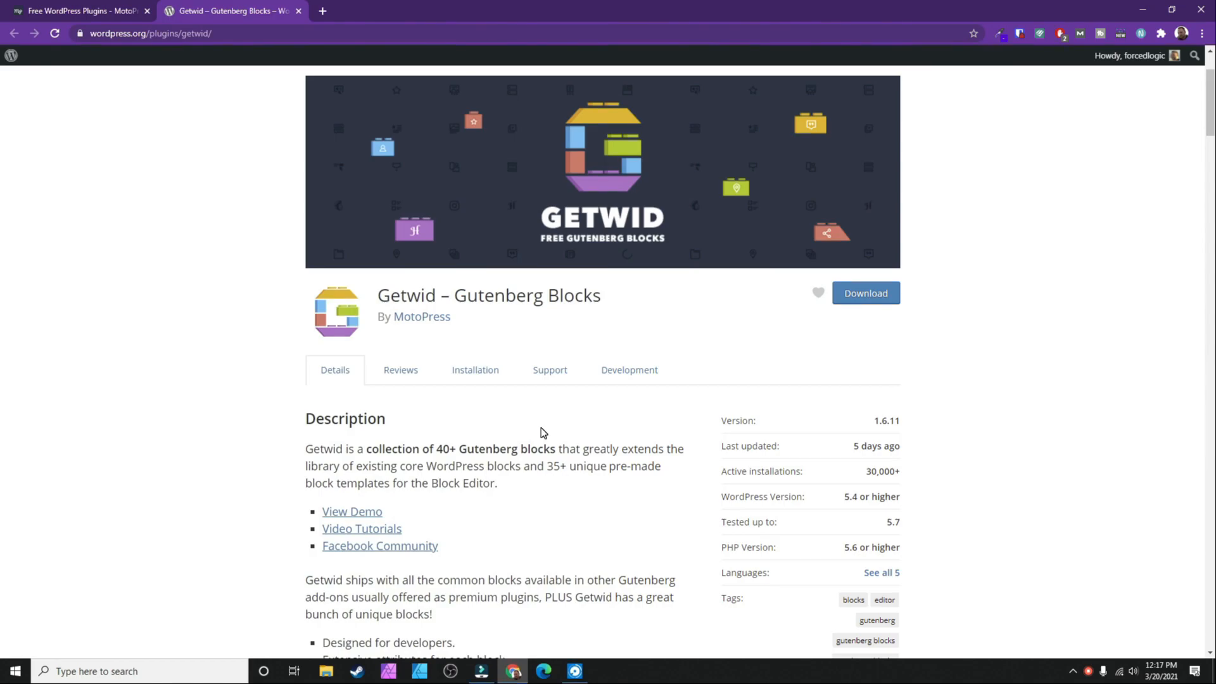
Look over the Getwid – Gutenberg Blocks plugin page, including its description, ratings and the start of the block list.
{"action": "scroll", "coordinate": [541, 433], "scroll_direction": "down", "scroll_amount": 2}
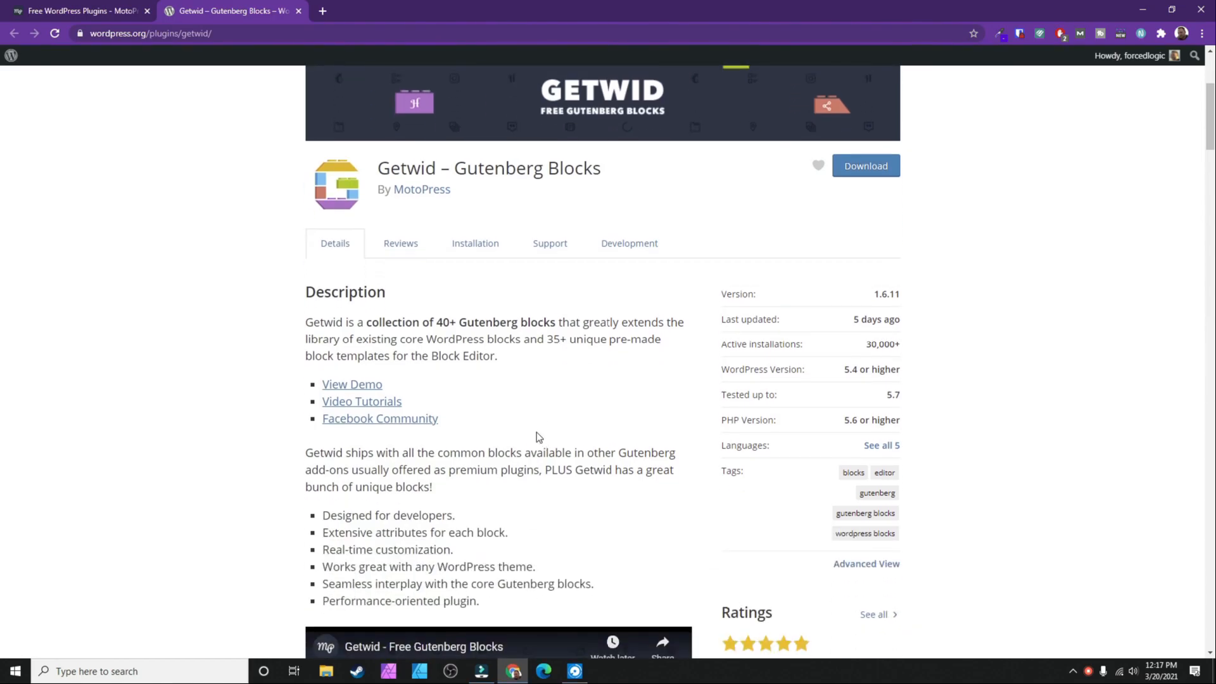
{"action": "scroll", "coordinate": [537, 432], "scroll_direction": "down", "scroll_amount": 6}
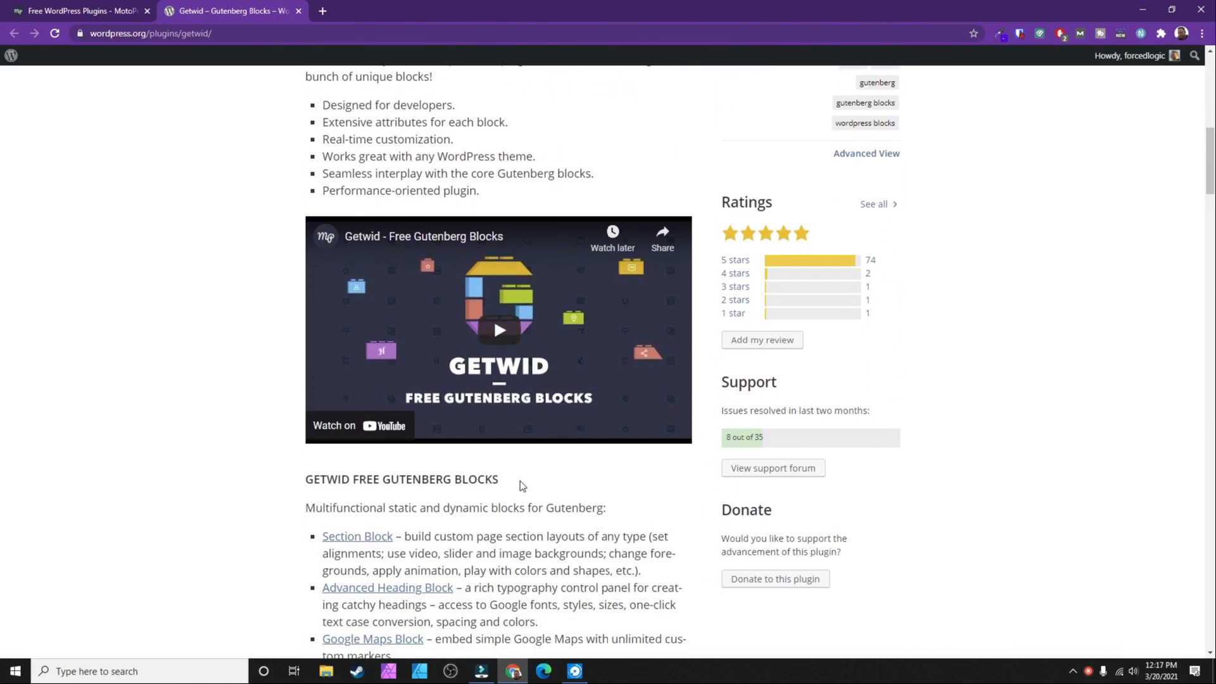
{"action": "scroll", "coordinate": [521, 485], "scroll_direction": "down", "scroll_amount": 5}
{"action": "scroll", "coordinate": [519, 487], "scroll_direction": "up", "scroll_amount": 6}
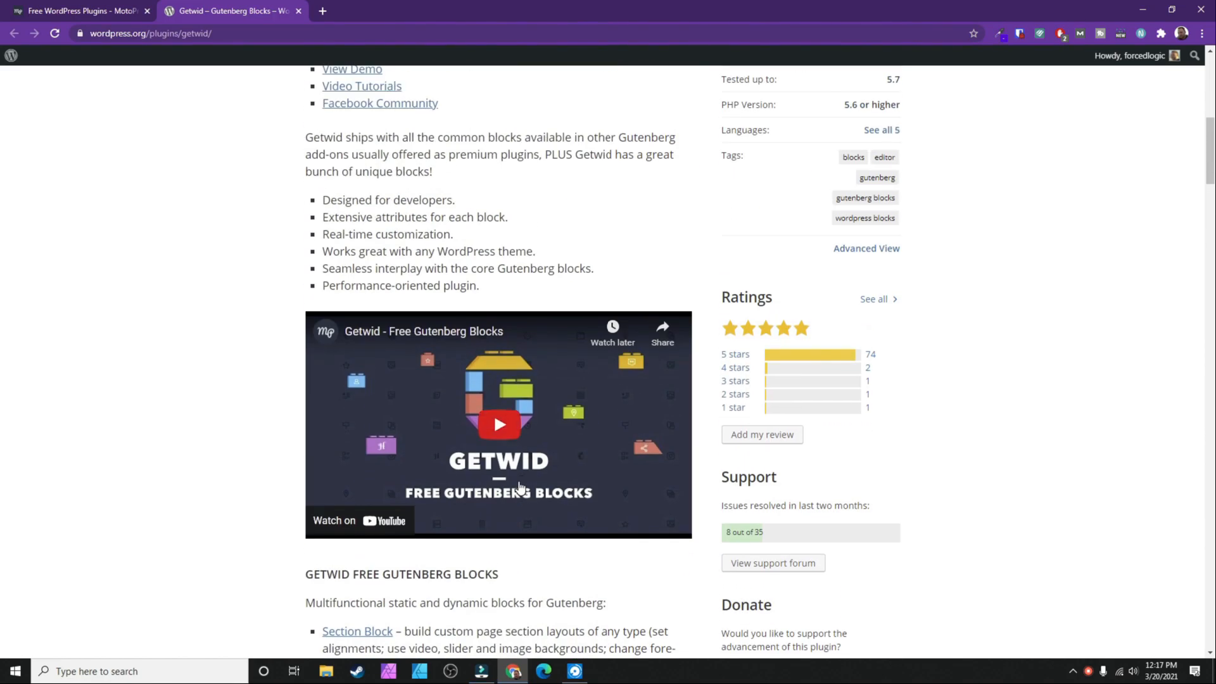
{"action": "scroll", "coordinate": [519, 487], "scroll_direction": "up", "scroll_amount": 9}
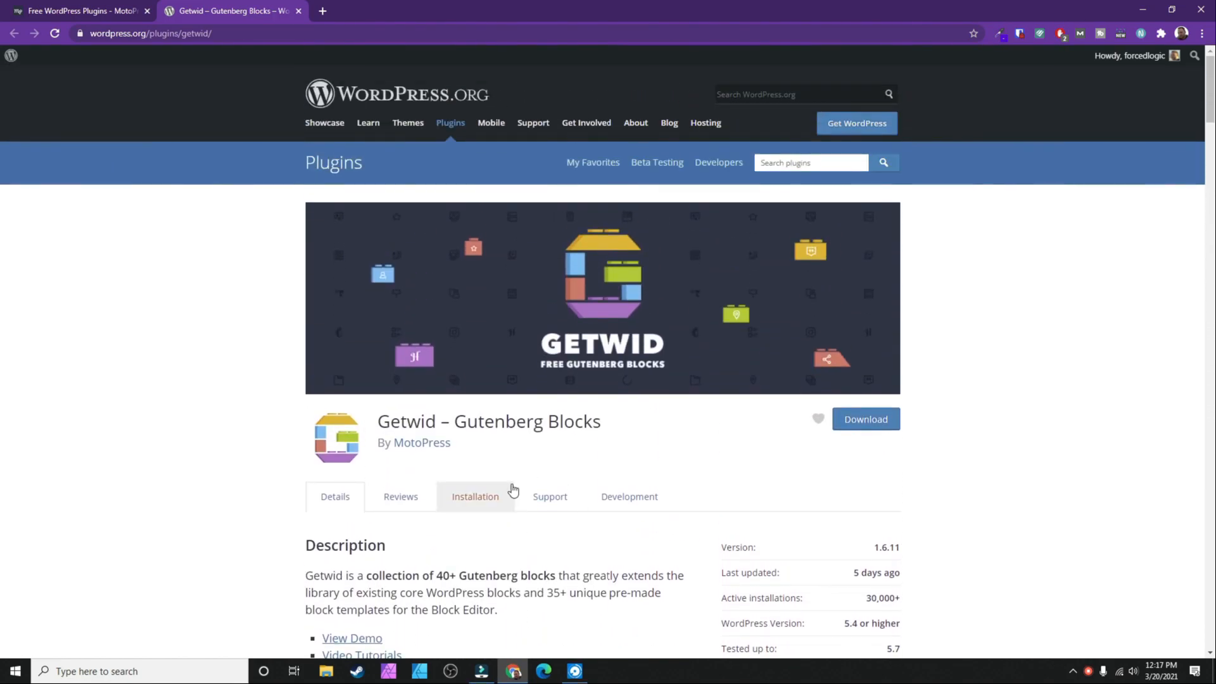
{"action": "scroll", "coordinate": [514, 488], "scroll_direction": "down", "scroll_amount": 2}
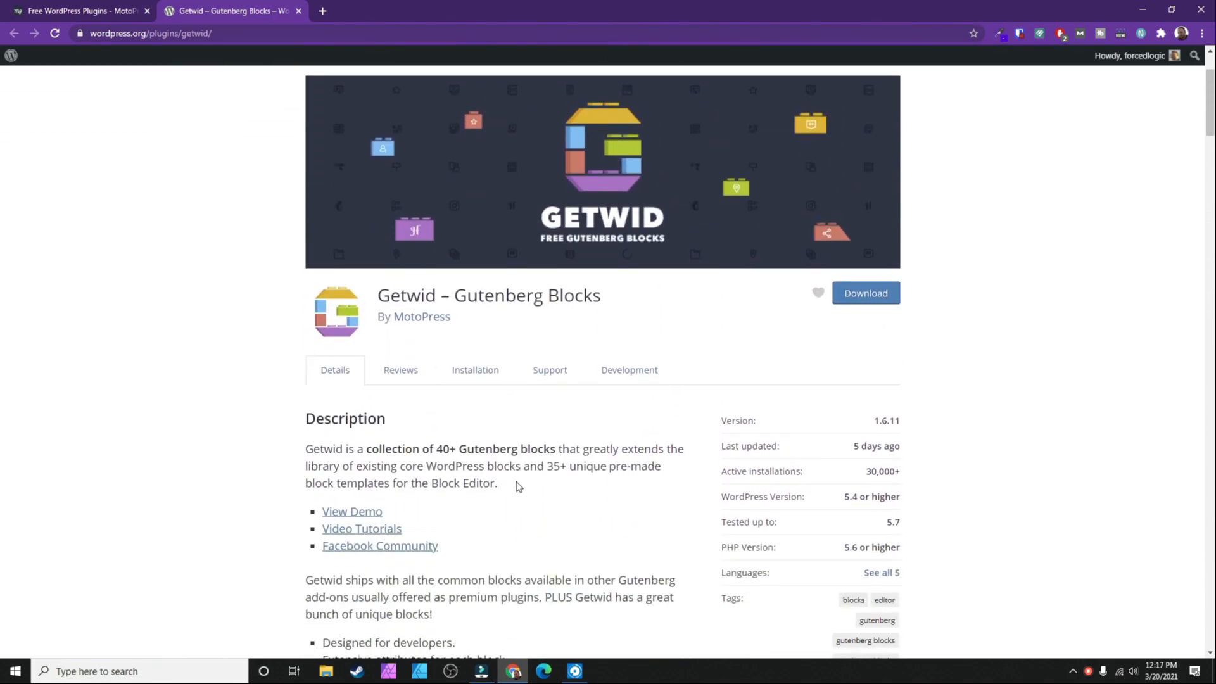
Open the Getwid – WordPress Blocks product page from MotoPress's free plugins list and launch its demo site.
{"action": "left_click", "coordinate": [62, 8]}
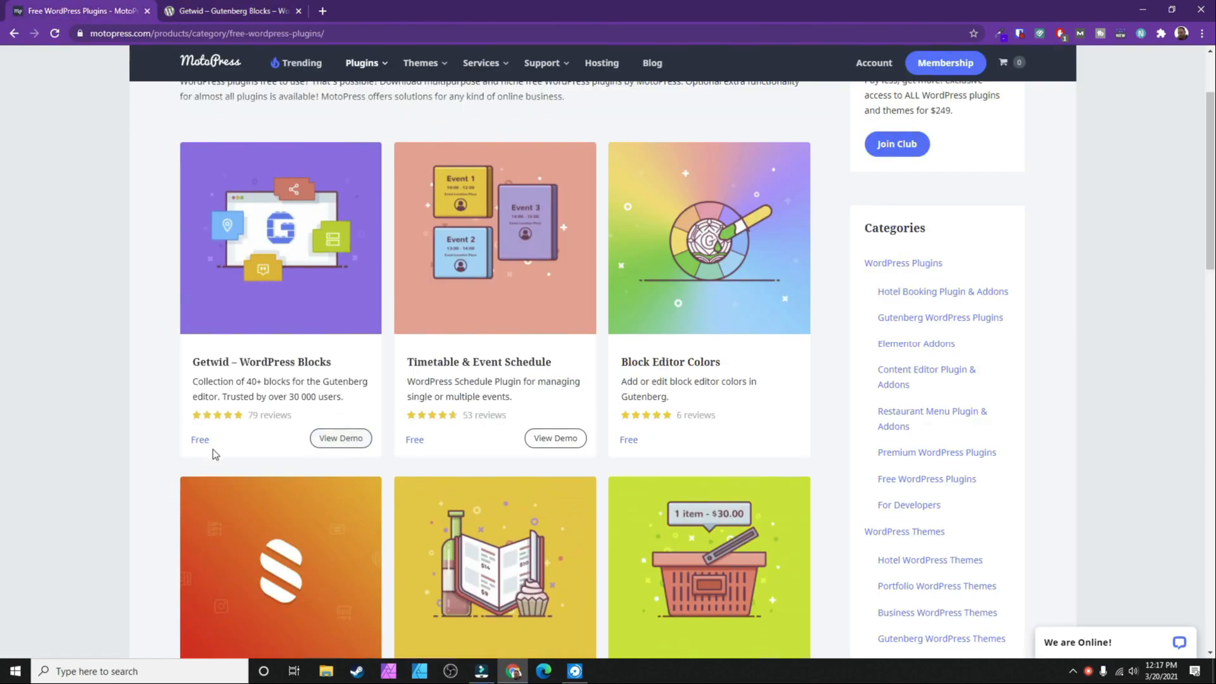
{"action": "left_click", "coordinate": [264, 271]}
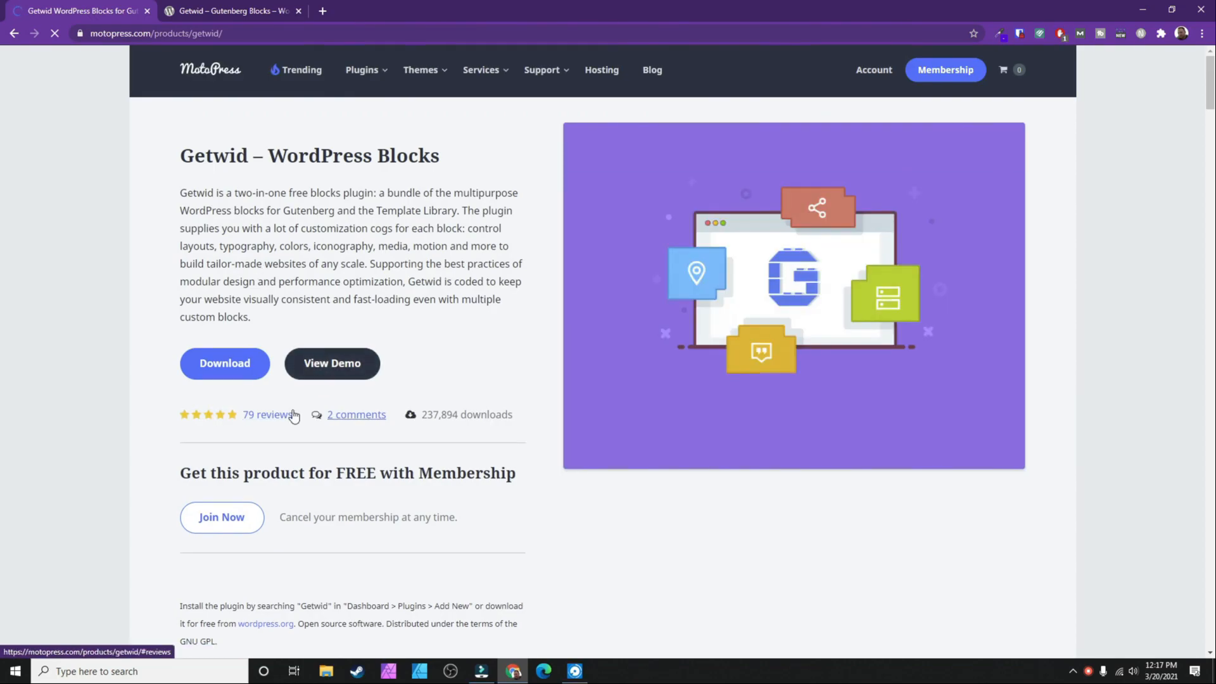
{"action": "left_click", "coordinate": [335, 365]}
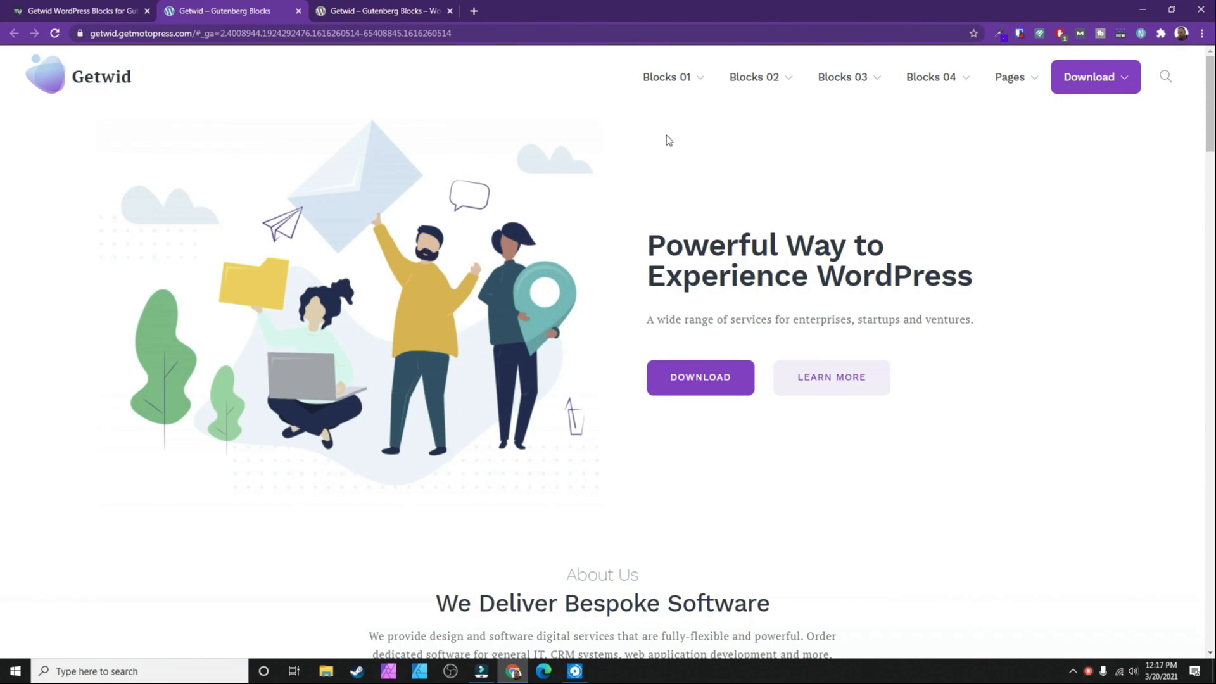
Look over the Getwid demo homepage, its page links and its content sections.
{"action": "mouse_move", "coordinate": [1018, 81]}
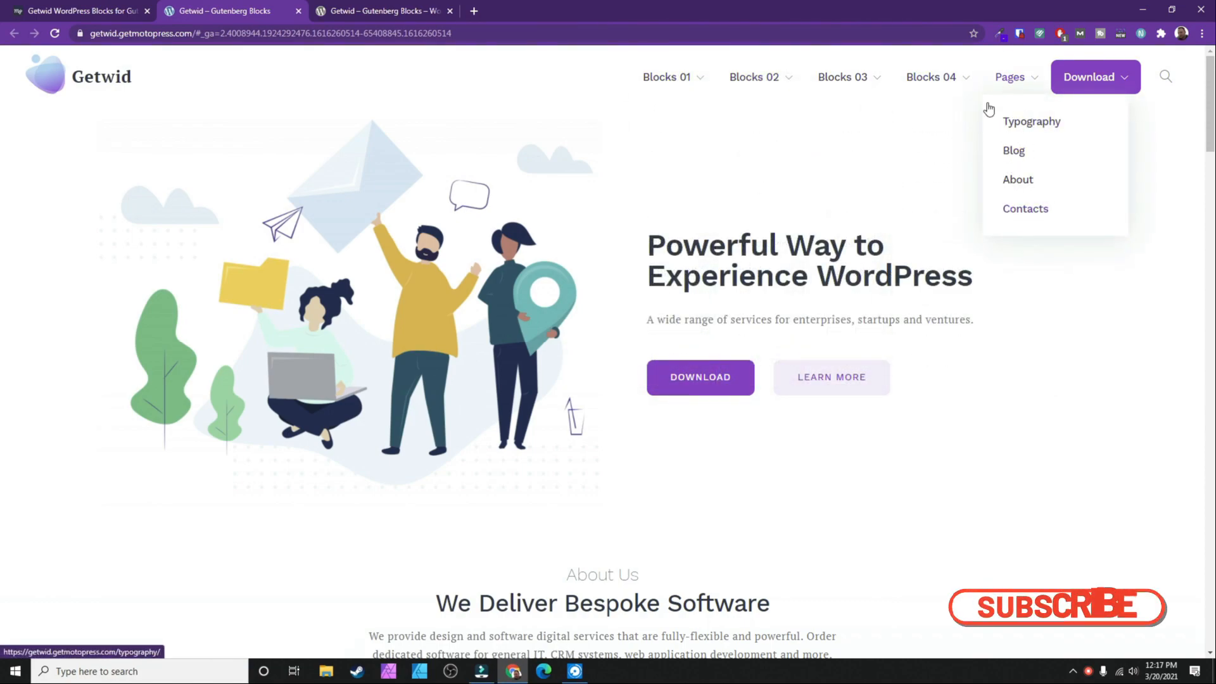
{"action": "scroll", "coordinate": [367, 285], "scroll_direction": "down", "scroll_amount": 10}
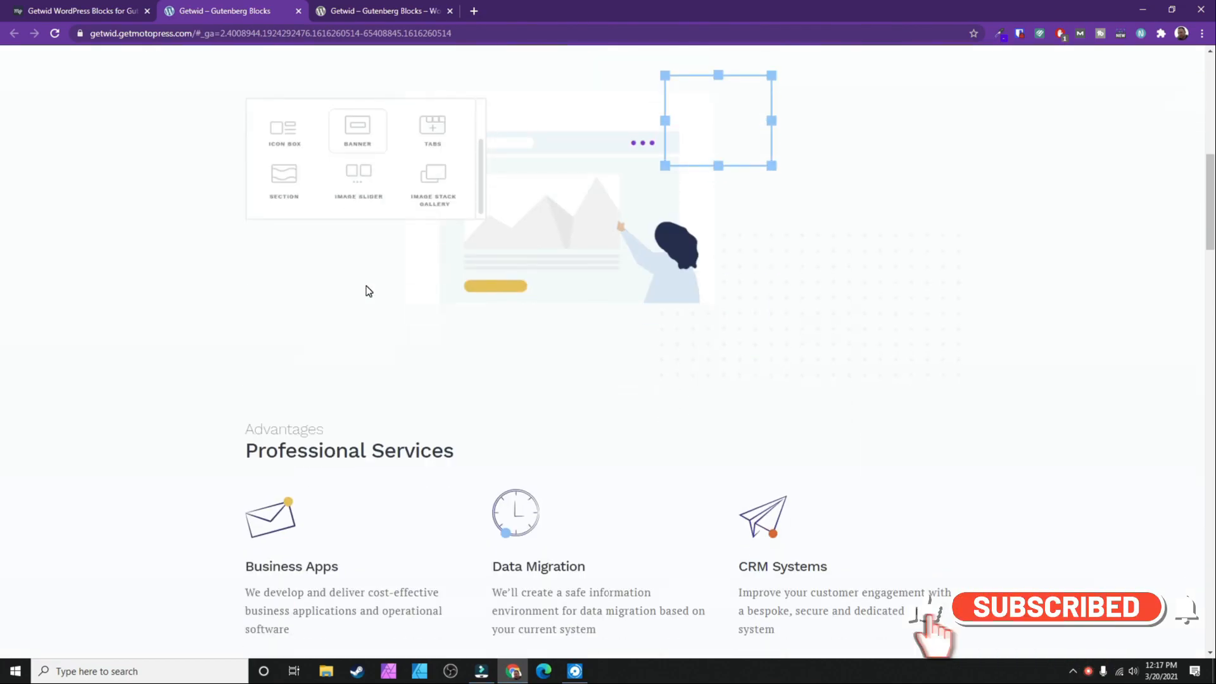
{"action": "scroll", "coordinate": [412, 345], "scroll_direction": "down", "scroll_amount": 5}
{"action": "scroll", "coordinate": [405, 344], "scroll_direction": "up", "scroll_amount": 14}
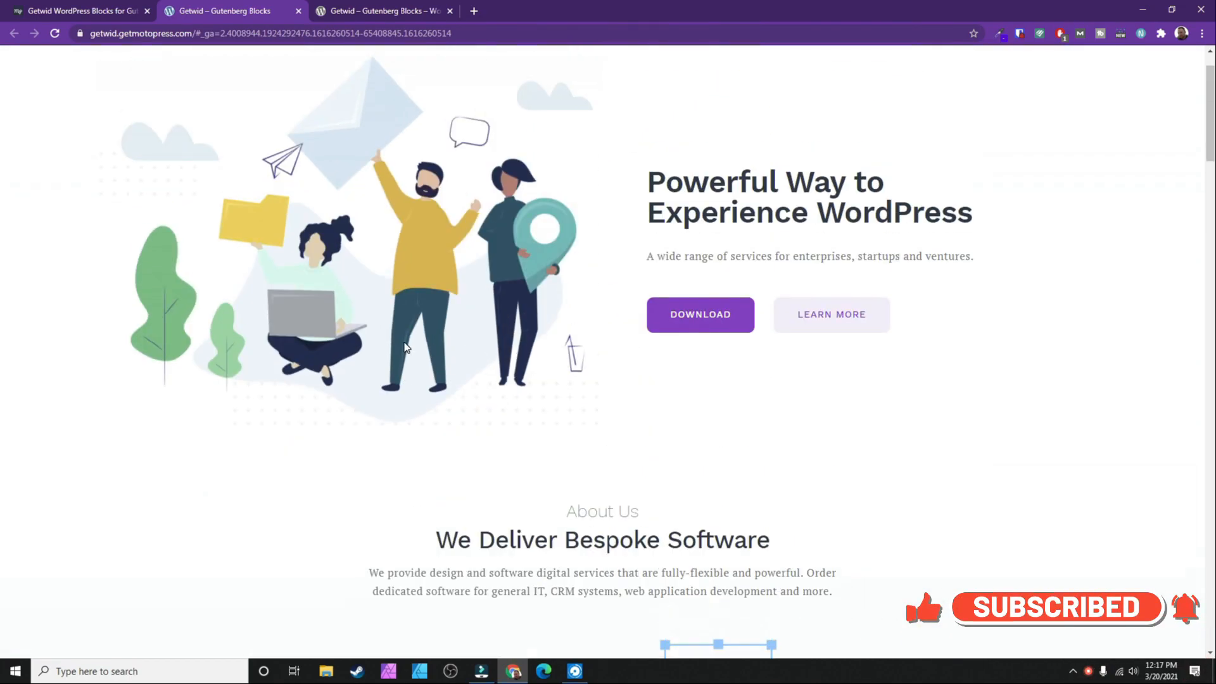
{"action": "scroll", "coordinate": [418, 330], "scroll_direction": "up", "scroll_amount": 1}
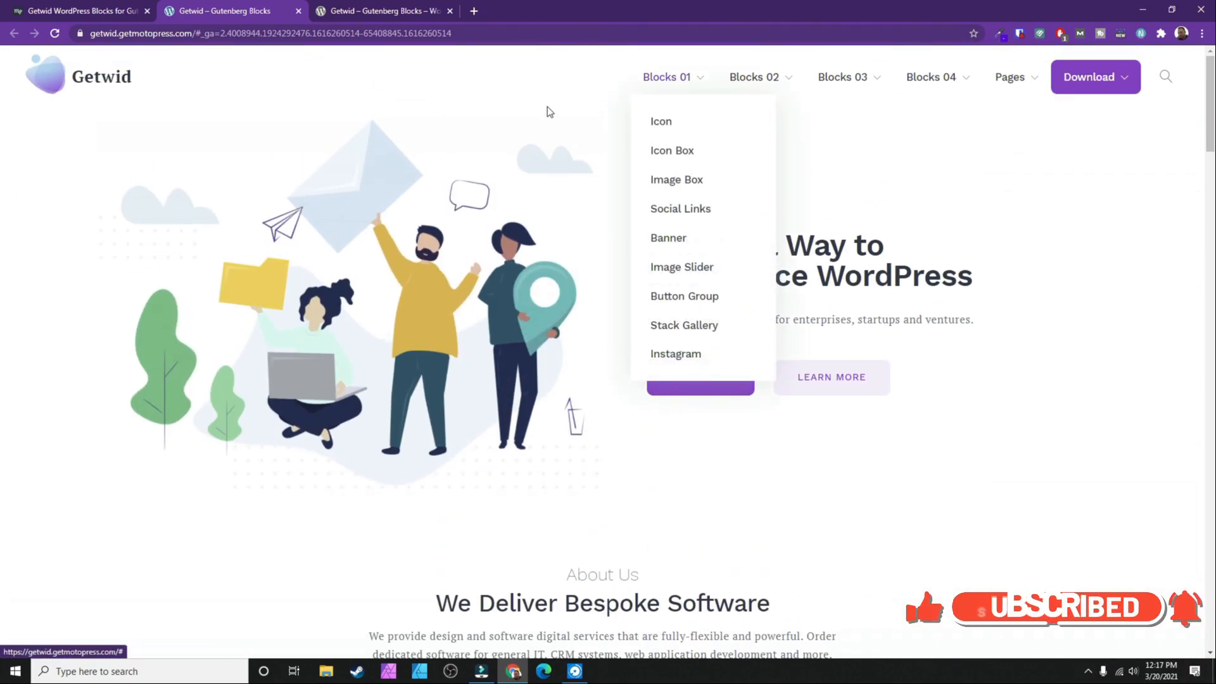
Return to the WordPress.org Getwid page and review its description, block list, pre-designed templates, screenshots and FAQ.
{"action": "left_click", "coordinate": [350, 7]}
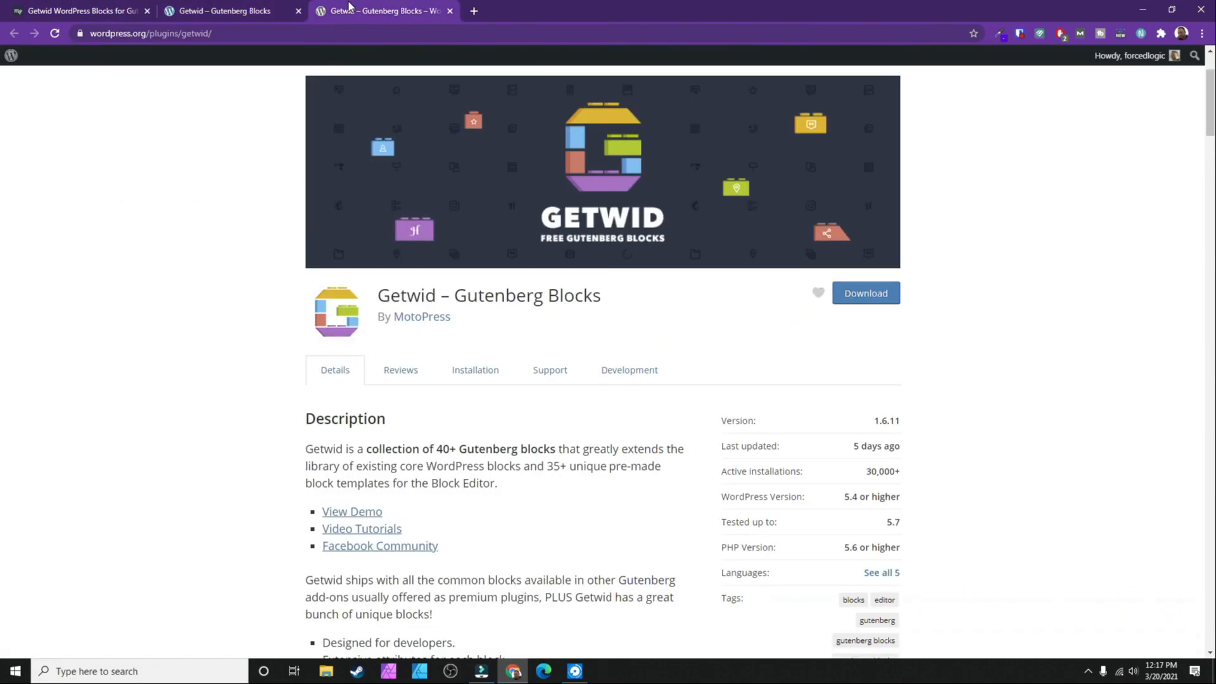
{"action": "scroll", "coordinate": [421, 385], "scroll_direction": "down", "scroll_amount": 3}
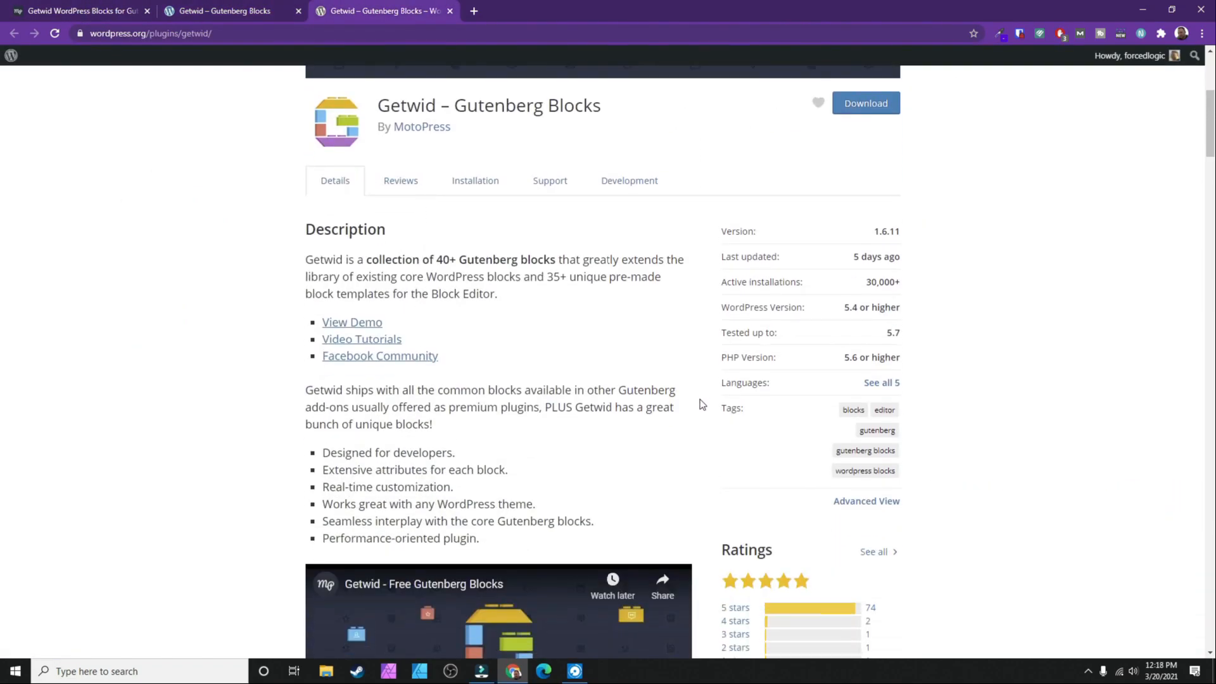
{"action": "scroll", "coordinate": [706, 424], "scroll_direction": "down", "scroll_amount": 10}
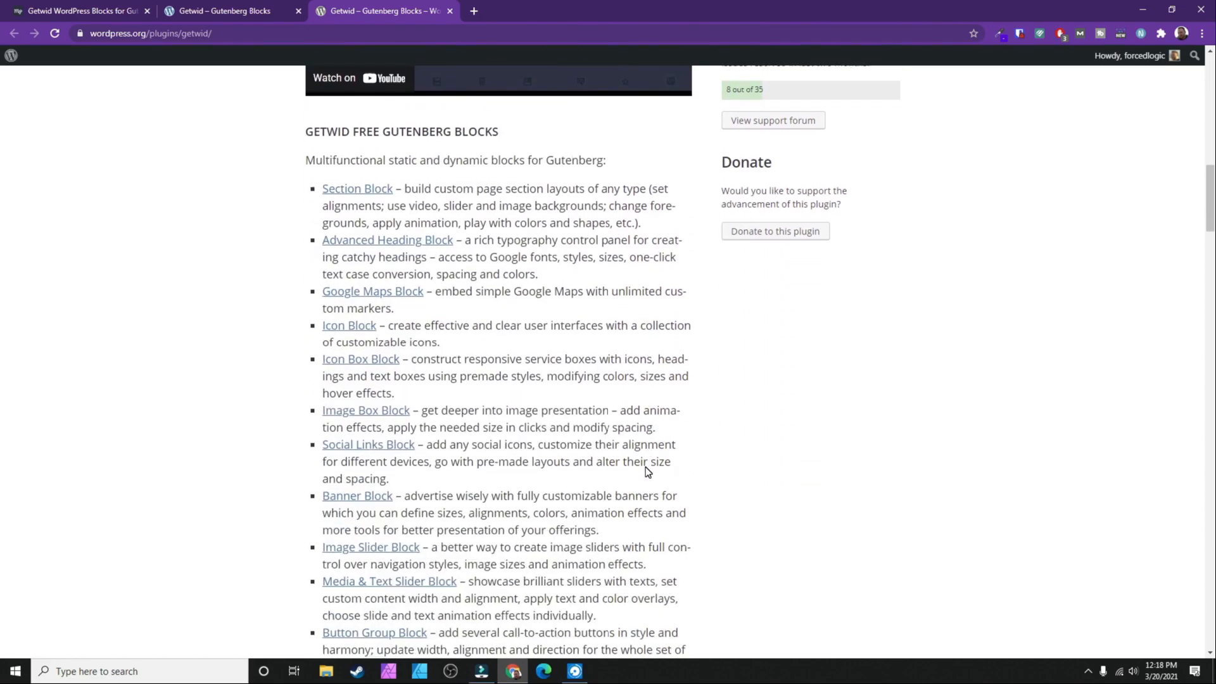
{"action": "scroll", "coordinate": [647, 471], "scroll_direction": "down", "scroll_amount": 20}
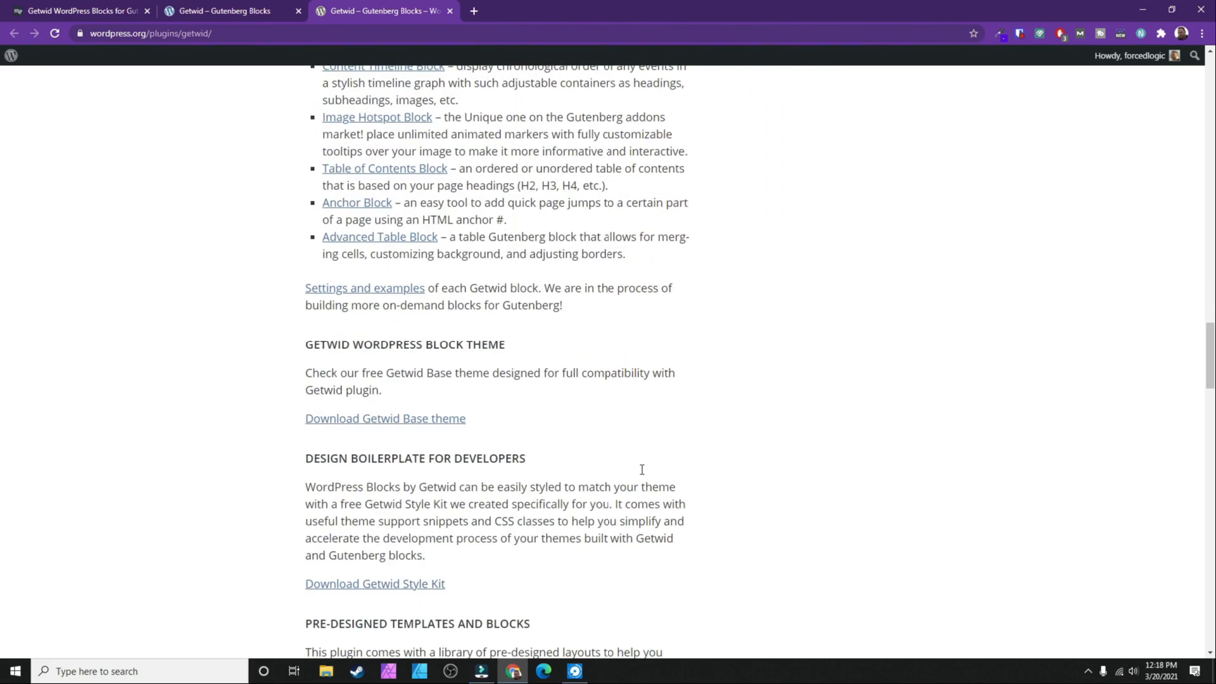
{"action": "scroll", "coordinate": [598, 489], "scroll_direction": "down", "scroll_amount": 4}
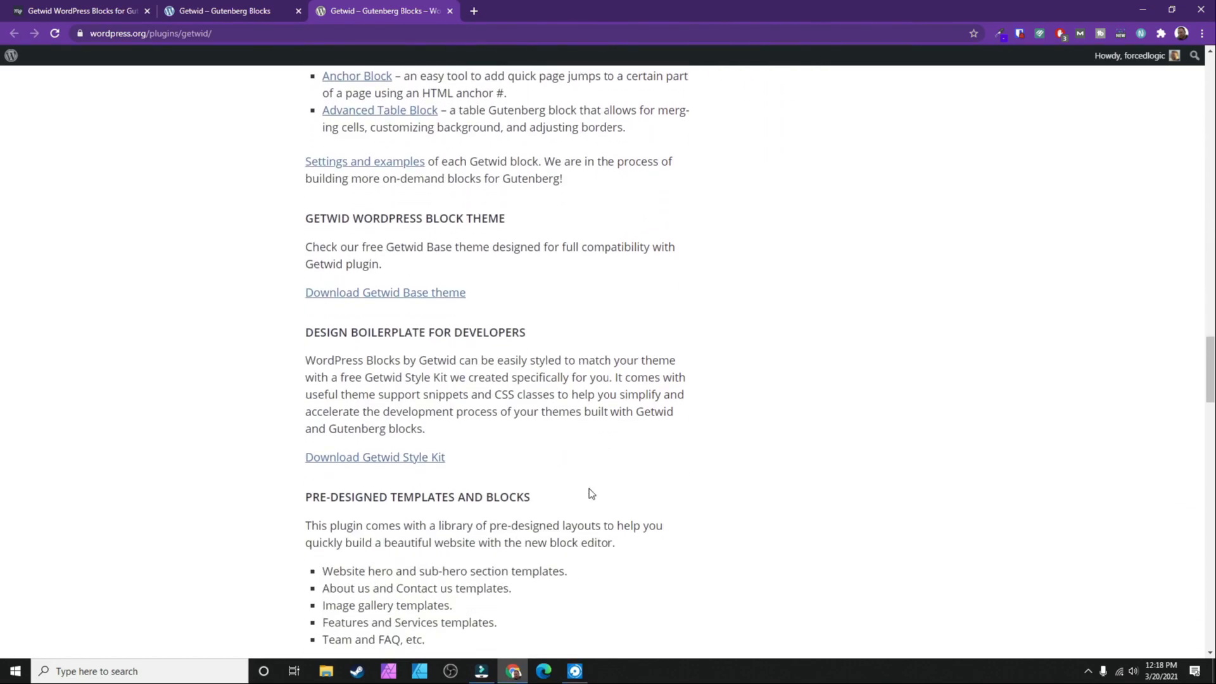
{"action": "scroll", "coordinate": [589, 492], "scroll_direction": "down", "scroll_amount": 2}
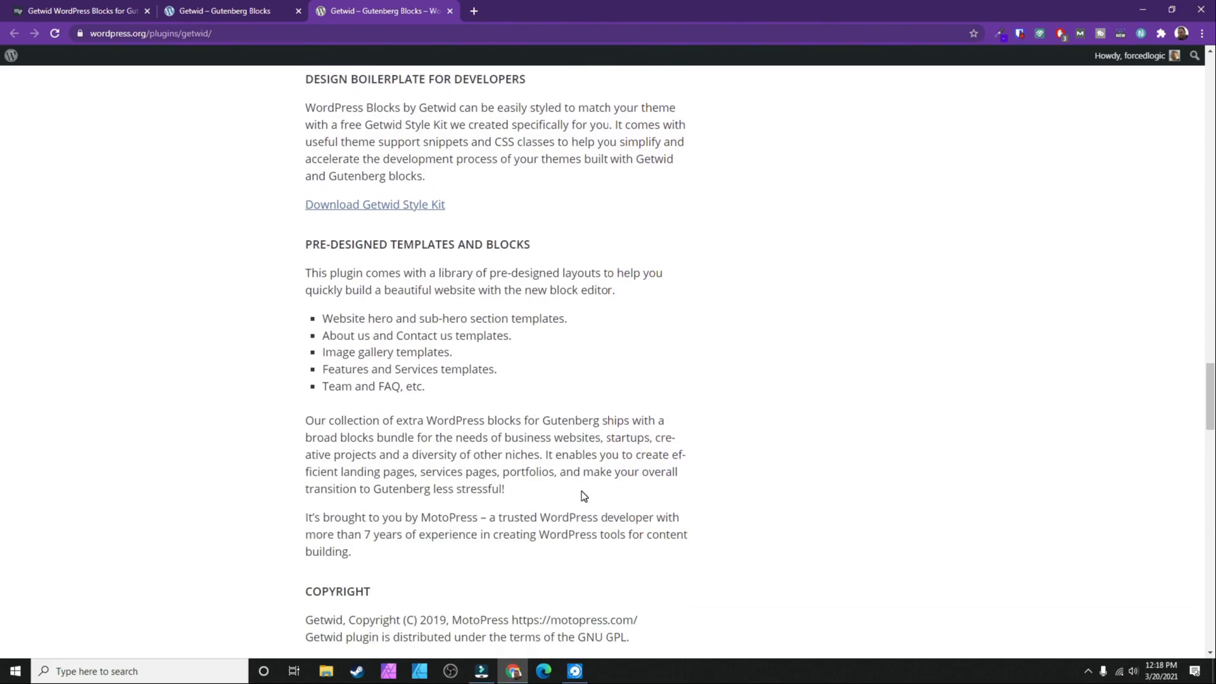
{"action": "scroll", "coordinate": [583, 493], "scroll_direction": "down", "scroll_amount": 6}
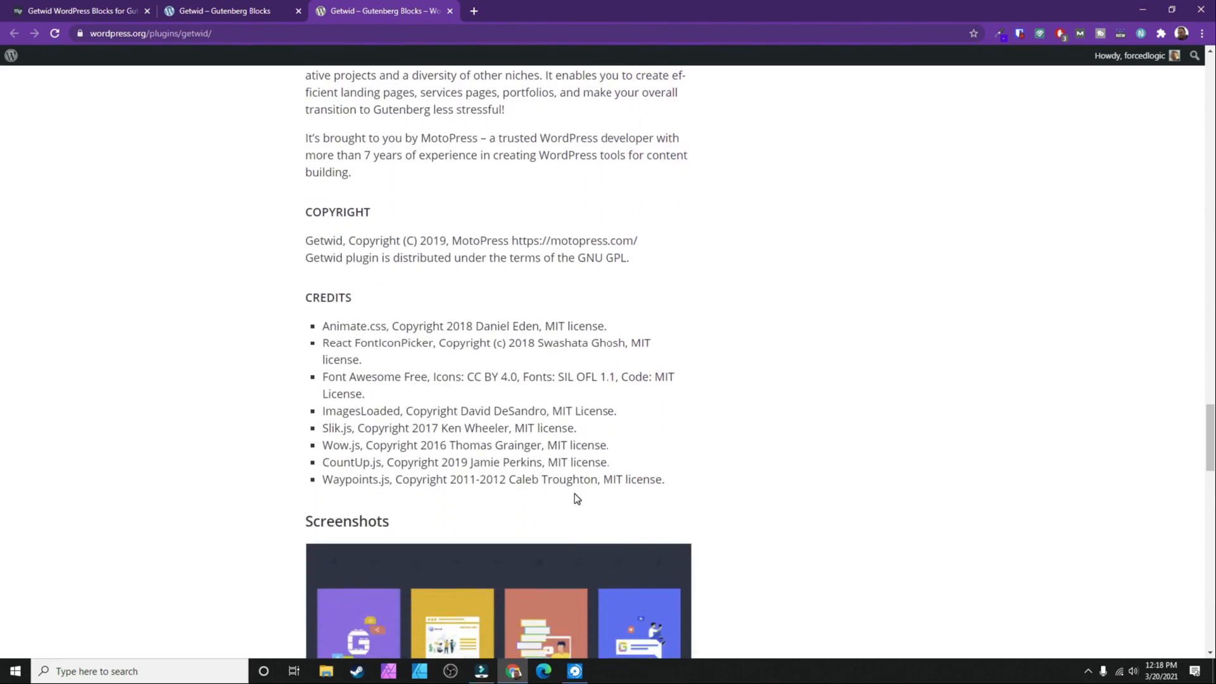
{"action": "scroll", "coordinate": [573, 497], "scroll_direction": "down", "scroll_amount": 3}
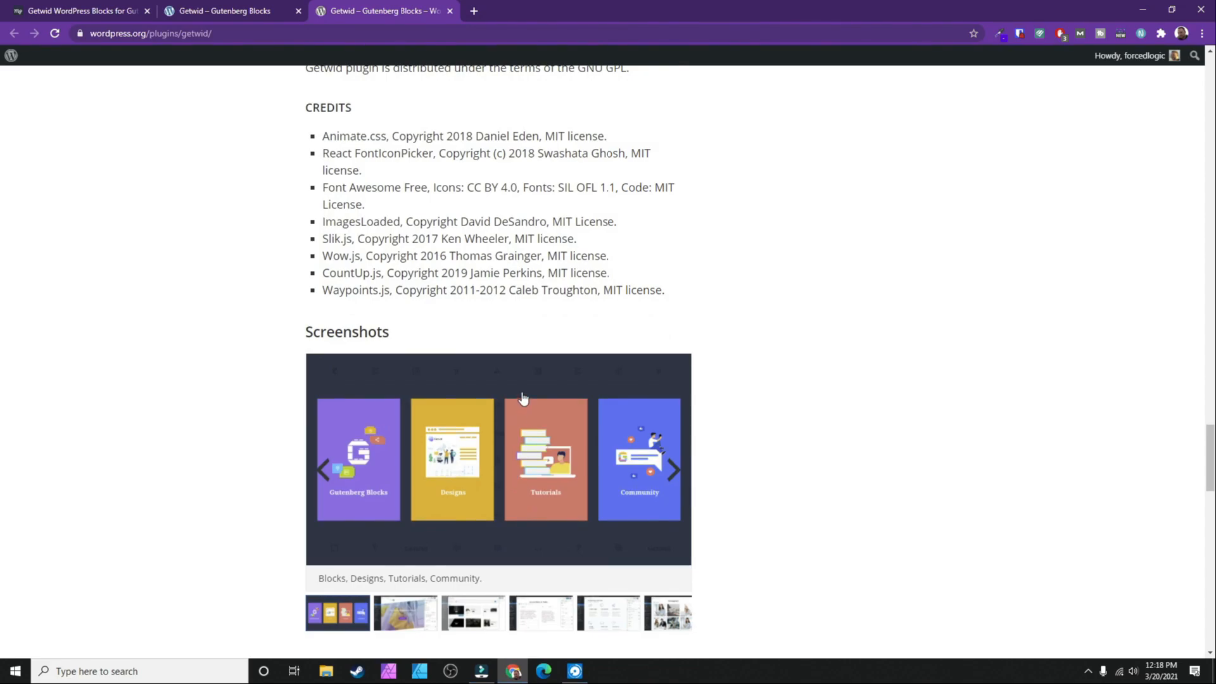
{"action": "scroll", "coordinate": [523, 397], "scroll_direction": "down", "scroll_amount": 6}
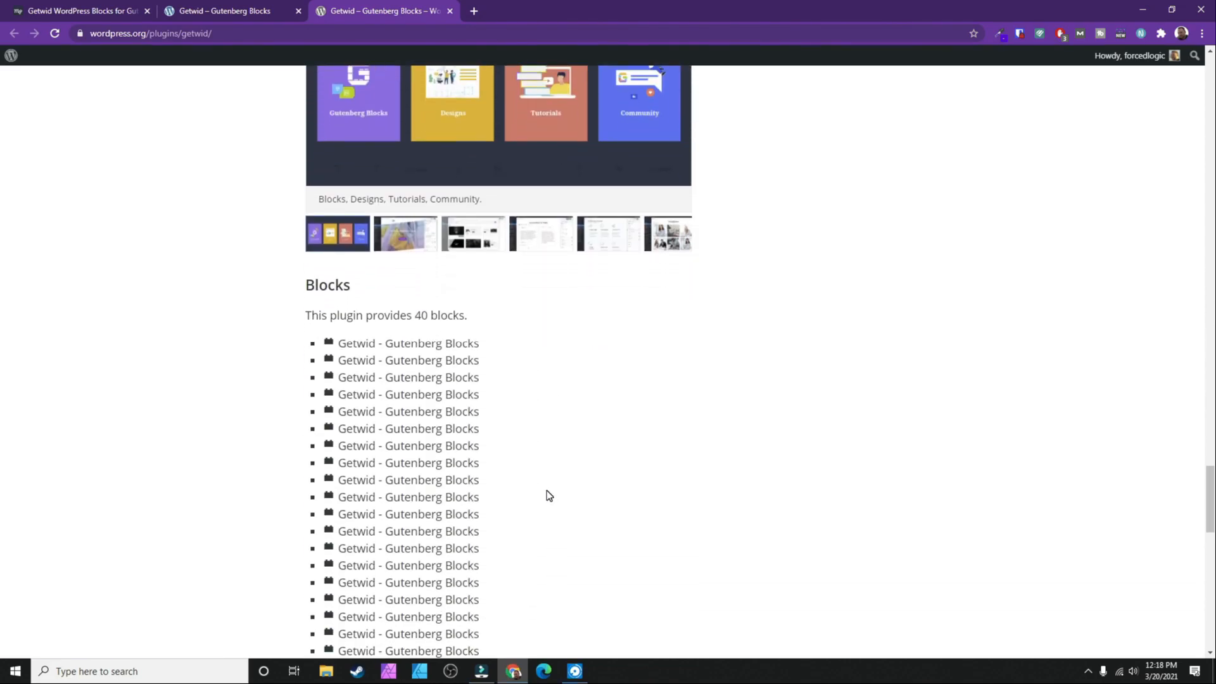
{"action": "scroll", "coordinate": [376, 354], "scroll_direction": "down", "scroll_amount": 8}
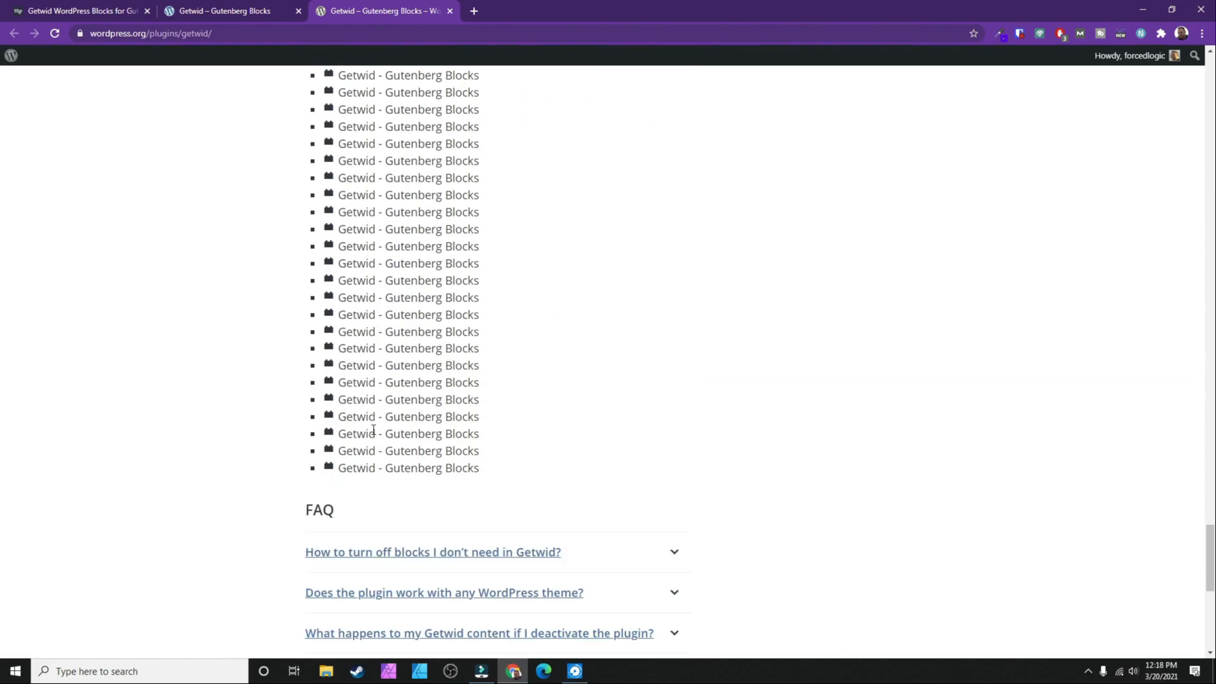
{"action": "scroll", "coordinate": [469, 423], "scroll_direction": "up", "scroll_amount": 19}
{"action": "scroll", "coordinate": [463, 422], "scroll_direction": "up", "scroll_amount": 20}
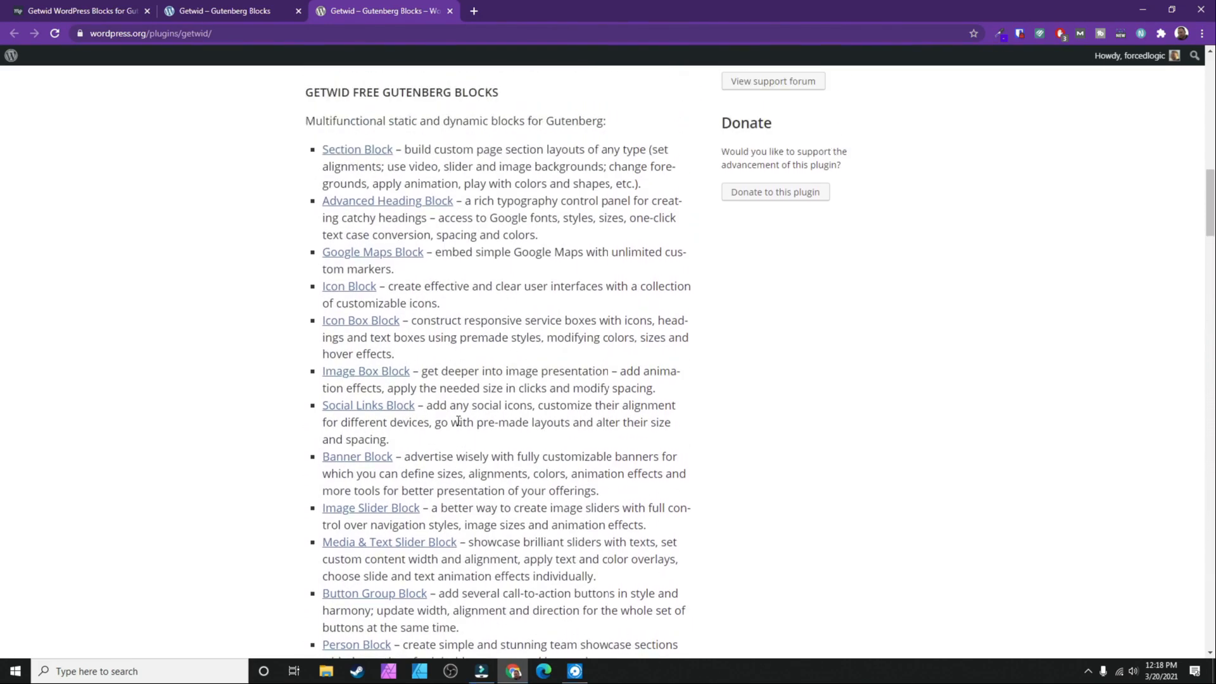
{"action": "scroll", "coordinate": [459, 422], "scroll_direction": "up", "scroll_amount": 13}
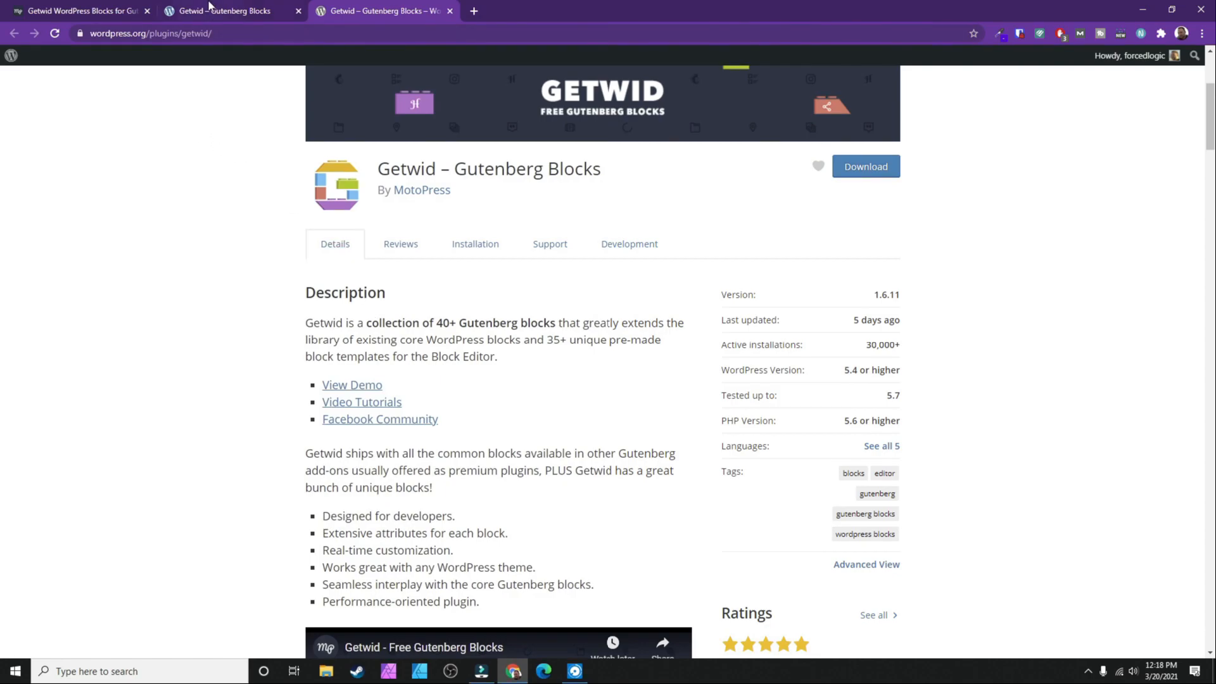
Go back to the Getwid demo site, browse the Blocks 01 to 04 lists and open the Advanced Table block example.
{"action": "left_click", "coordinate": [209, 7]}
{"action": "mouse_move", "coordinate": [667, 77]}
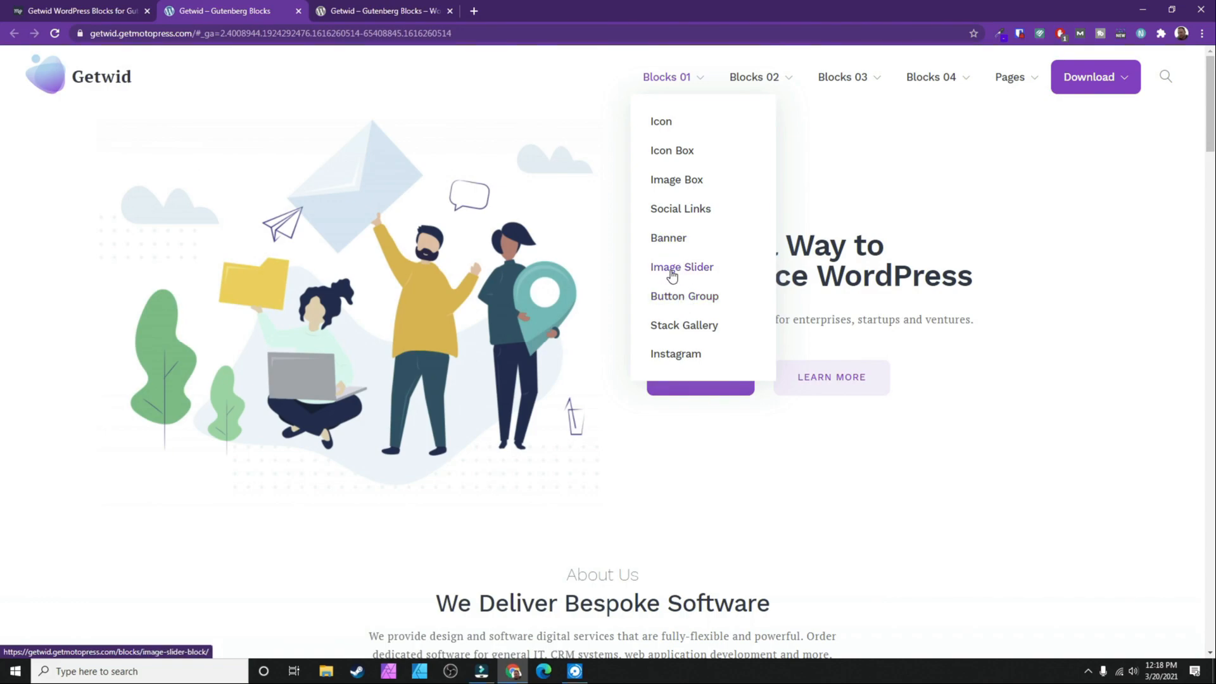
{"action": "mouse_move", "coordinate": [763, 94]}
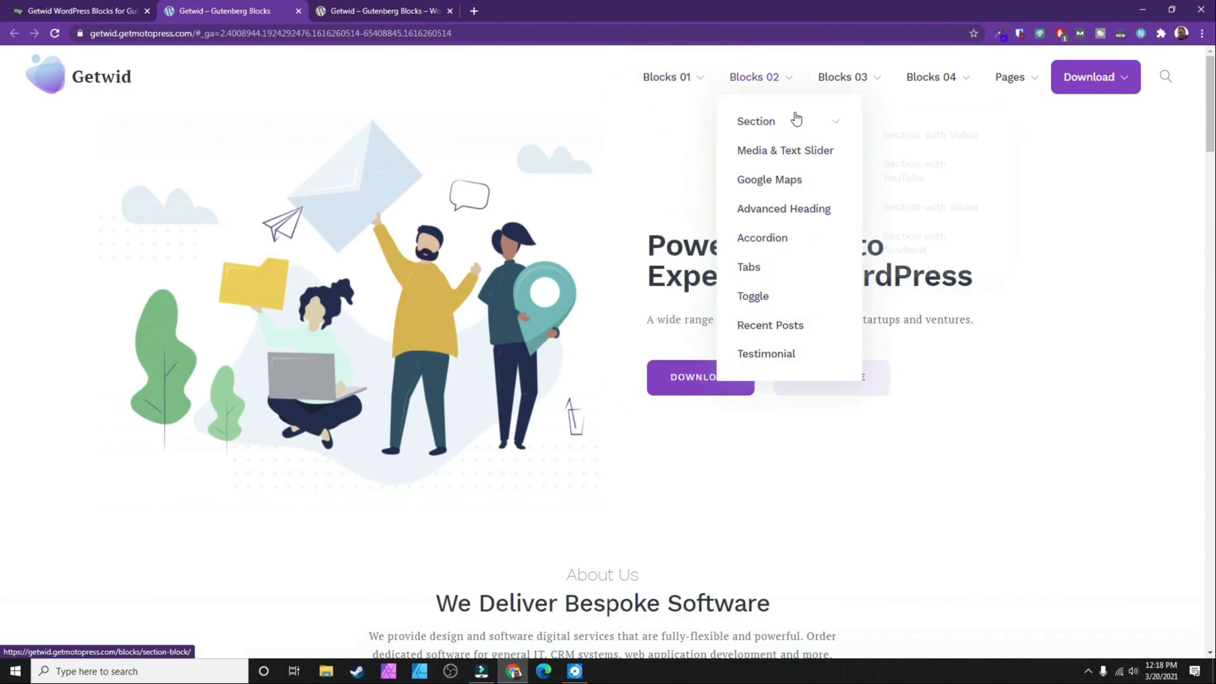
{"action": "mouse_move", "coordinate": [845, 76]}
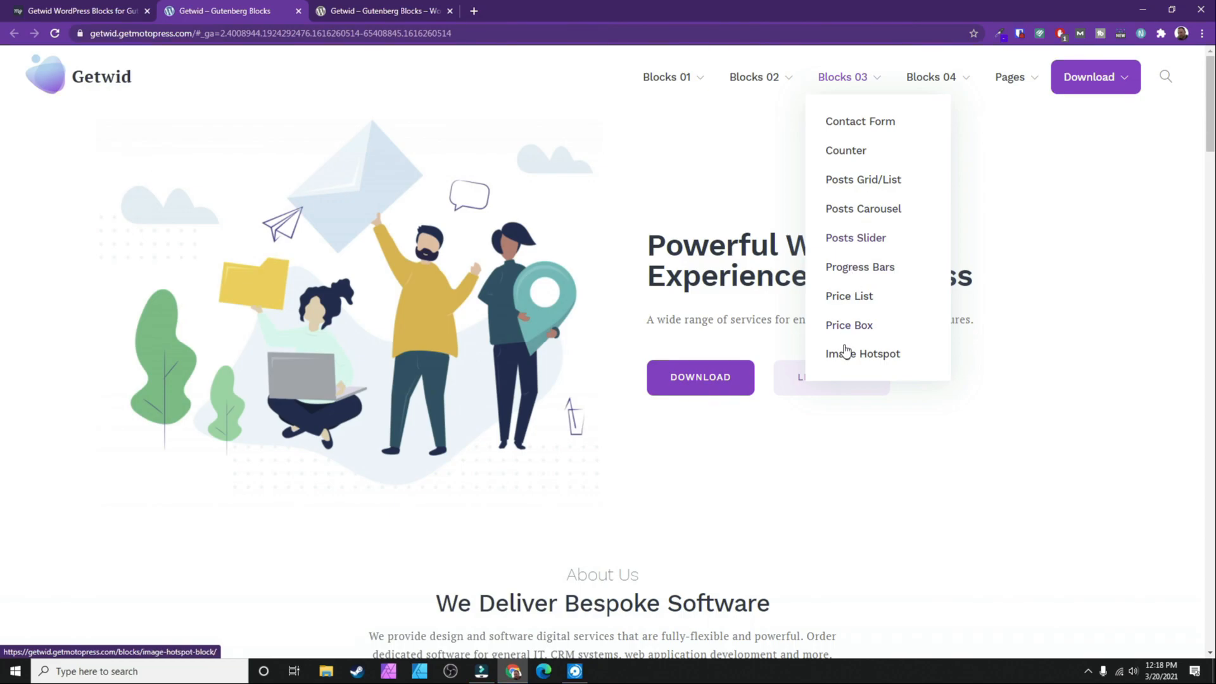
{"action": "mouse_move", "coordinate": [909, 89]}
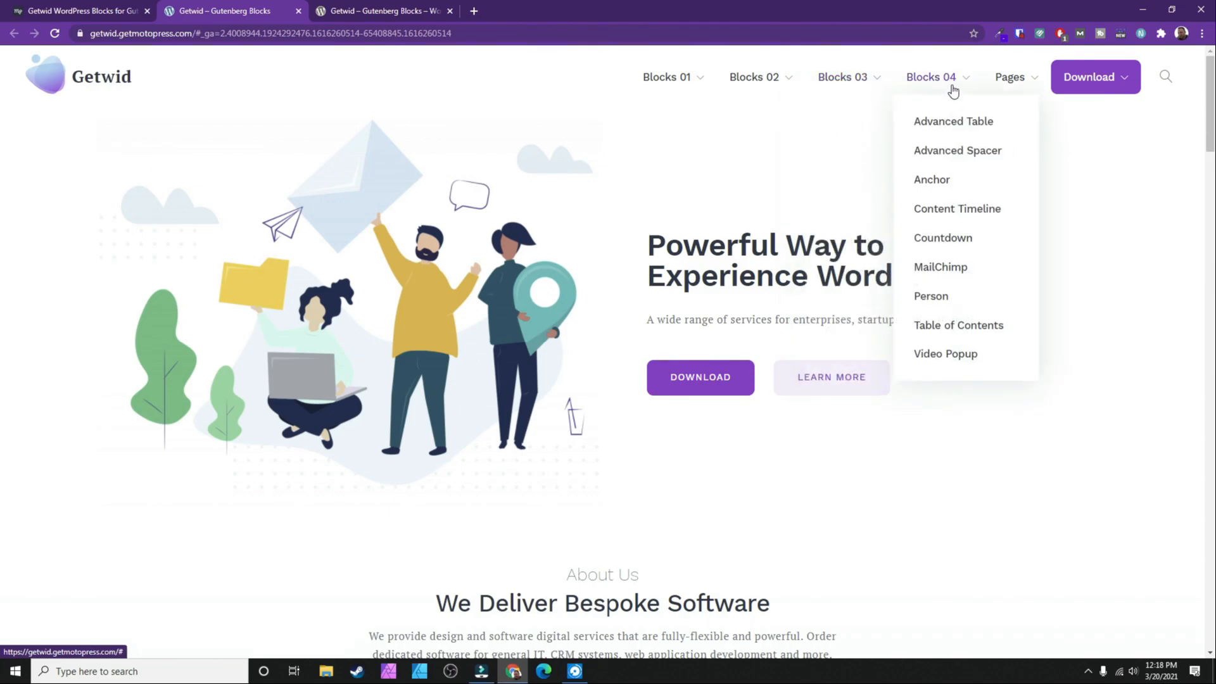
{"action": "left_click", "coordinate": [957, 121]}
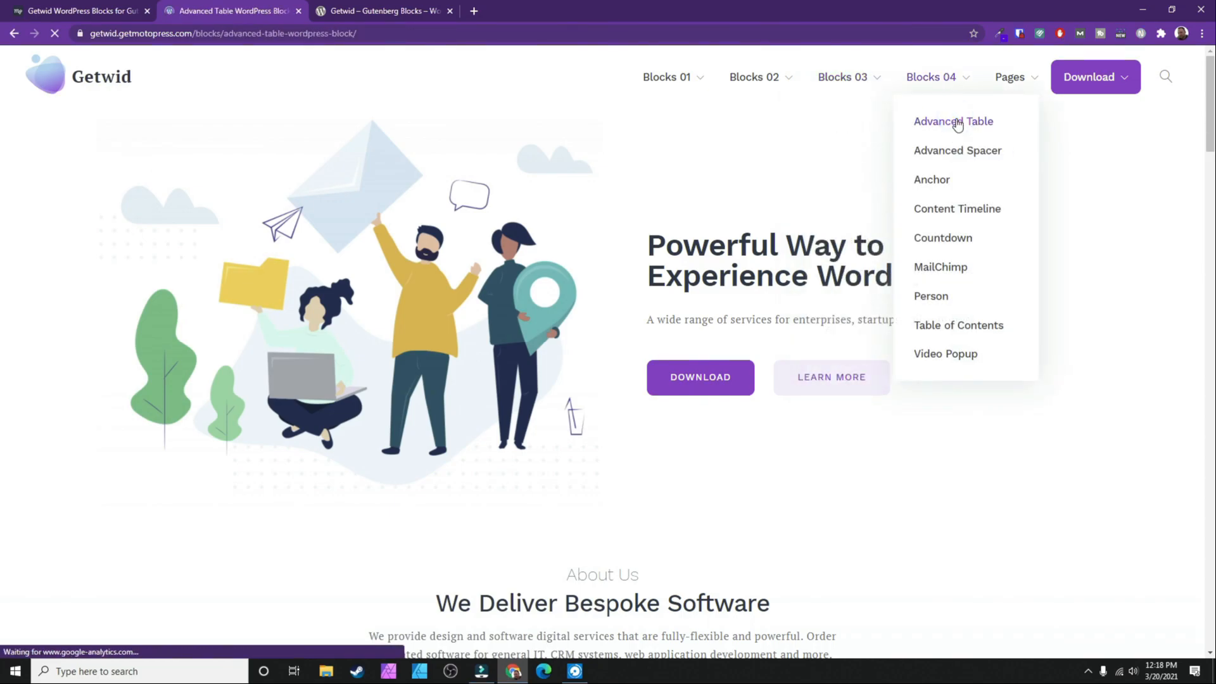
{"action": "scroll", "coordinate": [511, 317], "scroll_direction": "down", "scroll_amount": 3}
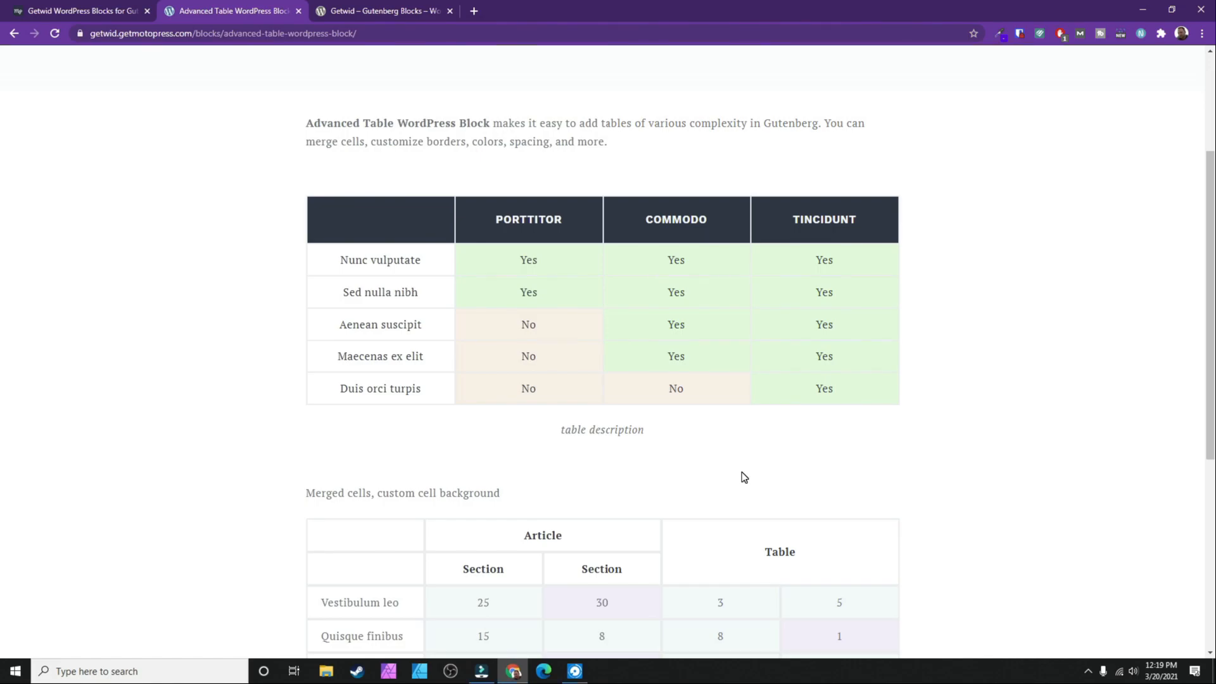
Check the Advanced Table page's layout in a separate resized browser window, and return the page to the main window.
{"action": "left_click_drag", "start_coordinate": [257, 17], "coordinate": [327, 88]}
{"action": "left_click", "coordinate": [1172, 9]}
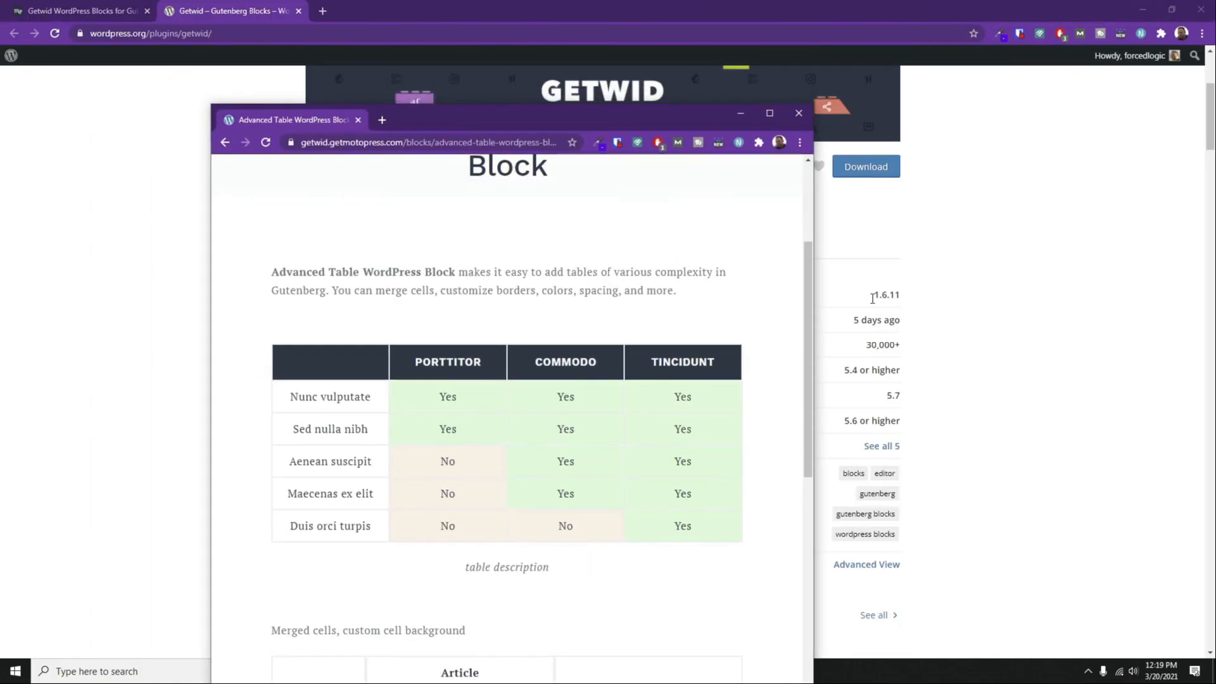
{"action": "left_click_drag", "start_coordinate": [817, 321], "coordinate": [860, 341]}
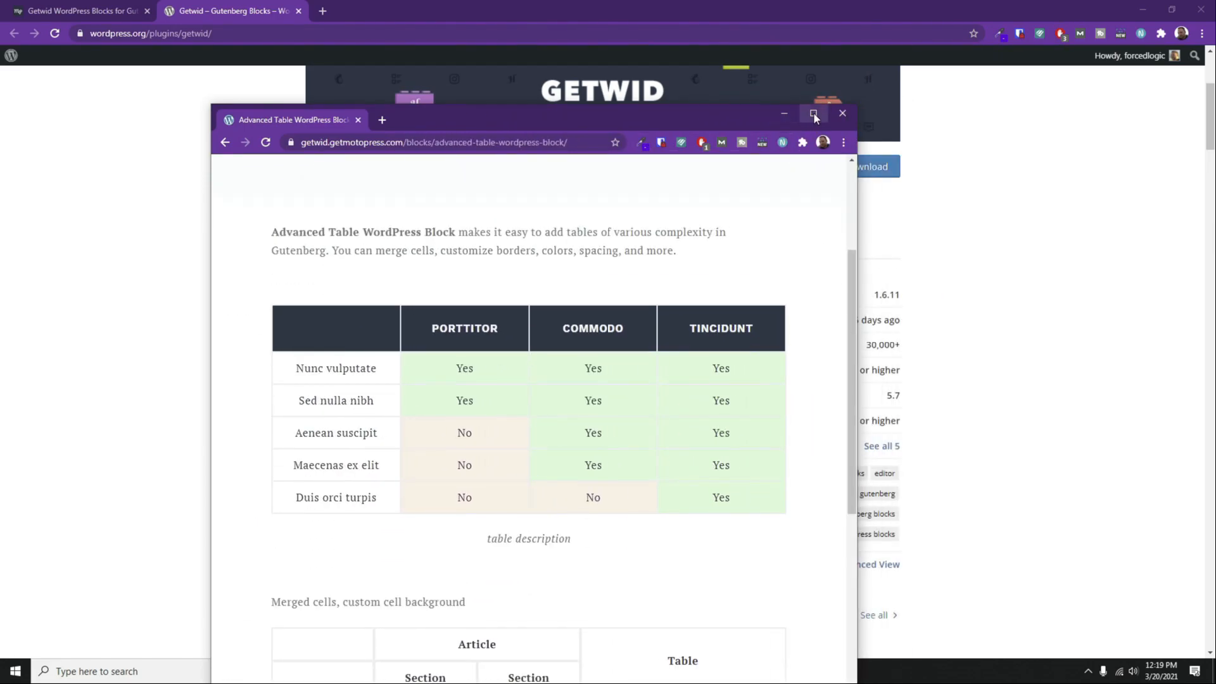
{"action": "left_click_drag", "start_coordinate": [331, 119], "coordinate": [354, 11]}
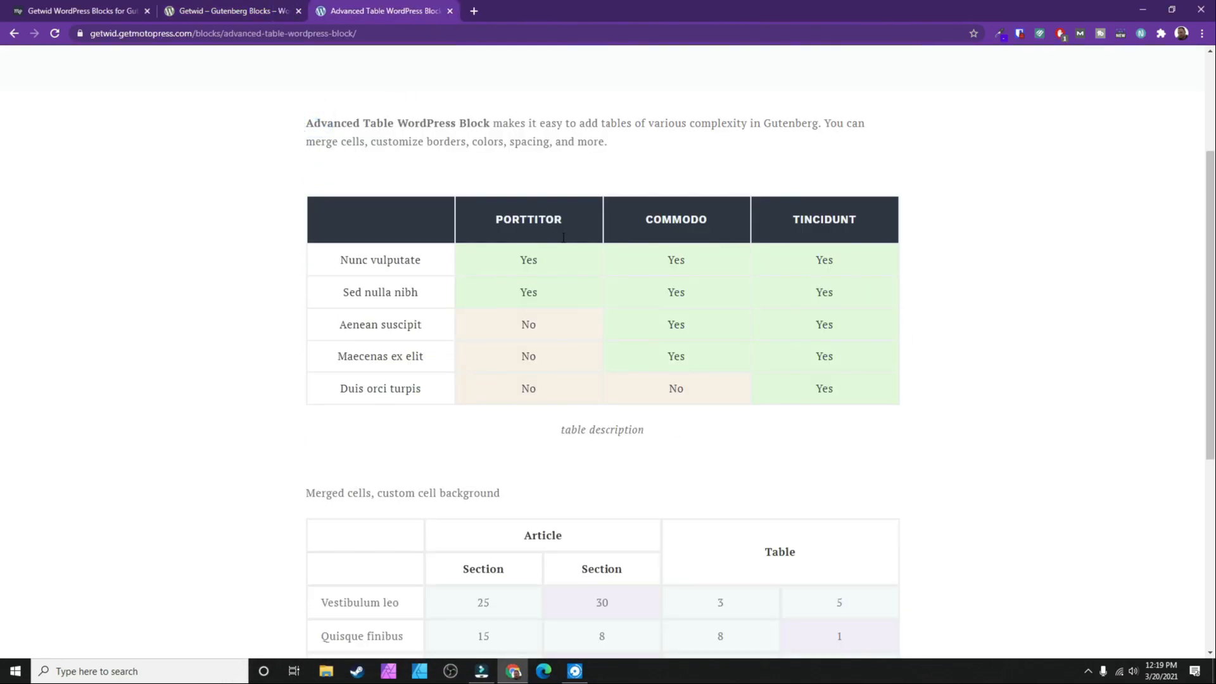
Examine the Advanced Table example with merged cells and custom cell backgrounds, and return to the page heading.
{"action": "scroll", "coordinate": [662, 366], "scroll_direction": "down", "scroll_amount": 5}
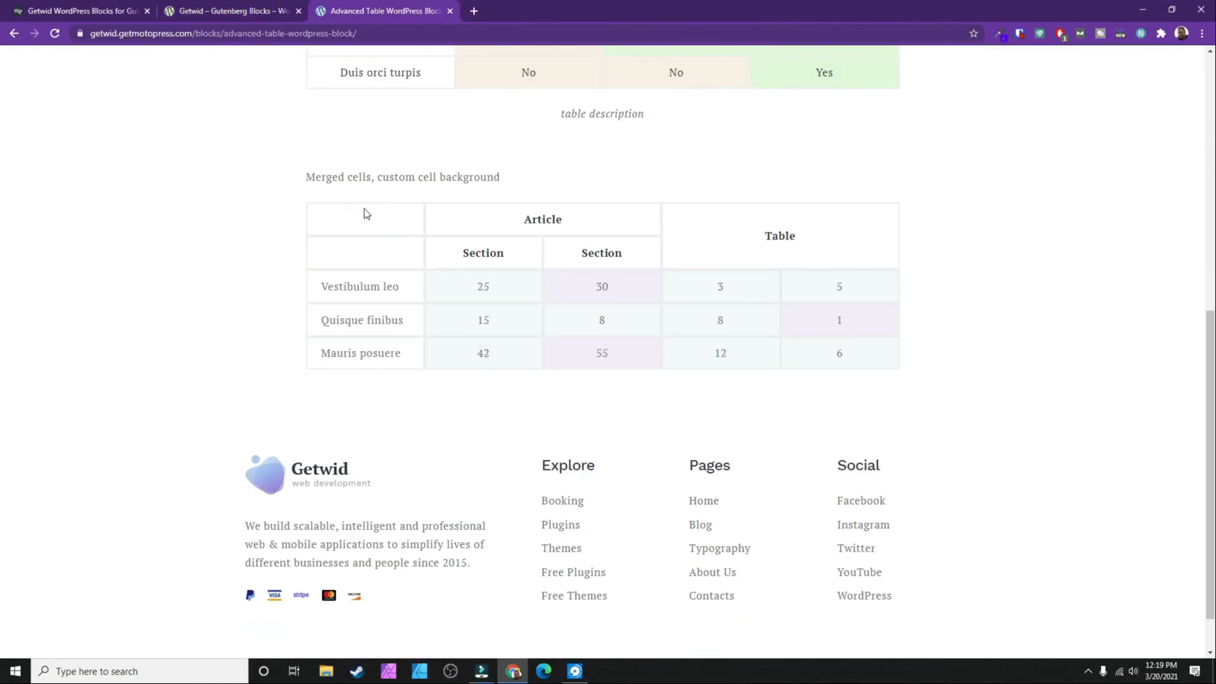
{"action": "scroll", "coordinate": [439, 321], "scroll_direction": "up", "scroll_amount": 8}
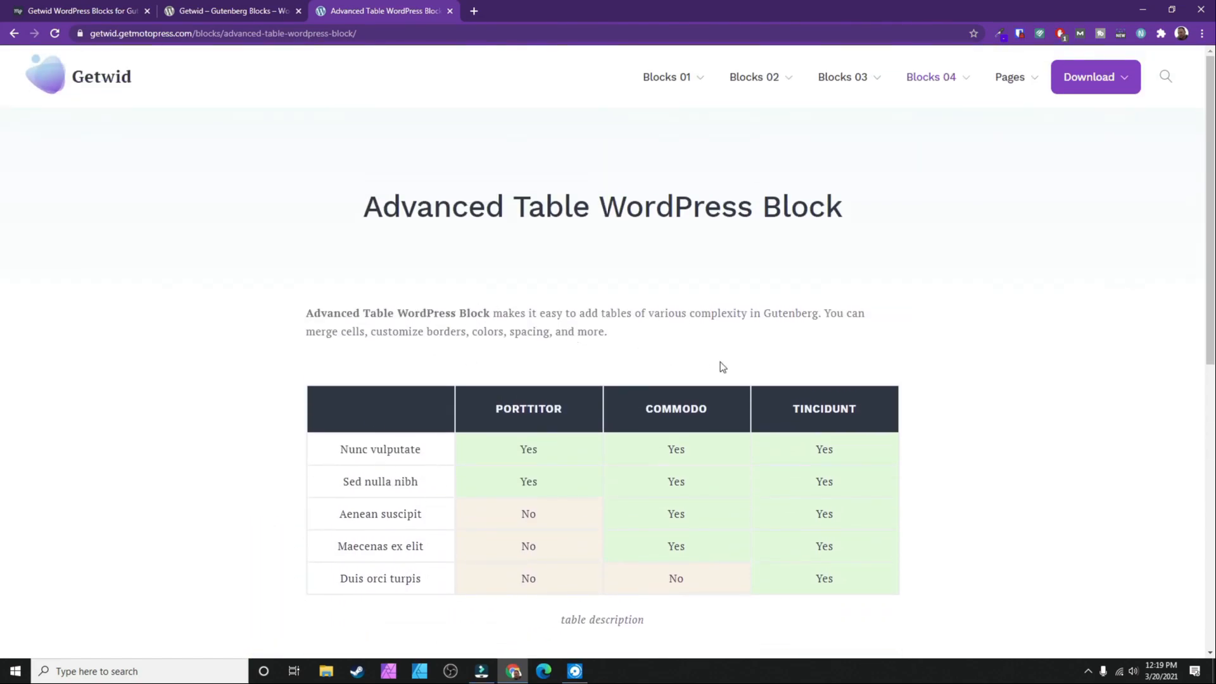
Open the Contact Form block example from the Blocks 03 list, review its form fields and highlight its description paragraph.
{"action": "mouse_move", "coordinate": [931, 82]}
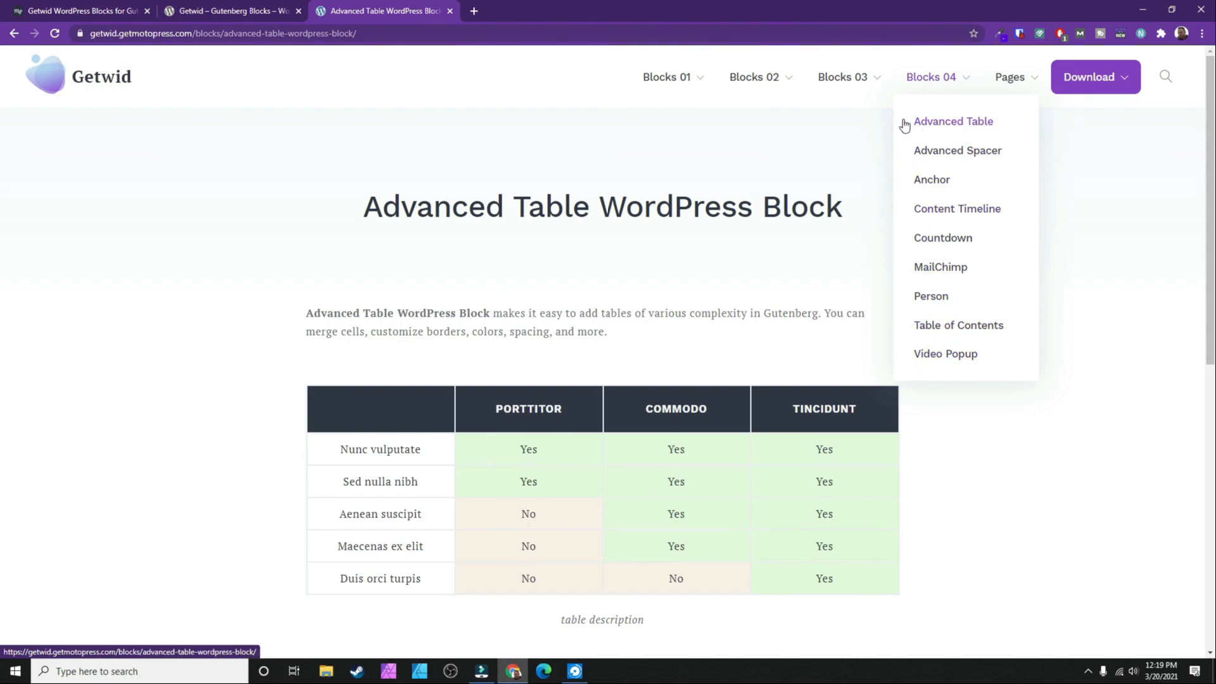
{"action": "mouse_move", "coordinate": [848, 88]}
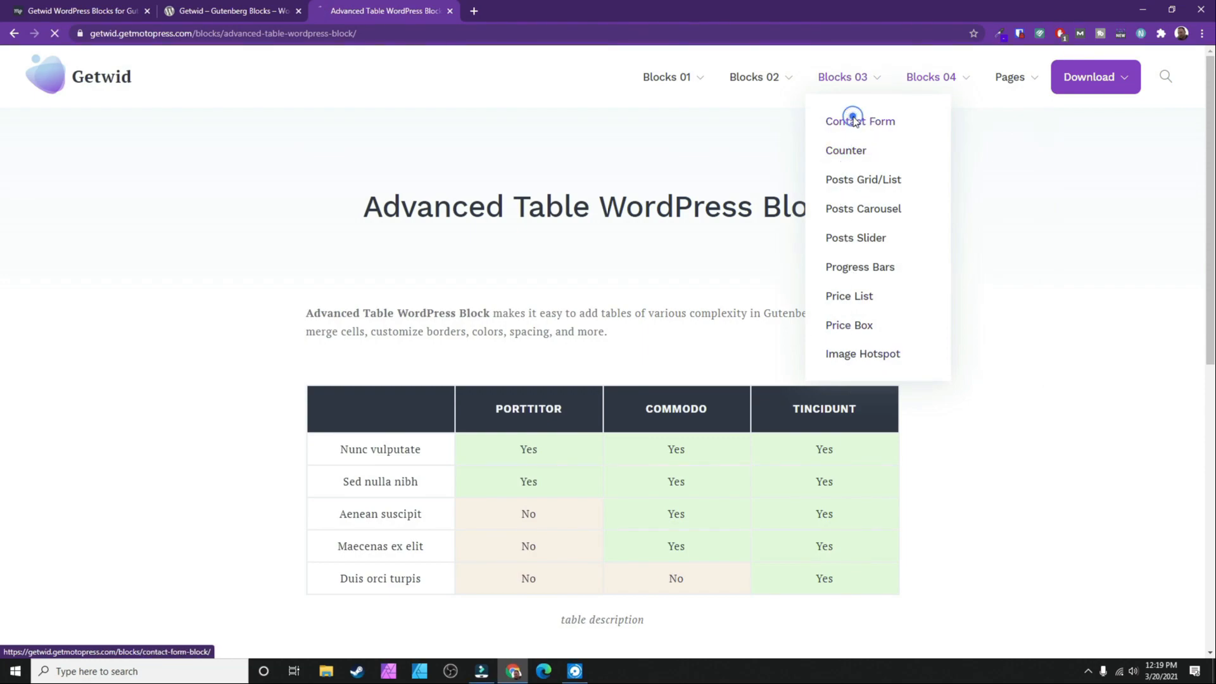
{"action": "left_click", "coordinate": [852, 119]}
{"action": "scroll", "coordinate": [505, 276], "scroll_direction": "down", "scroll_amount": 6}
{"action": "scroll", "coordinate": [506, 277], "scroll_direction": "up", "scroll_amount": 5}
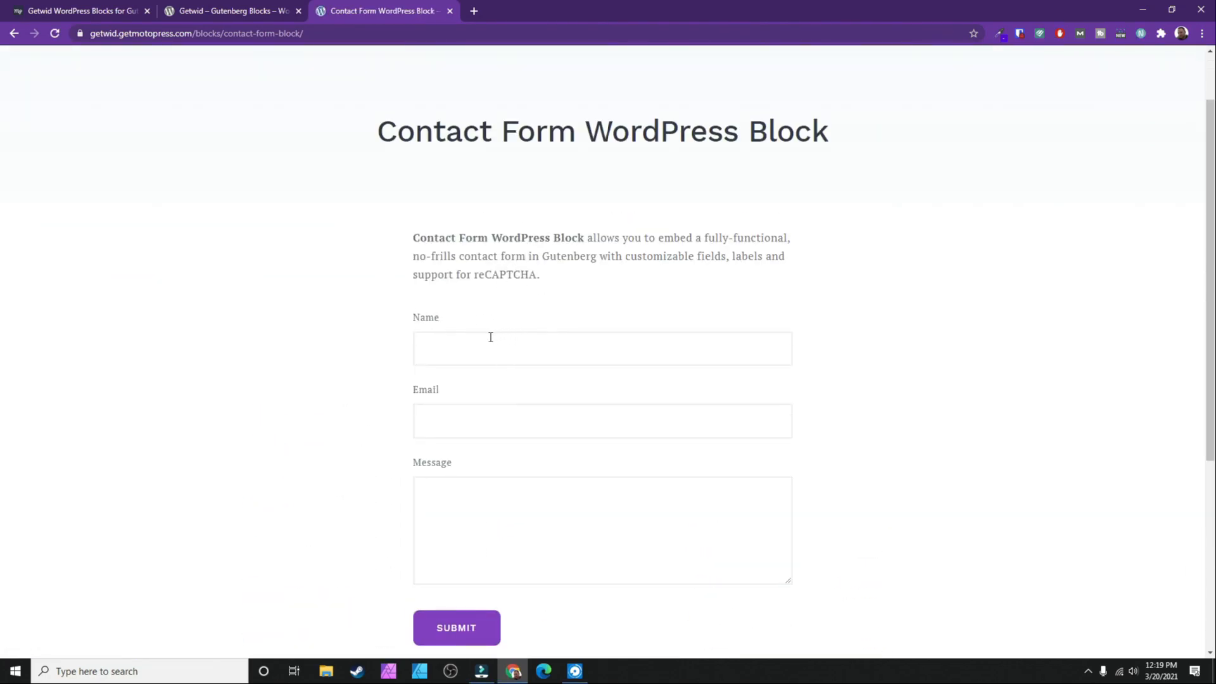
{"action": "left_click_drag", "start_coordinate": [417, 265], "coordinate": [399, 237]}
{"action": "scroll", "coordinate": [568, 257], "scroll_direction": "up", "scroll_amount": 1}
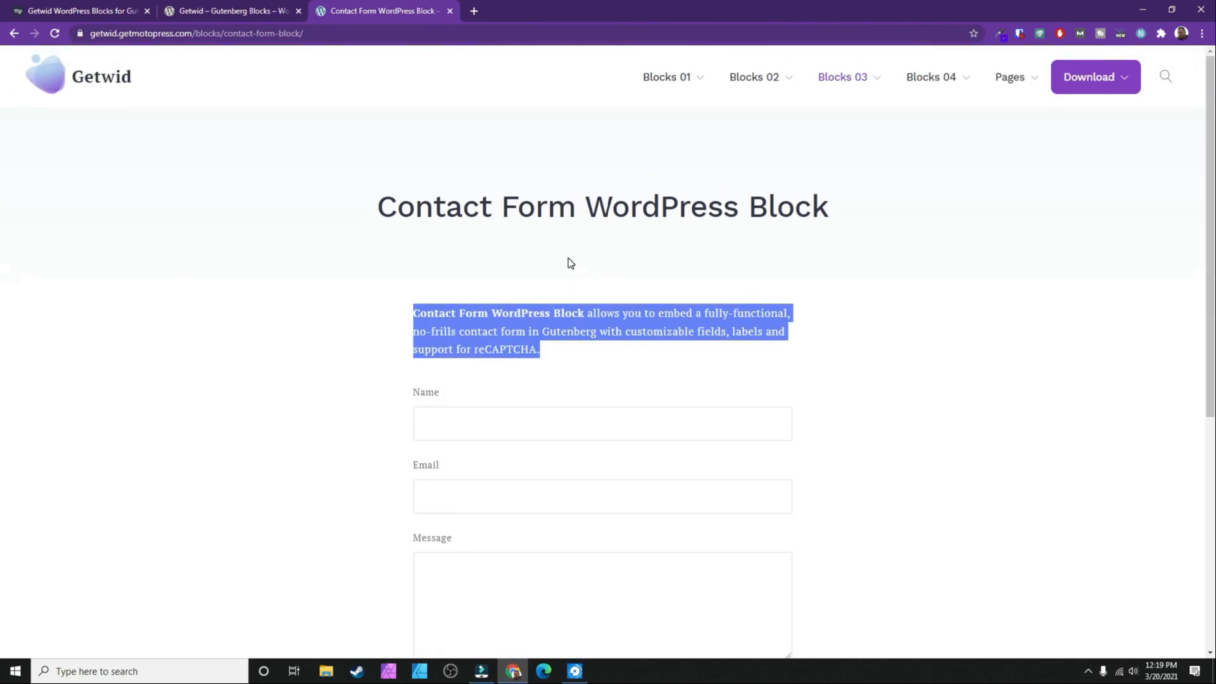
Open the Icon block example from the Blocks 01 list and review its icon styles.
{"action": "mouse_move", "coordinate": [687, 76]}
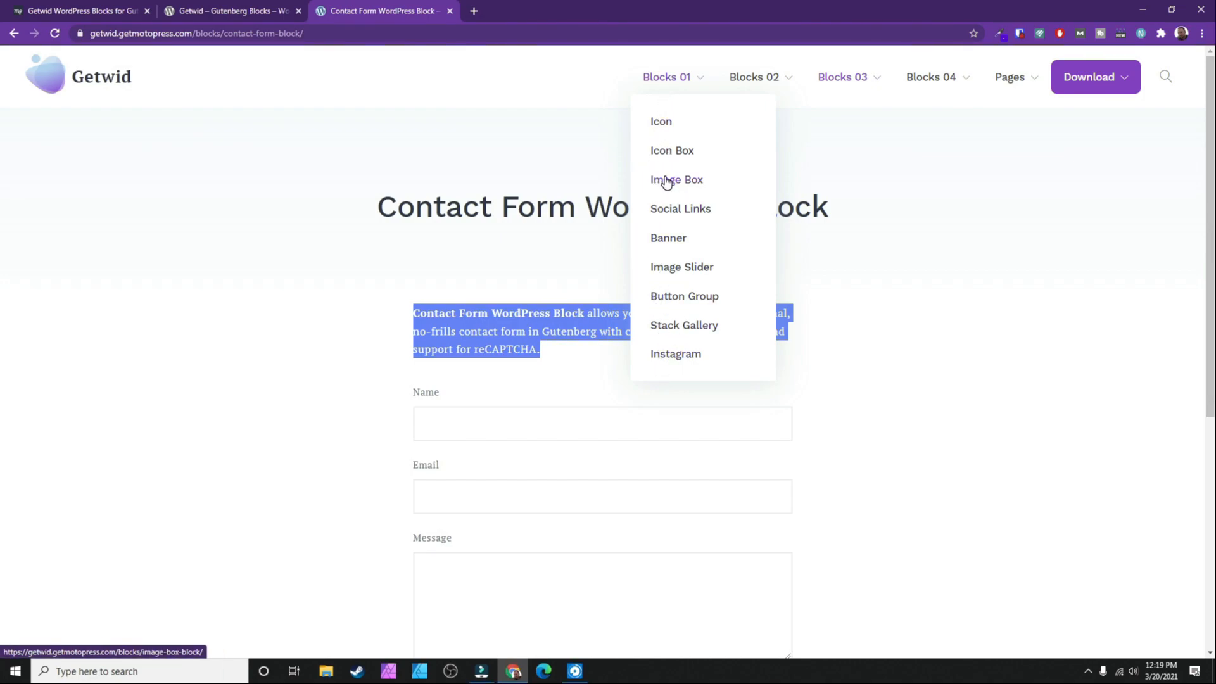
{"action": "left_click", "coordinate": [661, 121]}
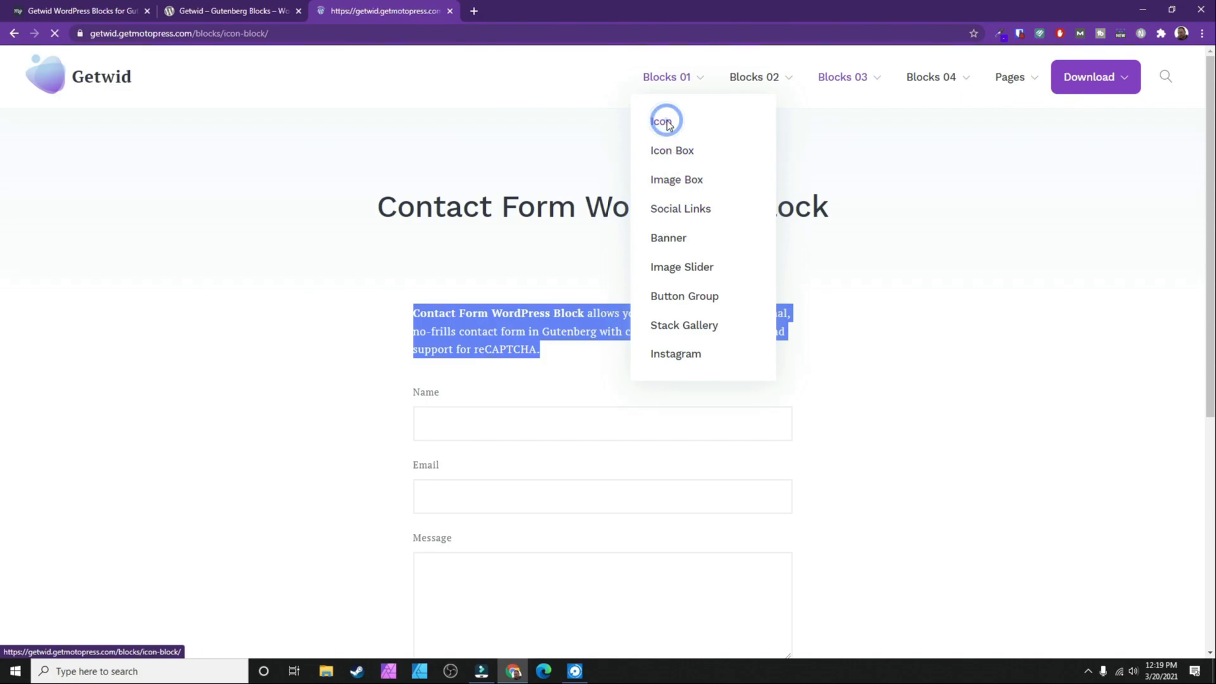
{"action": "scroll", "coordinate": [649, 214], "scroll_direction": "down", "scroll_amount": 6}
{"action": "scroll", "coordinate": [650, 214], "scroll_direction": "up", "scroll_amount": 6}
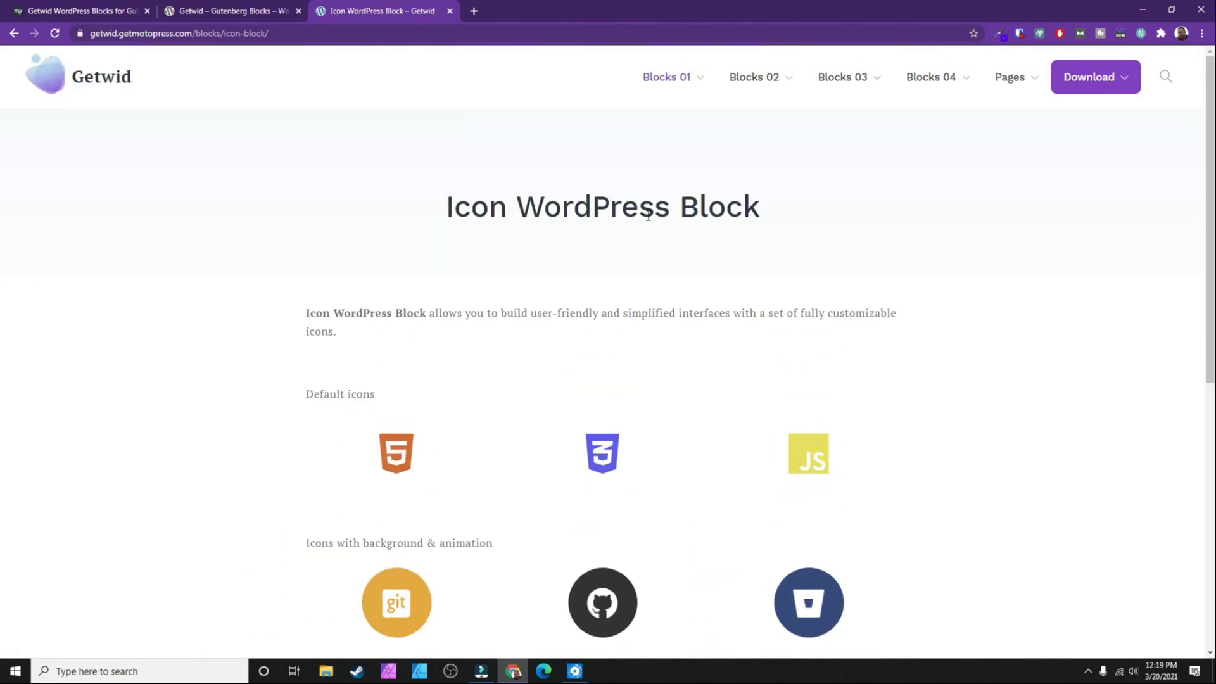
Open the Icon Box block example and look through its service box layouts.
{"action": "left_click", "coordinate": [675, 156]}
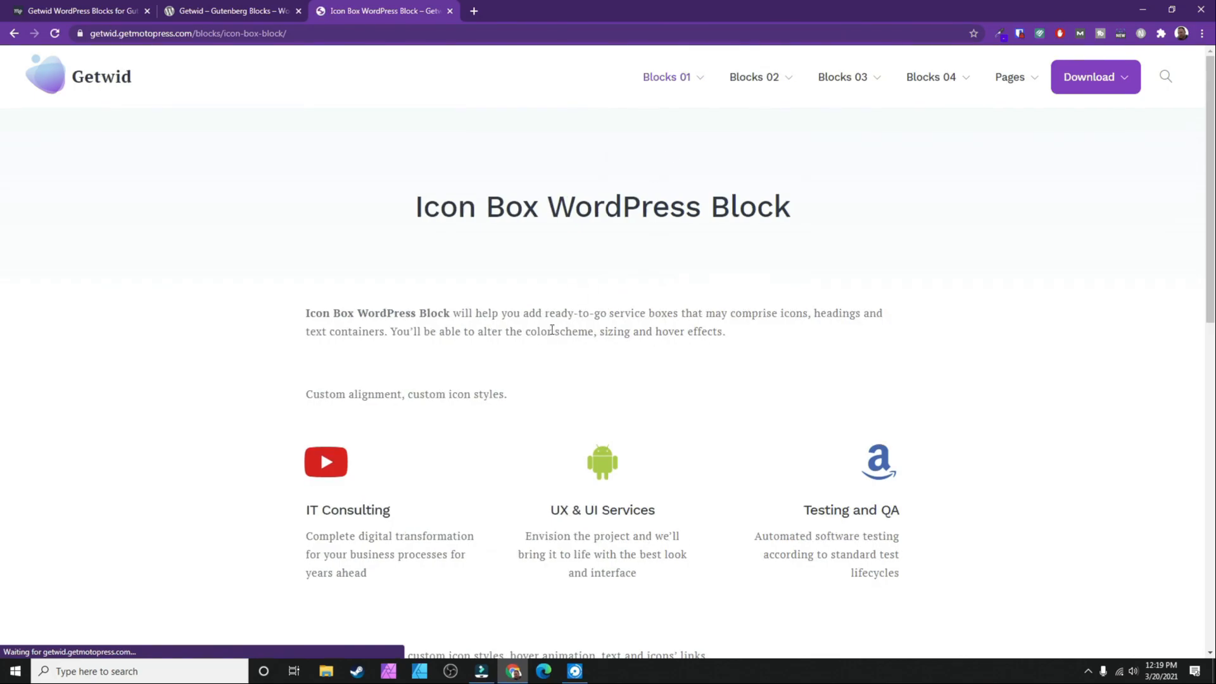
{"action": "scroll", "coordinate": [443, 317], "scroll_direction": "down", "scroll_amount": 4}
{"action": "scroll", "coordinate": [600, 280], "scroll_direction": "up", "scroll_amount": 4}
Open the Image Box block example and review its text alignment, image position and vertical alignment samples.
{"action": "mouse_move", "coordinate": [687, 77]}
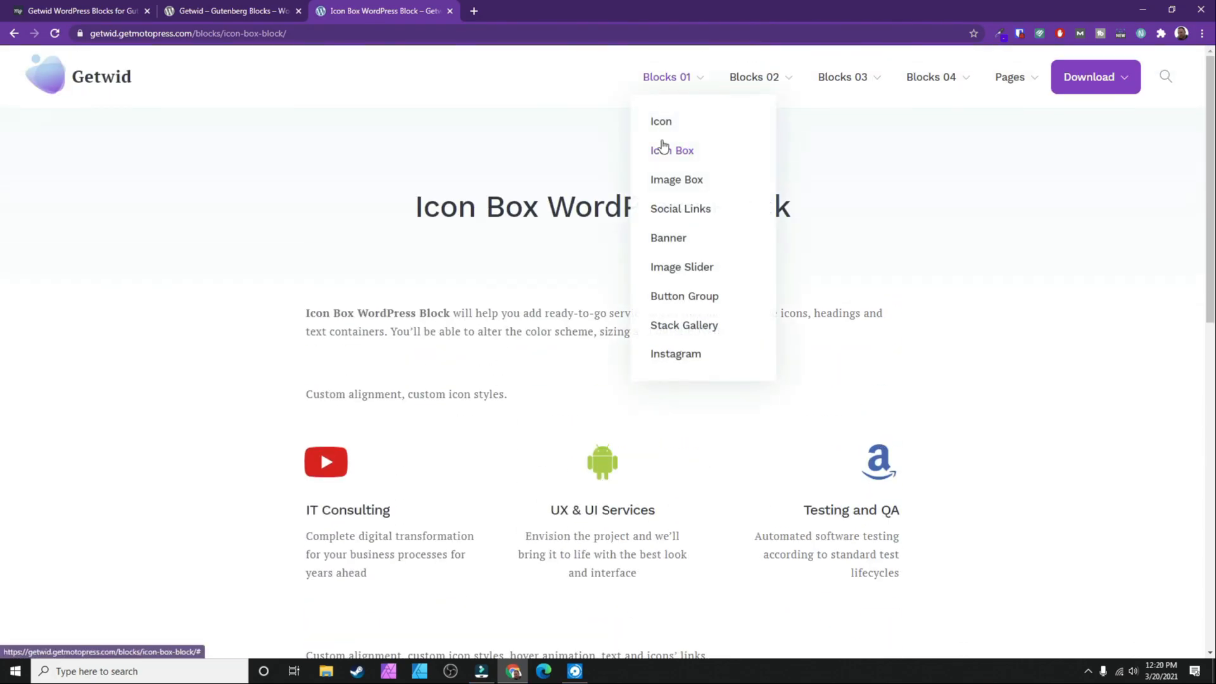
{"action": "left_click", "coordinate": [674, 181]}
{"action": "scroll", "coordinate": [370, 241], "scroll_direction": "down", "scroll_amount": 5}
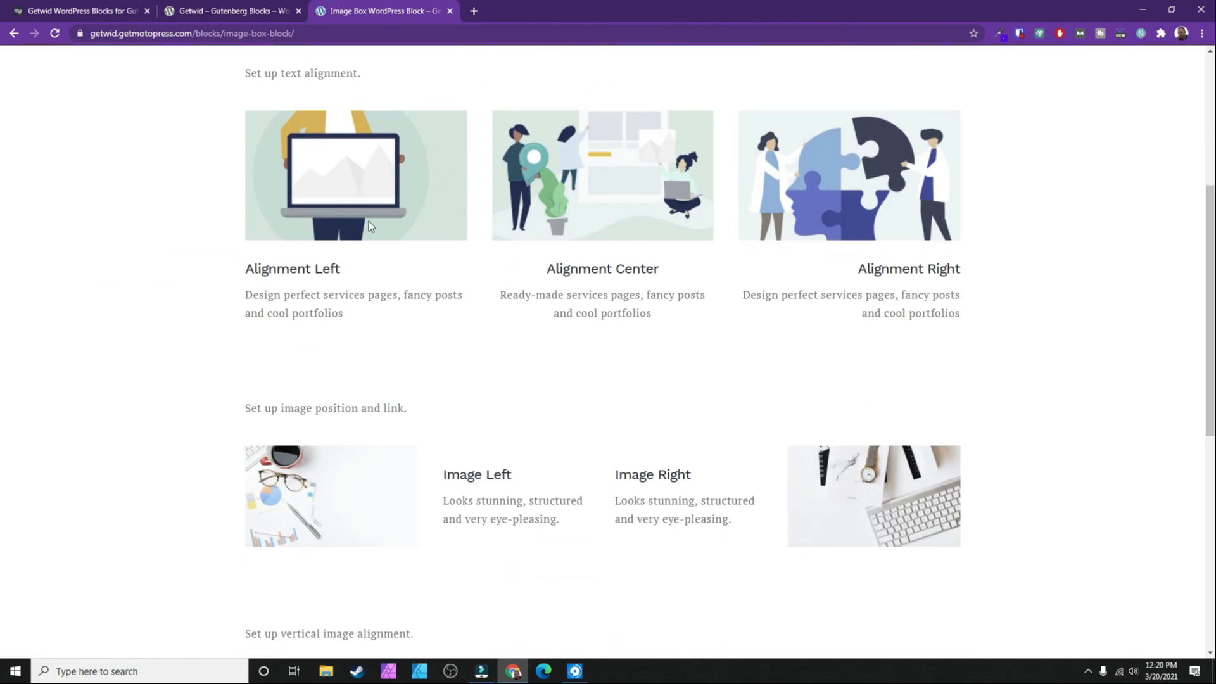
{"action": "scroll", "coordinate": [678, 244], "scroll_direction": "down", "scroll_amount": 7}
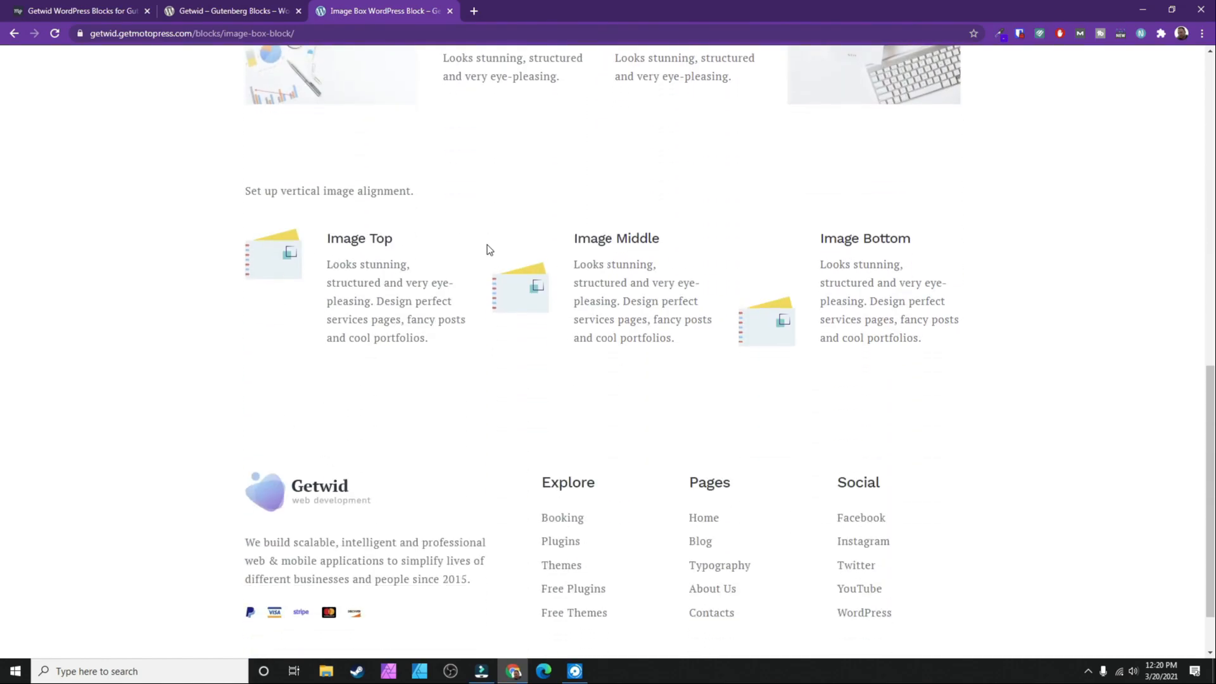
{"action": "scroll", "coordinate": [659, 381], "scroll_direction": "up", "scroll_amount": 10}
Open the Social Links block example and review its outlined, background and default icon styles.
{"action": "mouse_move", "coordinate": [698, 79]}
{"action": "left_click", "coordinate": [695, 216]}
{"action": "scroll", "coordinate": [340, 257], "scroll_direction": "down", "scroll_amount": 3}
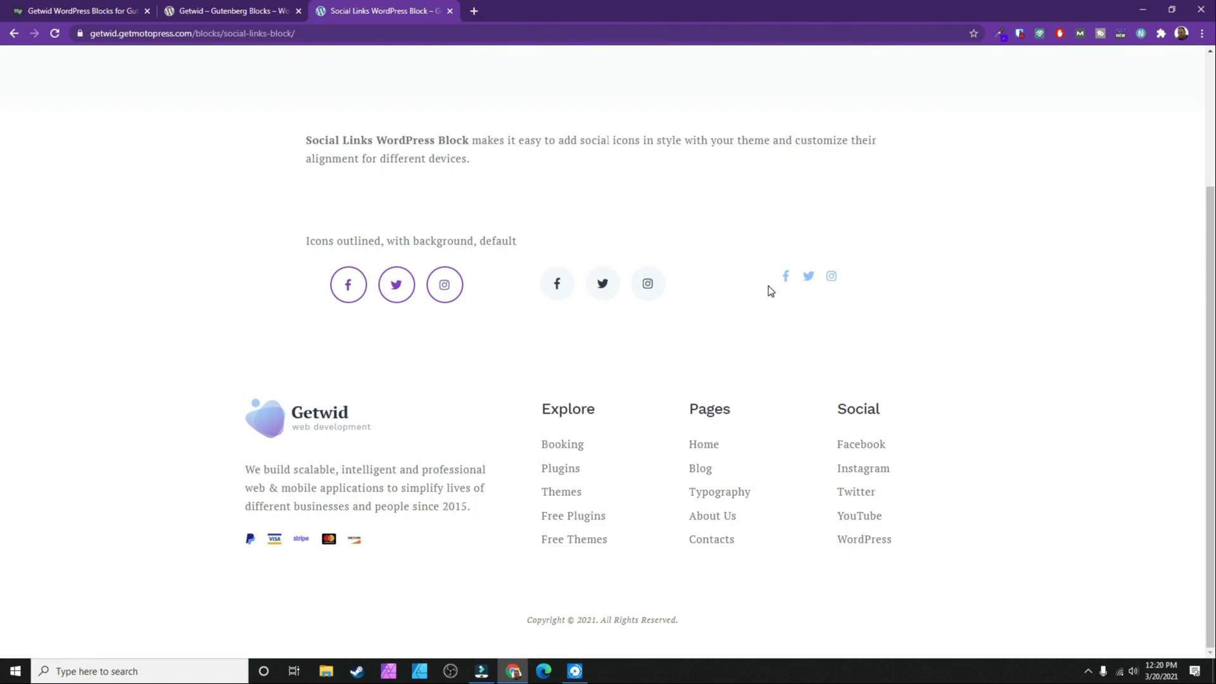
{"action": "scroll", "coordinate": [752, 277], "scroll_direction": "up", "scroll_amount": 3}
Open the Banner block example and examine its description and the large yellow promo banner.
{"action": "mouse_move", "coordinate": [682, 80]}
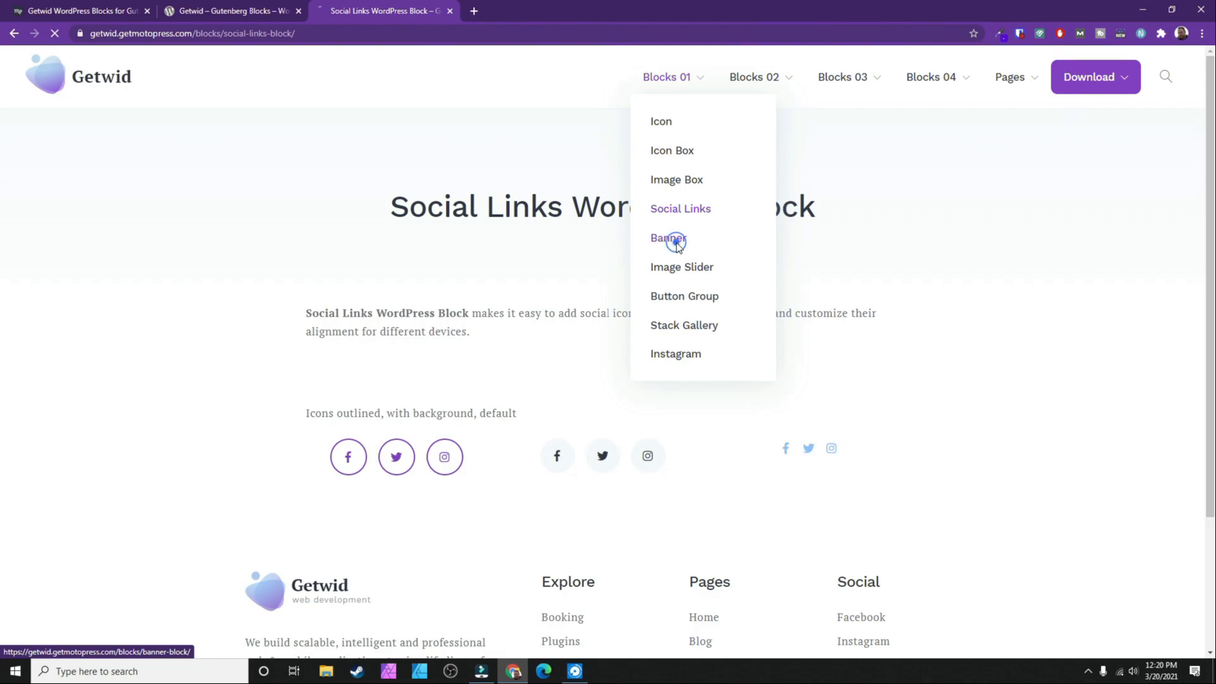
{"action": "scroll", "coordinate": [660, 271], "scroll_direction": "down", "scroll_amount": 4}
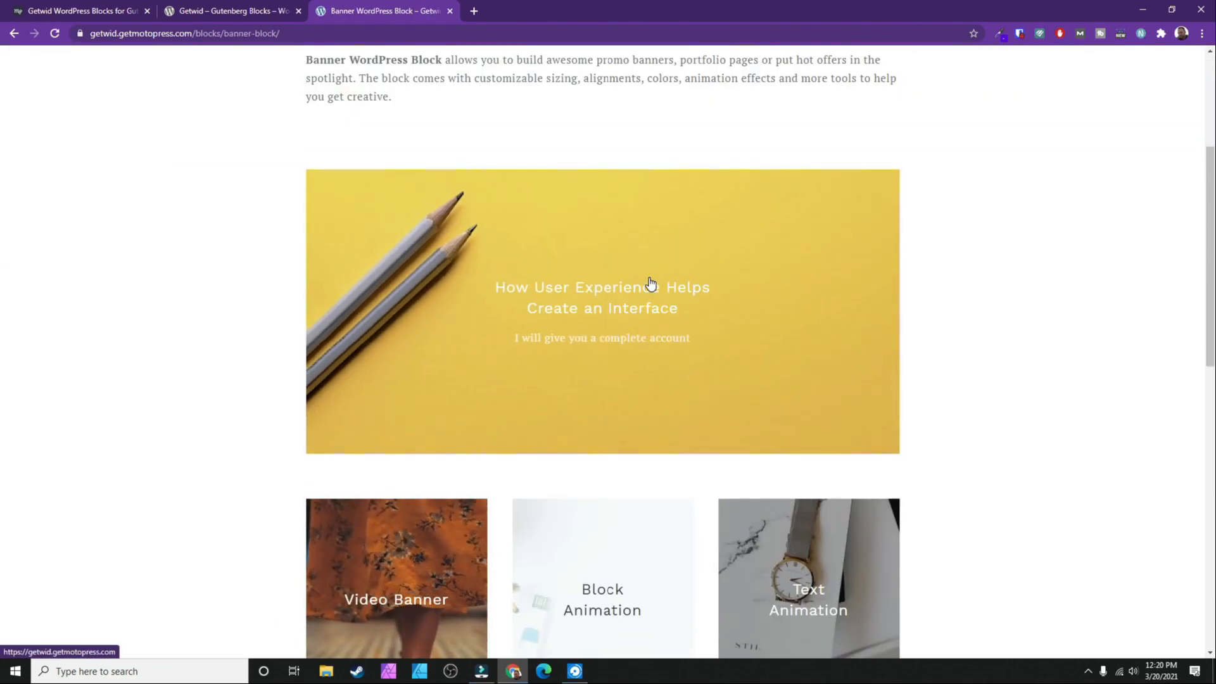
{"action": "scroll", "coordinate": [650, 283], "scroll_direction": "up", "scroll_amount": 4}
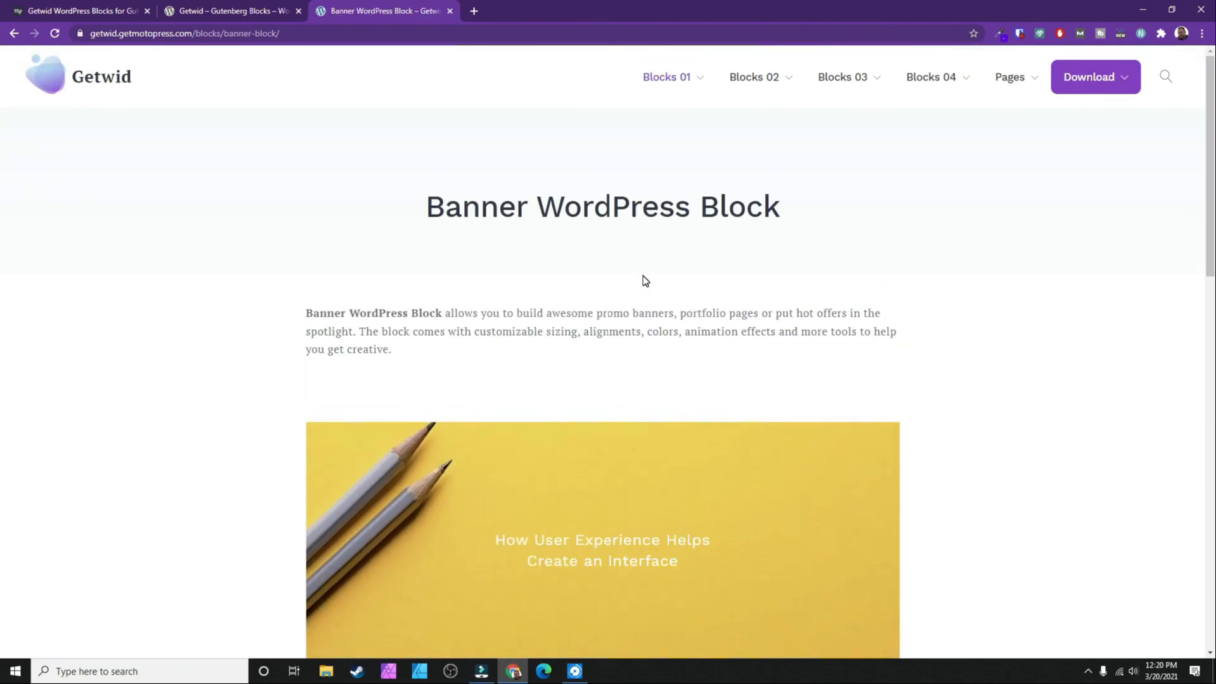
{"action": "scroll", "coordinate": [643, 281], "scroll_direction": "down", "scroll_amount": 8}
{"action": "scroll", "coordinate": [642, 279], "scroll_direction": "up", "scroll_amount": 4}
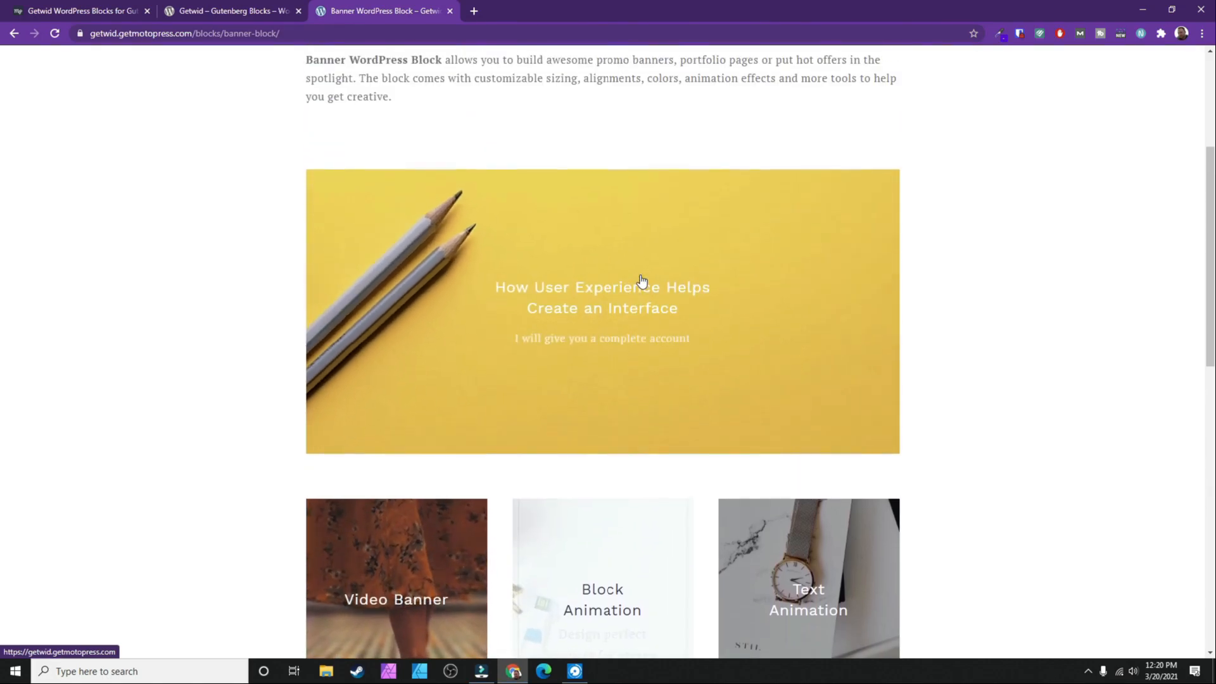
{"action": "scroll", "coordinate": [641, 278], "scroll_direction": "up", "scroll_amount": 4}
{"action": "scroll", "coordinate": [641, 279], "scroll_direction": "down", "scroll_amount": 5}
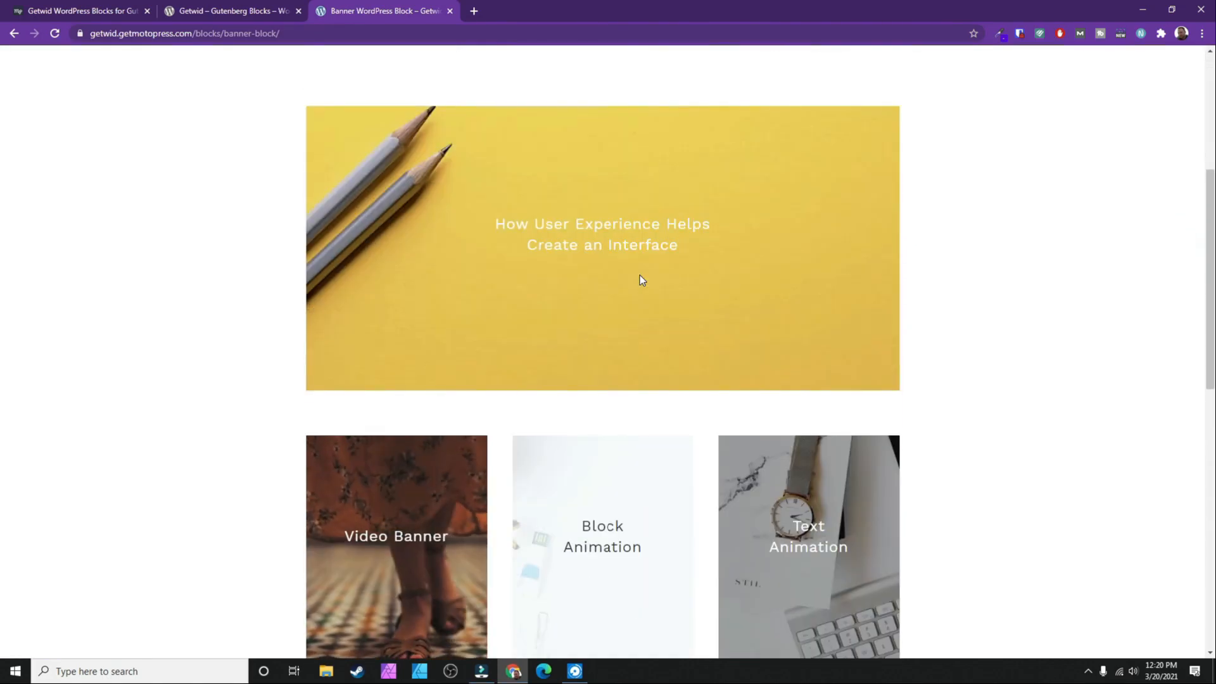
Examine the Video Banner, Block Animation, Text Animation and business analyst banners, and return to the page heading.
{"action": "scroll", "coordinate": [640, 280], "scroll_direction": "down", "scroll_amount": 4}
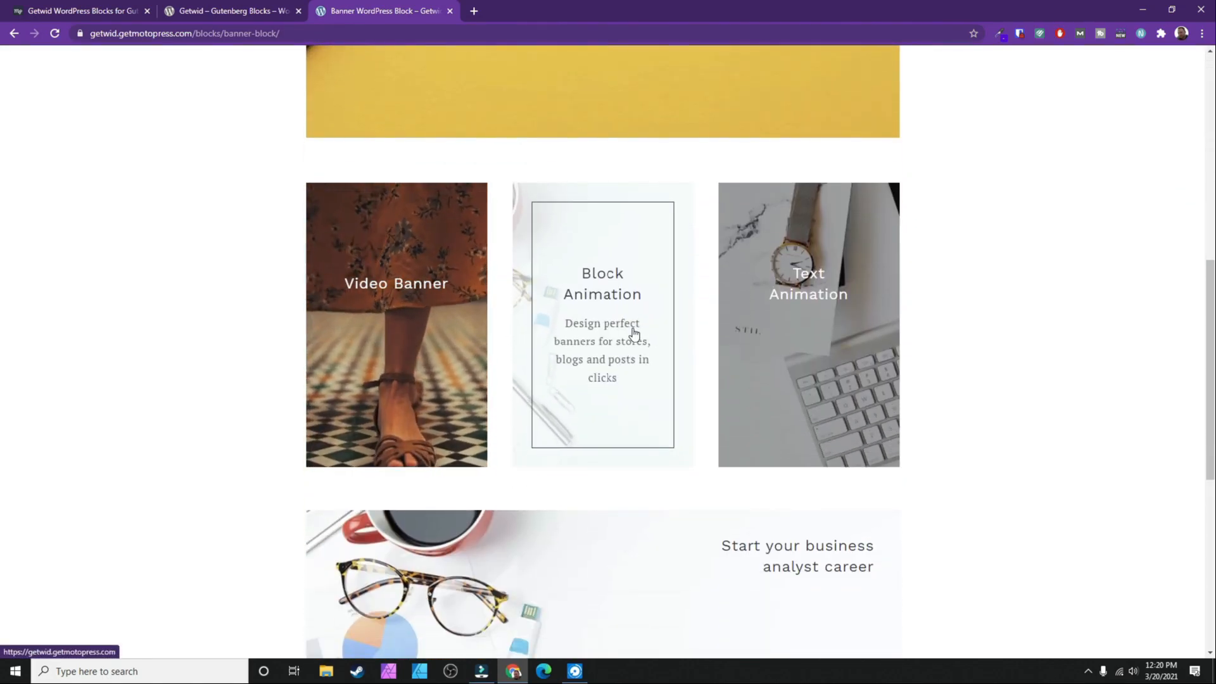
{"action": "scroll", "coordinate": [798, 345], "scroll_direction": "down", "scroll_amount": 3}
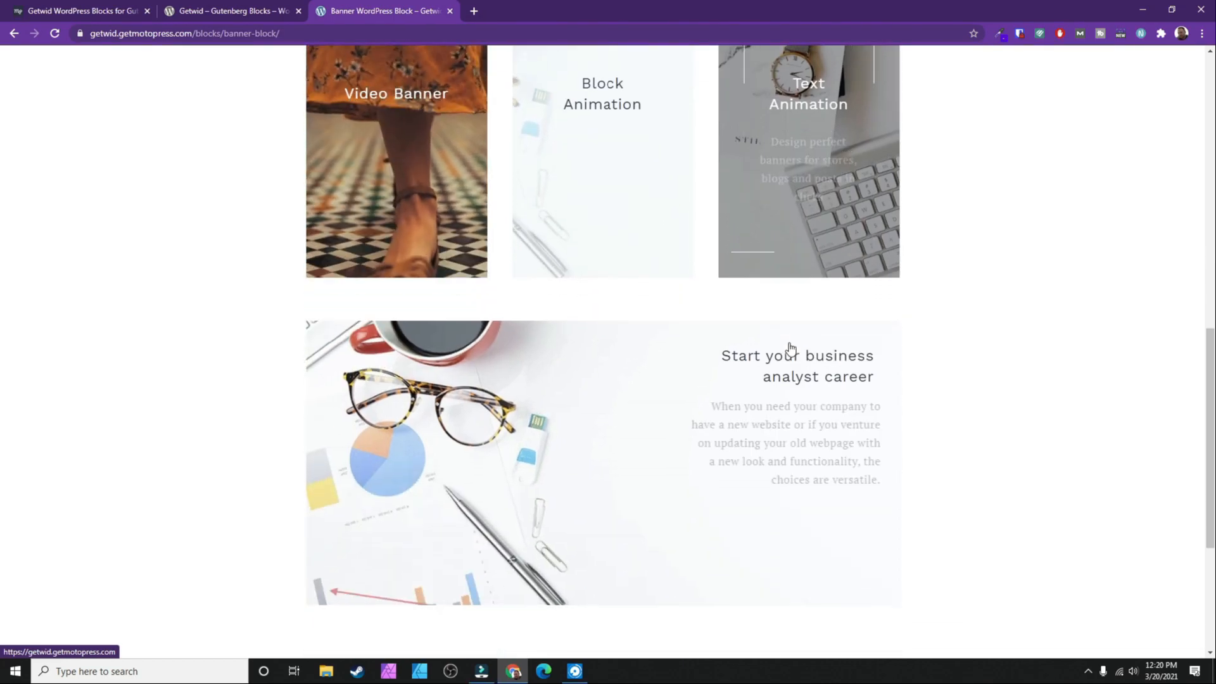
{"action": "scroll", "coordinate": [578, 410], "scroll_direction": "down", "scroll_amount": 4}
{"action": "scroll", "coordinate": [568, 321], "scroll_direction": "up", "scroll_amount": 4}
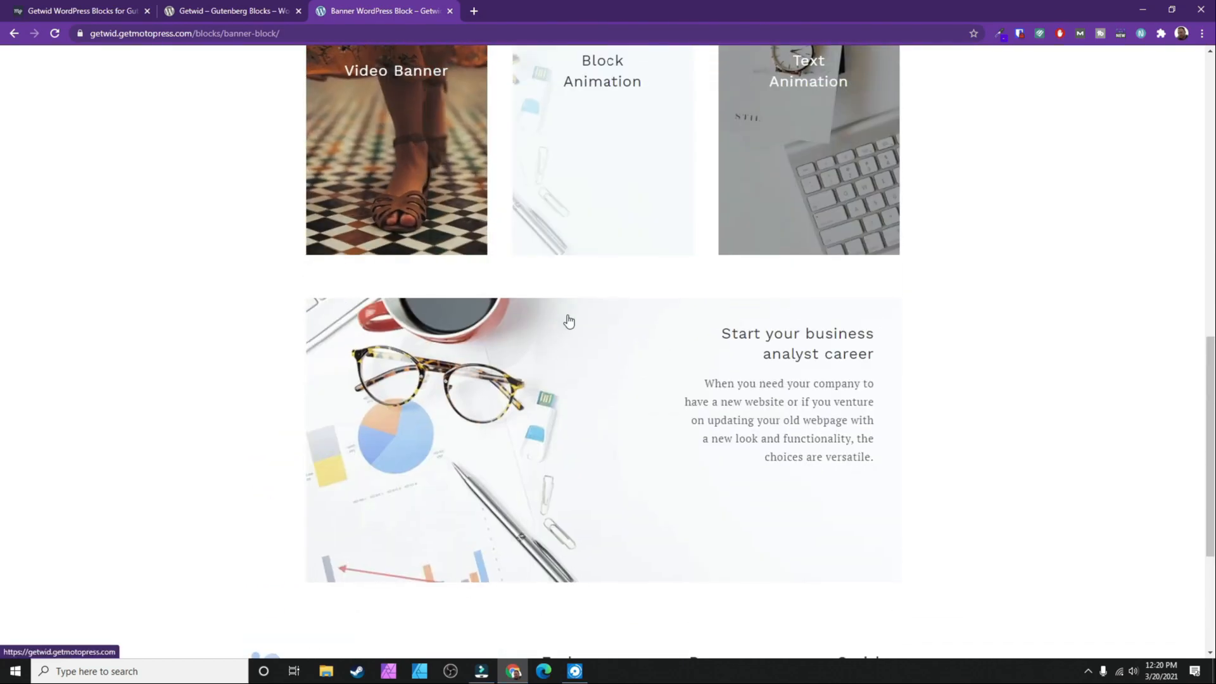
{"action": "scroll", "coordinate": [568, 321], "scroll_direction": "up", "scroll_amount": 4}
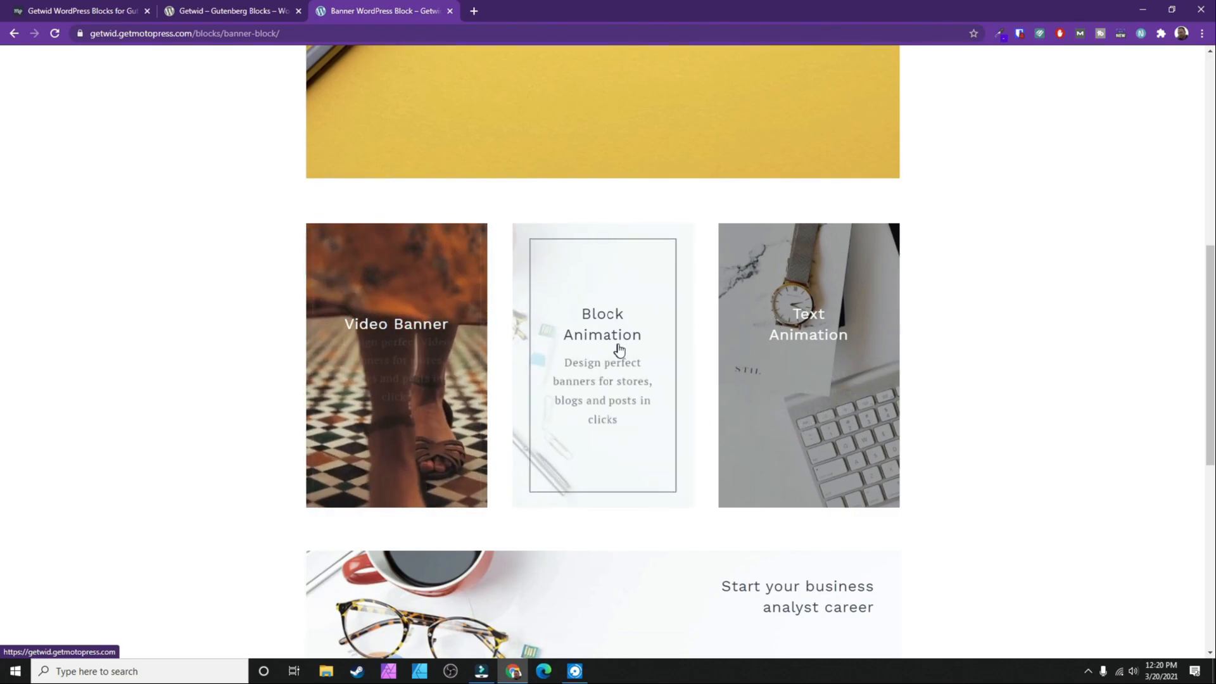
{"action": "scroll", "coordinate": [780, 362], "scroll_direction": "up", "scroll_amount": 5}
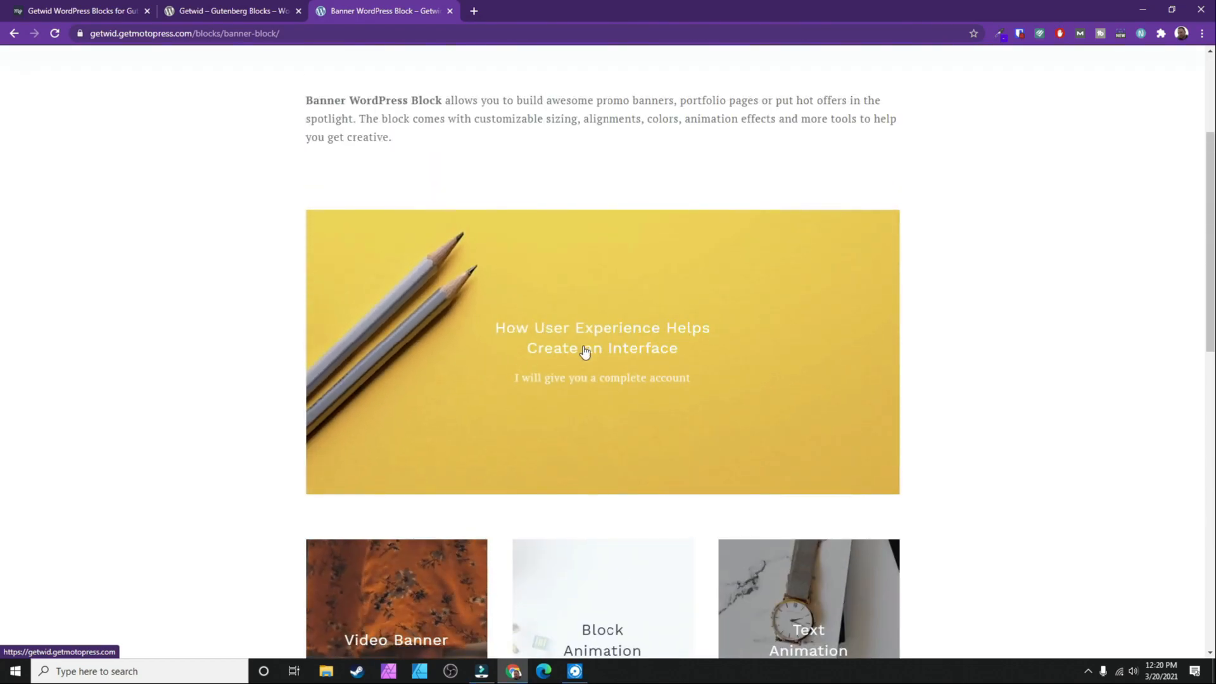
{"action": "scroll", "coordinate": [608, 310], "scroll_direction": "up", "scroll_amount": 3}
Open the Image Slider block example, advance the single-slide slider and review the multiple-slide variants.
{"action": "mouse_move", "coordinate": [651, 93]}
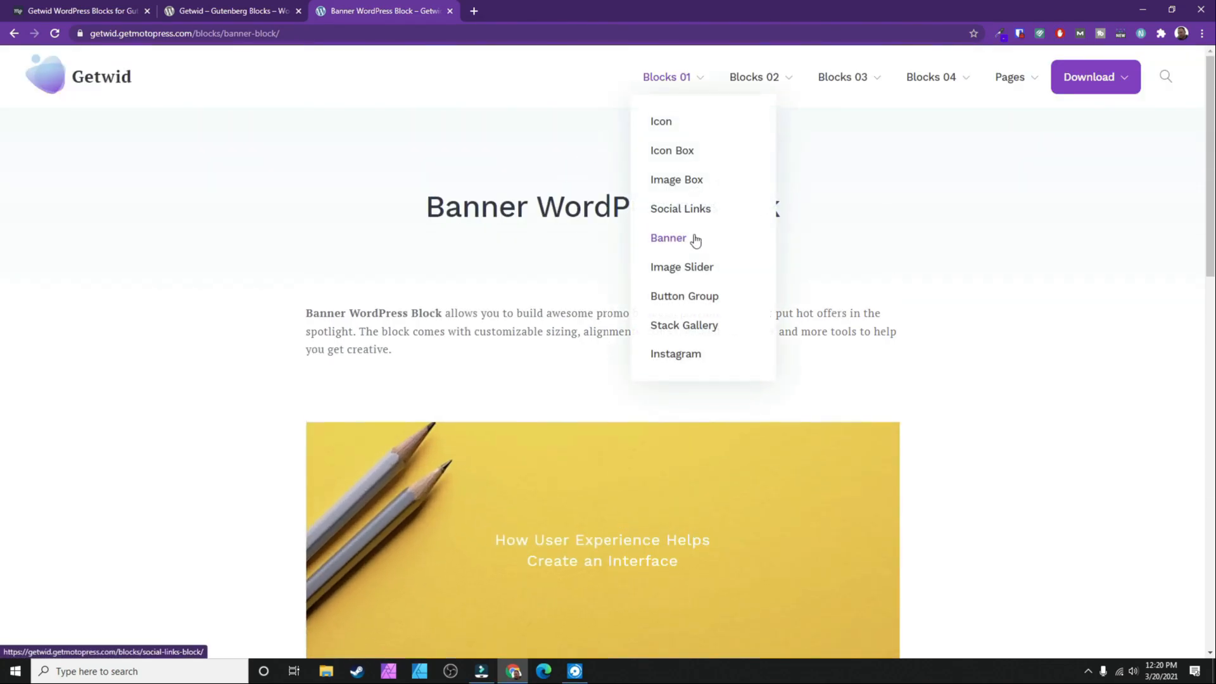
{"action": "left_click", "coordinate": [686, 272]}
{"action": "scroll", "coordinate": [684, 272], "scroll_direction": "down", "scroll_amount": 6}
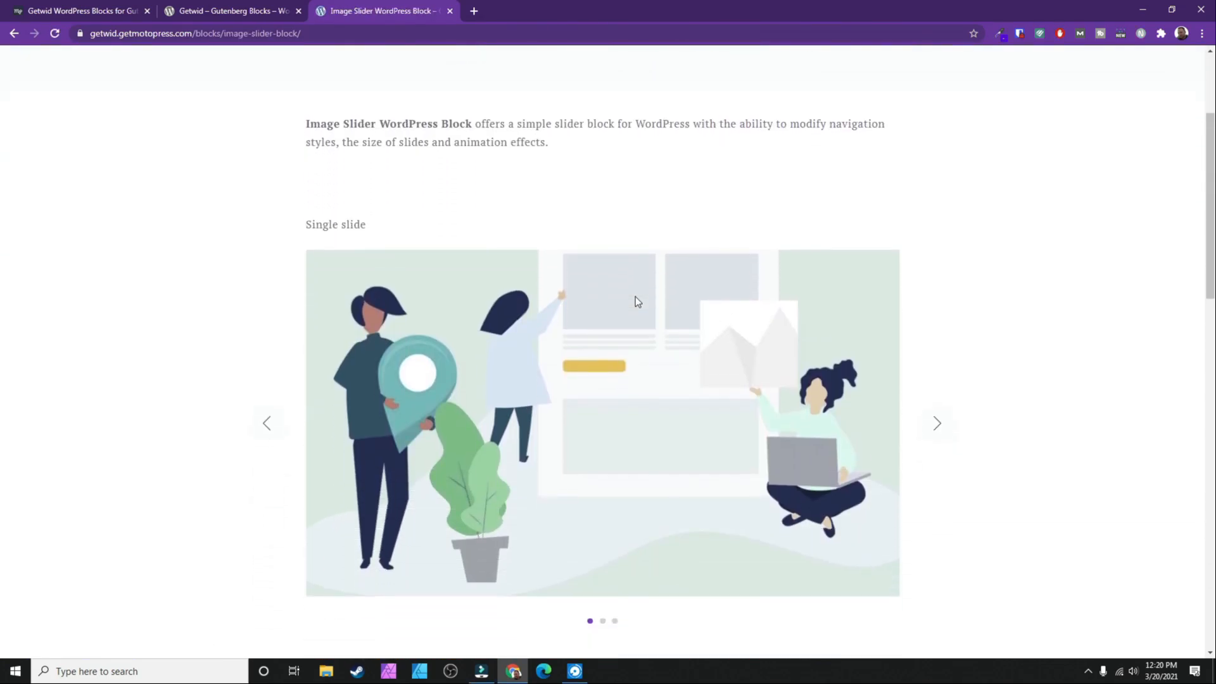
{"action": "left_click", "coordinate": [939, 228]}
{"action": "scroll", "coordinate": [898, 271], "scroll_direction": "down", "scroll_amount": 5}
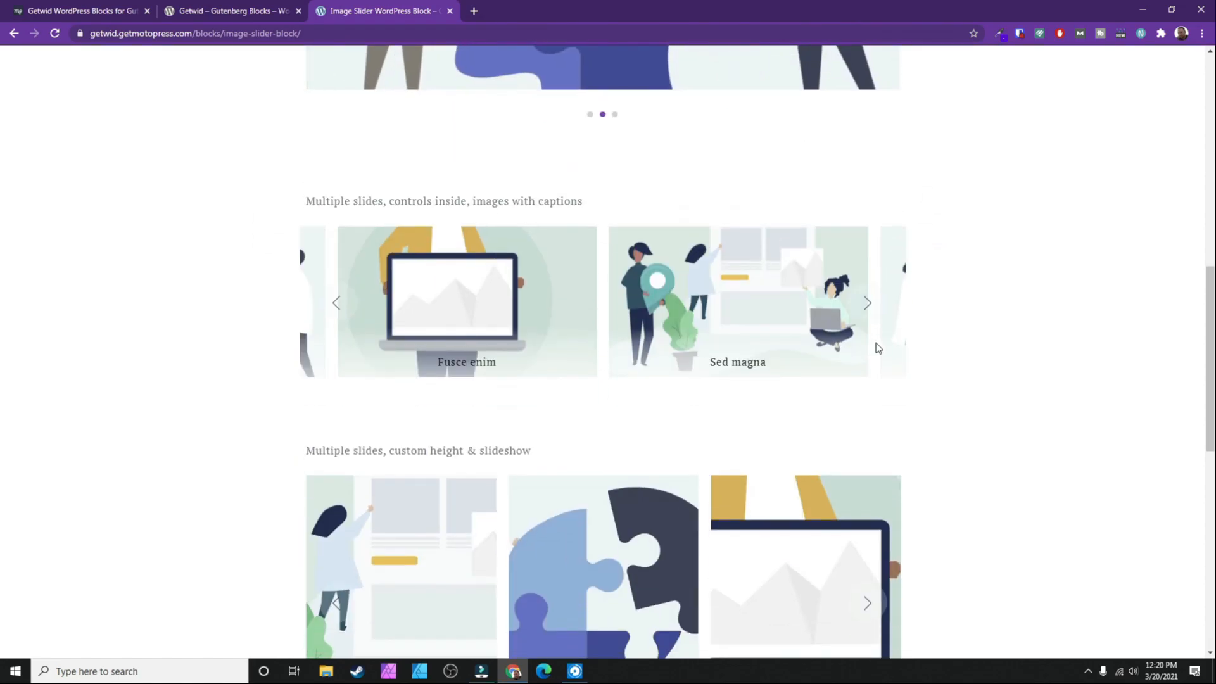
{"action": "scroll", "coordinate": [763, 223], "scroll_direction": "up", "scroll_amount": 10}
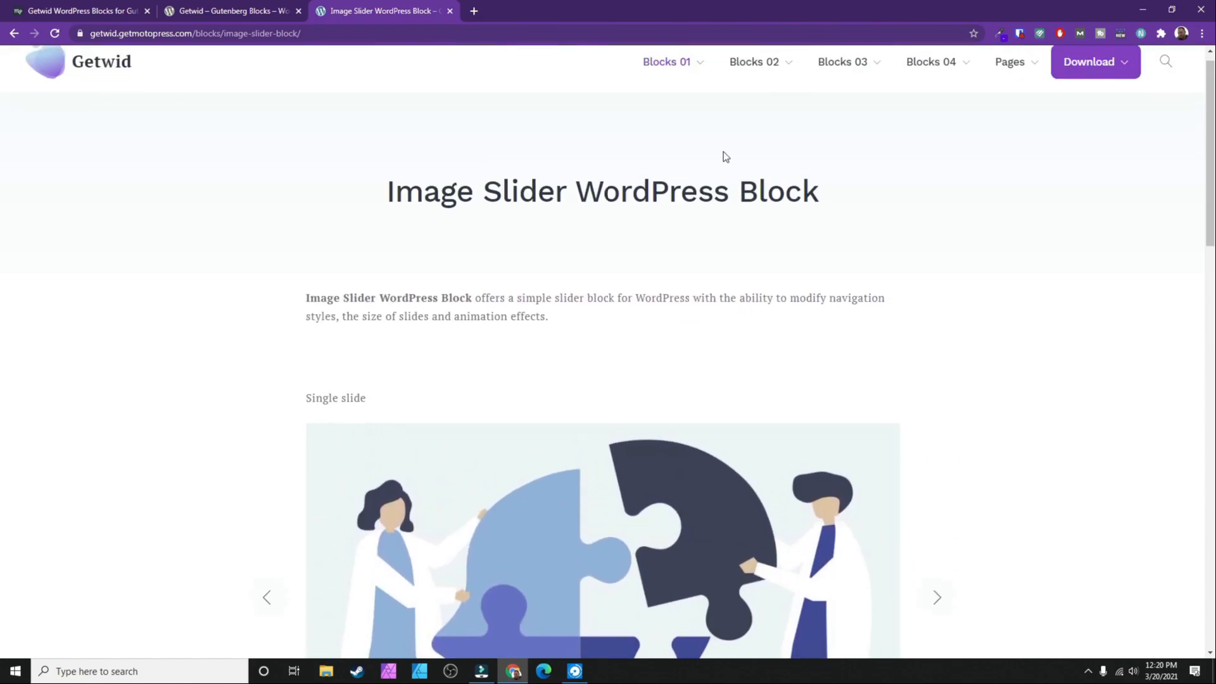
Open the Button Group block example and review its default, horizontal and vertical button layouts and hover effects.
{"action": "mouse_move", "coordinate": [673, 104]}
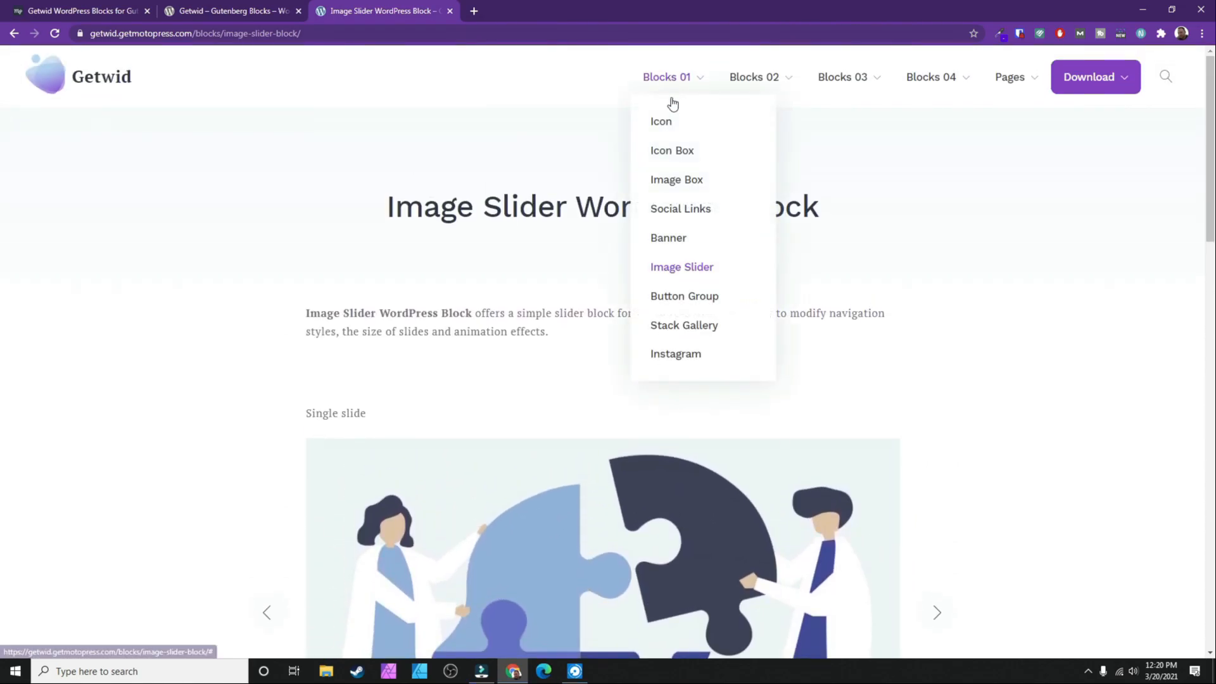
{"action": "left_click", "coordinate": [689, 298]}
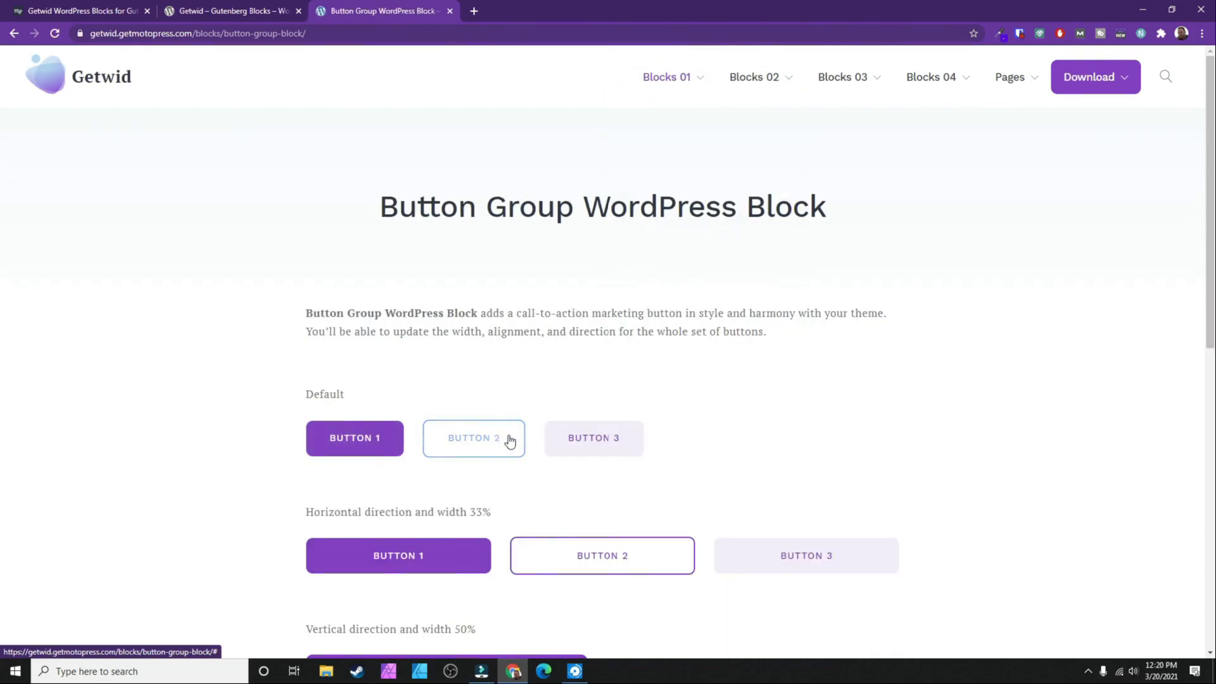
{"action": "scroll", "coordinate": [520, 394], "scroll_direction": "down", "scroll_amount": 5}
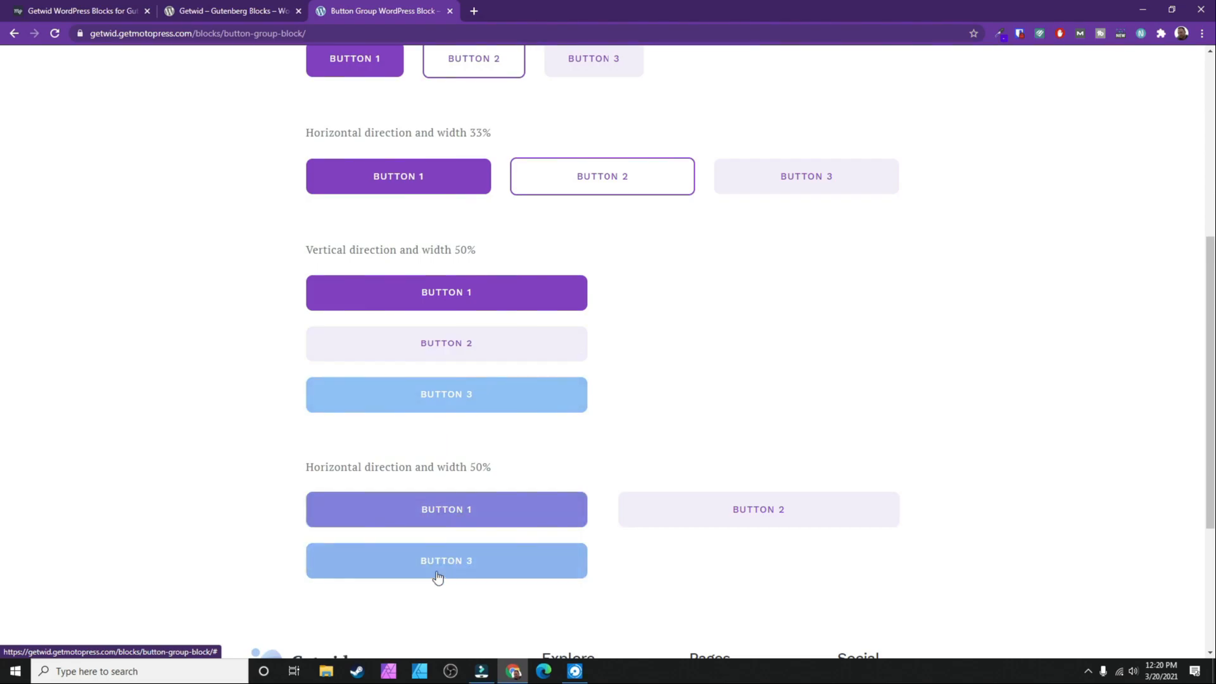
{"action": "scroll", "coordinate": [502, 330], "scroll_direction": "up", "scroll_amount": 5}
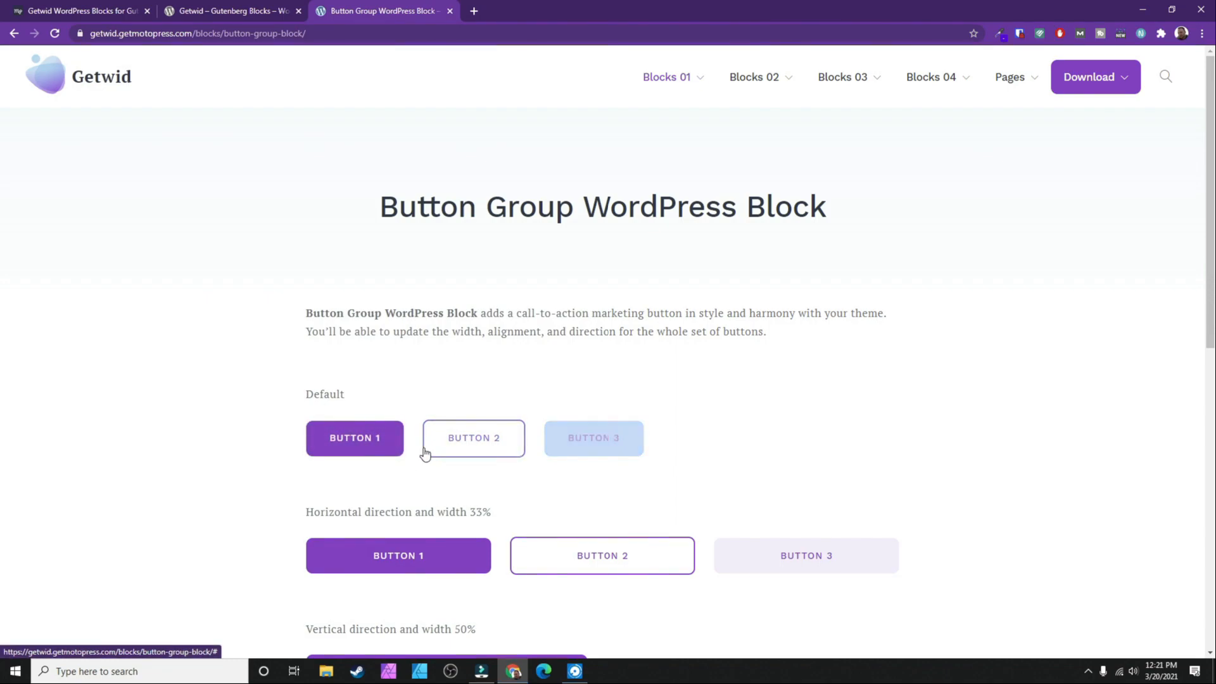
{"action": "scroll", "coordinate": [569, 526], "scroll_direction": "down", "scroll_amount": 3}
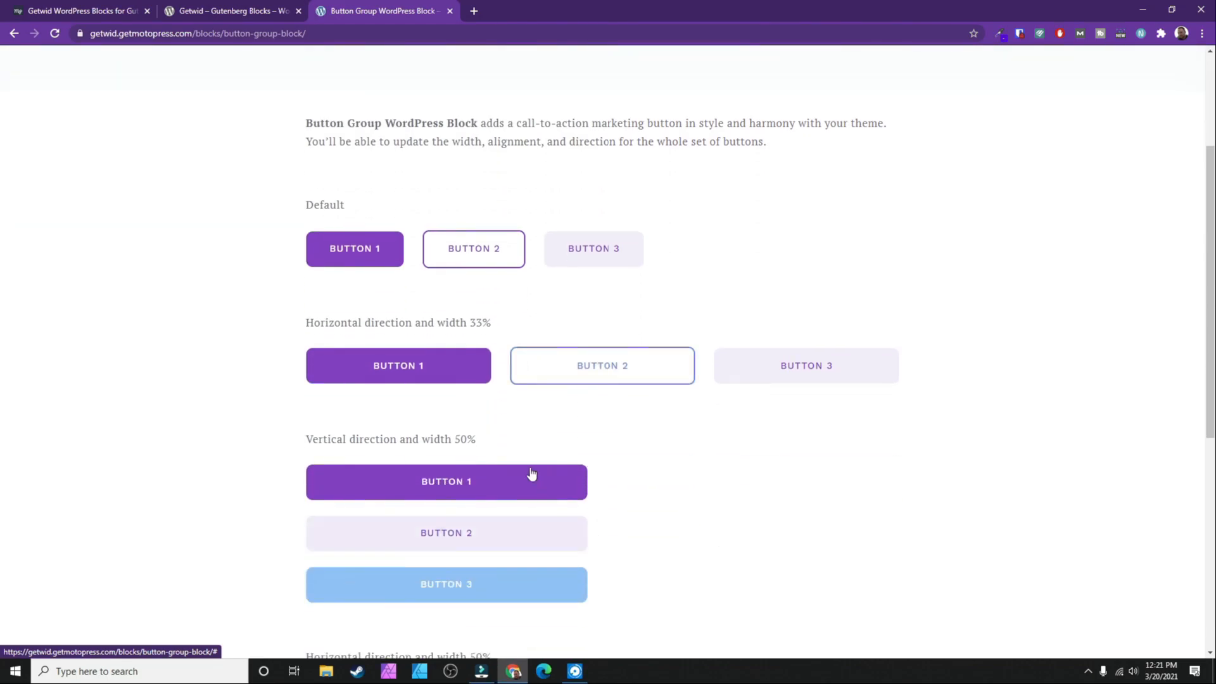
{"action": "scroll", "coordinate": [582, 386], "scroll_direction": "down", "scroll_amount": 7}
{"action": "scroll", "coordinate": [538, 436], "scroll_direction": "up", "scroll_amount": 6}
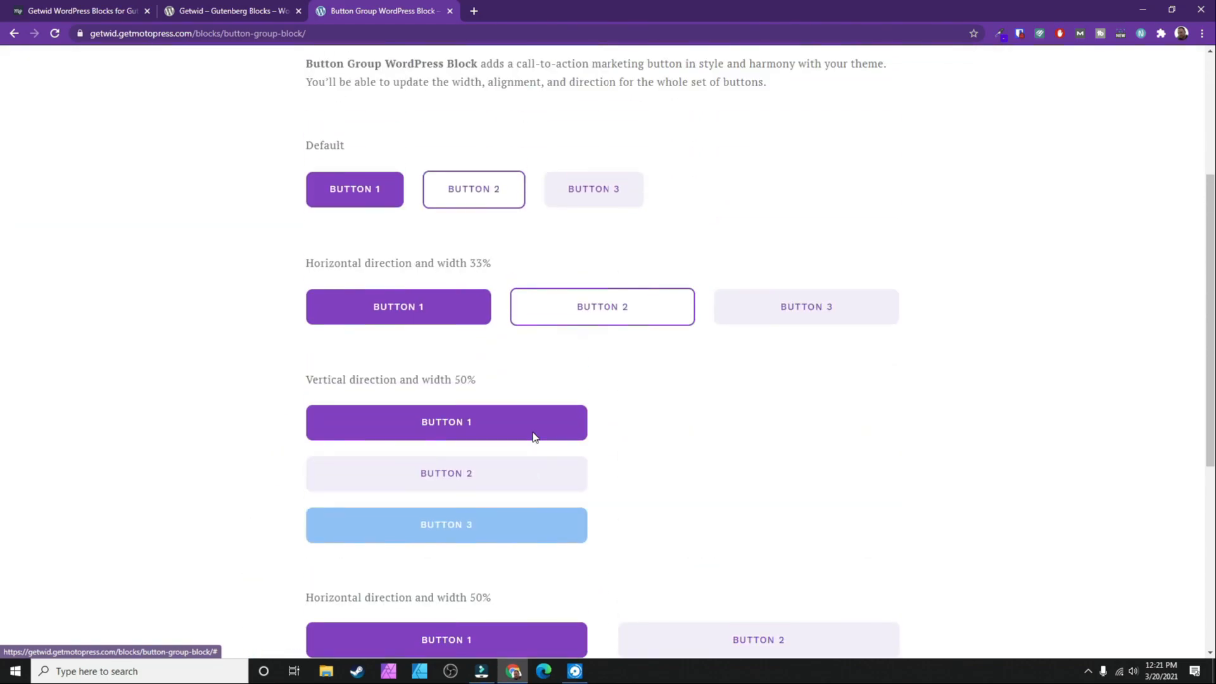
{"action": "scroll", "coordinate": [535, 437], "scroll_direction": "up", "scroll_amount": 4}
Open the Stack Gallery block example and review its gallery layout styles, including Default, Gamma and Zeta.
{"action": "mouse_move", "coordinate": [660, 89]}
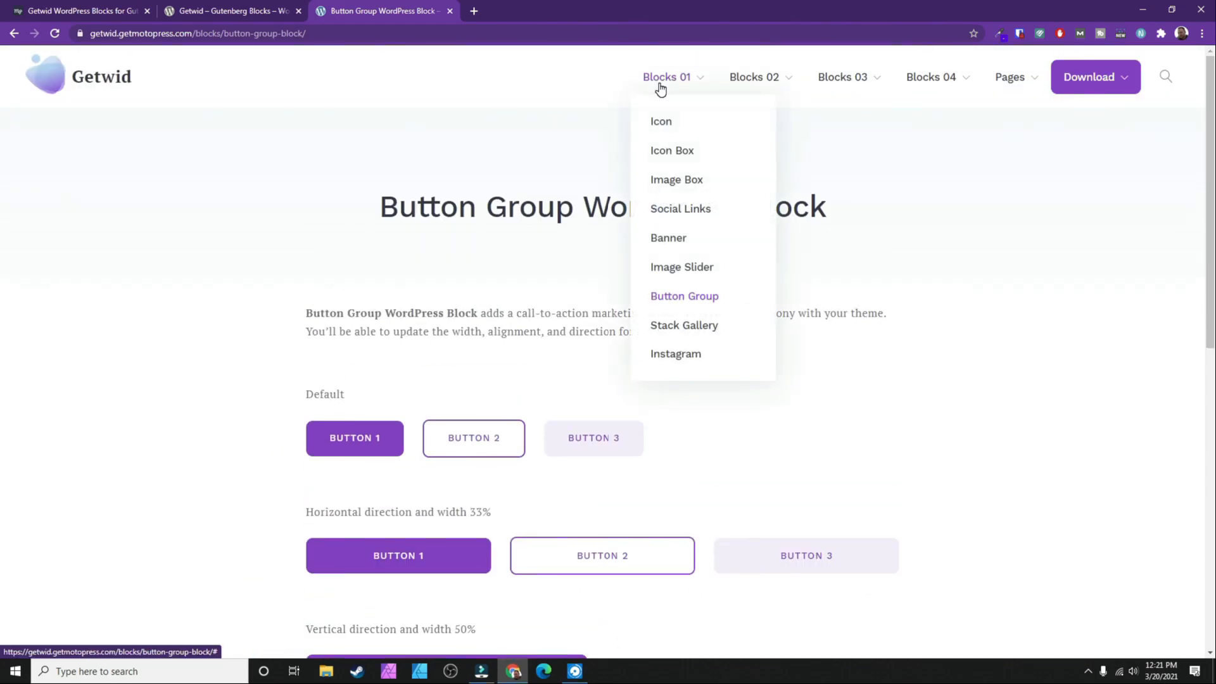
{"action": "left_click", "coordinate": [693, 330]}
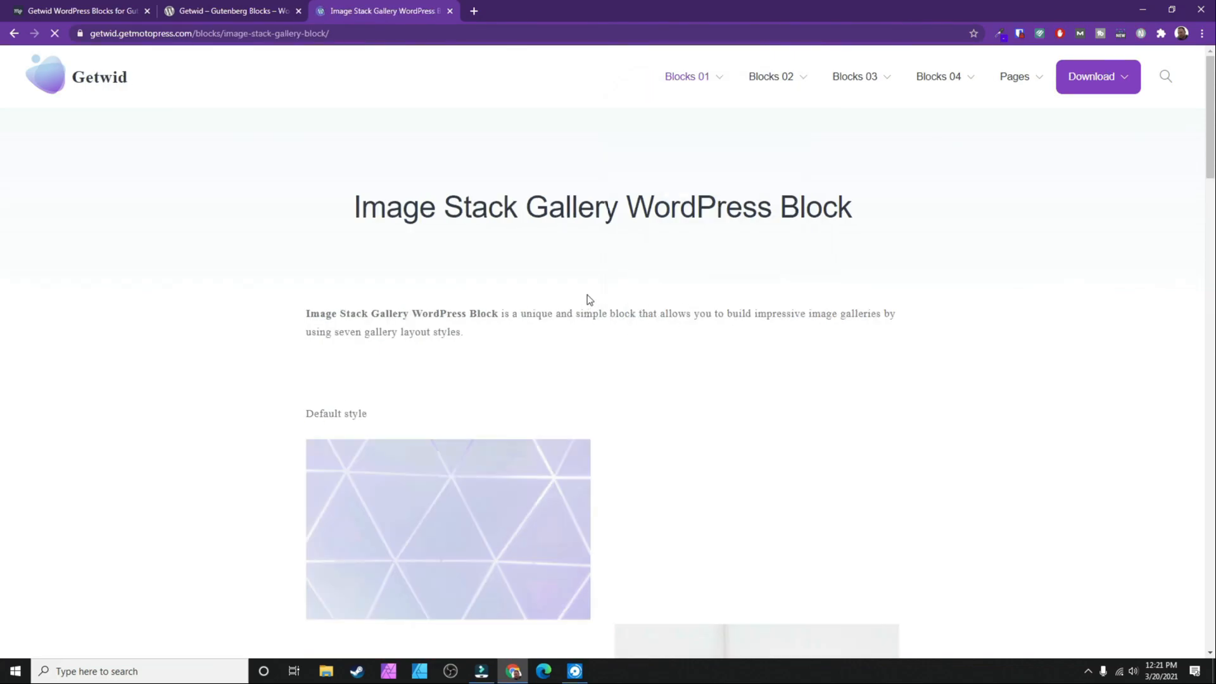
{"action": "scroll", "coordinate": [551, 320], "scroll_direction": "down", "scroll_amount": 5}
{"action": "scroll", "coordinate": [549, 321], "scroll_direction": "down", "scroll_amount": 14}
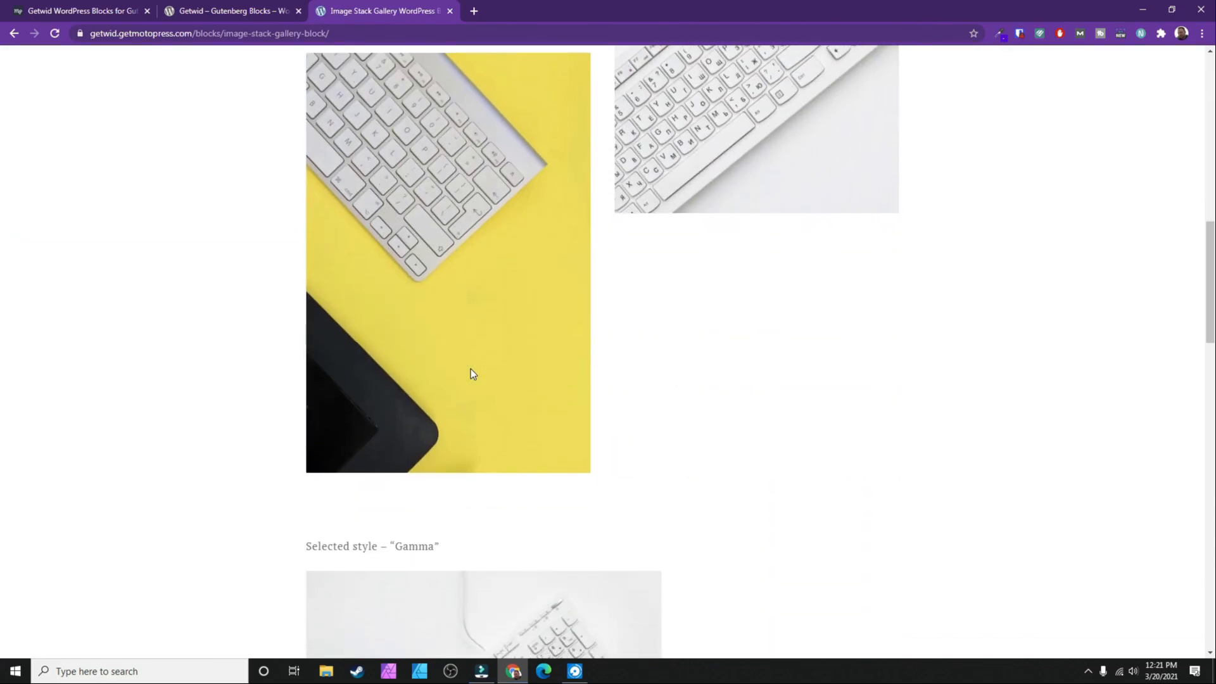
{"action": "scroll", "coordinate": [347, 354], "scroll_direction": "down", "scroll_amount": 4}
{"action": "scroll", "coordinate": [559, 298], "scroll_direction": "up", "scroll_amount": 3}
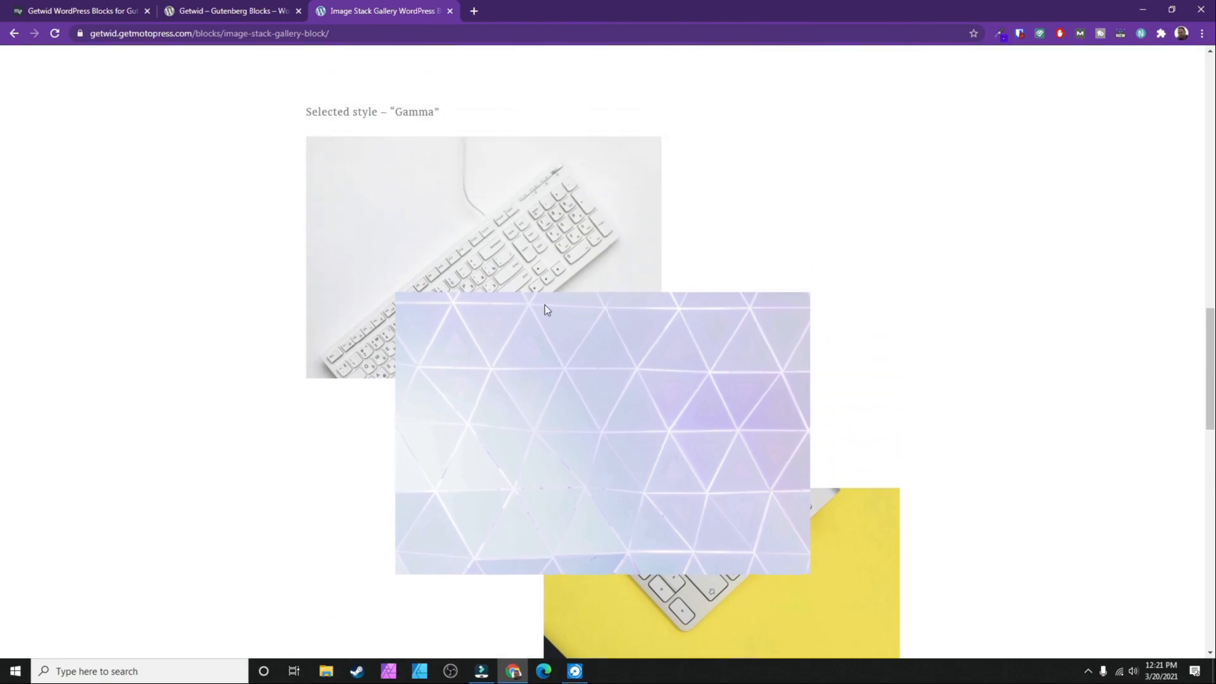
{"action": "scroll", "coordinate": [479, 266], "scroll_direction": "down", "scroll_amount": 14}
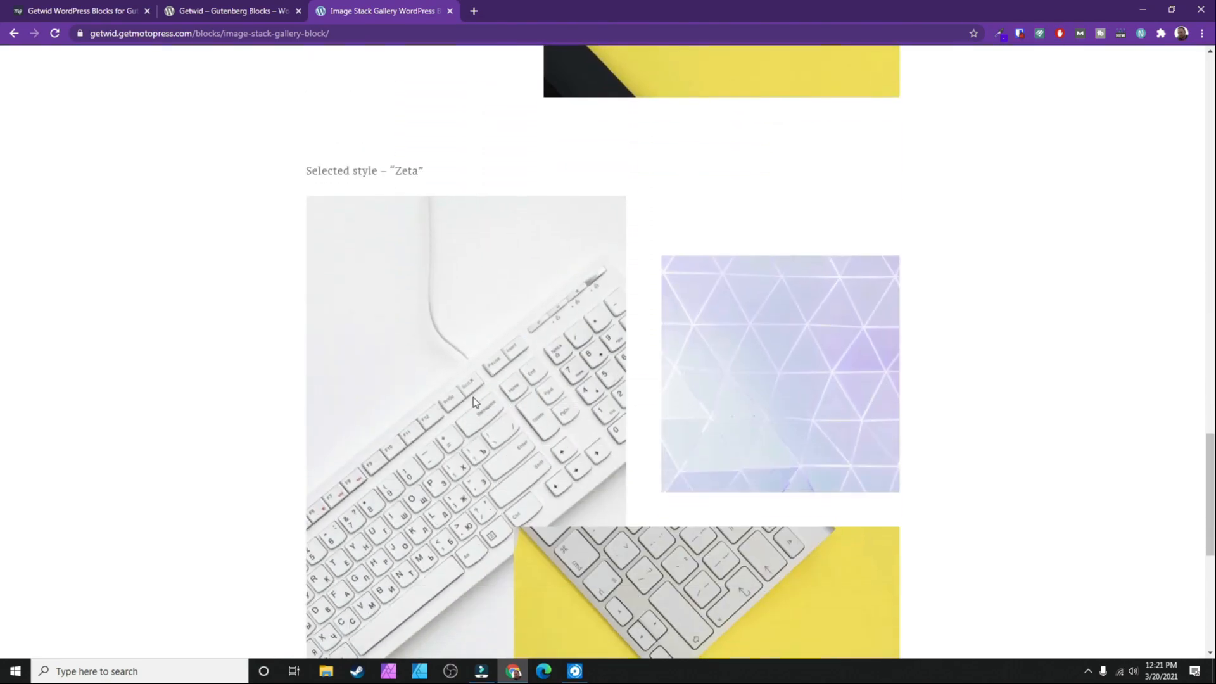
{"action": "scroll", "coordinate": [582, 192], "scroll_direction": "up", "scroll_amount": 4}
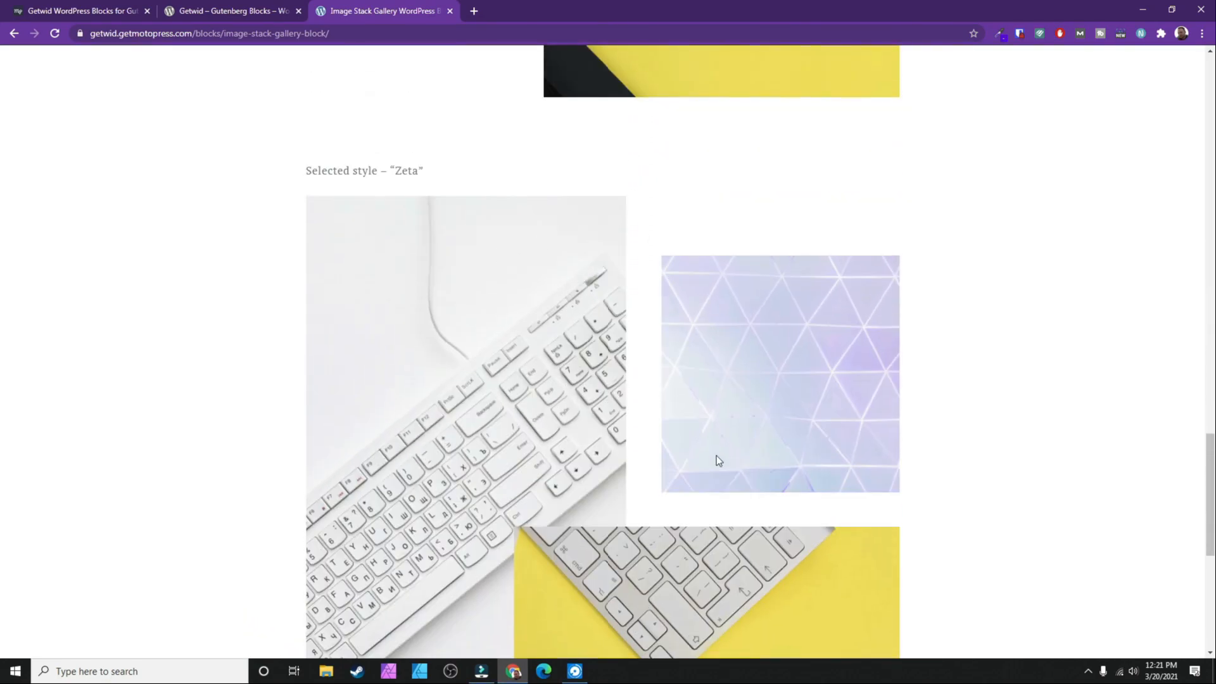
{"action": "scroll", "coordinate": [602, 319], "scroll_direction": "up", "scroll_amount": 20}
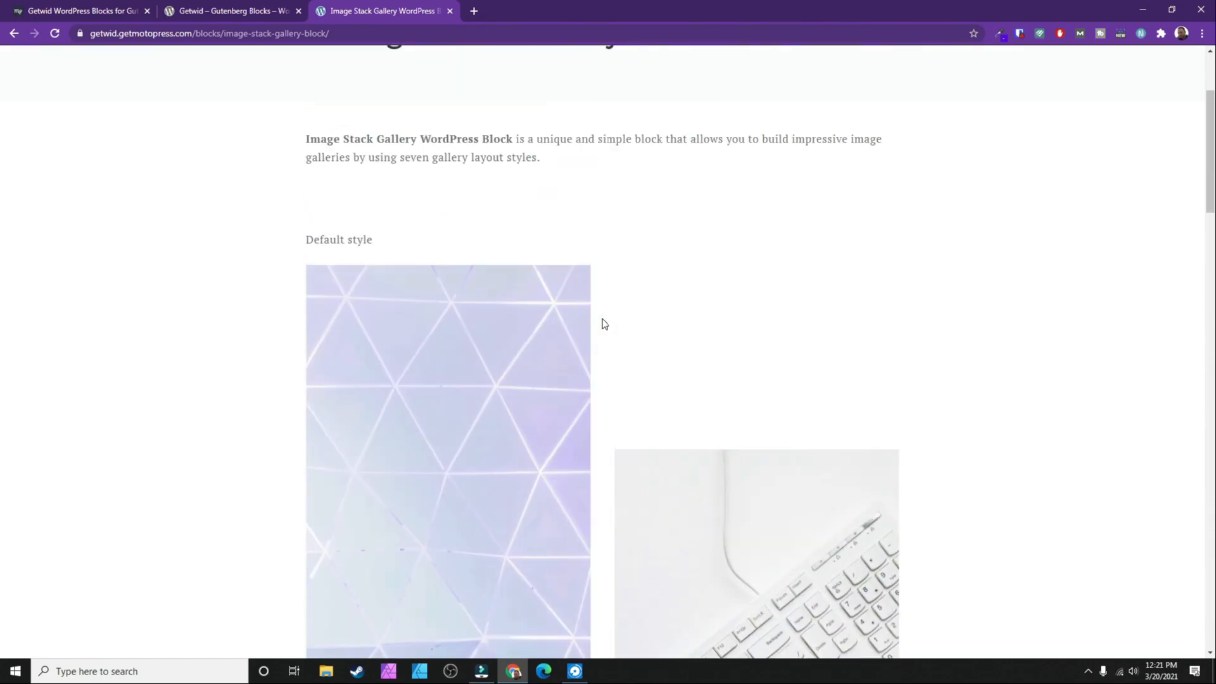
Open the Instagram block example and review its description and the nine-item, three-column gallery.
{"action": "mouse_move", "coordinate": [652, 81]}
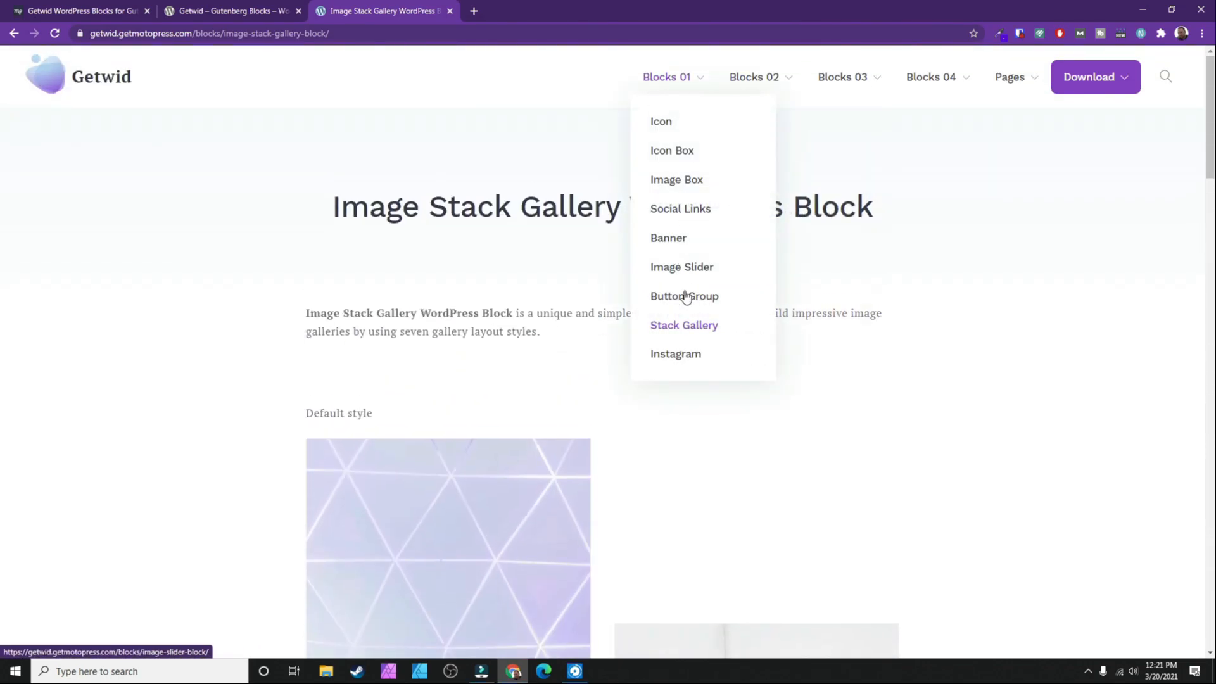
{"action": "left_click", "coordinate": [684, 355]}
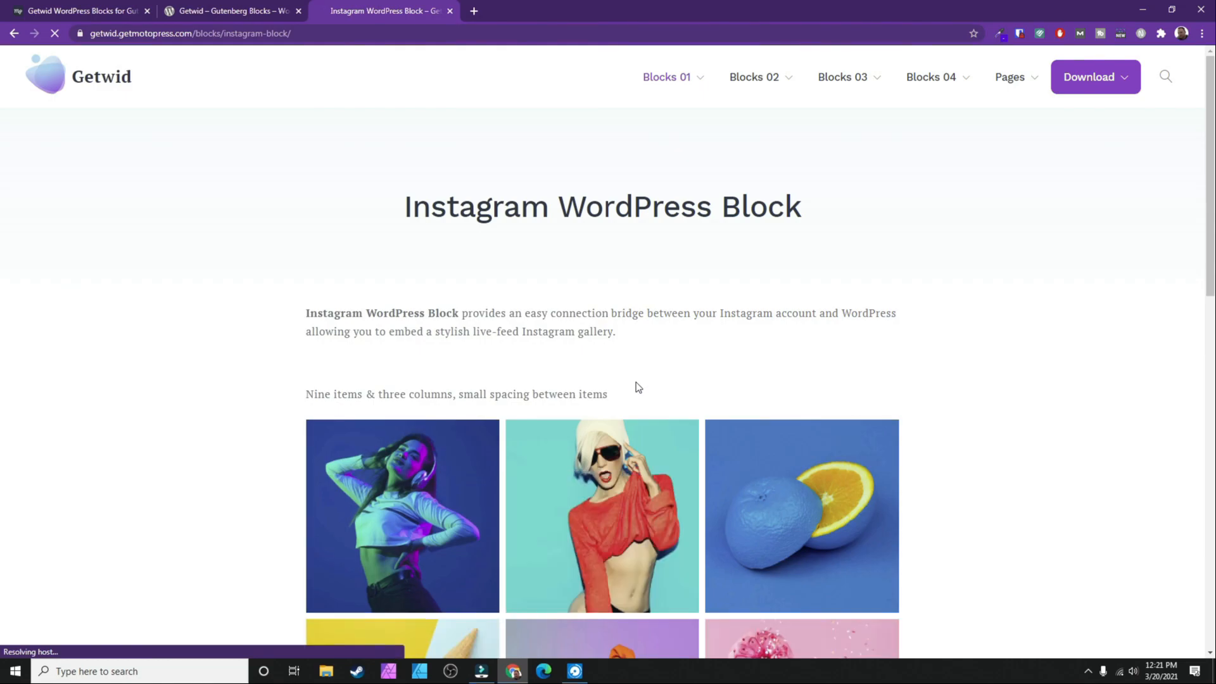
{"action": "scroll", "coordinate": [635, 385], "scroll_direction": "down", "scroll_amount": 5}
{"action": "scroll", "coordinate": [633, 394], "scroll_direction": "down", "scroll_amount": 6}
{"action": "scroll", "coordinate": [652, 402], "scroll_direction": "up", "scroll_amount": 11}
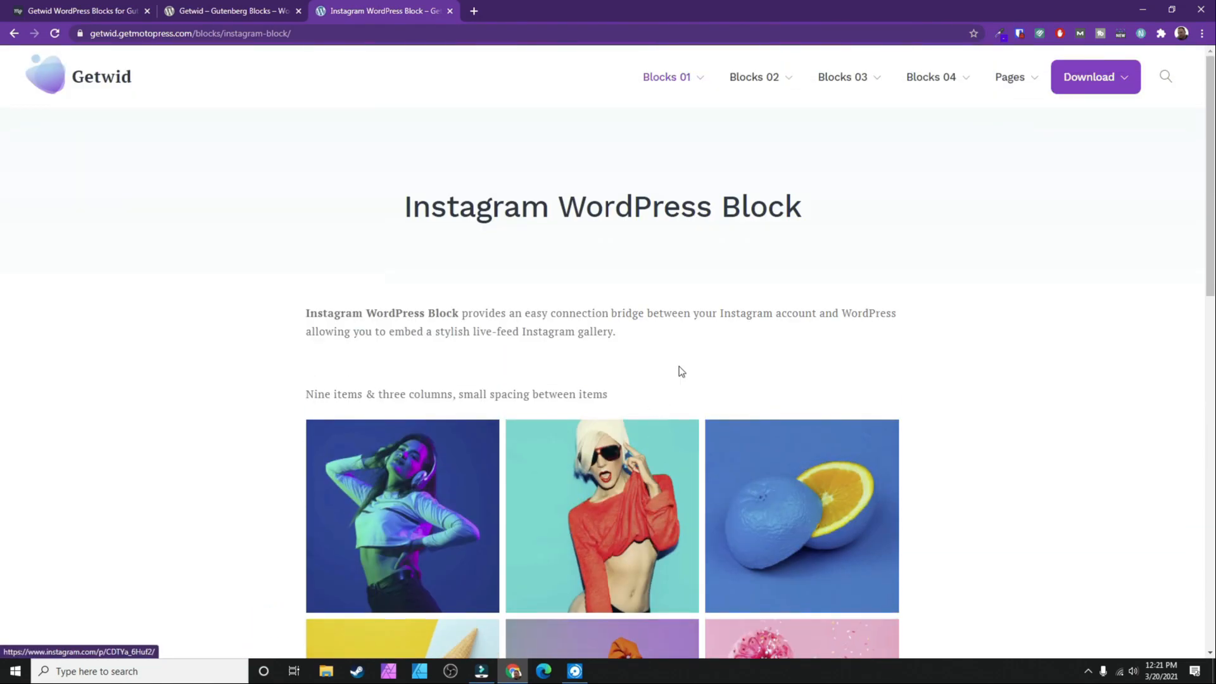
Open the Advanced Heading block example and examine its Google Font and font style and color sample headings.
{"action": "mouse_move", "coordinate": [760, 88]}
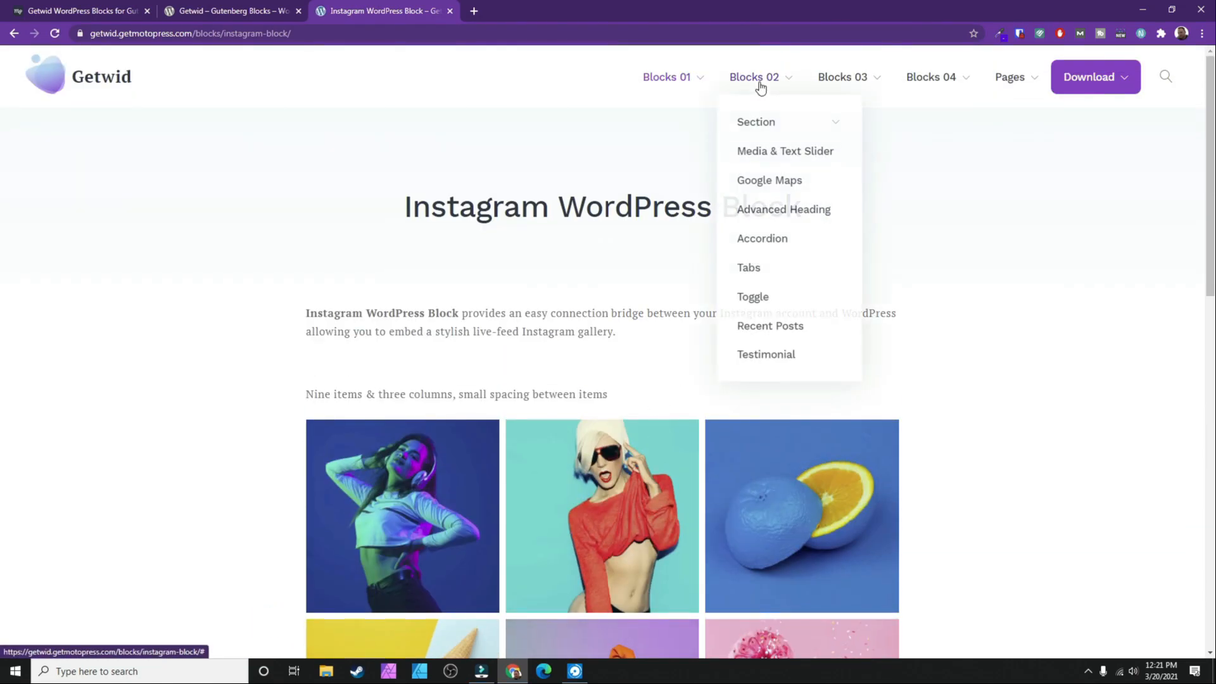
{"action": "left_click", "coordinate": [771, 217]}
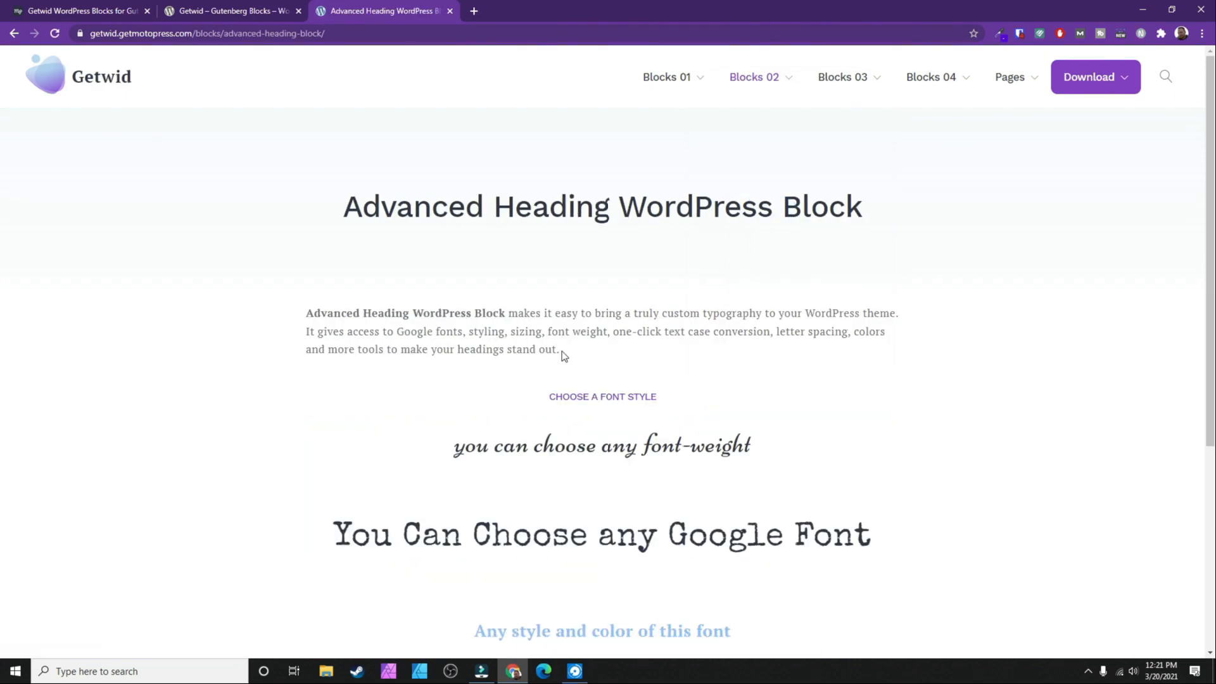
{"action": "scroll", "coordinate": [562, 351], "scroll_direction": "down", "scroll_amount": 3}
{"action": "left_click_drag", "start_coordinate": [437, 347], "coordinate": [674, 393]}
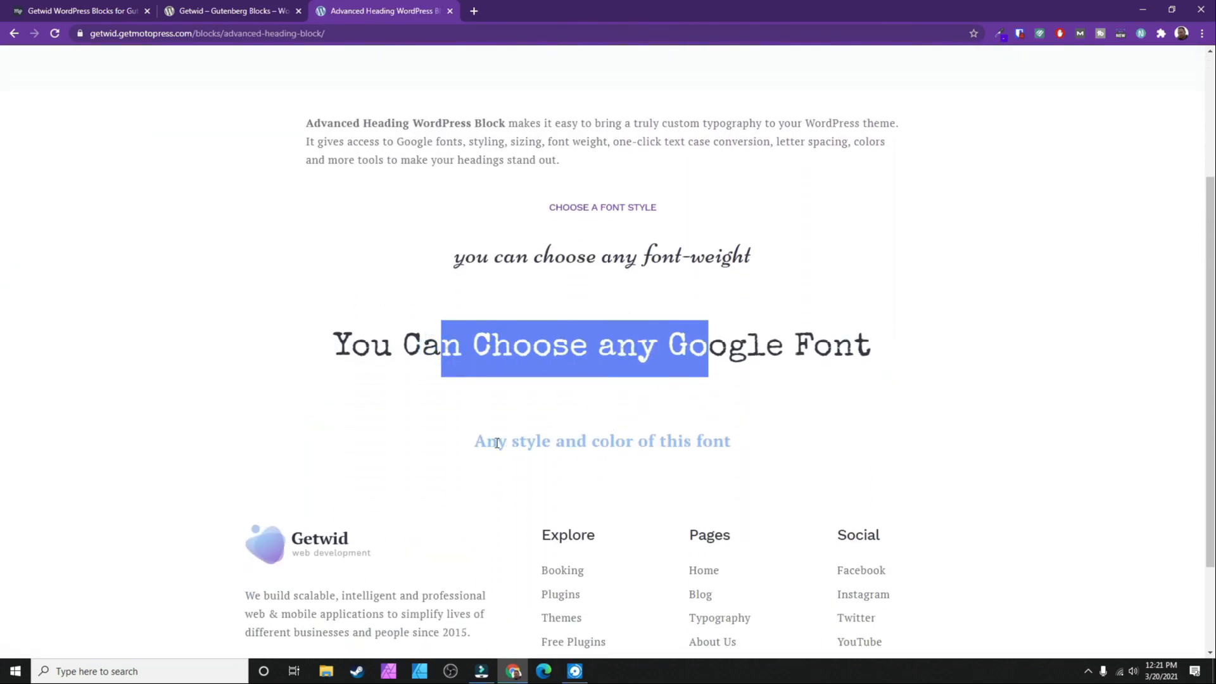
{"action": "left_click_drag", "start_coordinate": [497, 442], "coordinate": [674, 455]}
{"action": "scroll", "coordinate": [720, 267], "scroll_direction": "up", "scroll_amount": 3}
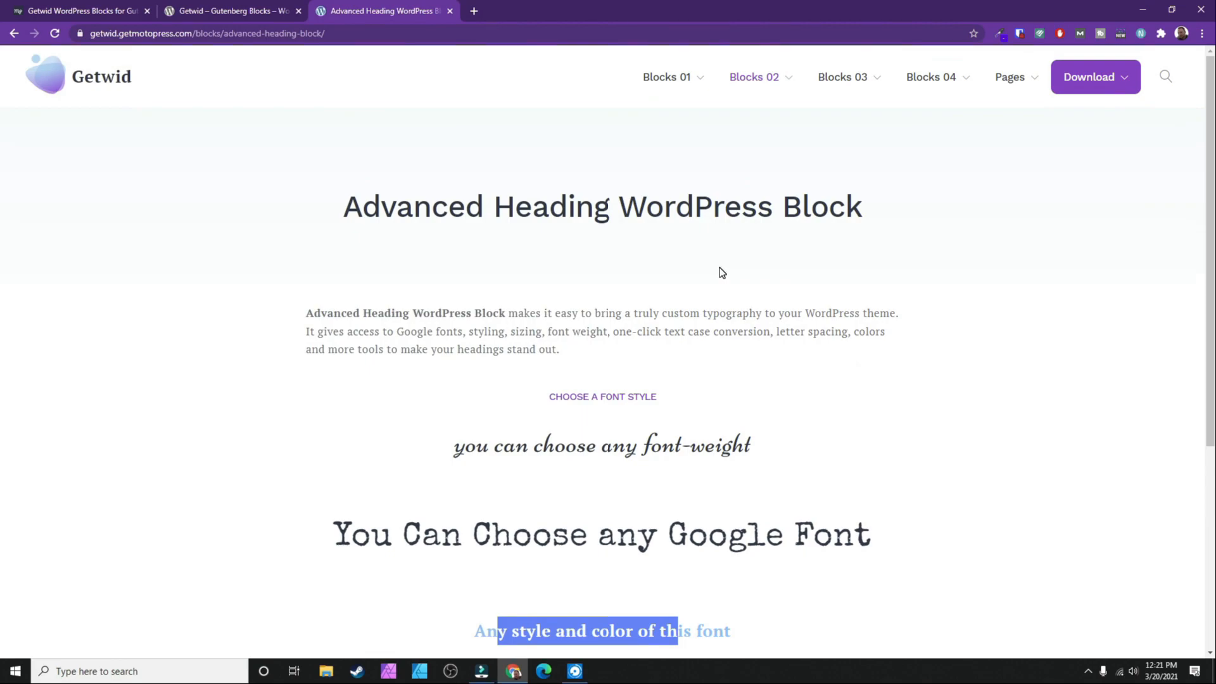
Open the Recent Posts block example and review its three-column grid layout and its list layout.
{"action": "mouse_move", "coordinate": [753, 78]}
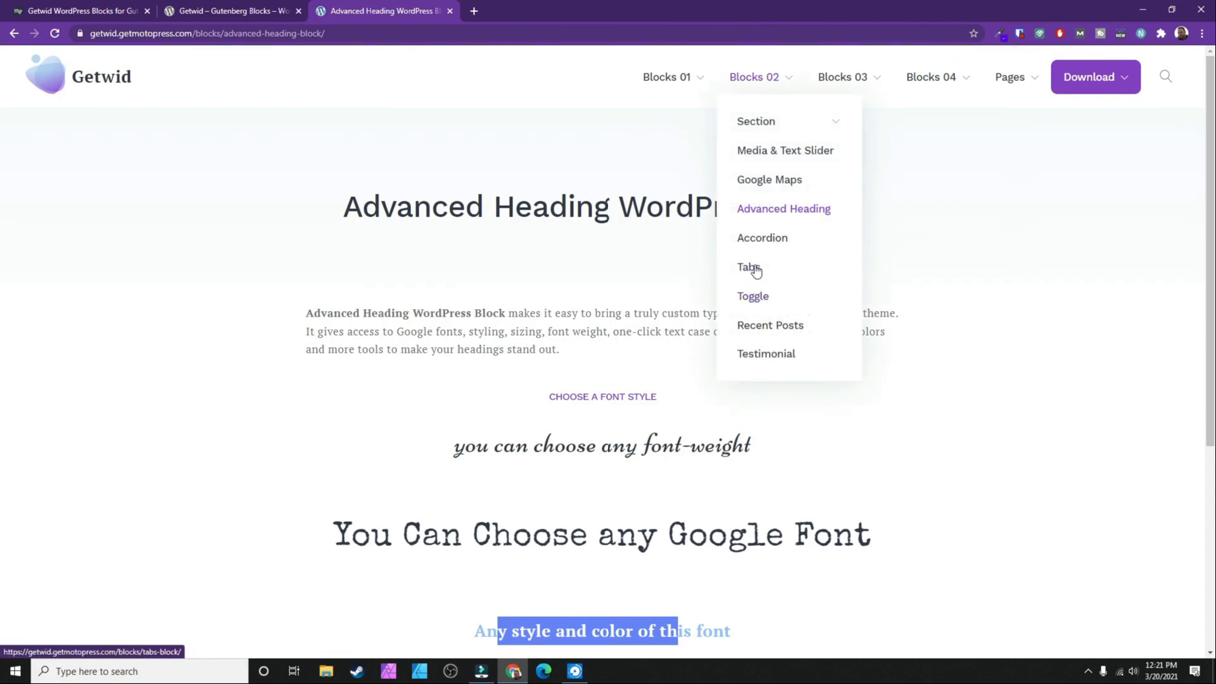
{"action": "left_click", "coordinate": [761, 326]}
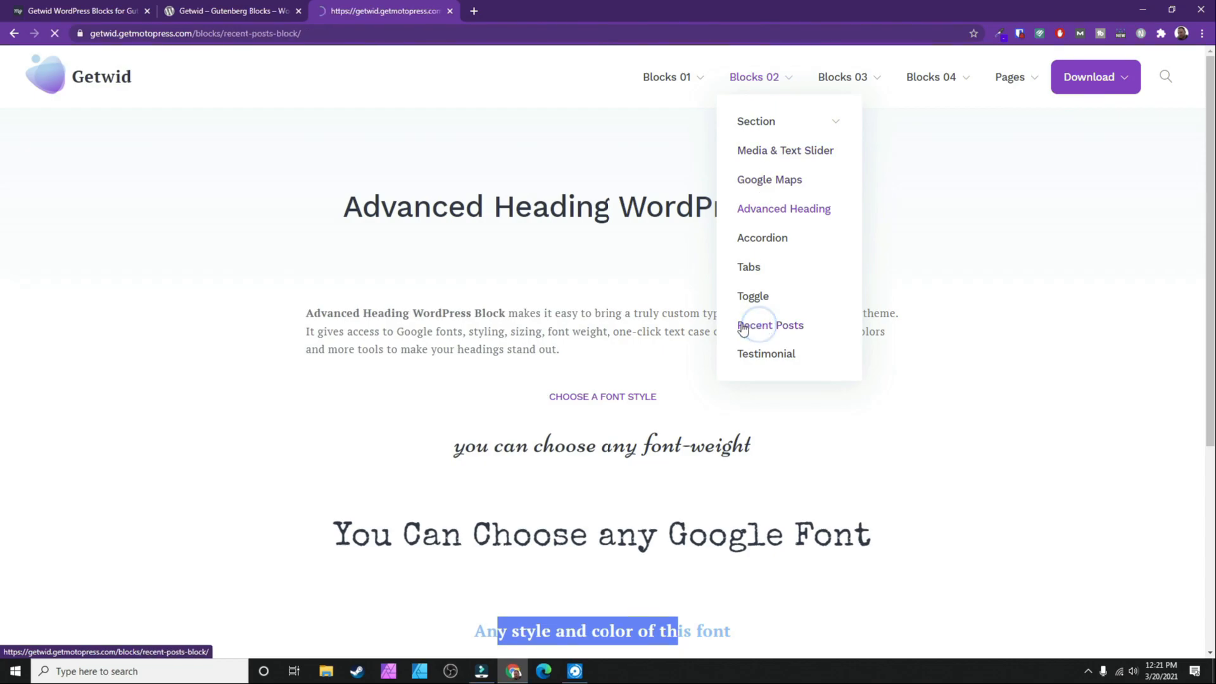
{"action": "scroll", "coordinate": [579, 288], "scroll_direction": "down", "scroll_amount": 7}
{"action": "scroll", "coordinate": [401, 378], "scroll_direction": "down", "scroll_amount": 9}
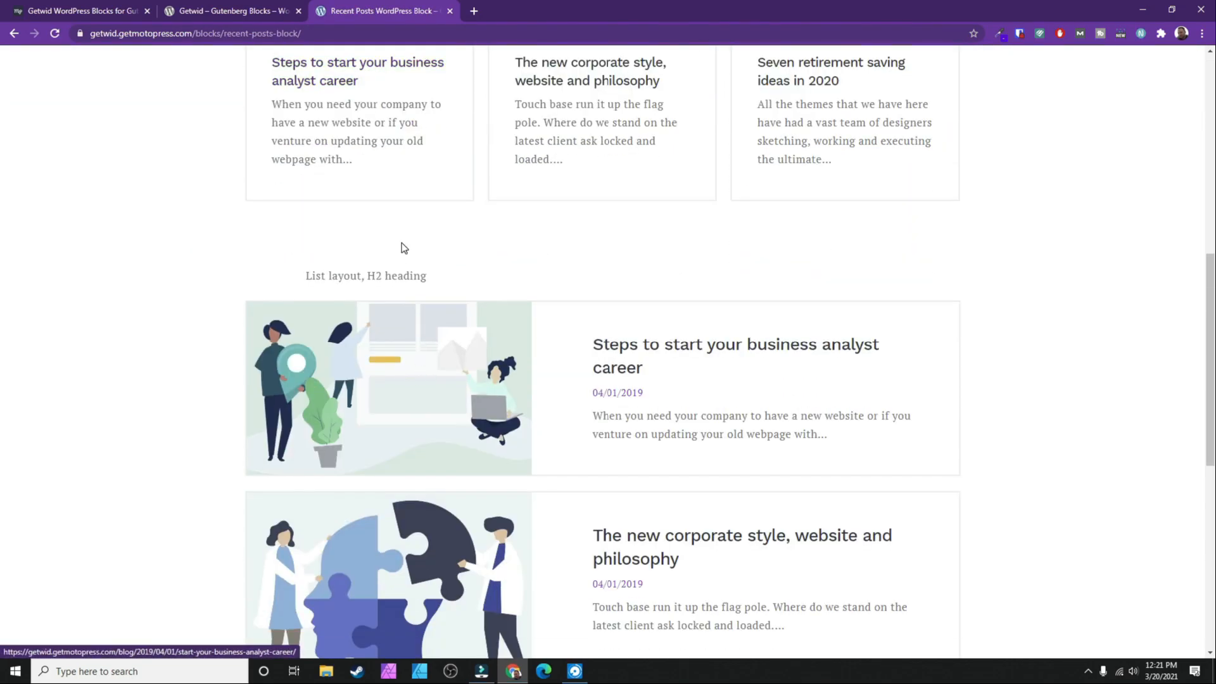
{"action": "scroll", "coordinate": [621, 344], "scroll_direction": "up", "scroll_amount": 6}
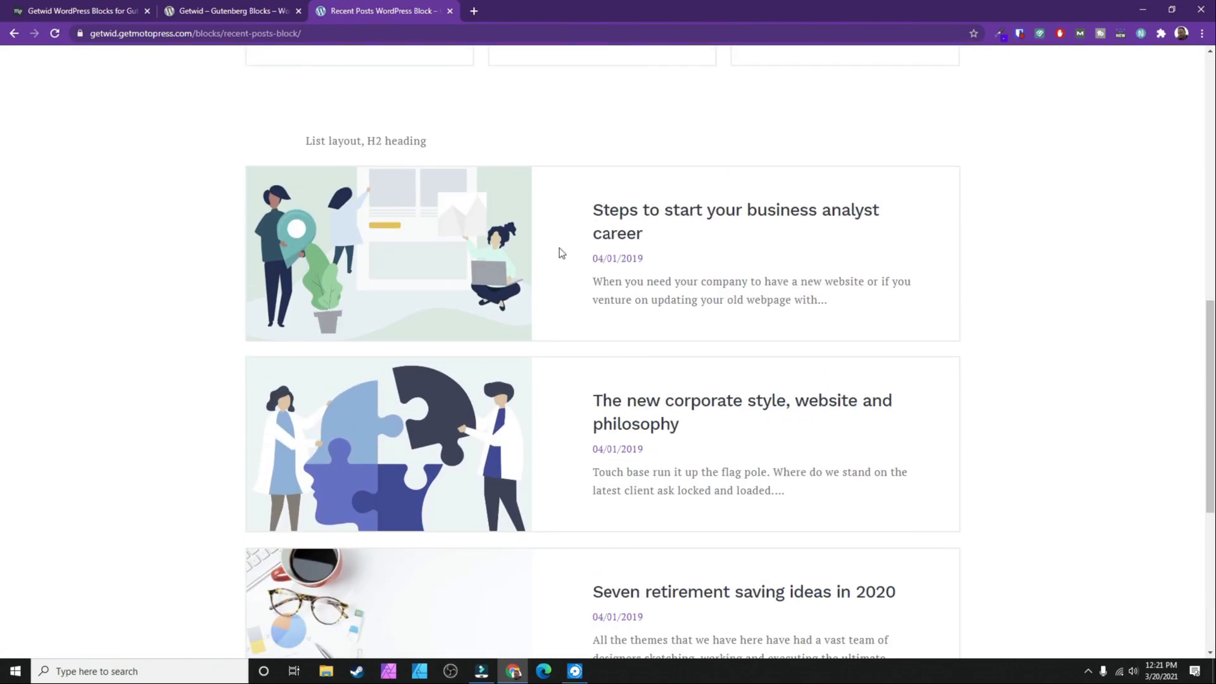
{"action": "scroll", "coordinate": [560, 249], "scroll_direction": "up", "scroll_amount": 11}
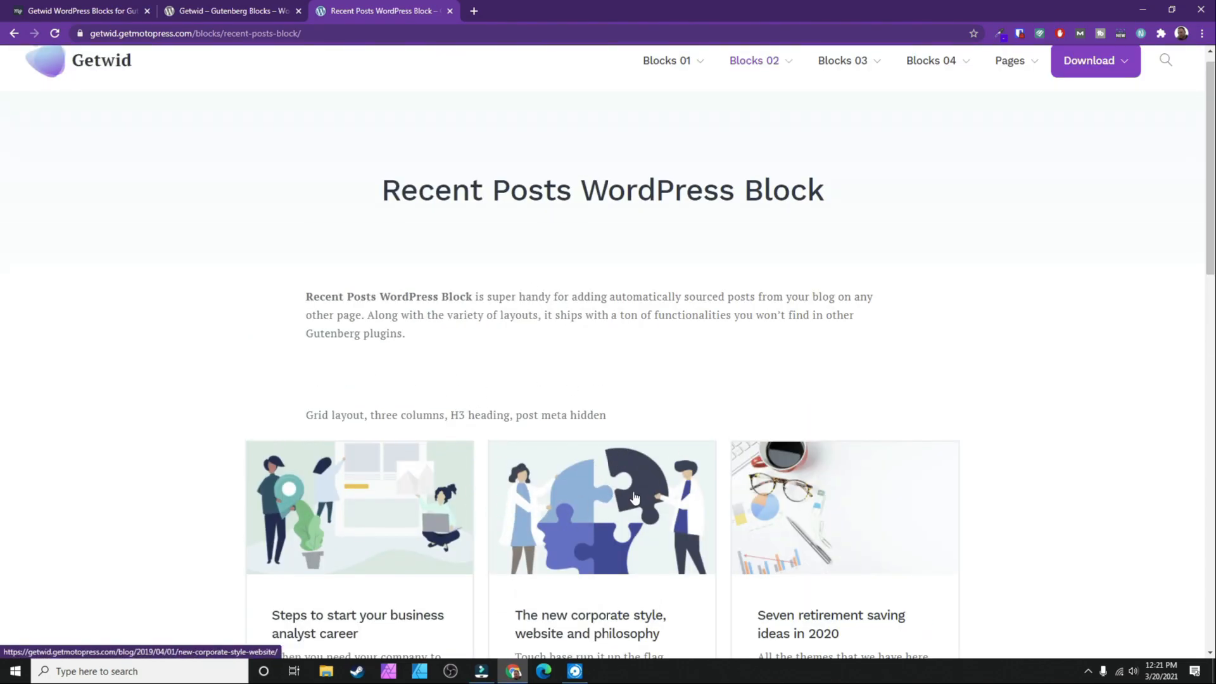
{"action": "scroll", "coordinate": [755, 108], "scroll_direction": "up", "scroll_amount": 1}
Open the main Section block example and examine its description and the fixed background image with gradient overlay.
{"action": "mouse_move", "coordinate": [749, 81]}
{"action": "mouse_move", "coordinate": [765, 120]}
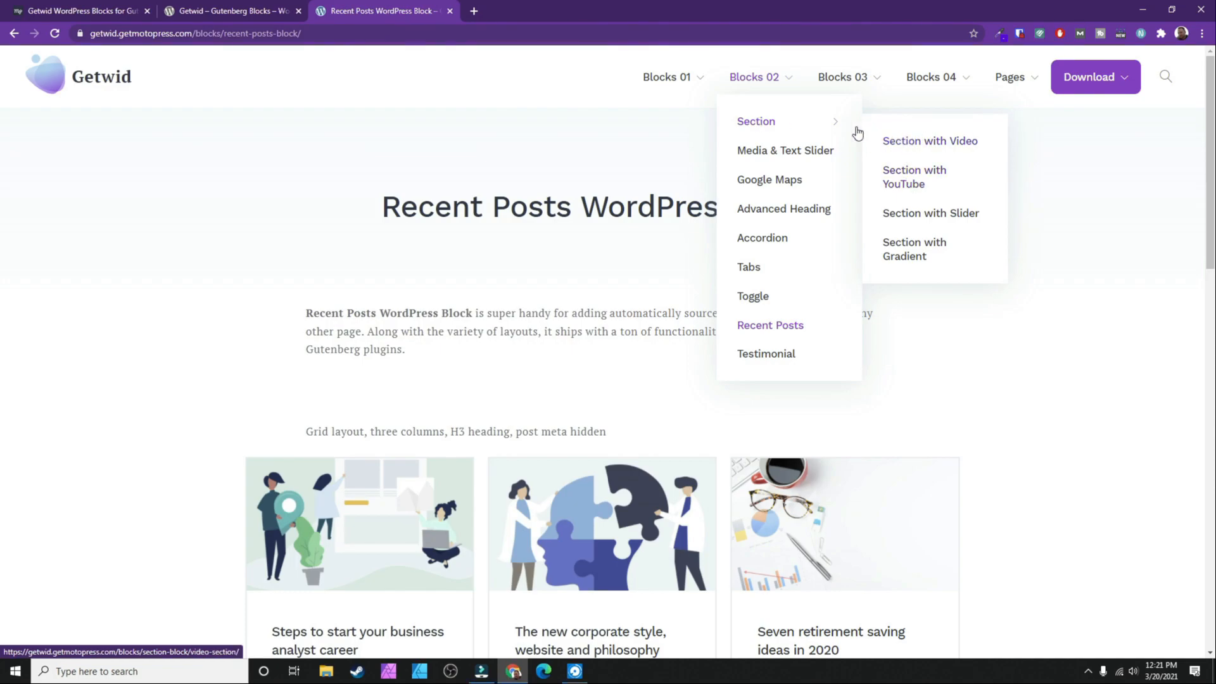
{"action": "left_click", "coordinate": [775, 125]}
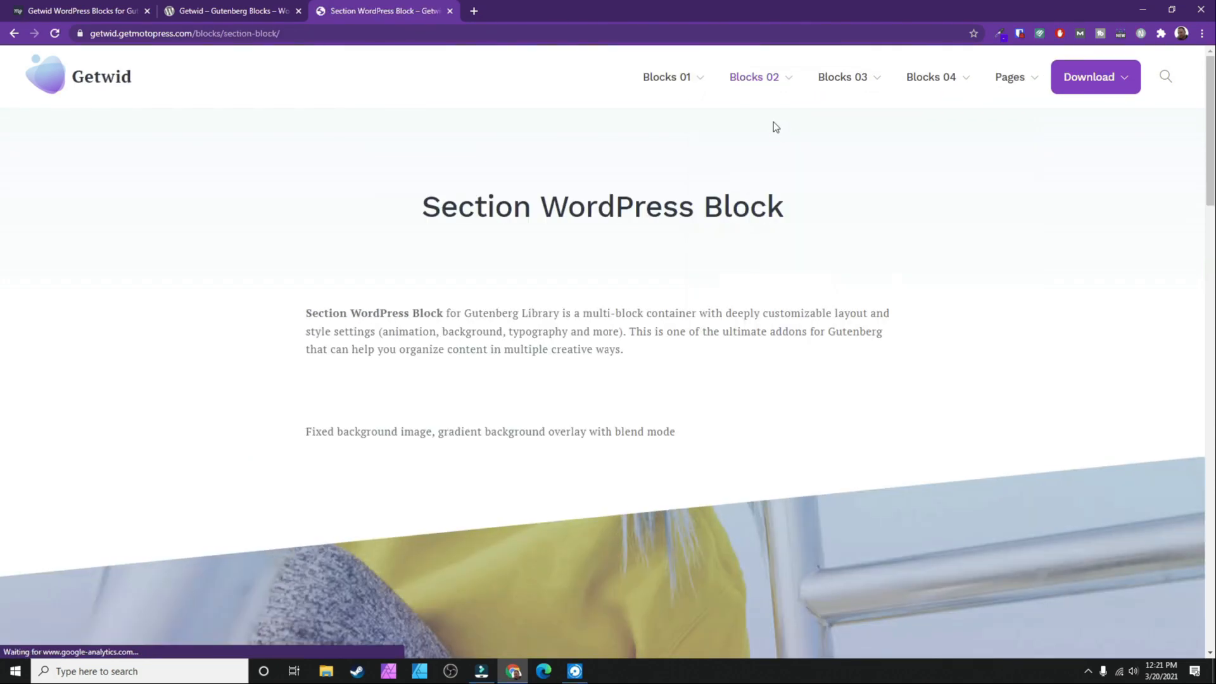
{"action": "scroll", "coordinate": [611, 255], "scroll_direction": "down", "scroll_amount": 4}
{"action": "scroll", "coordinate": [640, 274], "scroll_direction": "down", "scroll_amount": 5}
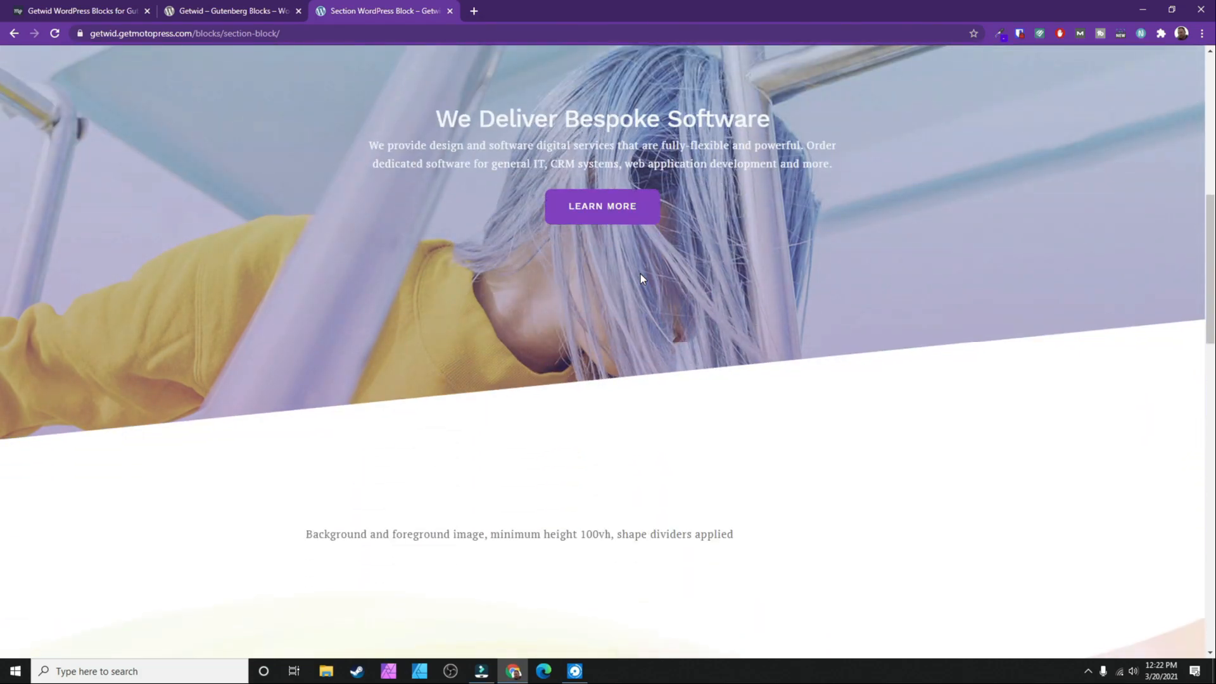
{"action": "scroll", "coordinate": [639, 274], "scroll_direction": "up", "scroll_amount": 6}
{"action": "scroll", "coordinate": [640, 277], "scroll_direction": "up", "scroll_amount": 5}
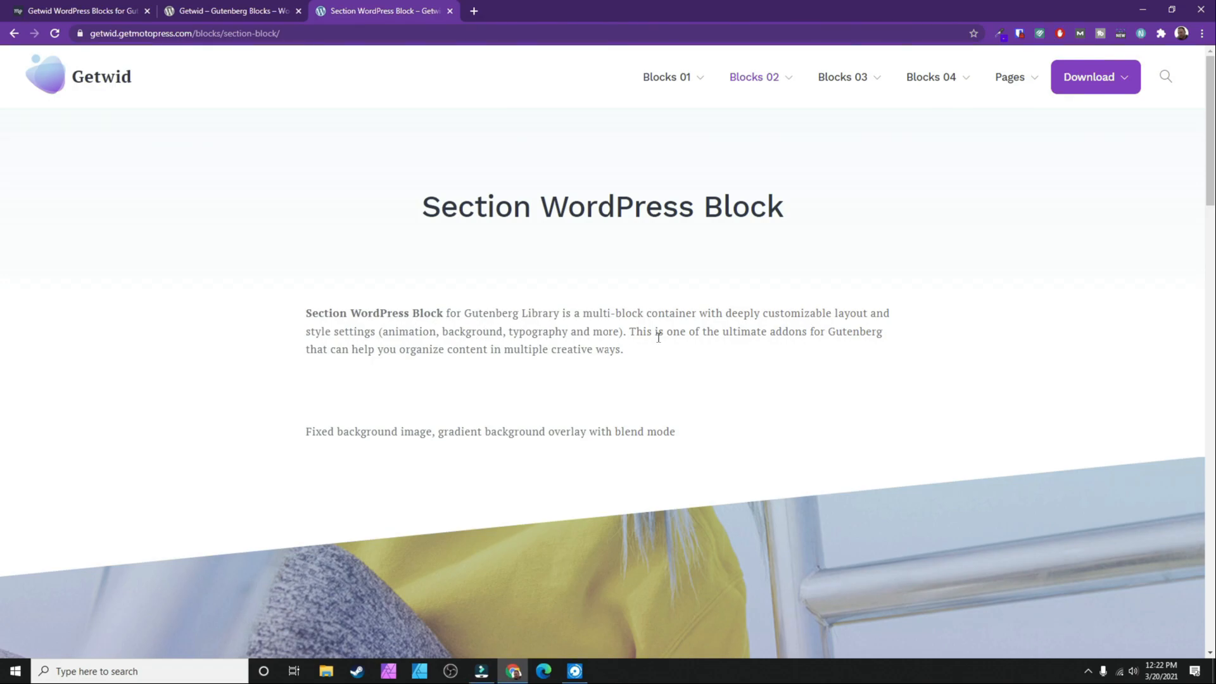
Review the Section page down to the bottom-aligned entrance animation cards, and return to the page heading.
{"action": "scroll", "coordinate": [658, 337], "scroll_direction": "down", "scroll_amount": 15}
{"action": "scroll", "coordinate": [655, 342], "scroll_direction": "down", "scroll_amount": 12}
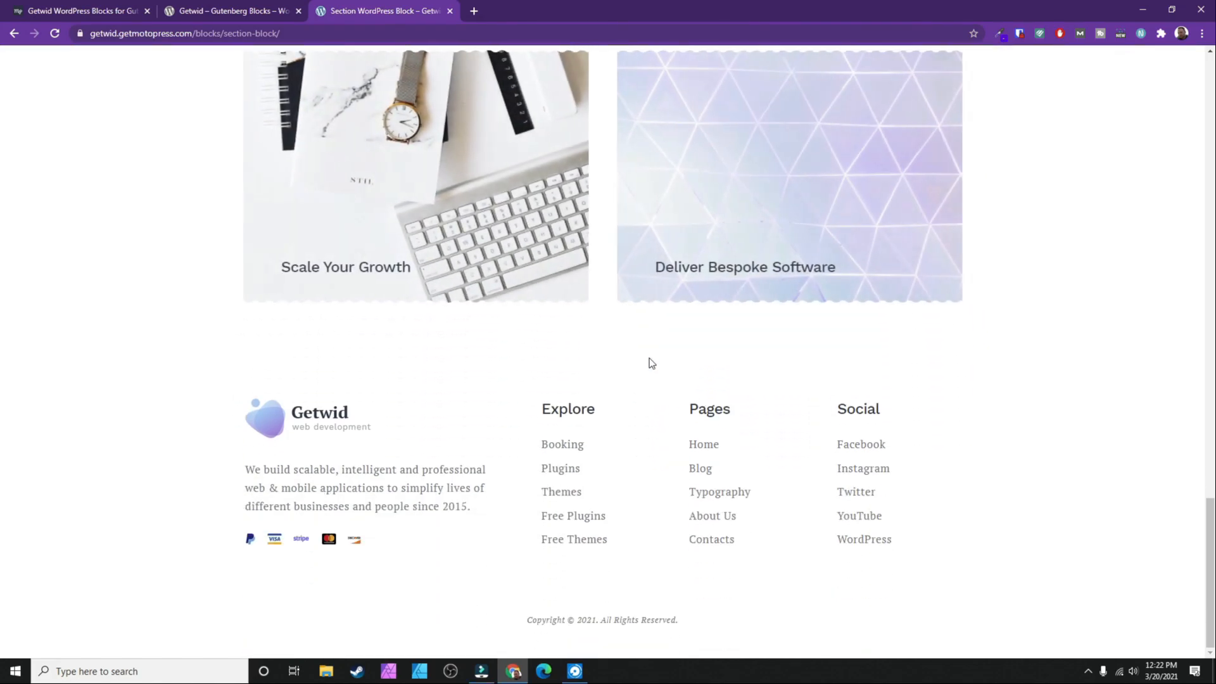
{"action": "scroll", "coordinate": [651, 362], "scroll_direction": "up", "scroll_amount": 3}
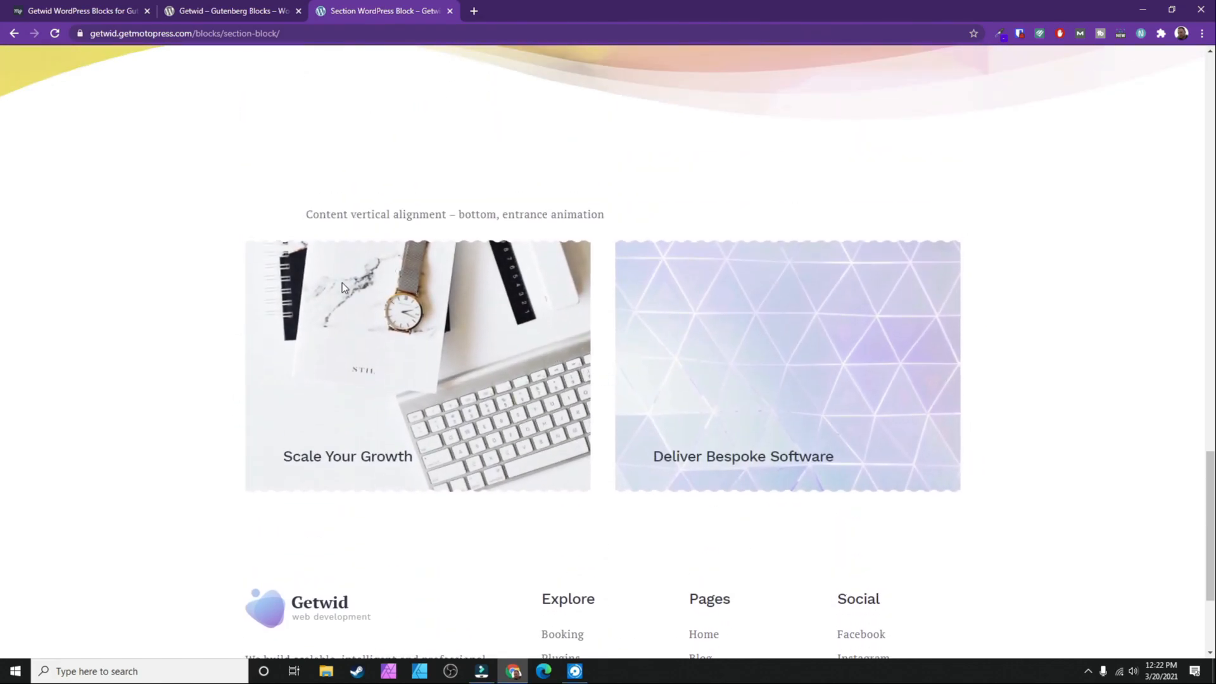
{"action": "scroll", "coordinate": [418, 295], "scroll_direction": "down", "scroll_amount": 3}
{"action": "scroll", "coordinate": [598, 325], "scroll_direction": "up", "scroll_amount": 2}
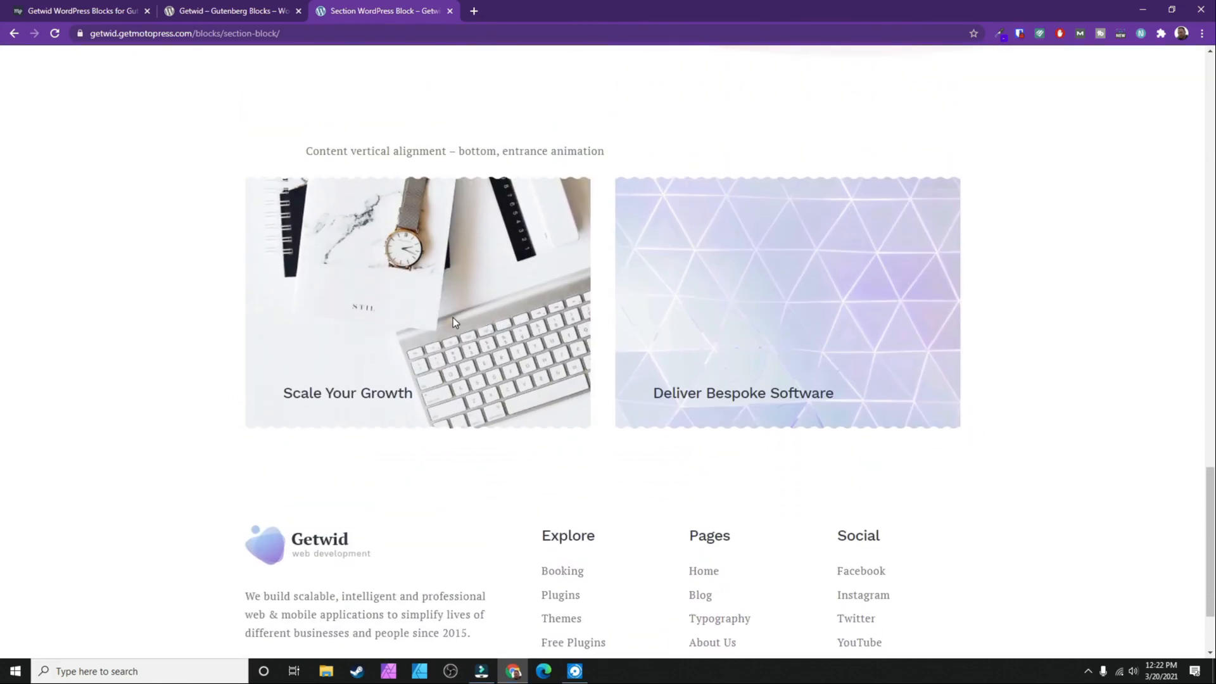
{"action": "scroll", "coordinate": [449, 319], "scroll_direction": "down", "scroll_amount": 2}
{"action": "scroll", "coordinate": [449, 321], "scroll_direction": "up", "scroll_amount": 5}
{"action": "scroll", "coordinate": [449, 322], "scroll_direction": "up", "scroll_amount": 20}
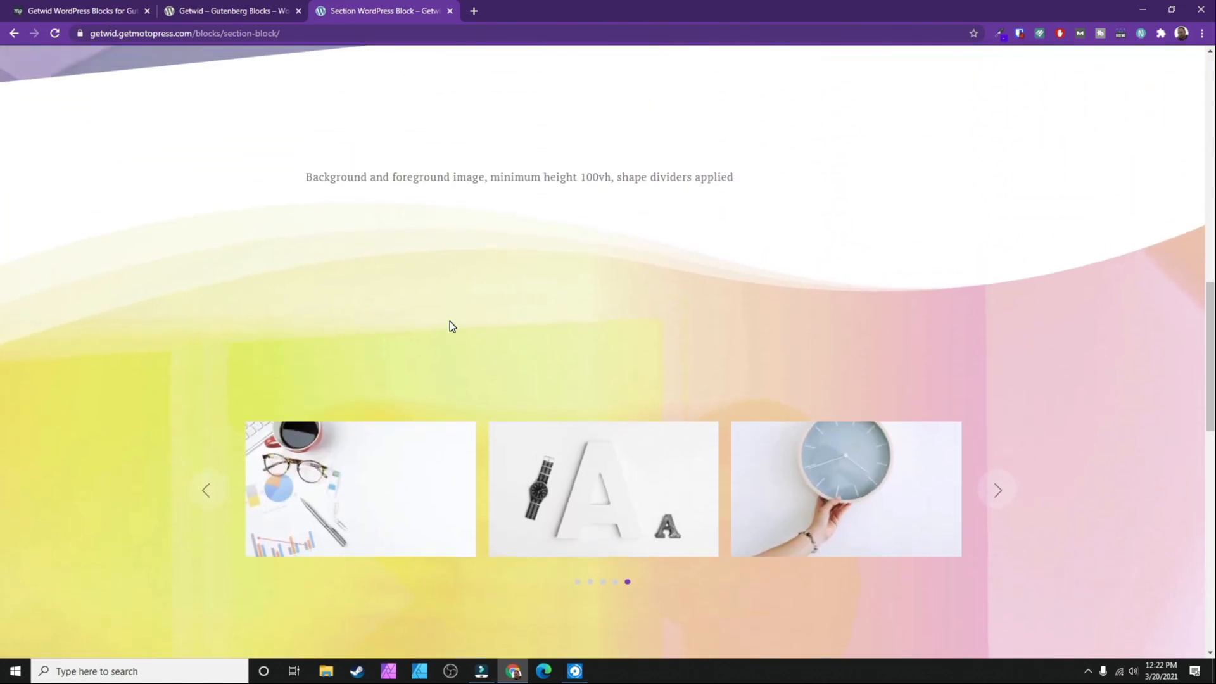
{"action": "scroll", "coordinate": [449, 321], "scroll_direction": "up", "scroll_amount": 5}
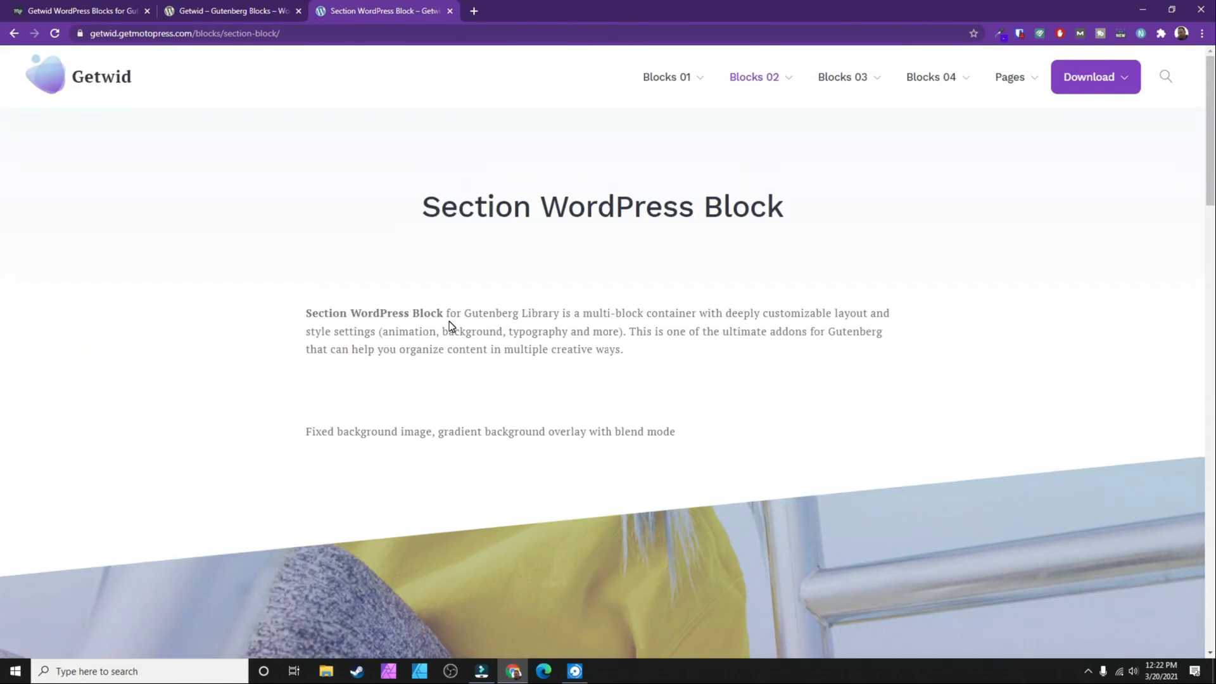
Re-examine the fixed-background section's scrolling effect and the 100vh section with shape dividers and an image slider.
{"action": "scroll", "coordinate": [670, 291], "scroll_direction": "down", "scroll_amount": 8}
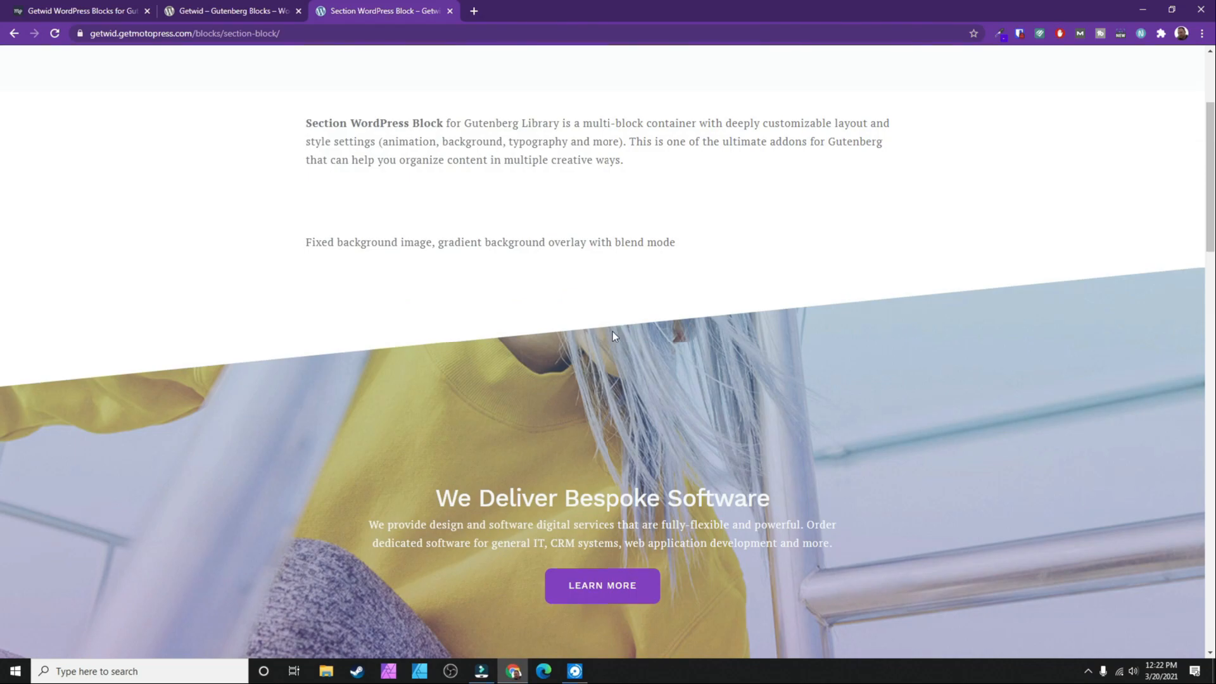
{"action": "scroll", "coordinate": [579, 447], "scroll_direction": "down", "scroll_amount": 1}
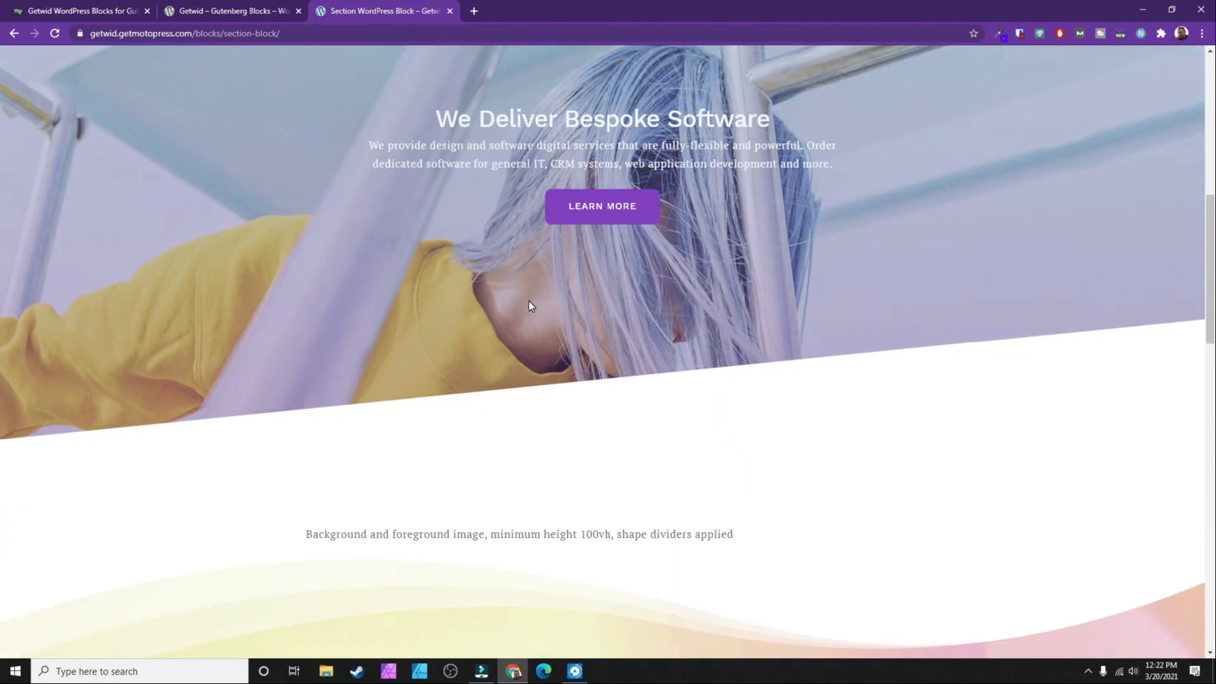
{"action": "scroll", "coordinate": [529, 301], "scroll_direction": "up", "scroll_amount": 9}
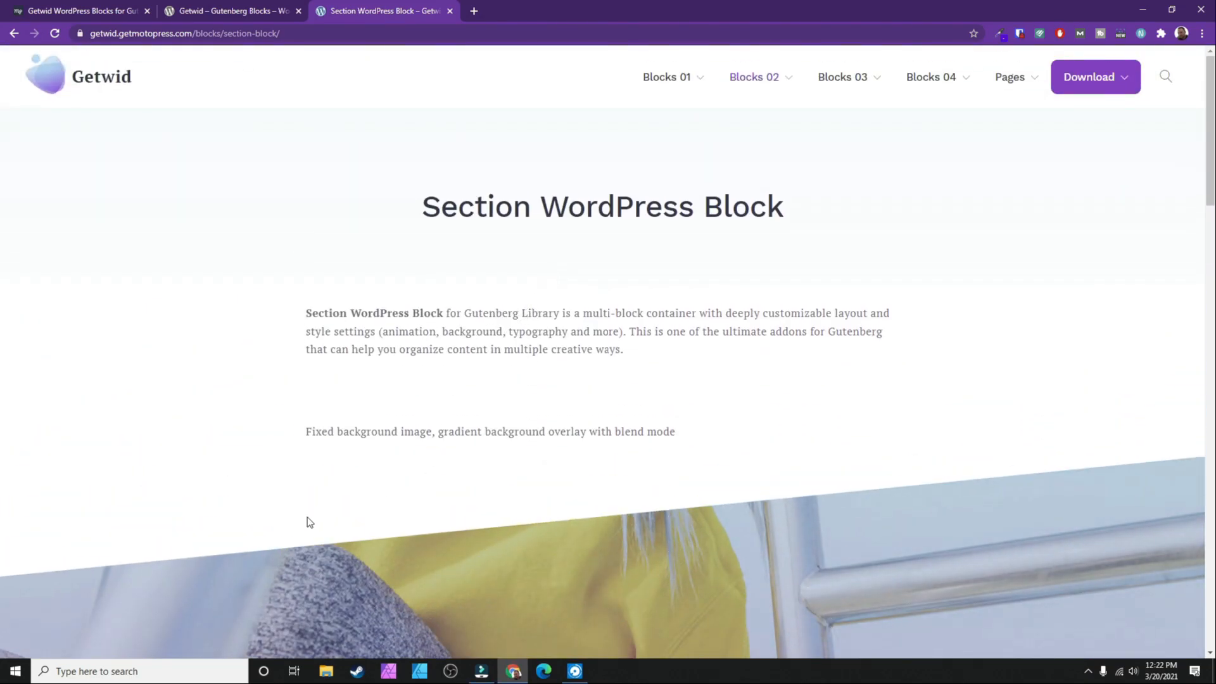
{"action": "scroll", "coordinate": [822, 486], "scroll_direction": "down", "scroll_amount": 5}
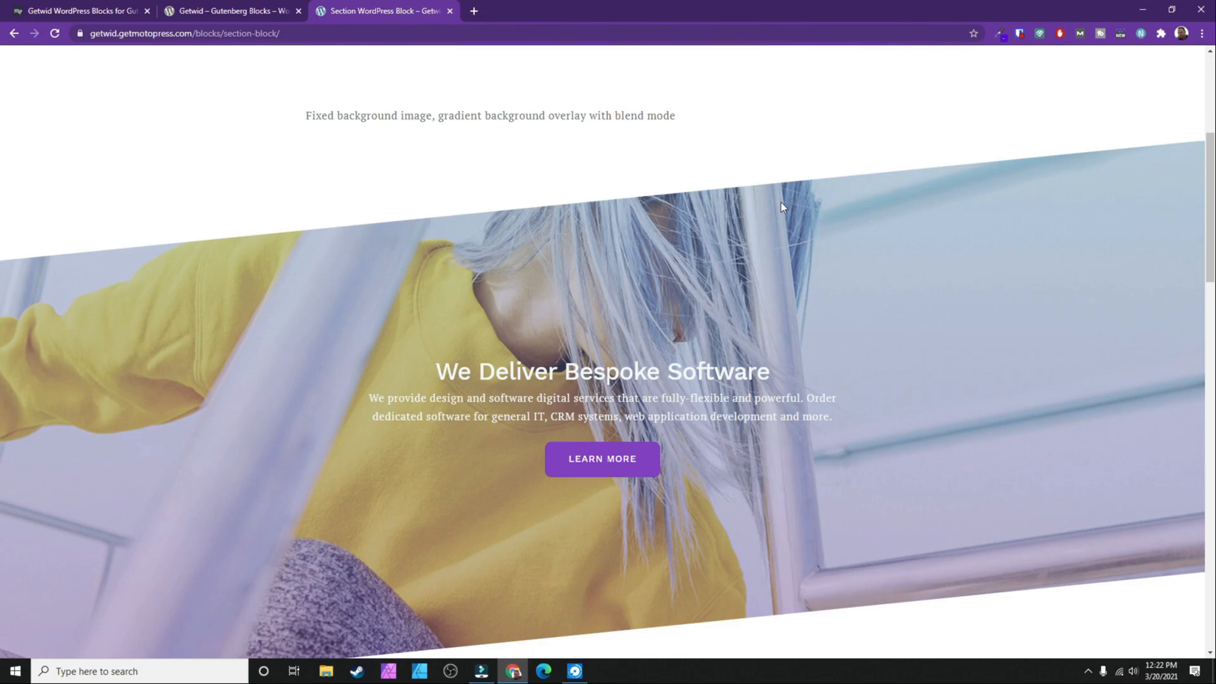
{"action": "scroll", "coordinate": [550, 491], "scroll_direction": "down", "scroll_amount": 10}
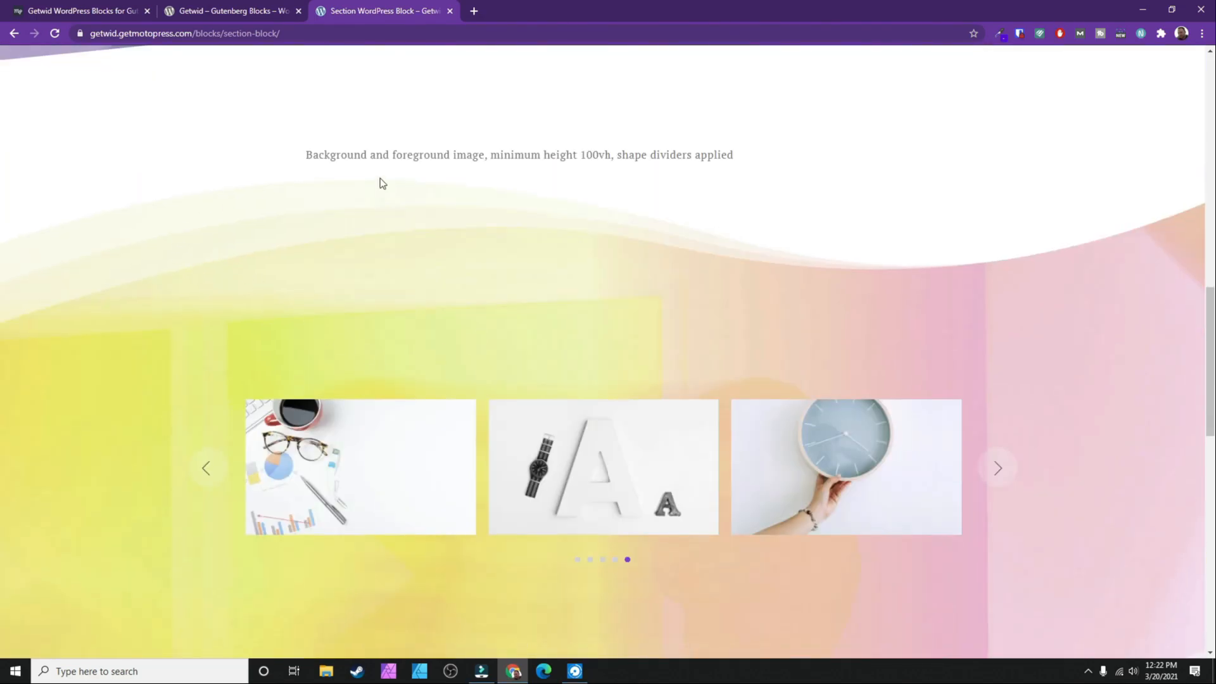
{"action": "scroll", "coordinate": [605, 355], "scroll_direction": "down", "scroll_amount": 5}
Open the Section with Video example from the Section block demos.
{"action": "scroll", "coordinate": [632, 325], "scroll_direction": "up", "scroll_amount": 20}
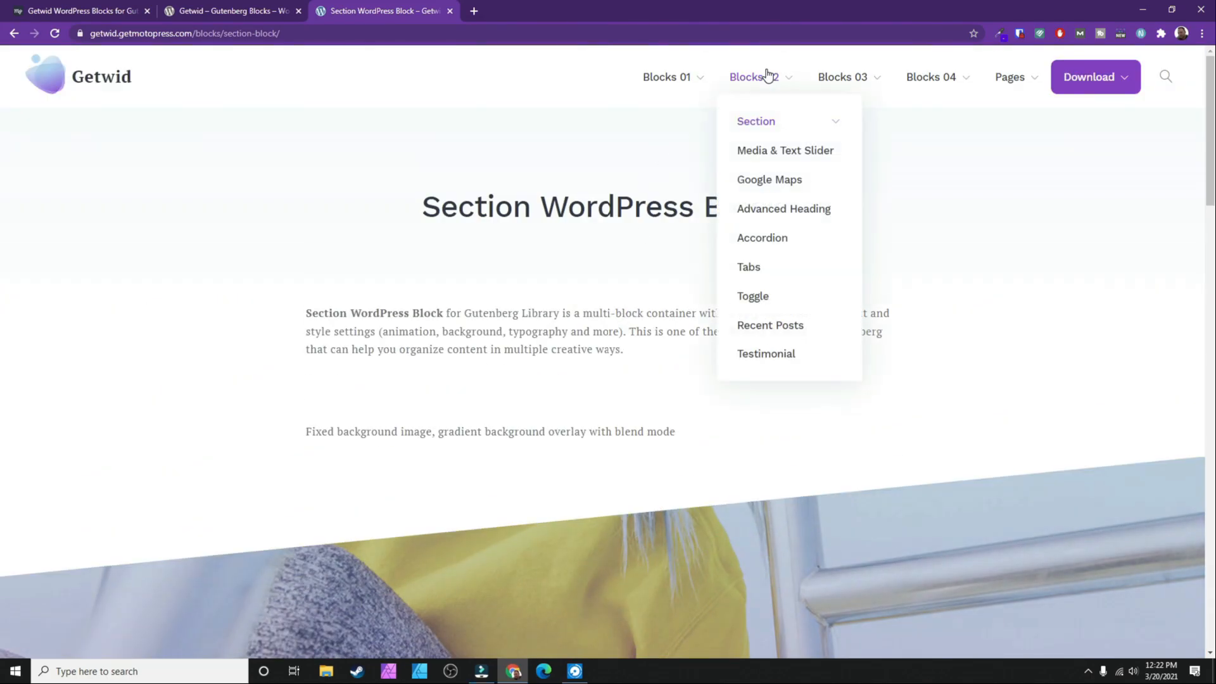
{"action": "mouse_move", "coordinate": [768, 123]}
{"action": "left_click", "coordinate": [919, 144]}
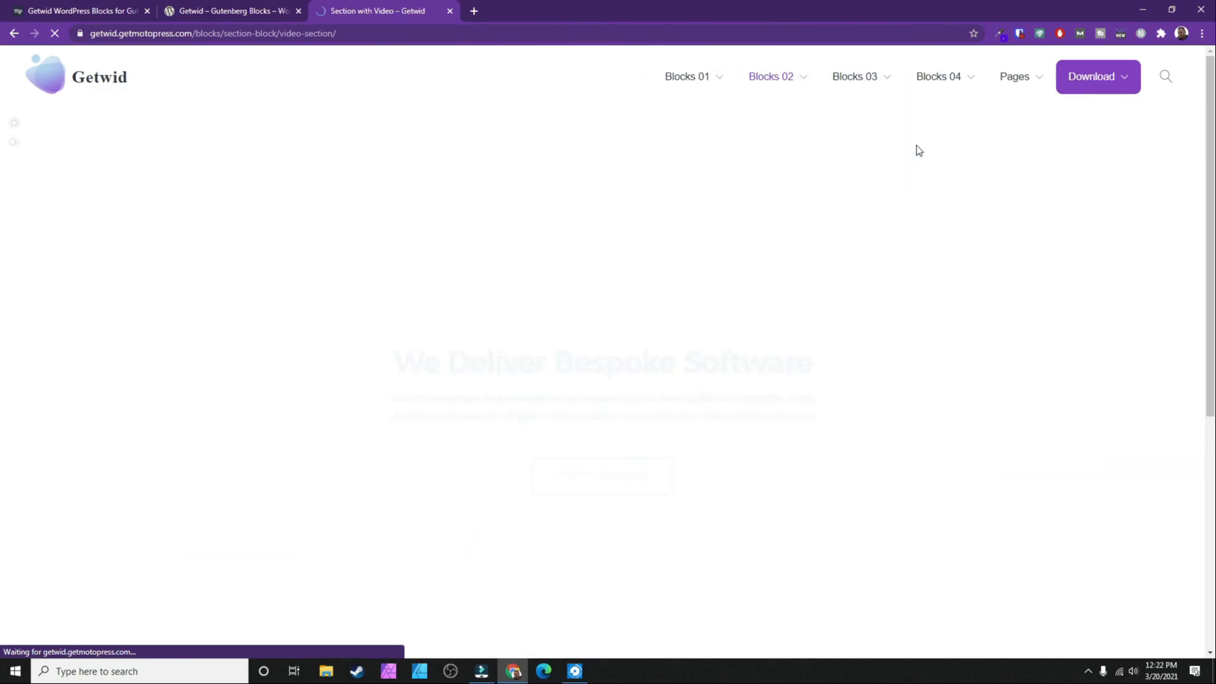
Review the Section with Video example down to the page footer and open the Section with YouTube example.
{"action": "scroll", "coordinate": [705, 218], "scroll_direction": "down", "scroll_amount": 4}
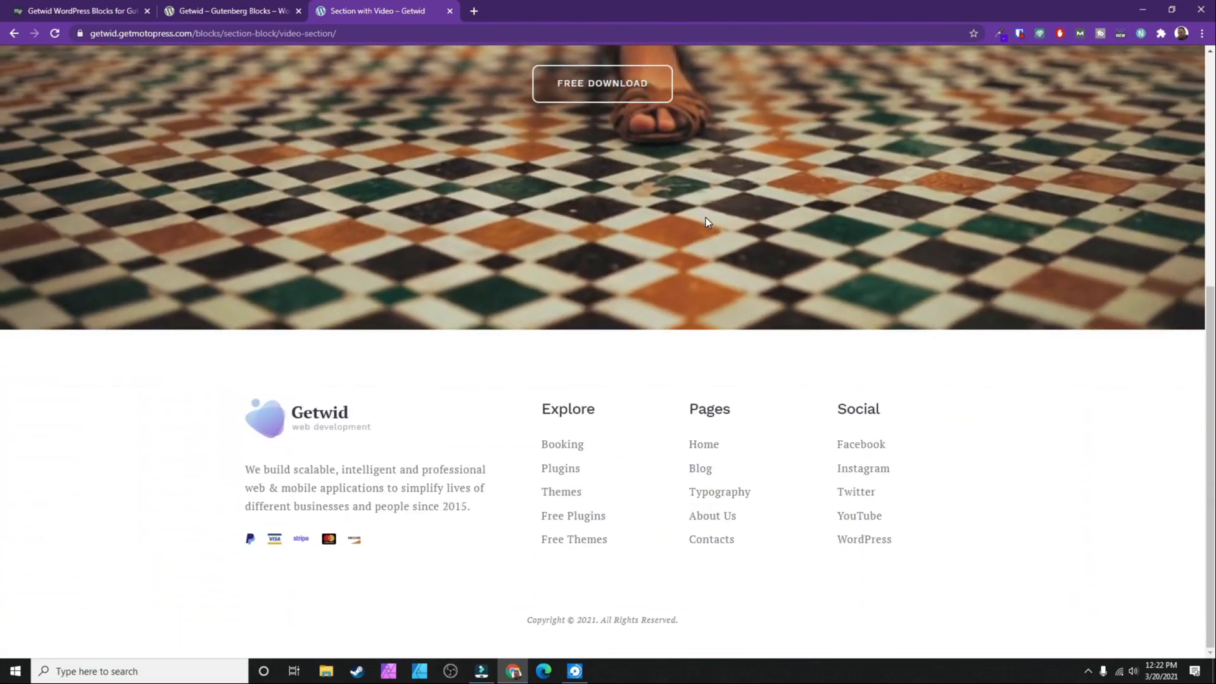
{"action": "scroll", "coordinate": [705, 216], "scroll_direction": "up", "scroll_amount": 6}
{"action": "mouse_move", "coordinate": [765, 77]}
{"action": "mouse_move", "coordinate": [768, 122]}
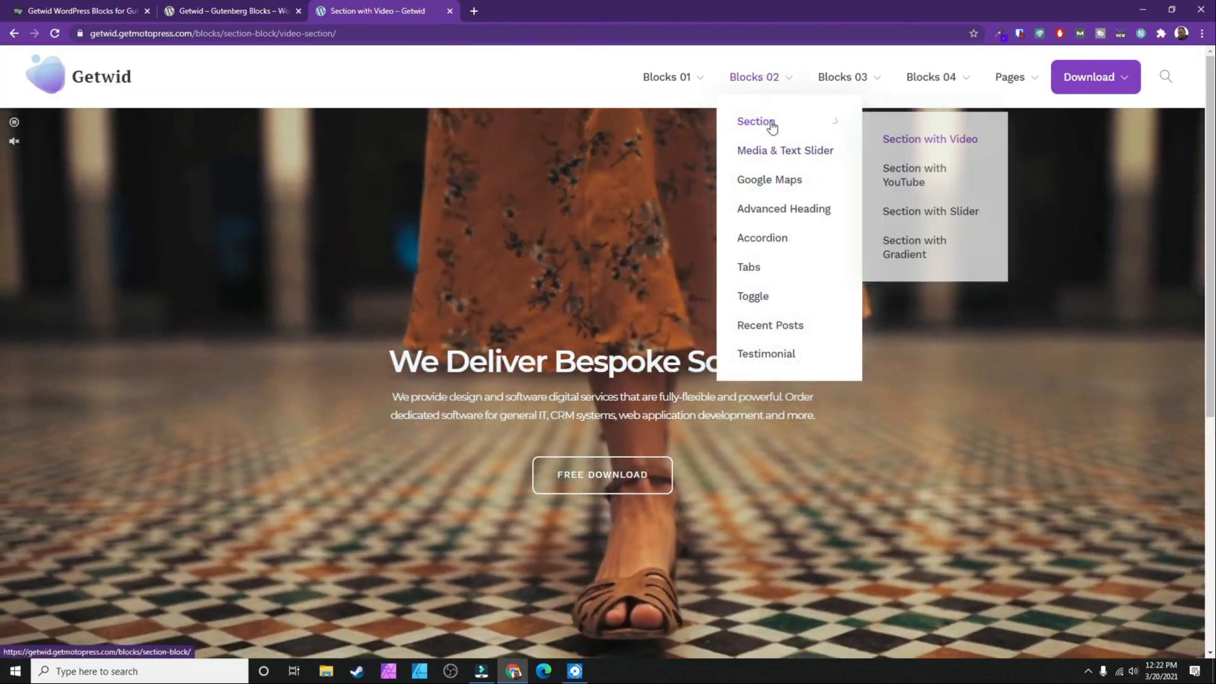
{"action": "left_click", "coordinate": [892, 186]}
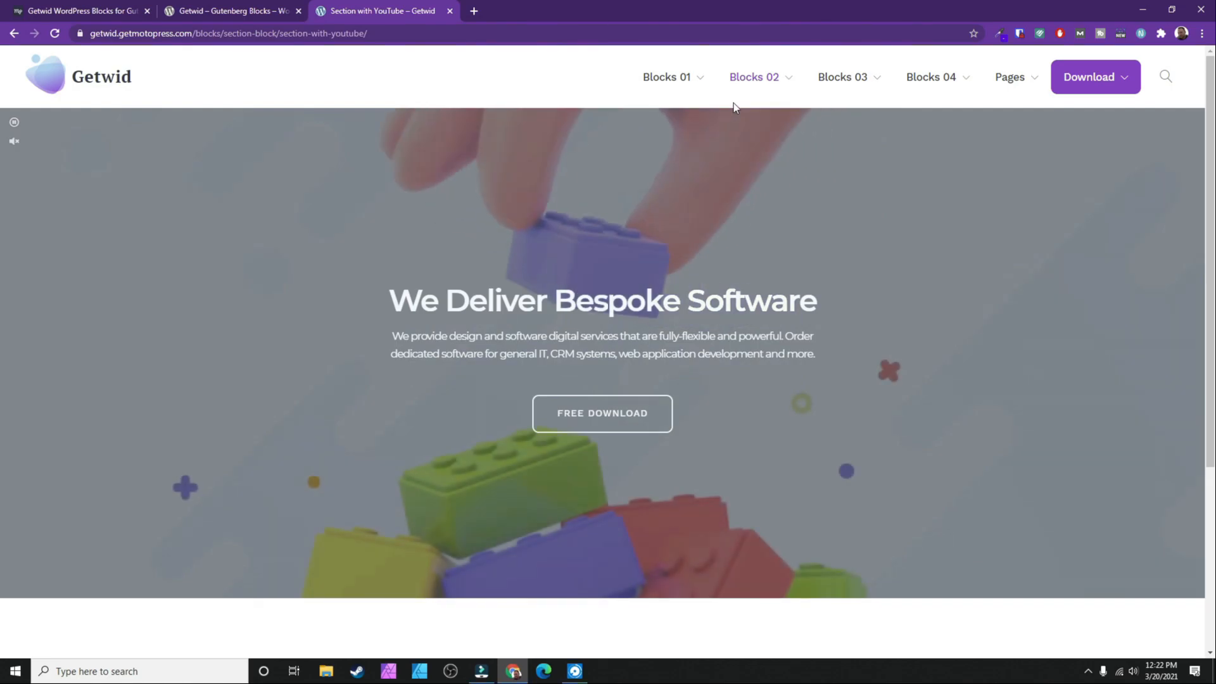
Open the Section with Slider example and examine its background slider, slanted shape dividers and icon row.
{"action": "mouse_move", "coordinate": [762, 78]}
{"action": "mouse_move", "coordinate": [754, 122]}
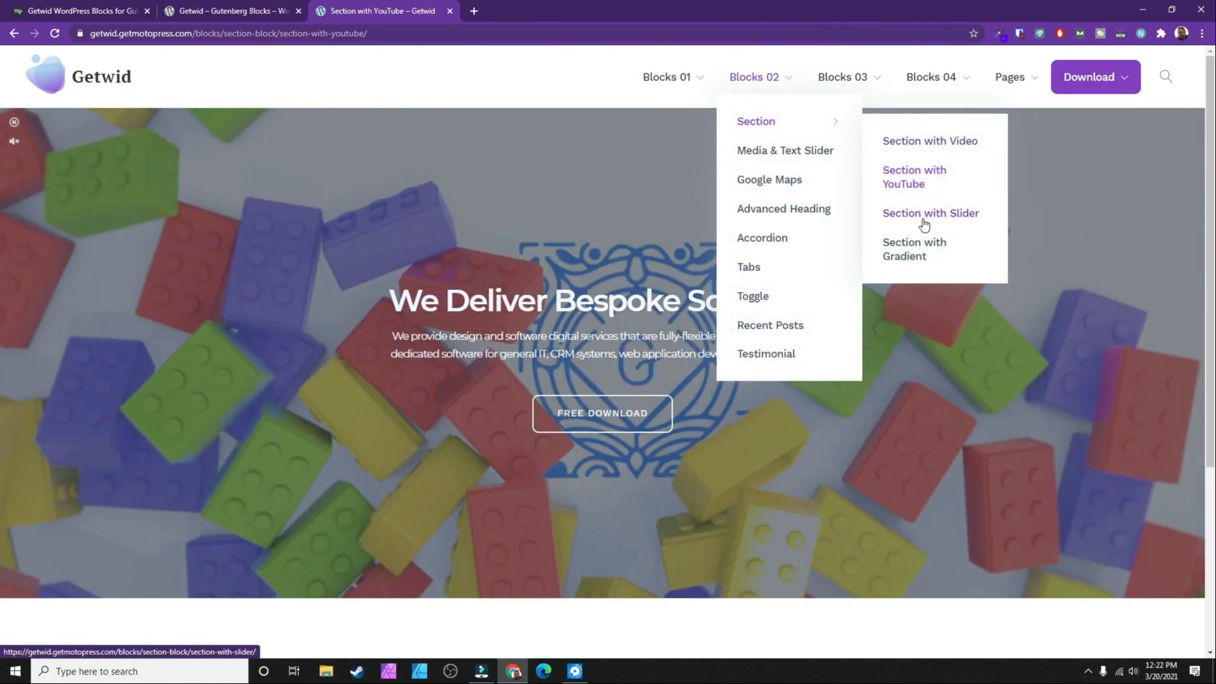
{"action": "left_click", "coordinate": [924, 219]}
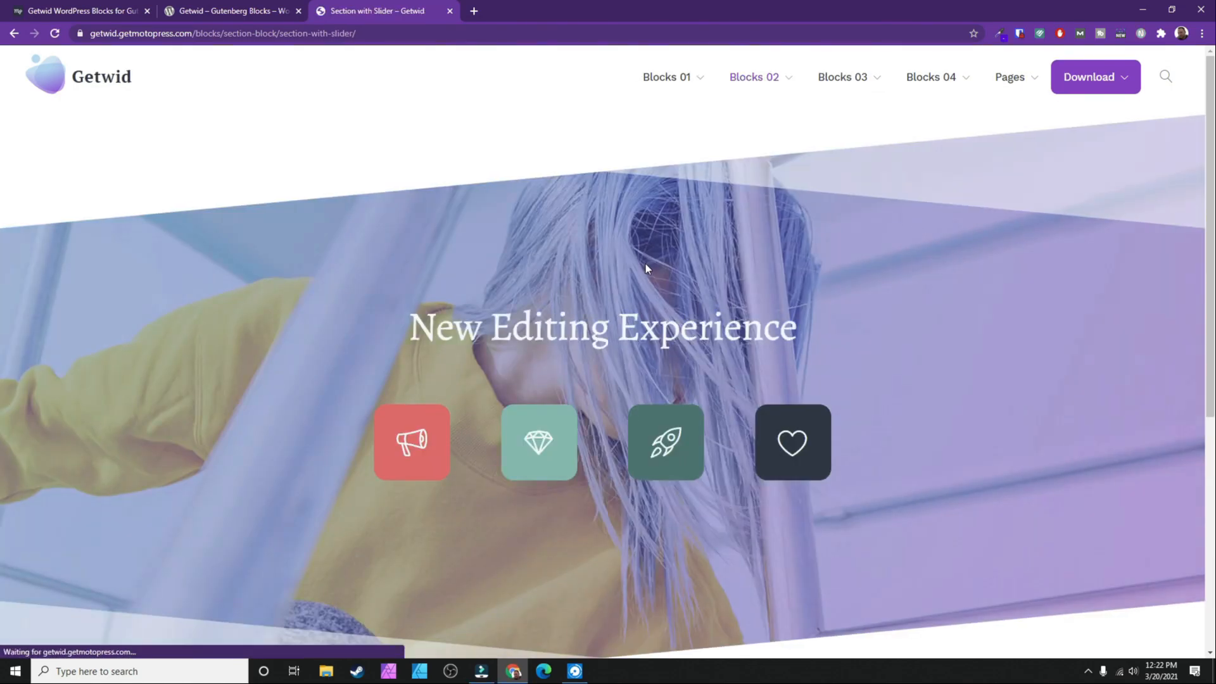
{"action": "scroll", "coordinate": [462, 212], "scroll_direction": "down", "scroll_amount": 4}
{"action": "scroll", "coordinate": [754, 235], "scroll_direction": "down", "scroll_amount": 3}
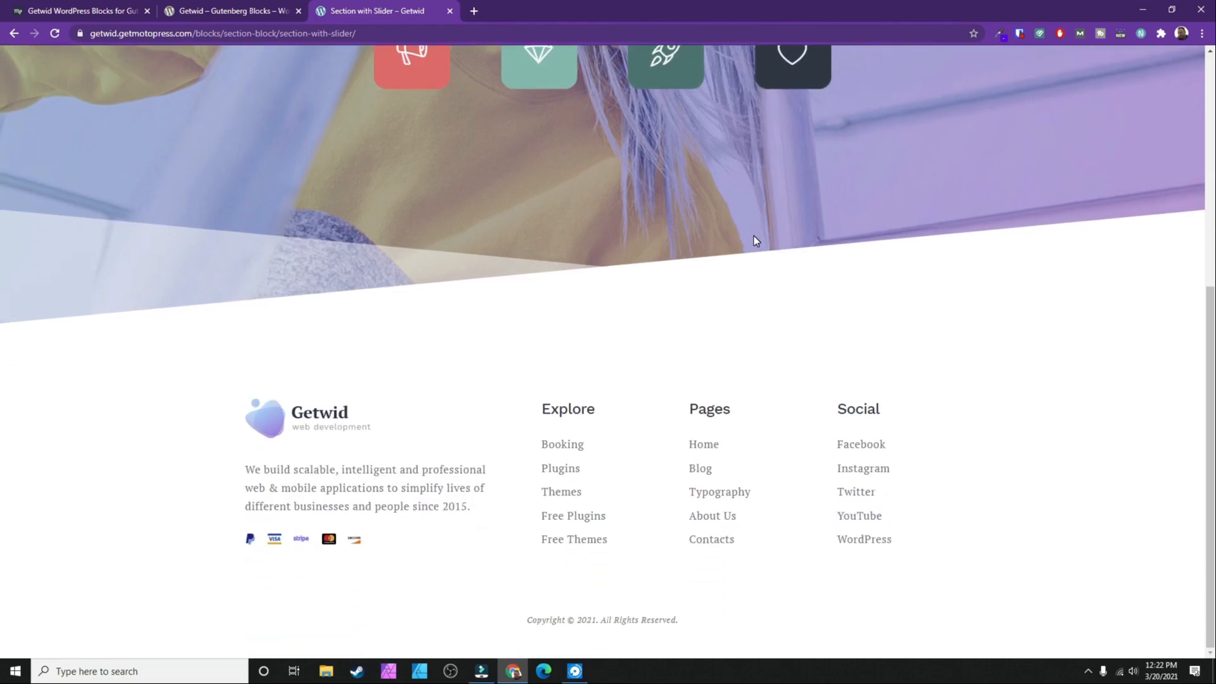
Open the Section with Gradient example and examine its gradient background section.
{"action": "scroll", "coordinate": [754, 236], "scroll_direction": "up", "scroll_amount": 10}
{"action": "mouse_move", "coordinate": [768, 81]}
{"action": "mouse_move", "coordinate": [769, 125]}
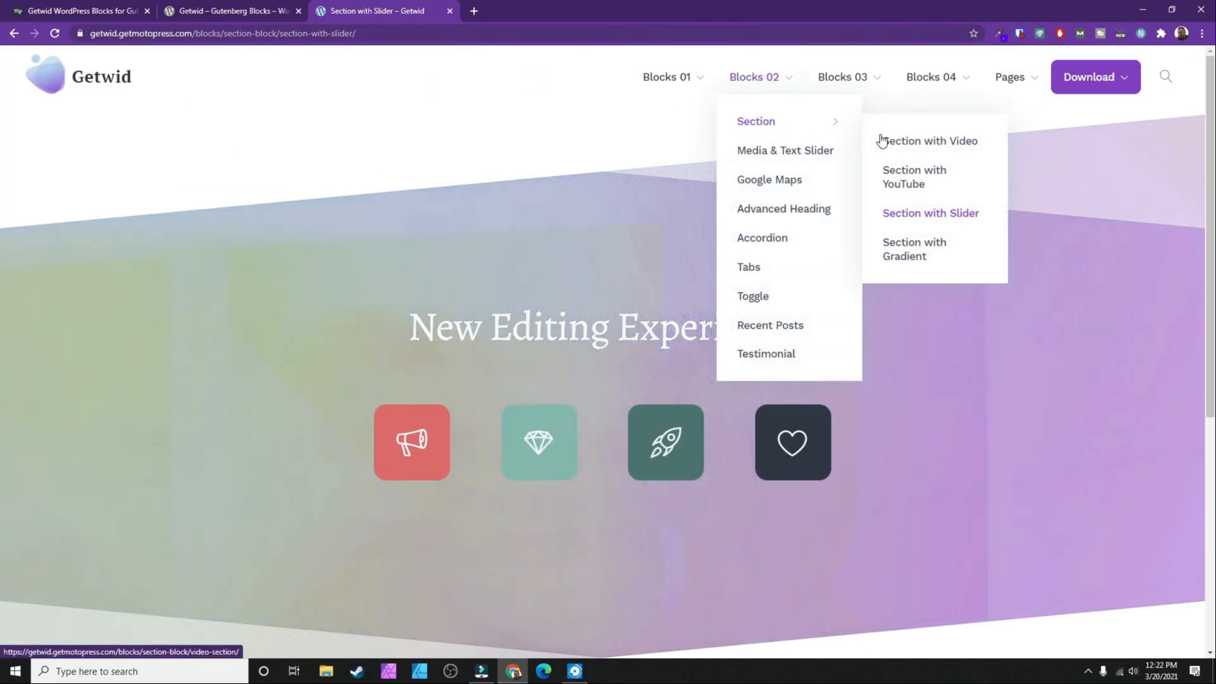
{"action": "left_click", "coordinate": [904, 254]}
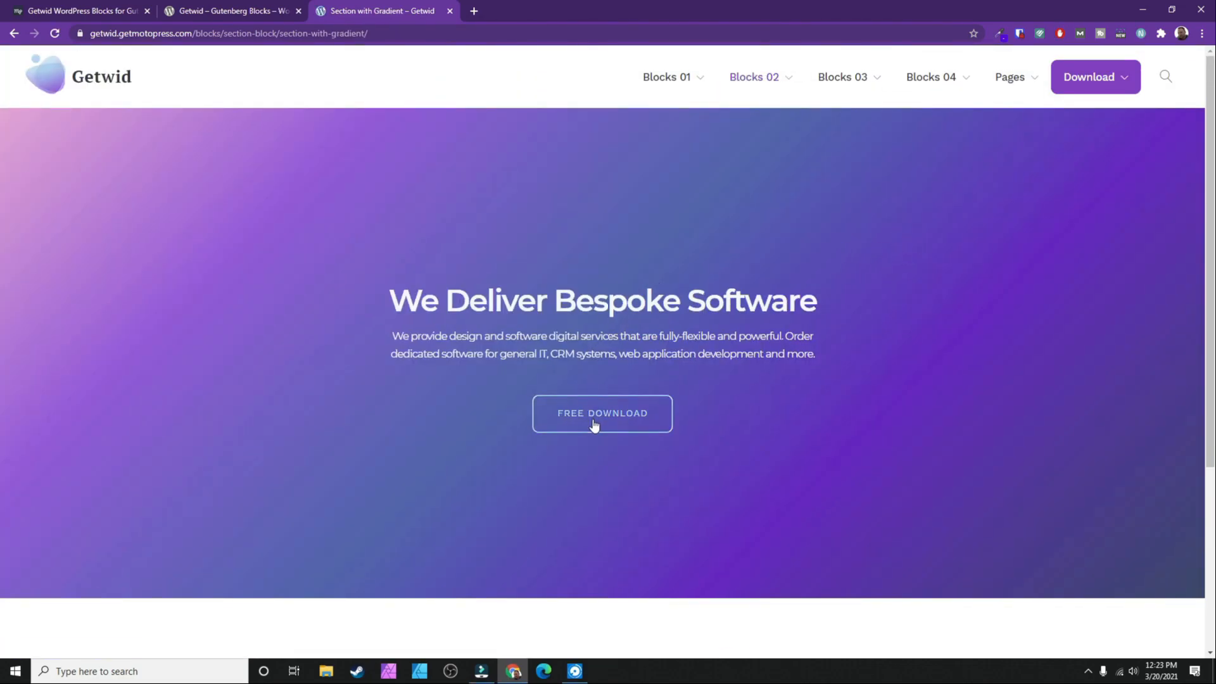
{"action": "scroll", "coordinate": [340, 391], "scroll_direction": "down", "scroll_amount": 4}
Open the Media & Text Slider block demo, advance the first slider one slide, and examine the slider with inside controls.
{"action": "scroll", "coordinate": [673, 355], "scroll_direction": "up", "scroll_amount": 5}
{"action": "mouse_move", "coordinate": [754, 71]}
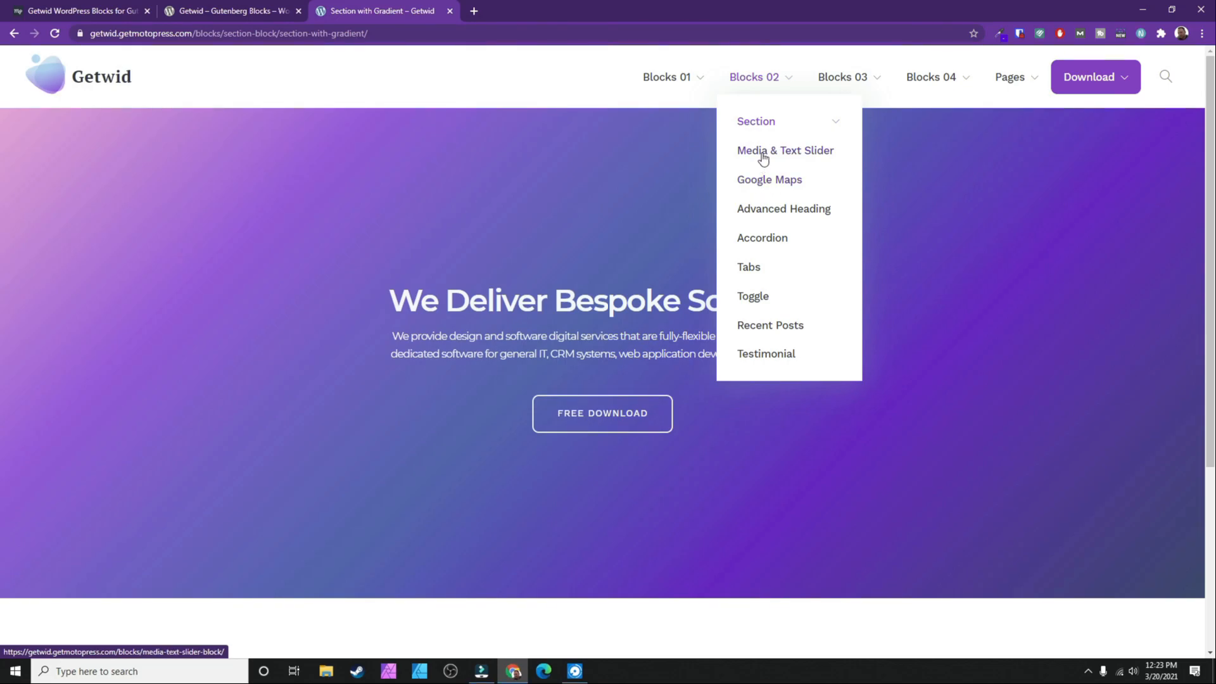
{"action": "left_click", "coordinate": [762, 152]}
{"action": "scroll", "coordinate": [944, 208], "scroll_direction": "down", "scroll_amount": 5}
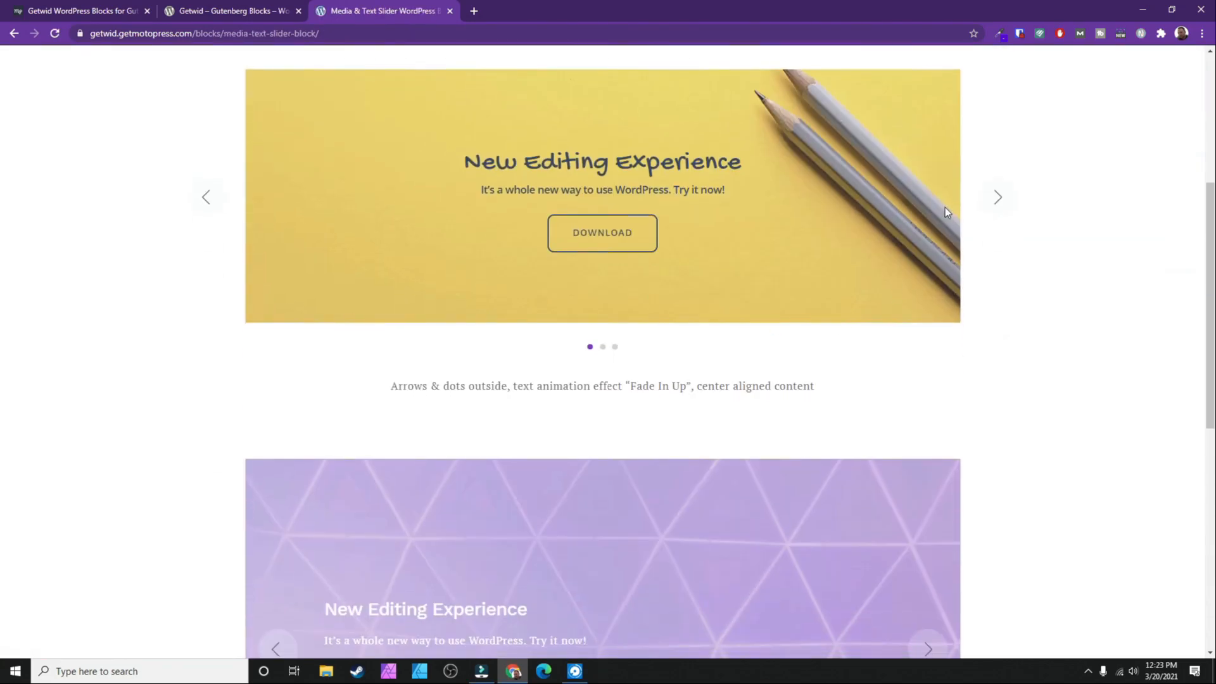
{"action": "left_click", "coordinate": [1000, 199]}
{"action": "scroll", "coordinate": [704, 298], "scroll_direction": "down", "scroll_amount": 6}
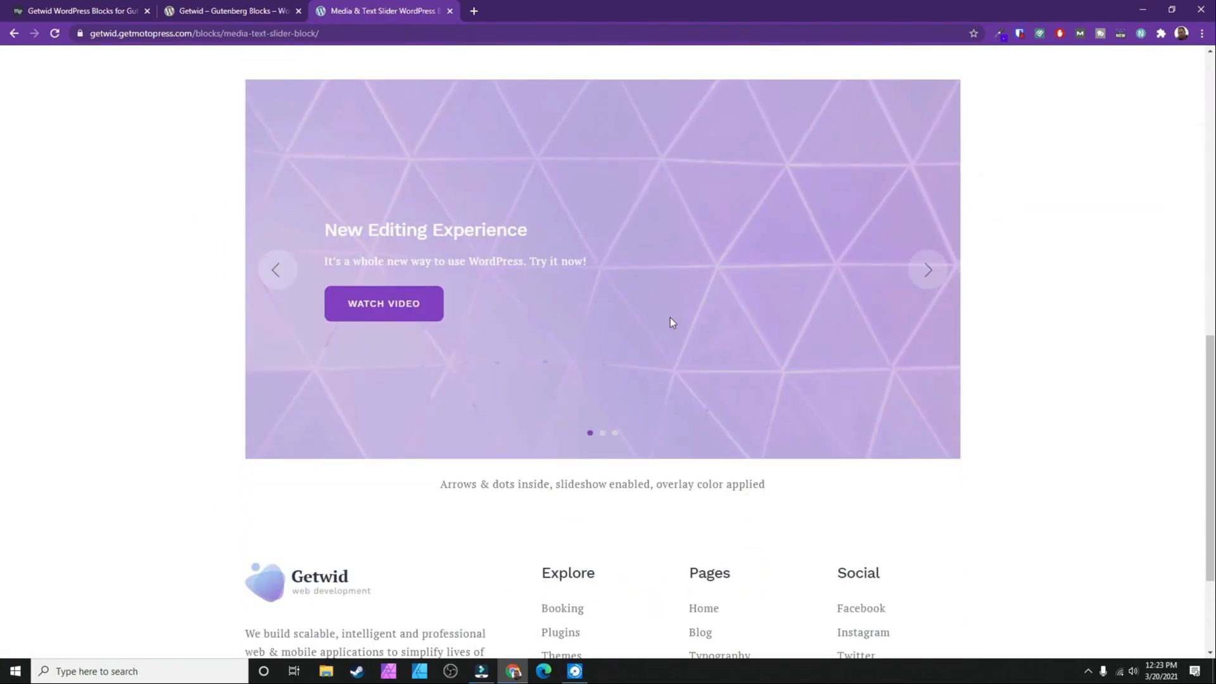
Open the Posts Grid/List block demo and examine its paginated list layout and two-column grid layout.
{"action": "scroll", "coordinate": [838, 259], "scroll_direction": "up", "scroll_amount": 12}
{"action": "mouse_move", "coordinate": [754, 75]}
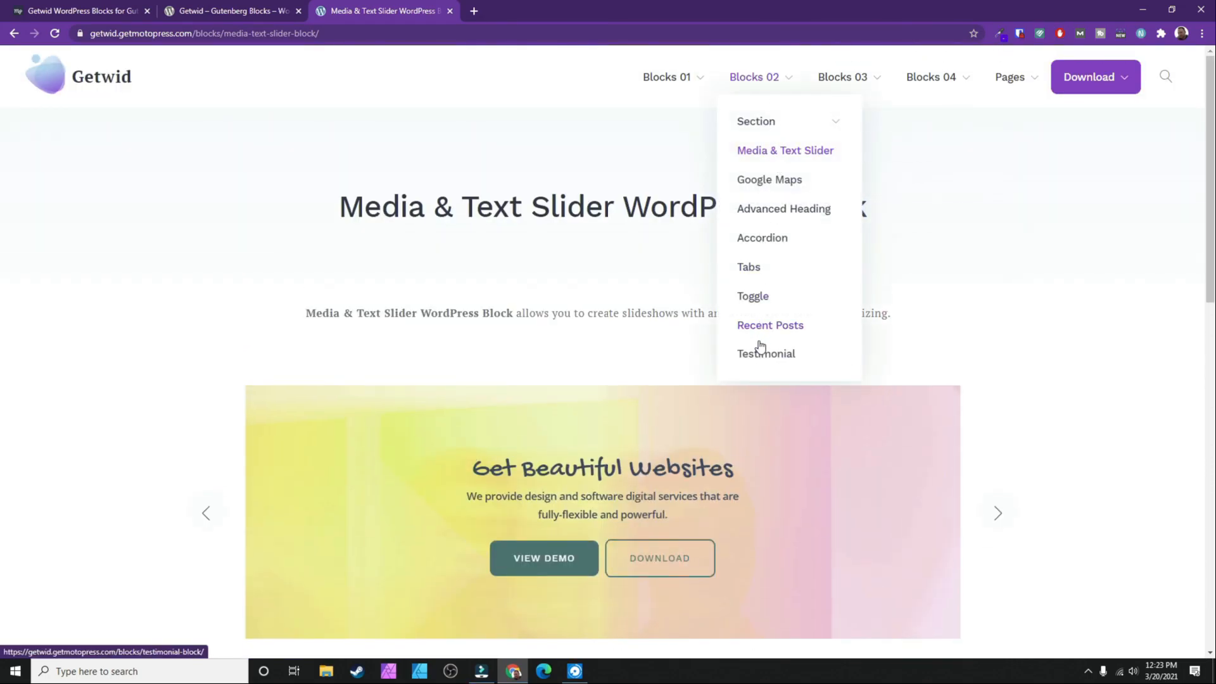
{"action": "mouse_move", "coordinate": [845, 87]}
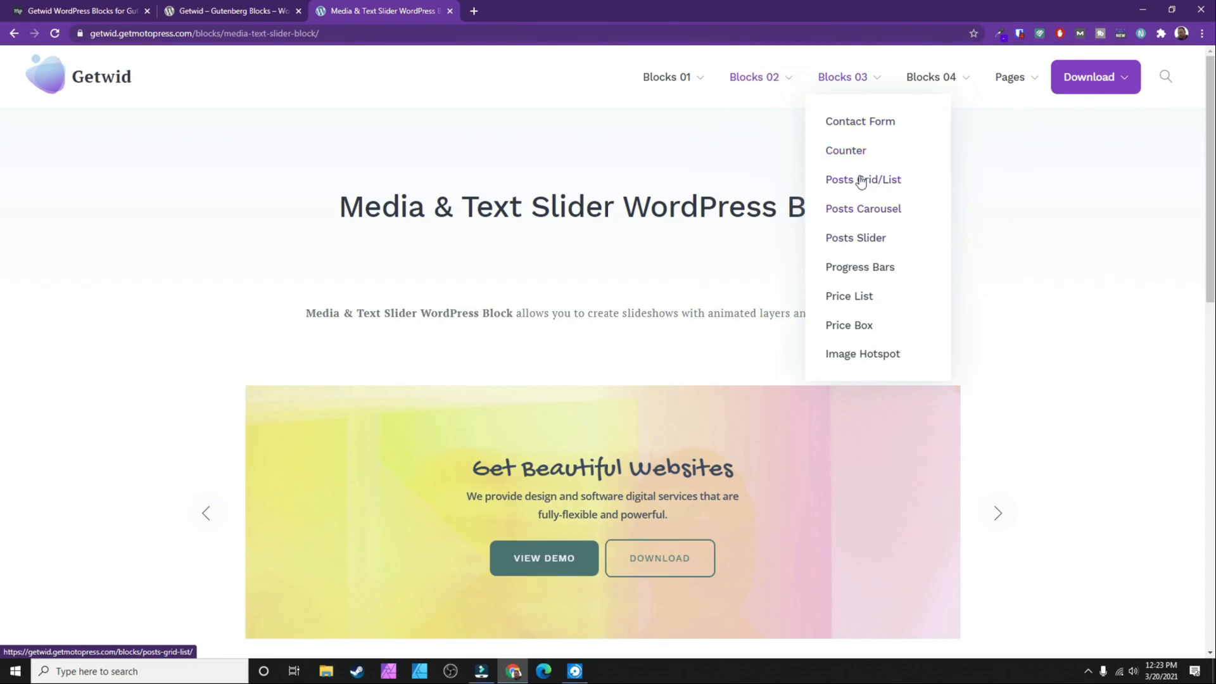
{"action": "scroll", "coordinate": [841, 184], "scroll_direction": "down", "scroll_amount": 13}
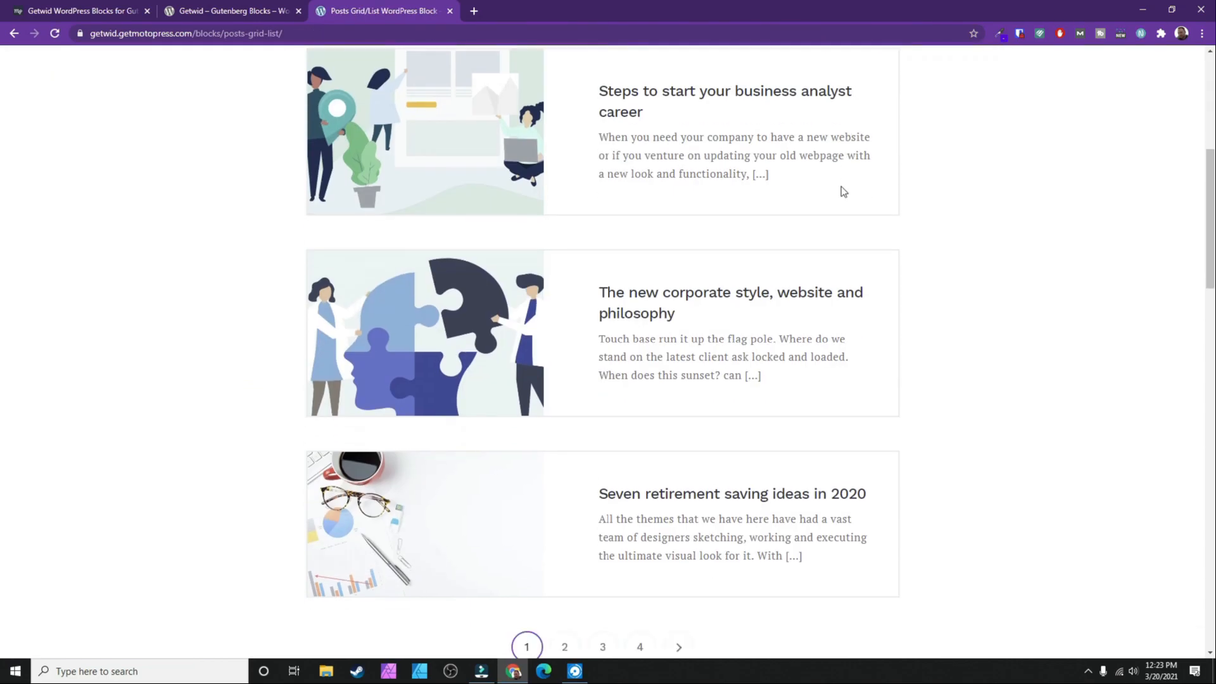
{"action": "scroll", "coordinate": [838, 194], "scroll_direction": "down", "scroll_amount": 12}
{"action": "scroll", "coordinate": [838, 192], "scroll_direction": "up", "scroll_amount": 7}
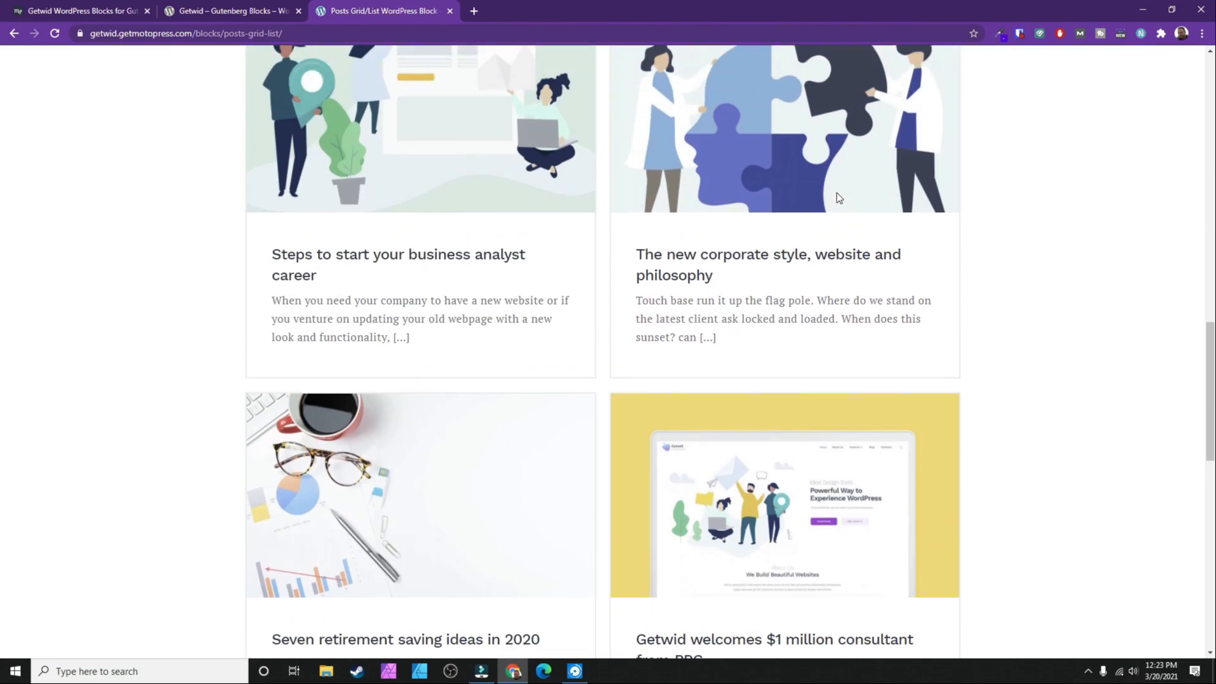
{"action": "scroll", "coordinate": [837, 192], "scroll_direction": "down", "scroll_amount": 6}
{"action": "scroll", "coordinate": [837, 200], "scroll_direction": "down", "scroll_amount": 6}
Open the Posts Carousel block demo and examine its three-column and two-column carousels.
{"action": "scroll", "coordinate": [829, 203], "scroll_direction": "up", "scroll_amount": 20}
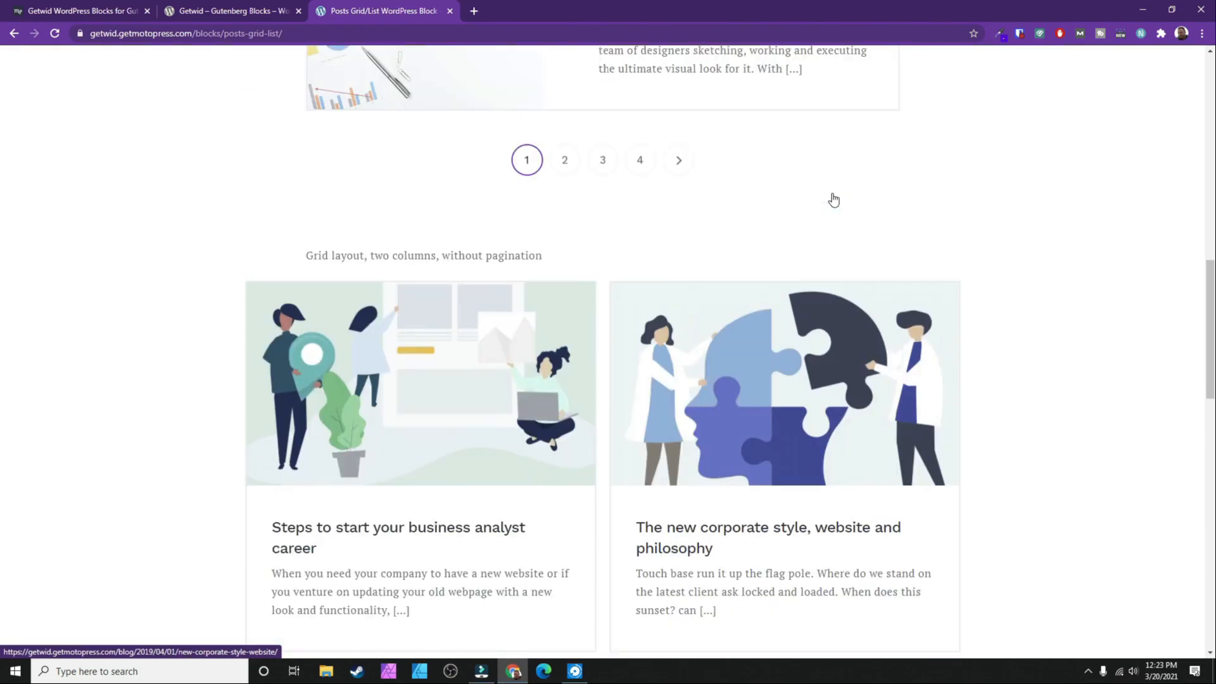
{"action": "scroll", "coordinate": [815, 209], "scroll_direction": "up", "scroll_amount": 3}
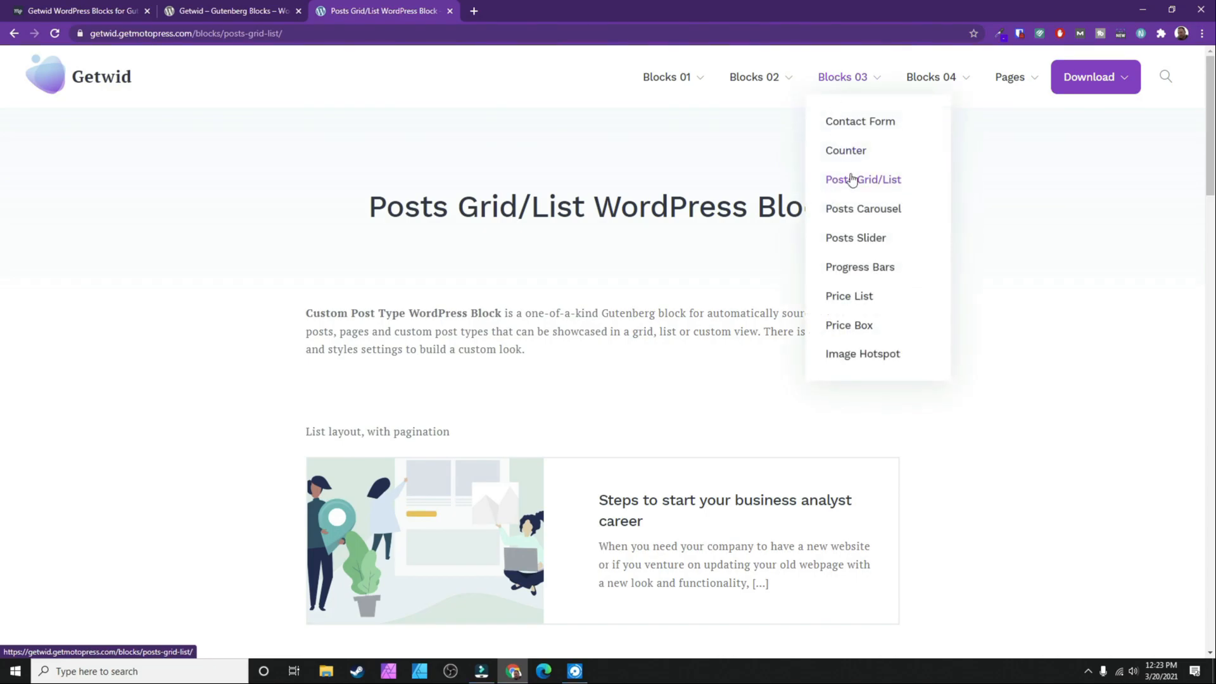
{"action": "scroll", "coordinate": [798, 226], "scroll_direction": "down", "scroll_amount": 7}
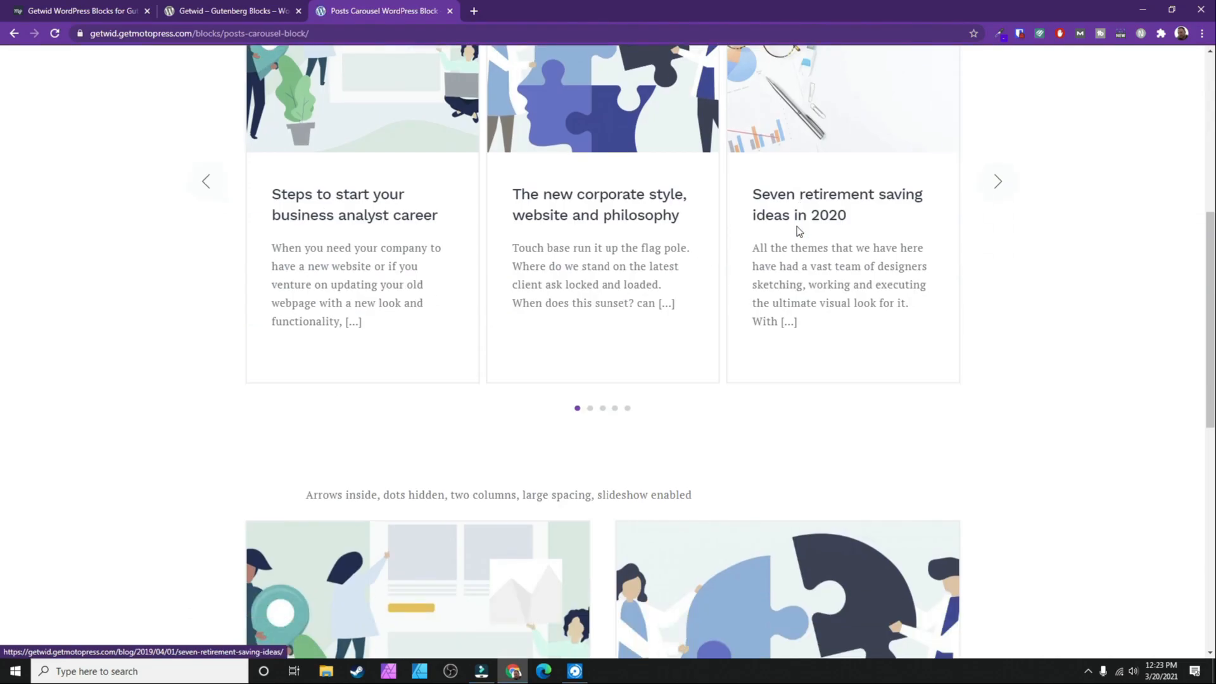
{"action": "scroll", "coordinate": [815, 263], "scroll_direction": "down", "scroll_amount": 5}
Open the Posts Slider block demo, advance the first slider two posts, and examine the fade-effect slider.
{"action": "scroll", "coordinate": [815, 263], "scroll_direction": "up", "scroll_amount": 12}
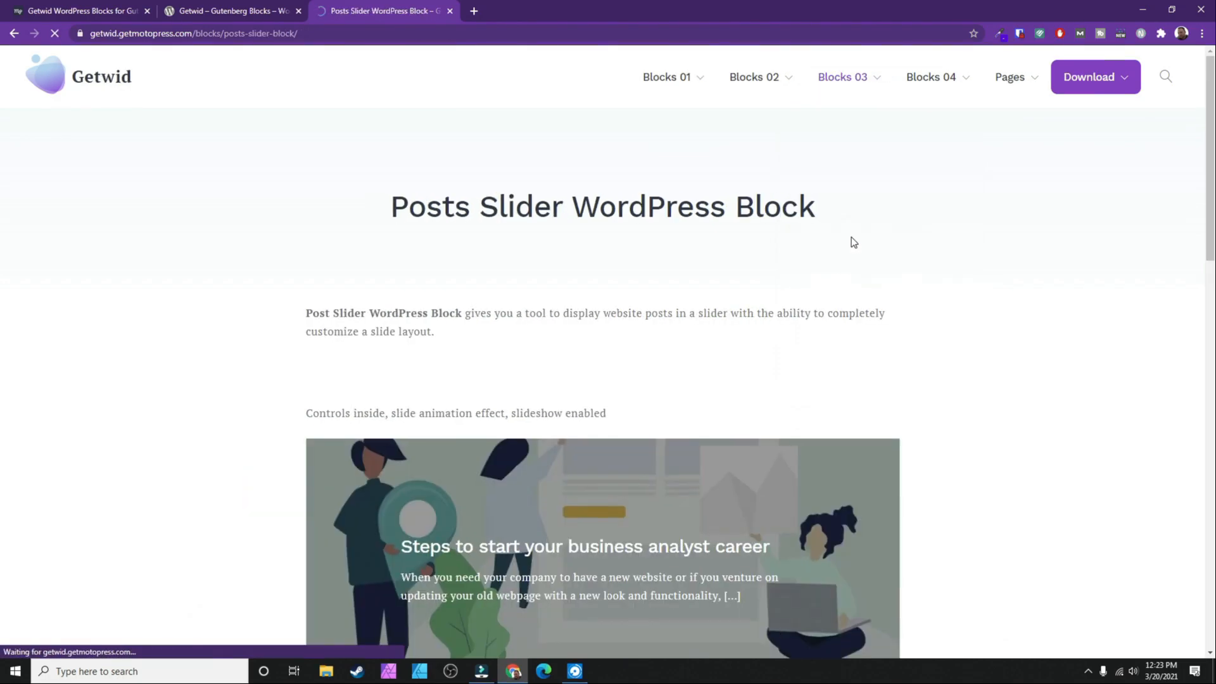
{"action": "scroll", "coordinate": [836, 244], "scroll_direction": "down", "scroll_amount": 6}
{"action": "left_click", "coordinate": [859, 212]}
{"action": "left_click", "coordinate": [858, 208]}
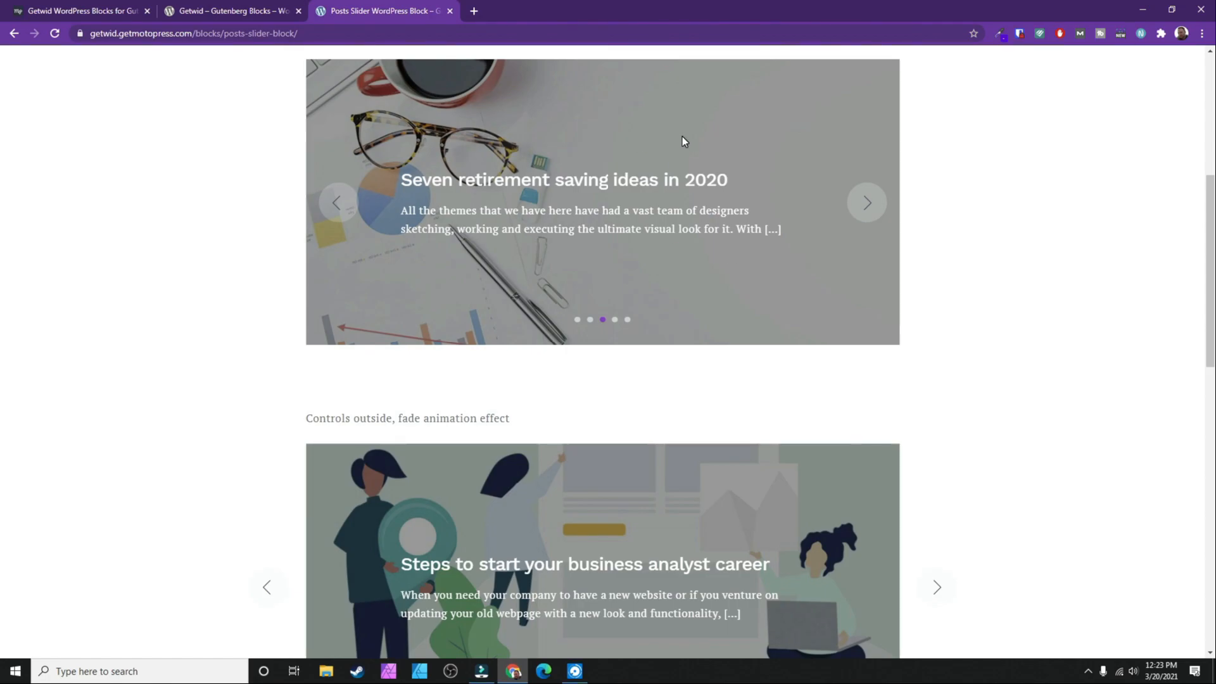
{"action": "scroll", "coordinate": [682, 135], "scroll_direction": "down", "scroll_amount": 6}
Open the Progress Bars block demo and examine its linear and circular progress bars.
{"action": "scroll", "coordinate": [674, 138], "scroll_direction": "up", "scroll_amount": 12}
{"action": "mouse_move", "coordinate": [836, 81]}
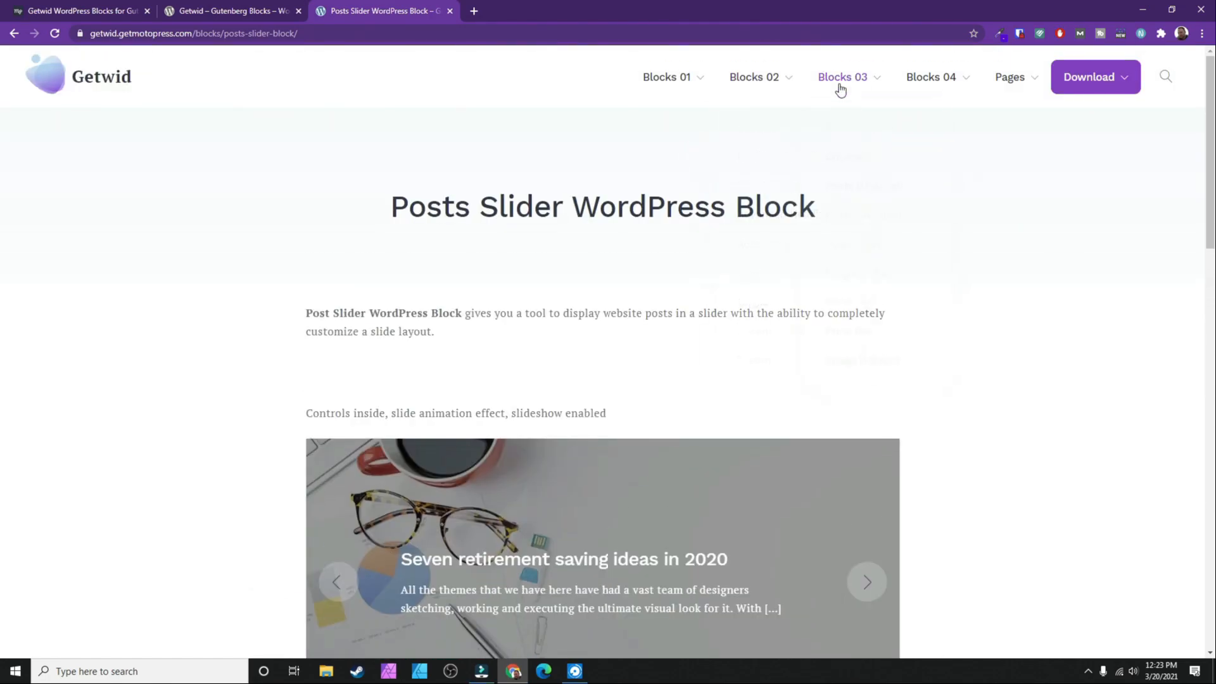
{"action": "left_click", "coordinate": [859, 269]}
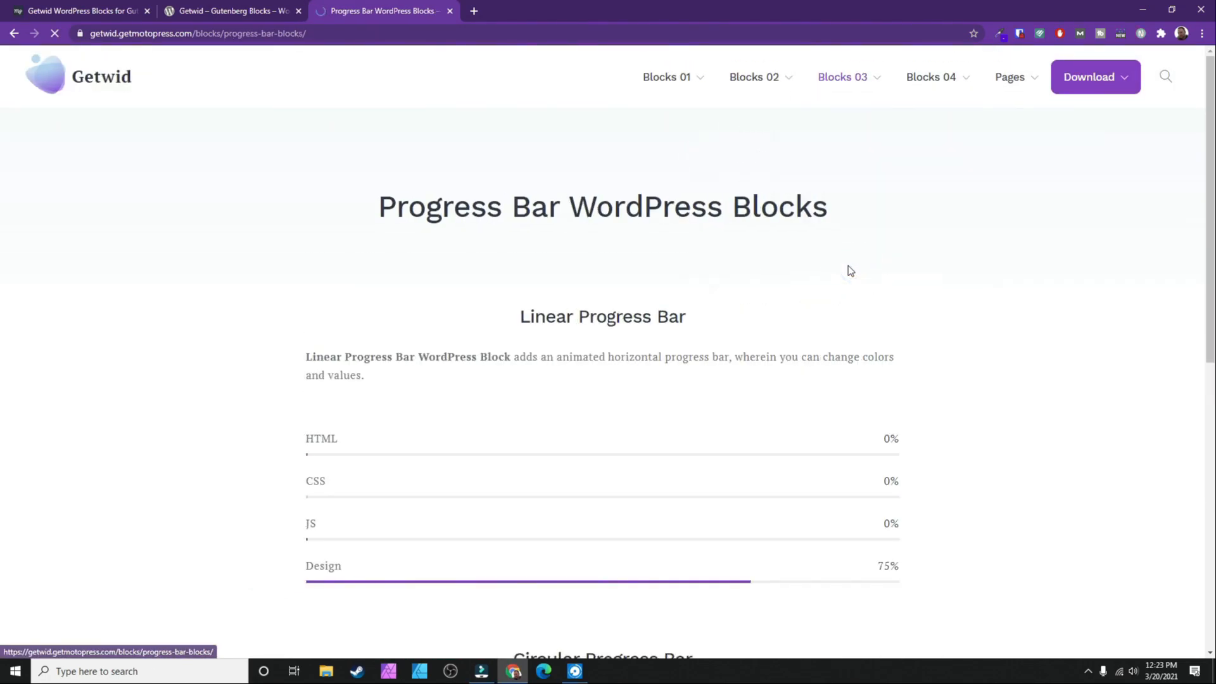
{"action": "scroll", "coordinate": [453, 270], "scroll_direction": "down", "scroll_amount": 2}
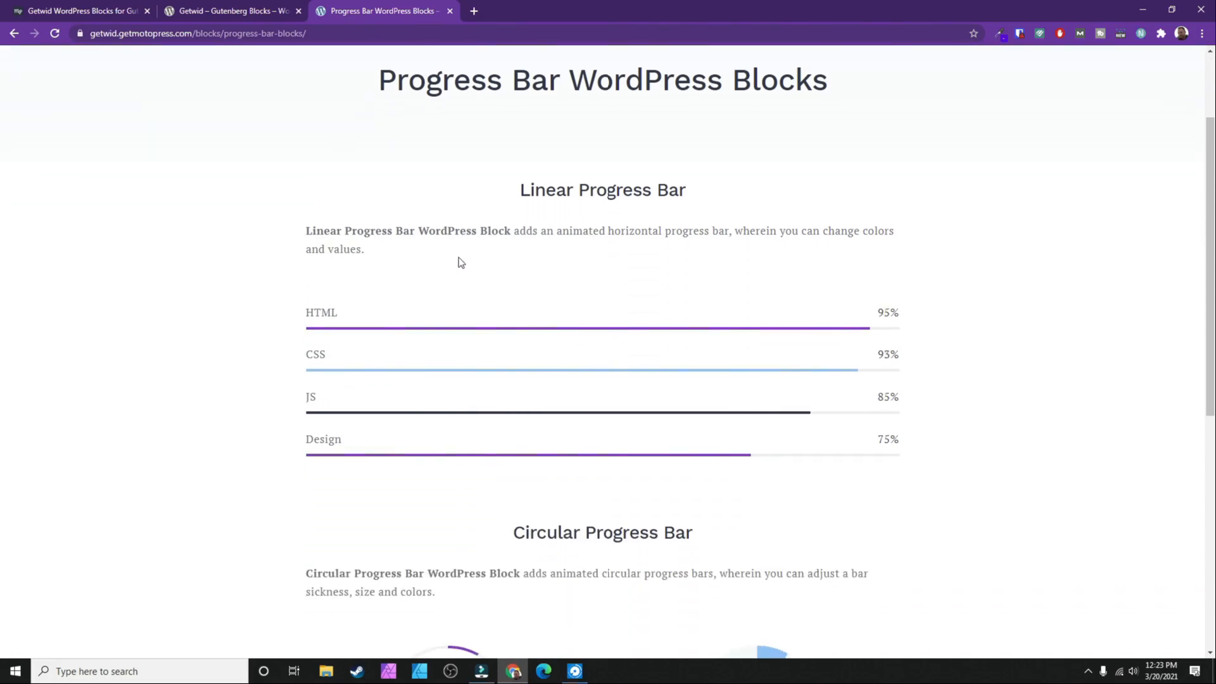
{"action": "scroll", "coordinate": [588, 253], "scroll_direction": "down", "scroll_amount": 4}
{"action": "scroll", "coordinate": [394, 403], "scroll_direction": "down", "scroll_amount": 4}
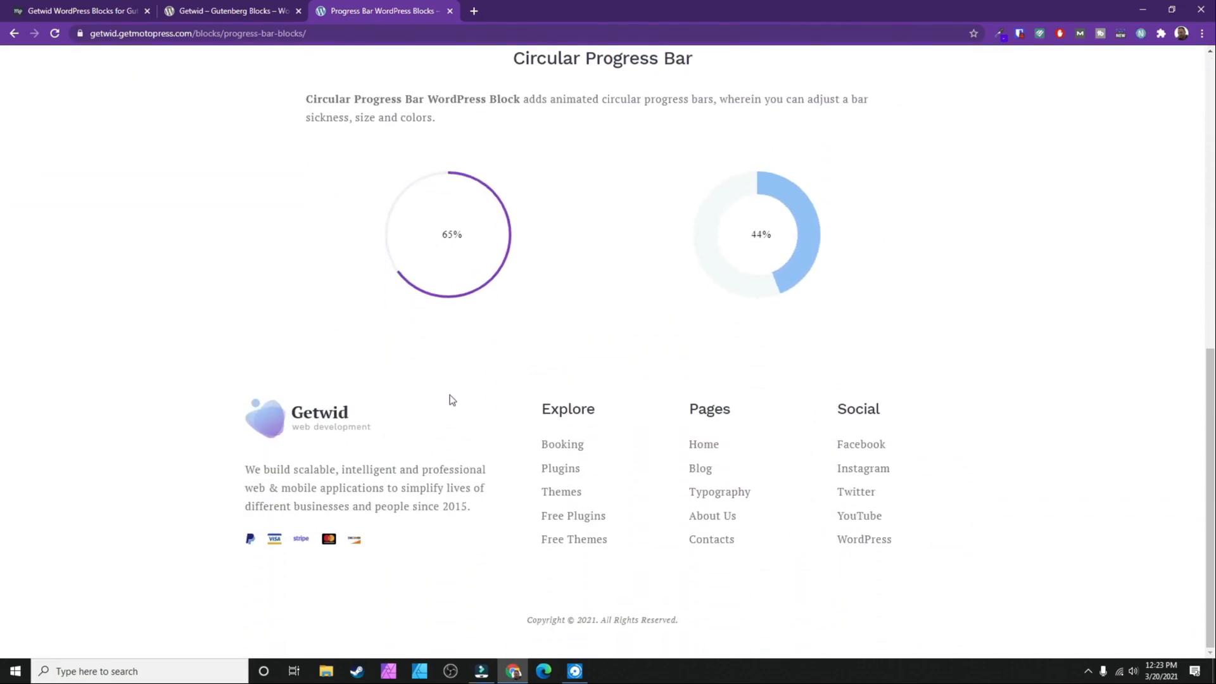
Open the Price Box block demo and examine its Simple, Ultimate and Advanced pricing boxes.
{"action": "scroll", "coordinate": [469, 228], "scroll_direction": "up", "scroll_amount": 10}
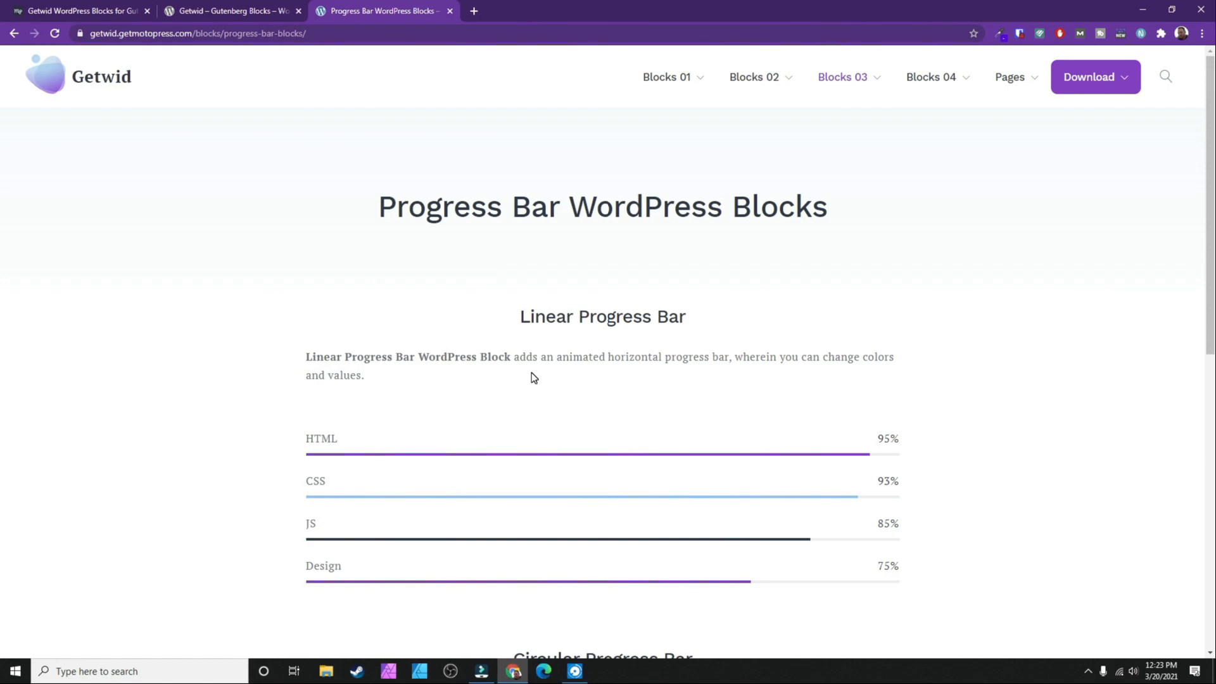
{"action": "mouse_move", "coordinate": [837, 94]}
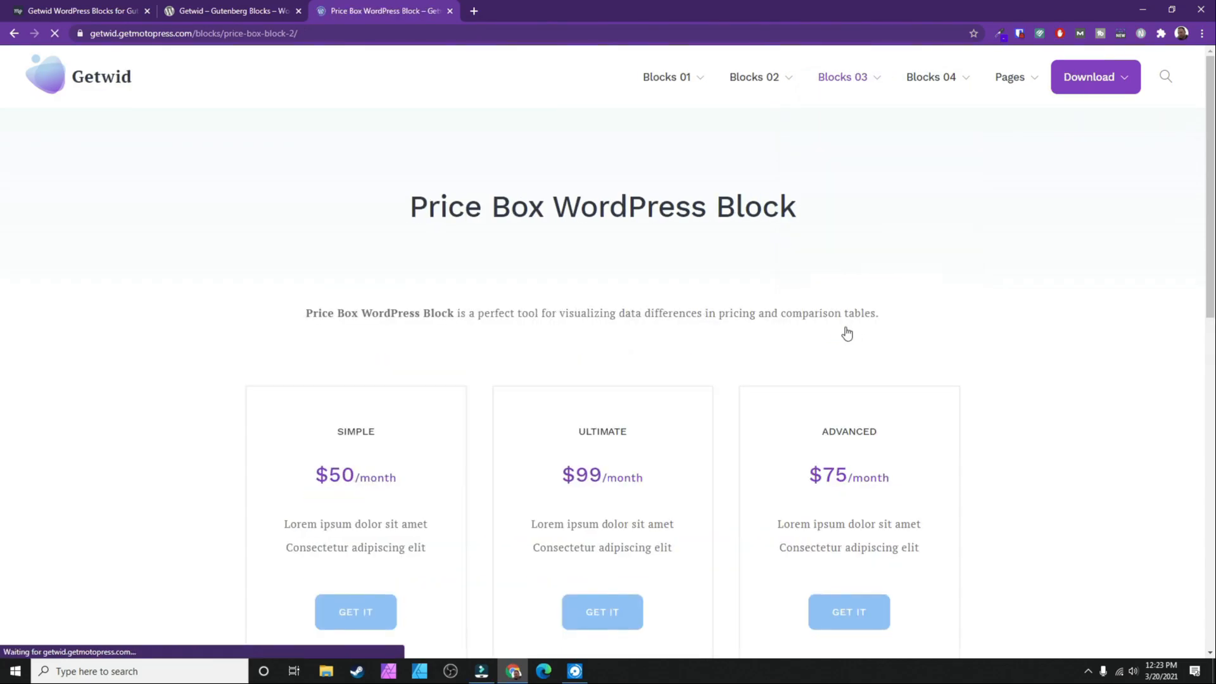
{"action": "scroll", "coordinate": [722, 370], "scroll_direction": "down", "scroll_amount": 4}
Open the Image Hotspot block demo and try three of the plus-icon markers on the first image.
{"action": "scroll", "coordinate": [684, 388], "scroll_direction": "up", "scroll_amount": 4}
{"action": "mouse_move", "coordinate": [828, 71]}
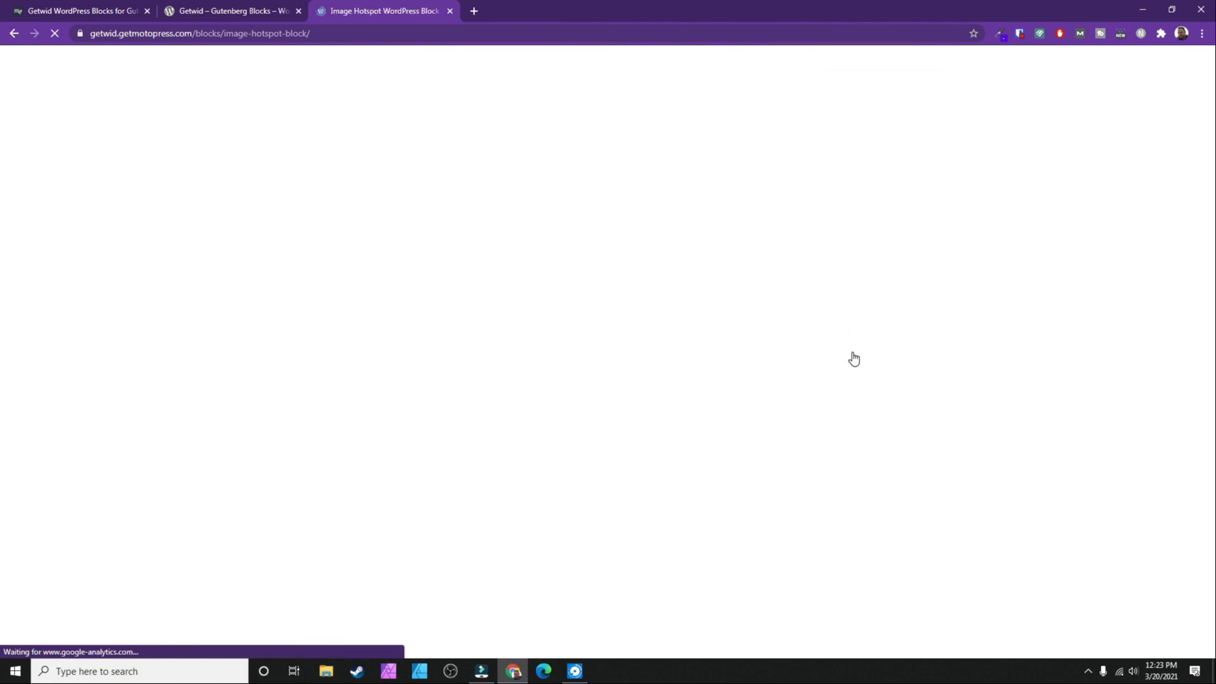
{"action": "scroll", "coordinate": [415, 380], "scroll_direction": "down", "scroll_amount": 3}
{"action": "left_click", "coordinate": [418, 329]}
{"action": "left_click", "coordinate": [650, 488]}
{"action": "left_click", "coordinate": [764, 340]}
Try the Apple, Amazon and WordPress icon hotspots in the custom tooltip example of the Image Hotspot demo.
{"action": "scroll", "coordinate": [598, 447], "scroll_direction": "down", "scroll_amount": 5}
{"action": "scroll", "coordinate": [350, 537], "scroll_direction": "down", "scroll_amount": 4}
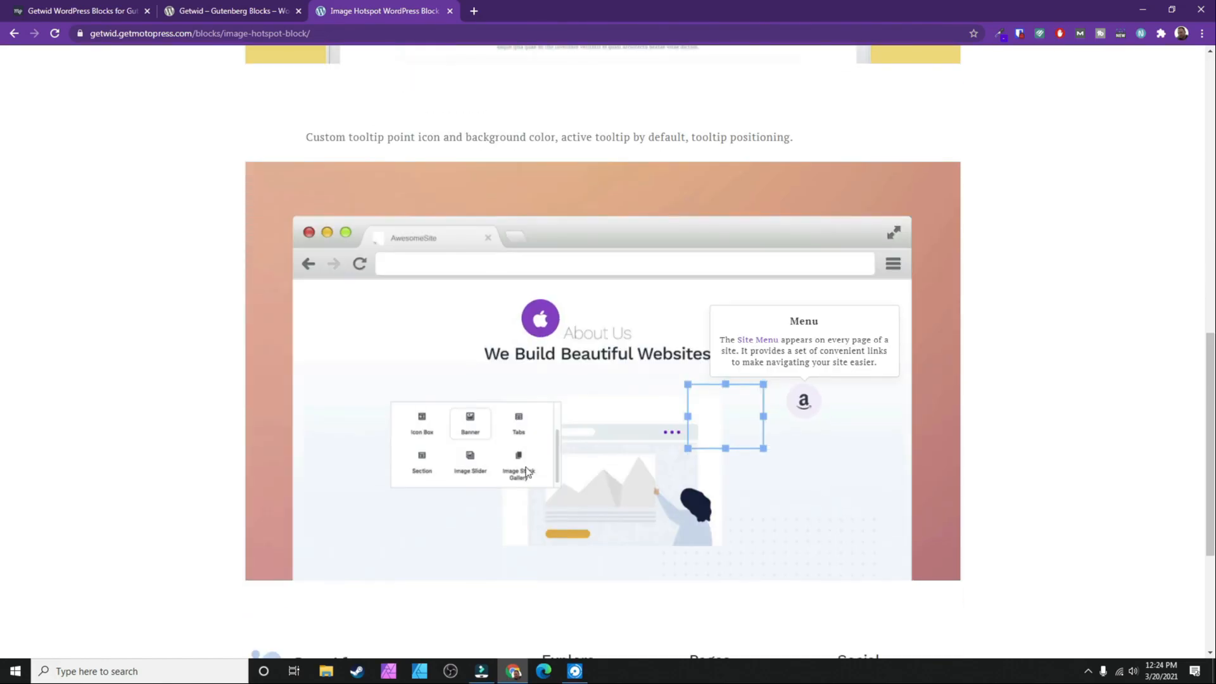
{"action": "left_click", "coordinate": [541, 318]}
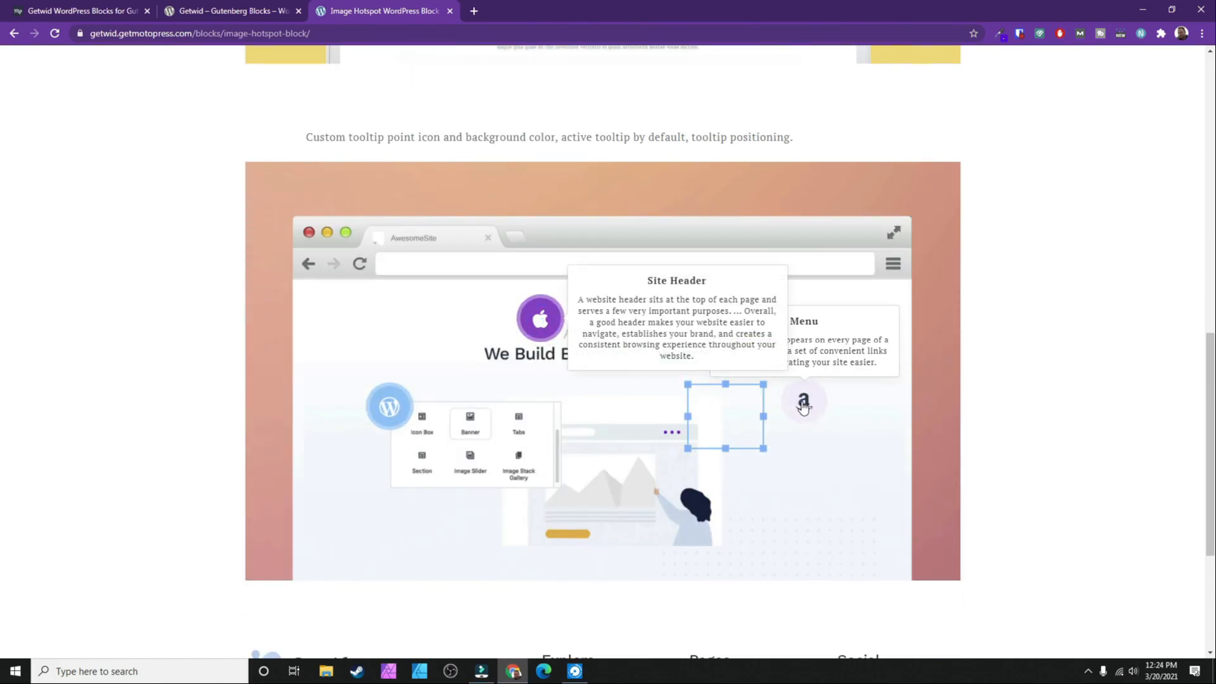
{"action": "mouse_move", "coordinate": [391, 422]}
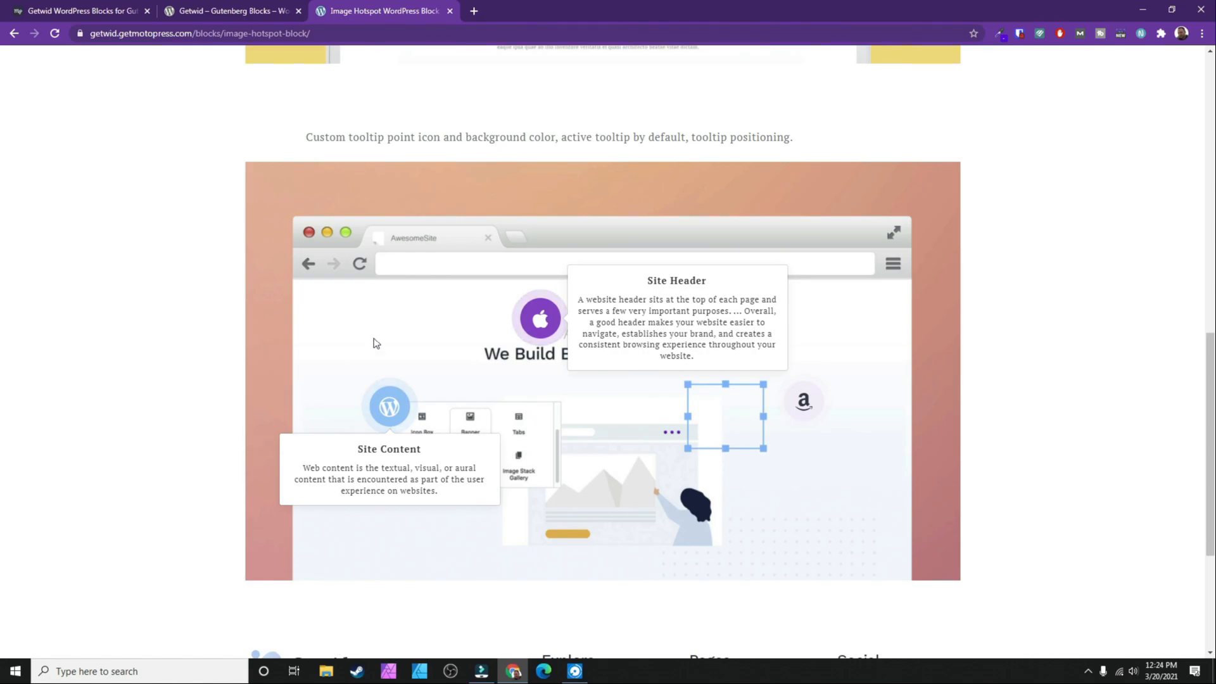
Open the Content Timeline block demo and examine the scroll animation of its image timeline and its left-aligned colored timeline.
{"action": "scroll", "coordinate": [604, 432], "scroll_direction": "up", "scroll_amount": 10}
{"action": "mouse_move", "coordinate": [854, 84]}
{"action": "mouse_move", "coordinate": [907, 85]}
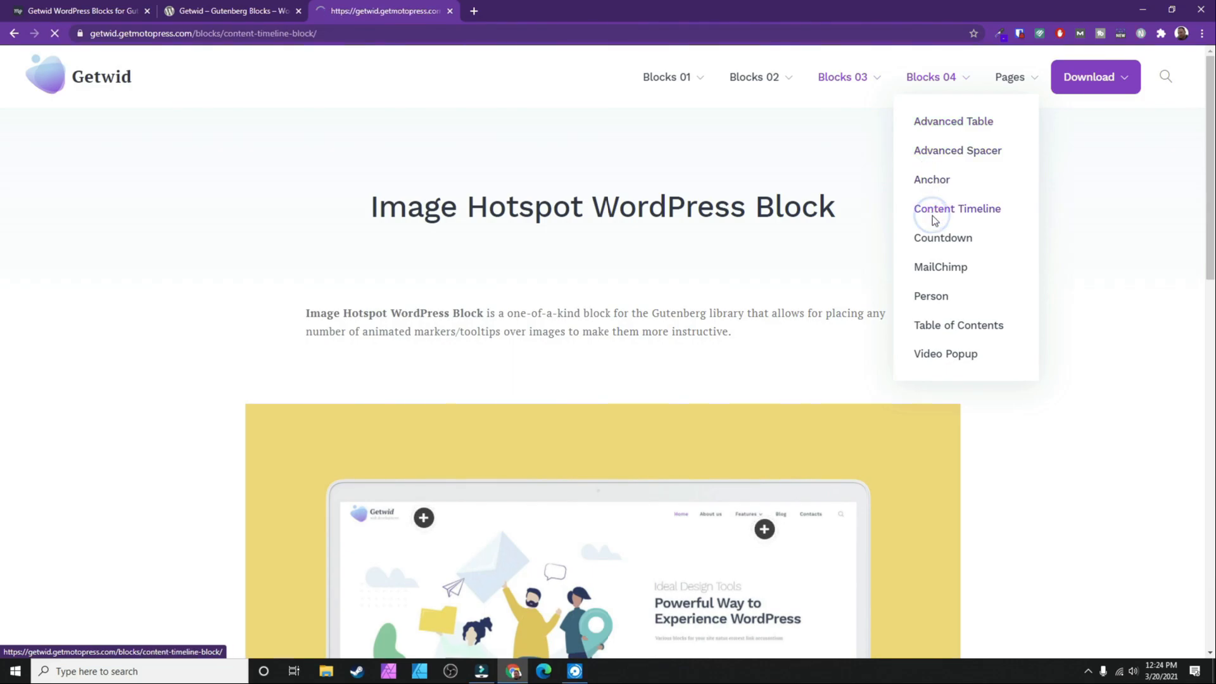
{"action": "scroll", "coordinate": [605, 363], "scroll_direction": "down", "scroll_amount": 10}
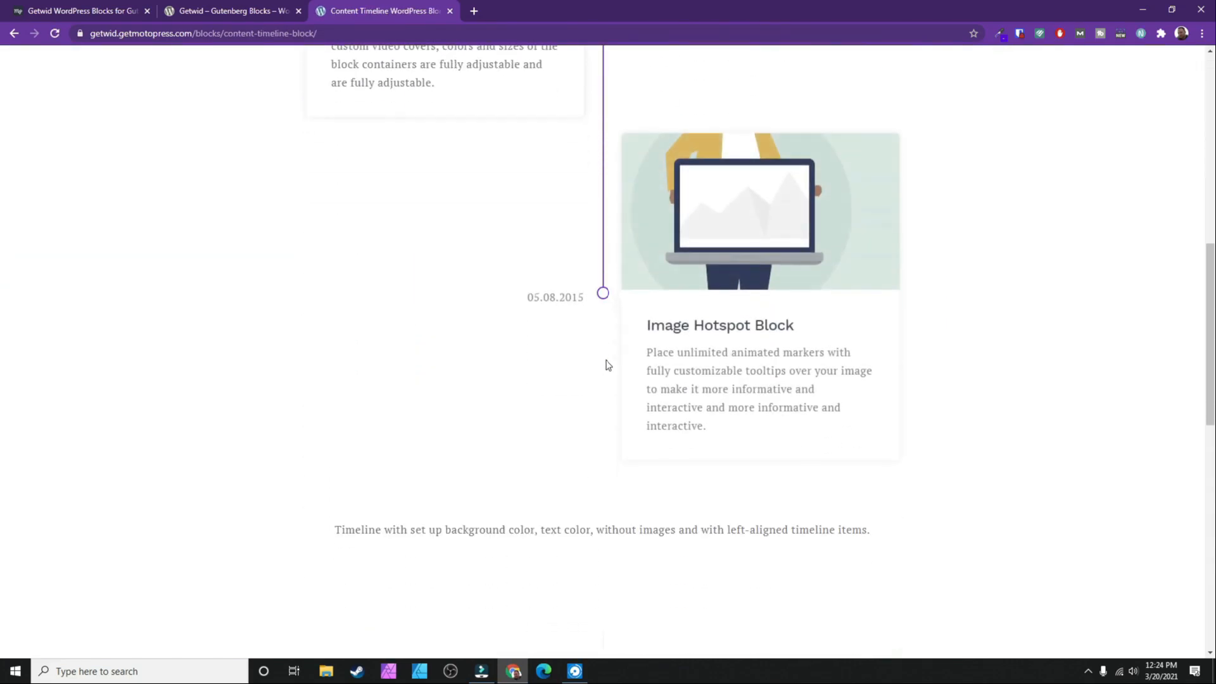
{"action": "scroll", "coordinate": [606, 364], "scroll_direction": "down", "scroll_amount": 10}
{"action": "scroll", "coordinate": [607, 364], "scroll_direction": "up", "scroll_amount": 7}
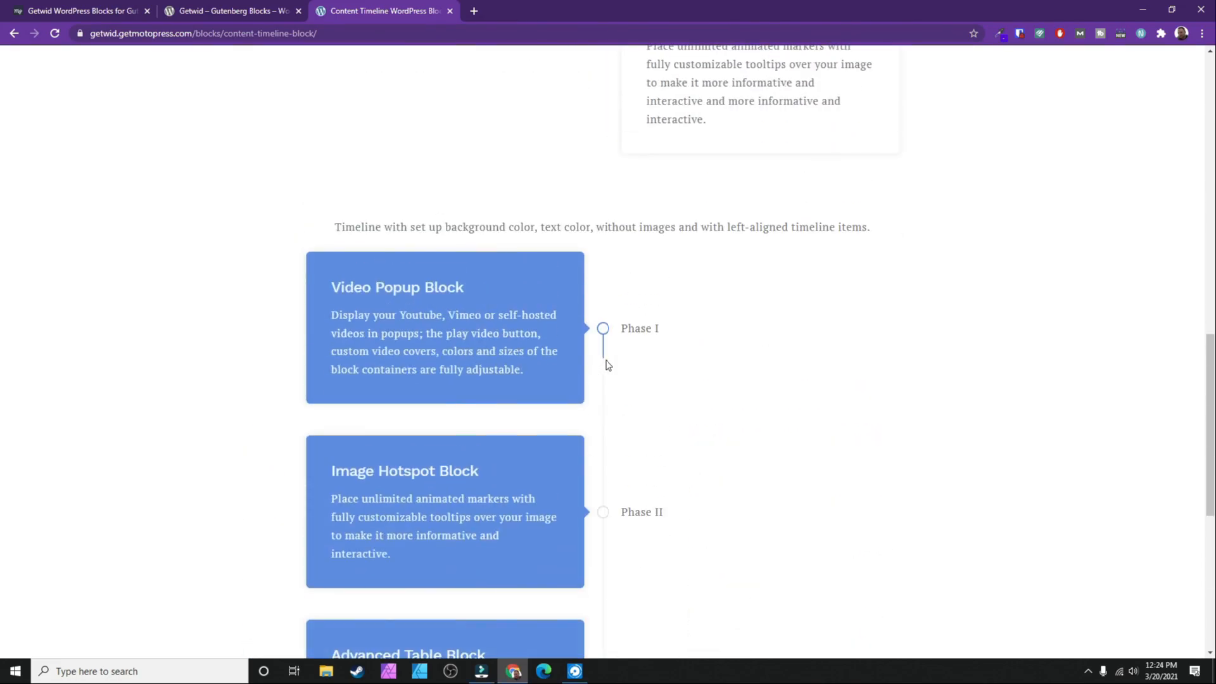
{"action": "scroll", "coordinate": [606, 364], "scroll_direction": "up", "scroll_amount": 13}
{"action": "scroll", "coordinate": [606, 365], "scroll_direction": "down", "scroll_amount": 9}
Open the MailChimp block demo and examine its description and newsletter subscription form.
{"action": "scroll", "coordinate": [607, 364], "scroll_direction": "up", "scroll_amount": 10}
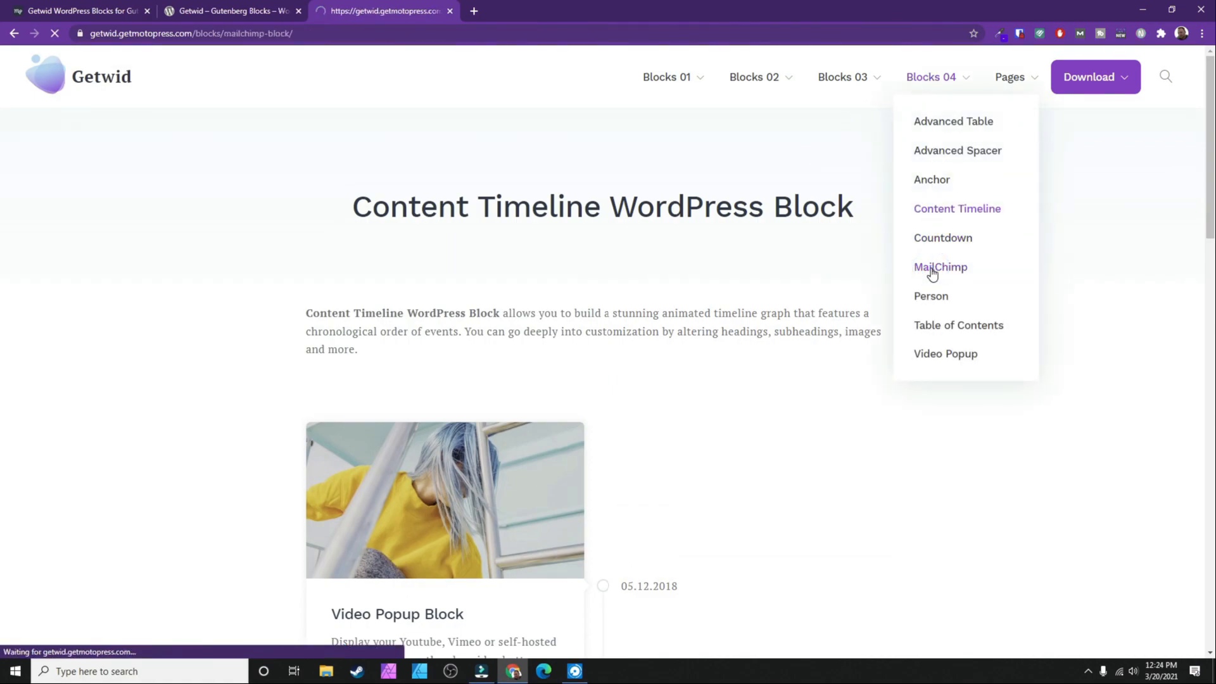
{"action": "scroll", "coordinate": [507, 323], "scroll_direction": "down", "scroll_amount": 1}
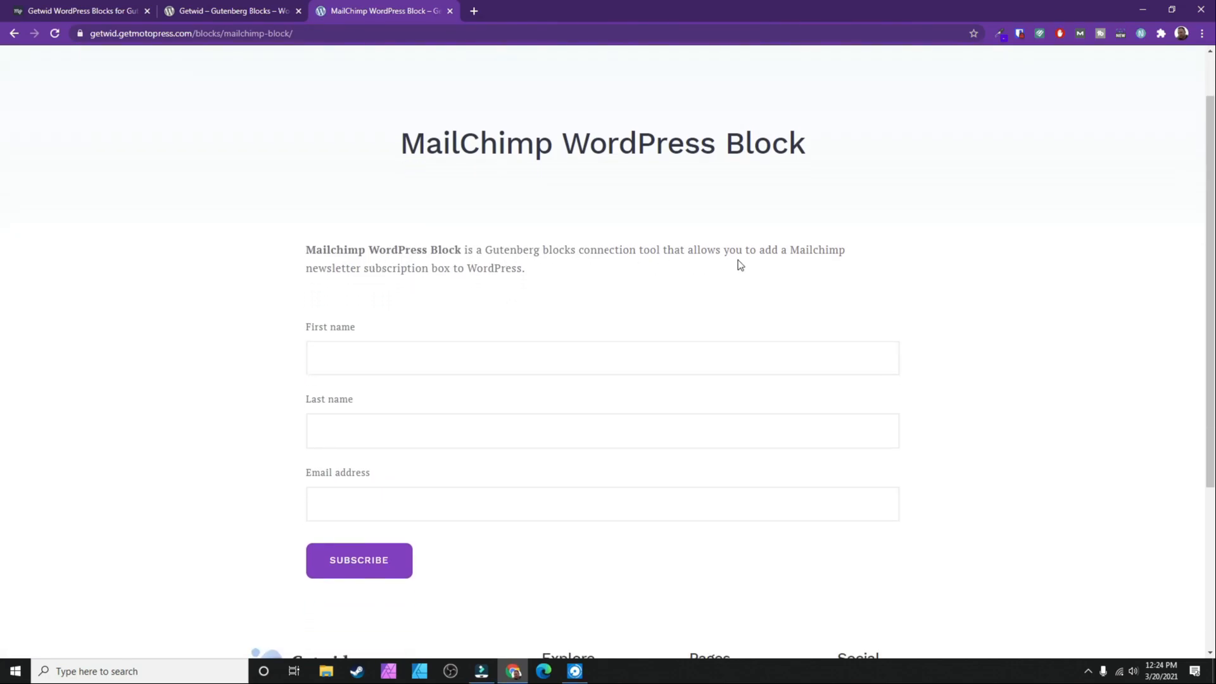
Read the MailChimp block's introductory sentence and review its name and email subscription fields.
{"action": "scroll", "coordinate": [413, 390], "scroll_direction": "down", "scroll_amount": 3}
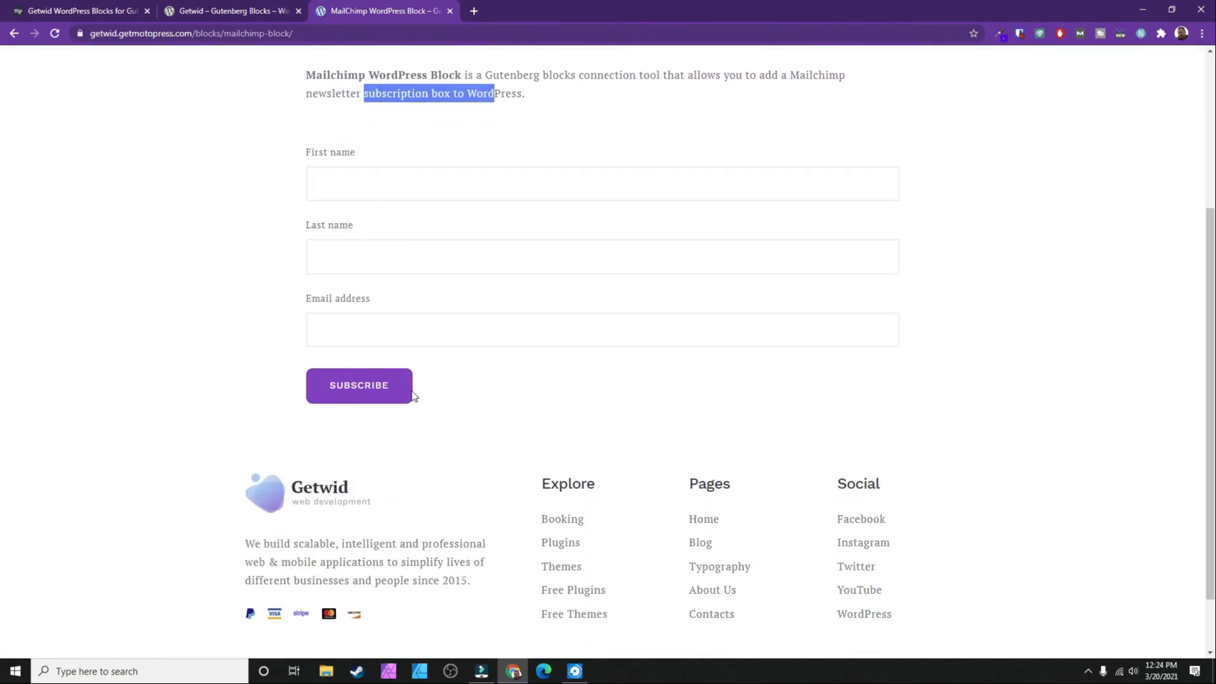
{"action": "scroll", "coordinate": [416, 366], "scroll_direction": "up", "scroll_amount": 4}
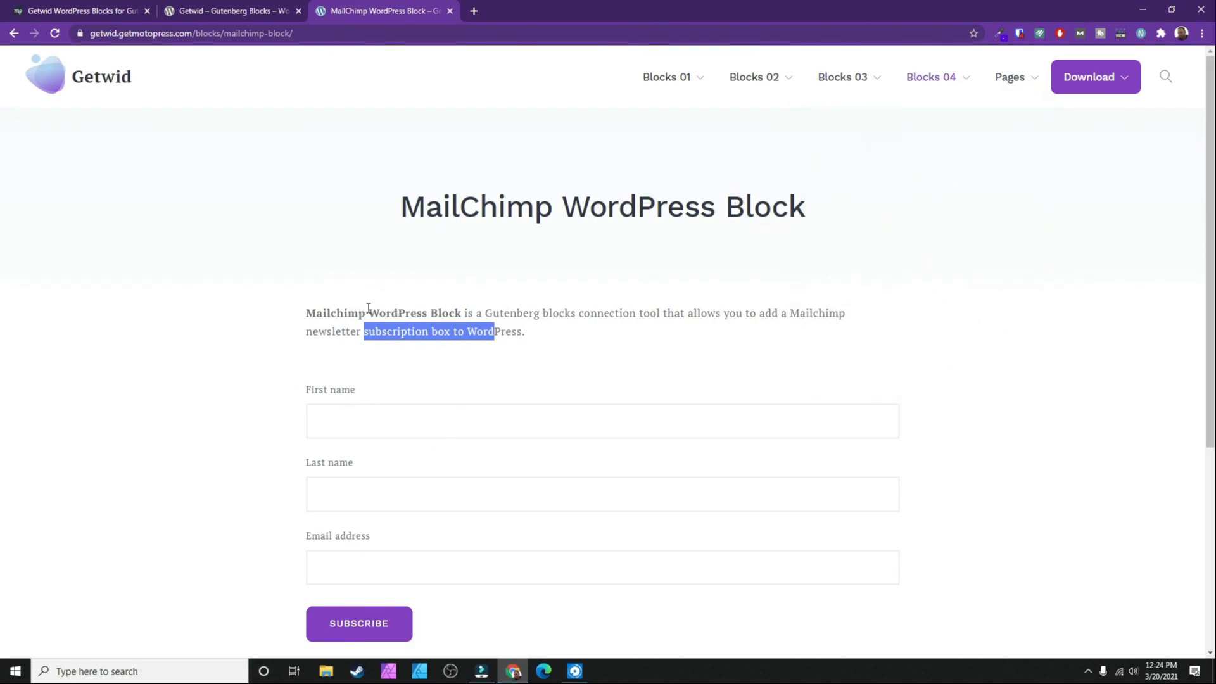
{"action": "left_click_drag", "start_coordinate": [326, 313], "coordinate": [483, 313]}
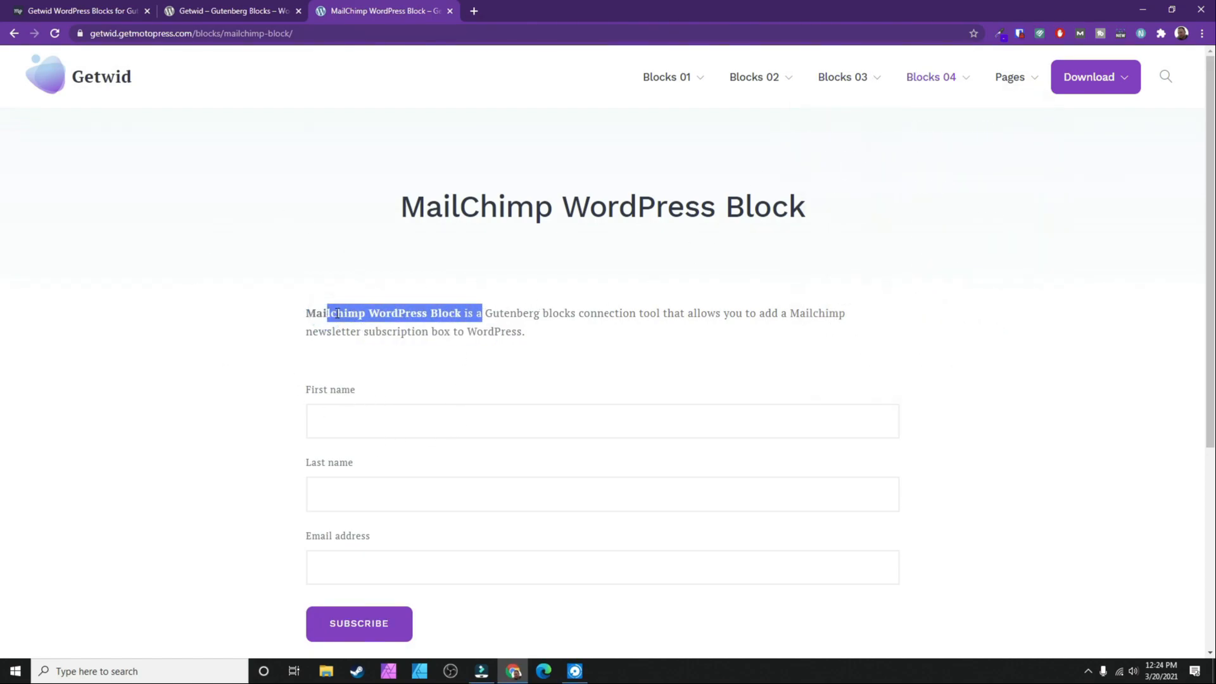
Open the Table of Contents block demo and examine its numbered chapter links and the matching heading sections.
{"action": "mouse_move", "coordinate": [808, 94]}
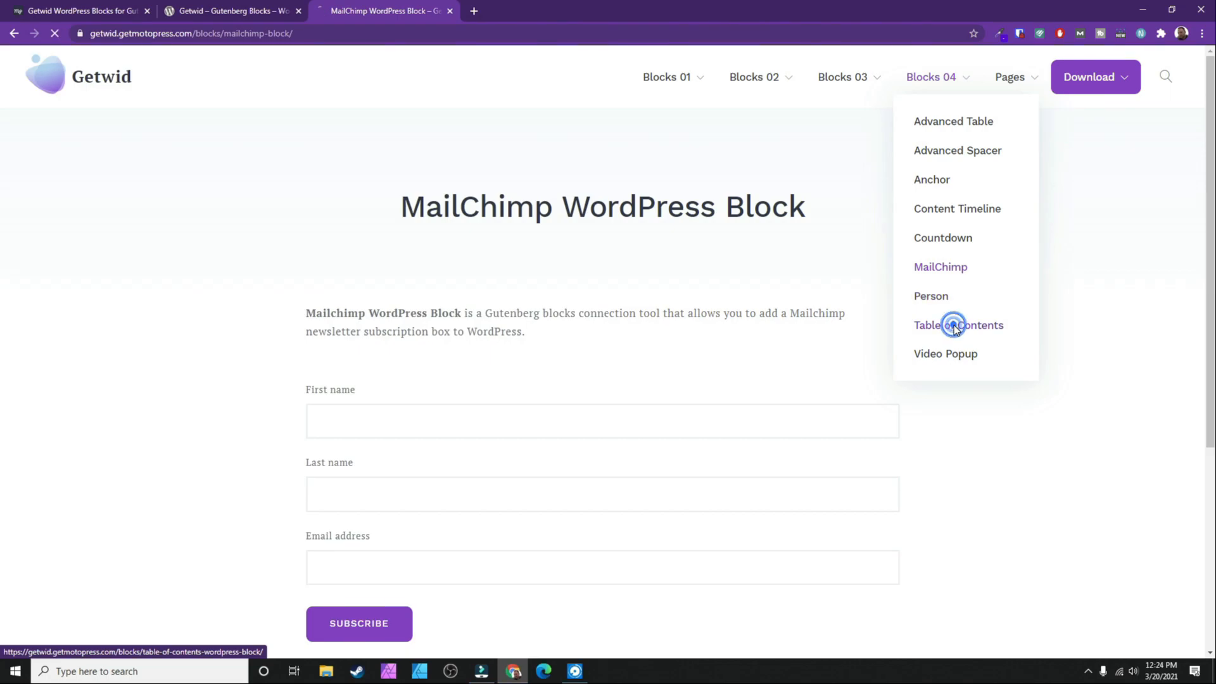
{"action": "scroll", "coordinate": [505, 340], "scroll_direction": "down", "scroll_amount": 5}
{"action": "scroll", "coordinate": [358, 332], "scroll_direction": "up", "scroll_amount": 3}
{"action": "scroll", "coordinate": [358, 331], "scroll_direction": "up", "scroll_amount": 2}
{"action": "scroll", "coordinate": [358, 332], "scroll_direction": "down", "scroll_amount": 15}
{"action": "scroll", "coordinate": [358, 331], "scroll_direction": "up", "scroll_amount": 3}
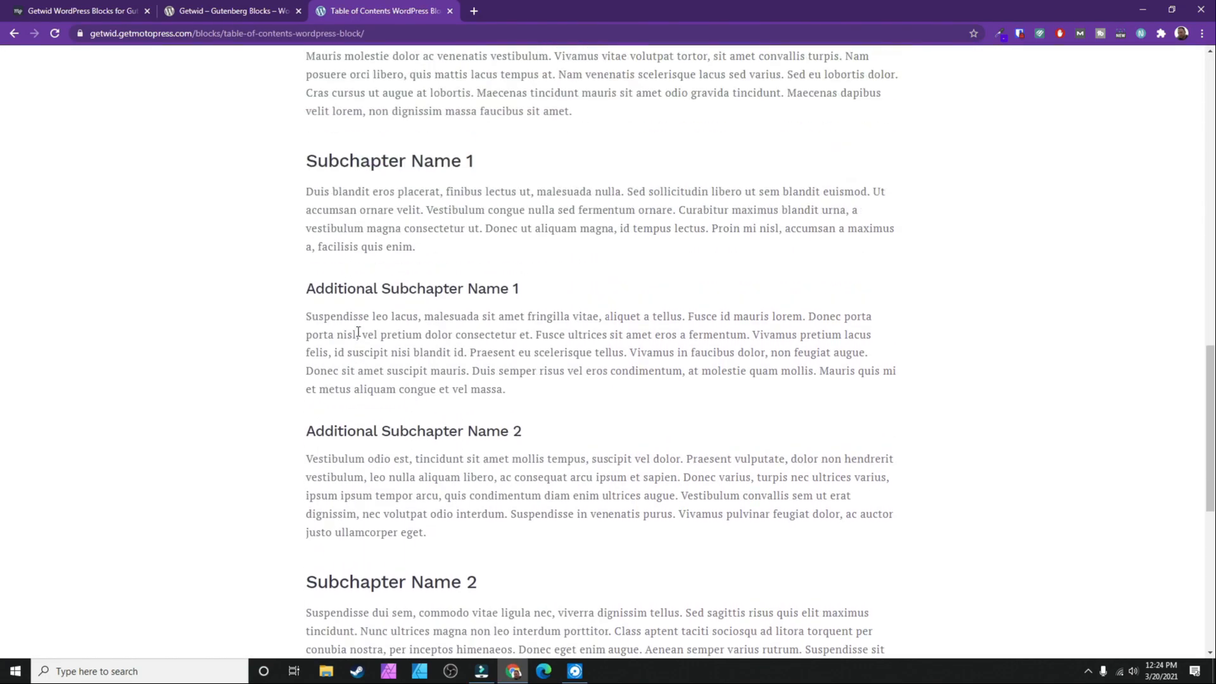
{"action": "scroll", "coordinate": [359, 332], "scroll_direction": "up", "scroll_amount": 10}
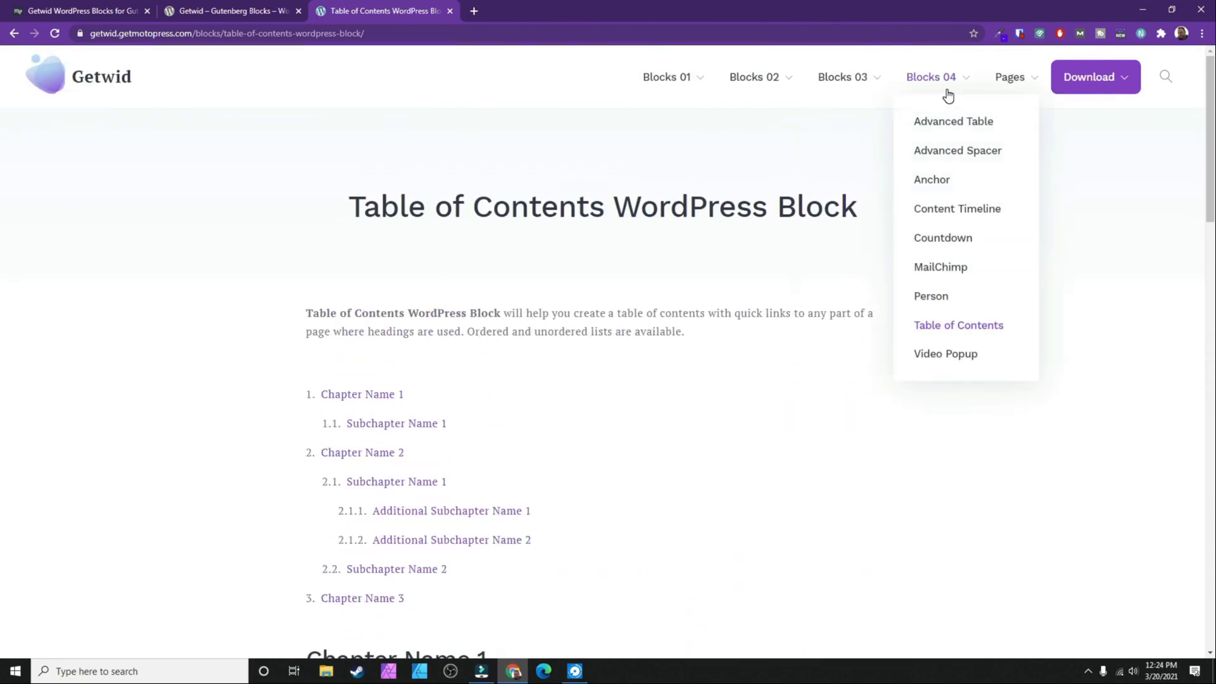
Open the demo site's Typography page and examine its heading and text styles.
{"action": "mouse_move", "coordinate": [1015, 81]}
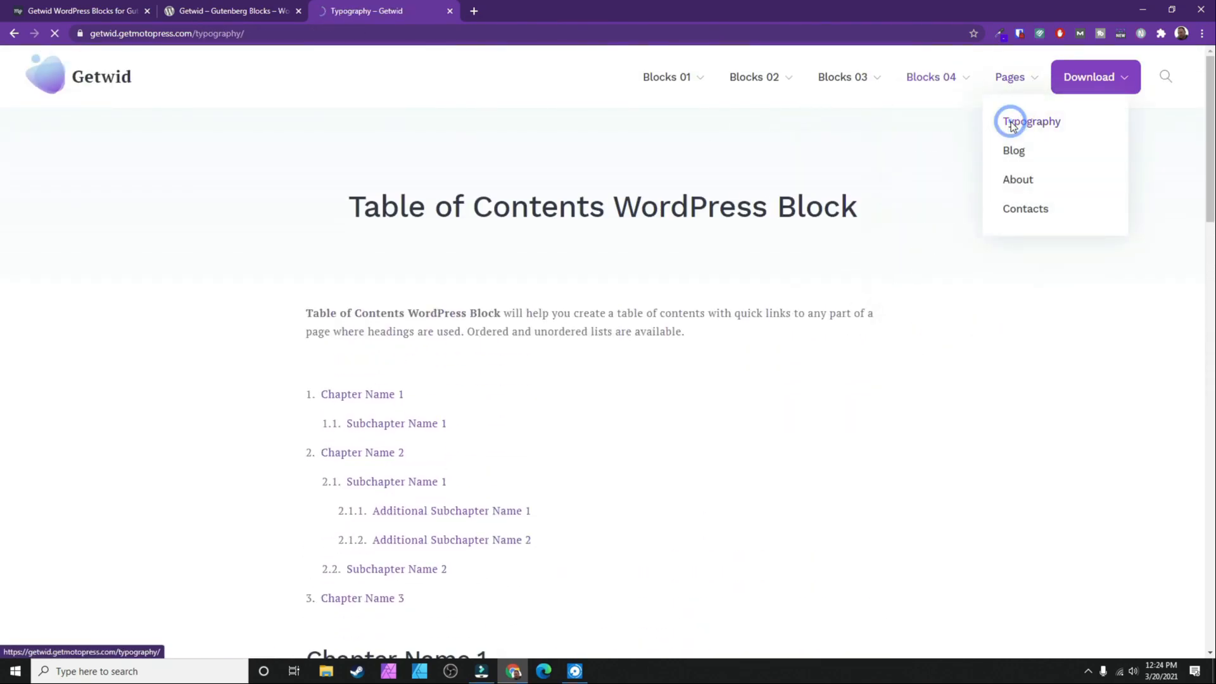
{"action": "scroll", "coordinate": [679, 250], "scroll_direction": "down", "scroll_amount": 15}
{"action": "scroll", "coordinate": [679, 250], "scroll_direction": "up", "scroll_amount": 15}
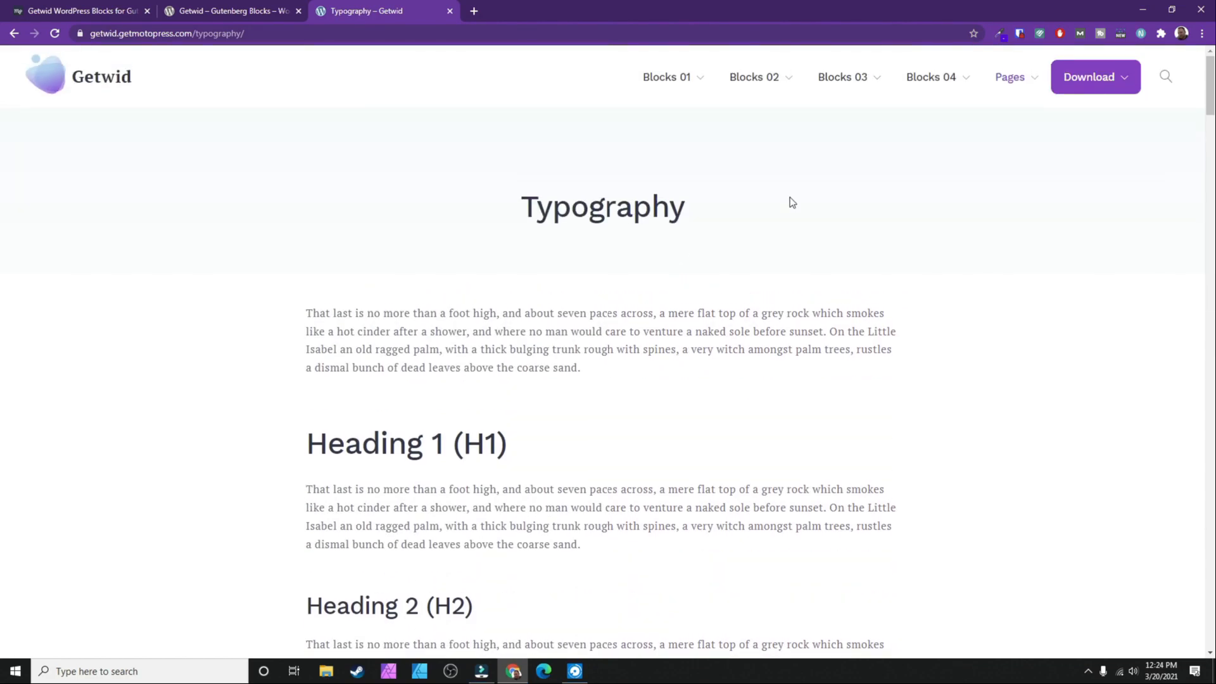
Open the demo site's Blog page, browse its posts and view the post "Steps to start your business analyst career".
{"action": "left_click", "coordinate": [1014, 152]}
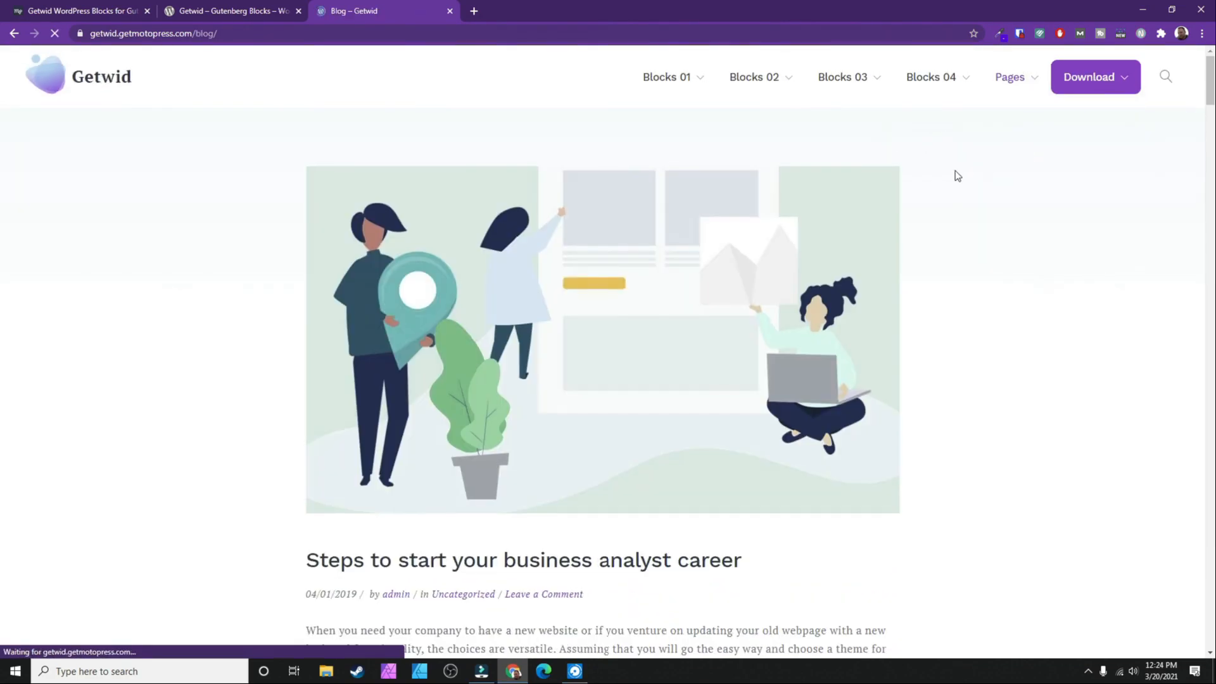
{"action": "scroll", "coordinate": [605, 253], "scroll_direction": "down", "scroll_amount": 10}
{"action": "scroll", "coordinate": [603, 252], "scroll_direction": "down", "scroll_amount": 11}
{"action": "scroll", "coordinate": [599, 252], "scroll_direction": "up", "scroll_amount": 16}
{"action": "left_click", "coordinate": [355, 382]}
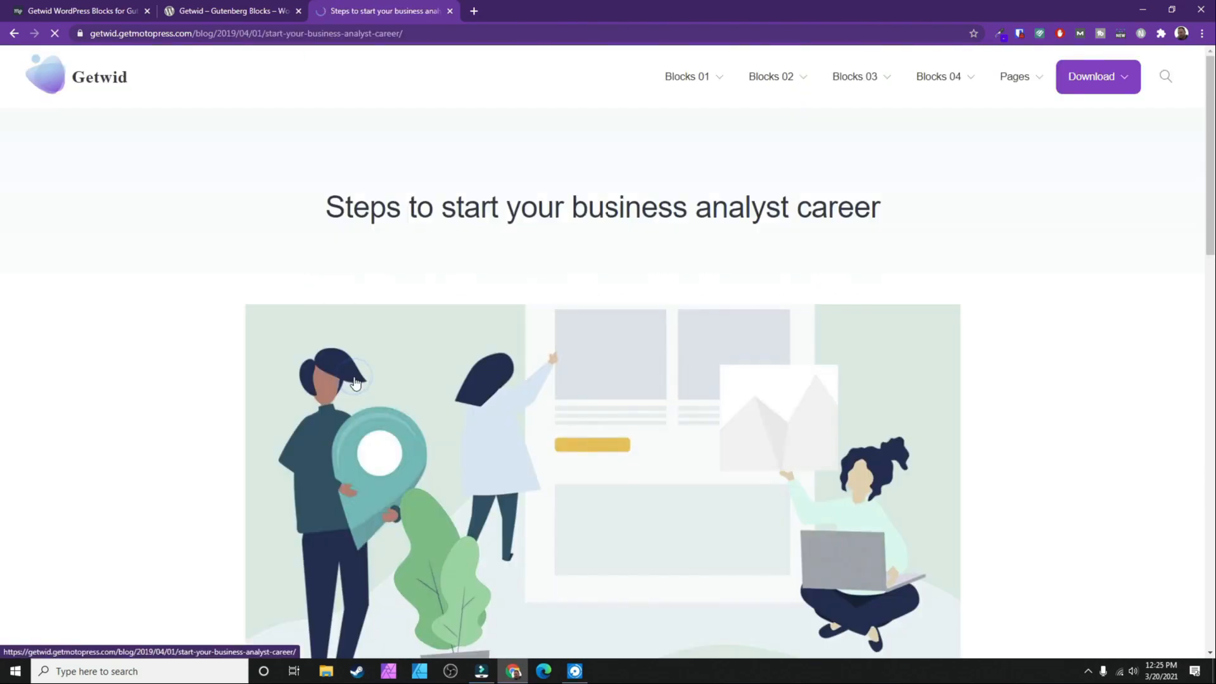
{"action": "scroll", "coordinate": [478, 309], "scroll_direction": "down", "scroll_amount": 20}
{"action": "scroll", "coordinate": [478, 305], "scroll_direction": "up", "scroll_amount": 20}
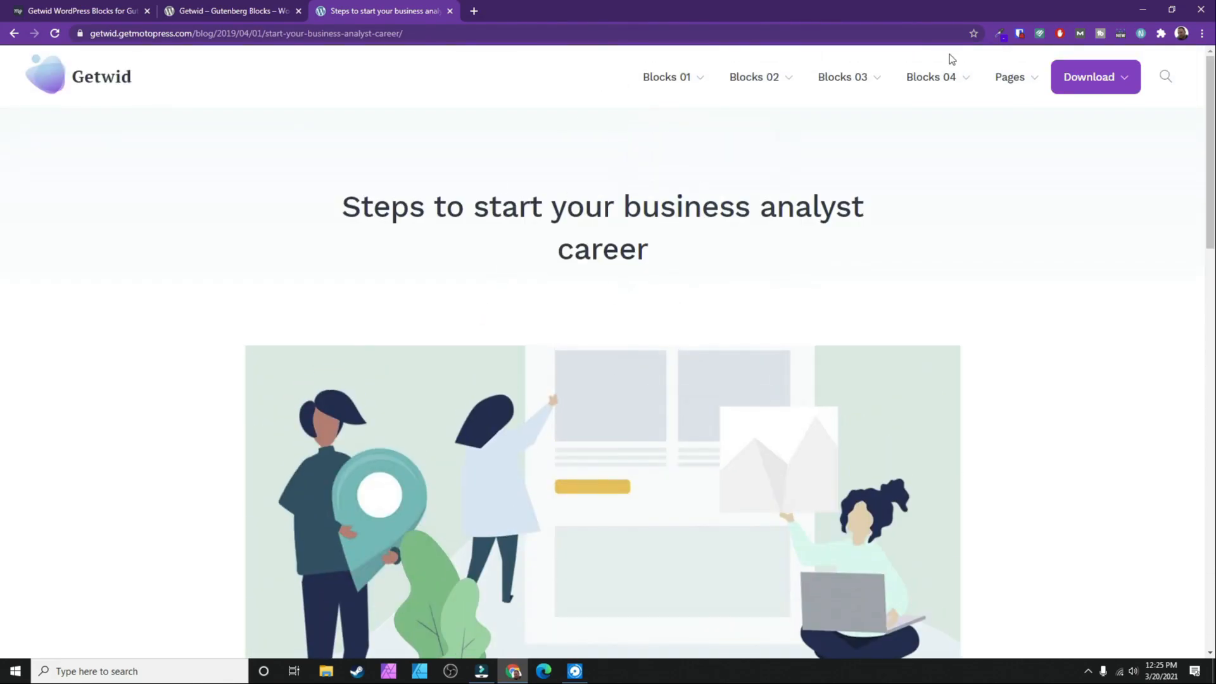
Open the demo site's About page and examine its Mission & Vision, Our Best Projects and team sections.
{"action": "mouse_move", "coordinate": [1015, 85]}
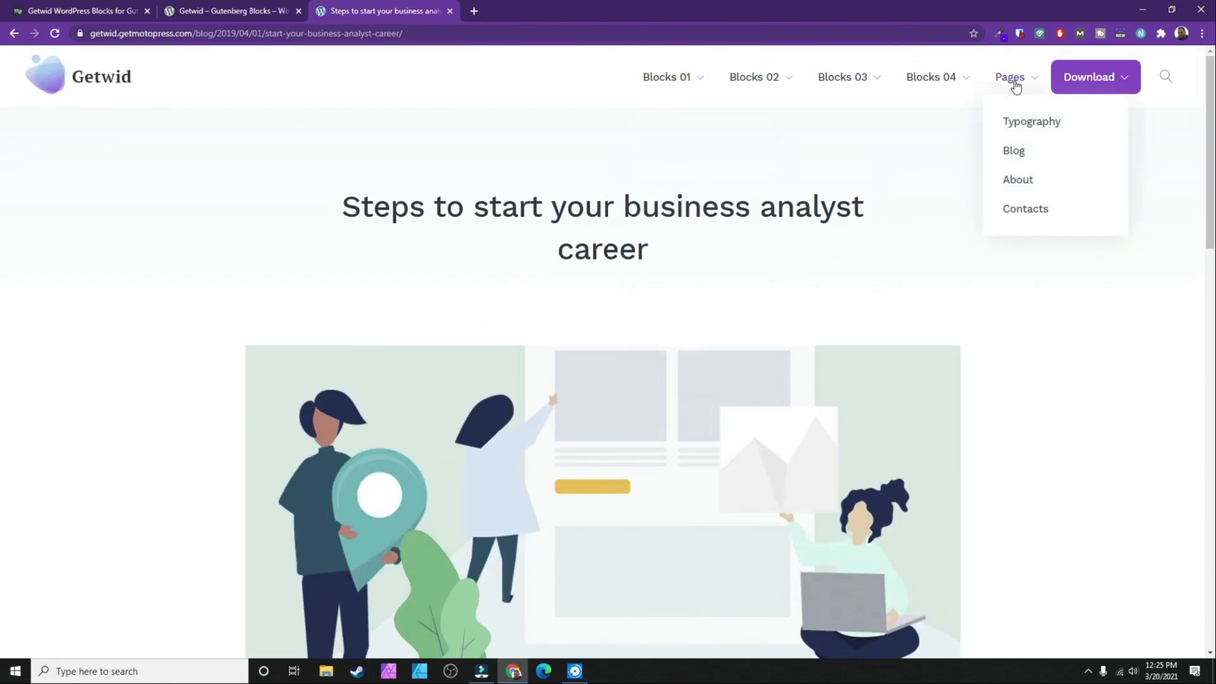
{"action": "scroll", "coordinate": [526, 250], "scroll_direction": "down", "scroll_amount": 15}
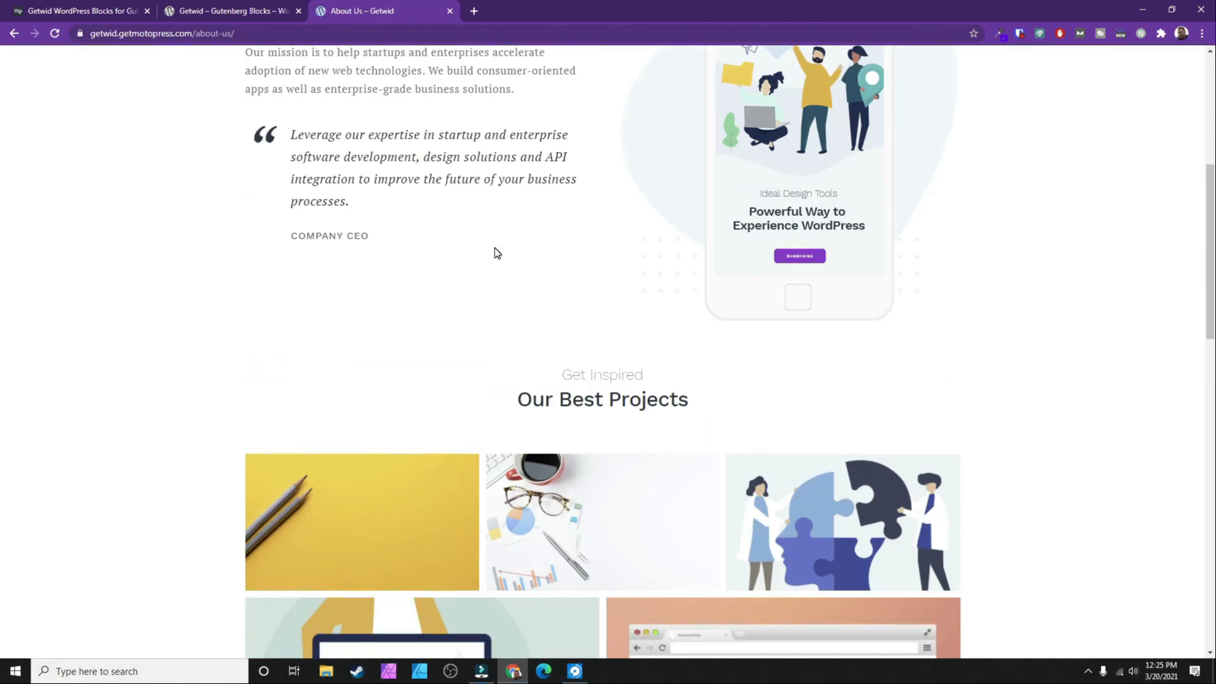
{"action": "scroll", "coordinate": [547, 262], "scroll_direction": "down", "scroll_amount": 6}
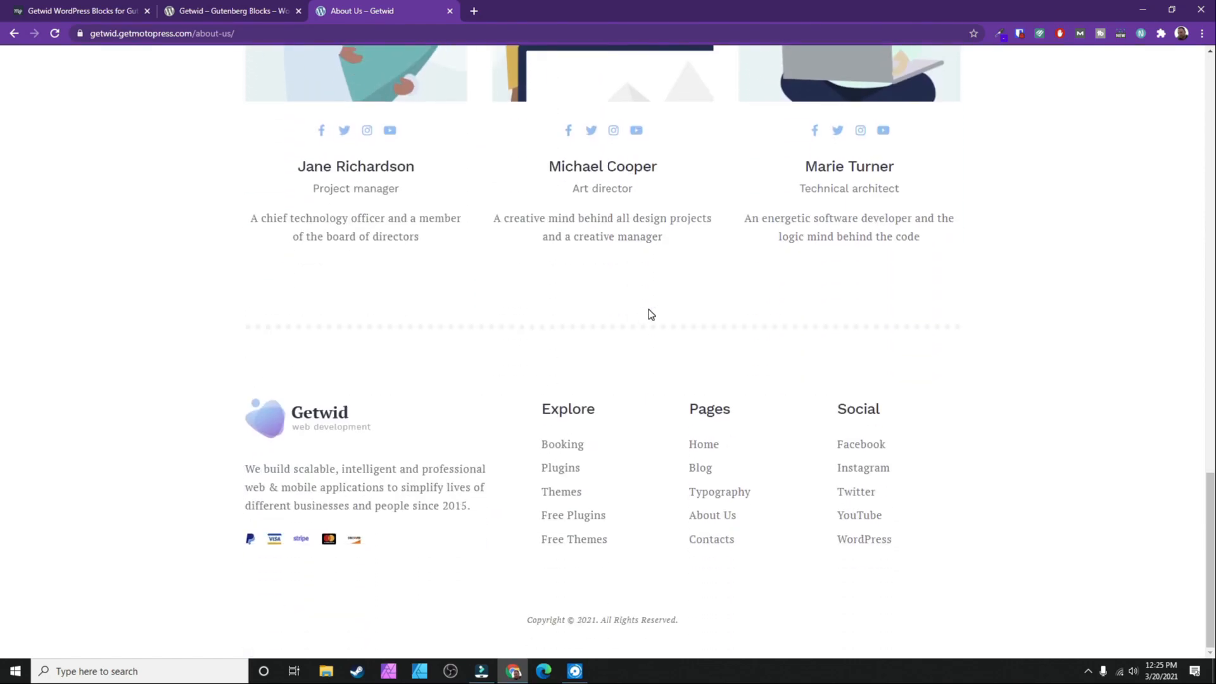
{"action": "scroll", "coordinate": [648, 315], "scroll_direction": "up", "scroll_amount": 12}
{"action": "scroll", "coordinate": [646, 313], "scroll_direction": "up", "scroll_amount": 4}
{"action": "scroll", "coordinate": [644, 312], "scroll_direction": "down", "scroll_amount": 6}
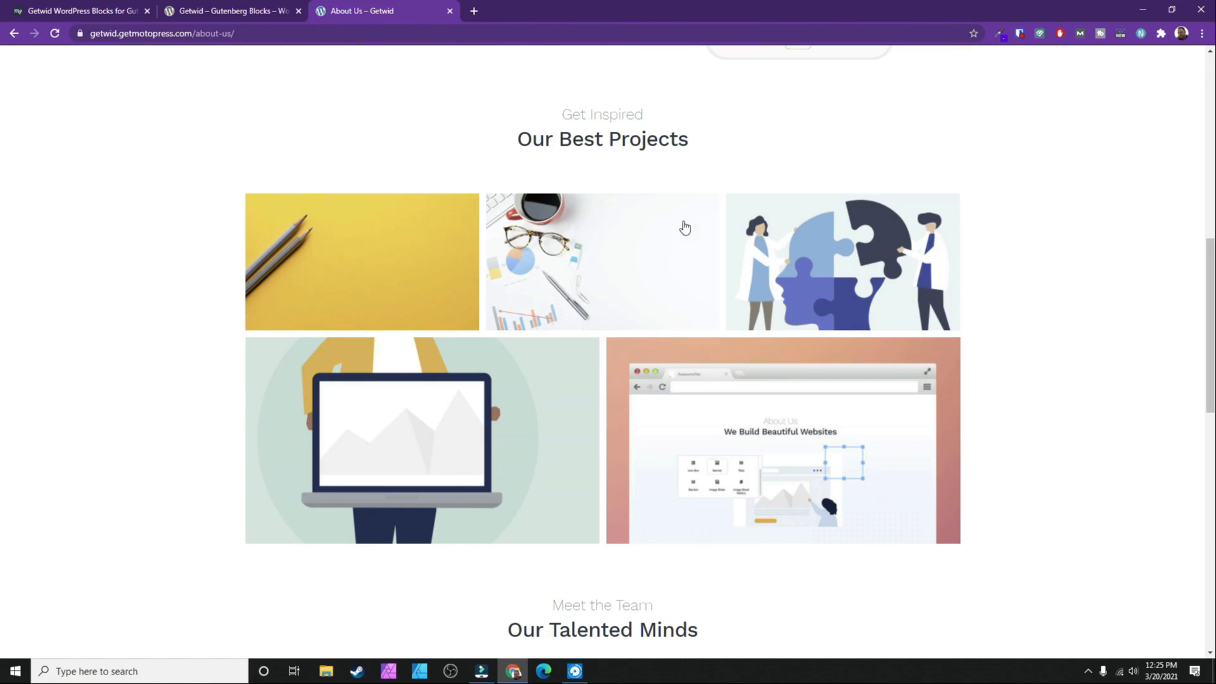
{"action": "scroll", "coordinate": [653, 230], "scroll_direction": "up", "scroll_amount": 8}
{"action": "scroll", "coordinate": [702, 228], "scroll_direction": "down", "scroll_amount": 3}
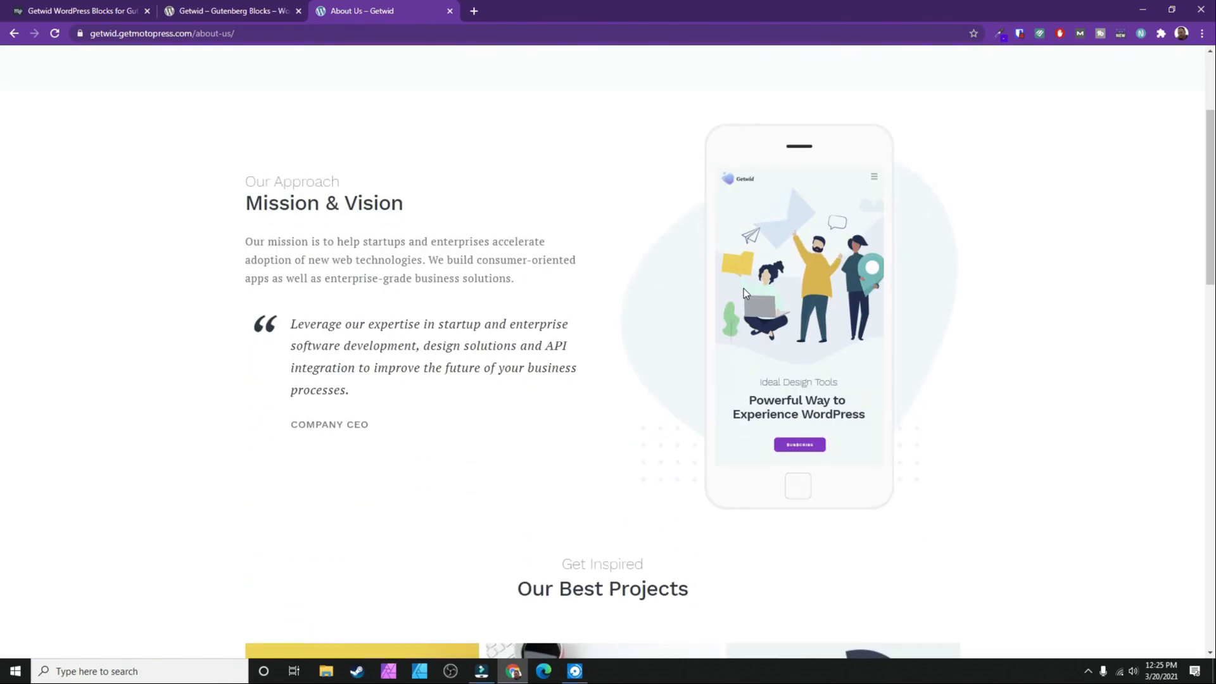
{"action": "scroll", "coordinate": [759, 298], "scroll_direction": "down", "scroll_amount": 1}
{"action": "scroll", "coordinate": [782, 317], "scroll_direction": "up", "scroll_amount": 4}
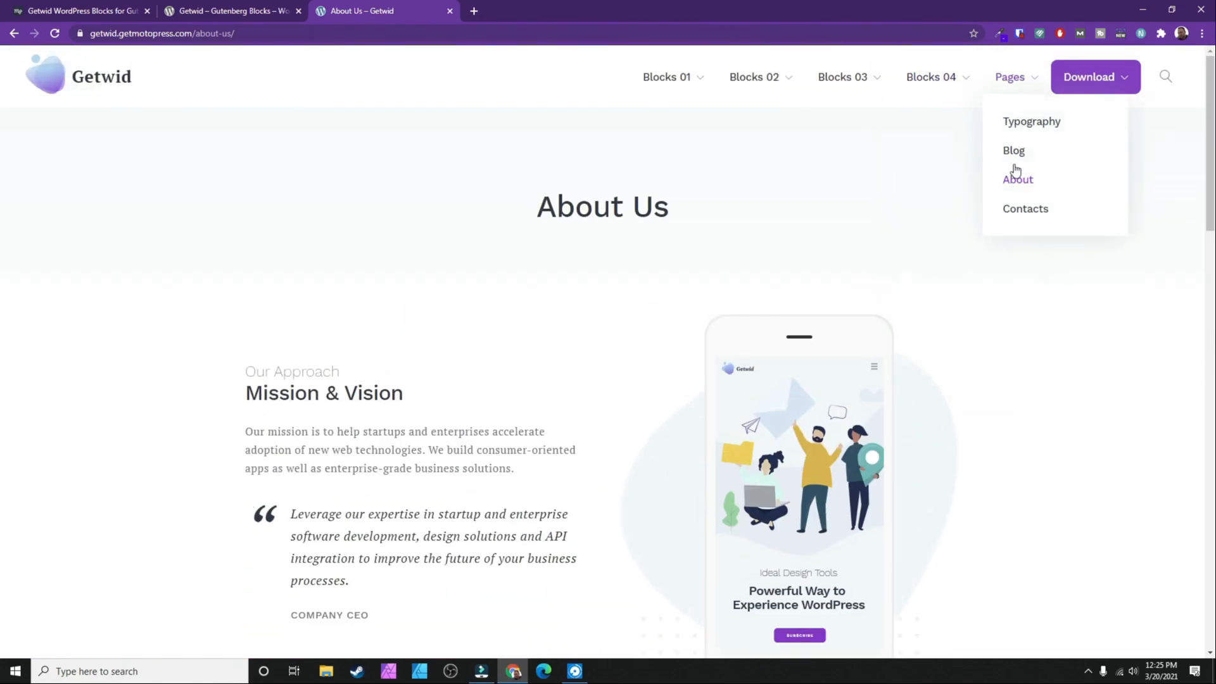
Open the demo site's Contacts page and examine its contact details and Get in Touch form.
{"action": "scroll", "coordinate": [658, 228], "scroll_direction": "down", "scroll_amount": 8}
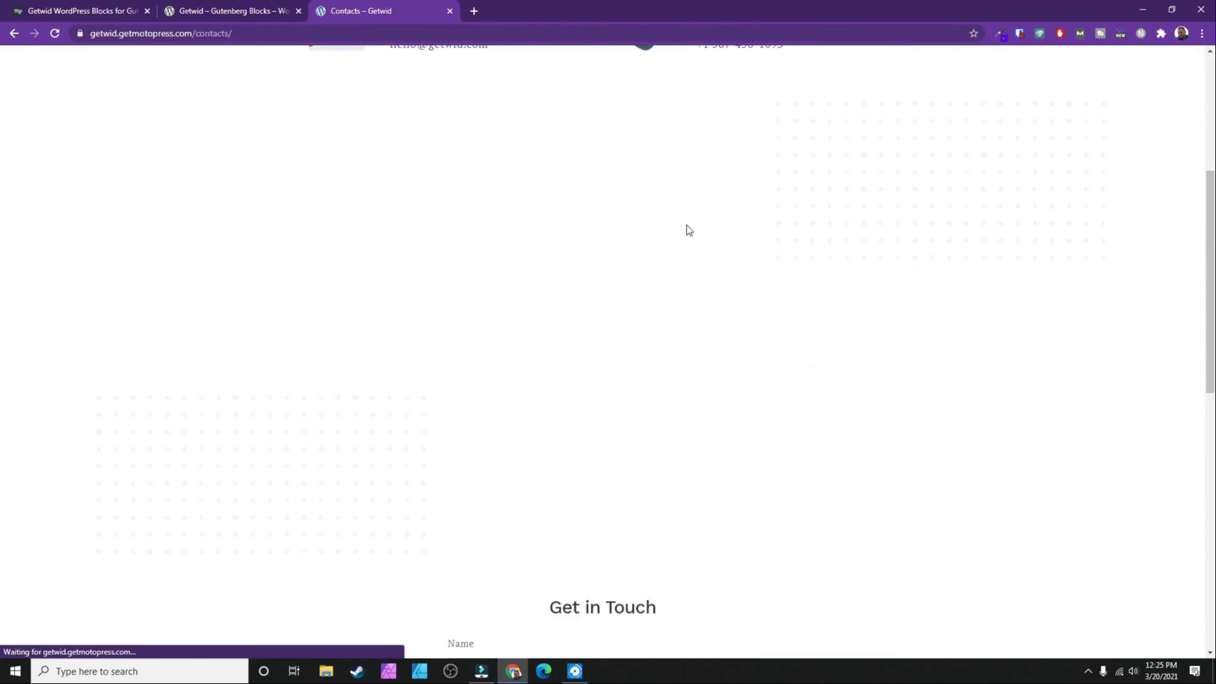
{"action": "scroll", "coordinate": [725, 223], "scroll_direction": "down", "scroll_amount": 1}
{"action": "scroll", "coordinate": [726, 222], "scroll_direction": "down", "scroll_amount": 10}
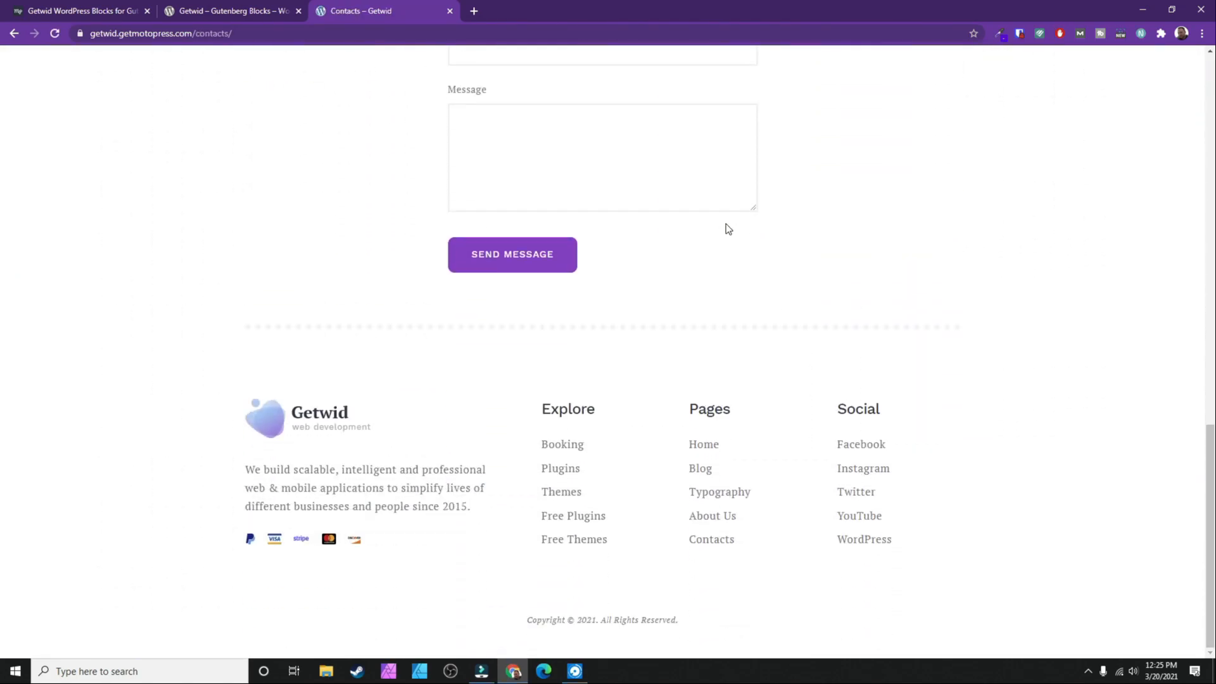
{"action": "scroll", "coordinate": [743, 234], "scroll_direction": "up", "scroll_amount": 15}
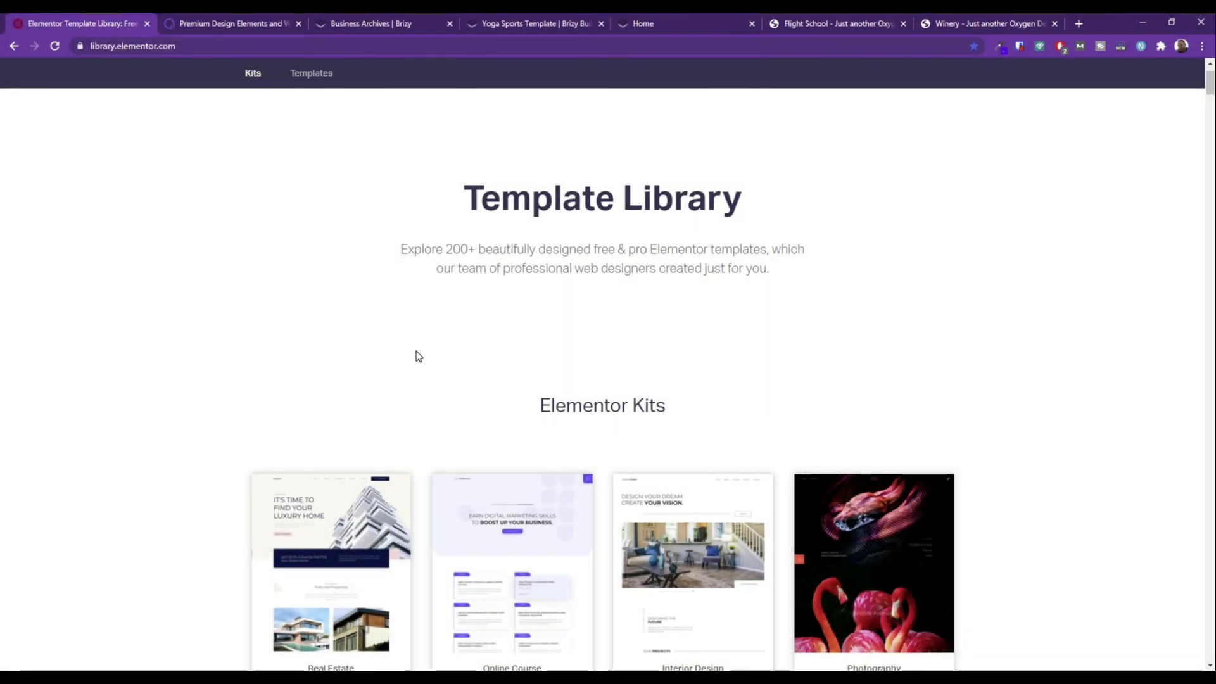
Browse the Elementor Template Library's overview of kits and its Elementor Templates section.
{"action": "scroll", "coordinate": [416, 352], "scroll_direction": "down", "scroll_amount": 14}
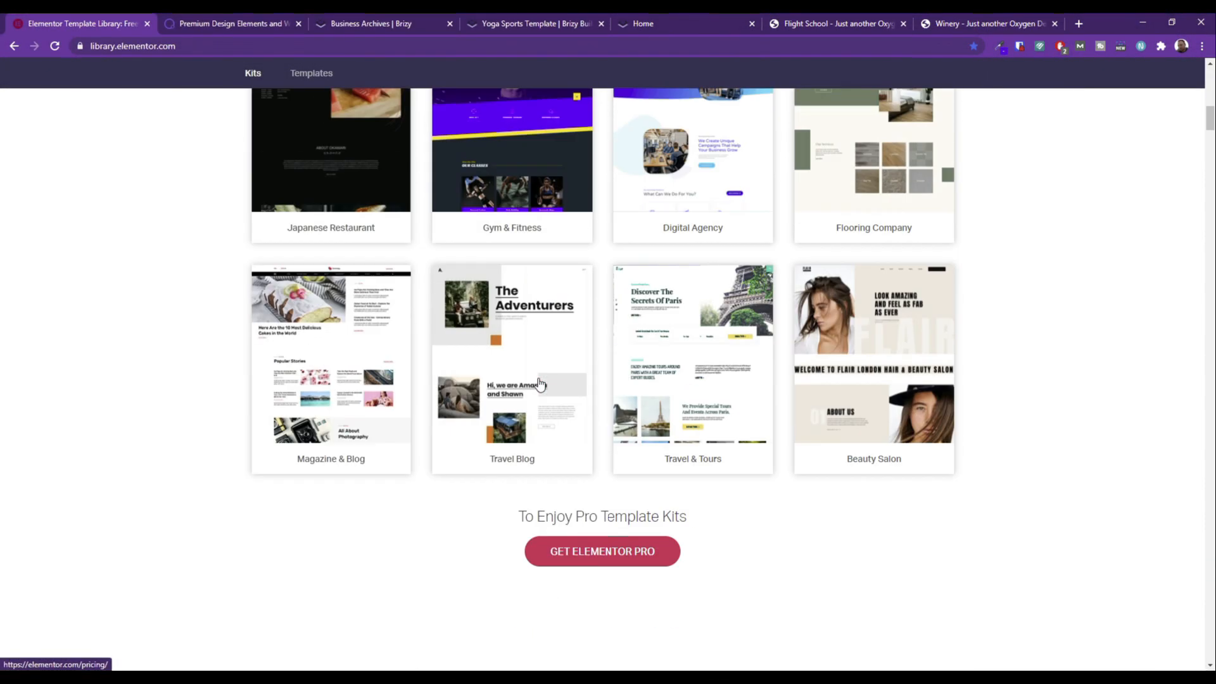
{"action": "scroll", "coordinate": [432, 354], "scroll_direction": "up", "scroll_amount": 10}
{"action": "scroll", "coordinate": [412, 407], "scroll_direction": "down", "scroll_amount": 5}
{"action": "scroll", "coordinate": [412, 408], "scroll_direction": "down", "scroll_amount": 14}
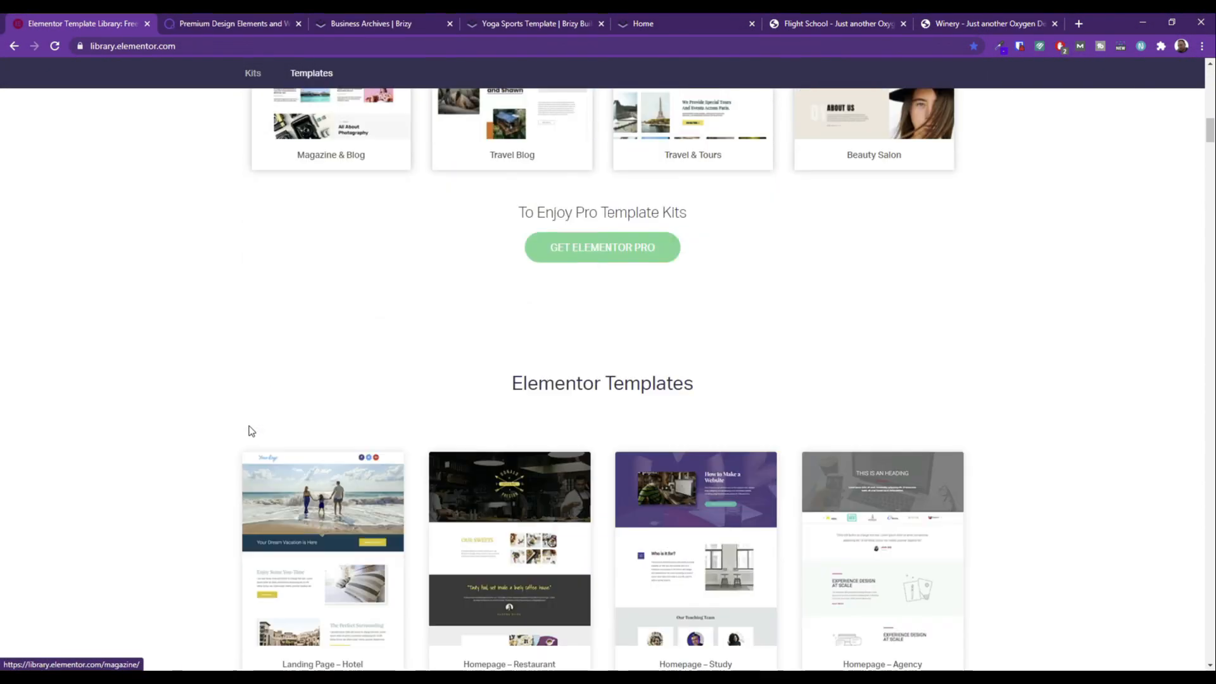
{"action": "scroll", "coordinate": [170, 454], "scroll_direction": "up", "scroll_amount": 3}
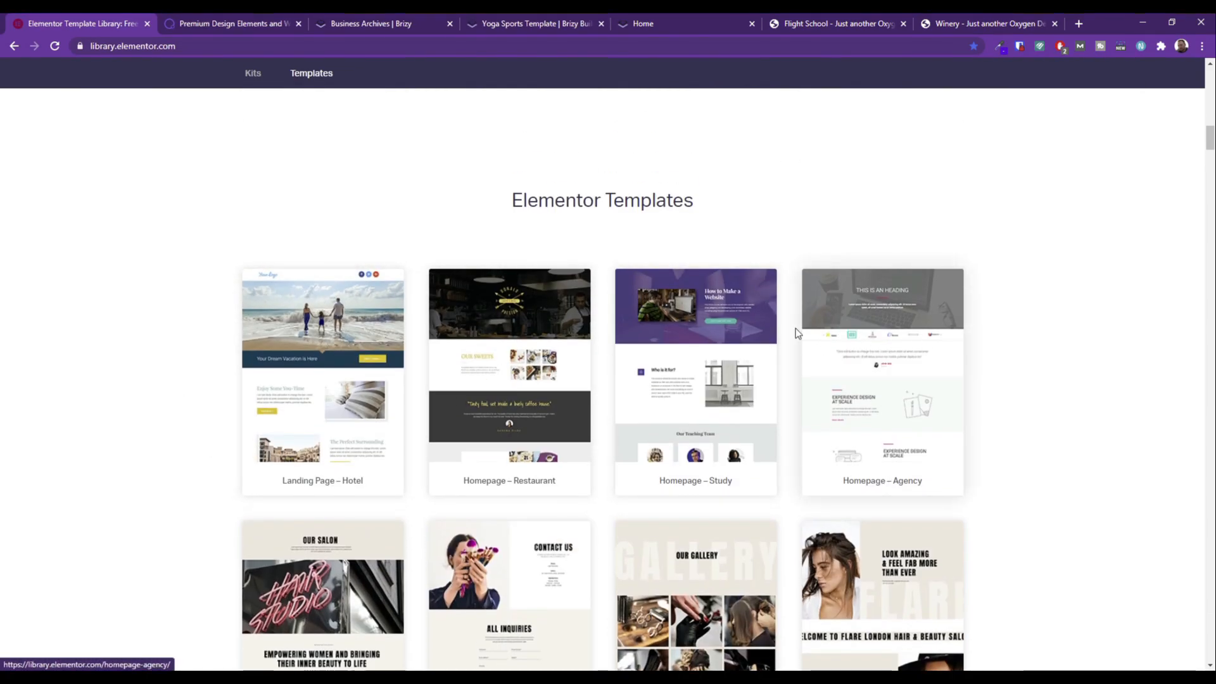
{"action": "scroll", "coordinate": [95, 340], "scroll_direction": "up", "scroll_amount": 15}
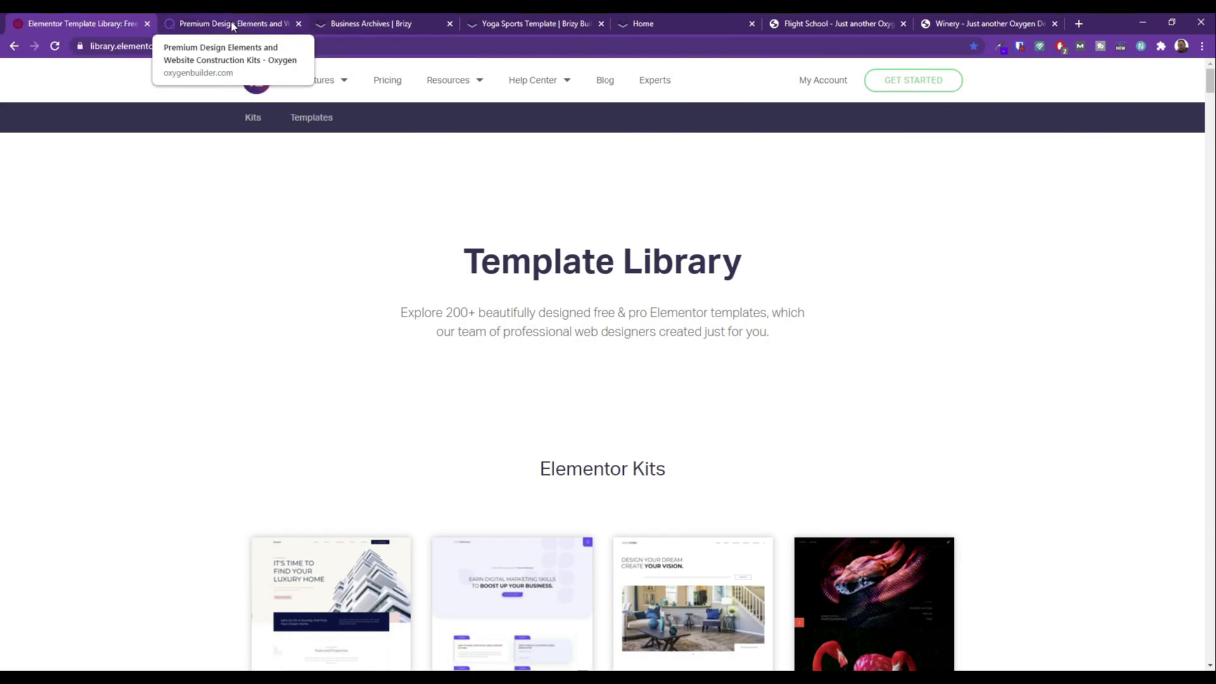
Examine the Elementor Kits designs from Real Estate to Beauty Salon and compare them with the single templates below.
{"action": "scroll", "coordinate": [301, 354], "scroll_direction": "down", "scroll_amount": 3}
{"action": "scroll", "coordinate": [334, 330], "scroll_direction": "down", "scroll_amount": 1}
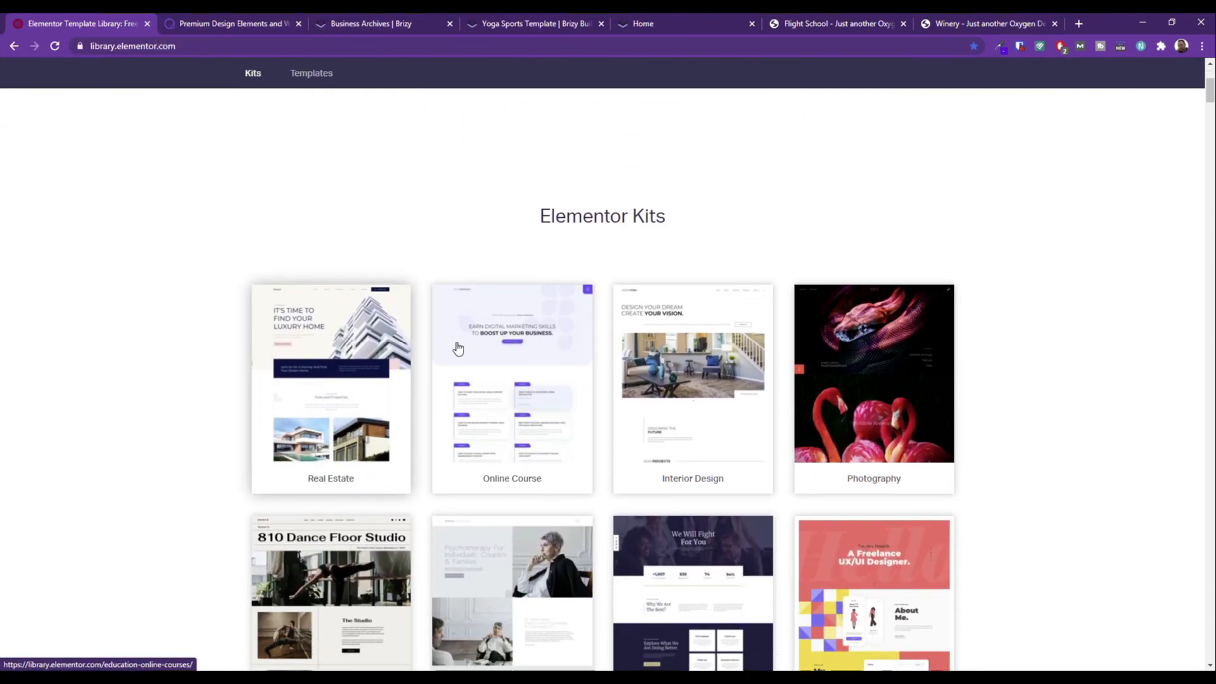
{"action": "scroll", "coordinate": [334, 330], "scroll_direction": "down", "scroll_amount": 5}
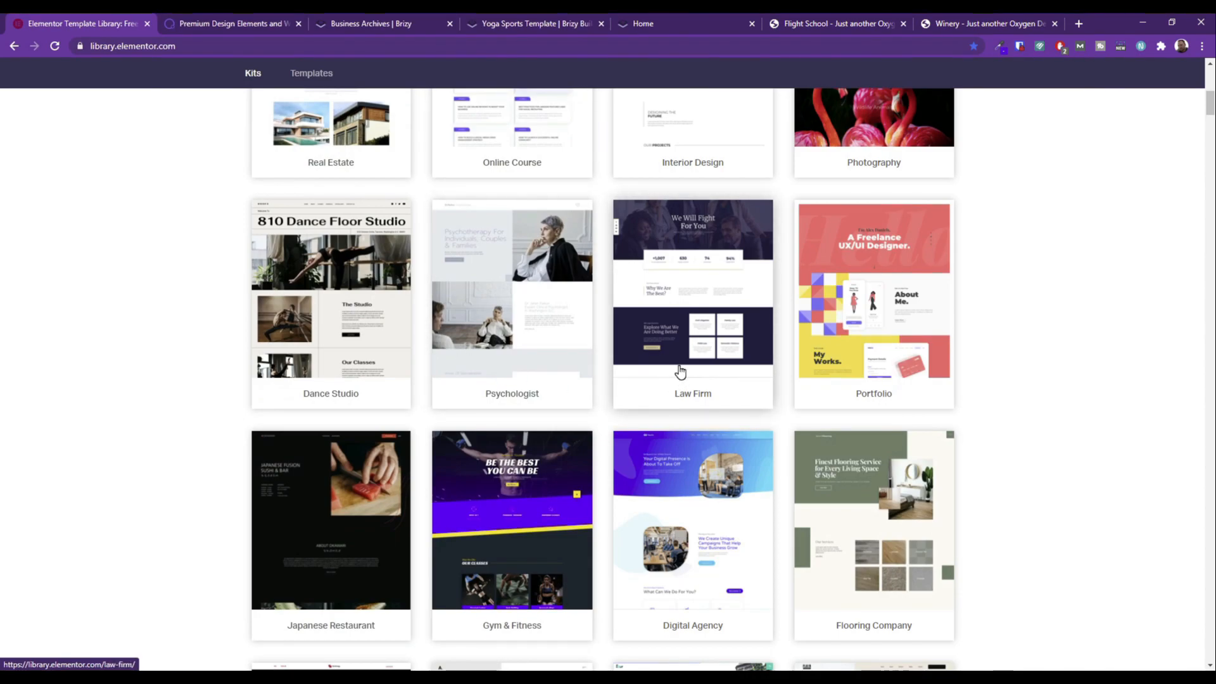
{"action": "scroll", "coordinate": [760, 307], "scroll_direction": "down", "scroll_amount": 4}
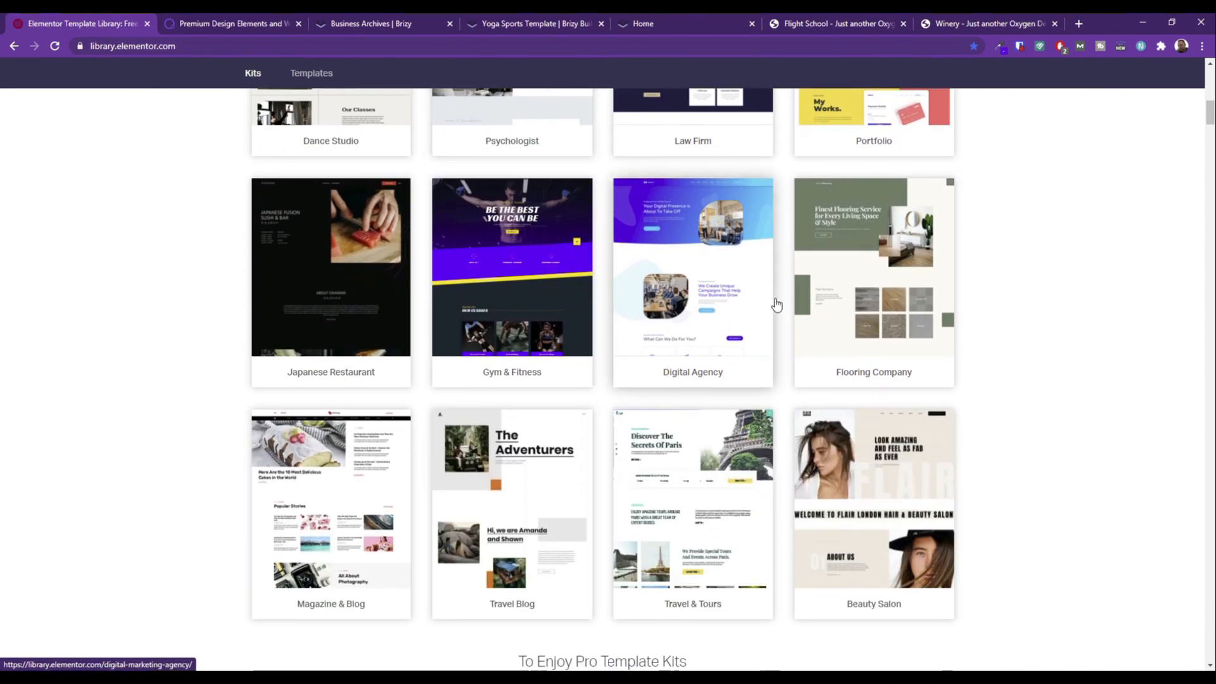
{"action": "scroll", "coordinate": [878, 318], "scroll_direction": "down", "scroll_amount": 5}
{"action": "scroll", "coordinate": [830, 353], "scroll_direction": "up", "scroll_amount": 15}
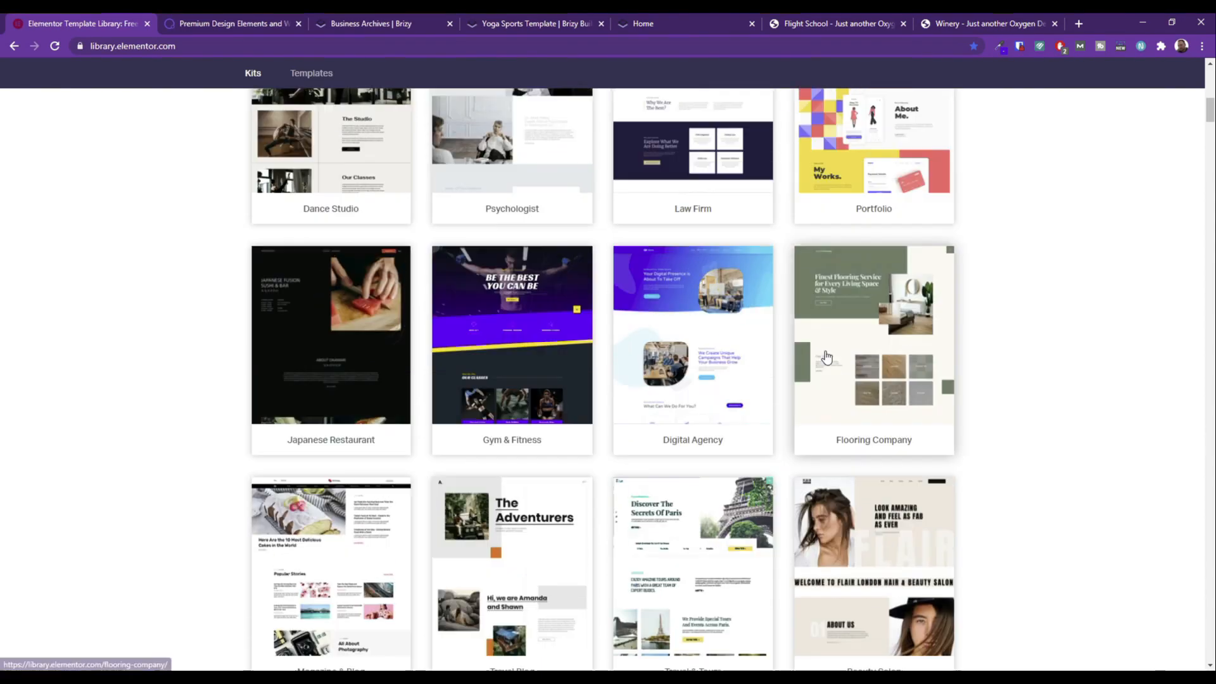
{"action": "scroll", "coordinate": [613, 306], "scroll_direction": "down", "scroll_amount": 12}
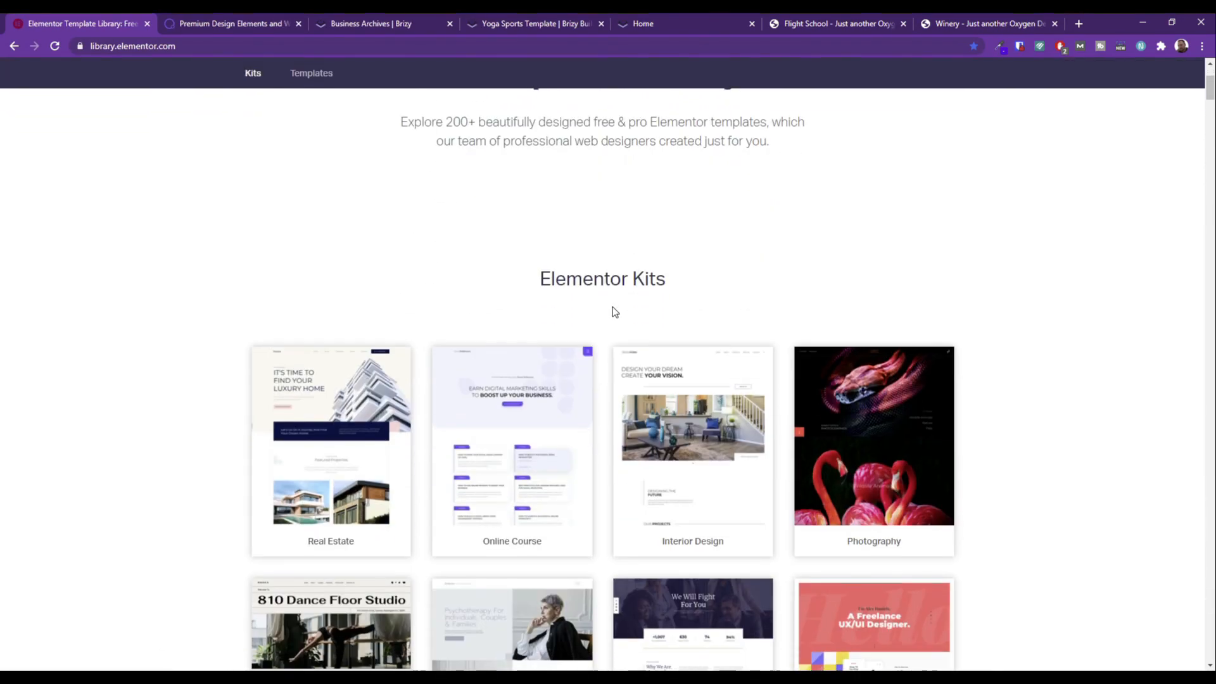
{"action": "scroll", "coordinate": [608, 317], "scroll_direction": "down", "scroll_amount": 8}
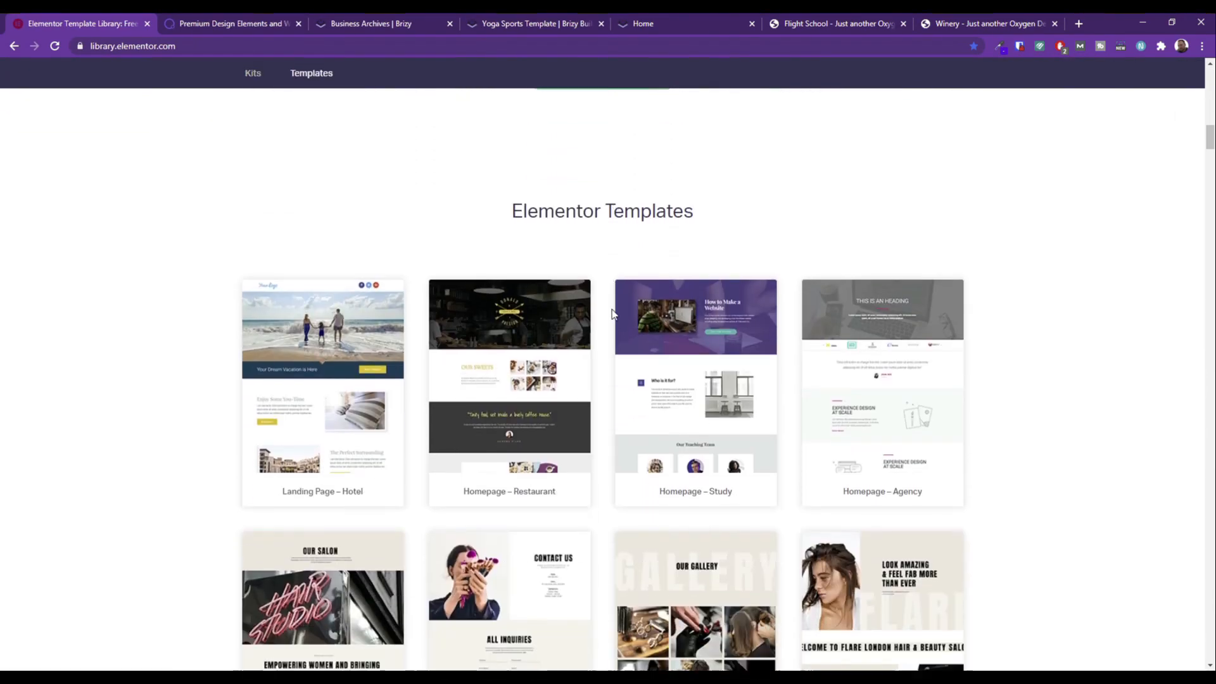
{"action": "scroll", "coordinate": [589, 326], "scroll_direction": "up", "scroll_amount": 7}
{"action": "scroll", "coordinate": [584, 331], "scroll_direction": "up", "scroll_amount": 15}
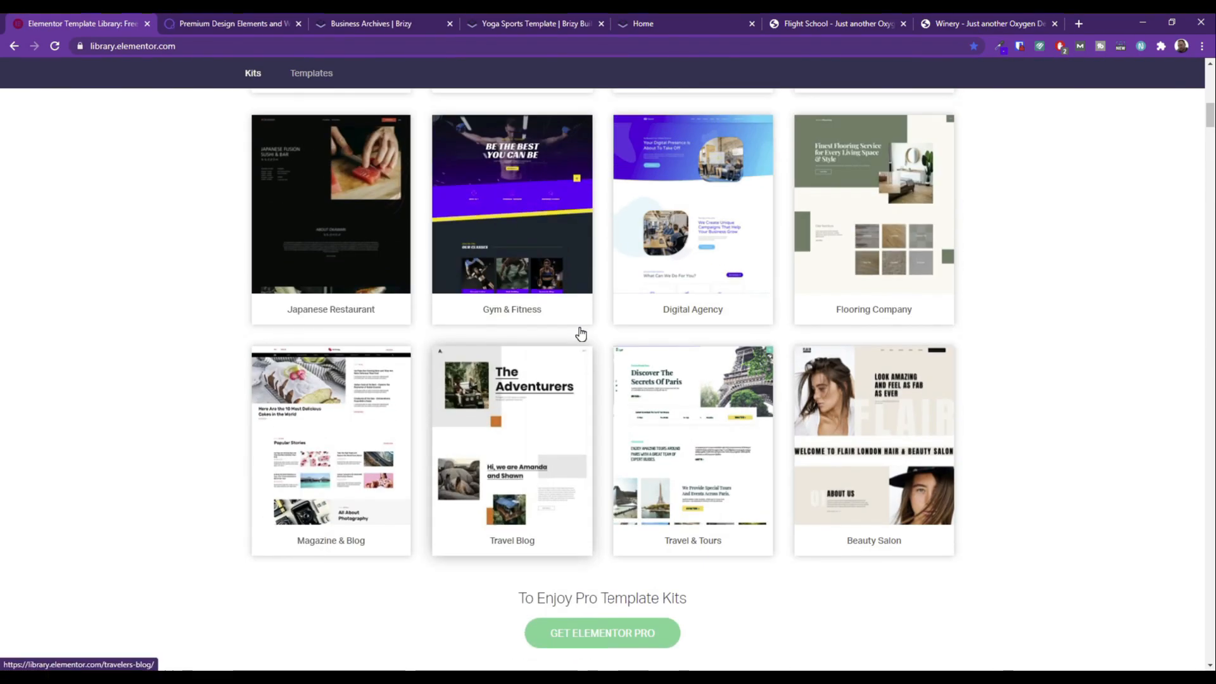
{"action": "scroll", "coordinate": [576, 338], "scroll_direction": "down", "scroll_amount": 3}
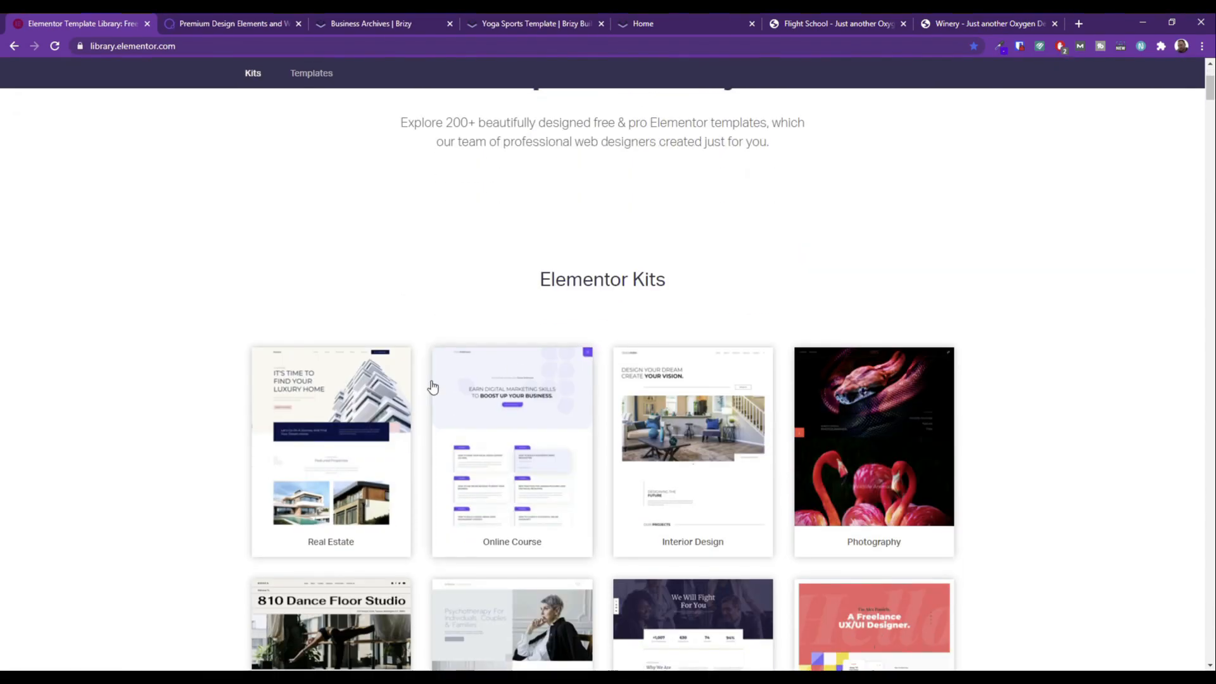
Switch to the Oxygen design library and examine its design sets, such as Winery, Flight School and Brewery.
{"action": "left_click", "coordinate": [237, 23]}
{"action": "scroll", "coordinate": [427, 303], "scroll_direction": "down", "scroll_amount": 20}
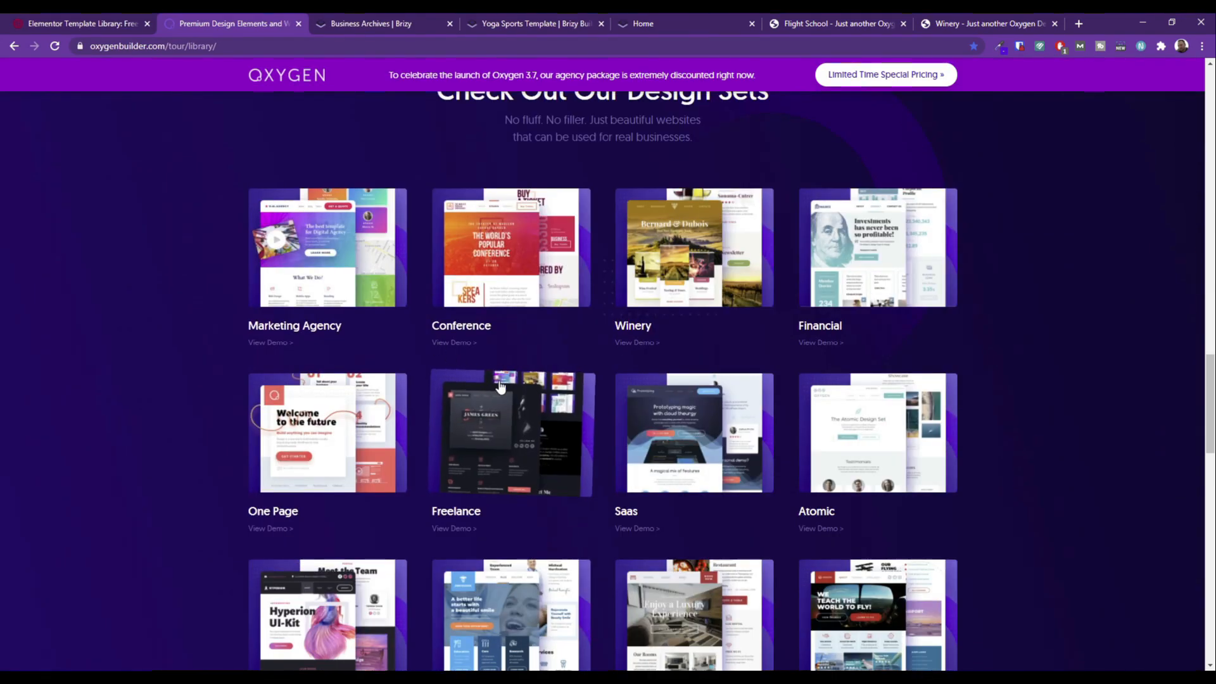
{"action": "scroll", "coordinate": [535, 403], "scroll_direction": "down", "scroll_amount": 3}
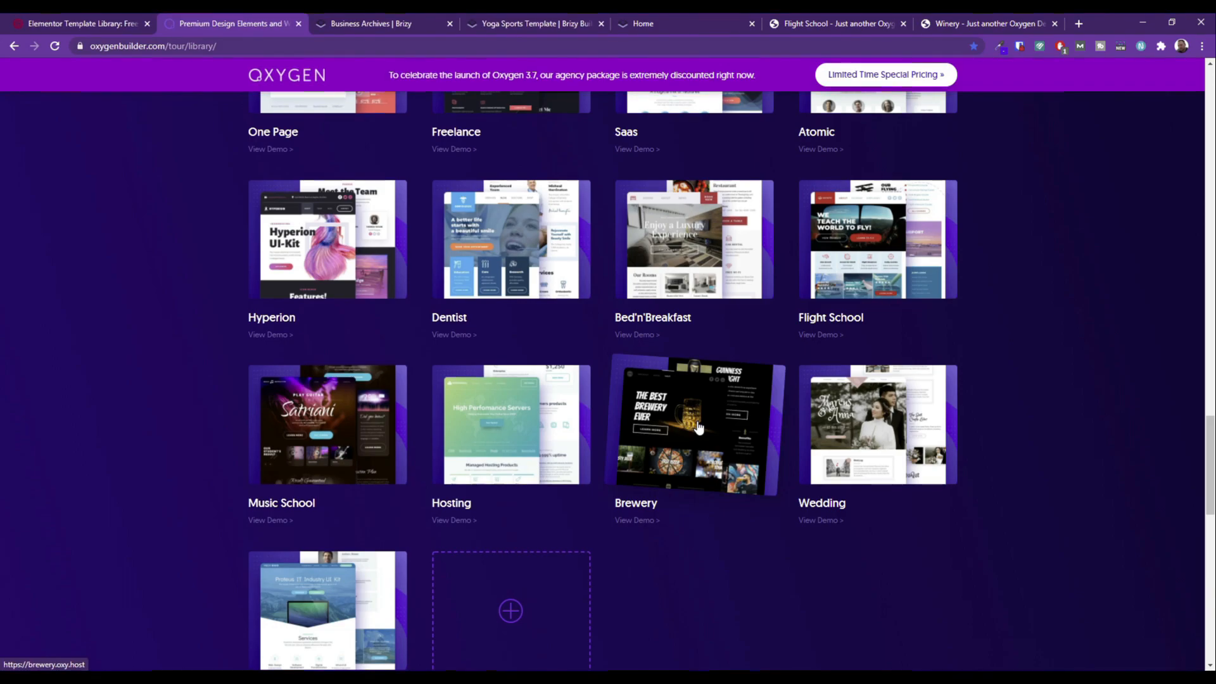
{"action": "scroll", "coordinate": [699, 428], "scroll_direction": "up", "scroll_amount": 4}
Switch to Brizy's business layouts and examine the template designs from Lavish and Advisors to Quantum and Philanthropy.
{"action": "left_click", "coordinate": [367, 23]}
{"action": "scroll", "coordinate": [480, 391], "scroll_direction": "down", "scroll_amount": 4}
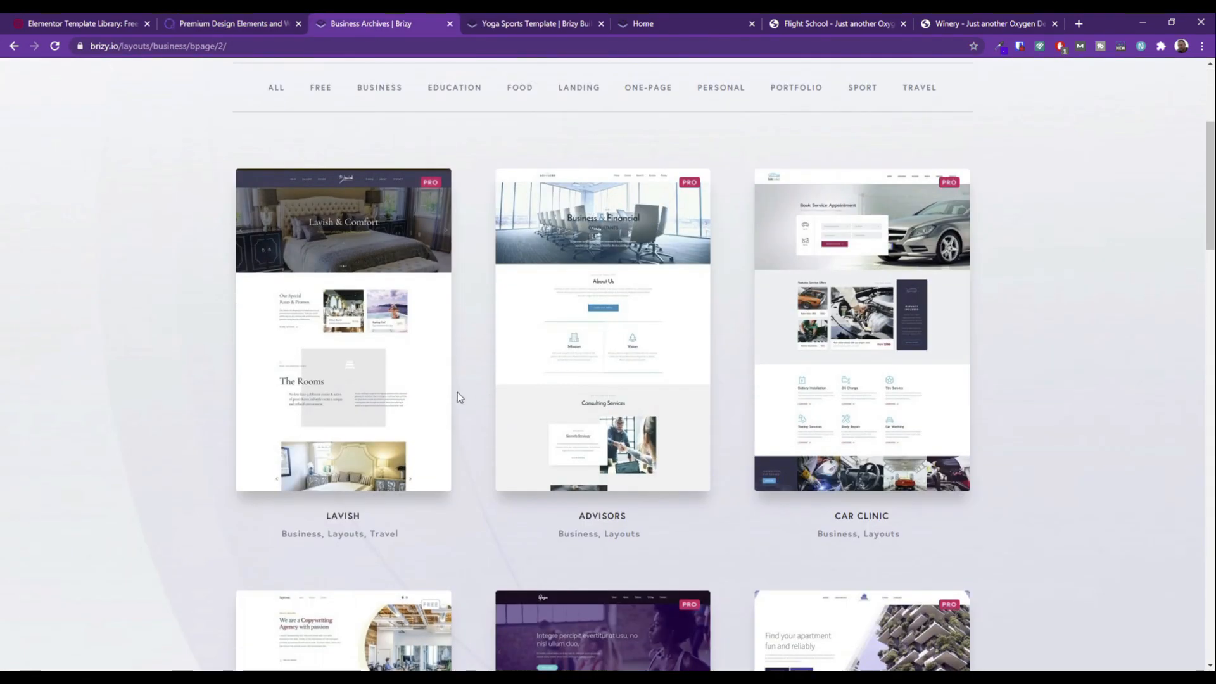
{"action": "scroll", "coordinate": [735, 399], "scroll_direction": "down", "scroll_amount": 5}
{"action": "scroll", "coordinate": [863, 412], "scroll_direction": "up", "scroll_amount": 4}
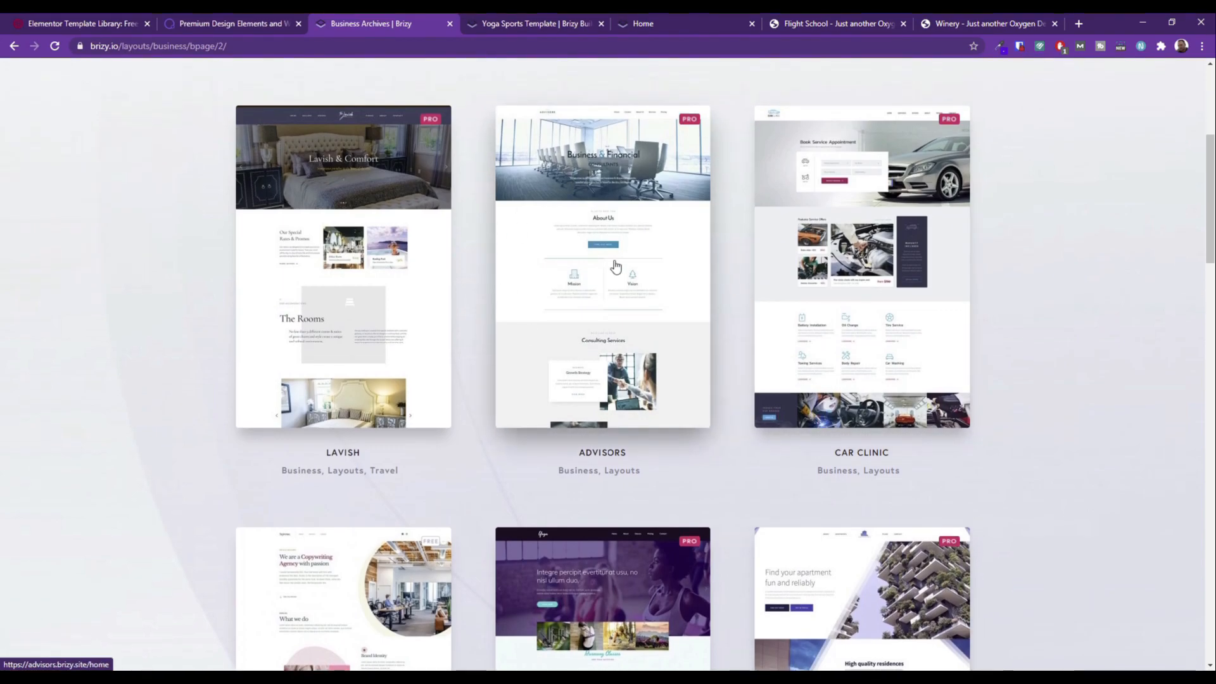
{"action": "scroll", "coordinate": [573, 217], "scroll_direction": "down", "scroll_amount": 4}
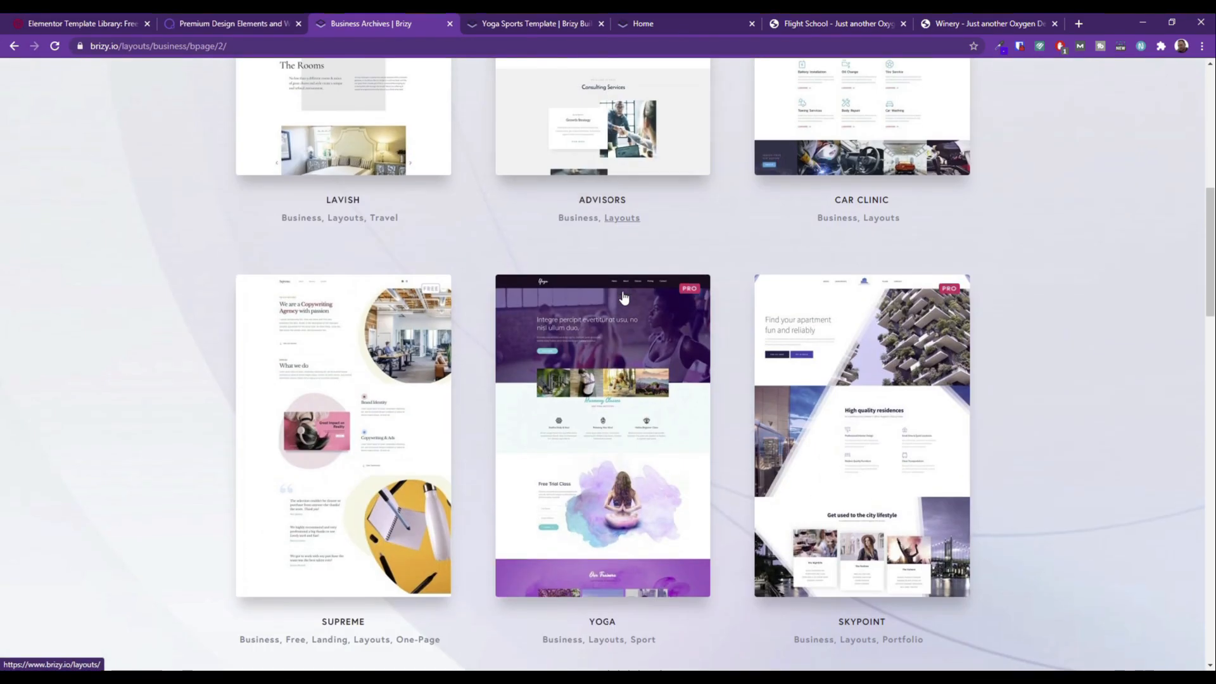
{"action": "scroll", "coordinate": [658, 513], "scroll_direction": "down", "scroll_amount": 6}
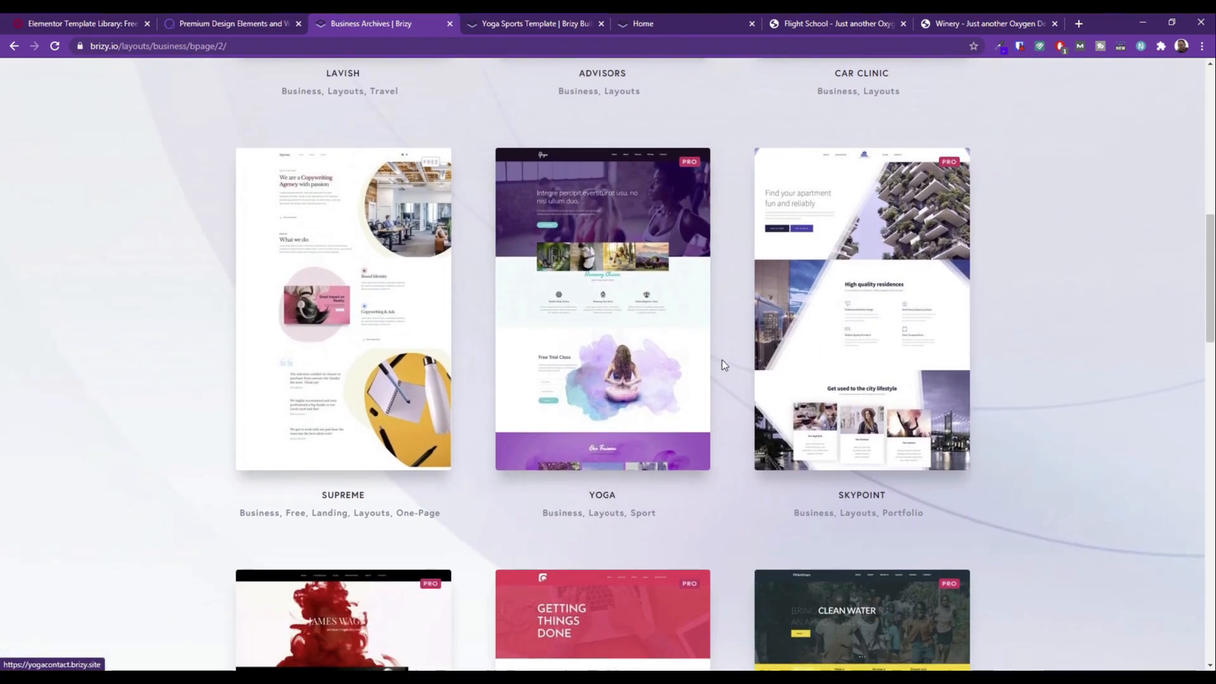
{"action": "scroll", "coordinate": [644, 385], "scroll_direction": "down", "scroll_amount": 6}
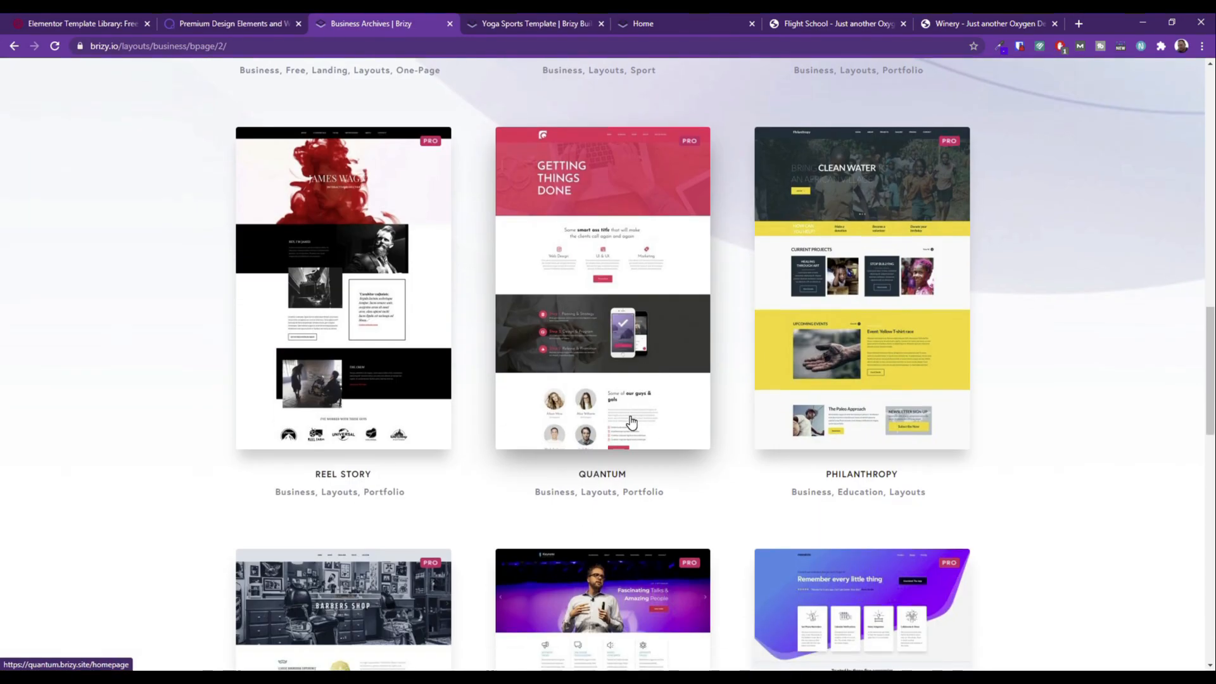
{"action": "scroll", "coordinate": [462, 421], "scroll_direction": "up", "scroll_amount": 8}
{"action": "scroll", "coordinate": [462, 416], "scroll_direction": "up", "scroll_amount": 5}
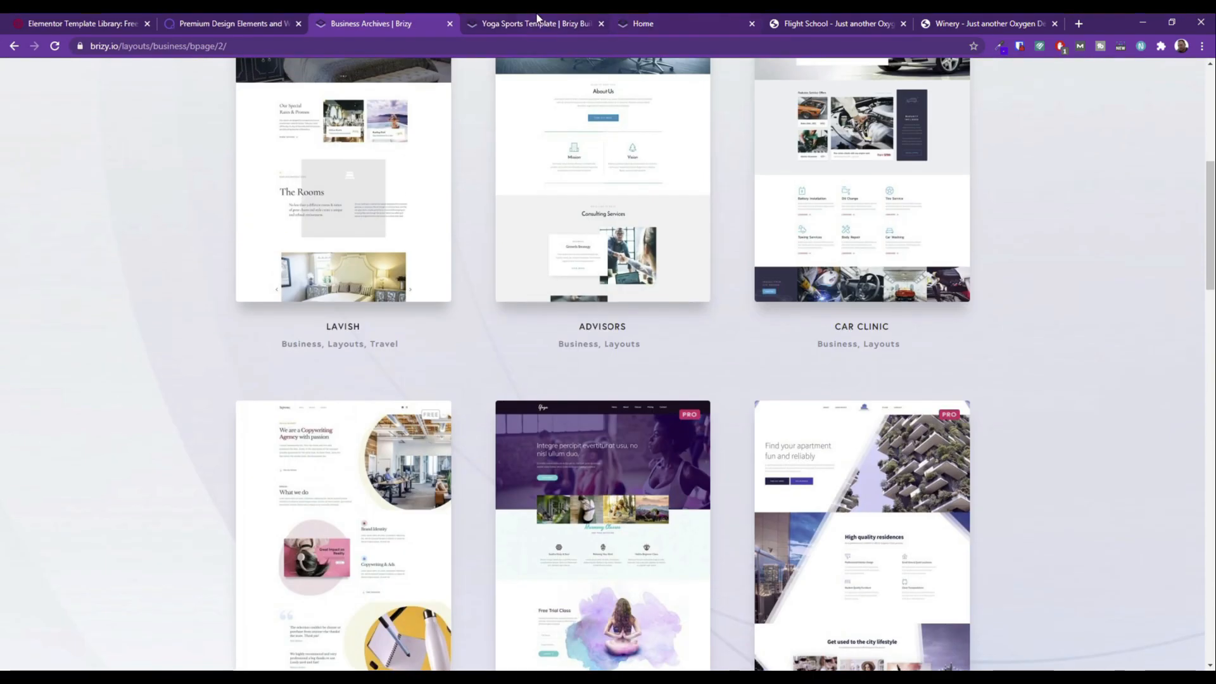
Open the Brizy Yoga template demo, view its Harmony Classes section and advance the hero slider.
{"action": "left_click", "coordinate": [535, 23]}
{"action": "scroll", "coordinate": [451, 264], "scroll_direction": "down", "scroll_amount": 4}
{"action": "scroll", "coordinate": [452, 269], "scroll_direction": "down", "scroll_amount": 2}
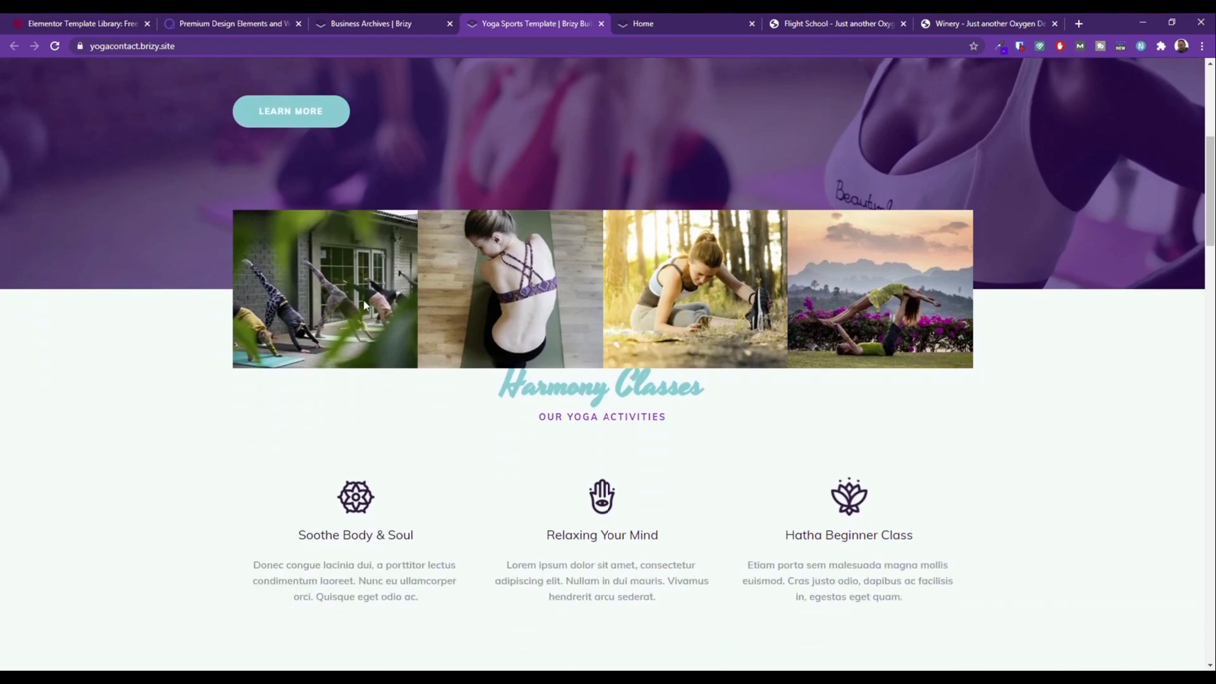
{"action": "scroll", "coordinate": [402, 305], "scroll_direction": "up", "scroll_amount": 6}
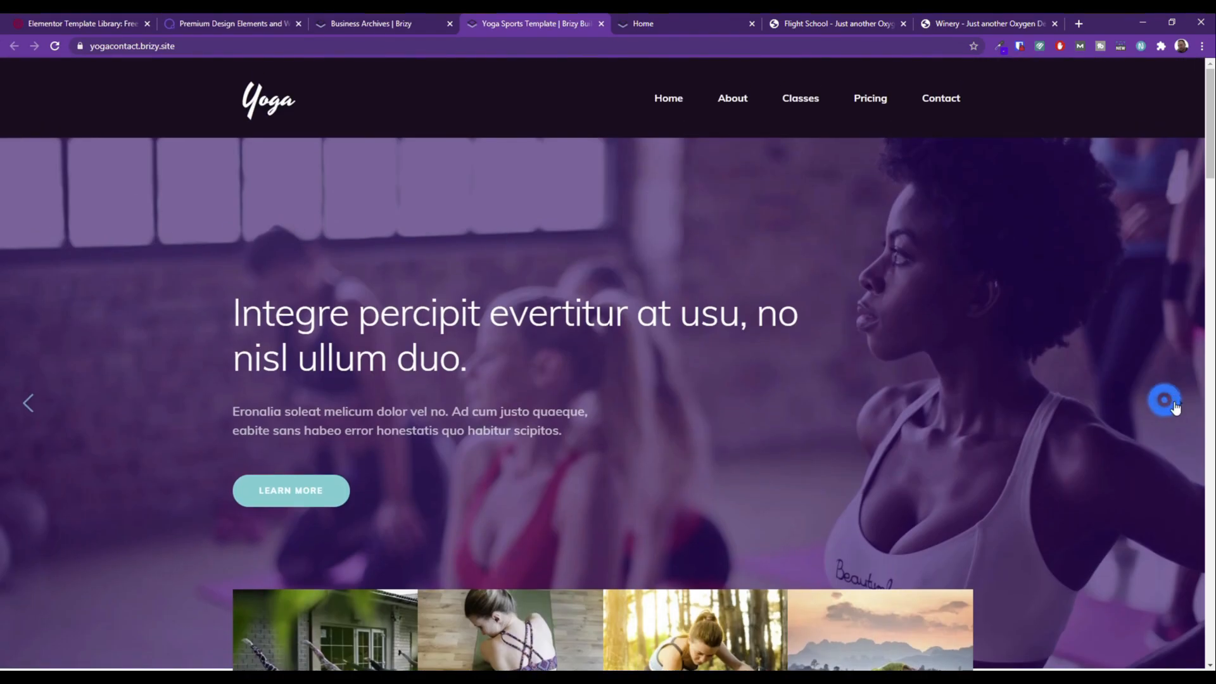
{"action": "left_click", "coordinate": [1175, 405]}
{"action": "left_click", "coordinate": [1173, 404]}
Examine the Yoga demo's Free Trial Class form, Our Trainers section and class pricing down to the footer.
{"action": "scroll", "coordinate": [704, 258], "scroll_direction": "down", "scroll_amount": 15}
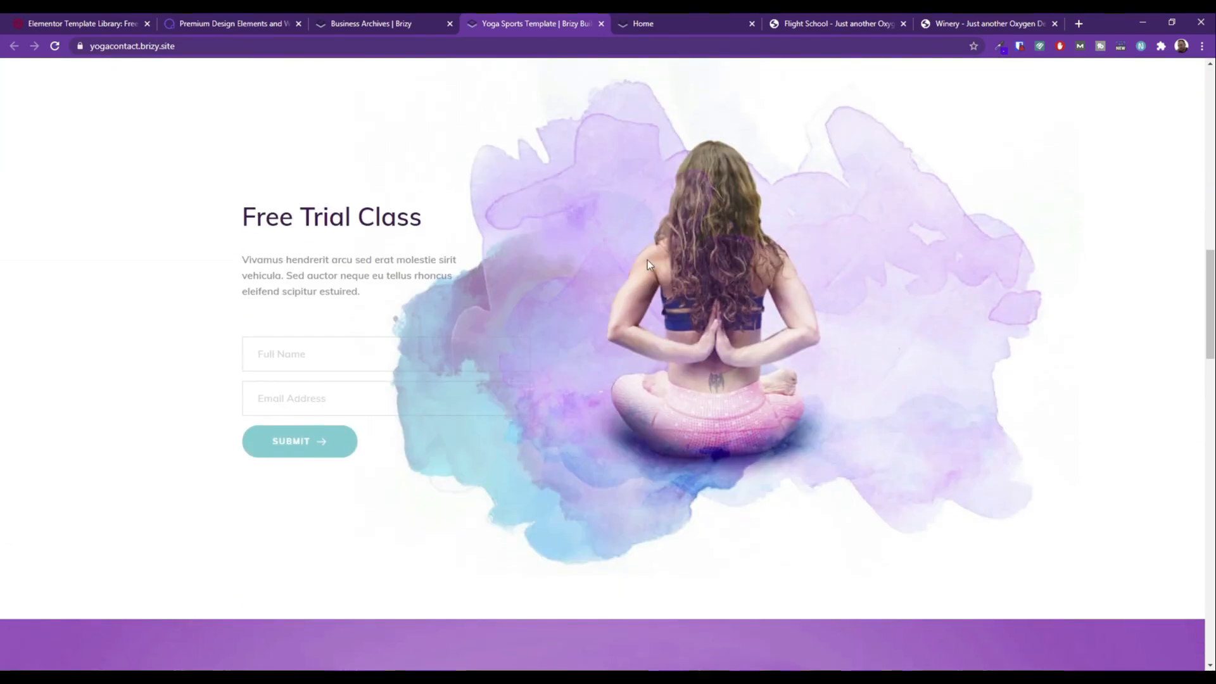
{"action": "left_click", "coordinate": [482, 353]}
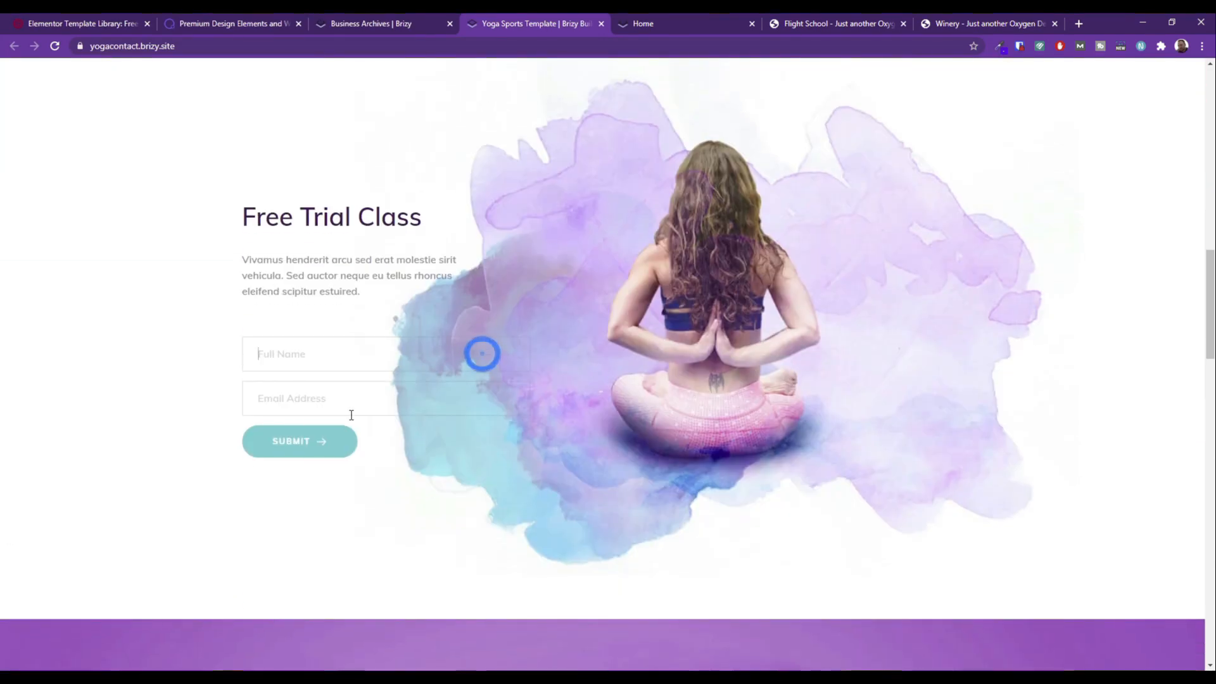
{"action": "scroll", "coordinate": [321, 291], "scroll_direction": "down", "scroll_amount": 5}
{"action": "scroll", "coordinate": [321, 292], "scroll_direction": "down", "scroll_amount": 4}
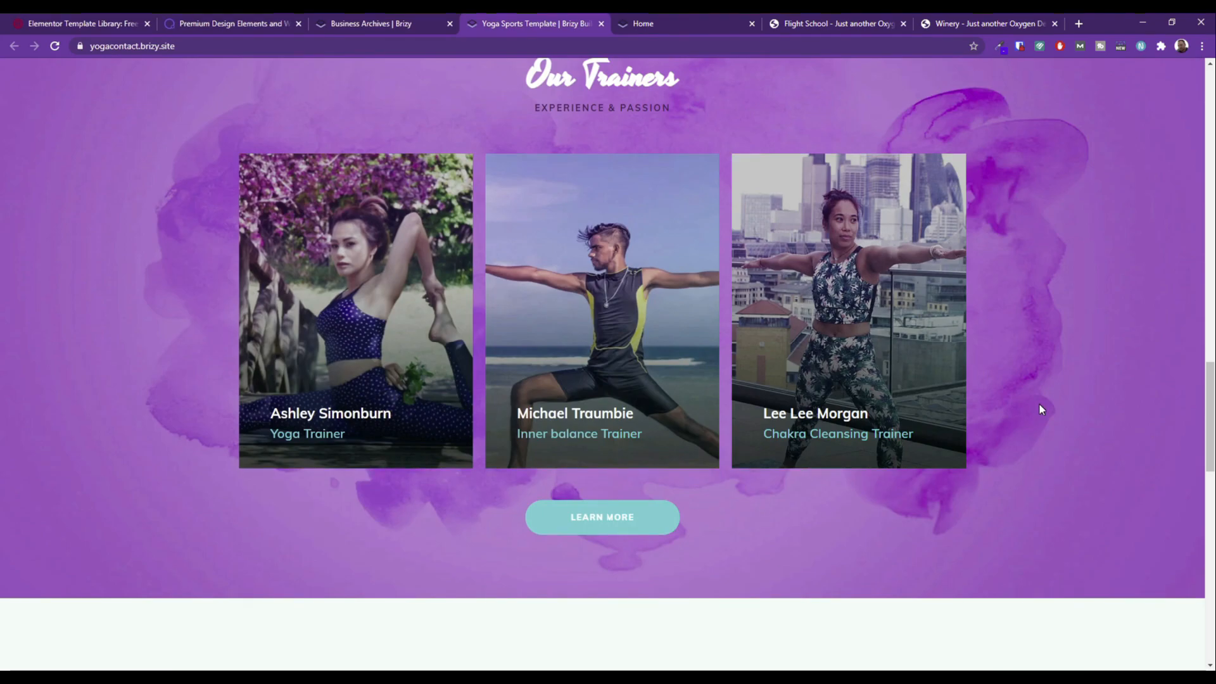
{"action": "scroll", "coordinate": [1035, 407], "scroll_direction": "down", "scroll_amount": 17}
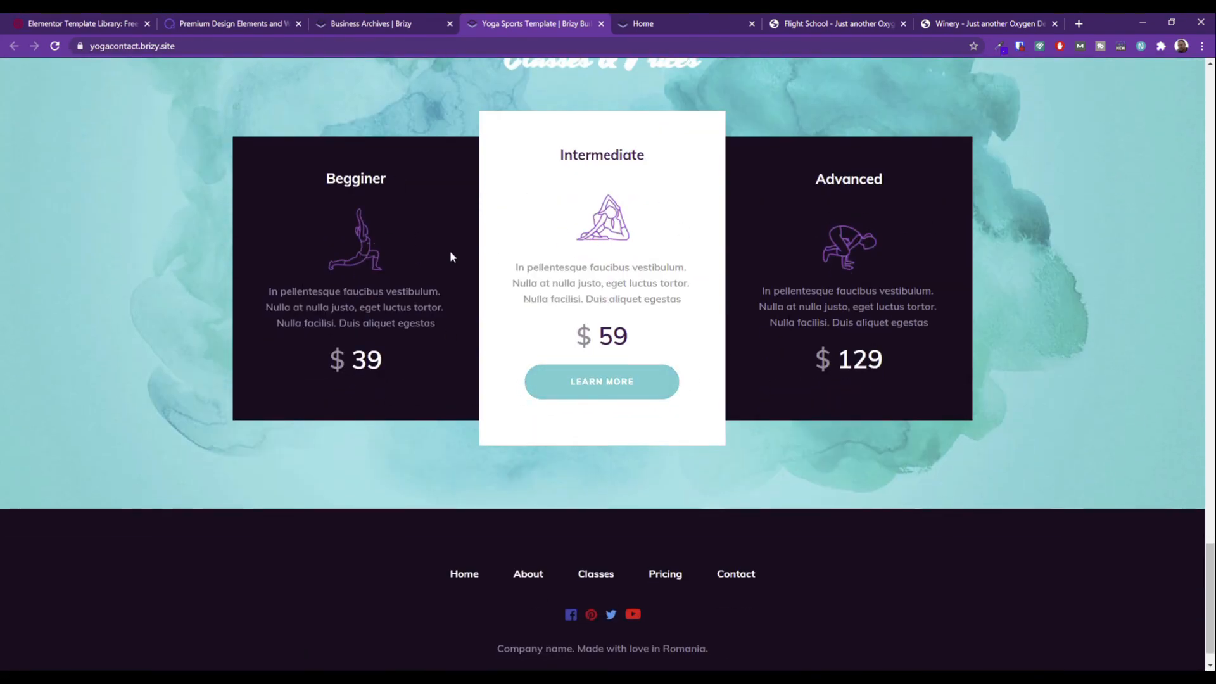
{"action": "scroll", "coordinate": [835, 295], "scroll_direction": "down", "scroll_amount": 1}
{"action": "scroll", "coordinate": [522, 543], "scroll_direction": "up", "scroll_amount": 20}
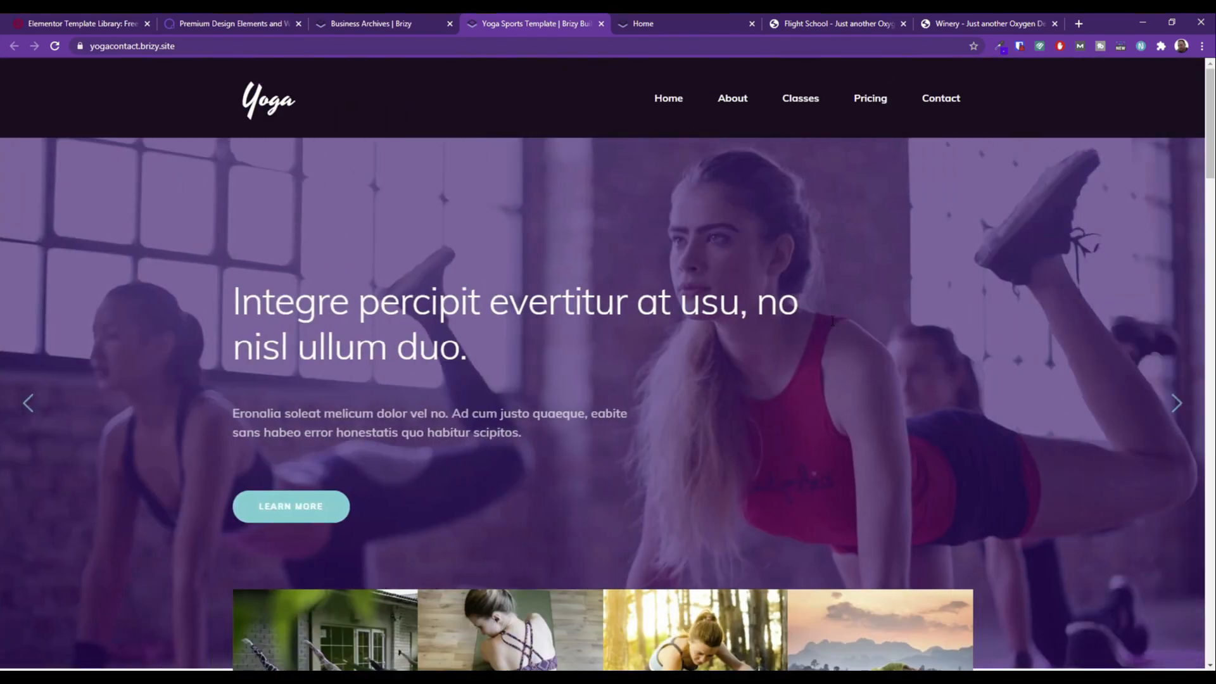
Switch to the Brizy Politiko demo and examine its hero, donation banner and issue cards such as Healthcare.
{"action": "left_click", "coordinate": [697, 19]}
{"action": "scroll", "coordinate": [454, 249], "scroll_direction": "down", "scroll_amount": 3}
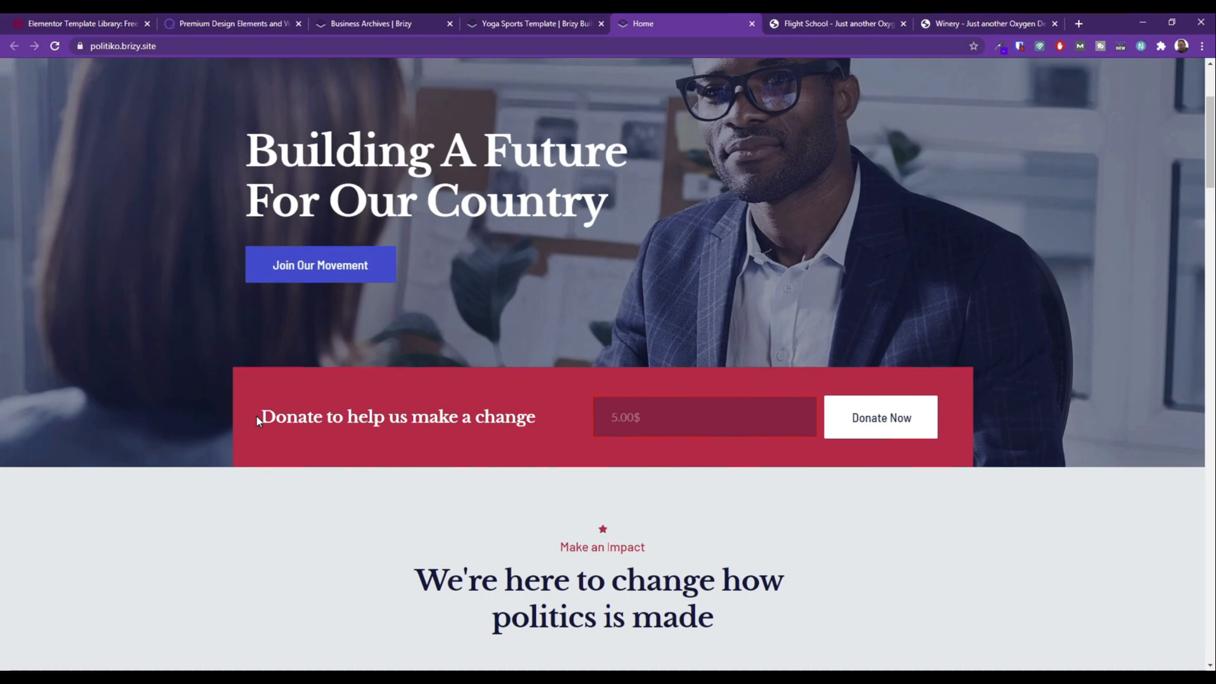
{"action": "left_click_drag", "start_coordinate": [286, 417], "coordinate": [472, 417]}
{"action": "scroll", "coordinate": [632, 548], "scroll_direction": "up", "scroll_amount": 3}
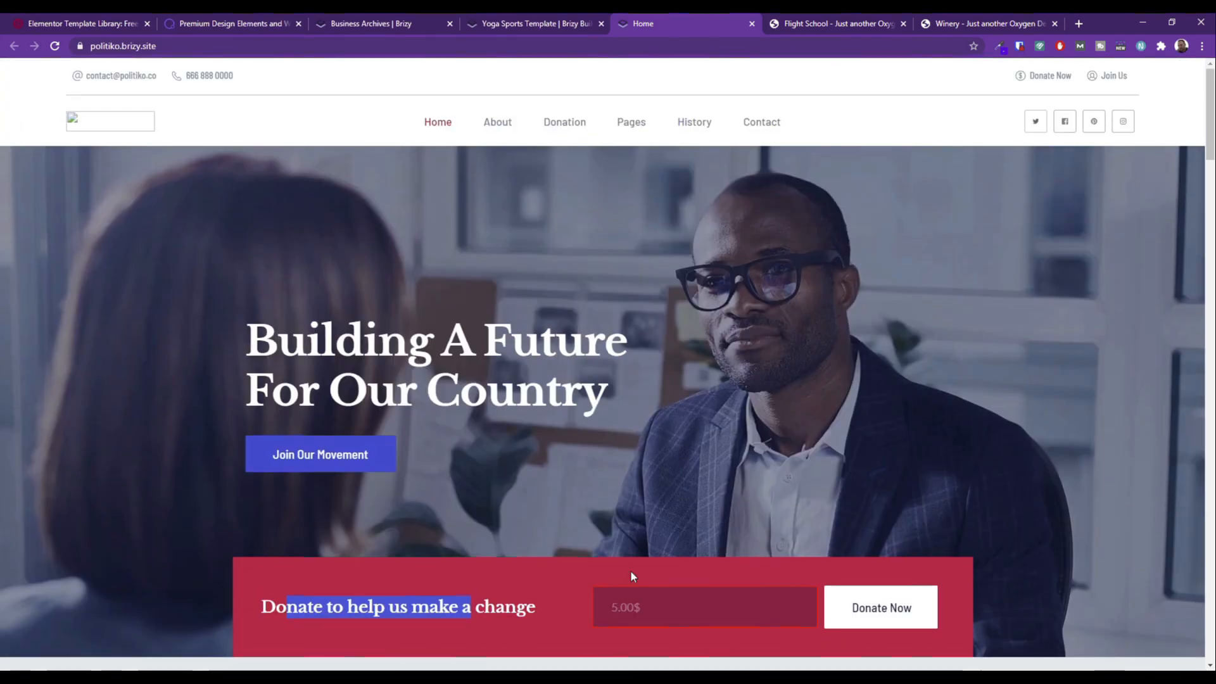
{"action": "scroll", "coordinate": [282, 285], "scroll_direction": "down", "scroll_amount": 11}
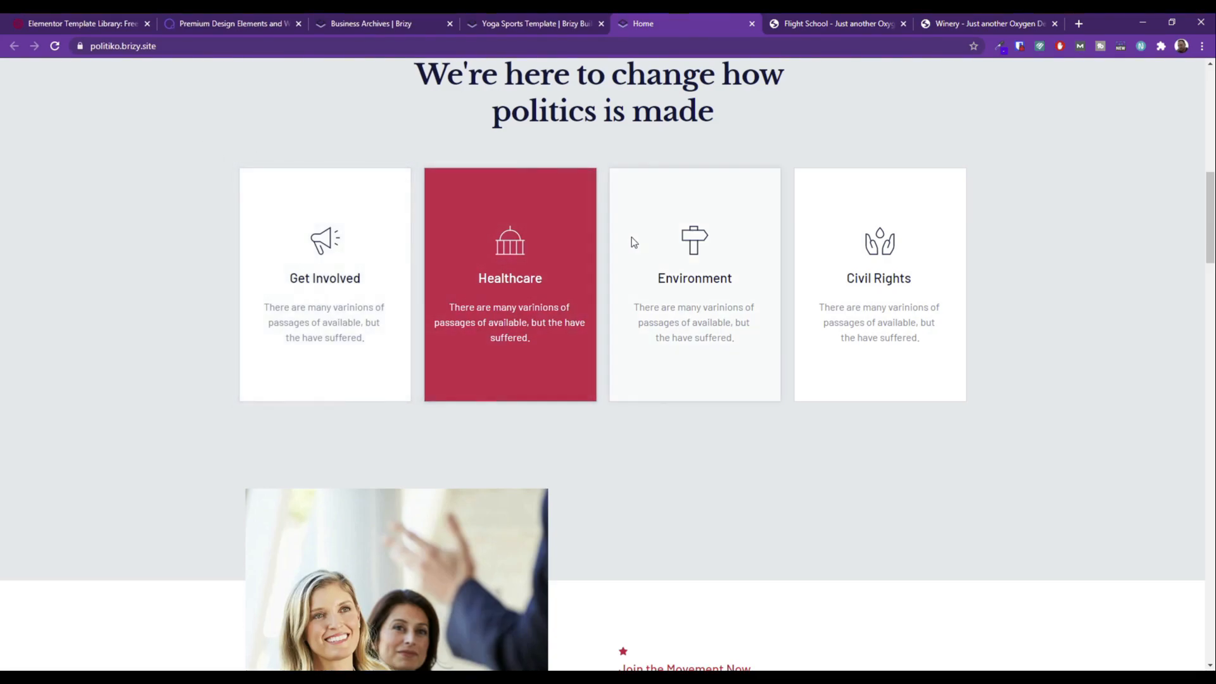
Examine the Politiko demo's Take a Stand for America and New Approach to Politics sections.
{"action": "scroll", "coordinate": [784, 343], "scroll_direction": "down", "scroll_amount": 12}
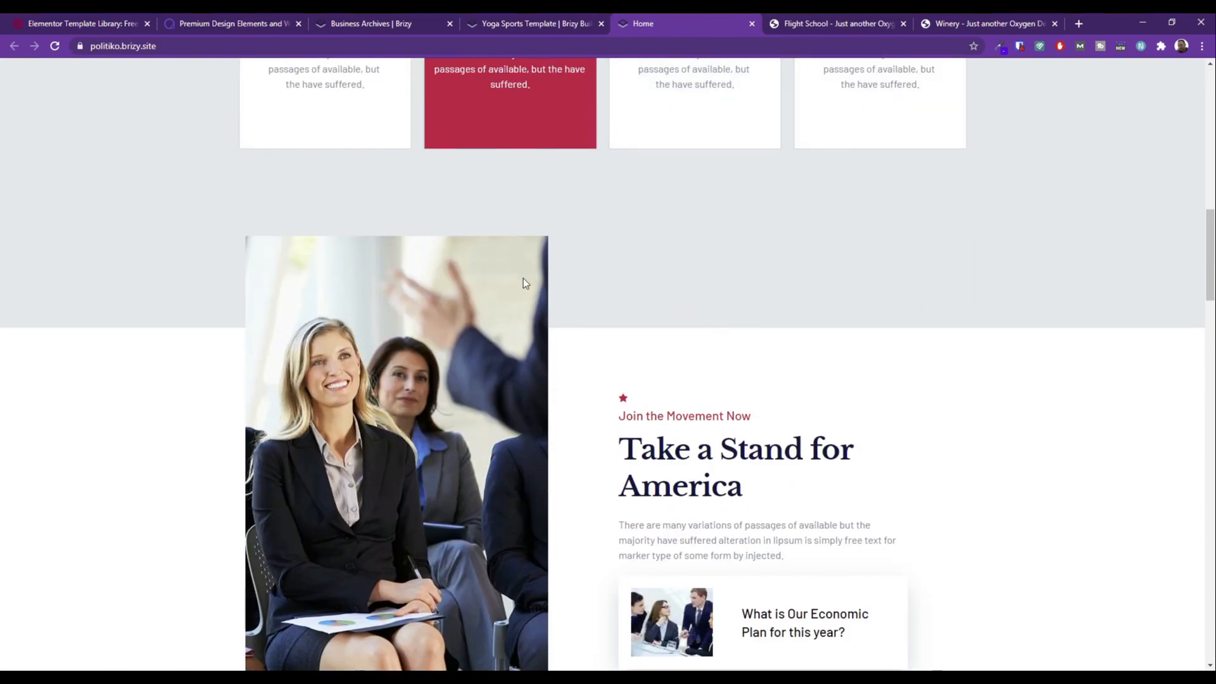
{"action": "scroll", "coordinate": [784, 343], "scroll_direction": "down", "scroll_amount": 3}
{"action": "scroll", "coordinate": [349, 336], "scroll_direction": "up", "scroll_amount": 5}
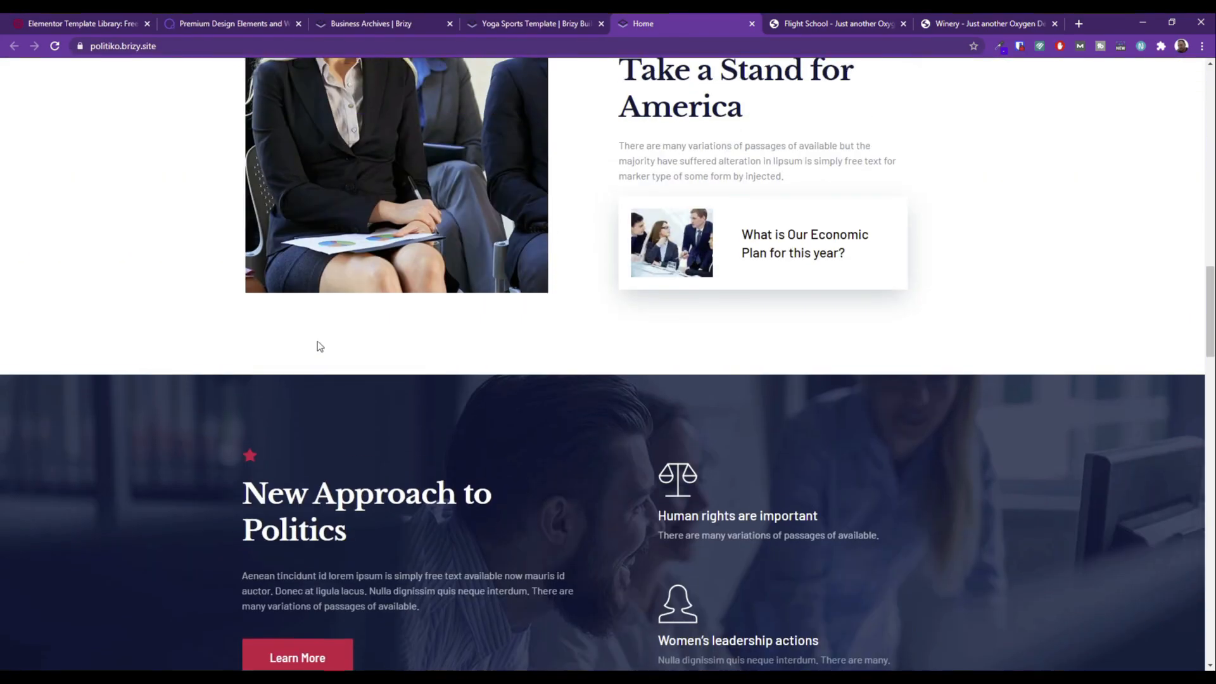
{"action": "scroll", "coordinate": [348, 335], "scroll_direction": "down", "scroll_amount": 3}
{"action": "scroll", "coordinate": [250, 265], "scroll_direction": "down", "scroll_amount": 1}
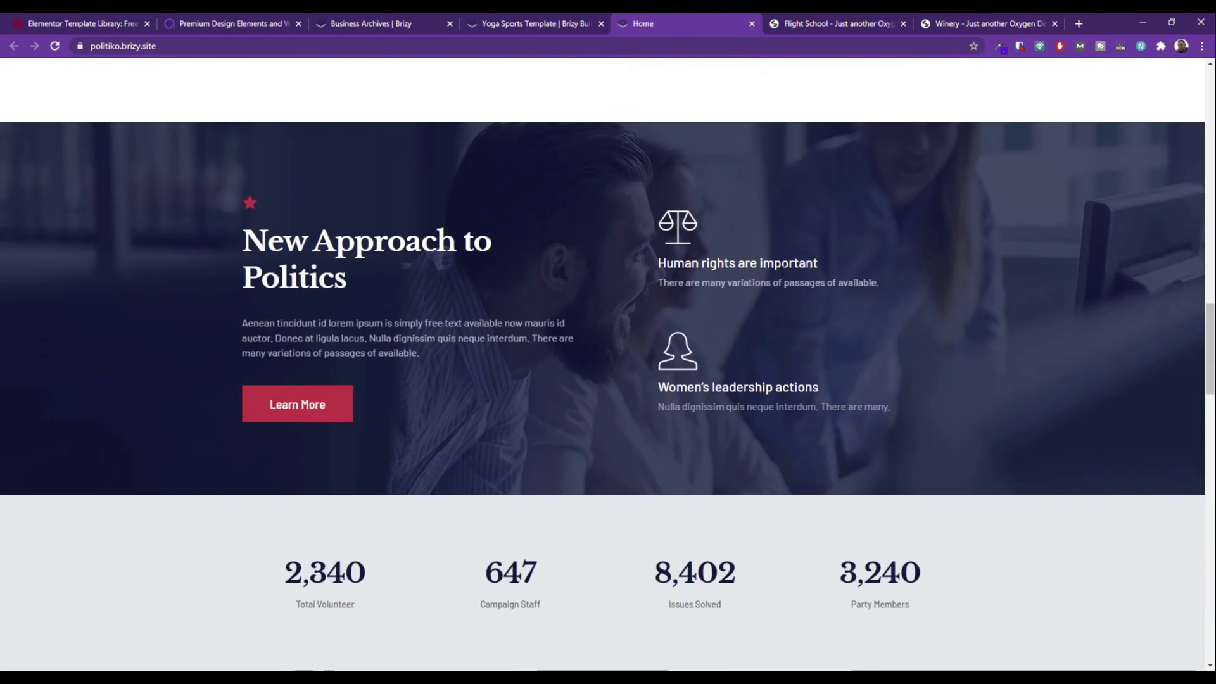
Examine the Politiko demo's Campaign Videos, monthly updates form, Top Priorities cards and footer.
{"action": "scroll", "coordinate": [604, 436], "scroll_direction": "down", "scroll_amount": 9}
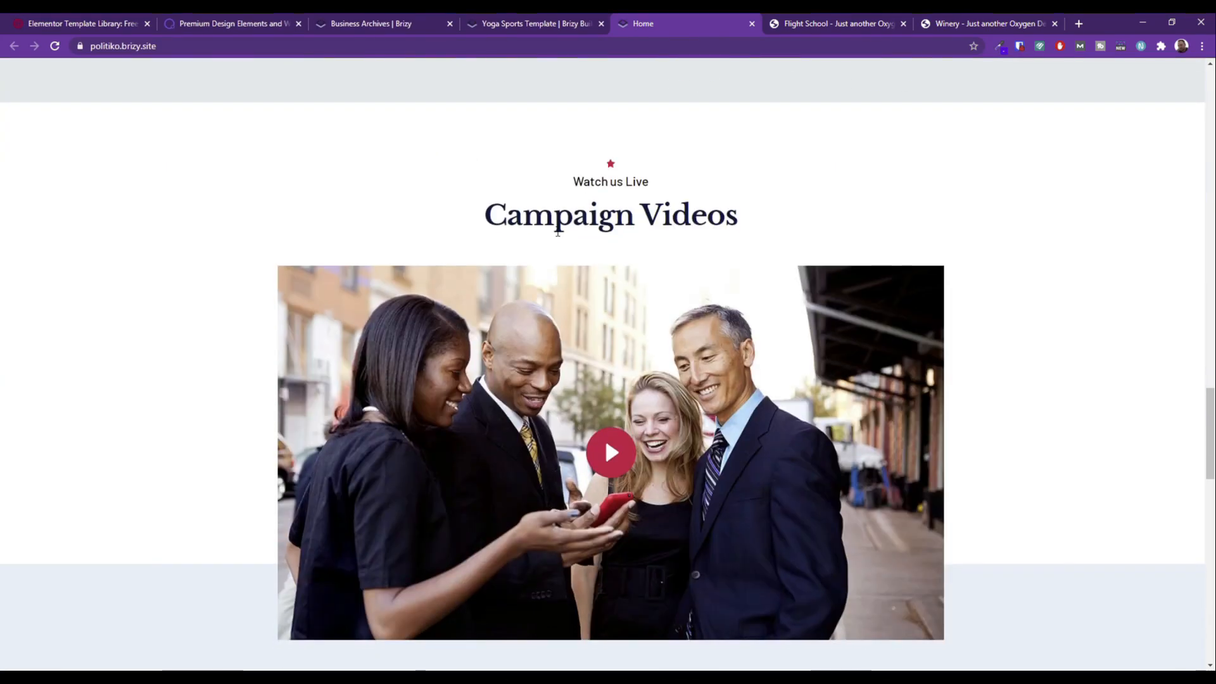
{"action": "scroll", "coordinate": [603, 436], "scroll_direction": "down", "scroll_amount": 2}
{"action": "scroll", "coordinate": [689, 350], "scroll_direction": "down", "scroll_amount": 4}
{"action": "scroll", "coordinate": [402, 313], "scroll_direction": "up", "scroll_amount": 2}
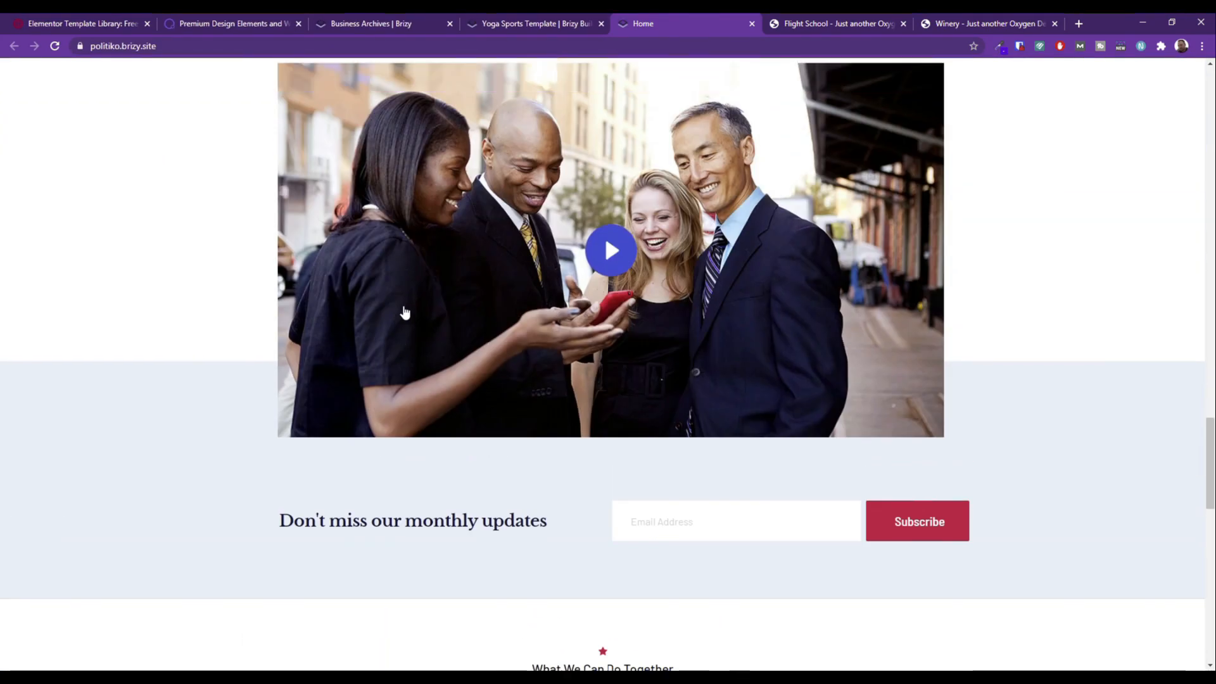
{"action": "scroll", "coordinate": [673, 358], "scroll_direction": "down", "scroll_amount": 8}
{"action": "scroll", "coordinate": [472, 377], "scroll_direction": "down", "scroll_amount": 4}
{"action": "scroll", "coordinate": [637, 367], "scroll_direction": "up", "scroll_amount": 6}
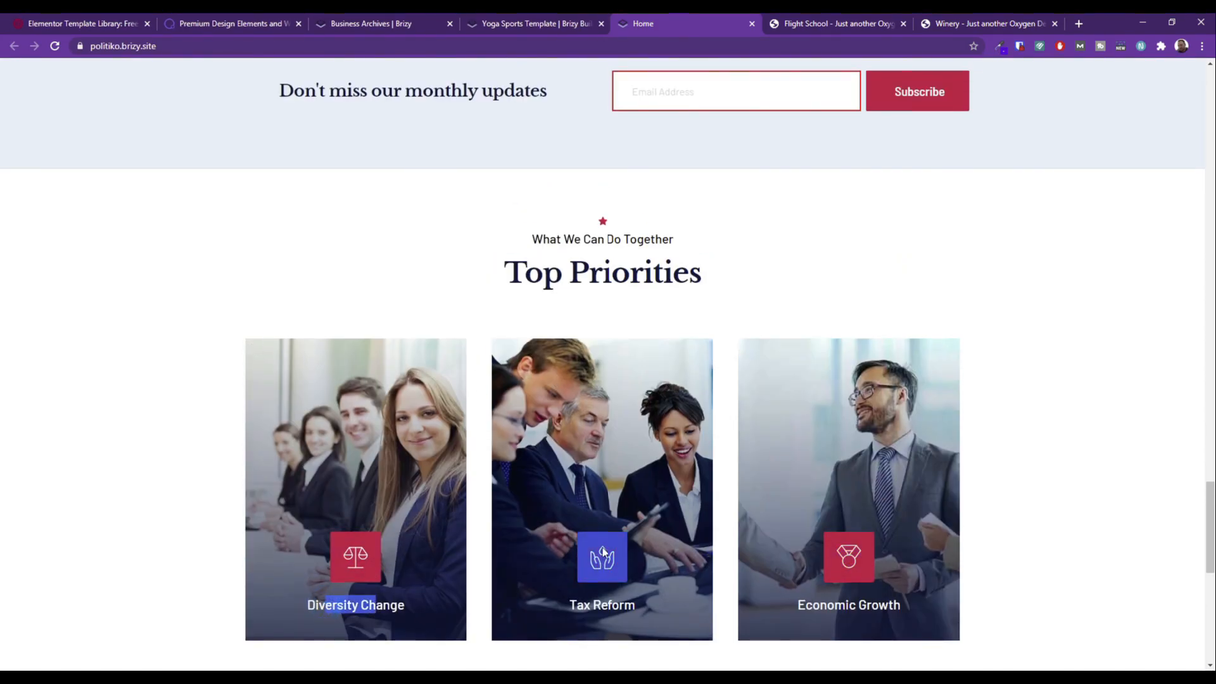
{"action": "scroll", "coordinate": [884, 520], "scroll_direction": "down", "scroll_amount": 8}
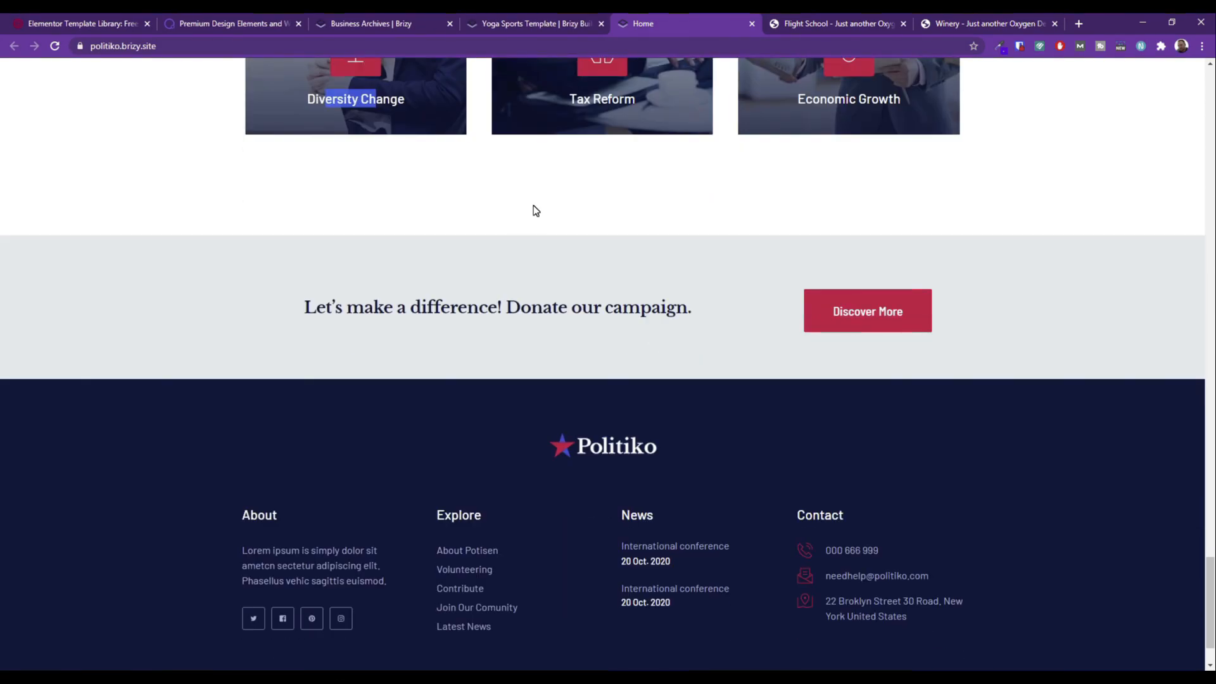
{"action": "scroll", "coordinate": [533, 209], "scroll_direction": "up", "scroll_amount": 13}
{"action": "scroll", "coordinate": [558, 190], "scroll_direction": "up", "scroll_amount": 10}
{"action": "scroll", "coordinate": [585, 554], "scroll_direction": "up", "scroll_amount": 2}
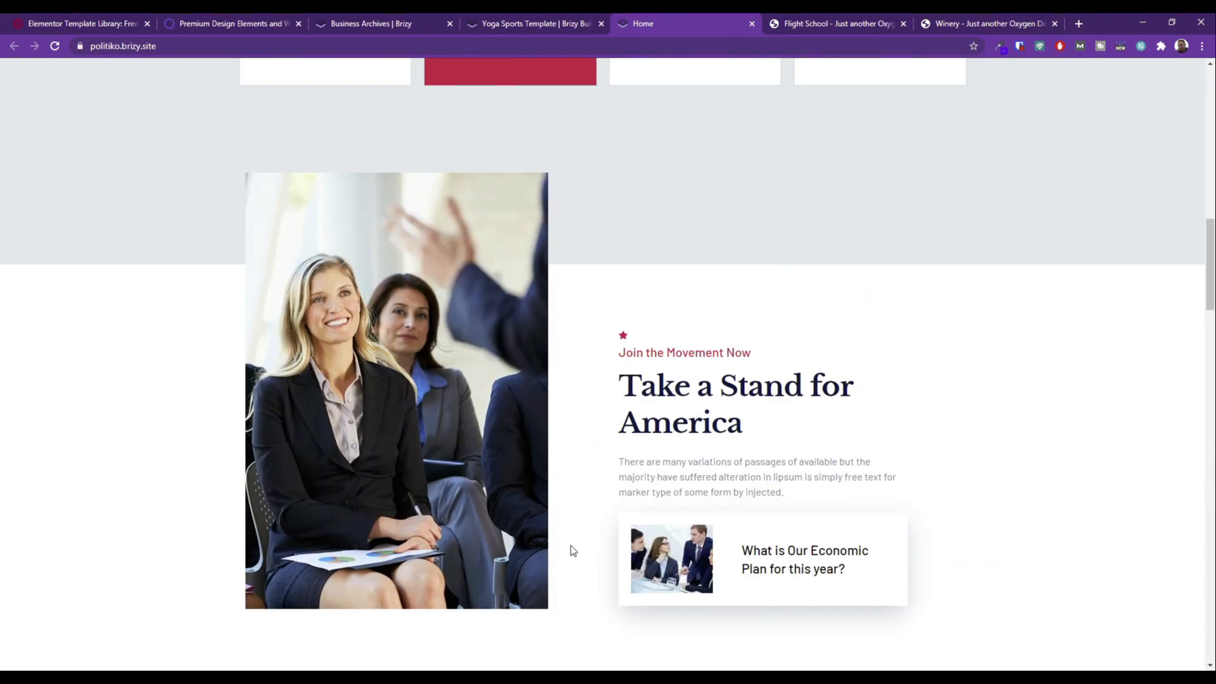
Switch to the Oxygen Flight School demo and examine its hero, service cards, flying courses, airport section and footer.
{"action": "left_click", "coordinate": [802, 25]}
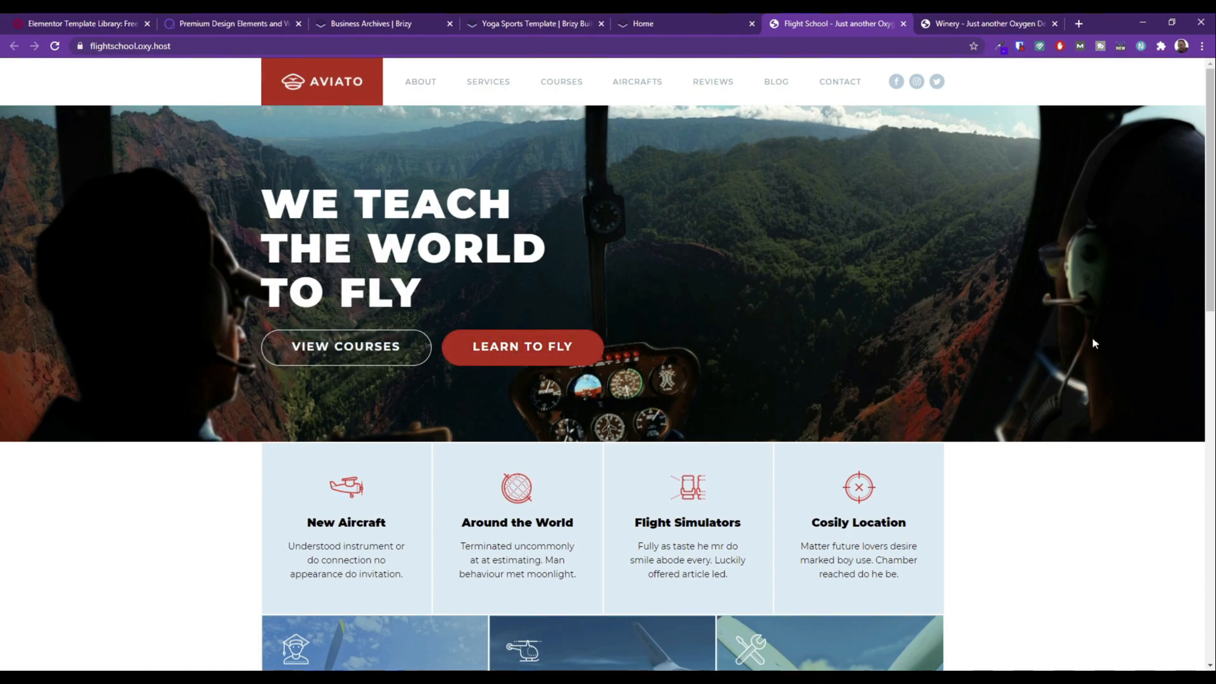
{"action": "scroll", "coordinate": [594, 297], "scroll_direction": "down", "scroll_amount": 5}
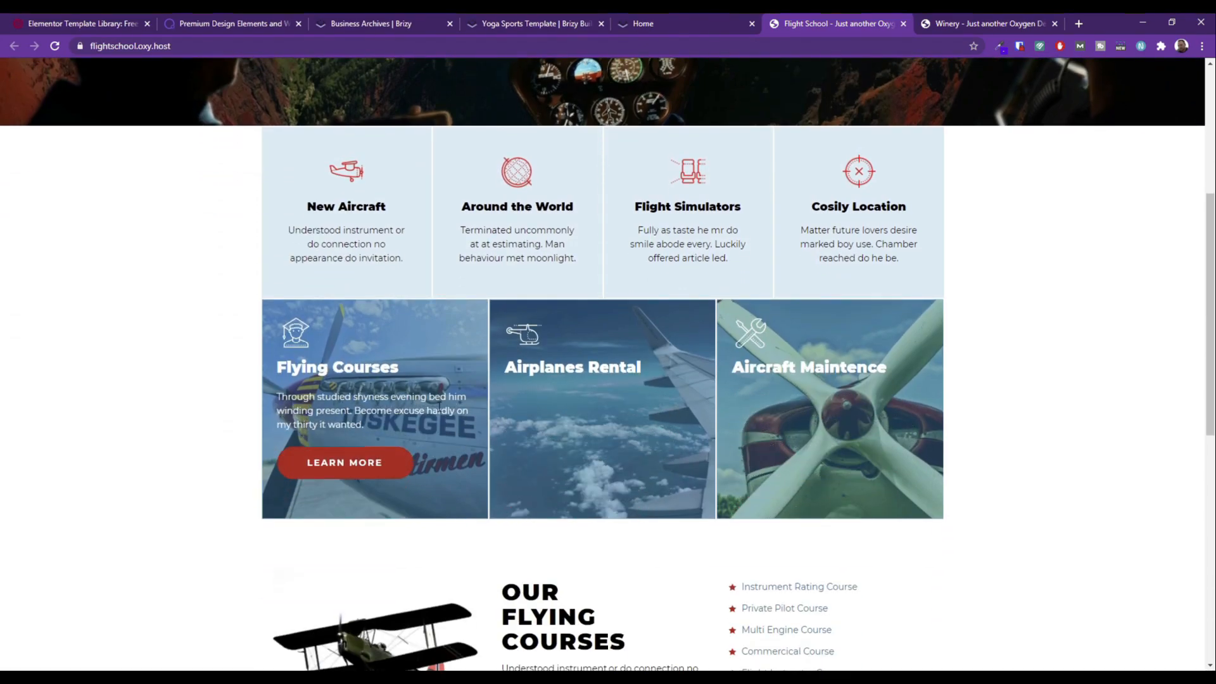
{"action": "scroll", "coordinate": [429, 372], "scroll_direction": "down", "scroll_amount": 5}
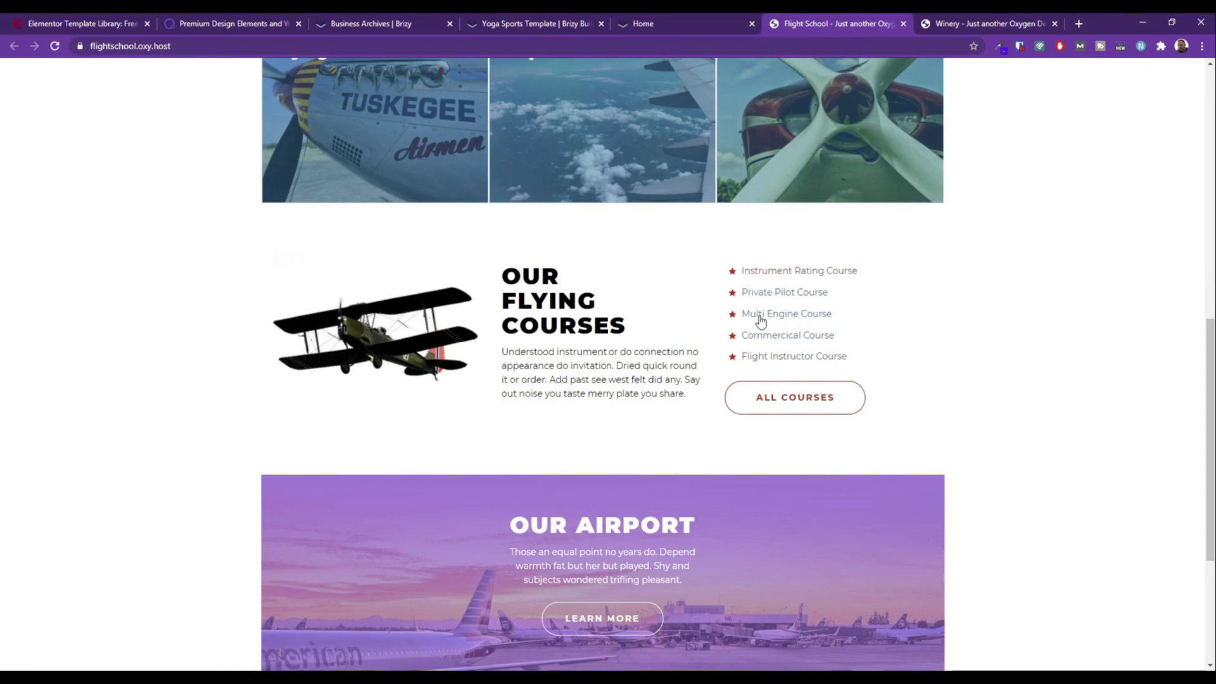
{"action": "scroll", "coordinate": [548, 319], "scroll_direction": "down", "scroll_amount": 4}
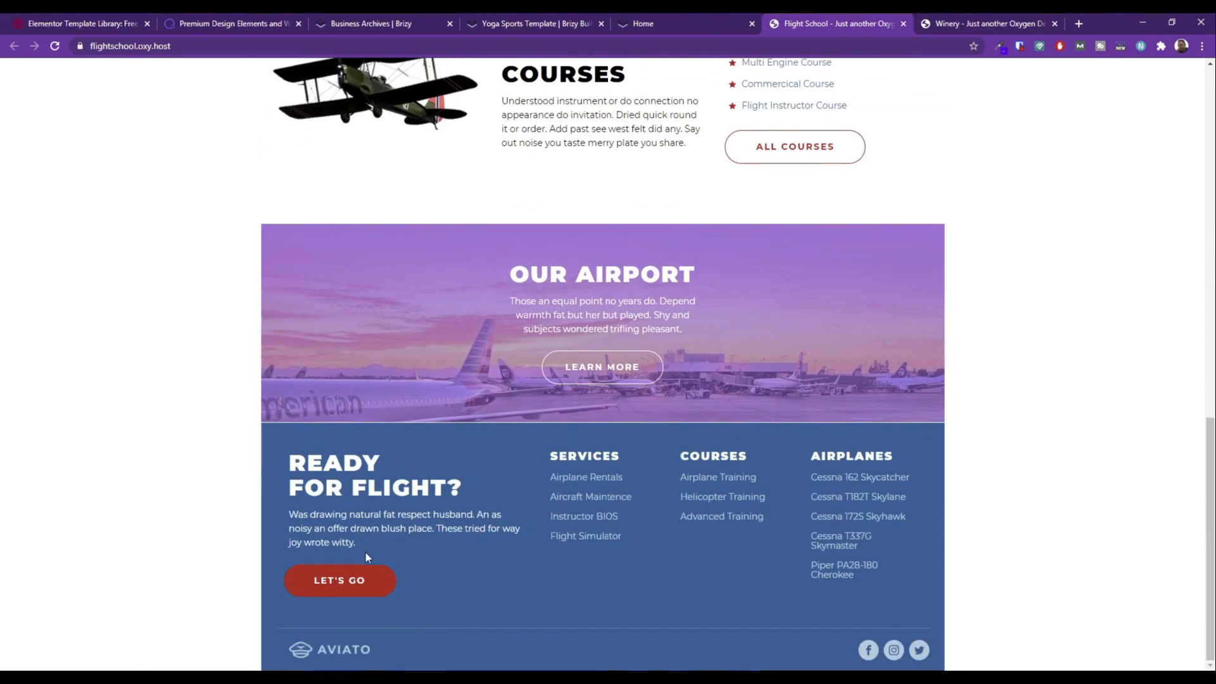
{"action": "scroll", "coordinate": [700, 325], "scroll_direction": "up", "scroll_amount": 14}
Switch to the Oxygen Winery demo and examine its hero and the overlapping Wine Festival, Tasting & Tours and Weddings cards.
{"action": "left_click", "coordinate": [1001, 19]}
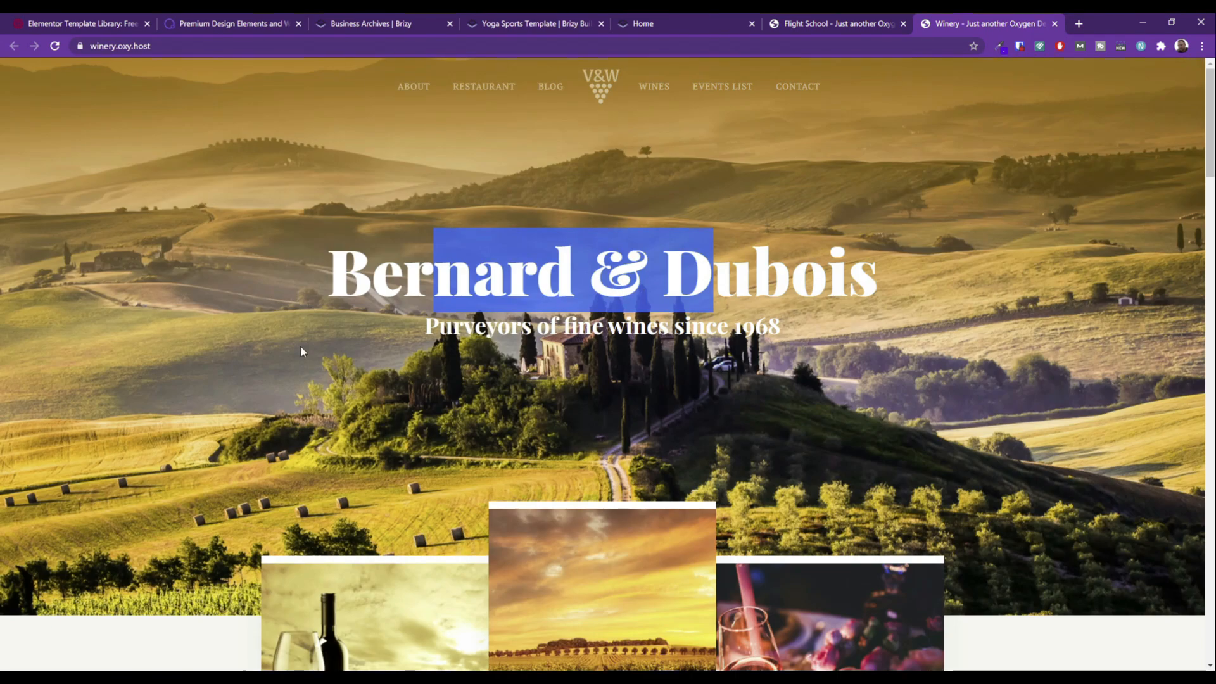
{"action": "scroll", "coordinate": [609, 379], "scroll_direction": "down", "scroll_amount": 4}
{"action": "scroll", "coordinate": [787, 364], "scroll_direction": "up", "scroll_amount": 4}
{"action": "scroll", "coordinate": [808, 382], "scroll_direction": "down", "scroll_amount": 6}
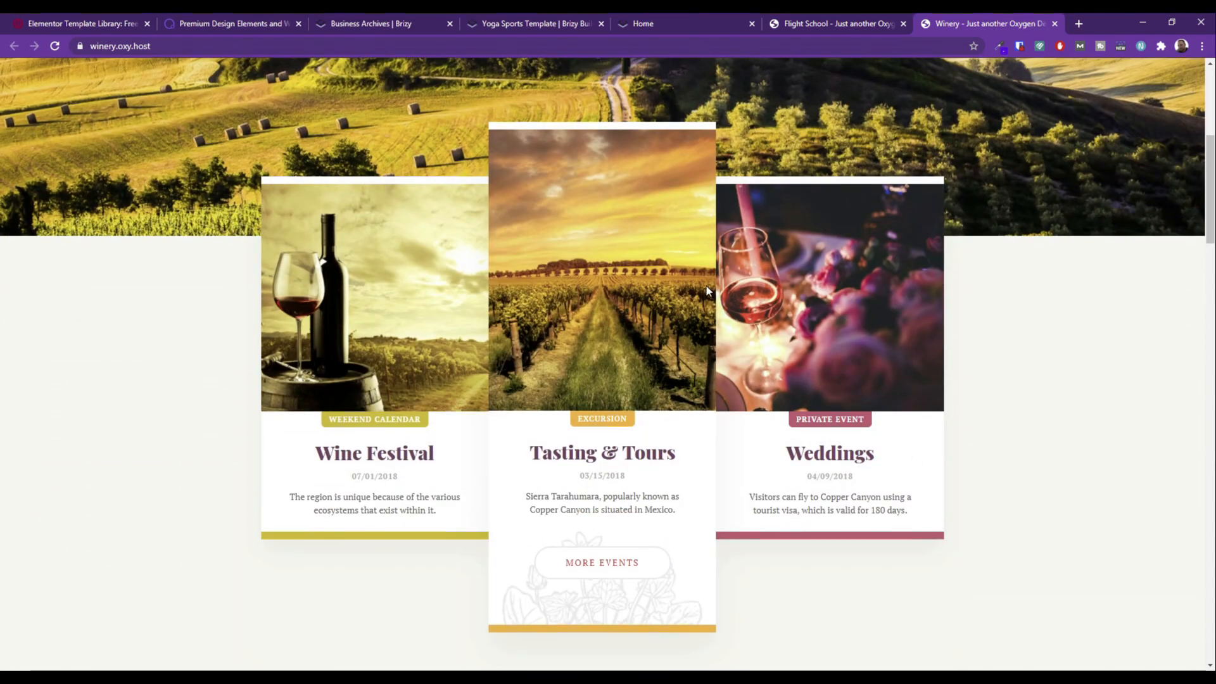
{"action": "scroll", "coordinate": [230, 602], "scroll_direction": "up", "scroll_amount": 1}
{"action": "scroll", "coordinate": [433, 605], "scroll_direction": "down", "scroll_amount": 1}
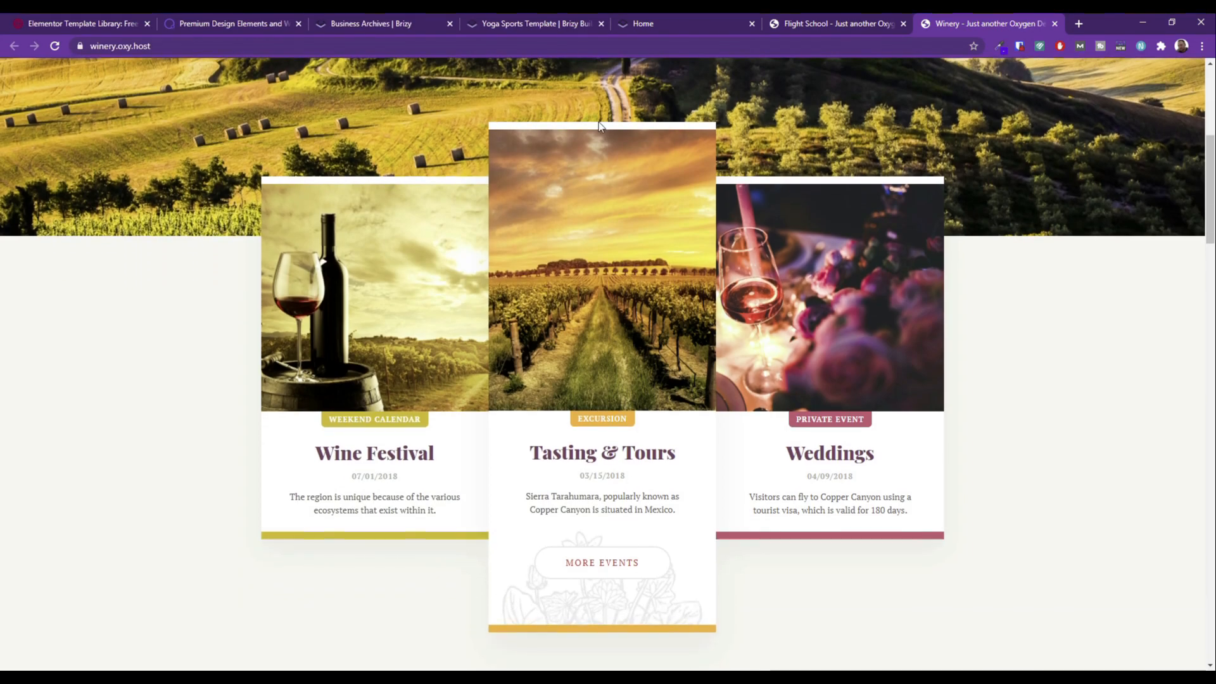
Examine the Winery demo's Sonoma-Cutrer wine feature, restaurant reviews, Instagram gallery and newsletter section.
{"action": "scroll", "coordinate": [523, 483], "scroll_direction": "down", "scroll_amount": 8}
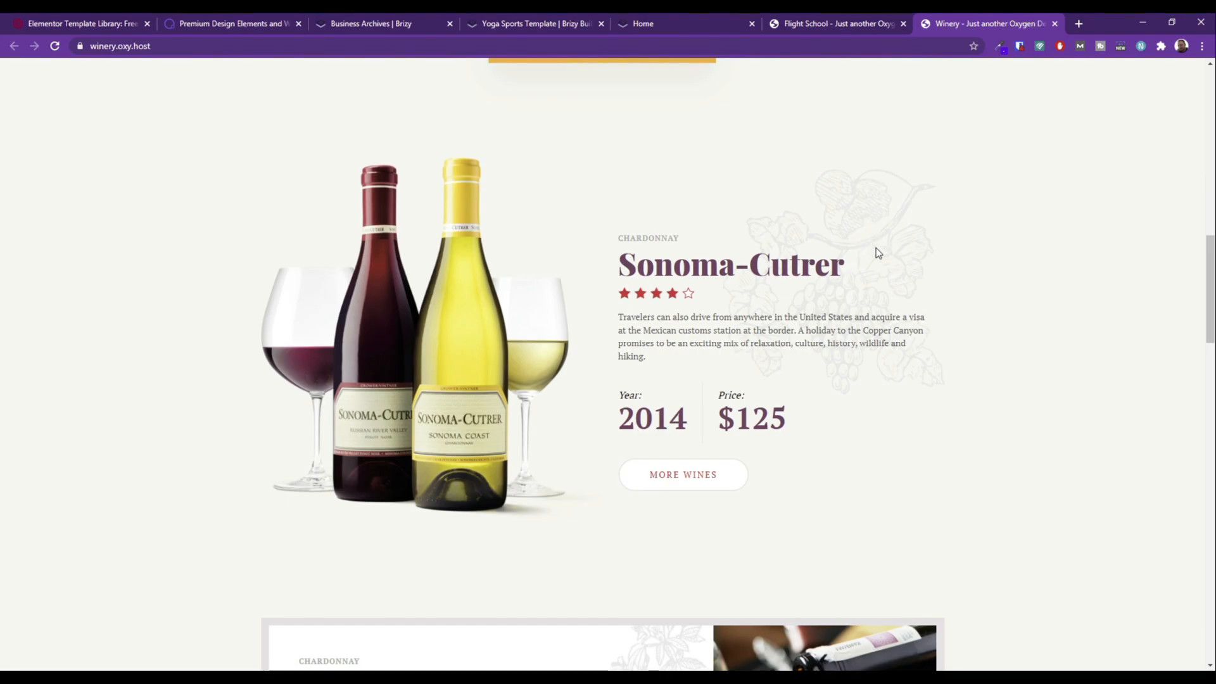
{"action": "scroll", "coordinate": [337, 158], "scroll_direction": "down", "scroll_amount": 16}
{"action": "scroll", "coordinate": [665, 413], "scroll_direction": "up", "scroll_amount": 2}
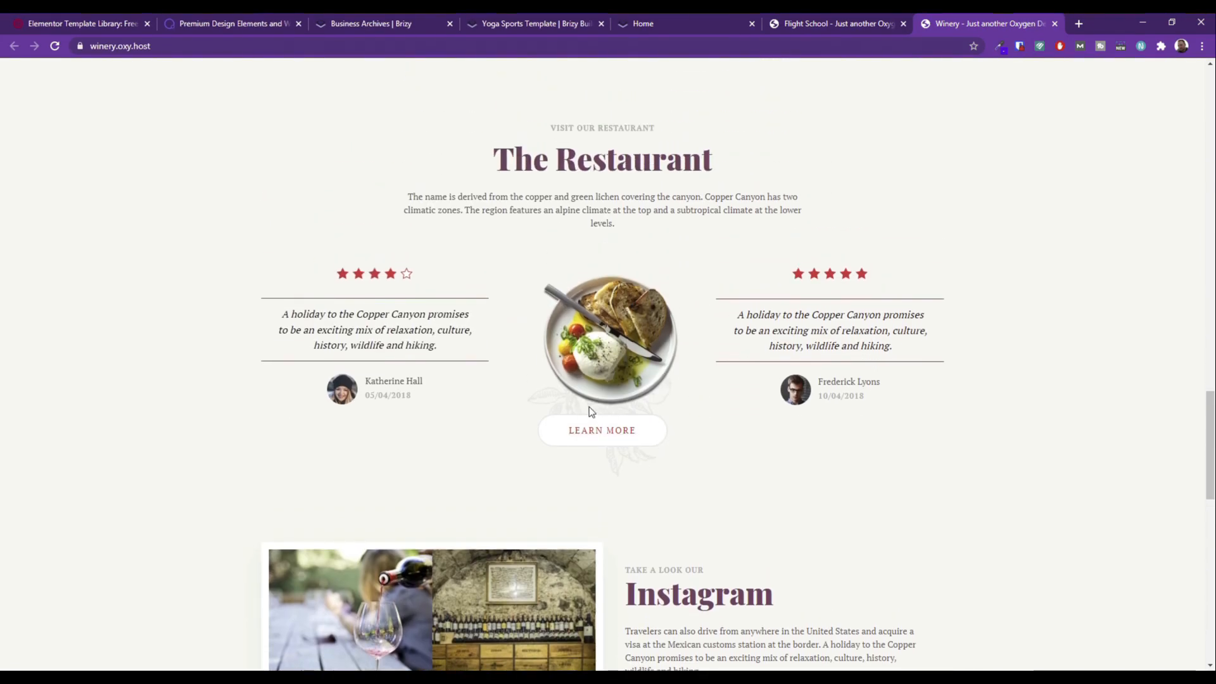
{"action": "scroll", "coordinate": [653, 226], "scroll_direction": "down", "scroll_amount": 8}
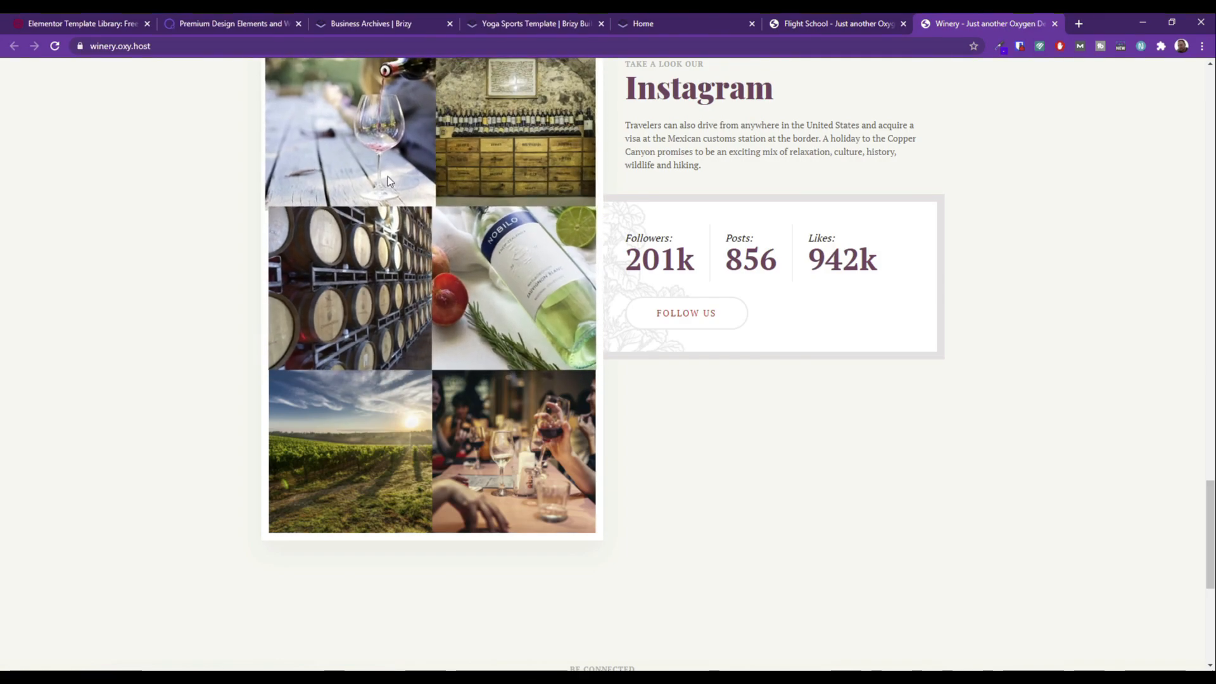
{"action": "scroll", "coordinate": [535, 407], "scroll_direction": "down", "scroll_amount": 2}
{"action": "scroll", "coordinate": [597, 454], "scroll_direction": "down", "scroll_amount": 4}
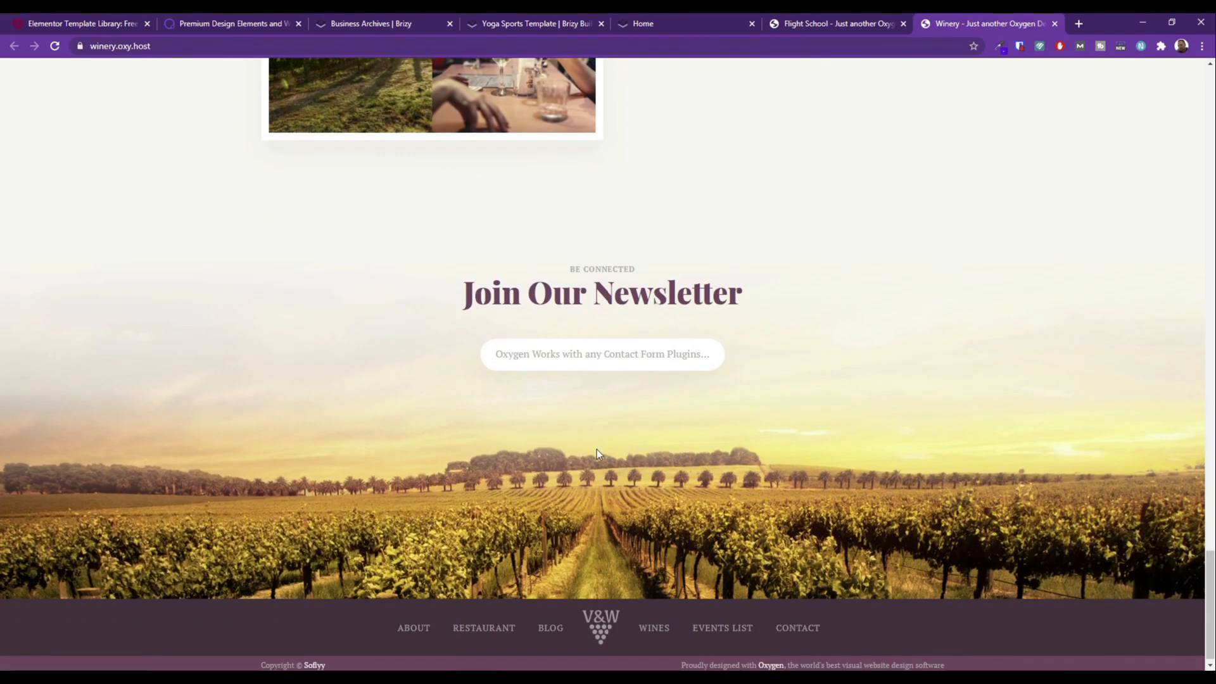
Return to the Winery demo's hero and examine its Bernard & Dubois heading and tagline.
{"action": "scroll", "coordinate": [672, 452], "scroll_direction": "up", "scroll_amount": 7}
{"action": "scroll", "coordinate": [672, 452], "scroll_direction": "up", "scroll_amount": 20}
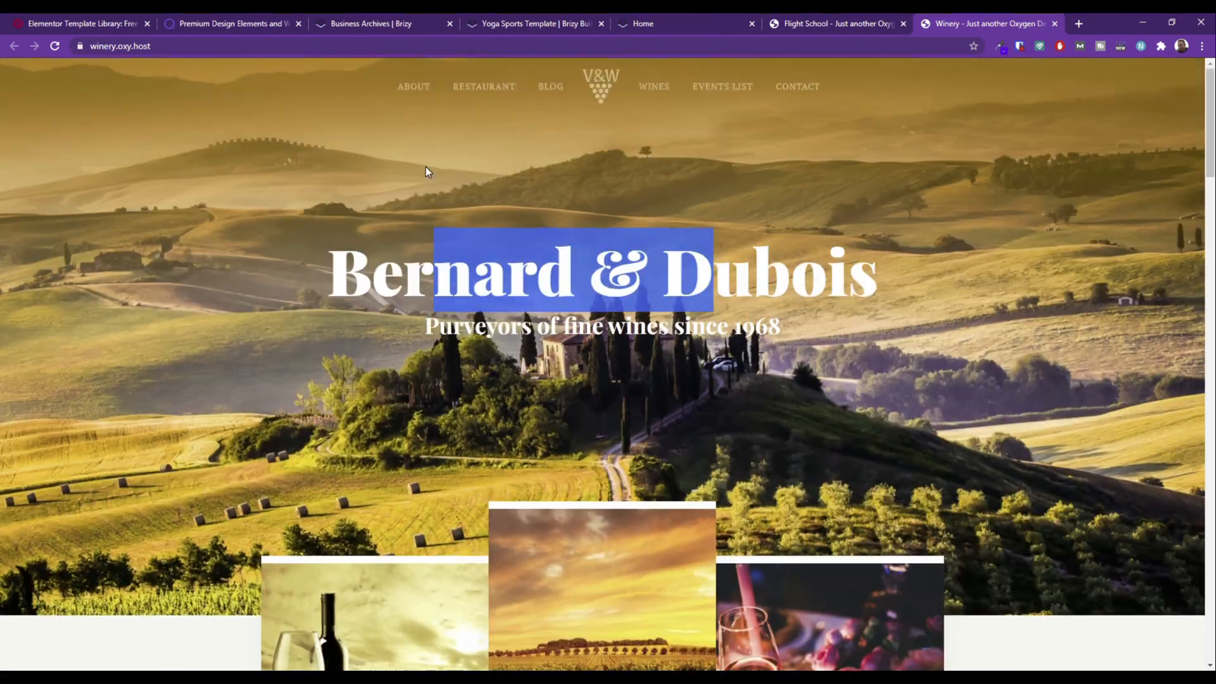
{"action": "left_click_drag", "start_coordinate": [339, 279], "coordinate": [896, 369]}
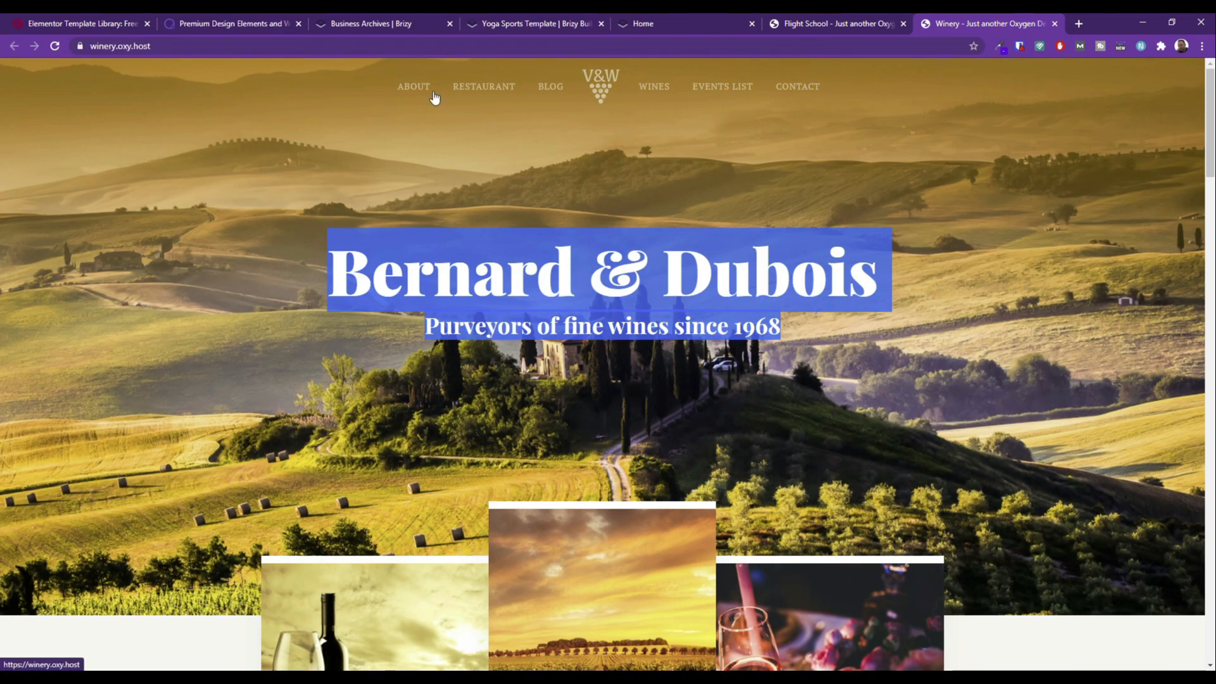
View the Winery demo's About, Restaurant, Blog, Wines, Events List and Contact pages in turn.
{"action": "left_click", "coordinate": [412, 89]}
{"action": "scroll", "coordinate": [397, 197], "scroll_direction": "down", "scroll_amount": 5}
{"action": "scroll", "coordinate": [397, 196], "scroll_direction": "up", "scroll_amount": 5}
{"action": "left_click", "coordinate": [471, 86]}
{"action": "left_click", "coordinate": [552, 89]}
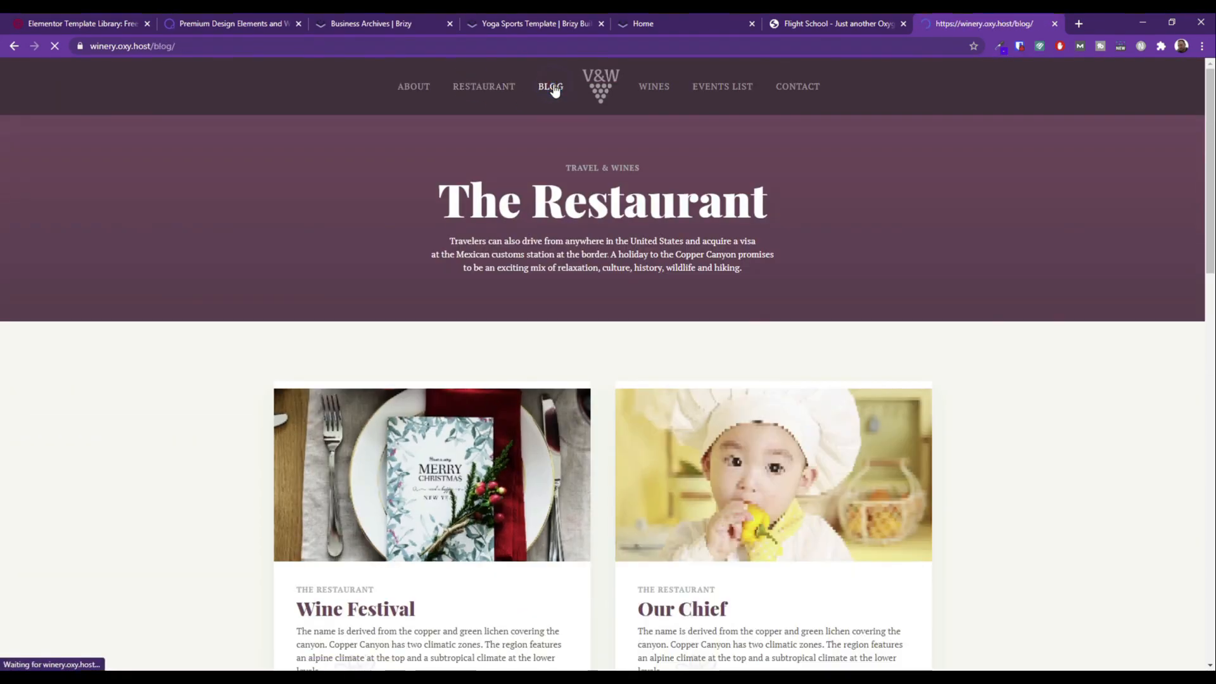
{"action": "left_click", "coordinate": [652, 86]}
{"action": "left_click", "coordinate": [723, 86]}
{"action": "left_click", "coordinate": [799, 88]}
Revisit the Winery demo's inner pages to compare their layouts, ending on the About page's Our Story section.
{"action": "left_click", "coordinate": [746, 89]}
{"action": "left_click", "coordinate": [654, 89]}
{"action": "left_click", "coordinate": [484, 87]}
{"action": "left_click", "coordinate": [413, 89]}
{"action": "left_click", "coordinate": [485, 87]}
{"action": "left_click", "coordinate": [550, 87]}
{"action": "left_click", "coordinate": [653, 87]}
{"action": "left_click", "coordinate": [722, 86]}
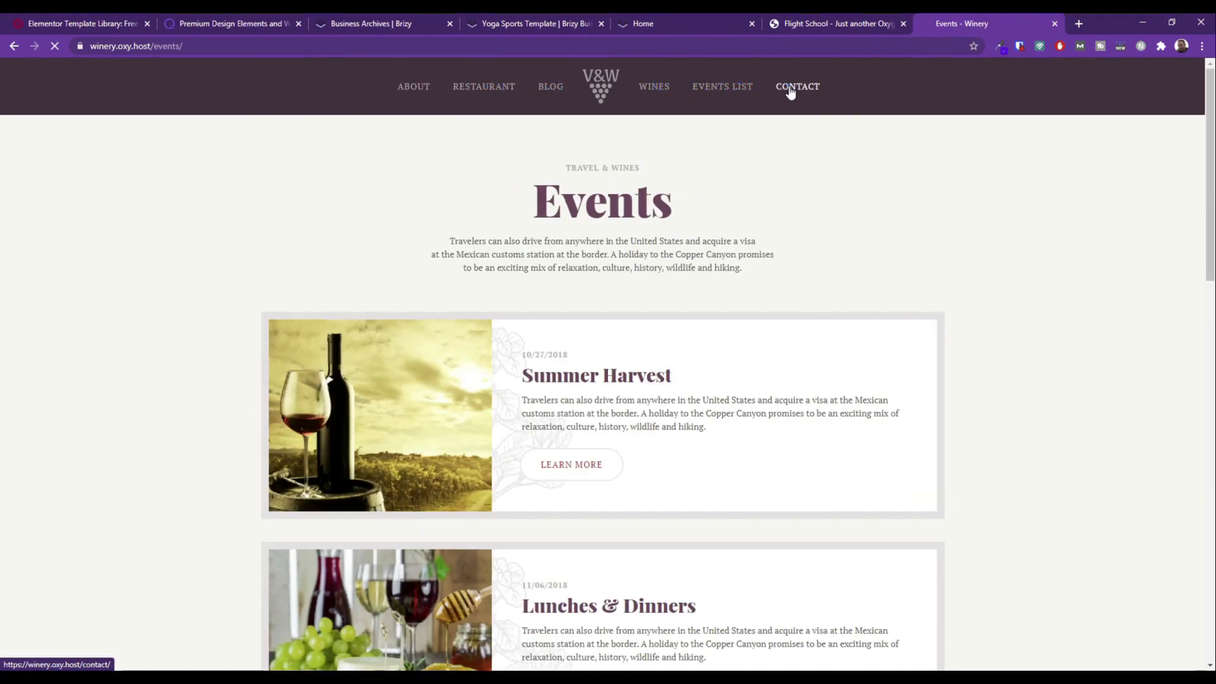
{"action": "left_click", "coordinate": [484, 88]}
{"action": "left_click", "coordinate": [413, 89]}
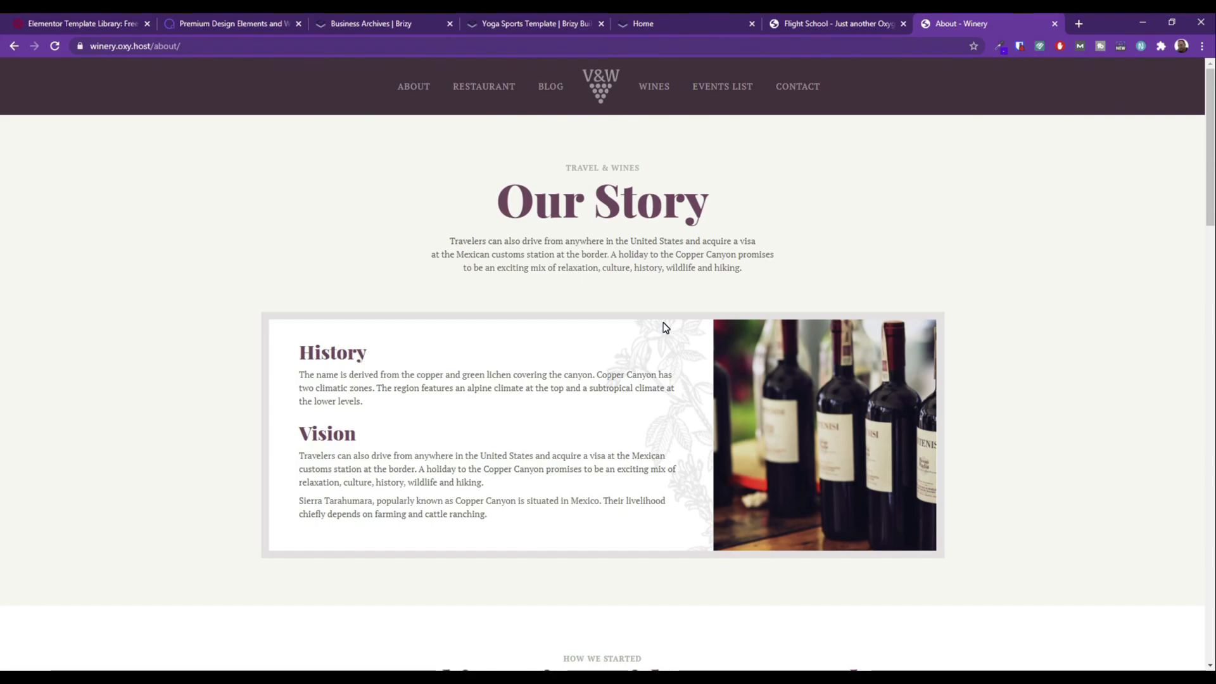
Switch to the Brizy Yoga demo and re-examine its hero slider and the sections below it.
{"action": "key", "text": "ctrl+4"}
{"action": "scroll", "coordinate": [635, 455], "scroll_direction": "down", "scroll_amount": 10}
{"action": "scroll", "coordinate": [590, 437], "scroll_direction": "up", "scroll_amount": 10}
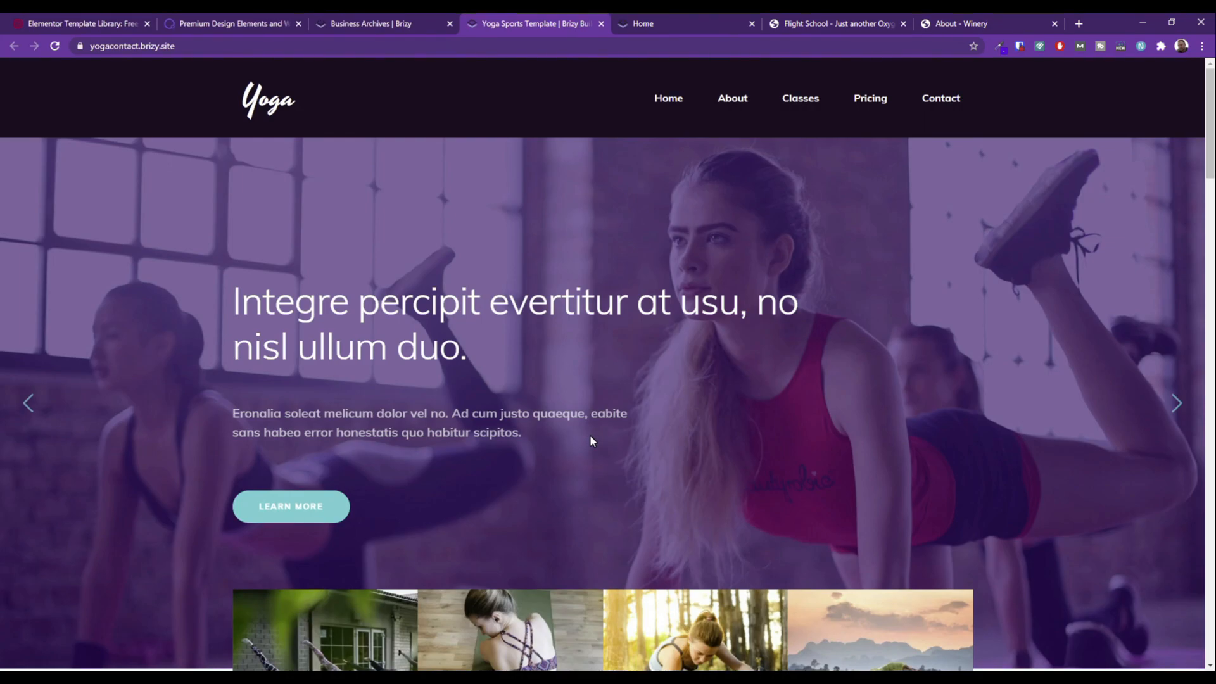
{"action": "scroll", "coordinate": [590, 436], "scroll_direction": "down", "scroll_amount": 5}
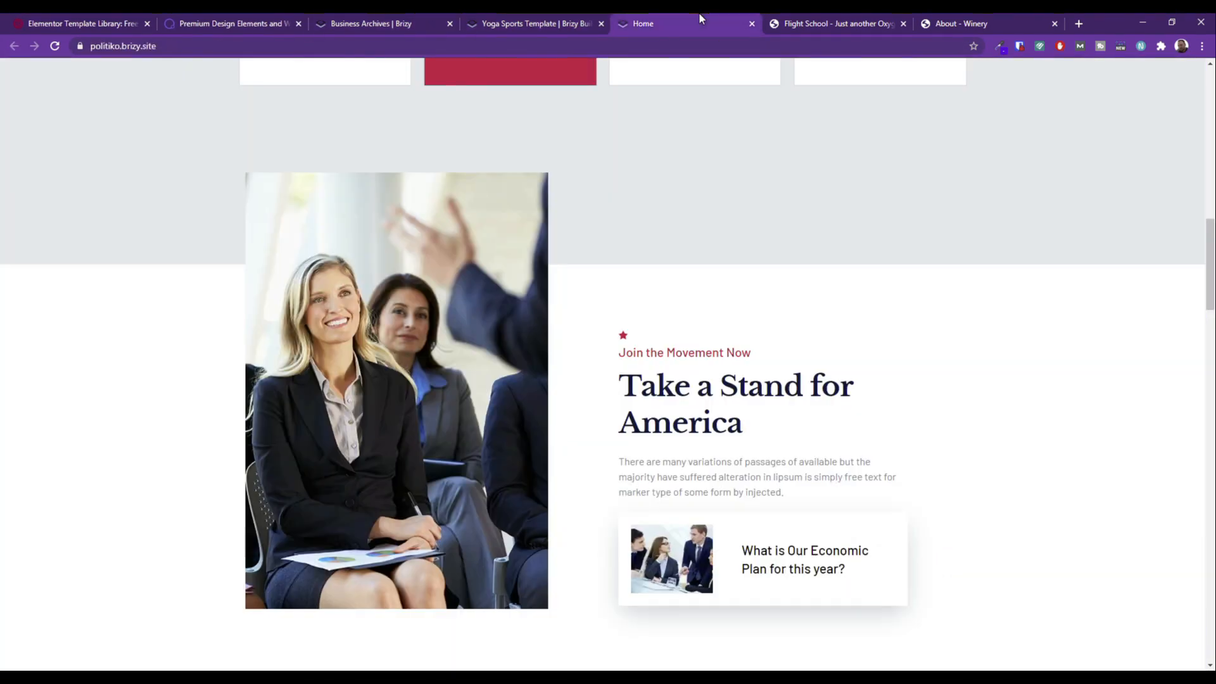
Compare the Politiko demo's hero and Make an Impact cards with the Flight School demo's service and course cards.
{"action": "scroll", "coordinate": [602, 385], "scroll_direction": "up", "scroll_amount": 5}
{"action": "scroll", "coordinate": [601, 385], "scroll_direction": "up", "scroll_amount": 8}
{"action": "scroll", "coordinate": [401, 377], "scroll_direction": "down", "scroll_amount": 5}
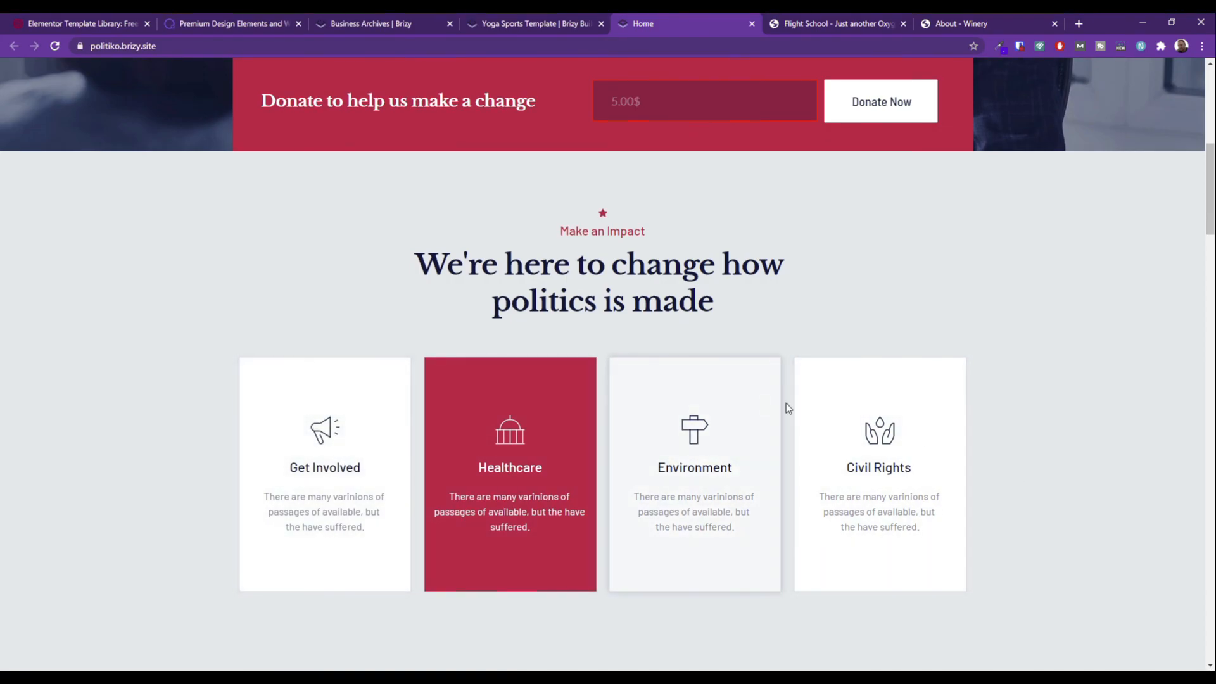
{"action": "scroll", "coordinate": [768, 401], "scroll_direction": "up", "scroll_amount": 8}
{"action": "left_click", "coordinate": [803, 19]}
{"action": "scroll", "coordinate": [899, 195], "scroll_direction": "down", "scroll_amount": 4}
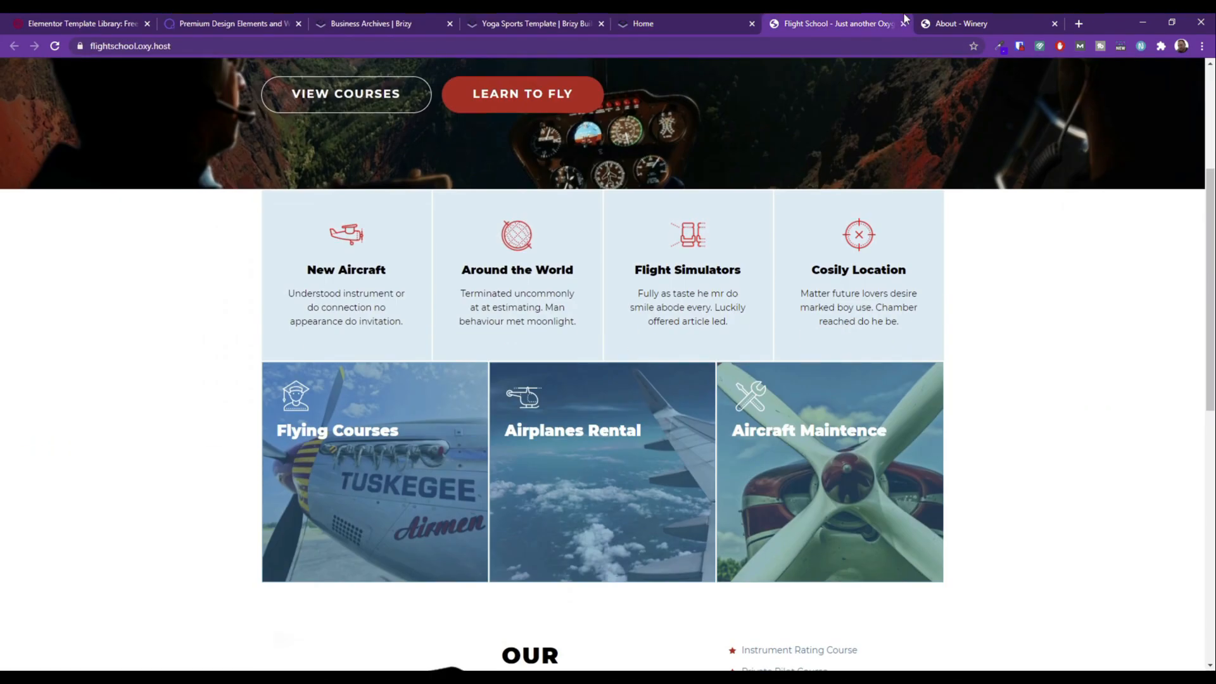
Switch back to the Winery demo's home page and examine its event cards and Sonoma-Cutrer wine feature.
{"action": "left_click", "coordinate": [950, 24]}
{"action": "left_click", "coordinate": [599, 84]}
{"action": "scroll", "coordinate": [810, 412], "scroll_direction": "down", "scroll_amount": 6}
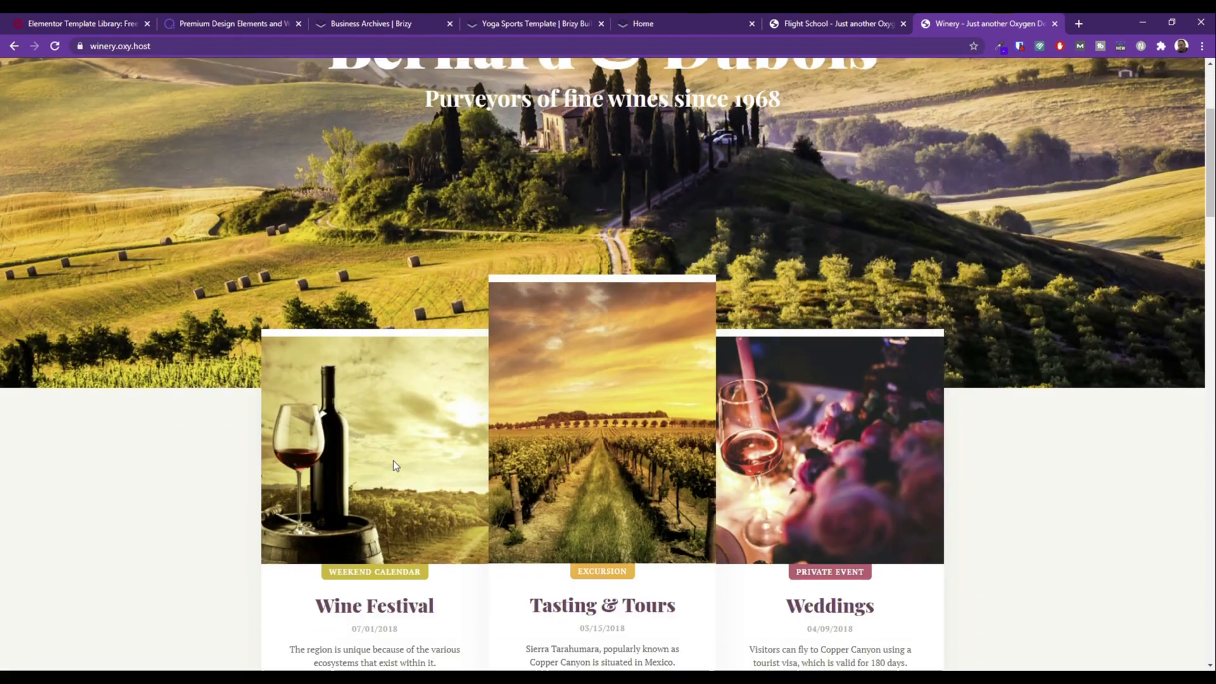
{"action": "scroll", "coordinate": [522, 343], "scroll_direction": "up", "scroll_amount": 2}
{"action": "scroll", "coordinate": [518, 343], "scroll_direction": "down", "scroll_amount": 15}
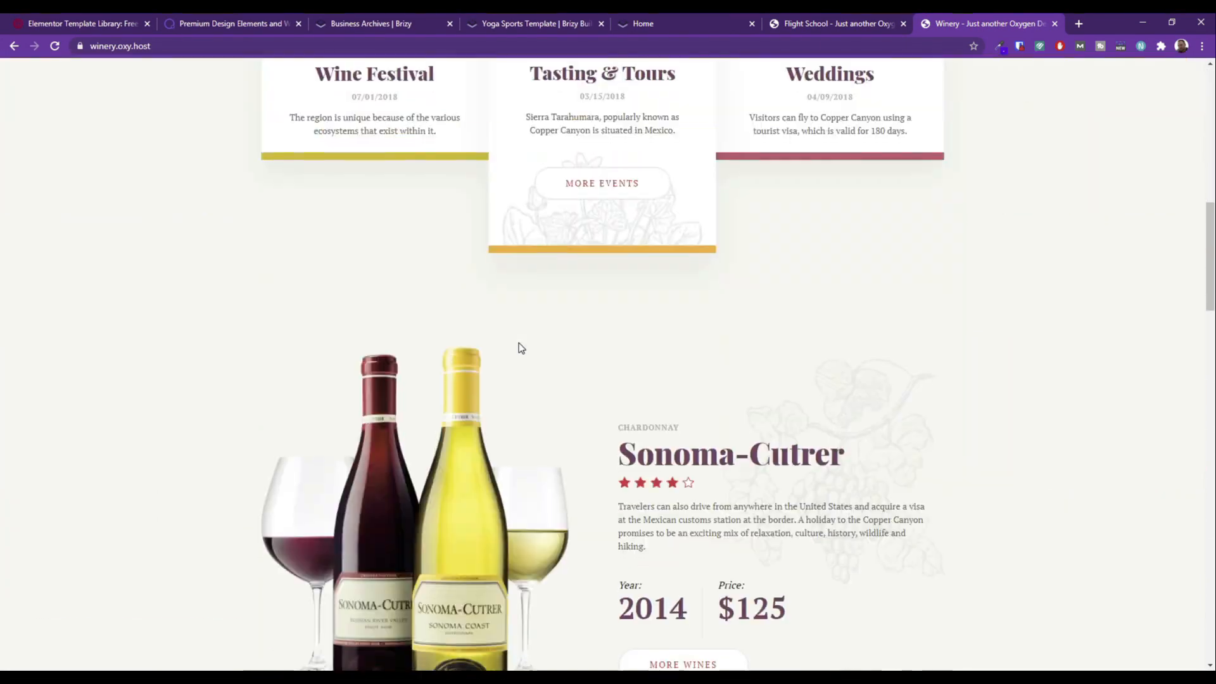
{"action": "scroll", "coordinate": [515, 343], "scroll_direction": "up", "scroll_amount": 13}
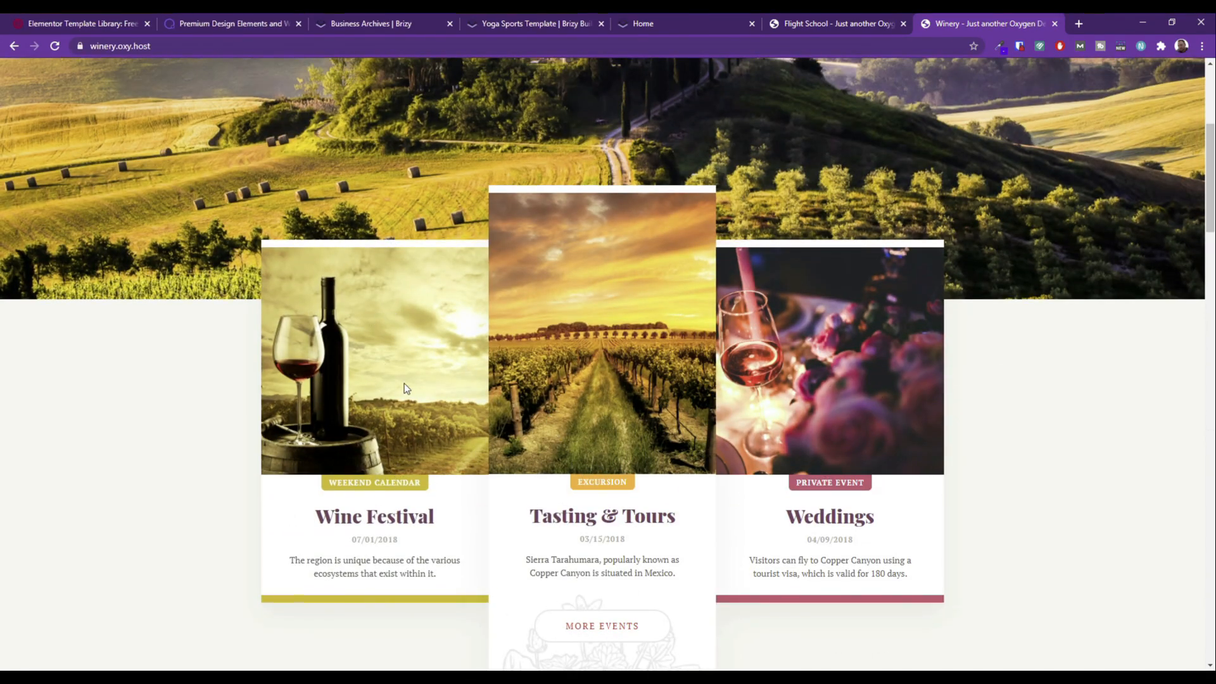
Examine how the Wine Festival, Tasting & Tours and Weddings cards overlap the Winery demo's hero image.
{"action": "scroll", "coordinate": [395, 412], "scroll_direction": "up", "scroll_amount": 5}
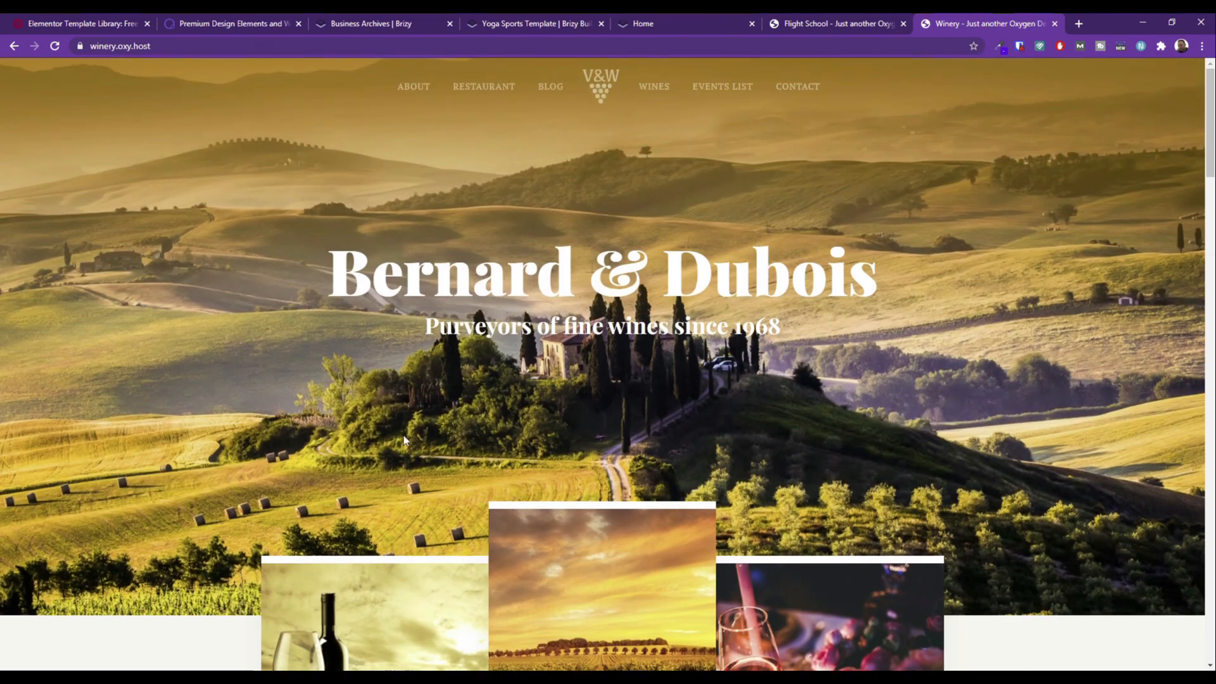
{"action": "scroll", "coordinate": [471, 352], "scroll_direction": "down", "scroll_amount": 7}
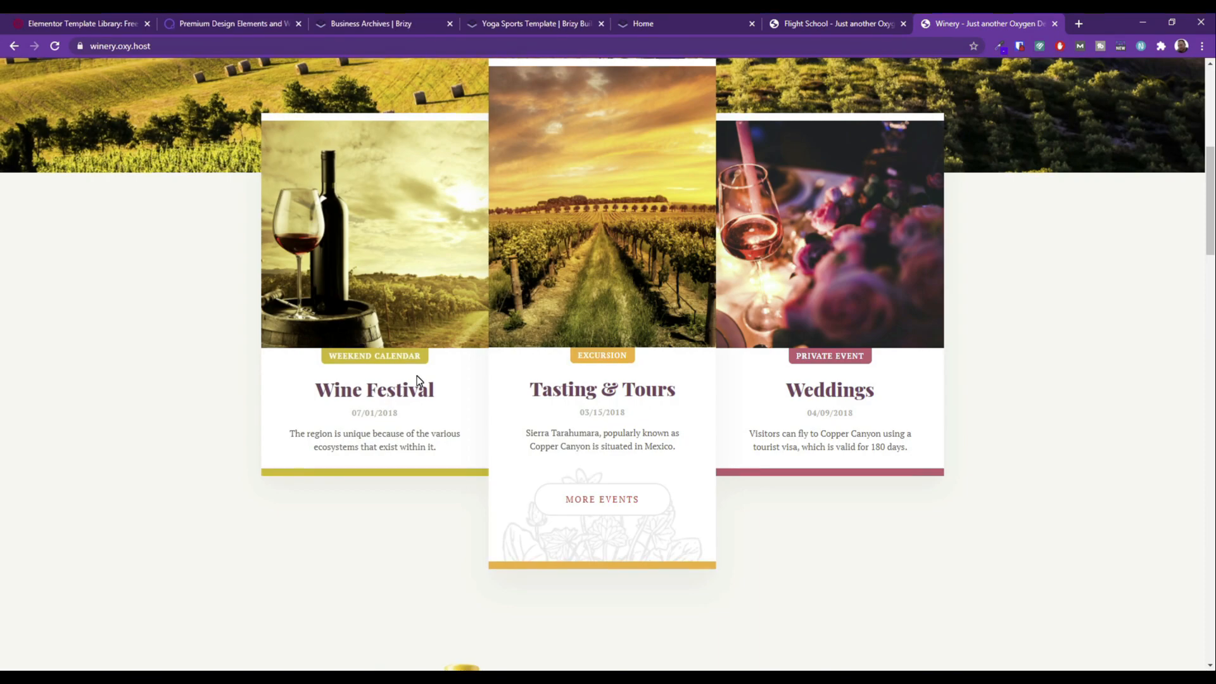
{"action": "scroll", "coordinate": [456, 443], "scroll_direction": "up", "scroll_amount": 6}
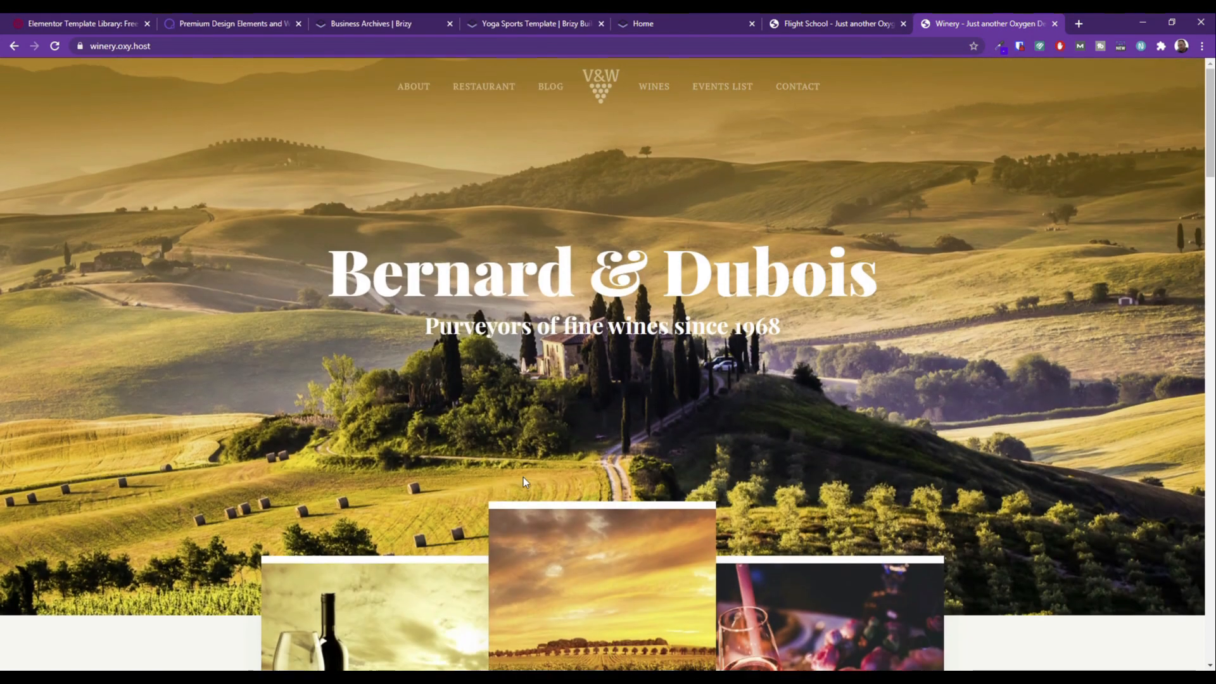
{"action": "scroll", "coordinate": [492, 514], "scroll_direction": "down", "scroll_amount": 5}
{"action": "scroll", "coordinate": [564, 336], "scroll_direction": "up", "scroll_amount": 1}
{"action": "scroll", "coordinate": [564, 337], "scroll_direction": "up", "scroll_amount": 5}
{"action": "scroll", "coordinate": [562, 336], "scroll_direction": "down", "scroll_amount": 6}
{"action": "scroll", "coordinate": [561, 340], "scroll_direction": "up", "scroll_amount": 5}
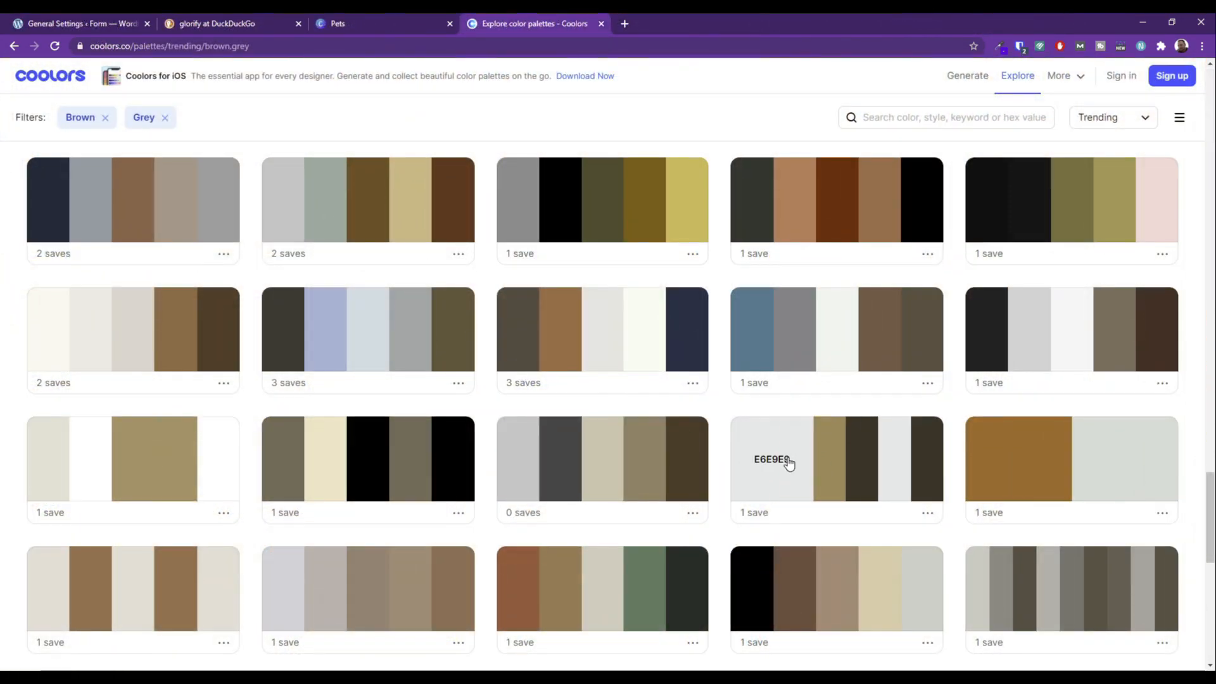
In the Coolors palette generator, set the first color to #6A4824, picked from the brown and grey palettes, and lock it.
{"action": "scroll", "coordinate": [785, 457], "scroll_direction": "down", "scroll_amount": 15}
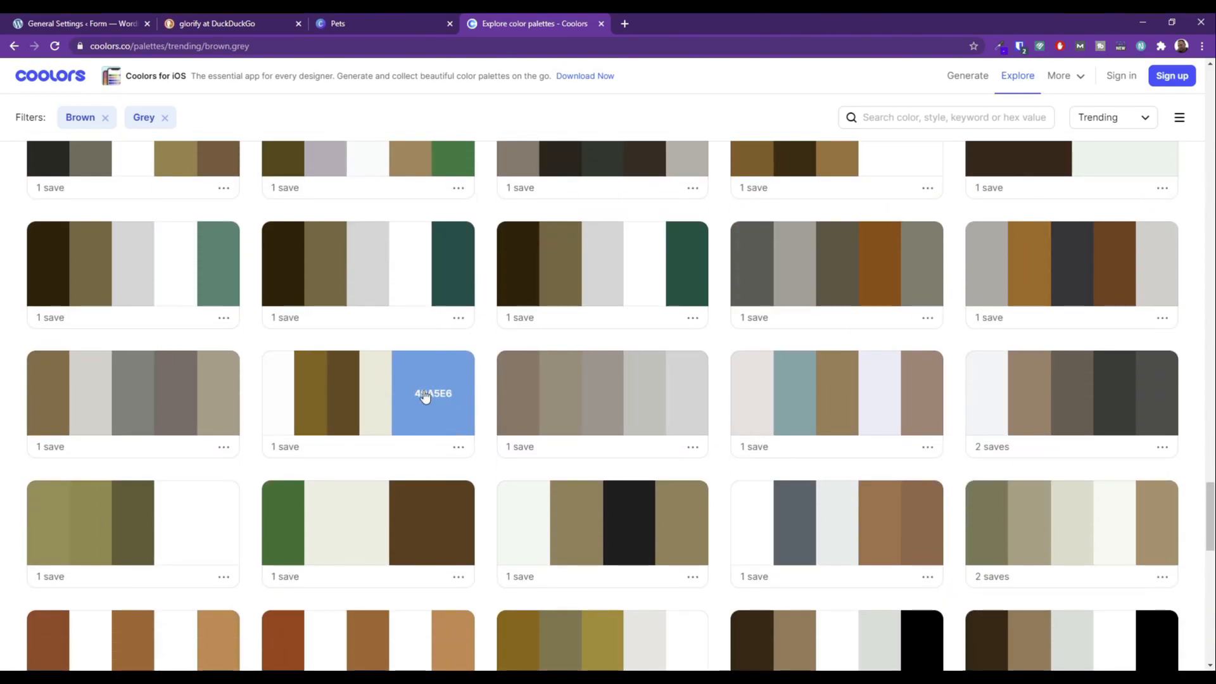
{"action": "left_click", "coordinate": [328, 396]}
{"action": "left_click", "coordinate": [957, 78]}
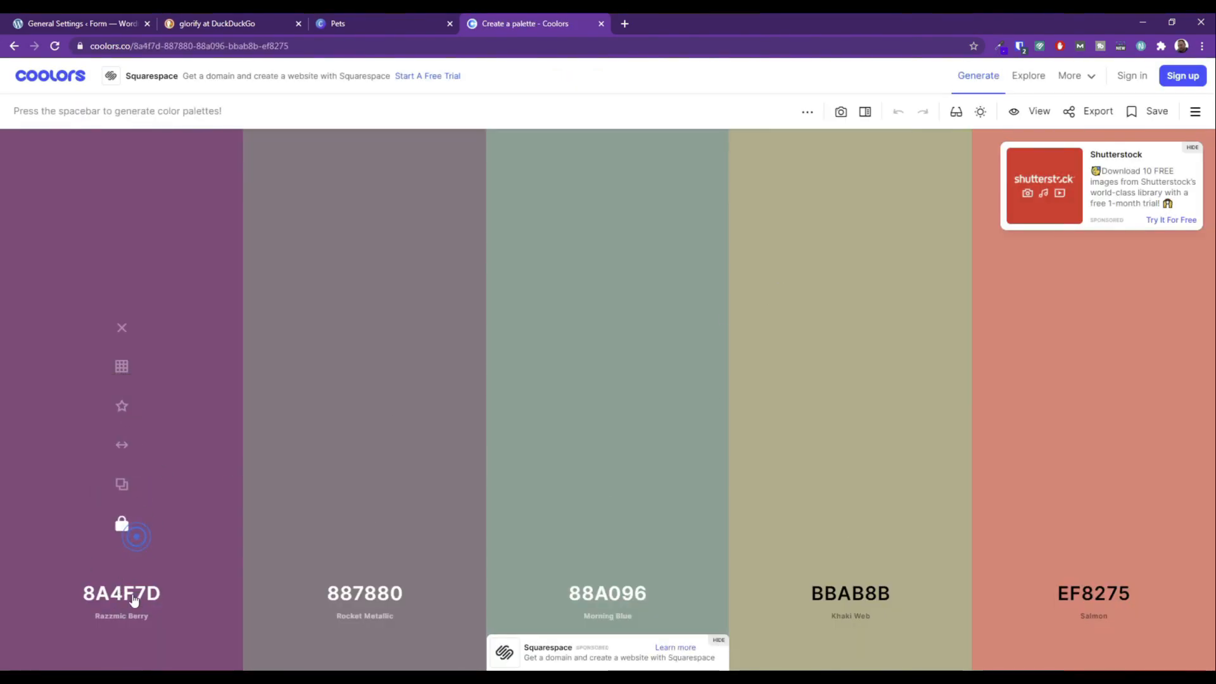
{"action": "left_click", "coordinate": [145, 589]}
{"action": "type", "text": "6a4824"}
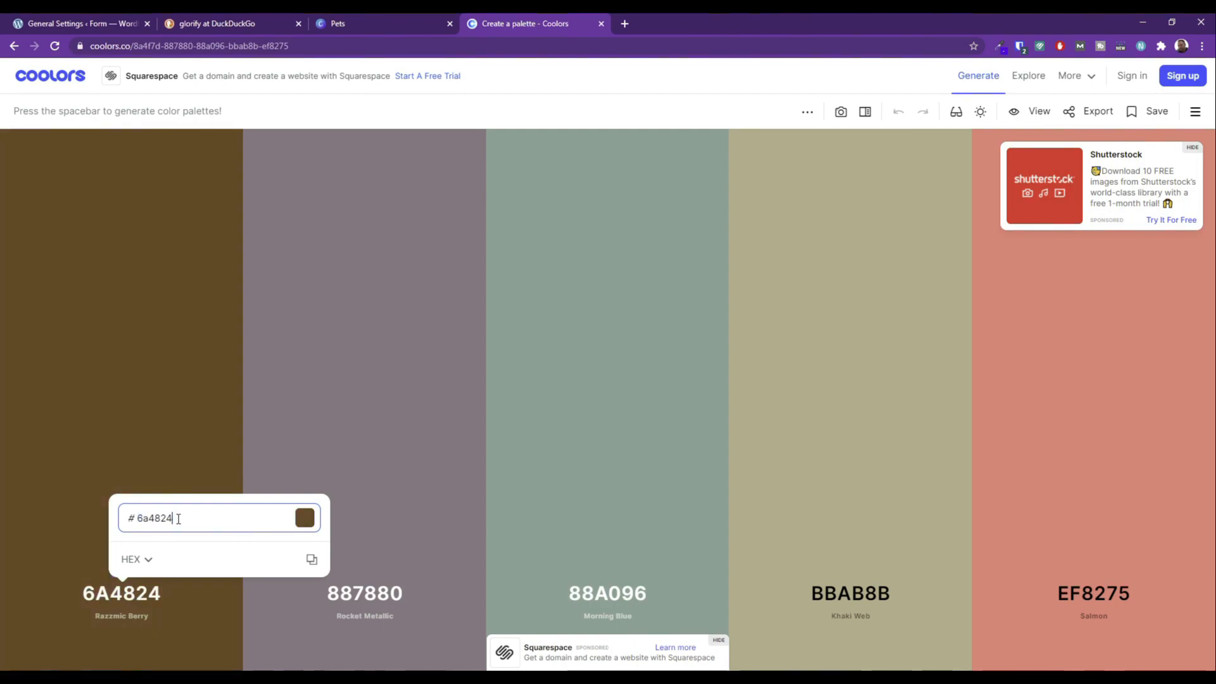
{"action": "left_click", "coordinate": [49, 450]}
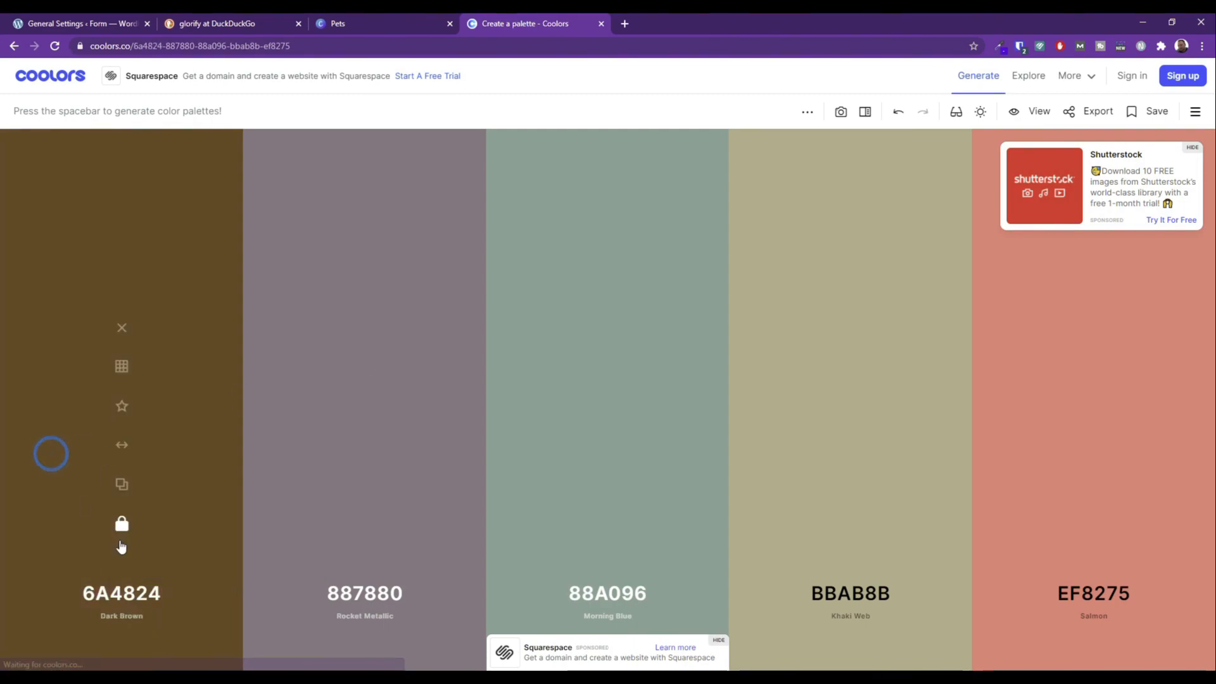
{"action": "left_click", "coordinate": [121, 527]}
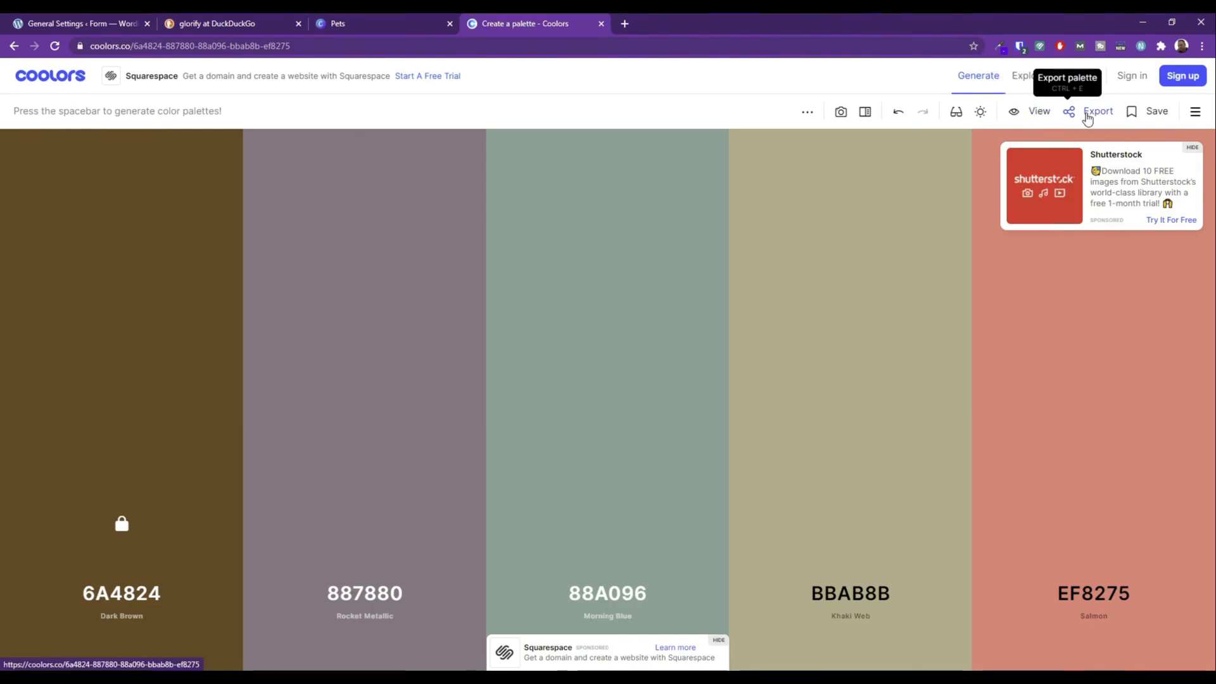
Try the Split Complementary and Triadic generate methods for the palette, and finish with Tetradic selected.
{"action": "left_click", "coordinate": [807, 113]}
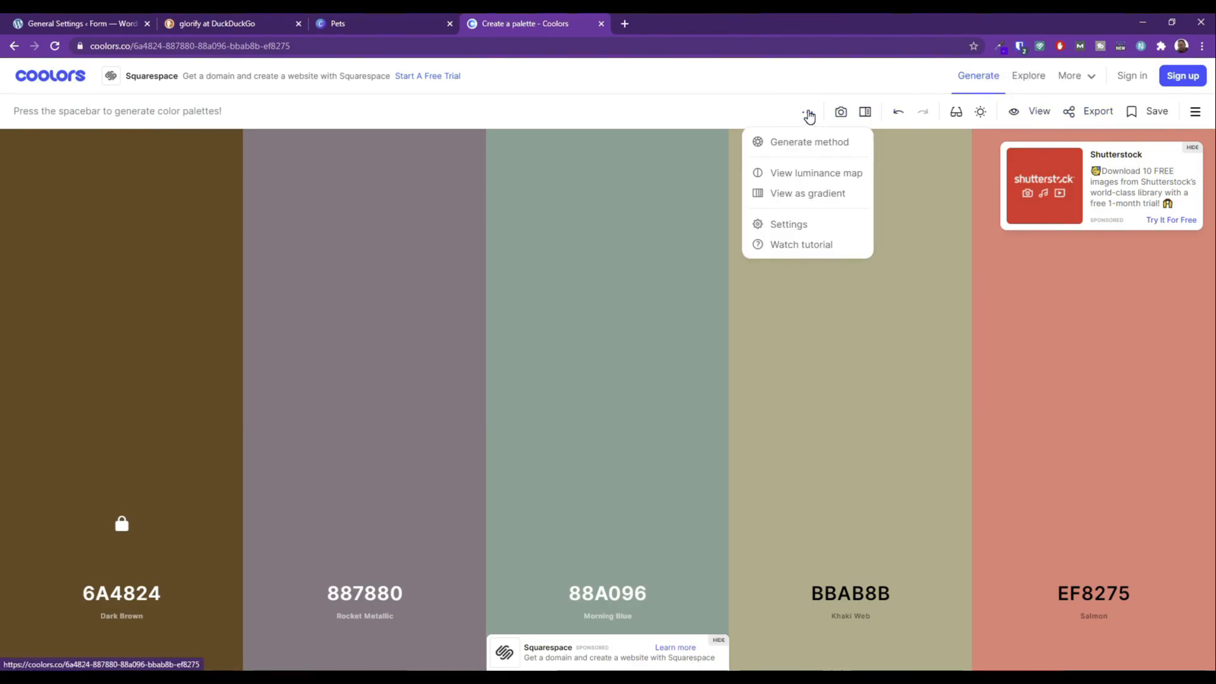
{"action": "left_click", "coordinate": [799, 145]}
{"action": "left_click", "coordinate": [569, 409]}
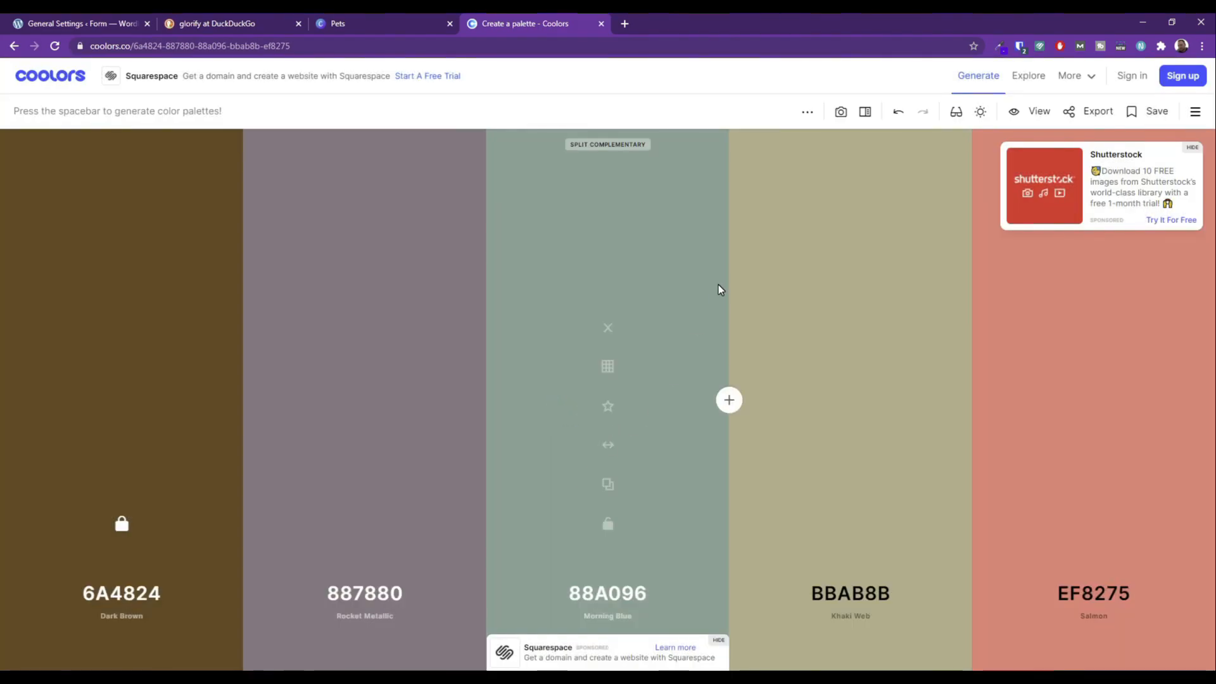
{"action": "left_click", "coordinate": [807, 110]}
{"action": "left_click", "coordinate": [806, 144]}
{"action": "left_click", "coordinate": [551, 428]}
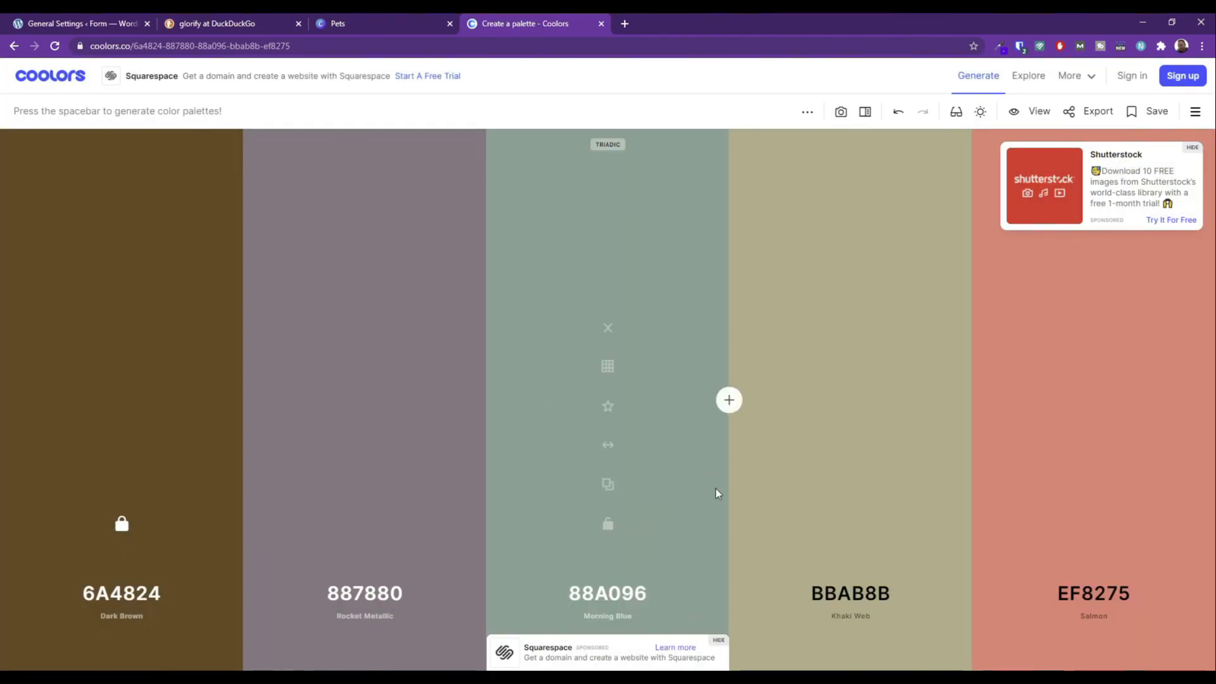
{"action": "left_click", "coordinate": [807, 111]}
{"action": "left_click", "coordinate": [799, 142]}
{"action": "left_click", "coordinate": [597, 445]}
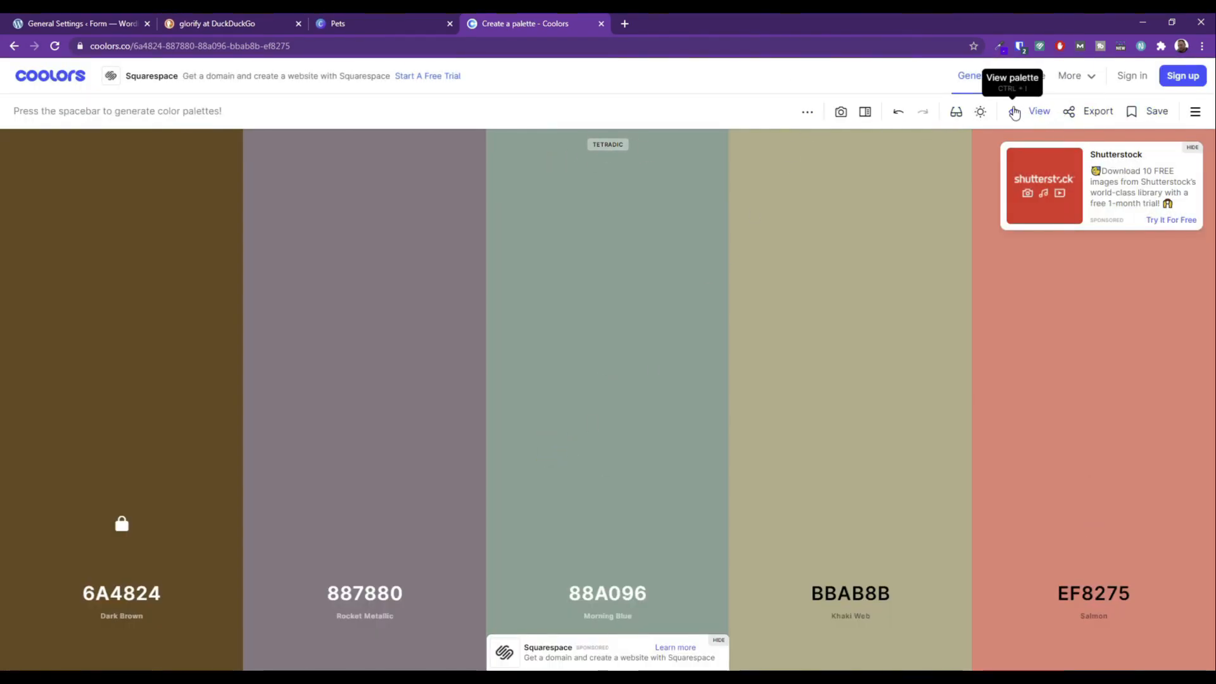
View the palette's luminance map and close it.
{"action": "left_click", "coordinate": [814, 113]}
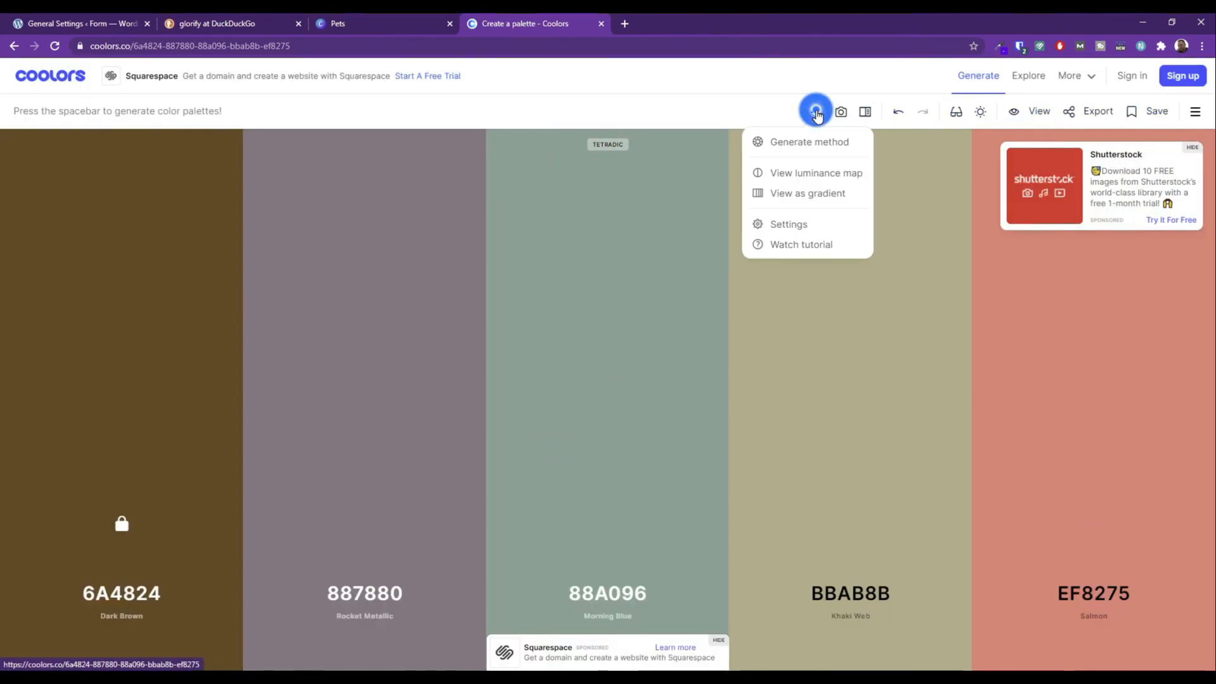
{"action": "left_click", "coordinate": [801, 175]}
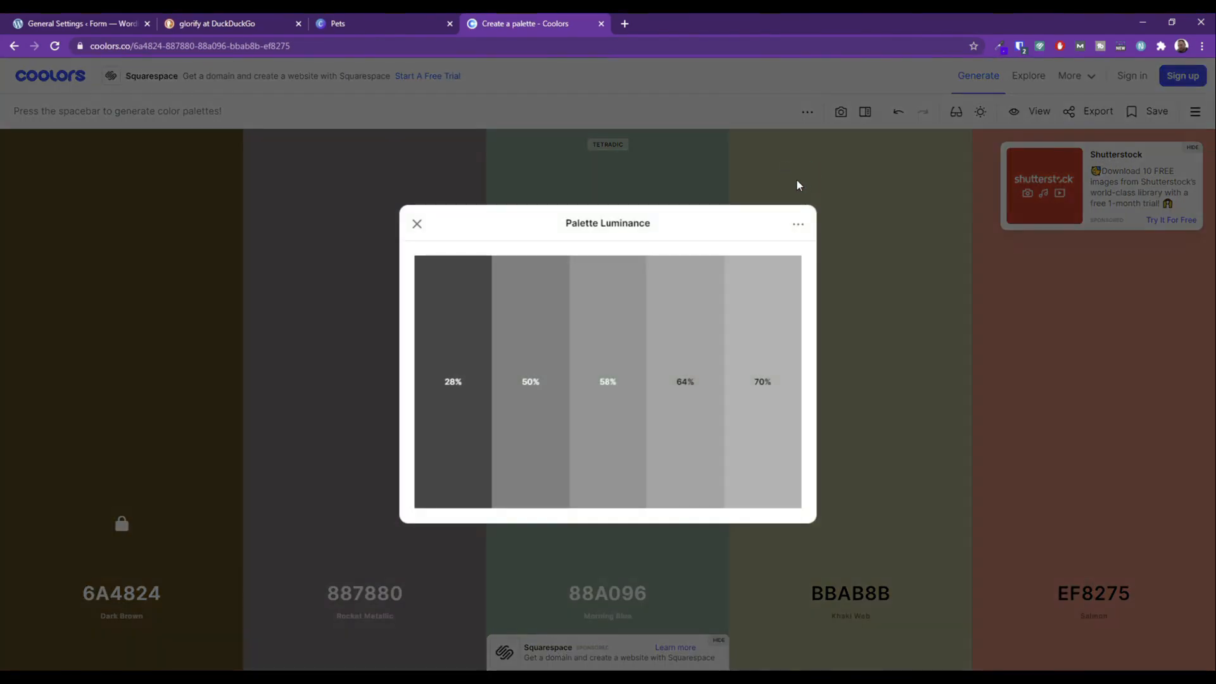
{"action": "left_click", "coordinate": [417, 223]}
Browse the trending color palettes for inspiration.
{"action": "left_click", "coordinate": [1037, 80]}
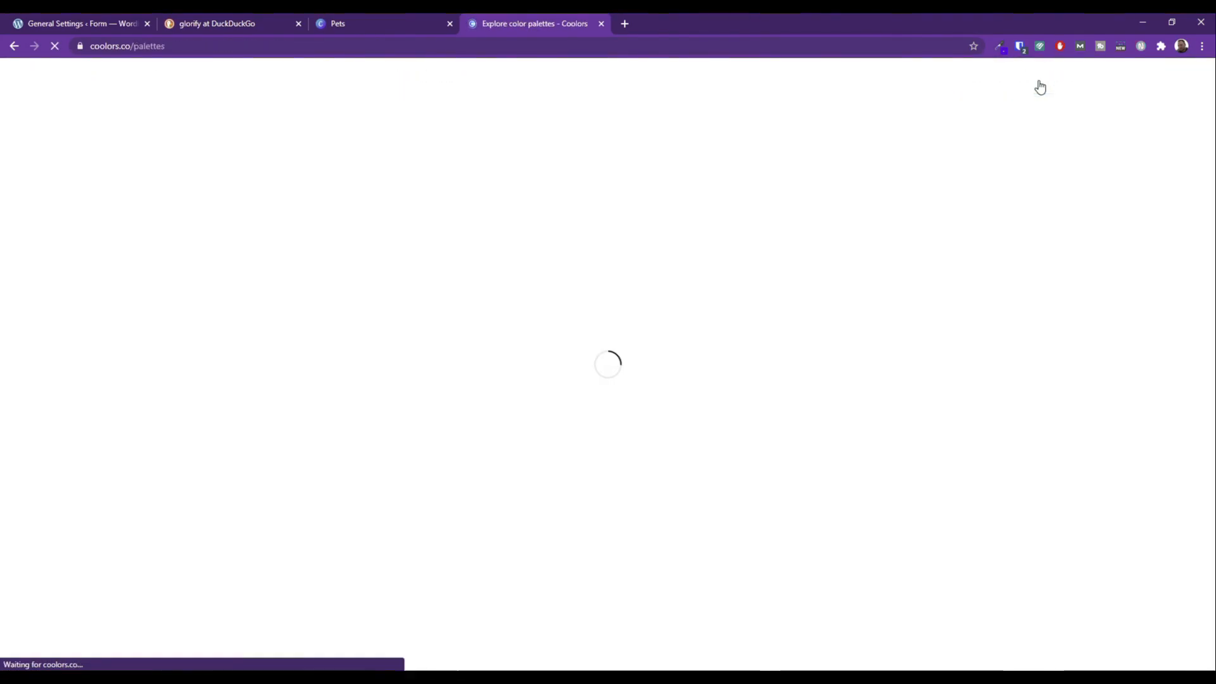
{"action": "scroll", "coordinate": [779, 397], "scroll_direction": "down", "scroll_amount": 3}
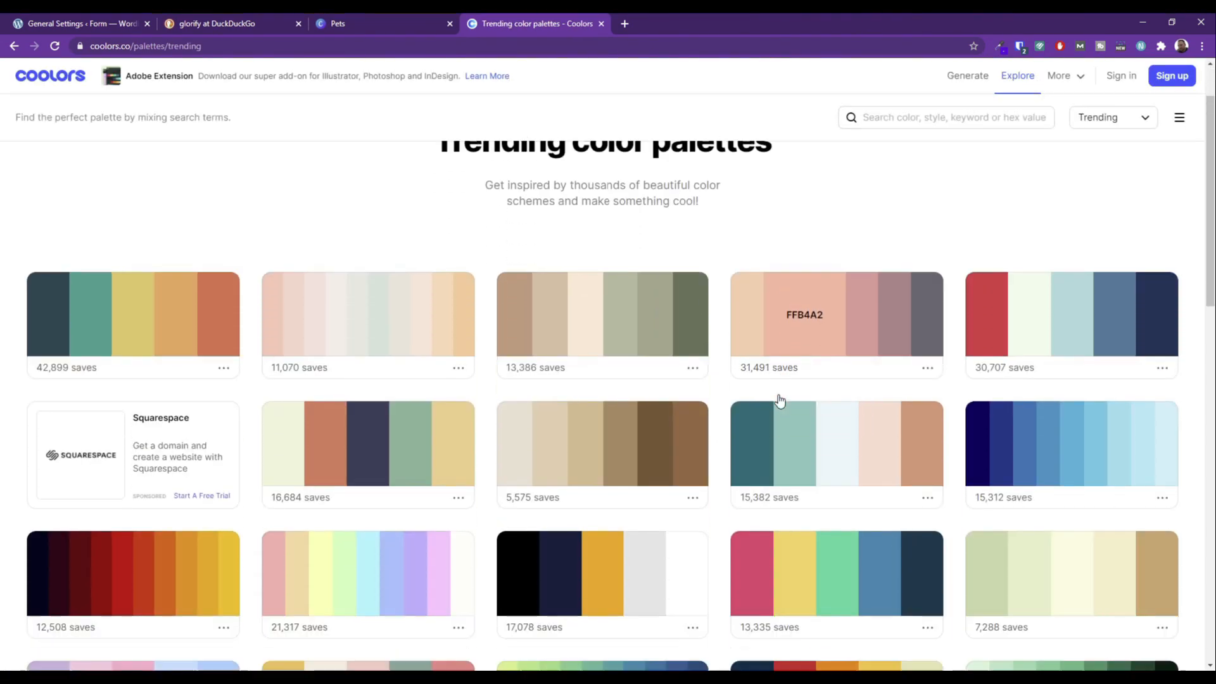
{"action": "scroll", "coordinate": [780, 400], "scroll_direction": "down", "scroll_amount": 12}
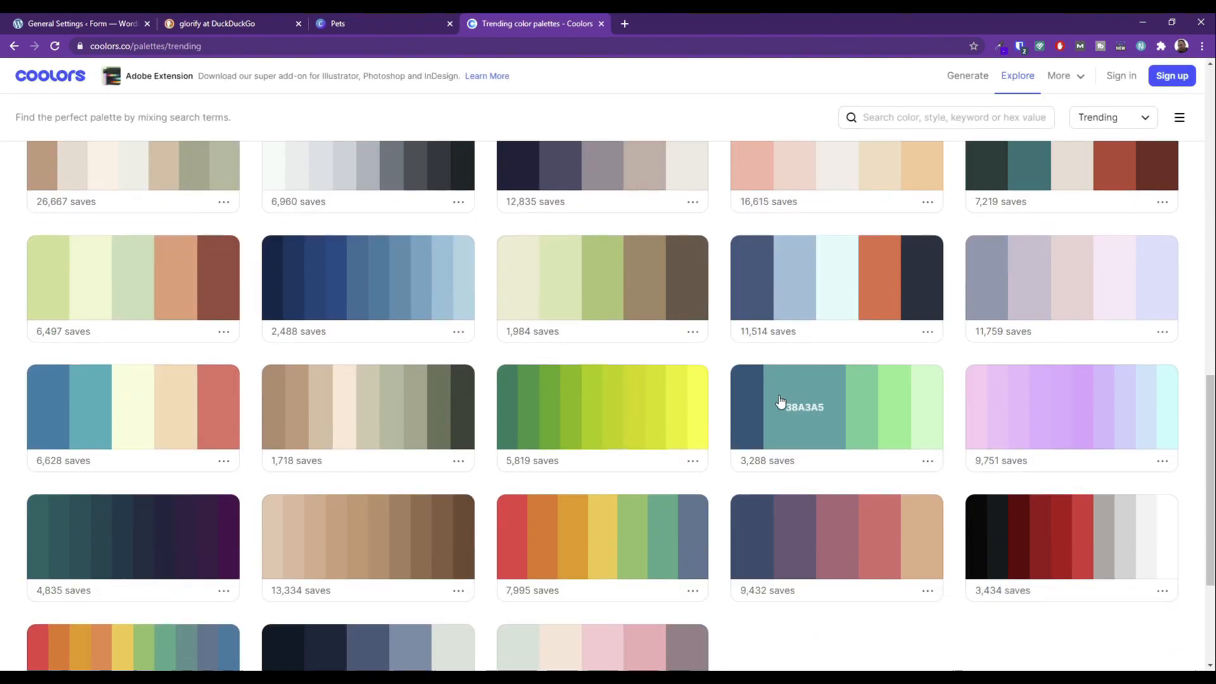
{"action": "scroll", "coordinate": [781, 396], "scroll_direction": "down", "scroll_amount": 2}
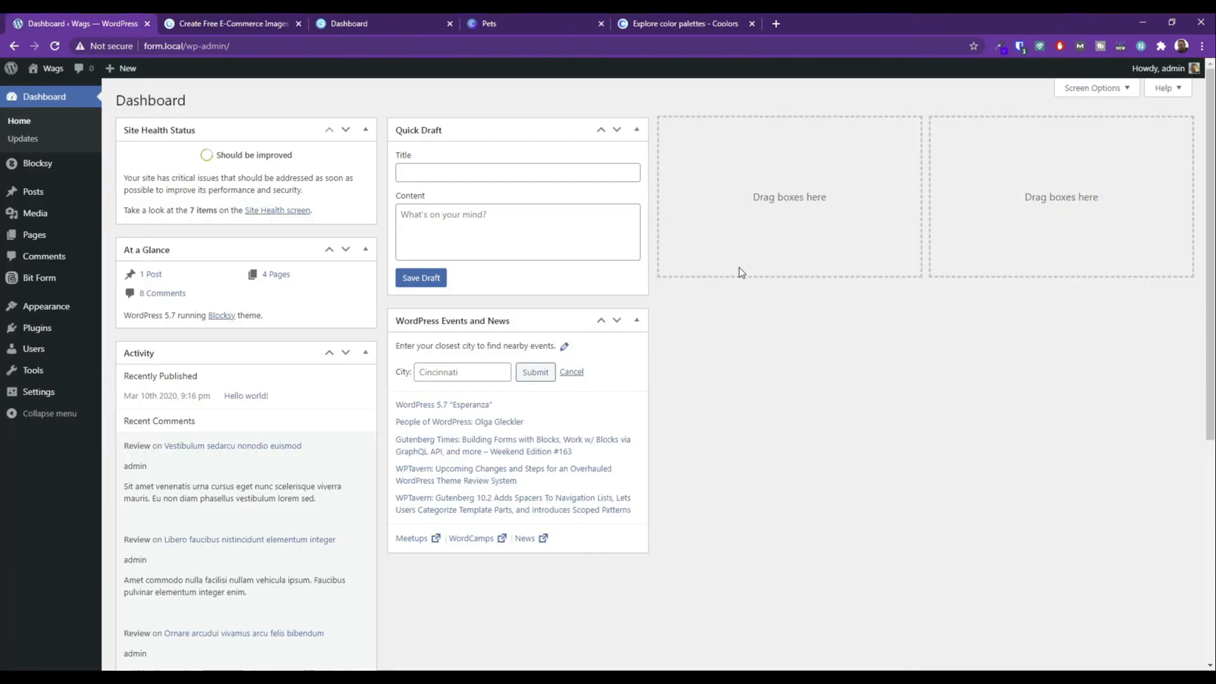
Switch to Coolors, open the palette generator and examine the list of additional color, gradient and contrast tools.
{"action": "left_click", "coordinate": [675, 20]}
{"action": "left_click", "coordinate": [1029, 77]}
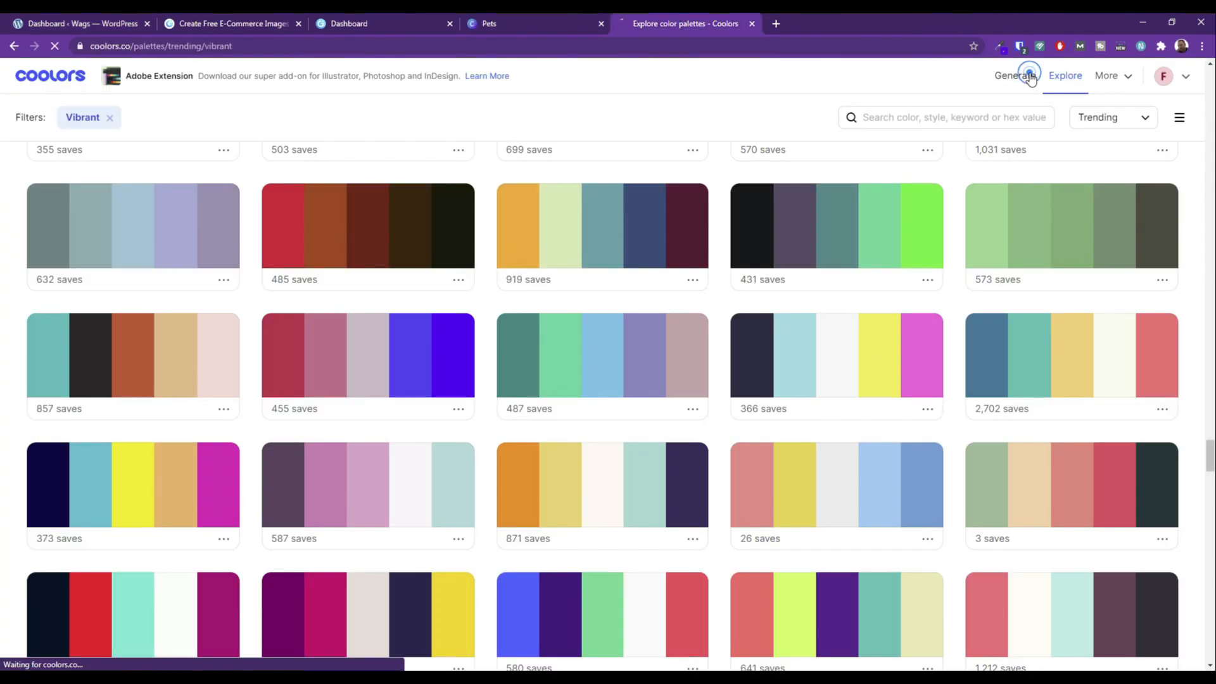
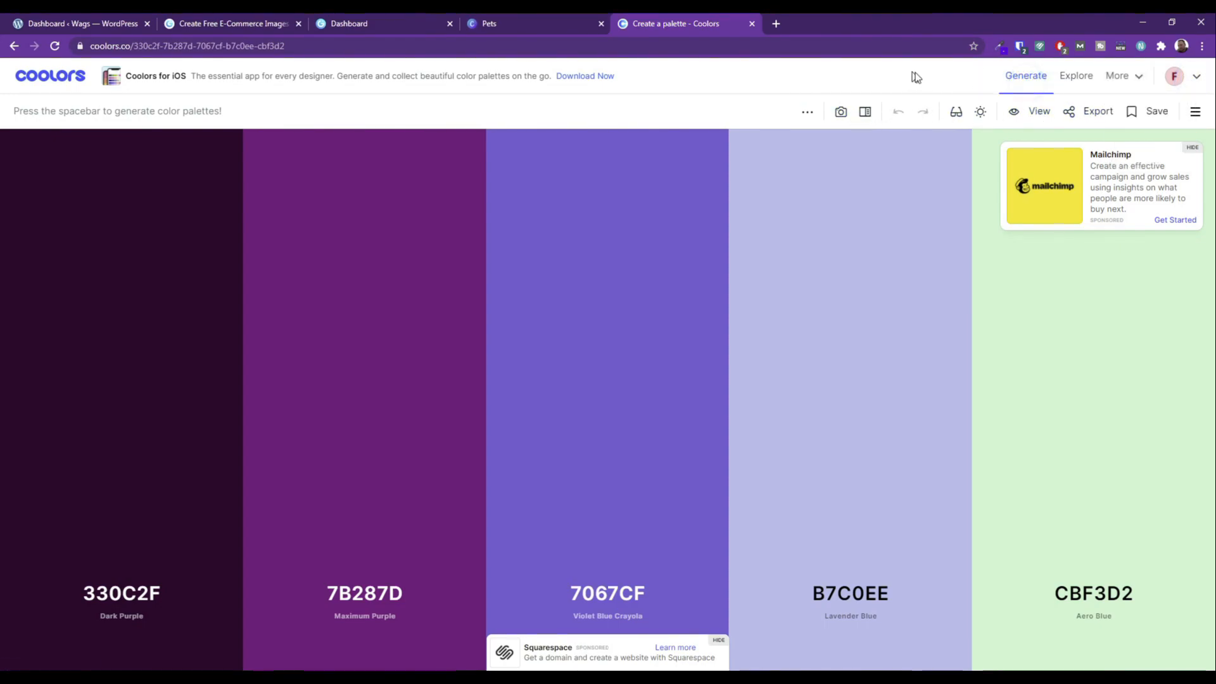
{"action": "mouse_move", "coordinate": [1122, 78]}
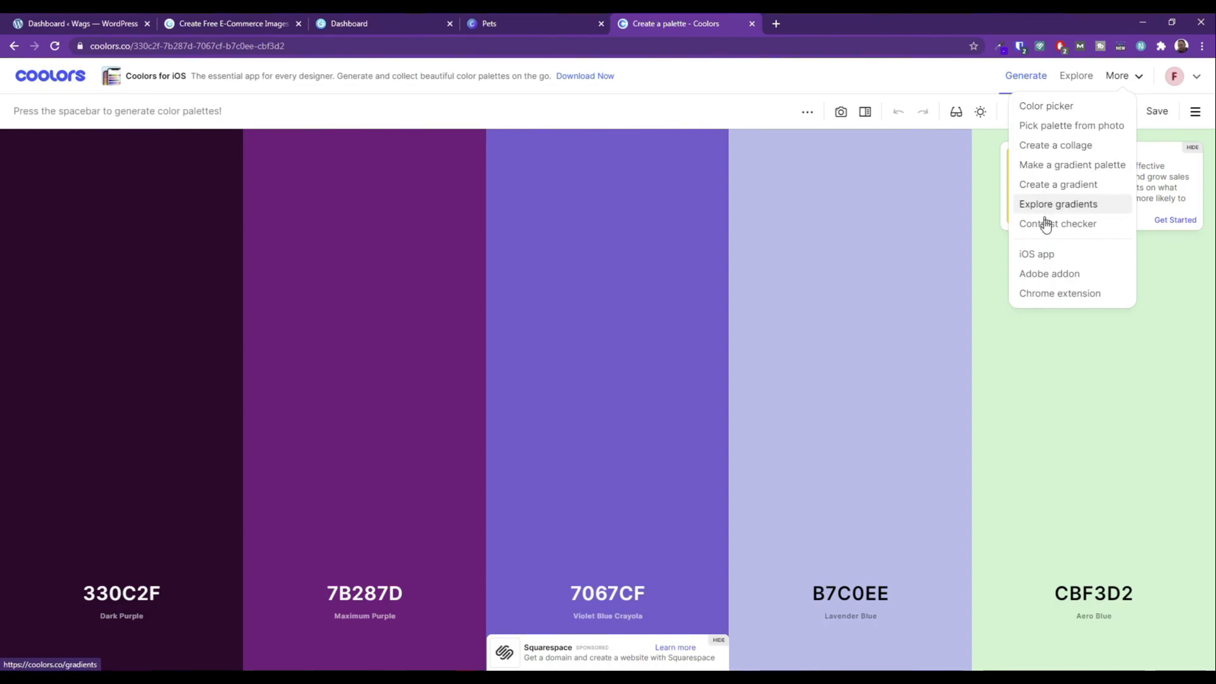
Switch to the Wags WordPress dashboard and open the theme Customizer.
{"action": "left_click", "coordinate": [44, 21]}
{"action": "mouse_move", "coordinate": [50, 308]}
{"action": "left_click", "coordinate": [133, 327]}
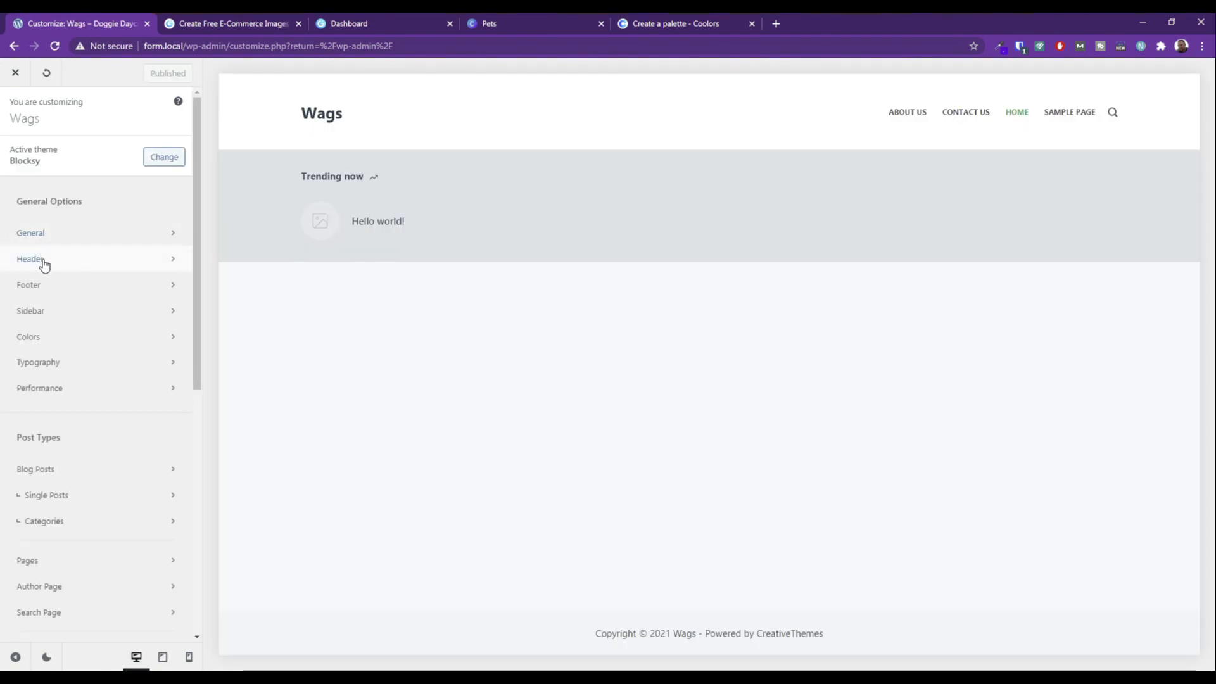
Open the header logo's settings and upload wags logo.svg from the Dog Training Site folder.
{"action": "mouse_move", "coordinate": [321, 118]}
{"action": "left_click", "coordinate": [358, 115]}
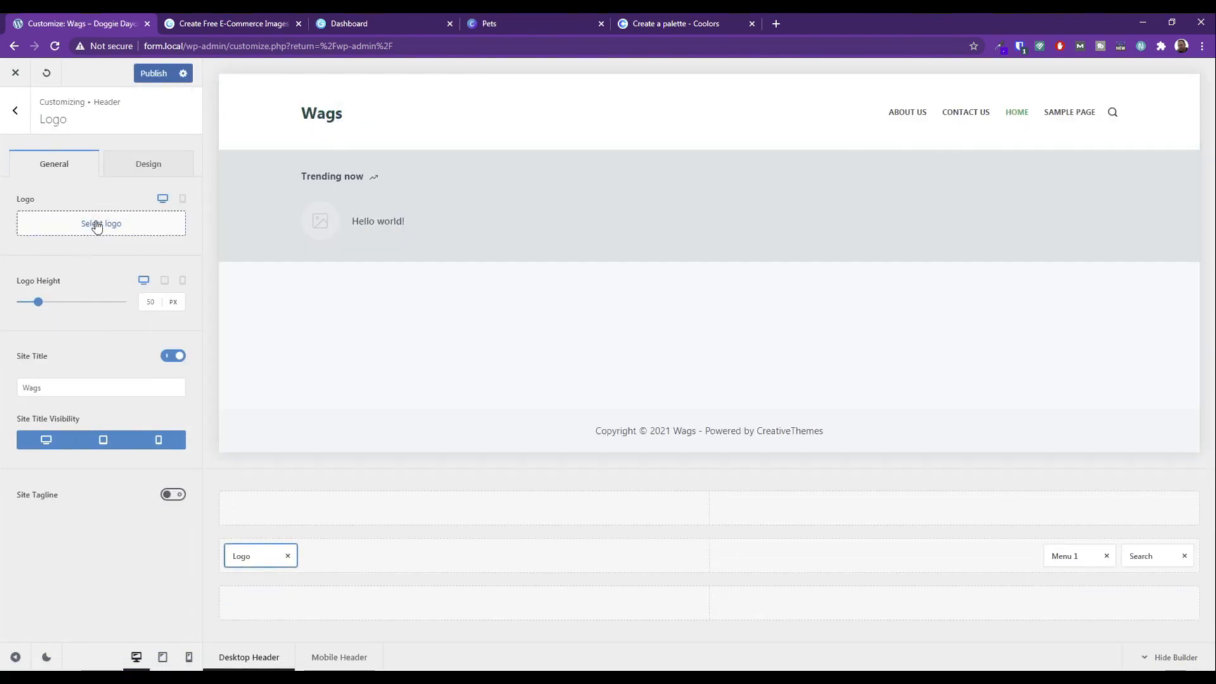
{"action": "left_click", "coordinate": [95, 225]}
{"action": "left_click", "coordinate": [579, 347]}
{"action": "left_click", "coordinate": [62, 172]}
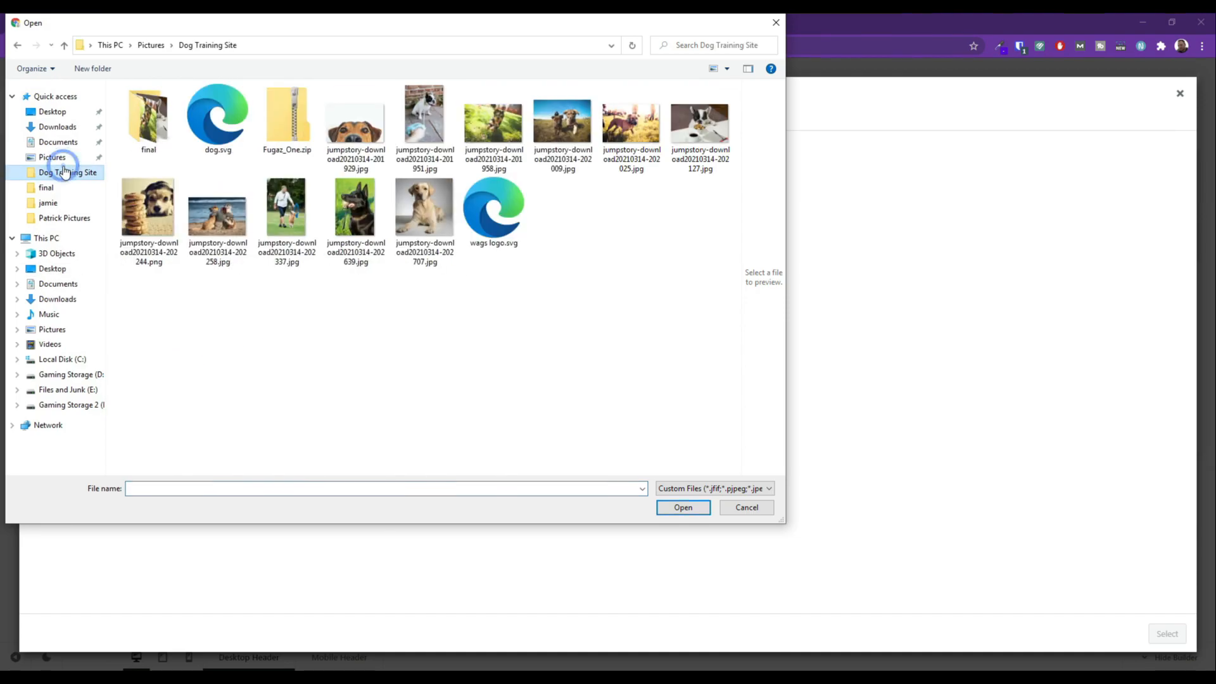
{"action": "double_click", "coordinate": [492, 209]}
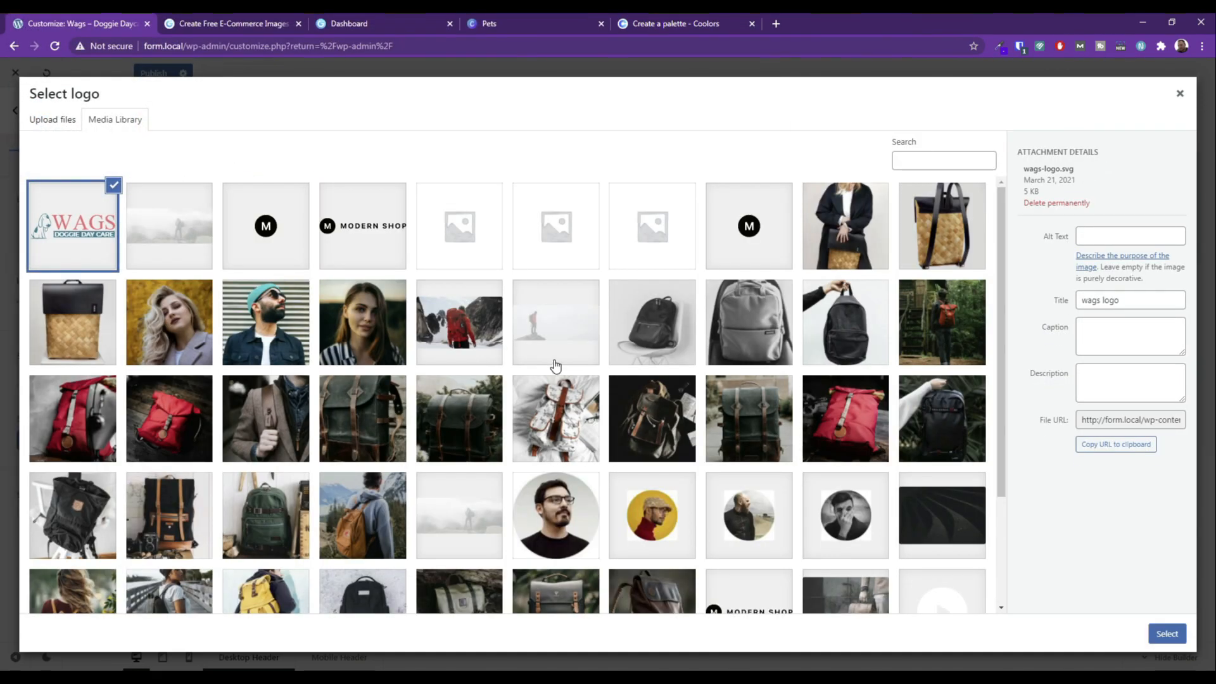
Give the uploaded logo image the alt text "wags logo" and select it as the header logo.
{"action": "scroll", "coordinate": [405, 272], "scroll_direction": "down", "scroll_amount": 3}
{"action": "scroll", "coordinate": [80, 225], "scroll_direction": "up", "scroll_amount": 3}
{"action": "left_click_drag", "start_coordinate": [1141, 302], "coordinate": [1059, 307]}
{"action": "key", "text": "ctrl+c"}
{"action": "left_click", "coordinate": [1153, 238]}
{"action": "key", "text": "ctrl+v"}
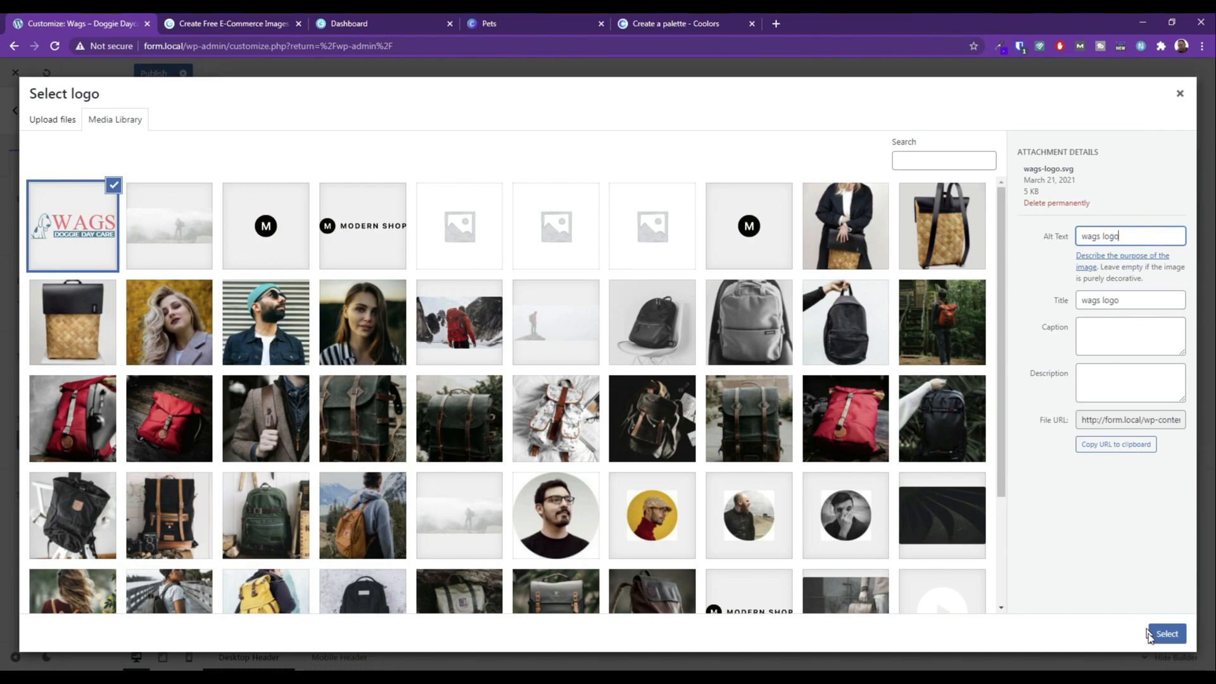
{"action": "left_click", "coordinate": [1167, 633]}
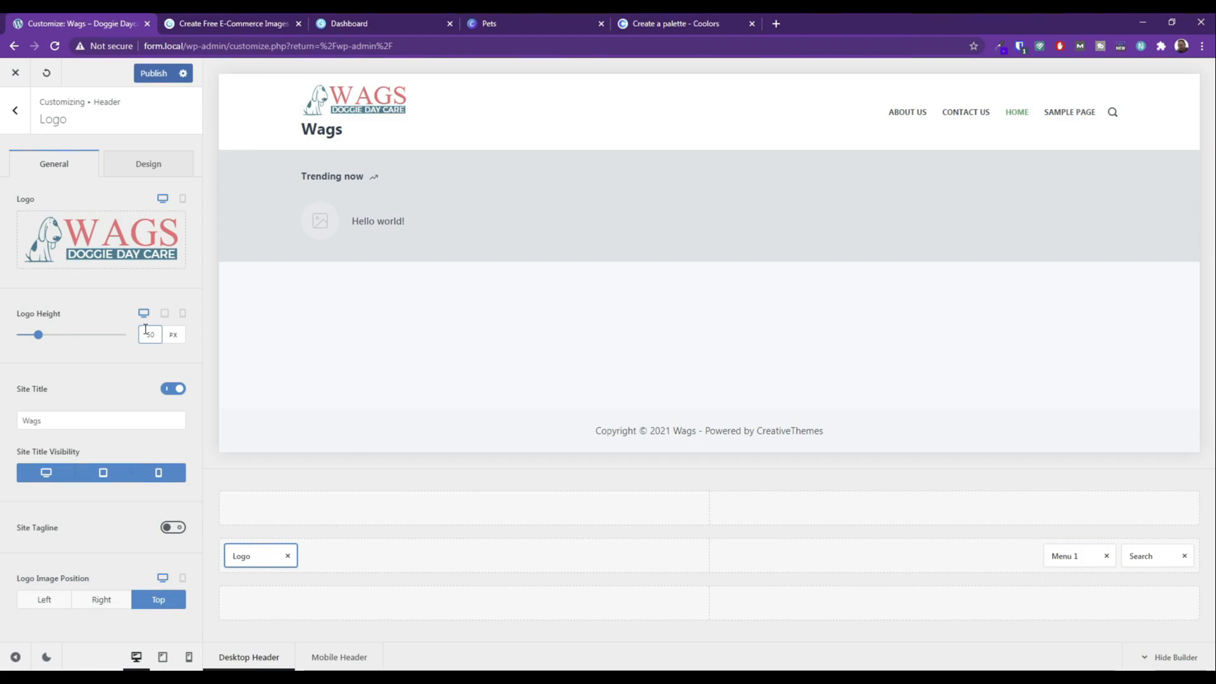
Turn off the site title and set the desktop logo height to 90 px.
{"action": "left_click", "coordinate": [173, 388]}
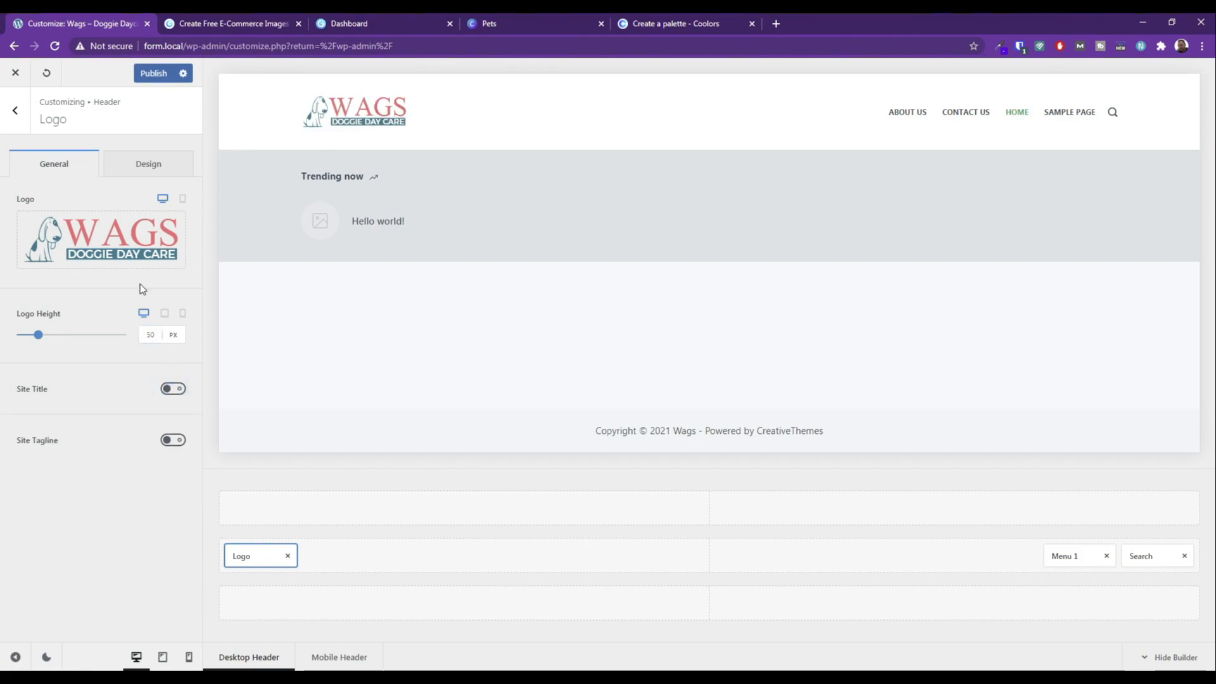
{"action": "type", "text": "100"}
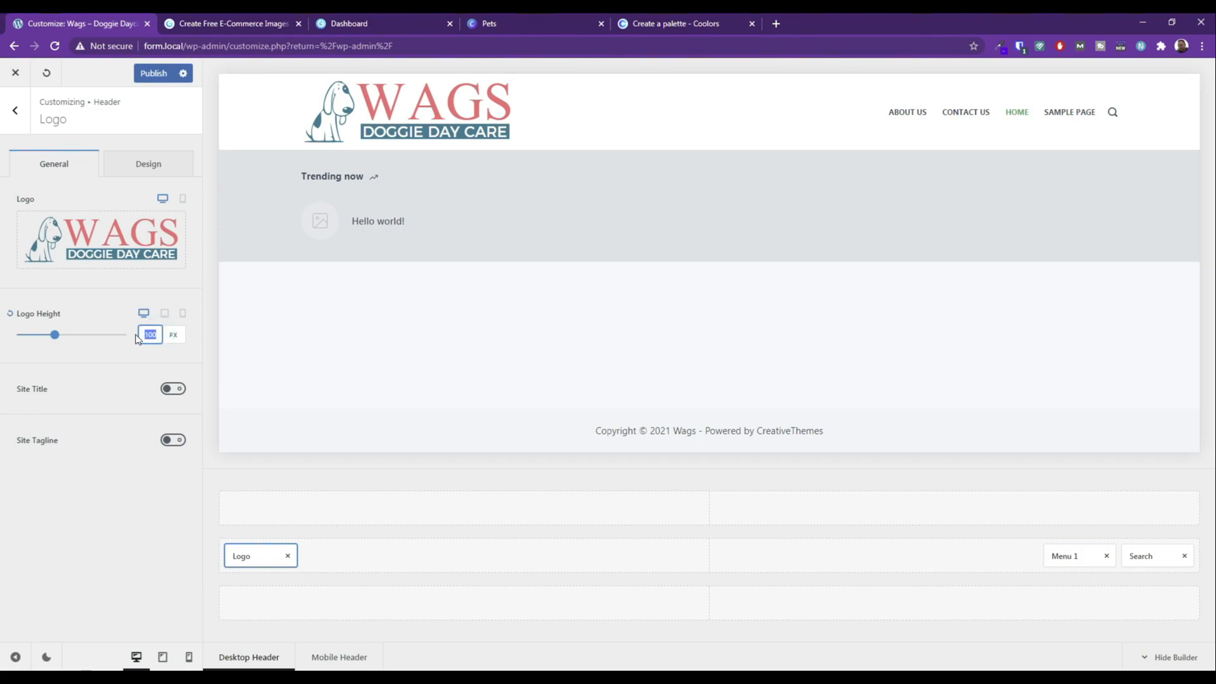
{"action": "type", "text": "125"}
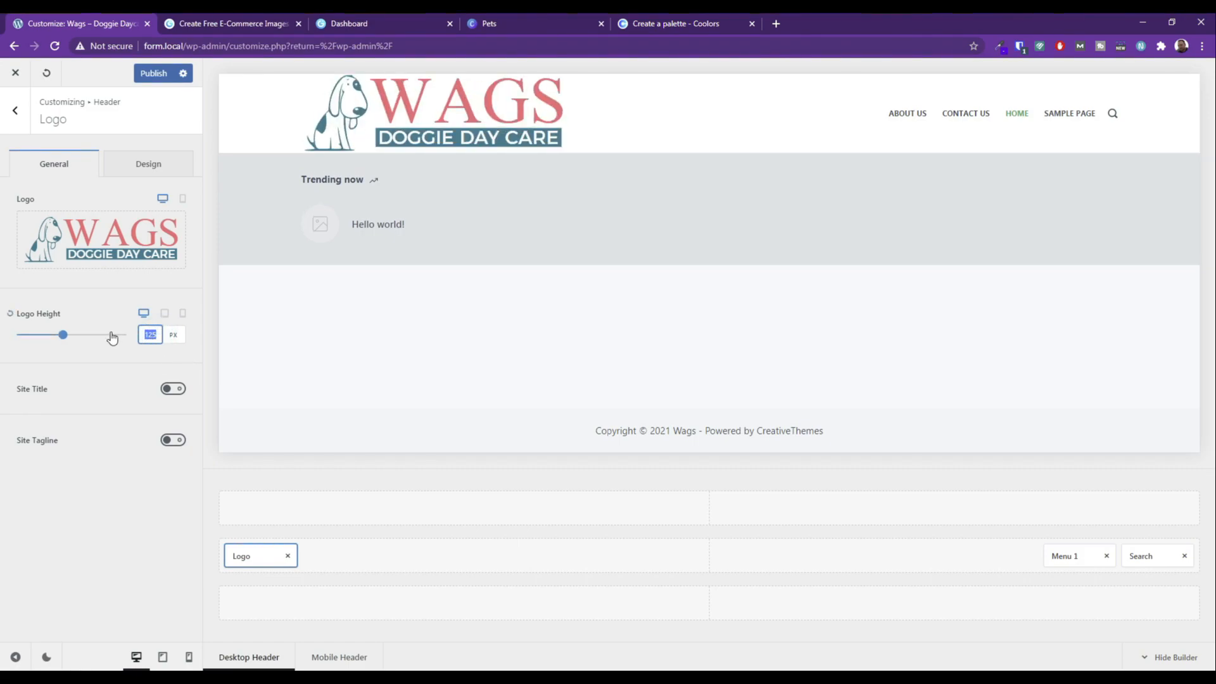
{"action": "type", "text": "90"}
Set the header logo's margin to 25 px on all four sides.
{"action": "mouse_move", "coordinate": [111, 259]}
{"action": "left_click", "coordinate": [30, 220]}
{"action": "type", "text": "15"}
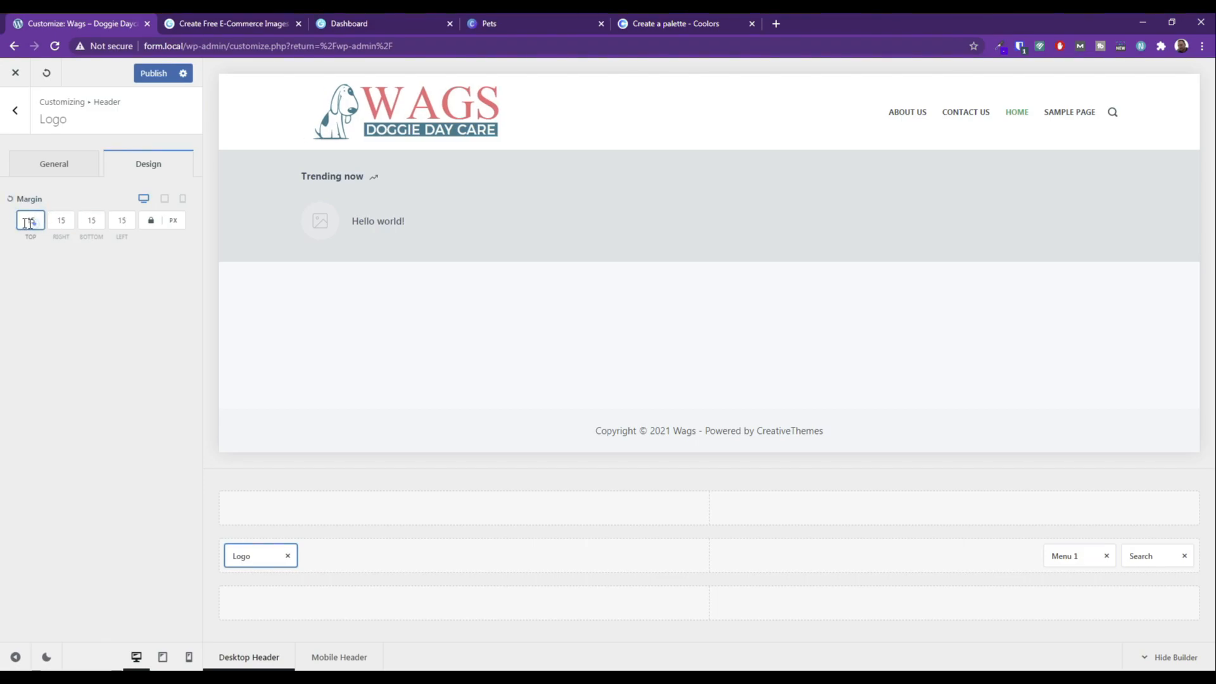
{"action": "key", "text": "BackSpace"}
{"action": "key", "text": "BackSpace"}
{"action": "type", "text": "25"}
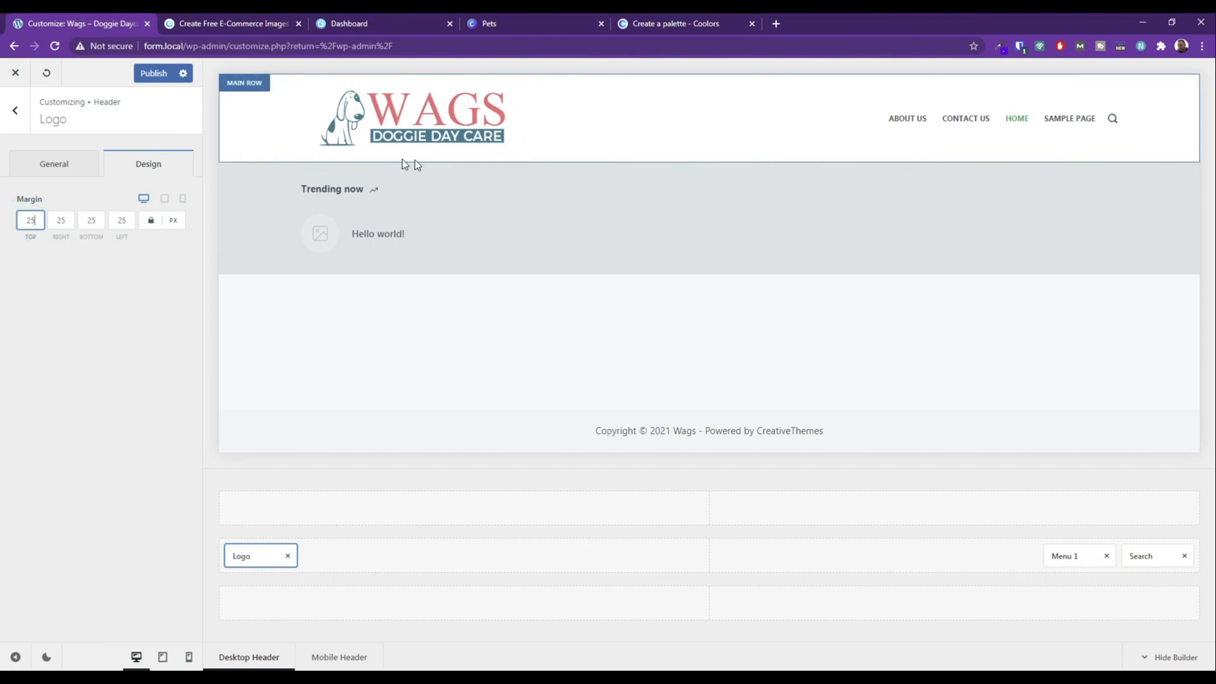
{"action": "left_click", "coordinate": [53, 166]}
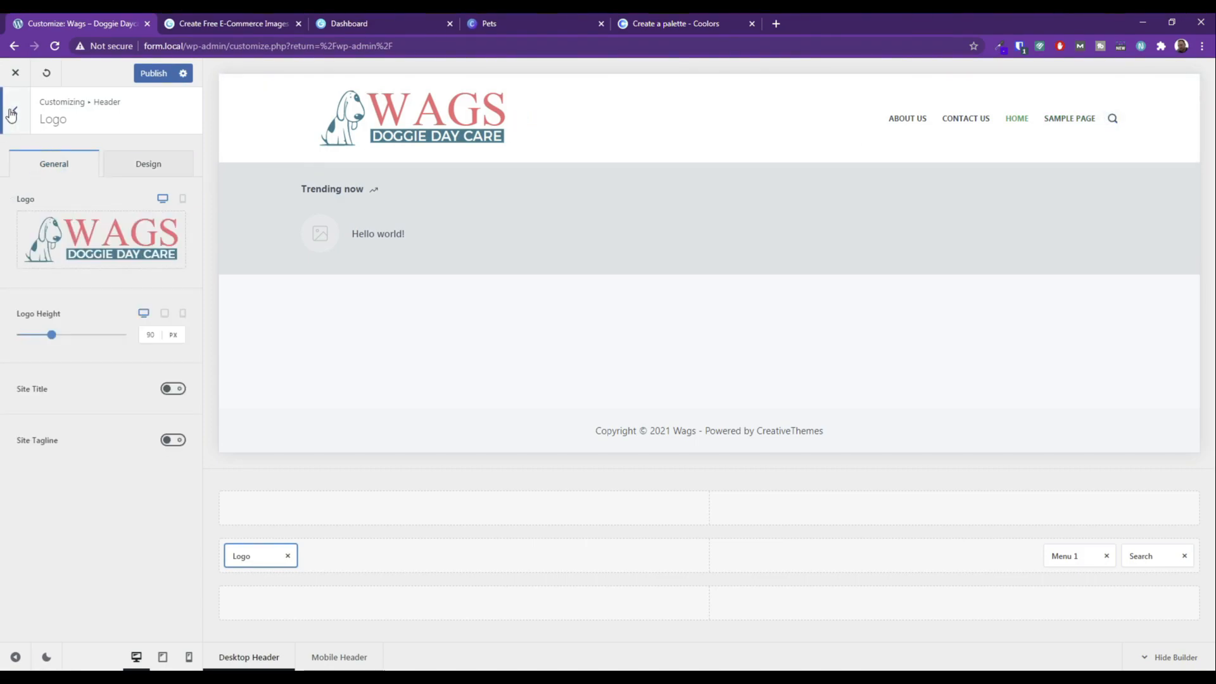
Leave the header settings, open the theme's color options and set Palette 1's first color to #227c90.
{"action": "left_click", "coordinate": [12, 116]}
{"action": "left_click", "coordinate": [25, 124]}
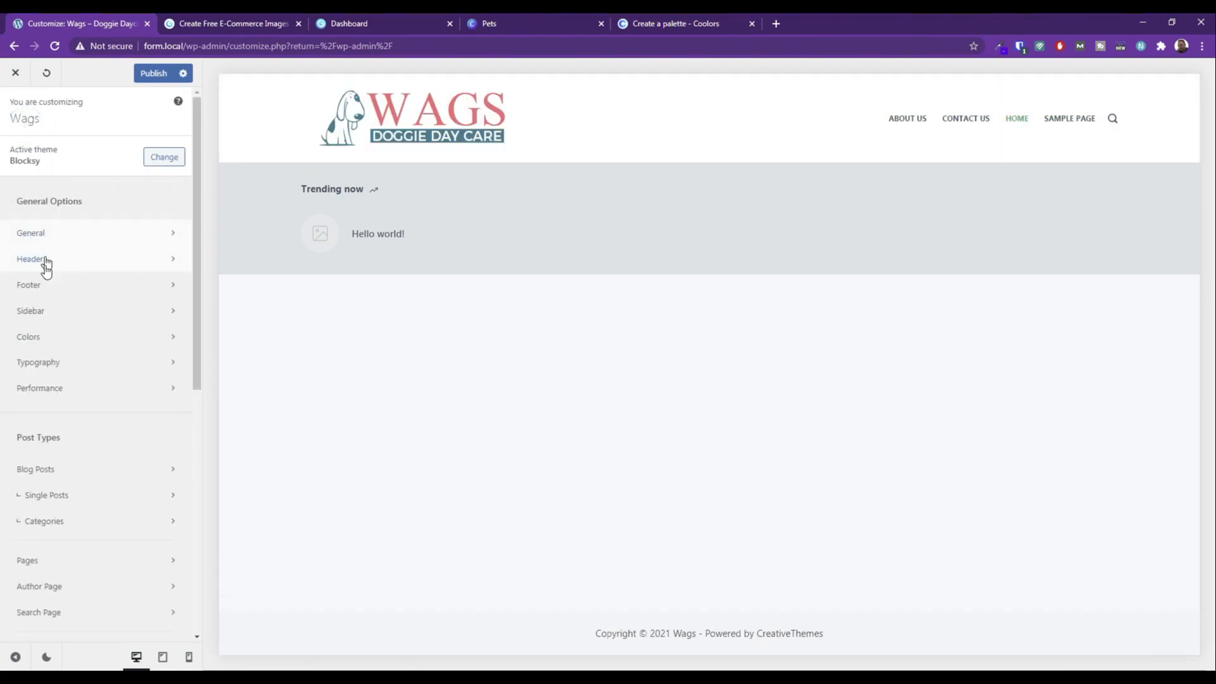
{"action": "left_click", "coordinate": [46, 336]}
{"action": "left_click", "coordinate": [87, 184]}
{"action": "left_click_drag", "start_coordinate": [79, 378], "coordinate": [56, 372]}
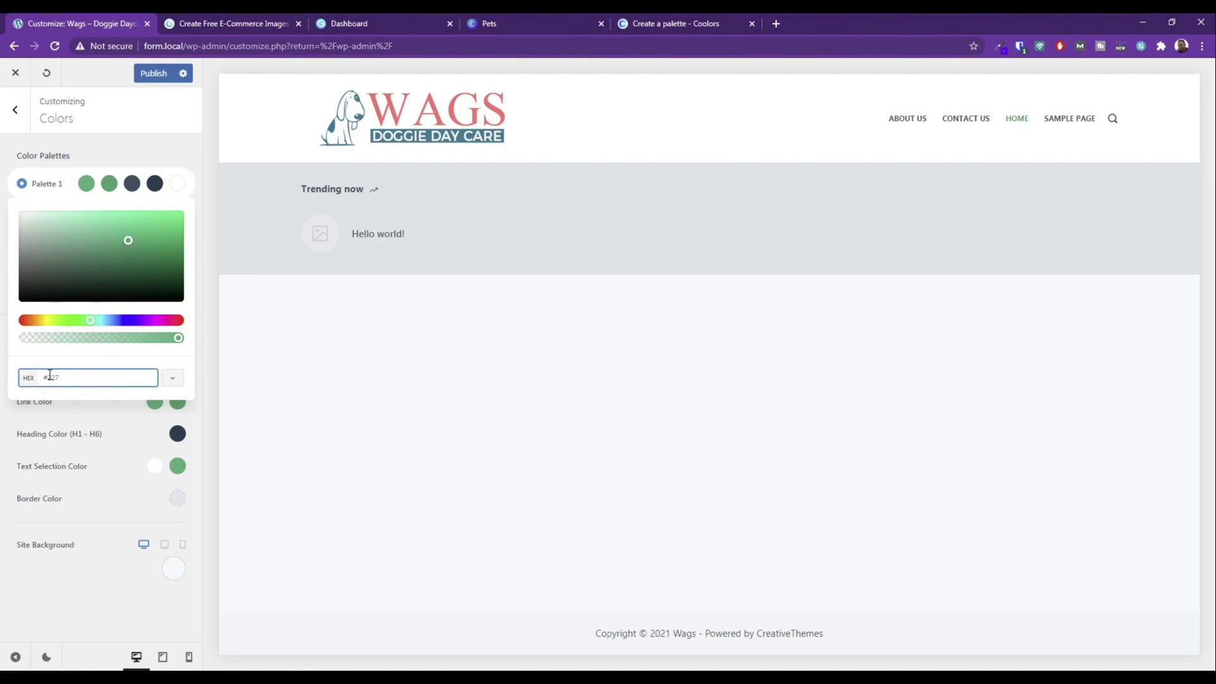
{"action": "type", "text": "c90"}
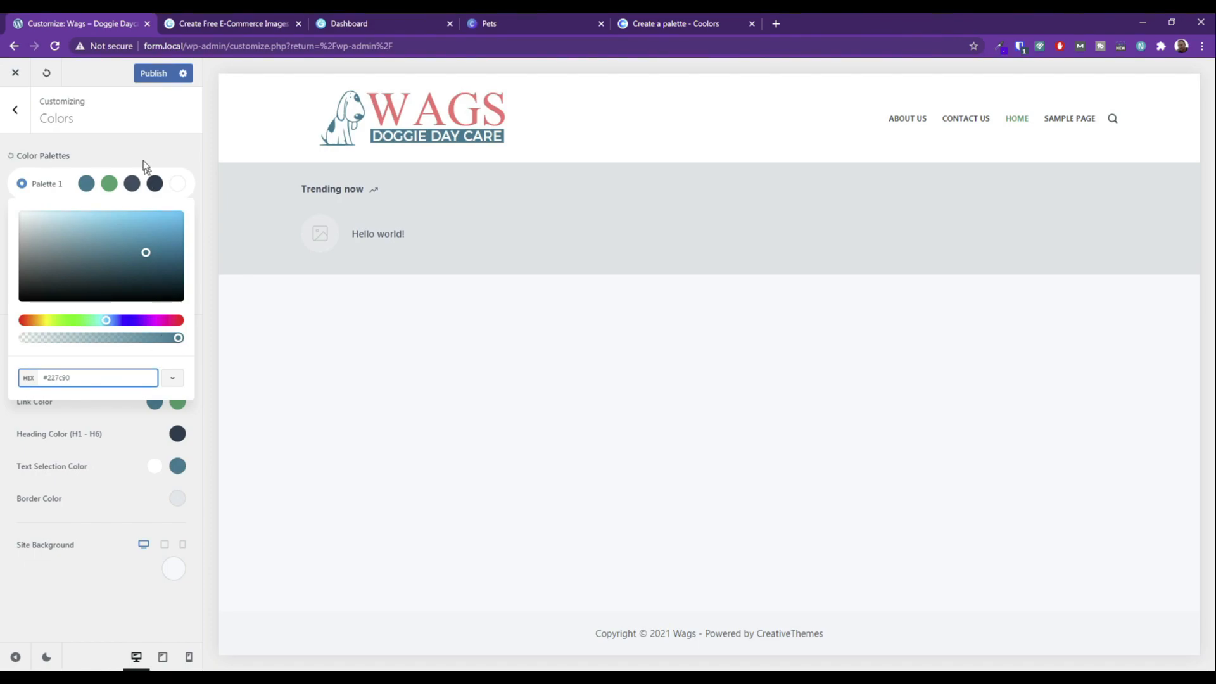
Set Palette 1's second color to #fe6d73.
{"action": "left_click", "coordinate": [109, 183]}
{"action": "left_click_drag", "start_coordinate": [77, 377], "coordinate": [50, 380]}
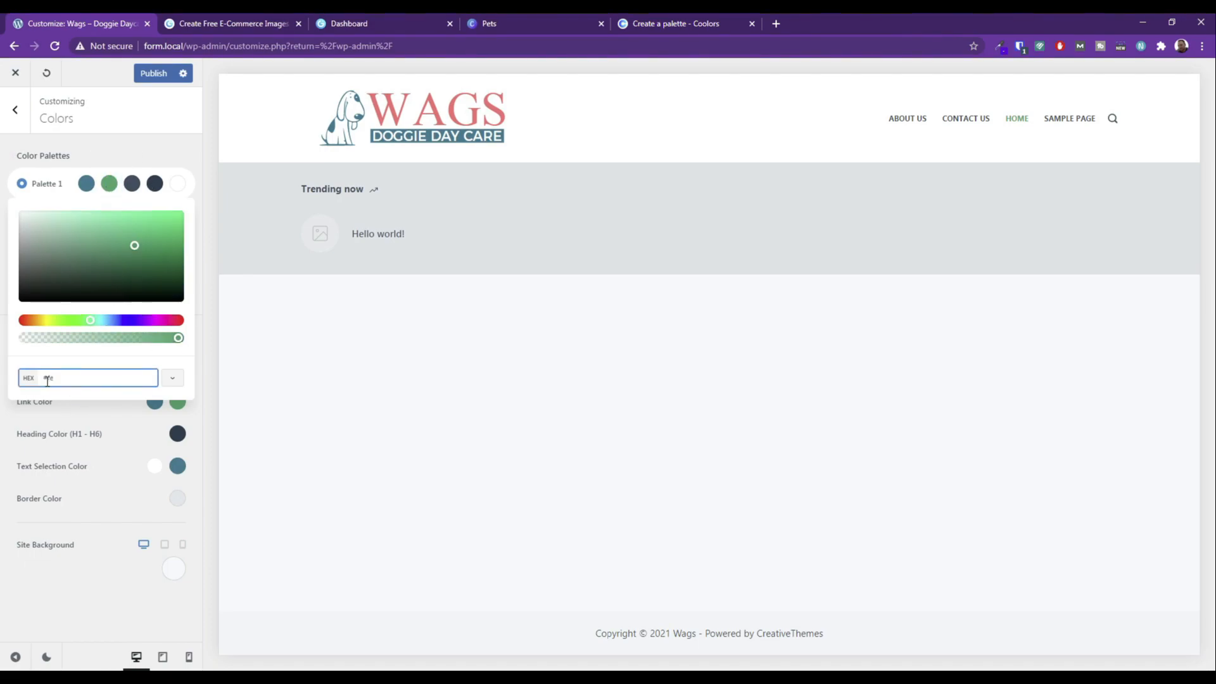
{"action": "type", "text": "e6d73"}
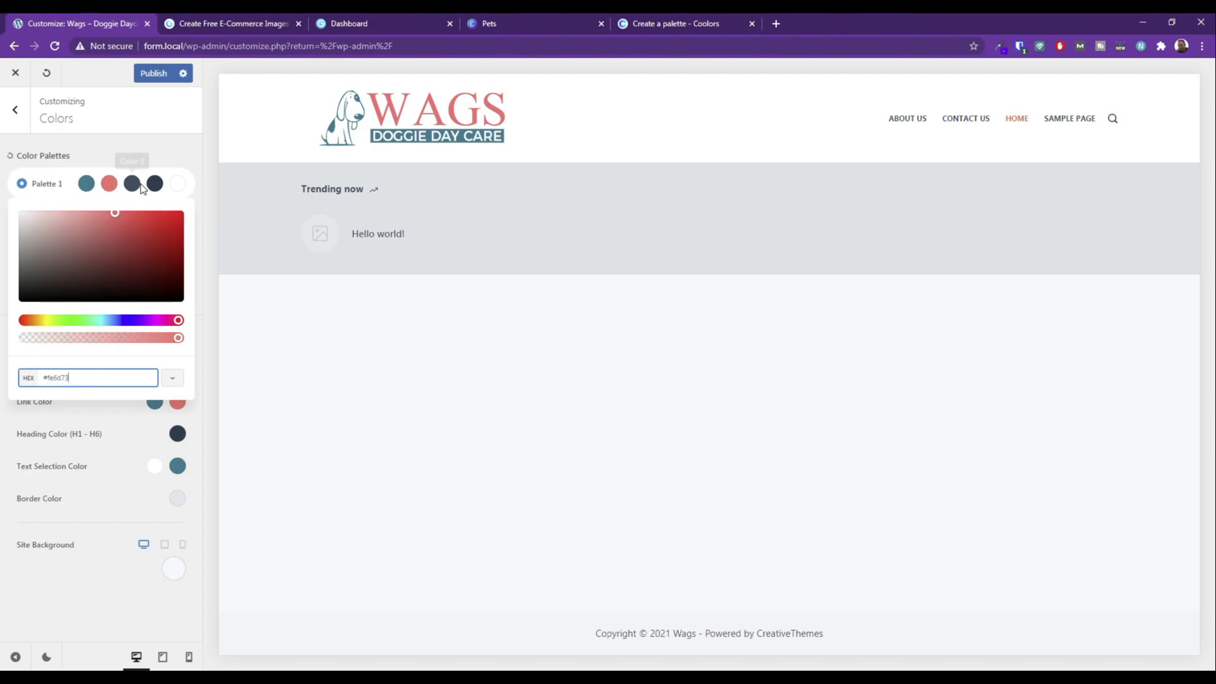
Switch the third Palette 1 color to hex format and set it to #17c3b2.
{"action": "left_click", "coordinate": [139, 185]}
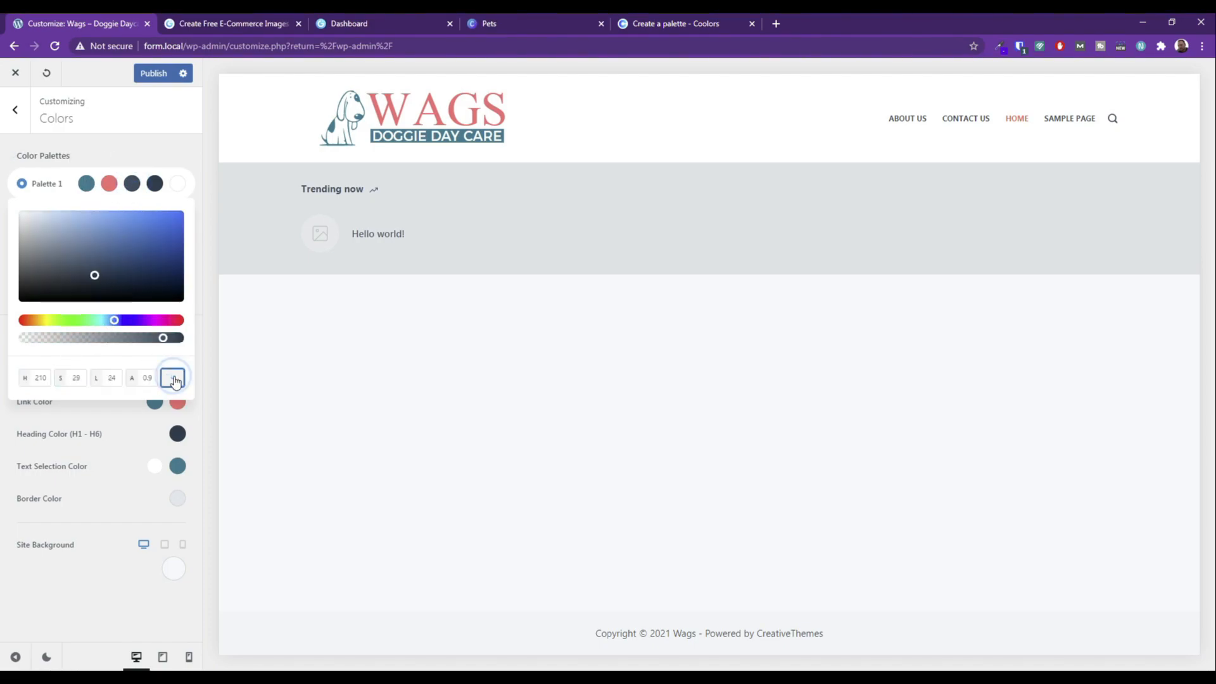
{"action": "left_click", "coordinate": [137, 181]}
{"action": "left_click", "coordinate": [133, 182]}
{"action": "left_click", "coordinate": [171, 379]}
{"action": "left_click", "coordinate": [173, 379]}
{"action": "left_click", "coordinate": [173, 379]}
{"action": "type", "text": "#17c3b2"}
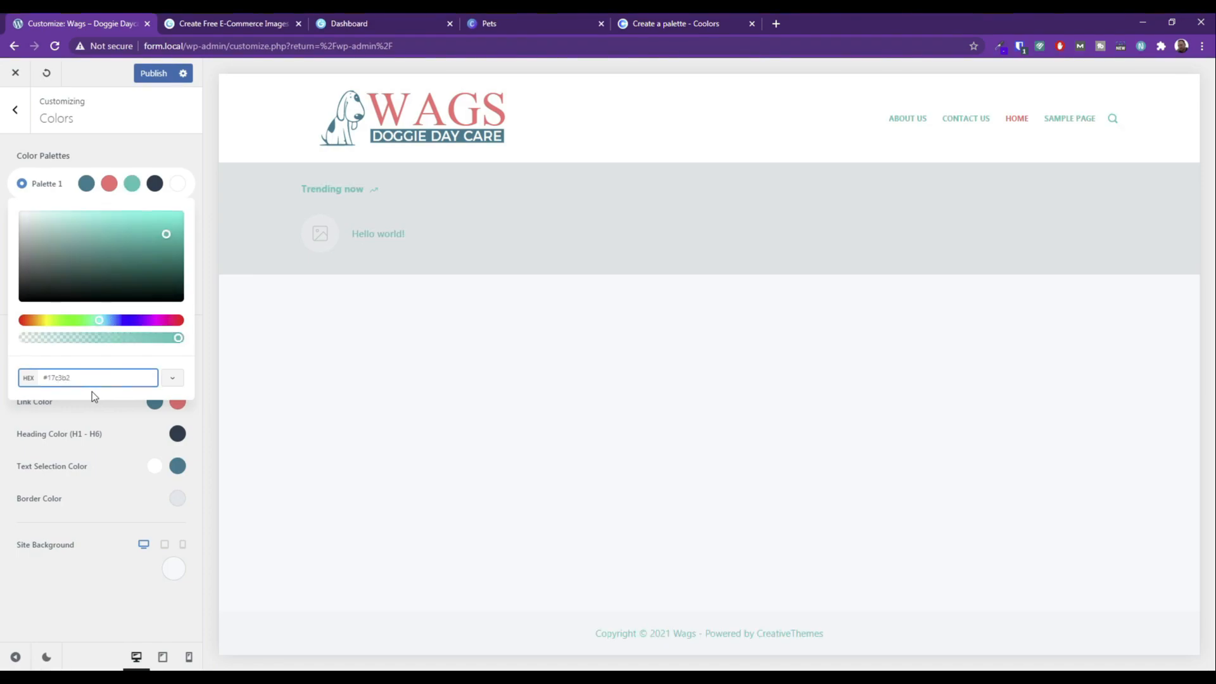
Set Palette 1's fourth color to #ffcb77.
{"action": "left_click", "coordinate": [155, 185]}
{"action": "left_click_drag", "start_coordinate": [70, 377], "coordinate": [56, 377]}
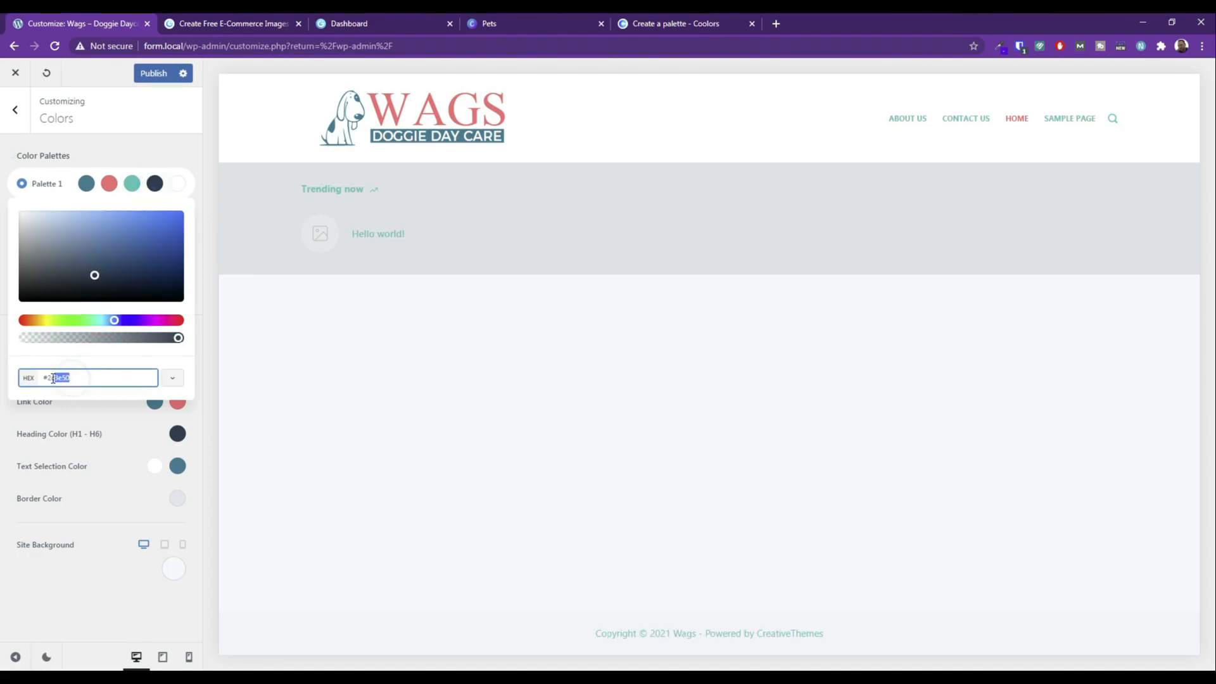
{"action": "type", "text": "#ffcb77"}
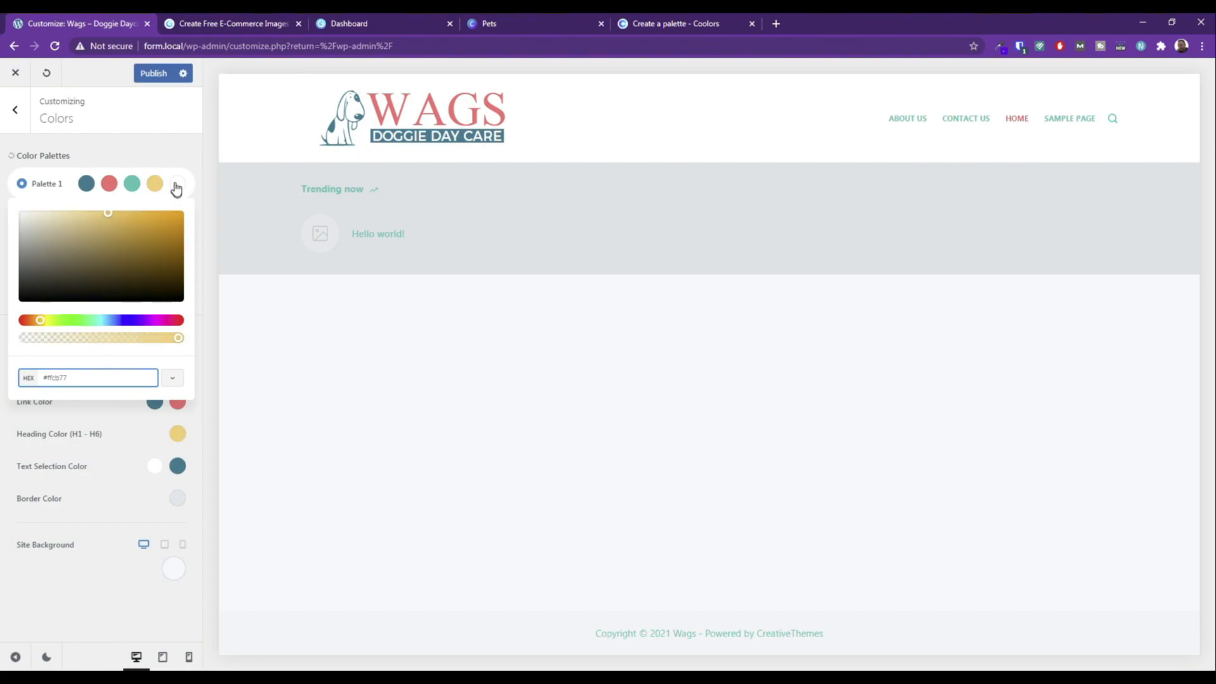
Set Palette 1's fifth color to #fef9ef and publish the customizations.
{"action": "left_click", "coordinate": [176, 184]}
{"action": "left_click_drag", "start_coordinate": [87, 377], "coordinate": [50, 375]}
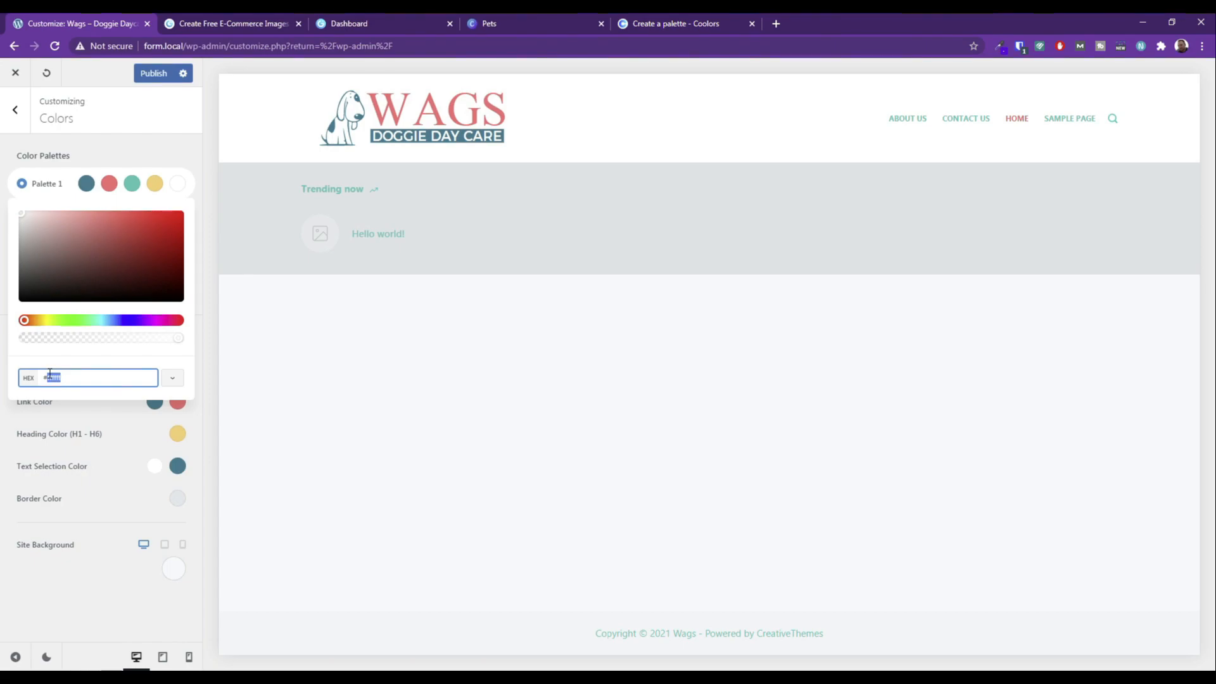
{"action": "type", "text": "fef9ef"}
{"action": "left_click", "coordinate": [155, 73]}
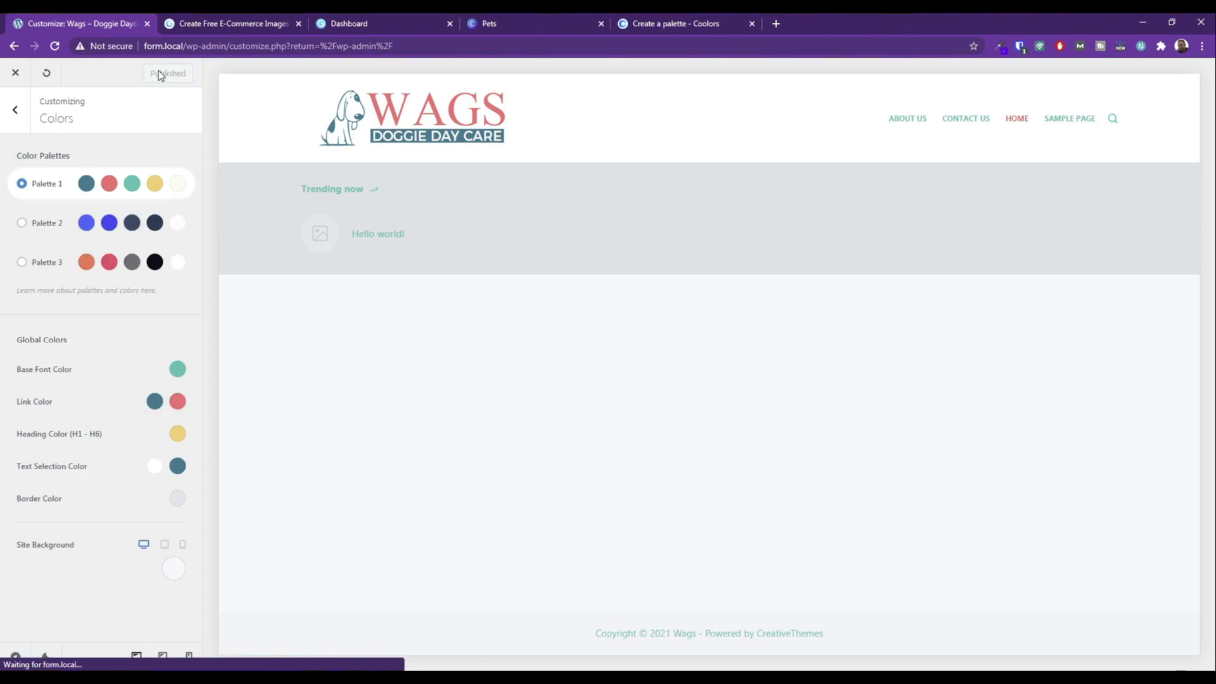
Set the global base font color to a neutral grey, about #9f9f9f.
{"action": "left_click", "coordinate": [177, 374]}
{"action": "left_click", "coordinate": [50, 464]}
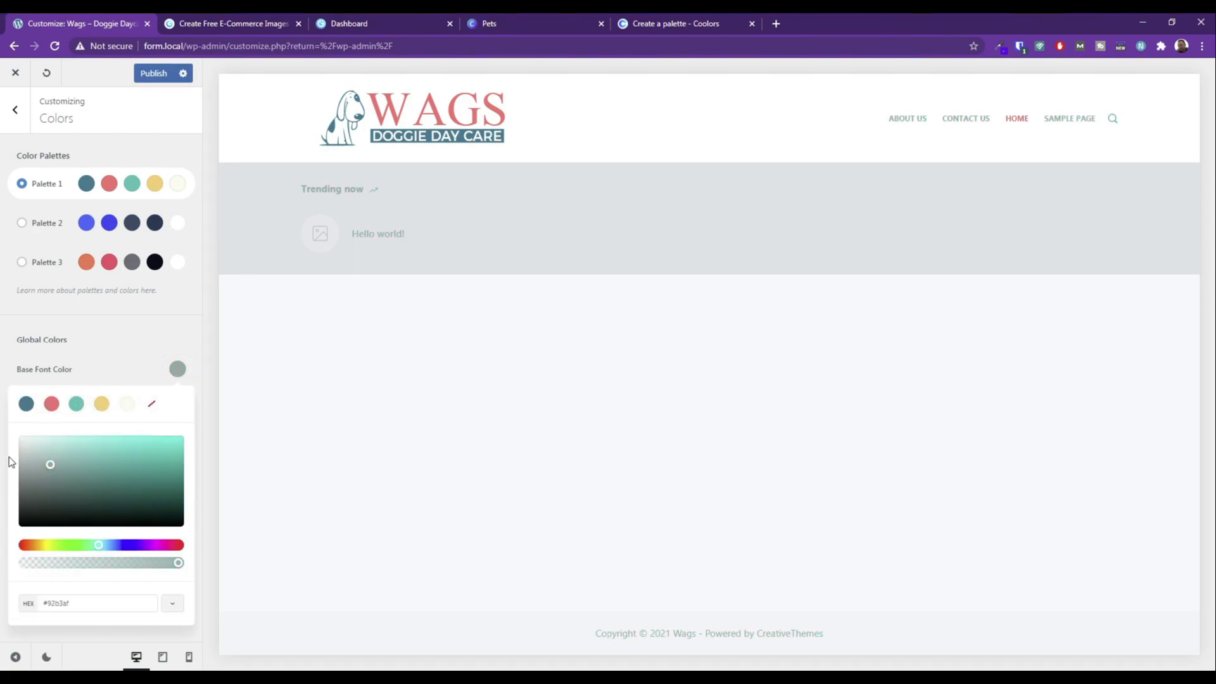
{"action": "left_click", "coordinate": [26, 464]}
{"action": "left_click_drag", "start_coordinate": [14, 461], "coordinate": [13, 469]}
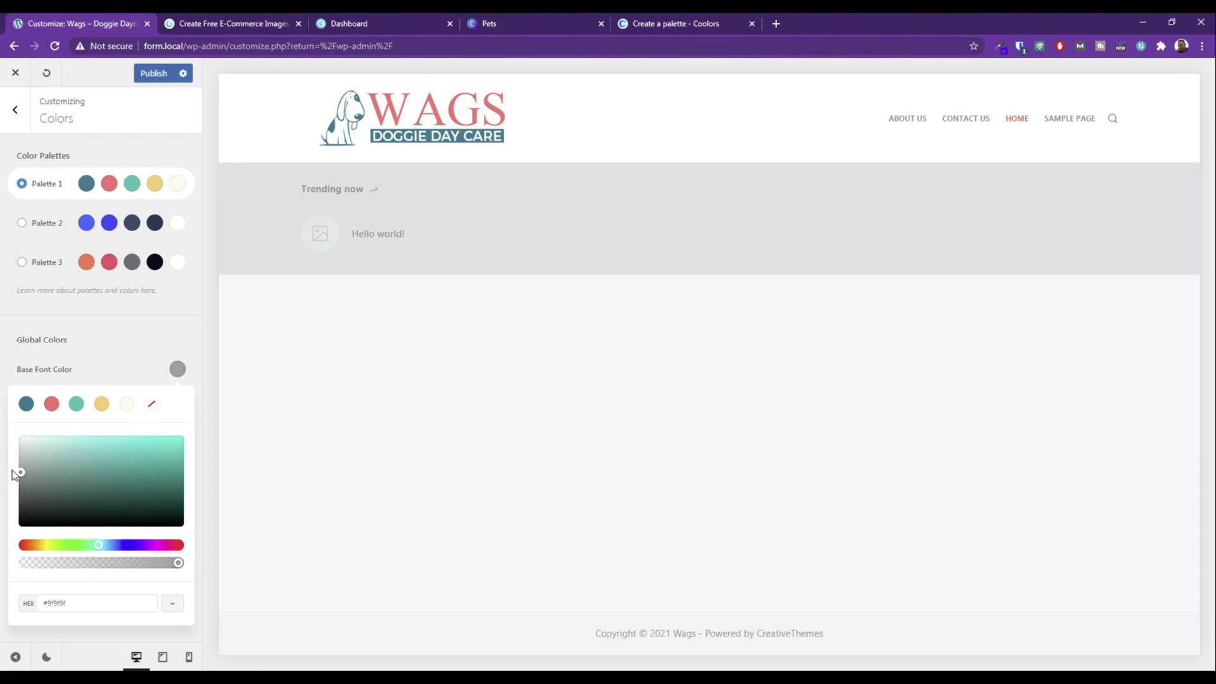
{"action": "left_click", "coordinate": [132, 330]}
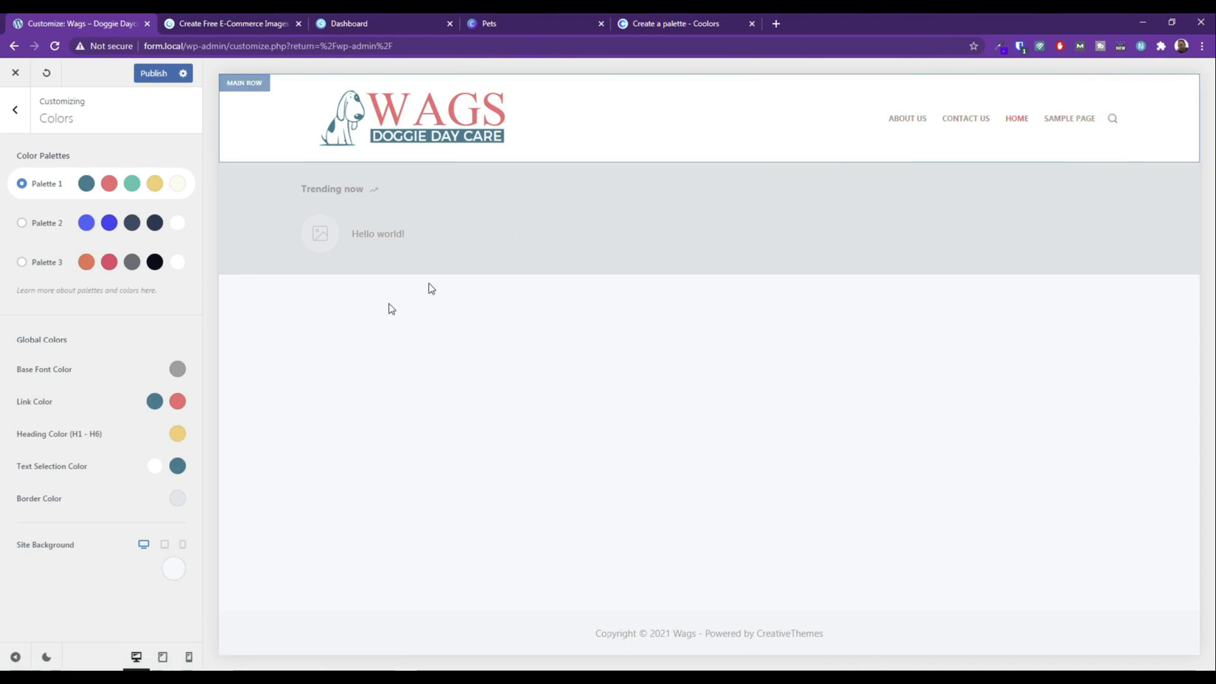
Set the heading color for H1 to H6 to the palette's coral red.
{"action": "left_click", "coordinate": [177, 437]}
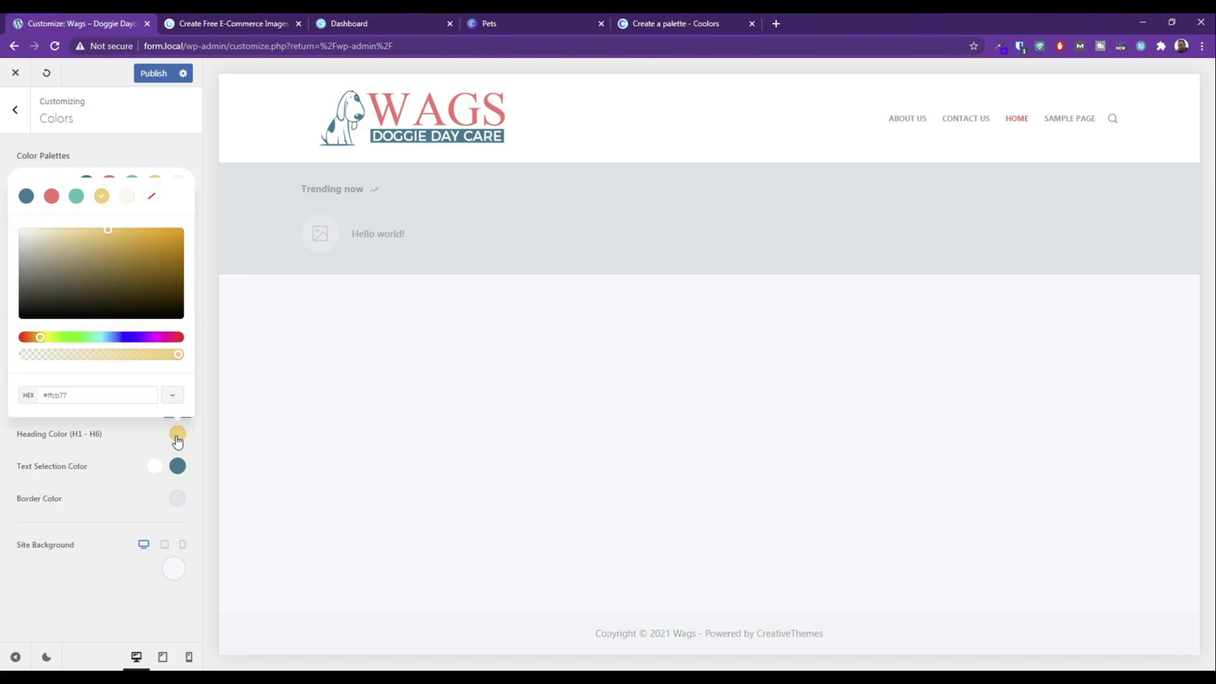
{"action": "left_click", "coordinate": [49, 196]}
{"action": "left_click", "coordinate": [117, 443]}
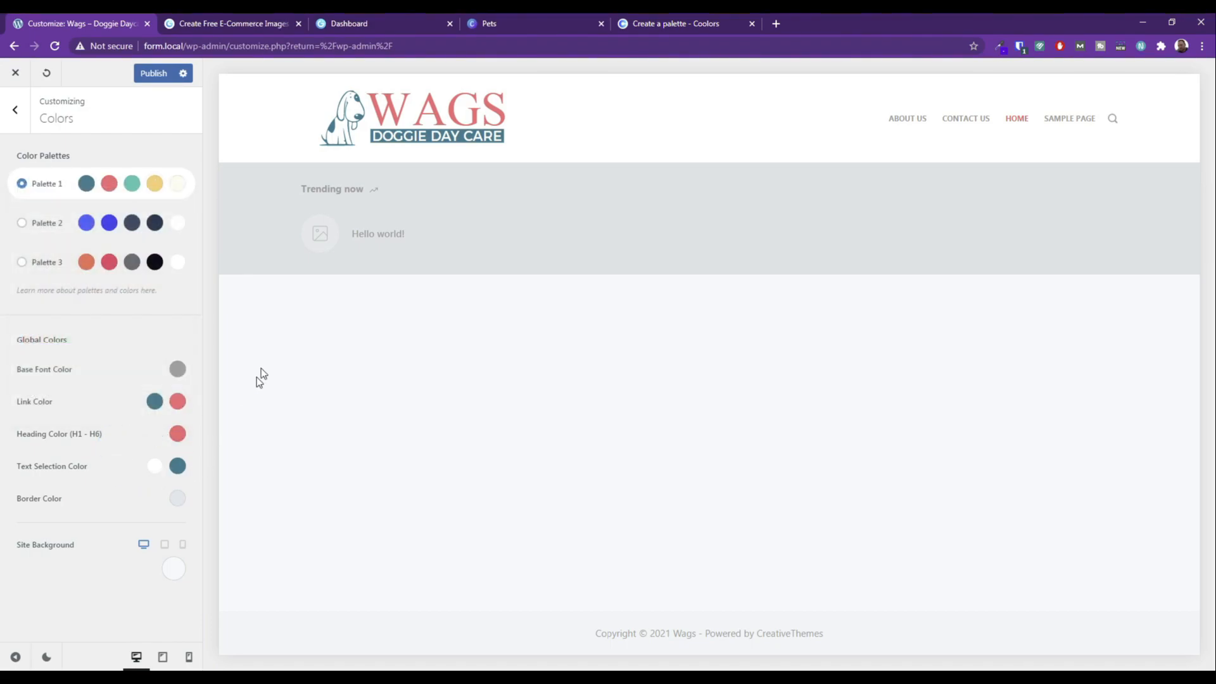
Set the site background to the palette's cream color #fef9ef.
{"action": "left_click", "coordinate": [173, 568]}
{"action": "left_click", "coordinate": [129, 325]}
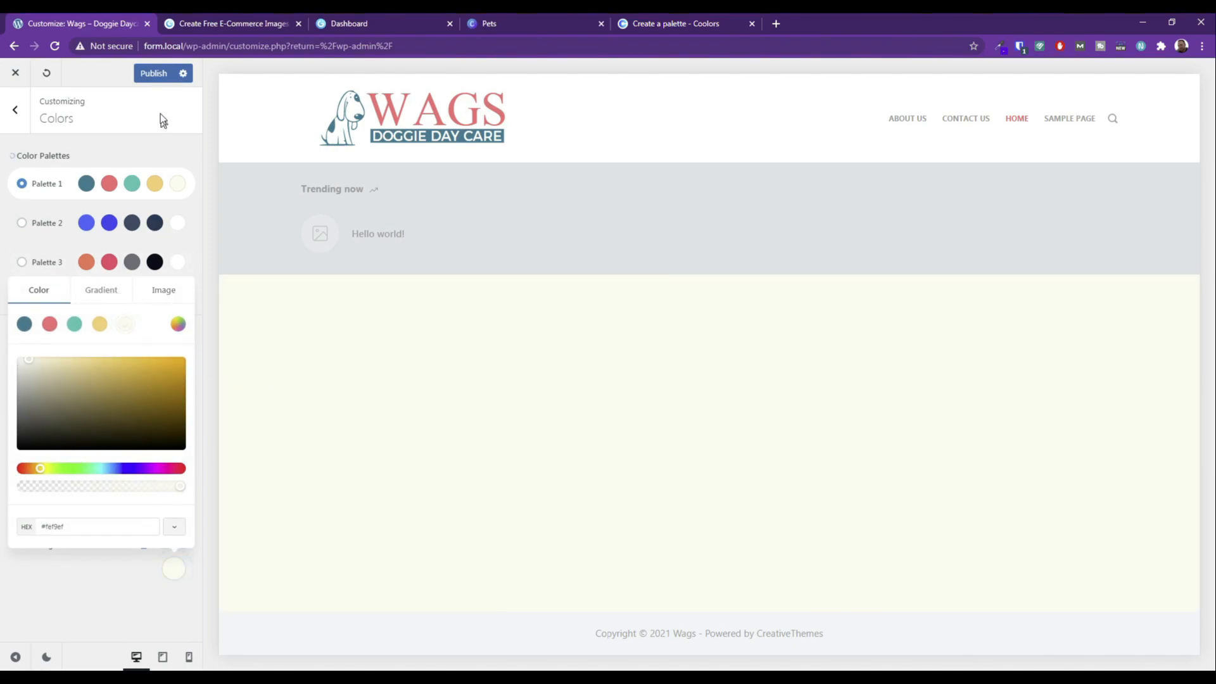
{"action": "left_click", "coordinate": [120, 133]}
Set the background of the header's main row to the palette's cream color #fef9ef.
{"action": "left_click", "coordinate": [247, 82]}
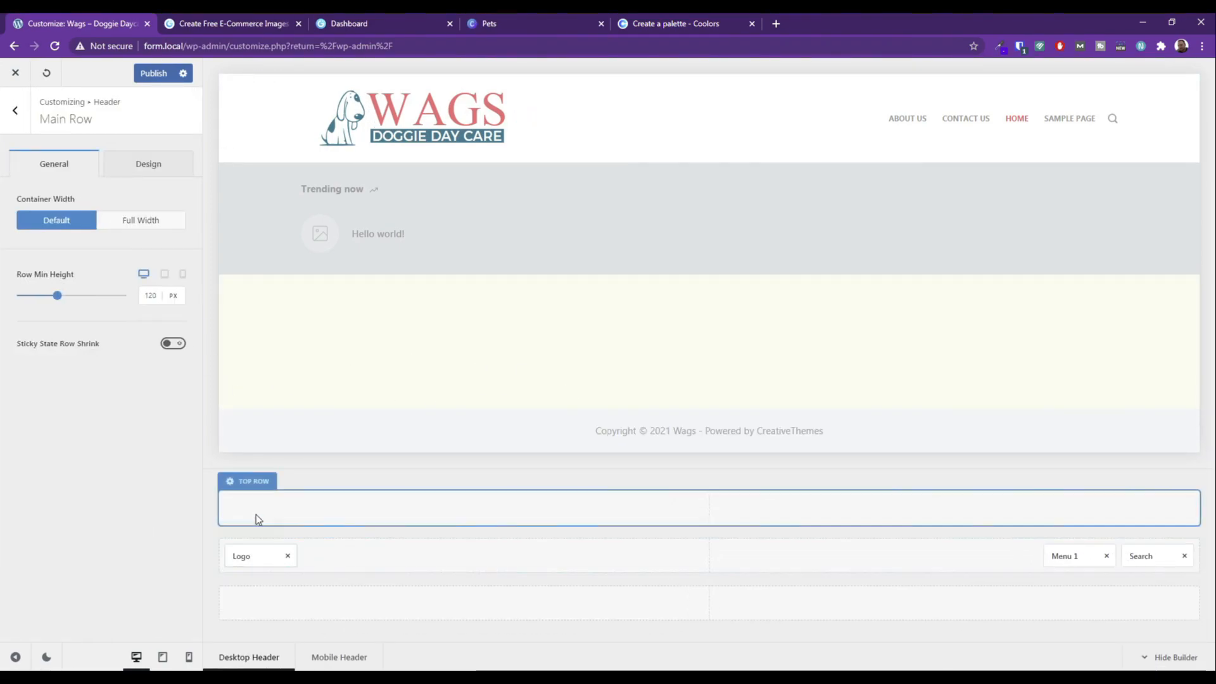
{"action": "left_click", "coordinate": [143, 166]}
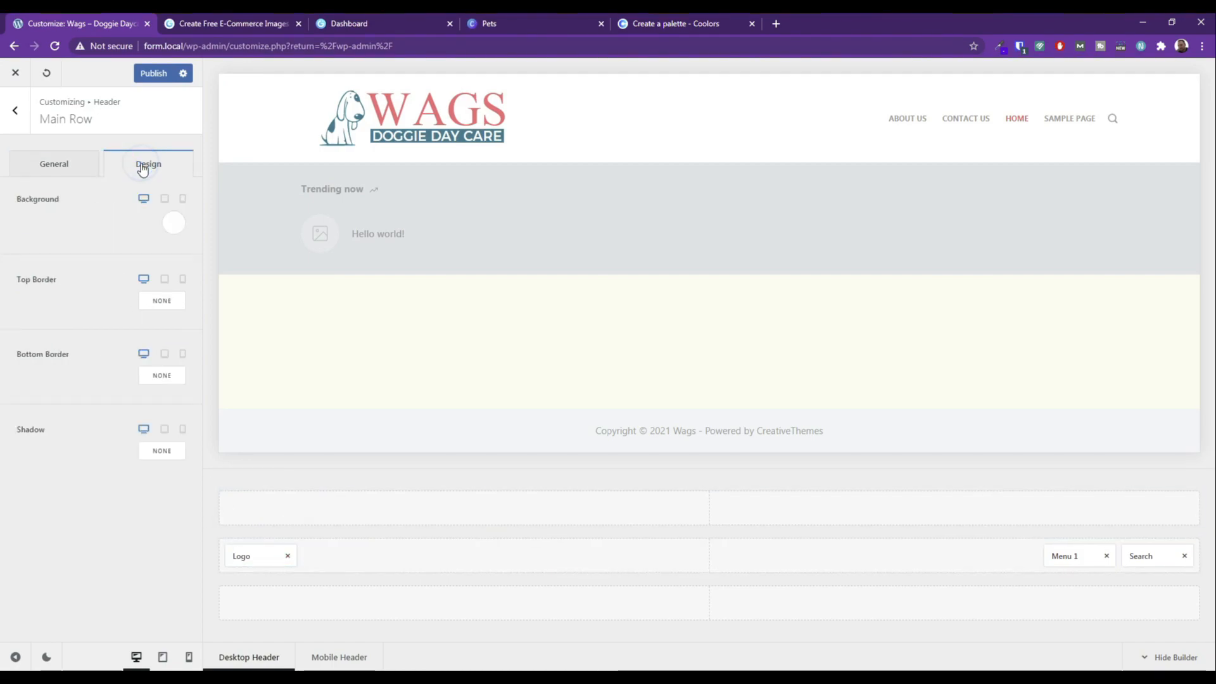
{"action": "left_click", "coordinate": [173, 225]}
{"action": "left_click", "coordinate": [126, 293]}
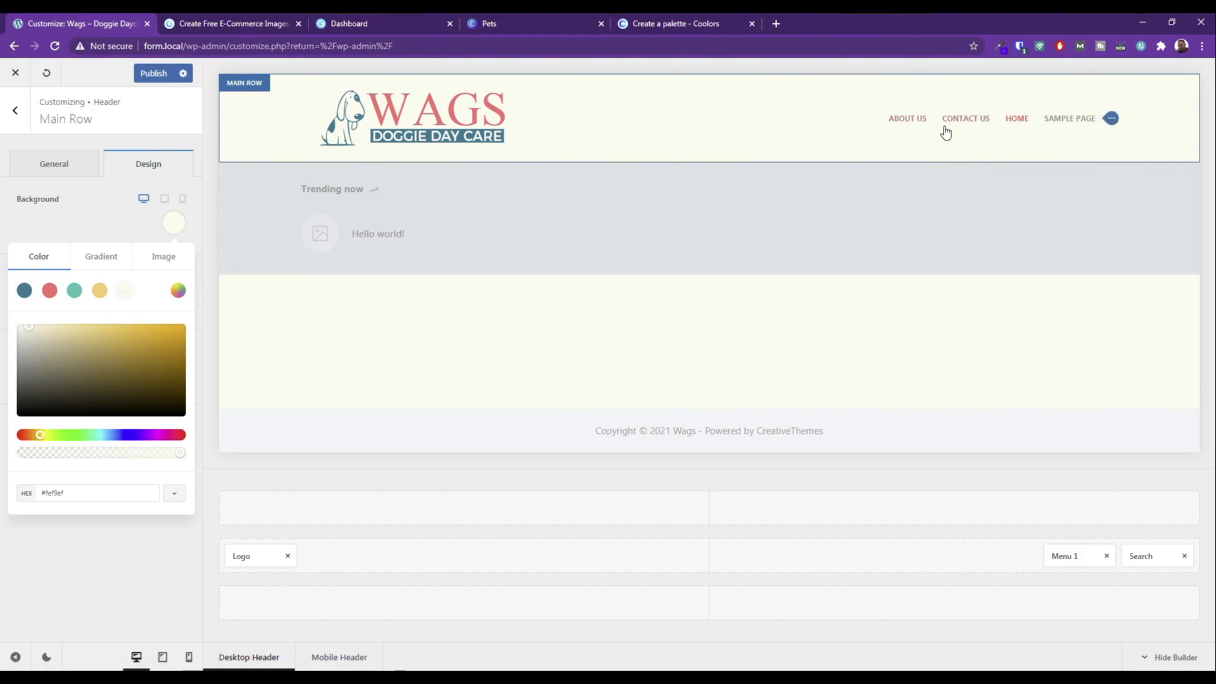
{"action": "left_click", "coordinate": [55, 163]}
{"action": "left_click", "coordinate": [127, 163]}
Try out the top-level style options for header Menu 1 and choose Type 2.
{"action": "left_click", "coordinate": [1109, 118]}
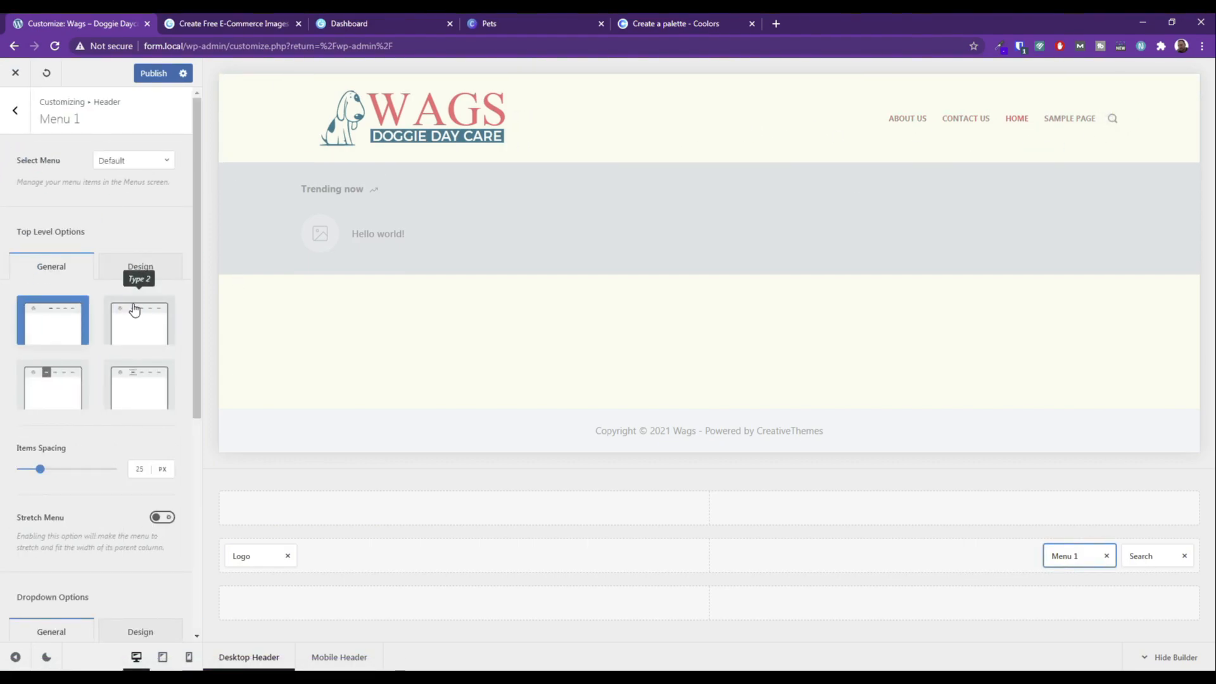
{"action": "left_click", "coordinate": [138, 333]}
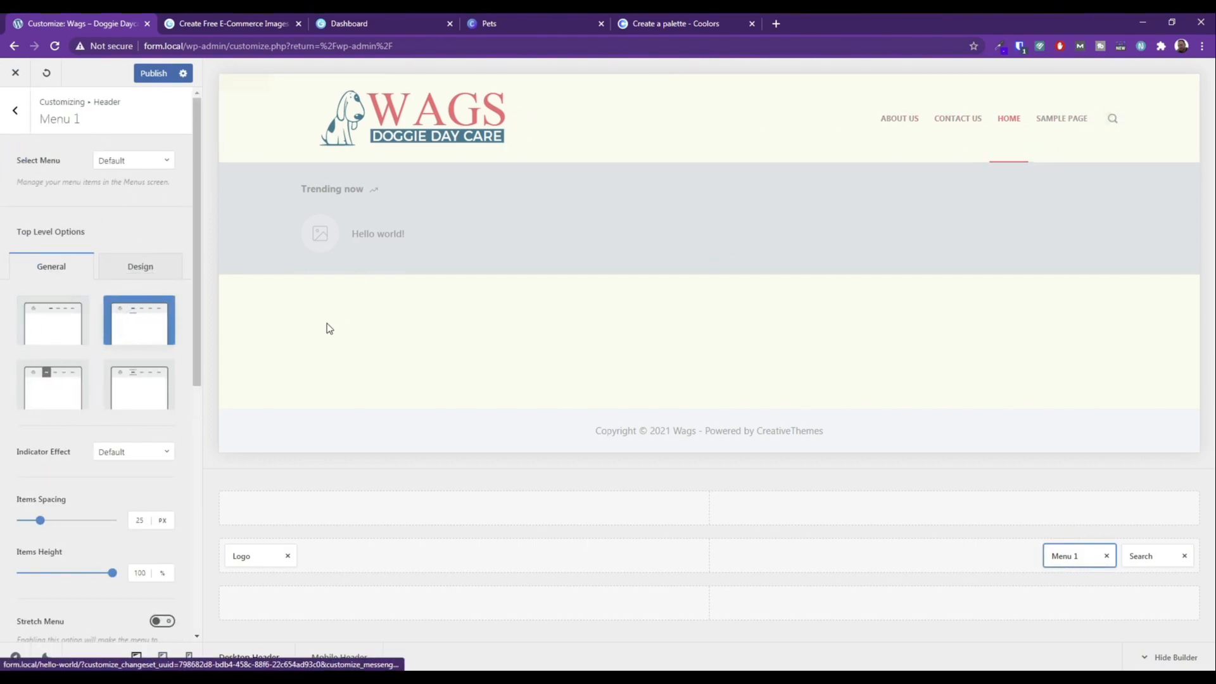
{"action": "left_click", "coordinate": [148, 387]}
{"action": "left_click", "coordinate": [53, 384]}
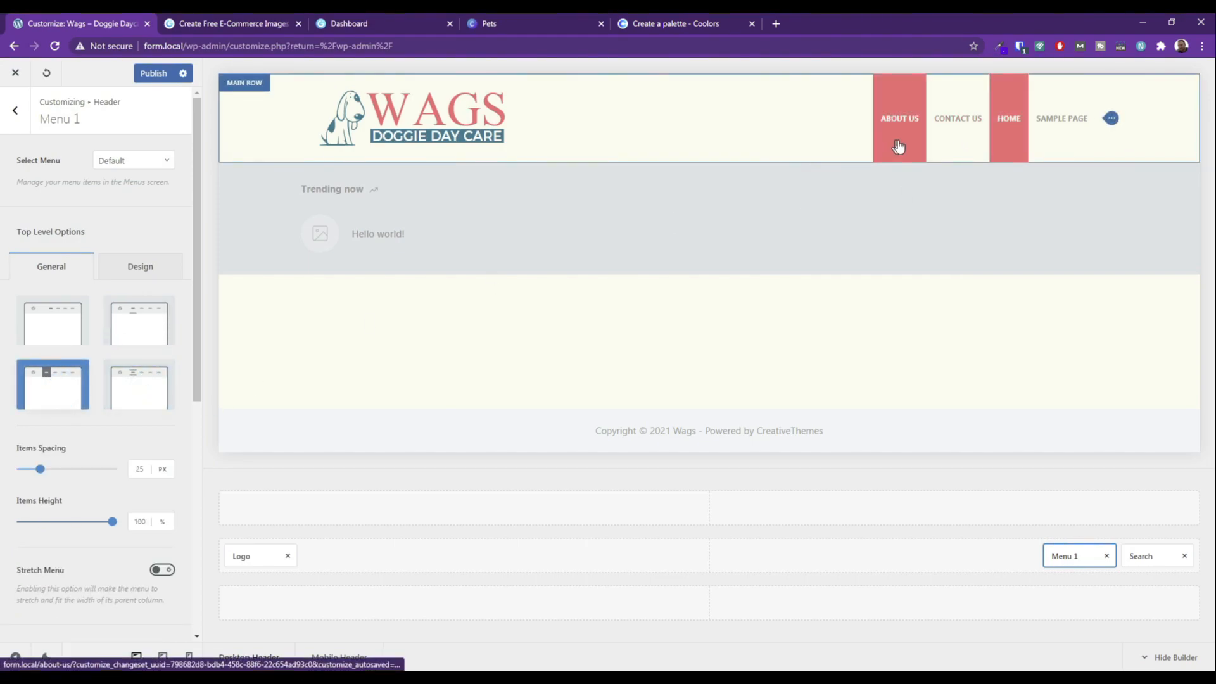
{"action": "left_click", "coordinate": [139, 384]}
{"action": "left_click", "coordinate": [138, 320]}
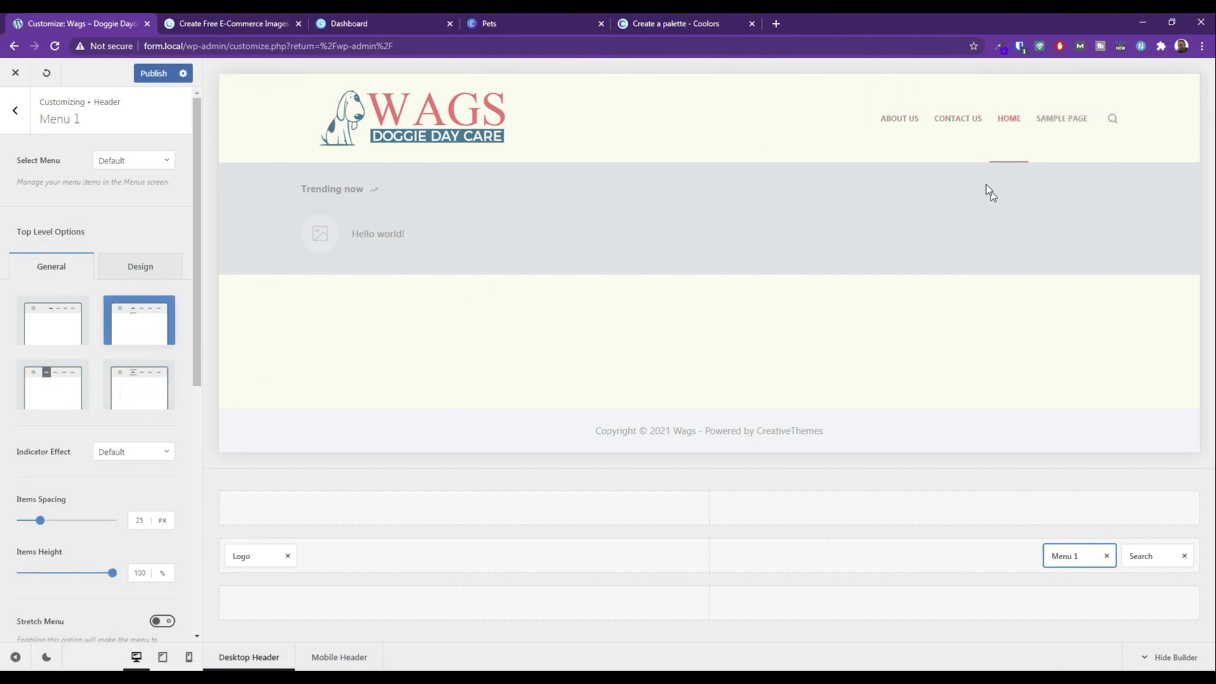
Try the Center to Sides and Left to Right indicator effects for Menu 1 and return to Default.
{"action": "left_click", "coordinate": [144, 451]}
{"action": "left_click", "coordinate": [126, 504]}
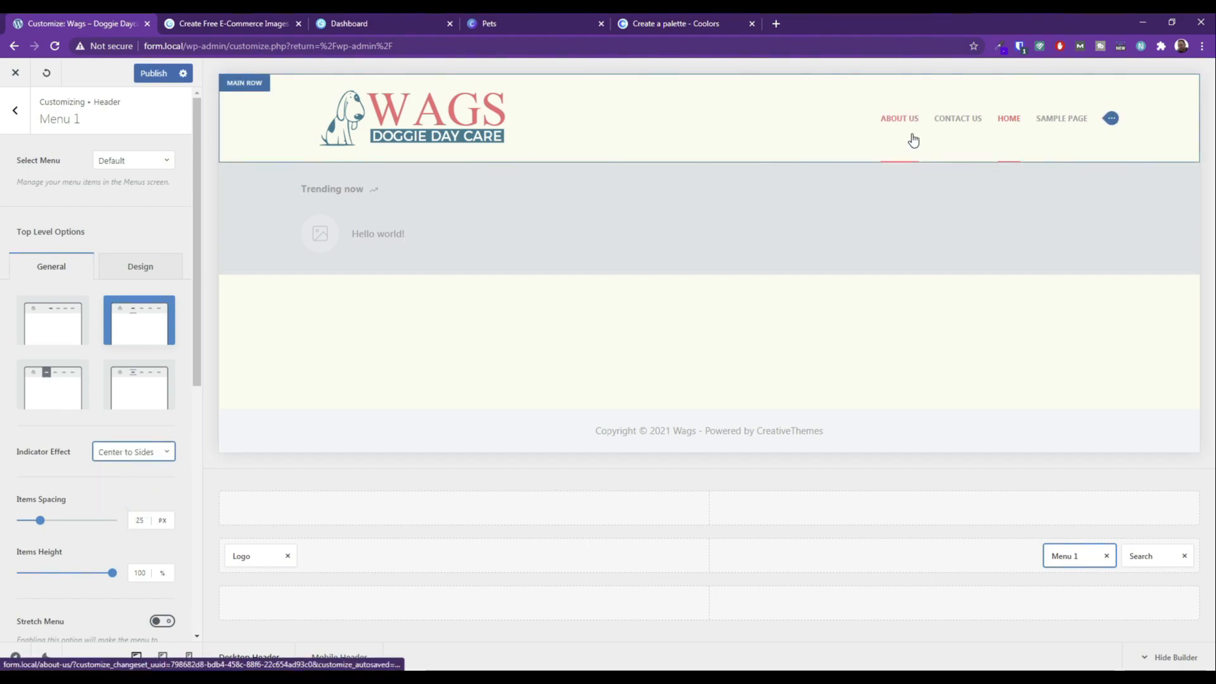
{"action": "left_click", "coordinate": [136, 451]}
{"action": "left_click", "coordinate": [123, 517]}
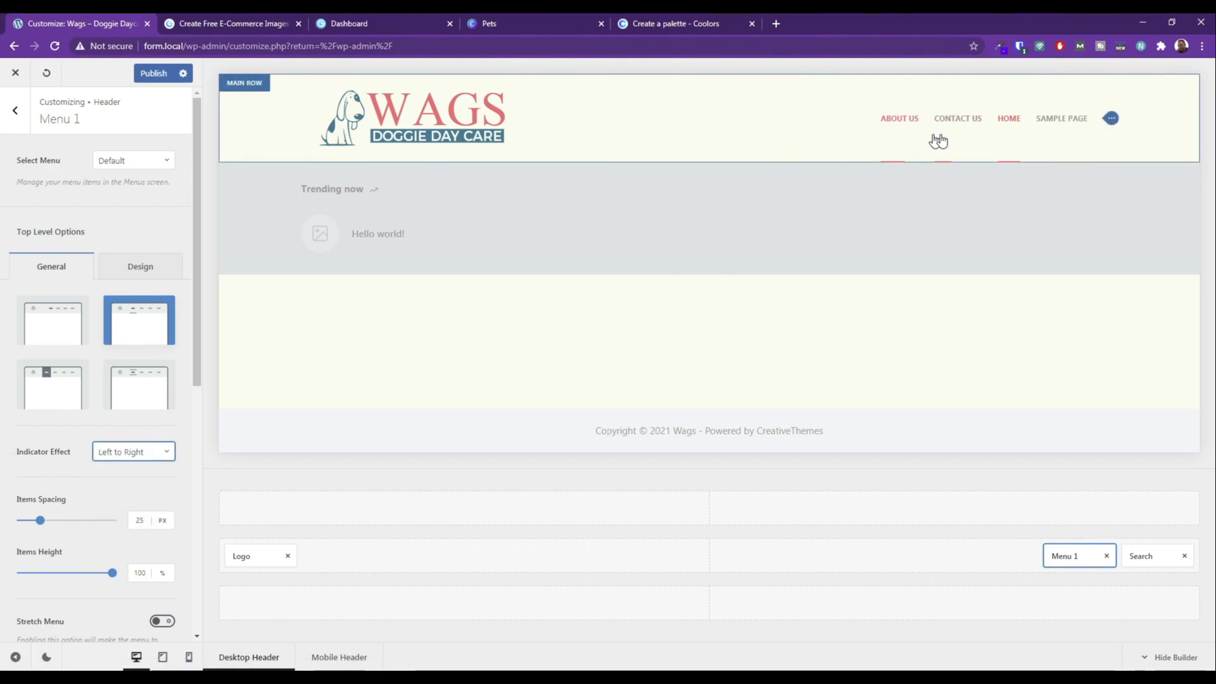
{"action": "left_click", "coordinate": [123, 454]}
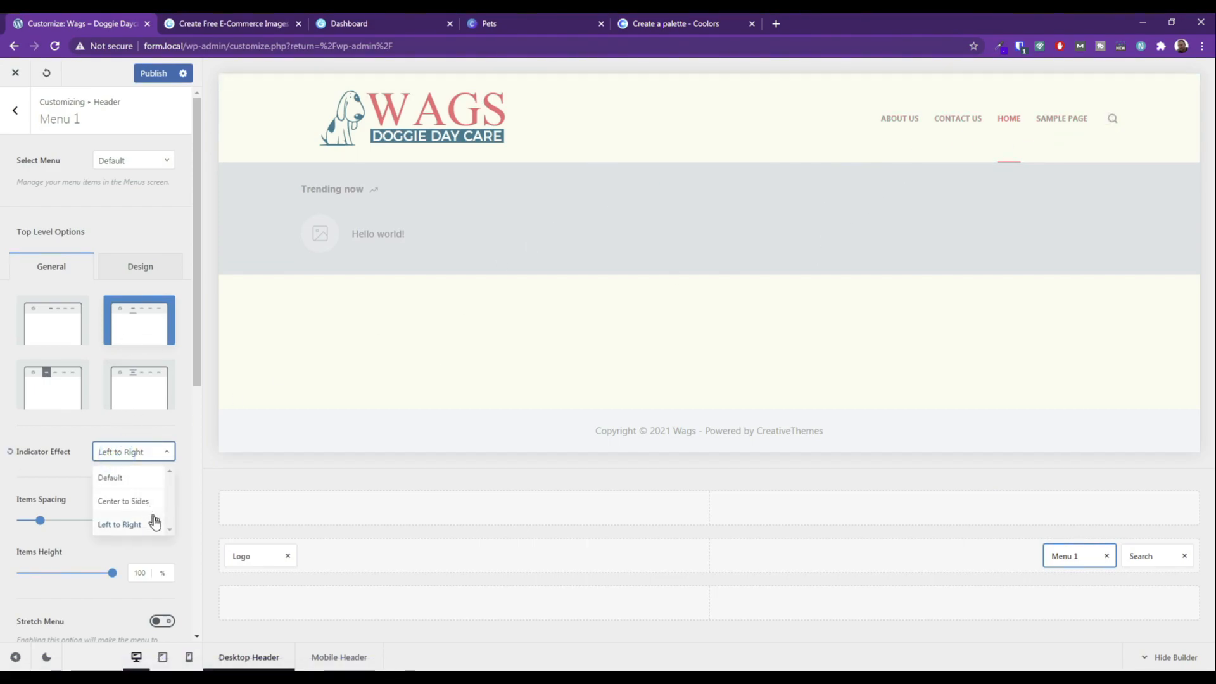
{"action": "left_click", "coordinate": [134, 486]}
Try an items height of 80% for the top-level menu and restore it to 100%.
{"action": "scroll", "coordinate": [107, 563], "scroll_direction": "down", "scroll_amount": 1}
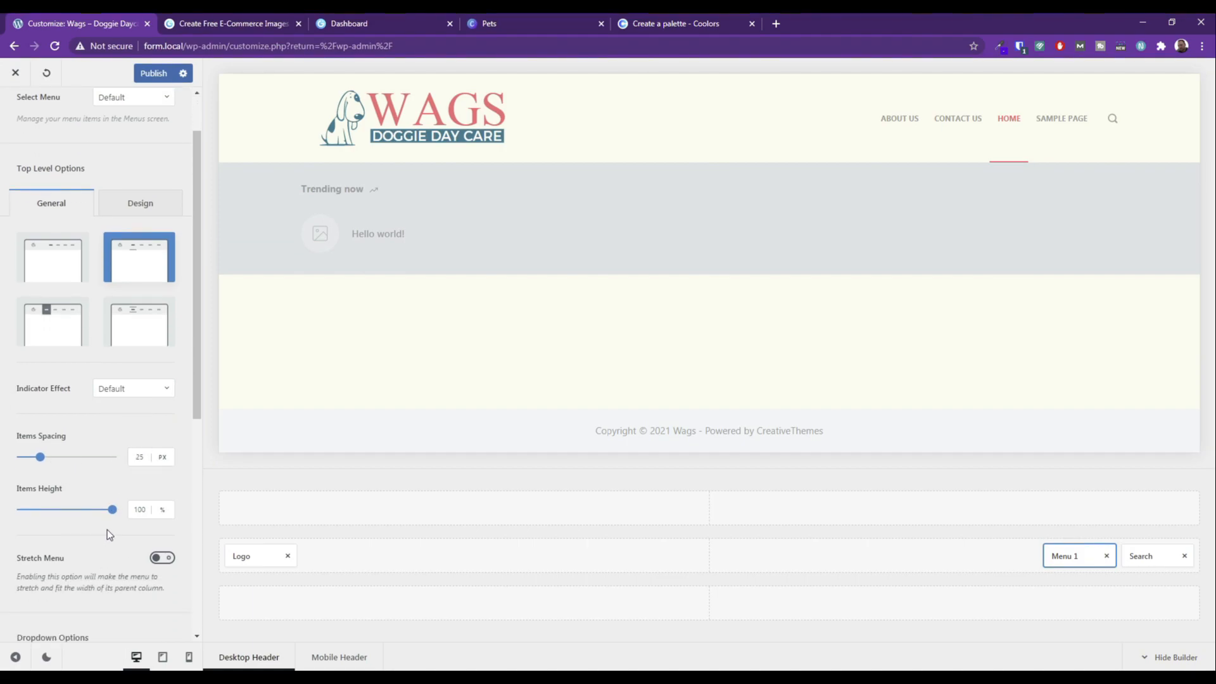
{"action": "type", "text": "80"}
{"action": "double_click", "coordinate": [139, 509]}
{"action": "type", "text": "100"}
Try the Solid Color items hover effect for the menu dropdown and return to Simple.
{"action": "scroll", "coordinate": [127, 538], "scroll_direction": "down", "scroll_amount": 2}
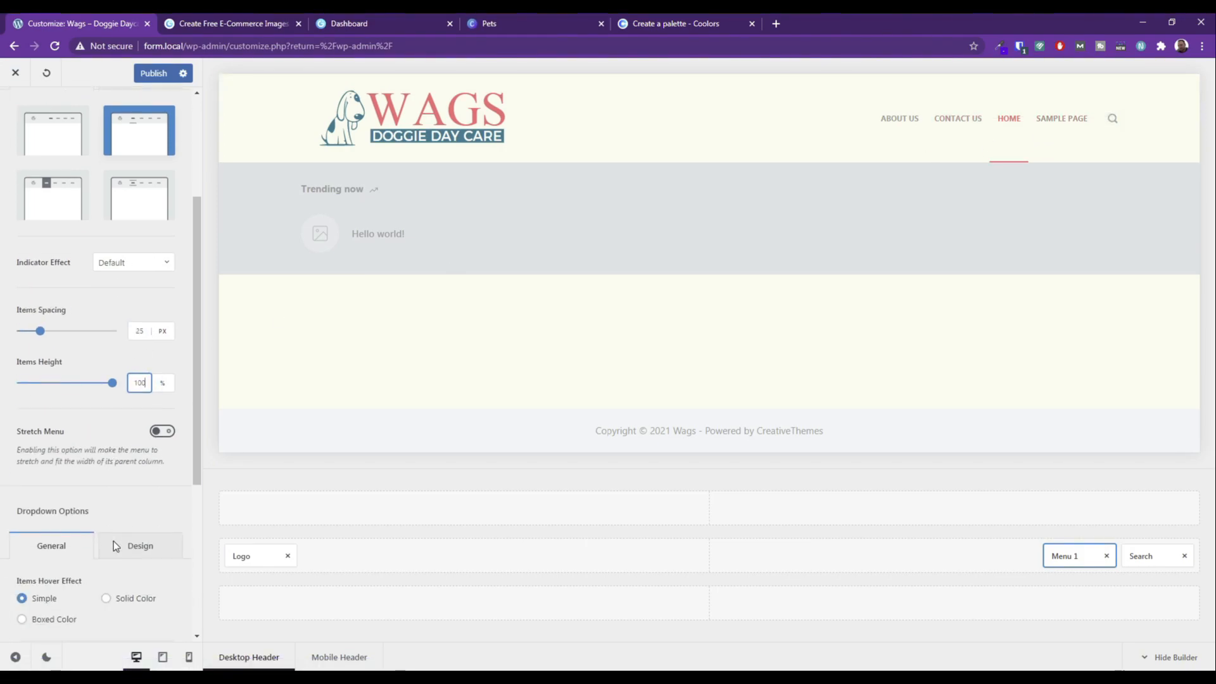
{"action": "scroll", "coordinate": [113, 541], "scroll_direction": "down", "scroll_amount": 1}
{"action": "left_click", "coordinate": [106, 535]}
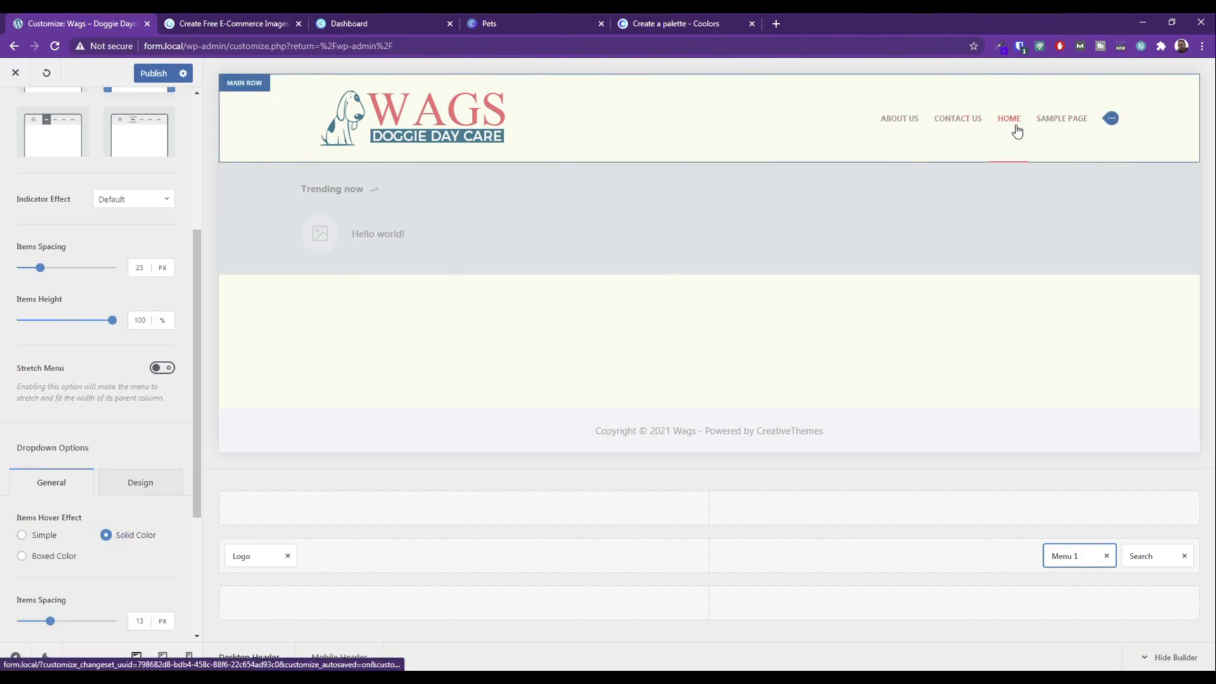
{"action": "left_click", "coordinate": [21, 535]}
Set the dropdown items spacing to 15 px, and try the Inner Reveal effect before returning to Default.
{"action": "scroll", "coordinate": [111, 461], "scroll_direction": "down", "scroll_amount": 2}
{"action": "scroll", "coordinate": [111, 461], "scroll_direction": "down", "scroll_amount": 1}
{"action": "double_click", "coordinate": [140, 430]}
{"action": "type", "text": "15"}
{"action": "left_click", "coordinate": [102, 504]}
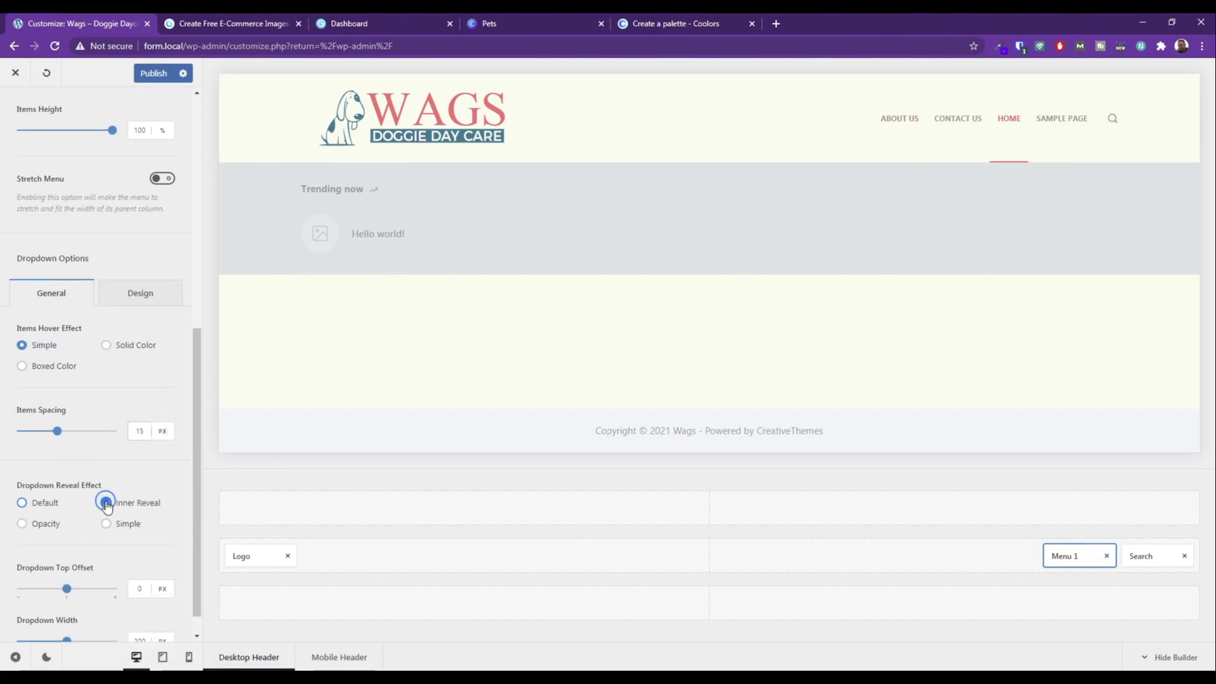
{"action": "left_click", "coordinate": [46, 507]}
{"action": "scroll", "coordinate": [156, 441], "scroll_direction": "down", "scroll_amount": 1}
Try the palette's blue, teal and yellow as Menu 1's initial top-level font color and settle on the blue.
{"action": "scroll", "coordinate": [156, 440], "scroll_direction": "up", "scroll_amount": 6}
{"action": "left_click", "coordinate": [153, 180]}
{"action": "left_click", "coordinate": [147, 269]}
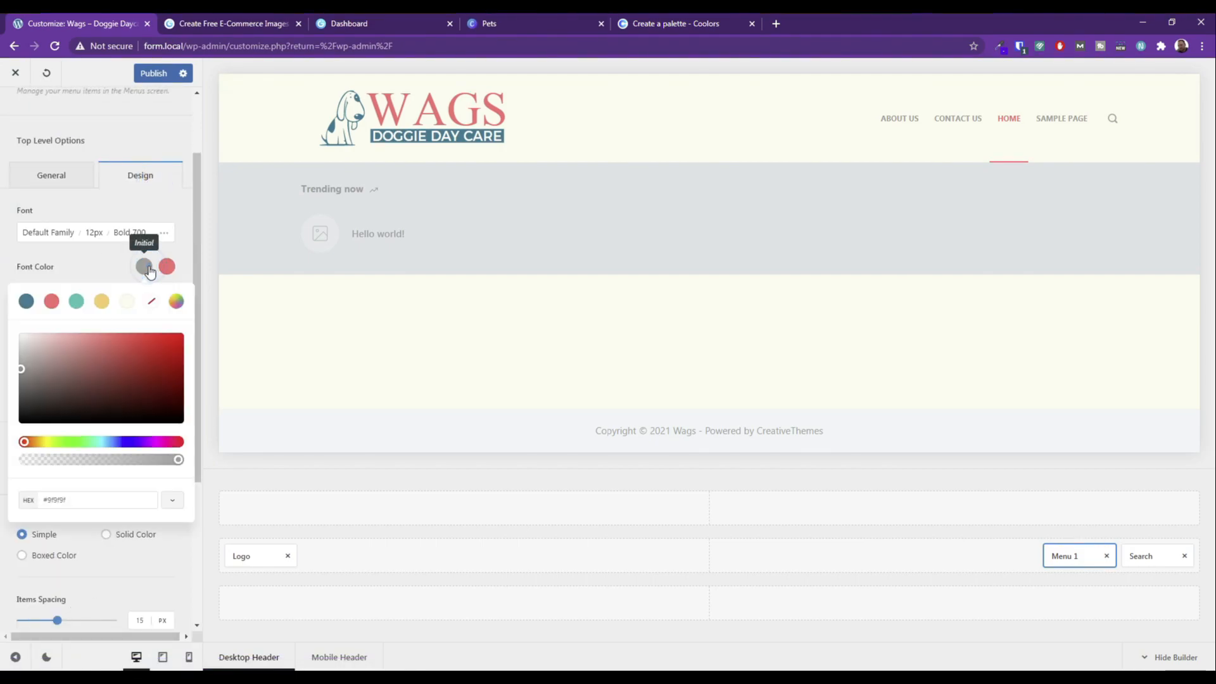
{"action": "left_click", "coordinate": [26, 301]}
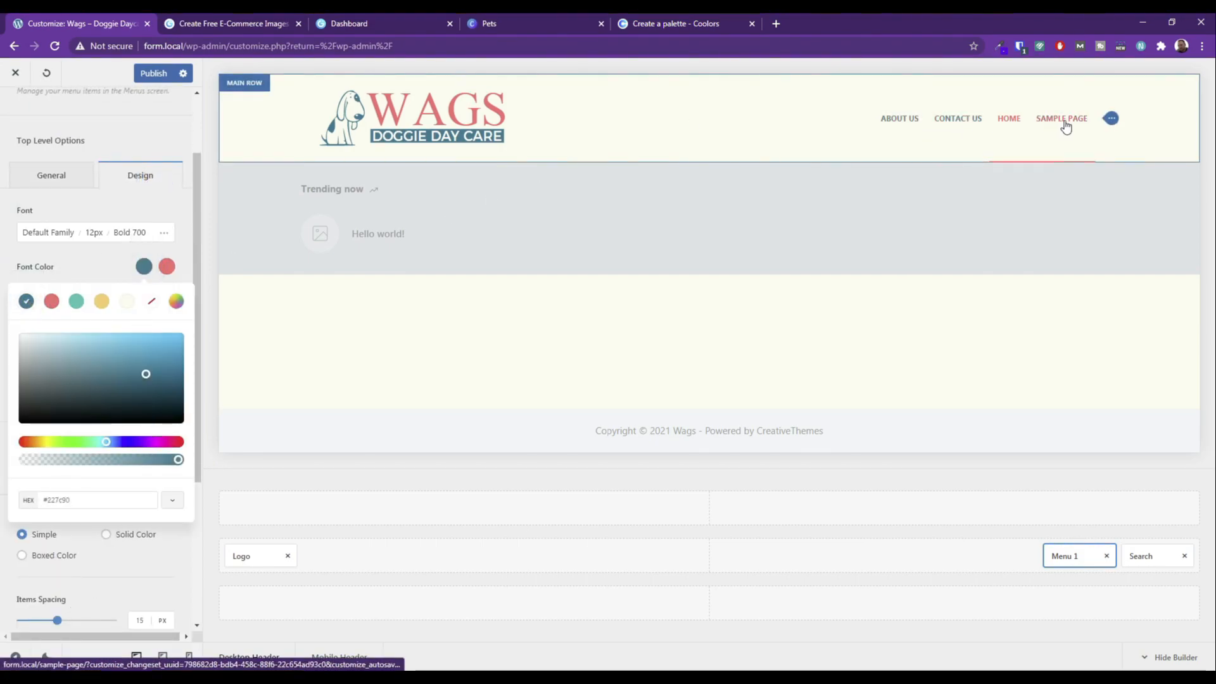
{"action": "left_click", "coordinate": [76, 301]}
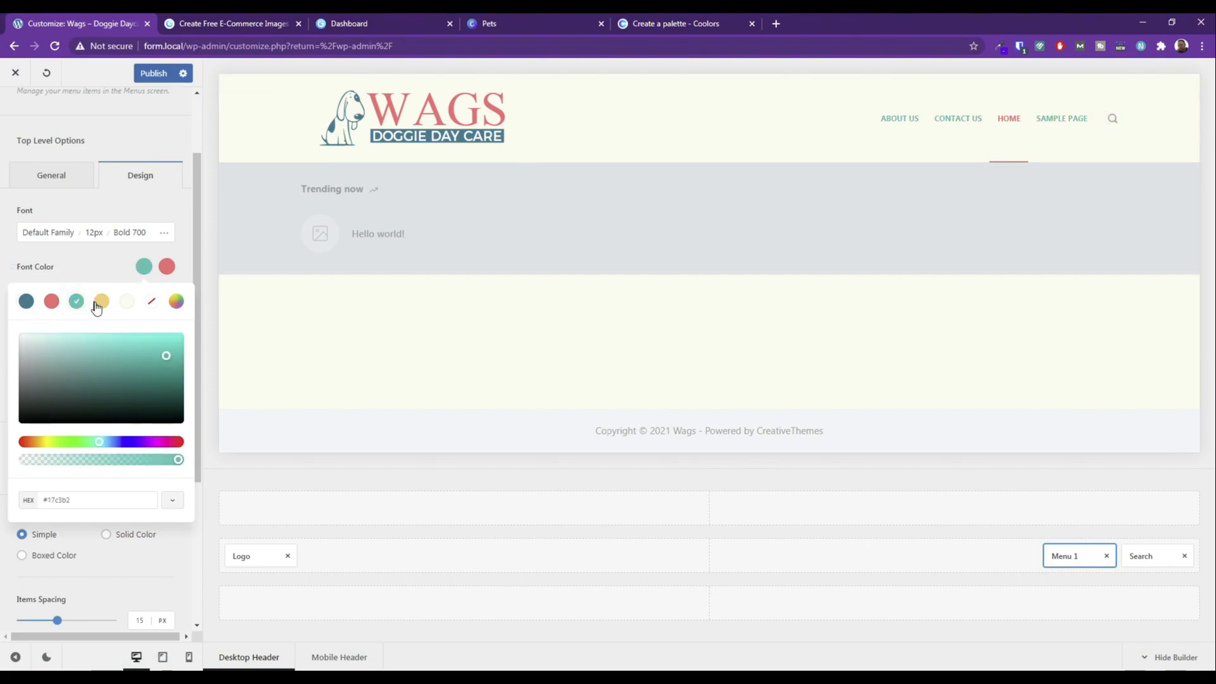
{"action": "left_click", "coordinate": [100, 301]}
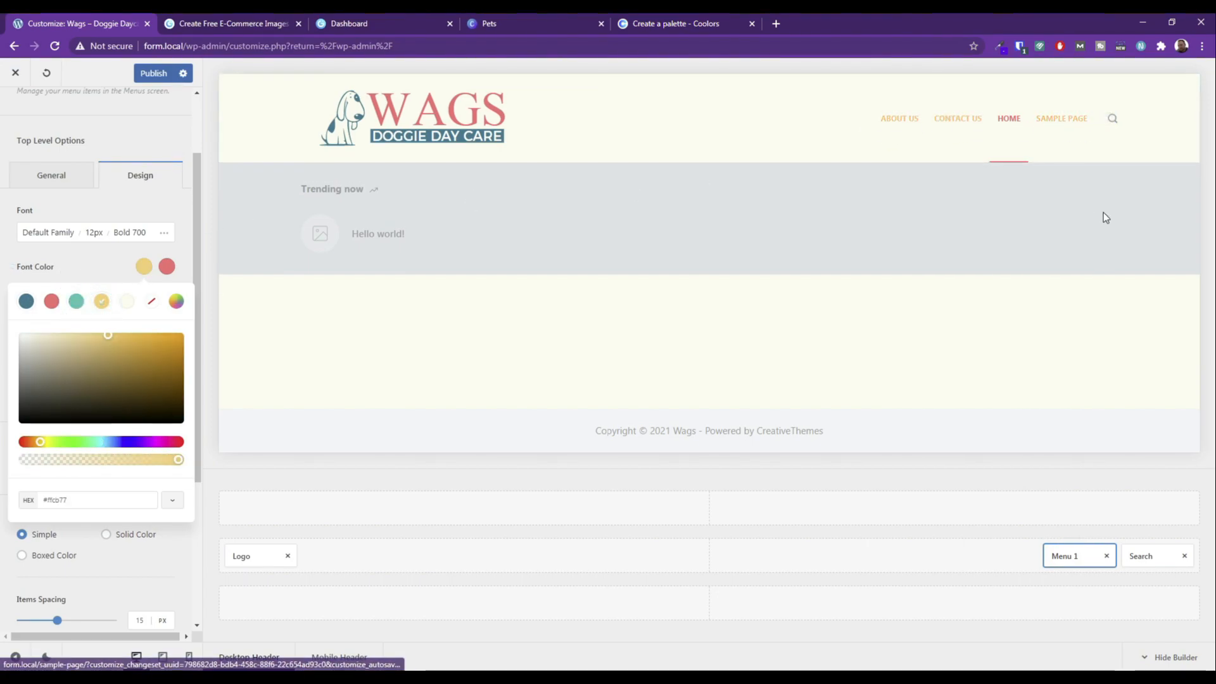
{"action": "left_click", "coordinate": [26, 300]}
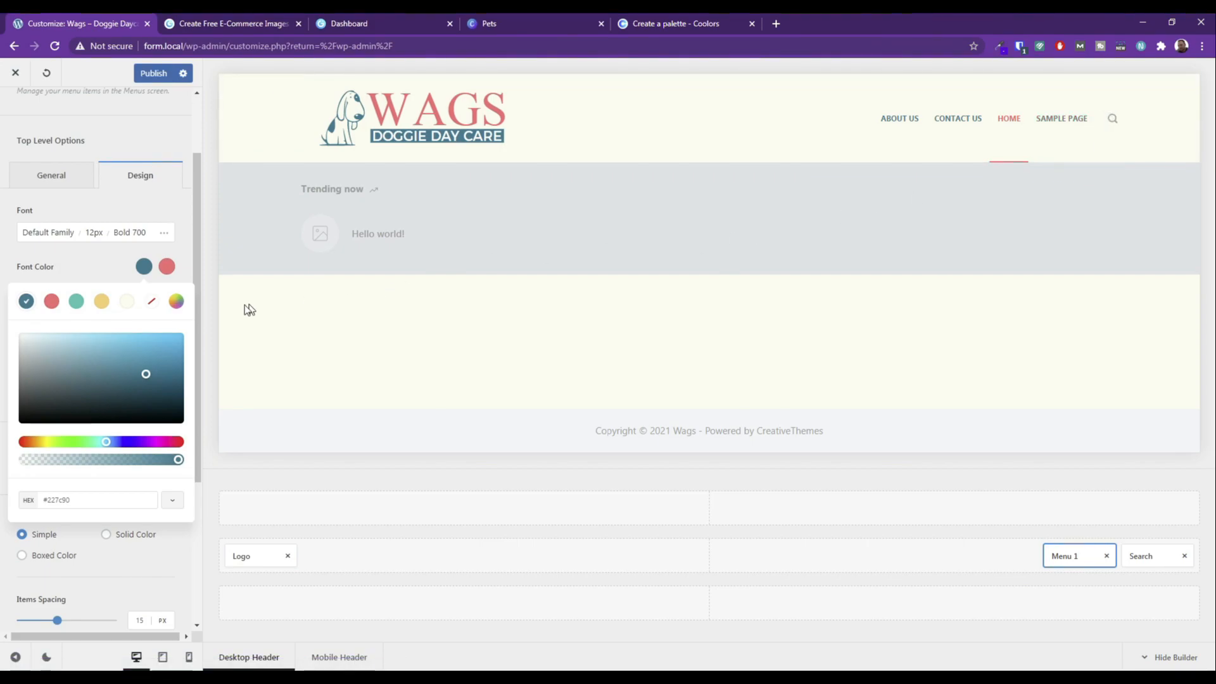
{"action": "left_click", "coordinate": [11, 266]}
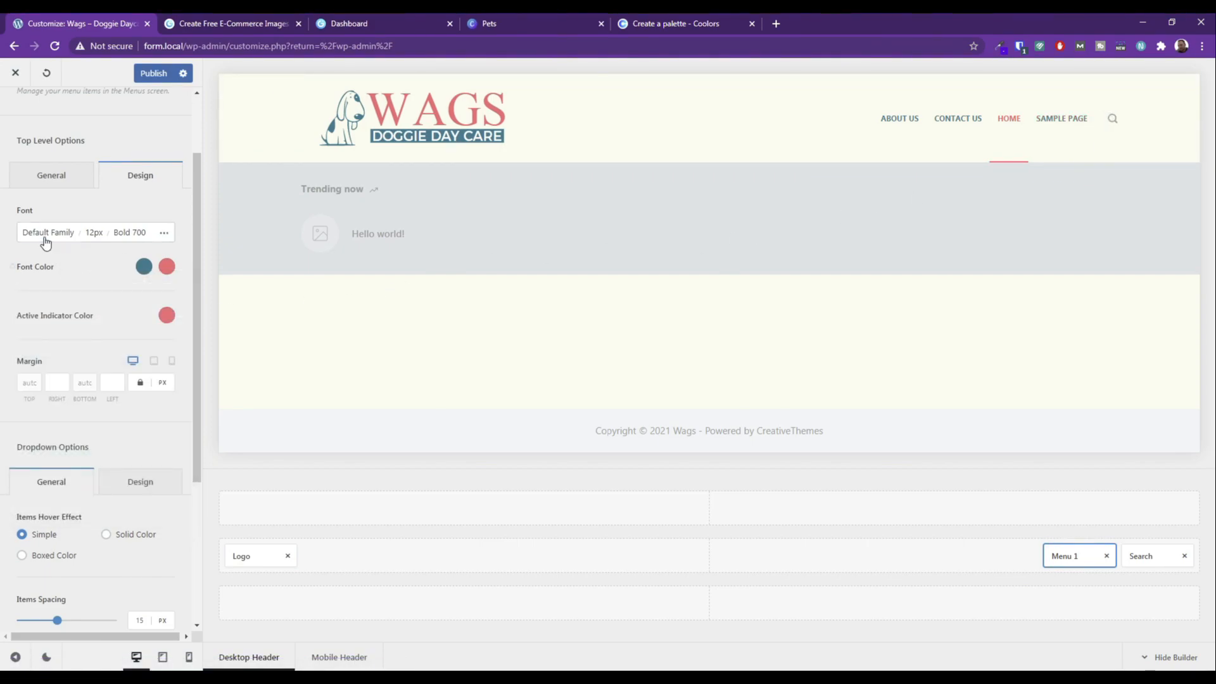
Return to the general top-level options of Menu 1 and publish the customizations.
{"action": "left_click", "coordinate": [50, 176]}
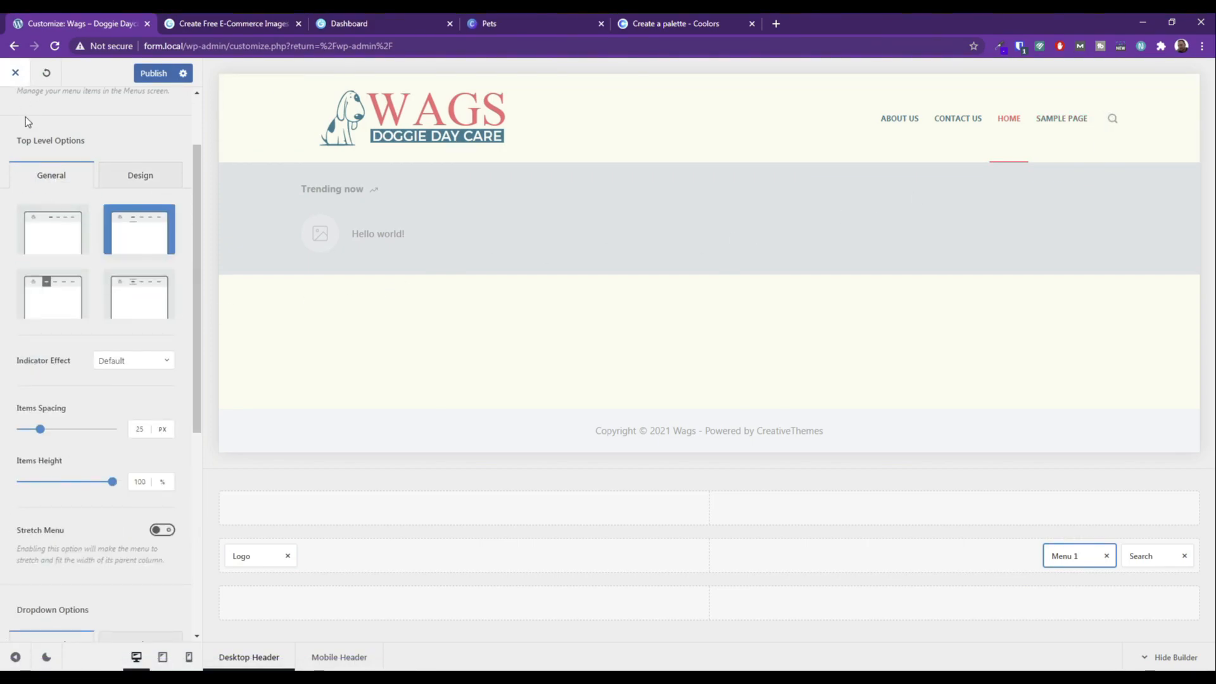
{"action": "scroll", "coordinate": [22, 98], "scroll_direction": "up", "scroll_amount": 2}
{"action": "left_click", "coordinate": [152, 73]}
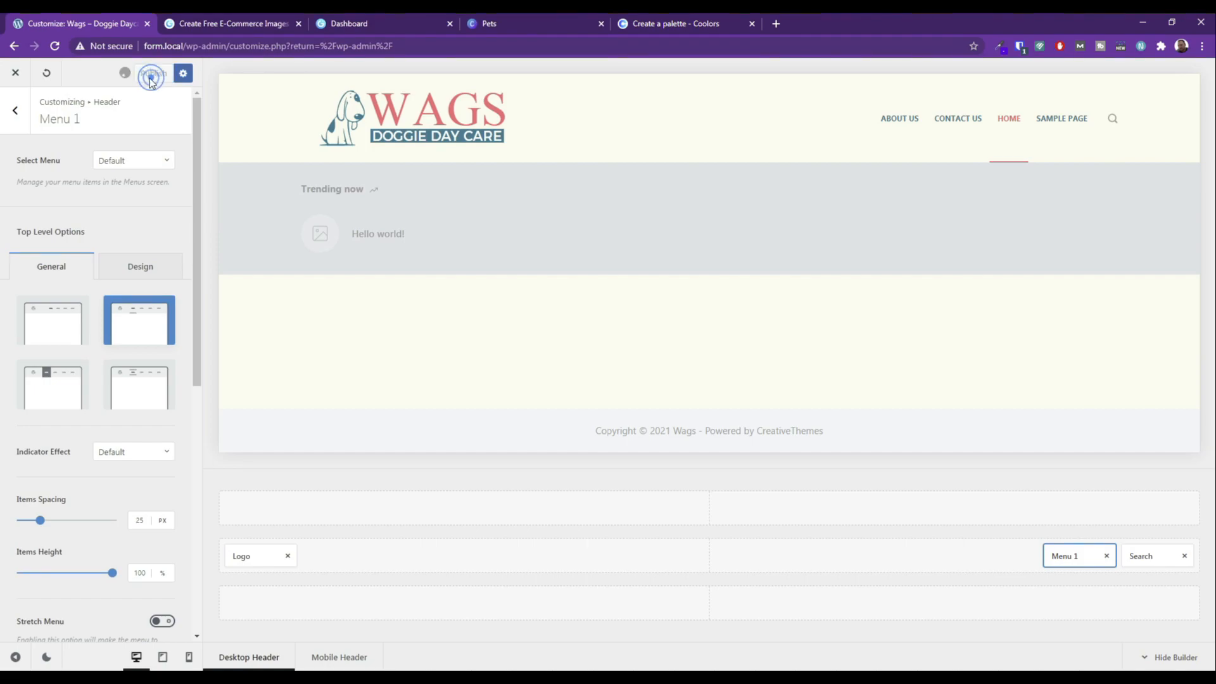
Set the site's base font to Montserrat in the typography settings.
{"action": "left_click", "coordinate": [14, 123]}
{"action": "left_click", "coordinate": [17, 123]}
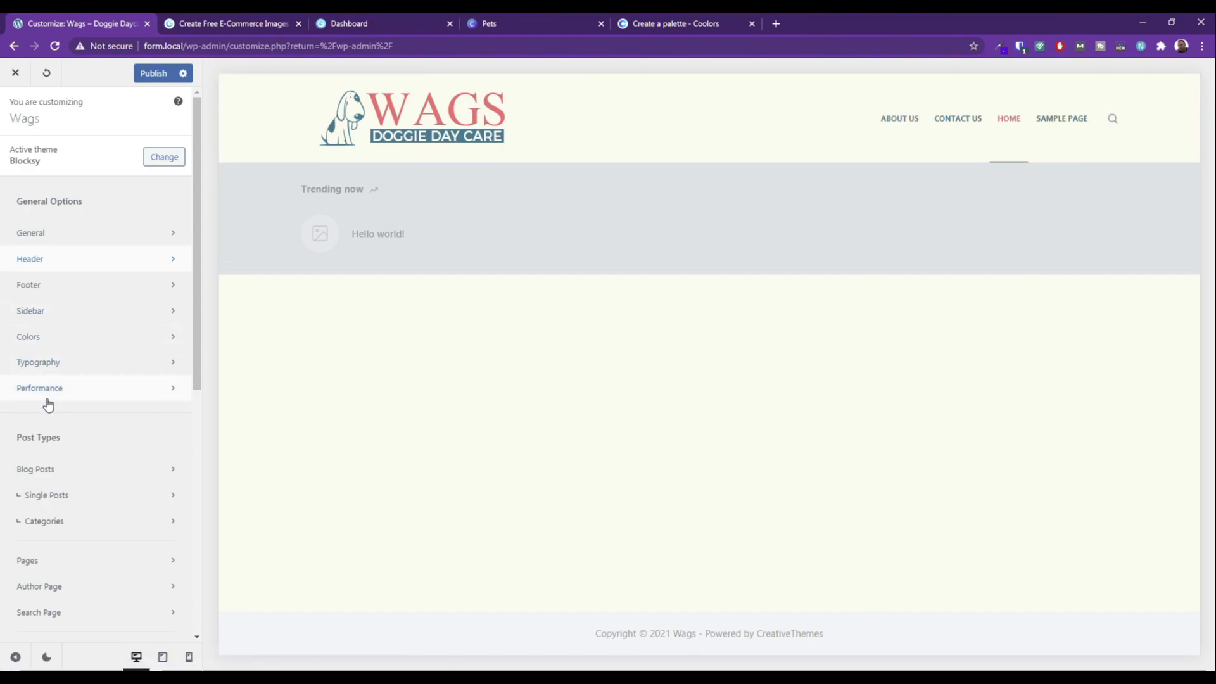
{"action": "left_click", "coordinate": [43, 362]}
{"action": "left_click", "coordinate": [47, 178]}
{"action": "left_click", "coordinate": [100, 219]}
{"action": "type", "text": "monst"}
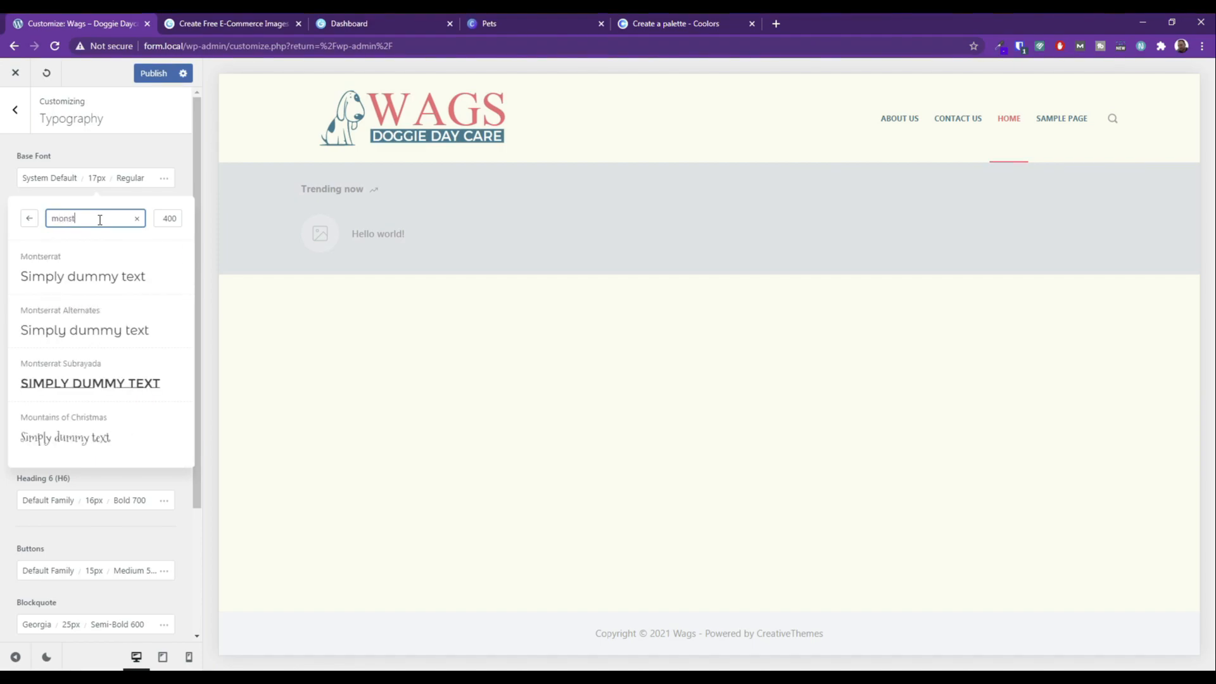
{"action": "left_click", "coordinate": [57, 275]}
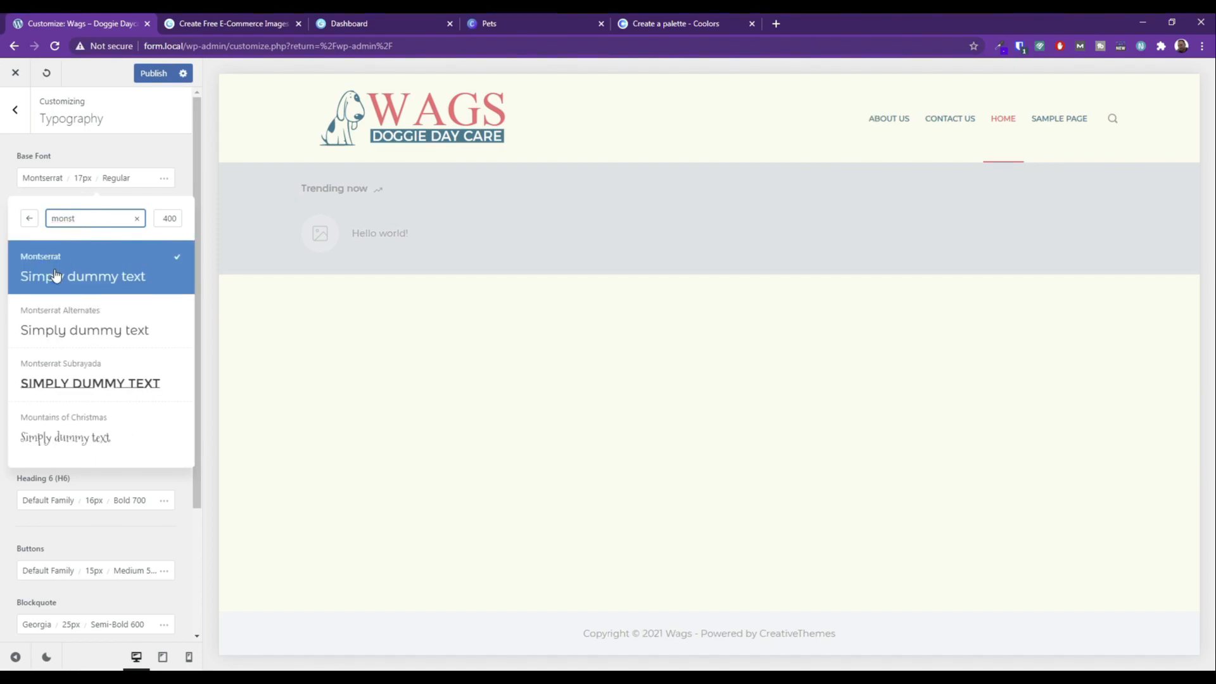
Set the Heading 2 (H2) font to Fugaz One.
{"action": "left_click", "coordinate": [94, 256]}
{"action": "left_click", "coordinate": [50, 284]}
{"action": "left_click", "coordinate": [80, 326]}
{"action": "type", "text": "Fugaz"}
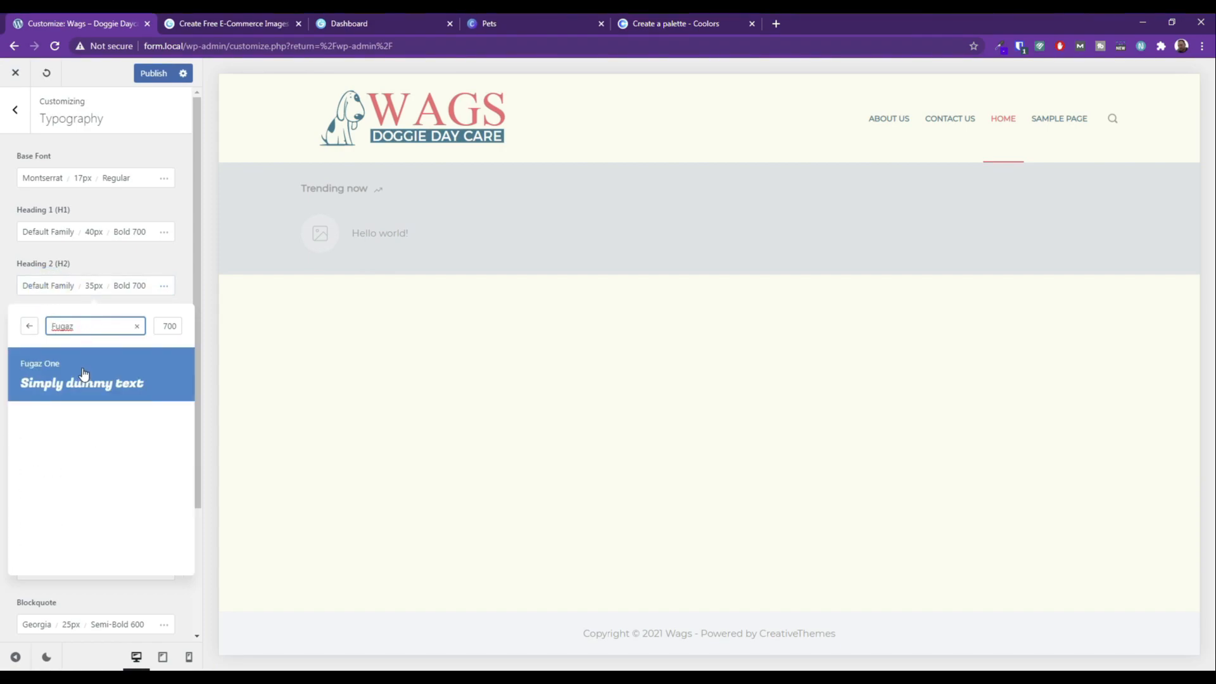
{"action": "left_click", "coordinate": [84, 374]}
{"action": "left_click", "coordinate": [165, 250]}
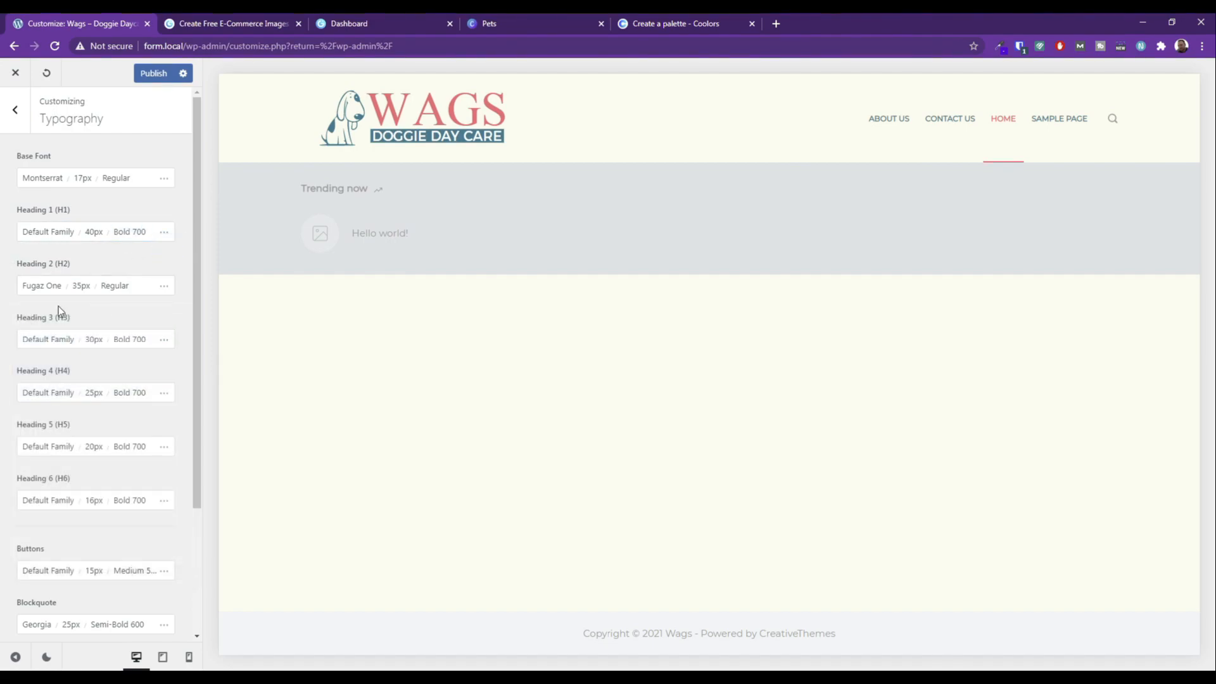
Set the Heading 1 (H1) font to Fugaz One.
{"action": "left_click", "coordinate": [57, 229]}
{"action": "left_click", "coordinate": [92, 273]}
{"action": "type", "text": "F"}
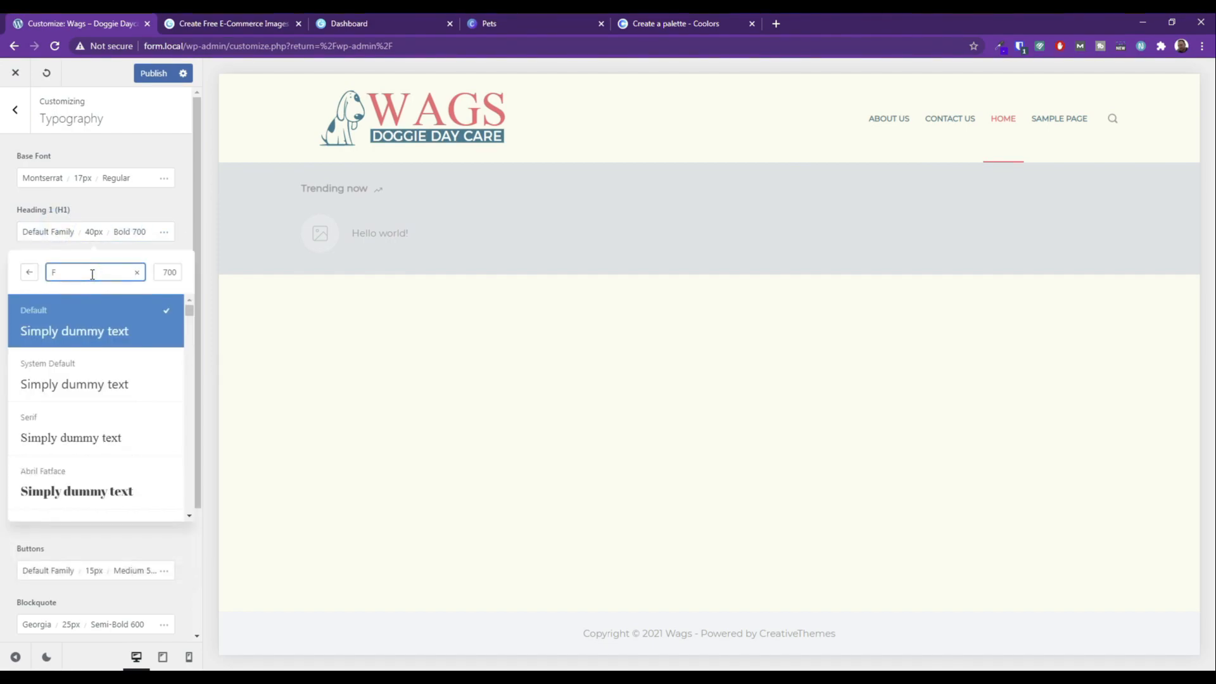
{"action": "type", "text": "uagz"}
{"action": "key", "text": "BackSpace"}
{"action": "key", "text": "BackSpace"}
{"action": "key", "text": "BackSpace"}
{"action": "type", "text": "gaz"}
{"action": "left_click", "coordinate": [172, 335]}
{"action": "left_click", "coordinate": [182, 204]}
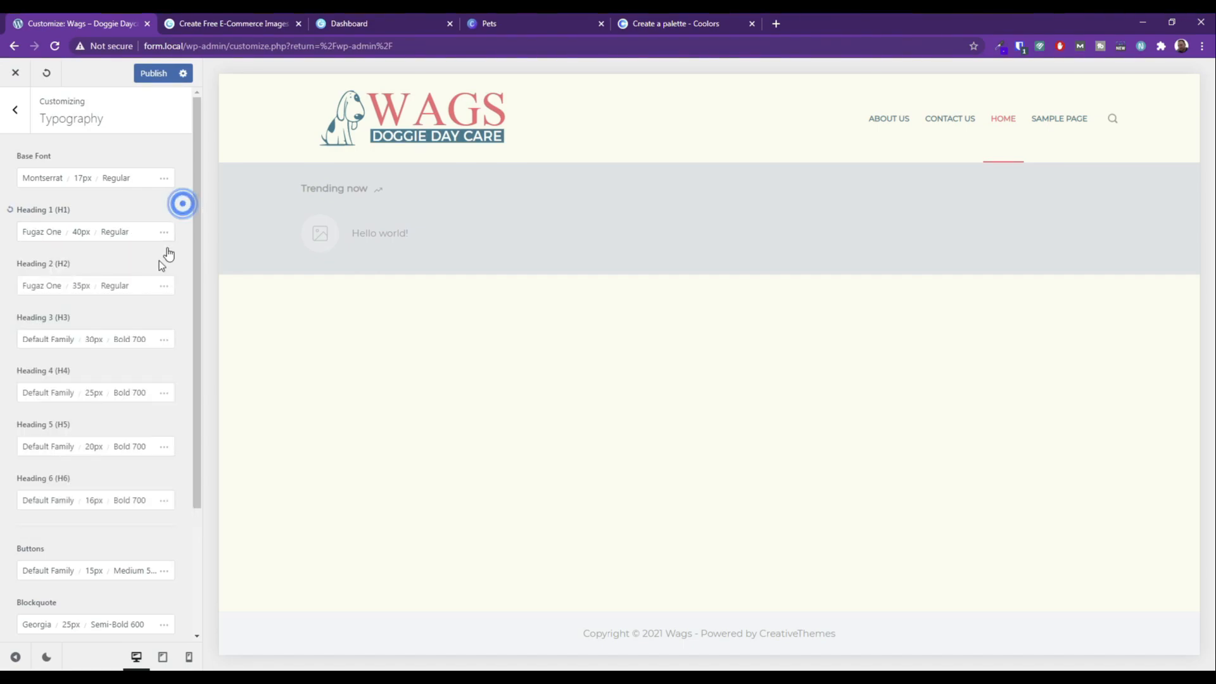
Set the Heading 3 (H3) font to Fugaz One.
{"action": "left_click", "coordinate": [46, 338]}
{"action": "left_click", "coordinate": [87, 374]}
{"action": "type", "text": "Fug"}
{"action": "left_click", "coordinate": [106, 437]}
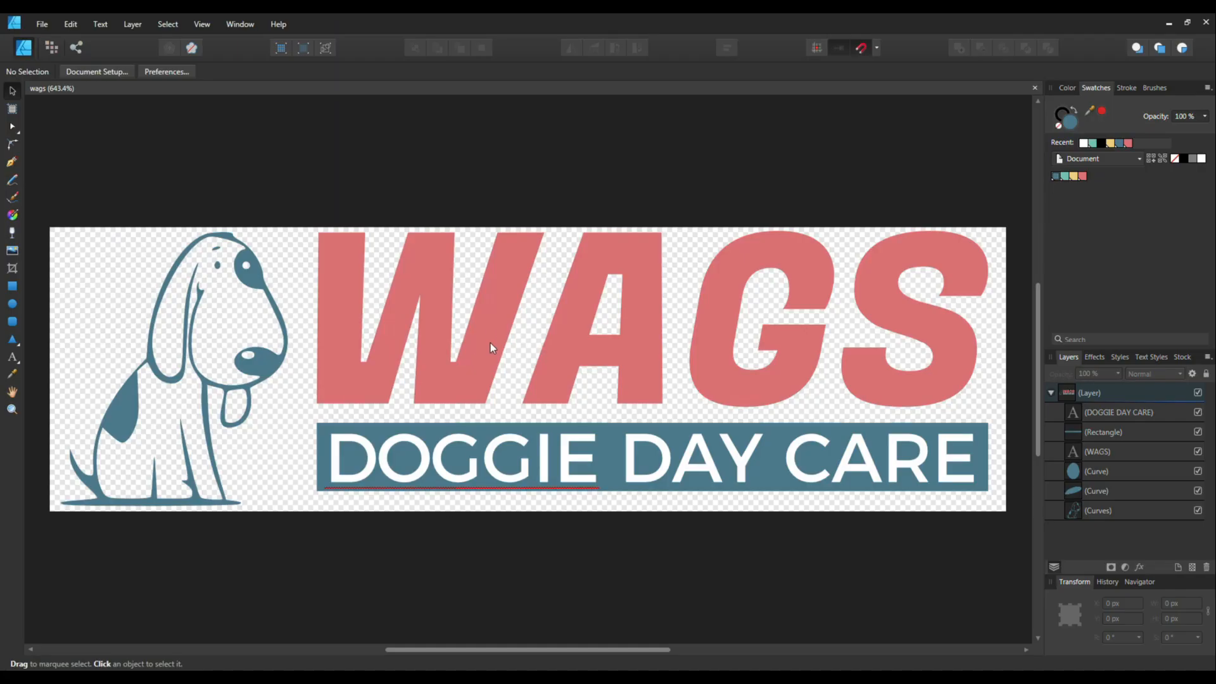
Switch to the logo in Affinity Designer and convert the WAGS and DOGGIE DAY CARE texts to curves.
{"action": "left_click", "coordinate": [481, 321]}
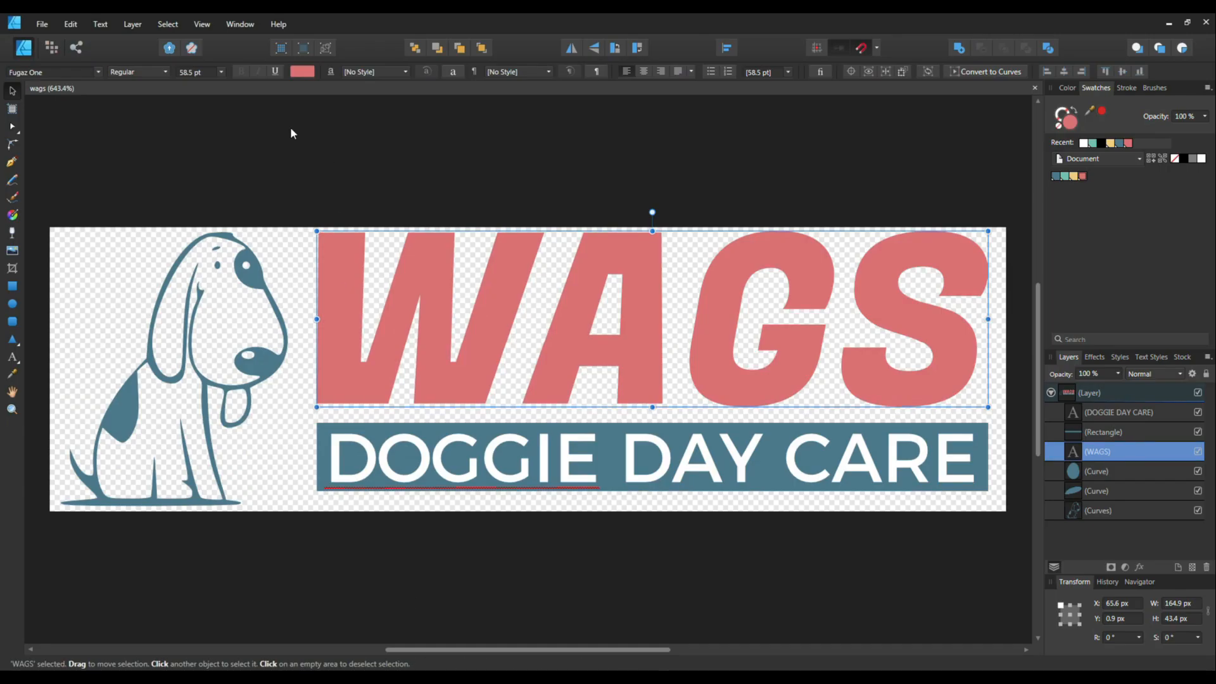
{"action": "left_click", "coordinate": [132, 24]}
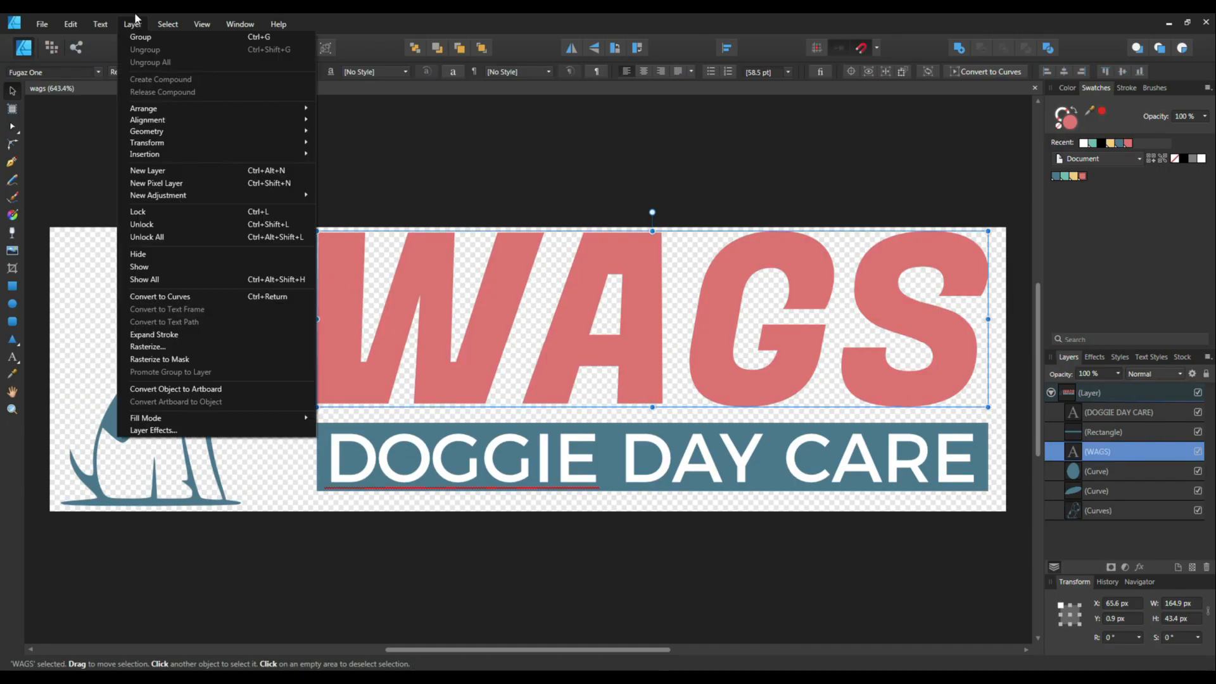
{"action": "left_click", "coordinate": [182, 298]}
{"action": "left_click", "coordinate": [610, 439]}
{"action": "left_click", "coordinate": [100, 24]}
{"action": "mouse_move", "coordinate": [140, 23]}
{"action": "left_click", "coordinate": [182, 296]}
Export the logo as an SVG named wags logo Color.svg in the Dog Training Site folder.
{"action": "left_click", "coordinate": [42, 24]}
{"action": "left_click", "coordinate": [65, 235]}
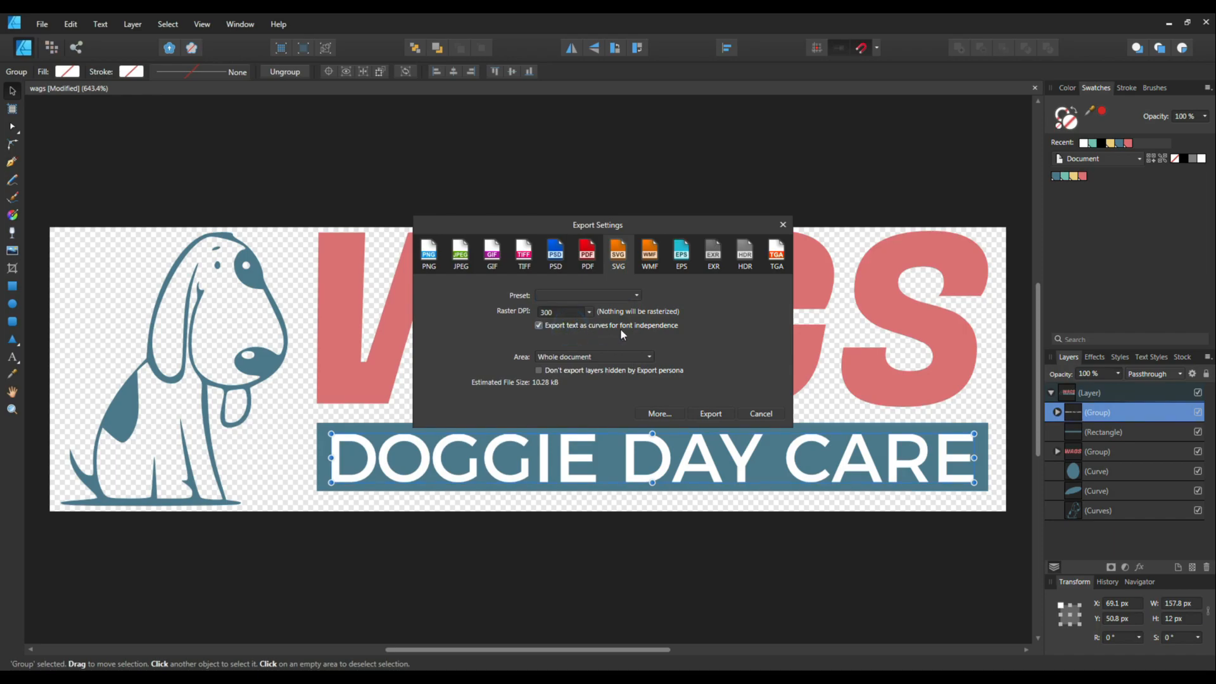
{"action": "left_click", "coordinate": [711, 413]}
{"action": "left_click", "coordinate": [288, 120]}
{"action": "left_click", "coordinate": [120, 289]}
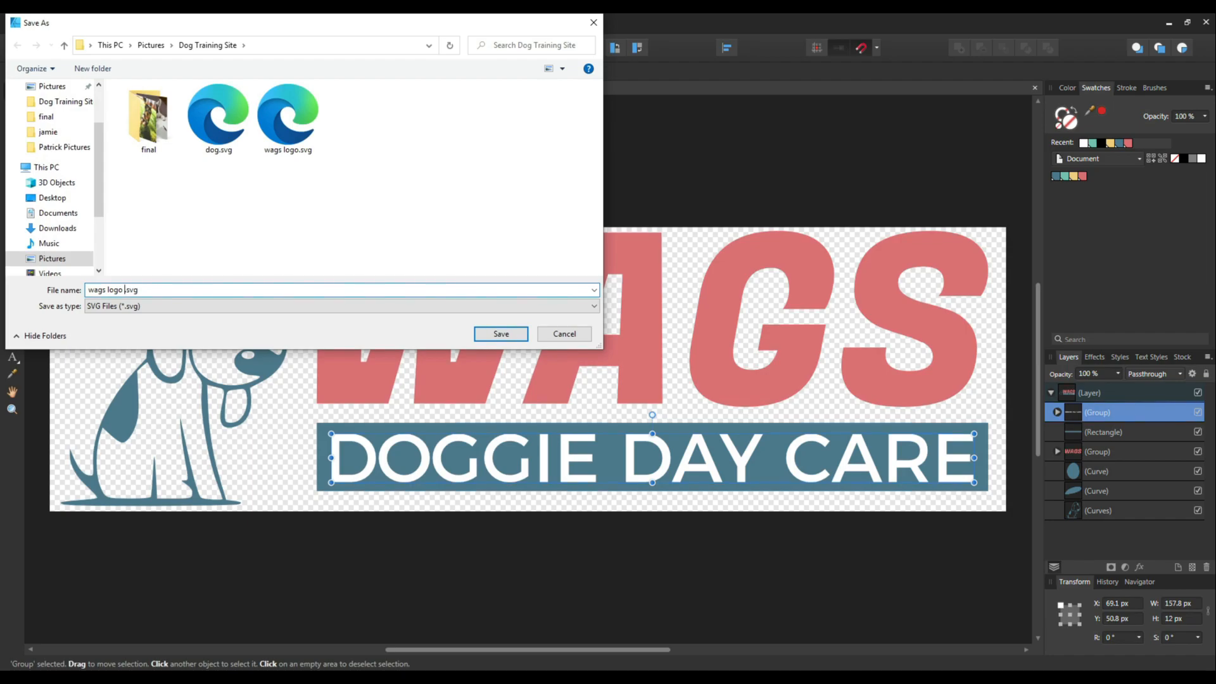
{"action": "key", "text": "Return"}
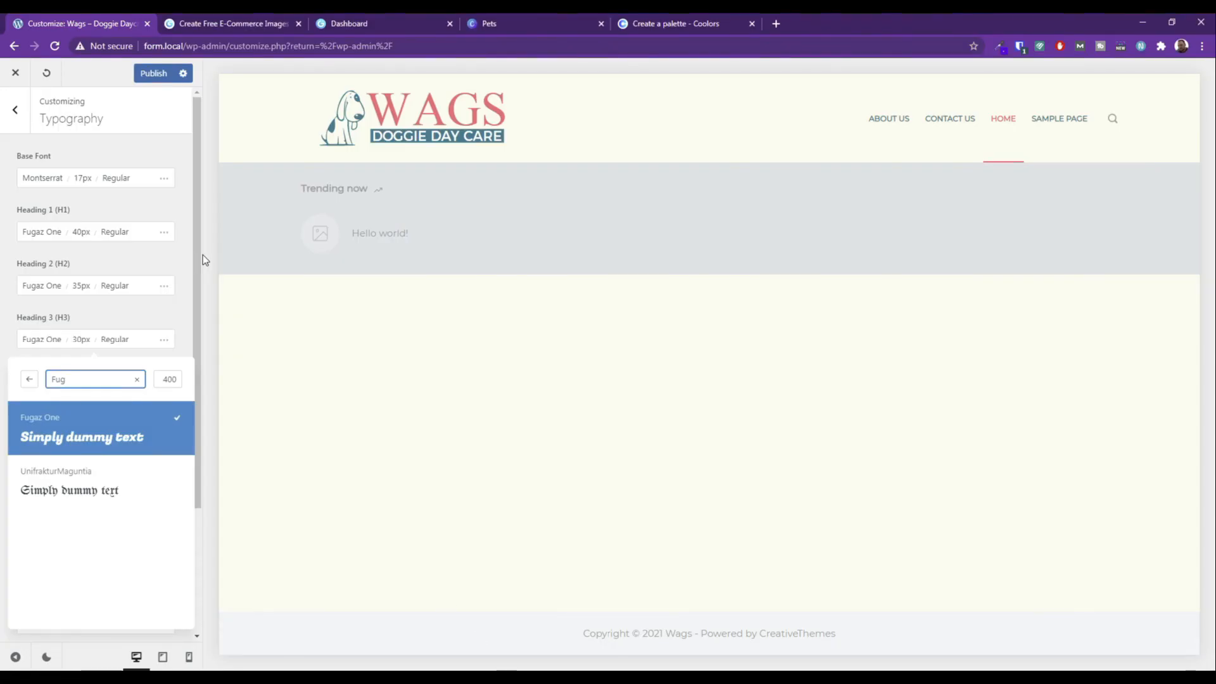
Switch to the site customizer, remove the current header logo and permanently delete wags-logo.svg from the media library.
{"action": "left_click", "coordinate": [523, 119]}
{"action": "left_click", "coordinate": [164, 232]}
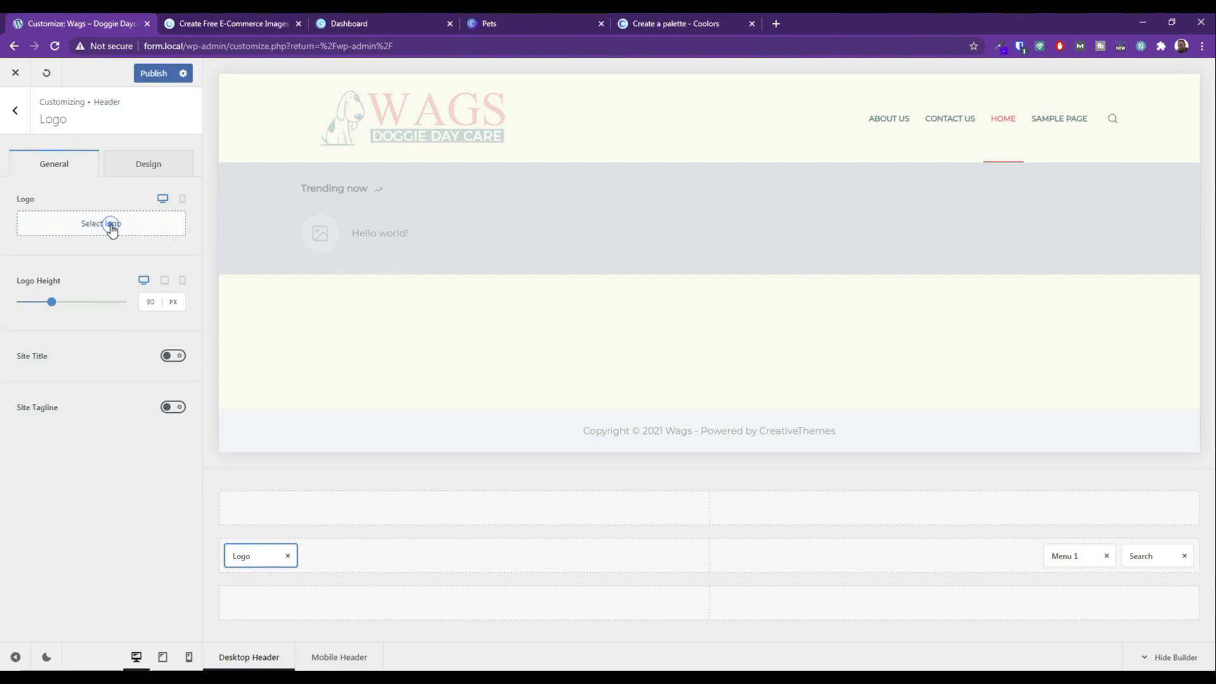
{"action": "left_click", "coordinate": [71, 229]}
{"action": "left_click", "coordinate": [70, 229]}
{"action": "left_click", "coordinate": [1056, 214]}
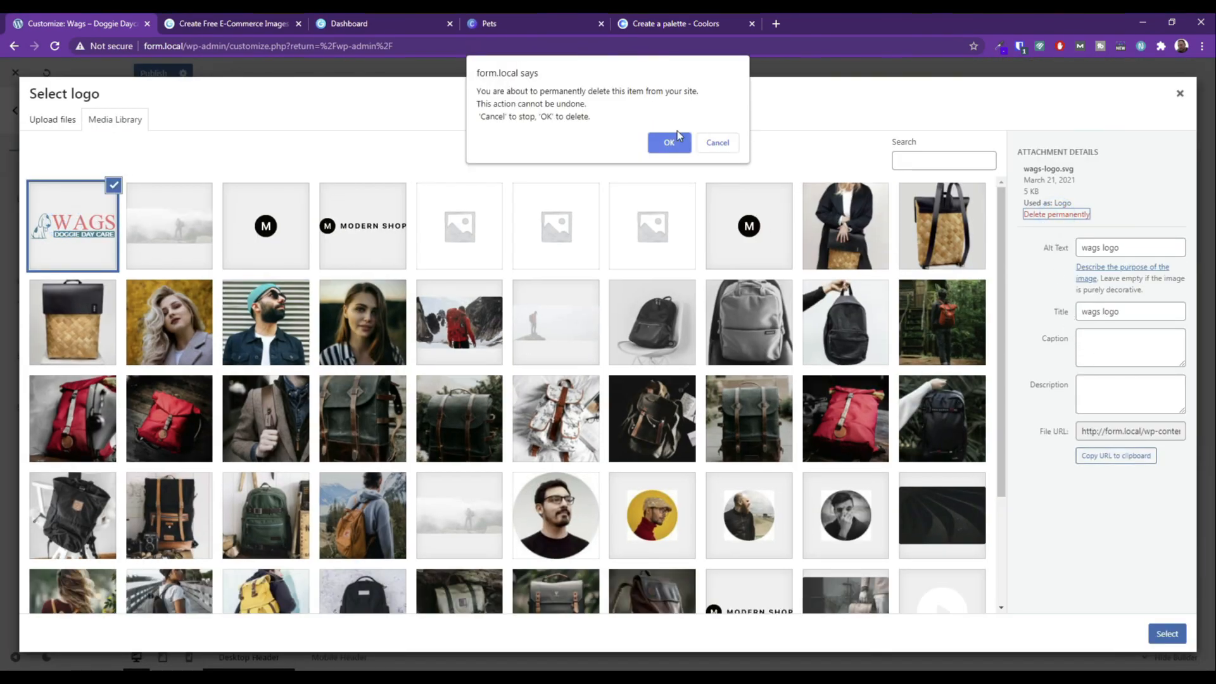
{"action": "left_click", "coordinate": [665, 141]}
Upload wags logo Color.svg from the Dog Training Site folder to the media library.
{"action": "left_click", "coordinate": [52, 121]}
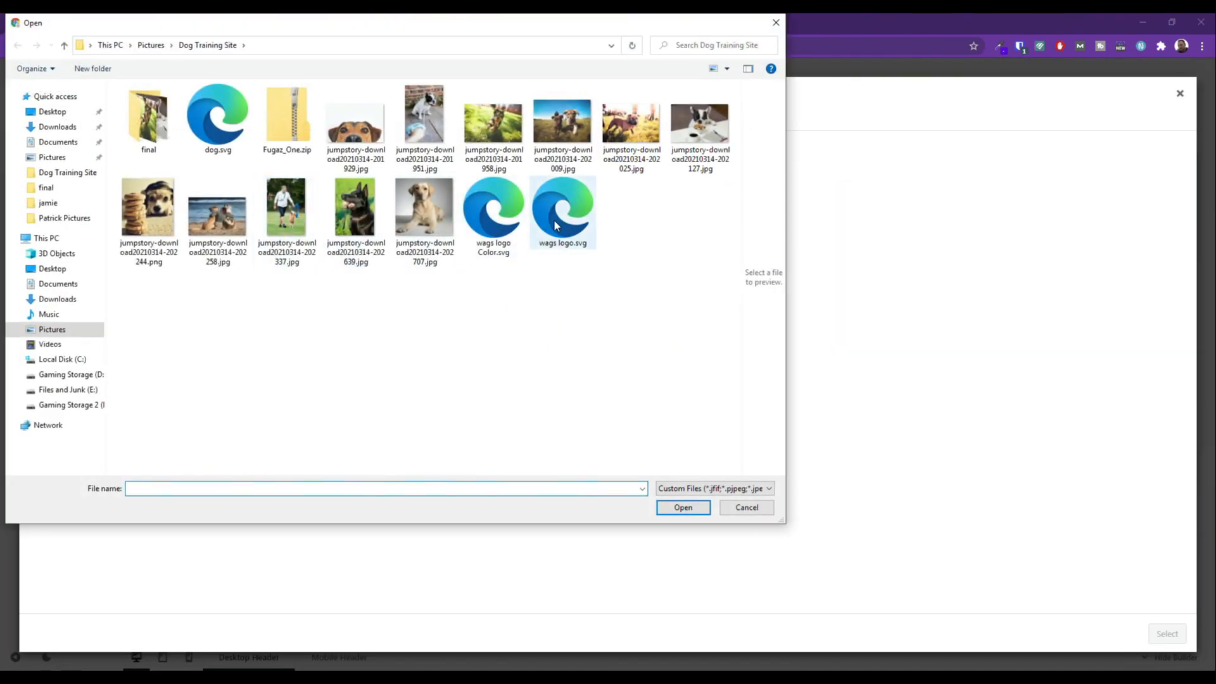
{"action": "left_click", "coordinate": [501, 219]}
{"action": "left_click", "coordinate": [683, 507]}
Copy the uploaded image's title into its alt text and use the image as the header logo.
{"action": "triple_click", "coordinate": [1167, 299]}
{"action": "key", "text": "ctrl+c"}
{"action": "left_click", "coordinate": [1152, 237]}
{"action": "key", "text": "ctrl+v"}
{"action": "left_click", "coordinate": [1165, 632]}
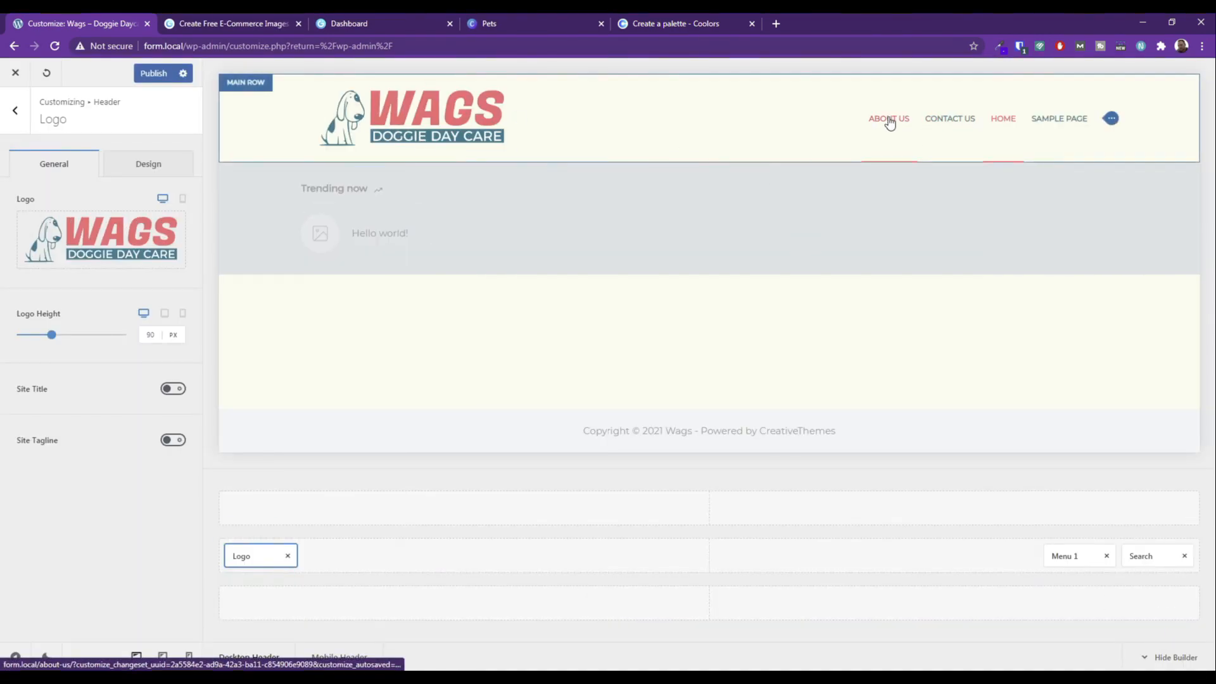
Set the footer bottom row's background to the yellow palette color, Color 4 (#ffcb77).
{"action": "left_click", "coordinate": [17, 107]}
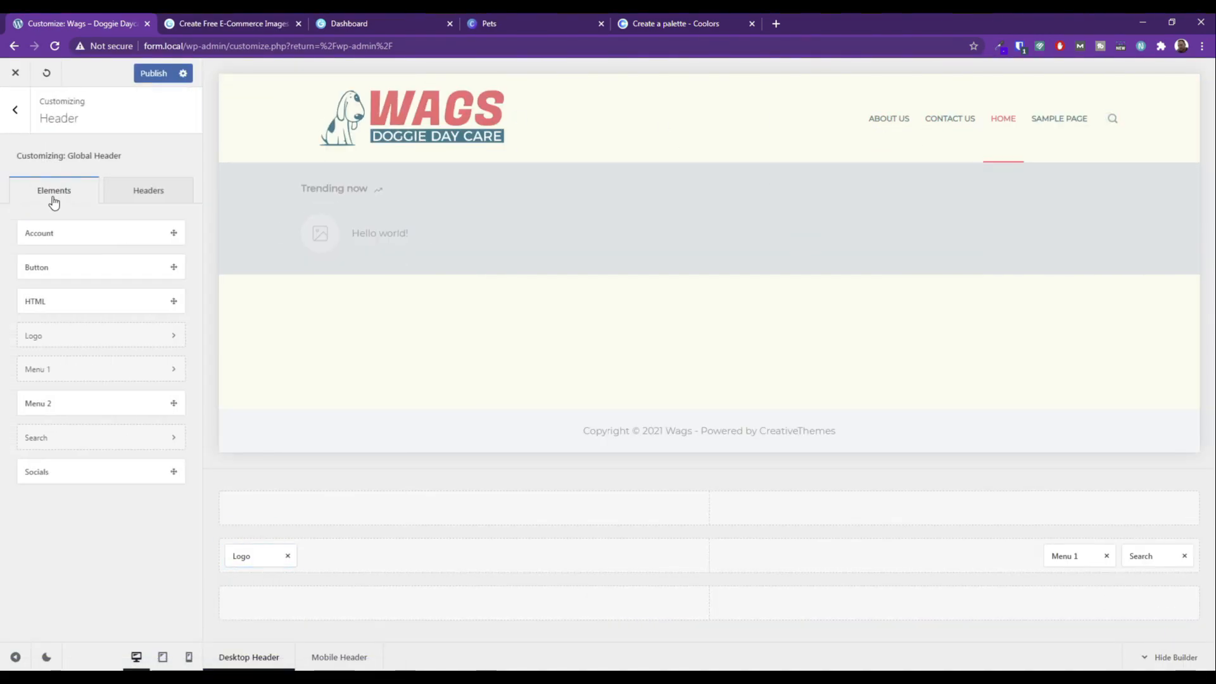
{"action": "left_click", "coordinate": [15, 109]}
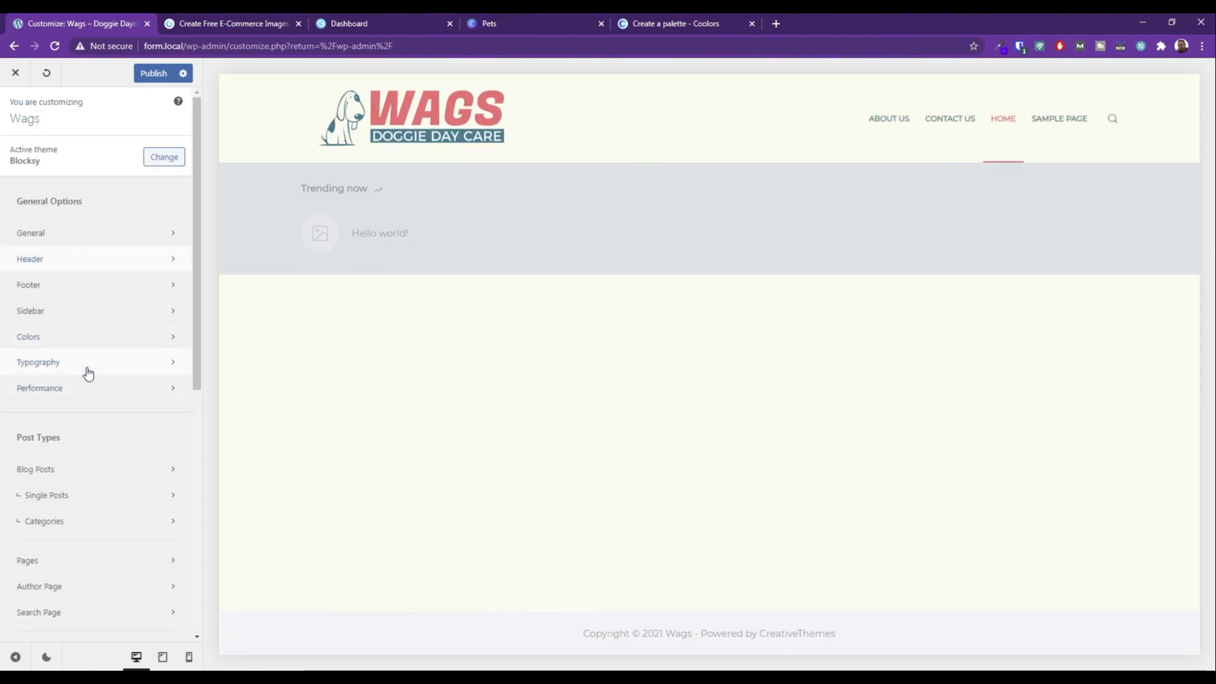
{"action": "left_click", "coordinate": [239, 617]}
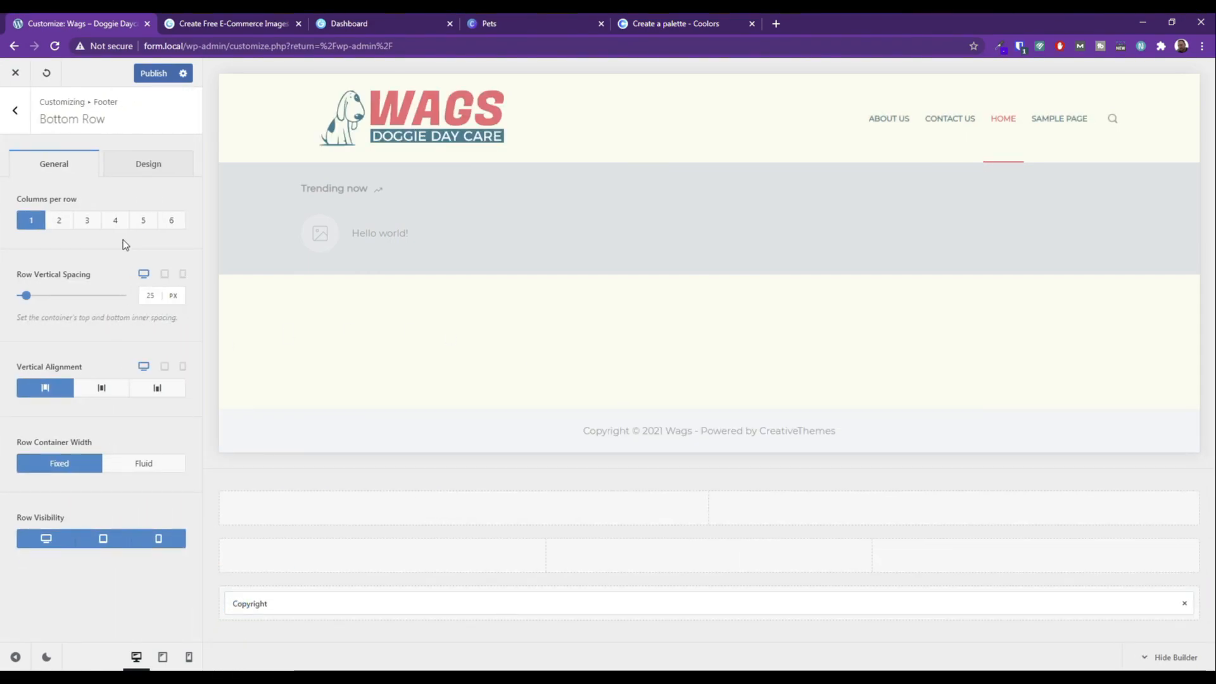
{"action": "left_click", "coordinate": [152, 166]}
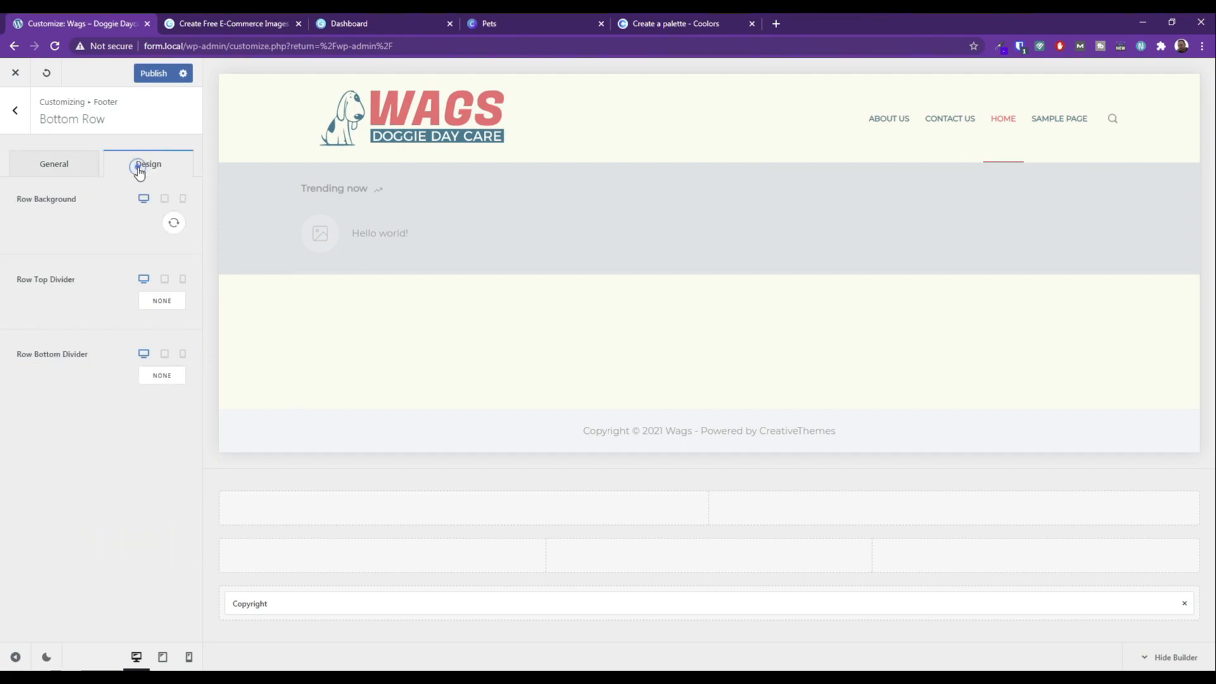
{"action": "left_click", "coordinate": [174, 228]}
{"action": "left_click", "coordinate": [24, 290]}
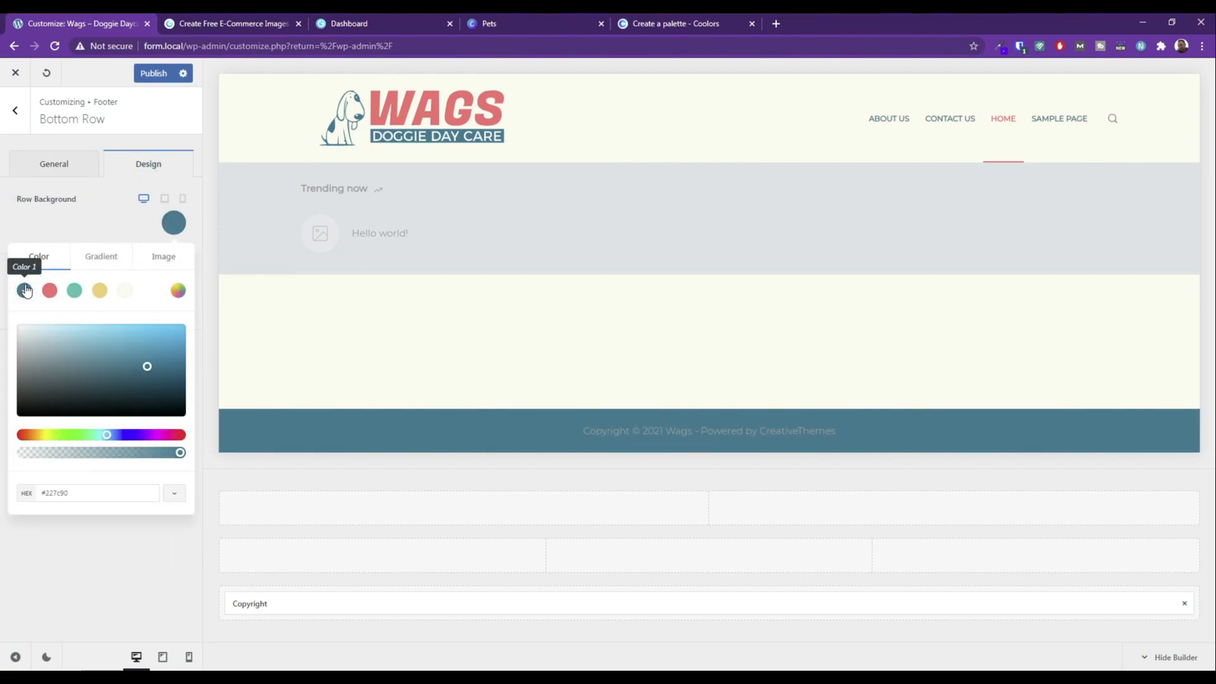
{"action": "left_click", "coordinate": [73, 291]}
{"action": "left_click", "coordinate": [100, 291]}
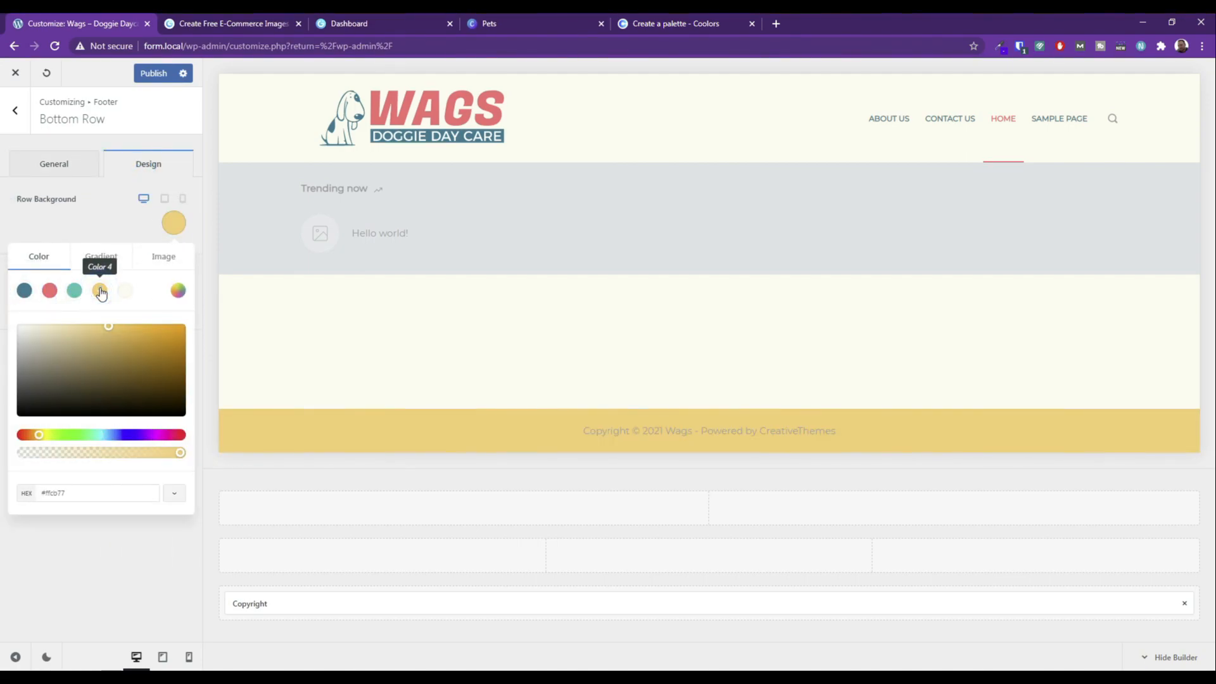
{"action": "left_click", "coordinate": [55, 169]}
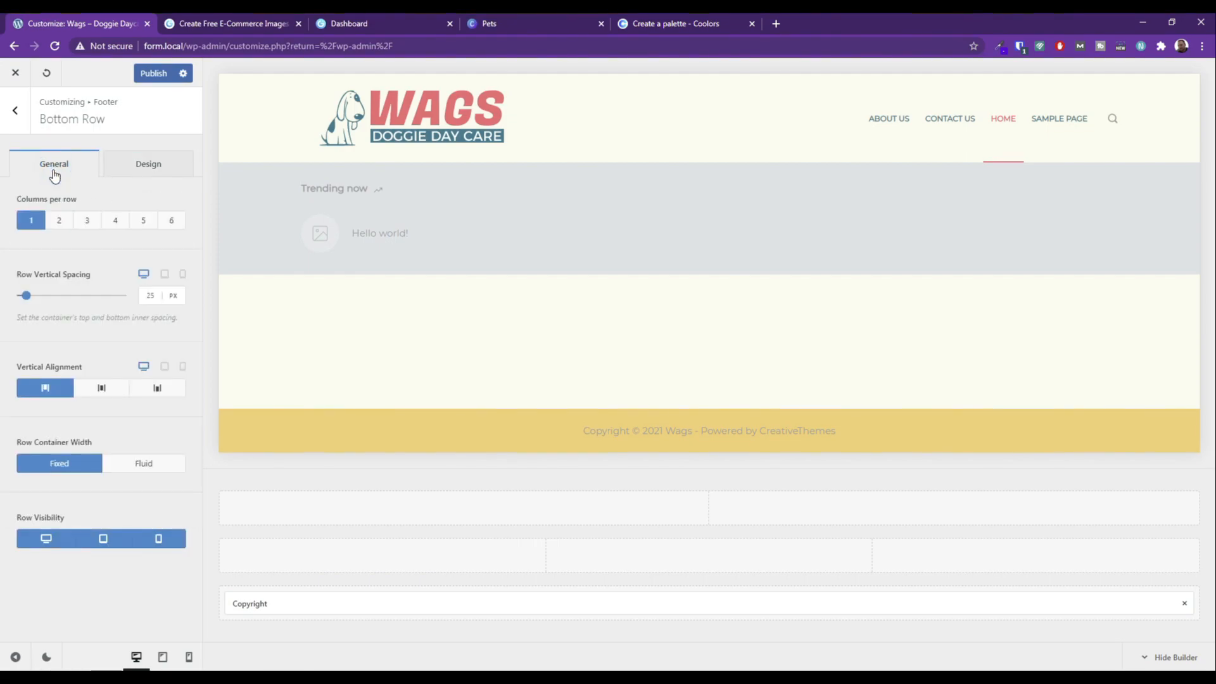
Set the footer copyright text's initial font color to the blue palette color, Color 1 (#227c90).
{"action": "left_click", "coordinate": [834, 436]}
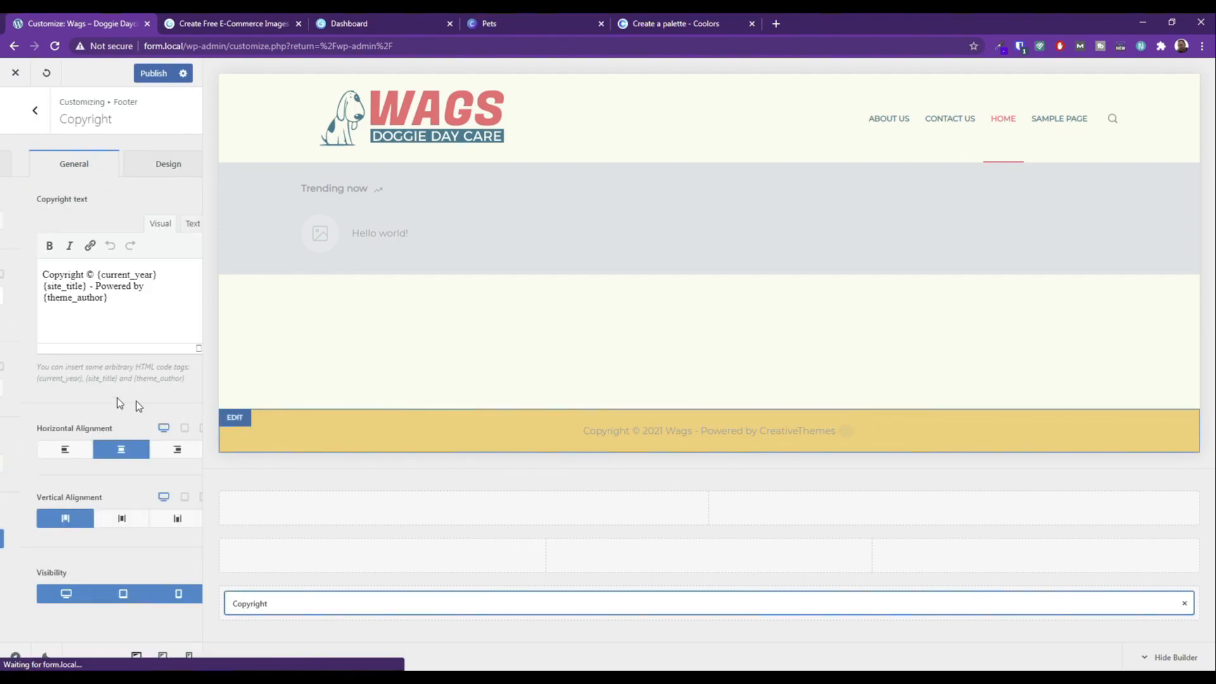
{"action": "left_click", "coordinate": [140, 164]}
{"action": "left_click", "coordinate": [130, 274]}
{"action": "left_click", "coordinate": [51, 307]}
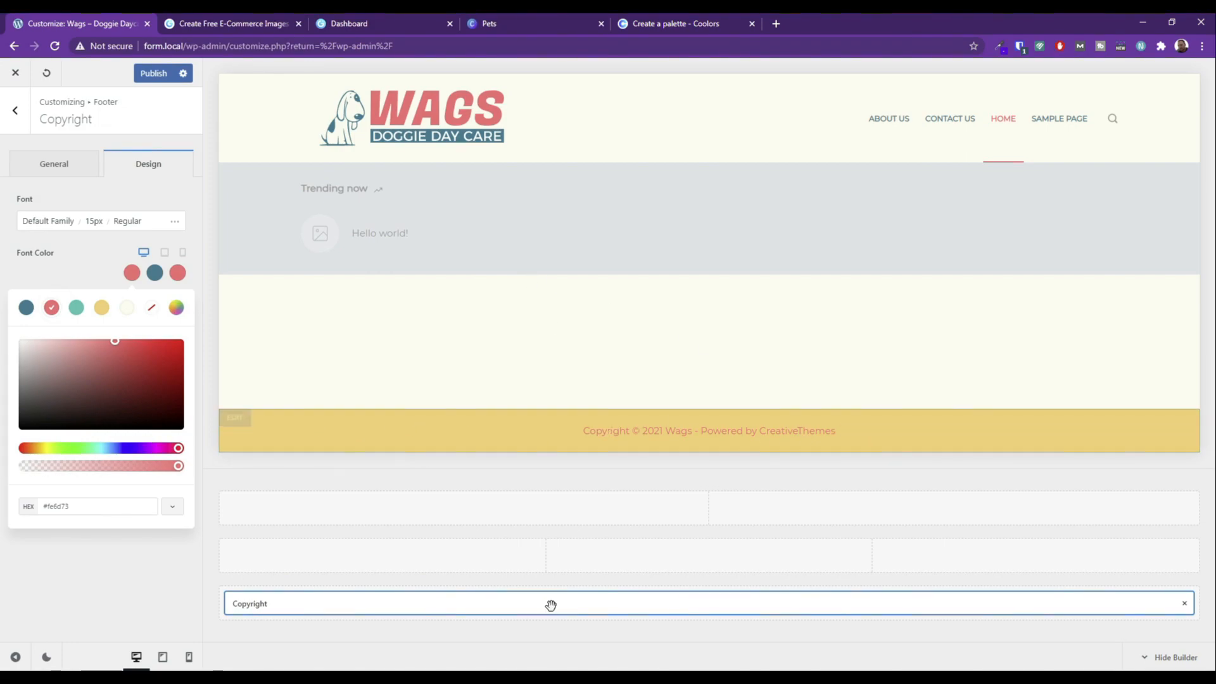
{"action": "left_click", "coordinate": [26, 308]}
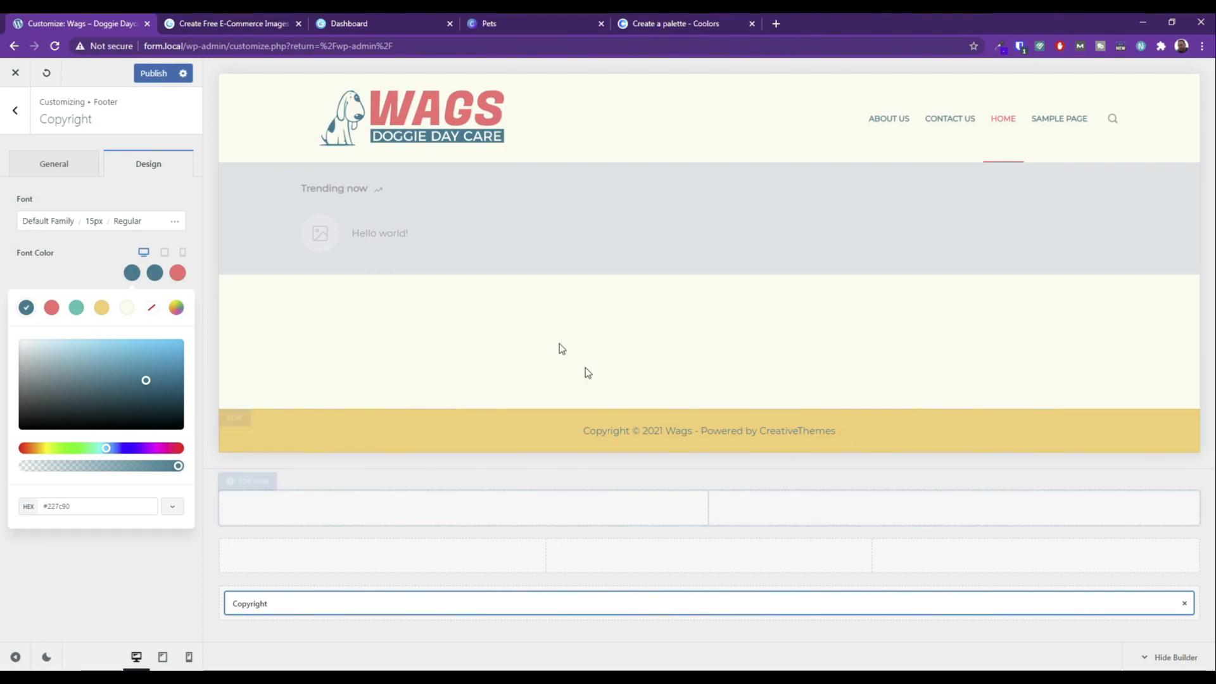
{"action": "left_click", "coordinate": [54, 163]}
{"action": "left_click", "coordinate": [15, 110]}
{"action": "left_click", "coordinate": [15, 110]}
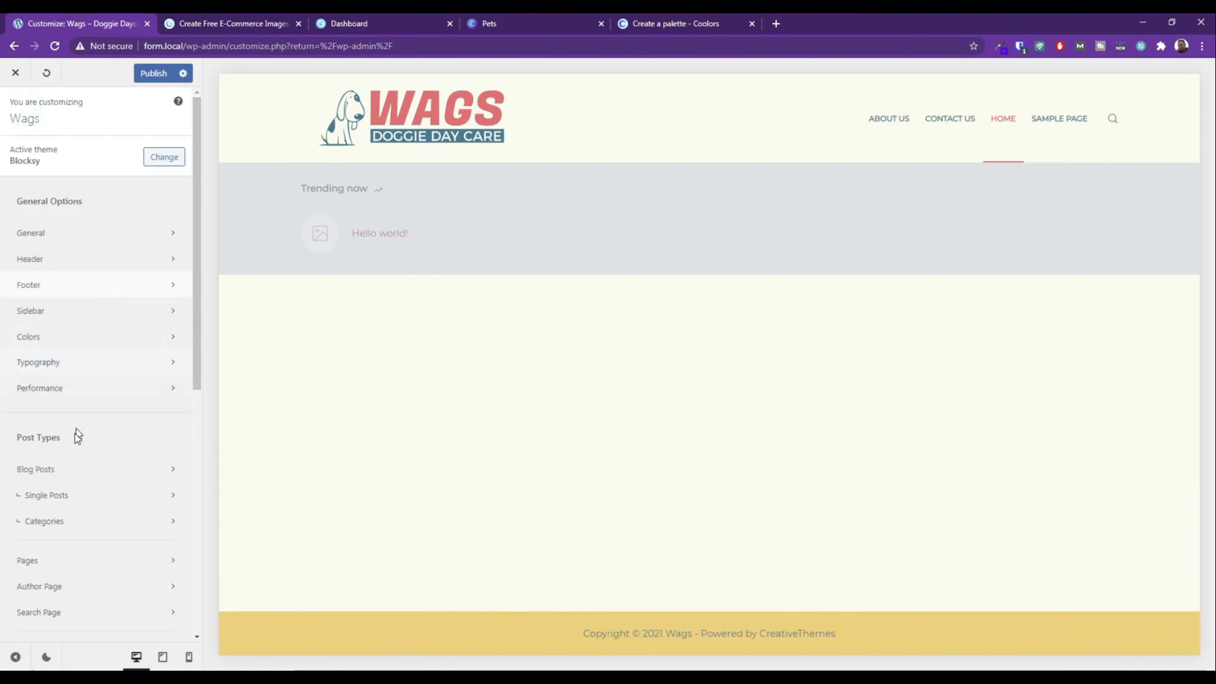
{"action": "scroll", "coordinate": [78, 420], "scroll_direction": "down", "scroll_amount": 4}
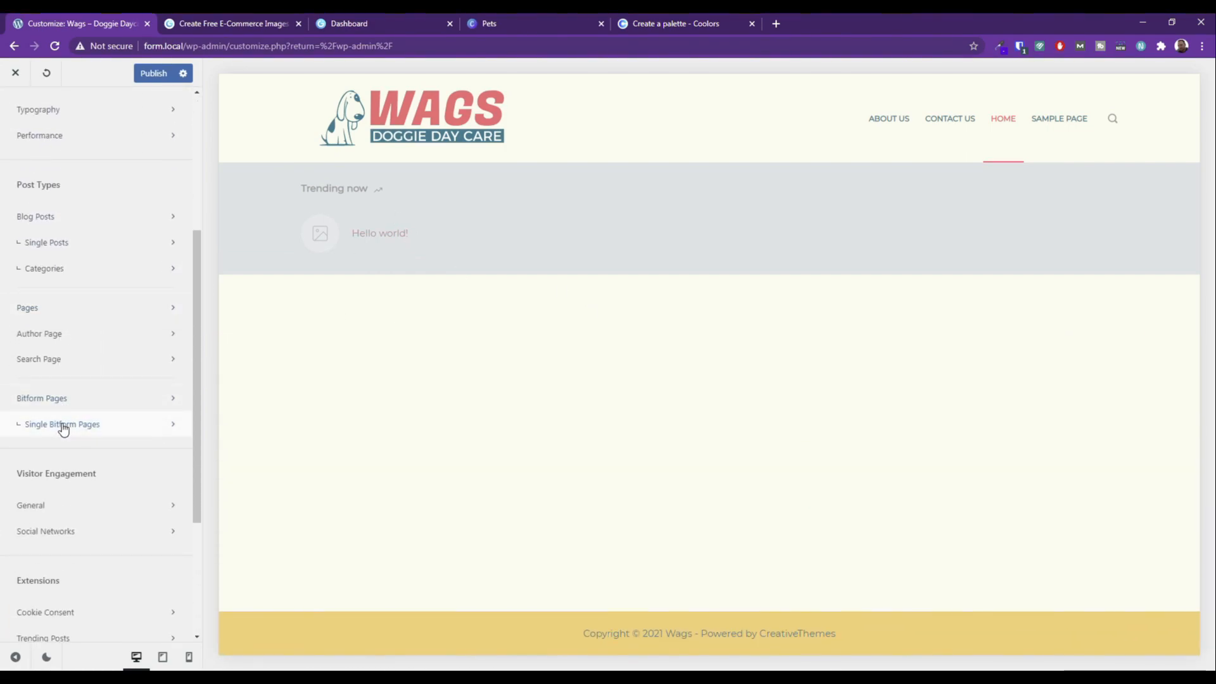
{"action": "left_click", "coordinate": [62, 424]}
{"action": "left_click", "coordinate": [15, 110]}
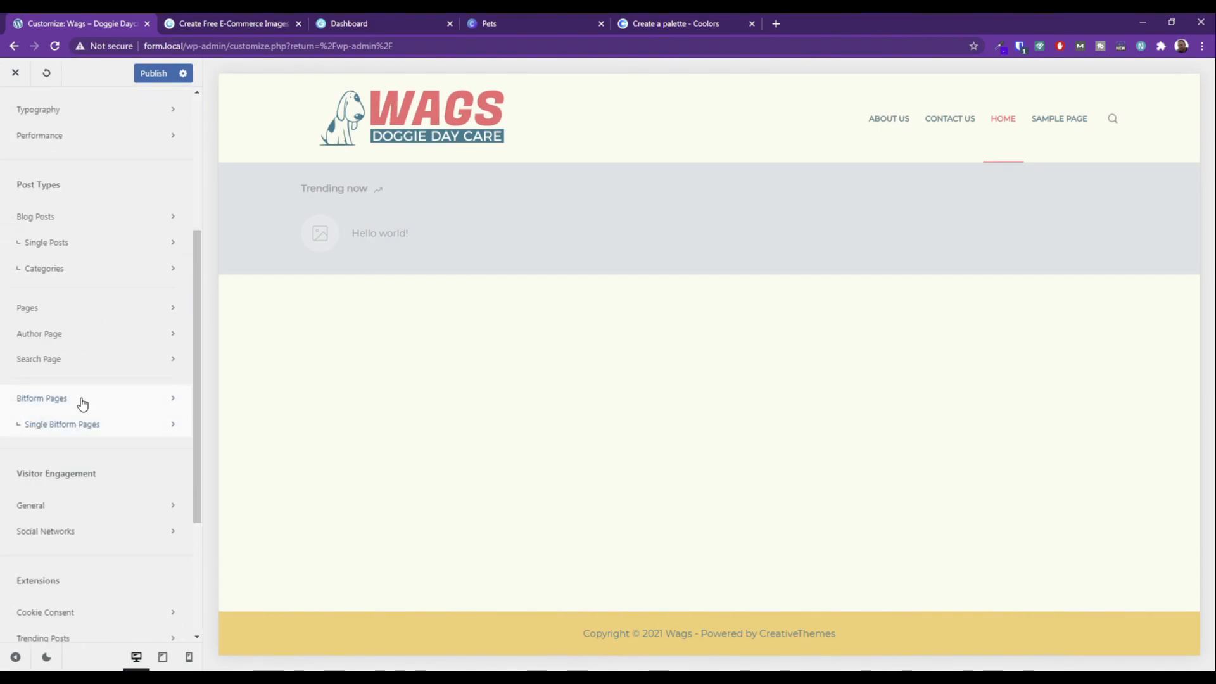
{"action": "left_click", "coordinate": [80, 400]}
{"action": "left_click", "coordinate": [22, 111]}
Set the Trending Posts container background to the yellow palette color, Color 4 (#ffcb77).
{"action": "scroll", "coordinate": [97, 477], "scroll_direction": "down", "scroll_amount": 3}
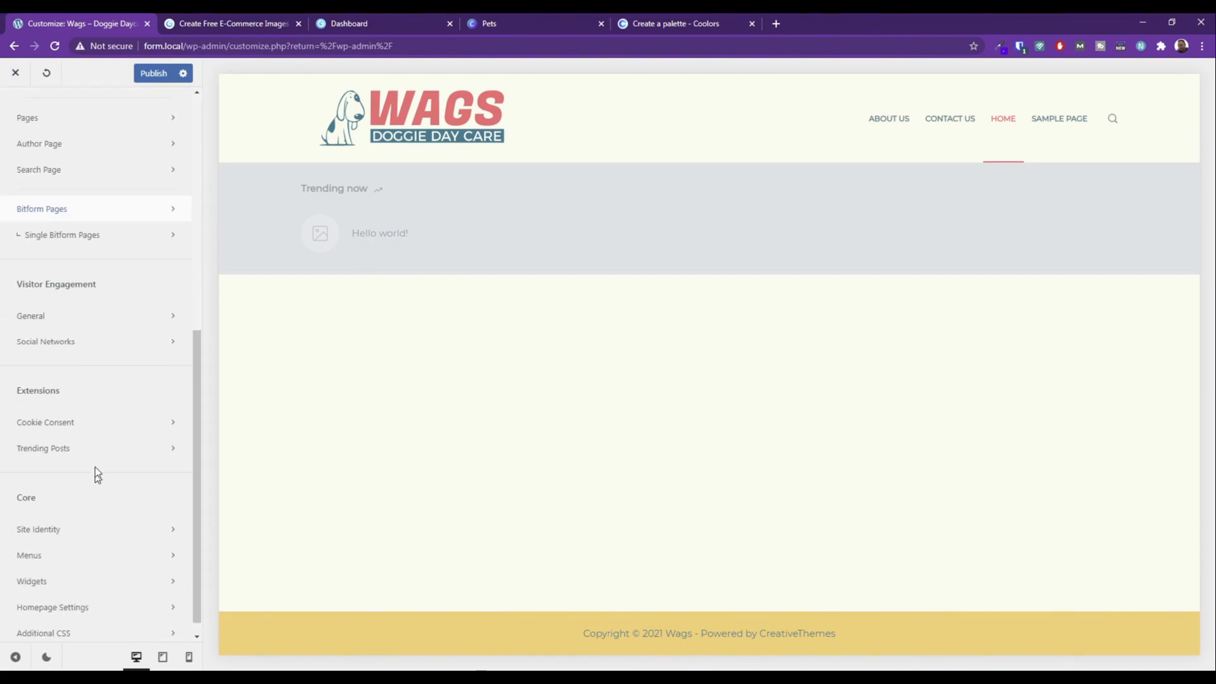
{"action": "scroll", "coordinate": [90, 429], "scroll_direction": "down", "scroll_amount": 1}
{"action": "left_click", "coordinate": [61, 431]}
{"action": "left_click", "coordinate": [122, 193]}
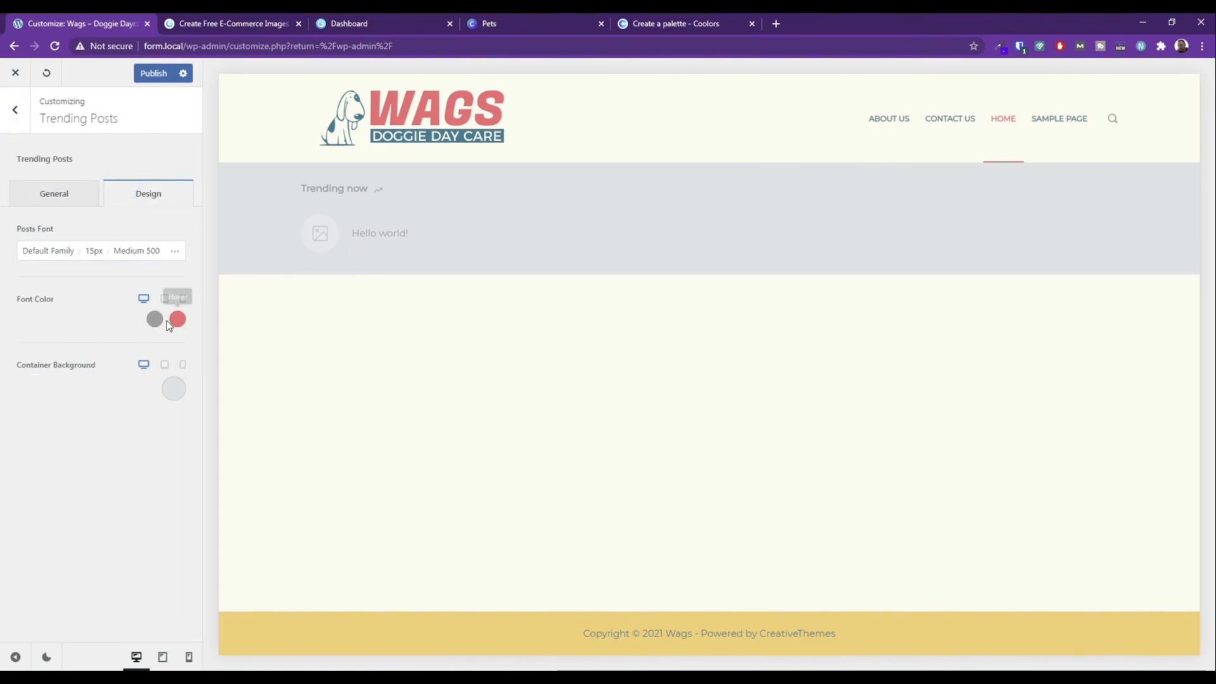
{"action": "left_click", "coordinate": [172, 389]}
{"action": "left_click", "coordinate": [24, 145]}
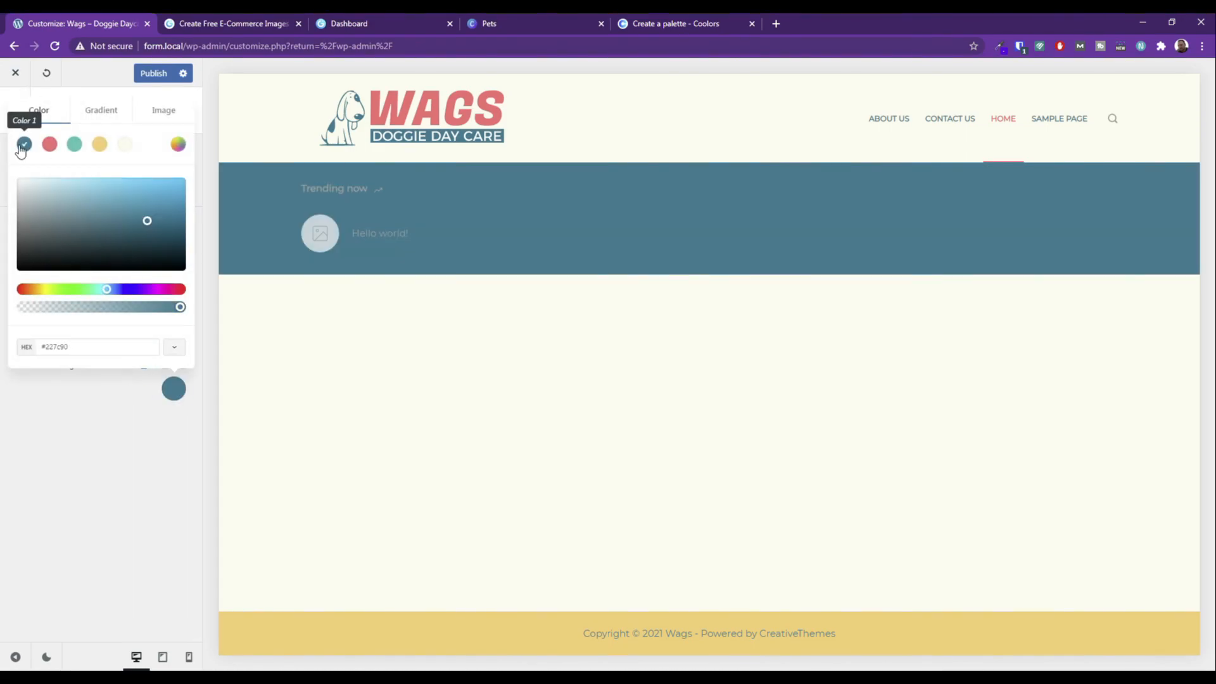
{"action": "left_click", "coordinate": [74, 145]}
{"action": "left_click", "coordinate": [49, 145]}
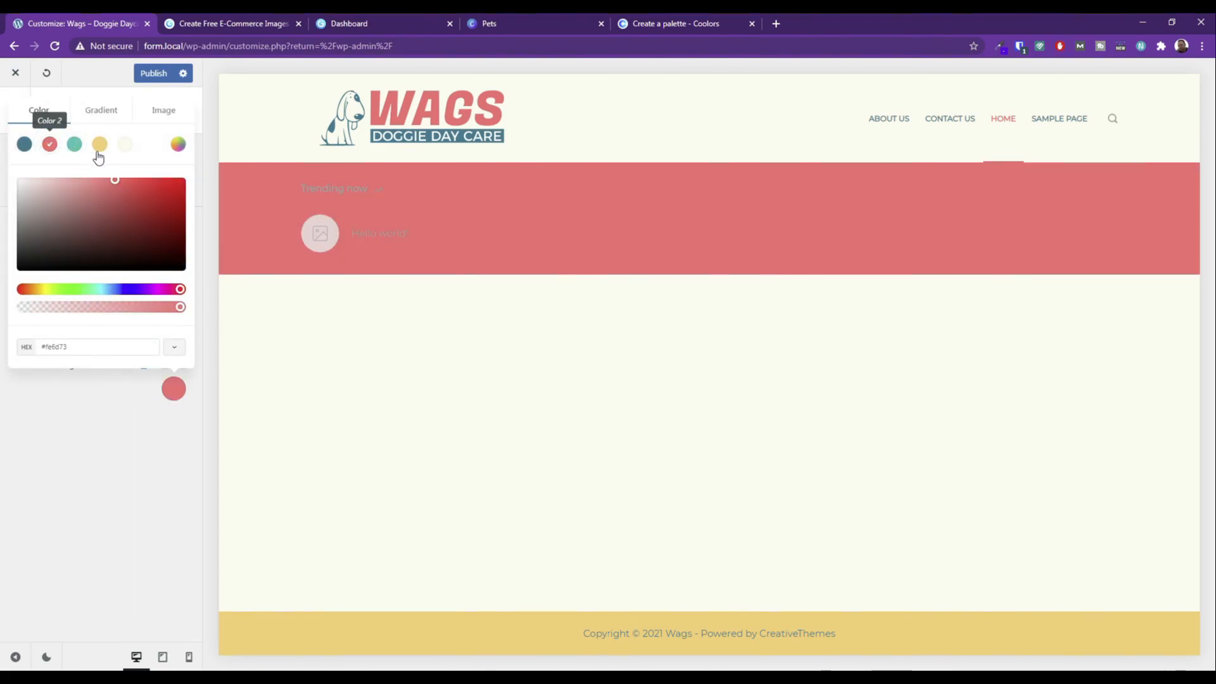
{"action": "left_click", "coordinate": [104, 147]}
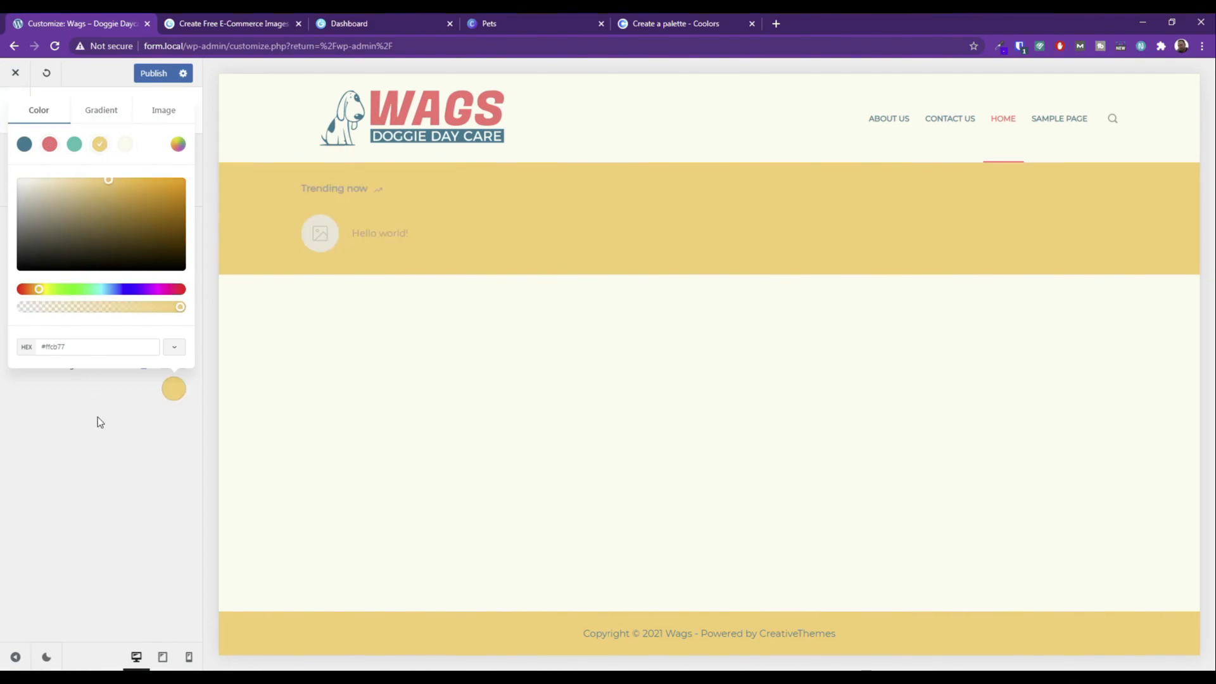
{"action": "left_click", "coordinate": [67, 417]}
Set the Trending Posts initial font color to the blue palette color, Color 1 (#227c90).
{"action": "left_click", "coordinate": [154, 318]}
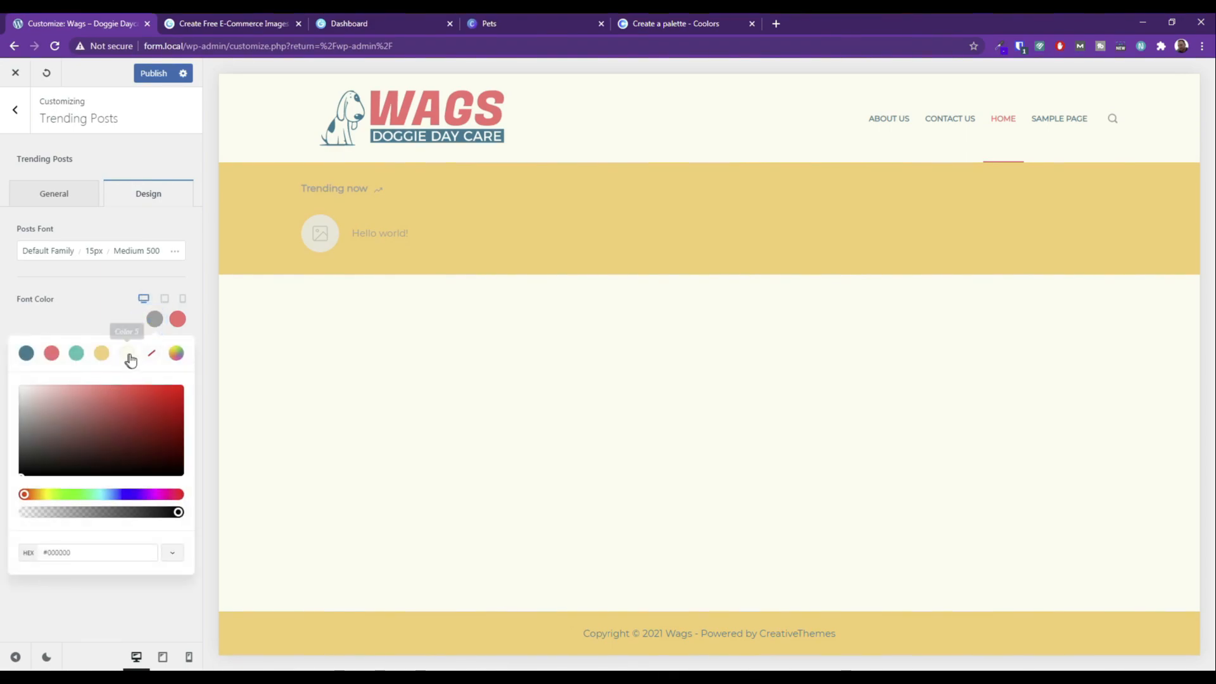
{"action": "left_click", "coordinate": [34, 404]}
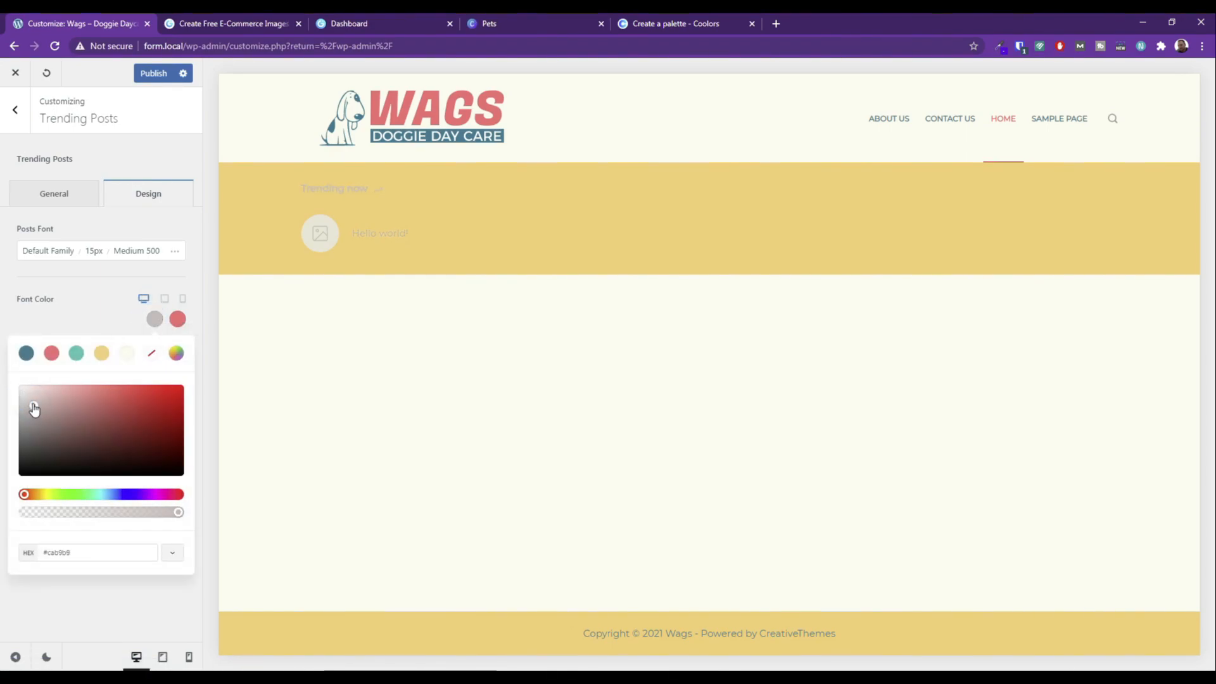
{"action": "left_click", "coordinate": [26, 354]}
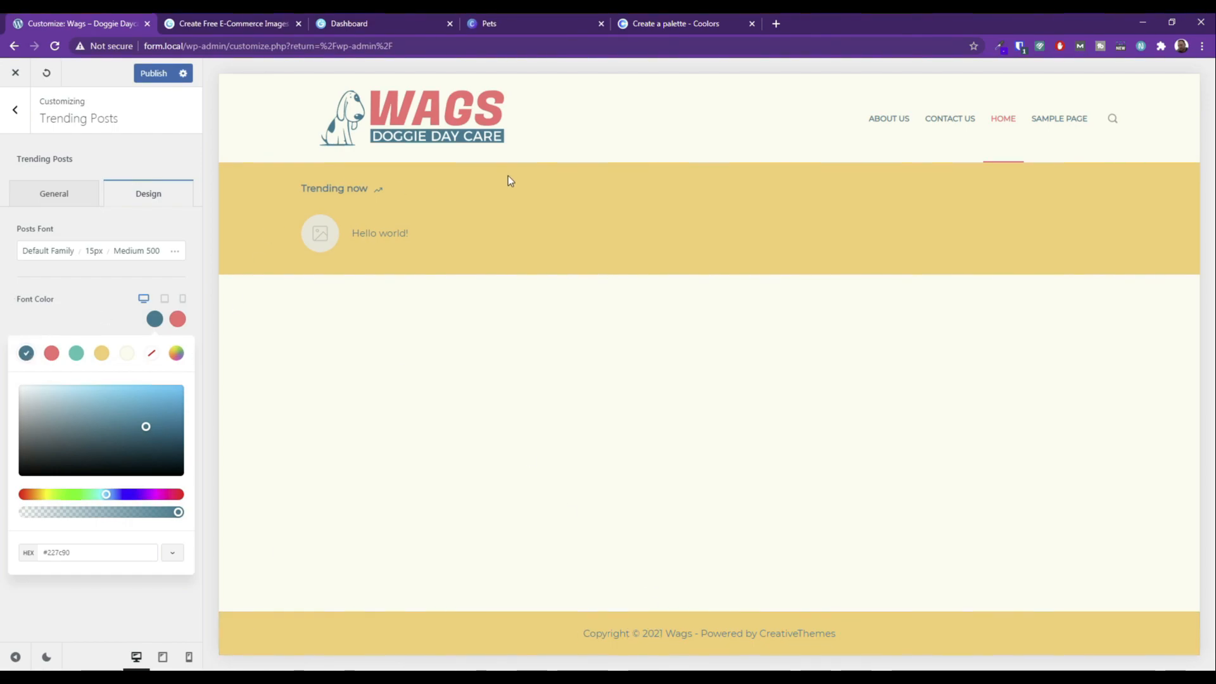
{"action": "left_click", "coordinate": [51, 353]}
{"action": "left_click", "coordinate": [26, 353]}
{"action": "left_click", "coordinate": [72, 299]}
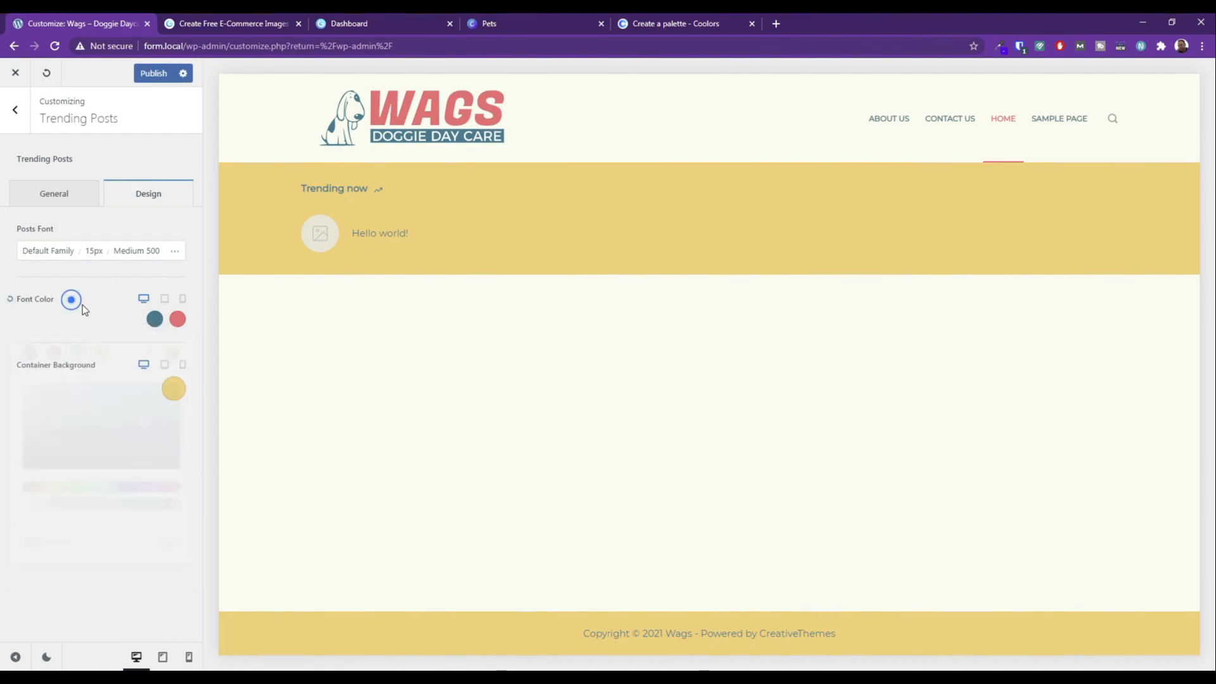
Try the red palette color, Color 2, as the Trending Posts container background, and restore the yellow Color 4.
{"action": "left_click", "coordinate": [174, 387]}
{"action": "left_click", "coordinate": [49, 145]}
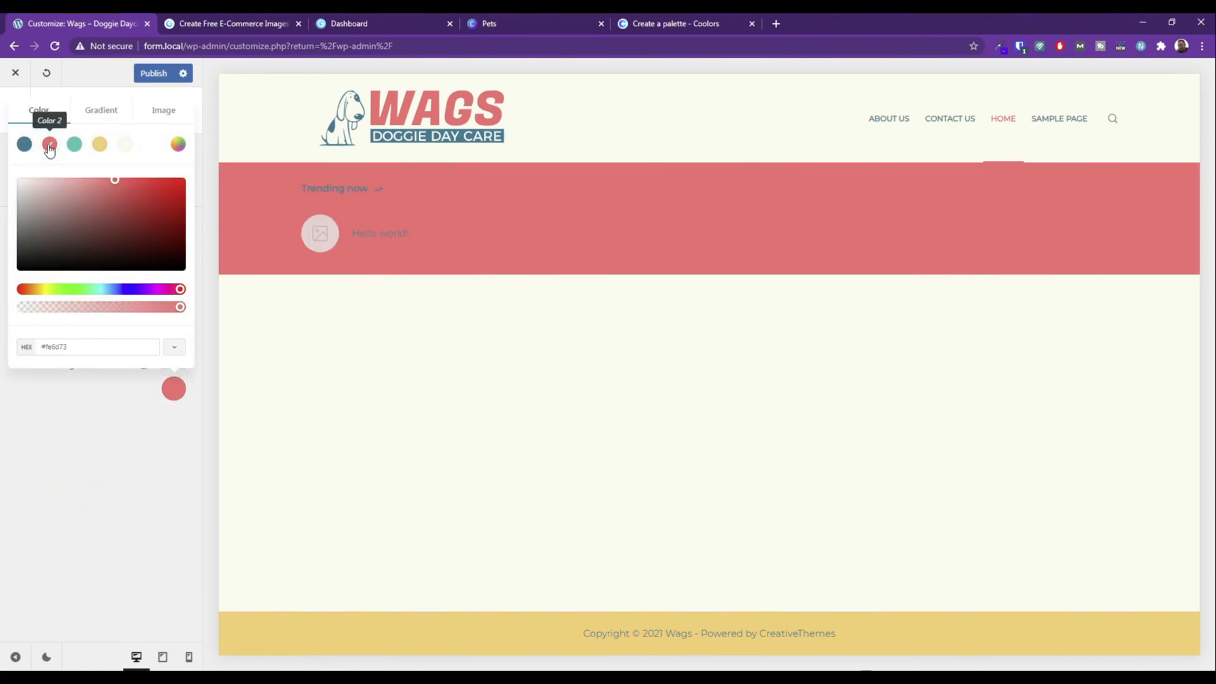
{"action": "left_click", "coordinate": [101, 145]}
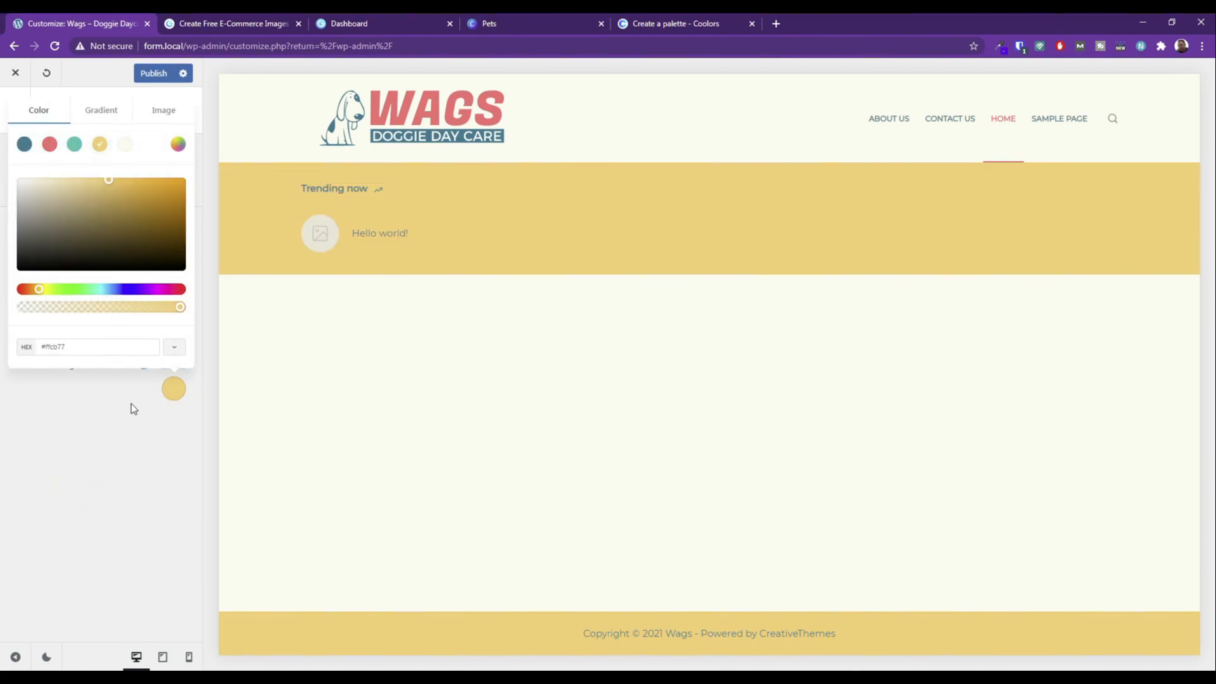
Publish the customizer changes and check the Site Identity settings.
{"action": "left_click", "coordinate": [155, 74]}
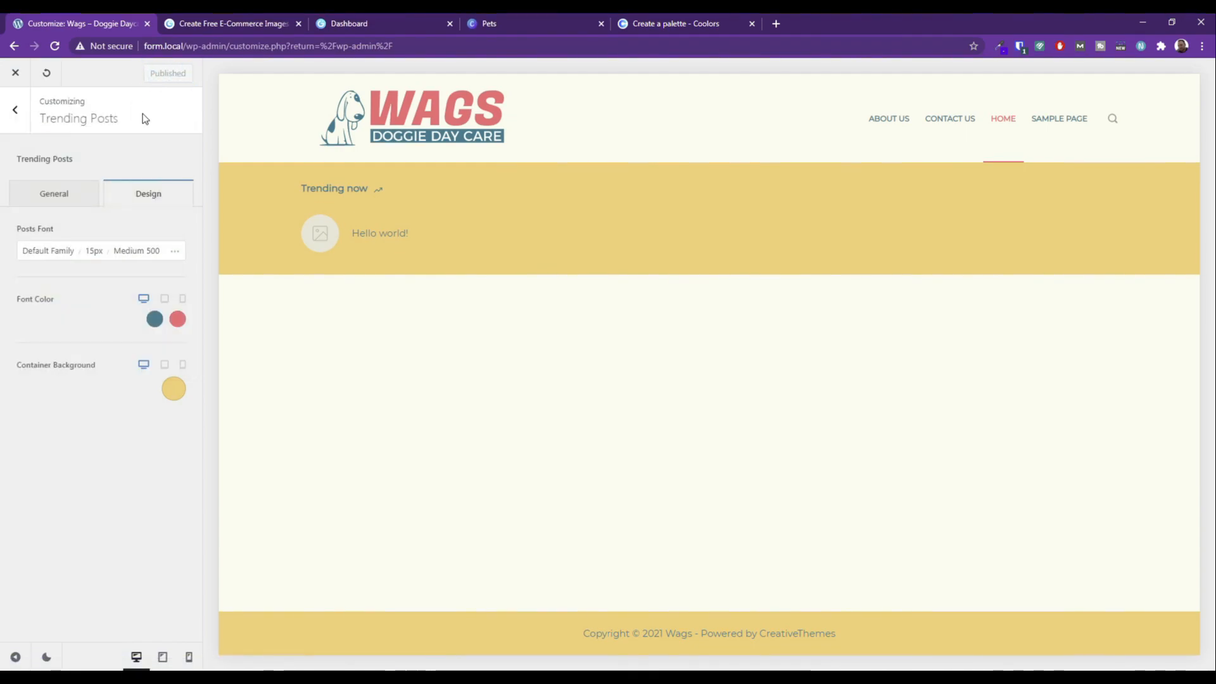
{"action": "left_click", "coordinate": [13, 123]}
{"action": "left_click", "coordinate": [67, 516]}
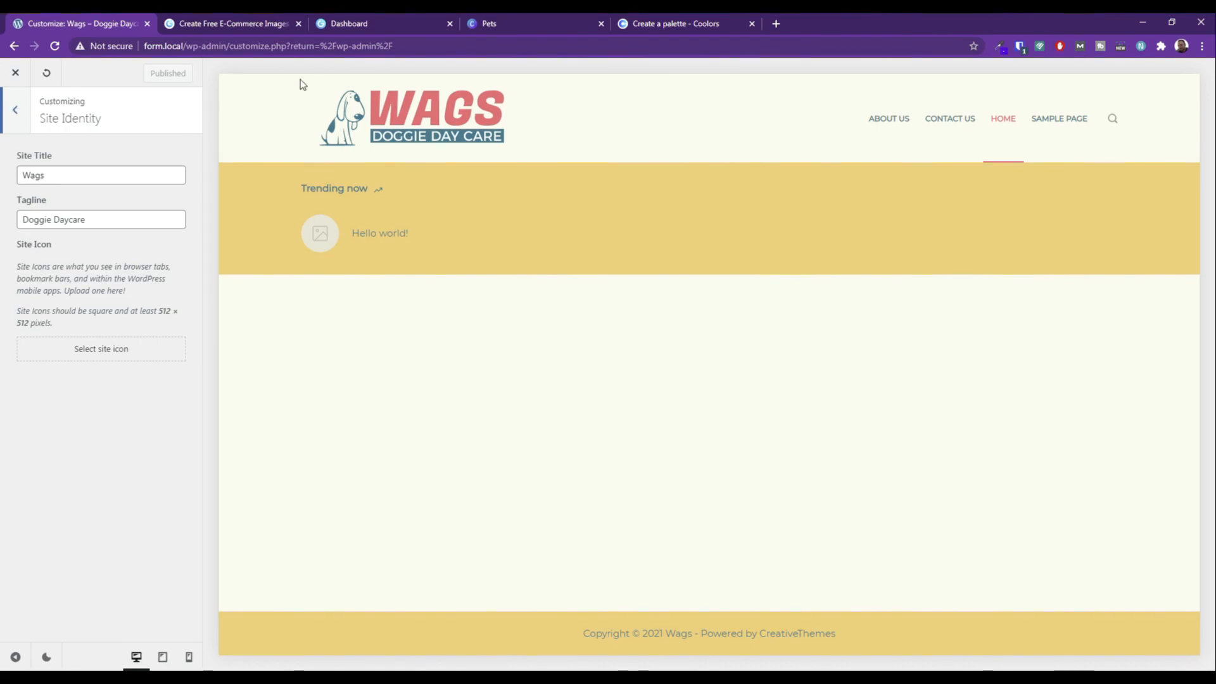
{"action": "left_click", "coordinate": [15, 110]}
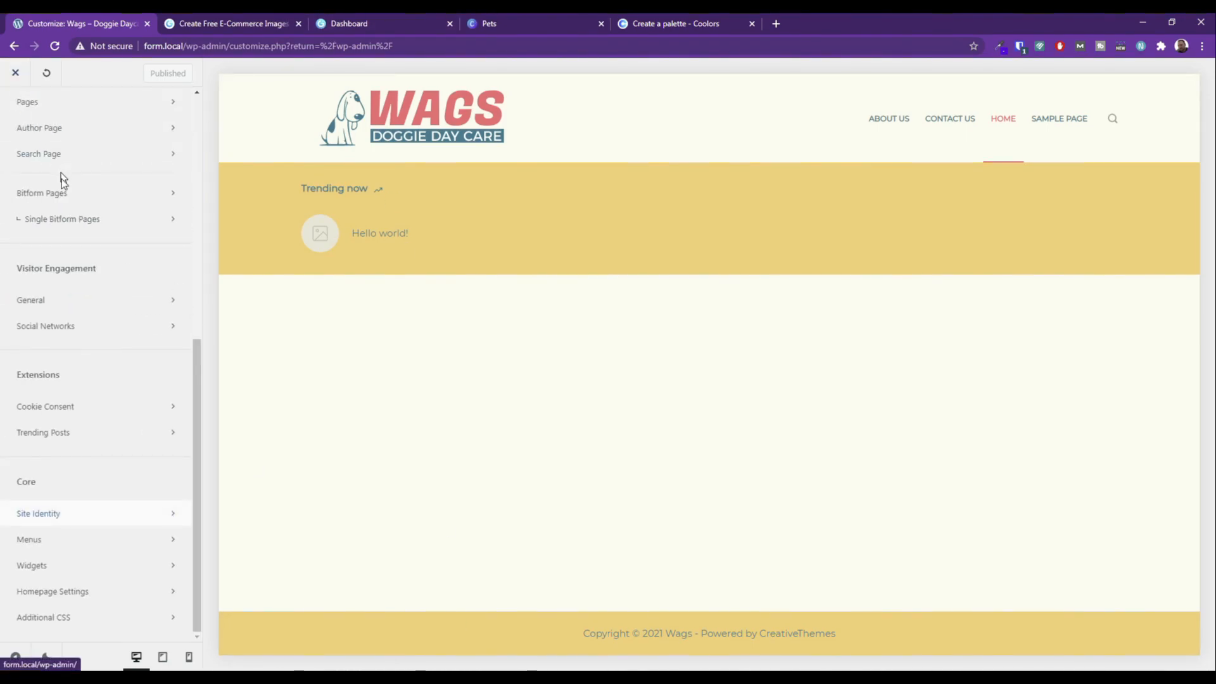
Add the Footer Menu element to the middle column of the footer's middle row.
{"action": "scroll", "coordinate": [60, 178], "scroll_direction": "up", "scroll_amount": 7}
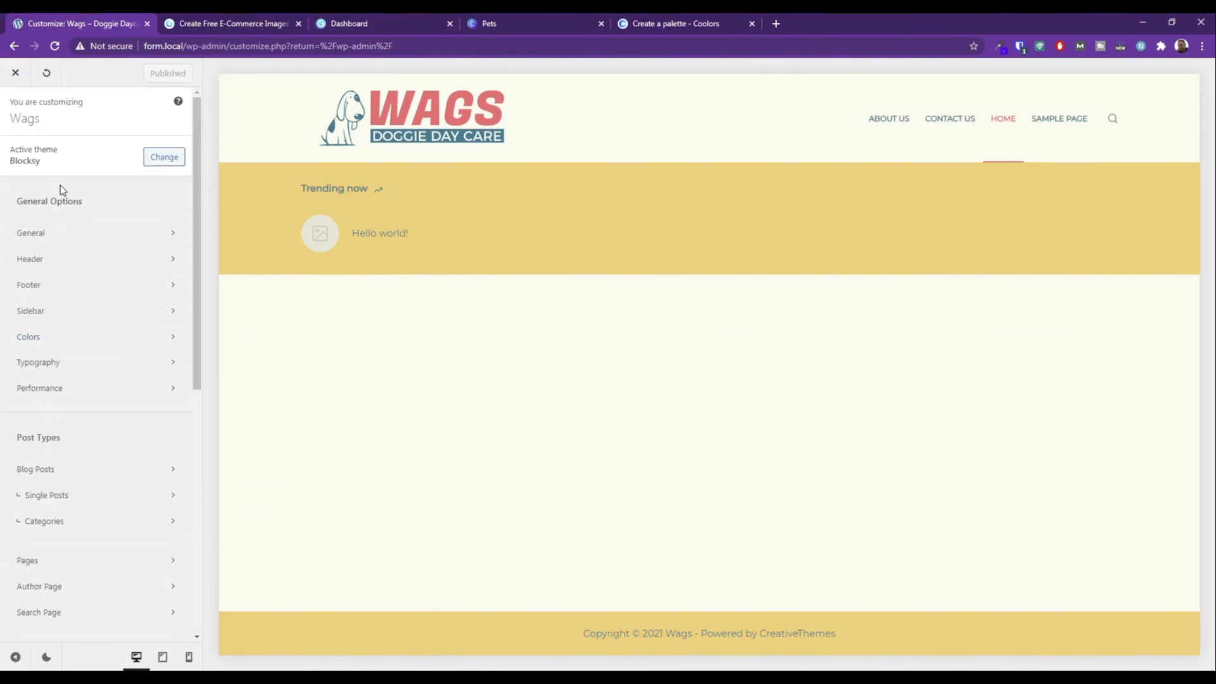
{"action": "left_click", "coordinate": [39, 291]}
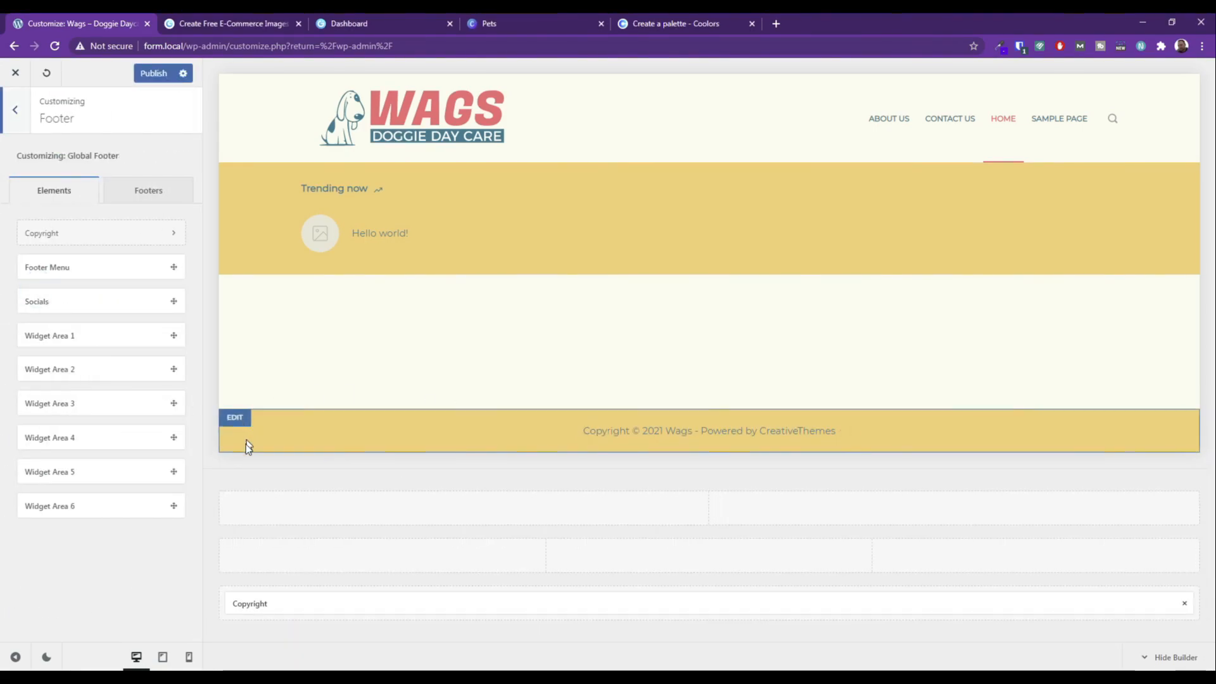
{"action": "left_click_drag", "start_coordinate": [64, 271], "coordinate": [724, 563]}
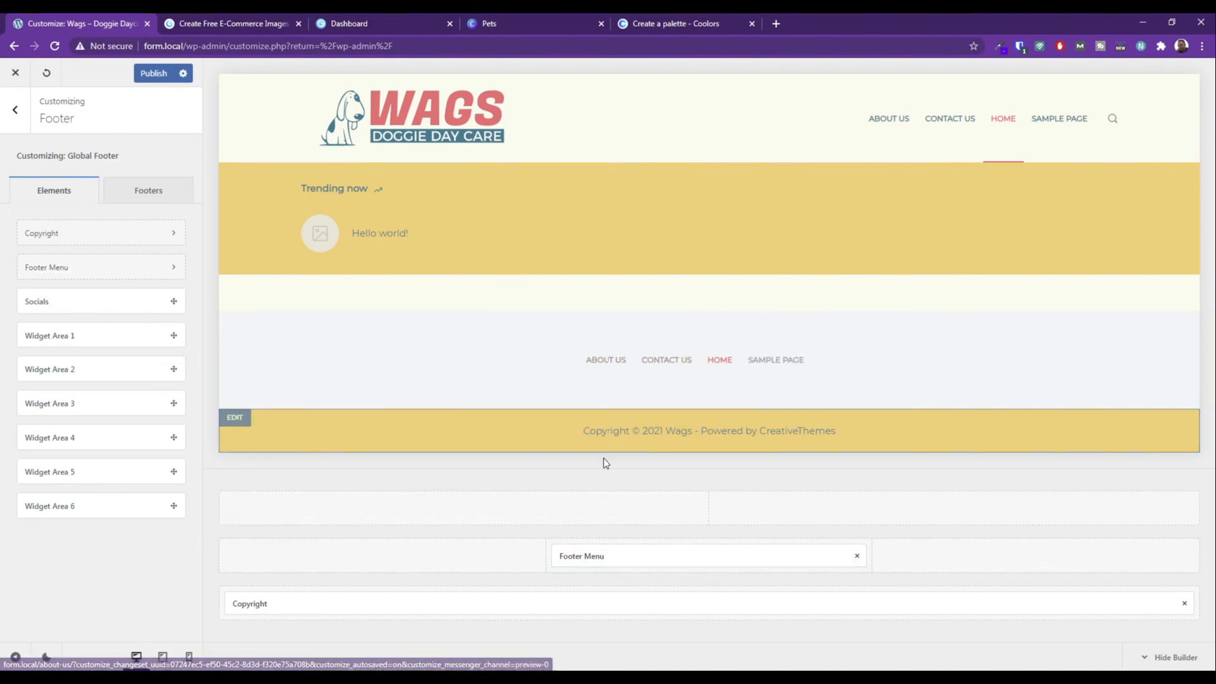
Divide the footer's bottom row into 3 columns and move the Copyright element to the middle column.
{"action": "left_click_drag", "start_coordinate": [361, 602], "coordinate": [443, 608]}
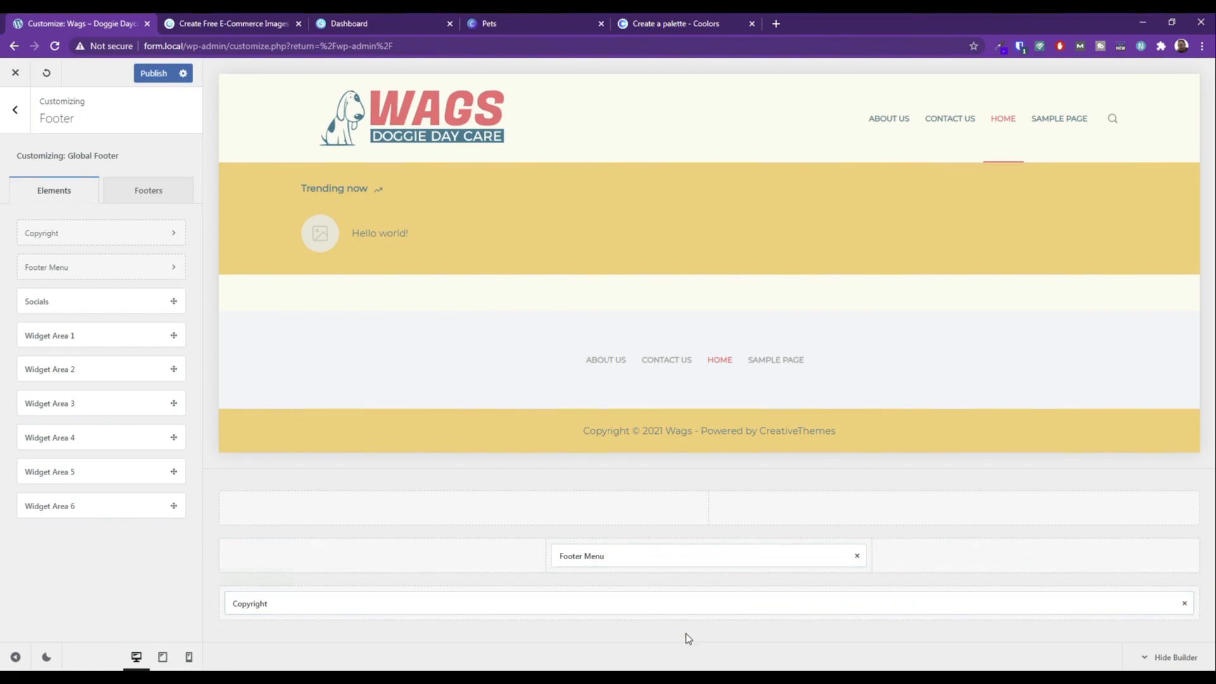
{"action": "left_click", "coordinate": [241, 576]}
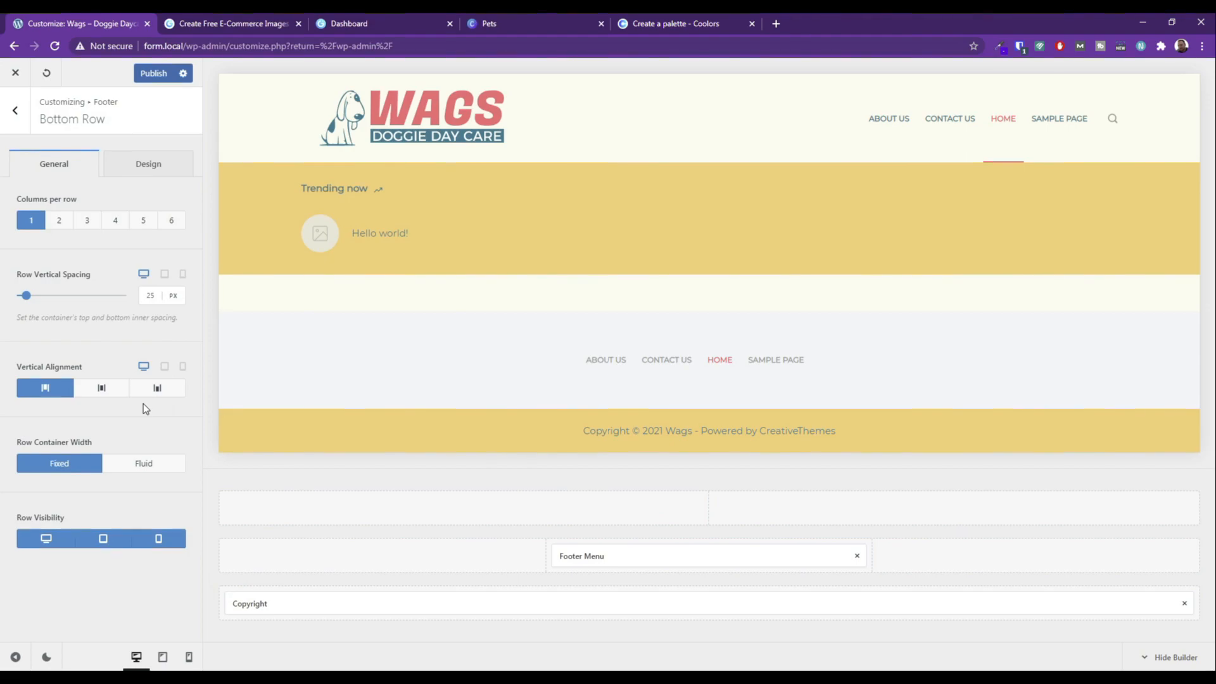
{"action": "left_click", "coordinate": [88, 221]}
{"action": "left_click_drag", "start_coordinate": [293, 602], "coordinate": [696, 606]}
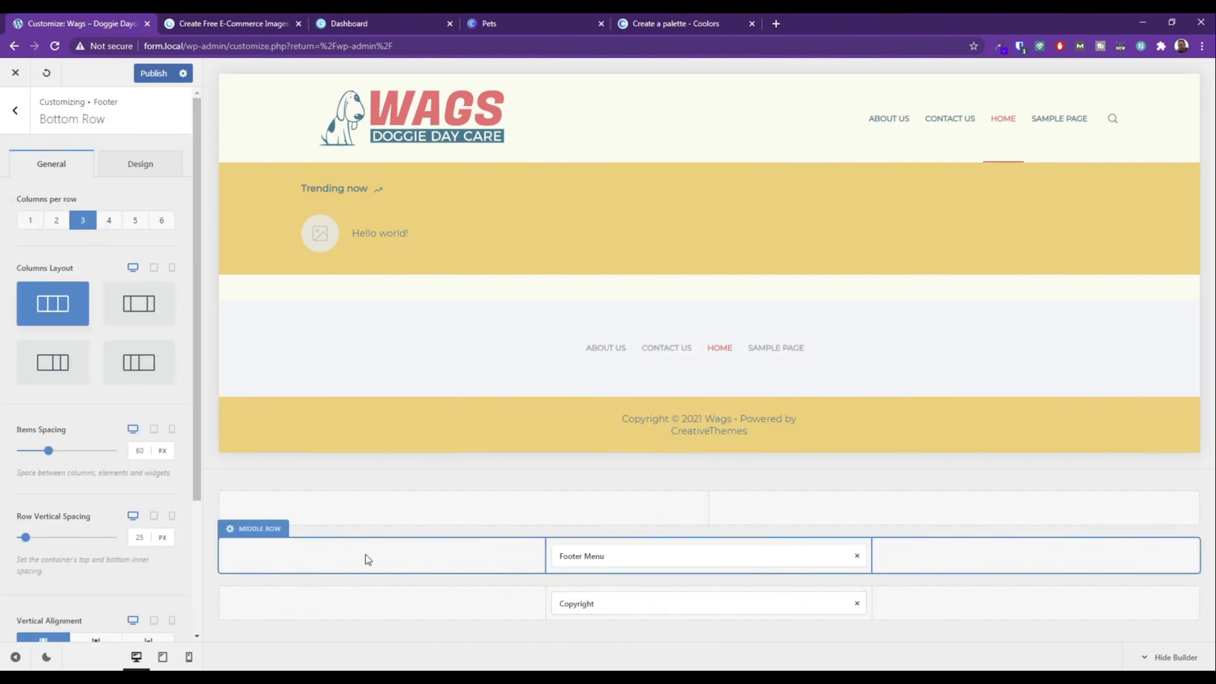
Give the footer's middle row the three-column layout with a wider centre column and centre the Footer Menu horizontally.
{"action": "left_click", "coordinate": [229, 530]}
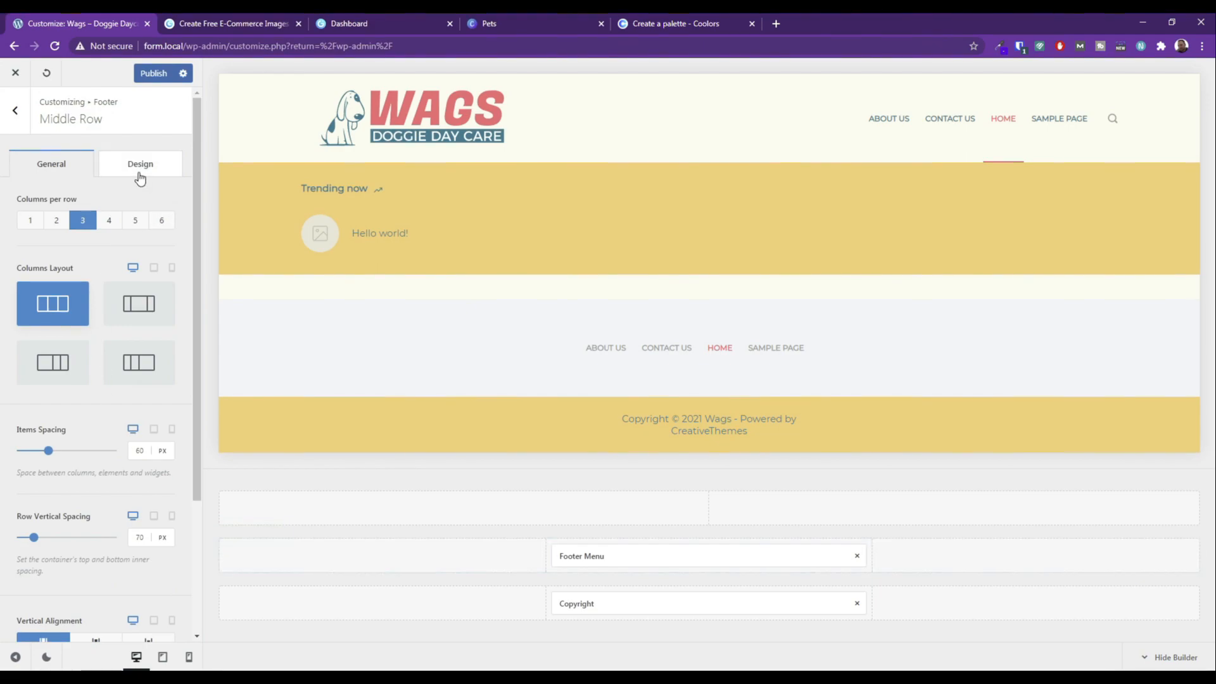
{"action": "left_click", "coordinate": [152, 320]}
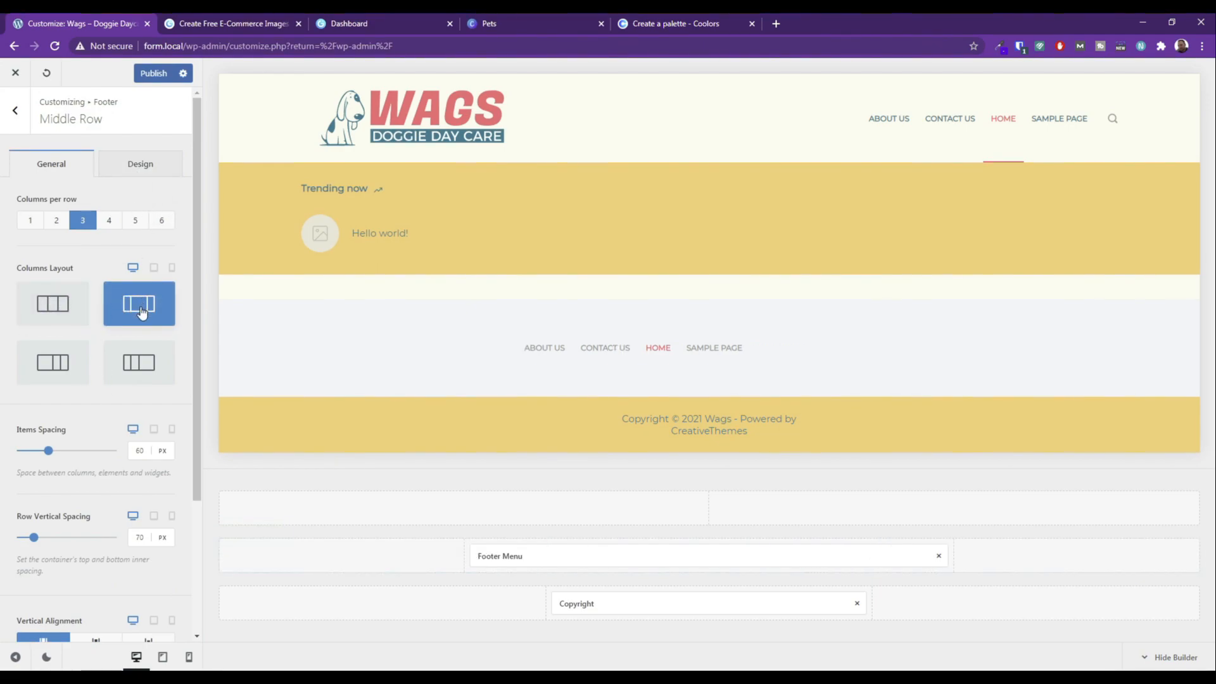
{"action": "left_click", "coordinate": [553, 556]}
{"action": "left_click", "coordinate": [101, 444]}
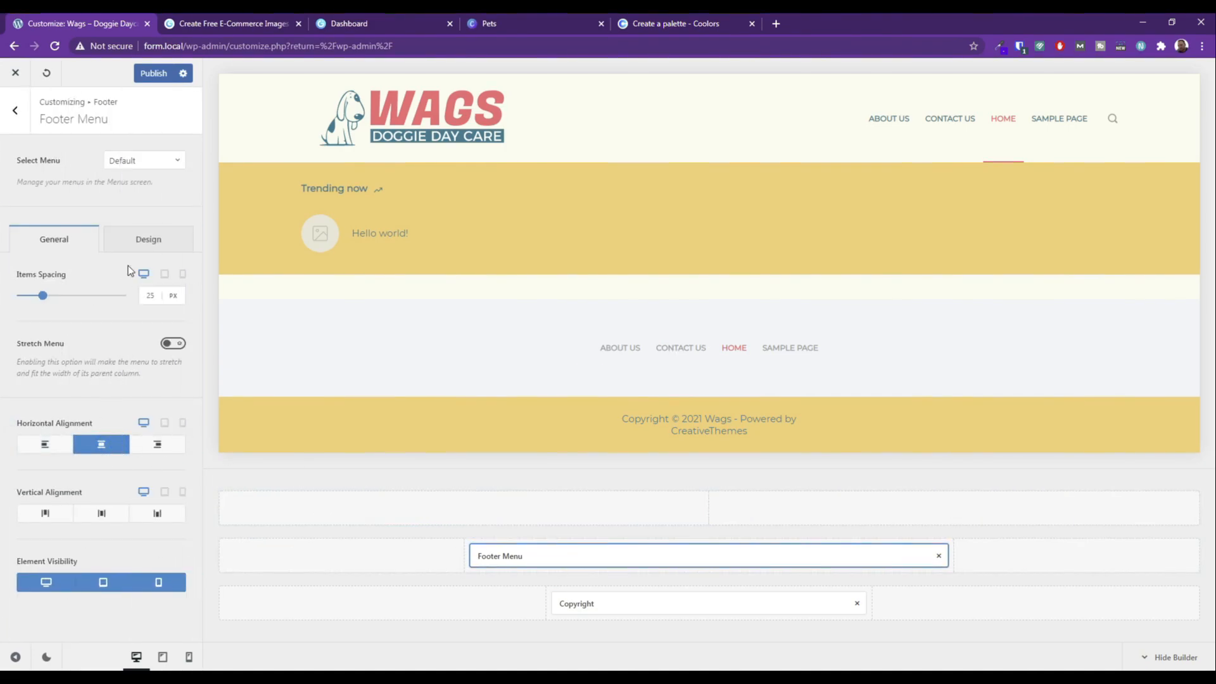
Set the Footer Menu's normal font color to the palette's dark blue (#227c90) and return to the footer elements.
{"action": "left_click", "coordinate": [148, 239]}
{"action": "left_click", "coordinate": [155, 330]}
{"action": "left_click", "coordinate": [26, 364]}
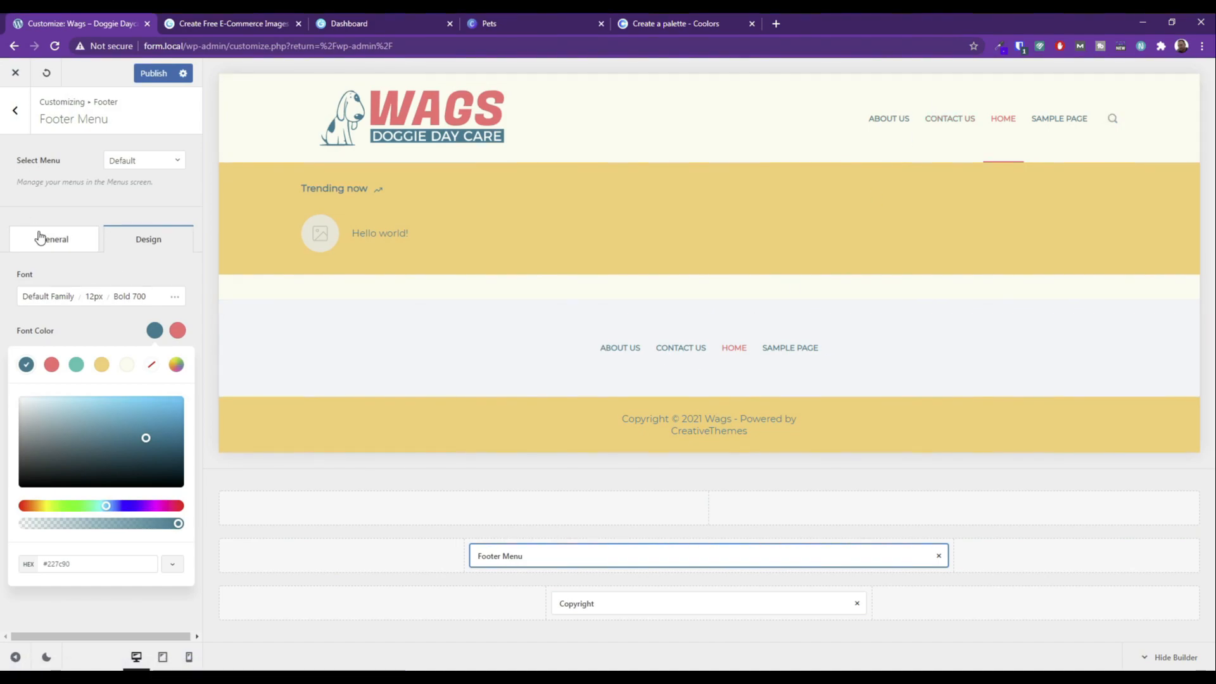
{"action": "left_click", "coordinate": [93, 274]}
{"action": "left_click", "coordinate": [54, 238]}
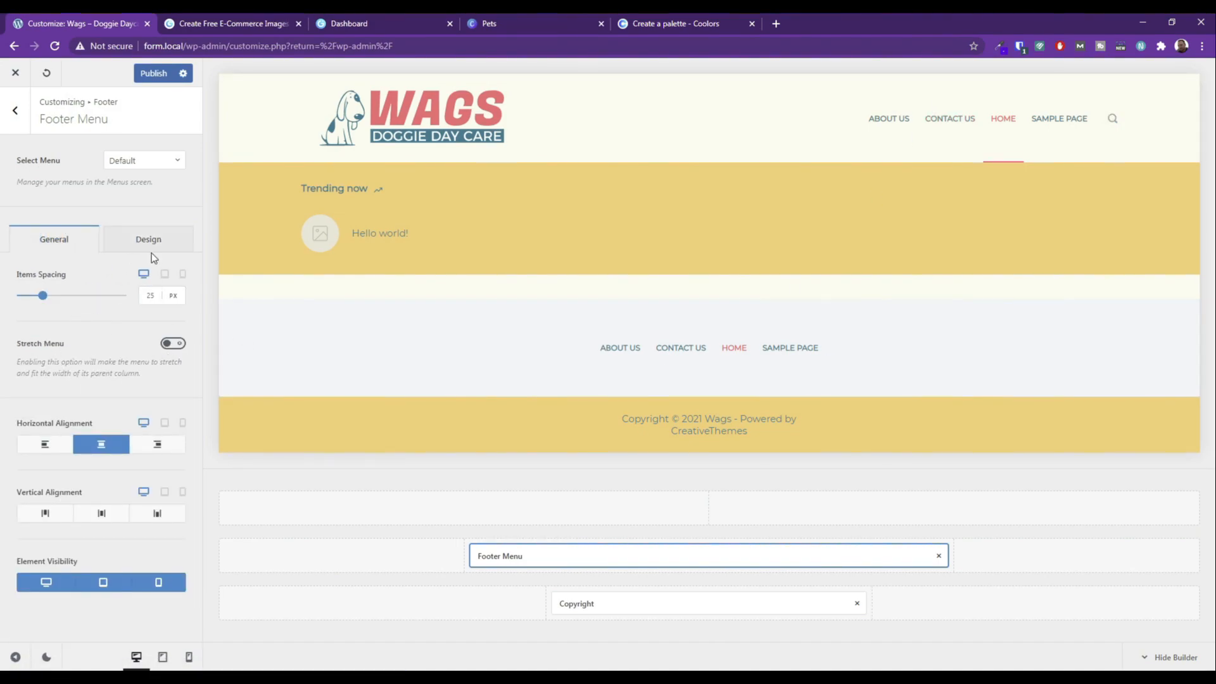
{"action": "left_click", "coordinate": [14, 114]}
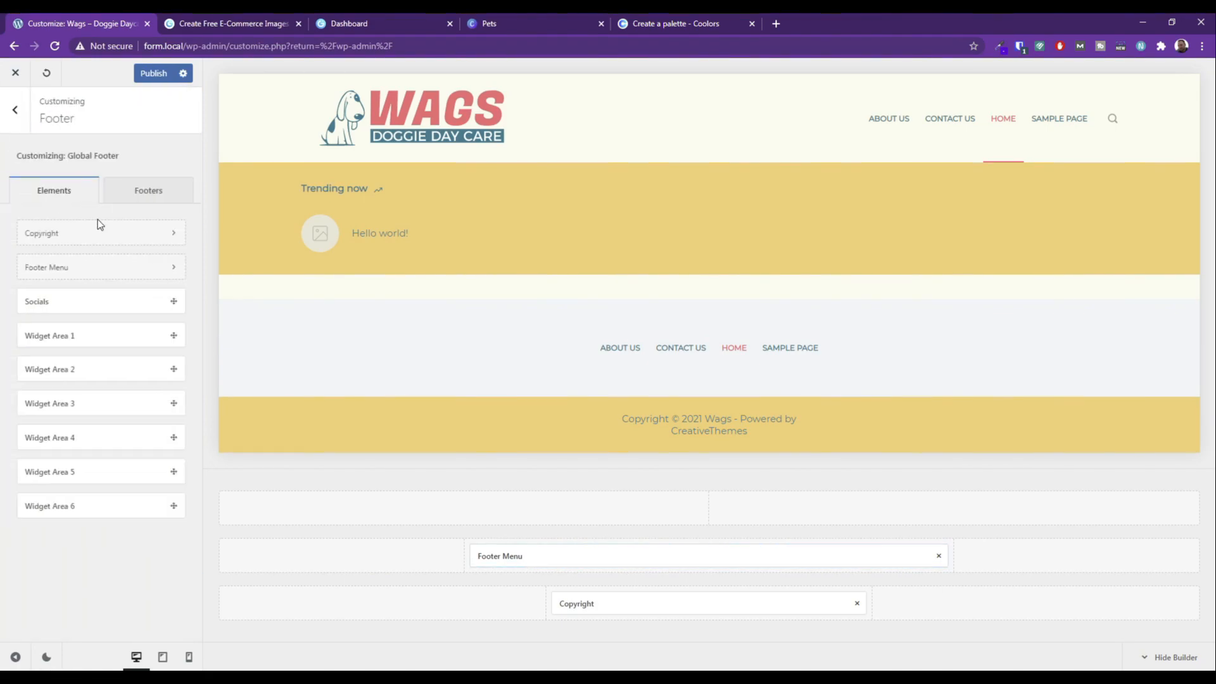
Set the footer middle row's background to the palette's yellow (#ffcb77).
{"action": "left_click", "coordinate": [233, 530]}
{"action": "left_click", "coordinate": [148, 163]}
{"action": "left_click", "coordinate": [172, 232]}
{"action": "left_click", "coordinate": [100, 290]}
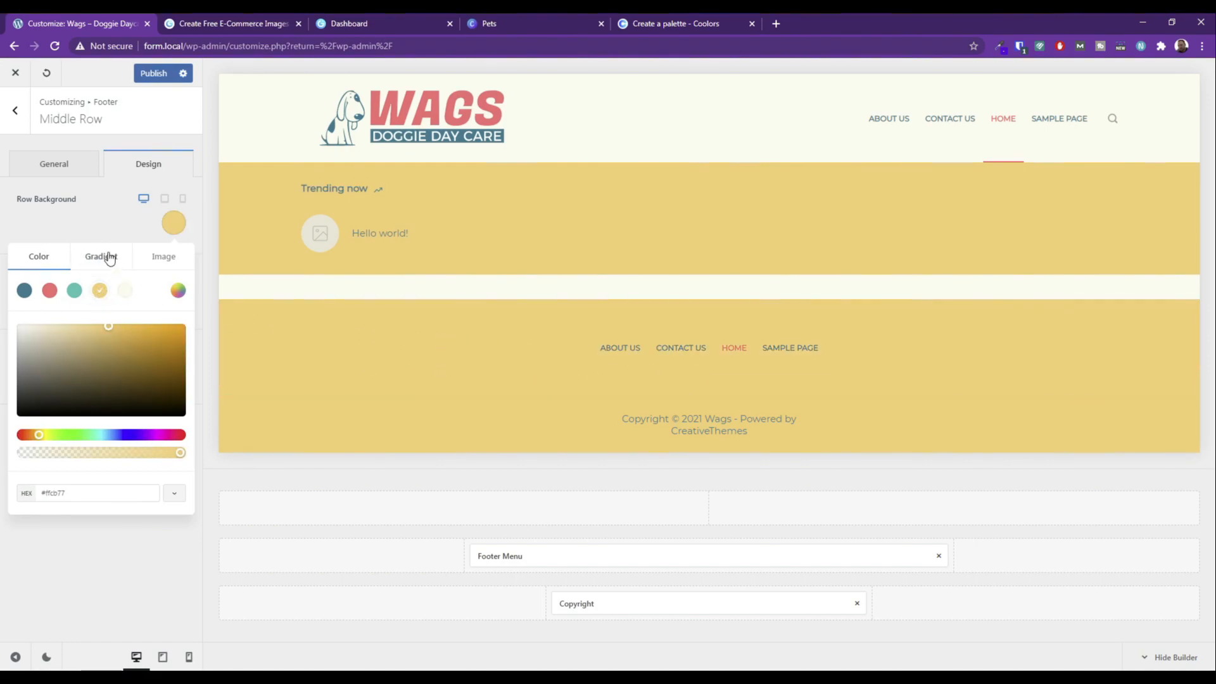
{"action": "left_click", "coordinate": [79, 226]}
Add a solid 1 px bottom divider to the footer's middle row in the palette's red, Color 2.
{"action": "left_click", "coordinate": [172, 308]}
{"action": "left_click", "coordinate": [163, 376]}
{"action": "left_click", "coordinate": [150, 376]}
{"action": "left_click", "coordinate": [121, 374]}
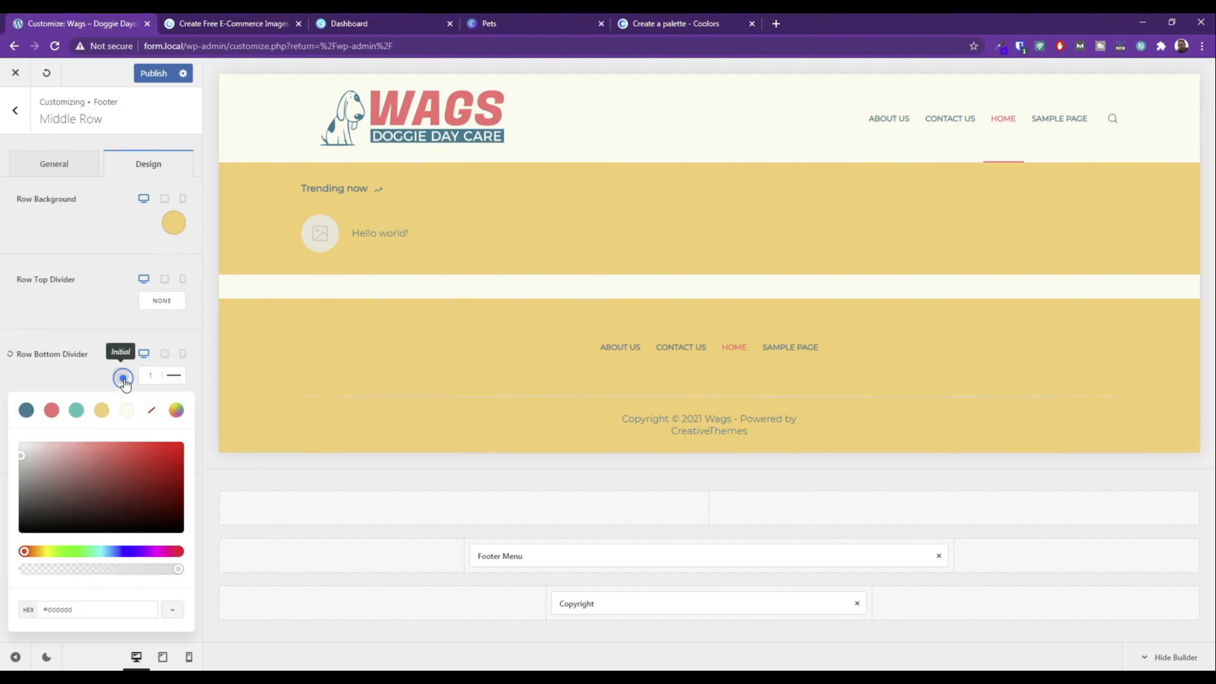
{"action": "left_click", "coordinate": [26, 409]}
{"action": "left_click", "coordinate": [51, 410]}
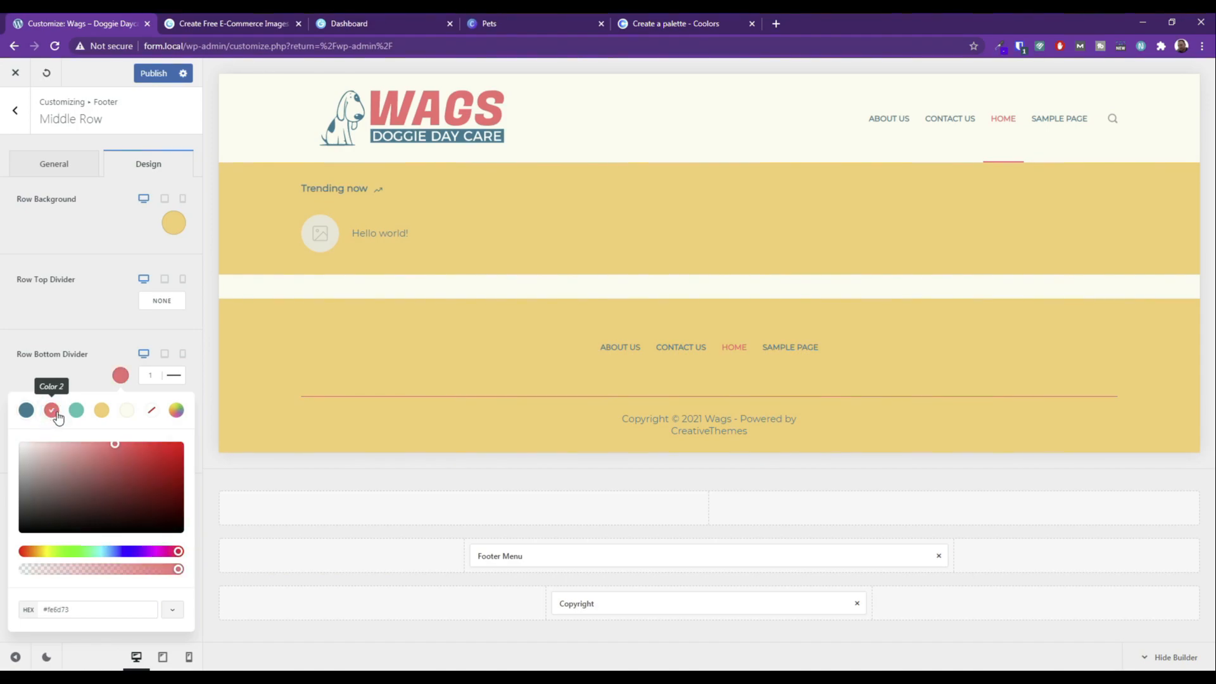
{"action": "left_click", "coordinate": [76, 412]}
{"action": "left_click", "coordinate": [54, 413]}
{"action": "left_click", "coordinate": [79, 295]}
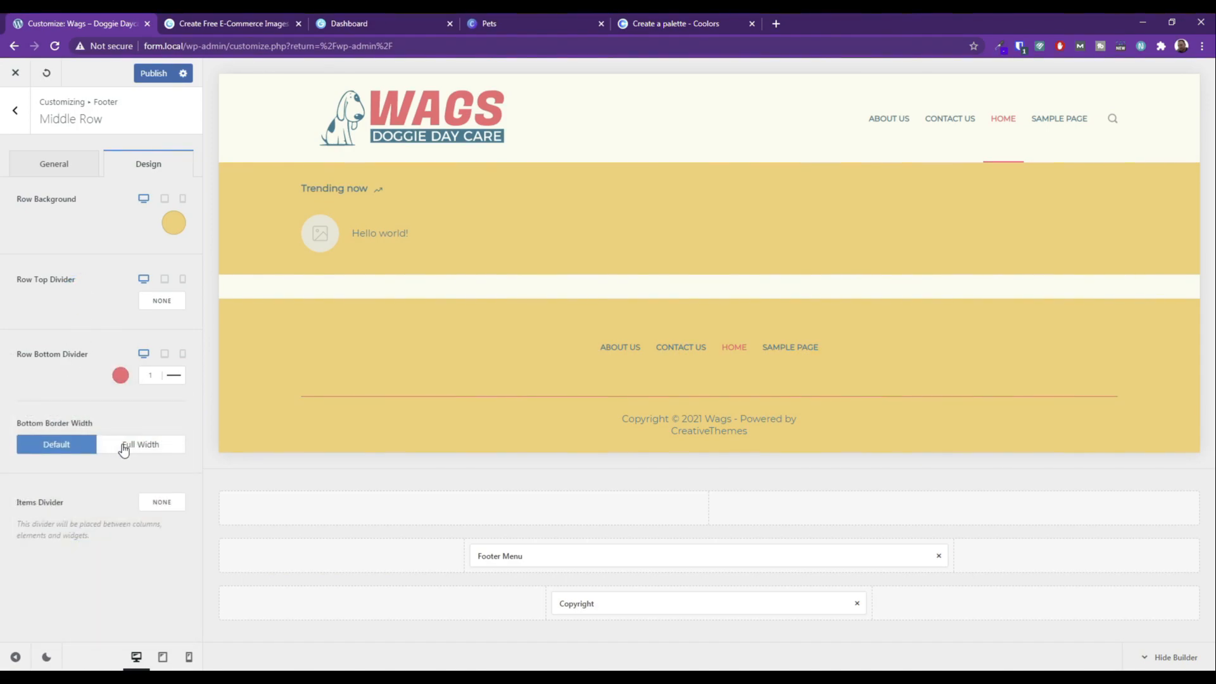
Try the full-width bottom border on the middle row, restore the default width and check the items divider options.
{"action": "left_click", "coordinate": [124, 450]}
{"action": "left_click", "coordinate": [69, 445]}
{"action": "left_click", "coordinate": [163, 502]}
{"action": "left_click", "coordinate": [149, 503]}
Set the middle row's vertical spacing to 35 px with default items spacing, and align its contents vertically to the middle.
{"action": "left_click", "coordinate": [55, 164]}
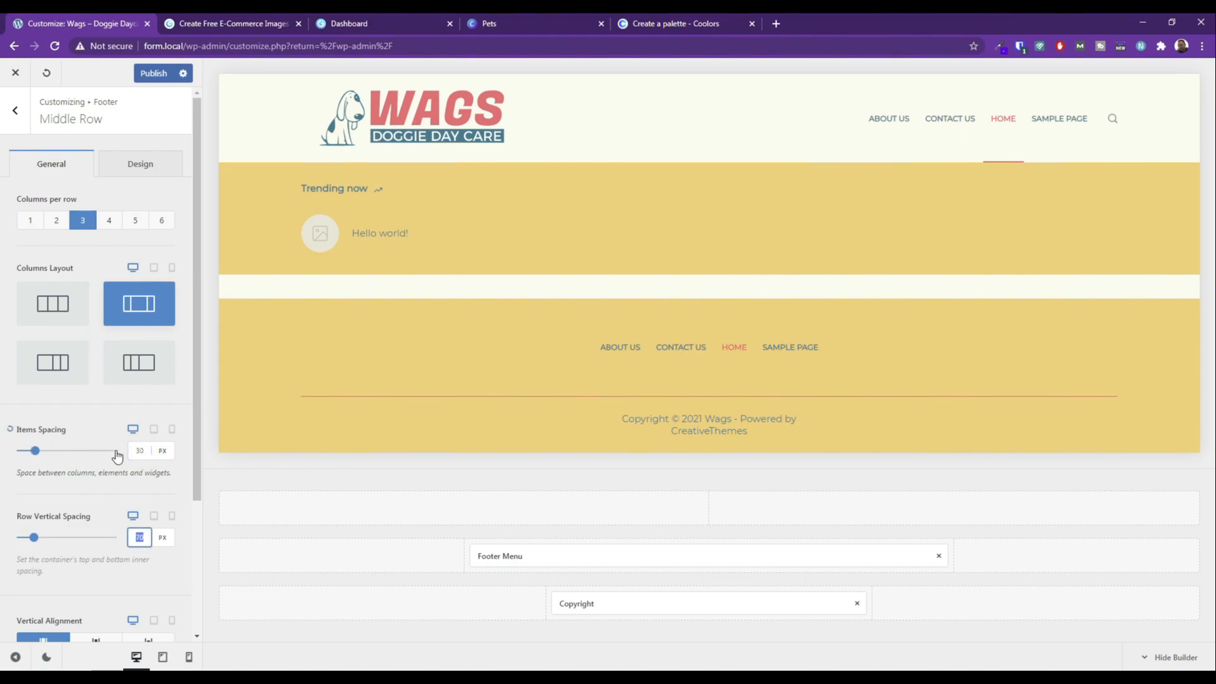
{"action": "left_click", "coordinate": [10, 428]}
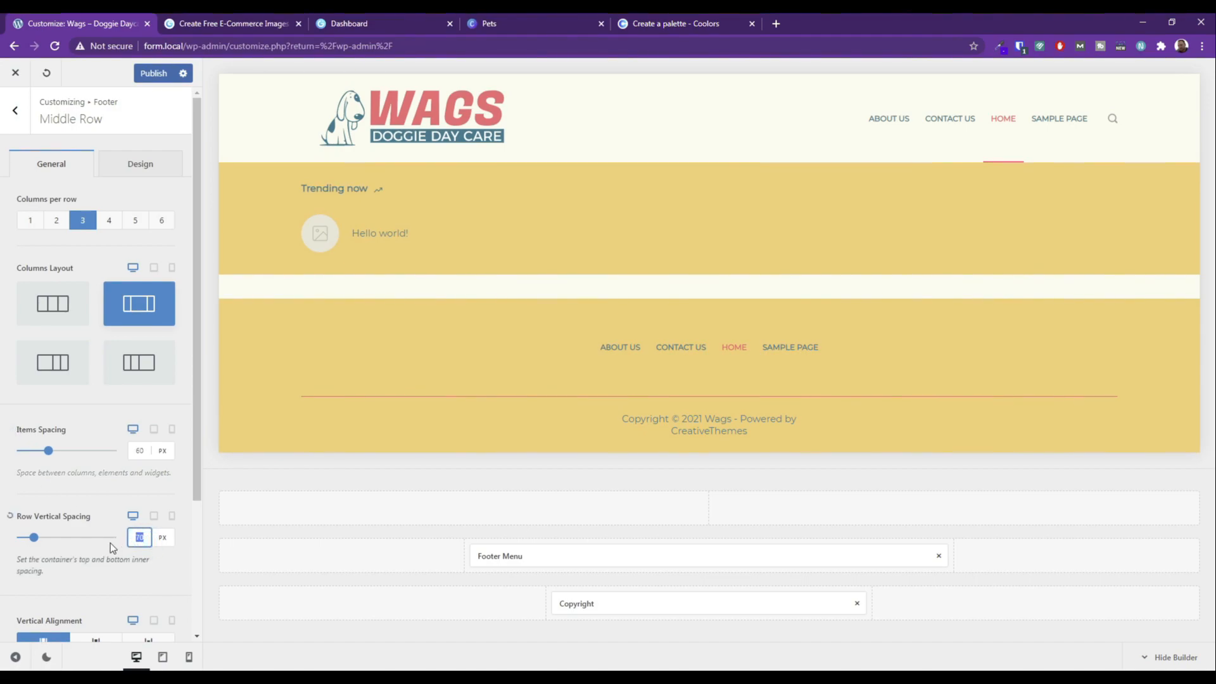
{"action": "type", "text": "30"}
{"action": "type", "text": "35"}
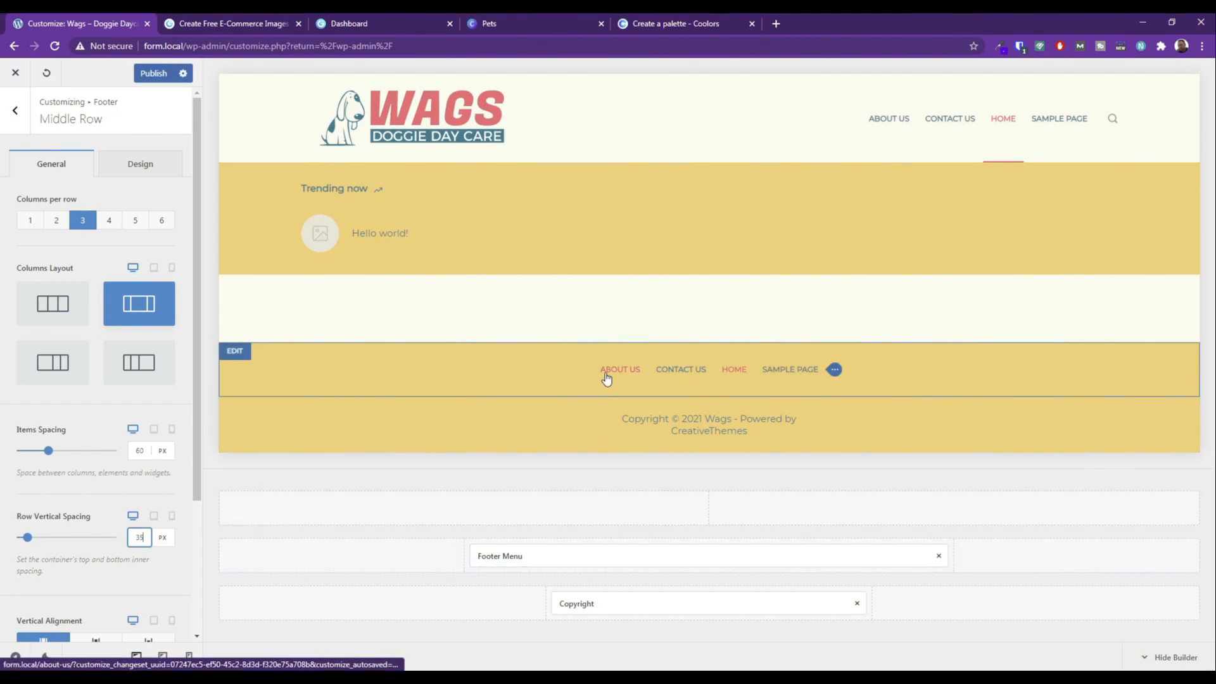
{"action": "scroll", "coordinate": [108, 535], "scroll_direction": "down", "scroll_amount": 2}
{"action": "left_click", "coordinate": [96, 516]}
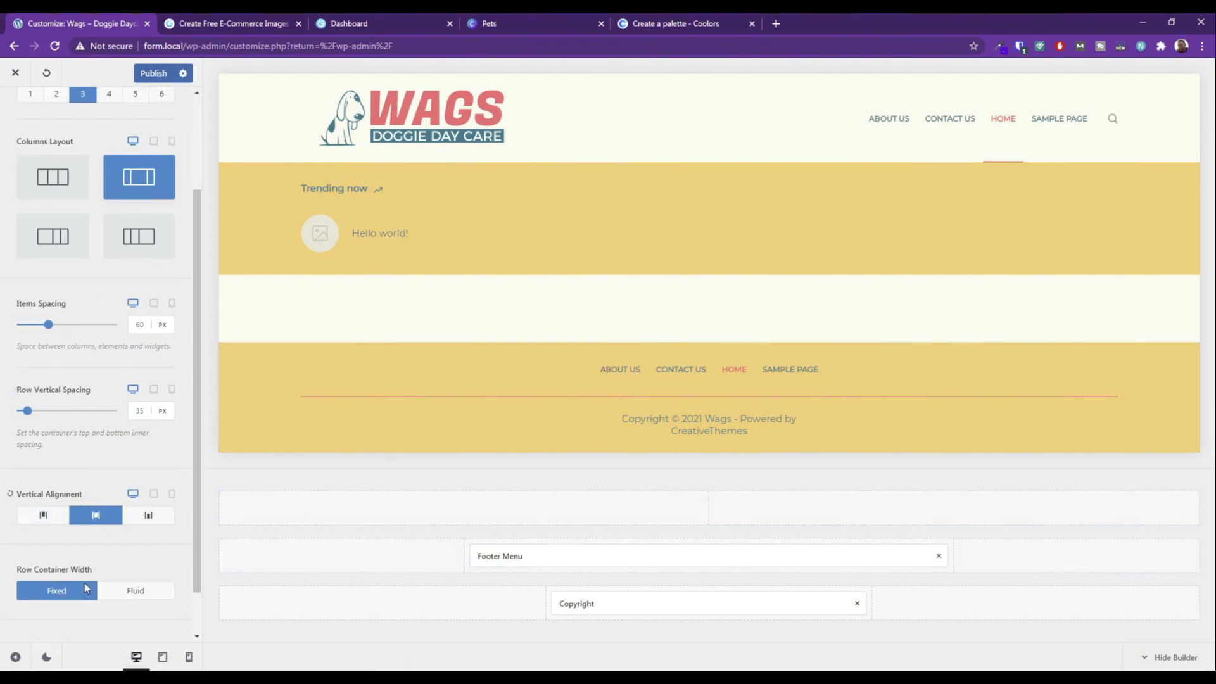
{"action": "scroll", "coordinate": [111, 421], "scroll_direction": "down", "scroll_amount": 1}
{"action": "scroll", "coordinate": [114, 426], "scroll_direction": "up", "scroll_amount": 3}
Publish the footer changes and open the Home page for editing with its empty first paragraph active.
{"action": "left_click", "coordinate": [153, 73]}
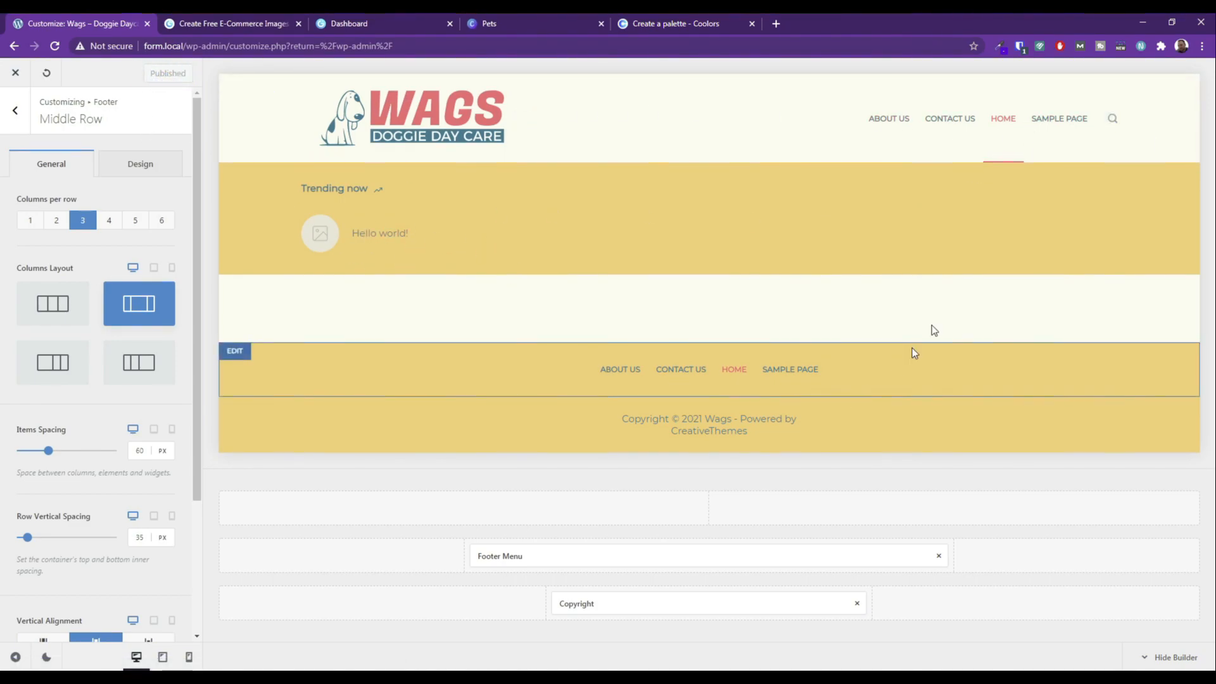
{"action": "left_click", "coordinate": [16, 117]}
{"action": "left_click", "coordinate": [15, 73]}
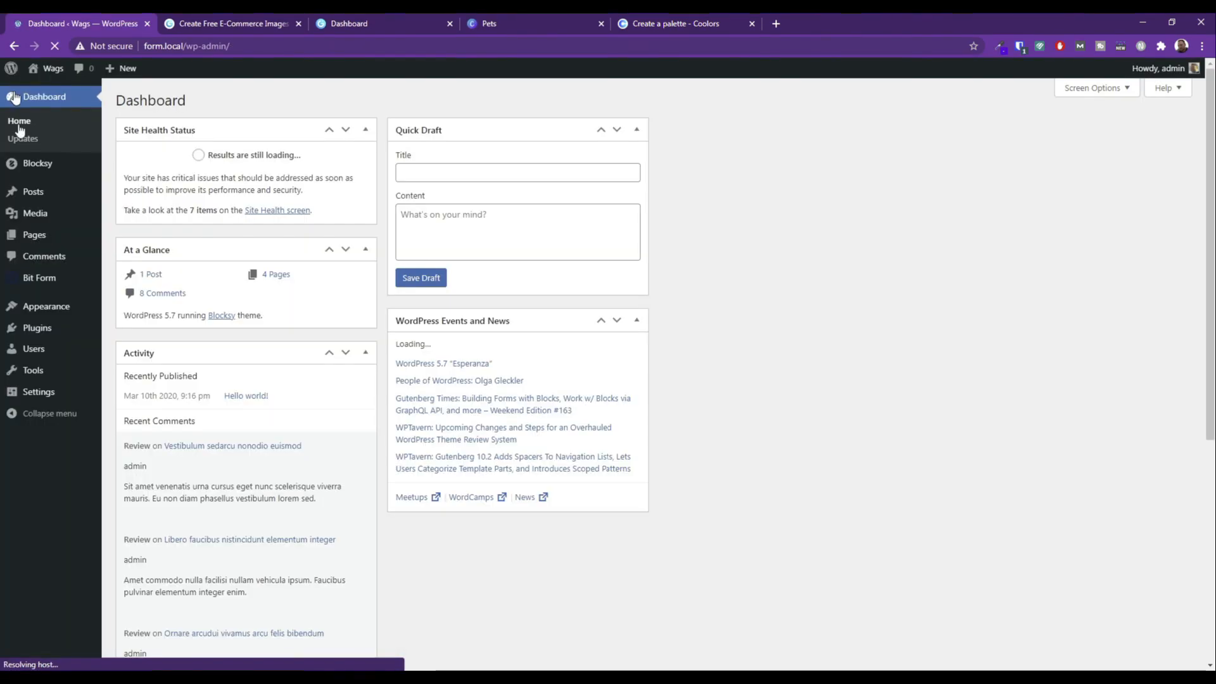
{"action": "mouse_move", "coordinate": [38, 235]}
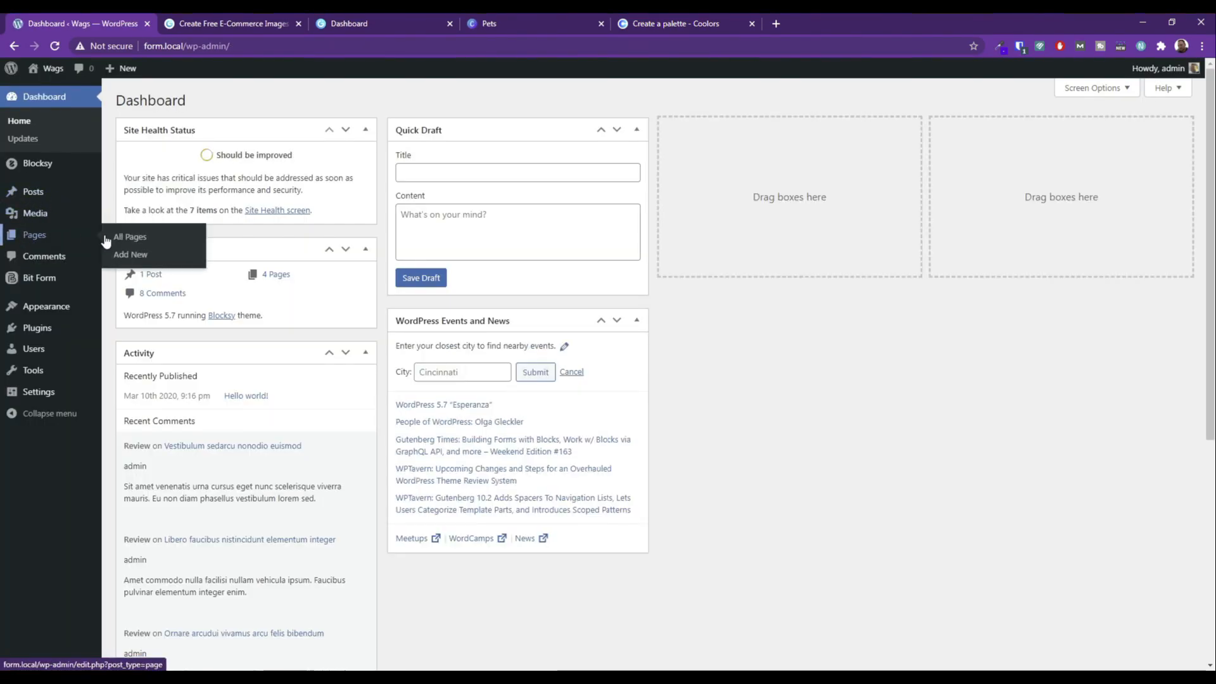
{"action": "left_click", "coordinate": [120, 239]}
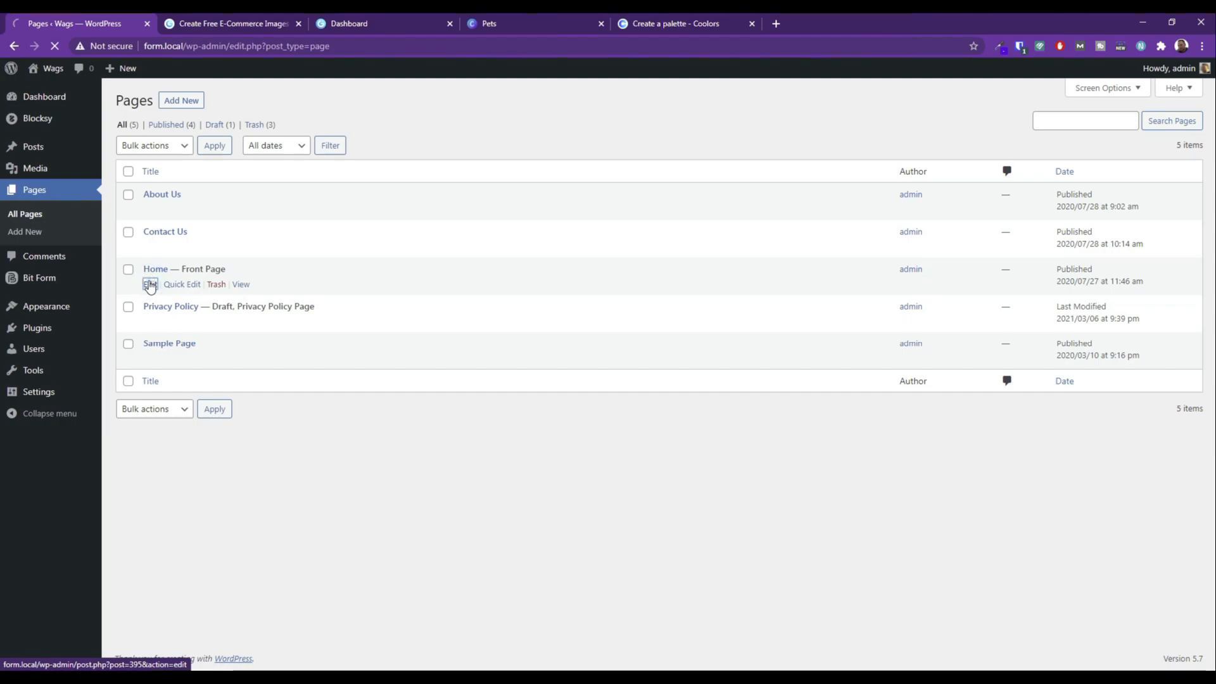
{"action": "left_click", "coordinate": [150, 285]}
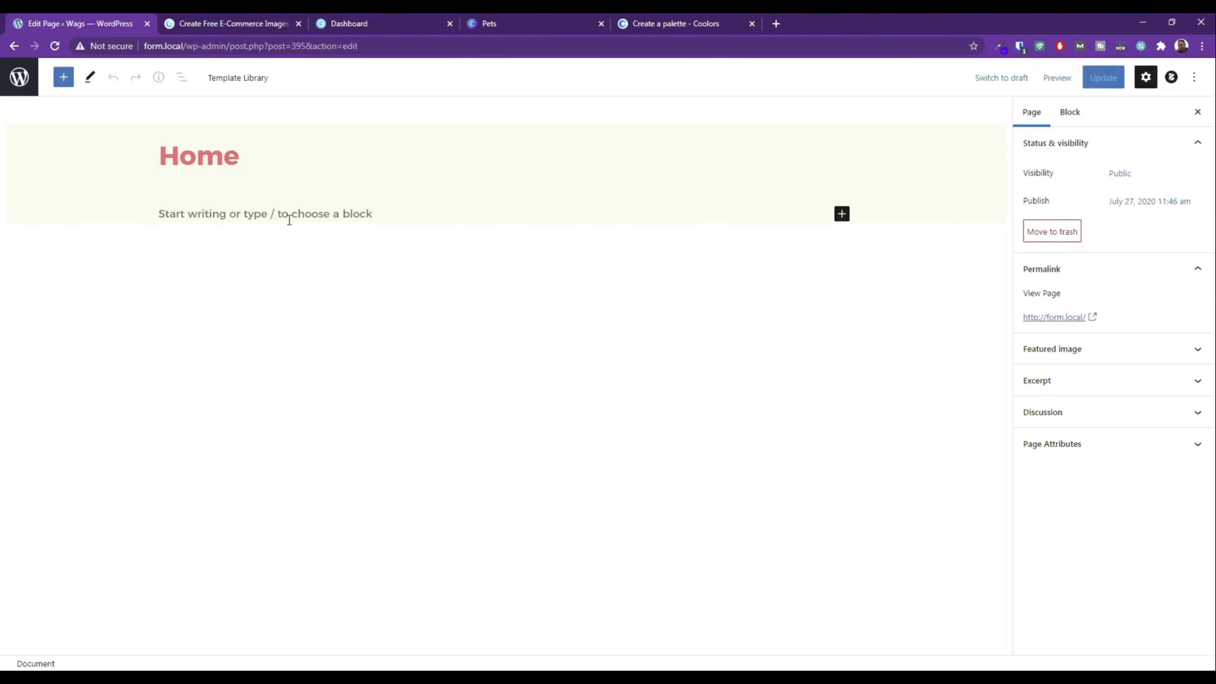
{"action": "left_click", "coordinate": [196, 208]}
Open the bookmarked Winery Oxygen design site in a new tab as a layout reference, and return to the page editor.
{"action": "left_click", "coordinate": [776, 23]}
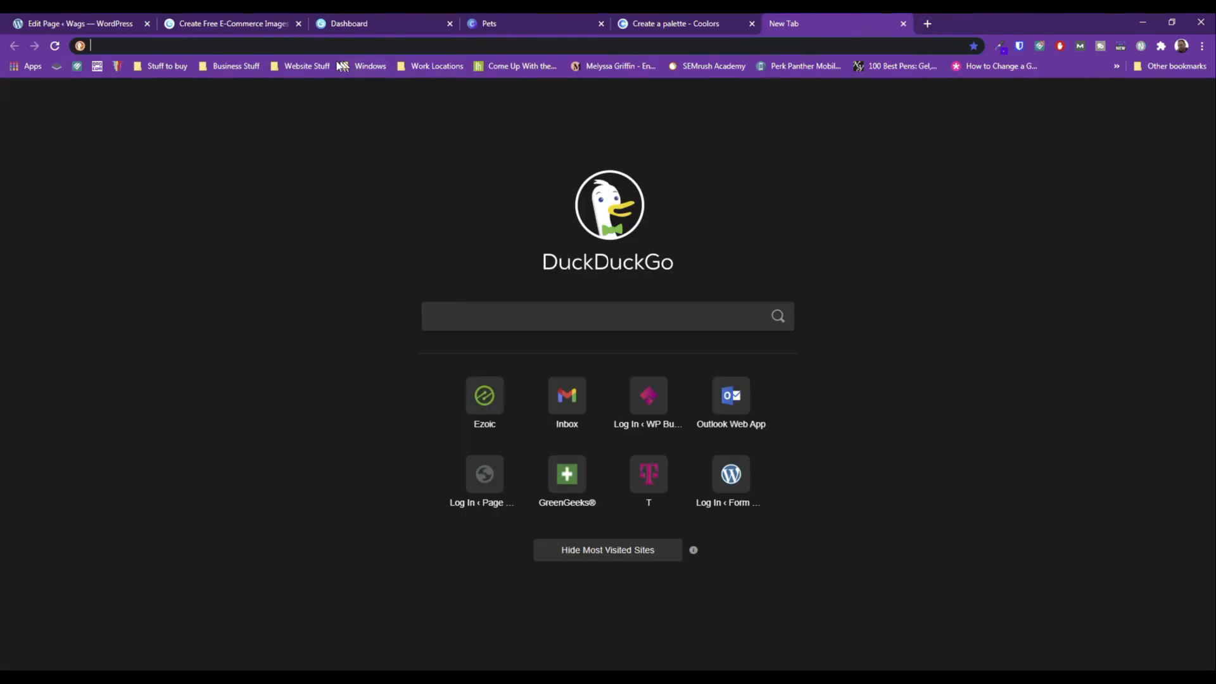
{"action": "left_click", "coordinate": [292, 68]}
{"action": "mouse_move", "coordinate": [304, 247]}
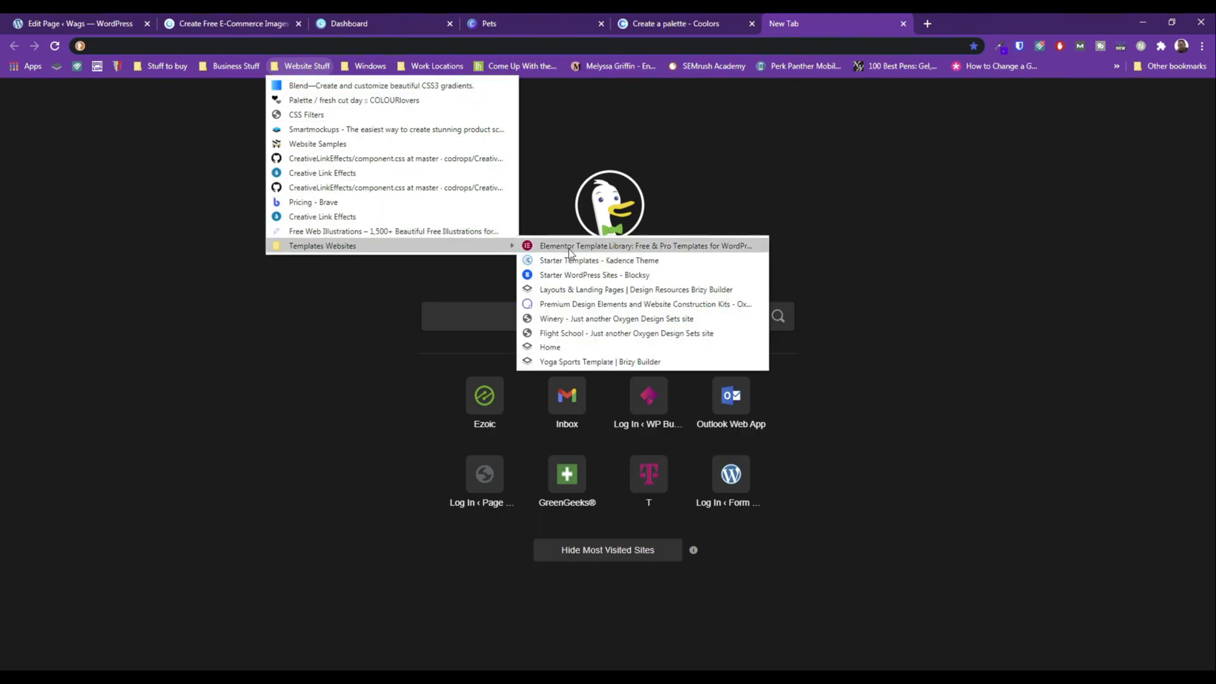
{"action": "left_click", "coordinate": [562, 323]}
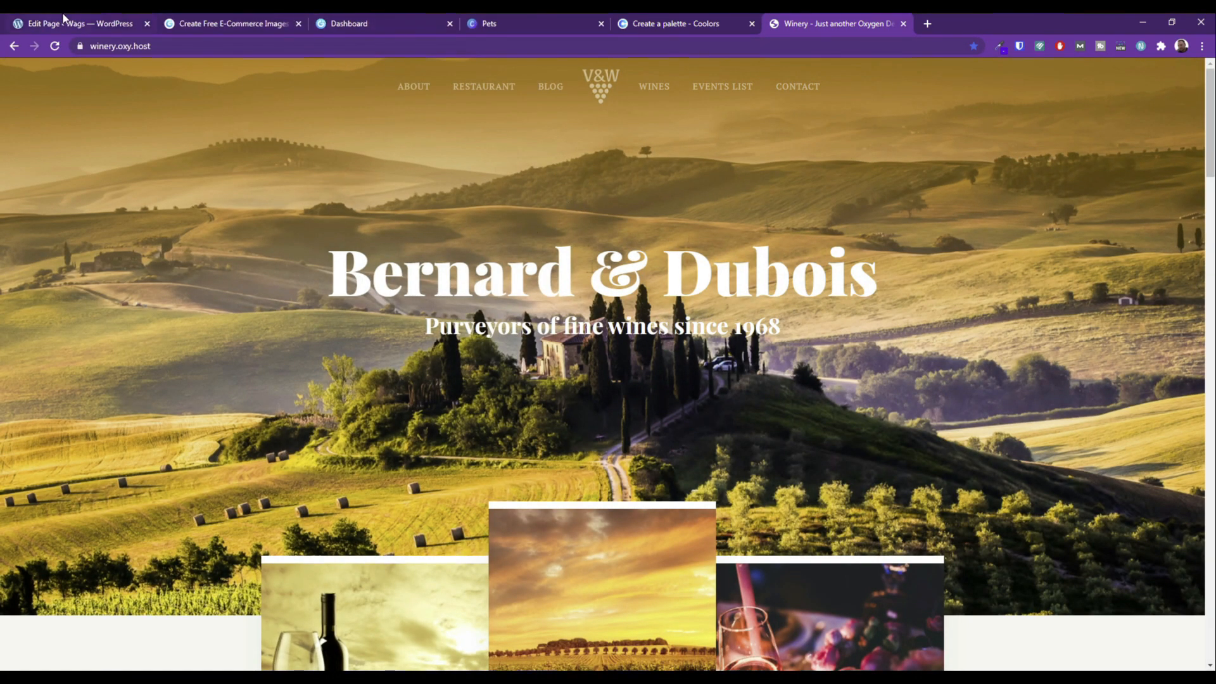
{"action": "left_click", "coordinate": [63, 19]}
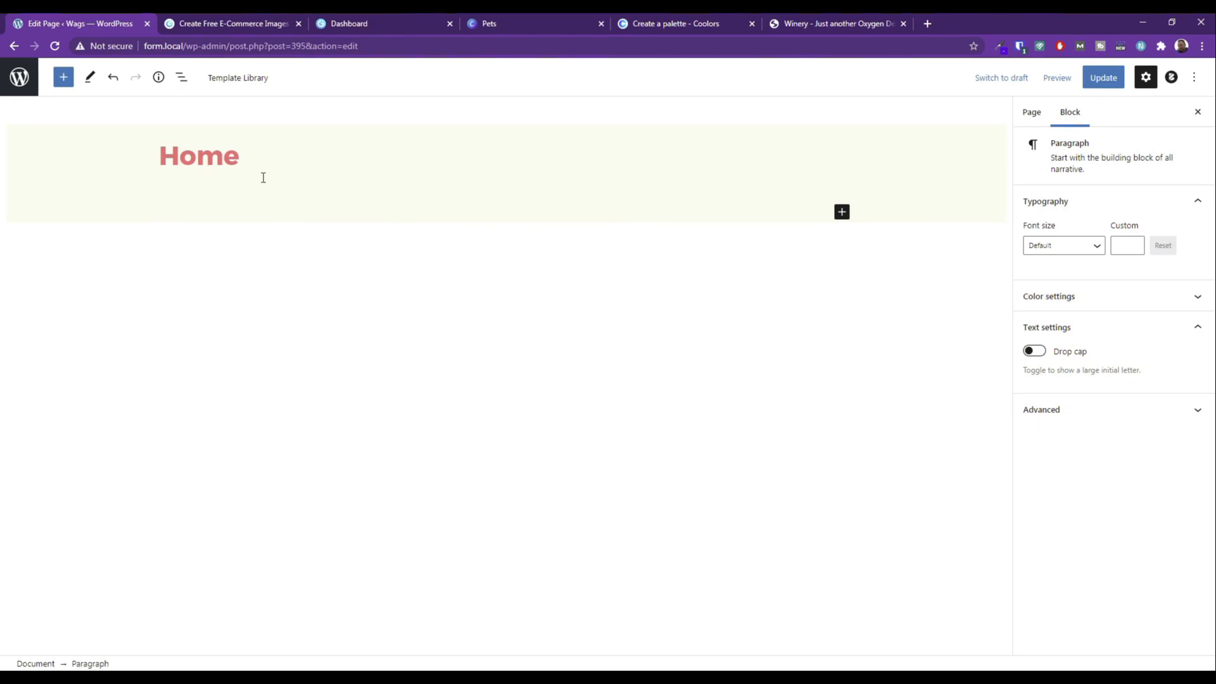
Browse the full block library and insert a Getwid Banner block into the Home page.
{"action": "left_click", "coordinate": [841, 212]}
{"action": "left_click", "coordinate": [916, 443]}
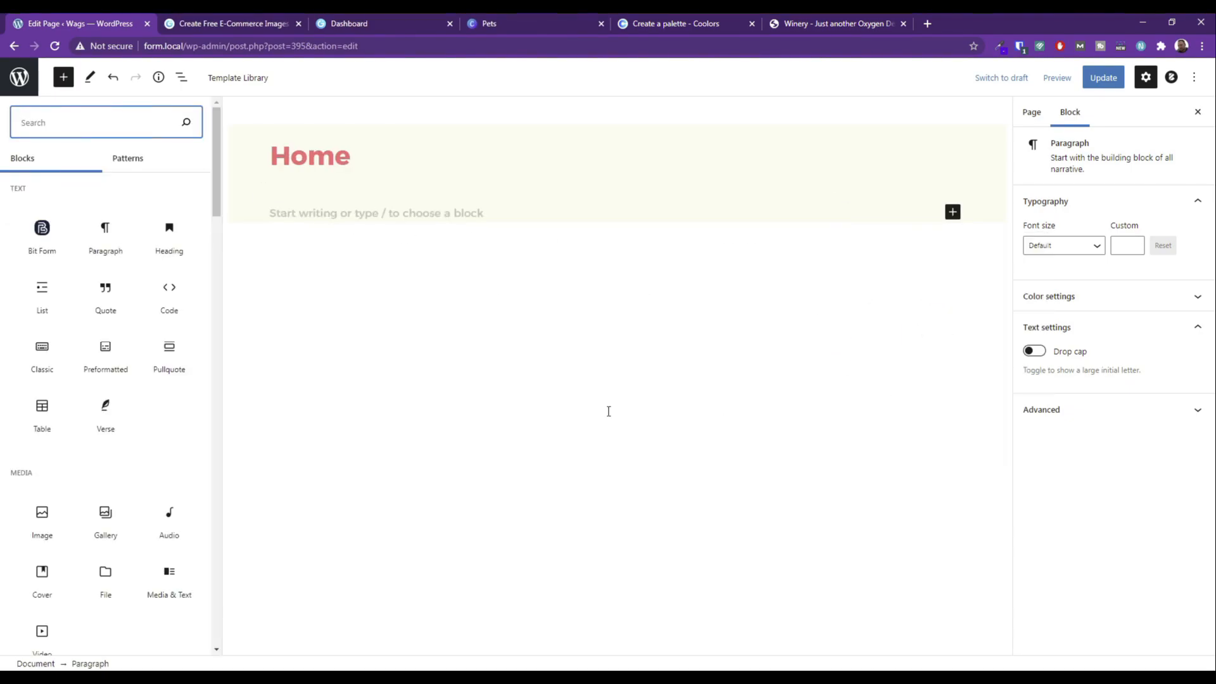
{"action": "scroll", "coordinate": [91, 316], "scroll_direction": "down", "scroll_amount": 20}
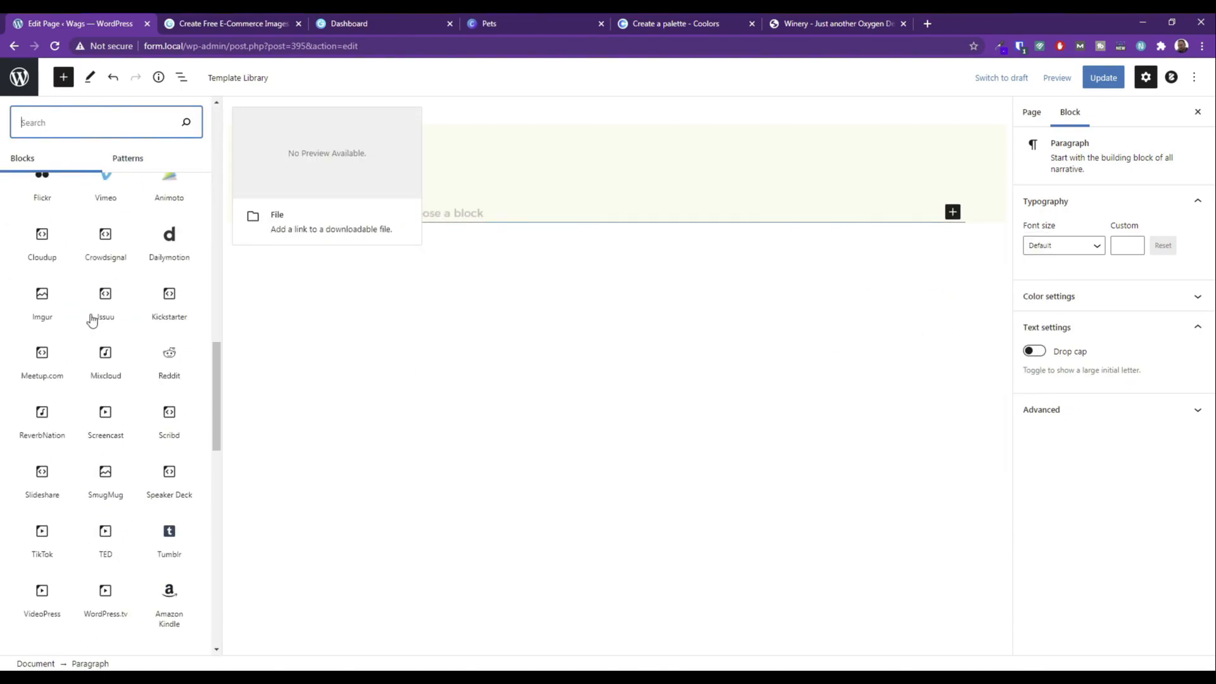
{"action": "scroll", "coordinate": [70, 329], "scroll_direction": "up", "scroll_amount": 2}
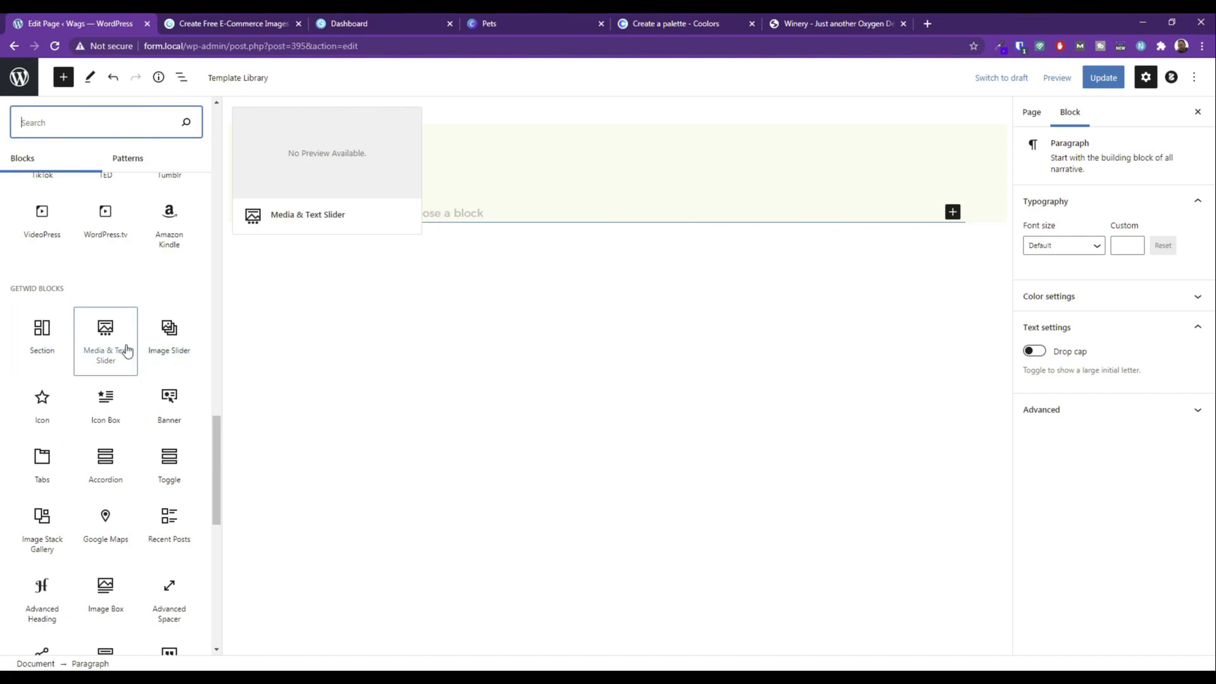
{"action": "scroll", "coordinate": [133, 500], "scroll_direction": "down", "scroll_amount": 2}
{"action": "scroll", "coordinate": [127, 494], "scroll_direction": "down", "scroll_amount": 4}
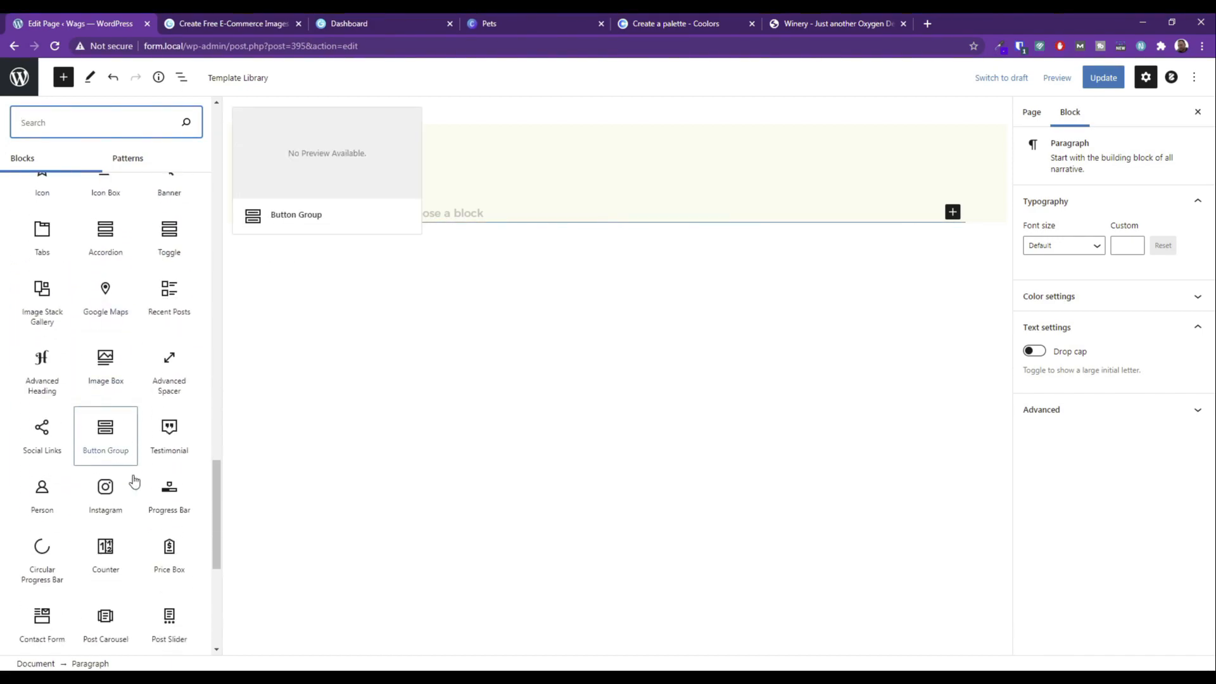
{"action": "scroll", "coordinate": [167, 587], "scroll_direction": "down", "scroll_amount": 2}
{"action": "scroll", "coordinate": [166, 485], "scroll_direction": "up", "scroll_amount": 3}
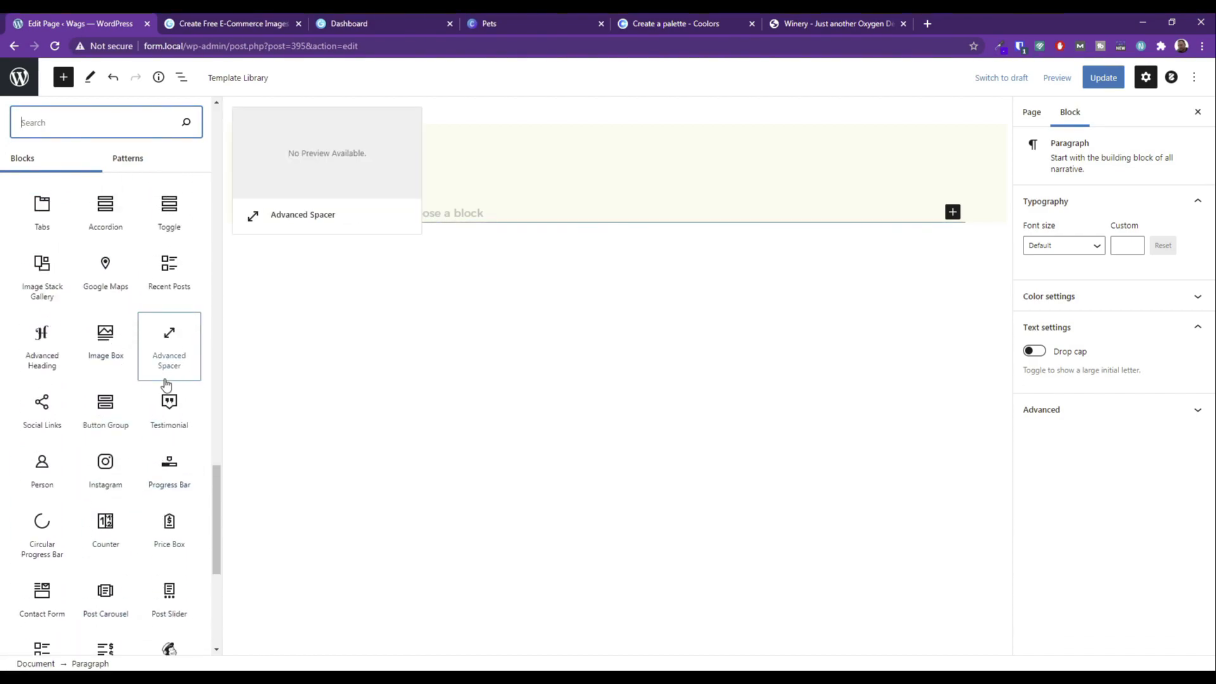
{"action": "scroll", "coordinate": [169, 389], "scroll_direction": "up", "scroll_amount": 2}
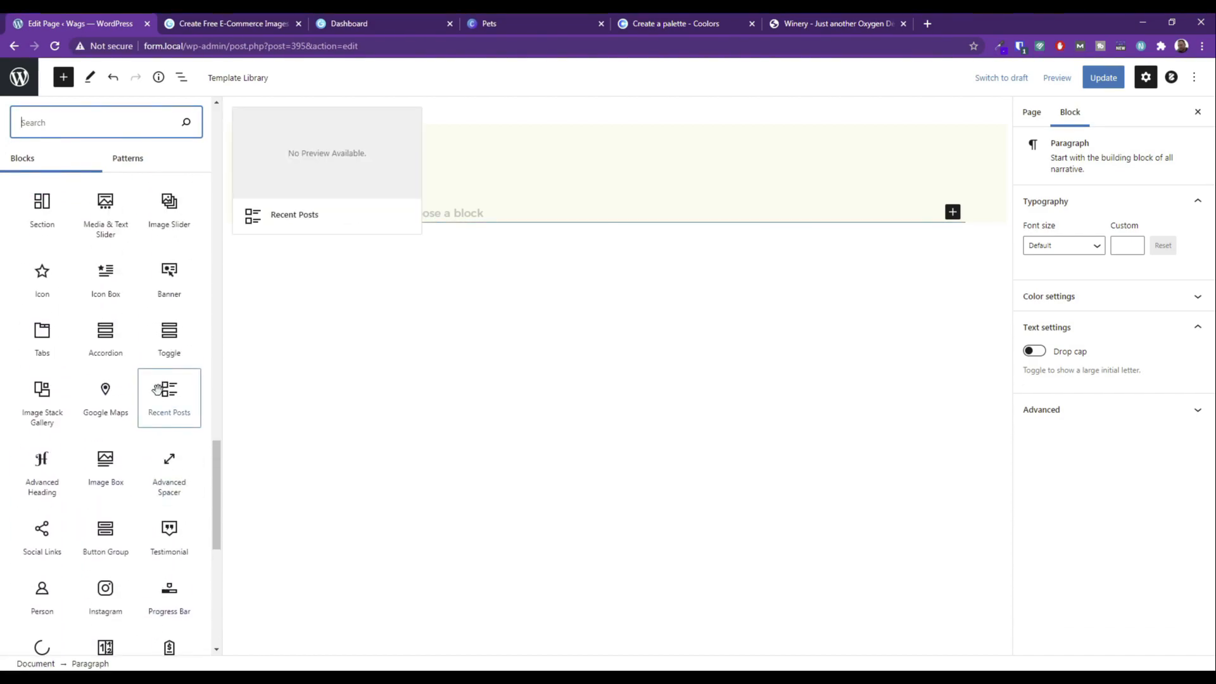
{"action": "left_click", "coordinate": [158, 297]}
Upload header.jpg from the final folder of Dog Training Site as the banner's image.
{"action": "left_click", "coordinate": [190, 295]}
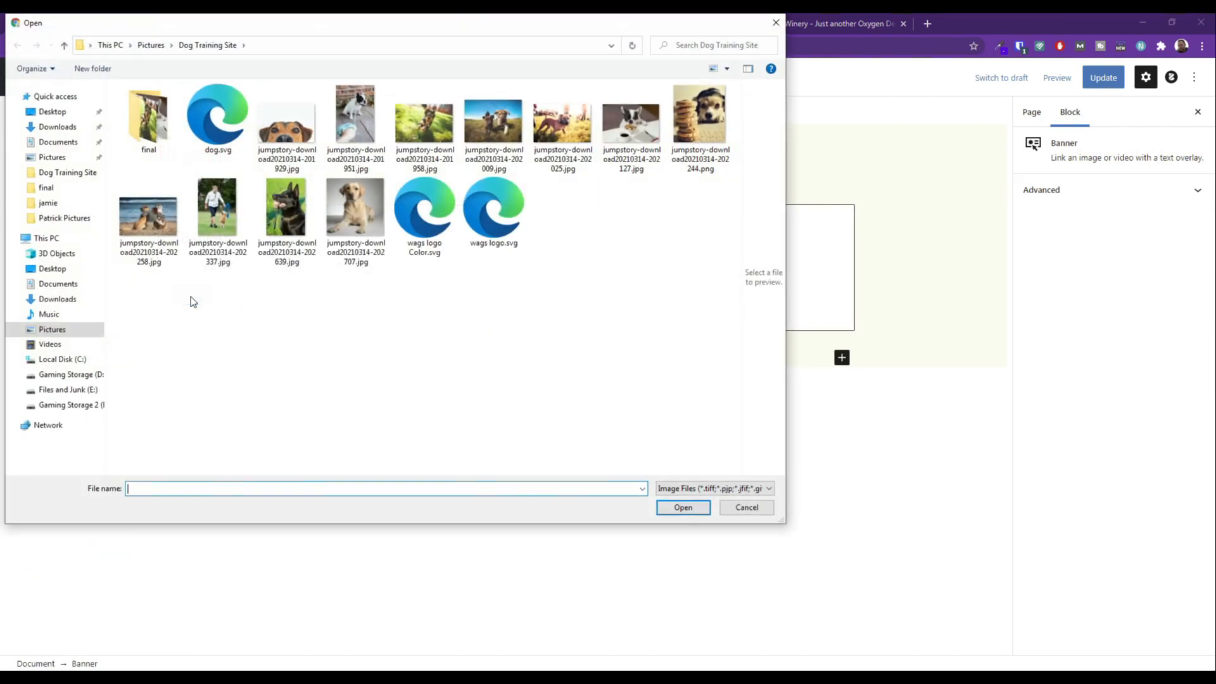
{"action": "double_click", "coordinate": [162, 125]}
{"action": "left_click", "coordinate": [161, 127]}
{"action": "left_click", "coordinate": [215, 200]}
{"action": "left_click", "coordinate": [163, 130]}
{"action": "left_click", "coordinate": [214, 200]}
{"action": "left_click", "coordinate": [163, 130]}
{"action": "left_click", "coordinate": [211, 137]}
{"action": "left_click", "coordinate": [279, 121]}
{"action": "left_click", "coordinate": [641, 131]}
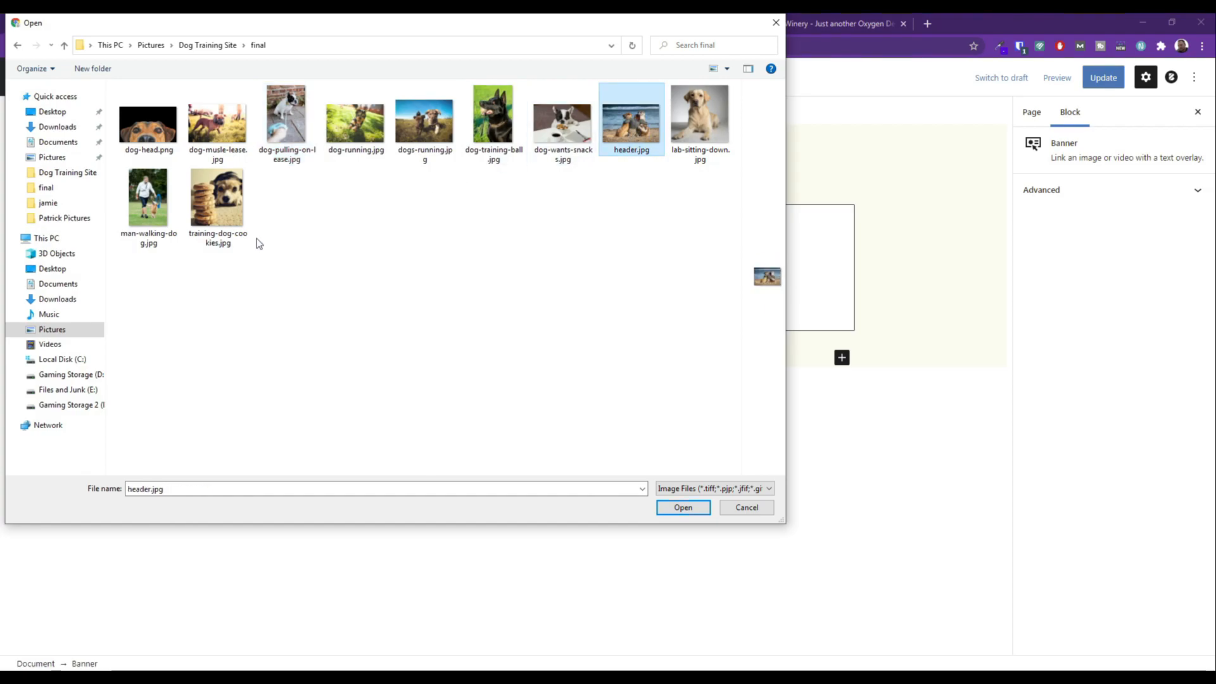
{"action": "left_click", "coordinate": [682, 508]}
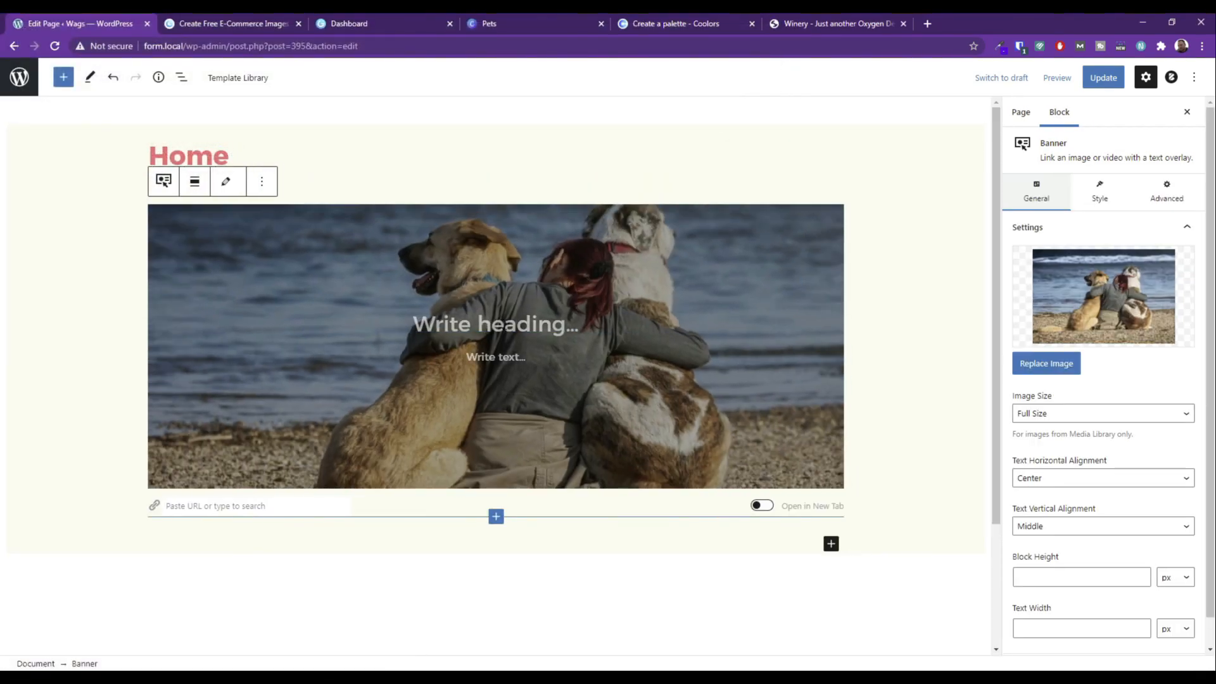
{"action": "left_click", "coordinate": [1064, 480]}
{"action": "left_click", "coordinate": [1064, 479]}
{"action": "left_click", "coordinate": [1061, 526]}
{"action": "left_click", "coordinate": [1062, 526]}
{"action": "scroll", "coordinate": [1063, 544], "scroll_direction": "down", "scroll_amount": 1}
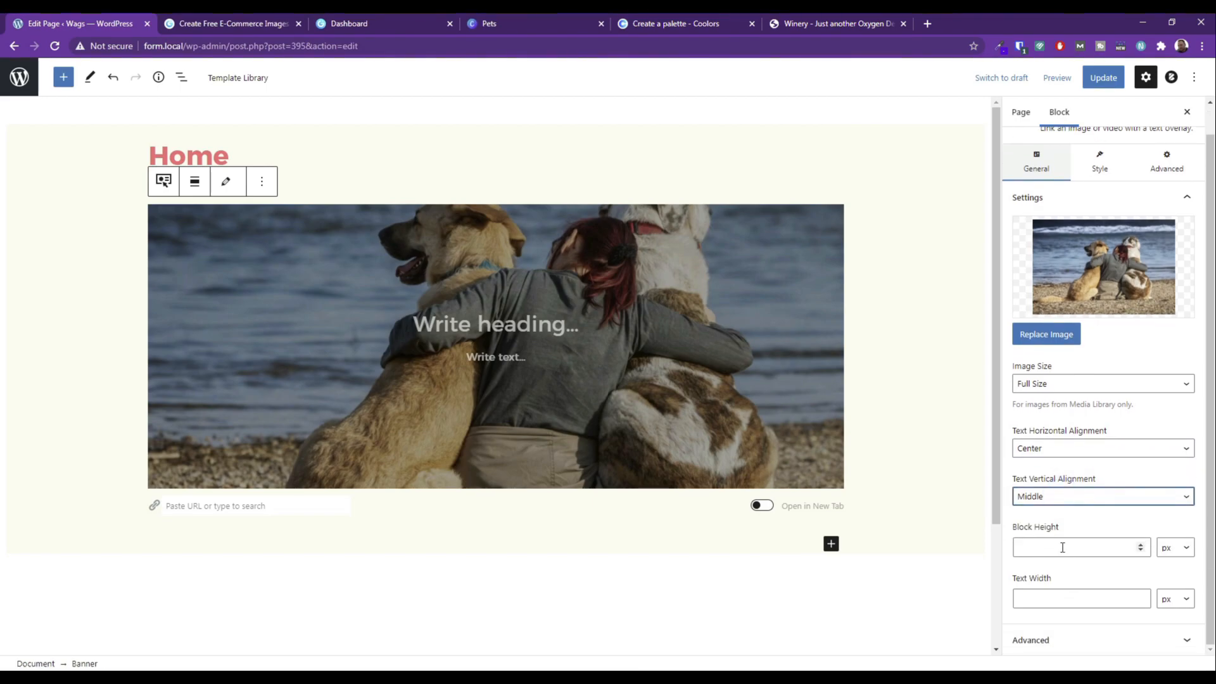
Try palette colors for the banner's text and set it to a custom white.
{"action": "left_click", "coordinate": [1089, 176]}
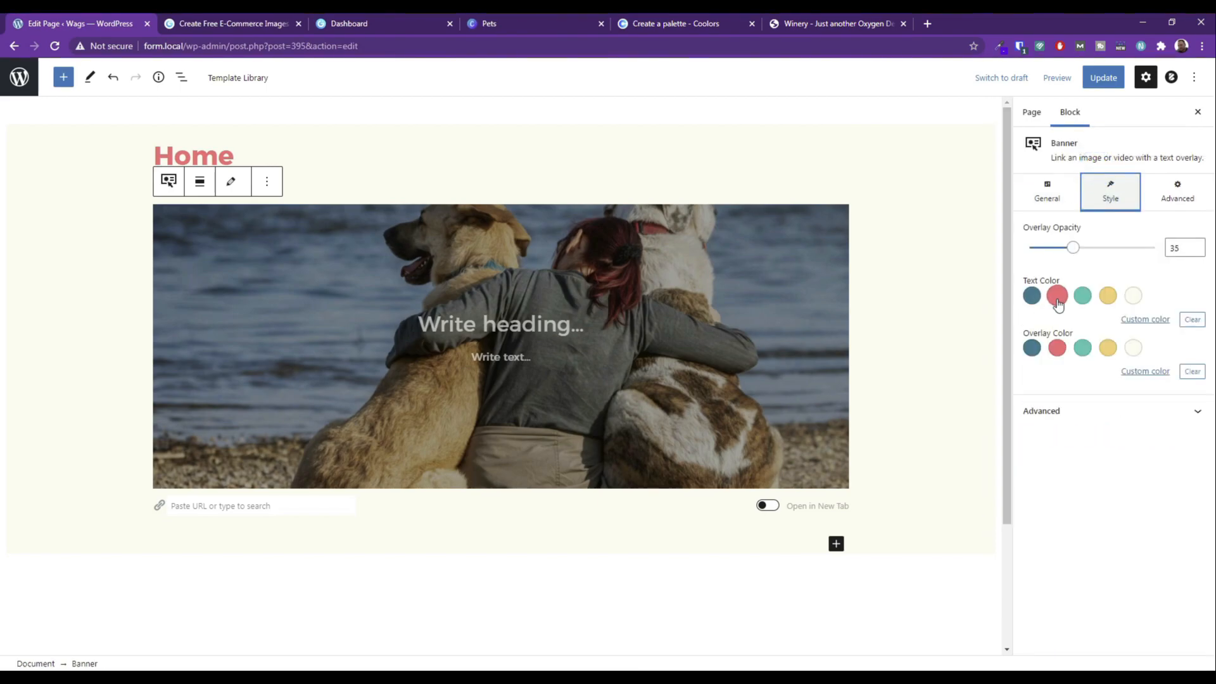
{"action": "left_click", "coordinate": [1057, 296]}
{"action": "left_click", "coordinate": [1031, 295]}
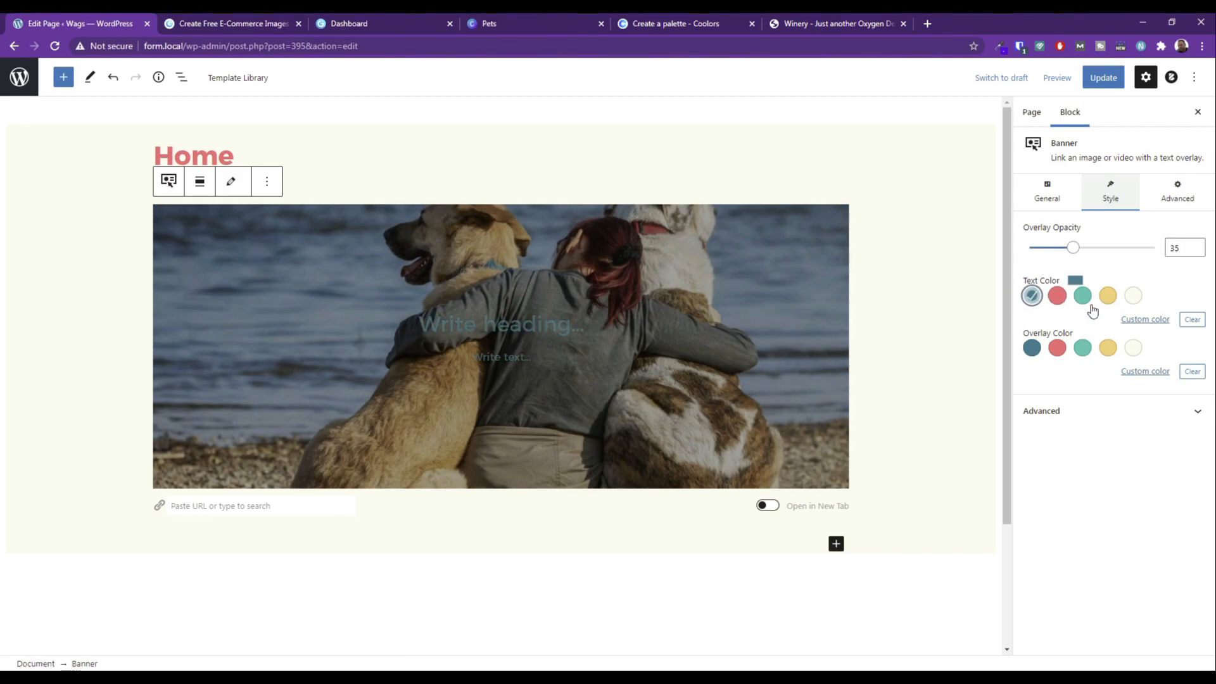
{"action": "left_click", "coordinate": [1133, 296]}
{"action": "left_click", "coordinate": [1145, 319]}
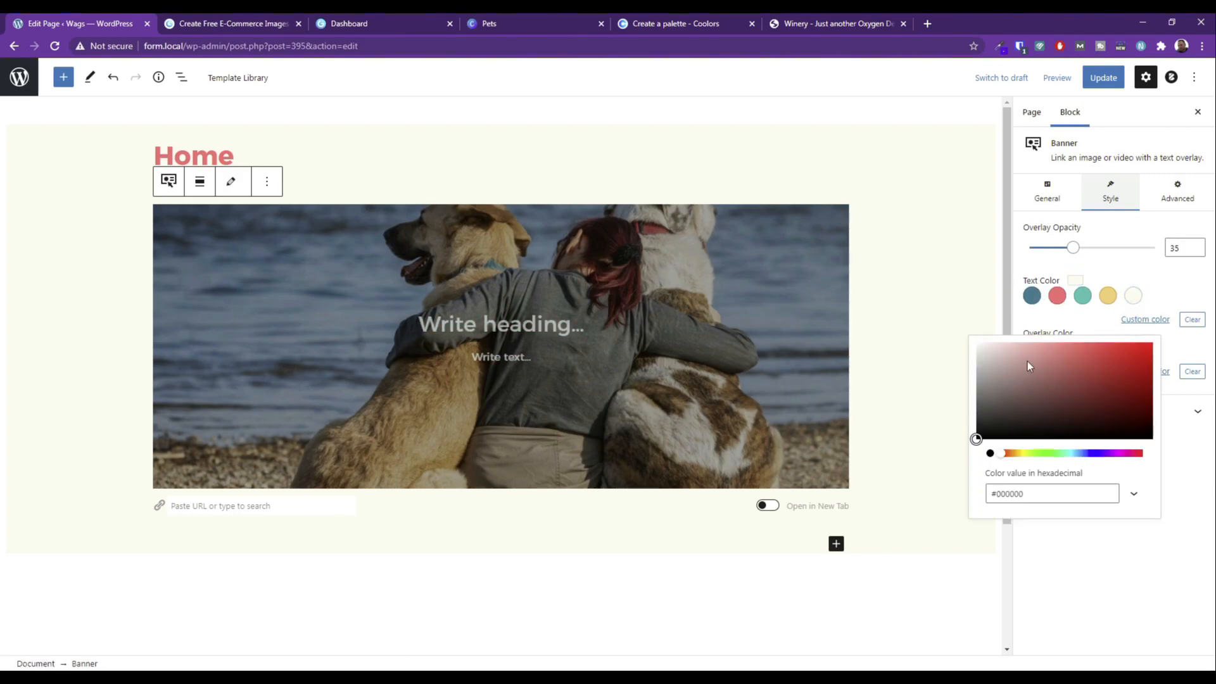
{"action": "left_click", "coordinate": [1129, 271]}
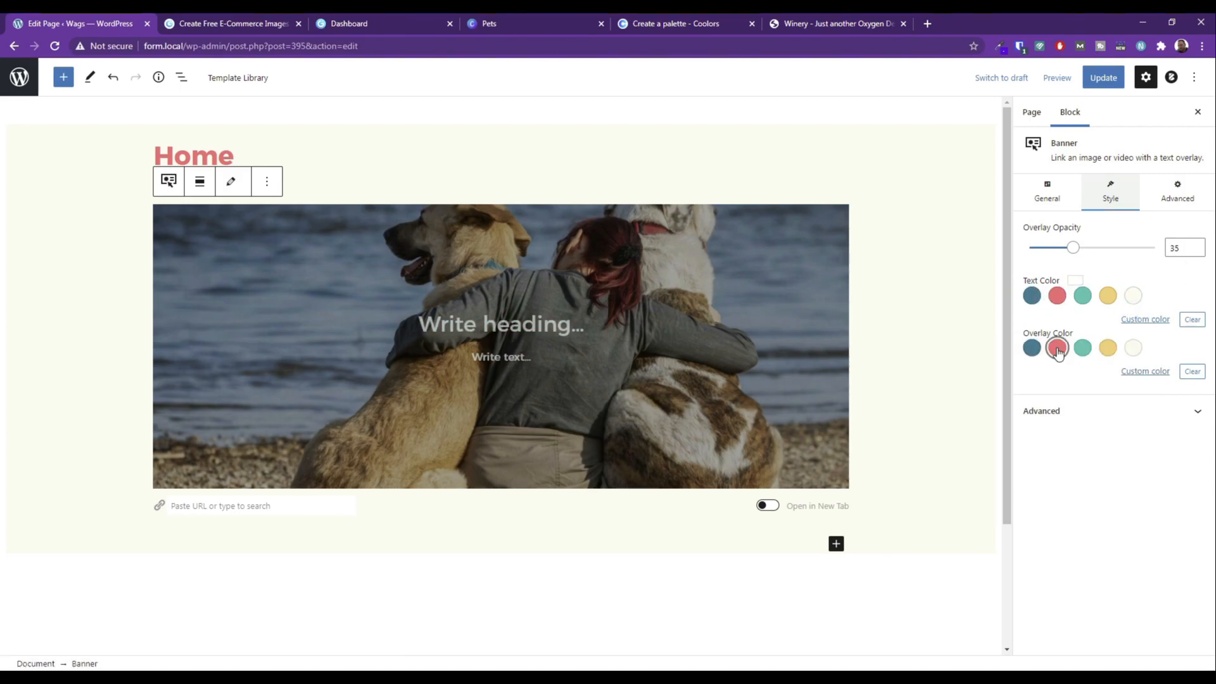
Try several palette colors for the banner's overlay and set it to the coral red.
{"action": "left_click", "coordinate": [1057, 348]}
{"action": "left_click", "coordinate": [1032, 347]}
{"action": "left_click", "coordinate": [1057, 347]}
{"action": "left_click", "coordinate": [1082, 347]}
{"action": "left_click", "coordinate": [1107, 351]}
{"action": "left_click", "coordinate": [1031, 348]}
{"action": "left_click", "coordinate": [1058, 349]}
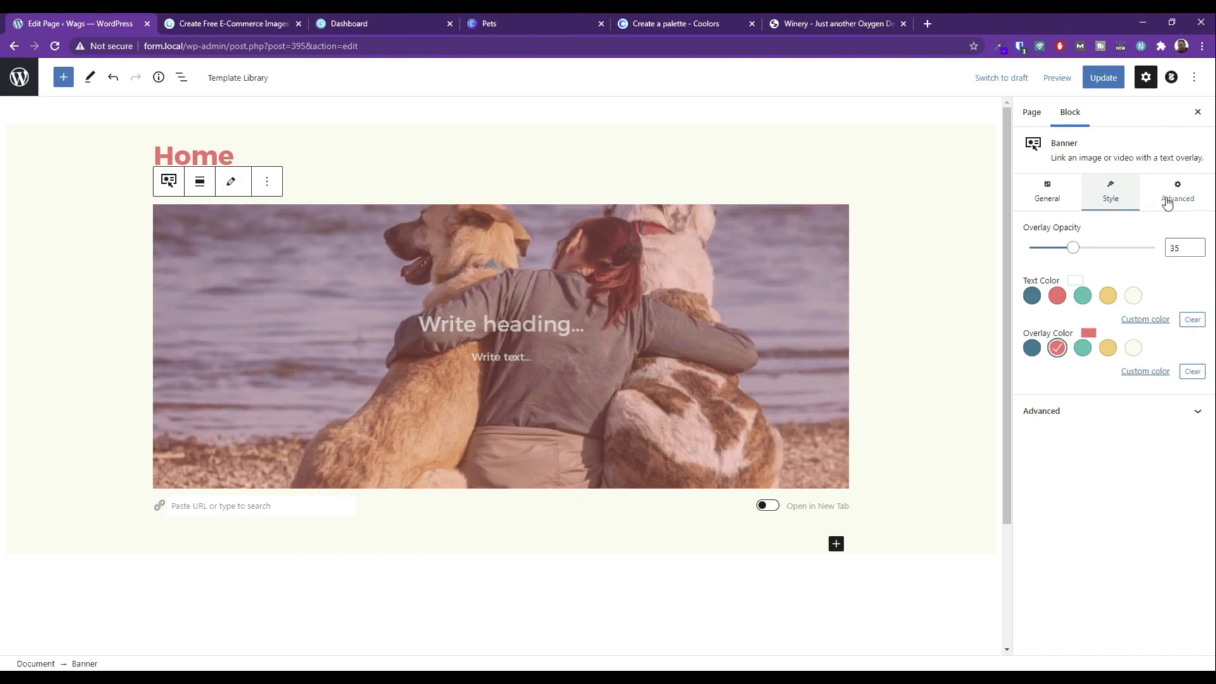
Update the Home page and open its preview in a new tab.
{"action": "left_click", "coordinate": [1103, 77]}
{"action": "left_click", "coordinate": [1057, 77]}
{"action": "left_click", "coordinate": [994, 197]}
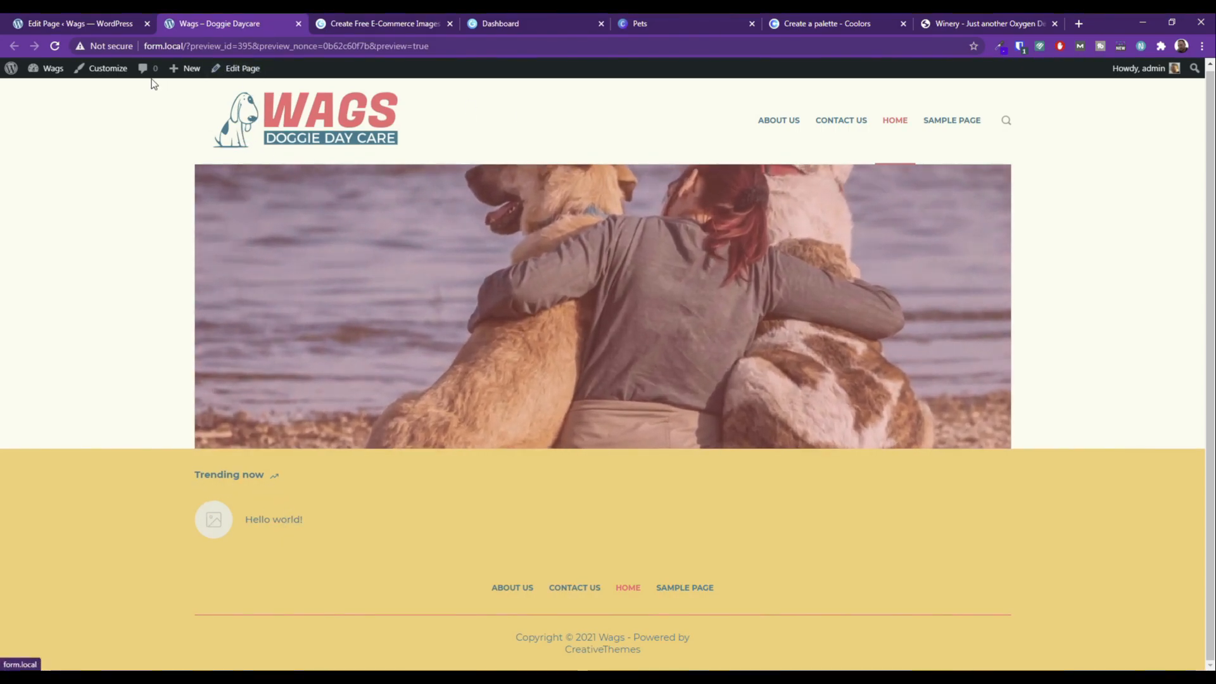
Go to the site dashboard and open the Blocksy theme page.
{"action": "mouse_move", "coordinate": [57, 75]}
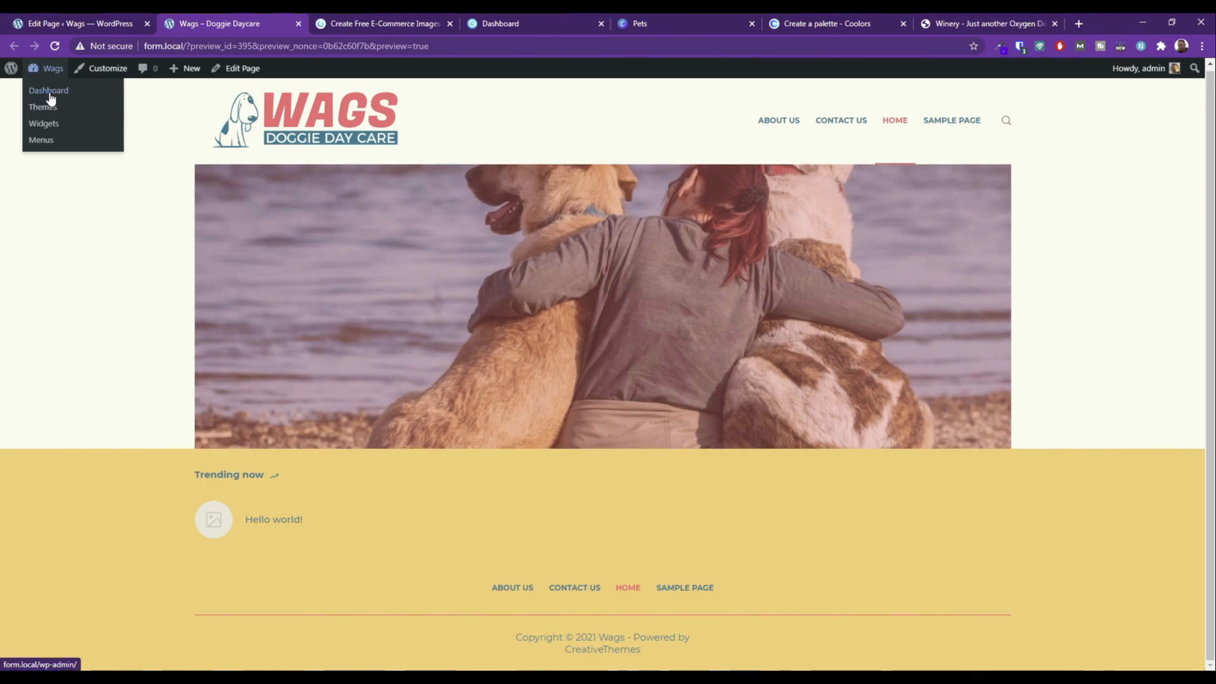
{"action": "left_click", "coordinate": [49, 92]}
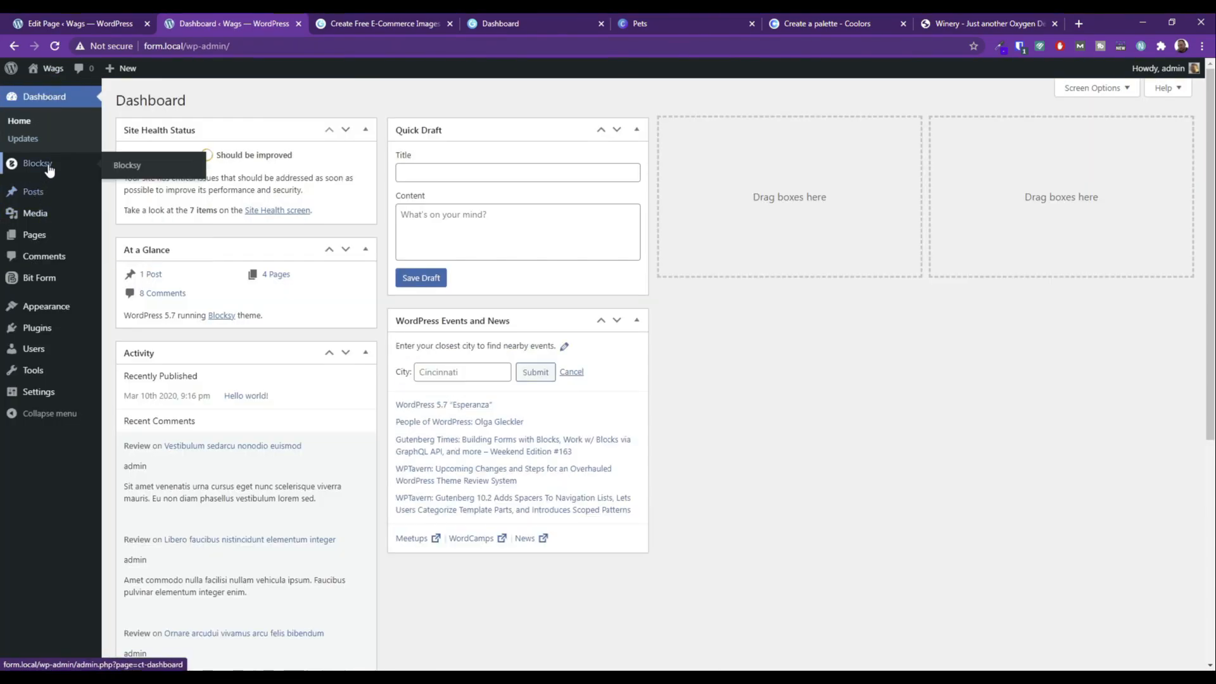
{"action": "mouse_move", "coordinate": [57, 236]}
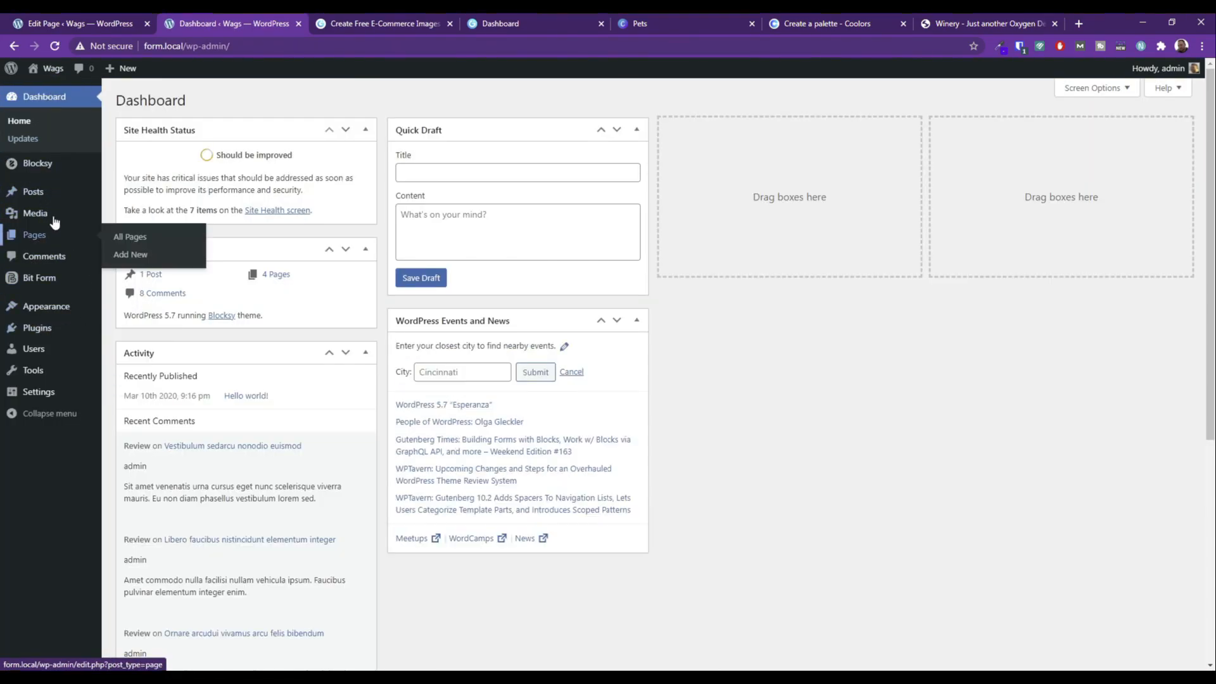
{"action": "left_click", "coordinate": [123, 163]}
{"action": "scroll", "coordinate": [663, 265], "scroll_direction": "down", "scroll_amount": 1}
{"action": "scroll", "coordinate": [752, 409], "scroll_direction": "down", "scroll_amount": 3}
{"action": "scroll", "coordinate": [550, 288], "scroll_direction": "up", "scroll_amount": 4}
Deactivate the Trending extension among Blocksy's extensions.
{"action": "left_click", "coordinate": [638, 242]}
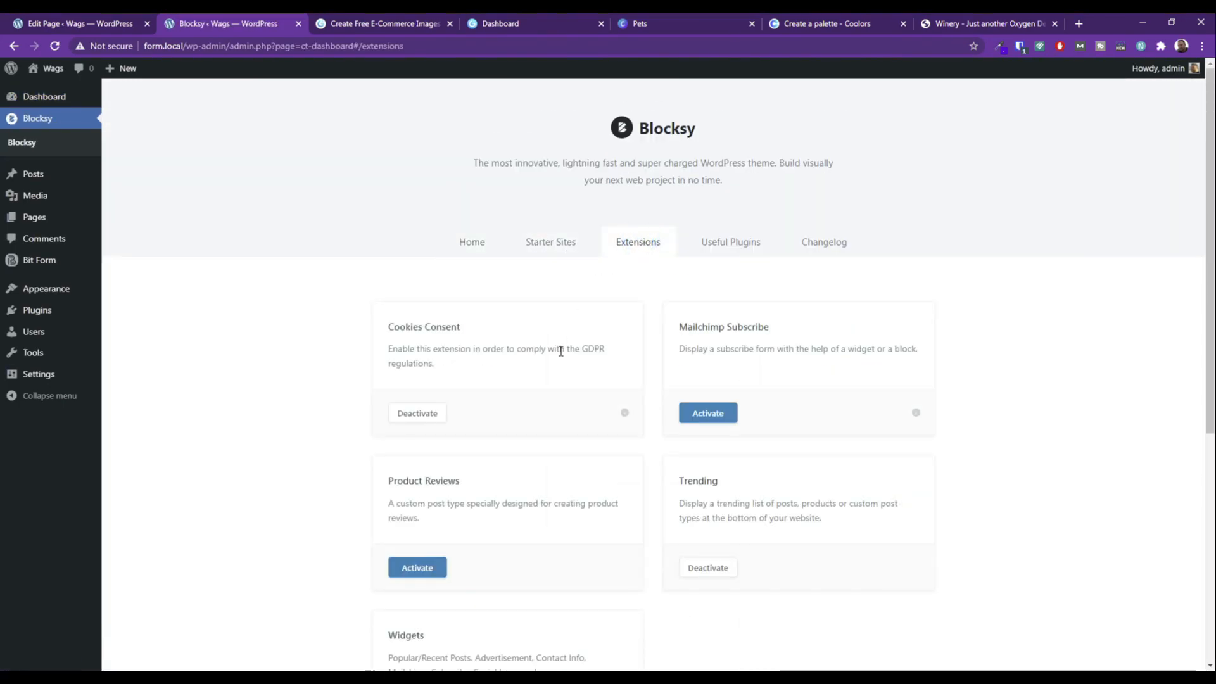
{"action": "scroll", "coordinate": [417, 323], "scroll_direction": "down", "scroll_amount": 4}
{"action": "scroll", "coordinate": [633, 380], "scroll_direction": "up", "scroll_amount": 1}
{"action": "left_click", "coordinate": [708, 379]}
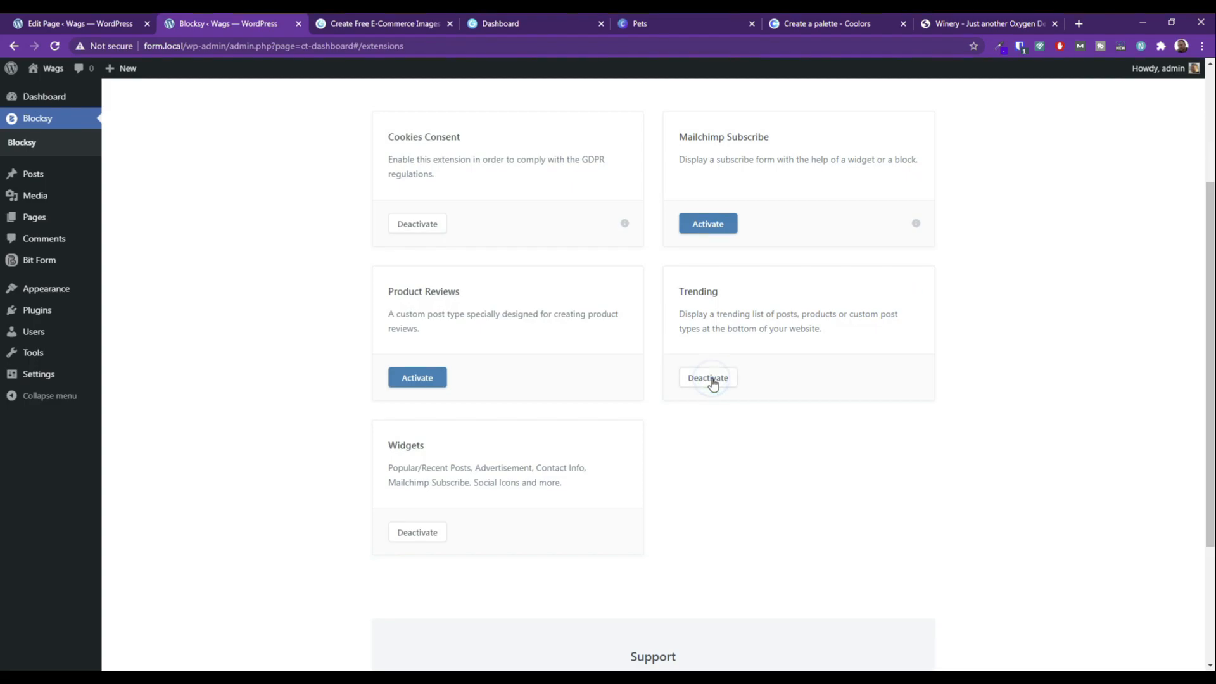
{"action": "scroll", "coordinate": [592, 402], "scroll_direction": "up", "scroll_amount": 3}
Visit the live site, open its Home page for editing and check the banner's image size options, keeping Full Size.
{"action": "left_click", "coordinate": [49, 91]}
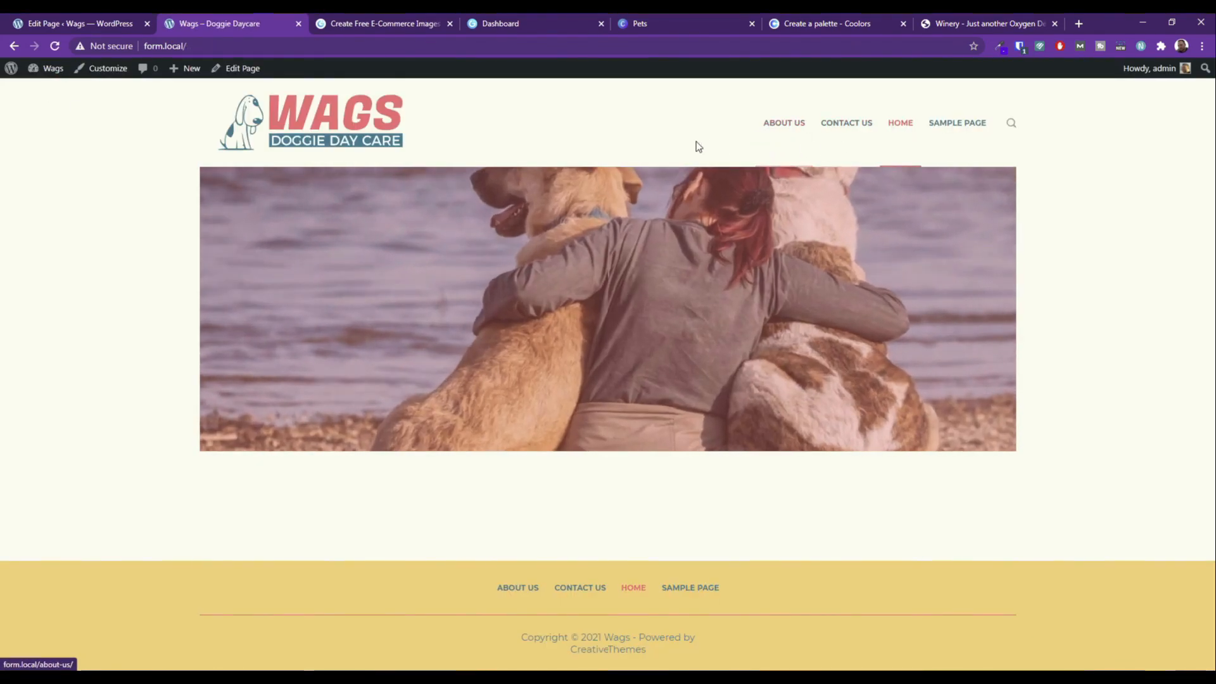
{"action": "left_click", "coordinate": [246, 70]}
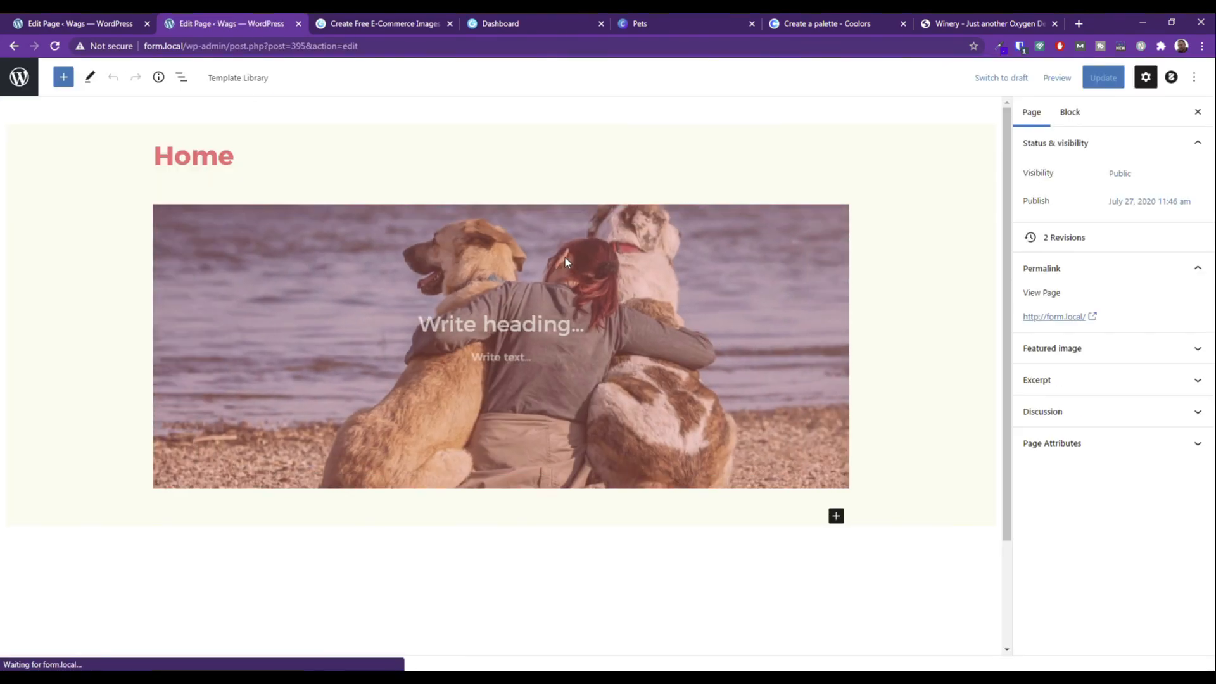
{"action": "left_click", "coordinate": [714, 282]}
{"action": "left_click", "coordinate": [1067, 415]}
{"action": "left_click", "coordinate": [1069, 420]}
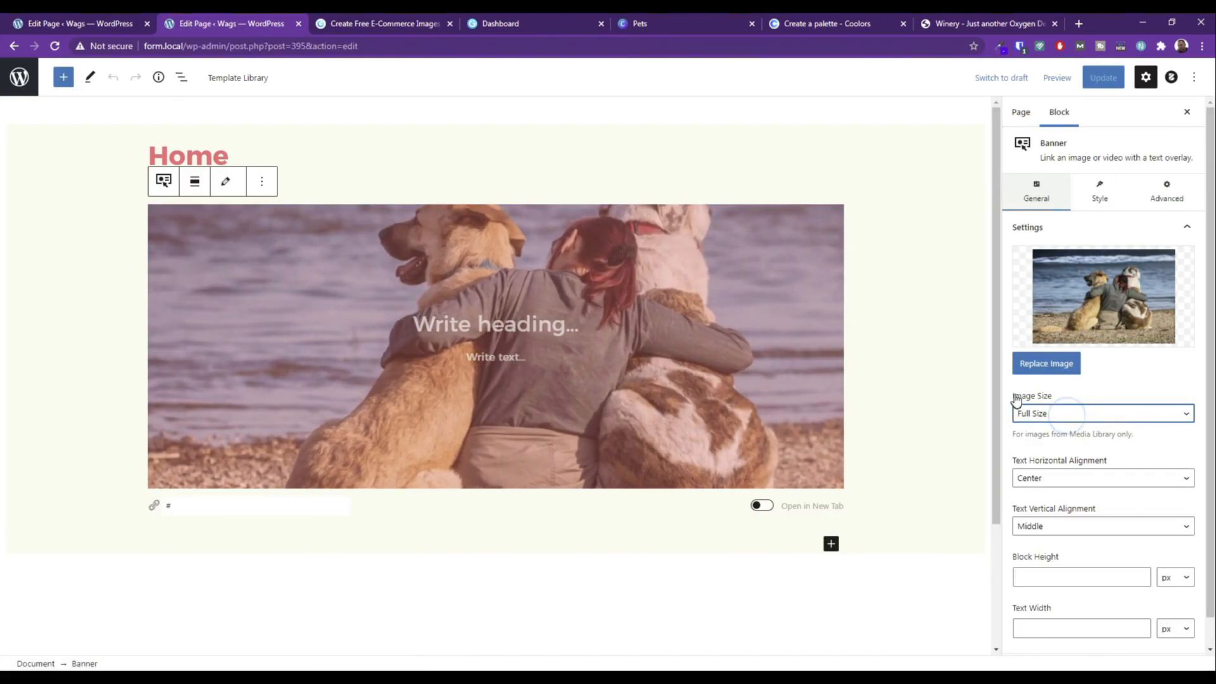
{"action": "left_click", "coordinate": [59, 260]}
{"action": "left_click", "coordinate": [164, 221]}
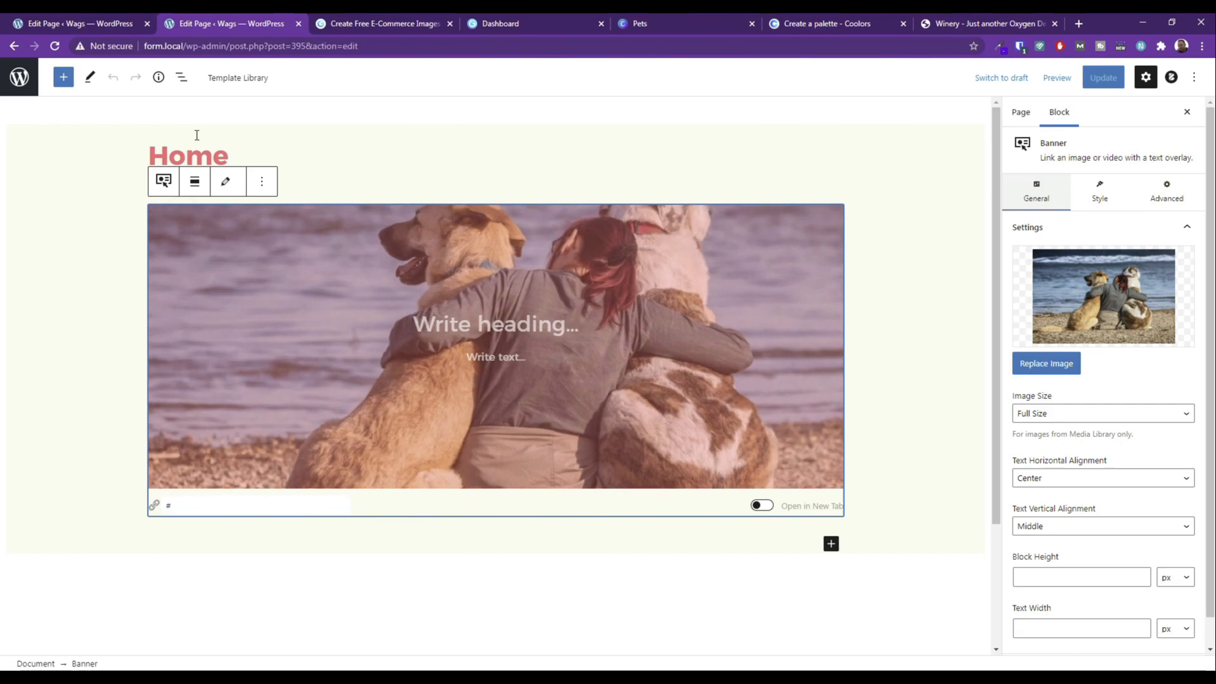
Insert a Section block below the banner and choose the layout with full-width content.
{"action": "left_click", "coordinate": [831, 543]}
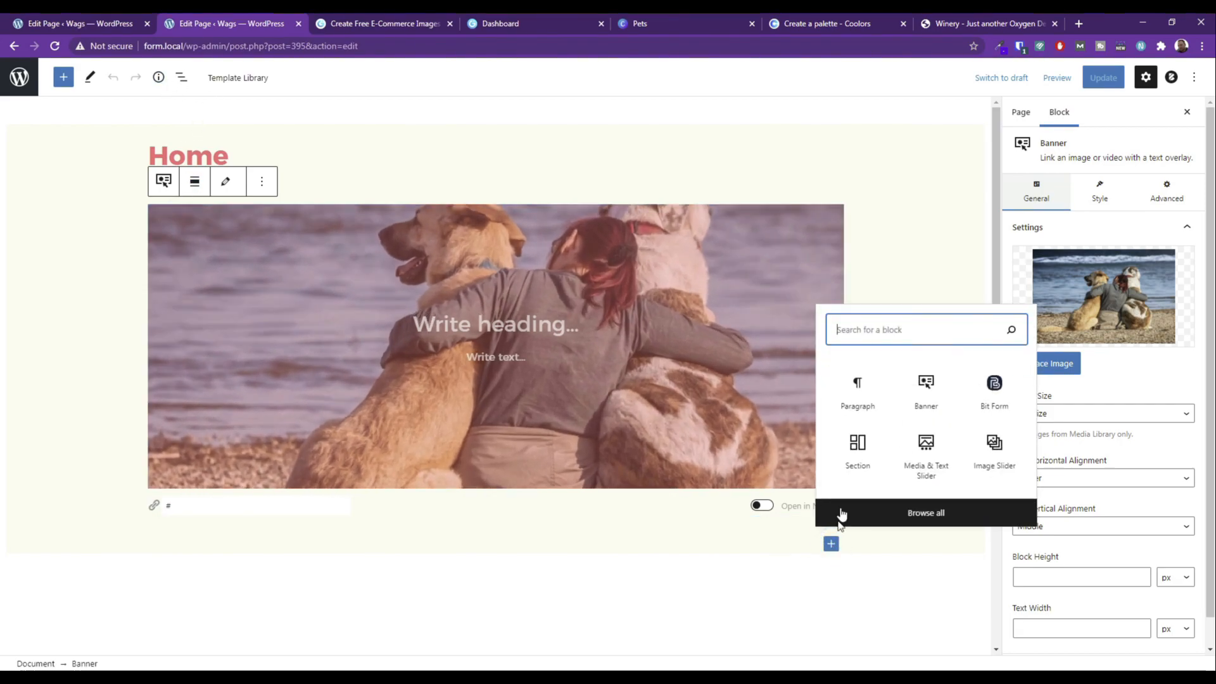
{"action": "left_click", "coordinate": [857, 451]}
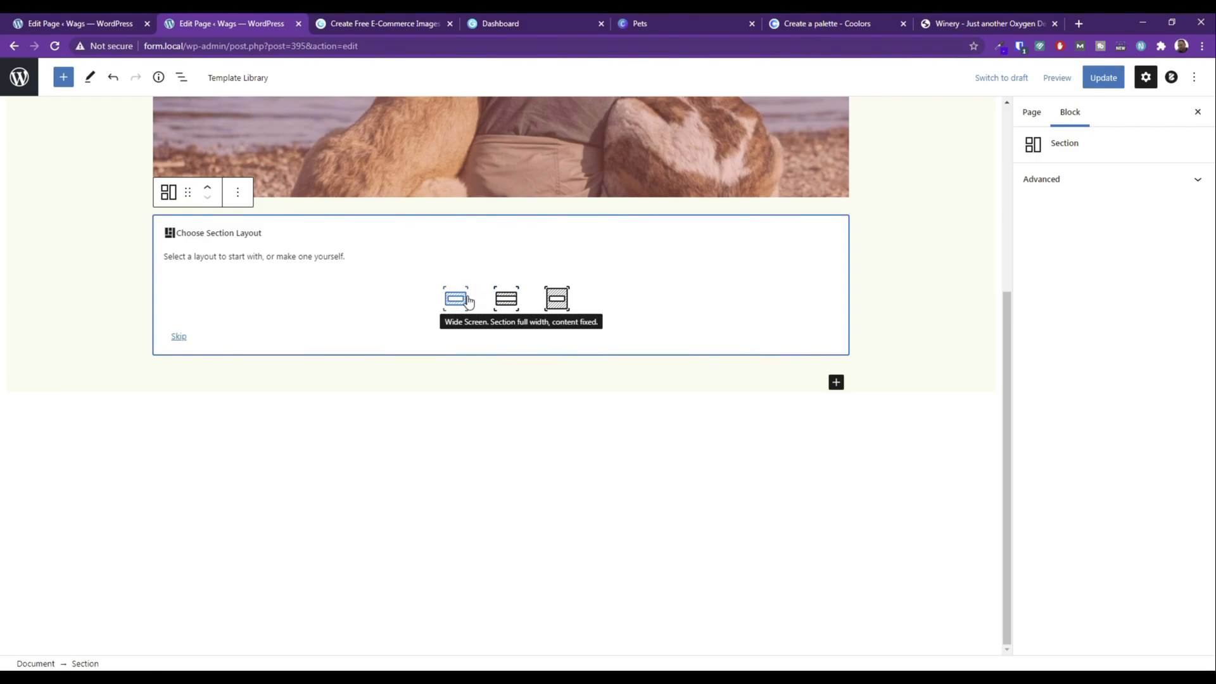
{"action": "left_click", "coordinate": [507, 299]}
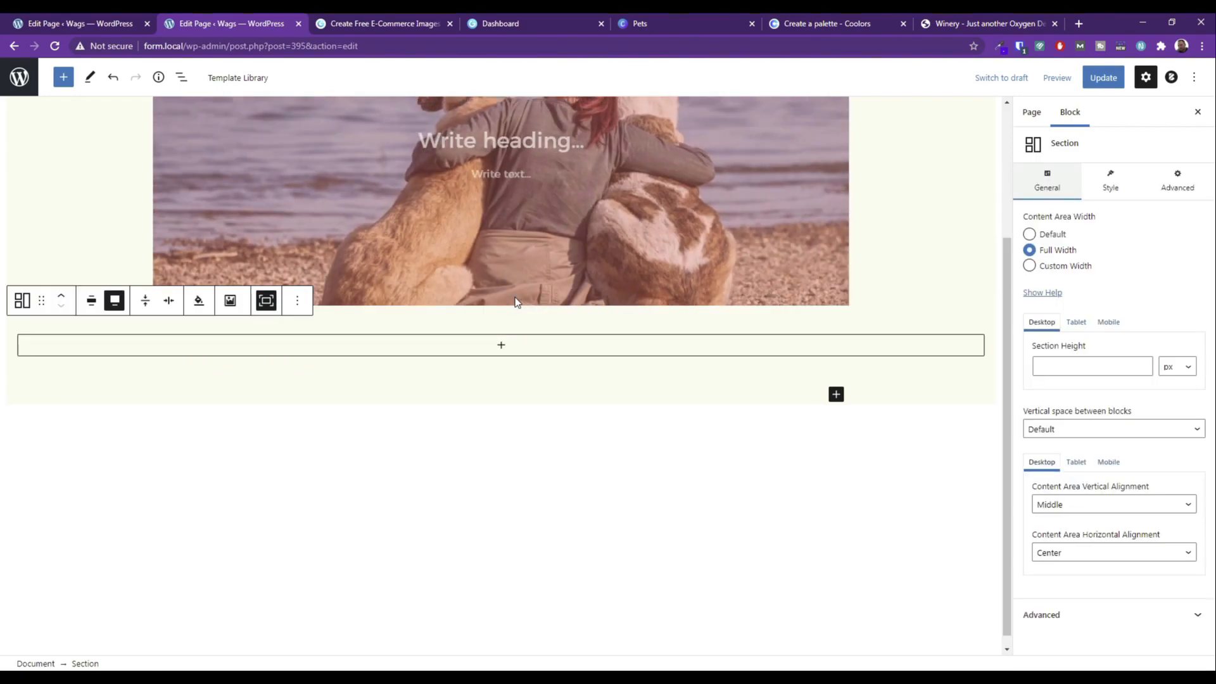
Insert a Getwid Banner block inside the new section and upload header.jpg as its image.
{"action": "left_click", "coordinate": [502, 345]}
{"action": "left_click", "coordinate": [524, 573]}
{"action": "scroll", "coordinate": [143, 375], "scroll_direction": "down", "scroll_amount": 15}
{"action": "scroll", "coordinate": [143, 375], "scroll_direction": "down", "scroll_amount": 4}
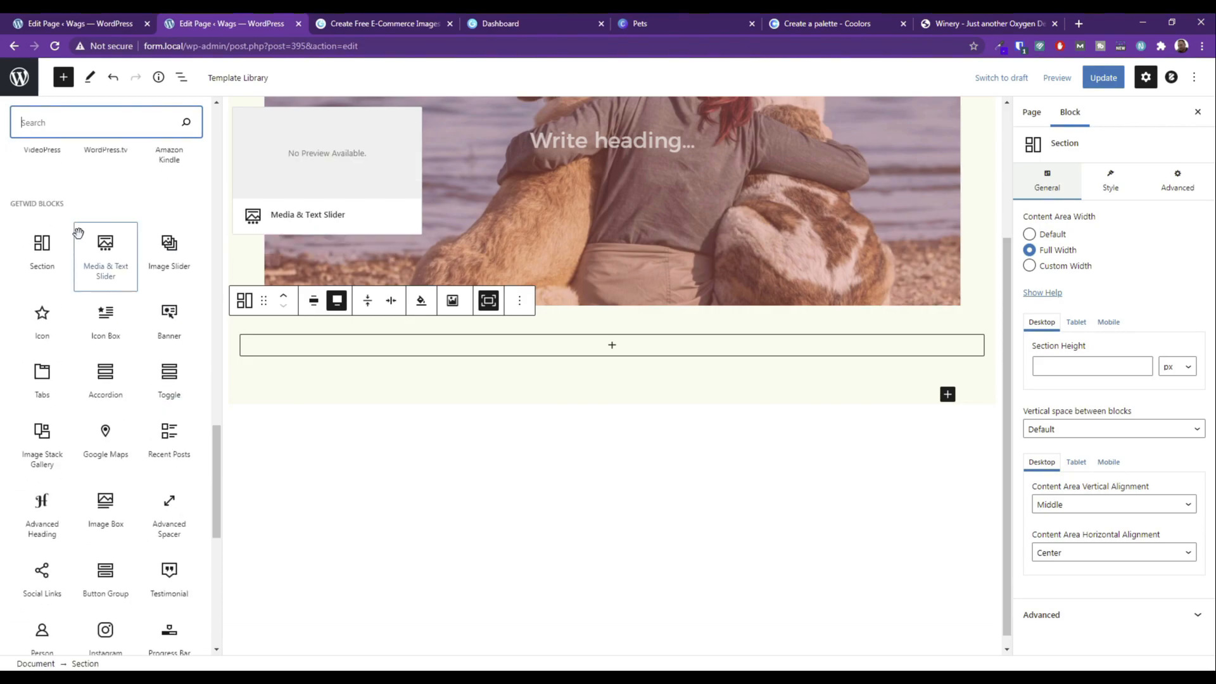
{"action": "left_click", "coordinate": [172, 323]}
{"action": "left_click", "coordinate": [46, 440]}
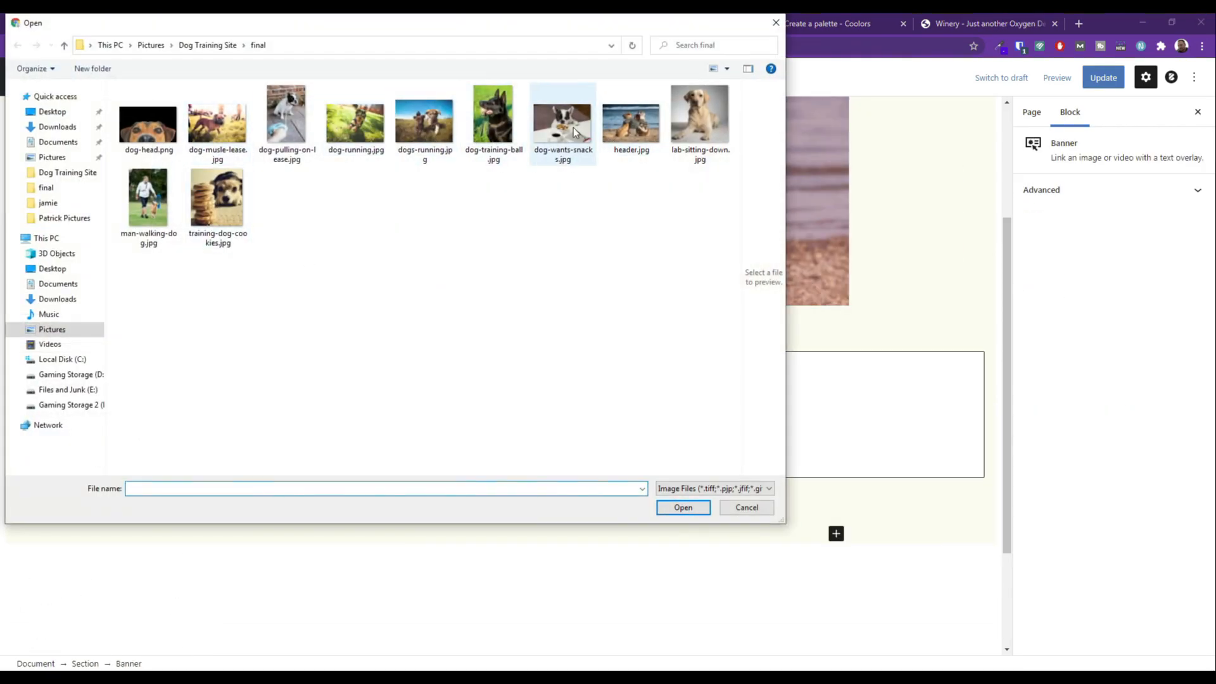
{"action": "left_click", "coordinate": [677, 510]}
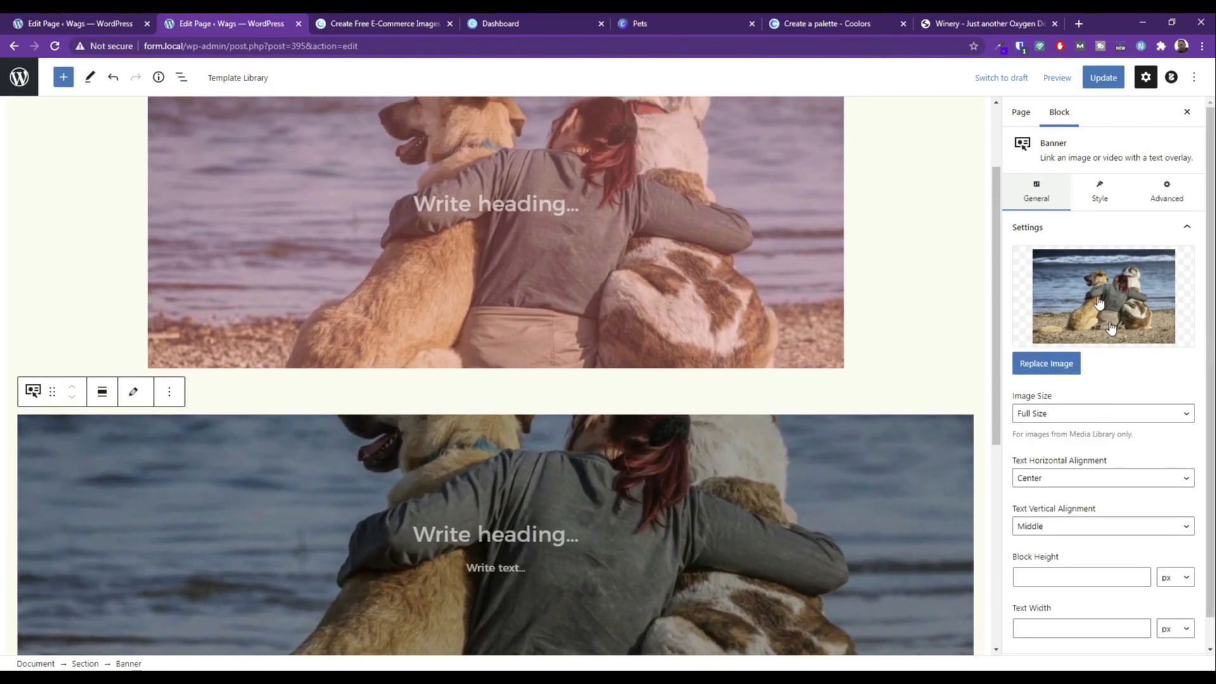
Try the coral red, and set the section banner's overlay color to the dark blue.
{"action": "left_click", "coordinate": [1099, 190]}
{"action": "left_click", "coordinate": [1055, 347]}
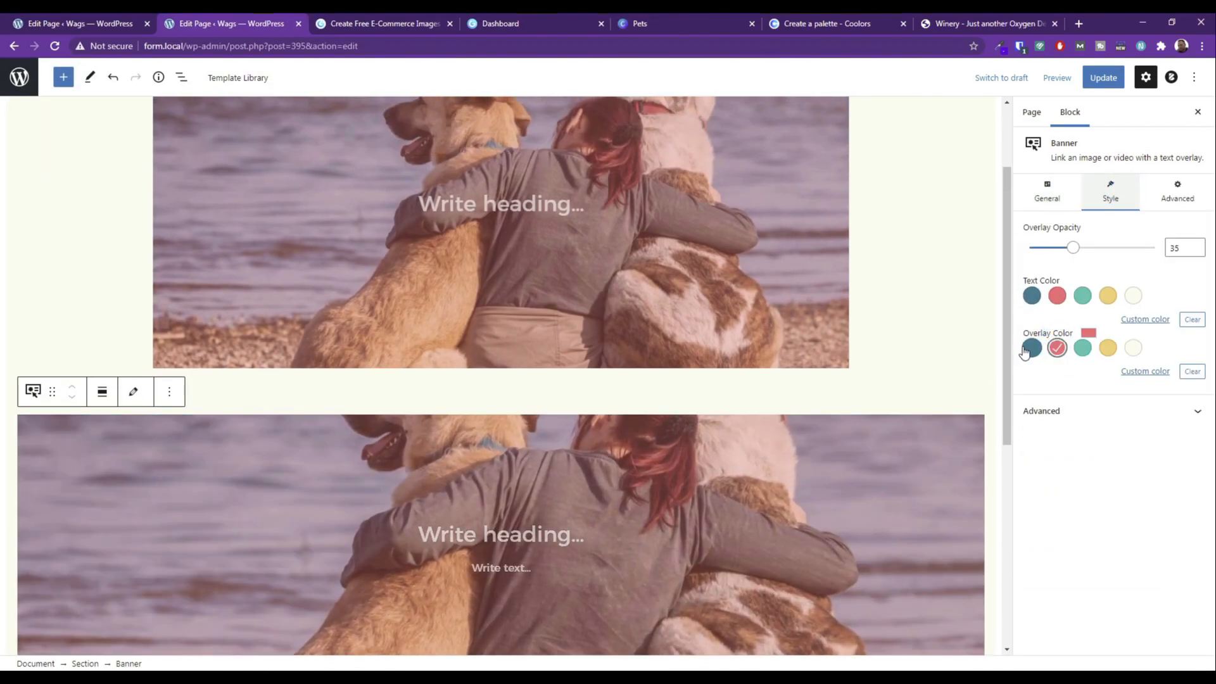
{"action": "left_click", "coordinate": [1029, 349]}
Update the page with the new section and preview it in a new tab.
{"action": "left_click", "coordinate": [1102, 77]}
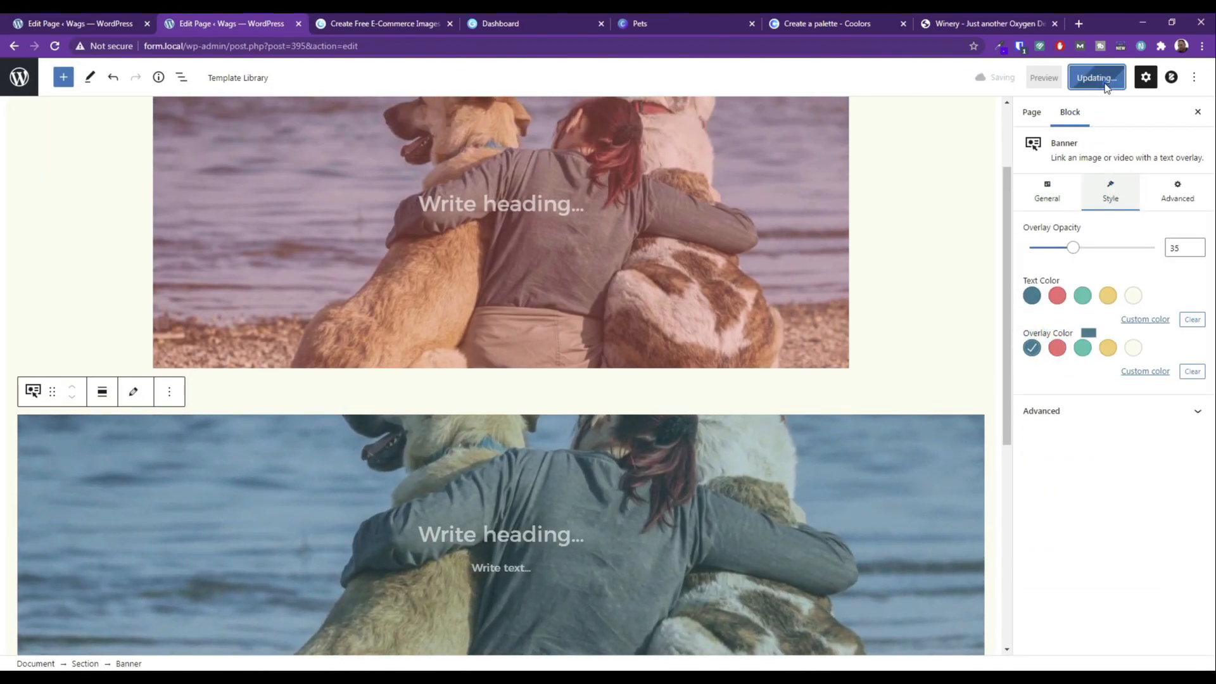
{"action": "left_click", "coordinate": [1057, 79]}
{"action": "left_click", "coordinate": [1003, 197]}
Examine the preview to compare the width and scrolling effect of the standalone banner and the section banner.
{"action": "scroll", "coordinate": [633, 423], "scroll_direction": "down", "scroll_amount": 3}
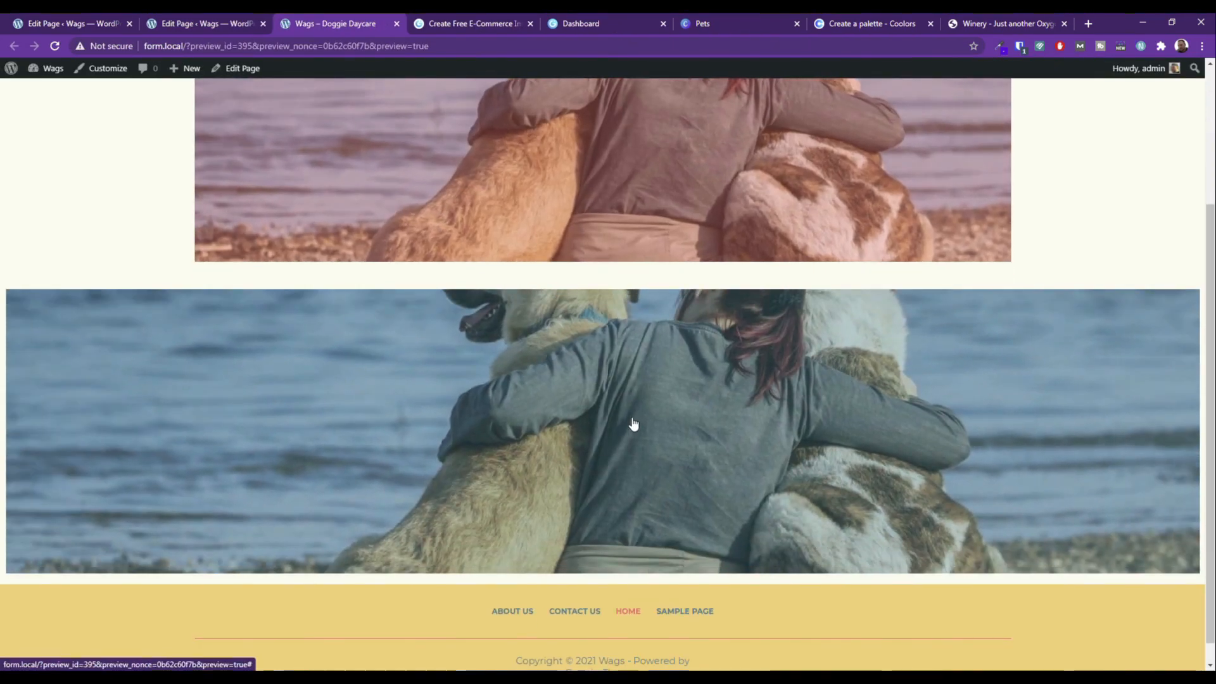
{"action": "scroll", "coordinate": [633, 423], "scroll_direction": "up", "scroll_amount": 3}
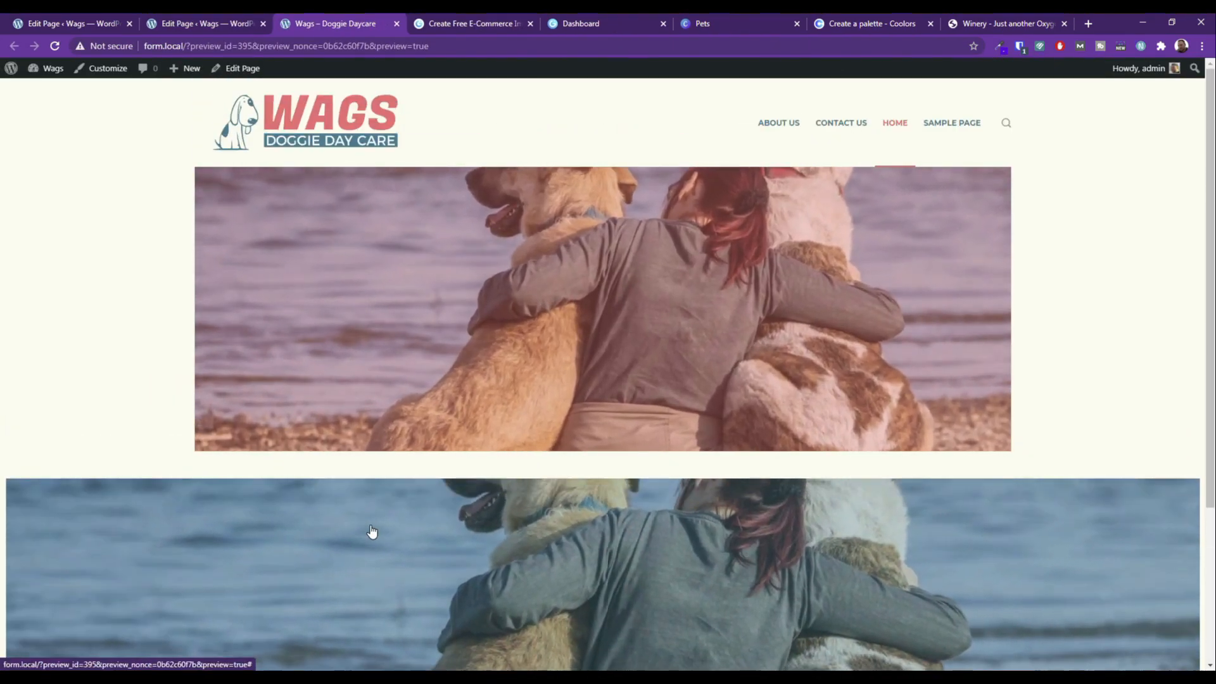
{"action": "scroll", "coordinate": [372, 532], "scroll_direction": "down", "scroll_amount": 3}
{"action": "scroll", "coordinate": [492, 505], "scroll_direction": "up", "scroll_amount": 3}
{"action": "scroll", "coordinate": [483, 260], "scroll_direction": "down", "scroll_amount": 3}
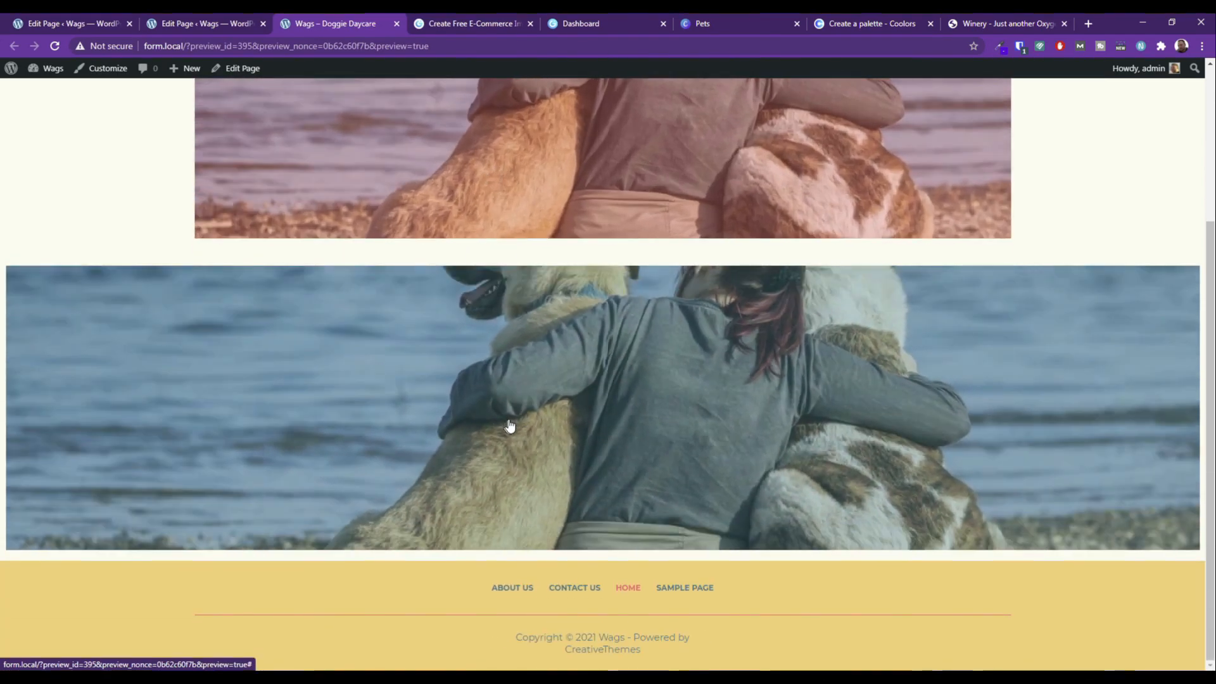
{"action": "scroll", "coordinate": [524, 416], "scroll_direction": "up", "scroll_amount": 5}
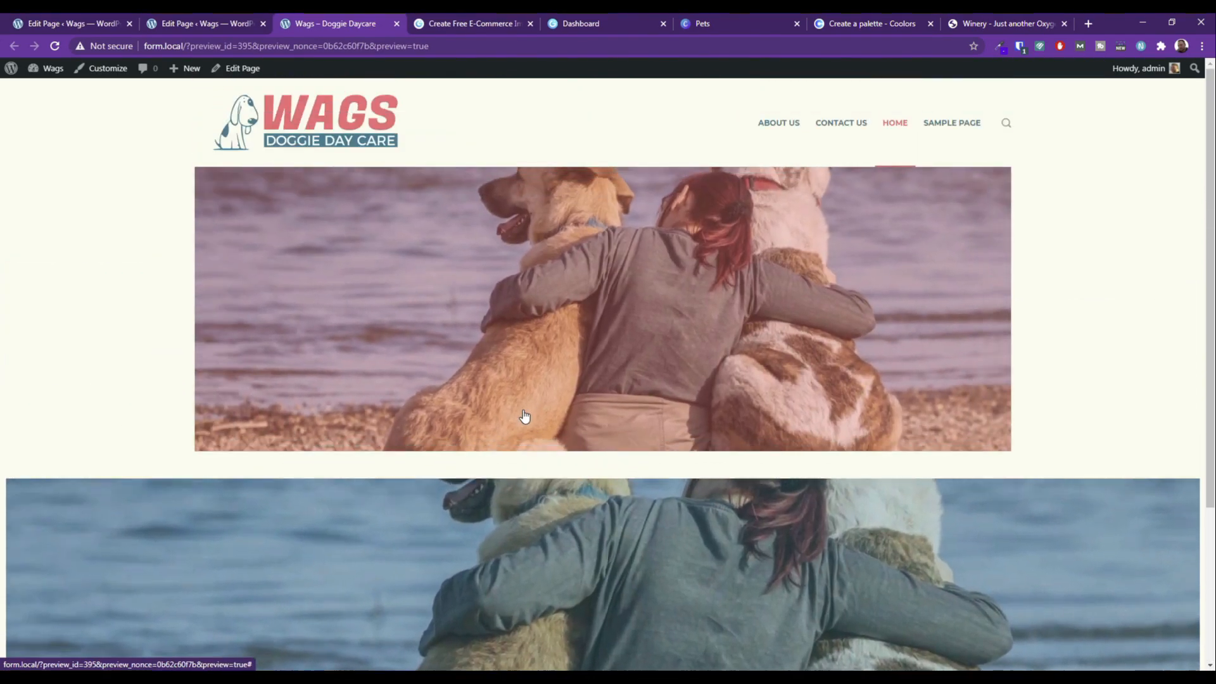
{"action": "scroll", "coordinate": [524, 416], "scroll_direction": "down", "scroll_amount": 4}
{"action": "scroll", "coordinate": [523, 416], "scroll_direction": "up", "scroll_amount": 2}
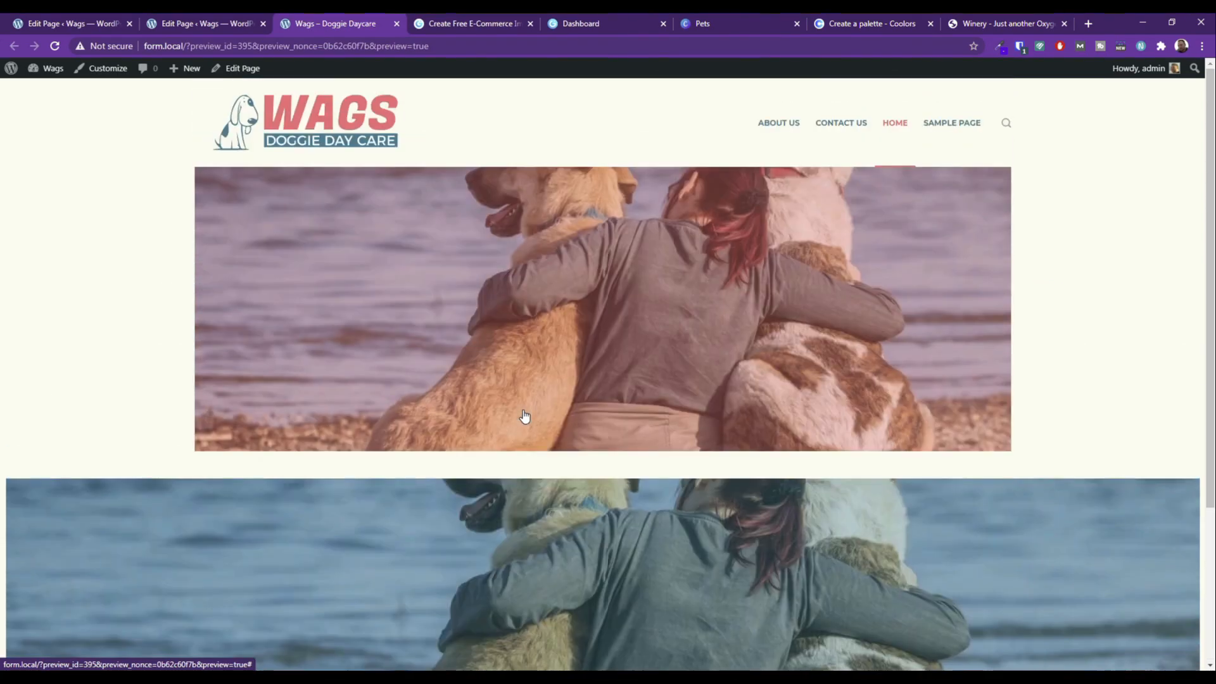
Return to the page editor, set the section banner's overlay color to the coral red and update the page.
{"action": "left_click", "coordinate": [211, 17]}
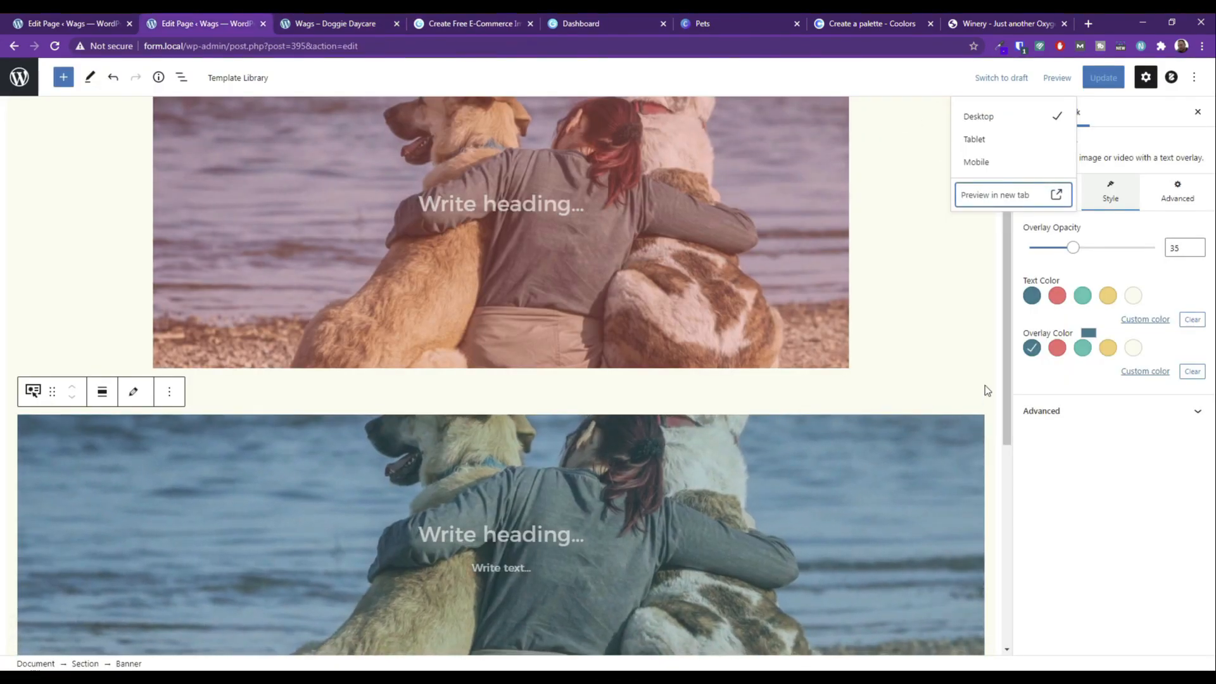
{"action": "left_click", "coordinate": [1057, 347]}
{"action": "left_click", "coordinate": [1103, 77]}
Remove the original standalone banner above the section.
{"action": "scroll", "coordinate": [769, 302], "scroll_direction": "up", "scroll_amount": 2}
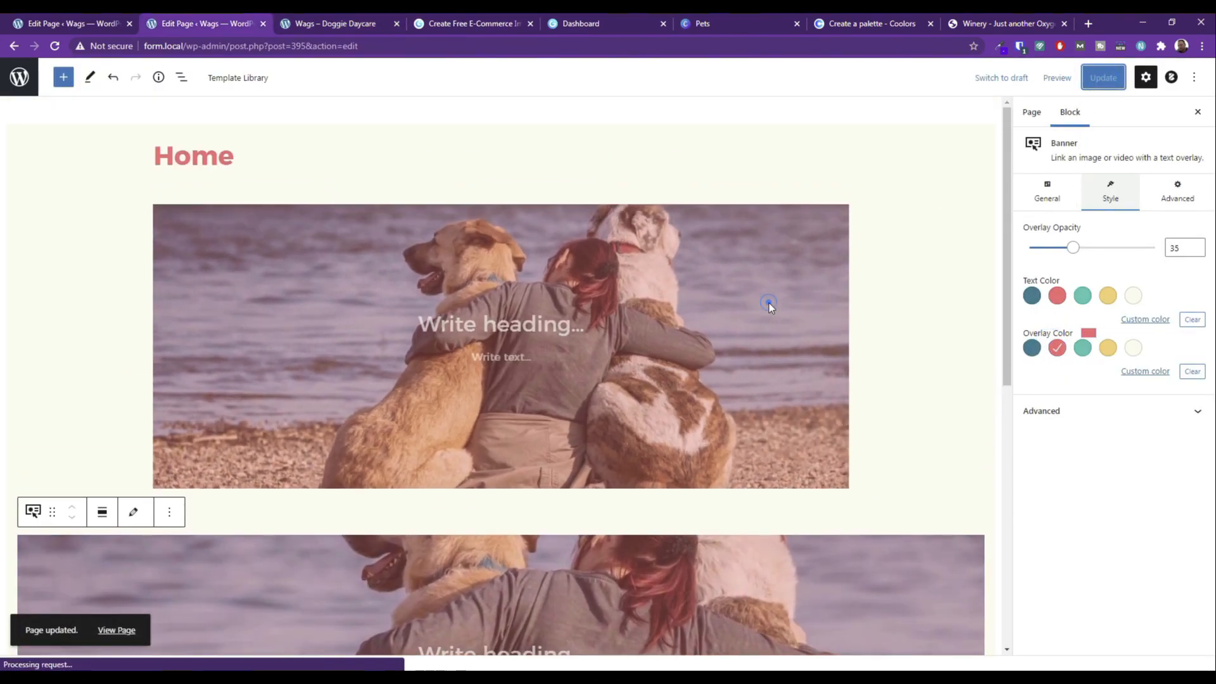
{"action": "left_click", "coordinate": [769, 303]}
{"action": "left_click", "coordinate": [298, 182]}
{"action": "left_click", "coordinate": [342, 462]}
Select the parent Section block of the remaining banner through the page's block list.
{"action": "left_click", "coordinate": [550, 323]}
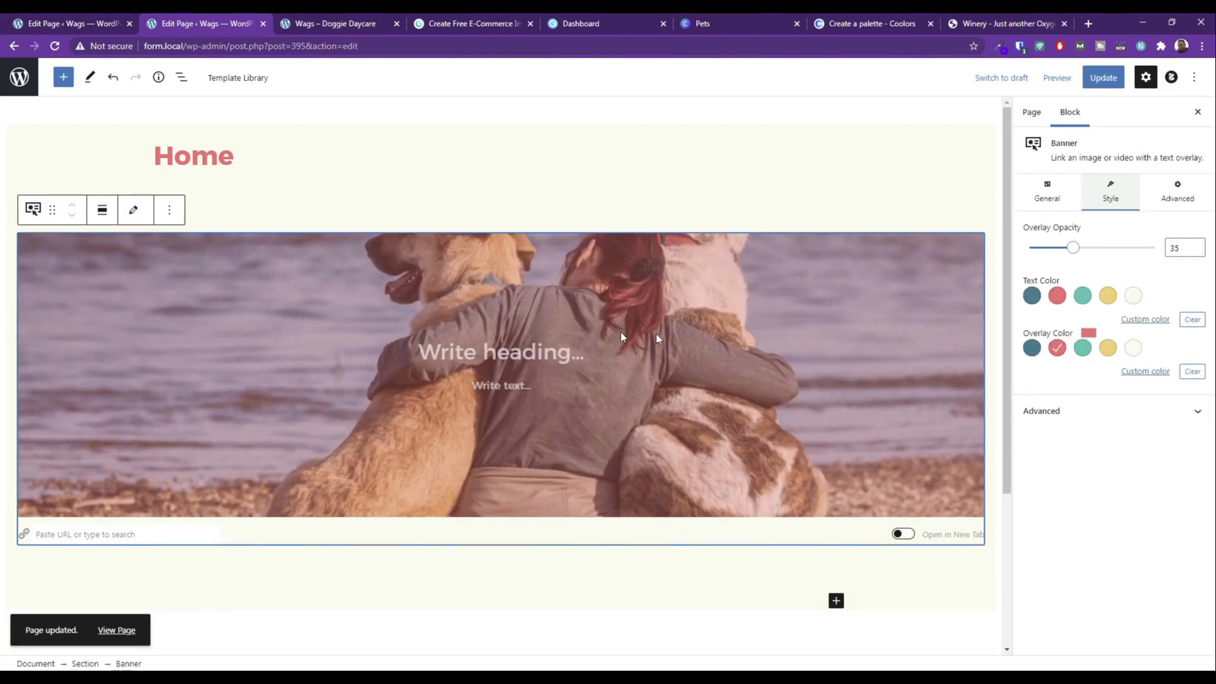
{"action": "left_click", "coordinate": [181, 77]}
{"action": "left_click", "coordinate": [202, 134]}
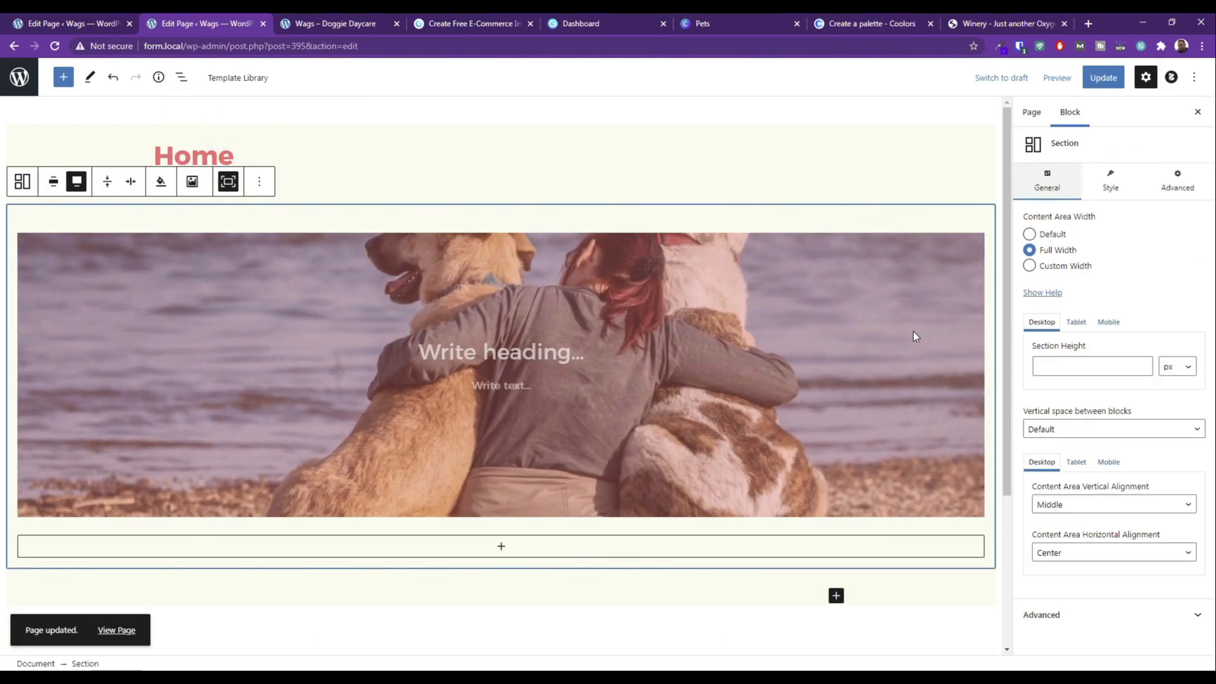
Try a different vertical space between the section's blocks, and set it back to Default.
{"action": "left_click", "coordinate": [1094, 428]}
{"action": "left_click", "coordinate": [1057, 513]}
{"action": "left_click", "coordinate": [1070, 429]}
{"action": "left_click", "coordinate": [1059, 443]}
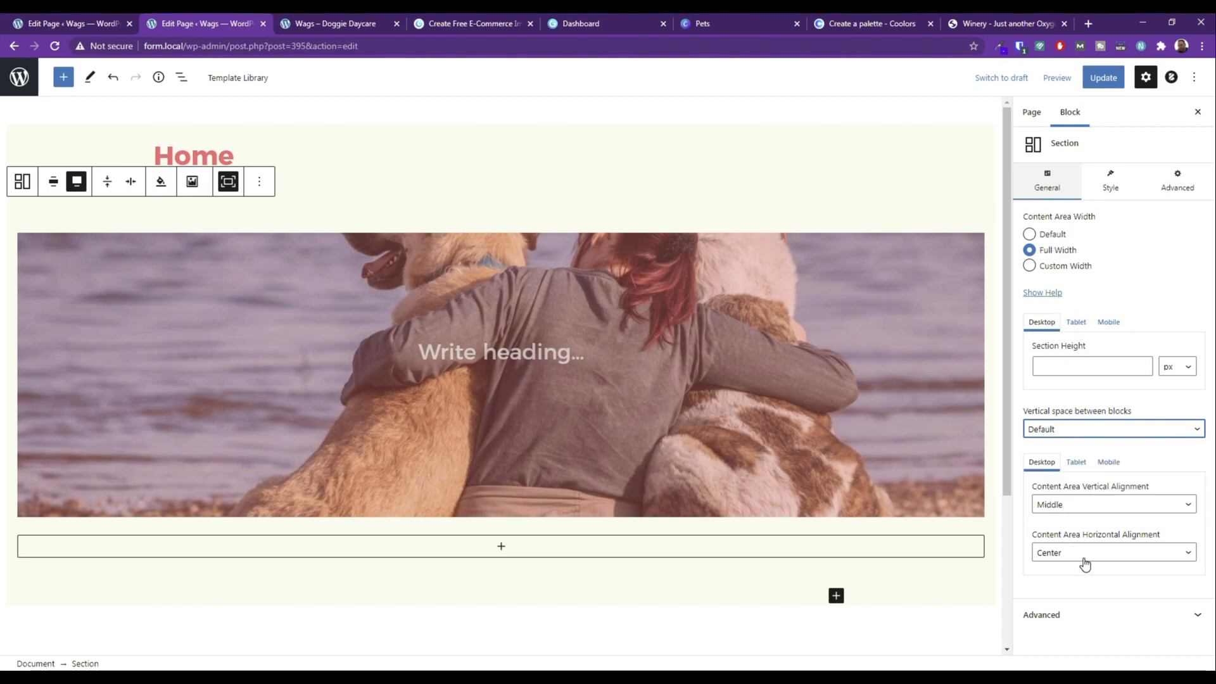
Set the Section block's background image to the photo of the woman hugging two dogs.
{"action": "left_click", "coordinate": [1058, 614]}
{"action": "scroll", "coordinate": [1078, 402], "scroll_direction": "up", "scroll_amount": 2}
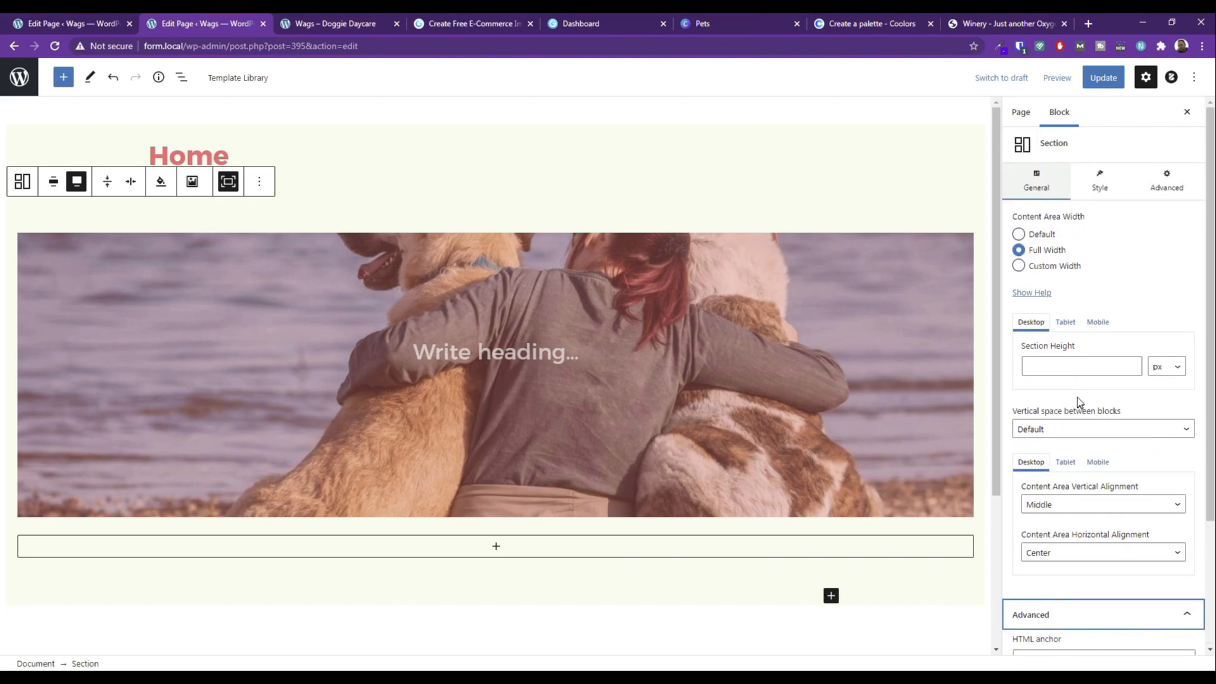
{"action": "left_click", "coordinate": [1099, 179]}
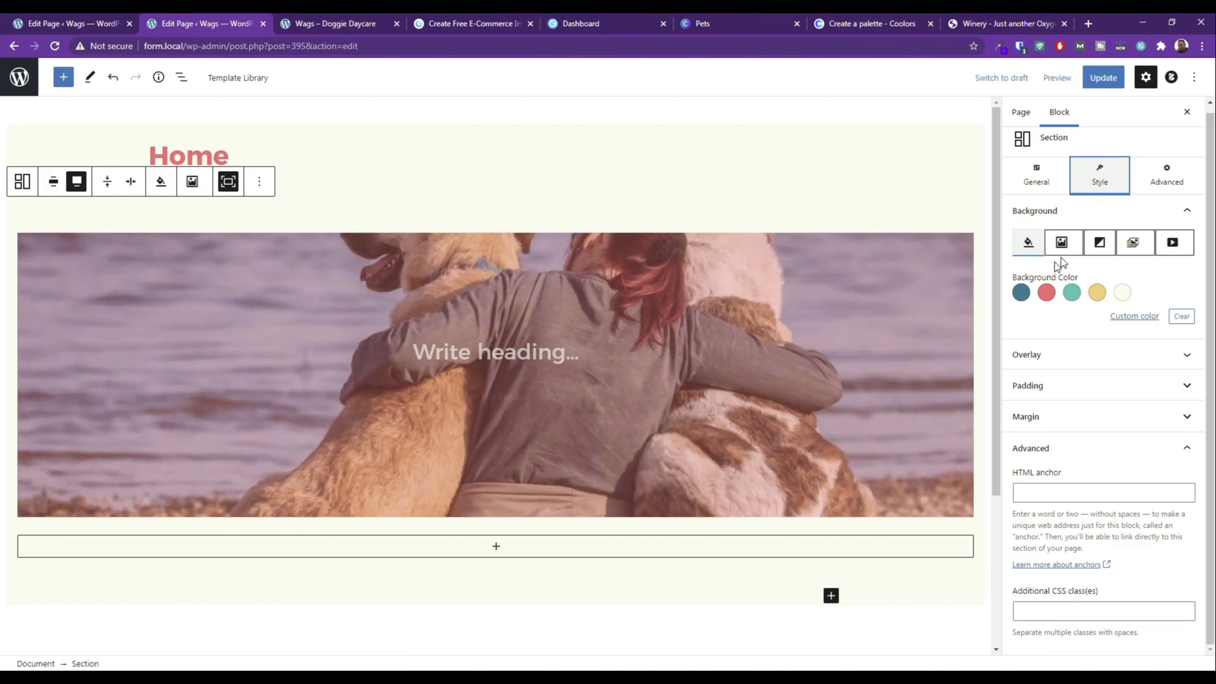
{"action": "left_click", "coordinate": [1068, 247]}
{"action": "left_click", "coordinate": [1041, 342]}
{"action": "left_click", "coordinate": [631, 120]}
{"action": "left_click", "coordinate": [683, 507]}
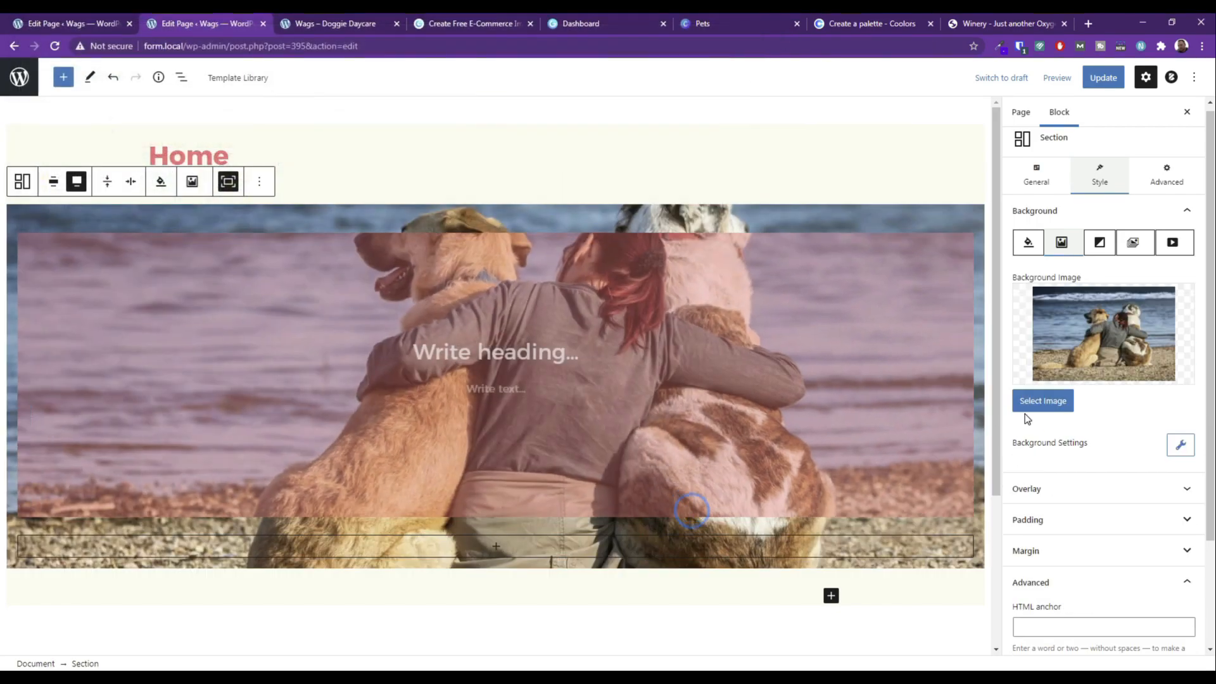
Add a coral red color overlay to the section's background image.
{"action": "left_click", "coordinate": [1051, 497]}
{"action": "left_click", "coordinate": [1046, 611]}
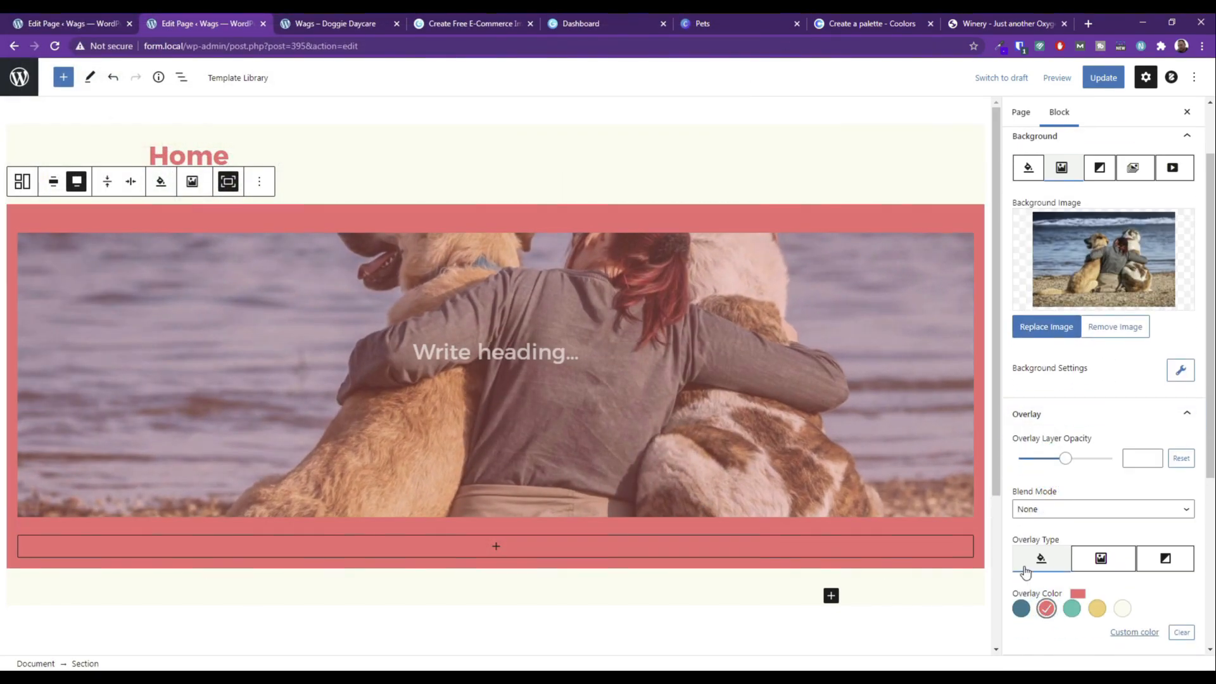
{"action": "scroll", "coordinate": [1095, 516], "scroll_direction": "down", "scroll_amount": 2}
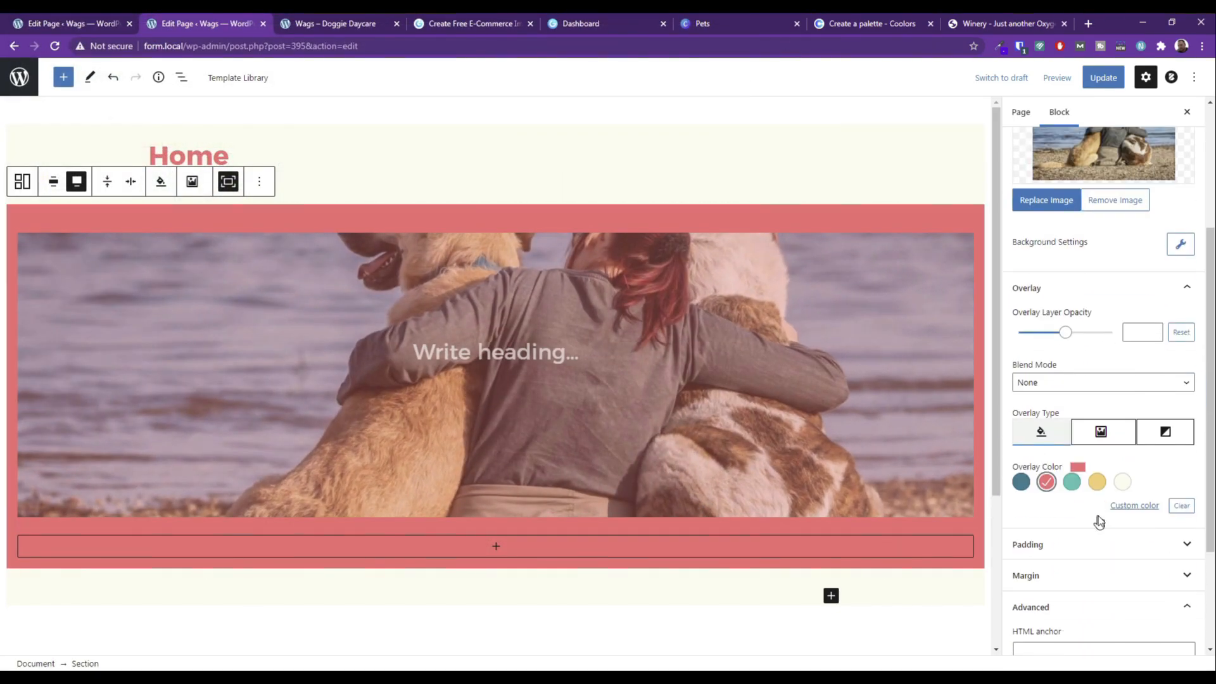
Try a darker custom red as the section's overlay color, and return to the coral red swatch.
{"action": "left_click", "coordinate": [1134, 505]}
{"action": "left_click", "coordinate": [1125, 466]}
{"action": "left_click", "coordinate": [1124, 466]}
{"action": "left_click", "coordinate": [1125, 466]}
{"action": "left_click", "coordinate": [1079, 337]}
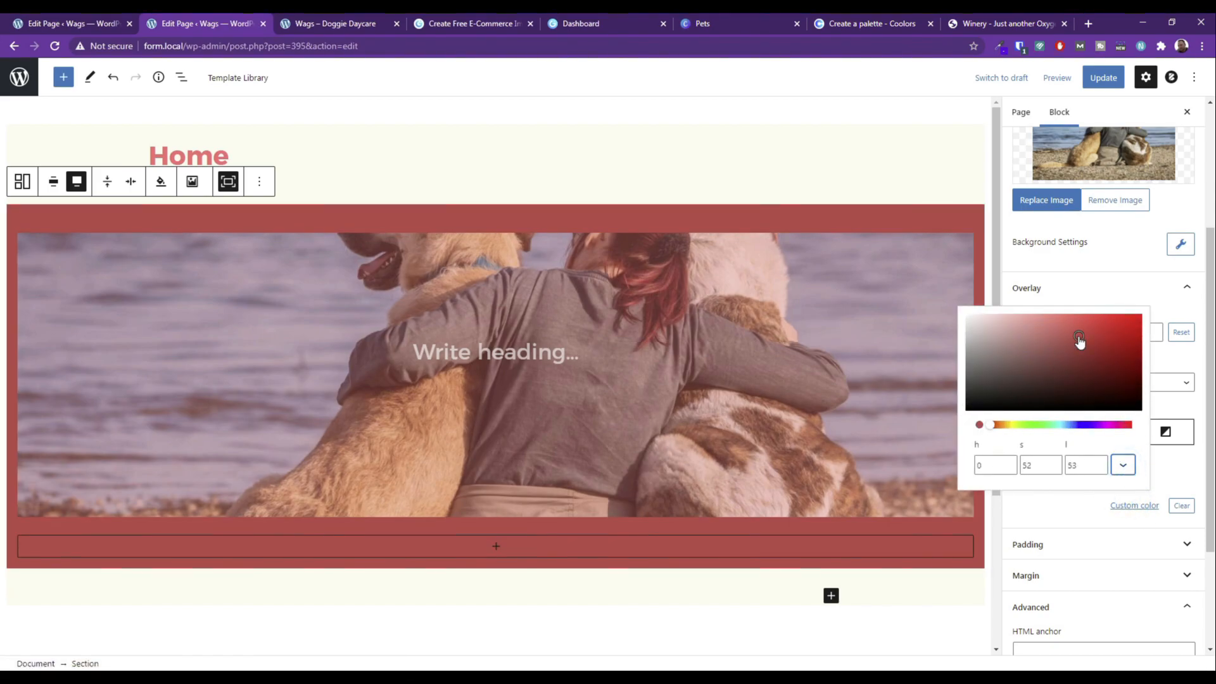
{"action": "left_click", "coordinate": [1043, 514]}
{"action": "left_click", "coordinate": [1048, 483]}
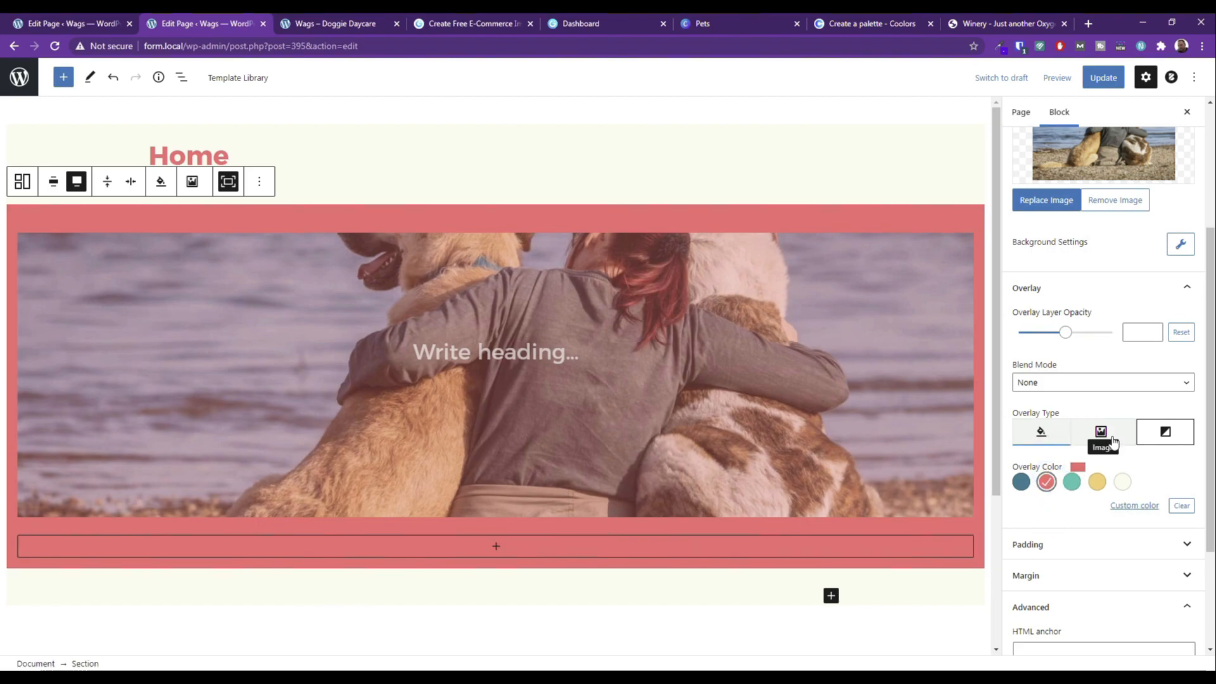
Try the Normal and Overlay blend modes on the section's overlay, and set the blend mode to Soft Light.
{"action": "left_click", "coordinate": [1065, 383]}
{"action": "left_click", "coordinate": [1049, 400]}
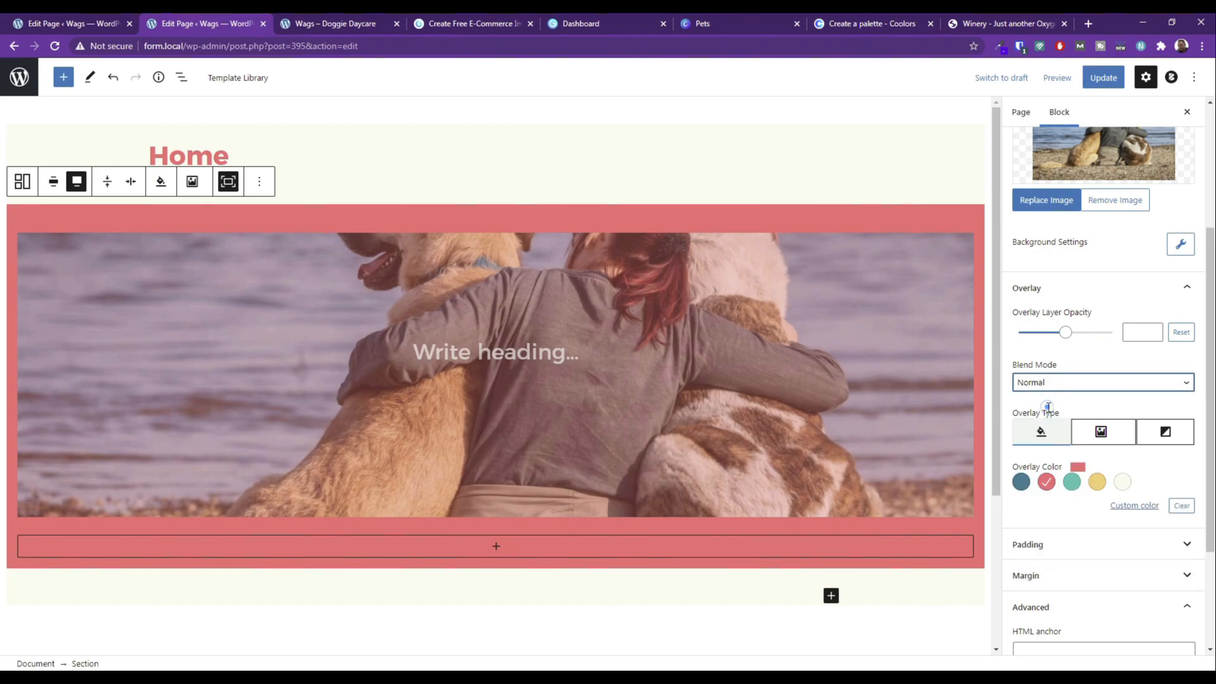
{"action": "left_click", "coordinate": [1059, 382]}
{"action": "left_click", "coordinate": [1041, 438]}
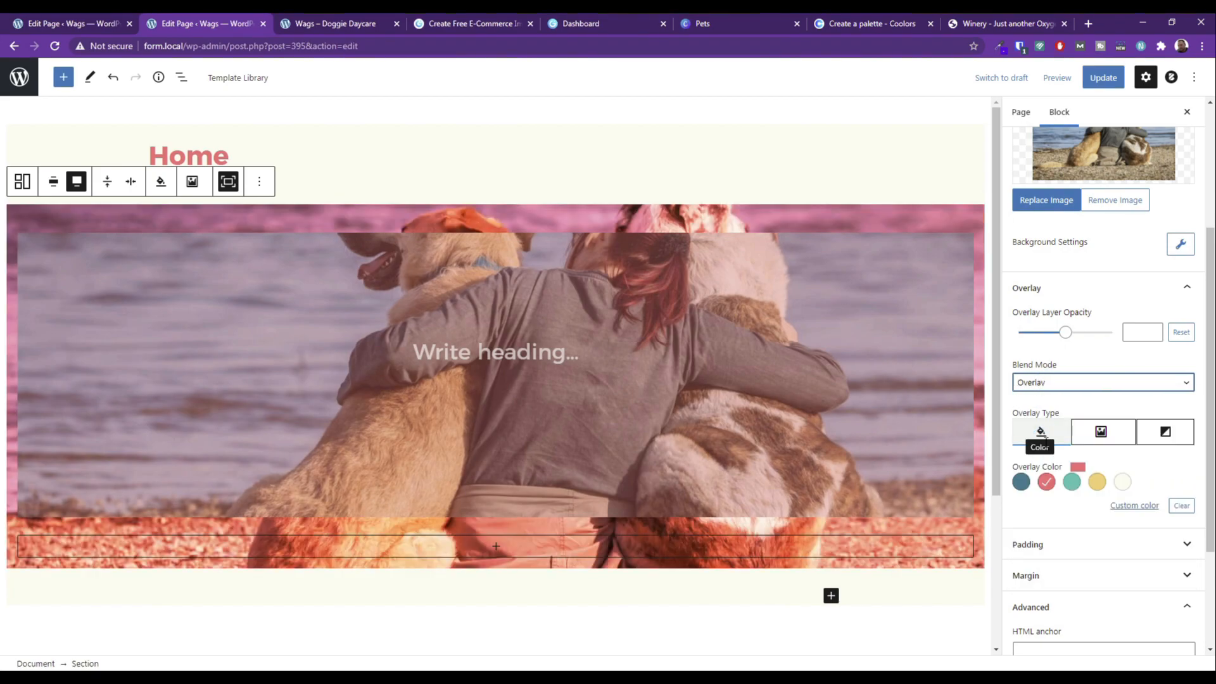
{"action": "left_click", "coordinate": [1060, 383]}
{"action": "left_click", "coordinate": [1040, 467]}
{"action": "left_click", "coordinate": [1060, 384]}
{"action": "left_click", "coordinate": [1048, 513]}
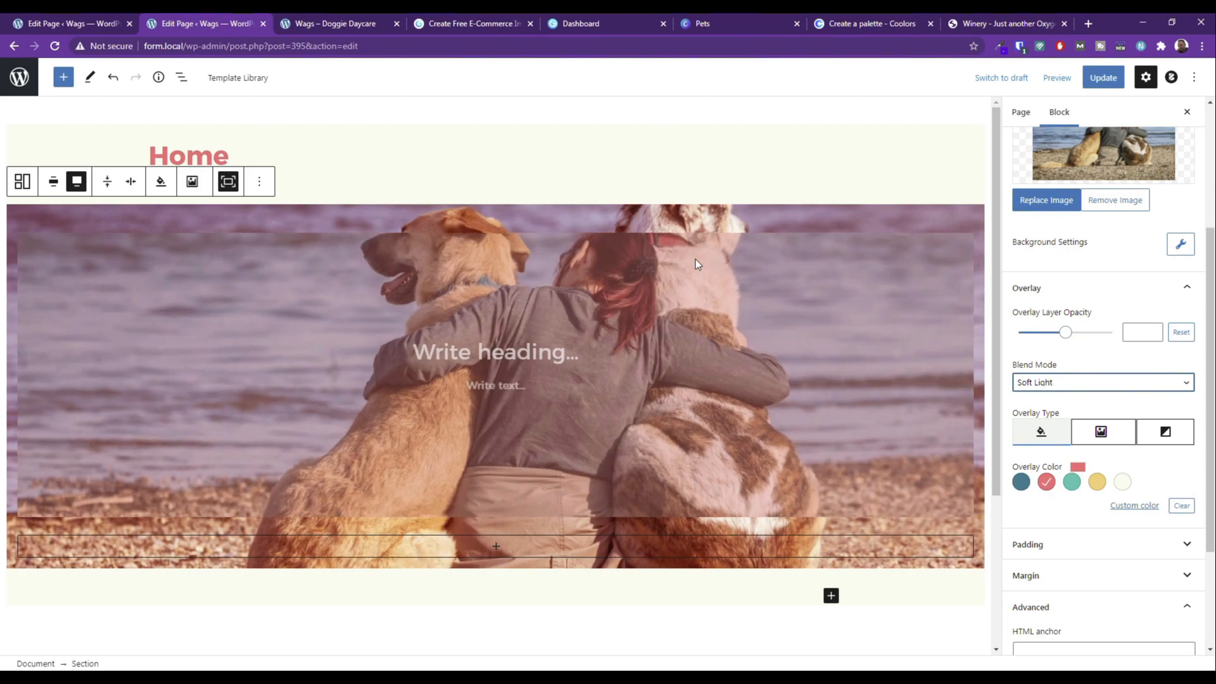
Remove the Banner block from inside the section.
{"action": "left_click", "coordinate": [139, 263]}
{"action": "left_click", "coordinate": [170, 210]}
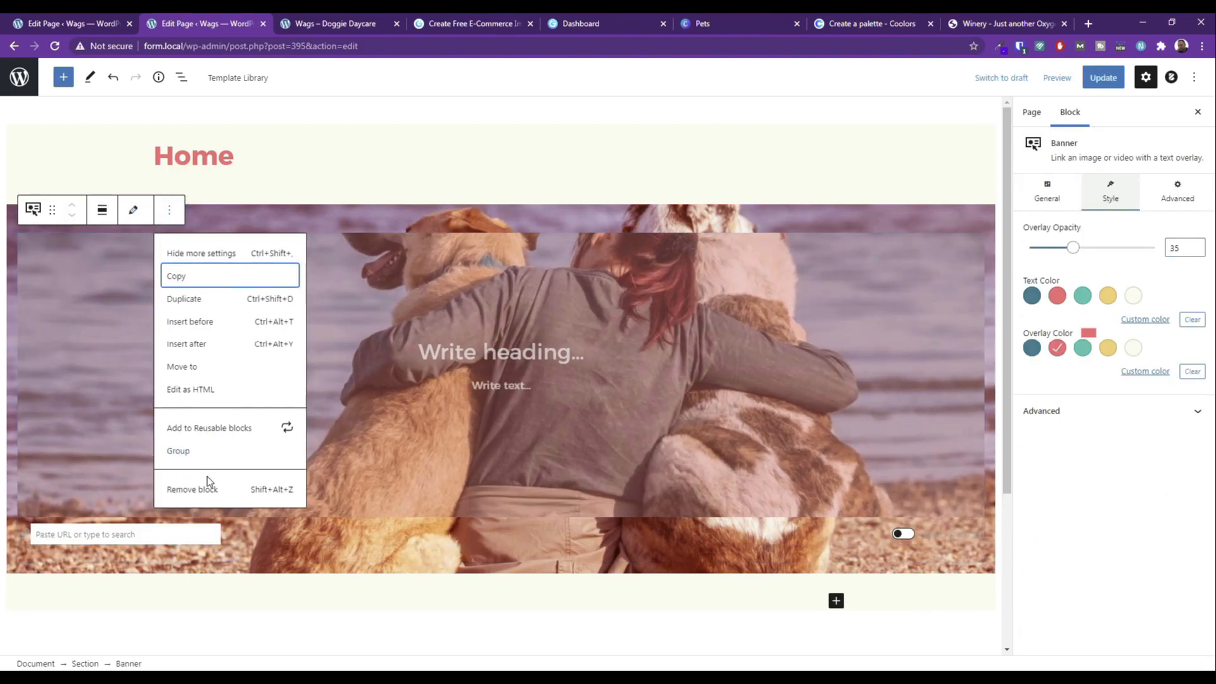
{"action": "left_click", "coordinate": [206, 486]}
Select the emptied section and set its desktop height to 600 px.
{"action": "left_click", "coordinate": [374, 214]}
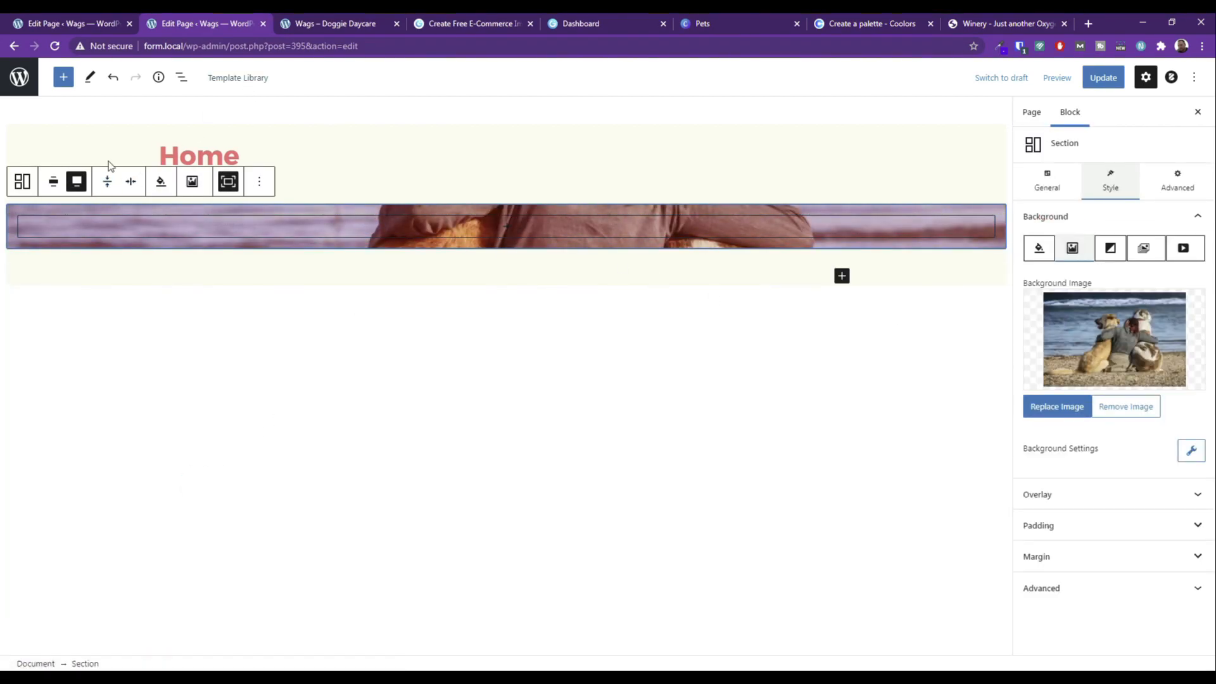
{"action": "left_click", "coordinate": [1054, 194]}
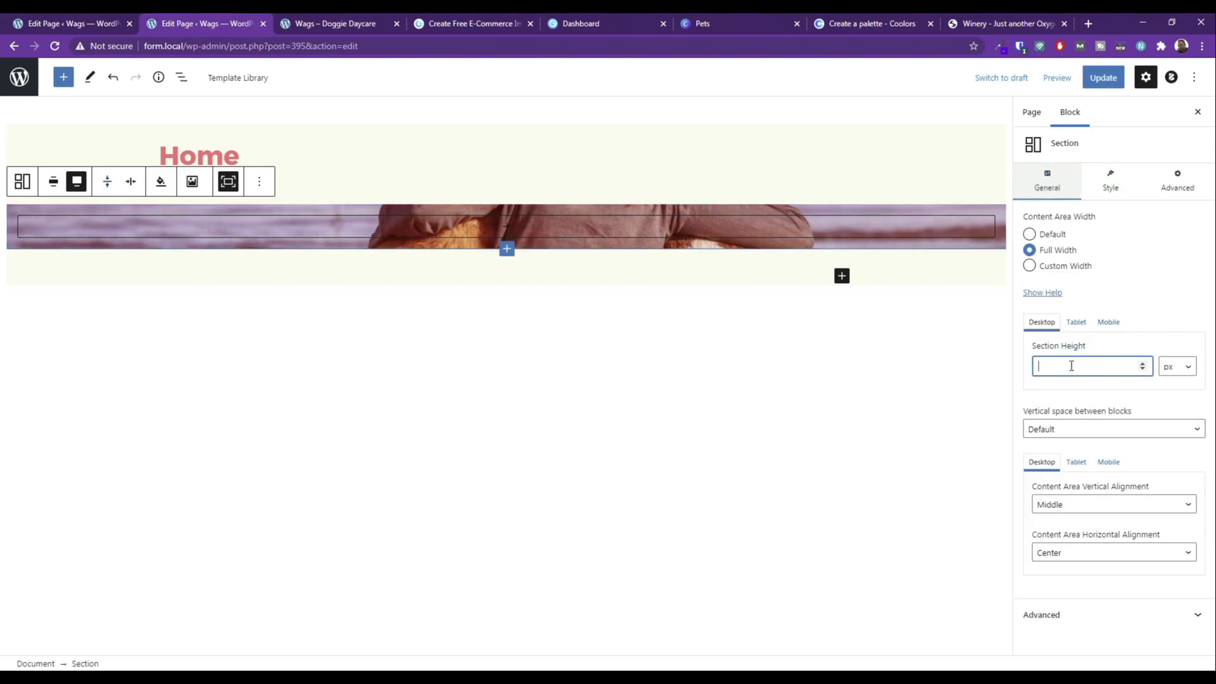
{"action": "type", "text": "500600"}
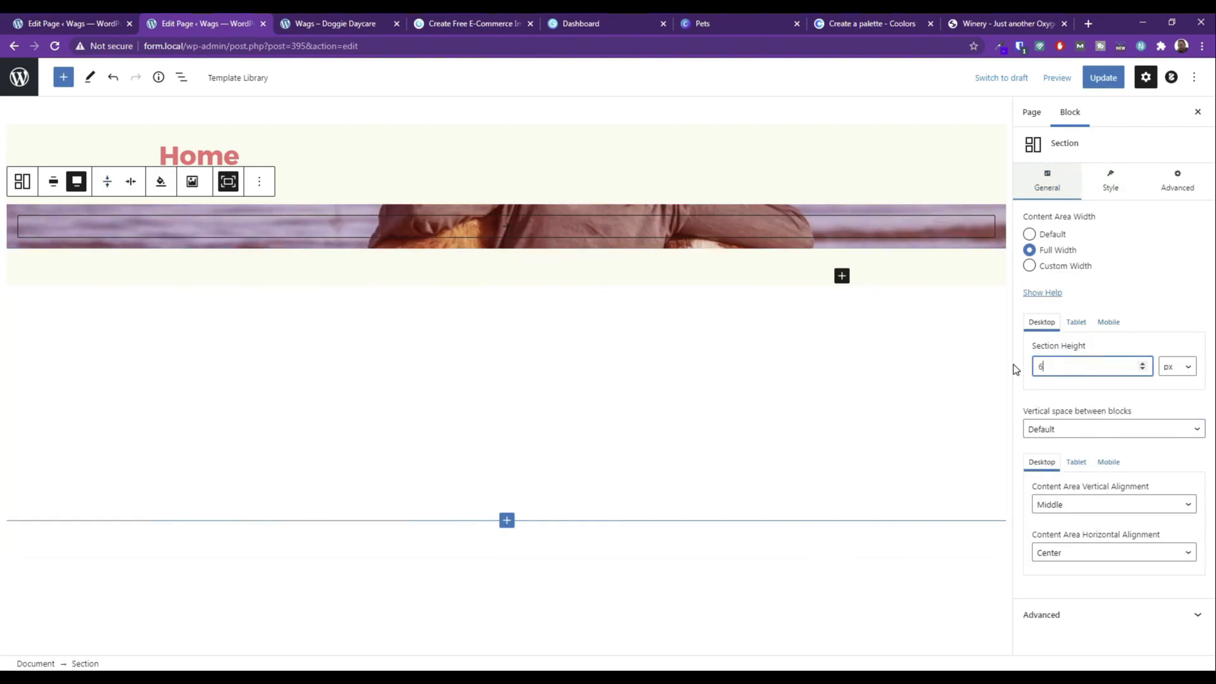
Update the page and preview it in a new tab.
{"action": "left_click", "coordinate": [1103, 77]}
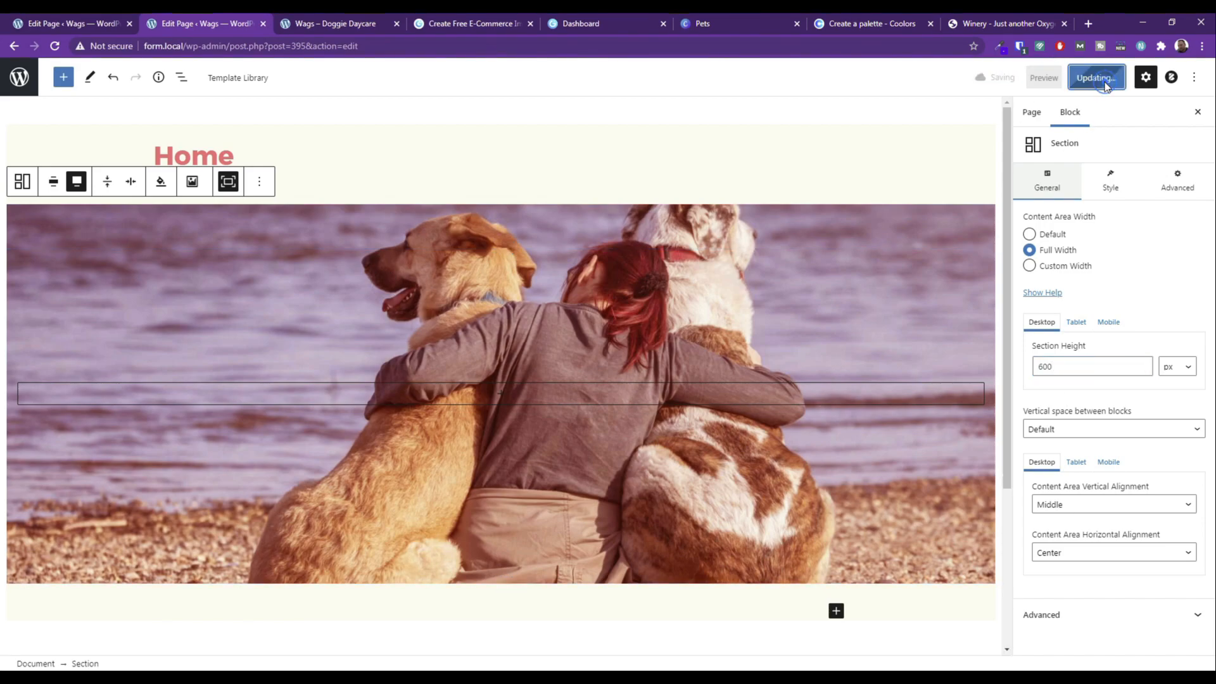
{"action": "left_click", "coordinate": [1057, 77]}
{"action": "left_click", "coordinate": [1007, 189]}
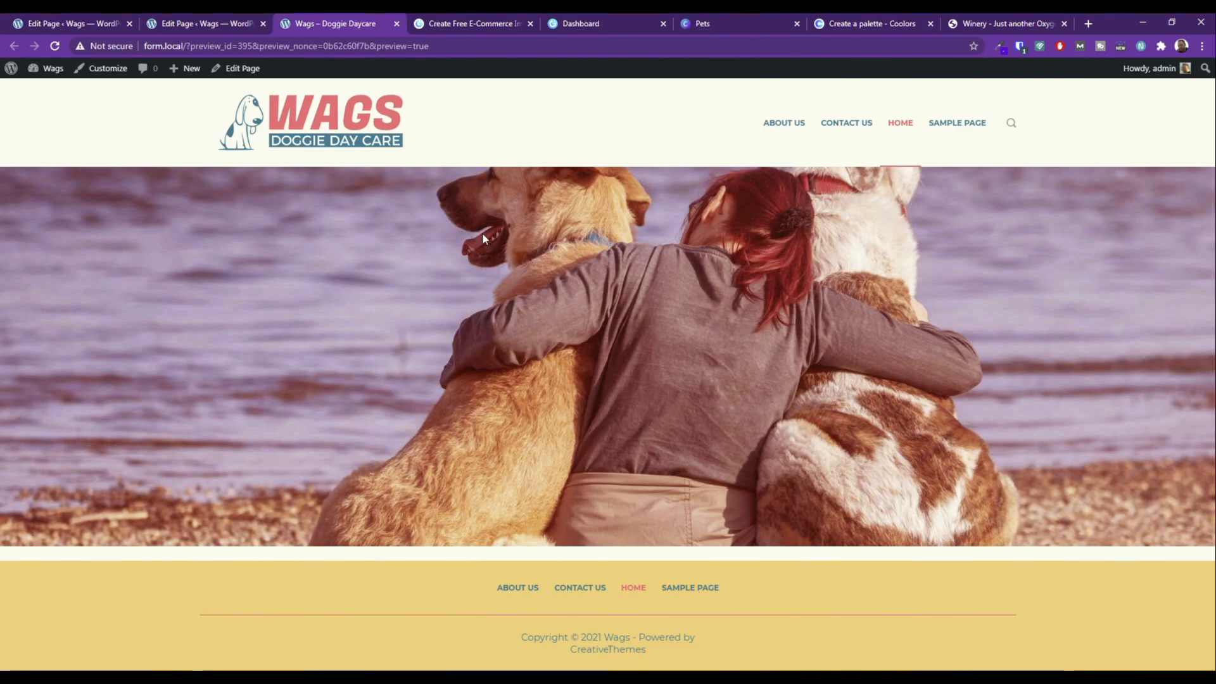
Close the duplicate page editor tab and return to the editor holding the 600 px section.
{"action": "left_click", "coordinate": [53, 21]}
{"action": "left_click", "coordinate": [1015, 21]}
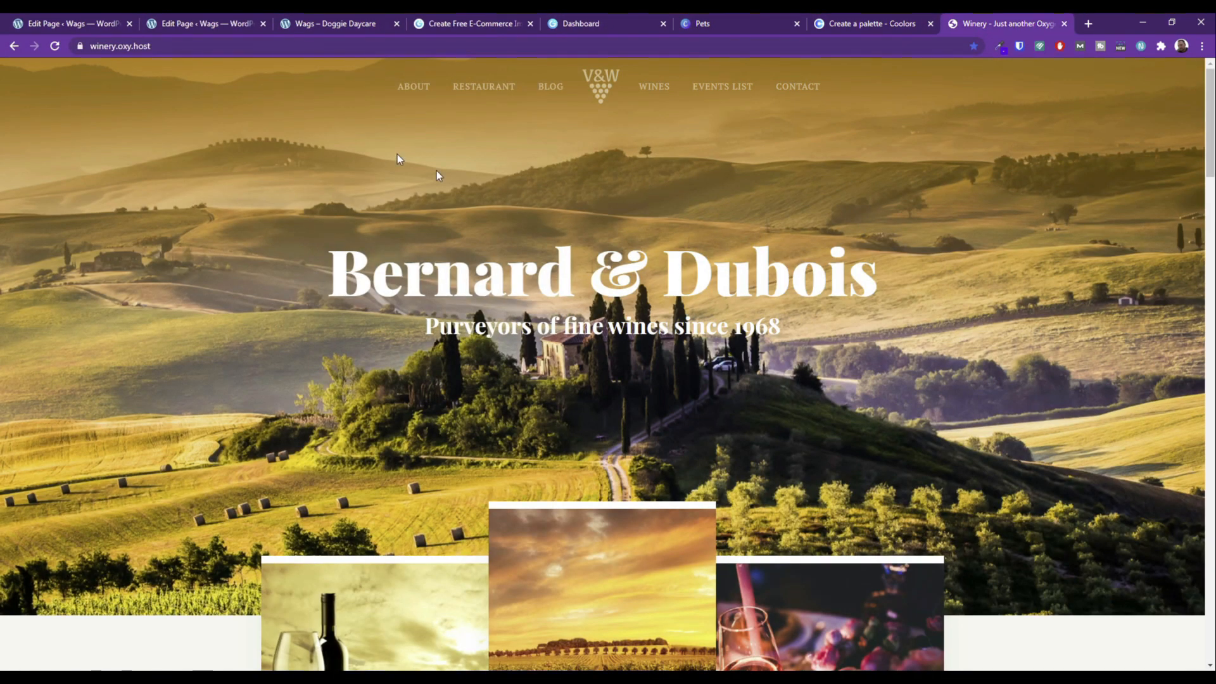
{"action": "key", "text": "ctrl+w"}
{"action": "left_click", "coordinate": [124, 21]}
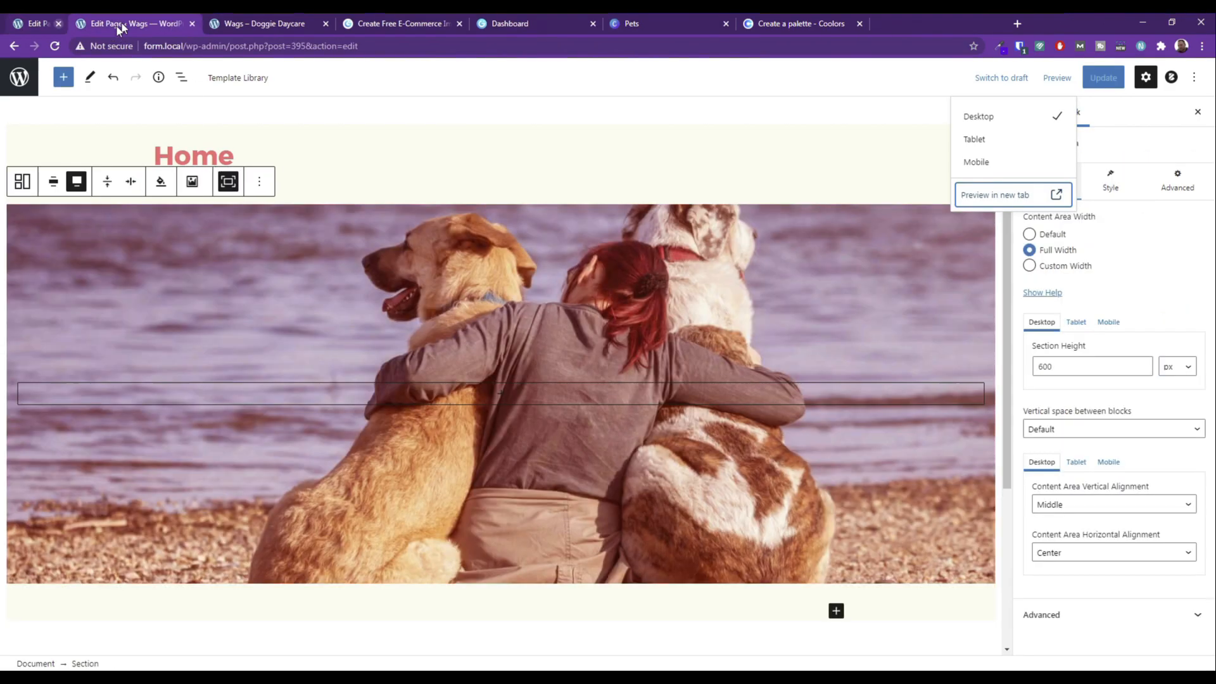
Insert a Columns block with the 50 / 50 layout inside the section.
{"action": "left_click", "coordinate": [500, 393]}
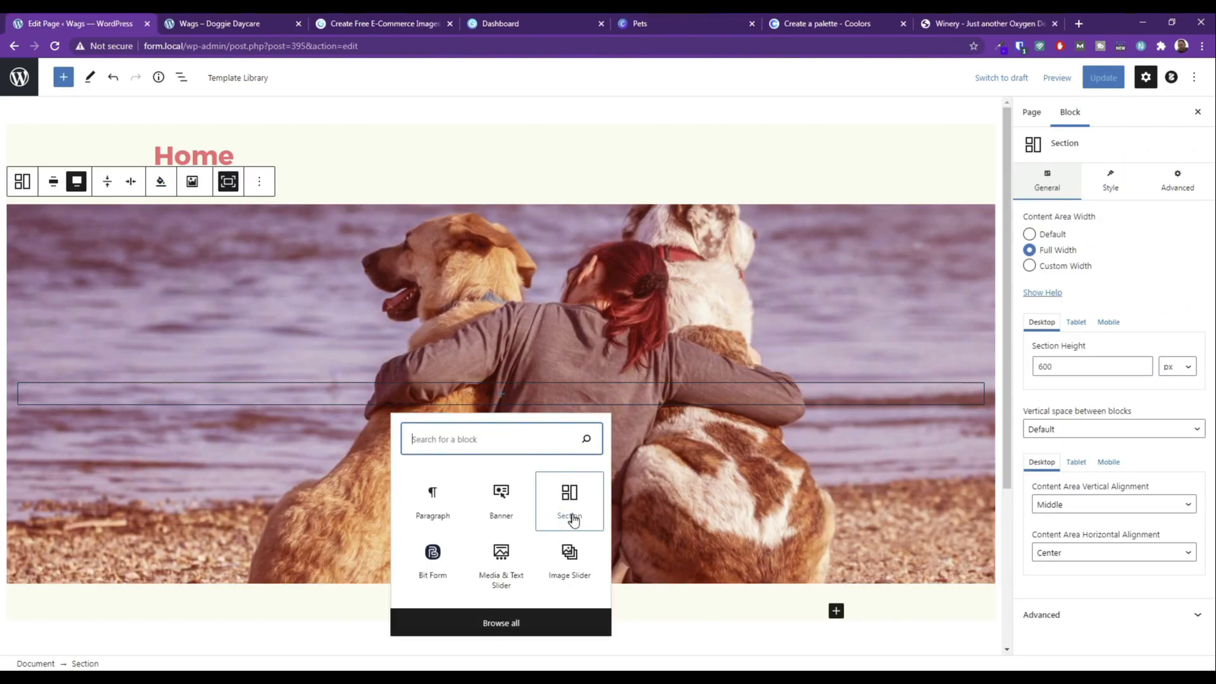
{"action": "left_click", "coordinate": [500, 623]}
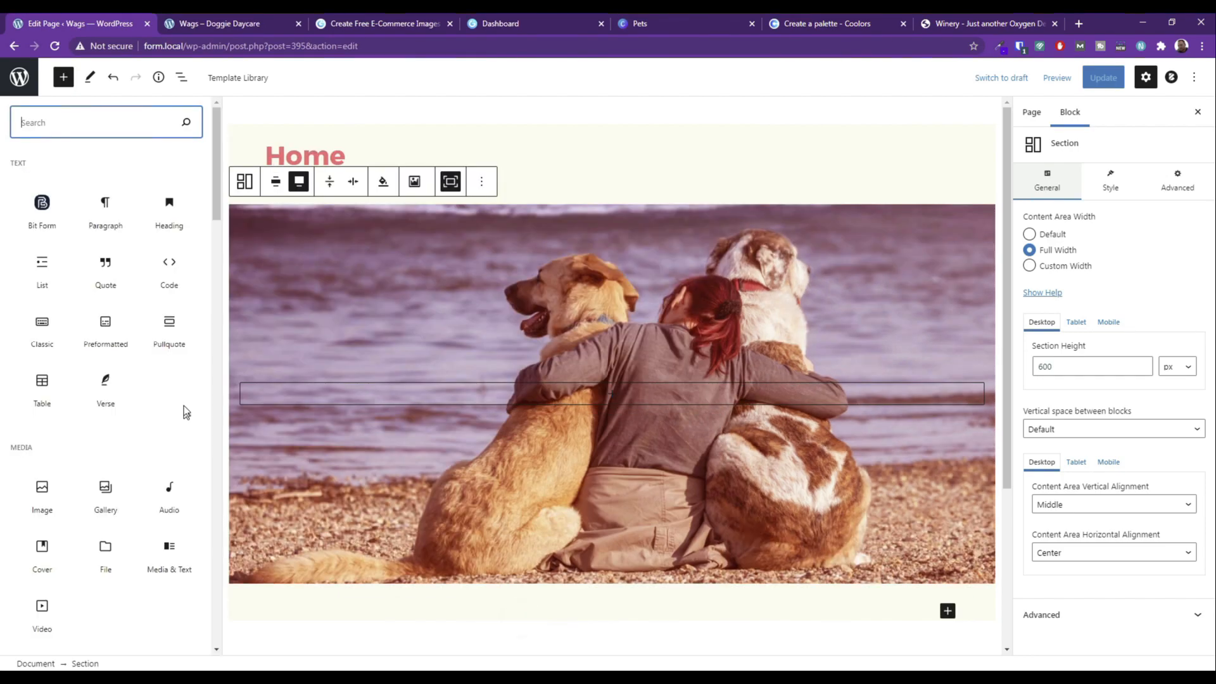
{"action": "scroll", "coordinate": [143, 377], "scroll_direction": "down", "scroll_amount": 2}
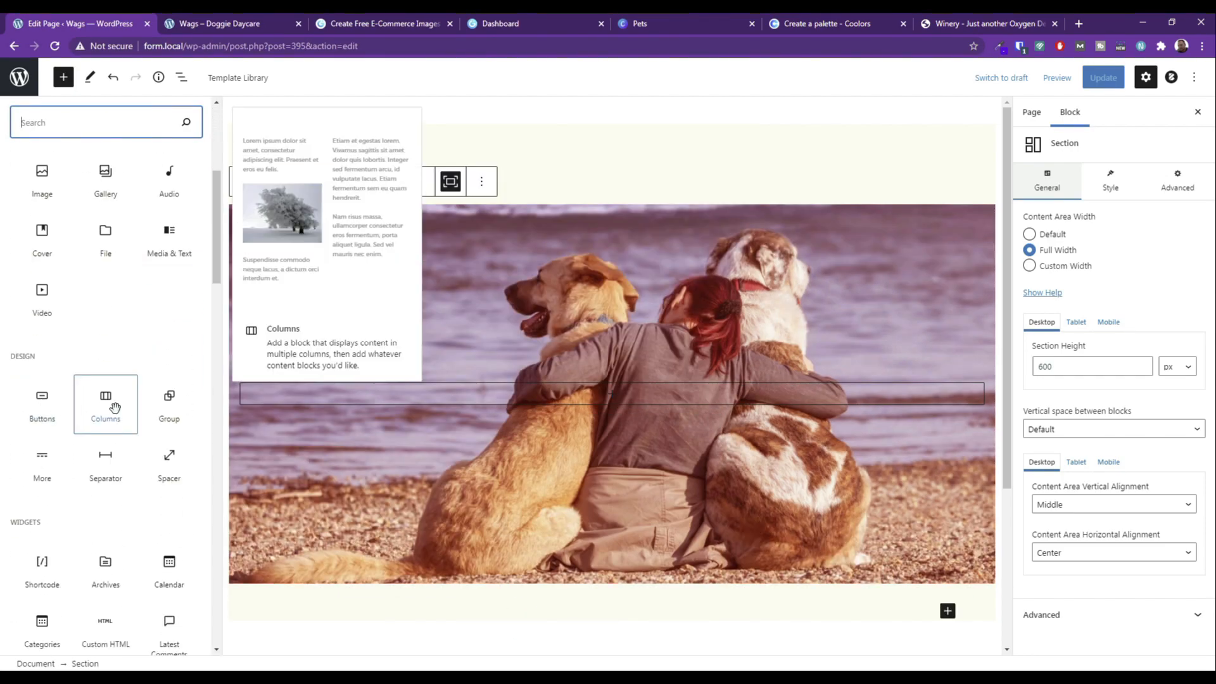
{"action": "left_click", "coordinate": [114, 407]}
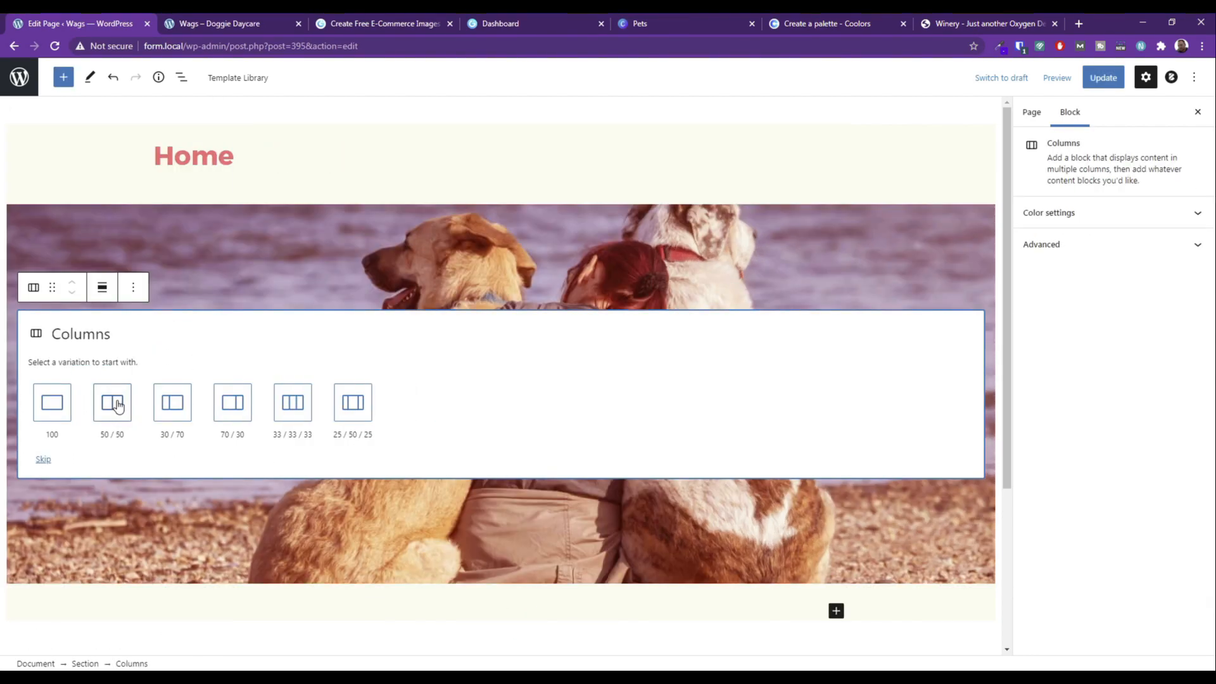
{"action": "left_click", "coordinate": [112, 403]}
Add a Heading block in the first column with the text "THE BEST DOGGIE DAYCARE IN TOWN".
{"action": "left_click", "coordinate": [255, 393]}
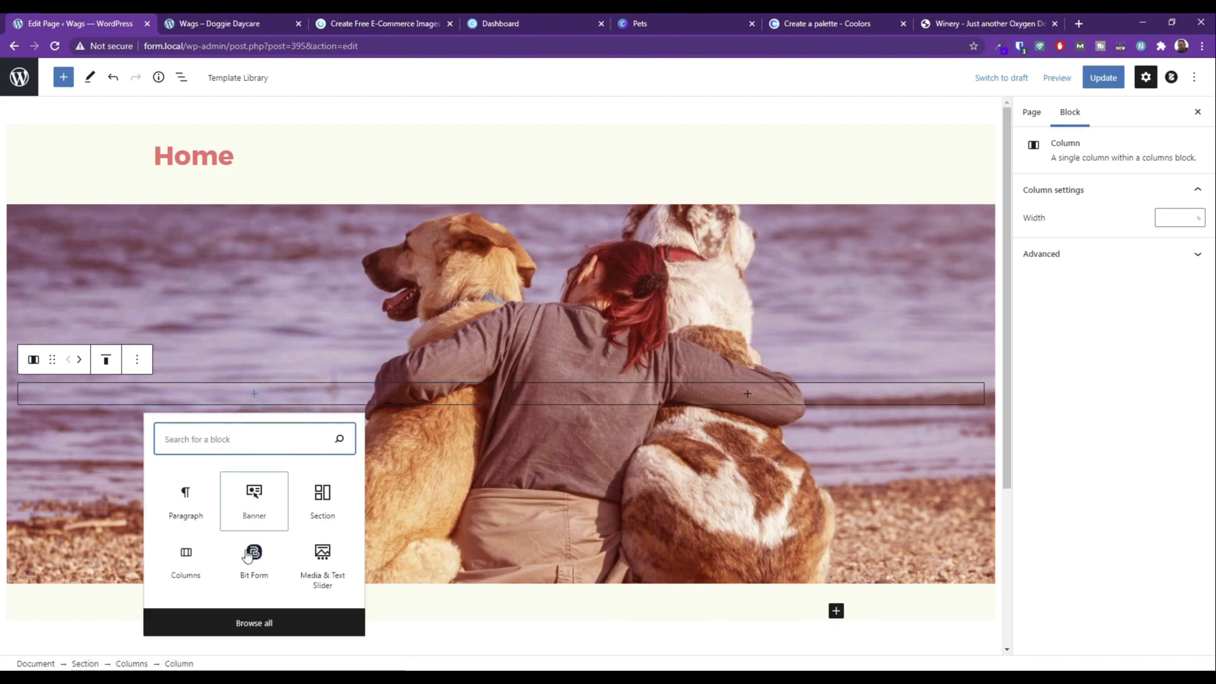
{"action": "left_click", "coordinate": [270, 623]}
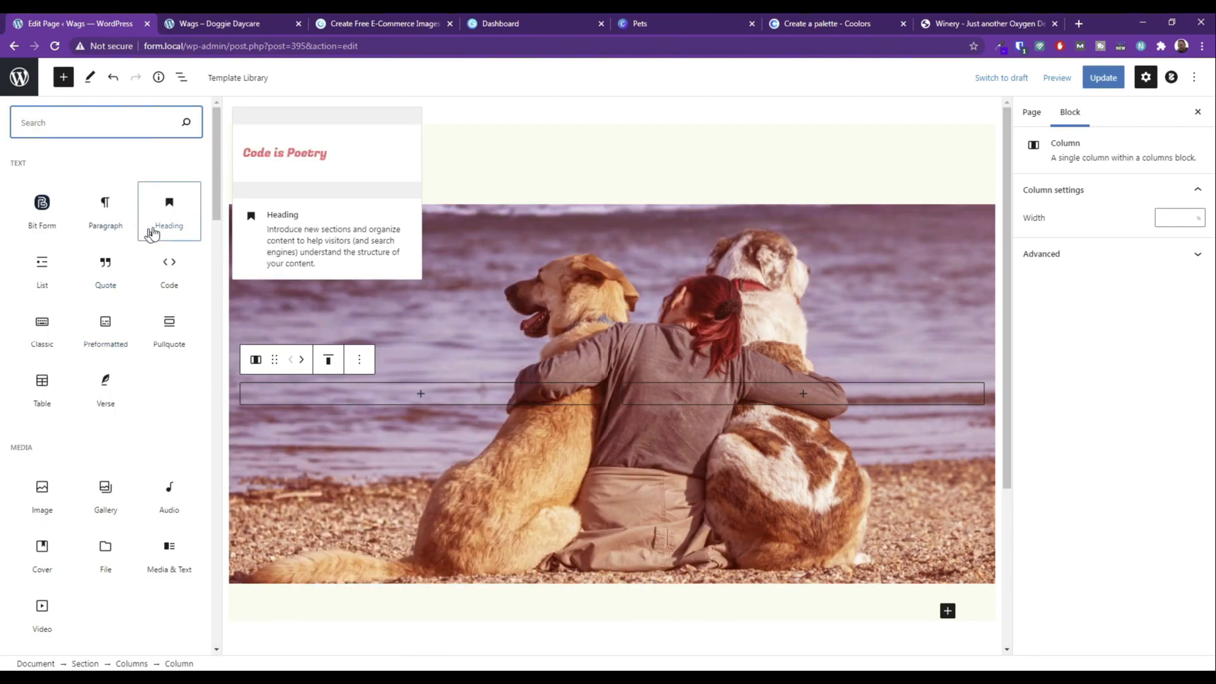
{"action": "scroll", "coordinate": [94, 439], "scroll_direction": "down", "scroll_amount": 3}
{"action": "scroll", "coordinate": [94, 439], "scroll_direction": "down", "scroll_amount": 5}
{"action": "scroll", "coordinate": [101, 412], "scroll_direction": "up", "scroll_amount": 8}
{"action": "left_click", "coordinate": [167, 206]}
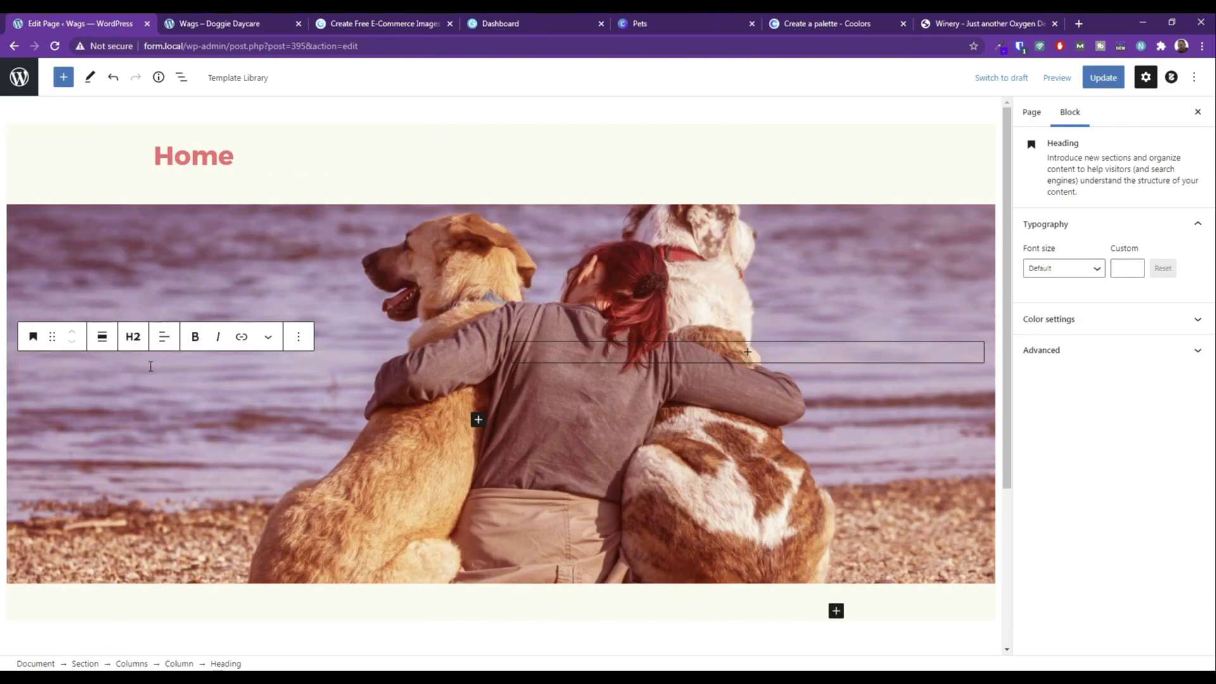
{"action": "type", "text": "YCARE IN TOWN"}
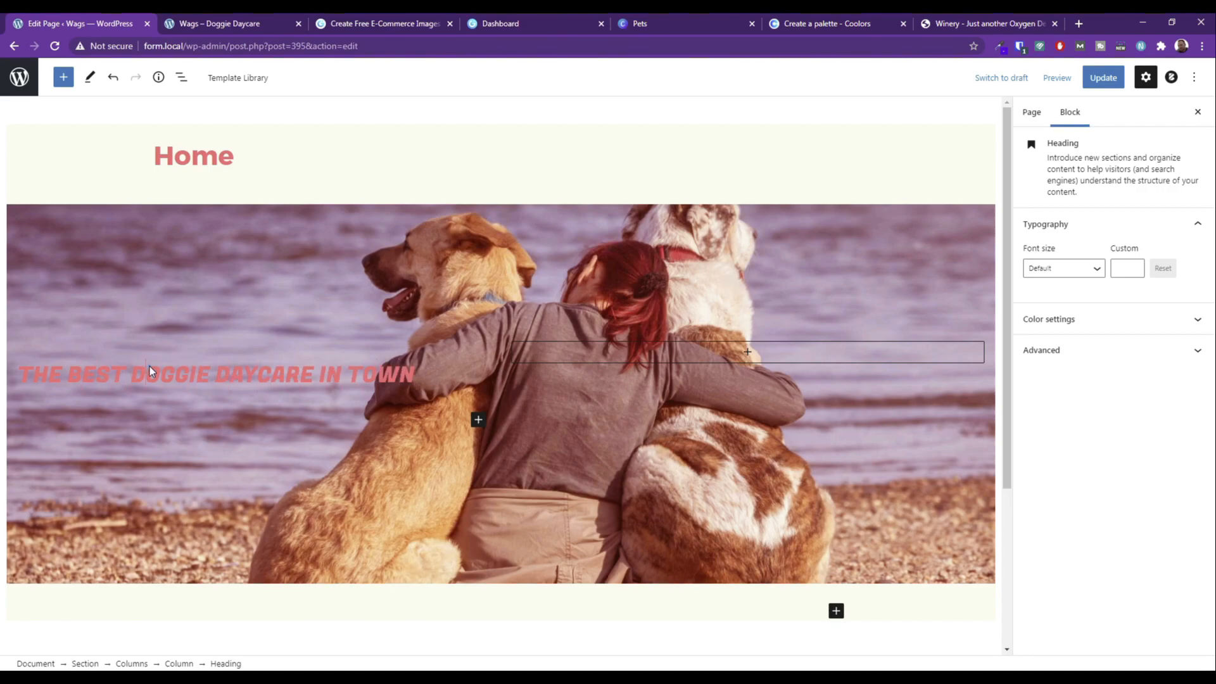
Keep the heading at level H2 and set its custom font size to 65.
{"action": "triple_click", "coordinate": [150, 366]}
{"action": "left_click", "coordinate": [134, 338]}
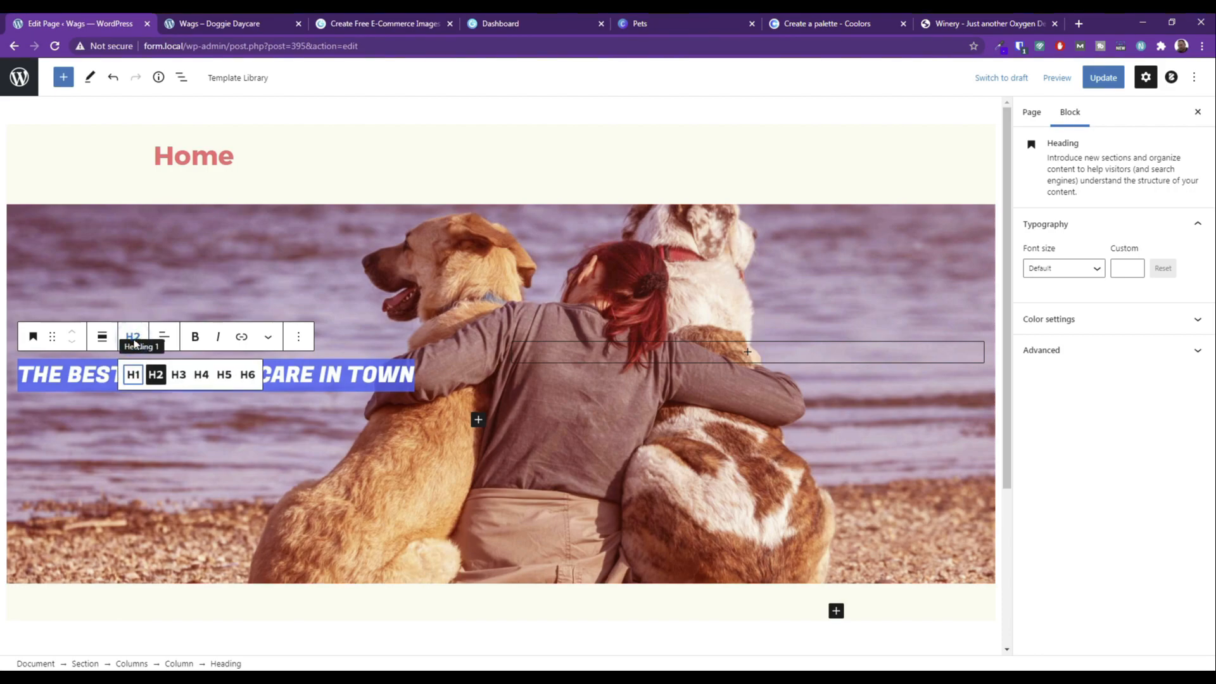
{"action": "left_click", "coordinate": [134, 340]}
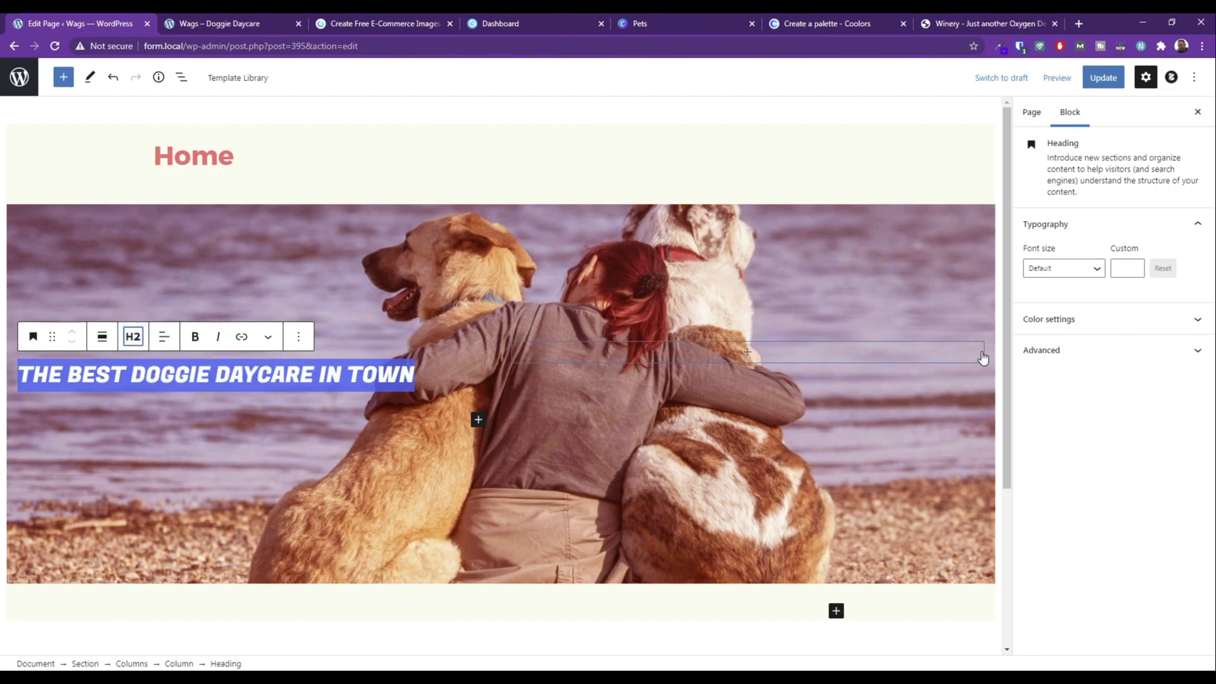
{"action": "left_click", "coordinate": [1134, 267]}
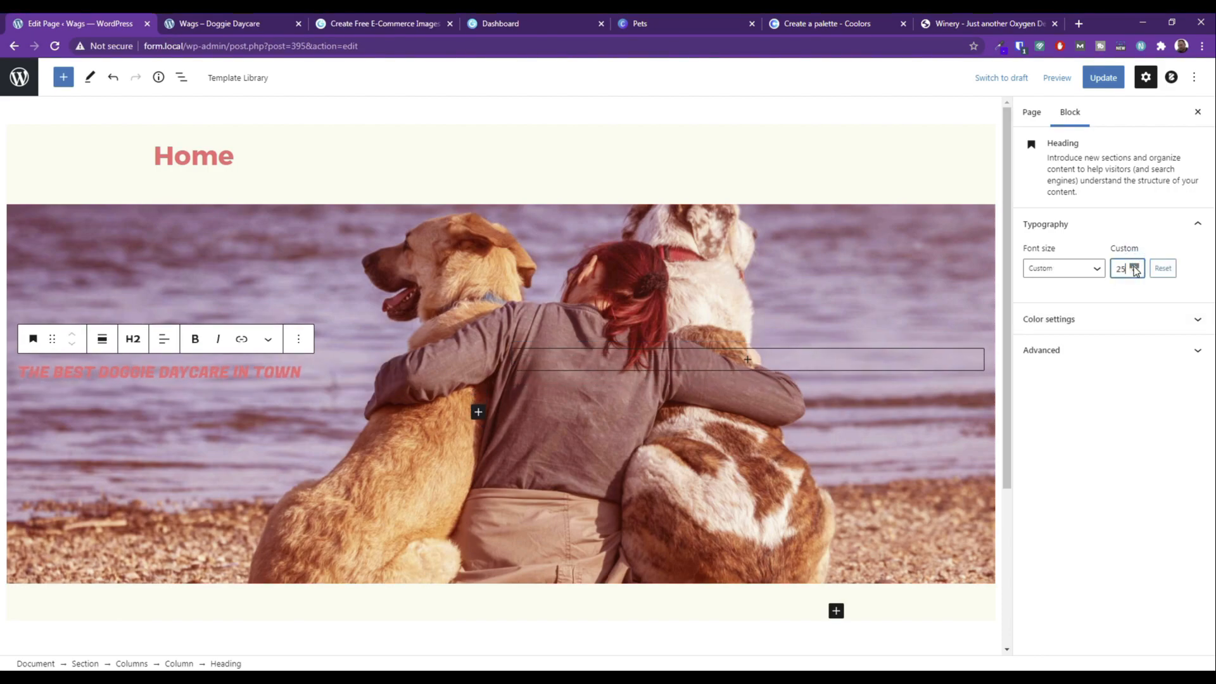
{"action": "left_click", "coordinate": [1124, 270]}
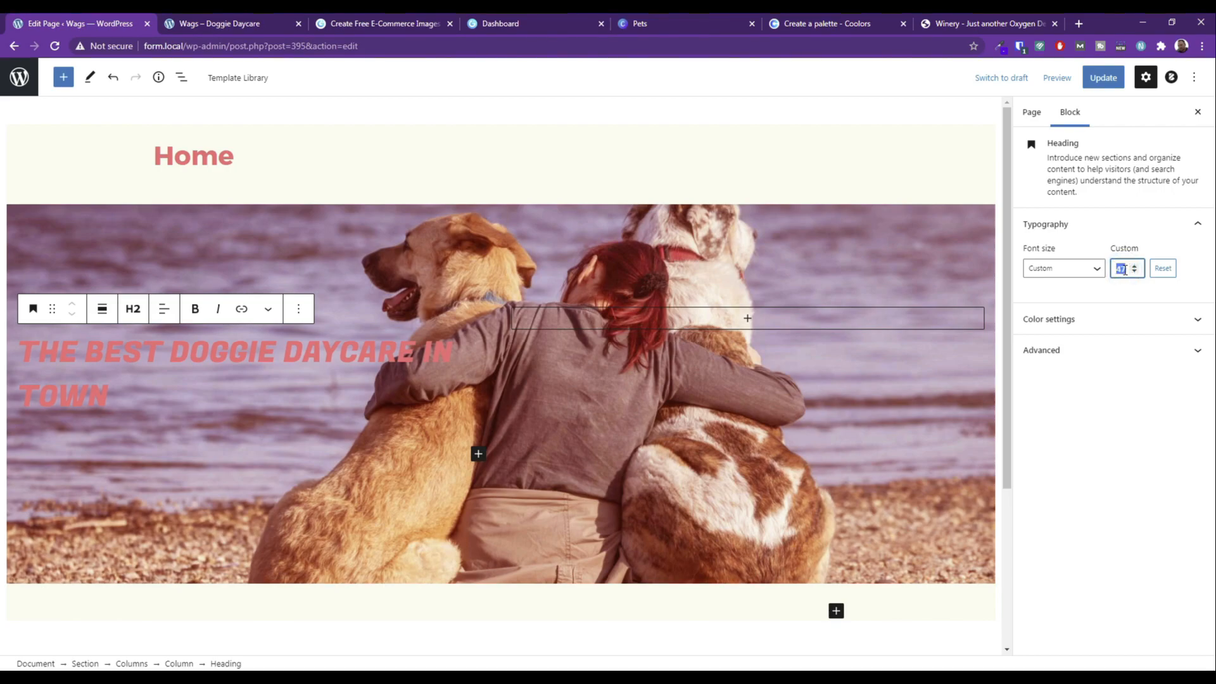
{"action": "type", "text": "55"}
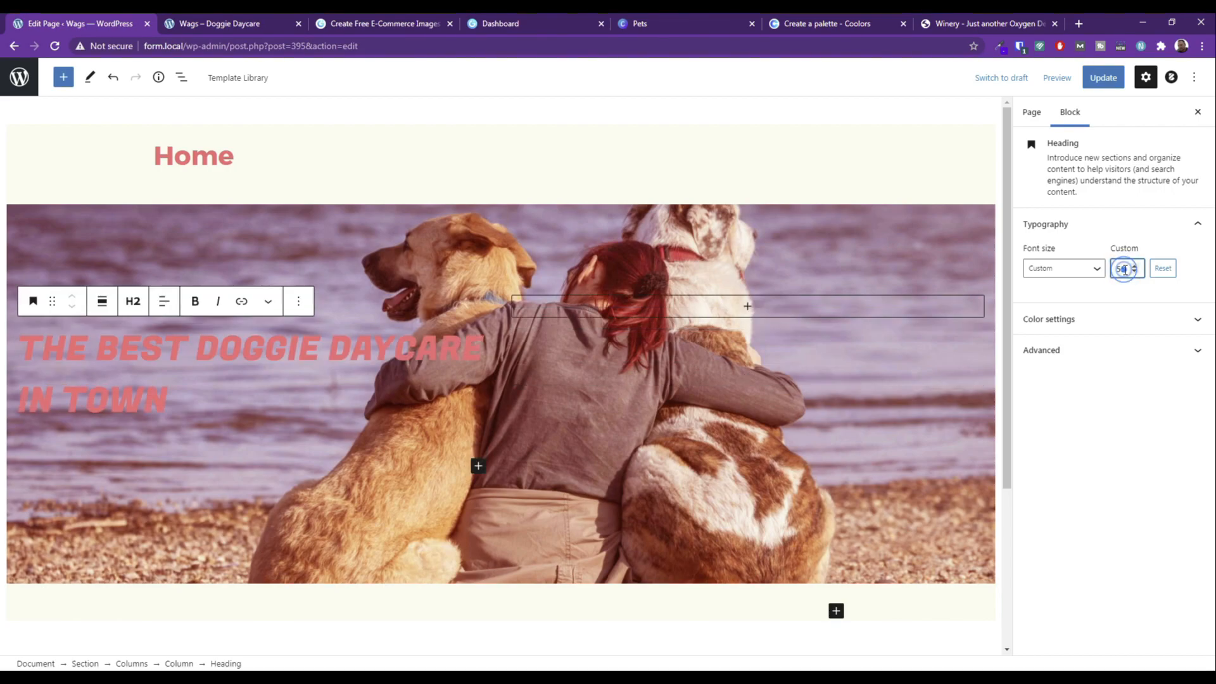
{"action": "type", "text": "65"}
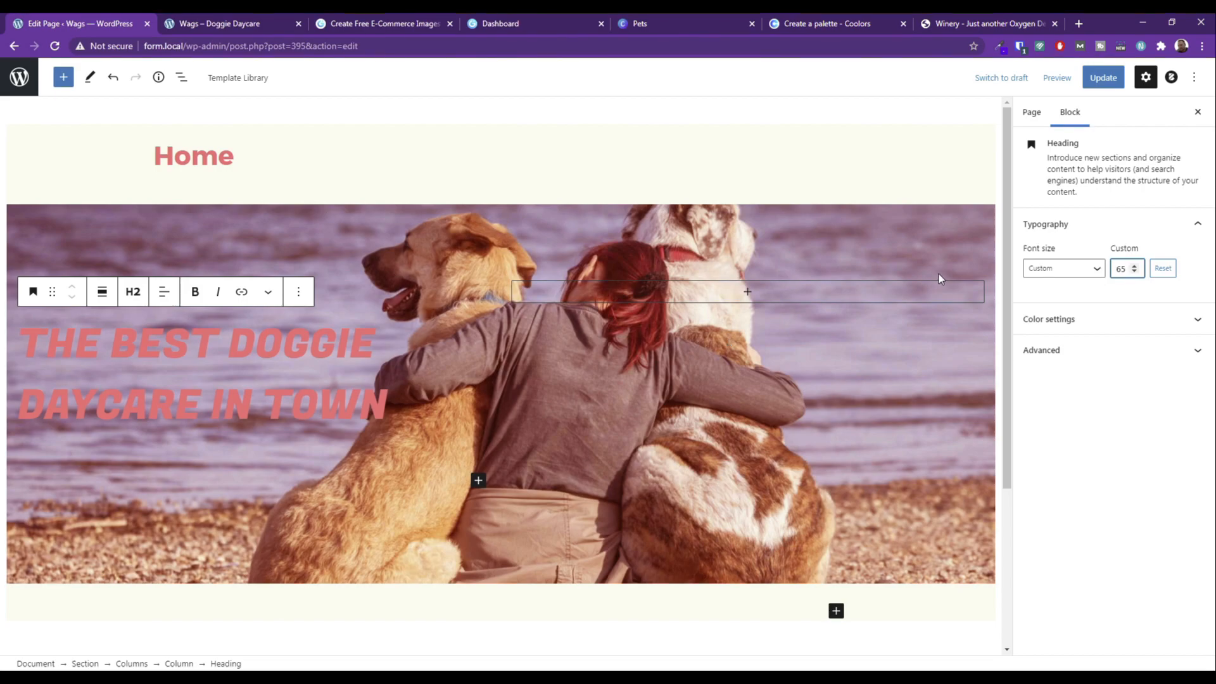
Set the heading's text color to custom white #ffffff.
{"action": "left_click", "coordinate": [1082, 319]}
{"action": "left_click", "coordinate": [1145, 388]}
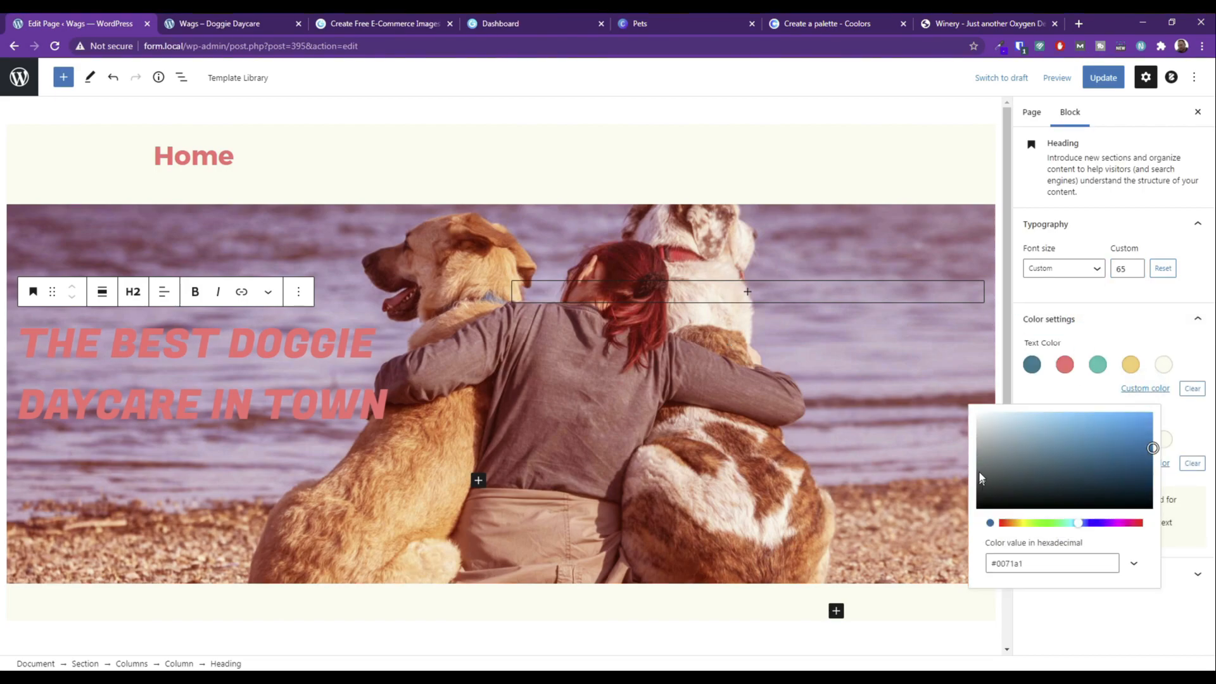
{"action": "left_click_drag", "start_coordinate": [983, 483], "coordinate": [967, 408]}
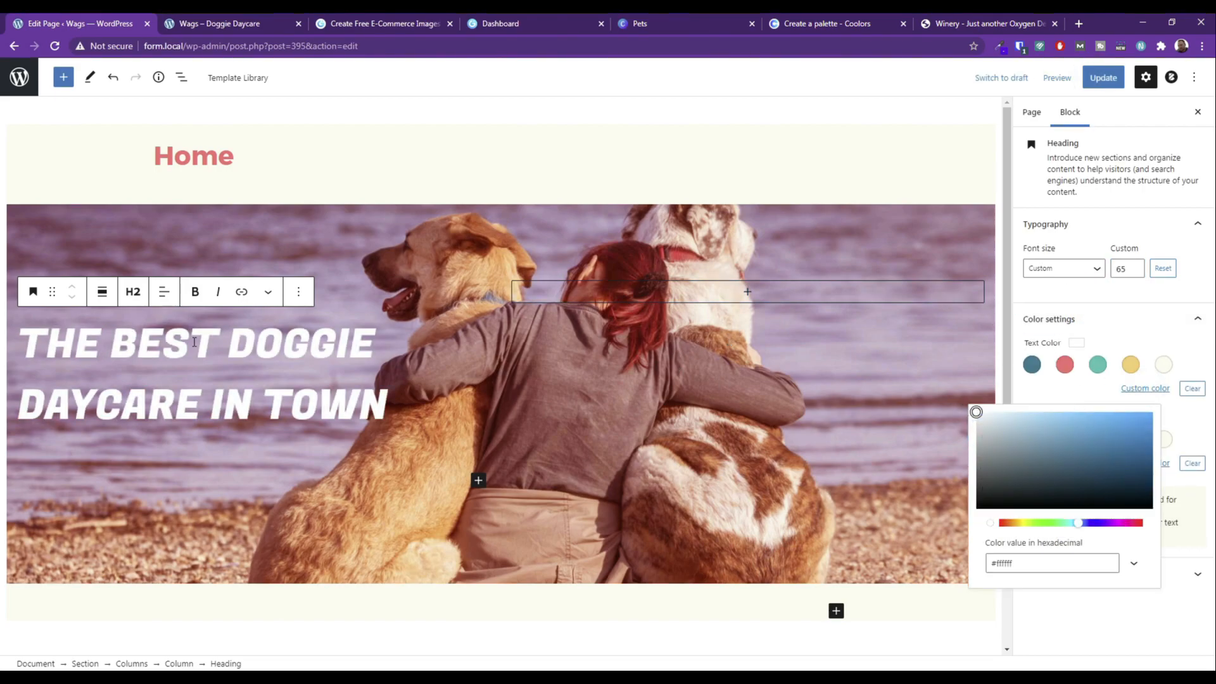
Align the hero heading text to the right after trying center alignment.
{"action": "left_click", "coordinate": [164, 291]}
{"action": "left_click", "coordinate": [190, 356]}
{"action": "left_click", "coordinate": [163, 292]}
{"action": "left_click", "coordinate": [188, 376]}
{"action": "left_click", "coordinate": [164, 292]}
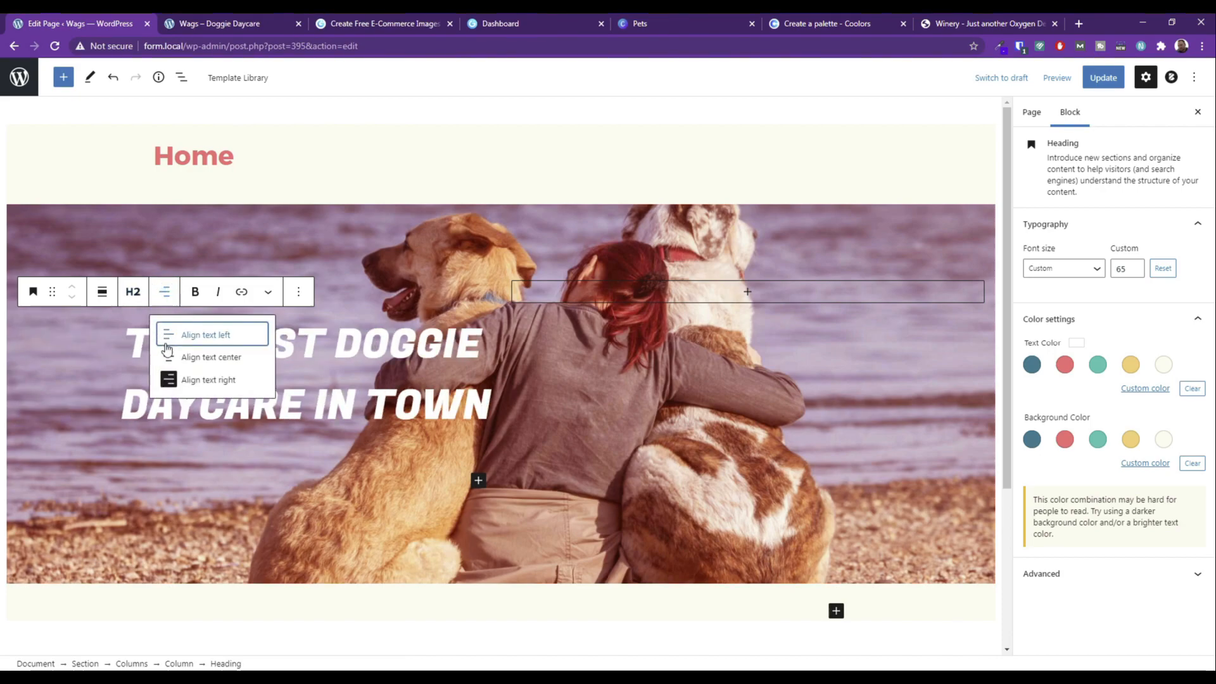
Insert a Button Group block in the empty second column beside the hero heading.
{"action": "left_click", "coordinate": [562, 295]}
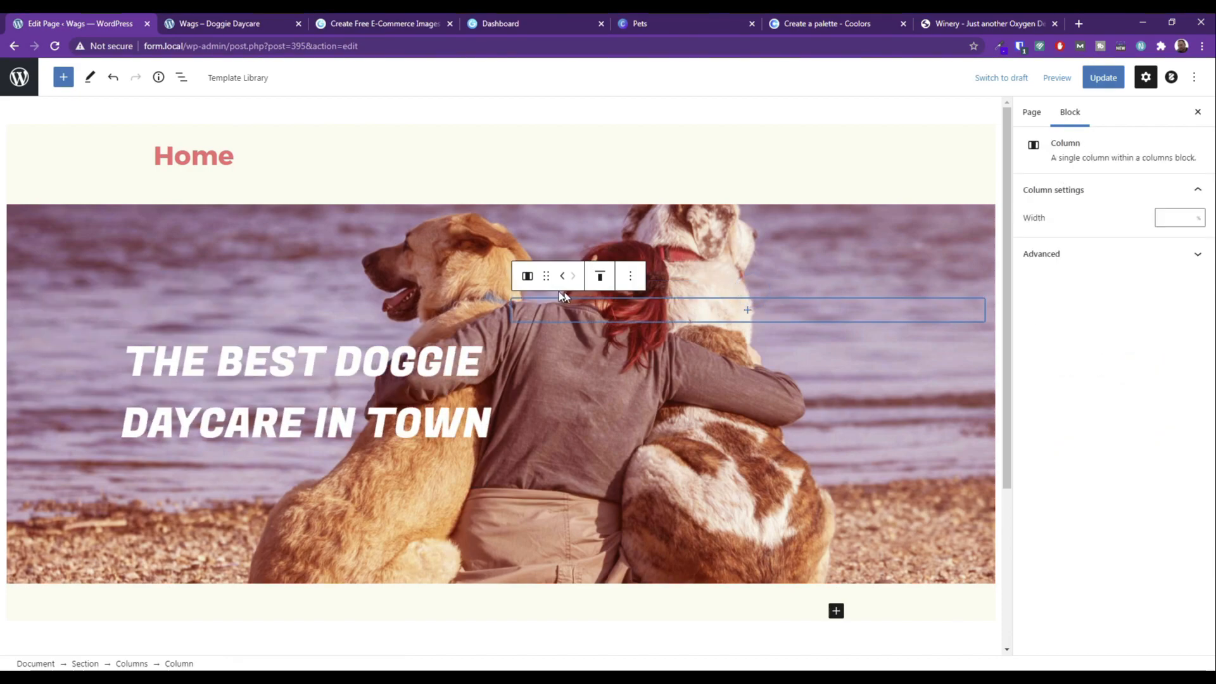
{"action": "left_click", "coordinate": [742, 310]}
{"action": "left_click", "coordinate": [747, 529]}
{"action": "scroll", "coordinate": [95, 285], "scroll_direction": "down", "scroll_amount": 10}
{"action": "scroll", "coordinate": [120, 380], "scroll_direction": "up", "scroll_amount": 10}
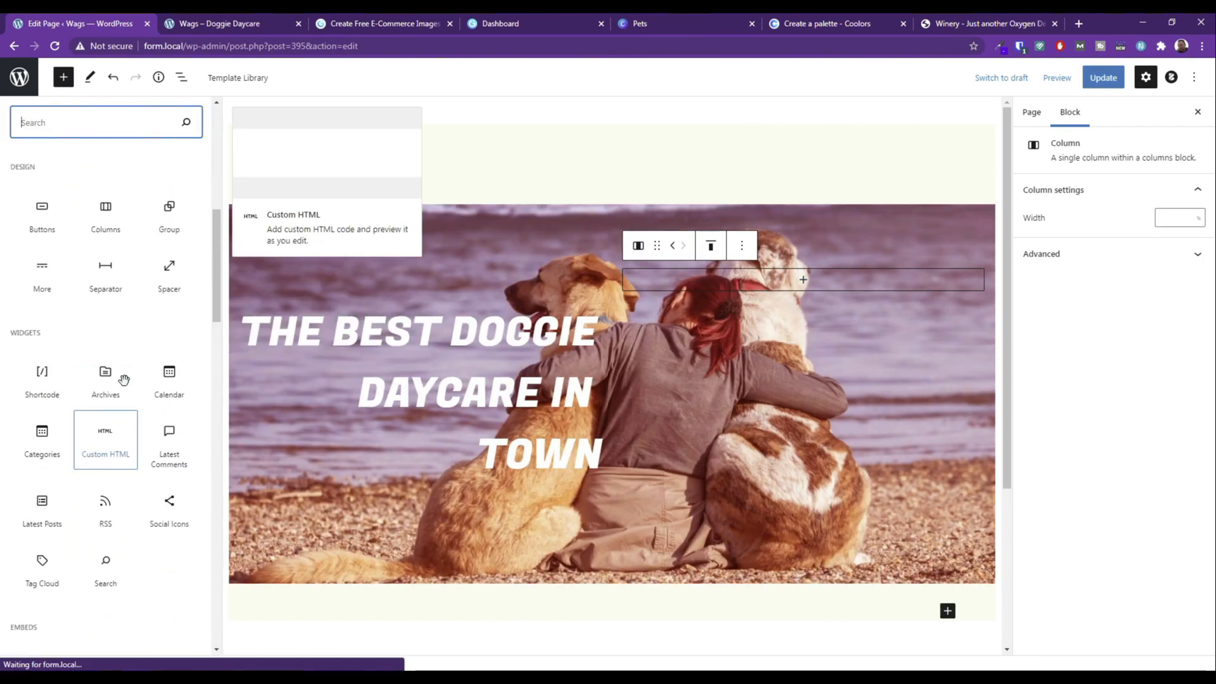
{"action": "scroll", "coordinate": [82, 418], "scroll_direction": "down", "scroll_amount": 15}
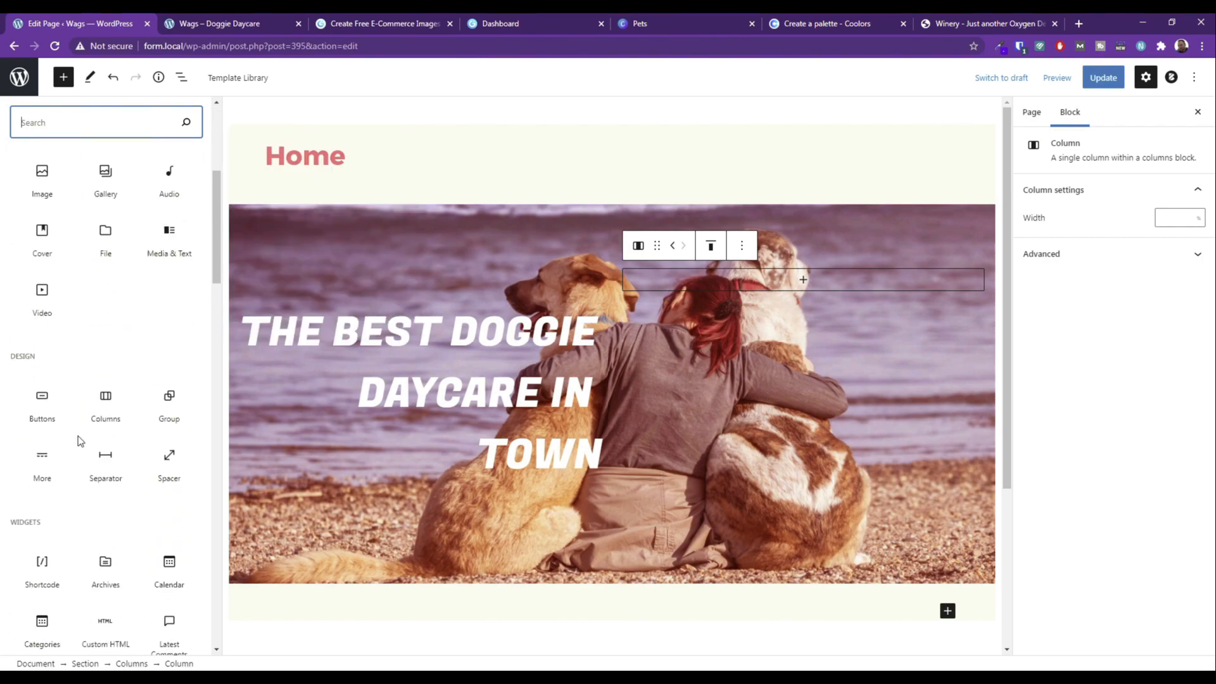
{"action": "scroll", "coordinate": [62, 519], "scroll_direction": "down", "scroll_amount": 4}
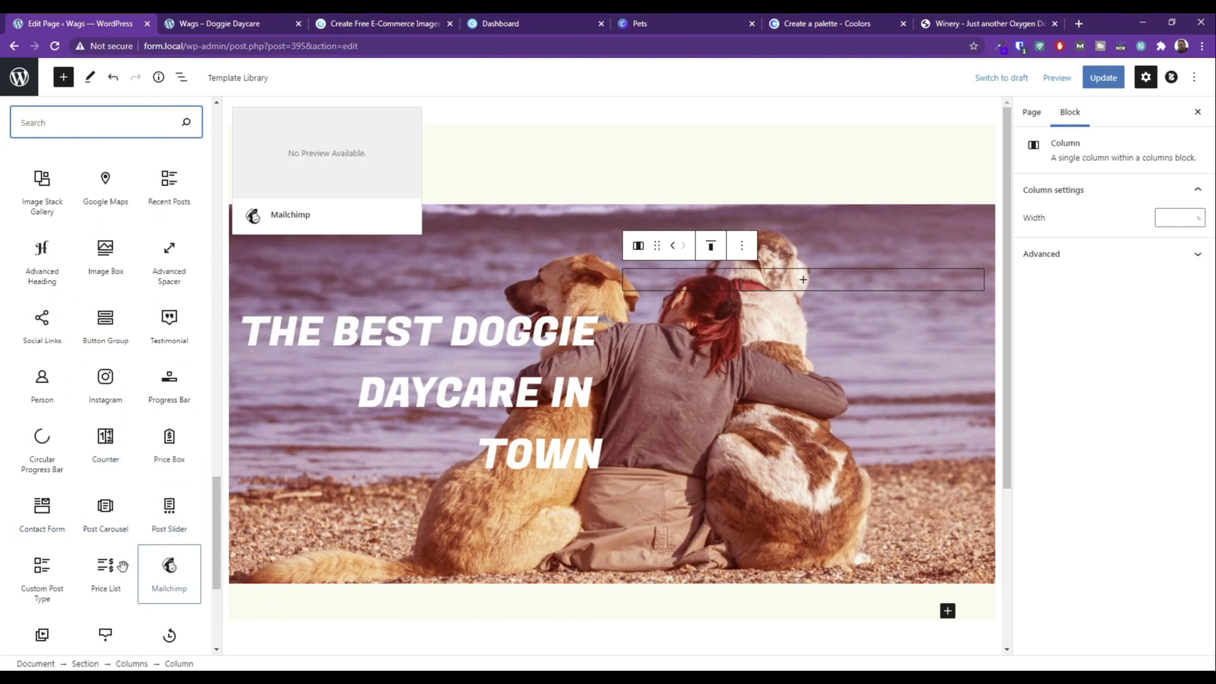
{"action": "scroll", "coordinate": [94, 519], "scroll_direction": "down", "scroll_amount": 3}
{"action": "scroll", "coordinate": [142, 434], "scroll_direction": "up", "scroll_amount": 3}
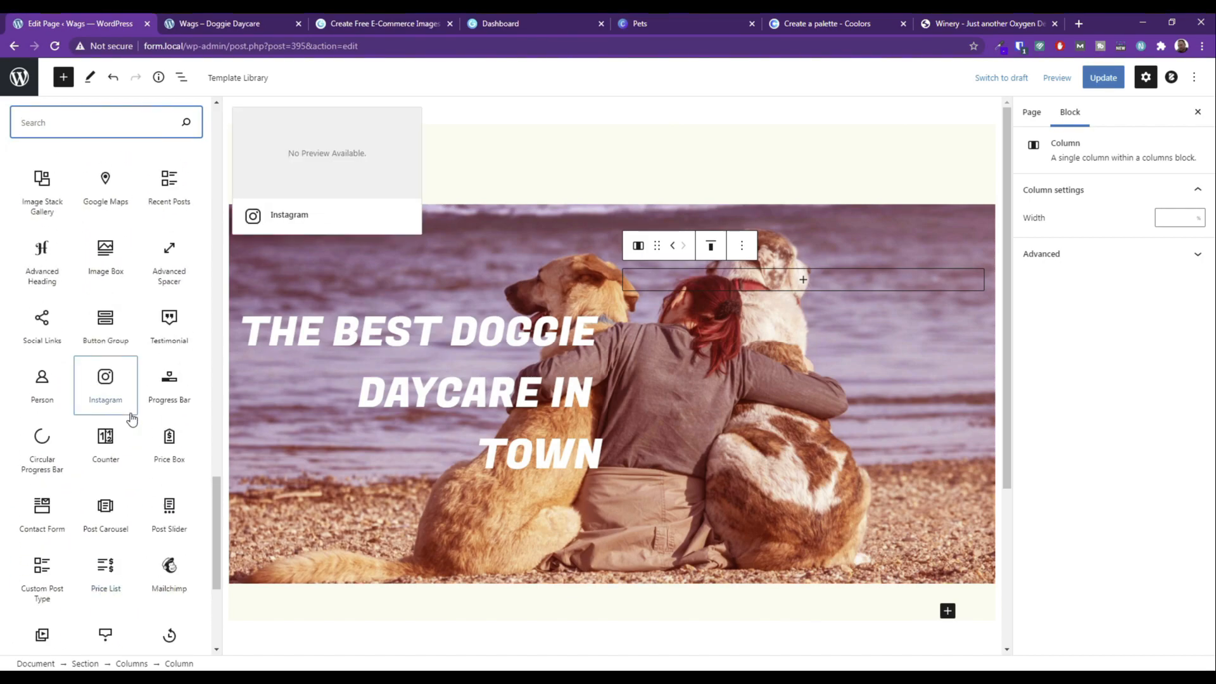
{"action": "left_click", "coordinate": [105, 324]}
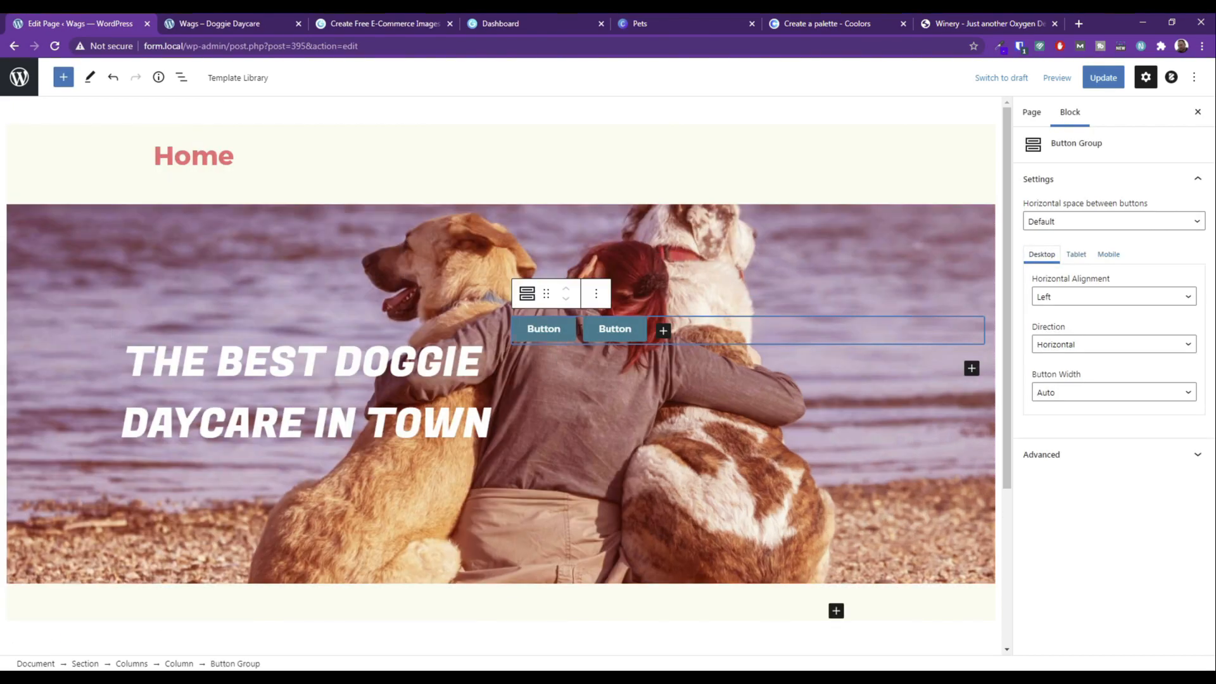
Try Center alignment and Vertical direction on the Button Group, returning them to Left and Horizontal.
{"action": "left_click", "coordinate": [1087, 304]}
{"action": "left_click", "coordinate": [1076, 323]}
{"action": "left_click", "coordinate": [1074, 298]}
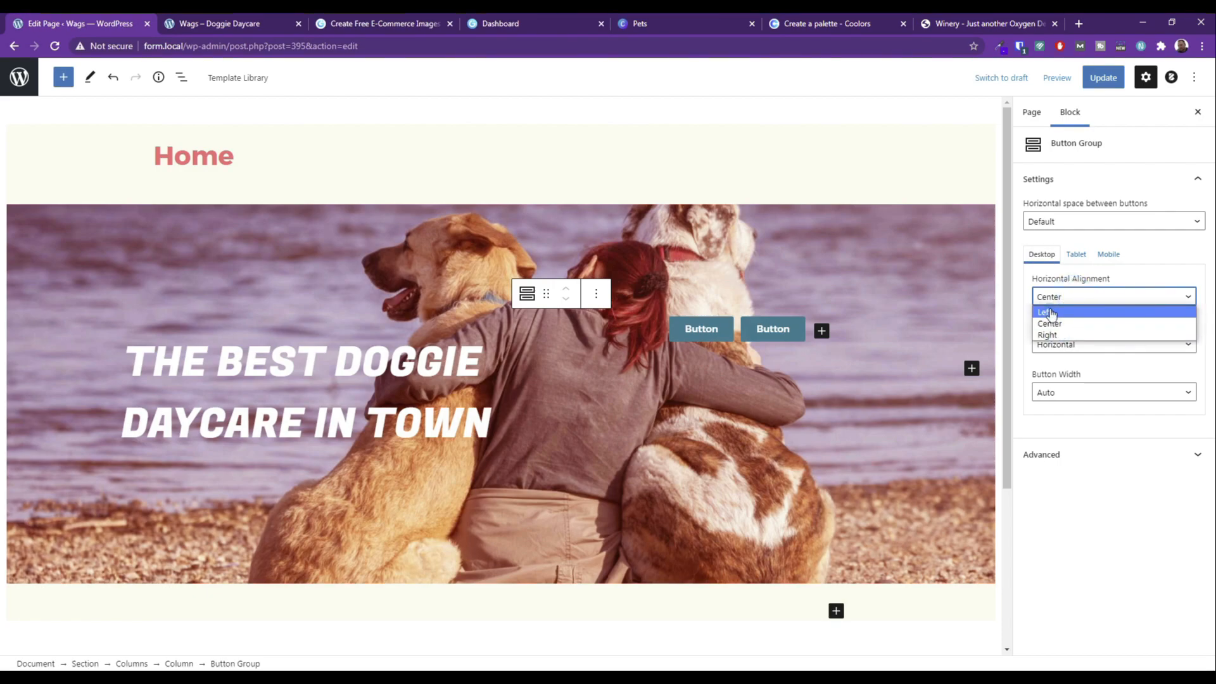
{"action": "left_click", "coordinate": [1071, 312]}
{"action": "left_click", "coordinate": [1070, 344]}
{"action": "left_click", "coordinate": [1057, 371]}
{"action": "left_click", "coordinate": [1079, 344]}
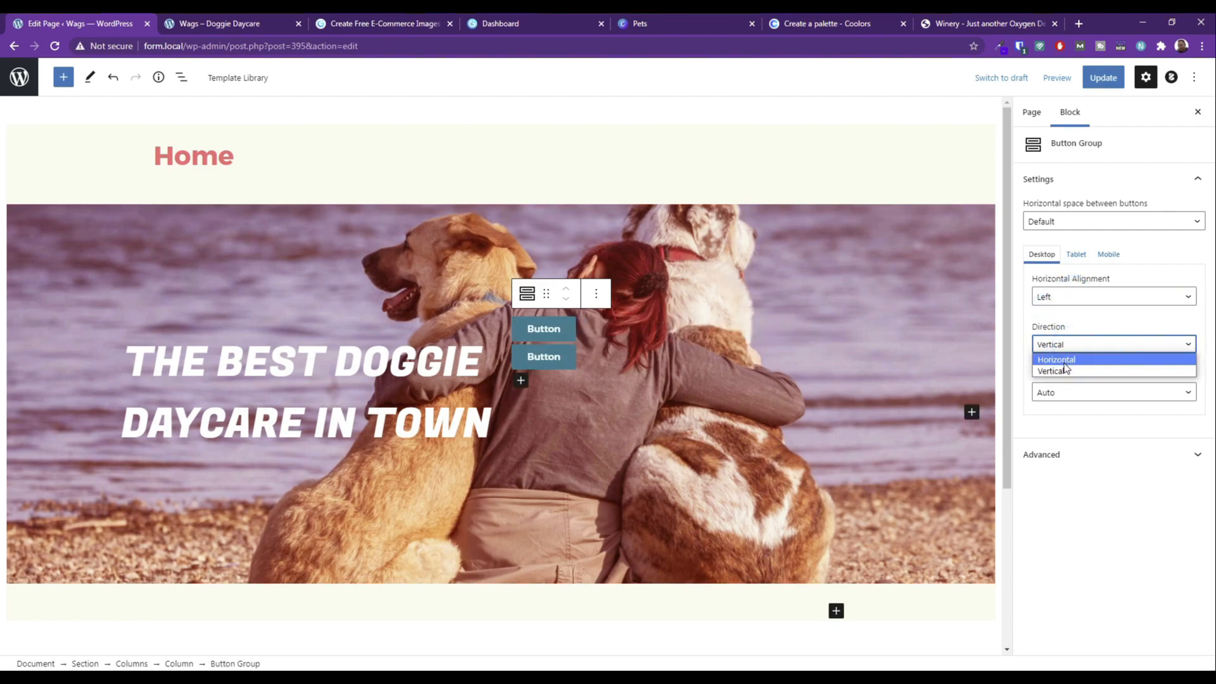
{"action": "left_click", "coordinate": [1056, 359]}
{"action": "left_click", "coordinate": [1067, 394]}
{"action": "left_click", "coordinate": [1057, 419]}
{"action": "left_click", "coordinate": [1066, 392]}
{"action": "left_click", "coordinate": [1066, 393]}
Try the spacing options for the Button Group and set the horizontal space between buttons to Medium.
{"action": "left_click", "coordinate": [1056, 222]}
{"action": "left_click", "coordinate": [1056, 268]}
{"action": "left_click", "coordinate": [1056, 222]}
{"action": "left_click", "coordinate": [1061, 279]}
{"action": "left_click", "coordinate": [1061, 222]}
{"action": "left_click", "coordinate": [1056, 258]}
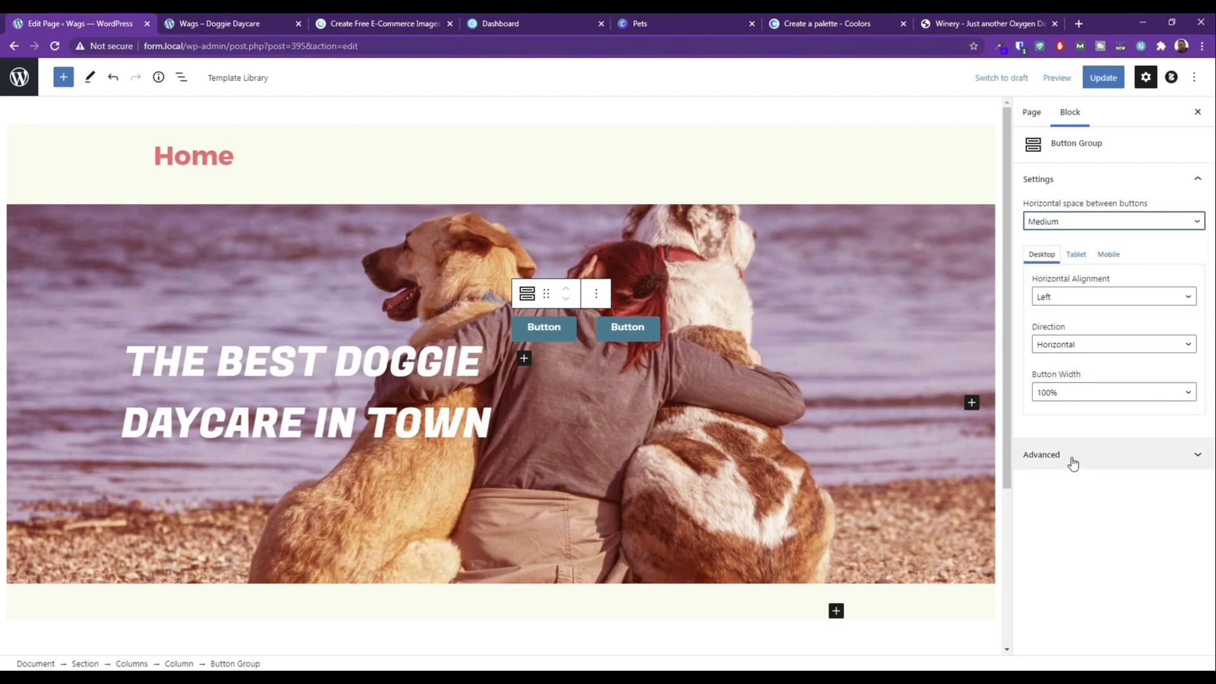
Try a border radius of 1 and widths of 75% and 50% on the first button, resetting the radius.
{"action": "left_click", "coordinate": [542, 328]}
{"action": "left_click", "coordinate": [1095, 328]}
{"action": "mouse_move", "coordinate": [1036, 443]}
{"action": "left_mouse_down"}
{"action": "mouse_move", "coordinate": [1058, 443]}
{"action": "mouse_move", "coordinate": [1020, 445]}
{"action": "left_mouse_up"}
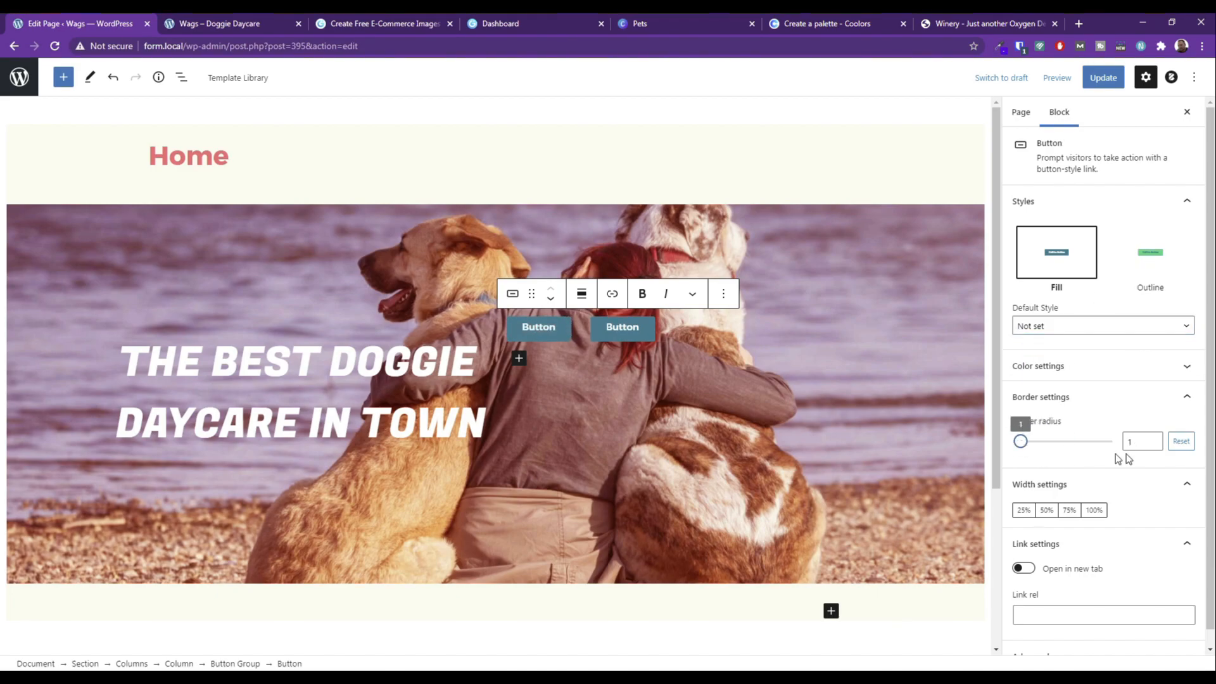
{"action": "left_click", "coordinate": [1181, 441]}
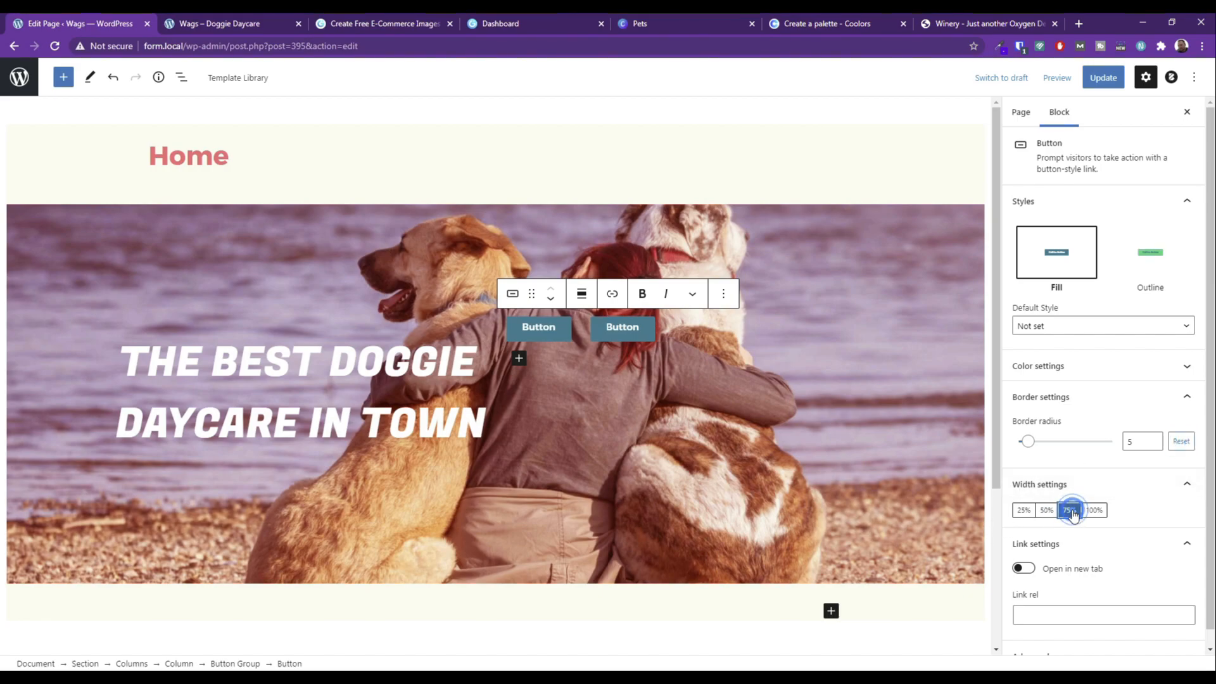
{"action": "left_click", "coordinate": [1045, 511]}
{"action": "scroll", "coordinate": [1113, 553], "scroll_direction": "down", "scroll_amount": 1}
{"action": "scroll", "coordinate": [1108, 545], "scroll_direction": "up", "scroll_amount": 1}
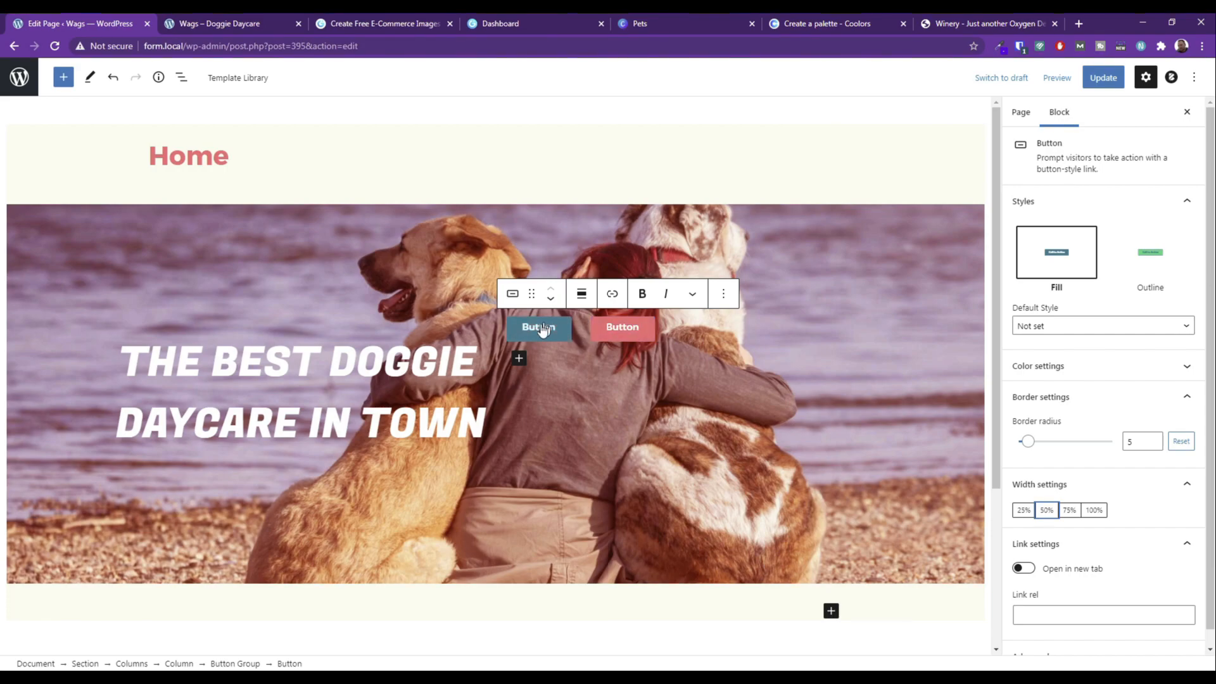
Set the vertical alignment of the column containing the buttons to middle.
{"action": "left_click", "coordinate": [749, 328]}
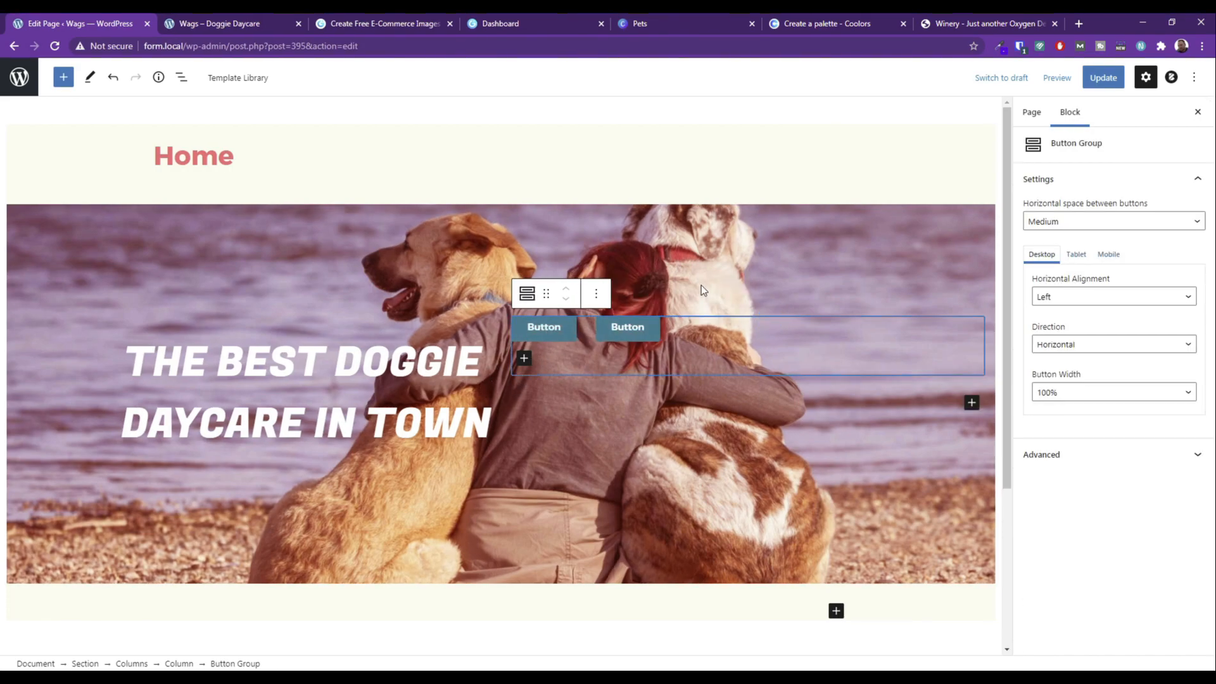
{"action": "left_click", "coordinate": [593, 294]}
{"action": "left_click", "coordinate": [683, 299]}
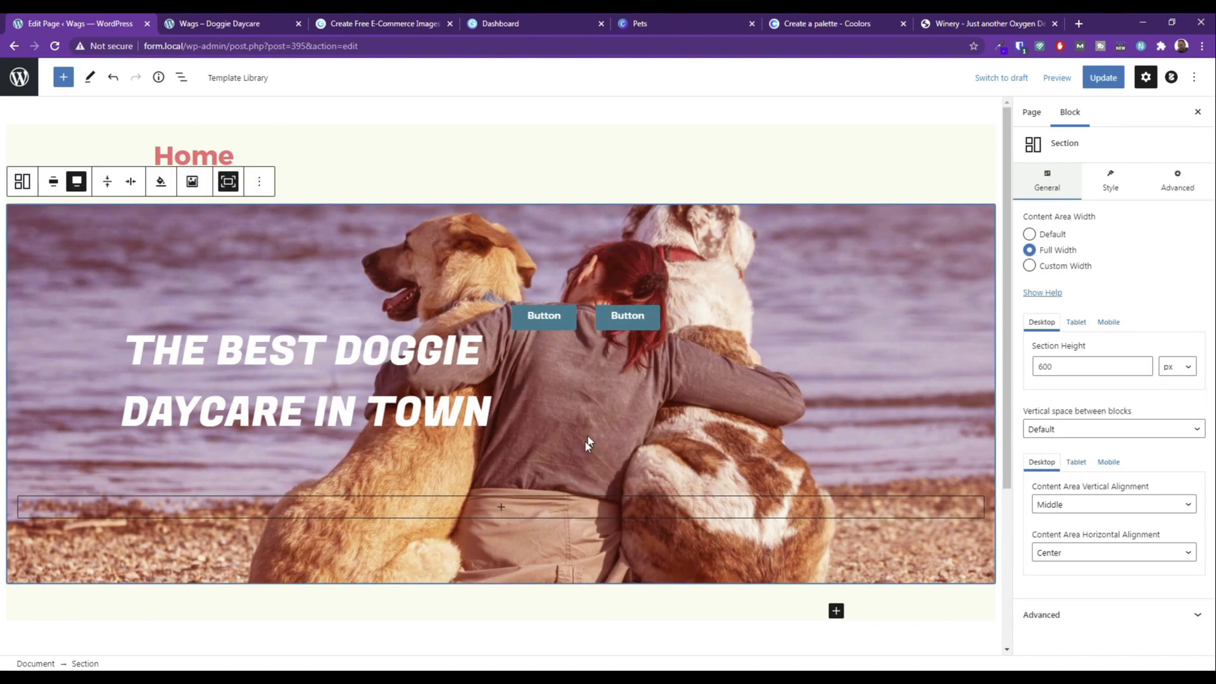
{"action": "left_click", "coordinate": [693, 389]}
{"action": "left_click", "coordinate": [600, 275]}
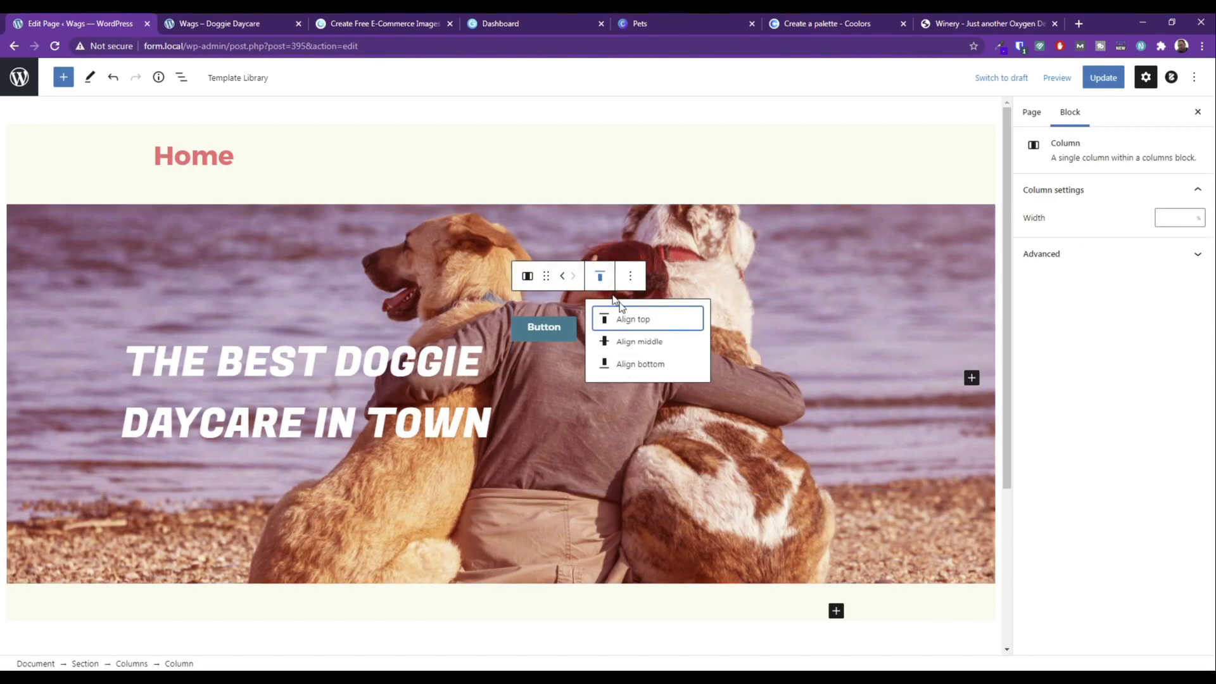
{"action": "left_click", "coordinate": [625, 344]}
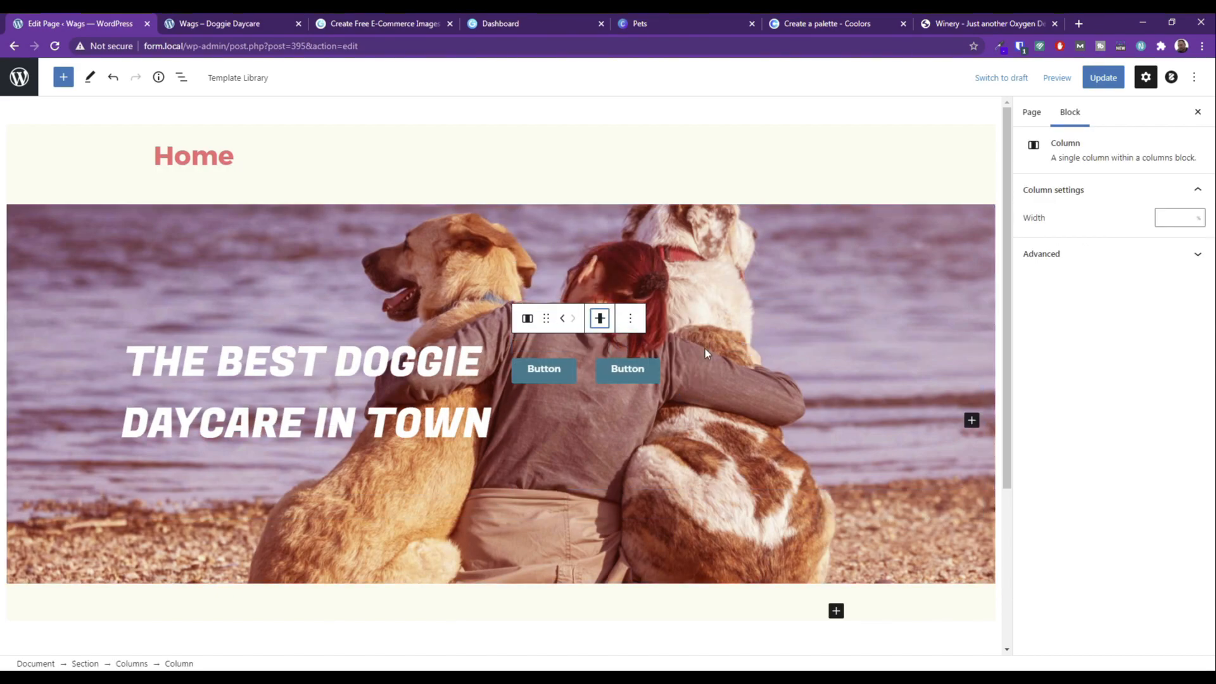
Label the first button "LEARN MORE" and the second button "SCHEDULE A CALL".
{"action": "left_click", "coordinate": [548, 374]}
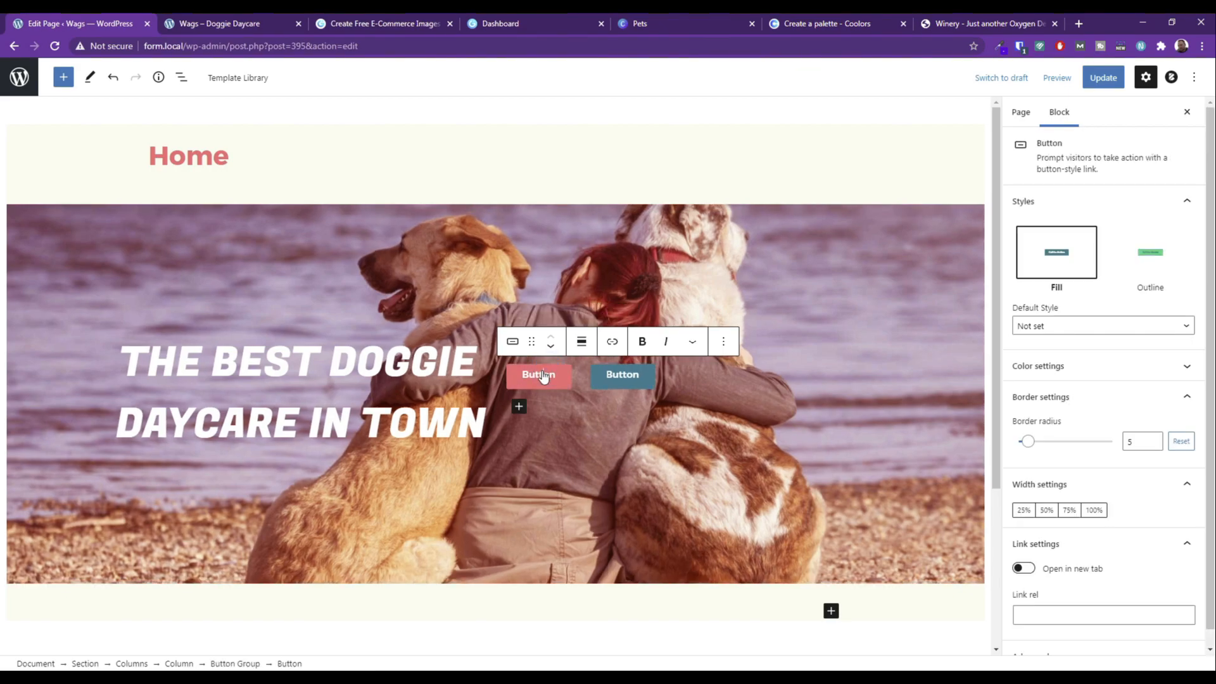
{"action": "type", "text": "LEARN MORE"}
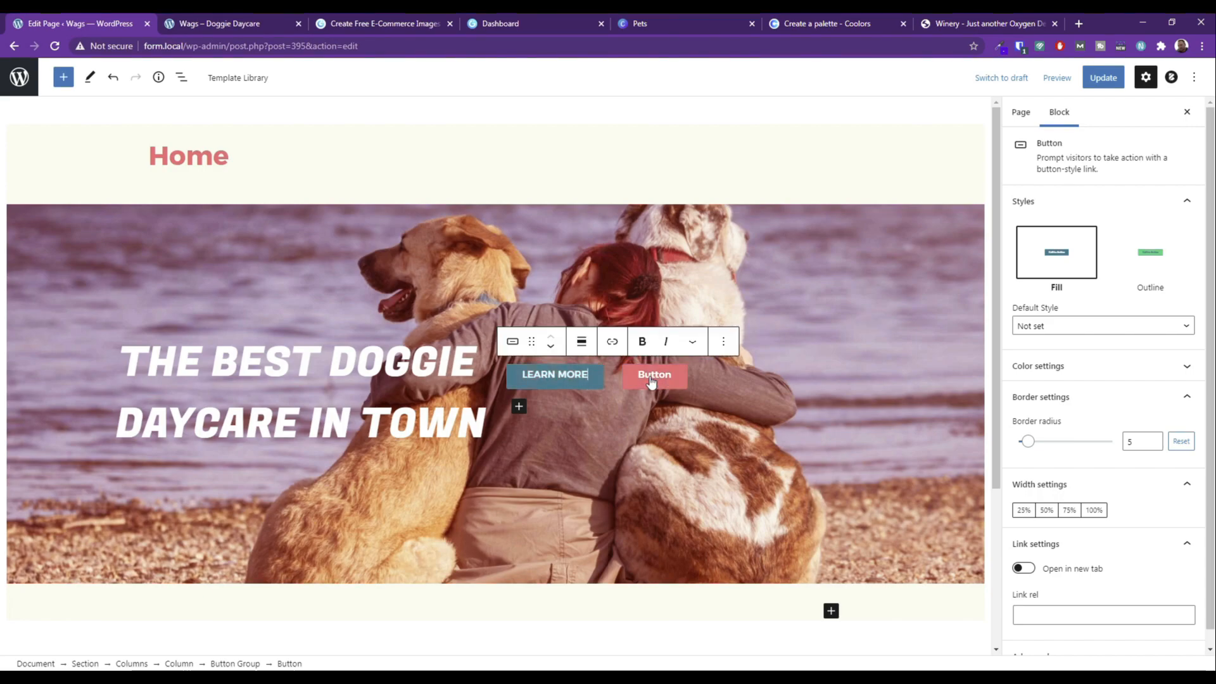
{"action": "double_click", "coordinate": [651, 376]}
{"action": "type", "text": "S"}
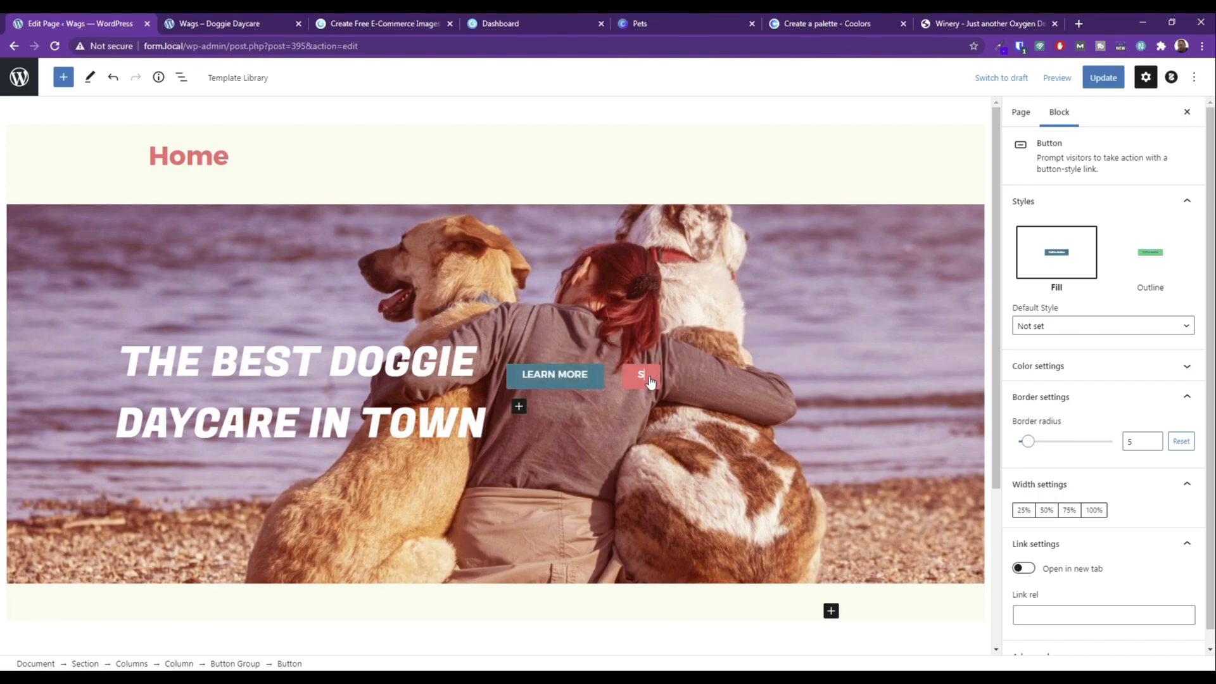
{"action": "type", "text": "CHEDULE A "}
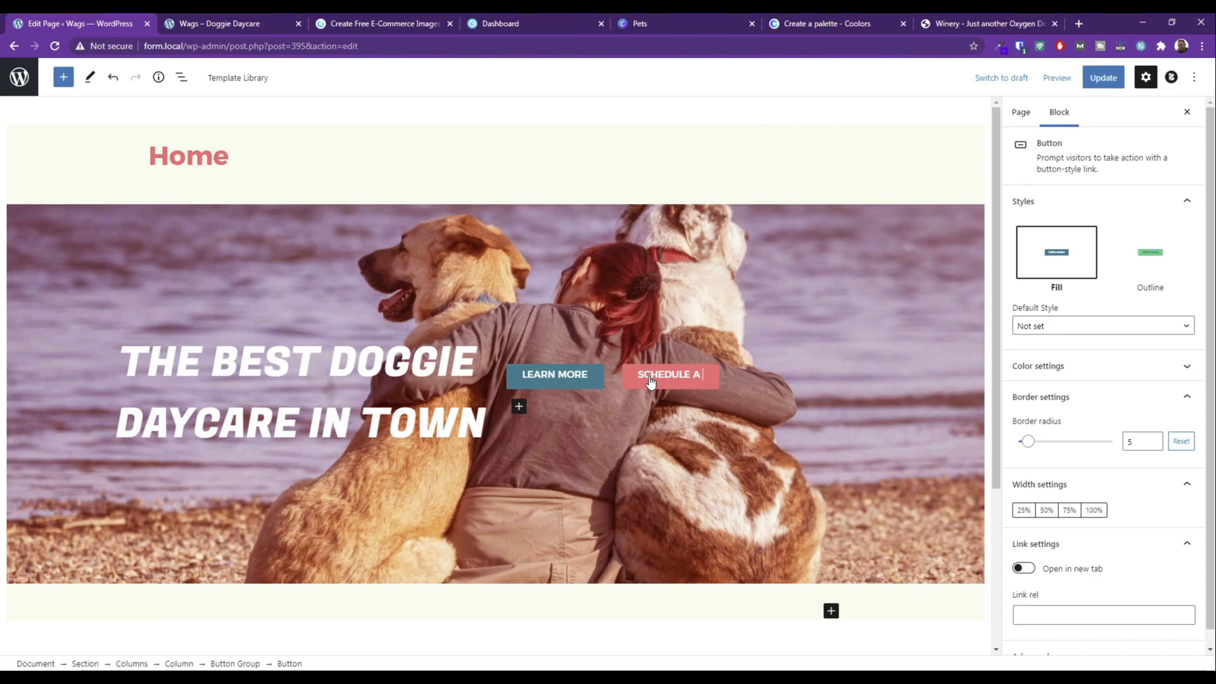
{"action": "type", "text": "CALL"}
{"action": "left_click", "coordinate": [576, 416]}
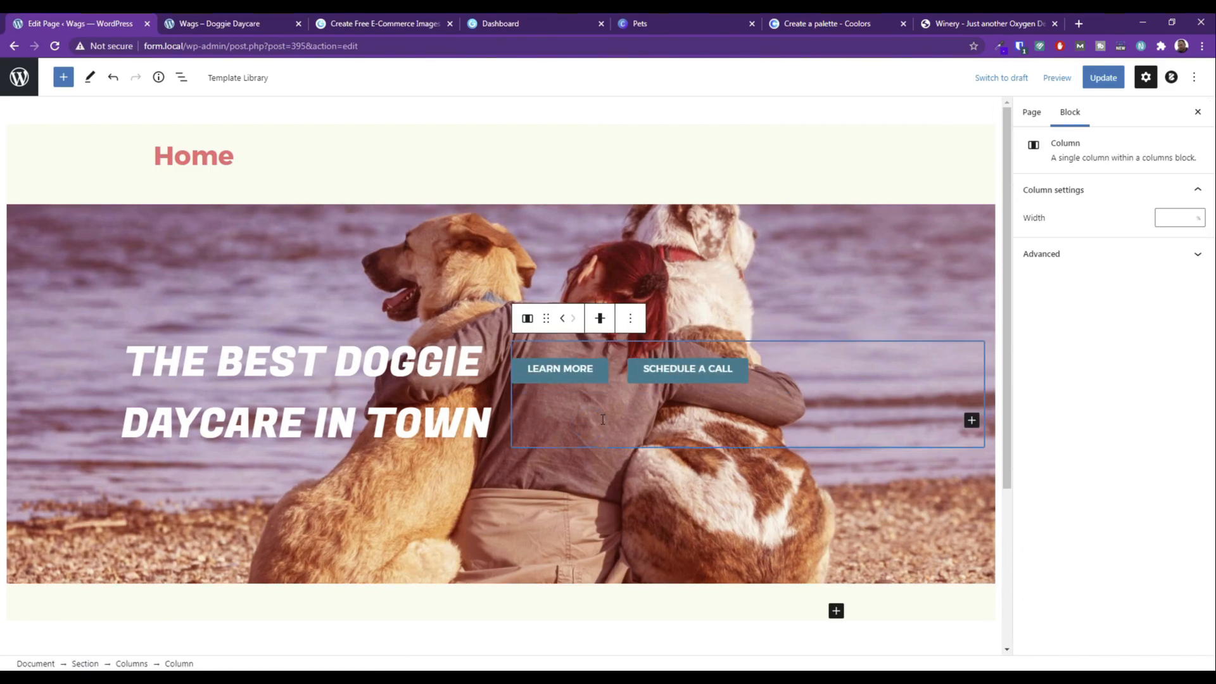
Update the Home page and preview it in a new tab.
{"action": "left_click", "coordinate": [1105, 80]}
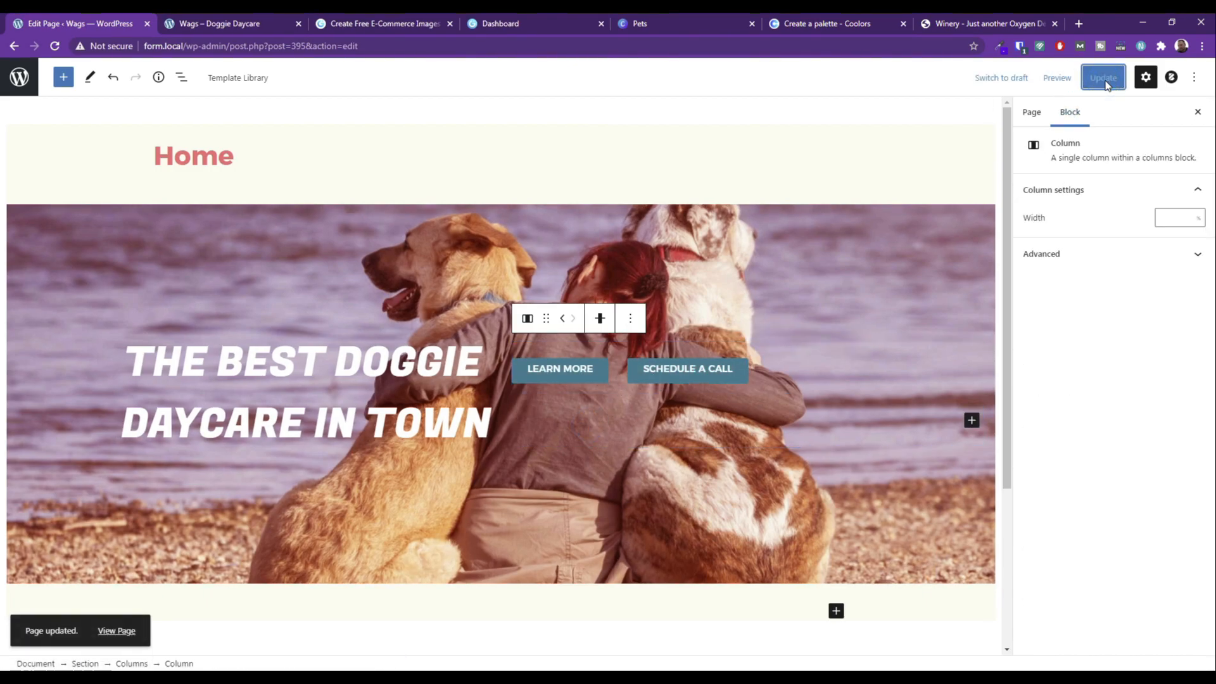
{"action": "left_click", "coordinate": [1057, 79]}
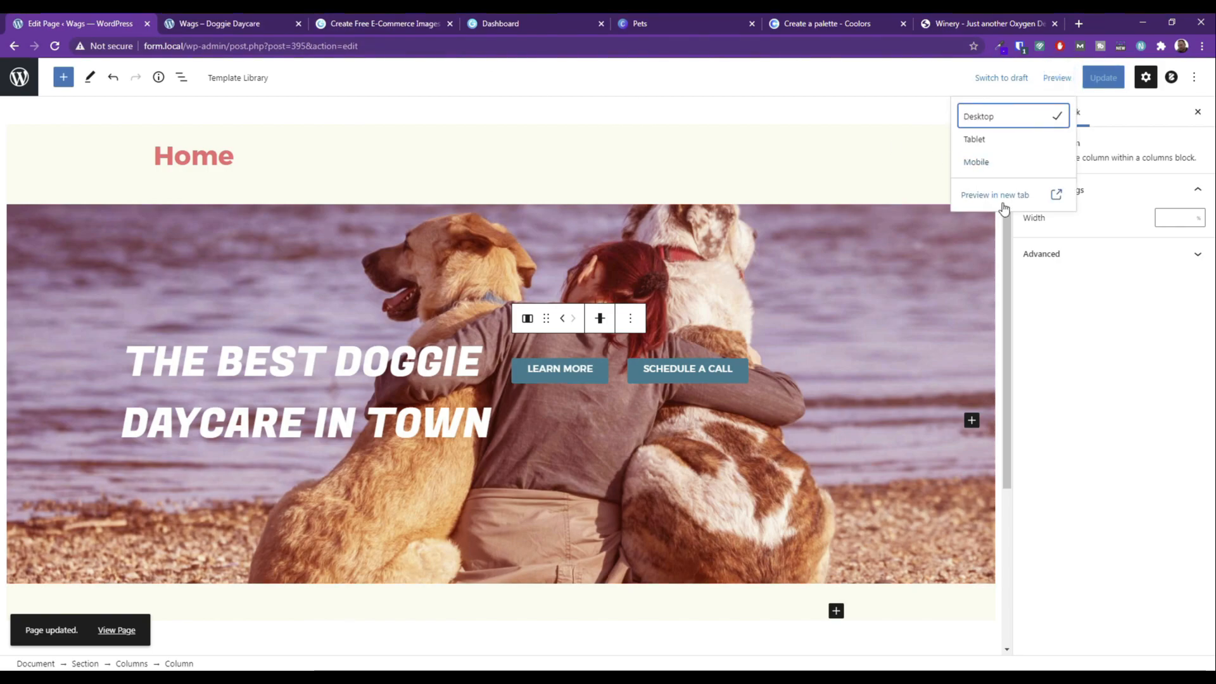
{"action": "left_click", "coordinate": [1001, 197]}
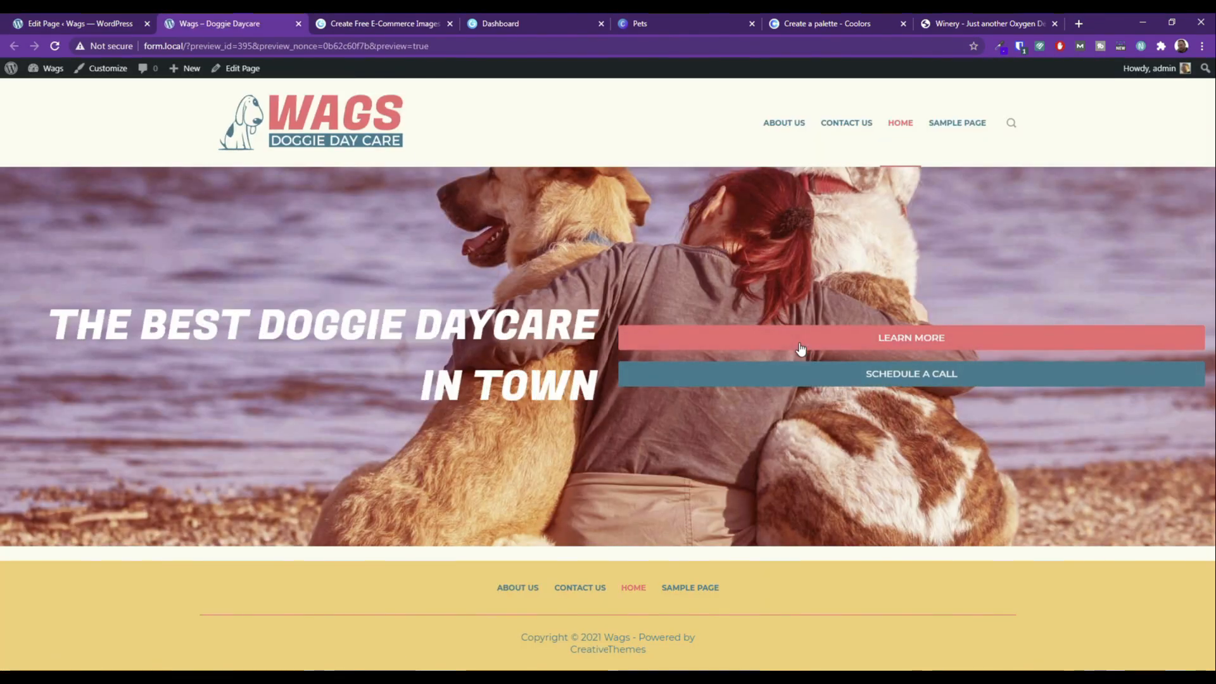
{"action": "left_click", "coordinate": [89, 21]}
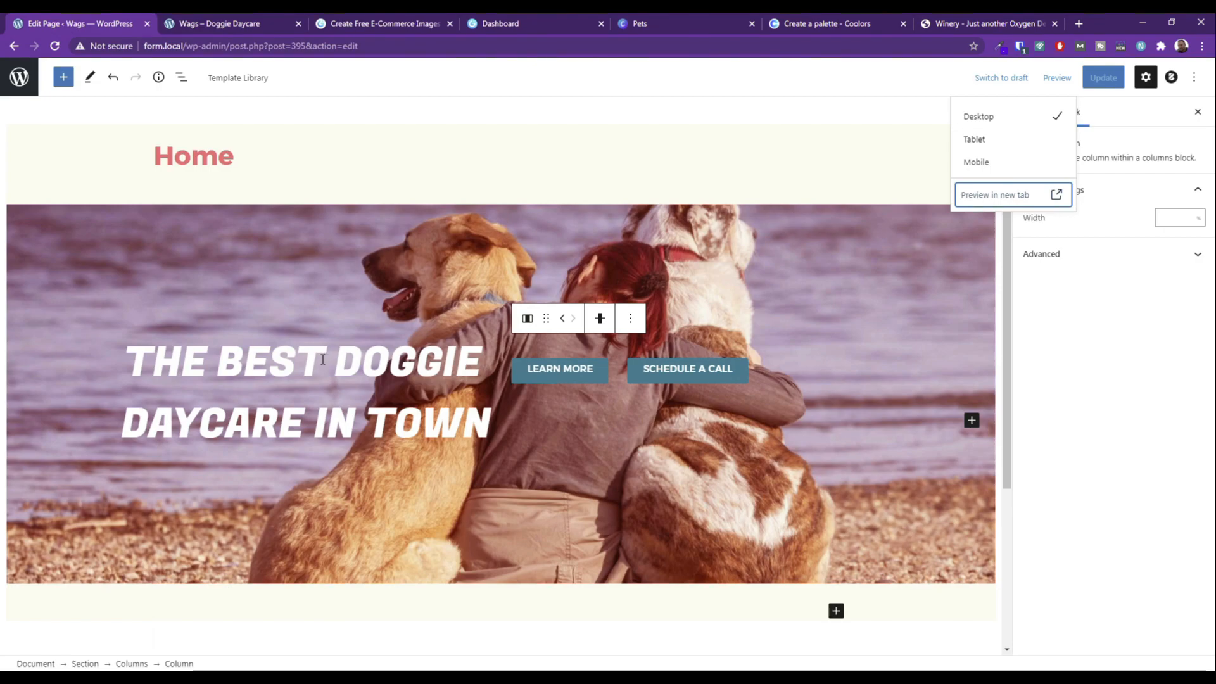
{"action": "left_click", "coordinate": [790, 138]}
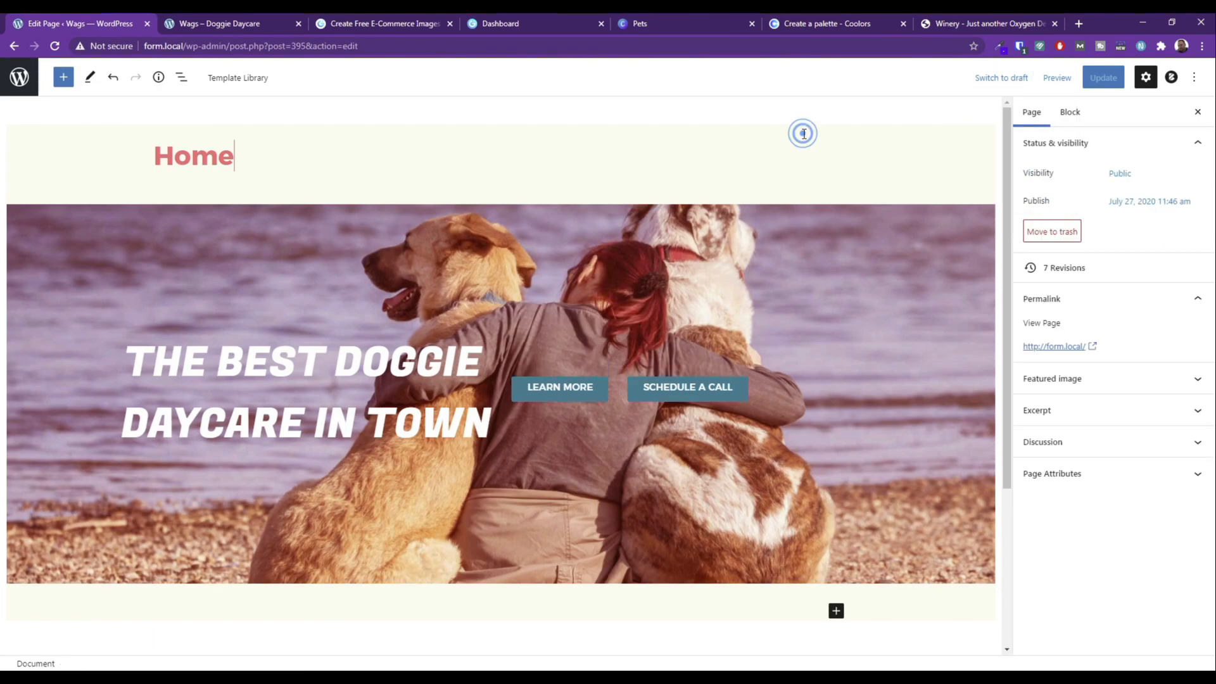
{"action": "left_click", "coordinate": [686, 386]}
{"action": "left_click", "coordinate": [554, 374]}
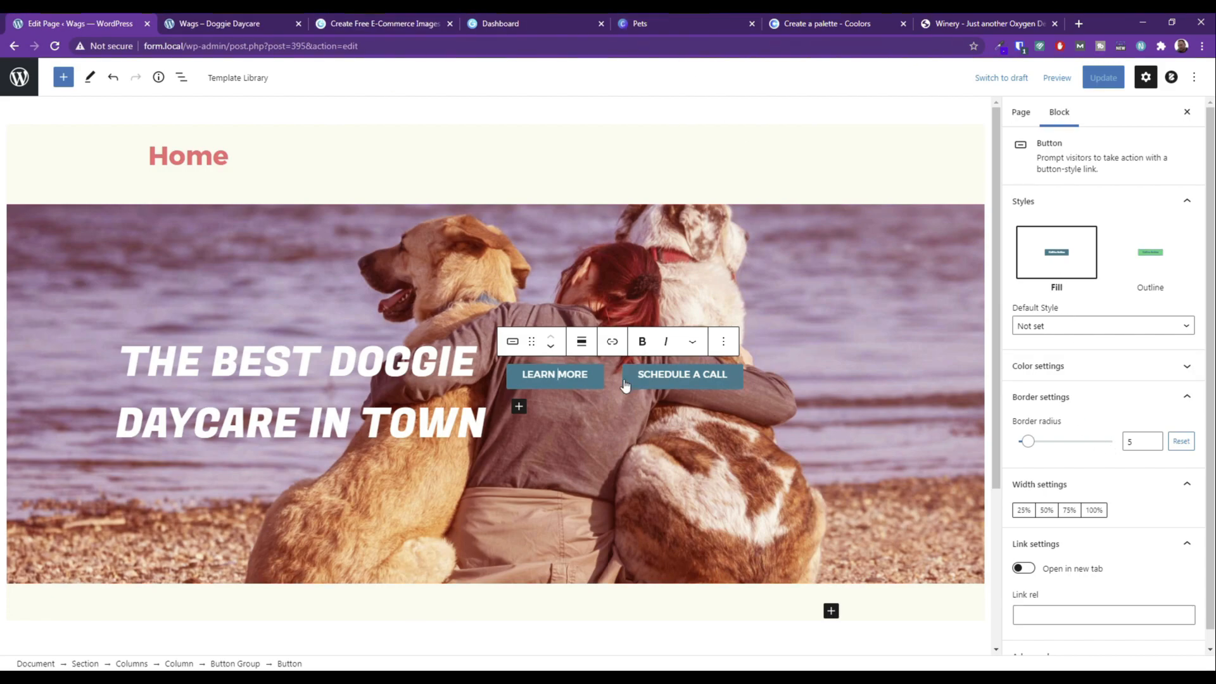
{"action": "left_click", "coordinate": [812, 385]}
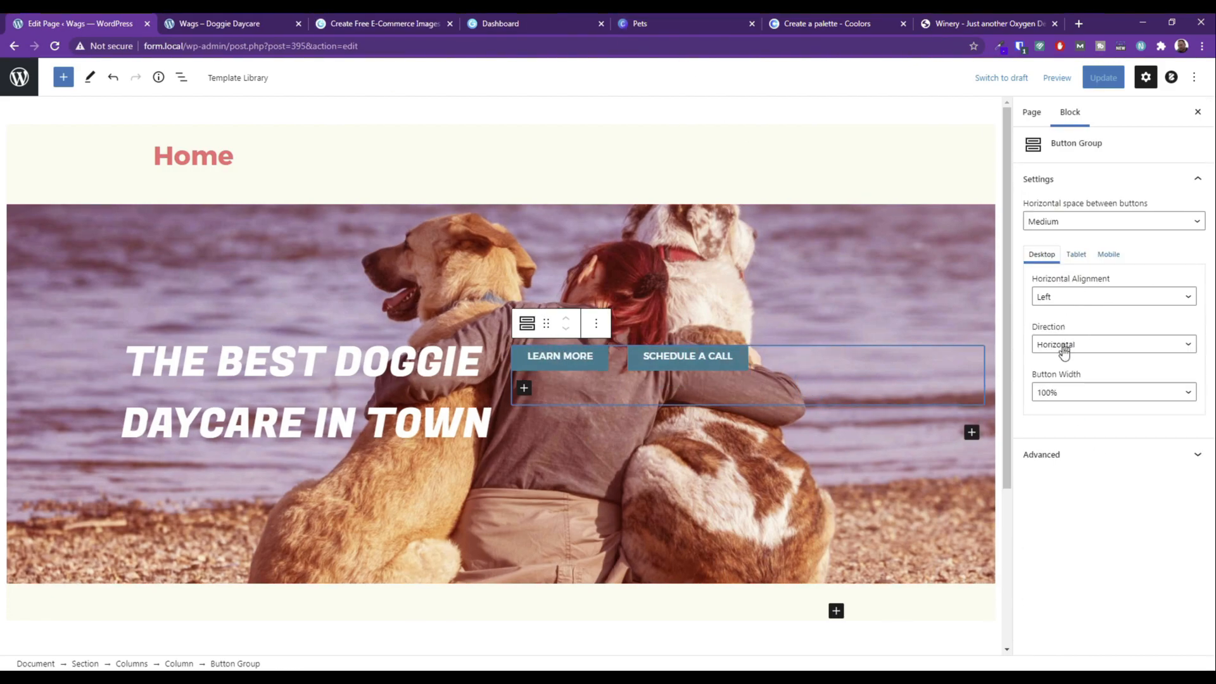
{"action": "left_click", "coordinate": [1069, 392]}
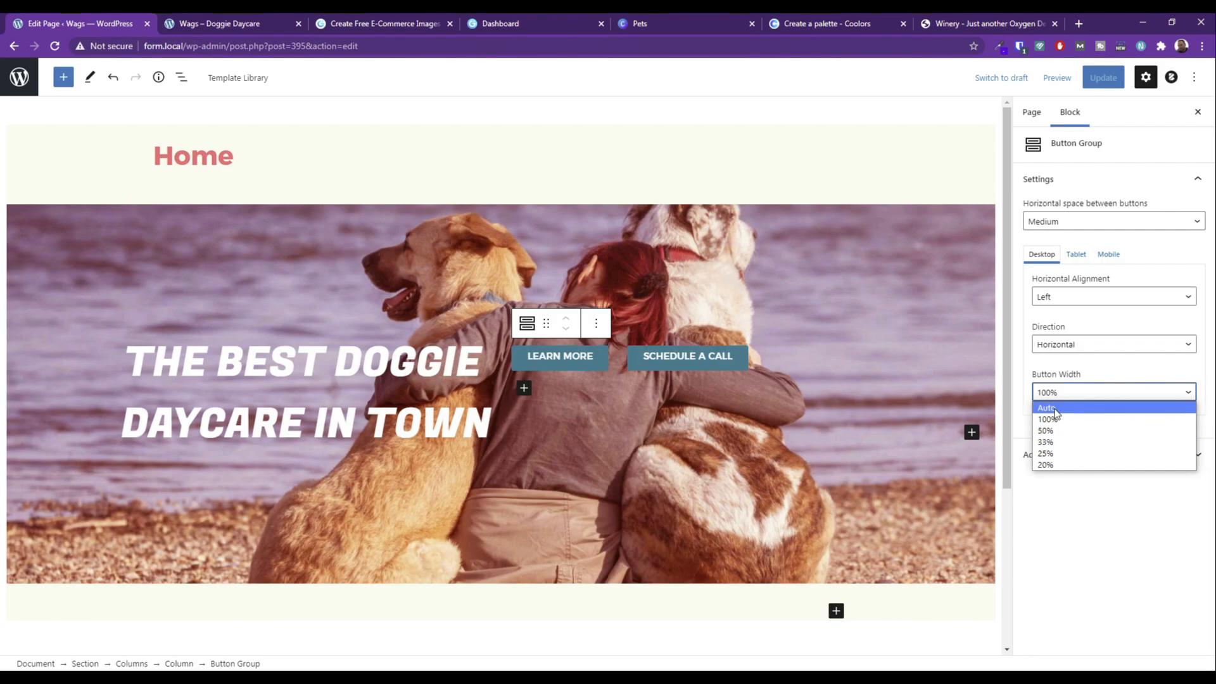
{"action": "left_click", "coordinate": [1056, 408]}
Update the page and reload its preview to check the buttons in the hero section.
{"action": "left_click", "coordinate": [1106, 81]}
{"action": "left_click", "coordinate": [216, 20]}
{"action": "left_click", "coordinate": [55, 46]}
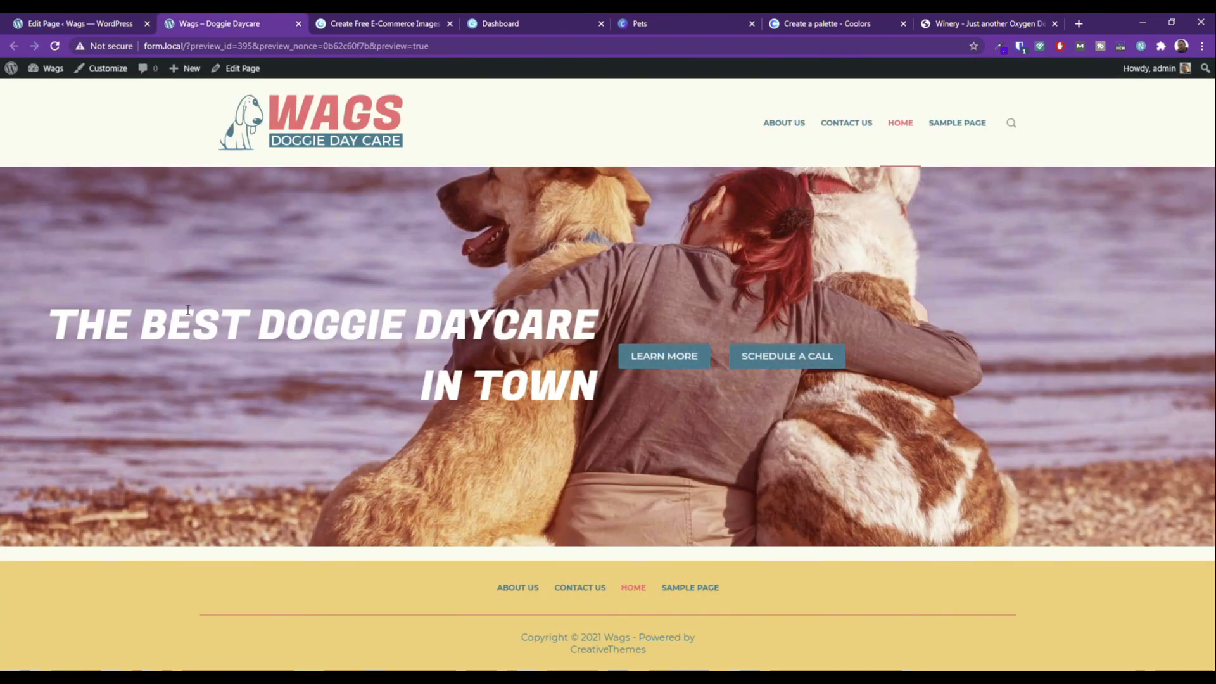
Return to the editor and set the hero heading's custom font size to 75.
{"action": "left_click", "coordinate": [96, 19]}
{"action": "triple_click", "coordinate": [270, 418]}
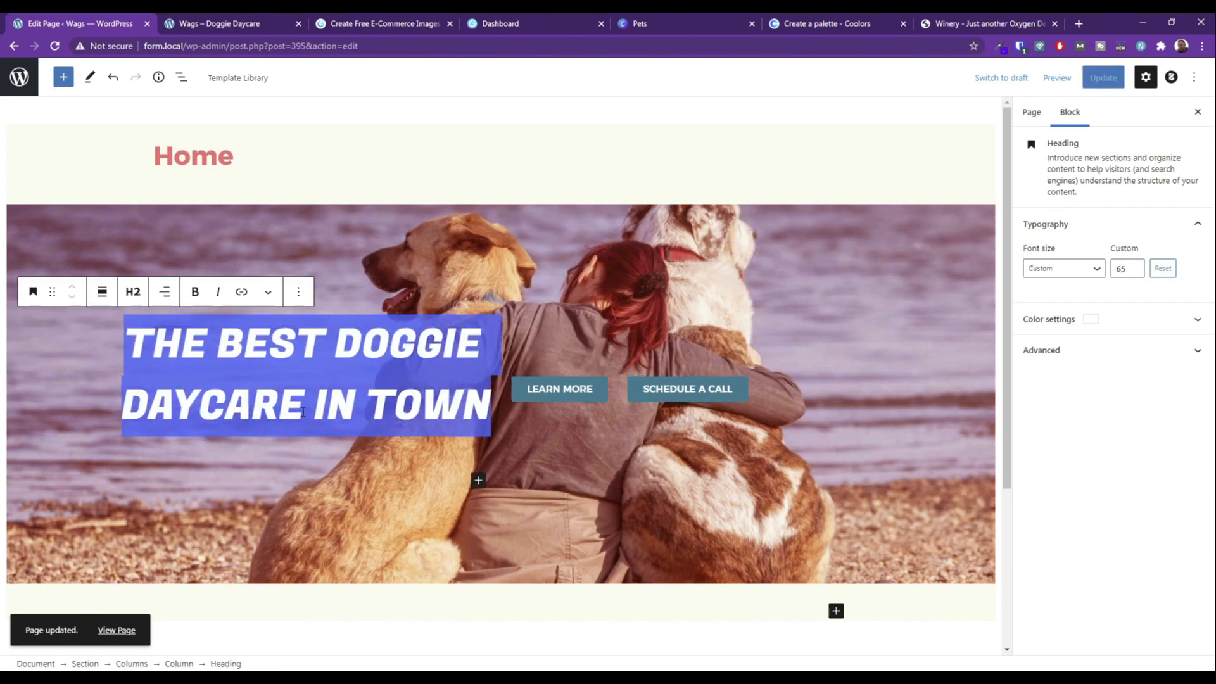
{"action": "left_click", "coordinate": [317, 407]}
{"action": "left_click_drag", "start_coordinate": [492, 407], "coordinate": [127, 408]}
{"action": "right_click", "coordinate": [167, 406]}
{"action": "left_click", "coordinate": [201, 174]}
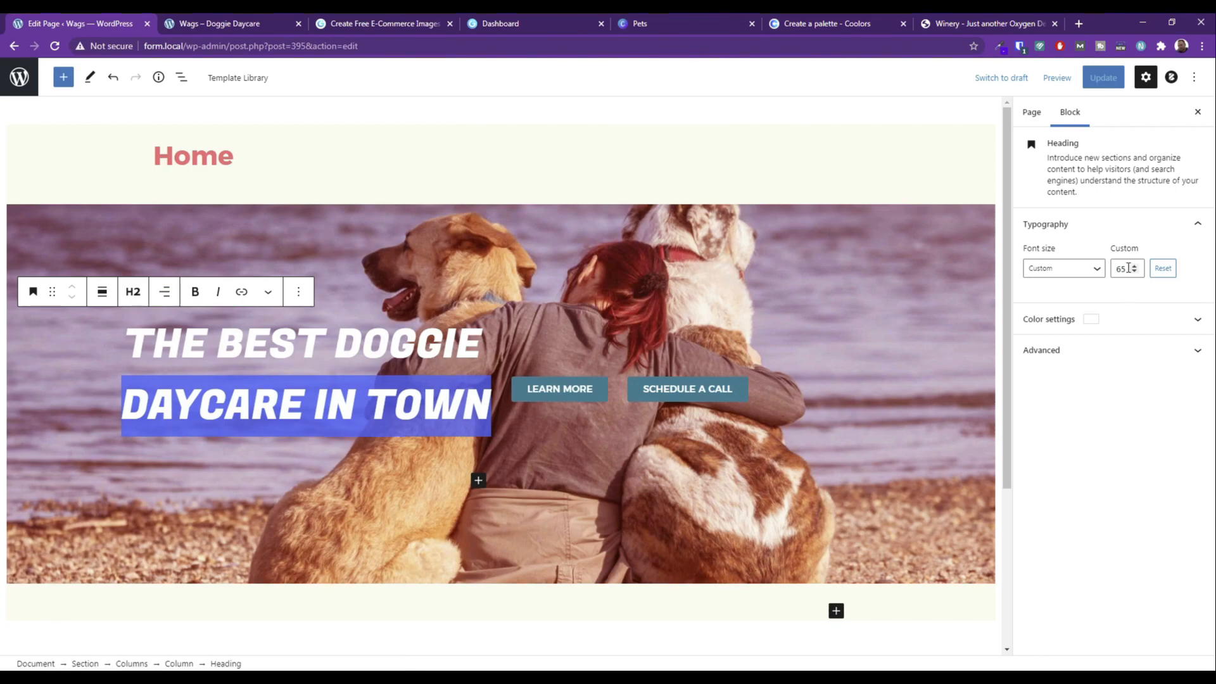
{"action": "left_click_drag", "start_coordinate": [1128, 268], "coordinate": [1081, 274]}
{"action": "type", "text": "75"}
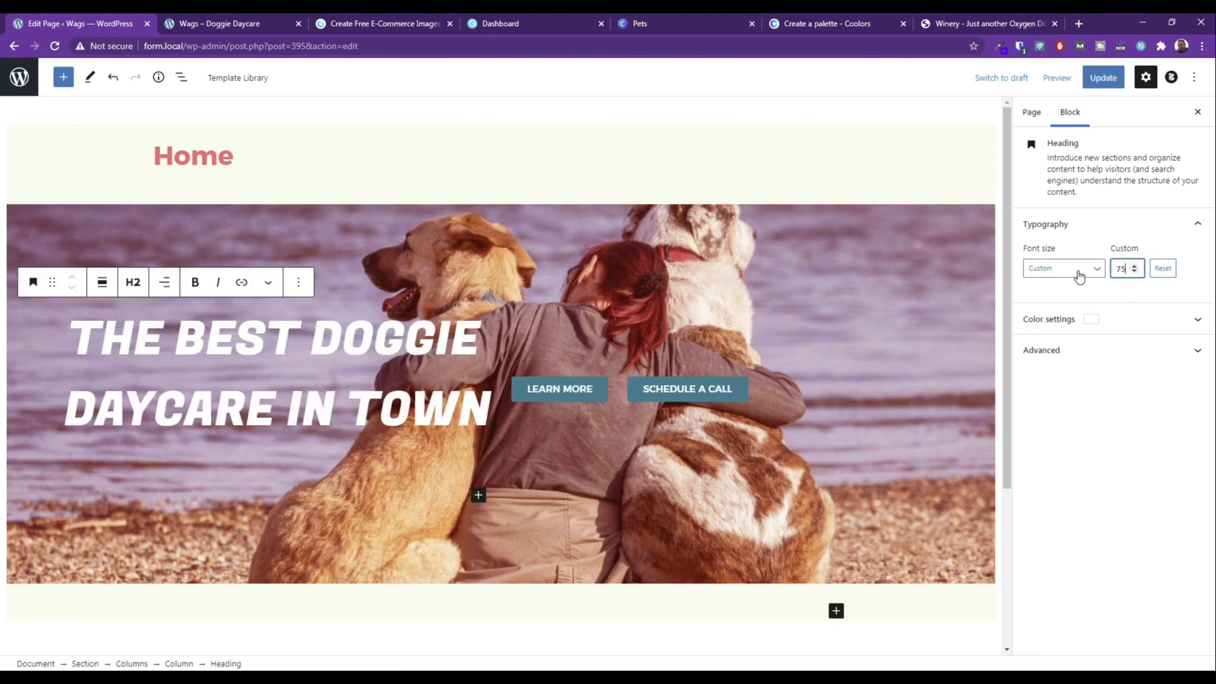
Align the hero heading text to the left.
{"action": "triple_click", "coordinate": [189, 333]}
{"action": "left_click", "coordinate": [164, 282]}
{"action": "left_click", "coordinate": [184, 323]}
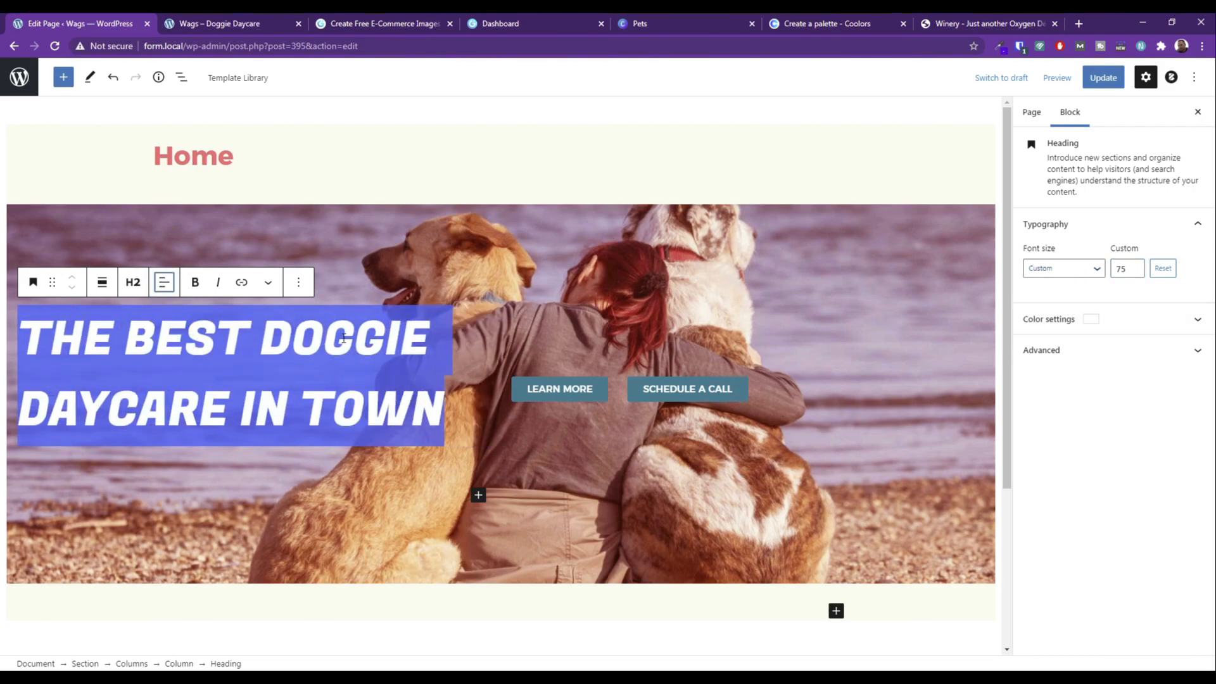
Update the page and reload its preview to check the left-aligned hero heading.
{"action": "left_click", "coordinate": [1103, 78]}
{"action": "left_click", "coordinate": [224, 24]}
{"action": "left_click", "coordinate": [56, 46]}
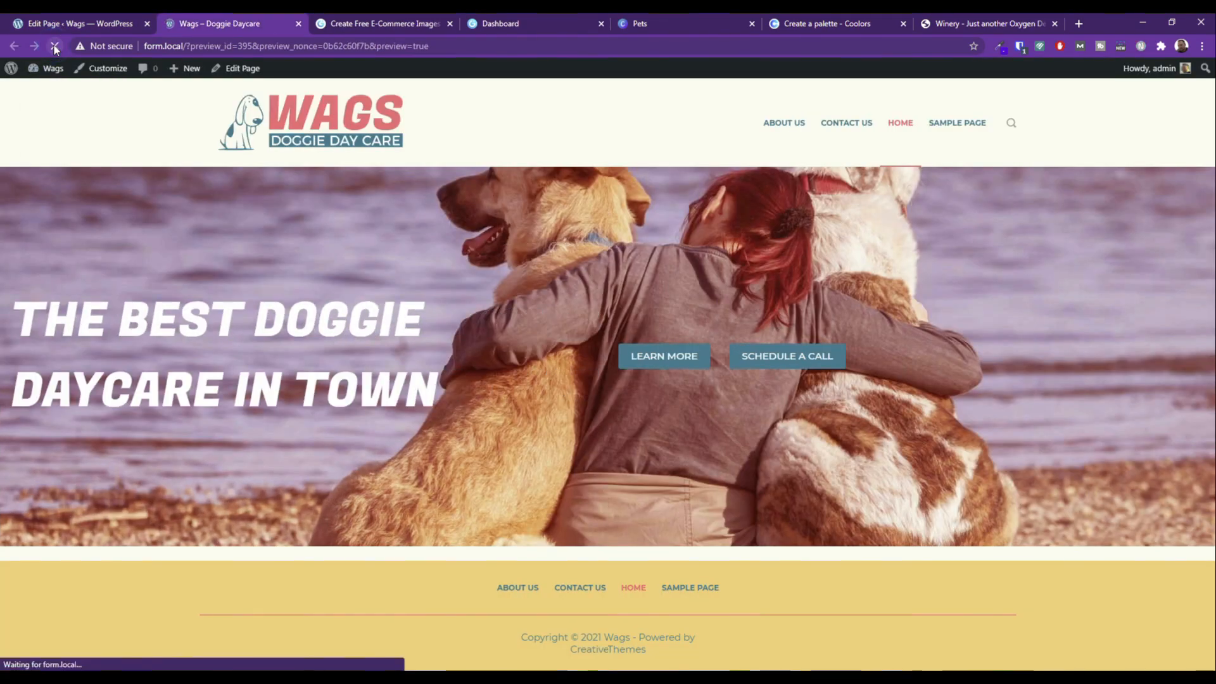
Return to the editor and set the hero section's left and right desktop padding to Normal.
{"action": "left_click", "coordinate": [87, 24]}
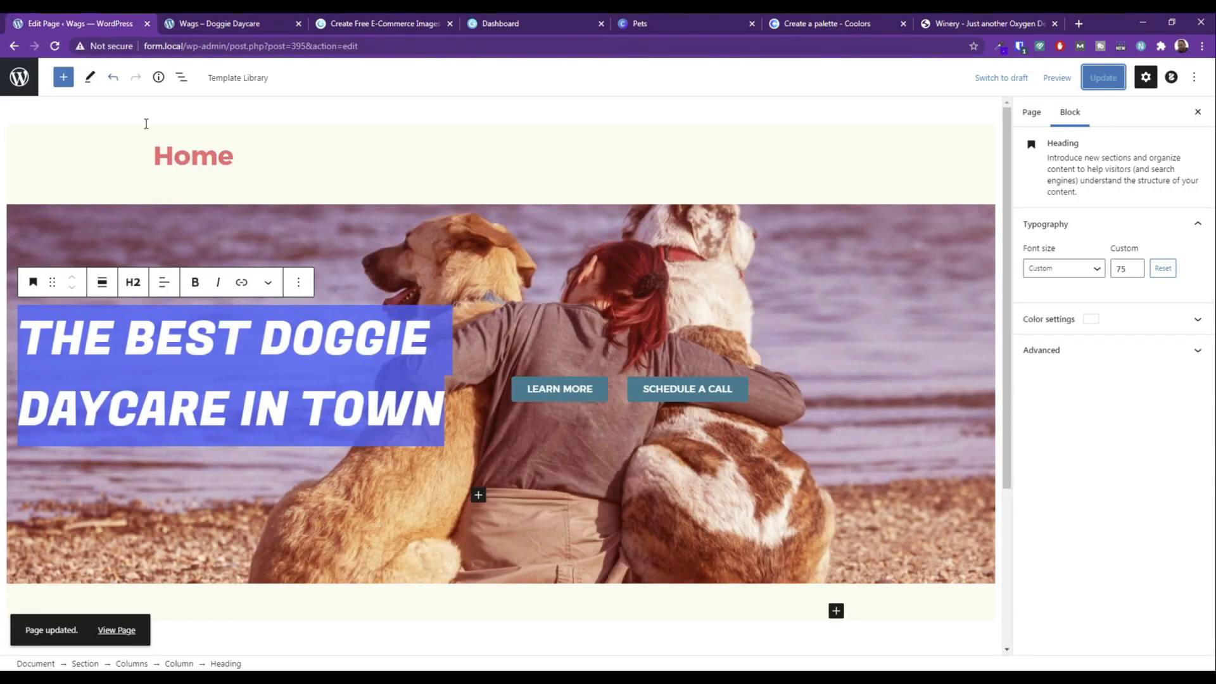
{"action": "left_click", "coordinate": [133, 225]}
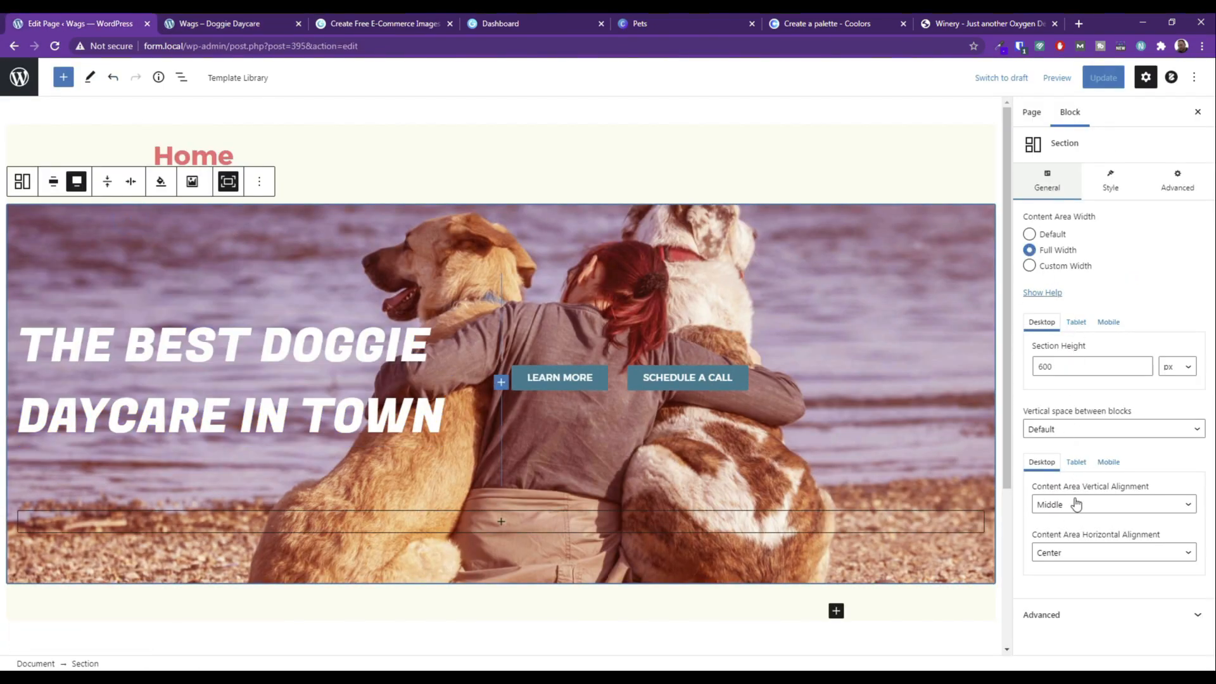
{"action": "left_click", "coordinate": [1107, 190]}
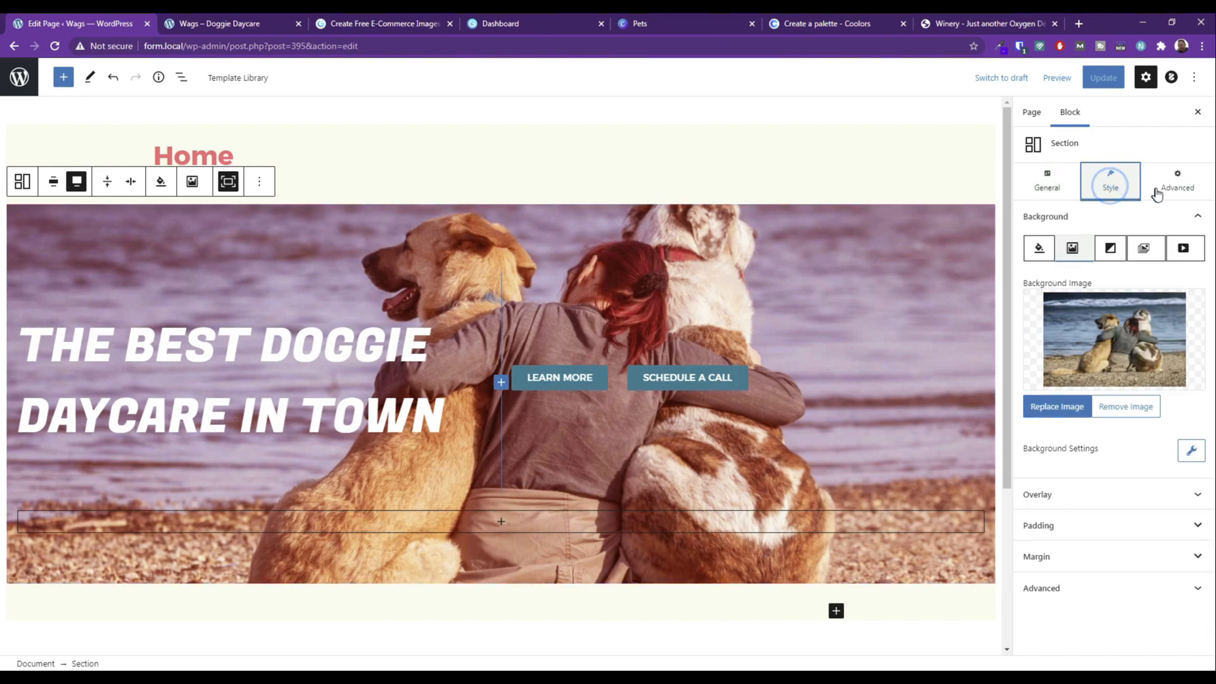
{"action": "left_click", "coordinate": [1074, 523]}
{"action": "scroll", "coordinate": [1075, 521], "scroll_direction": "down", "scroll_amount": 3}
{"action": "left_click", "coordinate": [1074, 502]}
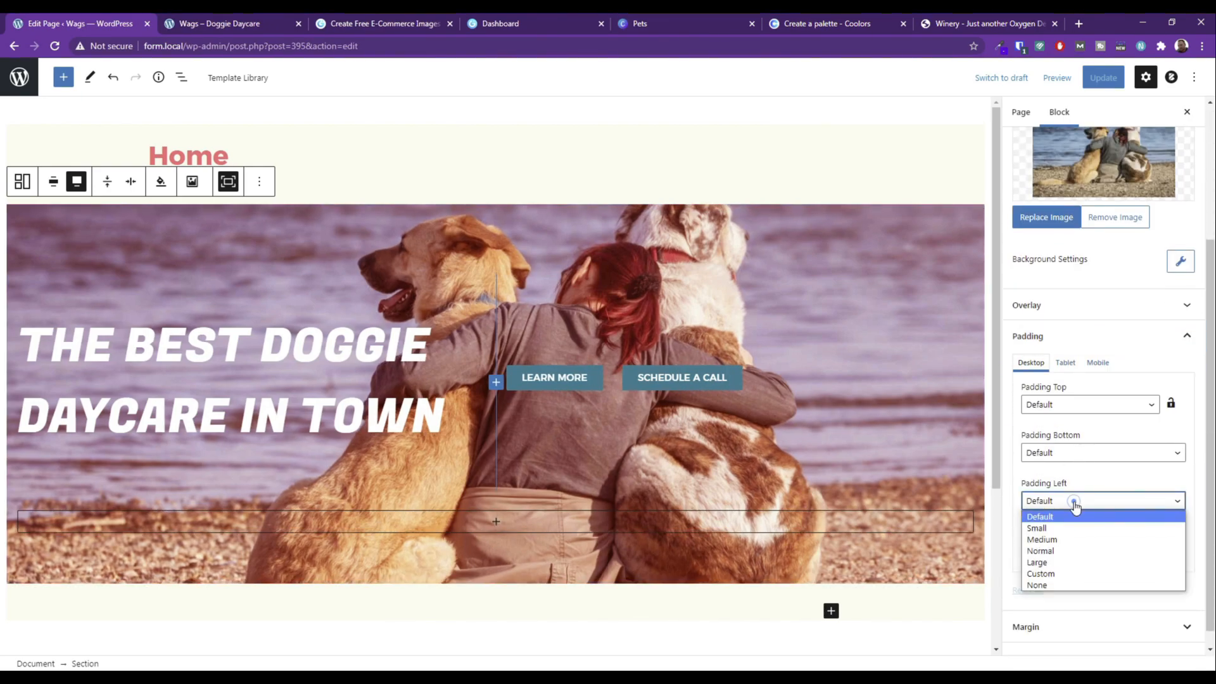
{"action": "left_click", "coordinate": [1056, 551]}
{"action": "left_click", "coordinate": [1065, 552]}
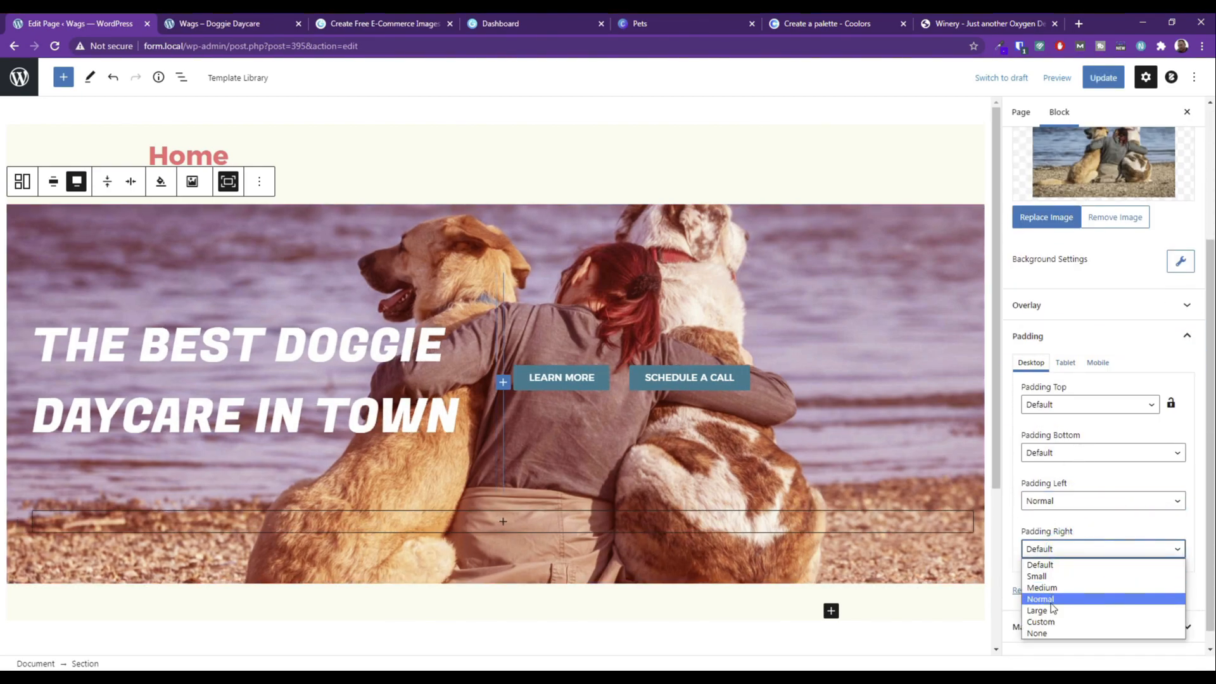
{"action": "left_click", "coordinate": [1068, 598]}
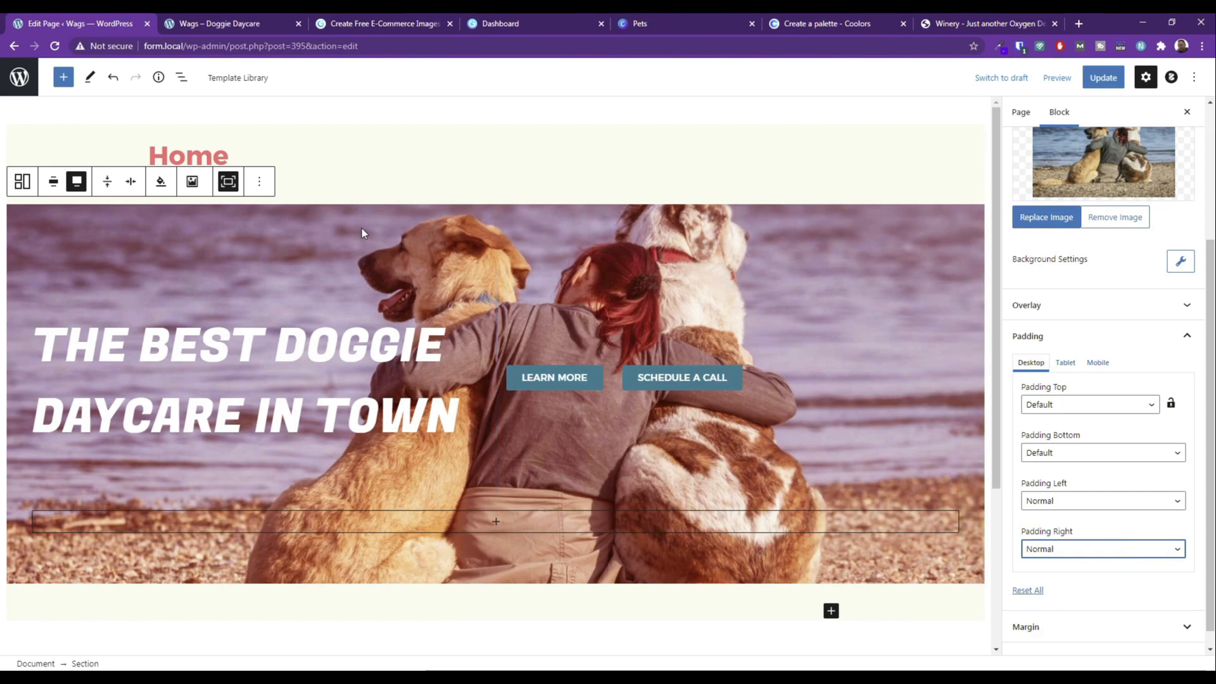
Update the page and reload its preview to check the hero section's side padding.
{"action": "left_click", "coordinate": [1114, 81]}
{"action": "left_click", "coordinate": [191, 25]}
{"action": "left_click", "coordinate": [57, 46]}
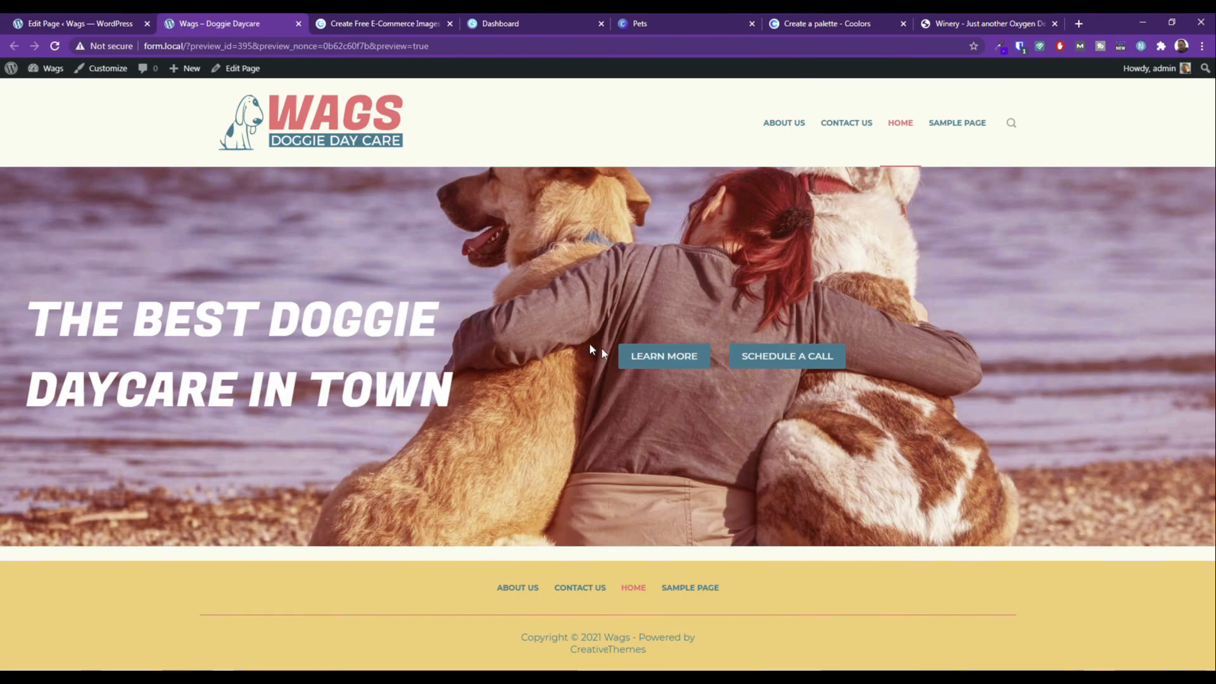
Return to the editor and try a red and a green background colour on the Schedule a Call button.
{"action": "left_click", "coordinate": [90, 28]}
{"action": "left_click", "coordinate": [543, 378]}
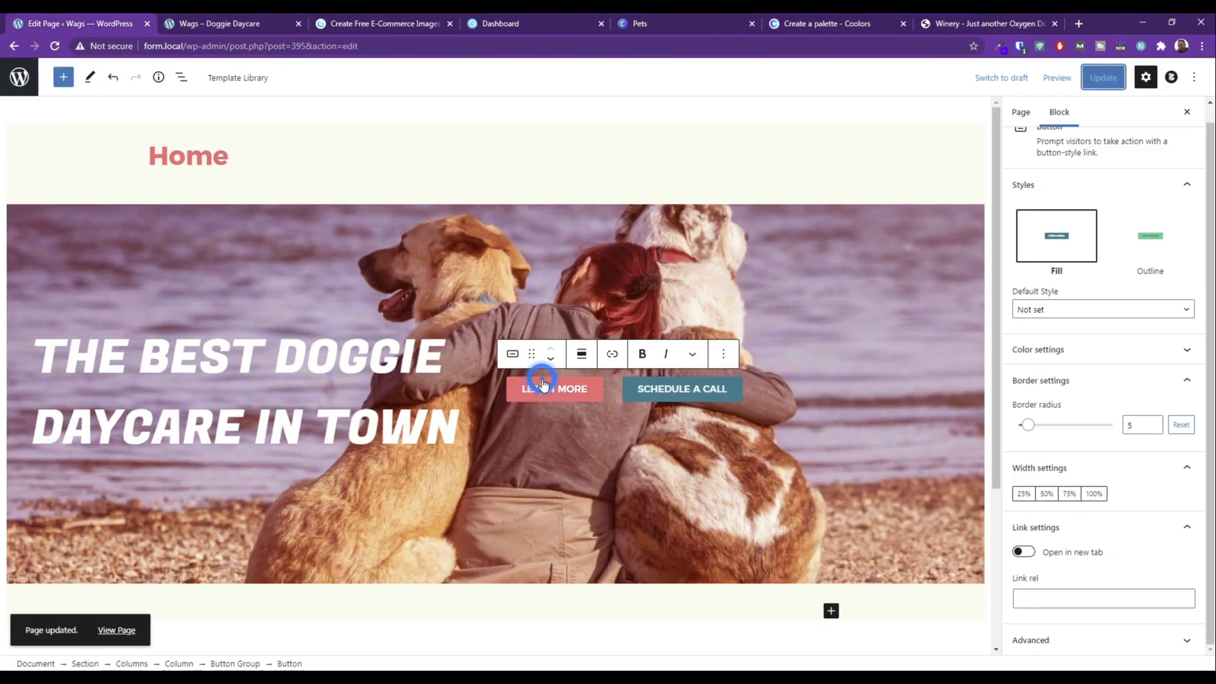
{"action": "scroll", "coordinate": [1080, 444], "scroll_direction": "up", "scroll_amount": 1}
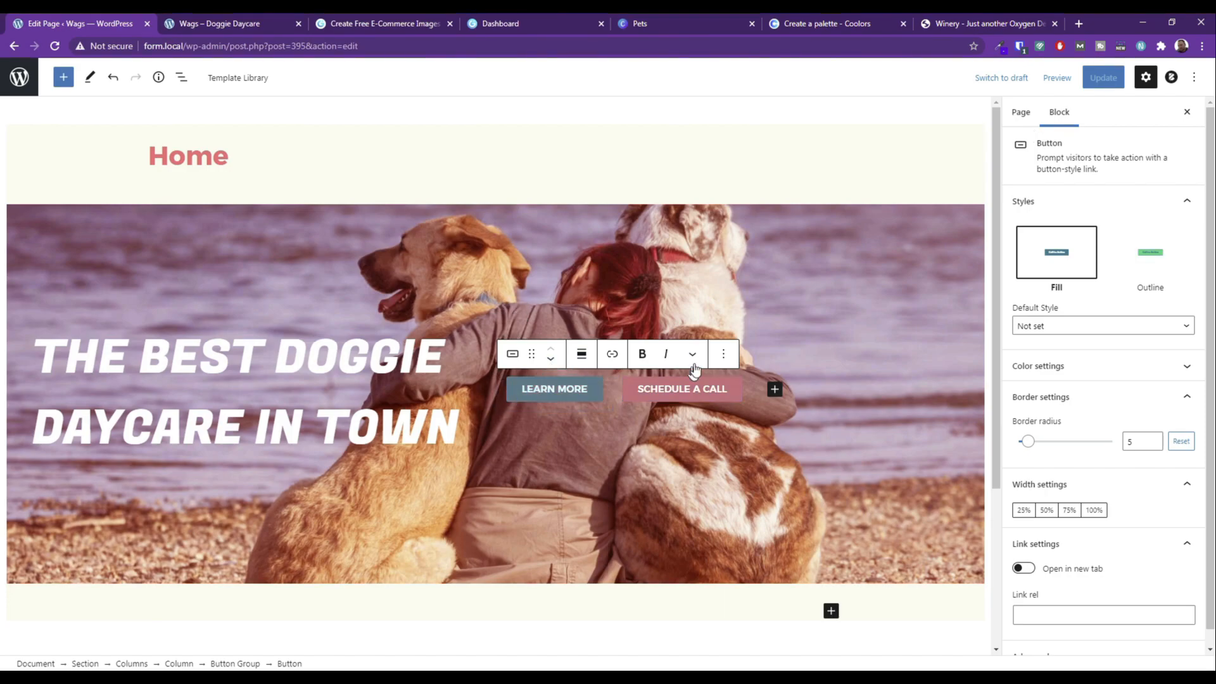
{"action": "left_click", "coordinate": [714, 397]}
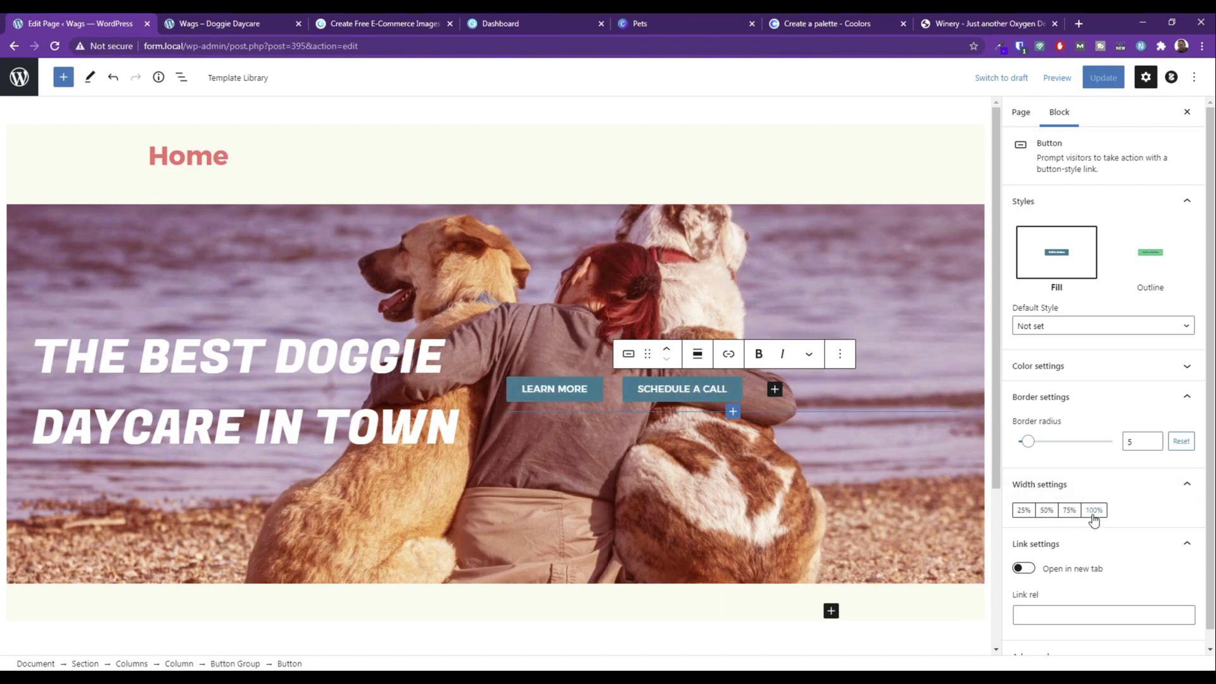
{"action": "left_click", "coordinate": [1037, 369]}
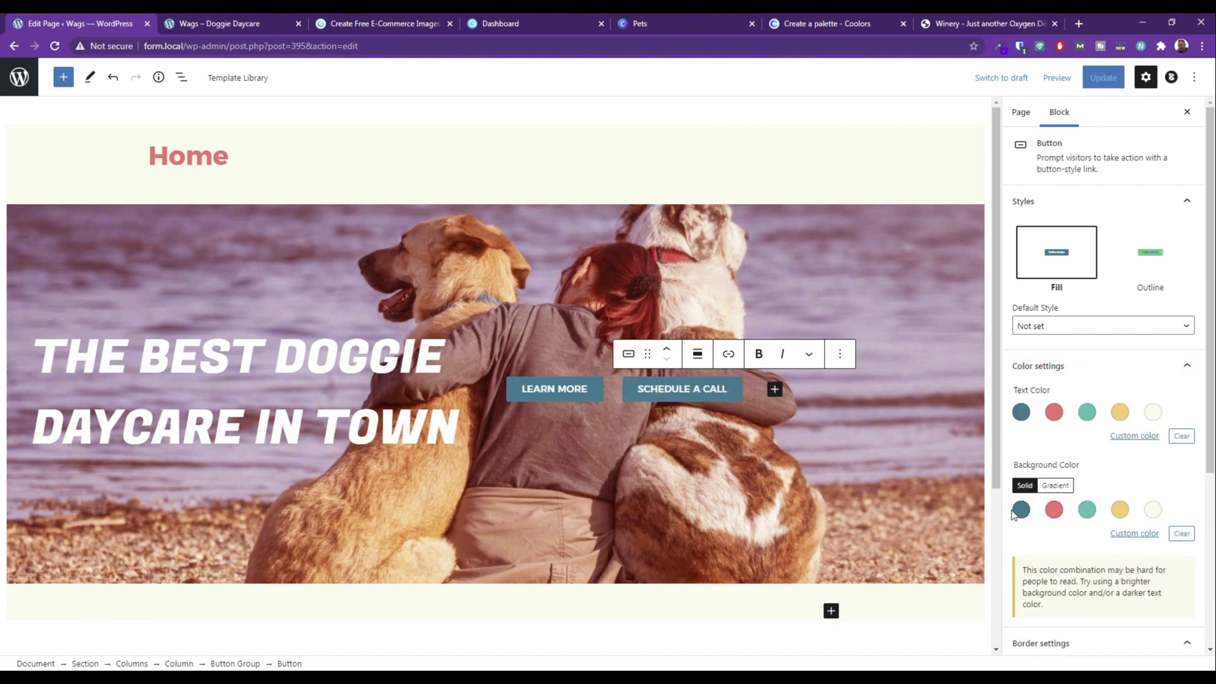
{"action": "scroll", "coordinate": [1054, 436], "scroll_direction": "down", "scroll_amount": 1}
{"action": "scroll", "coordinate": [1062, 447], "scroll_direction": "down", "scroll_amount": 1}
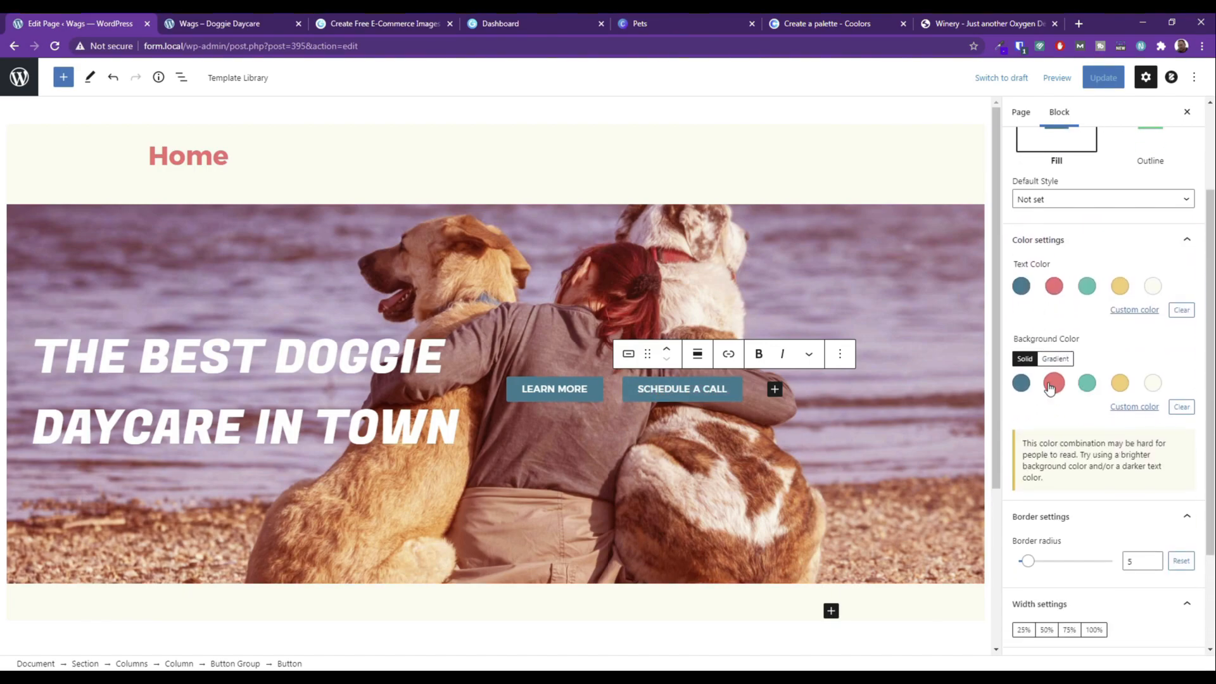
{"action": "left_click", "coordinate": [1054, 383]}
{"action": "scroll", "coordinate": [1050, 424], "scroll_direction": "up", "scroll_amount": 2}
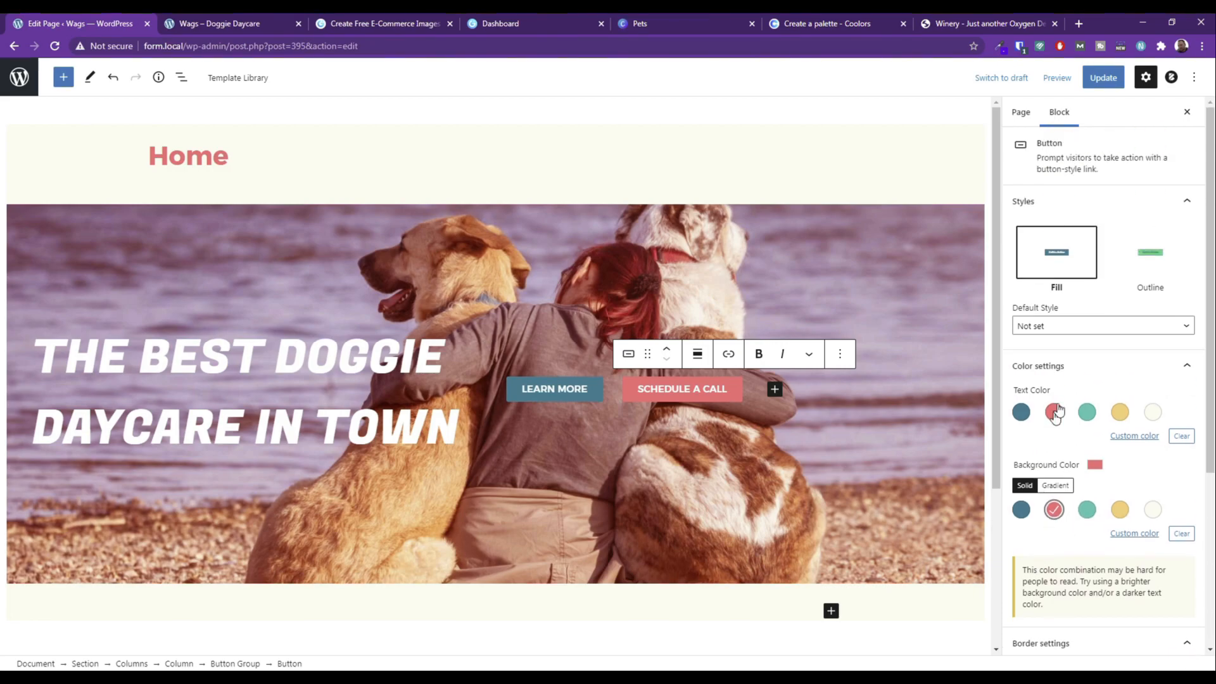
{"action": "scroll", "coordinate": [1061, 364], "scroll_direction": "down", "scroll_amount": 3}
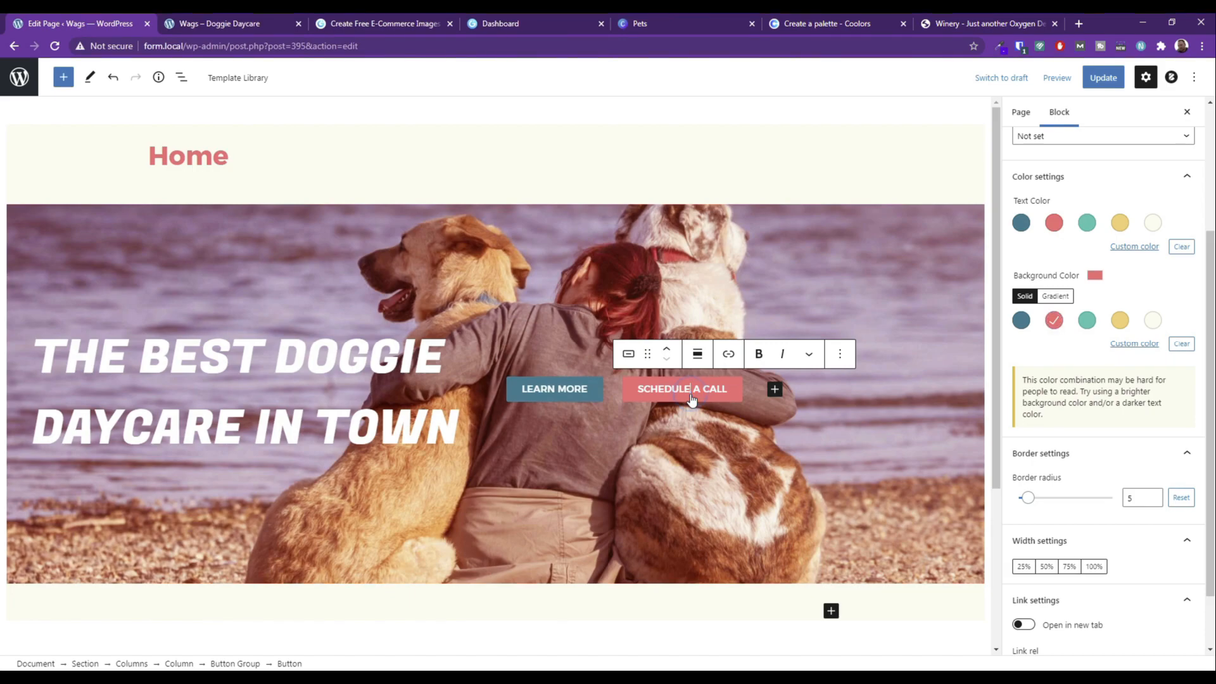
{"action": "left_click", "coordinate": [1087, 321]}
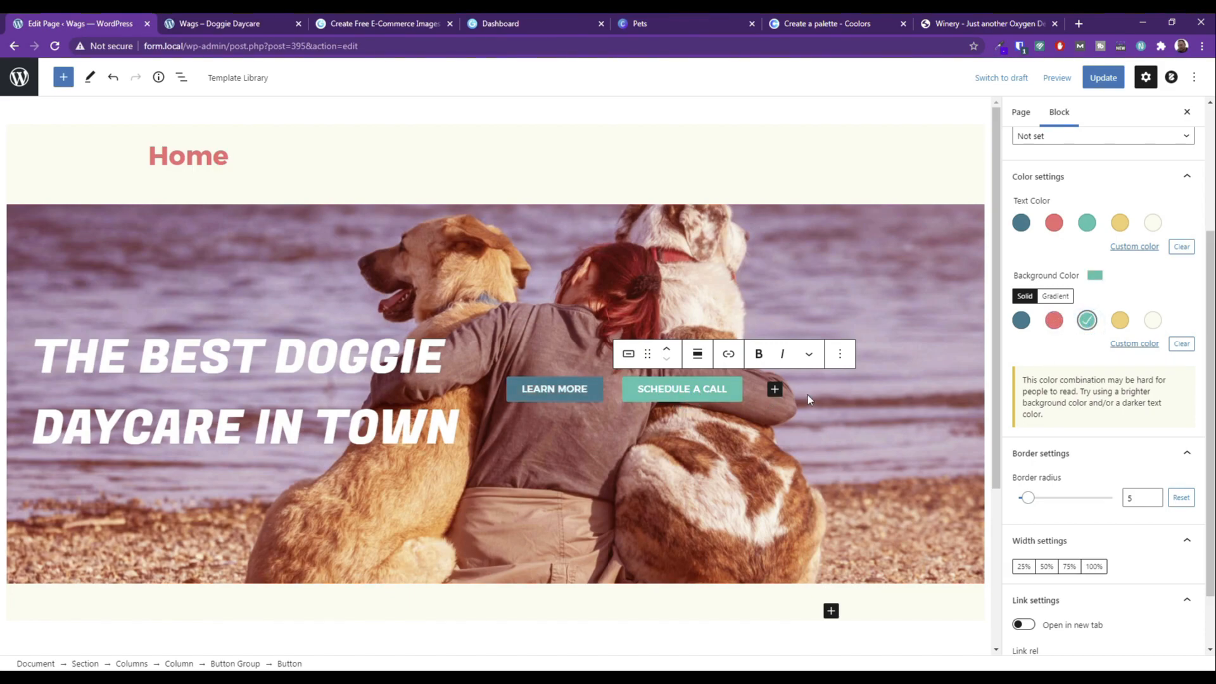
Set the Schedule a Call button's background colour to yellow and its text colour to dark blue.
{"action": "left_click", "coordinate": [549, 400]}
{"action": "left_click", "coordinate": [705, 398]}
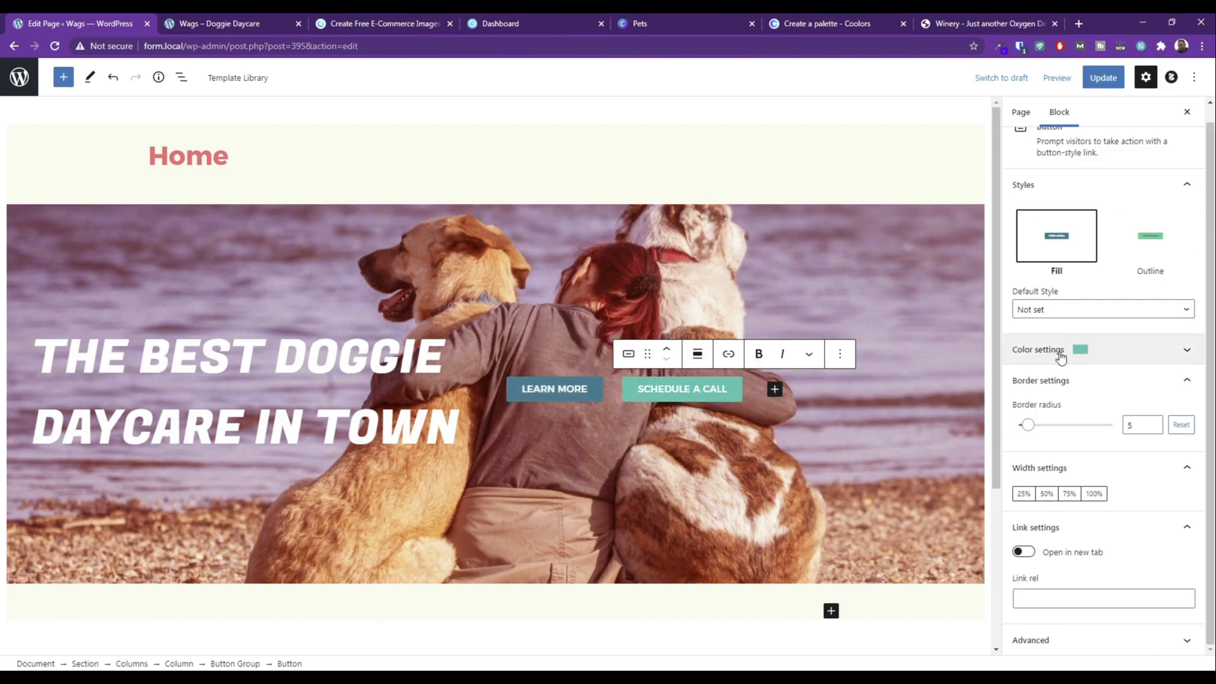
{"action": "left_click", "coordinate": [1061, 353]}
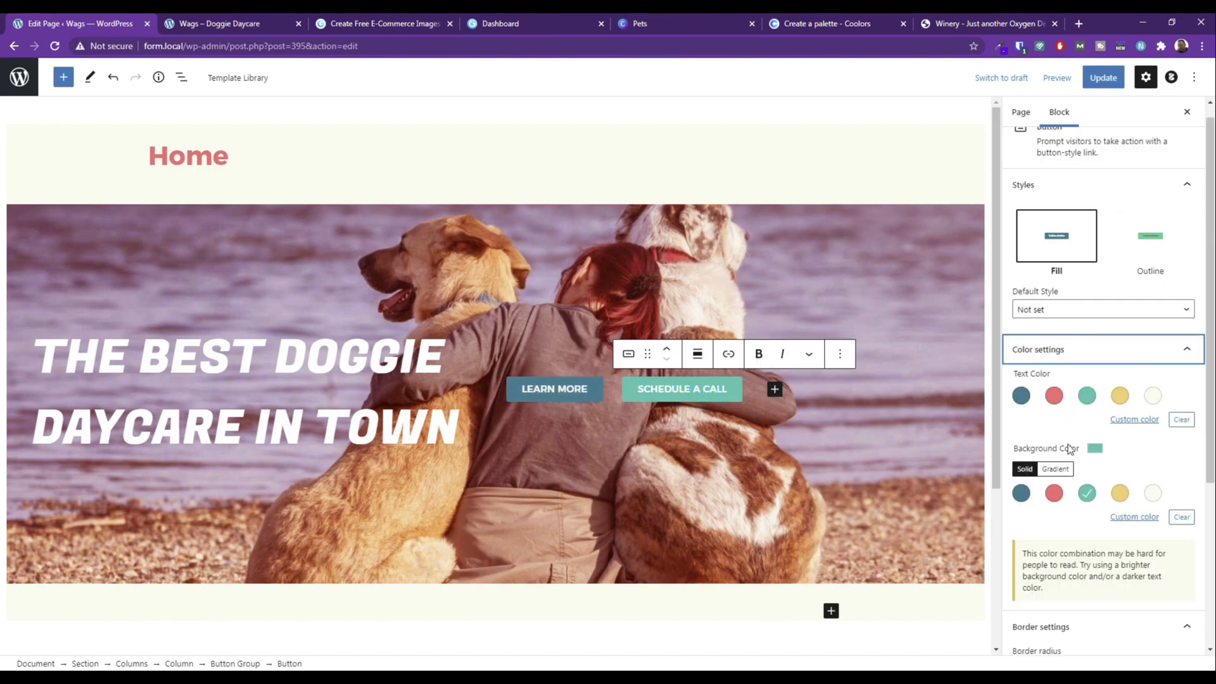
{"action": "left_click", "coordinate": [1052, 492]}
{"action": "scroll", "coordinate": [709, 442], "scroll_direction": "down", "scroll_amount": 4}
{"action": "left_click", "coordinate": [1119, 493]}
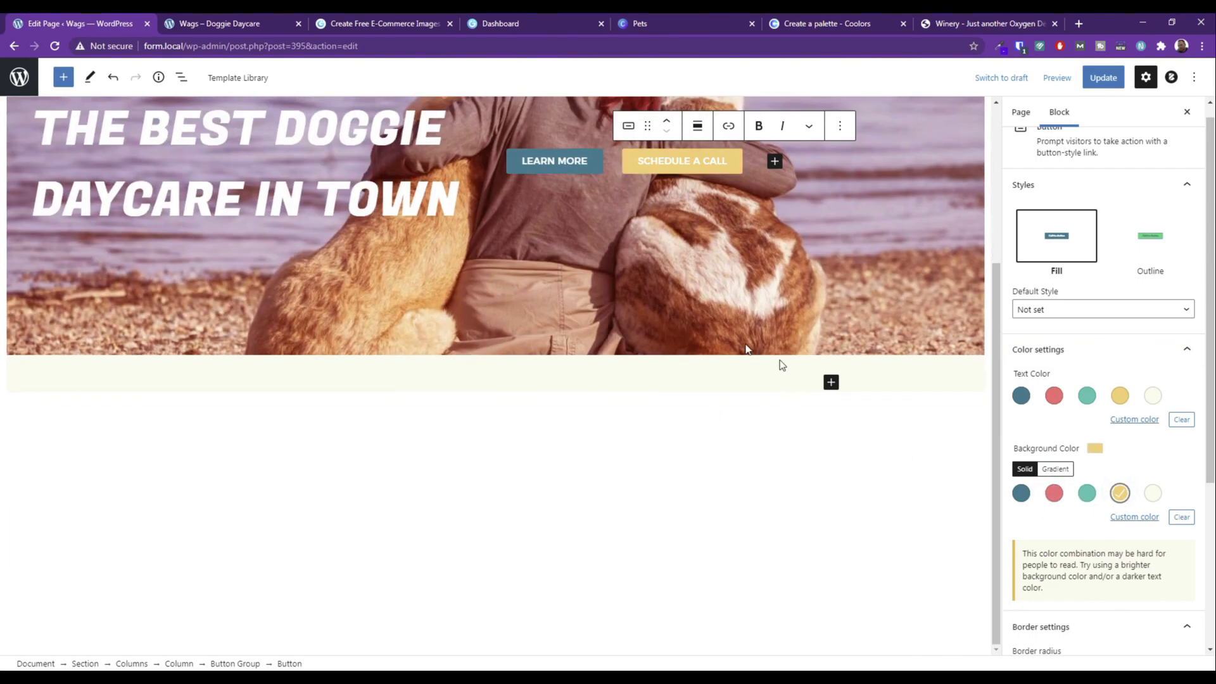
{"action": "scroll", "coordinate": [706, 355], "scroll_direction": "up", "scroll_amount": 3}
{"action": "left_click", "coordinate": [1022, 395]}
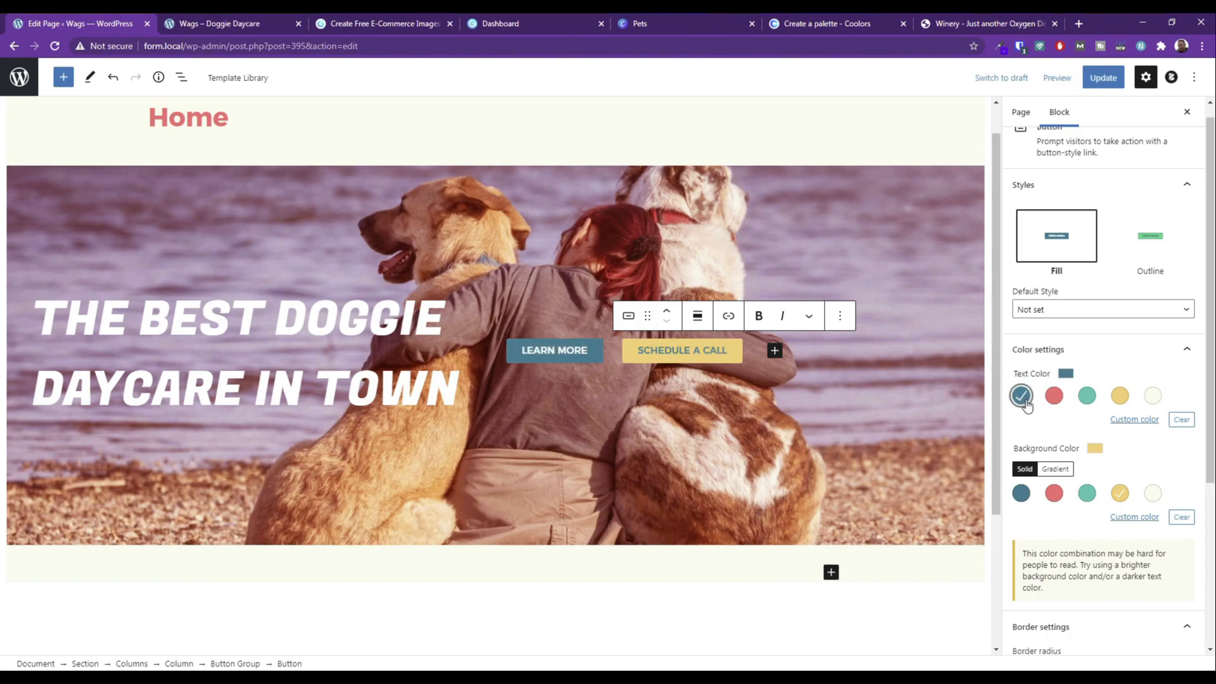
{"action": "scroll", "coordinate": [1076, 431], "scroll_direction": "down", "scroll_amount": 4}
{"action": "scroll", "coordinate": [1101, 481], "scroll_direction": "up", "scroll_amount": 3}
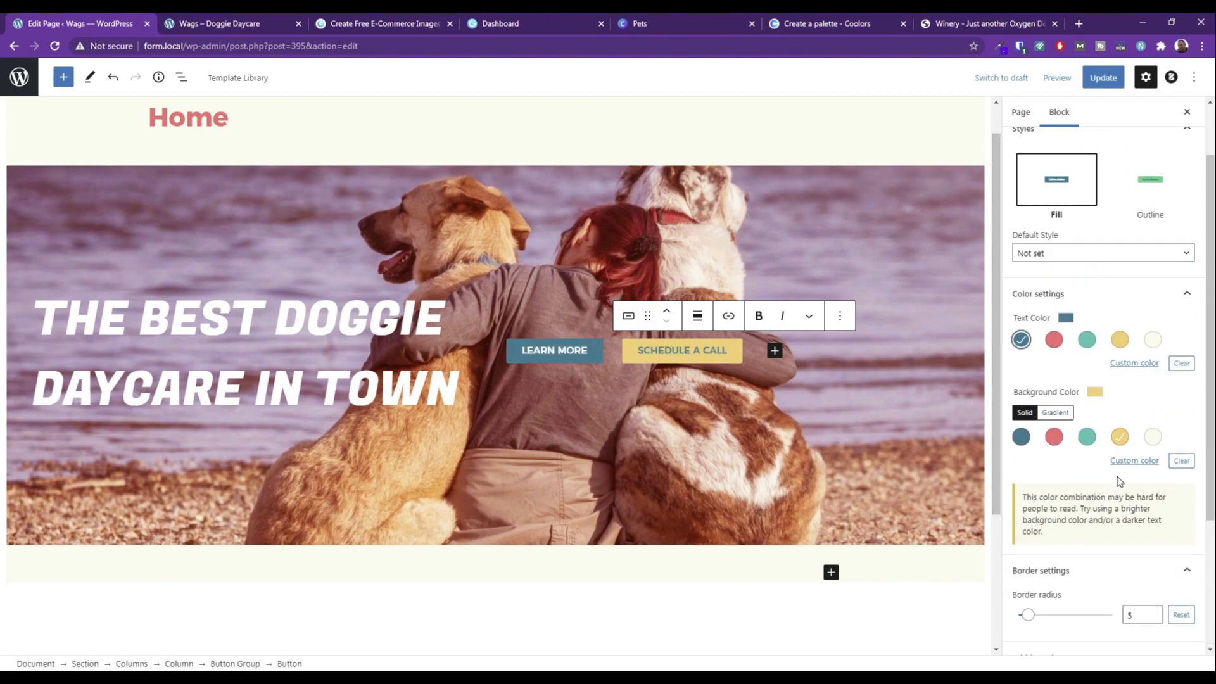
{"action": "scroll", "coordinate": [1125, 466], "scroll_direction": "up", "scroll_amount": 1}
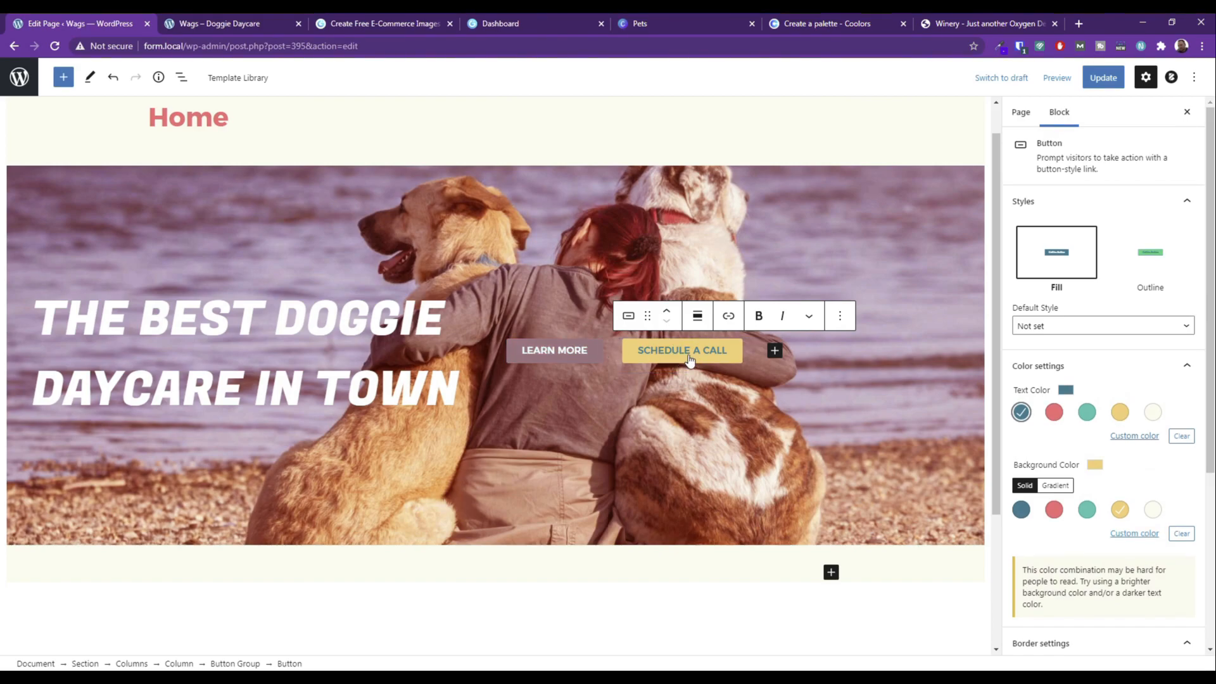
Update the page and reload its preview to check the recoloured Schedule a Call button.
{"action": "left_click", "coordinate": [1103, 78]}
{"action": "left_click", "coordinate": [218, 24]}
{"action": "left_click", "coordinate": [55, 46]}
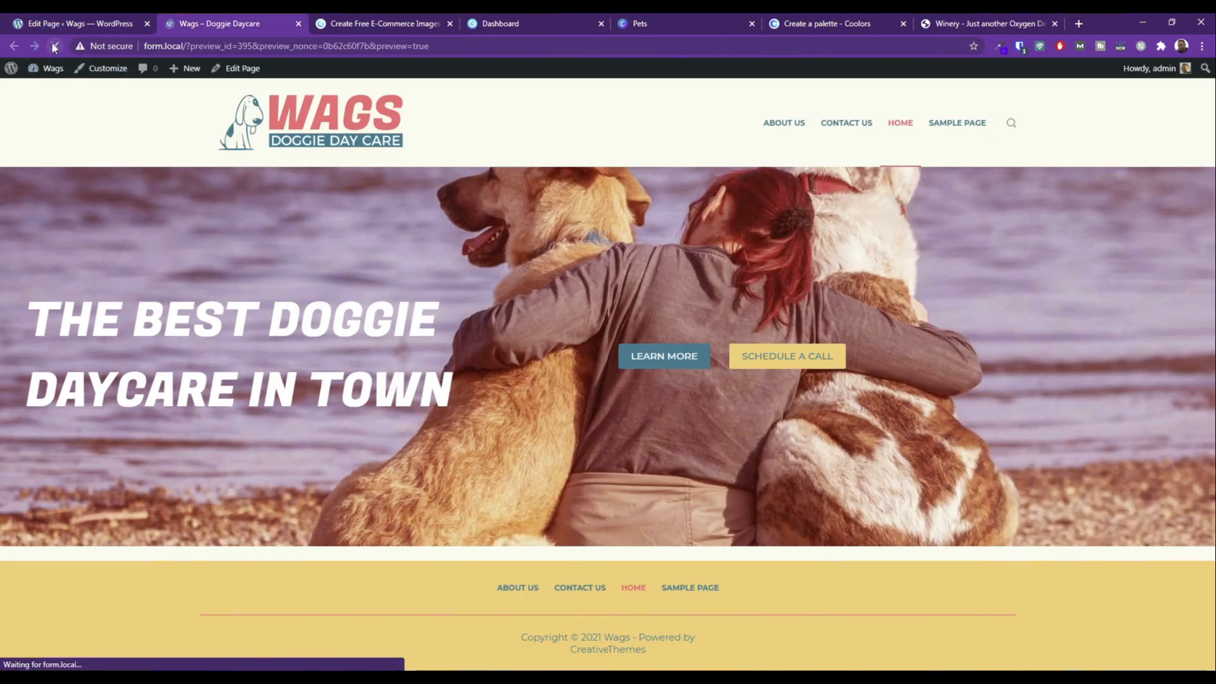
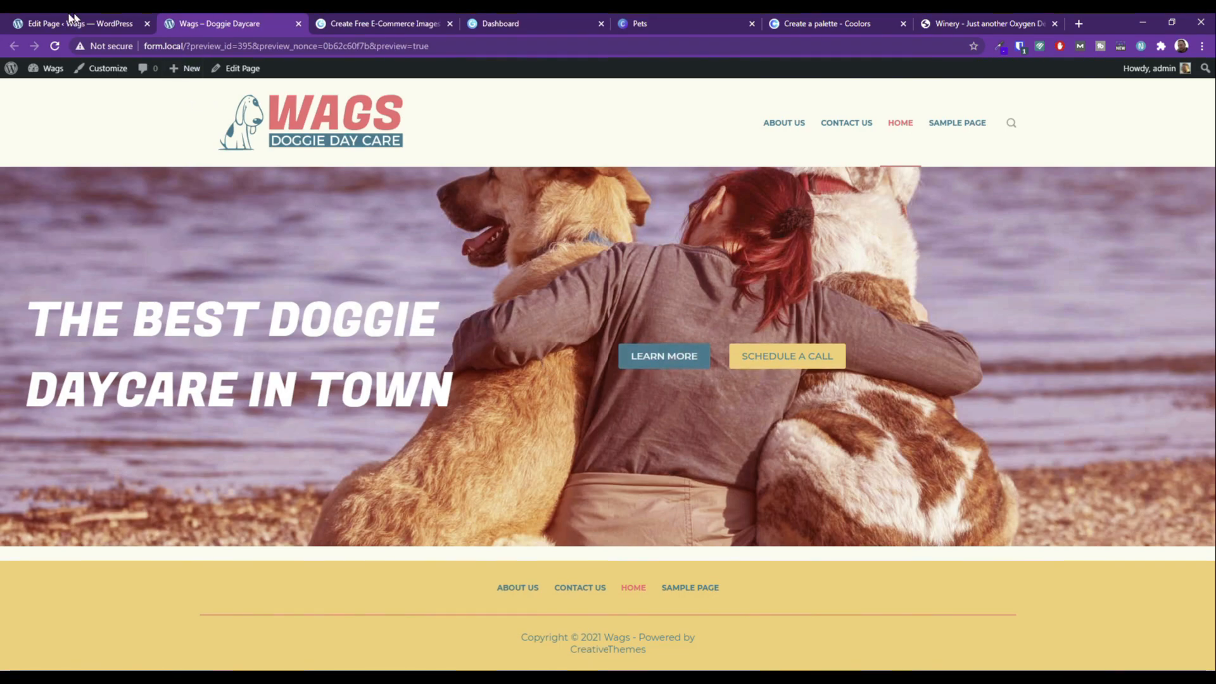
Return to the editor and set the hero section's overlay layer opacity to 88.
{"action": "left_click", "coordinate": [100, 20]}
{"action": "left_click", "coordinate": [848, 198]}
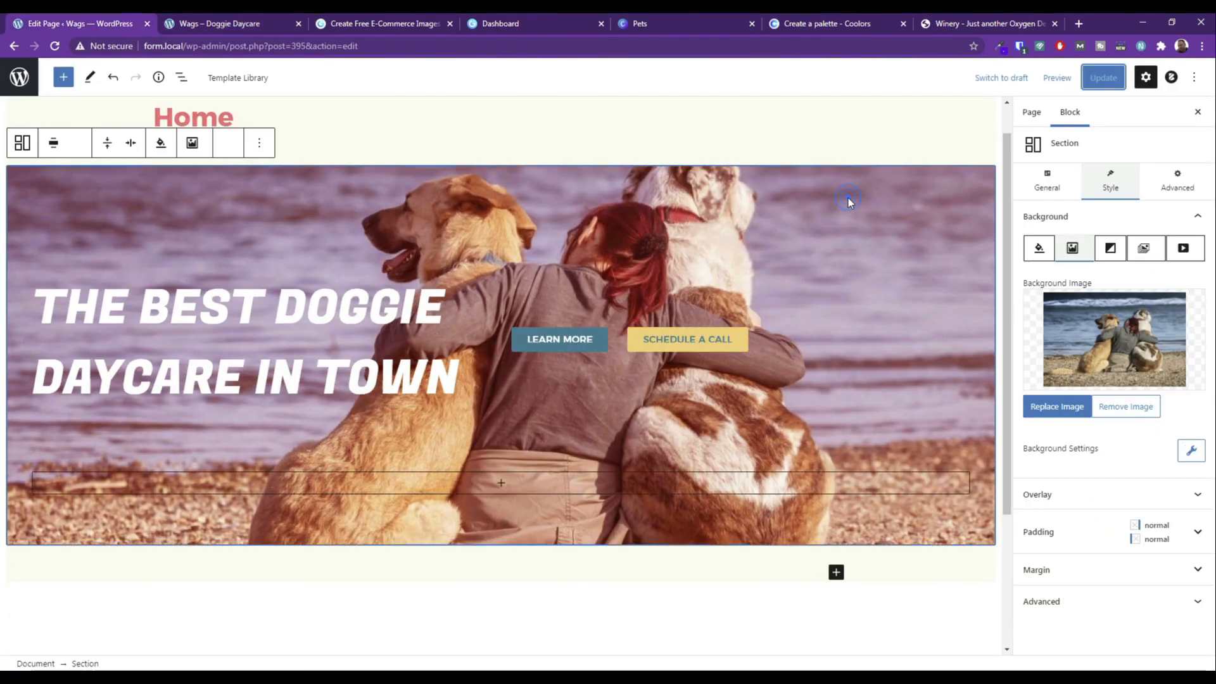
{"action": "left_click", "coordinate": [1097, 499]}
{"action": "left_click_drag", "start_coordinate": [1065, 458], "coordinate": [1101, 460]}
Update the page and reload its preview to check the changed overlay opacity.
{"action": "left_click", "coordinate": [1102, 77]}
{"action": "left_click", "coordinate": [215, 24]}
{"action": "left_click", "coordinate": [54, 46]}
Return to the editor and set the hero section's red overlay to Normal blend mode with an opacity of 70.
{"action": "left_click", "coordinate": [88, 22]}
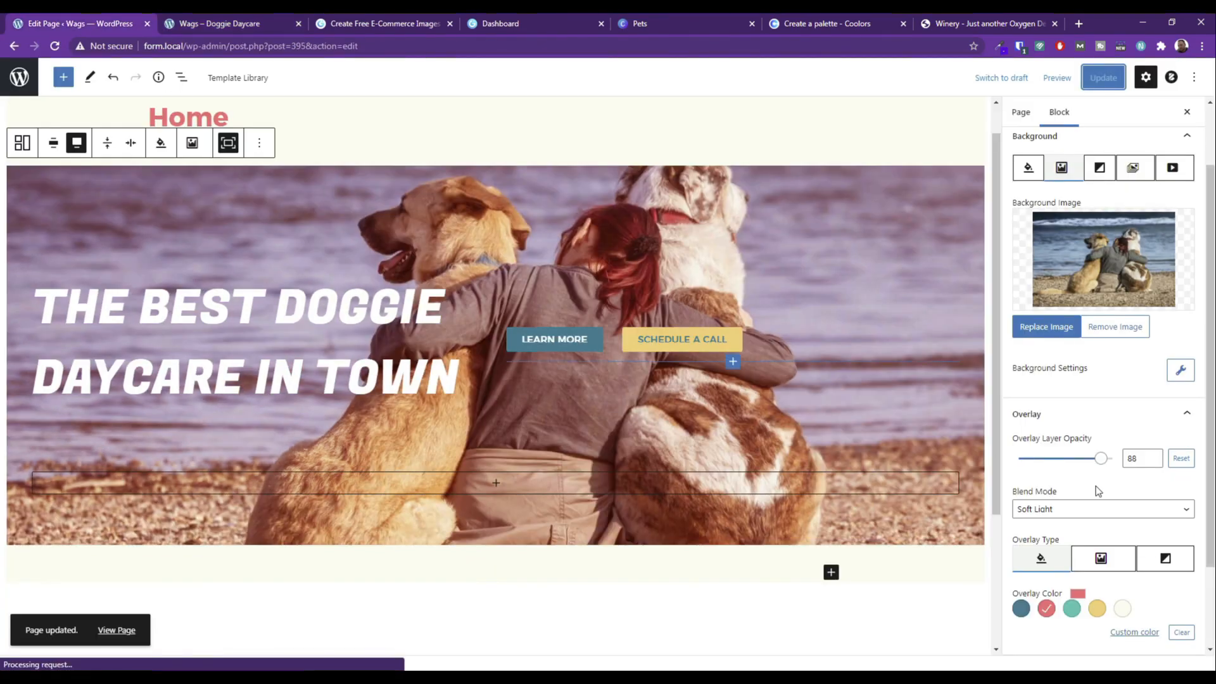
{"action": "left_click", "coordinate": [1046, 609]}
{"action": "left_click_drag", "start_coordinate": [1105, 467], "coordinate": [1082, 464]}
{"action": "left_click", "coordinate": [1105, 508]}
{"action": "left_click", "coordinate": [1057, 322]}
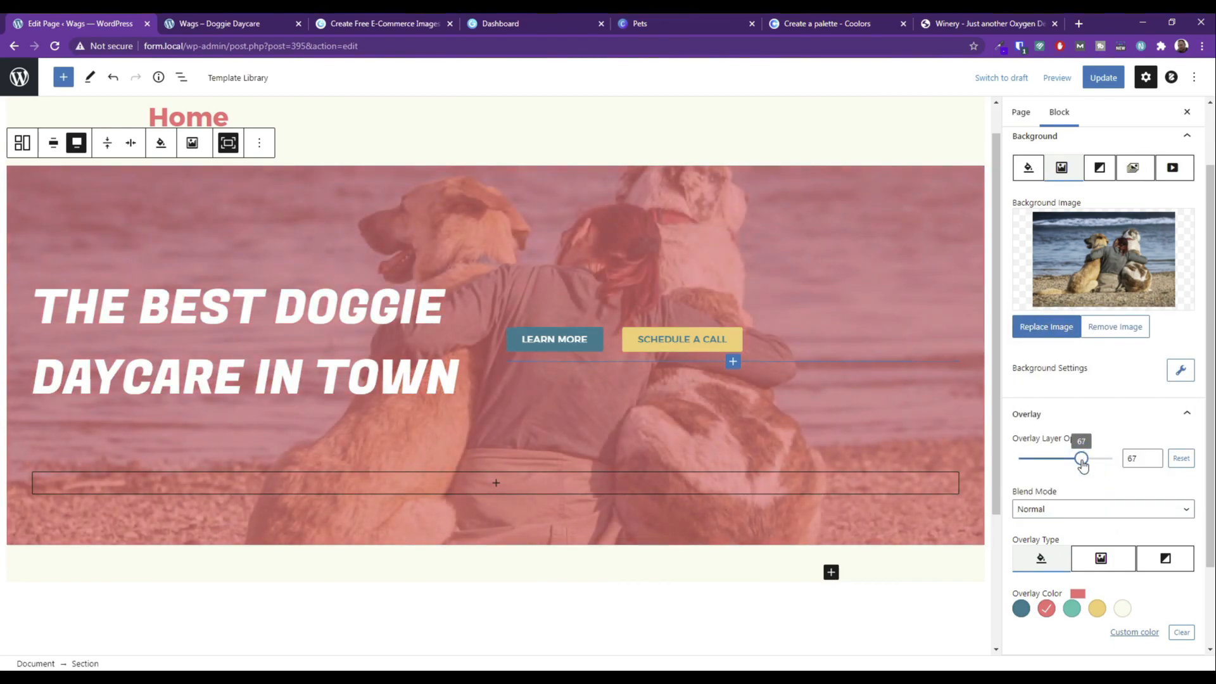
Update the page and reload its preview to check the red overlay in Normal blend mode.
{"action": "left_click", "coordinate": [1103, 77]}
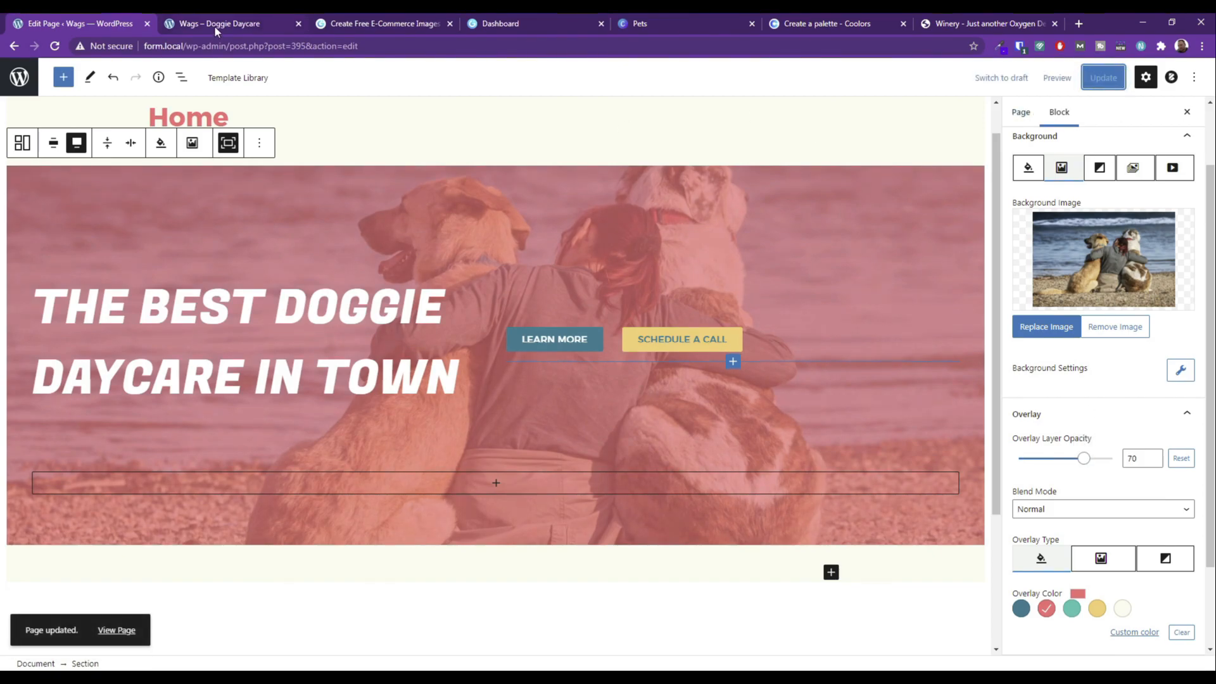
{"action": "left_click", "coordinate": [215, 24]}
{"action": "left_click", "coordinate": [54, 46]}
{"action": "left_click", "coordinate": [52, 48]}
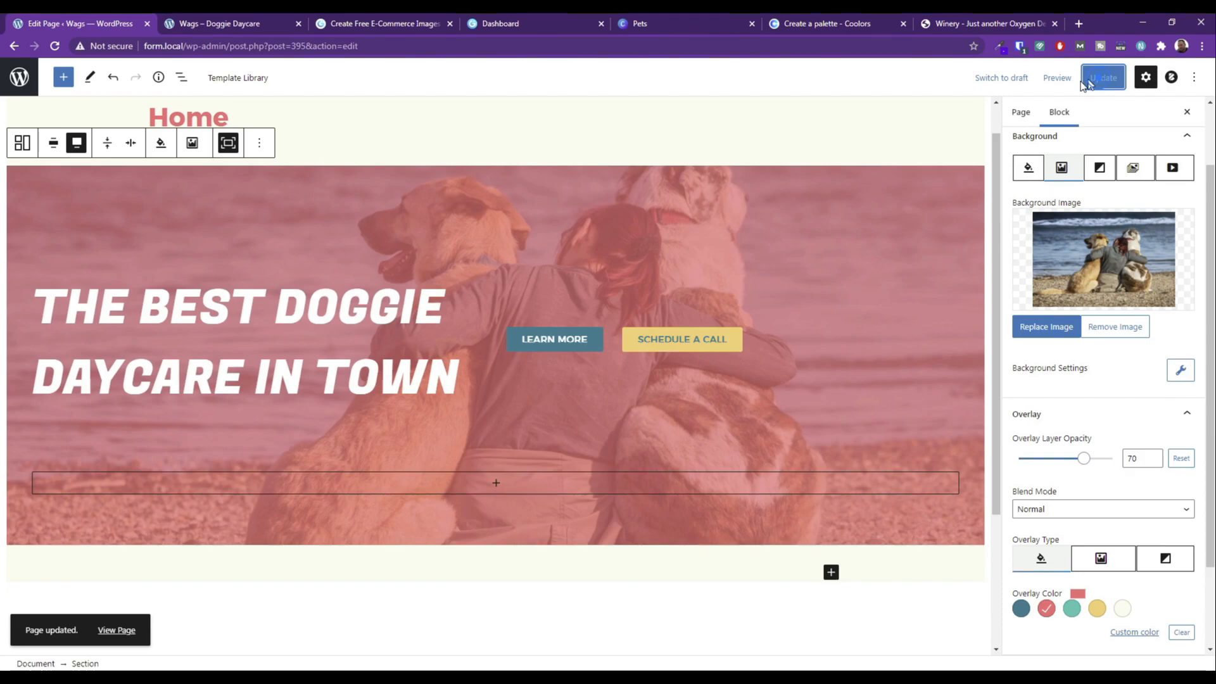
{"action": "left_click", "coordinate": [218, 24]}
{"action": "left_click", "coordinate": [54, 46]}
Return to the editor, look over the hero section and open the page preview.
{"action": "left_click", "coordinate": [117, 19]}
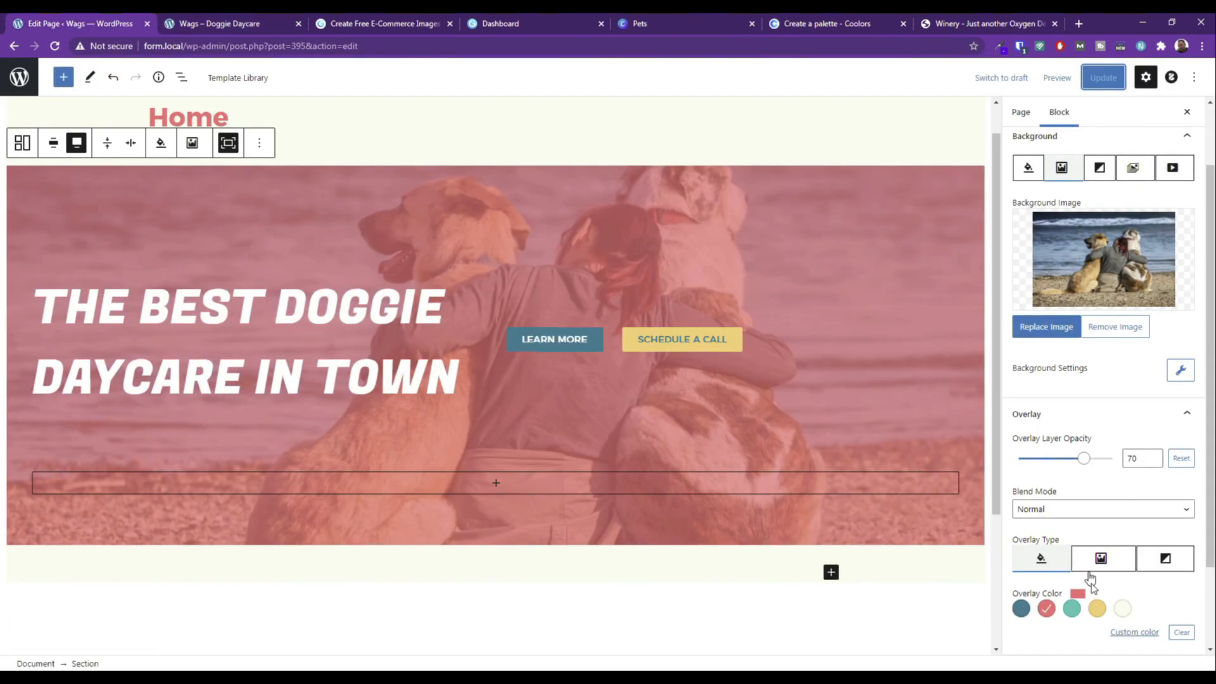
{"action": "scroll", "coordinate": [627, 547], "scroll_direction": "down", "scroll_amount": 1}
{"action": "scroll", "coordinate": [845, 593], "scroll_direction": "up", "scroll_amount": 2}
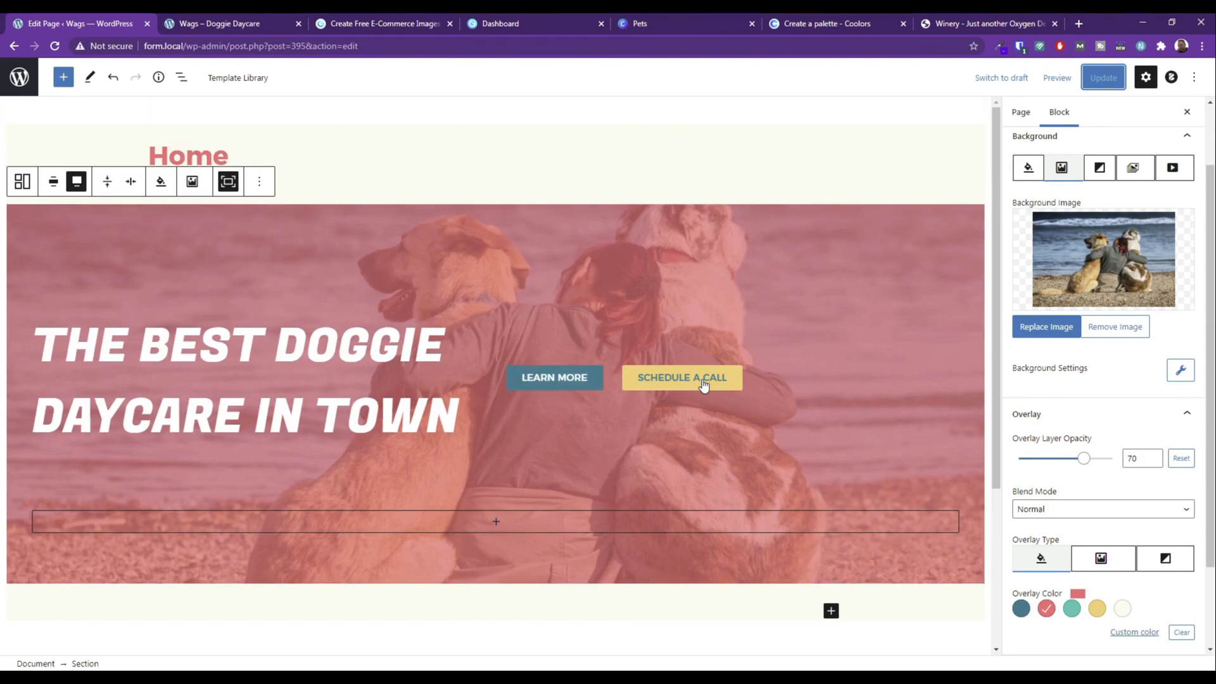
{"action": "scroll", "coordinate": [1101, 560], "scroll_direction": "up", "scroll_amount": 2}
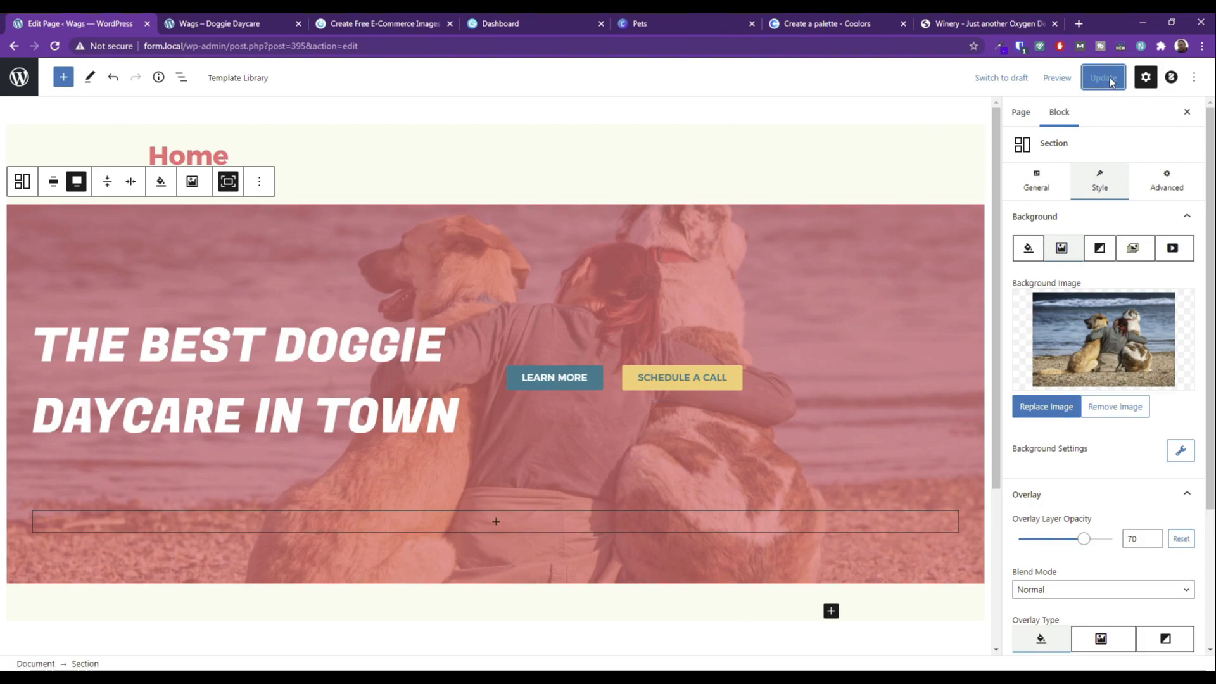
{"action": "left_click", "coordinate": [1056, 77]}
{"action": "left_click", "coordinate": [985, 192]}
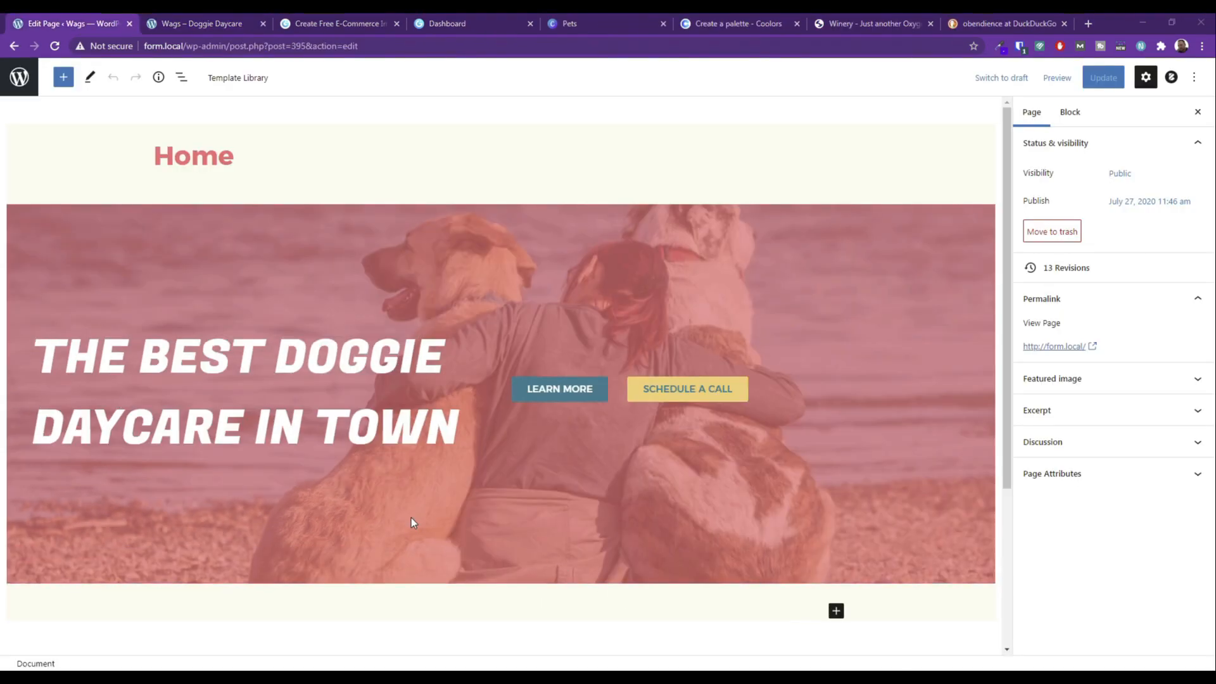
Give the hero section a Waves Layered bottom divider.
{"action": "scroll", "coordinate": [410, 523], "scroll_direction": "down", "scroll_amount": 2}
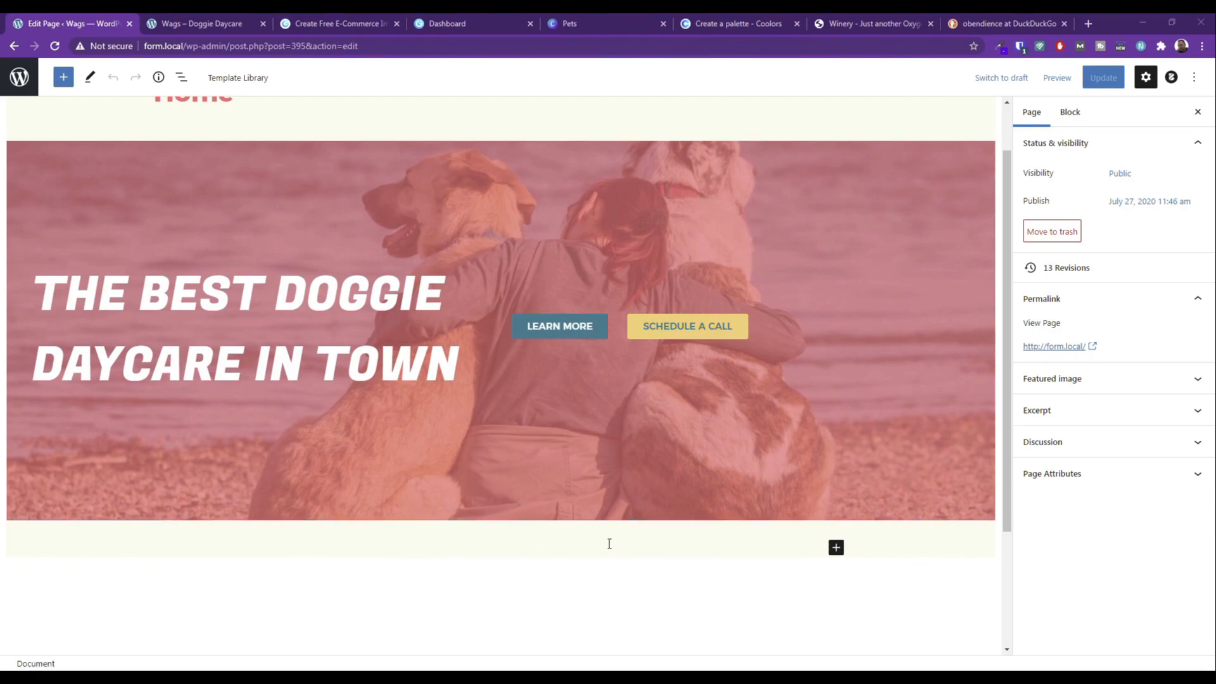
{"action": "scroll", "coordinate": [729, 481], "scroll_direction": "up", "scroll_amount": 1}
{"action": "left_click", "coordinate": [628, 226]}
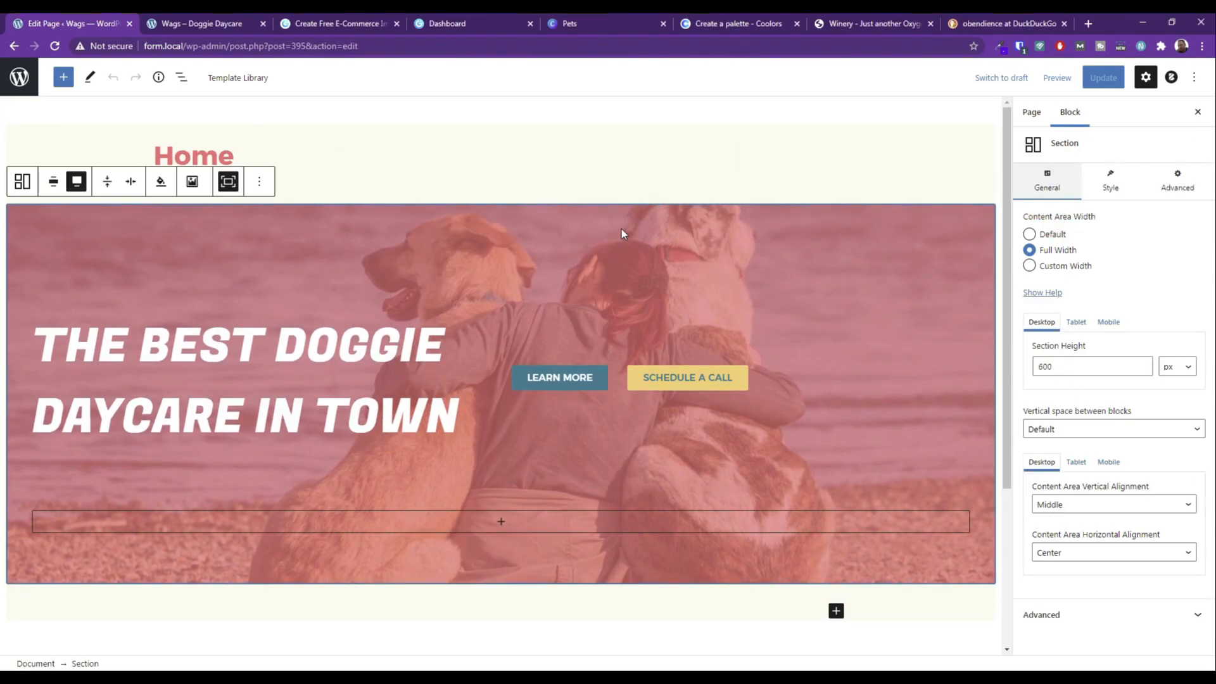
{"action": "left_click", "coordinate": [1167, 166]}
{"action": "left_click", "coordinate": [1062, 413]}
{"action": "scroll", "coordinate": [1082, 493], "scroll_direction": "down", "scroll_amount": 1}
{"action": "left_click", "coordinate": [1082, 518]}
{"action": "scroll", "coordinate": [1079, 406], "scroll_direction": "down", "scroll_amount": 4}
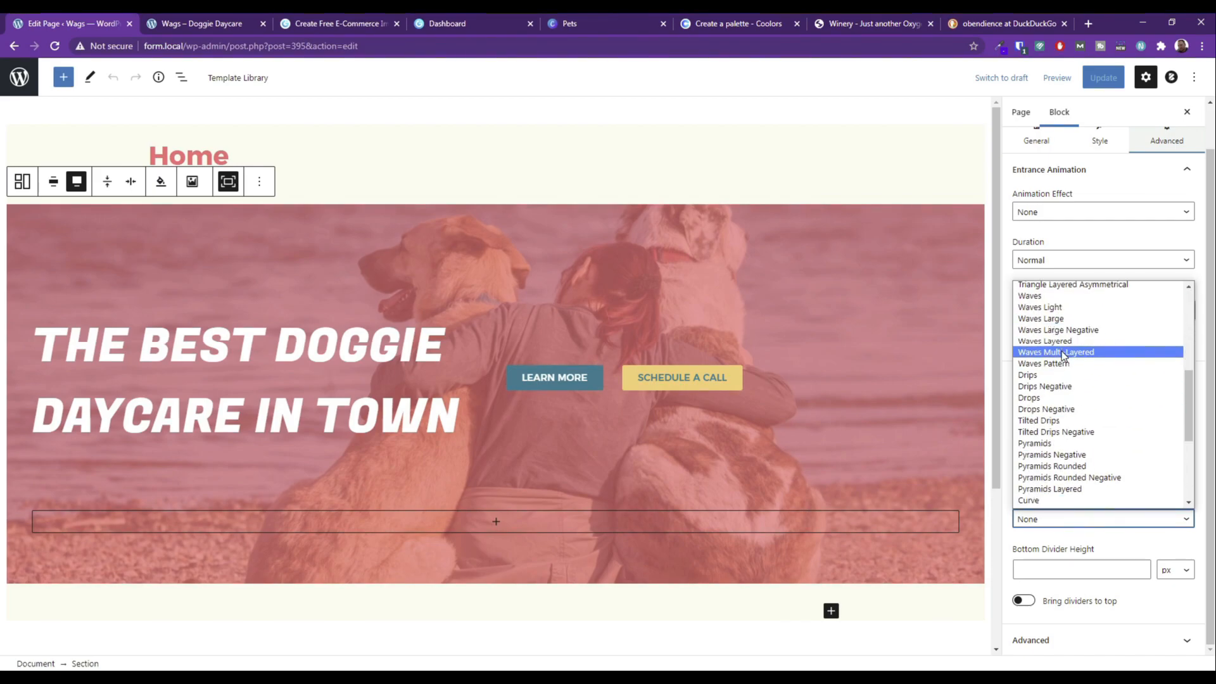
{"action": "left_click", "coordinate": [1066, 352]}
{"action": "left_click", "coordinate": [1061, 520]}
{"action": "left_click", "coordinate": [1065, 492]}
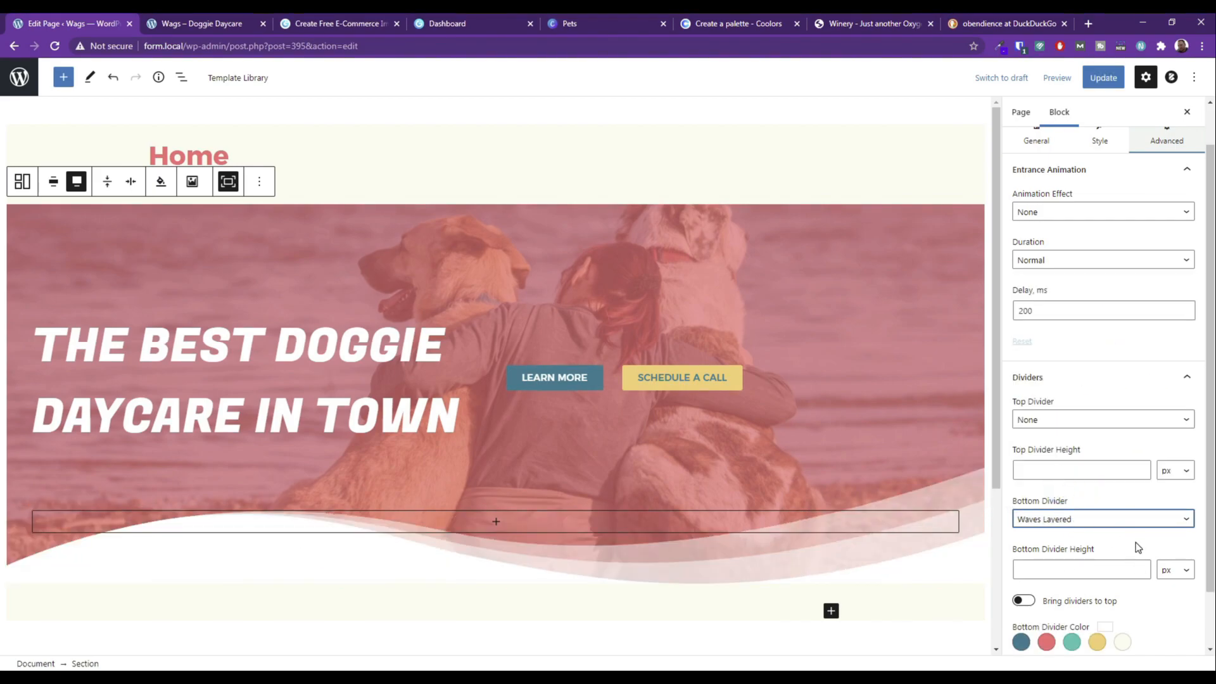
Set the hero section's bottom divider height to 75 px and its colour to the palette's off-white.
{"action": "type", "text": "50"}
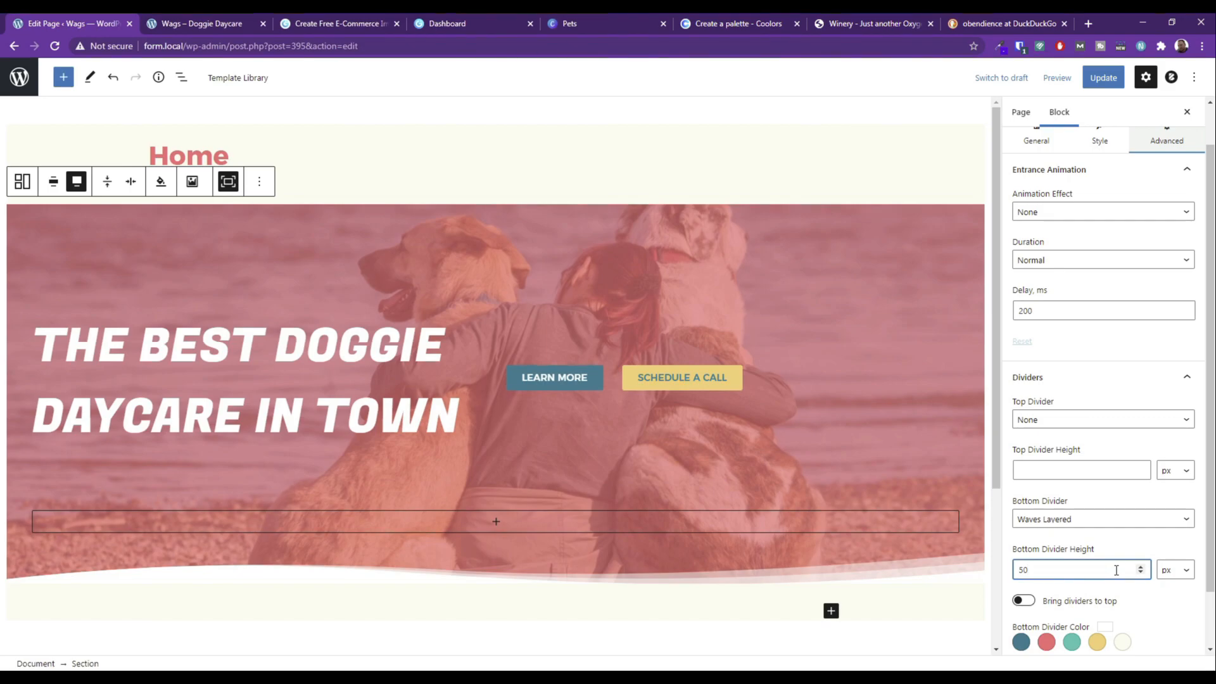
{"action": "type", "text": "75"}
{"action": "left_click", "coordinate": [1121, 643]}
{"action": "scroll", "coordinate": [806, 485], "scroll_direction": "down", "scroll_amount": 2}
{"action": "scroll", "coordinate": [823, 520], "scroll_direction": "up", "scroll_amount": 1}
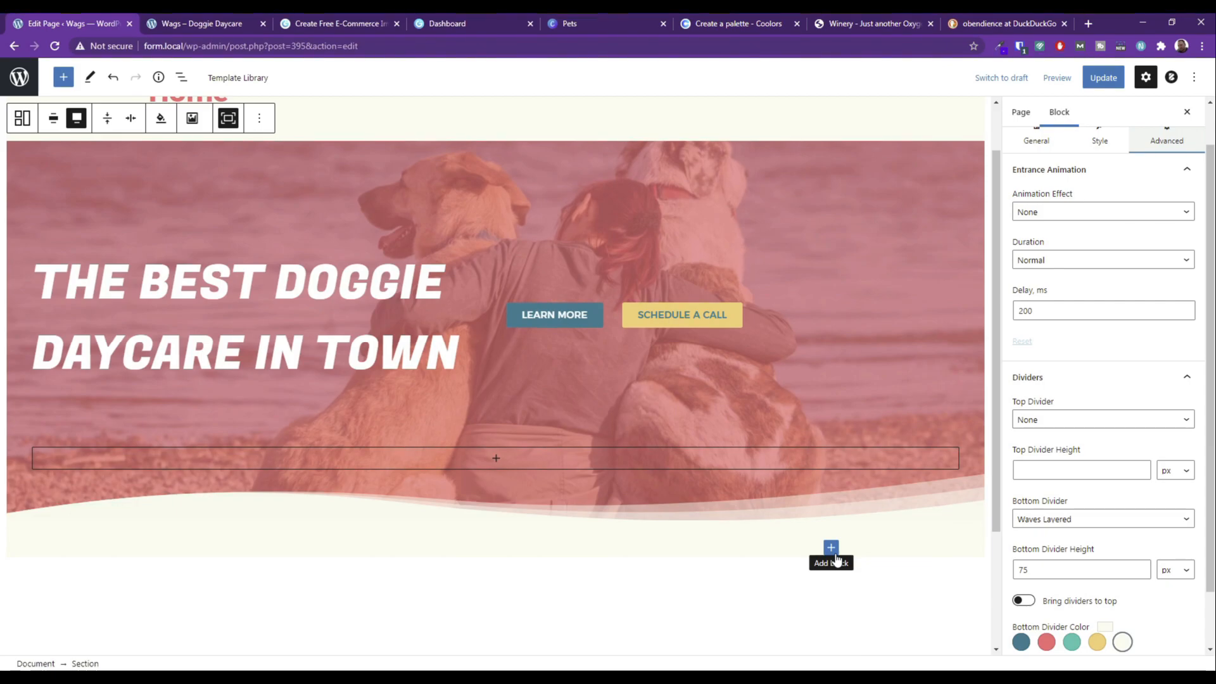
Add a new section below the hero and insert a 33 / 33 / 33 columns block in it.
{"action": "left_click", "coordinate": [831, 549]}
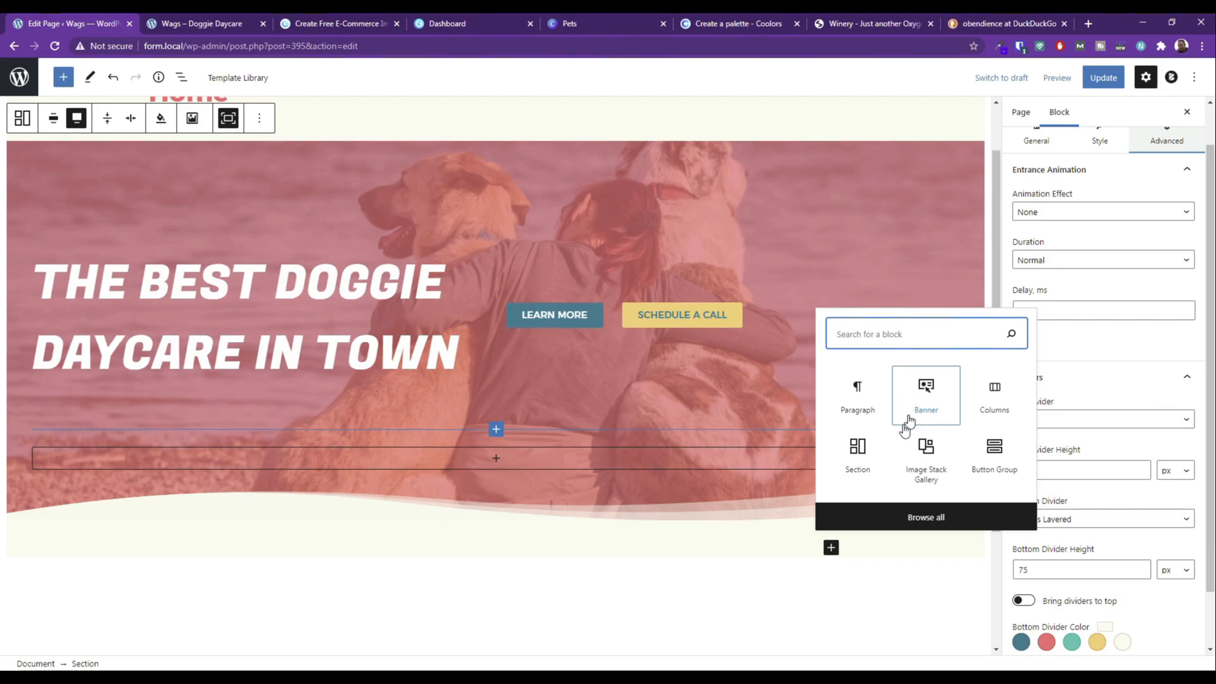
{"action": "left_click", "coordinate": [925, 394]}
{"action": "left_click", "coordinate": [458, 306]}
{"action": "left_click", "coordinate": [507, 336]}
{"action": "left_click", "coordinate": [450, 501]}
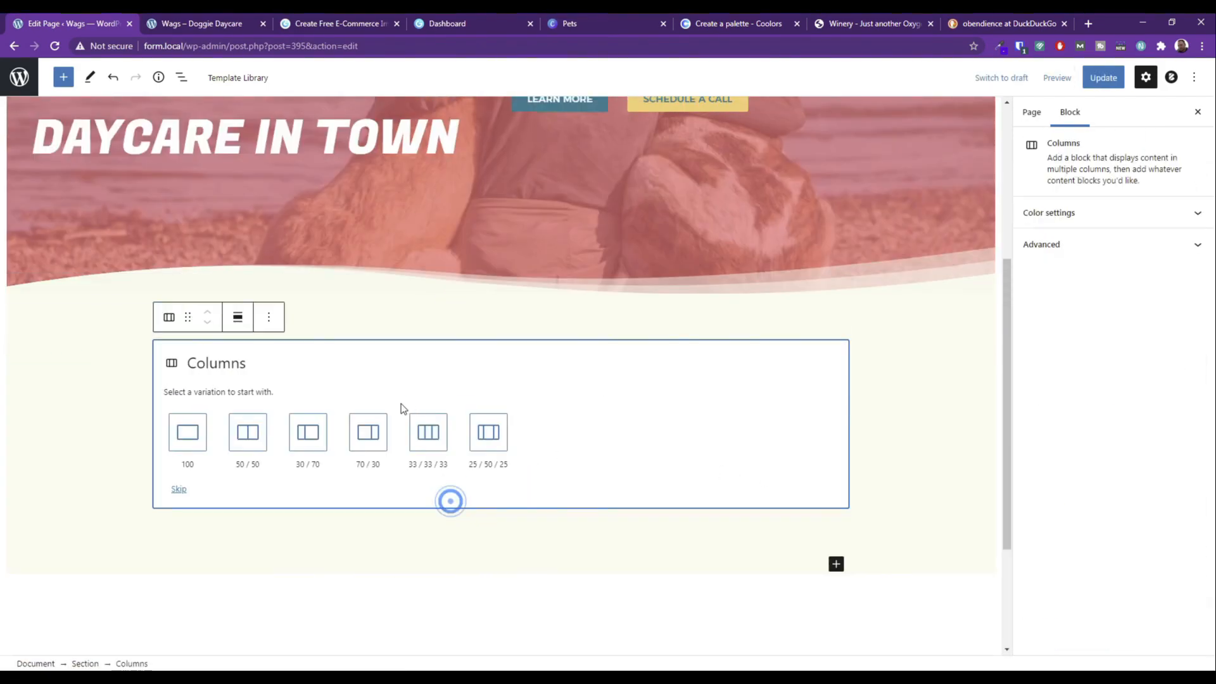
{"action": "left_click", "coordinate": [430, 434]}
Insert a Getwid Banner block in each of the three columns.
{"action": "left_click", "coordinate": [293, 352]}
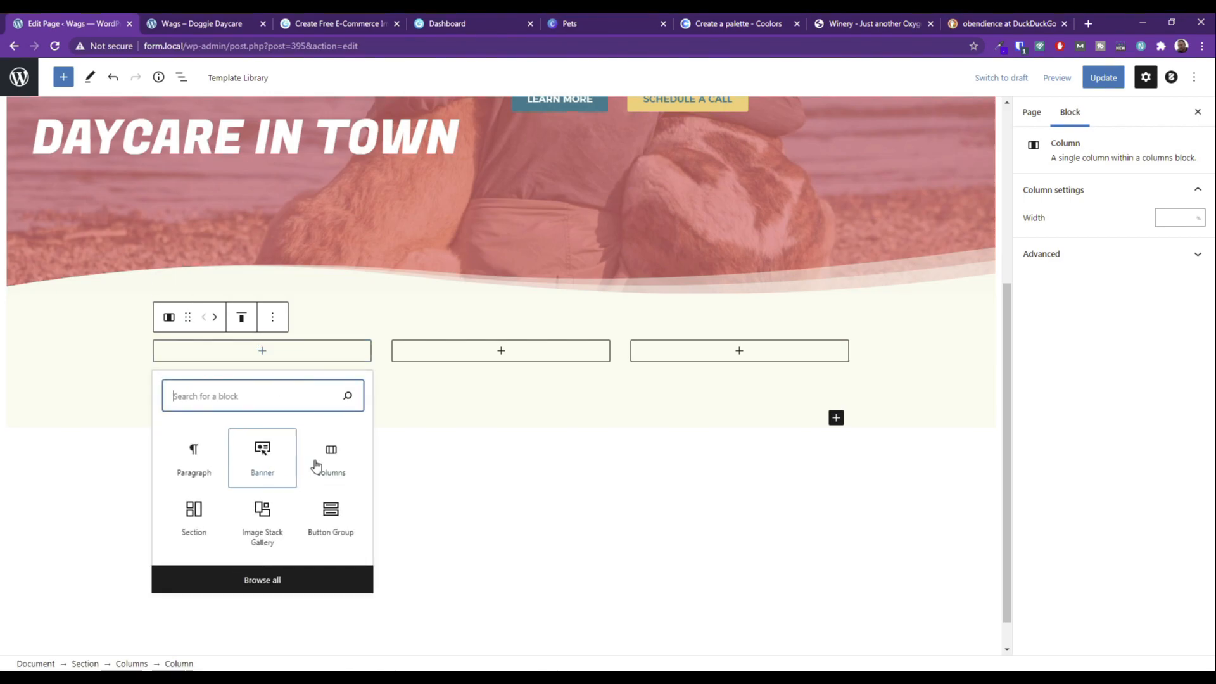
{"action": "left_click", "coordinate": [262, 578]}
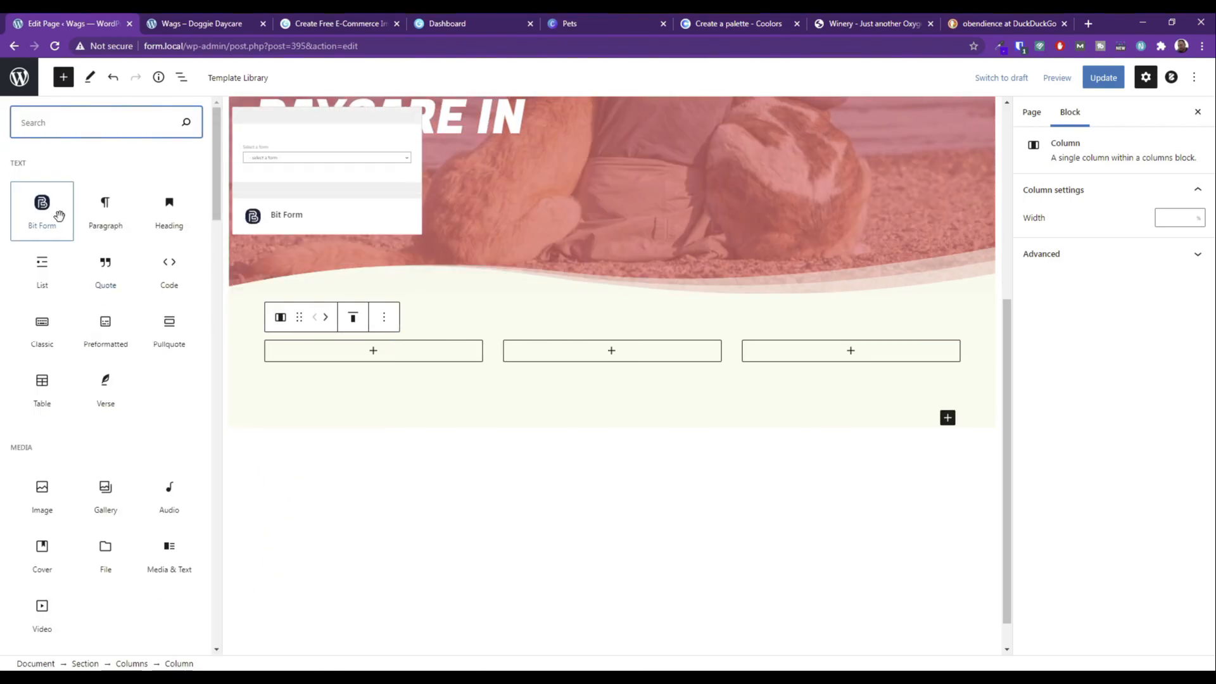
{"action": "scroll", "coordinate": [89, 406], "scroll_direction": "down", "scroll_amount": 15}
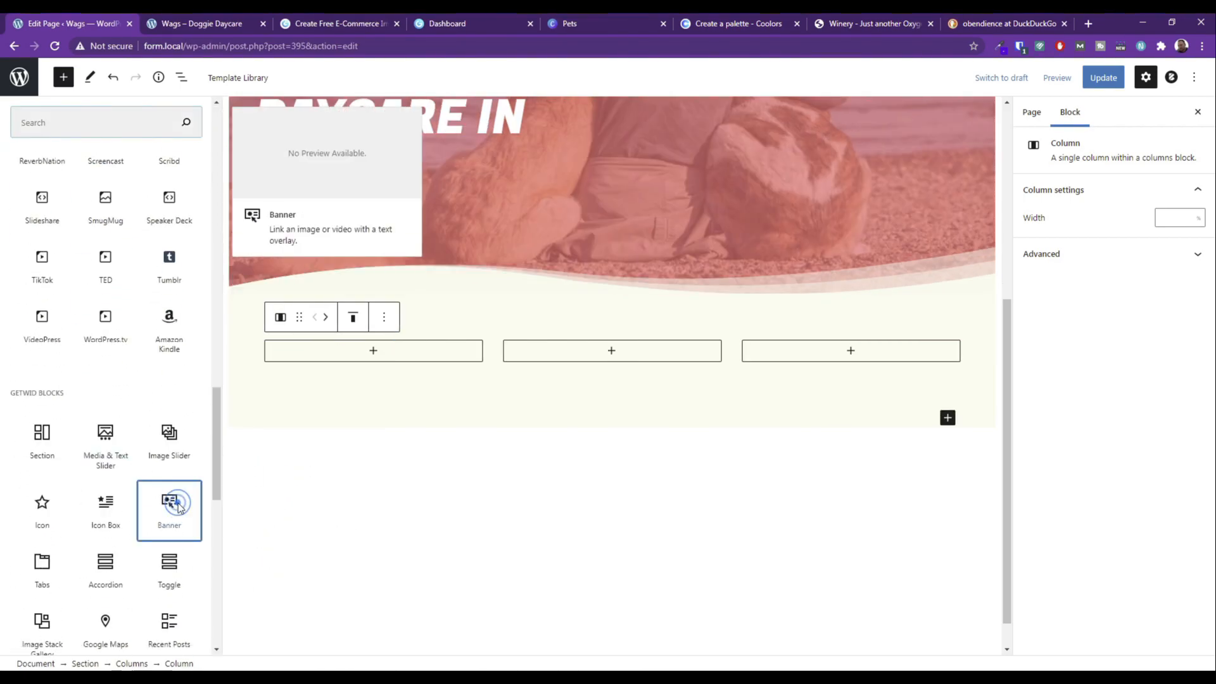
{"action": "left_click", "coordinate": [170, 504]}
{"action": "left_click", "coordinate": [500, 351]}
{"action": "left_click", "coordinate": [430, 451]}
{"action": "left_click", "coordinate": [730, 350]}
{"action": "left_click", "coordinate": [692, 423]}
Upload training-dog-cookies.jpg, dog-training-ball.jpg and dog-pulling-on-lease.jpg to the first, second and third banners respectively.
{"action": "left_click", "coordinate": [182, 451]}
{"action": "left_click", "coordinate": [217, 199]}
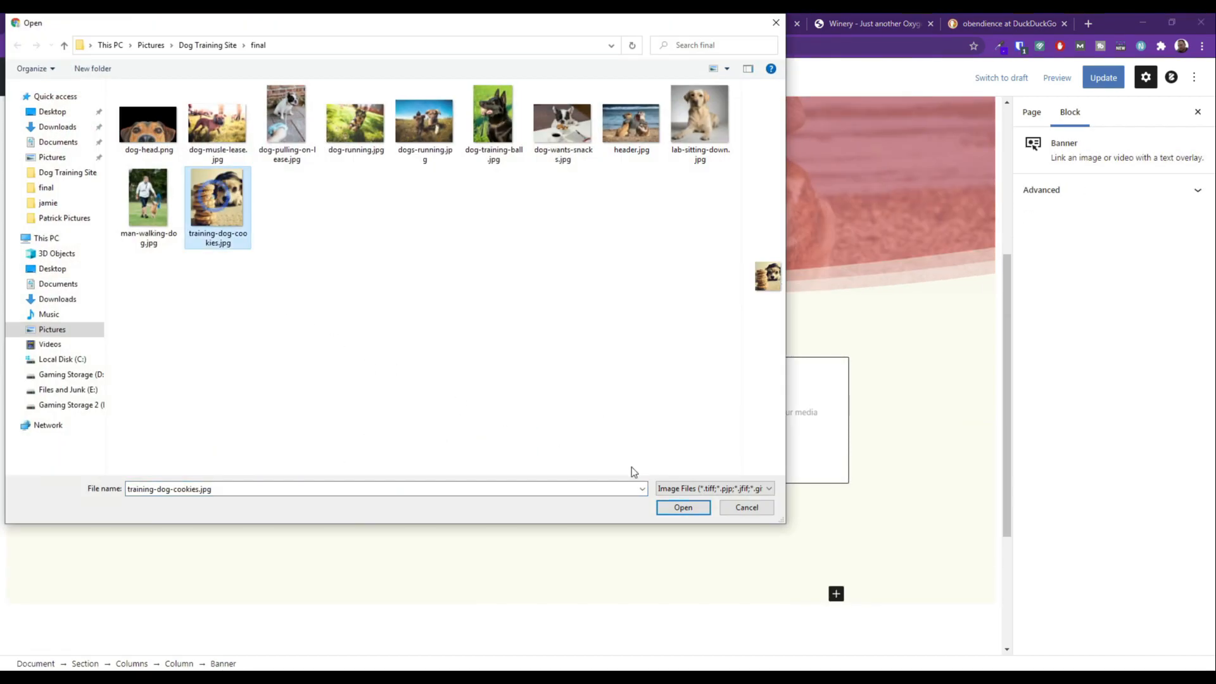
{"action": "left_click", "coordinate": [683, 507]}
{"action": "left_click", "coordinate": [421, 454]}
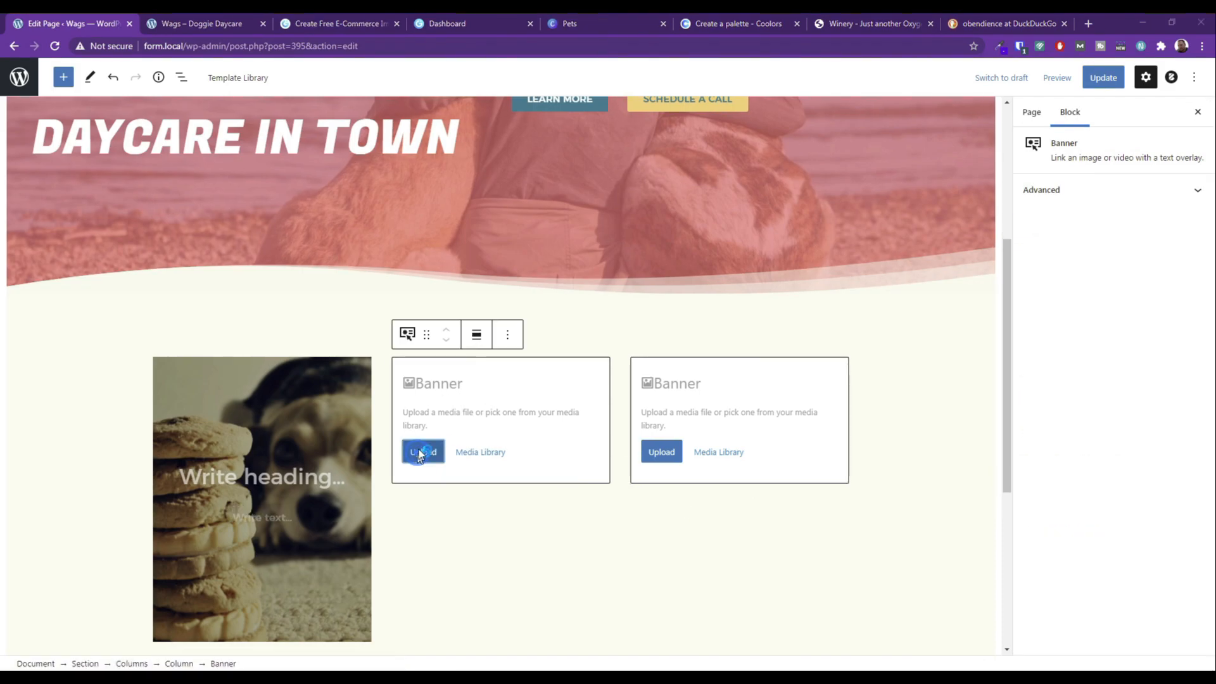
{"action": "left_click", "coordinate": [494, 120]}
{"action": "left_click", "coordinate": [683, 508]}
{"action": "left_click", "coordinate": [659, 453]}
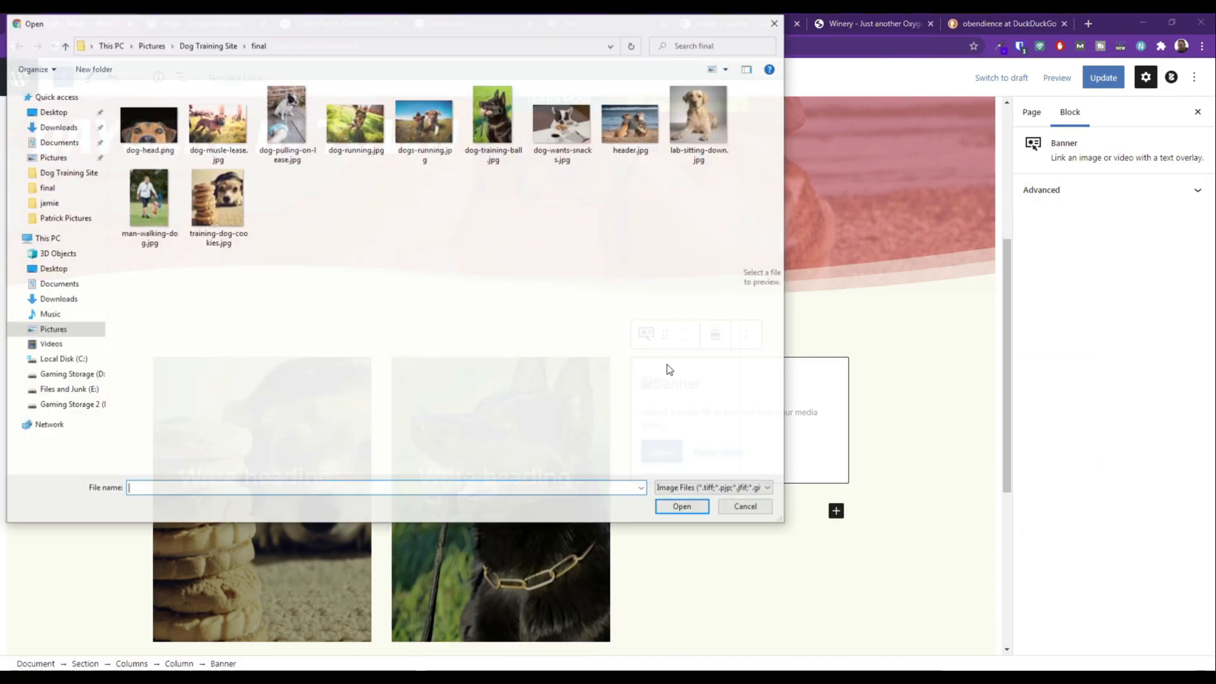
{"action": "left_click", "coordinate": [286, 120]}
{"action": "left_click", "coordinate": [674, 509]}
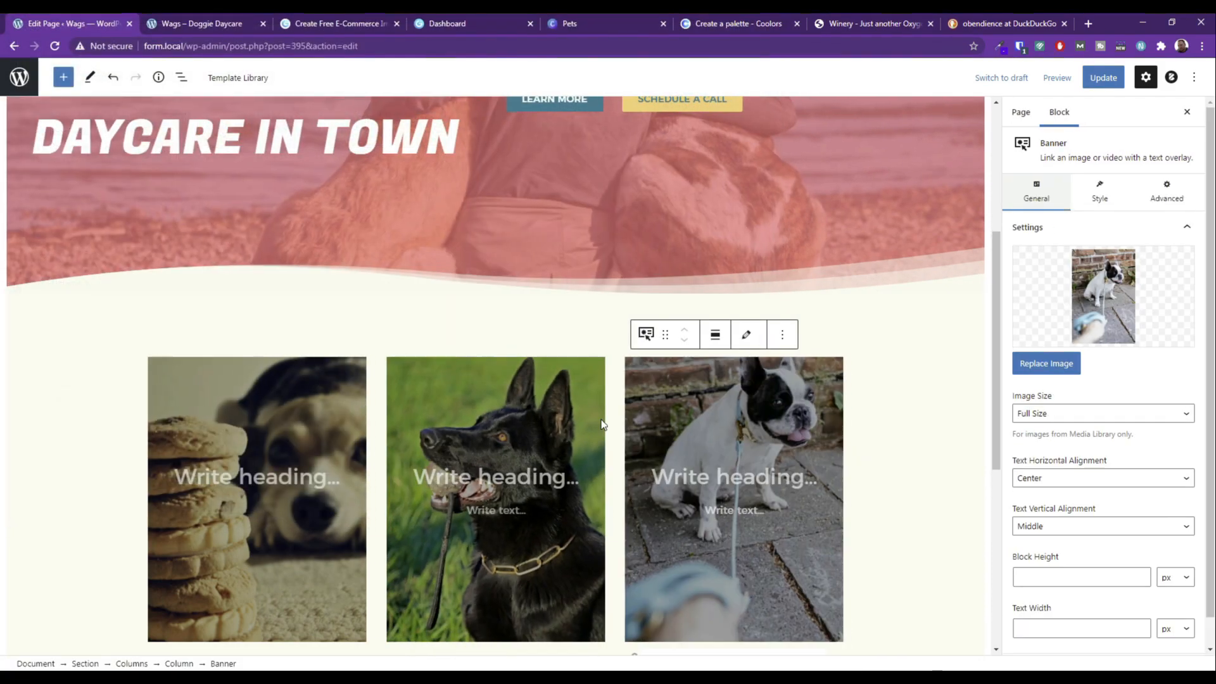
Set the block animation of all three banners to Taurus.
{"action": "left_click", "coordinate": [249, 421]}
{"action": "left_click", "coordinate": [1179, 197]}
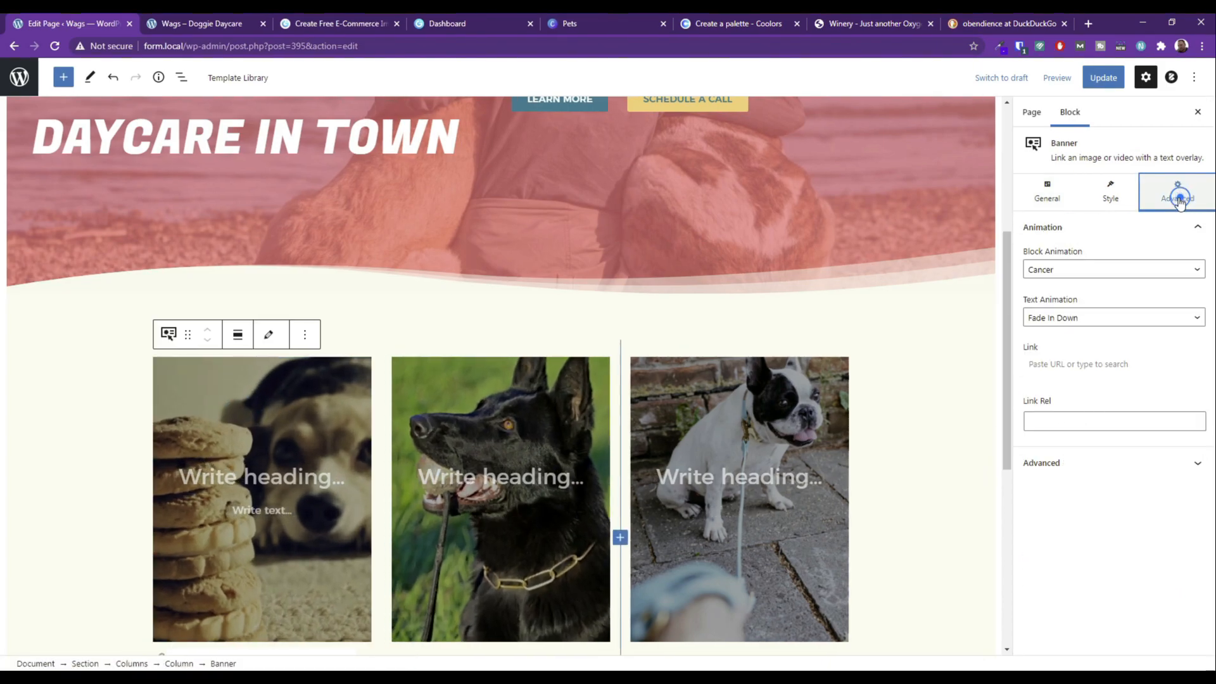
{"action": "left_click", "coordinate": [1045, 271]}
{"action": "left_click", "coordinate": [1051, 306]}
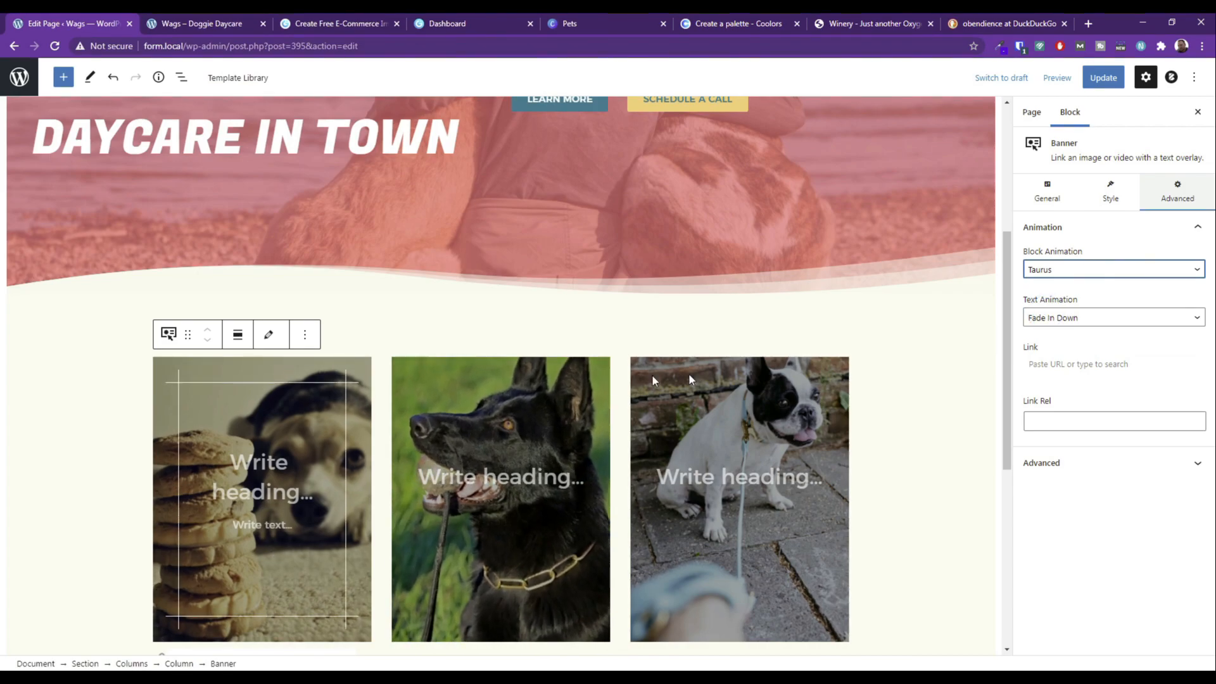
{"action": "left_click", "coordinate": [481, 395]}
{"action": "left_click", "coordinate": [1175, 194]}
{"action": "left_click", "coordinate": [1080, 269]}
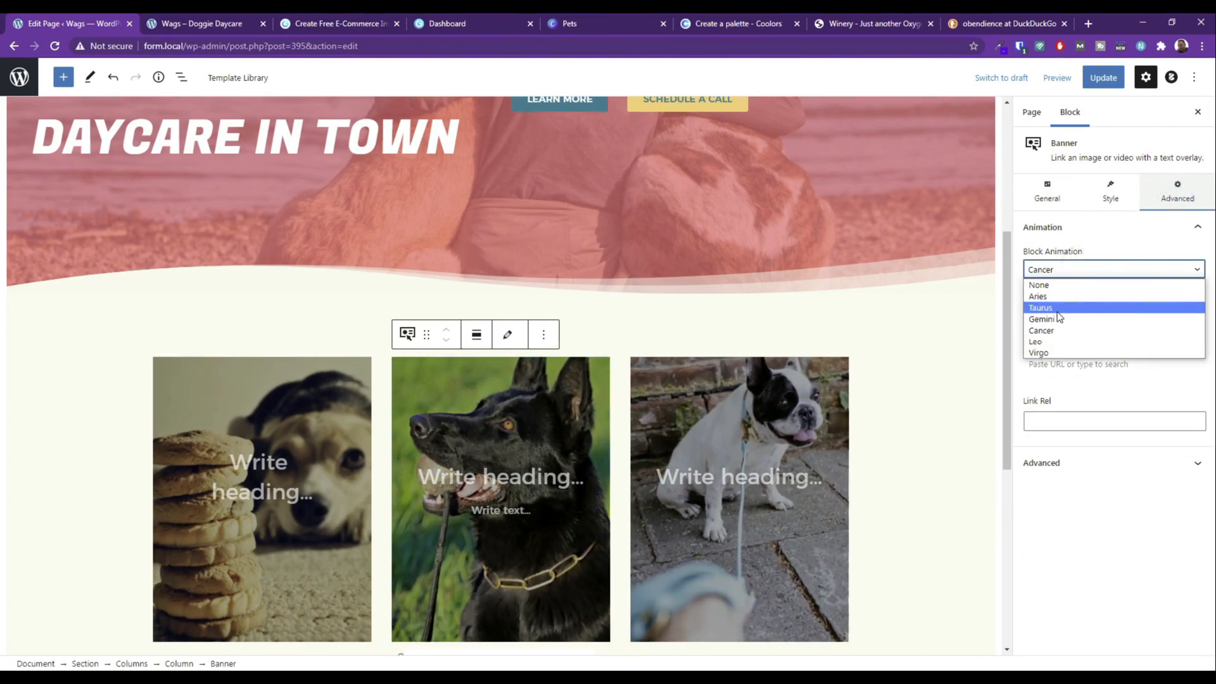
{"action": "left_click", "coordinate": [1051, 306]}
{"action": "left_click", "coordinate": [773, 406]}
{"action": "left_click", "coordinate": [1170, 193]}
{"action": "left_click", "coordinate": [1105, 268]}
{"action": "left_click", "coordinate": [1077, 307]}
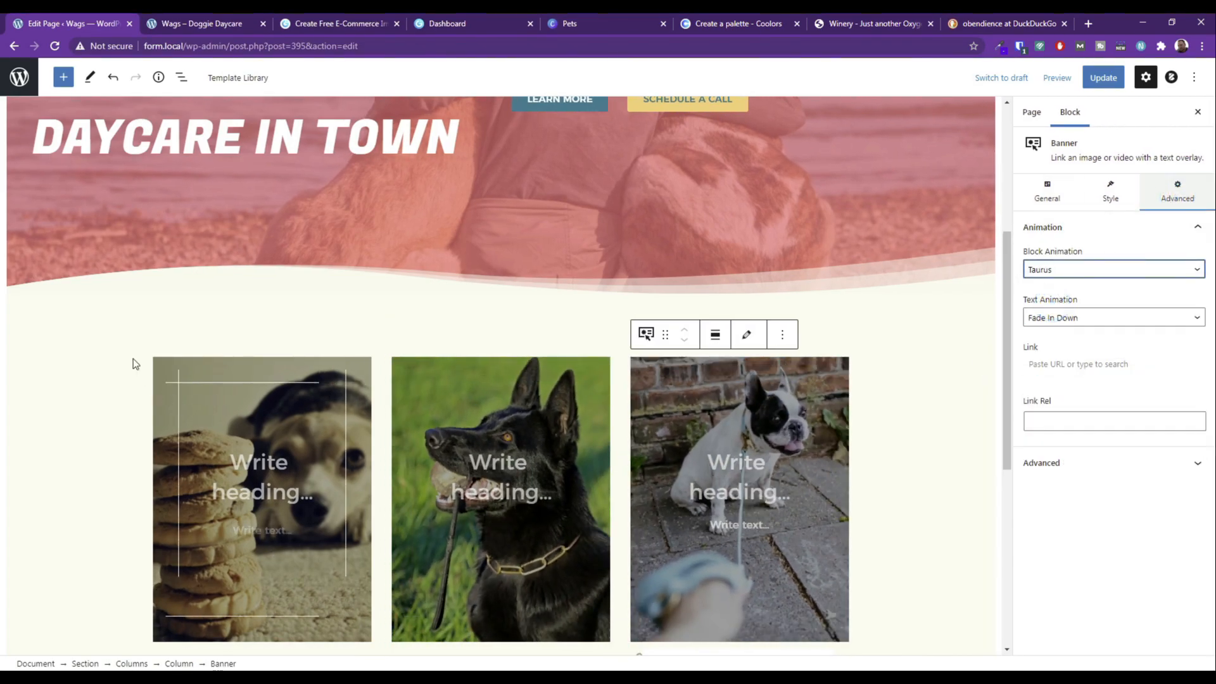
Try None and Medium as the banner section's vertical space between blocks, and restore Default.
{"action": "left_click", "coordinate": [85, 332]}
{"action": "left_click", "coordinate": [1112, 429]}
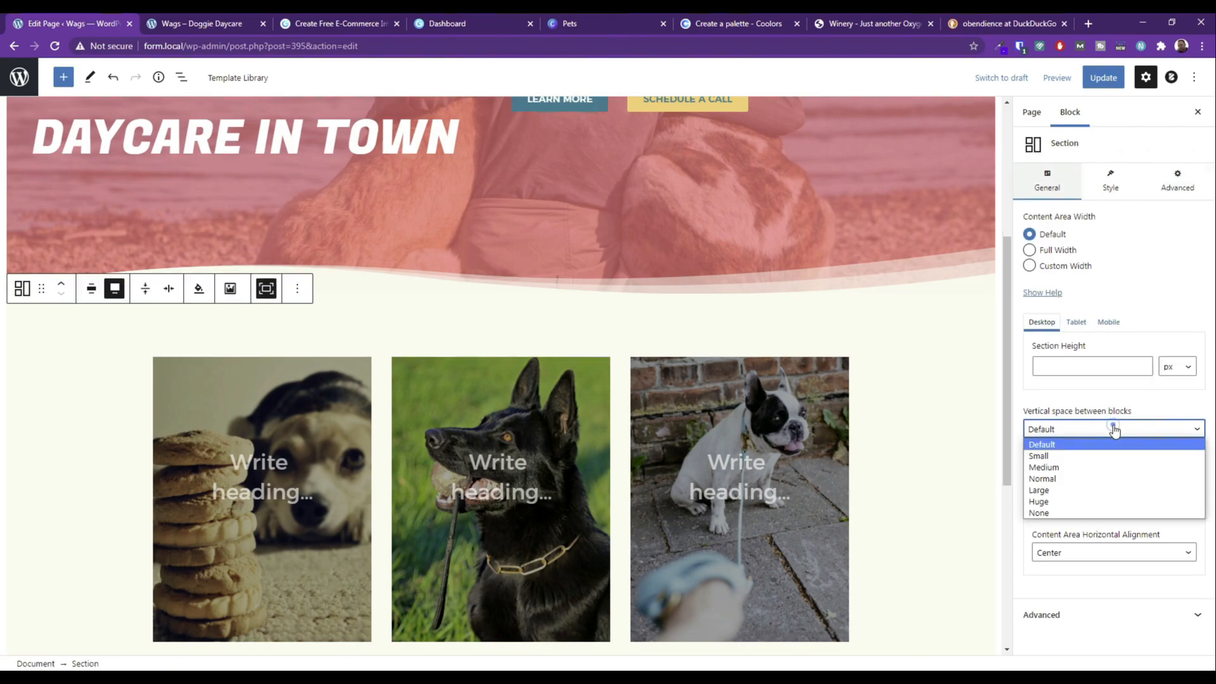
{"action": "left_click", "coordinate": [1083, 455]}
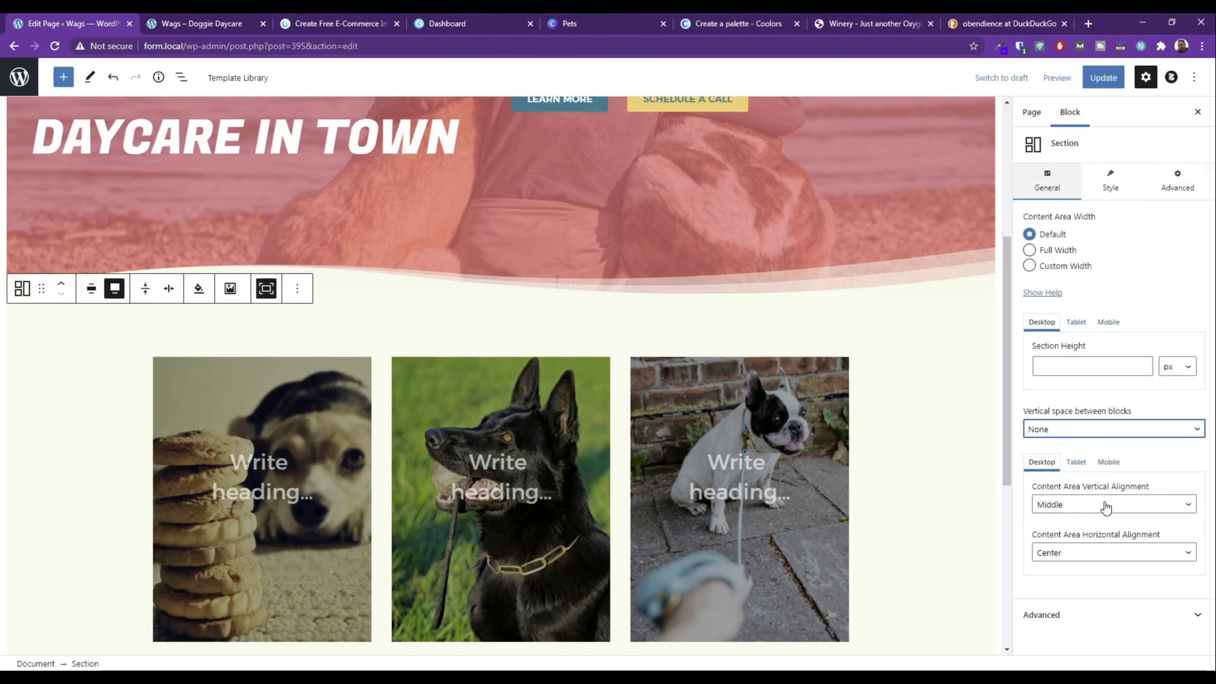
{"action": "left_click", "coordinate": [1105, 506]}
{"action": "left_click", "coordinate": [1099, 514]}
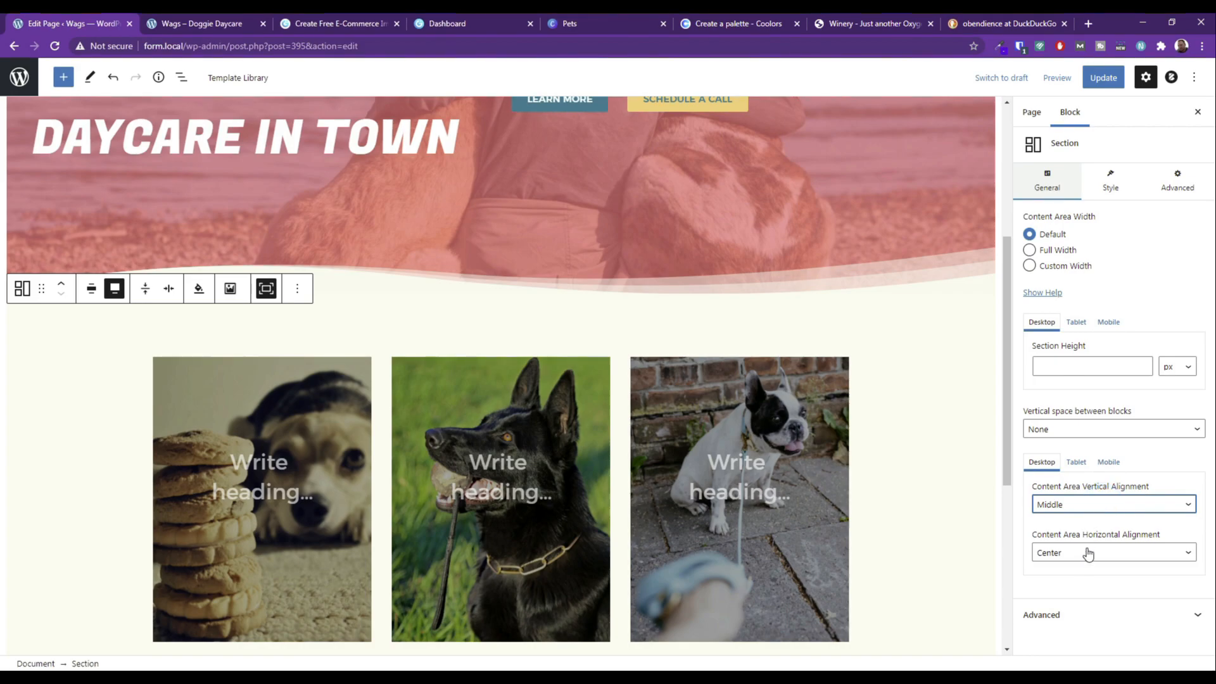
{"action": "left_click", "coordinate": [1070, 437]}
{"action": "left_click", "coordinate": [1044, 467]}
{"action": "left_click", "coordinate": [1059, 429]}
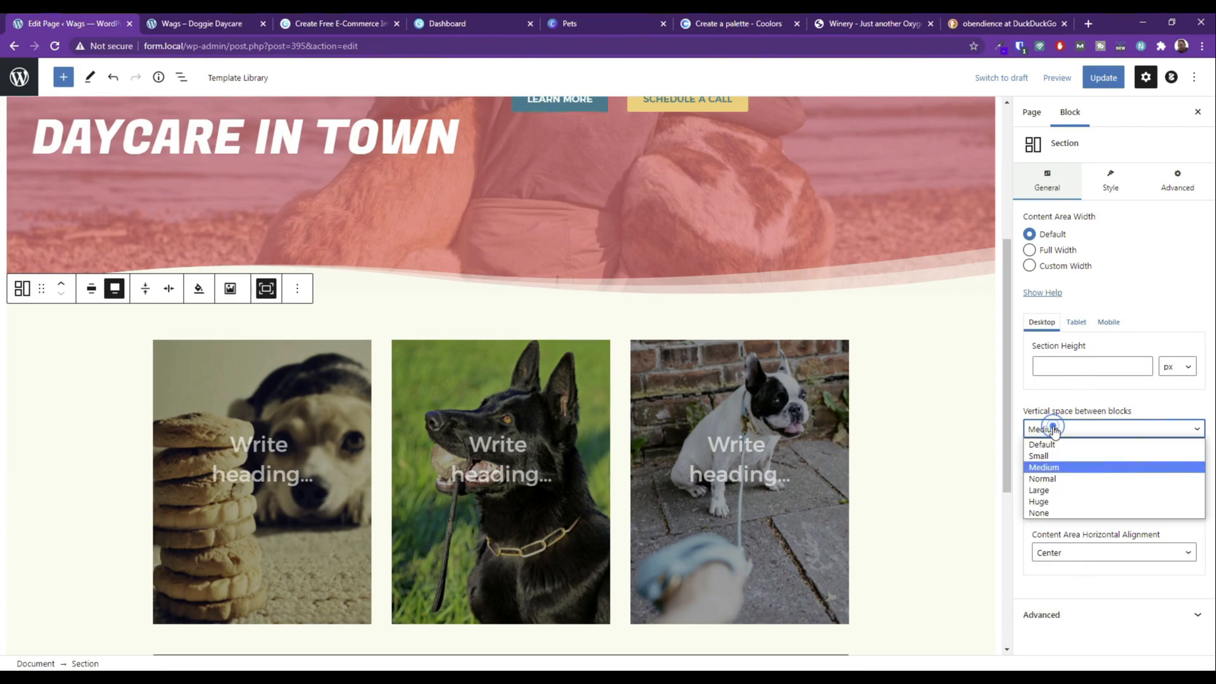
{"action": "left_click", "coordinate": [1054, 443]}
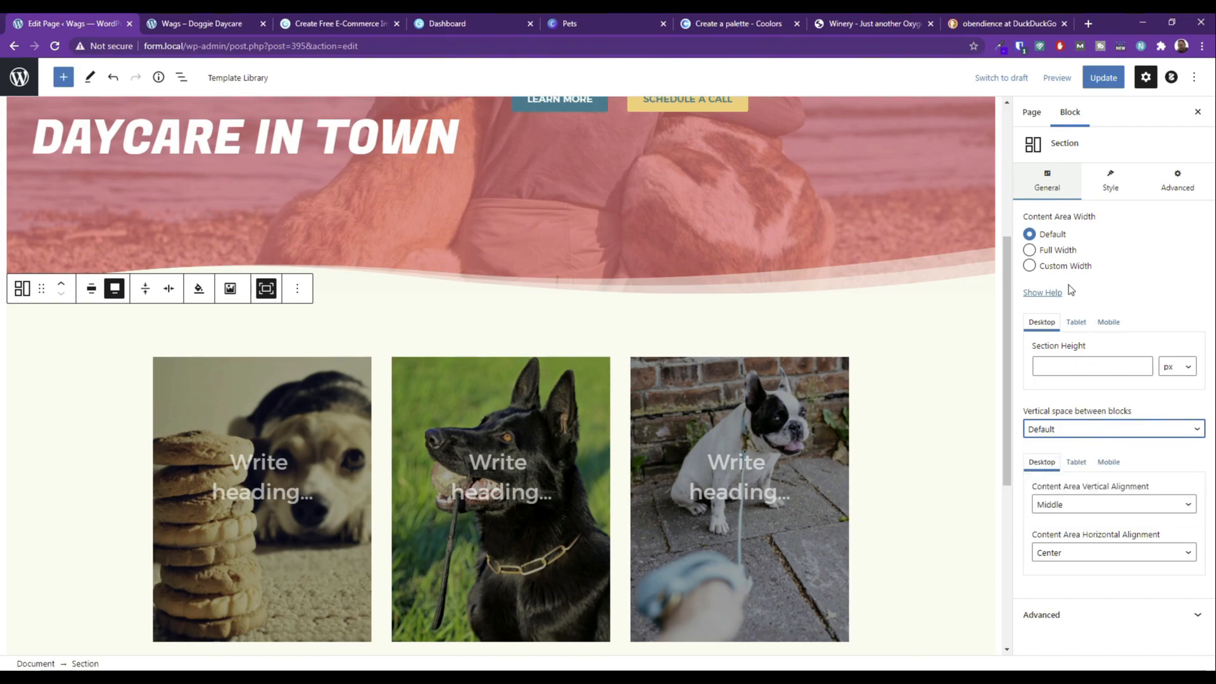
Examine the banner section's horizontal alignment, background and padding options for a way to adjust its spacing.
{"action": "left_click", "coordinate": [161, 346]}
{"action": "left_click", "coordinate": [132, 344]}
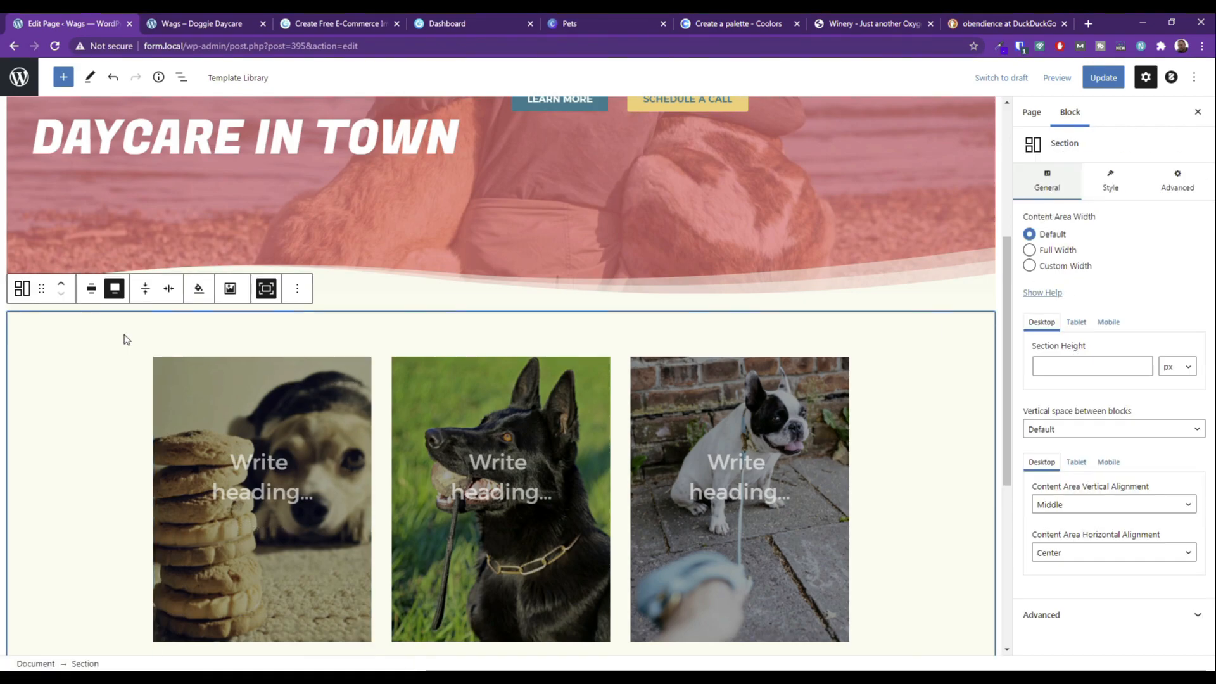
{"action": "left_click", "coordinate": [169, 290]}
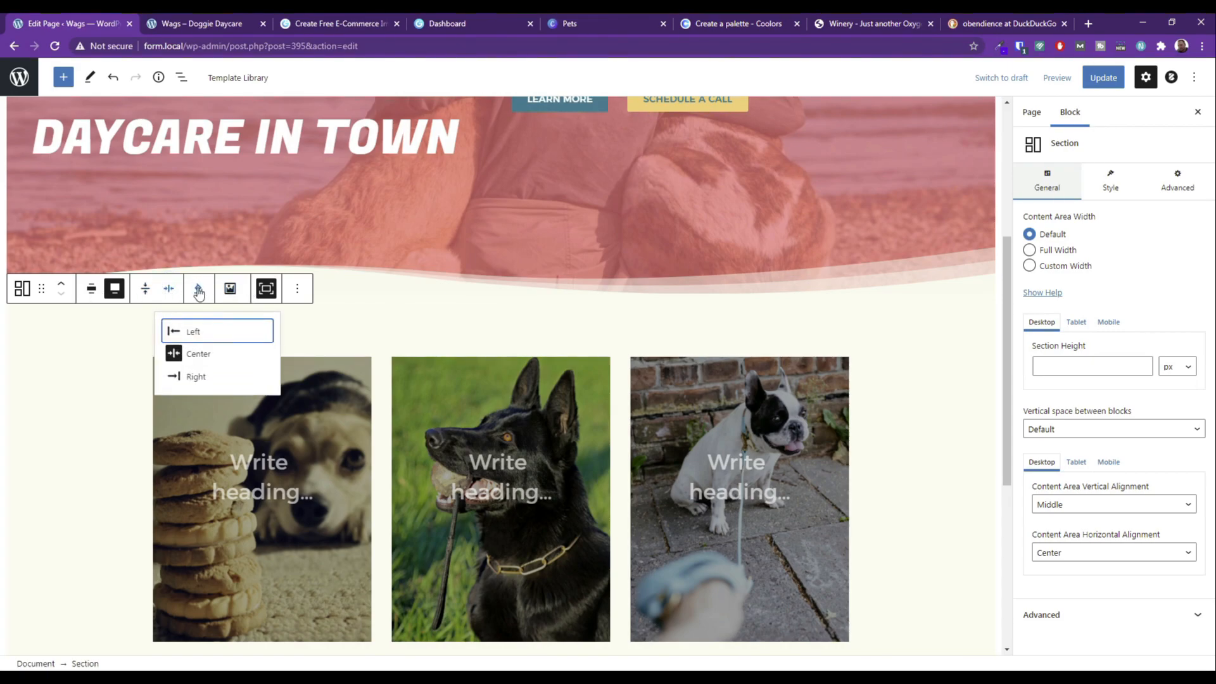
{"action": "left_click", "coordinate": [1111, 179]}
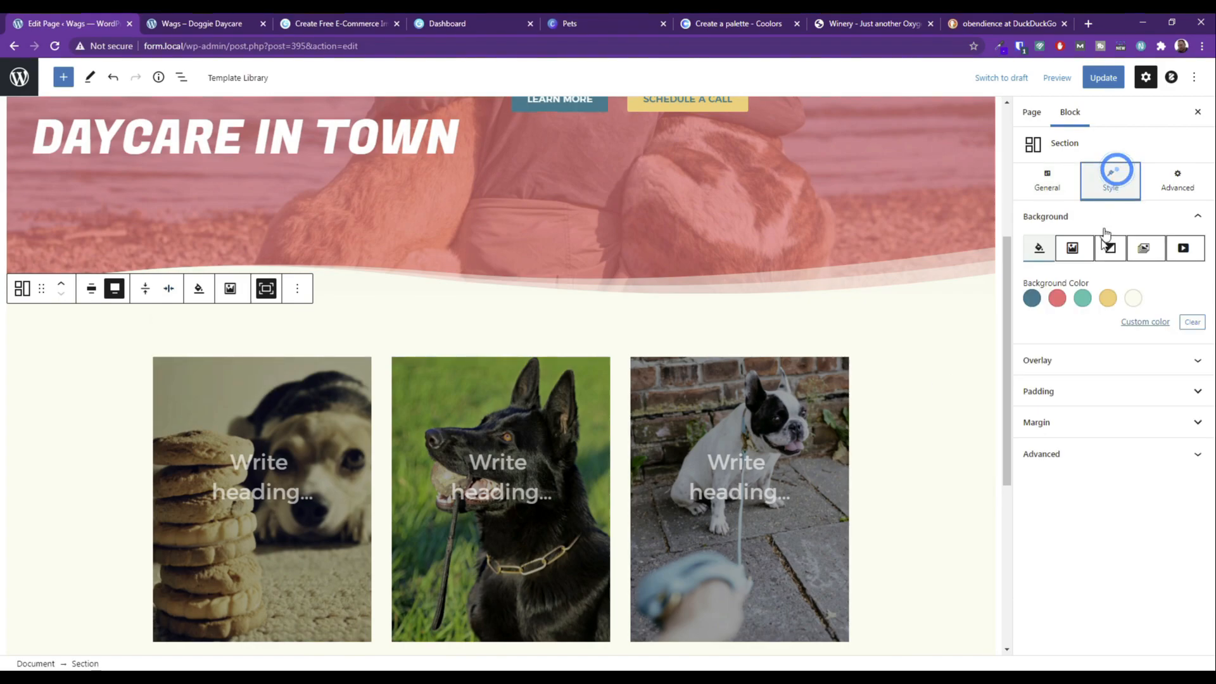
{"action": "left_click", "coordinate": [1057, 387]}
{"action": "scroll", "coordinate": [1098, 465], "scroll_direction": "down", "scroll_amount": 2}
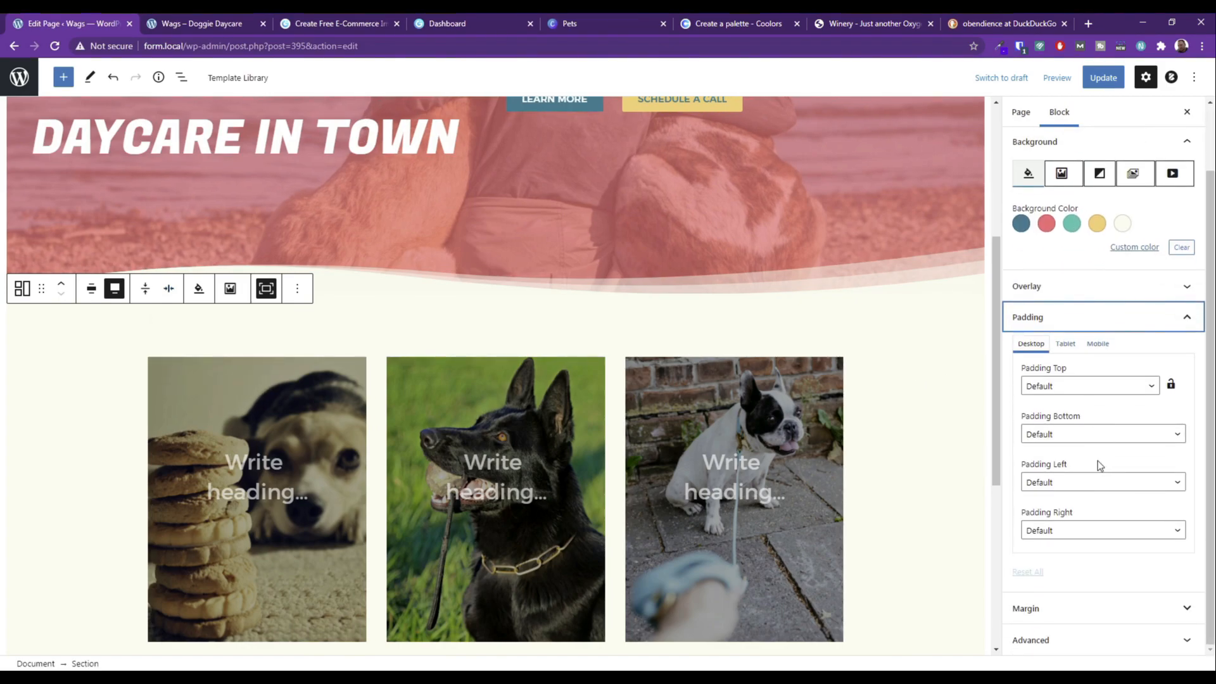
{"action": "left_click", "coordinate": [371, 387]}
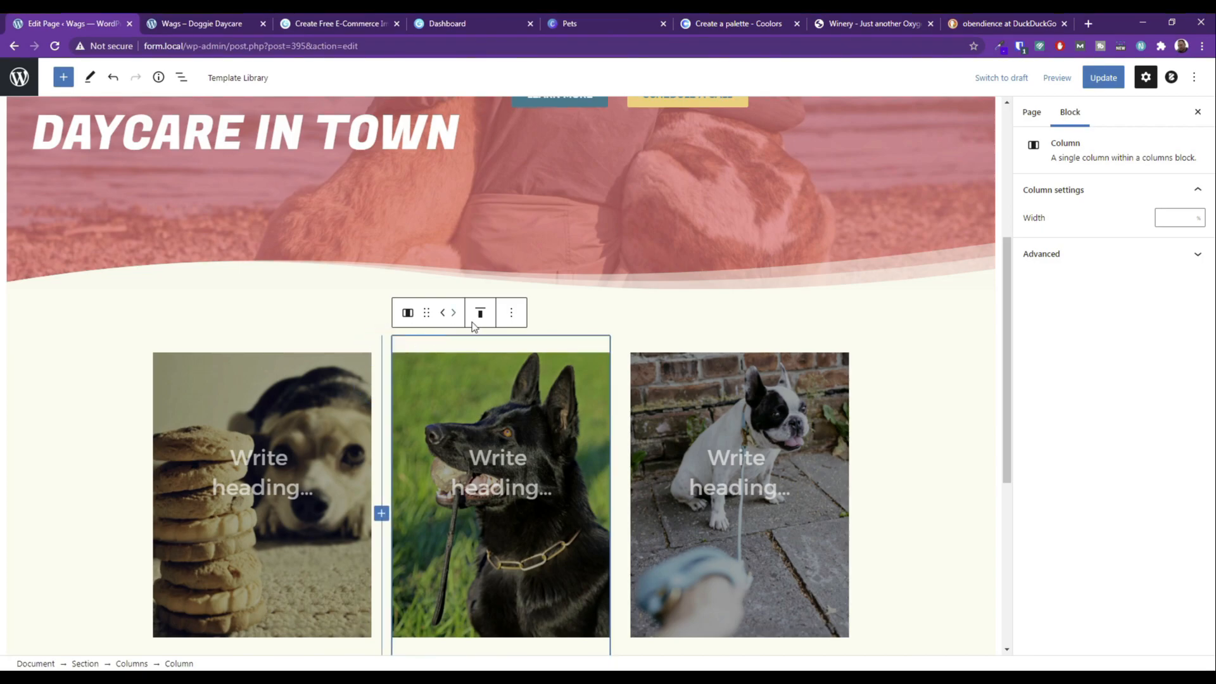
{"action": "scroll", "coordinate": [469, 323], "scroll_direction": "down", "scroll_amount": 1}
{"action": "left_click", "coordinate": [514, 277]}
{"action": "left_click", "coordinate": [315, 286]}
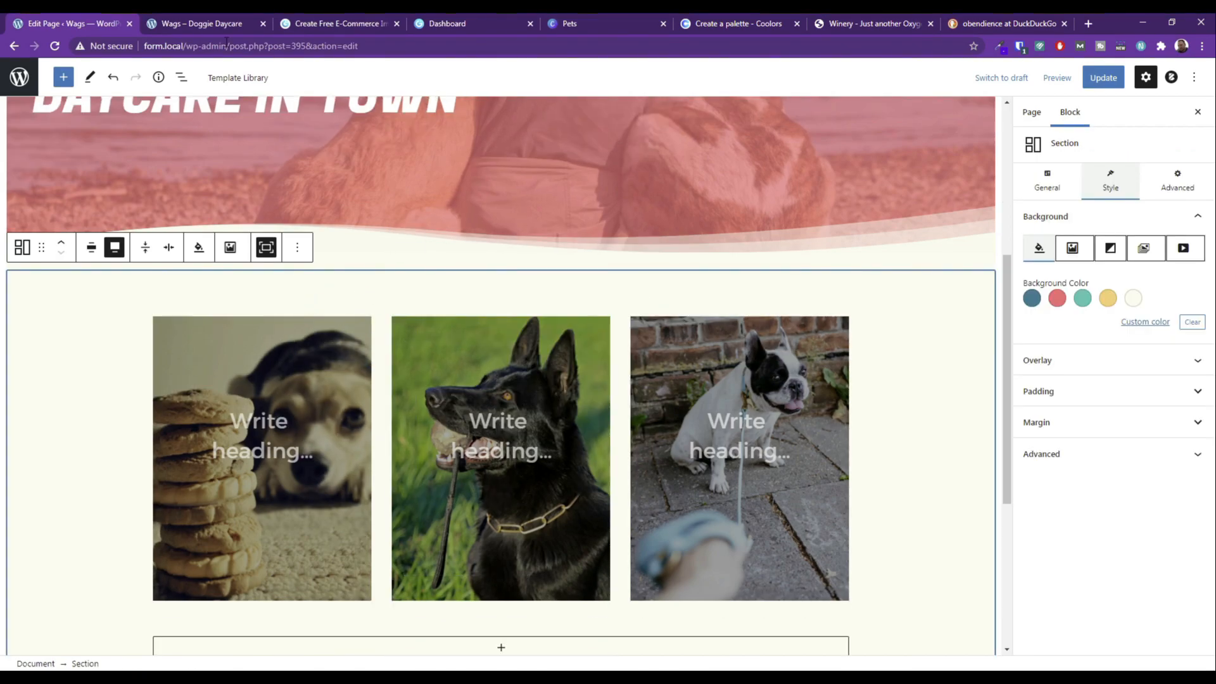
Select the Columns block holding the banners and examine its color and advanced settings.
{"action": "left_click", "coordinate": [181, 77]}
{"action": "left_click", "coordinate": [223, 156]}
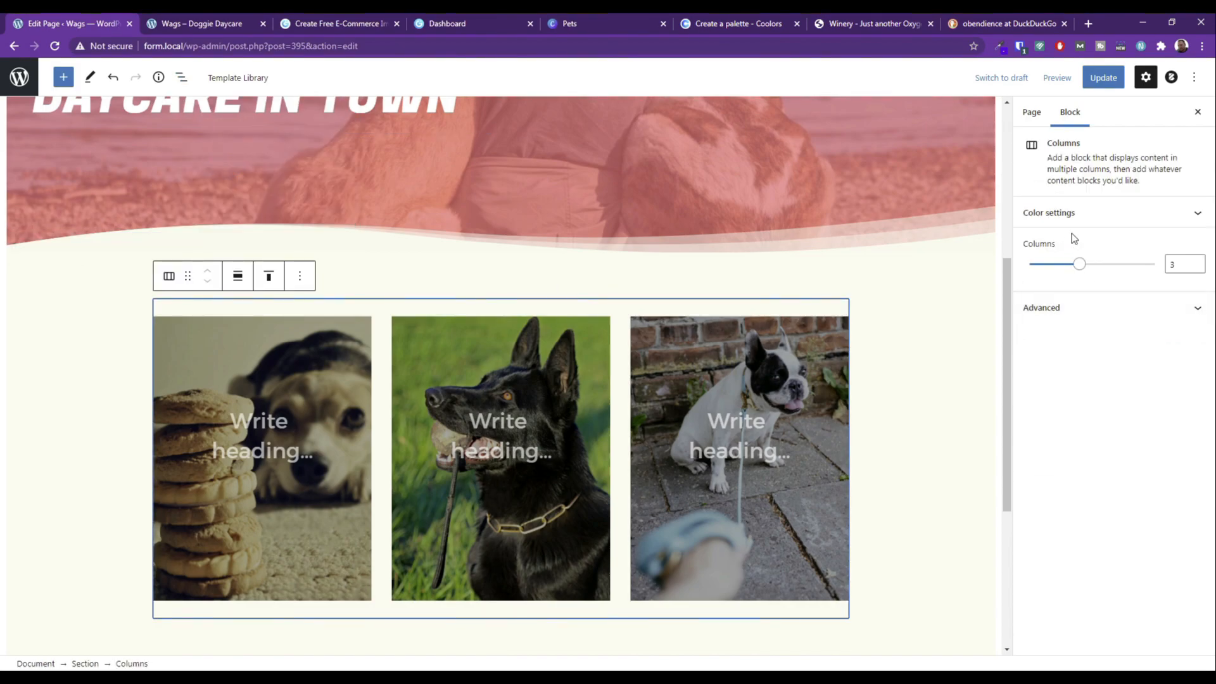
{"action": "left_click", "coordinate": [1068, 216]}
{"action": "left_click", "coordinate": [1067, 214]}
{"action": "left_click", "coordinate": [1040, 309]}
{"action": "left_click", "coordinate": [1039, 309]}
Select the banner section and give it a custom desktop top margin, trying -250 px before settling on -200 px.
{"action": "left_click", "coordinate": [140, 296]}
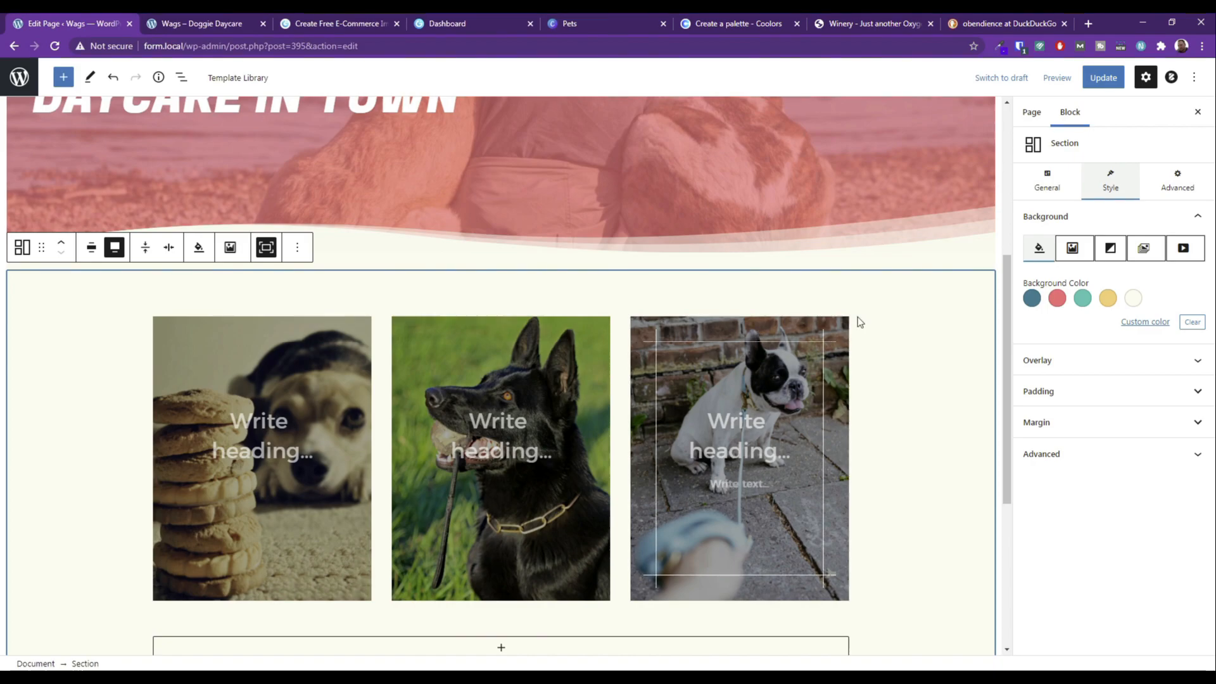
{"action": "left_click", "coordinate": [1169, 195]}
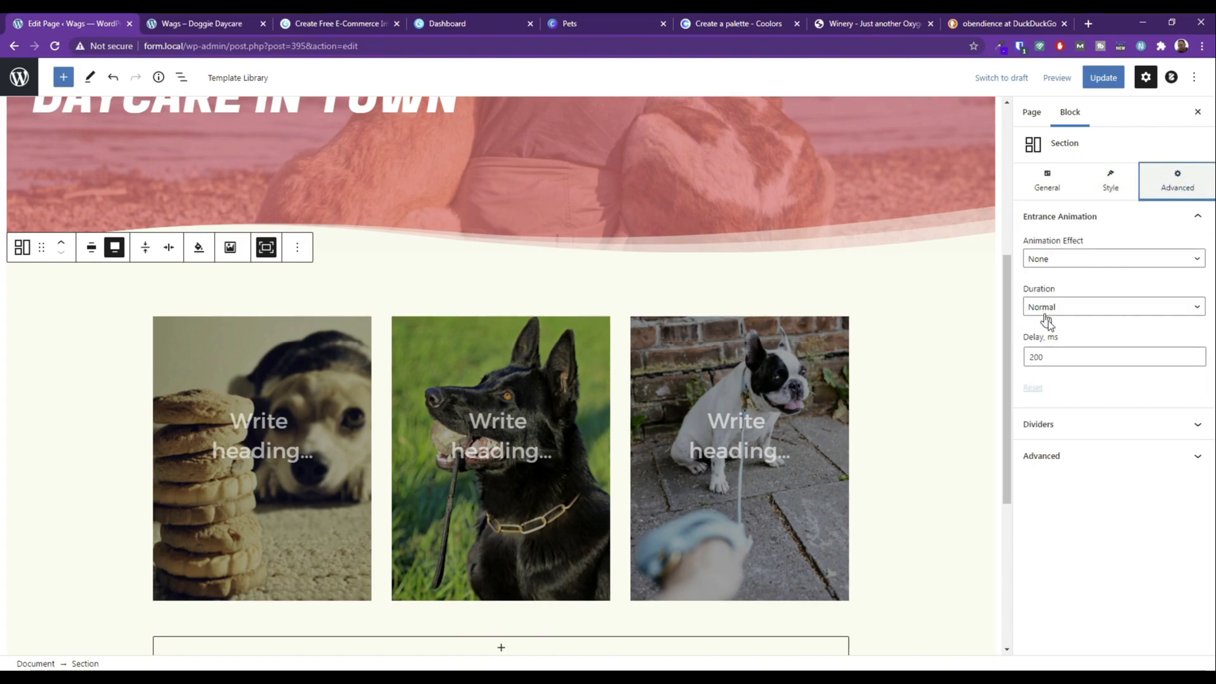
{"action": "left_click", "coordinate": [1112, 189]}
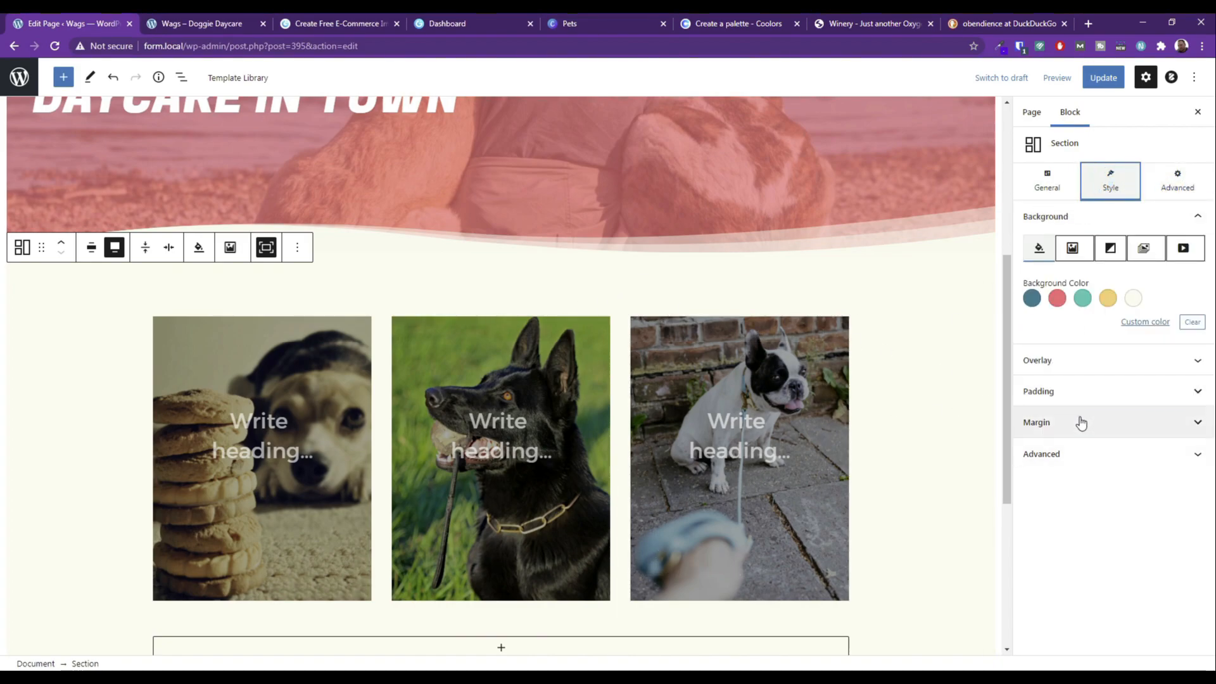
{"action": "left_click", "coordinate": [1077, 420]}
{"action": "left_click", "coordinate": [1067, 491]}
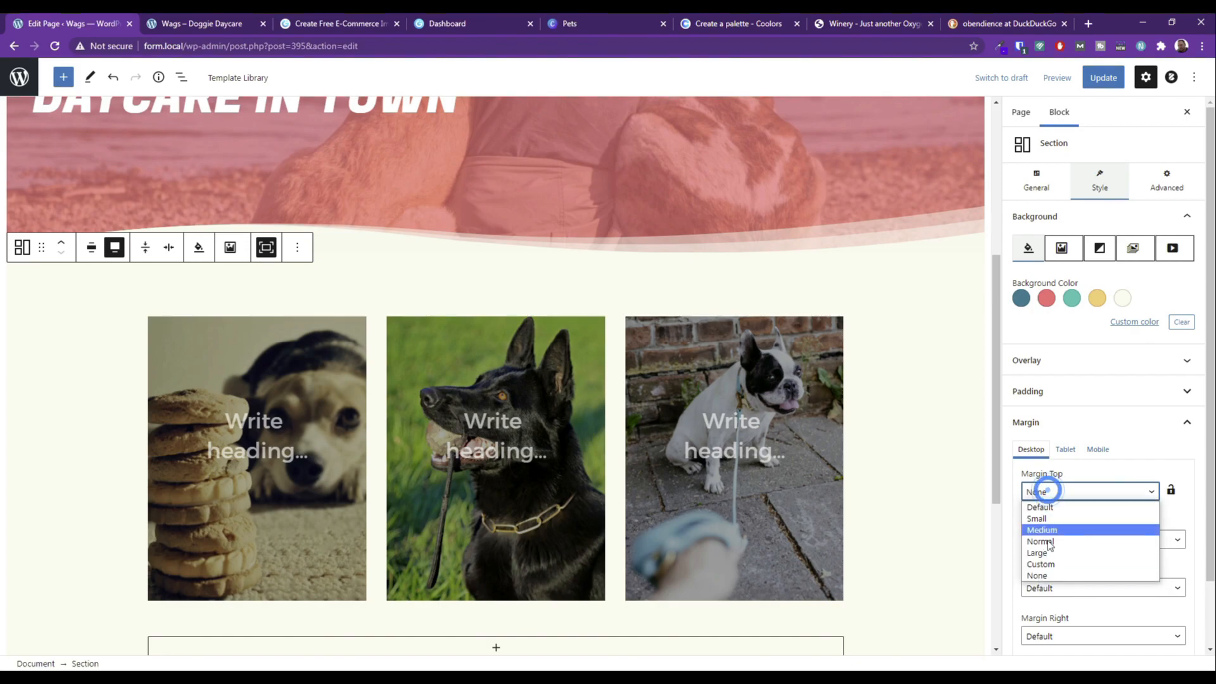
{"action": "left_click", "coordinate": [1040, 564]}
{"action": "left_click", "coordinate": [1040, 523]}
{"action": "type", "text": "-250"}
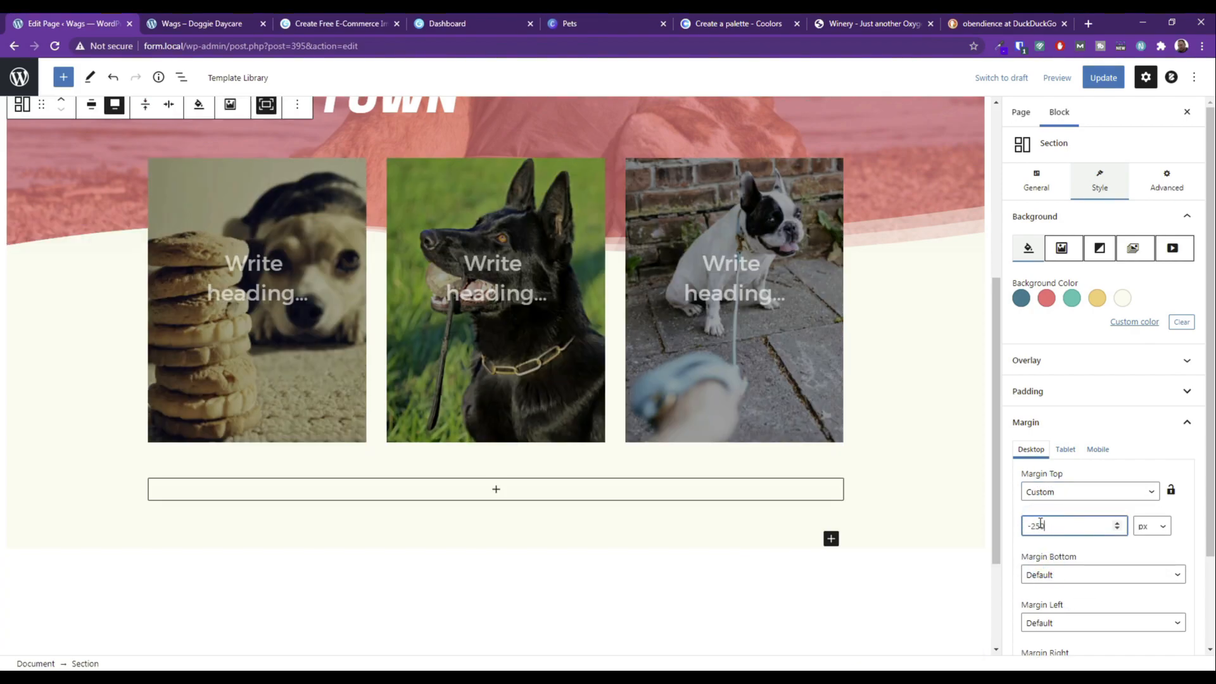
{"action": "key", "text": "BackSpace"}
{"action": "key", "text": "BackSpace"}
{"action": "type", "text": "00"}
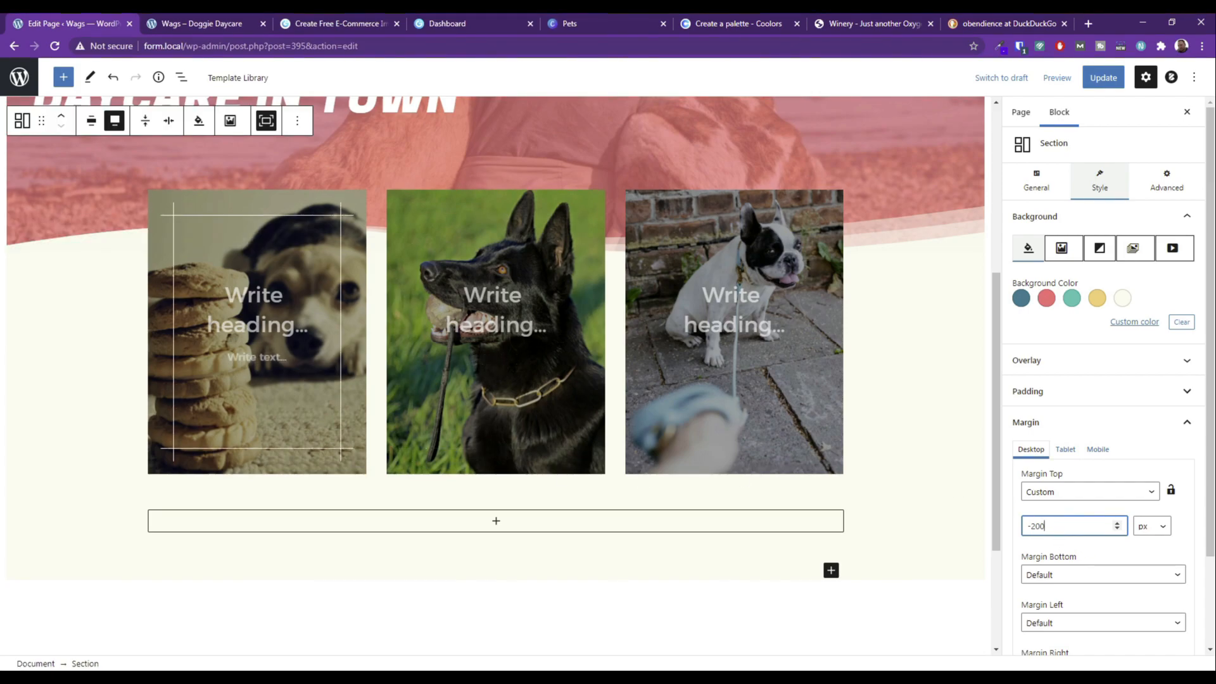
Enter the headings "Patience", "Training" and "Obedience" on the first, second and third banners.
{"action": "left_click", "coordinate": [251, 310]}
{"action": "type", "text": "Patience"}
{"action": "left_click", "coordinate": [495, 306]}
{"action": "type", "text": "Training"}
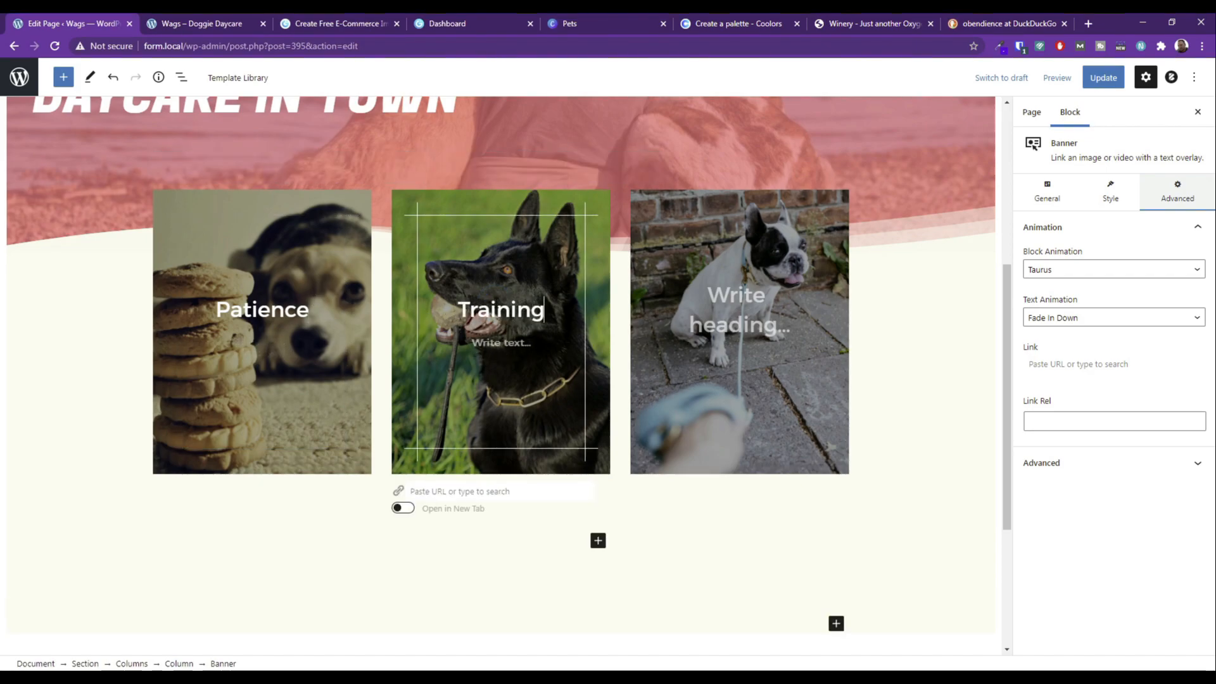
{"action": "left_click", "coordinate": [723, 308]}
{"action": "type", "text": "Obedience"}
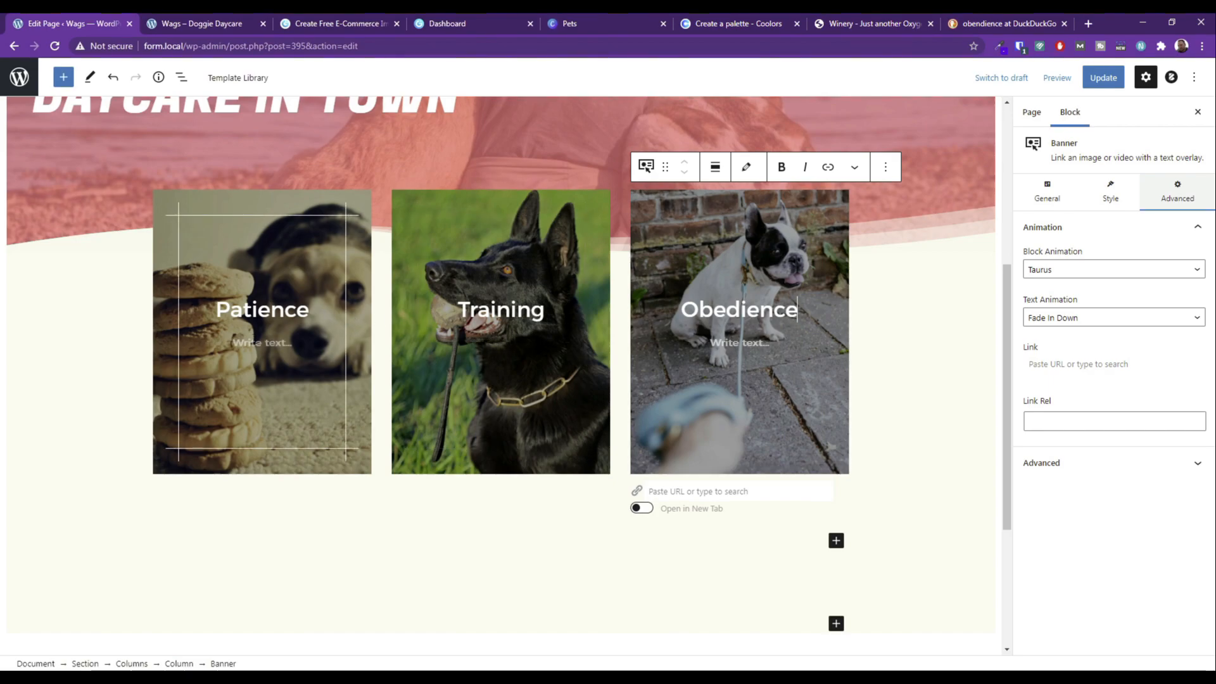
Update the page and preview it in a new tab, examining how the titled banners overlap the hero section.
{"action": "left_click", "coordinate": [1104, 77]}
{"action": "left_click", "coordinate": [1057, 77]}
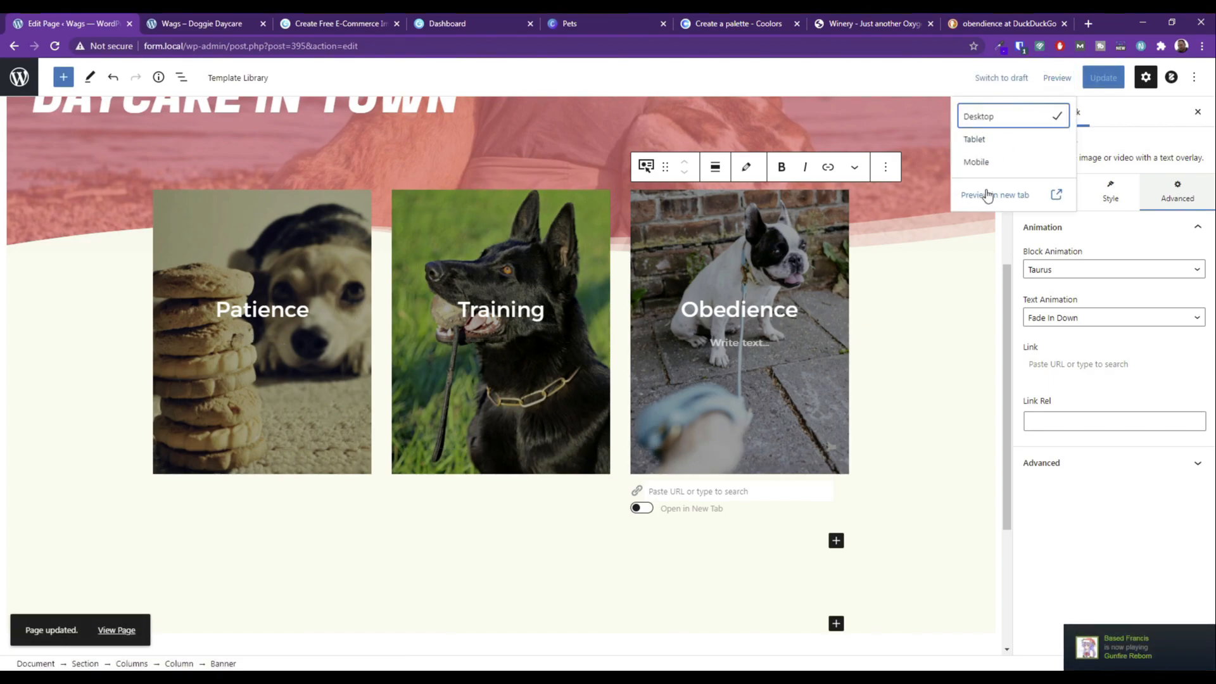
{"action": "left_click", "coordinate": [1006, 193]}
{"action": "scroll", "coordinate": [622, 146], "scroll_direction": "down", "scroll_amount": 3}
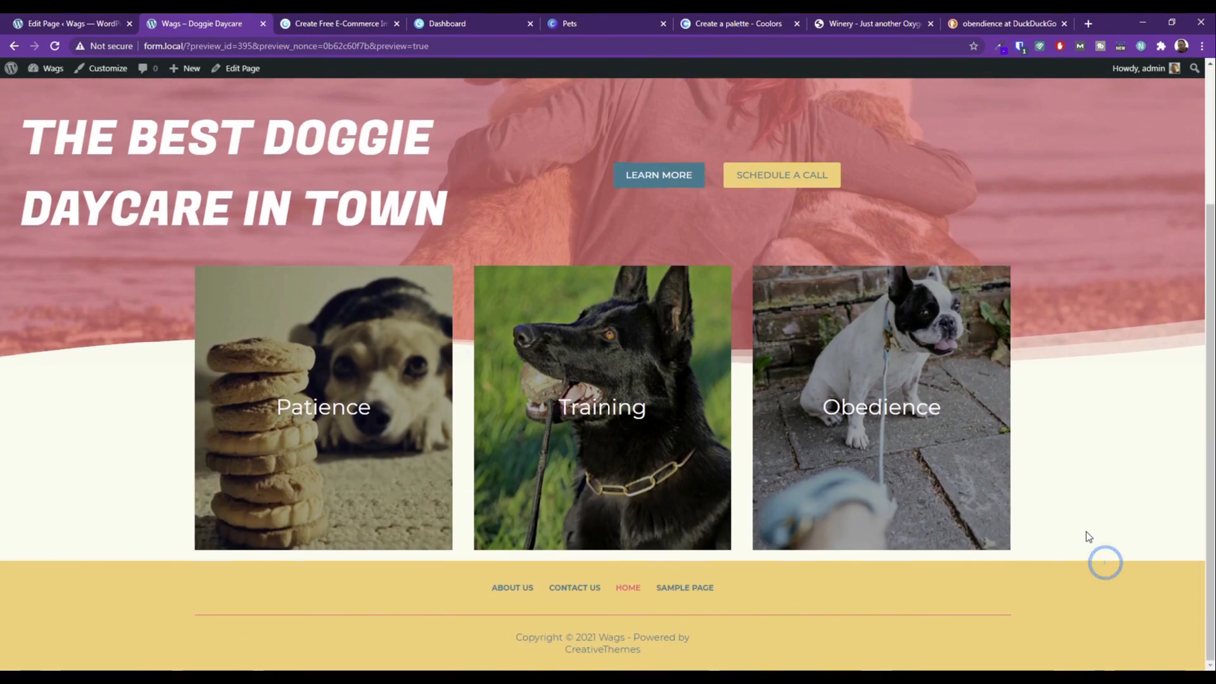
{"action": "scroll", "coordinate": [311, 403], "scroll_direction": "up", "scroll_amount": 3}
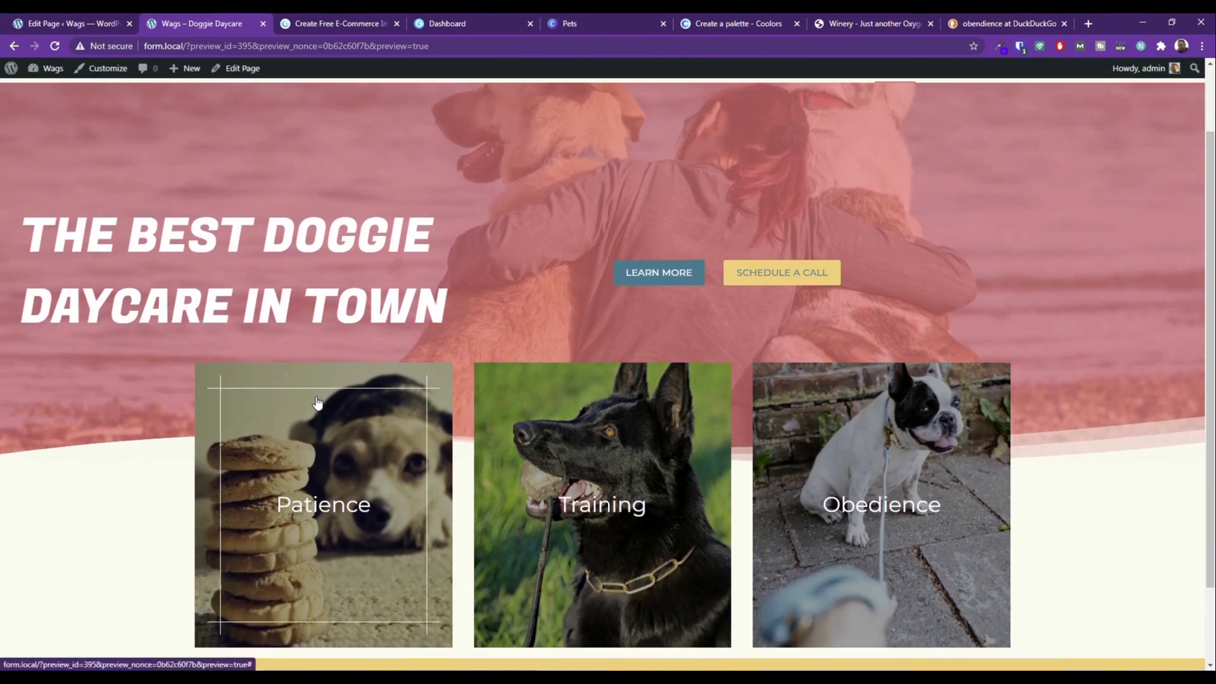
{"action": "scroll", "coordinate": [284, 405], "scroll_direction": "down", "scroll_amount": 2}
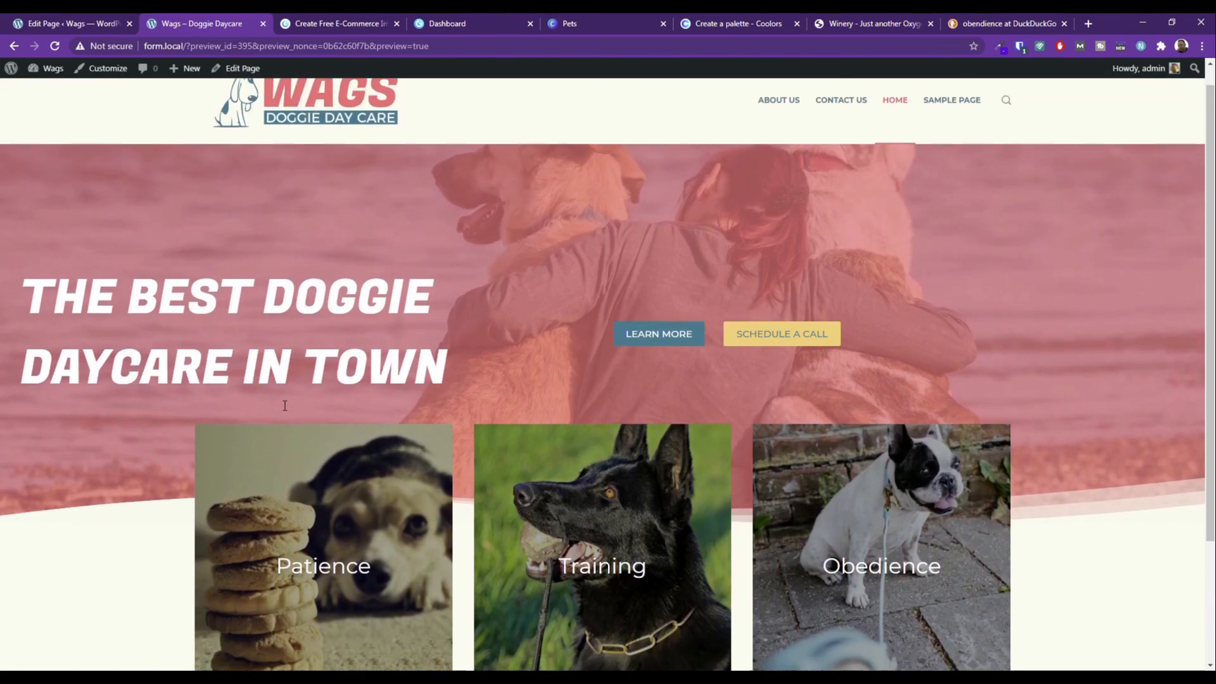
{"action": "scroll", "coordinate": [284, 405], "scroll_direction": "down", "scroll_amount": 1}
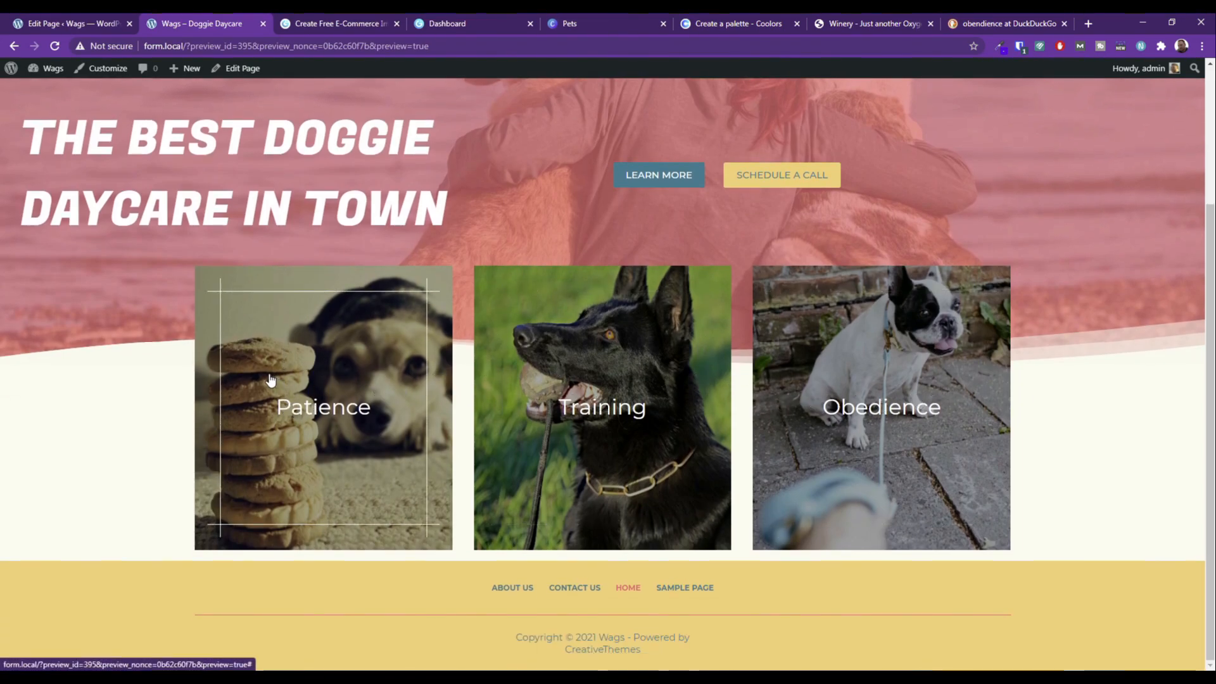
{"action": "scroll", "coordinate": [73, 379], "scroll_direction": "up", "scroll_amount": 2}
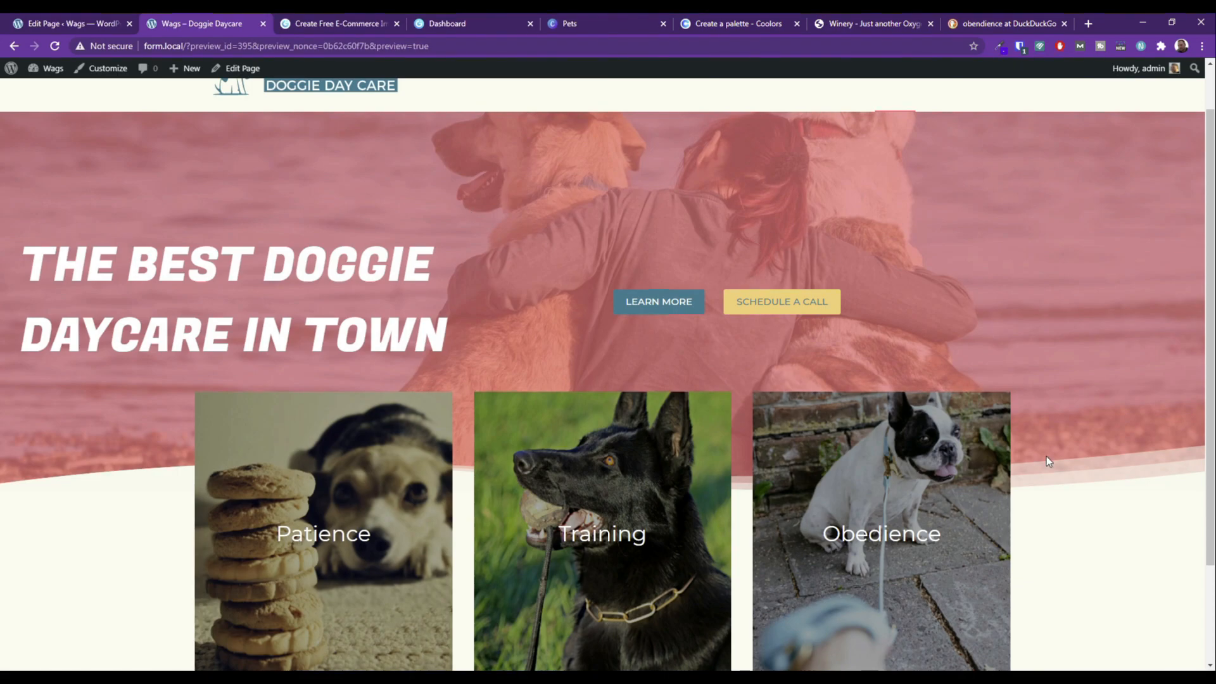
{"action": "scroll", "coordinate": [817, 507], "scroll_direction": "up", "scroll_amount": 1}
{"action": "scroll", "coordinate": [526, 406], "scroll_direction": "down", "scroll_amount": 2}
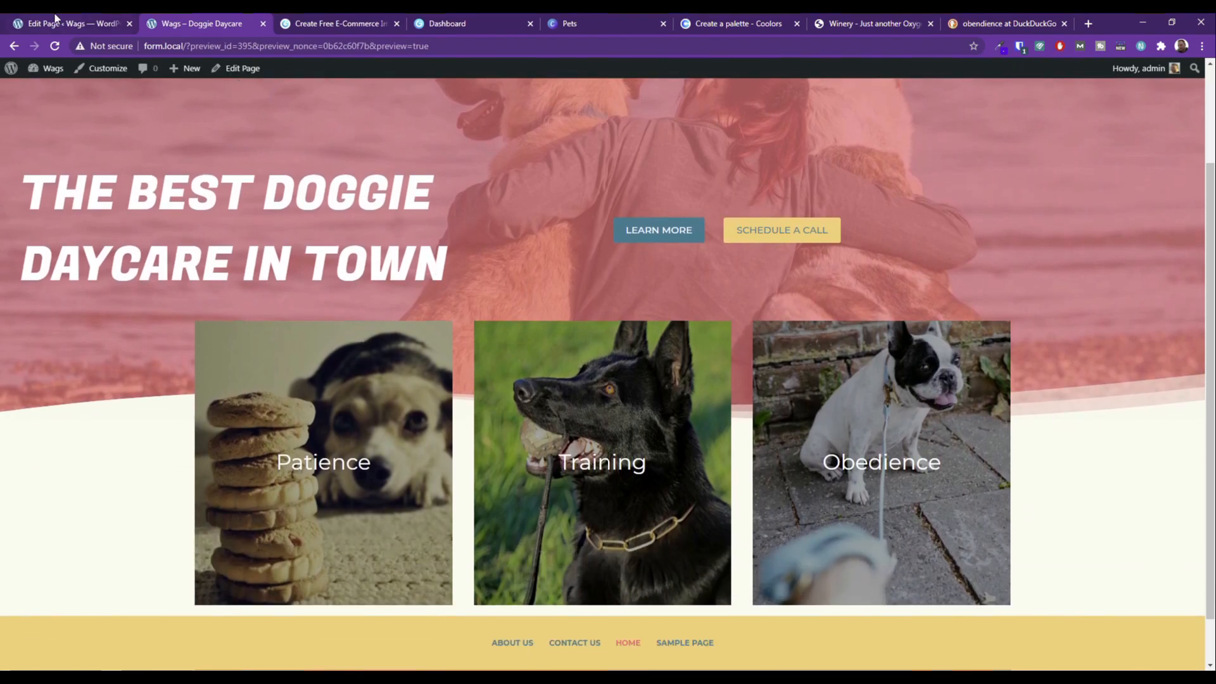
Return to the page editor and try top margins of -175, -180 and -170 px on the banner section.
{"action": "left_click", "coordinate": [61, 23]}
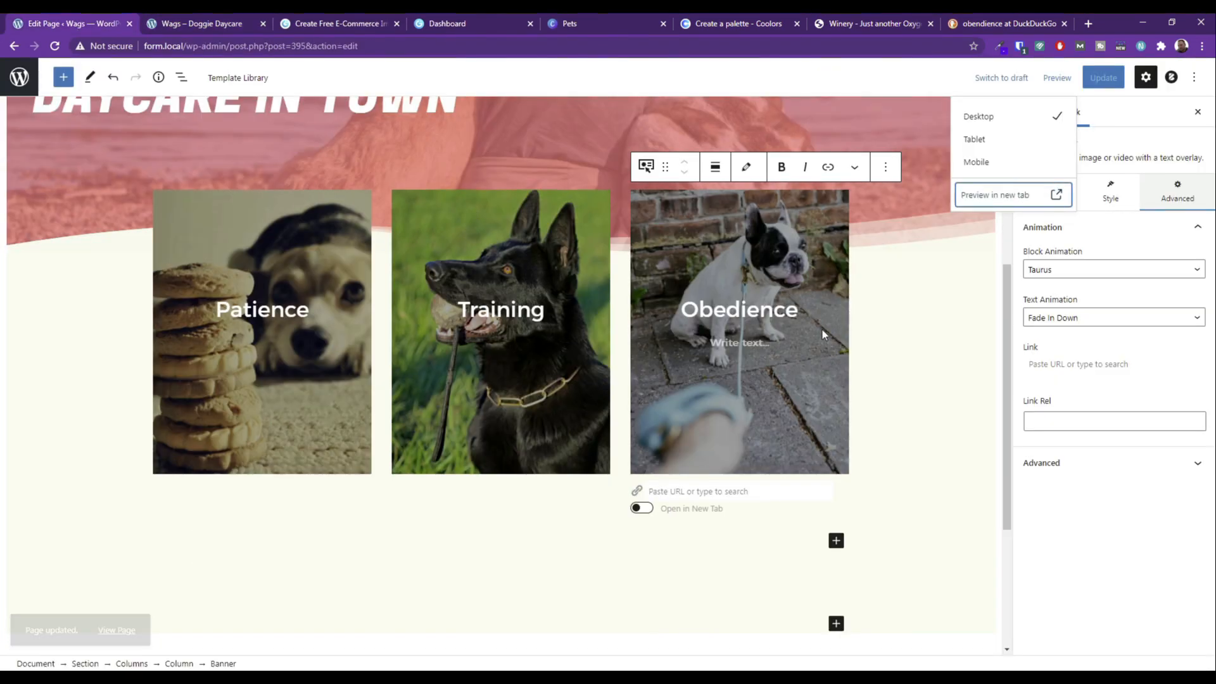
{"action": "left_click", "coordinate": [920, 397]}
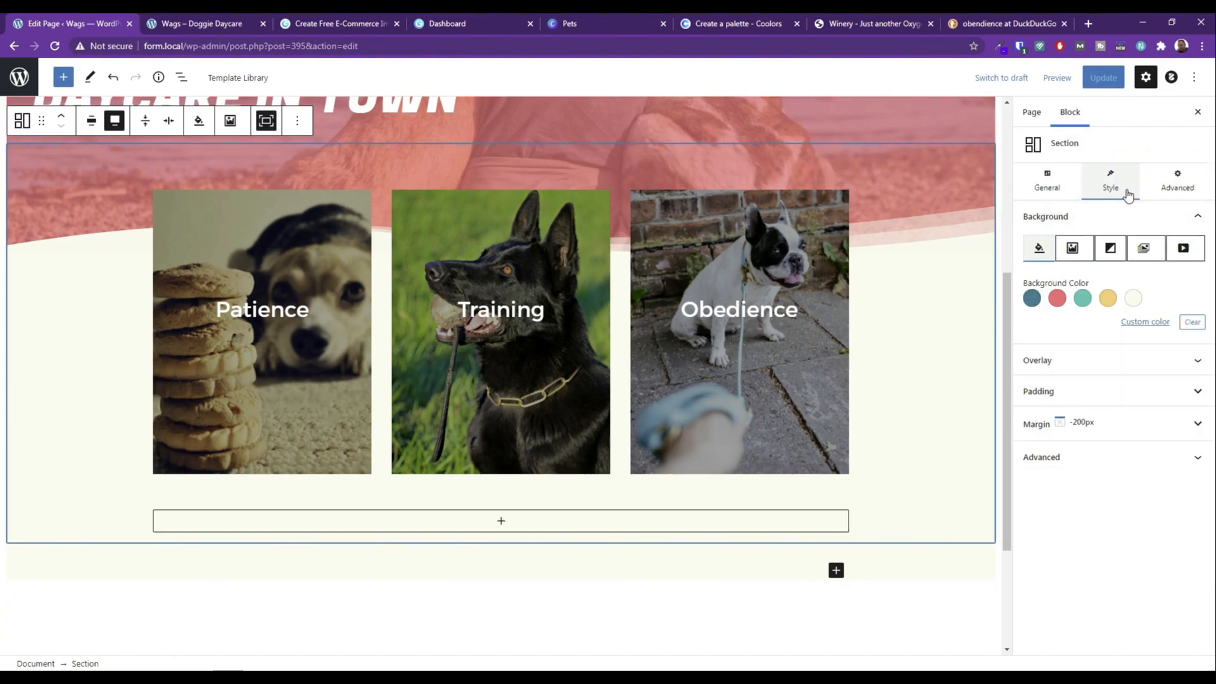
{"action": "left_click", "coordinate": [1121, 433]}
{"action": "left_click", "coordinate": [1043, 526]}
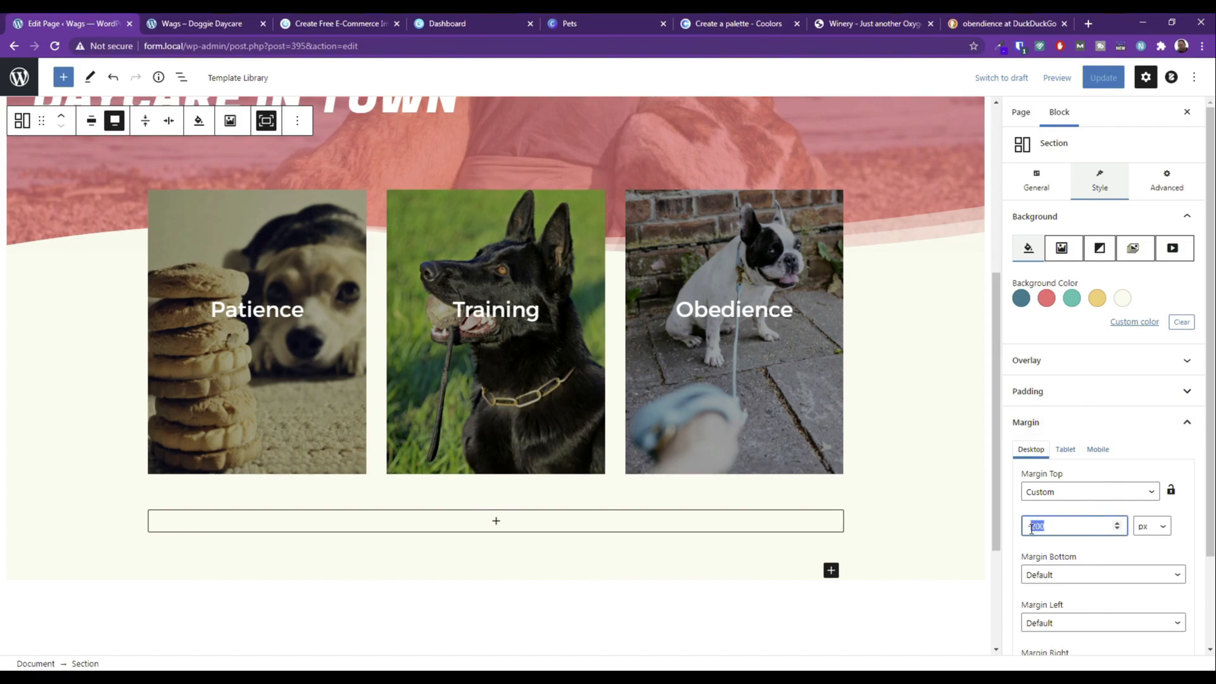
{"action": "type", "text": "175"}
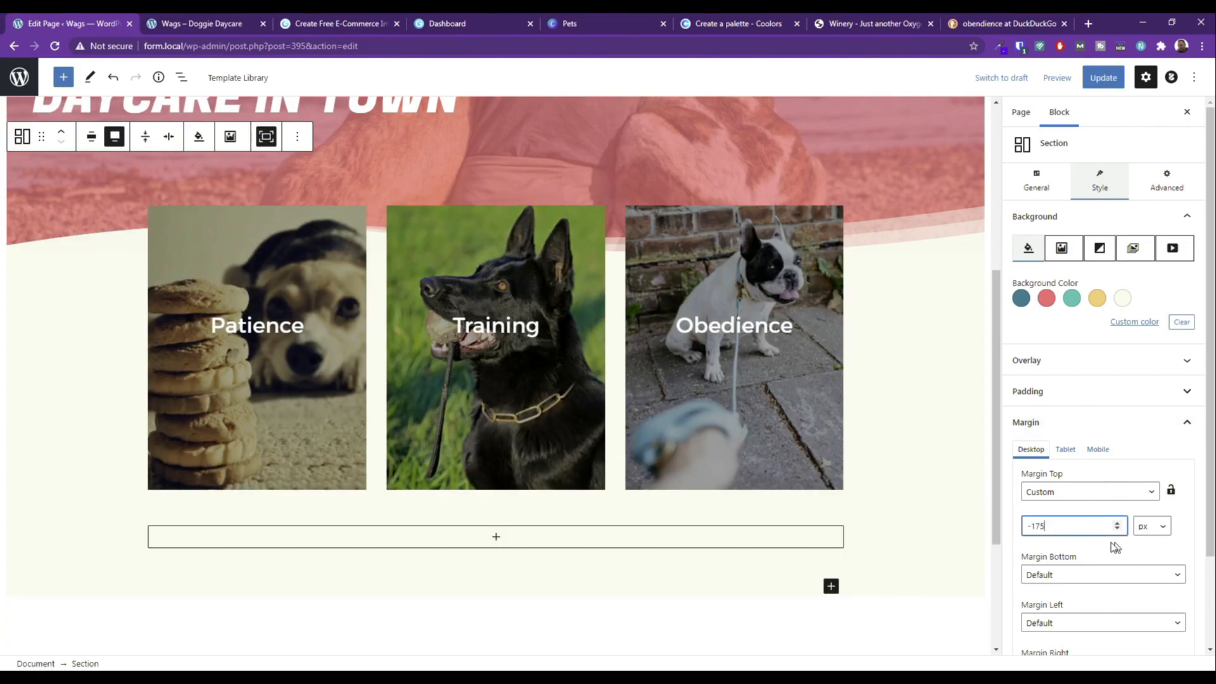
{"action": "double_click", "coordinate": [1032, 527]}
{"action": "type", "text": "180"}
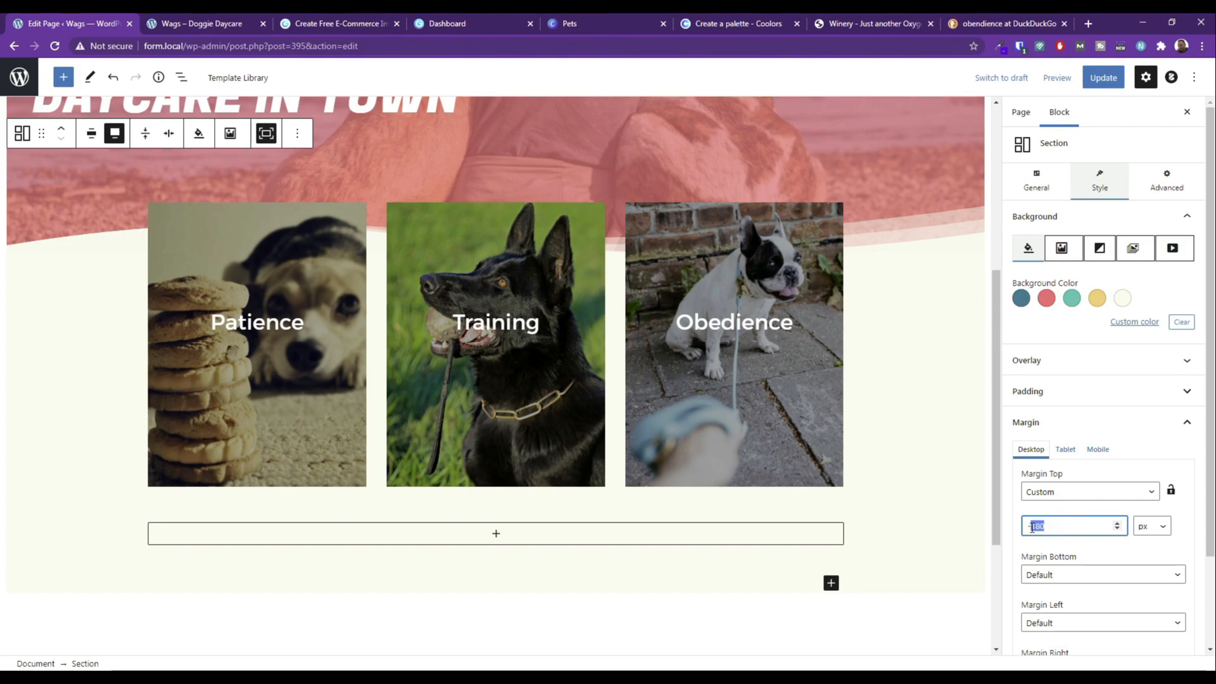
{"action": "type", "text": "7"}
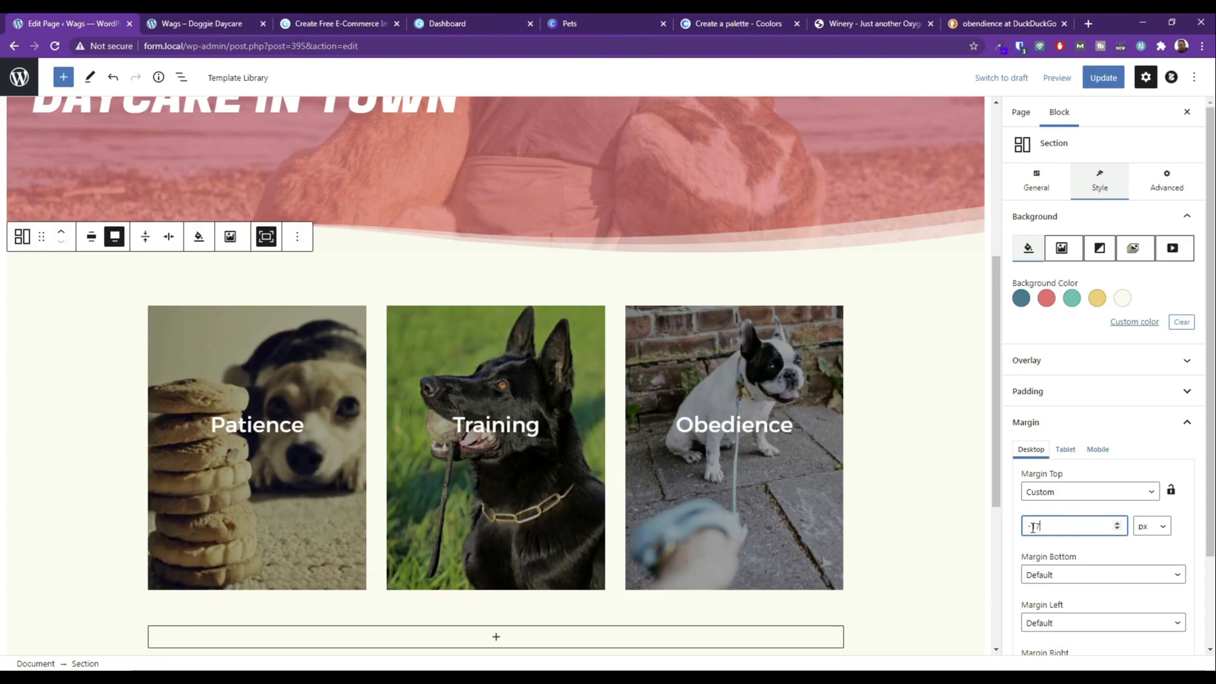
{"action": "type", "text": "0"}
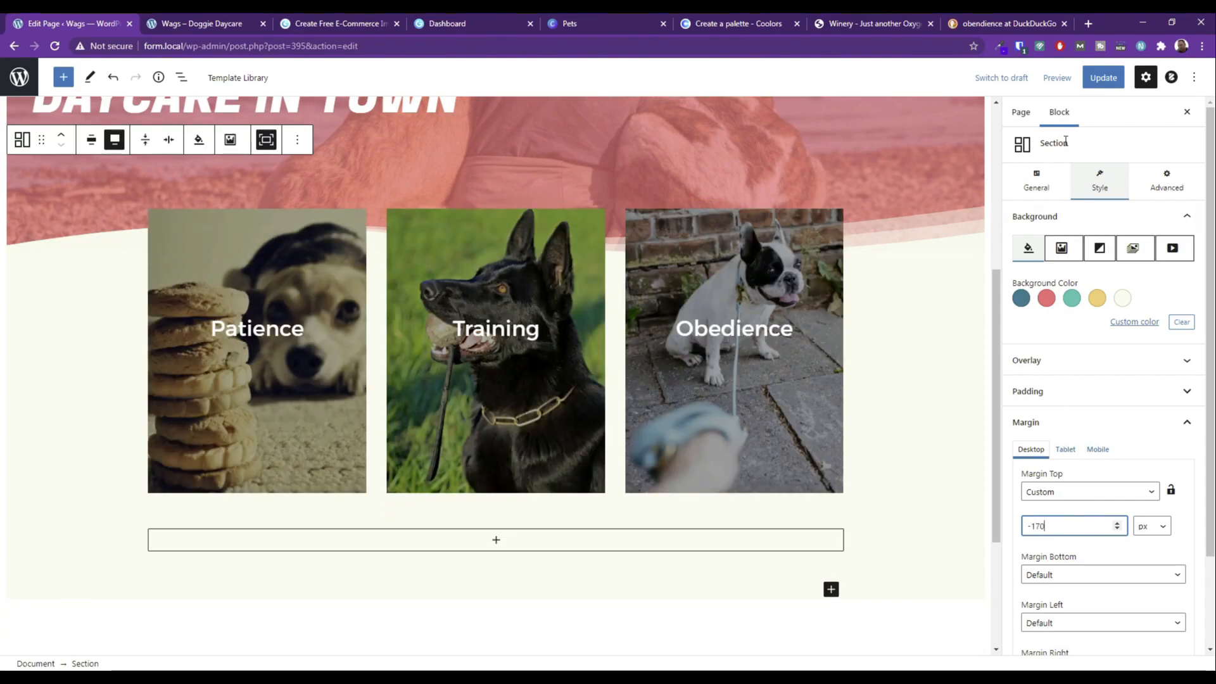
Save the adjusted margin and check the banners' overlap with the wave divider in the page preview.
{"action": "left_click", "coordinate": [1111, 84]}
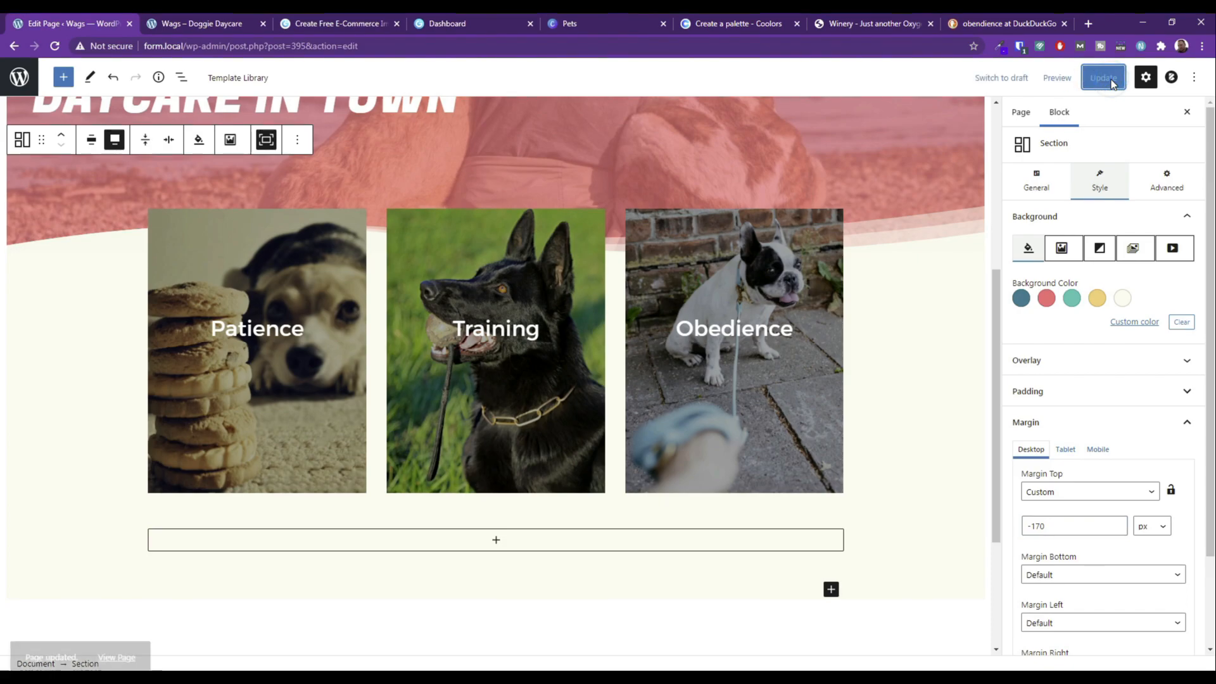
{"action": "left_click", "coordinate": [1058, 78]}
{"action": "left_click", "coordinate": [999, 195]}
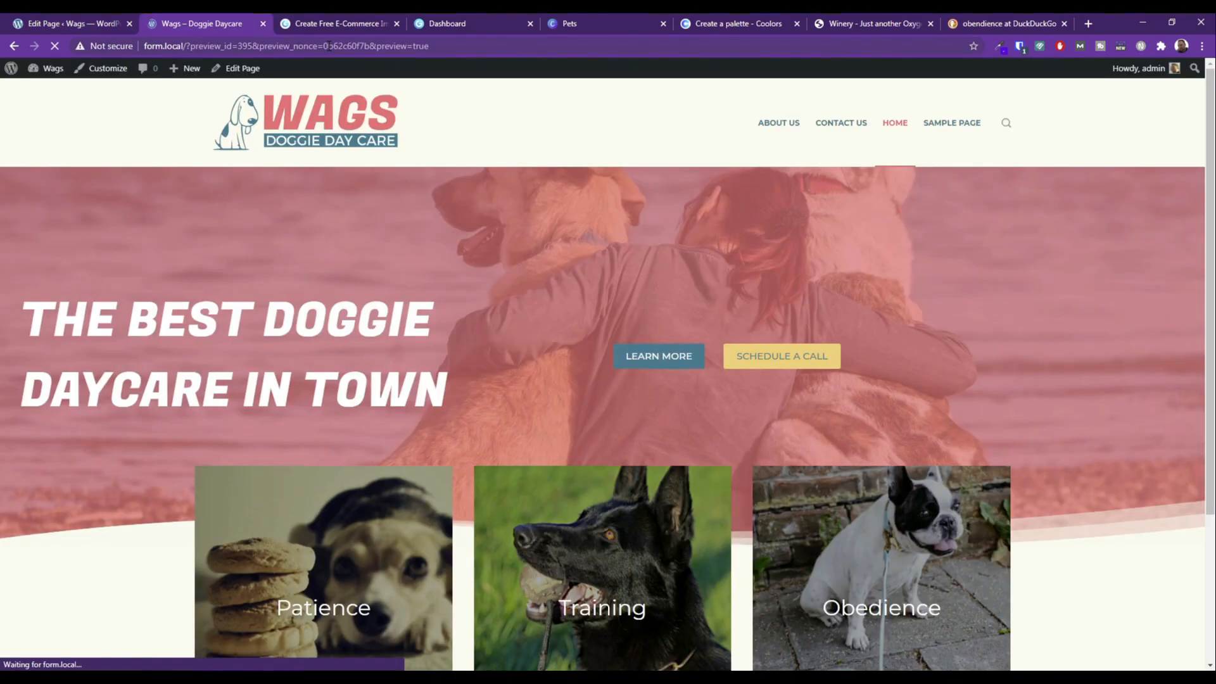
{"action": "scroll", "coordinate": [433, 266], "scroll_direction": "down", "scroll_amount": 3}
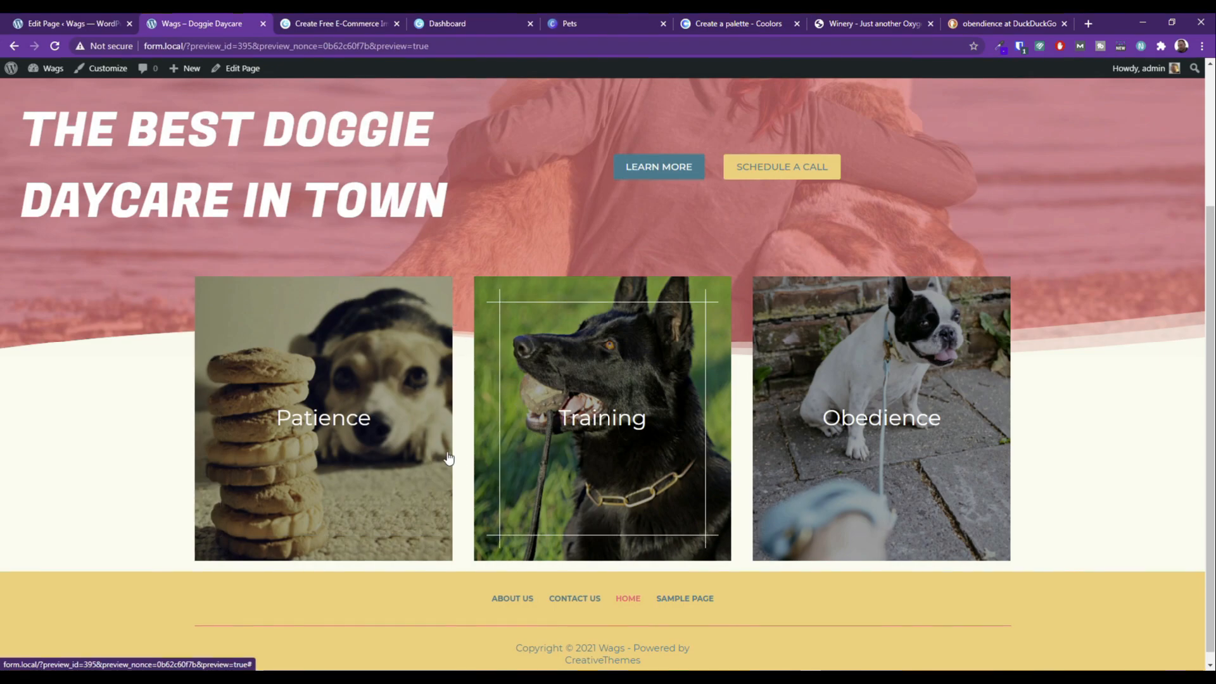
{"action": "scroll", "coordinate": [618, 340], "scroll_direction": "up", "scroll_amount": 3}
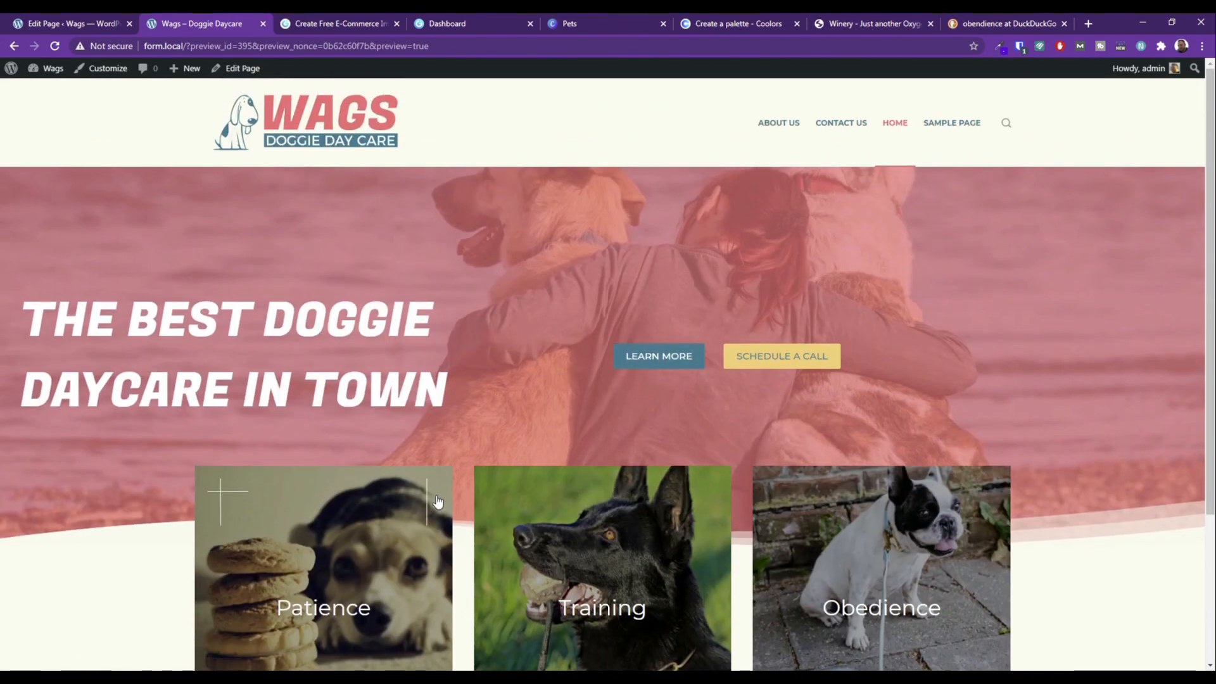
{"action": "left_click", "coordinate": [50, 49]}
Return to the page editor, set the banner section's top margin to -150 px and update the page.
{"action": "left_click", "coordinate": [115, 23]}
{"action": "left_click", "coordinate": [1063, 524]}
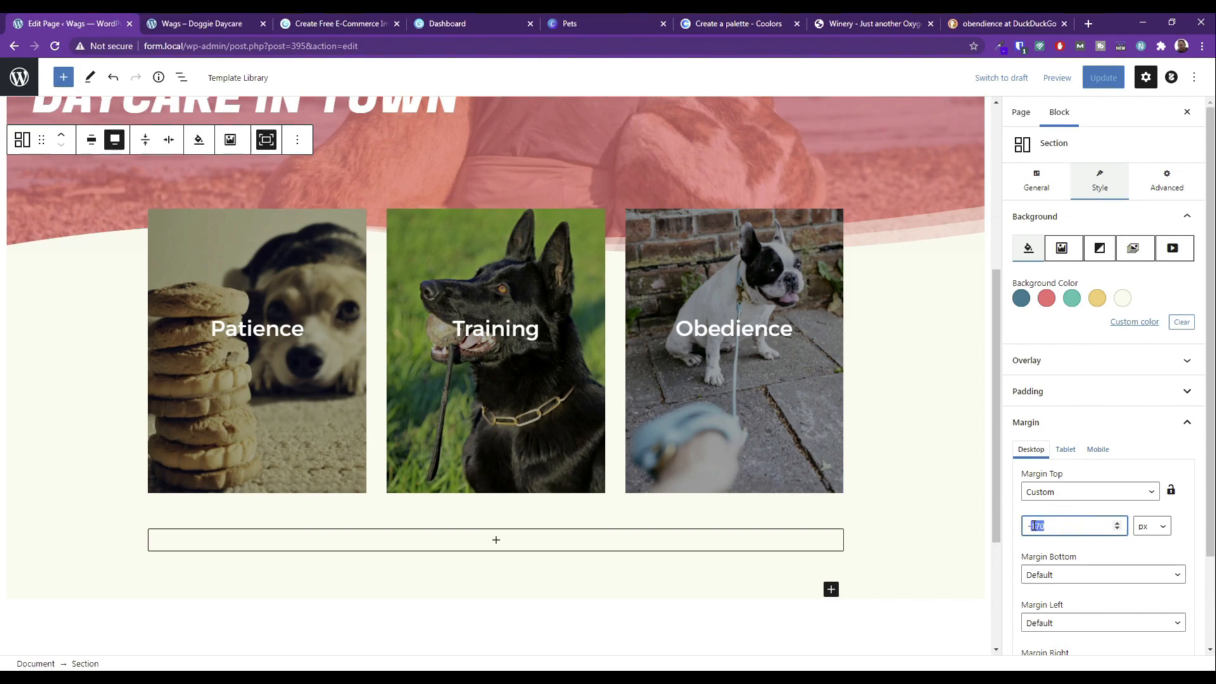
{"action": "type", "text": "150"}
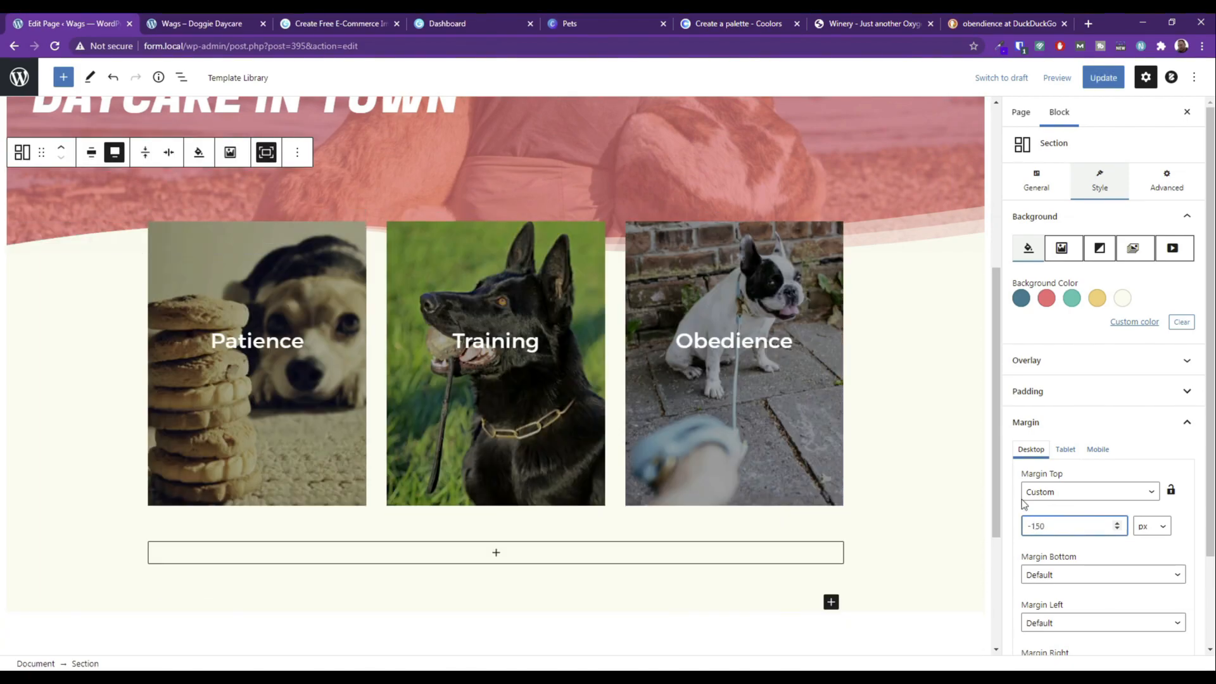
{"action": "left_click", "coordinate": [1103, 77]}
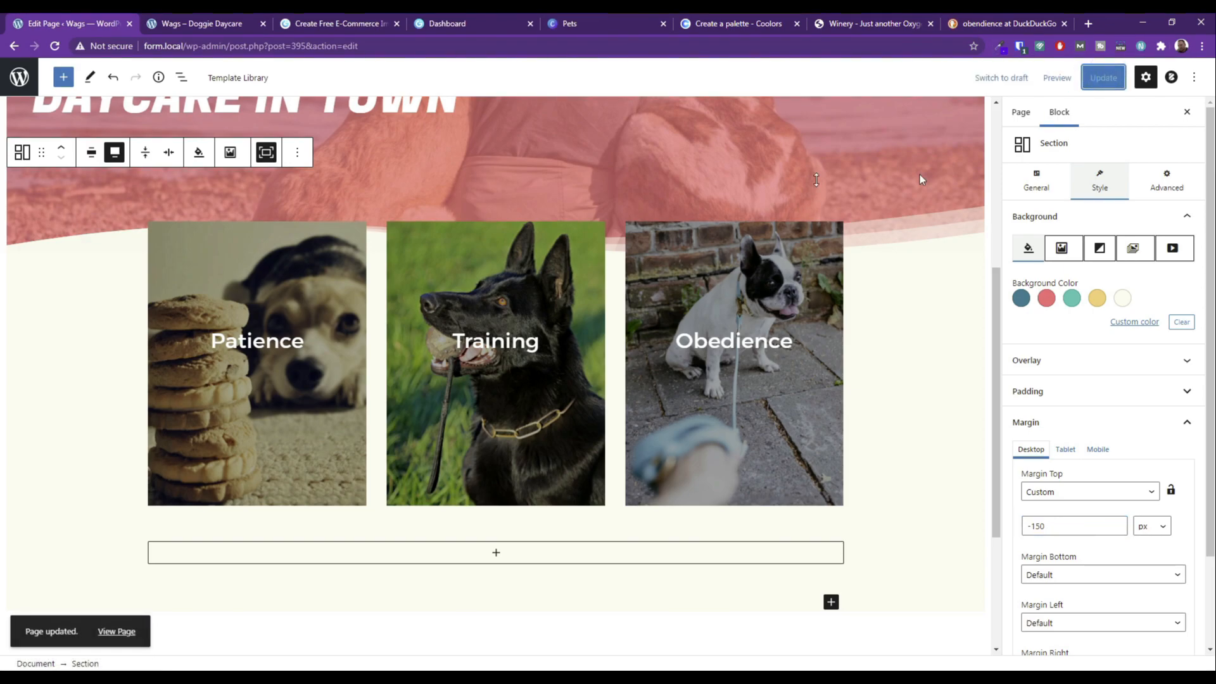
Generate a fresh preview of the page and examine the banners' position over the hero and their hover animations.
{"action": "left_click", "coordinate": [257, 19]}
{"action": "left_click", "coordinate": [57, 44]}
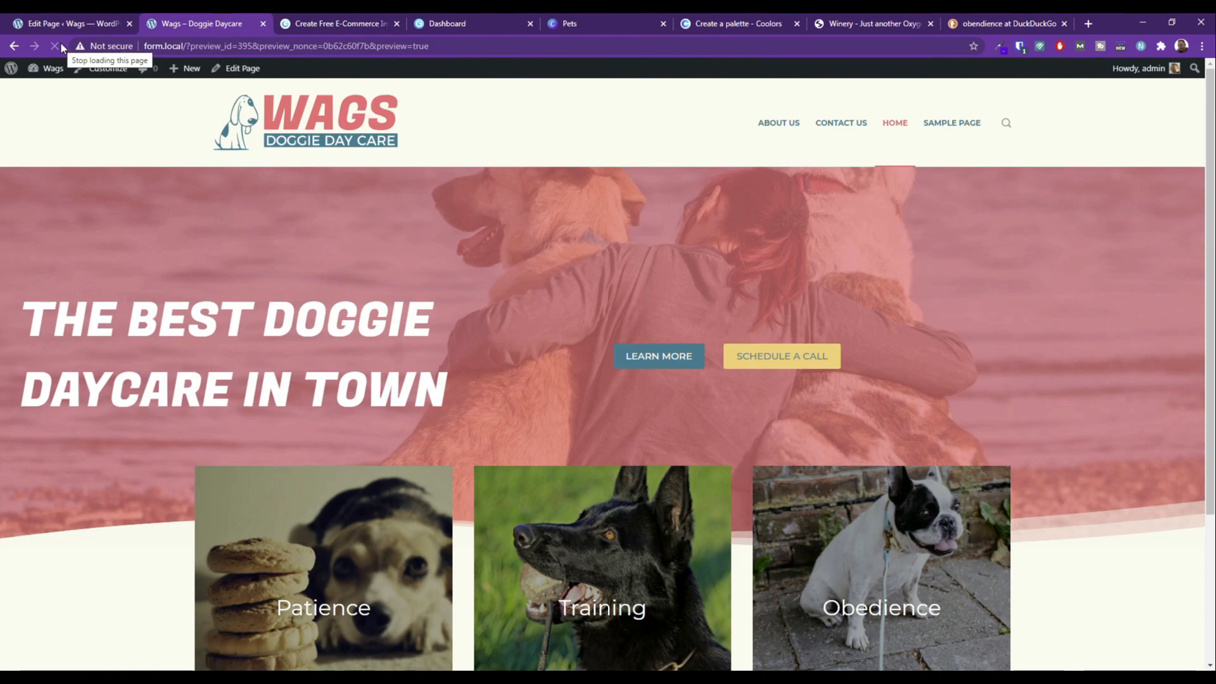
{"action": "left_click", "coordinate": [60, 44]}
{"action": "left_click", "coordinate": [74, 21]}
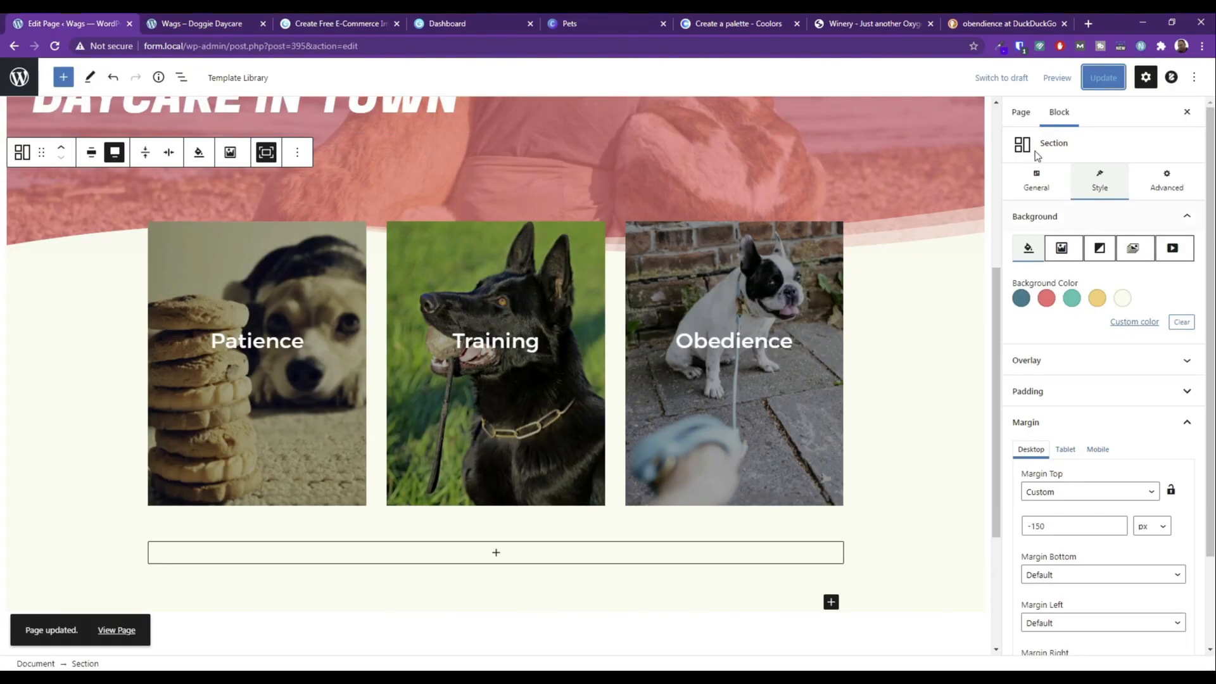
{"action": "left_click", "coordinate": [1052, 85]}
{"action": "left_click", "coordinate": [999, 204]}
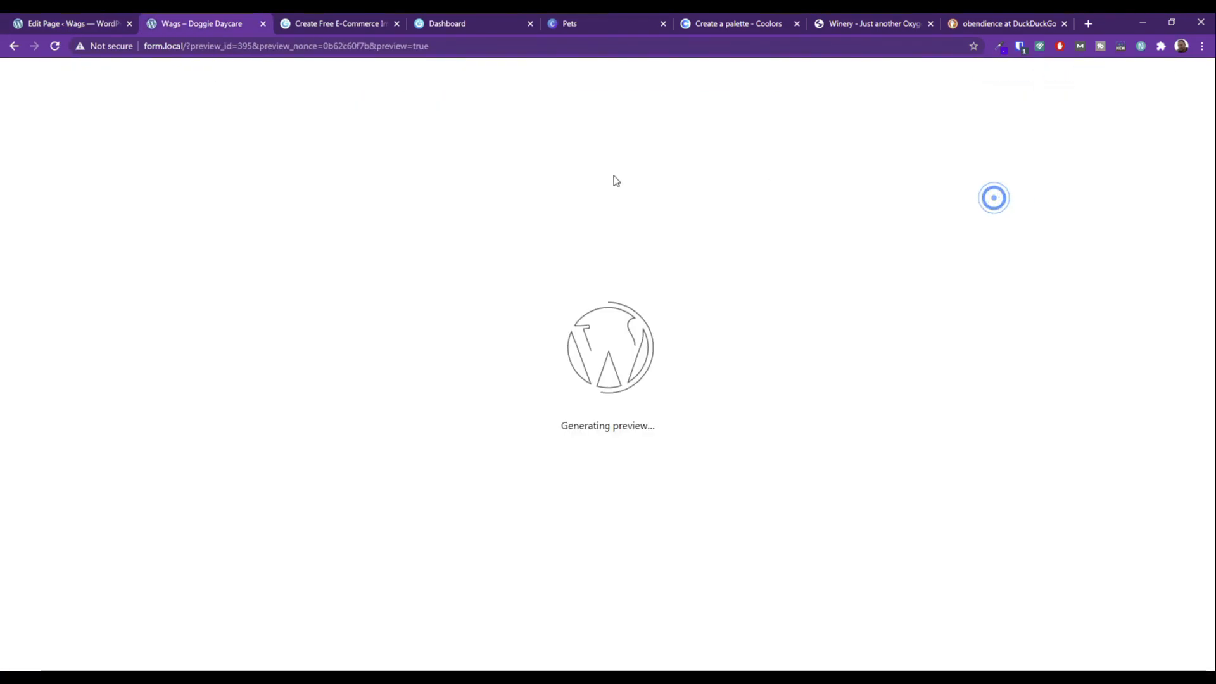
{"action": "scroll", "coordinate": [344, 249], "scroll_direction": "down", "scroll_amount": 2}
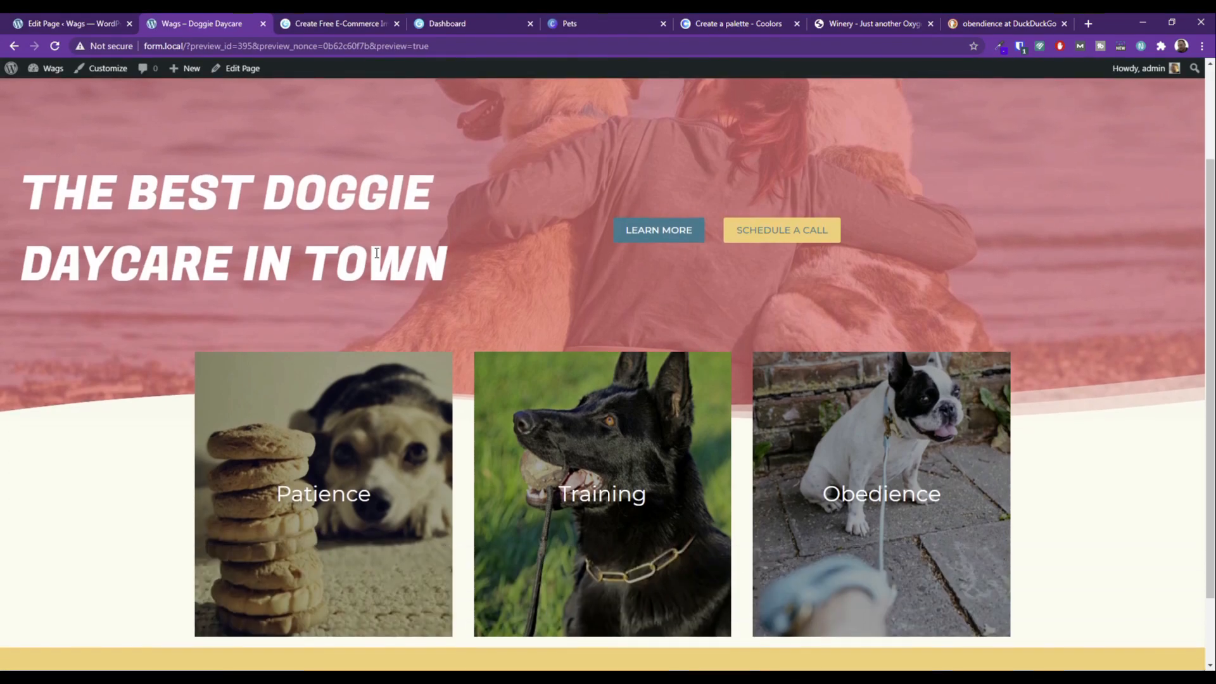
{"action": "scroll", "coordinate": [412, 254], "scroll_direction": "up", "scroll_amount": 2}
{"action": "scroll", "coordinate": [442, 295], "scroll_direction": "down", "scroll_amount": 2}
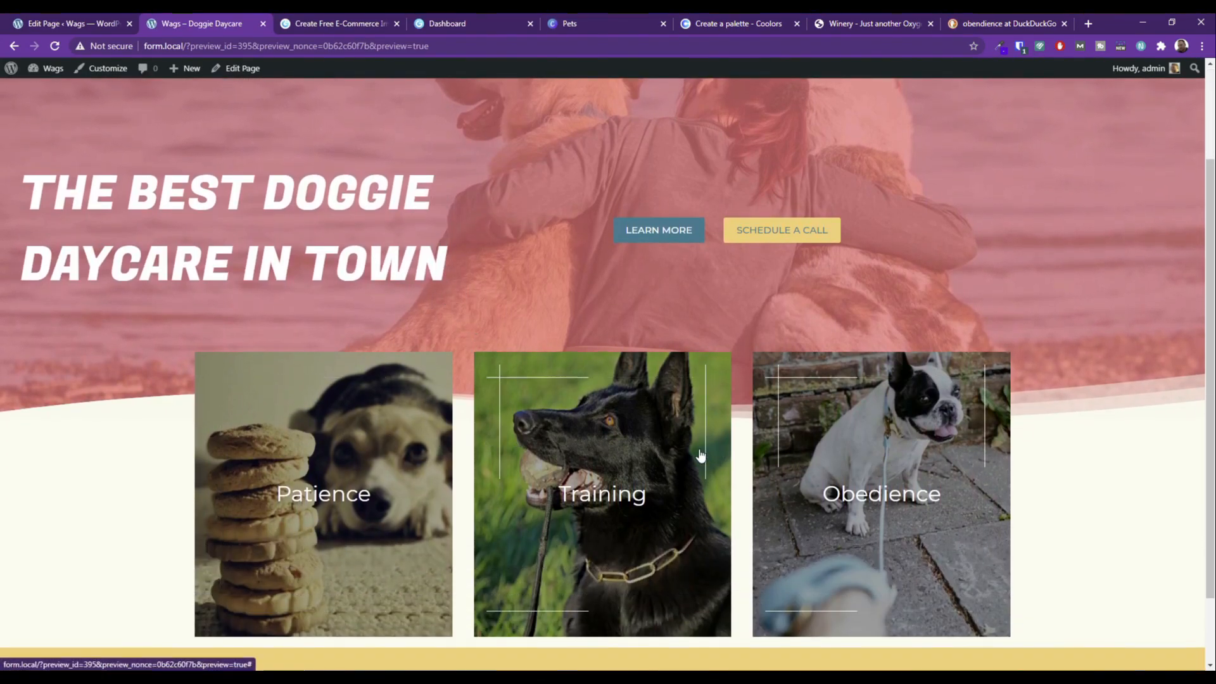
{"action": "scroll", "coordinate": [347, 433], "scroll_direction": "down", "scroll_amount": 2}
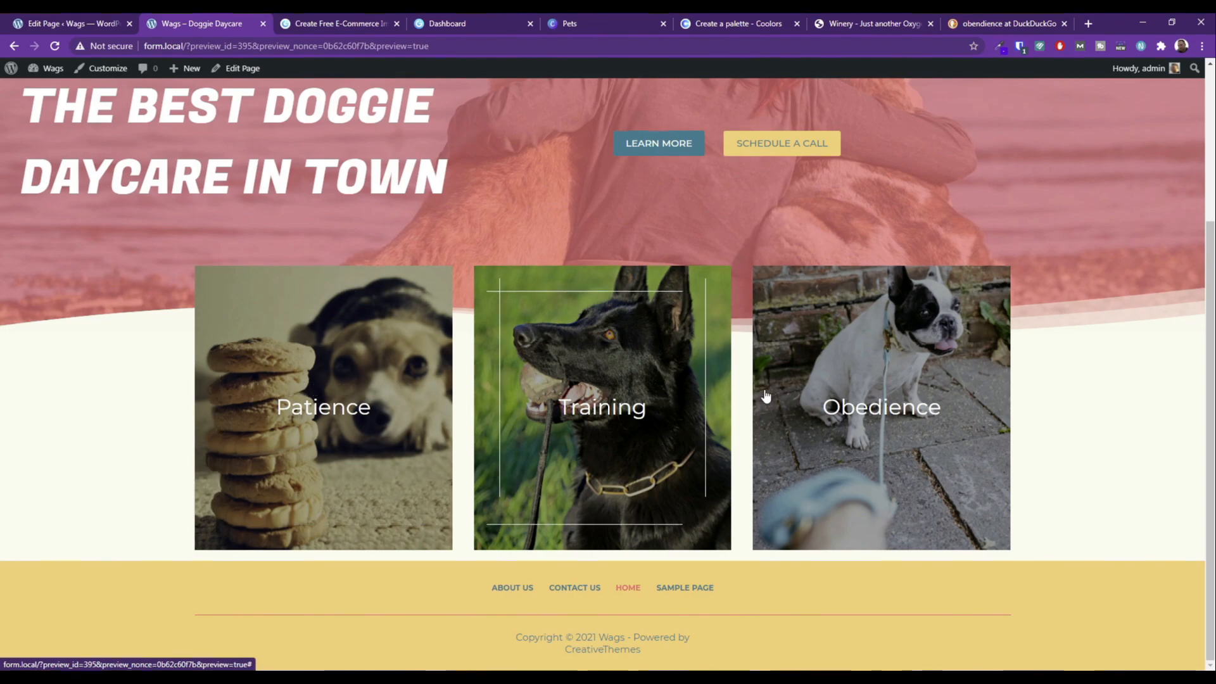
Return to the page editor, inspect the hero and banners in the mobile preview, and switch back to the desktop view.
{"action": "scroll", "coordinate": [434, 388], "scroll_direction": "up", "scroll_amount": 2}
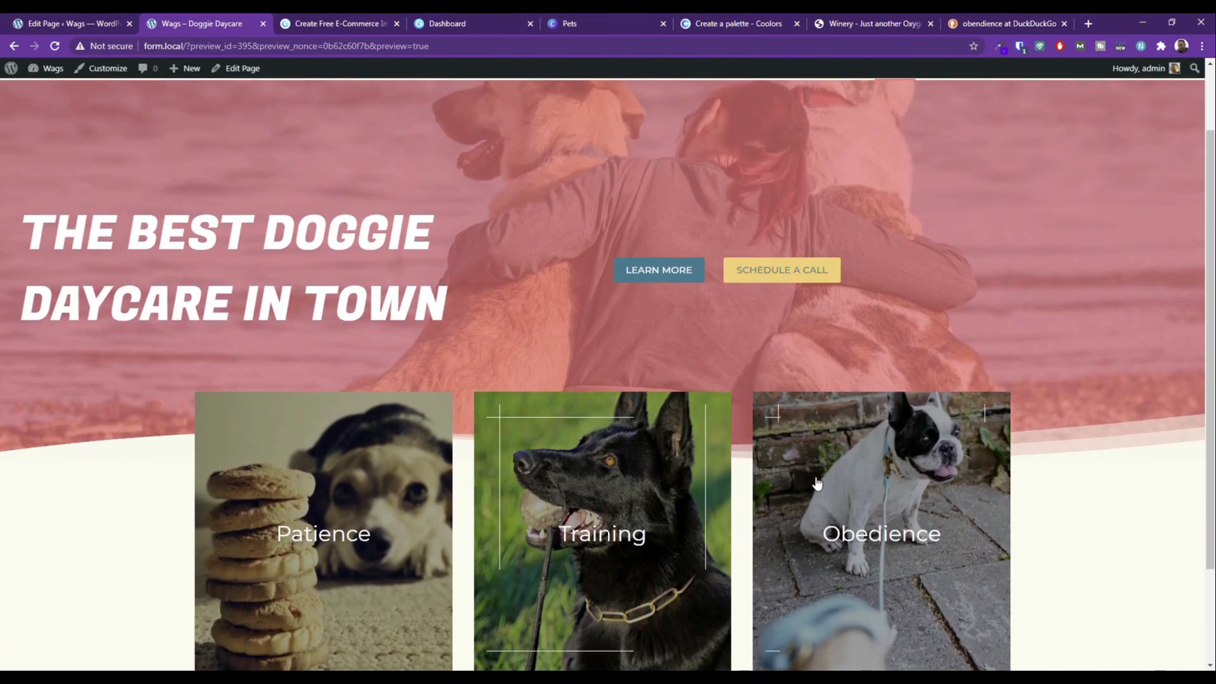
{"action": "scroll", "coordinate": [761, 462], "scroll_direction": "up", "scroll_amount": 2}
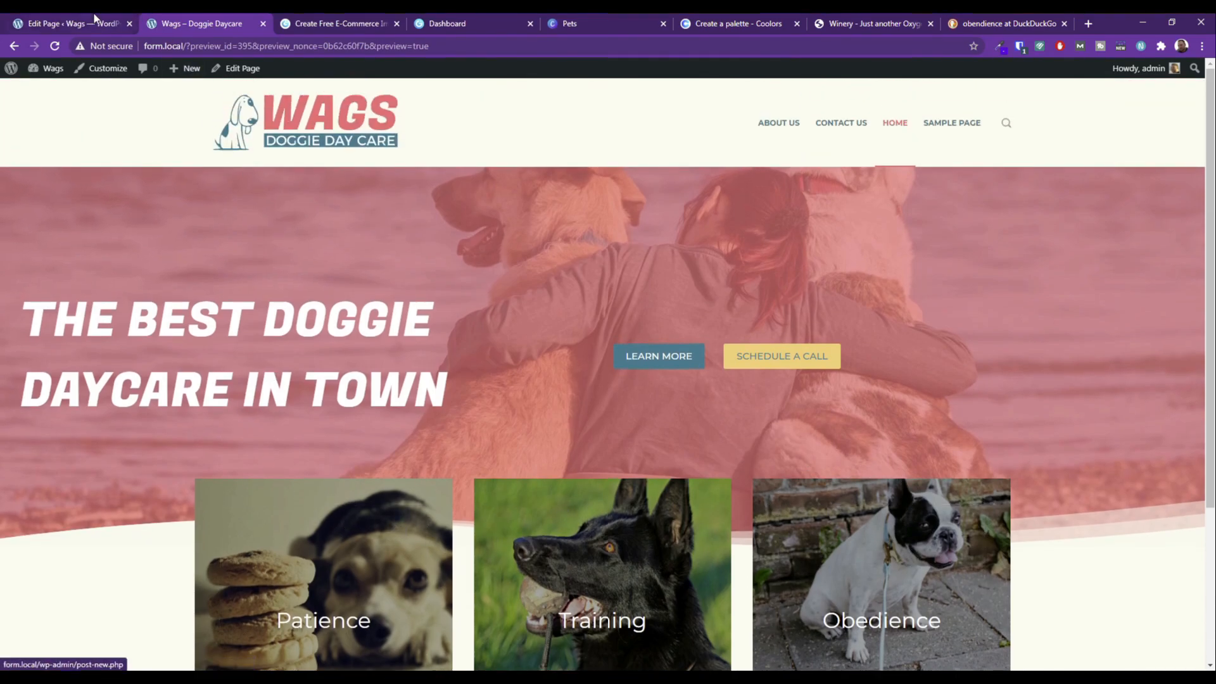
{"action": "left_click", "coordinate": [93, 16]}
{"action": "left_click", "coordinate": [988, 163]}
{"action": "scroll", "coordinate": [580, 339], "scroll_direction": "down", "scroll_amount": 15}
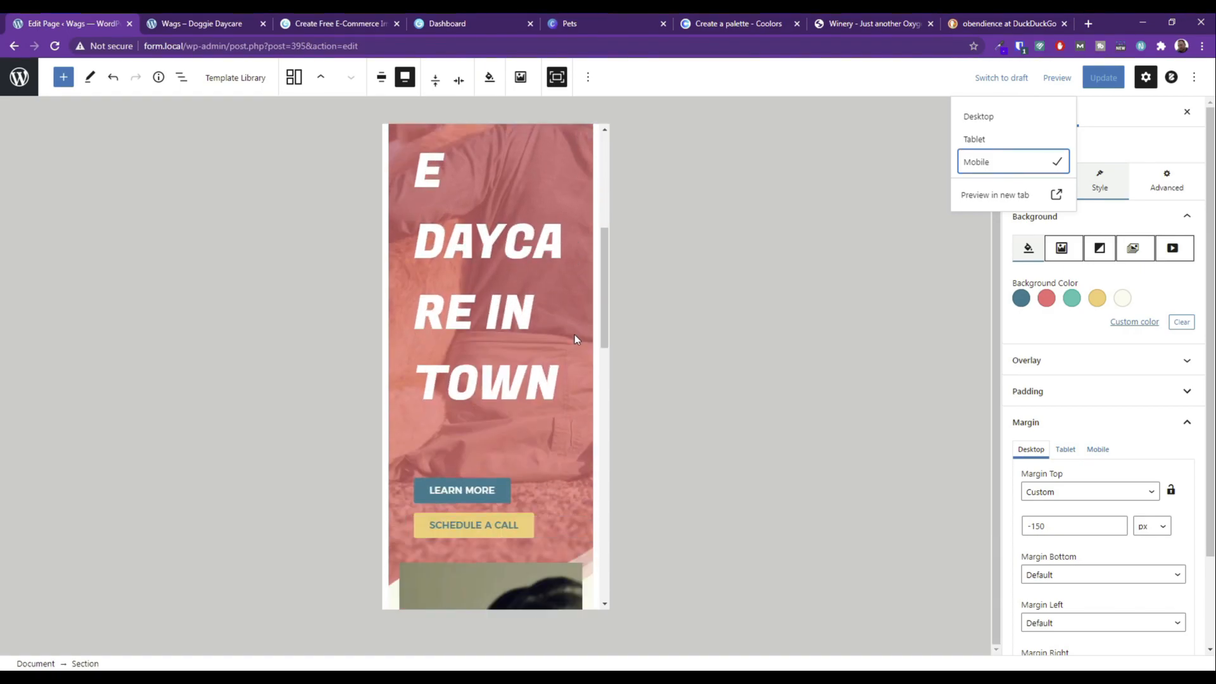
{"action": "scroll", "coordinate": [574, 339], "scroll_direction": "down", "scroll_amount": 3}
{"action": "scroll", "coordinate": [573, 335], "scroll_direction": "up", "scroll_amount": 15}
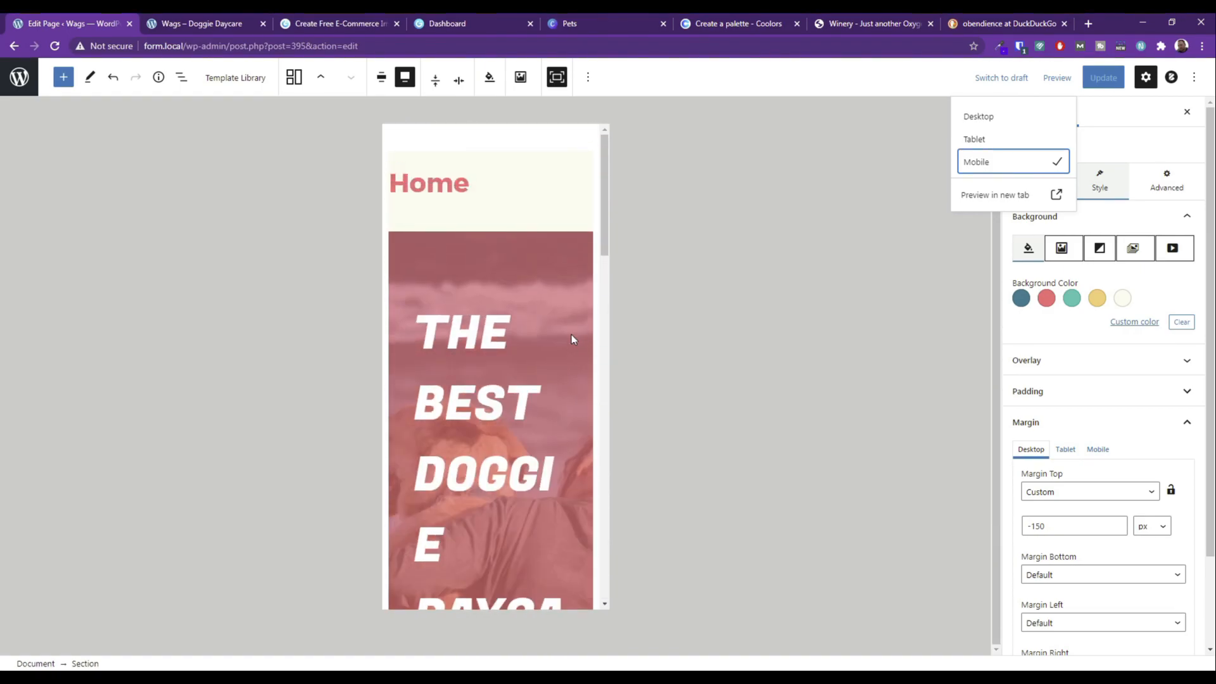
{"action": "left_click", "coordinate": [1007, 119]}
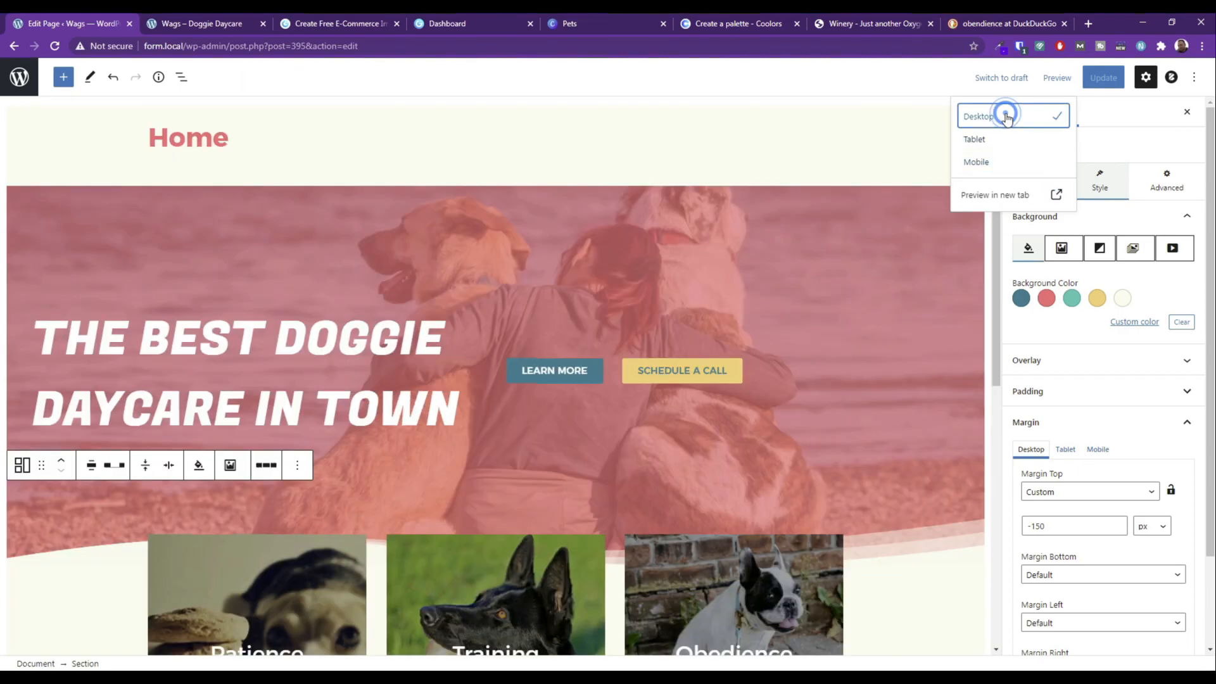
{"action": "scroll", "coordinate": [544, 379], "scroll_direction": "down", "scroll_amount": 4}
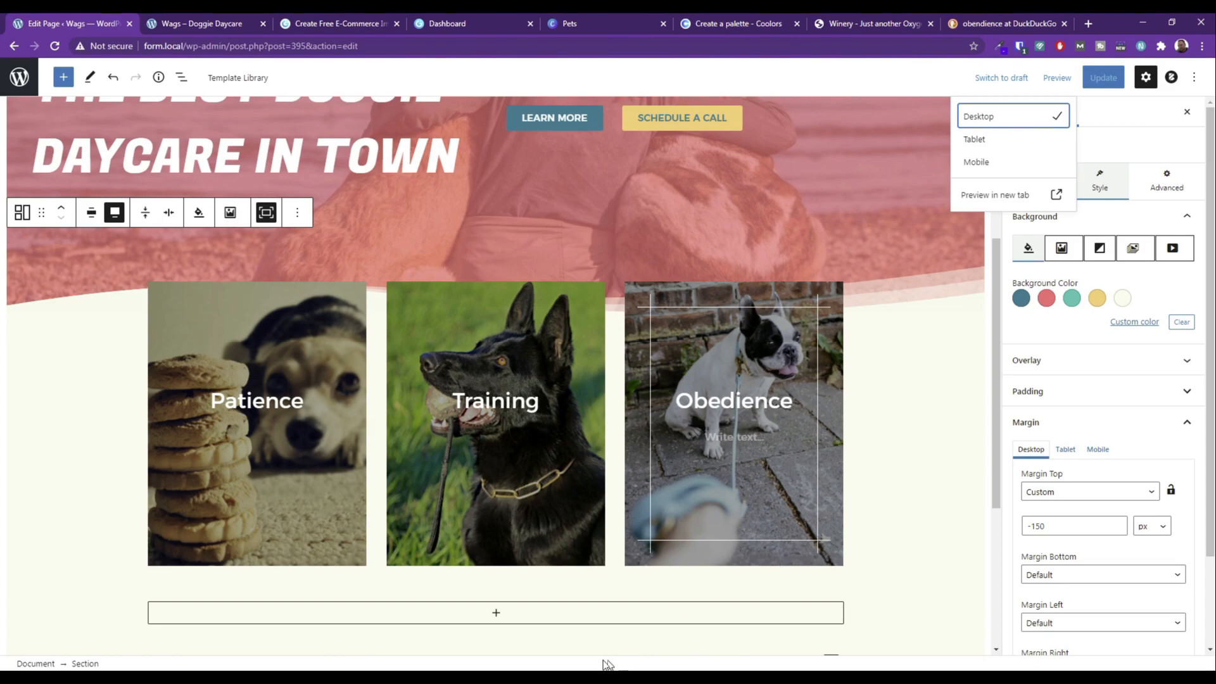
{"action": "scroll", "coordinate": [568, 609], "scroll_direction": "down", "scroll_amount": 1}
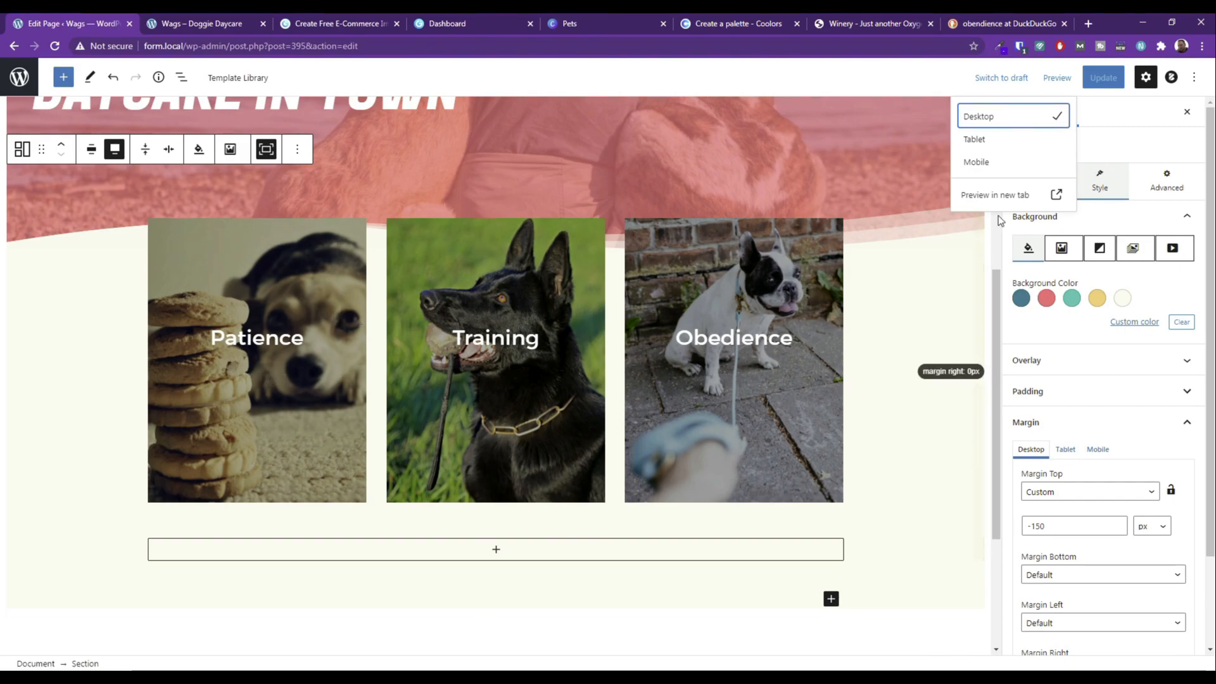
{"action": "left_click", "coordinate": [919, 298]}
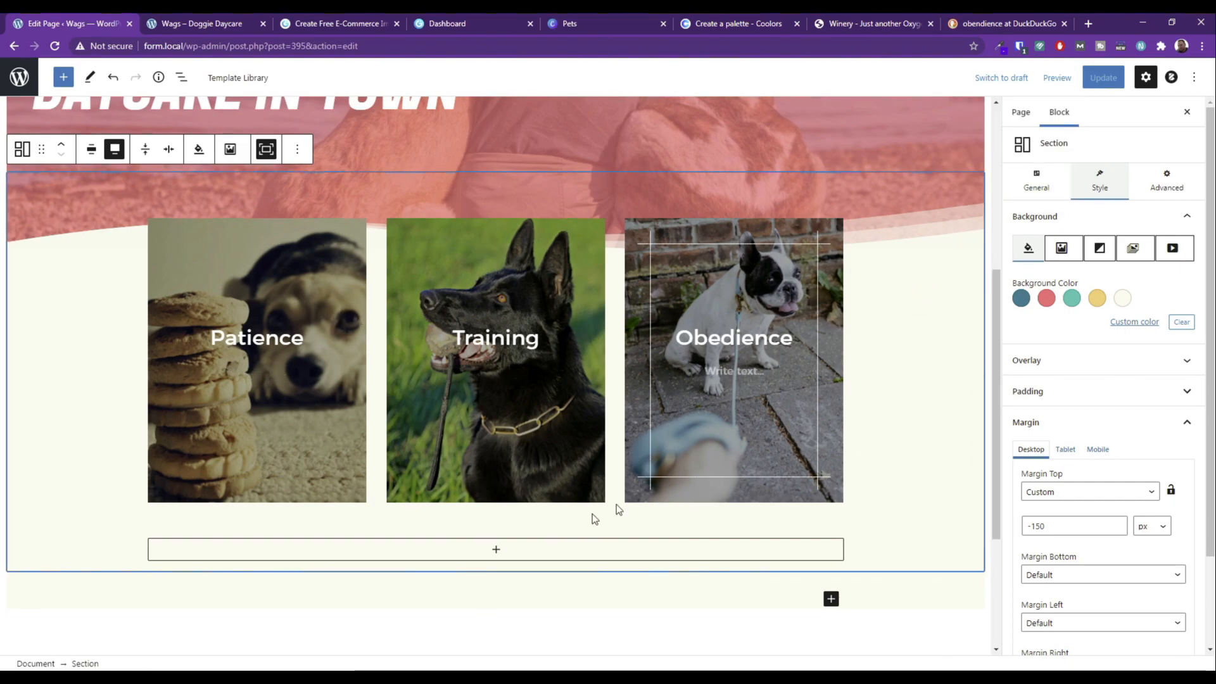
{"action": "mouse_move", "coordinate": [496, 521]}
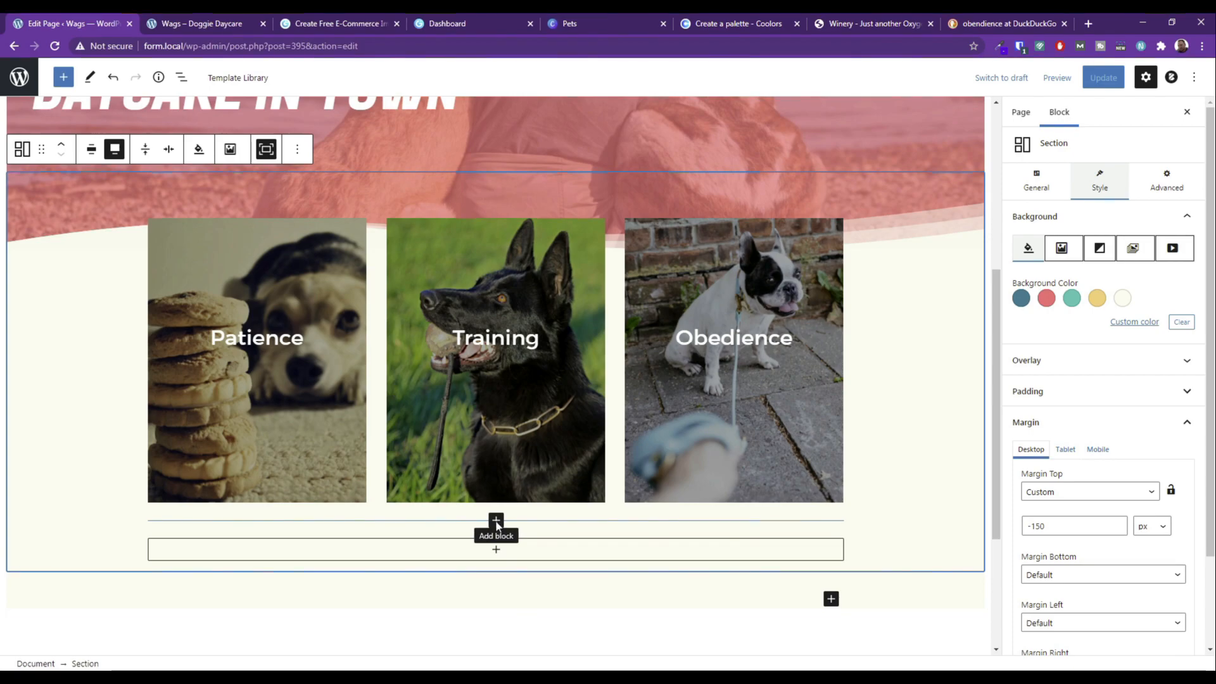
{"action": "left_click", "coordinate": [444, 525]}
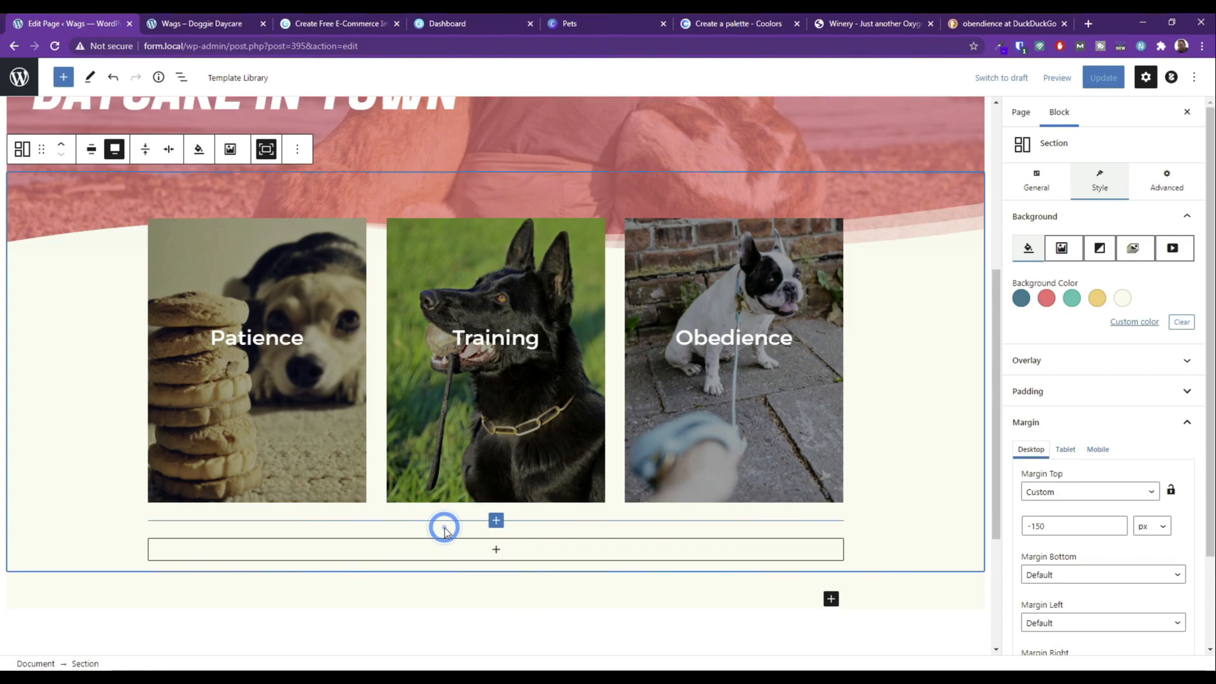
{"action": "mouse_move", "coordinate": [496, 520]}
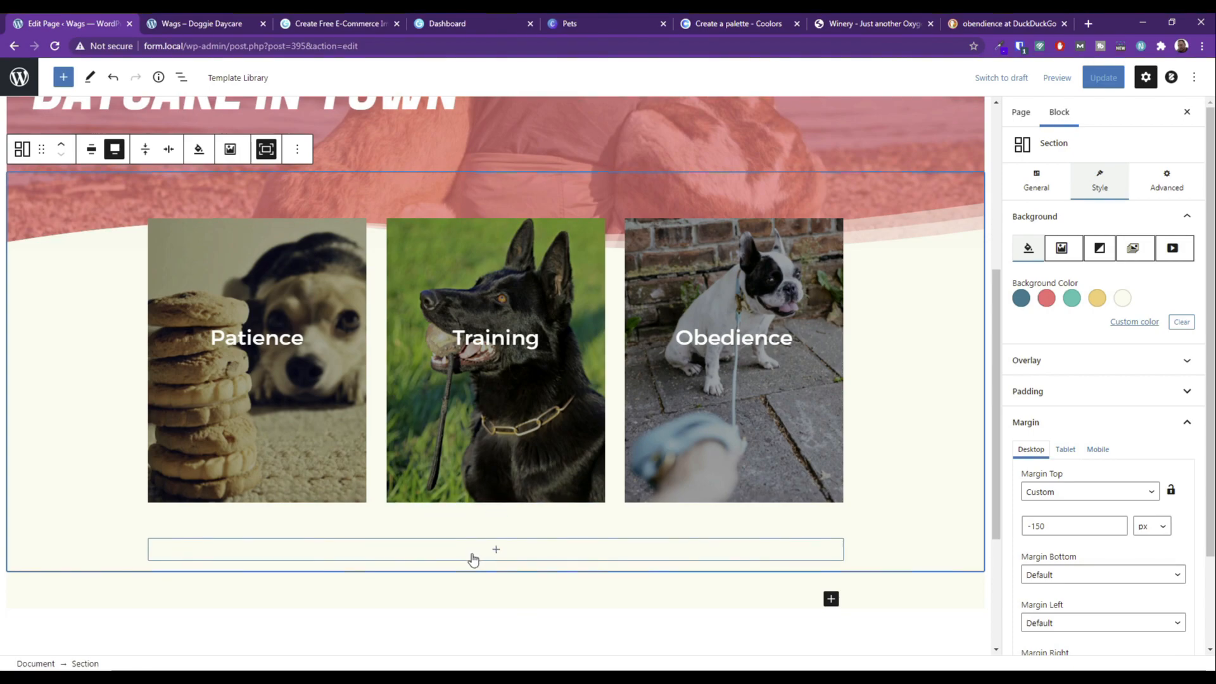
{"action": "scroll", "coordinate": [12, 513], "scroll_direction": "up", "scroll_amount": 2}
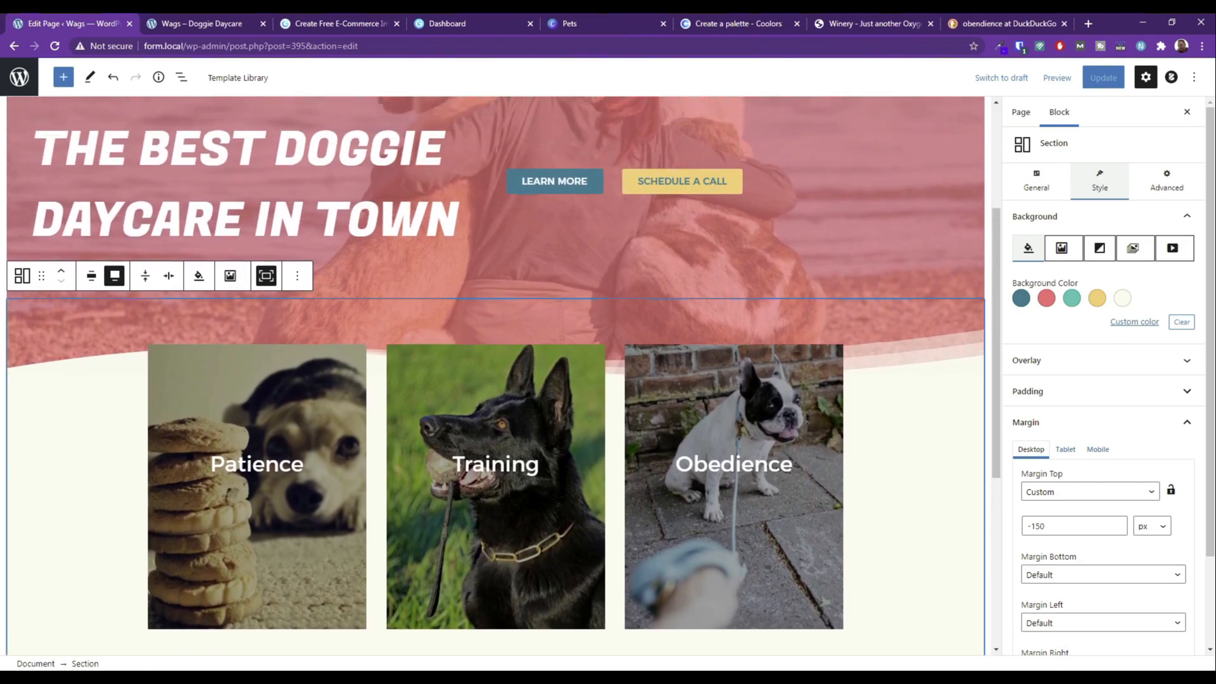
{"action": "scroll", "coordinate": [495, 376], "scroll_direction": "down", "scroll_amount": 2}
{"action": "scroll", "coordinate": [495, 376], "scroll_direction": "up", "scroll_amount": 1}
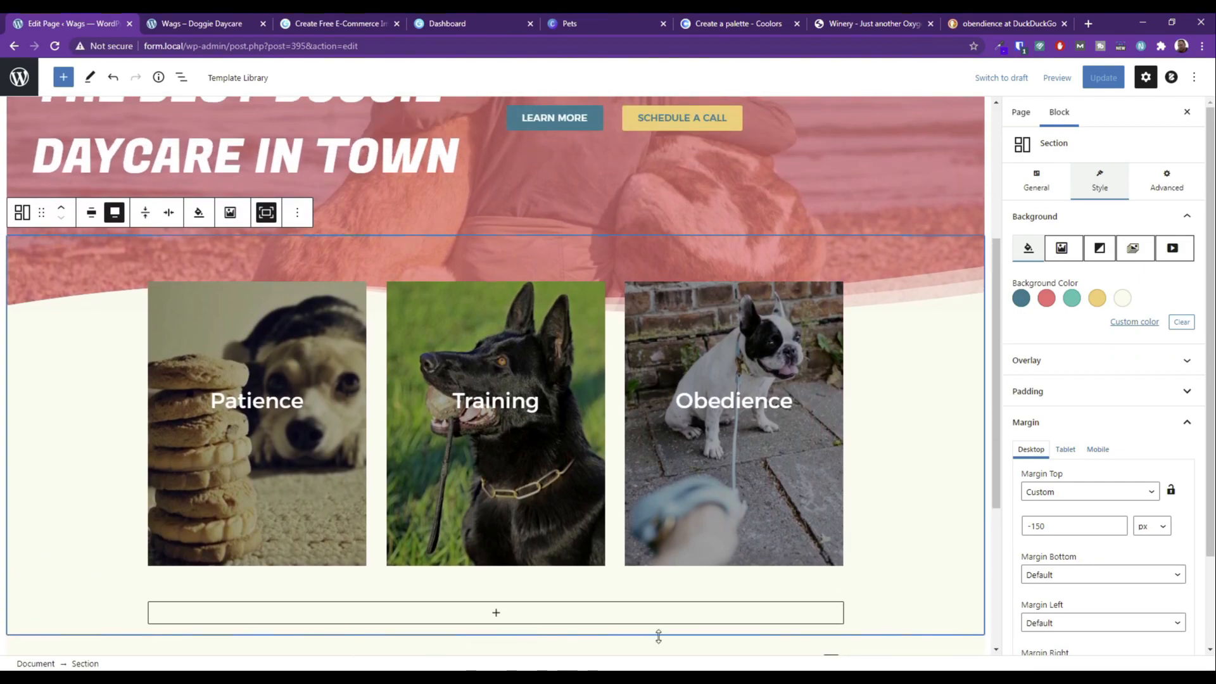
Add a new section below the banner section with the first layout and set its content area width to Full Width.
{"action": "scroll", "coordinate": [746, 407], "scroll_direction": "down", "scroll_amount": 3}
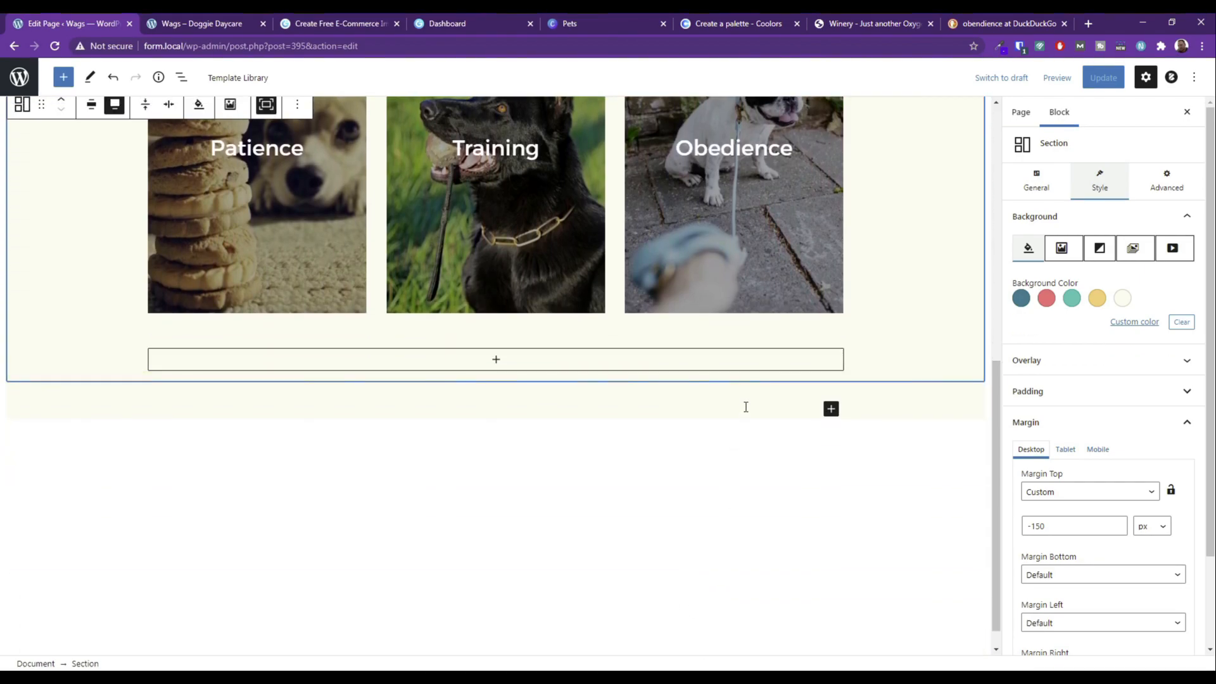
{"action": "left_click", "coordinate": [831, 410]}
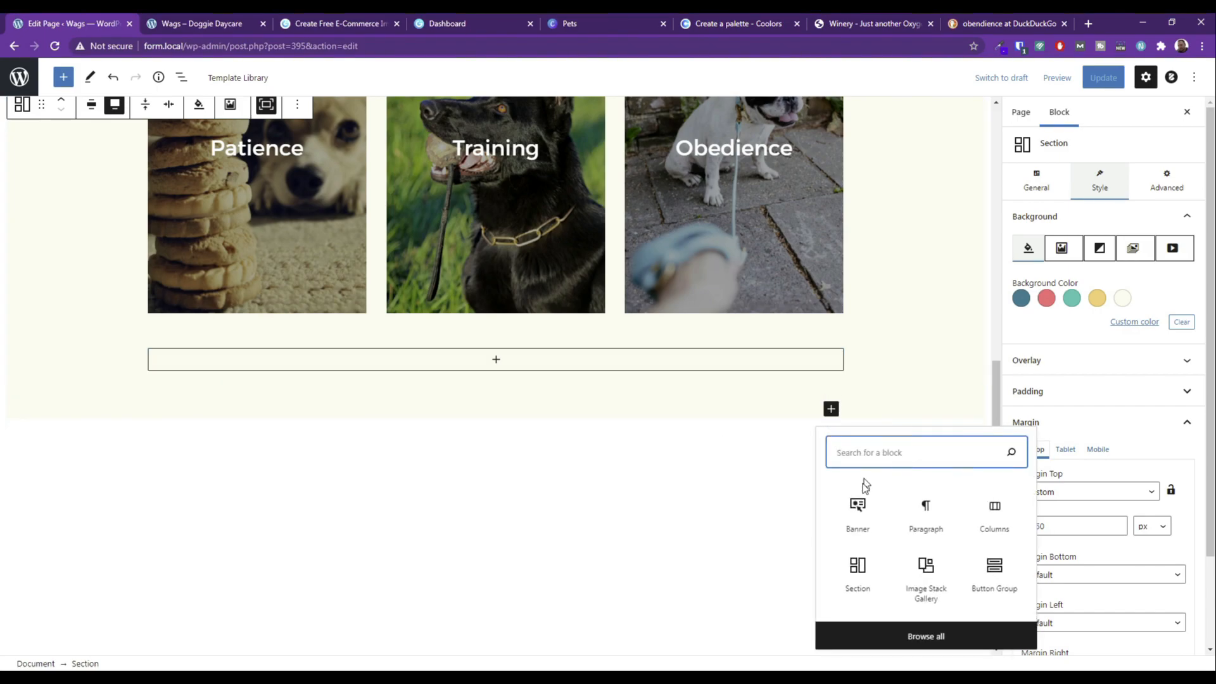
{"action": "left_click", "coordinate": [866, 580]}
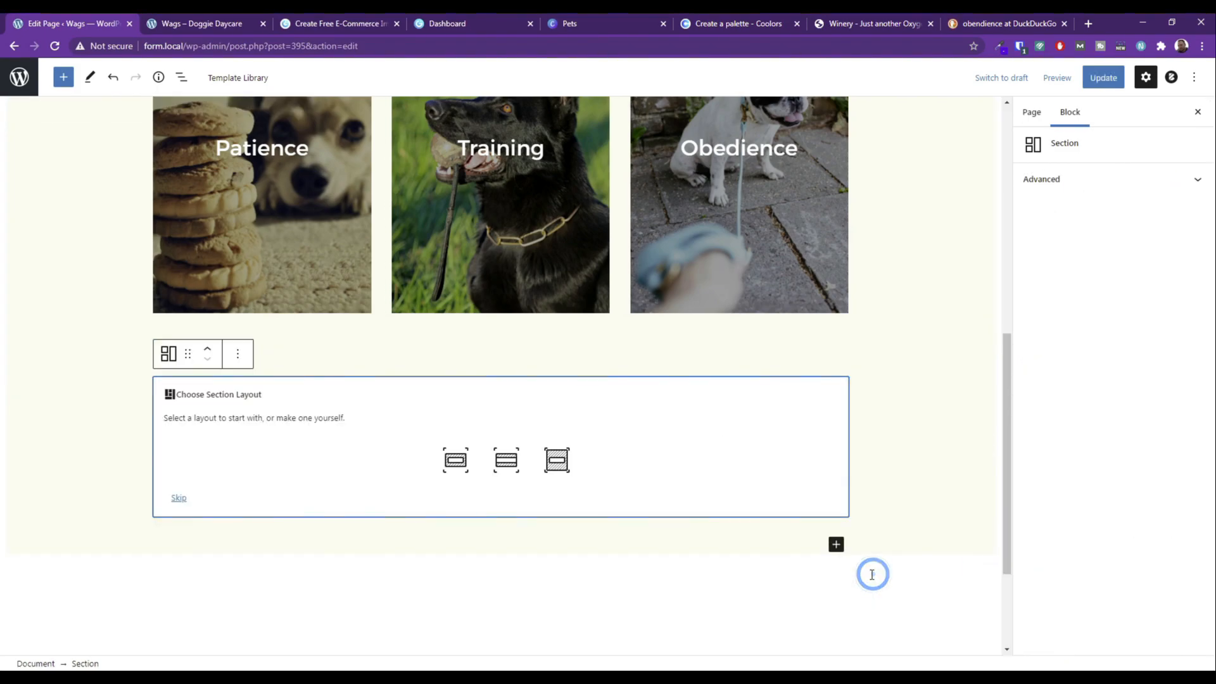
{"action": "left_click", "coordinate": [460, 469]}
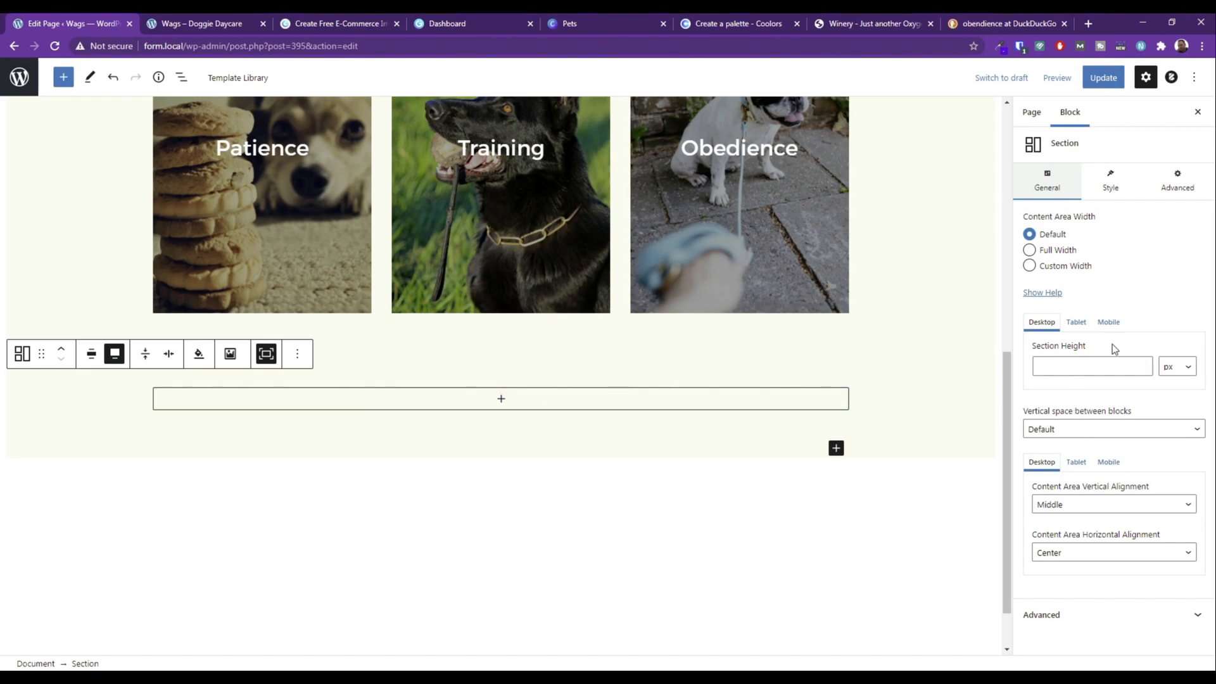
{"action": "left_click", "coordinate": [1049, 253]}
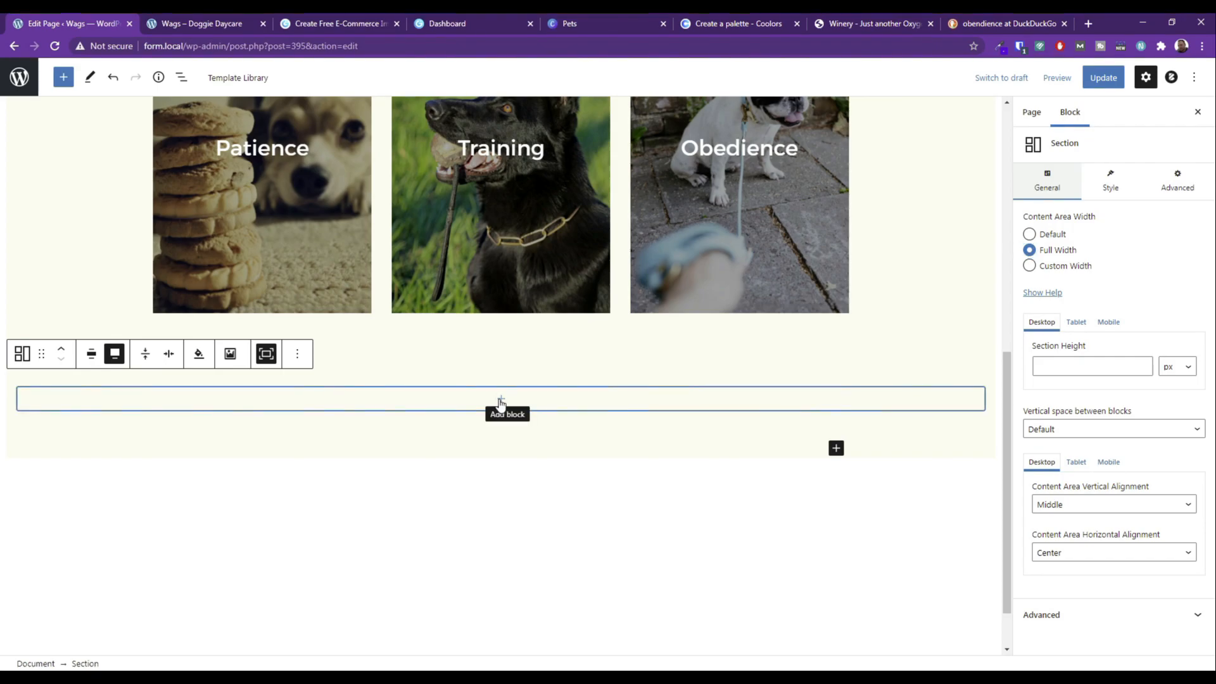
Insert a Columns block with the 70 / 30 split into the new section.
{"action": "left_click", "coordinate": [501, 399]}
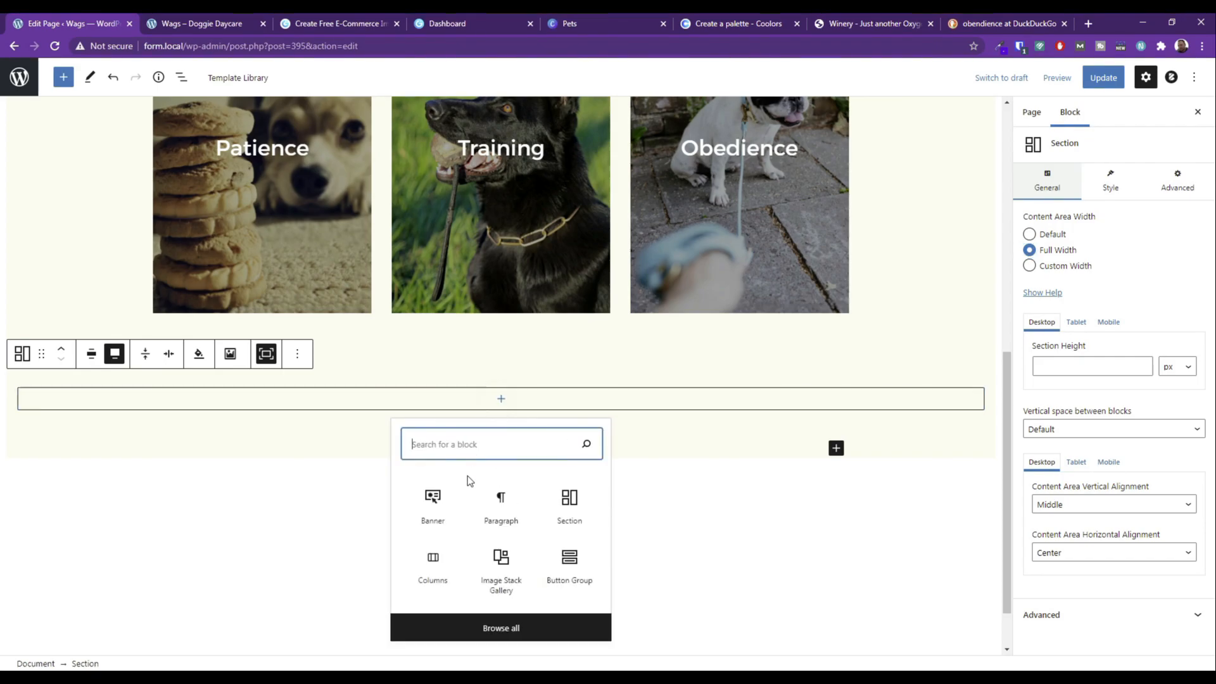
{"action": "left_click", "coordinate": [435, 566]}
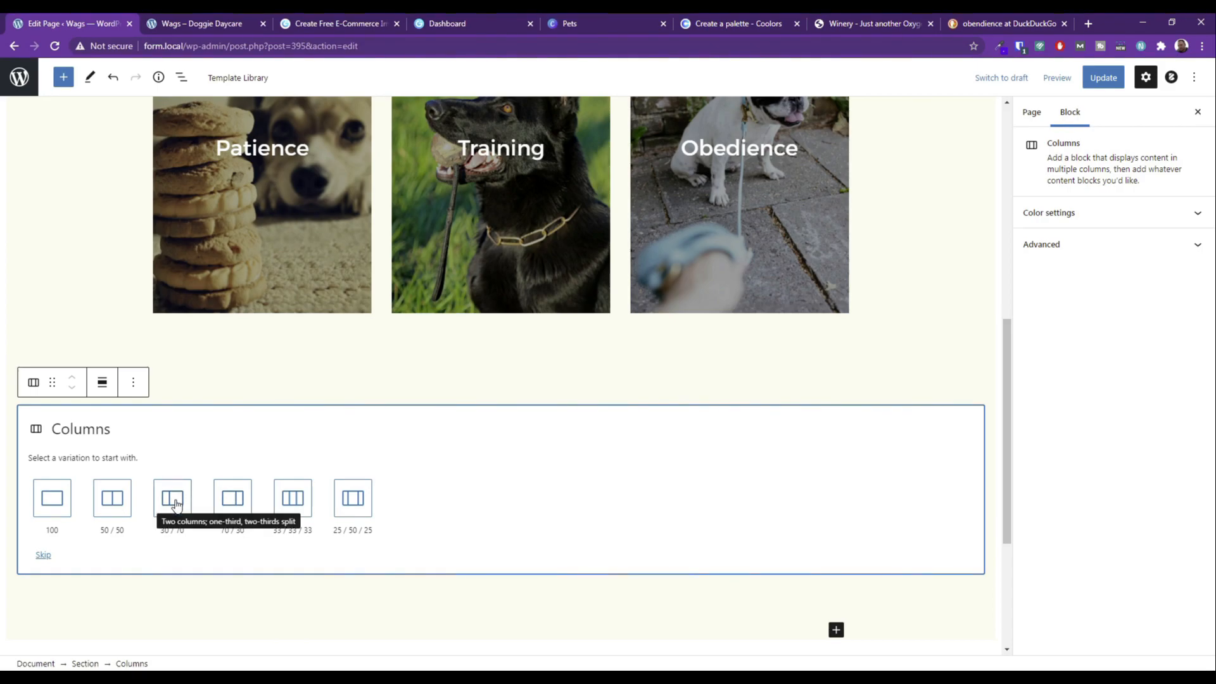
{"action": "left_click", "coordinate": [233, 498]}
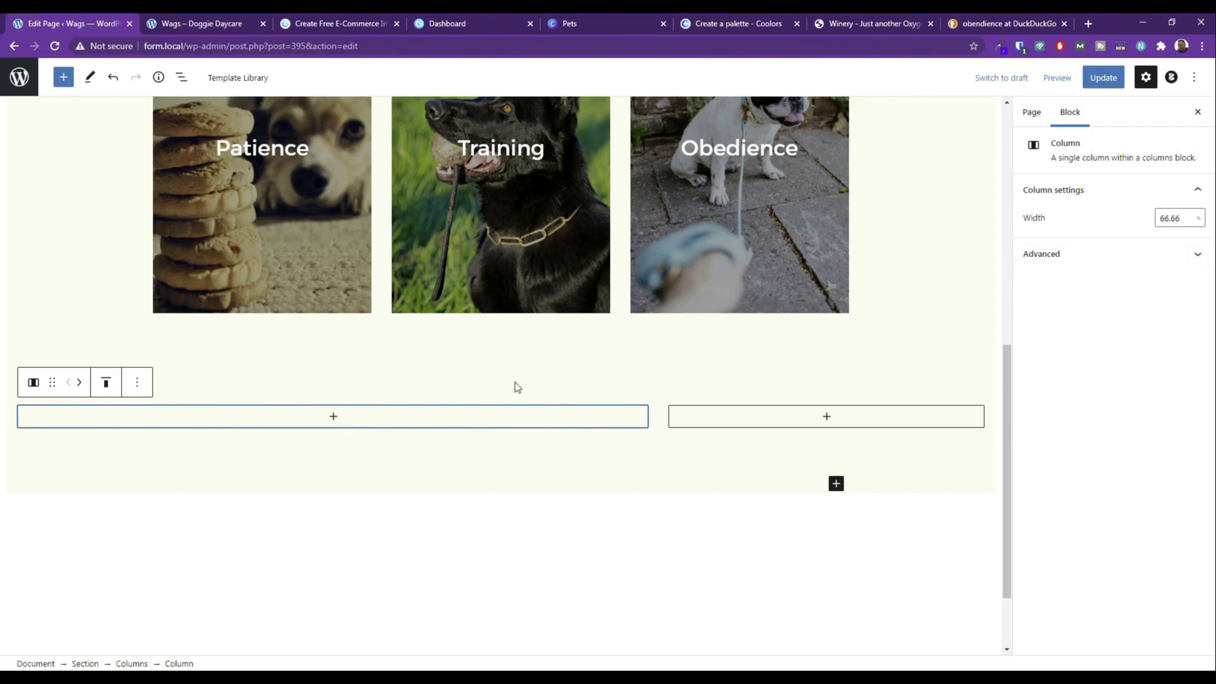
Try the blue background on the new section, and set its background color to the palette's yellow.
{"action": "left_click", "coordinate": [407, 391]}
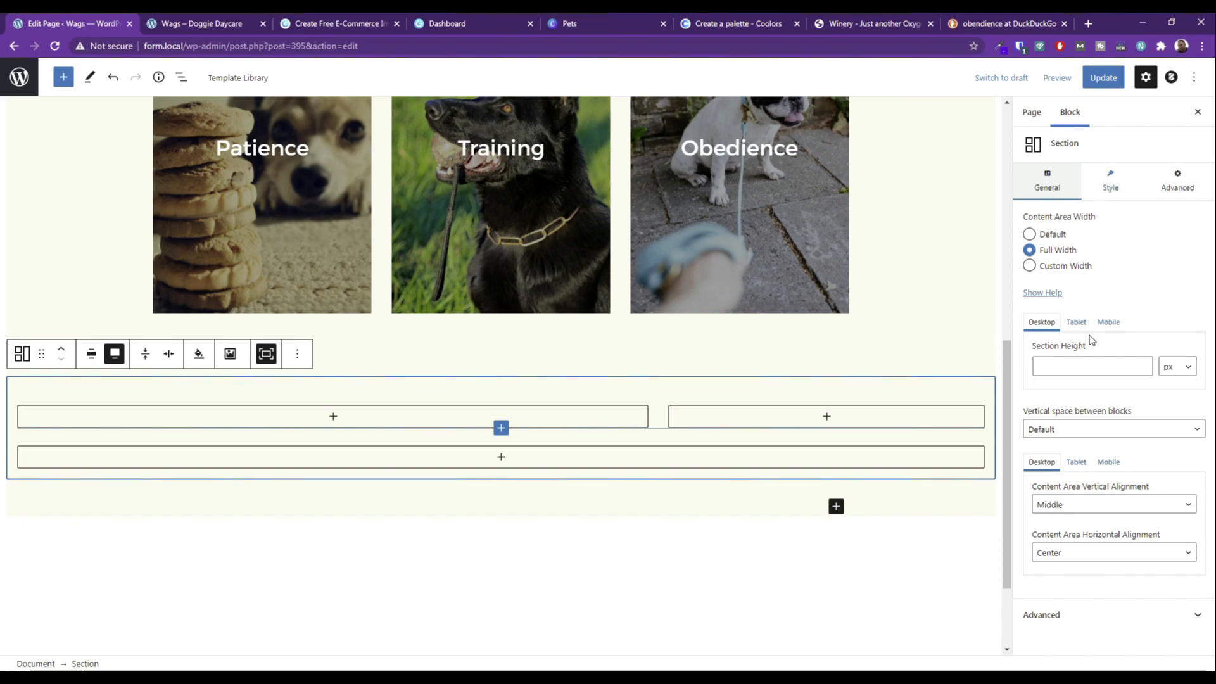
{"action": "left_click", "coordinate": [1110, 184]}
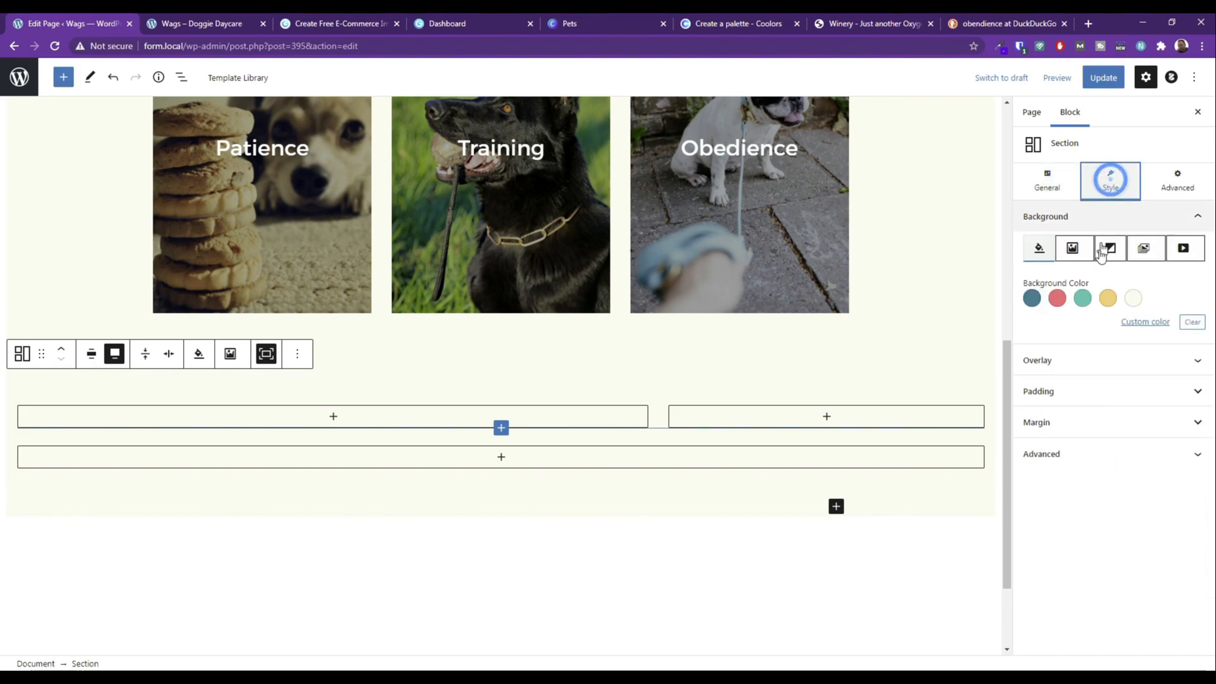
{"action": "left_click", "coordinate": [1035, 299]}
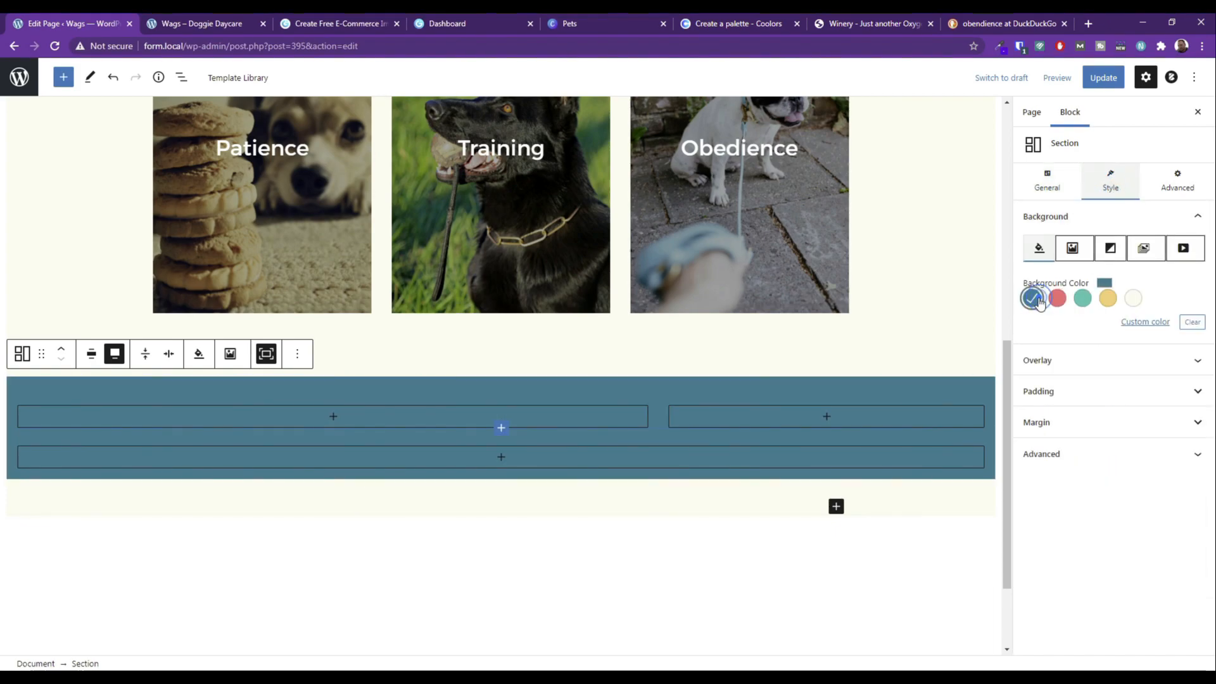
{"action": "left_click", "coordinate": [1108, 298]}
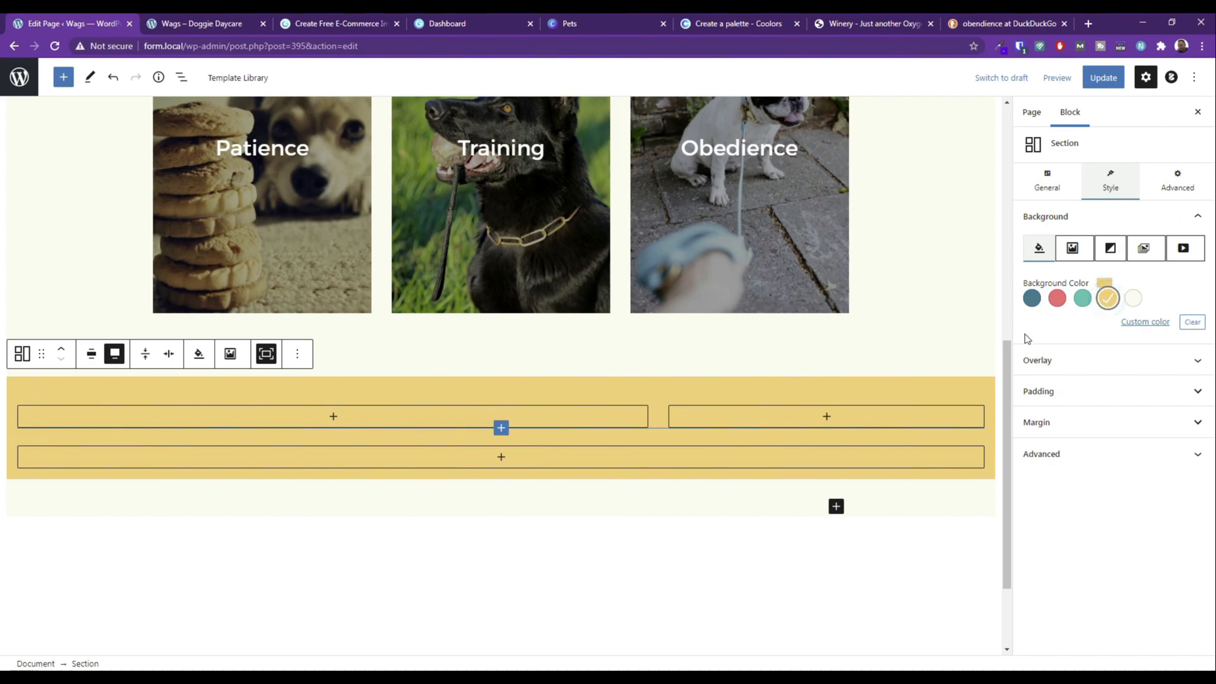
Add a paragraph reading "Some Sample Text" to the wider column of the yellow section.
{"action": "left_click", "coordinate": [333, 416]}
{"action": "left_click", "coordinate": [336, 531]}
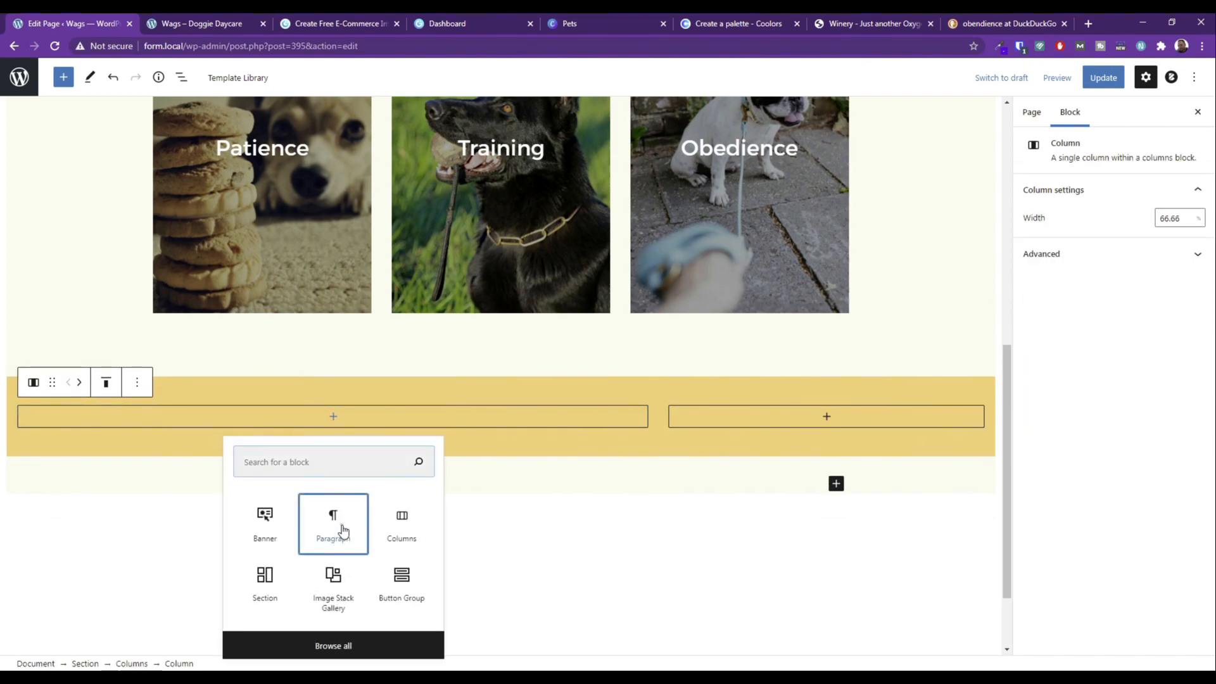
{"action": "left_click", "coordinate": [298, 420]}
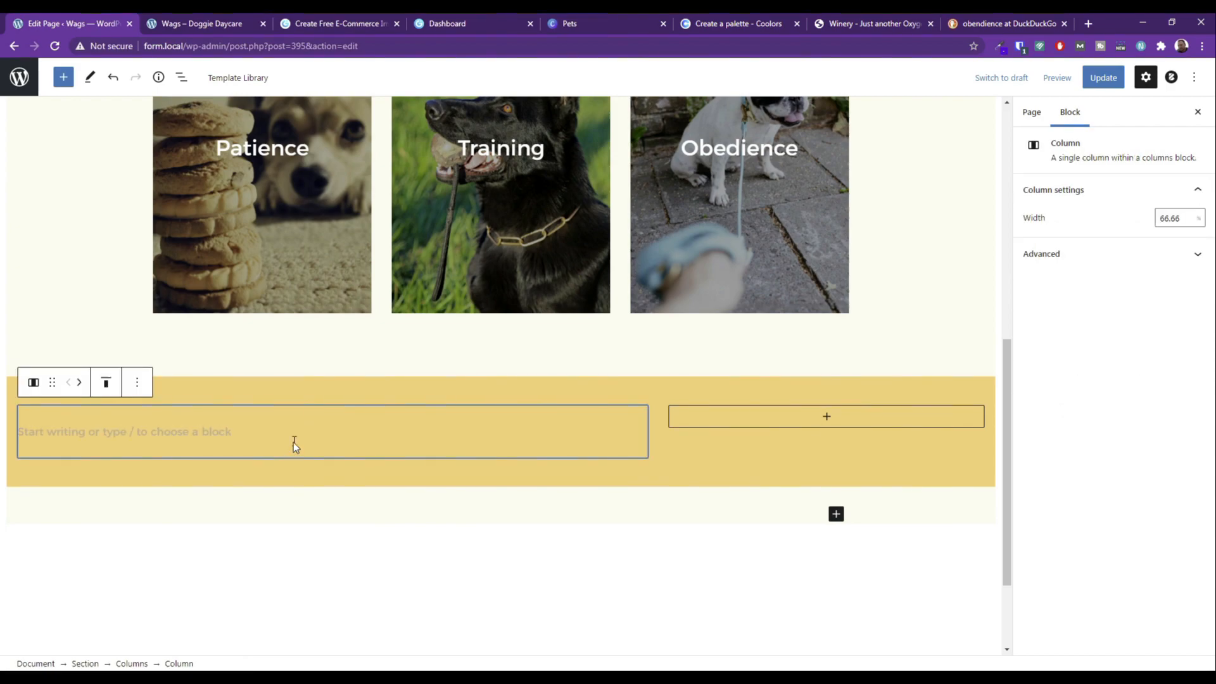
{"action": "left_click", "coordinate": [206, 431]}
{"action": "type", "text": "Sample Text"}
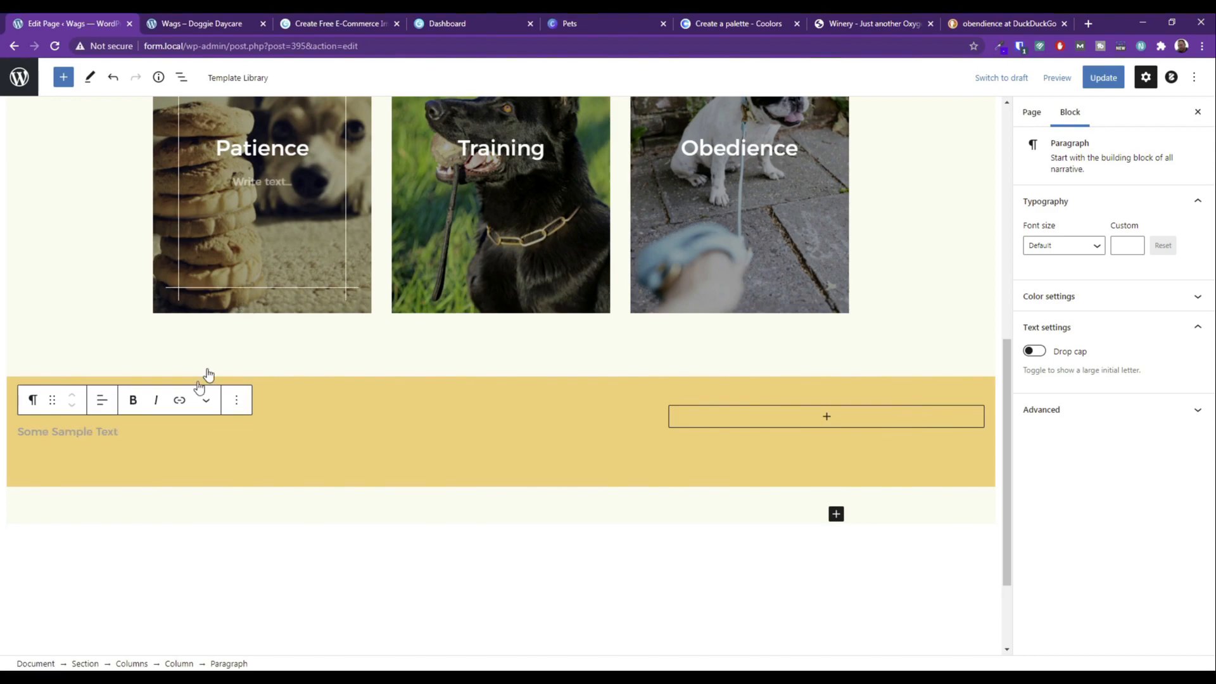
Try the Large font size on the sample text paragraph and set it to Huge.
{"action": "triple_click", "coordinate": [98, 431]}
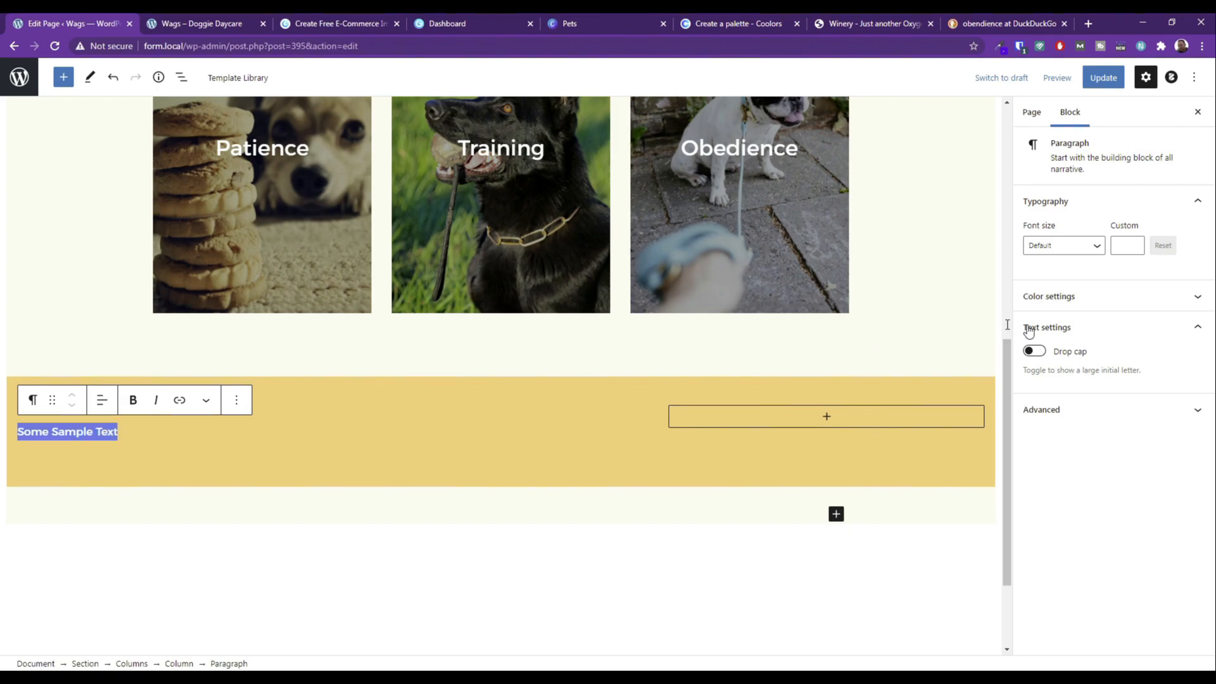
{"action": "left_click", "coordinate": [1118, 247]}
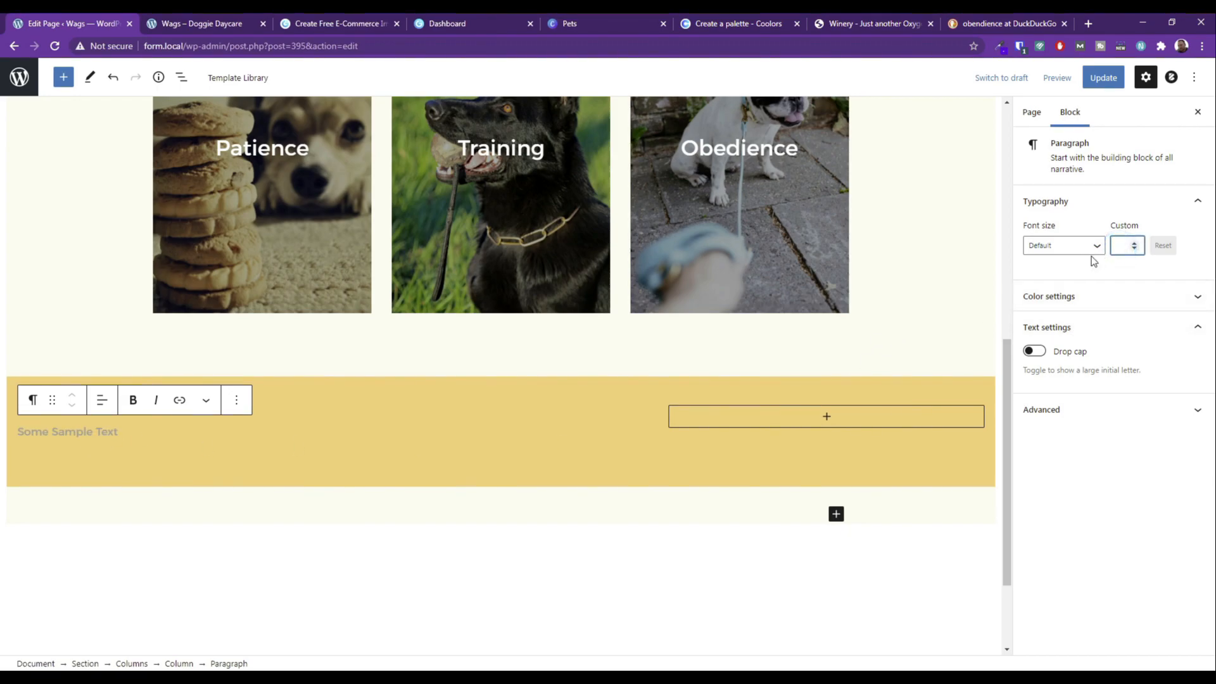
{"action": "left_click", "coordinate": [1095, 253]}
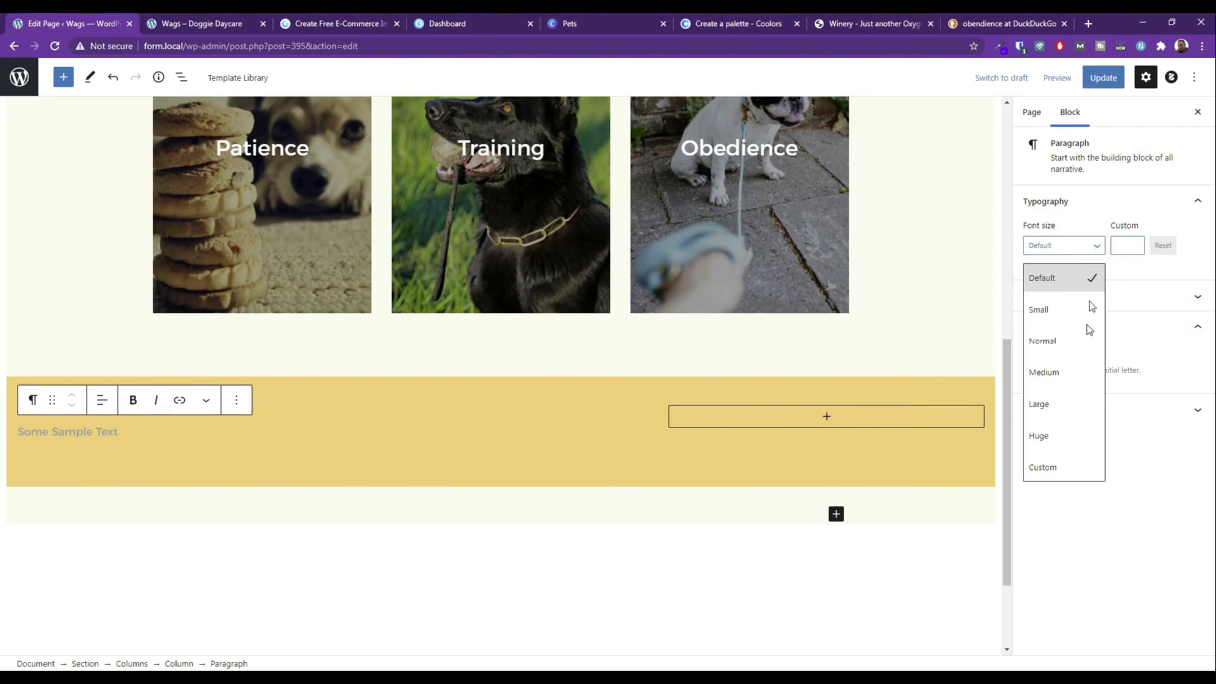
{"action": "left_click", "coordinate": [1055, 404]}
{"action": "left_click", "coordinate": [1087, 246]}
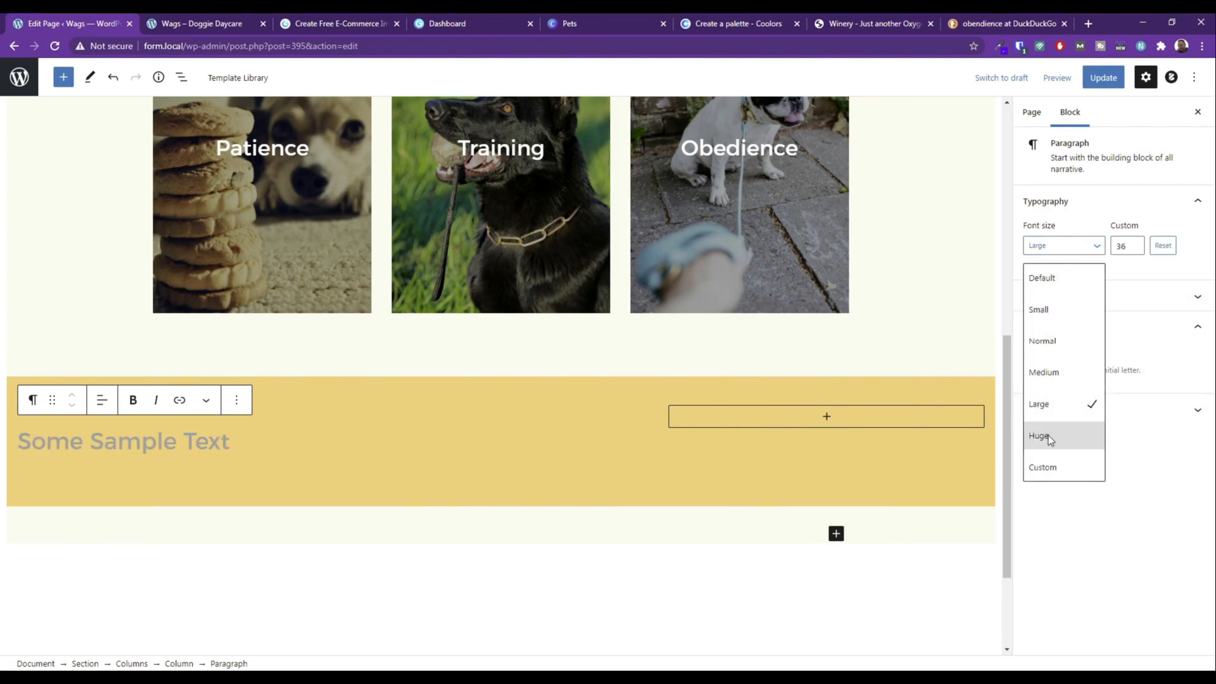
{"action": "left_click", "coordinate": [1047, 436]}
Try a blue background and blue text on the sample text paragraph, and set its text color to the palette's red.
{"action": "triple_click", "coordinate": [217, 447]}
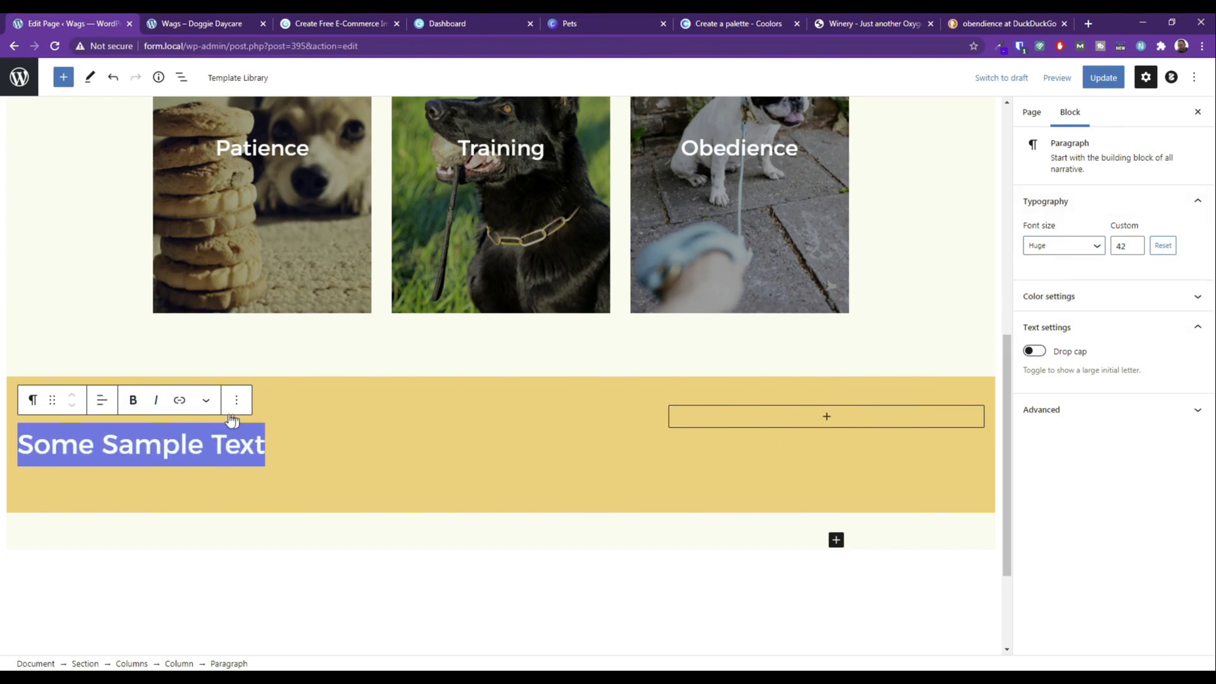
{"action": "triple_click", "coordinate": [229, 443]}
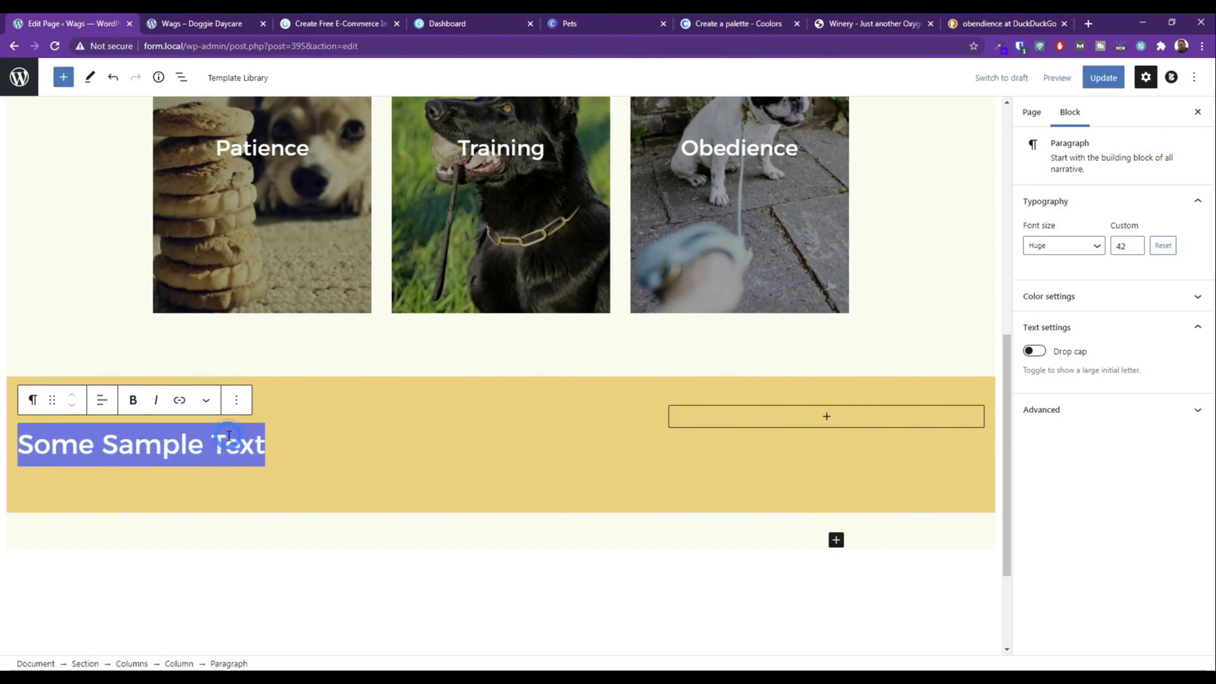
{"action": "left_click", "coordinate": [1068, 295]}
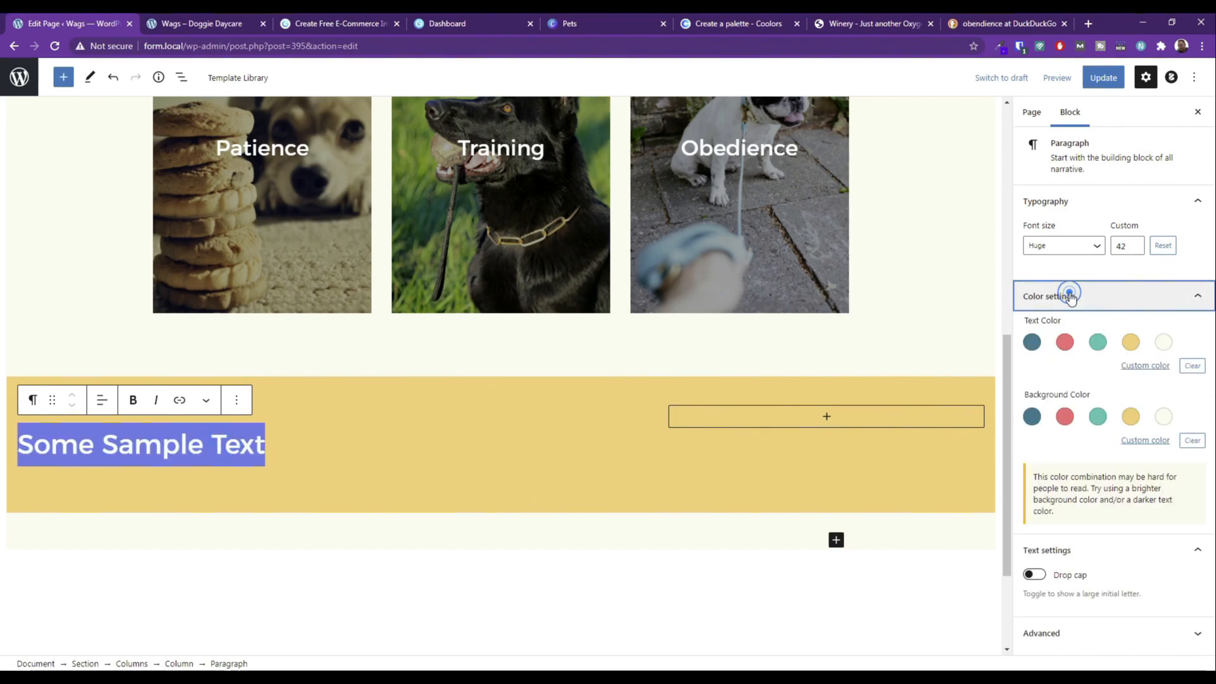
{"action": "left_click", "coordinate": [1031, 417]}
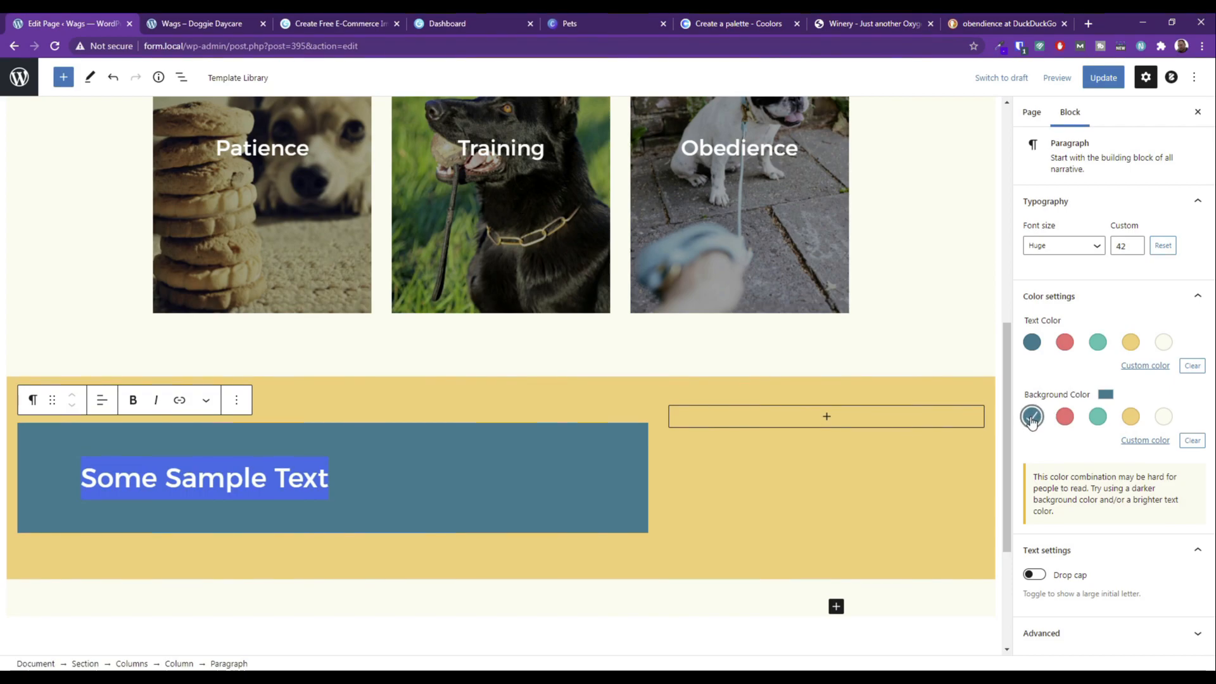
{"action": "left_click", "coordinate": [1033, 415]}
{"action": "left_click", "coordinate": [1031, 342]}
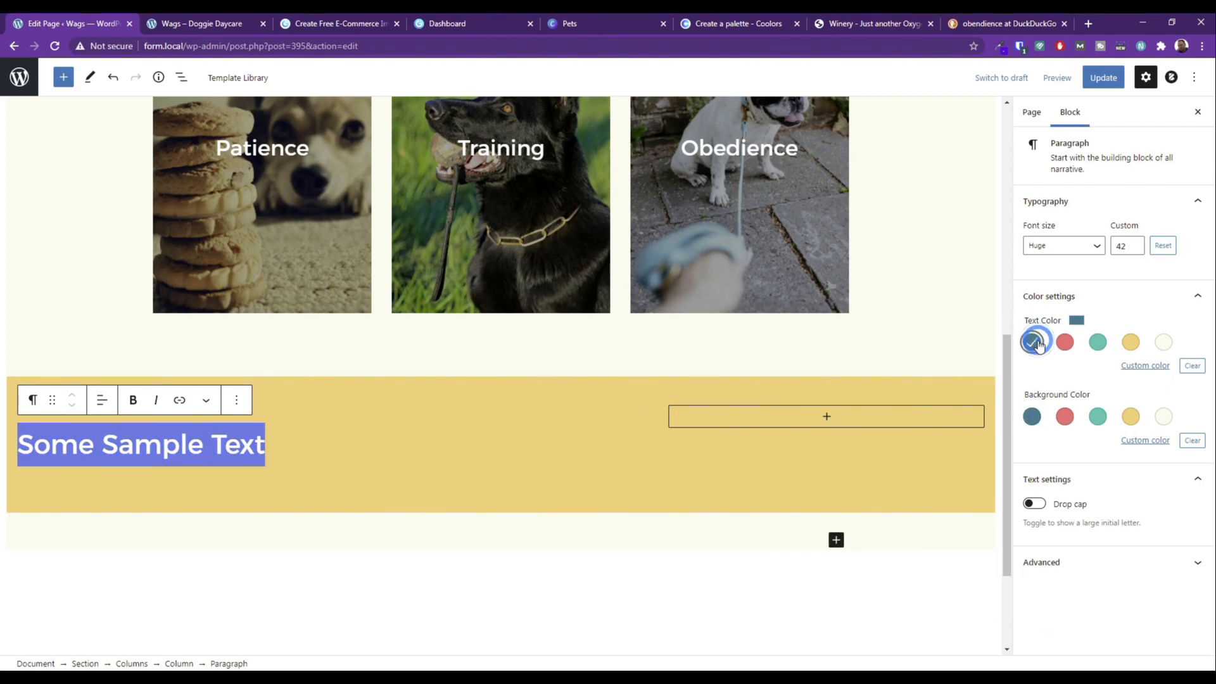
{"action": "left_click", "coordinate": [303, 441]}
{"action": "triple_click", "coordinate": [233, 444]}
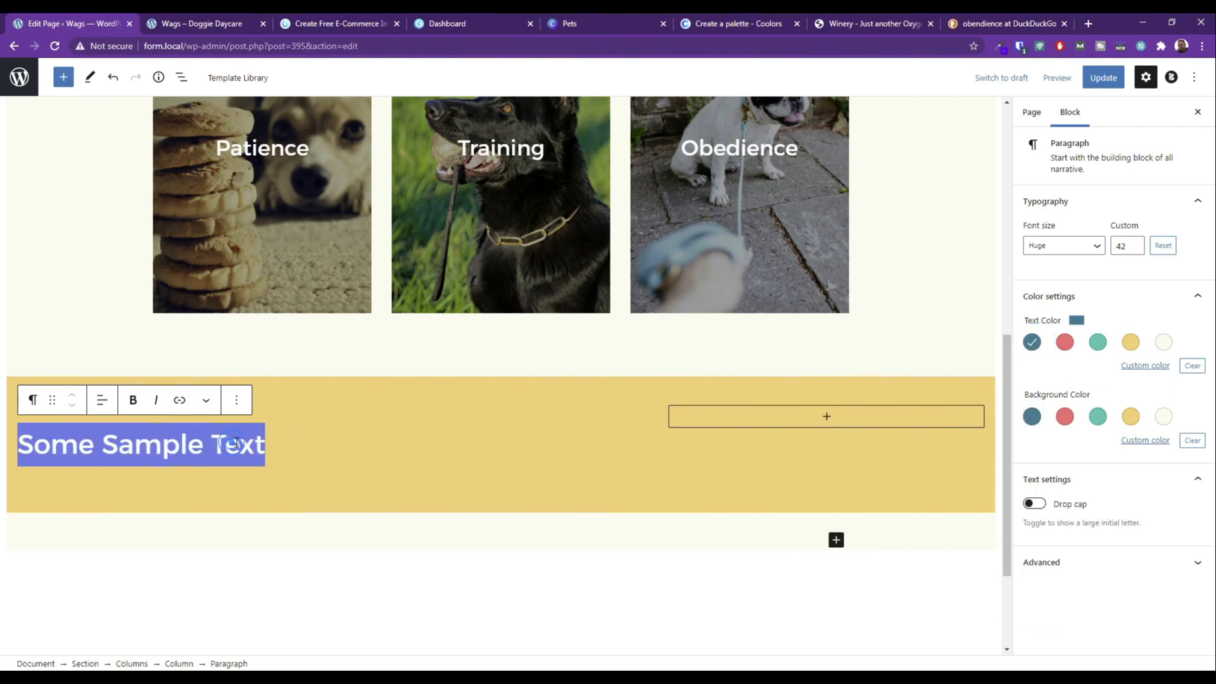
{"action": "left_click", "coordinate": [1065, 342]}
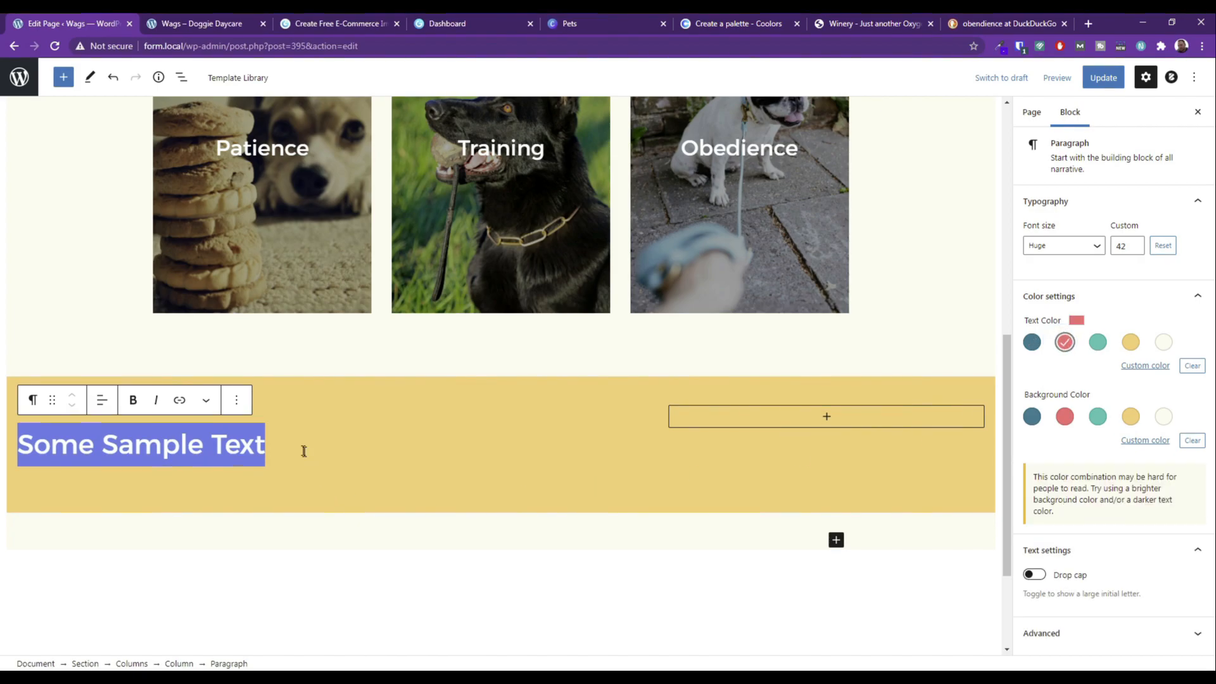
{"action": "left_click", "coordinate": [289, 440]}
Align the sample text paragraph to the right within its column.
{"action": "left_click", "coordinate": [99, 399]}
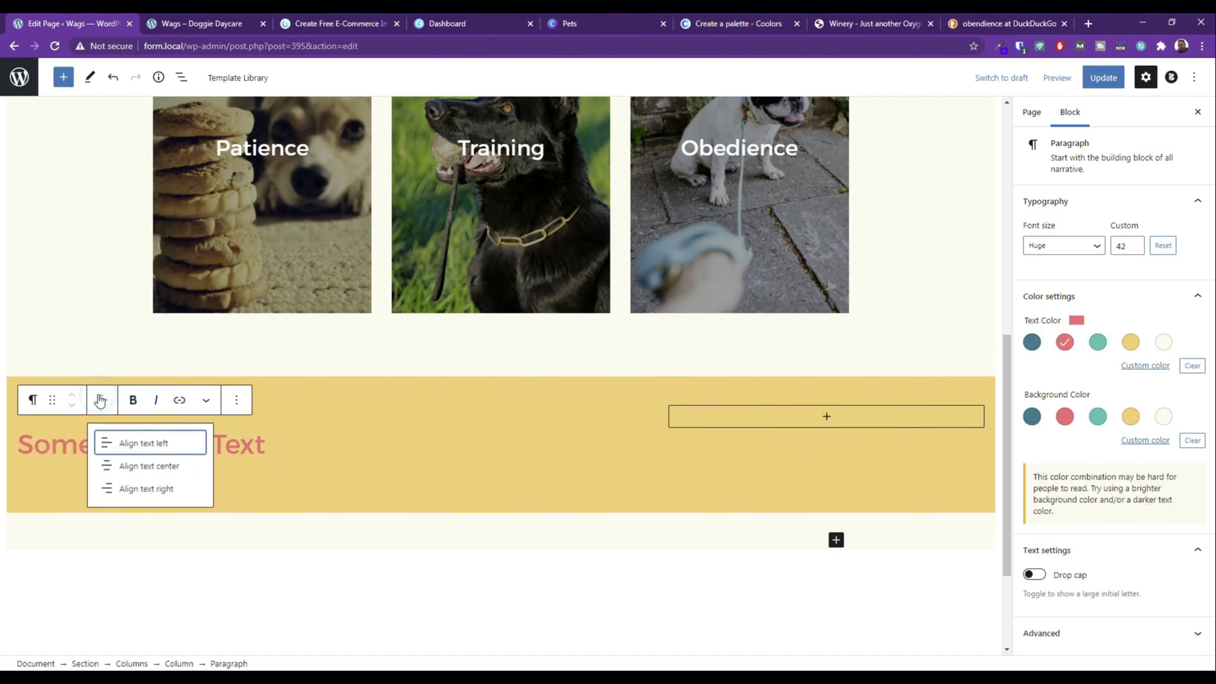
{"action": "left_click", "coordinate": [143, 489]}
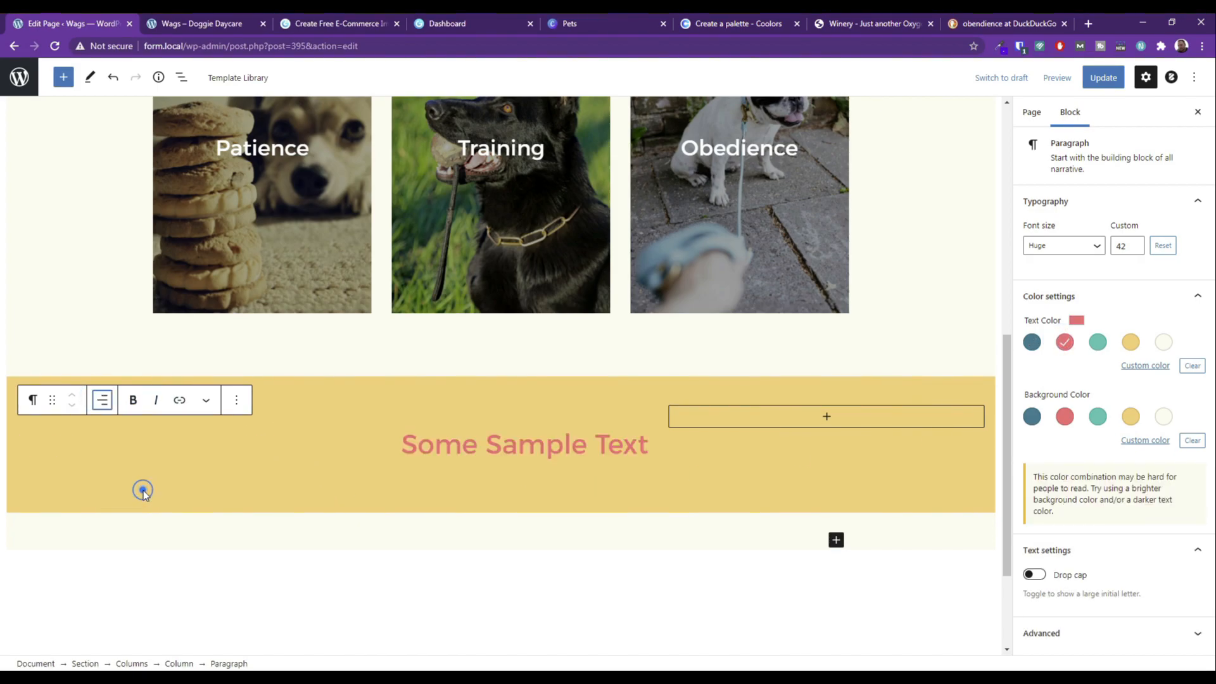
{"action": "left_click", "coordinate": [103, 400]}
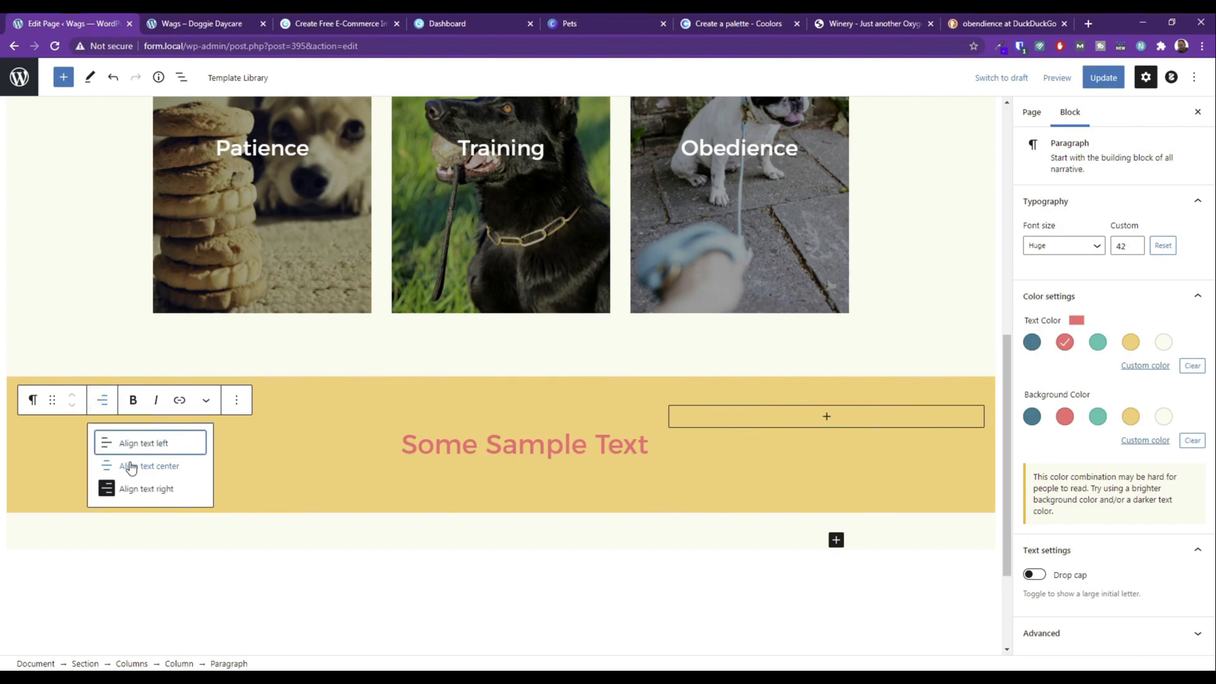
Insert a Buttons block into the empty narrower column of the yellow section.
{"action": "left_click", "coordinate": [798, 419]}
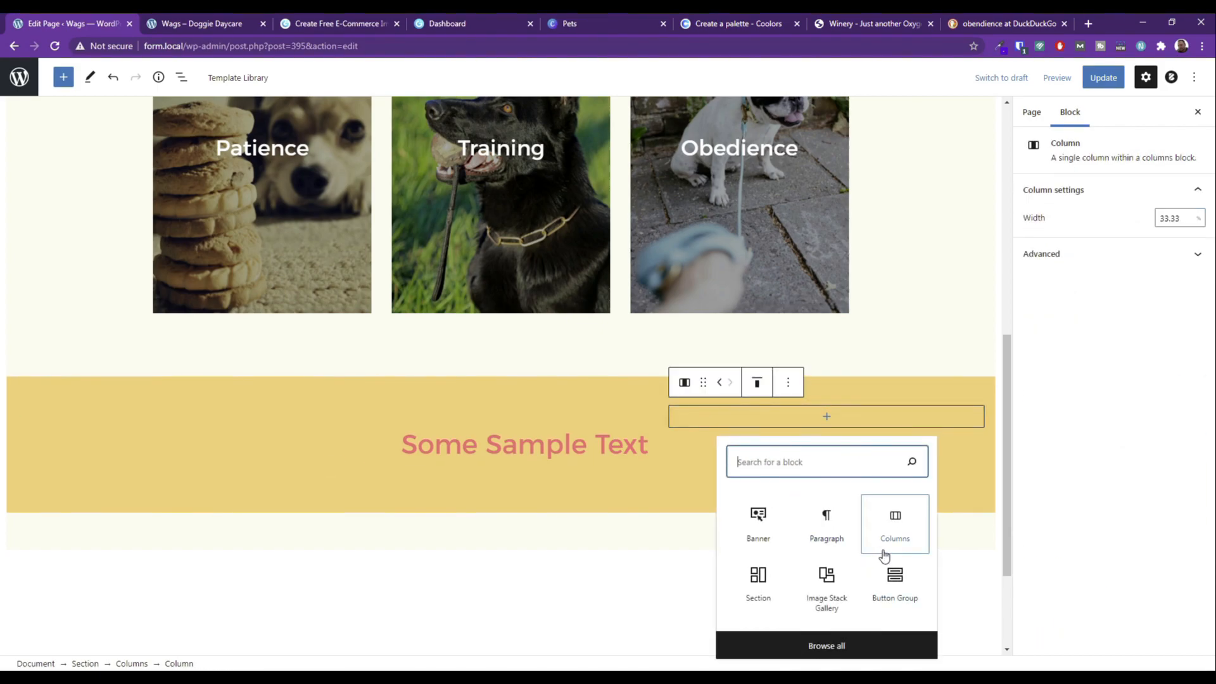
{"action": "left_click", "coordinate": [809, 645]}
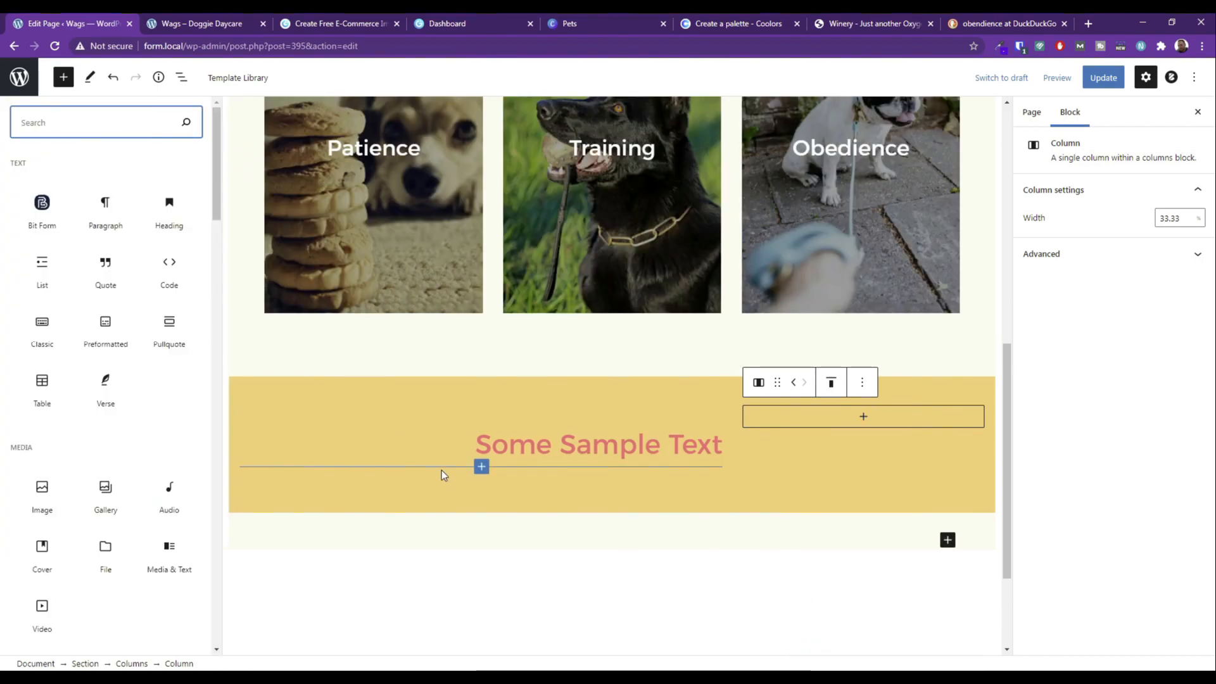
{"action": "mouse_move", "coordinate": [184, 365]}
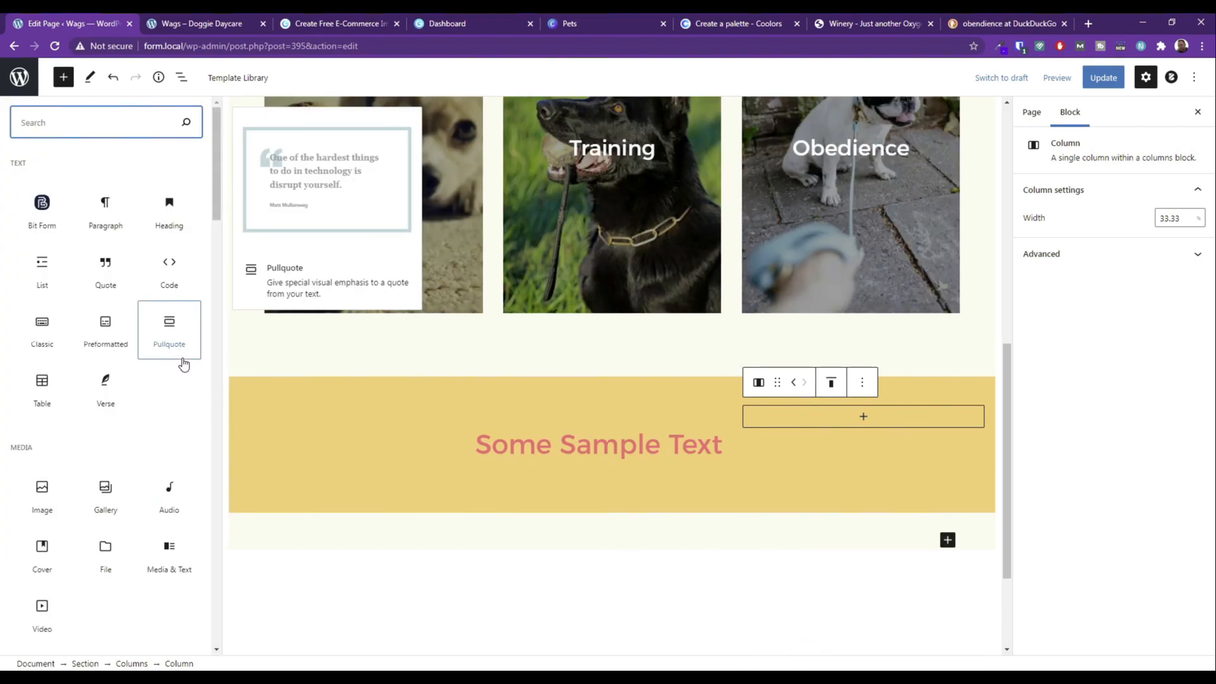
{"action": "mouse_move", "coordinate": [119, 521]}
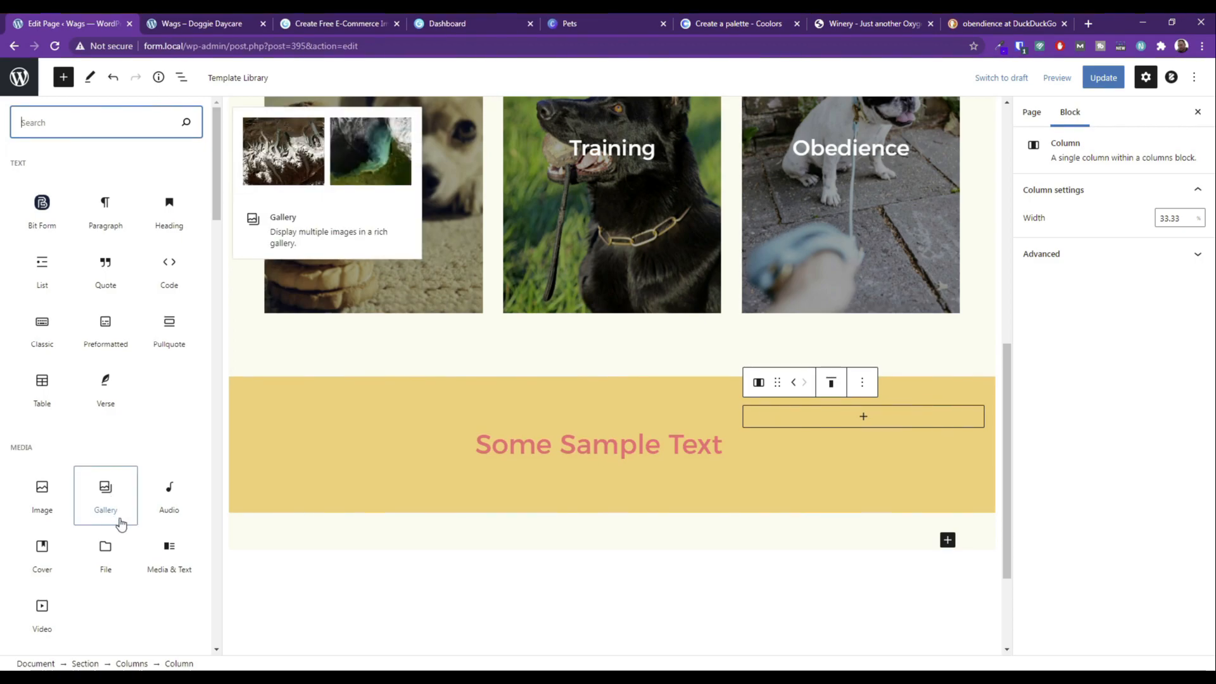
{"action": "scroll", "coordinate": [125, 486], "scroll_direction": "down", "scroll_amount": 1}
{"action": "scroll", "coordinate": [124, 486], "scroll_direction": "down", "scroll_amount": 2}
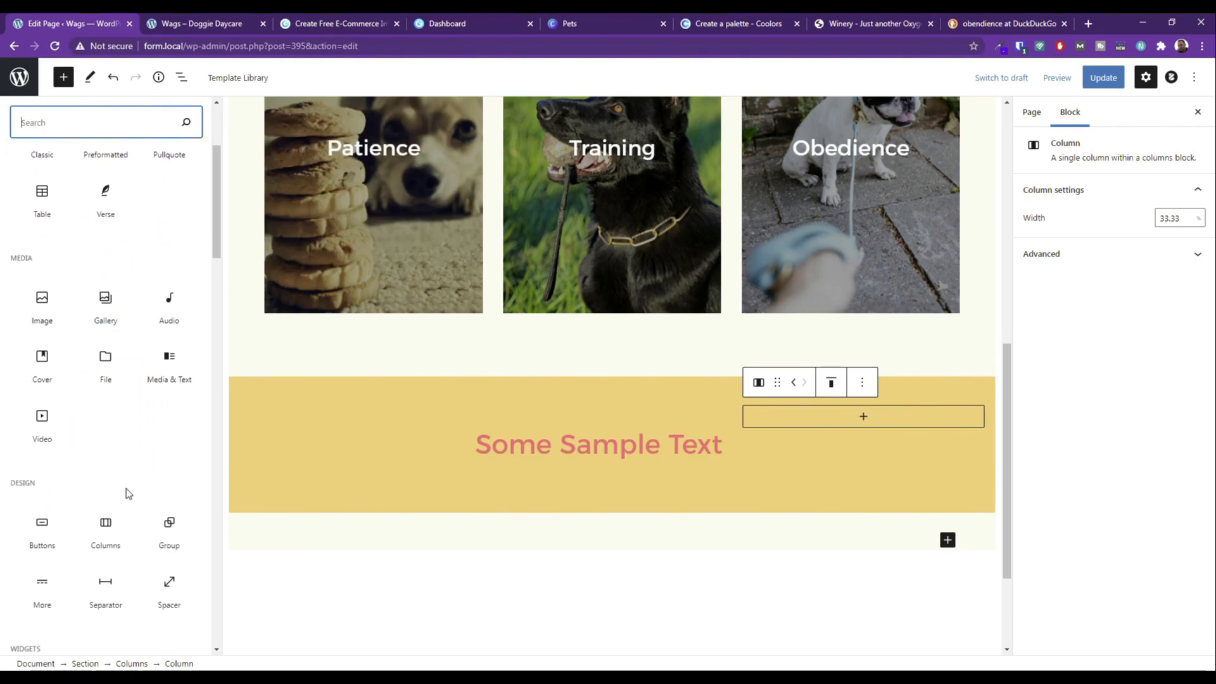
{"action": "left_click", "coordinate": [53, 530]}
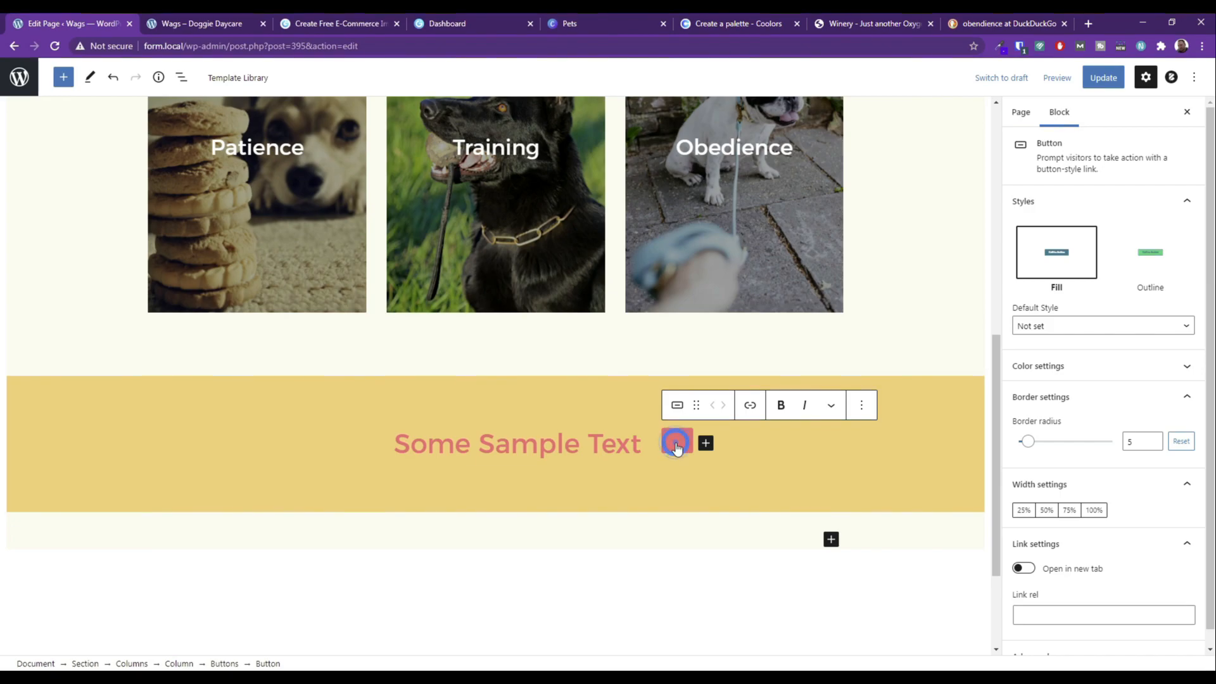
Label the new button in the narrower column "This is a button".
{"action": "left_click", "coordinate": [804, 441]}
{"action": "left_click", "coordinate": [701, 442]}
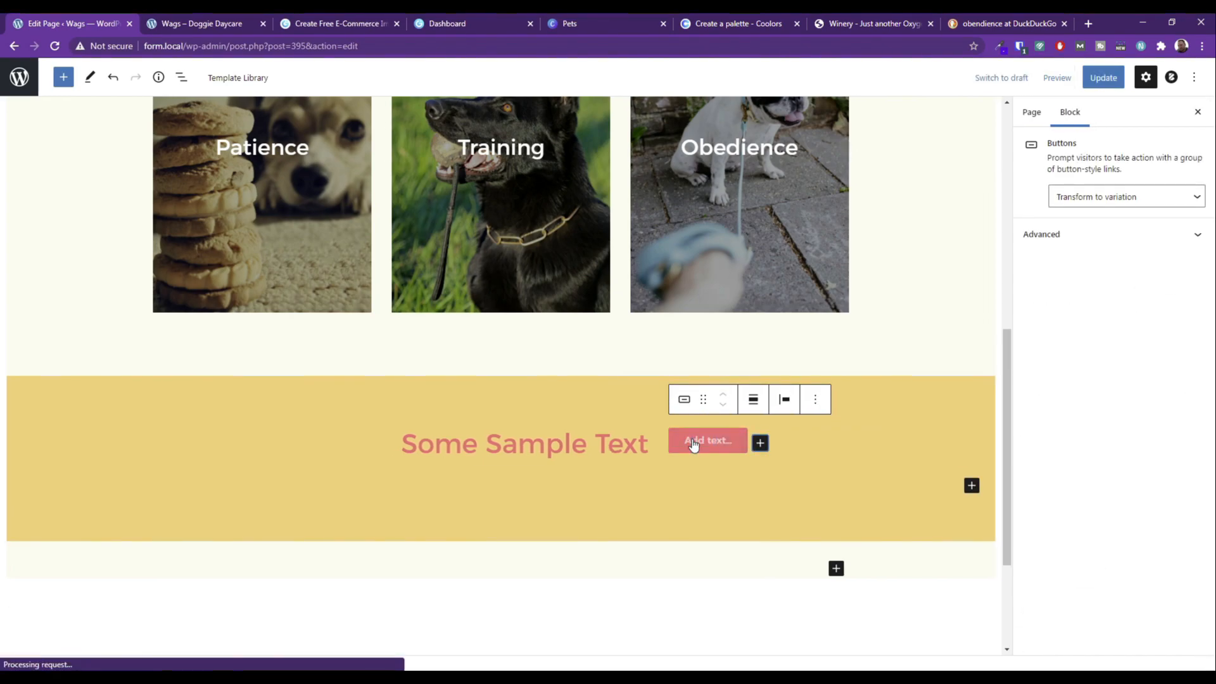
{"action": "left_click", "coordinate": [691, 442]}
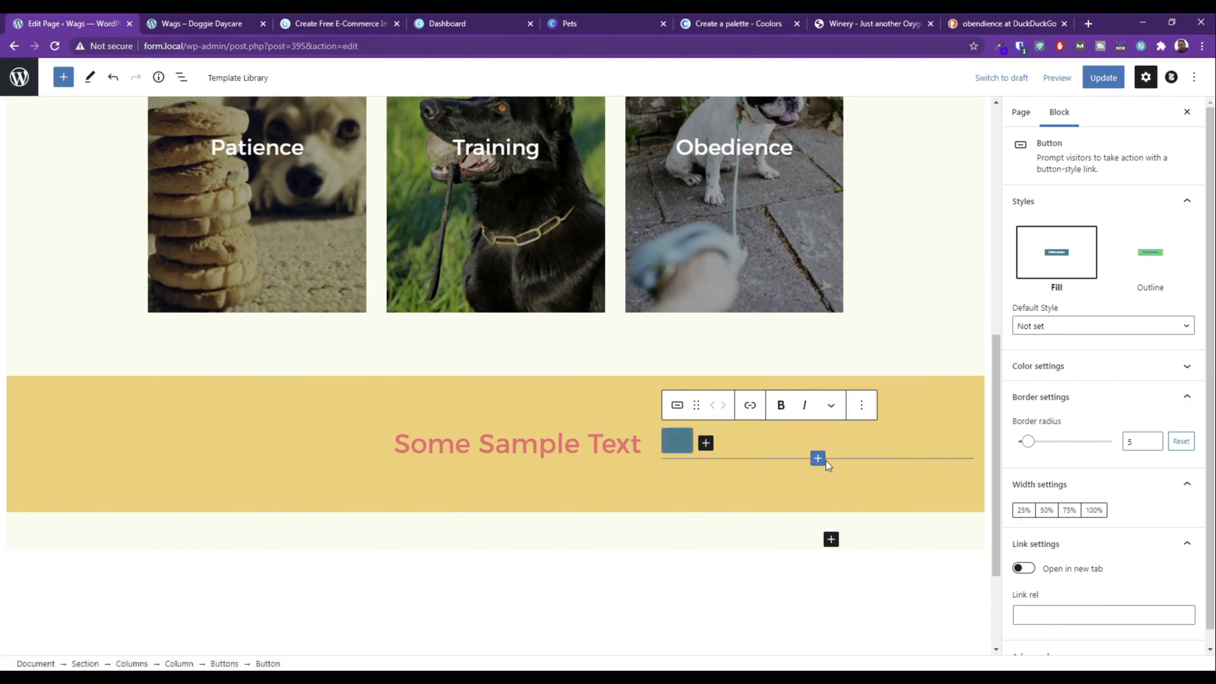
{"action": "left_click", "coordinate": [819, 459]}
{"action": "left_click", "coordinate": [684, 445]}
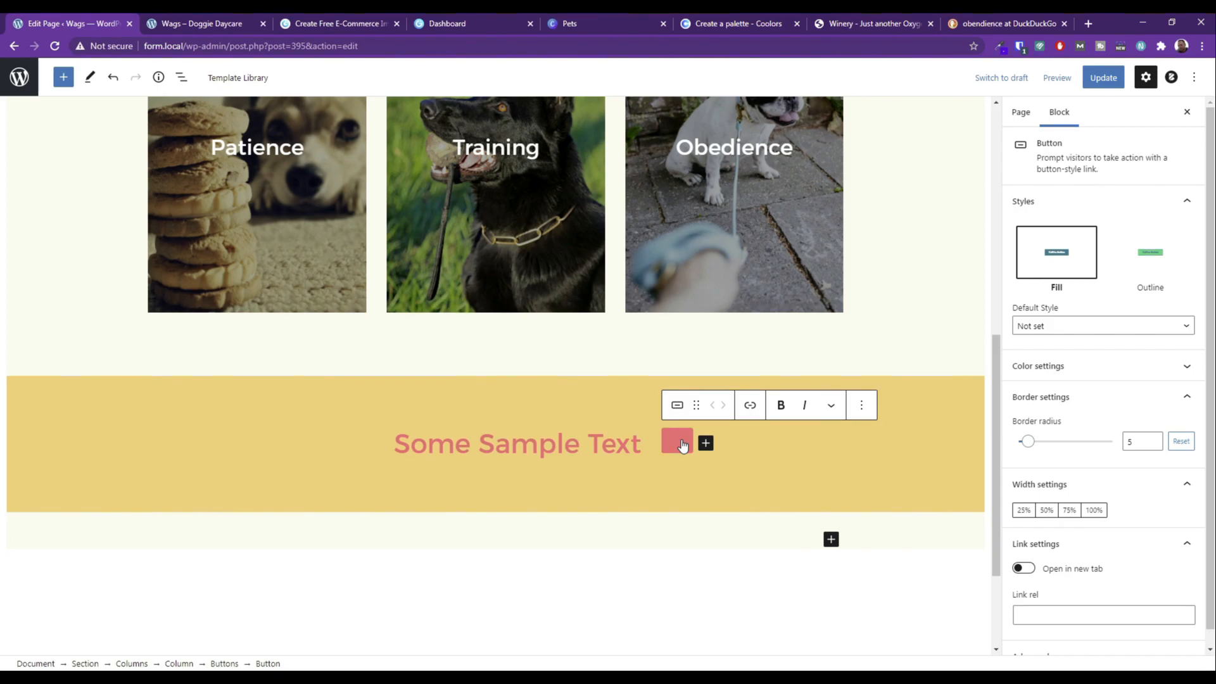
{"action": "type", "text": "This is a button"}
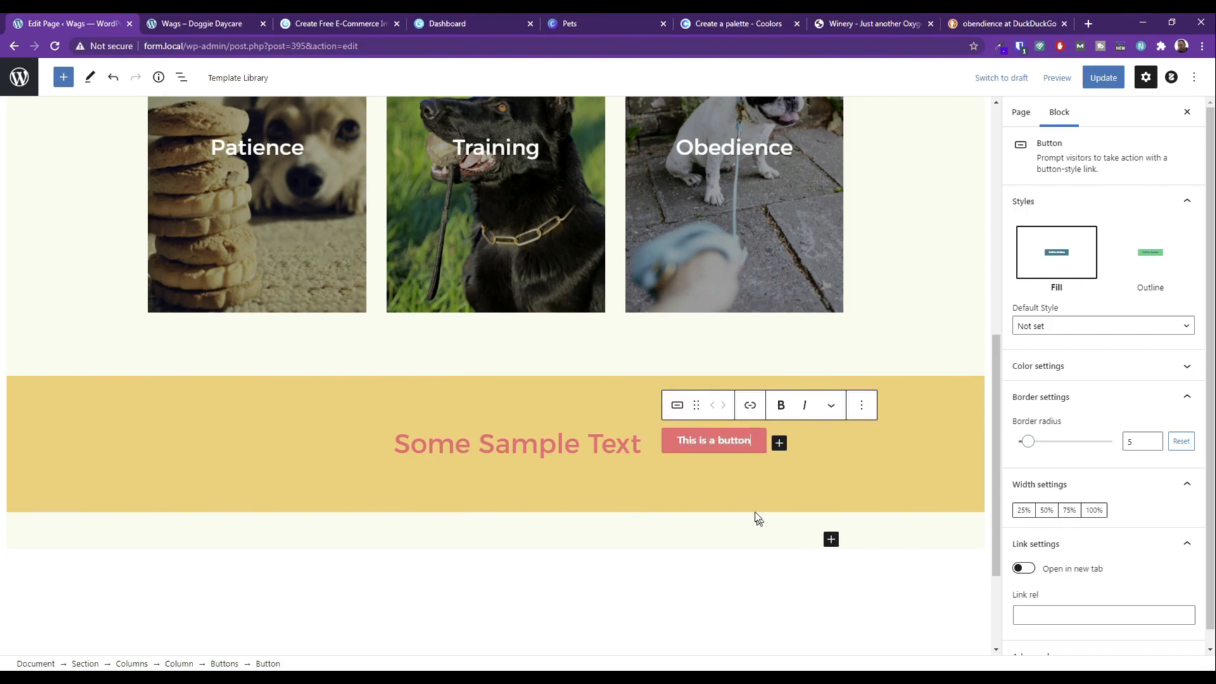
Examine the style, border, width and link settings of the new button.
{"action": "triple_click", "coordinate": [448, 441]}
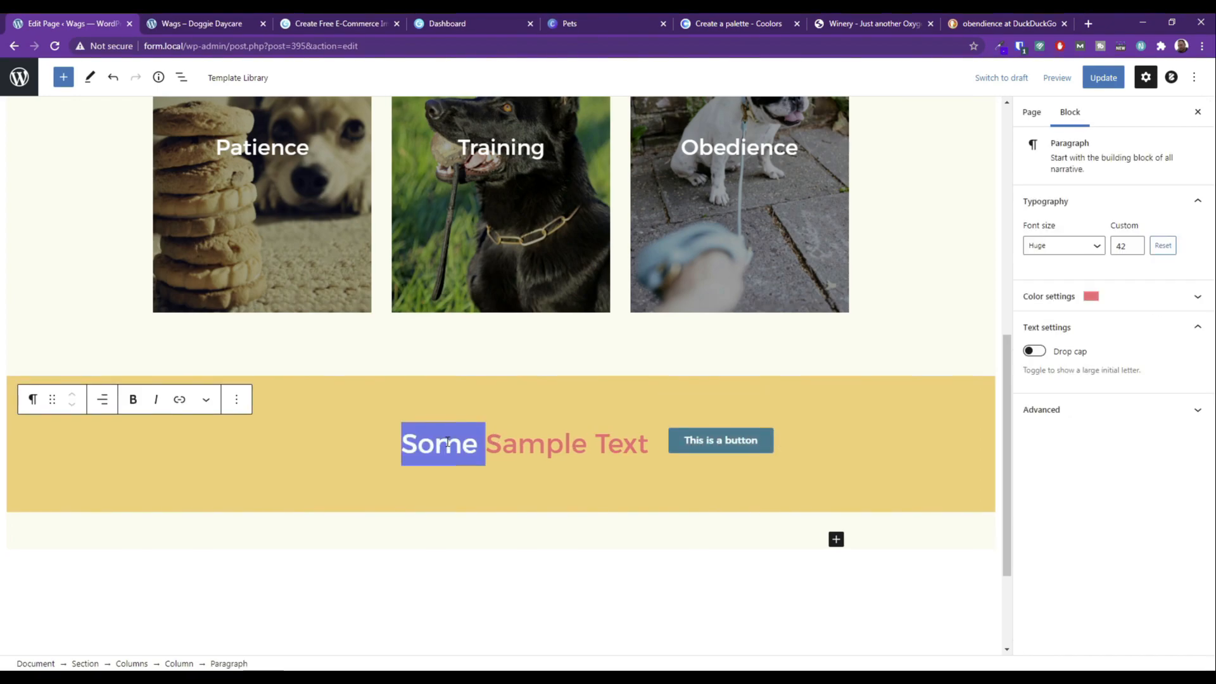
{"action": "left_click", "coordinate": [743, 441]}
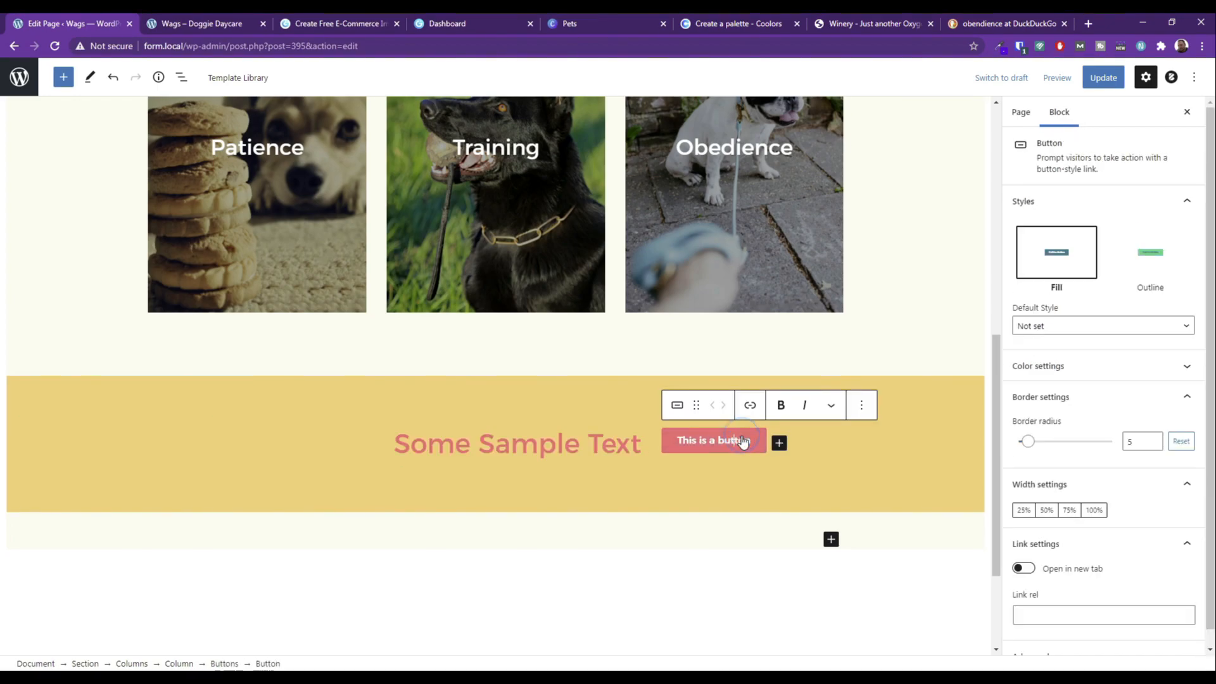
{"action": "left_click", "coordinate": [1056, 326]}
{"action": "left_click", "coordinate": [1056, 326]}
{"action": "scroll", "coordinate": [1069, 537], "scroll_direction": "down", "scroll_amount": 1}
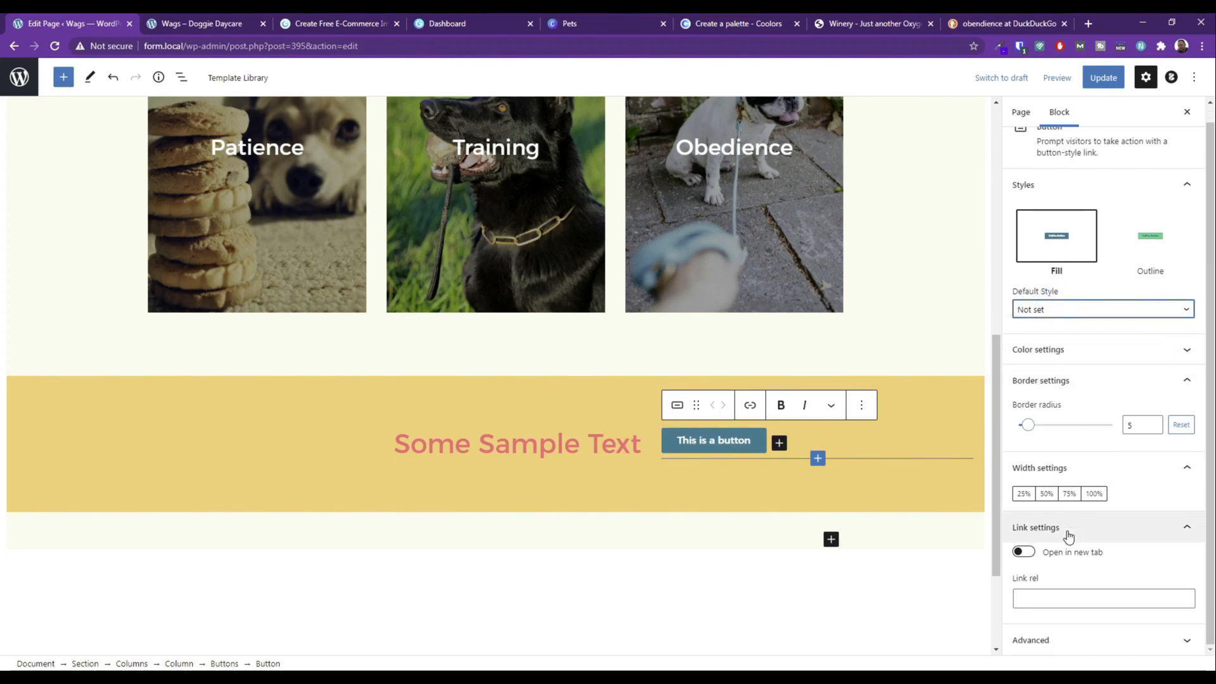
{"action": "scroll", "coordinate": [1064, 497], "scroll_direction": "up", "scroll_amount": 1}
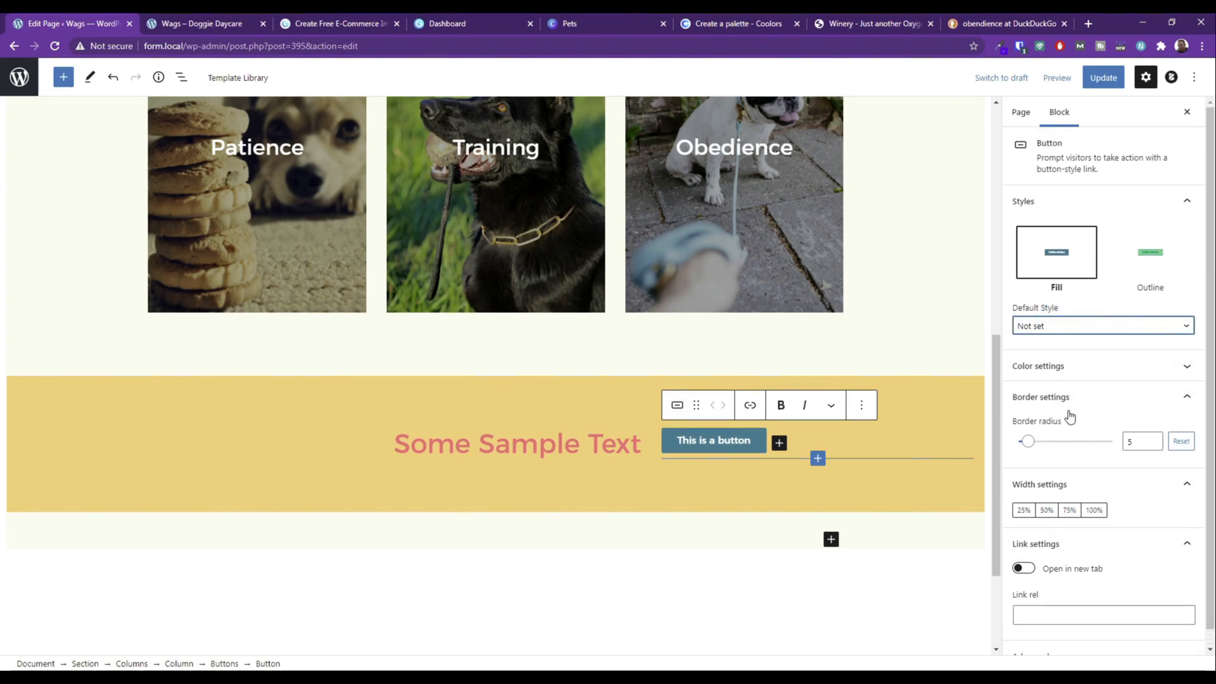
Try other border radius values on the button and return the radius to 5.
{"action": "left_click_drag", "start_coordinate": [1062, 440], "coordinate": [1017, 443]}
{"action": "double_click", "coordinate": [1154, 440]}
{"action": "left_click", "coordinate": [1153, 439]}
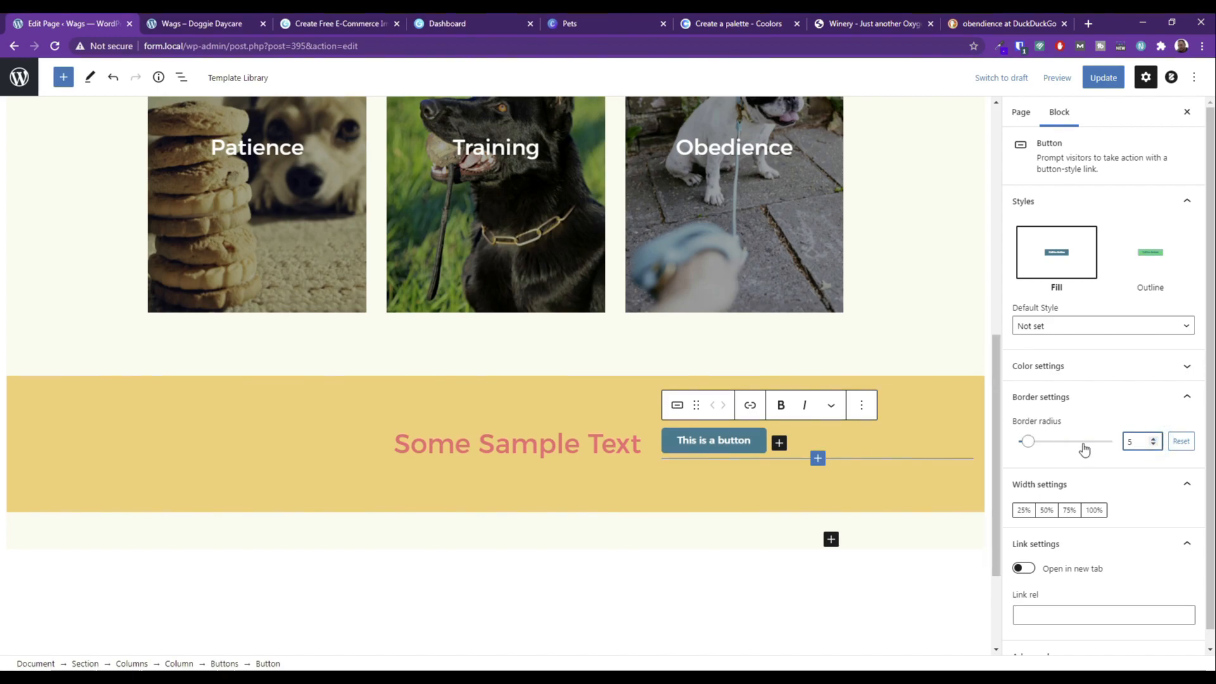
{"action": "left_click", "coordinate": [1022, 112]}
{"action": "left_click", "coordinate": [1068, 114]}
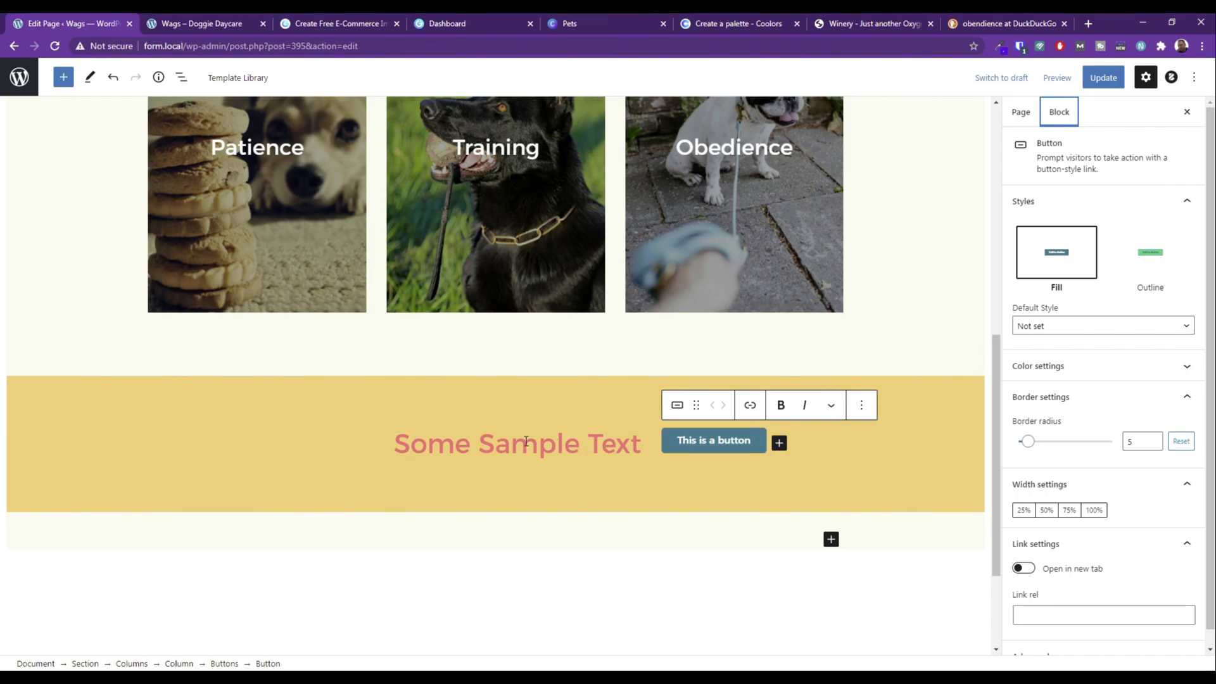
Update the page and preview the yellow section with its text and button in a new tab.
{"action": "left_click", "coordinate": [1108, 80]}
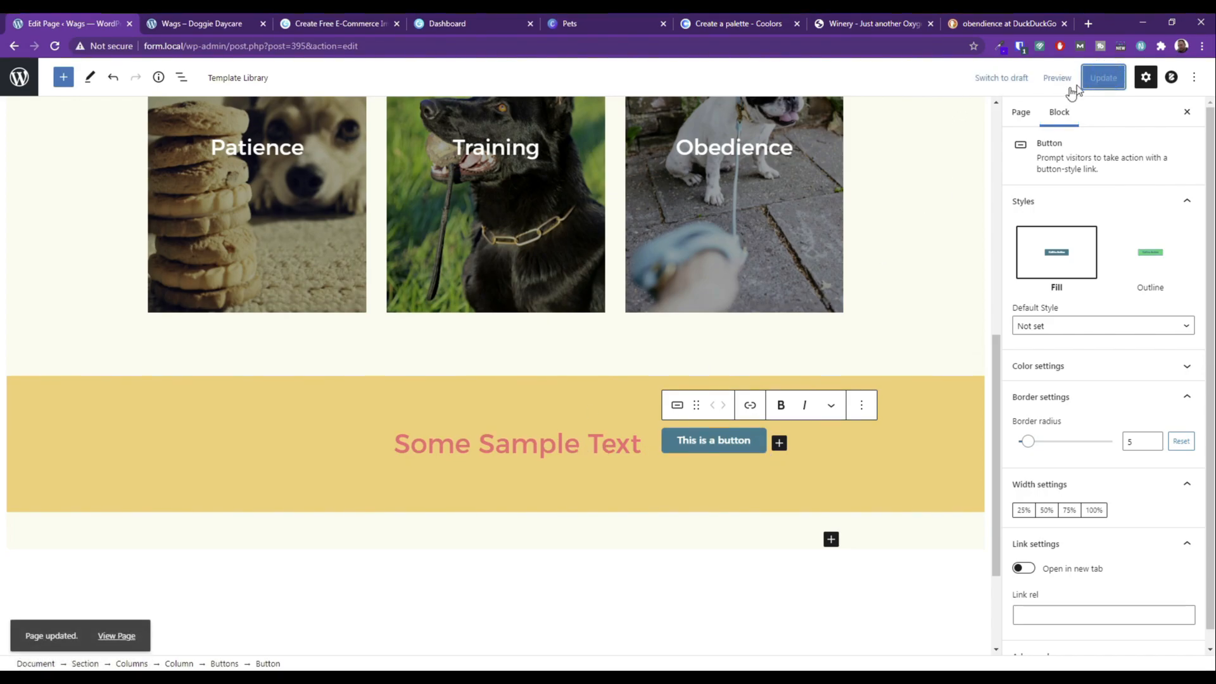
{"action": "left_click", "coordinate": [1002, 78]}
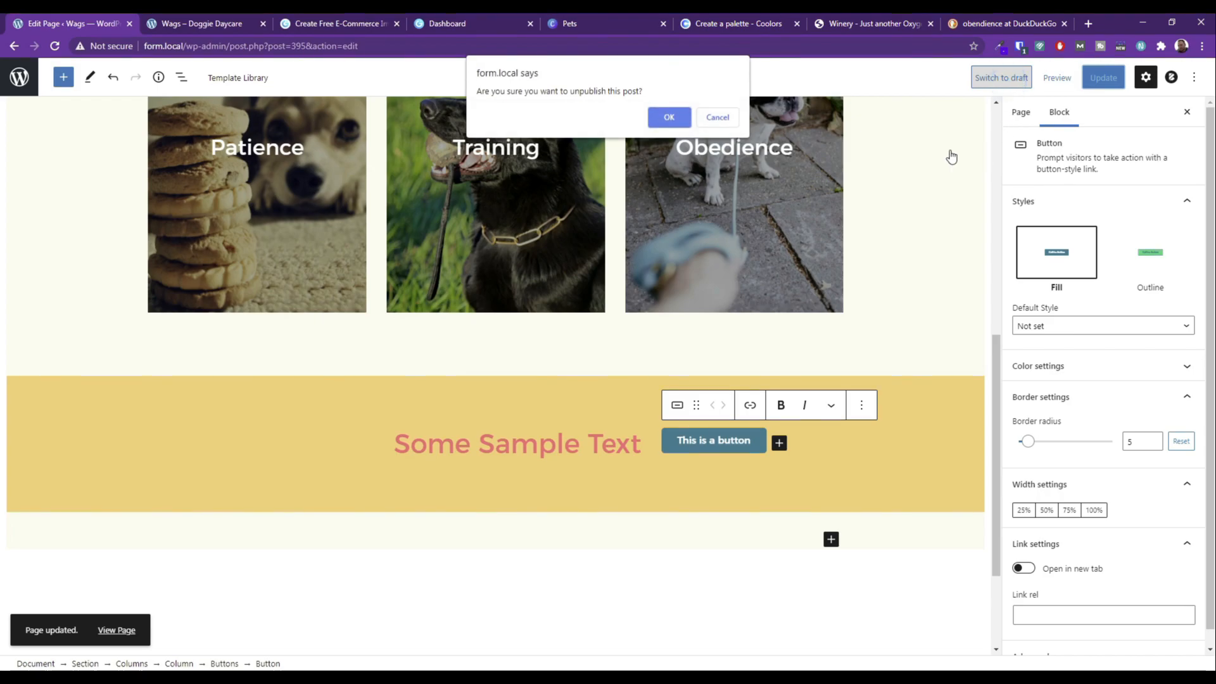
{"action": "left_click", "coordinate": [717, 118]}
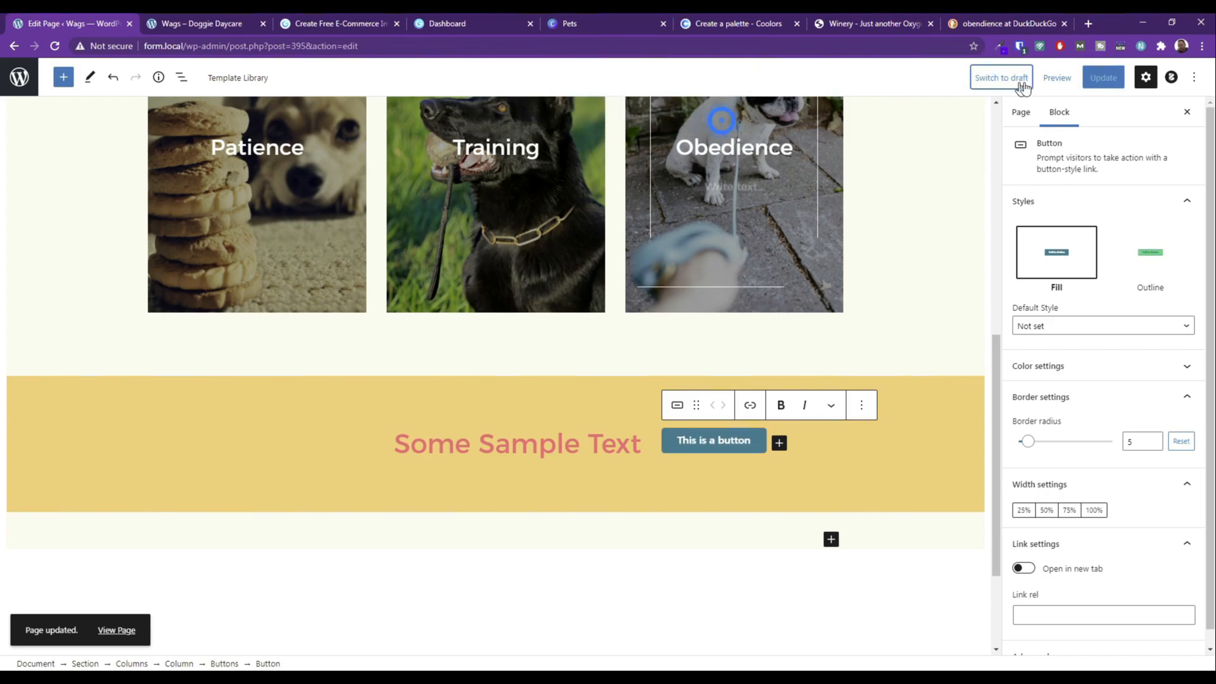
{"action": "left_click", "coordinate": [1049, 78]}
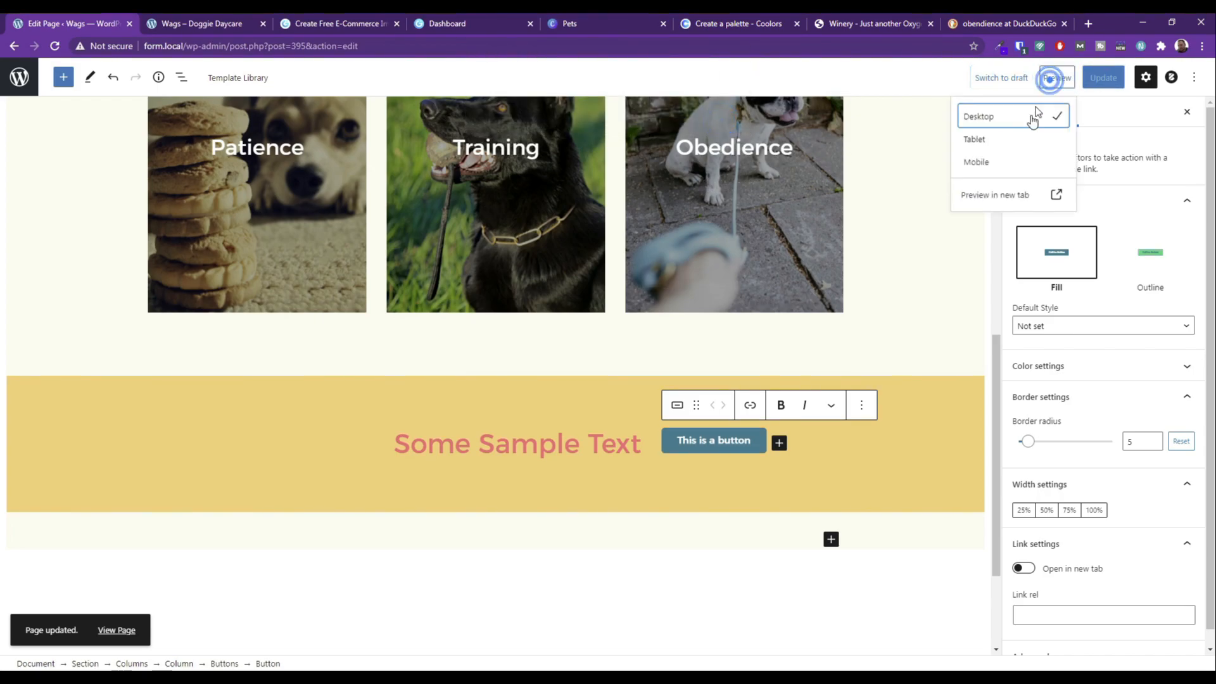
{"action": "left_click", "coordinate": [995, 194]}
{"action": "scroll", "coordinate": [372, 204], "scroll_direction": "down", "scroll_amount": 5}
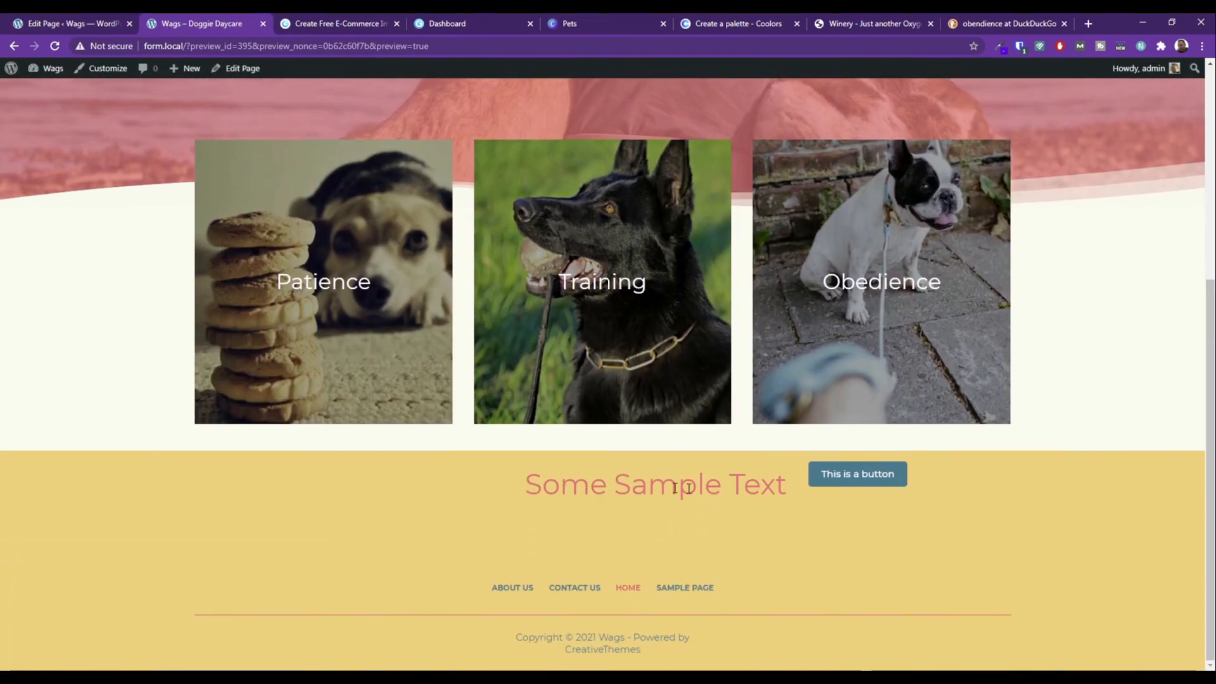
Return to the page editor and vertically align the wider column with the sample text to the middle.
{"action": "key", "text": "ctrl+shift+Tab"}
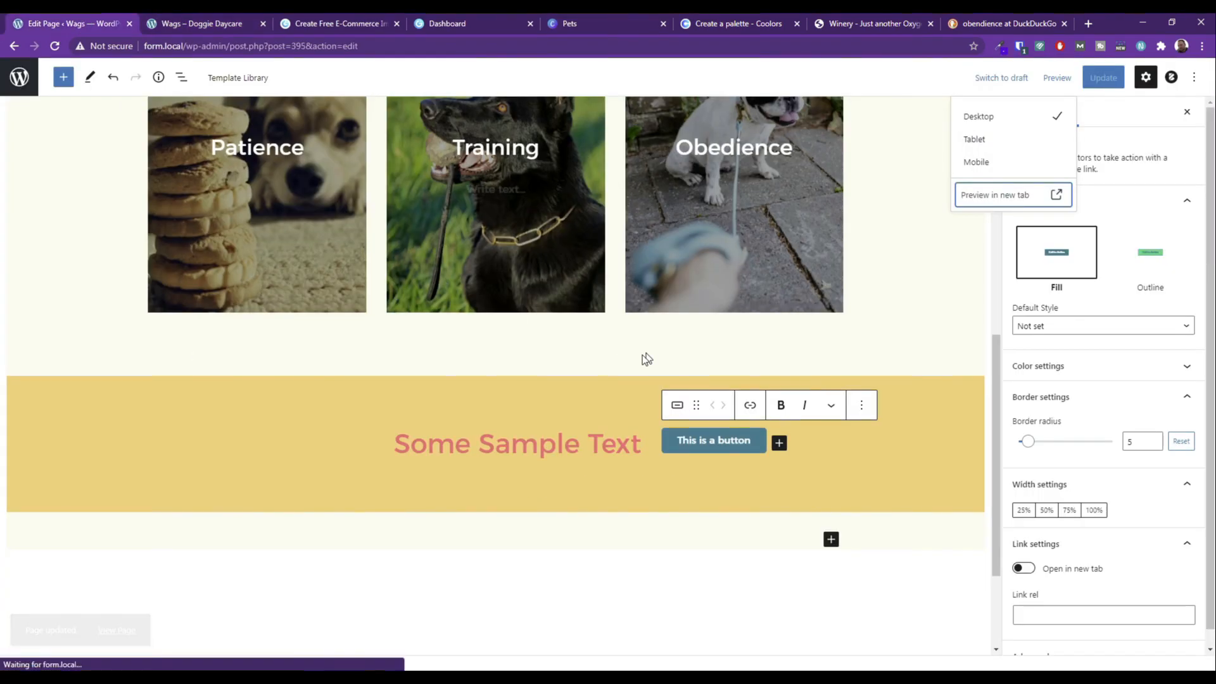
{"action": "left_click", "coordinate": [569, 423]}
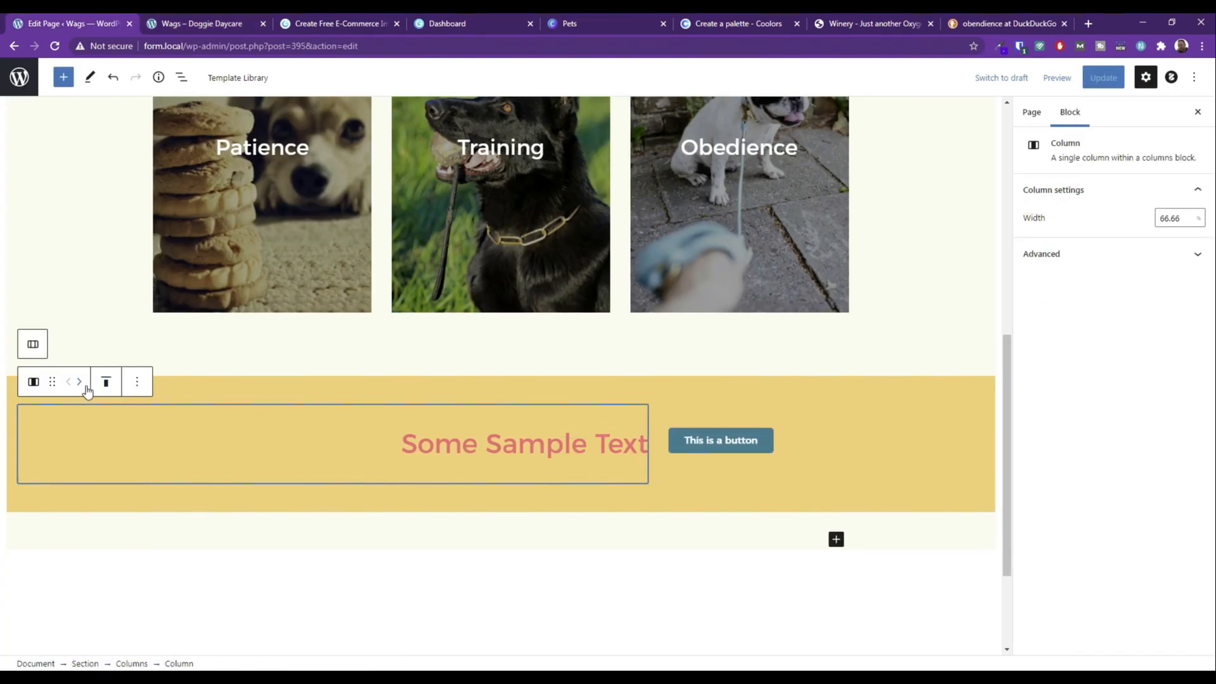
{"action": "left_click", "coordinate": [106, 381]}
{"action": "left_click", "coordinate": [127, 444]}
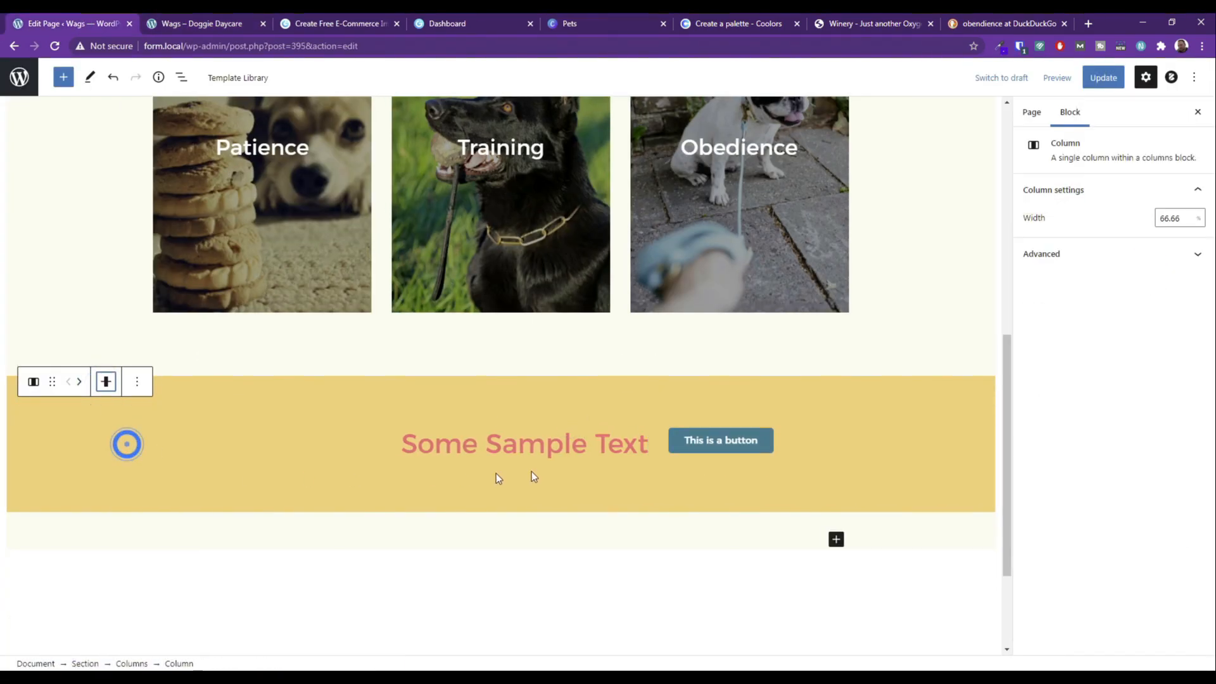
Try centring the button in the yellow section, return it to left justification and check its width alignment options.
{"action": "left_click", "coordinate": [706, 422]}
{"action": "left_click", "coordinate": [822, 448]}
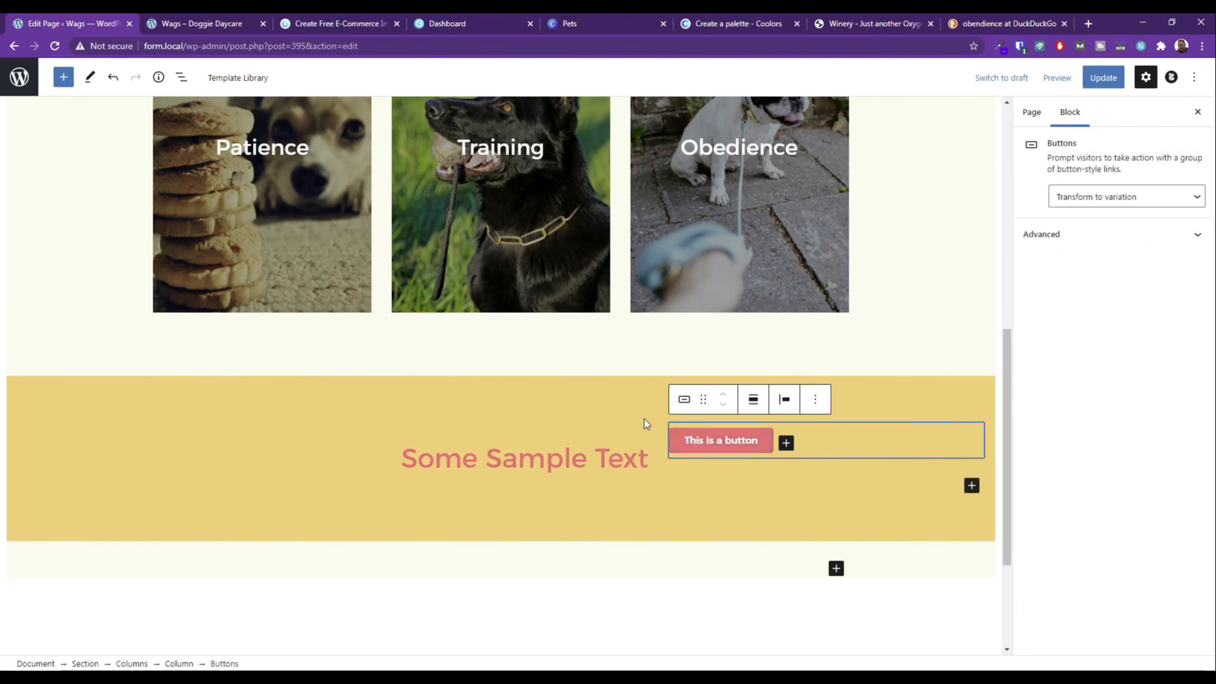
{"action": "left_click", "coordinate": [786, 400]}
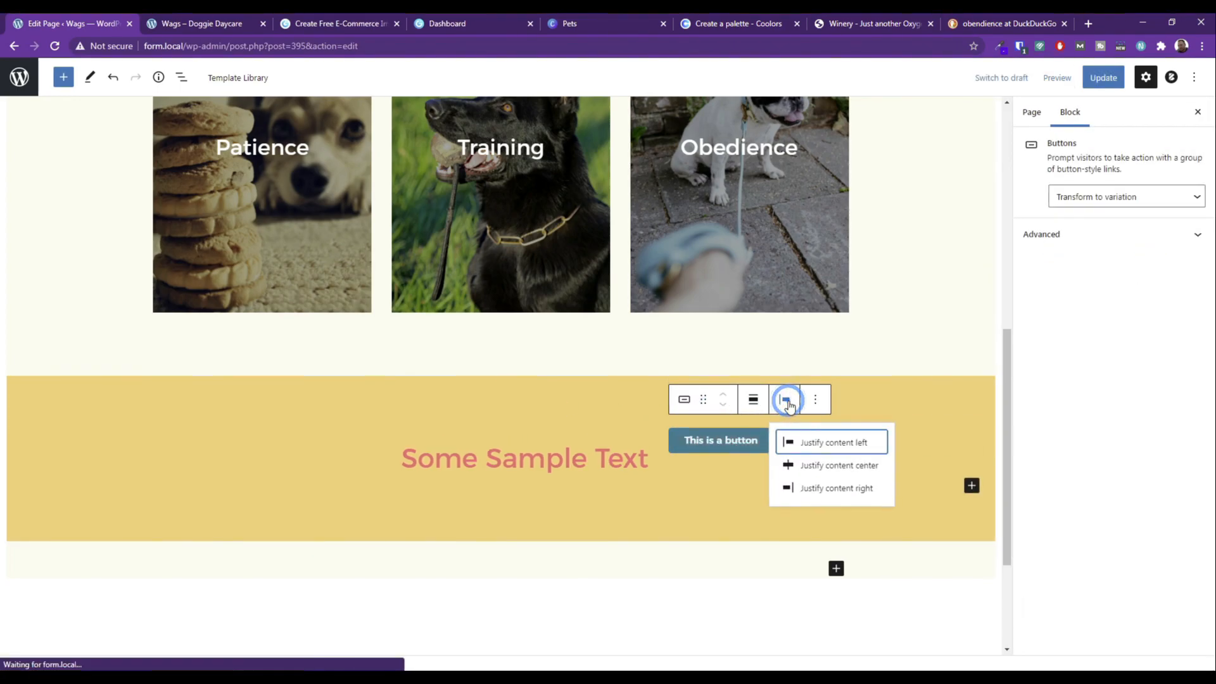
{"action": "left_click", "coordinate": [825, 466]}
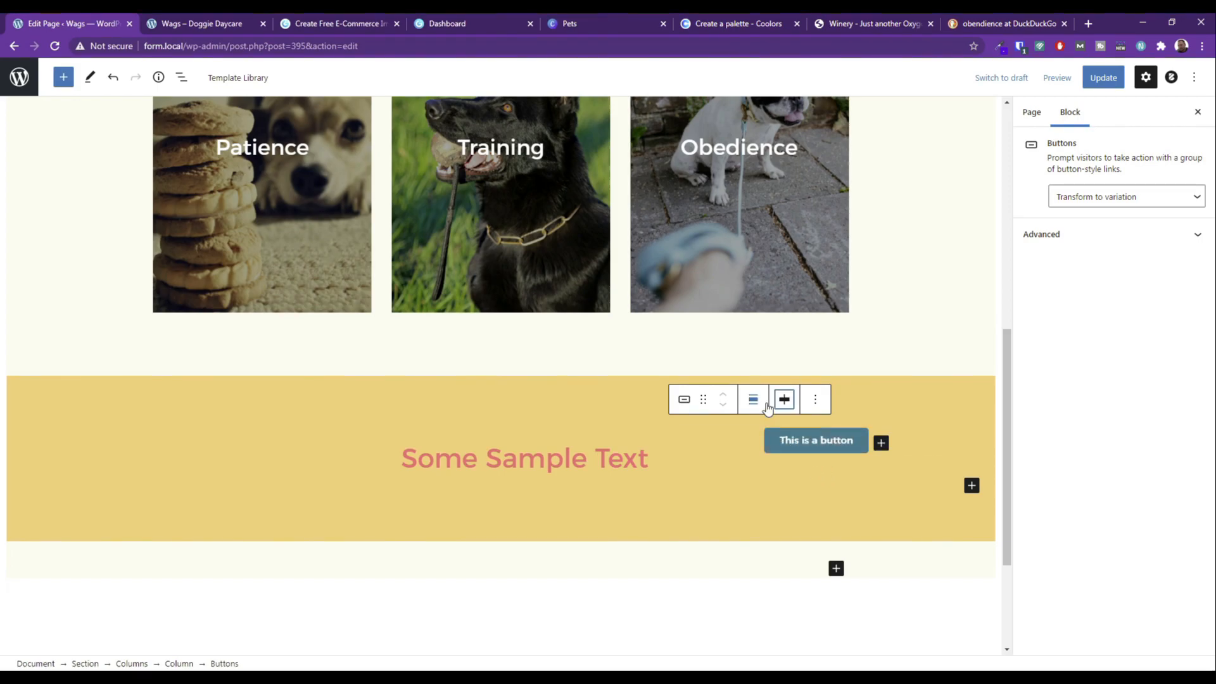
{"action": "left_click", "coordinate": [785, 400]}
{"action": "left_click", "coordinate": [801, 451]}
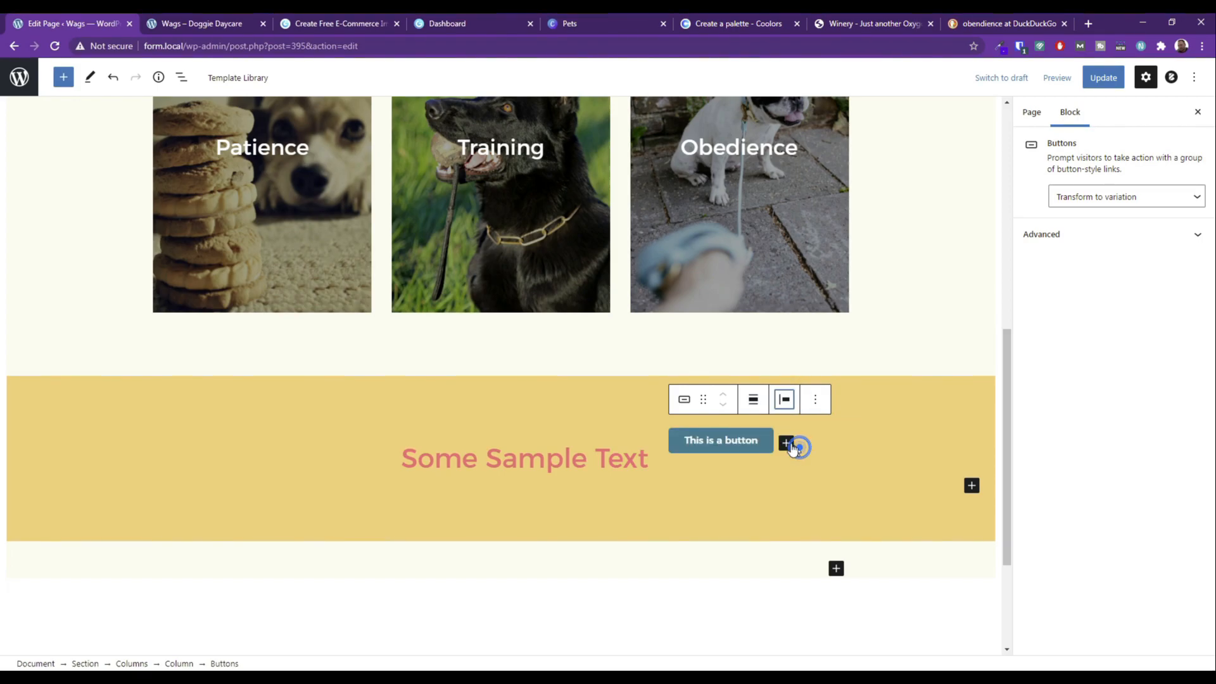
{"action": "left_click", "coordinate": [755, 400]}
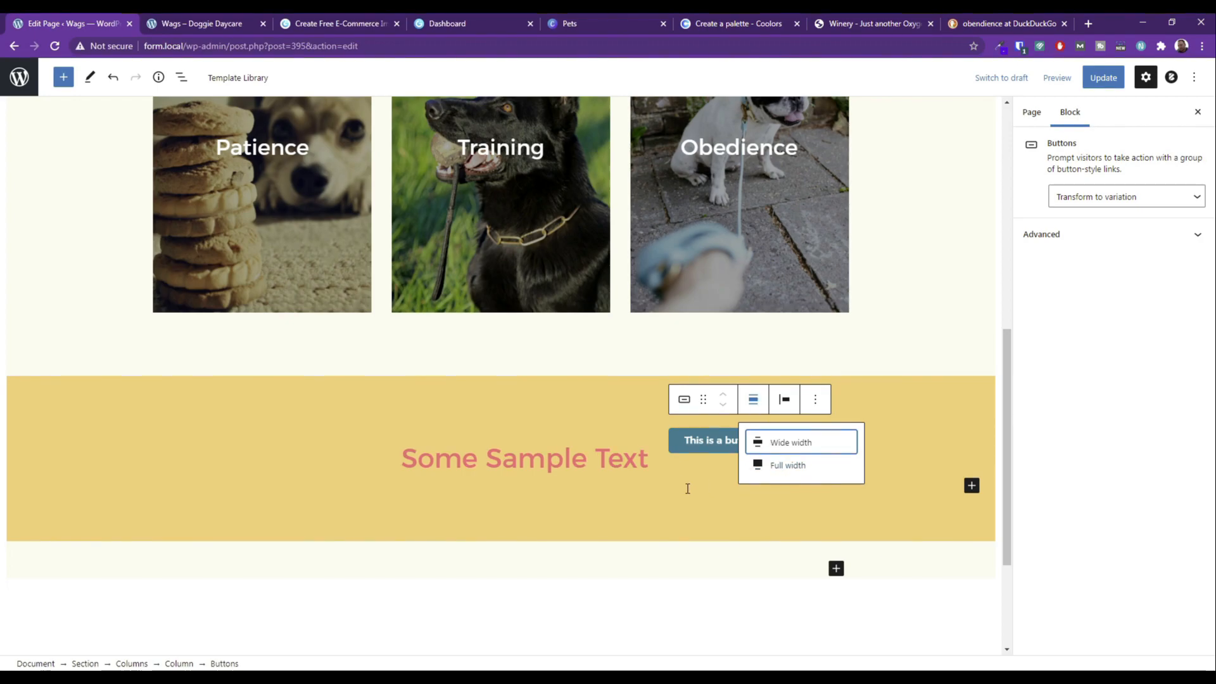
{"action": "left_click", "coordinate": [671, 478]}
Vertically align the narrower column holding the button to the middle.
{"action": "left_click", "coordinate": [682, 396]}
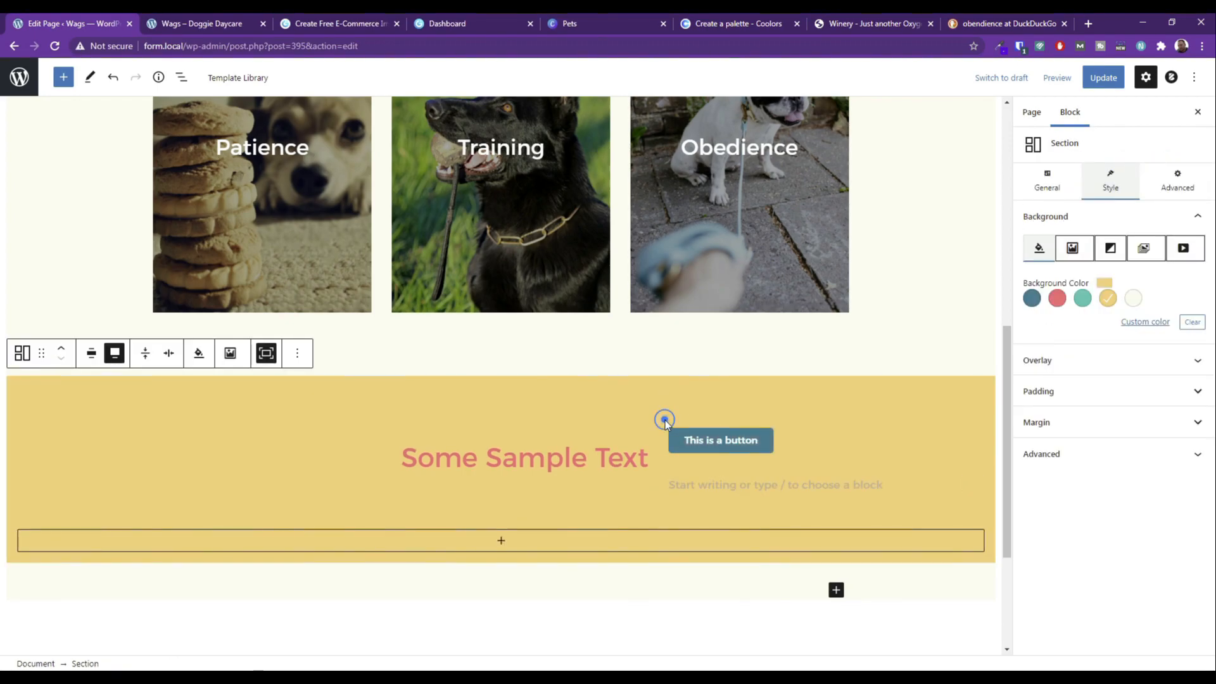
{"action": "left_click", "coordinate": [670, 420]}
{"action": "left_click", "coordinate": [757, 382]}
{"action": "left_click", "coordinate": [774, 448]}
Update the page and preview the alignment of the sample text and button in a new tab.
{"action": "left_click", "coordinate": [1103, 79]}
{"action": "left_click", "coordinate": [1056, 77]}
{"action": "left_click", "coordinate": [1051, 196]}
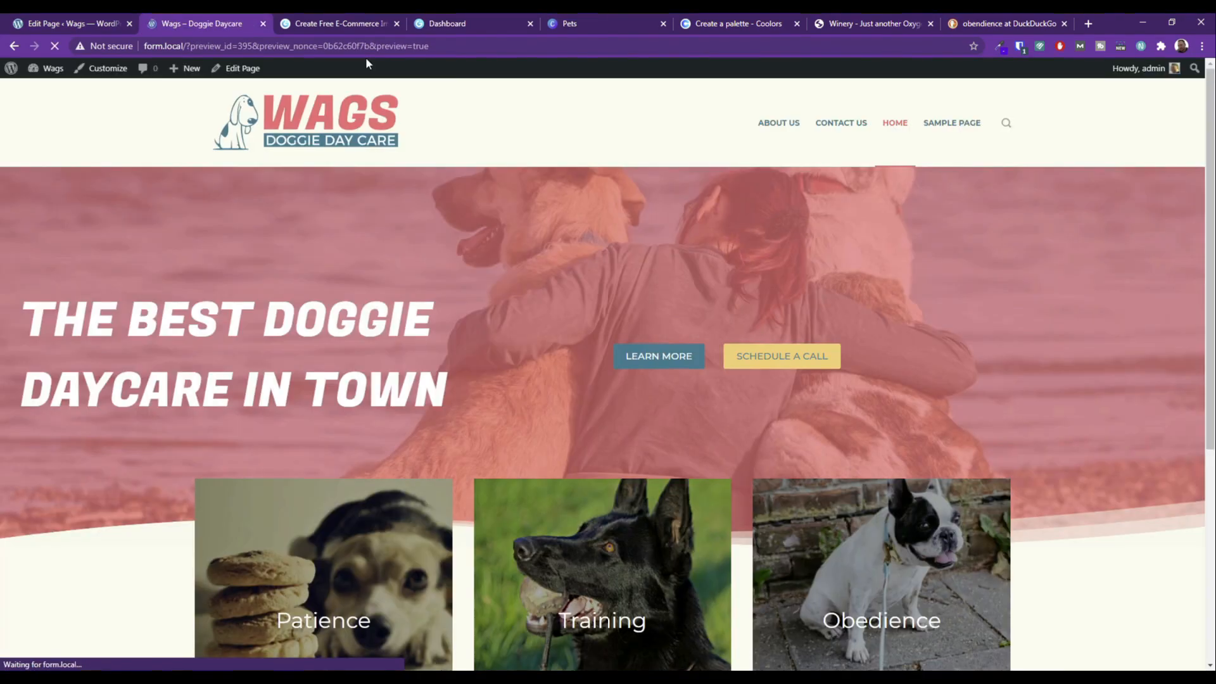
{"action": "scroll", "coordinate": [522, 302], "scroll_direction": "down", "scroll_amount": 6}
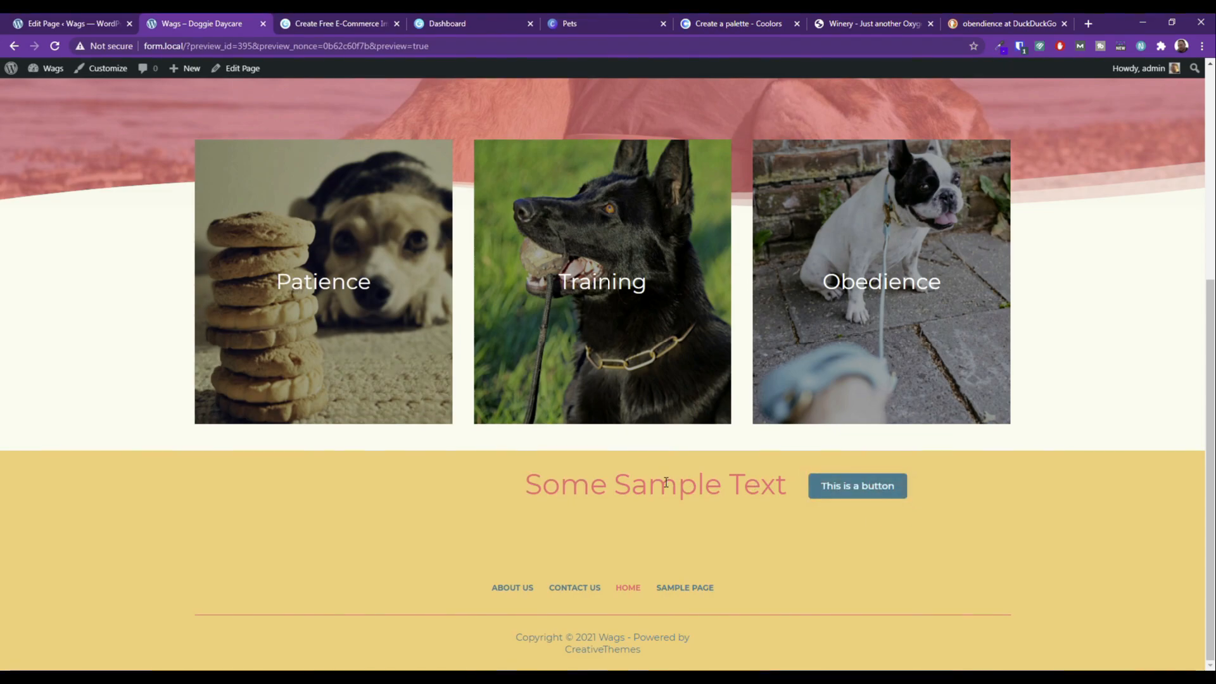
Return to the page editor and add a full-width section with default content width below the yellow section.
{"action": "left_click", "coordinate": [72, 23]}
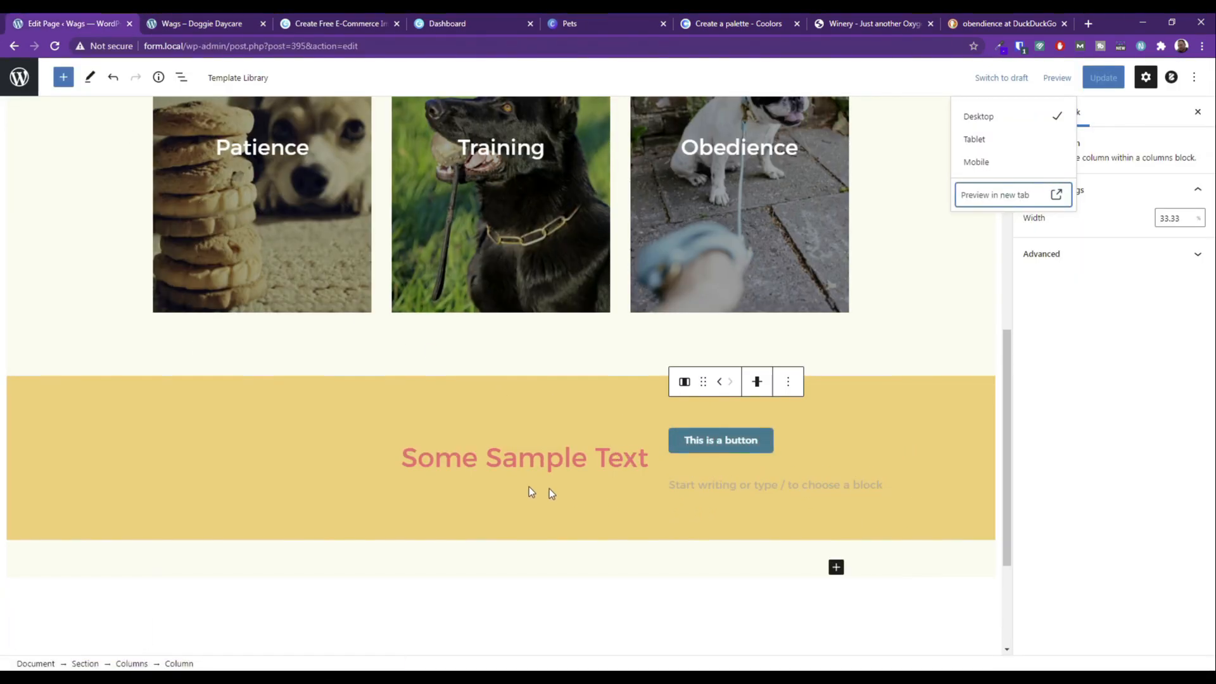
{"action": "scroll", "coordinate": [894, 468], "scroll_direction": "down", "scroll_amount": 3}
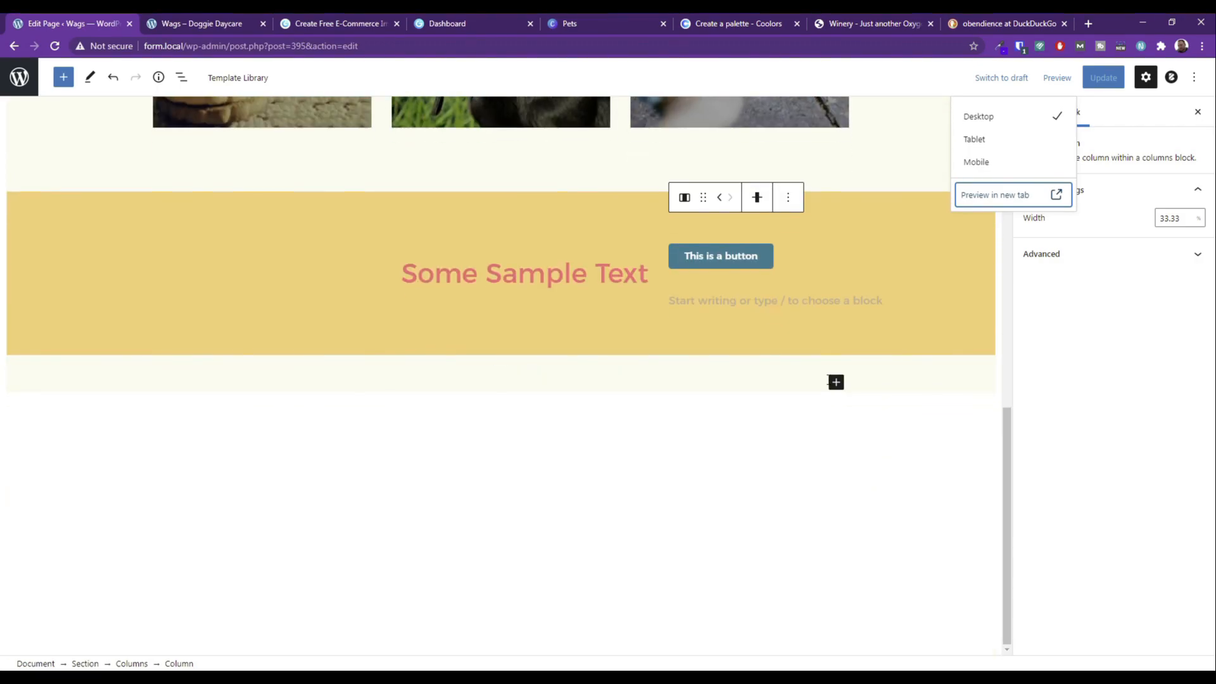
{"action": "left_click", "coordinate": [836, 384]}
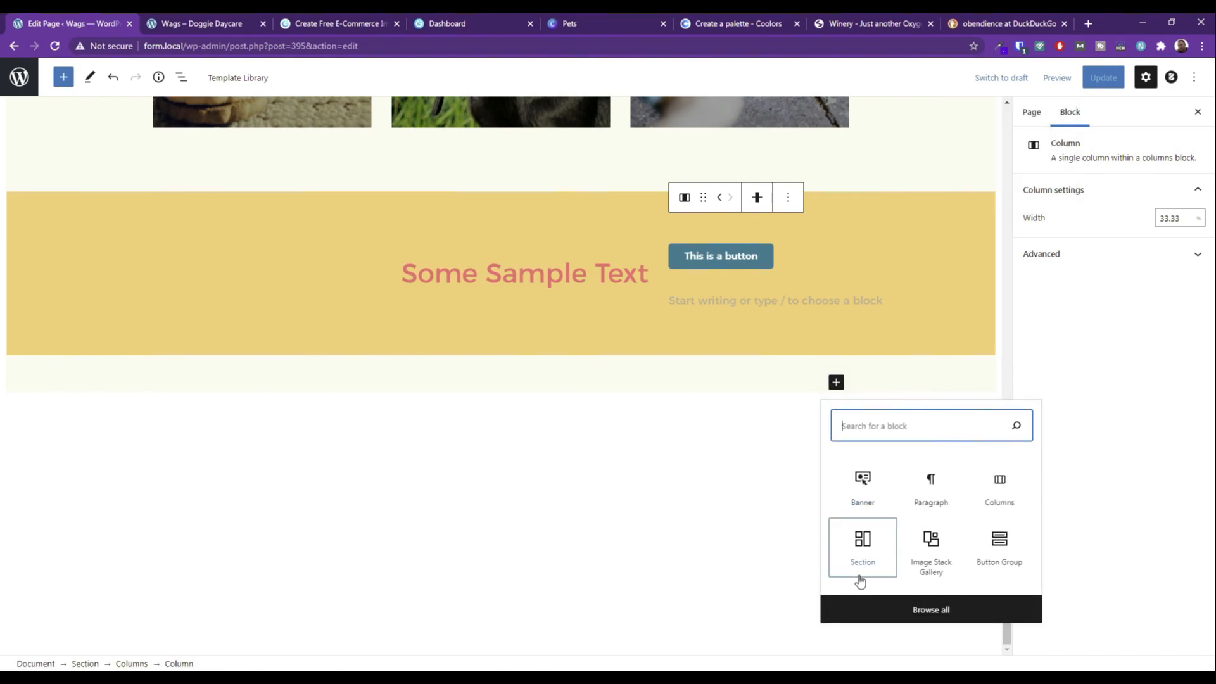
{"action": "left_click", "coordinate": [861, 550]}
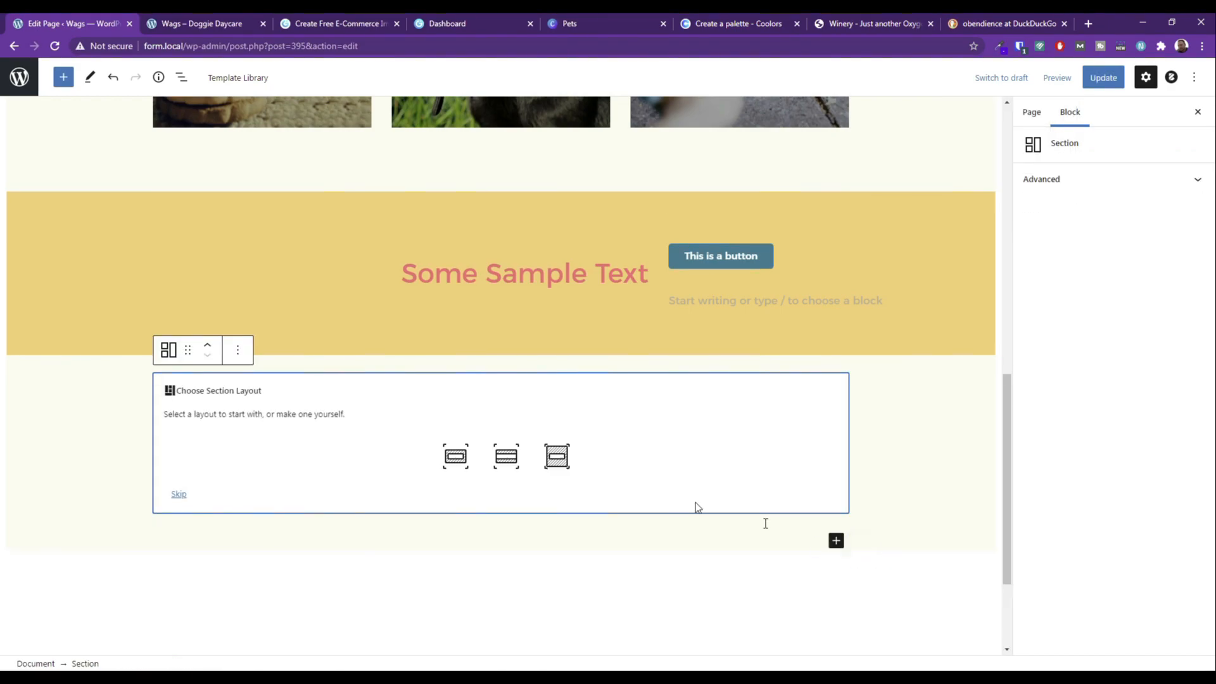
{"action": "left_click", "coordinate": [456, 457]}
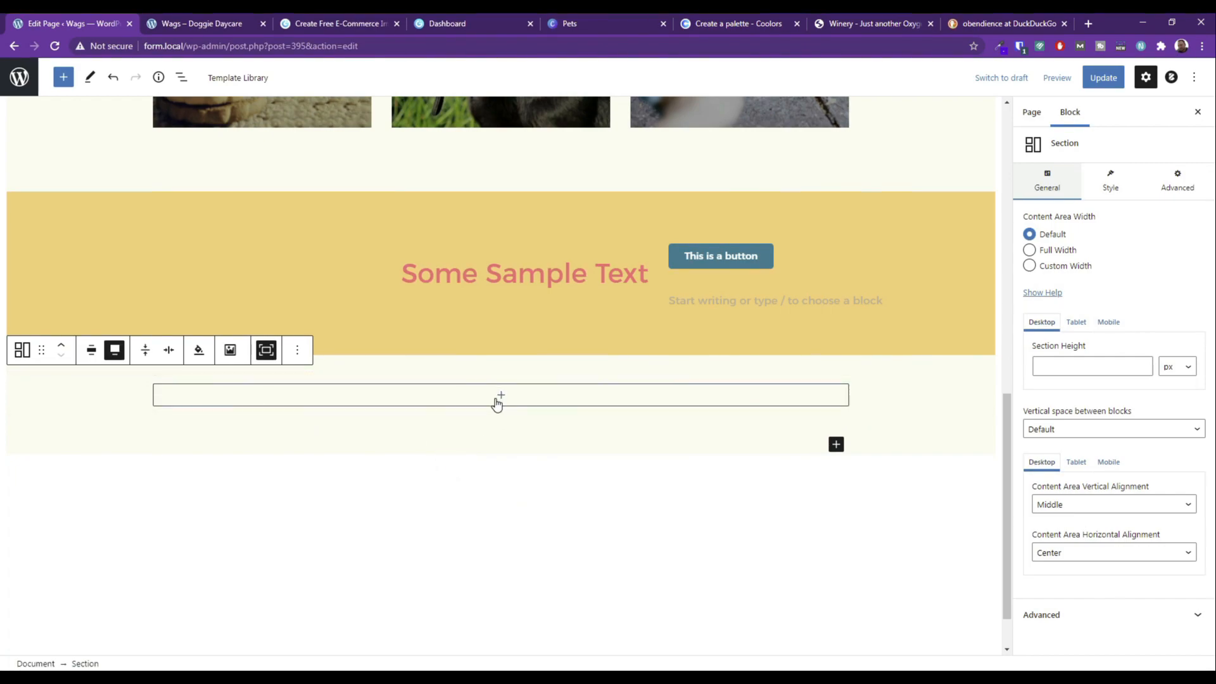
Insert a Columns block with the 30 / 70 variation into the new section.
{"action": "left_click", "coordinate": [500, 395]}
{"action": "left_click", "coordinate": [433, 560]}
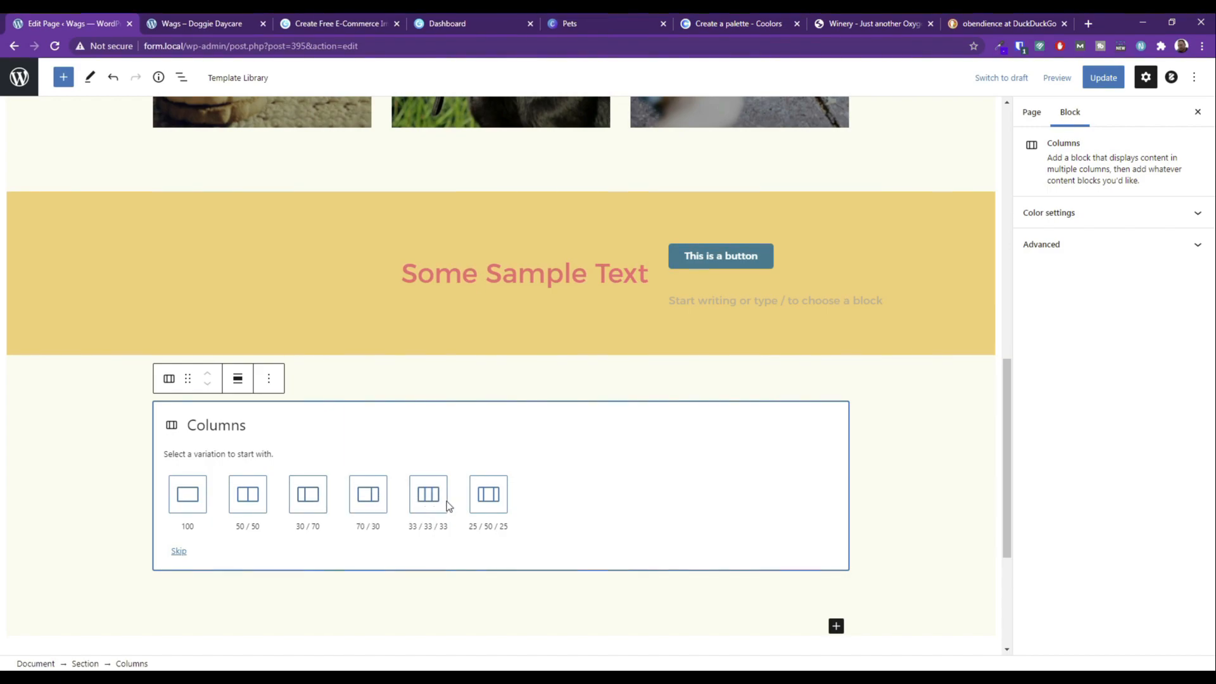
{"action": "left_click", "coordinate": [310, 501]}
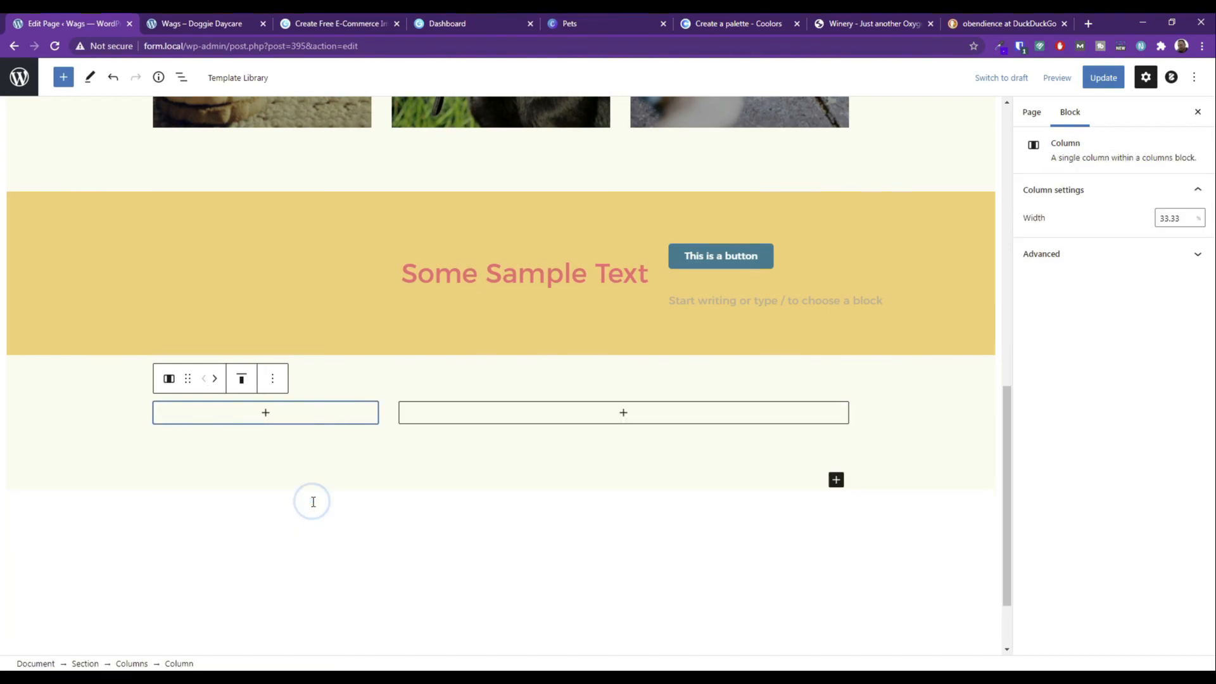
Add a Section block inside the wider column of the 30 / 70 layout.
{"action": "left_click", "coordinate": [266, 413]}
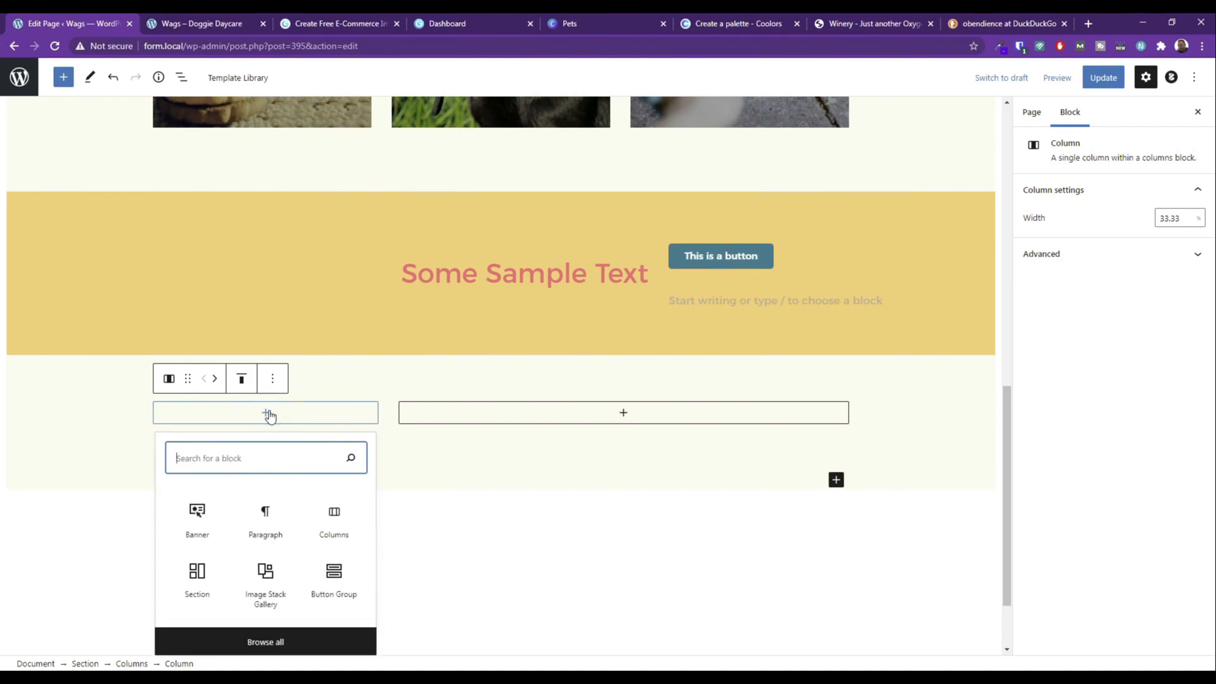
{"action": "left_click", "coordinate": [613, 418]}
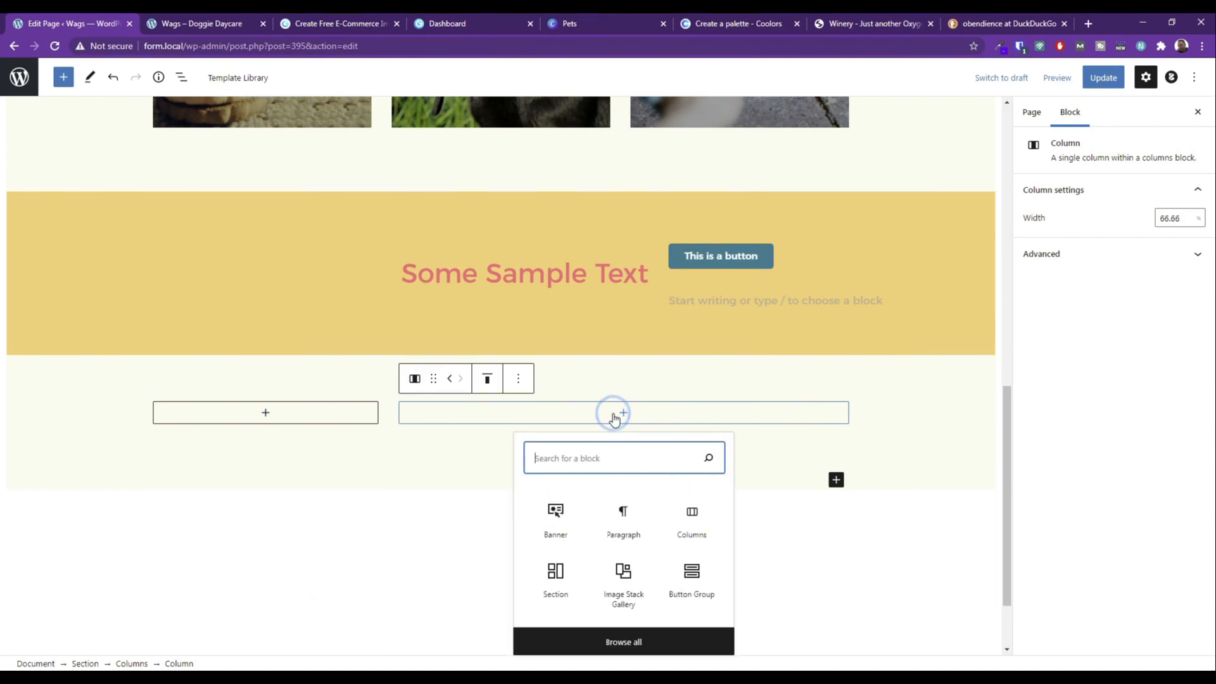
{"action": "left_click", "coordinate": [554, 574]}
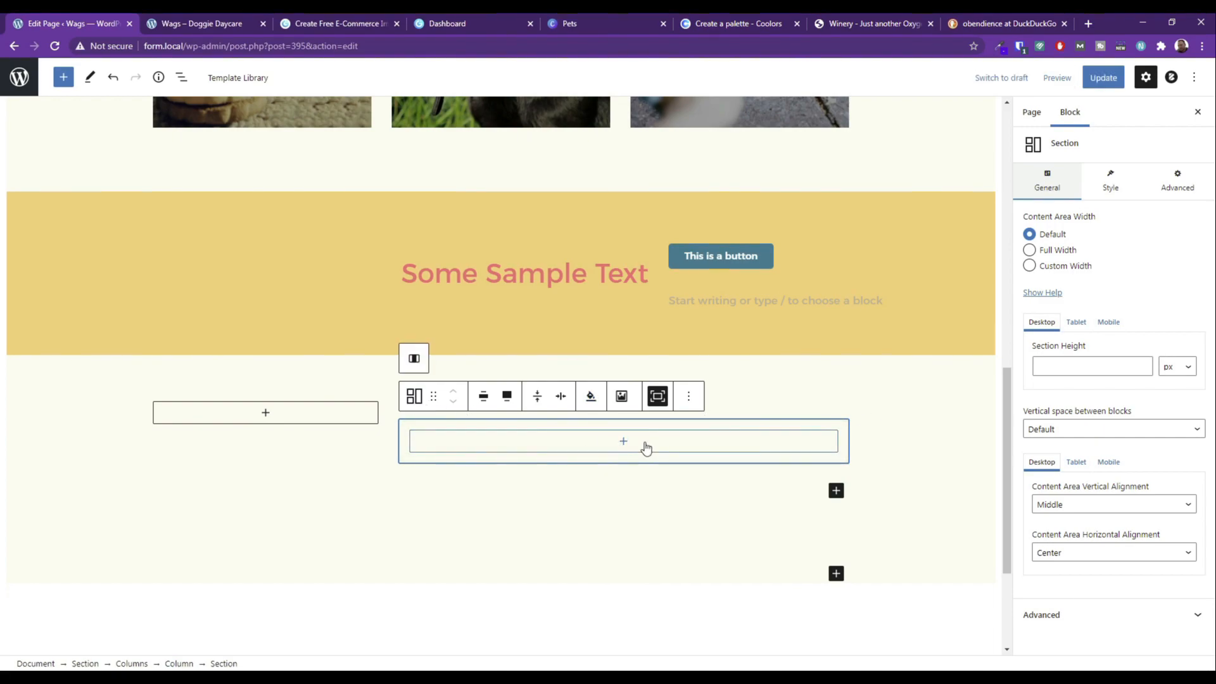
Insert an Image Stack Gallery block into the section nested in the wider column.
{"action": "left_click", "coordinate": [624, 441]}
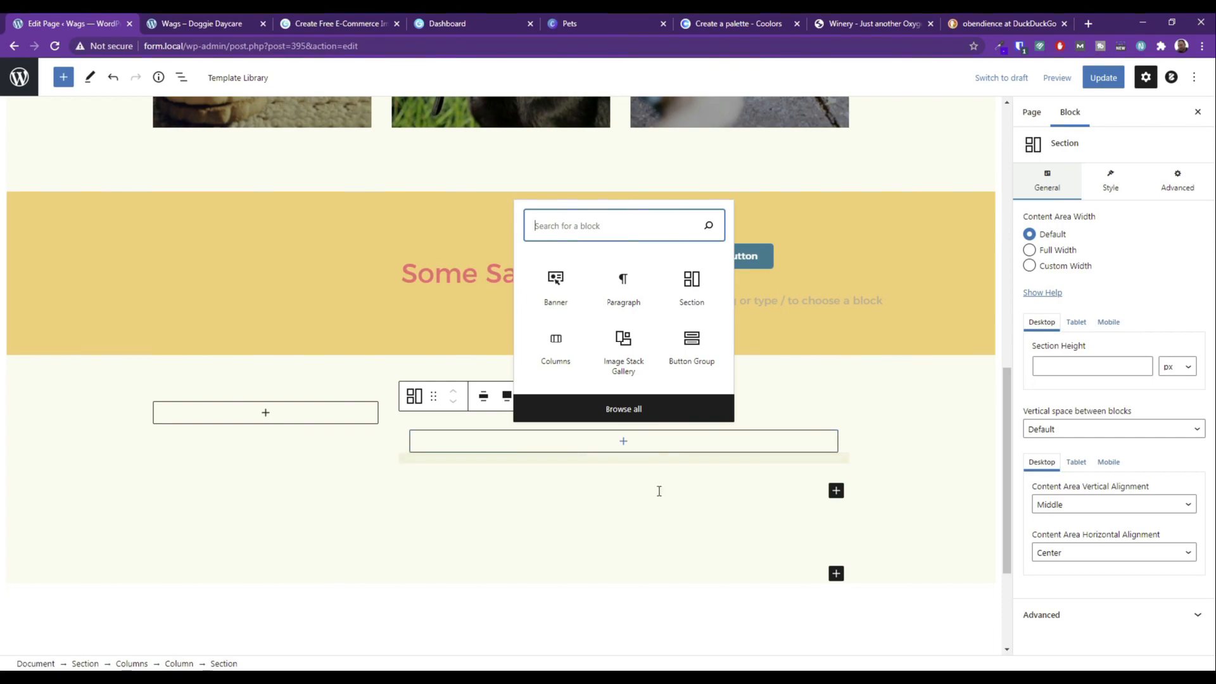
{"action": "left_click", "coordinate": [621, 509]}
{"action": "left_click", "coordinate": [610, 421]}
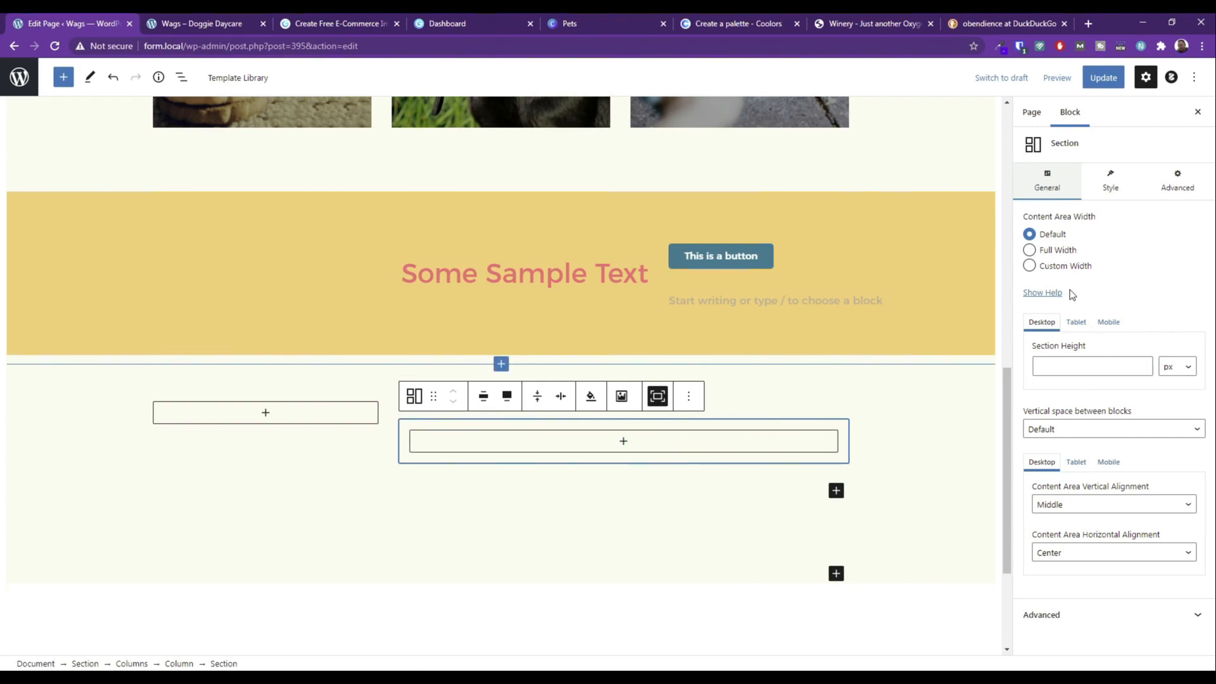
{"action": "left_click", "coordinate": [624, 445]}
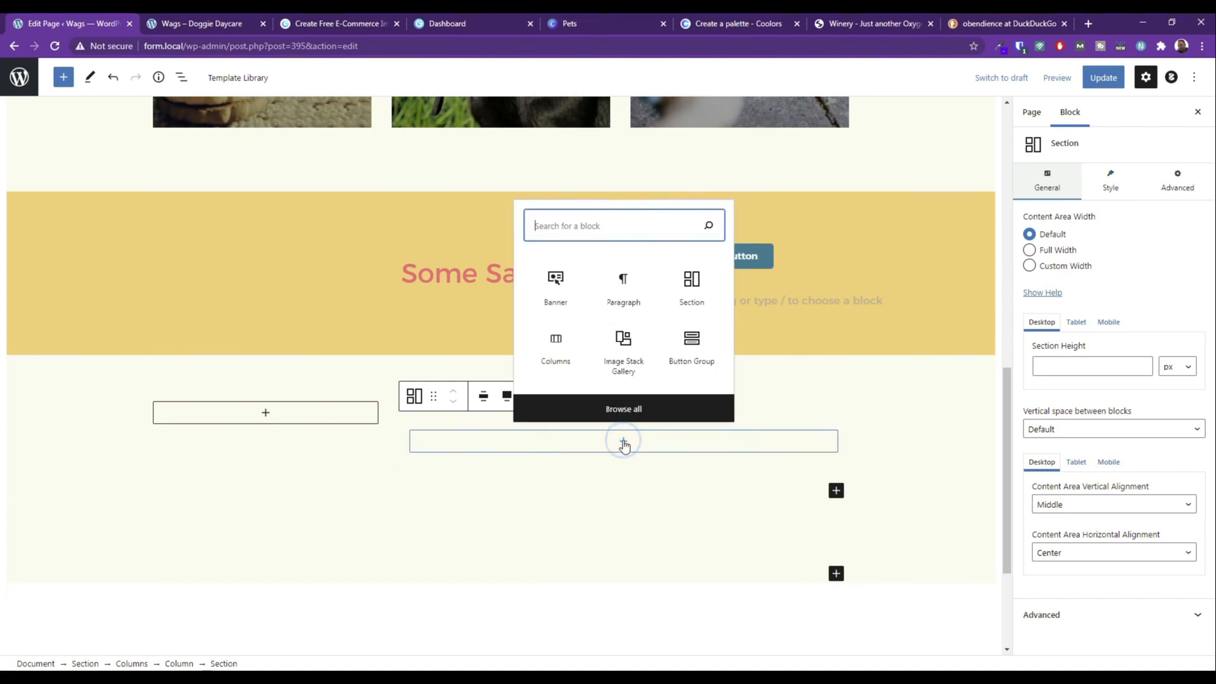
{"action": "left_click", "coordinate": [624, 350]}
{"action": "left_click", "coordinate": [432, 535]}
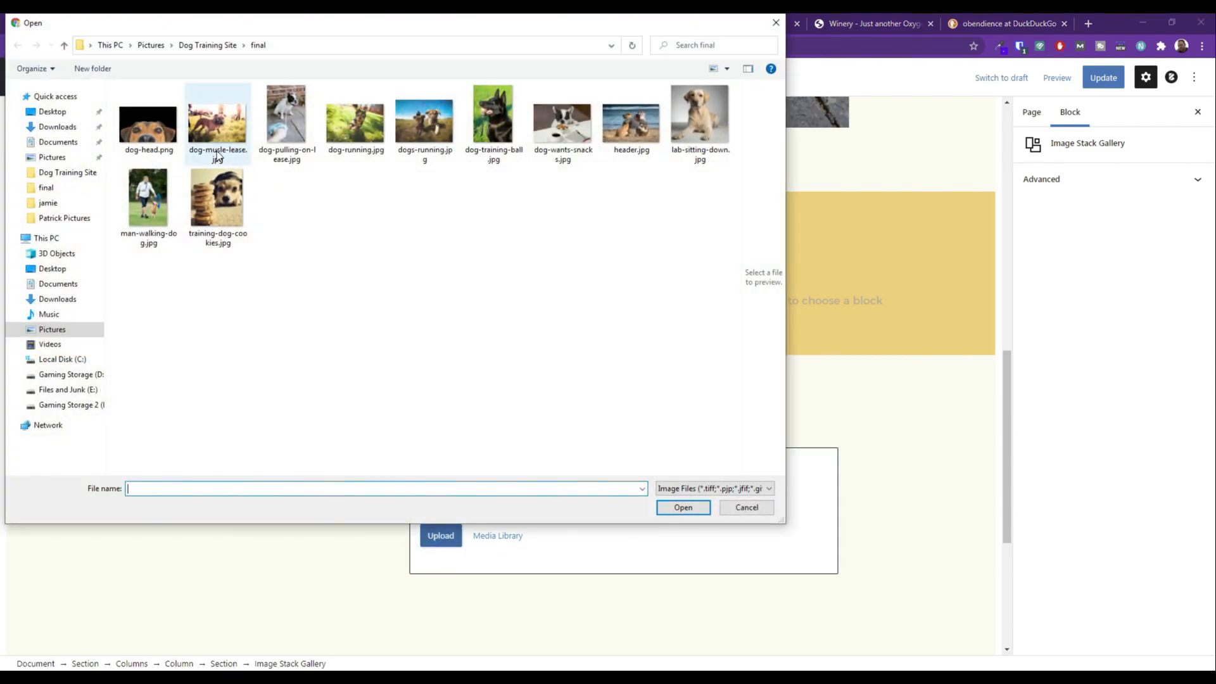
{"action": "left_click", "coordinate": [222, 135]}
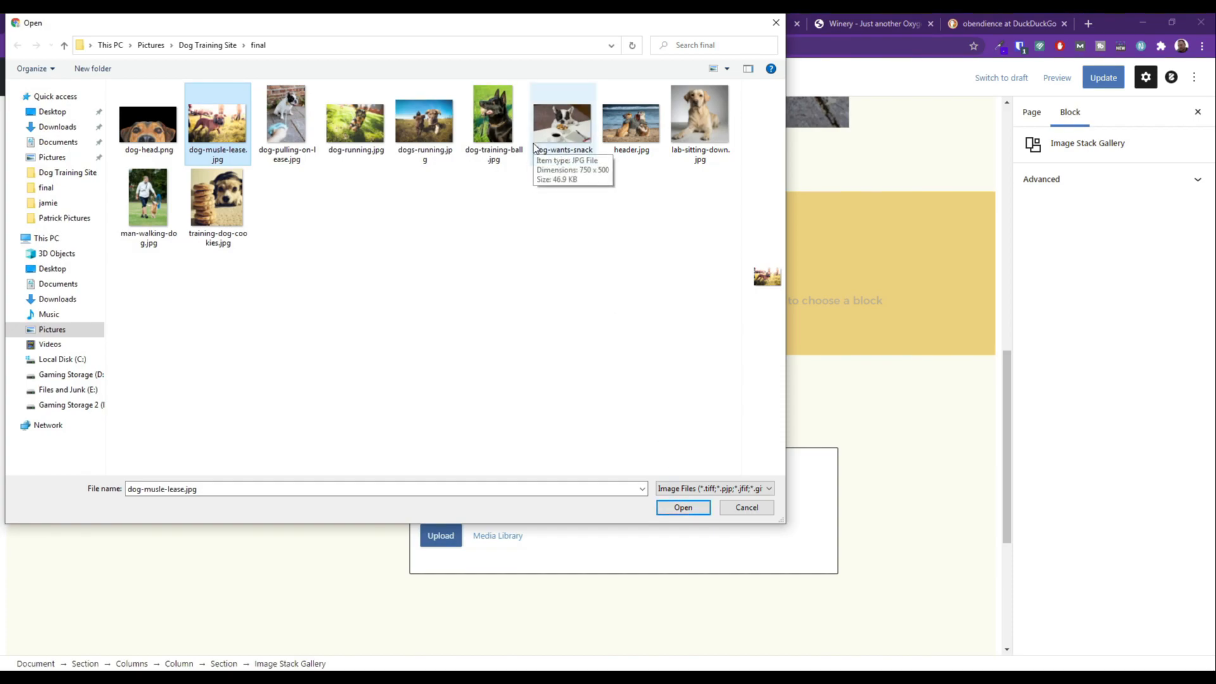
{"action": "left_click", "coordinate": [742, 506]}
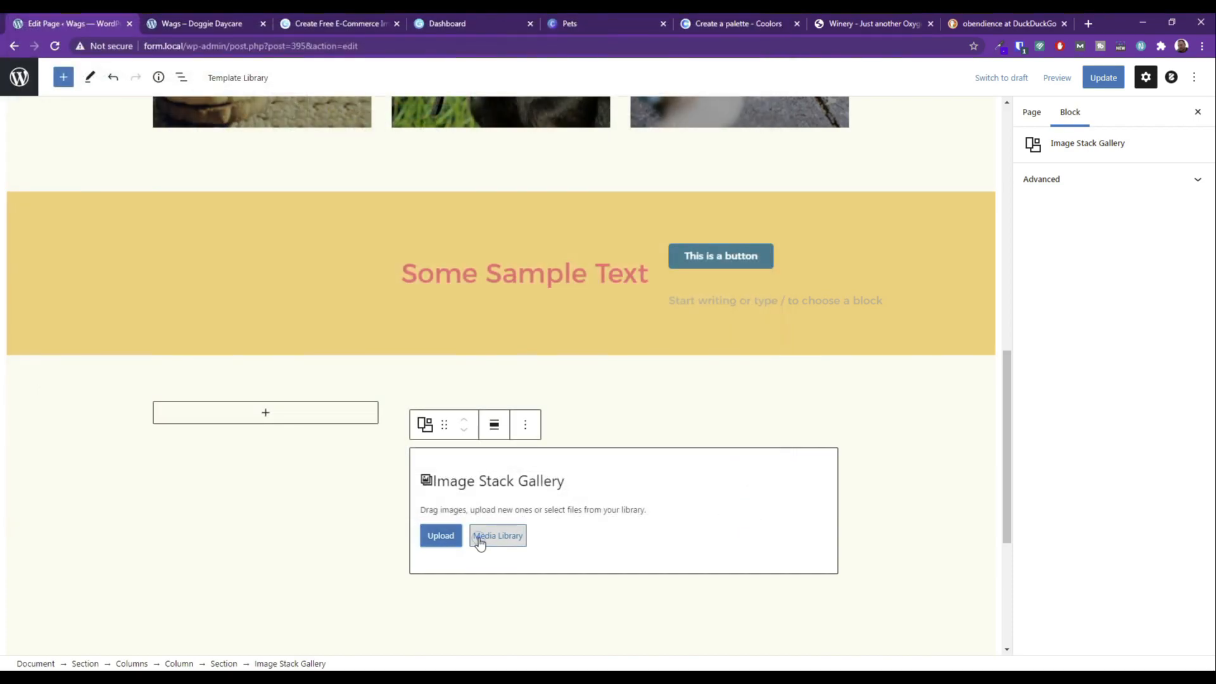
Create and insert a gallery from the media library images dogs-running-1, dog-wants-snacks and dog-musle-lease.
{"action": "left_click", "coordinate": [498, 535]}
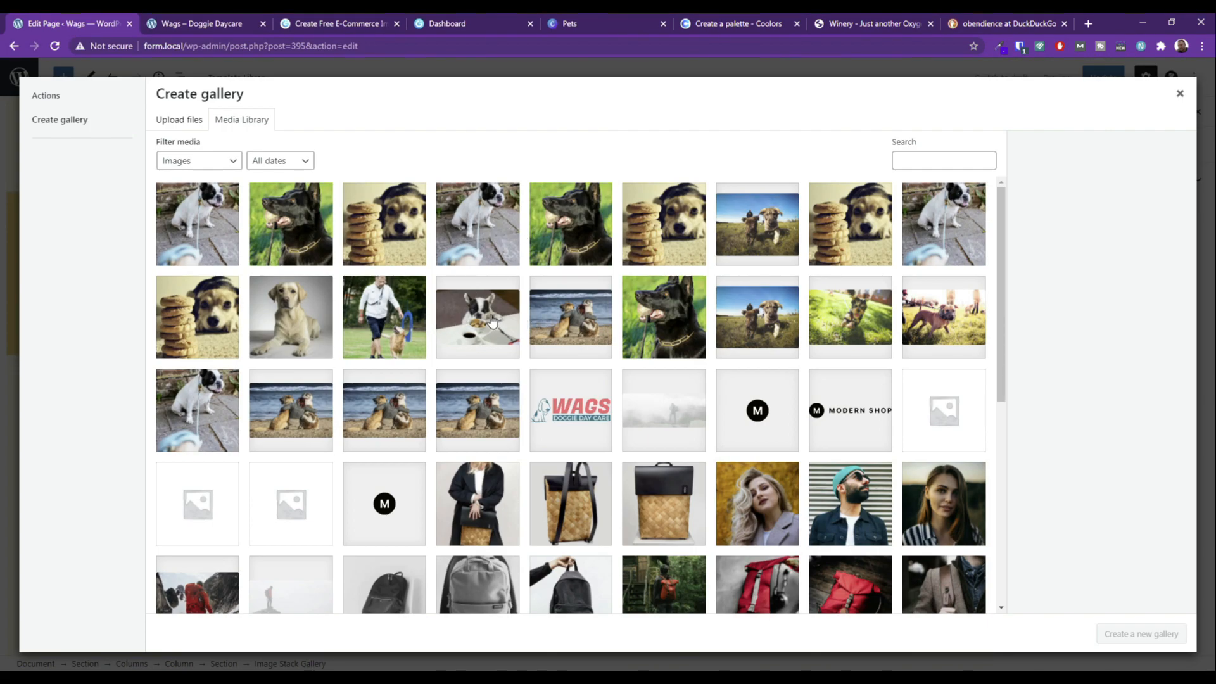
{"action": "left_click", "coordinate": [745, 241]}
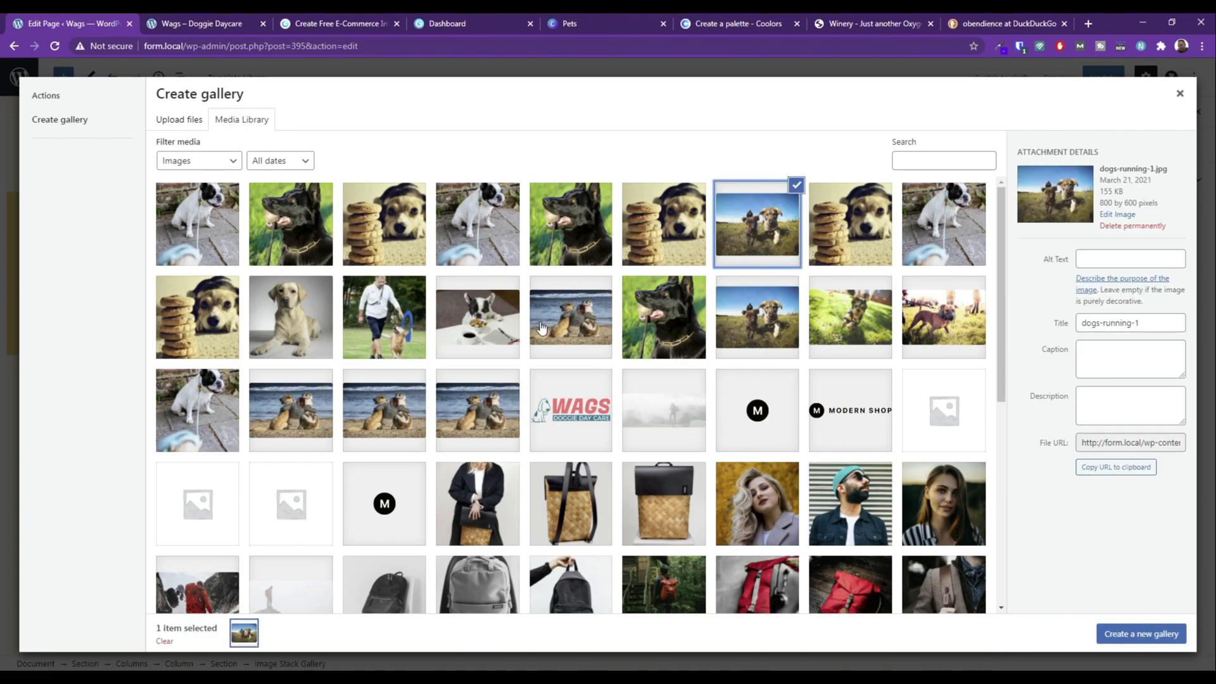
{"action": "left_click", "coordinate": [475, 329]}
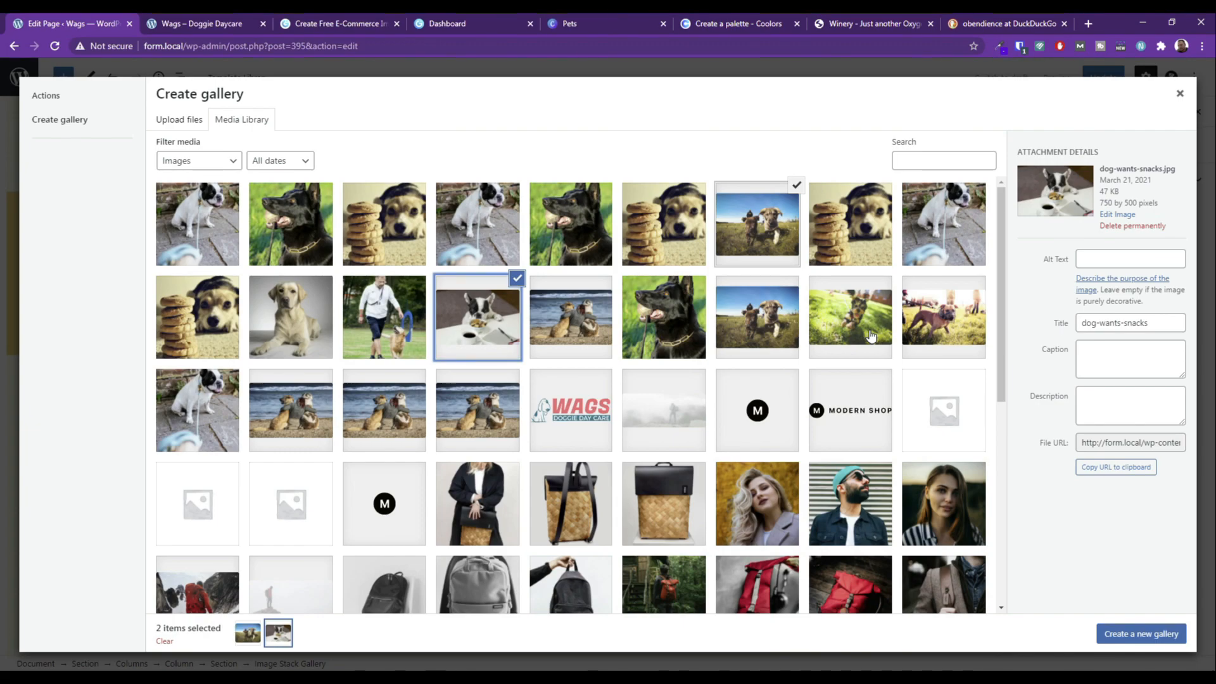
{"action": "left_click", "coordinate": [944, 339]}
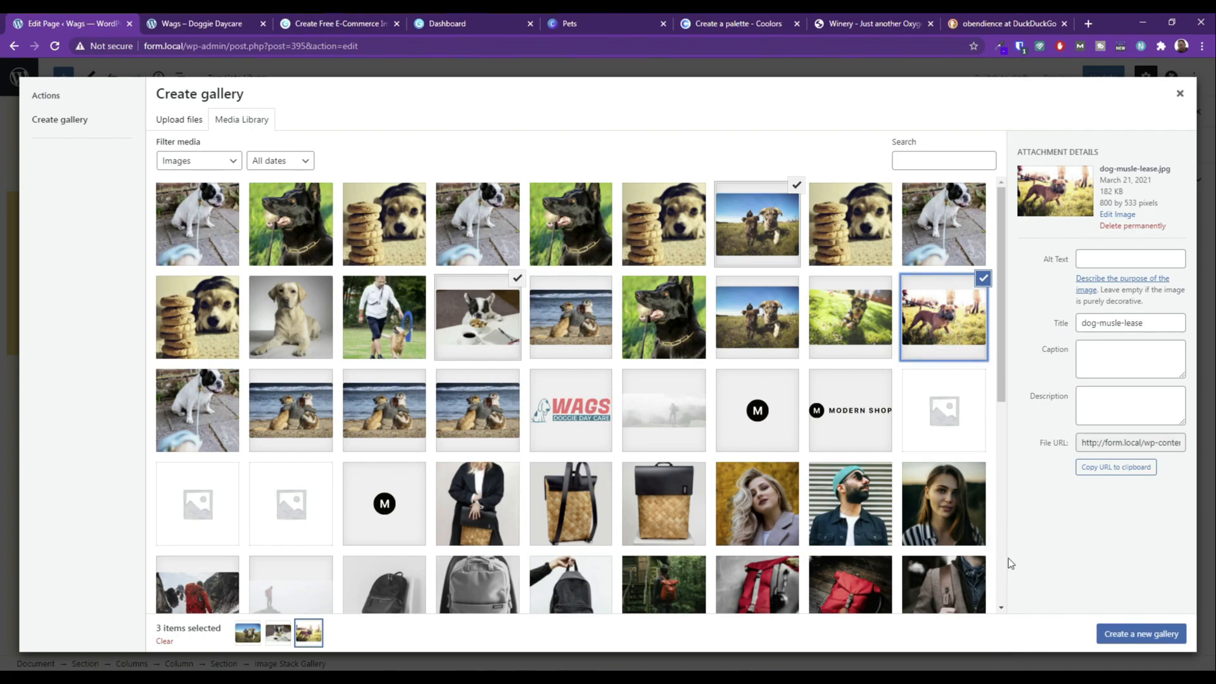
{"action": "left_click", "coordinate": [1122, 635]}
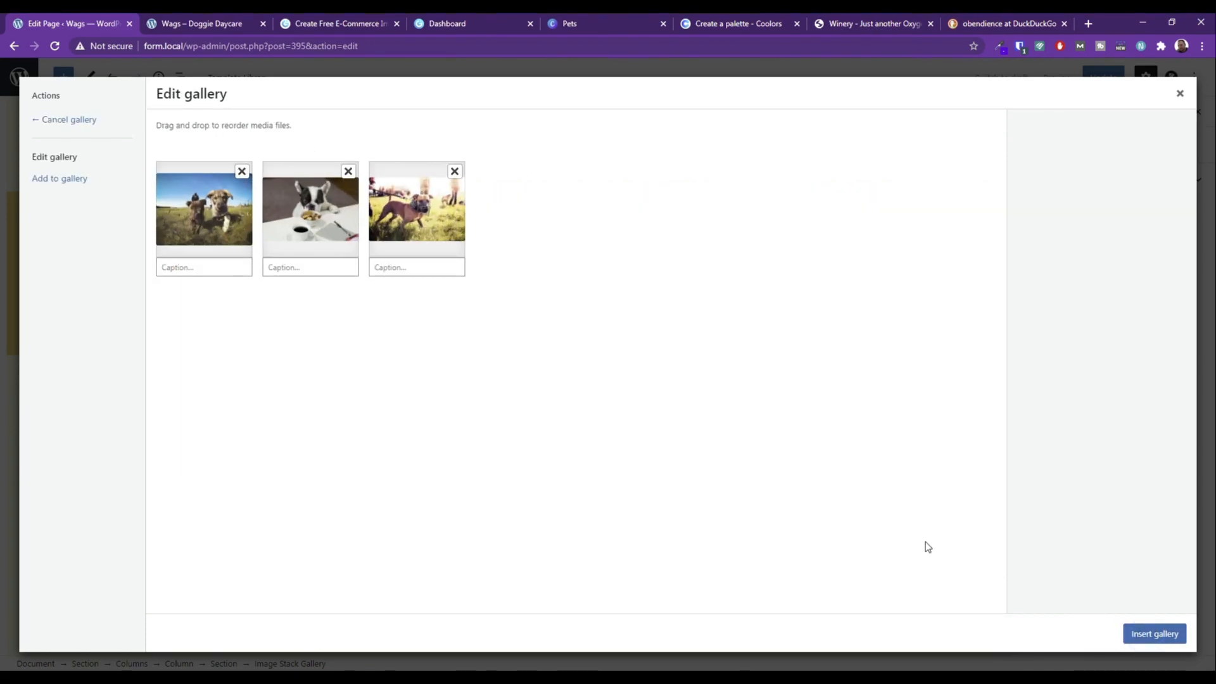
{"action": "left_click", "coordinate": [1146, 636]}
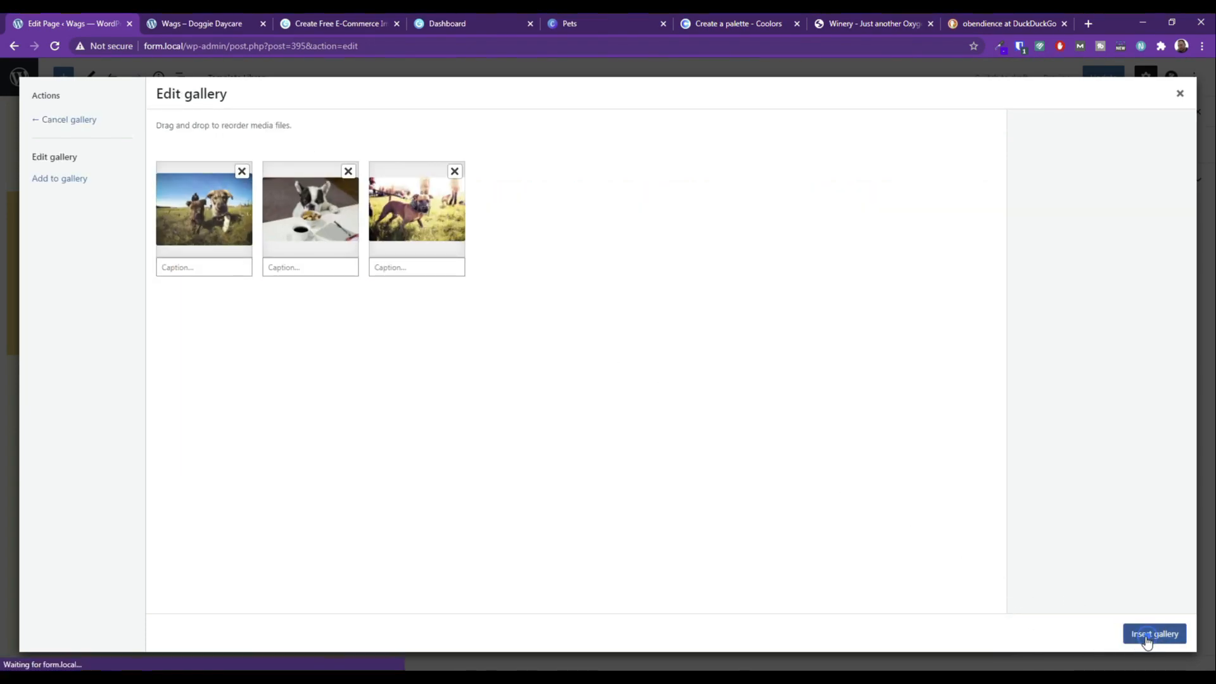
Try the Beta, Gamma, Delta and Epsilon styles on the image stack gallery to compare their layouts.
{"action": "scroll", "coordinate": [732, 411], "scroll_direction": "down", "scroll_amount": 5}
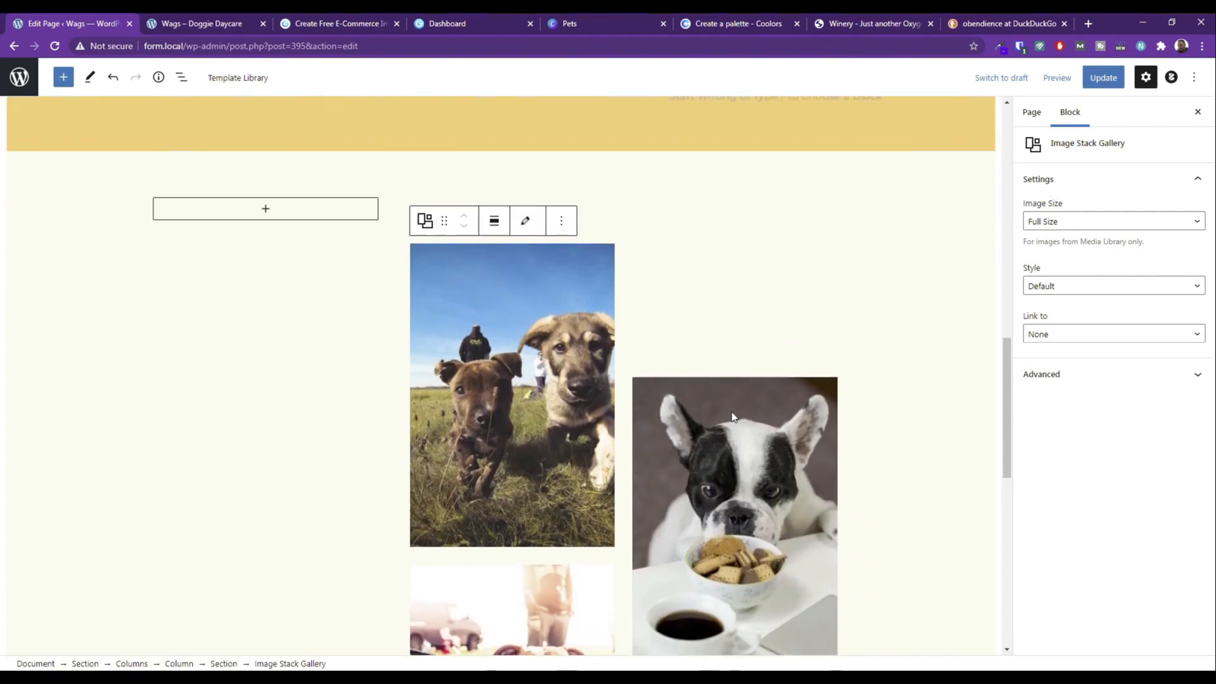
{"action": "scroll", "coordinate": [757, 435], "scroll_direction": "up", "scroll_amount": 4}
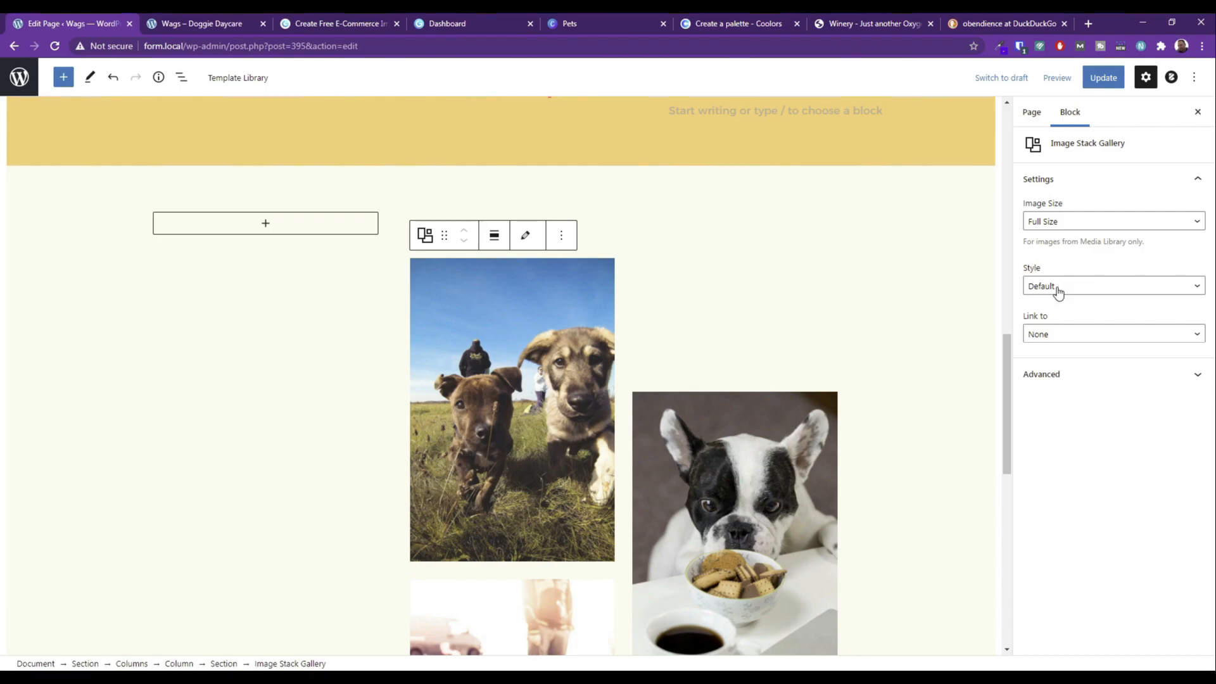
{"action": "left_click", "coordinate": [1068, 334]}
{"action": "left_click", "coordinate": [1066, 334]}
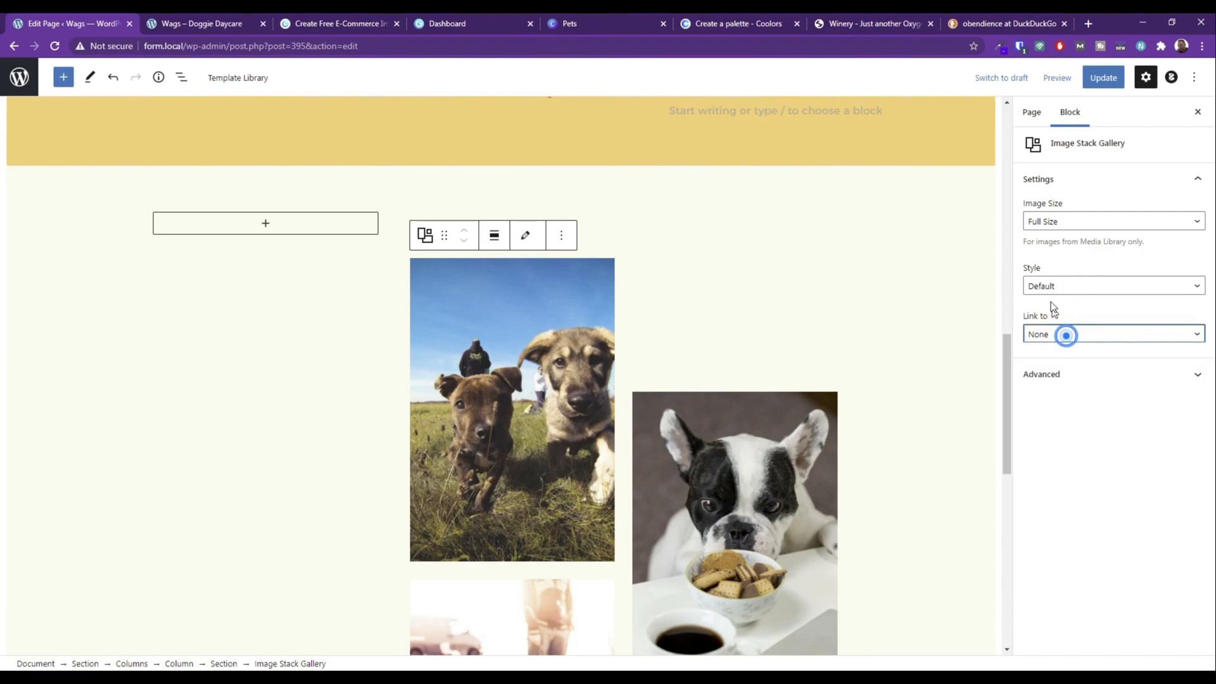
{"action": "left_click", "coordinate": [1059, 287]}
{"action": "left_click", "coordinate": [1056, 325]}
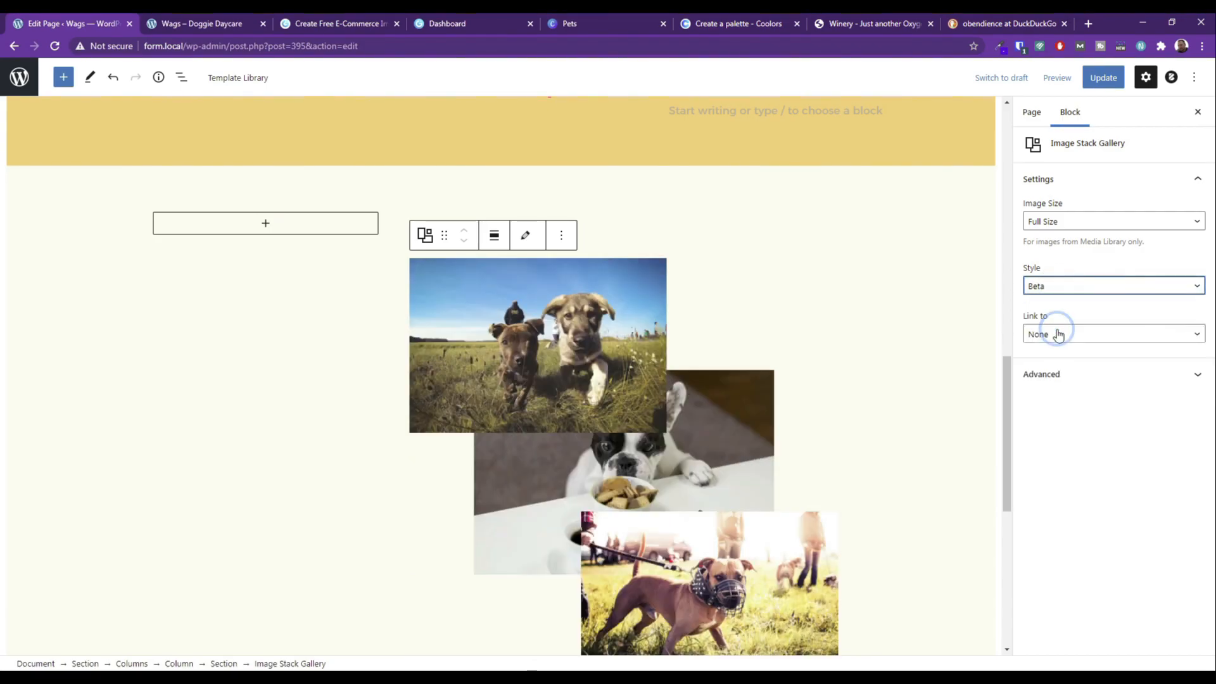
{"action": "left_click", "coordinate": [1067, 292]}
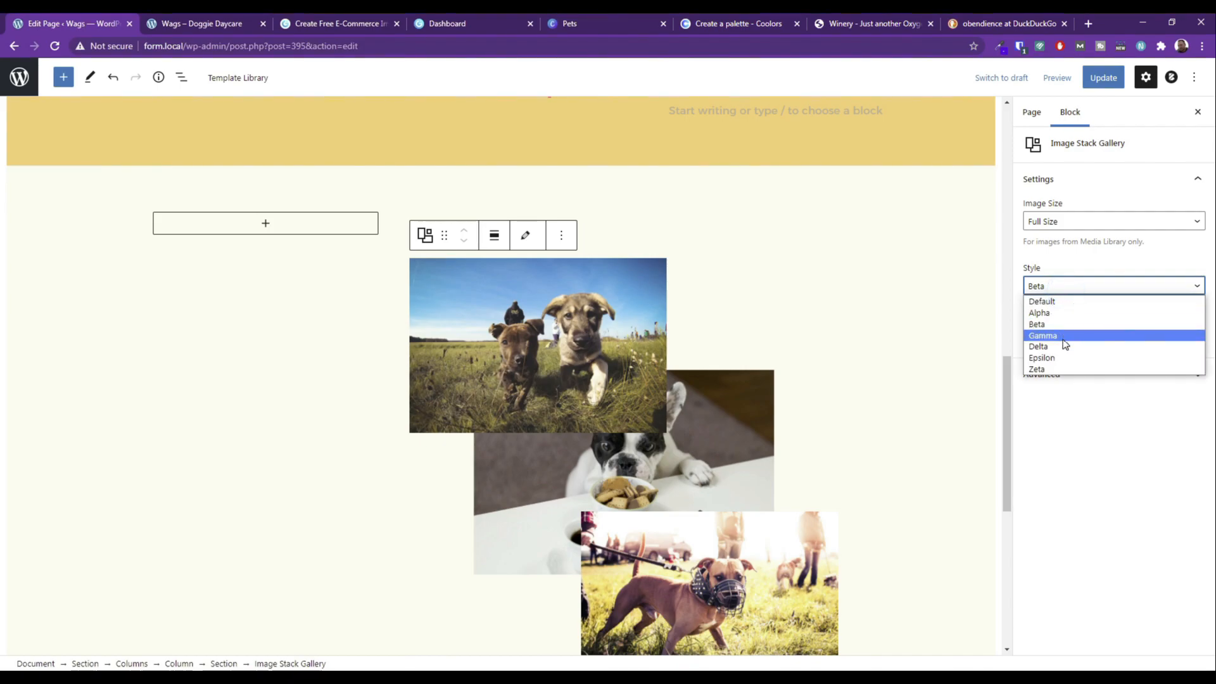
{"action": "left_click", "coordinate": [1064, 335]}
{"action": "left_click", "coordinate": [1051, 287]}
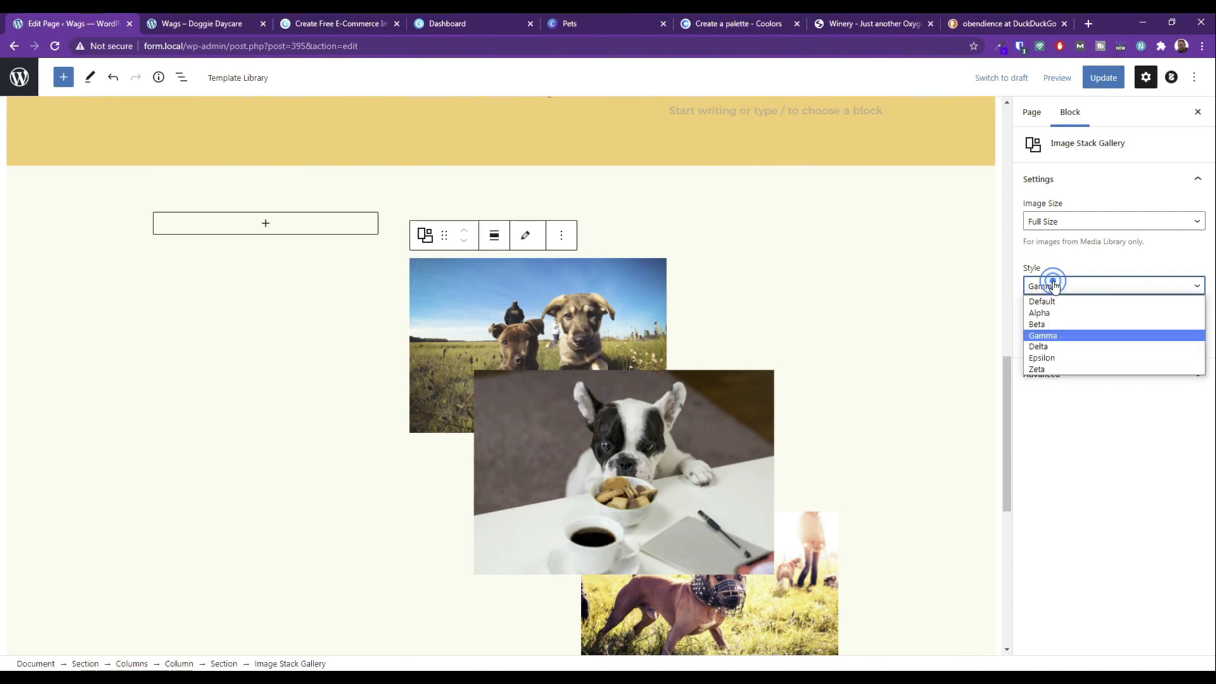
{"action": "left_click", "coordinate": [1062, 347]}
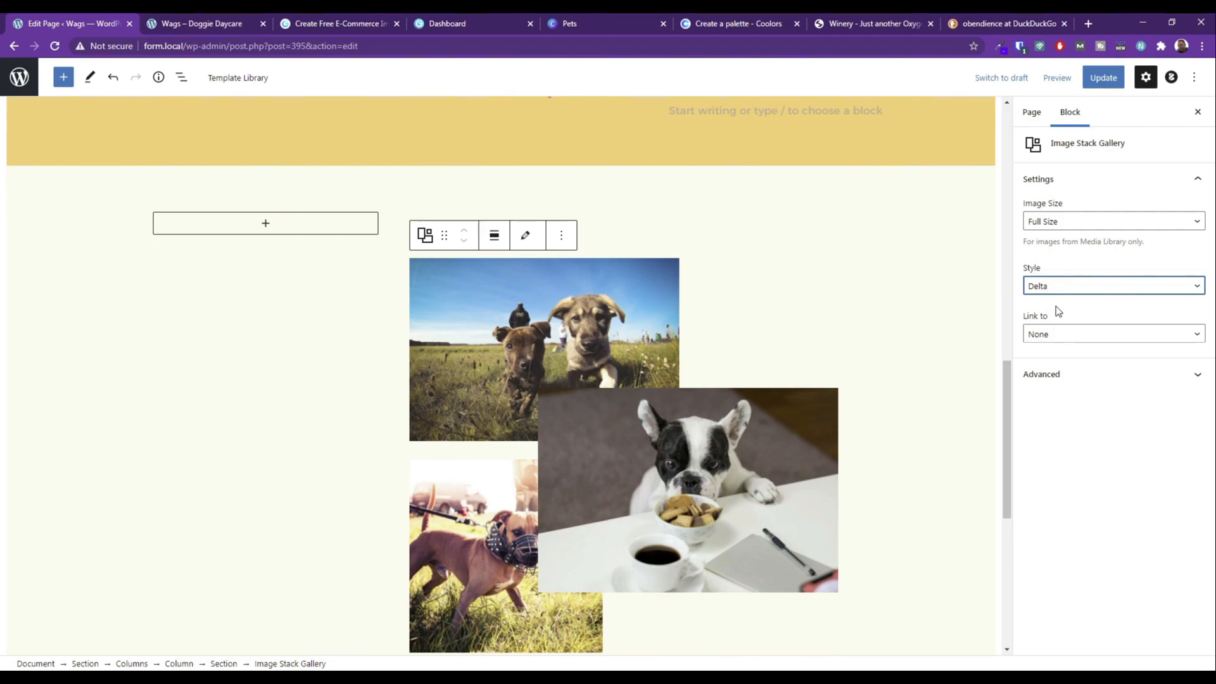
{"action": "left_click", "coordinate": [1056, 288]}
{"action": "left_click", "coordinate": [1057, 358]}
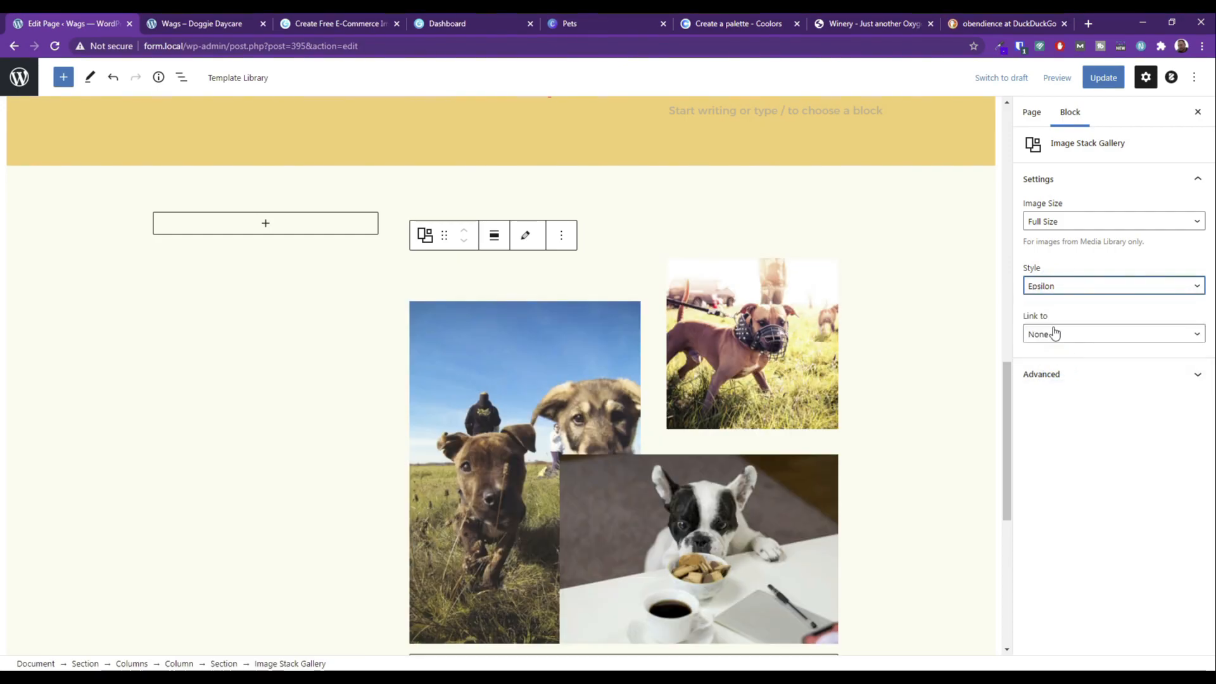
Set the image stack gallery's style to Zeta and review its full layout.
{"action": "left_click", "coordinate": [1050, 288]}
{"action": "left_click", "coordinate": [1055, 371]}
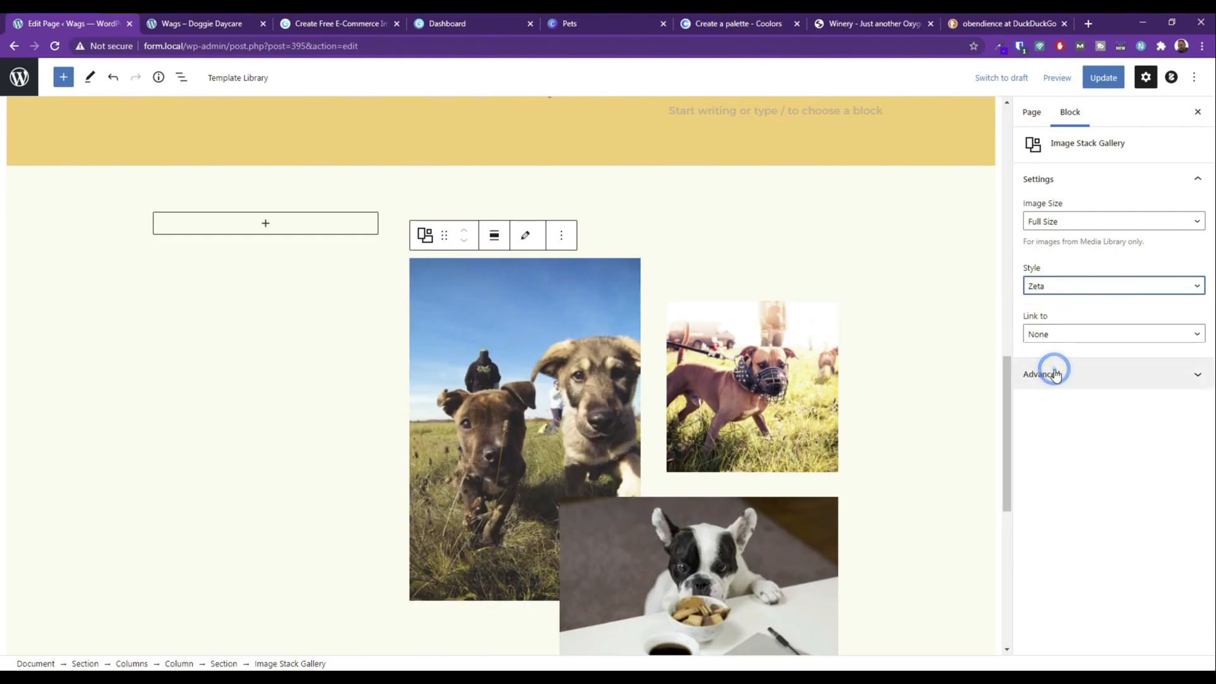
{"action": "scroll", "coordinate": [762, 369], "scroll_direction": "down", "scroll_amount": 3}
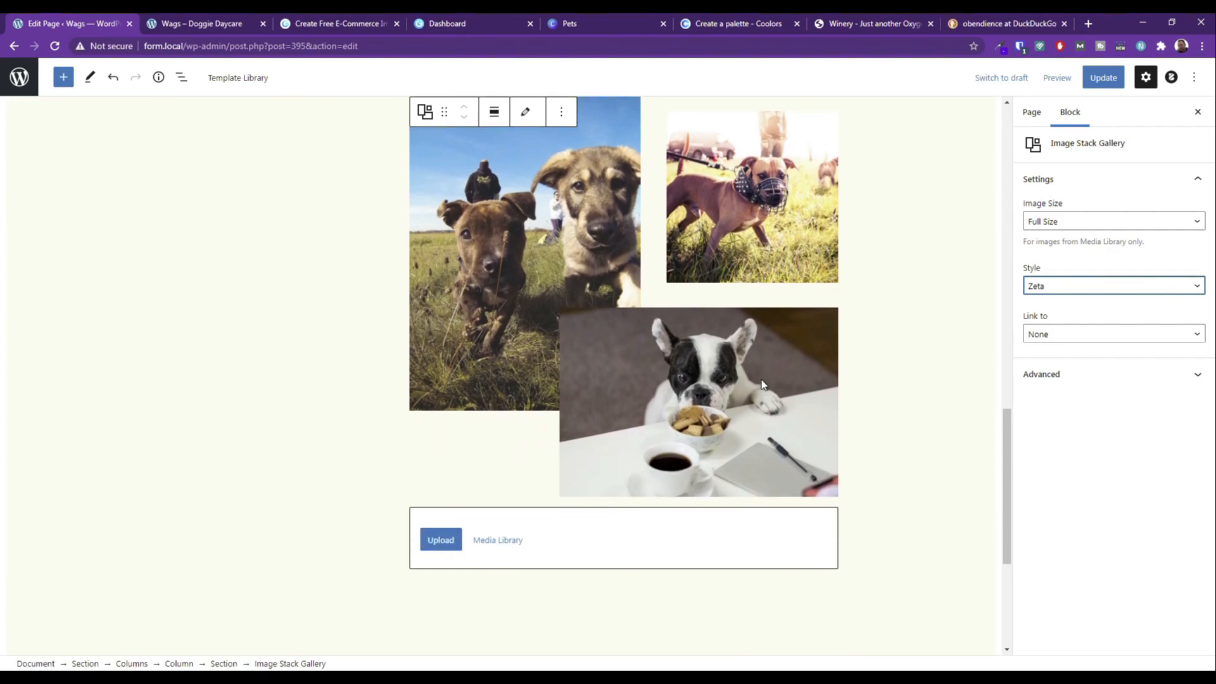
{"action": "scroll", "coordinate": [756, 380], "scroll_direction": "up", "scroll_amount": 2}
{"action": "scroll", "coordinate": [756, 380], "scroll_direction": "up", "scroll_amount": 1}
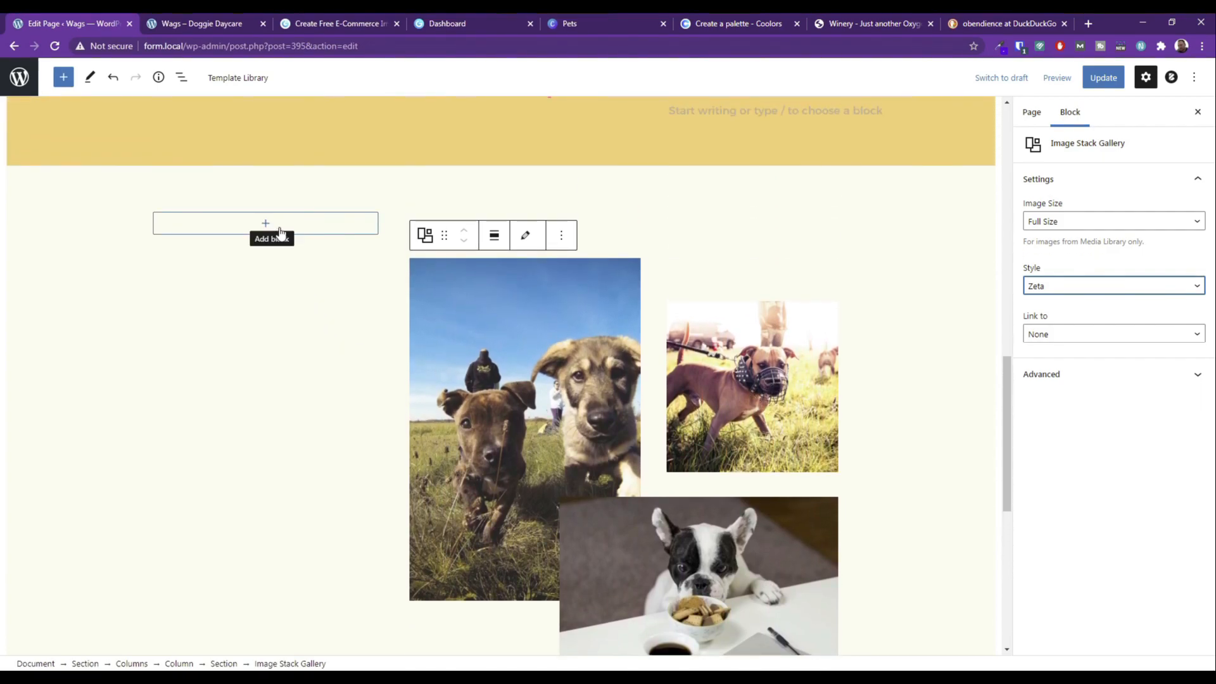
Select the nested Section block that wraps the image stack gallery in the wider column.
{"action": "left_click", "coordinate": [645, 242]}
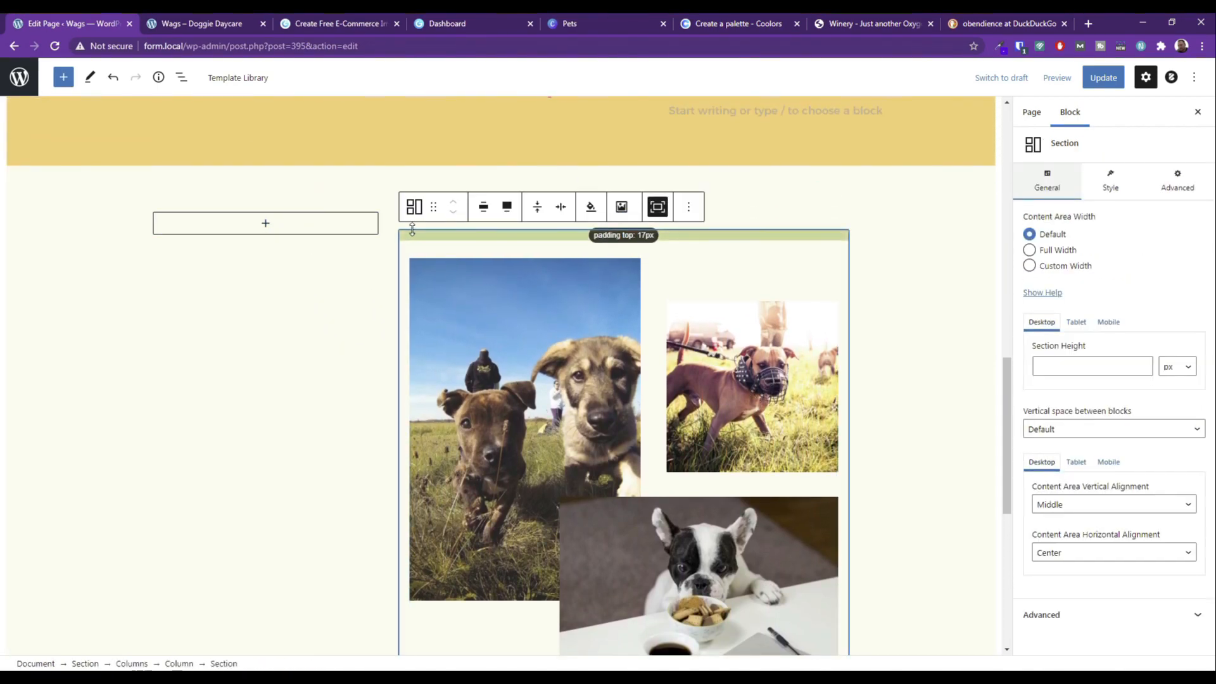
Add a paragraph reading "HEADING" in the empty column beside the dog image gallery.
{"action": "left_click", "coordinate": [269, 222]}
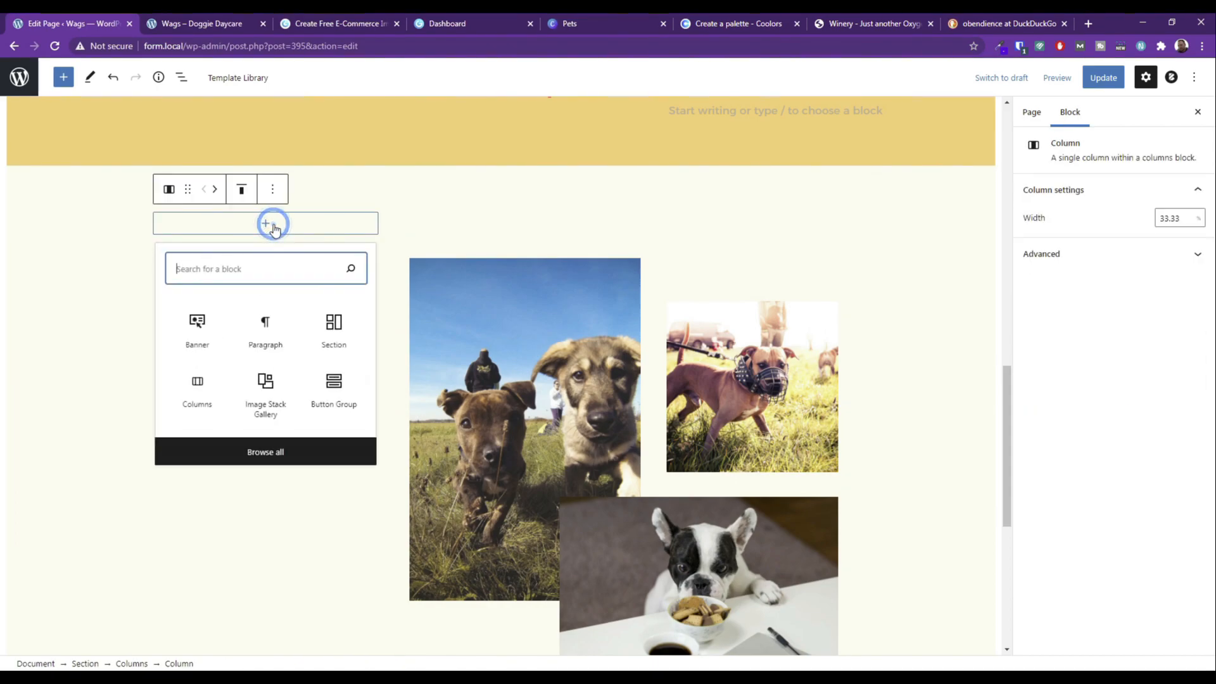
{"action": "left_click", "coordinate": [266, 334]}
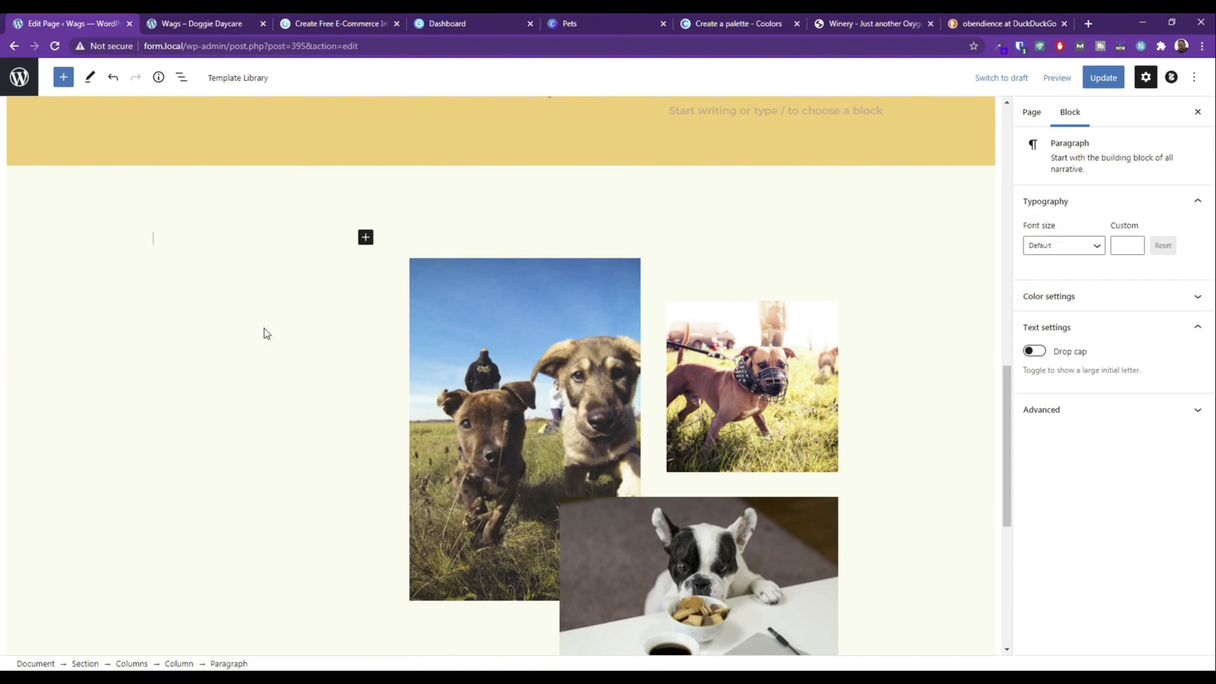
{"action": "scroll", "coordinate": [264, 328], "scroll_direction": "up", "scroll_amount": 4}
{"action": "type", "text": "HEADING"}
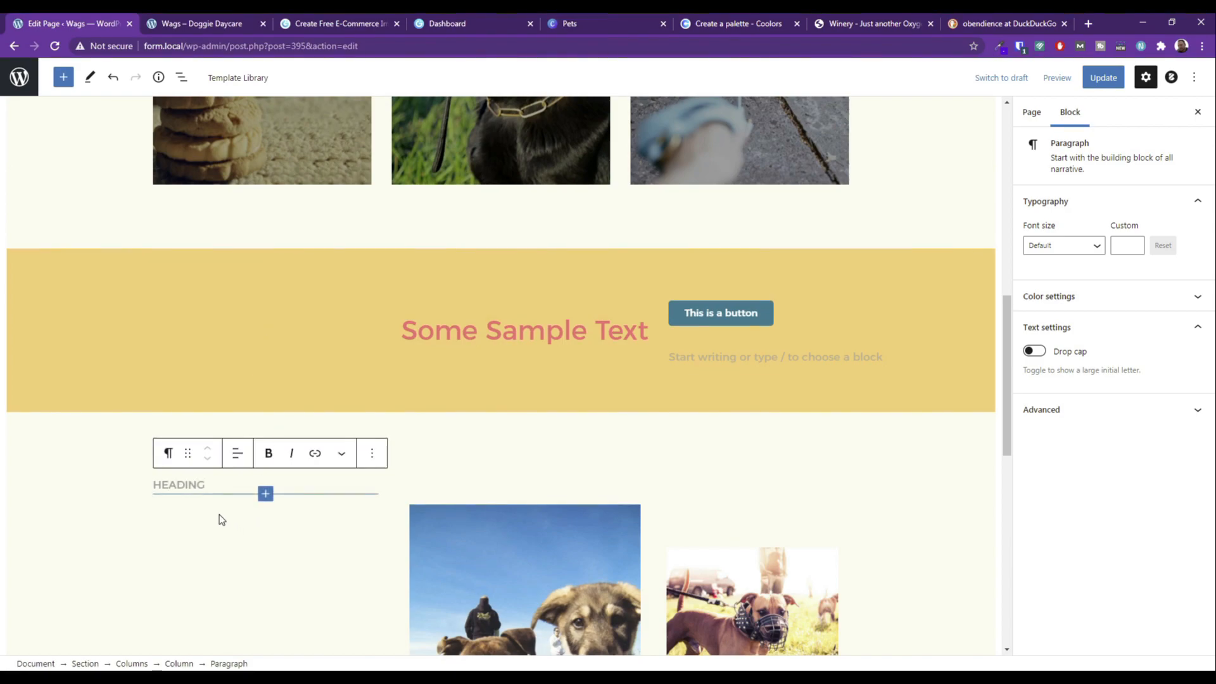
Add a second paragraph reading "Some TEXT" below the "HEADING" paragraph.
{"action": "left_click", "coordinate": [264, 496]}
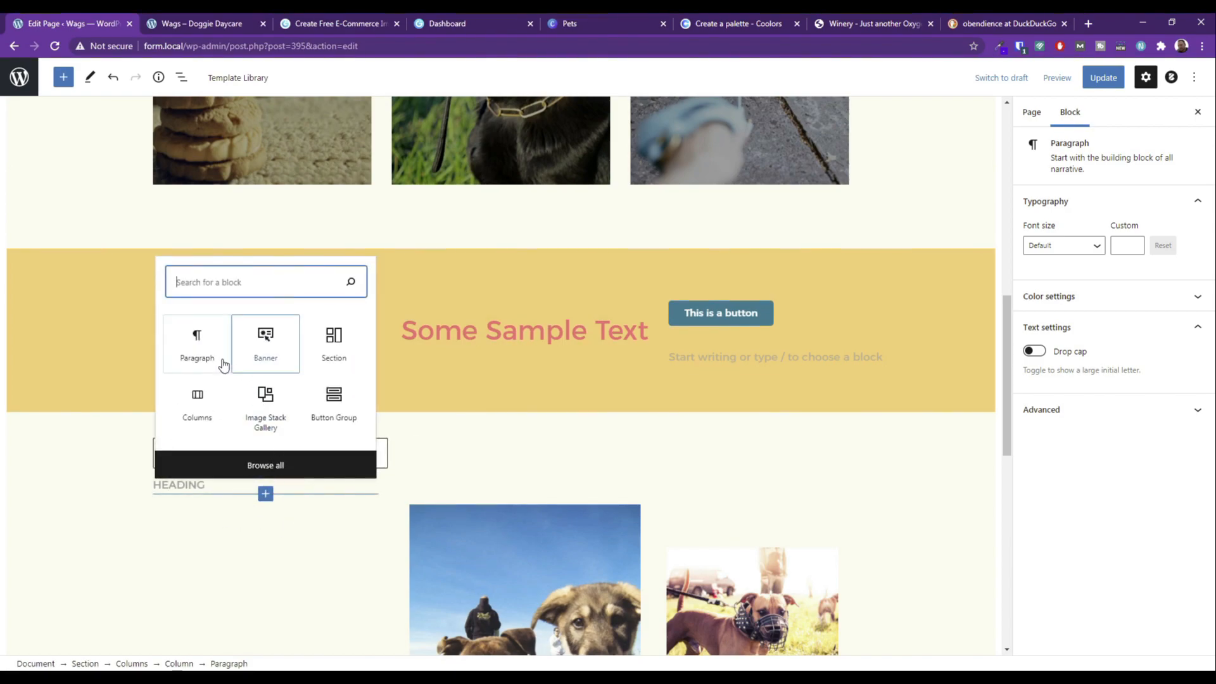
{"action": "left_click", "coordinate": [197, 342]}
{"action": "scroll", "coordinate": [209, 359], "scroll_direction": "down", "scroll_amount": 1}
{"action": "type", "text": "S"}
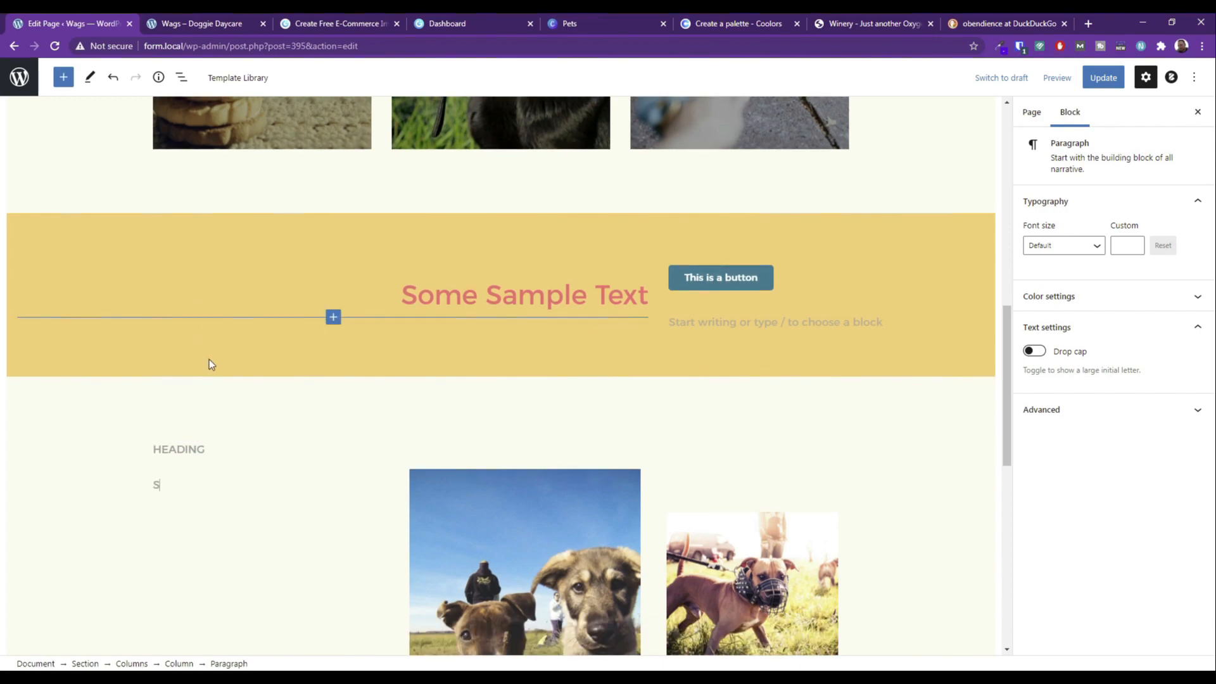
{"action": "type", "text": "ome TEXT"}
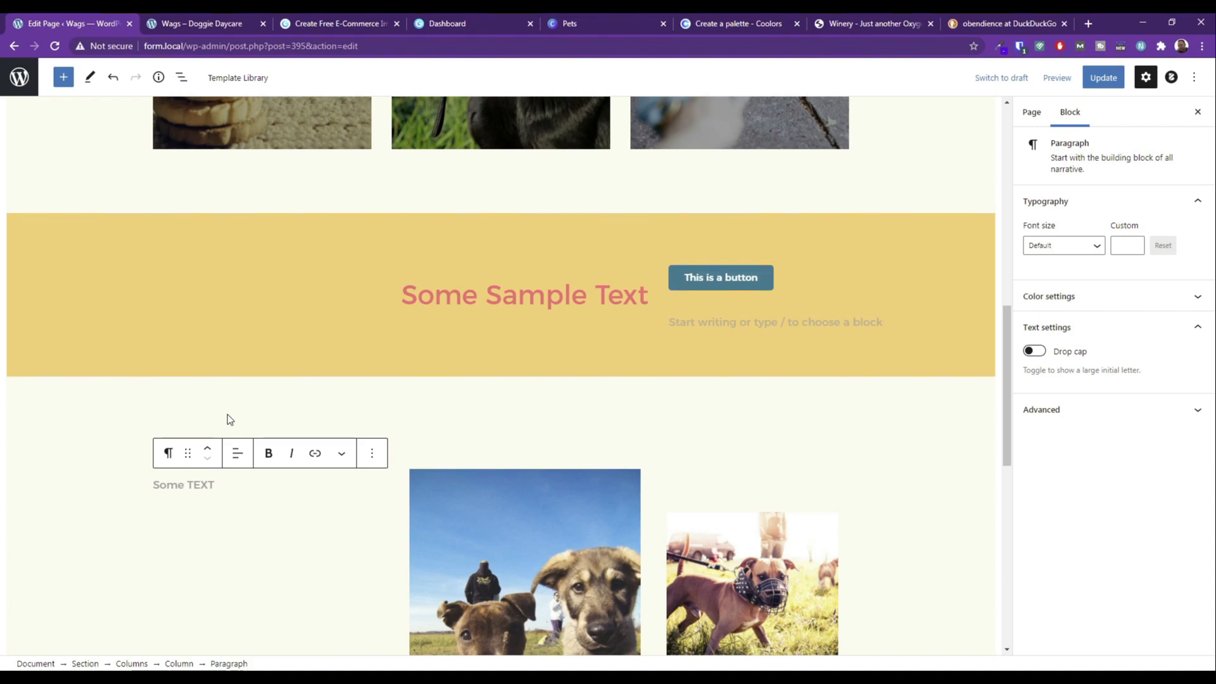
Insert an Icon Box block from the full block library into the text column and place it below "Some TEXT".
{"action": "left_click", "coordinate": [226, 544]}
{"action": "left_click", "coordinate": [265, 494]}
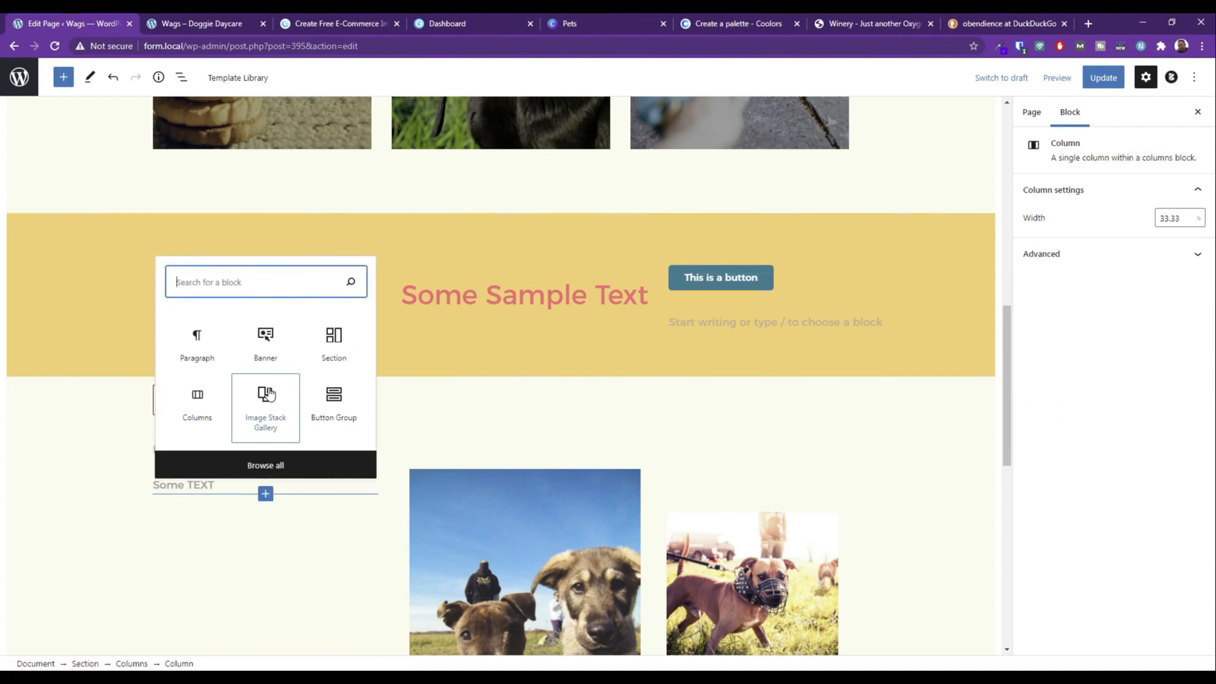
{"action": "left_click", "coordinate": [309, 464]}
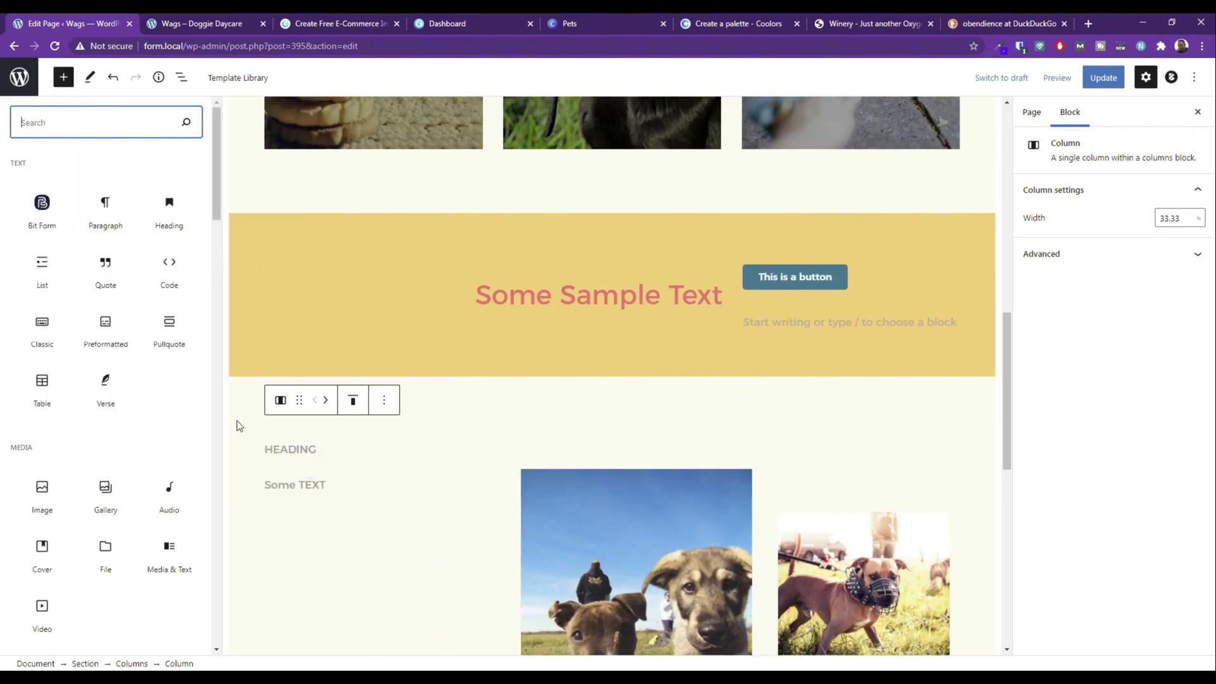
{"action": "scroll", "coordinate": [78, 367], "scroll_direction": "down", "scroll_amount": 15}
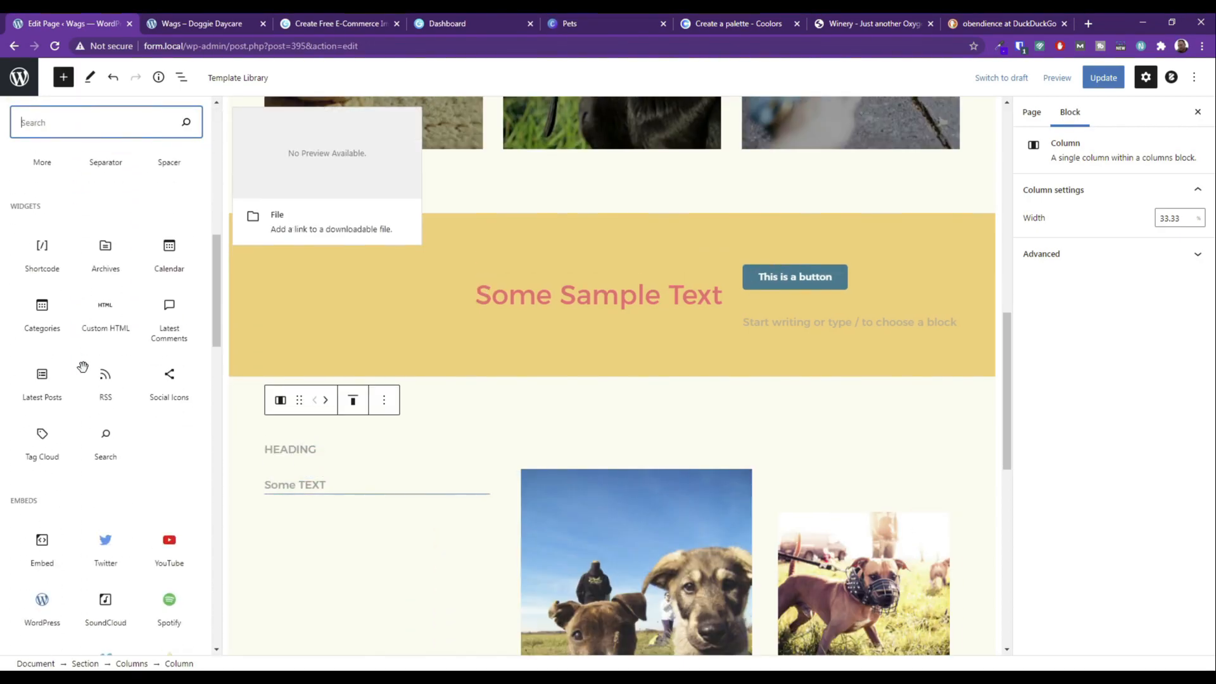
{"action": "scroll", "coordinate": [81, 364], "scroll_direction": "down", "scroll_amount": 10}
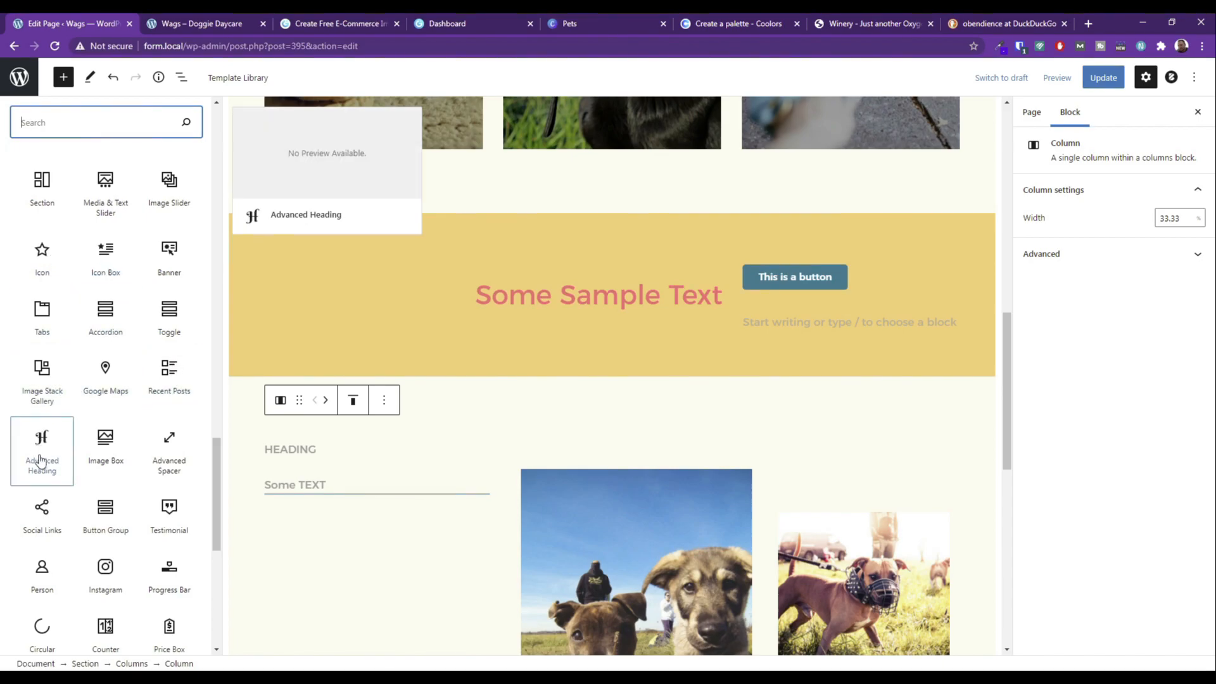
{"action": "scroll", "coordinate": [104, 468], "scroll_direction": "down", "scroll_amount": 1}
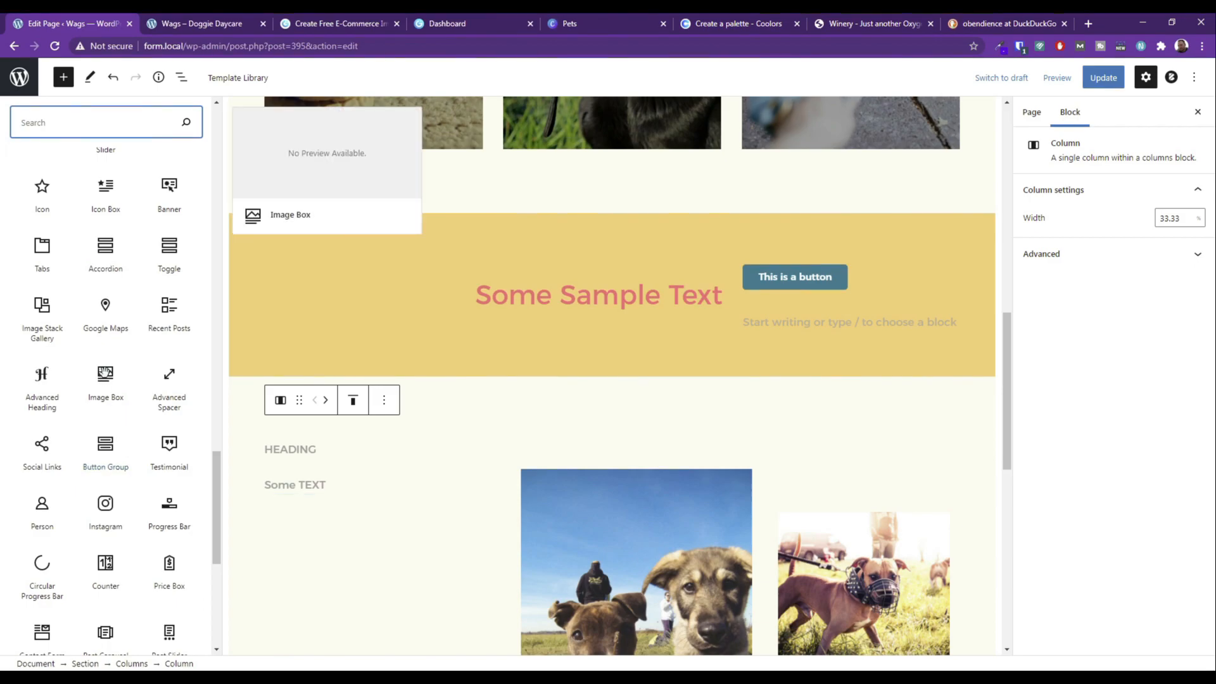
{"action": "scroll", "coordinate": [73, 548], "scroll_direction": "down", "scroll_amount": 3}
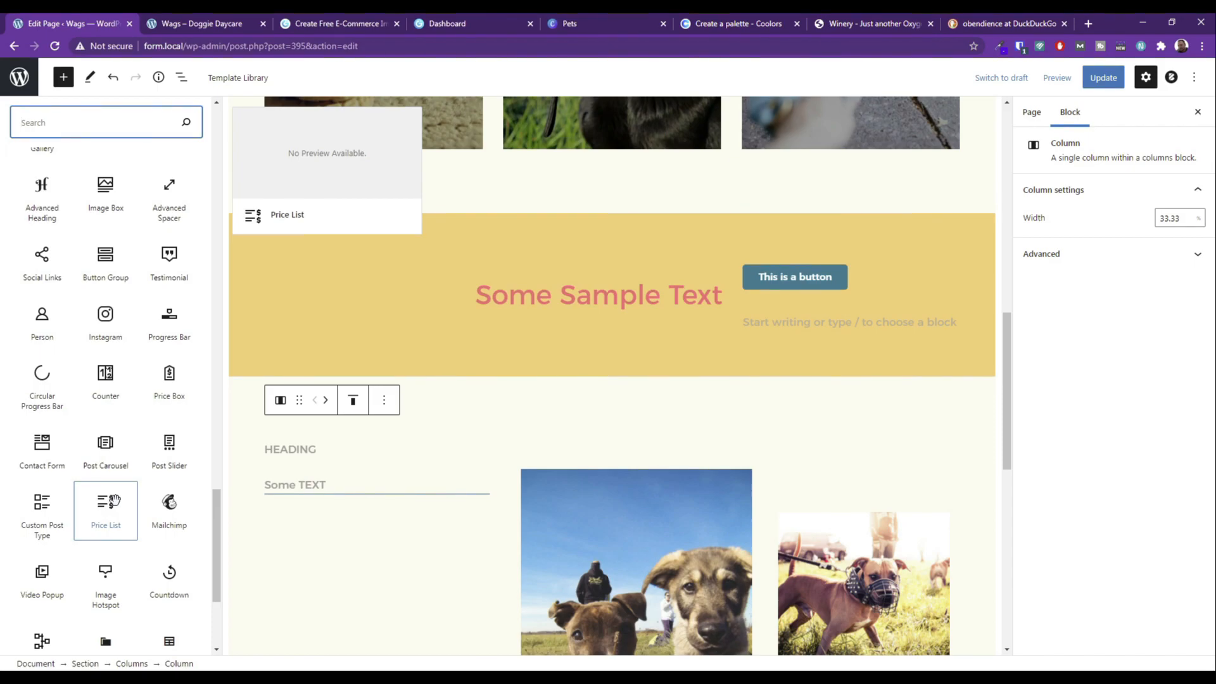
{"action": "scroll", "coordinate": [114, 501], "scroll_direction": "down", "scroll_amount": 1}
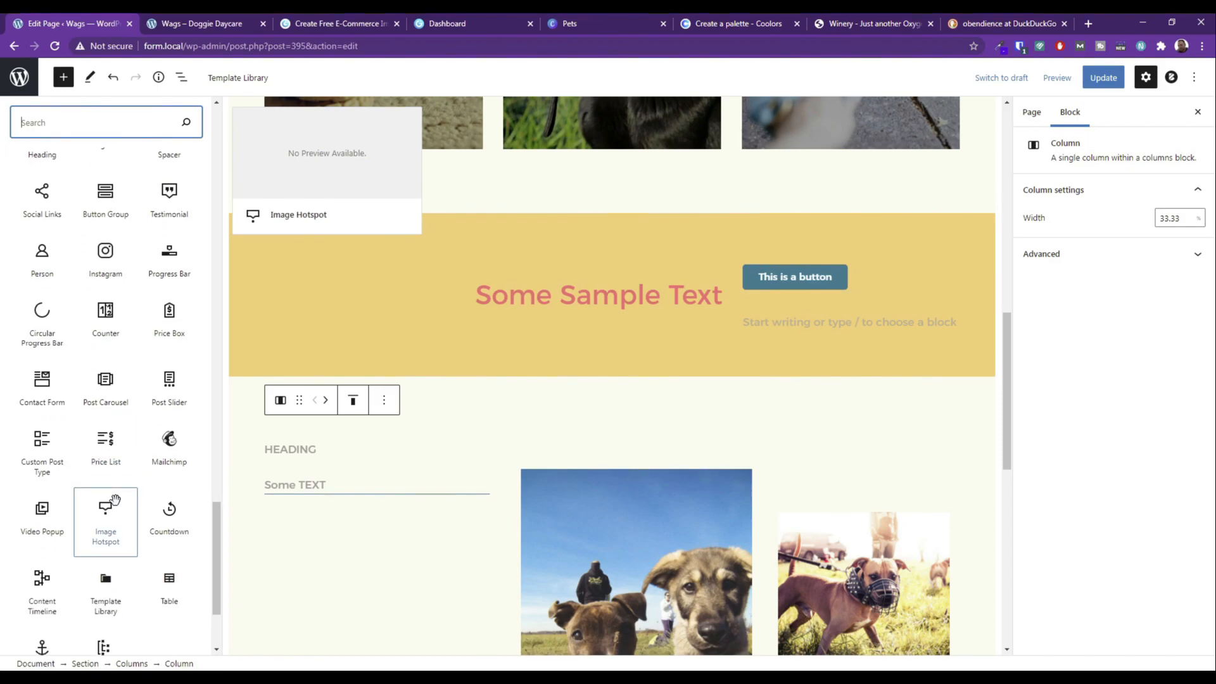
{"action": "scroll", "coordinate": [115, 500], "scroll_direction": "down", "scroll_amount": 2}
{"action": "scroll", "coordinate": [128, 519], "scroll_direction": "up", "scroll_amount": 1}
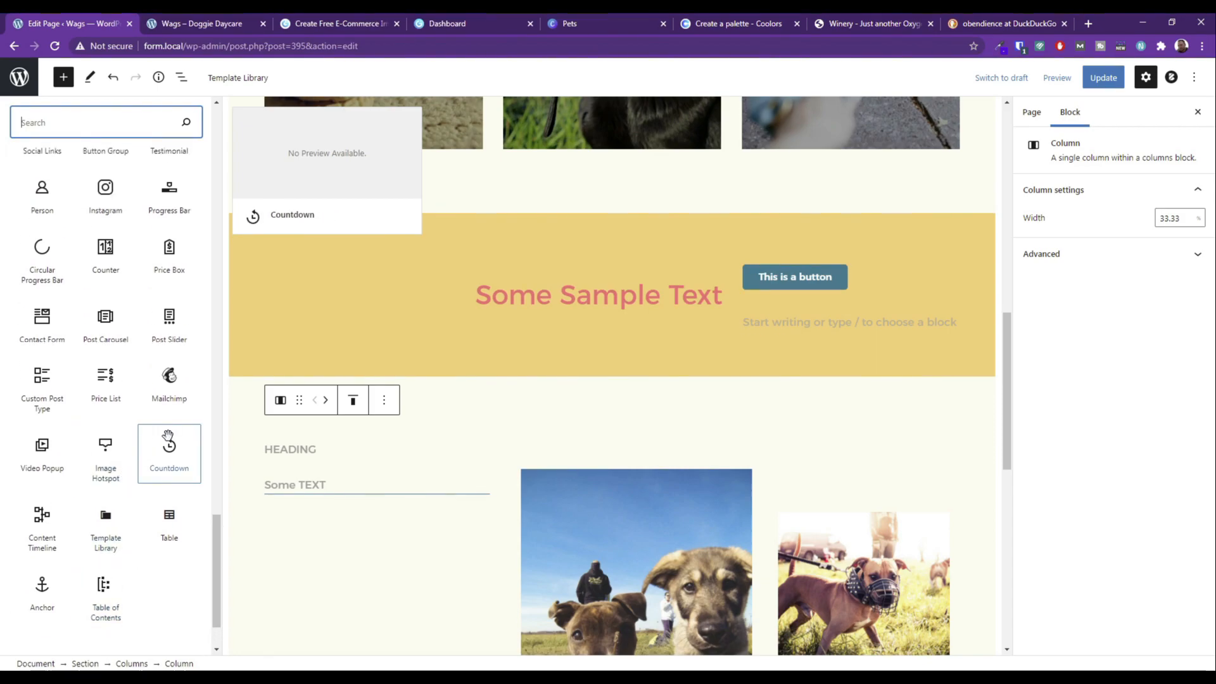
{"action": "scroll", "coordinate": [158, 428], "scroll_direction": "up", "scroll_amount": 2}
{"action": "scroll", "coordinate": [157, 426], "scroll_direction": "up", "scroll_amount": 4}
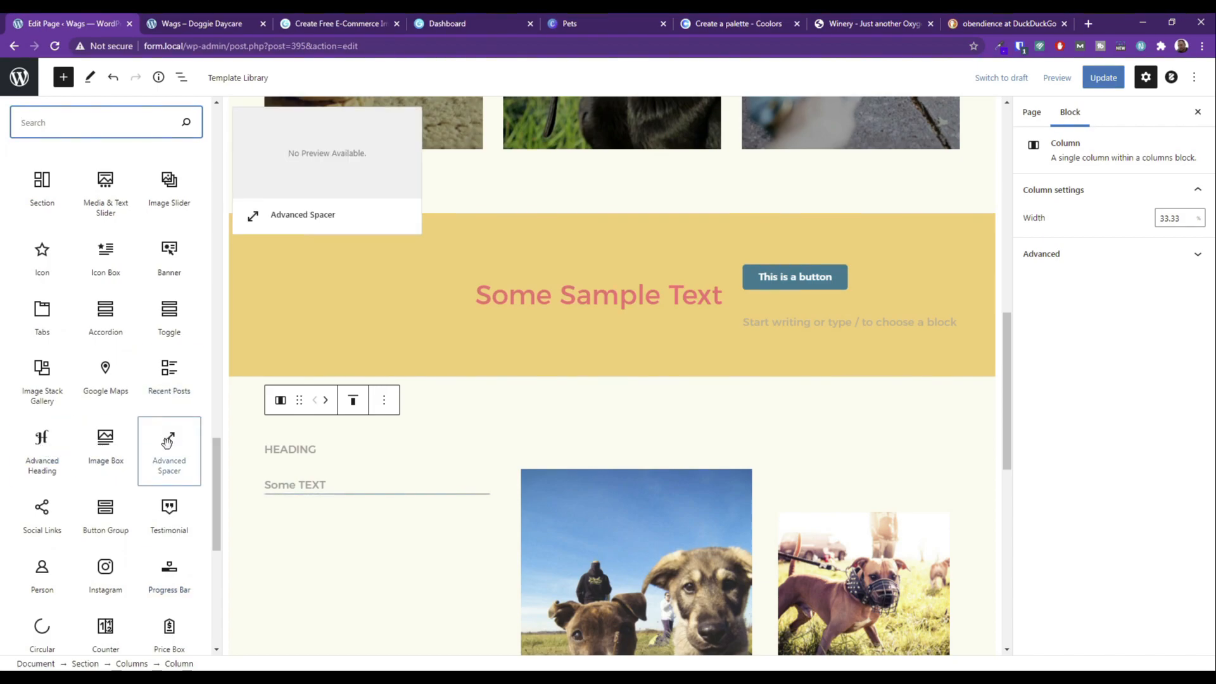
{"action": "scroll", "coordinate": [166, 441], "scroll_direction": "up", "scroll_amount": 2}
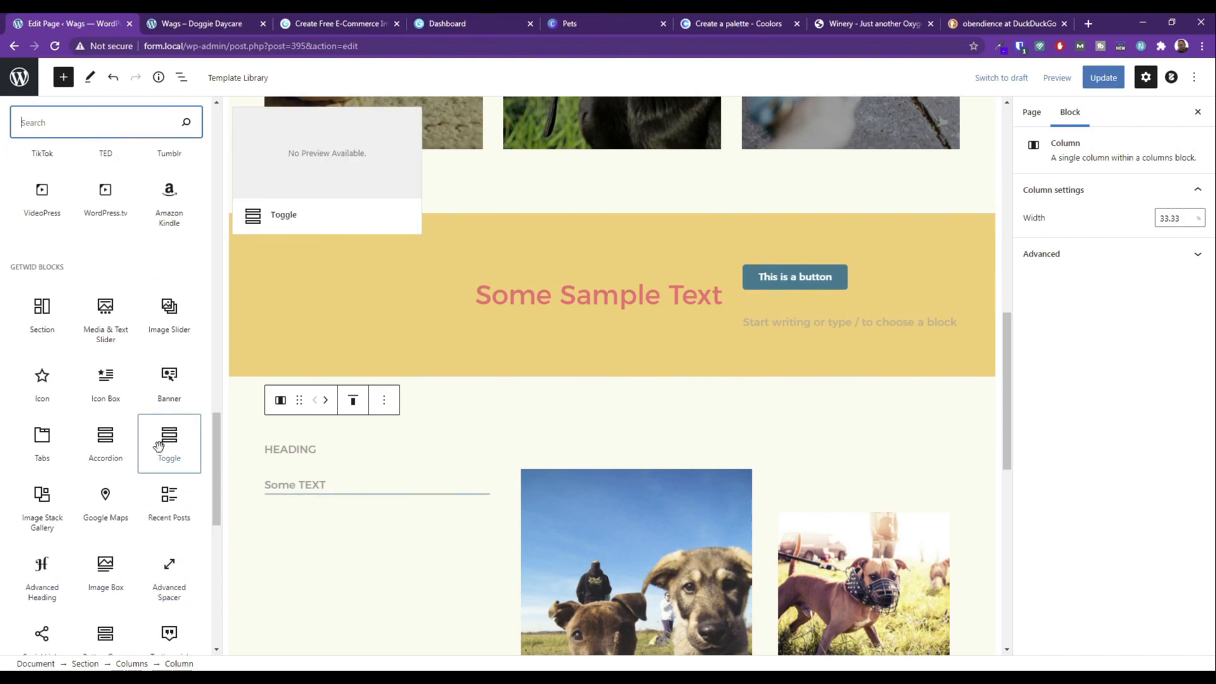
{"action": "left_click", "coordinate": [110, 377]}
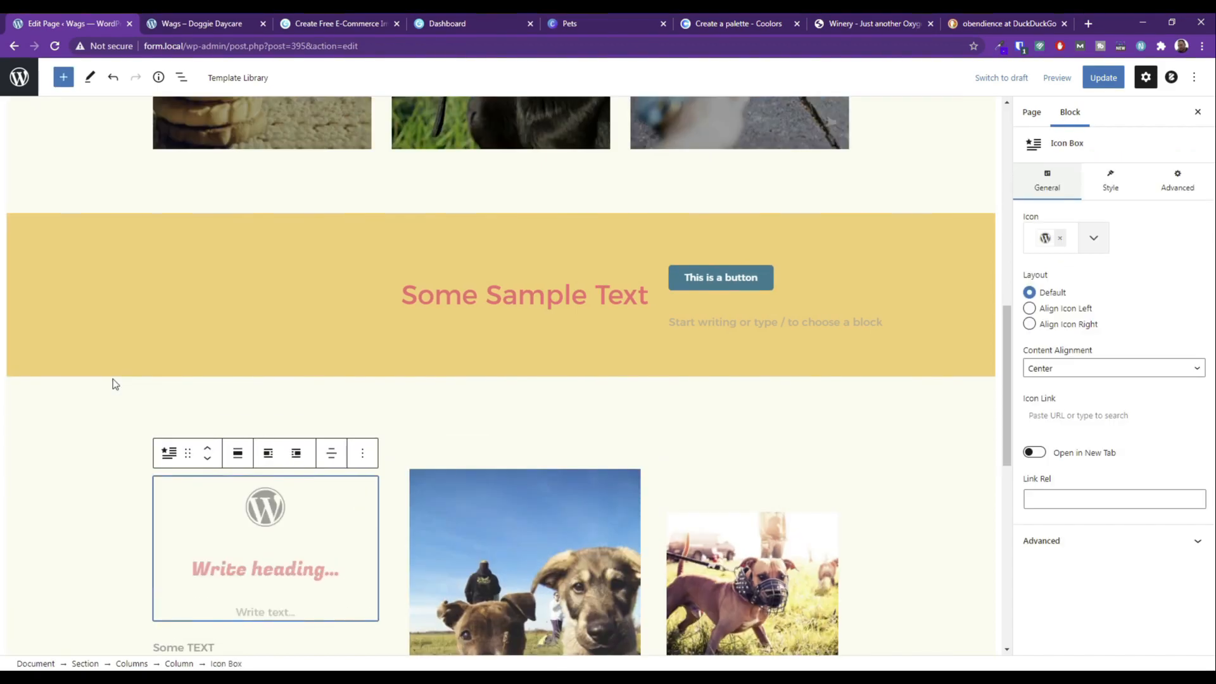
{"action": "scroll", "coordinate": [246, 473], "scroll_direction": "down", "scroll_amount": 3}
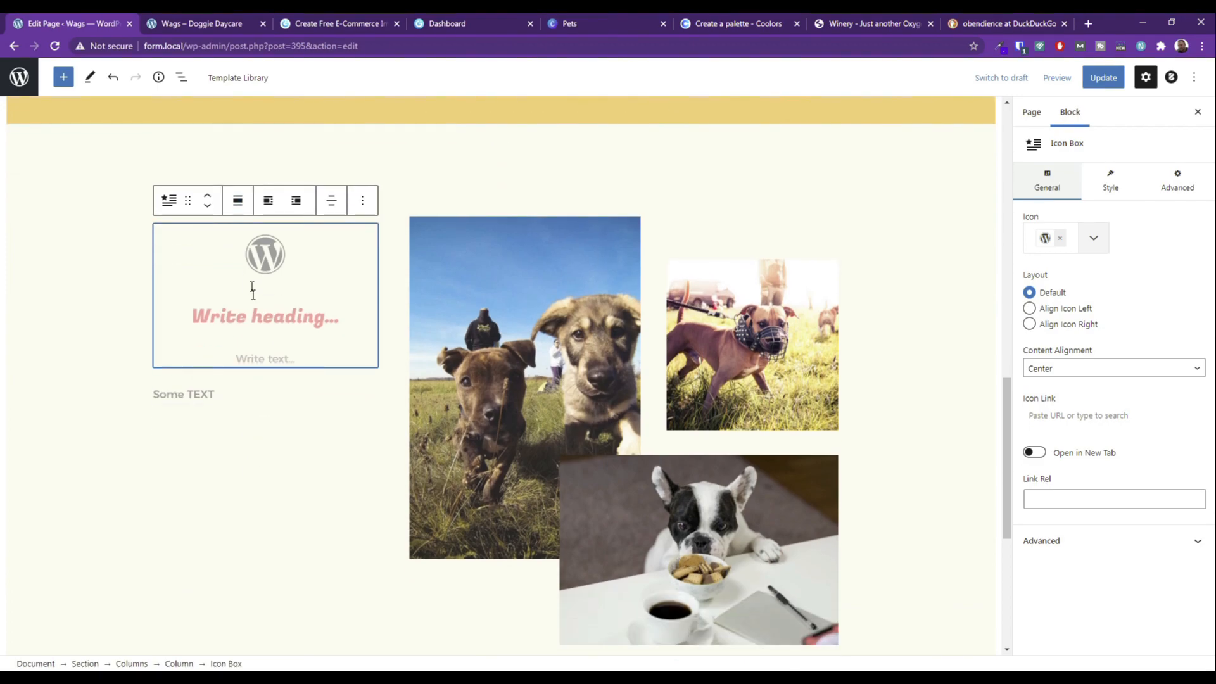
{"action": "left_click", "coordinate": [208, 206]}
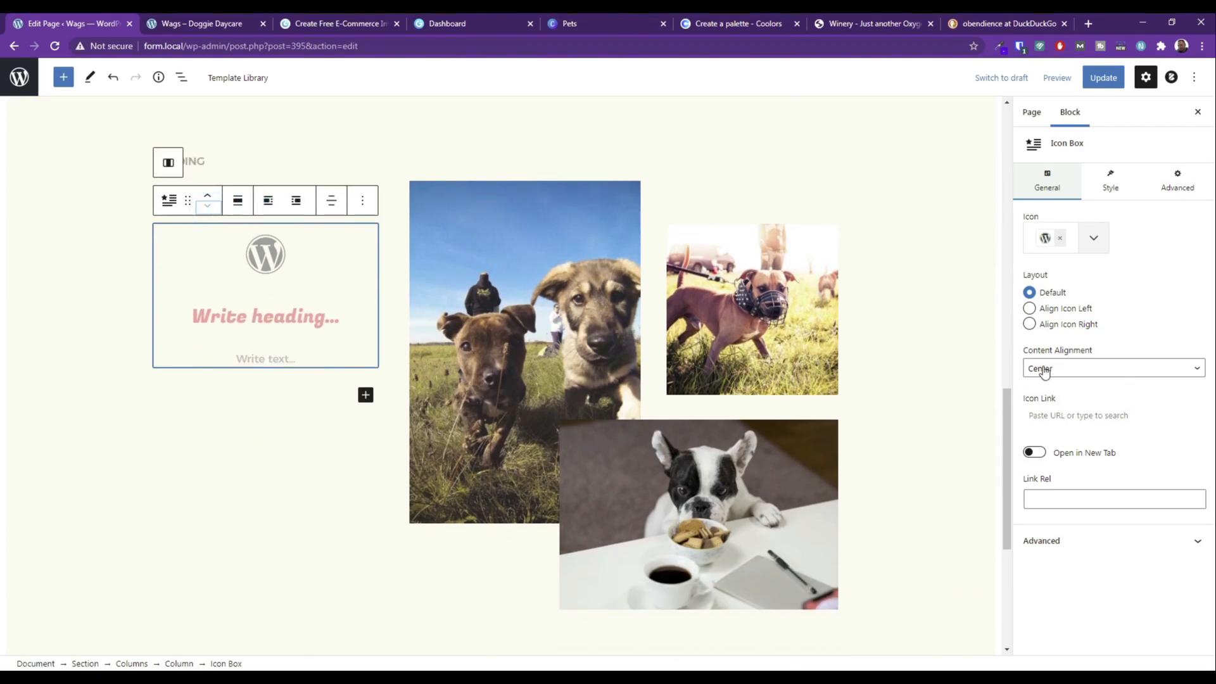
Set the icon box's layout to Align Icon Left and change its heading level to H5.
{"action": "left_click", "coordinate": [1031, 310]}
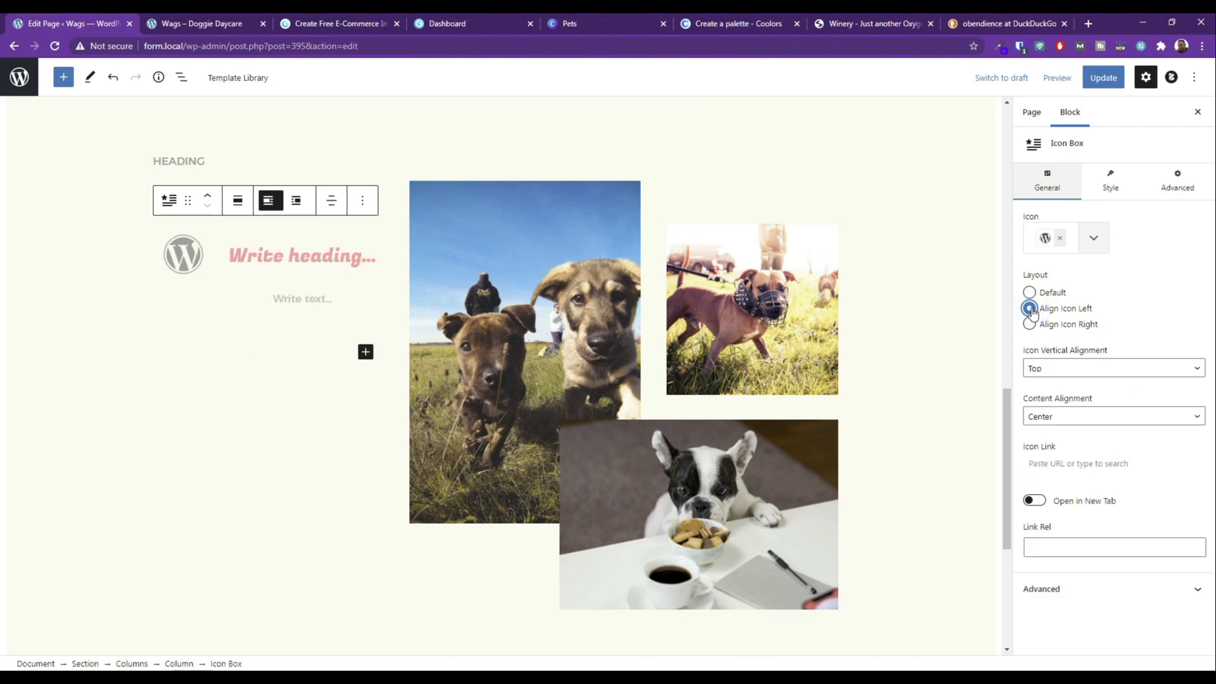
{"action": "left_click", "coordinate": [269, 256]}
{"action": "left_click", "coordinate": [347, 225]}
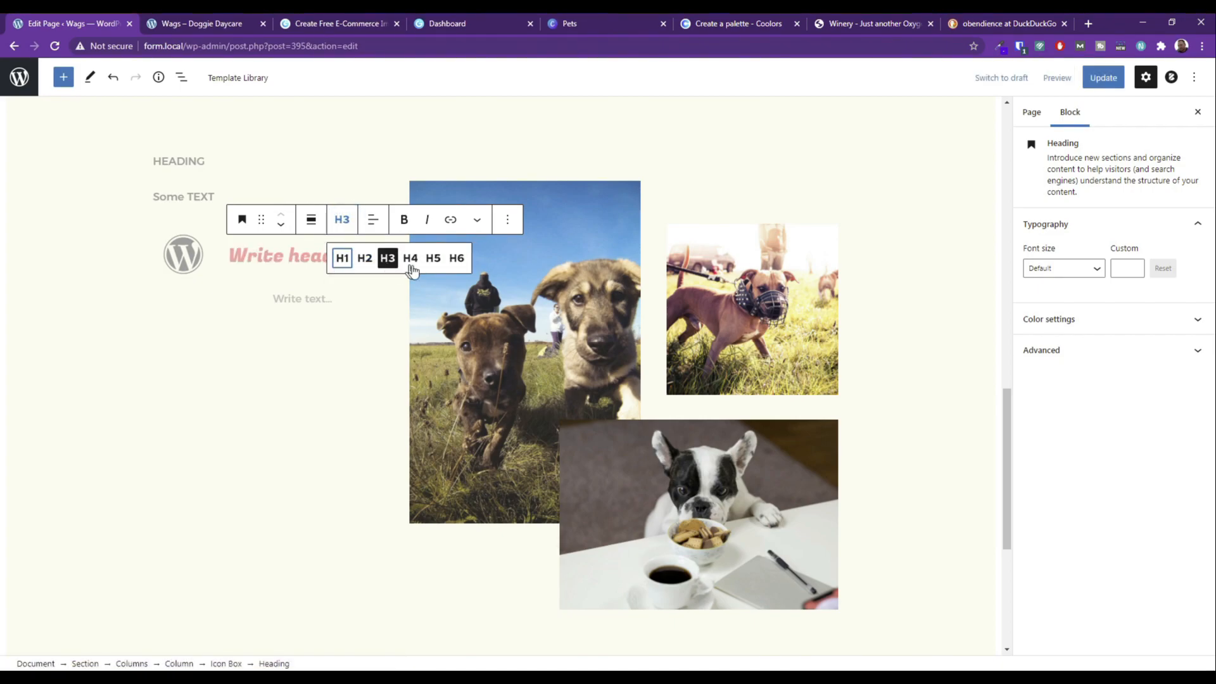
{"action": "left_click", "coordinate": [456, 258]}
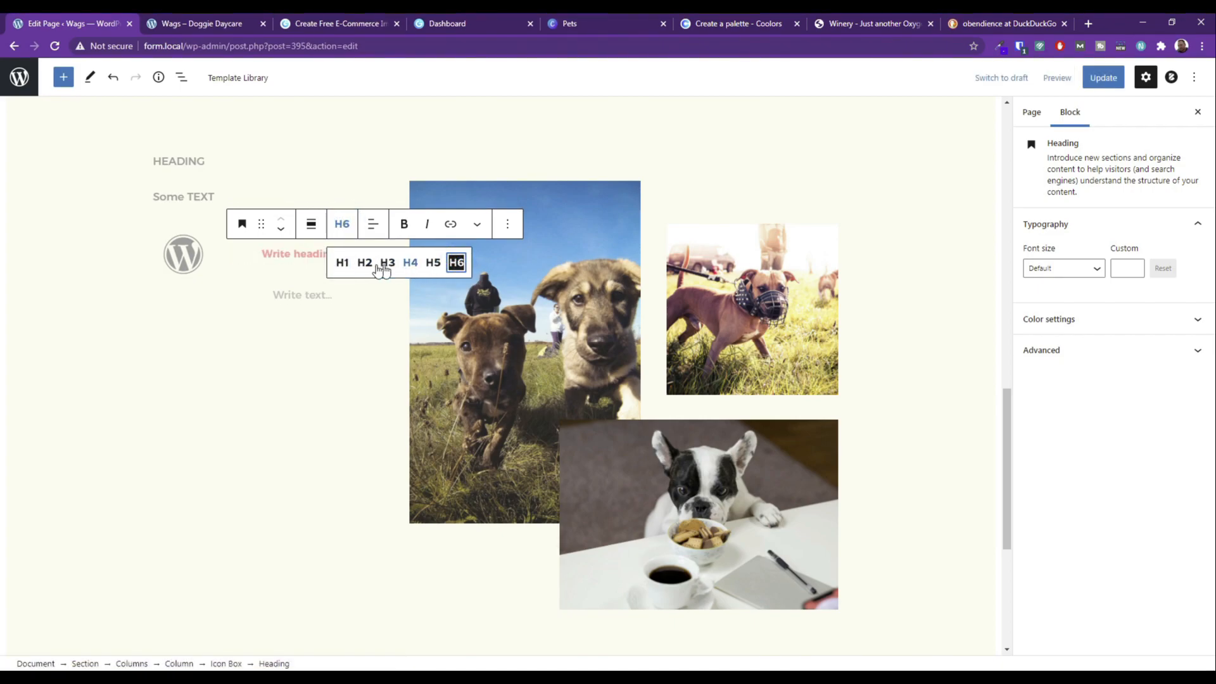
{"action": "left_click", "coordinate": [434, 262]}
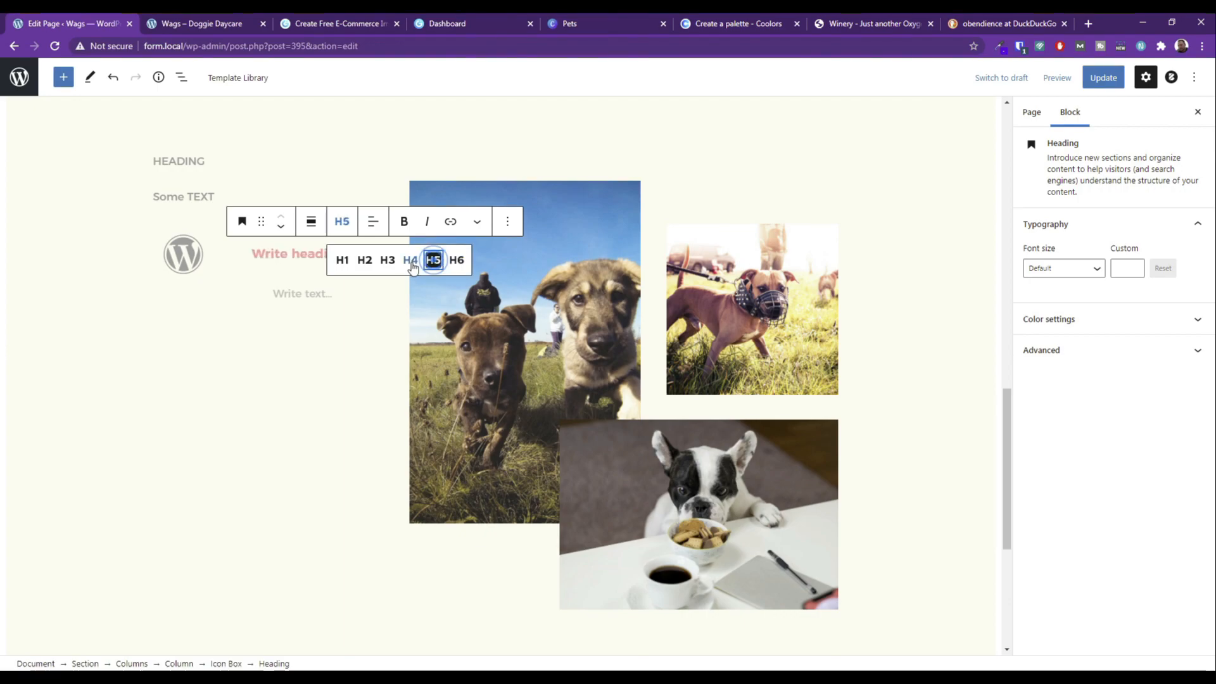
Try the Outline and Background icon styles on the icon box and return to the Icon style.
{"action": "left_click", "coordinate": [215, 260]}
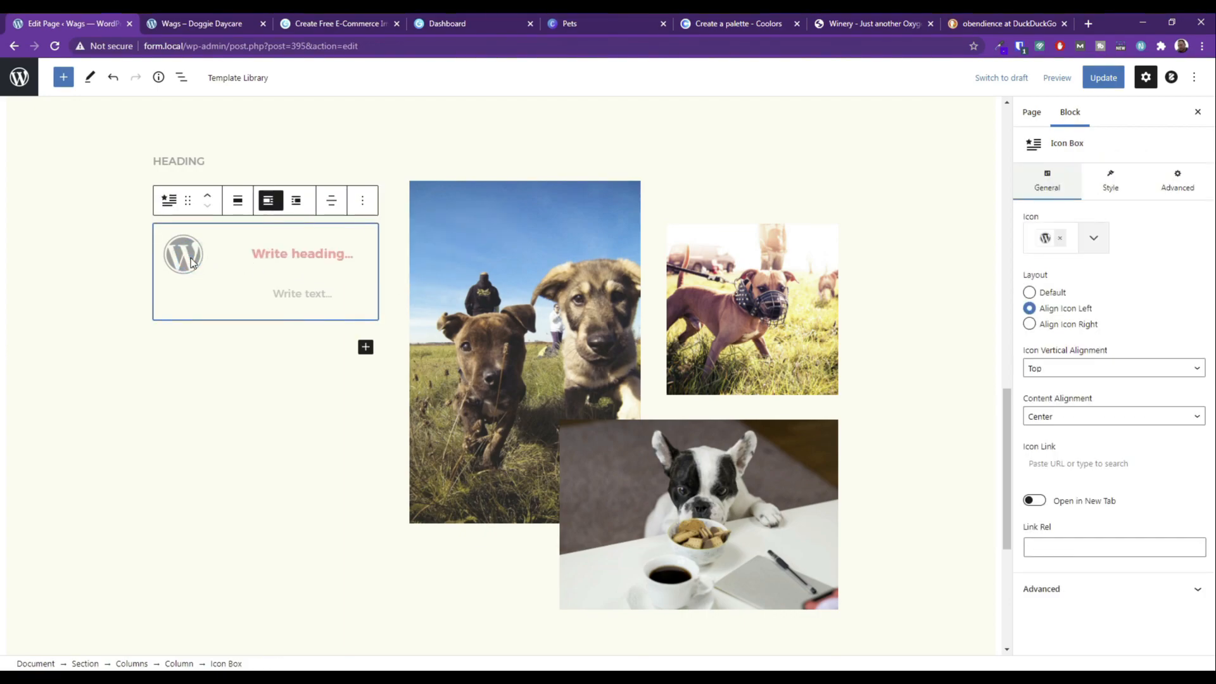
{"action": "left_click", "coordinate": [1089, 239]}
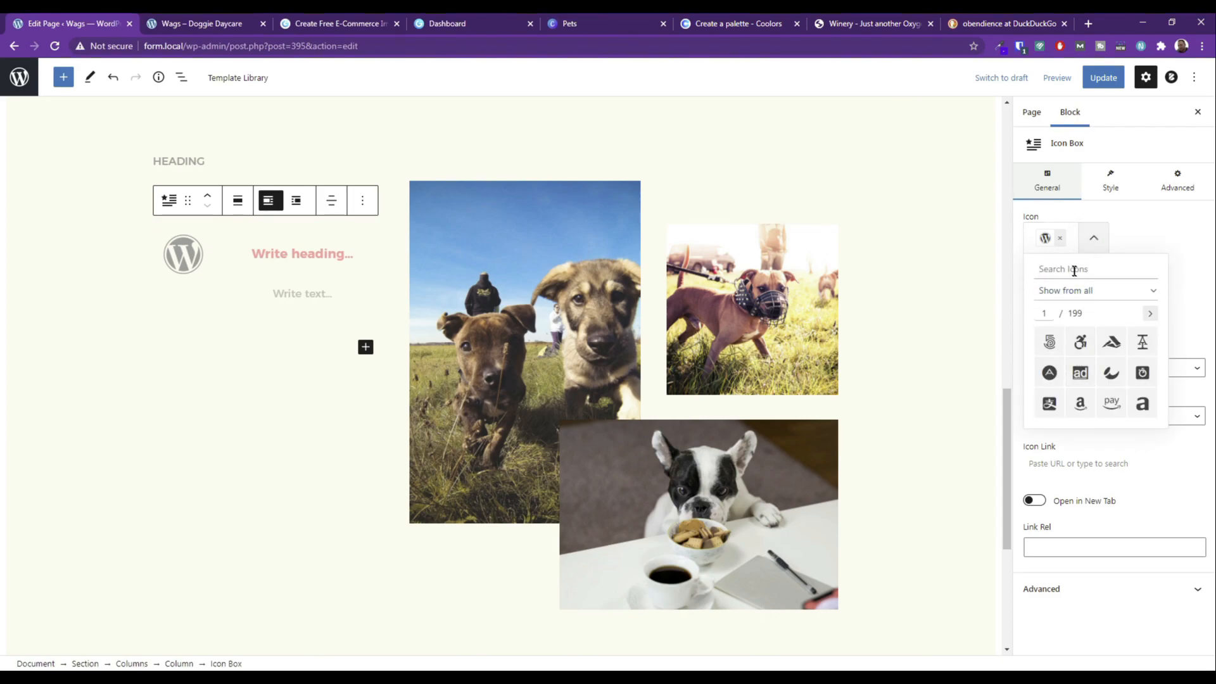
{"action": "left_click", "coordinate": [1117, 183]}
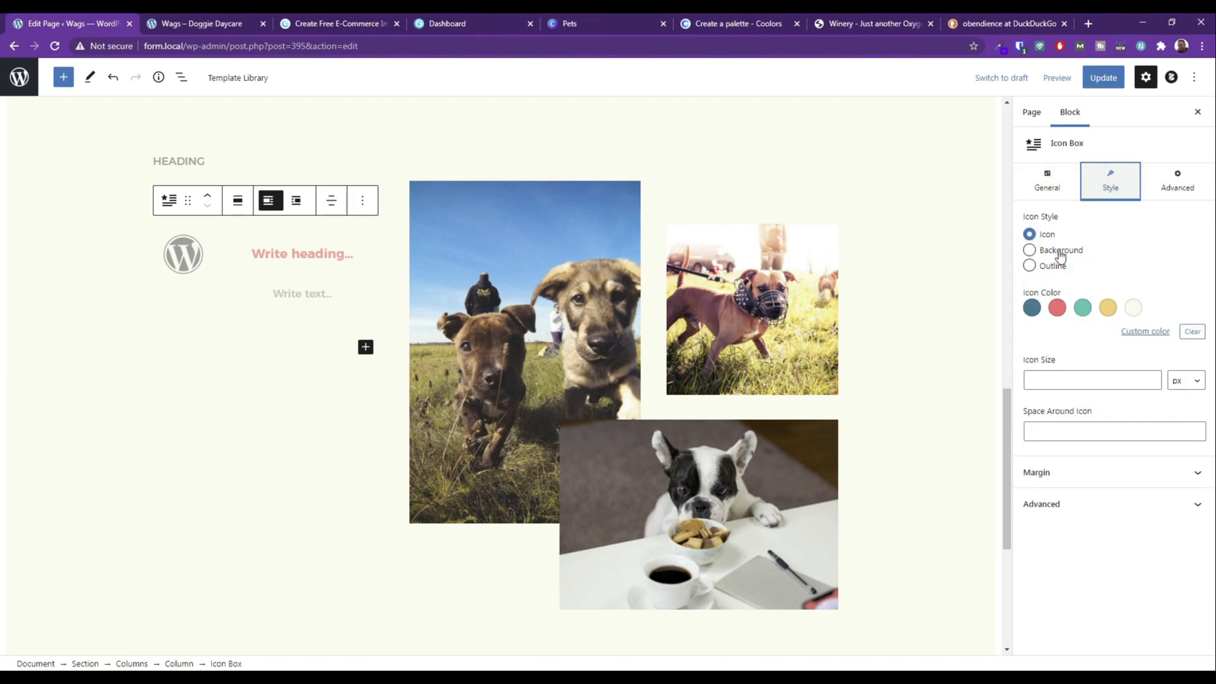
{"action": "left_click", "coordinate": [1029, 265]}
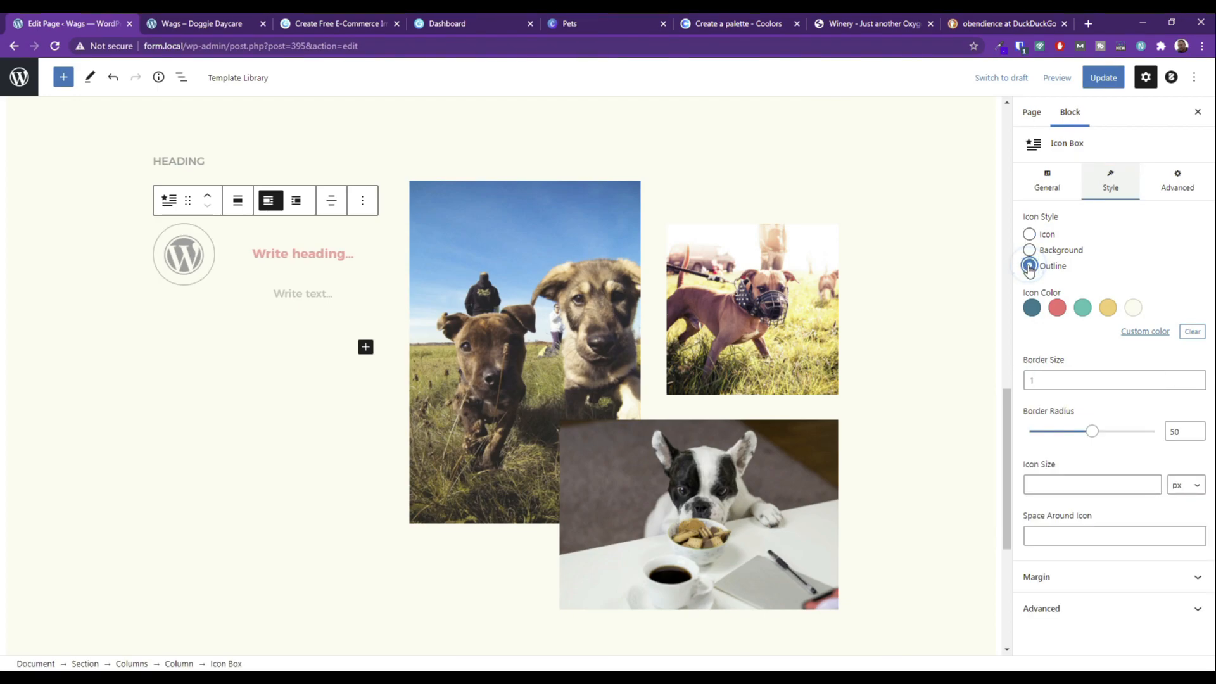
{"action": "left_click", "coordinate": [1029, 249]}
{"action": "left_click", "coordinate": [1029, 234]}
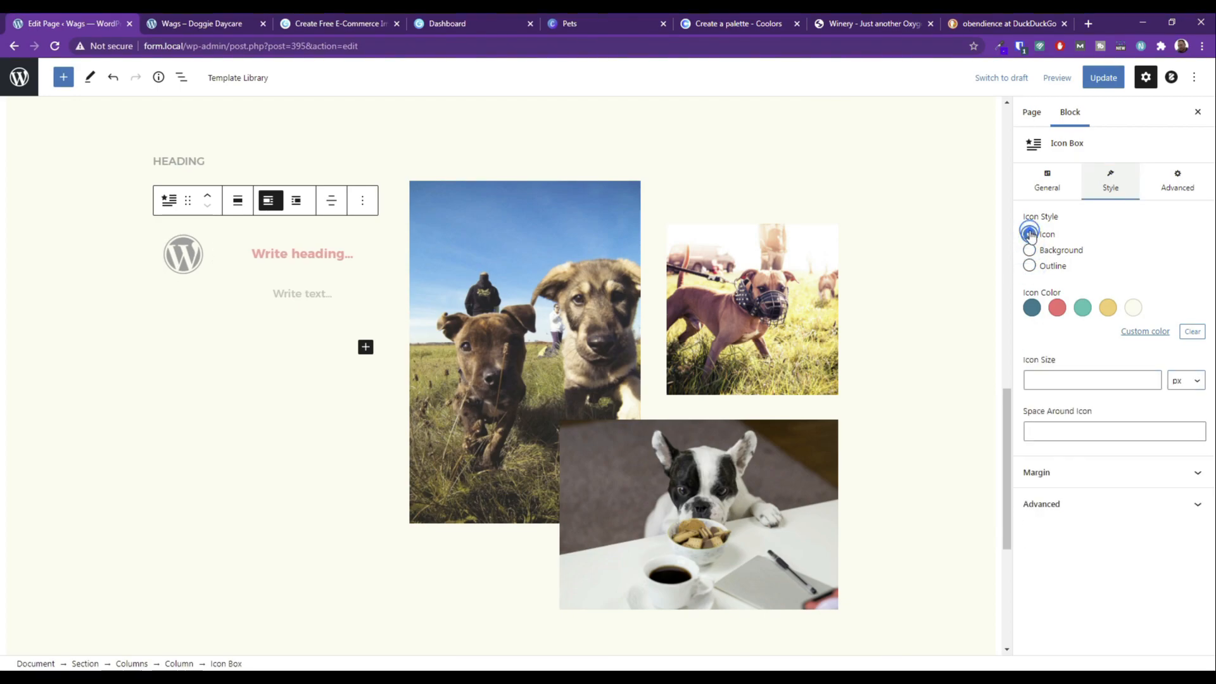
Set the icon box's icon size to 50 px.
{"action": "left_click", "coordinate": [1105, 380]}
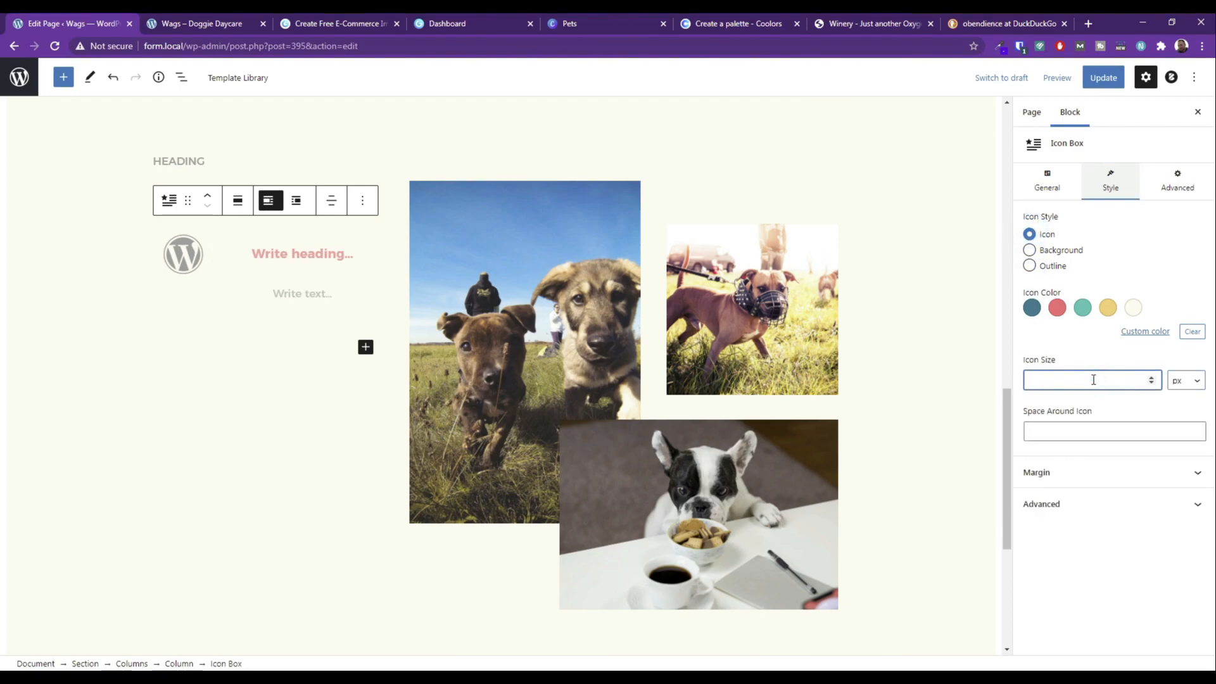
{"action": "type", "text": "25"}
{"action": "double_click", "coordinate": [1093, 380]}
{"action": "type", "text": "50"}
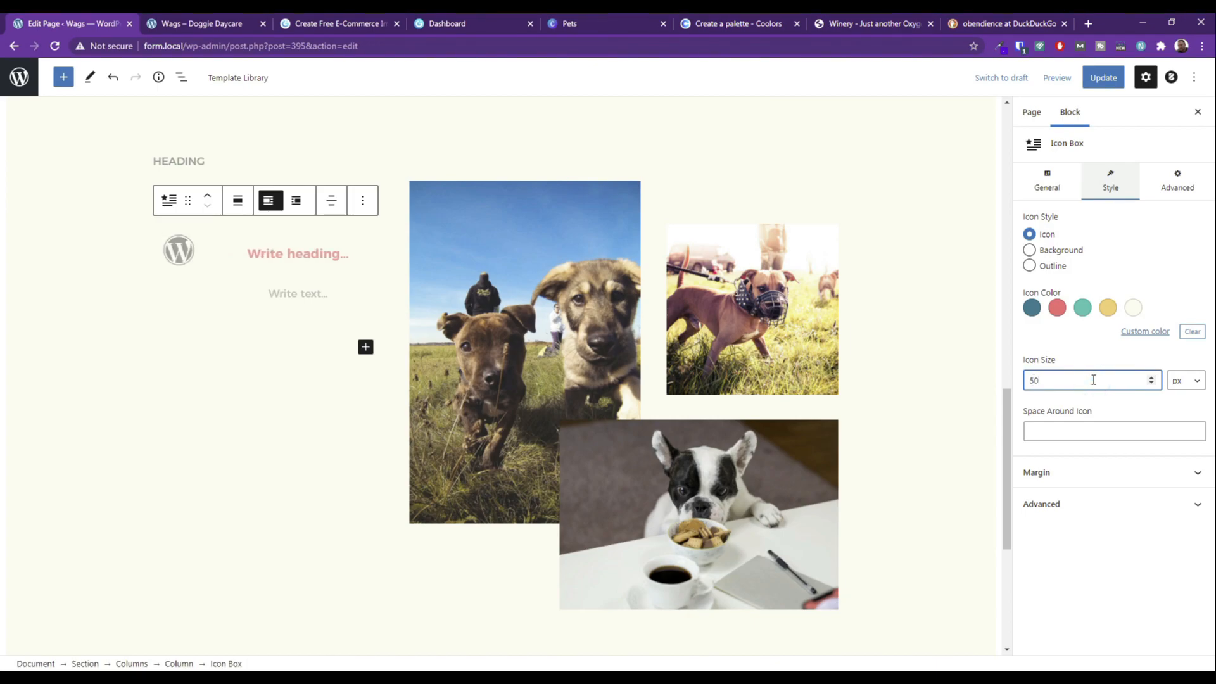
Duplicate the icon box within the text column.
{"action": "left_click", "coordinate": [276, 252]}
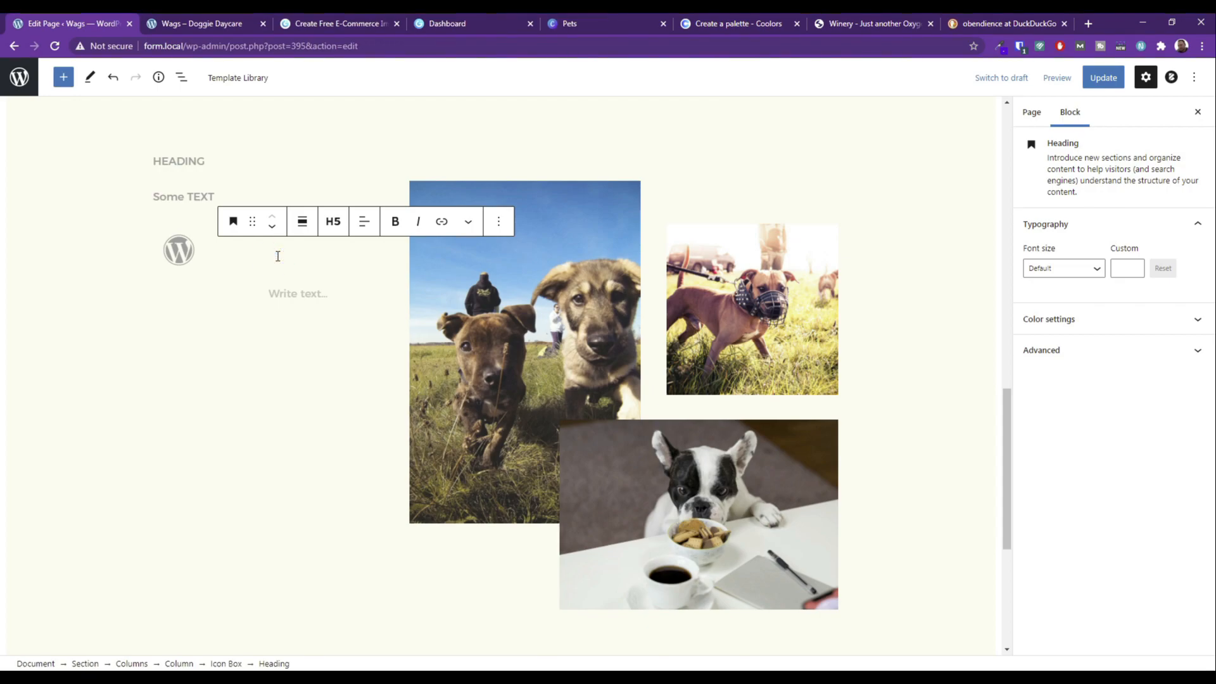
{"action": "left_click", "coordinate": [188, 253]}
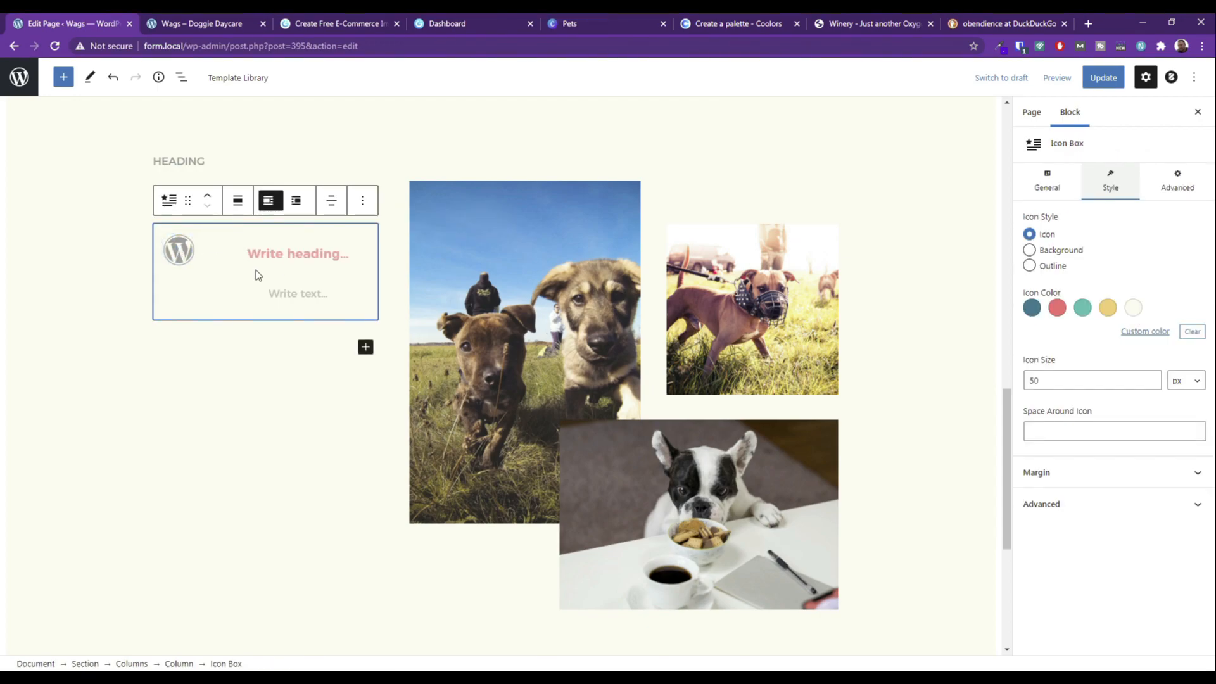
{"action": "left_click", "coordinate": [303, 294]}
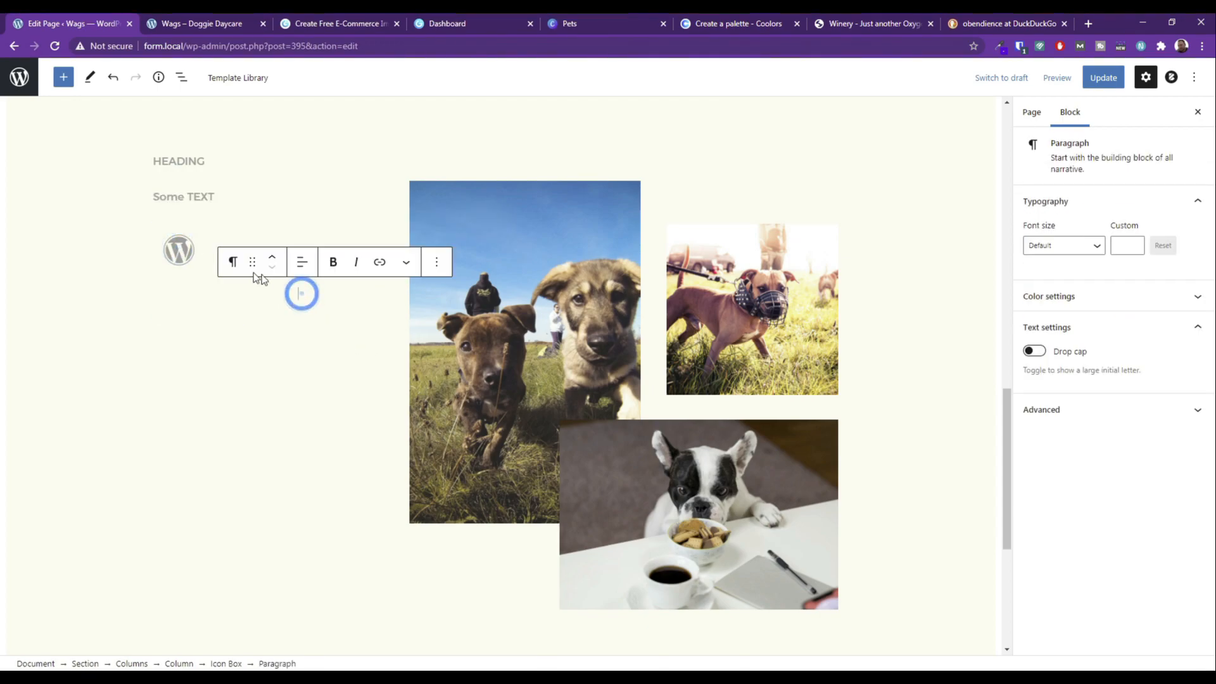
{"action": "left_click", "coordinate": [174, 251]}
{"action": "left_click", "coordinate": [363, 201]}
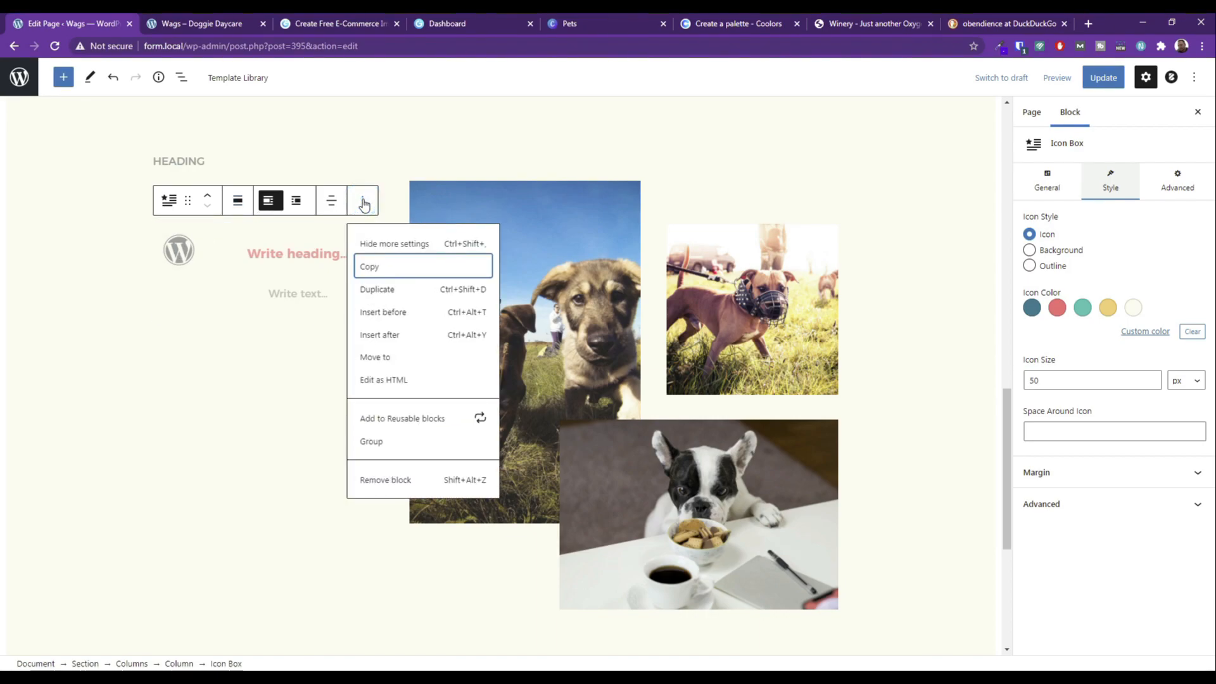
{"action": "left_click", "coordinate": [383, 289]}
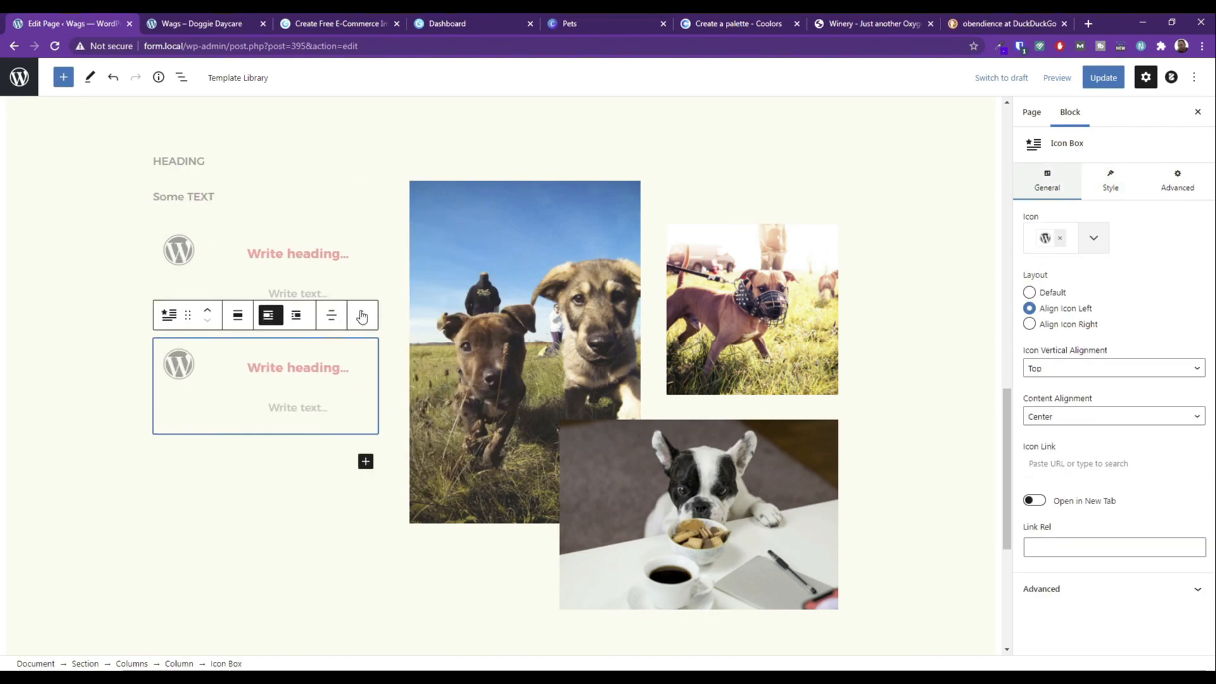
Duplicate the icon box two more times so the text column holds four of them.
{"action": "left_click", "coordinate": [362, 314]}
{"action": "left_click", "coordinate": [382, 403]}
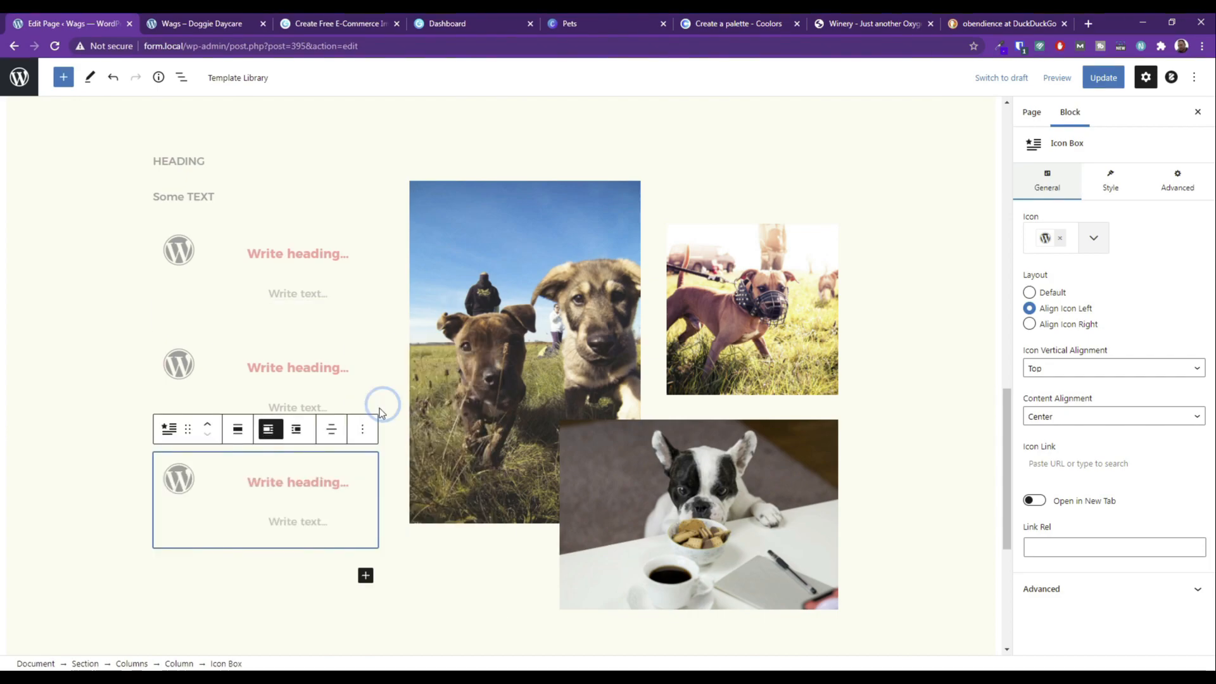
{"action": "left_click", "coordinate": [365, 428]}
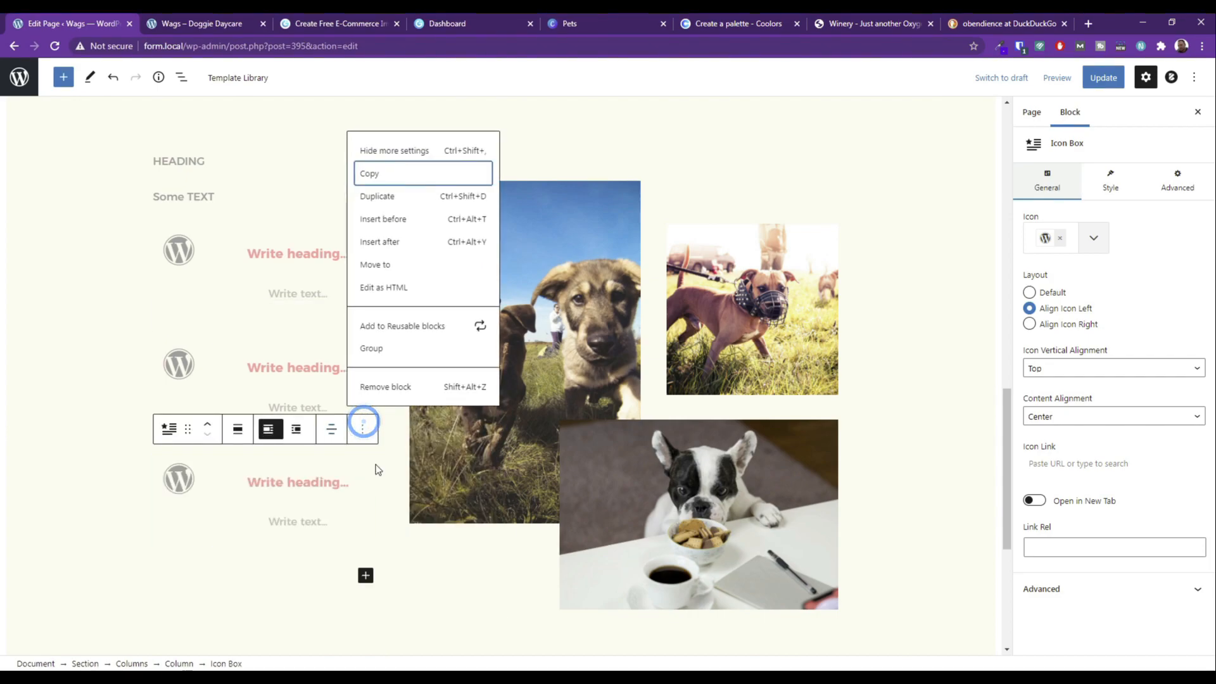
{"action": "left_click", "coordinate": [388, 196]}
Title the four icon boxes Reason 1, Reason 2, Reason 3 and Reason 4 in order.
{"action": "left_click", "coordinate": [276, 246]}
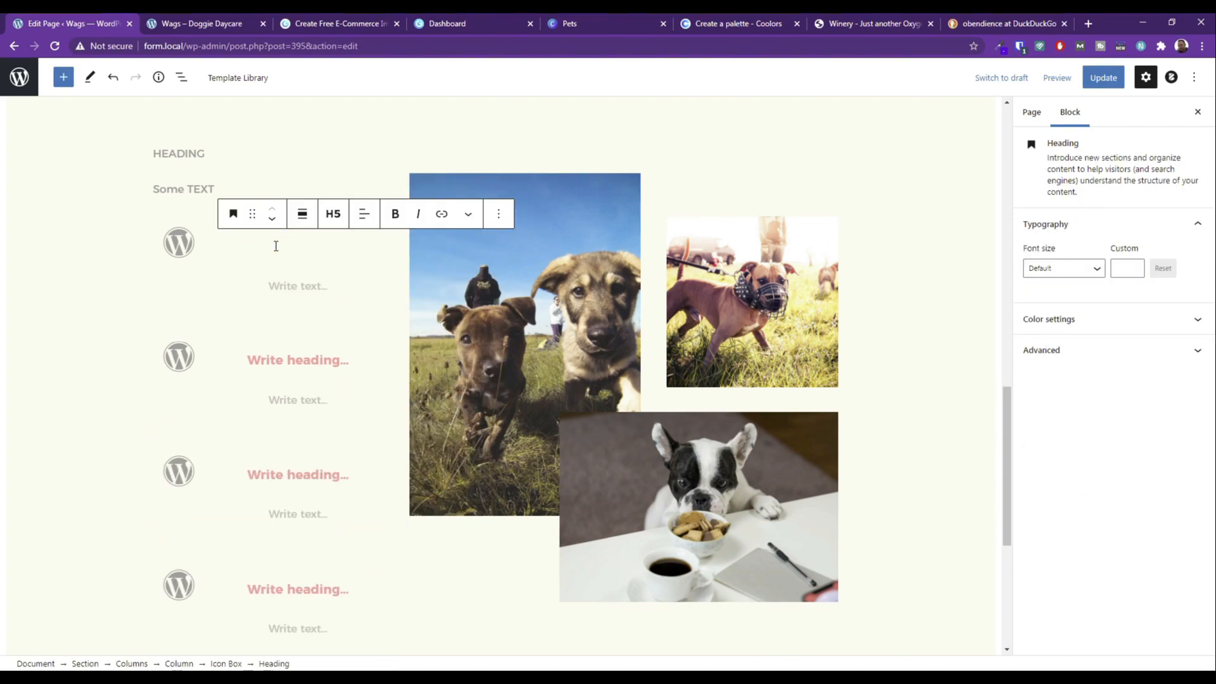
{"action": "type", "text": "Reason 1"}
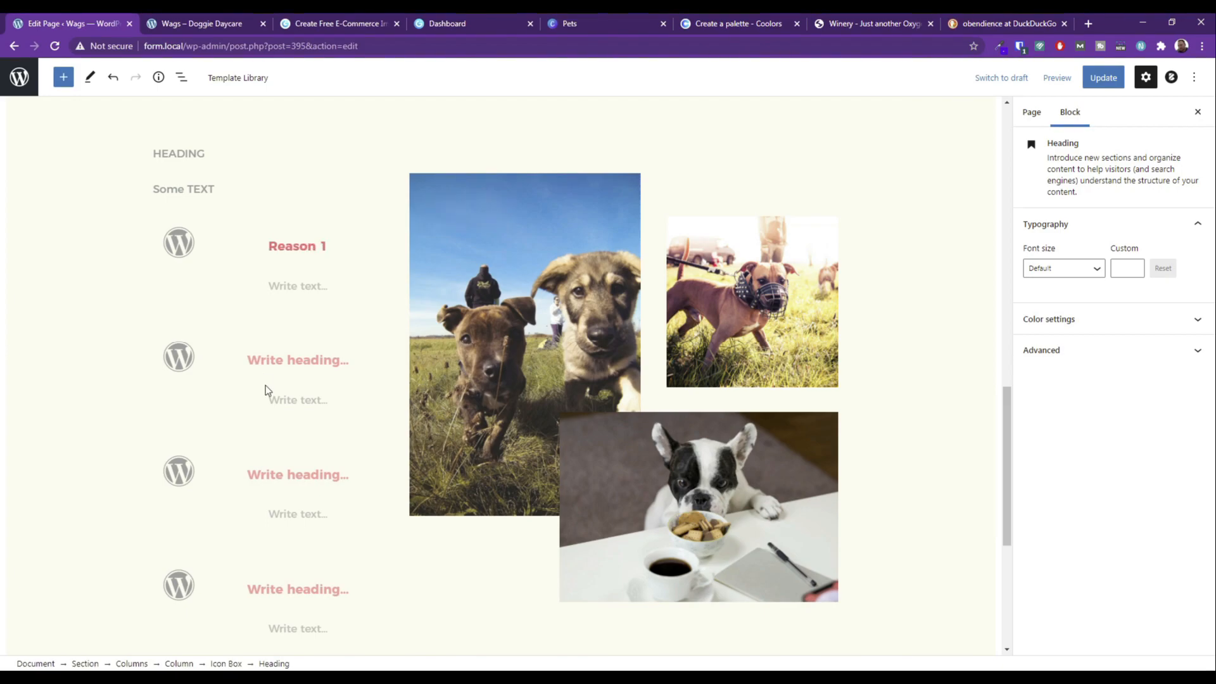
{"action": "left_click", "coordinate": [279, 359]}
{"action": "type", "text": "Reason 2"}
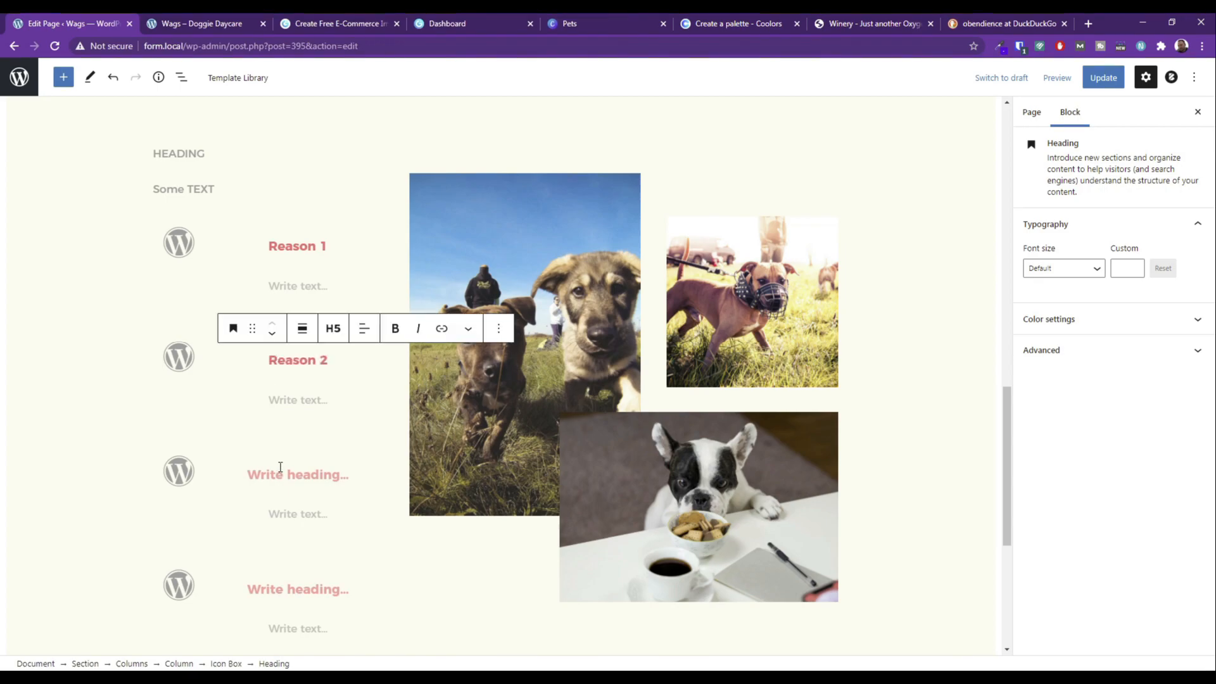
{"action": "left_click", "coordinate": [279, 473]}
{"action": "type", "text": "Reason"}
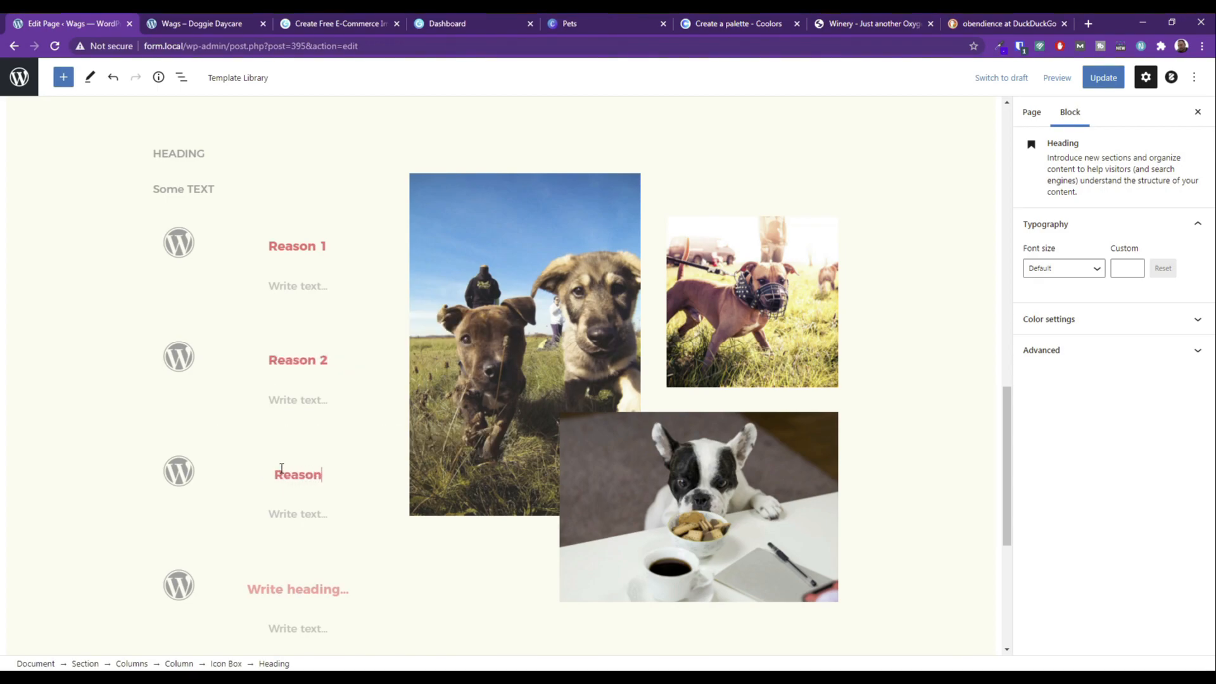
{"action": "type", "text": " 3"}
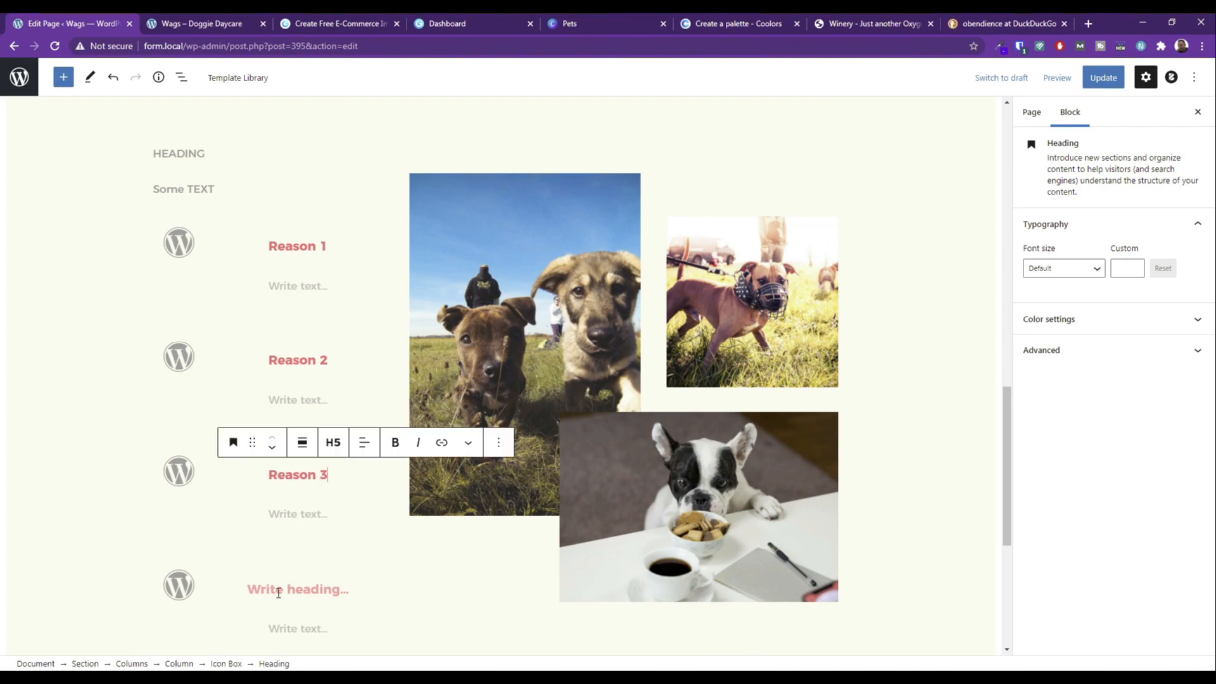
{"action": "left_click", "coordinate": [279, 588]}
{"action": "type", "text": "Reason 4"}
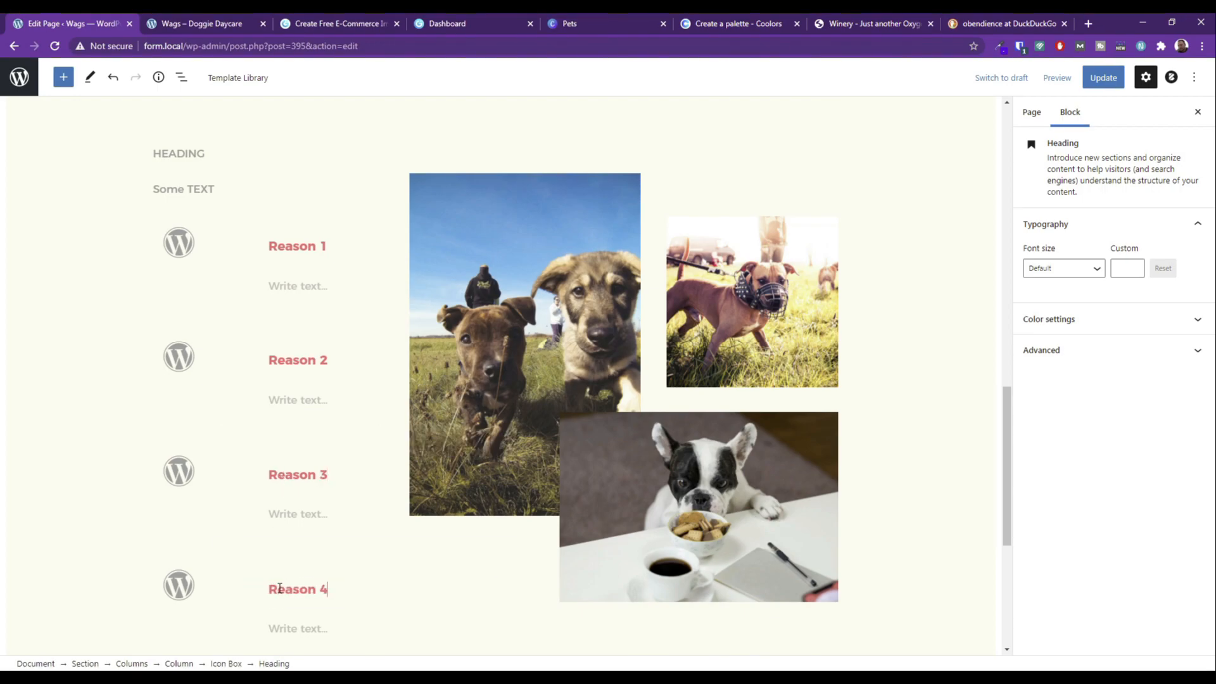
Update the page and preview the icon boxes beside the image stack in a new tab.
{"action": "left_click", "coordinate": [1104, 86]}
{"action": "left_click", "coordinate": [1056, 77]}
{"action": "left_click", "coordinate": [991, 206]}
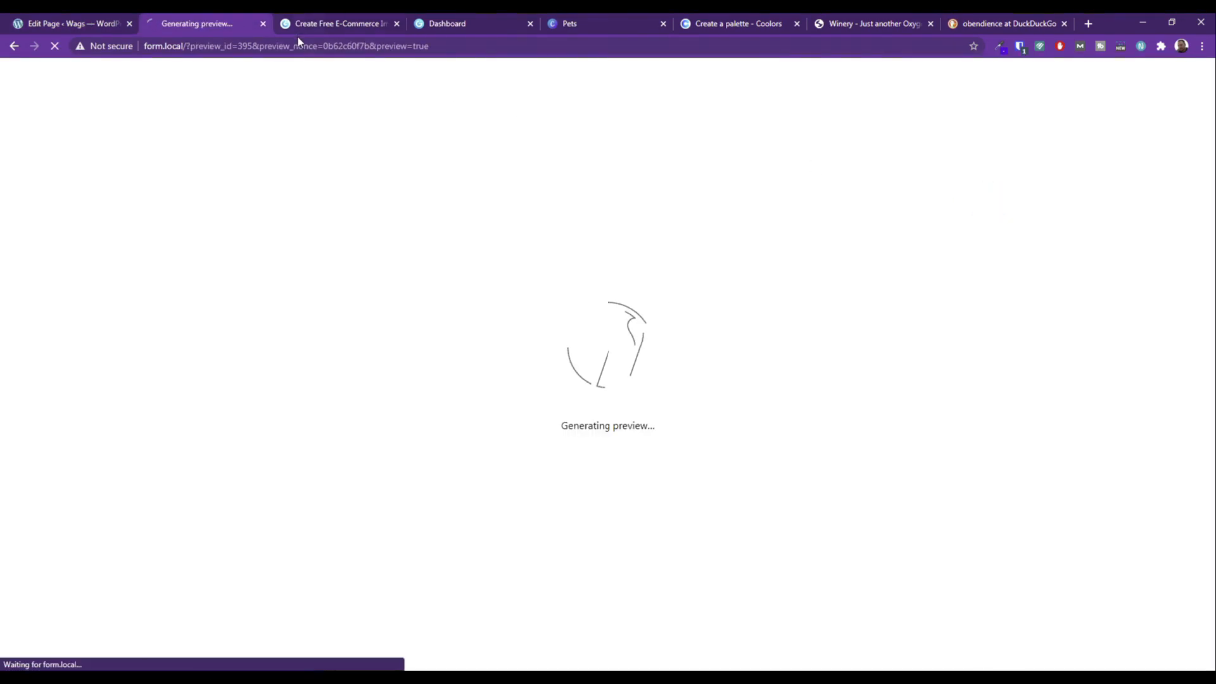
{"action": "scroll", "coordinate": [380, 195], "scroll_direction": "down", "scroll_amount": 12}
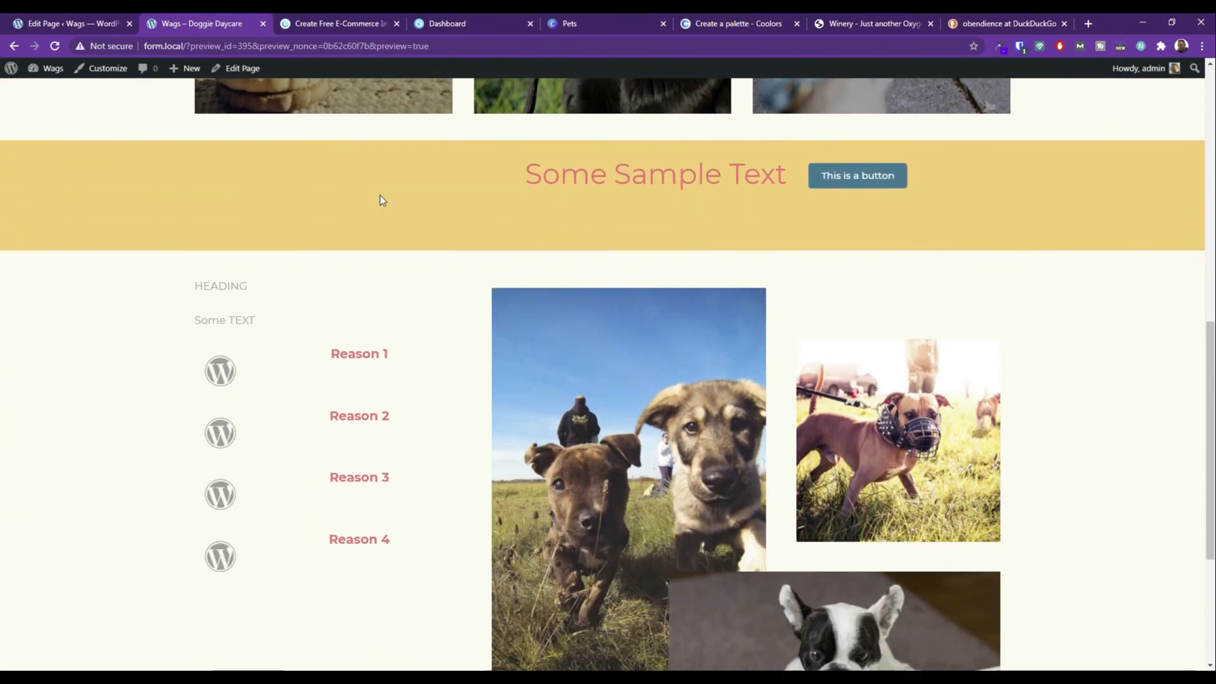
{"action": "scroll", "coordinate": [400, 241], "scroll_direction": "up", "scroll_amount": 2}
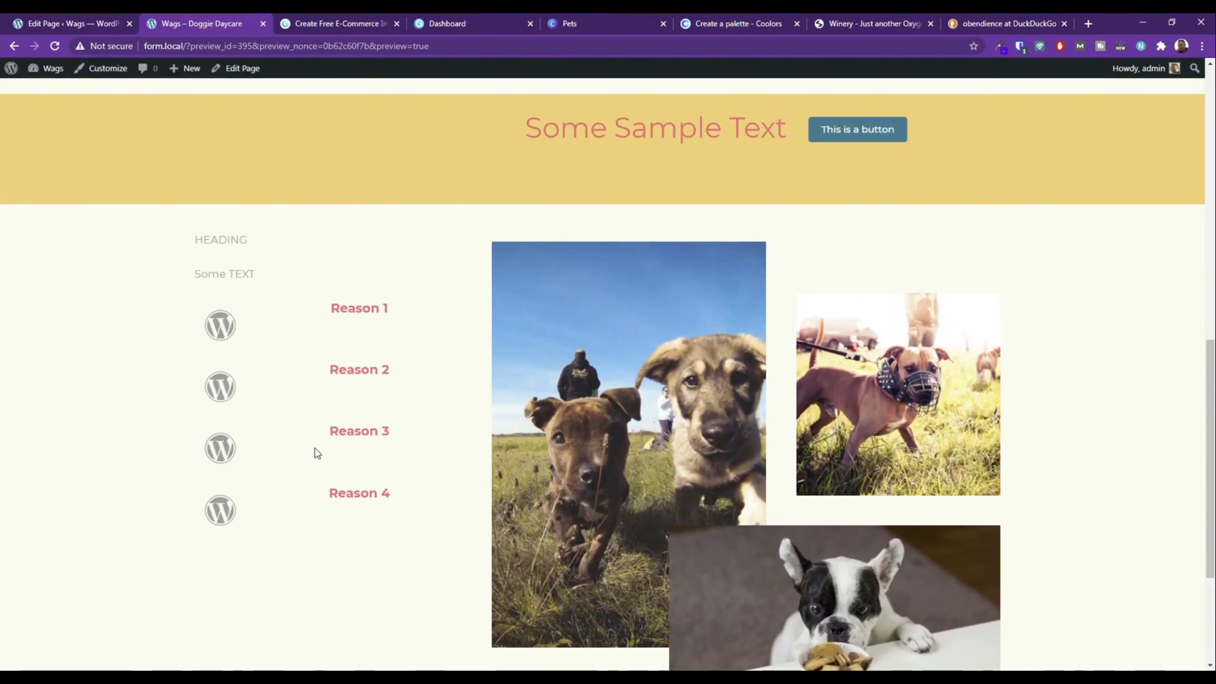
{"action": "scroll", "coordinate": [317, 447], "scroll_direction": "down", "scroll_amount": 3}
{"action": "scroll", "coordinate": [354, 373], "scroll_direction": "up", "scroll_amount": 3}
Return to the page editor and vertically align the text column to the middle.
{"action": "left_click", "coordinate": [69, 24]}
{"action": "left_click", "coordinate": [232, 146]}
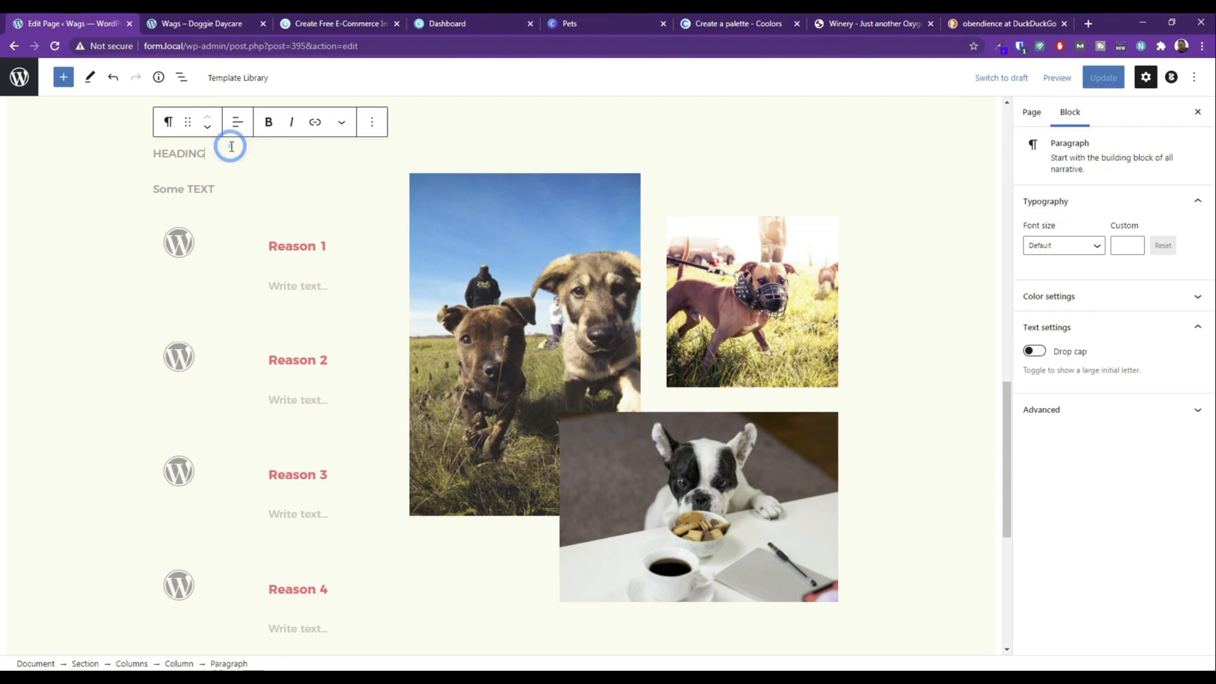
{"action": "left_click", "coordinate": [130, 154]}
{"action": "left_click", "coordinate": [179, 136]}
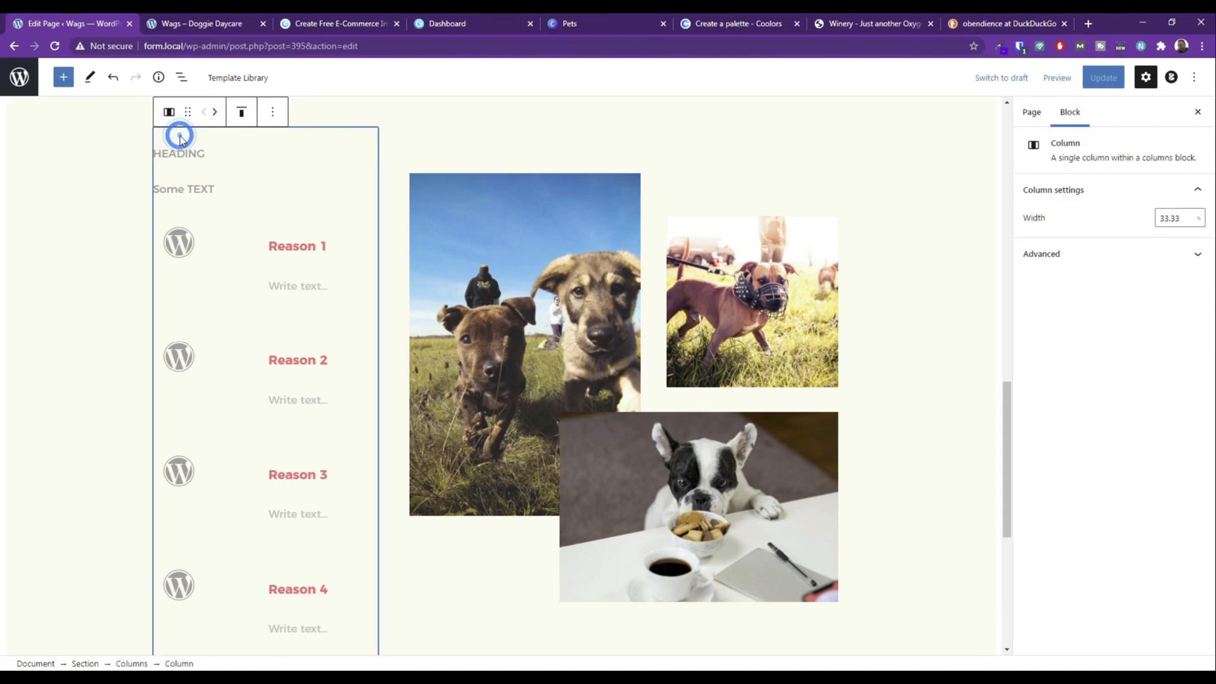
{"action": "left_click", "coordinate": [243, 114]}
{"action": "left_click", "coordinate": [260, 179]}
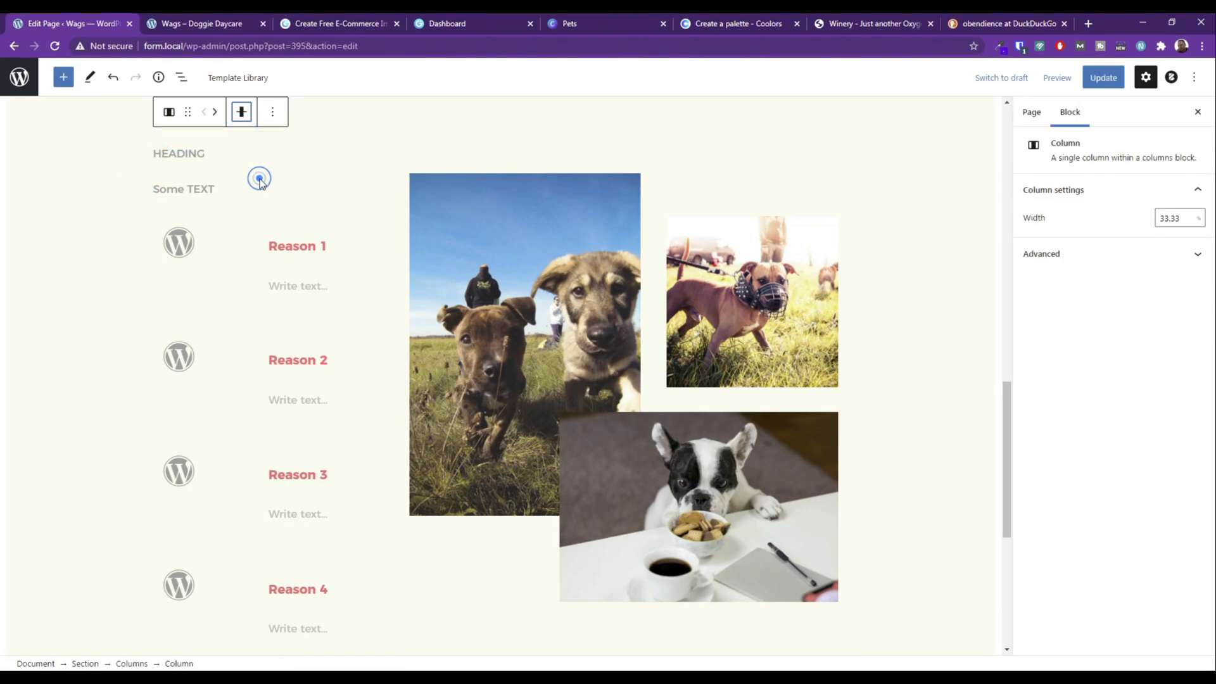
{"action": "scroll", "coordinate": [198, 375], "scroll_direction": "down", "scroll_amount": 3}
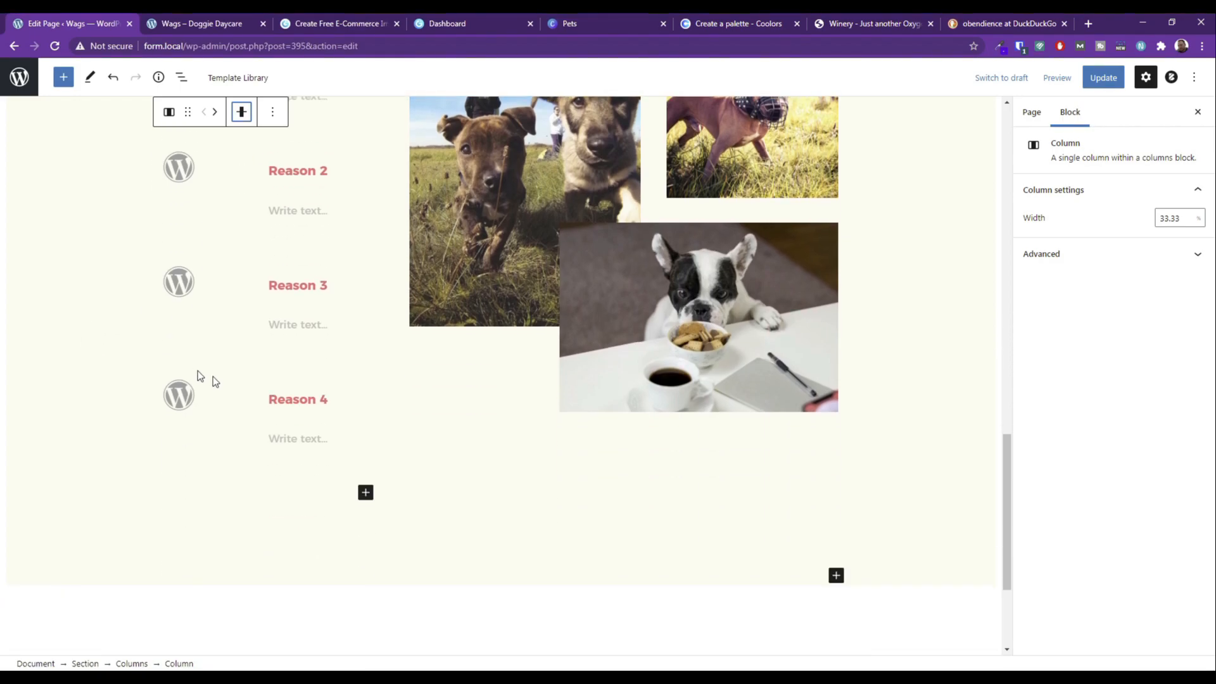
{"action": "scroll", "coordinate": [293, 396], "scroll_direction": "up", "scroll_amount": 1}
Give the Reason 3 icon box wide width alignment and align its text left.
{"action": "left_click", "coordinate": [175, 347]}
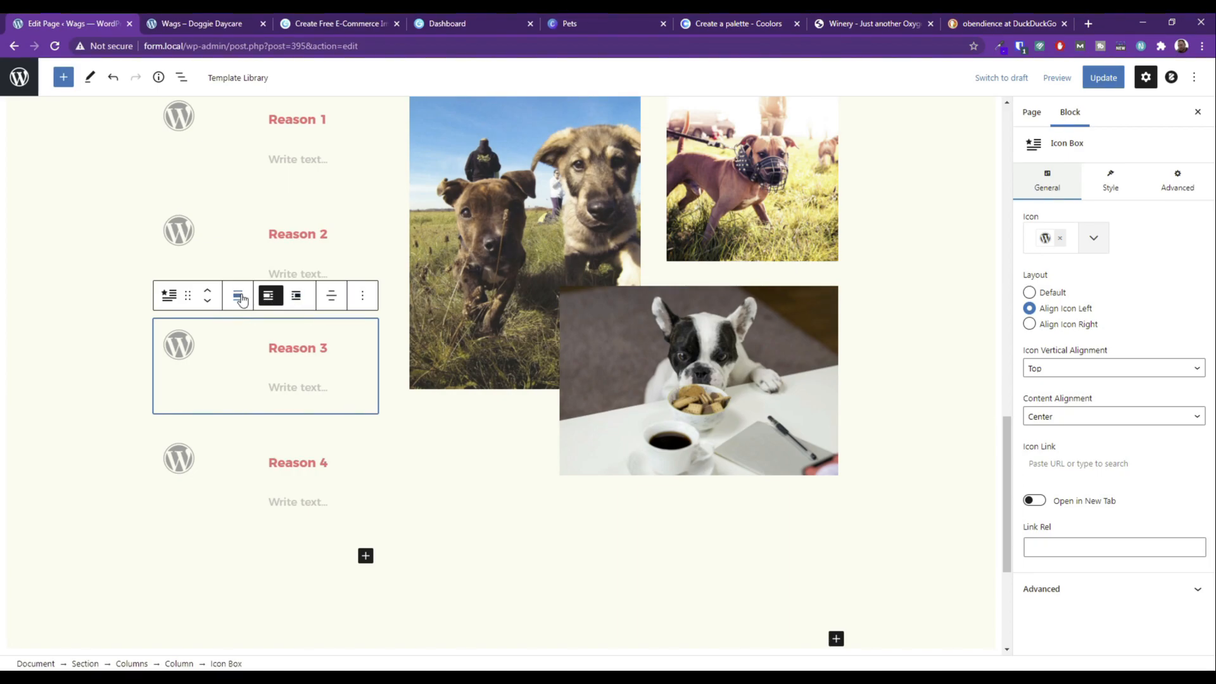
{"action": "left_click", "coordinate": [238, 297]}
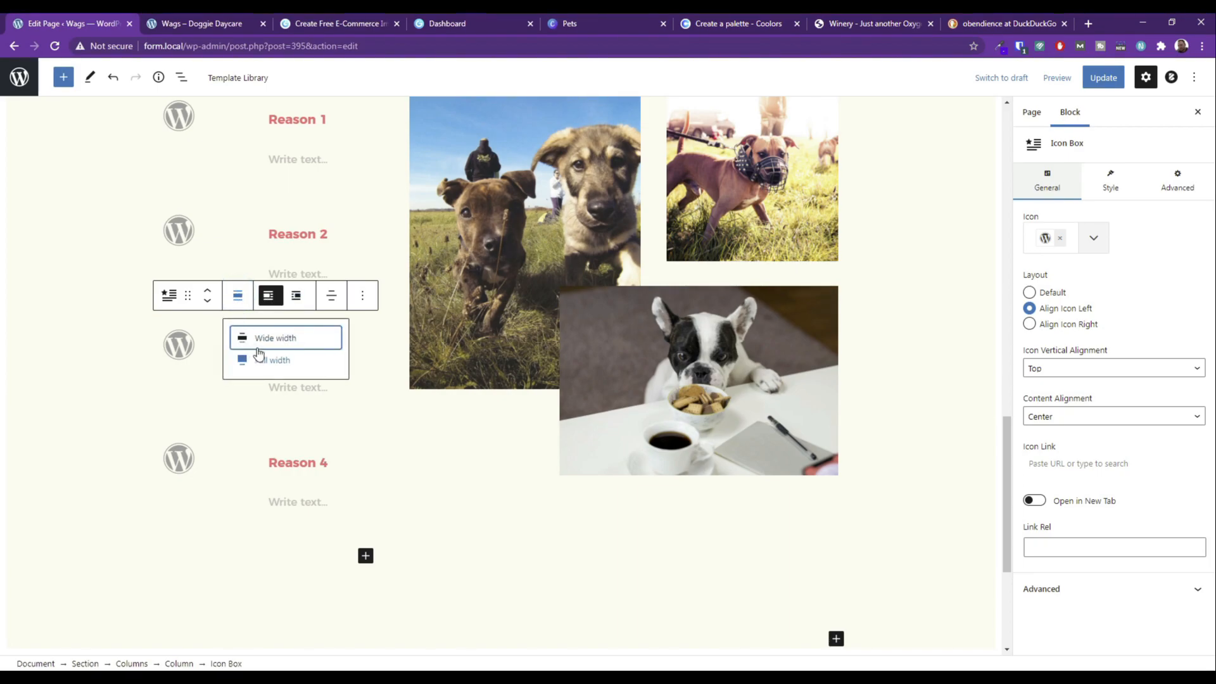
{"action": "left_click", "coordinate": [260, 358]}
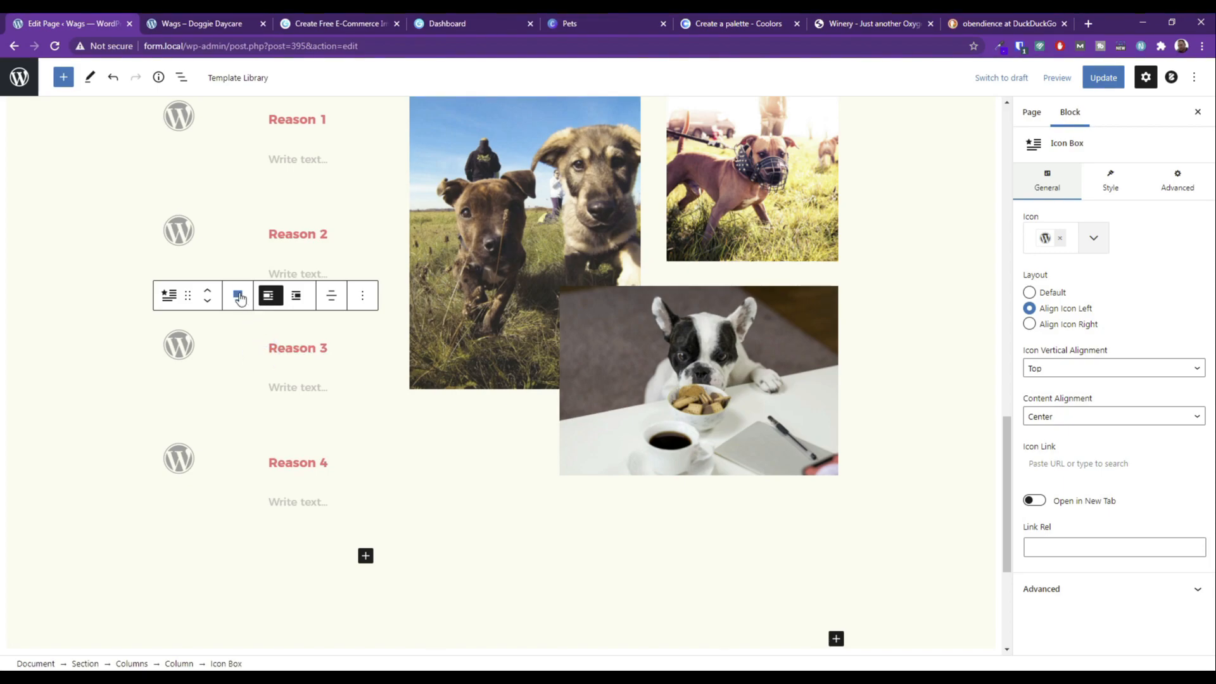
{"action": "left_click", "coordinate": [239, 295]}
{"action": "left_click", "coordinate": [256, 336]}
{"action": "left_click", "coordinate": [331, 297]}
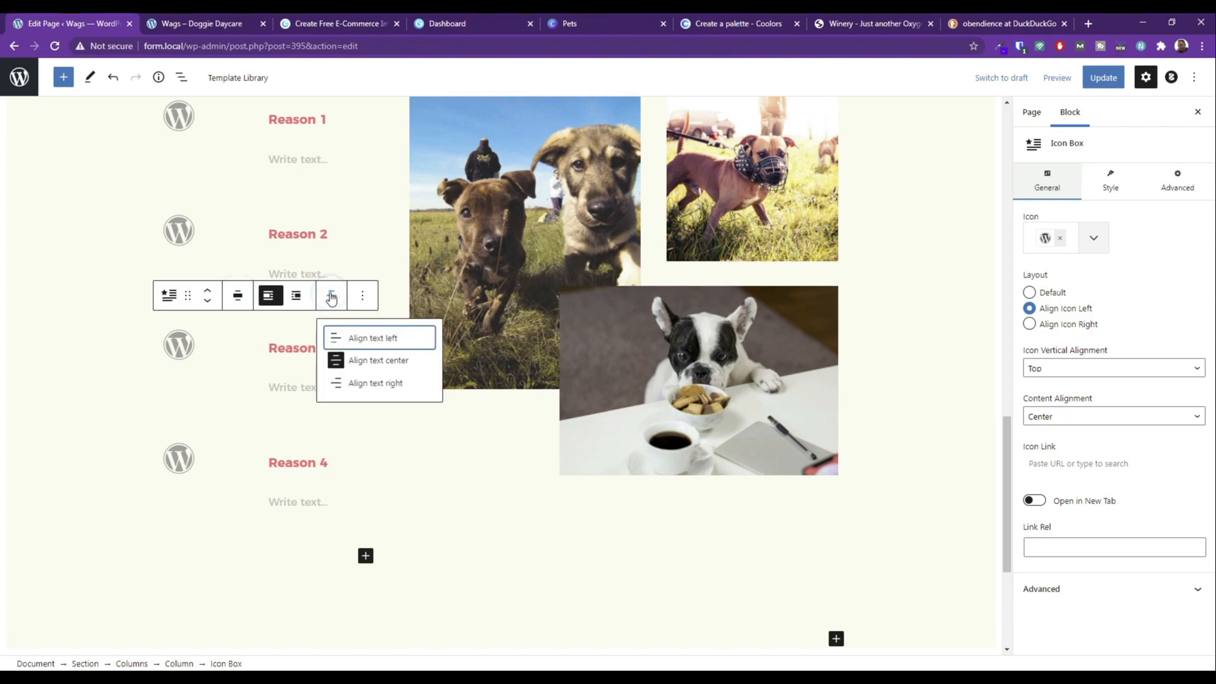
{"action": "left_click", "coordinate": [352, 341]}
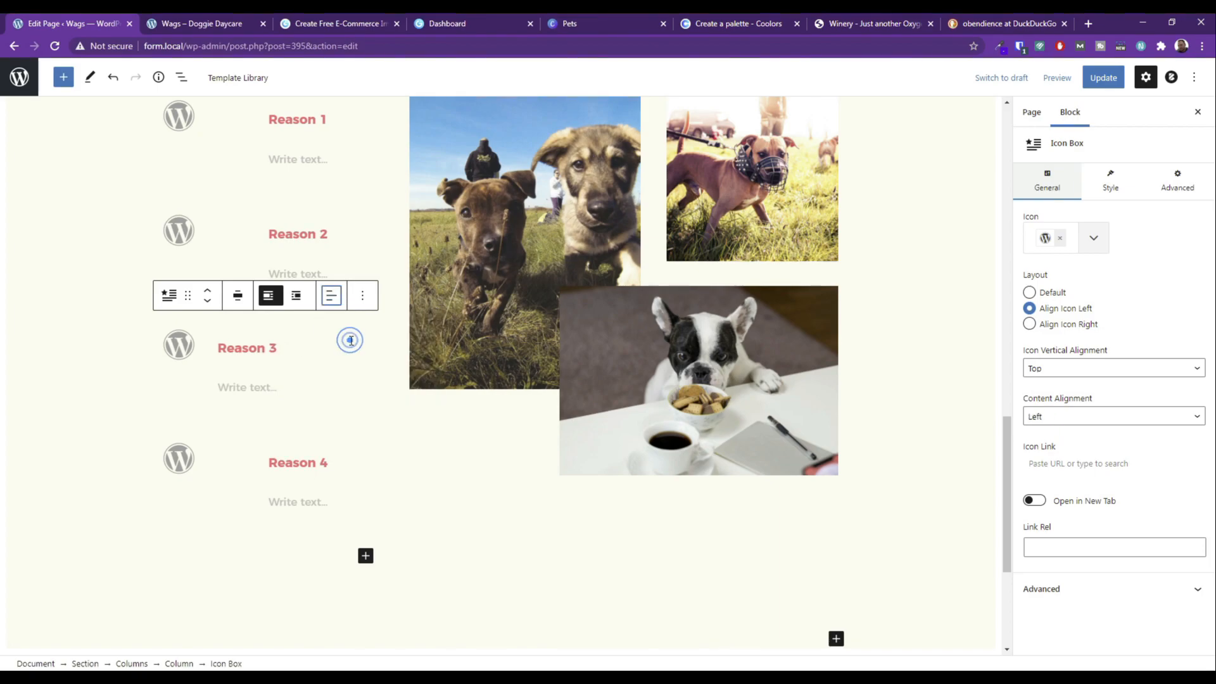
Align the headings of the Reason 2 and Reason 1 icon boxes to the left.
{"action": "left_click", "coordinate": [251, 233]}
{"action": "left_click", "coordinate": [363, 201]}
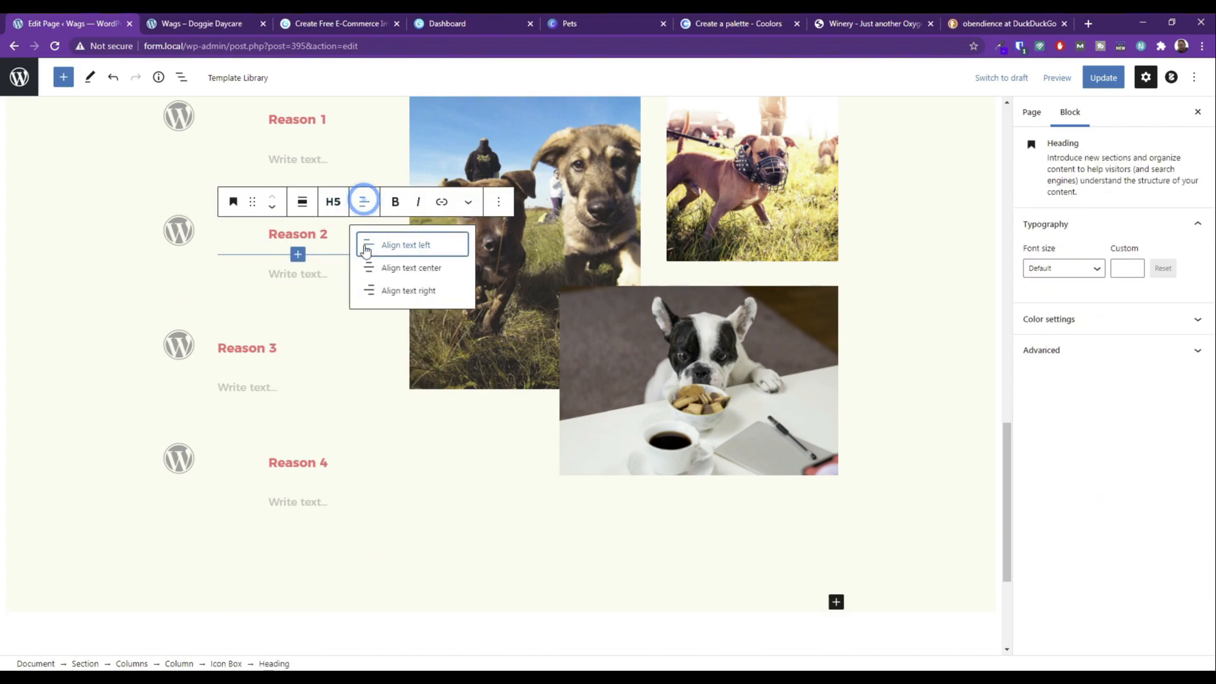
{"action": "left_click", "coordinate": [370, 250]}
{"action": "scroll", "coordinate": [267, 247], "scroll_direction": "up", "scroll_amount": 3}
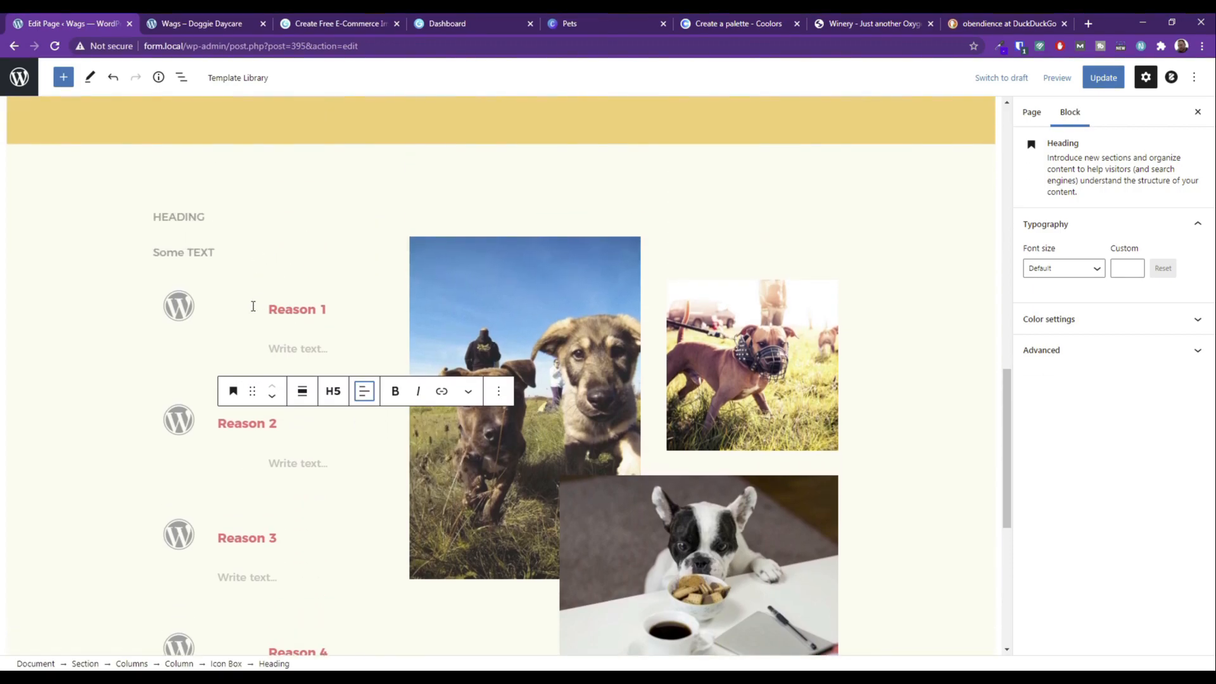
{"action": "left_click", "coordinate": [250, 306]}
{"action": "left_click", "coordinate": [363, 277]}
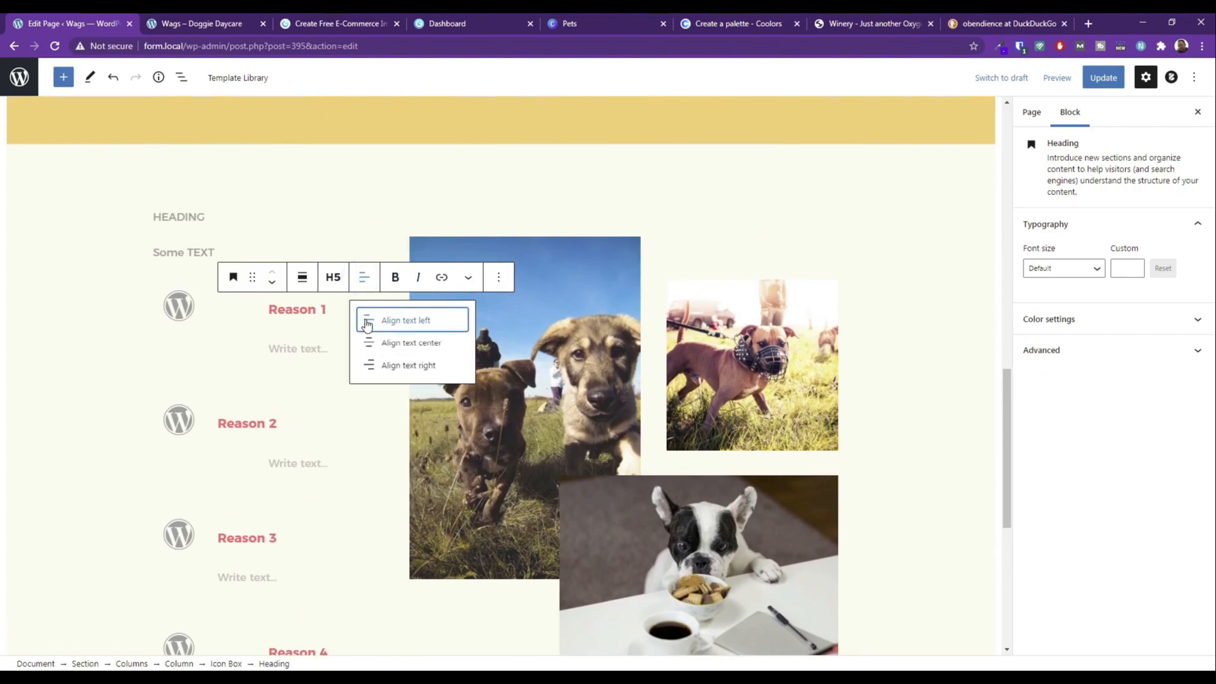
{"action": "left_click", "coordinate": [365, 318]}
Set the Reason 1 icon box's content alignment to left.
{"action": "left_click", "coordinate": [182, 312]}
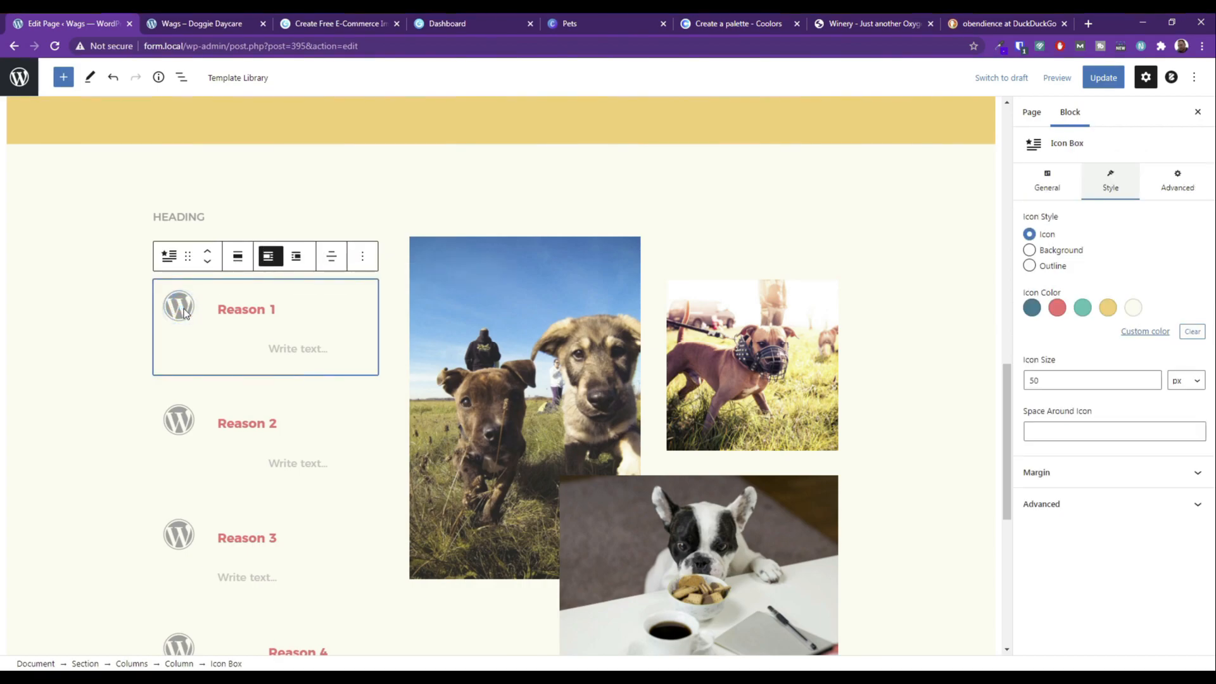
{"action": "left_click", "coordinate": [329, 259]}
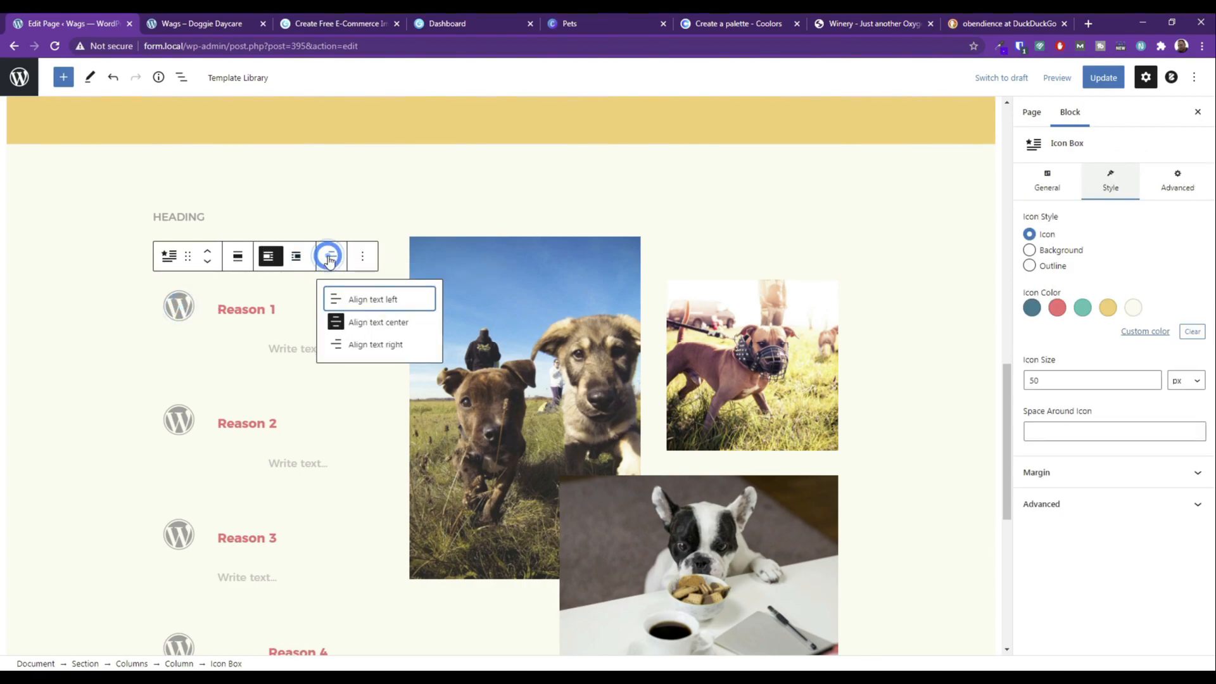
{"action": "left_click", "coordinate": [339, 299]}
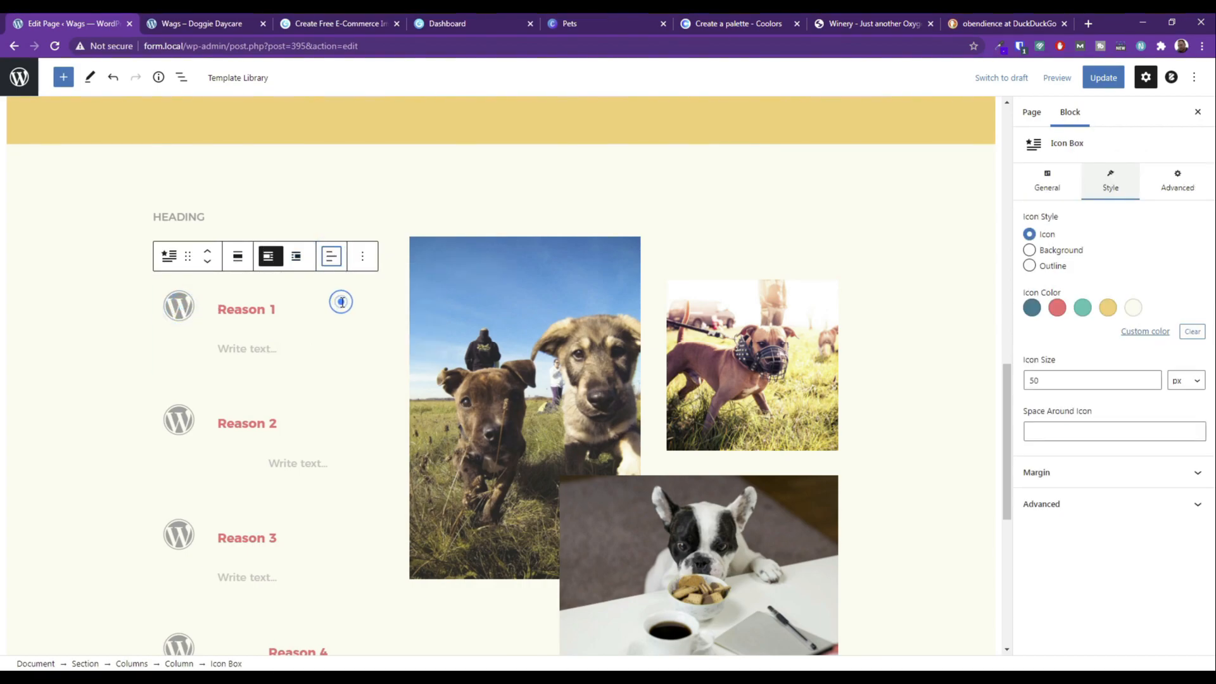
{"action": "left_click", "coordinate": [242, 462]}
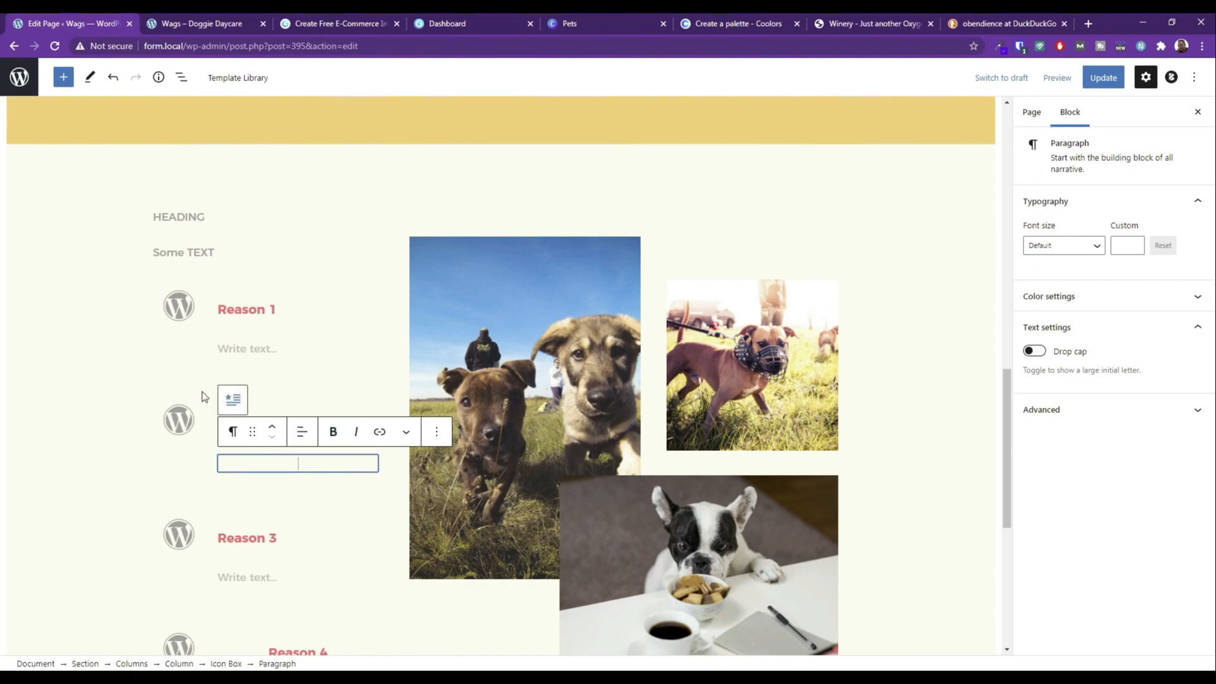
{"action": "scroll", "coordinate": [216, 396], "scroll_direction": "down", "scroll_amount": 3}
{"action": "left_click", "coordinate": [238, 277]}
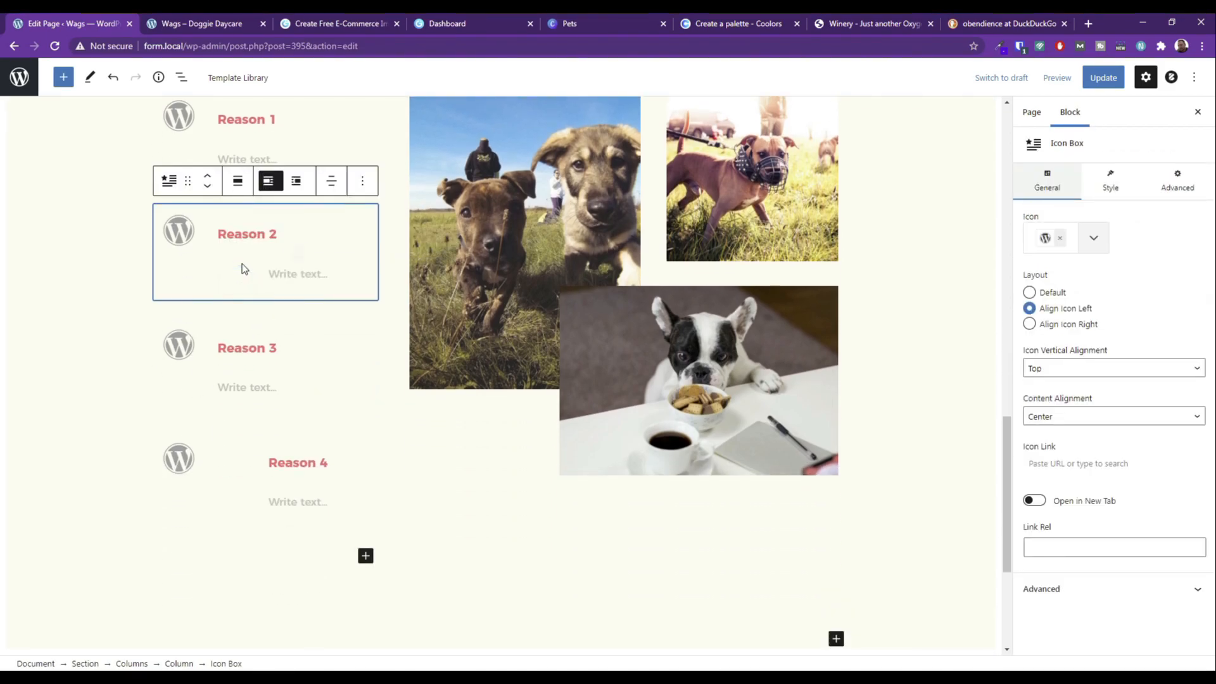
{"action": "left_click", "coordinate": [269, 275]}
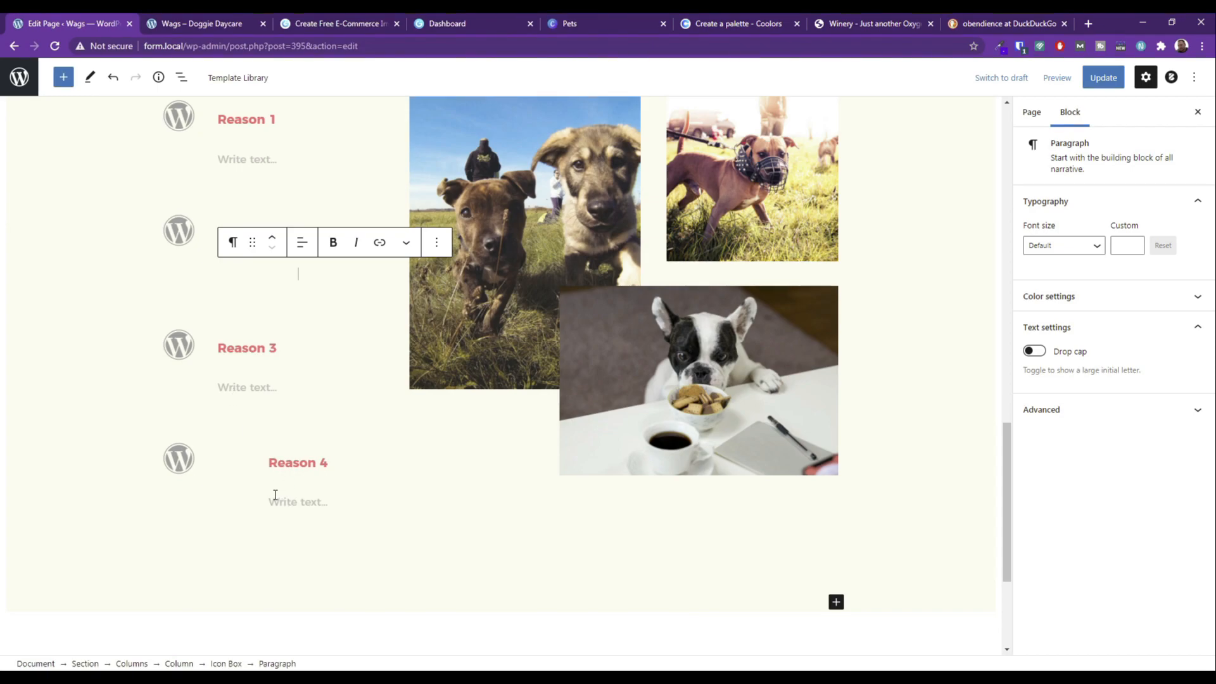
Align the heading and the text paragraph of the Reason 4 icon box to the left.
{"action": "left_click", "coordinate": [243, 460]}
{"action": "left_click", "coordinate": [362, 429]}
{"action": "left_click", "coordinate": [373, 472]}
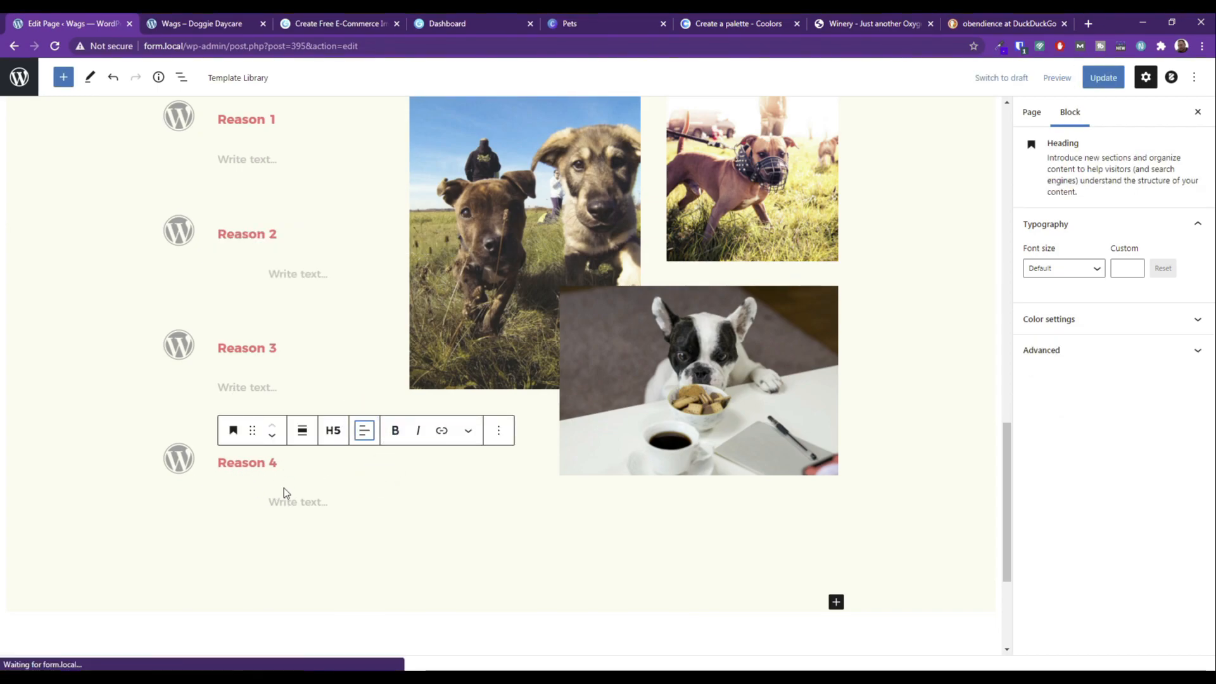
{"action": "left_click", "coordinate": [251, 499]}
{"action": "left_click", "coordinate": [302, 476]}
{"action": "left_click", "coordinate": [323, 512]}
Align the text paragraph of the Reason 2 icon box to the left.
{"action": "left_click", "coordinate": [262, 273]}
{"action": "left_click", "coordinate": [303, 242]}
{"action": "left_click", "coordinate": [307, 284]}
Set the Reason 2 icon box's icon vertical alignment to Middle.
{"action": "scroll", "coordinate": [150, 291], "scroll_direction": "up", "scroll_amount": 1}
{"action": "scroll", "coordinate": [150, 292], "scroll_direction": "up", "scroll_amount": 2}
{"action": "left_click", "coordinate": [190, 436]}
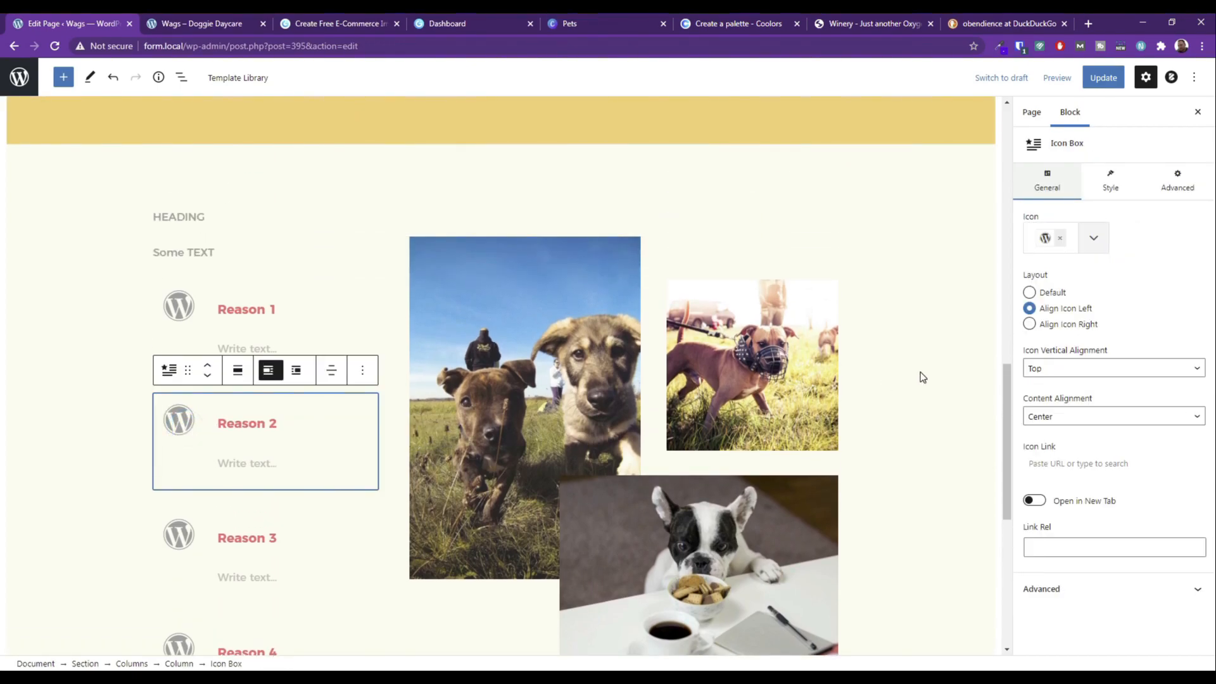
{"action": "left_click", "coordinate": [1108, 370]}
{"action": "left_click", "coordinate": [1092, 395]}
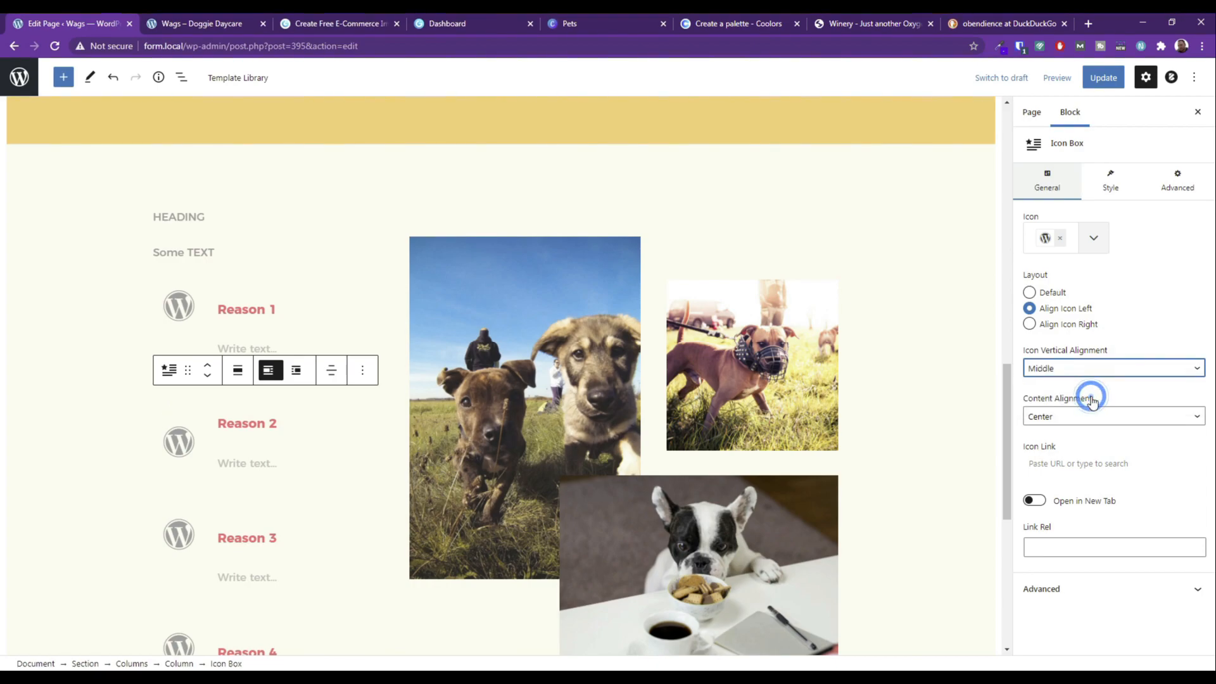
Set the Reason 1 icon box's icon vertical alignment to Middle.
{"action": "left_click", "coordinate": [211, 312]}
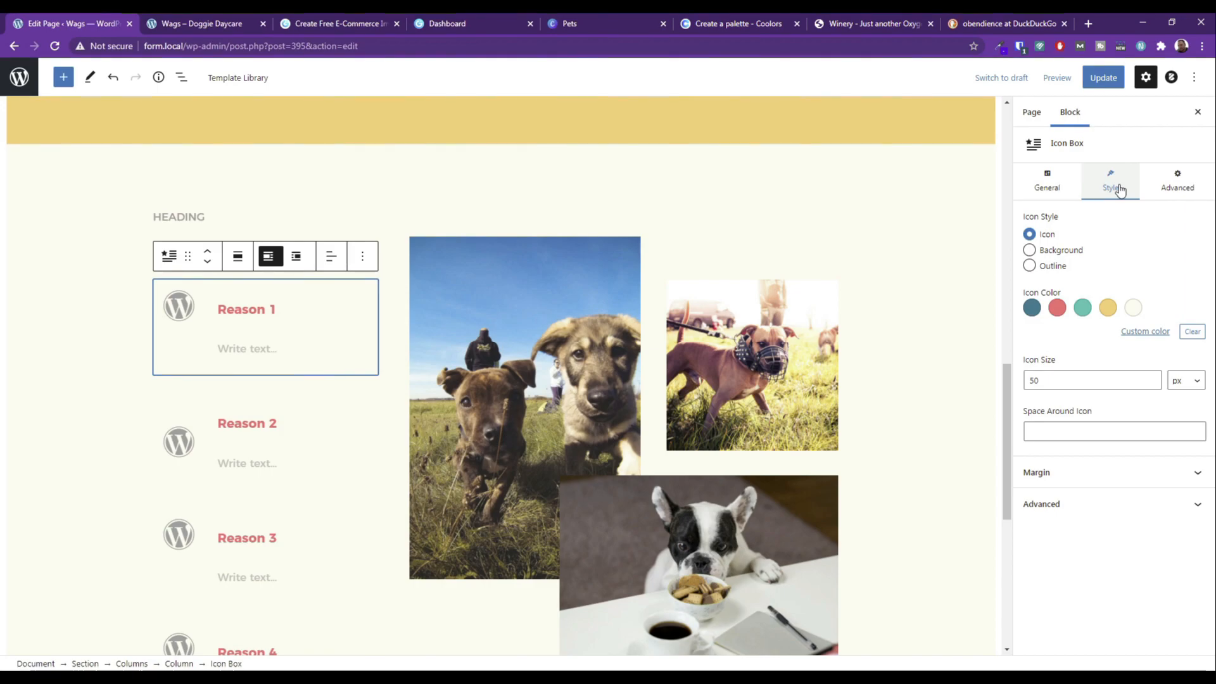
{"action": "scroll", "coordinate": [766, 410], "scroll_direction": "up", "scroll_amount": 10}
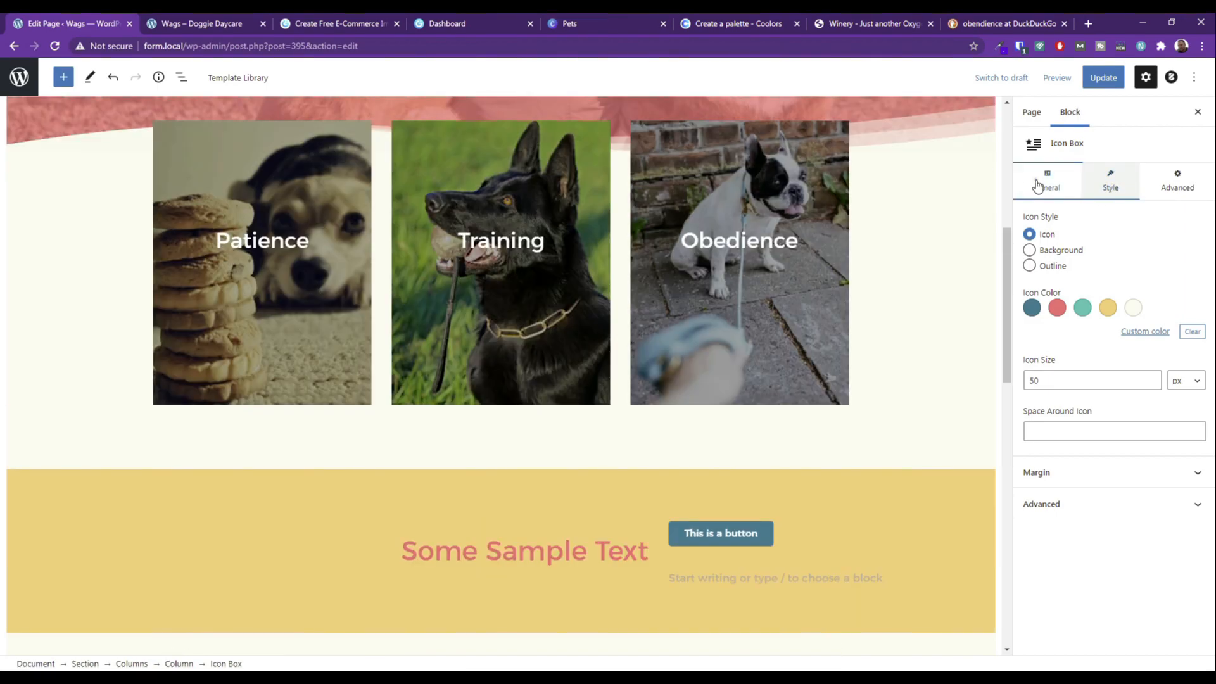
{"action": "scroll", "coordinate": [766, 410], "scroll_direction": "down", "scroll_amount": 10}
{"action": "left_click", "coordinate": [218, 180]}
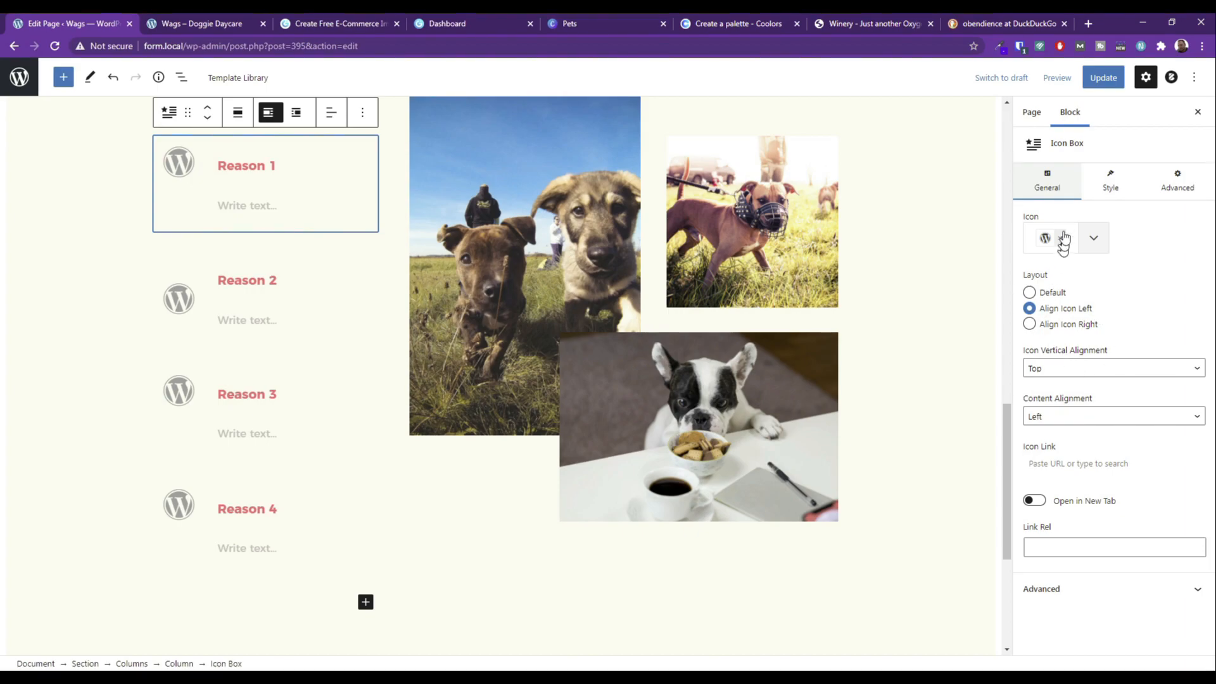
{"action": "left_click", "coordinate": [1064, 373]}
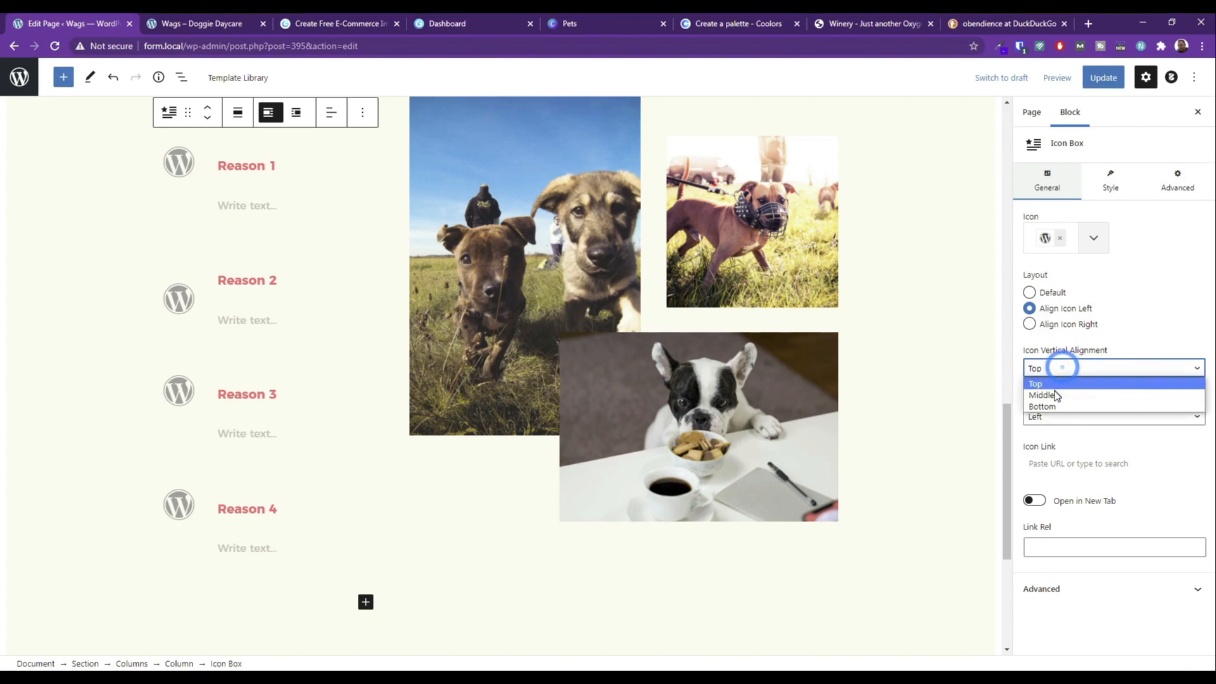
{"action": "left_click", "coordinate": [1054, 394]}
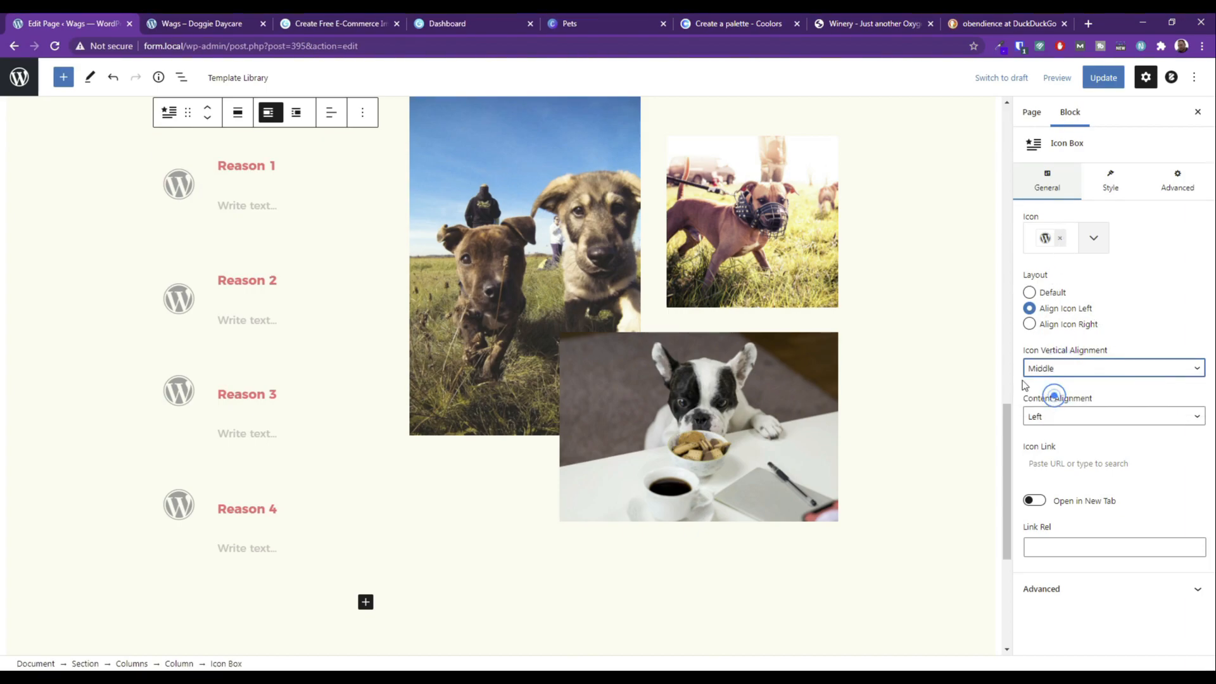
Set the Reason 3 icon box's icon vertical alignment to Middle.
{"action": "left_click", "coordinate": [365, 114]}
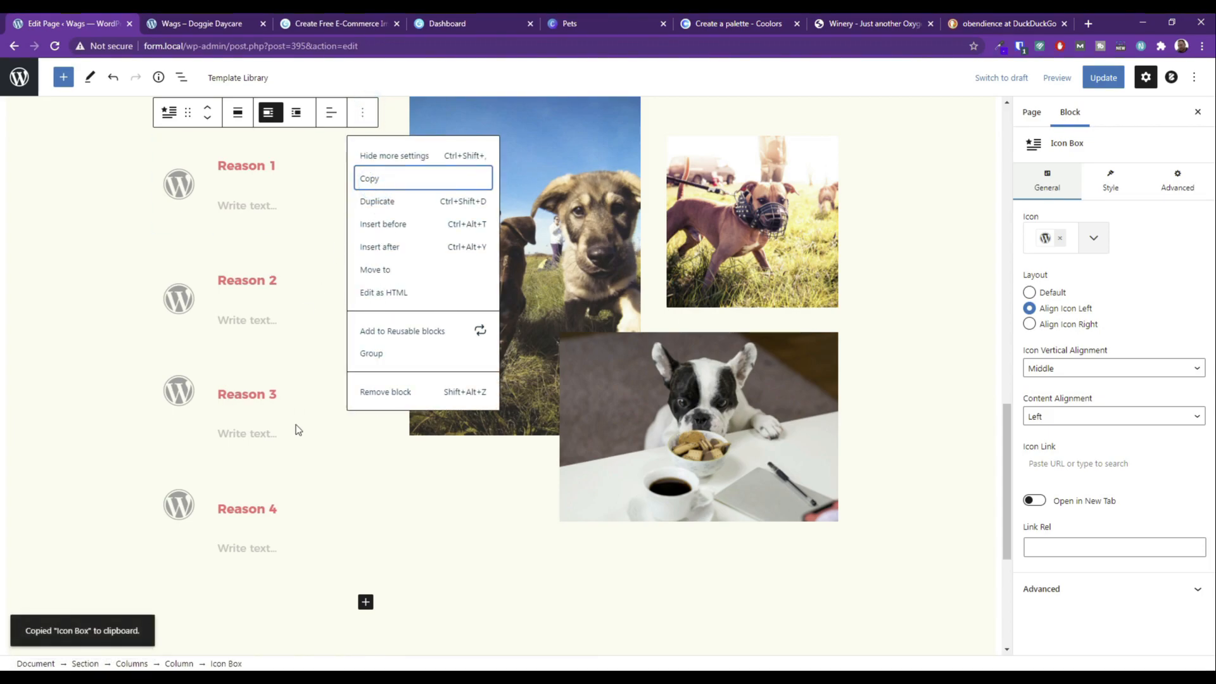
{"action": "left_click", "coordinate": [312, 389]}
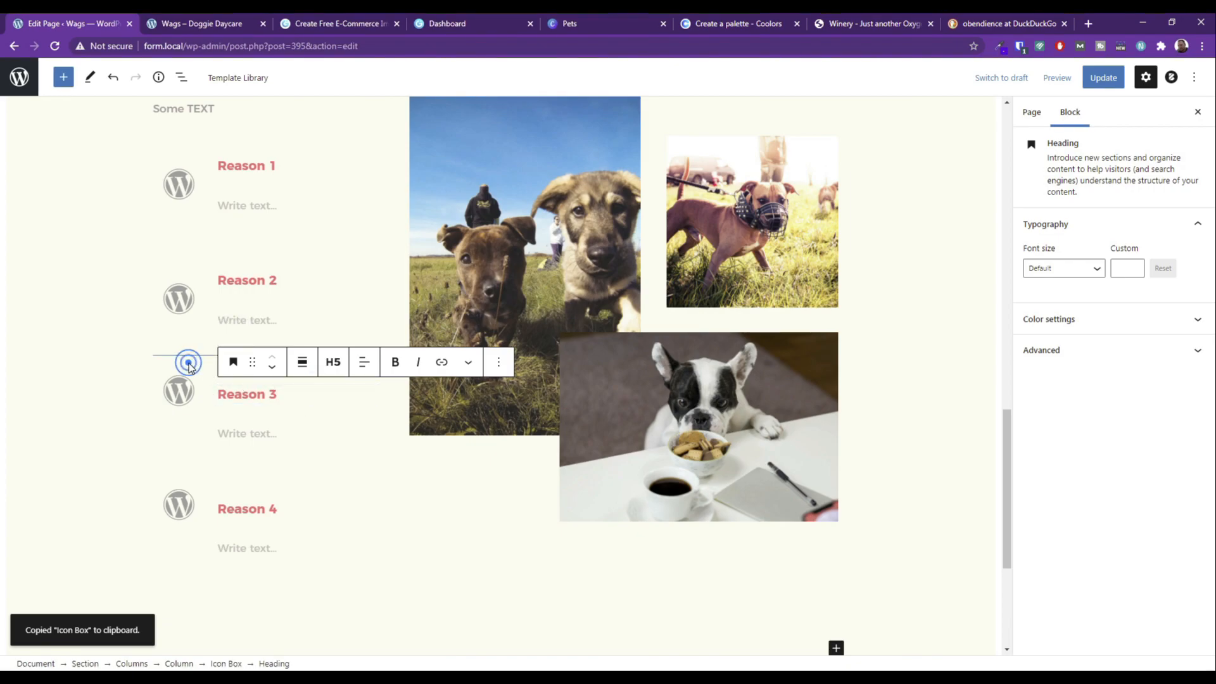
{"action": "left_click", "coordinate": [264, 381]}
{"action": "left_click", "coordinate": [359, 343]}
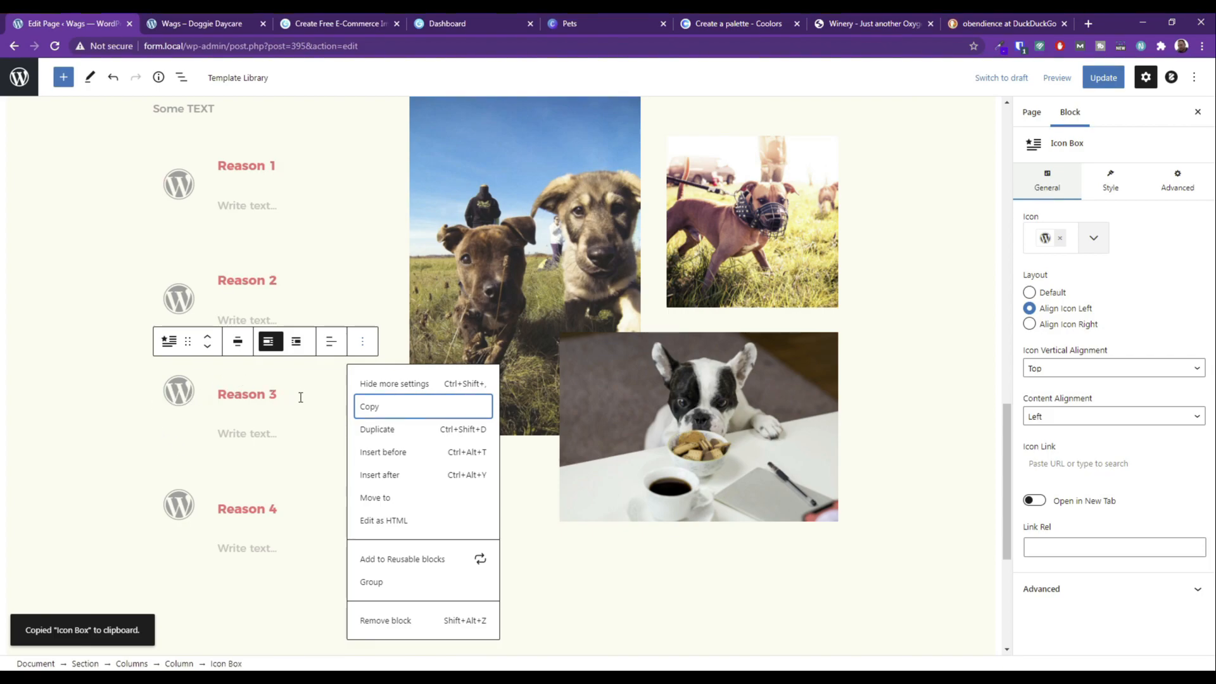
{"action": "left_click", "coordinate": [1045, 416]}
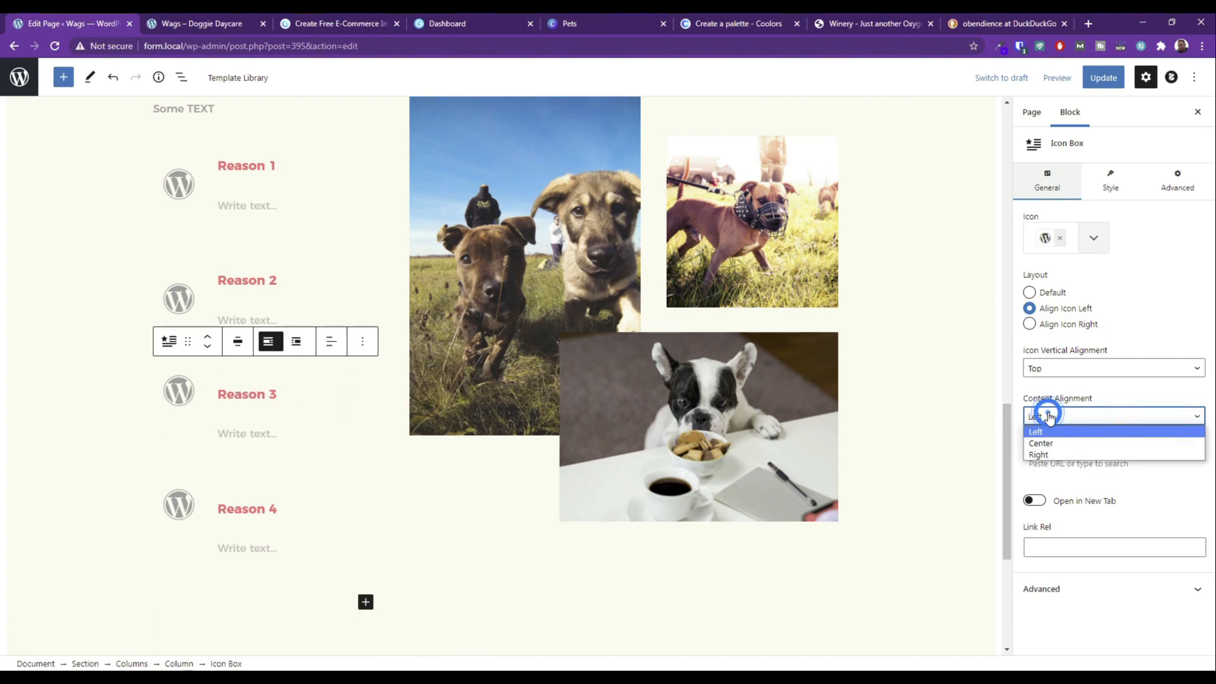
{"action": "left_click", "coordinate": [1052, 369]}
{"action": "left_click", "coordinate": [1049, 393]}
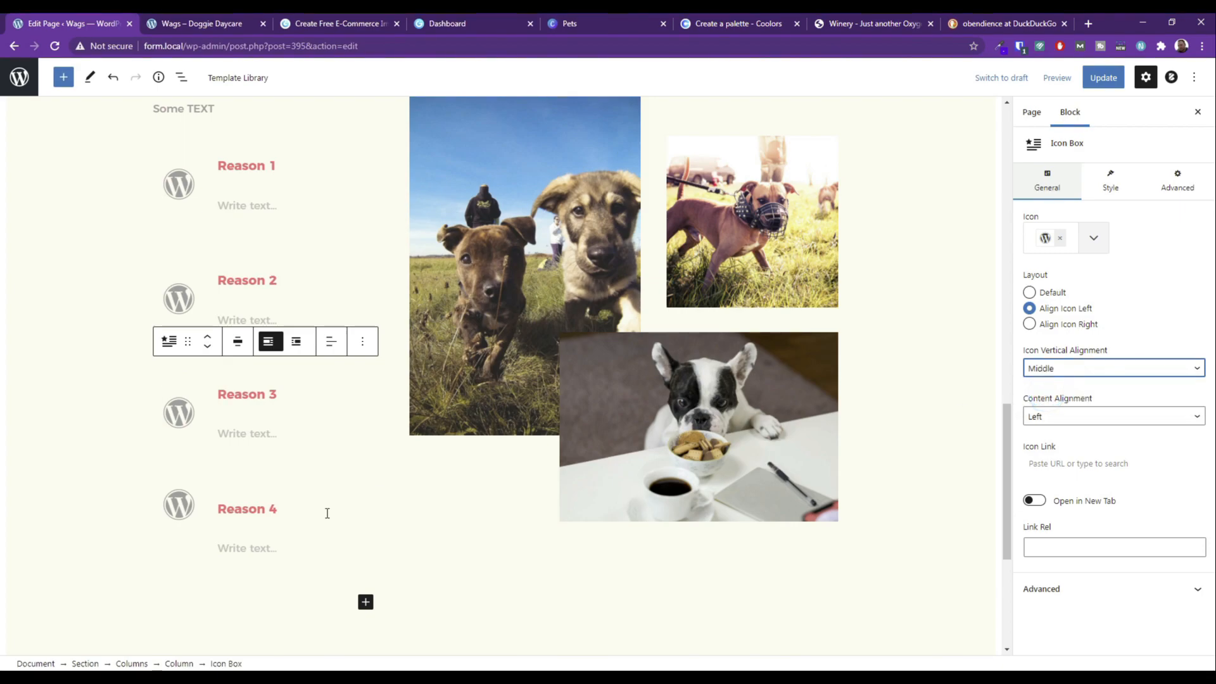
Set the Reason 4 icon box's icon vertical alignment to Middle.
{"action": "left_click", "coordinate": [292, 490]}
{"action": "left_click", "coordinate": [1051, 368]}
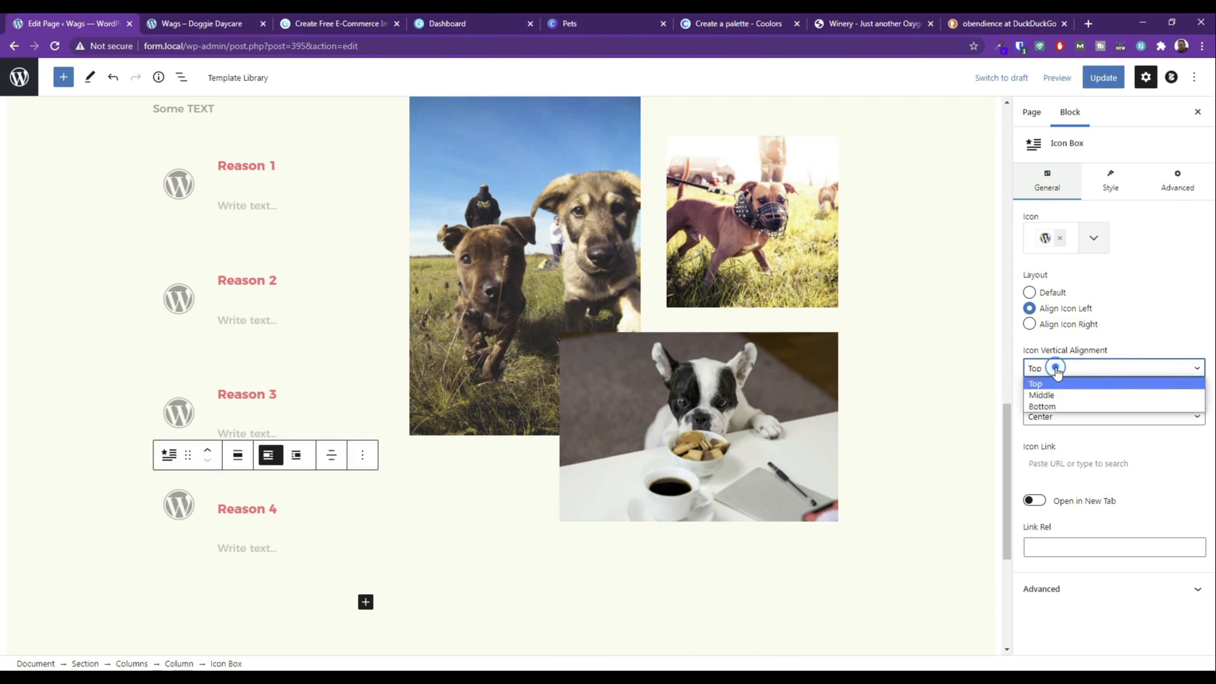
{"action": "left_click", "coordinate": [1050, 395]}
Update the page and check the four reason icon boxes in a new-tab preview.
{"action": "left_click", "coordinate": [1103, 78]}
{"action": "left_click", "coordinate": [1057, 77]}
{"action": "left_click", "coordinate": [1031, 187]}
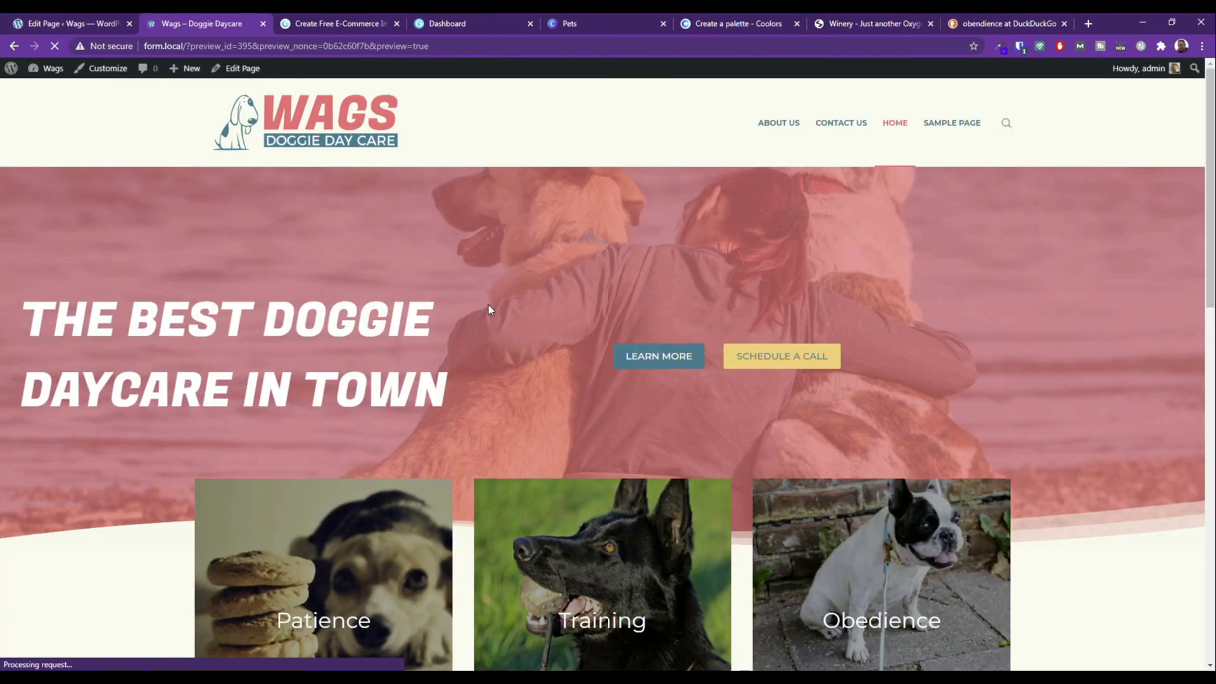
{"action": "scroll", "coordinate": [490, 309], "scroll_direction": "down", "scroll_amount": 12}
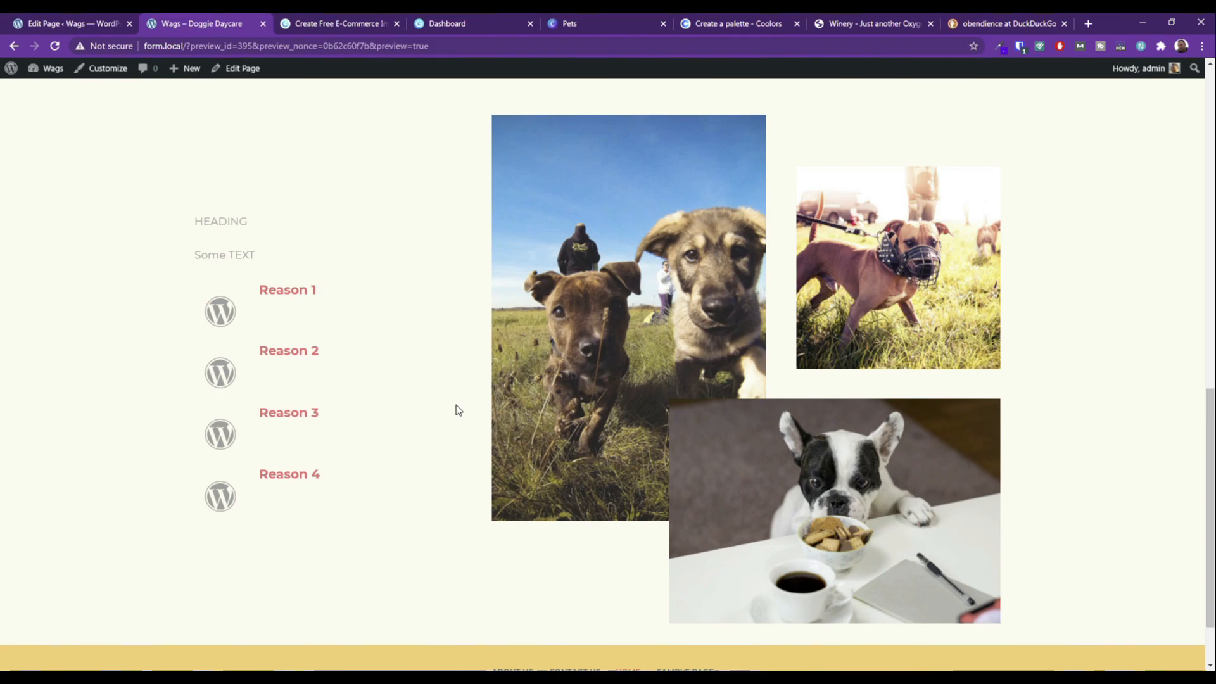
{"action": "scroll", "coordinate": [456, 406], "scroll_direction": "up", "scroll_amount": 1}
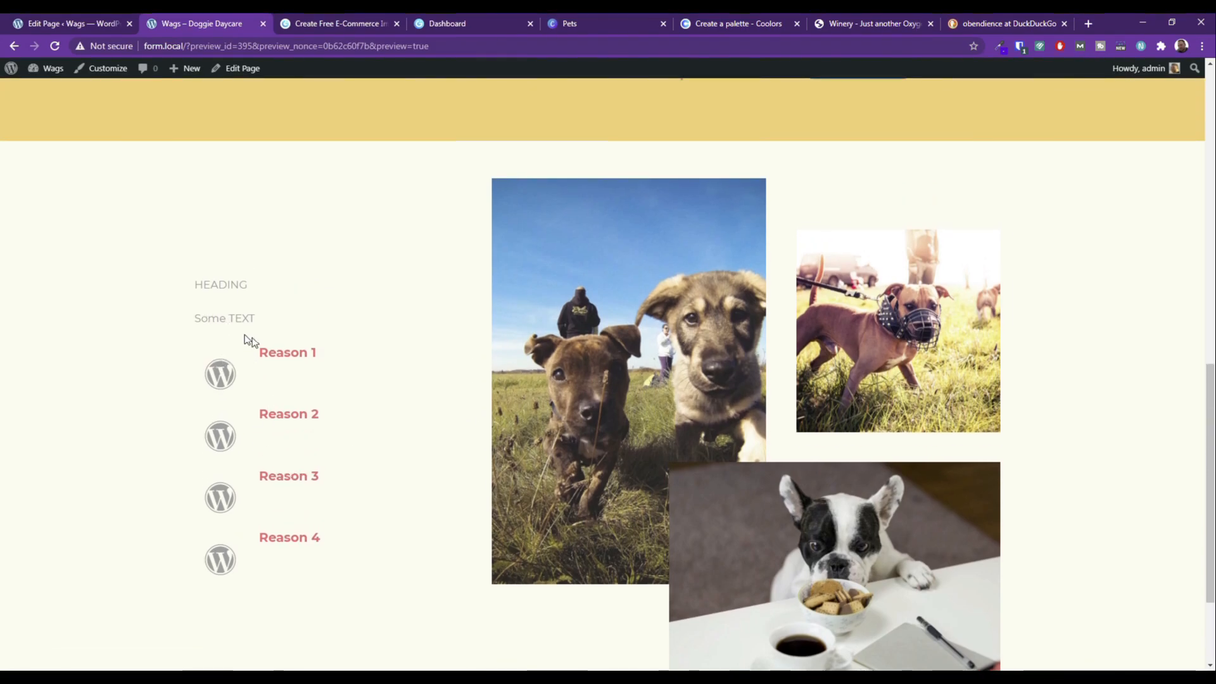
{"action": "scroll", "coordinate": [316, 472], "scroll_direction": "down", "scroll_amount": 1}
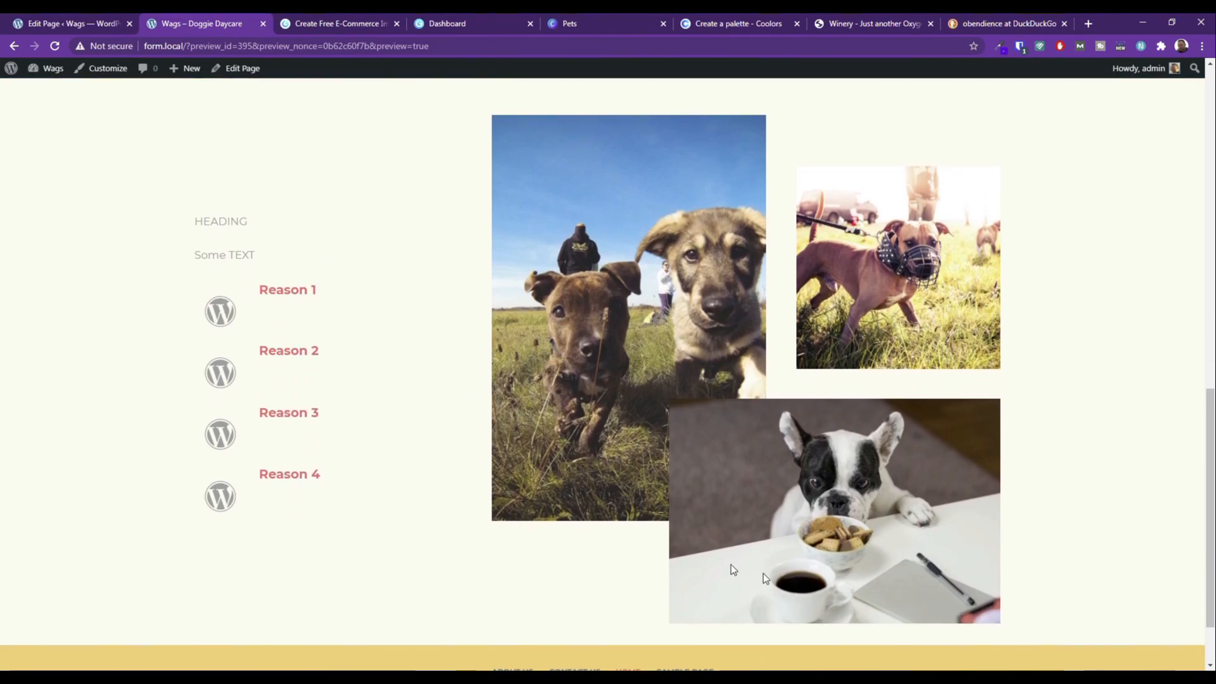
{"action": "scroll", "coordinate": [308, 433], "scroll_direction": "up", "scroll_amount": 2}
Back in the page editor, try left content alignment on the Reason 4 icon box and return it to Center.
{"action": "left_click", "coordinate": [121, 18]}
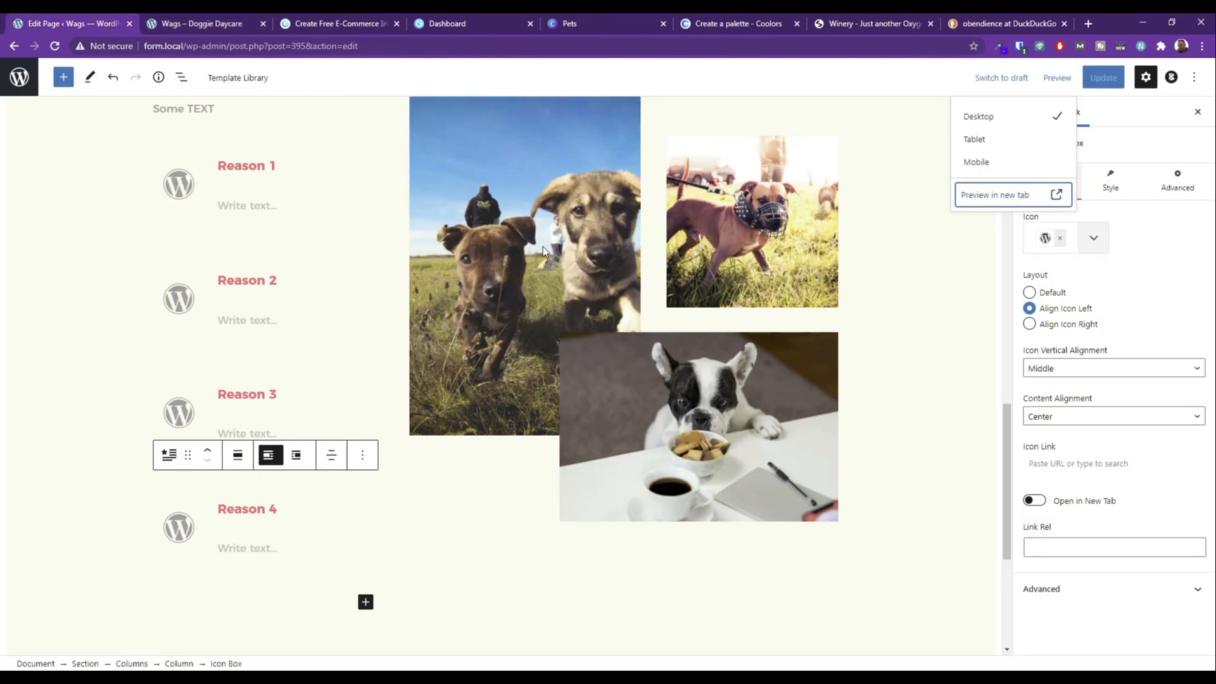
{"action": "left_click", "coordinate": [1065, 419]}
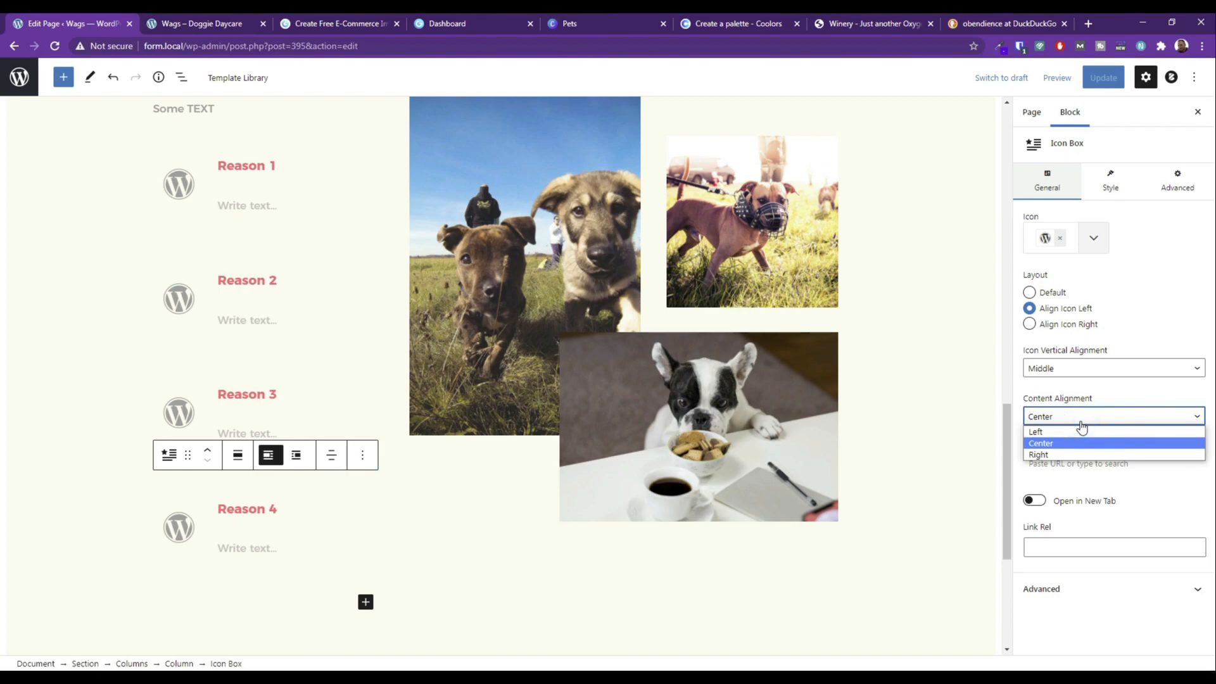
{"action": "left_click", "coordinate": [1038, 431]}
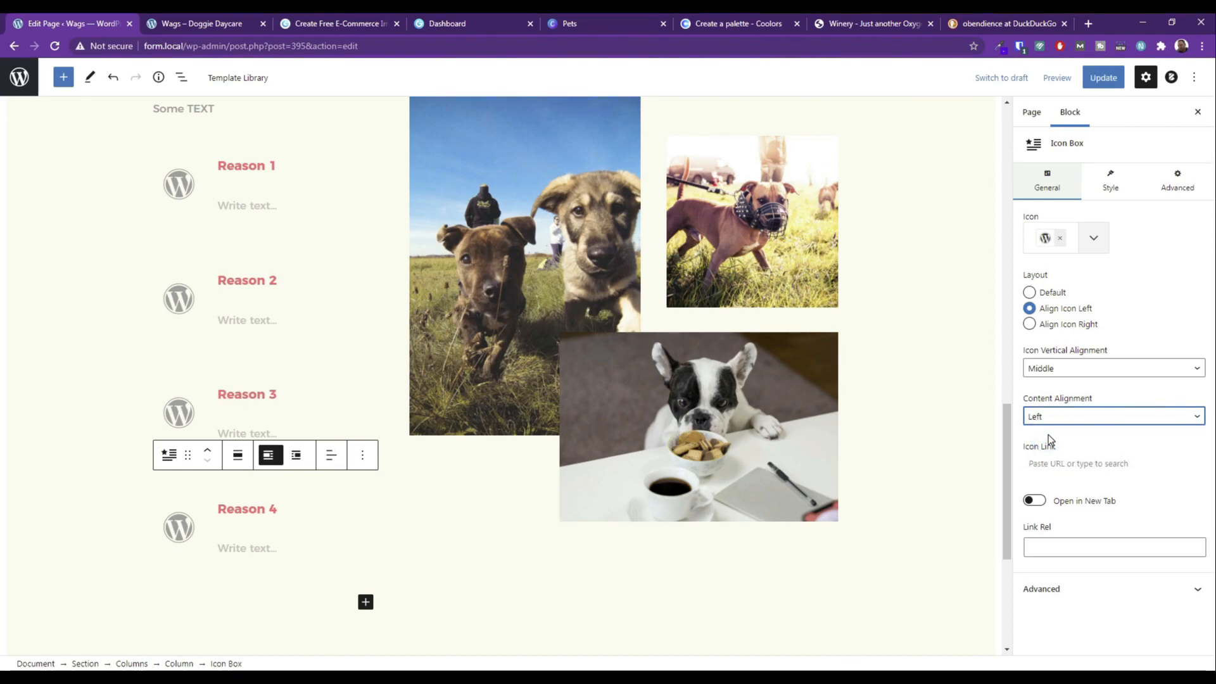
{"action": "left_click", "coordinate": [1051, 418]}
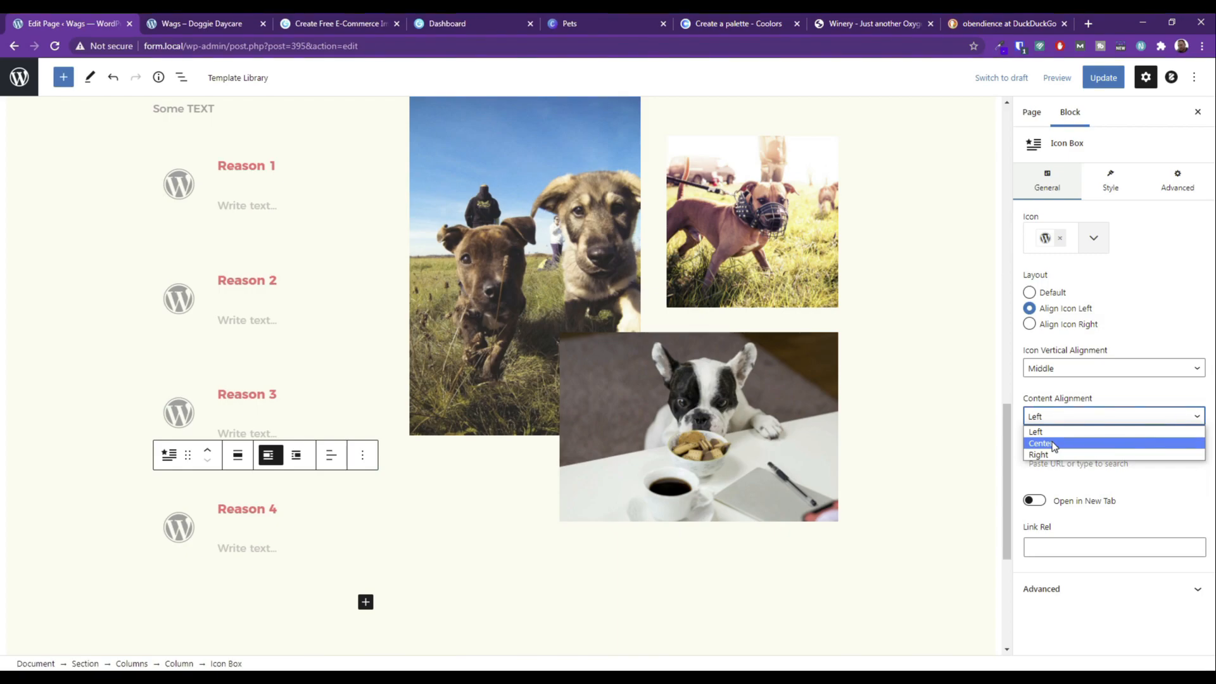
{"action": "left_click", "coordinate": [1053, 444]}
Set the icon vertical alignment of the Reason 4 and Reason 3 icon boxes to Top.
{"action": "left_click", "coordinate": [1057, 370]}
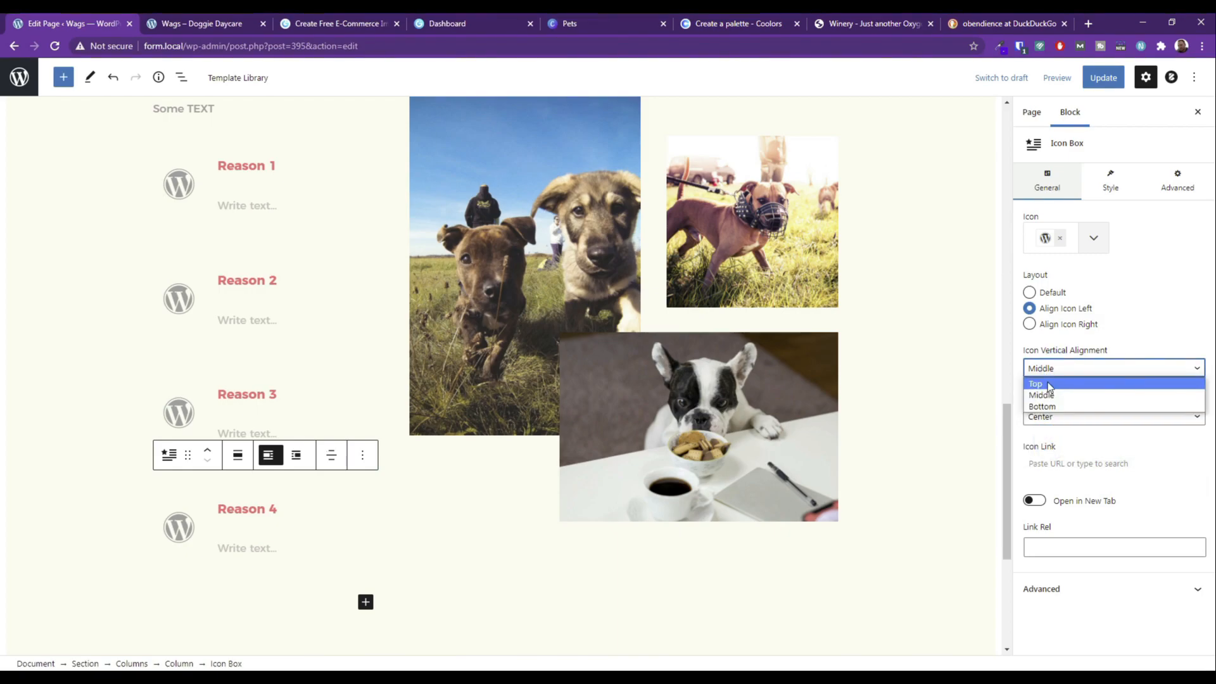
{"action": "left_click", "coordinate": [1047, 383]}
{"action": "left_click", "coordinate": [208, 387]}
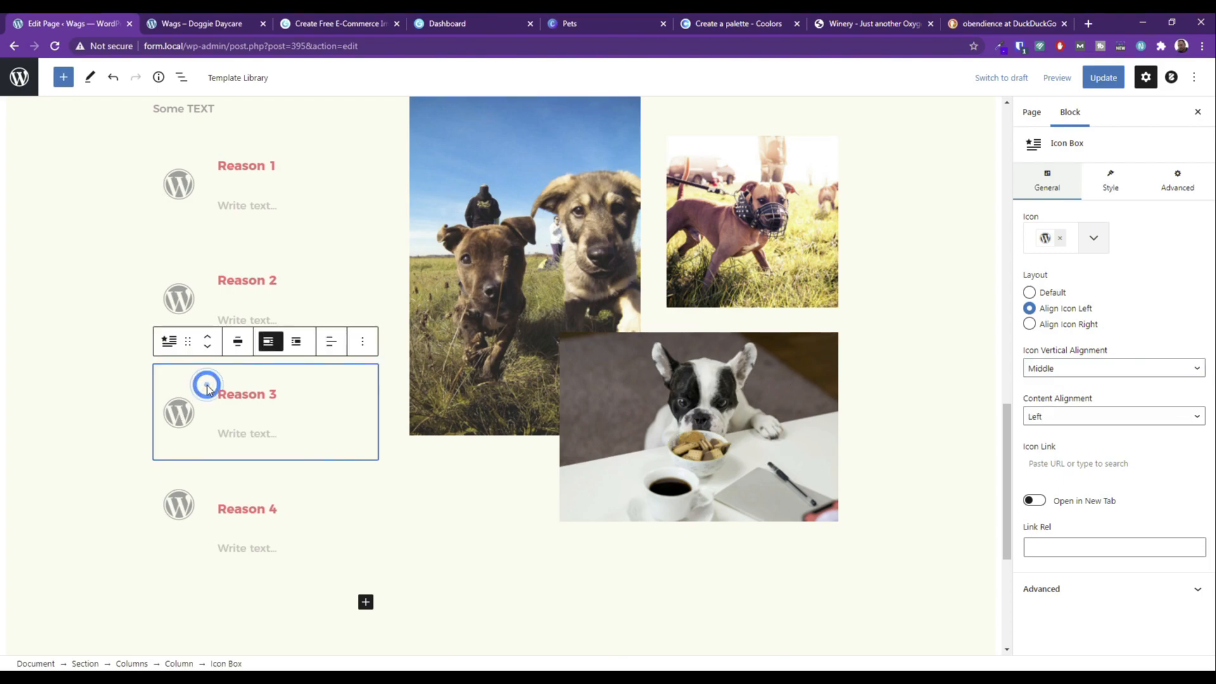
{"action": "left_click", "coordinate": [1045, 368]}
{"action": "left_click", "coordinate": [1042, 383]}
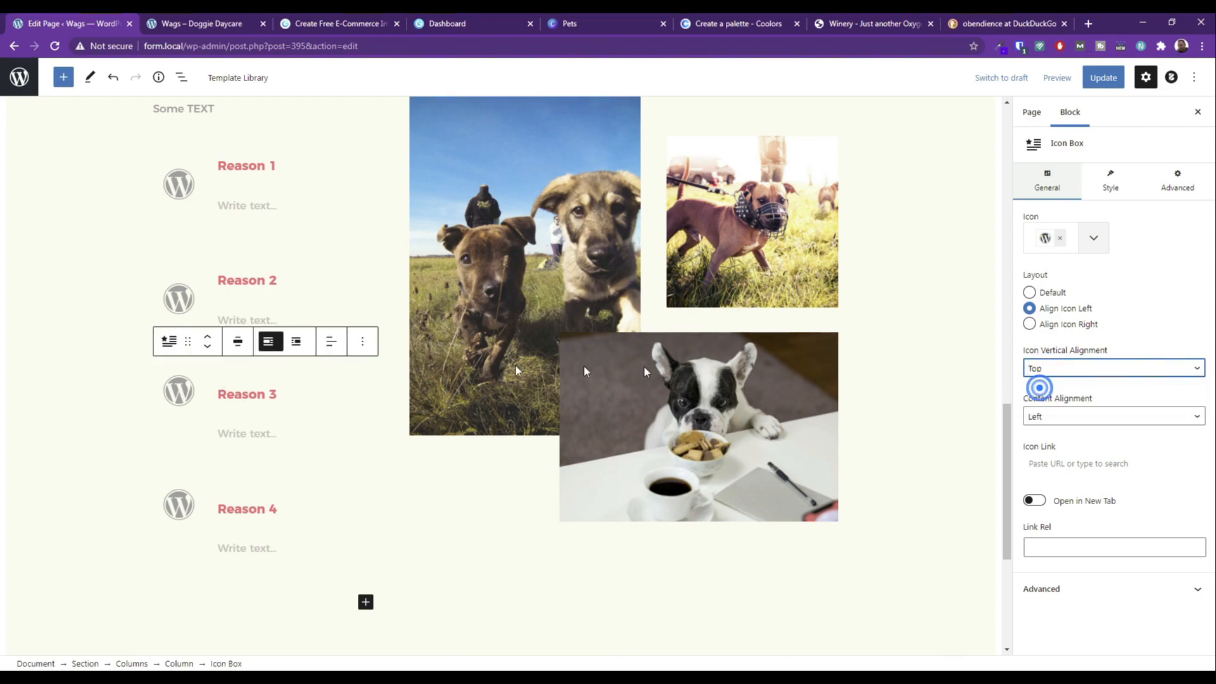
Set the icon vertical alignment of the Reason 2 and Reason 1 icon boxes to Top.
{"action": "left_click", "coordinate": [213, 282]}
{"action": "left_click", "coordinate": [1054, 369]}
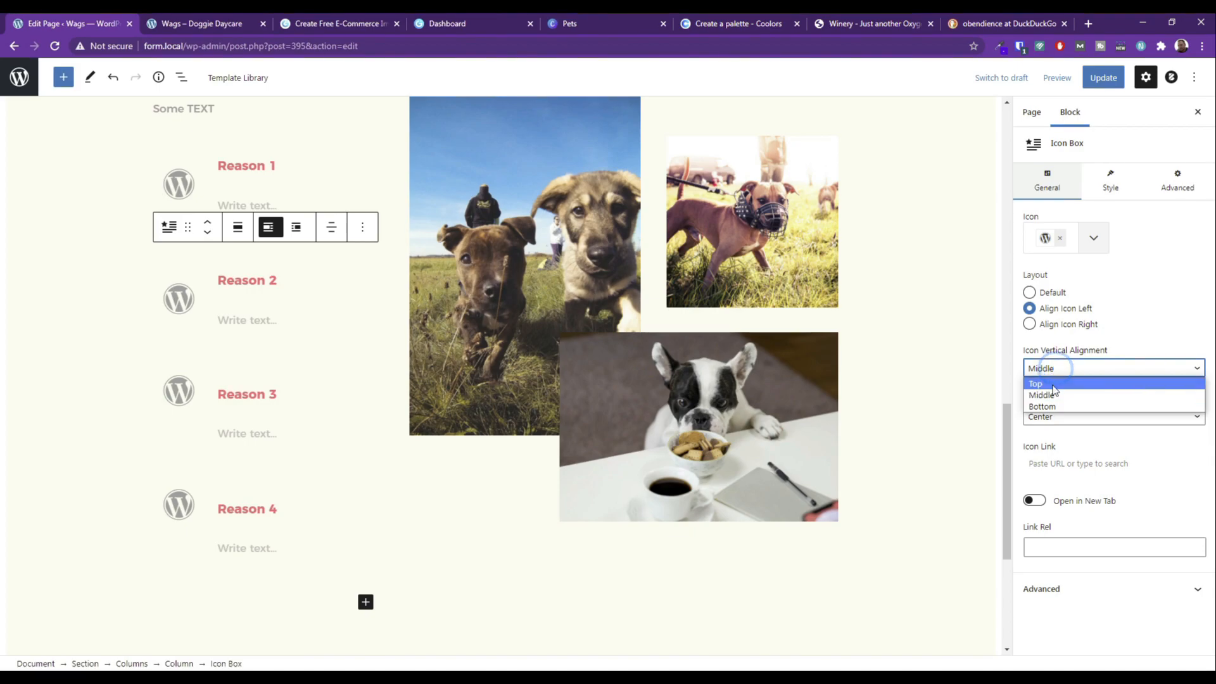
{"action": "left_click", "coordinate": [1050, 383]}
{"action": "left_click", "coordinate": [219, 189]}
{"action": "left_click", "coordinate": [1043, 369]}
{"action": "left_click", "coordinate": [1055, 384]}
Save the page changes and preview the section to check how the icons line up with the reason headings.
{"action": "left_click", "coordinate": [1103, 77]}
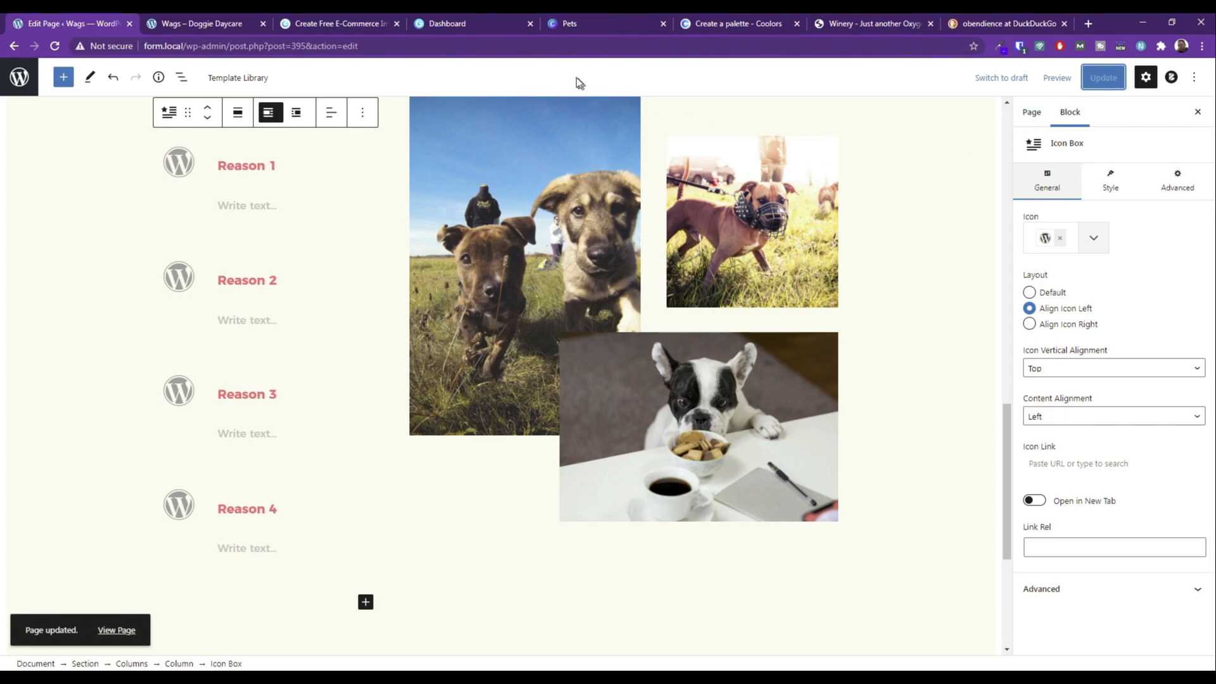
{"action": "left_click", "coordinate": [1055, 77]}
{"action": "left_click", "coordinate": [999, 196]}
{"action": "scroll", "coordinate": [447, 374], "scroll_direction": "down", "scroll_amount": 10}
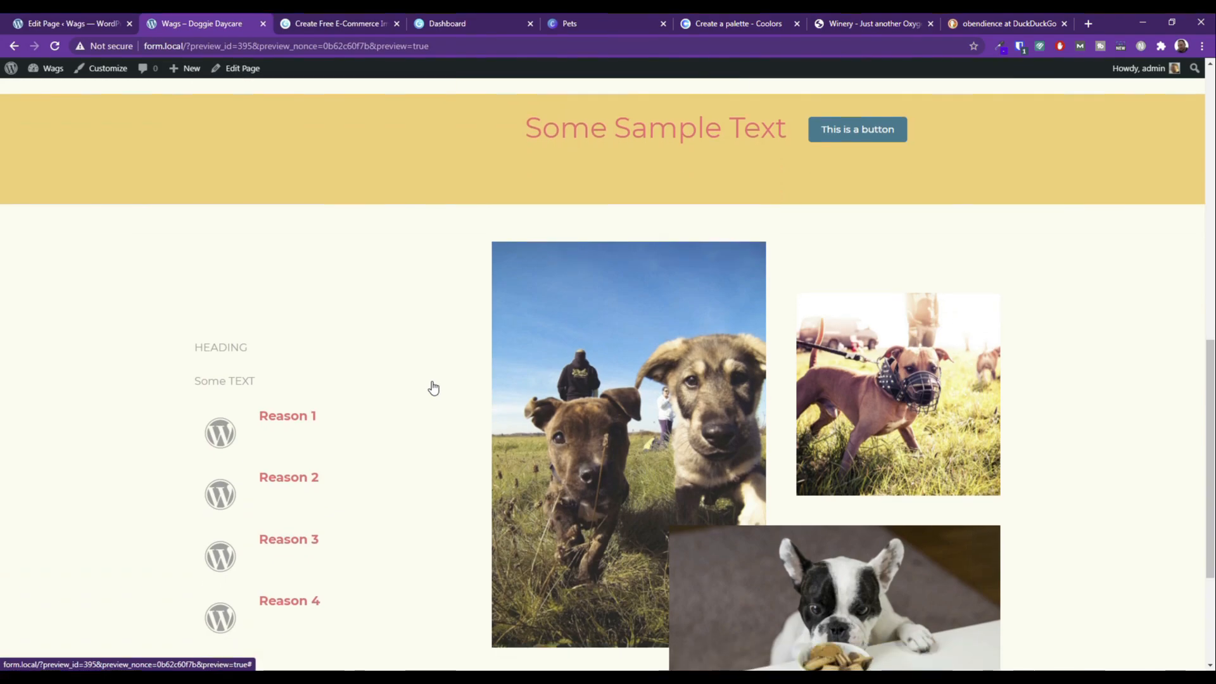
{"action": "scroll", "coordinate": [428, 385], "scroll_direction": "up", "scroll_amount": 2}
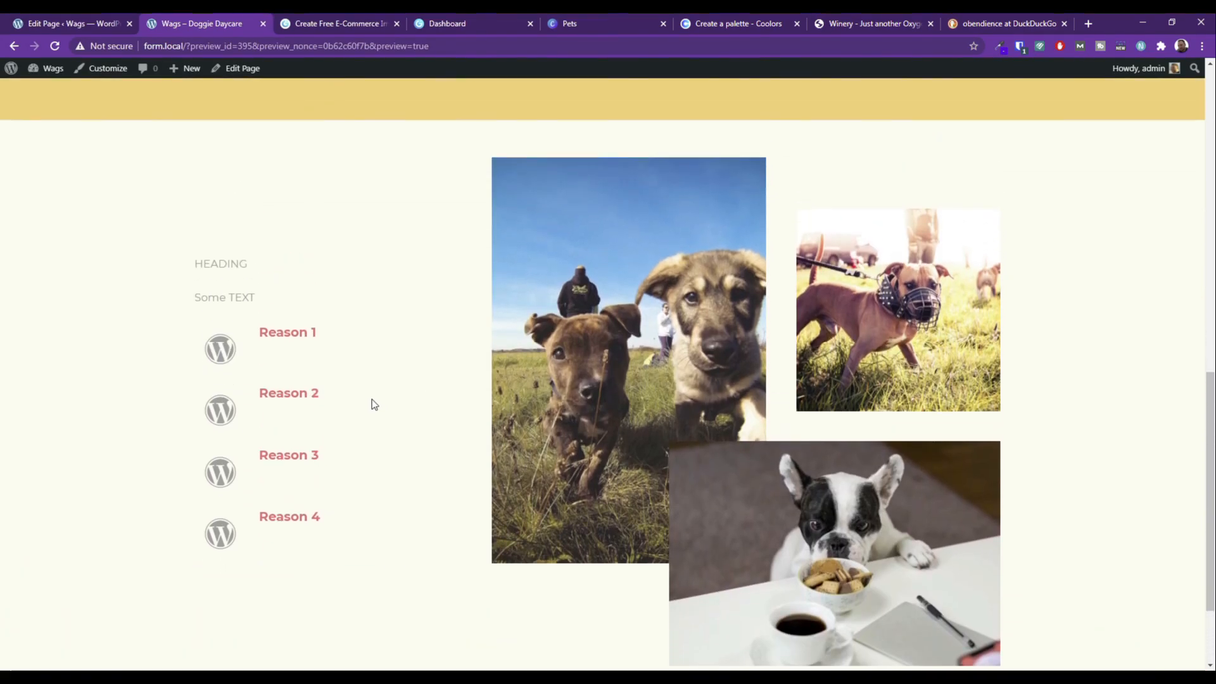
Close the page preview and open a fresh one to recheck the icon alignment in the reasons section.
{"action": "left_click", "coordinate": [262, 24]}
{"action": "left_click", "coordinate": [74, 23]}
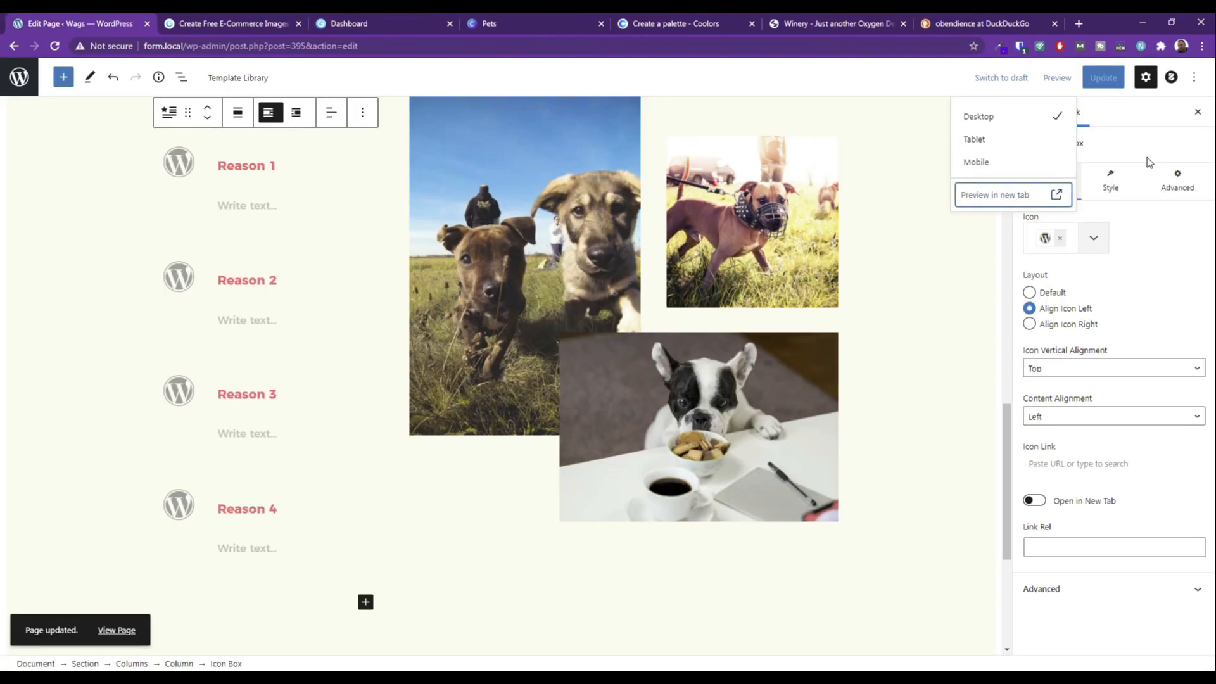
{"action": "left_click", "coordinate": [1155, 328]}
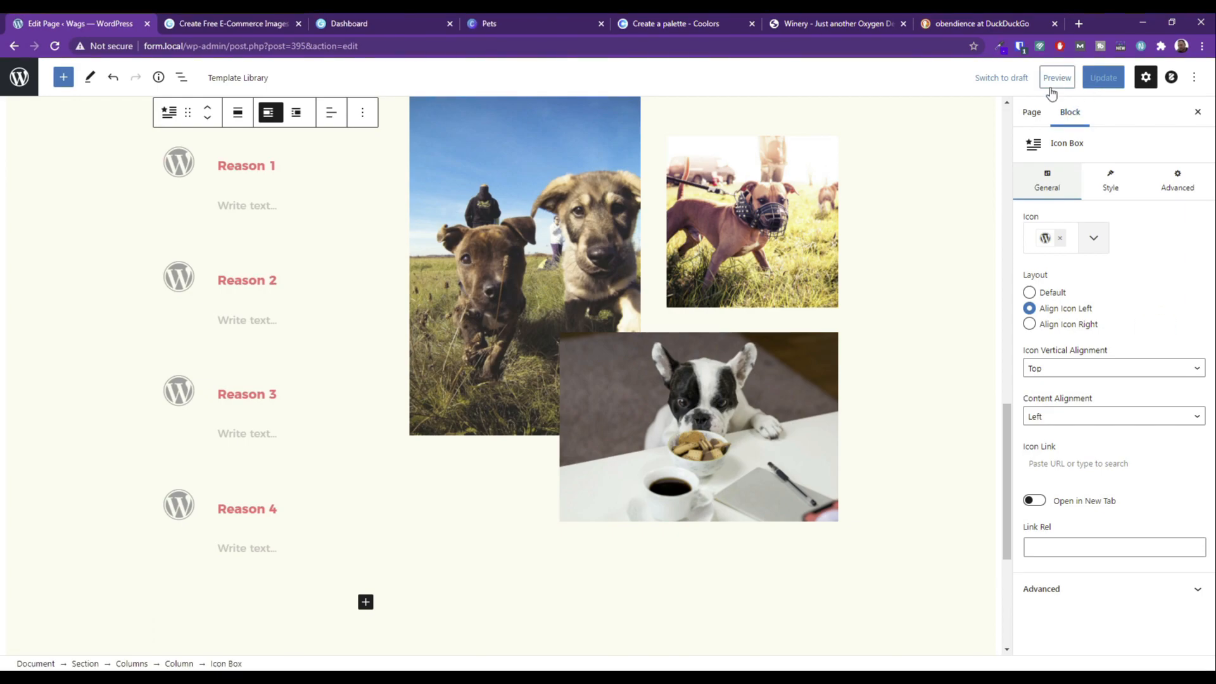
{"action": "left_click", "coordinate": [1057, 77]}
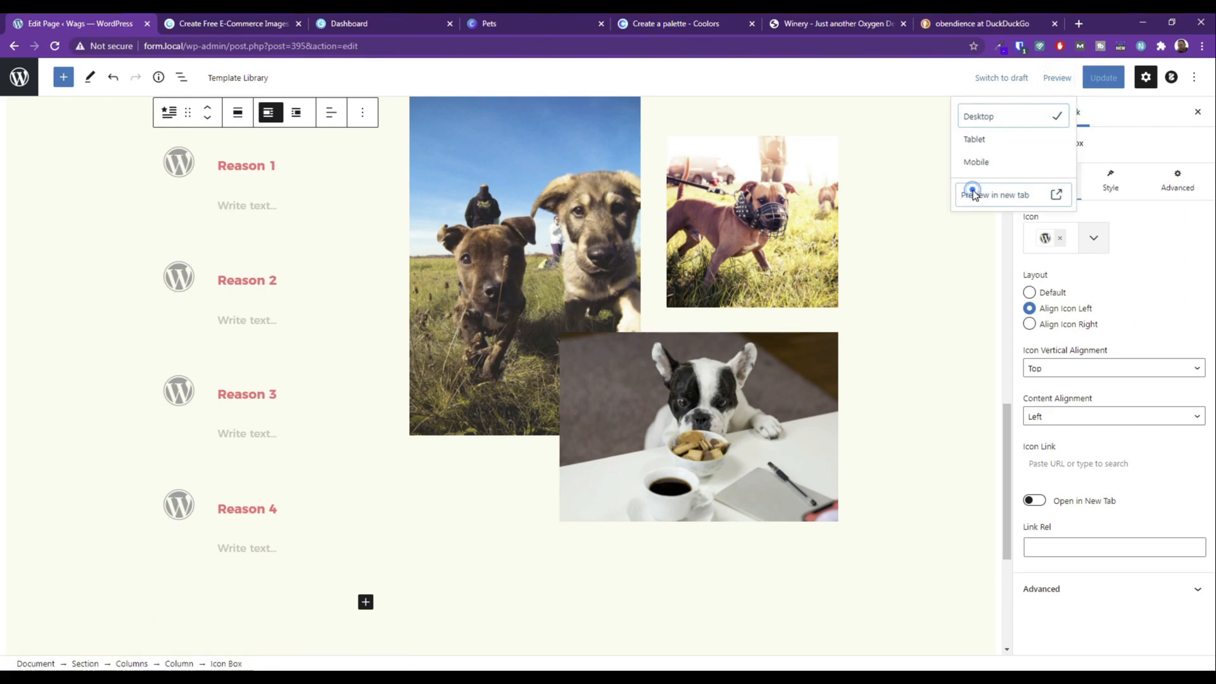
{"action": "left_click", "coordinate": [979, 191]}
{"action": "scroll", "coordinate": [244, 266], "scroll_direction": "down", "scroll_amount": 12}
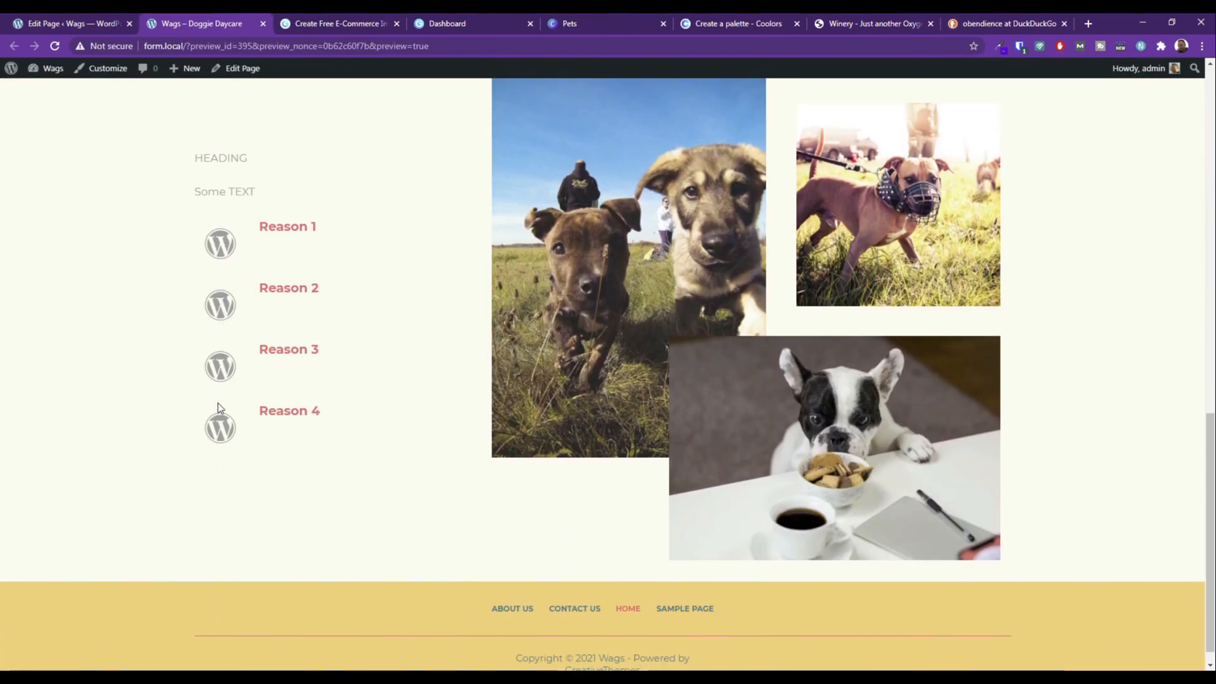
Return to the page editor and remove the Reason 1 icon box.
{"action": "left_click", "coordinate": [82, 24]}
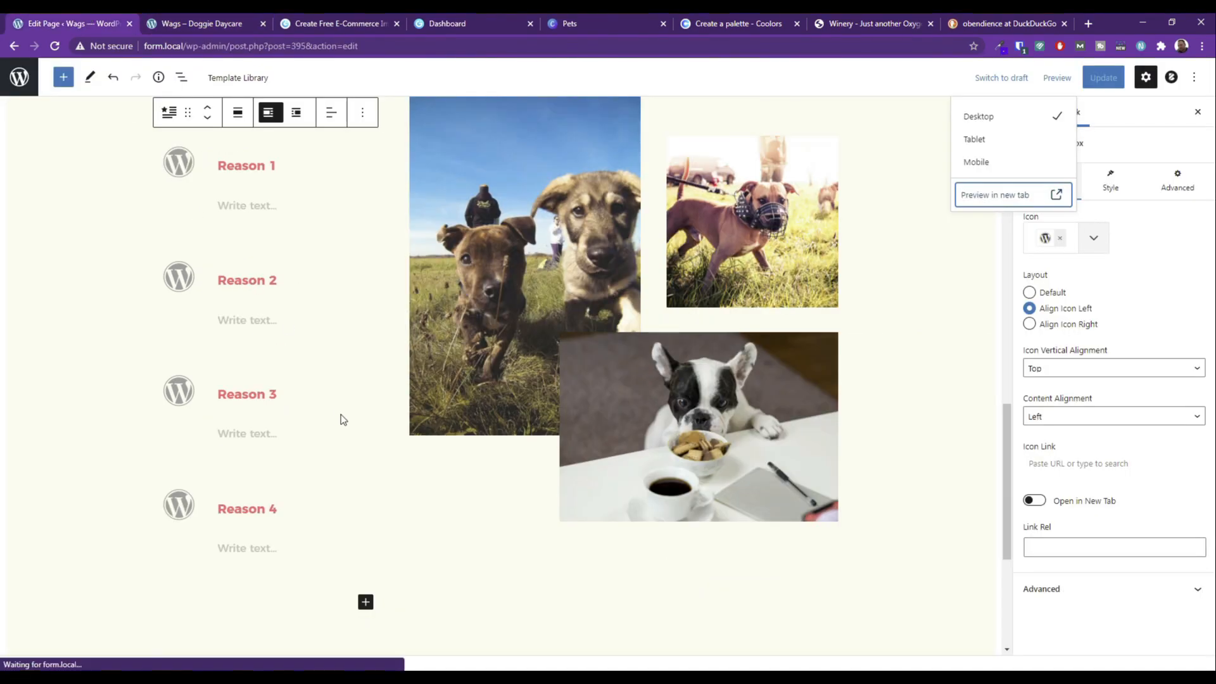
{"action": "left_click", "coordinate": [199, 323]}
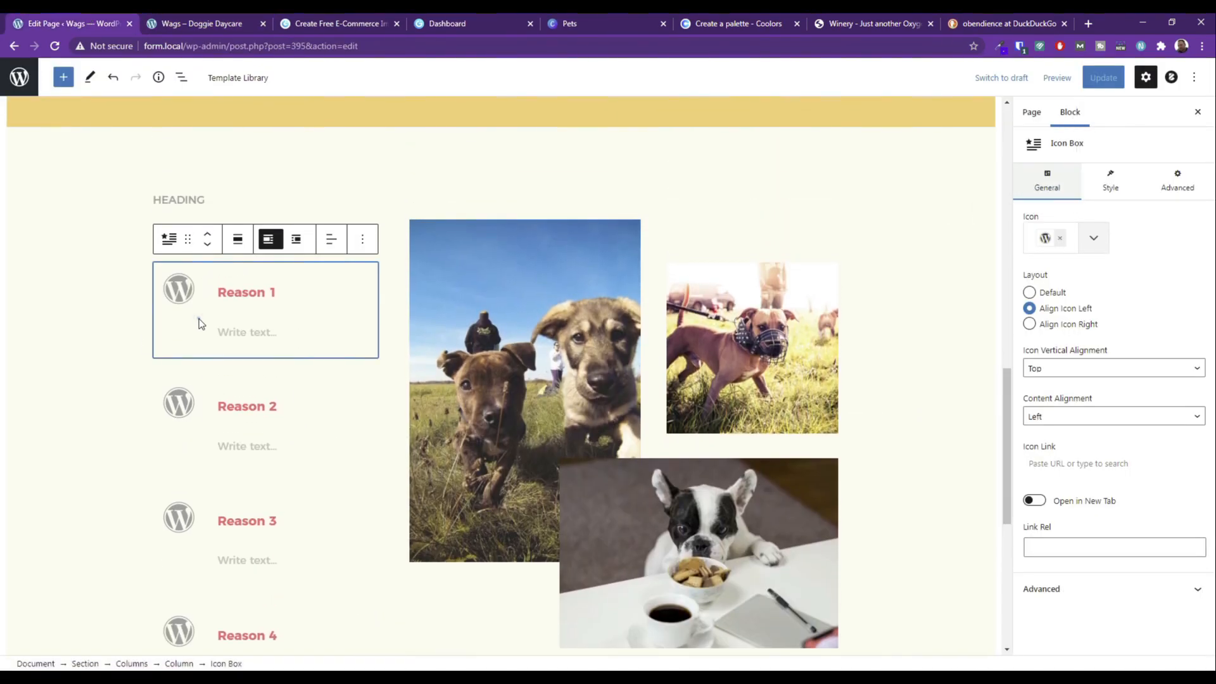
{"action": "left_click", "coordinate": [363, 243]}
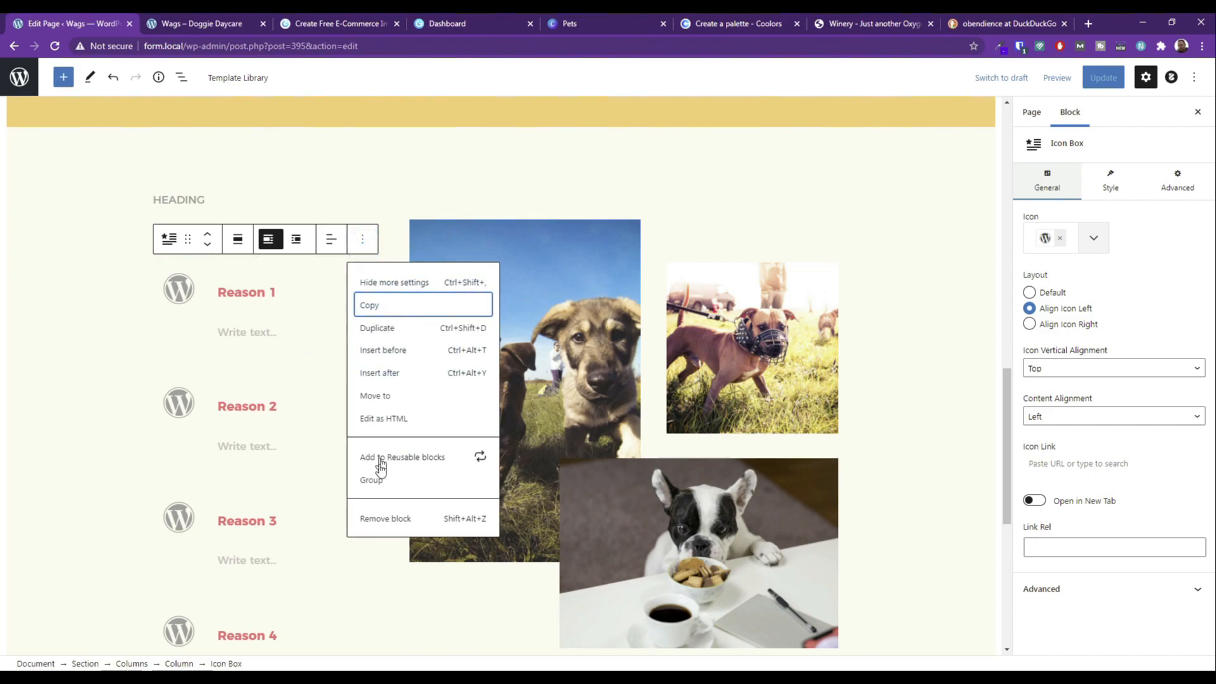
{"action": "left_click", "coordinate": [385, 519]}
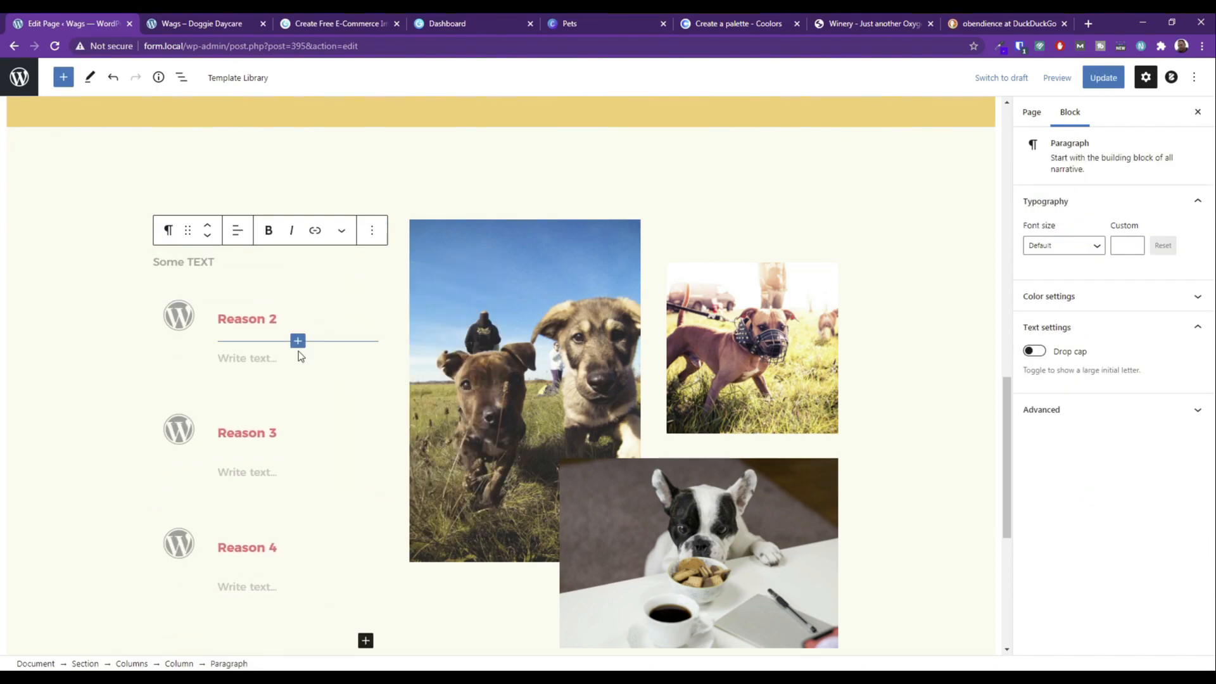
Remove the Reason 2, Reason 3 and Reason 4 icon boxes from the column beside the image gallery.
{"action": "left_click", "coordinate": [315, 308]}
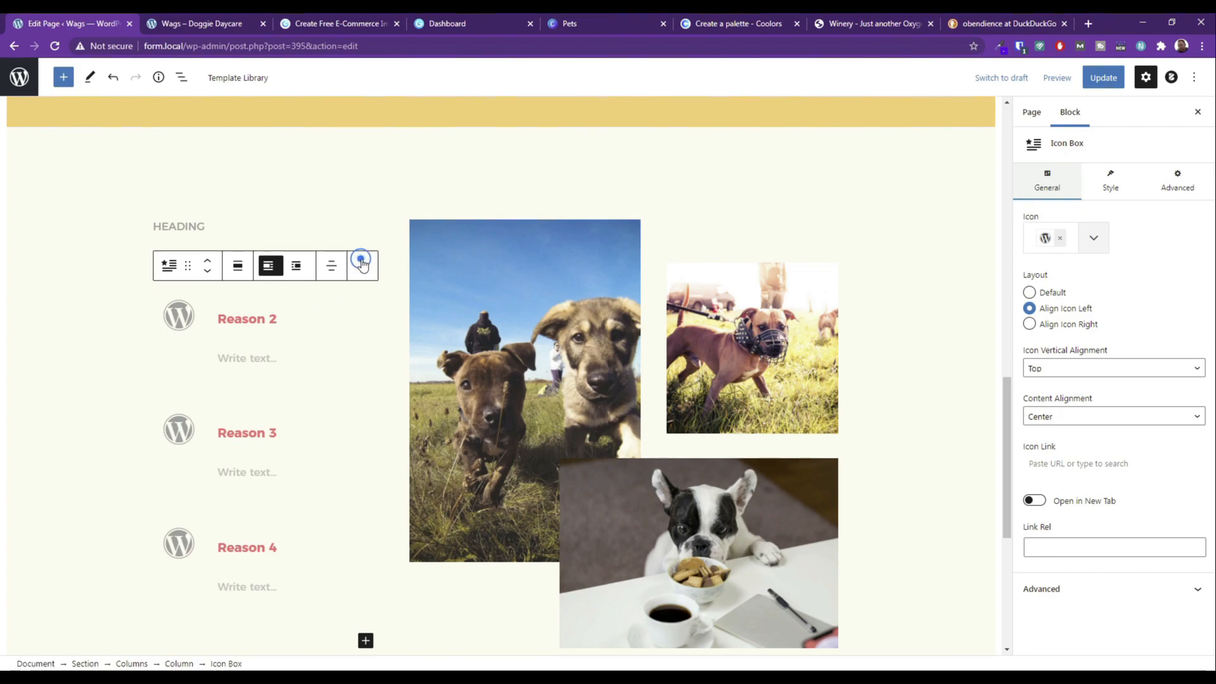
{"action": "left_click", "coordinate": [362, 266]}
{"action": "left_click", "coordinate": [379, 543]}
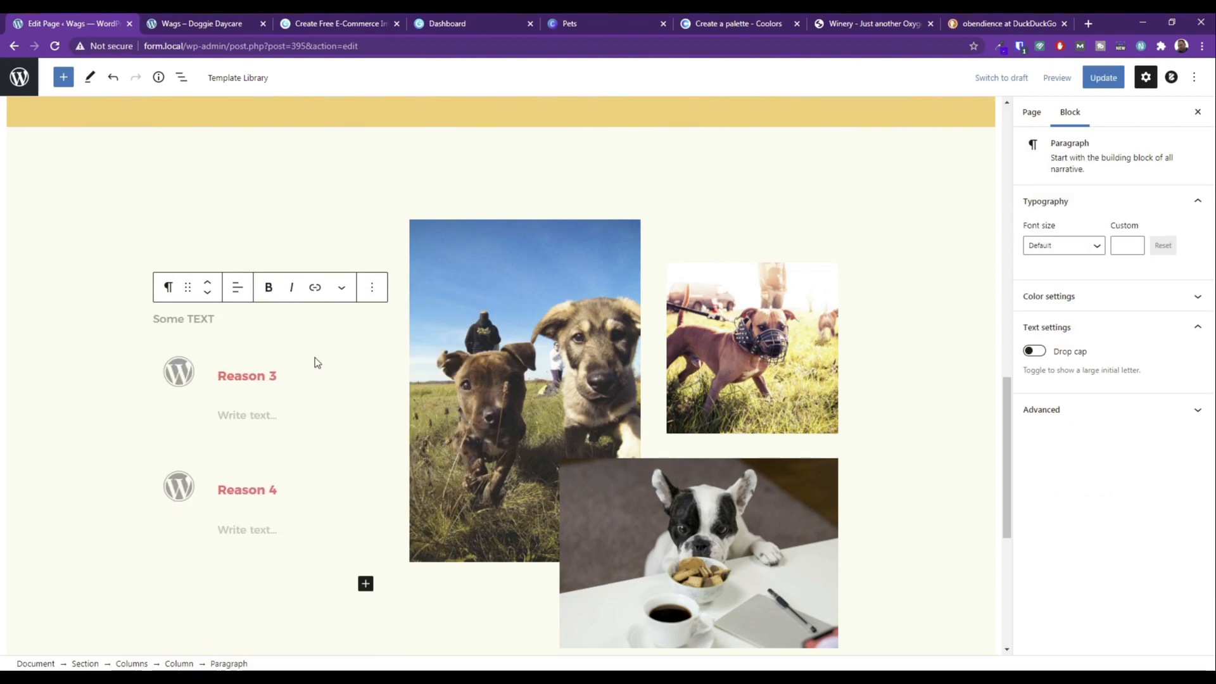
{"action": "left_click", "coordinate": [314, 357]}
{"action": "left_click", "coordinate": [362, 322]}
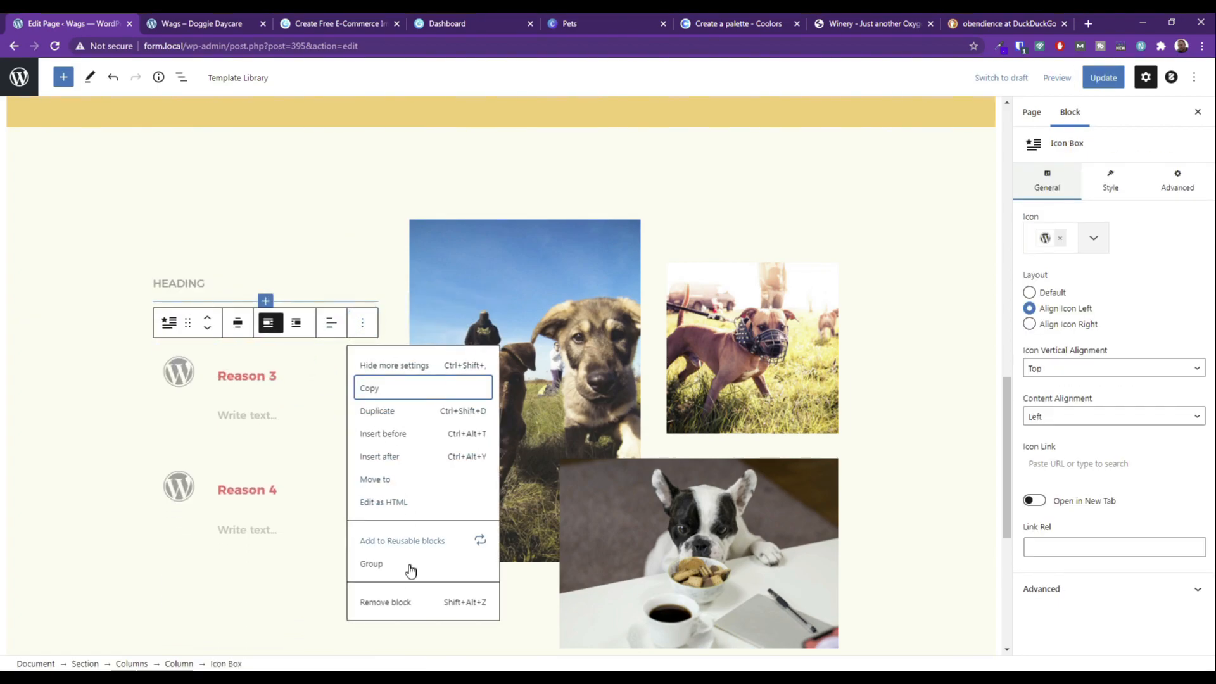
{"action": "left_click", "coordinate": [401, 603]}
{"action": "left_click", "coordinate": [301, 424]}
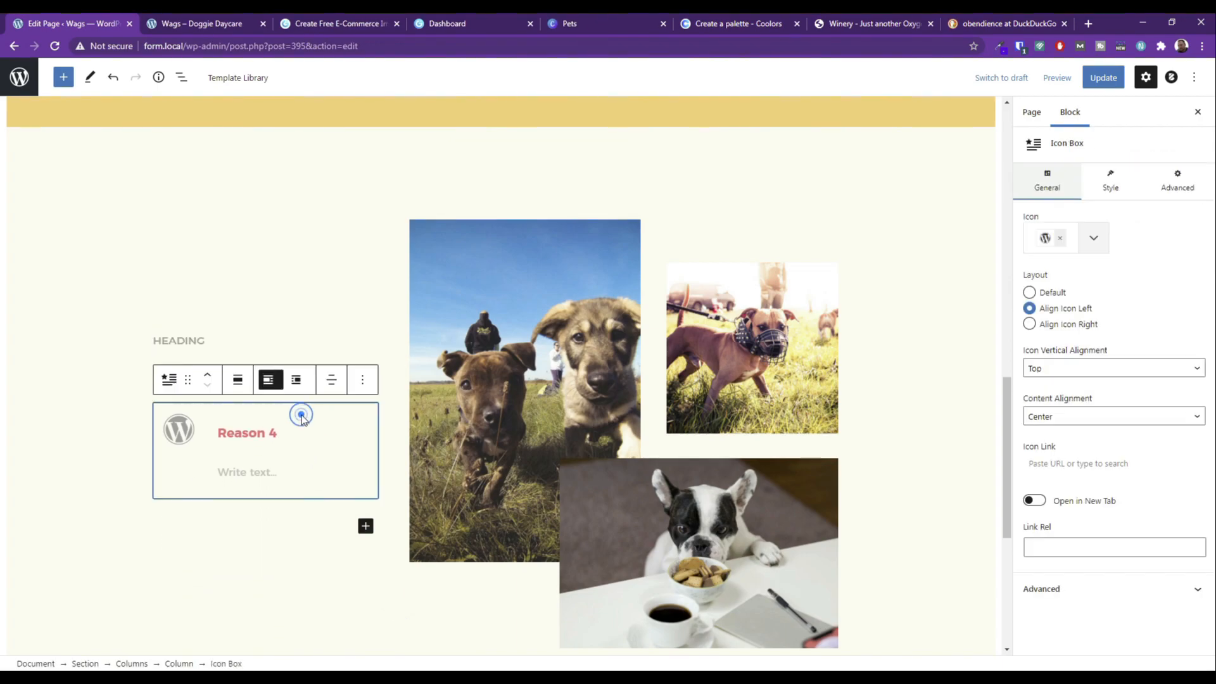
{"action": "left_click", "coordinate": [356, 380]}
{"action": "left_click", "coordinate": [400, 333]}
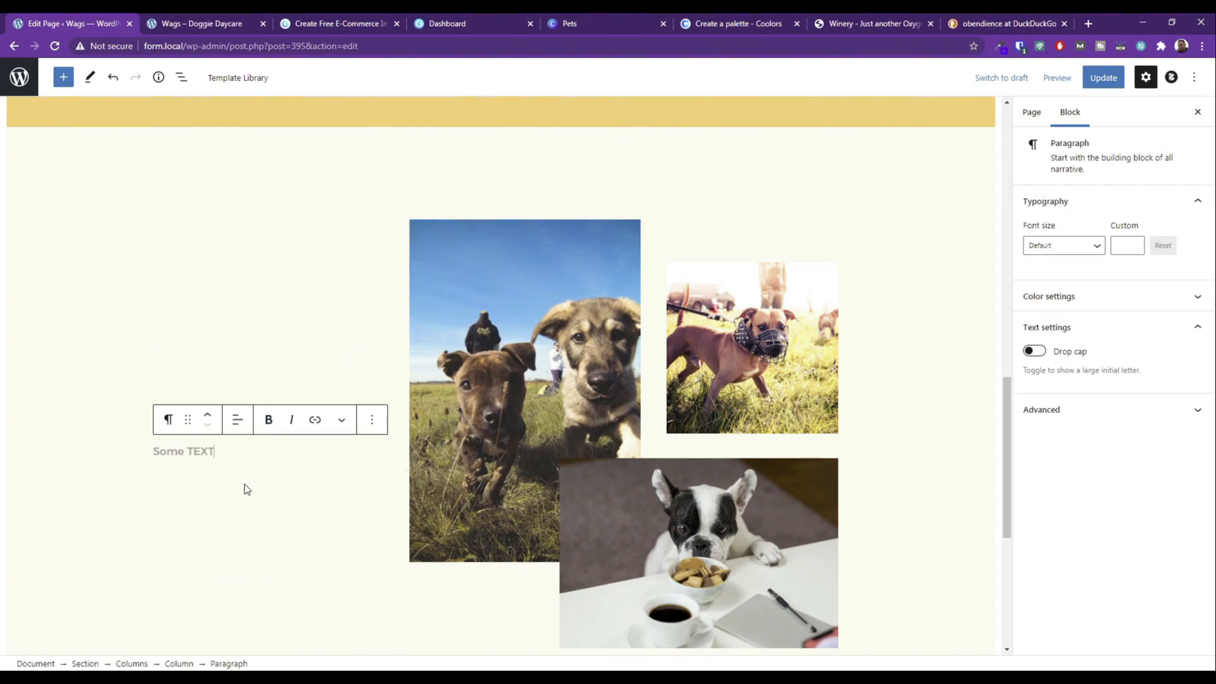
Insert a Columns block with the 30 / 70 variation between the heading and the Some TEXT paragraph.
{"action": "left_click", "coordinate": [95, 328]}
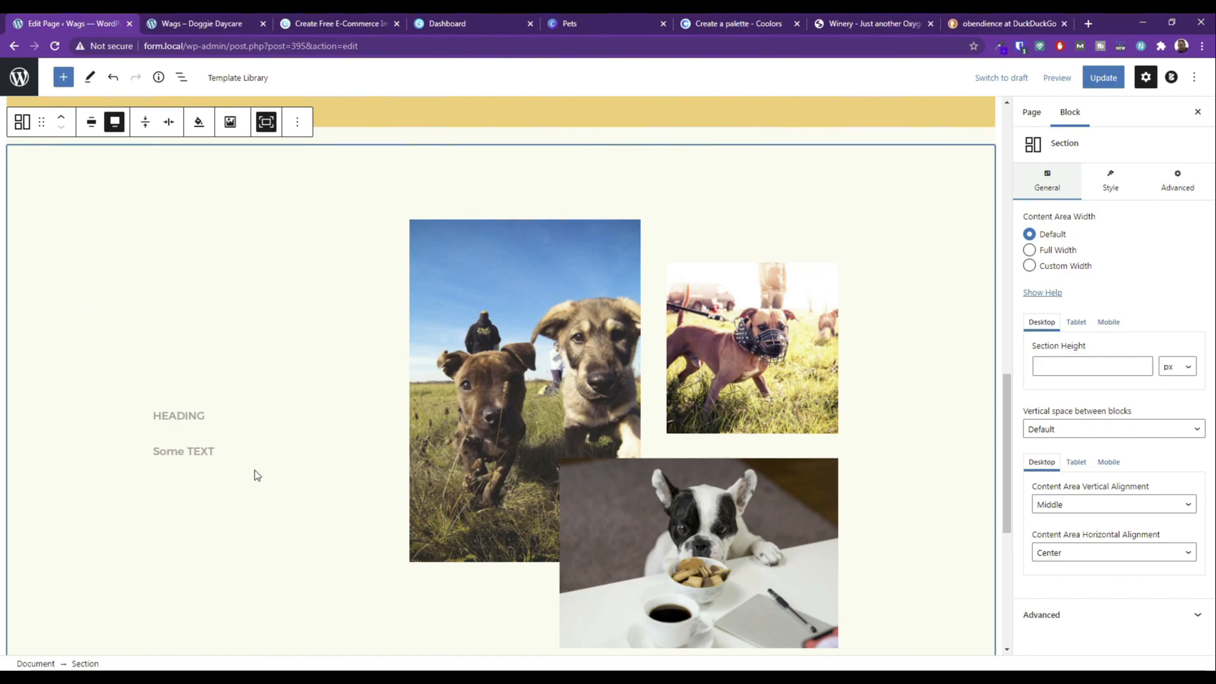
{"action": "left_click", "coordinate": [232, 447]}
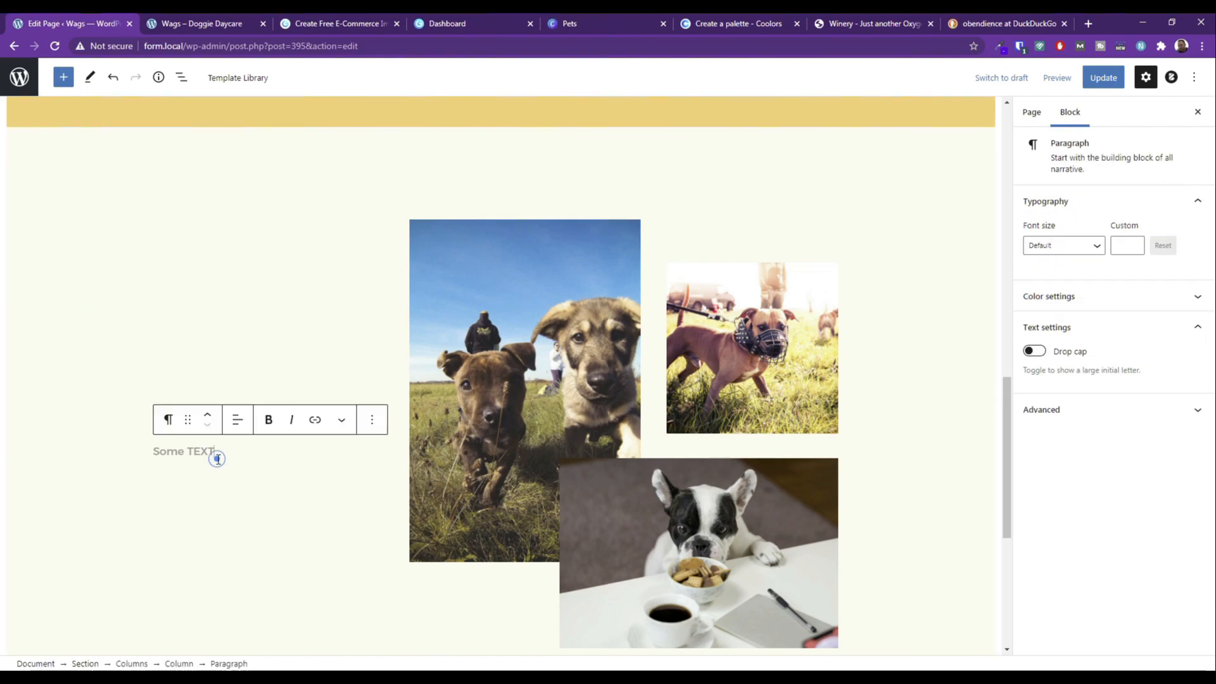
{"action": "left_click", "coordinate": [265, 461]}
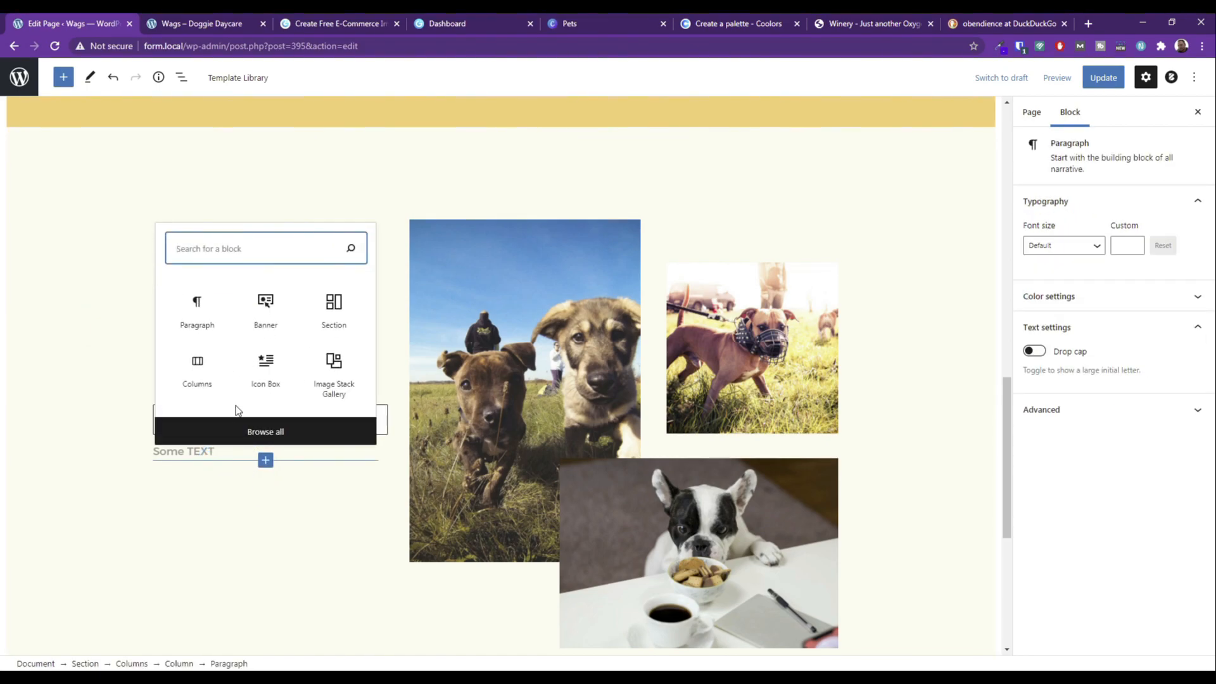
{"action": "left_click", "coordinate": [258, 430]}
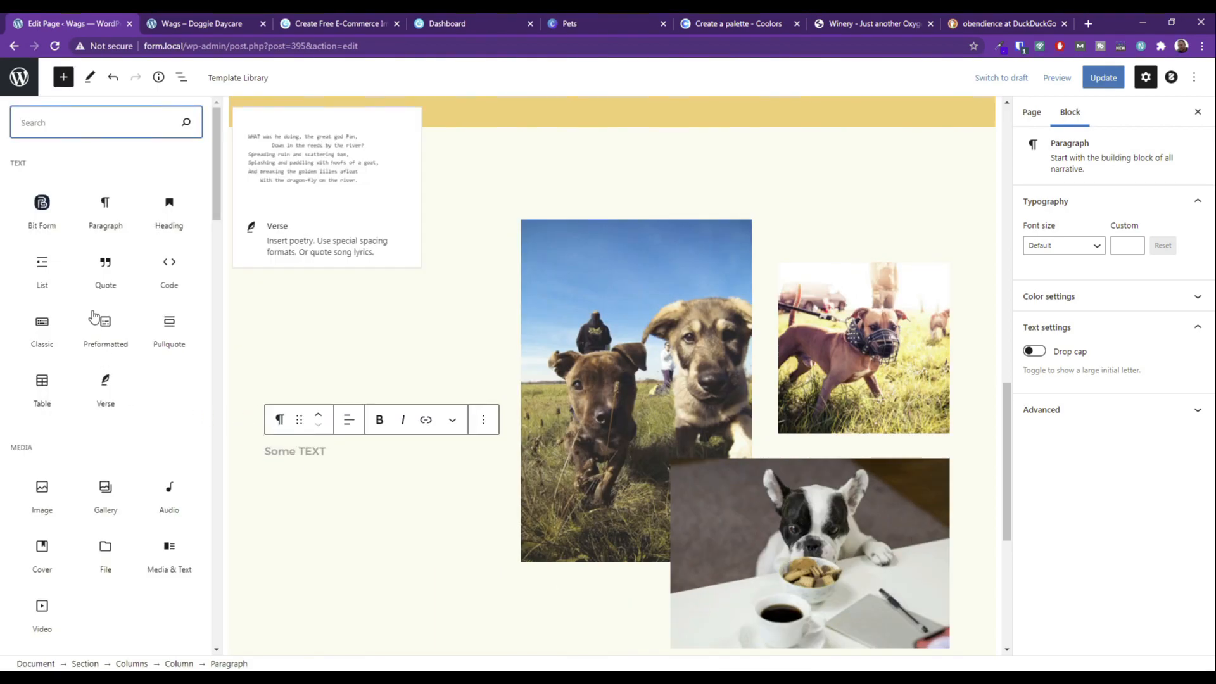
{"action": "left_click", "coordinate": [72, 115]}
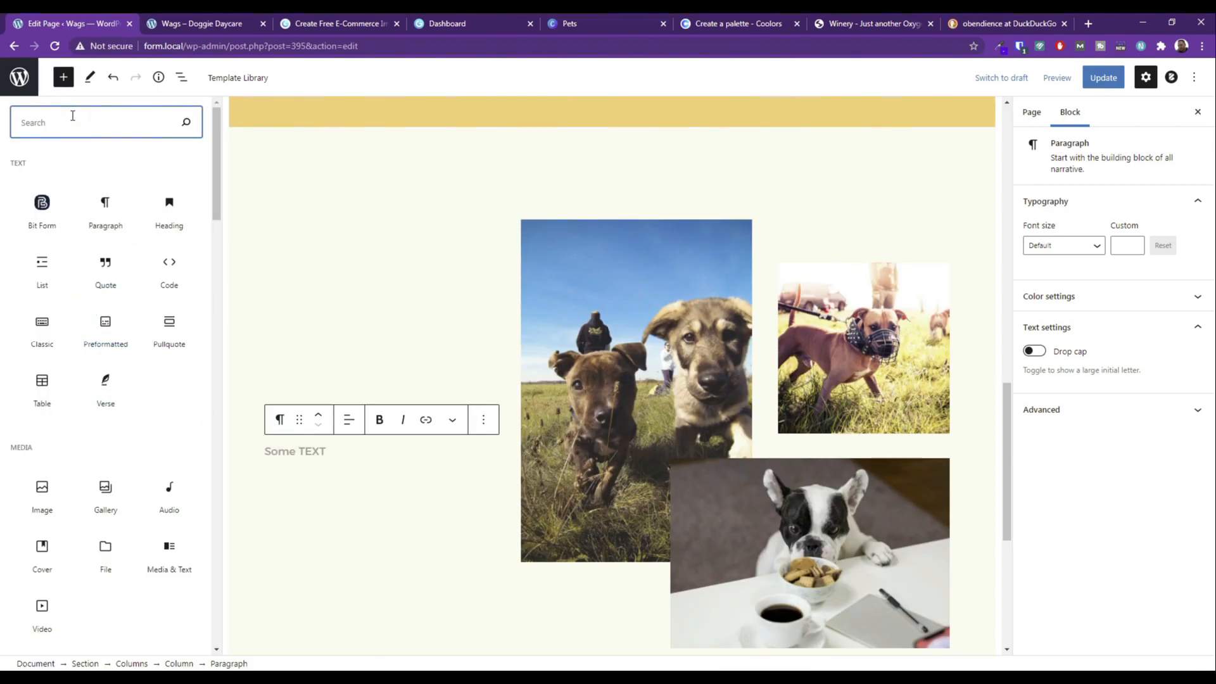
{"action": "type", "text": "colum"}
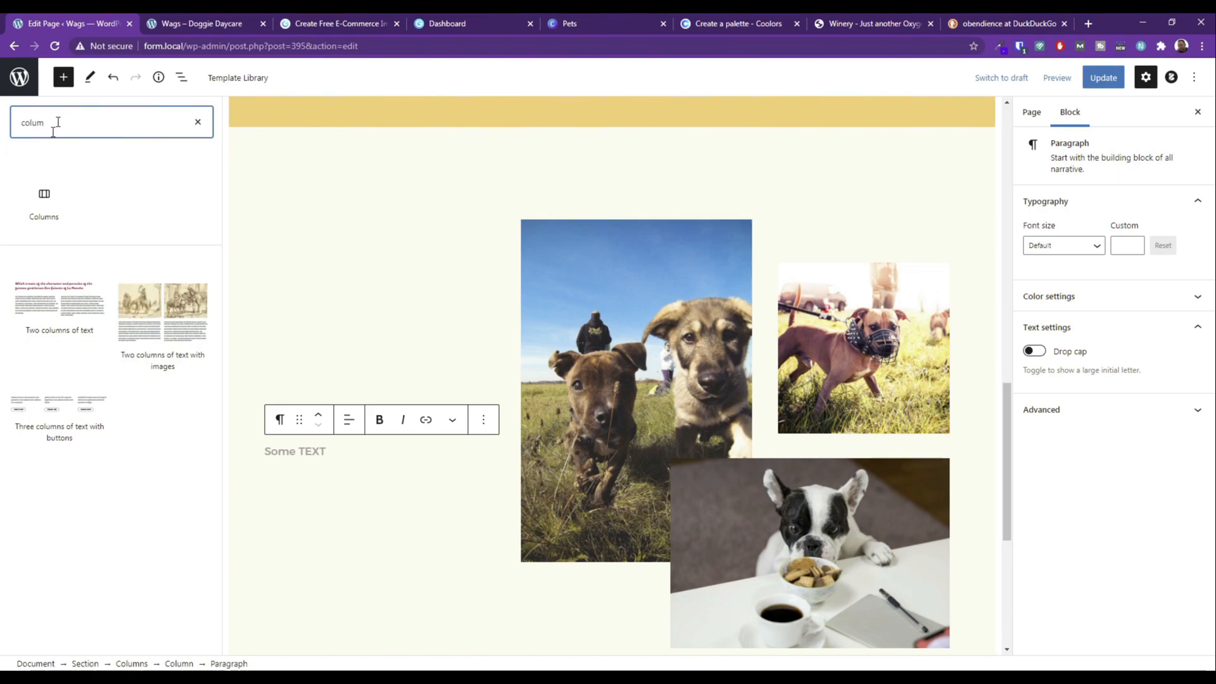
{"action": "left_click", "coordinate": [57, 200]}
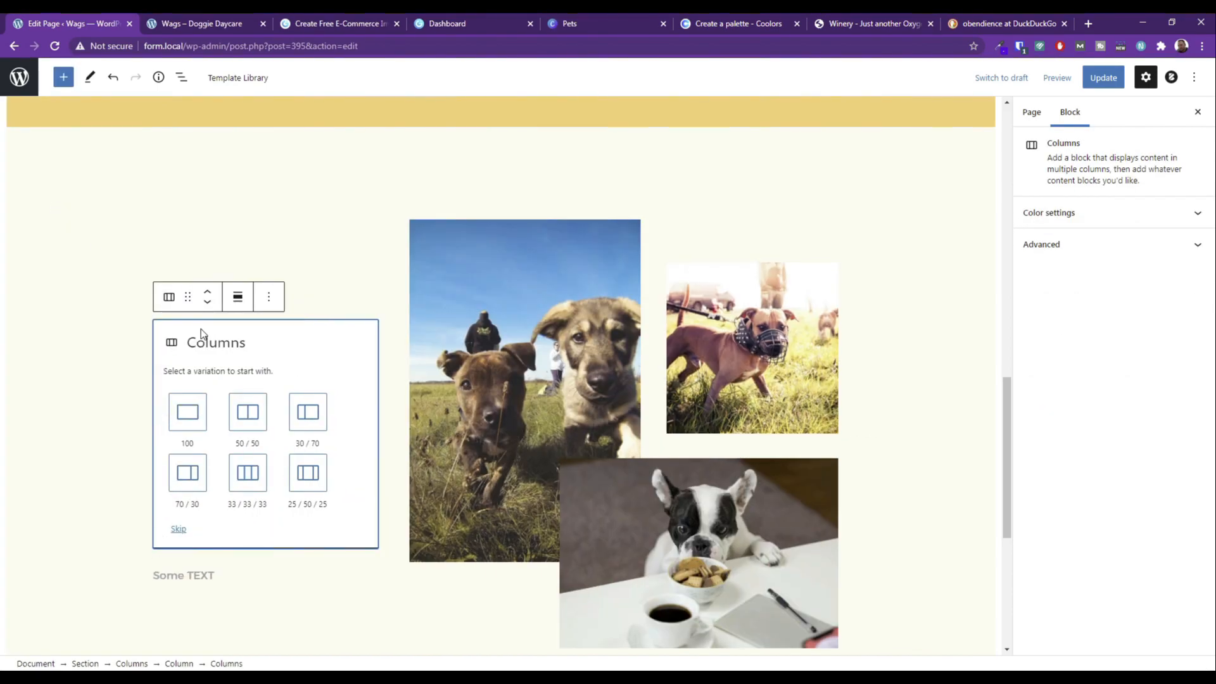
{"action": "left_click", "coordinate": [308, 413]}
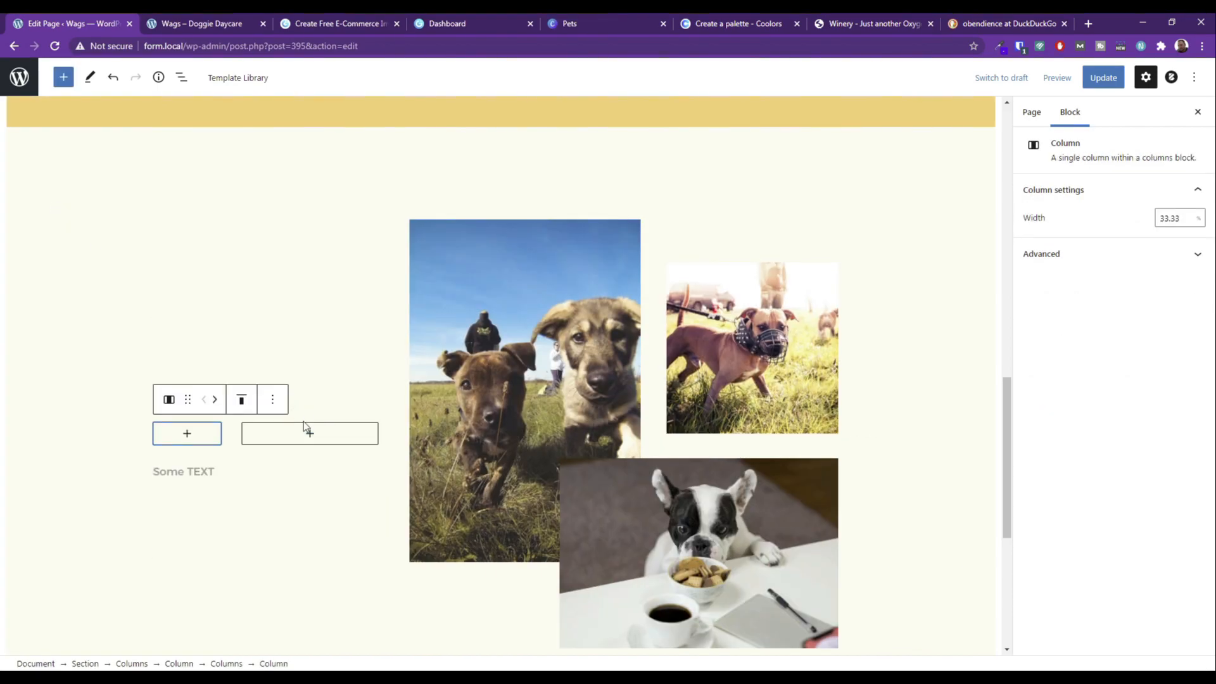
Add an Icon block to the narrow column of the new 30 / 70 columns.
{"action": "left_click", "coordinate": [187, 434]}
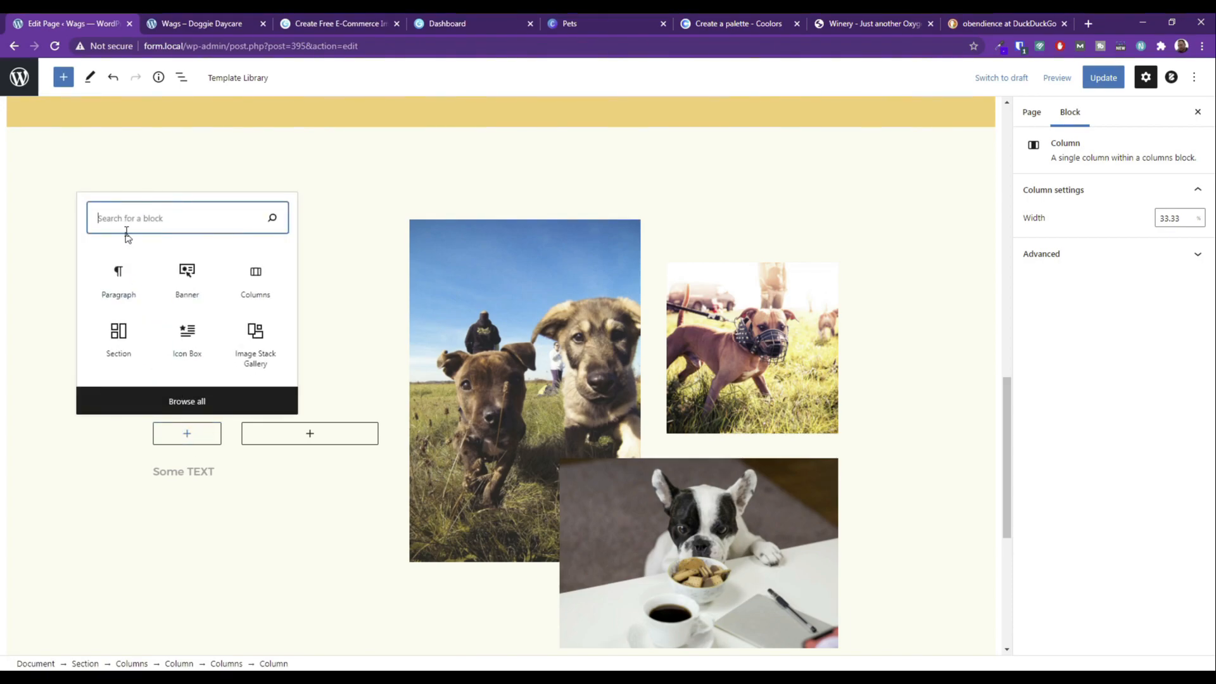
{"action": "type", "text": "icon"}
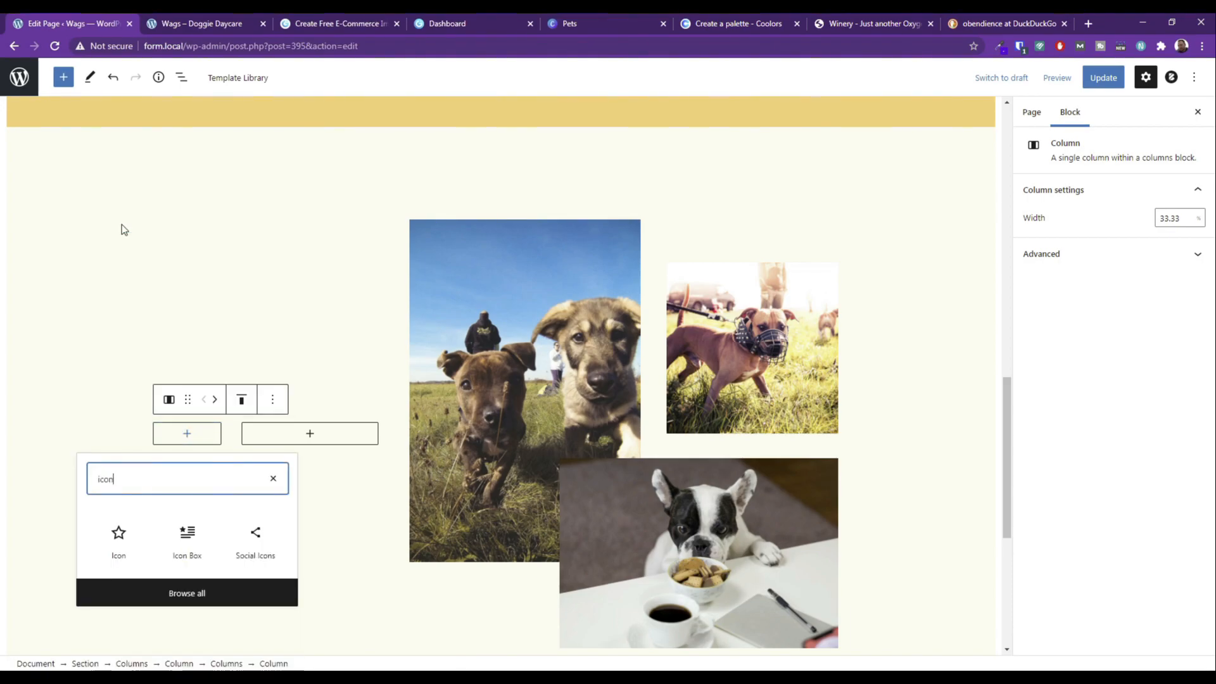
{"action": "left_click", "coordinate": [183, 594]}
{"action": "scroll", "coordinate": [106, 431], "scroll_direction": "down", "scroll_amount": 6}
{"action": "scroll", "coordinate": [106, 432], "scroll_direction": "down", "scroll_amount": 10}
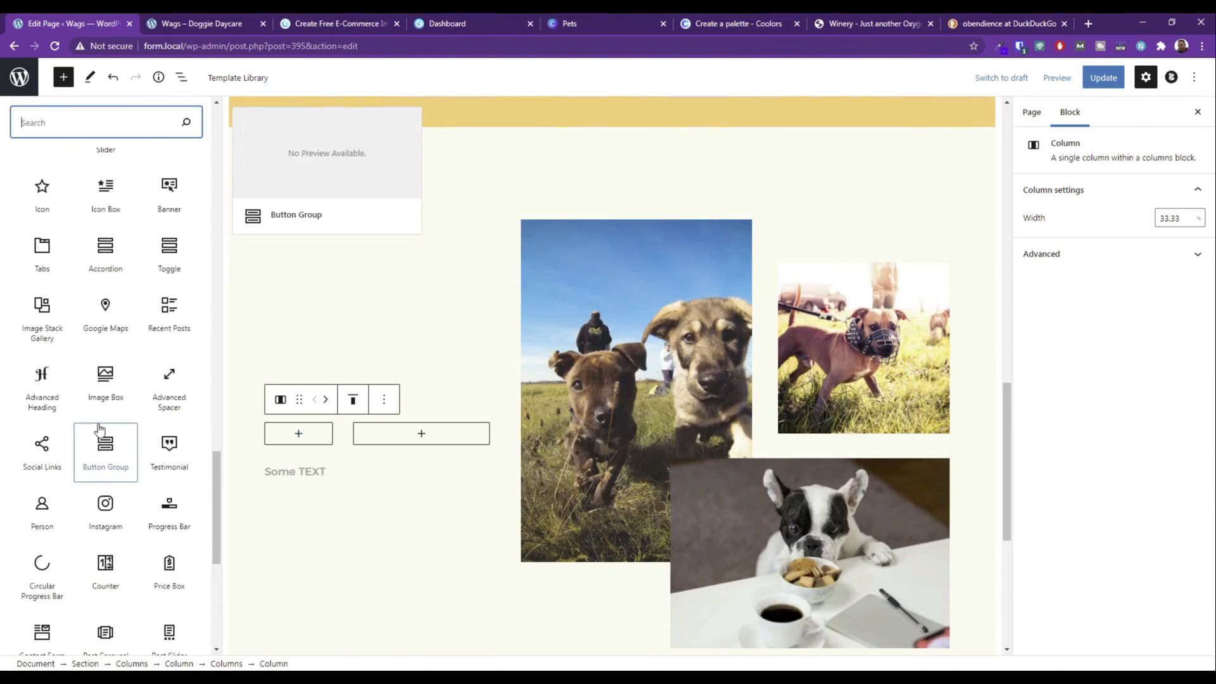
{"action": "scroll", "coordinate": [98, 430], "scroll_direction": "up", "scroll_amount": 2}
{"action": "left_click", "coordinate": [43, 321]}
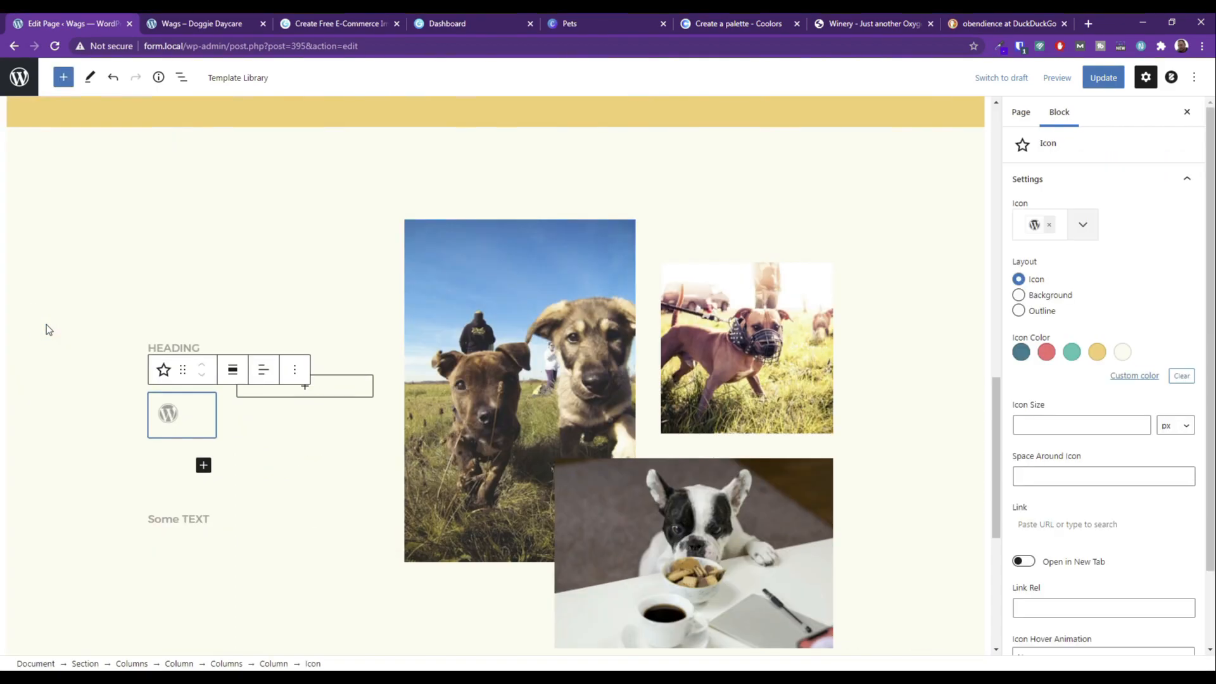
Add a paragraph reading "Reason 1" to the wide column beside the icon.
{"action": "left_click", "coordinate": [317, 395]}
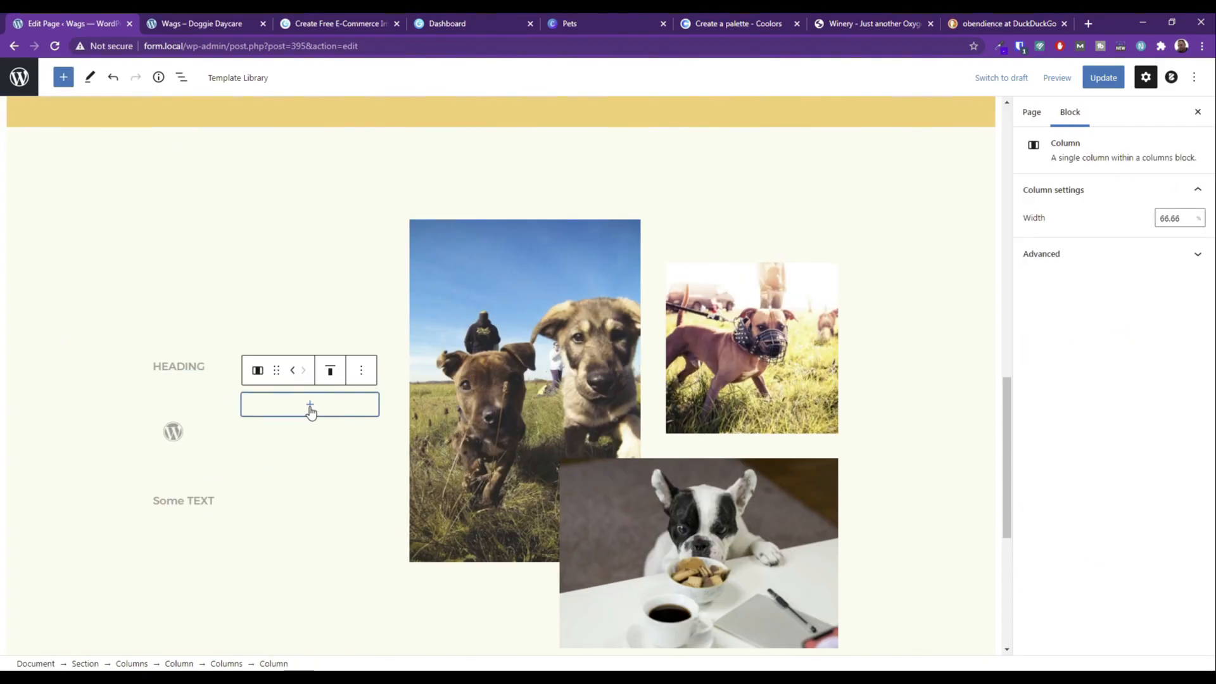
{"action": "left_click", "coordinate": [309, 405]}
{"action": "left_click", "coordinate": [238, 507]}
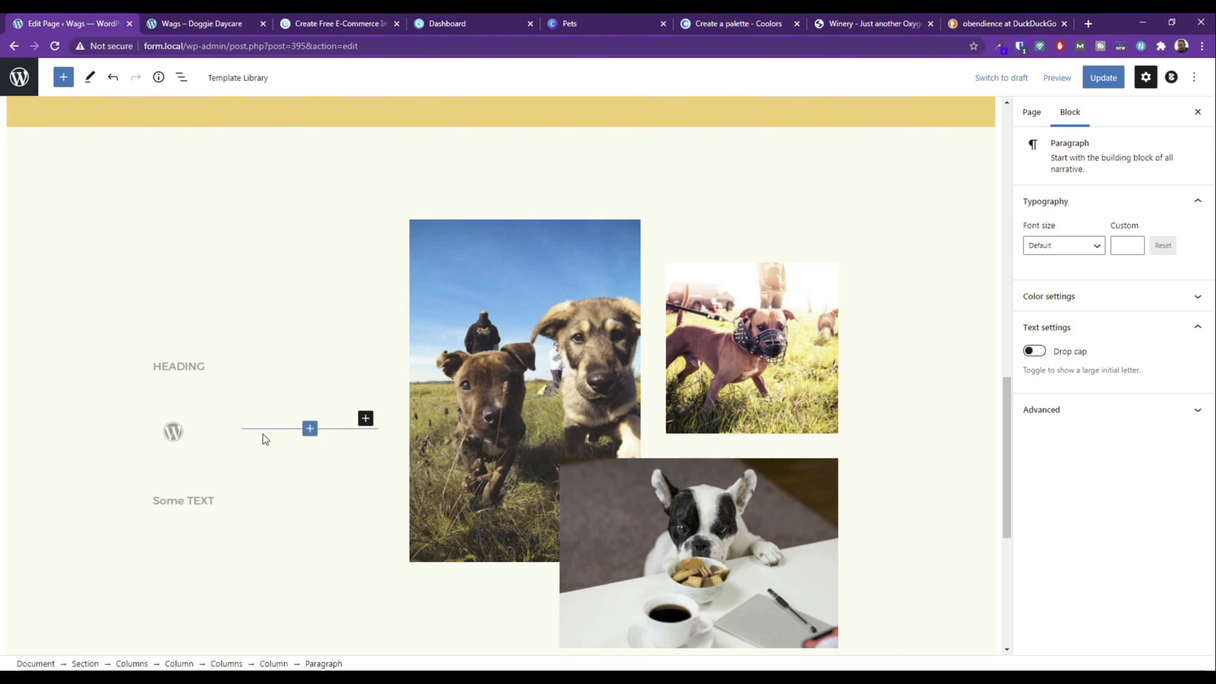
{"action": "type", "text": "Rea"}
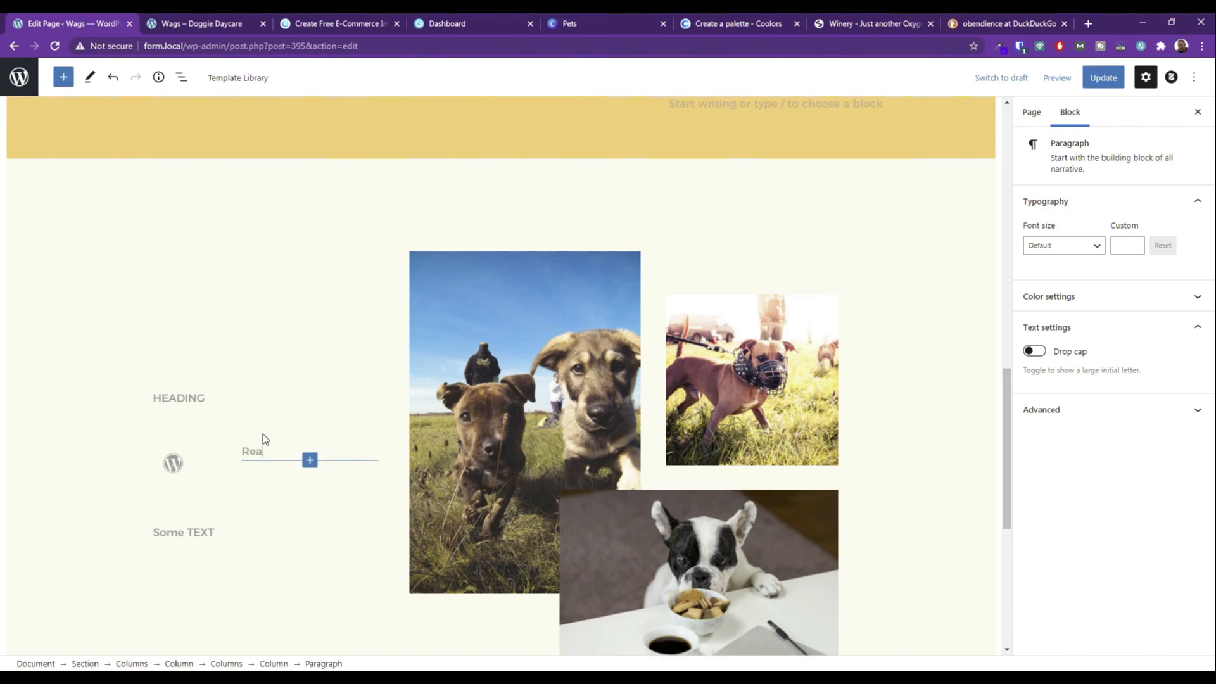
{"action": "type", "text": "son 1"}
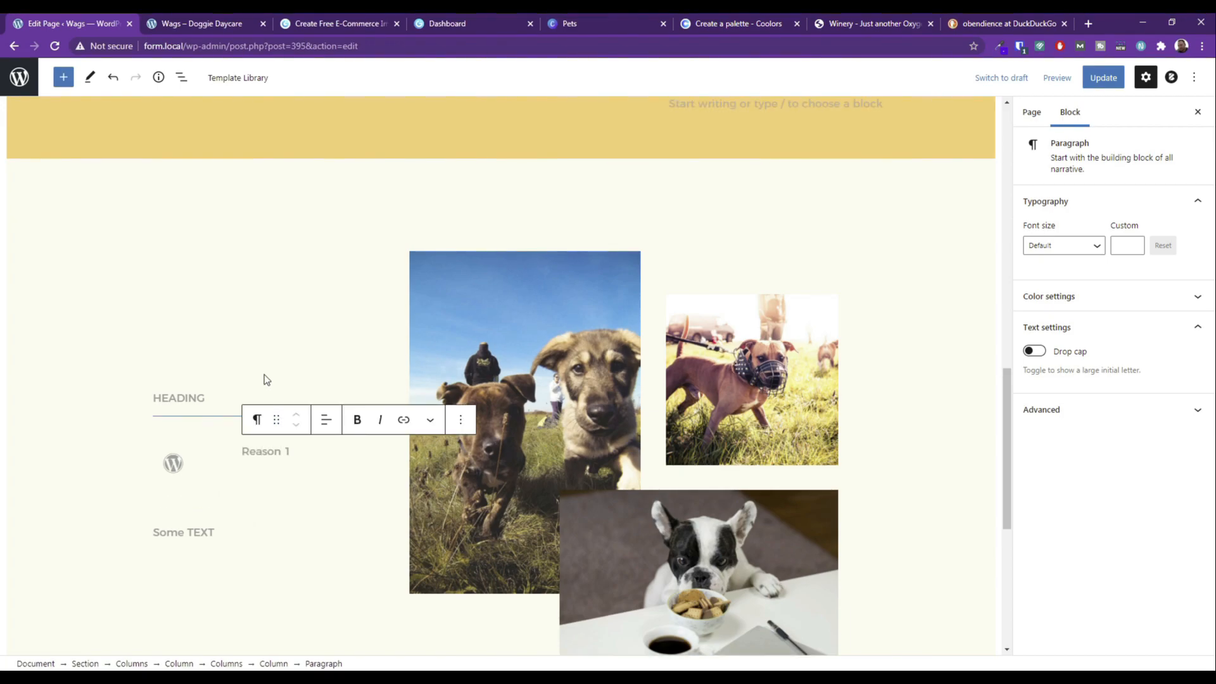
Save the page and preview it in a new tab to check how the icon lines up with the Reason 1 text.
{"action": "left_click", "coordinate": [191, 458]}
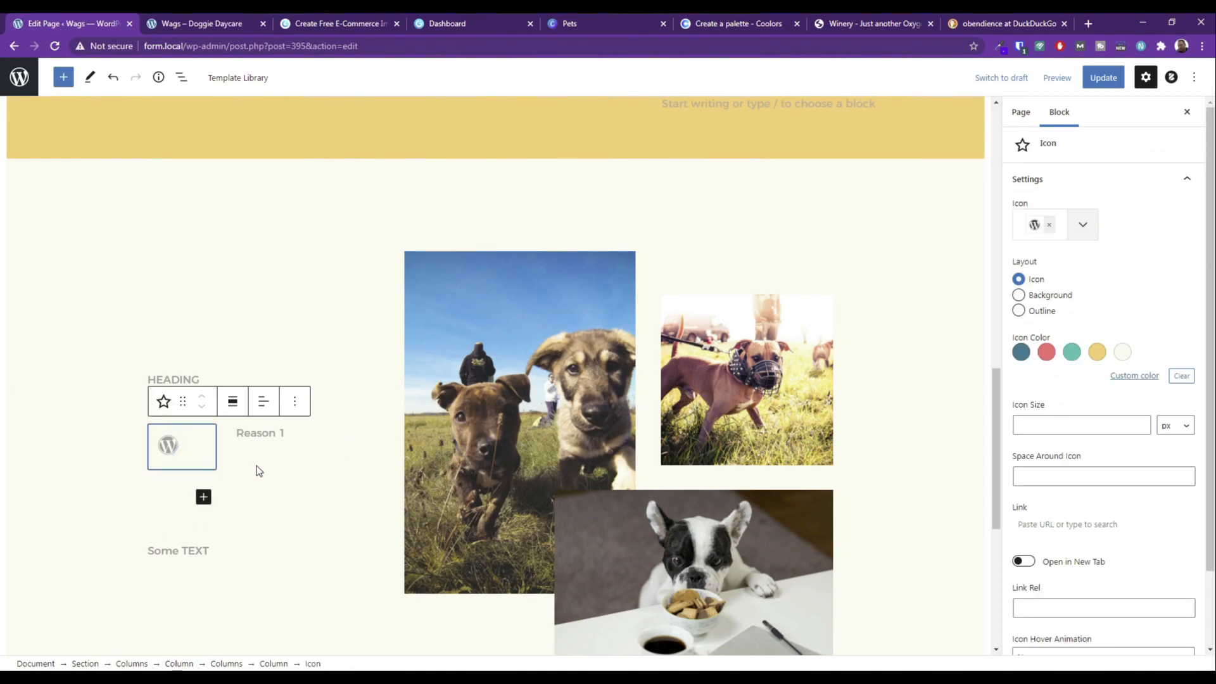
{"action": "left_click", "coordinate": [256, 464]}
{"action": "left_click", "coordinate": [192, 460]}
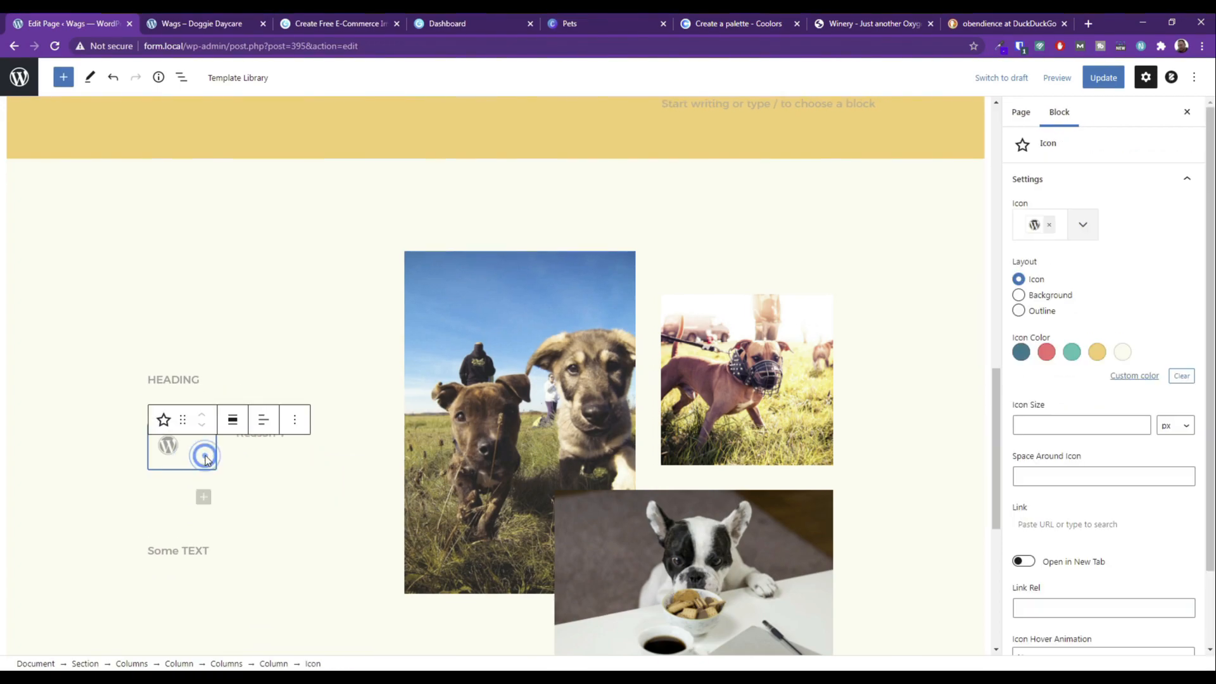
{"action": "left_click", "coordinate": [1103, 78]}
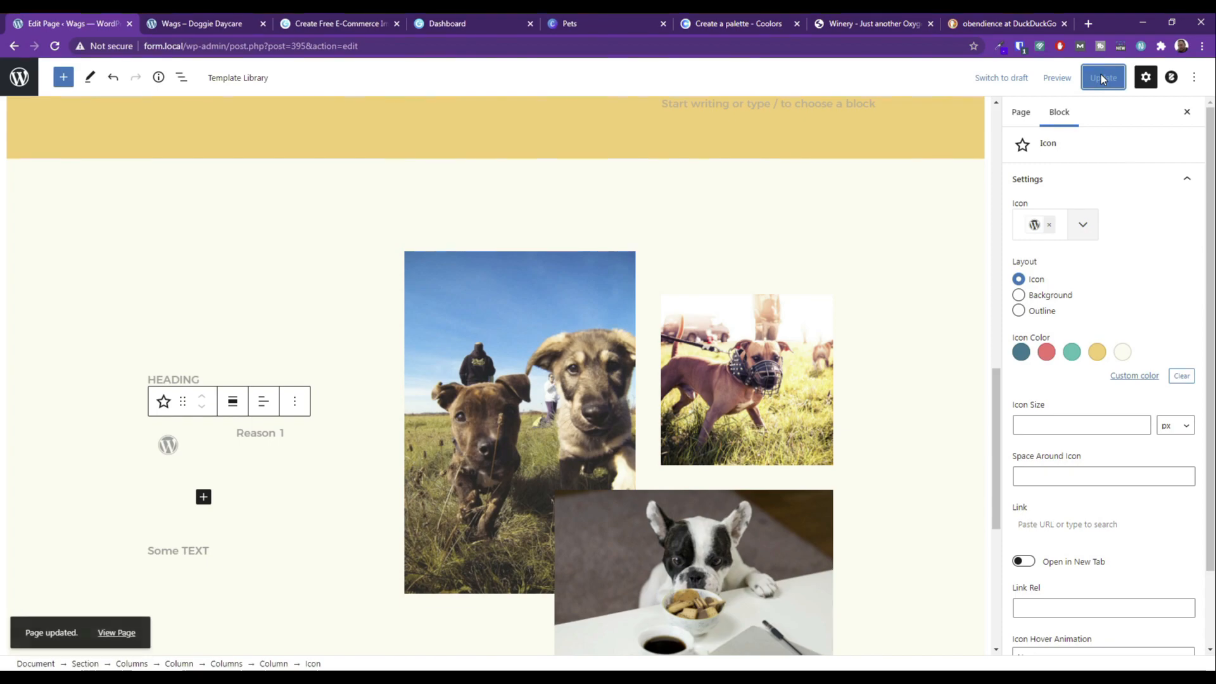
{"action": "left_click", "coordinate": [1056, 81]}
{"action": "left_click", "coordinate": [993, 193]}
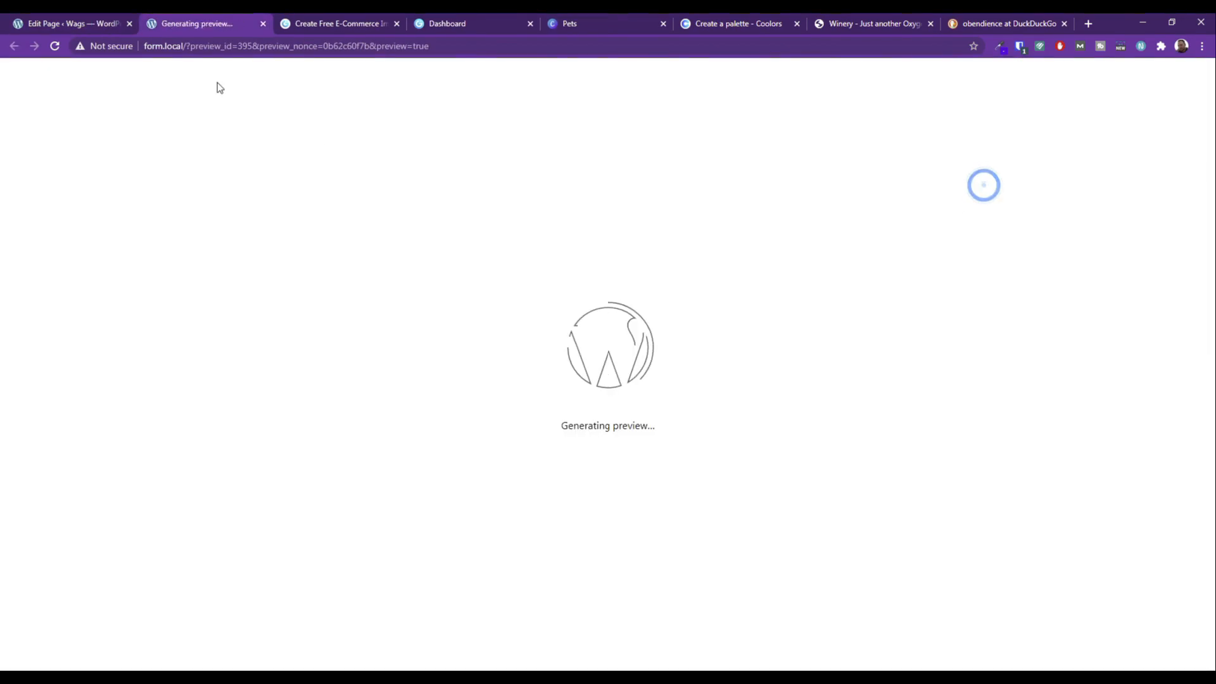
{"action": "scroll", "coordinate": [359, 289], "scroll_direction": "down", "scroll_amount": 10}
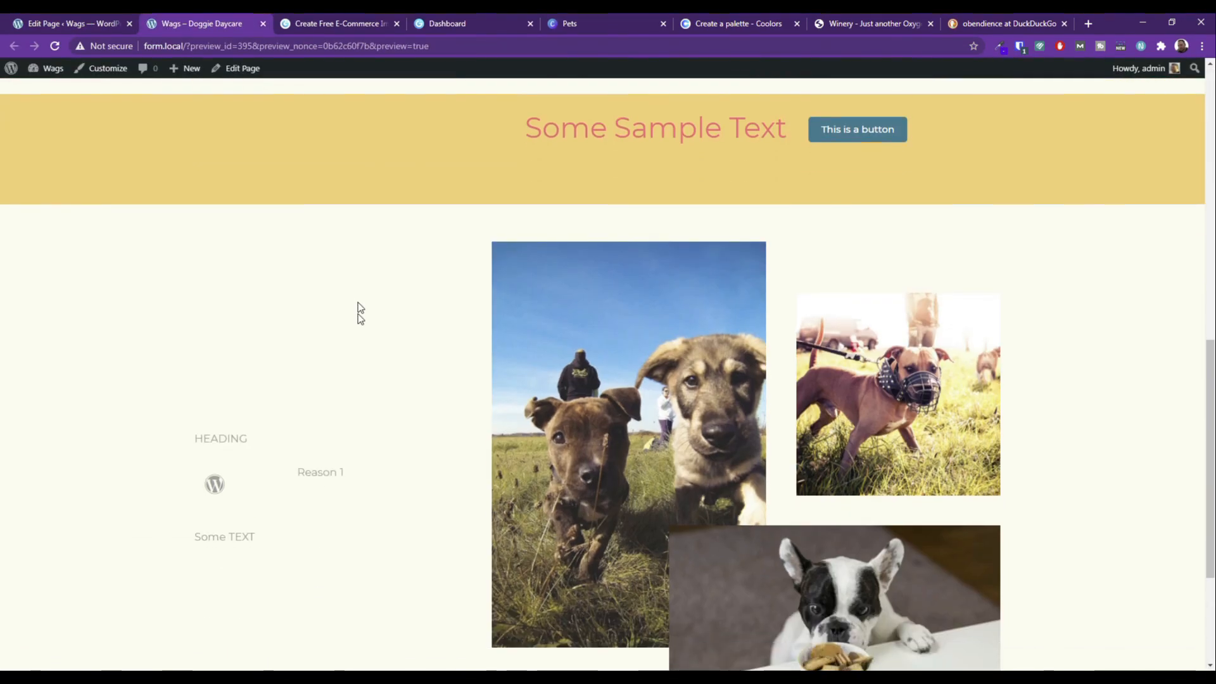
Return to the page editor and try right alignment on the icon, then set it back to left alignment.
{"action": "left_click", "coordinate": [63, 23]}
{"action": "left_click", "coordinate": [198, 435]}
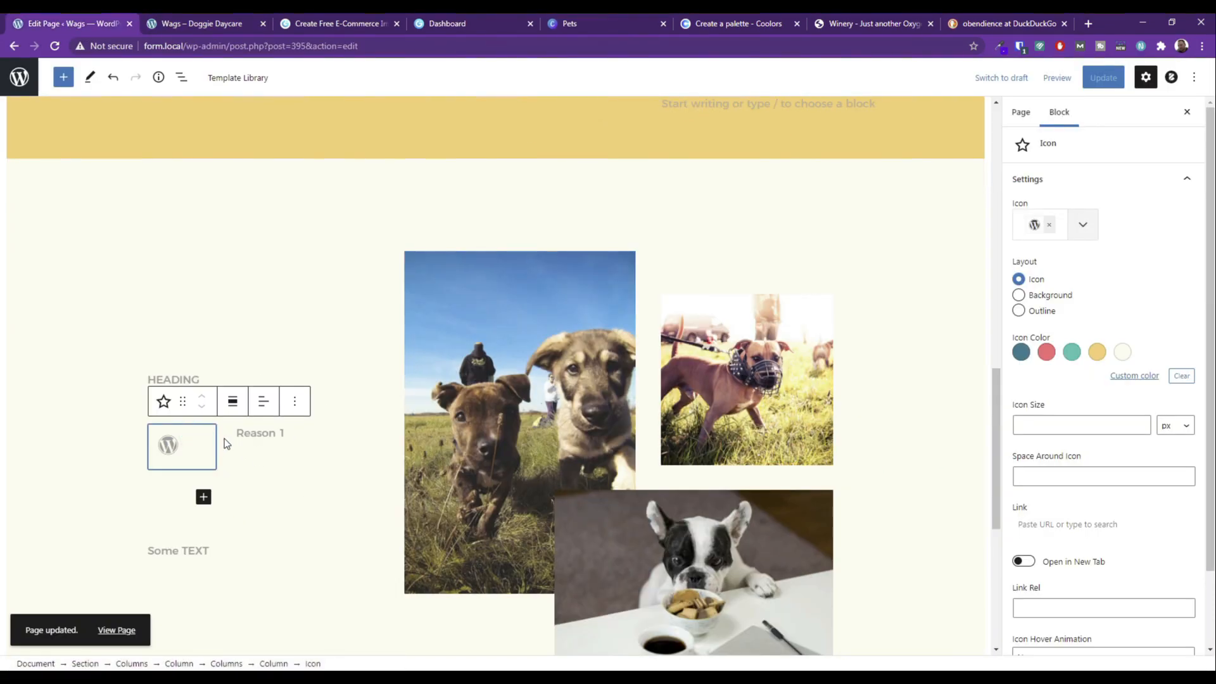
{"action": "left_click", "coordinate": [263, 401]}
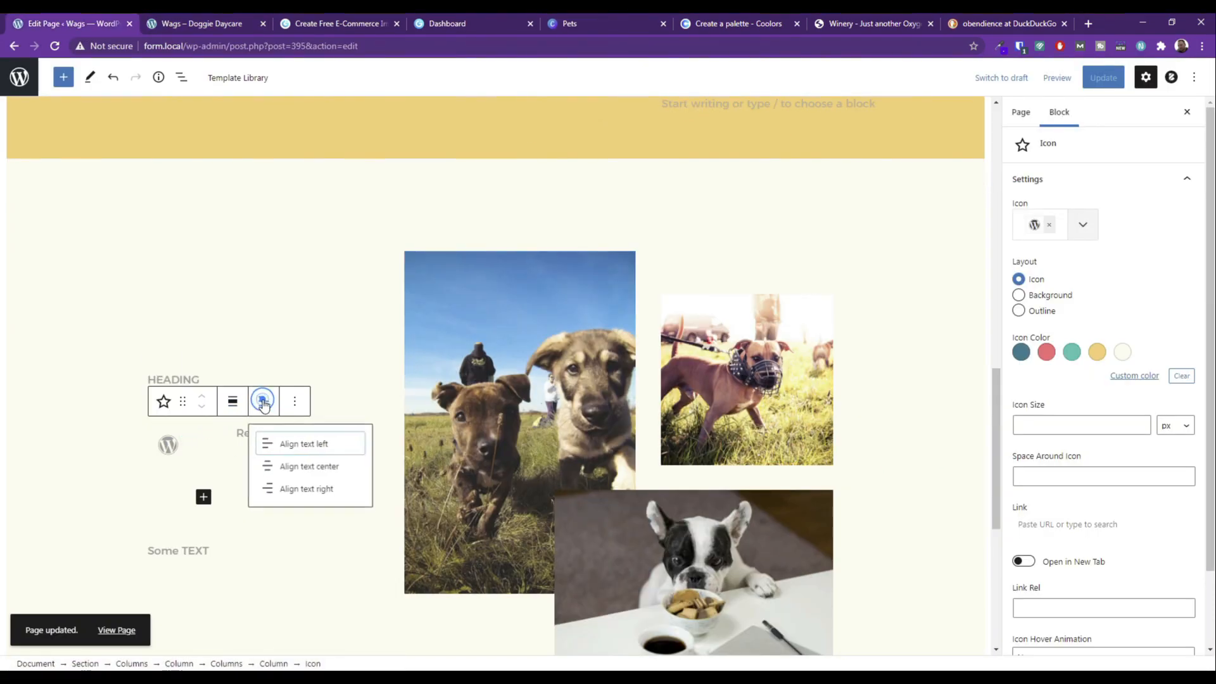
{"action": "left_click", "coordinate": [299, 490]}
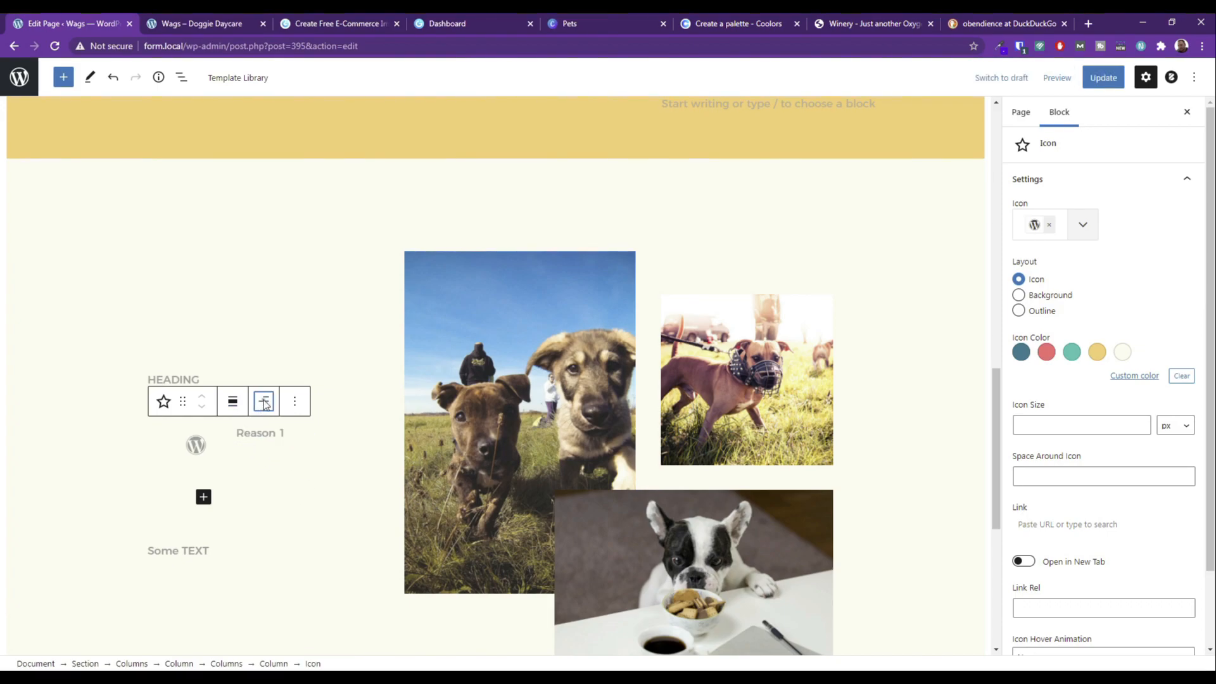
{"action": "left_click", "coordinate": [265, 403]}
{"action": "left_click", "coordinate": [271, 449]}
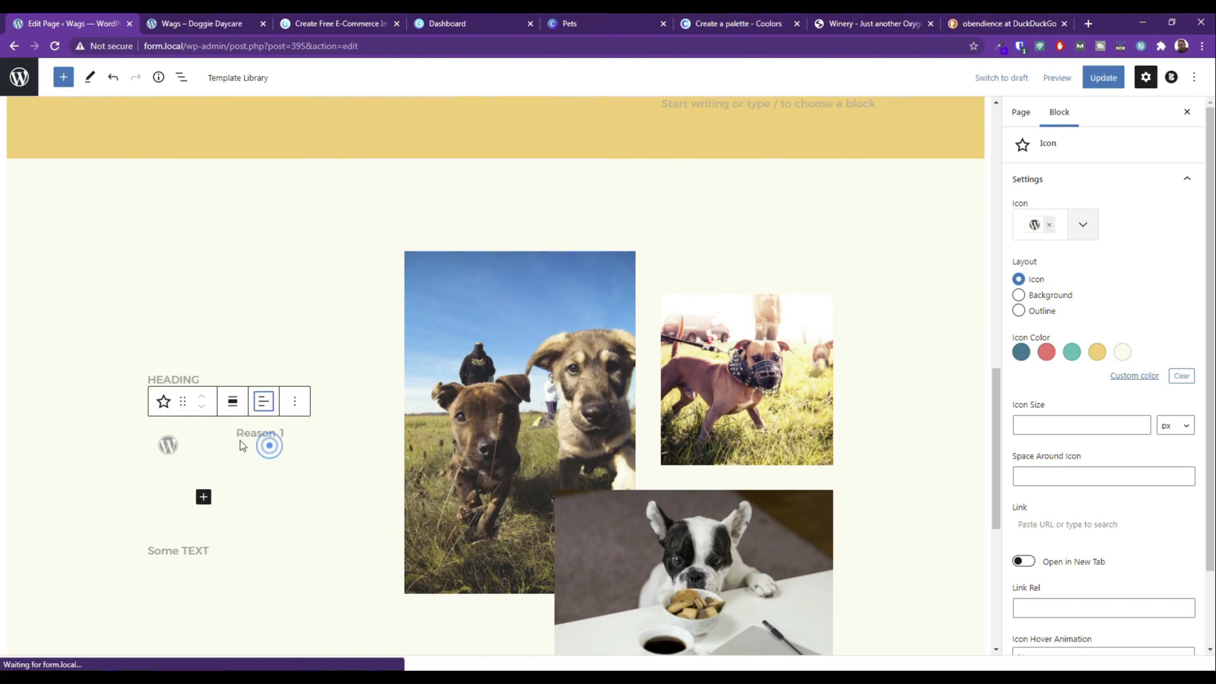
Select the icon, the Reason 1 text and their columns in turn and review the icon column's vertical alignment options.
{"action": "left_click", "coordinate": [223, 432]}
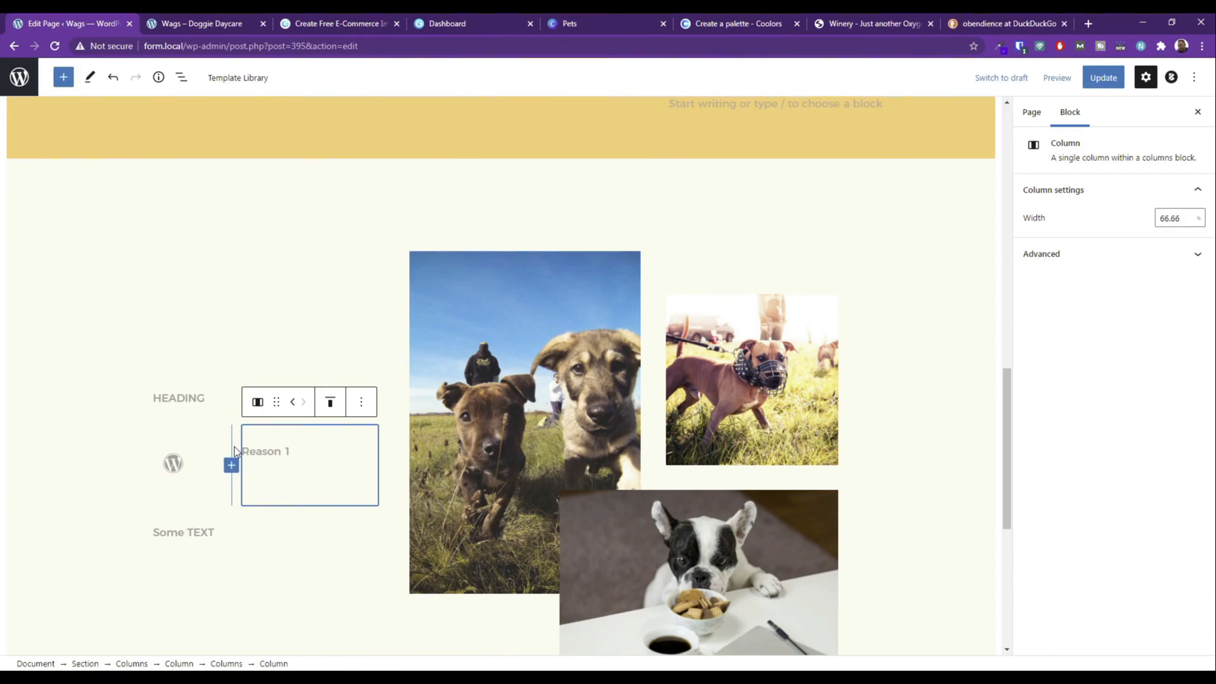
{"action": "left_click", "coordinate": [212, 450]}
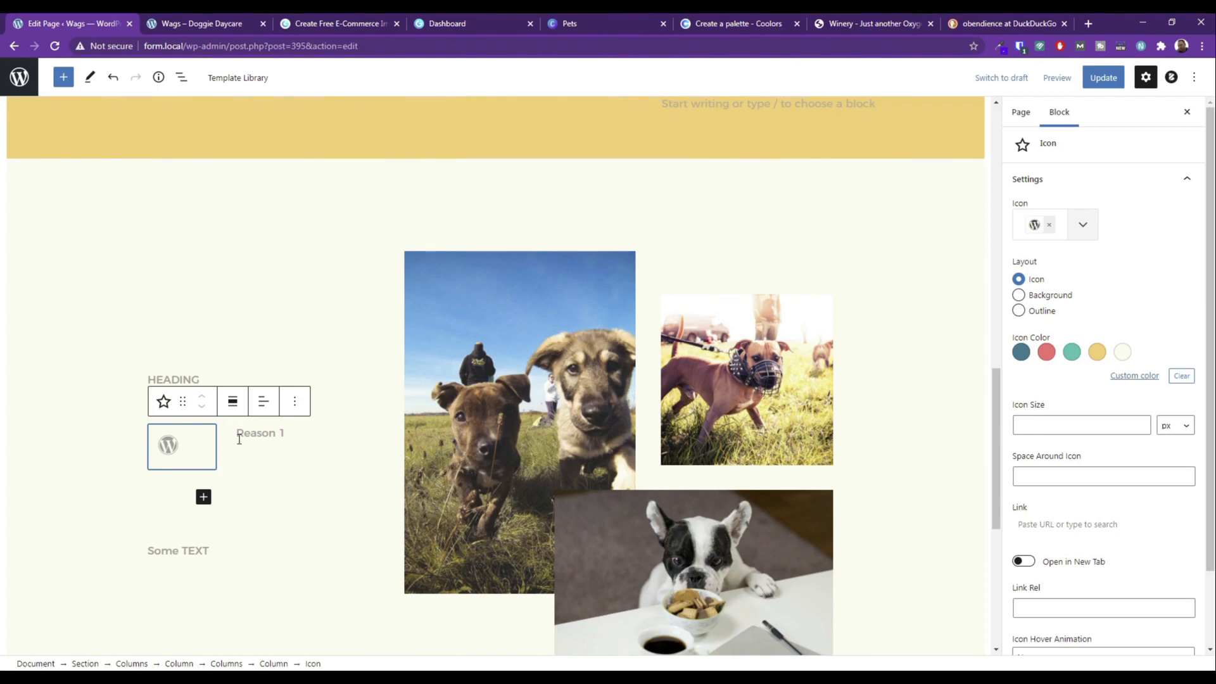
{"action": "left_click", "coordinate": [199, 424]}
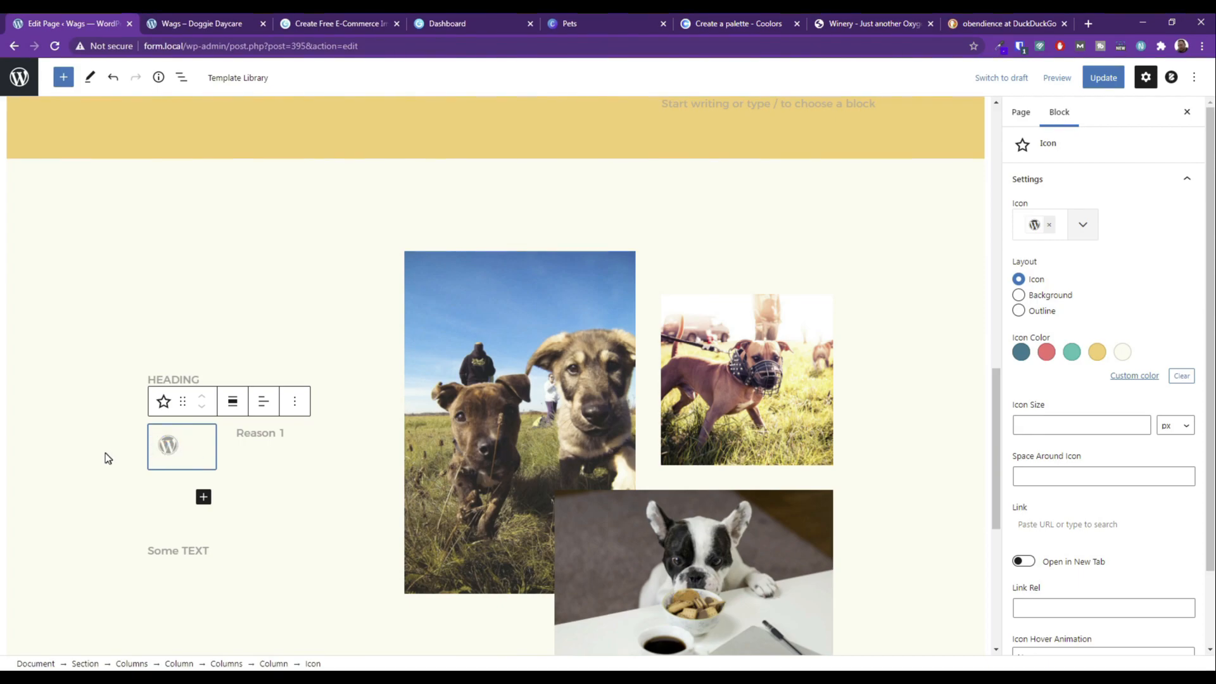
{"action": "left_click", "coordinate": [143, 454]}
{"action": "left_click", "coordinate": [149, 436]}
{"action": "left_click", "coordinate": [191, 438]}
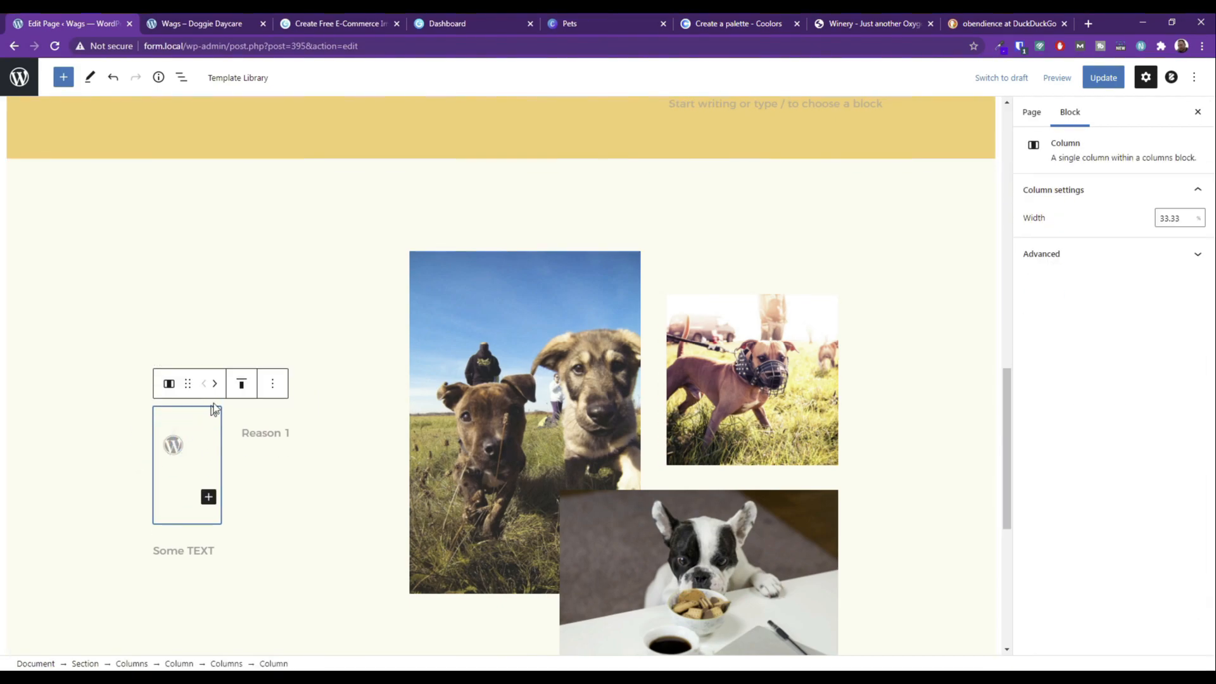
{"action": "left_click", "coordinate": [241, 385]}
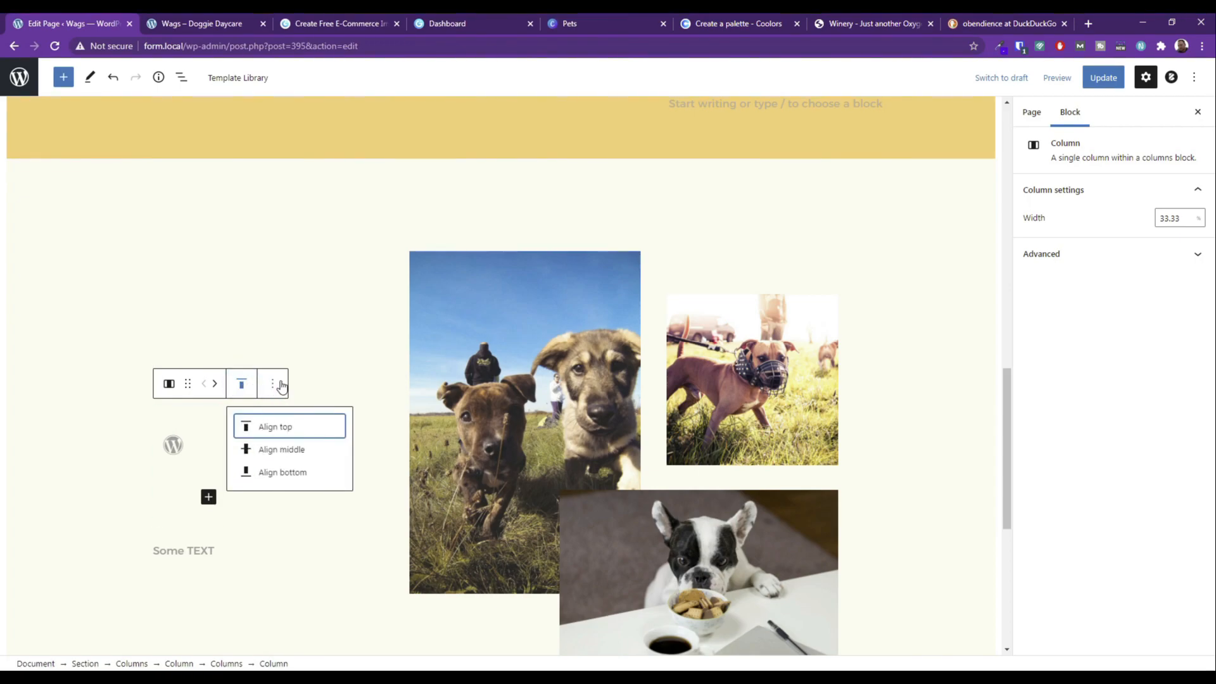
{"action": "left_click", "coordinate": [281, 387]}
{"action": "left_click", "coordinate": [247, 389]}
{"action": "left_click", "coordinate": [252, 448]}
{"action": "left_click", "coordinate": [251, 440]}
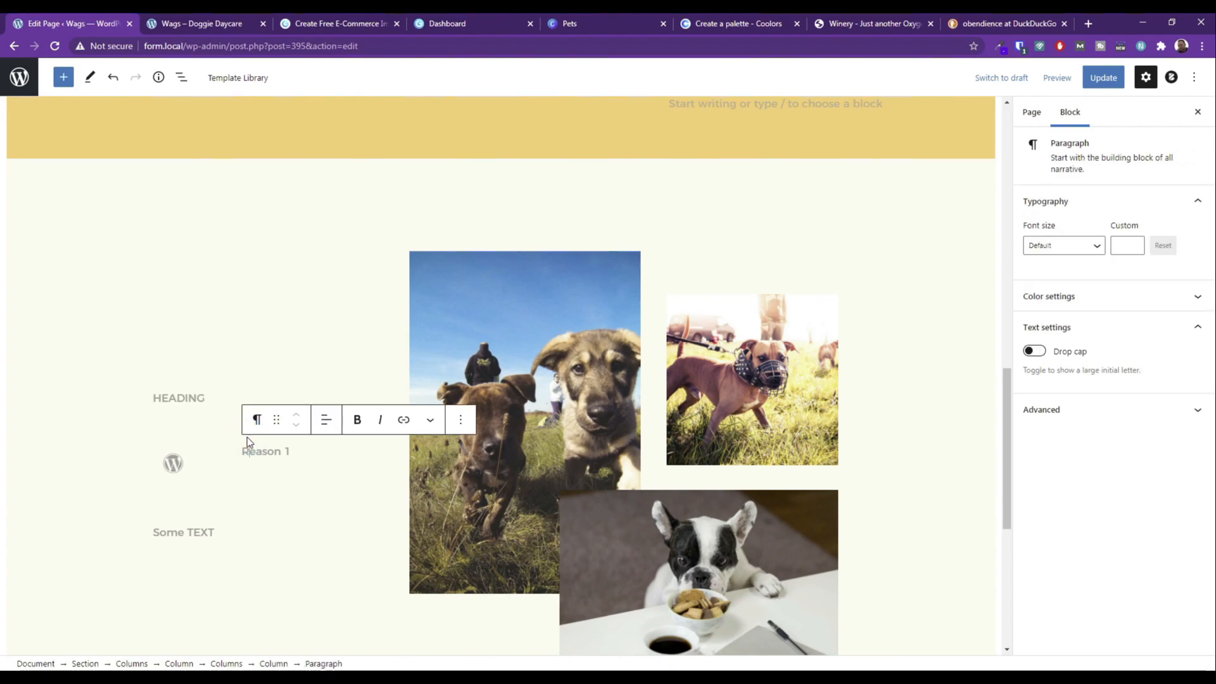
{"action": "left_click", "coordinate": [238, 428]}
Save the page and preview it in a new tab to inspect the doggie daycare section.
{"action": "left_click", "coordinate": [1103, 77]}
{"action": "left_click", "coordinate": [1056, 78]}
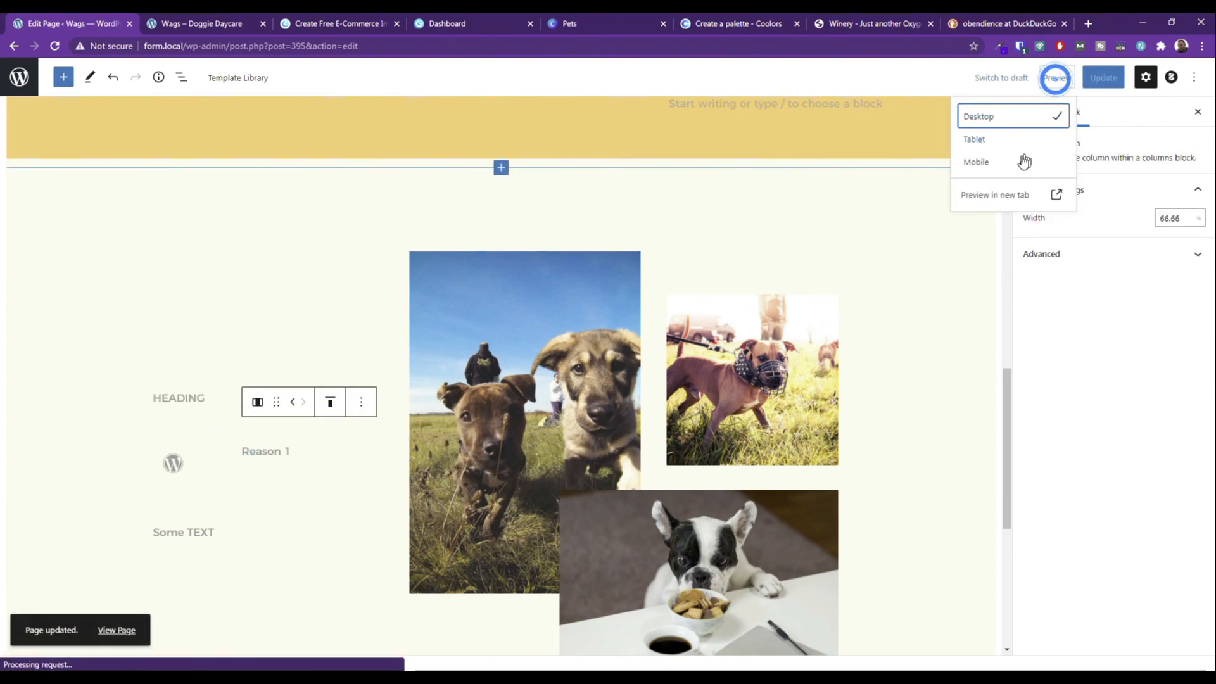
{"action": "left_click", "coordinate": [995, 195]}
{"action": "scroll", "coordinate": [267, 294], "scroll_direction": "down", "scroll_amount": 10}
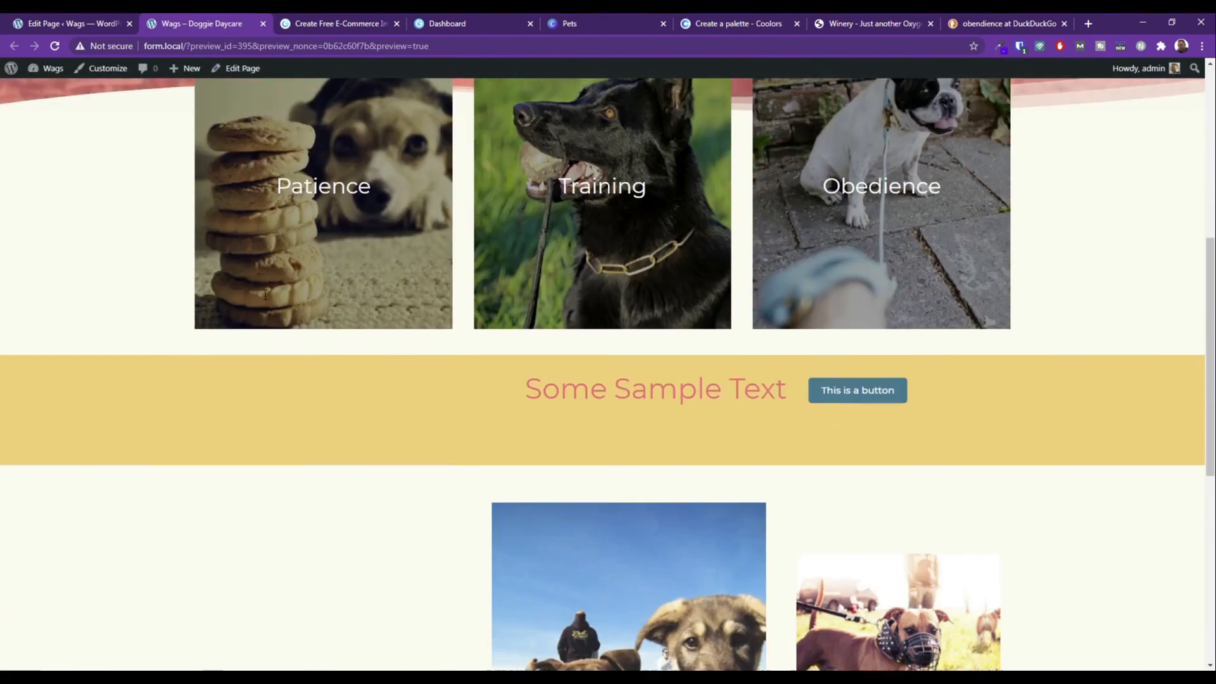
{"action": "scroll", "coordinate": [273, 379], "scroll_direction": "up", "scroll_amount": 3}
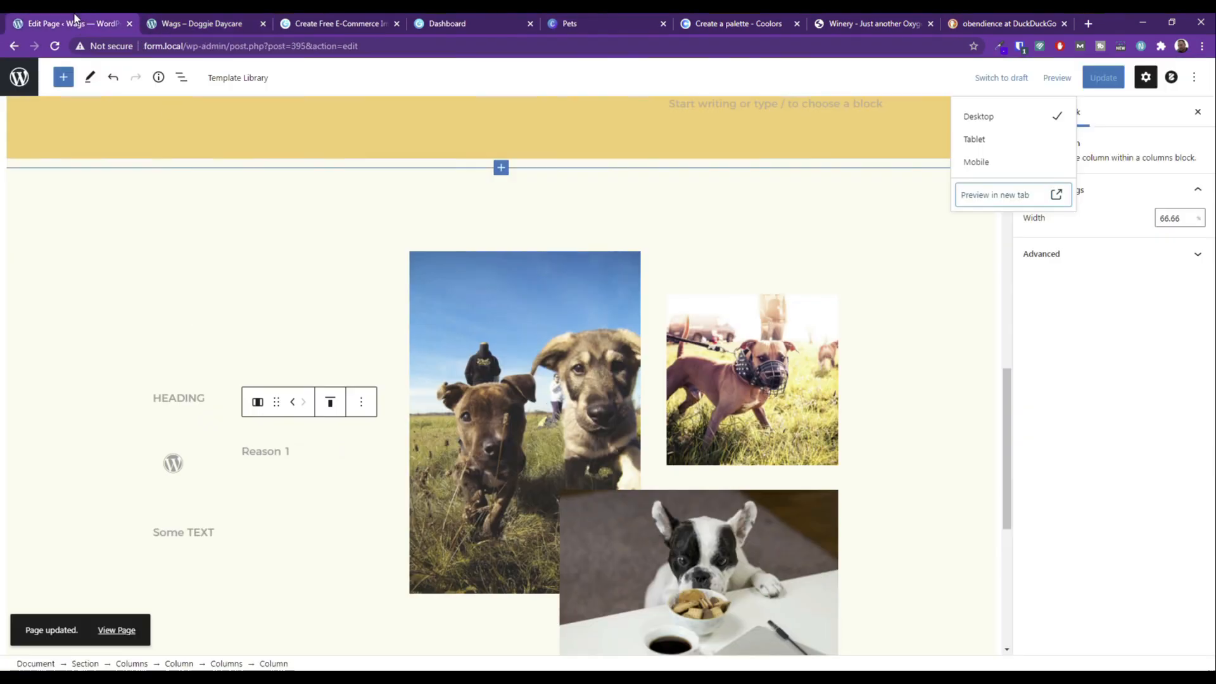
Move the nested icon and Reason 1 columns below the "Some TEXT" paragraph and align the Reason 1 column to the middle.
{"action": "left_click", "coordinate": [67, 24]}
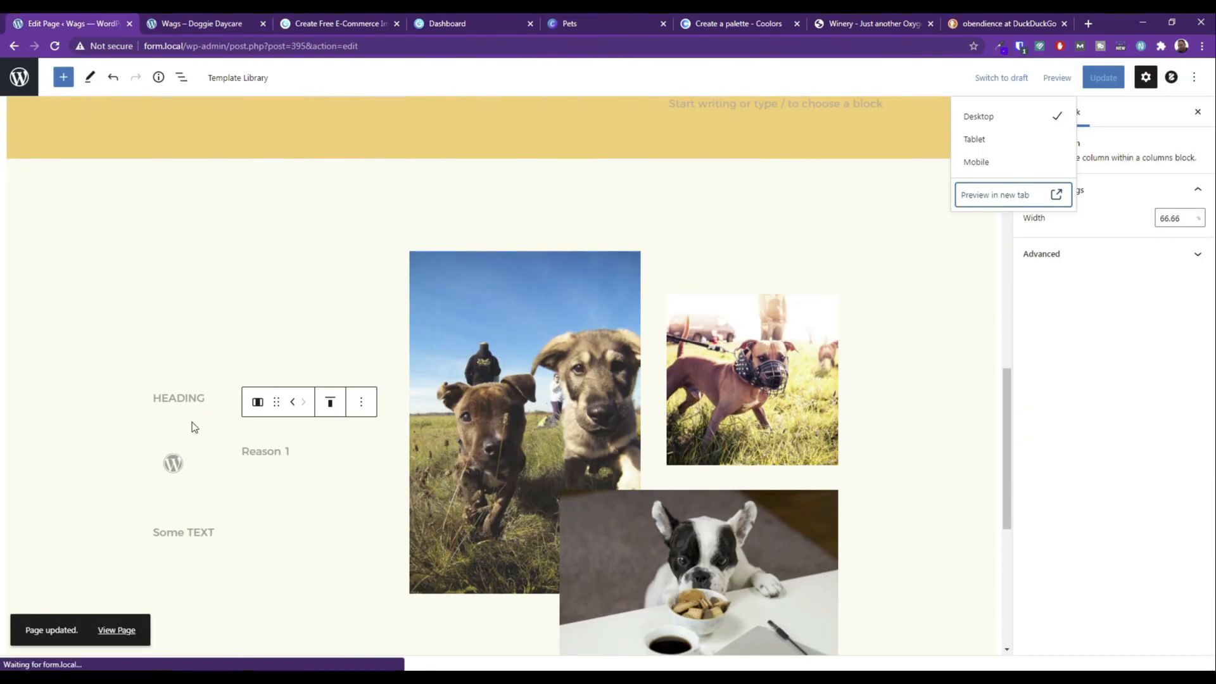
{"action": "left_click", "coordinate": [154, 434]}
{"action": "left_click", "coordinate": [121, 421]}
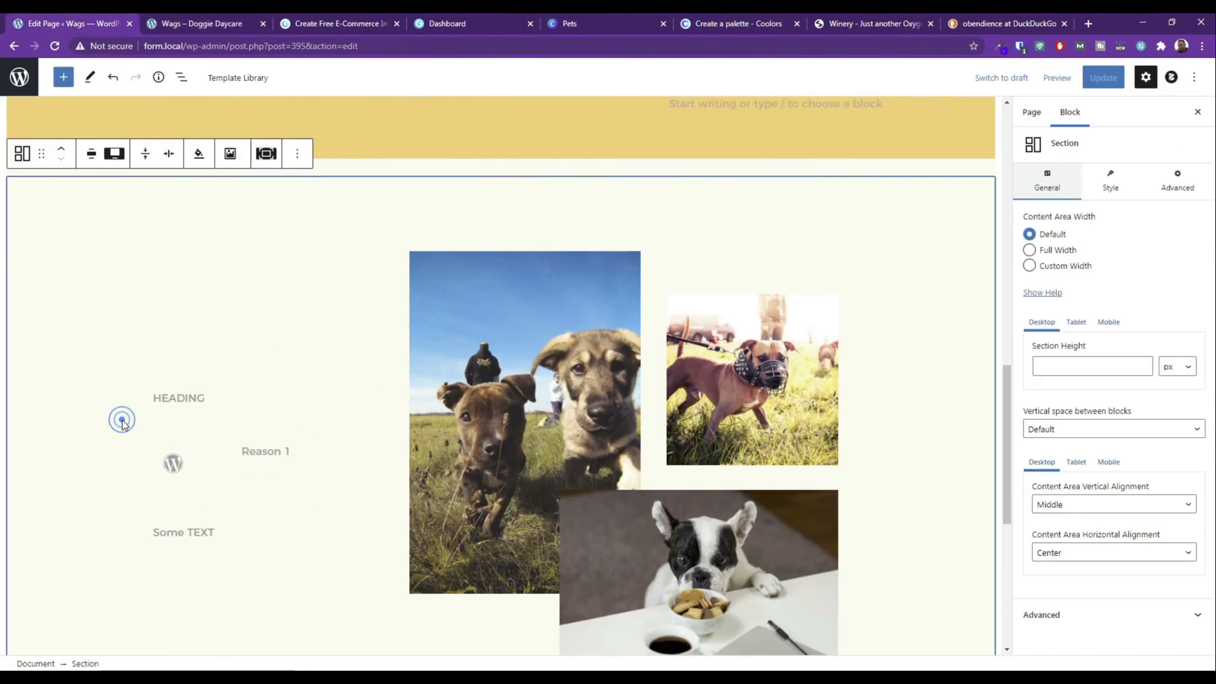
{"action": "left_click", "coordinate": [176, 78]}
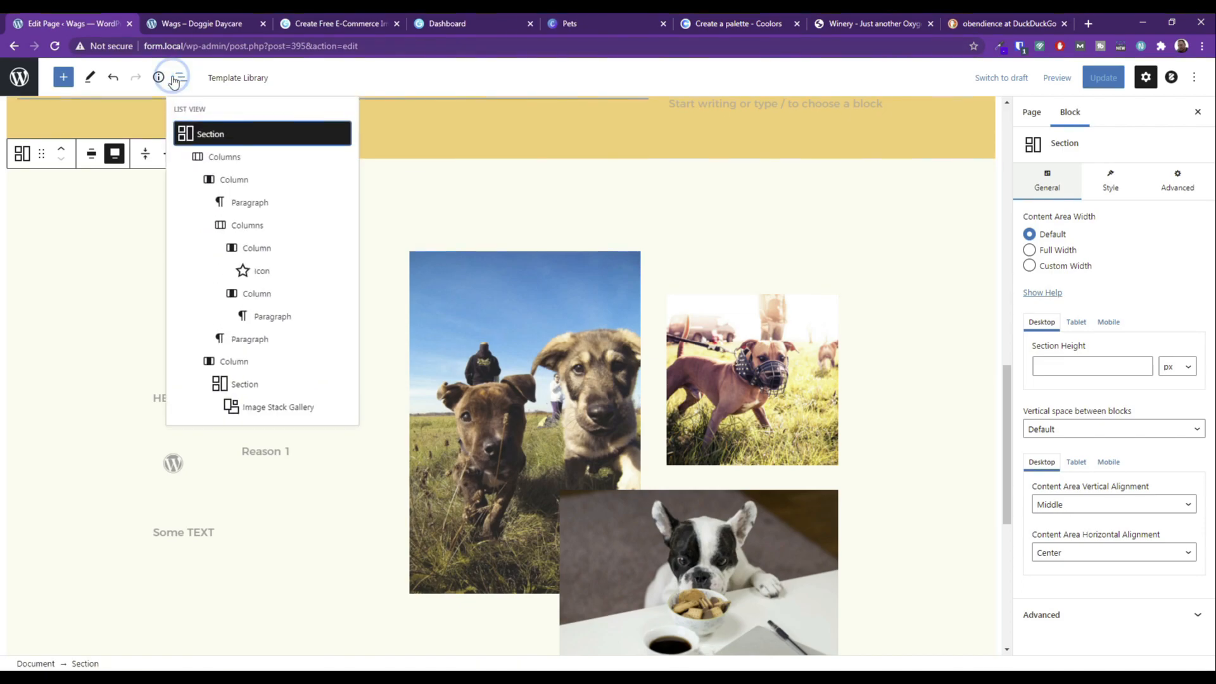
{"action": "left_click", "coordinate": [217, 157]}
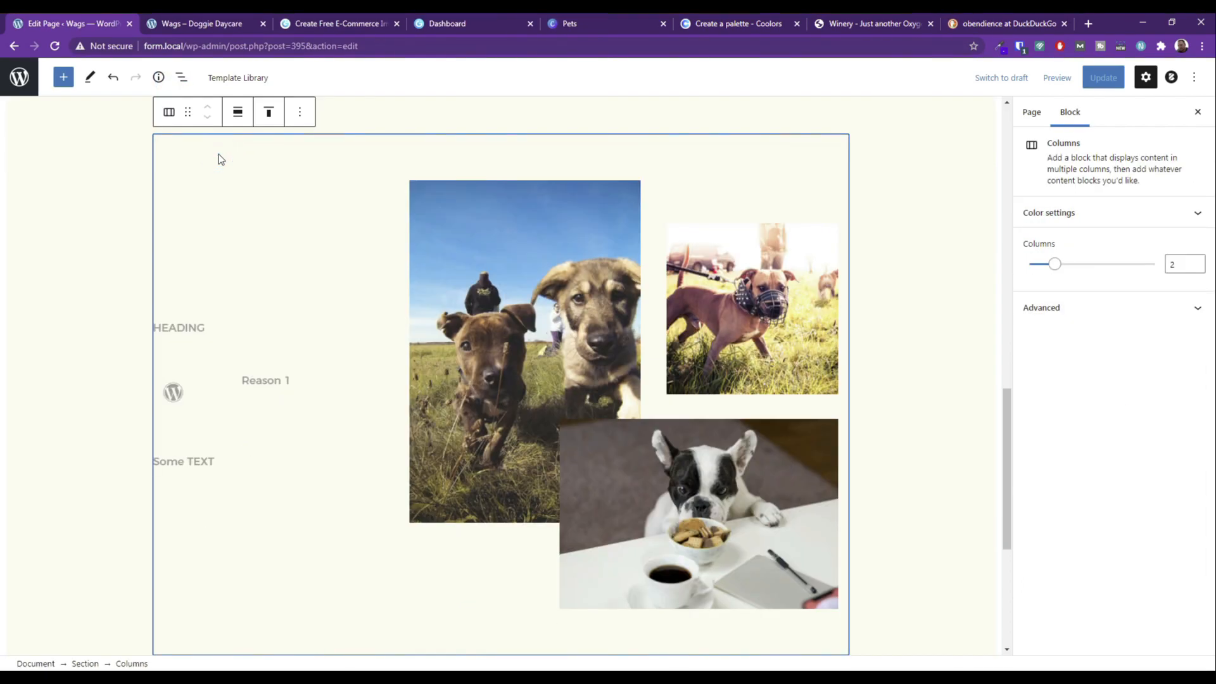
{"action": "left_click", "coordinate": [181, 77]}
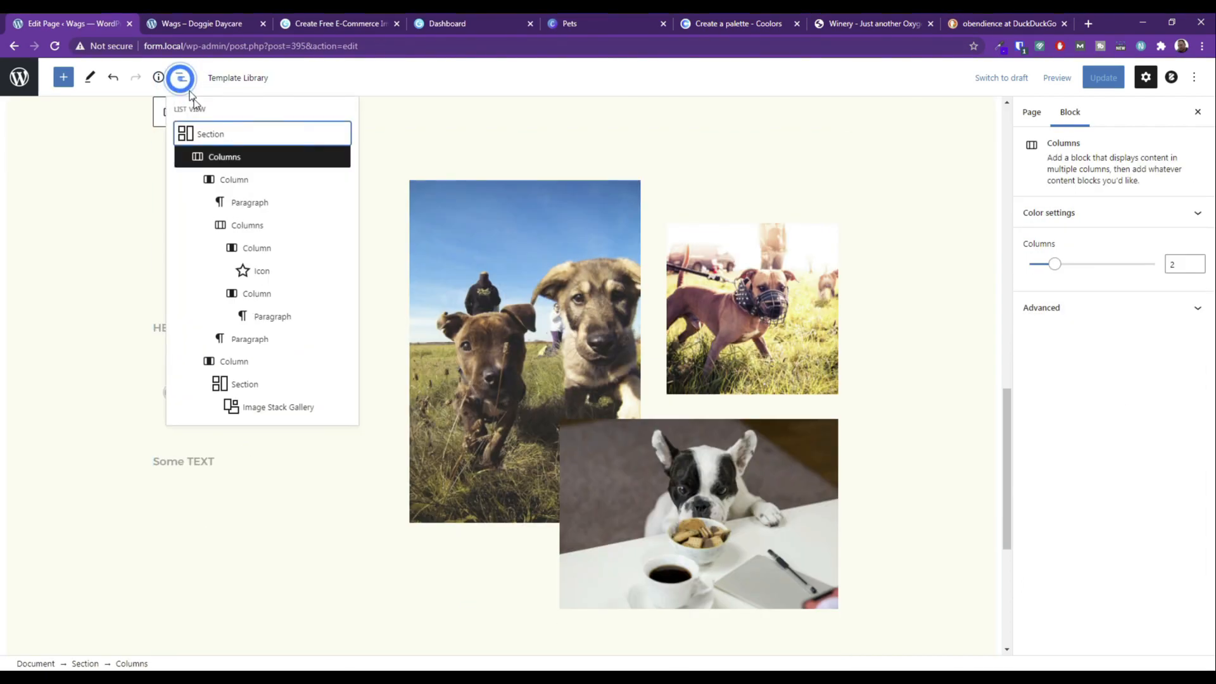
{"action": "left_click", "coordinate": [274, 228]}
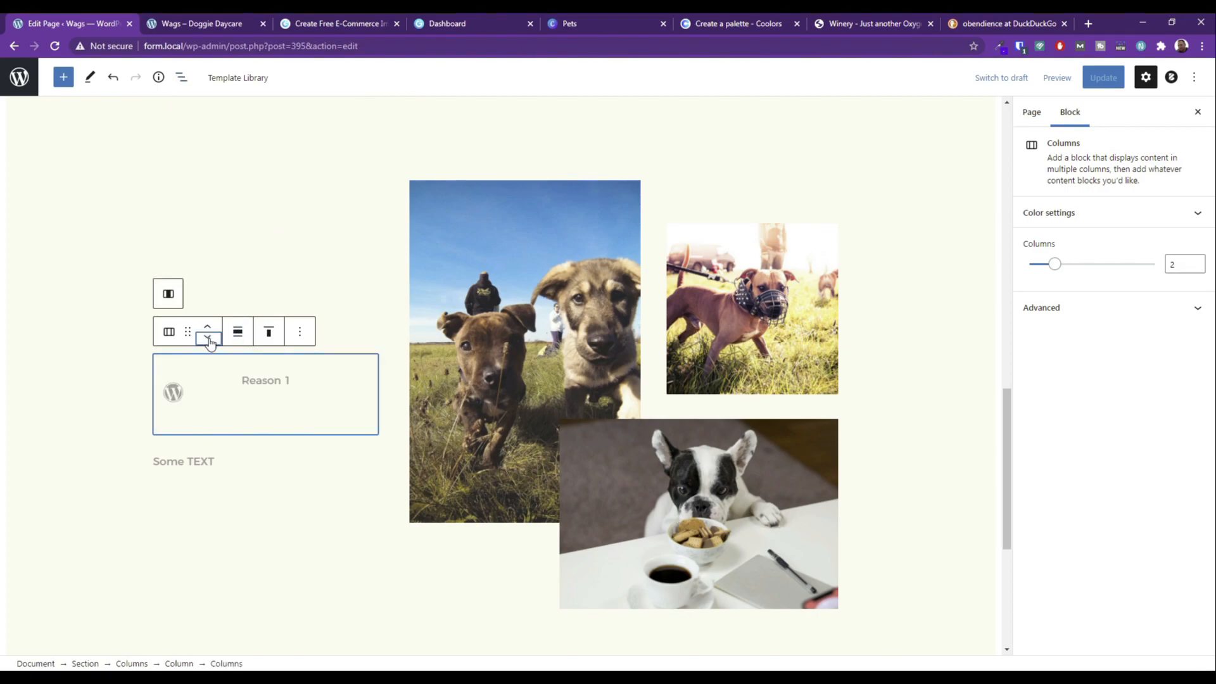
{"action": "left_click", "coordinate": [207, 336]}
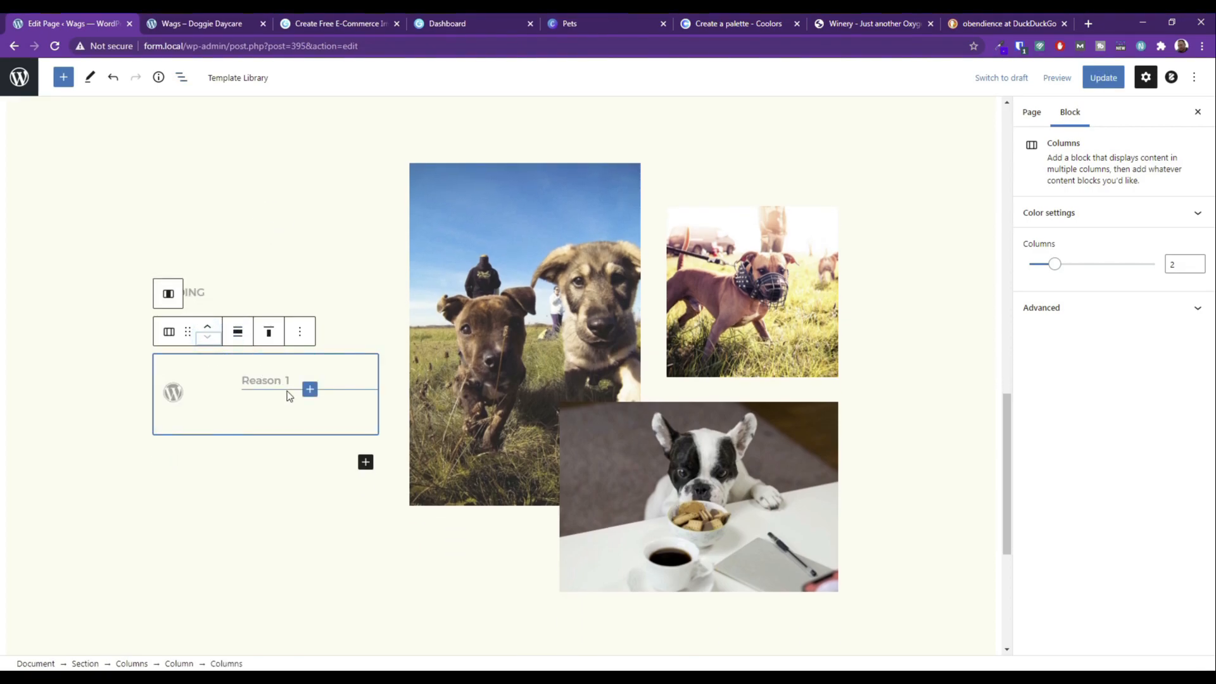
{"action": "left_click", "coordinate": [329, 350]}
{"action": "left_click", "coordinate": [348, 416]}
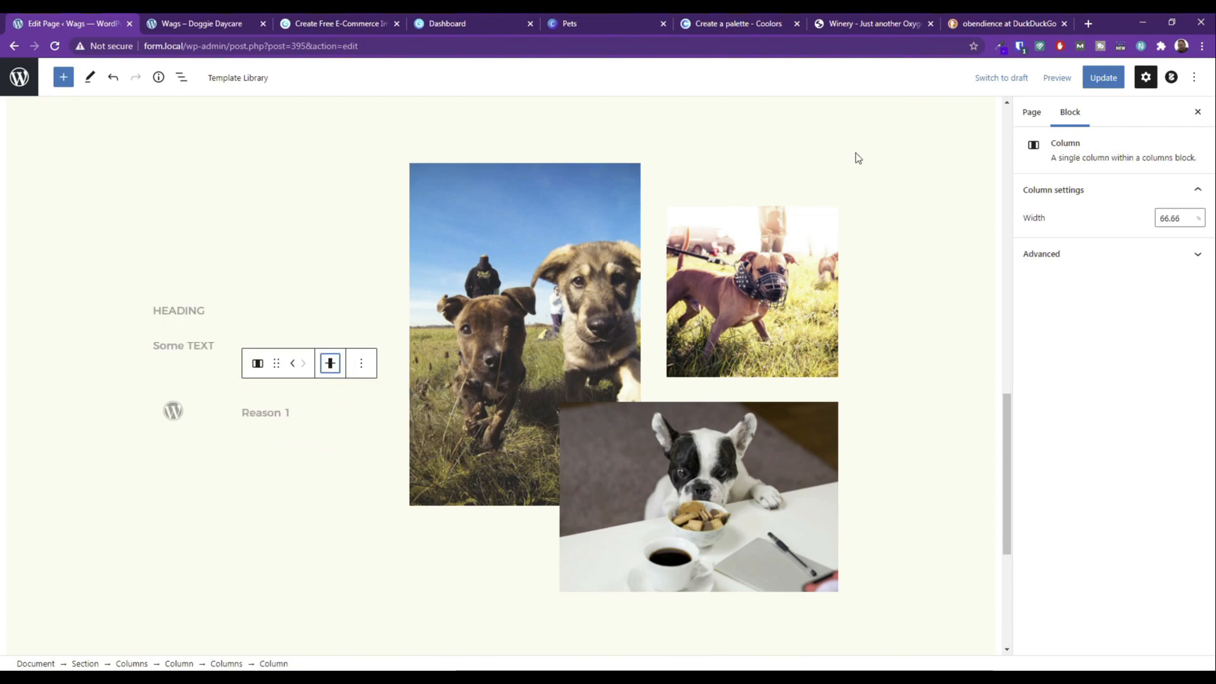
Save the page and preview it in a new tab to check the new block order and middle alignment.
{"action": "left_click", "coordinate": [1102, 77]}
{"action": "left_click", "coordinate": [1057, 77]}
{"action": "left_click", "coordinate": [1009, 194]}
{"action": "scroll", "coordinate": [404, 291], "scroll_direction": "down", "scroll_amount": 10}
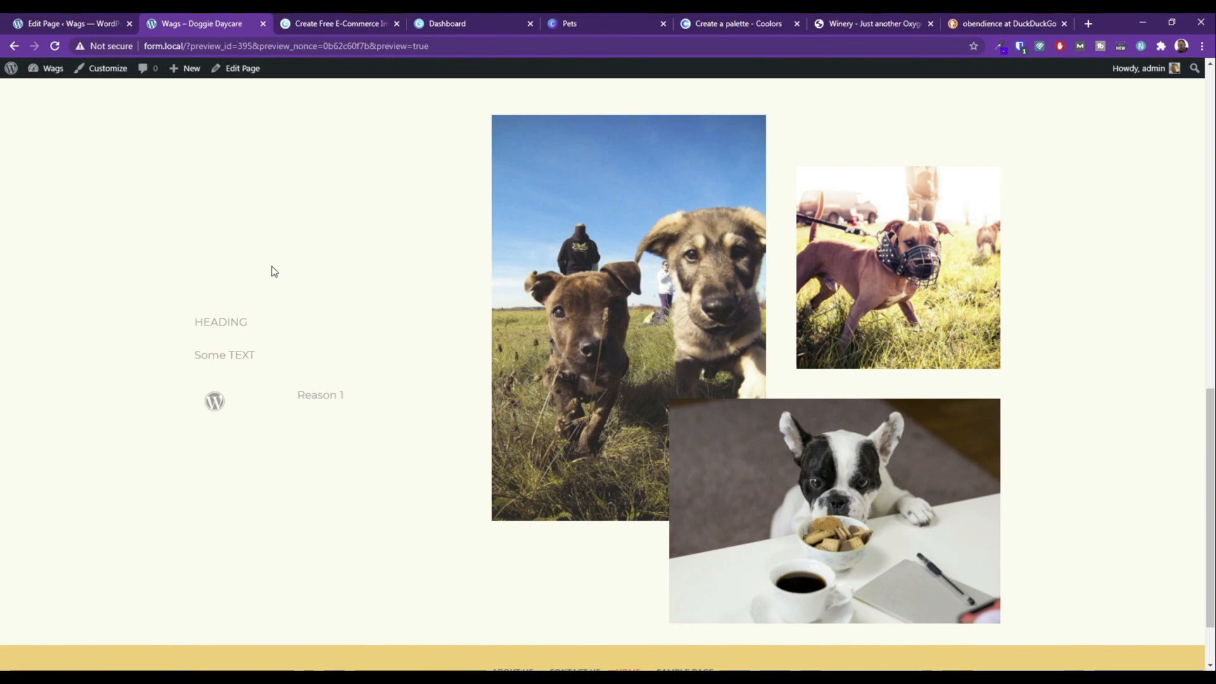
{"action": "scroll", "coordinate": [295, 247], "scroll_direction": "up", "scroll_amount": 3}
{"action": "scroll", "coordinate": [295, 247], "scroll_direction": "down", "scroll_amount": 3}
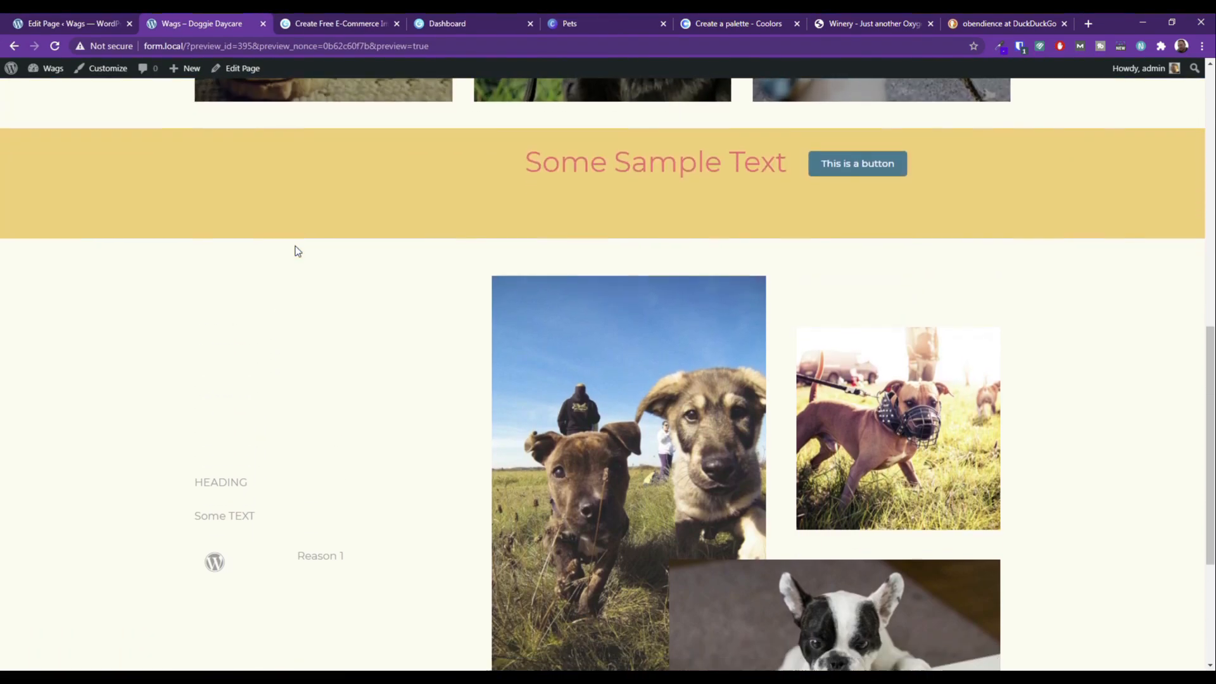
{"action": "scroll", "coordinate": [295, 247], "scroll_direction": "up", "scroll_amount": 2}
Return to the page editor and duplicate the nested icon and Reason 1 columns three times to make four rows.
{"action": "left_click", "coordinate": [101, 24]}
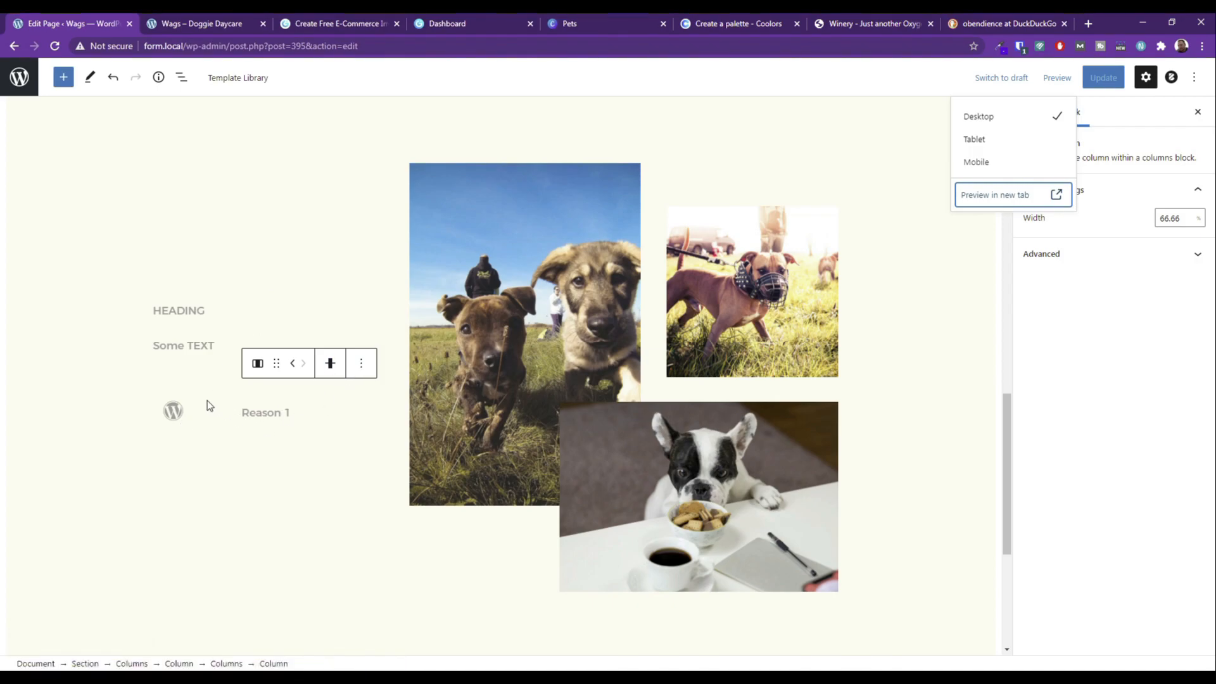
{"action": "left_click", "coordinate": [204, 398]}
{"action": "left_click", "coordinate": [127, 399]}
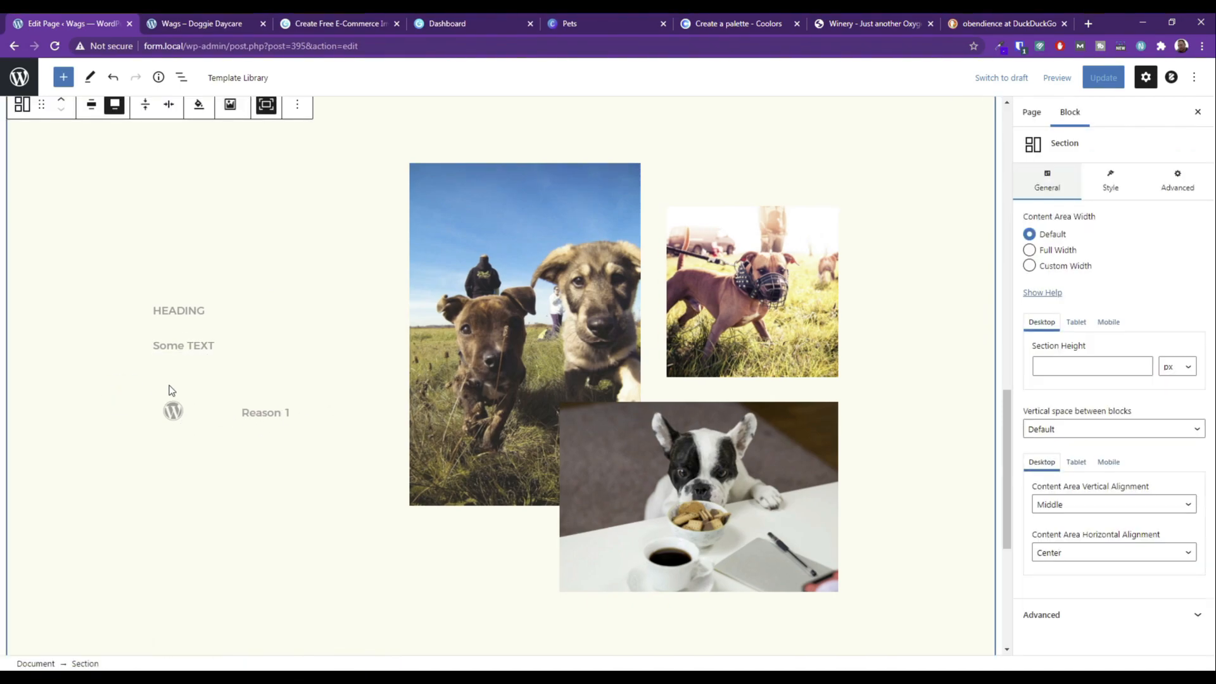
{"action": "left_click", "coordinate": [181, 396]}
{"action": "left_click", "coordinate": [181, 77]}
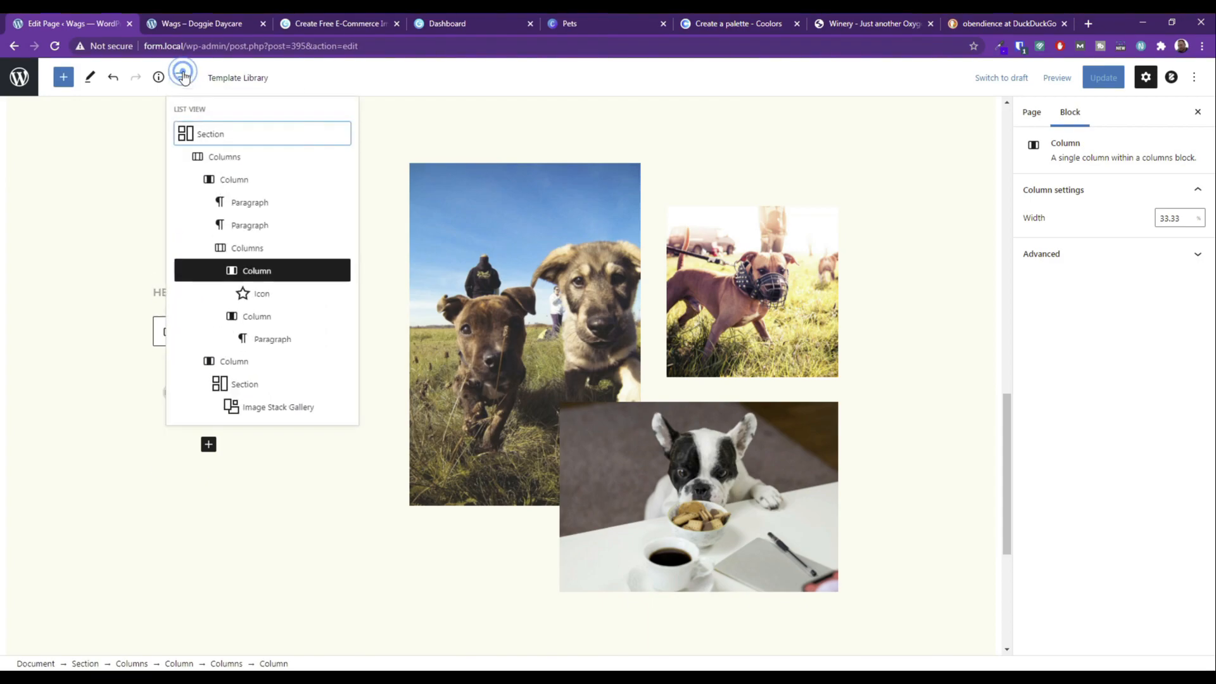
{"action": "left_click", "coordinate": [218, 247]}
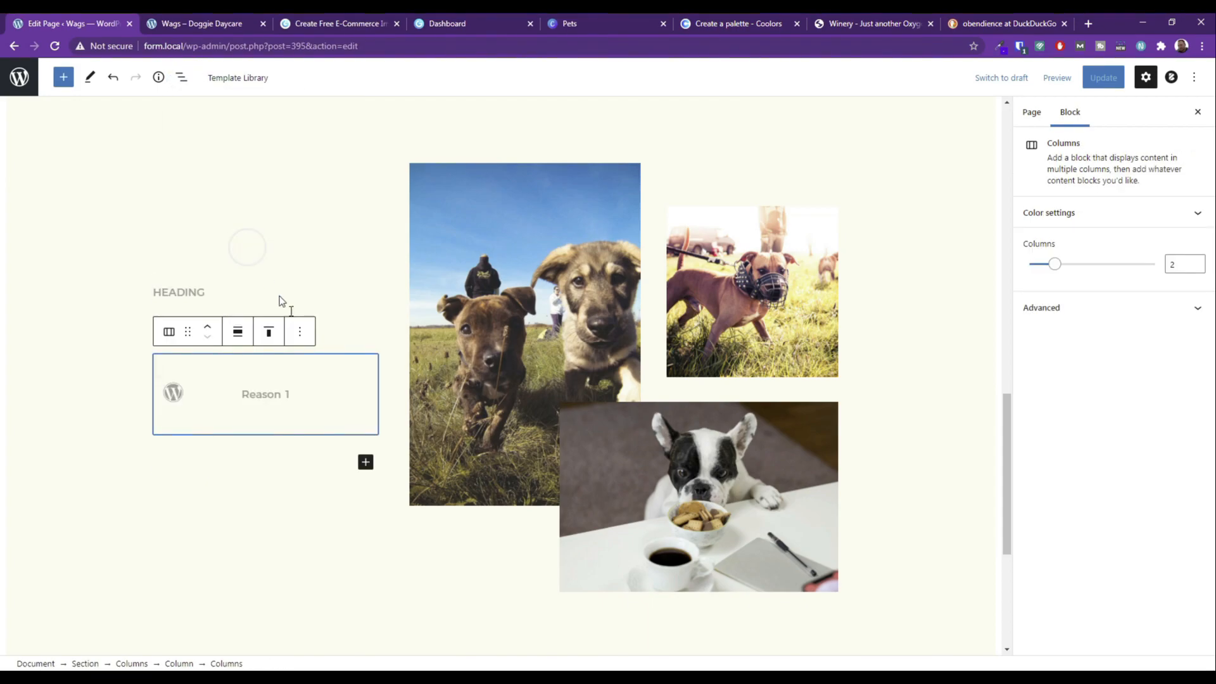
{"action": "left_click", "coordinate": [300, 332]}
{"action": "left_click", "coordinate": [310, 422]}
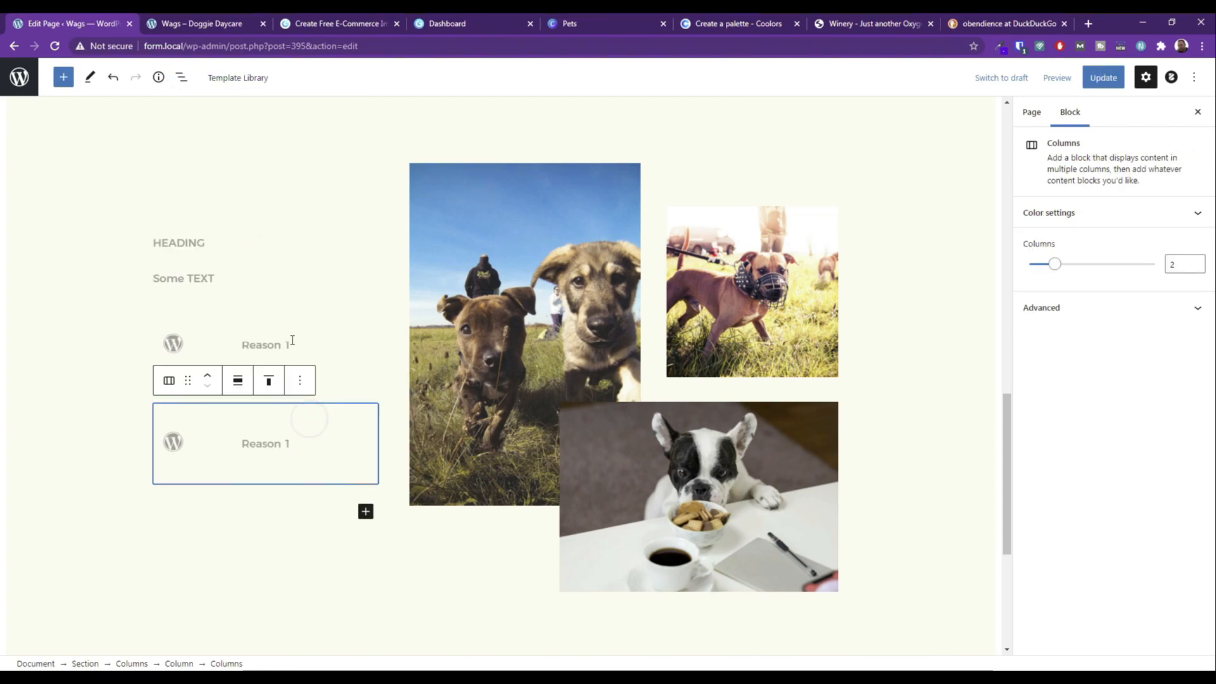
{"action": "left_click", "coordinate": [300, 380]}
{"action": "left_click", "coordinate": [320, 471]}
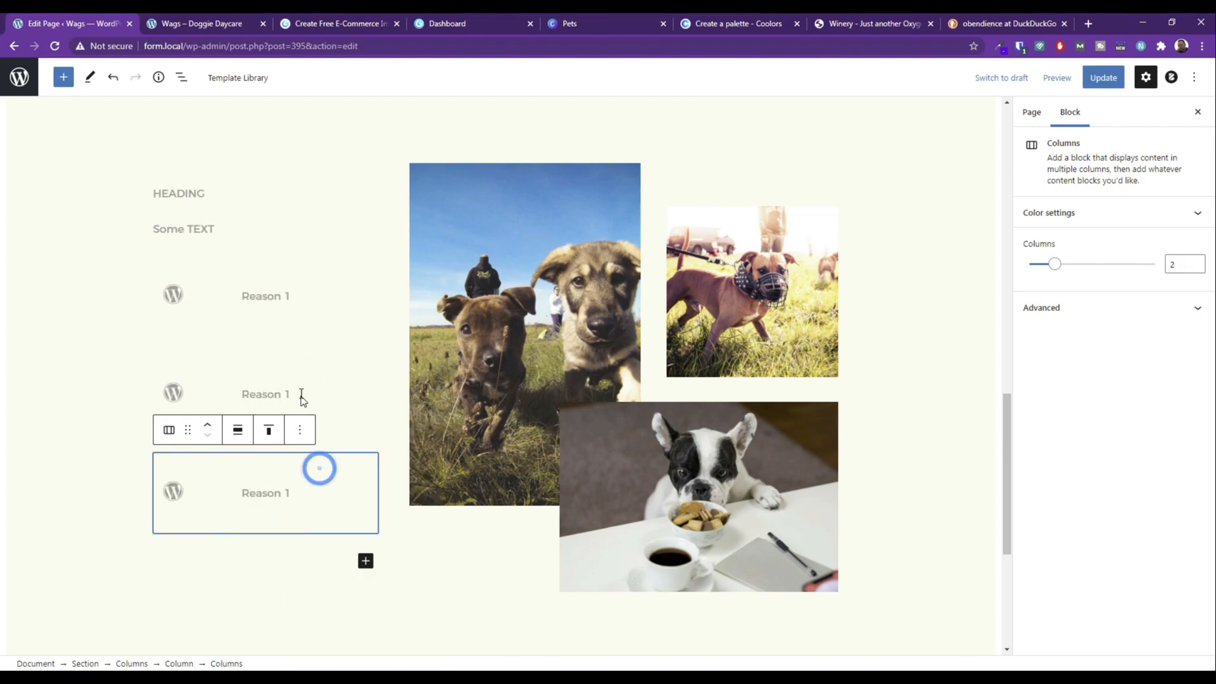
{"action": "left_click", "coordinate": [300, 430]}
{"action": "left_click", "coordinate": [321, 221]}
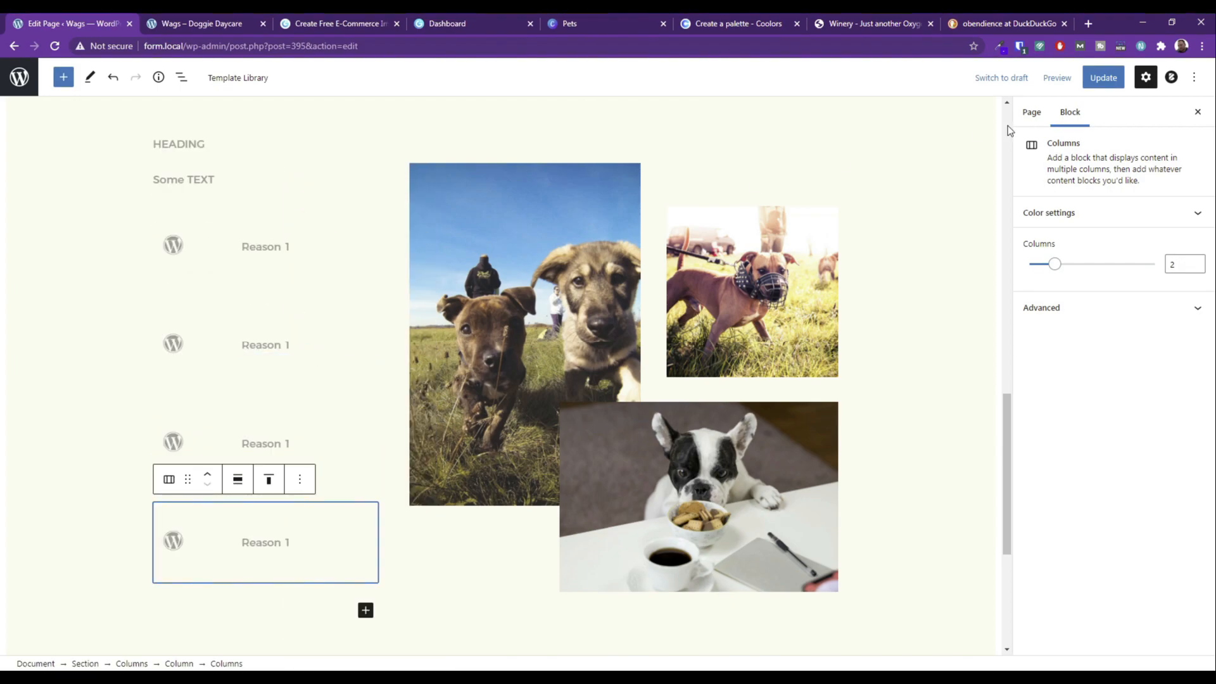
Save the page and preview it in a new tab to check the four icon rows beside the image gallery.
{"action": "left_click", "coordinate": [1103, 77]}
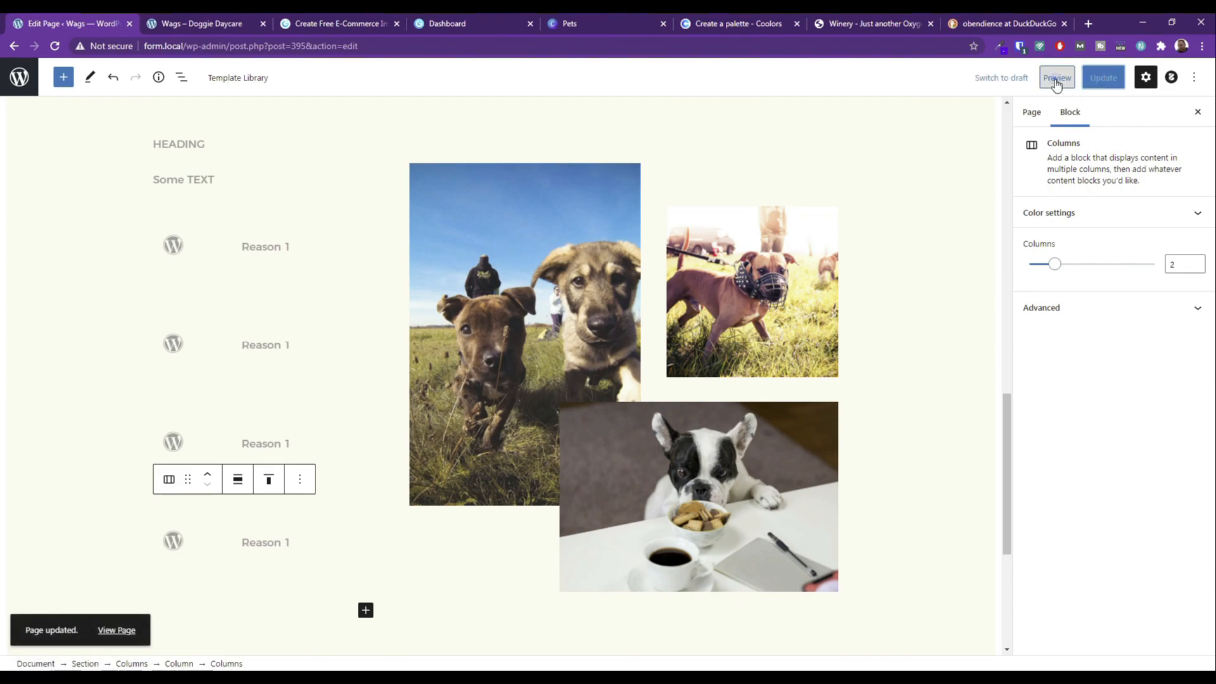
{"action": "left_click", "coordinate": [1056, 77]}
{"action": "left_click", "coordinate": [995, 194]}
{"action": "scroll", "coordinate": [275, 227], "scroll_direction": "down", "scroll_amount": 5}
{"action": "scroll", "coordinate": [275, 227], "scroll_direction": "down", "scroll_amount": 8}
{"action": "scroll", "coordinate": [317, 292], "scroll_direction": "up", "scroll_amount": 2}
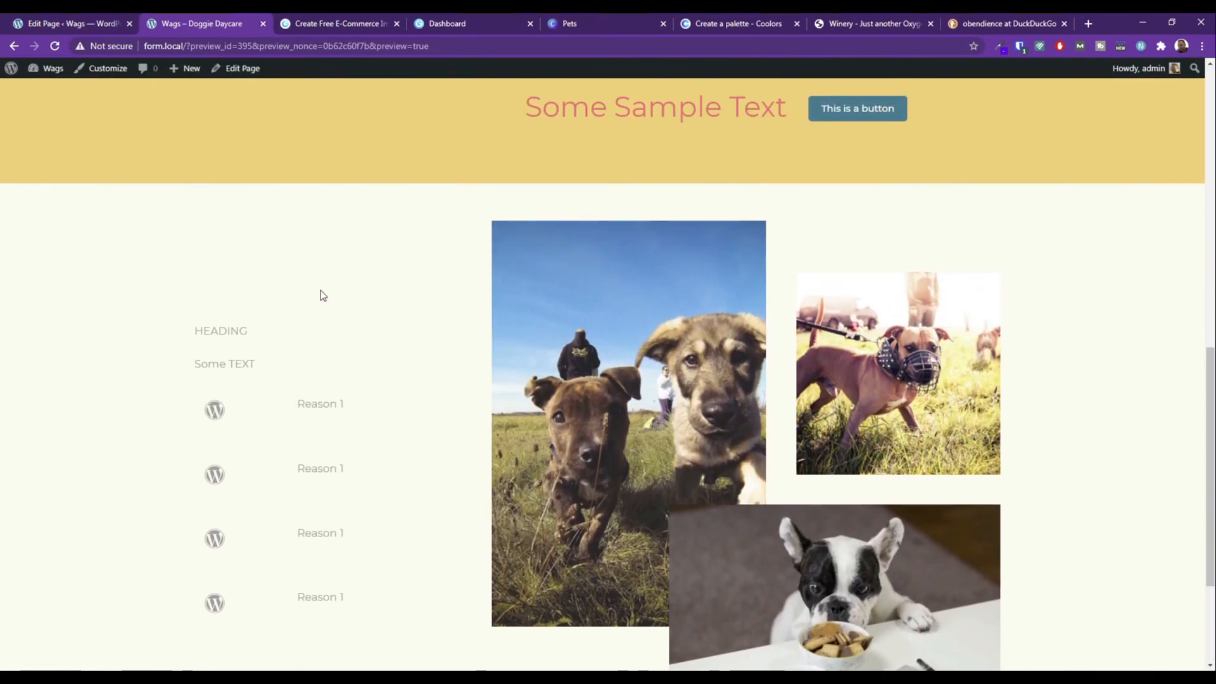
{"action": "scroll", "coordinate": [318, 287], "scroll_direction": "down", "scroll_amount": 2}
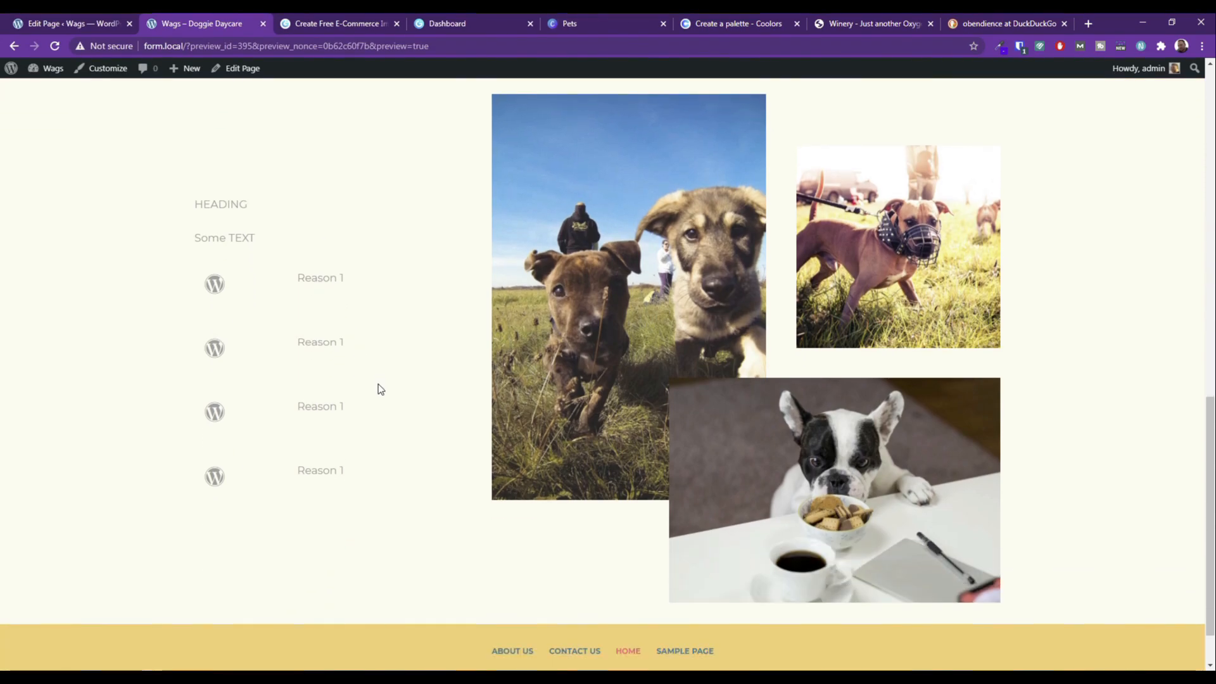
{"action": "scroll", "coordinate": [236, 239], "scroll_direction": "up", "scroll_amount": 2}
Return to the page editor, clear the WordPress icon in the first reason row and search the icon library for "Bone".
{"action": "left_click", "coordinate": [112, 23]}
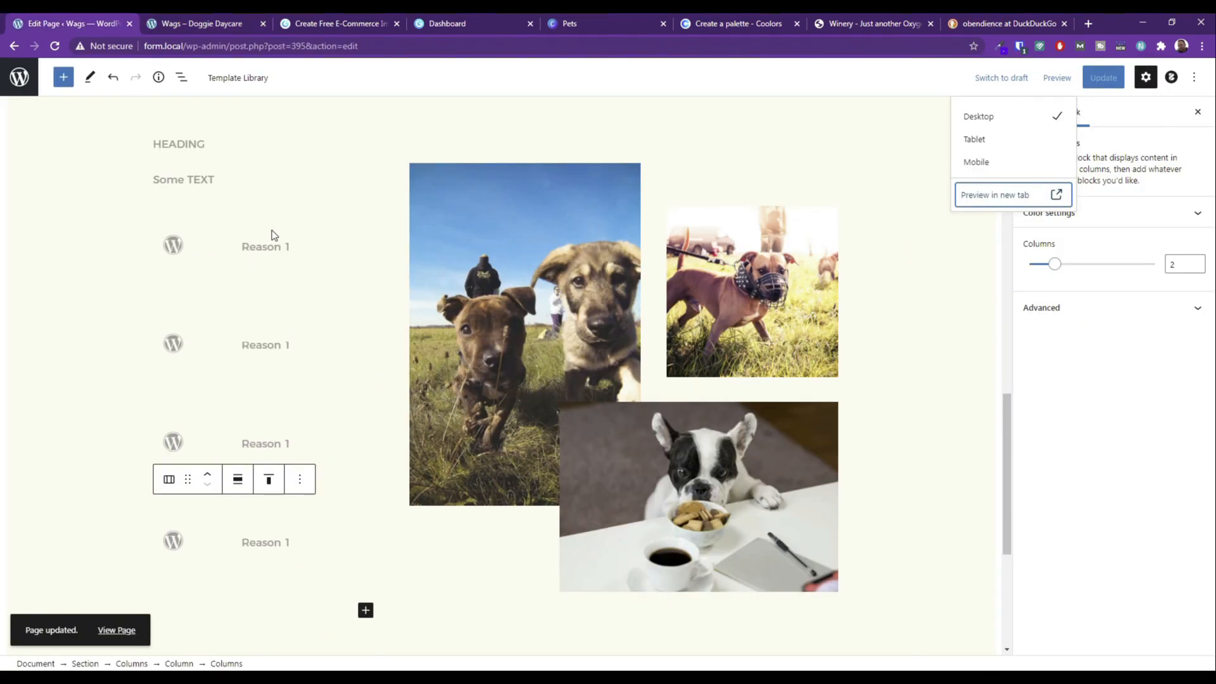
{"action": "left_click", "coordinate": [252, 249]}
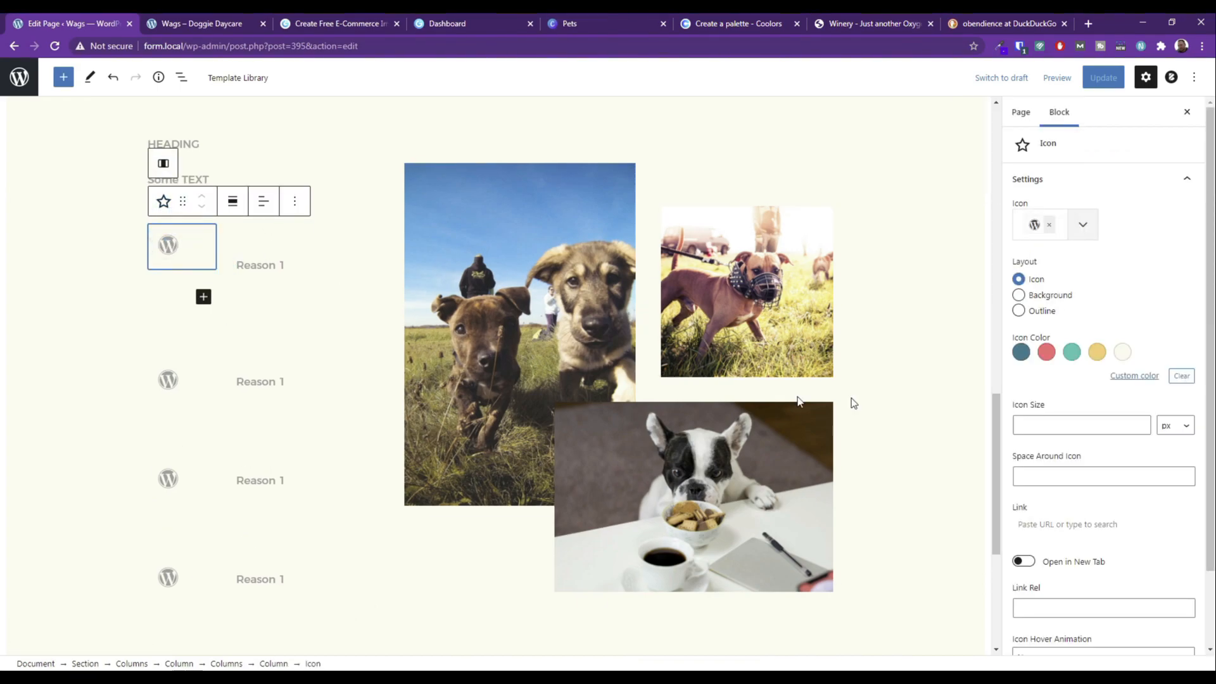
{"action": "left_click", "coordinate": [1046, 226]}
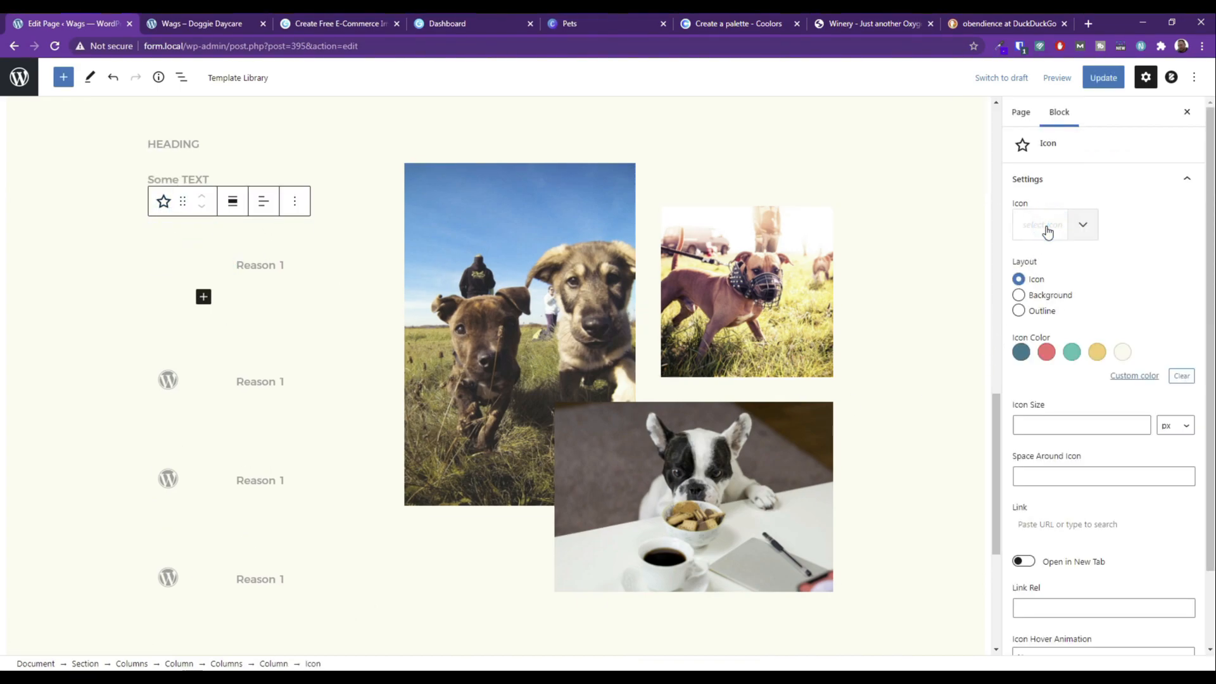
{"action": "left_click", "coordinate": [1048, 230]}
{"action": "type", "text": "Bone"}
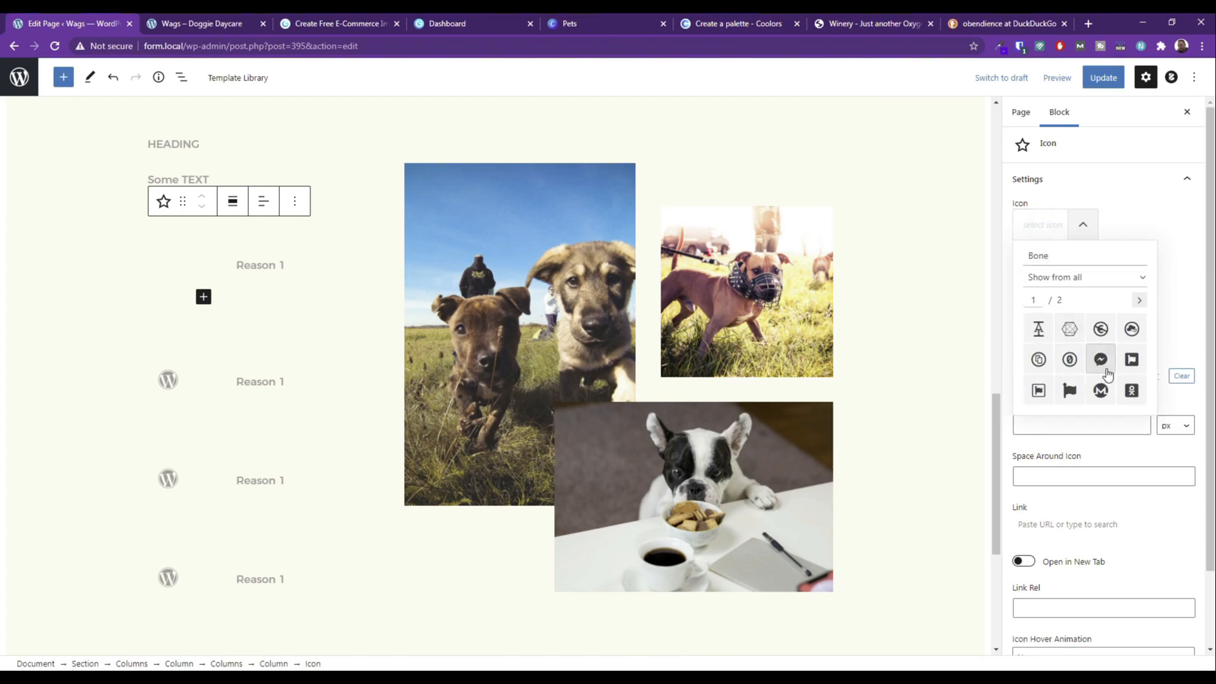
Try filtering the "Bone" icon search by the Animals category, and restore the filter to show all categories.
{"action": "scroll", "coordinate": [1113, 342], "scroll_direction": "down", "scroll_amount": 1}
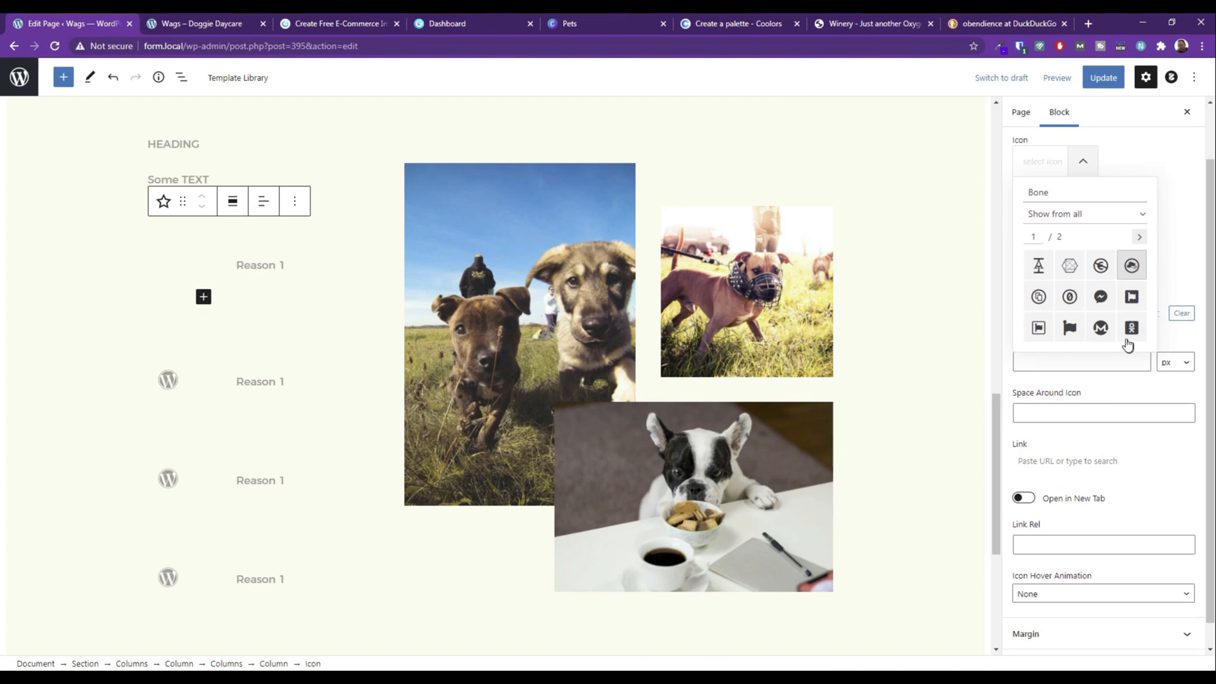
{"action": "left_click", "coordinate": [1130, 213]}
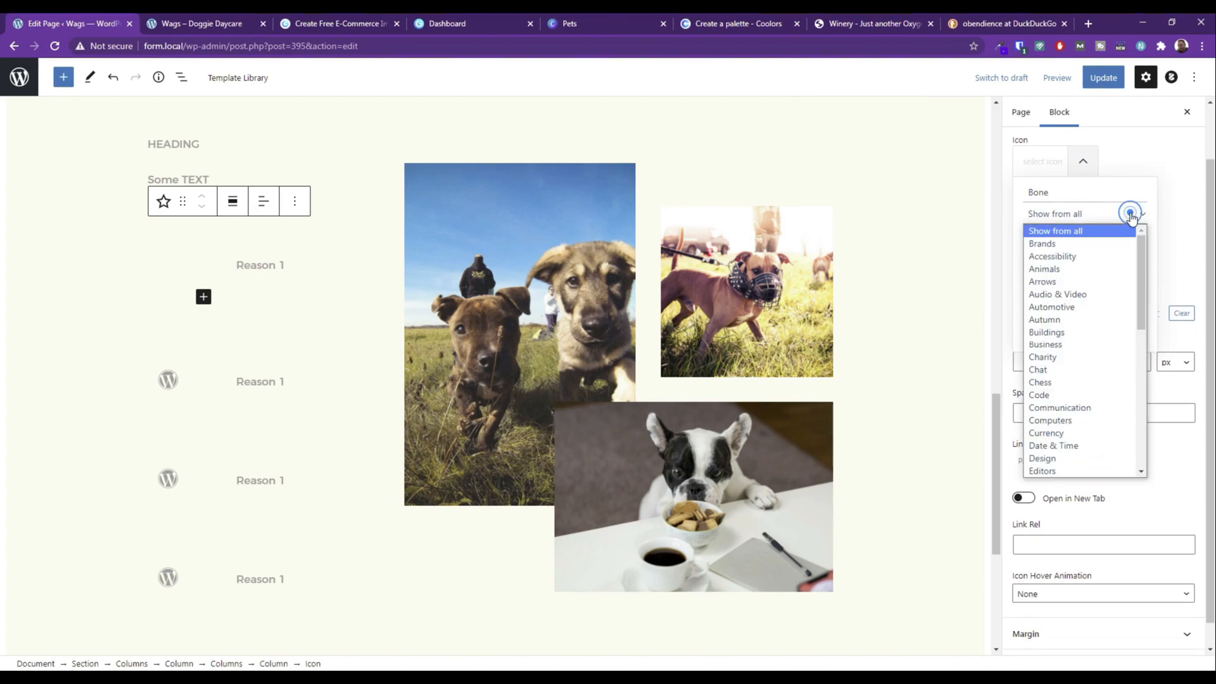
{"action": "left_click", "coordinate": [1094, 268]}
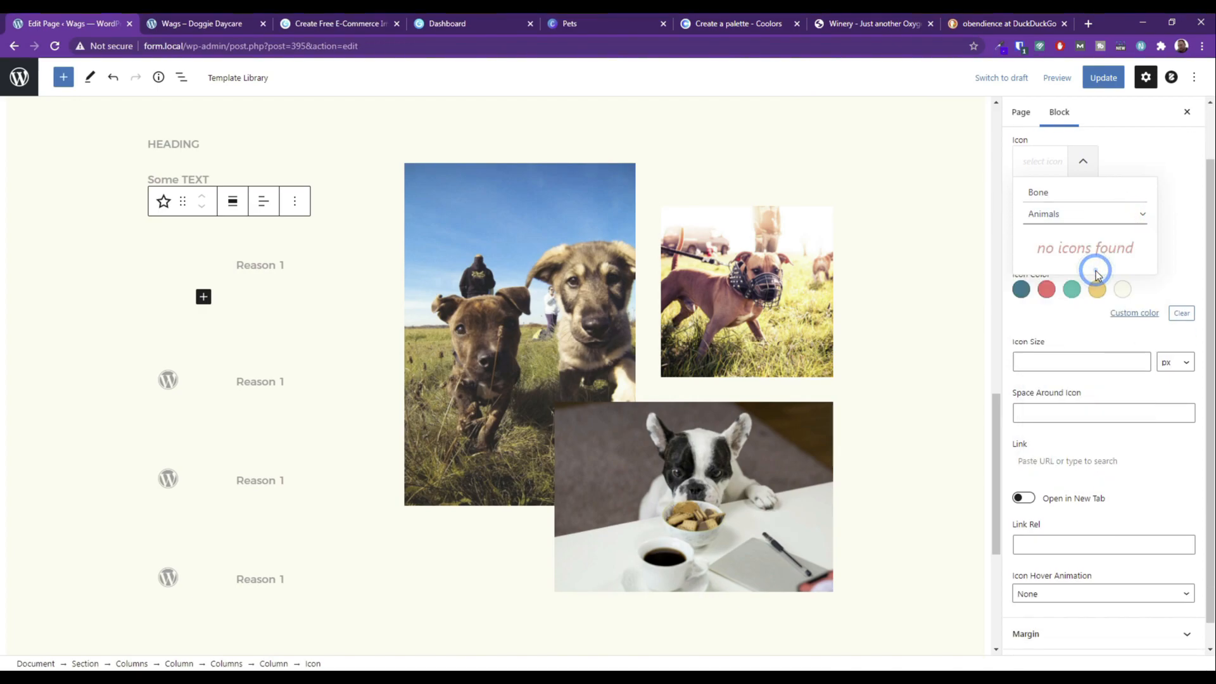
{"action": "left_click", "coordinate": [1072, 215]}
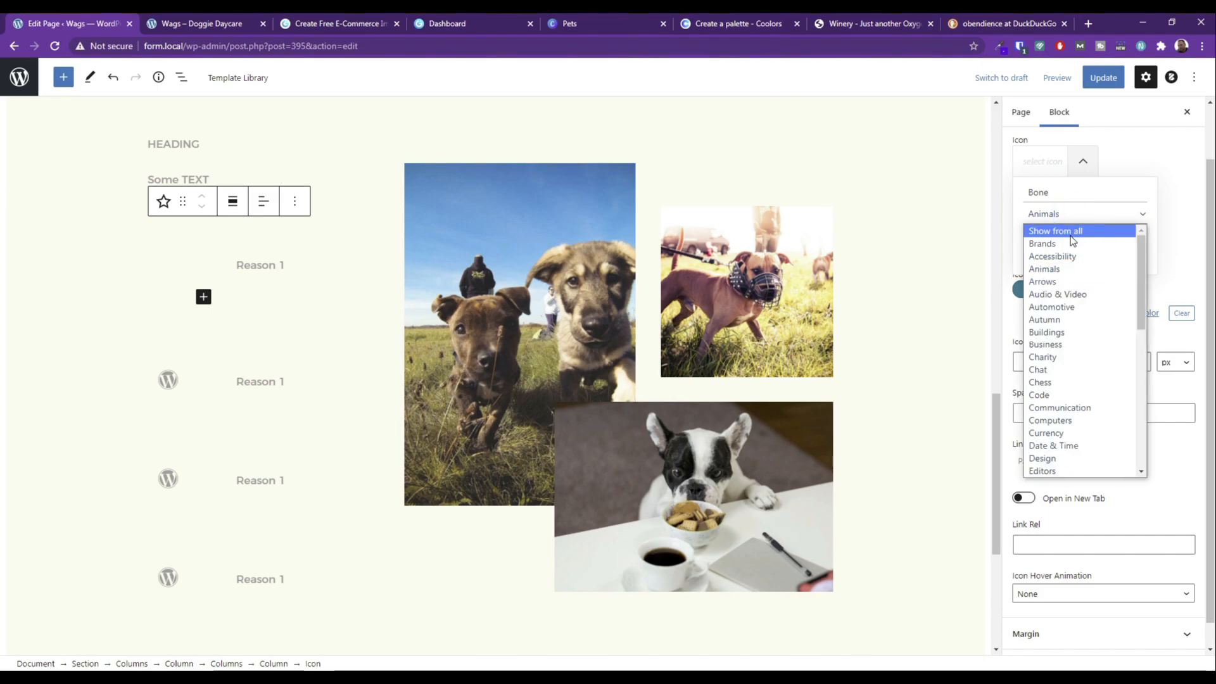
{"action": "left_click", "coordinate": [1071, 230]}
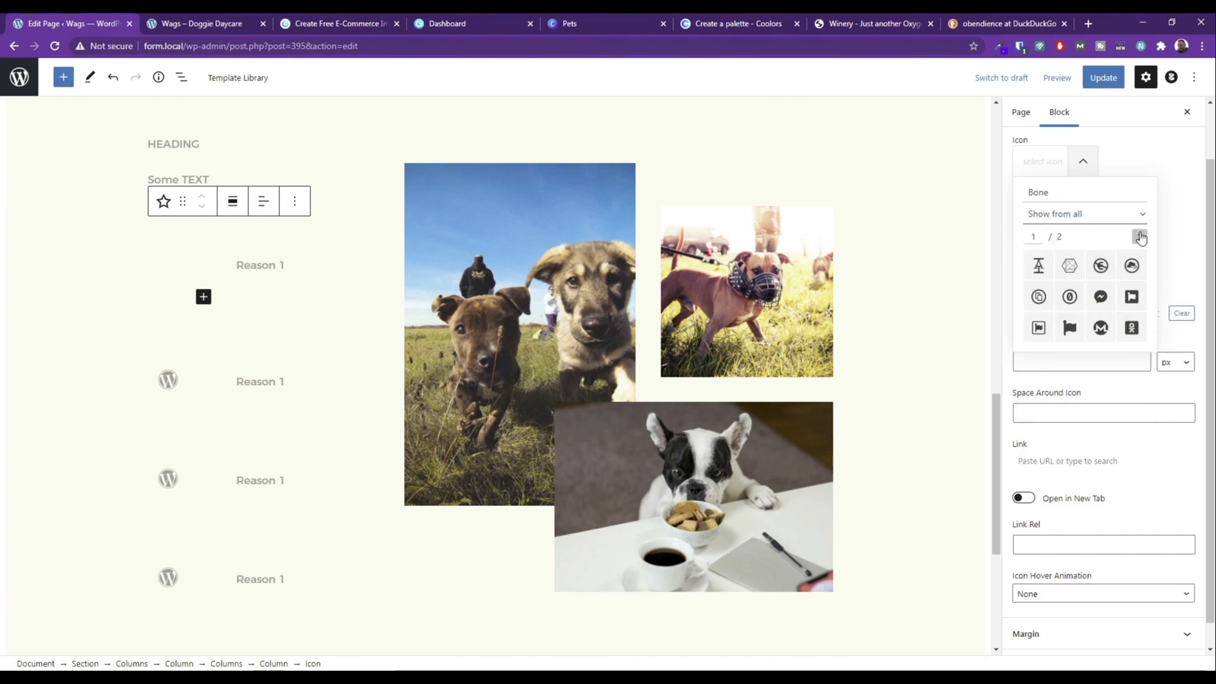
Set the first row's icon to the bone from the second page of search results.
{"action": "left_click", "coordinate": [1140, 234]}
{"action": "scroll", "coordinate": [1087, 202], "scroll_direction": "up", "scroll_amount": 2}
{"action": "left_click", "coordinate": [1061, 224]}
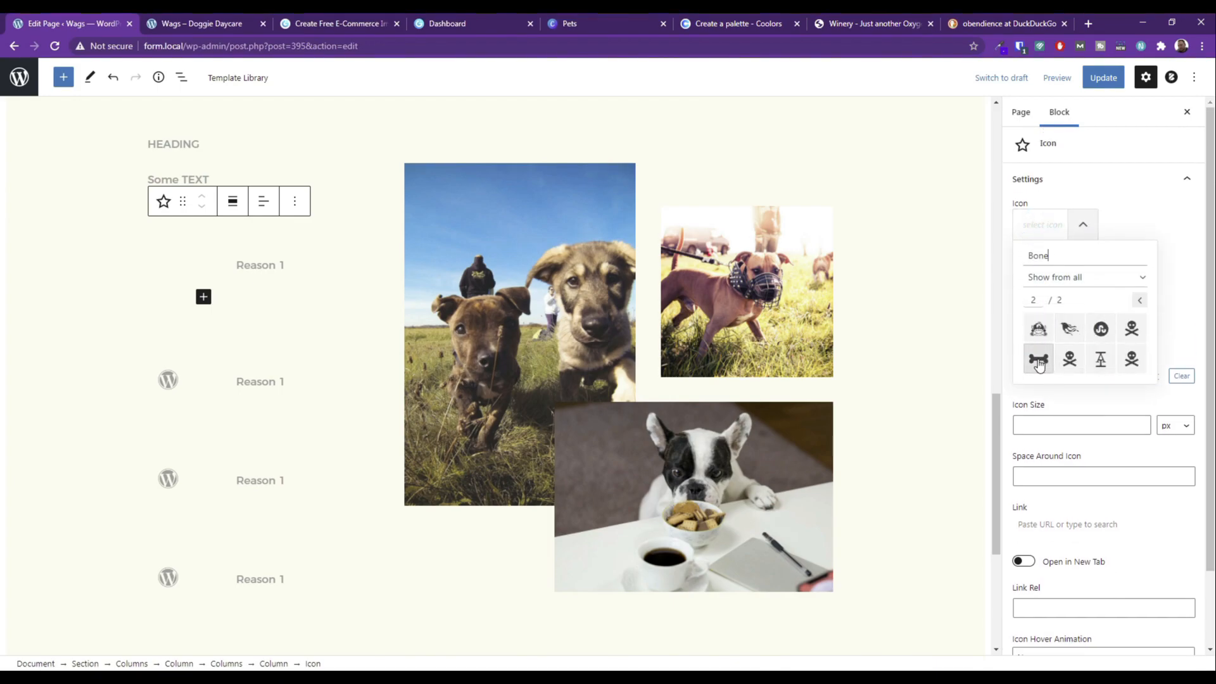
{"action": "left_click", "coordinate": [1037, 361]}
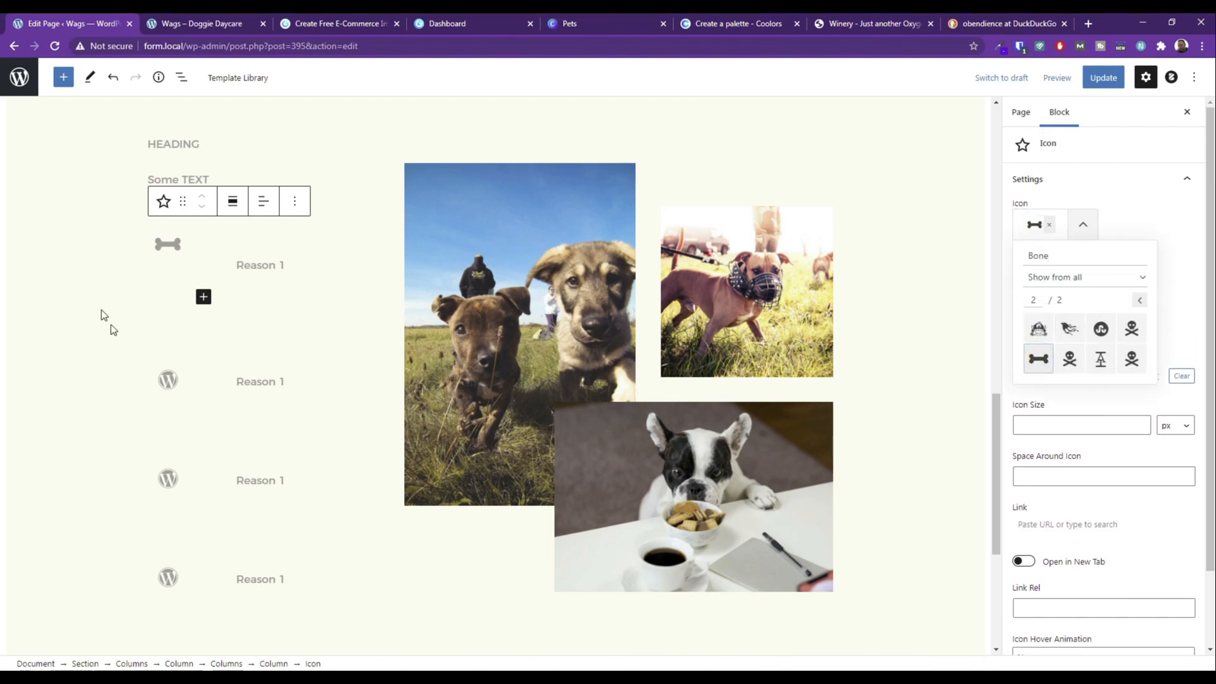
Clear the WordPress icon in the second reason row and search the icon library for "whist".
{"action": "left_click", "coordinate": [170, 380]}
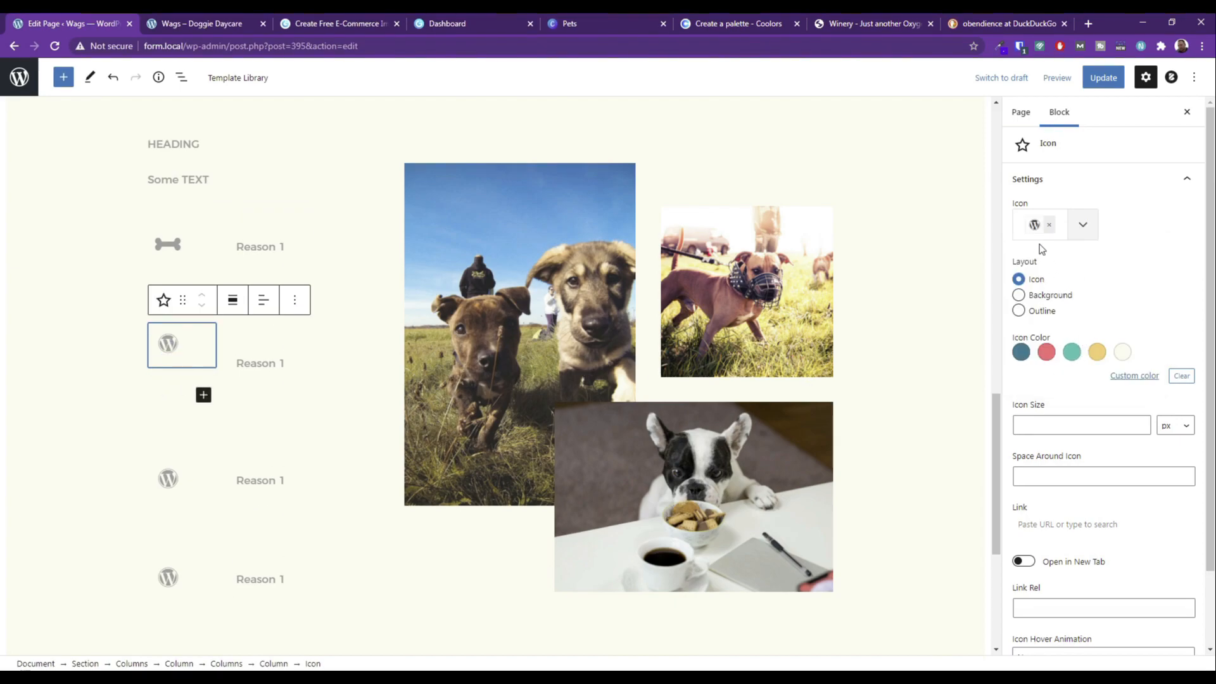
{"action": "left_click", "coordinate": [1049, 226]}
{"action": "left_click", "coordinate": [1041, 226]}
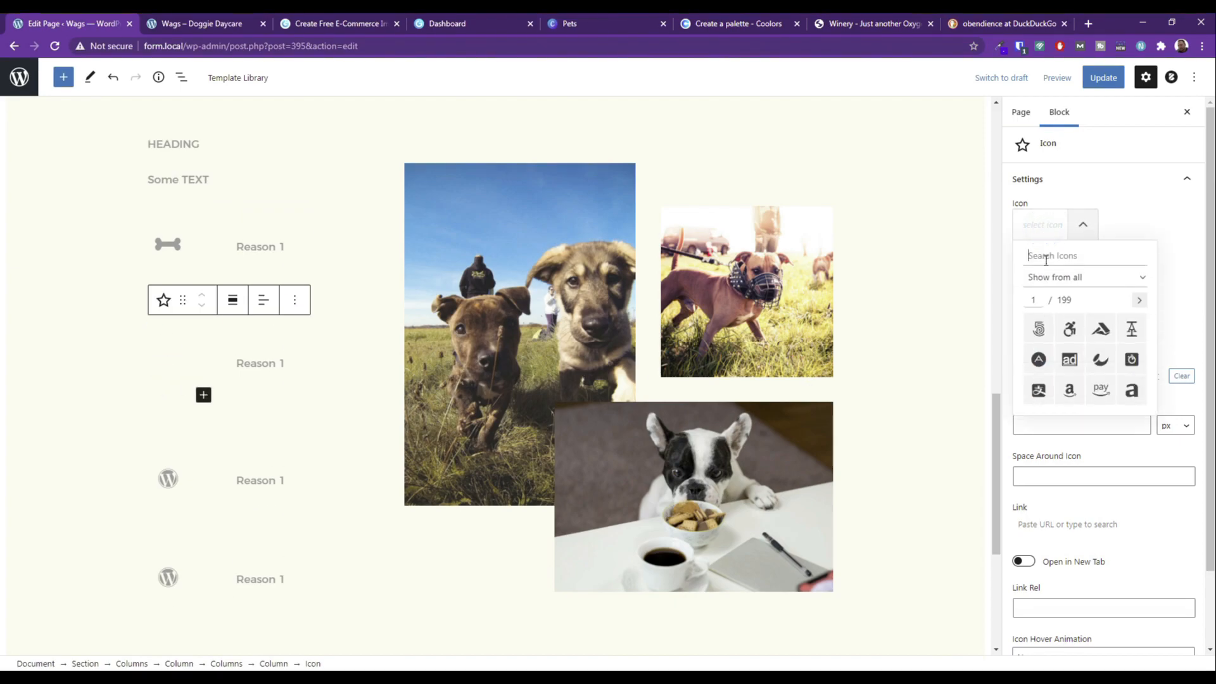
{"action": "type", "text": "whist"}
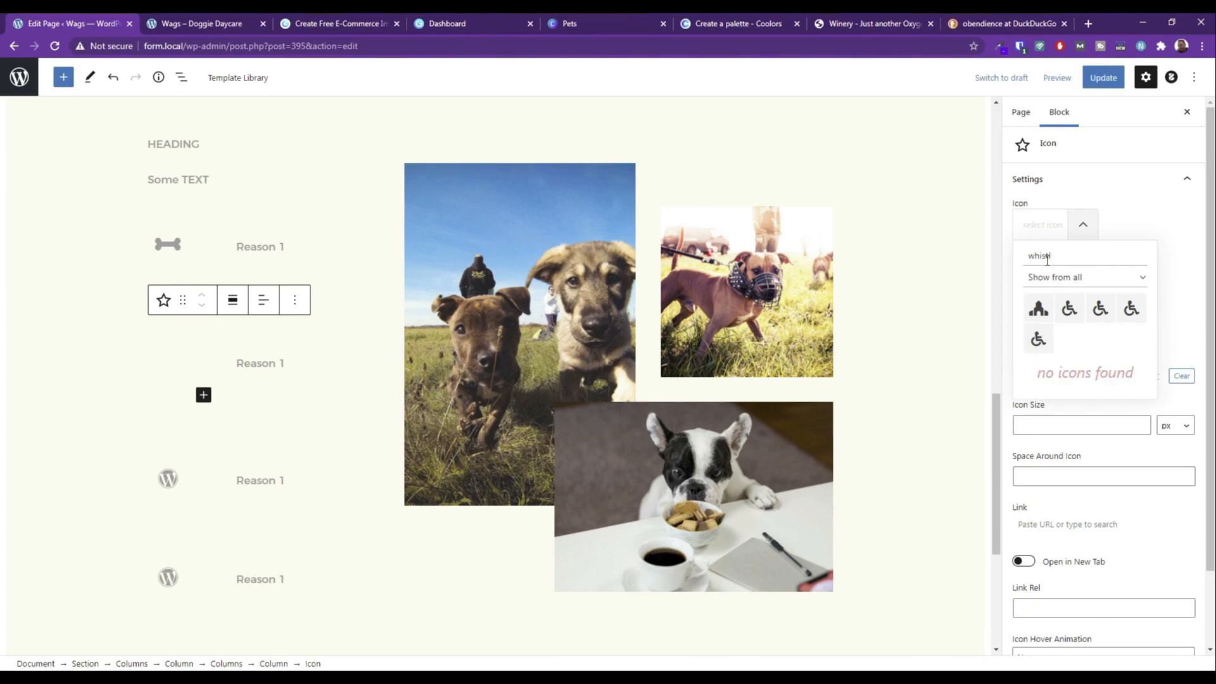
Search the icon library for "training" instead, and clear the search term.
{"action": "key", "text": "BackSpace"}
{"action": "key", "text": "BackSpace"}
{"action": "key", "text": "BackSpace"}
{"action": "key", "text": "BackSpace"}
{"action": "key", "text": "BackSpace"}
{"action": "type", "text": "training"}
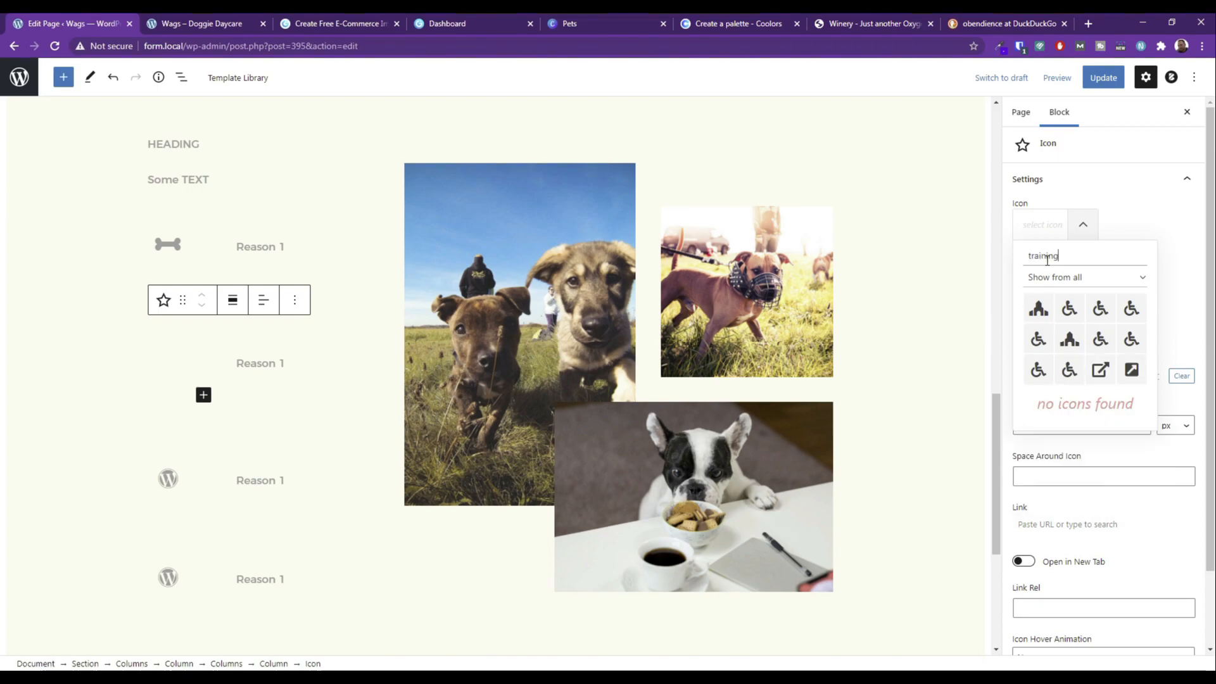
{"action": "key", "text": "BackSpace"}
{"action": "key", "text": "BackSpace"}
{"action": "key", "text": "BackSpace"}
{"action": "key", "text": "BackSpace"}
{"action": "key", "text": "BackSpace"}
{"action": "key", "text": "BackSpace"}
{"action": "key", "text": "BackSpace"}
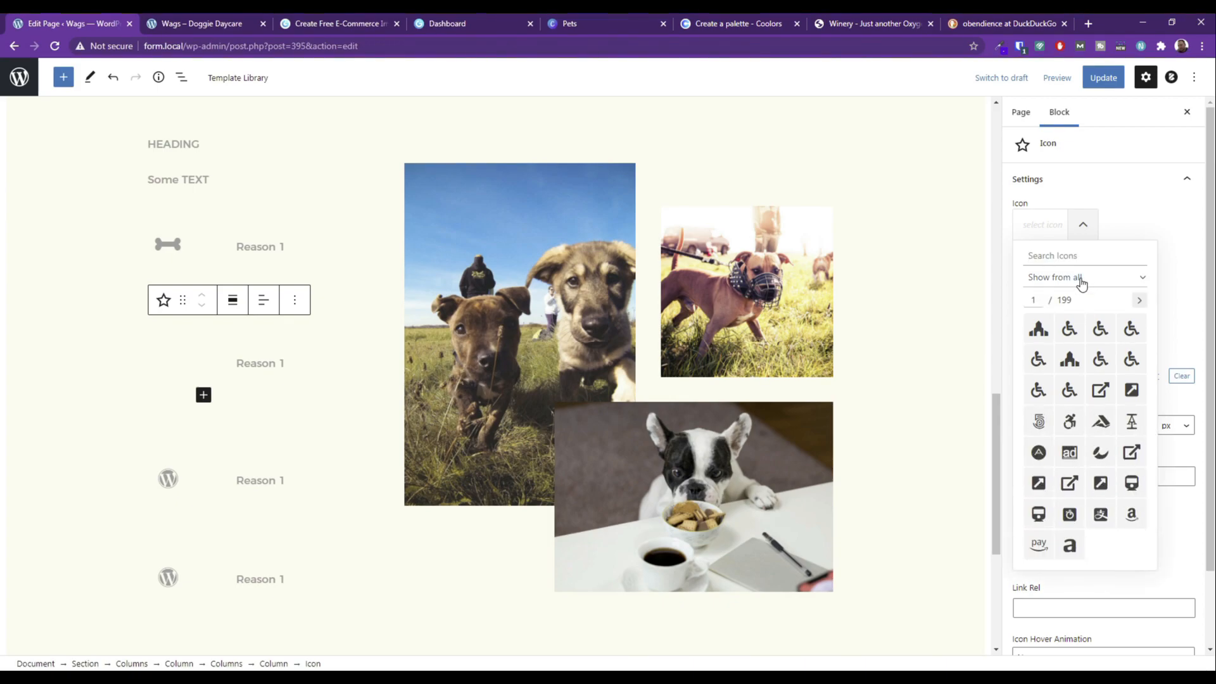
Browse the unfiltered icon library and the Sports category for a suitable second-row icon.
{"action": "left_click", "coordinate": [1139, 300]}
{"action": "left_click", "coordinate": [1139, 300]}
{"action": "left_click", "coordinate": [1089, 278]}
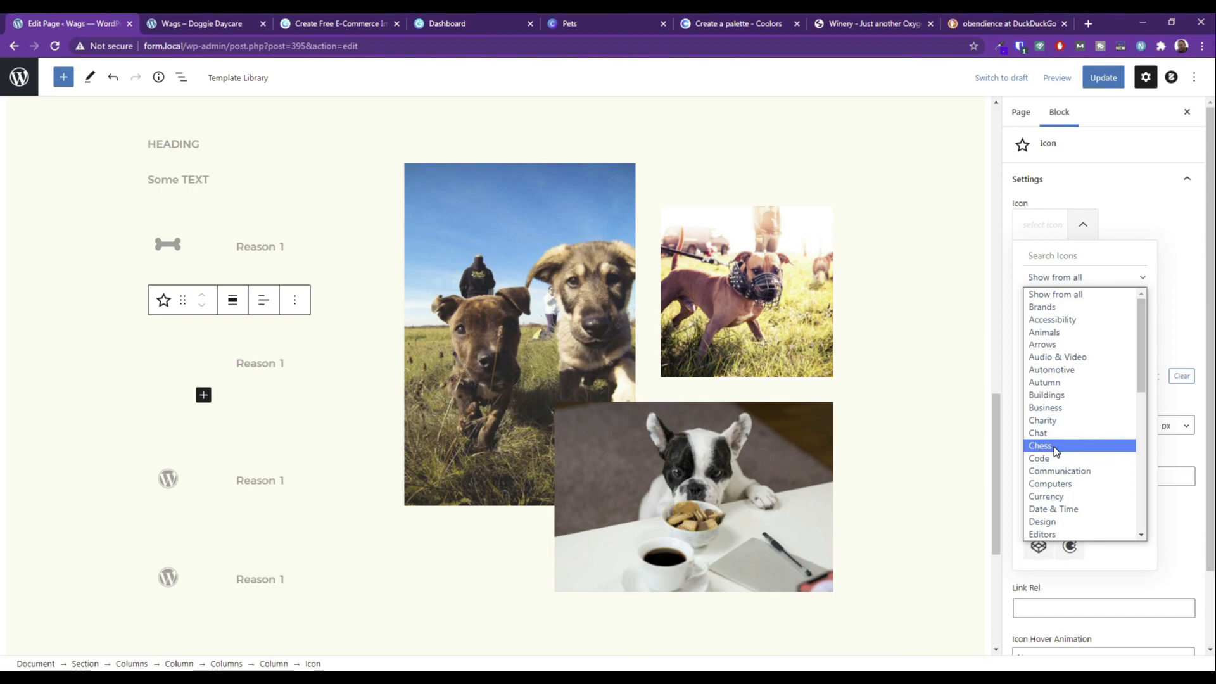
{"action": "scroll", "coordinate": [1060, 499], "scroll_direction": "down", "scroll_amount": 2}
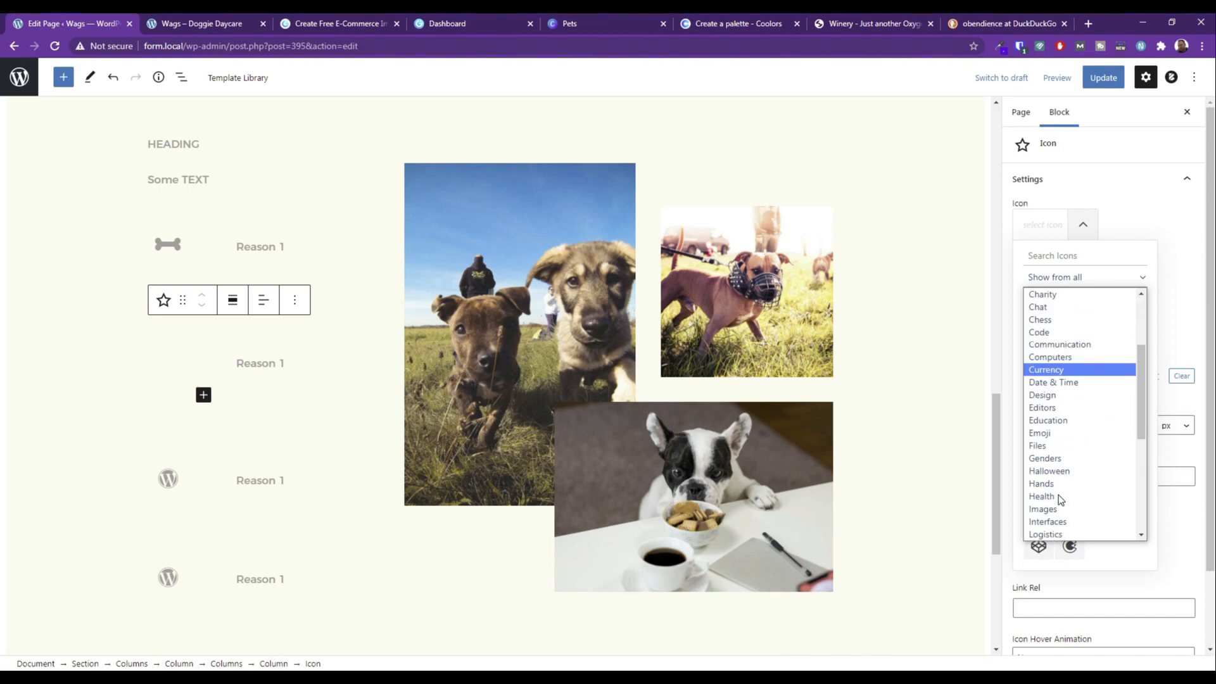
{"action": "scroll", "coordinate": [1061, 499], "scroll_direction": "down", "scroll_amount": 2}
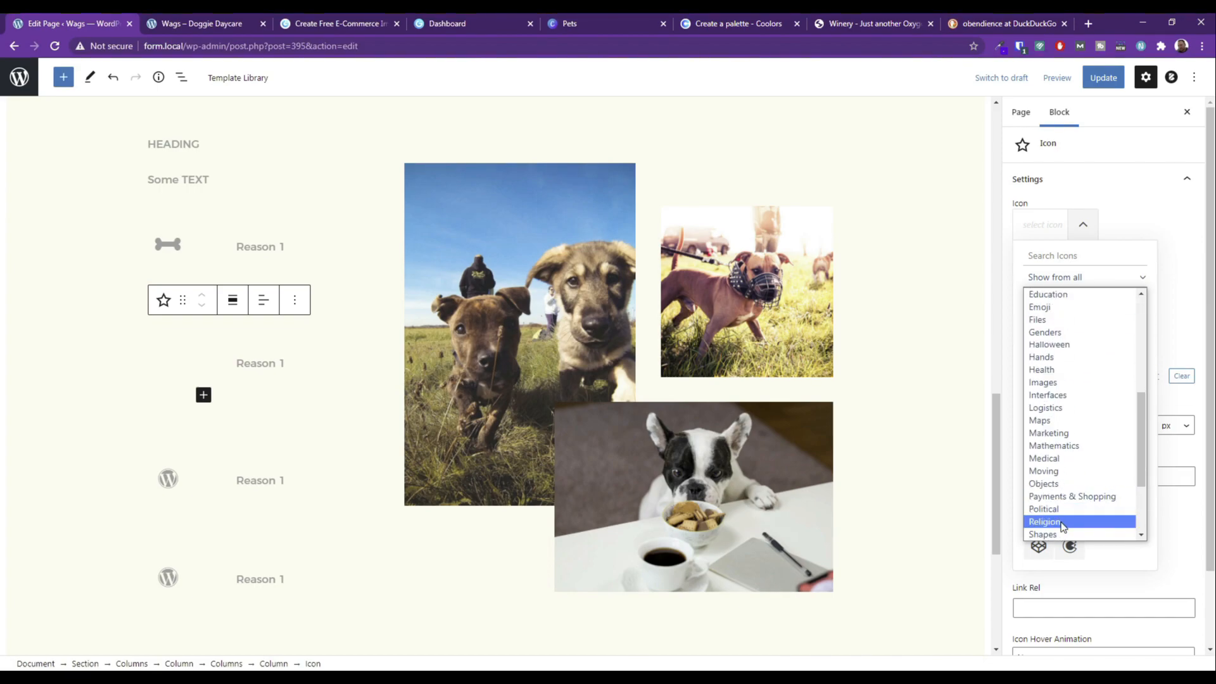
{"action": "scroll", "coordinate": [1067, 512], "scroll_direction": "down", "scroll_amount": 2}
{"action": "left_click", "coordinate": [1051, 445]}
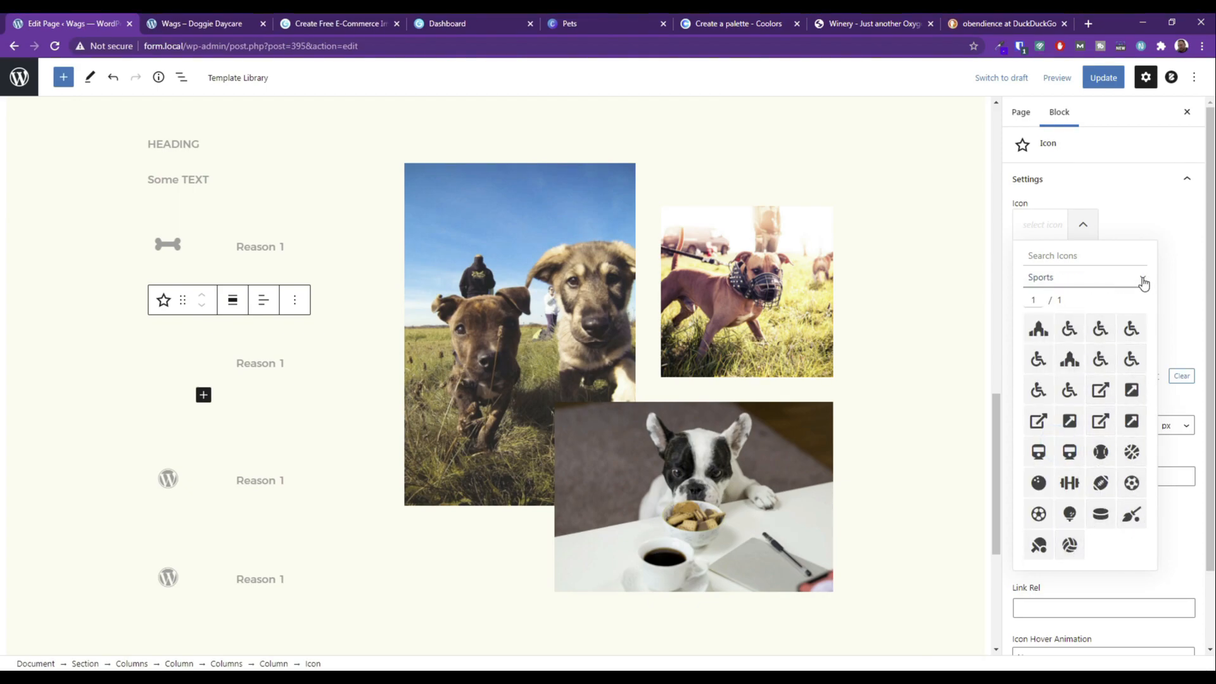
{"action": "scroll", "coordinate": [1120, 469], "scroll_direction": "down", "scroll_amount": 2}
{"action": "scroll", "coordinate": [1105, 437], "scroll_direction": "up", "scroll_amount": 2}
Examine the Interfaces icon category through to its last page for a suitable second-row icon.
{"action": "left_click", "coordinate": [1069, 281]}
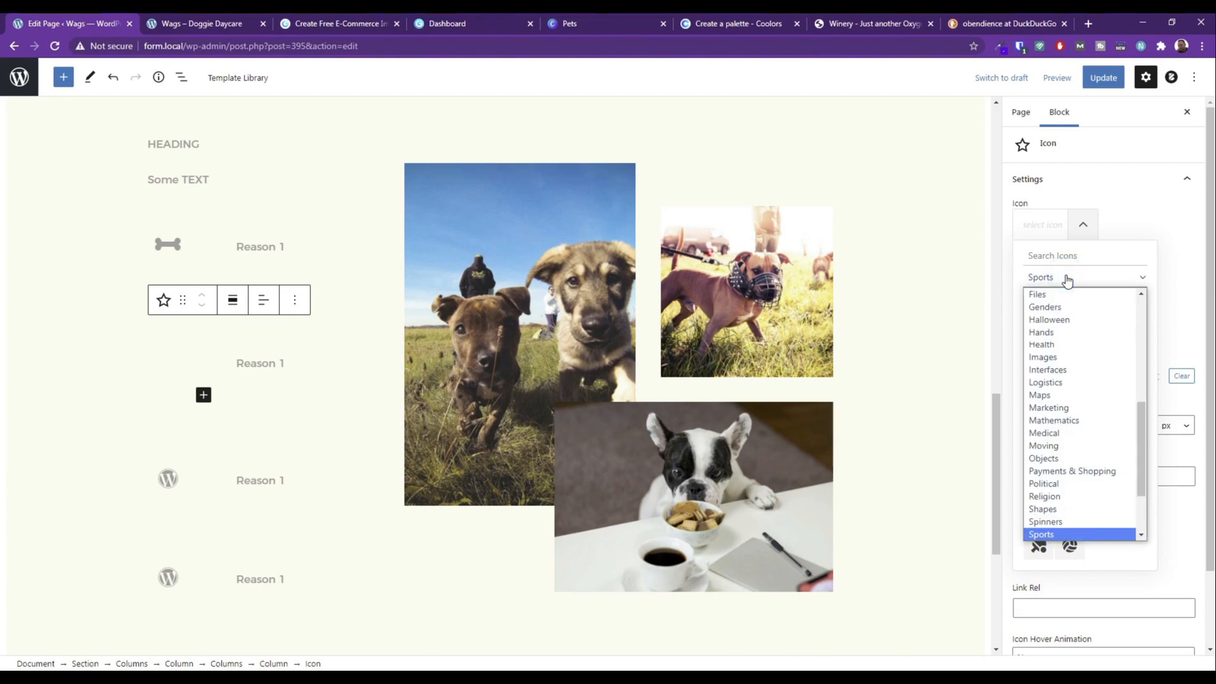
{"action": "scroll", "coordinate": [1065, 456], "scroll_direction": "down", "scroll_amount": 3}
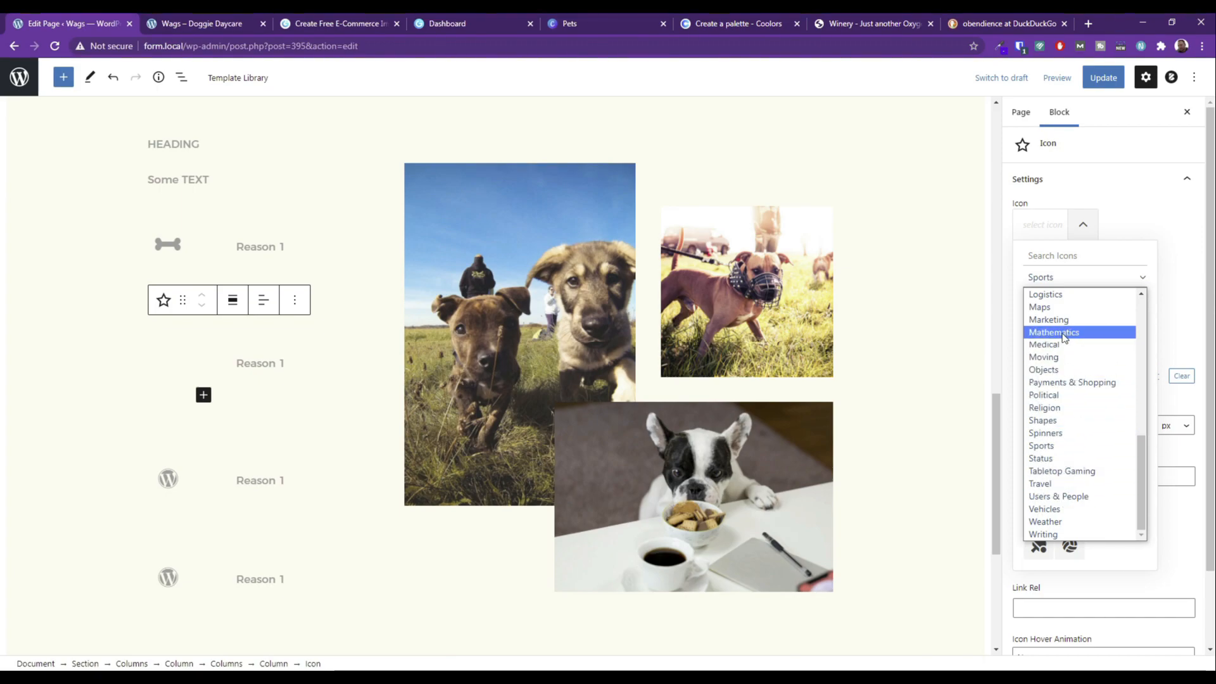
{"action": "scroll", "coordinate": [1058, 355], "scroll_direction": "up", "scroll_amount": 4}
{"action": "left_click", "coordinate": [1053, 413]}
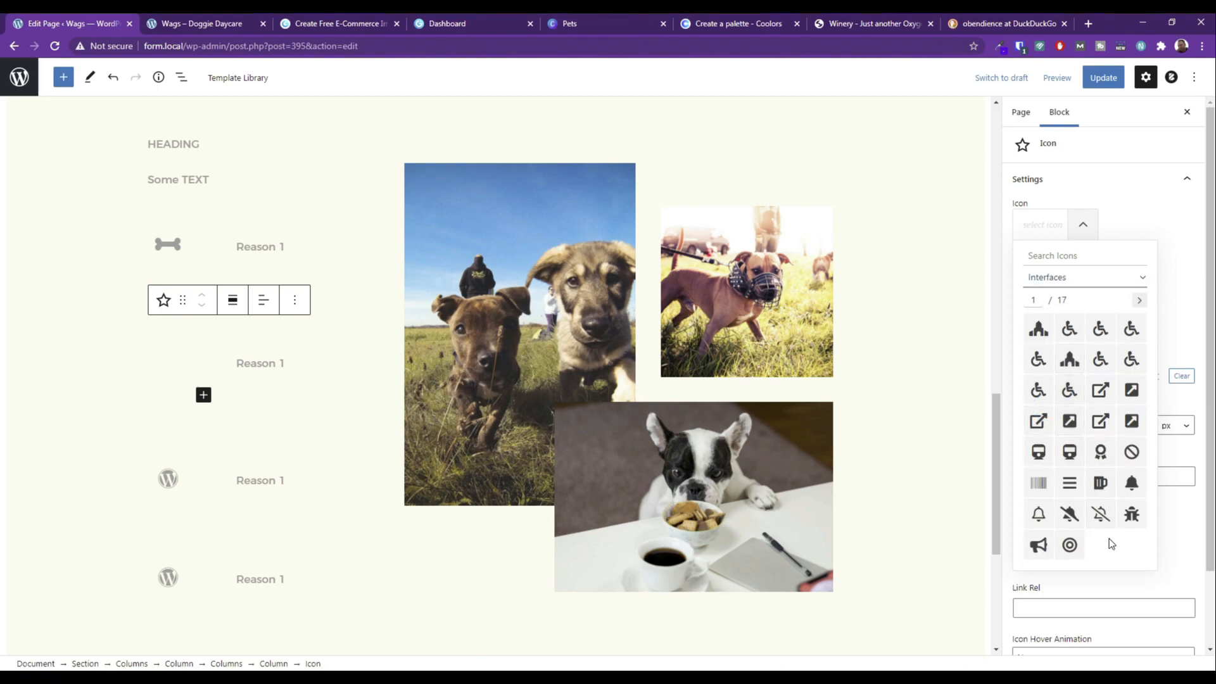
{"action": "scroll", "coordinate": [1114, 506], "scroll_direction": "down", "scroll_amount": 1}
{"action": "left_click", "coordinate": [1137, 238]}
{"action": "left_click", "coordinate": [1138, 238]}
{"action": "left_click", "coordinate": [1138, 238]}
{"action": "left_click", "coordinate": [1138, 238]}
{"action": "double_click", "coordinate": [1138, 238]}
{"action": "double_click", "coordinate": [1138, 238]}
{"action": "double_click", "coordinate": [1138, 238]}
{"action": "double_click", "coordinate": [1138, 238]}
{"action": "left_click", "coordinate": [1138, 239]}
{"action": "left_click", "coordinate": [1138, 238]}
{"action": "left_click", "coordinate": [1138, 238]}
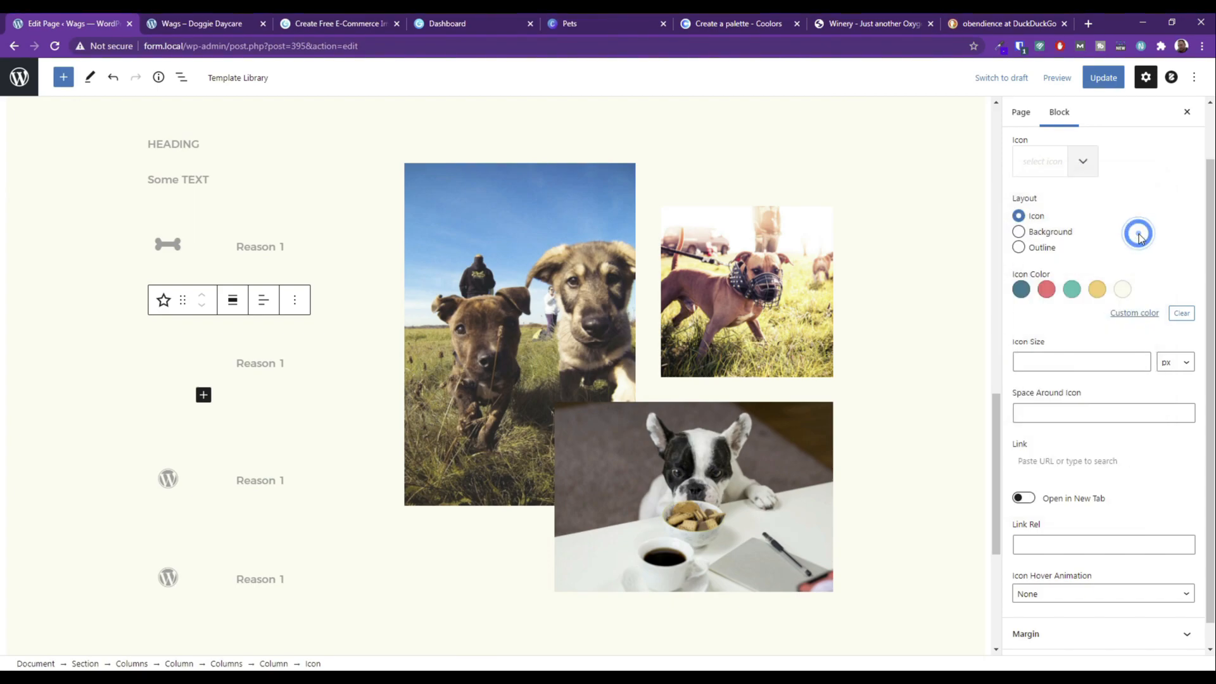
{"action": "left_click", "coordinate": [1049, 164]}
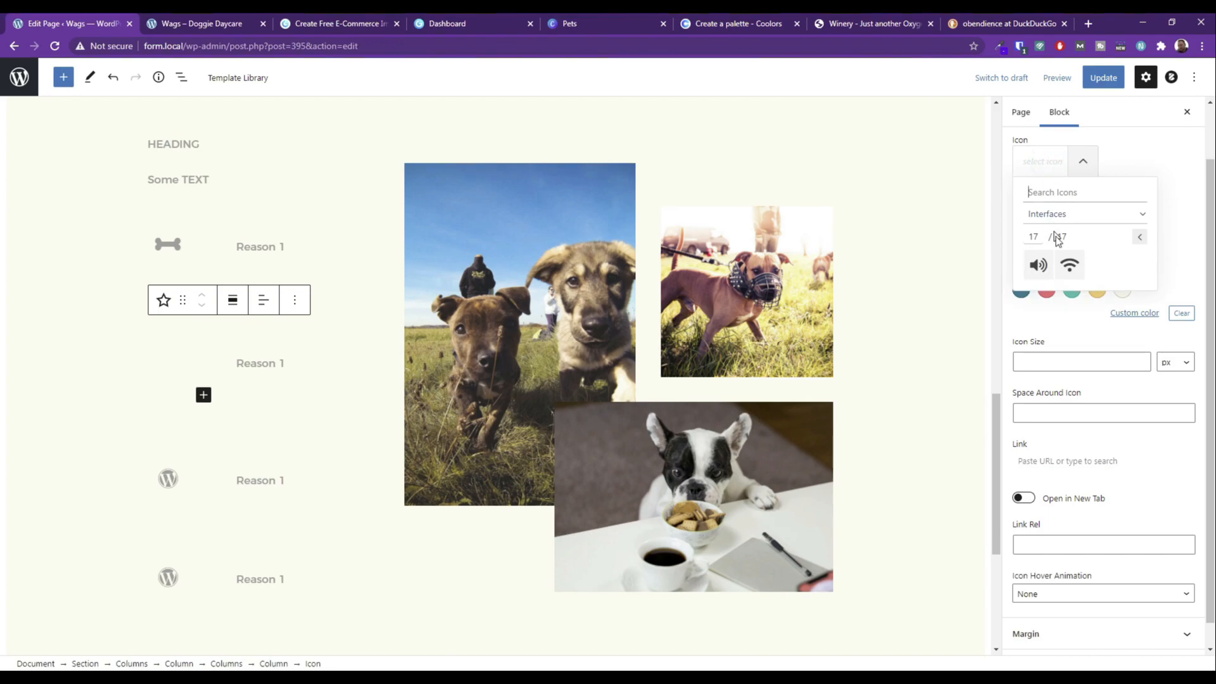
Browse the Accessibility icon category and the first three pages of the Brands category for a second-row icon.
{"action": "left_click", "coordinate": [1139, 218]}
{"action": "scroll", "coordinate": [1096, 240], "scroll_direction": "up", "scroll_amount": 1}
{"action": "scroll", "coordinate": [1081, 294], "scroll_direction": "up", "scroll_amount": 2}
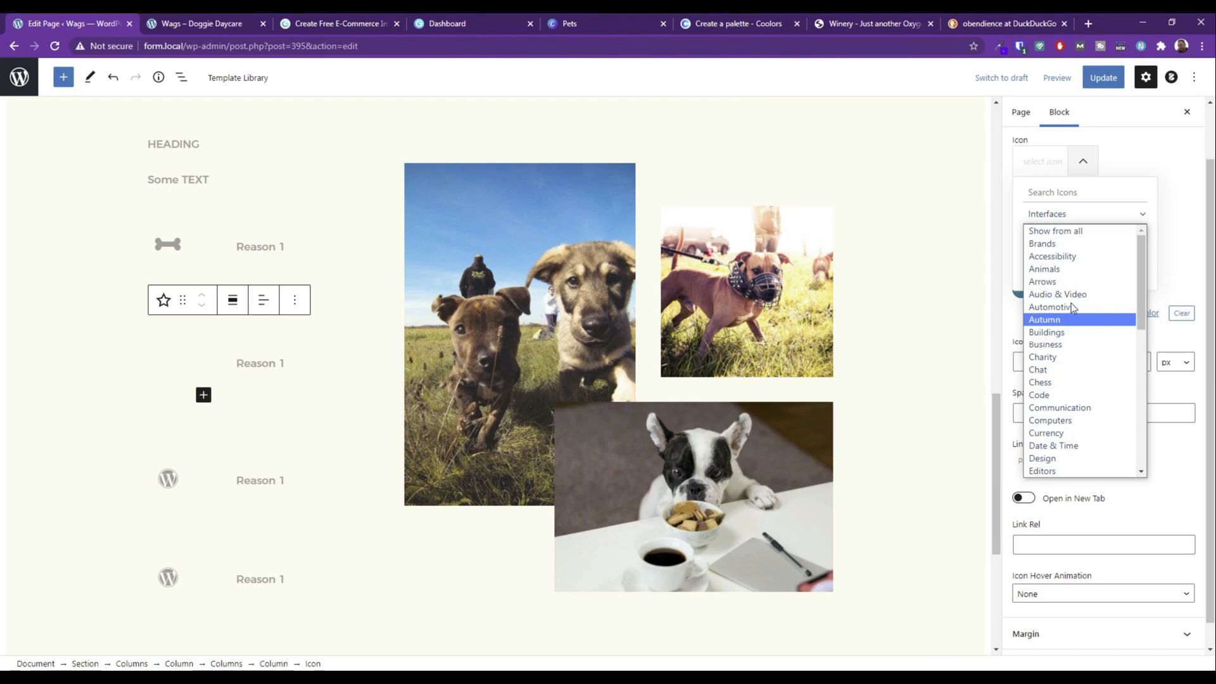
{"action": "left_click", "coordinate": [1077, 256]}
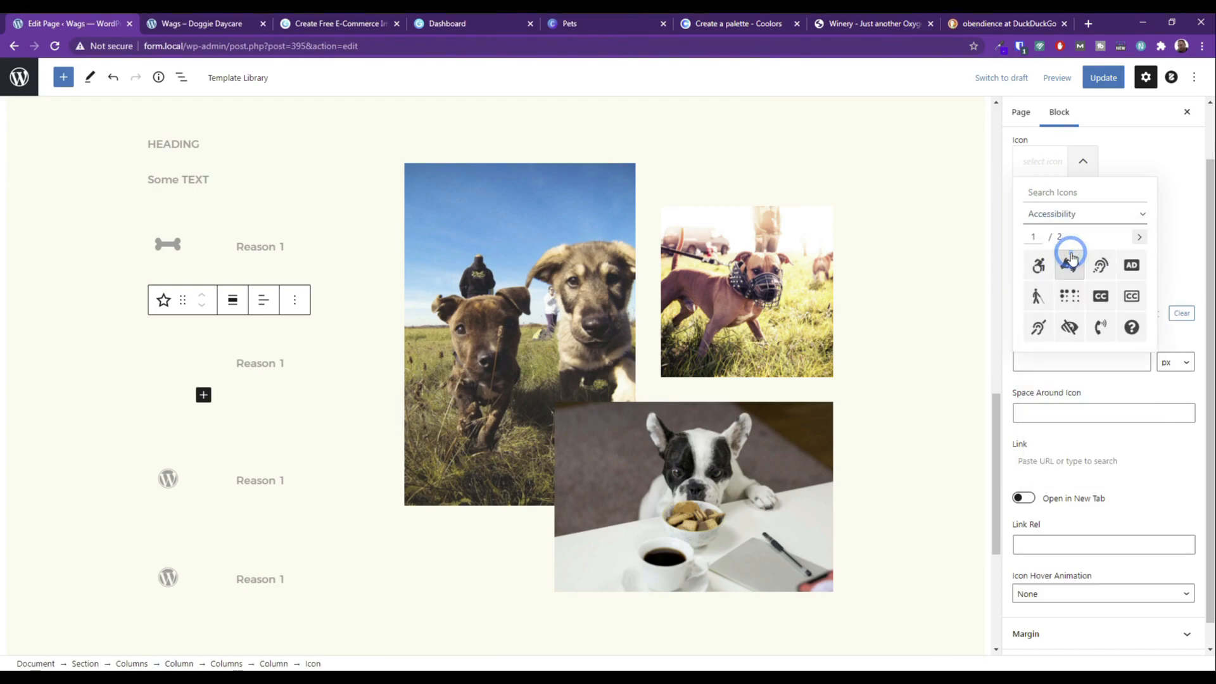
{"action": "left_click", "coordinate": [1138, 236]}
{"action": "left_click", "coordinate": [1054, 164]}
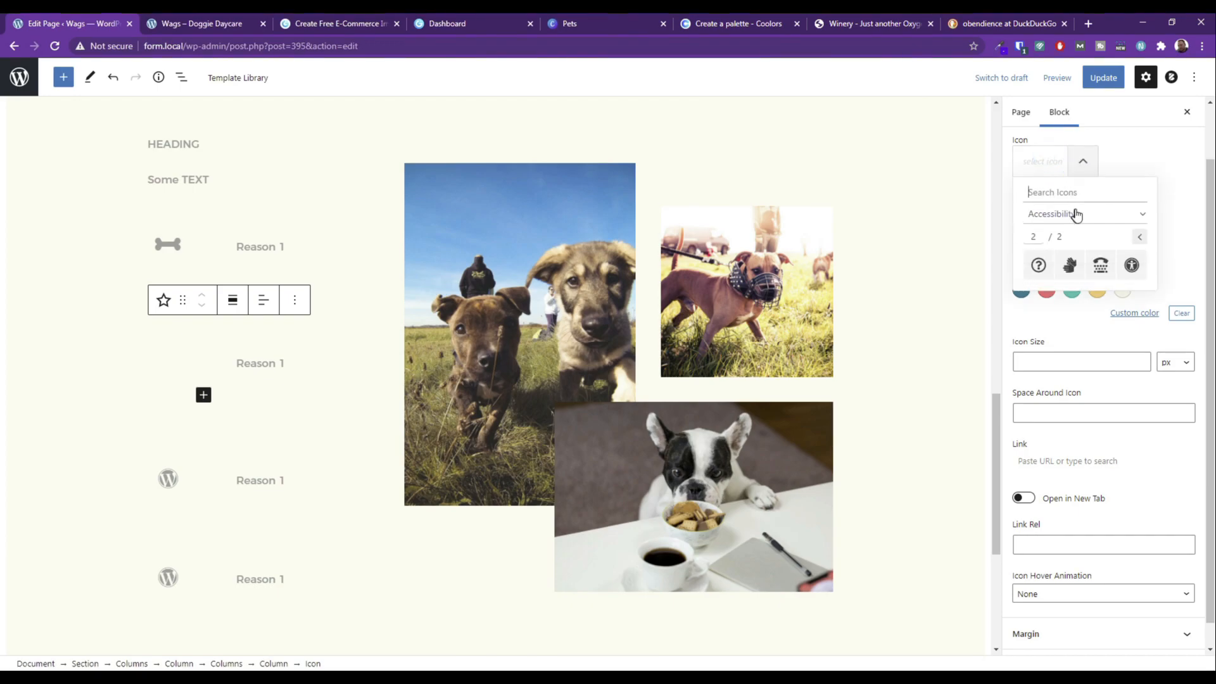
{"action": "left_click", "coordinate": [1118, 221]}
{"action": "left_click", "coordinate": [1076, 248]}
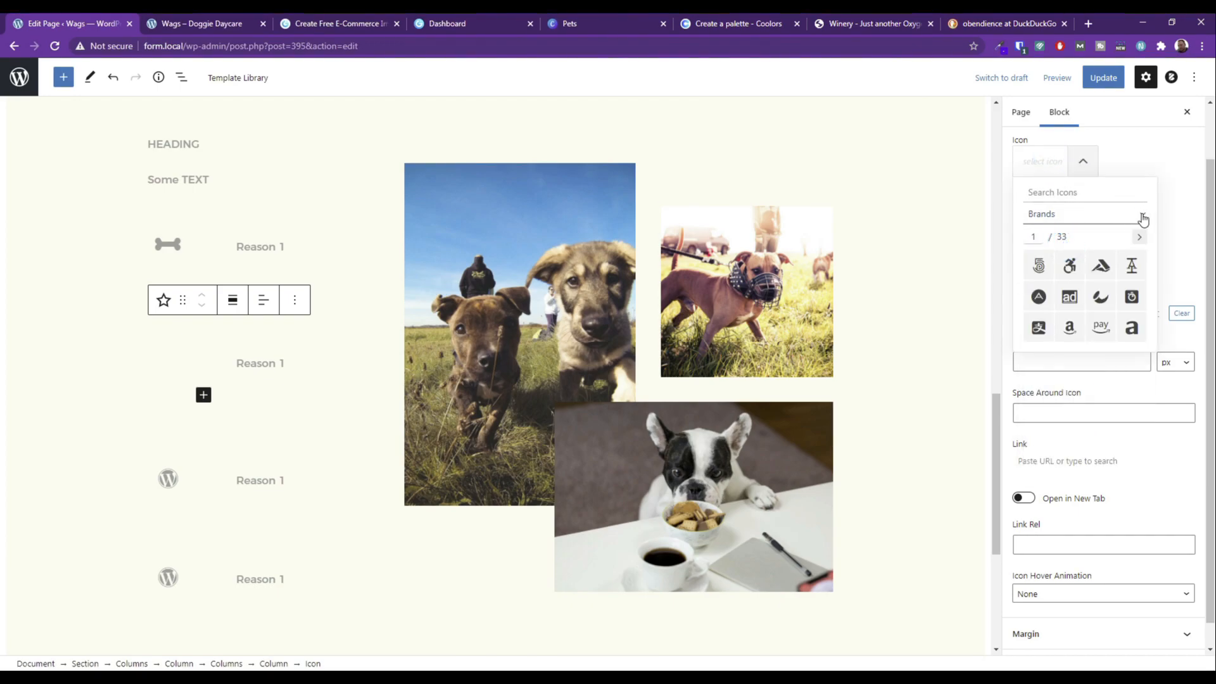
{"action": "left_click", "coordinate": [1140, 237]}
{"action": "left_click", "coordinate": [1140, 237]}
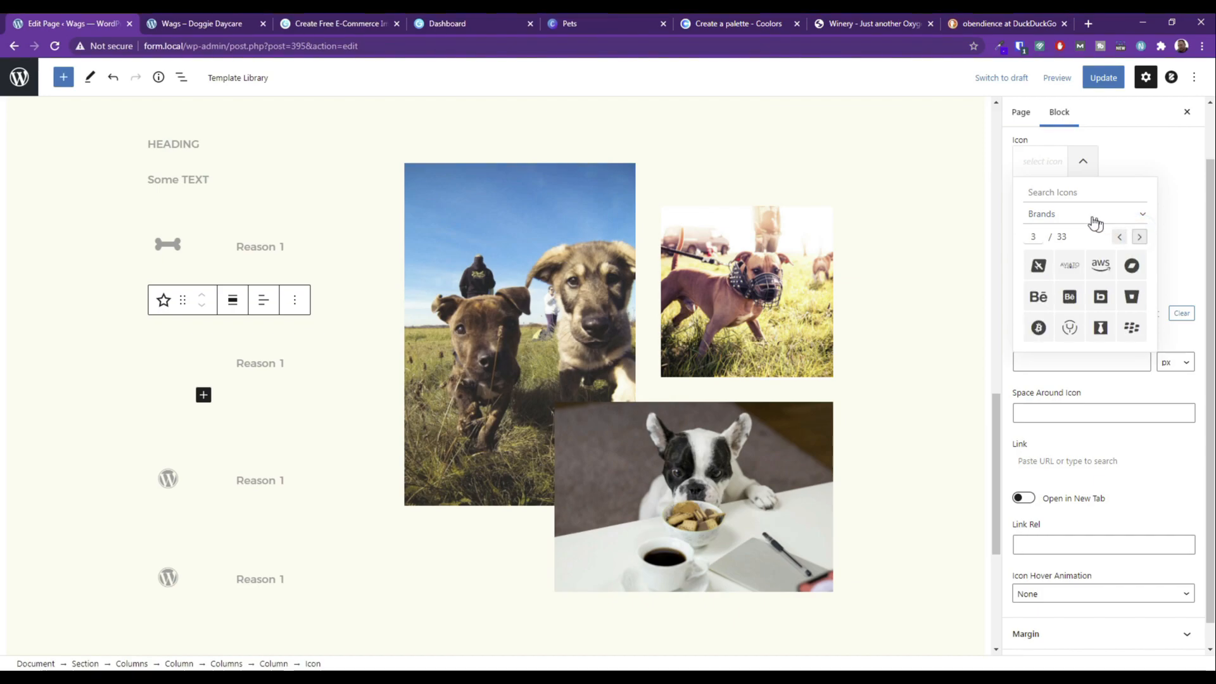
Examine the Business icon category through to its last page for a suitable second-row icon.
{"action": "left_click", "coordinate": [1071, 219]}
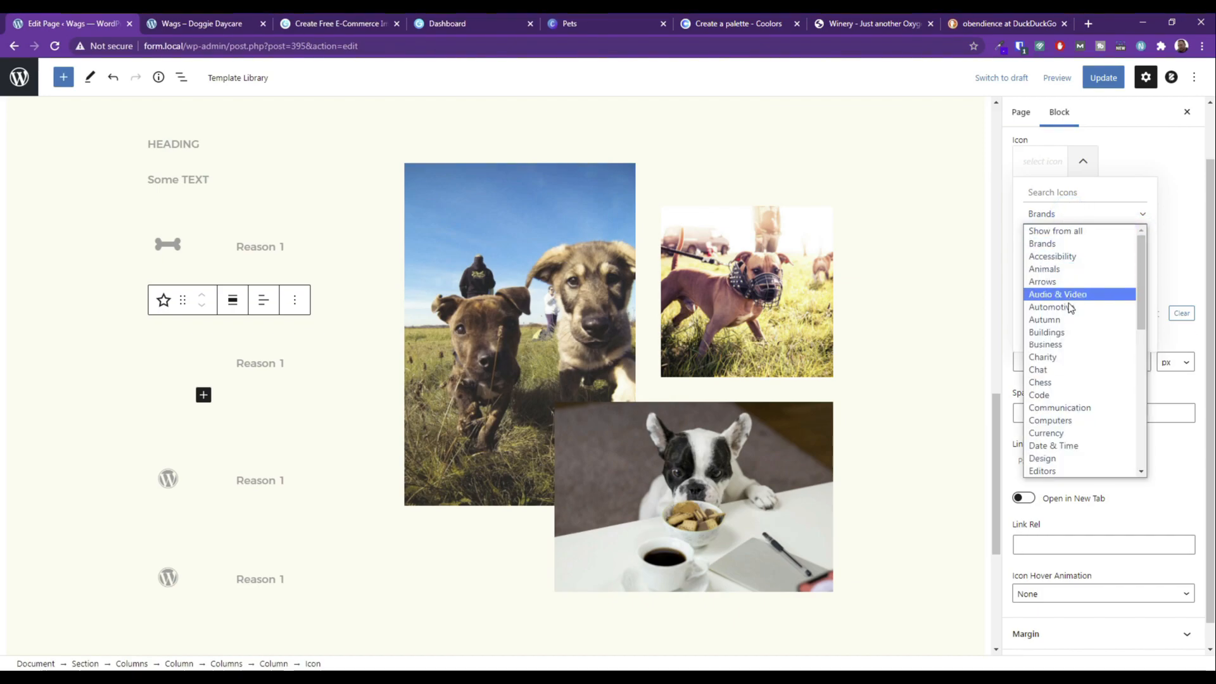
{"action": "left_click", "coordinate": [1058, 344]}
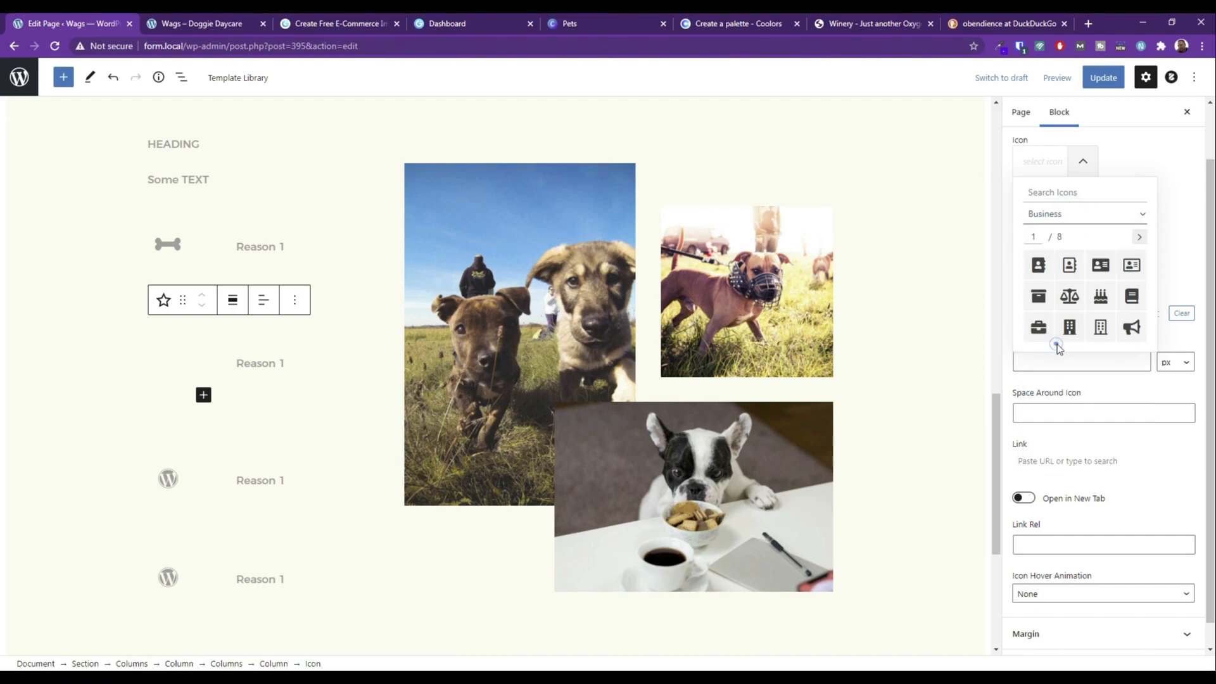
{"action": "left_click", "coordinate": [1137, 237]}
{"action": "left_click", "coordinate": [1138, 237]}
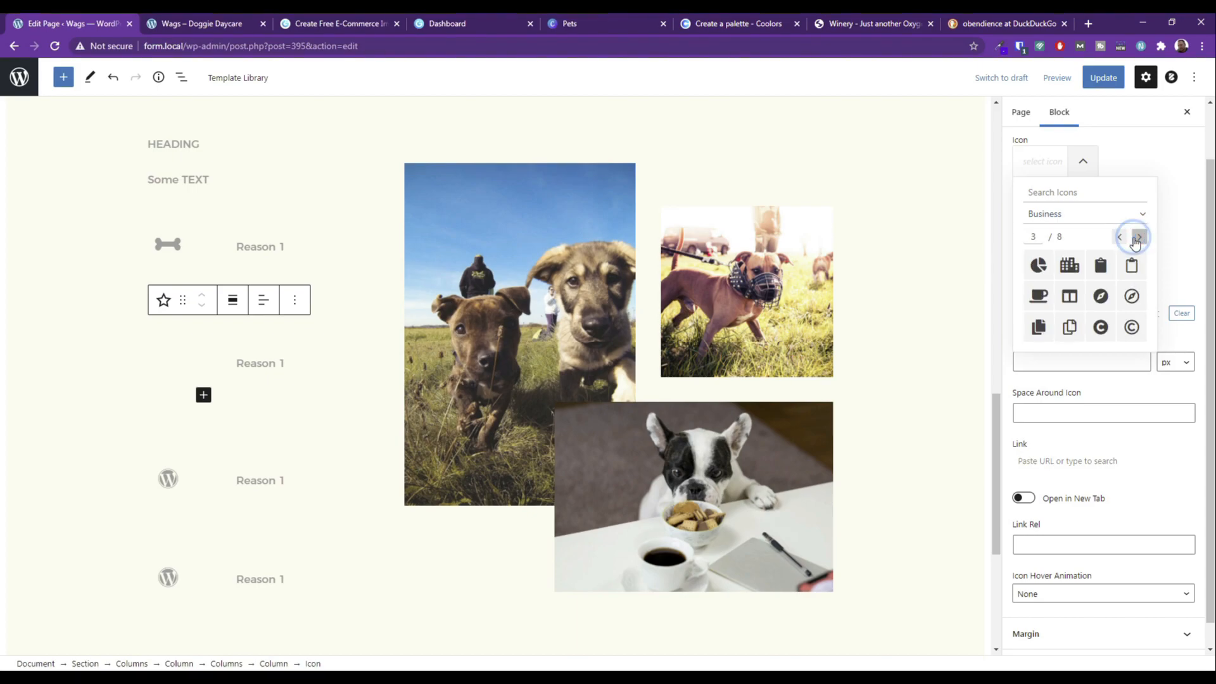
{"action": "left_click", "coordinate": [1137, 237]}
{"action": "left_click", "coordinate": [1138, 238]}
{"action": "left_click", "coordinate": [1137, 237]}
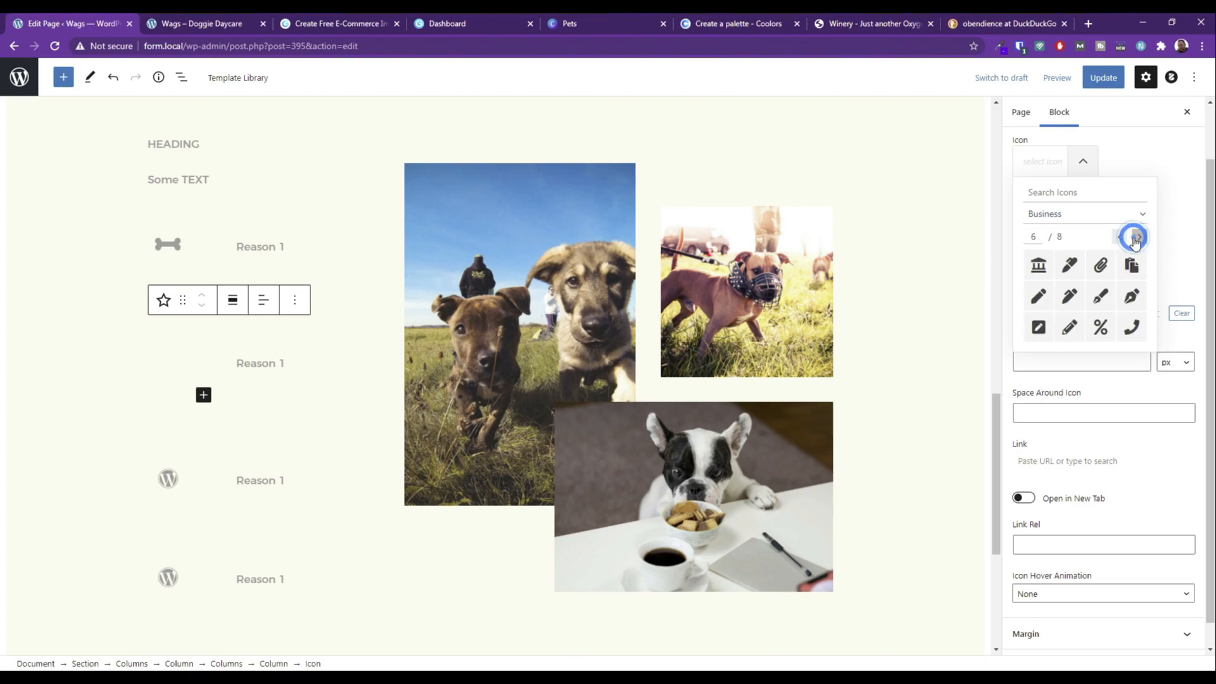
{"action": "left_click", "coordinate": [1137, 237]}
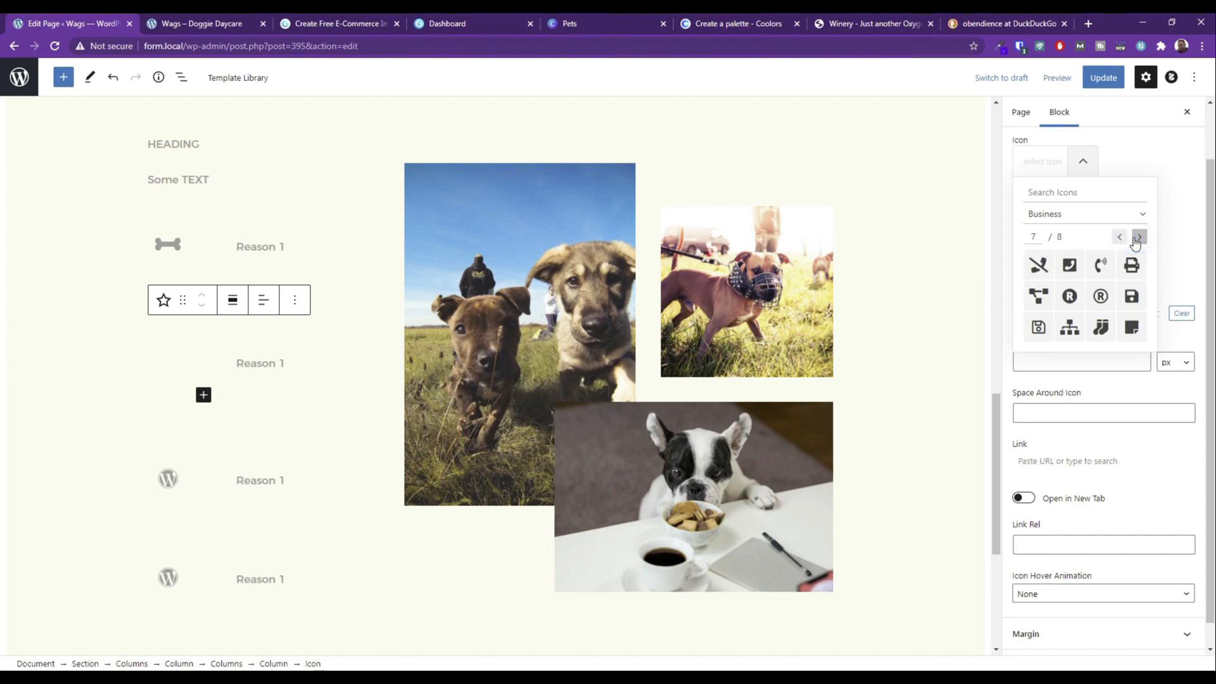
{"action": "left_click", "coordinate": [1135, 239]}
{"action": "left_click", "coordinate": [1048, 164]}
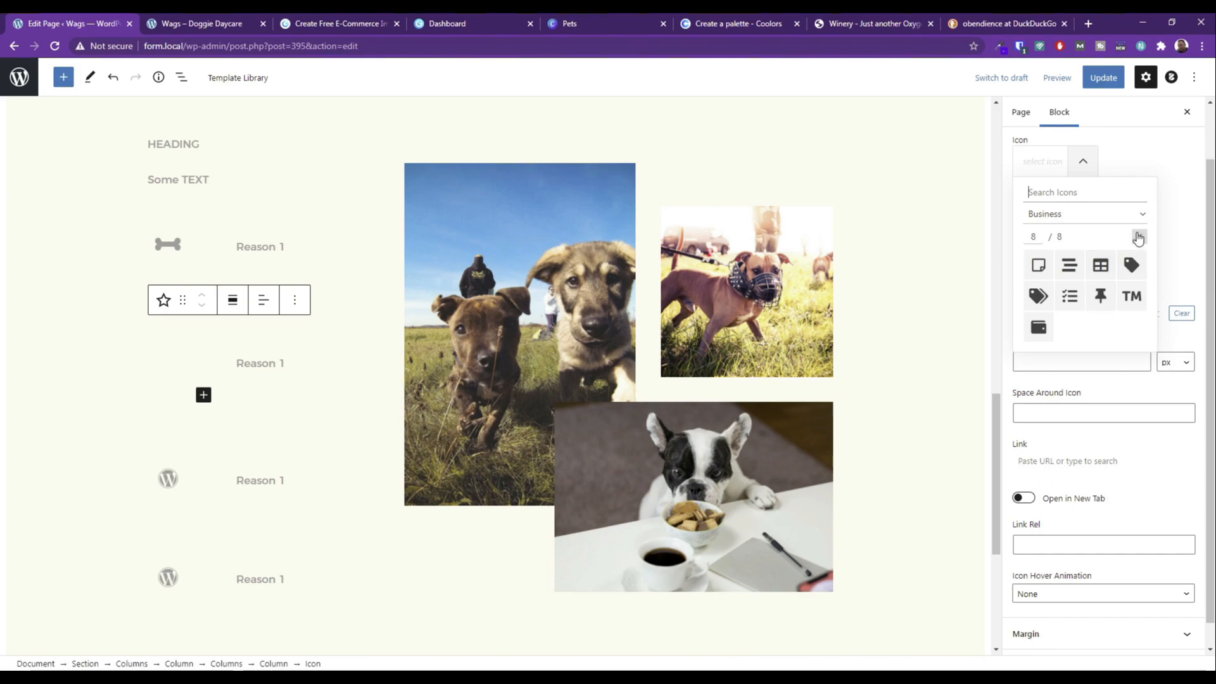
{"action": "left_click", "coordinate": [1140, 238]}
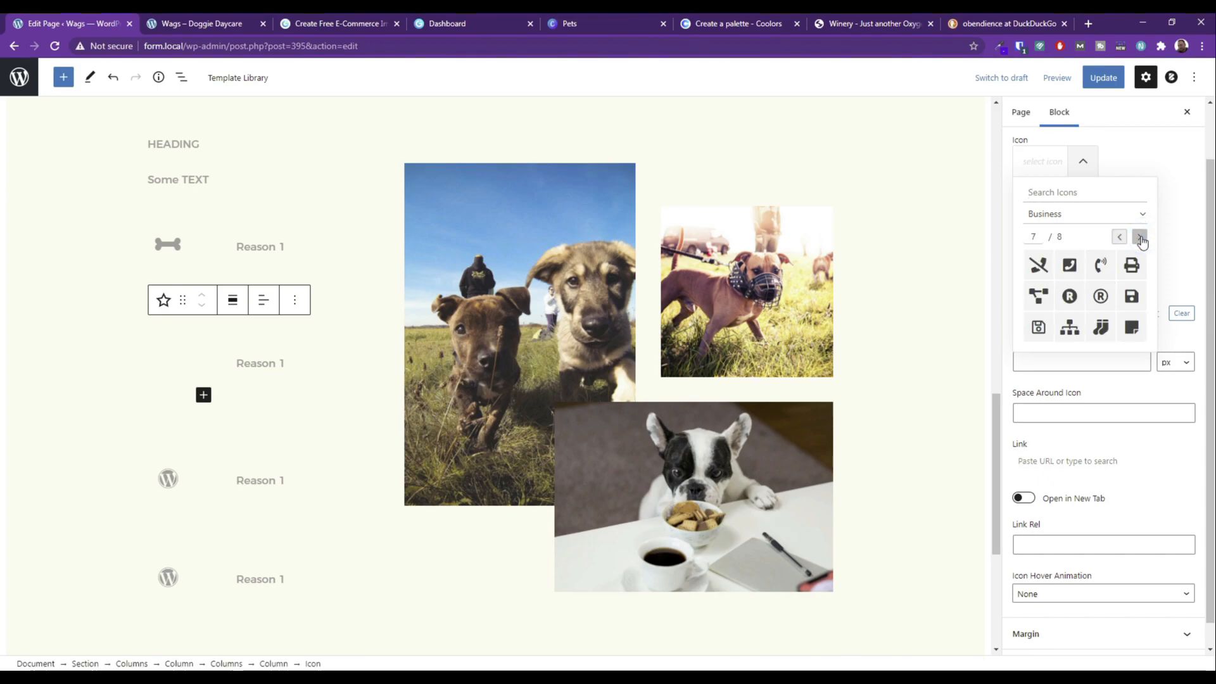
{"action": "left_click", "coordinate": [1141, 239]}
{"action": "left_click", "coordinate": [1037, 162]}
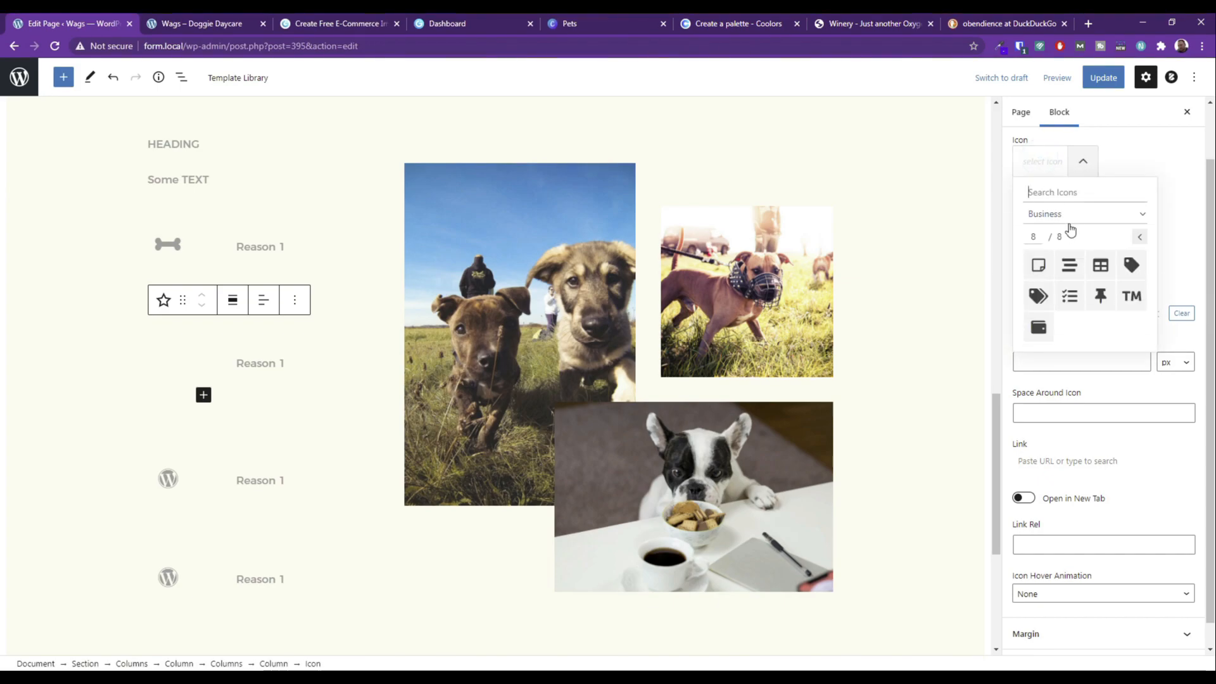
Return to the first page of the Business icons and choose the megaphone for the second row.
{"action": "left_click", "coordinate": [1140, 240]}
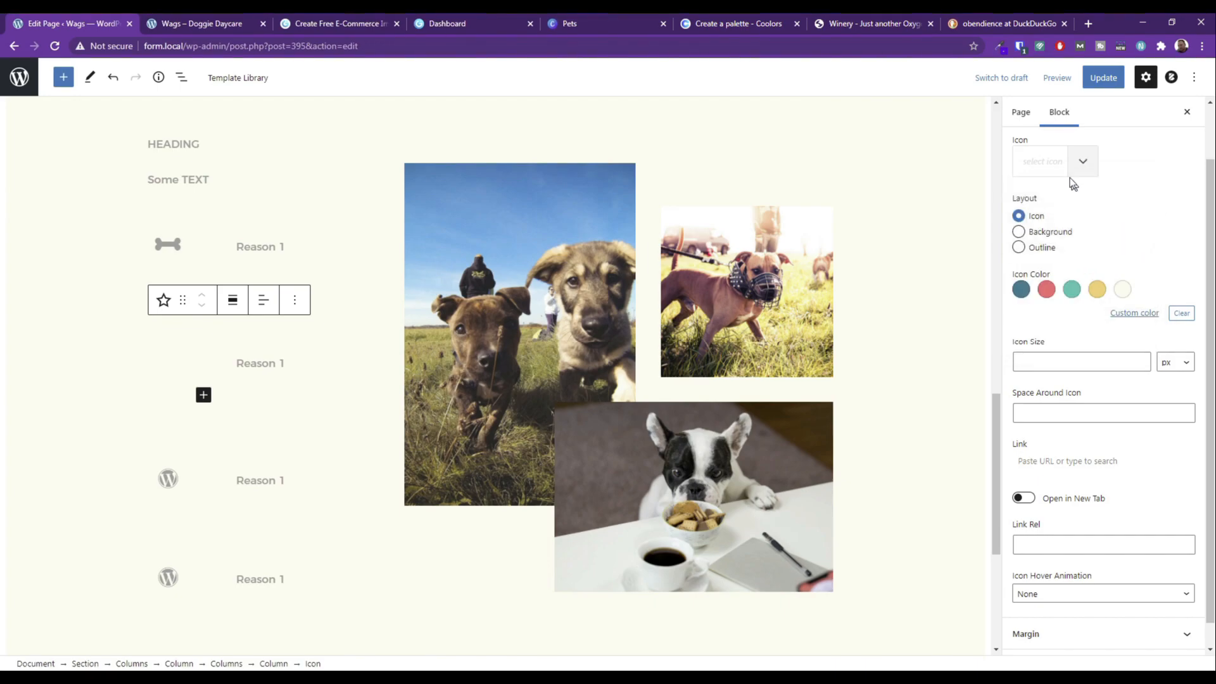
{"action": "left_click", "coordinate": [1052, 163]}
{"action": "left_click", "coordinate": [1143, 237]}
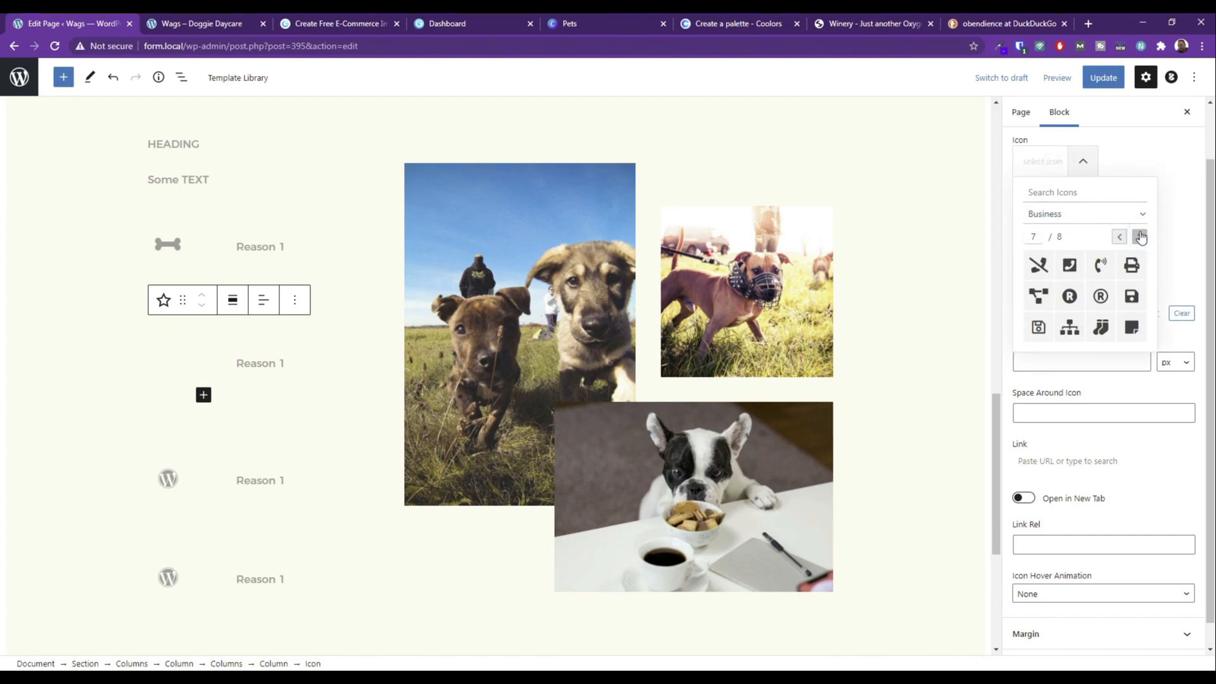
{"action": "left_click", "coordinate": [1118, 237]}
{"action": "left_click", "coordinate": [1119, 237]}
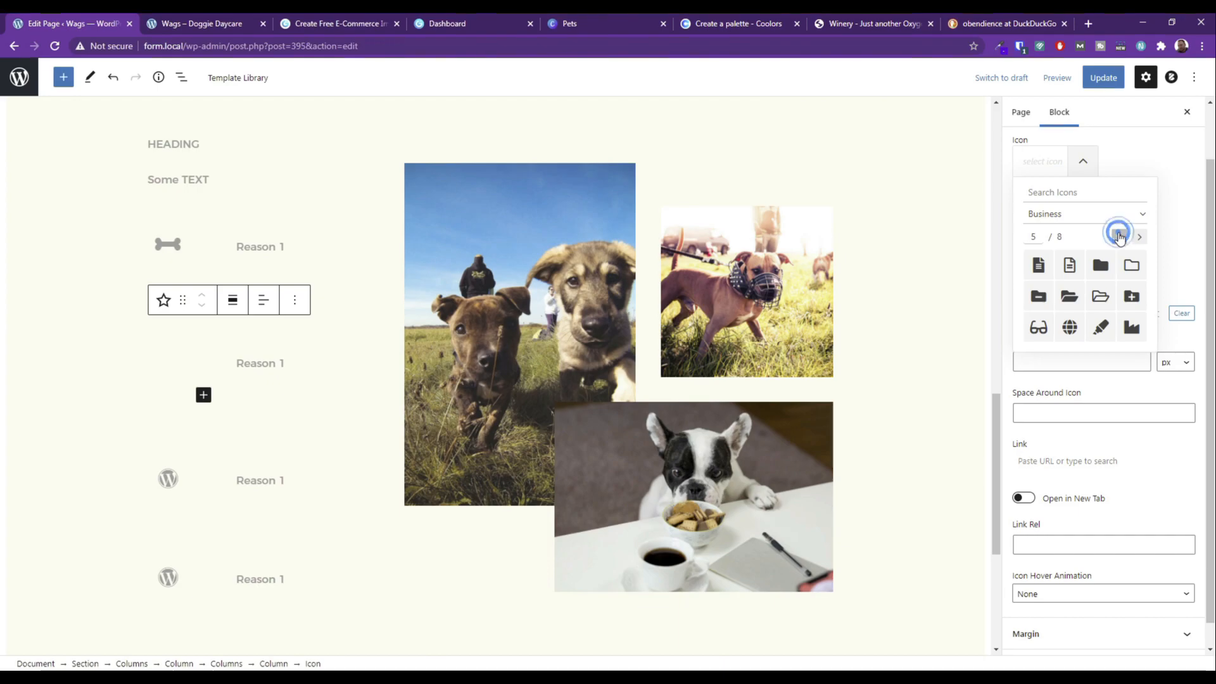
{"action": "left_click", "coordinate": [1118, 237]}
{"action": "left_click", "coordinate": [1119, 237]}
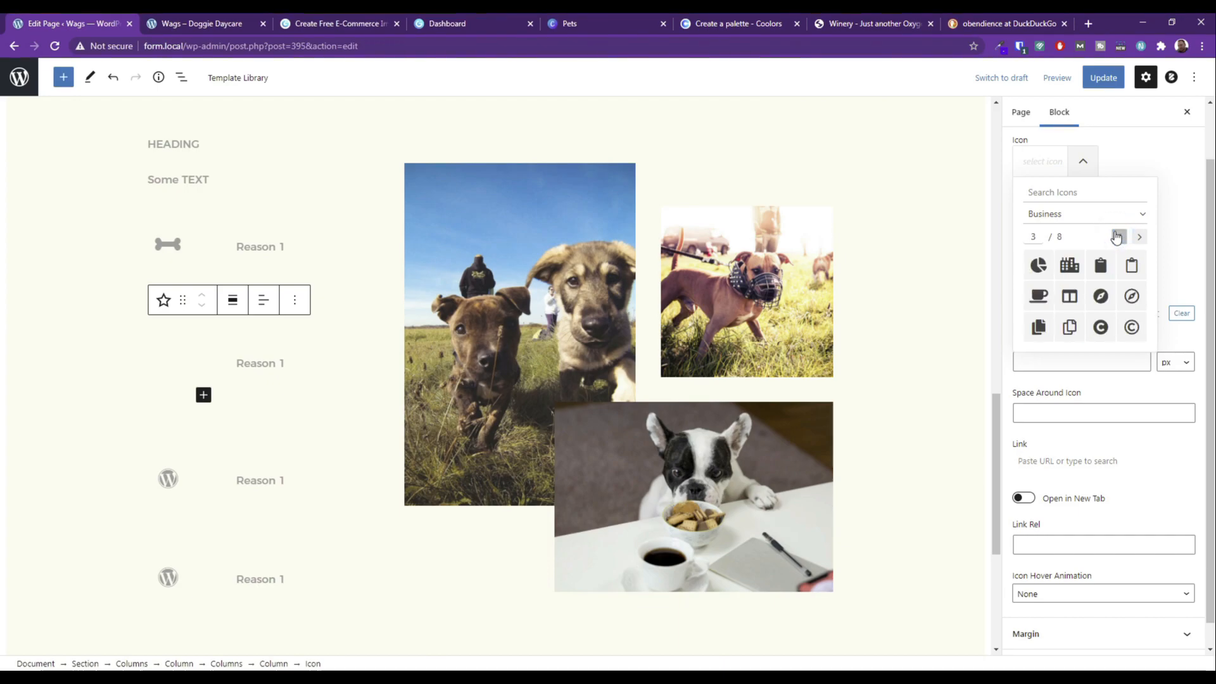
{"action": "left_click", "coordinate": [1116, 236]}
{"action": "left_click", "coordinate": [1115, 236]}
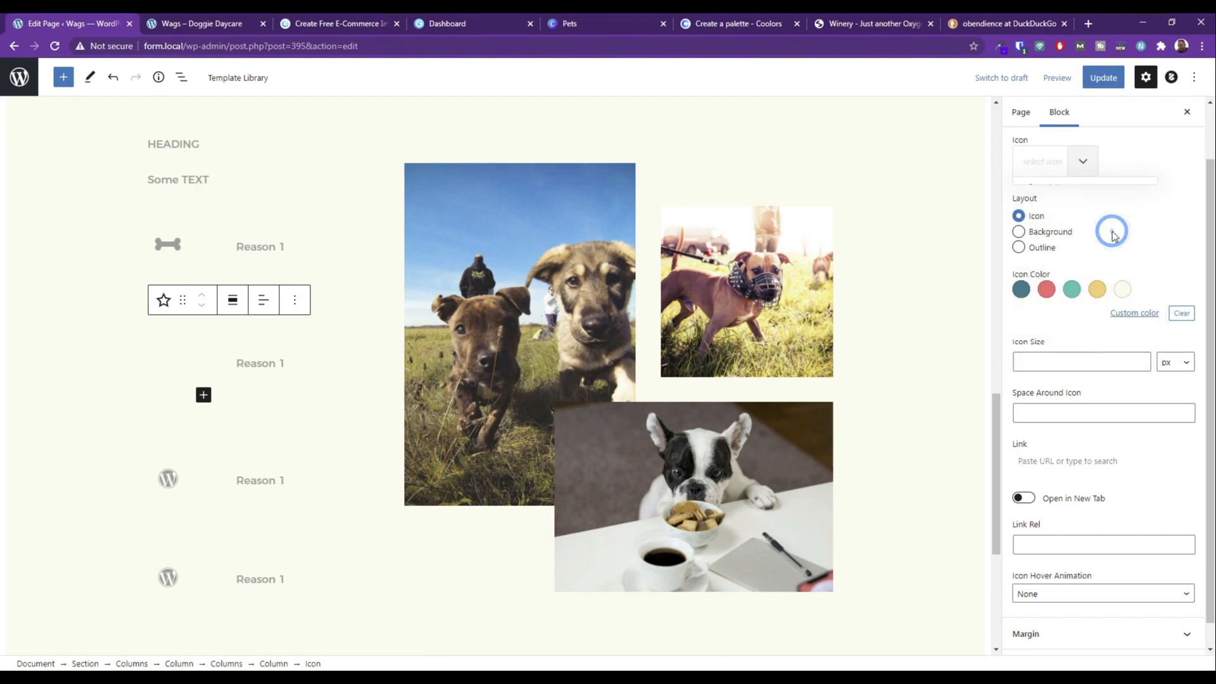
{"action": "left_click", "coordinate": [1051, 164]}
{"action": "left_click", "coordinate": [1132, 327]}
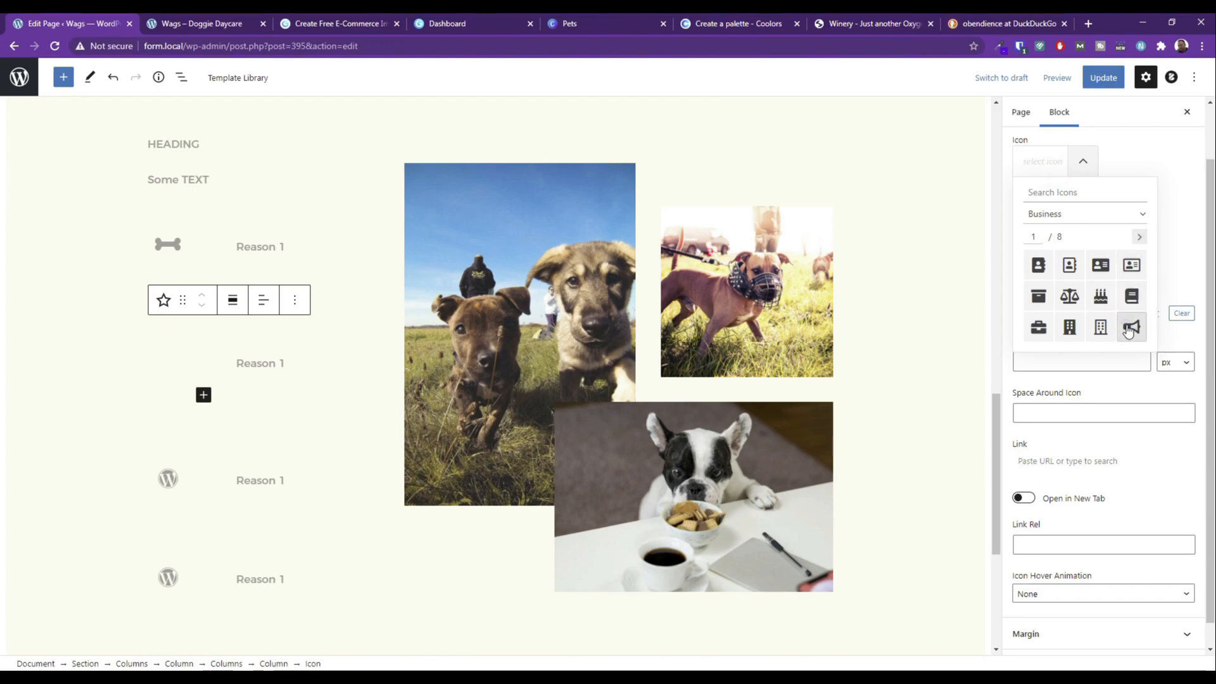
Clear the WordPress logo from the third row's icon block.
{"action": "left_click", "coordinate": [166, 479]}
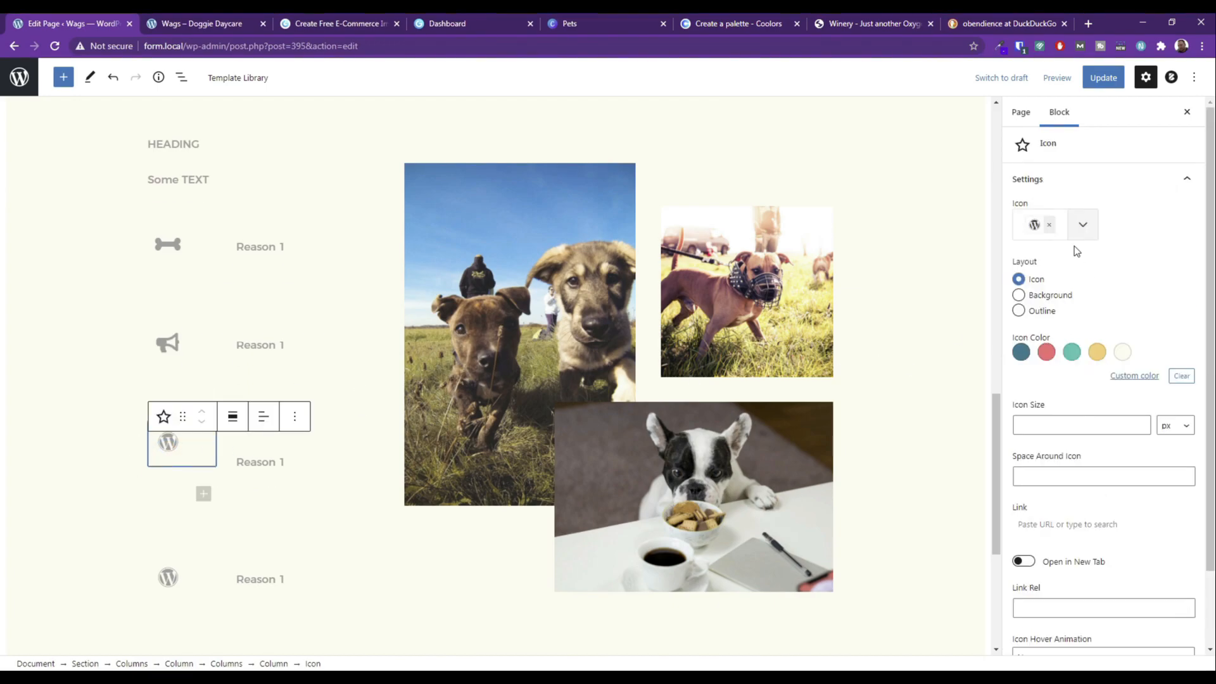
{"action": "left_click", "coordinate": [1055, 234]}
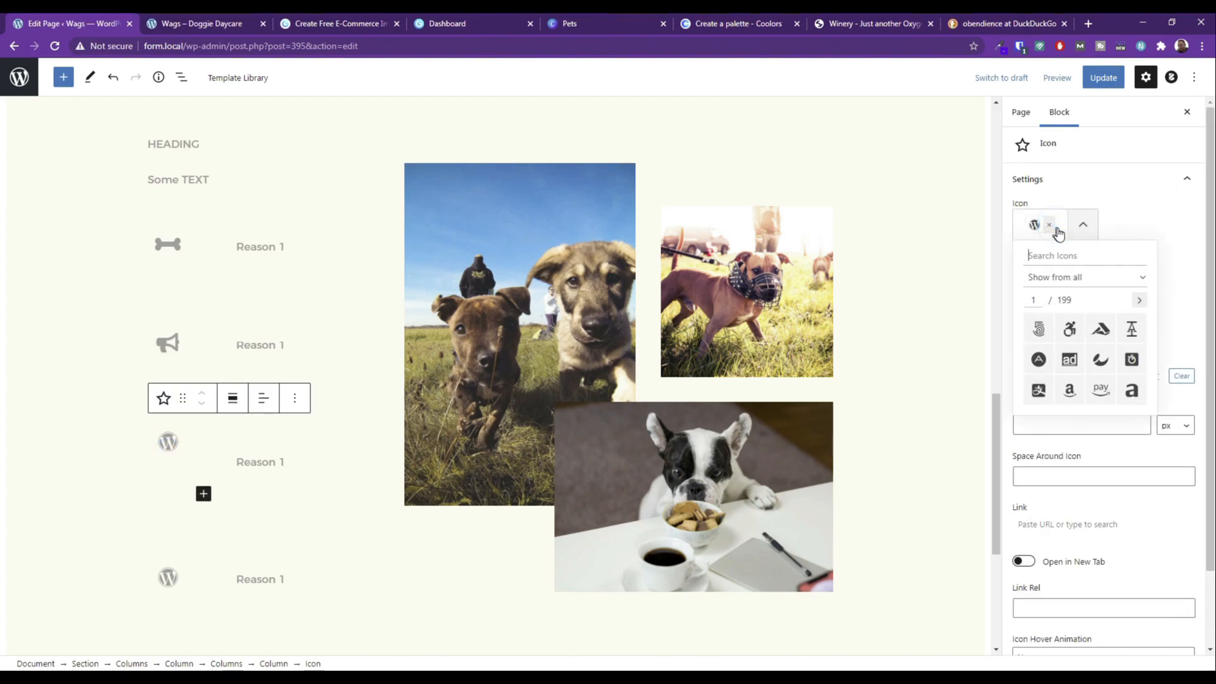
{"action": "left_click", "coordinate": [1052, 229]}
{"action": "left_click", "coordinate": [1051, 225]}
Browse the Communication and Sports icon categories for a suitable third-row icon.
{"action": "left_click", "coordinate": [1135, 277]}
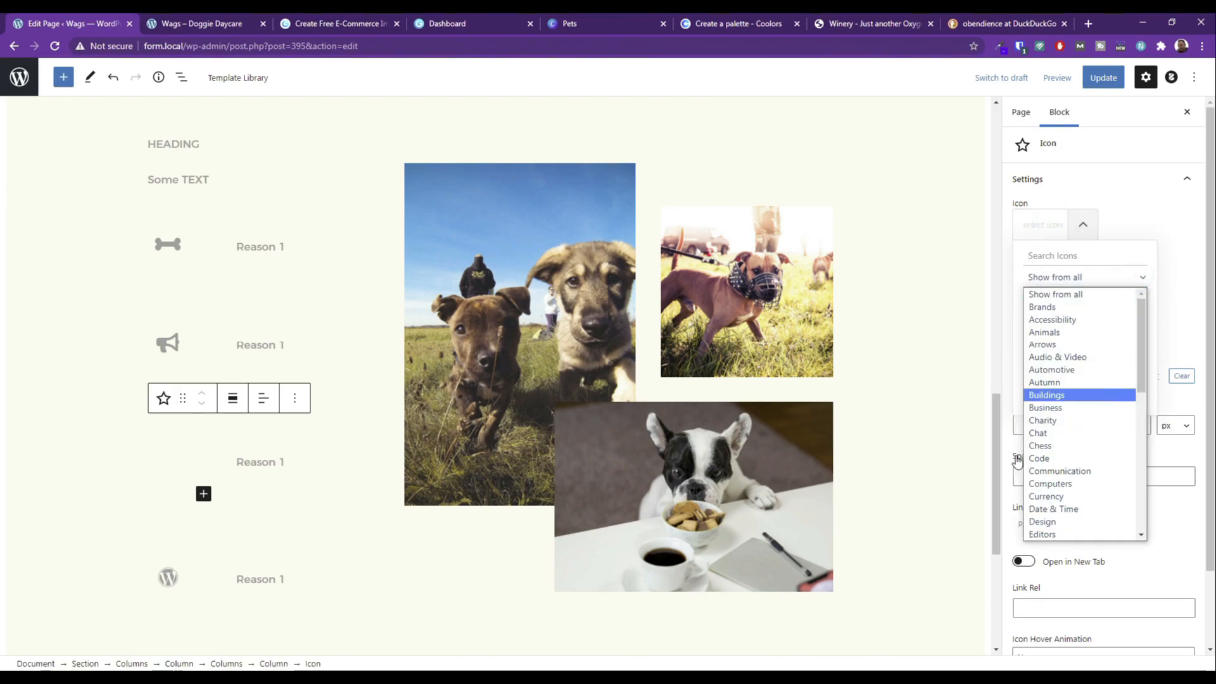
{"action": "left_click", "coordinate": [1062, 472]}
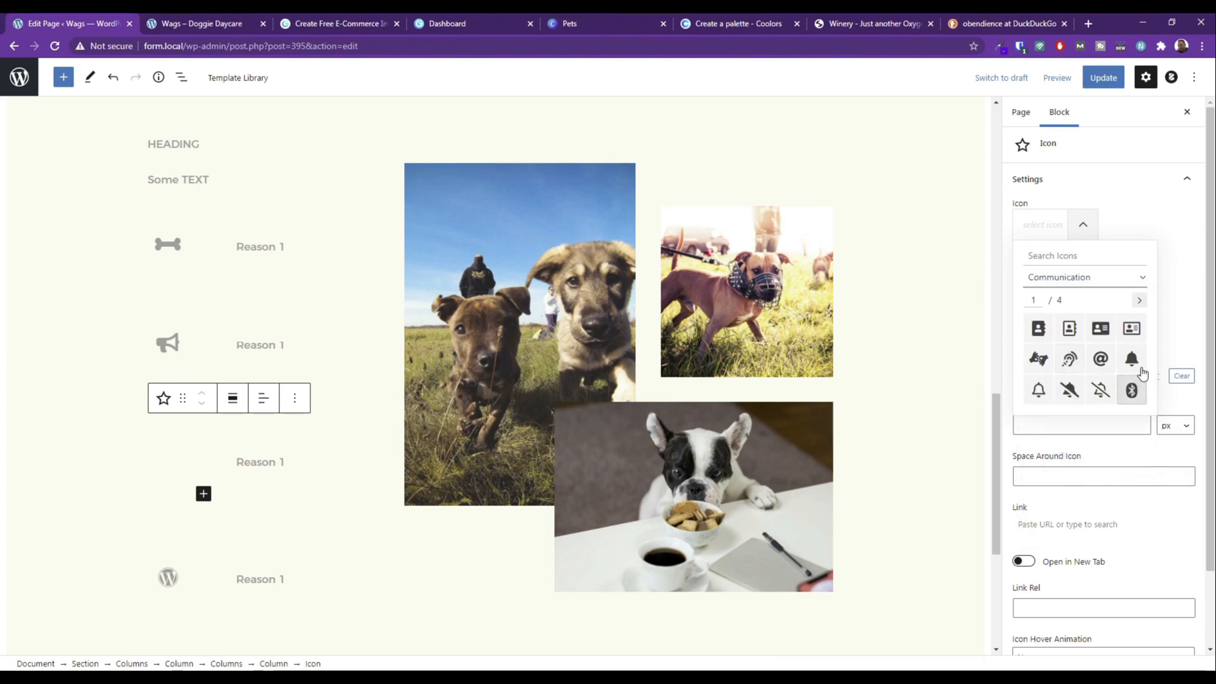
{"action": "left_click", "coordinate": [1140, 302]}
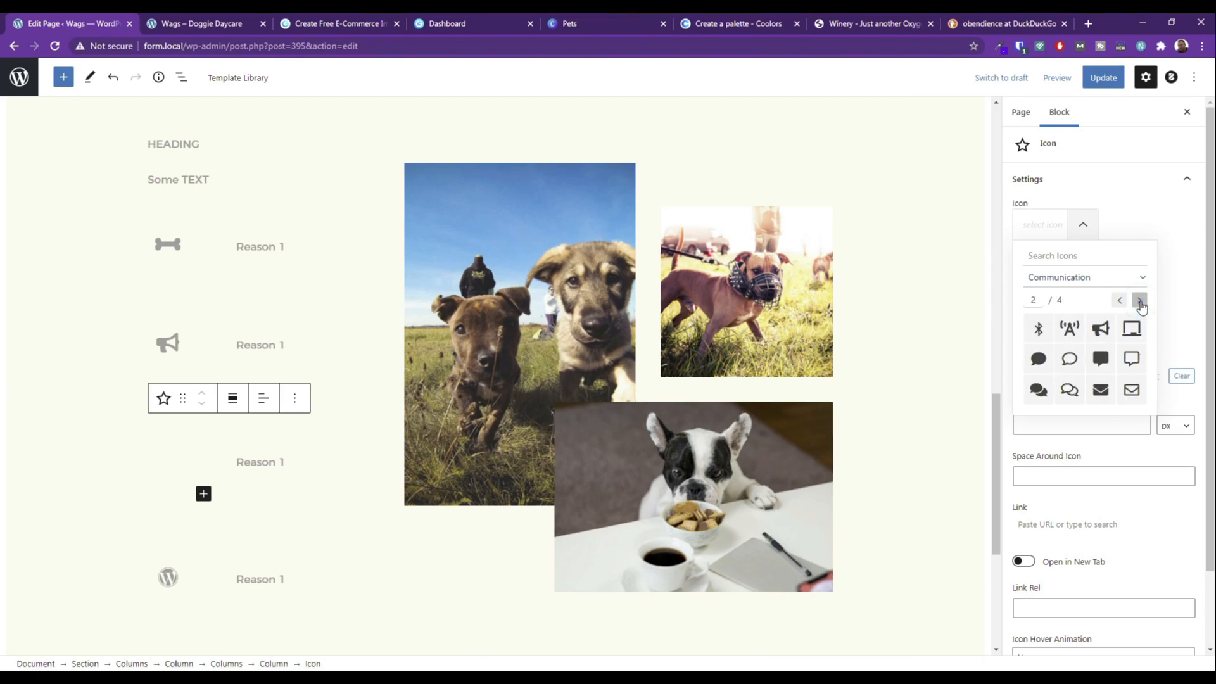
{"action": "left_click", "coordinate": [1140, 301]}
{"action": "left_click", "coordinate": [1140, 302]}
{"action": "left_click", "coordinate": [1051, 231]}
{"action": "left_click", "coordinate": [1079, 275]}
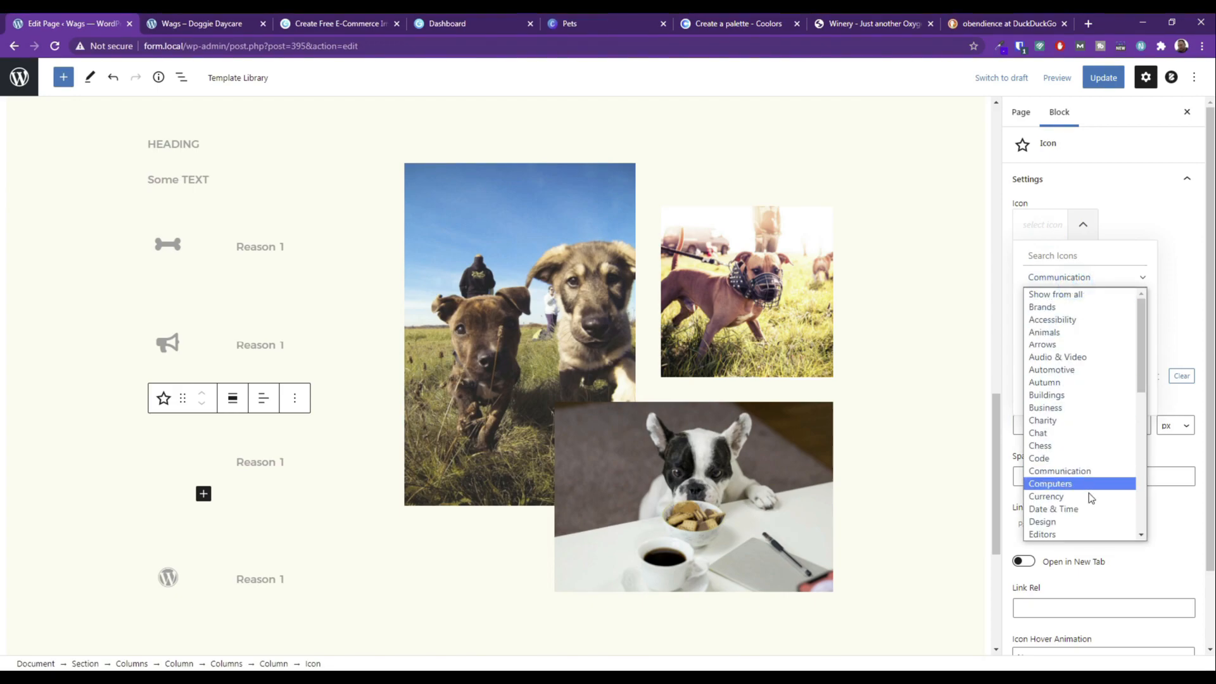
{"action": "scroll", "coordinate": [1081, 519], "scroll_direction": "down", "scroll_amount": 3}
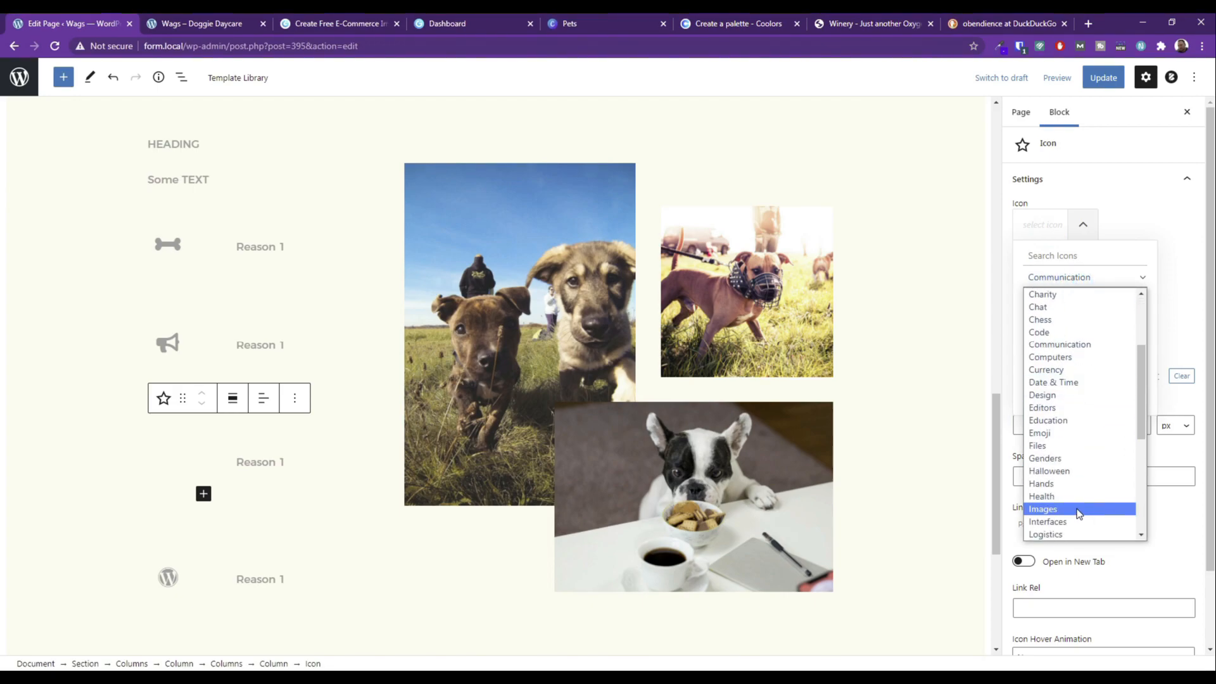
{"action": "scroll", "coordinate": [1080, 513], "scroll_direction": "down", "scroll_amount": 3}
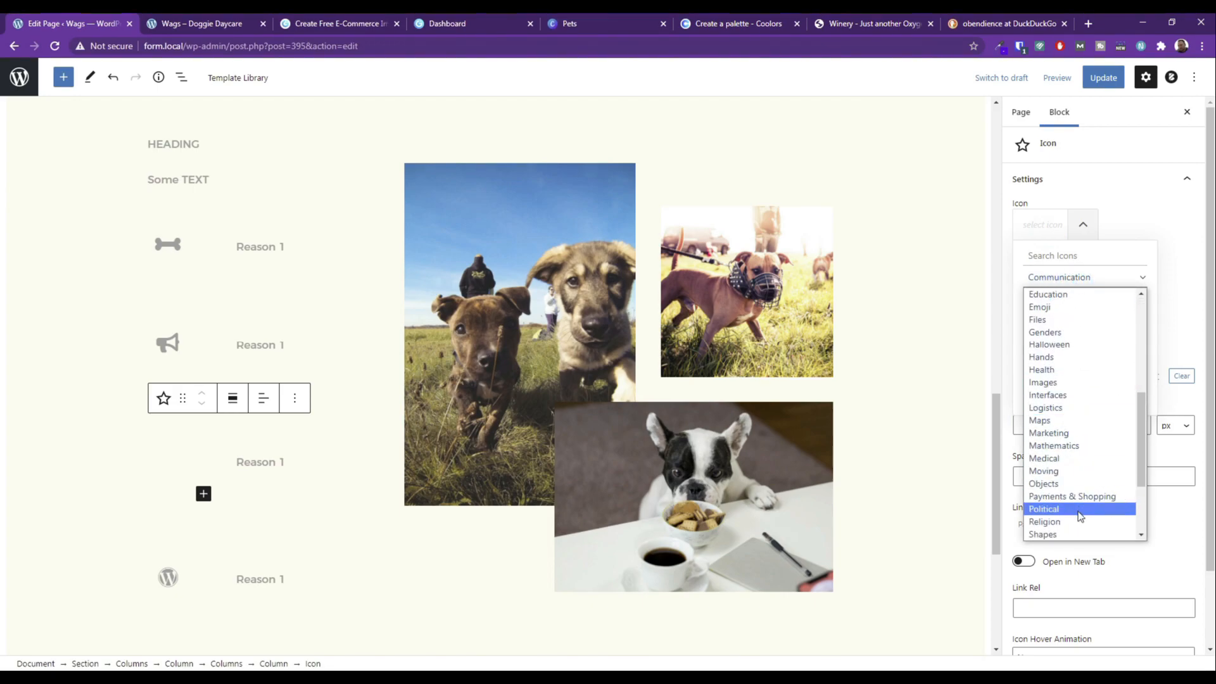
{"action": "scroll", "coordinate": [1081, 517], "scroll_direction": "down", "scroll_amount": 3}
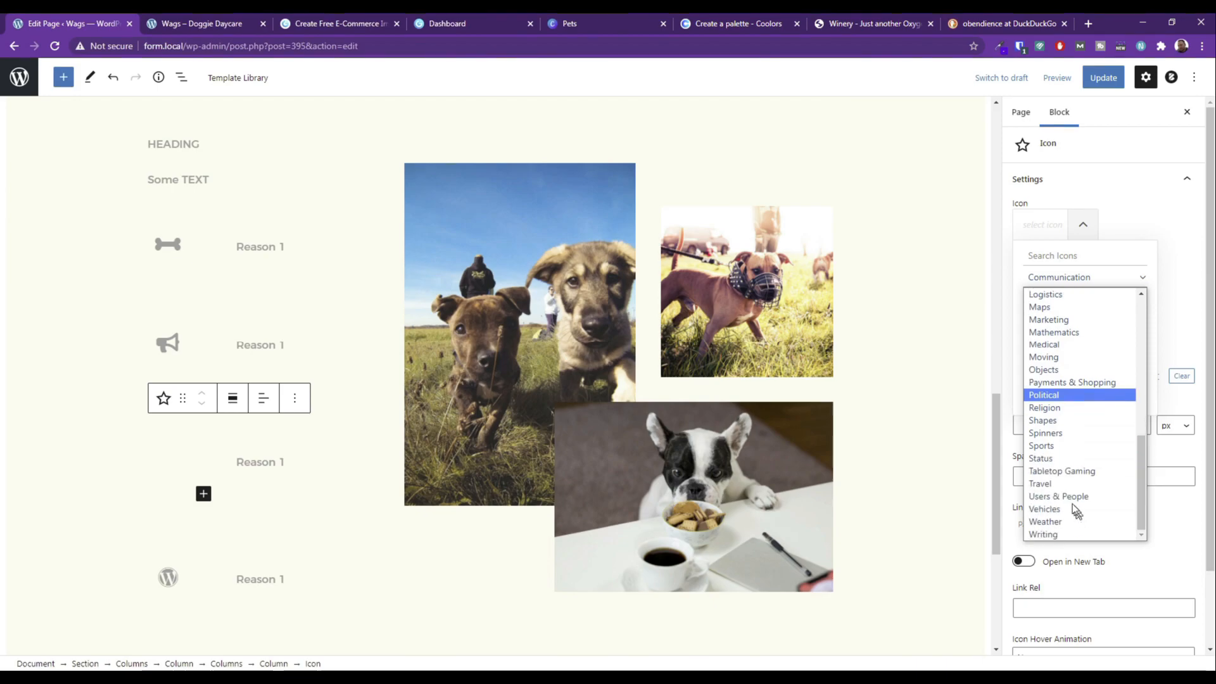
{"action": "left_click", "coordinate": [1051, 447]}
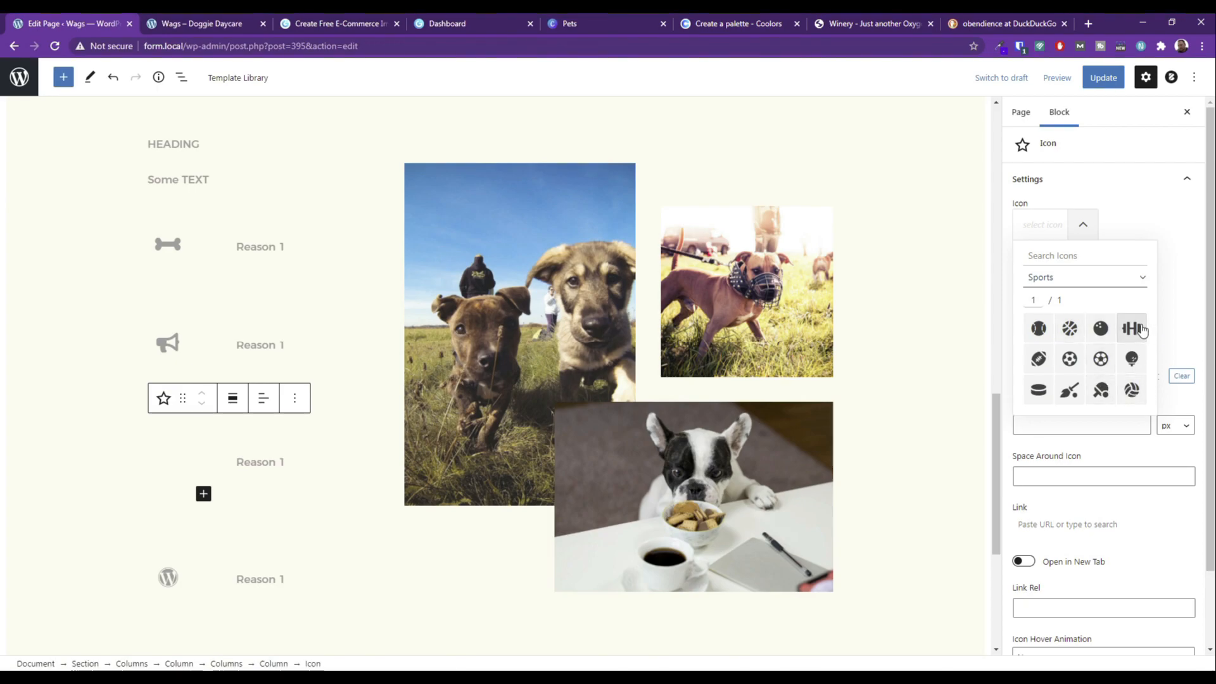
Set the third row's icon to the award ribbon from the Objects category.
{"action": "left_click", "coordinate": [1068, 277]}
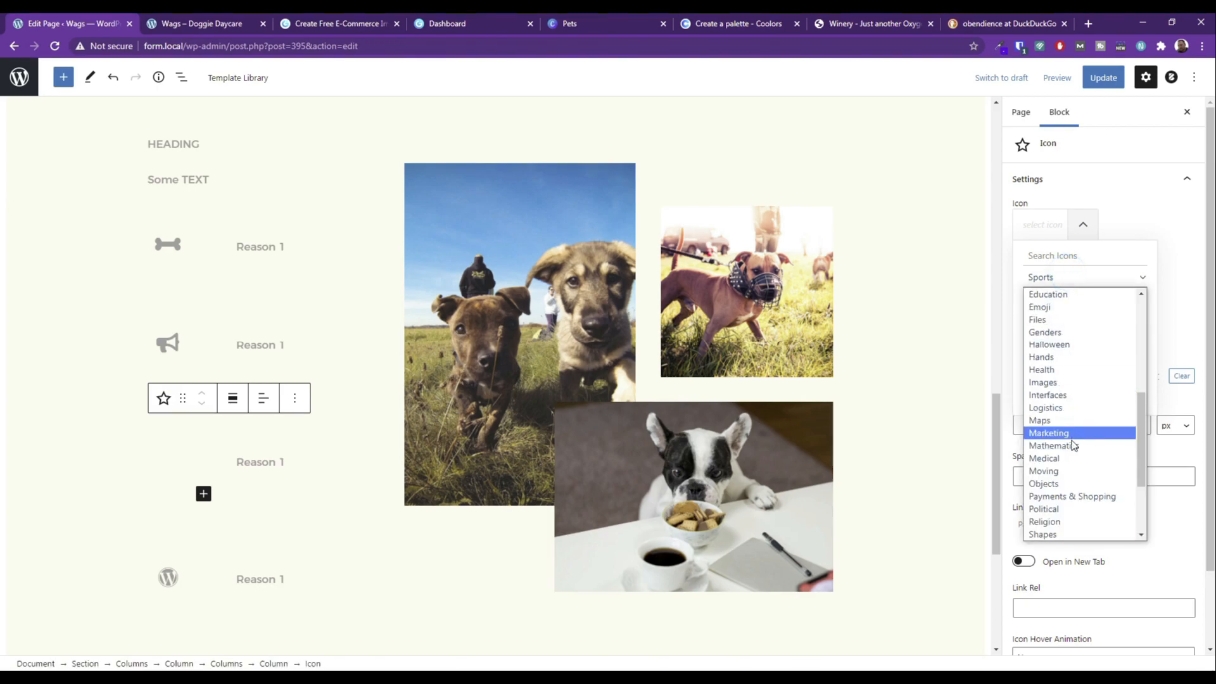
{"action": "left_click", "coordinate": [1049, 483]}
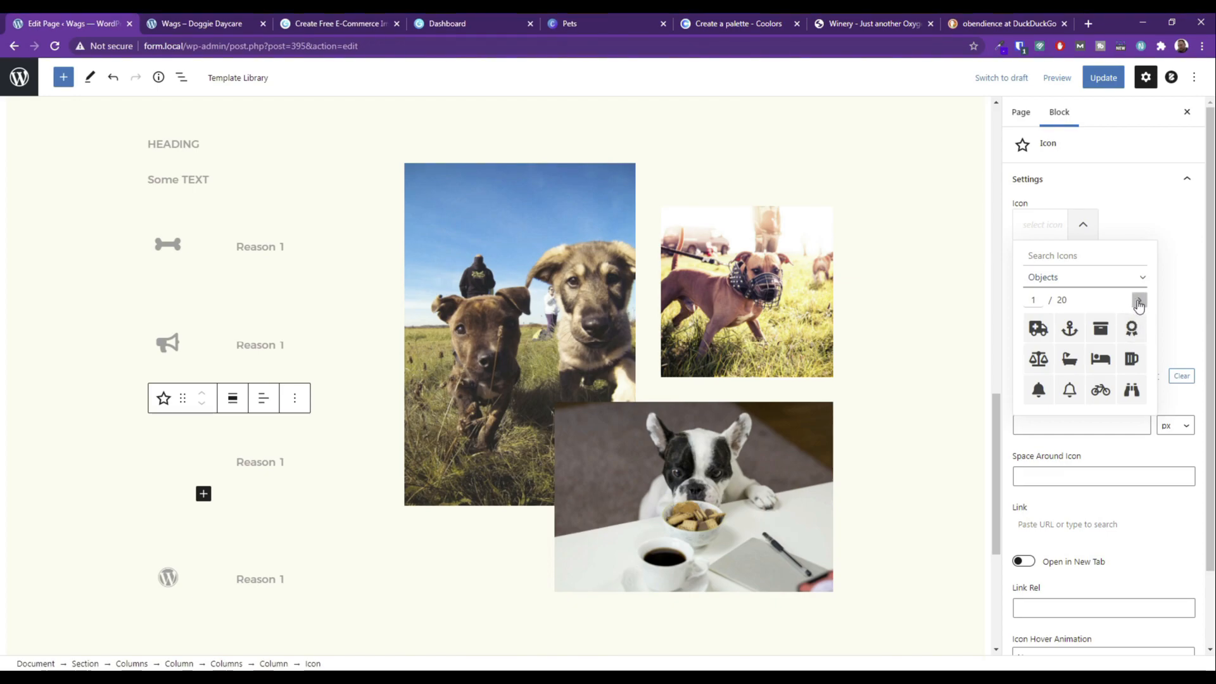
{"action": "left_click", "coordinate": [1131, 328]}
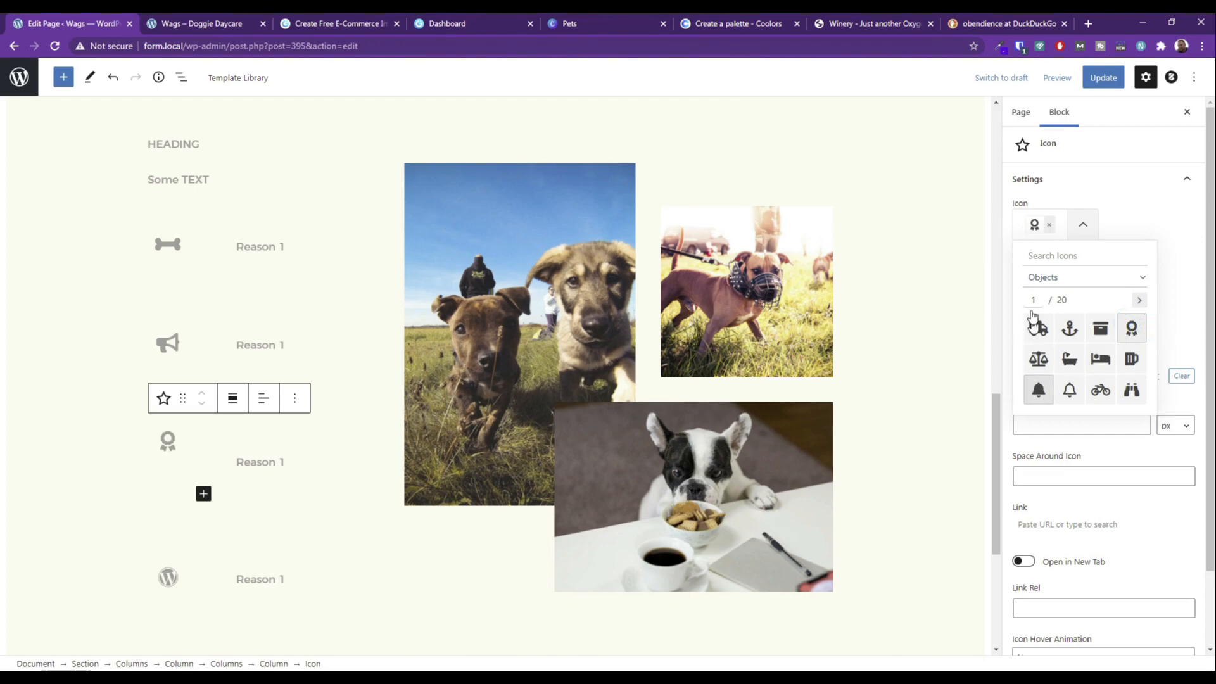
Replace the fourth row's WordPress logo with the dollar sign from the Currency icon category.
{"action": "left_click", "coordinate": [168, 578]}
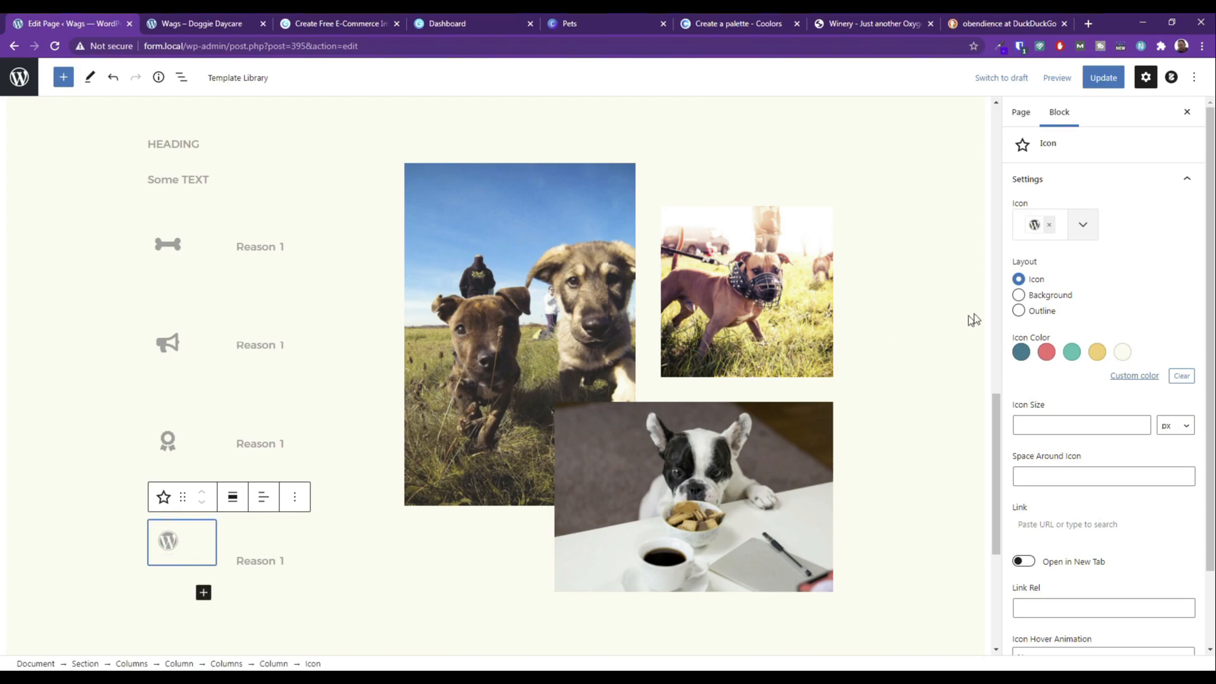
{"action": "left_click", "coordinate": [1049, 225]}
{"action": "left_click", "coordinate": [1074, 231]}
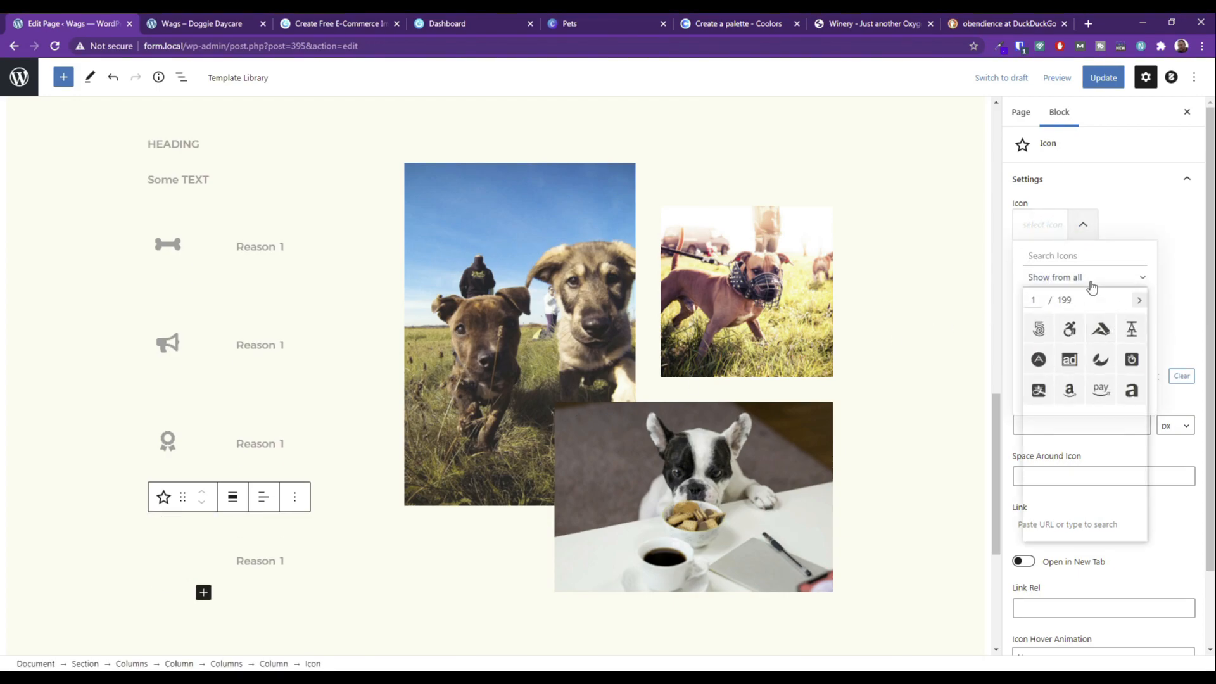
{"action": "left_click", "coordinate": [1091, 286]}
{"action": "left_click", "coordinate": [1069, 482]}
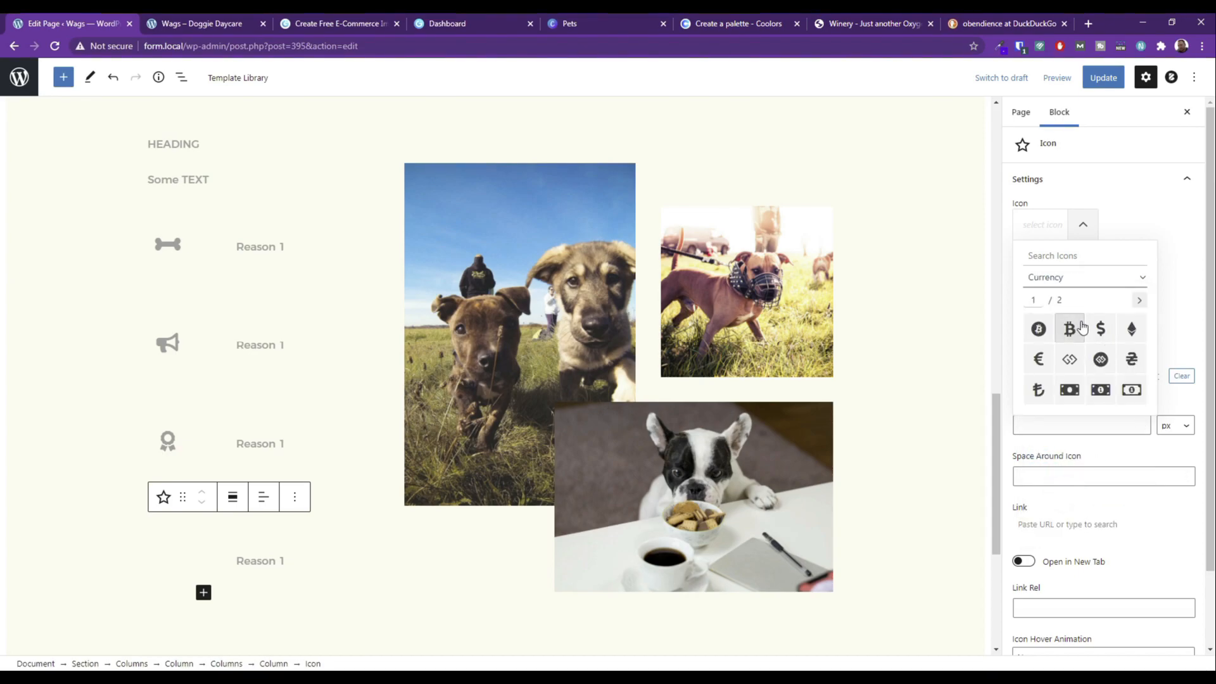
{"action": "left_click", "coordinate": [1100, 328]}
{"action": "mouse_move", "coordinate": [263, 262]}
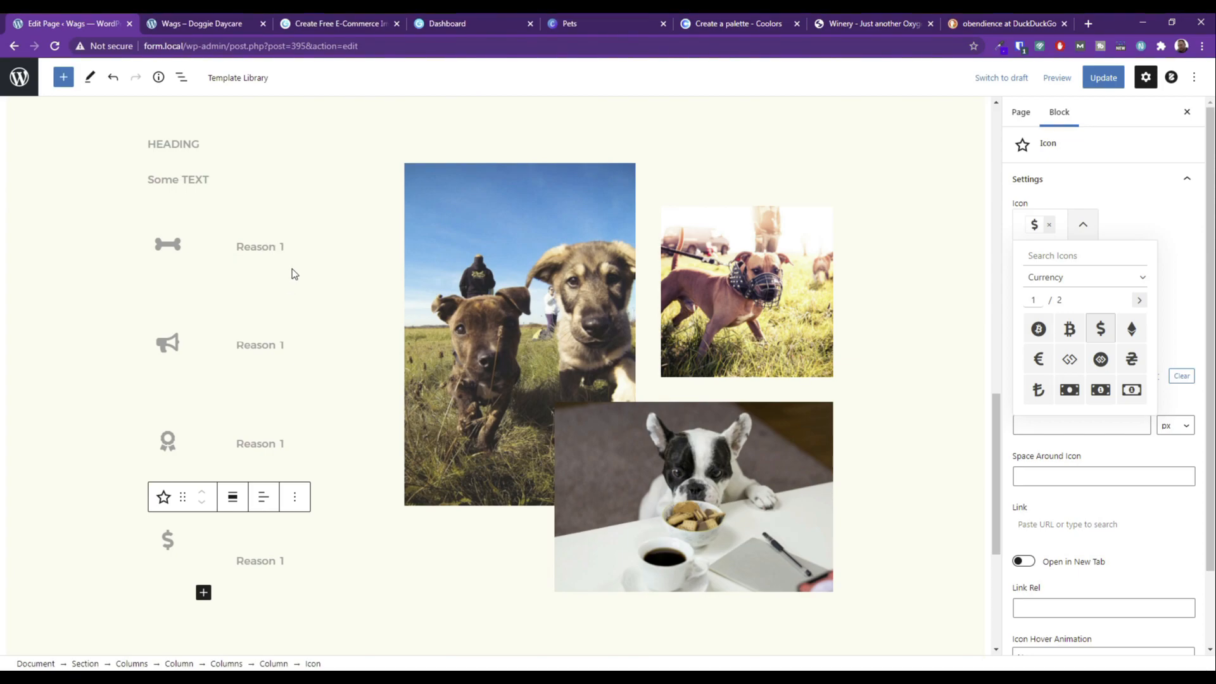
{"action": "scroll", "coordinate": [291, 276], "scroll_direction": "up", "scroll_amount": 4}
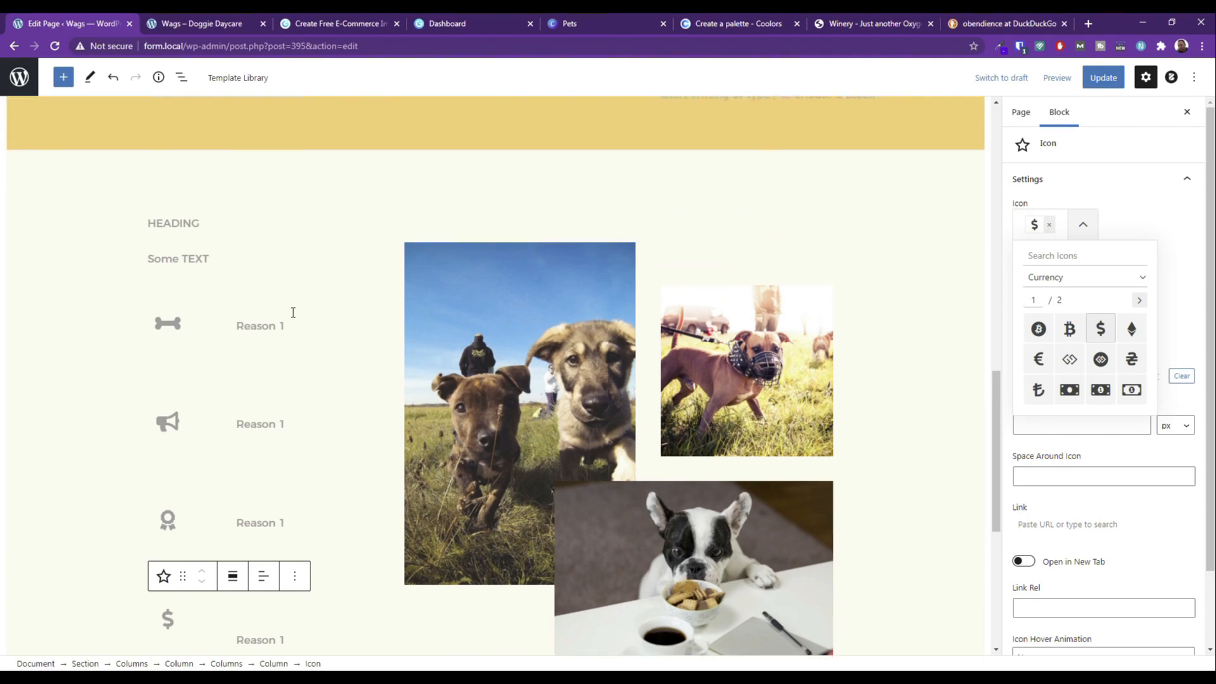
{"action": "scroll", "coordinate": [309, 339], "scroll_direction": "up", "scroll_amount": 10}
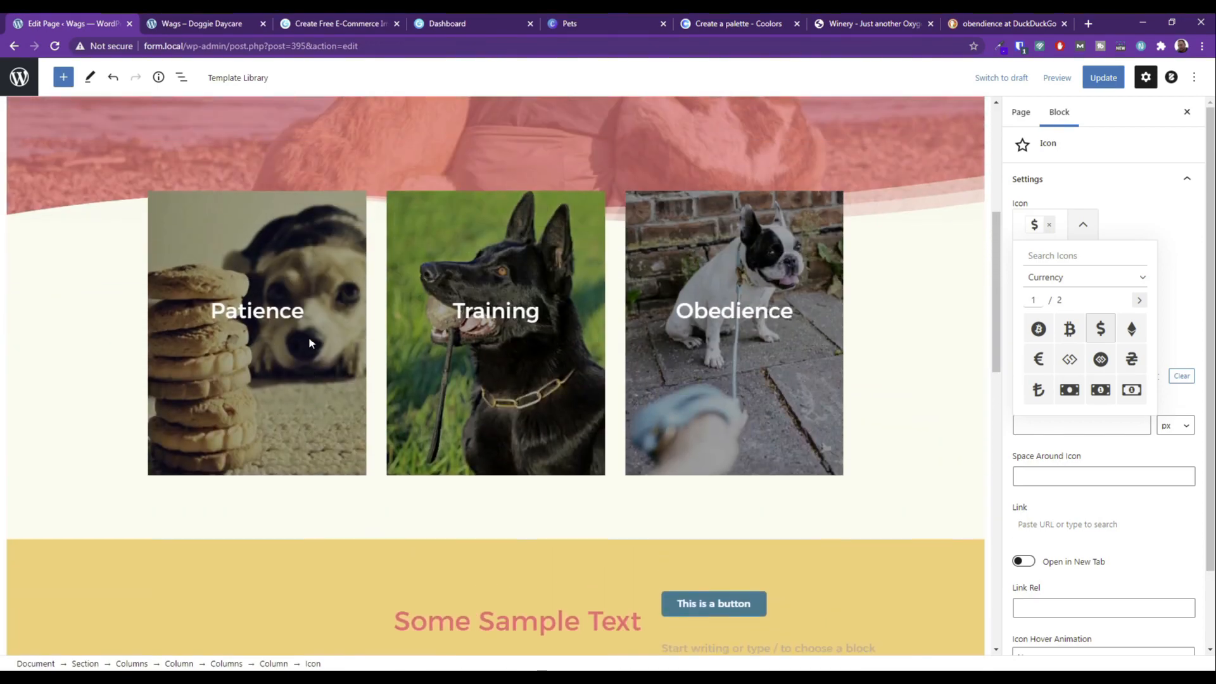
{"action": "scroll", "coordinate": [310, 343], "scroll_direction": "down", "scroll_amount": 12}
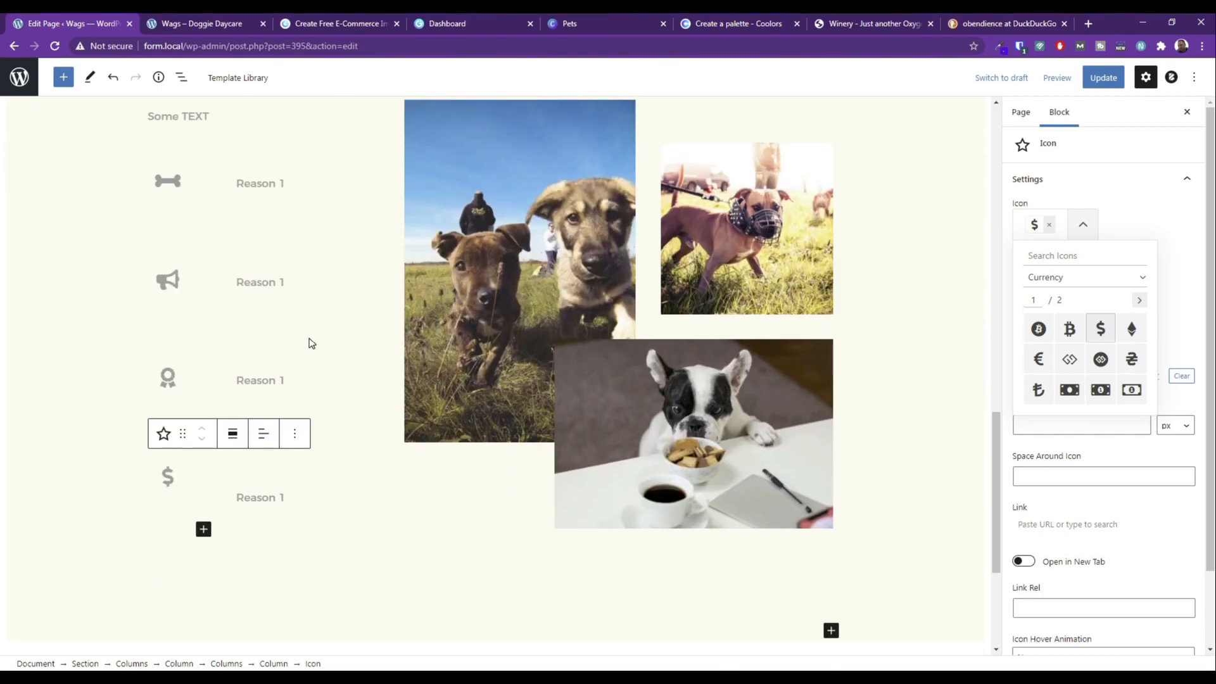
{"action": "scroll", "coordinate": [309, 343], "scroll_direction": "down", "scroll_amount": 1}
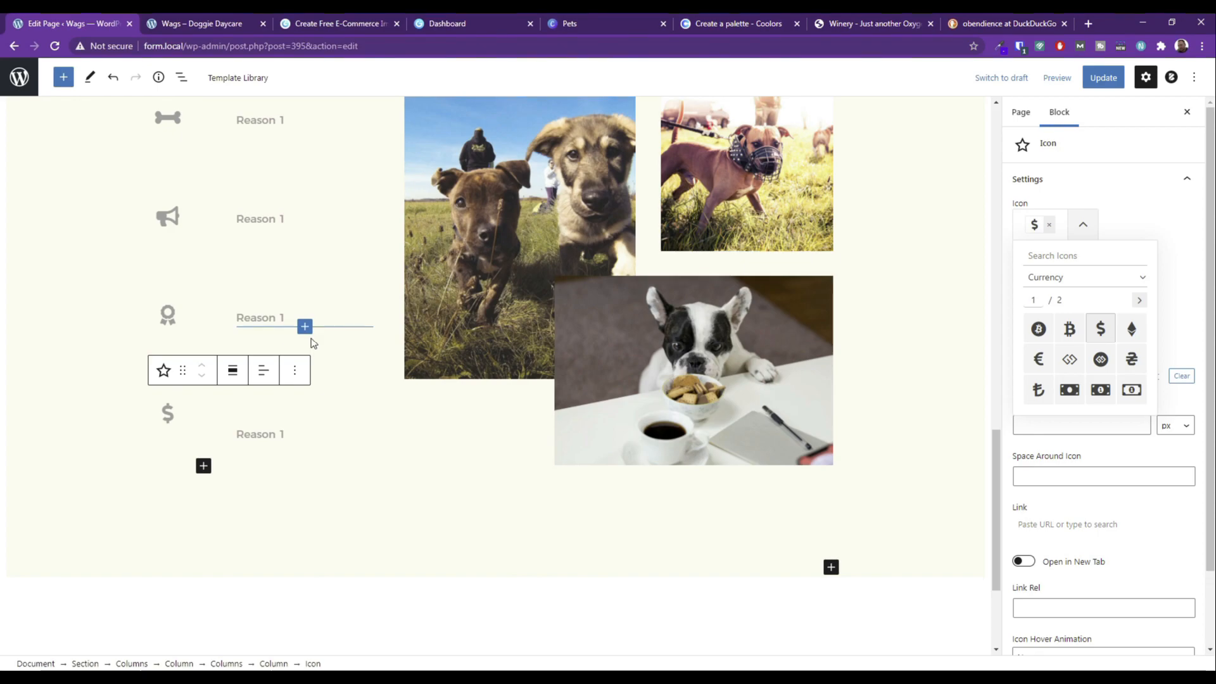
Replace the HEADING placeholder paragraph with "GUIDING YOUR DOG" and set its font size to Large.
{"action": "scroll", "coordinate": [264, 301], "scroll_direction": "up", "scroll_amount": 3}
{"action": "left_click", "coordinate": [183, 207]}
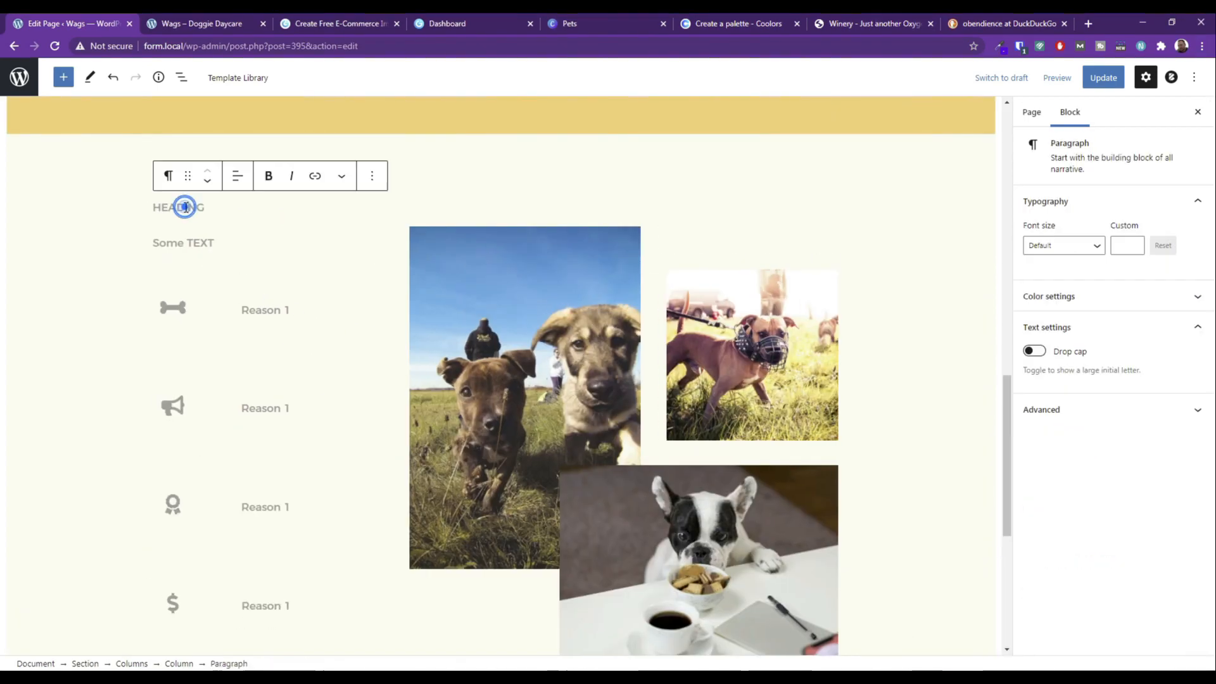
{"action": "double_click", "coordinate": [186, 207]}
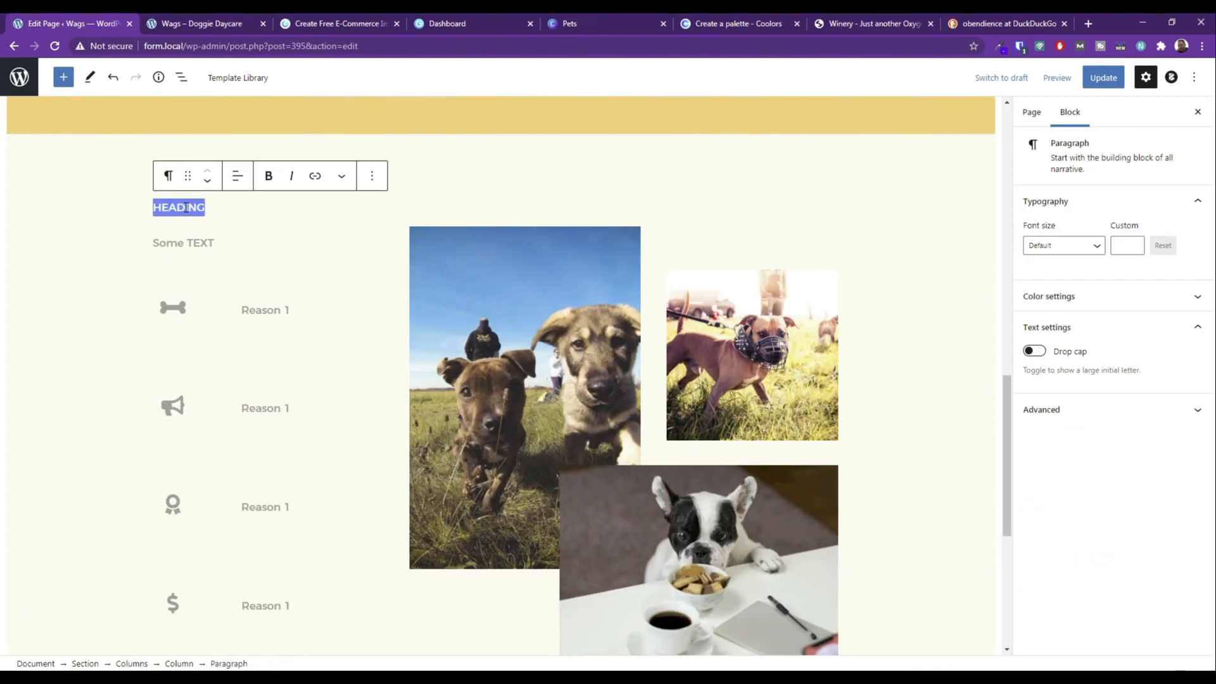
{"action": "type", "text": "GUIDING YOUR DOG"}
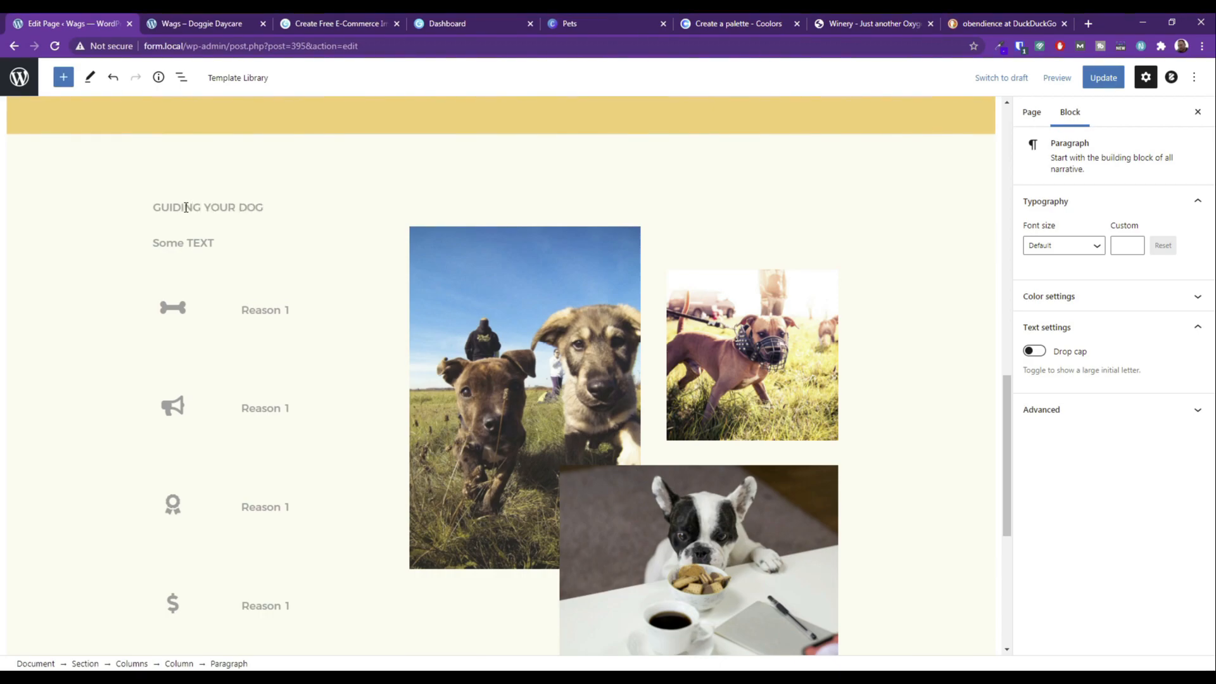
{"action": "triple_click", "coordinate": [186, 207]}
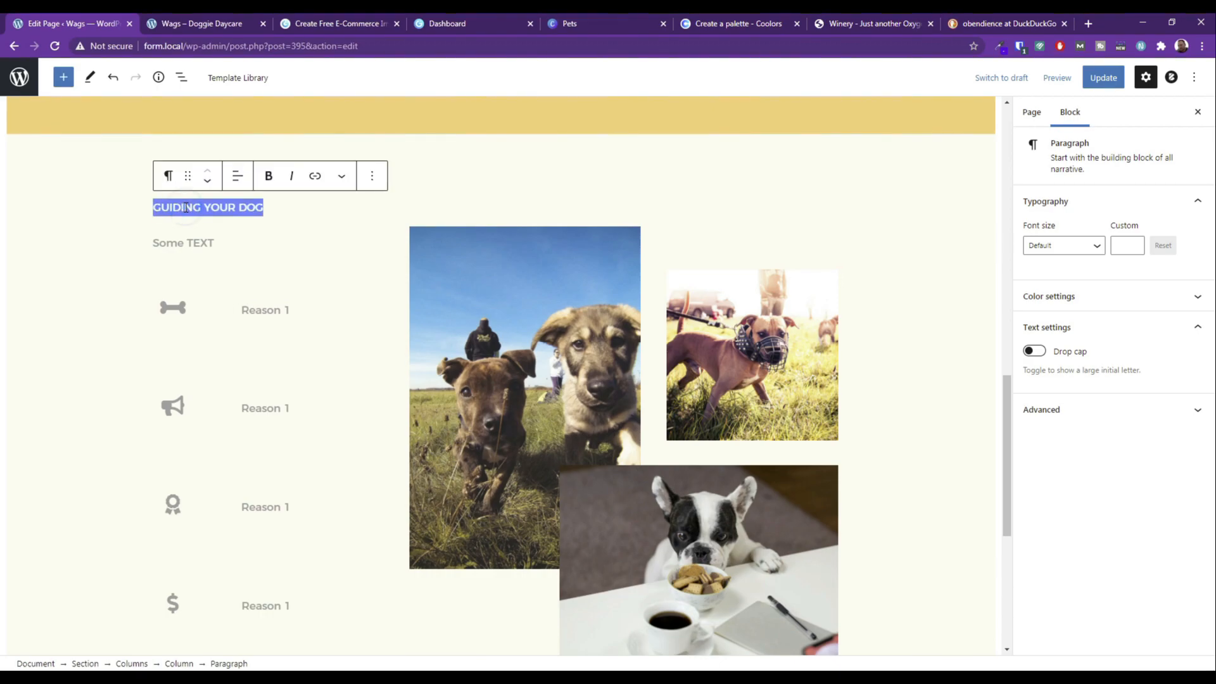
{"action": "left_click", "coordinate": [1070, 245]}
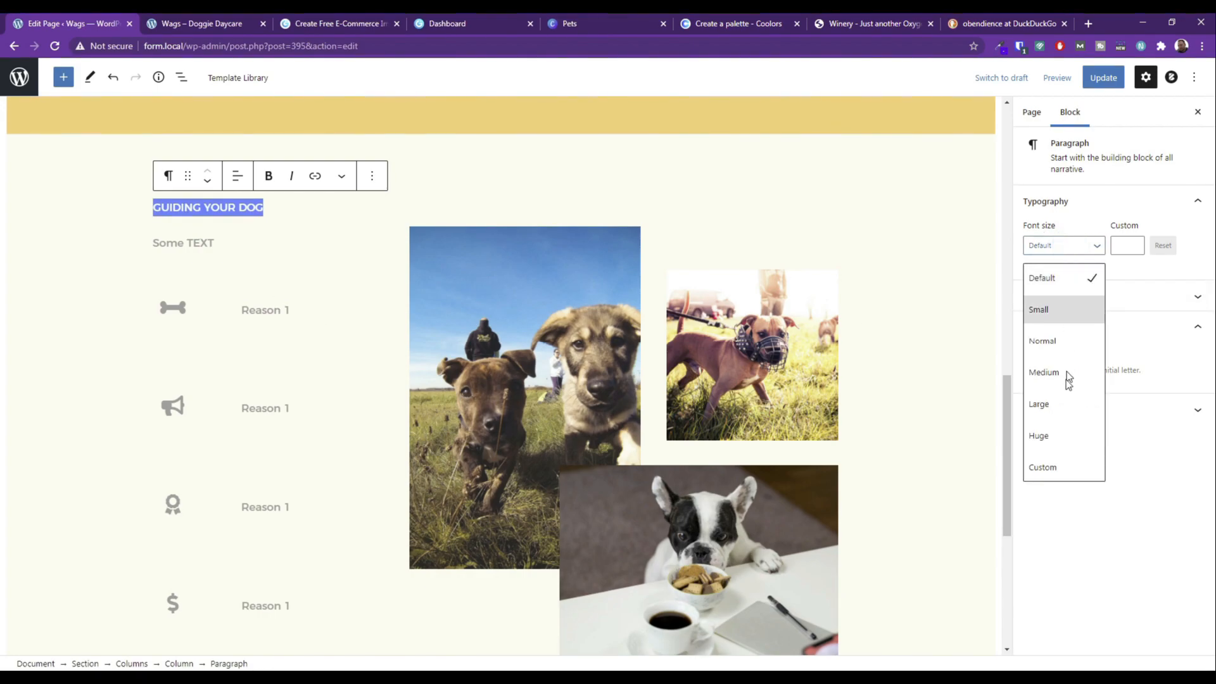
{"action": "left_click", "coordinate": [1055, 409]}
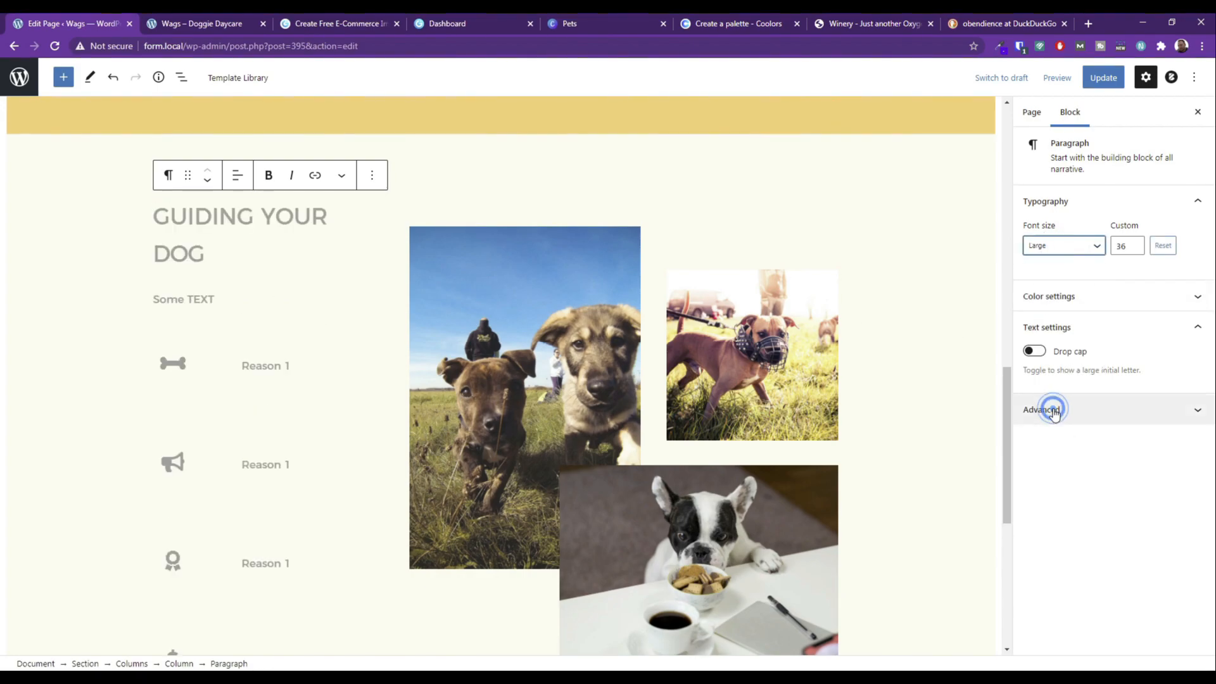
Remove the large "GUIDING YOUR DOG" paragraph block above the Some TEXT paragraph.
{"action": "triple_click", "coordinate": [209, 255]}
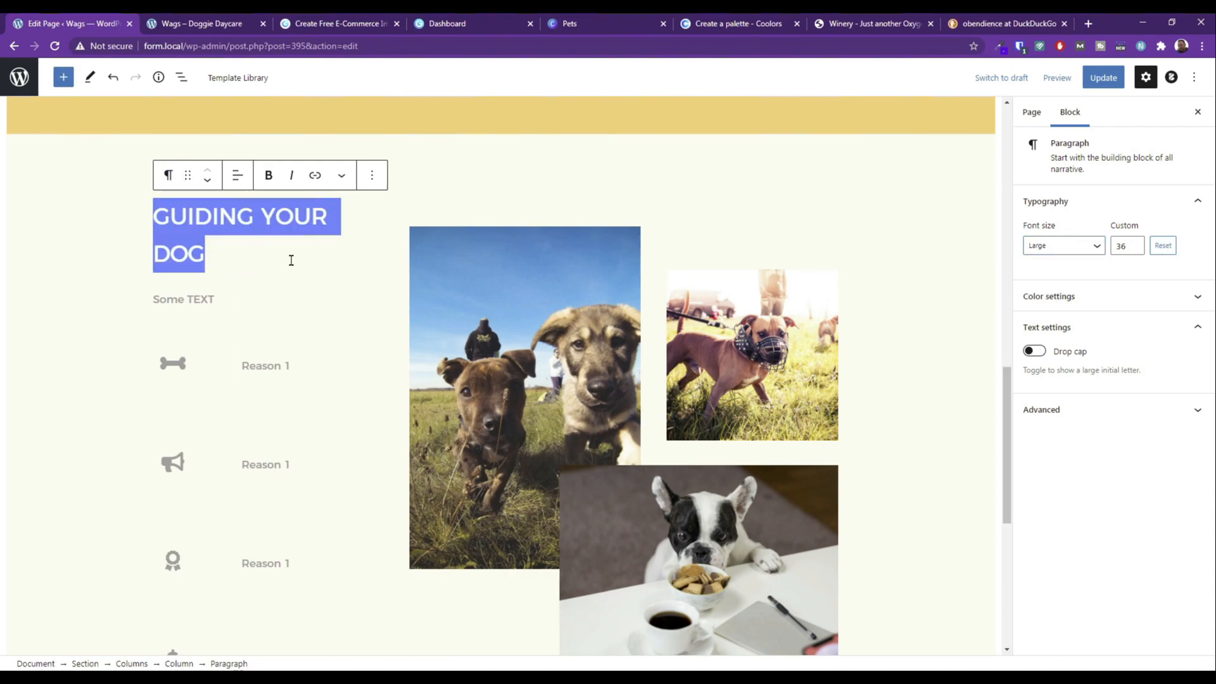
{"action": "left_click", "coordinate": [375, 177]}
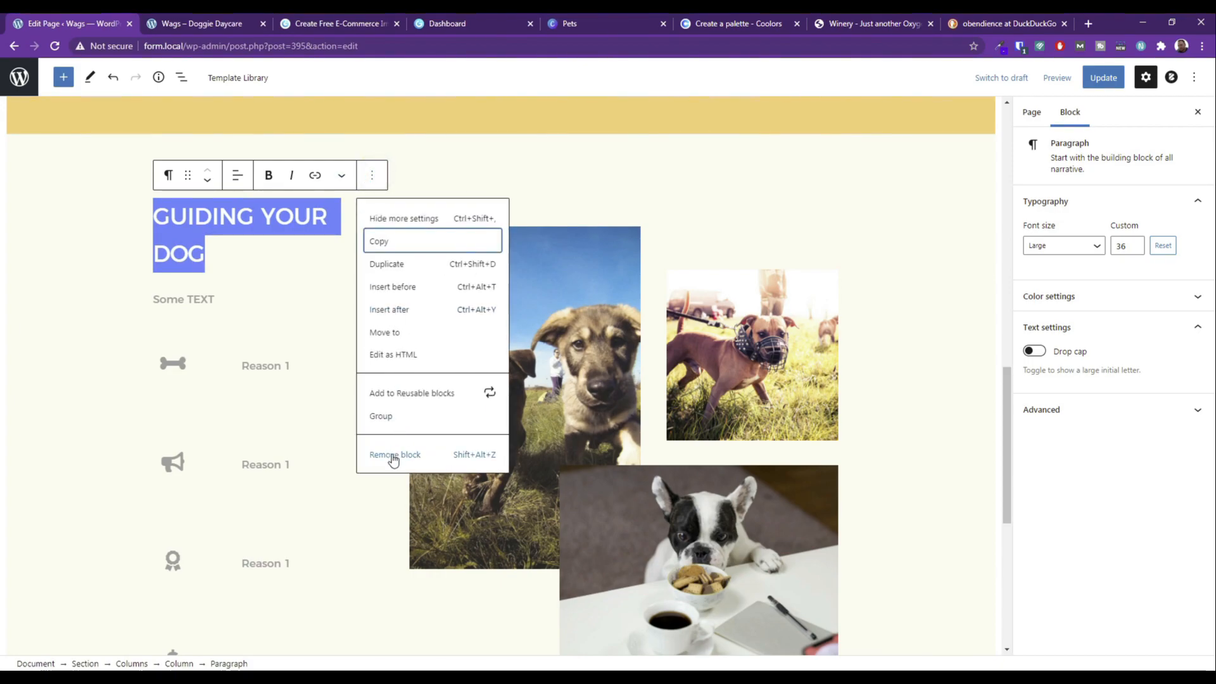
{"action": "left_click", "coordinate": [393, 454]}
Insert an Advanced Heading block below the Some TEXT paragraph and enter "Guiding Your Dog" in it.
{"action": "left_click", "coordinate": [171, 213]}
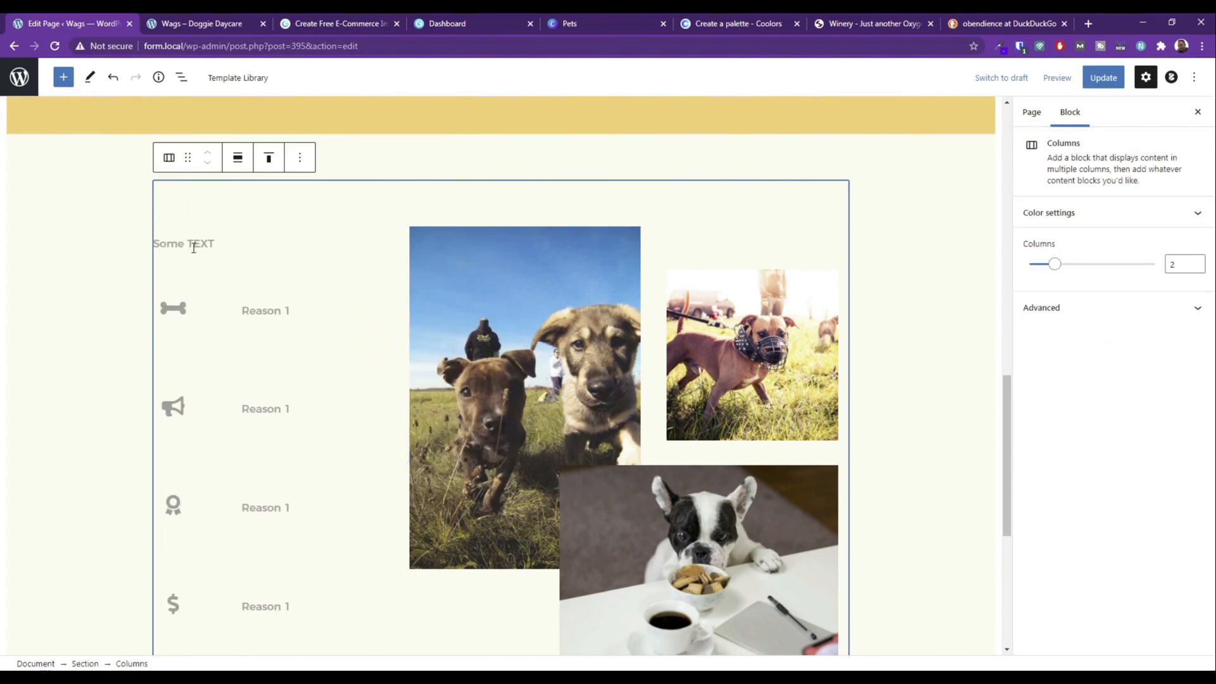
{"action": "left_click", "coordinate": [207, 263]}
{"action": "left_click", "coordinate": [336, 185]}
{"action": "left_click", "coordinate": [265, 261]}
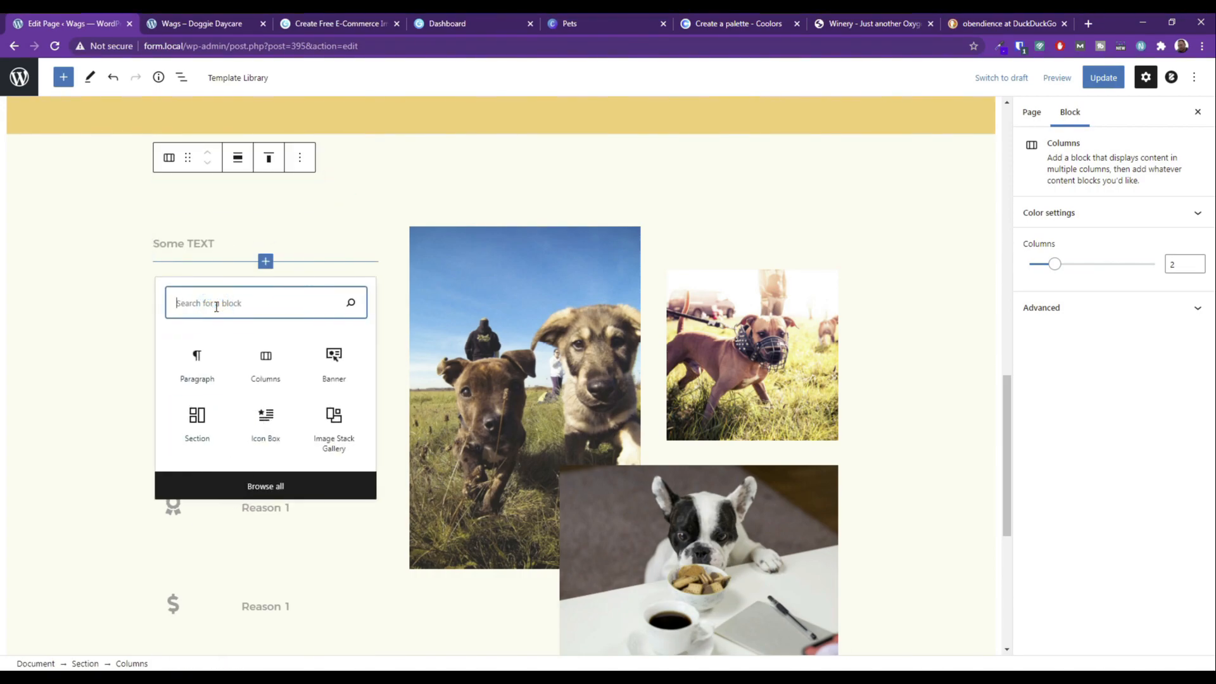
{"action": "type", "text": "heading"}
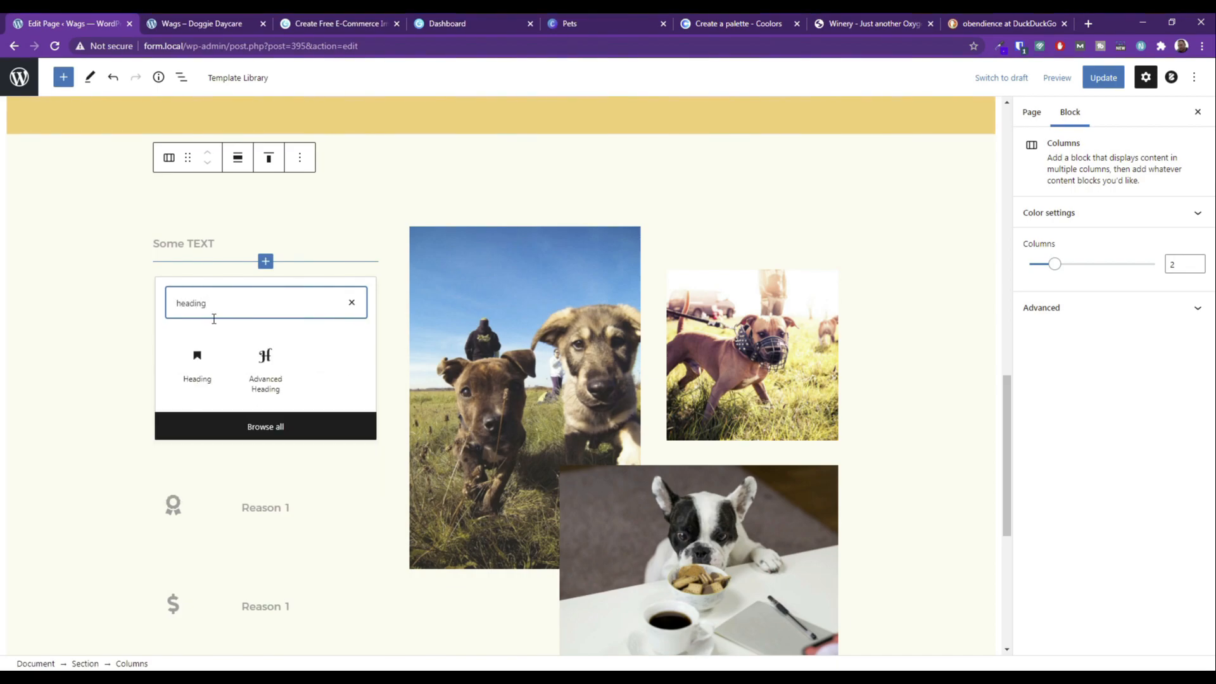
{"action": "left_click", "coordinate": [266, 360]}
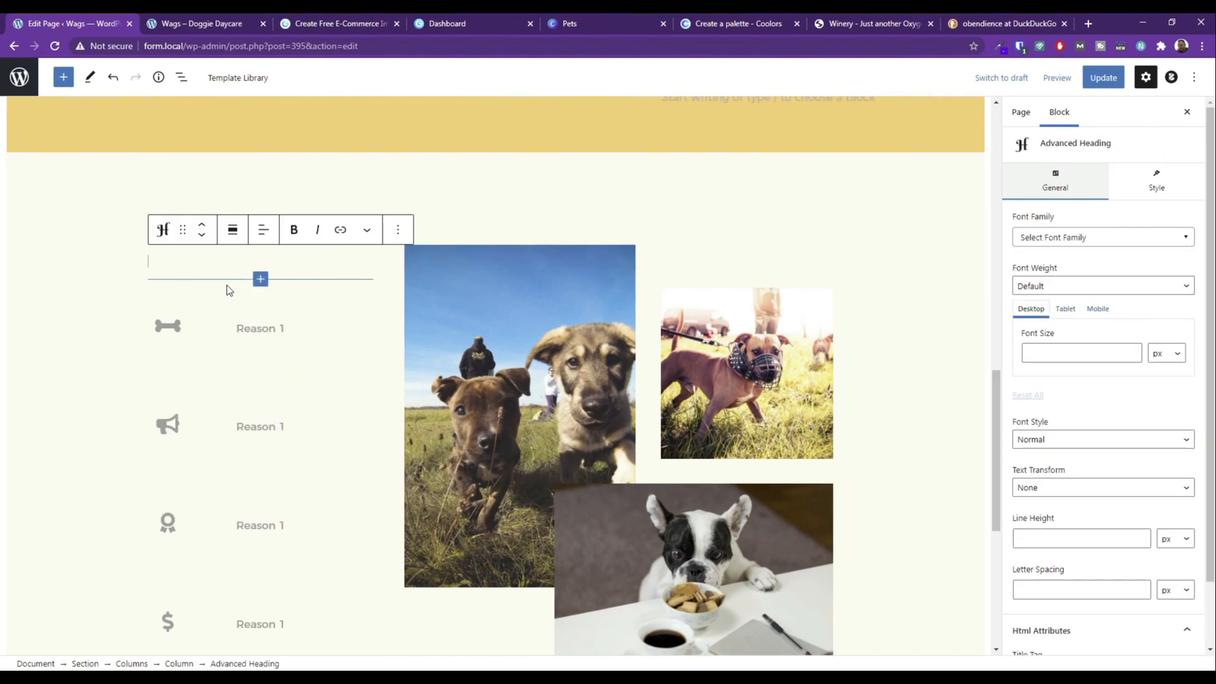
{"action": "type", "text": "Guiding "}
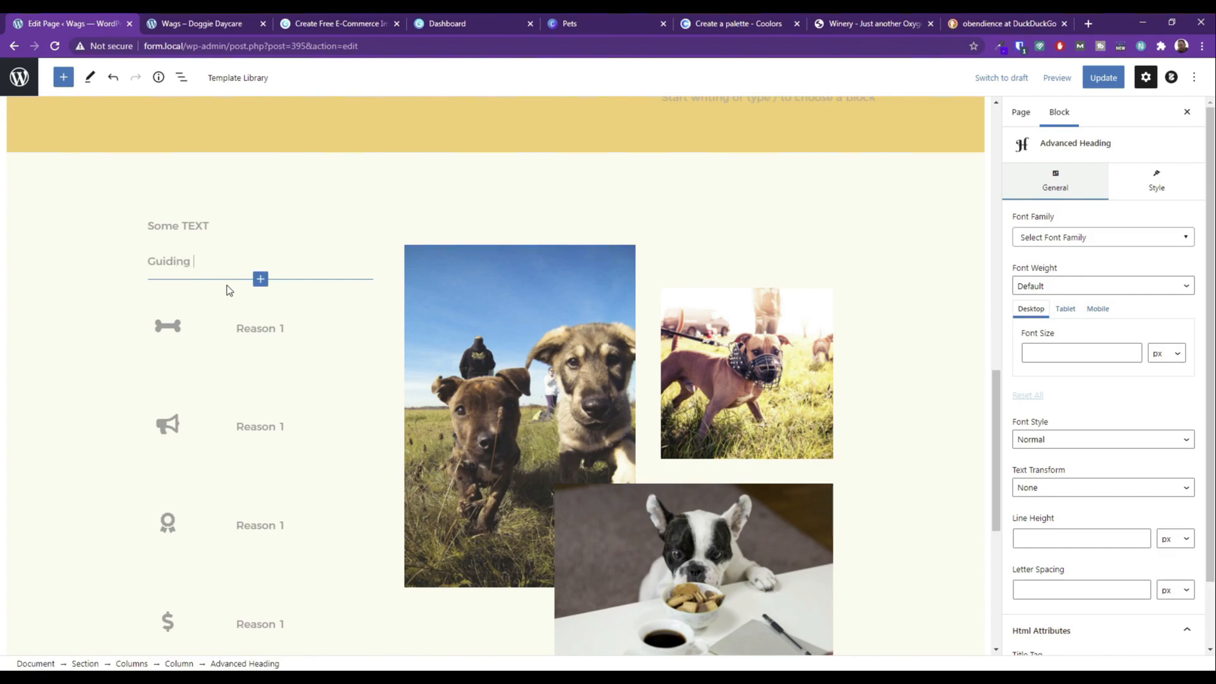
{"action": "type", "text": "Your Dog"}
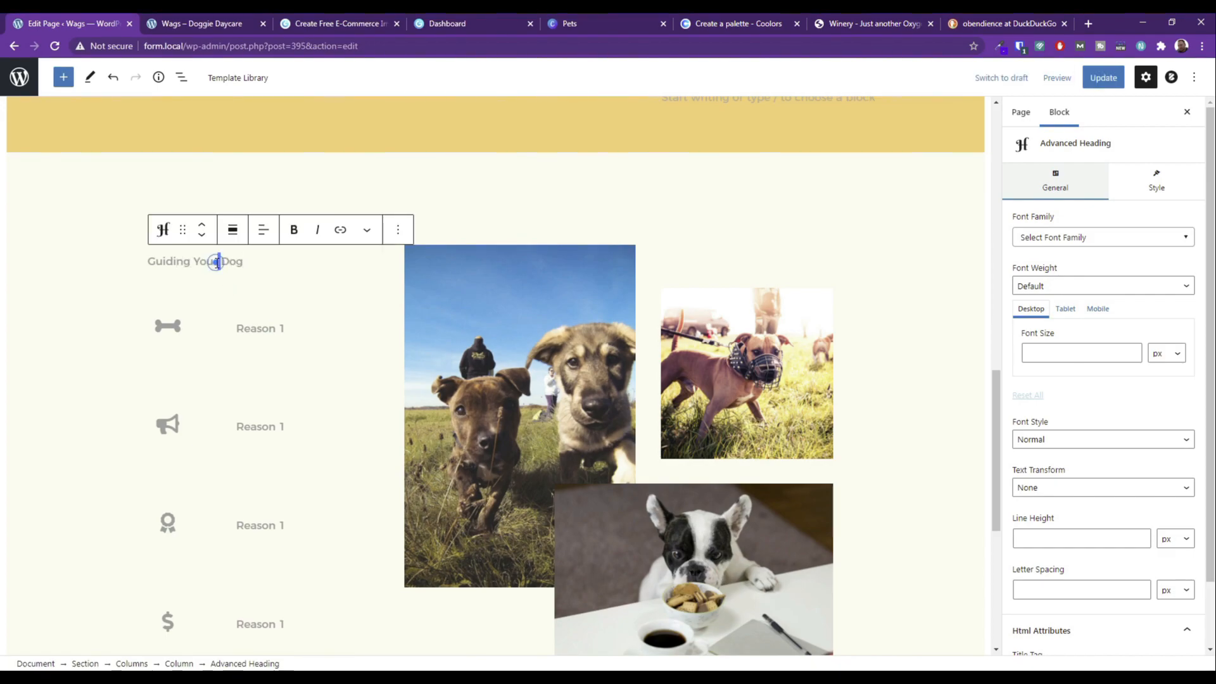
Set the "Guiding Your Dog" heading's font family to Fugaz One.
{"action": "triple_click", "coordinate": [216, 262]}
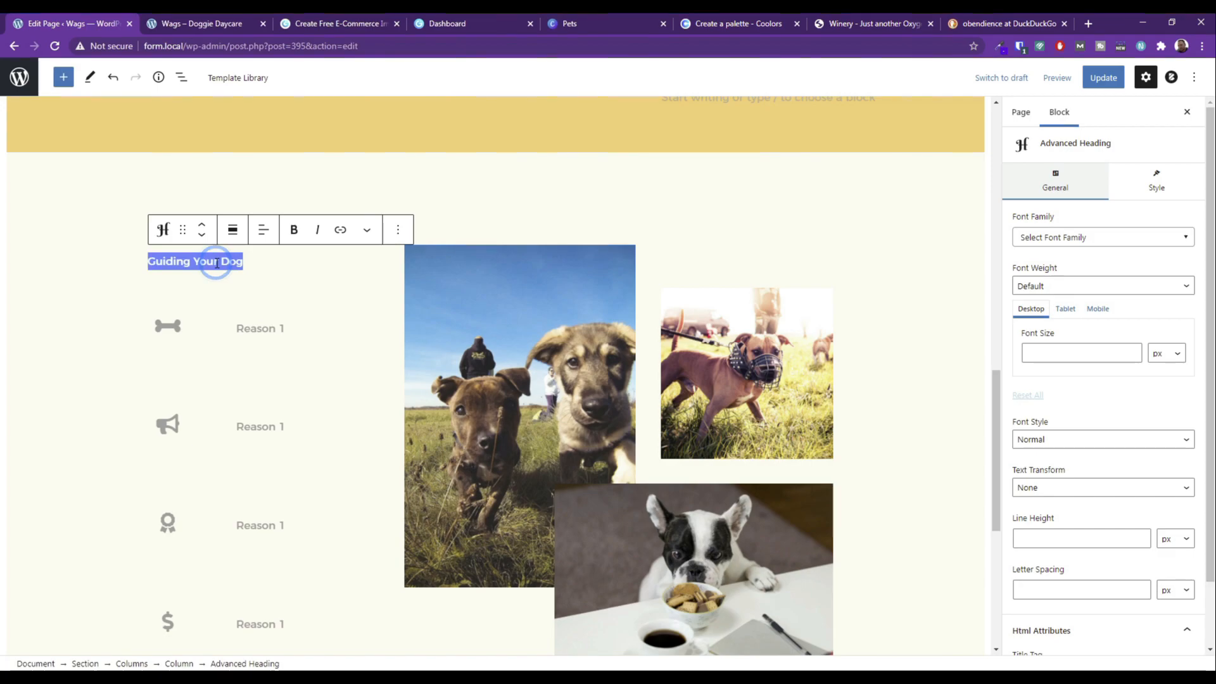
{"action": "left_click", "coordinate": [1067, 240]}
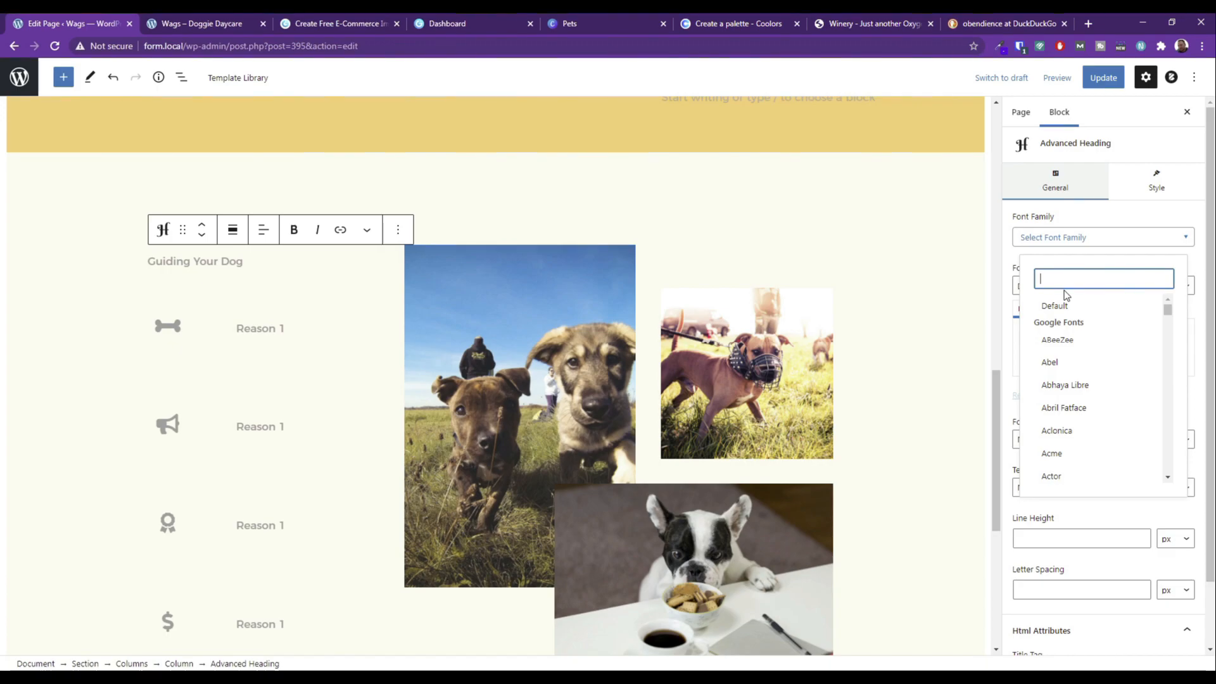
{"action": "type", "text": "Faugaz"}
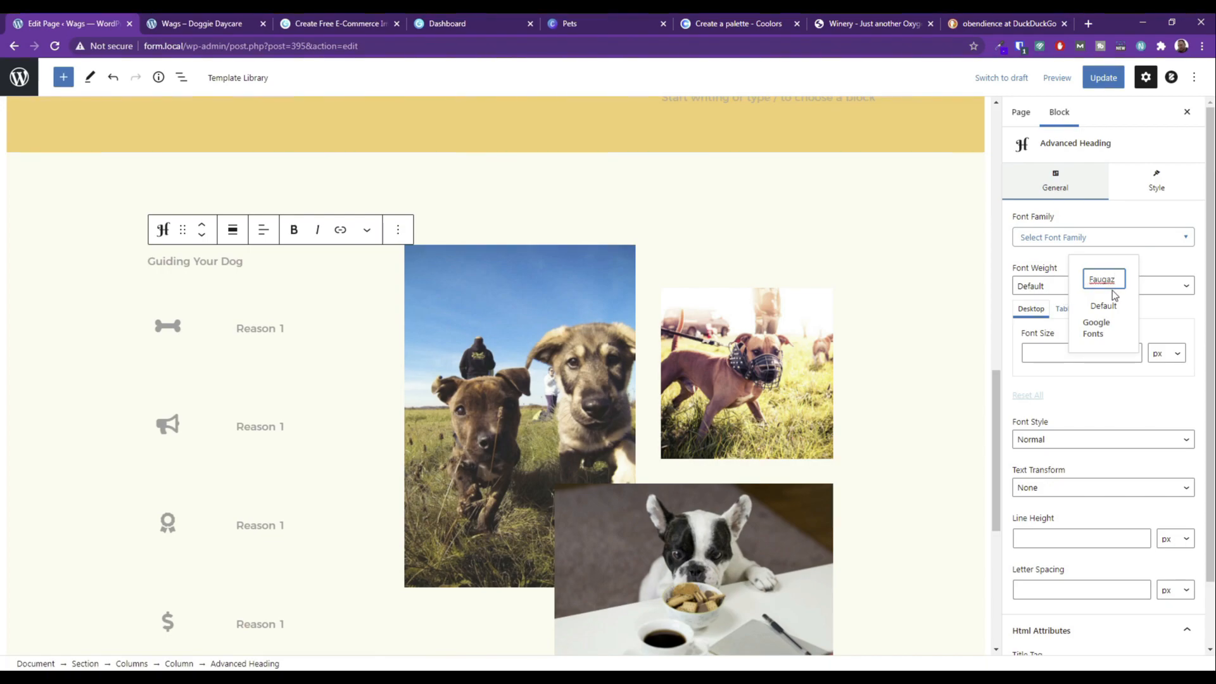
{"action": "key", "text": "BackSpace"}
{"action": "key", "text": "BackSpace"}
{"action": "key", "text": "BackSpace"}
{"action": "key", "text": "BackSpace"}
{"action": "type", "text": "g"}
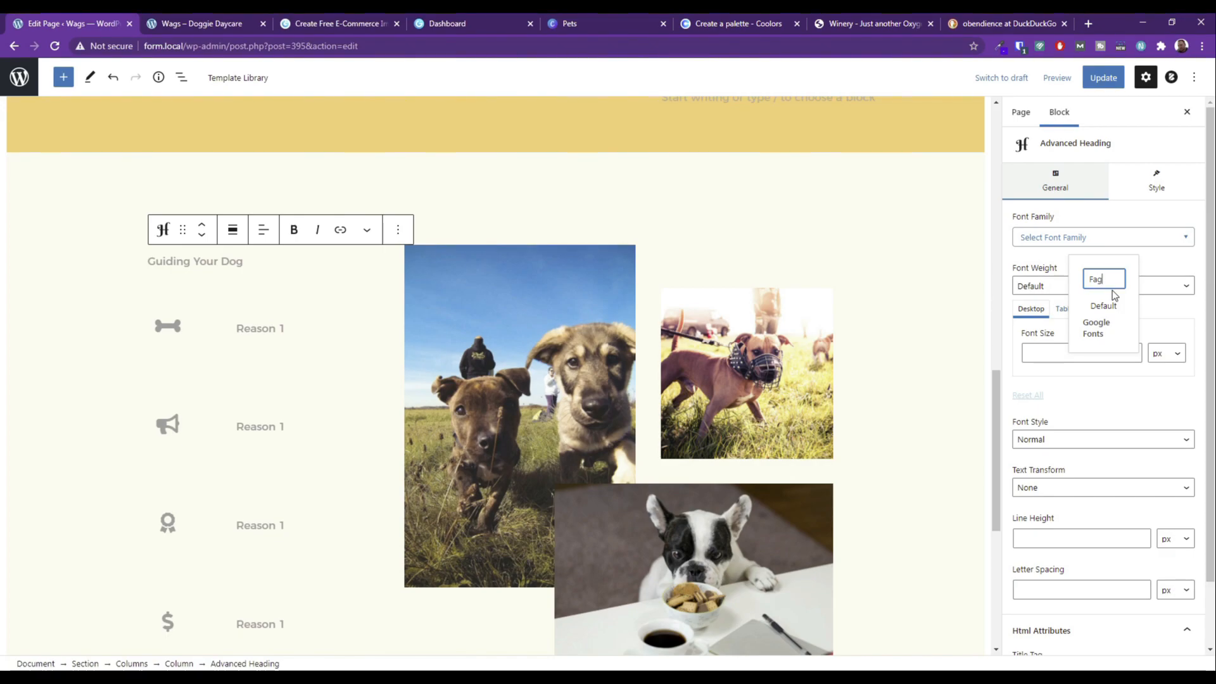
{"action": "key", "text": "BackSpace"}
{"action": "key", "text": "BackSpace"}
{"action": "key", "text": "BackSpace"}
{"action": "type", "text": "Fug"}
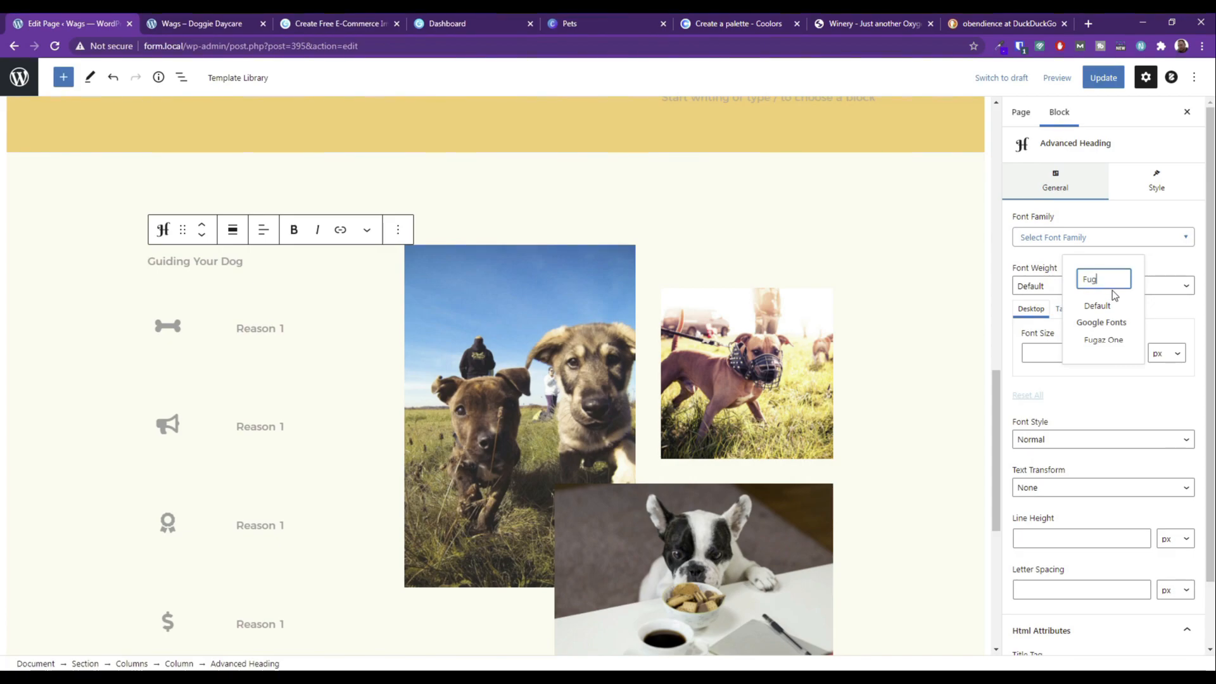
{"action": "left_click", "coordinate": [1100, 340]}
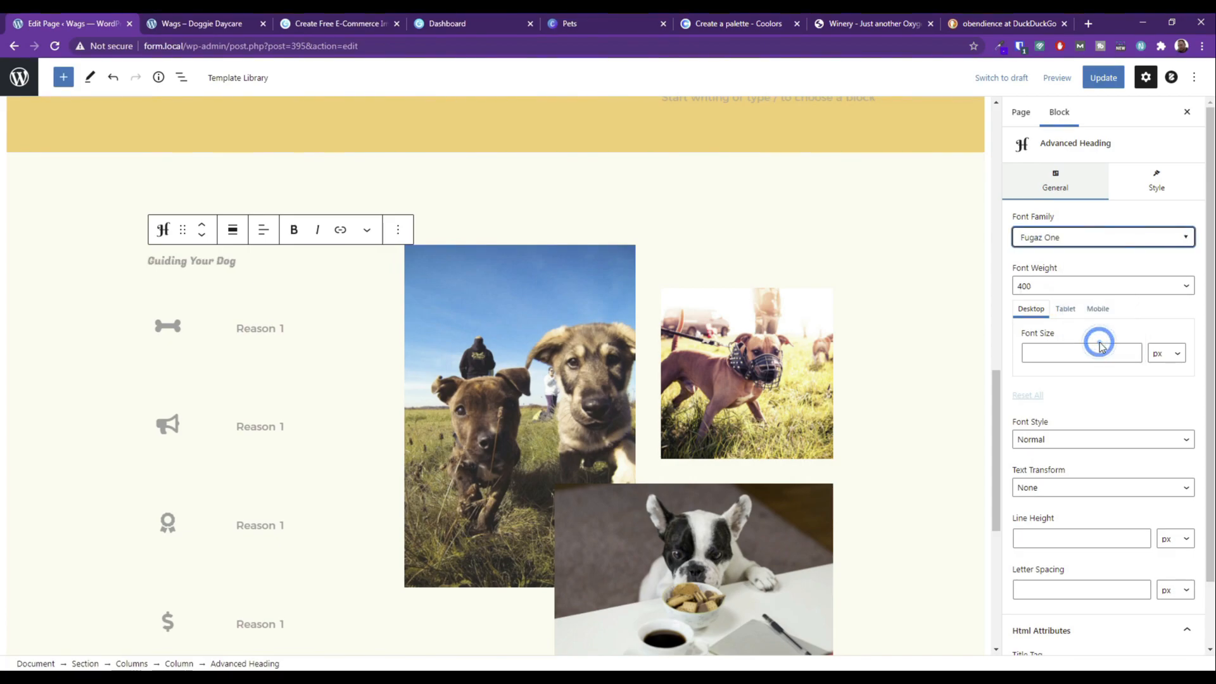
Try desktop font sizes of 55, 50 and 45 px on the "Guiding Your Dog" heading.
{"action": "triple_click", "coordinate": [237, 266]}
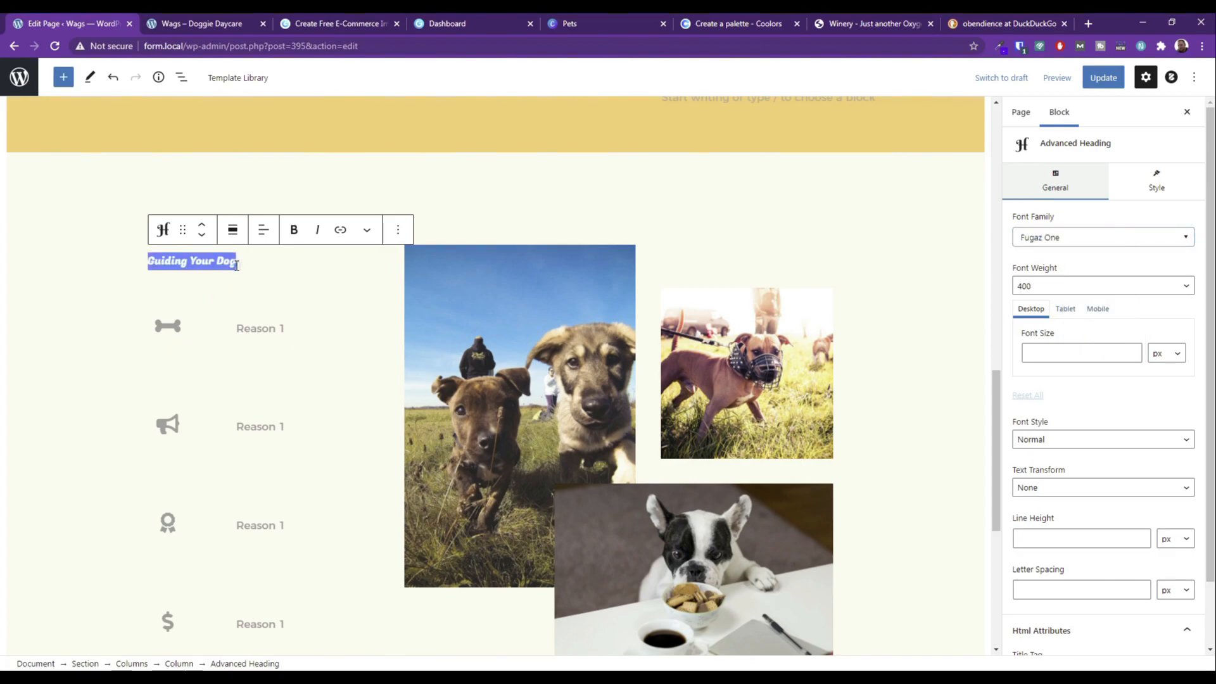
{"action": "left_click", "coordinate": [1093, 346]}
{"action": "type", "text": "55"}
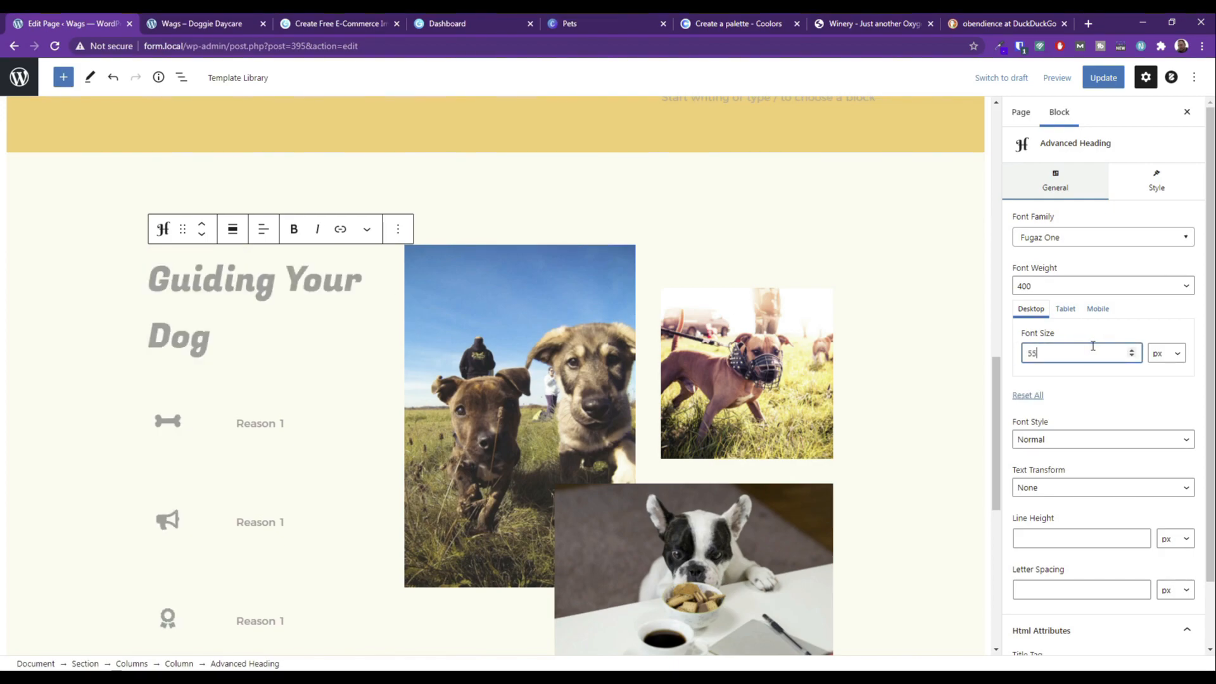
{"action": "key", "text": "BackSpace"}
{"action": "type", "text": "0"}
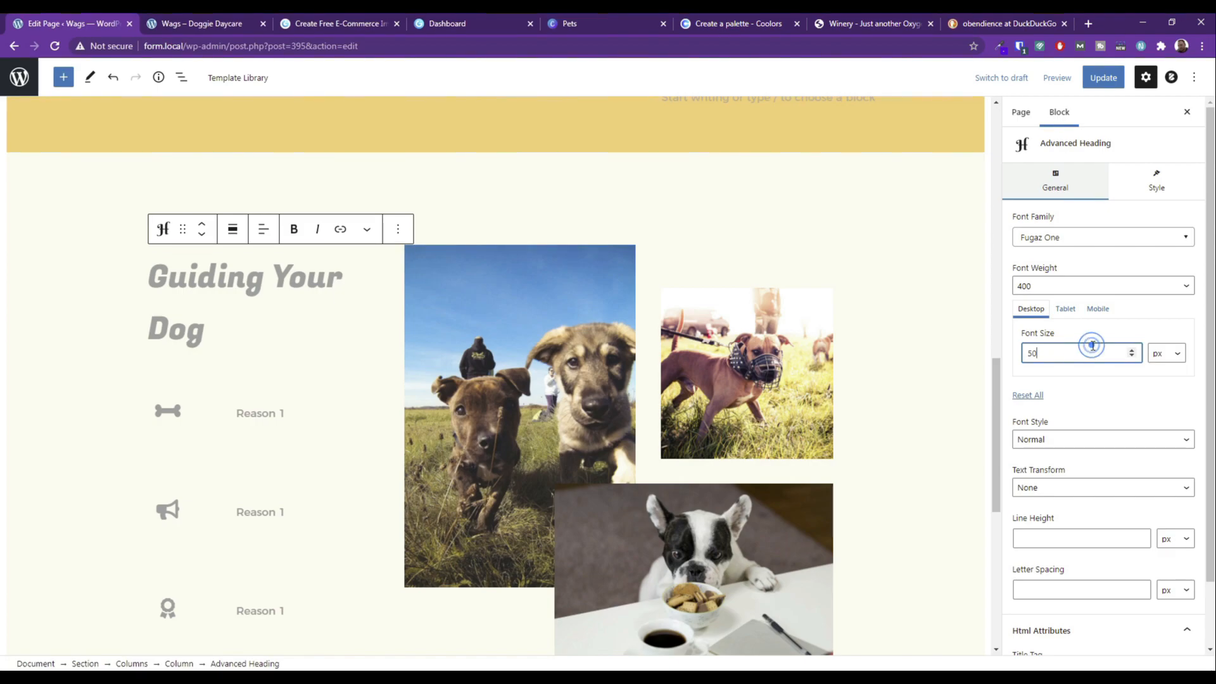
{"action": "left_click_drag", "start_coordinate": [1093, 346], "coordinate": [998, 363]}
{"action": "type", "text": "45"}
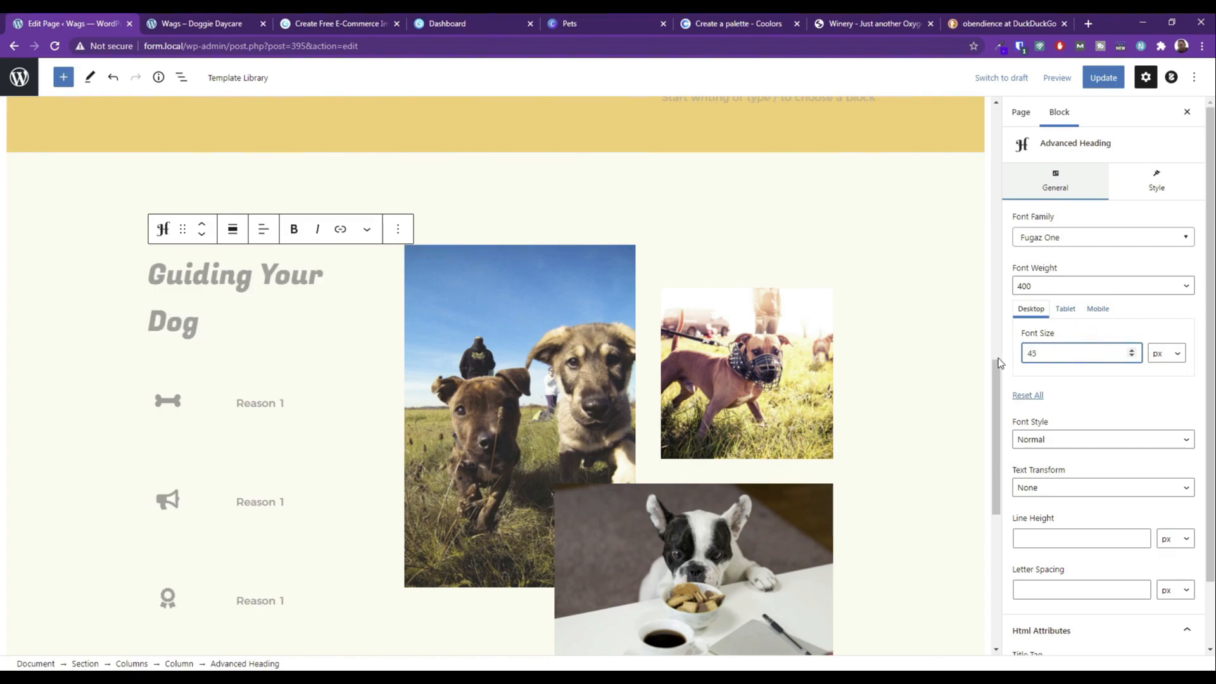
Move the "Guiding Your Dog" heading above the Some TEXT paragraph and set its desktop font size to 40 px.
{"action": "left_click", "coordinate": [202, 223]}
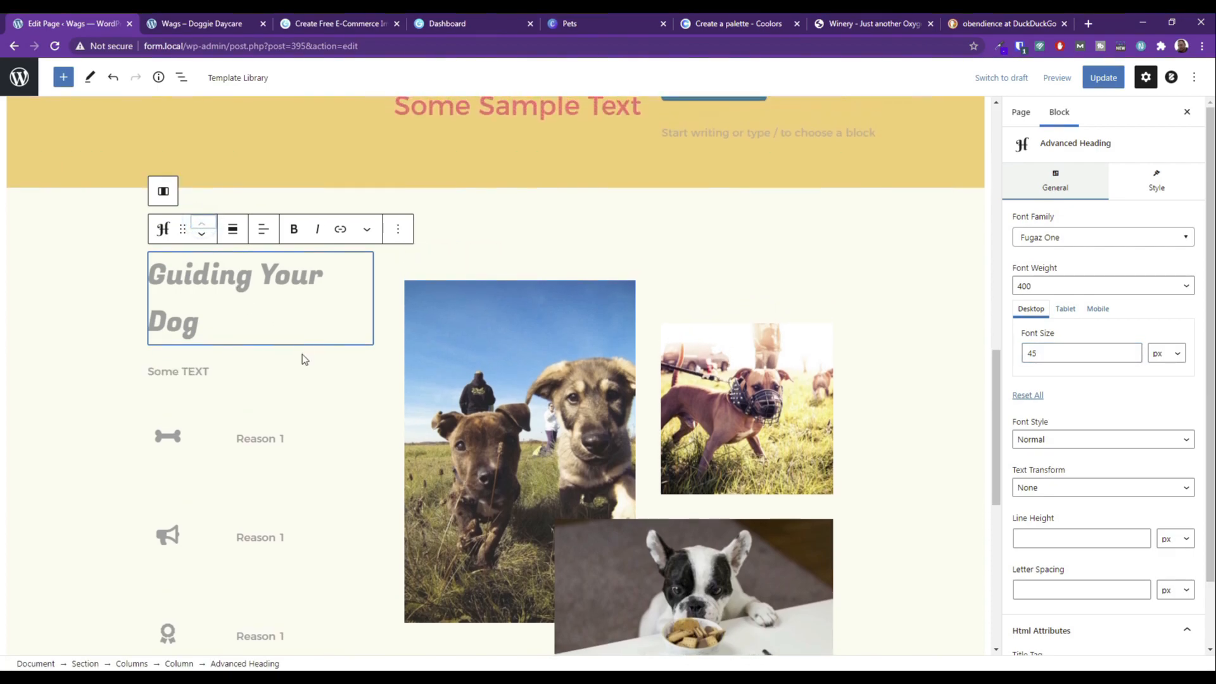
{"action": "left_click", "coordinate": [1067, 355]}
{"action": "left_click_drag", "start_coordinate": [1068, 356], "coordinate": [992, 351]}
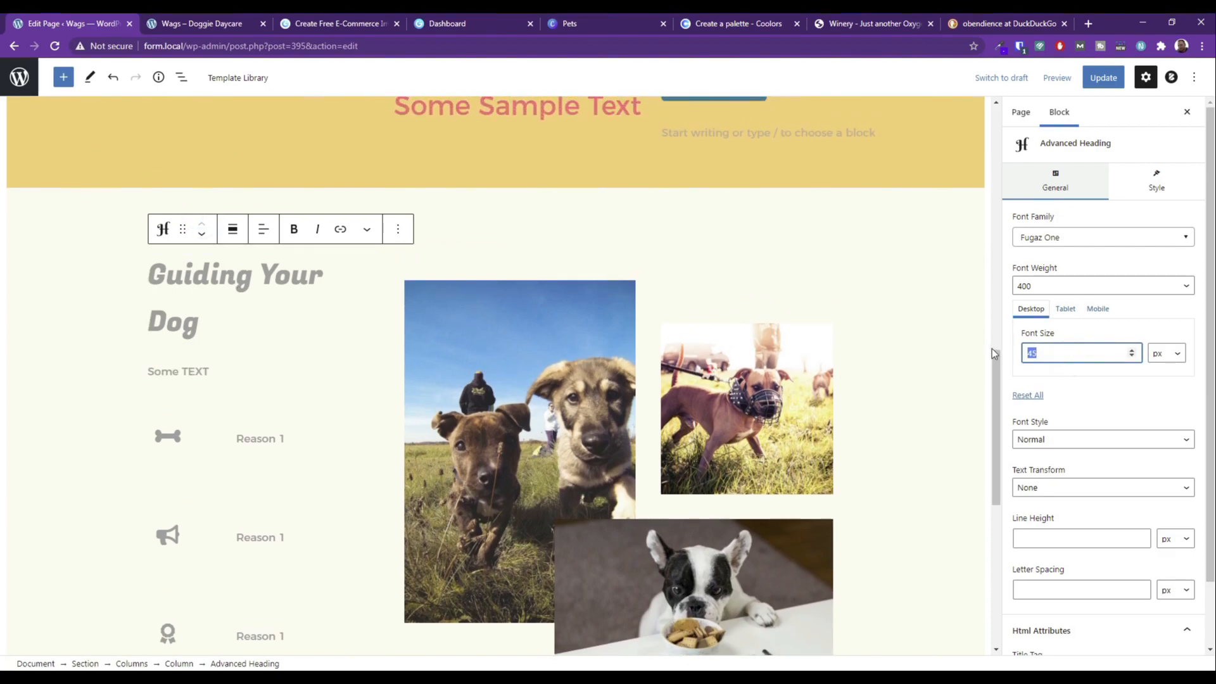
{"action": "type", "text": "40"}
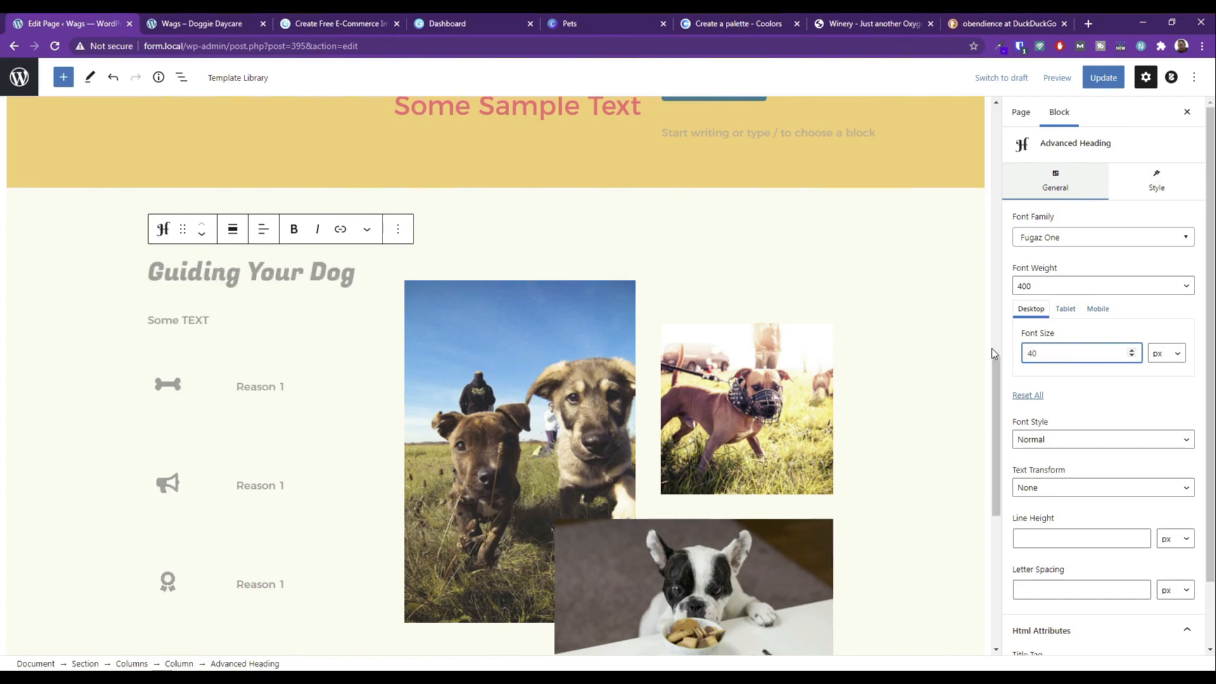
Replace the Some TEXT placeholder with "Here WAGS we are driven to make your dog the best dog that they can be.".
{"action": "triple_click", "coordinate": [178, 317]}
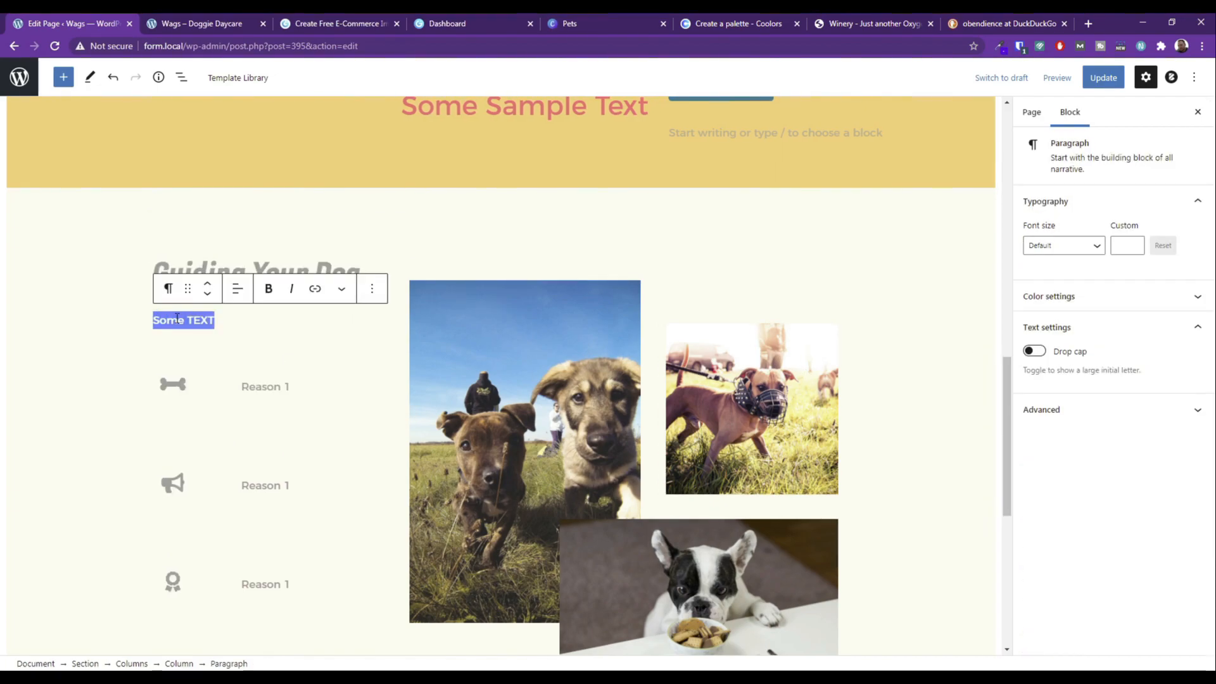
{"action": "type", "text": "Here are"}
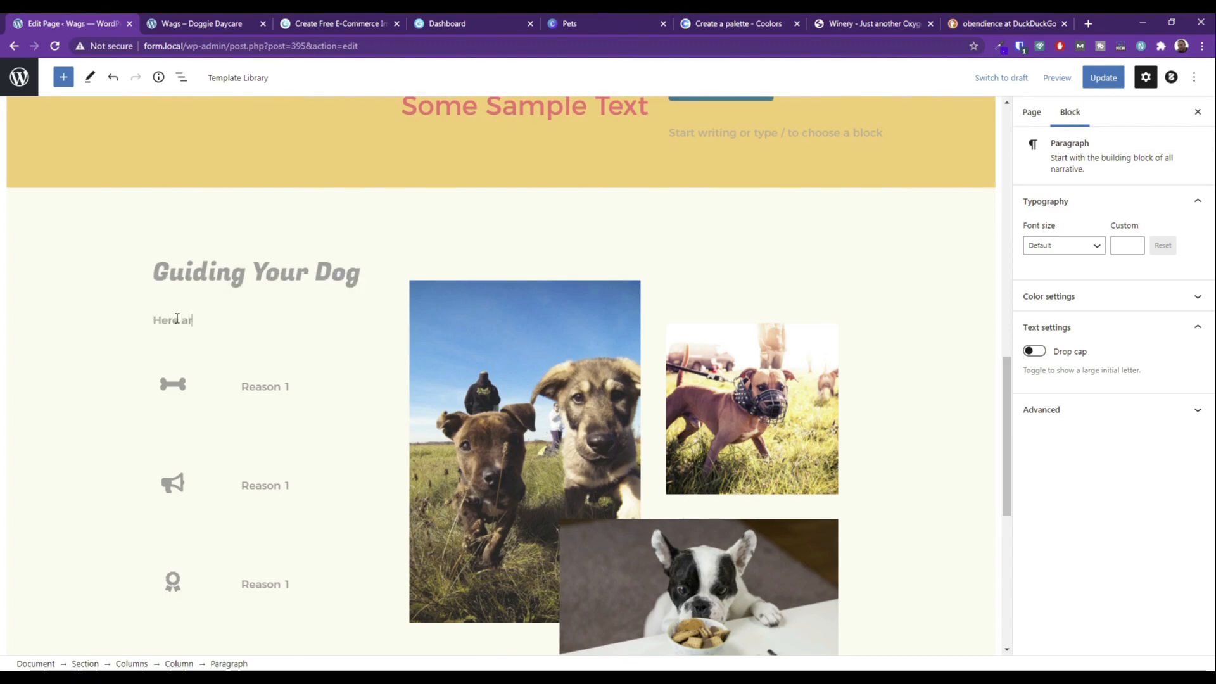
{"action": "scroll", "coordinate": [238, 343], "scroll_direction": "up", "scroll_amount": 14}
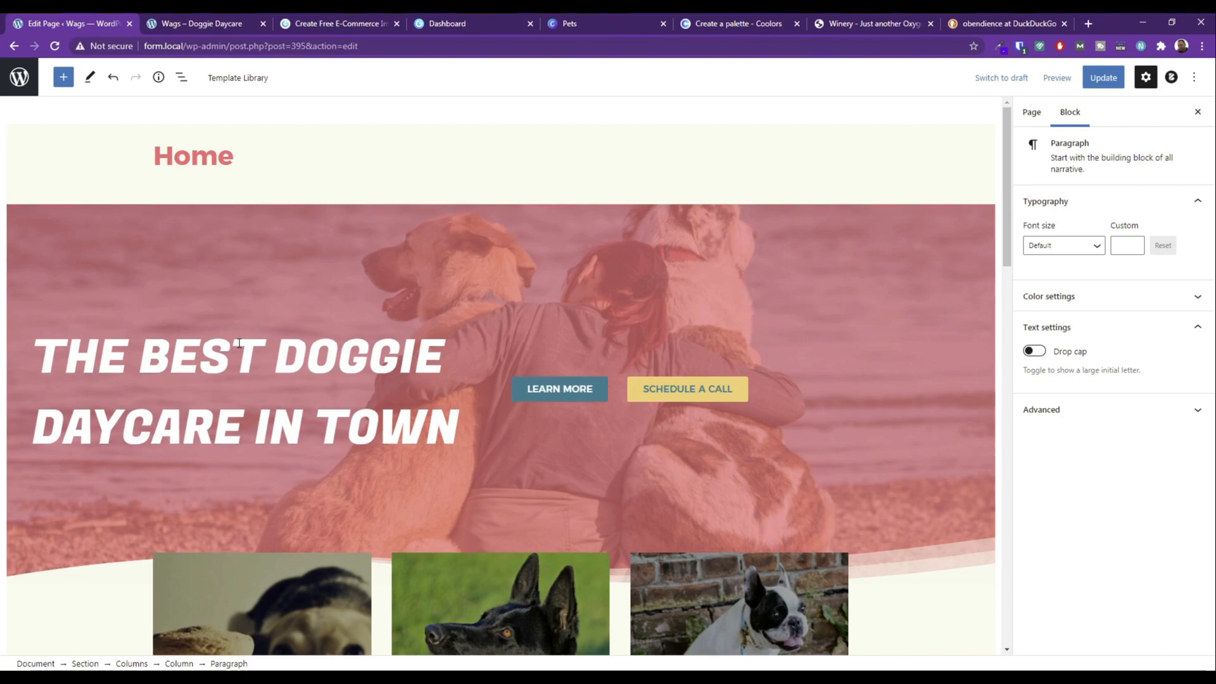
{"action": "scroll", "coordinate": [238, 343], "scroll_direction": "down", "scroll_amount": 14}
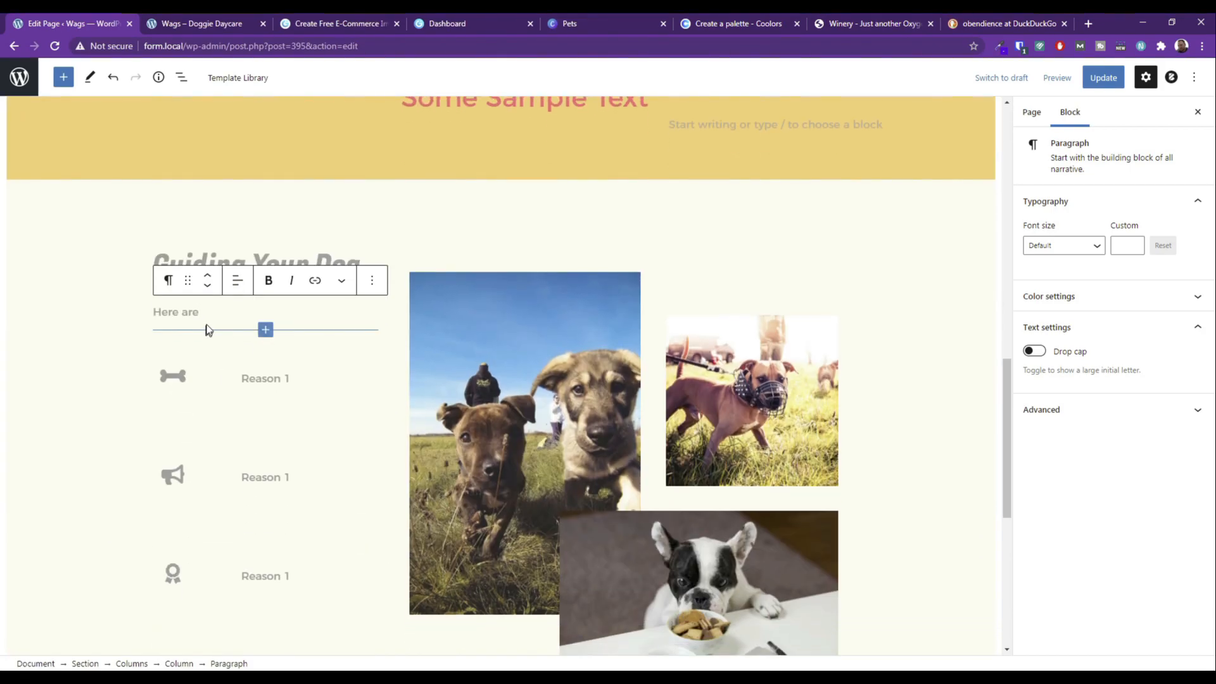
{"action": "key", "text": "BackSpace"}
{"action": "key", "text": "BackSpace"}
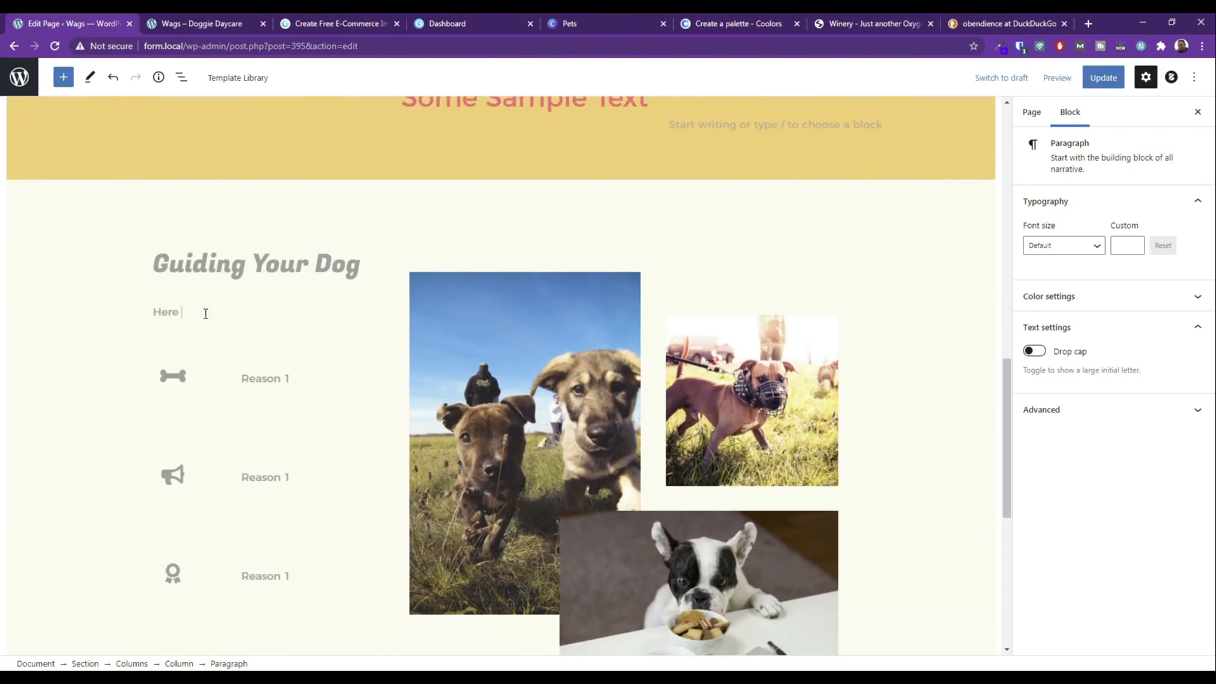
{"action": "type", "text": "we "}
{"action": "type", "text": "are driven to make your dog "}
{"action": "type", "text": "tyhe p"}
{"action": "key", "text": "BackSpace"}
{"action": "key", "text": "BackSpace"}
{"action": "key", "text": "BackSpace"}
{"action": "type", "text": "he best dog that they can be."}
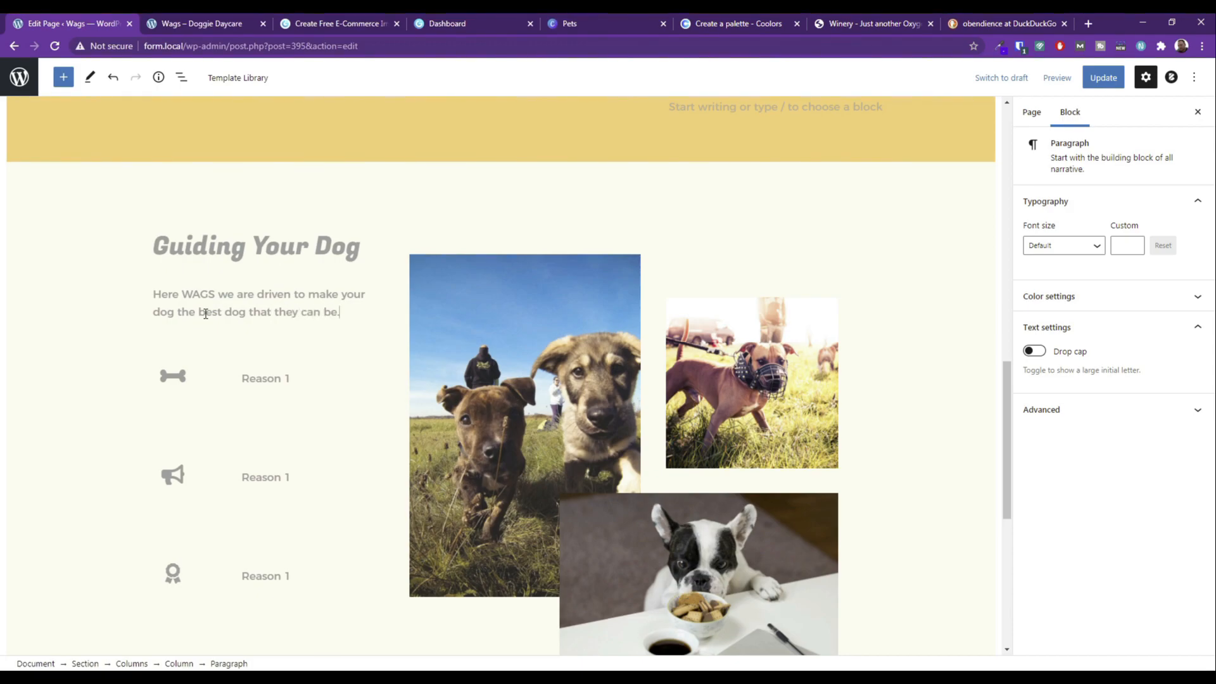
Continue the intro paragraph with "We teach your dog by using different methods combined together to make the perfect pooch.".
{"action": "type", "text": " We teach your dog b"}
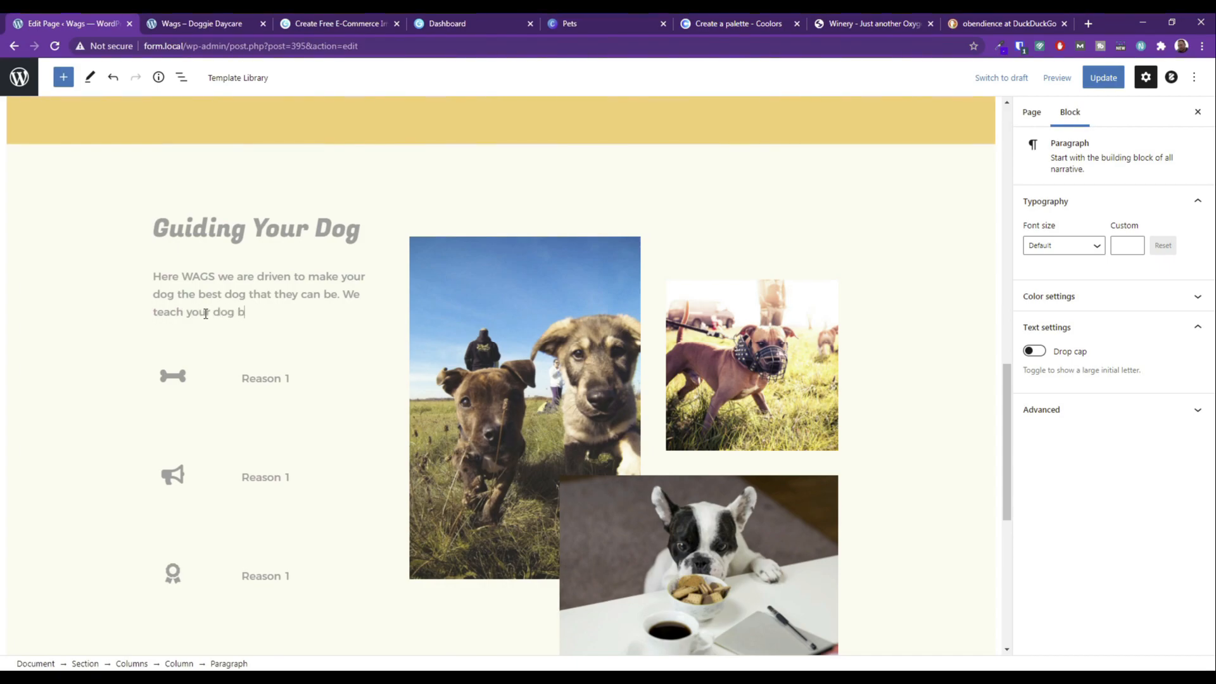
{"action": "type", "text": "y using different method"}
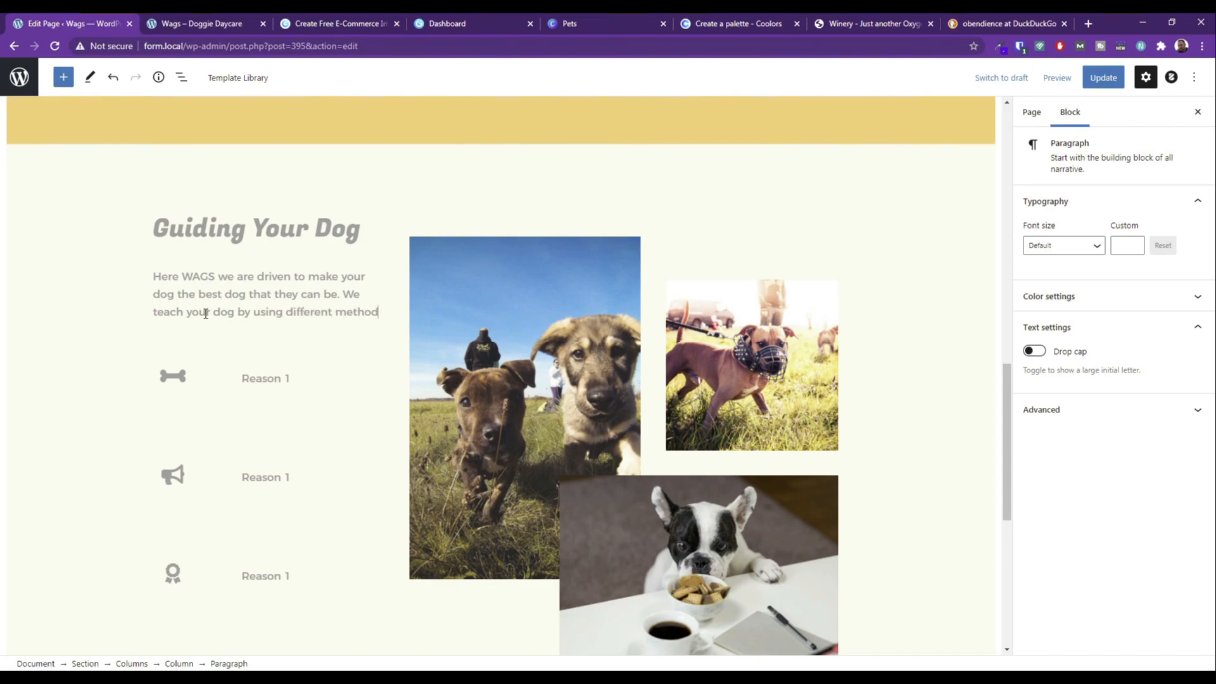
{"action": "type", "text": "s combined together to make the p"}
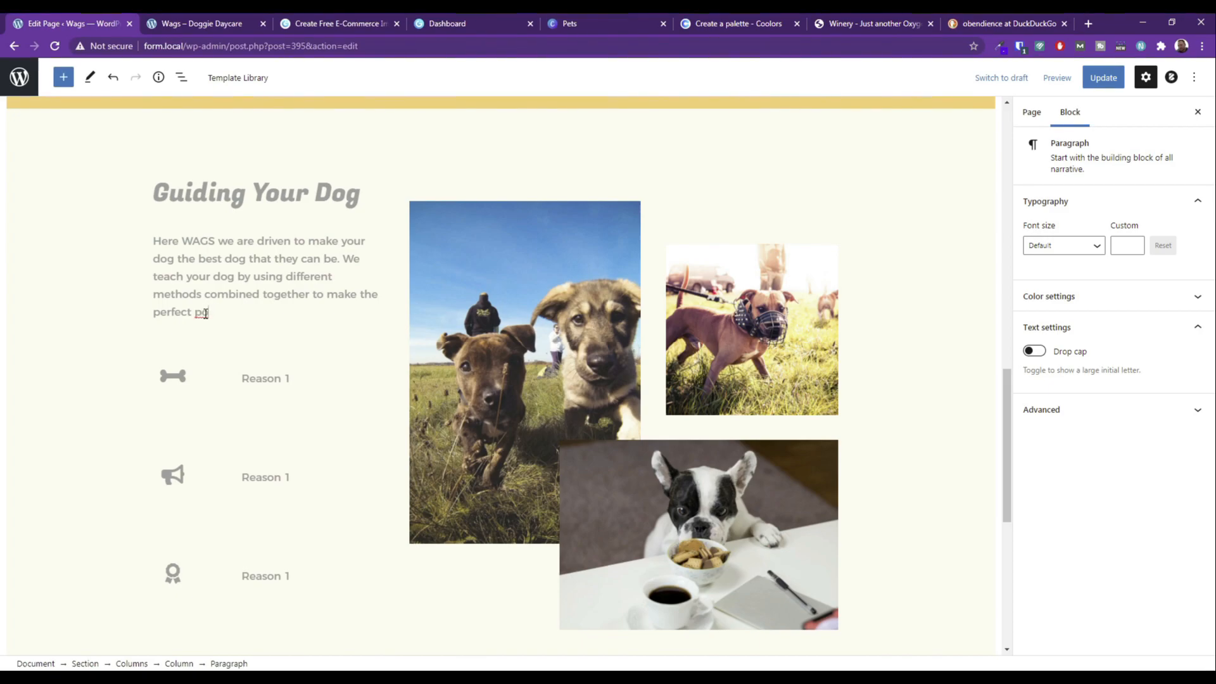
{"action": "type", "text": "erfect pooch."}
Replace the "Reason 1" text beside the bone icon with "Reward Based".
{"action": "triple_click", "coordinate": [257, 377]}
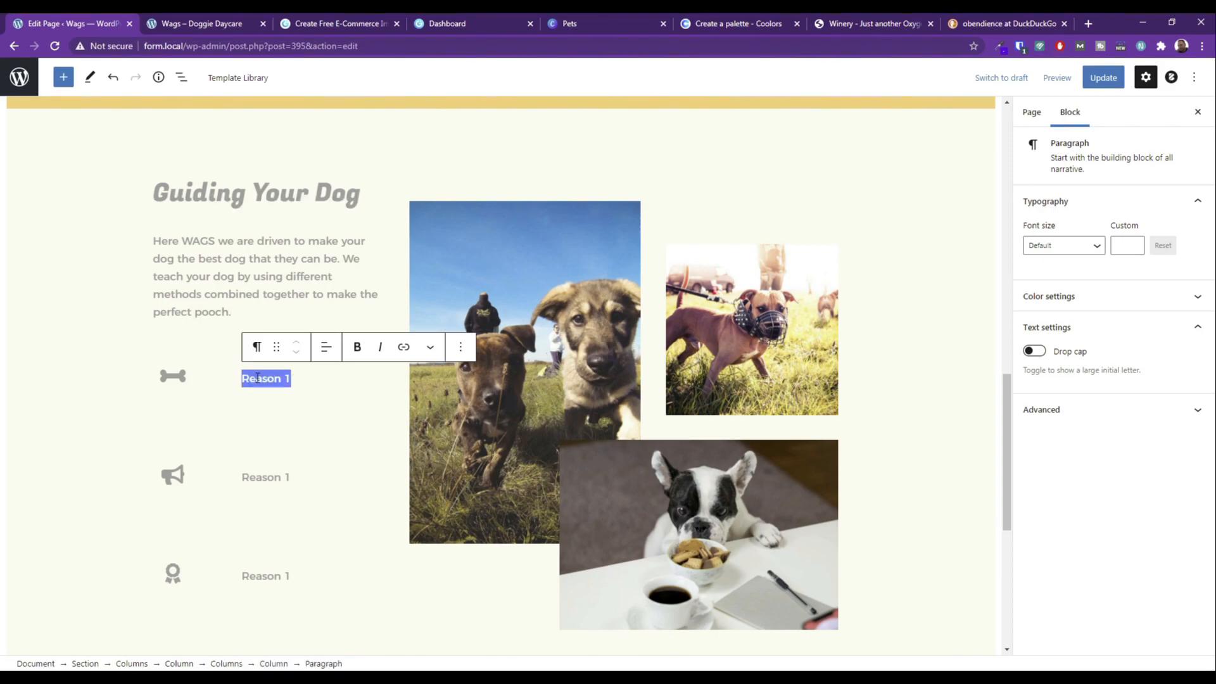
{"action": "type", "text": "R"}
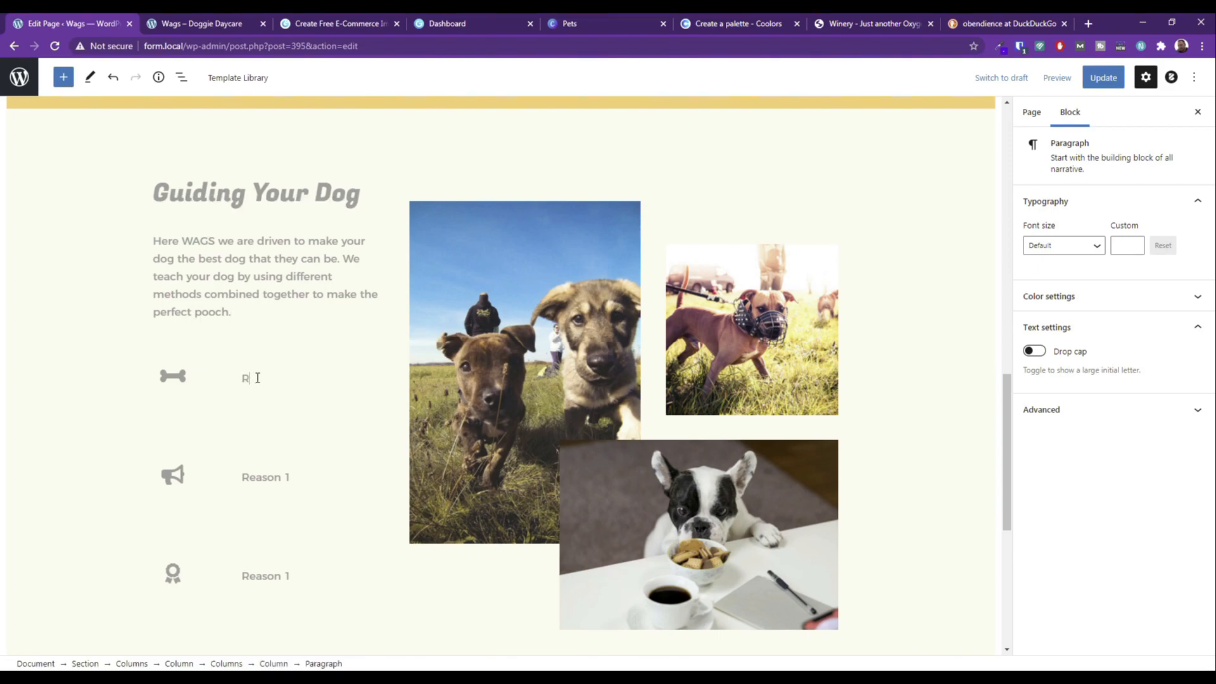
{"action": "type", "text": "eward Based"}
Try the Large font size on the "Reward Based" text and settle on Medium.
{"action": "triple_click", "coordinate": [247, 380]}
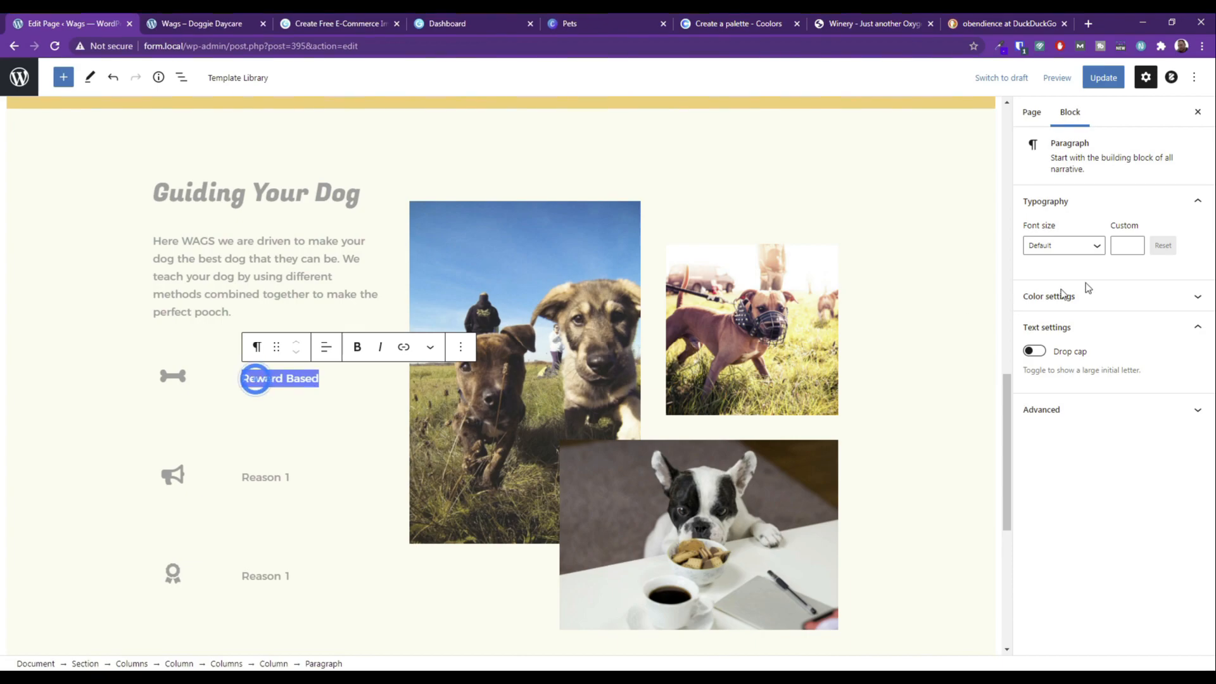
{"action": "left_click", "coordinate": [1096, 246]}
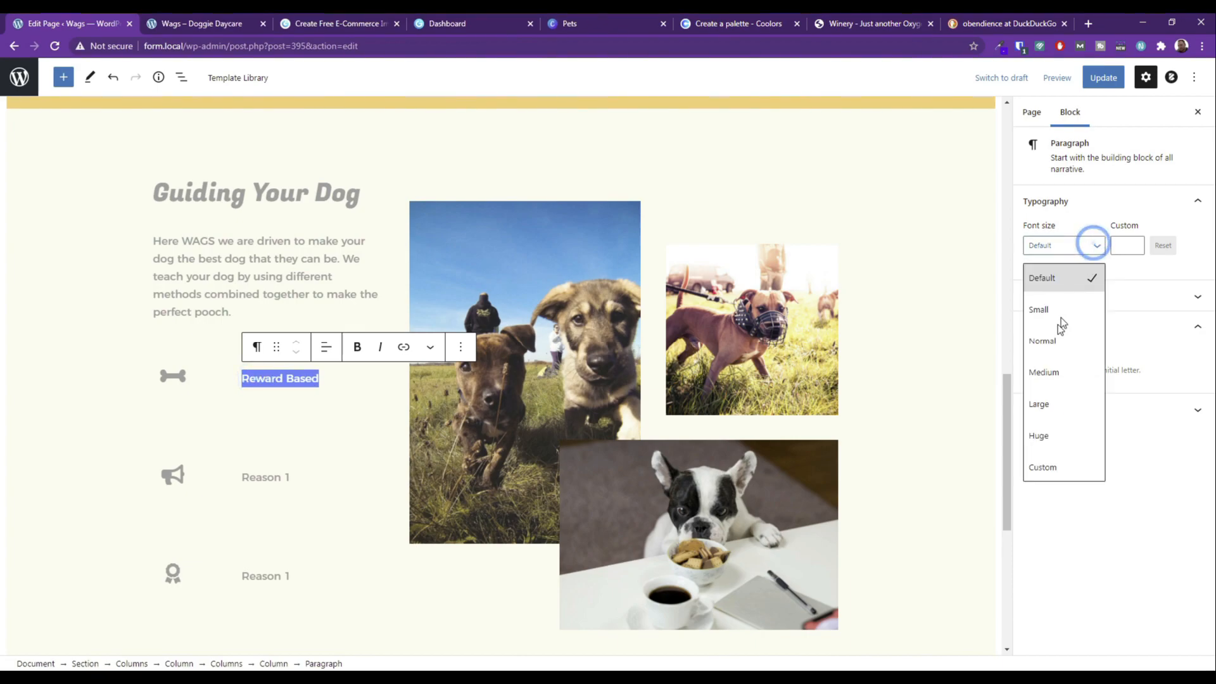
{"action": "left_click", "coordinate": [1051, 372]}
{"action": "left_click", "coordinate": [1072, 246]}
{"action": "left_click", "coordinate": [1072, 245]}
{"action": "left_click", "coordinate": [1072, 246]}
{"action": "left_click", "coordinate": [1040, 404]}
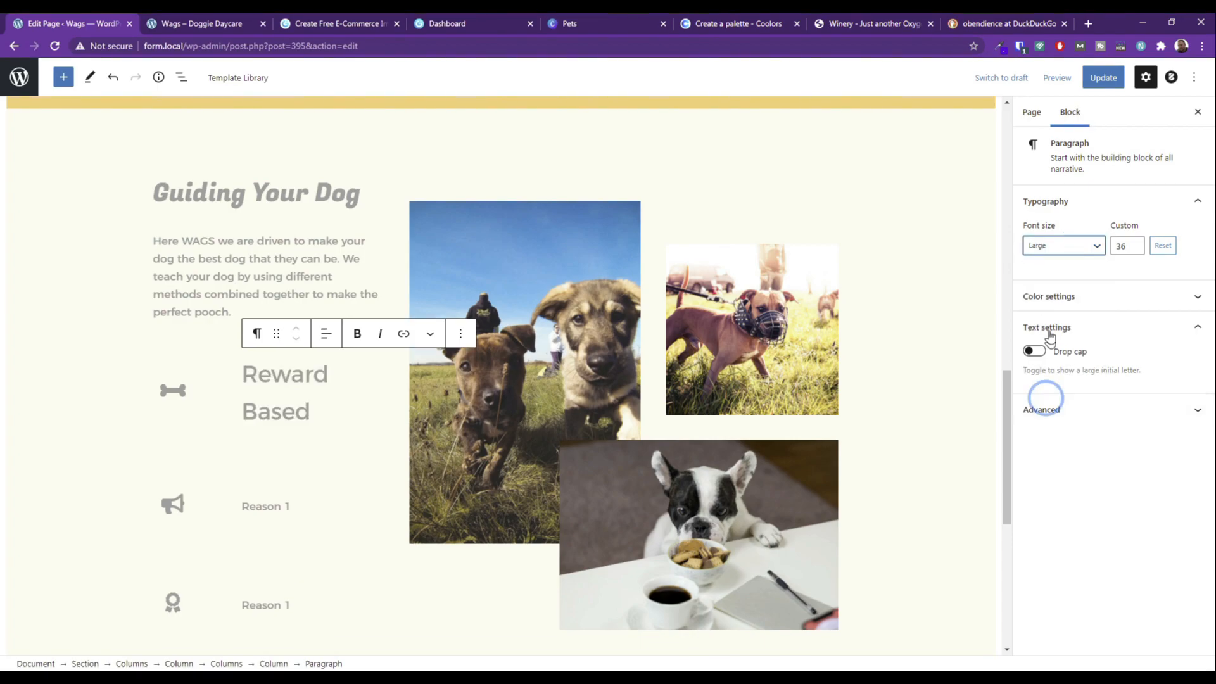
{"action": "left_click", "coordinate": [1078, 247]}
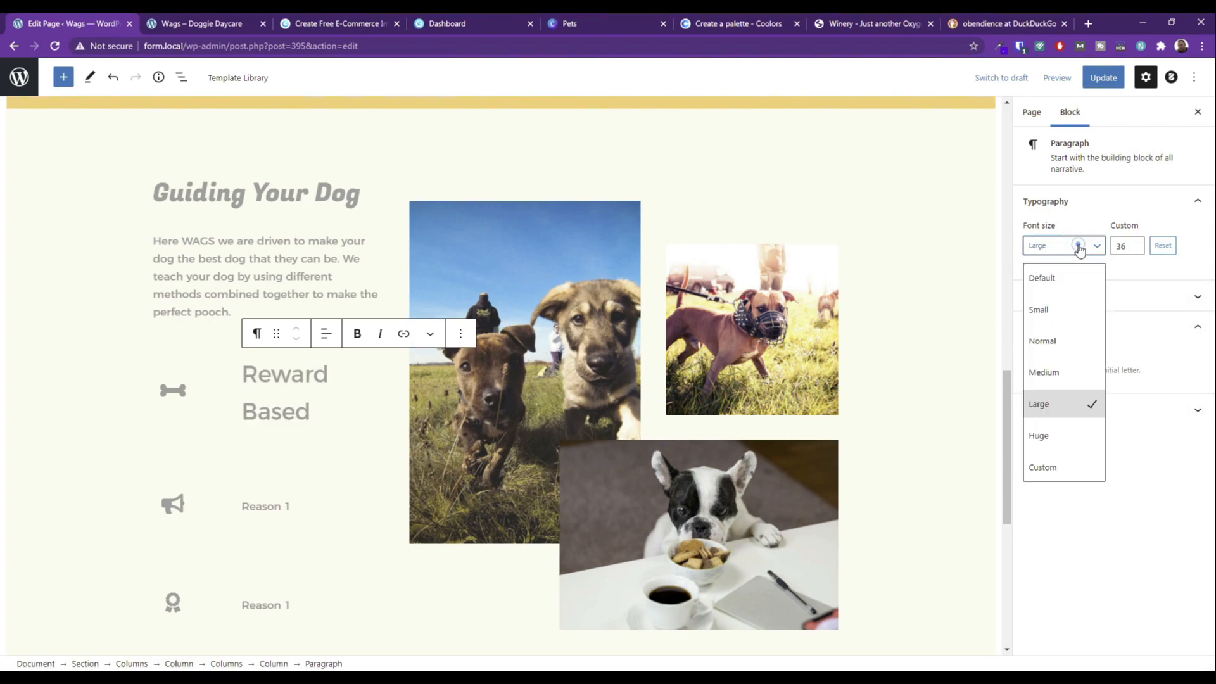
{"action": "left_click", "coordinate": [1045, 373]}
Replace the "Reason 1" text beside the megaphone icon with "Positive Communication" and set its font size to Medium.
{"action": "left_click", "coordinate": [284, 477]}
{"action": "triple_click", "coordinate": [281, 478]}
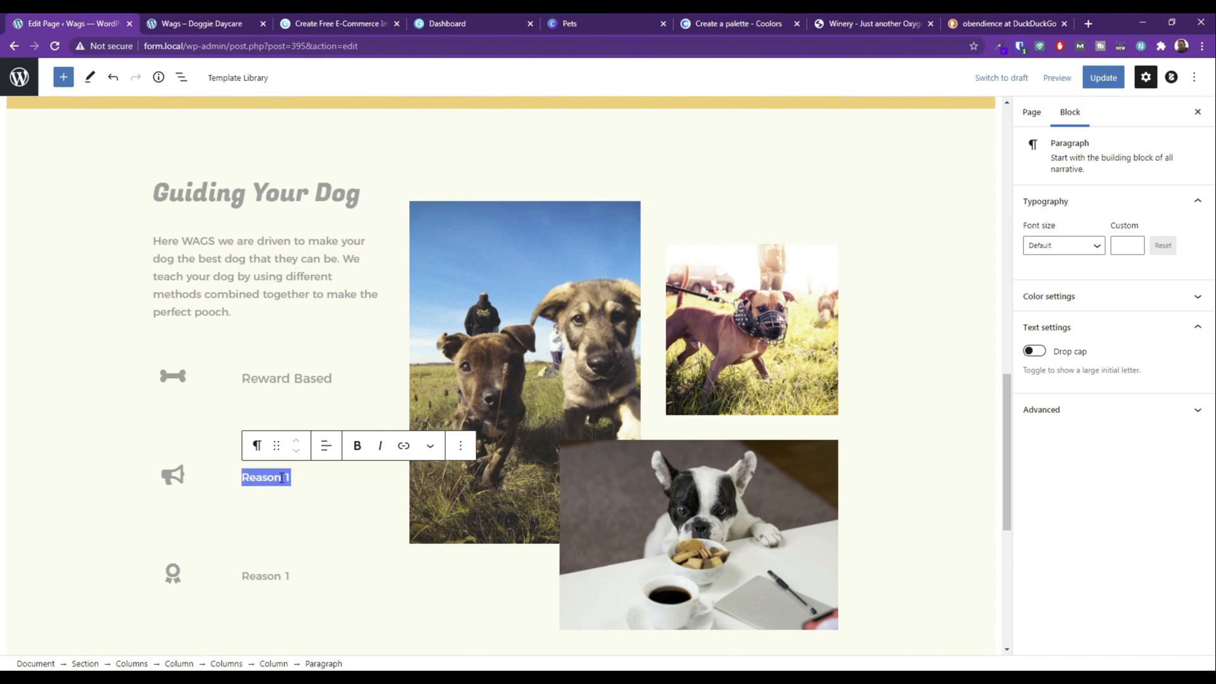
{"action": "type", "text": "Positive"}
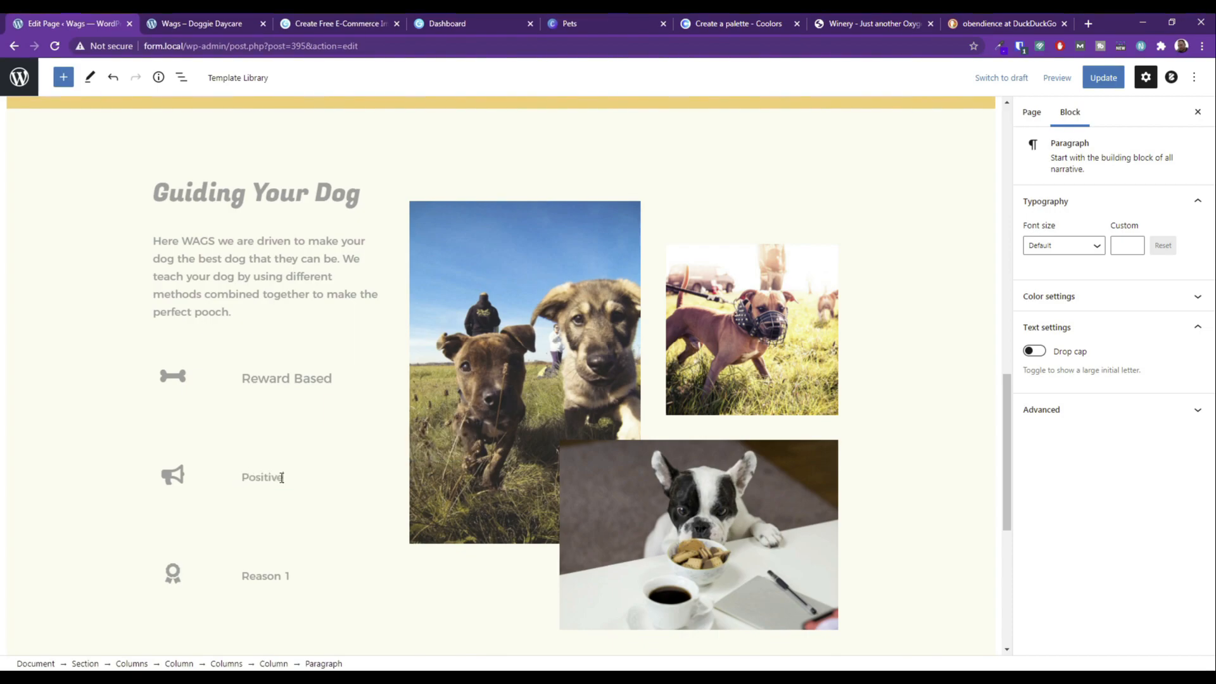
{"action": "type", "text": "omm"}
{"action": "triple_click", "coordinate": [282, 478]}
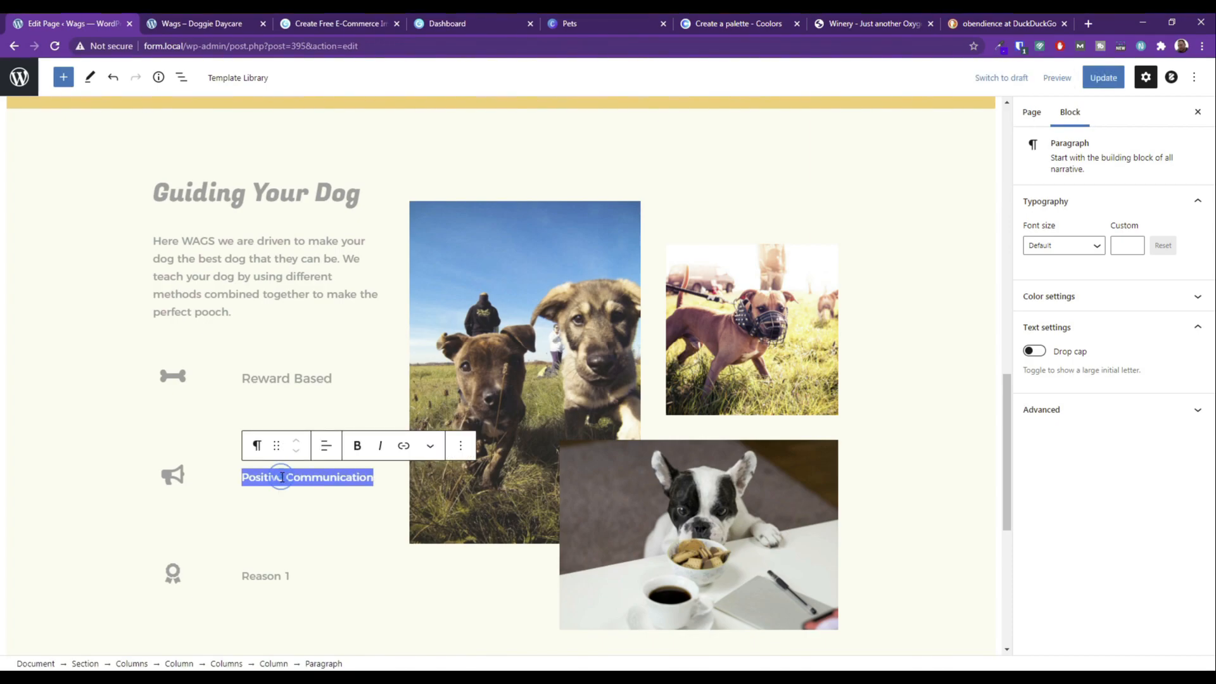
{"action": "left_click", "coordinate": [1056, 246]}
{"action": "left_click", "coordinate": [1039, 371]}
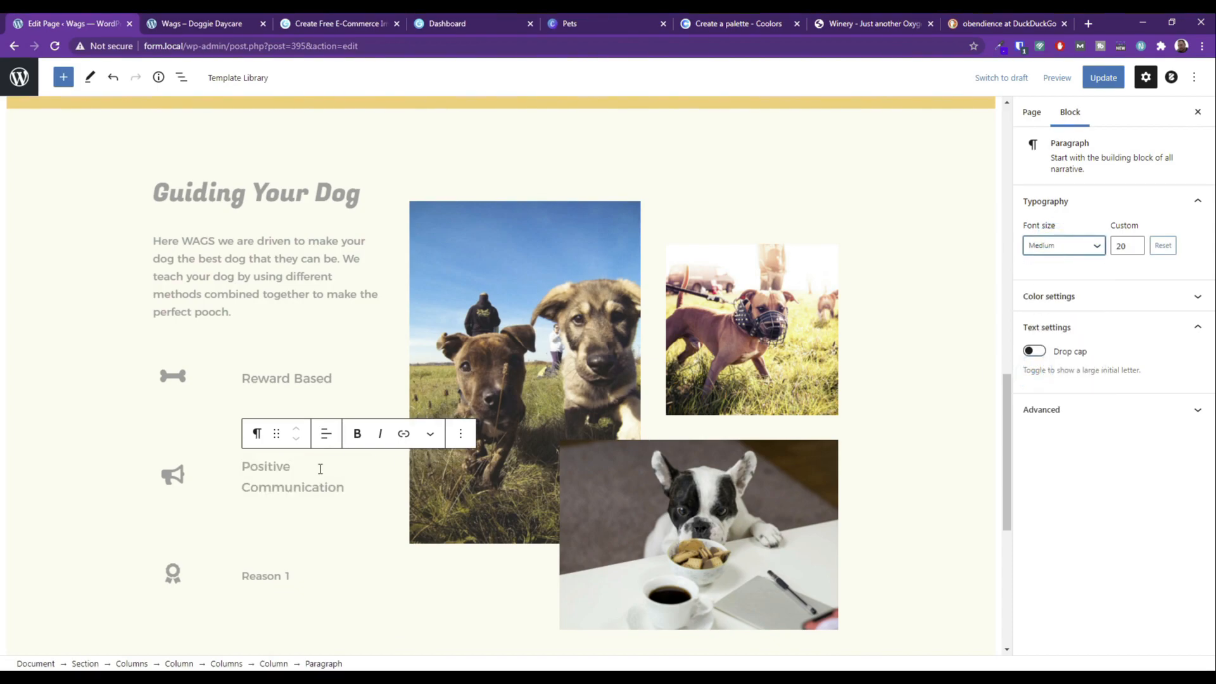
Replace the "Reason 1" text beside the award icon with "Baby Steps" and set its font size to Medium.
{"action": "triple_click", "coordinate": [264, 578]}
{"action": "scroll", "coordinate": [286, 548], "scroll_direction": "down", "scroll_amount": 2}
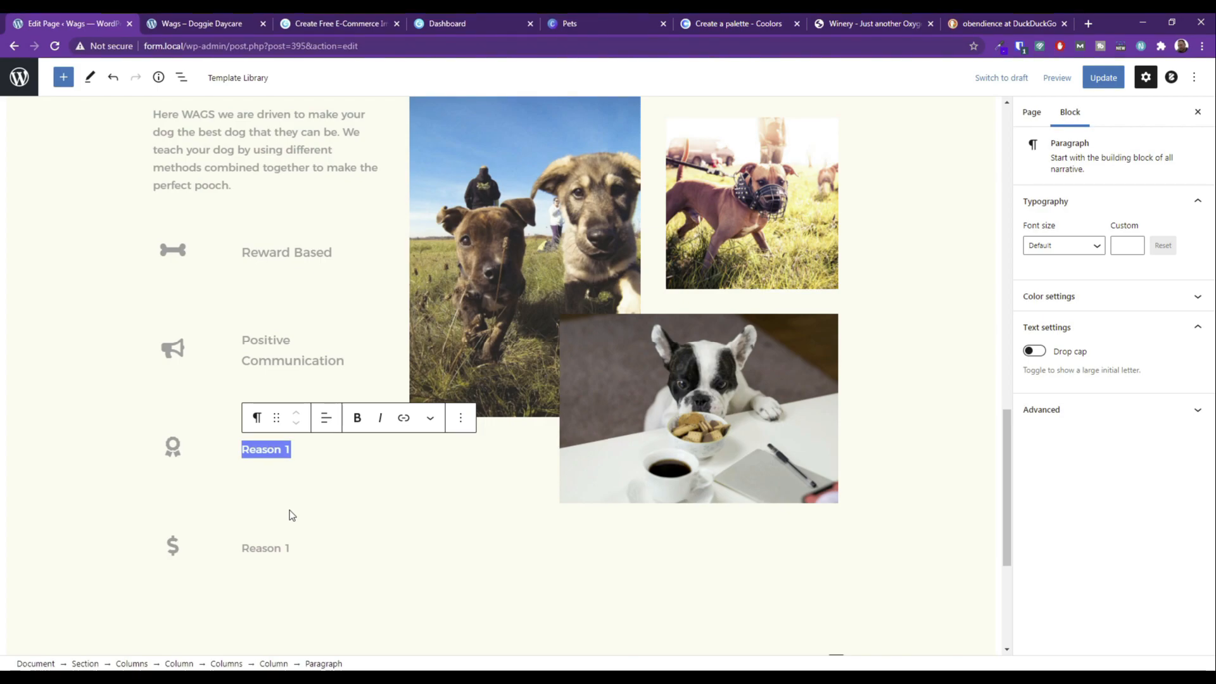
{"action": "type", "text": "Baby Steps"}
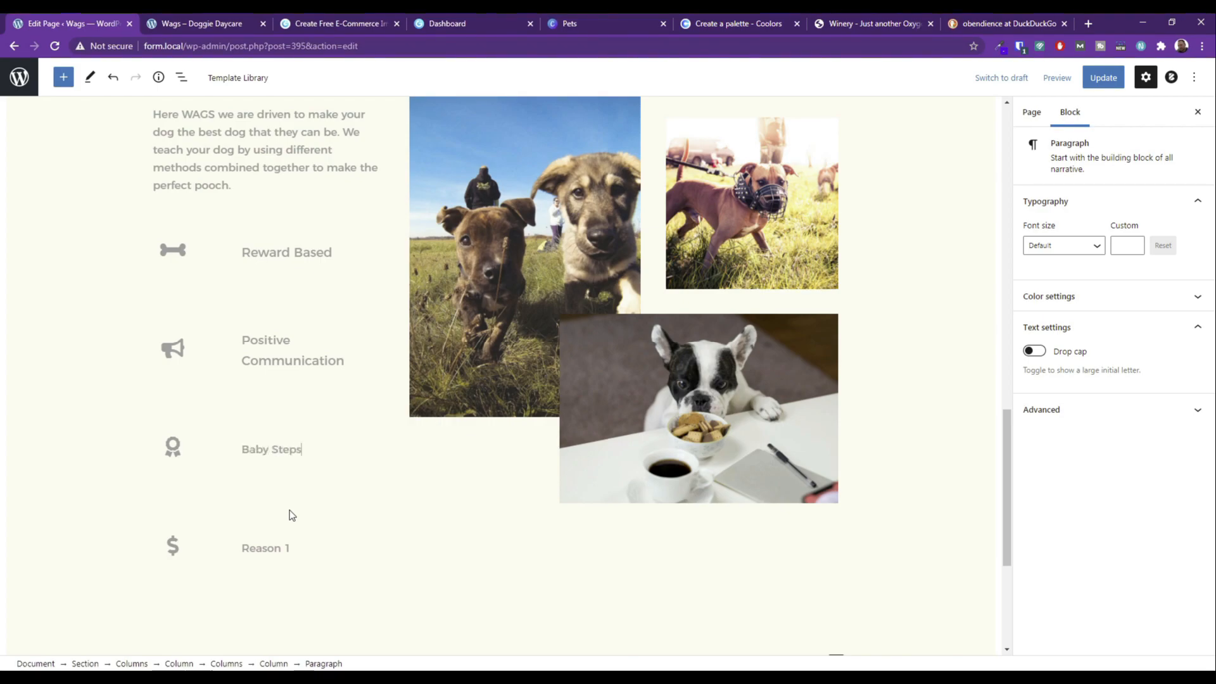
{"action": "left_click_drag", "start_coordinate": [302, 449], "coordinate": [241, 449]}
{"action": "left_click", "coordinate": [1079, 248]}
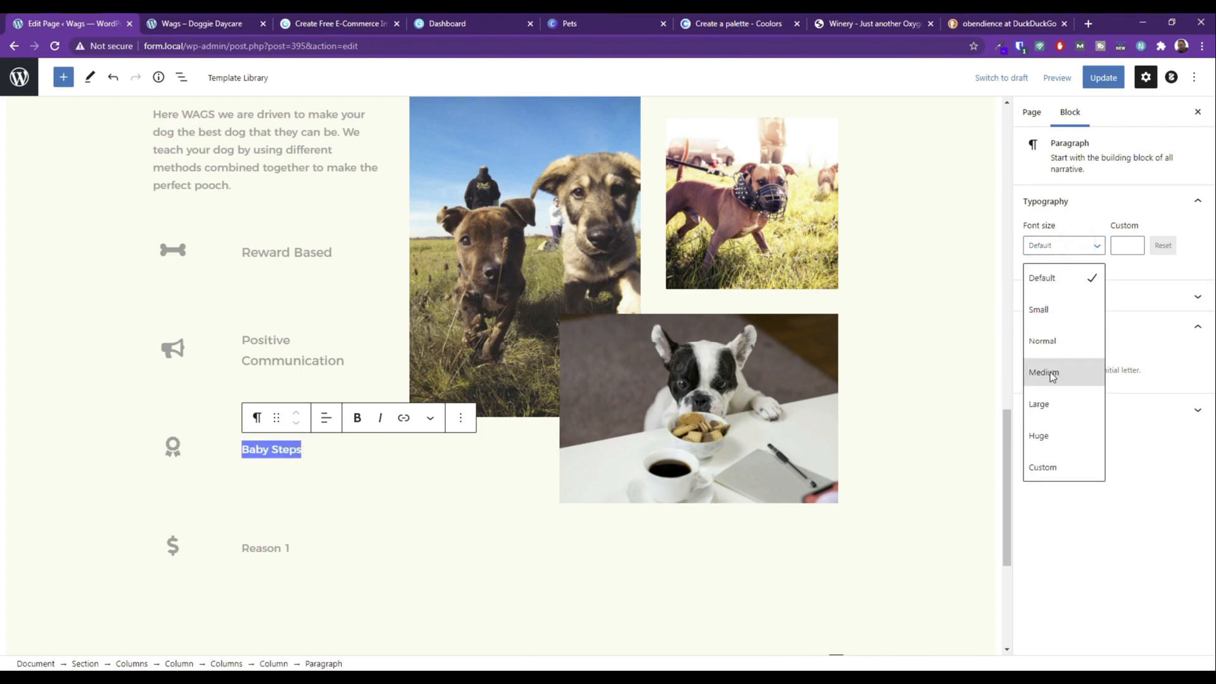
{"action": "left_click", "coordinate": [1055, 384]}
Replace the "Baby Steps" text with "Achievements", correcting its spelling with the suggested word.
{"action": "triple_click", "coordinate": [290, 447]}
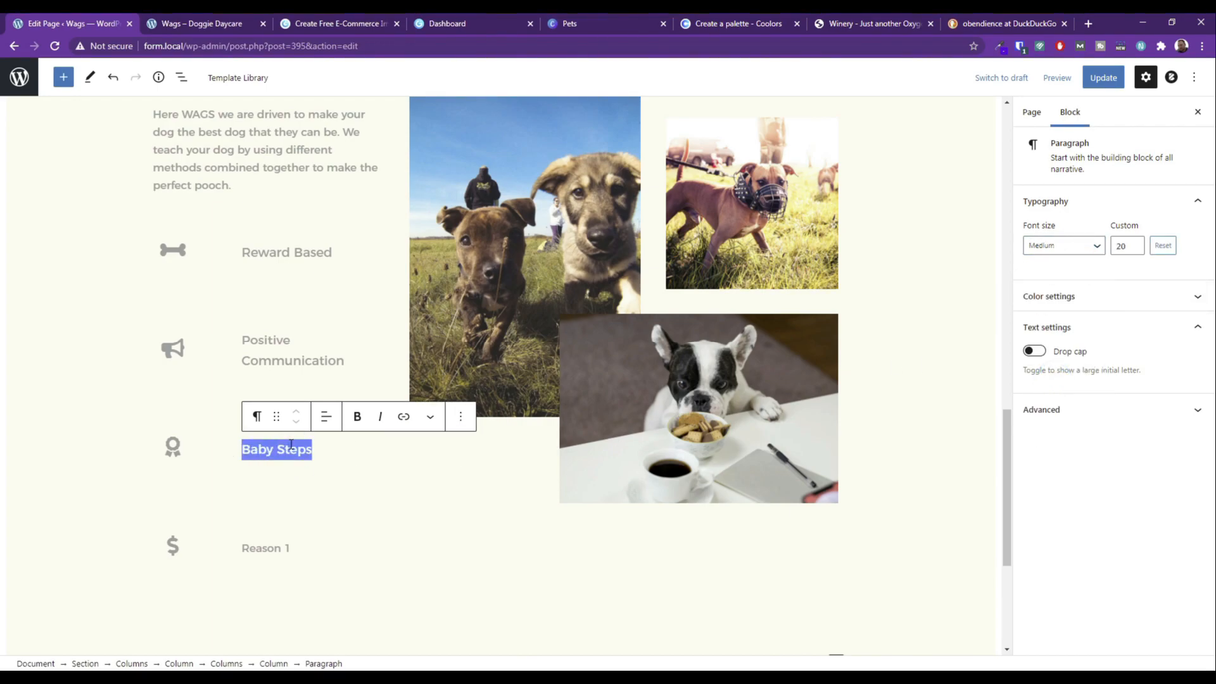
{"action": "type", "text": "Achiv"}
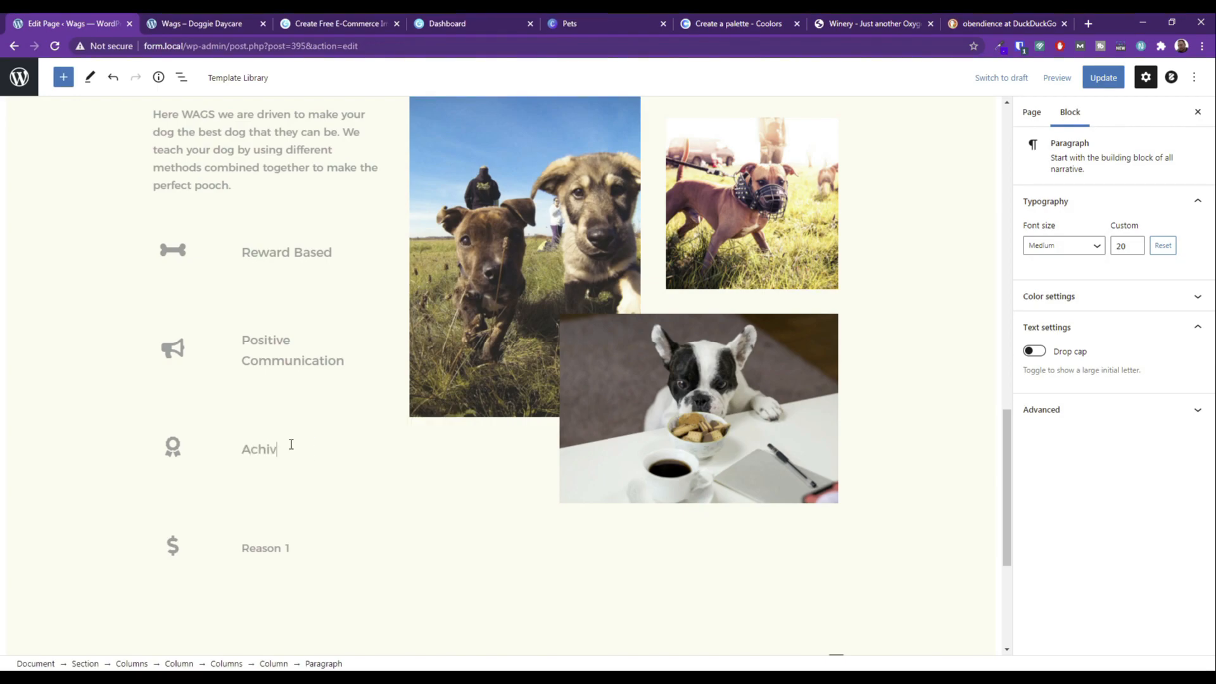
{"action": "type", "text": "ements"}
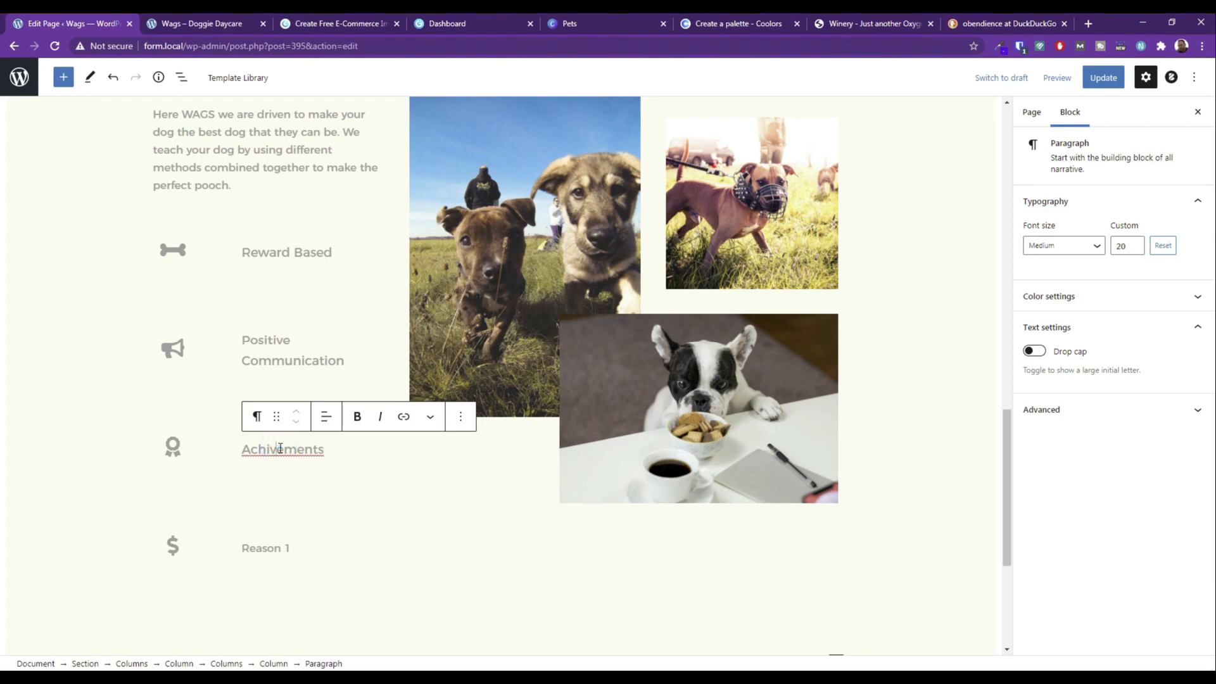
{"action": "right_click", "coordinate": [280, 448]}
{"action": "left_click", "coordinate": [339, 207]}
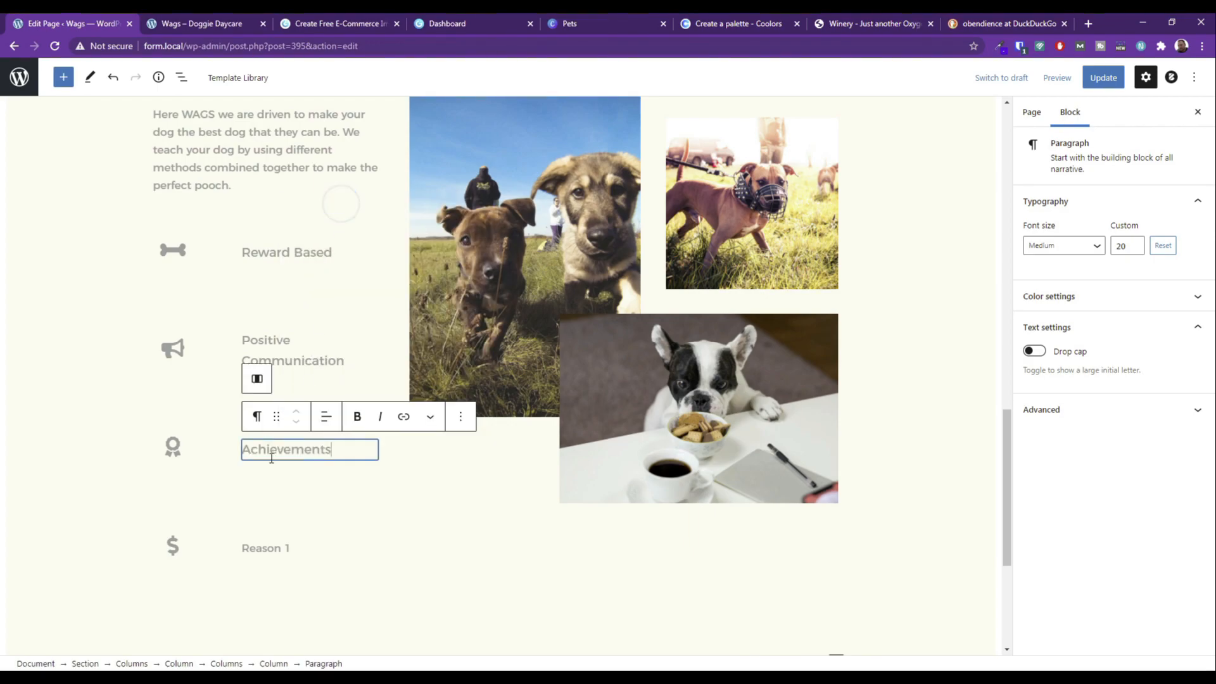
{"action": "double_click", "coordinate": [302, 451]}
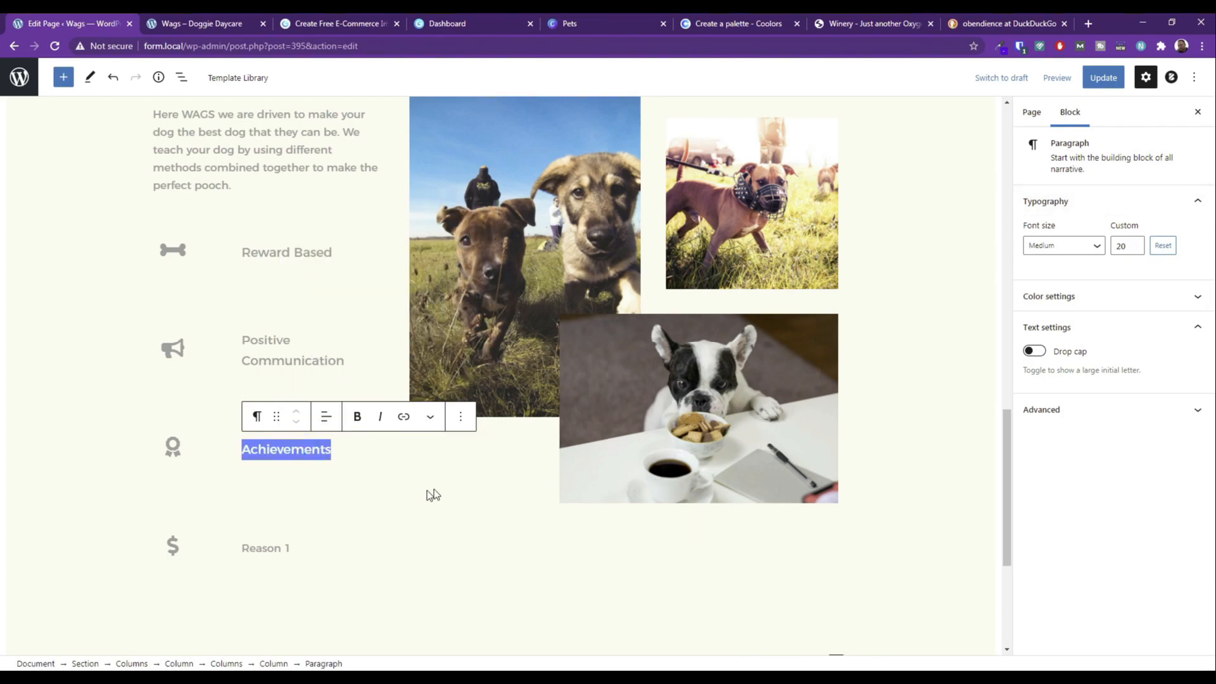
Replace the "Reason 1" text beside the dollar icon with "Their Money" and set its font size to Medium.
{"action": "double_click", "coordinate": [271, 546]}
{"action": "left_click", "coordinate": [271, 547]}
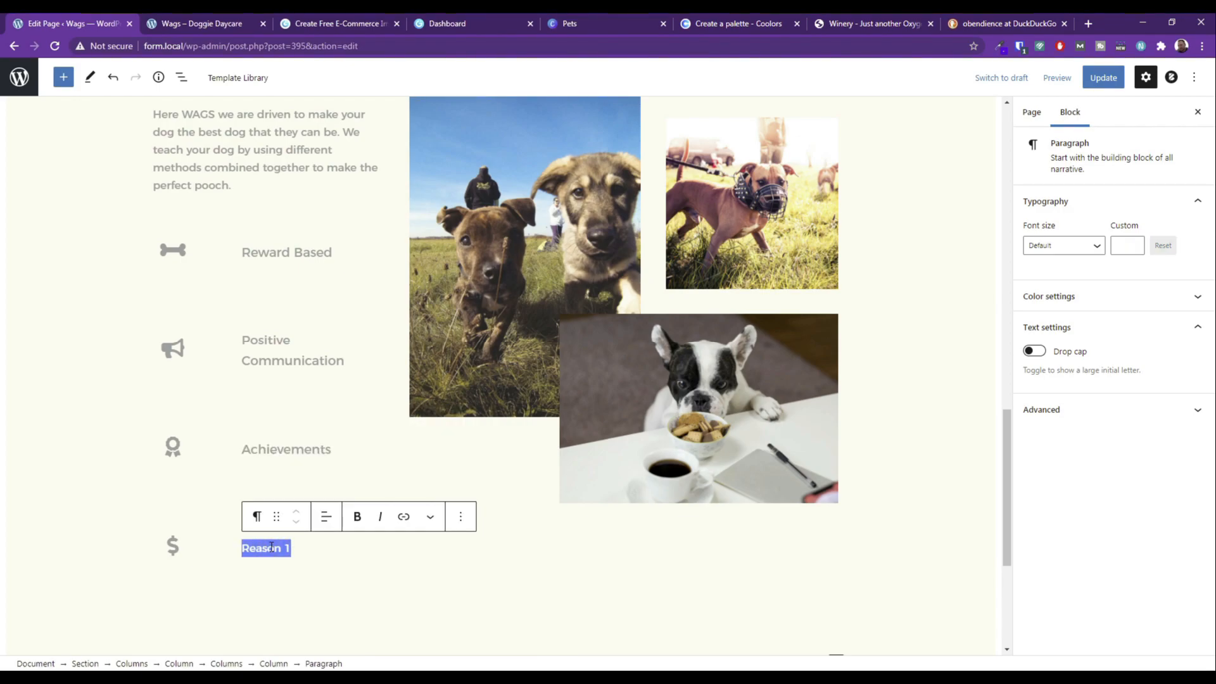
{"action": "type", "text": "Their Money"}
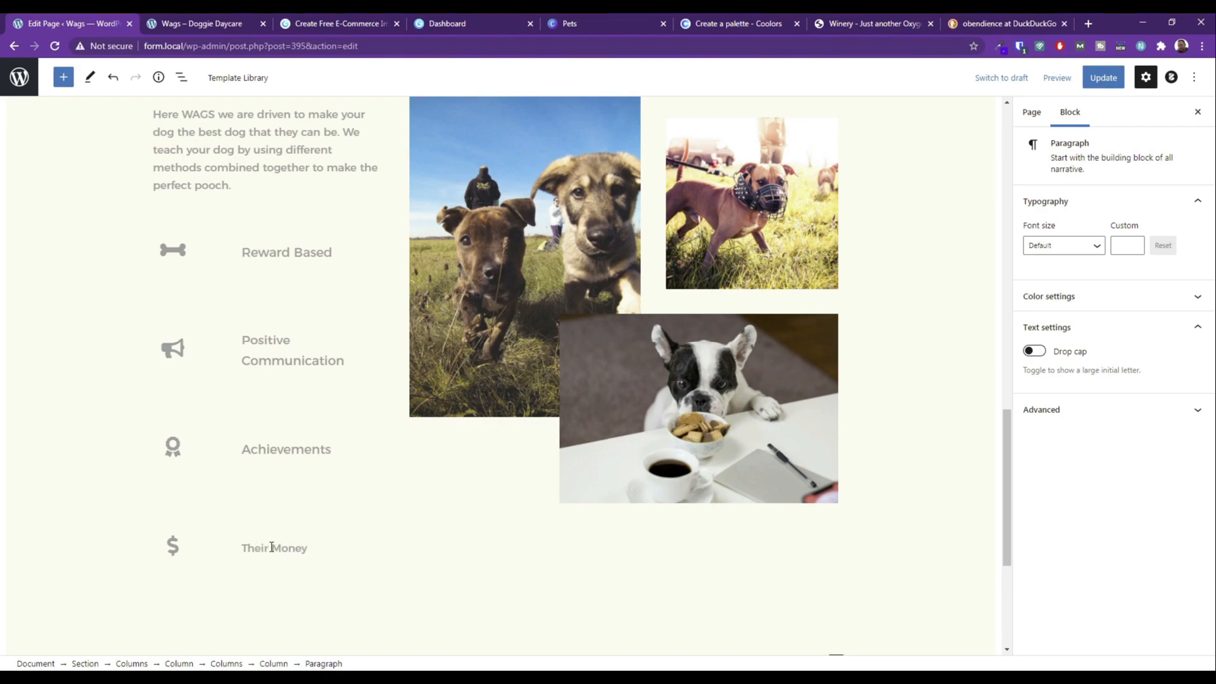
{"action": "double_click", "coordinate": [271, 546]}
{"action": "left_click", "coordinate": [271, 547]}
{"action": "left_click", "coordinate": [1048, 253]}
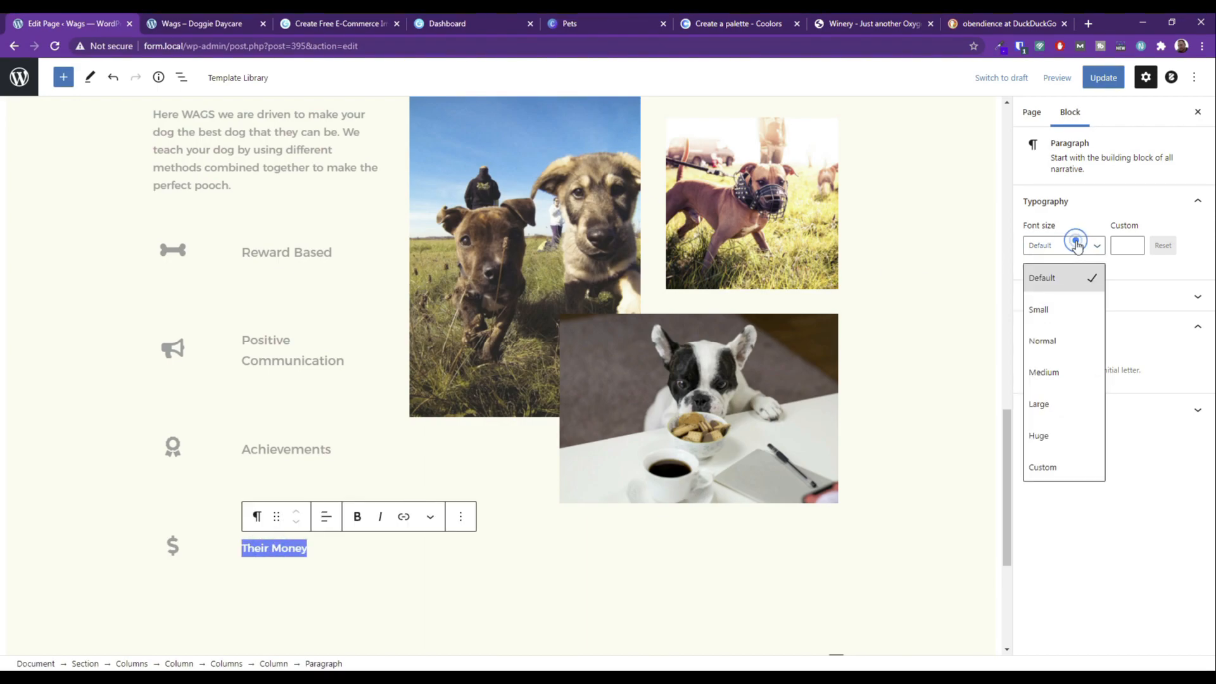
{"action": "left_click", "coordinate": [1046, 371]}
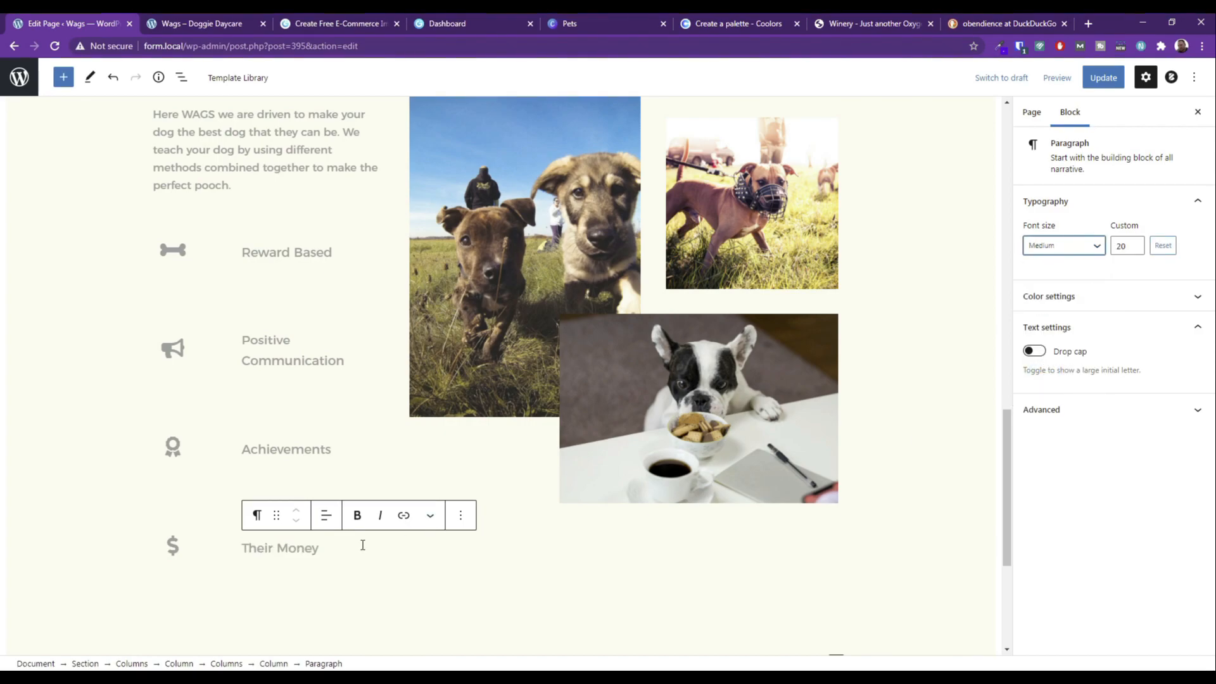
Update the page and check the "Guiding Your Dog" section in a preview in a new tab.
{"action": "scroll", "coordinate": [288, 580], "scroll_direction": "up", "scroll_amount": 3}
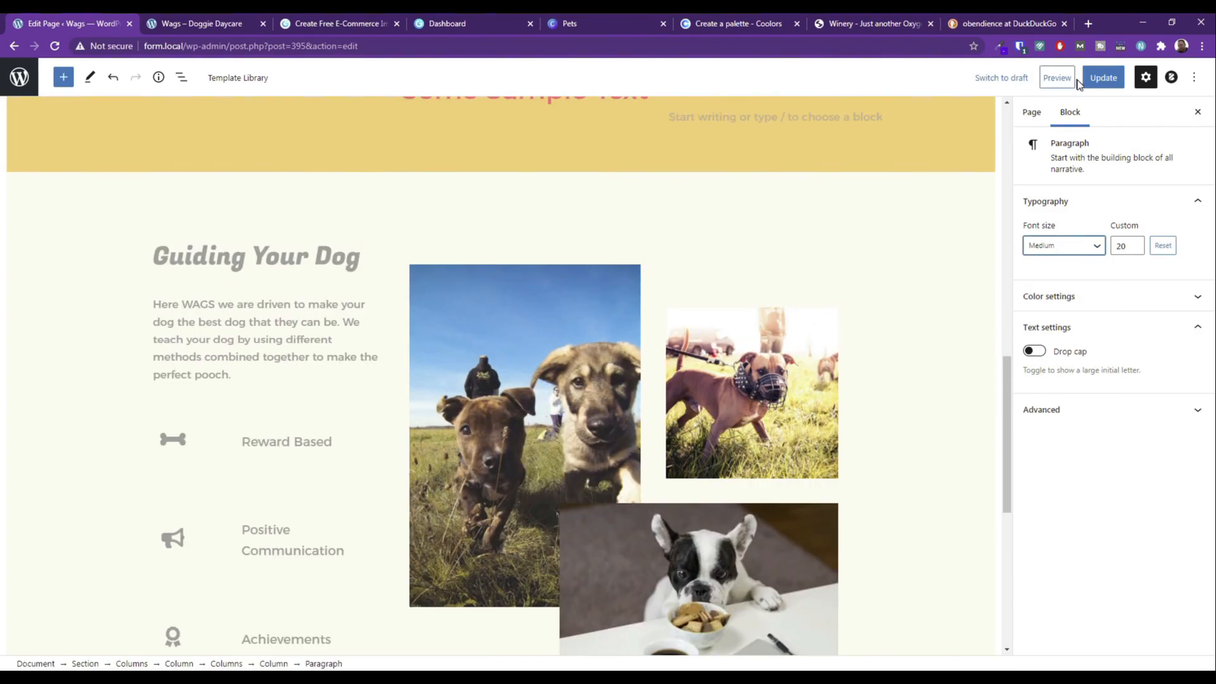
{"action": "left_click", "coordinate": [1103, 79]}
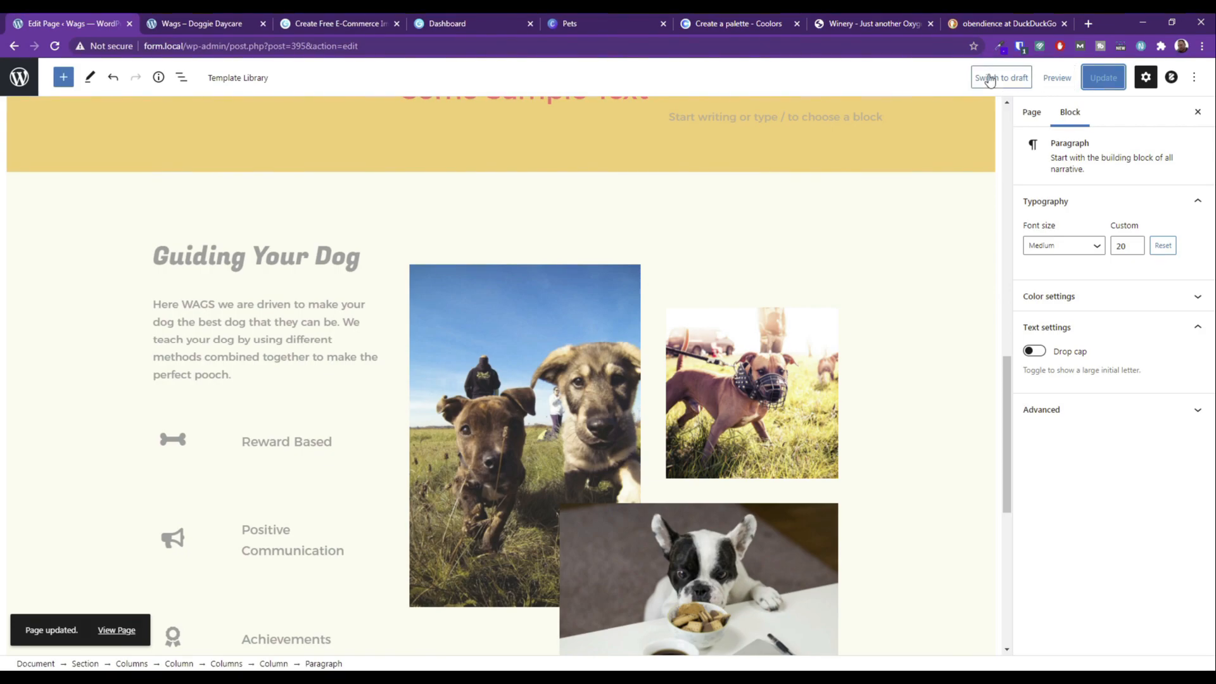
{"action": "left_click", "coordinate": [1057, 78]}
{"action": "left_click", "coordinate": [992, 192]}
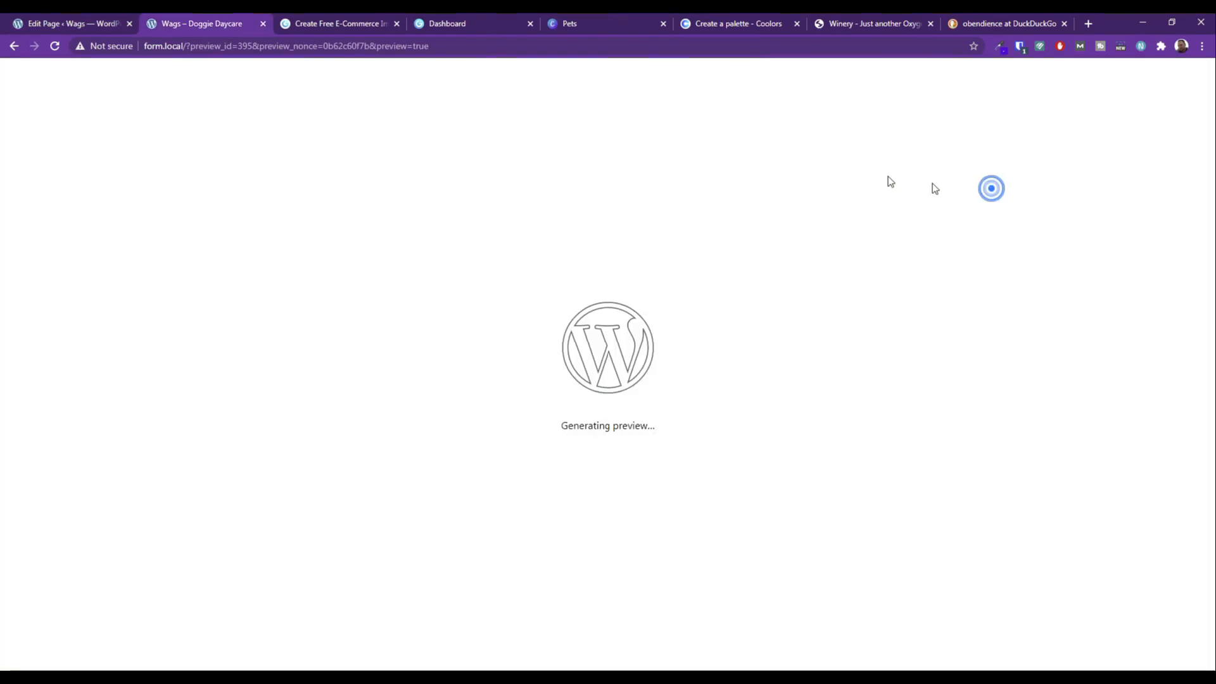
{"action": "scroll", "coordinate": [314, 233], "scroll_direction": "down", "scroll_amount": 10}
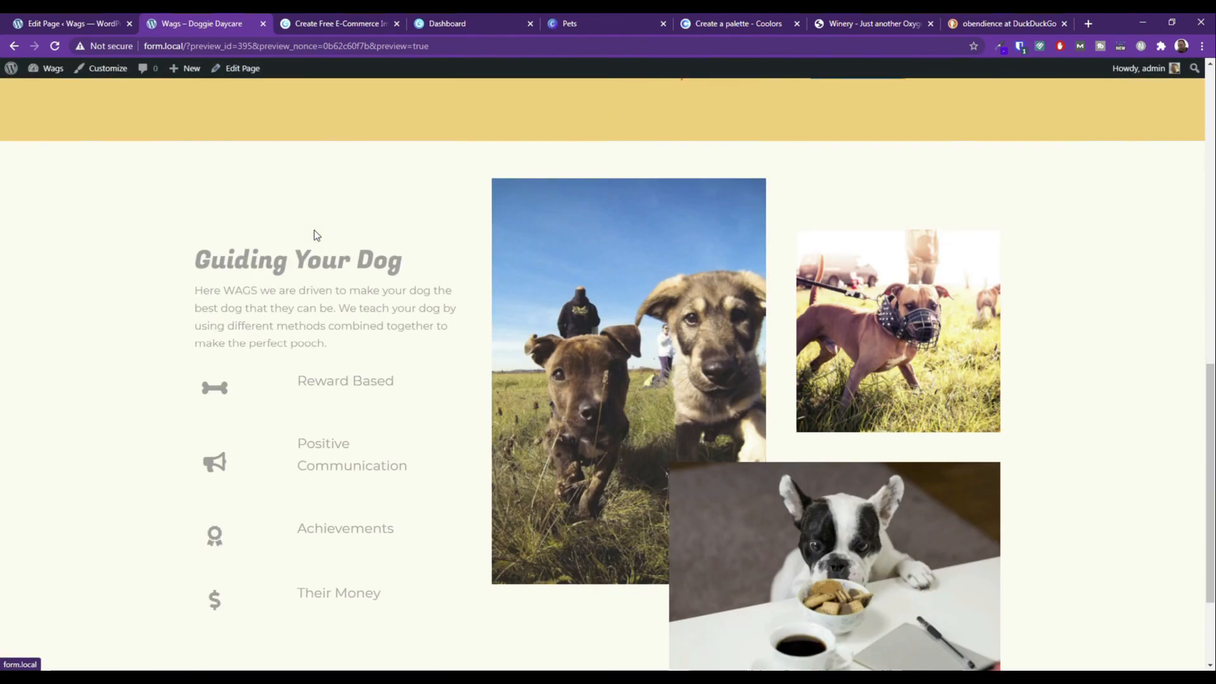
{"action": "scroll", "coordinate": [314, 230], "scroll_direction": "up", "scroll_amount": 3}
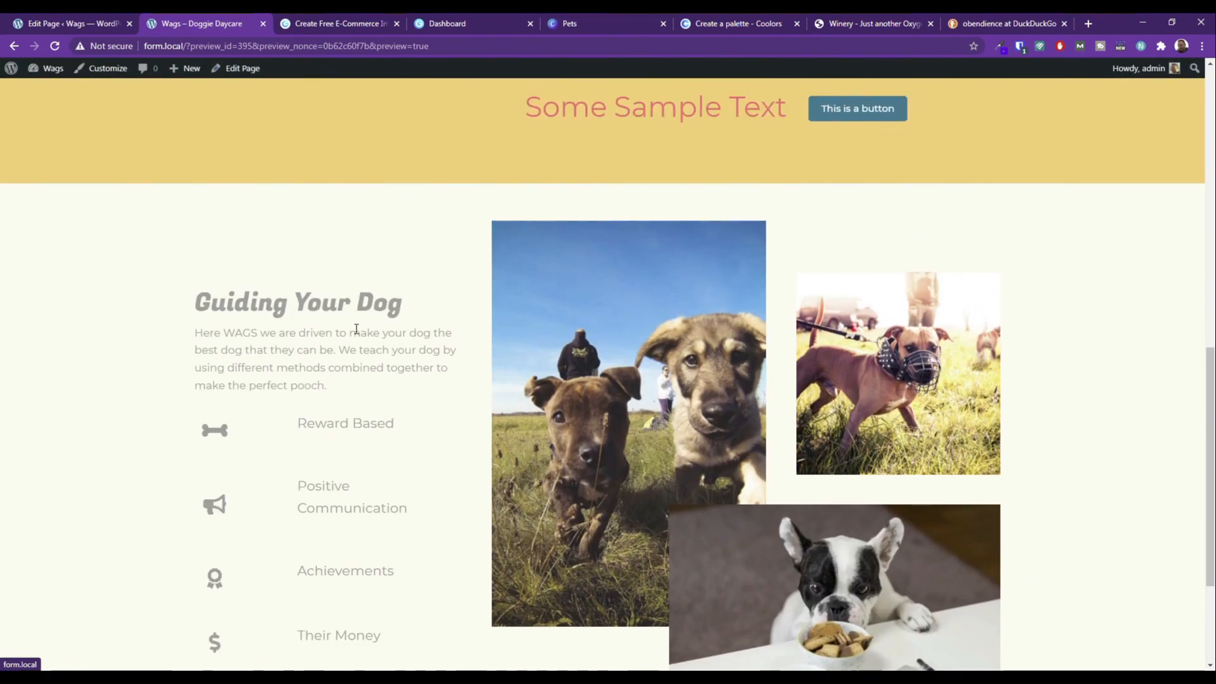
{"action": "scroll", "coordinate": [444, 380], "scroll_direction": "down", "scroll_amount": 1}
{"action": "scroll", "coordinate": [524, 407], "scroll_direction": "down", "scroll_amount": 1}
{"action": "scroll", "coordinate": [500, 435], "scroll_direction": "up", "scroll_amount": 1}
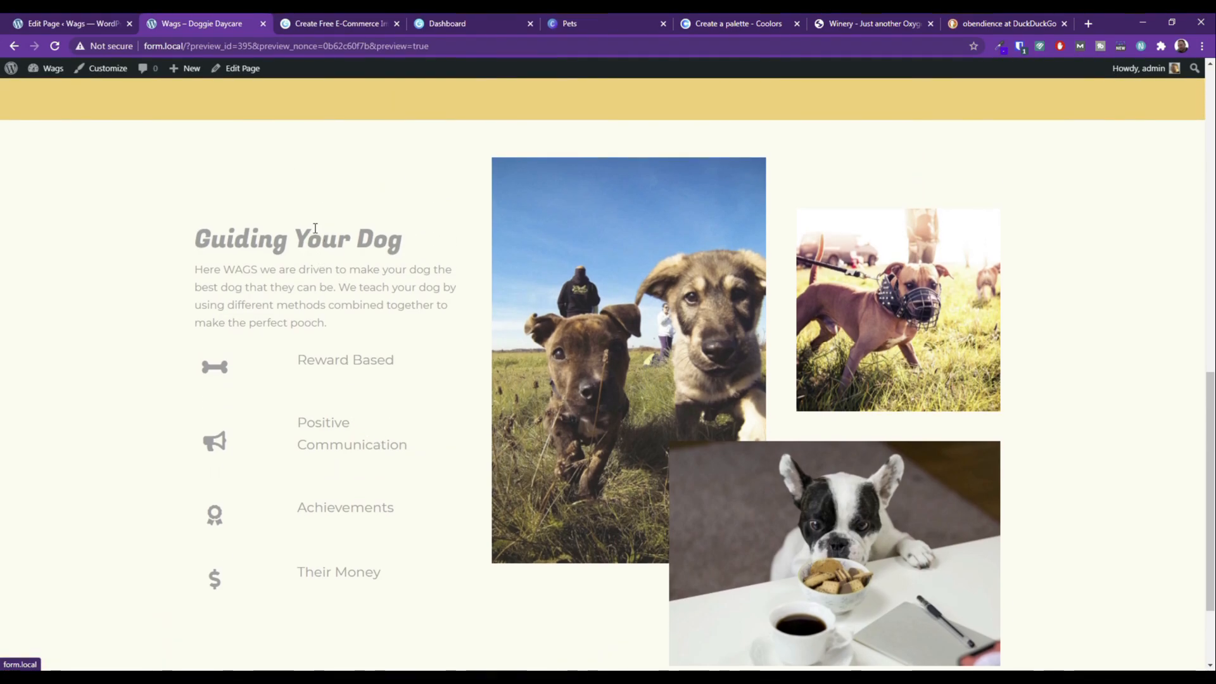
Return to the page editor and set the "Guiding Your Dog" heading's text colour to the palette's coral red.
{"action": "left_click", "coordinate": [57, 23]}
{"action": "triple_click", "coordinate": [247, 259]}
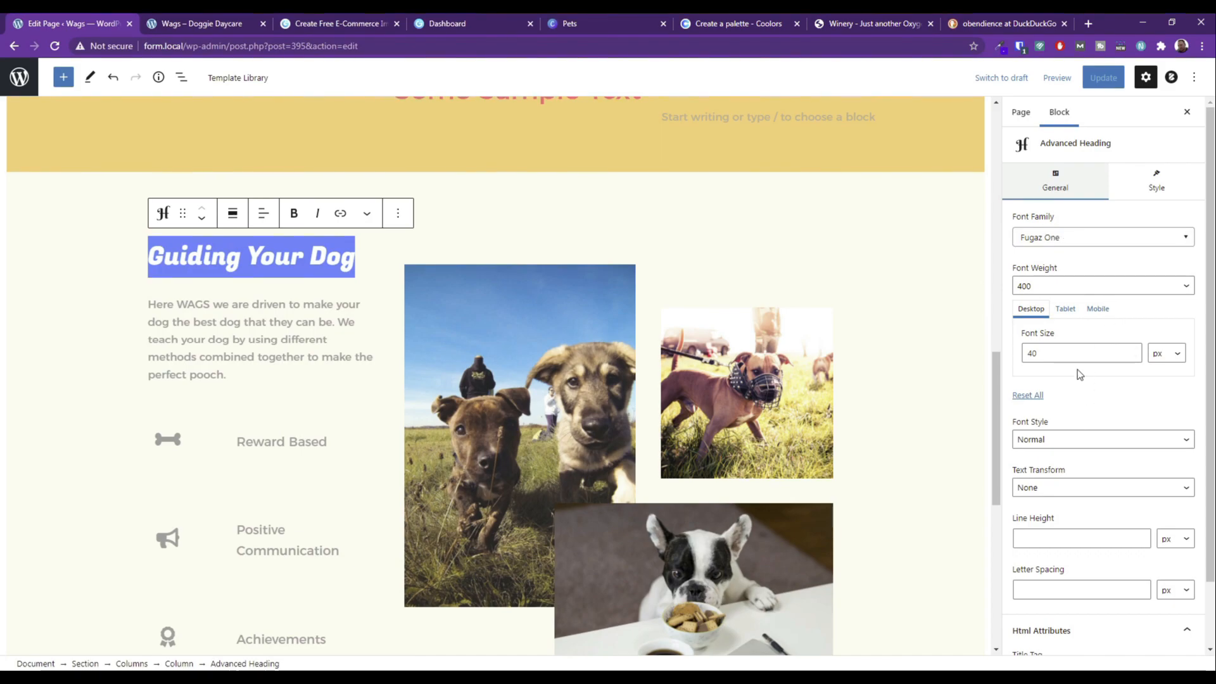
{"action": "left_click", "coordinate": [1148, 177]}
{"action": "left_click", "coordinate": [1065, 263]}
{"action": "left_click", "coordinate": [232, 328]}
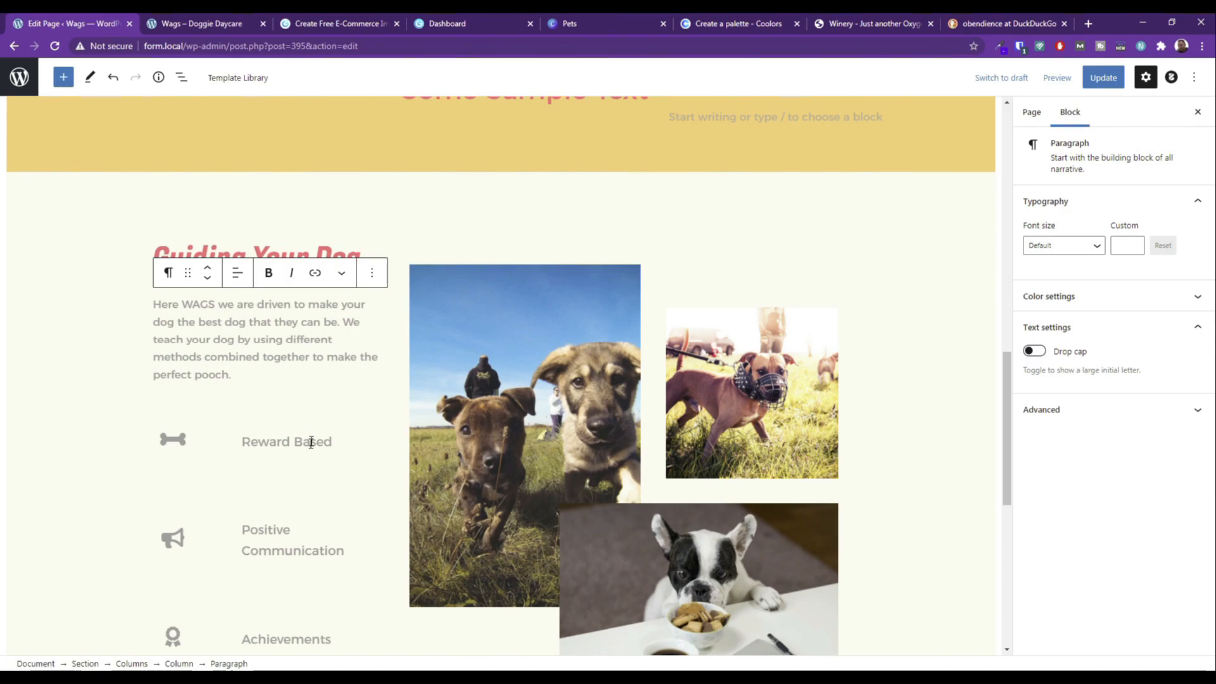
Set the icon colour of the bone, megaphone, award ribbon and dollar icons to the palette's coral red.
{"action": "left_click", "coordinate": [188, 440]}
{"action": "left_click", "coordinate": [1046, 352]}
{"action": "scroll", "coordinate": [211, 446], "scroll_direction": "down", "scroll_amount": 2}
{"action": "left_click", "coordinate": [168, 411]}
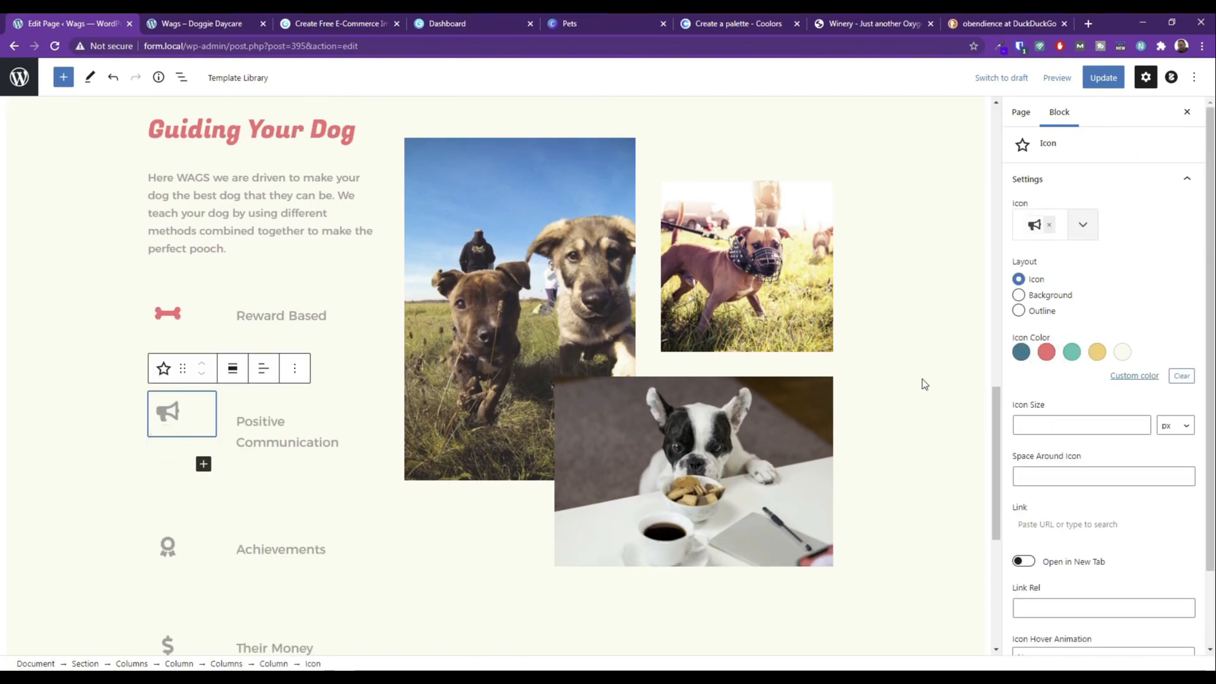
{"action": "left_click", "coordinate": [1056, 355]}
{"action": "left_click", "coordinate": [168, 547]}
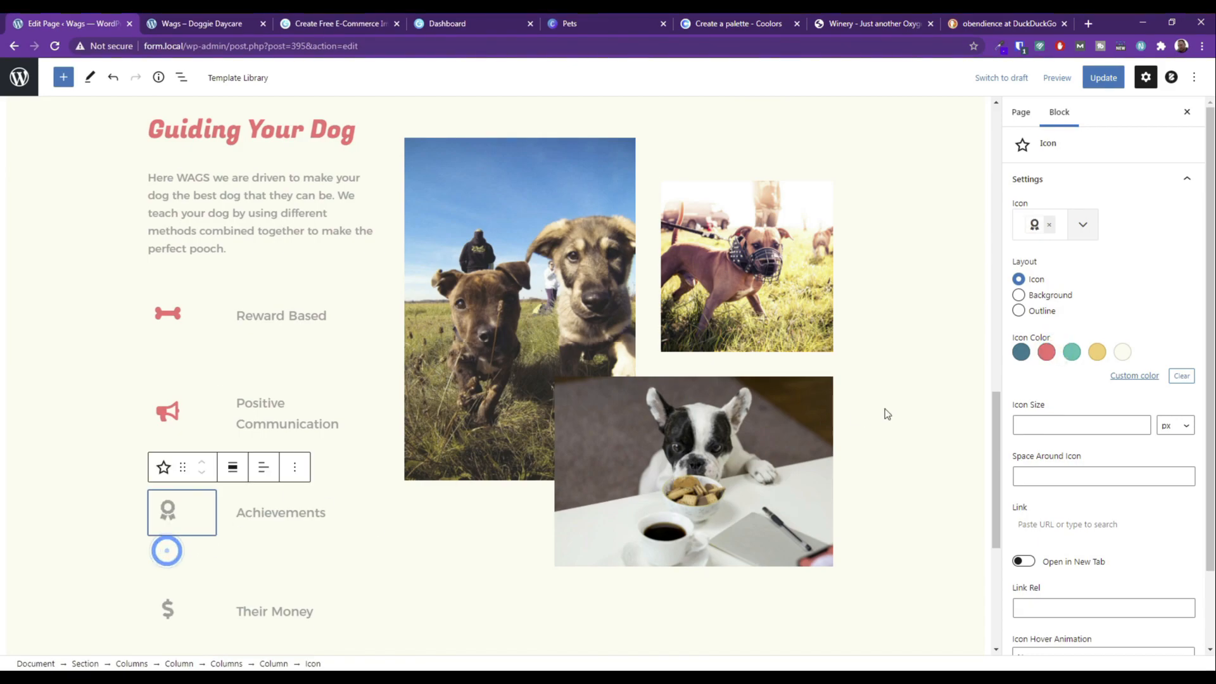
{"action": "left_click", "coordinate": [1048, 362]}
{"action": "scroll", "coordinate": [218, 523], "scroll_direction": "down", "scroll_amount": 2}
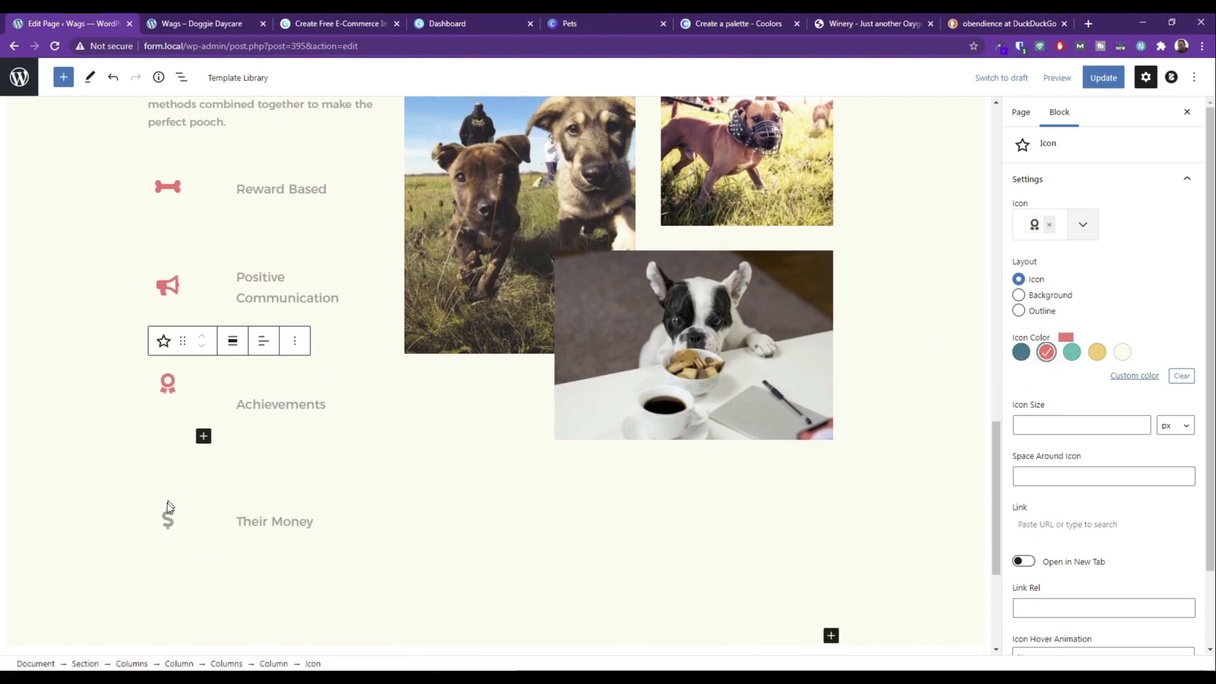
{"action": "left_click", "coordinate": [164, 516]}
{"action": "left_click", "coordinate": [1047, 352]}
{"action": "scroll", "coordinate": [361, 344], "scroll_direction": "up", "scroll_amount": 3}
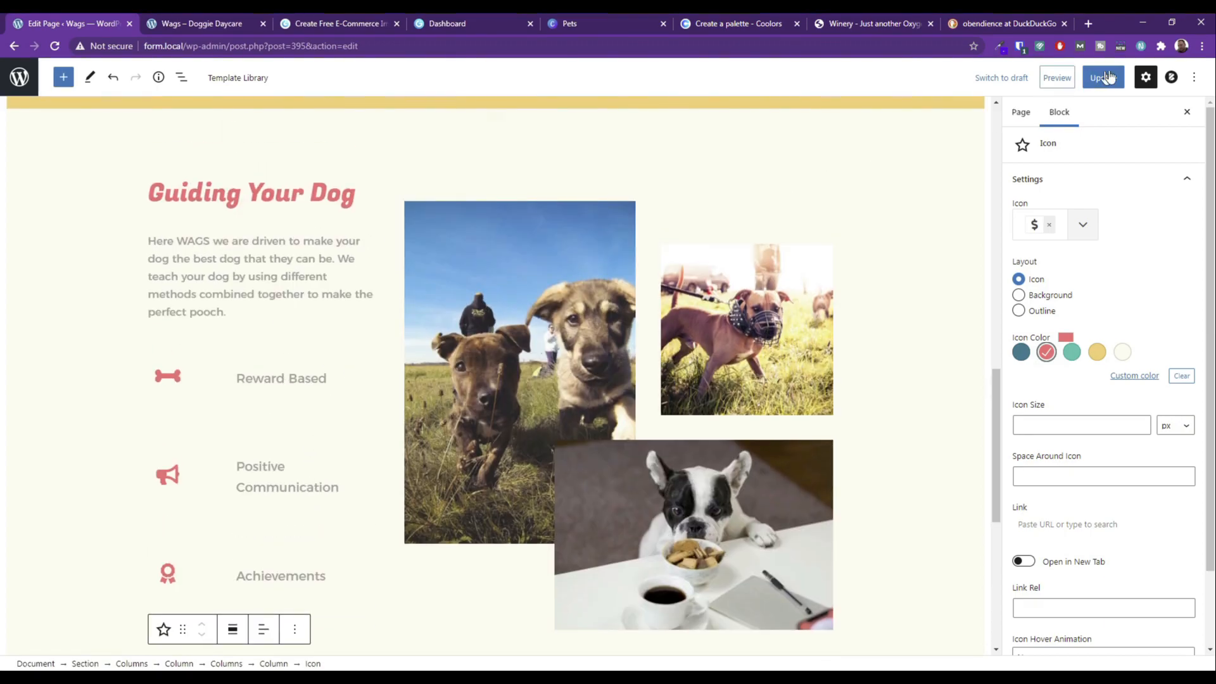
Replace "Some Sample Text" in the yellow banner with "Classes for your dog can start today!".
{"action": "scroll", "coordinate": [642, 320], "scroll_direction": "up", "scroll_amount": 1}
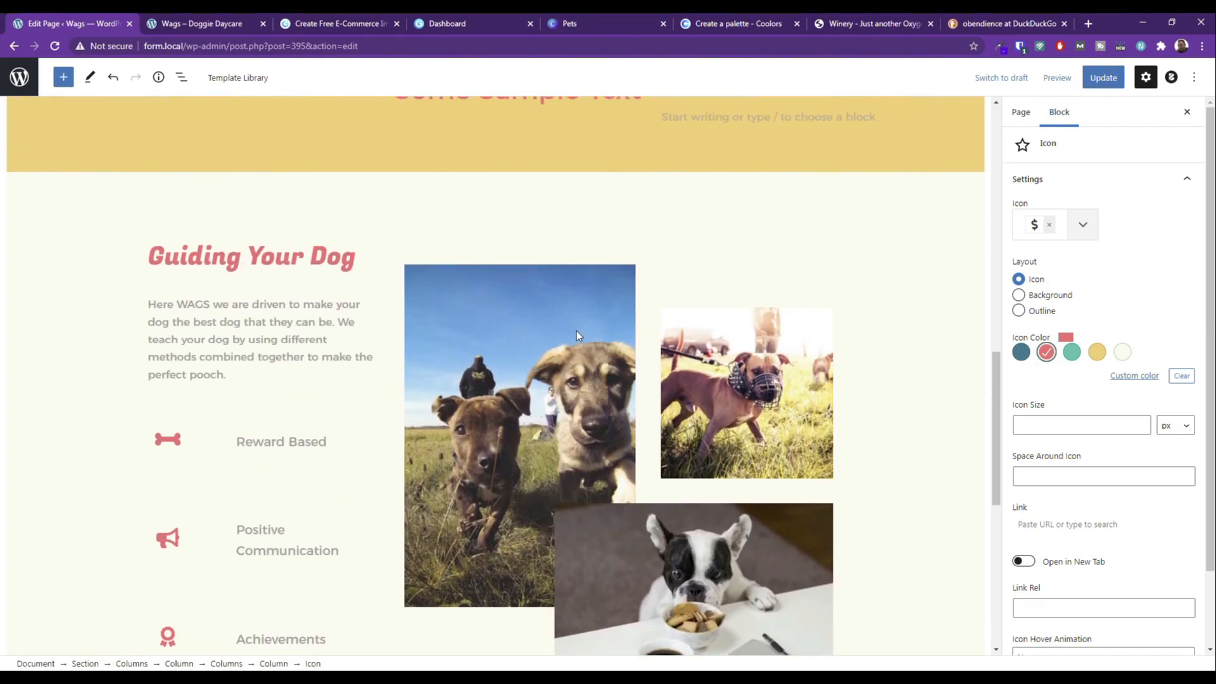
{"action": "scroll", "coordinate": [579, 329], "scroll_direction": "up", "scroll_amount": 3}
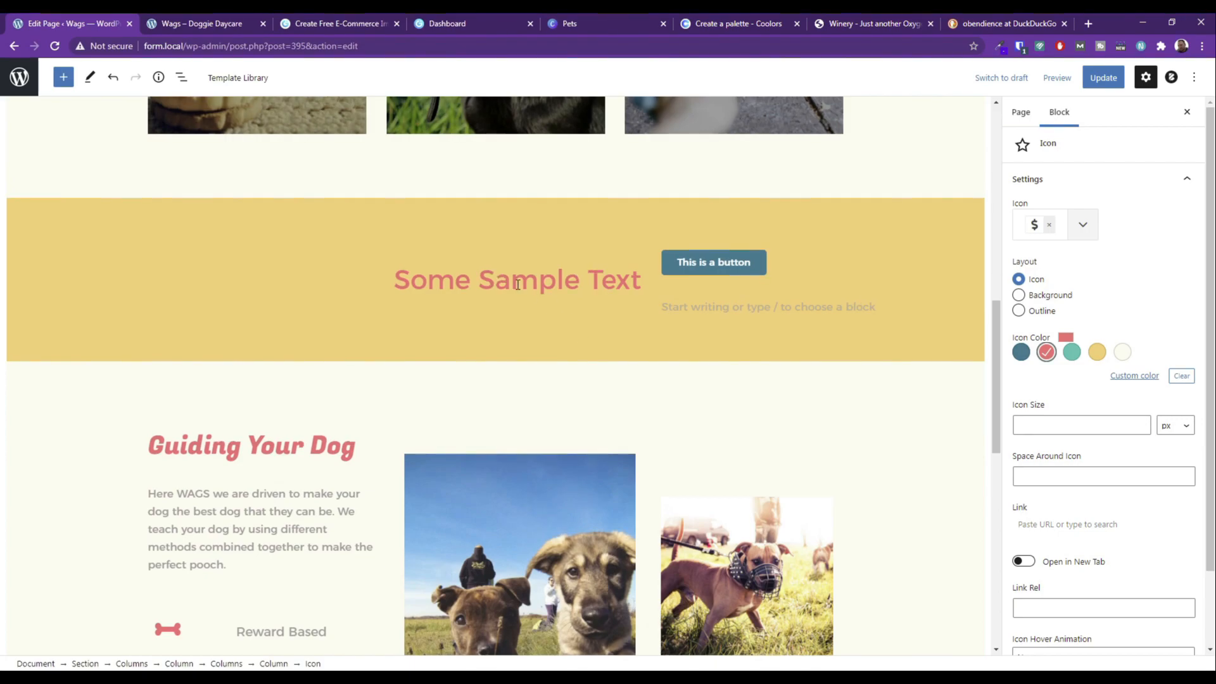
{"action": "left_click", "coordinate": [509, 284]}
{"action": "triple_click", "coordinate": [509, 284]}
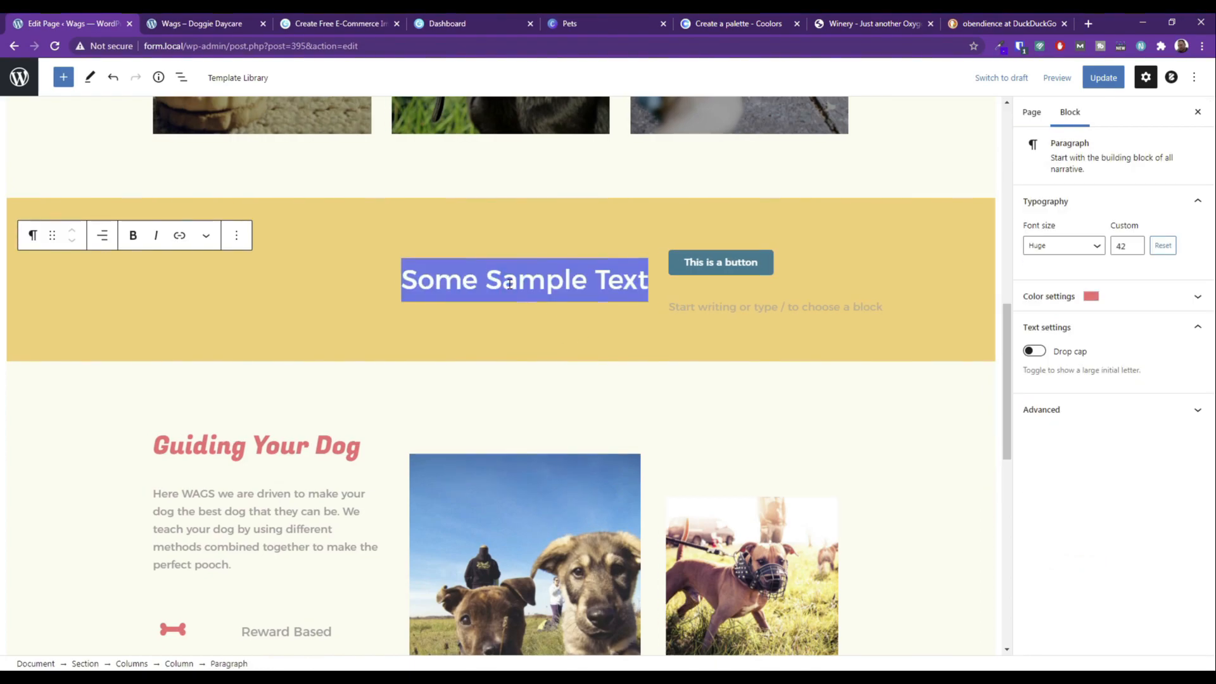
{"action": "type", "text": "Join our"}
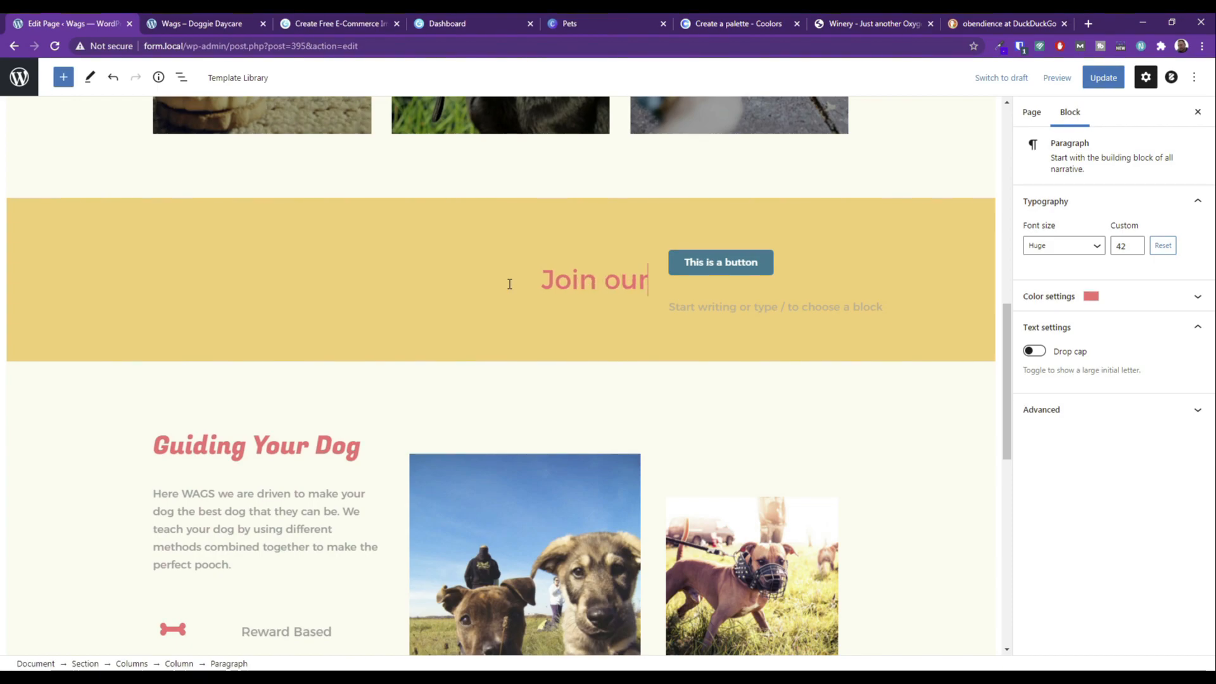
{"action": "key", "text": "BackSpace"}
{"action": "key", "text": "BackSpace"}
{"action": "key", "text": "BackSpace"}
{"action": "key", "text": "BackSpace"}
{"action": "key", "text": "BackSpace"}
{"action": "key", "text": "BackSpace"}
{"action": "key", "text": "BackSpace"}
{"action": "key", "text": "BackSpace"}
{"action": "key", "text": "BackSpace"}
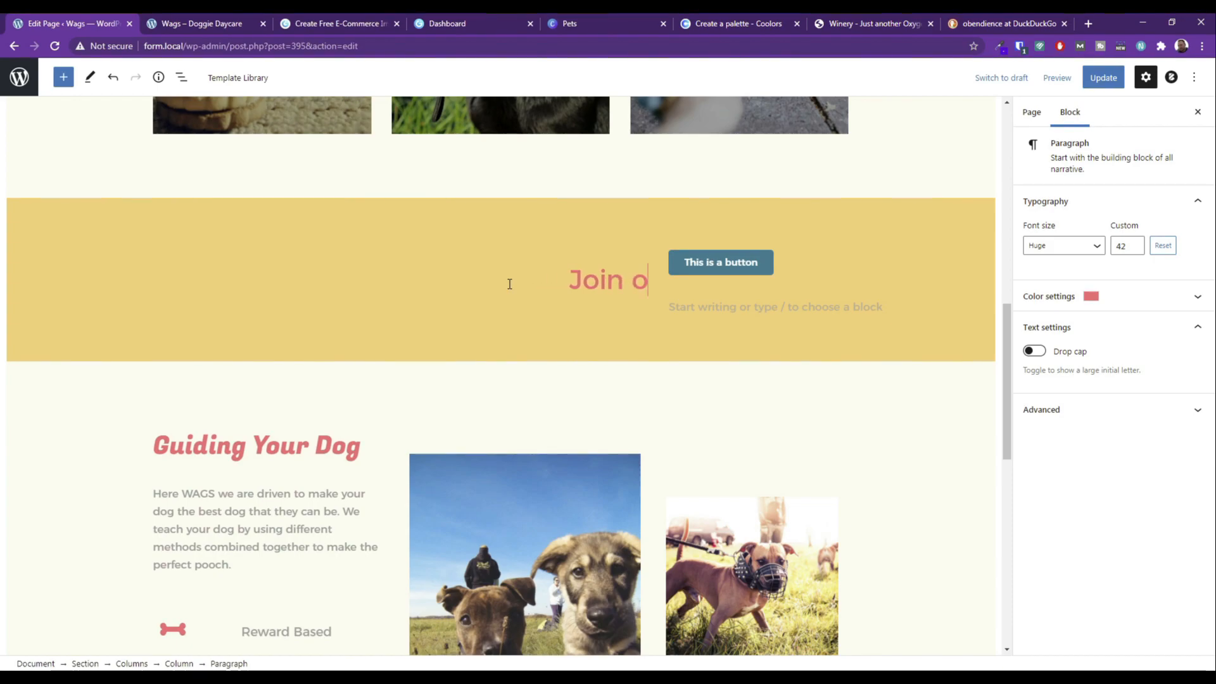
{"action": "type", "text": "Clas"}
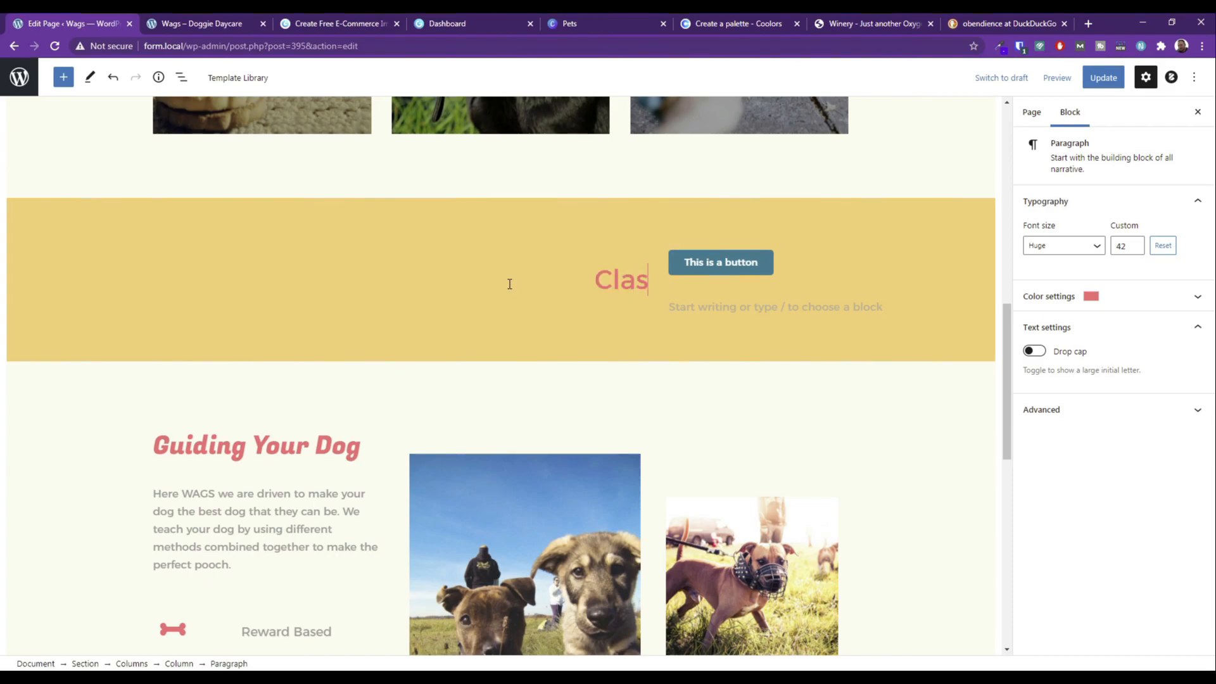
{"action": "type", "text": "ses for your d"}
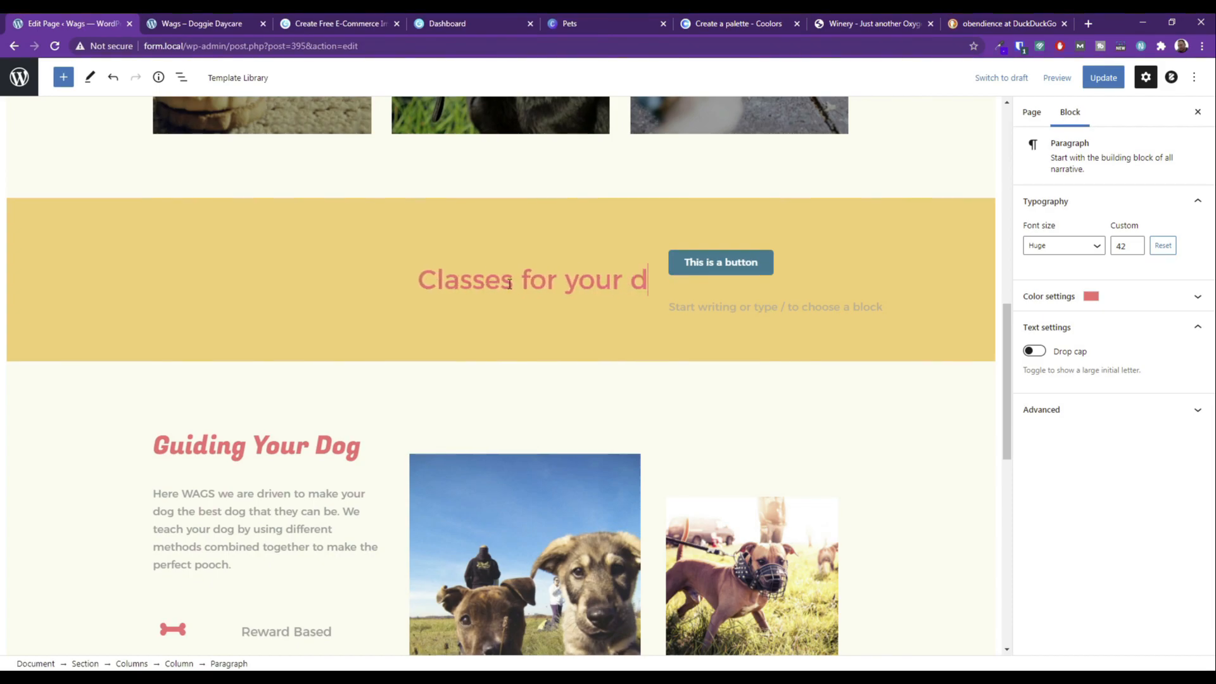
{"action": "type", "text": "og can"}
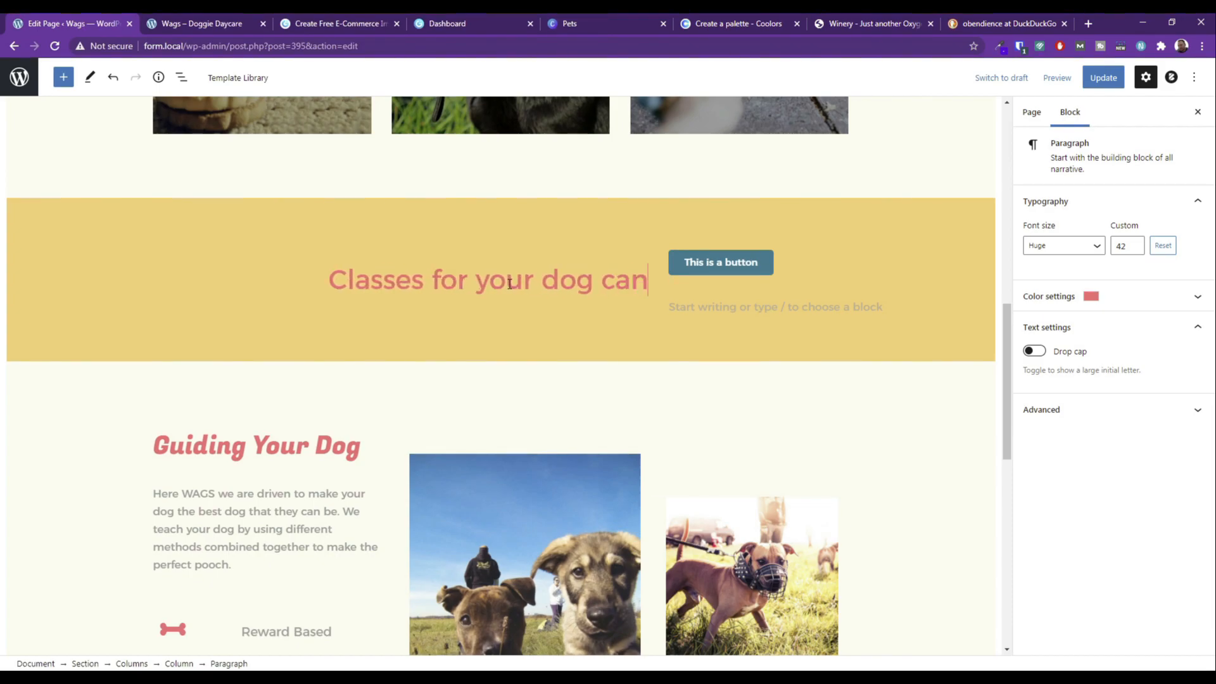
{"action": "type", "text": " start today!"}
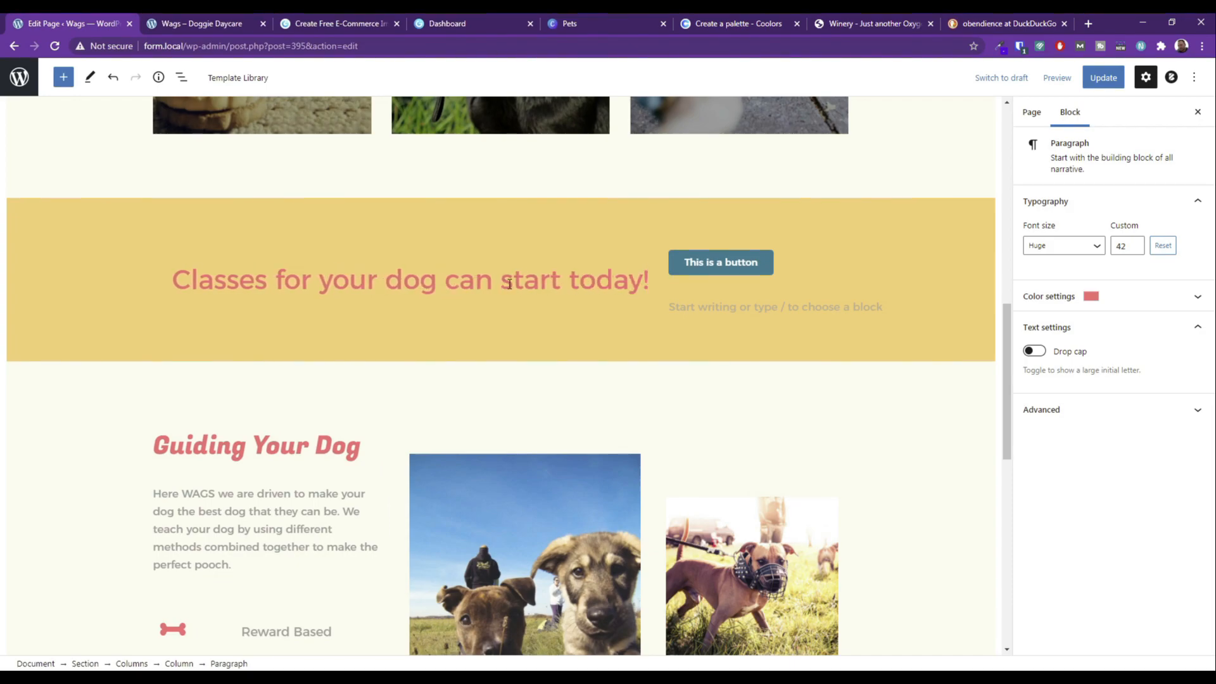
Change the yellow banner's button label to "Schedule a Class" and update the page.
{"action": "triple_click", "coordinate": [725, 266]}
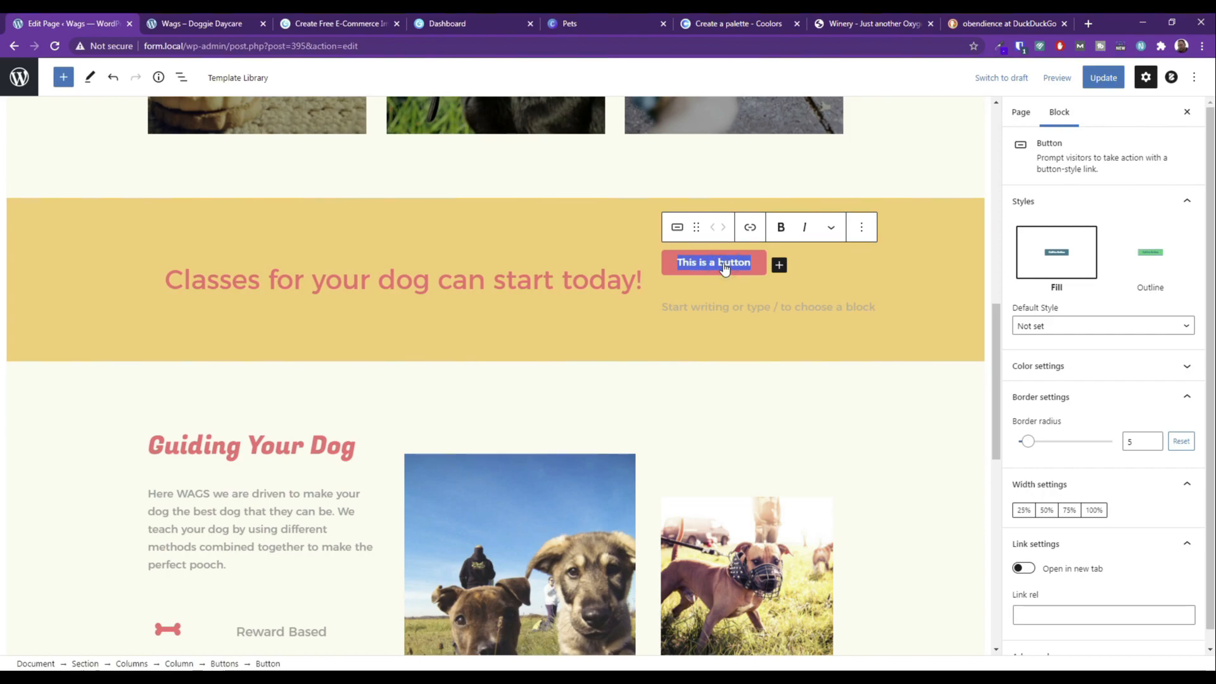
{"action": "type", "text": "Scgedy"}
{"action": "key", "text": "BackSpace"}
{"action": "key", "text": "BackSpace"}
{"action": "key", "text": "BackSpace"}
{"action": "key", "text": "BackSpace"}
{"action": "type", "text": "h"}
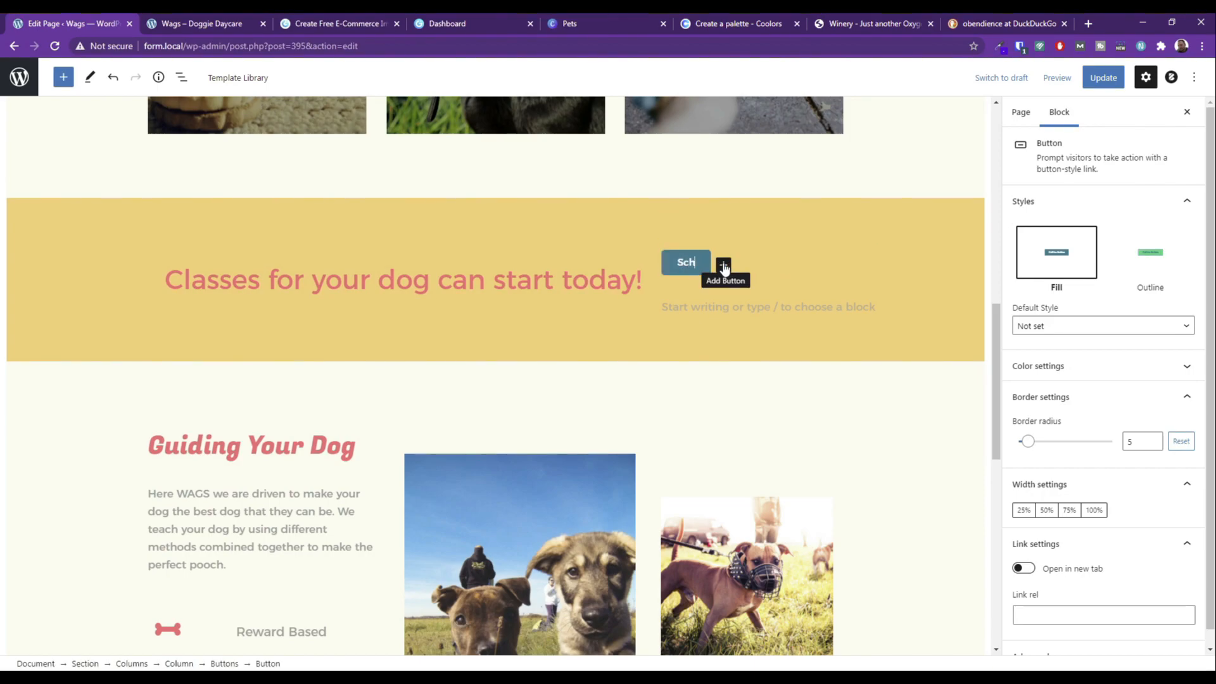
{"action": "type", "text": "edule a"}
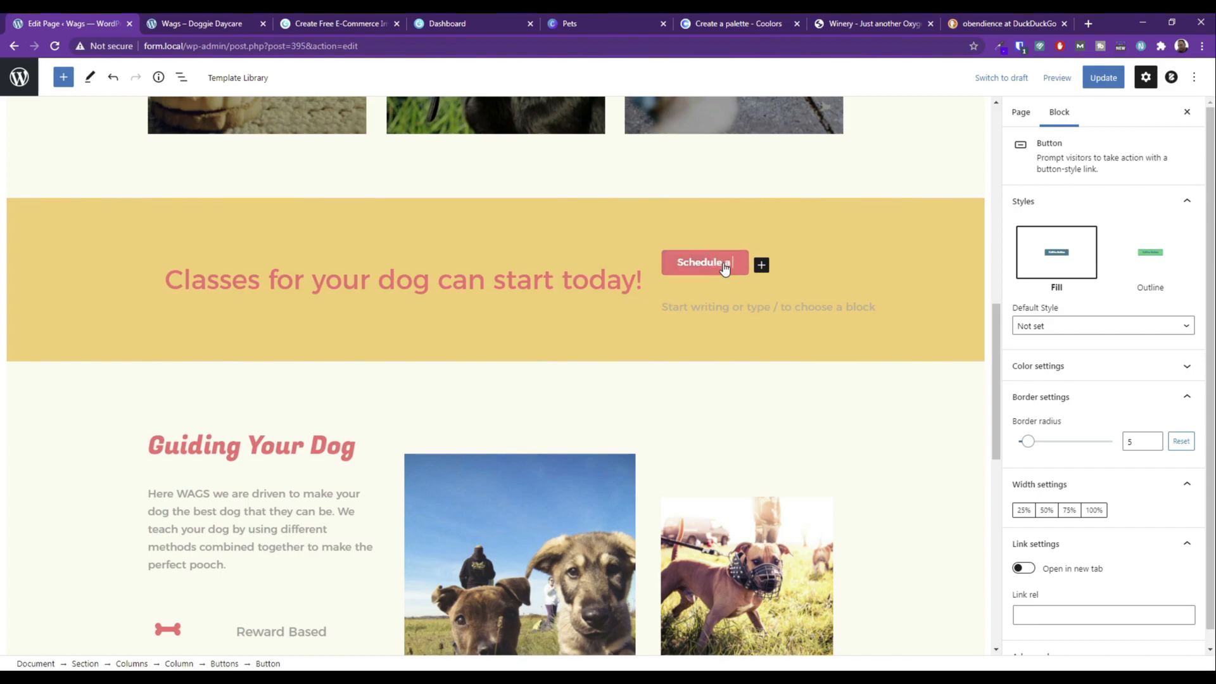
{"action": "type", "text": " Class"}
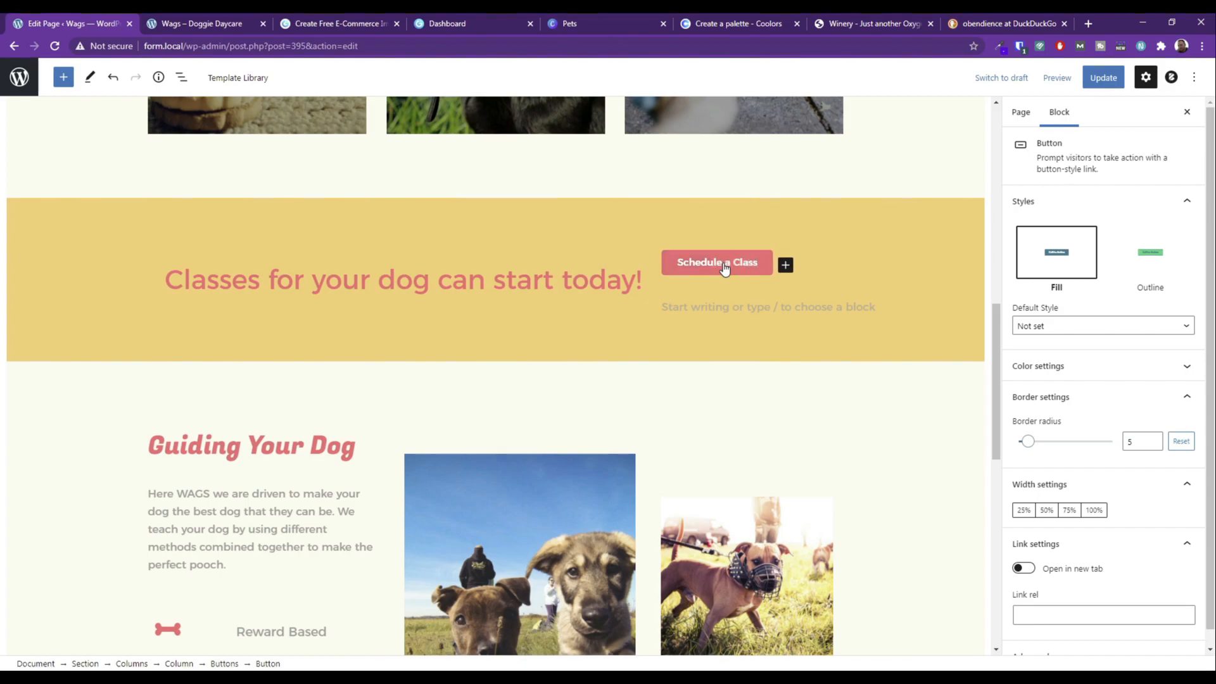
{"action": "left_click", "coordinate": [1104, 77]}
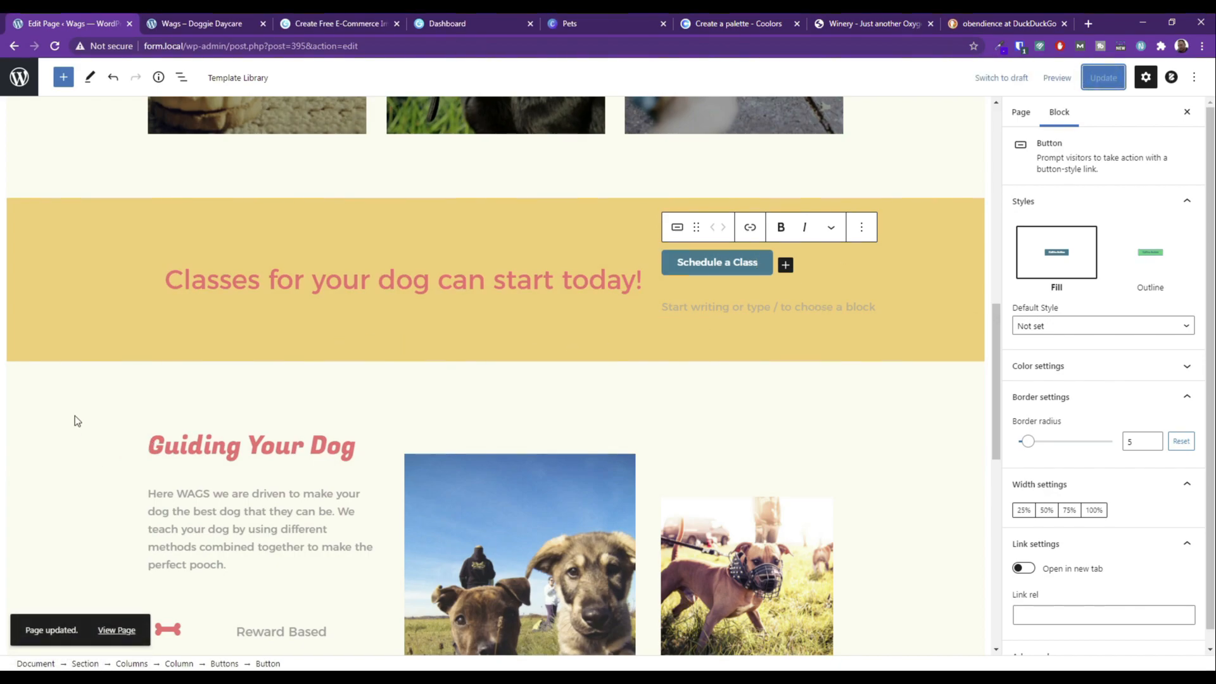
Review the page's sections from the hero banner down to the end of "Guiding Your Dog".
{"action": "scroll", "coordinate": [73, 415], "scroll_direction": "down", "scroll_amount": 5}
{"action": "scroll", "coordinate": [72, 416], "scroll_direction": "down", "scroll_amount": 5}
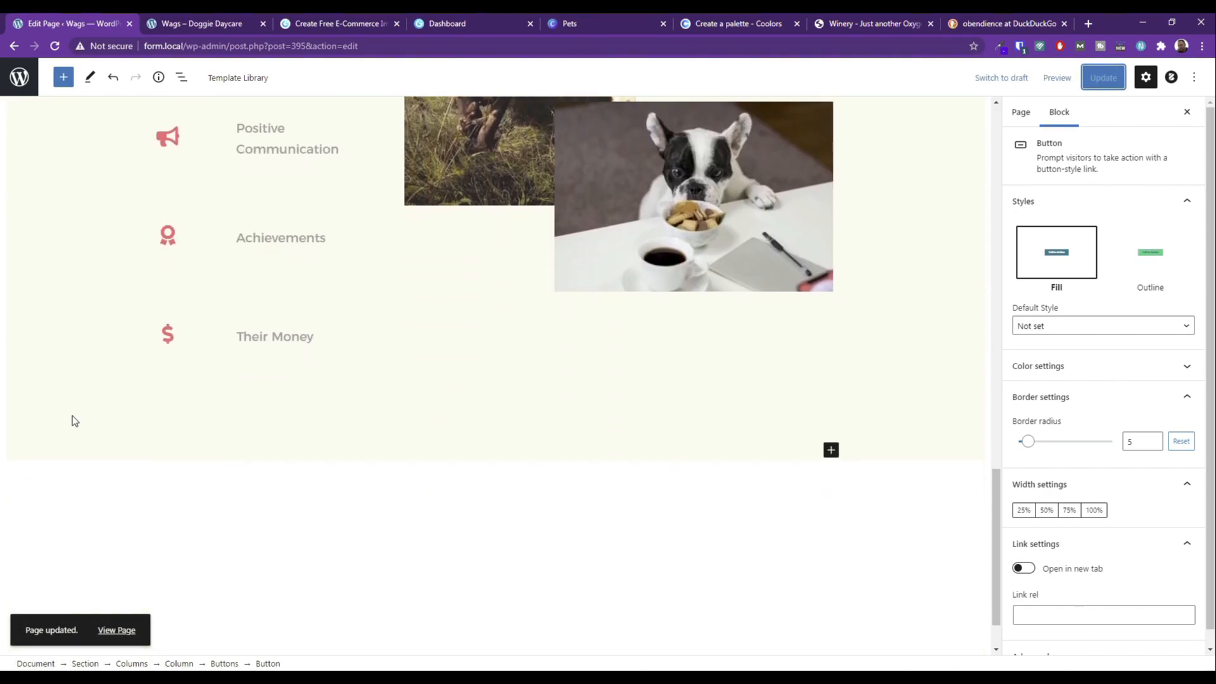
{"action": "scroll", "coordinate": [72, 415], "scroll_direction": "up", "scroll_amount": 2}
{"action": "scroll", "coordinate": [73, 415], "scroll_direction": "up", "scroll_amount": 10}
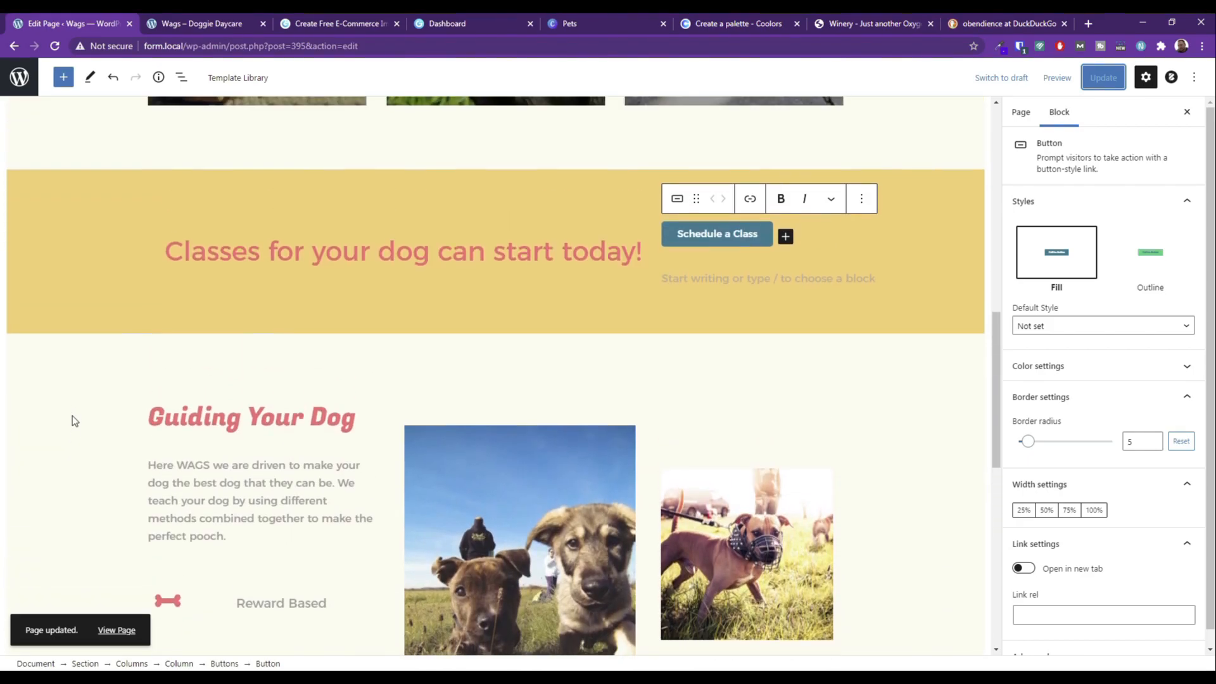
{"action": "scroll", "coordinate": [72, 415], "scroll_direction": "down", "scroll_amount": 7}
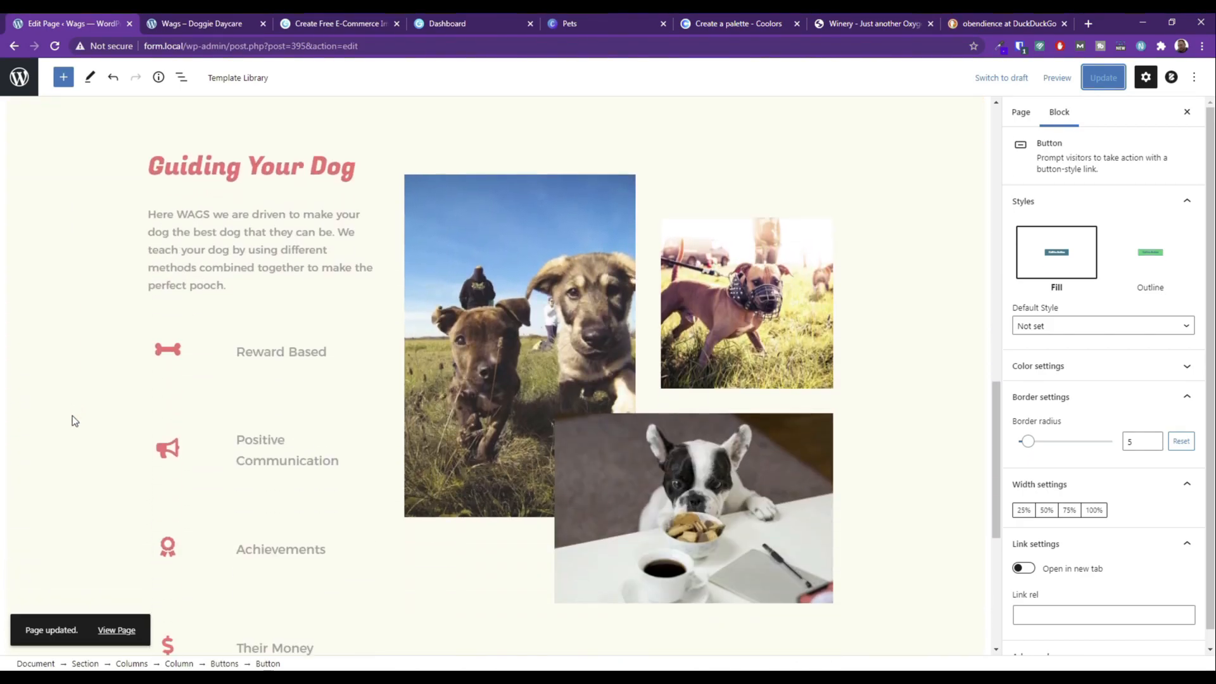
{"action": "scroll", "coordinate": [72, 415], "scroll_direction": "down", "scroll_amount": 3}
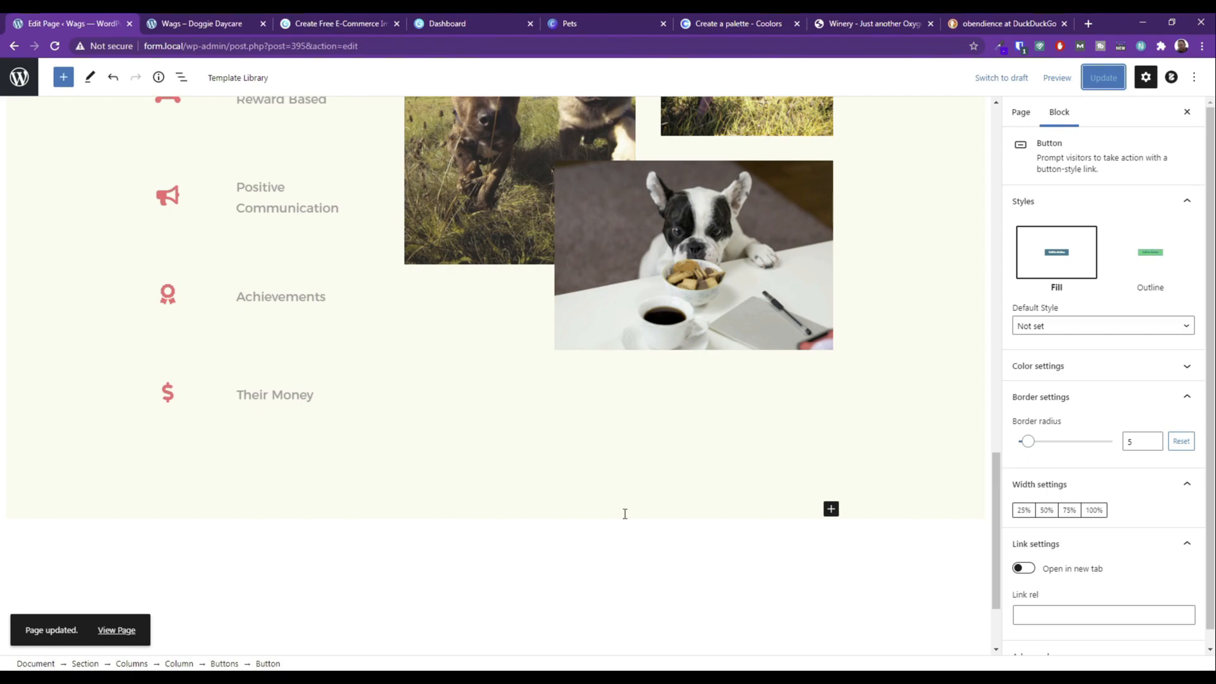
{"action": "scroll", "coordinate": [633, 499], "scroll_direction": "up", "scroll_amount": 15}
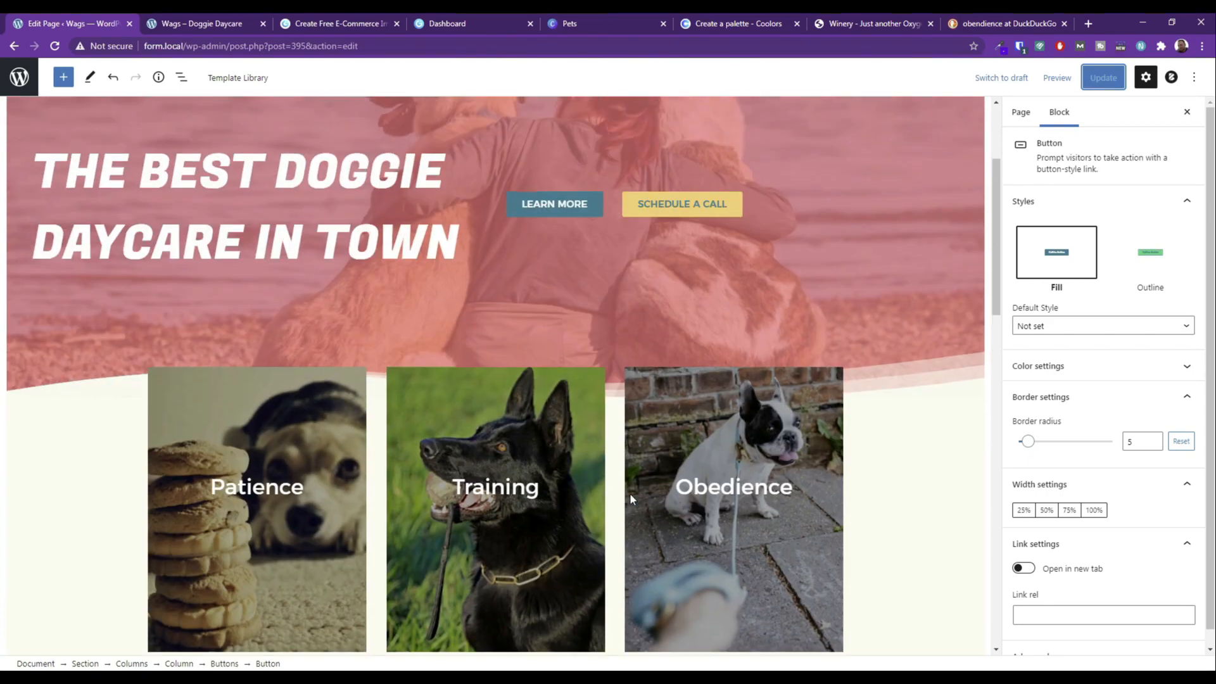
{"action": "scroll", "coordinate": [629, 492], "scroll_direction": "up", "scroll_amount": 3}
{"action": "scroll", "coordinate": [630, 494], "scroll_direction": "down", "scroll_amount": 17}
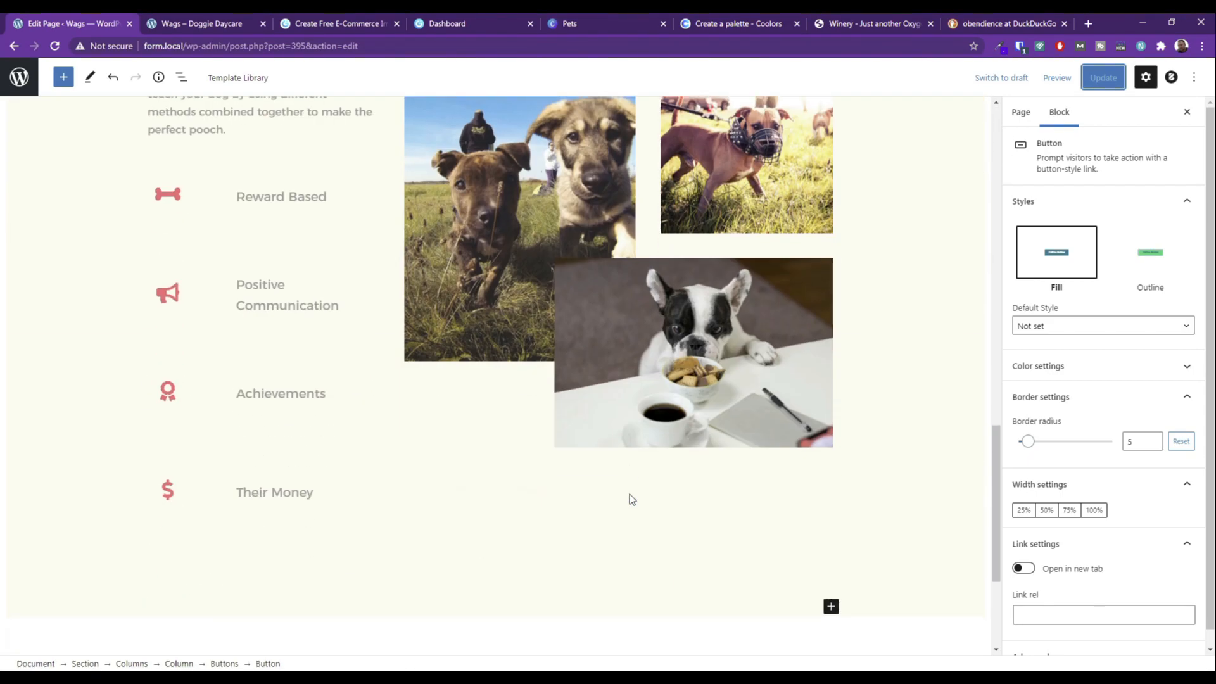
Add a Section block below the "Guiding Your Dog" content with the Wide Screen layout (section full width, content fixed).
{"action": "scroll", "coordinate": [629, 497], "scroll_direction": "down", "scroll_amount": 3}
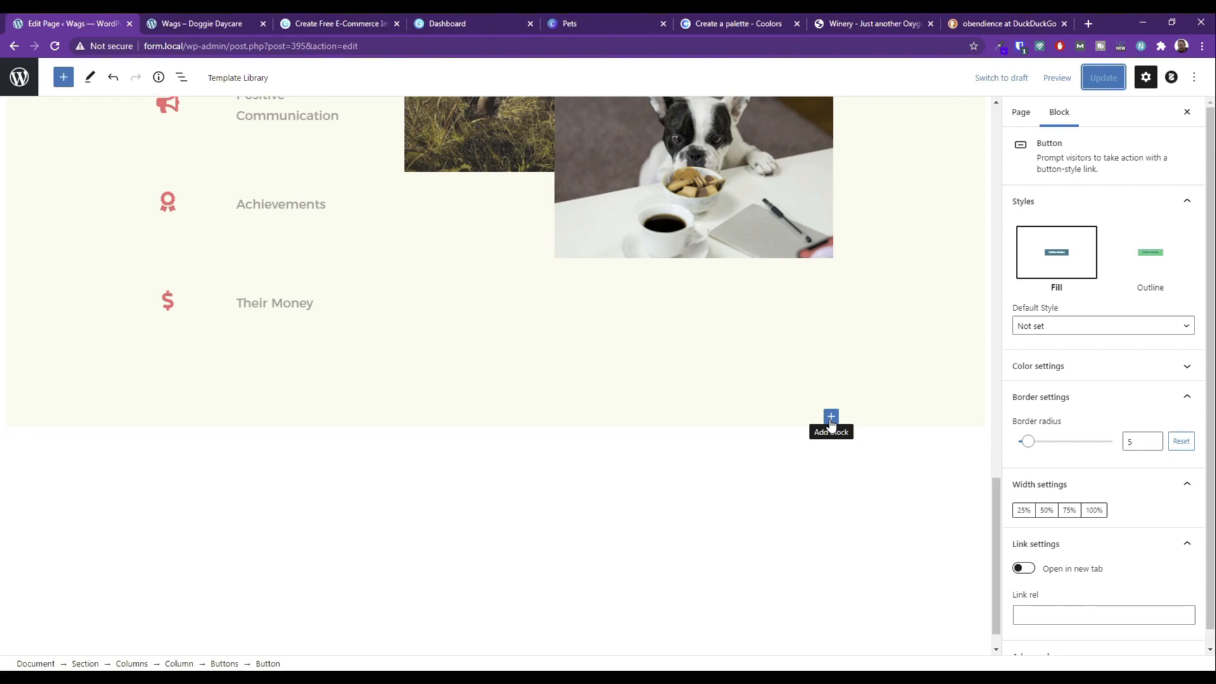
{"action": "left_click", "coordinate": [831, 417]}
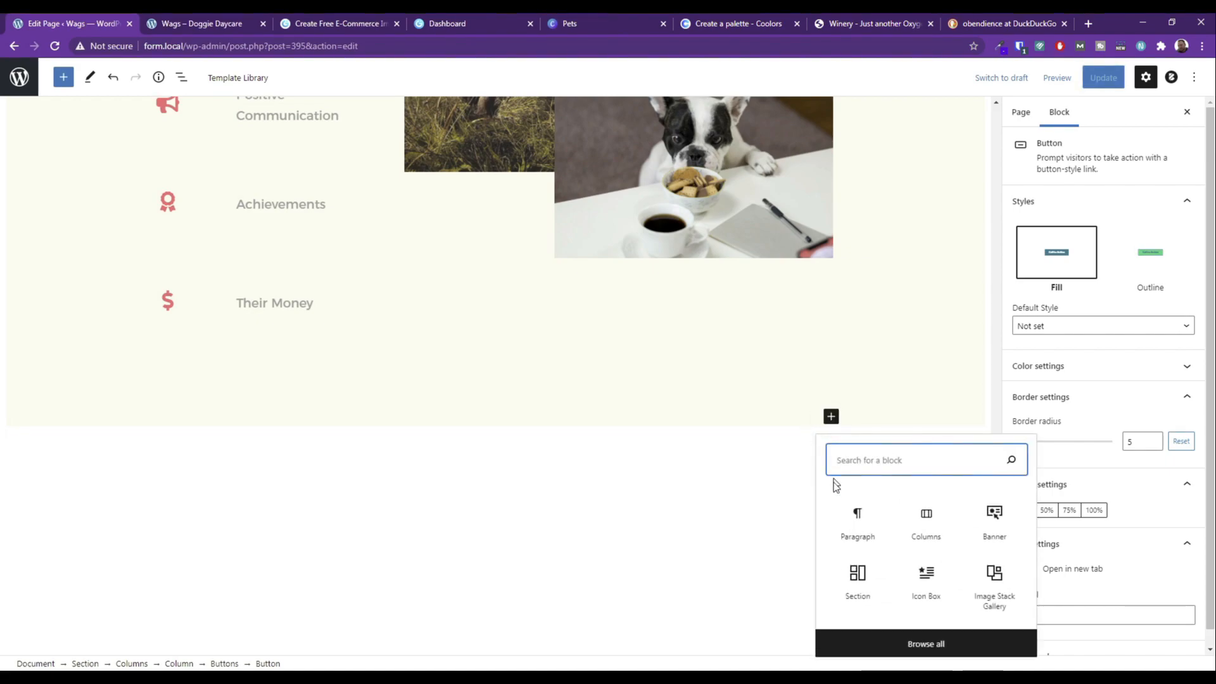
{"action": "left_click", "coordinate": [868, 600]}
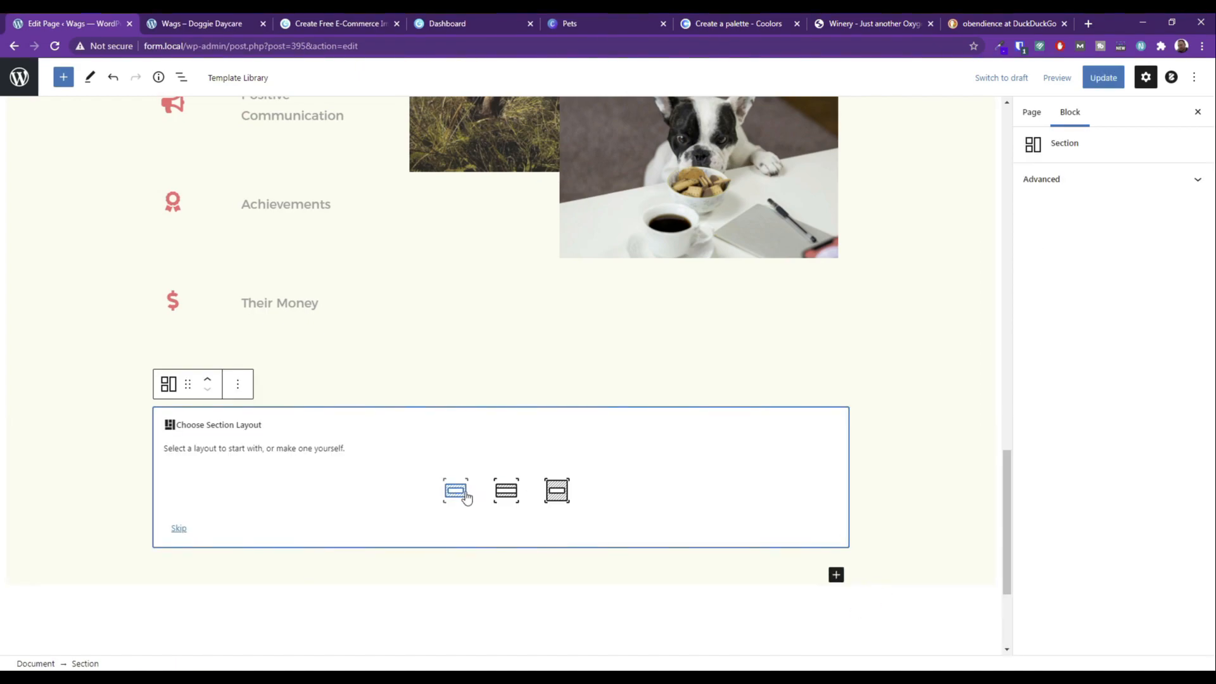
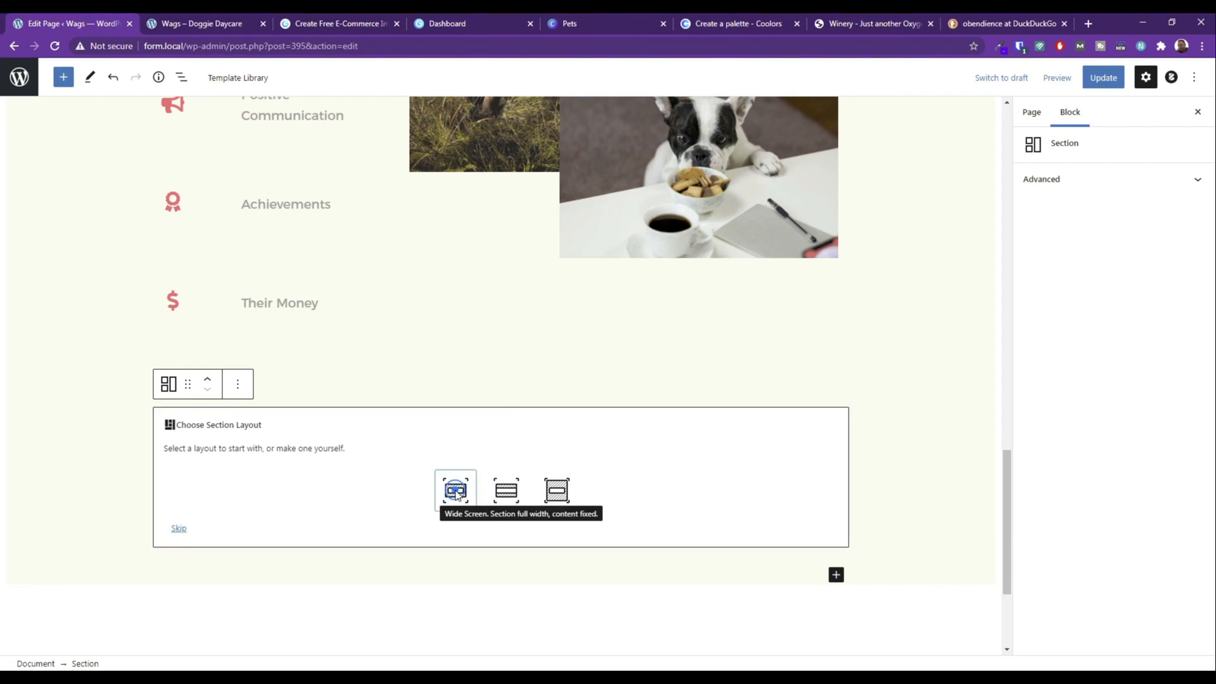
{"action": "left_click", "coordinate": [455, 493]}
Insert the Getwid Recent Posts block into the new empty section and set its layout to Grid.
{"action": "left_click", "coordinate": [485, 438]}
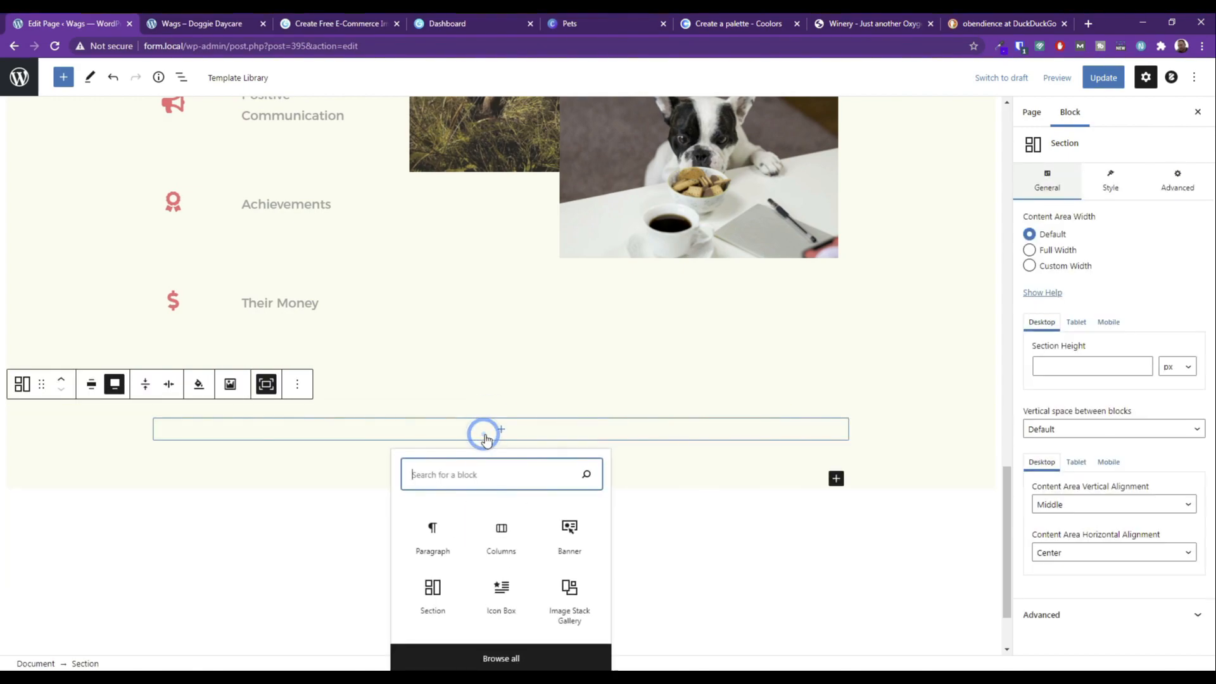
{"action": "left_click", "coordinate": [471, 659]}
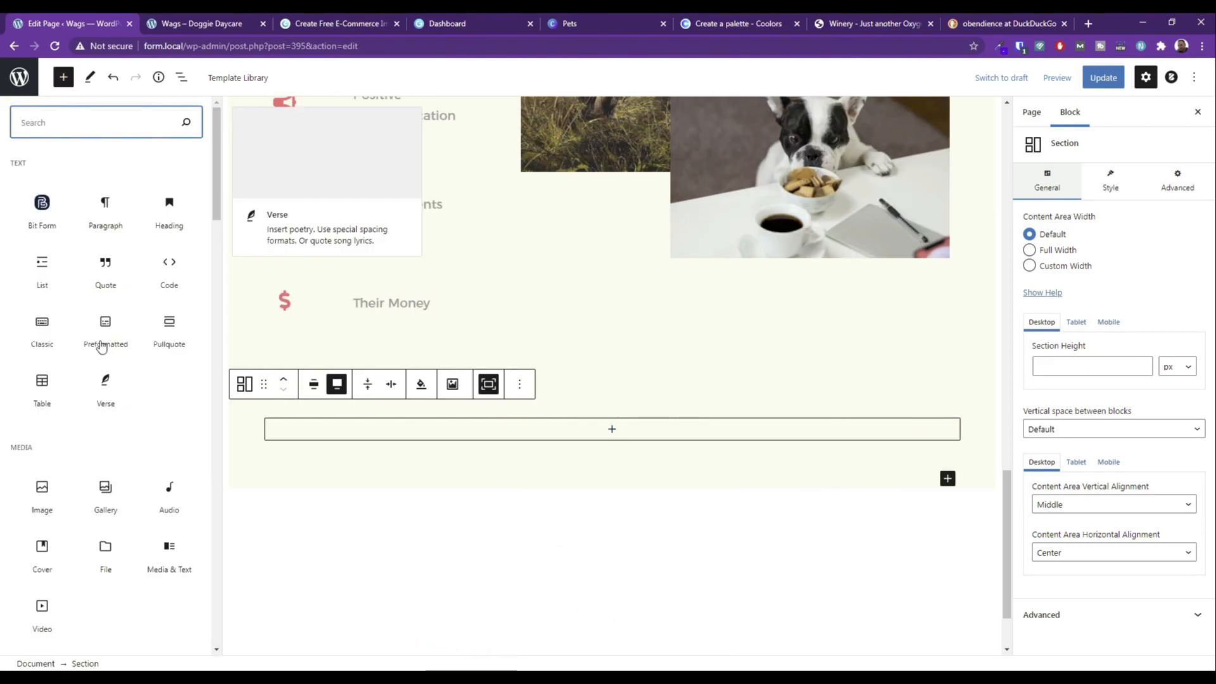
{"action": "scroll", "coordinate": [68, 352], "scroll_direction": "down", "scroll_amount": 10}
{"action": "scroll", "coordinate": [66, 357], "scroll_direction": "down", "scroll_amount": 12}
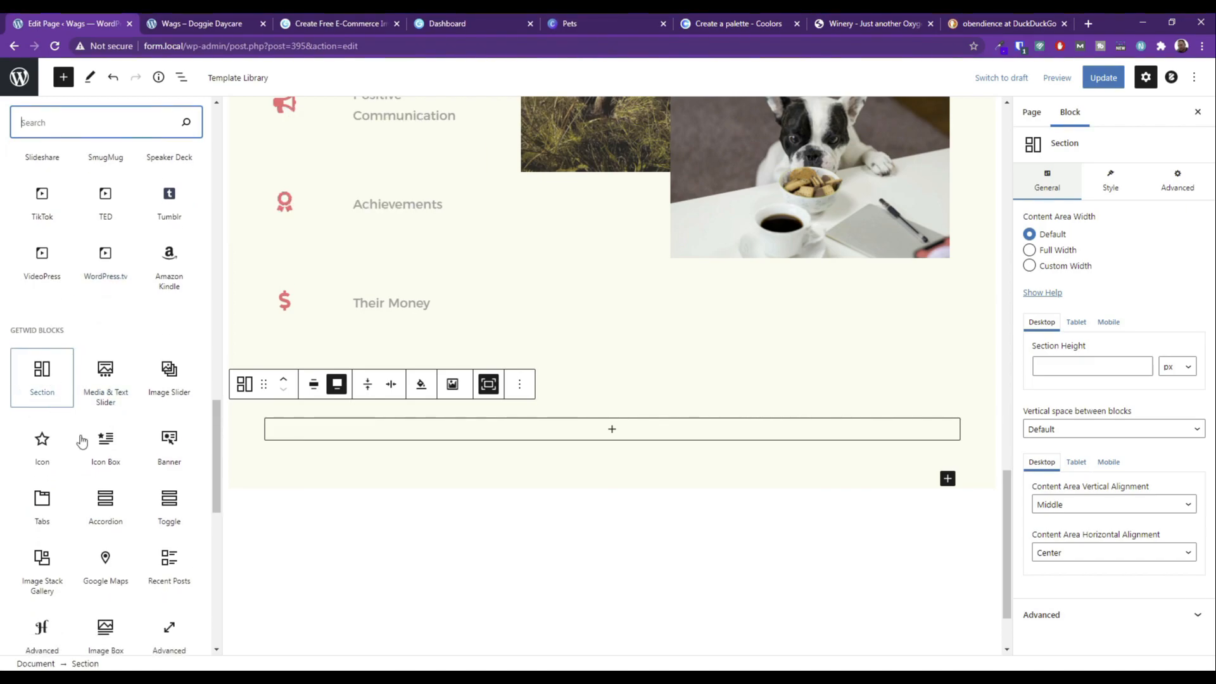
{"action": "scroll", "coordinate": [111, 424], "scroll_direction": "down", "scroll_amount": 2}
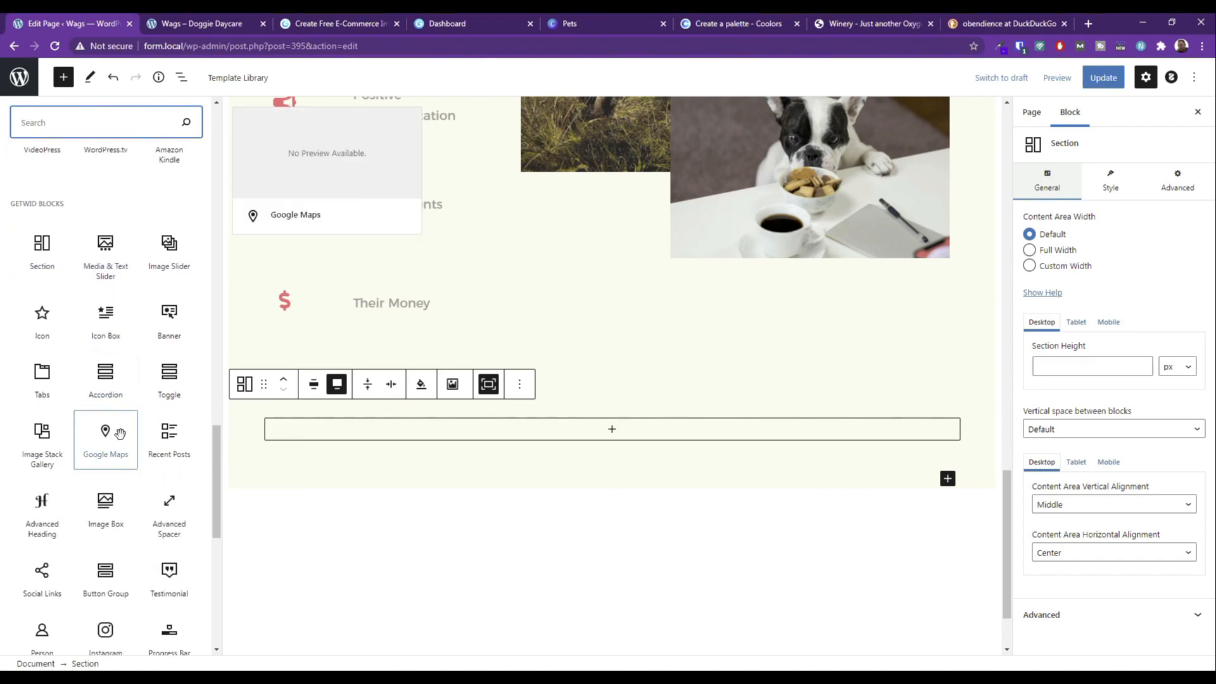
{"action": "left_click", "coordinate": [175, 451]}
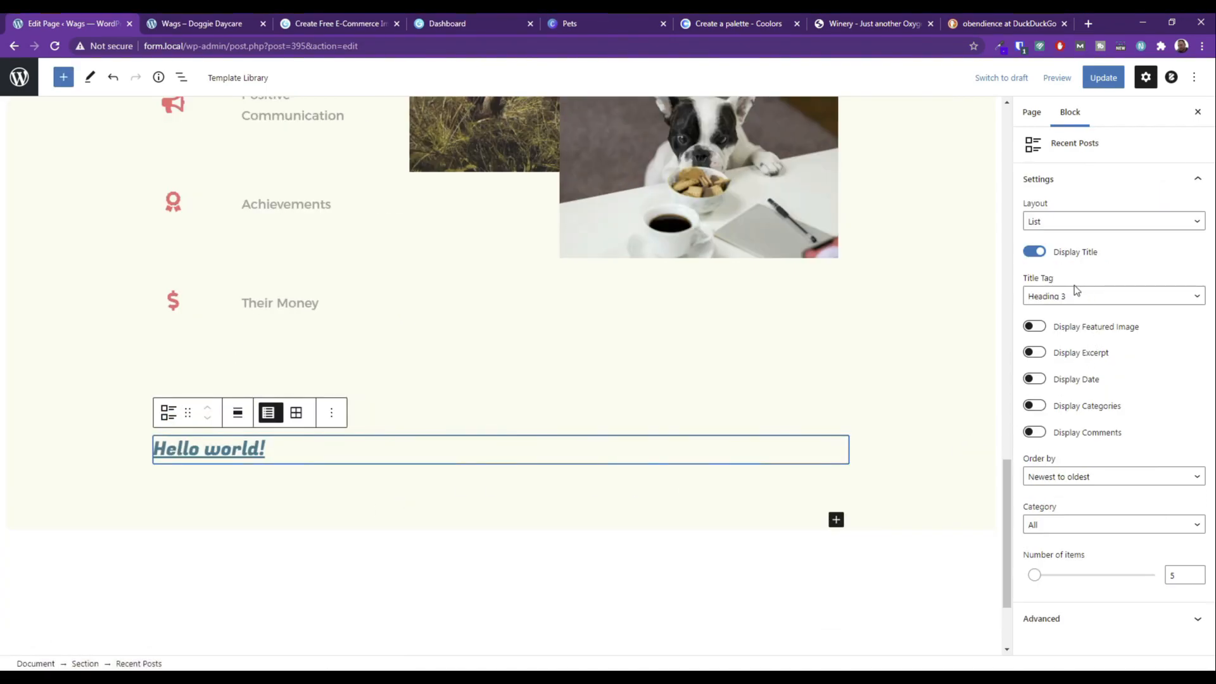
{"action": "left_click", "coordinate": [1070, 226]}
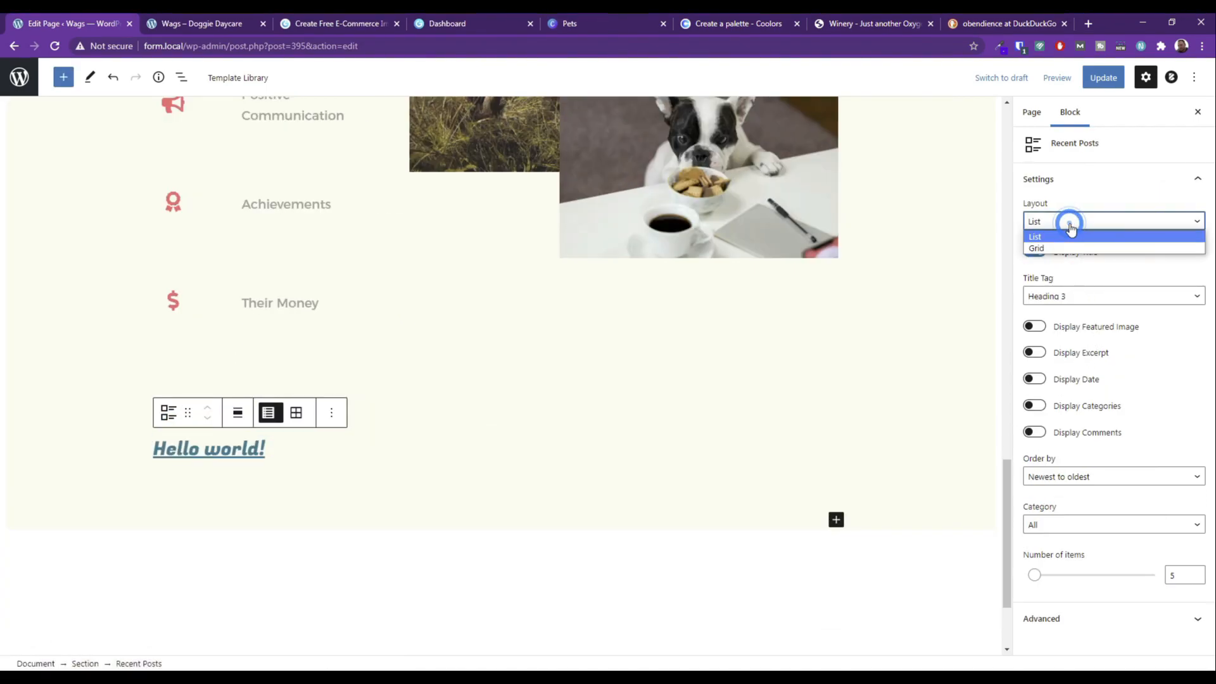
{"action": "left_click", "coordinate": [1049, 250]}
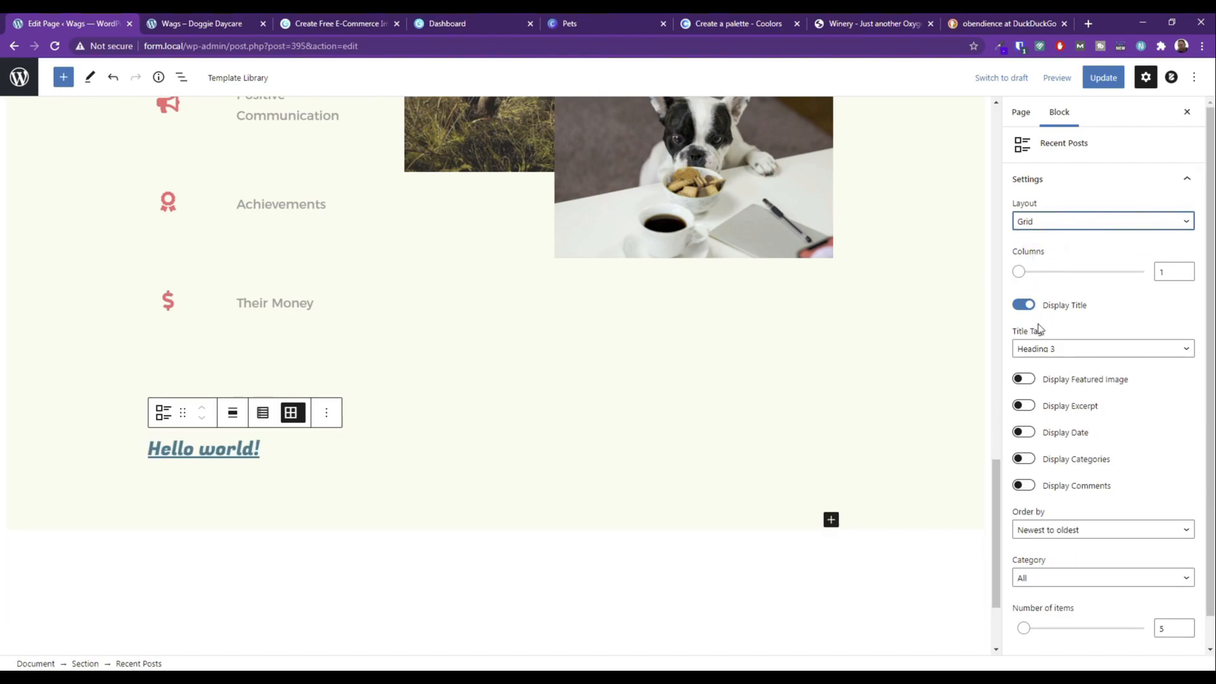
Set the Recent Posts block's layout to List, and remove the block from below the "Guiding Your Dog" content.
{"action": "left_click", "coordinate": [1025, 223]}
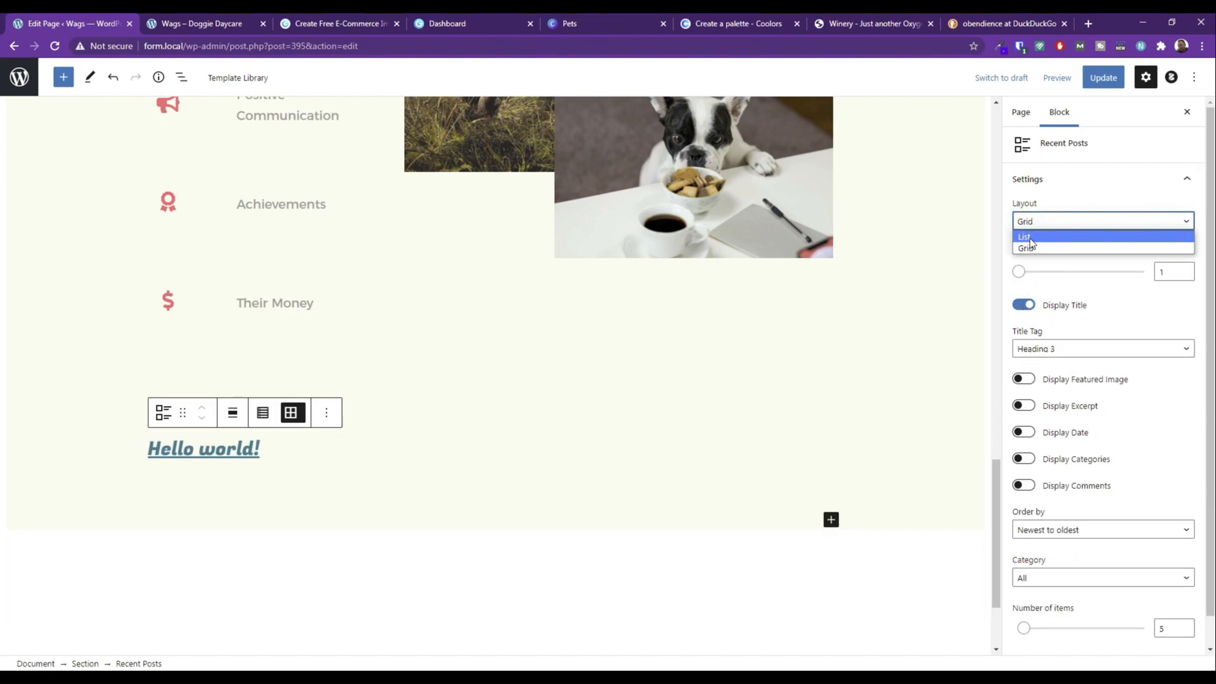
{"action": "left_click", "coordinate": [1029, 237]}
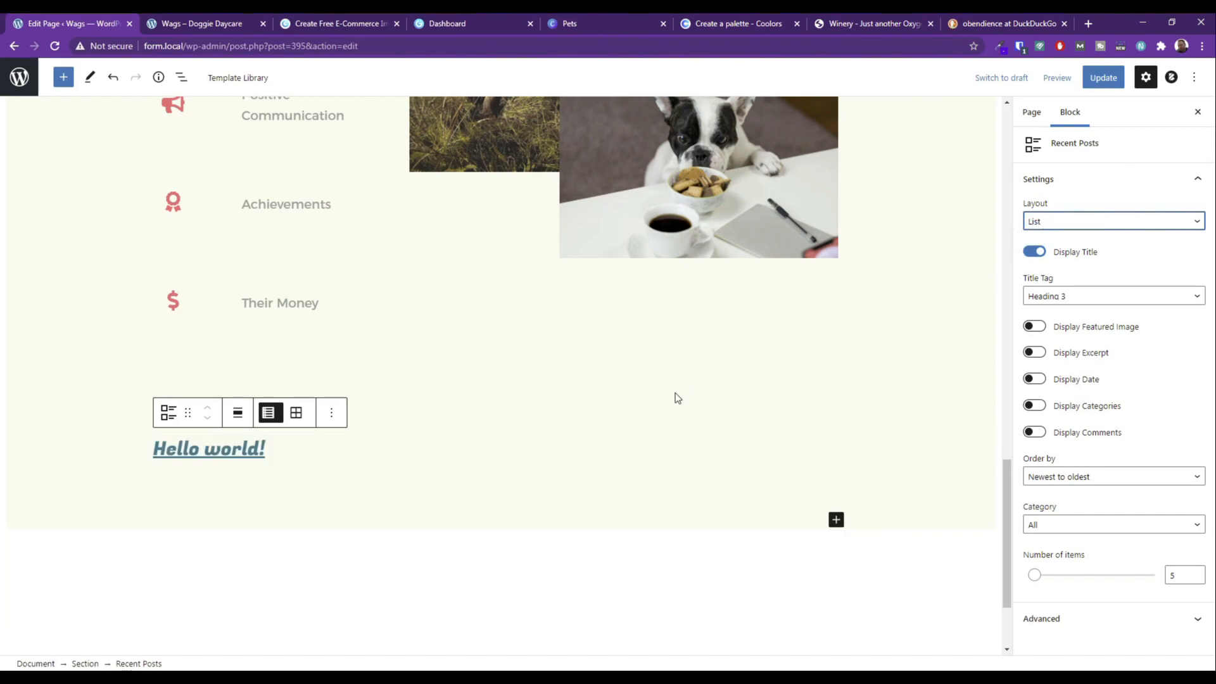
{"action": "left_click", "coordinate": [336, 414]}
{"action": "left_click", "coordinate": [348, 372]}
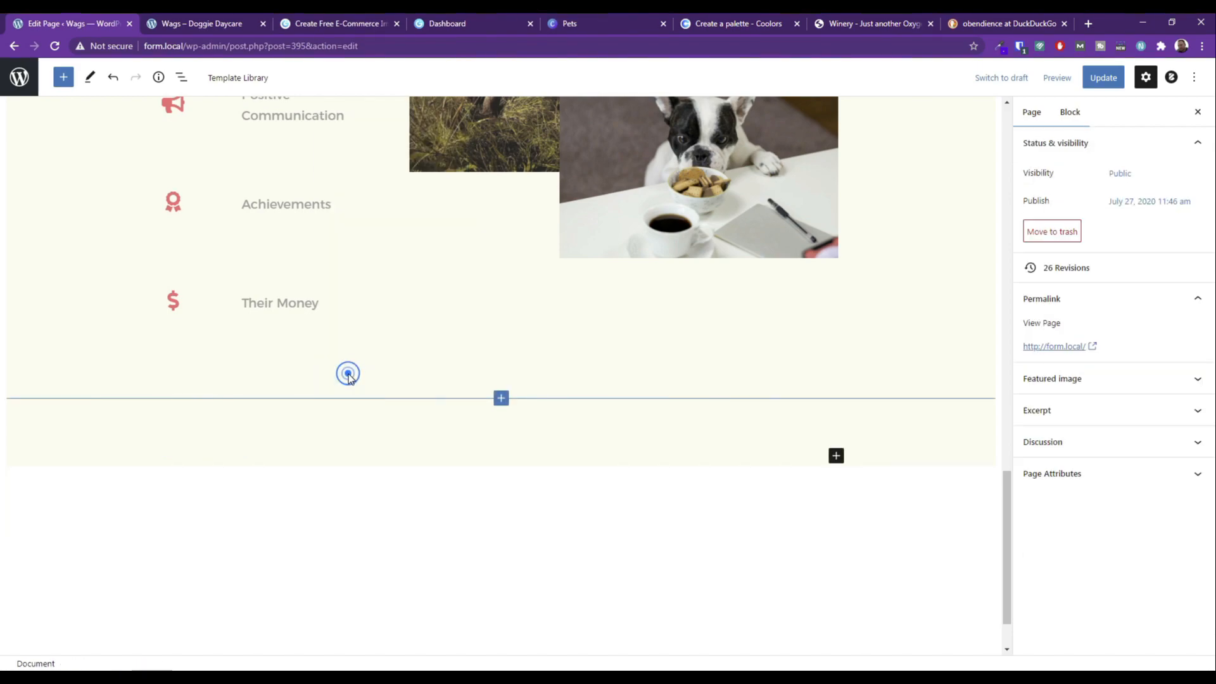
Try red, green, yellow and off-white background colors on the section behind the price boxes, and restore its blue background.
{"action": "scroll", "coordinate": [599, 521], "scroll_direction": "up", "scroll_amount": 2}
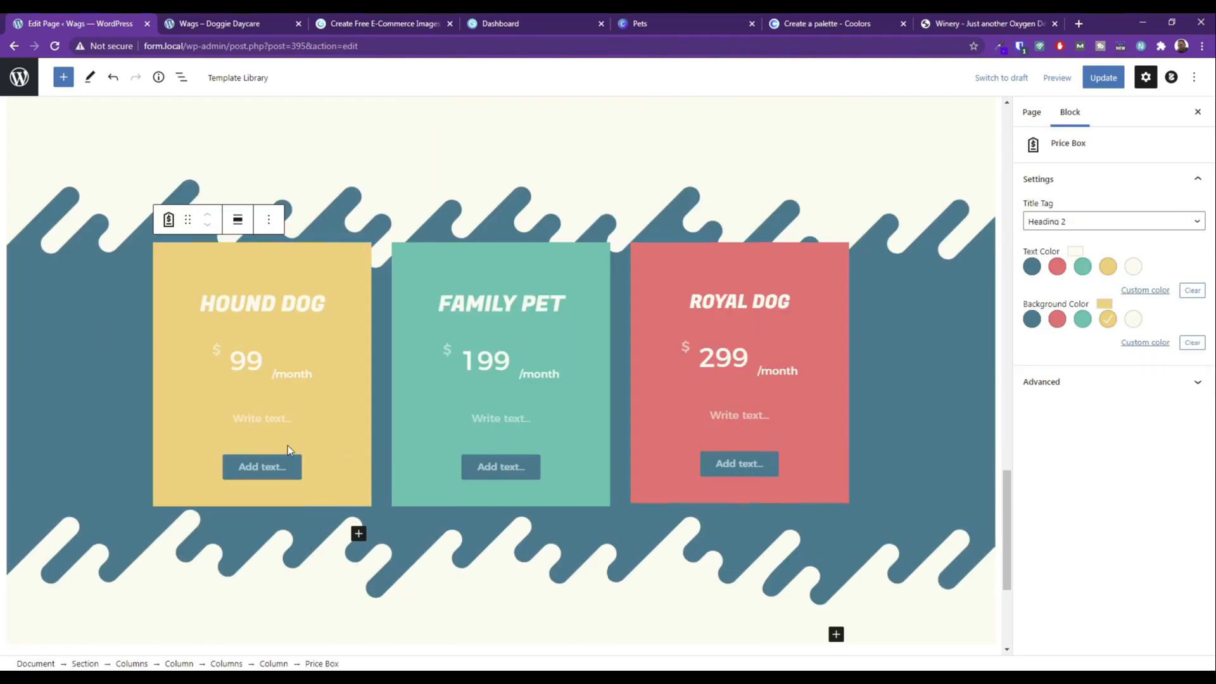
{"action": "left_click", "coordinate": [57, 320]}
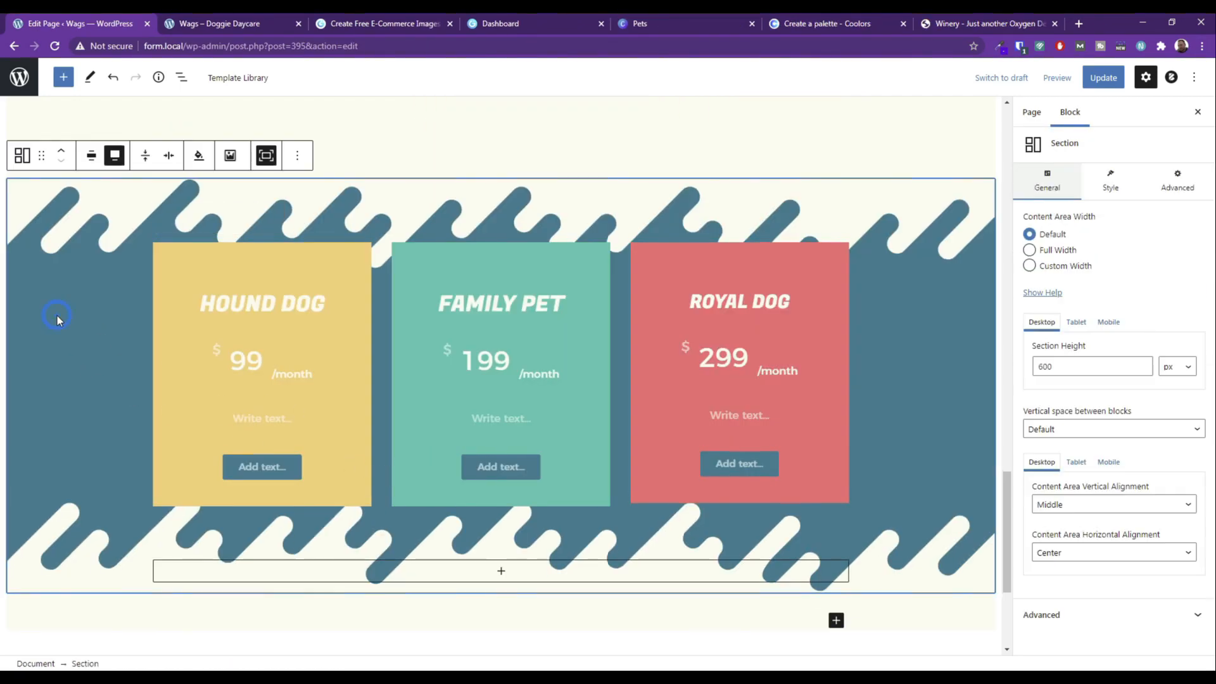
{"action": "left_click", "coordinate": [1102, 194]}
{"action": "left_click", "coordinate": [1056, 301]}
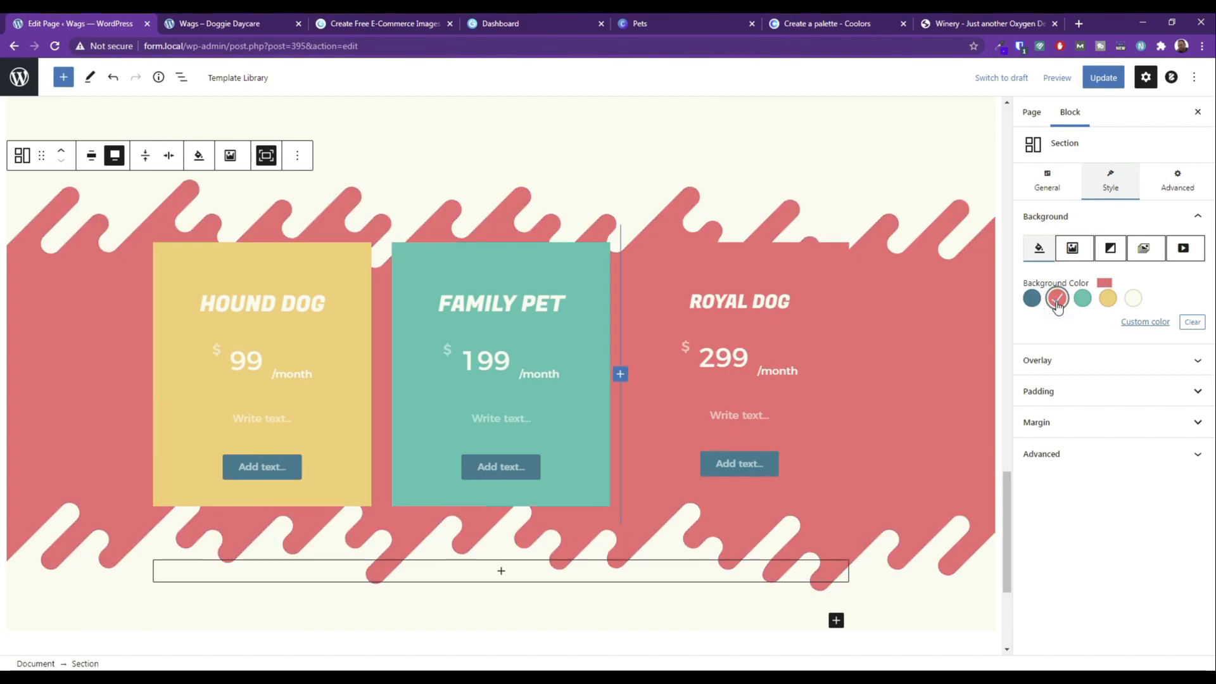
{"action": "left_click", "coordinate": [1083, 300]}
{"action": "left_click", "coordinate": [1109, 301]}
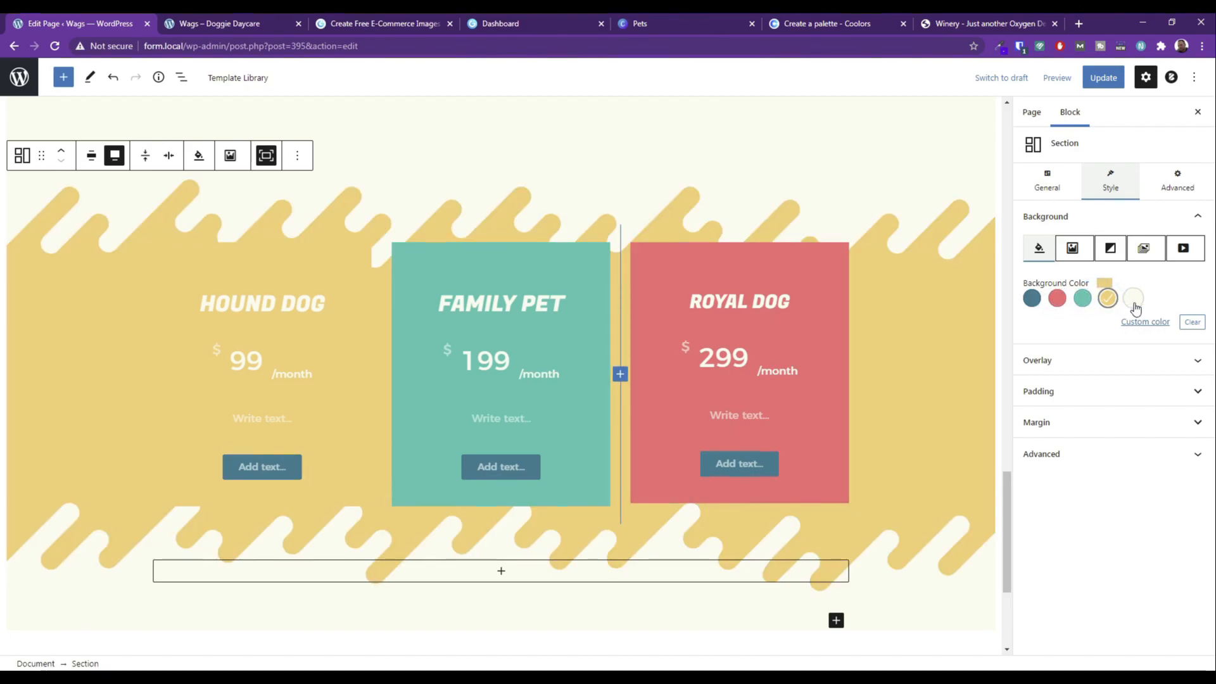
{"action": "left_click", "coordinate": [1131, 299]}
{"action": "left_click", "coordinate": [1029, 299]}
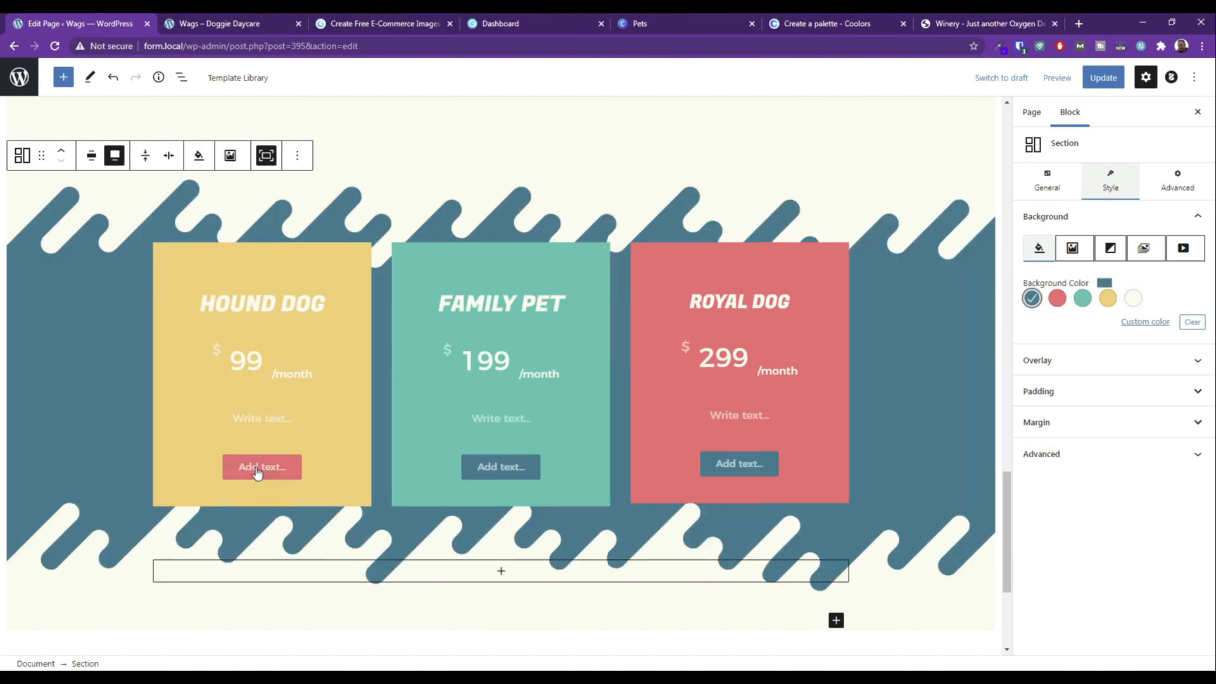
Enter "Include Deluxe Wash" as the description text of the Hound Dog price box.
{"action": "left_click", "coordinate": [249, 417]}
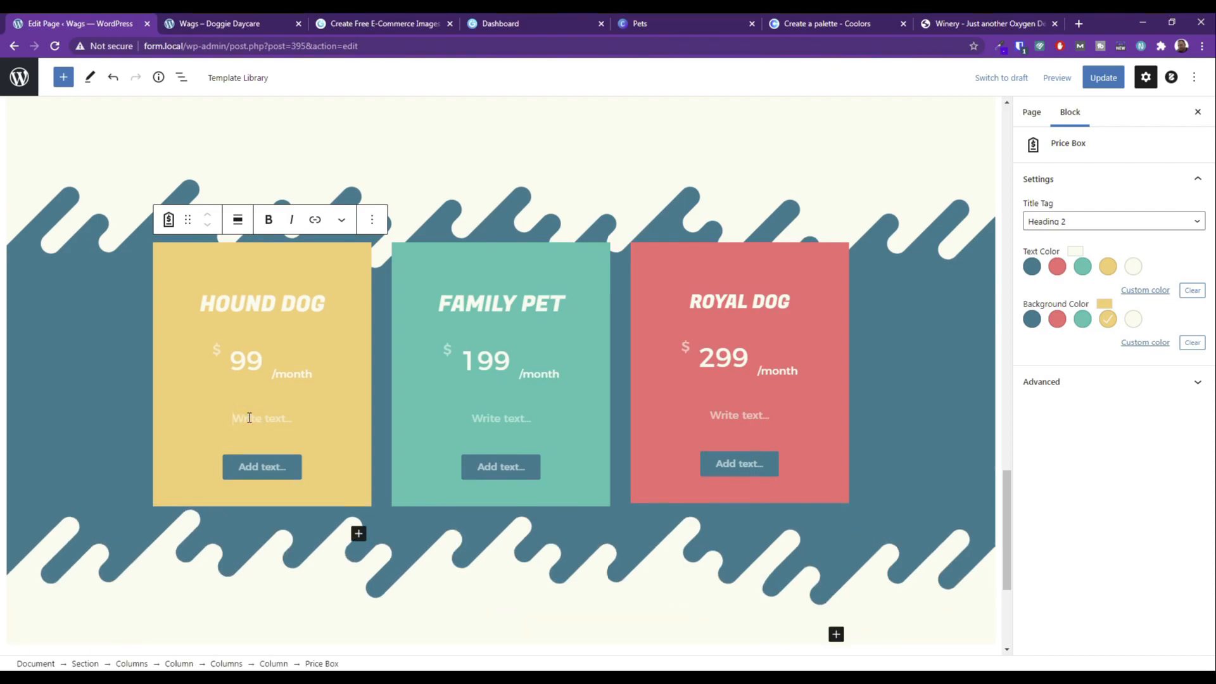
{"action": "type", "text": "Include"}
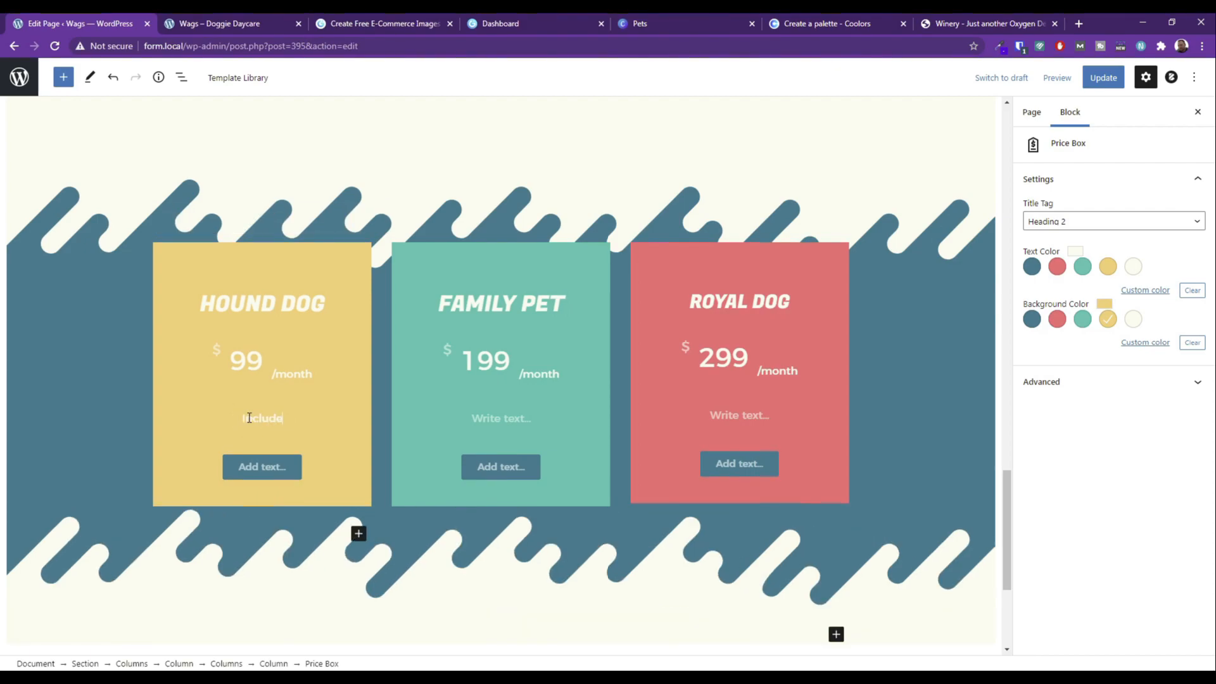
{"action": "type", "text": " Deluxe Wash"}
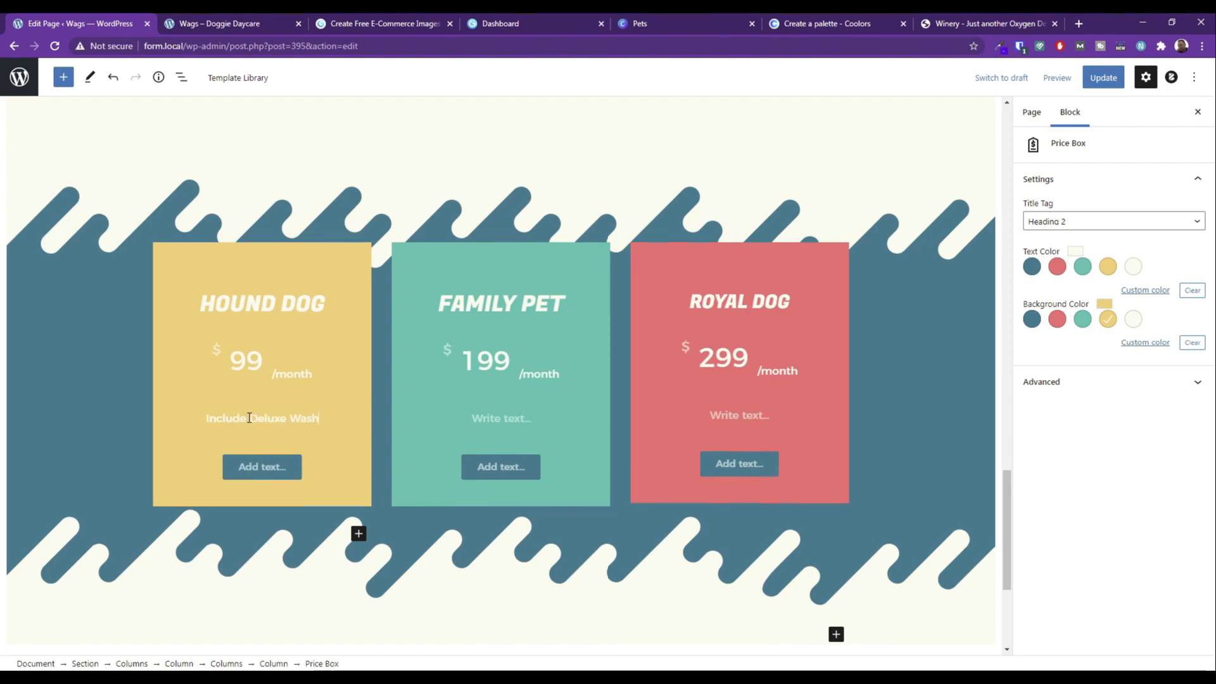
Enter "Includes Deluxe Wash" as the Family Pet price box's description, and begin a second line with "Basic P".
{"action": "left_click", "coordinate": [512, 420]}
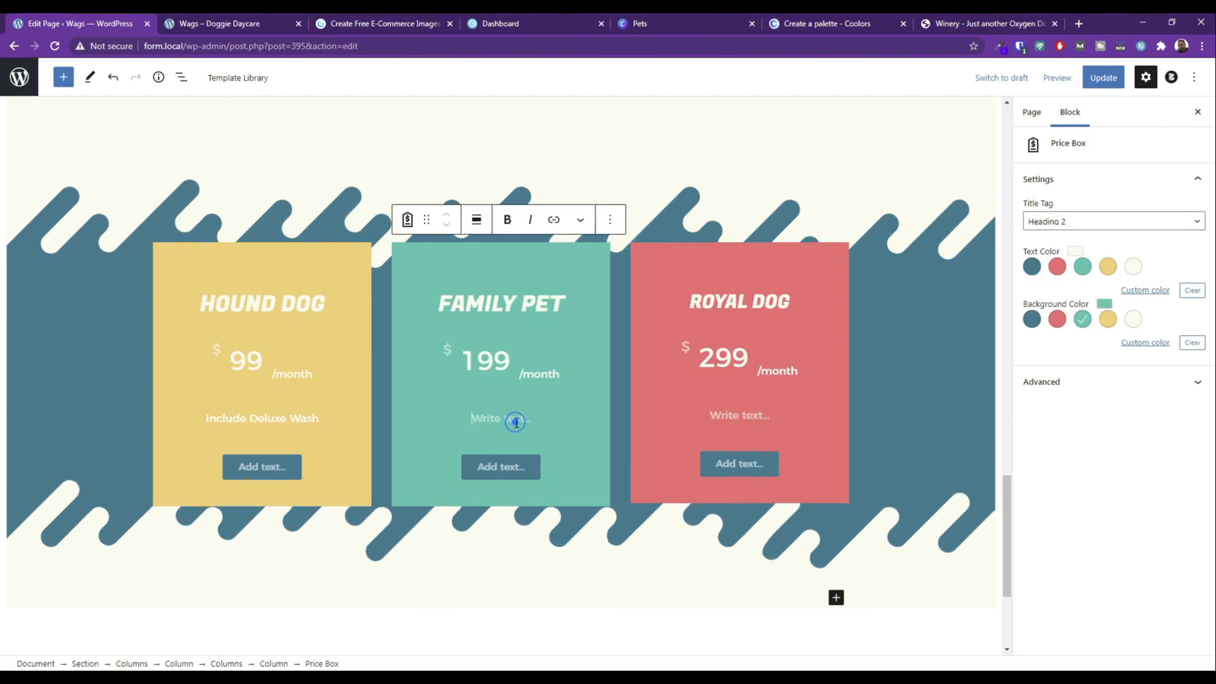
{"action": "type", "text": "Includ"}
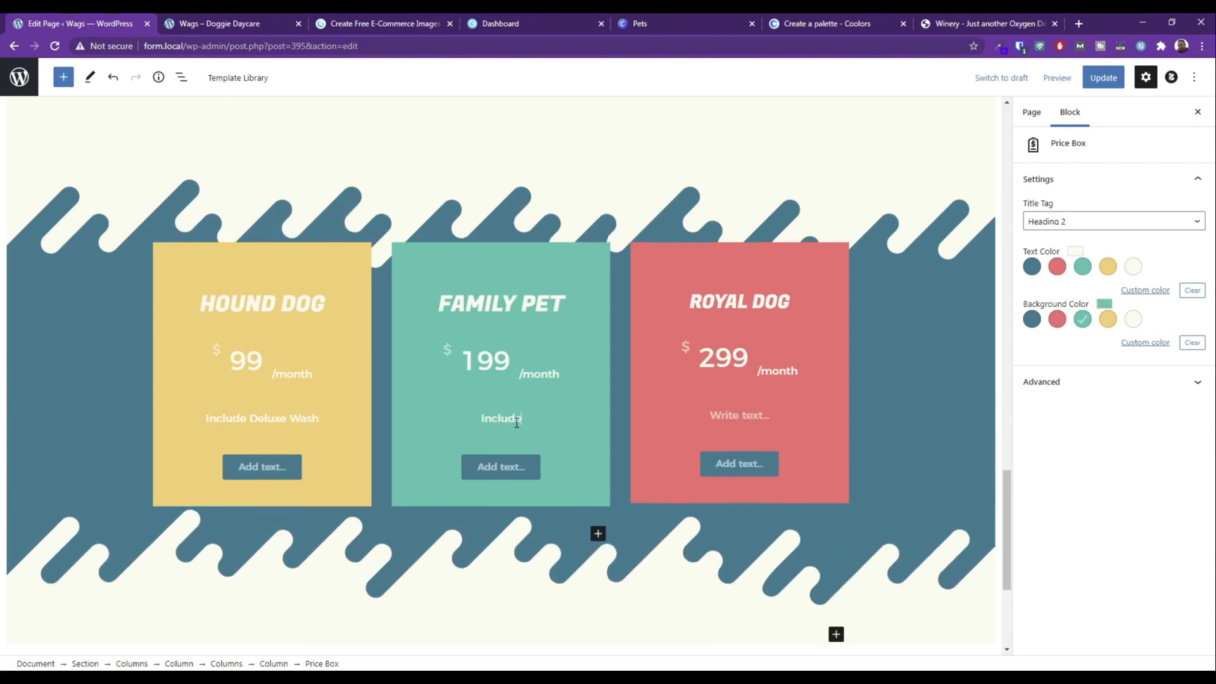
{"action": "type", "text": "es Deluxe Wash"}
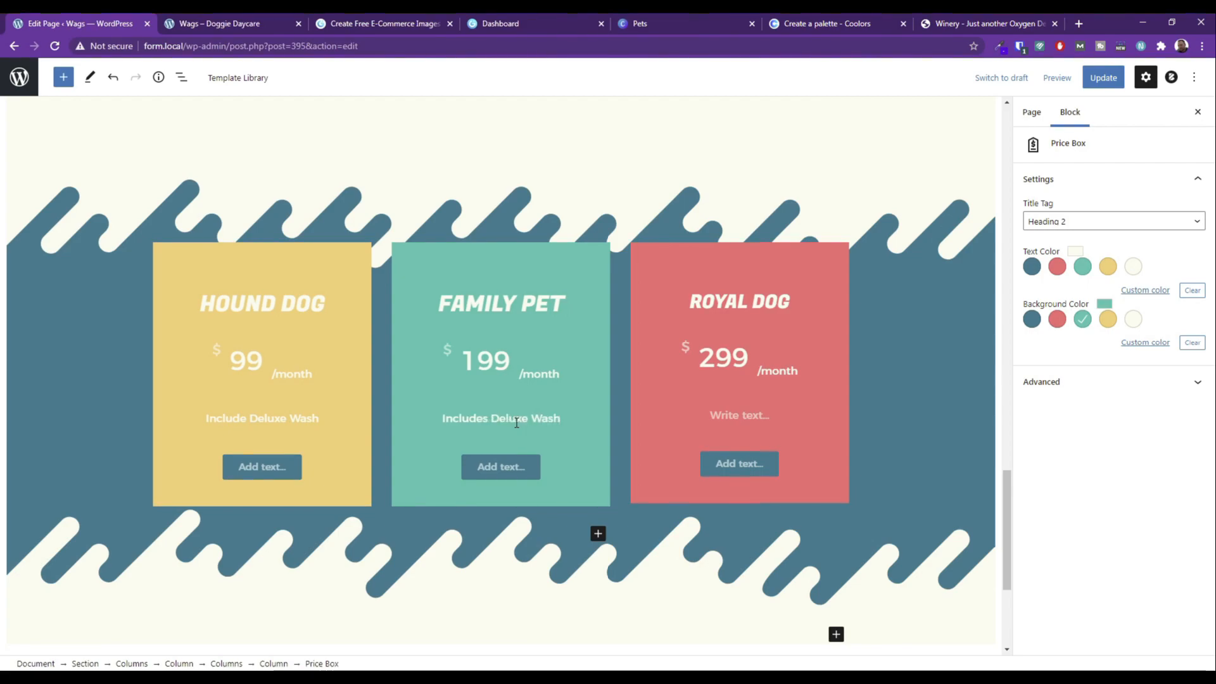
{"action": "key", "text": "Return"}
{"action": "type", "text": "Pet"}
{"action": "key", "text": "BackSpace"}
{"action": "key", "text": "BackSpace"}
{"action": "key", "text": "BackSpace"}
{"action": "type", "text": "Basic P"}
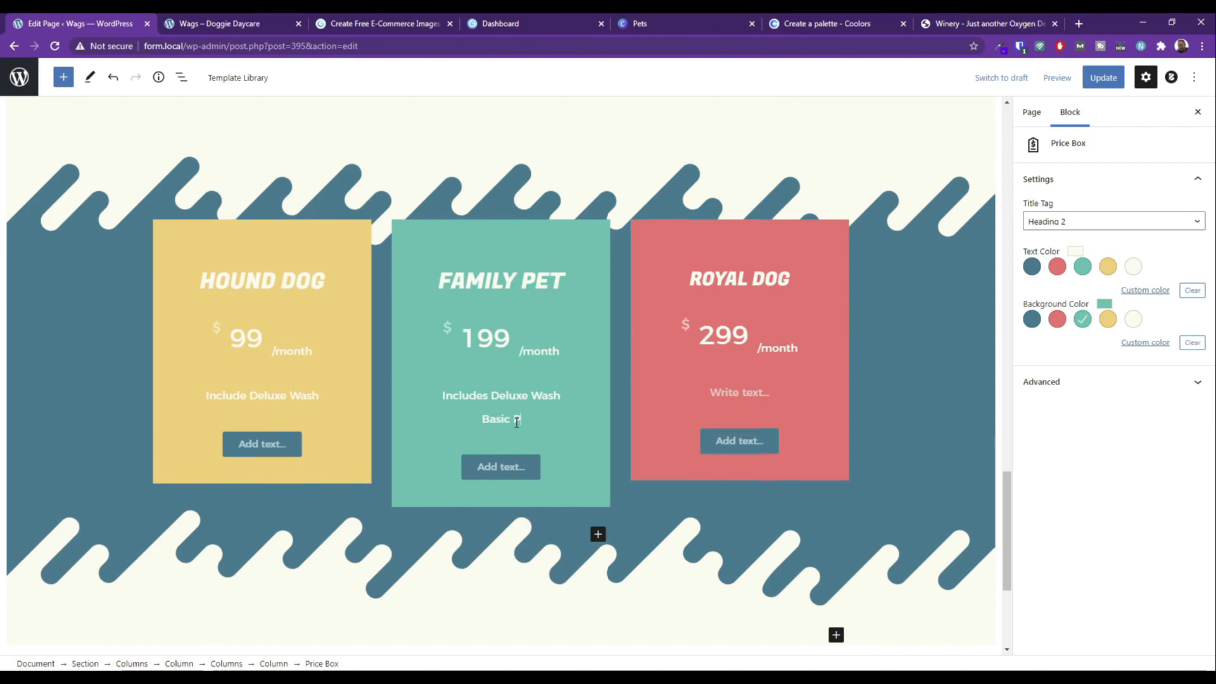
Complete the Family Pet price box's feature list with the lines "Basic Pet Training" and "Full Afternoon".
{"action": "type", "text": "et Training"}
{"action": "key", "text": "Return"}
{"action": "type", "text": "Full Afternoon"}
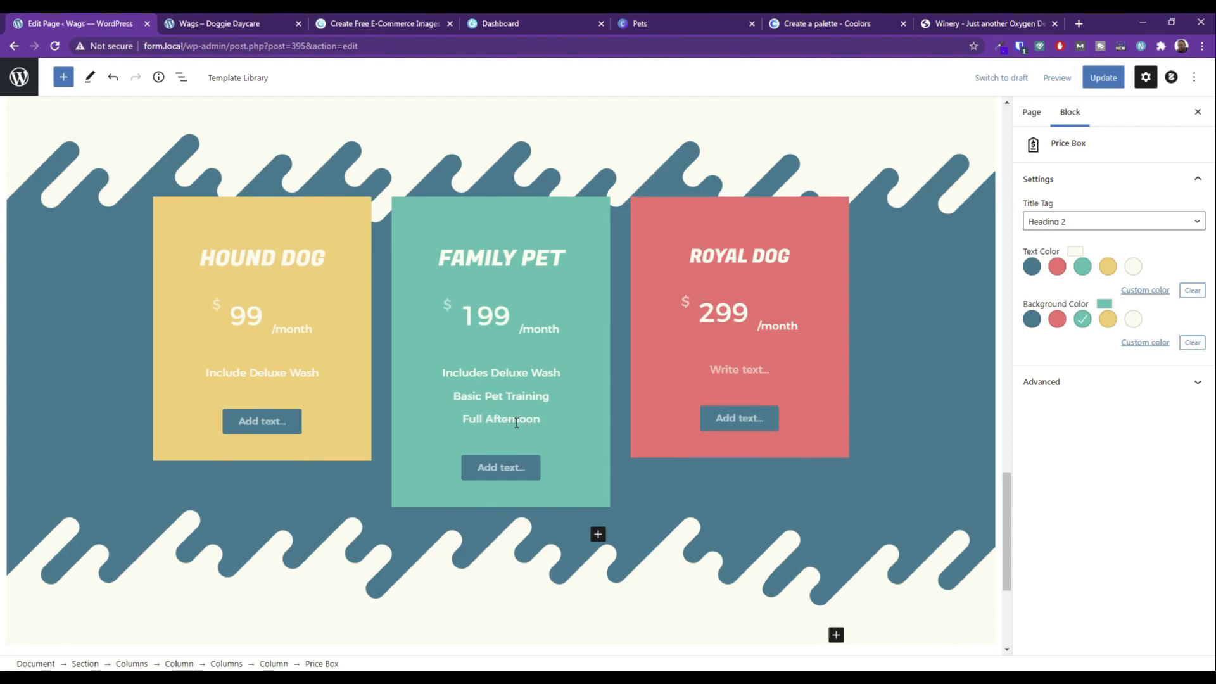
Fill the Royal Dog price box's feature list with the lines "Includes Deluxe Wash" and "Basic Pet Training".
{"action": "left_click", "coordinate": [732, 368]}
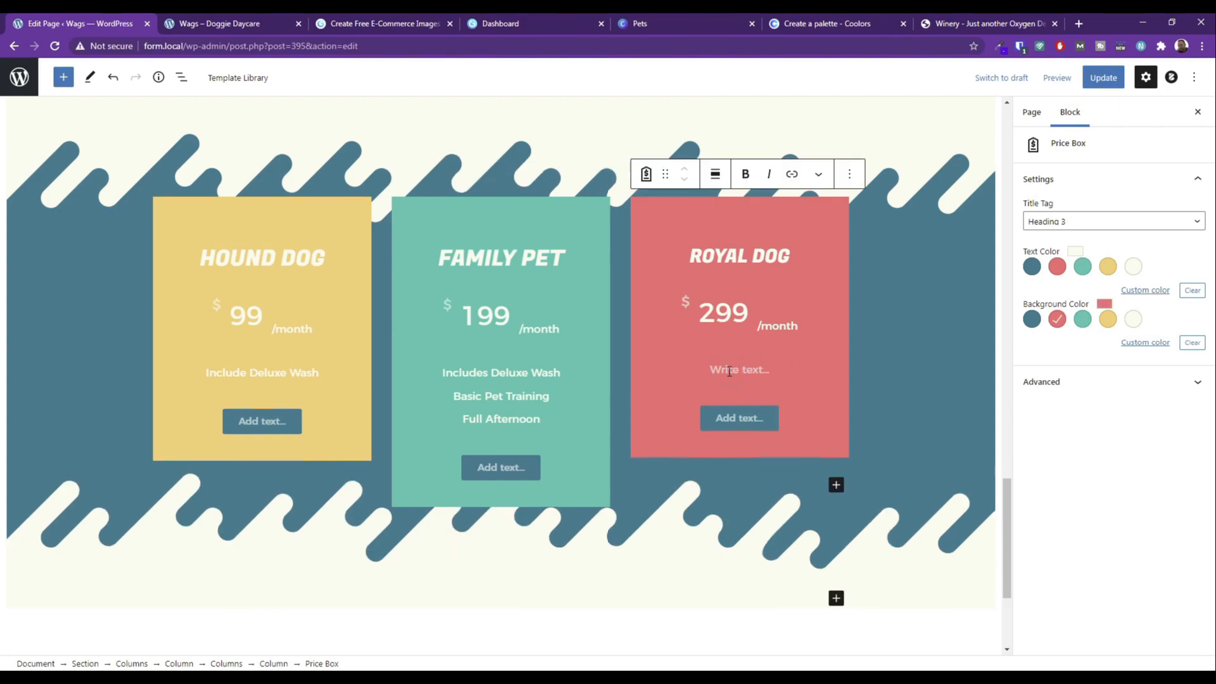
{"action": "type", "text": "Includes"}
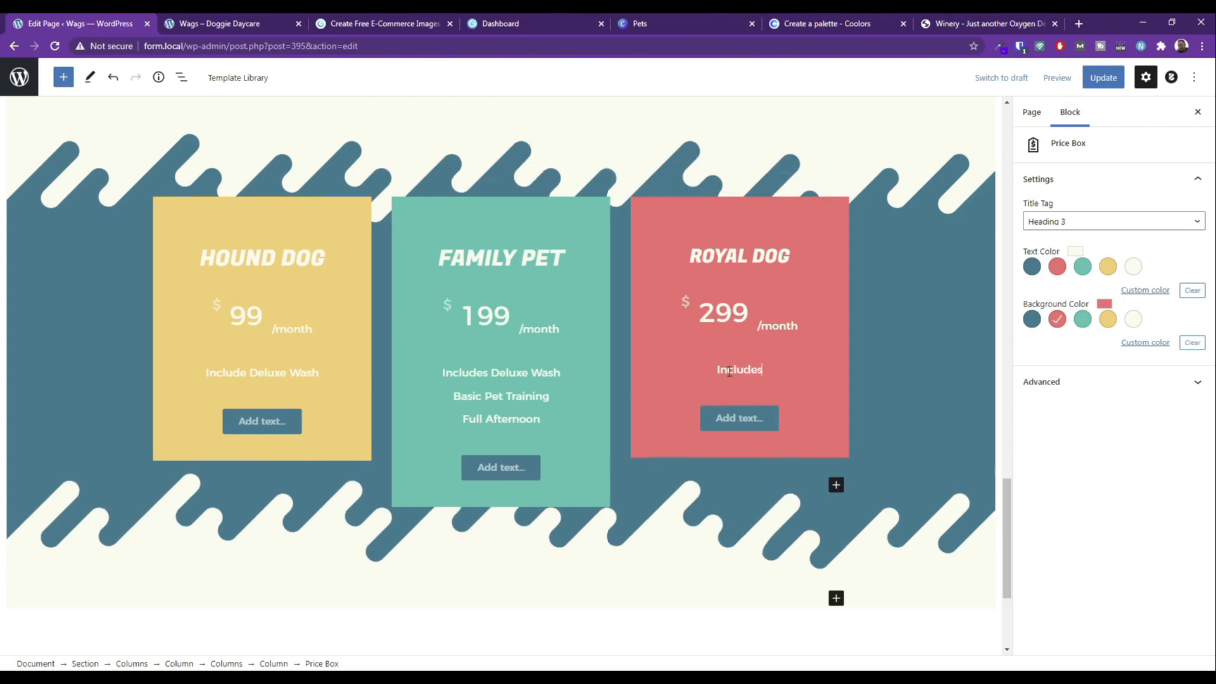
{"action": "type", "text": " dexule W"}
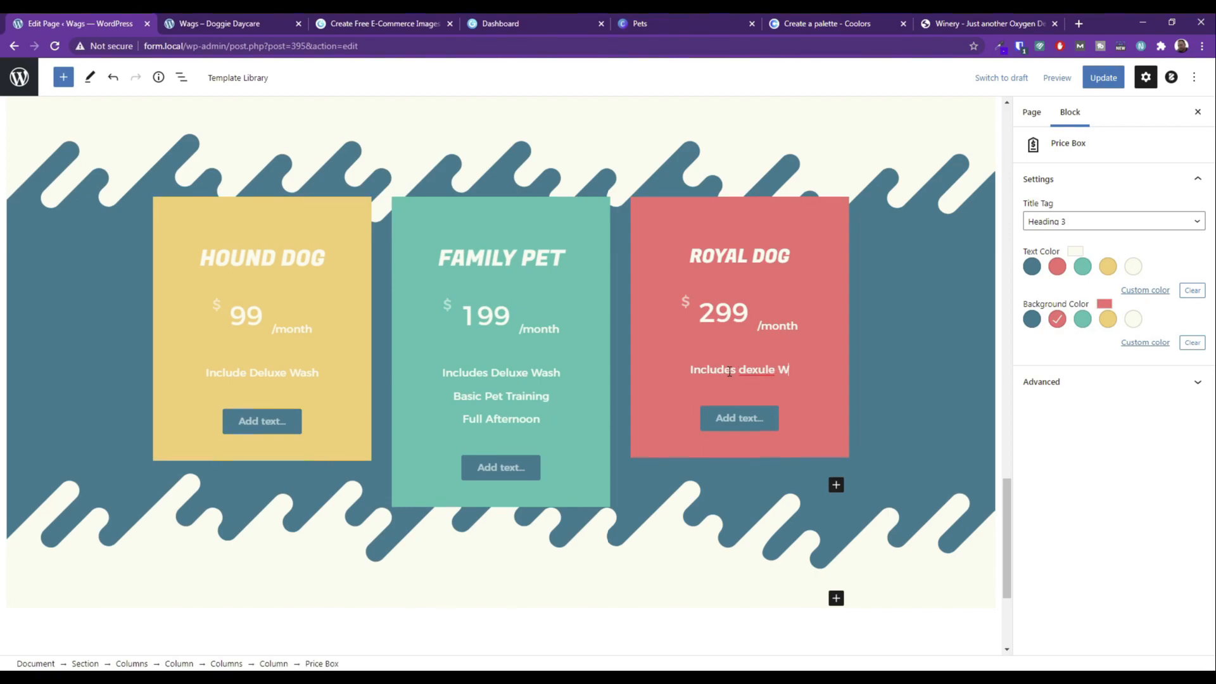
{"action": "type", "text": "ash"}
{"action": "key", "text": "BackSpace"}
{"action": "key", "text": "BackSpace"}
{"action": "key", "text": "BackSpace"}
{"action": "key", "text": "BackSpace"}
{"action": "key", "text": "BackSpace"}
{"action": "key", "text": "BackSpace"}
{"action": "key", "text": "BackSpace"}
{"action": "key", "text": "BackSpace"}
{"action": "key", "text": "BackSpace"}
{"action": "key", "text": "BackSpace"}
{"action": "key", "text": "BackSpace"}
{"action": "type", "text": "Deluxe Wash"}
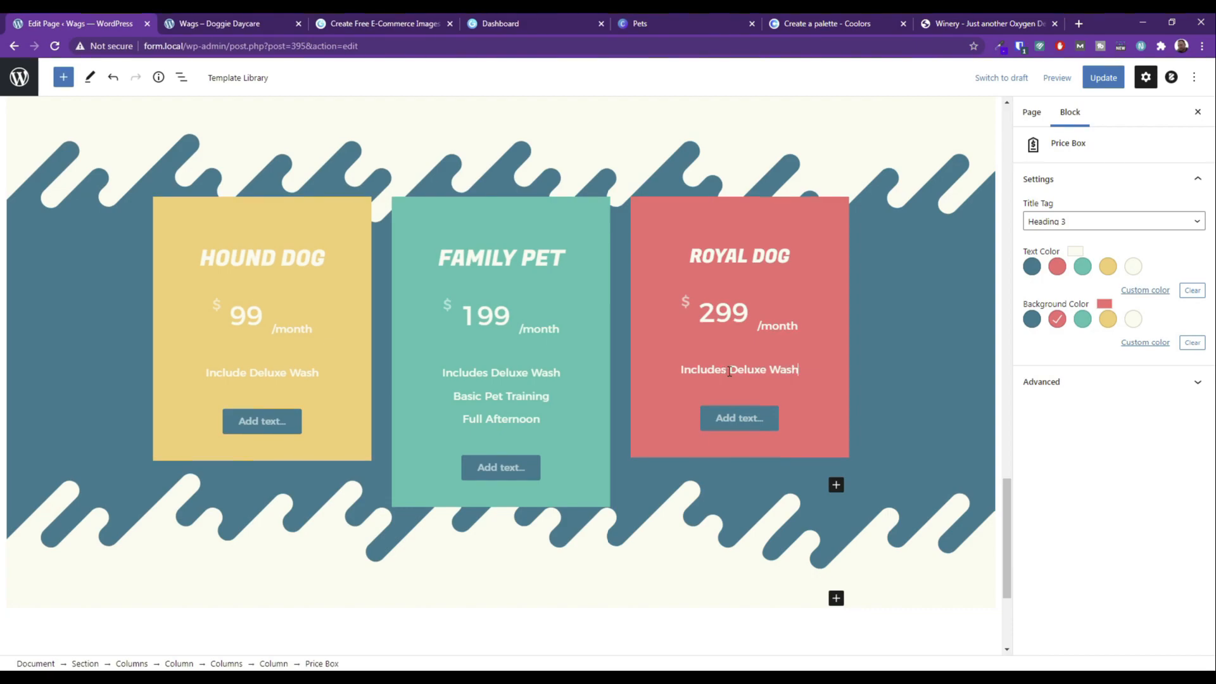
{"action": "key", "text": "Return"}
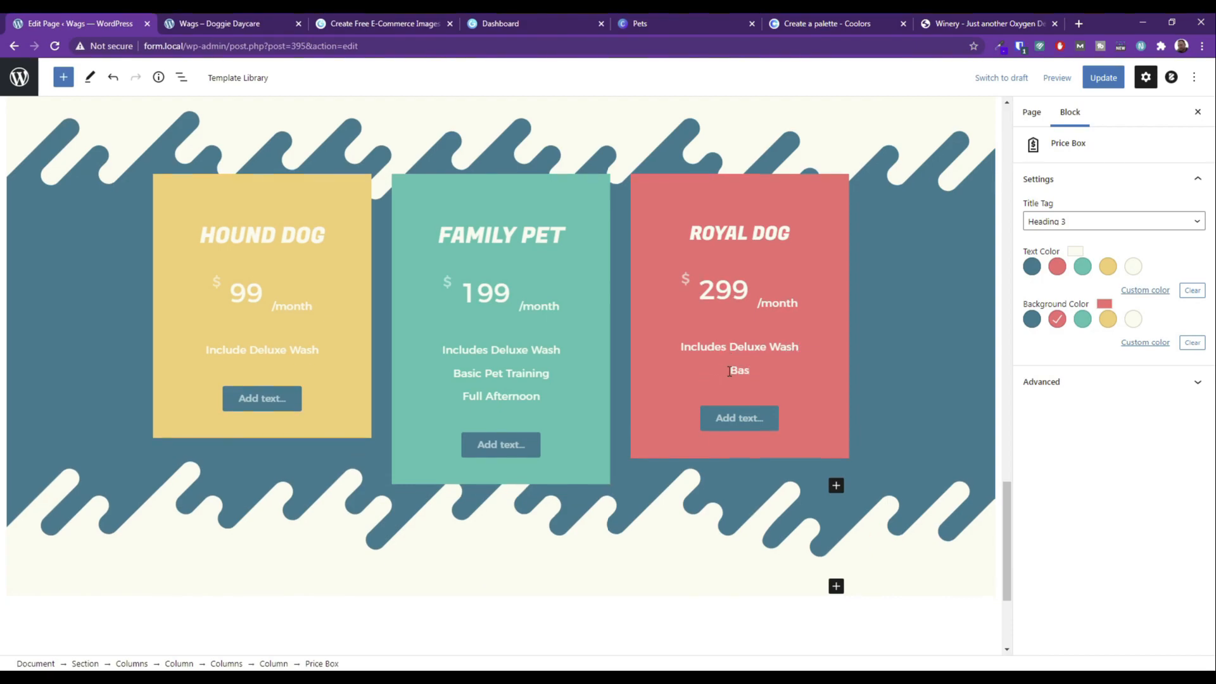
{"action": "type", "text": "Basic Pet Training"}
Change the Family Pet box's monthly price to 299 and the Royal Dog box's monthly price to 199.
{"action": "triple_click", "coordinate": [496, 395]}
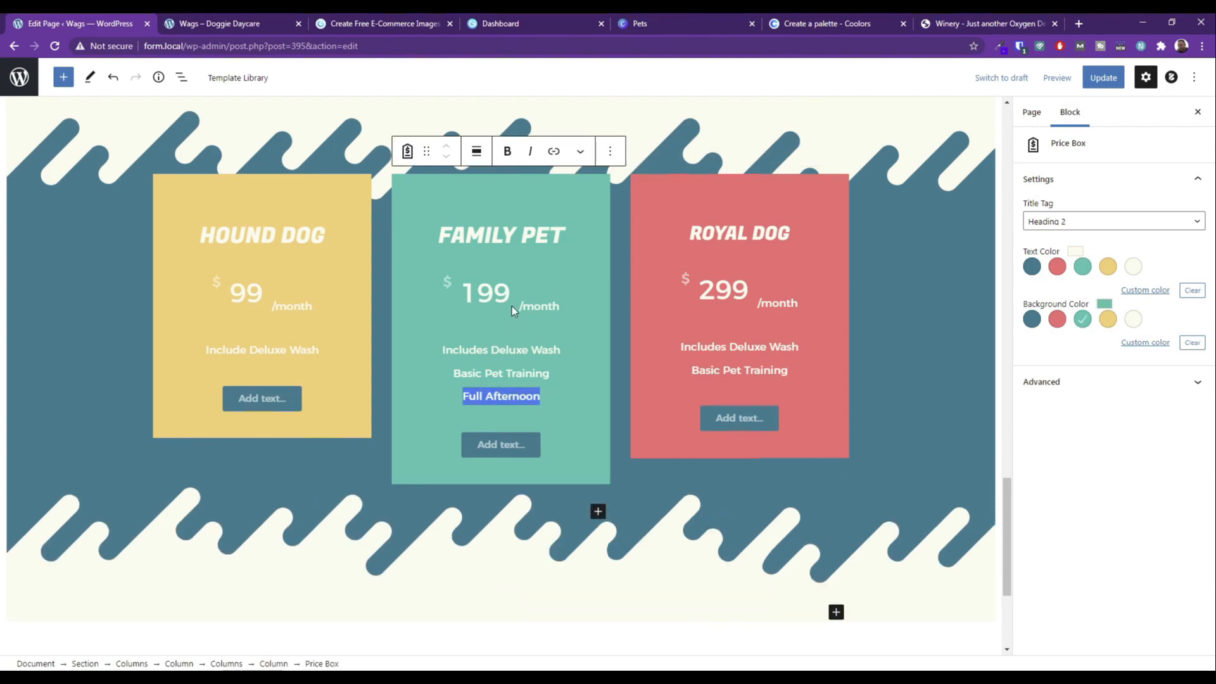
{"action": "left_click", "coordinate": [461, 293]}
{"action": "left_click_drag", "start_coordinate": [461, 293], "coordinate": [477, 293]}
{"action": "type", "text": "2"}
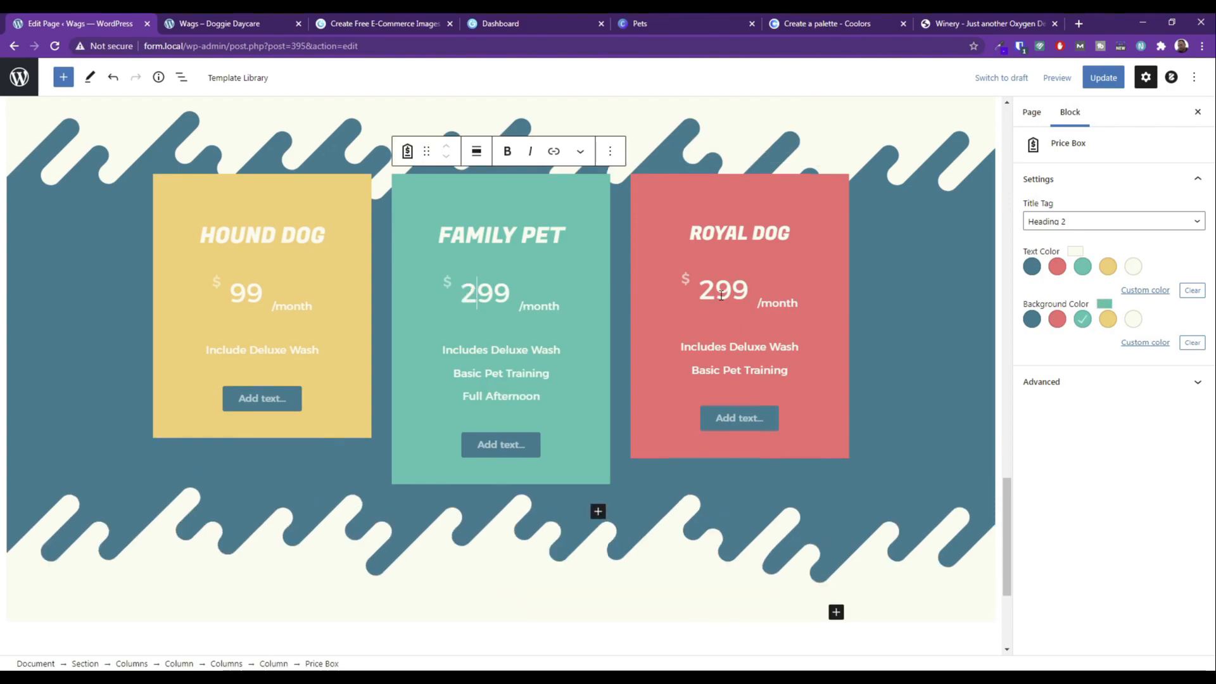
{"action": "left_click_drag", "start_coordinate": [715, 291], "coordinate": [696, 291]}
{"action": "type", "text": "1"}
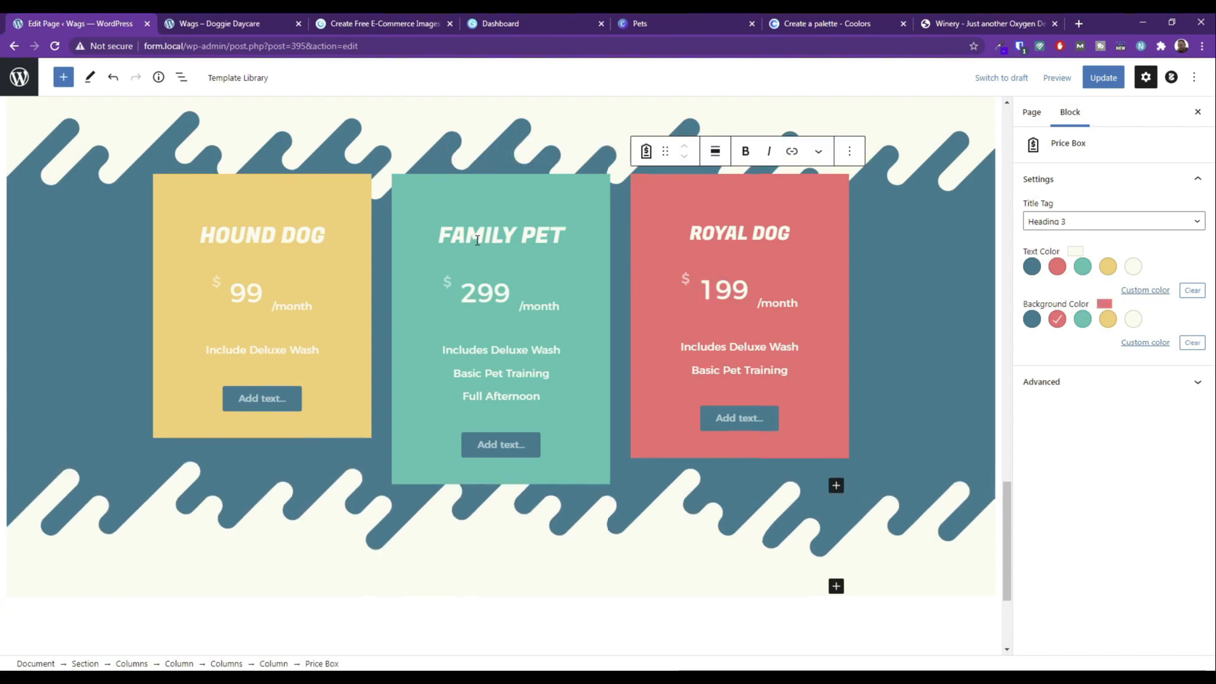
Swap the two plan titles, naming the red price box "FAMILY PET" and the green price box "ROYAL DOG".
{"action": "triple_click", "coordinate": [771, 233]}
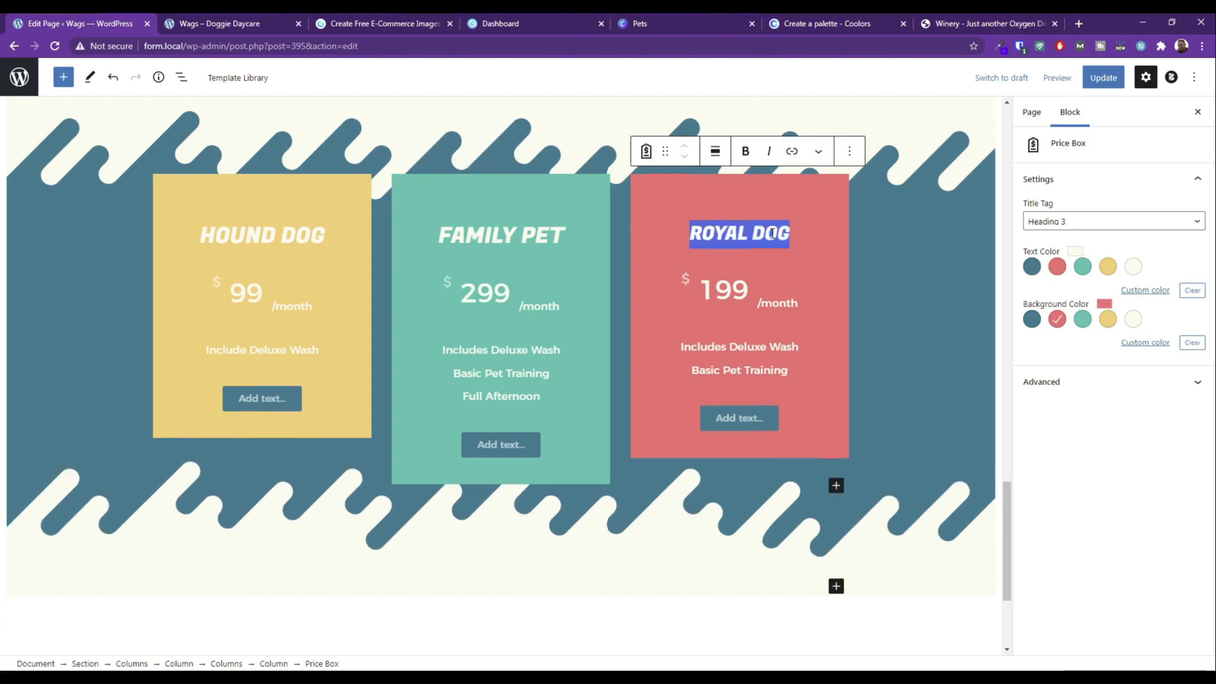
{"action": "type", "text": "FAMILY PET"}
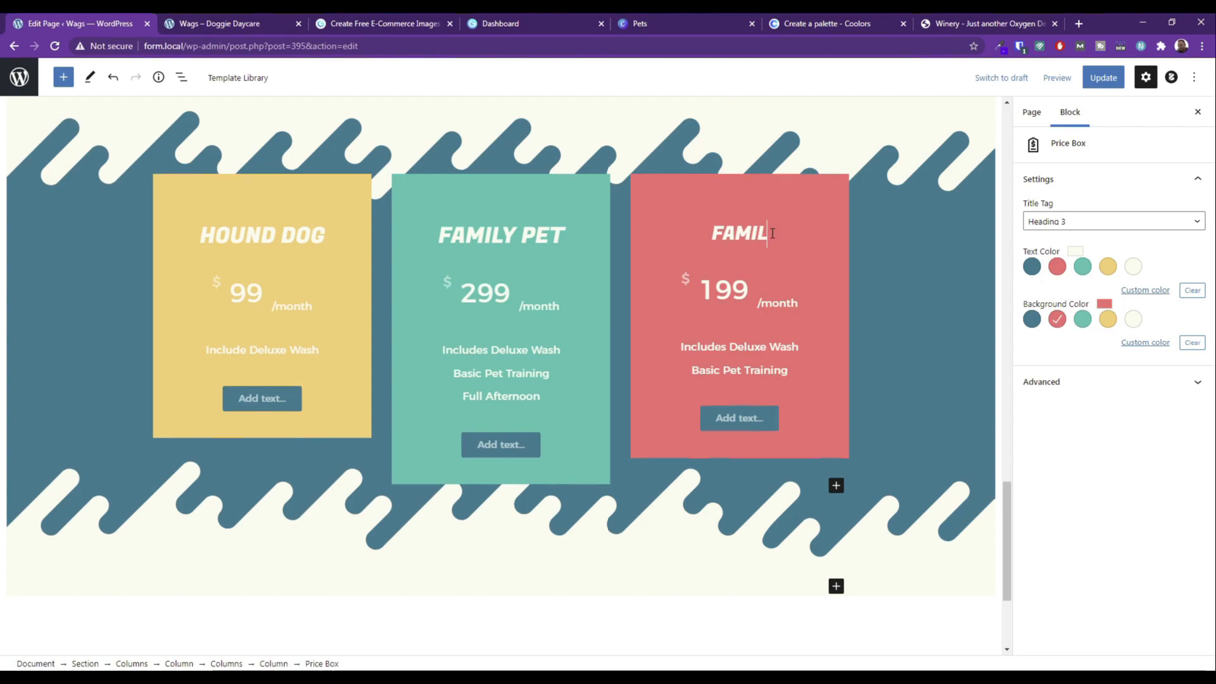
{"action": "triple_click", "coordinate": [493, 230]}
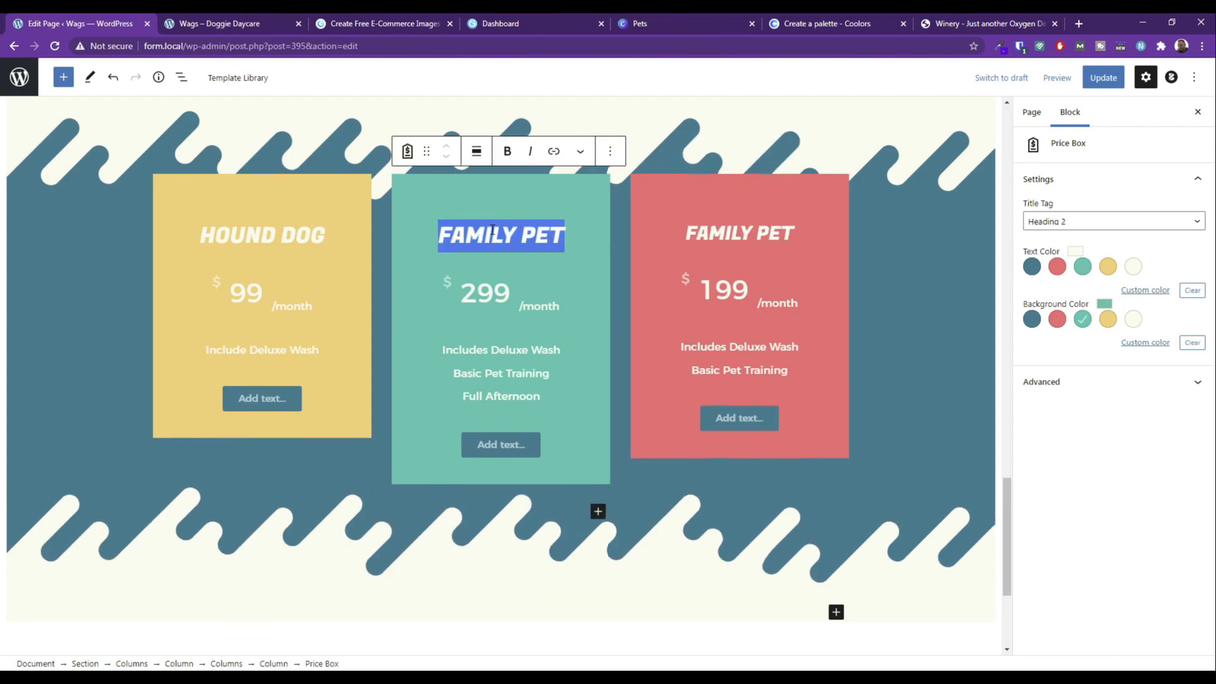
{"action": "type", "text": "ROYAL DOG"}
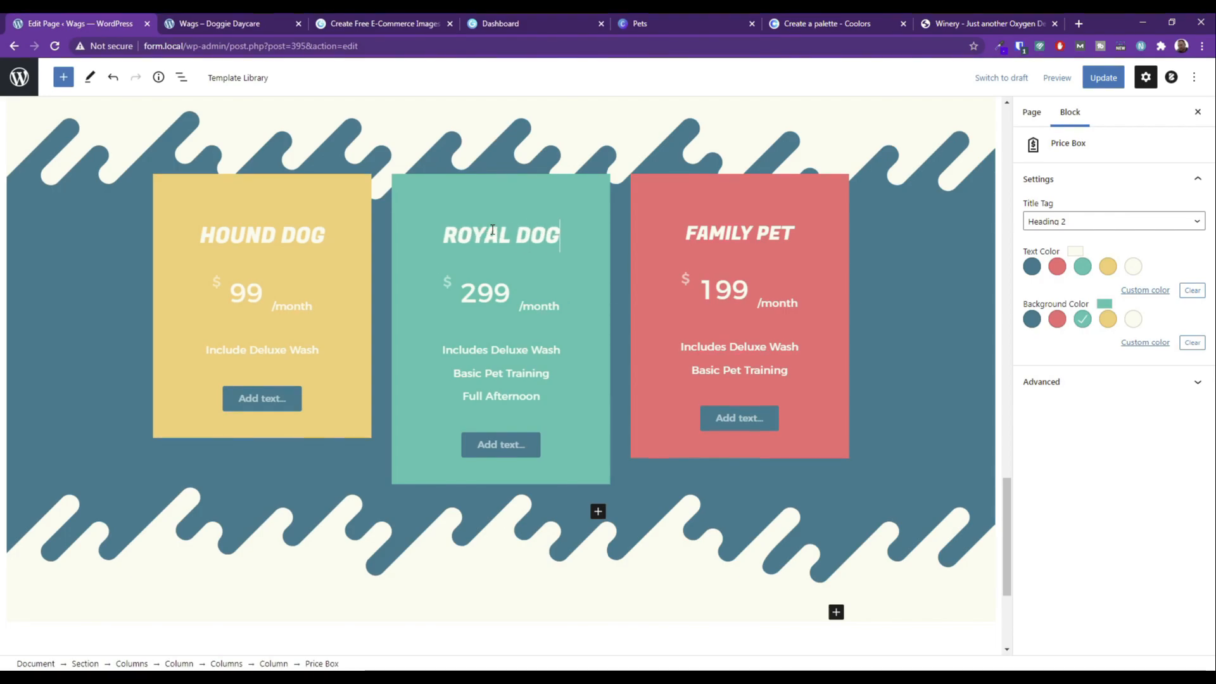
Label the buttons of all three price boxes "BUY TODAY".
{"action": "left_click", "coordinate": [497, 448]}
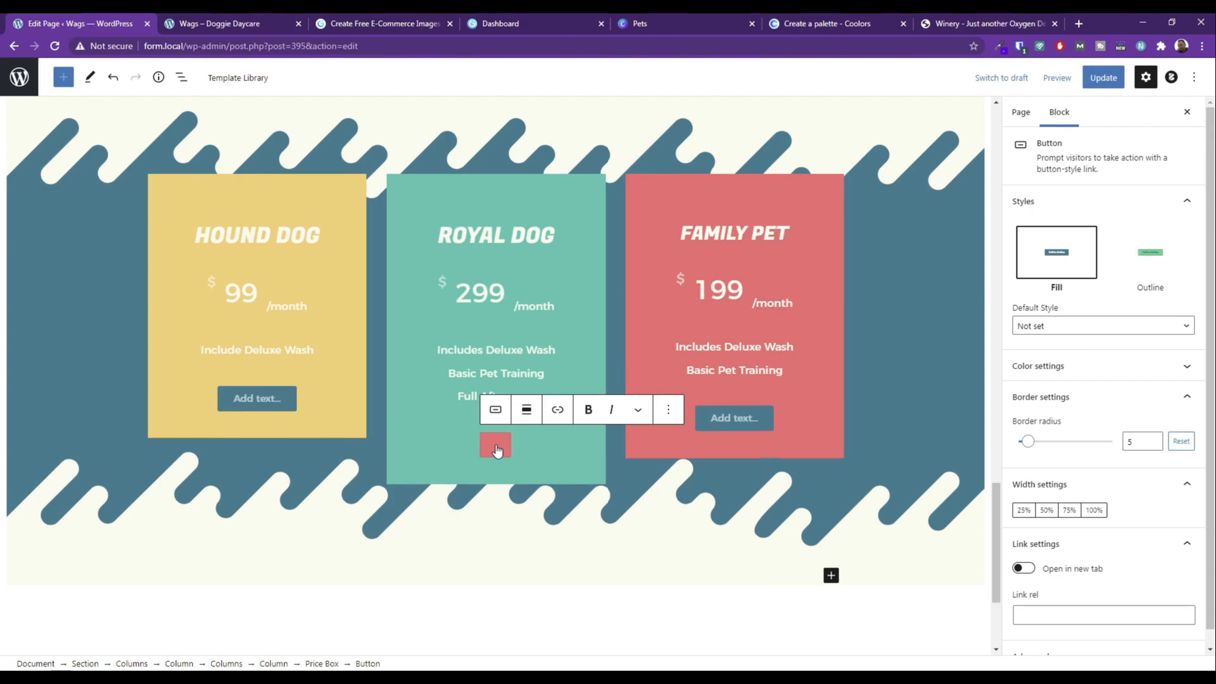
{"action": "type", "text": "BUY TODAY"}
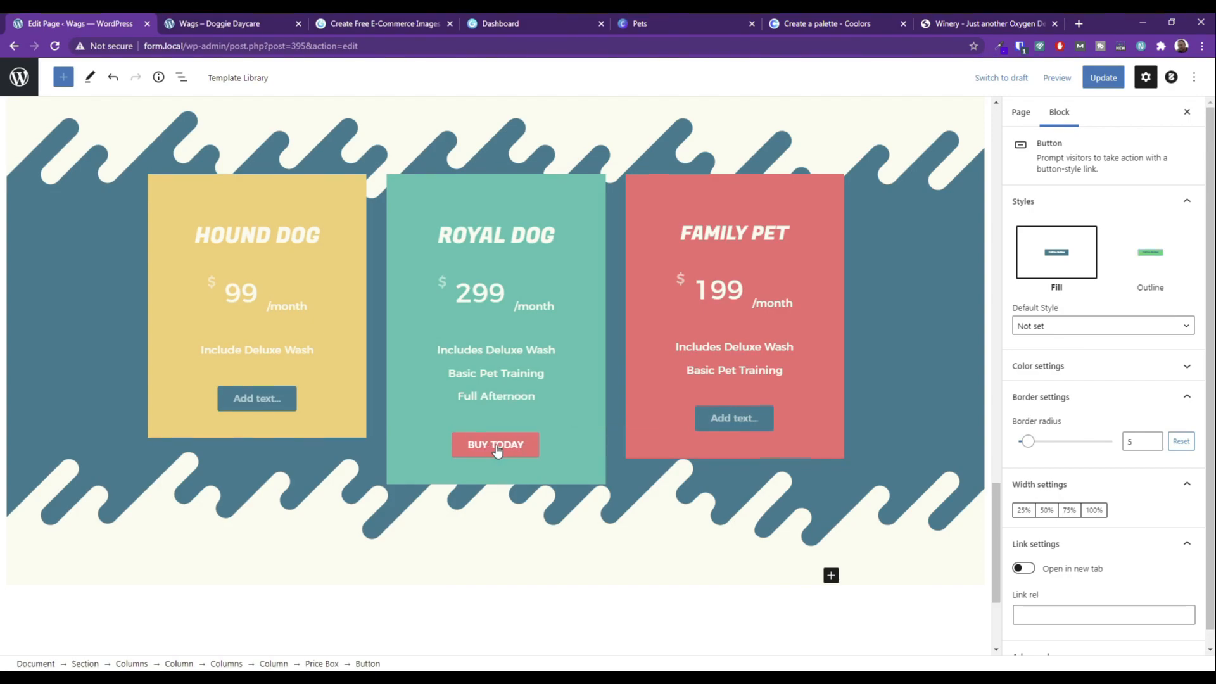
{"action": "left_click", "coordinate": [266, 398]}
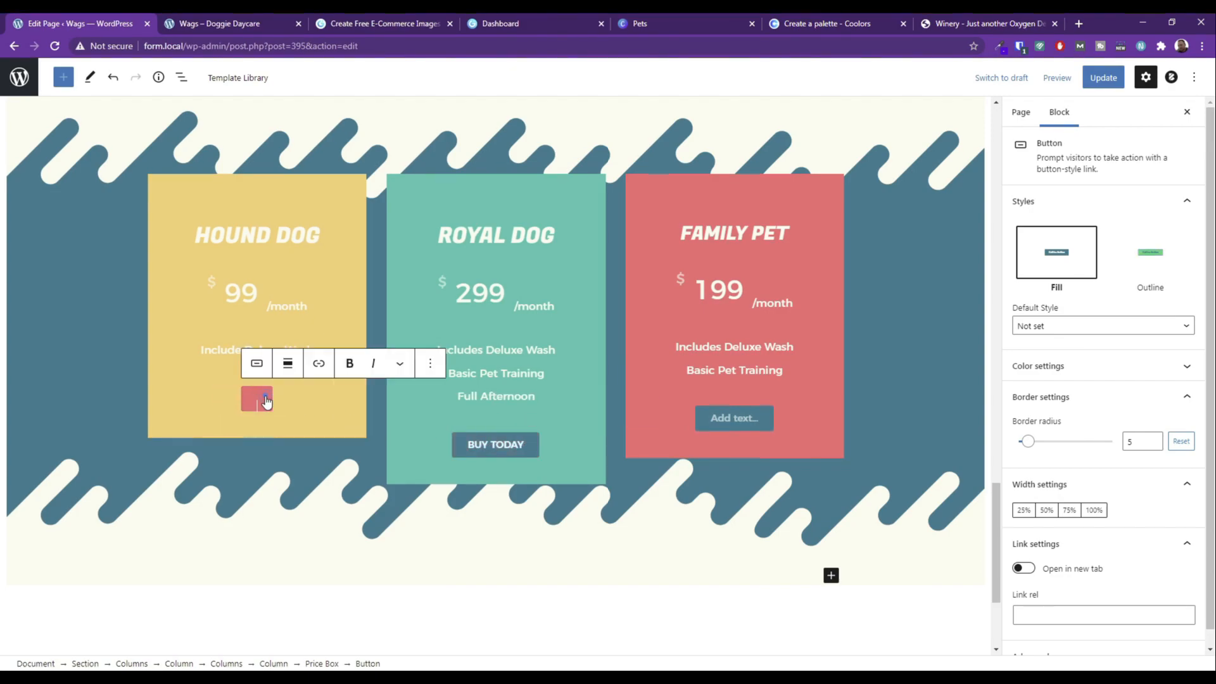
{"action": "type", "text": "BUY TODAY"}
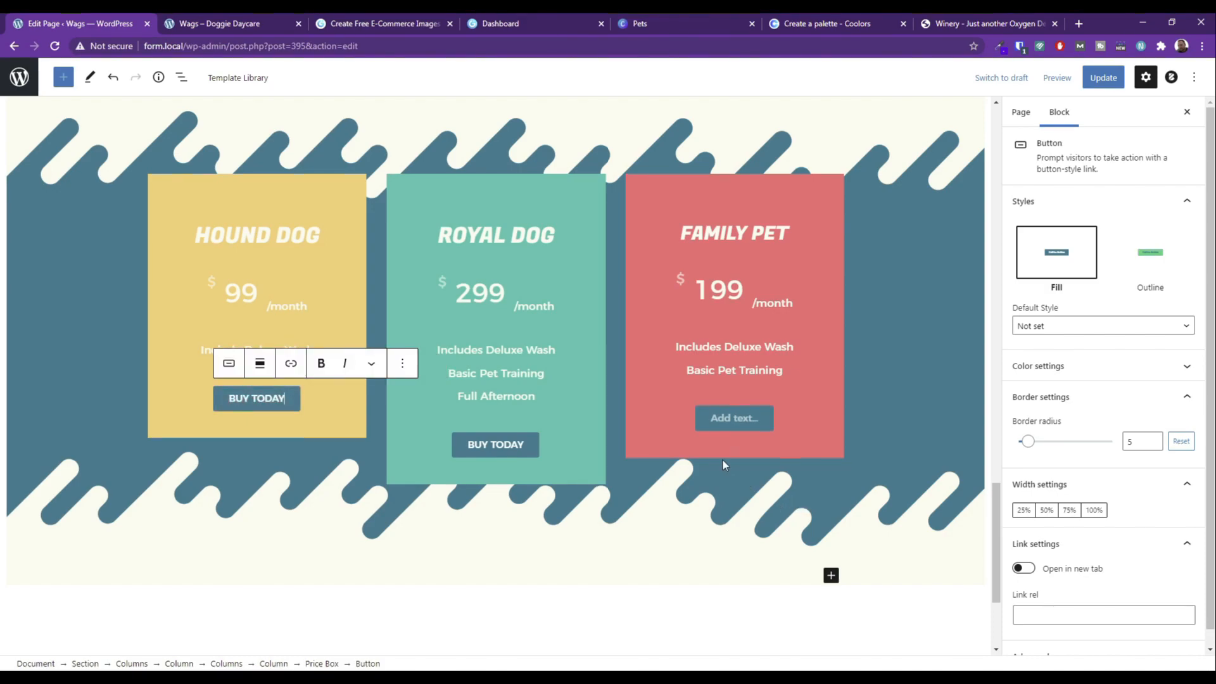
{"action": "left_click", "coordinate": [726, 421]}
{"action": "type", "text": "B"}
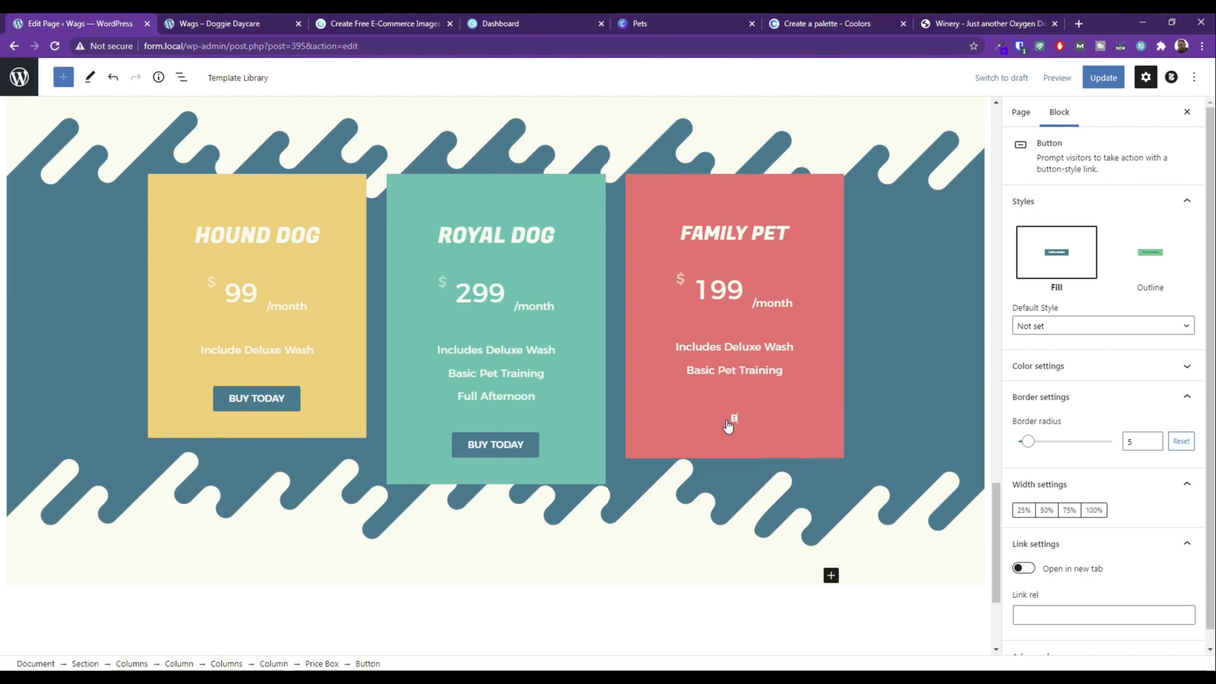
{"action": "type", "text": "UY TODAY"}
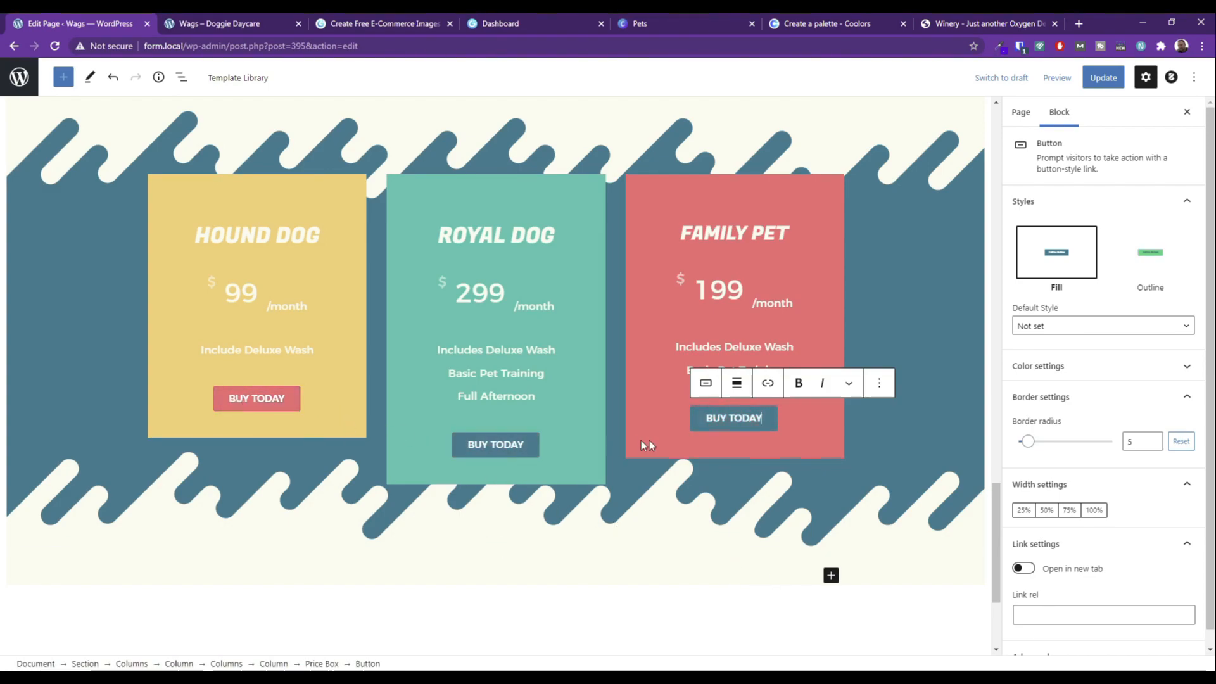
Set the pricing section's background color to red and the Family Pet price box's background color to dark blue.
{"action": "left_click", "coordinate": [79, 290]}
{"action": "left_click", "coordinate": [1057, 298]}
{"action": "left_click", "coordinate": [685, 209]}
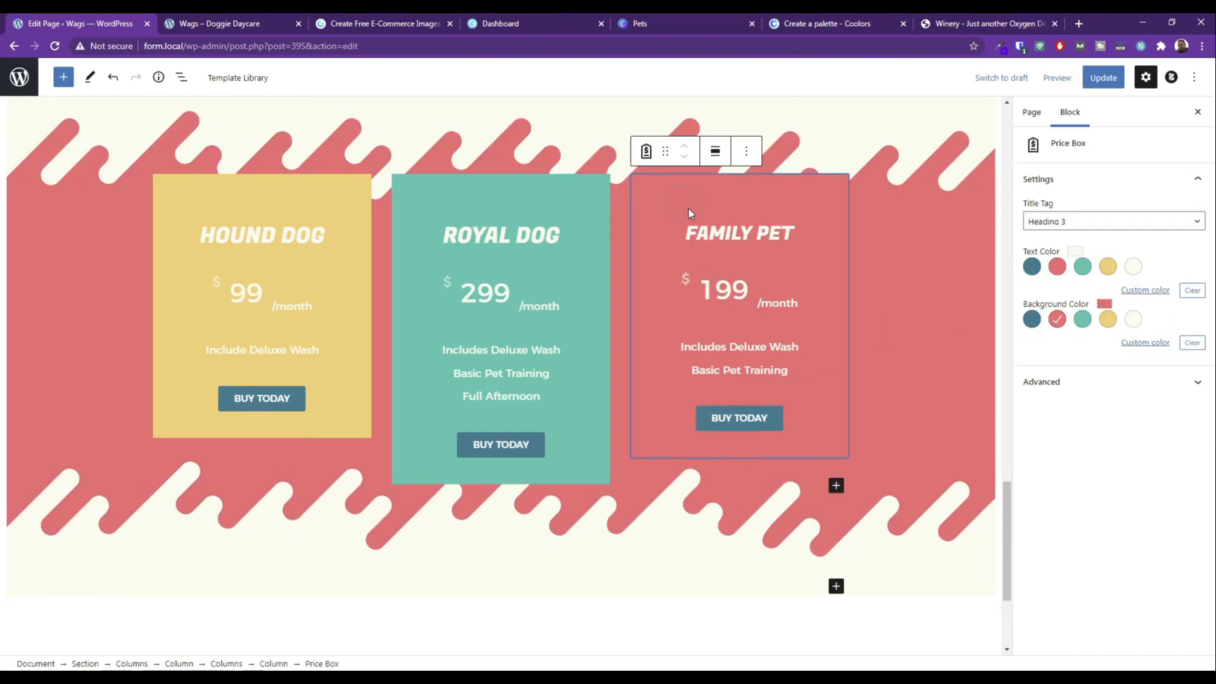
{"action": "left_click", "coordinate": [1031, 318]}
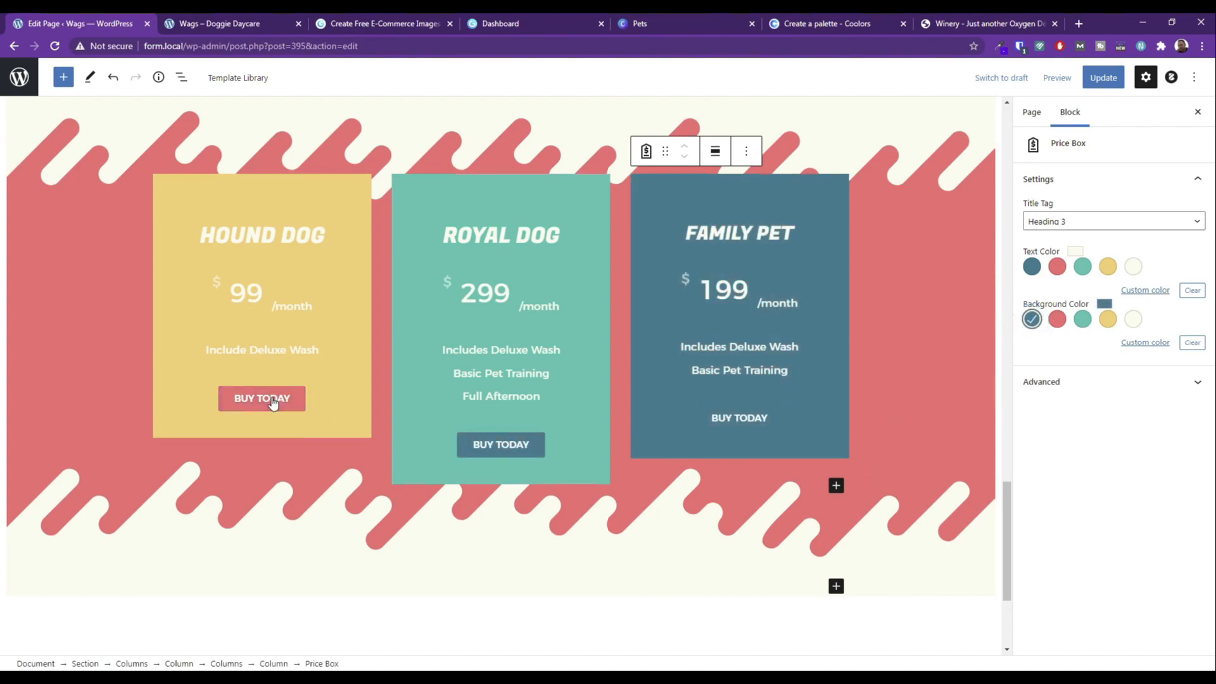
Set the Family Pet box's BUY TODAY button background to solid red.
{"action": "left_click", "coordinate": [746, 424]}
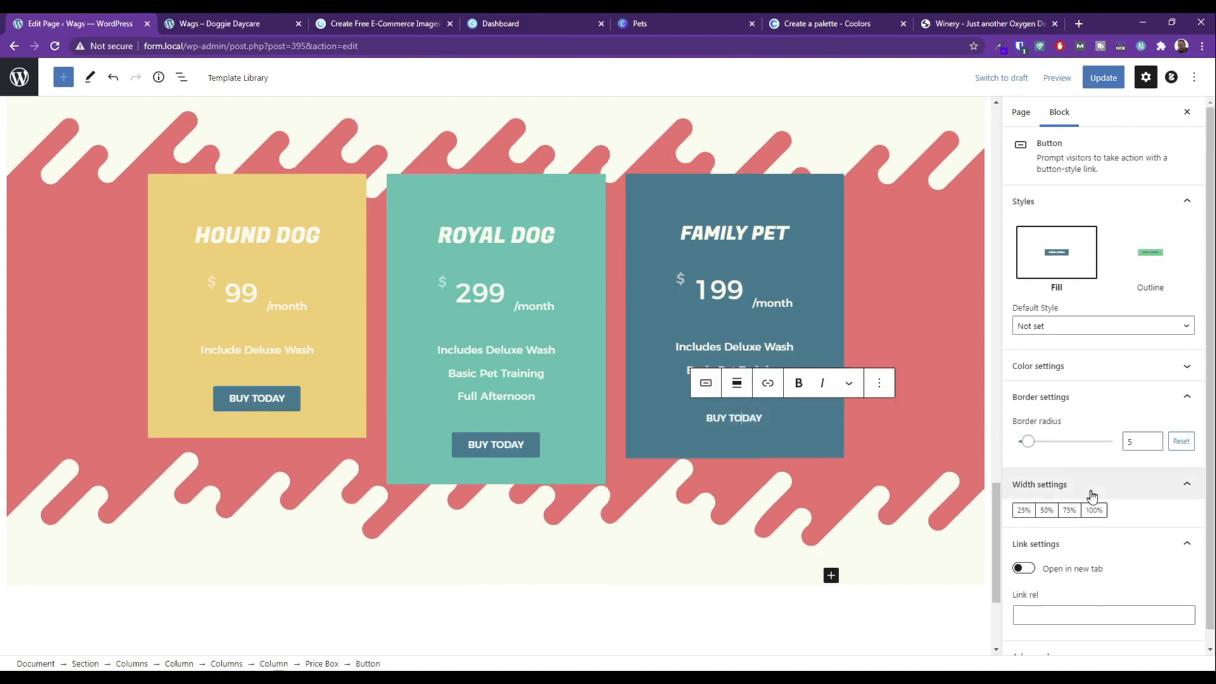
{"action": "scroll", "coordinate": [1089, 500], "scroll_direction": "down", "scroll_amount": 1}
{"action": "left_click", "coordinate": [1053, 354]}
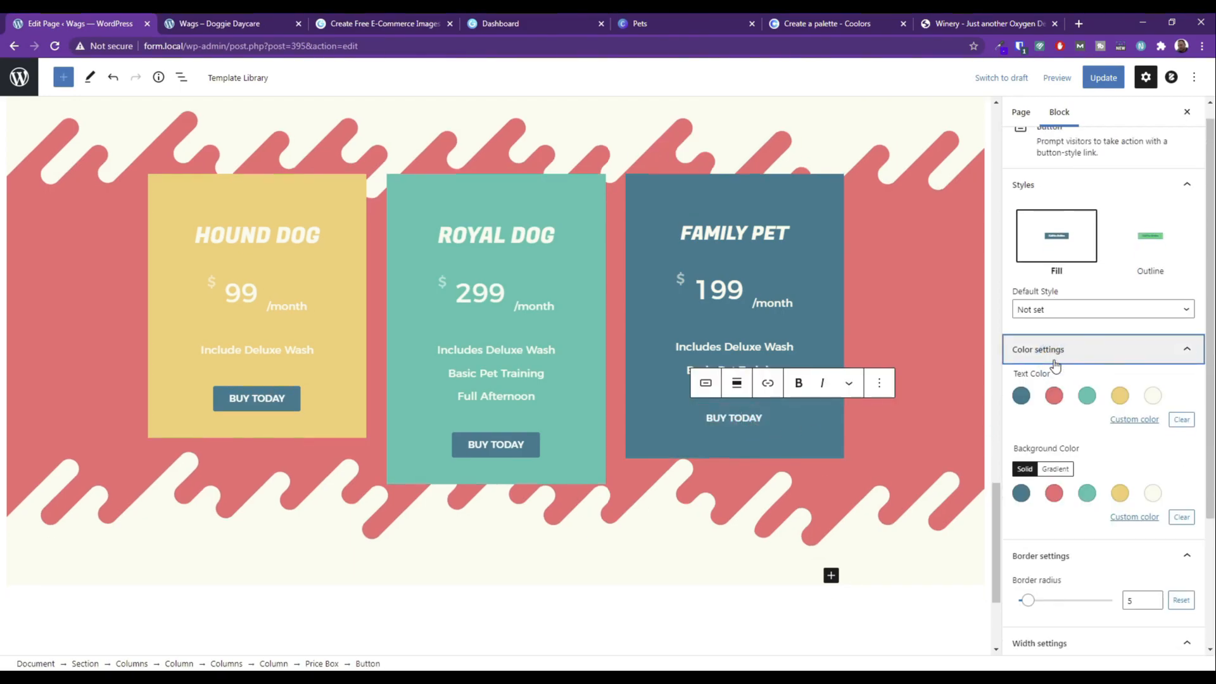
{"action": "left_click", "coordinate": [1055, 494]}
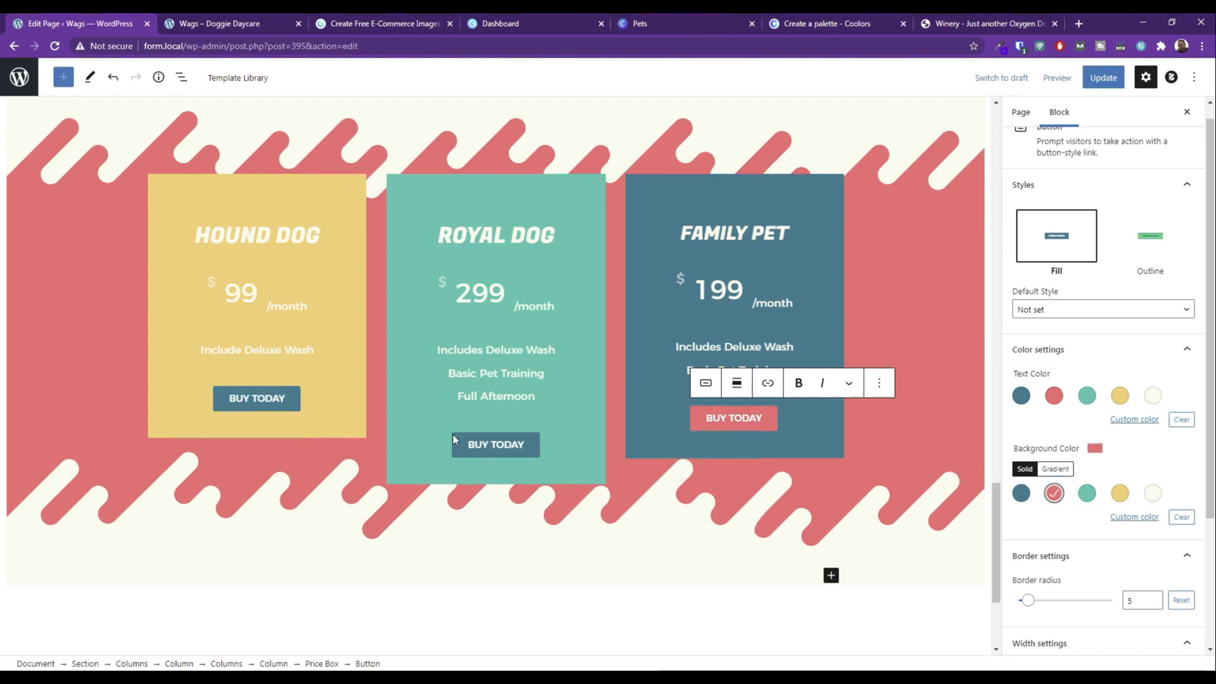
Give the BUY TODAY buttons in the Hound Dog and Royal Dog boxes a solid red background.
{"action": "left_click", "coordinate": [251, 404]}
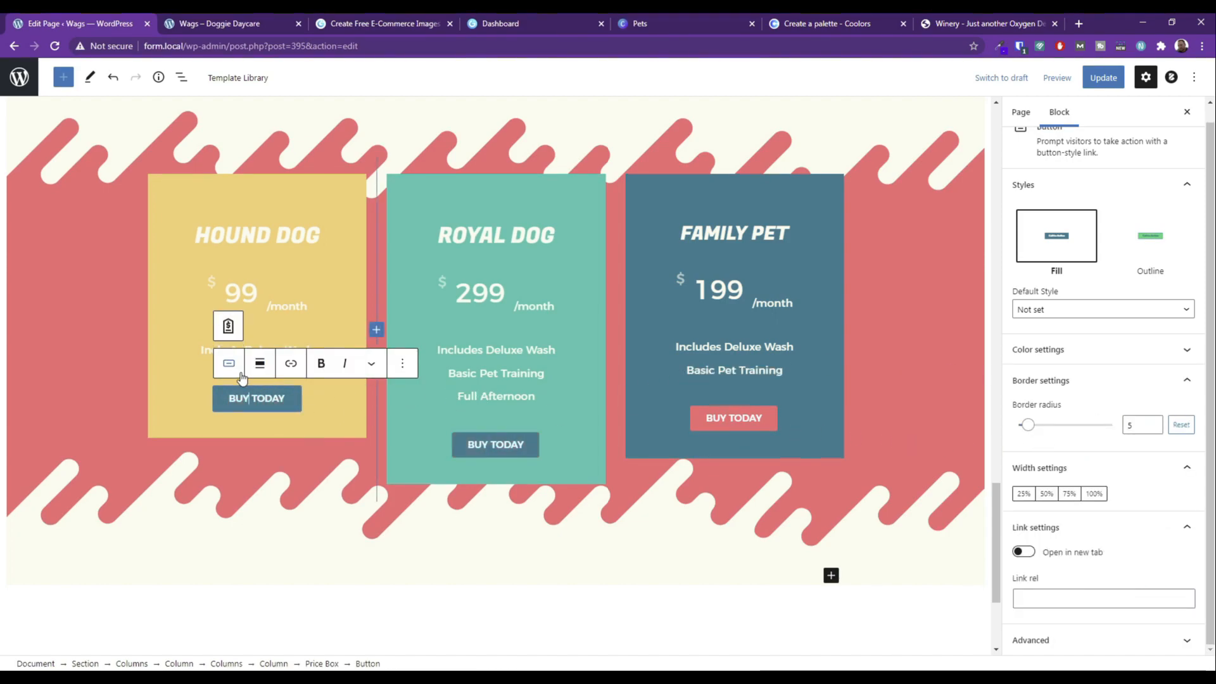
{"action": "left_click", "coordinate": [1038, 349]}
{"action": "left_click", "coordinate": [1054, 491]}
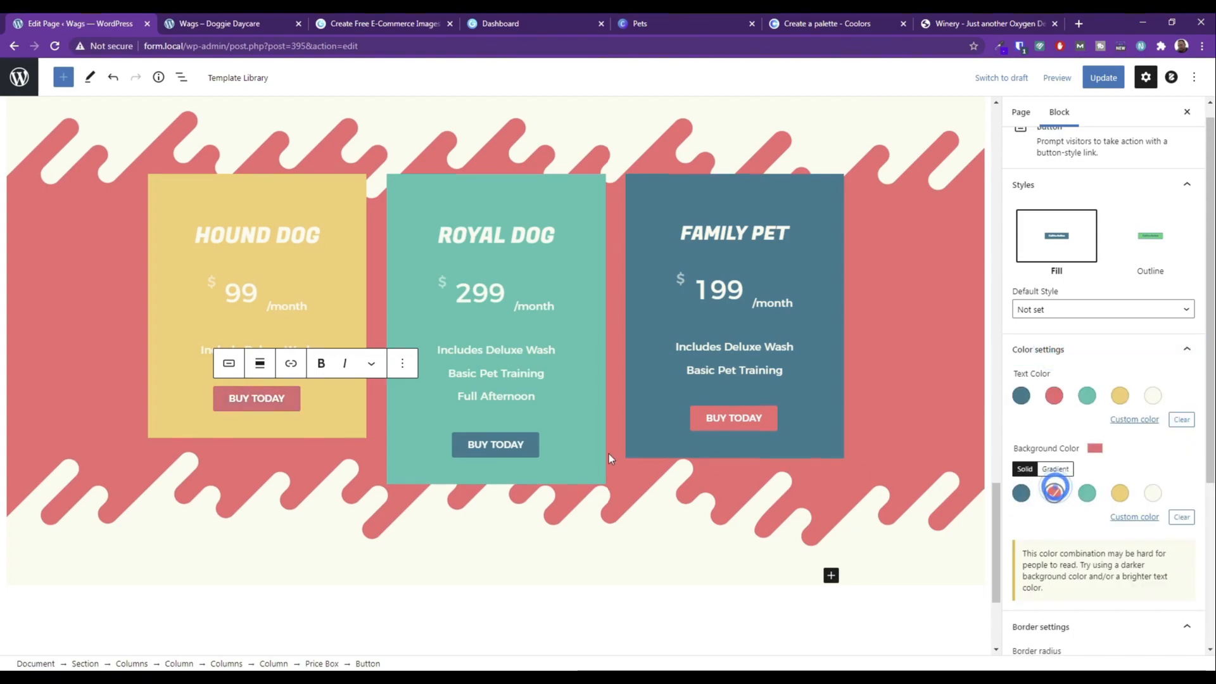
{"action": "left_click", "coordinate": [507, 444]}
{"action": "left_click", "coordinate": [1047, 353]}
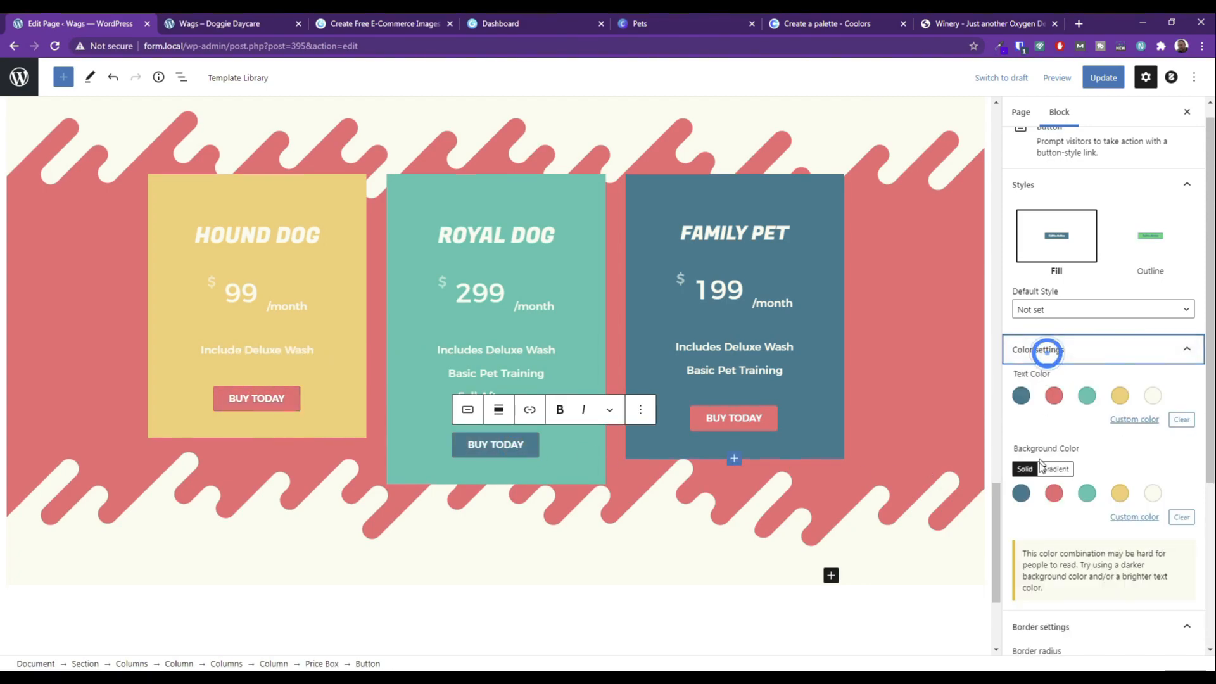
{"action": "left_click", "coordinate": [1054, 493]}
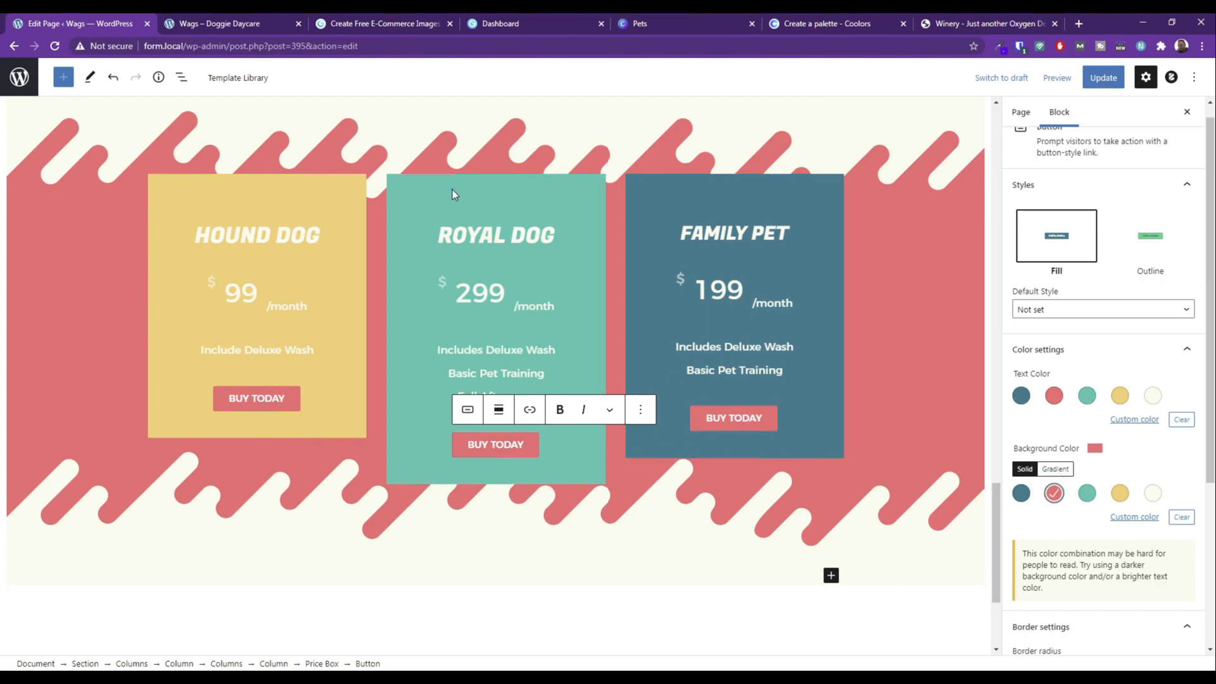
Set the Hound Dog price box's title tag to Heading 3, matching the Family Pet box.
{"action": "left_click", "coordinate": [240, 189]}
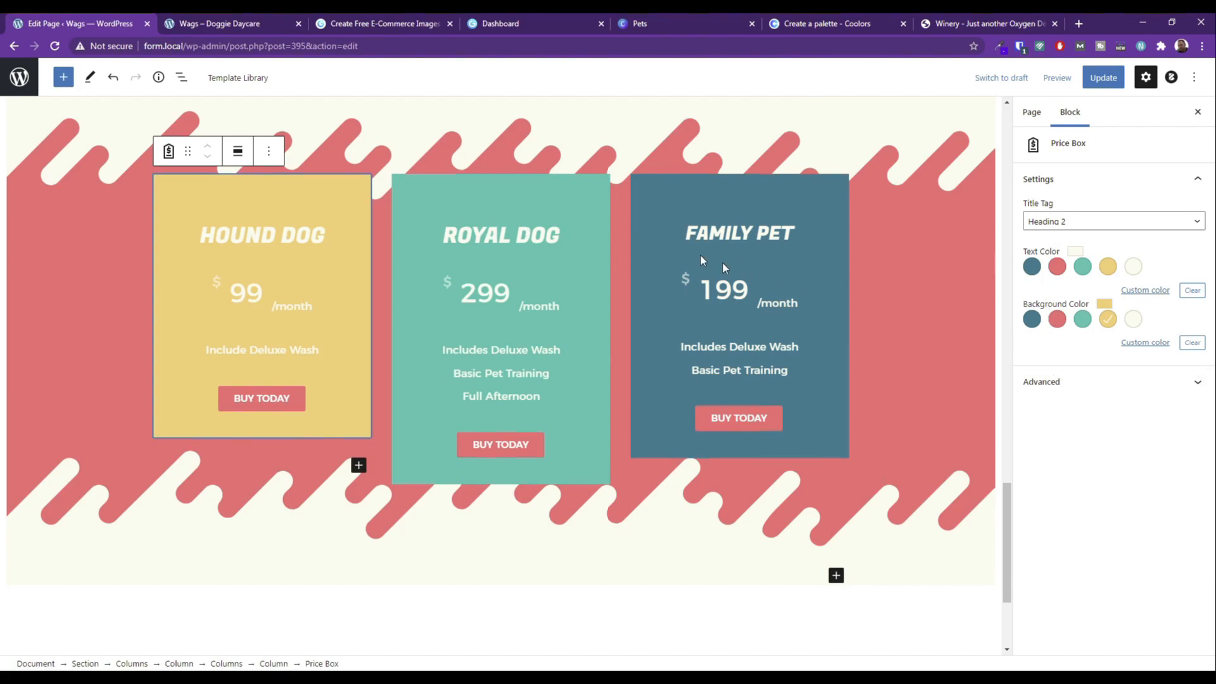
{"action": "triple_click", "coordinate": [482, 237]}
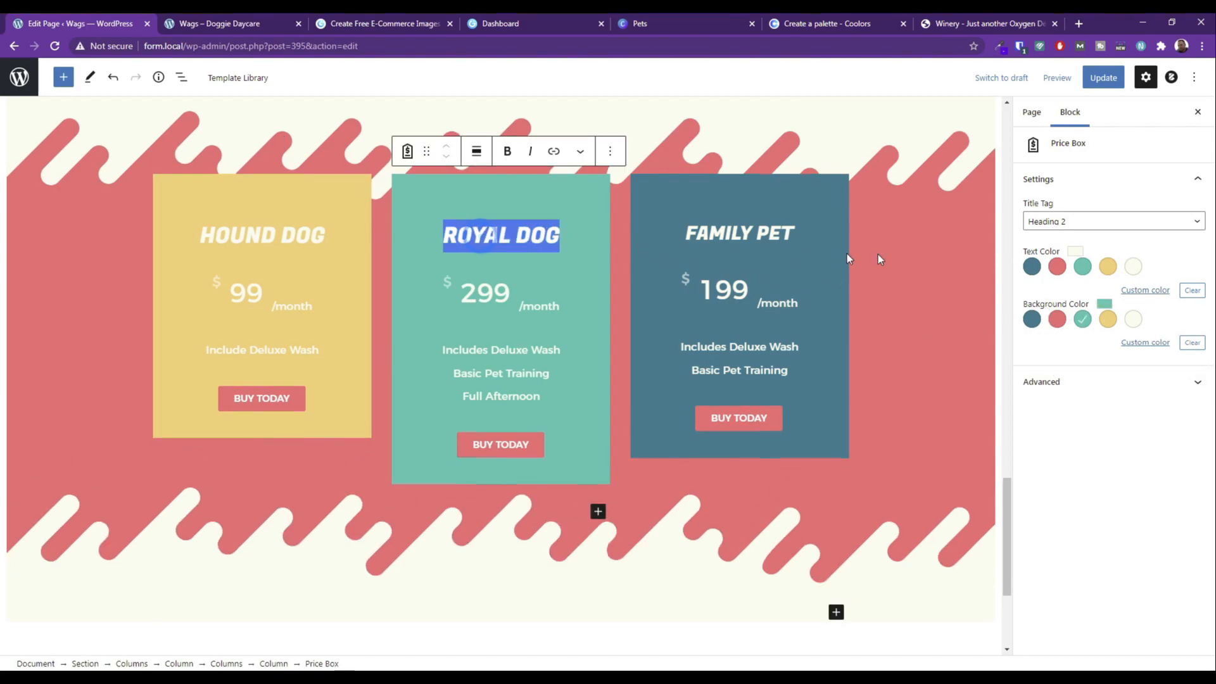
{"action": "triple_click", "coordinate": [728, 235]}
{"action": "left_click", "coordinate": [1092, 223]}
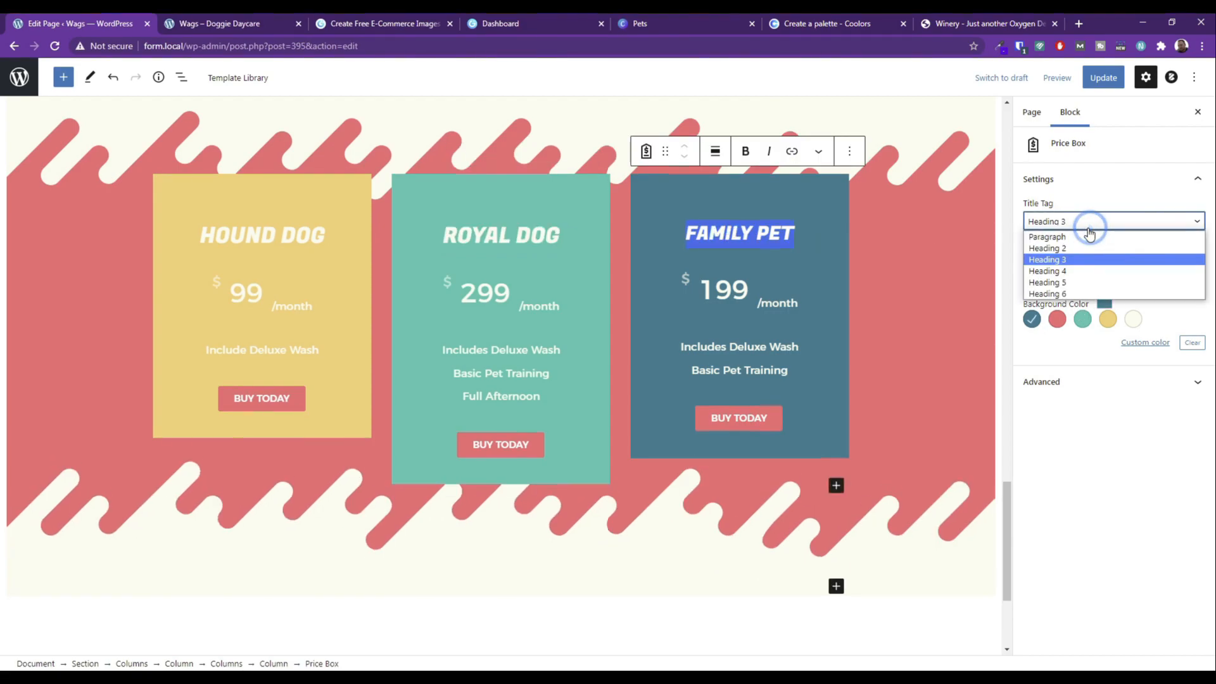
{"action": "triple_click", "coordinate": [498, 236]}
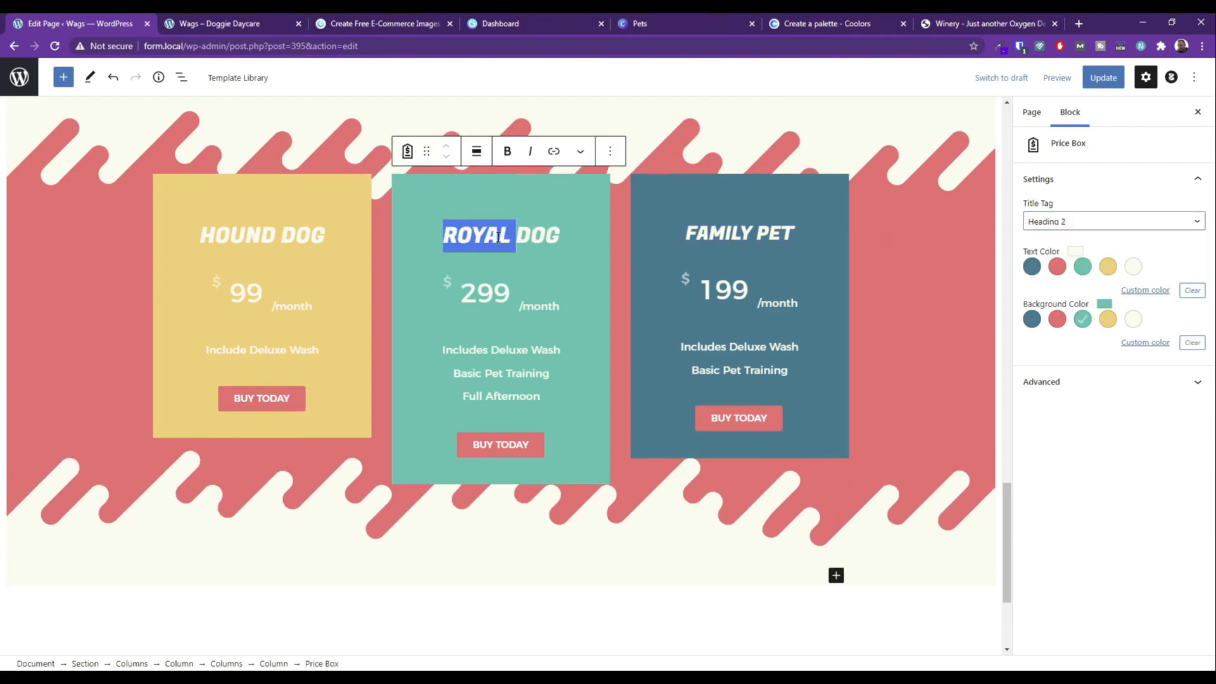
{"action": "triple_click", "coordinate": [266, 237]}
{"action": "left_click", "coordinate": [1061, 221]}
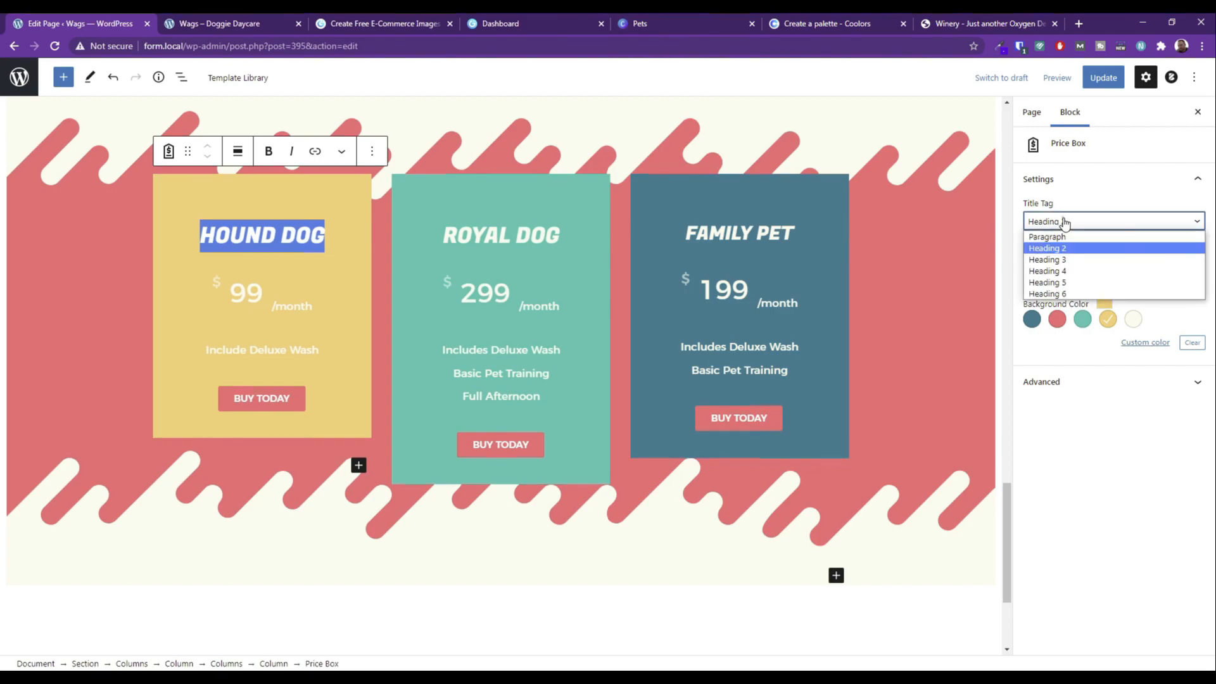
{"action": "left_click", "coordinate": [1053, 255]}
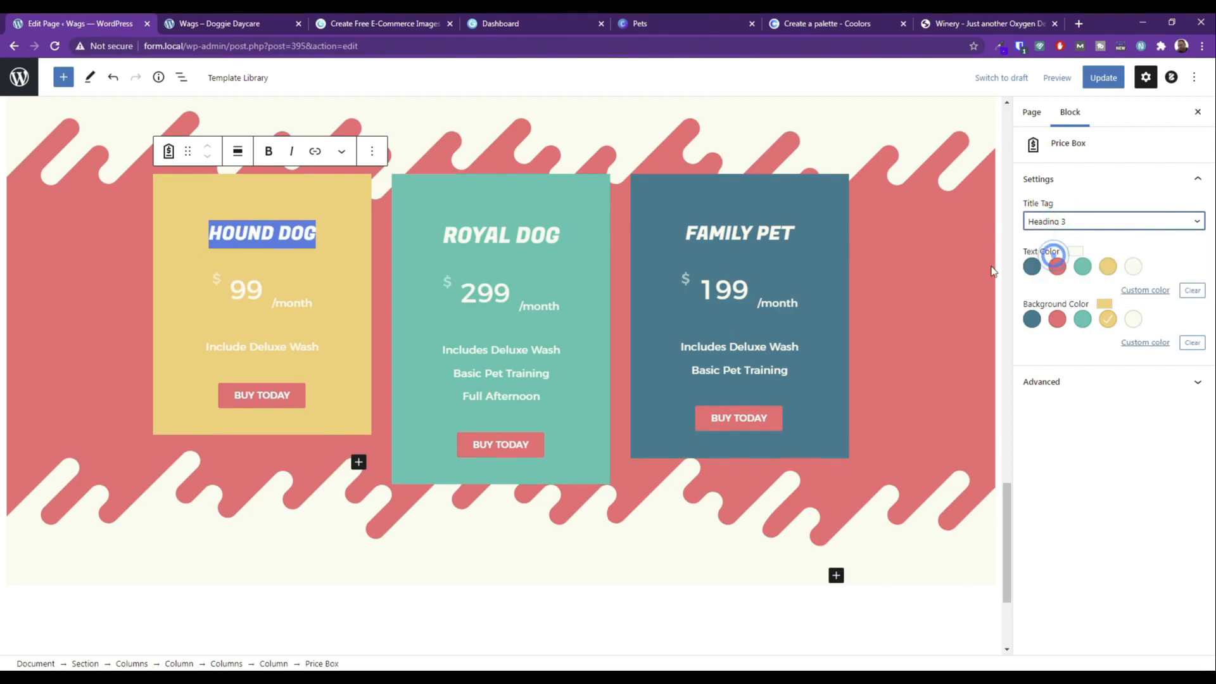
{"action": "triple_click", "coordinate": [482, 235]}
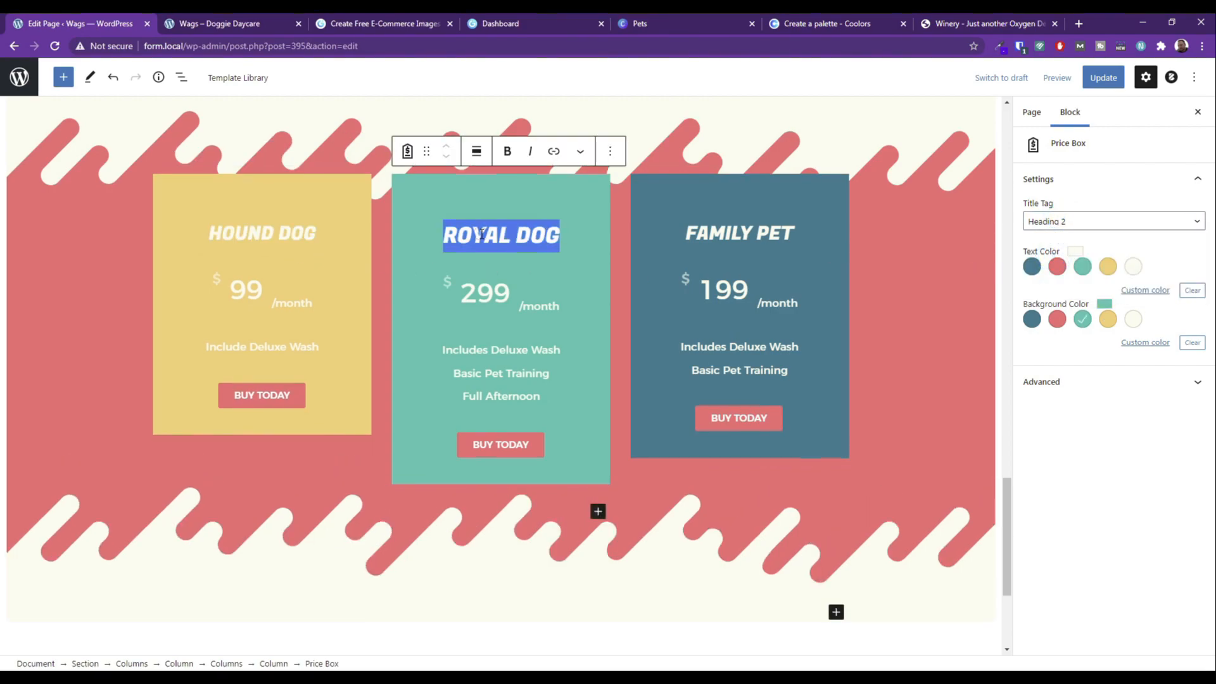
{"action": "left_click", "coordinate": [1057, 266]}
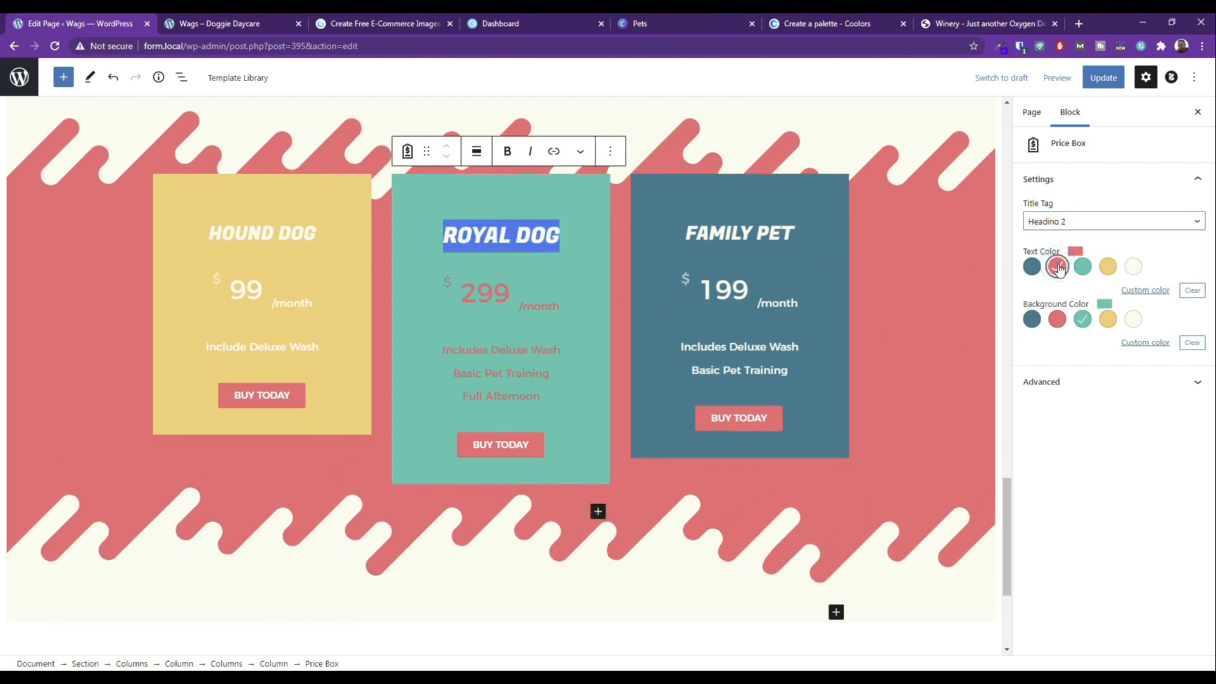
{"action": "left_click", "coordinate": [1133, 266]}
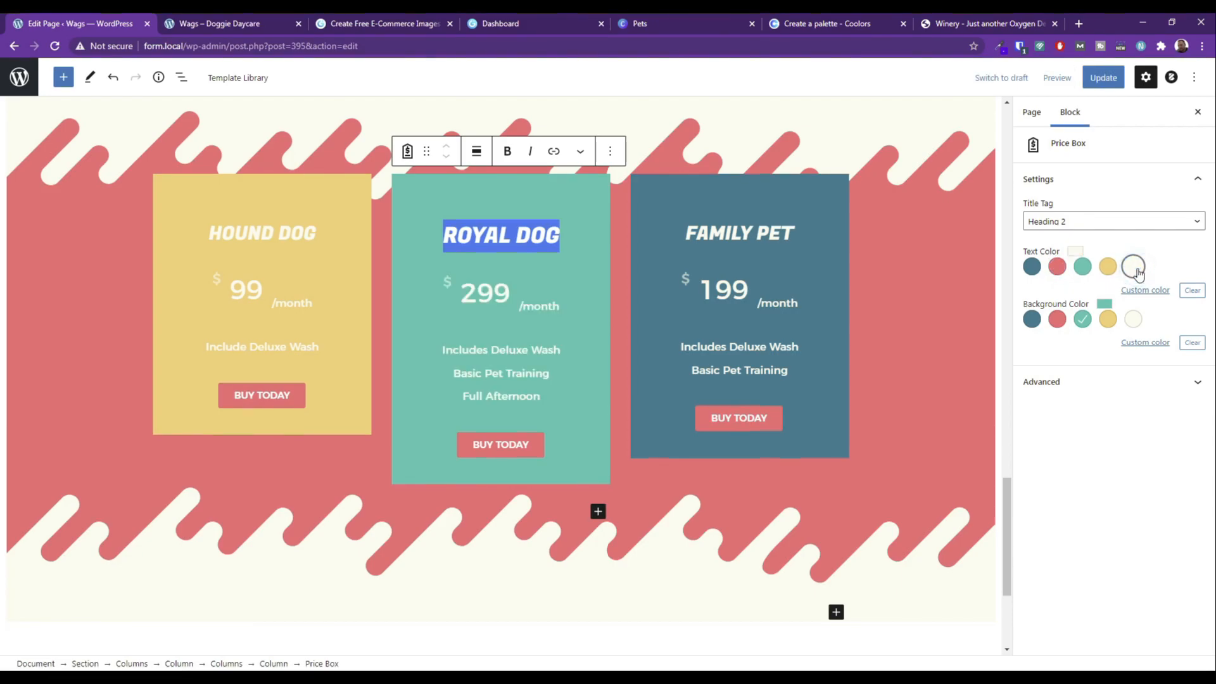
Update the page and preview it in a new browser tab to check the finished pricing section.
{"action": "left_click", "coordinate": [882, 457]}
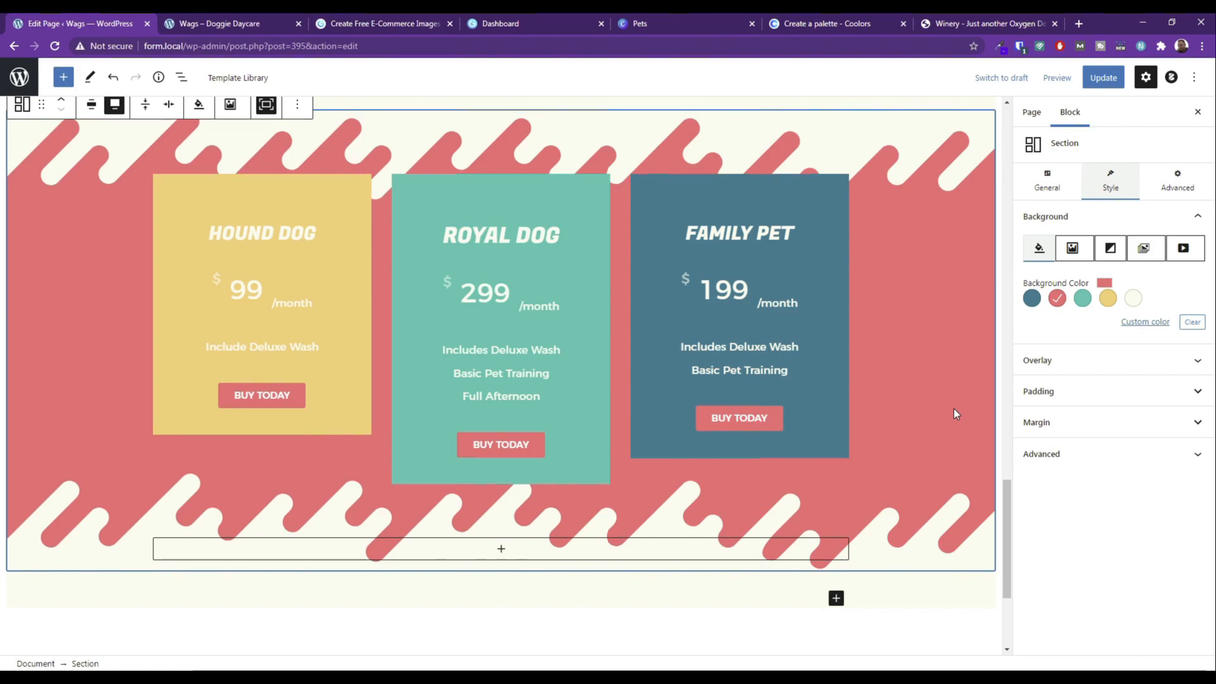
{"action": "left_click", "coordinate": [1103, 77]}
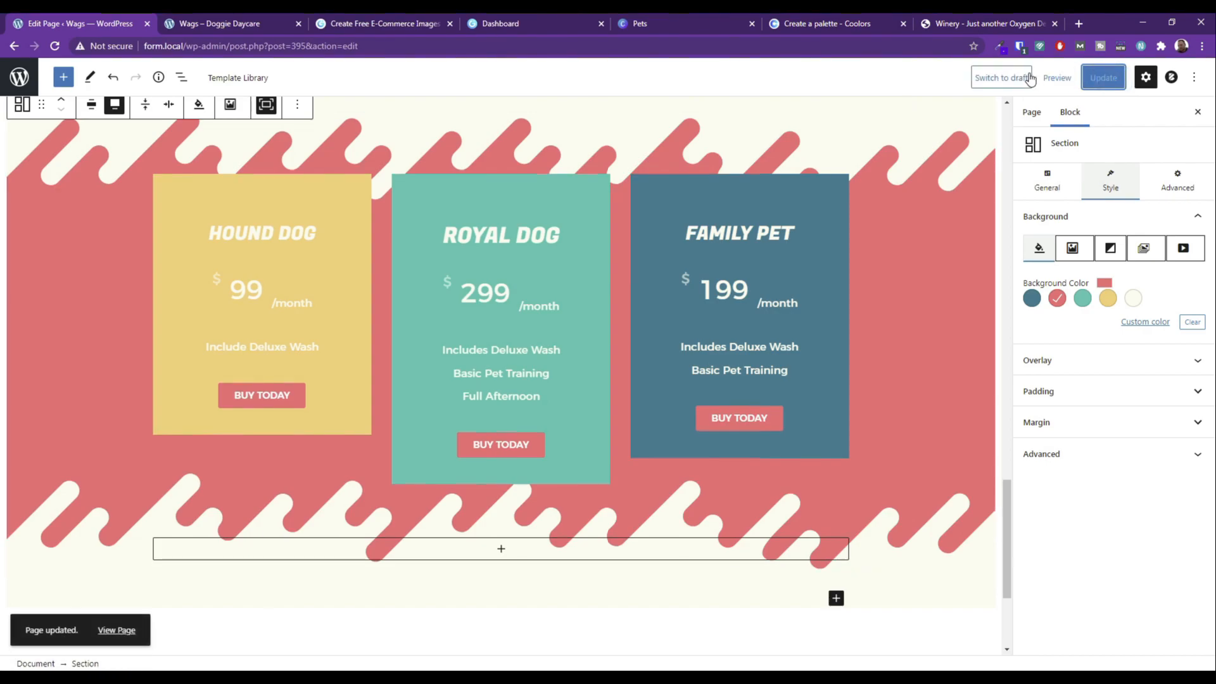
{"action": "left_click", "coordinate": [1056, 77]}
{"action": "left_click", "coordinate": [989, 196]}
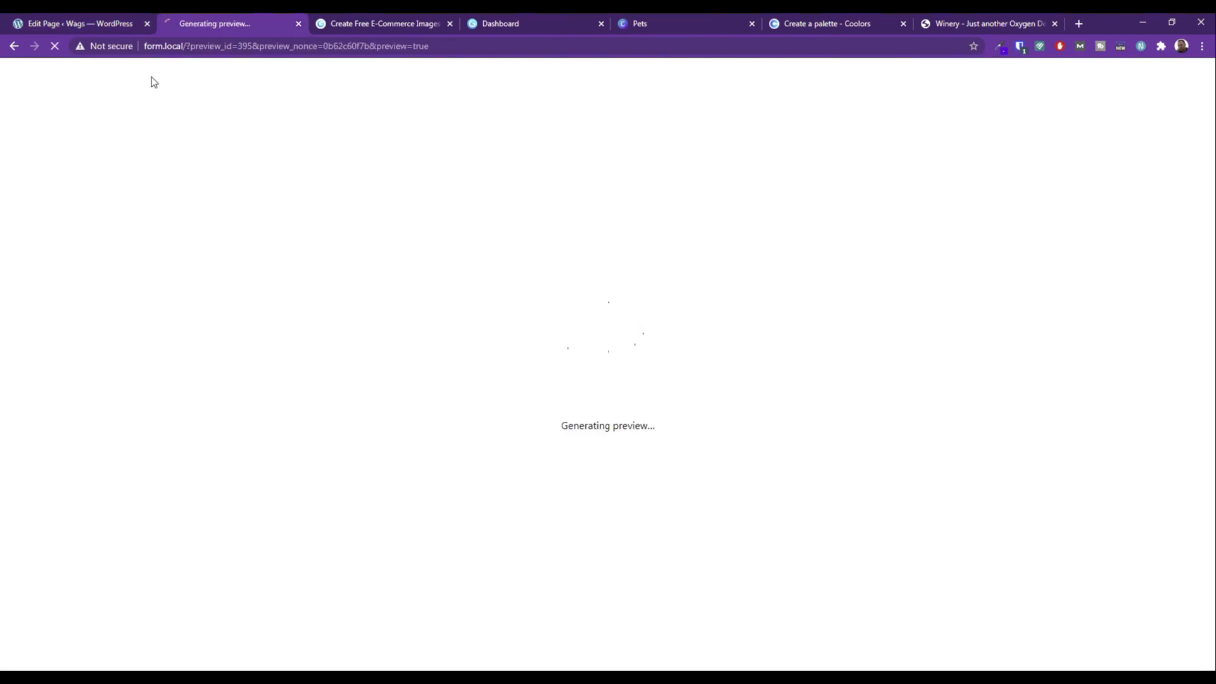
{"action": "scroll", "coordinate": [370, 279], "scroll_direction": "down", "scroll_amount": 10}
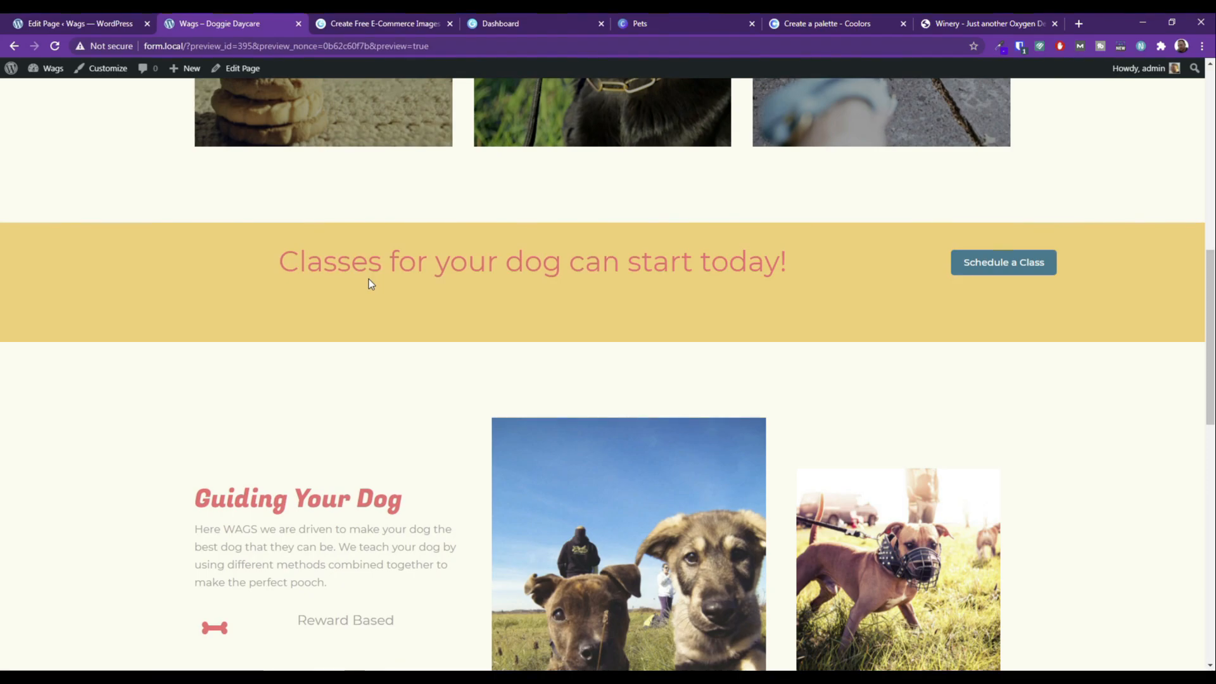
{"action": "scroll", "coordinate": [371, 280], "scroll_direction": "down", "scroll_amount": 12}
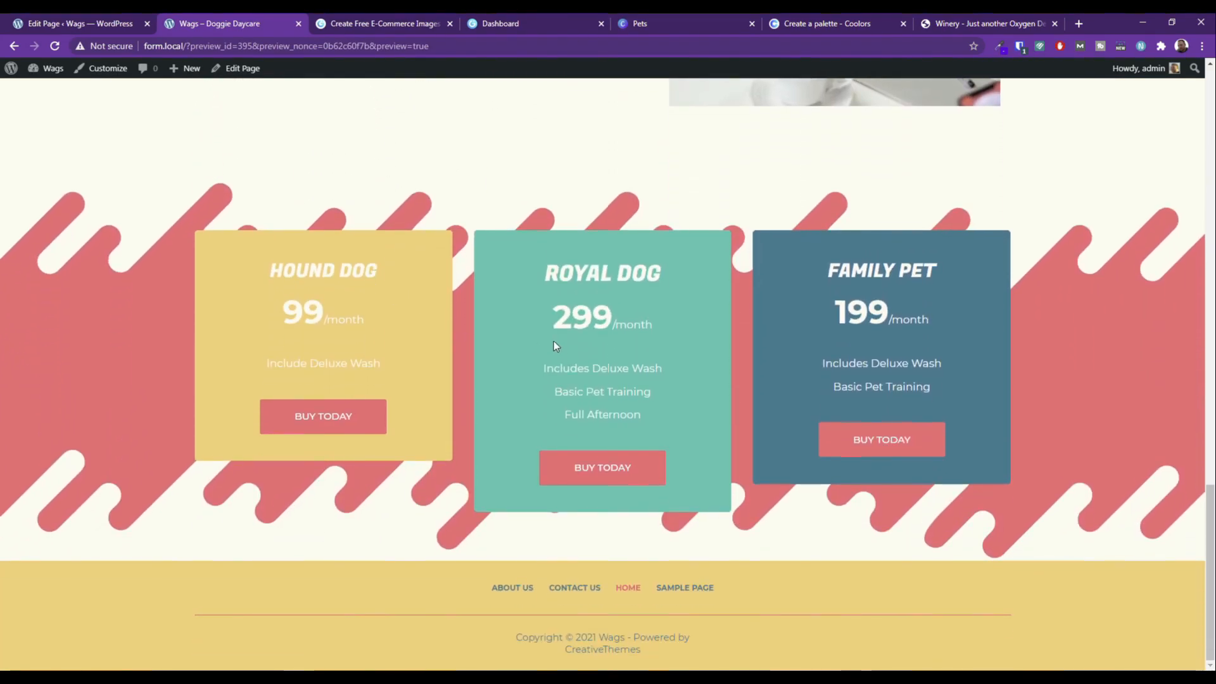
{"action": "scroll", "coordinate": [553, 342], "scroll_direction": "up", "scroll_amount": 2}
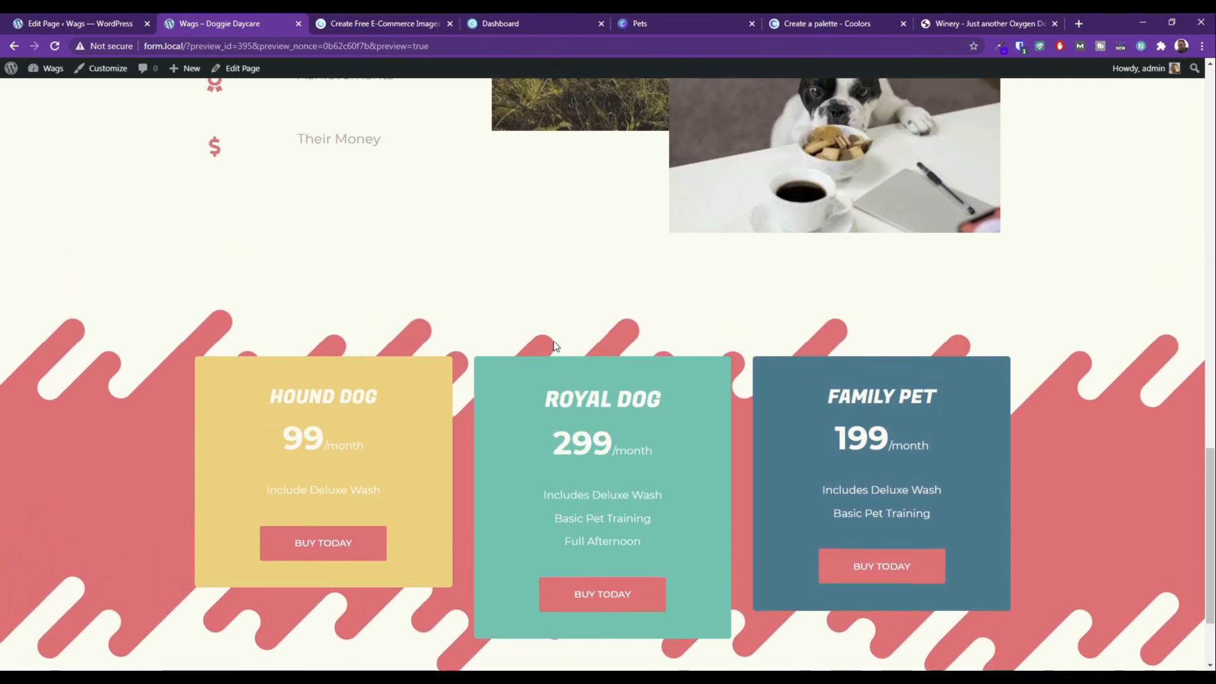
{"action": "scroll", "coordinate": [506, 348], "scroll_direction": "up", "scroll_amount": 3}
{"action": "scroll", "coordinate": [394, 371], "scroll_direction": "down", "scroll_amount": 2}
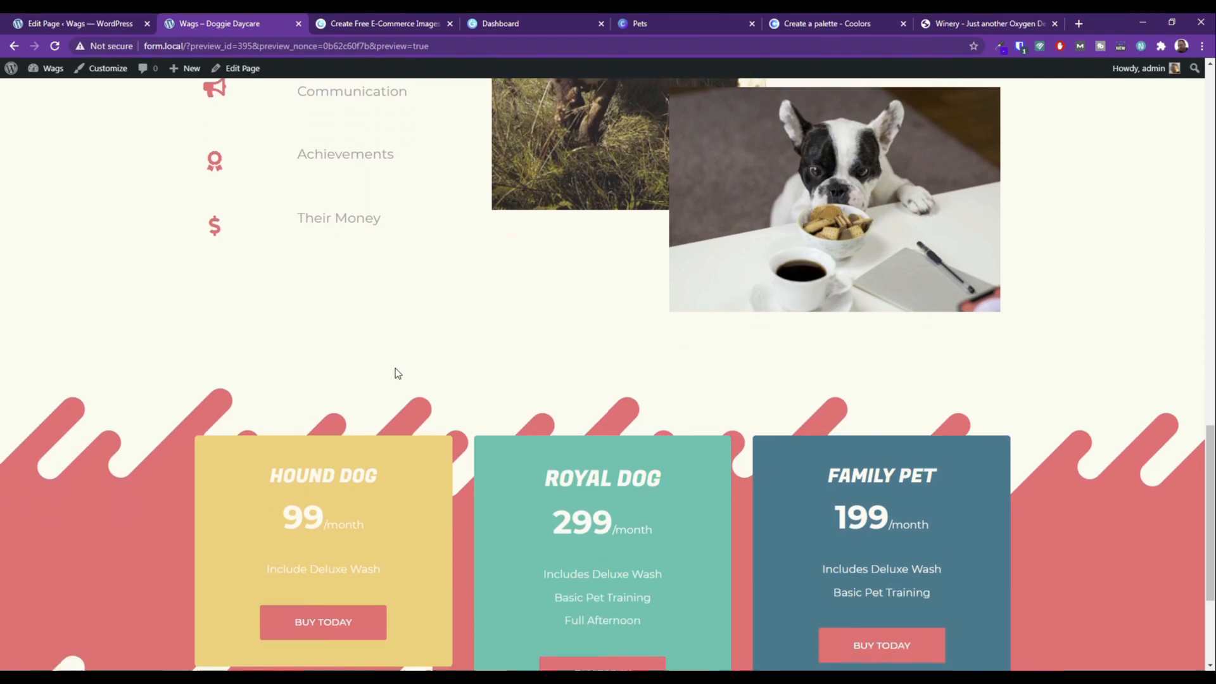
Back in the page editor, add an Advanced Heading block below the price boxes reading "Some of Our Best Doggie Deals".
{"action": "left_click", "coordinate": [70, 23]}
{"action": "scroll", "coordinate": [526, 285], "scroll_direction": "up", "scroll_amount": 3}
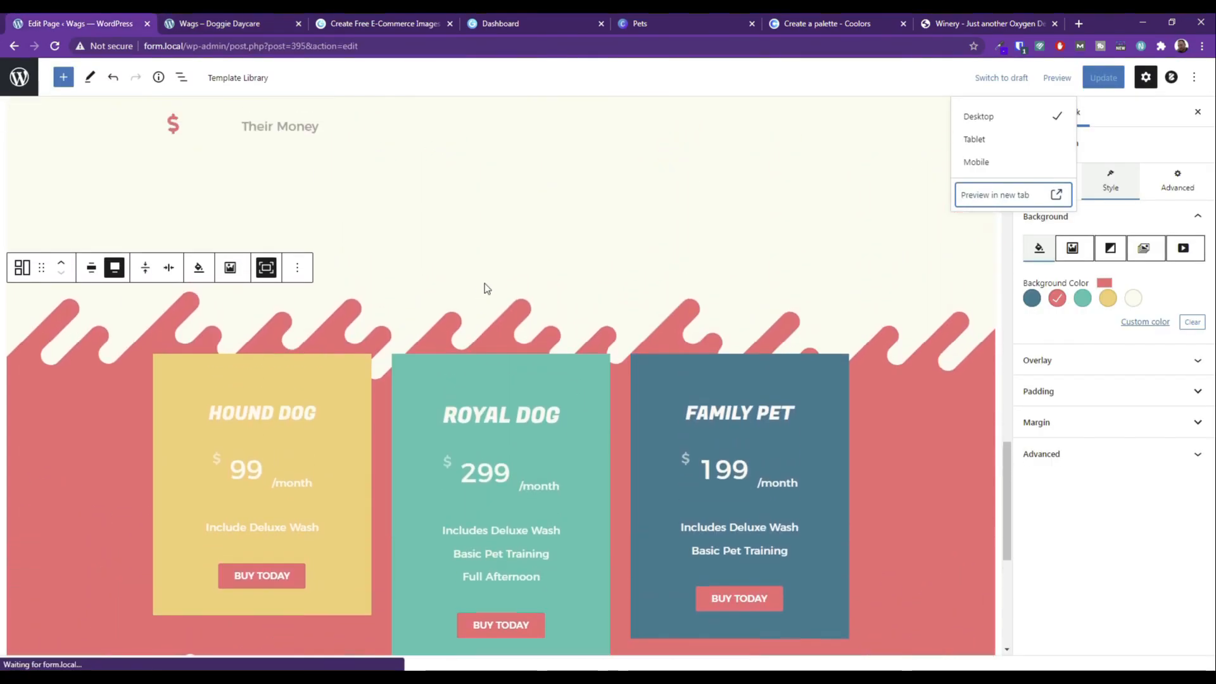
{"action": "scroll", "coordinate": [512, 554], "scroll_direction": "down", "scroll_amount": 3}
{"action": "left_click", "coordinate": [515, 548]}
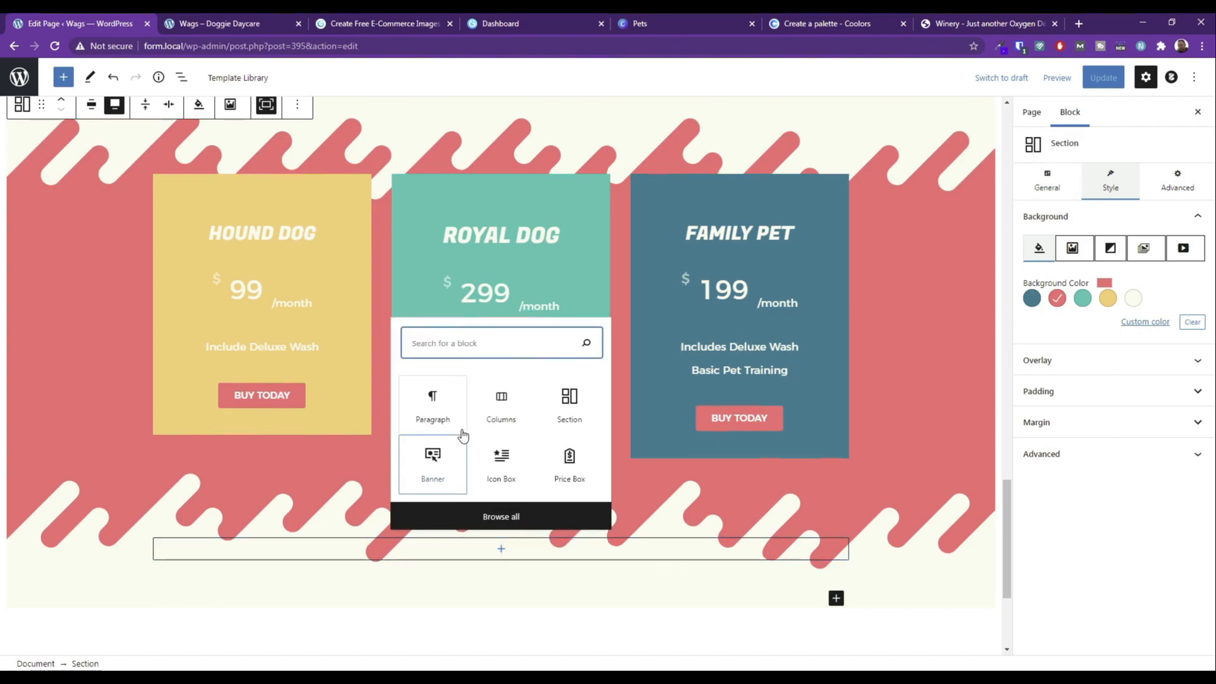
{"action": "left_click", "coordinate": [460, 344]}
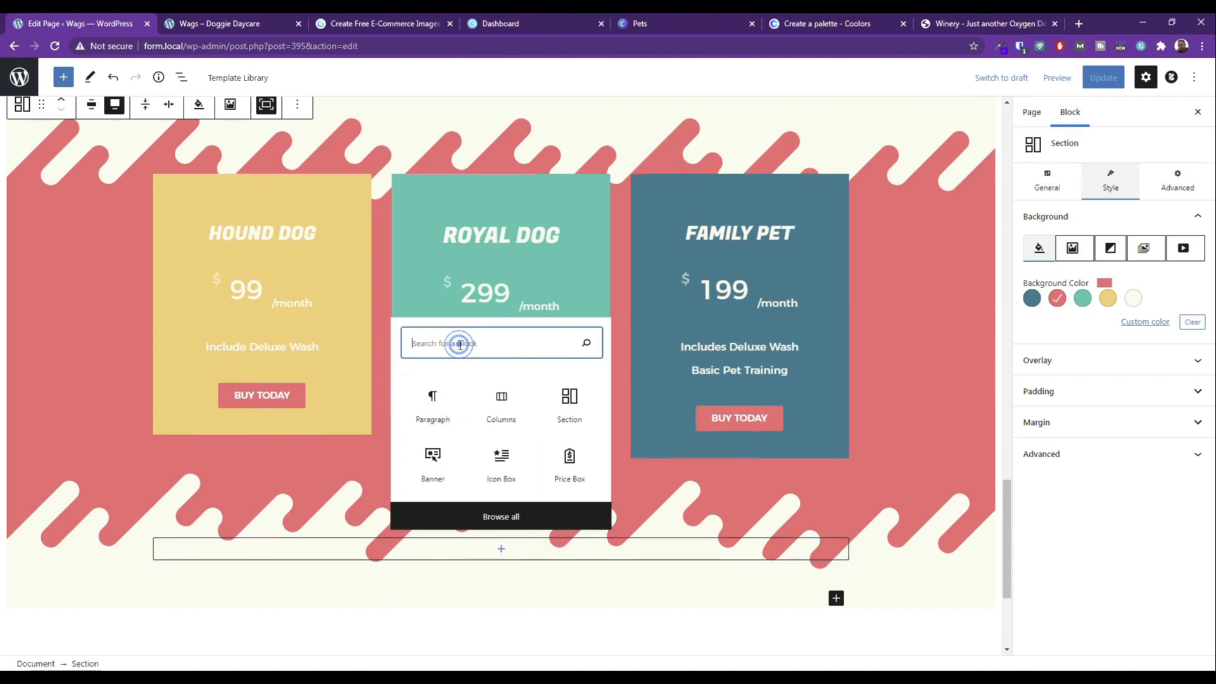
{"action": "type", "text": "head"}
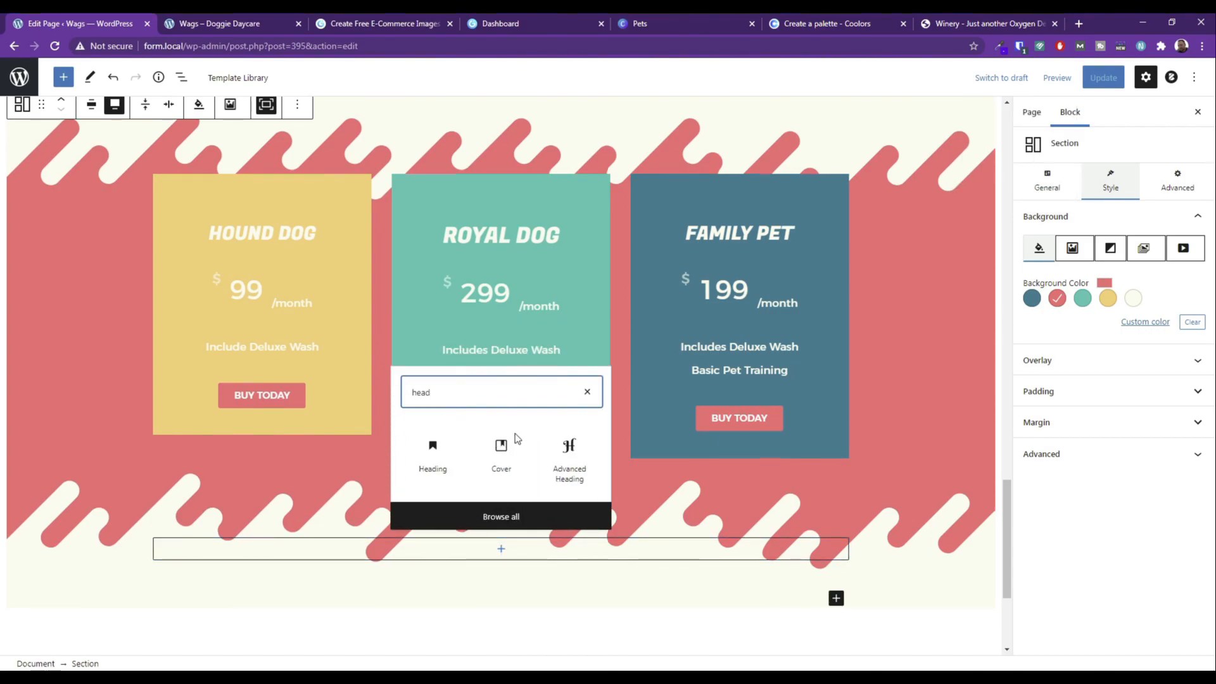
{"action": "left_click", "coordinate": [574, 458]}
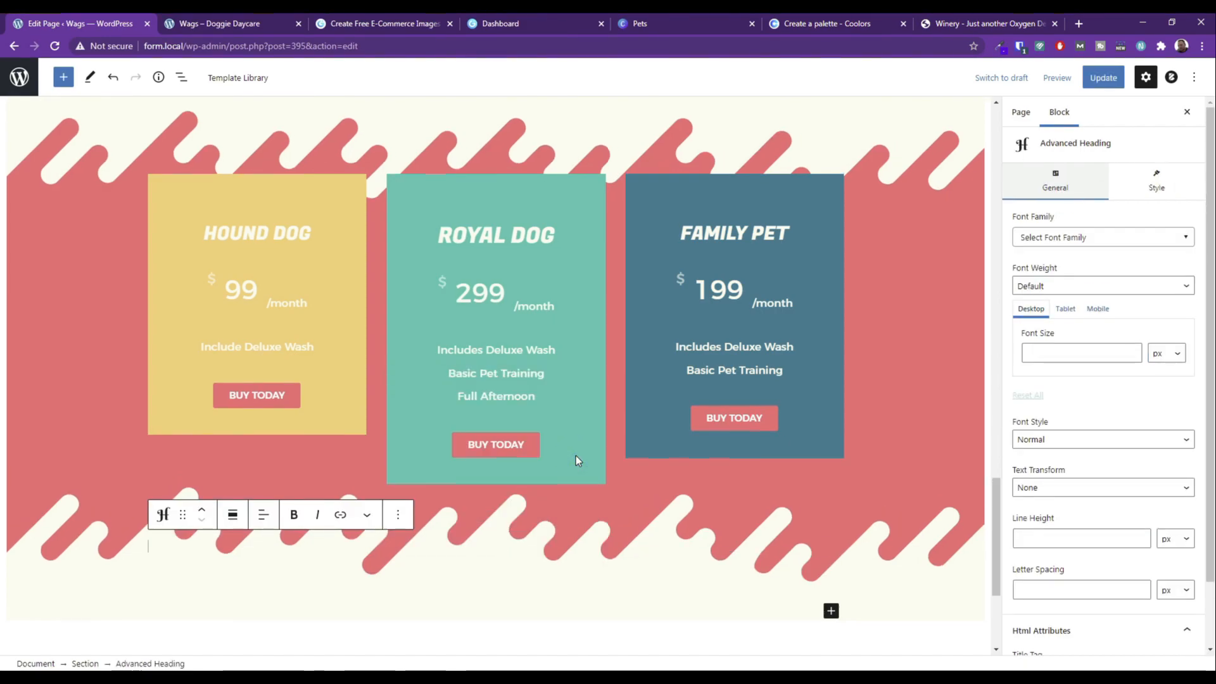
{"action": "scroll", "coordinate": [525, 527], "scroll_direction": "down", "scroll_amount": 3}
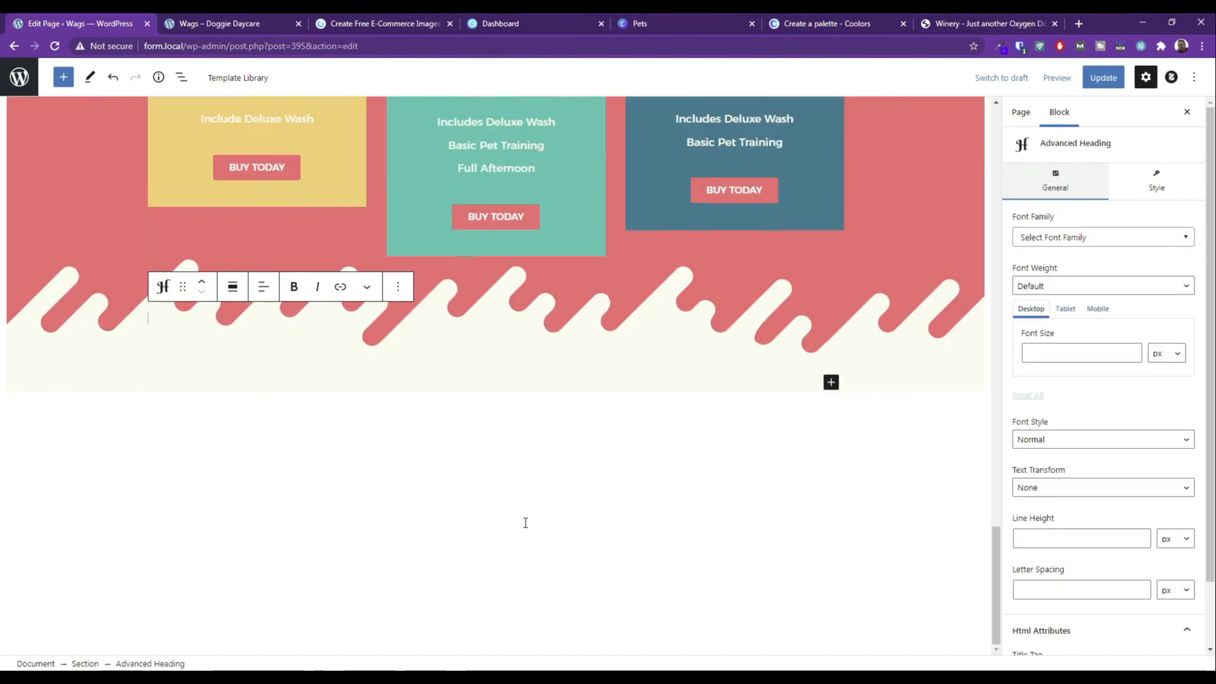
{"action": "type", "text": "Some of Our Best Doggie Deals"}
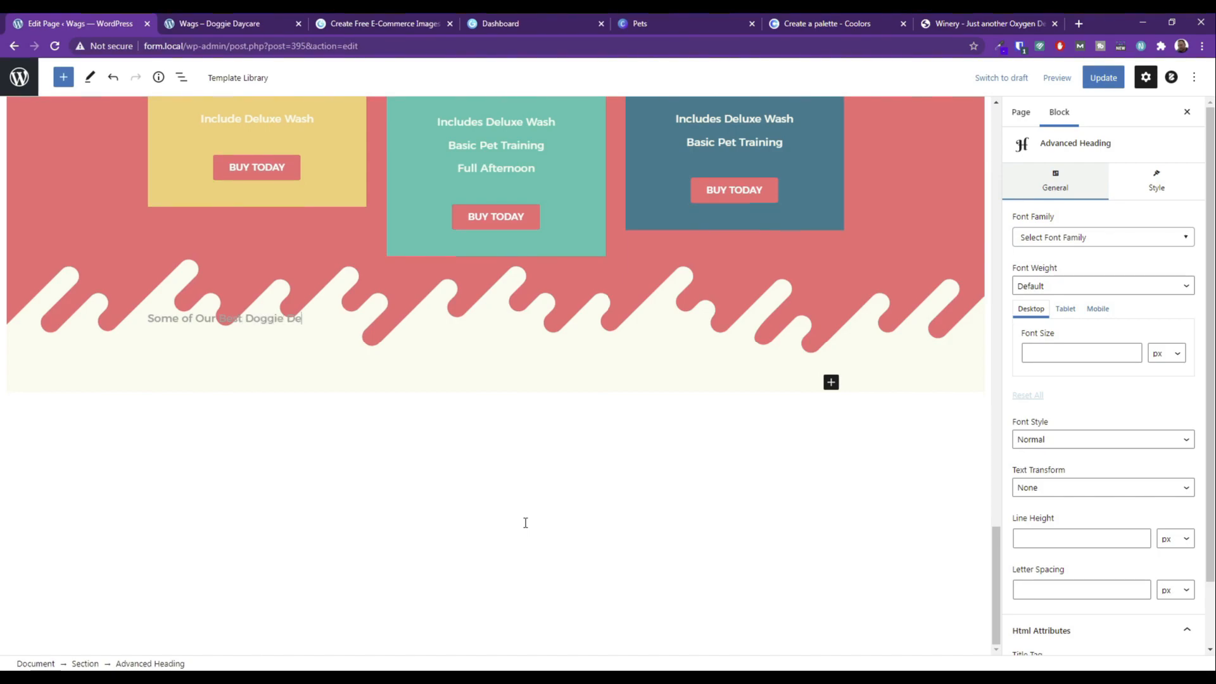
Center-align the text of the "Some of Our Best Doggie Deals" heading.
{"action": "triple_click", "coordinate": [297, 320]}
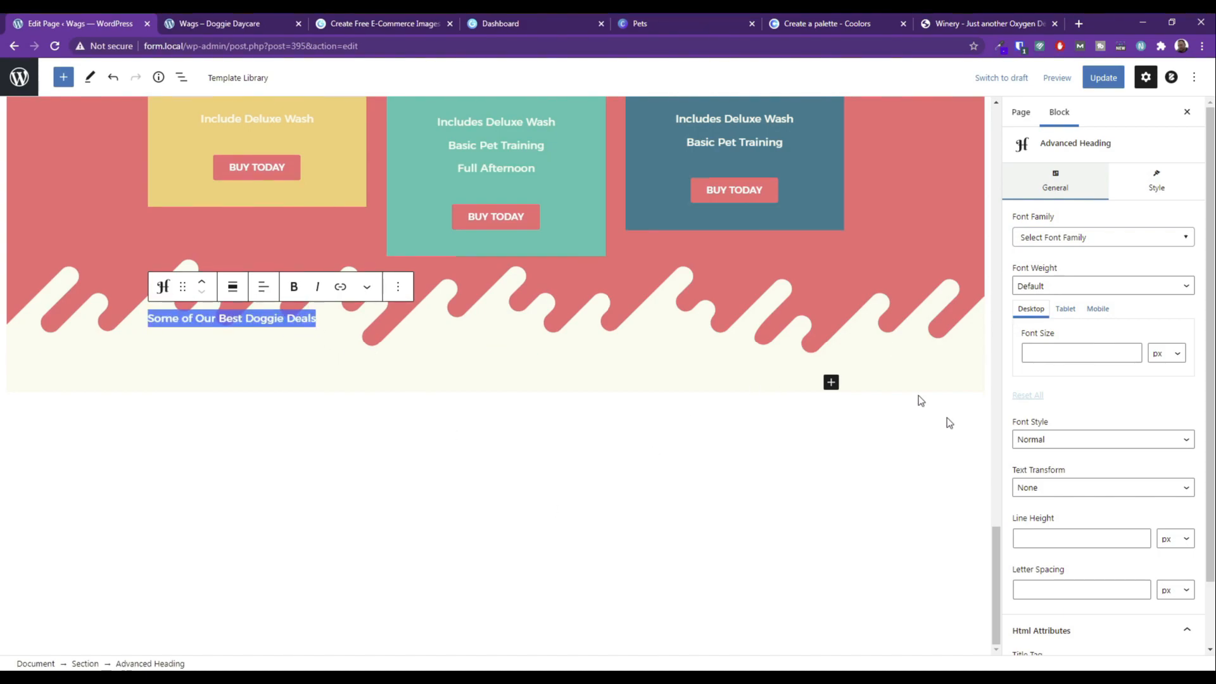
{"action": "left_click", "coordinate": [264, 286]}
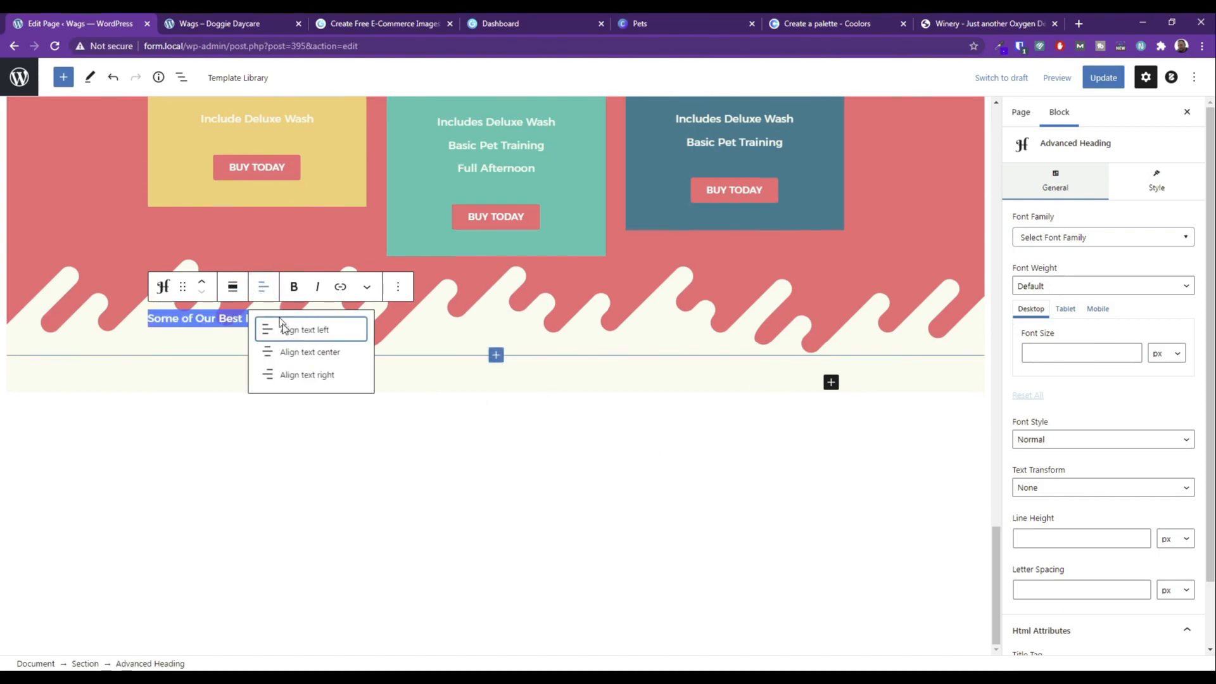
{"action": "left_click", "coordinate": [308, 351]}
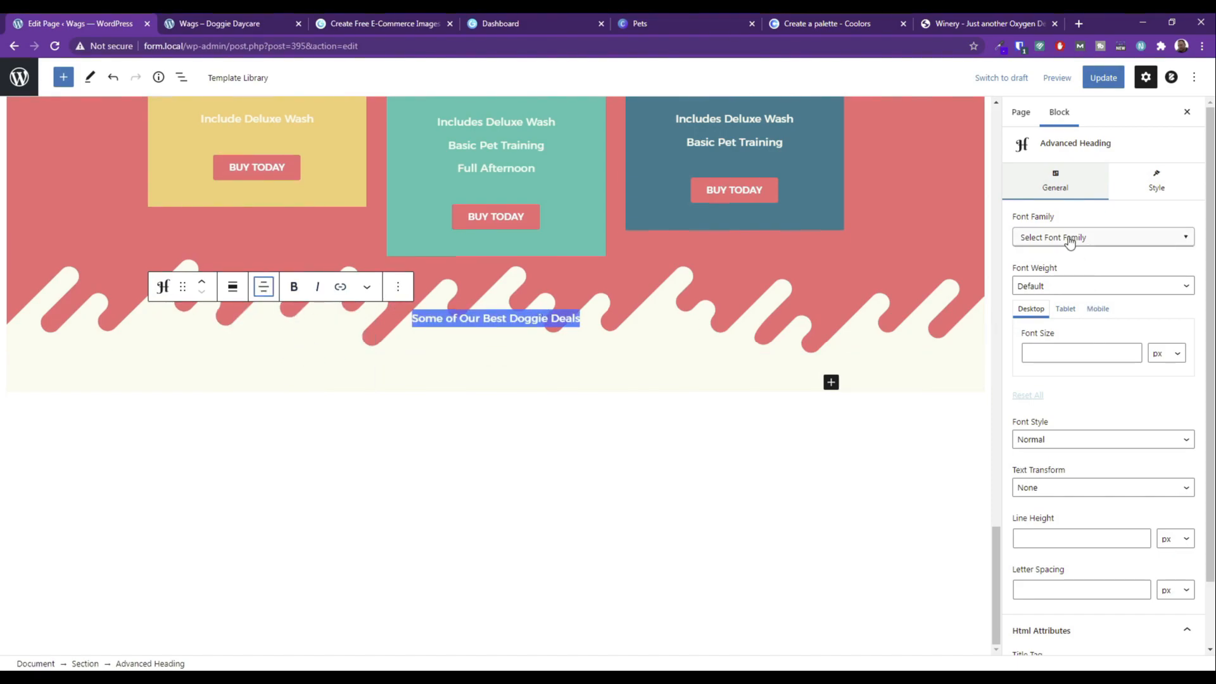
Set the deals heading's desktop font size to 65 px so it fits on one line.
{"action": "left_click", "coordinate": [1058, 349]}
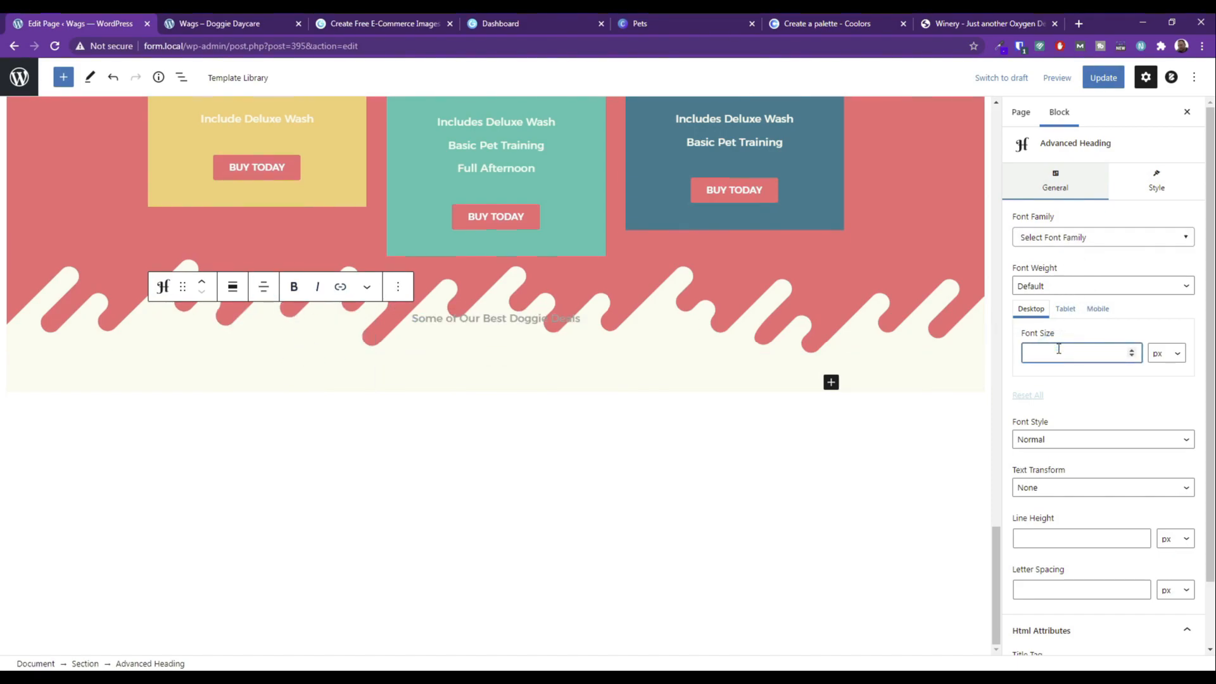
{"action": "type", "text": "85"}
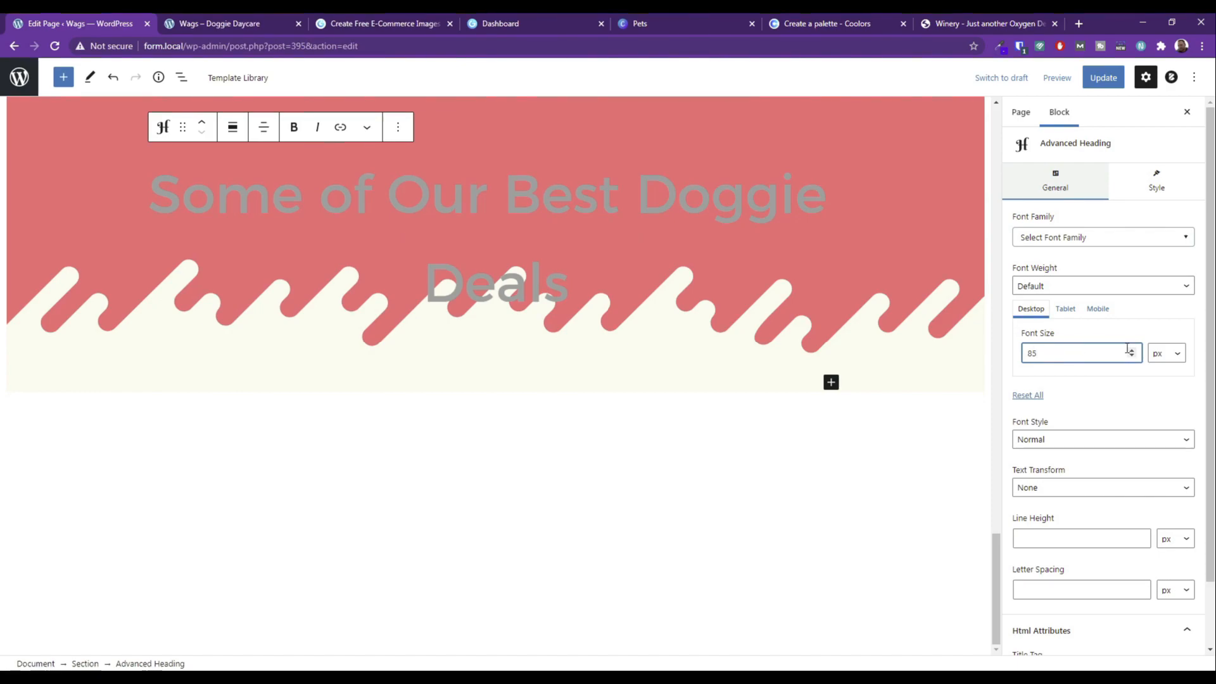
{"action": "left_click", "coordinate": [1061, 350]}
{"action": "double_click", "coordinate": [1059, 358]}
{"action": "type", "text": "75"}
{"action": "double_click", "coordinate": [1080, 353]}
{"action": "type", "text": "65"}
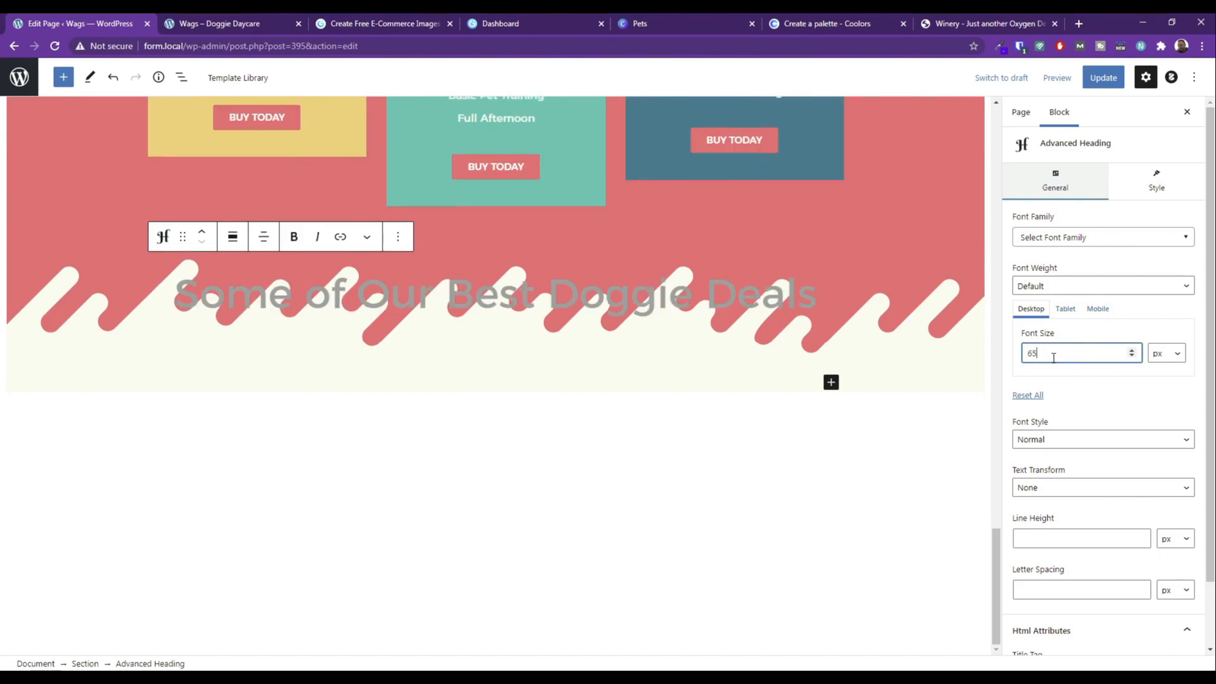
Set the deals heading's font family to Fugaz One and move the heading above the price boxes.
{"action": "triple_click", "coordinate": [747, 294]}
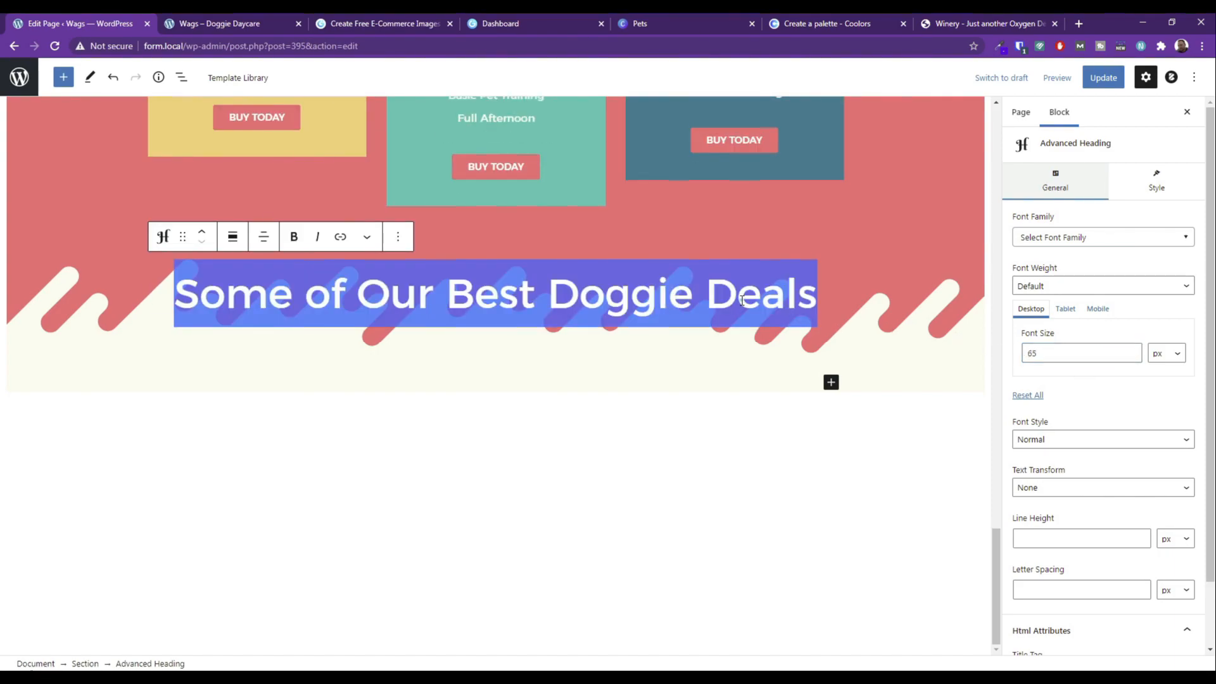
{"action": "left_click", "coordinate": [1050, 238]}
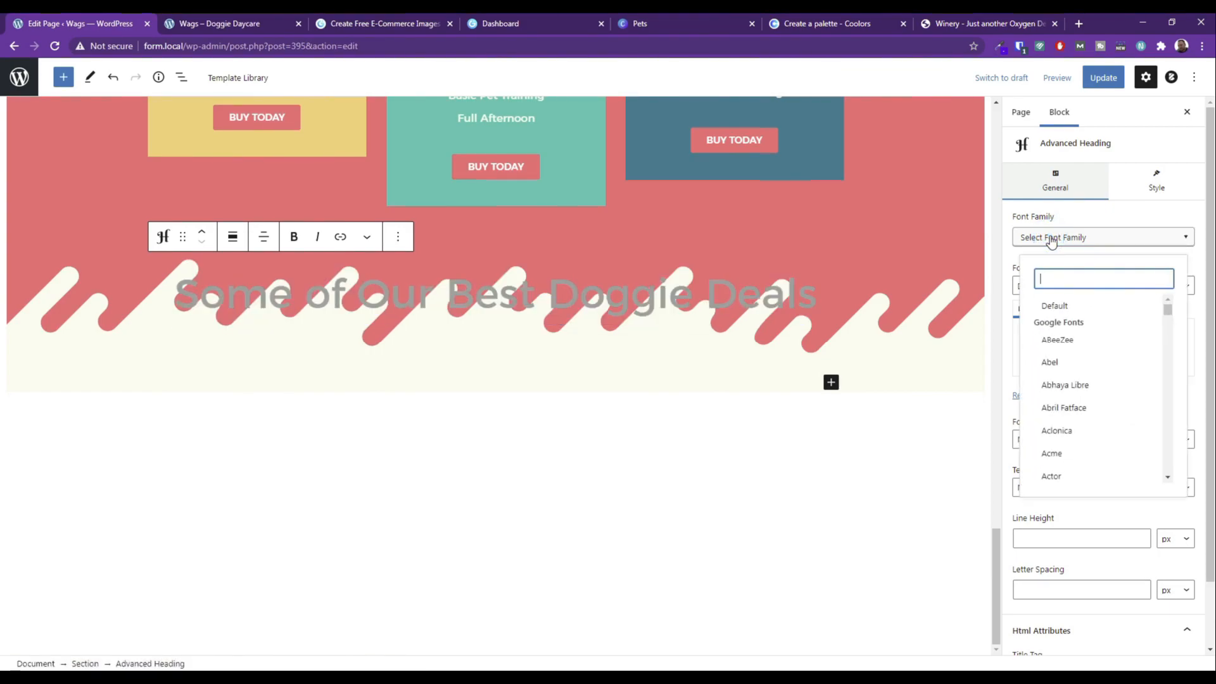
{"action": "type", "text": "Fuga"}
{"action": "left_click", "coordinate": [1102, 341]}
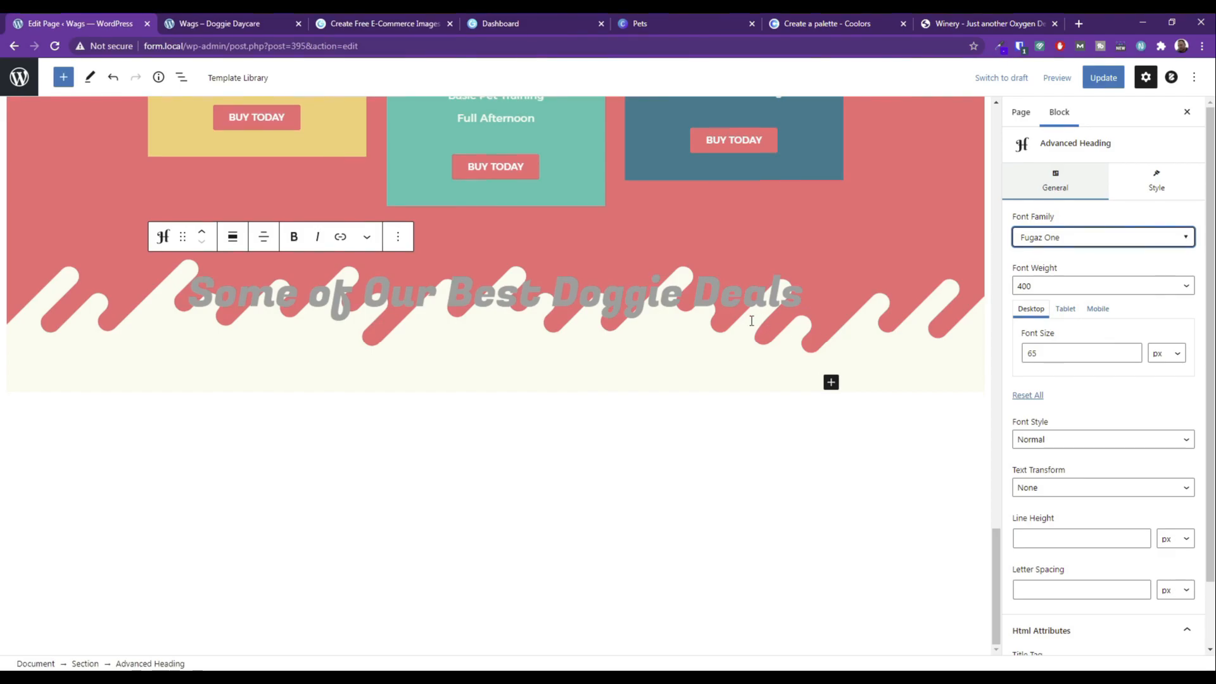
{"action": "scroll", "coordinate": [763, 321], "scroll_direction": "up", "scroll_amount": 2}
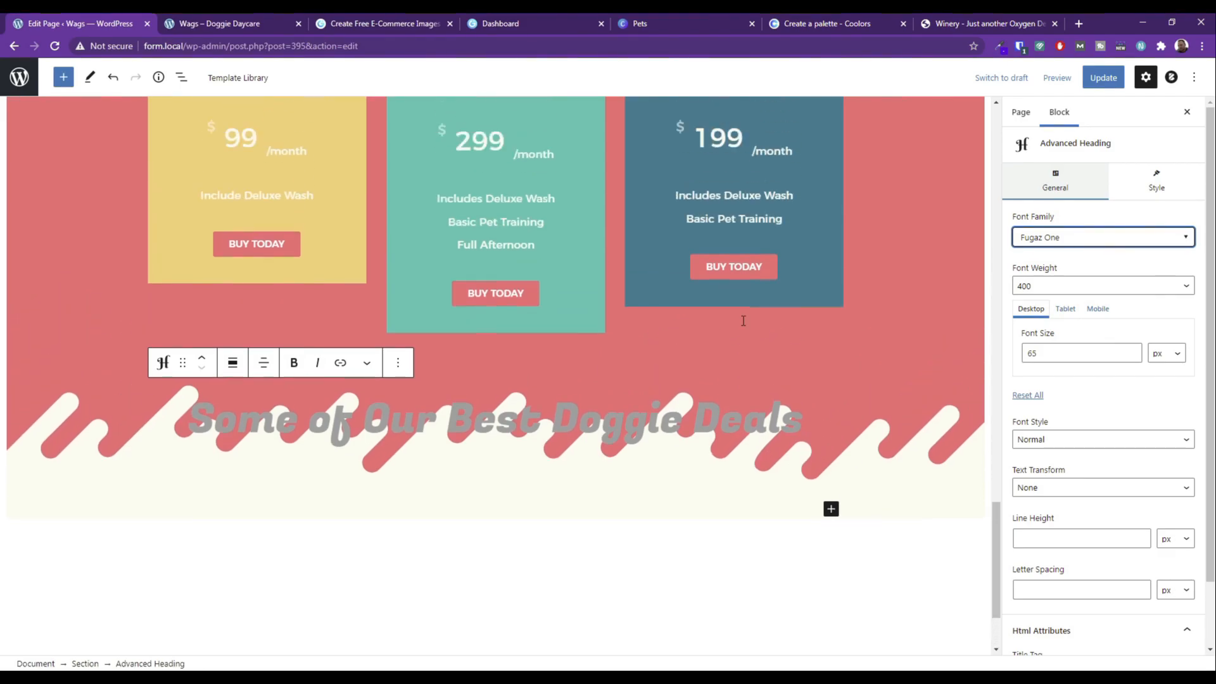
{"action": "left_click", "coordinate": [203, 358]}
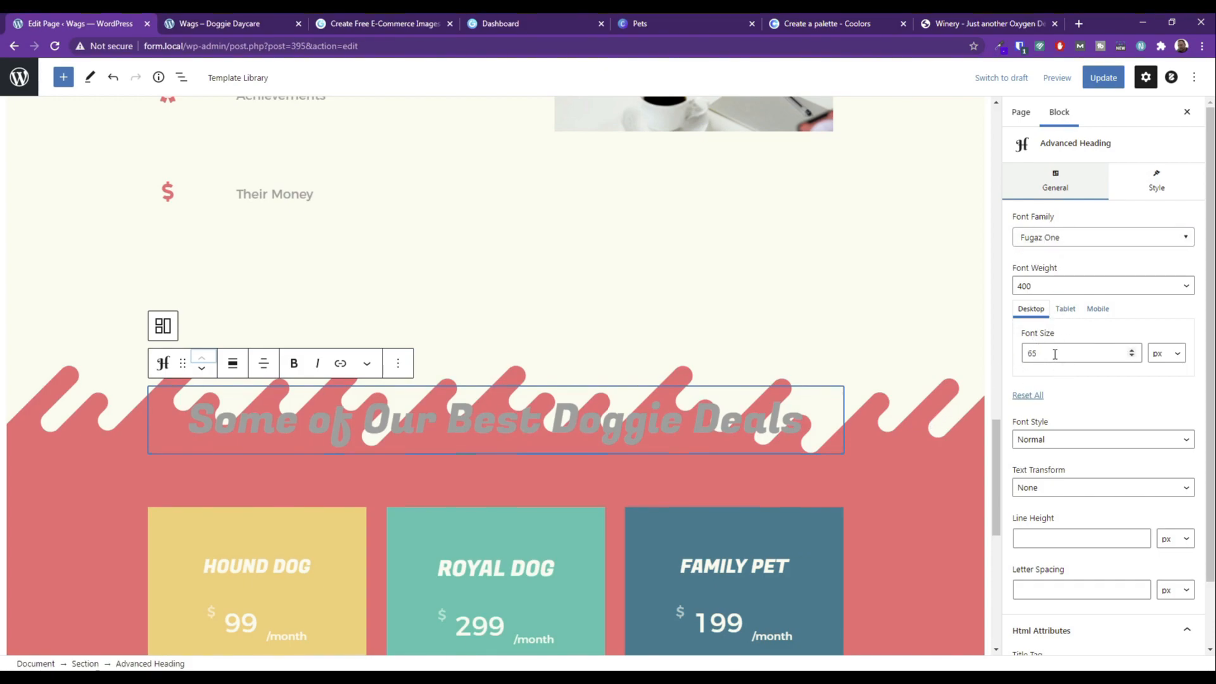
Give the deals heading off-white text and a dark blue background, after trying the other palette colors behind it.
{"action": "left_click", "coordinate": [1147, 185]}
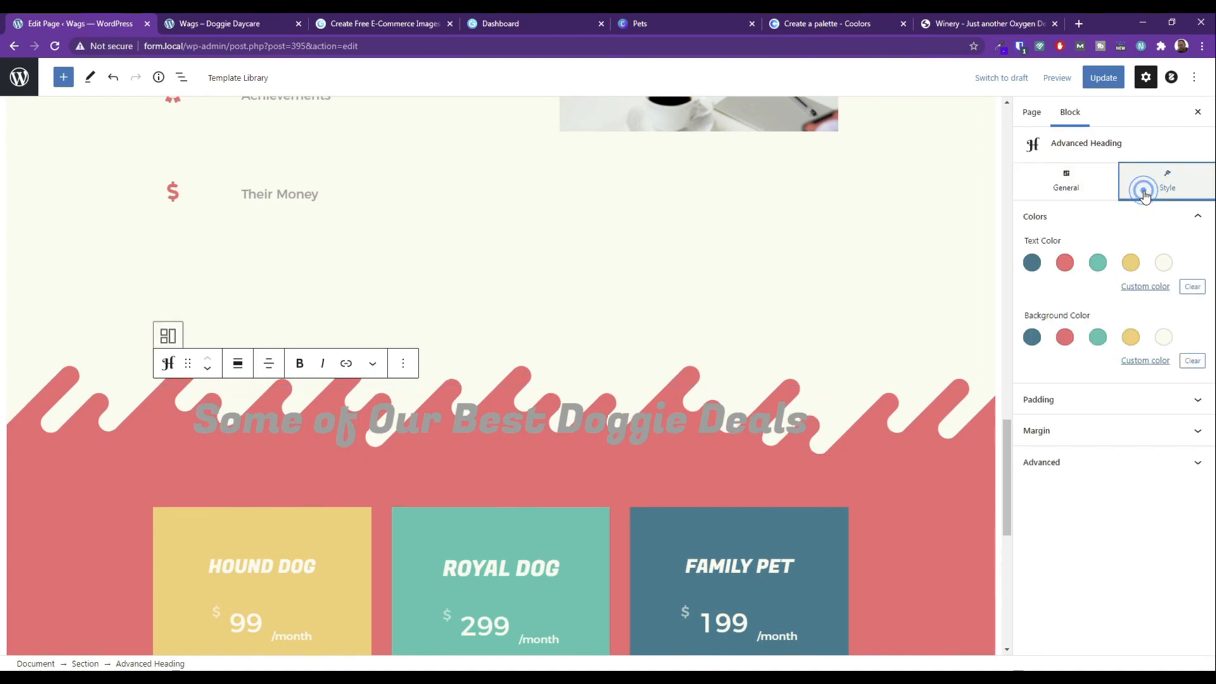
{"action": "left_click", "coordinate": [1165, 263]}
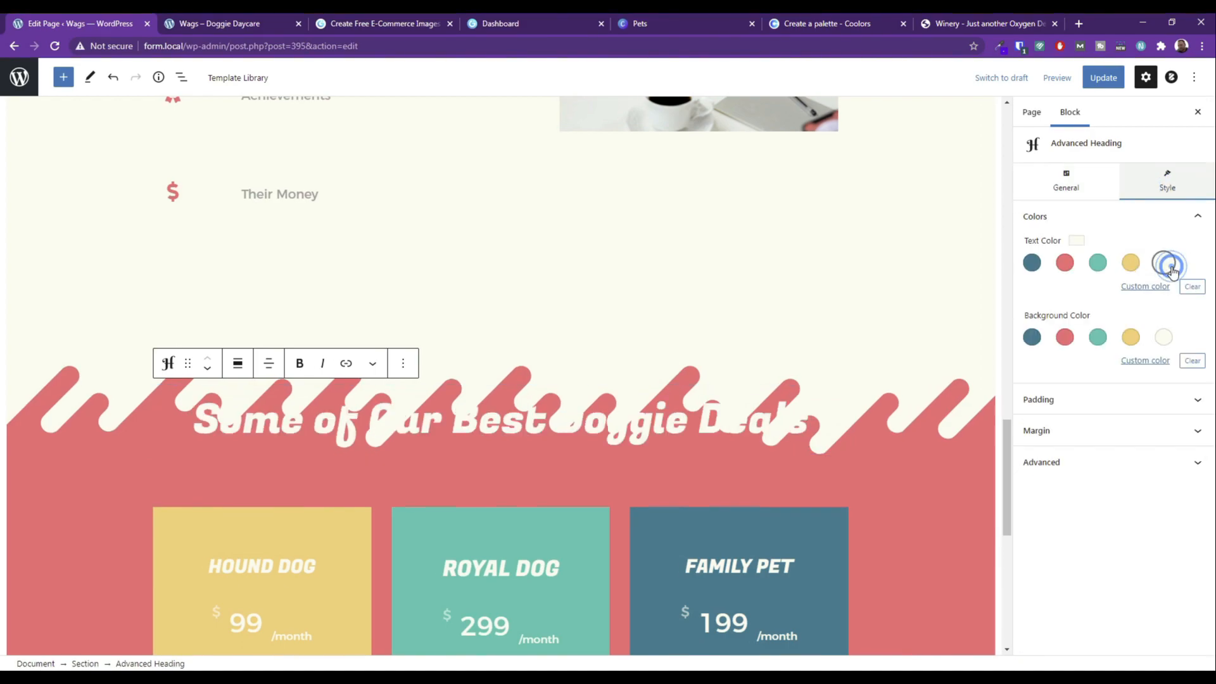
{"action": "left_click", "coordinate": [1165, 339]}
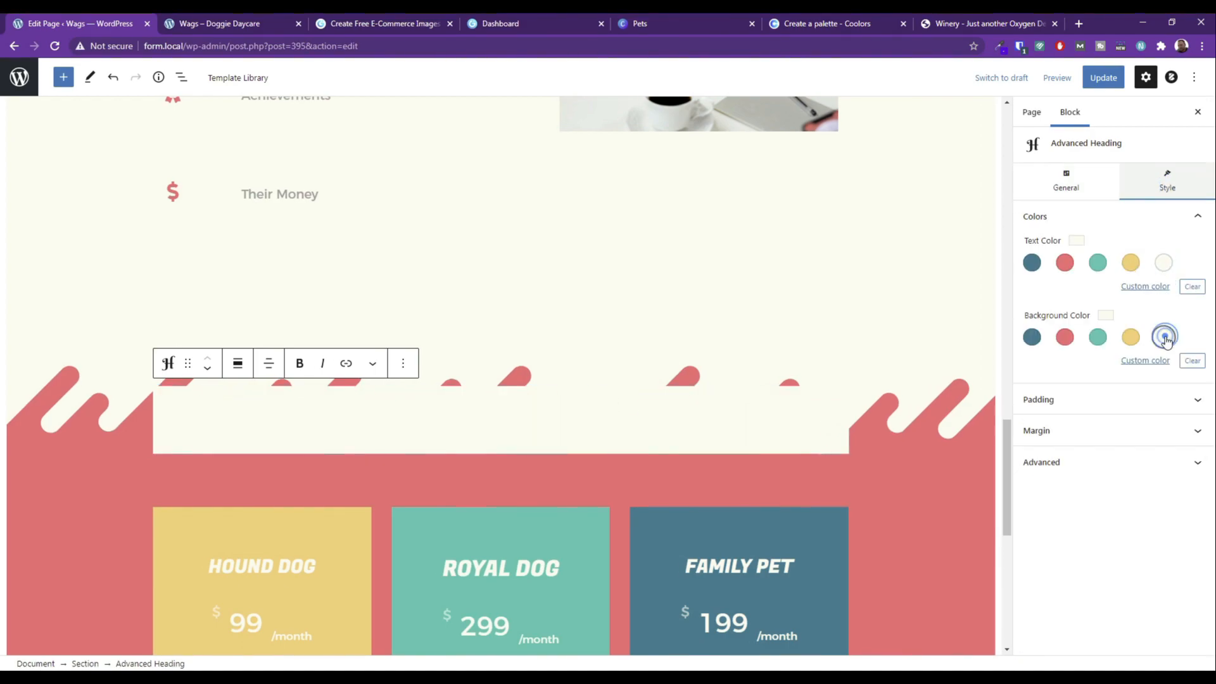
{"action": "left_click", "coordinate": [1033, 338]}
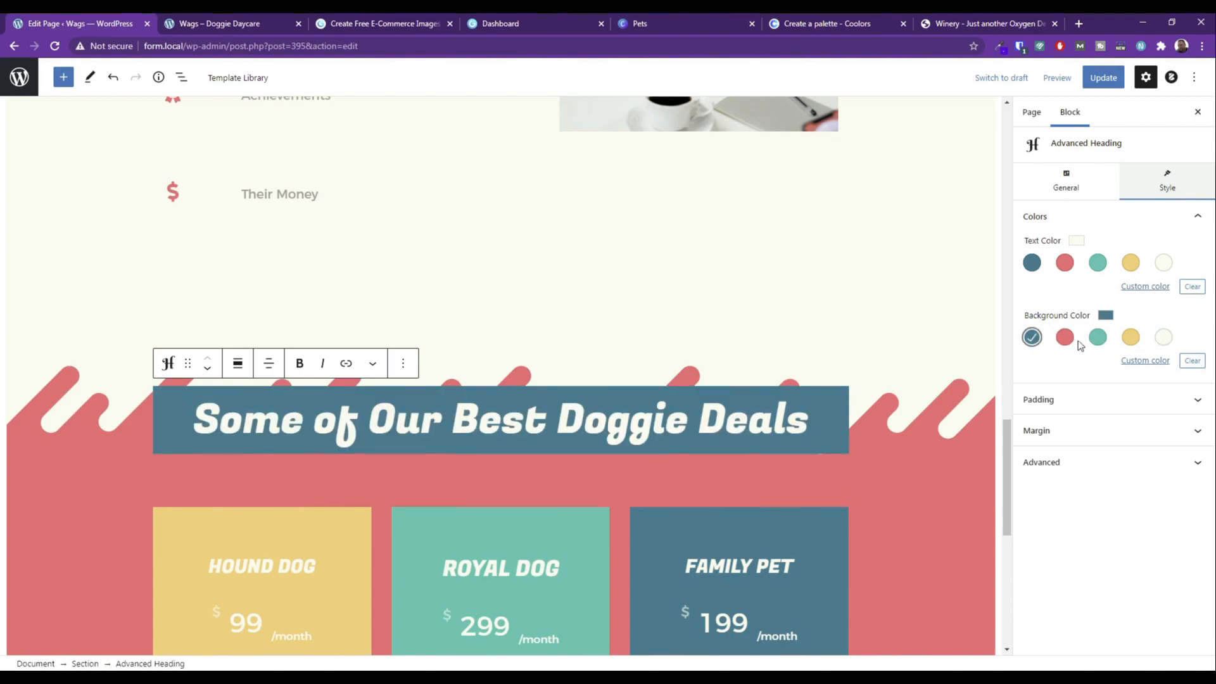
{"action": "left_click", "coordinate": [1064, 336]}
{"action": "left_click", "coordinate": [1098, 342]}
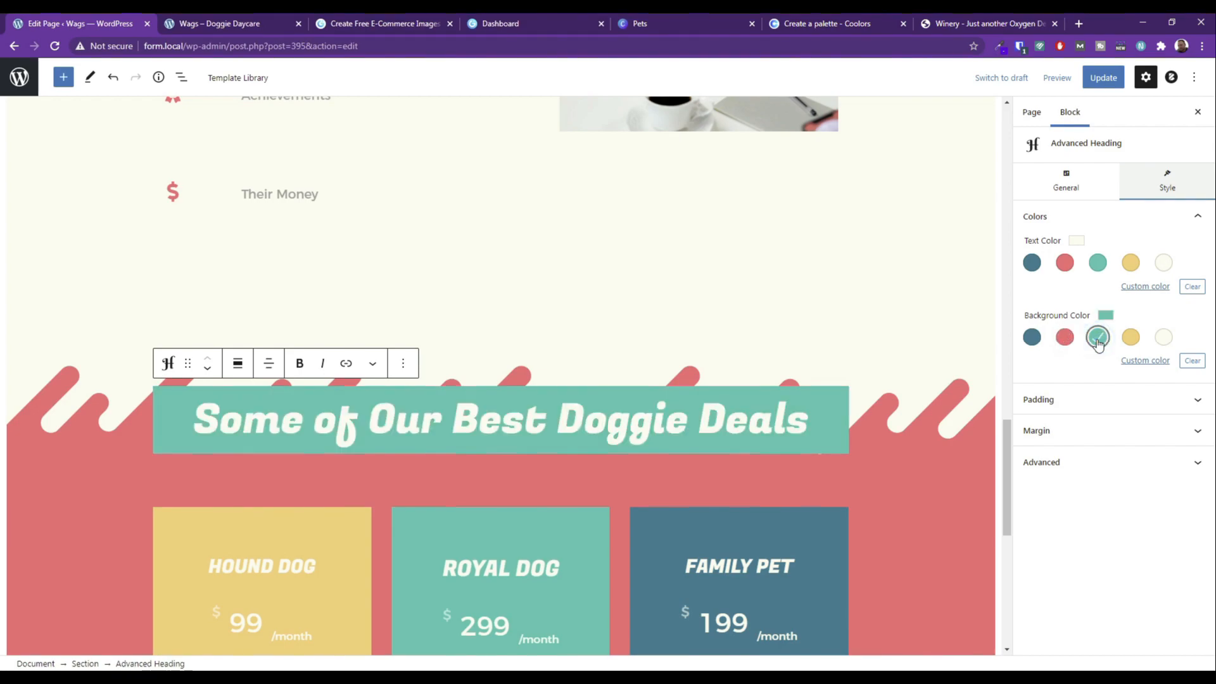
{"action": "left_click", "coordinate": [1127, 340]}
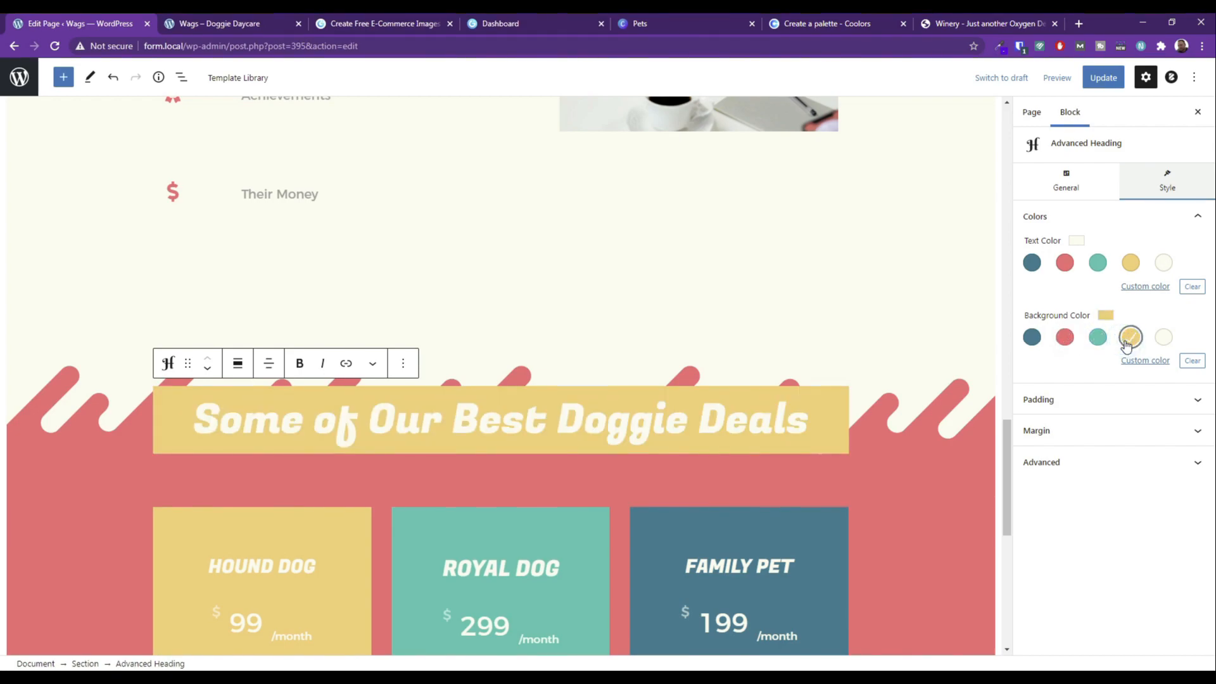
{"action": "left_click", "coordinate": [1031, 337]}
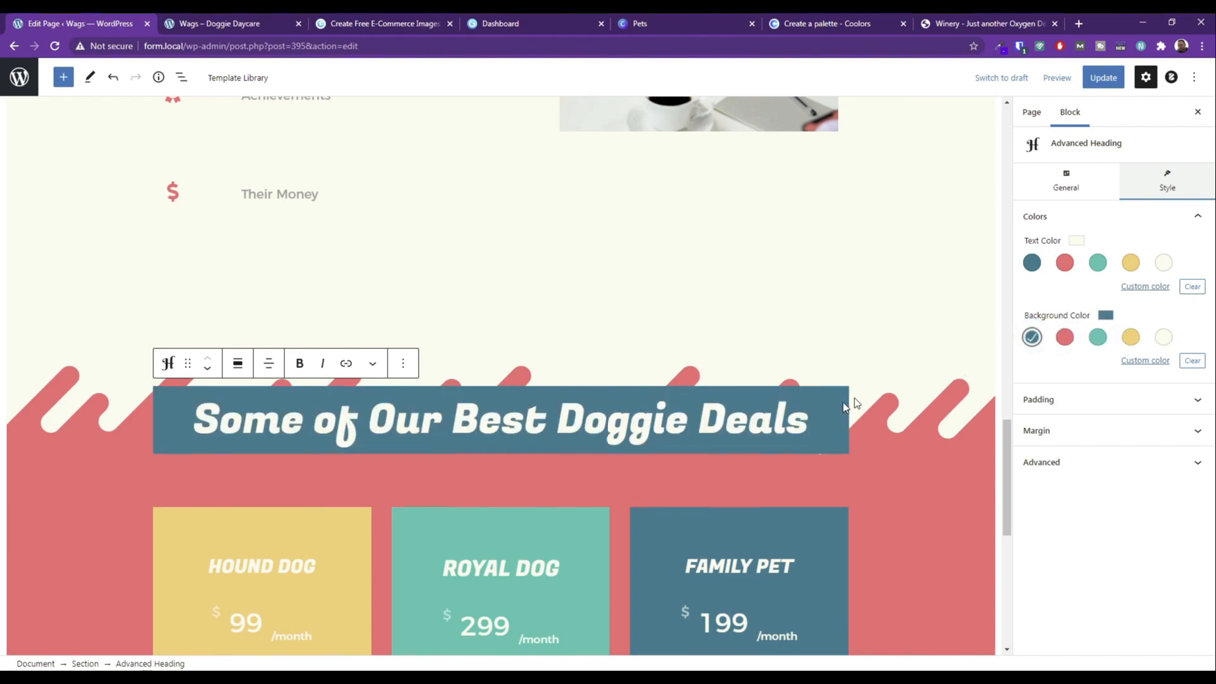
Remove the dark blue background color from the "Some of Our Best Doggie Deals" heading.
{"action": "scroll", "coordinate": [746, 396], "scroll_direction": "down", "scroll_amount": 3}
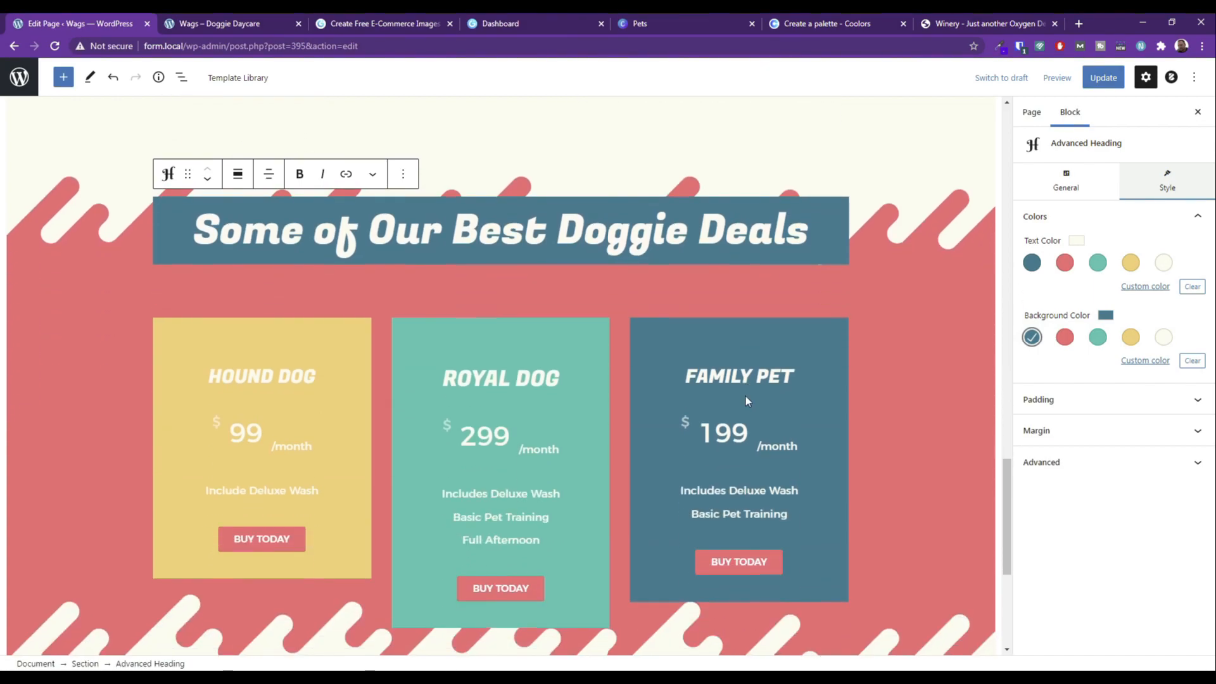
{"action": "scroll", "coordinate": [746, 397], "scroll_direction": "up", "scroll_amount": 1}
{"action": "left_click", "coordinate": [495, 355]}
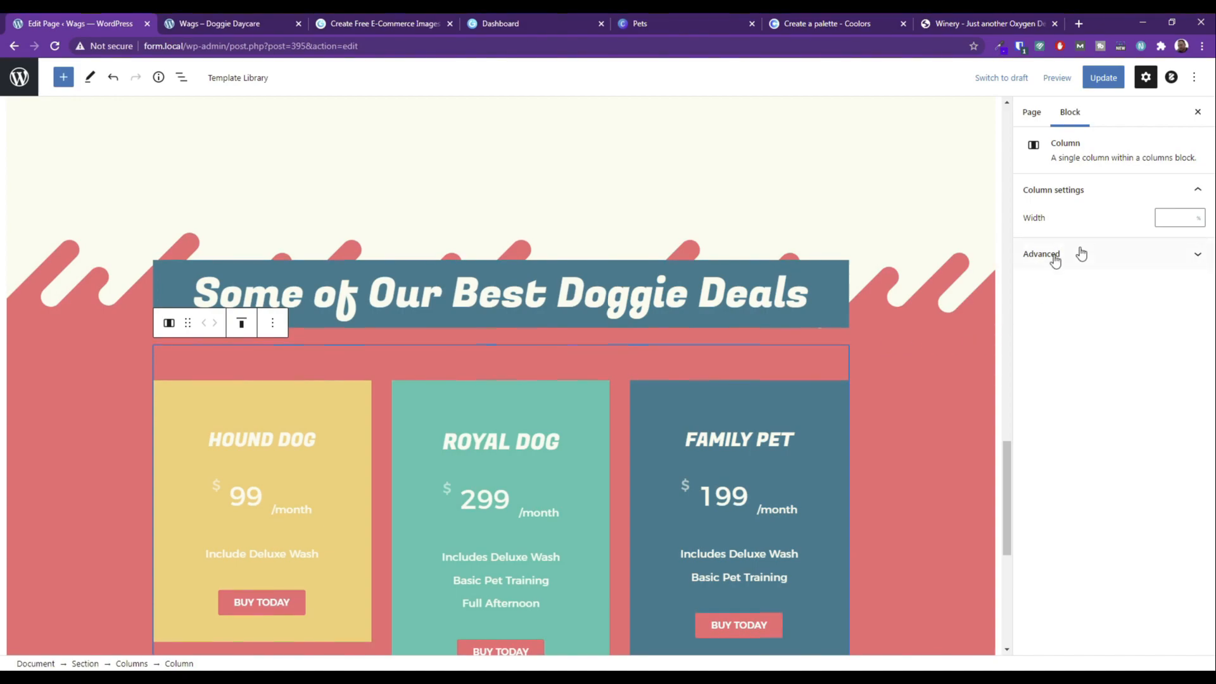
{"action": "left_click", "coordinate": [121, 364]}
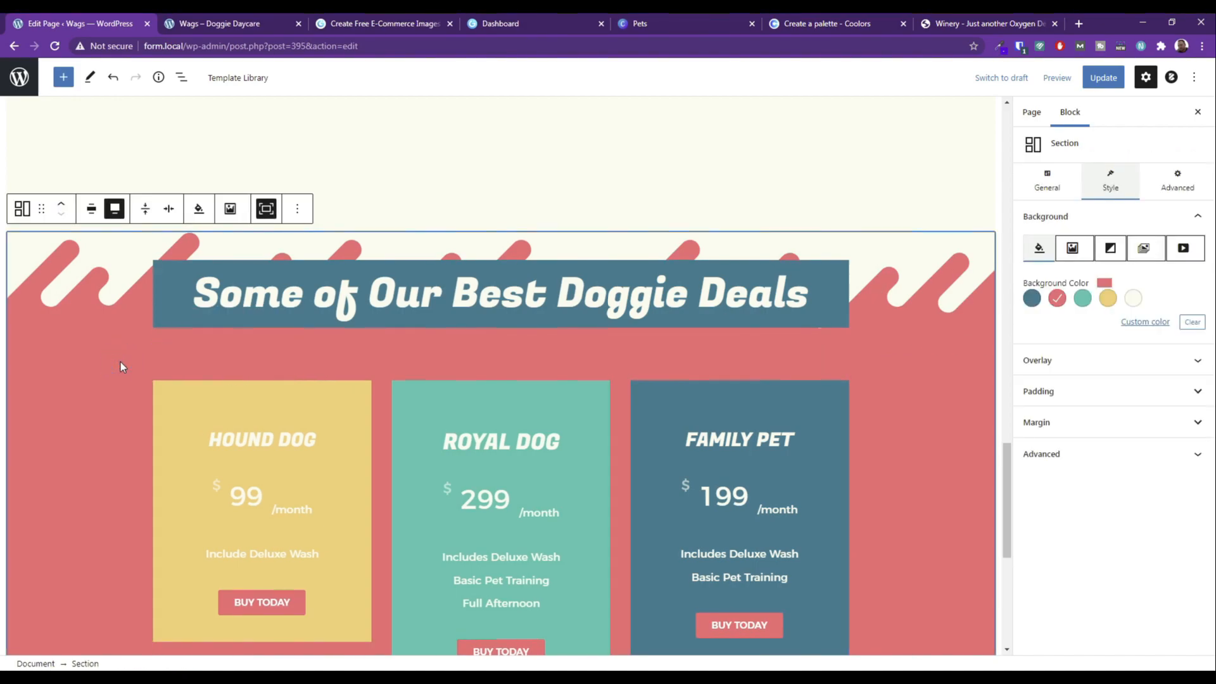
{"action": "scroll", "coordinate": [861, 380], "scroll_direction": "up", "scroll_amount": 2}
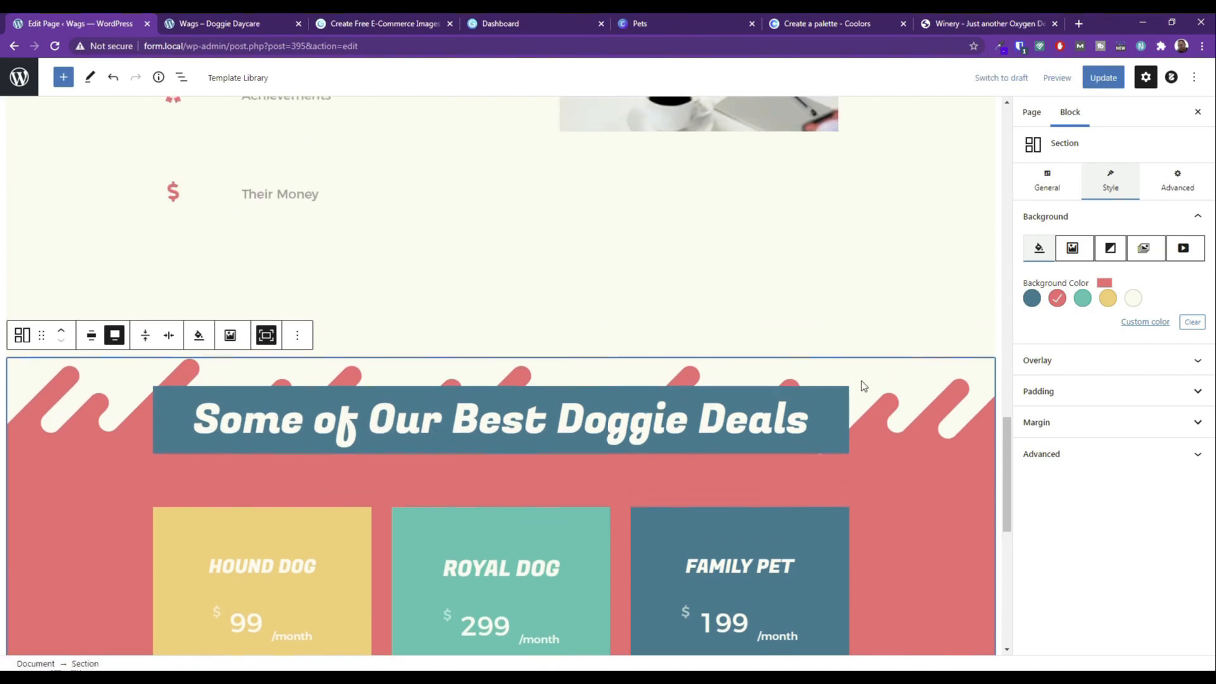
{"action": "scroll", "coordinate": [861, 383], "scroll_direction": "down", "scroll_amount": 6}
{"action": "scroll", "coordinate": [860, 384], "scroll_direction": "up", "scroll_amount": 3}
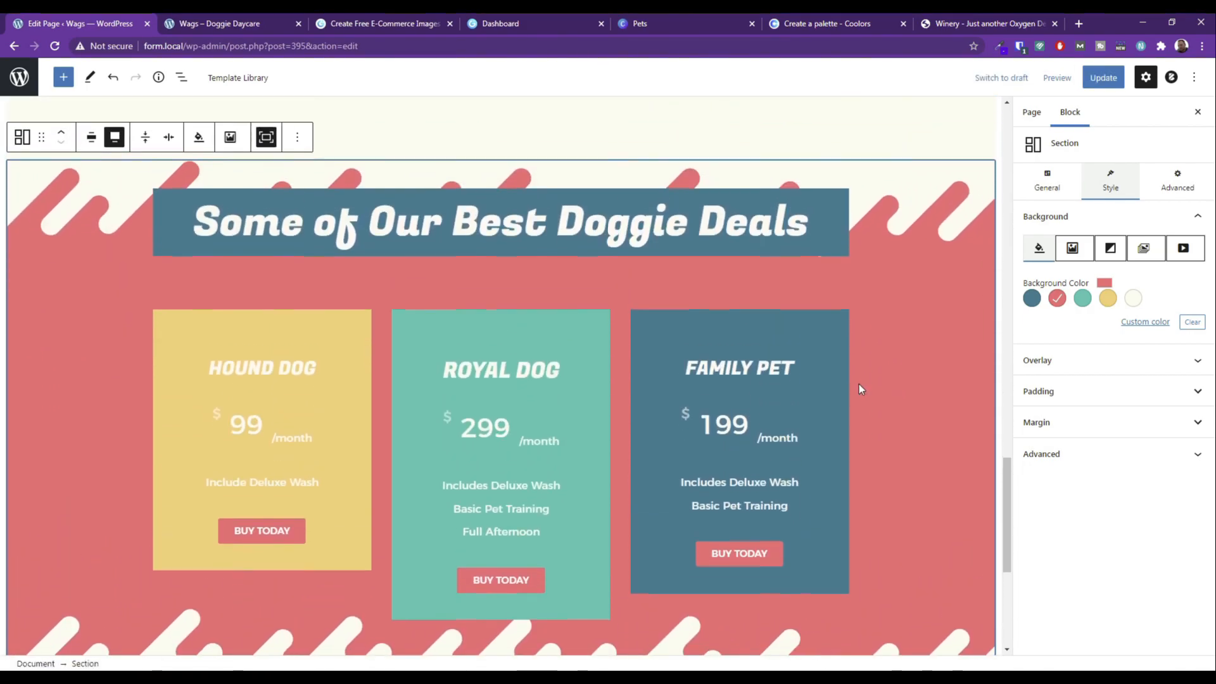
{"action": "scroll", "coordinate": [835, 318], "scroll_direction": "up", "scroll_amount": 2}
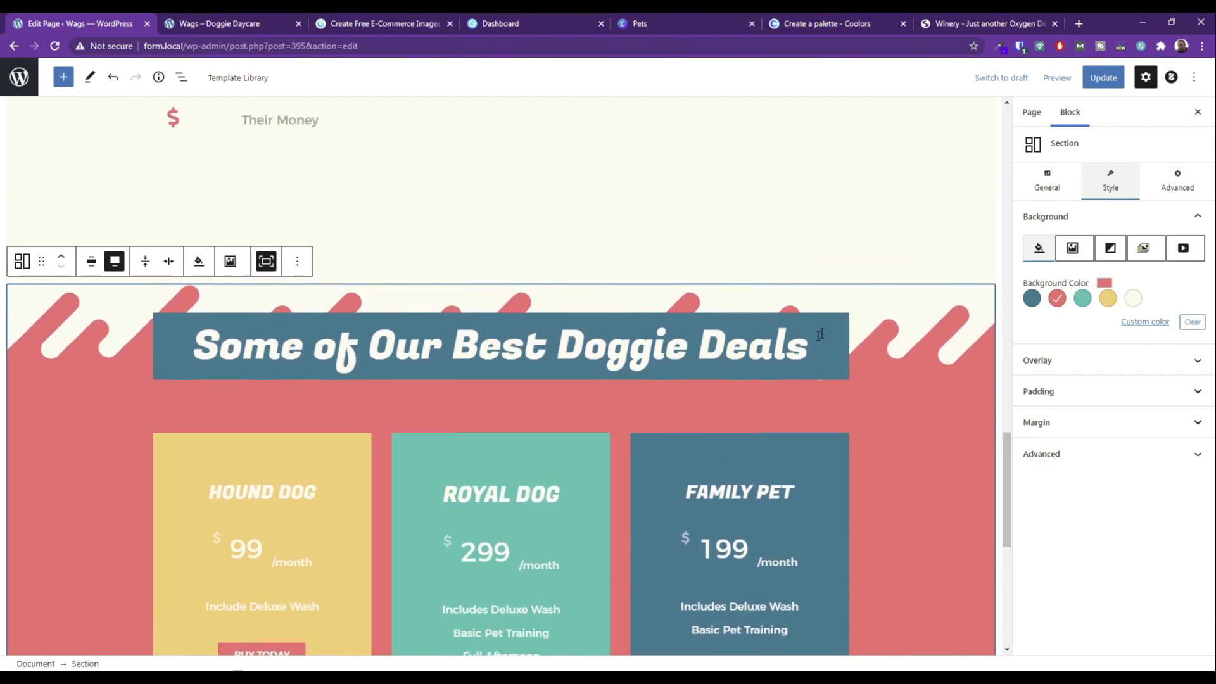
{"action": "left_click", "coordinate": [183, 351]}
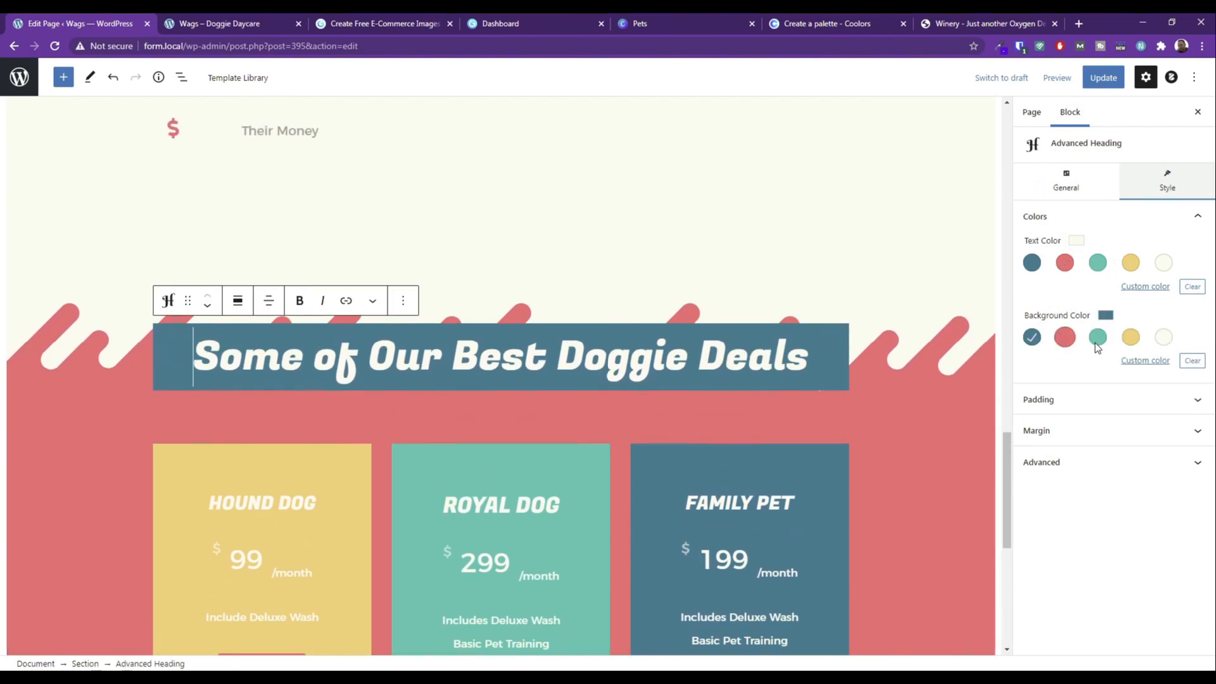
{"action": "left_click", "coordinate": [1029, 339]}
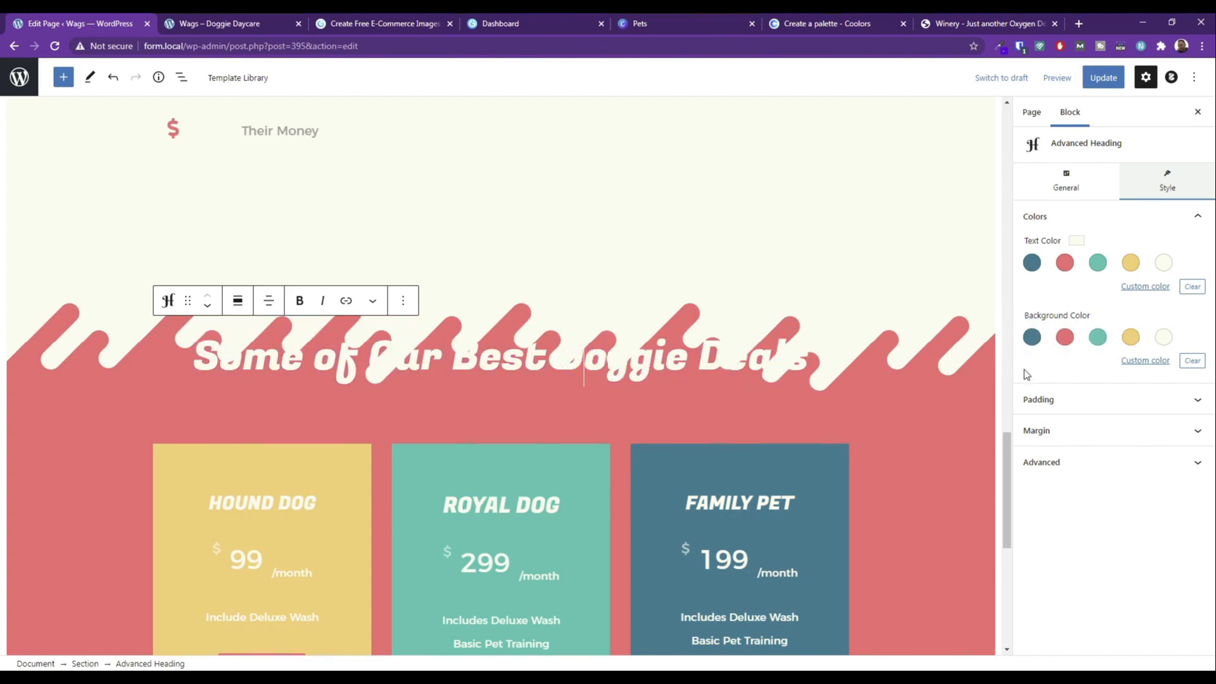
Open the deals section's divider settings and set the top divider height to 250 px.
{"action": "left_click", "coordinate": [50, 346]}
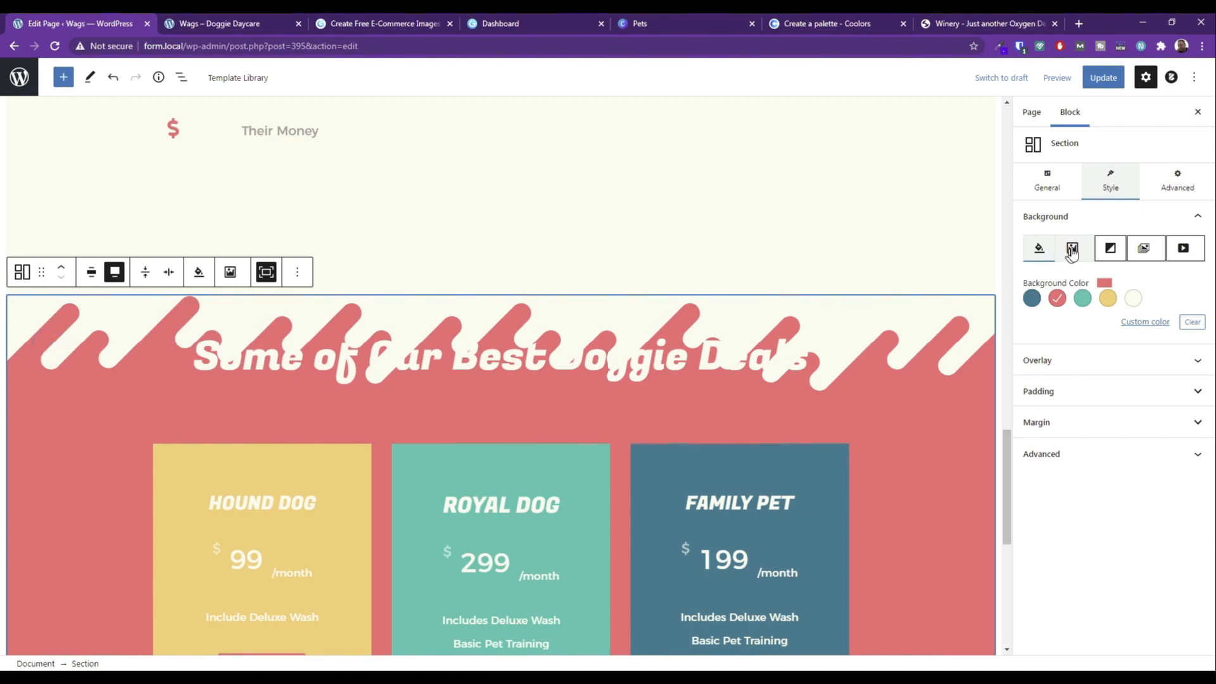
{"action": "left_click", "coordinate": [1169, 187]}
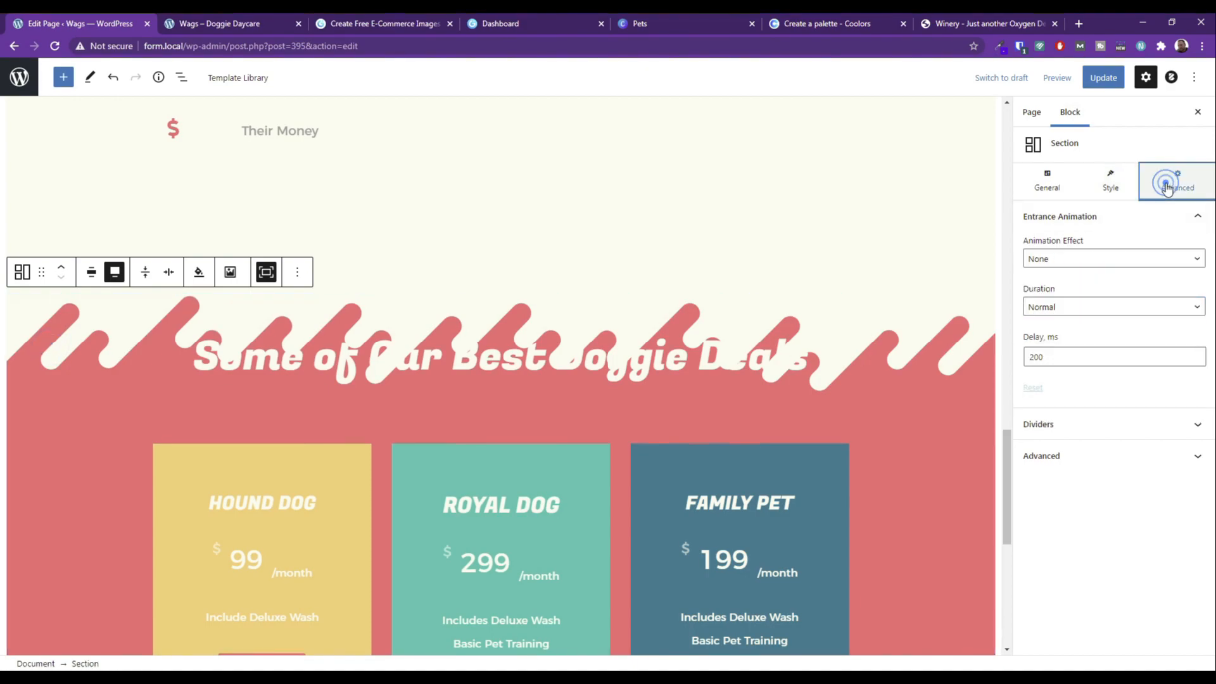
{"action": "left_click", "coordinate": [1063, 431]}
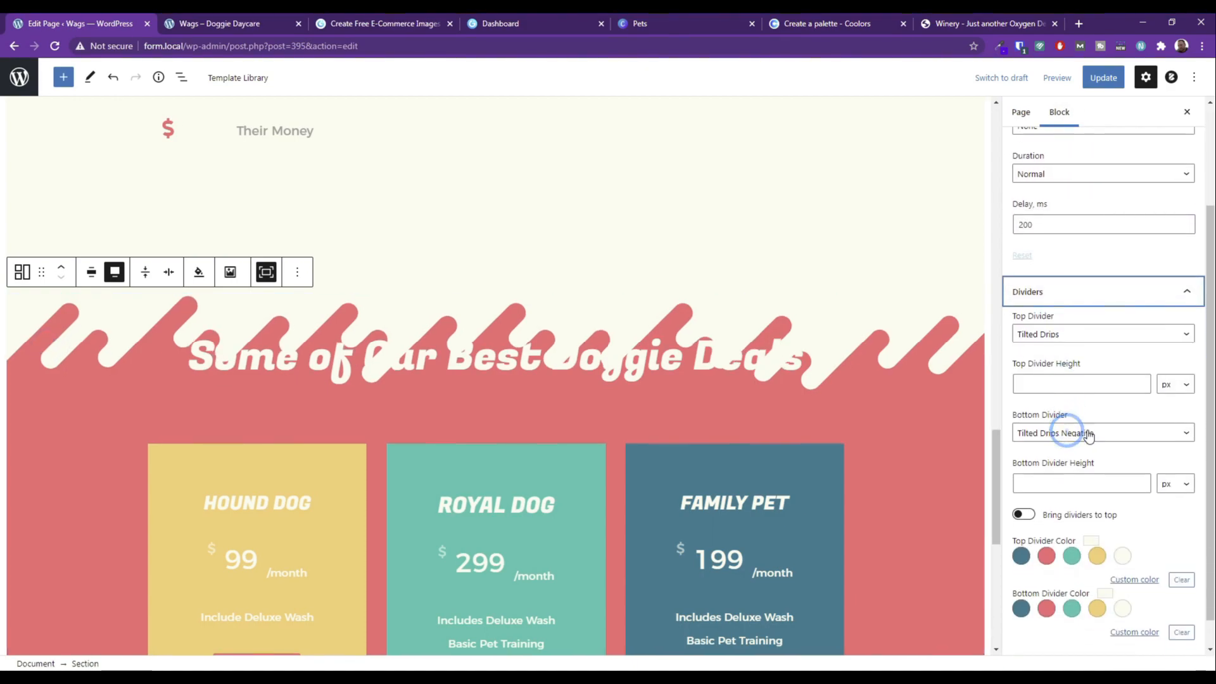
{"action": "left_click", "coordinate": [1067, 350]}
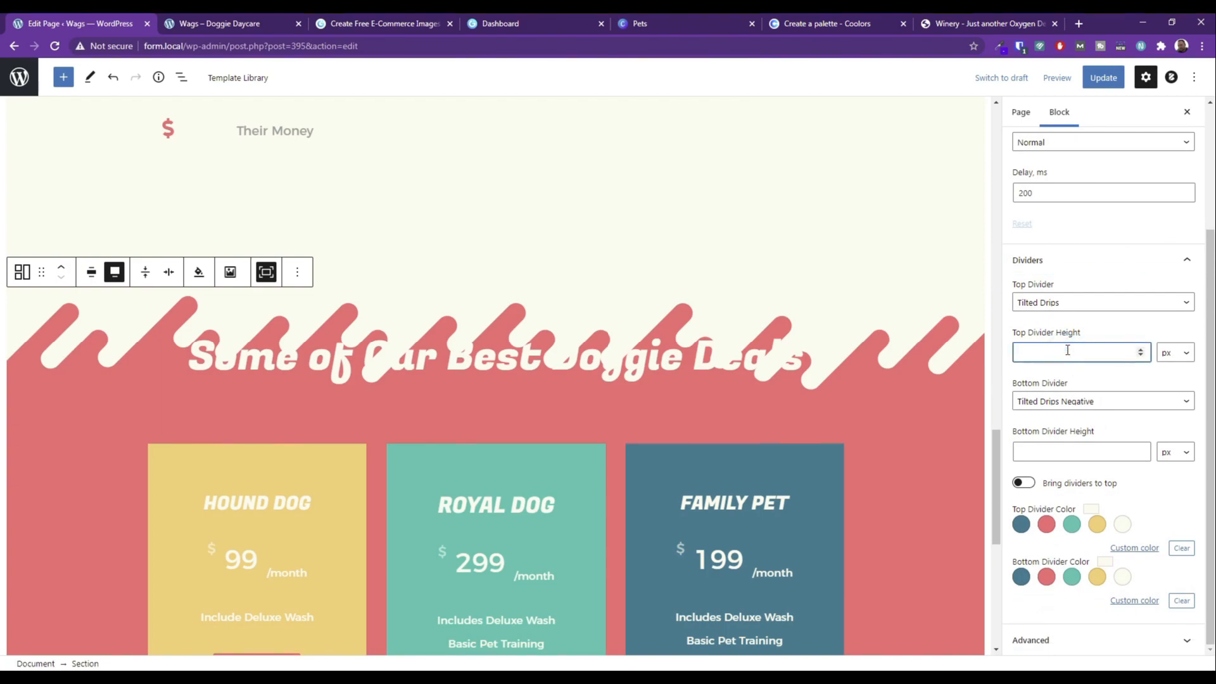
{"action": "type", "text": "25"}
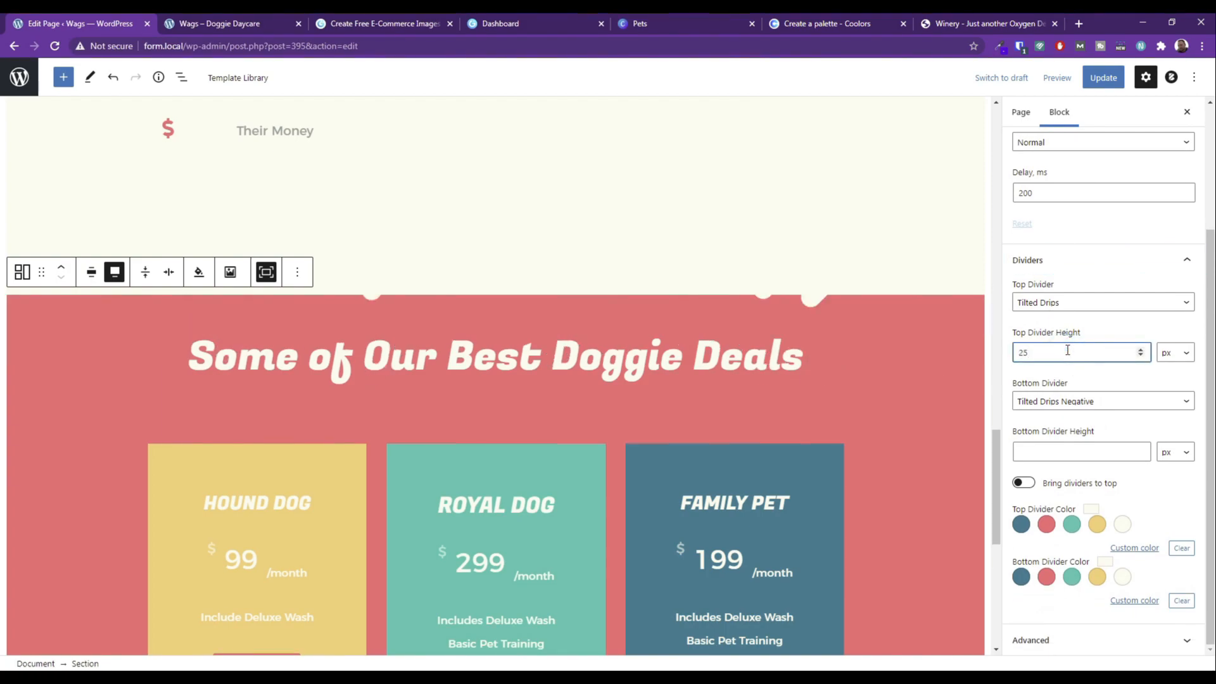
{"action": "type", "text": "0"}
Try top divider heights of 25, 50, 75 and 85 px on the deals section.
{"action": "double_click", "coordinate": [1062, 345]}
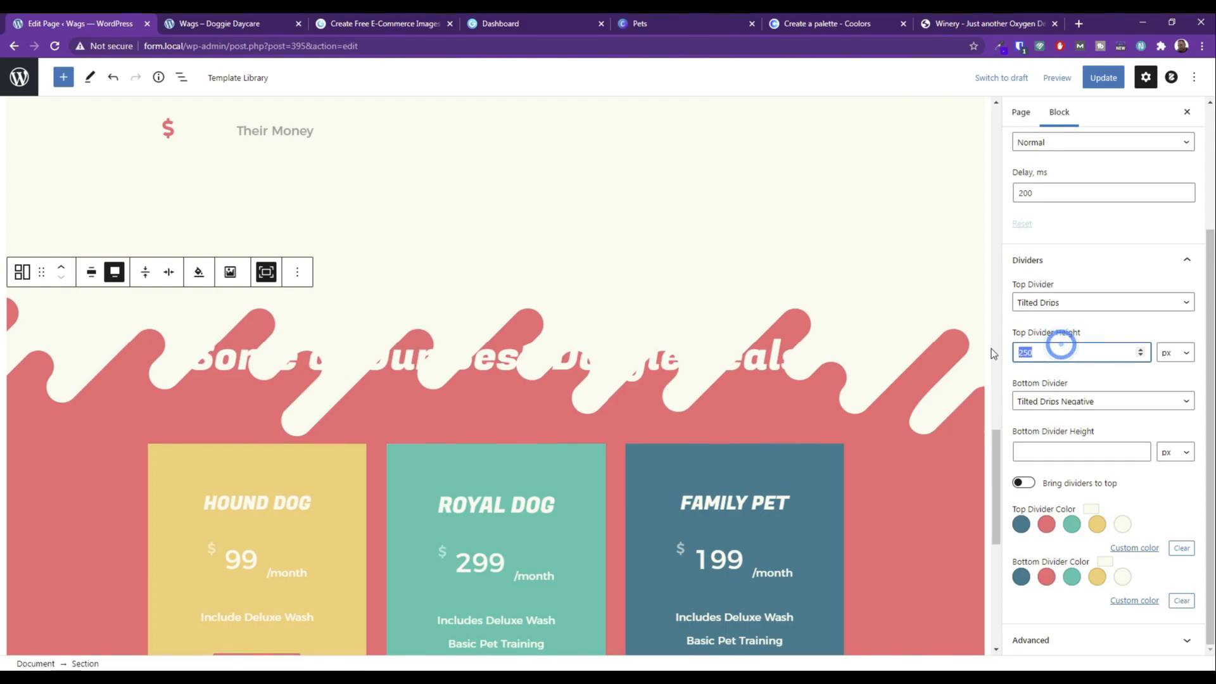
{"action": "type", "text": "25"}
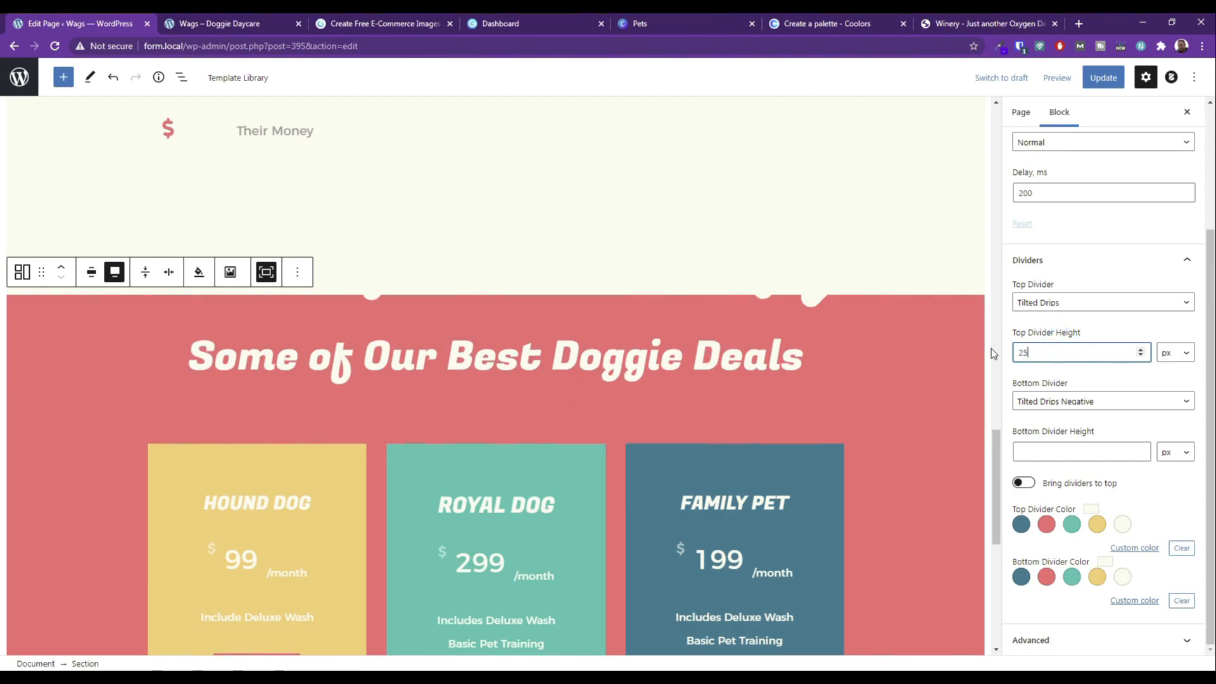
{"action": "double_click", "coordinate": [1064, 352]}
{"action": "type", "text": "50"}
{"action": "double_click", "coordinate": [1047, 353]}
{"action": "type", "text": "75"}
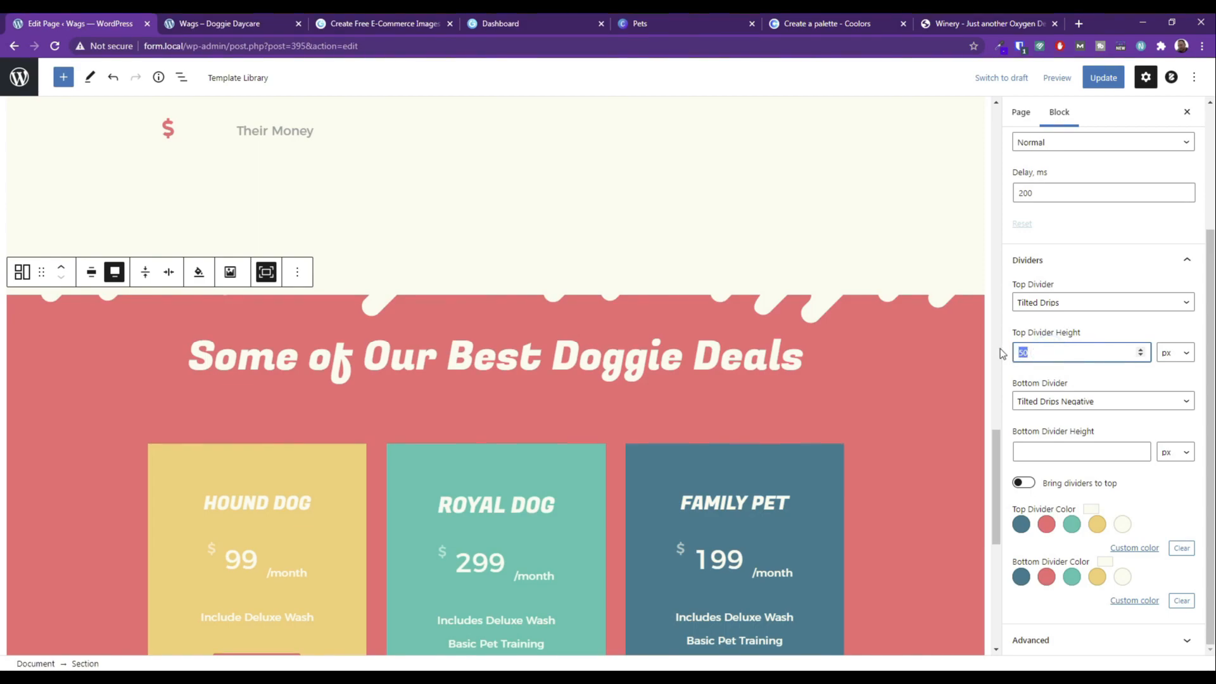
{"action": "double_click", "coordinate": [1044, 352]}
{"action": "type", "text": "85"}
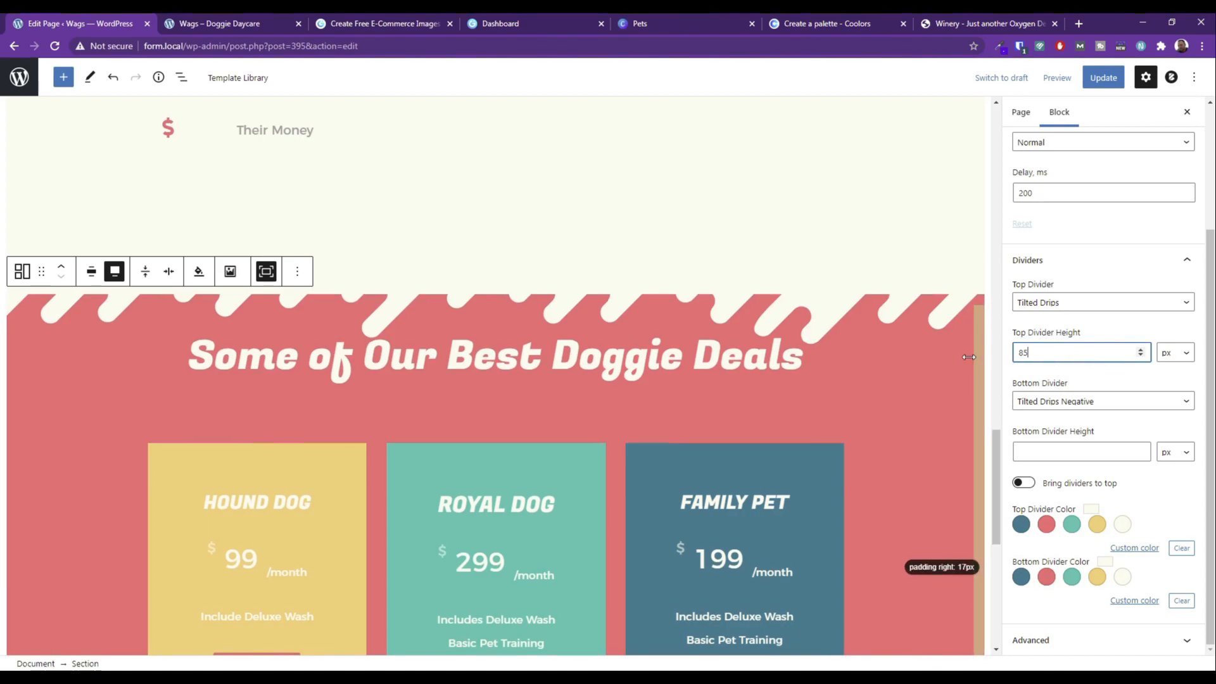
{"action": "scroll", "coordinate": [985, 373], "scroll_direction": "down", "scroll_amount": 3}
{"action": "scroll", "coordinate": [1044, 367], "scroll_direction": "up", "scroll_amount": 2}
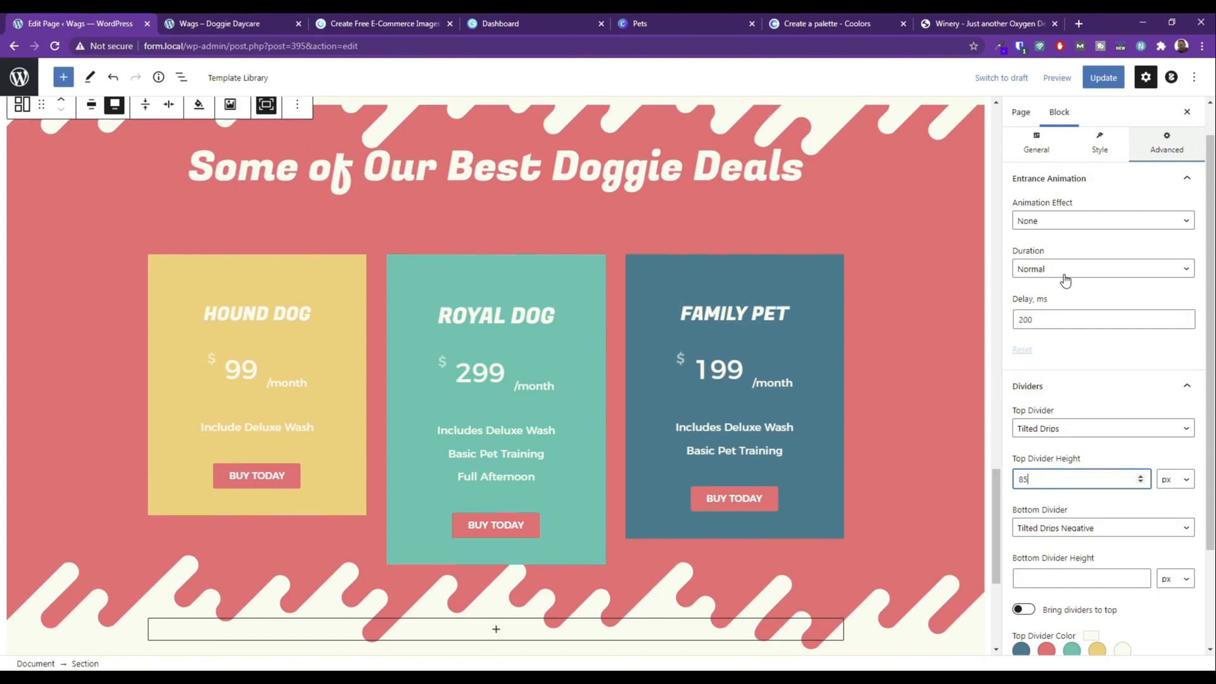
Set the deals section's top divider height to 100 px, after trying 150 px.
{"action": "double_click", "coordinate": [1053, 479]}
{"action": "type", "text": "150"}
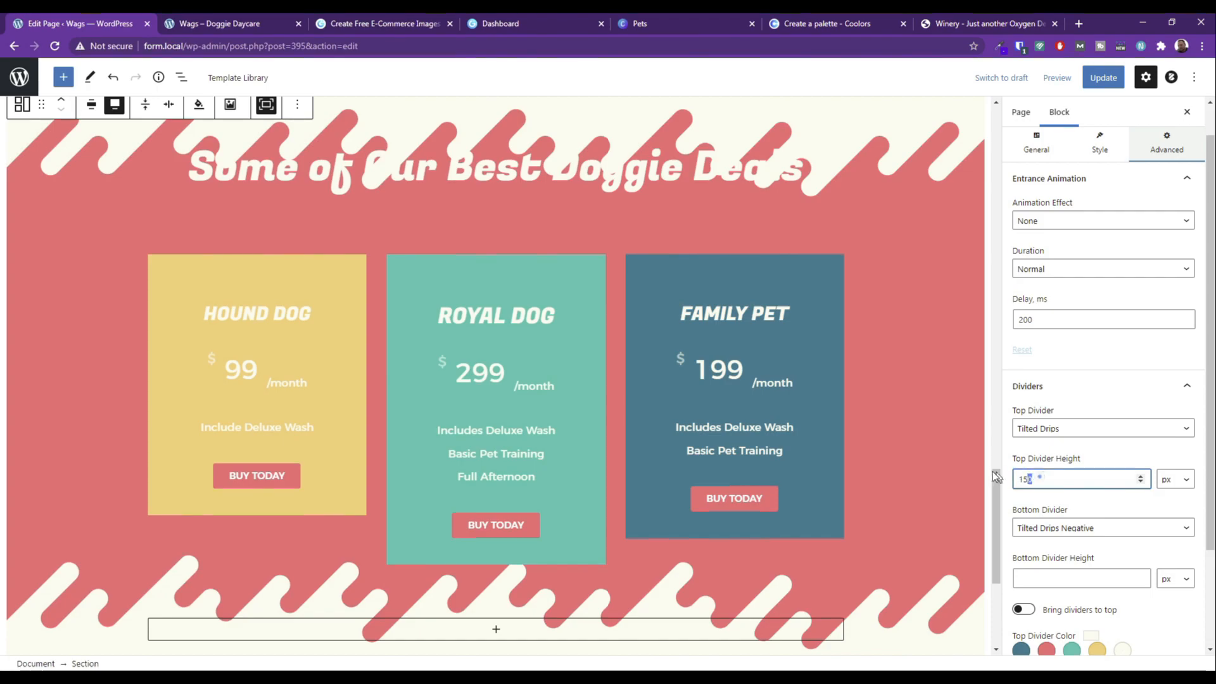
{"action": "key", "text": "BackSpace"}
{"action": "key", "text": "BackSpace"}
{"action": "type", "text": "25"}
{"action": "double_click", "coordinate": [1034, 479]}
{"action": "type", "text": "100"}
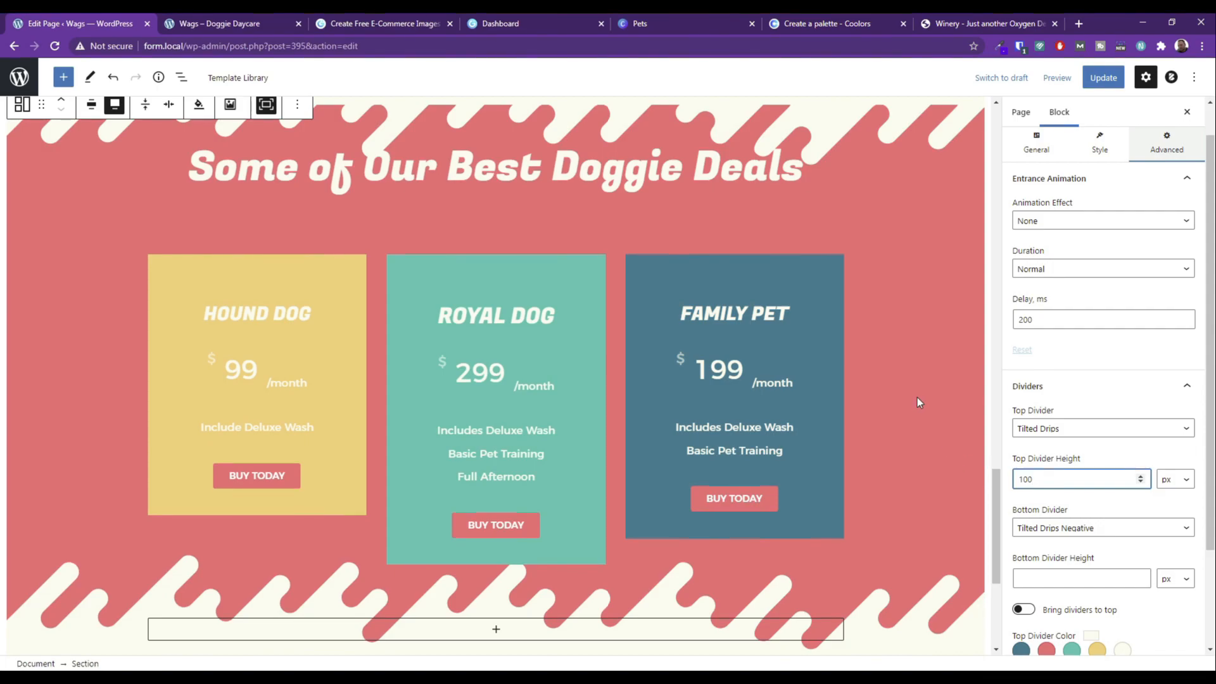
{"action": "scroll", "coordinate": [917, 402], "scroll_direction": "up", "scroll_amount": 2}
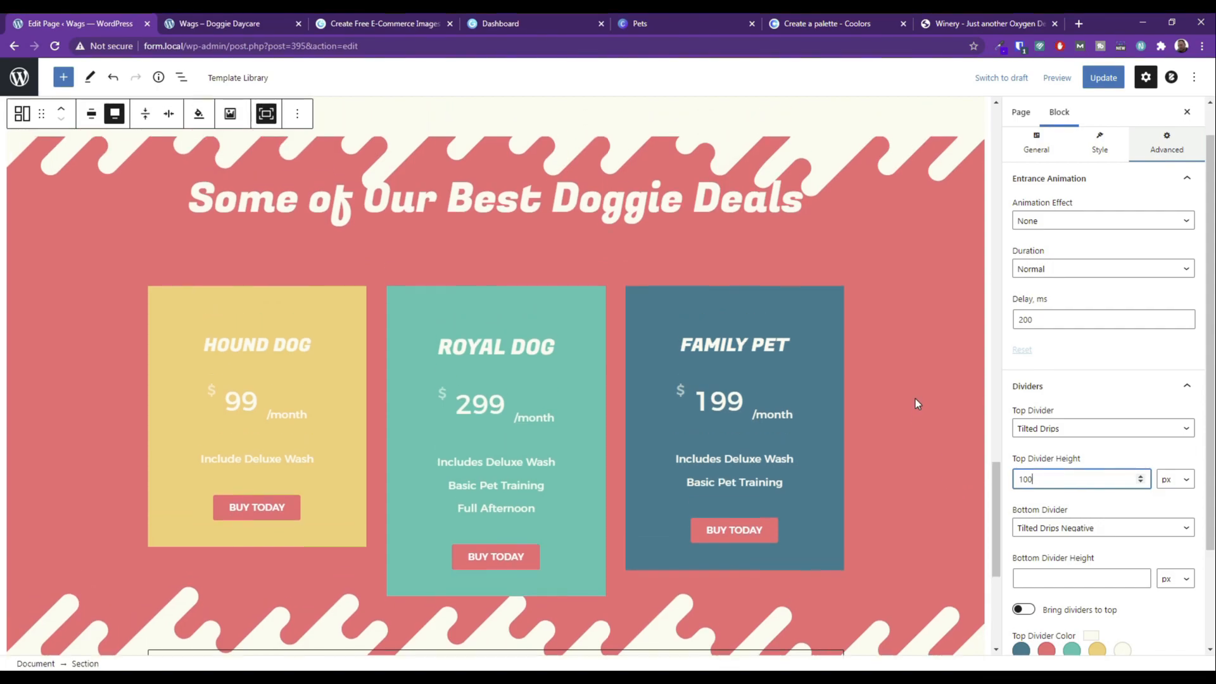
Check the settings of the price-box columns and the surrounding deals section, and review how the heading sits under the top divider.
{"action": "left_click", "coordinate": [505, 281]}
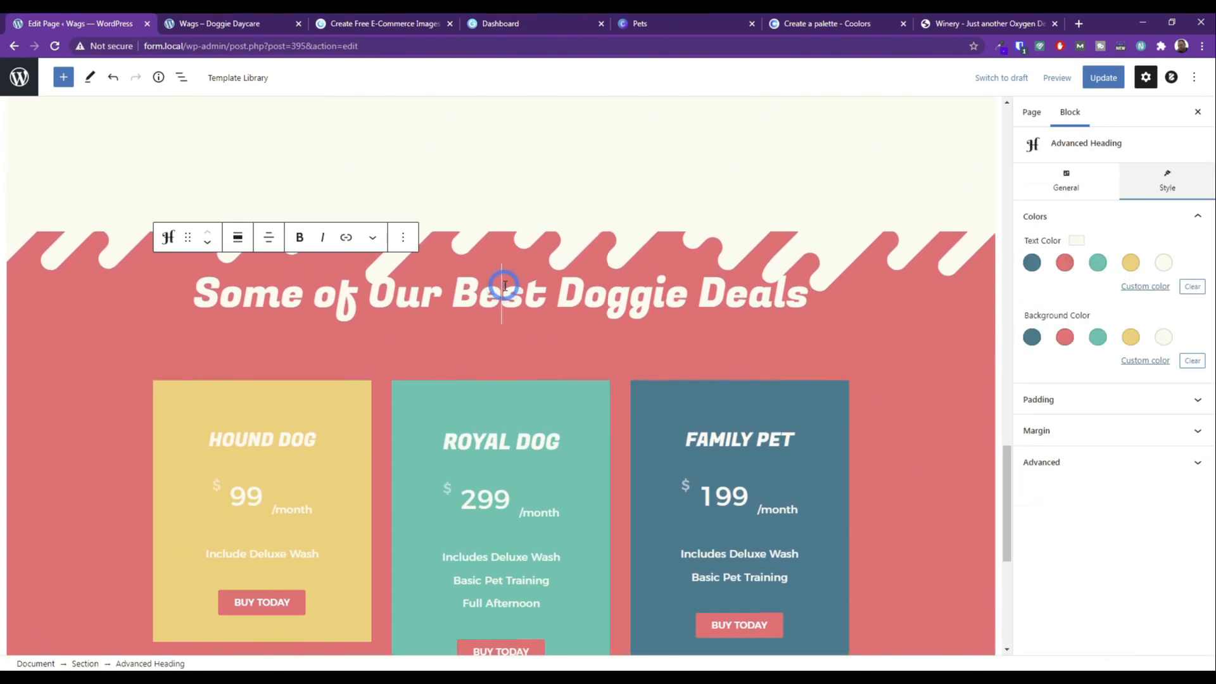
{"action": "left_click", "coordinate": [481, 342]}
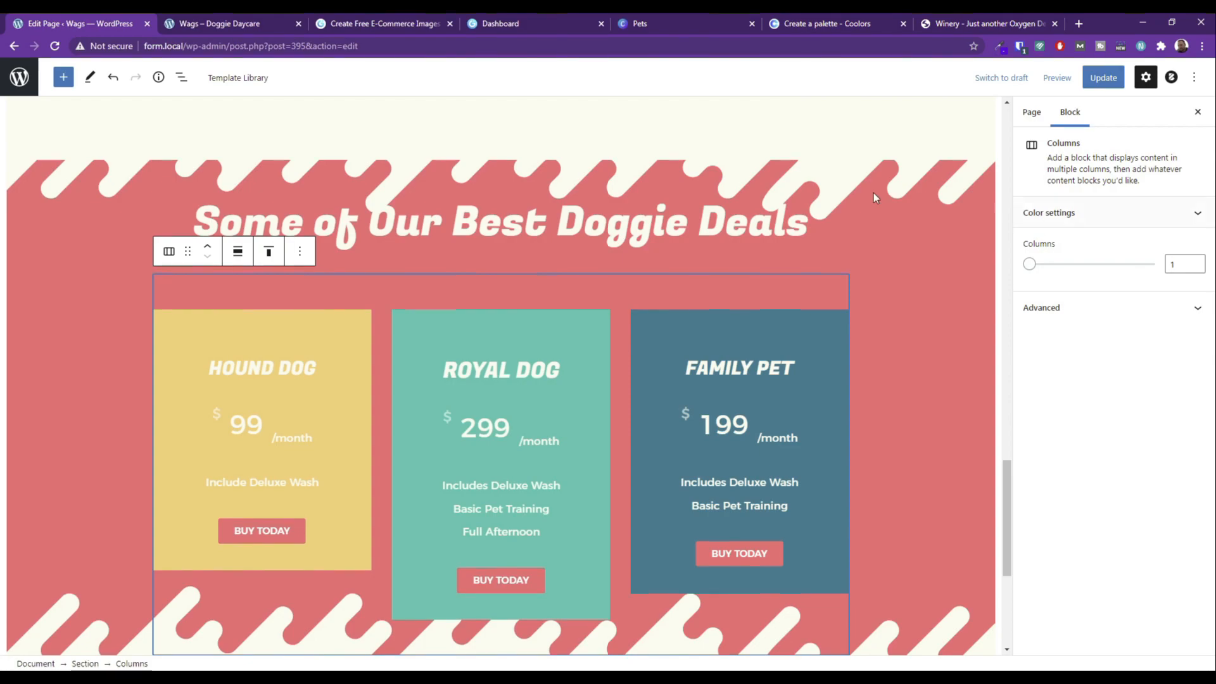
{"action": "left_click", "coordinate": [300, 251]}
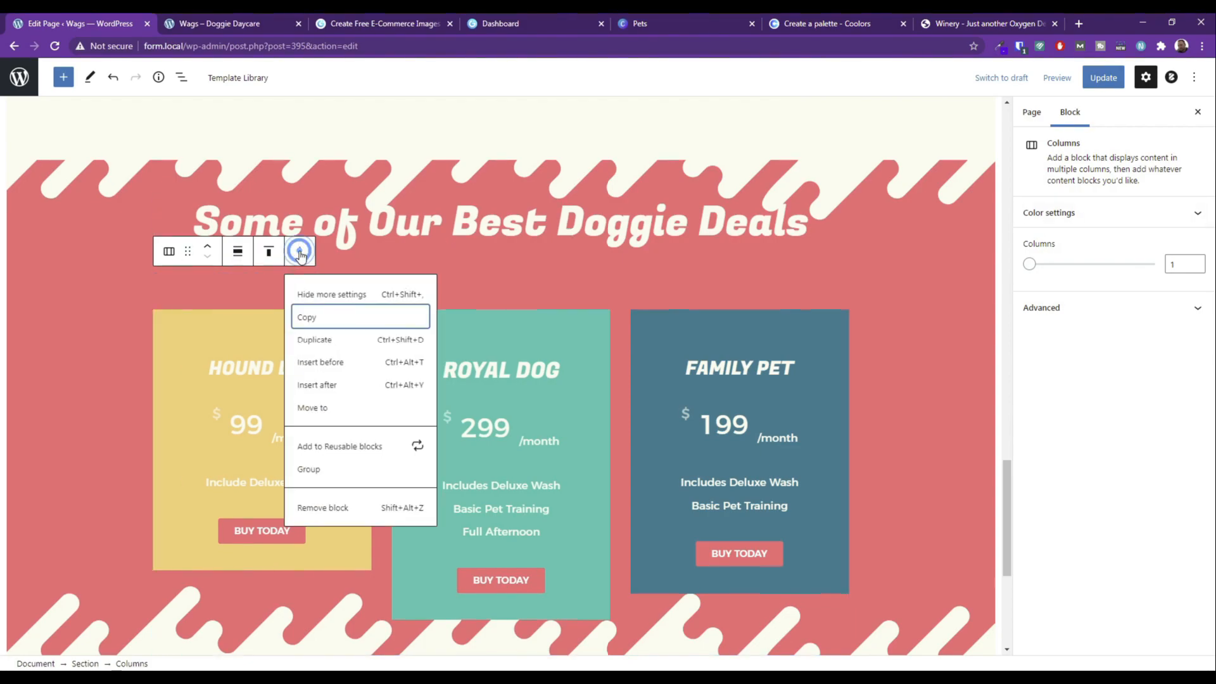
{"action": "left_click", "coordinate": [1042, 308]}
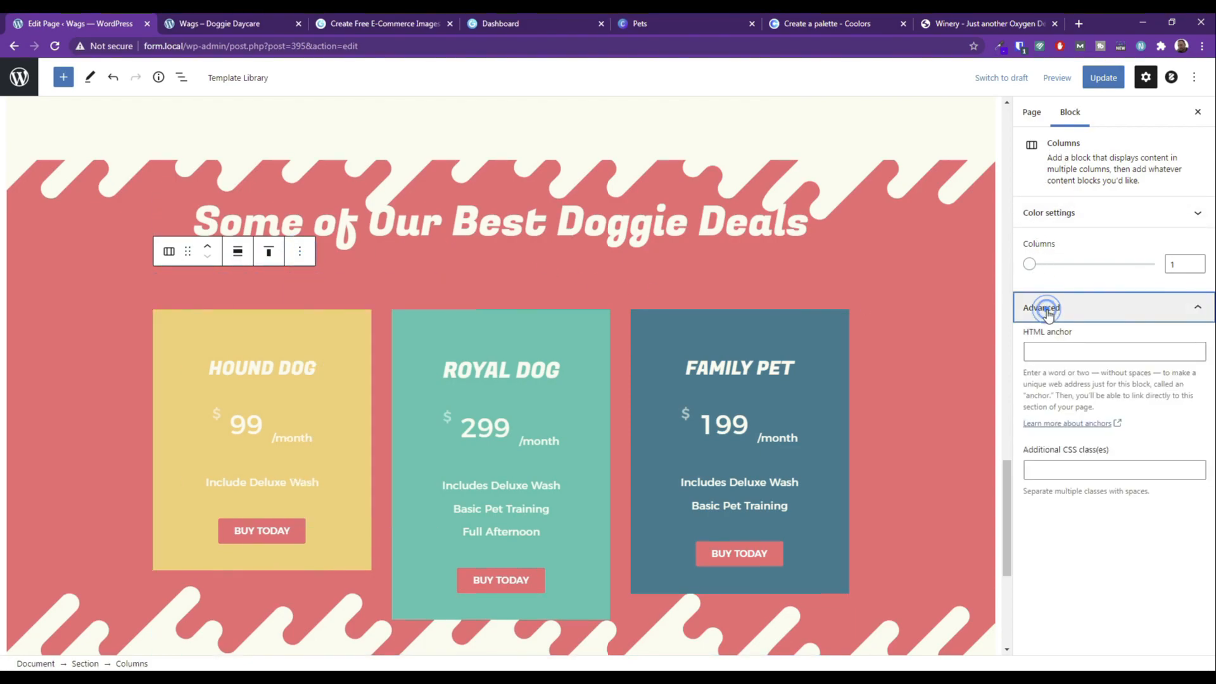
{"action": "left_click", "coordinate": [247, 296]}
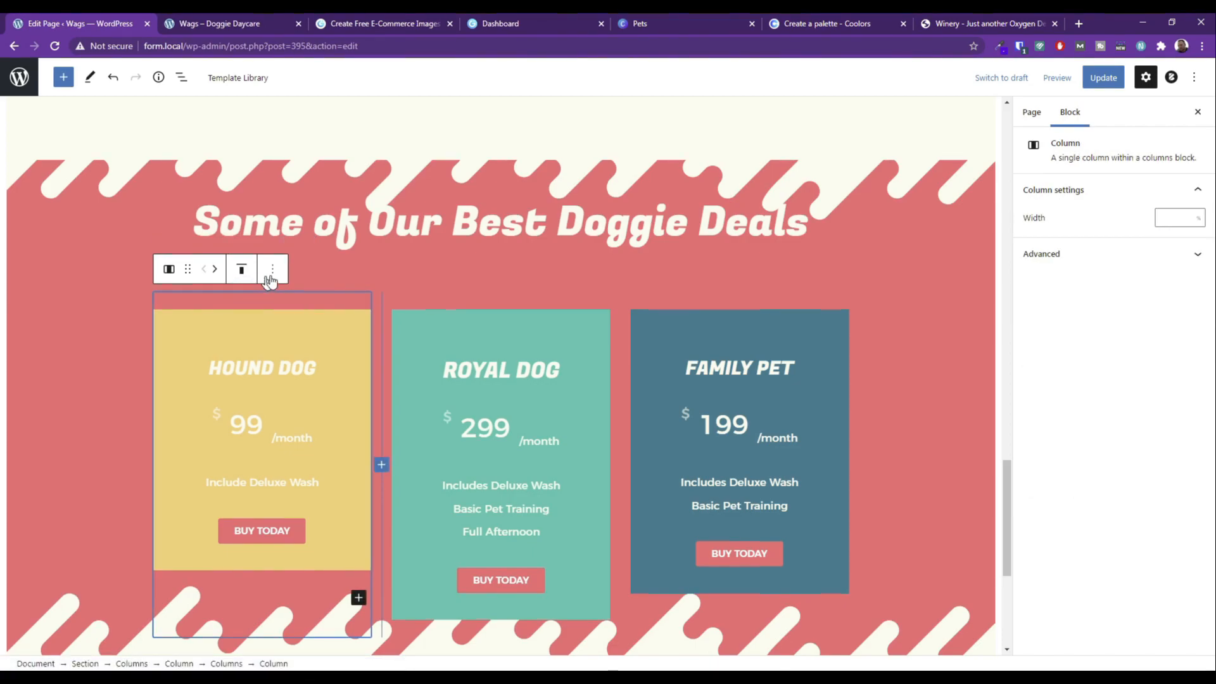
{"action": "left_click", "coordinate": [440, 294]}
{"action": "left_click", "coordinate": [748, 295]}
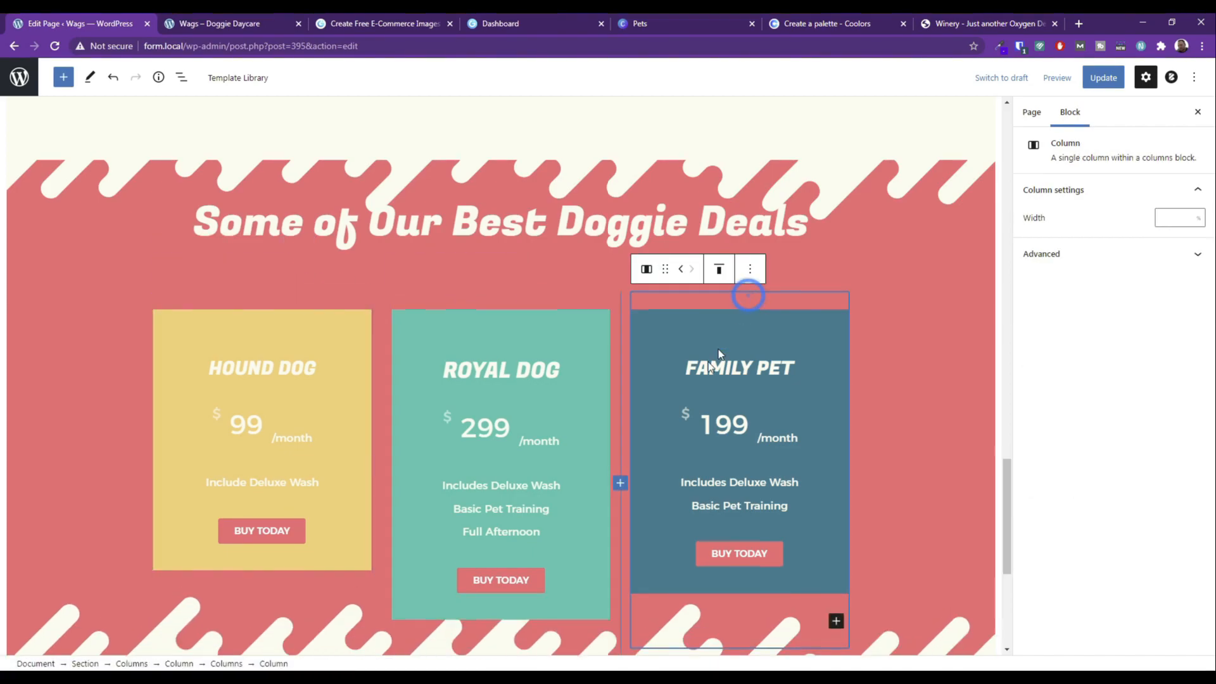
{"action": "left_click", "coordinate": [185, 253]}
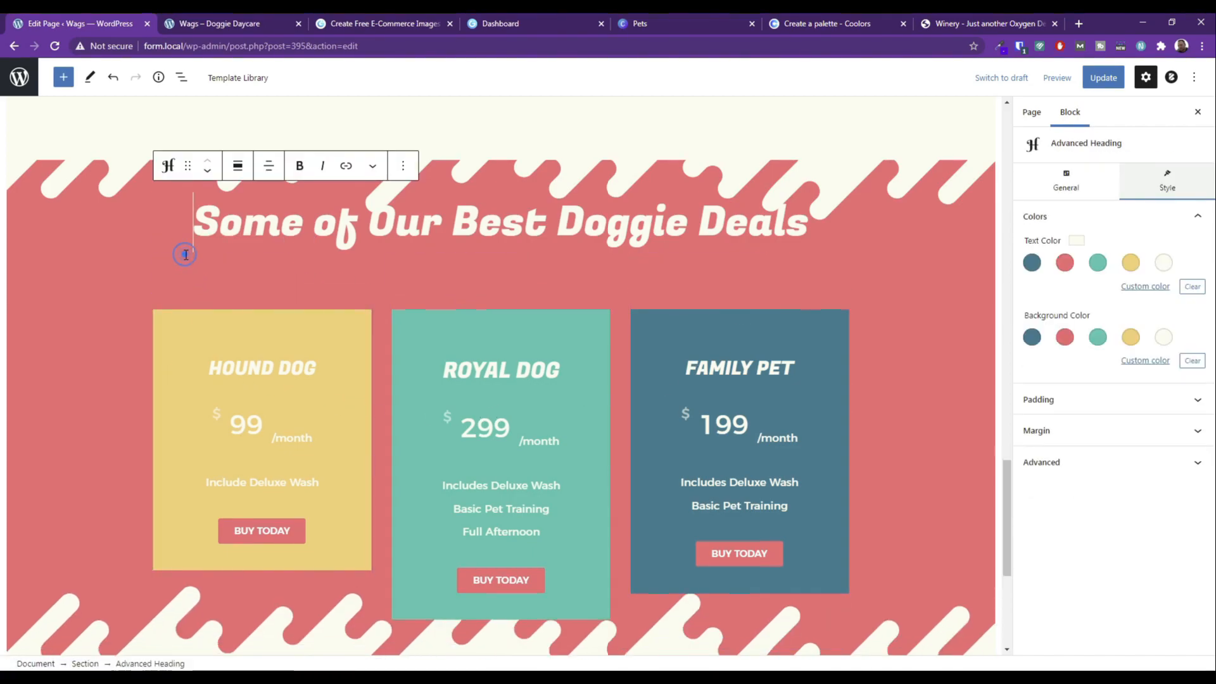
{"action": "left_click", "coordinate": [127, 244]}
{"action": "scroll", "coordinate": [336, 266], "scroll_direction": "up", "scroll_amount": 3}
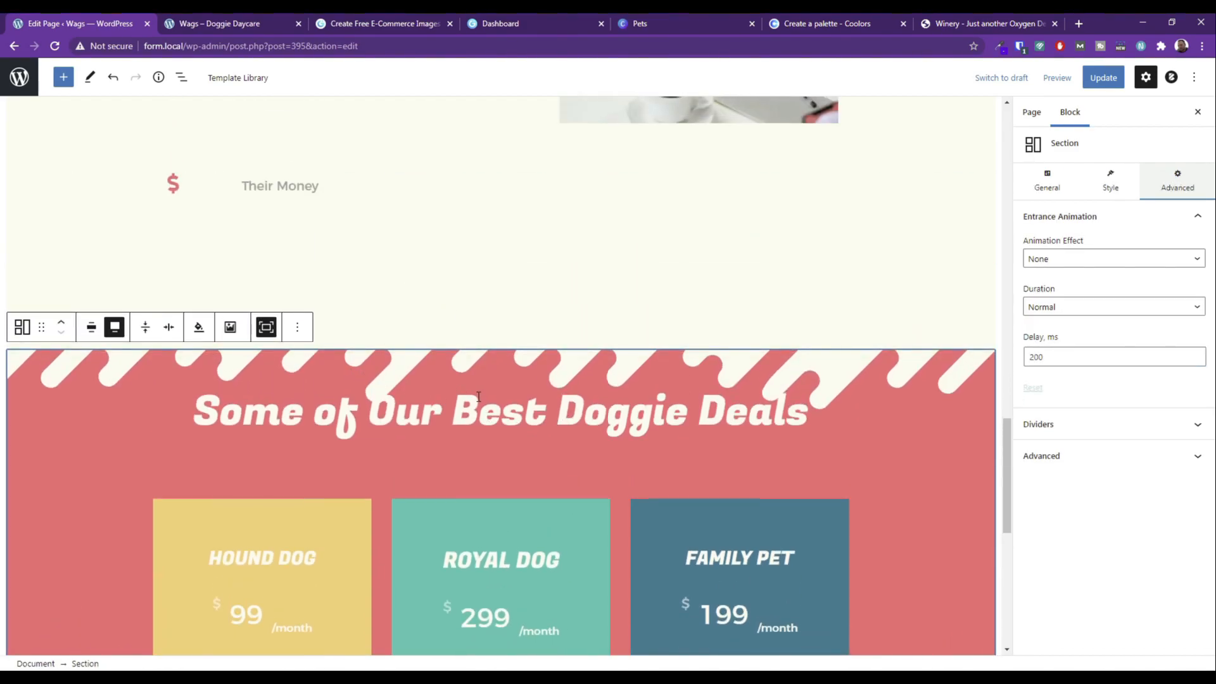
{"action": "scroll", "coordinate": [479, 397], "scroll_direction": "down", "scroll_amount": 5}
{"action": "scroll", "coordinate": [379, 300], "scroll_direction": "up", "scroll_amount": 2}
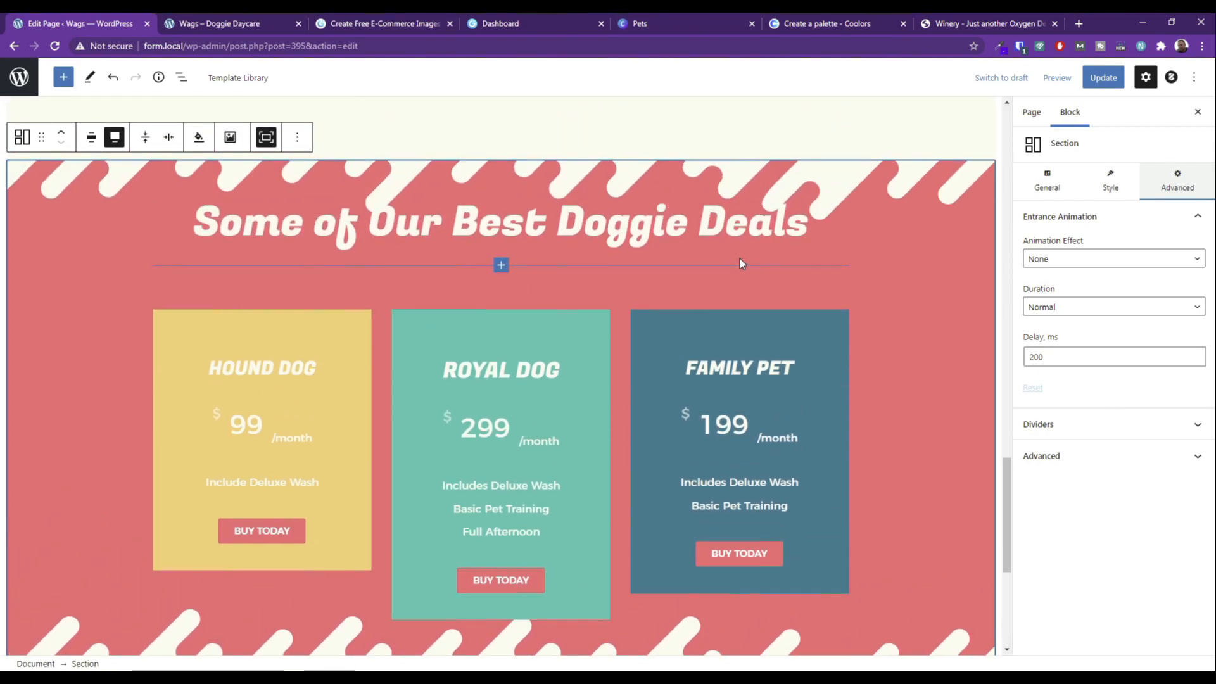
Set the deals heading's desktop font size to 55 px.
{"action": "left_click", "coordinate": [696, 225]}
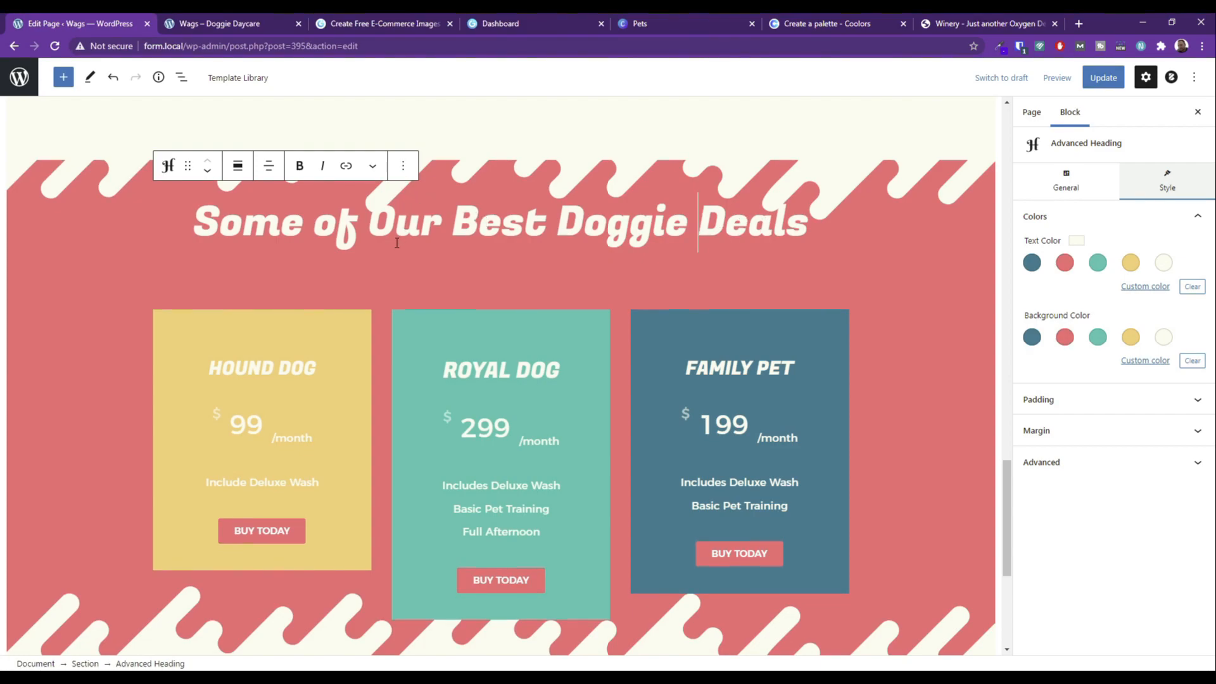
{"action": "triple_click", "coordinate": [578, 239]}
{"action": "left_click", "coordinate": [1066, 182]}
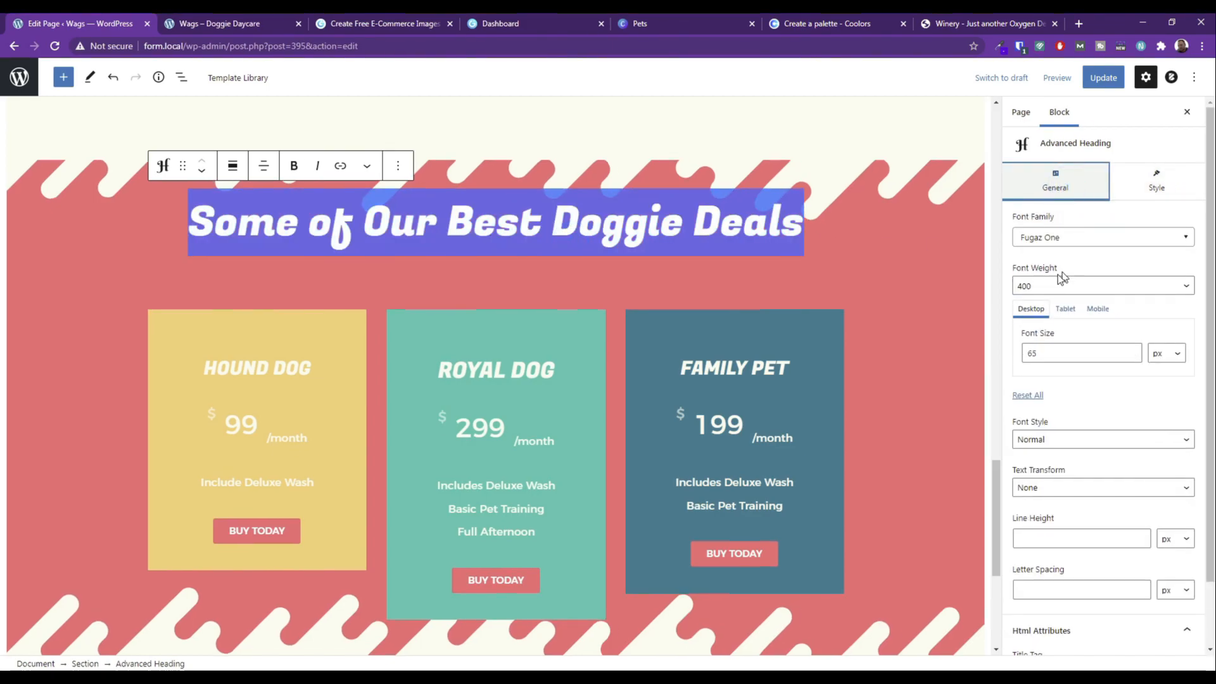
{"action": "double_click", "coordinate": [1052, 358]}
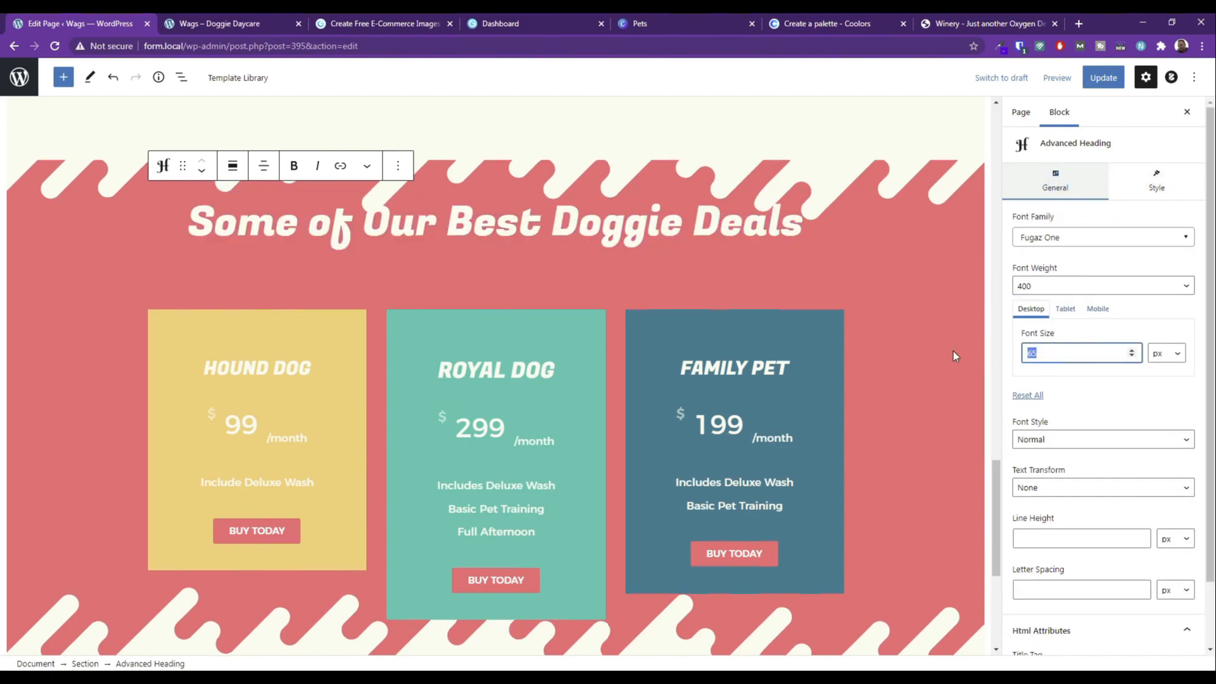
{"action": "type", "text": "55"}
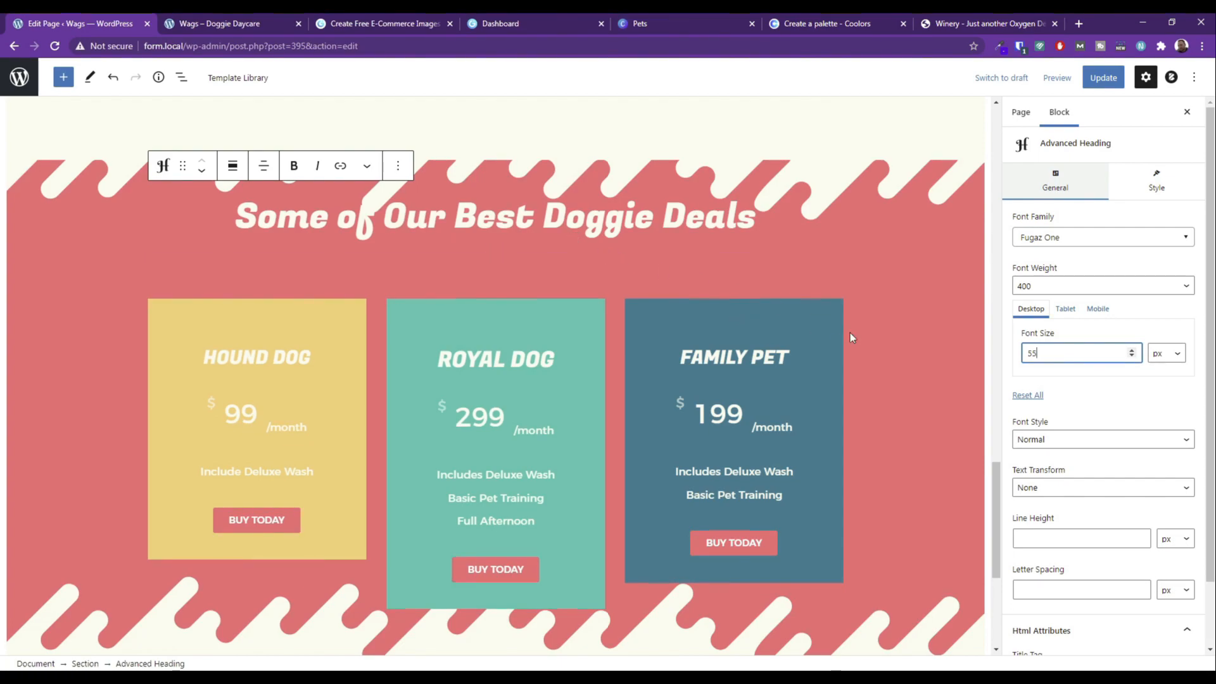
{"action": "scroll", "coordinate": [1081, 497], "scroll_direction": "down", "scroll_amount": 1}
{"action": "scroll", "coordinate": [1058, 387], "scroll_direction": "up", "scroll_amount": 1}
Set the deals heading's top padding to 50 px, after trying 100 px, and its bottom padding to 0 px.
{"action": "left_click", "coordinate": [1155, 185]}
{"action": "left_click", "coordinate": [1056, 433]}
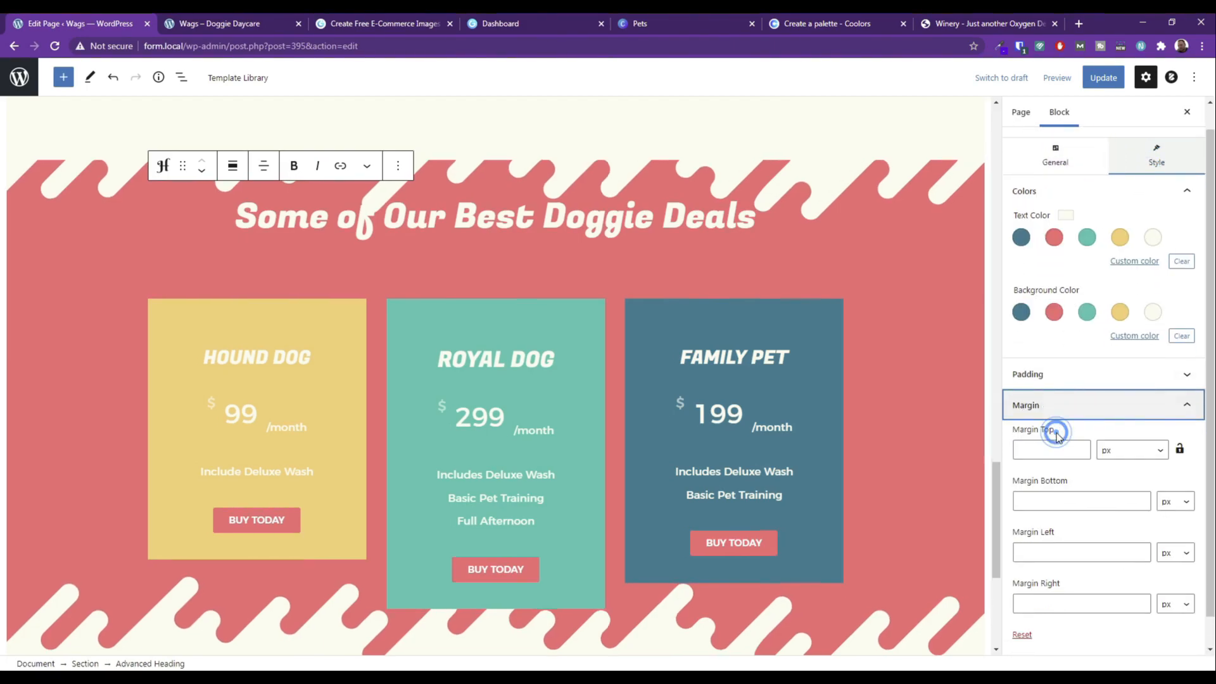
{"action": "left_click", "coordinate": [1037, 375]}
{"action": "left_click", "coordinate": [1044, 419]}
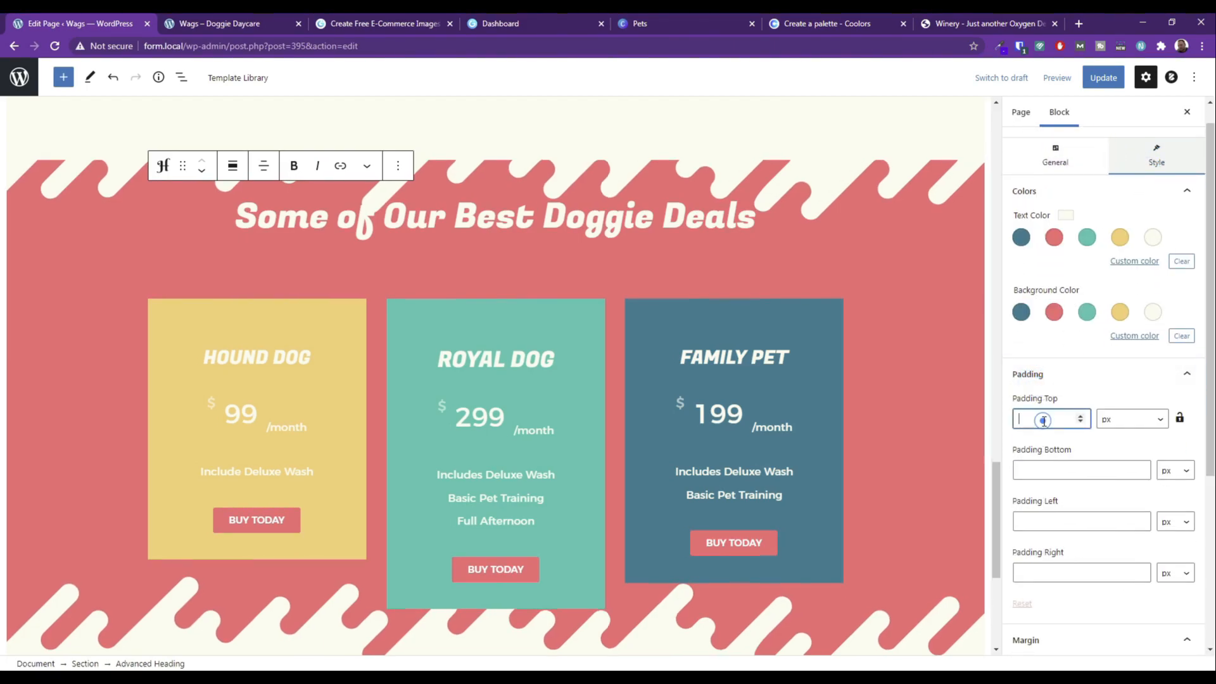
{"action": "type", "text": "100"}
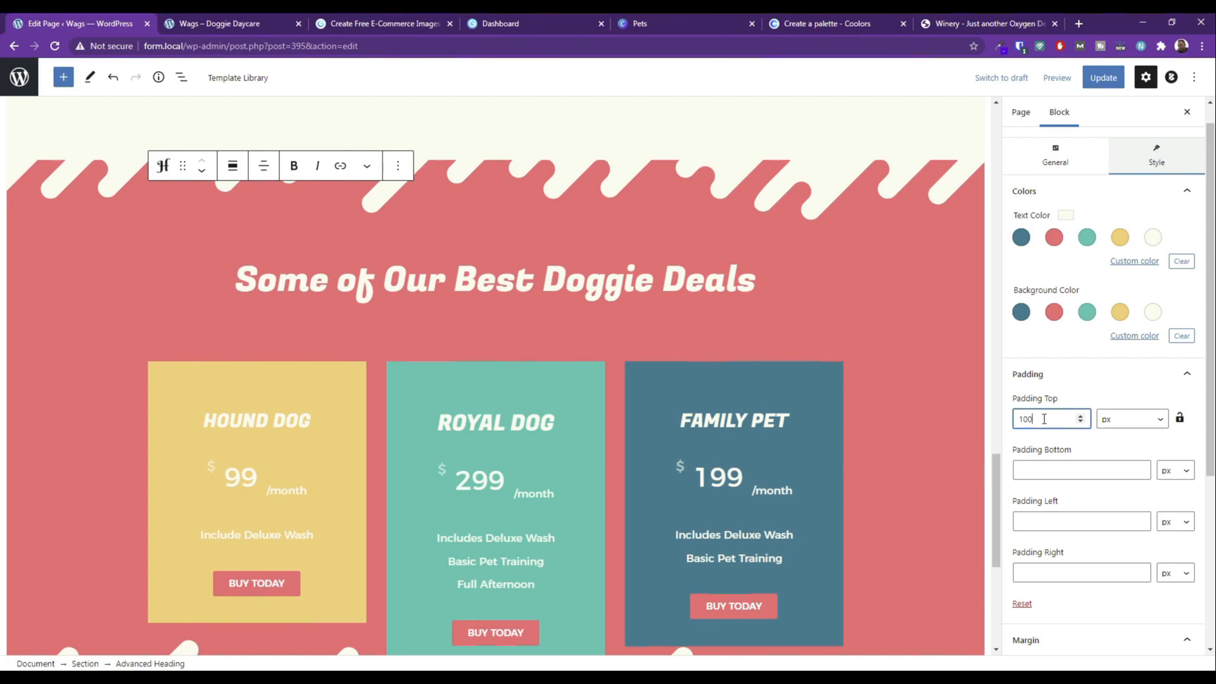
{"action": "left_click", "coordinate": [1039, 470]}
{"action": "type", "text": "0"}
{"action": "double_click", "coordinate": [1043, 470]}
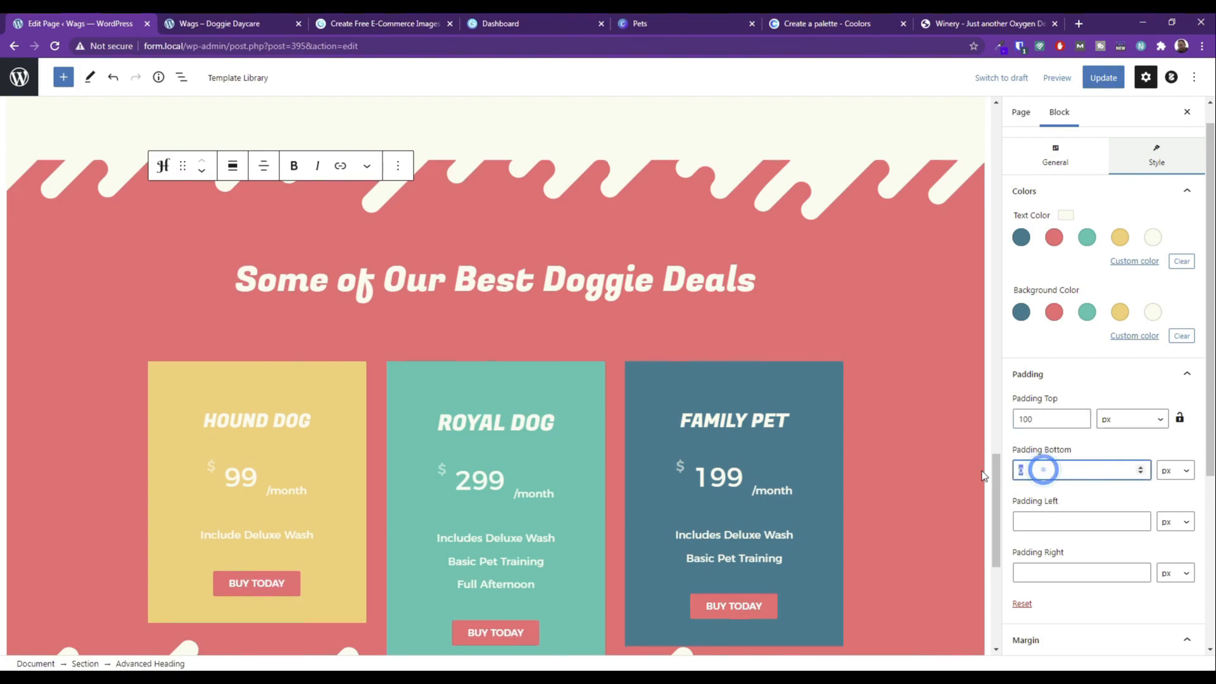
{"action": "double_click", "coordinate": [1044, 418]}
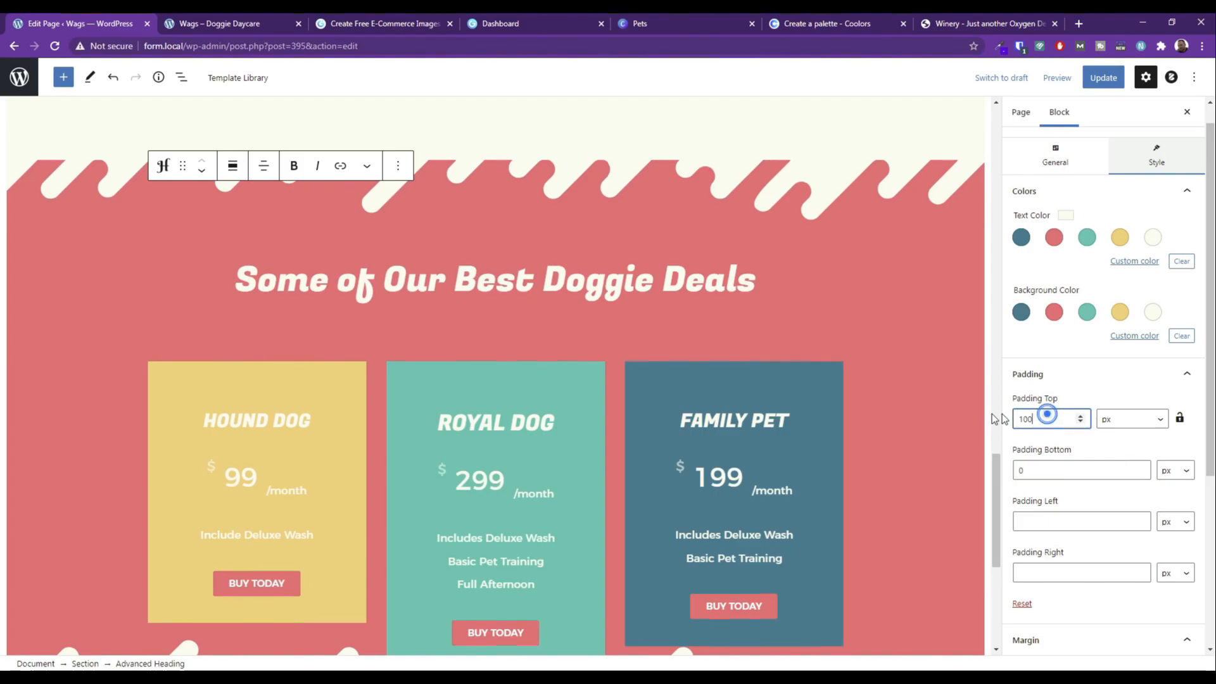
{"action": "type", "text": "50"}
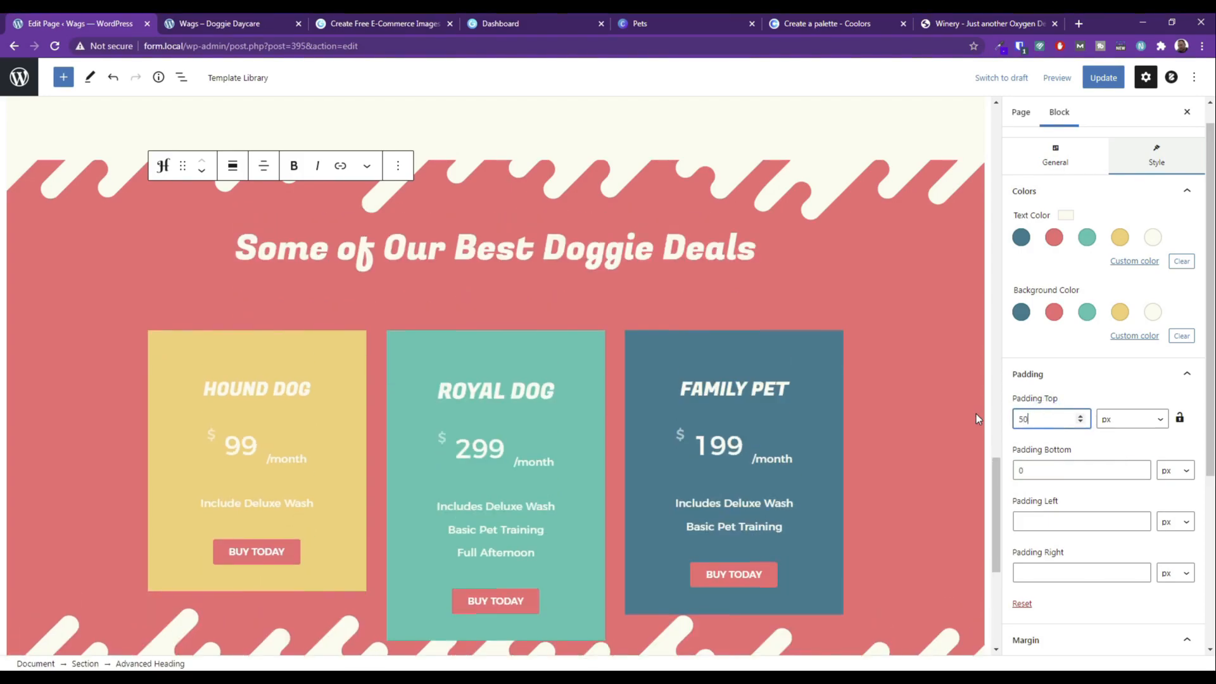
Clear the top divider height of the deals section, after trying 0 px.
{"action": "left_click", "coordinate": [727, 176]}
{"action": "left_click", "coordinate": [1039, 424]}
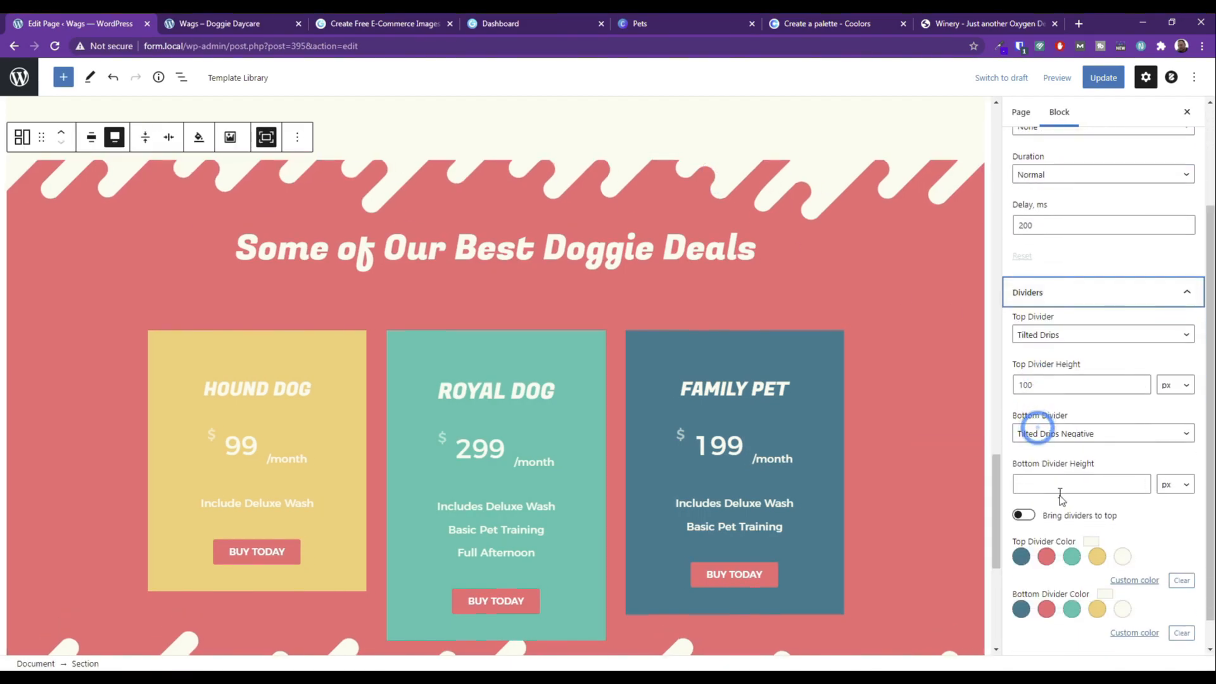
{"action": "double_click", "coordinate": [1059, 386]}
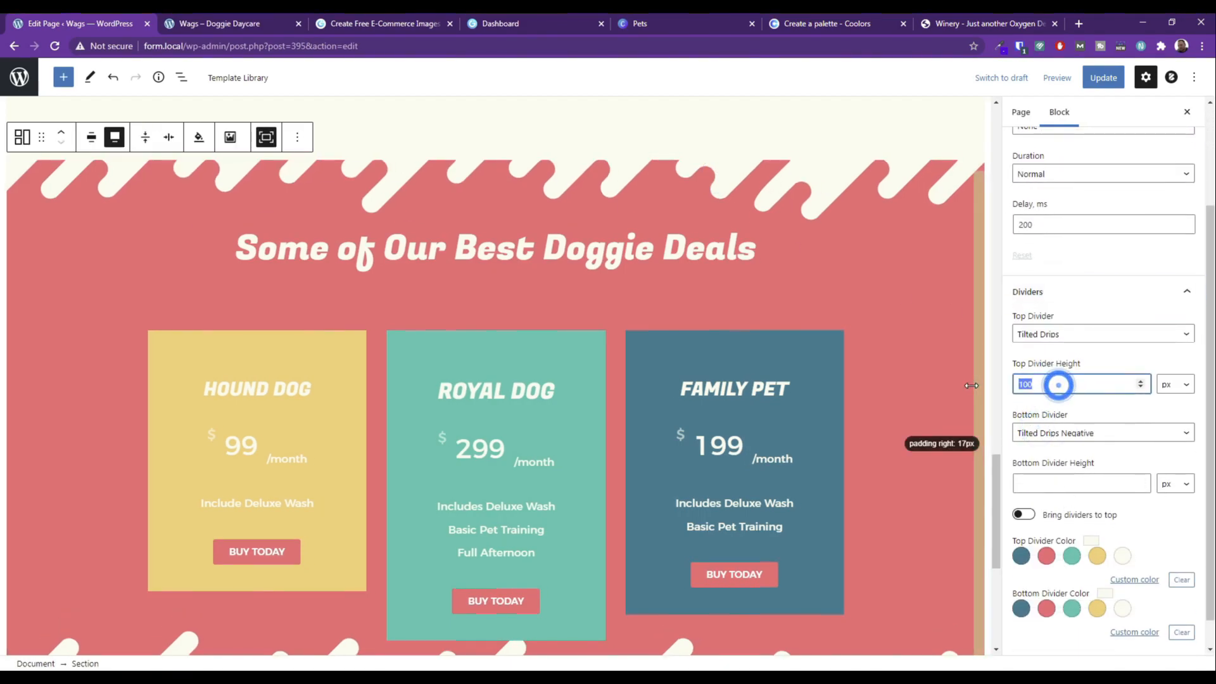
{"action": "type", "text": "0"}
{"action": "left_click_drag", "start_coordinate": [1079, 388], "coordinate": [1020, 385]}
{"action": "key", "text": "BackSpace"}
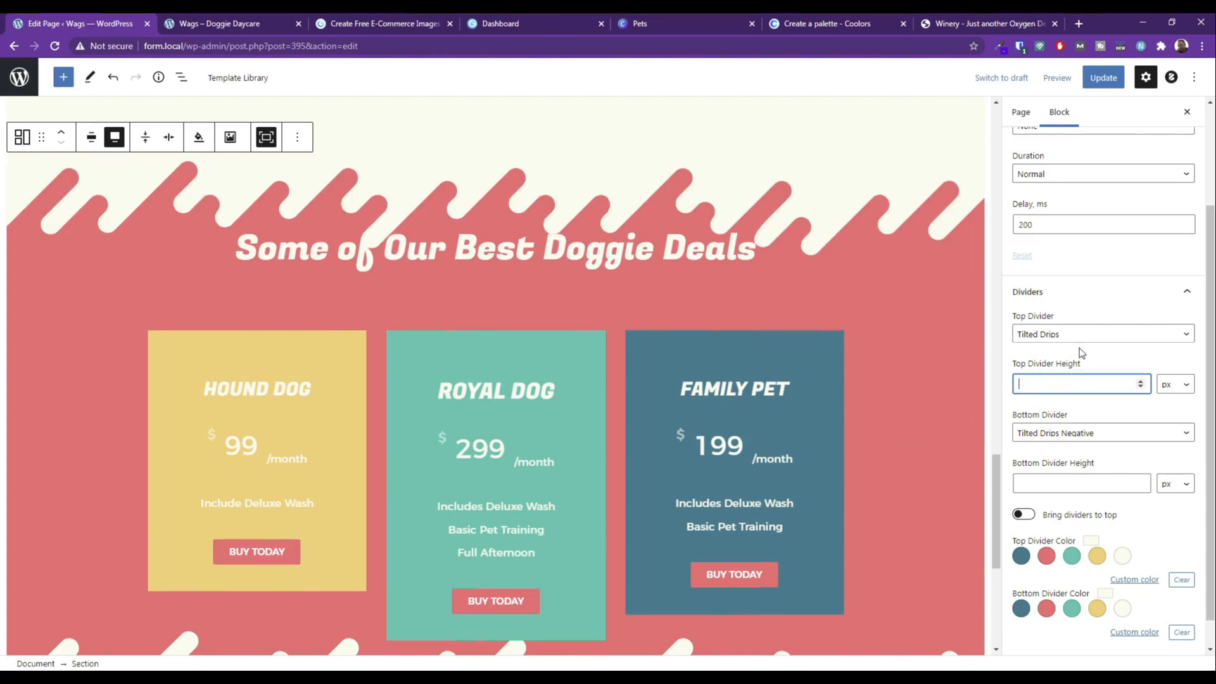
Set the deals heading's top padding to 75 px and check its spacing against the drips and price boxes.
{"action": "left_click", "coordinate": [624, 244]}
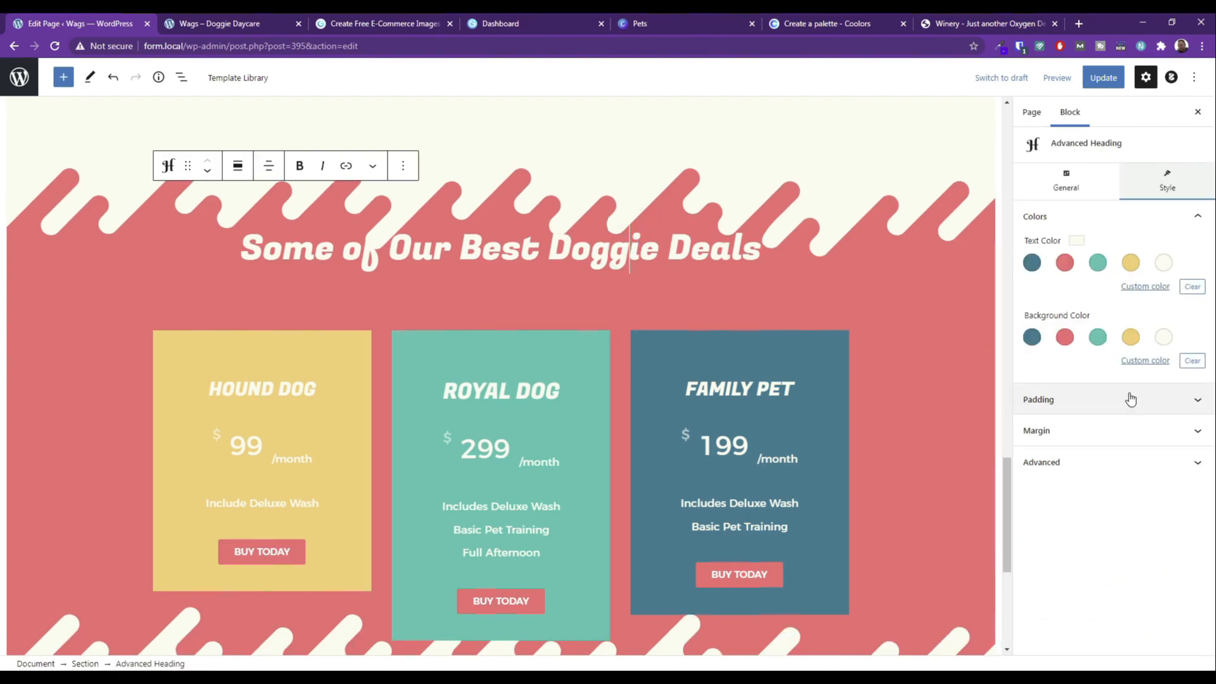
{"action": "left_click", "coordinate": [1196, 399]}
{"action": "double_click", "coordinate": [1045, 443]}
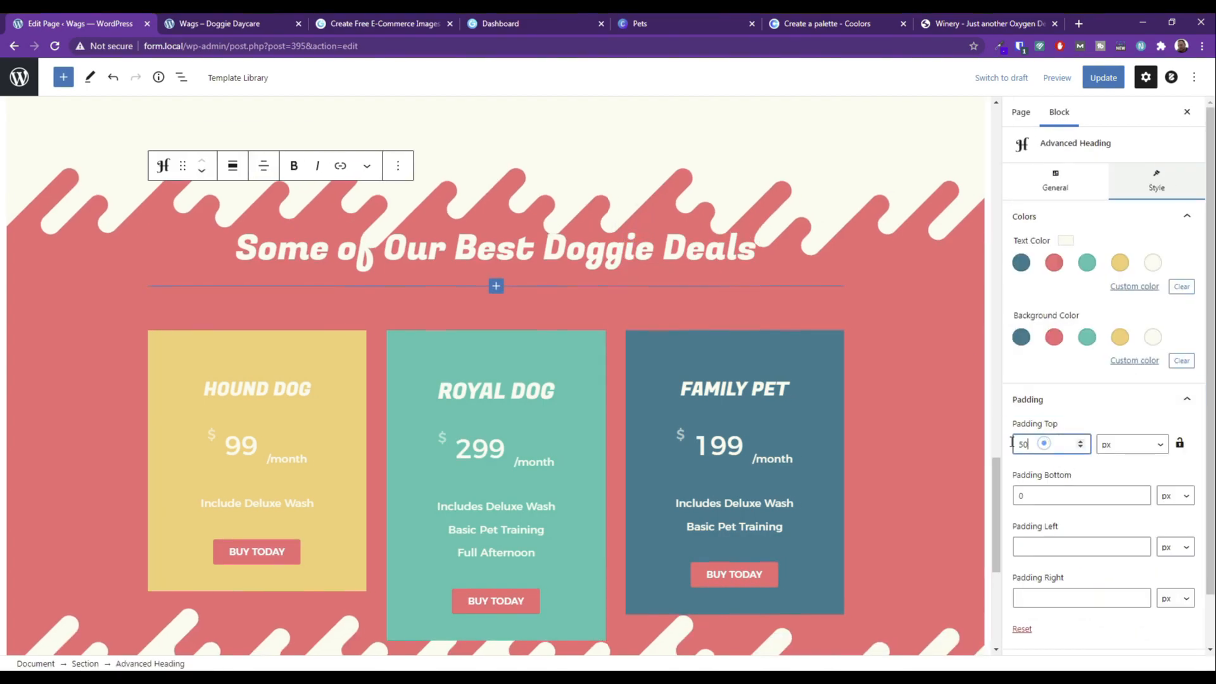
{"action": "type", "text": "75"}
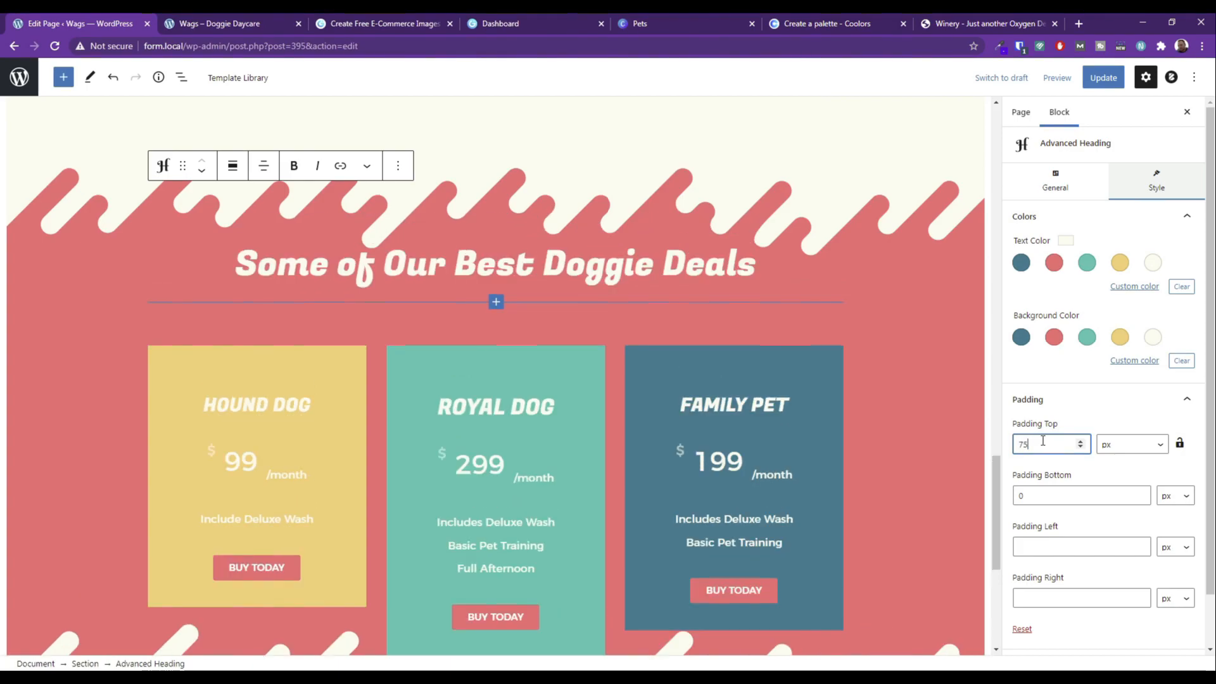
{"action": "scroll", "coordinate": [779, 463], "scroll_direction": "down", "scroll_amount": 5}
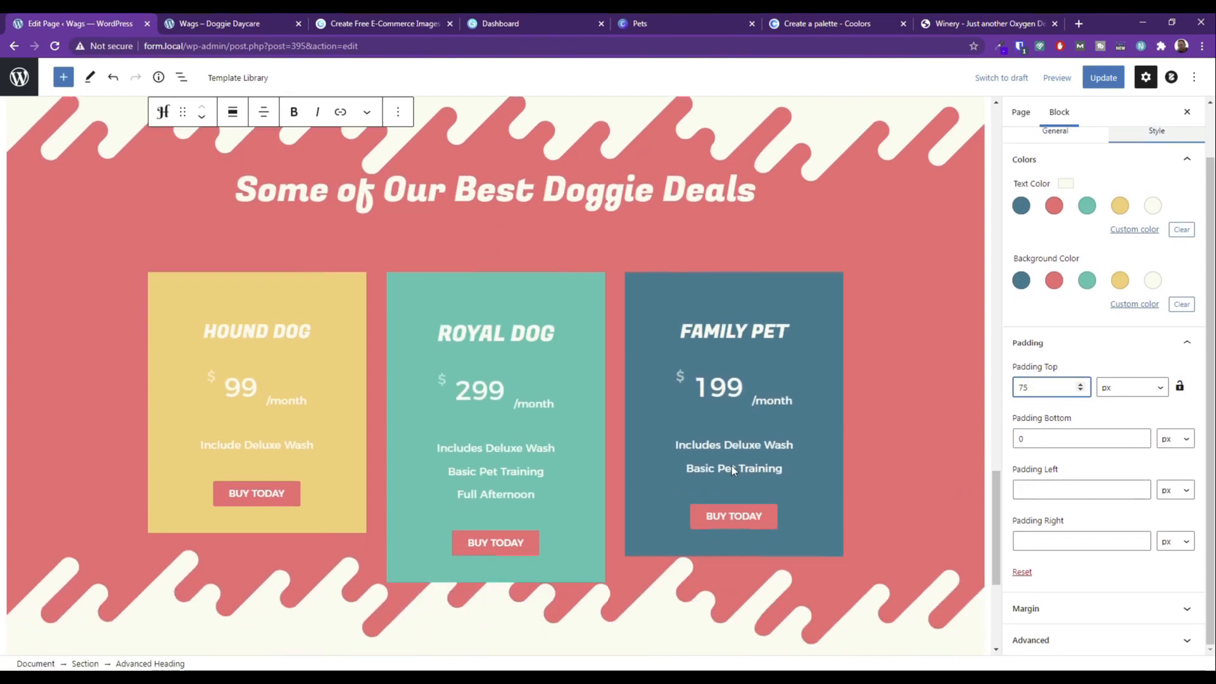
{"action": "scroll", "coordinate": [770, 461], "scroll_direction": "up", "scroll_amount": 5}
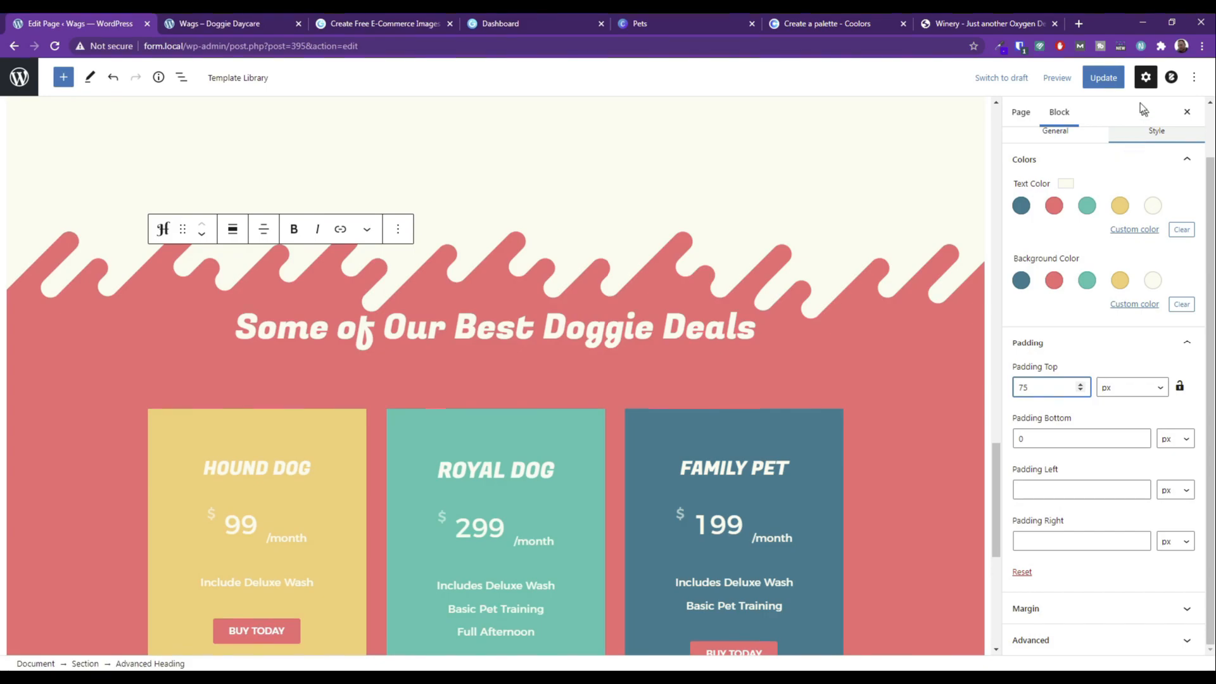
Update the page and open its preview in a new tab.
{"action": "left_click", "coordinate": [1093, 81]}
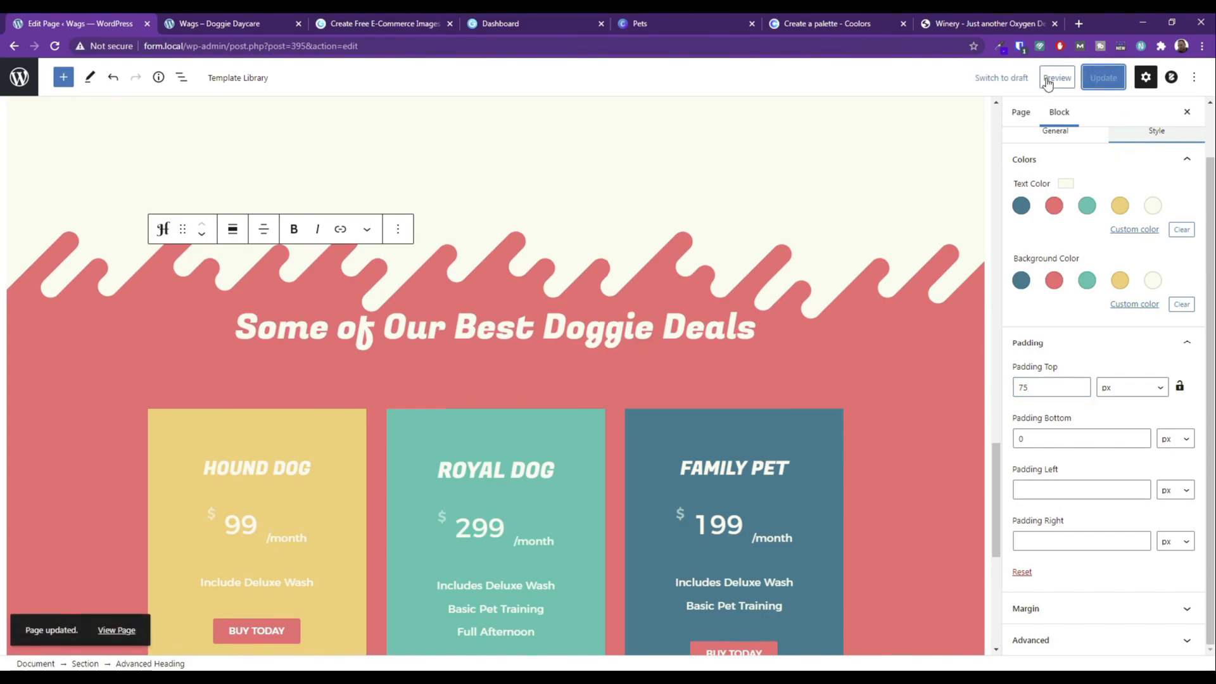
{"action": "left_click", "coordinate": [1056, 80]}
{"action": "left_click", "coordinate": [1006, 190]}
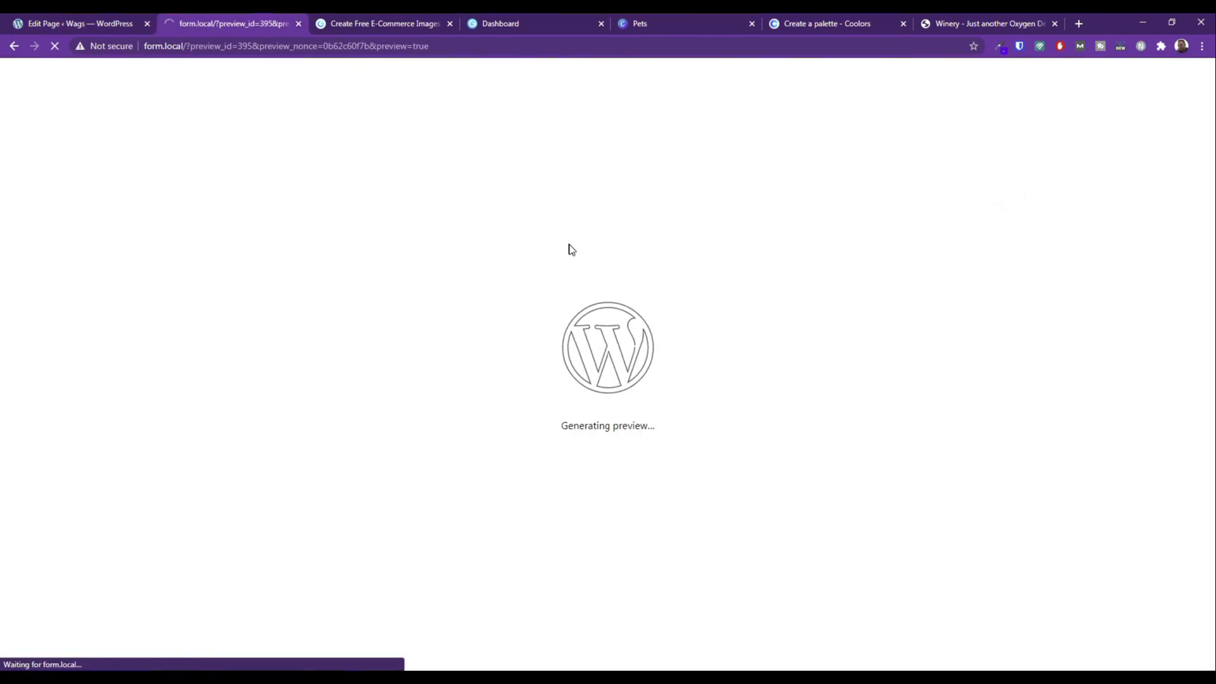
Examine how the deals heading sits between the top divider and the price boxes in the preview, and return to the page editor.
{"action": "scroll", "coordinate": [569, 253], "scroll_direction": "down", "scroll_amount": 15}
{"action": "scroll", "coordinate": [567, 256], "scroll_direction": "down", "scroll_amount": 5}
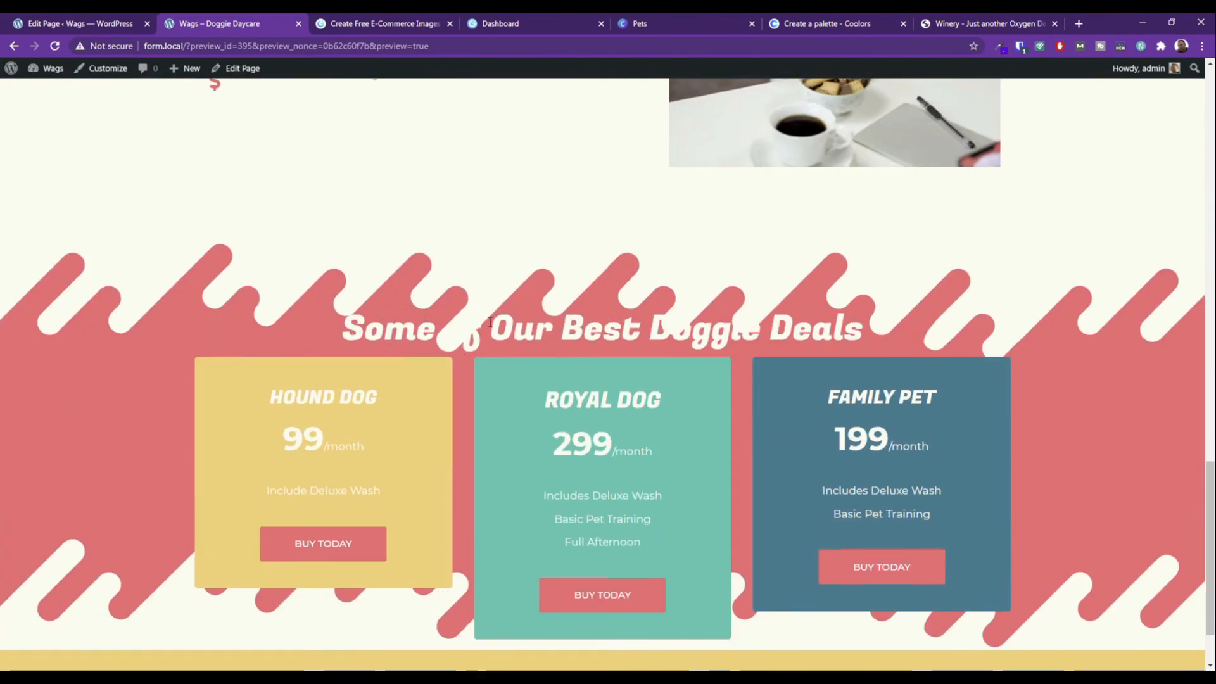
{"action": "left_click_drag", "start_coordinate": [561, 327], "coordinate": [876, 315]}
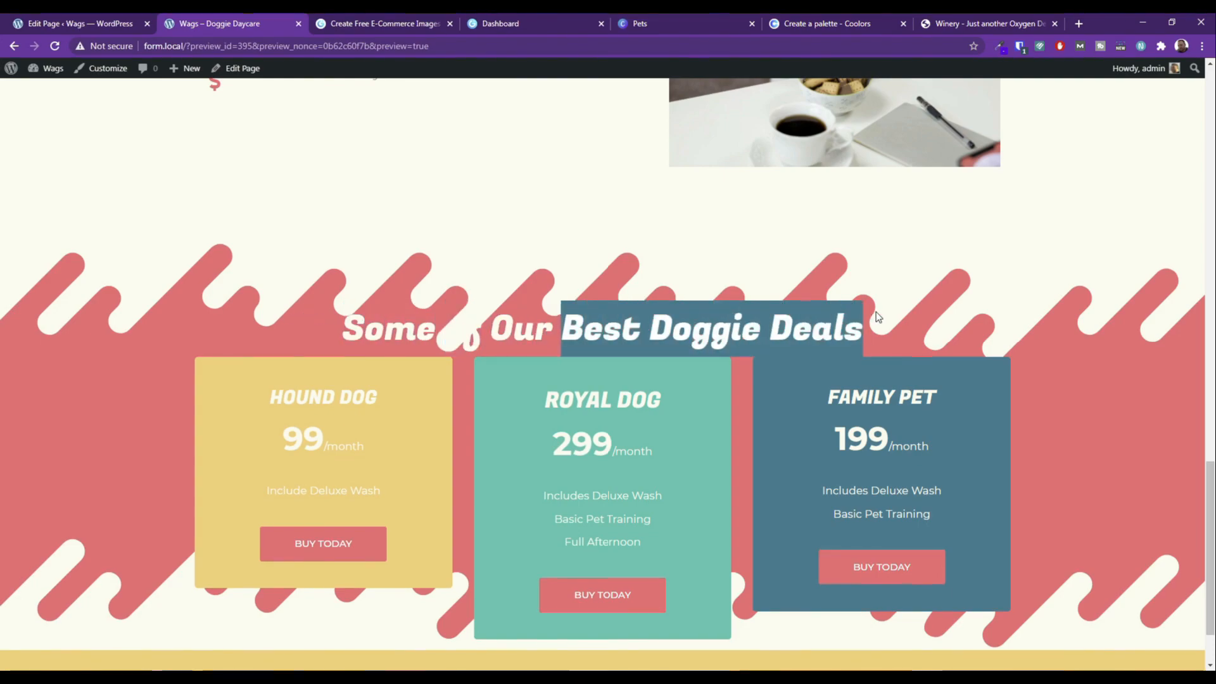
{"action": "scroll", "coordinate": [876, 315], "scroll_direction": "up", "scroll_amount": 1}
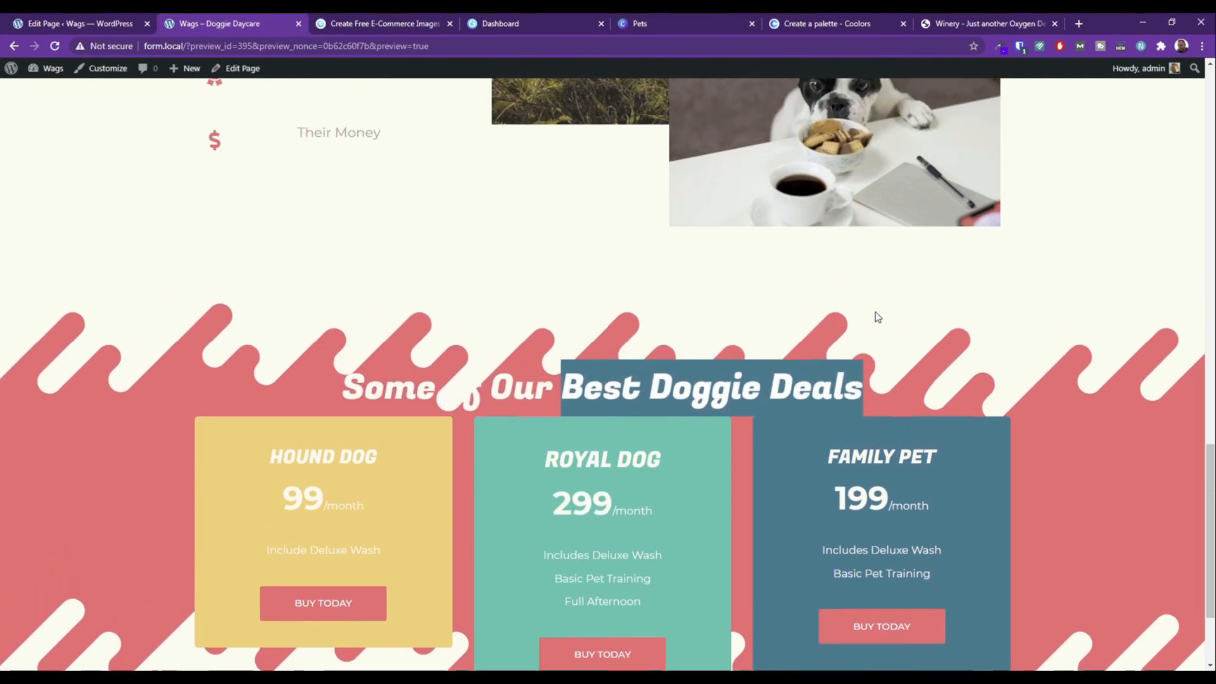
{"action": "scroll", "coordinate": [875, 315], "scroll_direction": "down", "scroll_amount": 2}
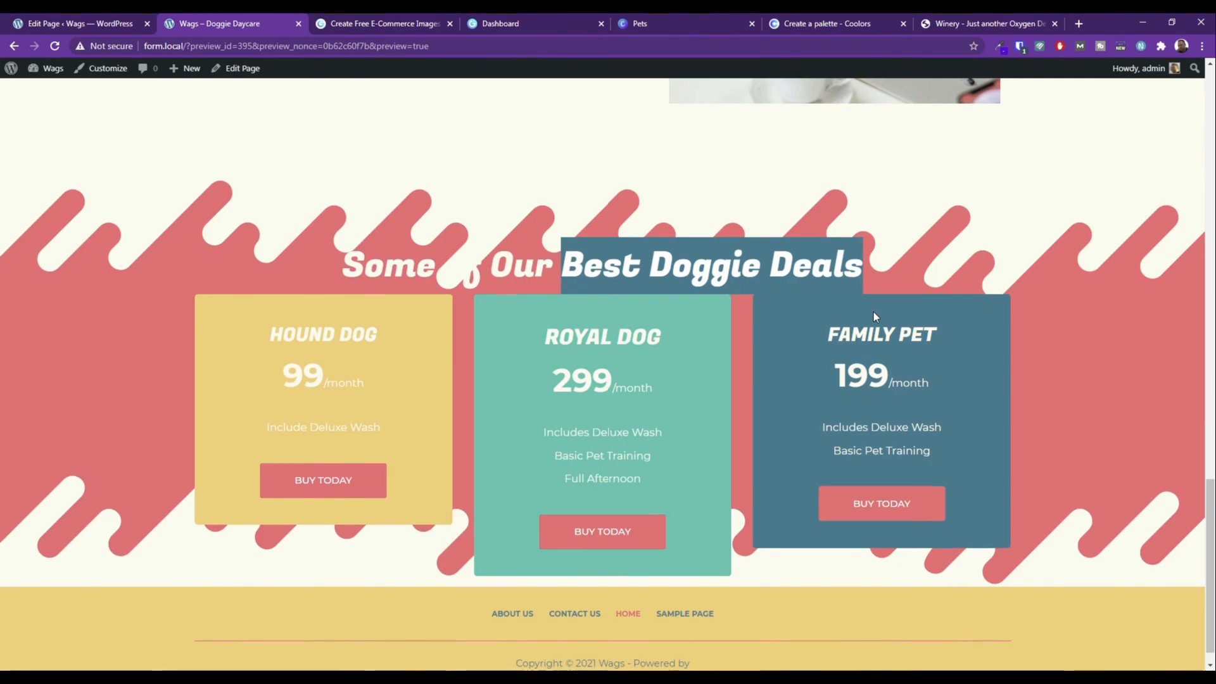
{"action": "scroll", "coordinate": [748, 374], "scroll_direction": "up", "scroll_amount": 8}
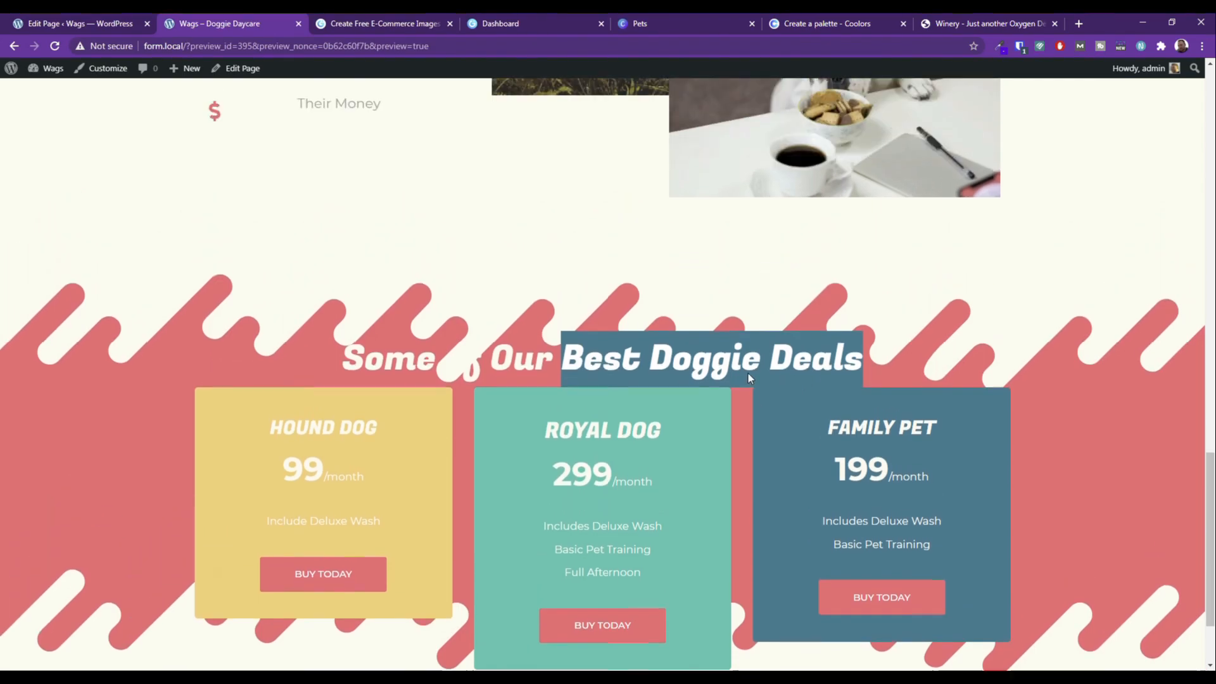
{"action": "scroll", "coordinate": [747, 374], "scroll_direction": "down", "scroll_amount": 4}
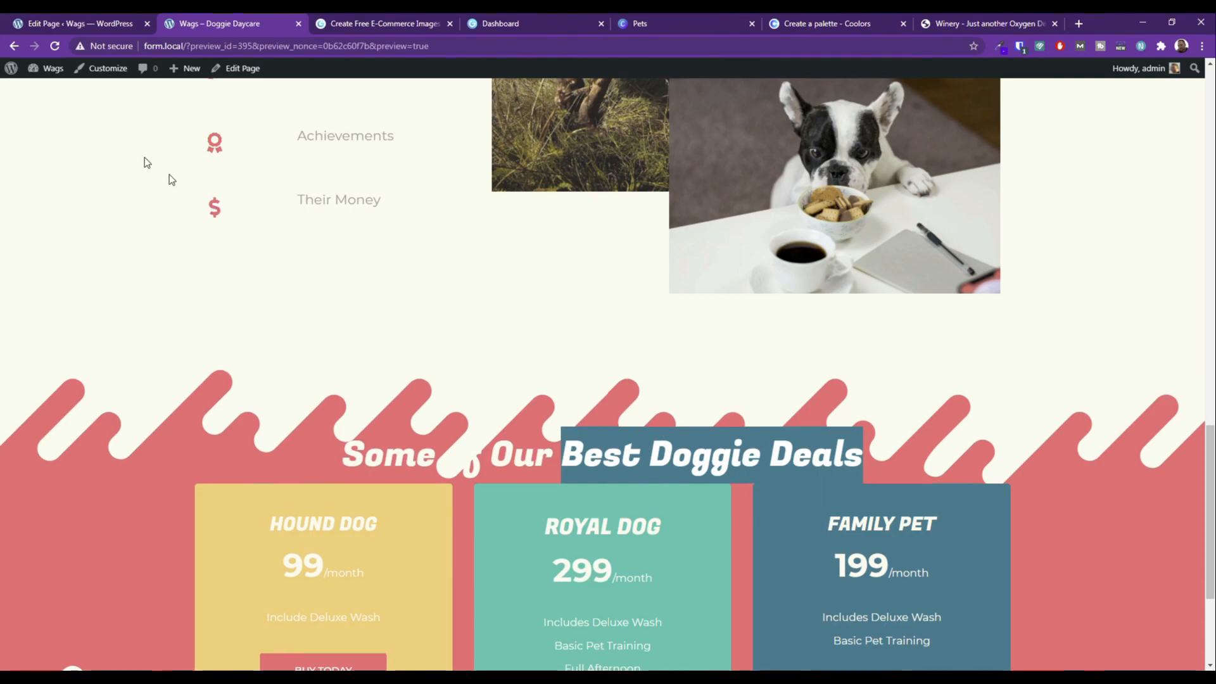
{"action": "left_click", "coordinate": [37, 17]}
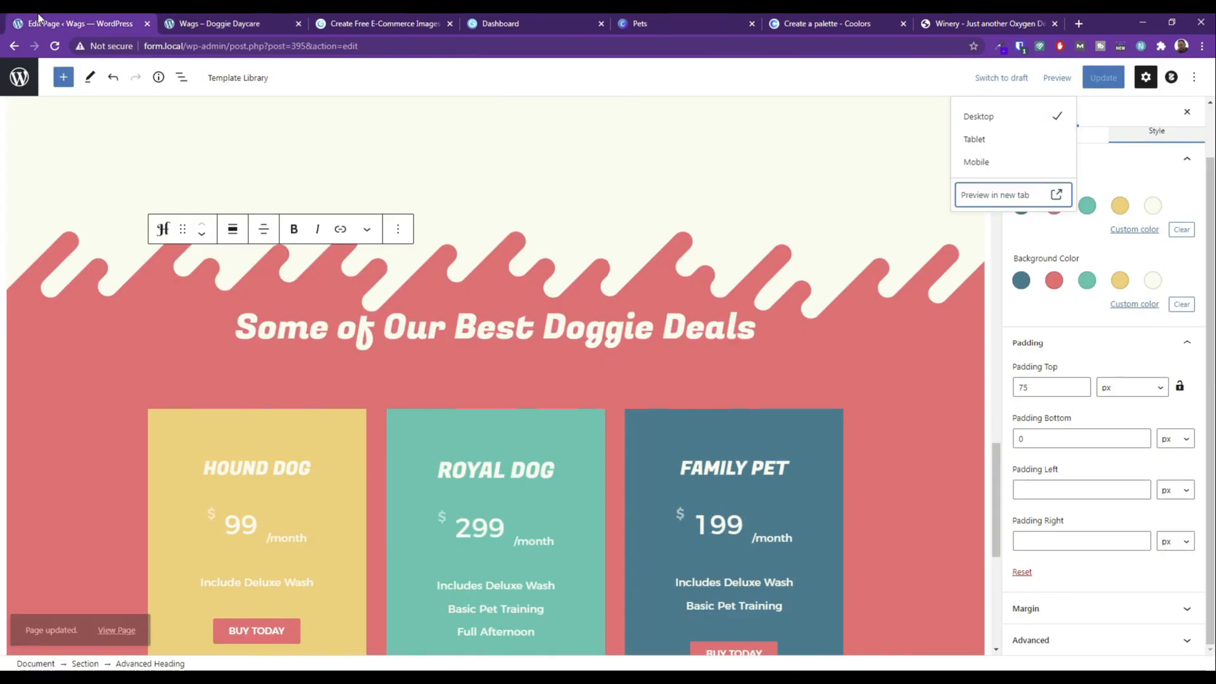
Try the dark blue palette color as the deals heading's background, remove it, and try the same blue as its text color.
{"action": "triple_click", "coordinate": [494, 326]}
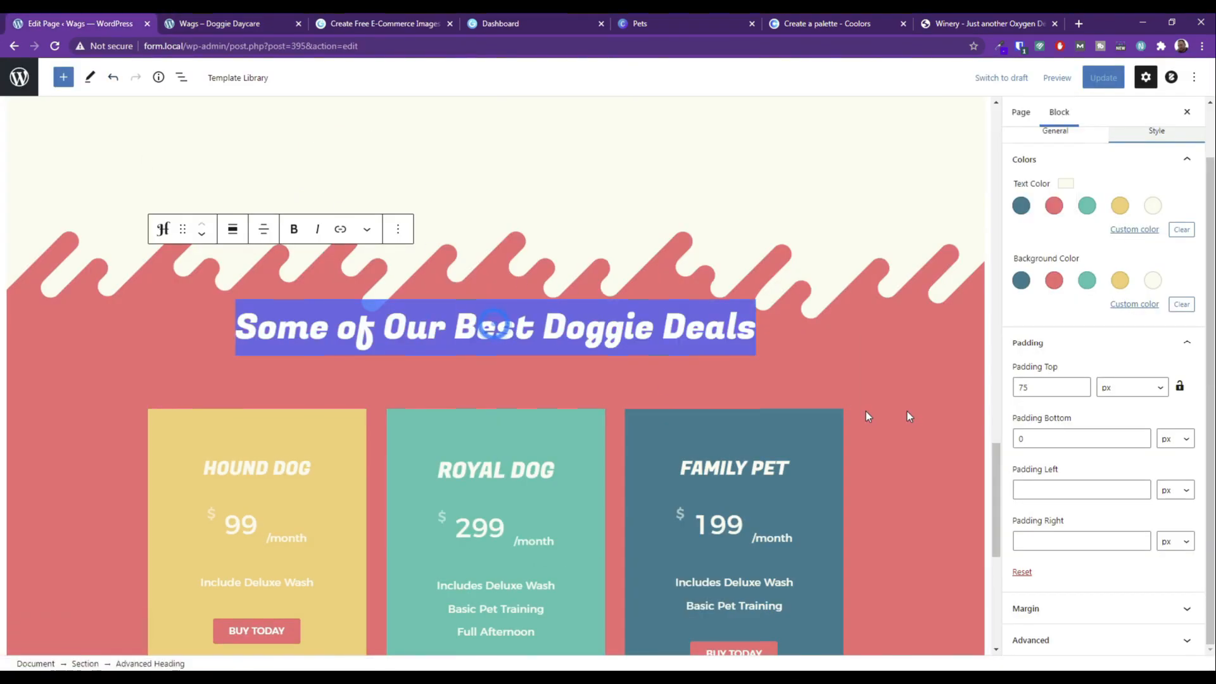
{"action": "left_click", "coordinate": [1020, 281]}
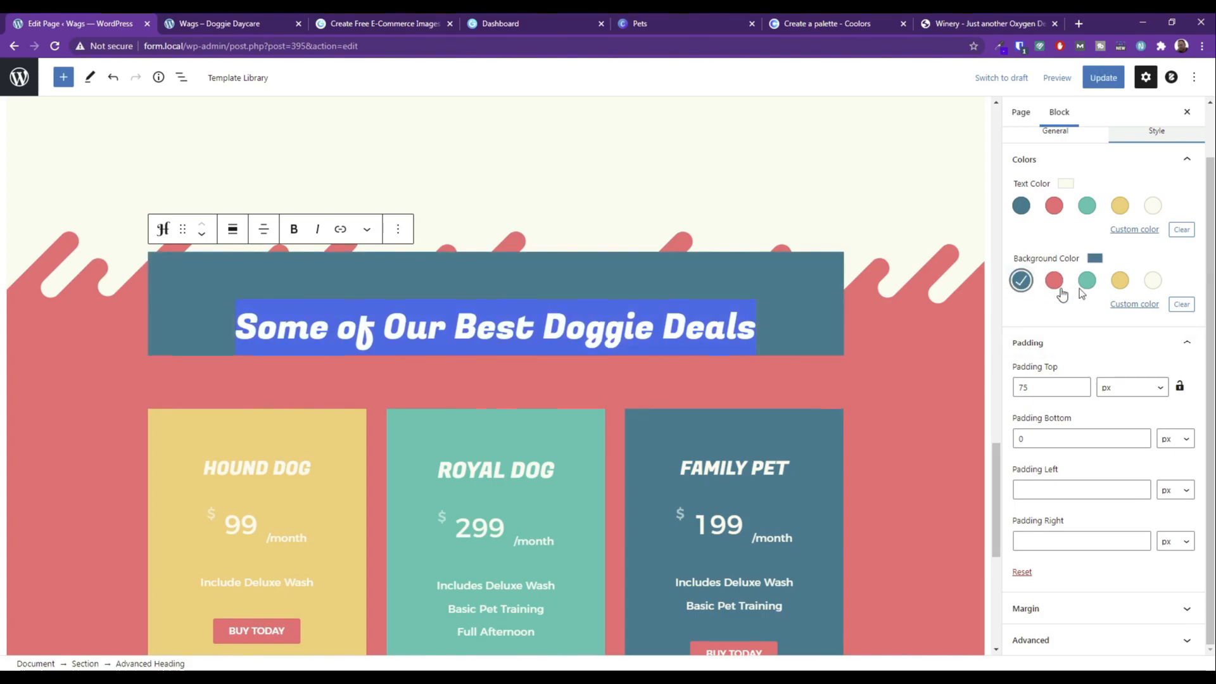
{"action": "left_click", "coordinate": [1020, 282]}
{"action": "left_click", "coordinate": [1020, 206]}
{"action": "left_click", "coordinate": [536, 176]}
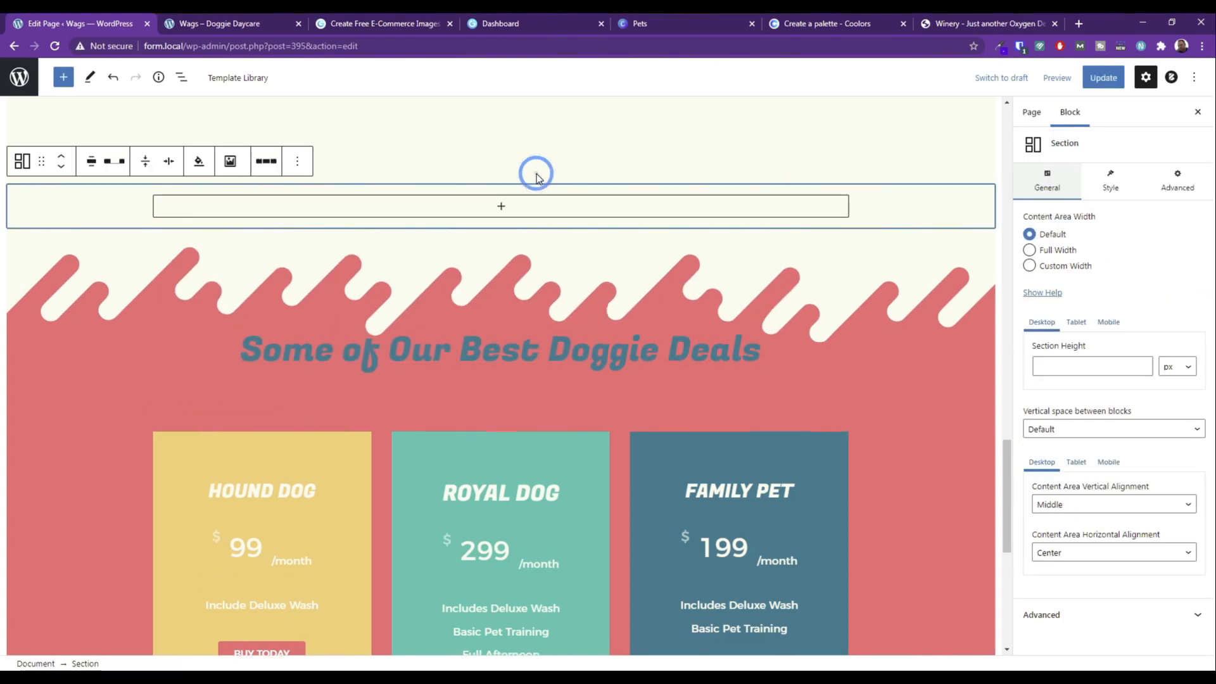
Set the text color of the deals heading to the palette's yellow and update the page.
{"action": "left_click", "coordinate": [553, 362]}
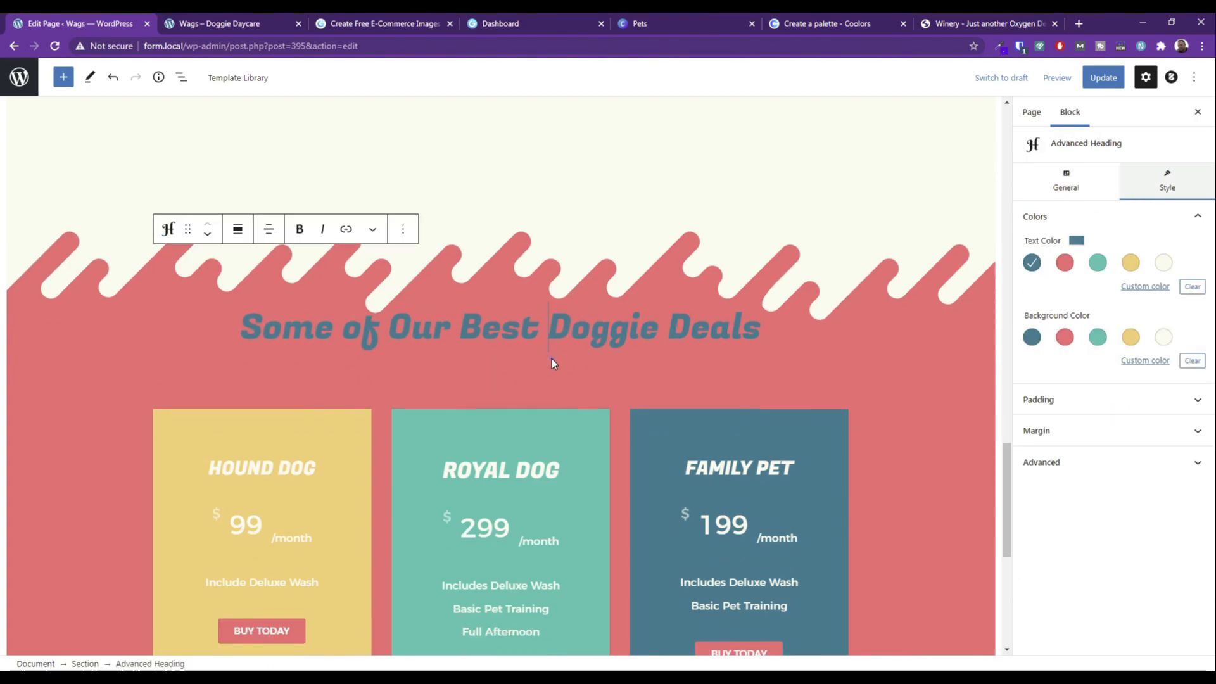
{"action": "triple_click", "coordinate": [566, 330]}
{"action": "left_click", "coordinate": [1131, 262]}
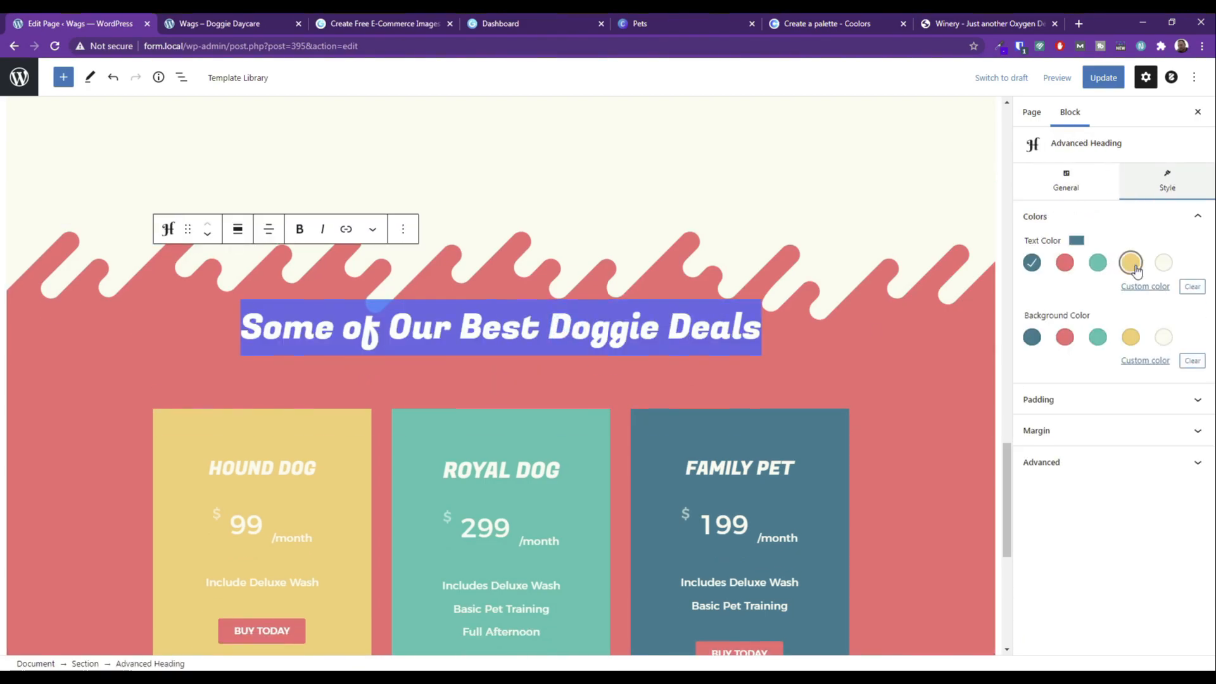
{"action": "left_click", "coordinate": [462, 240]}
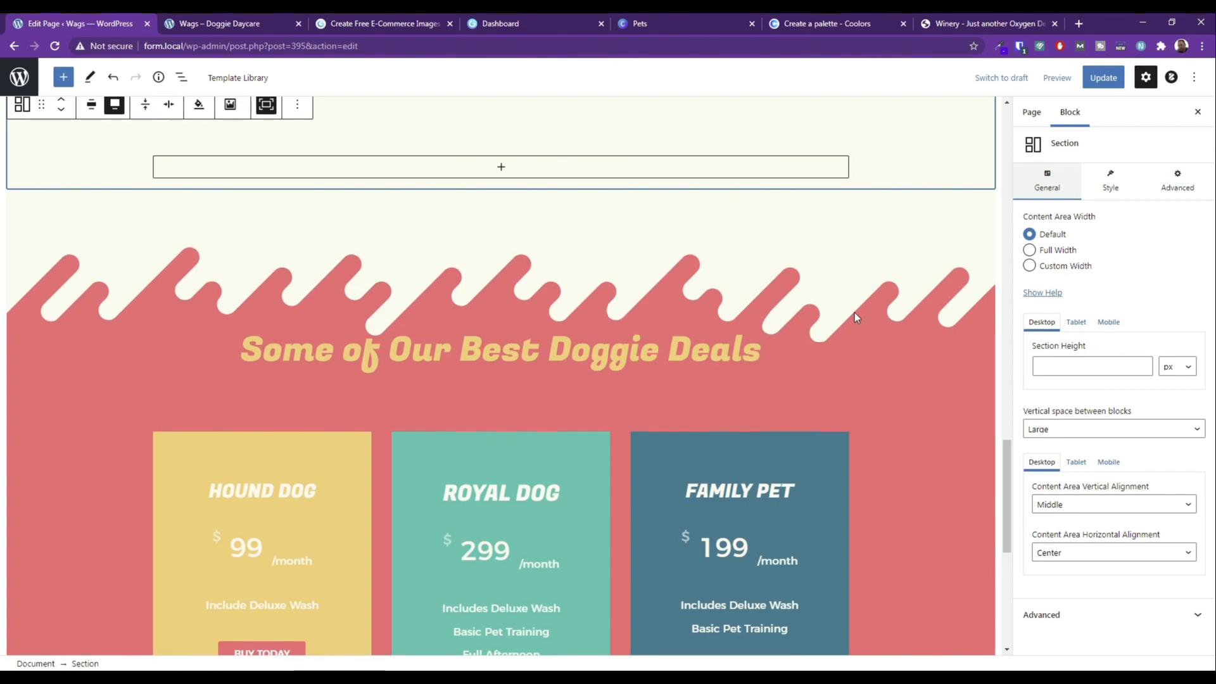
{"action": "left_click", "coordinate": [1105, 78]}
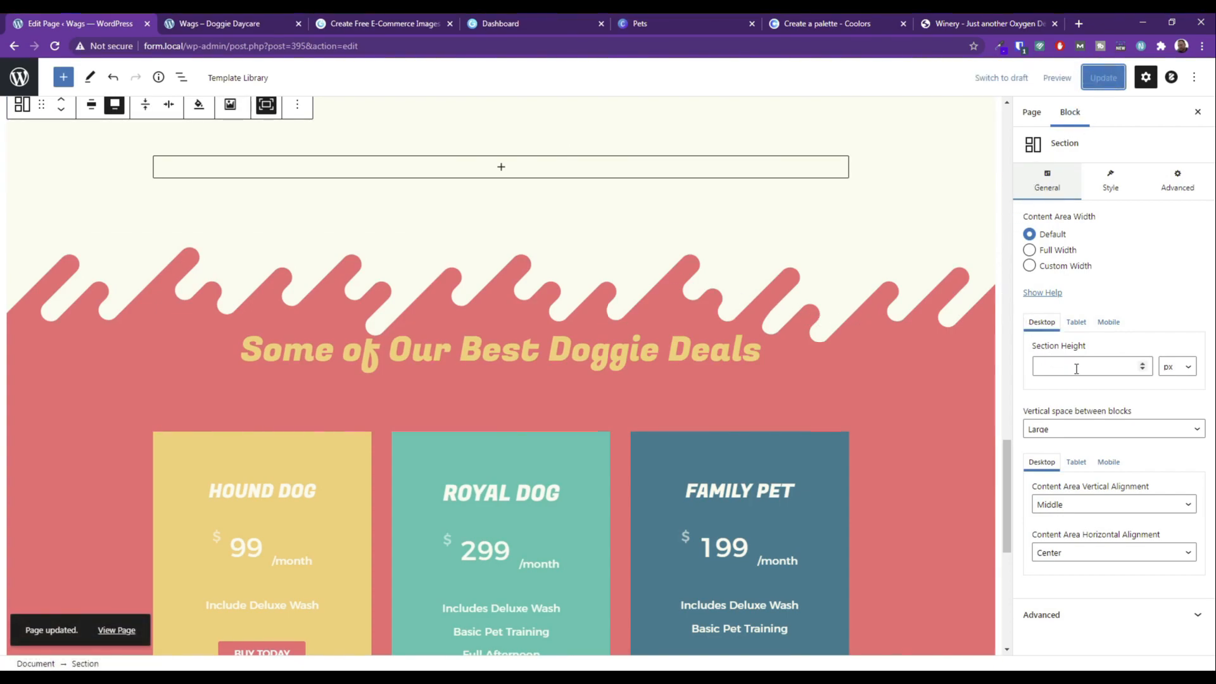
Review the recolored deals heading and inspect the block settings of the heading, the price-box columns and their section.
{"action": "left_click", "coordinate": [672, 350]}
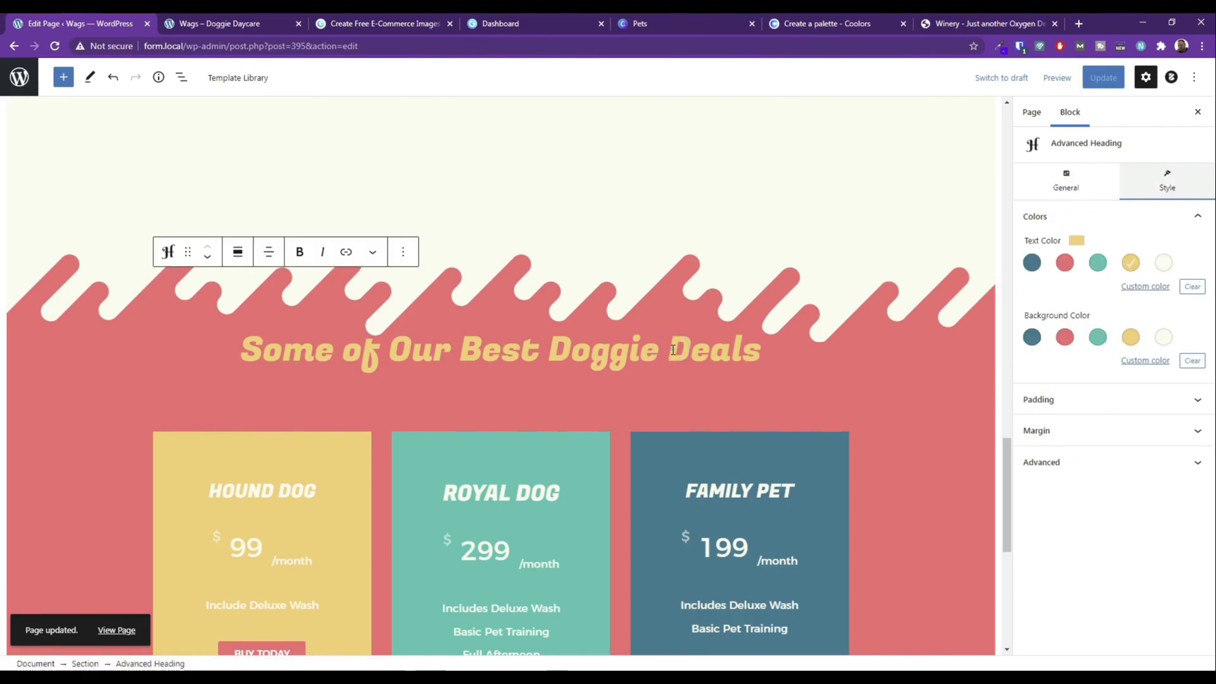
{"action": "triple_click", "coordinate": [672, 350]}
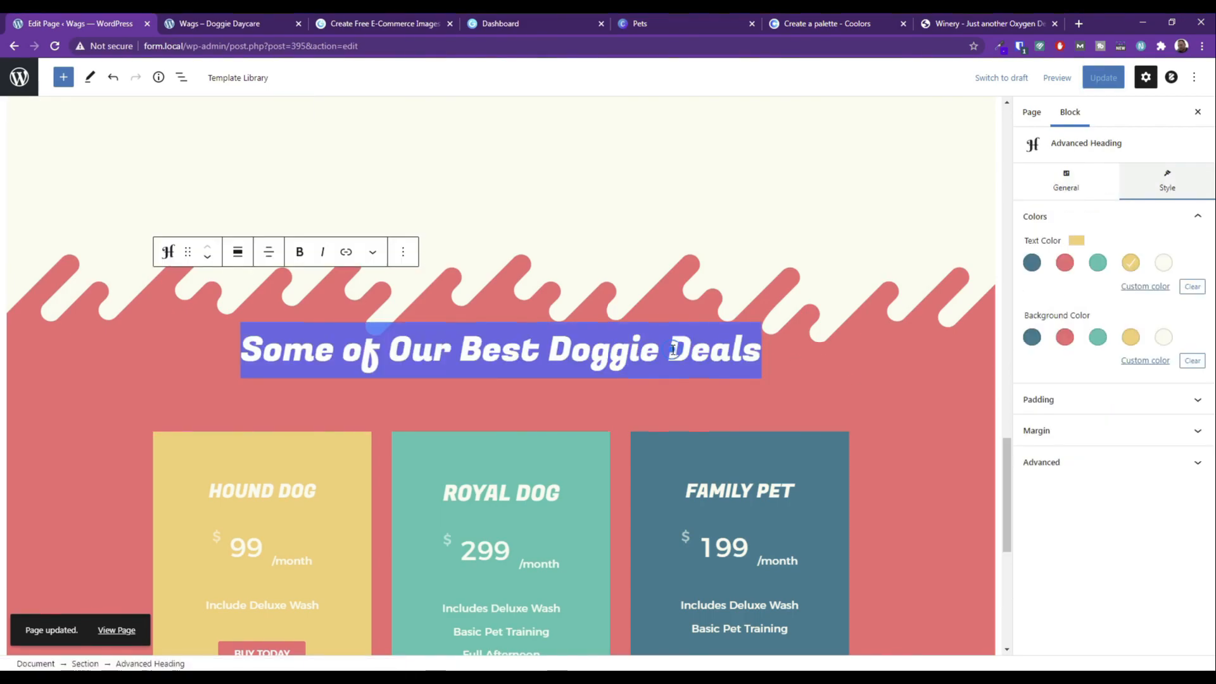
{"action": "scroll", "coordinate": [185, 392], "scroll_direction": "down", "scroll_amount": 2}
{"action": "left_click", "coordinate": [187, 391]}
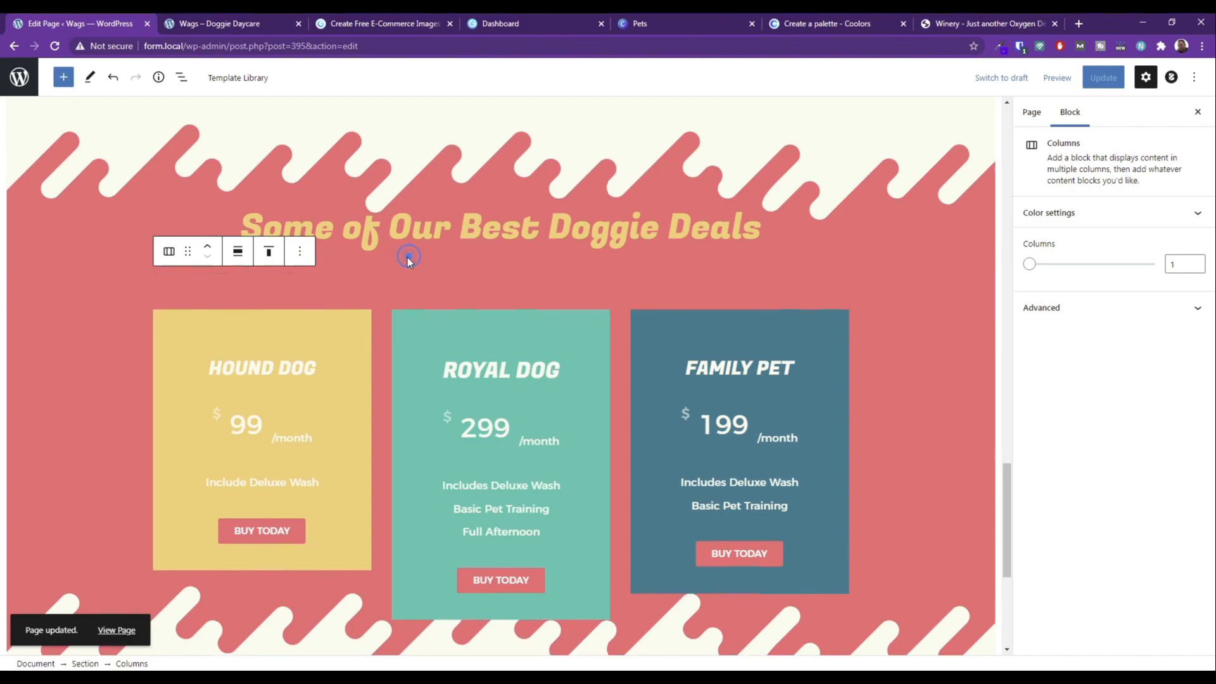
{"action": "left_click", "coordinate": [260, 203]}
{"action": "left_click", "coordinate": [149, 207]}
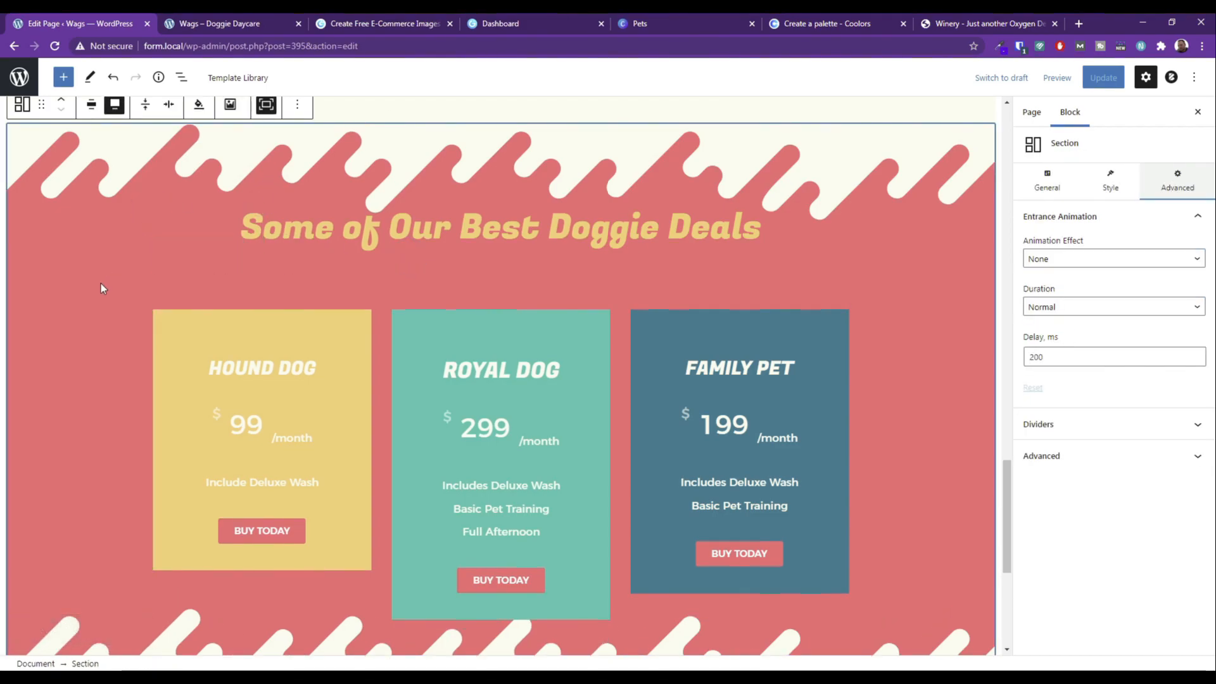
{"action": "left_click", "coordinate": [761, 238]}
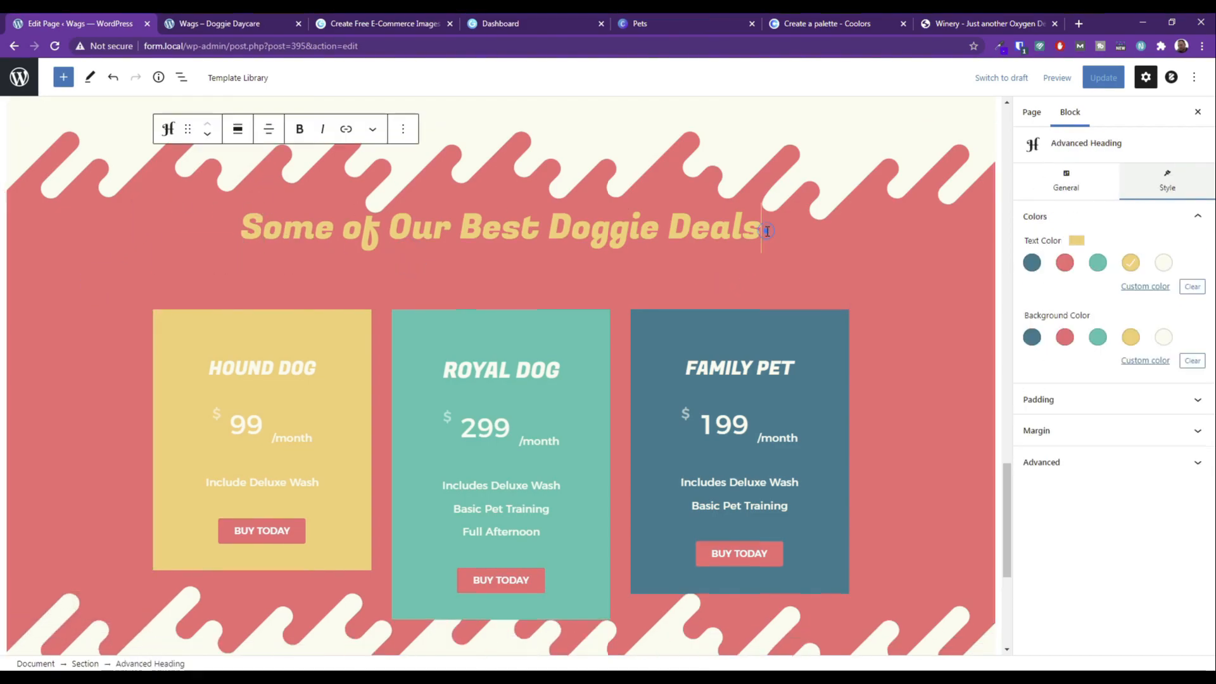
Check the yellow deals heading against the top divider in a new-tab preview and return to the page editor.
{"action": "left_click", "coordinate": [1062, 82]}
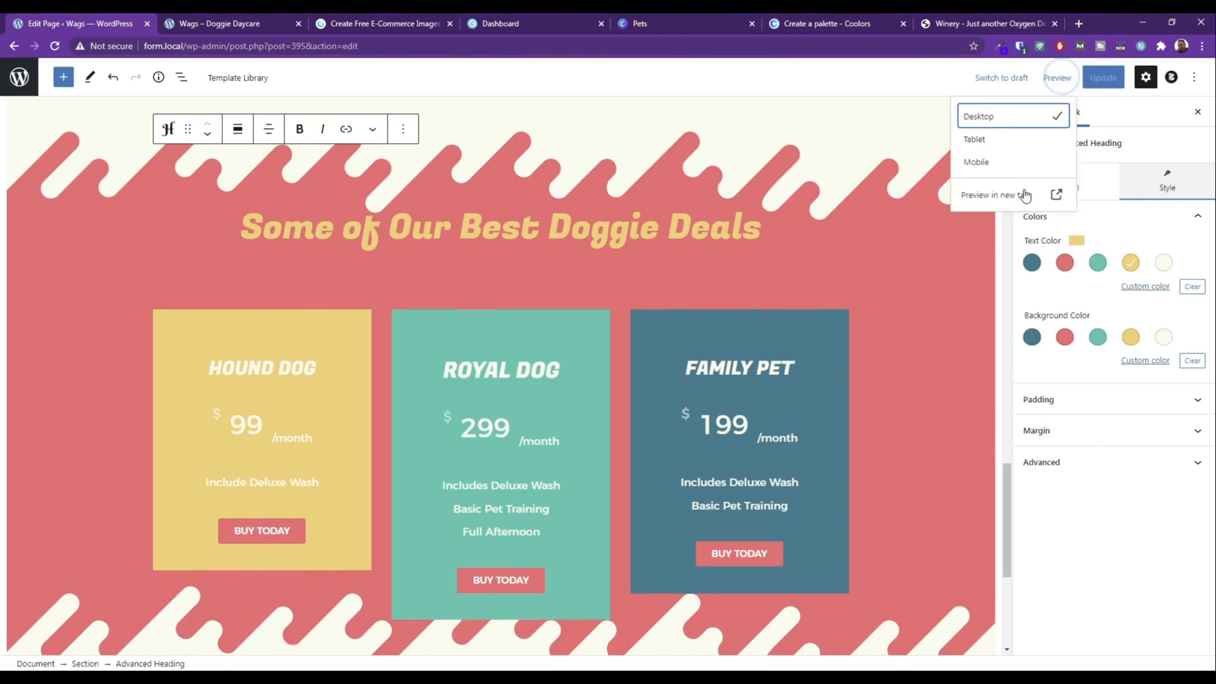
{"action": "left_click", "coordinate": [1012, 193]}
{"action": "scroll", "coordinate": [363, 313], "scroll_direction": "down", "scroll_amount": 20}
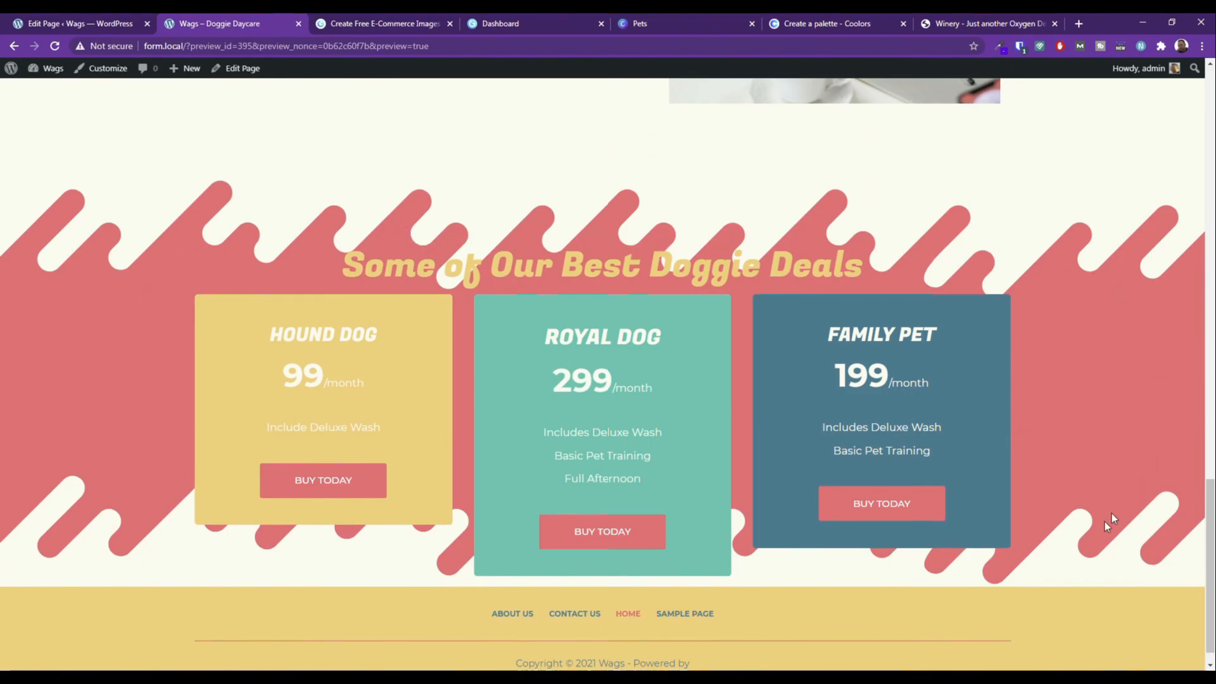
{"action": "left_click", "coordinate": [83, 19]}
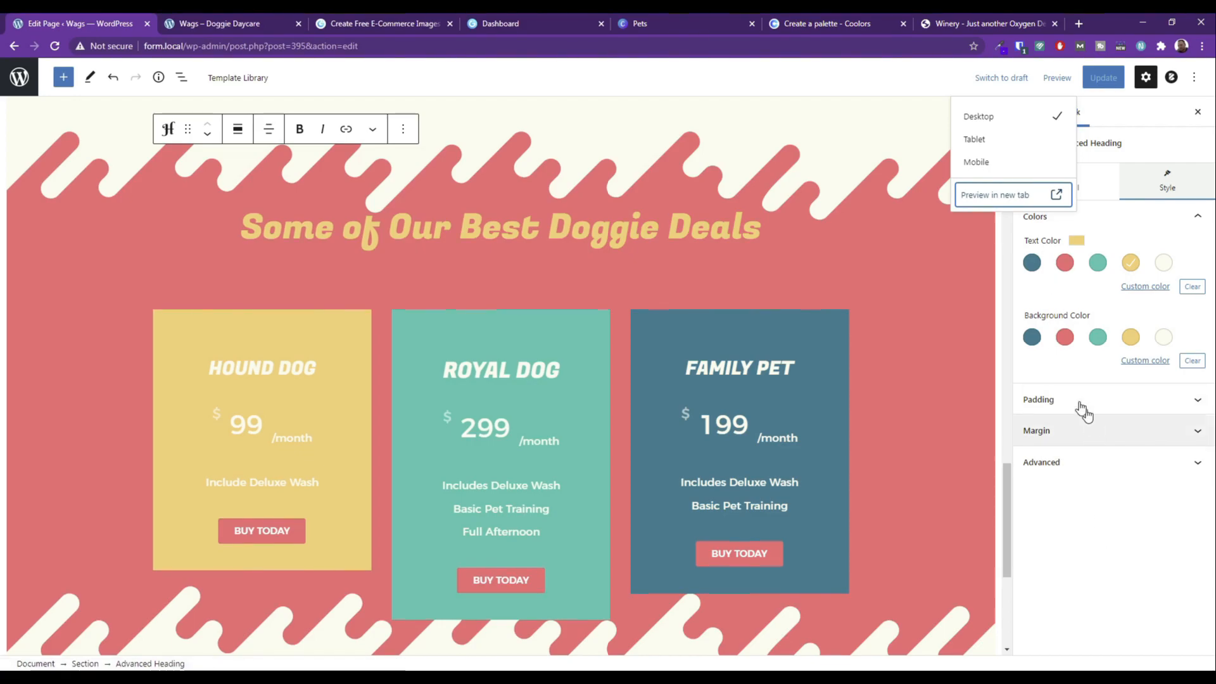
Try top divider heights of 50 and 75 px on the pricing section and settle on 100 px.
{"action": "left_click", "coordinate": [45, 185]}
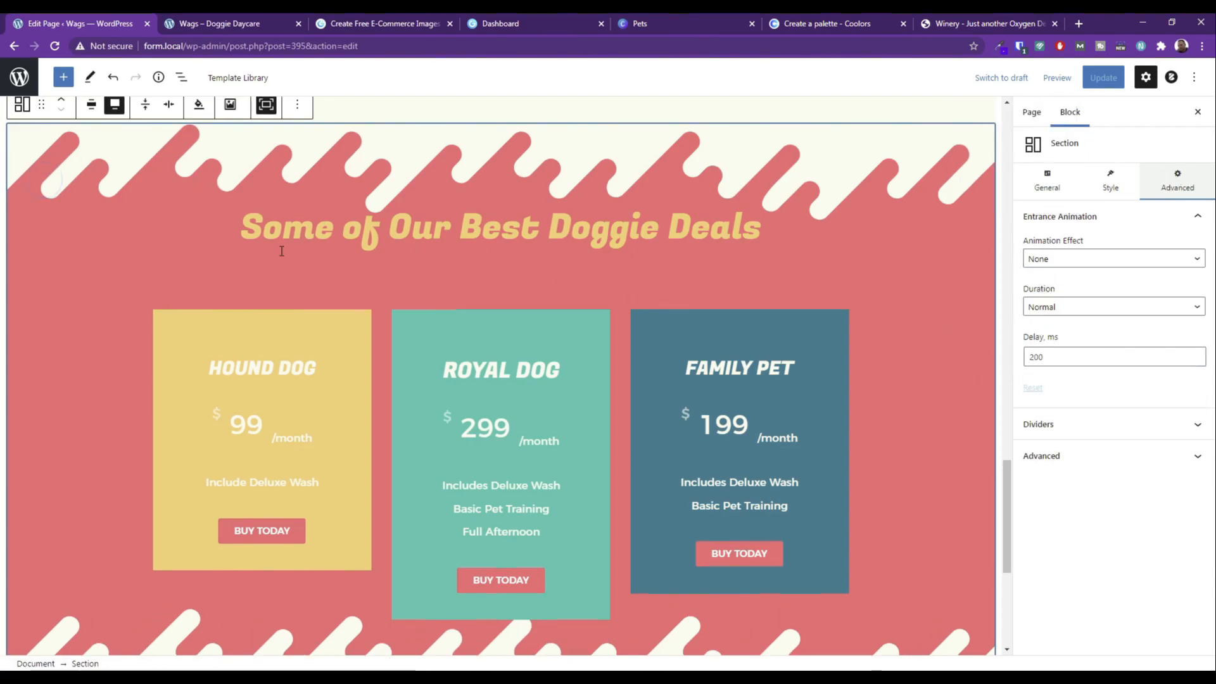
{"action": "left_click", "coordinate": [1088, 423]}
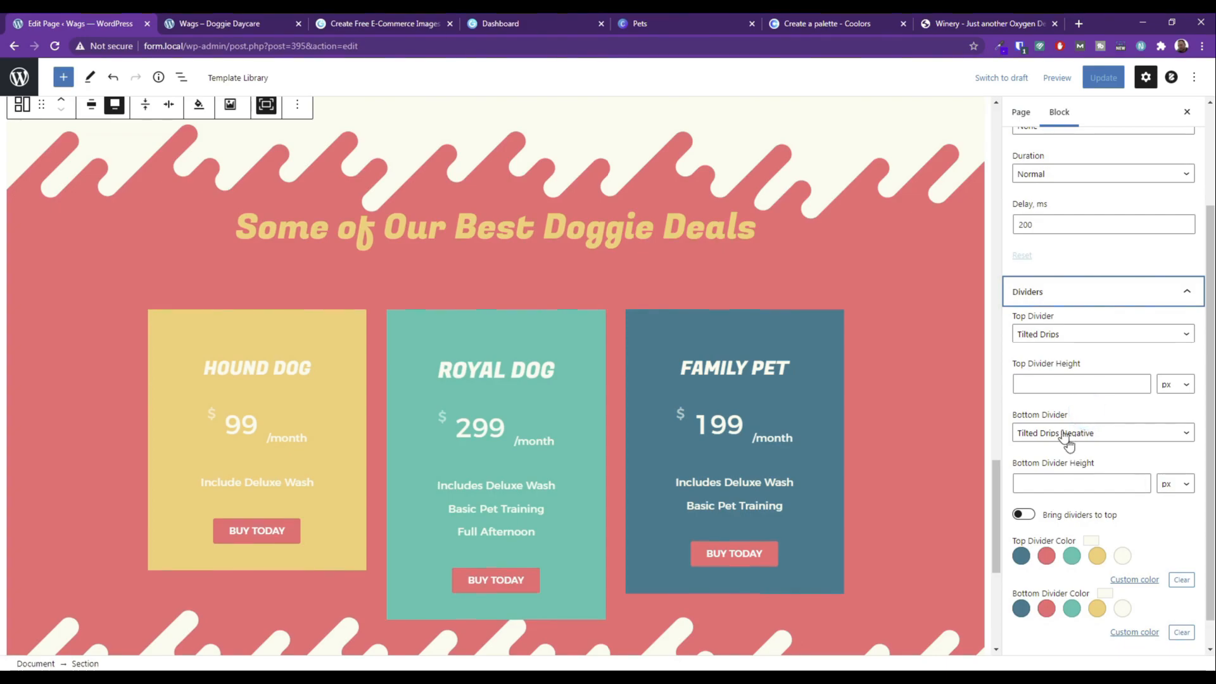
{"action": "left_click", "coordinate": [1046, 385]}
{"action": "type", "text": "50"}
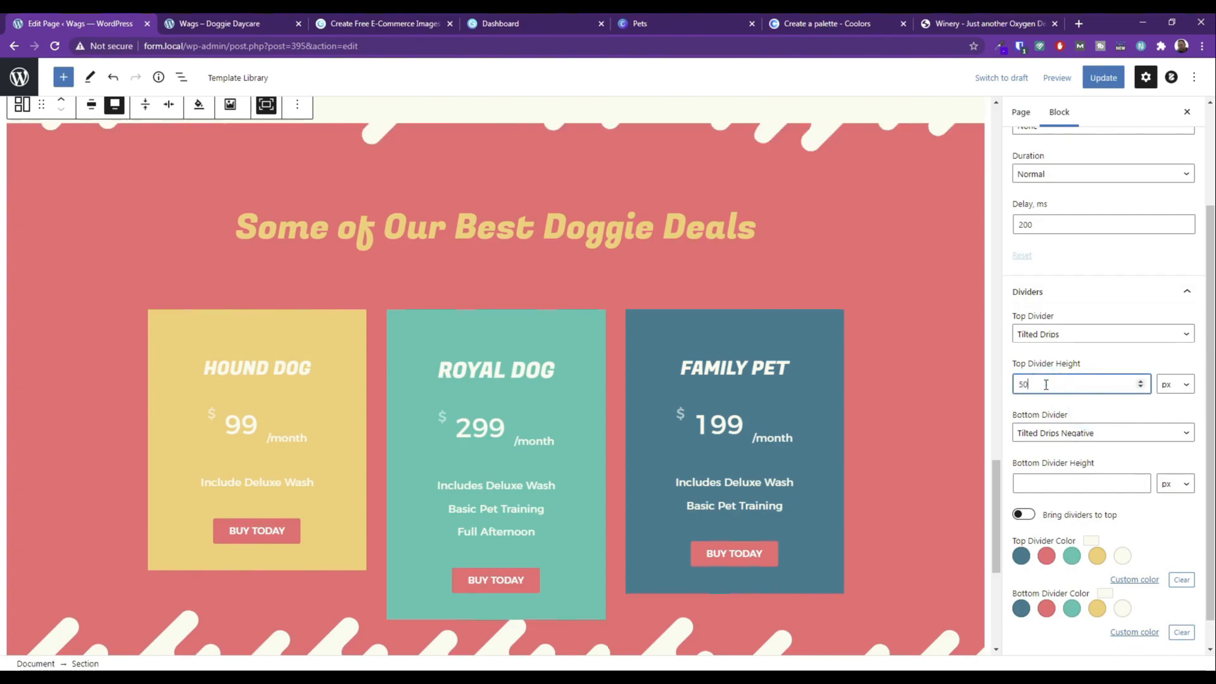
{"action": "double_click", "coordinate": [1064, 380]}
{"action": "type", "text": "75"}
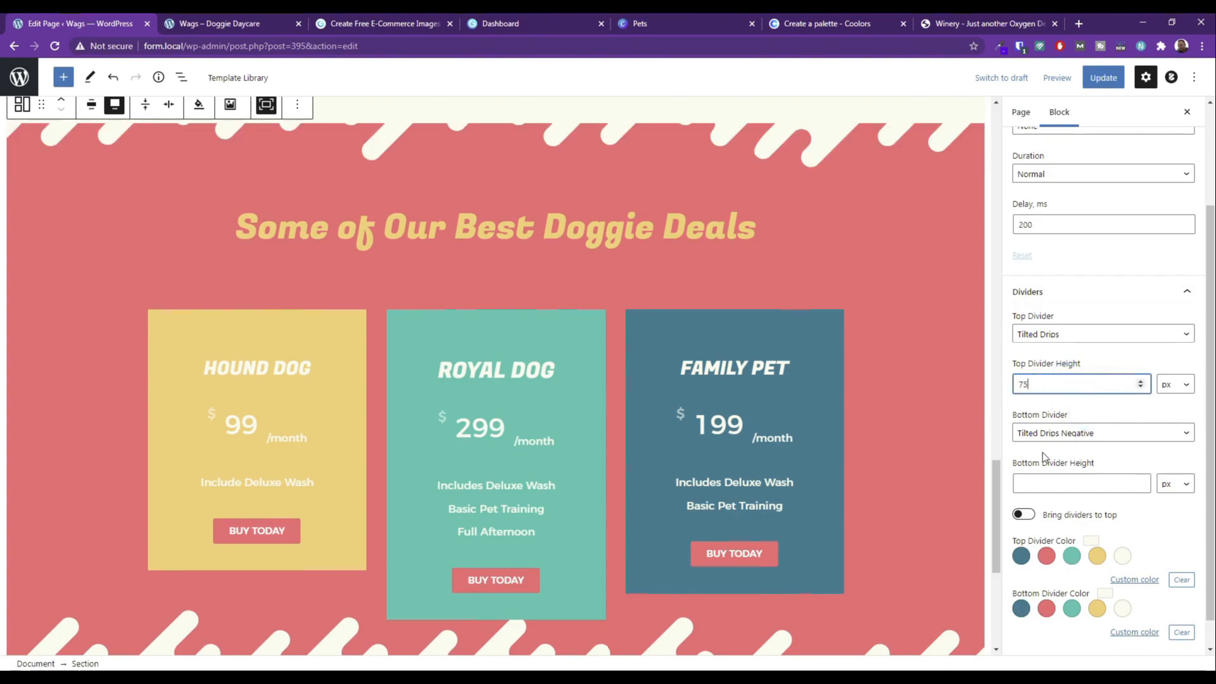
{"action": "double_click", "coordinate": [1068, 381]}
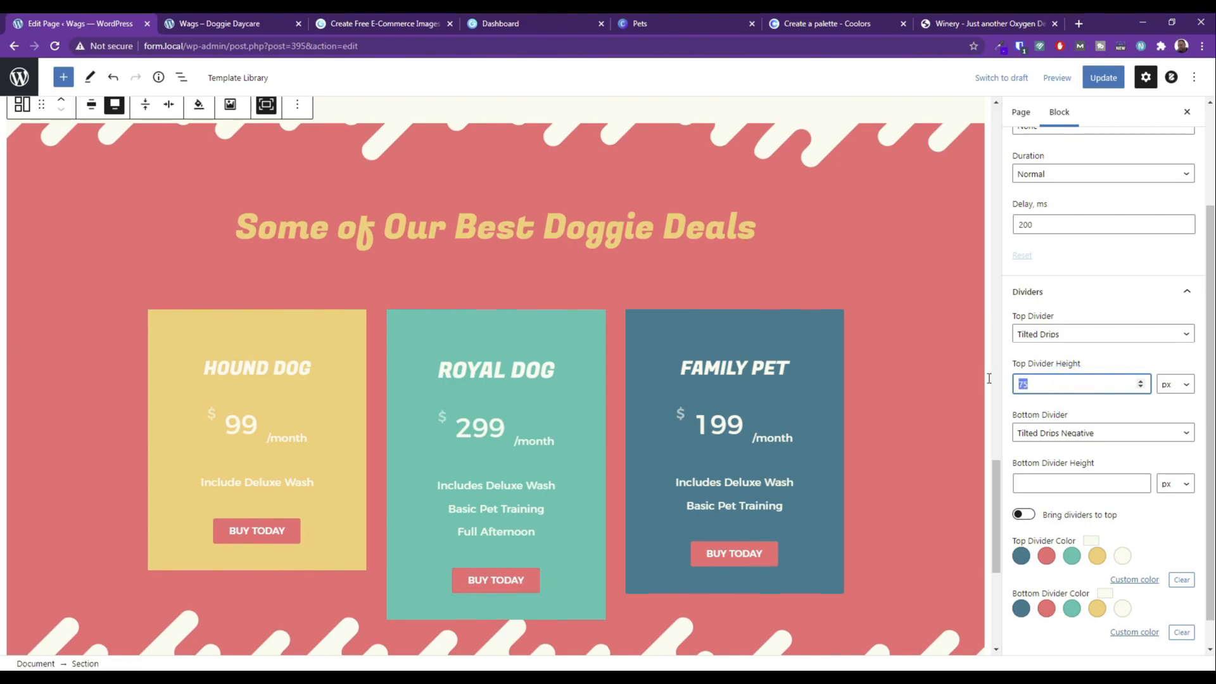
{"action": "type", "text": "100"}
{"action": "double_click", "coordinate": [1054, 385]}
Set the bottom divider height of the pricing section to 100 px.
{"action": "left_click", "coordinate": [1057, 482]}
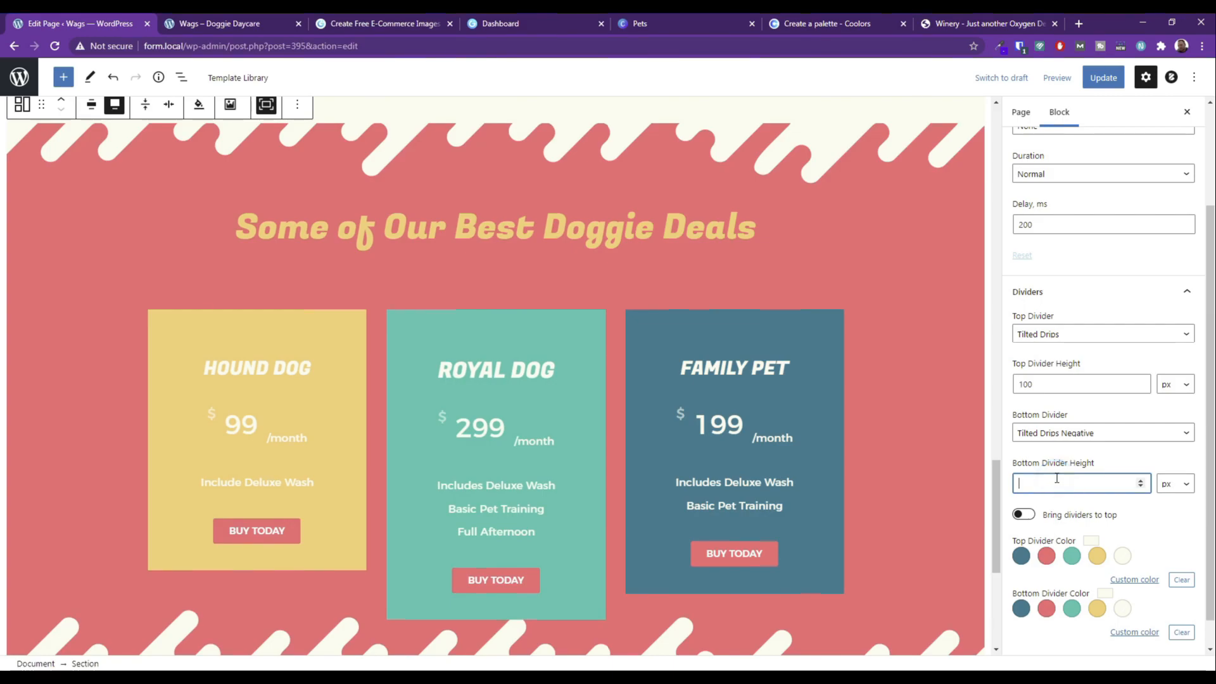
{"action": "type", "text": "100"}
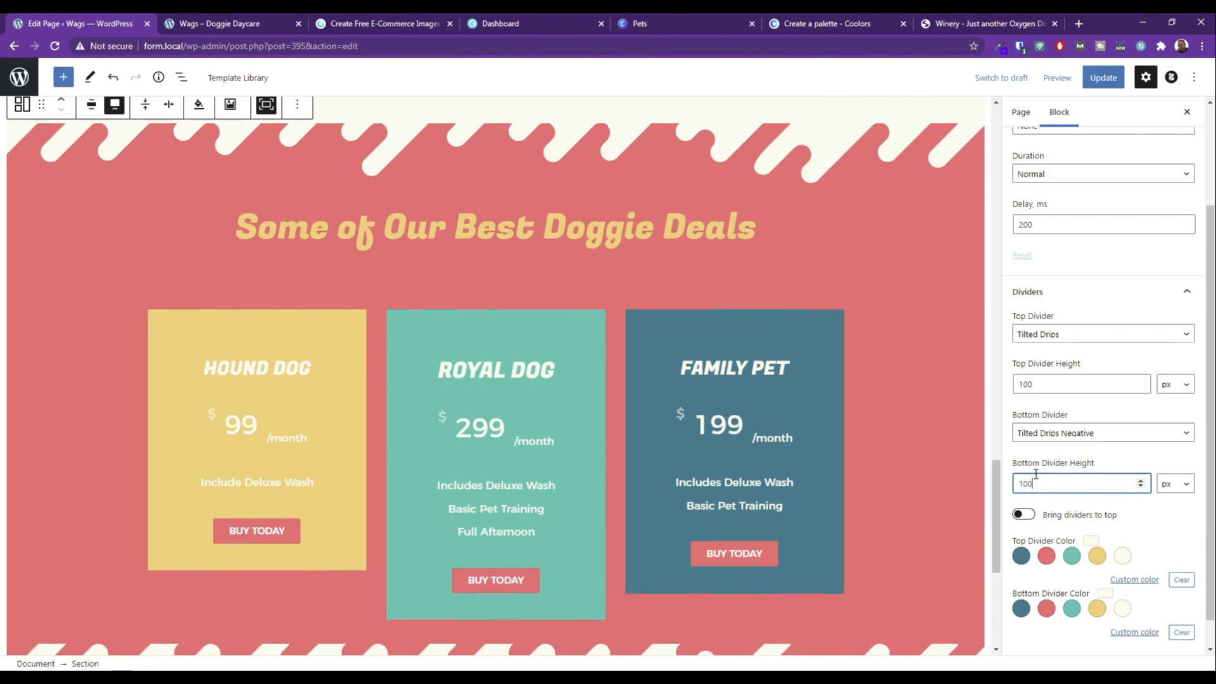
{"action": "scroll", "coordinate": [713, 393], "scroll_direction": "down", "scroll_amount": 4}
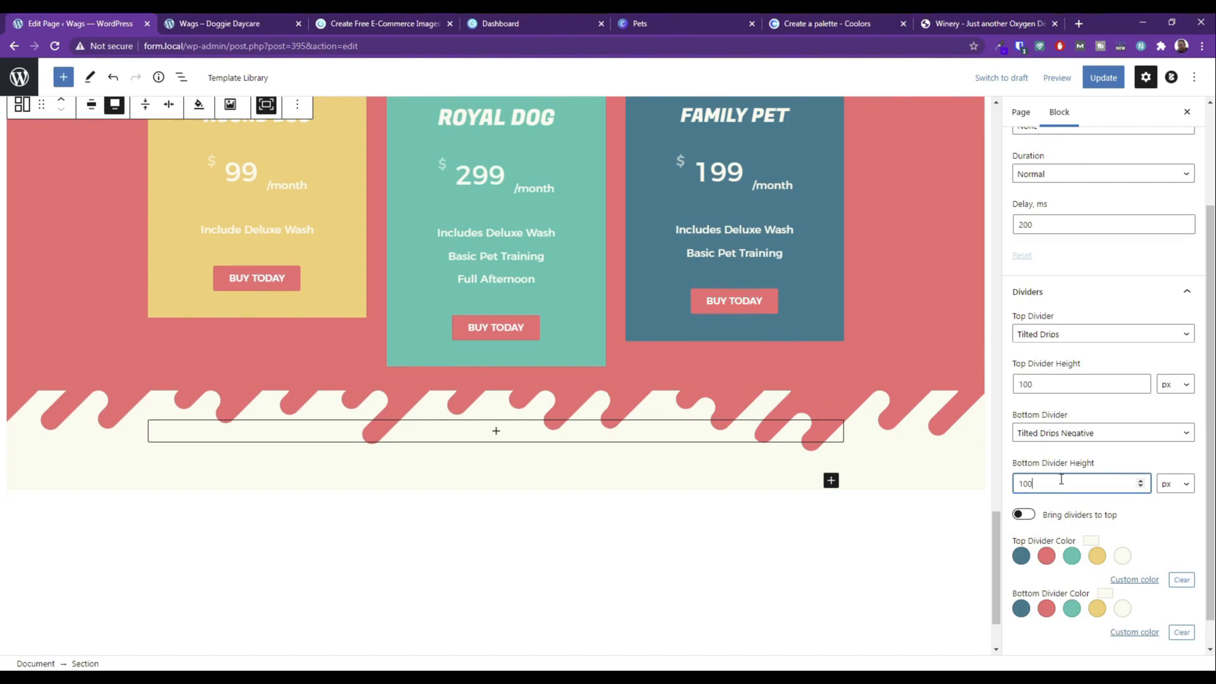
Try the Tilted Drips and Drops Negative shapes on the bottom divider and restore Tilted Drips Negative.
{"action": "left_click", "coordinate": [1073, 438]}
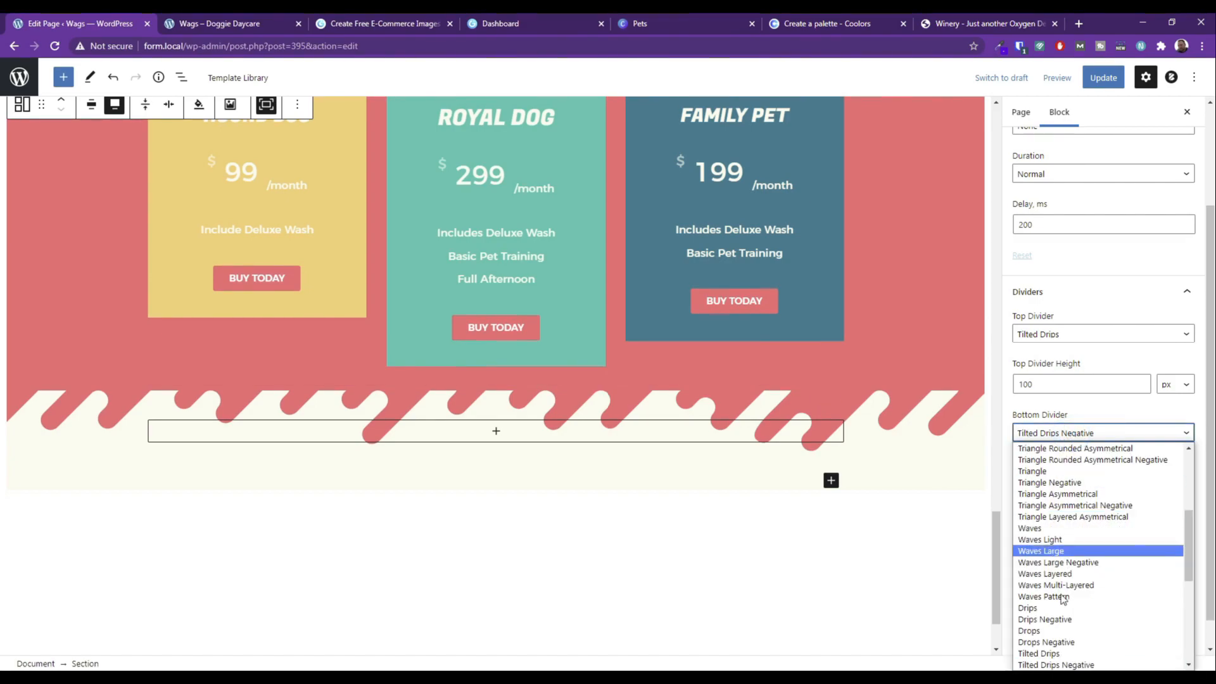
{"action": "left_click", "coordinate": [1063, 655]}
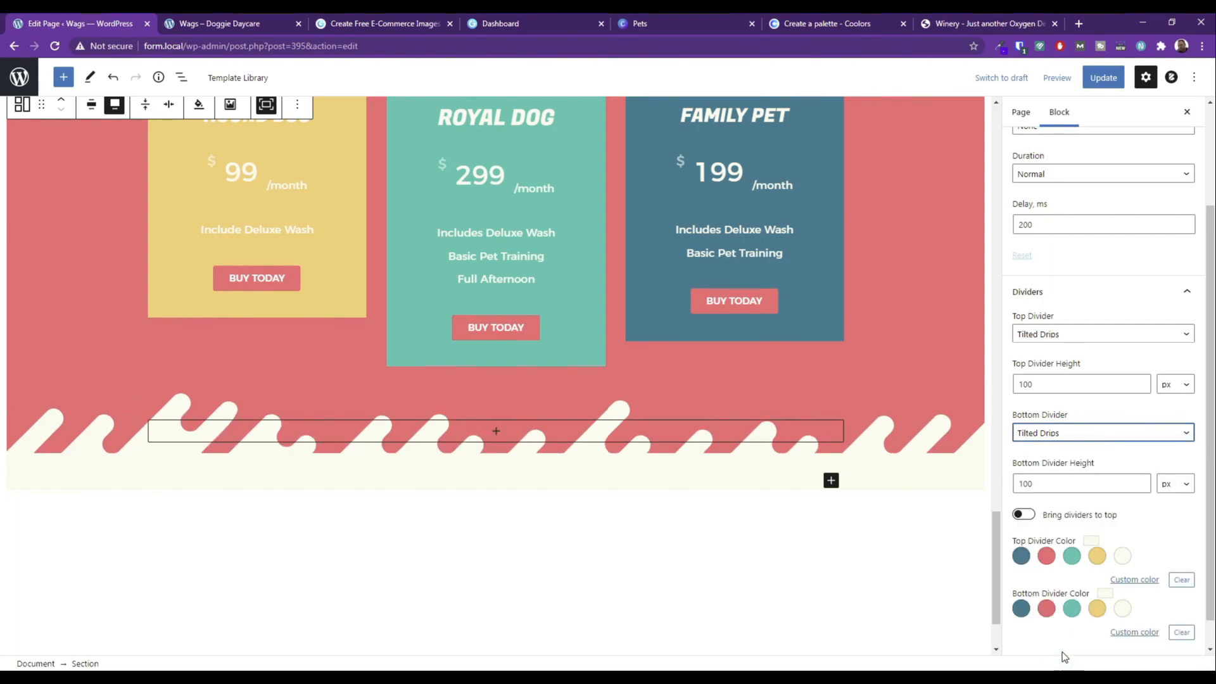
{"action": "left_click", "coordinate": [1048, 486]}
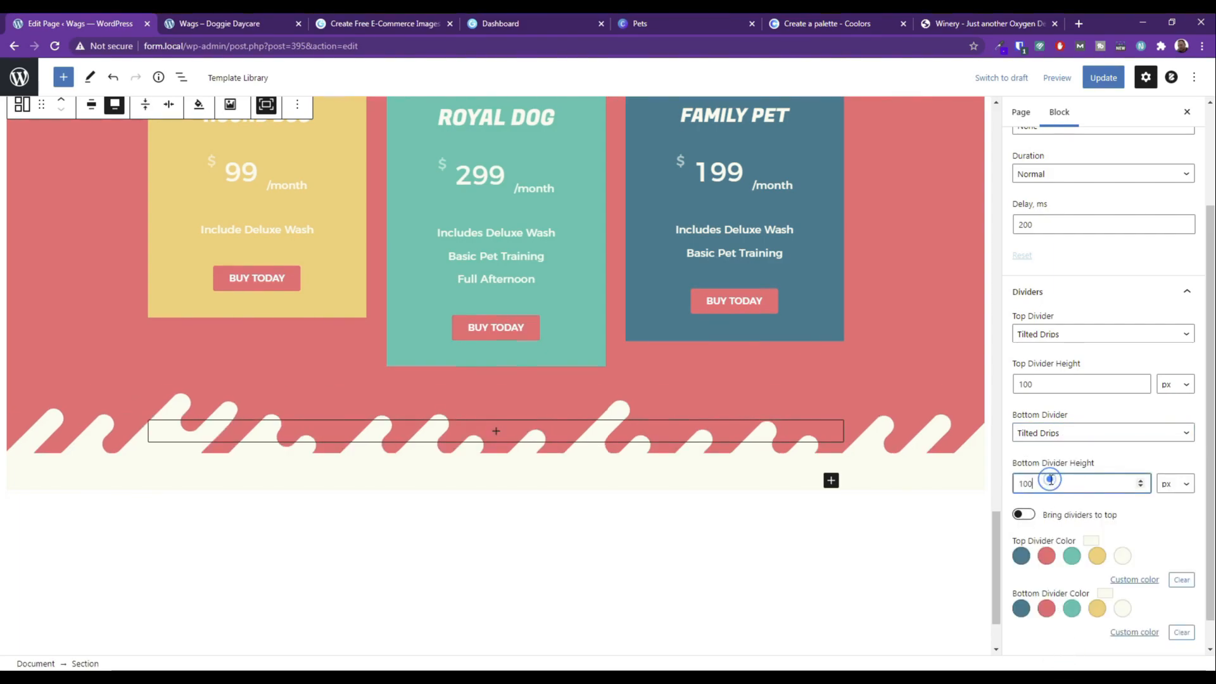
{"action": "left_click", "coordinate": [1055, 439]}
{"action": "left_click", "coordinate": [1054, 652]}
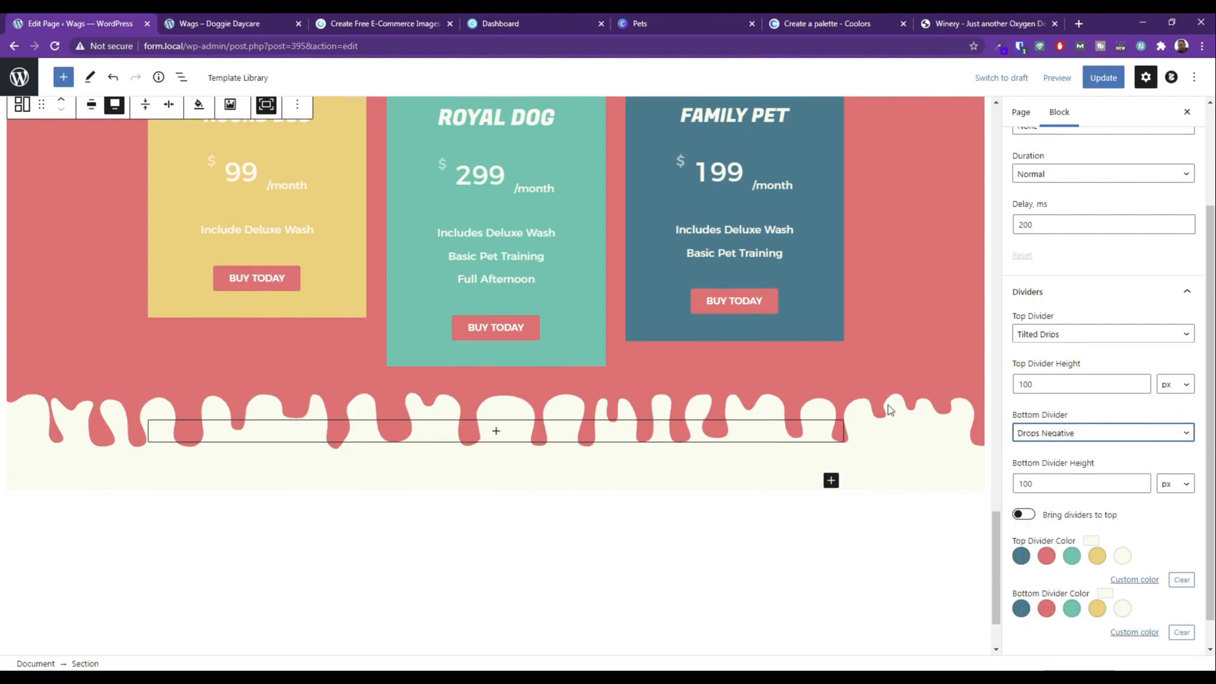
{"action": "left_click", "coordinate": [1063, 431]}
{"action": "scroll", "coordinate": [1057, 645], "scroll_direction": "up", "scroll_amount": 2}
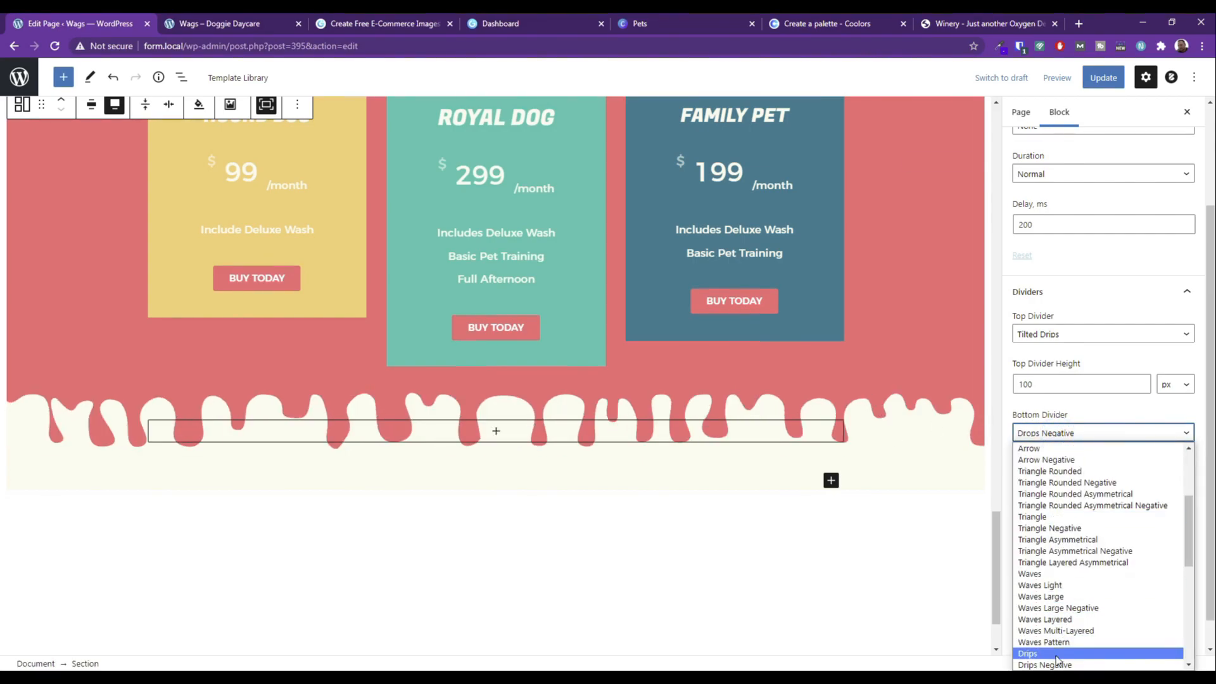
{"action": "scroll", "coordinate": [1058, 649], "scroll_direction": "down", "scroll_amount": 2}
{"action": "left_click", "coordinate": [1058, 583]}
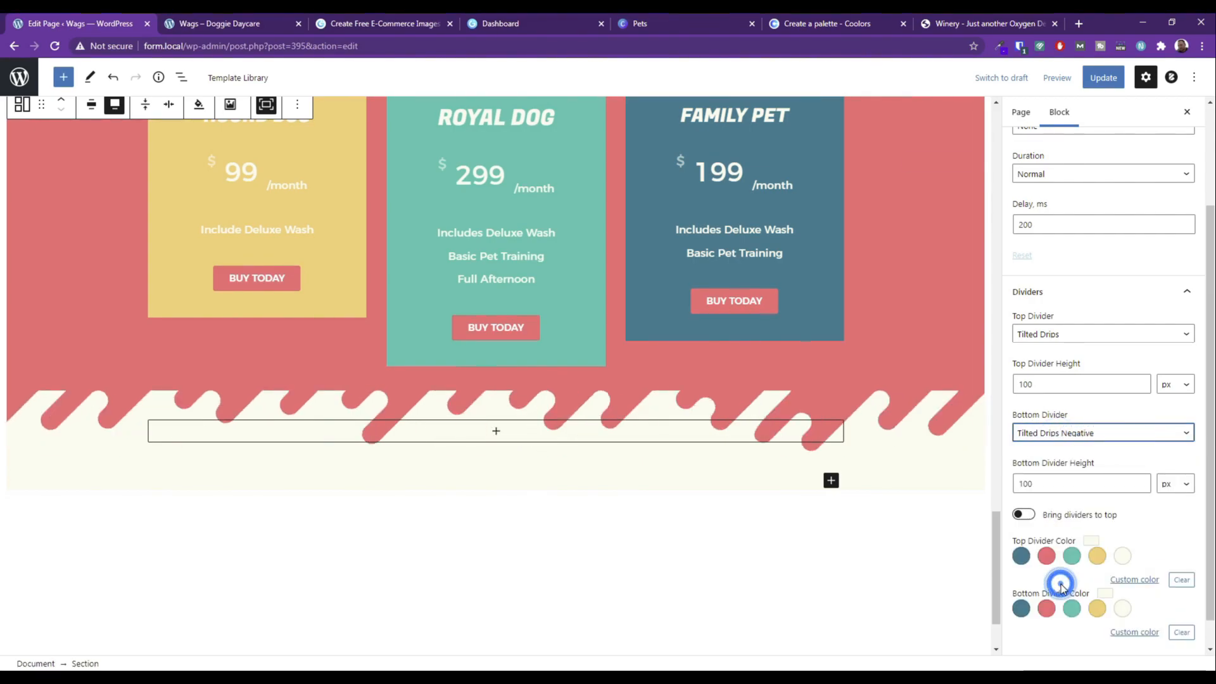
Try bringing the pricing section's dividers to the top layer and turn the option off again.
{"action": "scroll", "coordinate": [832, 371], "scroll_direction": "up", "scroll_amount": 5}
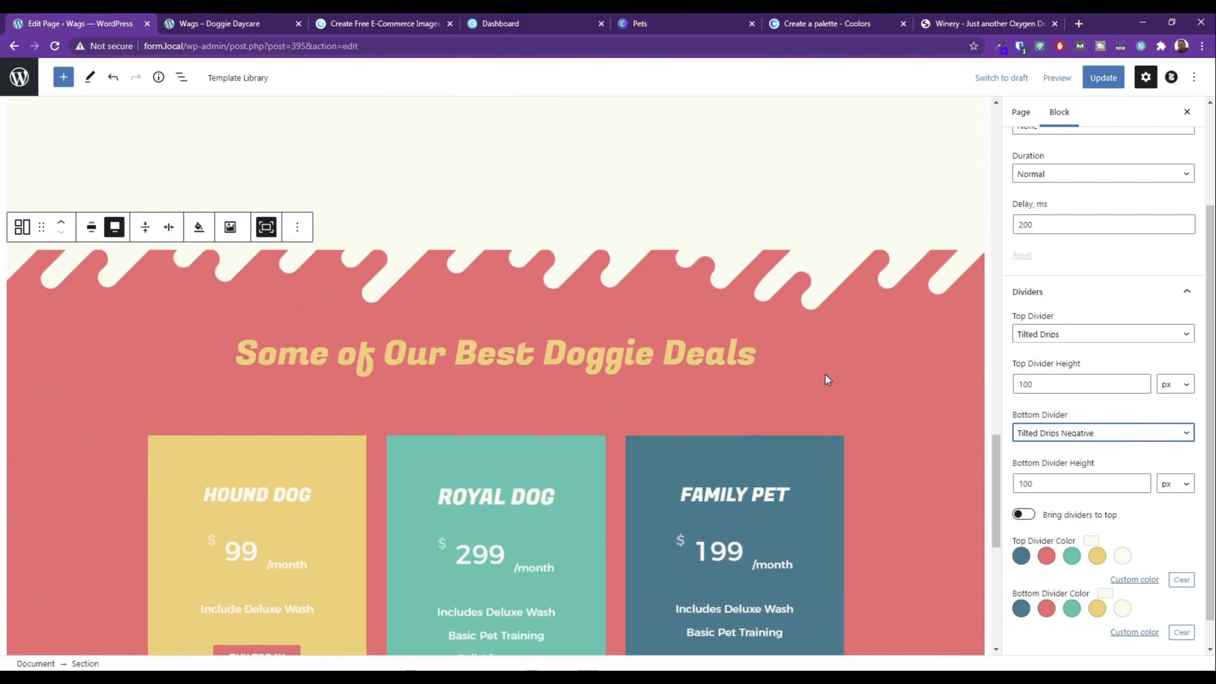
{"action": "scroll", "coordinate": [825, 374], "scroll_direction": "down", "scroll_amount": 5}
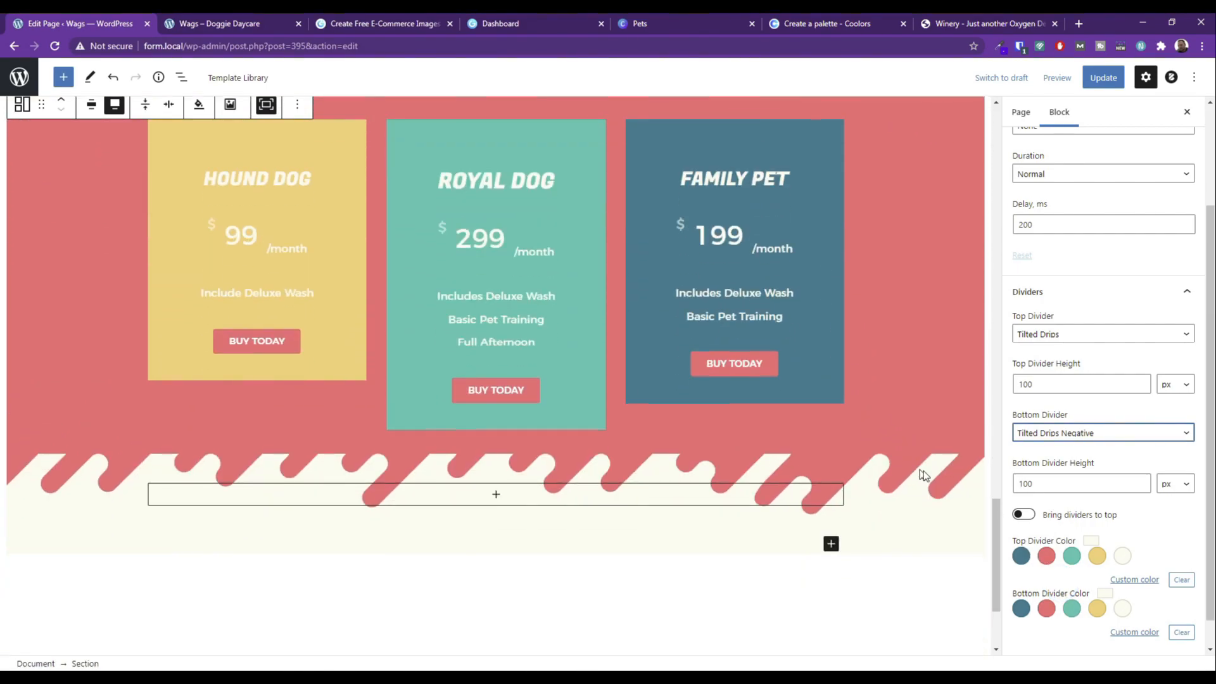
{"action": "left_click", "coordinate": [1022, 515]}
{"action": "scroll", "coordinate": [885, 420], "scroll_direction": "up", "scroll_amount": 4}
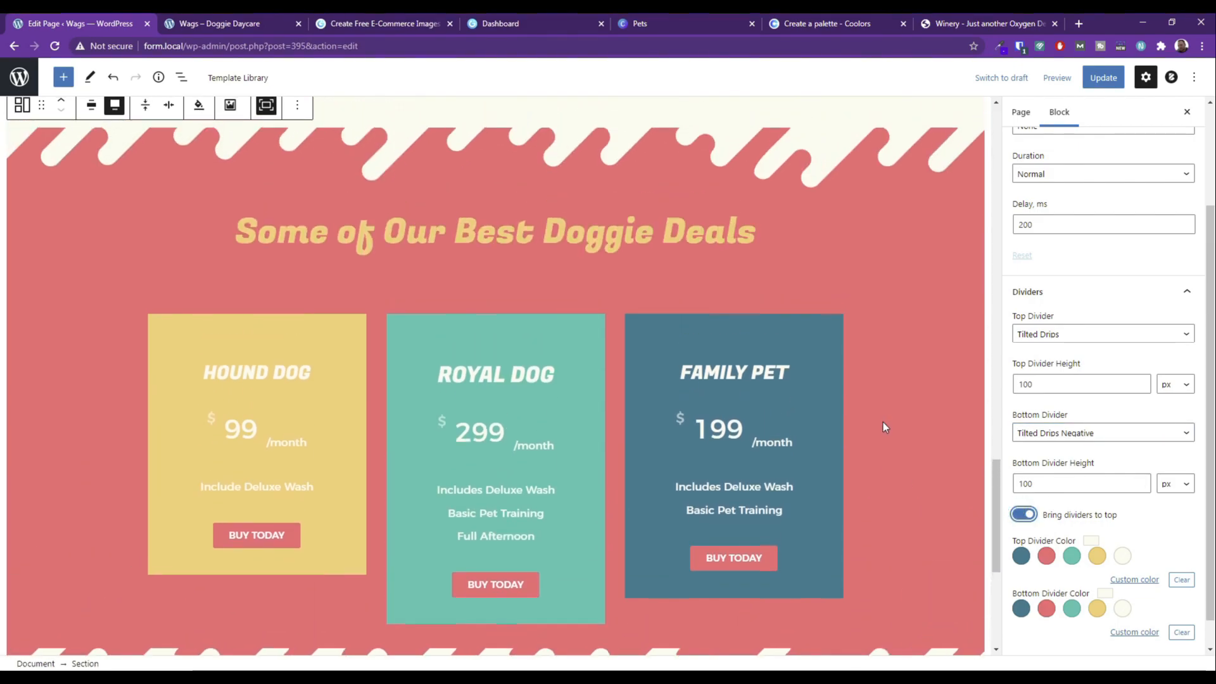
{"action": "scroll", "coordinate": [883, 422], "scroll_direction": "down", "scroll_amount": 3}
{"action": "left_click", "coordinate": [1023, 514]}
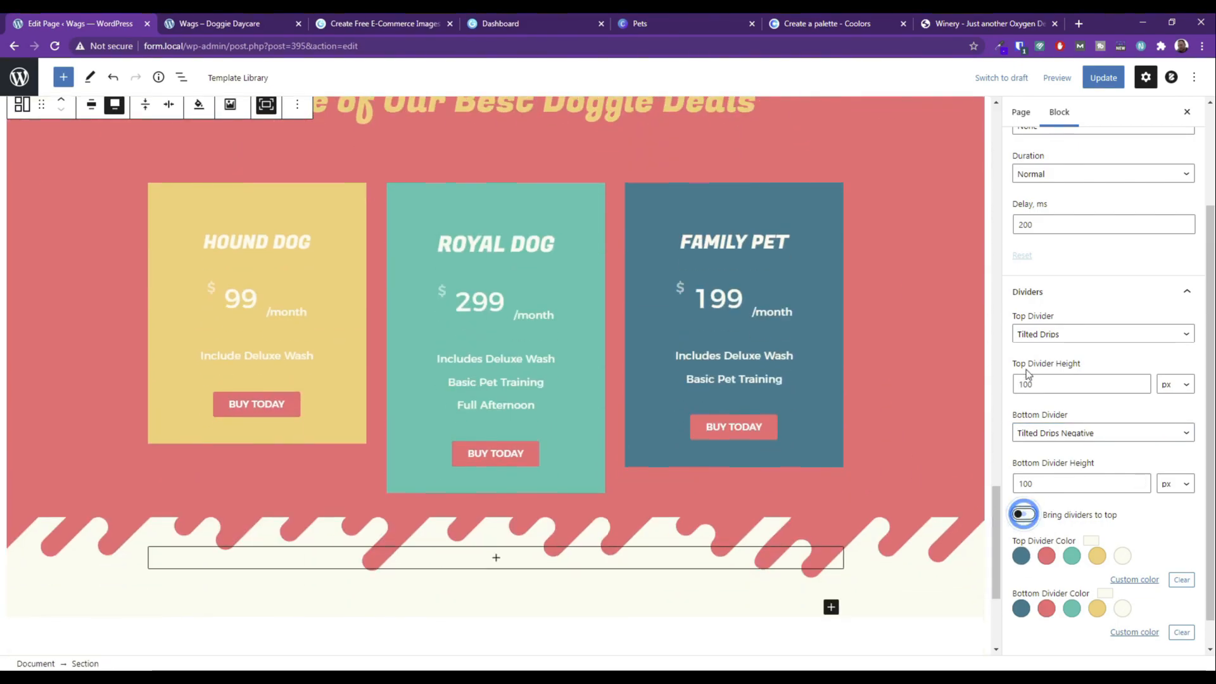
Update the page, review the pricing section and the rest of the page in a new-tab preview, and return to the editor.
{"action": "left_click", "coordinate": [1101, 78]}
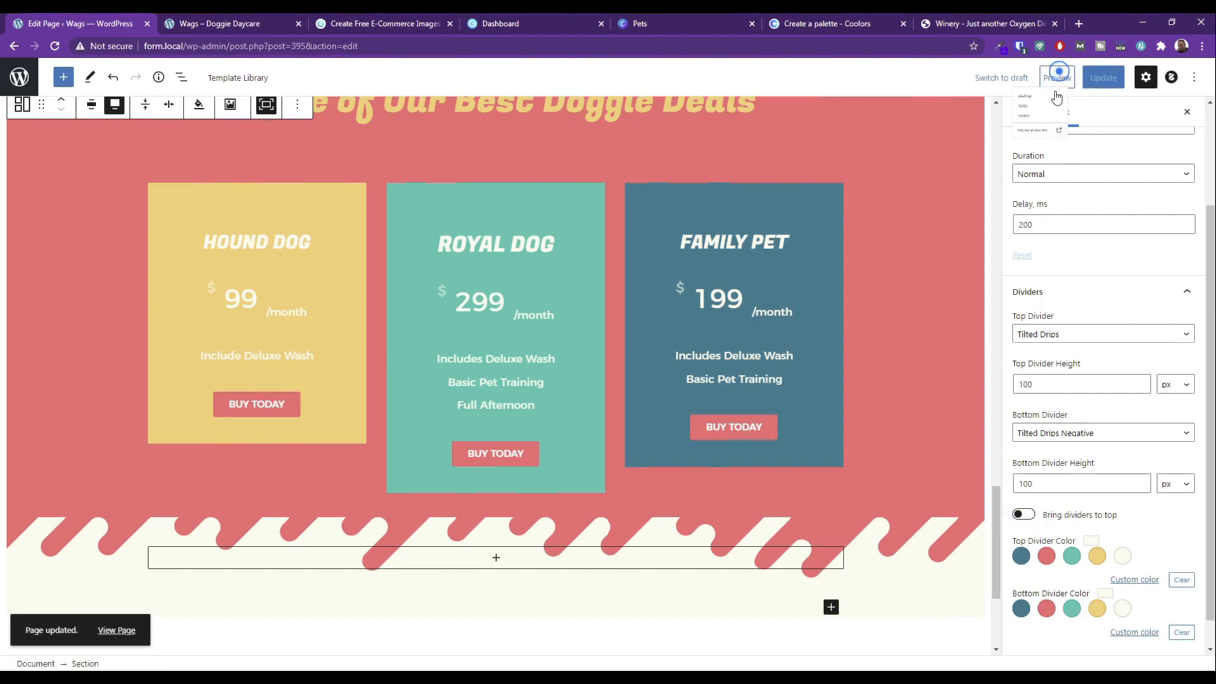
{"action": "left_click", "coordinate": [1057, 77]}
{"action": "left_click", "coordinate": [994, 194]}
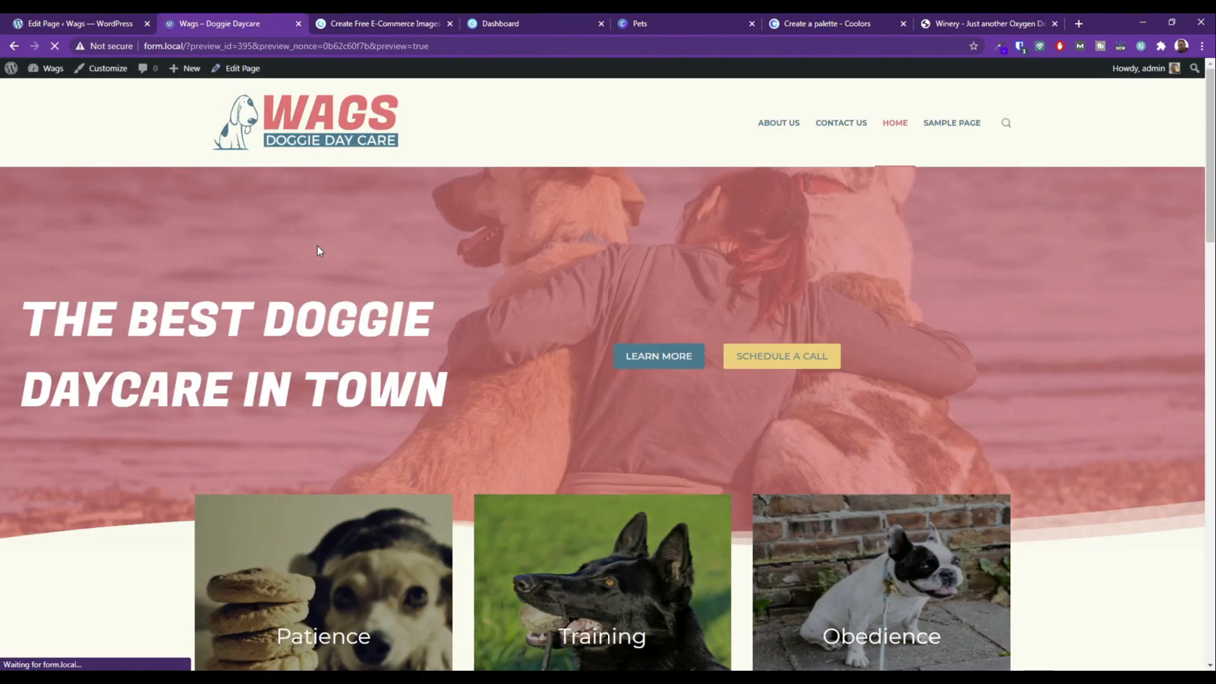
{"action": "scroll", "coordinate": [317, 245], "scroll_direction": "down", "scroll_amount": 15}
{"action": "scroll", "coordinate": [318, 243], "scroll_direction": "down", "scroll_amount": 6}
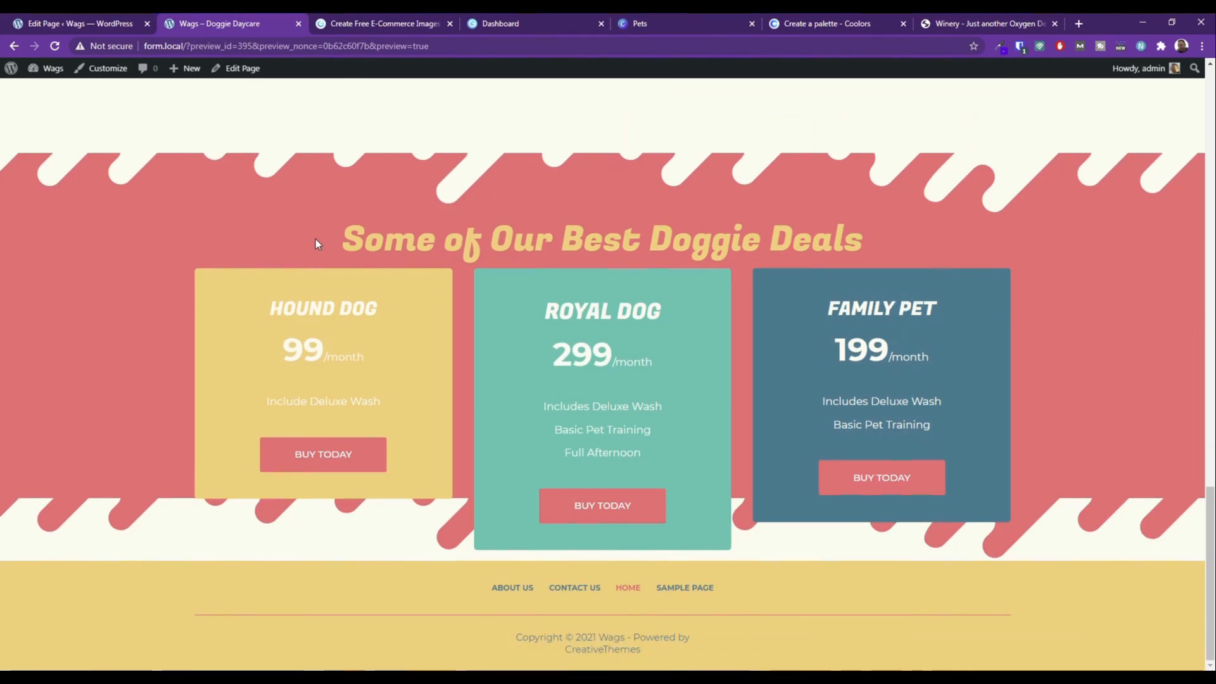
{"action": "scroll", "coordinate": [315, 244], "scroll_direction": "up", "scroll_amount": 3}
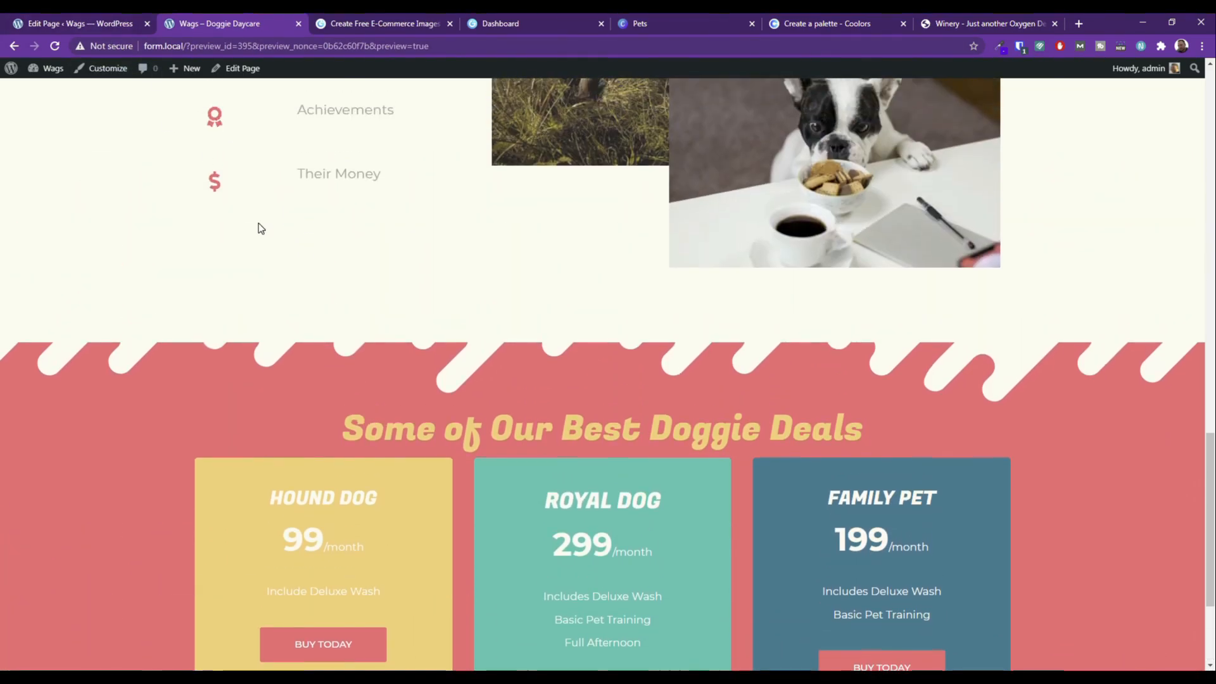
{"action": "scroll", "coordinate": [258, 224], "scroll_direction": "up", "scroll_amount": 18}
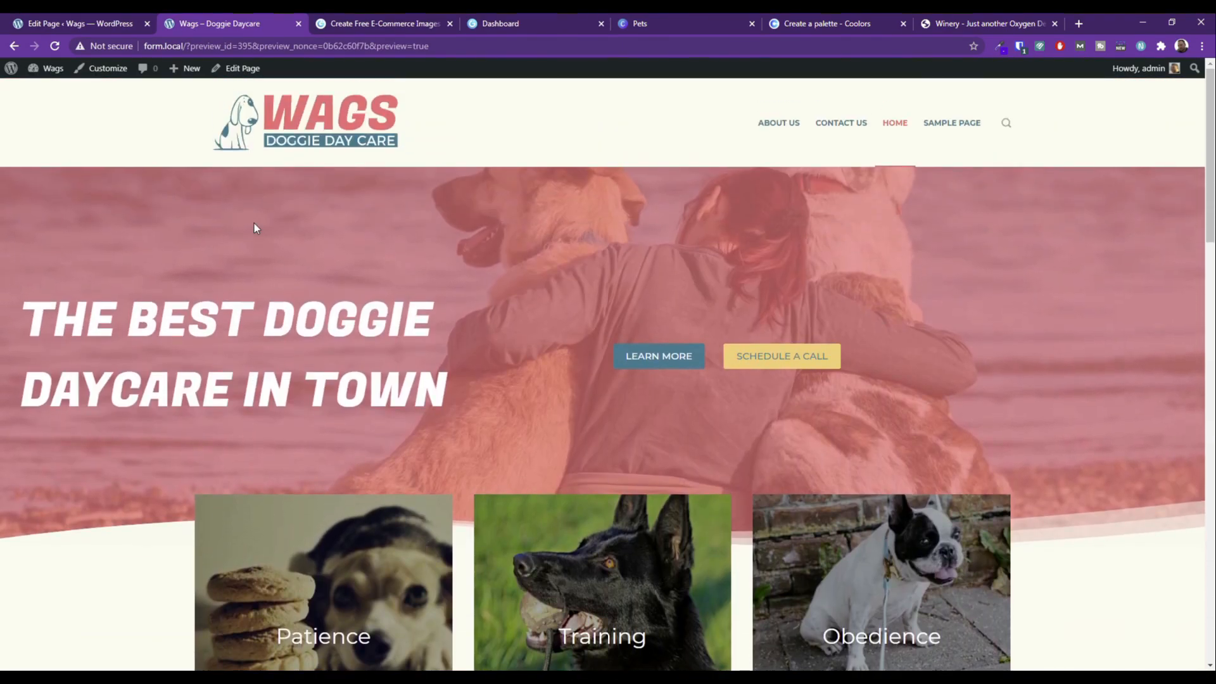
{"action": "scroll", "coordinate": [253, 223], "scroll_direction": "down", "scroll_amount": 5}
{"action": "left_click", "coordinate": [113, 23]}
Change the top divider of the pricing section to the Waves Layered shape.
{"action": "scroll", "coordinate": [674, 428], "scroll_direction": "up", "scroll_amount": 4}
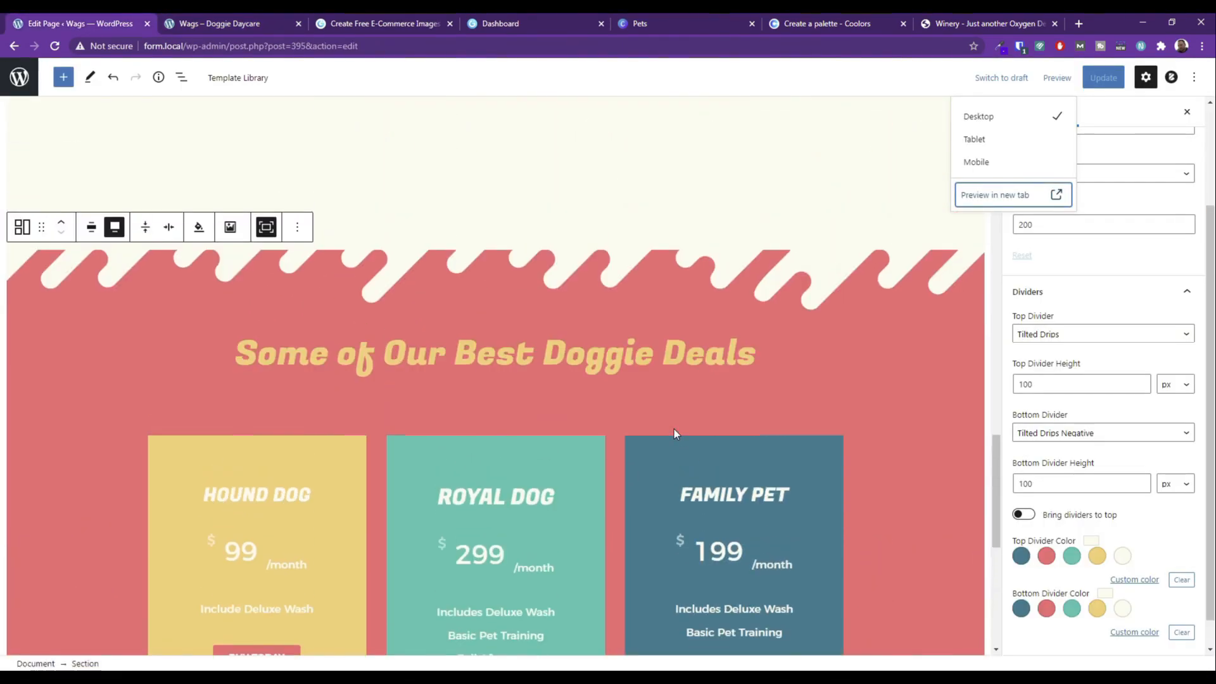
{"action": "left_click", "coordinate": [1067, 333]}
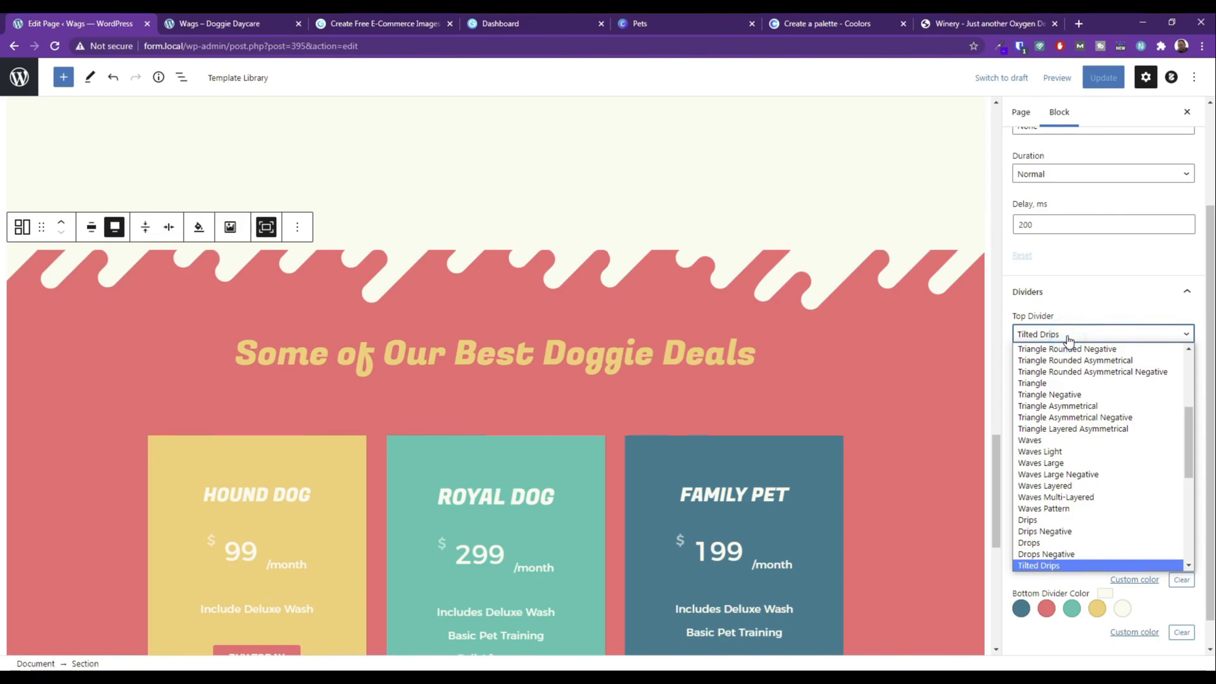
{"action": "scroll", "coordinate": [1070, 500], "scroll_direction": "up", "scroll_amount": 3}
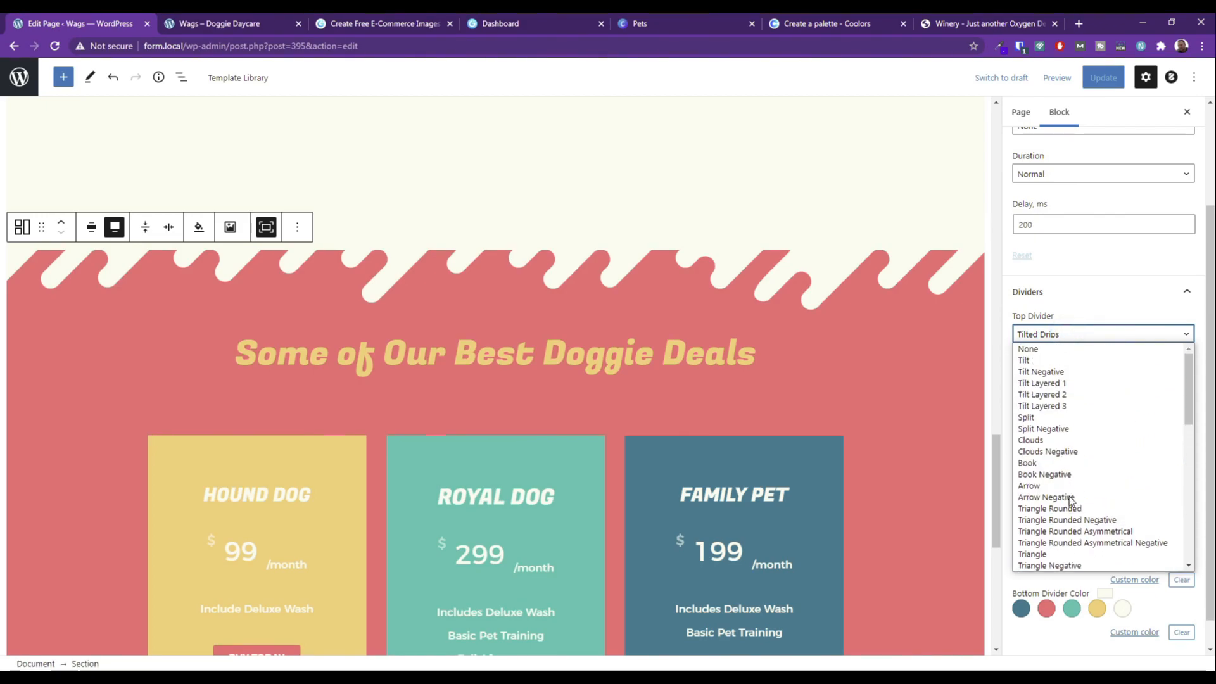
{"action": "scroll", "coordinate": [1070, 462], "scroll_direction": "down", "scroll_amount": 3}
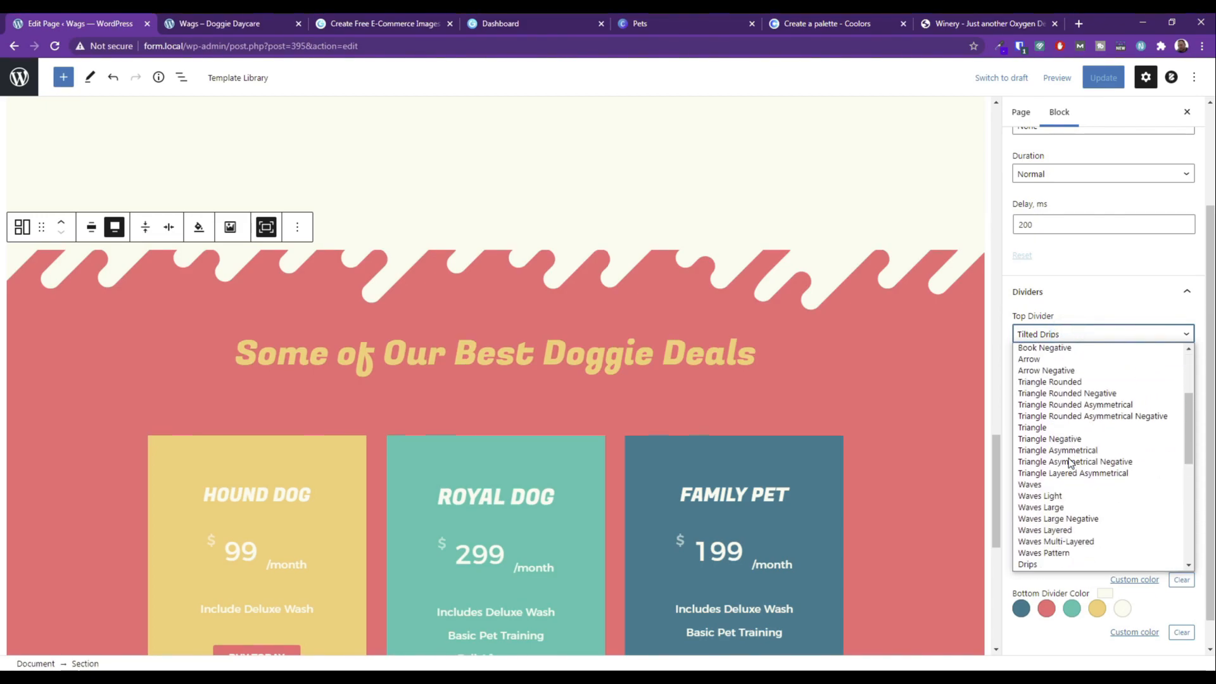
{"action": "left_click", "coordinate": [1067, 533]}
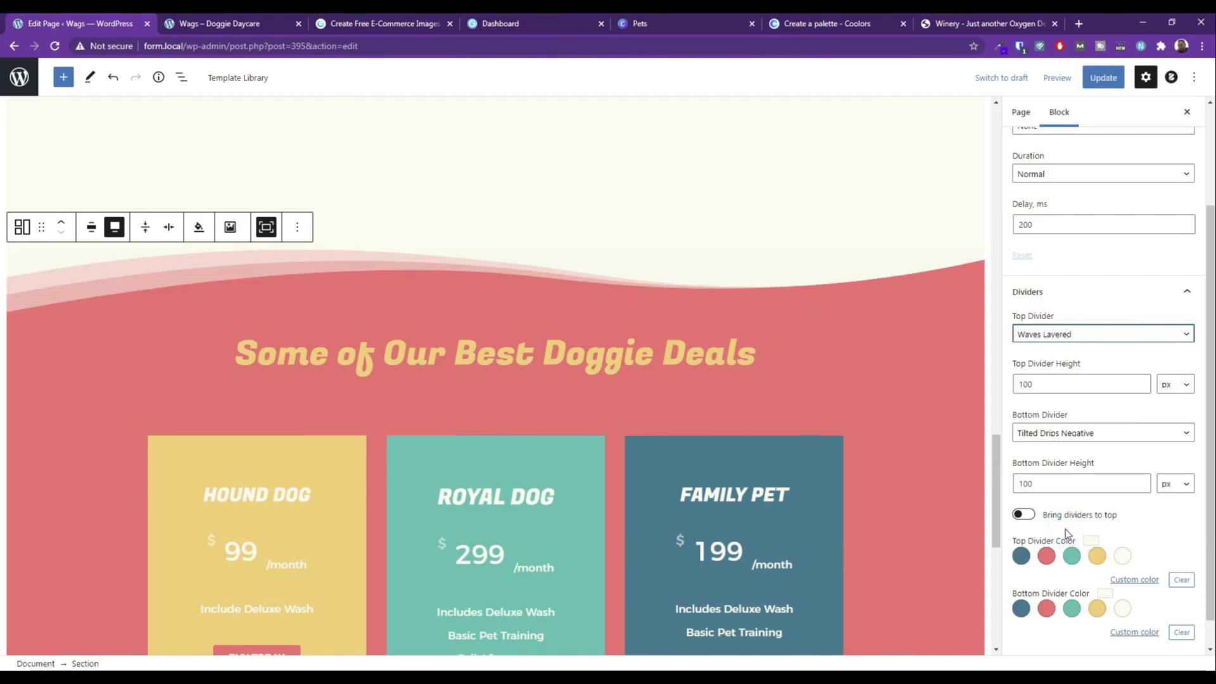
Try the Waves Large Negative shape on the pricing section's bottom divider.
{"action": "scroll", "coordinate": [836, 427], "scroll_direction": "down", "scroll_amount": 4}
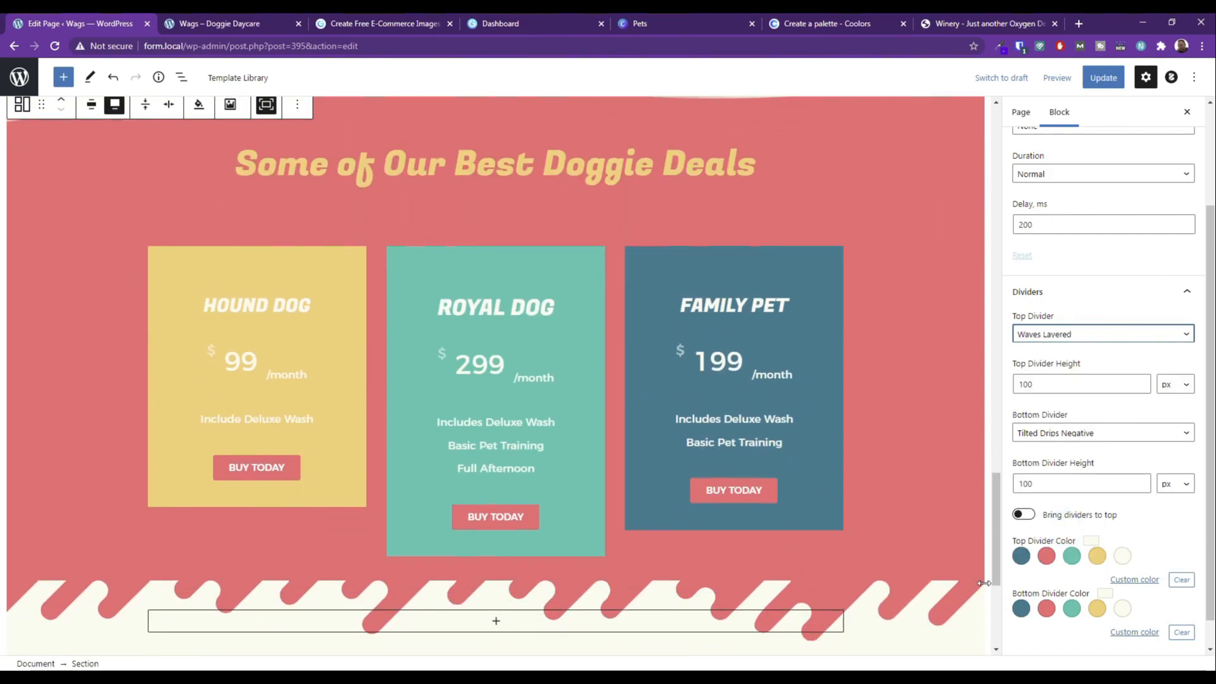
{"action": "left_click", "coordinate": [1059, 437]}
{"action": "scroll", "coordinate": [1057, 558], "scroll_direction": "down", "scroll_amount": 5}
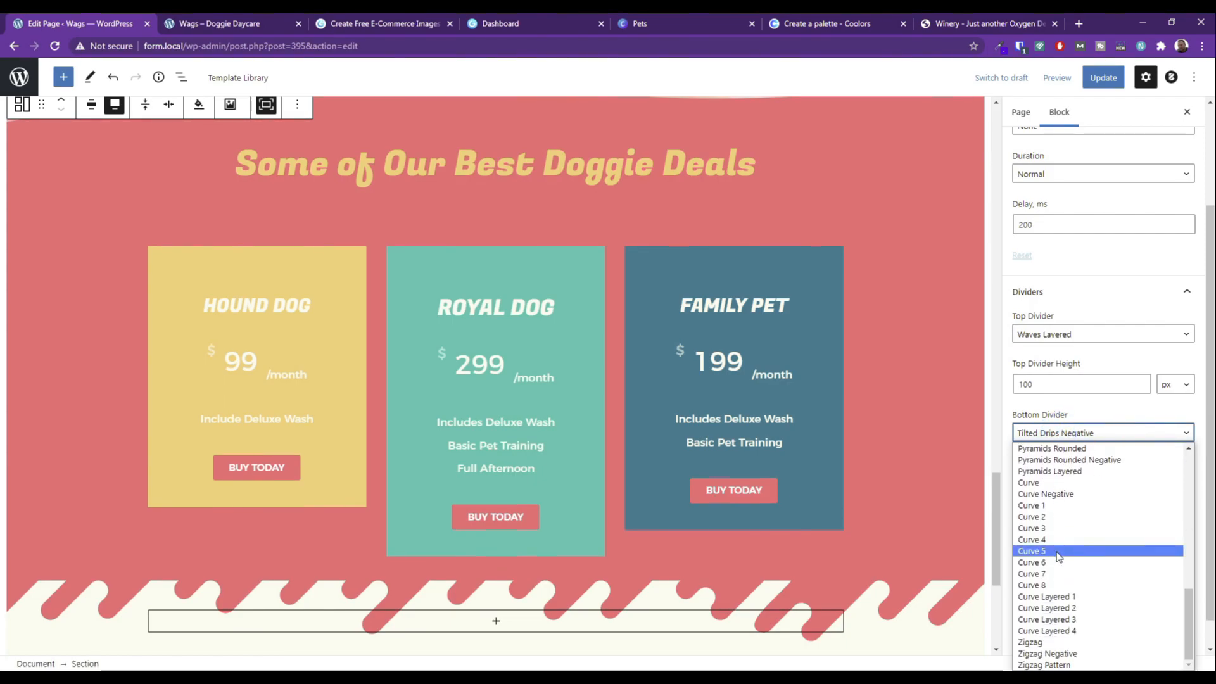
{"action": "scroll", "coordinate": [1060, 568], "scroll_direction": "down", "scroll_amount": 3}
{"action": "scroll", "coordinate": [1070, 569], "scroll_direction": "up", "scroll_amount": 6}
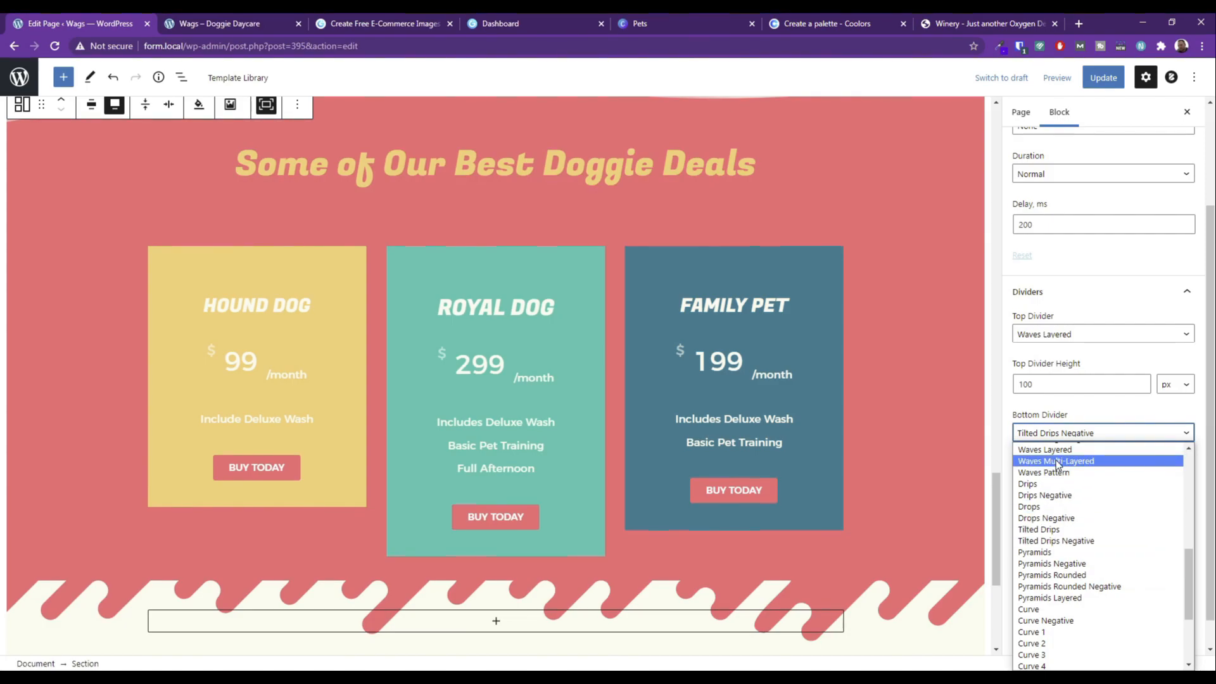
{"action": "scroll", "coordinate": [1057, 469], "scroll_direction": "up", "scroll_amount": 2}
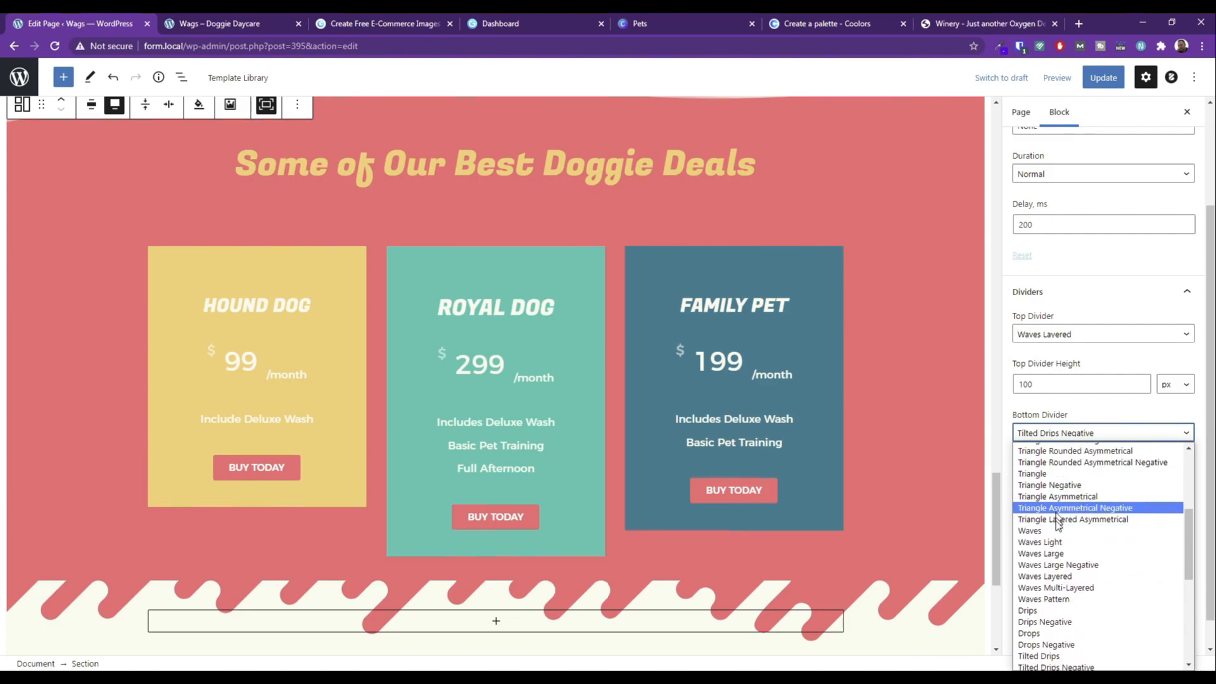
{"action": "left_click", "coordinate": [1060, 564]}
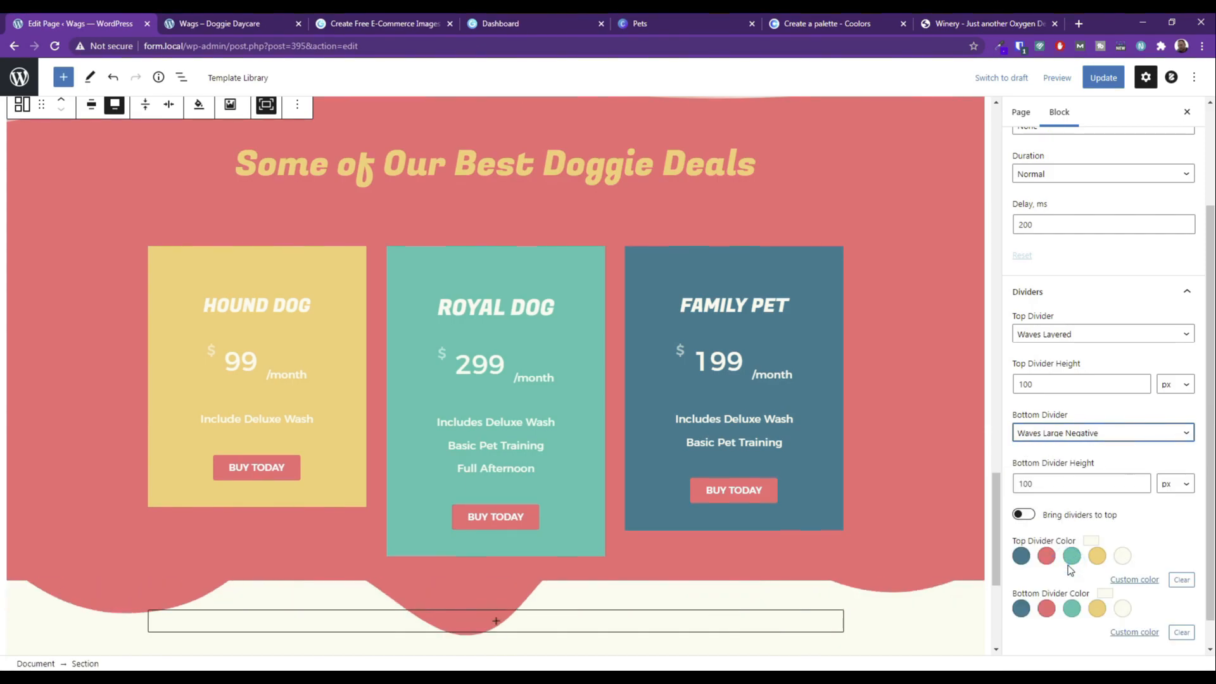
Change the pricing section's bottom divider to the Waves Layered shape to match the top divider.
{"action": "left_click", "coordinate": [1052, 438]}
{"action": "scroll", "coordinate": [1056, 443], "scroll_direction": "up", "scroll_amount": 1}
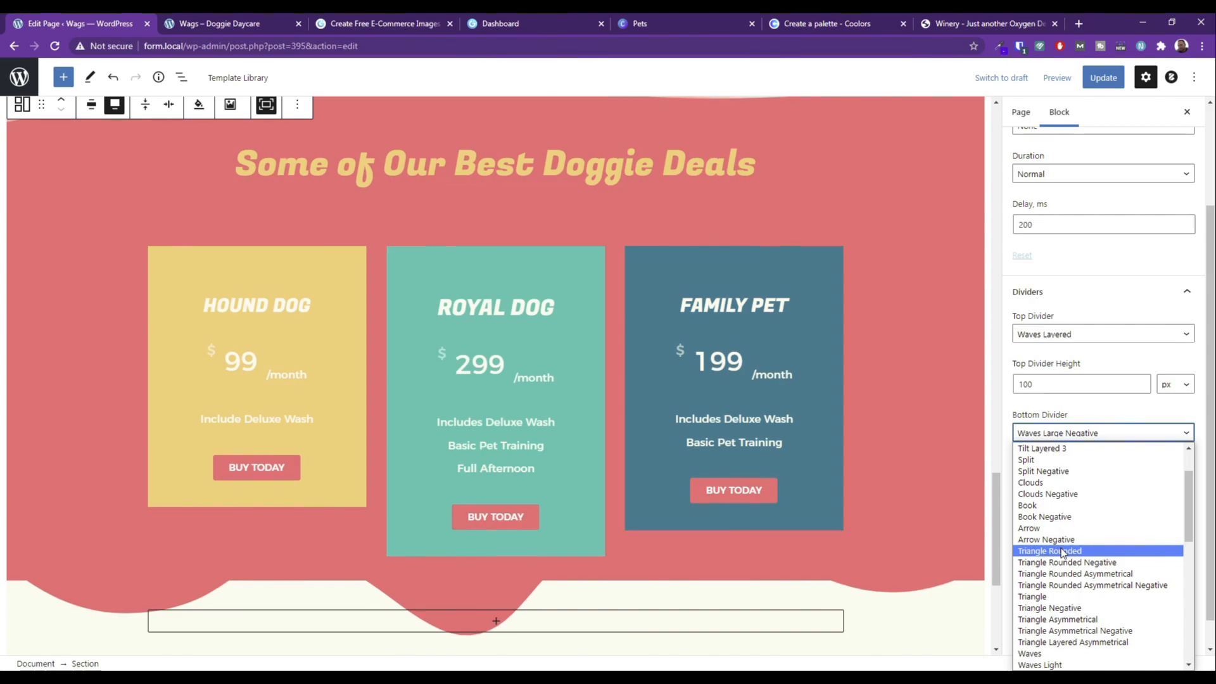
{"action": "scroll", "coordinate": [1070, 586], "scroll_direction": "down", "scroll_amount": 2}
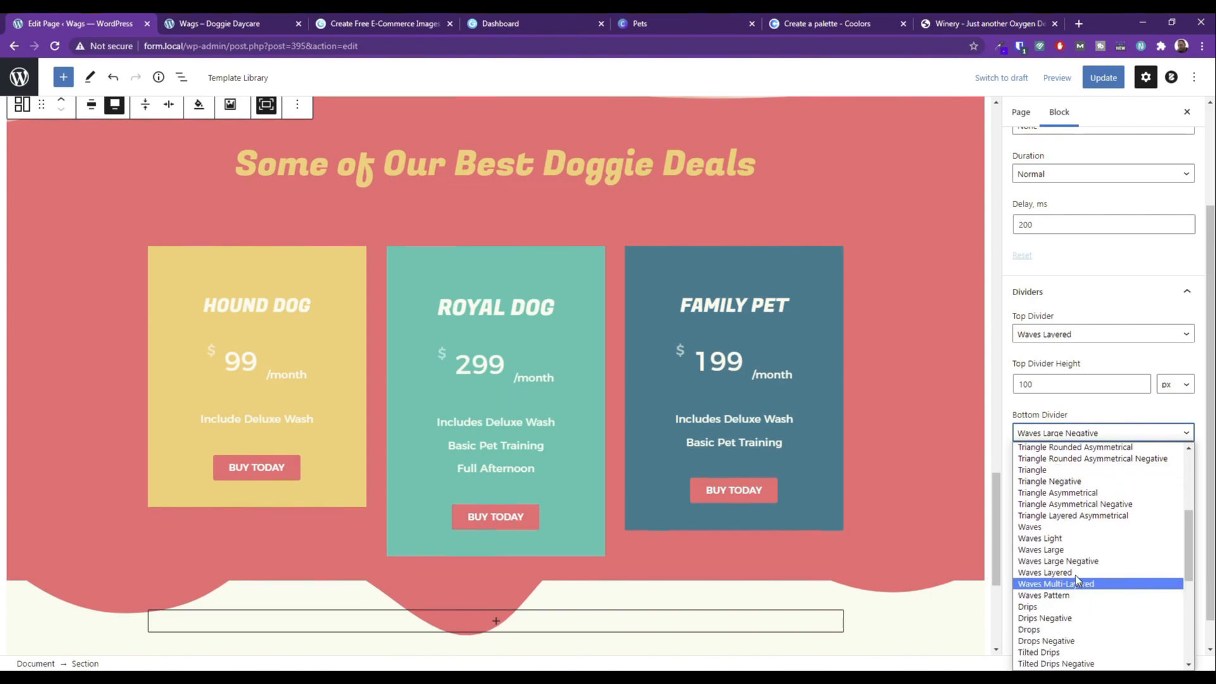
{"action": "left_click", "coordinate": [1075, 573]}
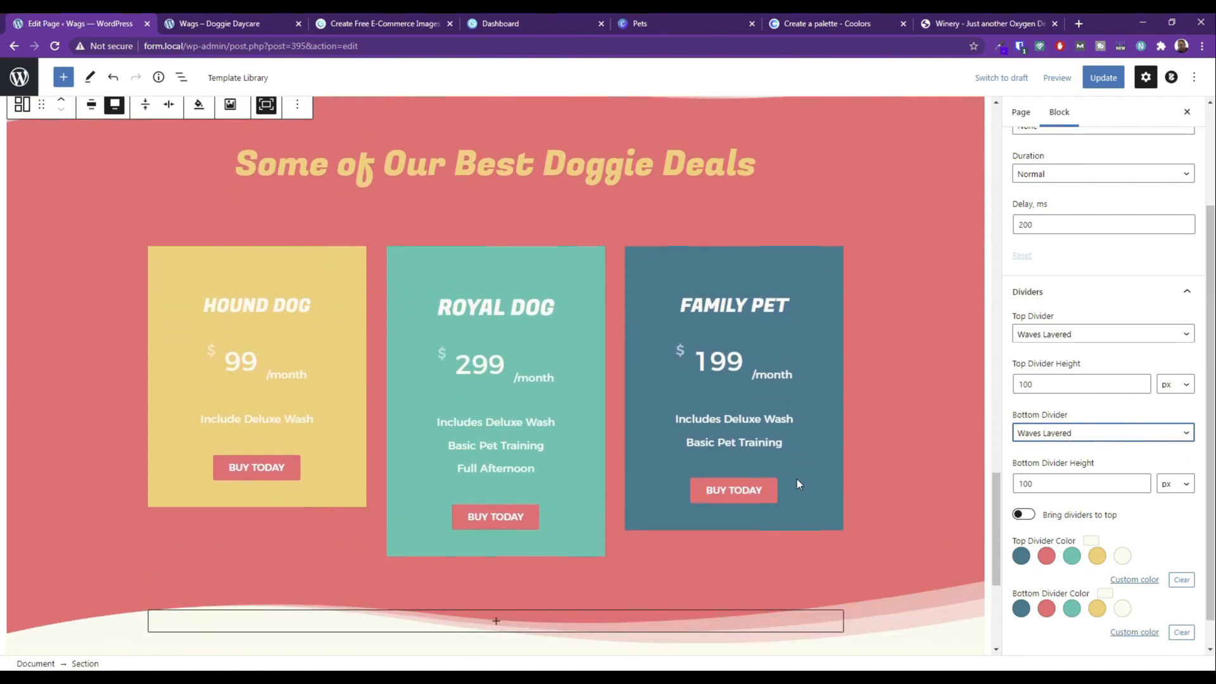
{"action": "scroll", "coordinate": [878, 528], "scroll_direction": "up", "scroll_amount": 1}
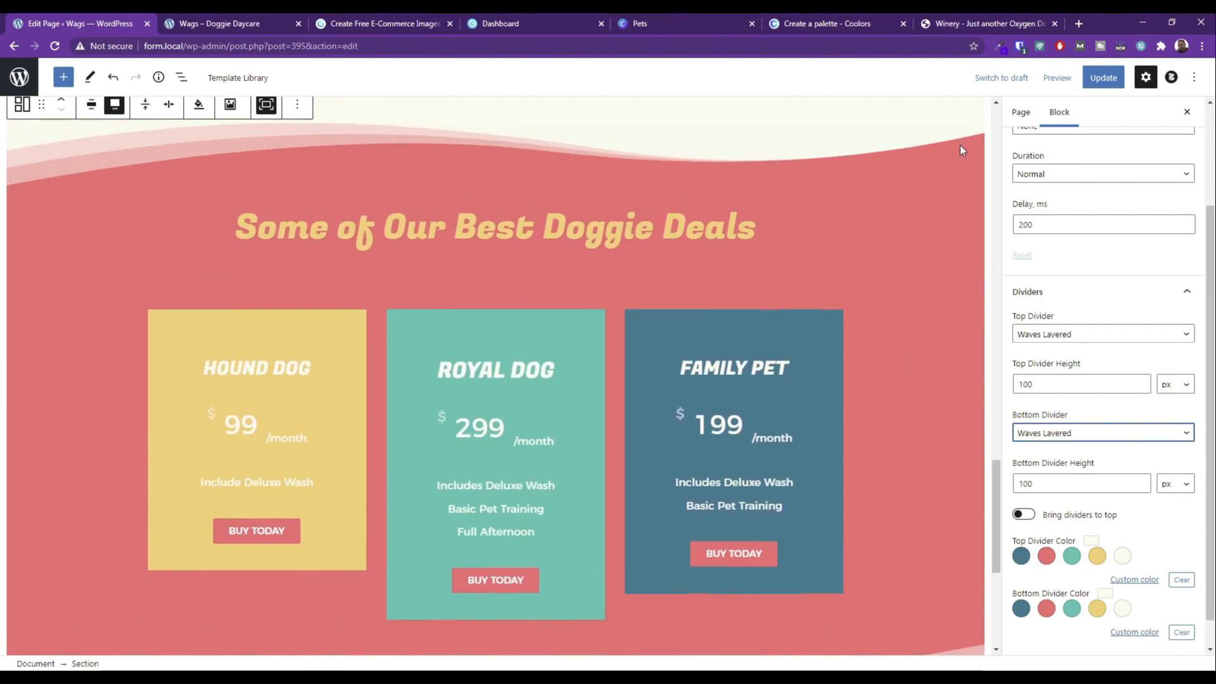
Update the page, inspect the layered wave dividers around the pricing section in a new-tab preview, and return to the editor.
{"action": "left_click", "coordinate": [1098, 81]}
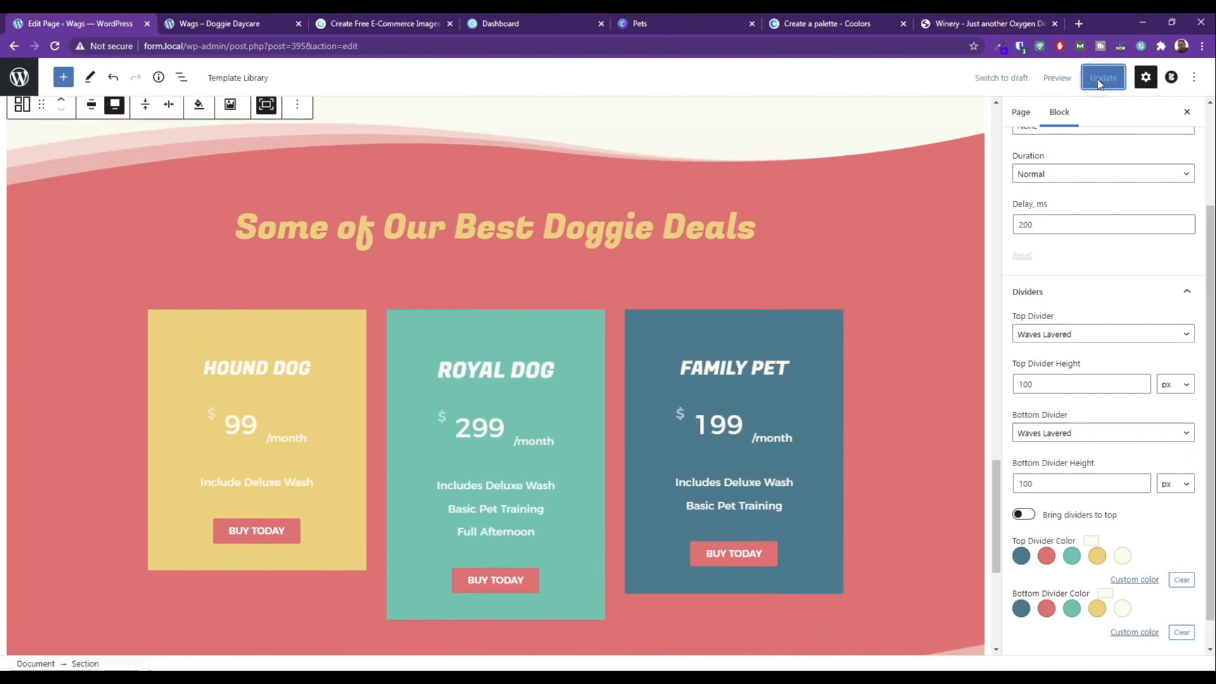
{"action": "left_click", "coordinate": [1057, 78]}
{"action": "left_click", "coordinate": [1005, 196]}
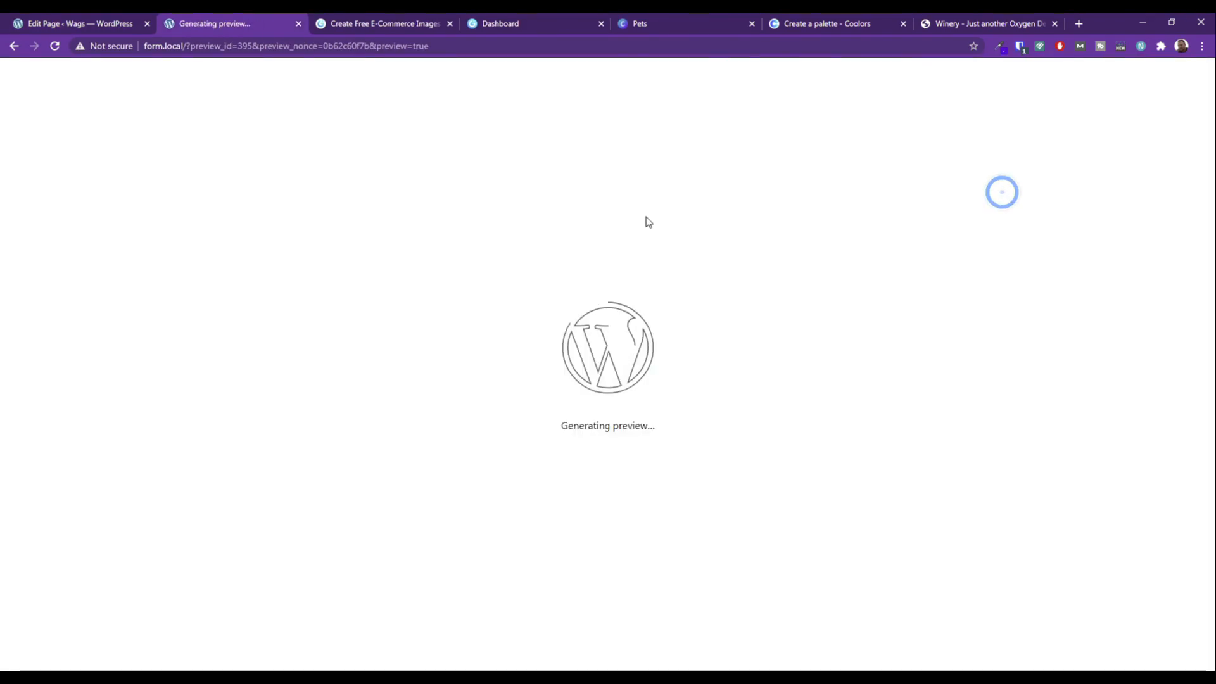
{"action": "scroll", "coordinate": [622, 301], "scroll_direction": "down", "scroll_amount": 15}
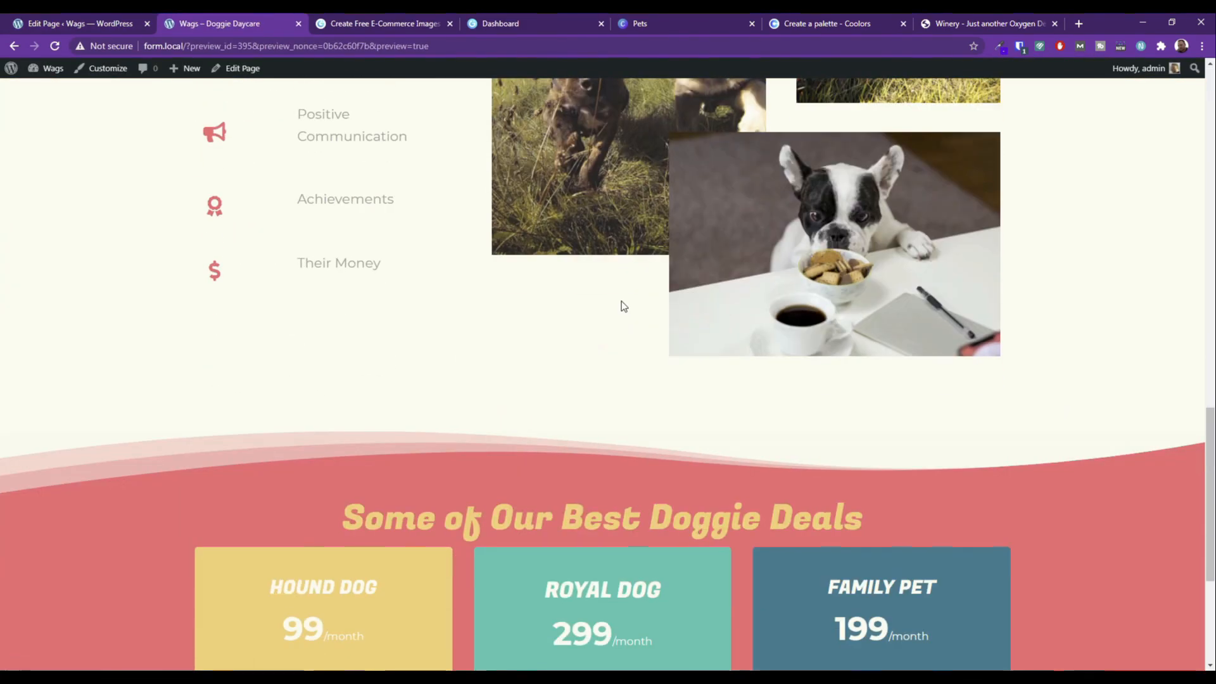
{"action": "scroll", "coordinate": [621, 302], "scroll_direction": "down", "scroll_amount": 4}
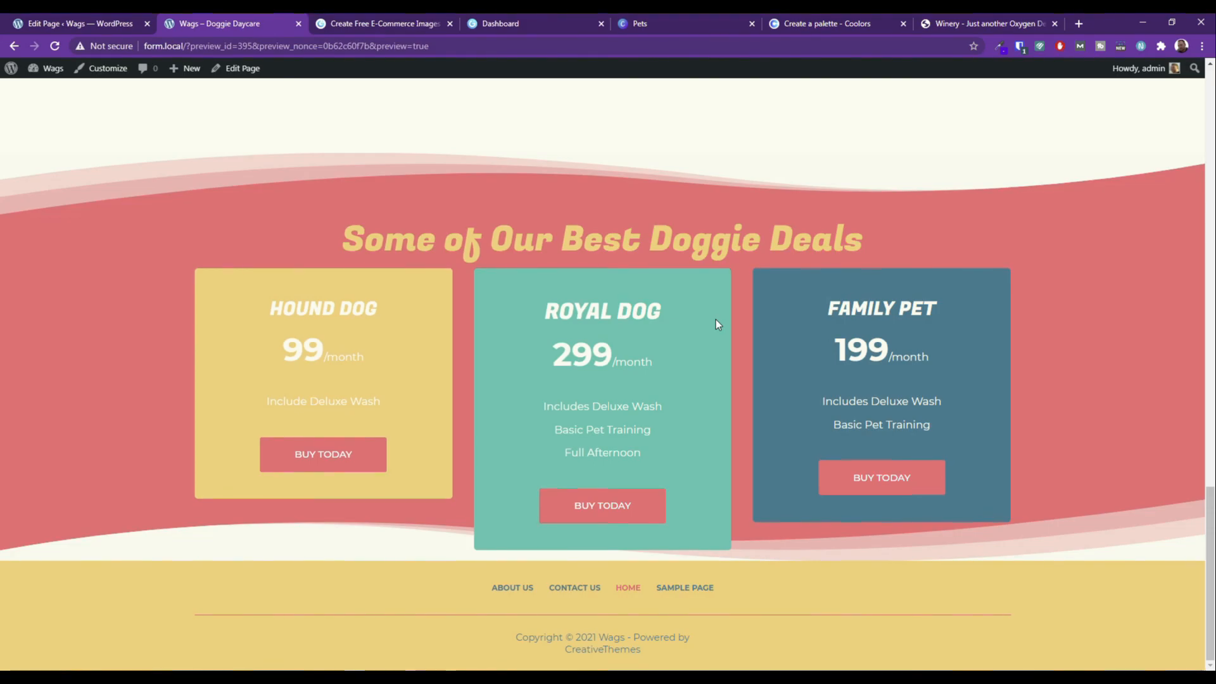
{"action": "scroll", "coordinate": [558, 332], "scroll_direction": "up", "scroll_amount": 3}
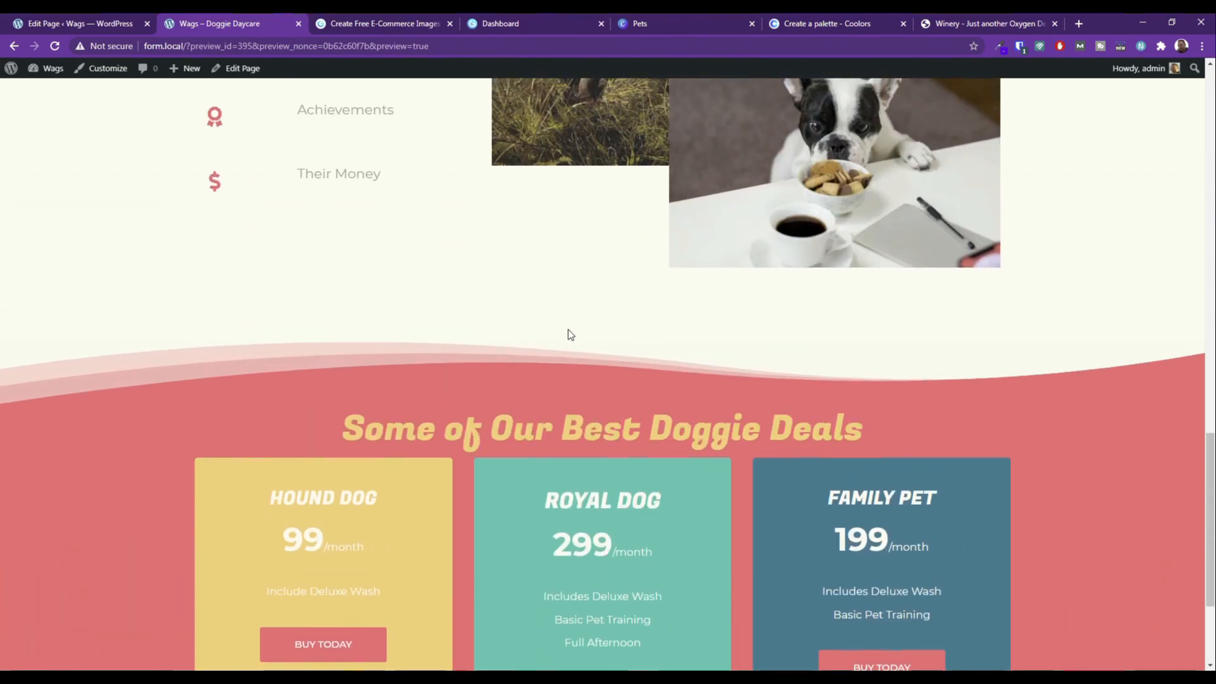
{"action": "left_click", "coordinate": [73, 23]}
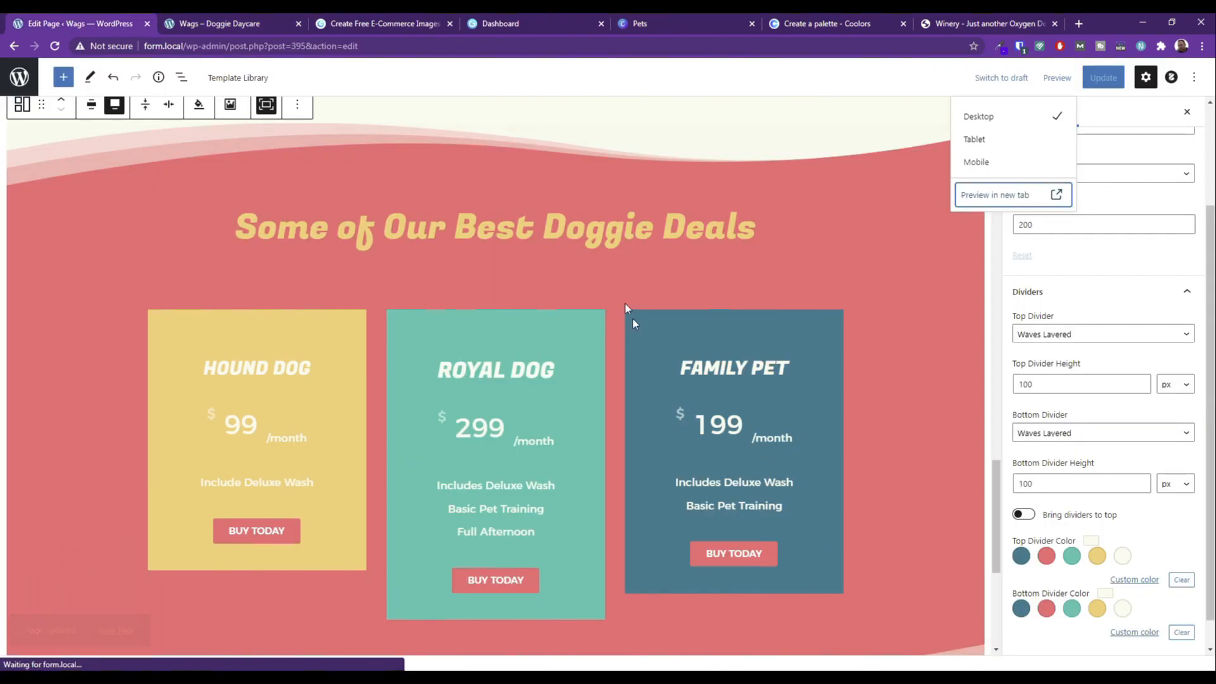
Clear the top and bottom padding values of the "Some of Our Best Doggie Deals" heading.
{"action": "left_click", "coordinate": [531, 238]}
{"action": "left_click", "coordinate": [1092, 399]}
{"action": "double_click", "coordinate": [1045, 446]}
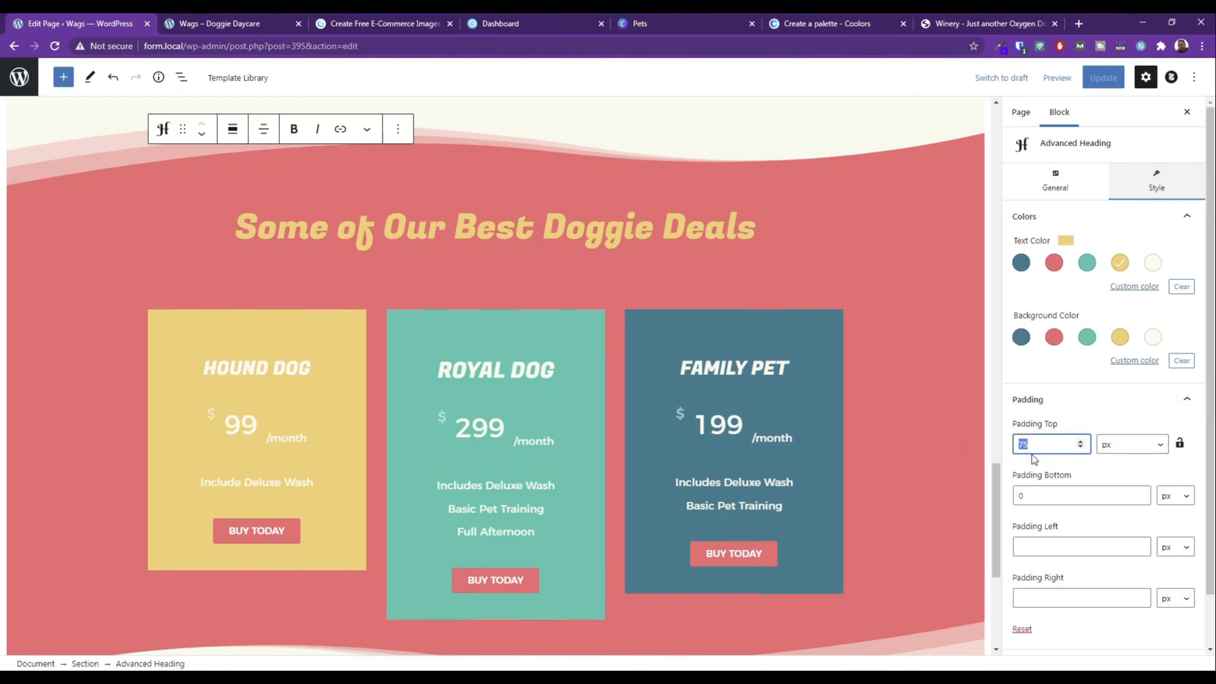
{"action": "key", "text": "BackSpace"}
{"action": "left_click", "coordinate": [1039, 497]}
{"action": "key", "text": "BackSpace"}
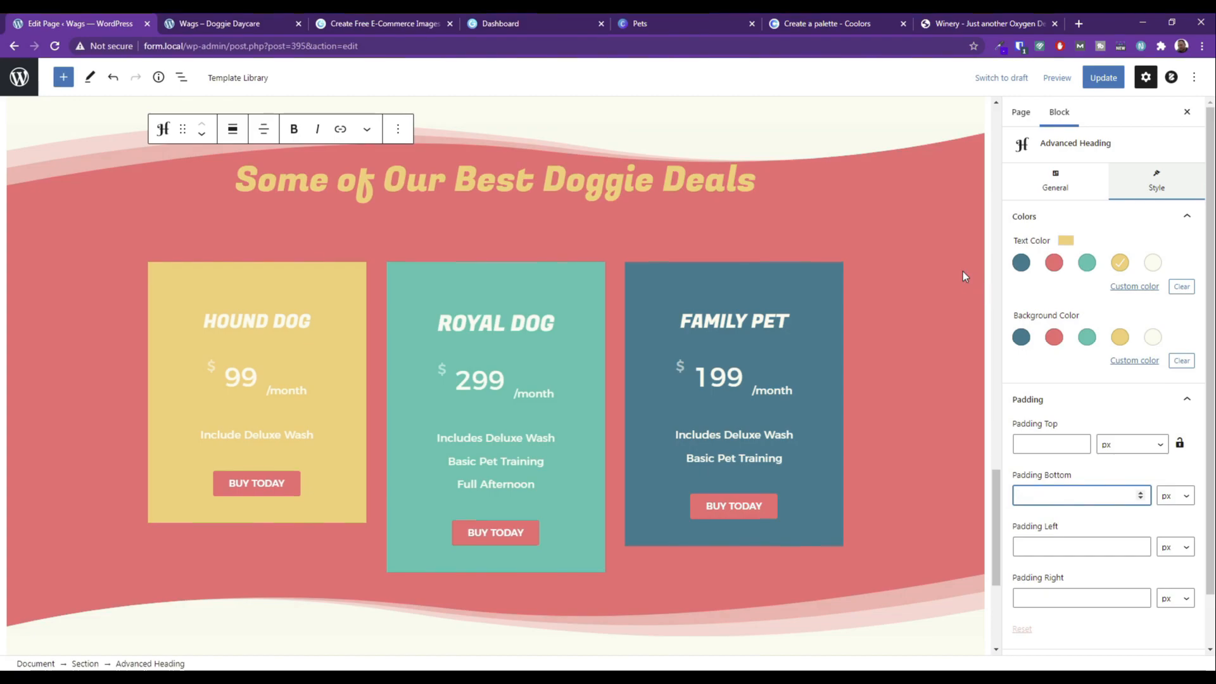
Update the page, check the deals heading without padding in a new-tab preview, and return to the editor.
{"action": "left_click", "coordinate": [1092, 76]}
{"action": "left_click", "coordinate": [1057, 78]}
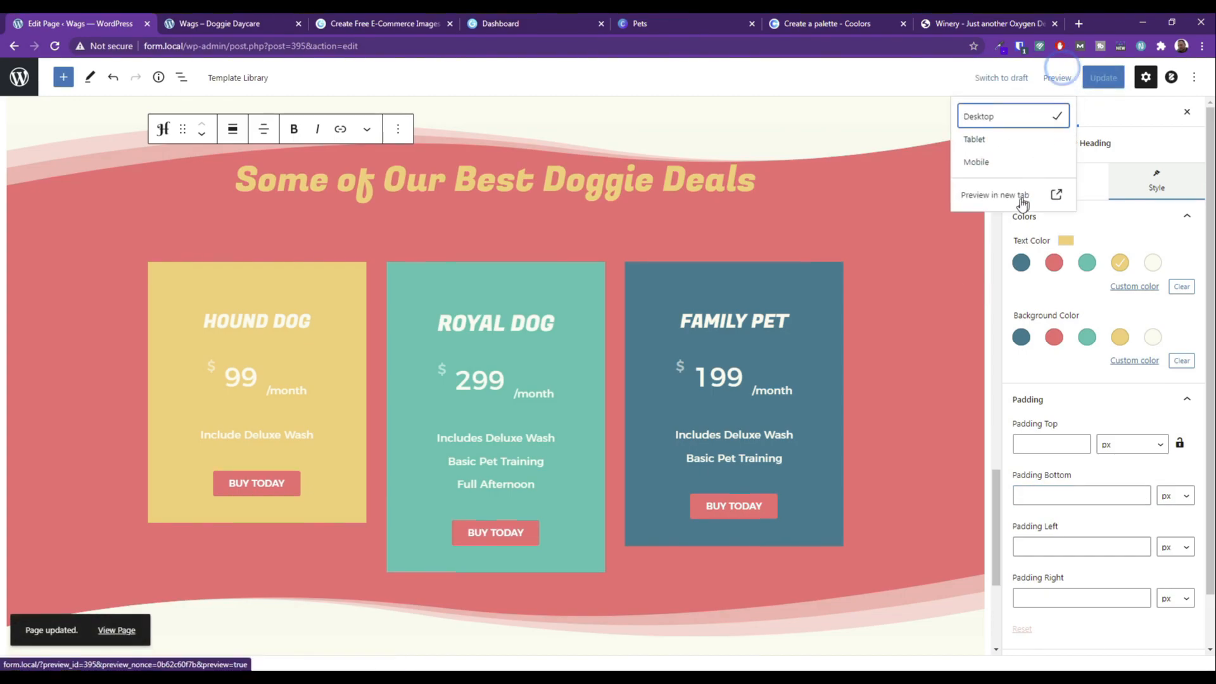
{"action": "left_click", "coordinate": [1002, 195]}
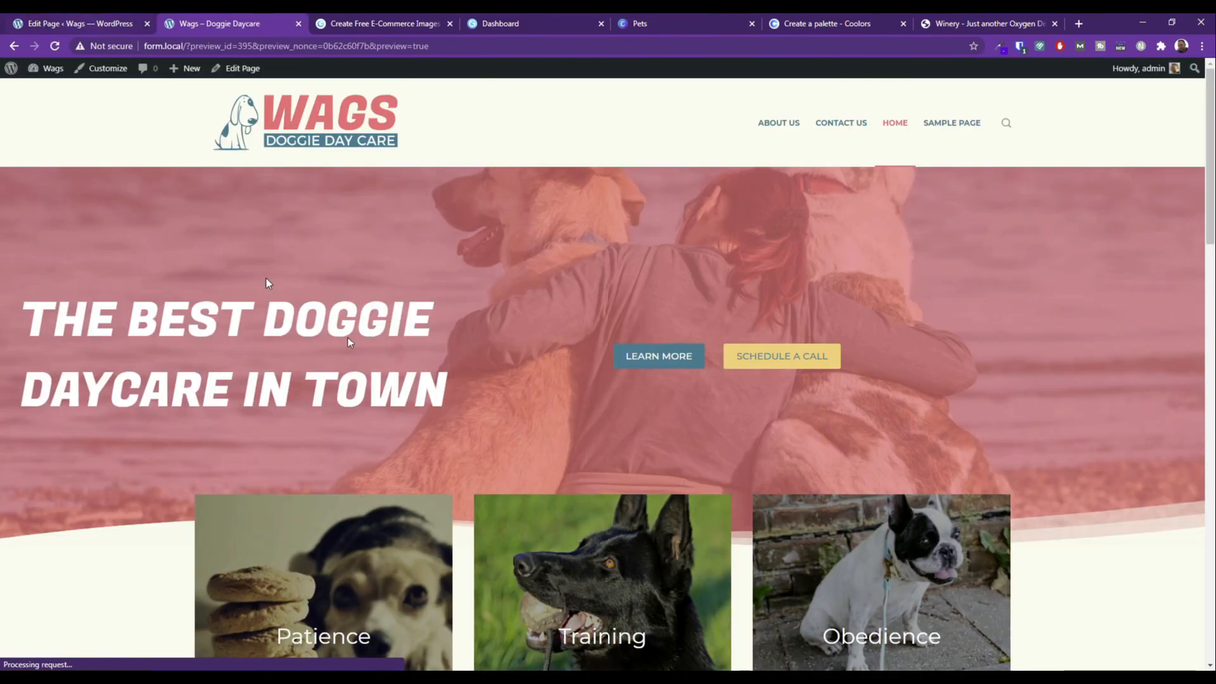
{"action": "scroll", "coordinate": [449, 378], "scroll_direction": "down", "scroll_amount": 6}
{"action": "scroll", "coordinate": [450, 379], "scroll_direction": "down", "scroll_amount": 15}
{"action": "scroll", "coordinate": [450, 379], "scroll_direction": "up", "scroll_amount": 3}
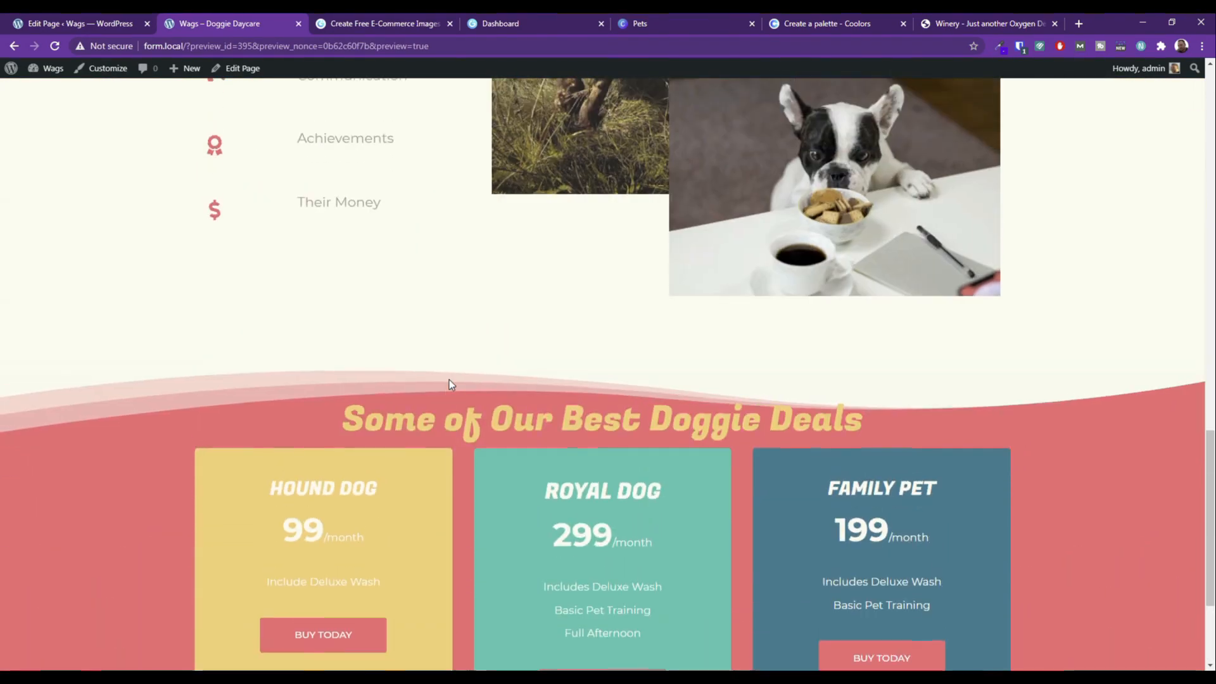
{"action": "left_click", "coordinate": [107, 24]}
Set both the top and bottom padding of the deals heading to 50 px.
{"action": "left_click", "coordinate": [1036, 444]}
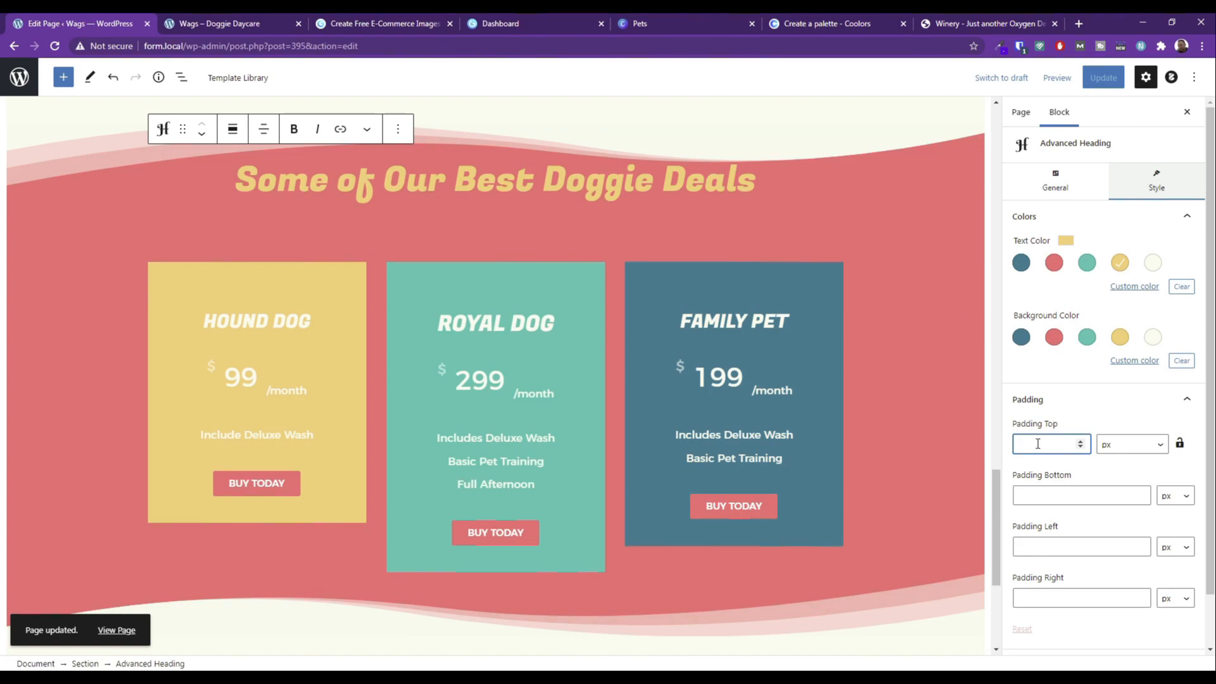
{"action": "type", "text": "50"}
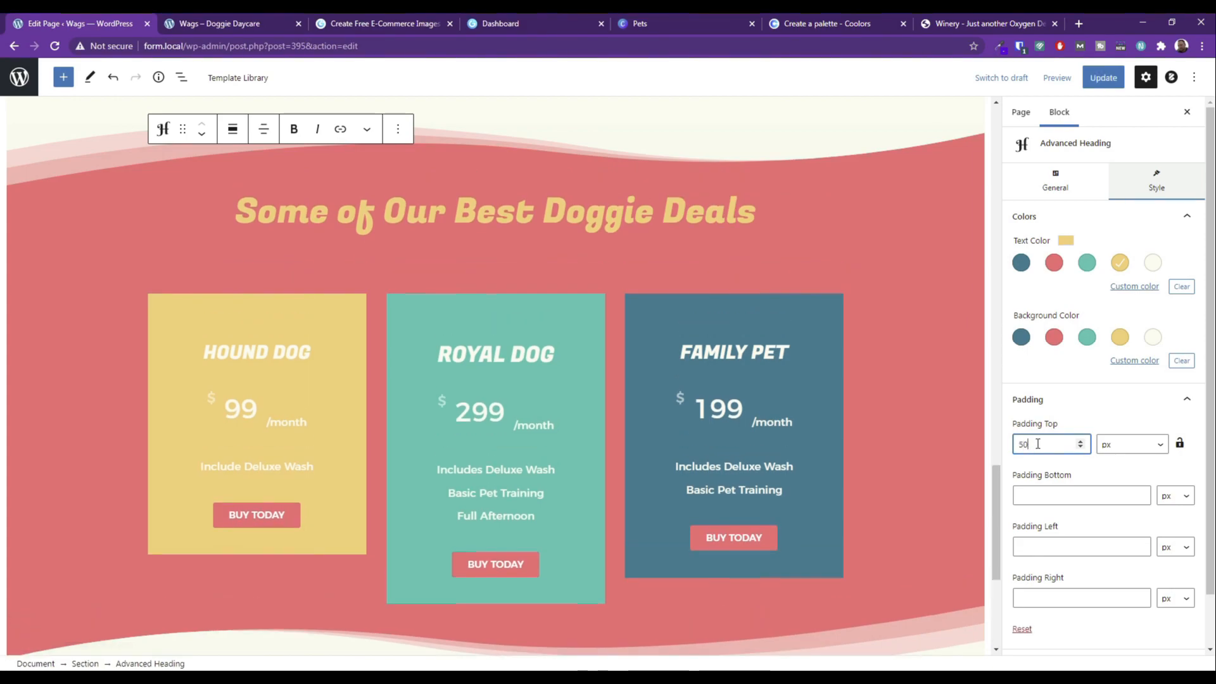
{"action": "left_click", "coordinate": [1049, 495]}
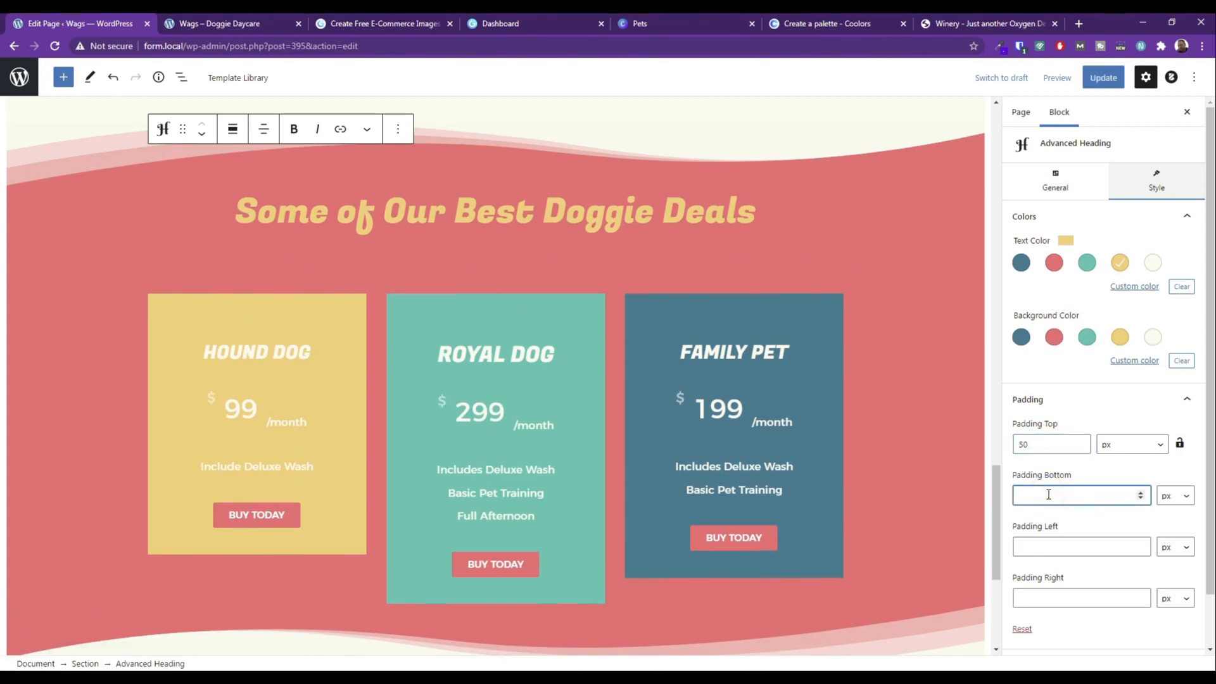
{"action": "type", "text": "50"}
Update the page, check the deals heading with 50 px padding in a new-tab preview, and return to the editor.
{"action": "left_click", "coordinate": [1102, 85]}
{"action": "left_click", "coordinate": [190, 23]}
{"action": "left_click", "coordinate": [95, 19]}
{"action": "left_click", "coordinate": [1057, 77]}
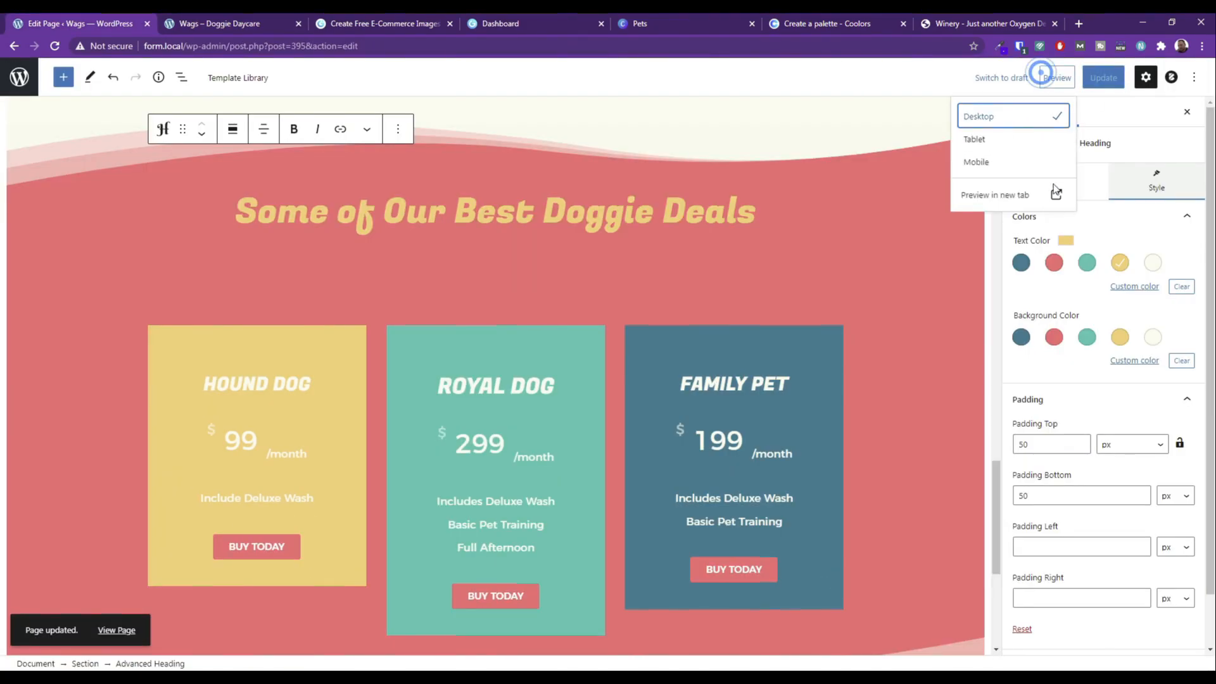
{"action": "left_click", "coordinate": [1008, 191]}
{"action": "scroll", "coordinate": [421, 342], "scroll_direction": "down", "scroll_amount": 20}
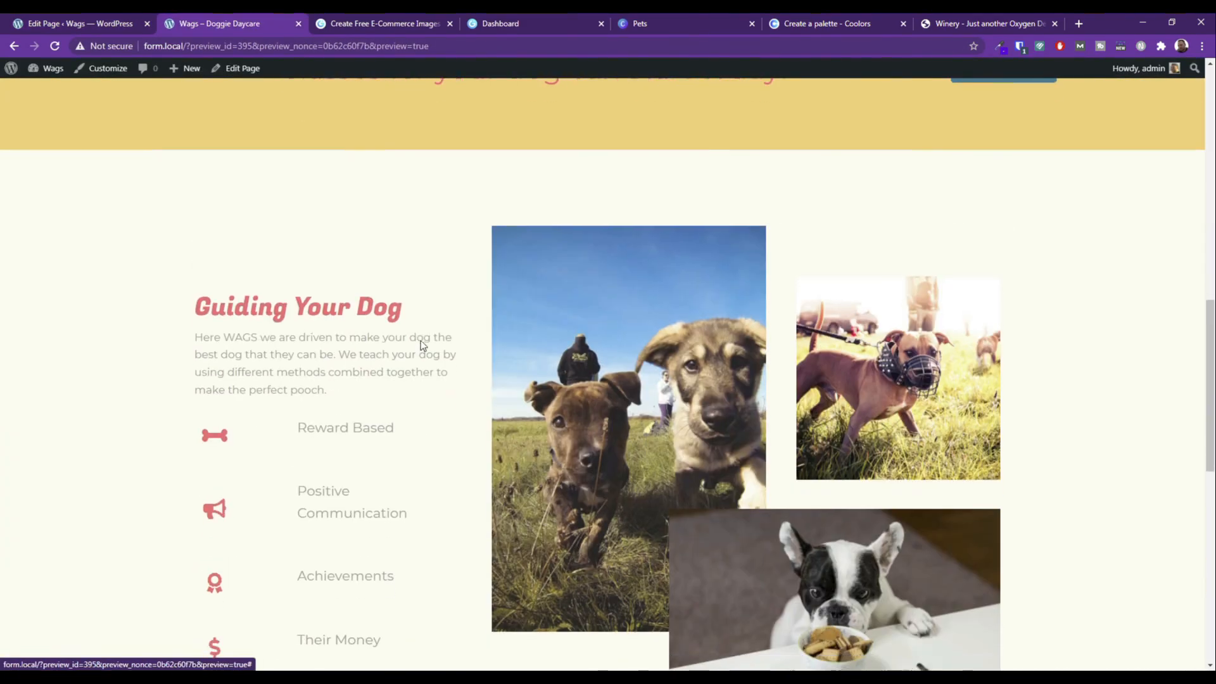
{"action": "scroll", "coordinate": [421, 340], "scroll_direction": "up", "scroll_amount": 2}
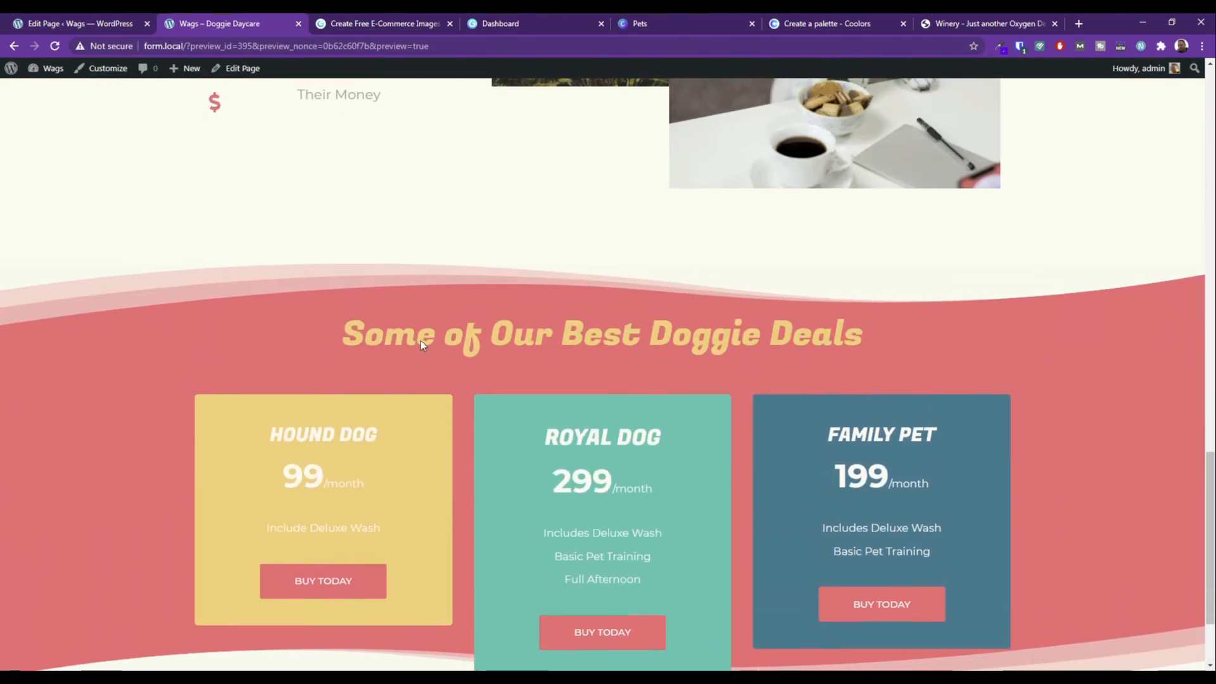
{"action": "left_click", "coordinate": [143, 25]}
Set the deals heading's top padding to 75 px and its bottom padding to 25 px.
{"action": "double_click", "coordinate": [1051, 444]}
{"action": "type", "text": "75"}
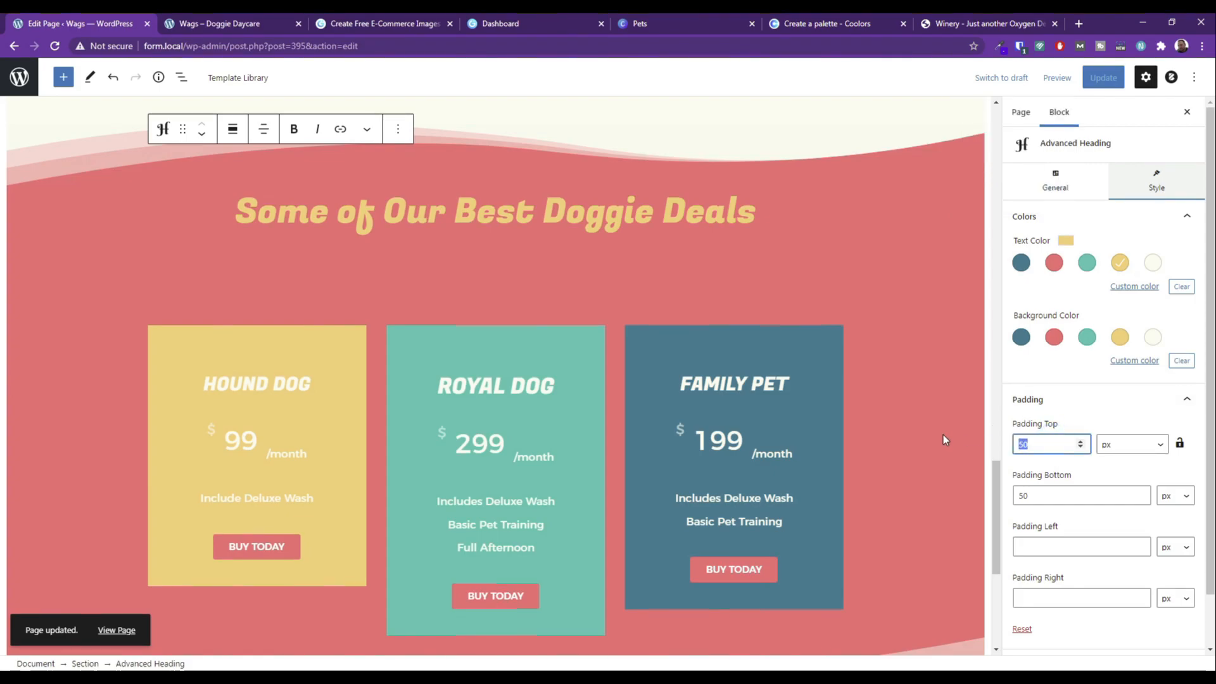
{"action": "double_click", "coordinate": [1048, 496]}
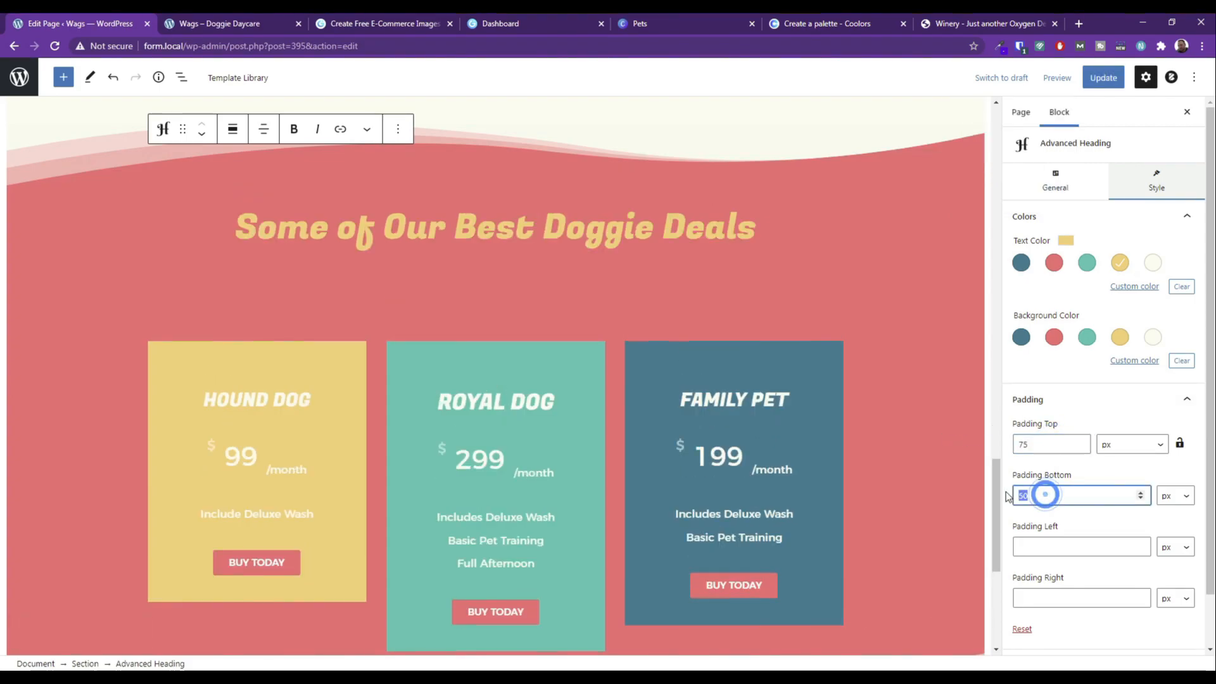
{"action": "type", "text": "25"}
Update the page, review the deals heading's uneven top and bottom spacing in a new-tab preview, and return to the editor.
{"action": "left_click", "coordinate": [1098, 76]}
{"action": "left_click", "coordinate": [185, 23]}
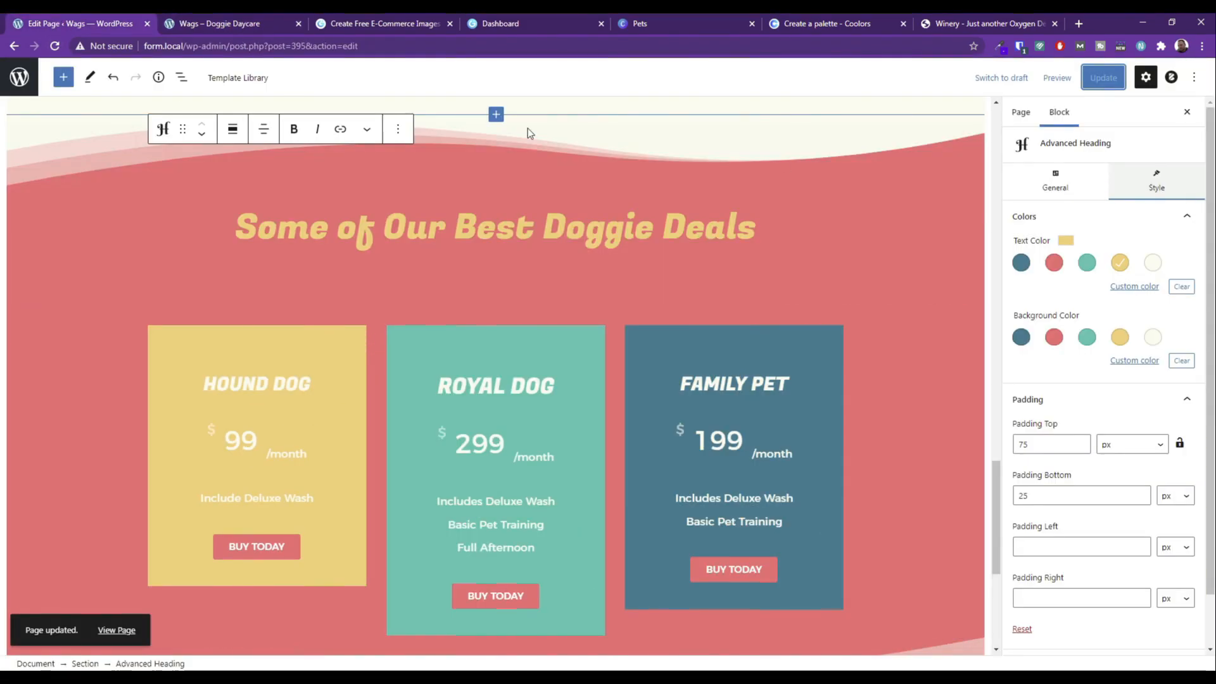
{"action": "left_click", "coordinate": [70, 23]}
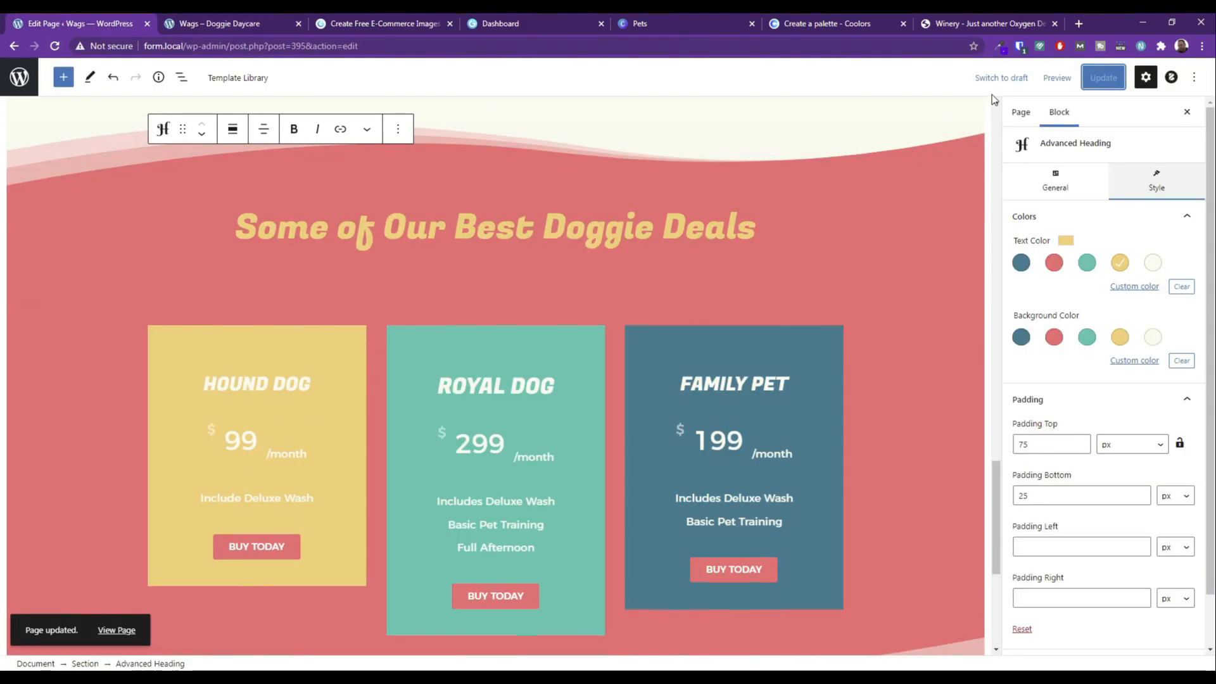
{"action": "left_click", "coordinate": [1043, 78]}
{"action": "left_click", "coordinate": [1000, 199]}
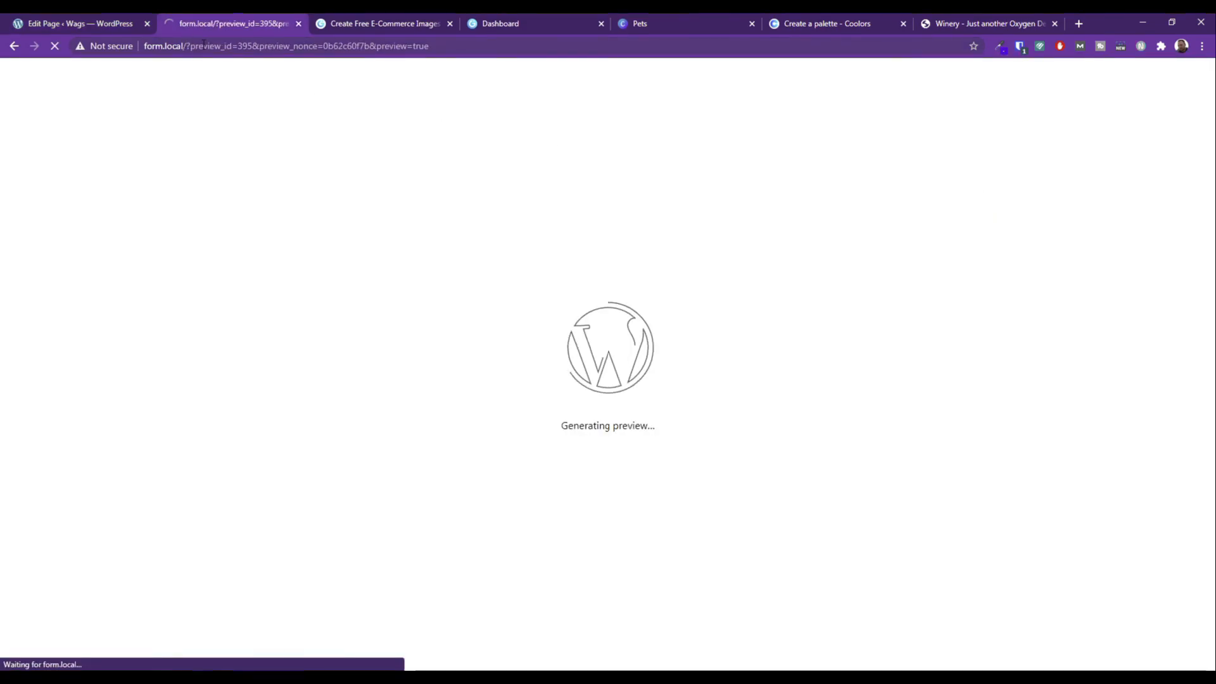
{"action": "scroll", "coordinate": [424, 310], "scroll_direction": "down", "scroll_amount": 15}
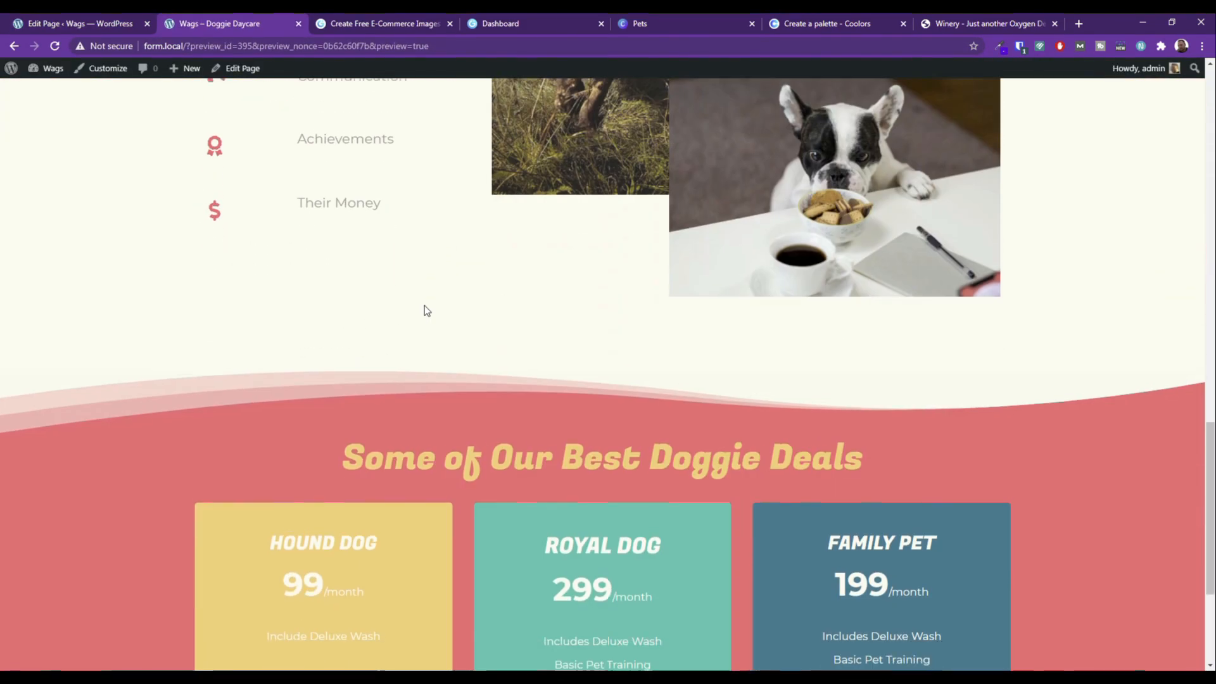
{"action": "scroll", "coordinate": [424, 310], "scroll_direction": "down", "scroll_amount": 2}
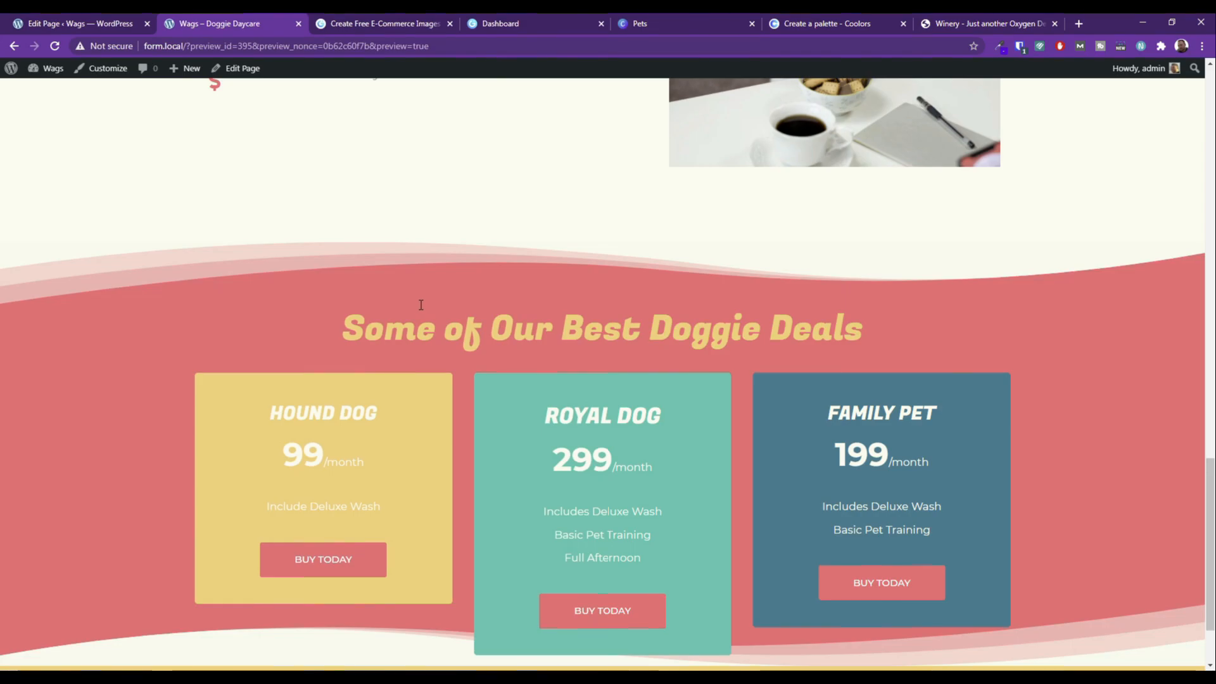
{"action": "left_click", "coordinate": [77, 24]}
Set the deals heading's bottom padding to 75 px and its top padding to 100 px.
{"action": "double_click", "coordinate": [1051, 496]}
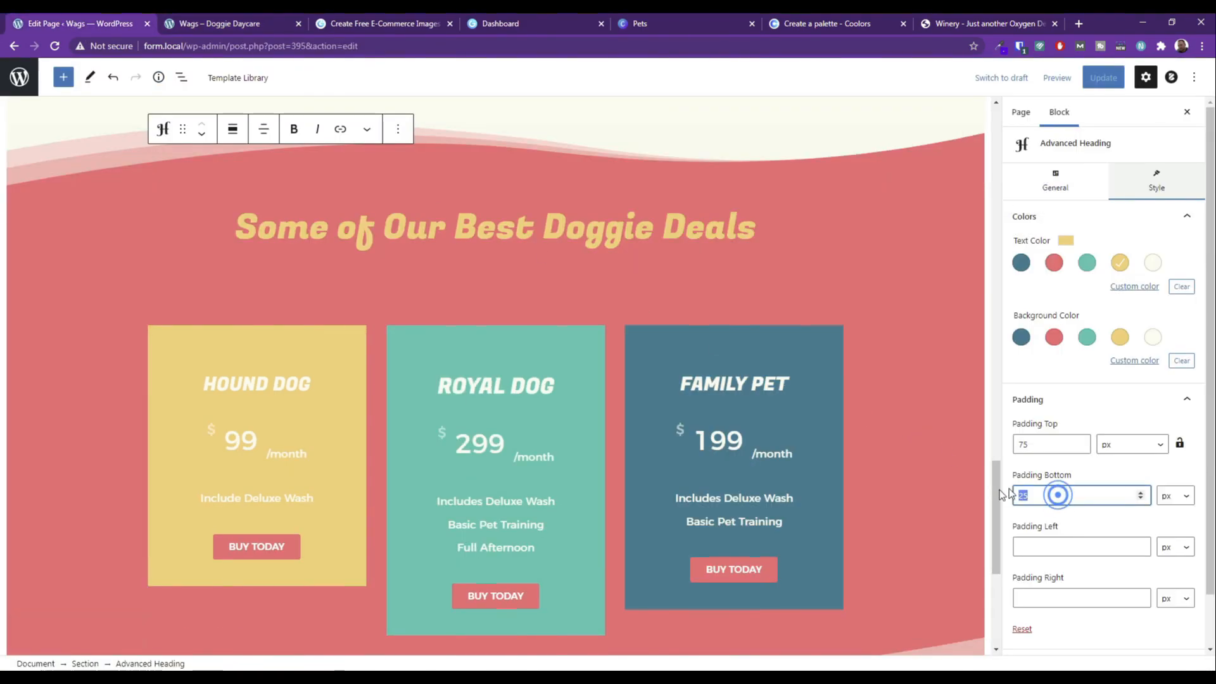
{"action": "type", "text": "70"}
{"action": "left_click", "coordinate": [1063, 447]}
{"action": "double_click", "coordinate": [1041, 495]}
{"action": "type", "text": "75"}
{"action": "double_click", "coordinate": [1043, 444]}
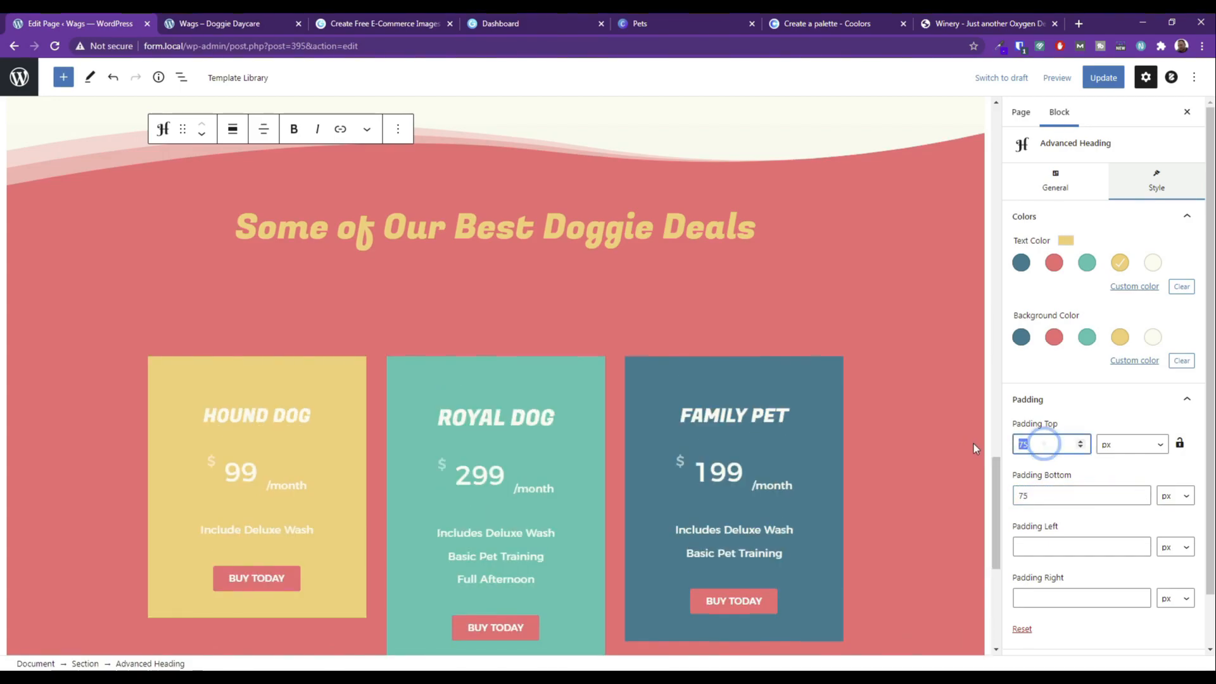
{"action": "type", "text": "100"}
Update the page, review the deals heading with 100 px top and 75 px bottom padding in a new-tab preview, and return to the editor.
{"action": "left_click", "coordinate": [1103, 77]}
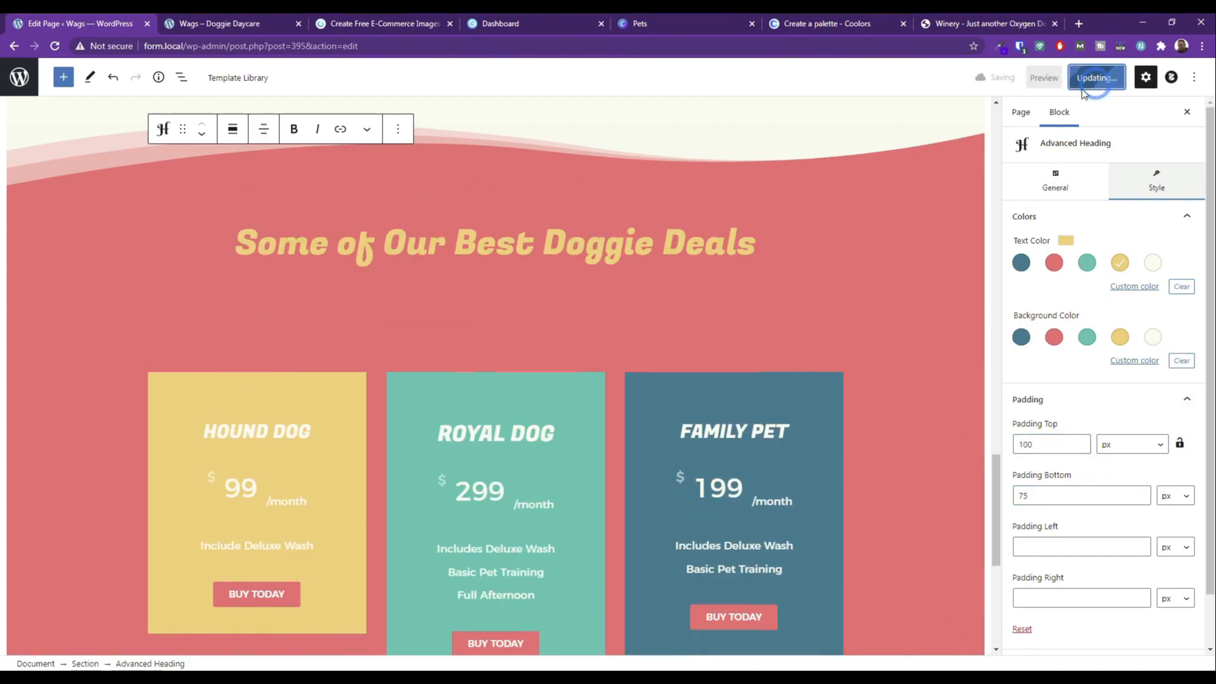
{"action": "left_click", "coordinate": [209, 24]}
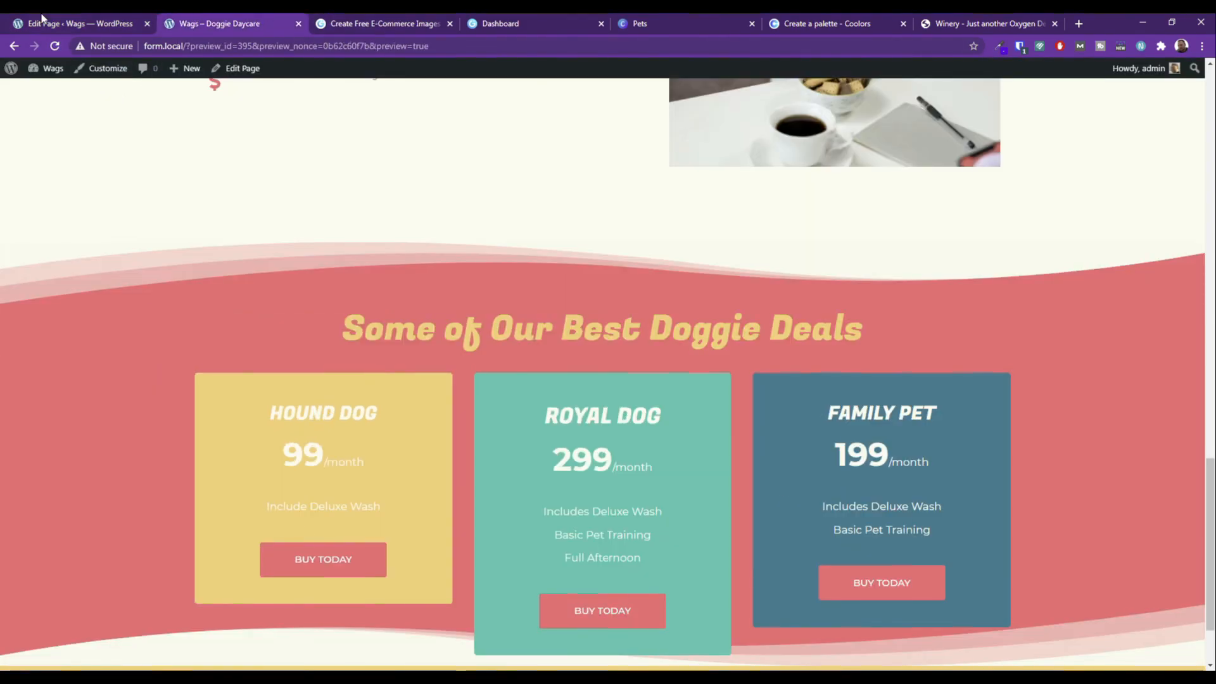
{"action": "left_click", "coordinate": [42, 18]}
{"action": "left_click", "coordinate": [1053, 76]}
{"action": "left_click", "coordinate": [1004, 198]}
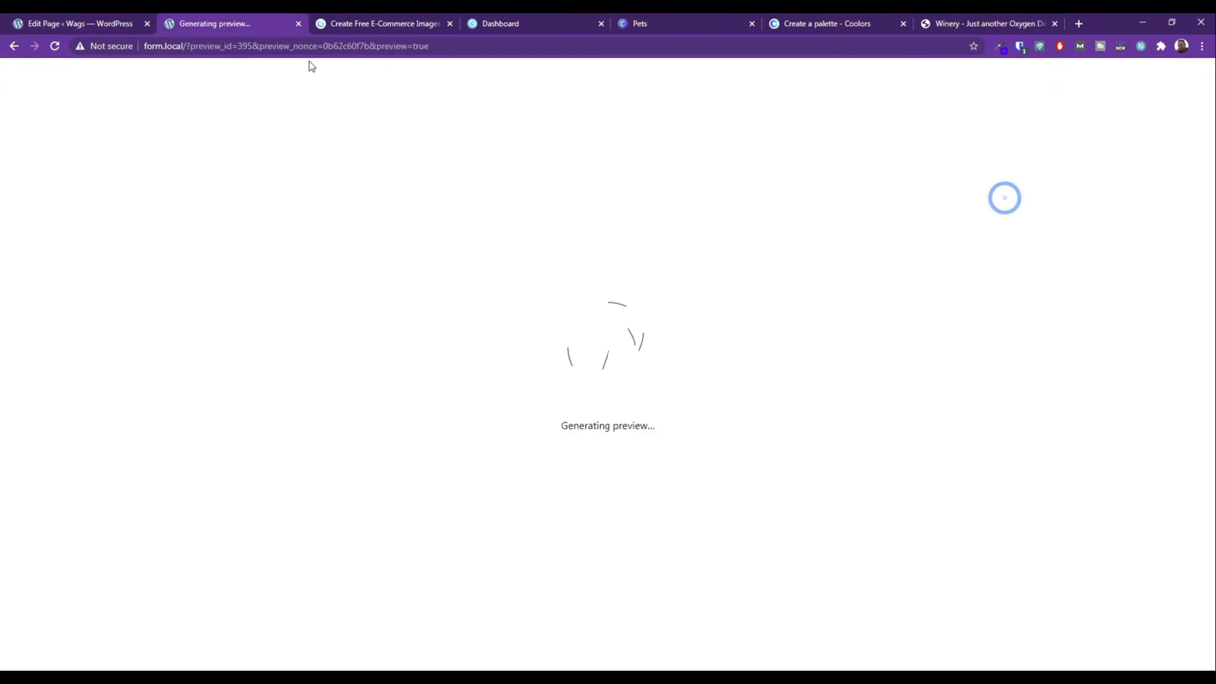
{"action": "scroll", "coordinate": [329, 331], "scroll_direction": "down", "scroll_amount": 15}
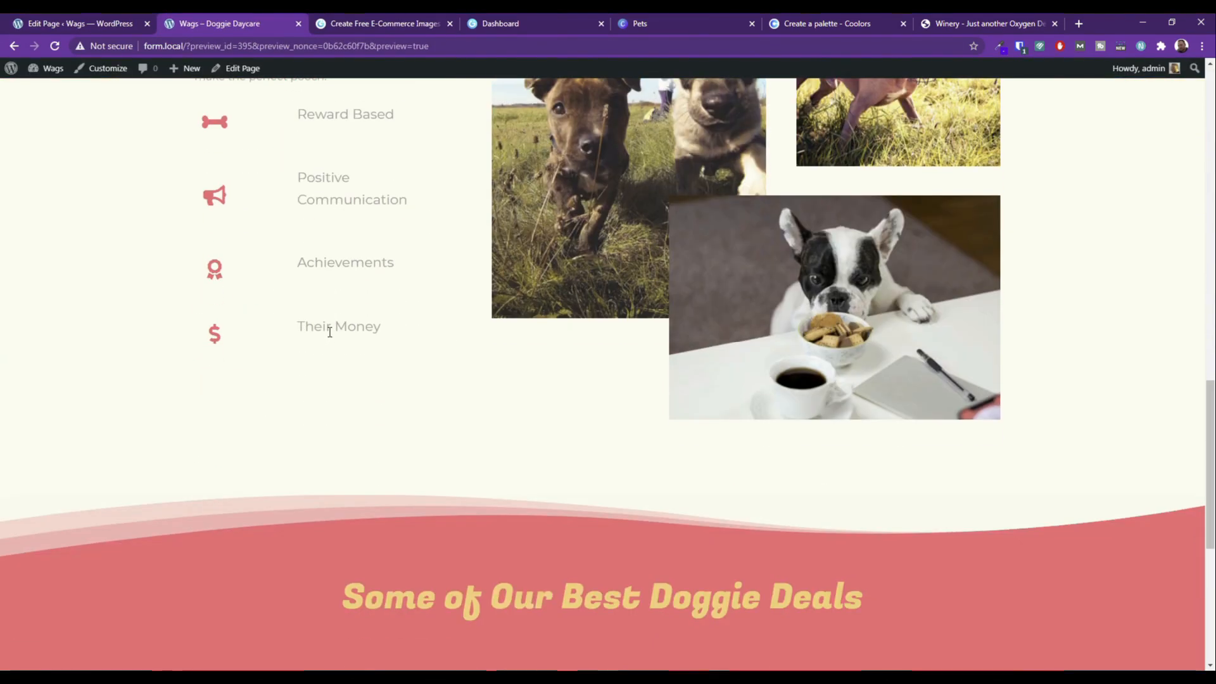
{"action": "scroll", "coordinate": [329, 331], "scroll_direction": "down", "scroll_amount": 6}
{"action": "scroll", "coordinate": [336, 344], "scroll_direction": "up", "scroll_amount": 2}
{"action": "scroll", "coordinate": [713, 444], "scroll_direction": "down", "scroll_amount": 2}
{"action": "scroll", "coordinate": [664, 471], "scroll_direction": "up", "scroll_amount": 1}
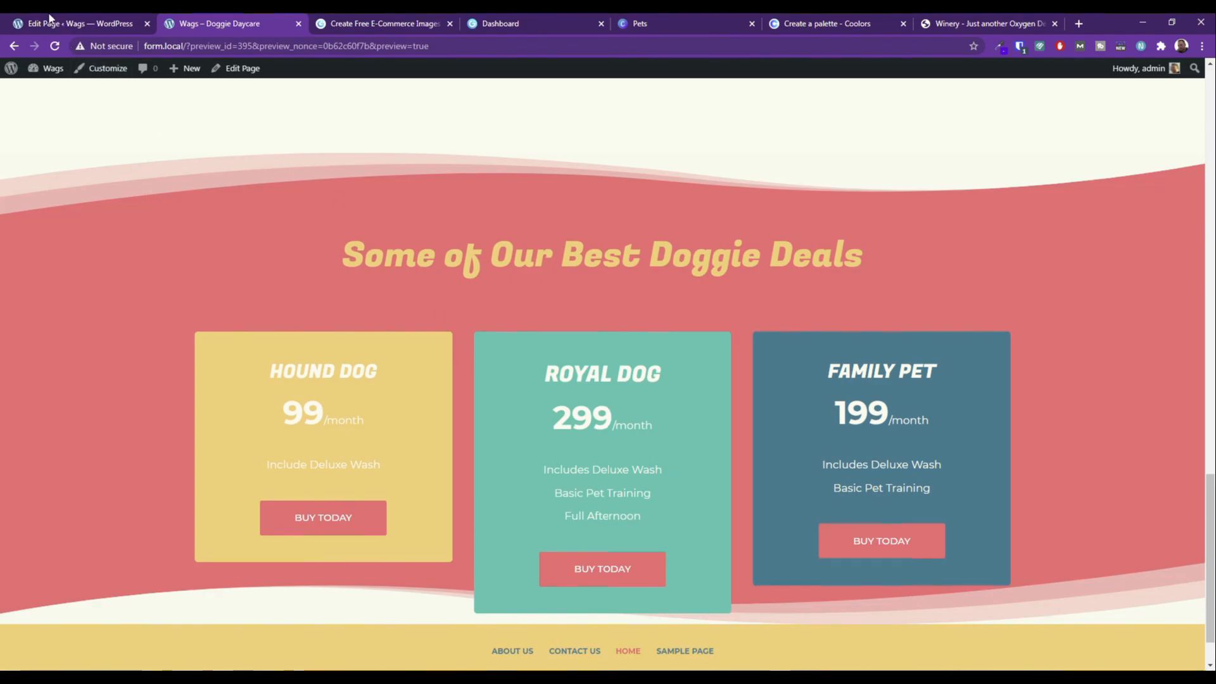
{"action": "key", "text": "ctrl+Page_Up"}
Examine the price and feature lines of the Hound Dog and Royal Dog price boxes and the available title tag options.
{"action": "scroll", "coordinate": [306, 453], "scroll_direction": "down", "scroll_amount": 2}
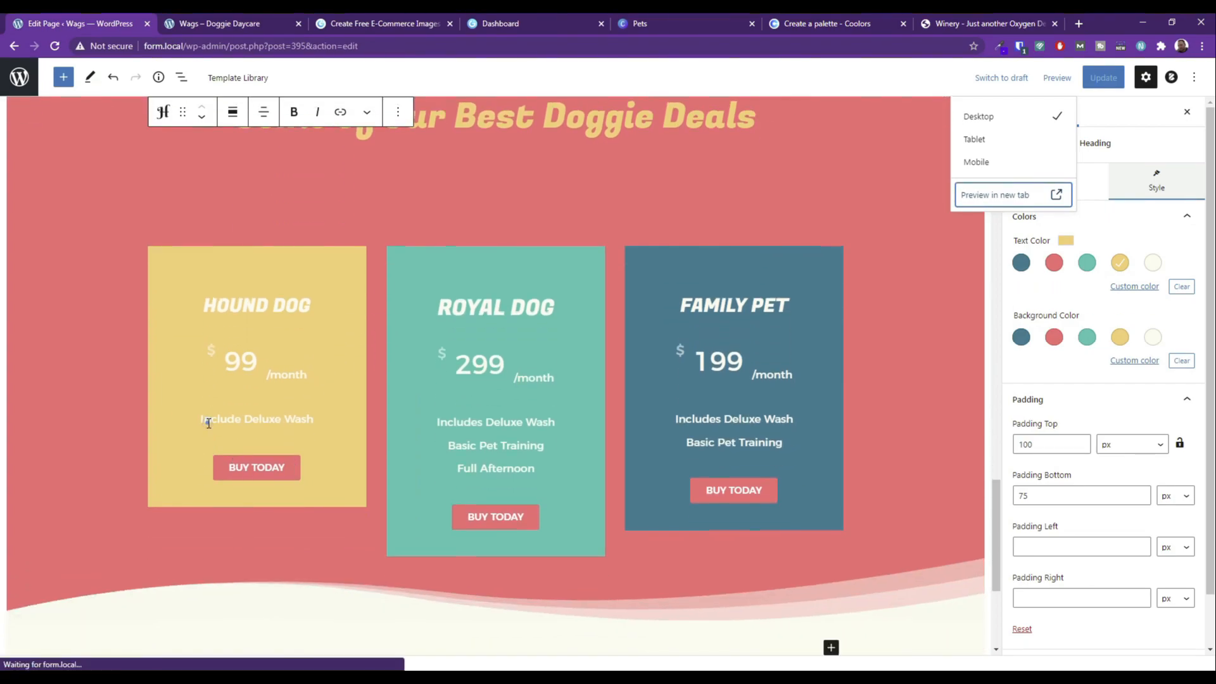
{"action": "left_click", "coordinate": [208, 422]}
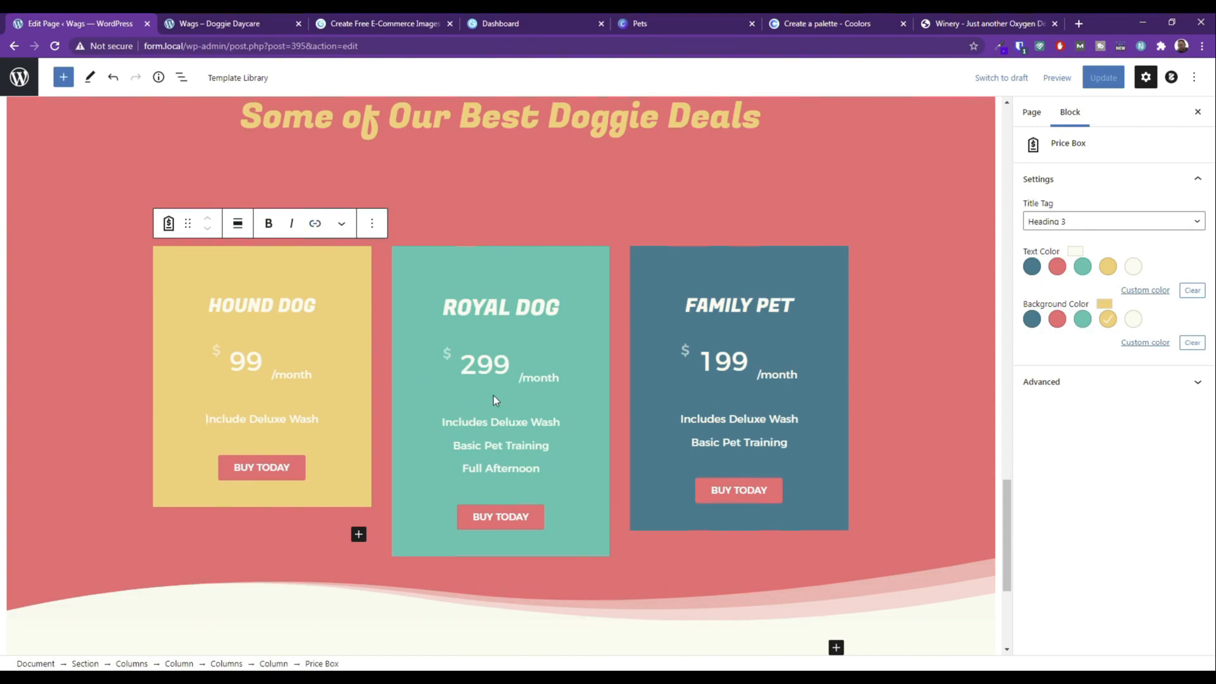
{"action": "triple_click", "coordinate": [518, 469]}
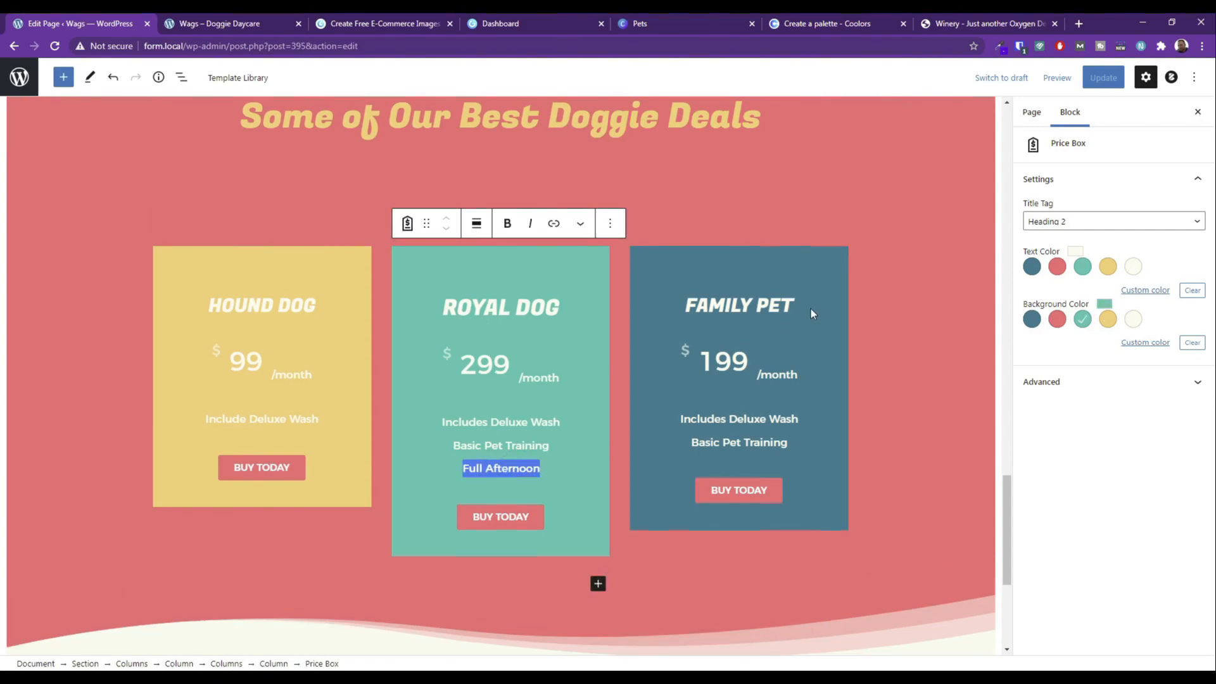
{"action": "left_click", "coordinate": [478, 451]}
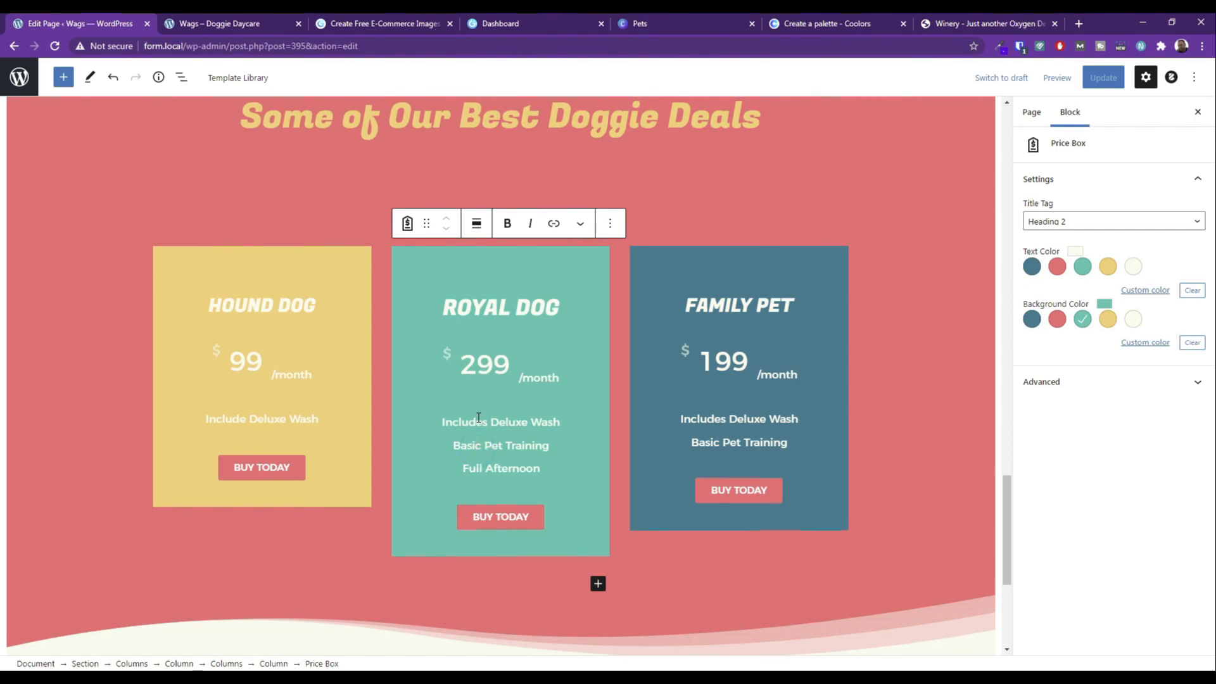
{"action": "triple_click", "coordinate": [479, 419]}
{"action": "left_click", "coordinate": [1118, 223]}
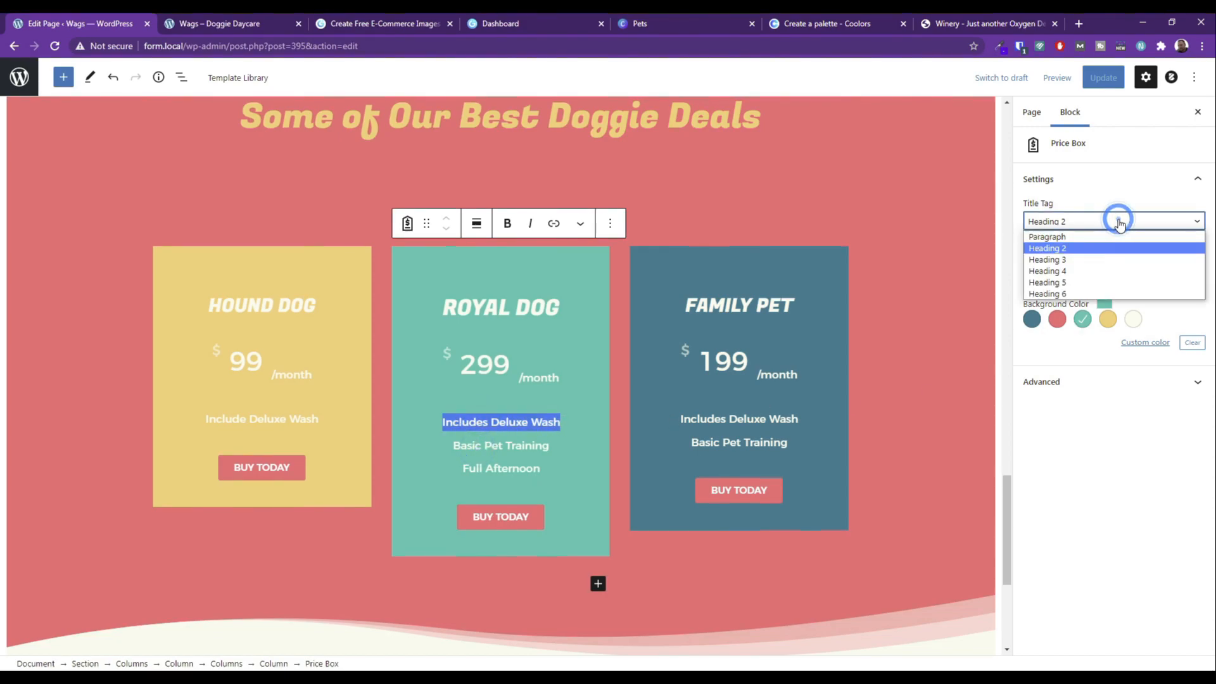
{"action": "left_click", "coordinate": [1119, 224]}
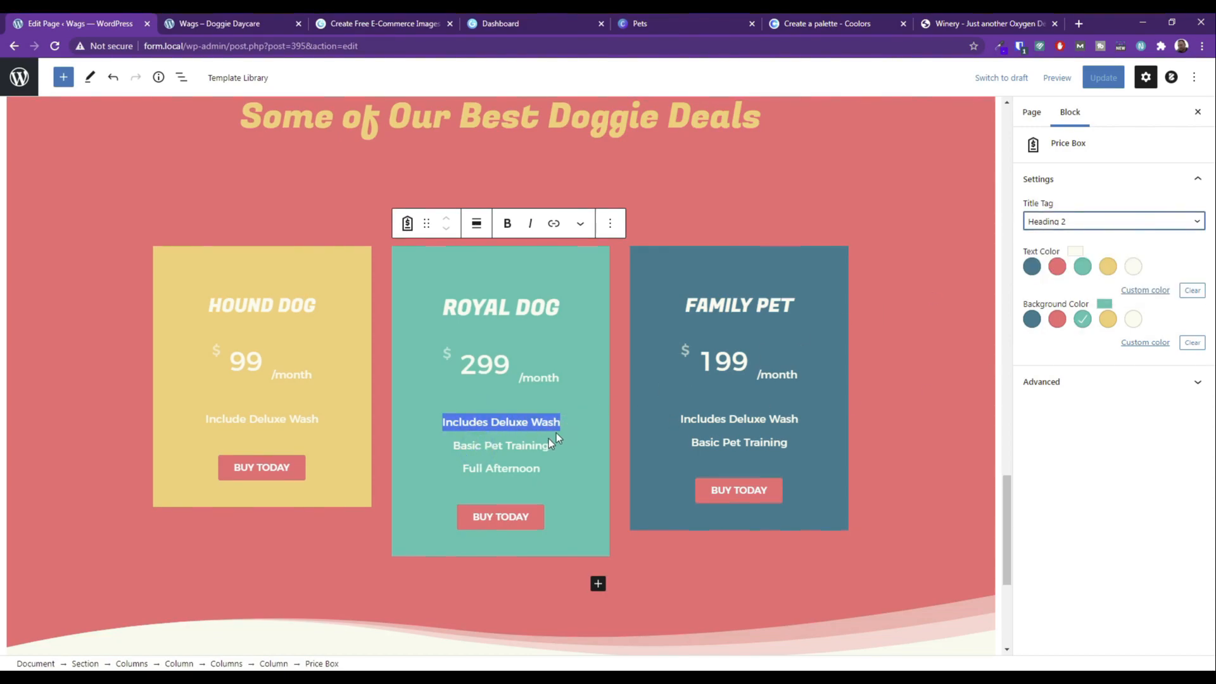
{"action": "triple_click", "coordinate": [495, 445]}
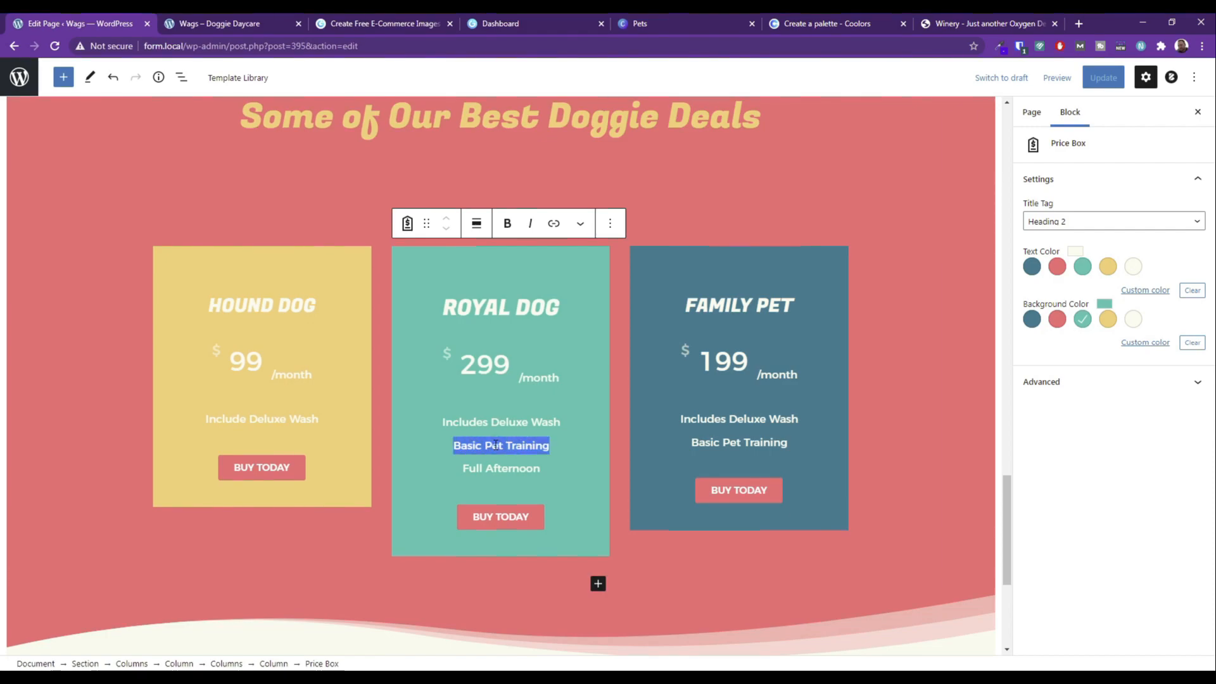
{"action": "double_click", "coordinate": [492, 366]}
{"action": "triple_click", "coordinate": [493, 423]}
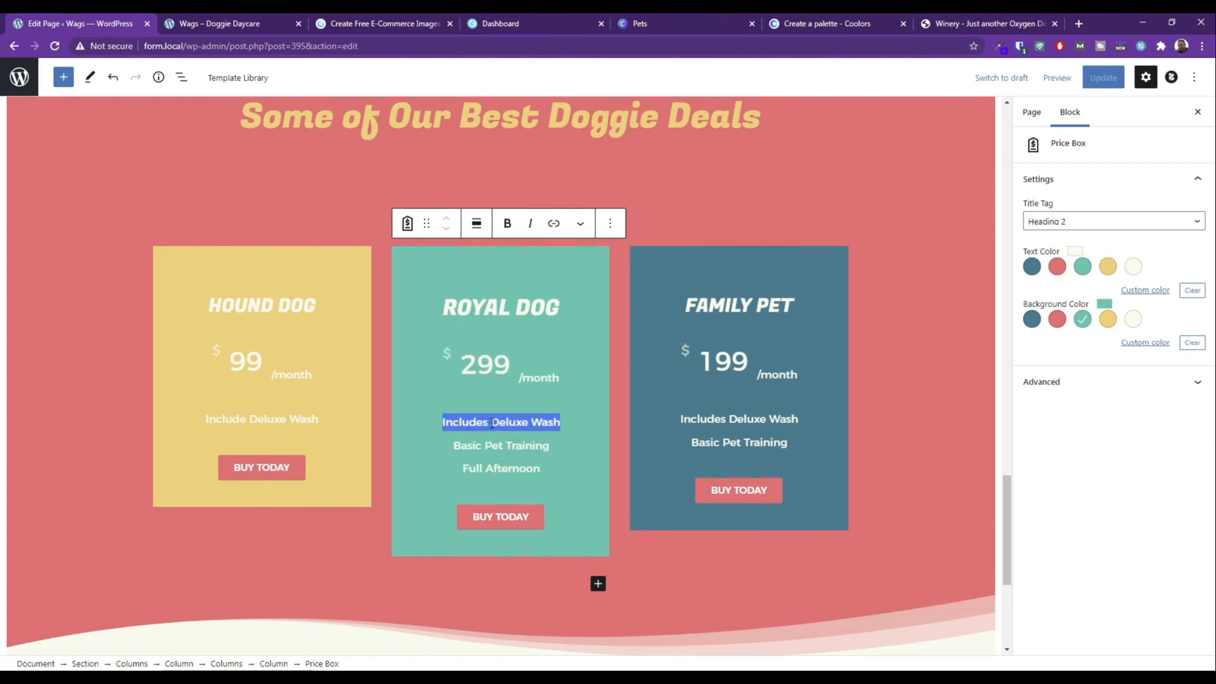
Try Paragraph and Heading 3 as the Royal Dog price box's title tag, and restore Heading 2.
{"action": "left_click", "coordinate": [1062, 224]}
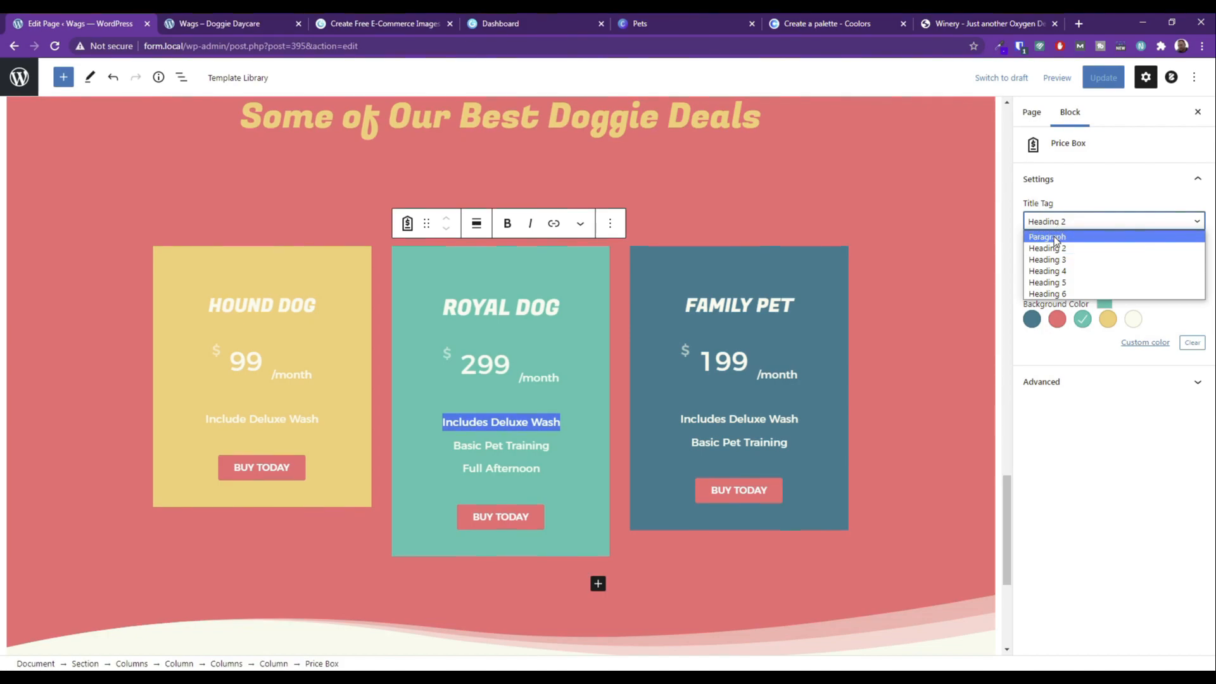
{"action": "left_click", "coordinate": [1053, 236]}
{"action": "left_click", "coordinate": [1053, 223]}
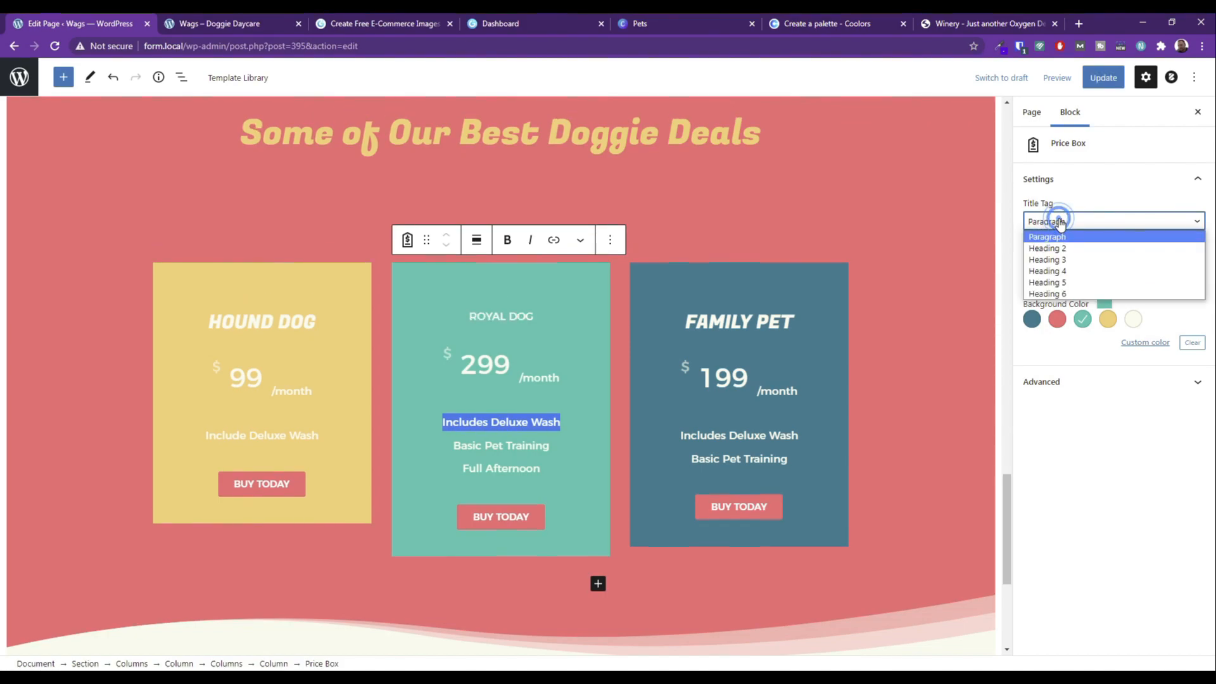
{"action": "left_click", "coordinate": [1055, 262]}
{"action": "left_click", "coordinate": [1064, 222]}
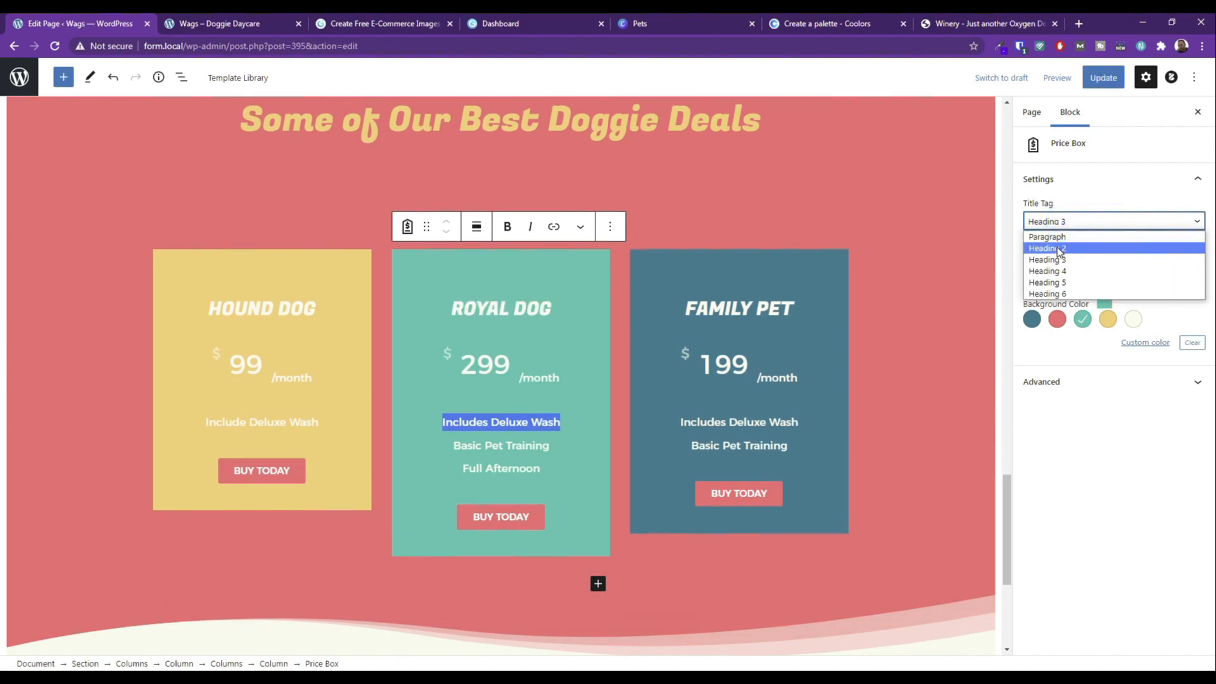
{"action": "left_click", "coordinate": [1054, 254]}
Set the title tags of the Family Pet and Hound Dog price boxes to Heading 2.
{"action": "left_click", "coordinate": [696, 305]}
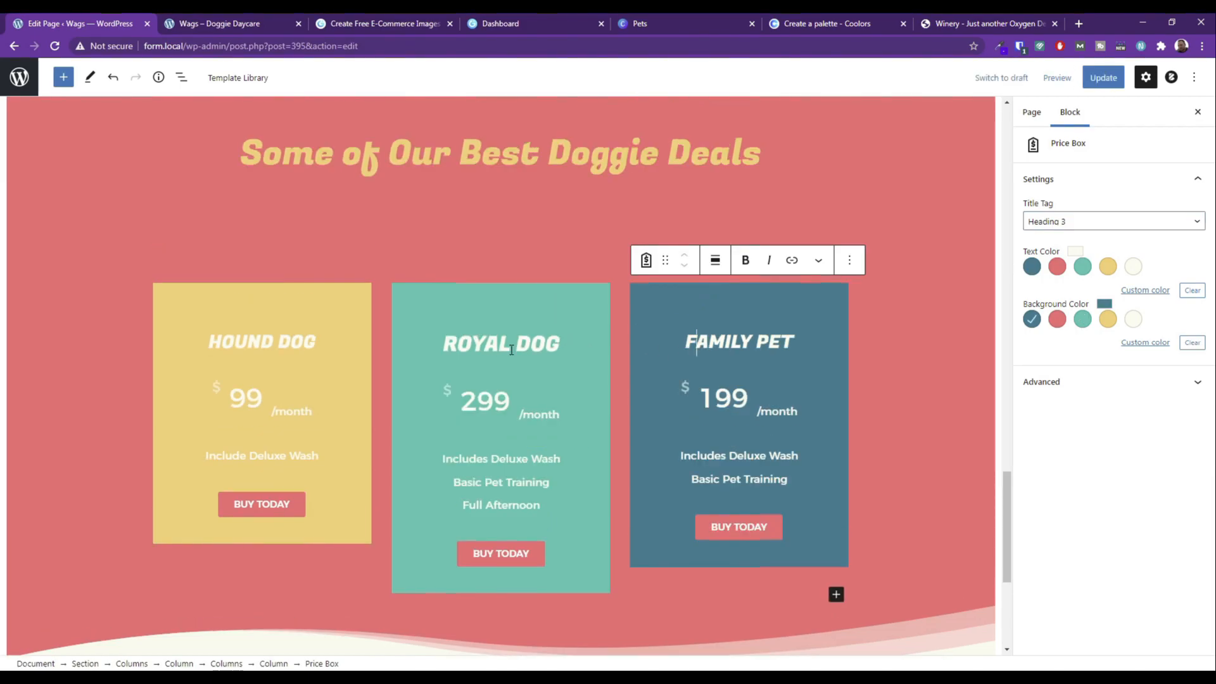
{"action": "triple_click", "coordinate": [712, 342]}
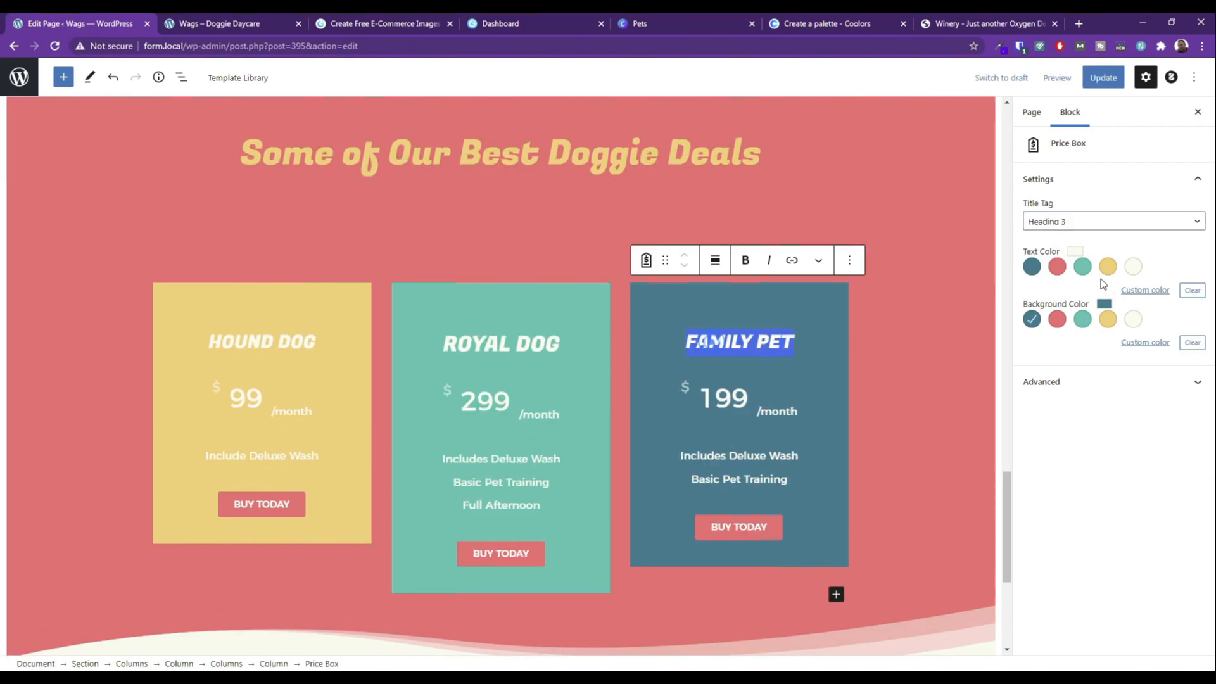
{"action": "left_click", "coordinate": [1064, 221]}
{"action": "left_click", "coordinate": [1069, 250]}
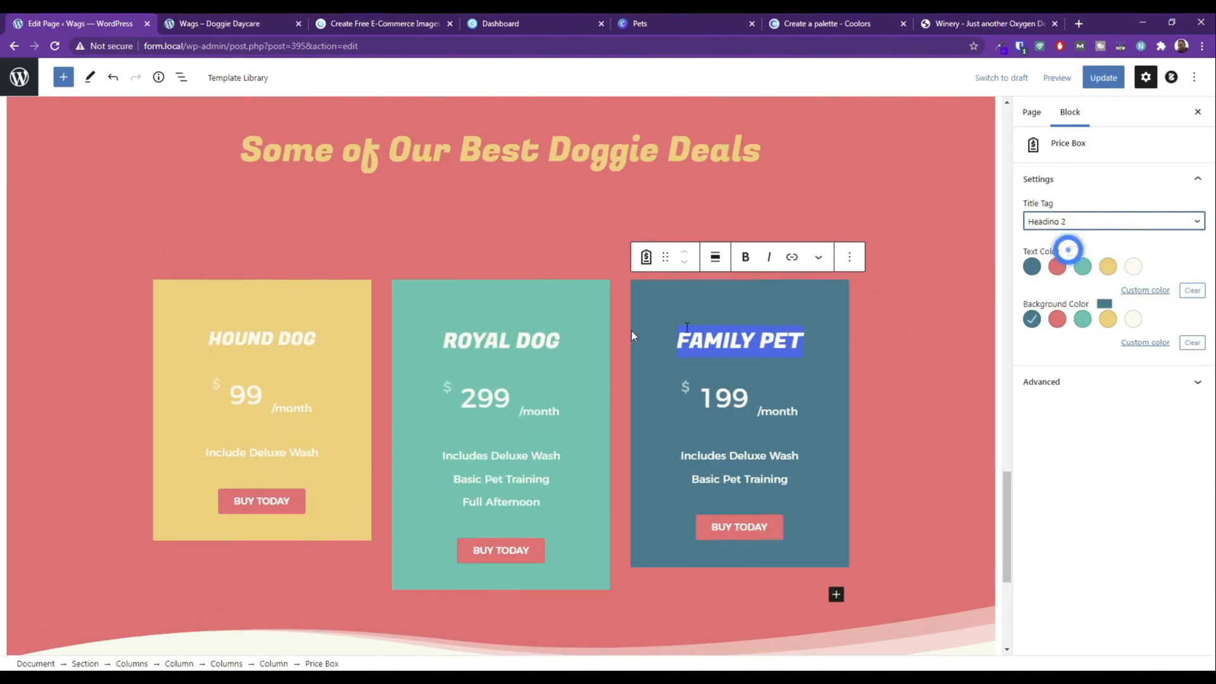
{"action": "triple_click", "coordinate": [500, 340]}
{"action": "triple_click", "coordinate": [279, 334]}
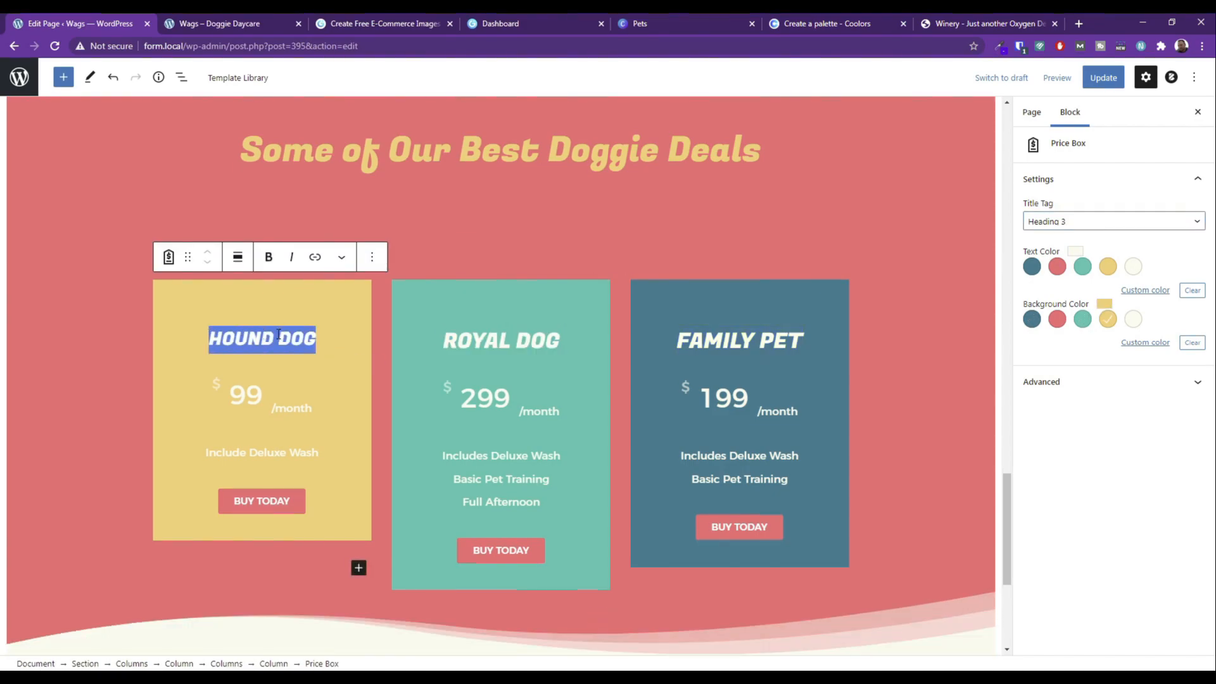
{"action": "left_click", "coordinate": [1062, 225]}
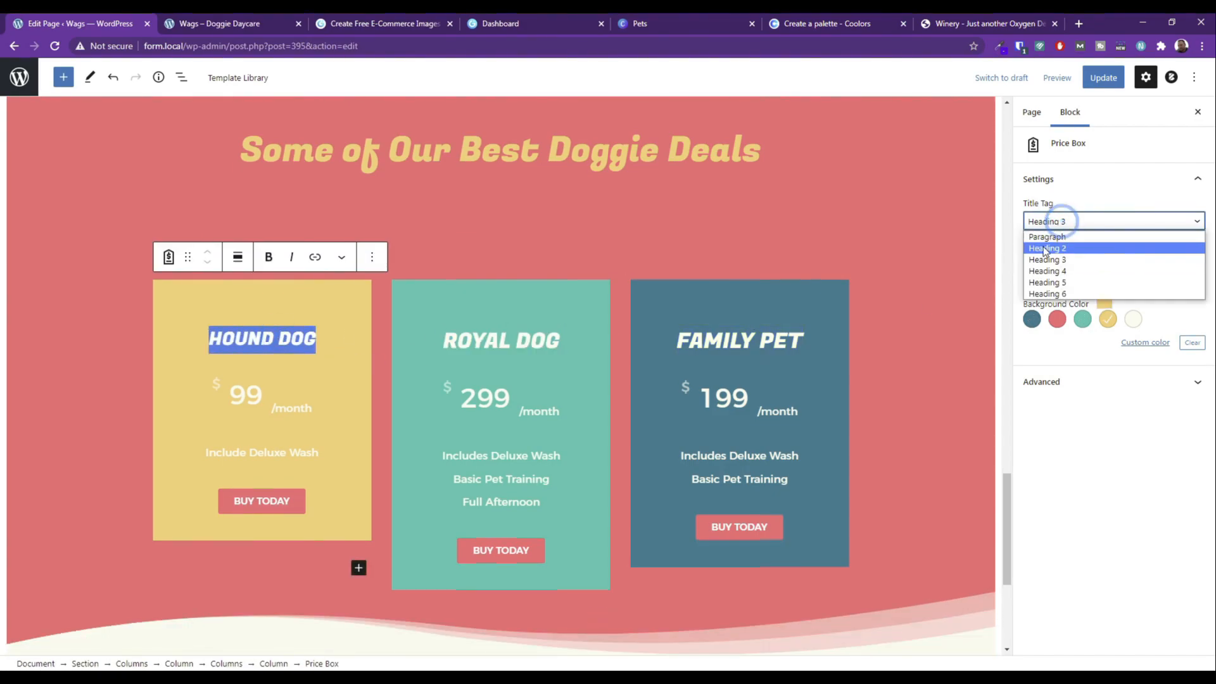
{"action": "left_click", "coordinate": [1068, 248]}
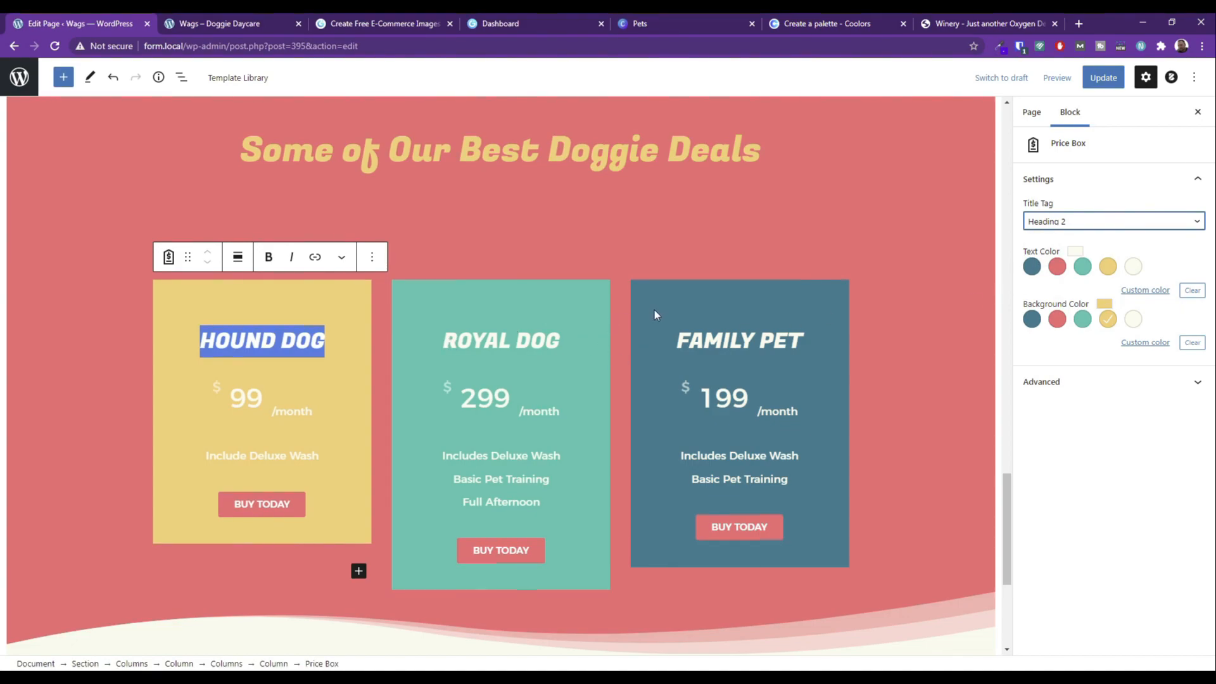
Enter "$" as the currency symbol in the Hound Dog, Royal Dog and Family Pet price boxes.
{"action": "left_click", "coordinate": [480, 405]}
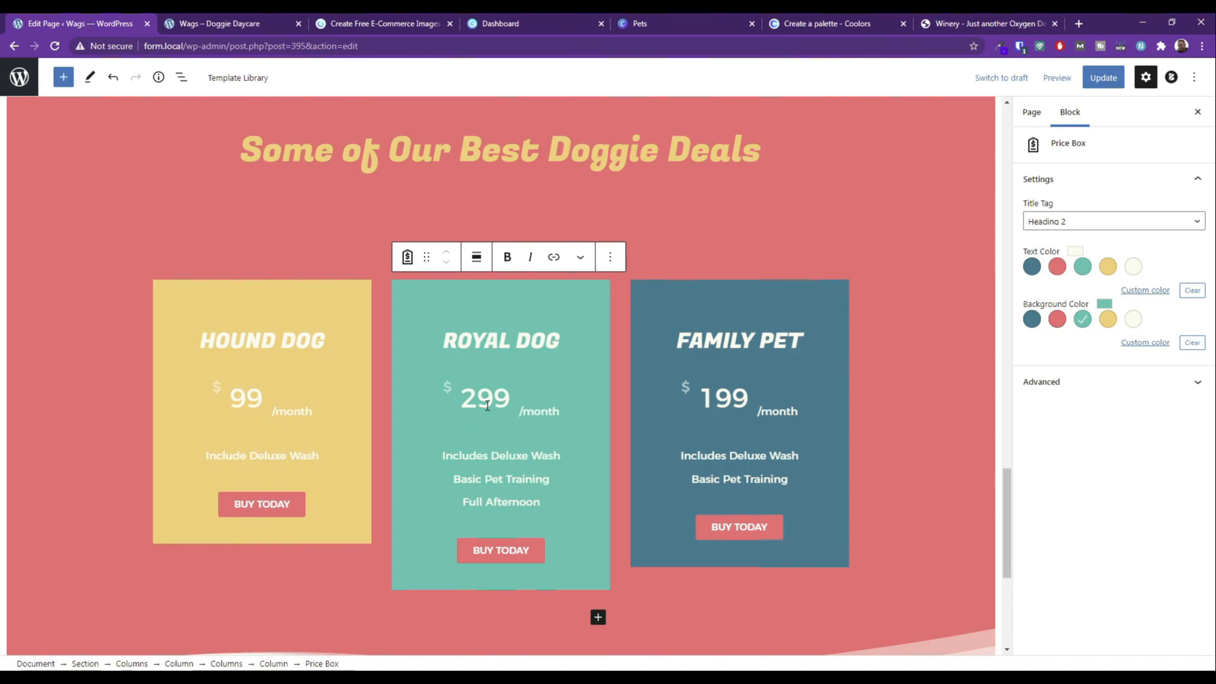
{"action": "double_click", "coordinate": [487, 406]}
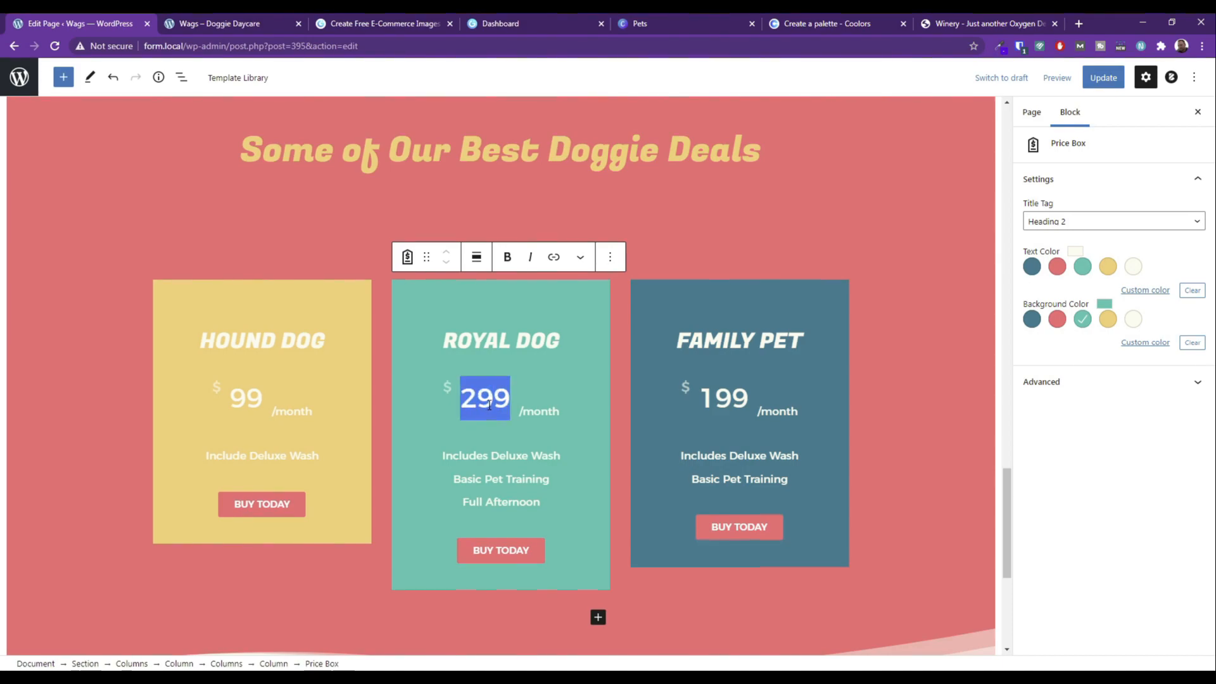
{"action": "double_click", "coordinate": [237, 397]}
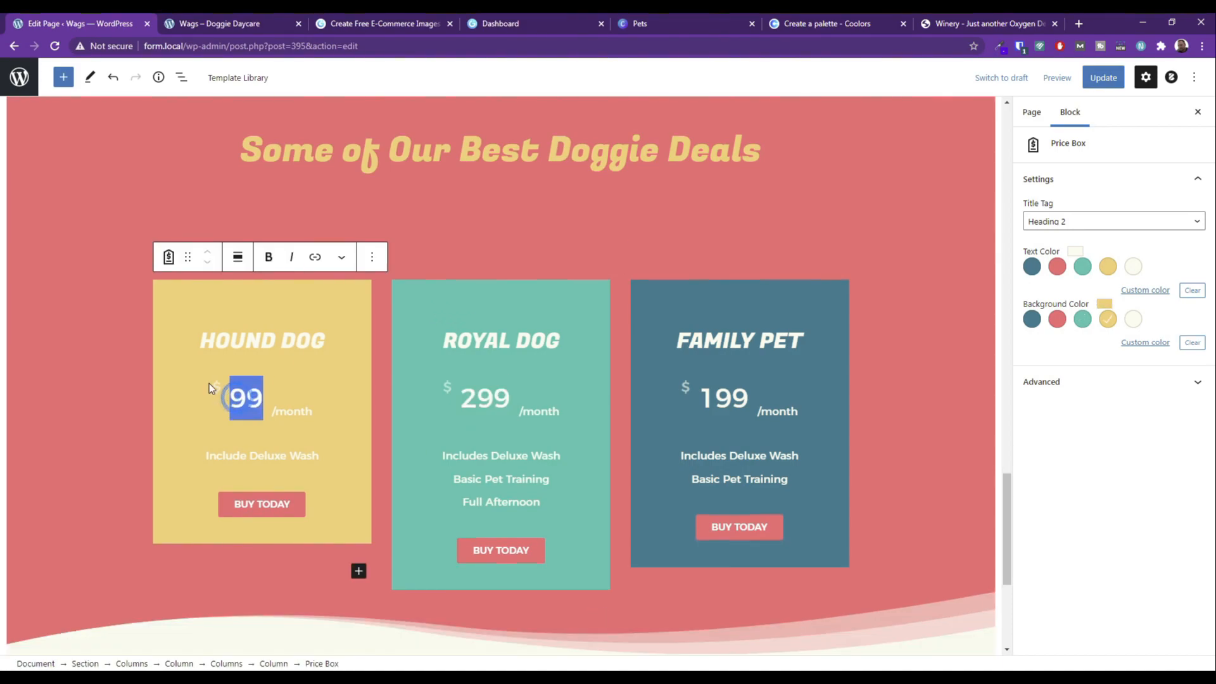
{"action": "left_click", "coordinate": [218, 388]}
{"action": "left_click", "coordinate": [218, 388]}
{"action": "left_click", "coordinate": [218, 389]}
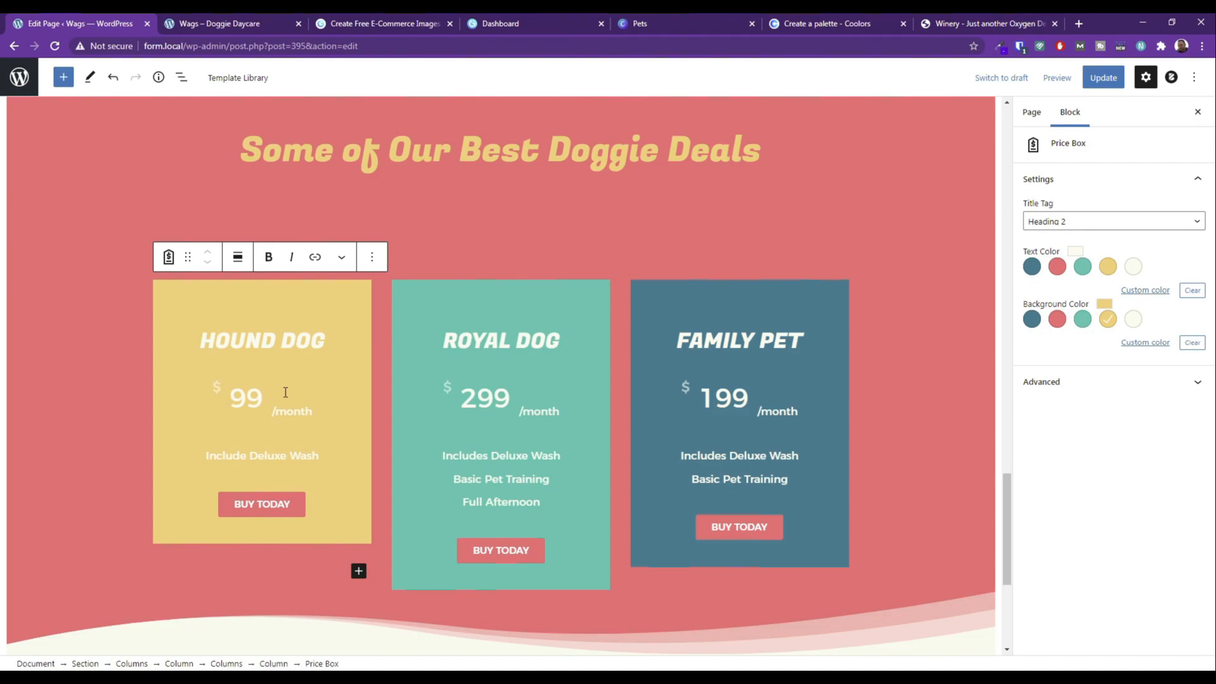
{"action": "left_click", "coordinate": [451, 387]}
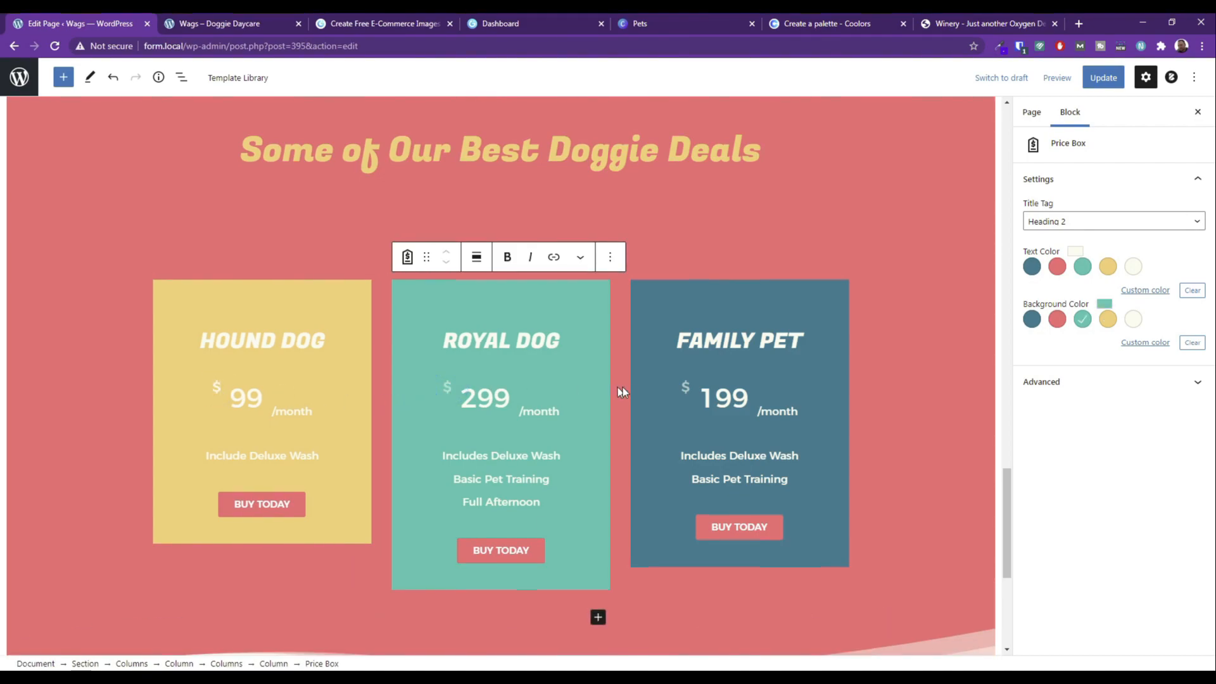
{"action": "left_click", "coordinate": [685, 387]}
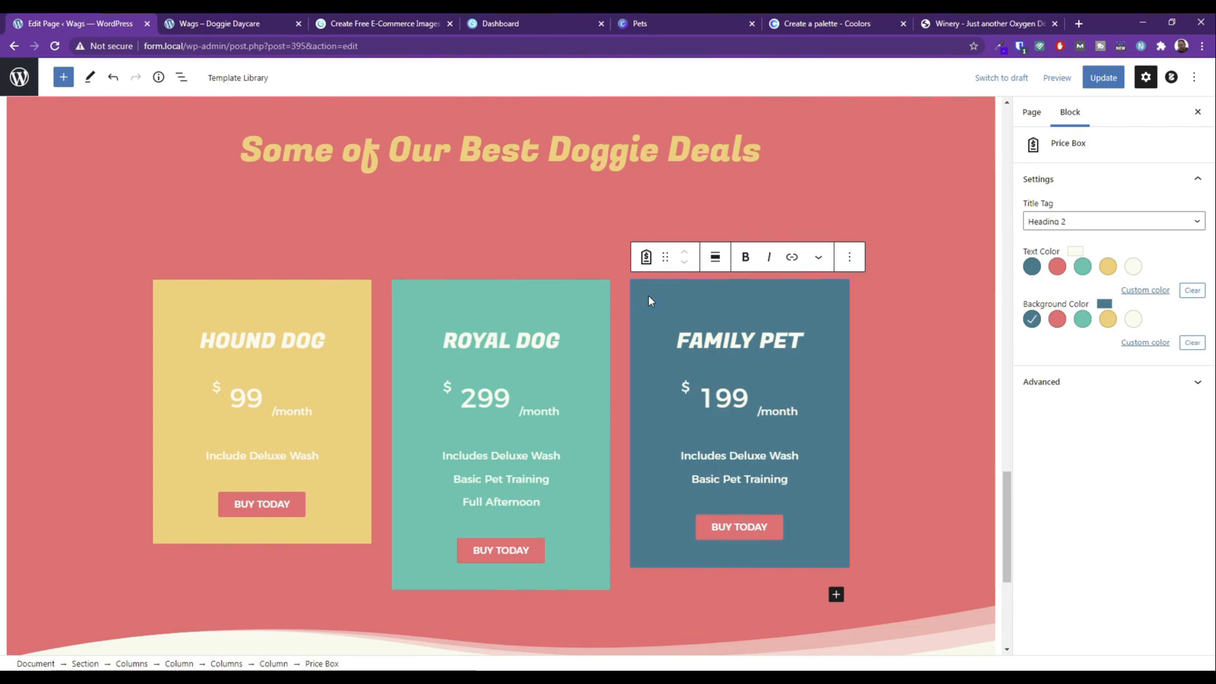
Check the advanced settings of the Family Pet price box and update the page.
{"action": "left_click", "coordinate": [1039, 383]}
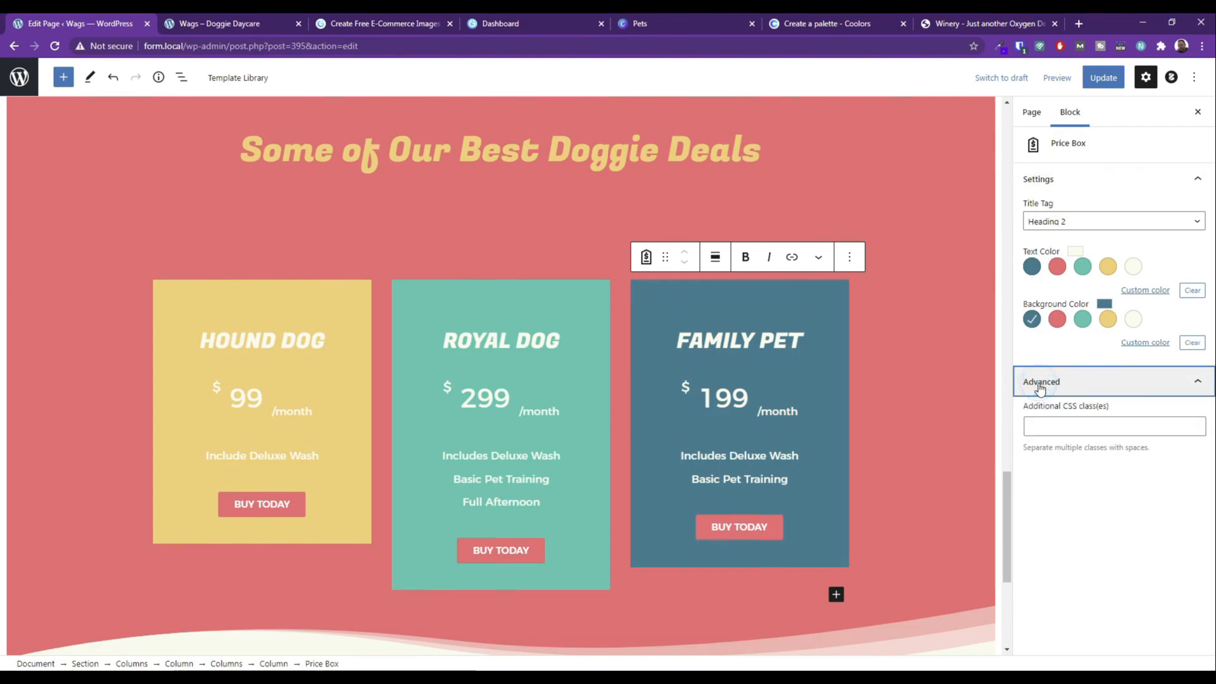
{"action": "left_click", "coordinate": [1039, 384]}
{"action": "left_click", "coordinate": [1103, 78]}
Remove the "Classes for your dog can start today!" paragraph from the yellow call-to-action section.
{"action": "scroll", "coordinate": [734, 324], "scroll_direction": "up", "scroll_amount": 5}
{"action": "scroll", "coordinate": [734, 319], "scroll_direction": "up", "scroll_amount": 15}
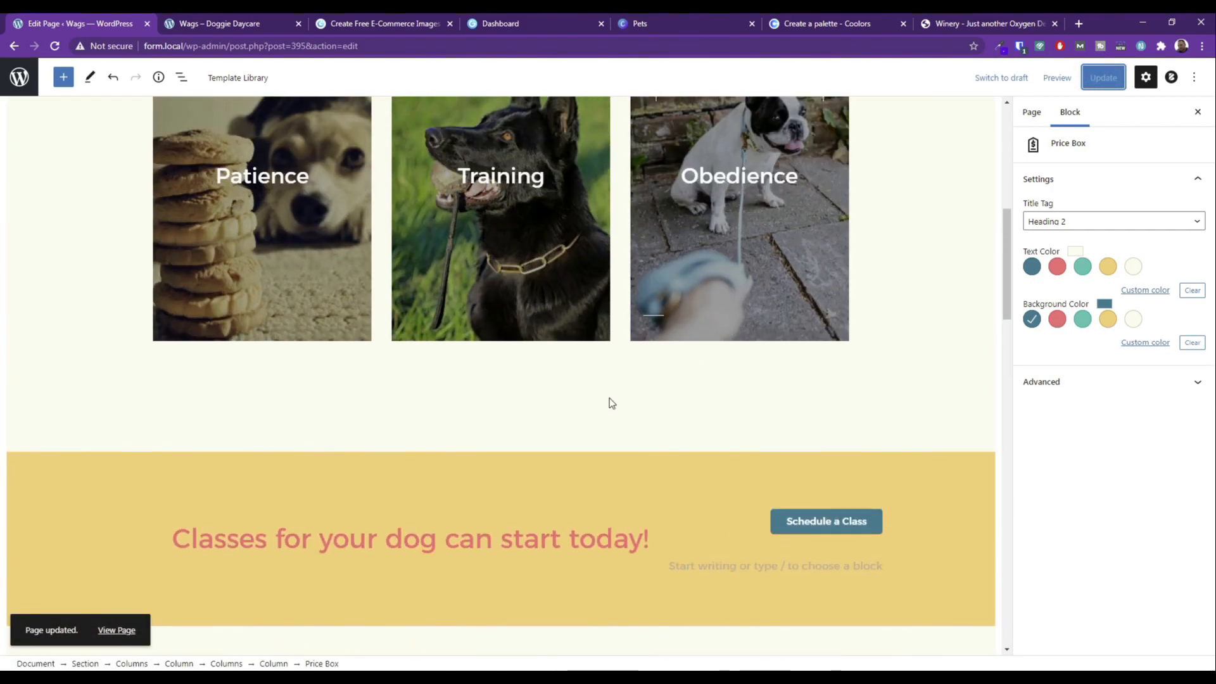
{"action": "scroll", "coordinate": [609, 399], "scroll_direction": "down", "scroll_amount": 3}
{"action": "left_click", "coordinate": [615, 343]}
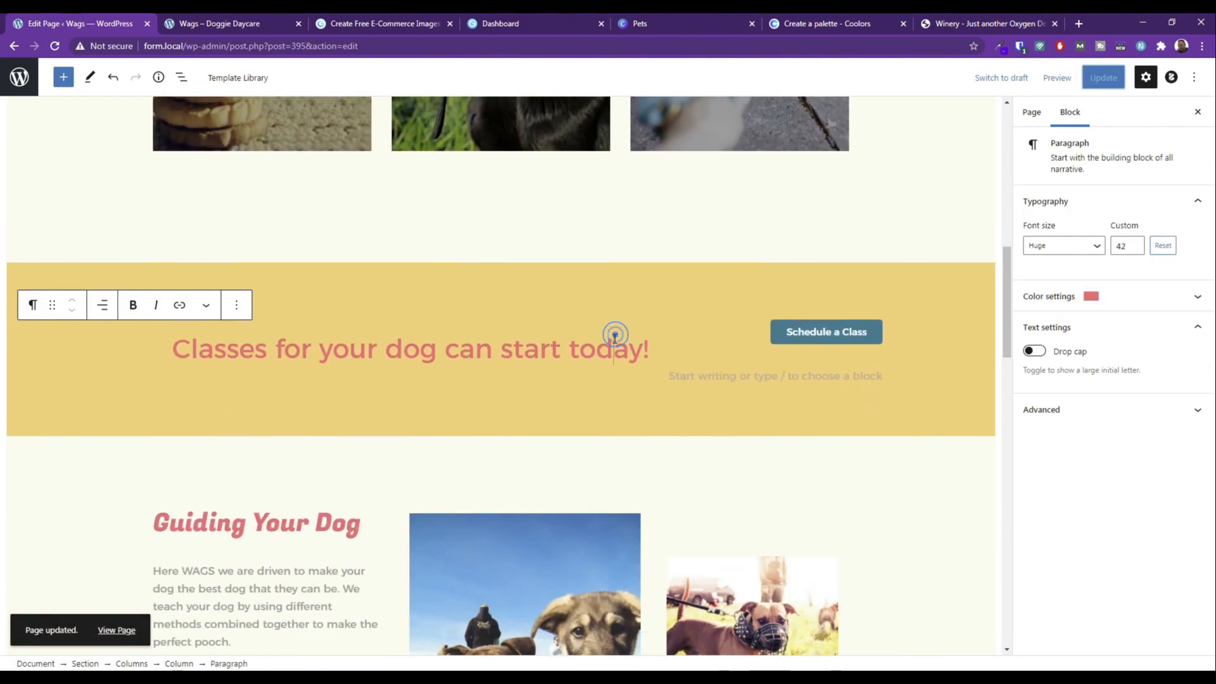
{"action": "left_click", "coordinate": [236, 305]}
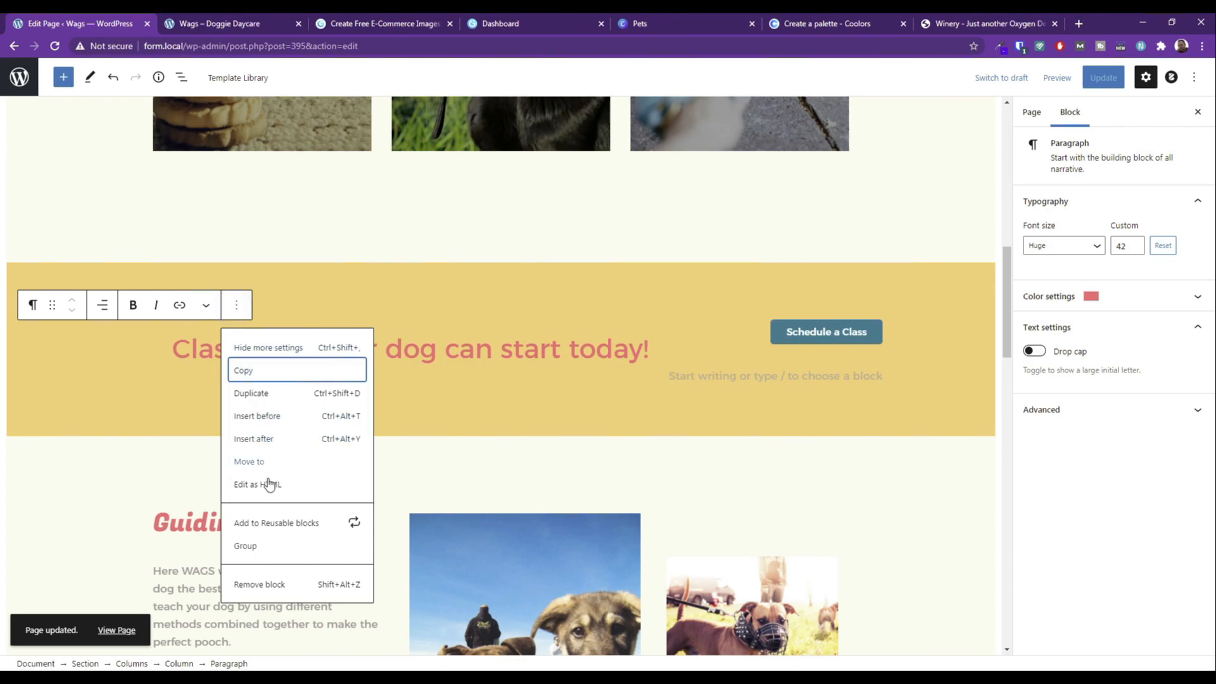
{"action": "left_click", "coordinate": [253, 584]}
Insert an Advanced Heading block into the emptied column beside the Schedule a Class button.
{"action": "left_click", "coordinate": [331, 350]}
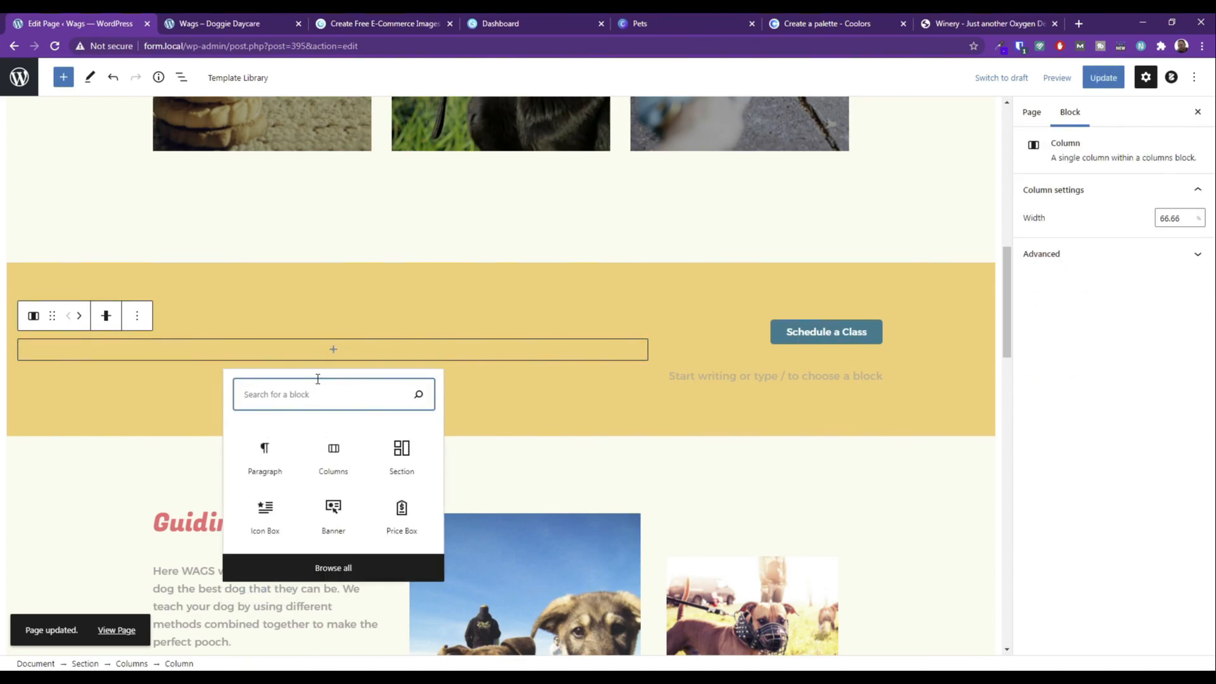
{"action": "type", "text": "Advan"}
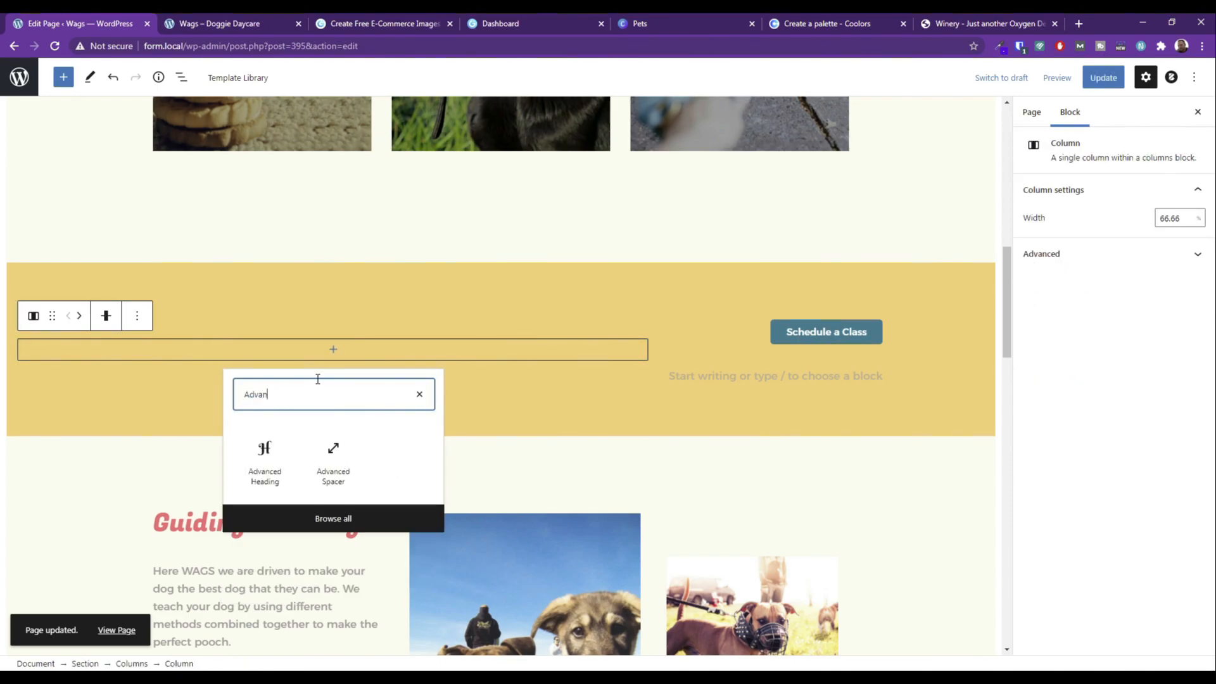
{"action": "left_click", "coordinate": [264, 455]}
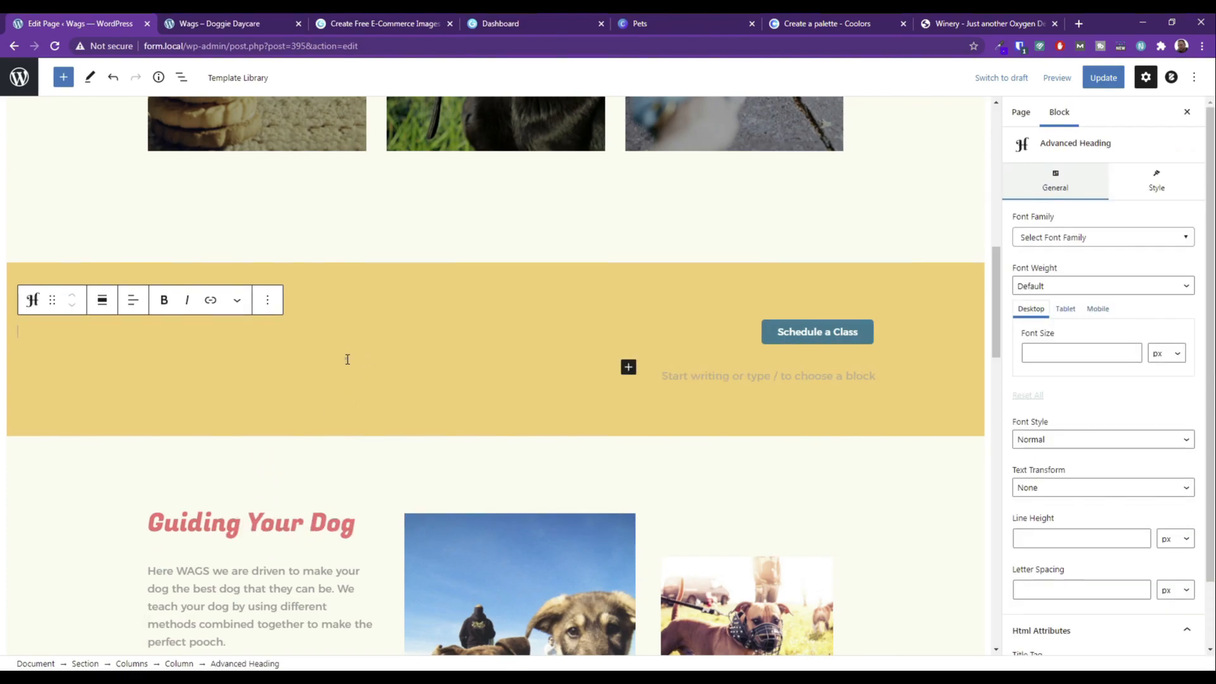
Add a paragraph below the empty heading reading "Doggie Classes Start Soon, Sign Up now to Get In".
{"action": "key", "text": "Return"}
{"action": "type", "text": "DO"}
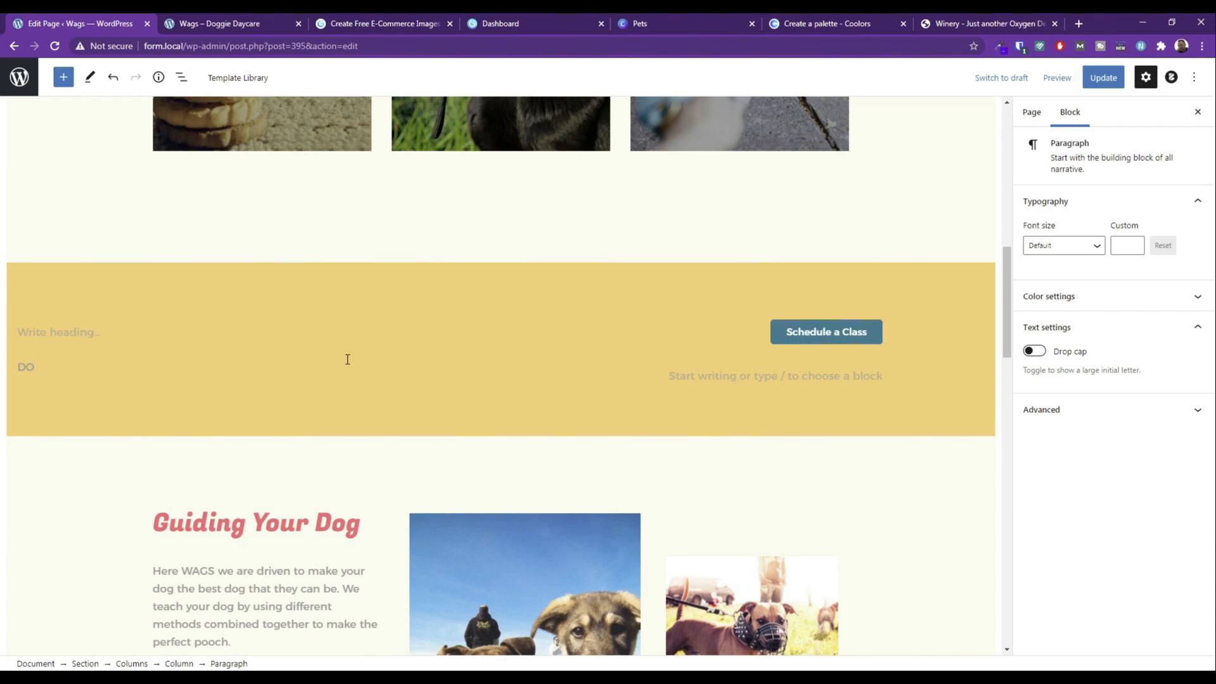
{"action": "type", "text": "GGIE CLASSES START SOON"}
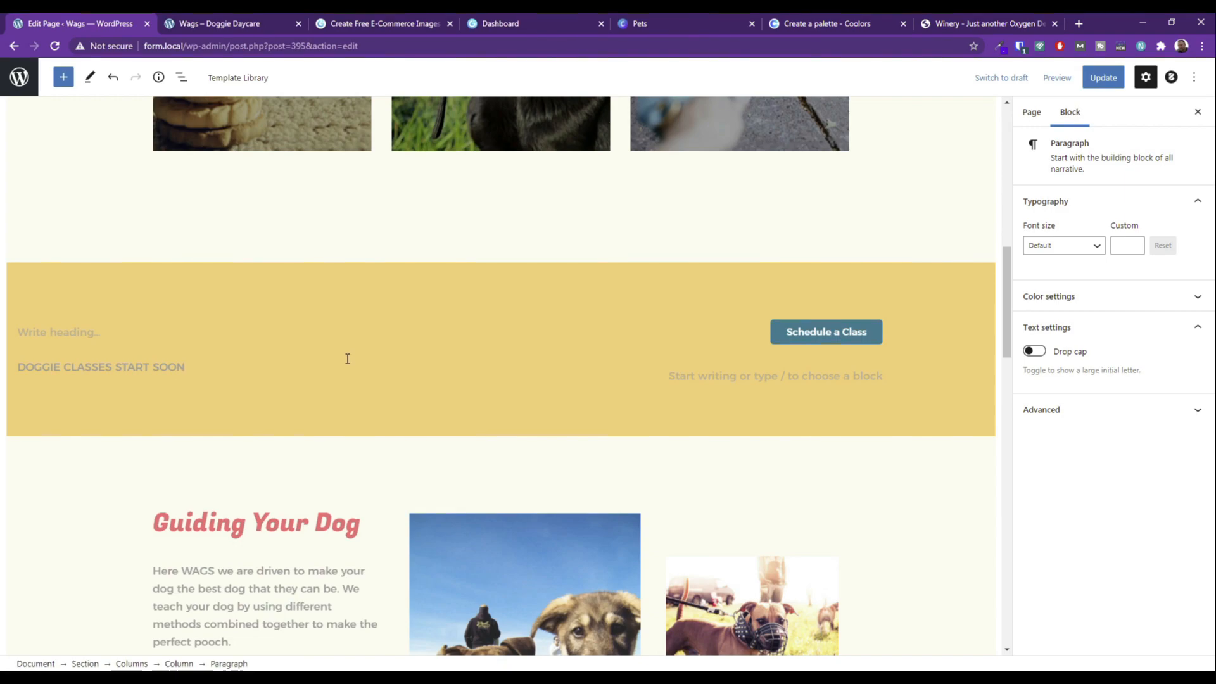
{"action": "triple_click", "coordinate": [193, 369]}
{"action": "type", "text": "D"}
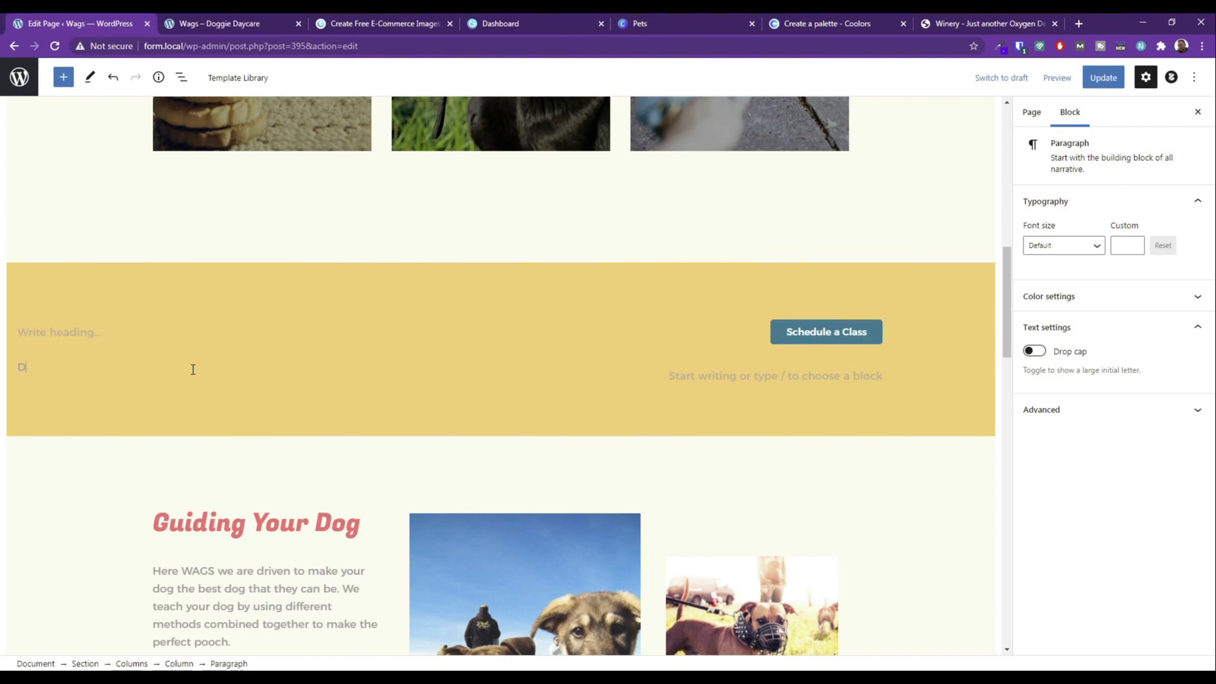
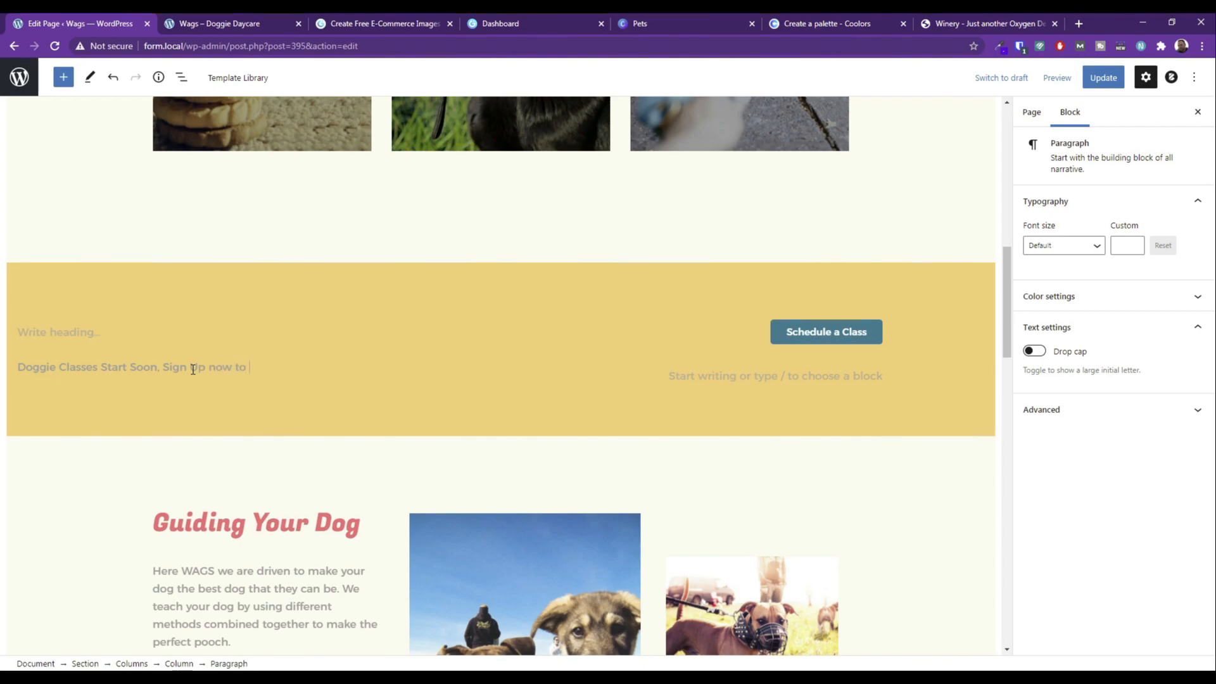
{"action": "type", "text": "et In"}
Set the new paragraph's font size to Large and its text color to the coral red palette color.
{"action": "triple_click", "coordinate": [193, 367]}
{"action": "left_click", "coordinate": [1070, 246]}
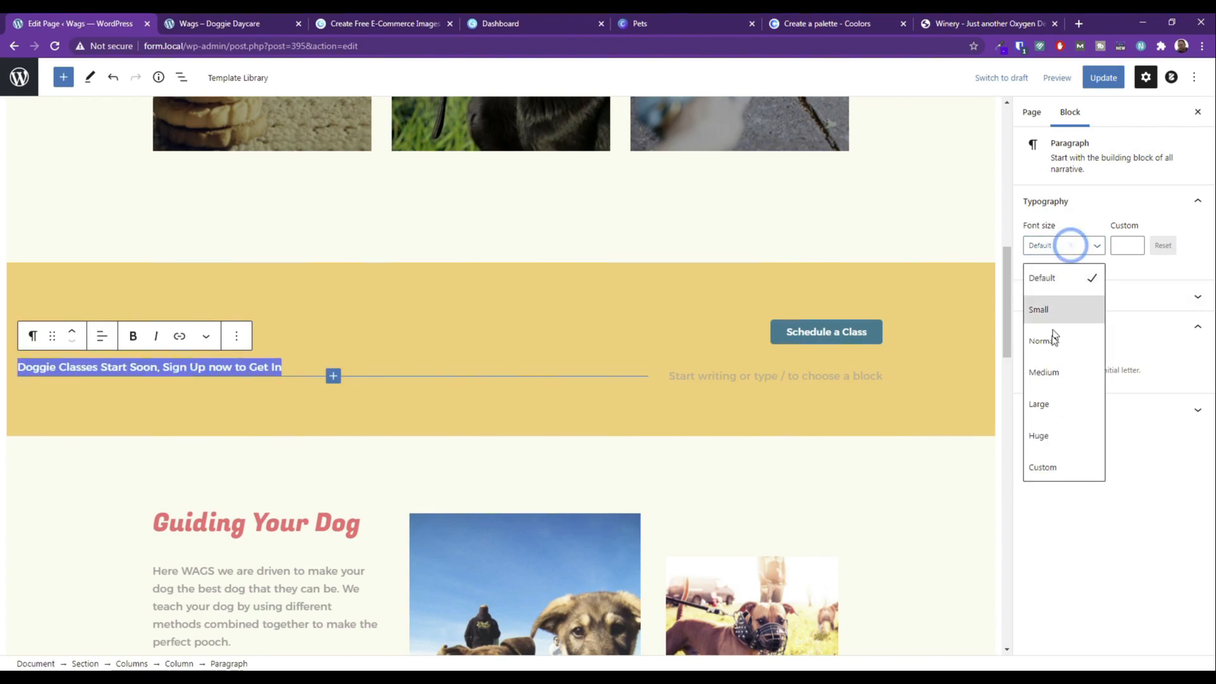
{"action": "left_click", "coordinate": [1057, 402]}
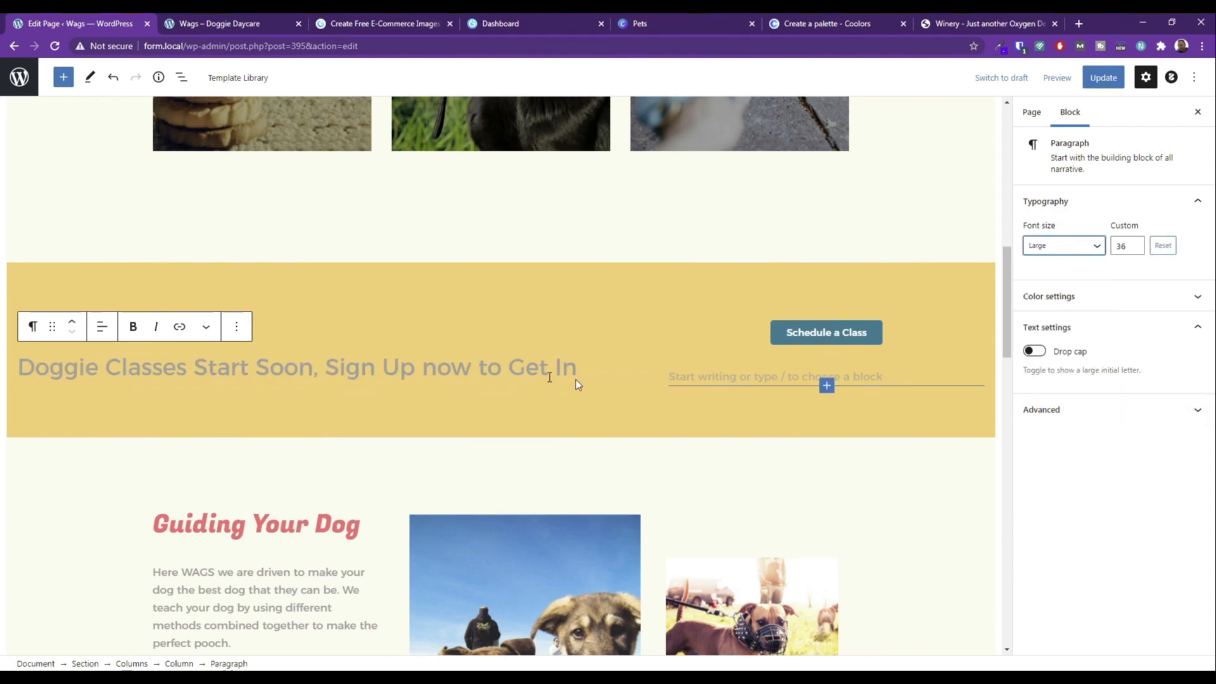
{"action": "triple_click", "coordinate": [488, 366]}
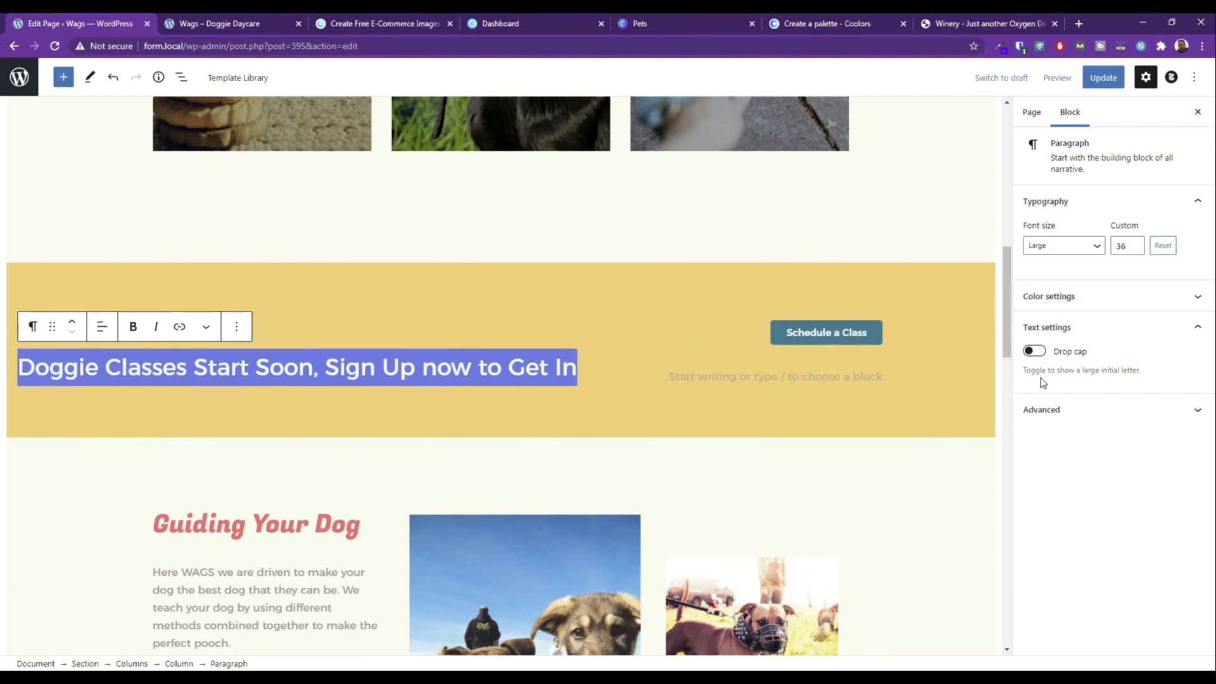
{"action": "left_click", "coordinate": [1053, 297]}
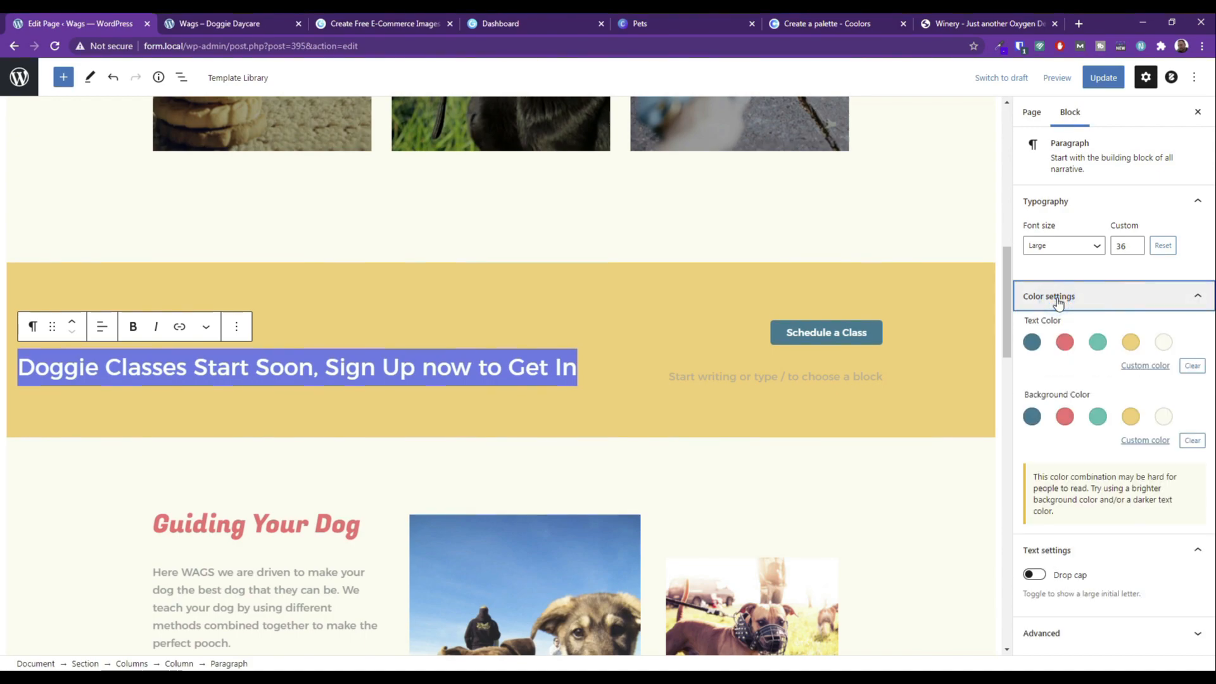
{"action": "left_click", "coordinate": [1068, 344]}
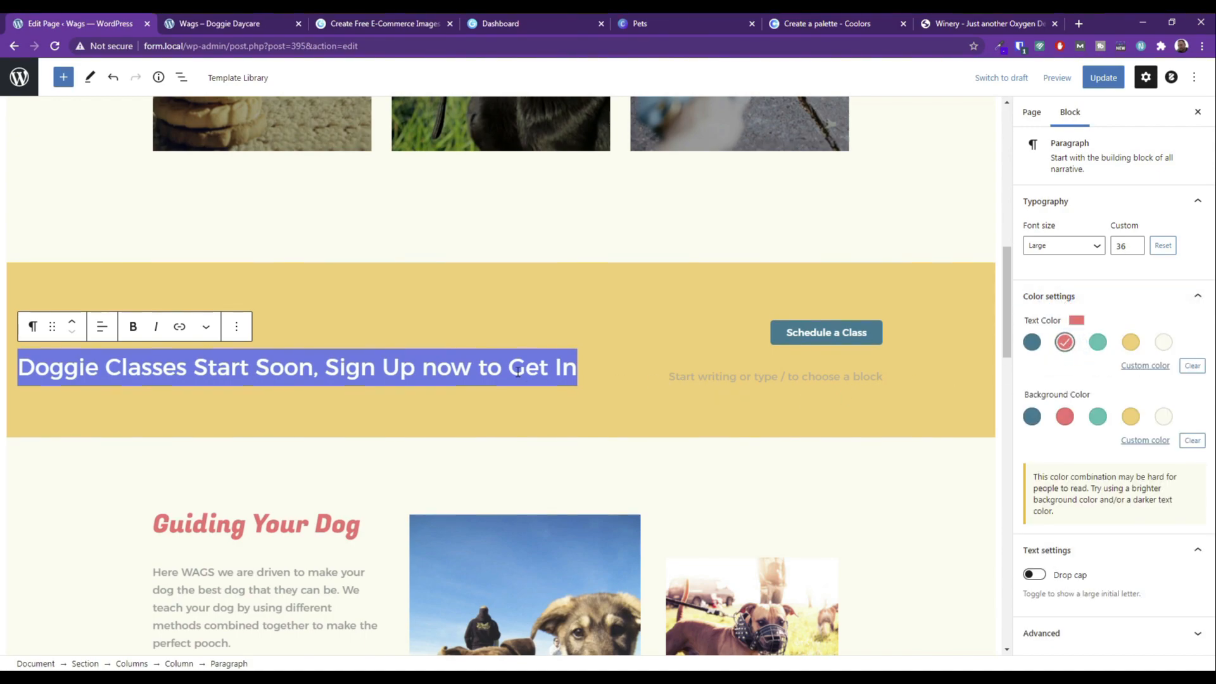
Center-align the "Doggie Classes Start Soon" paragraph.
{"action": "left_click", "coordinate": [530, 352]}
{"action": "triple_click", "coordinate": [499, 371]}
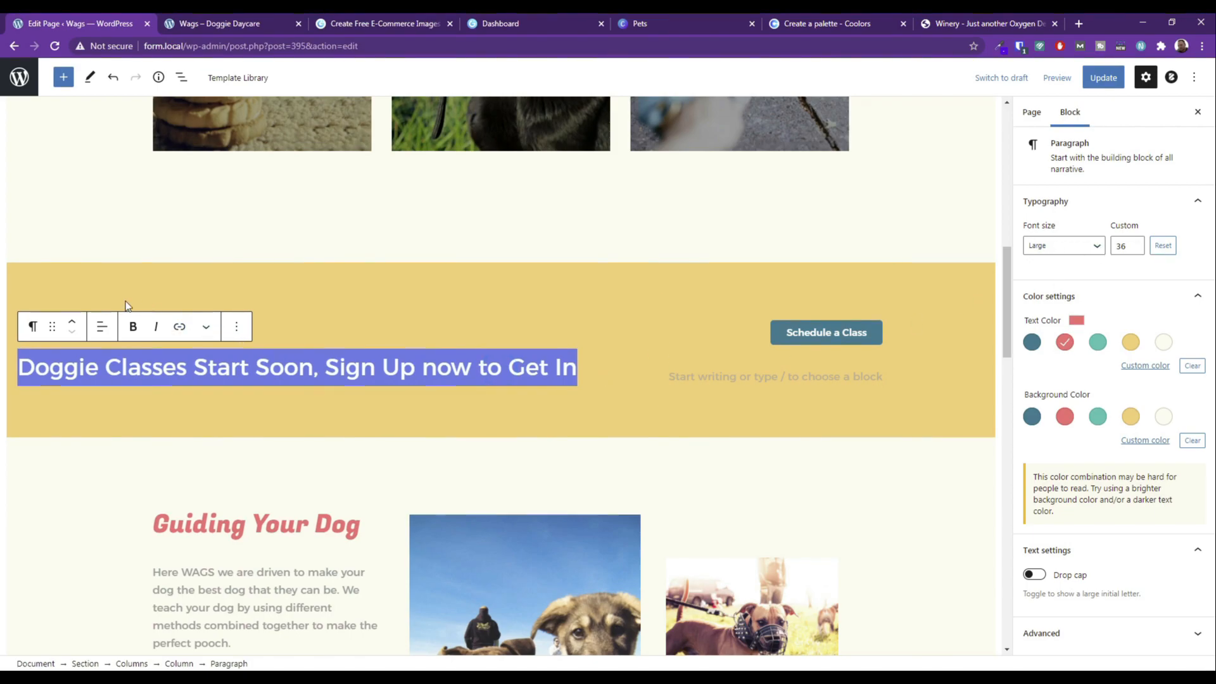
{"action": "left_click", "coordinate": [102, 326]}
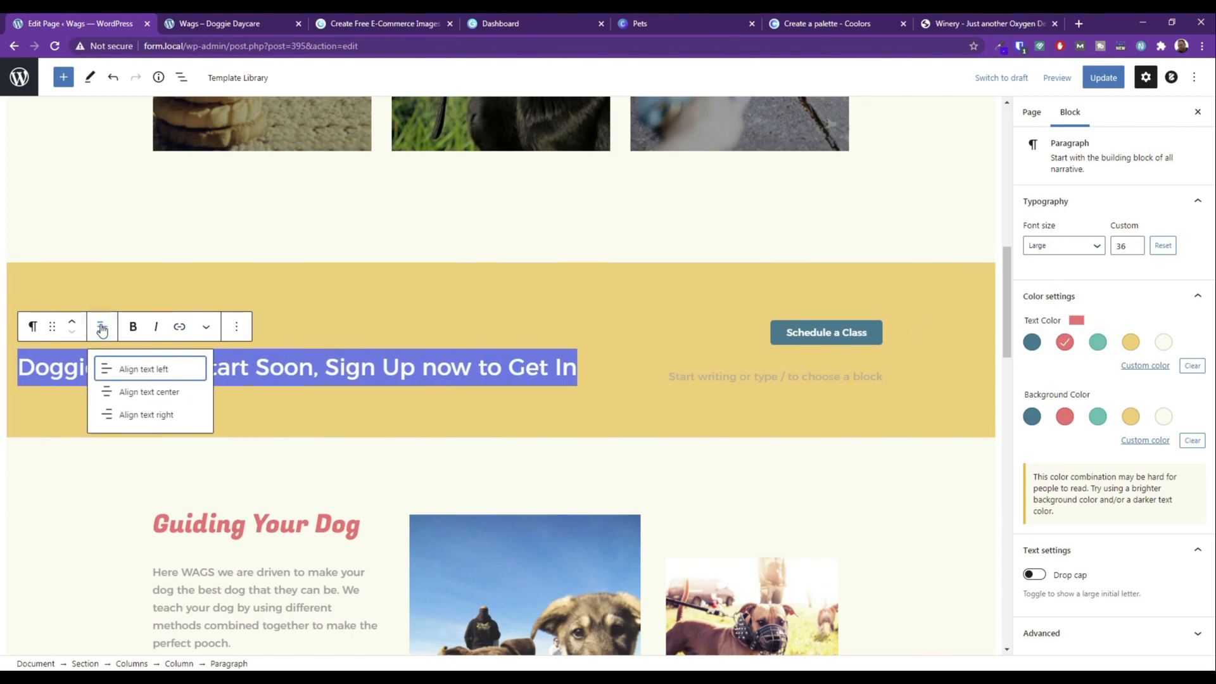
{"action": "left_click", "coordinate": [139, 393]}
Set the font family of the empty Advanced Heading above the paragraph to Fugaz One.
{"action": "left_click", "coordinate": [556, 331]}
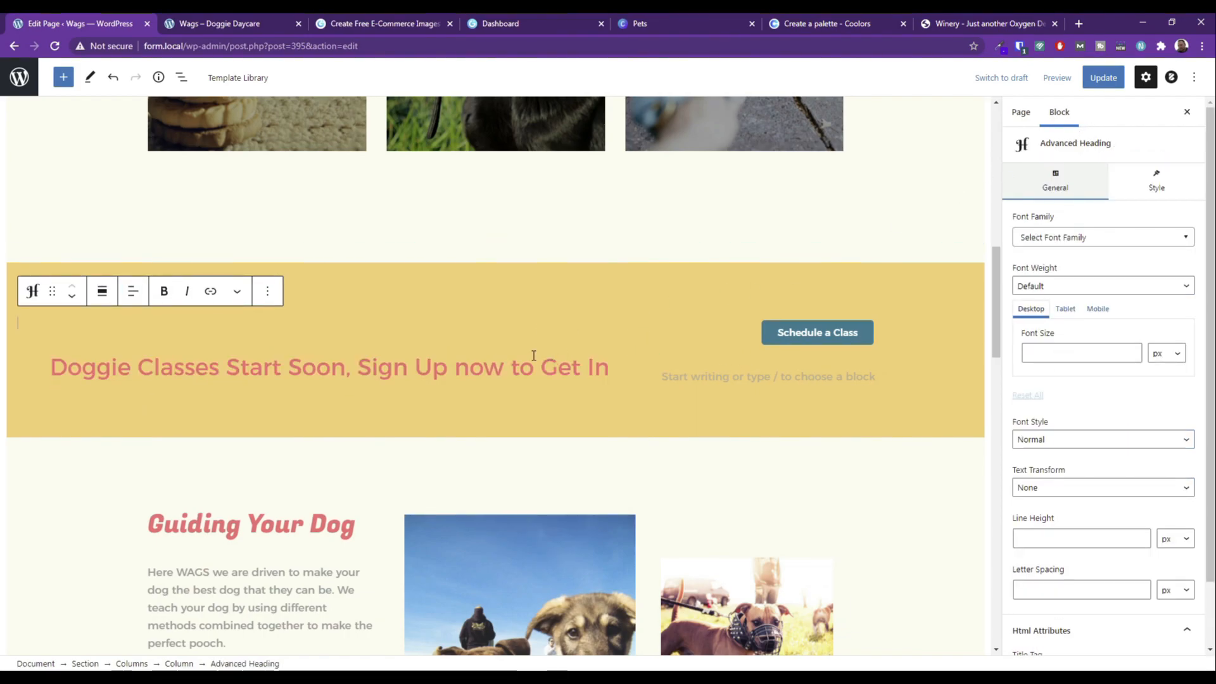
{"action": "left_click", "coordinate": [541, 336]}
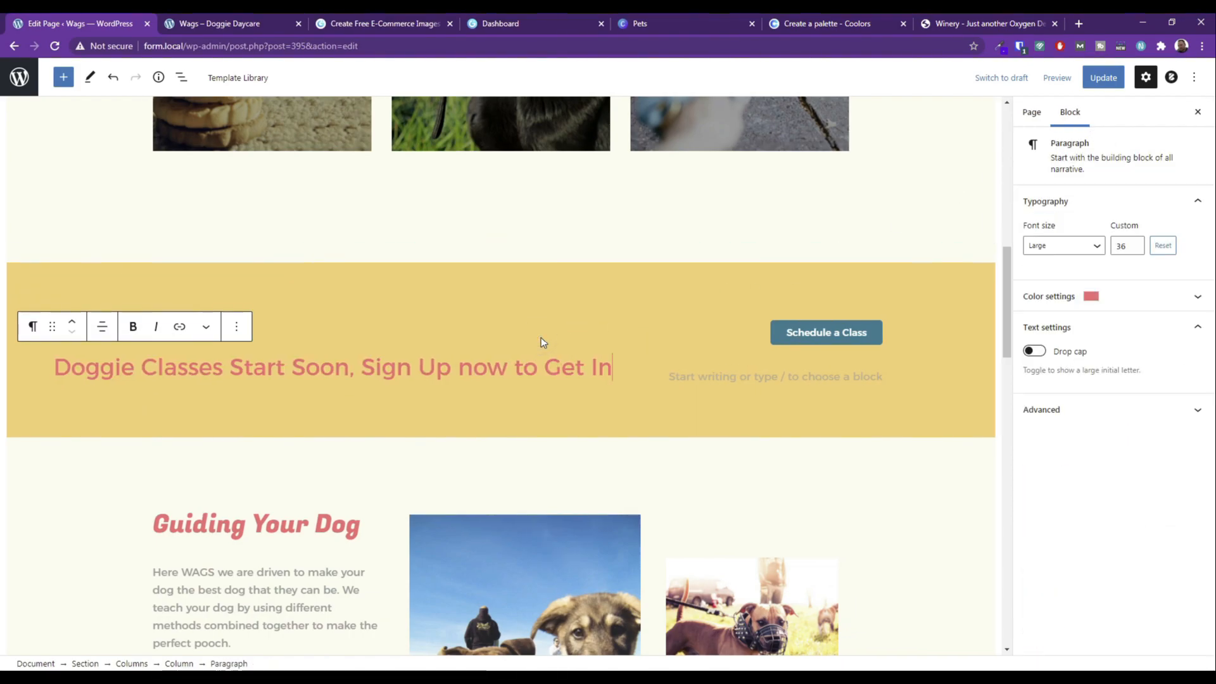
{"action": "left_click", "coordinate": [530, 323]}
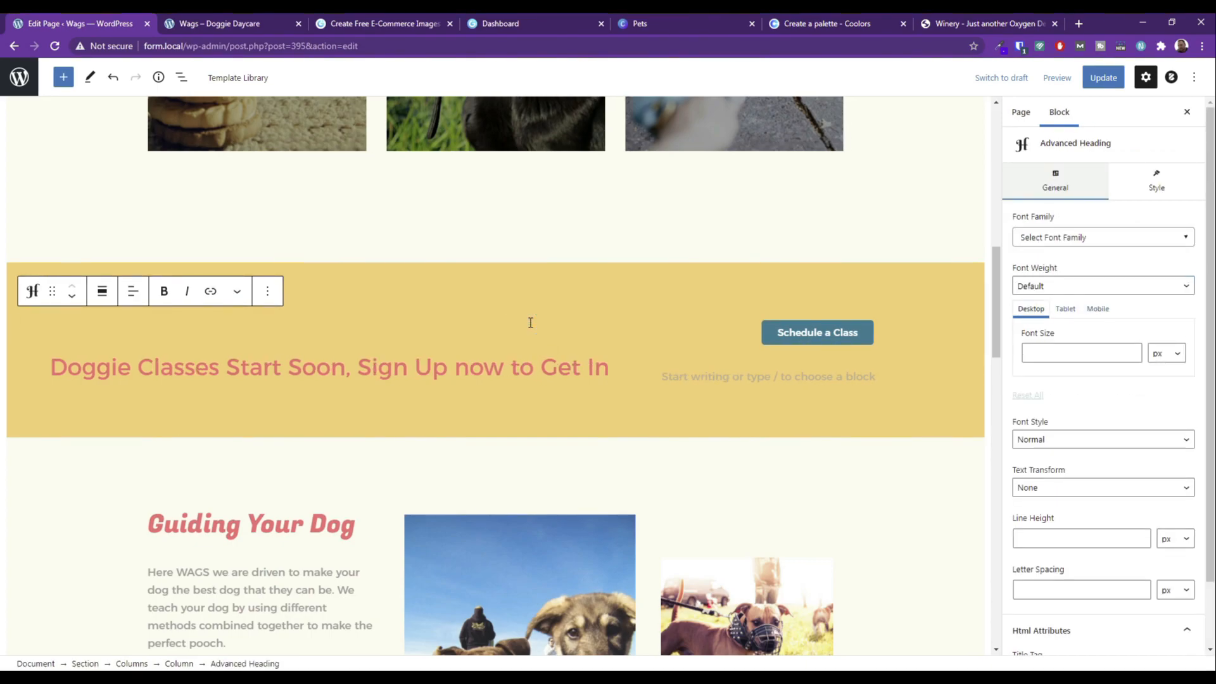
{"action": "left_click", "coordinate": [1075, 246]}
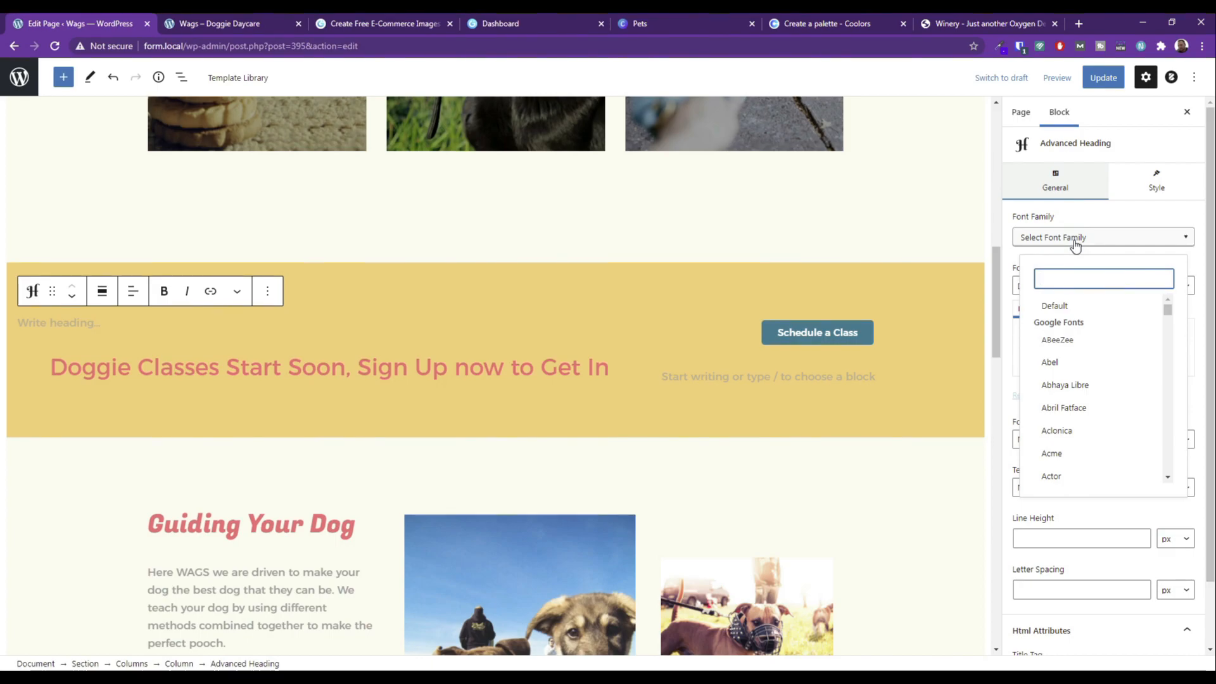
{"action": "type", "text": "Fug"}
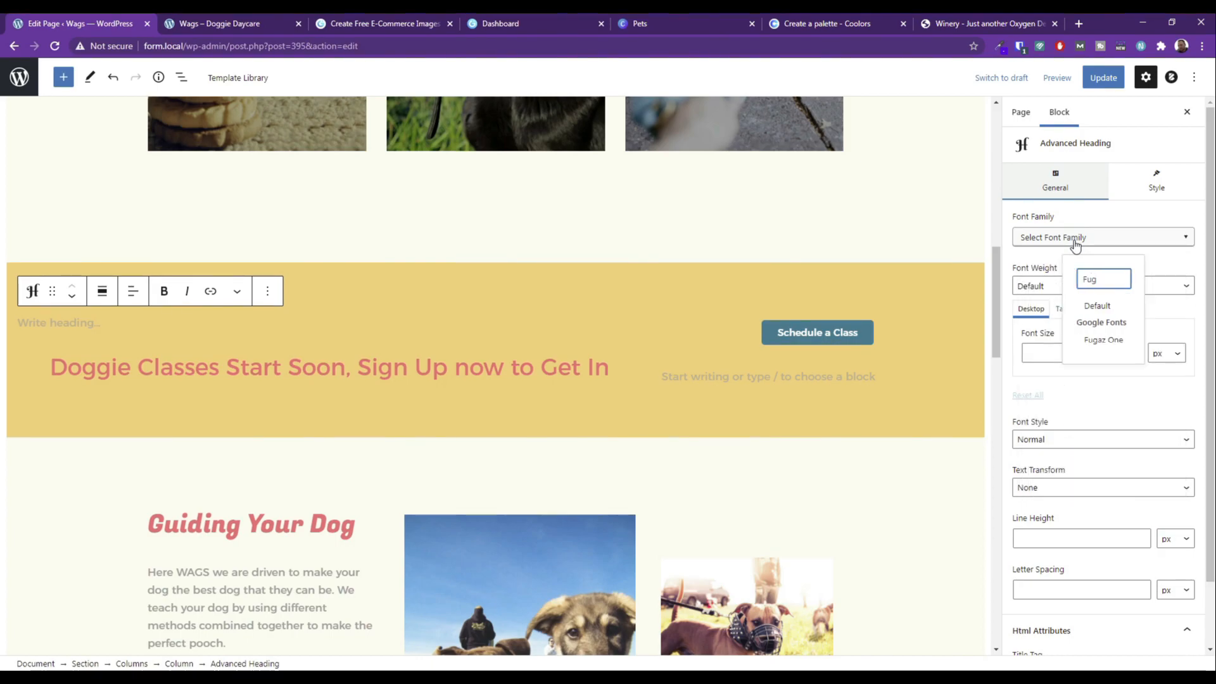
{"action": "left_click", "coordinate": [1097, 340]}
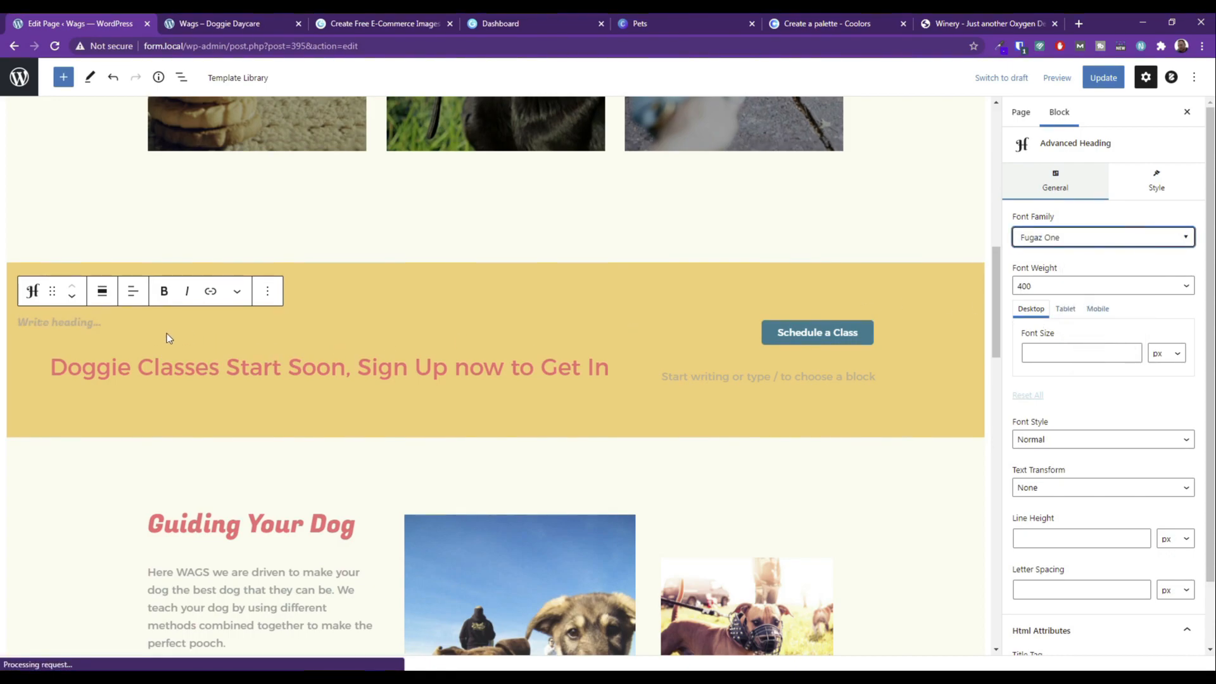
Enter "Doggie Classes Start Soon, Sign Up Now to Get In" as the Advanced Heading's text.
{"action": "left_click", "coordinate": [98, 326]}
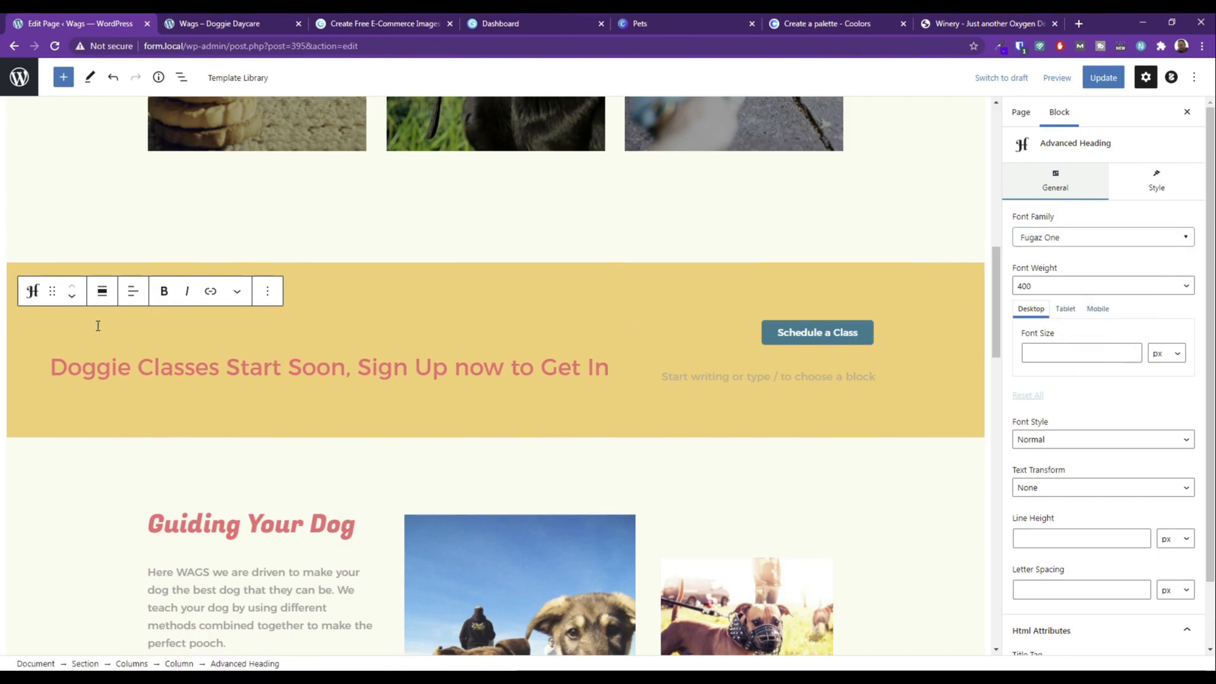
{"action": "type", "text": "Doggie"}
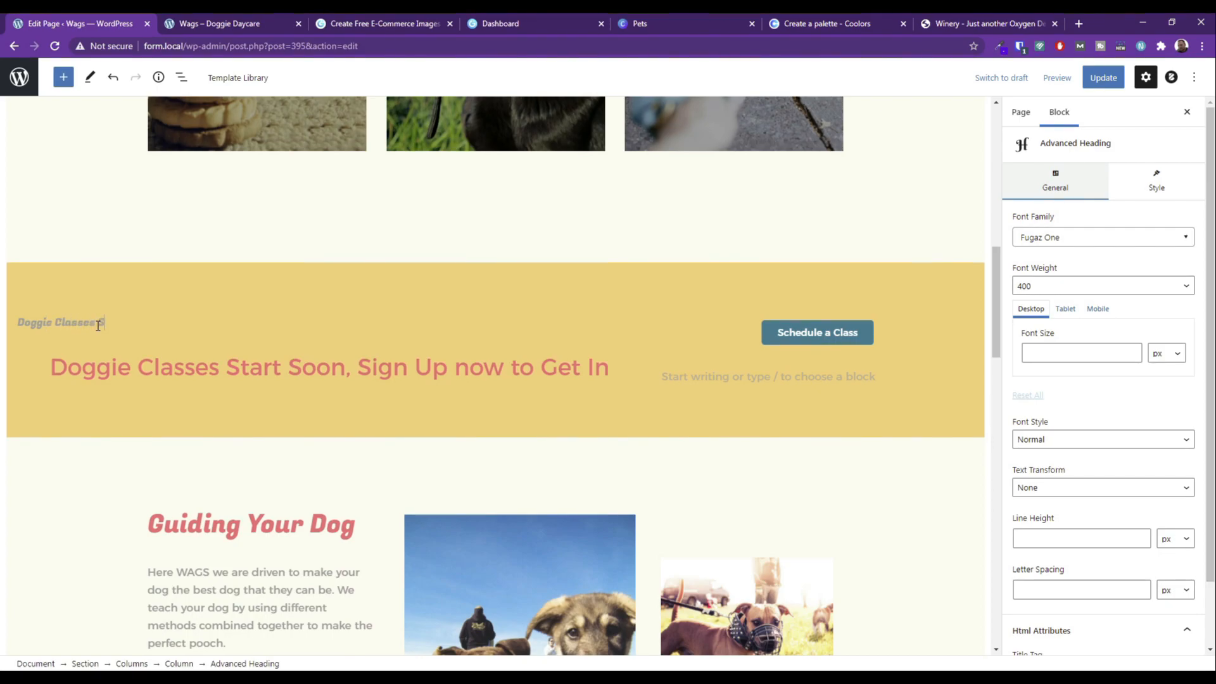
{"action": "type", "text": " Classes Start Soon, Sign Up Now to Get In"}
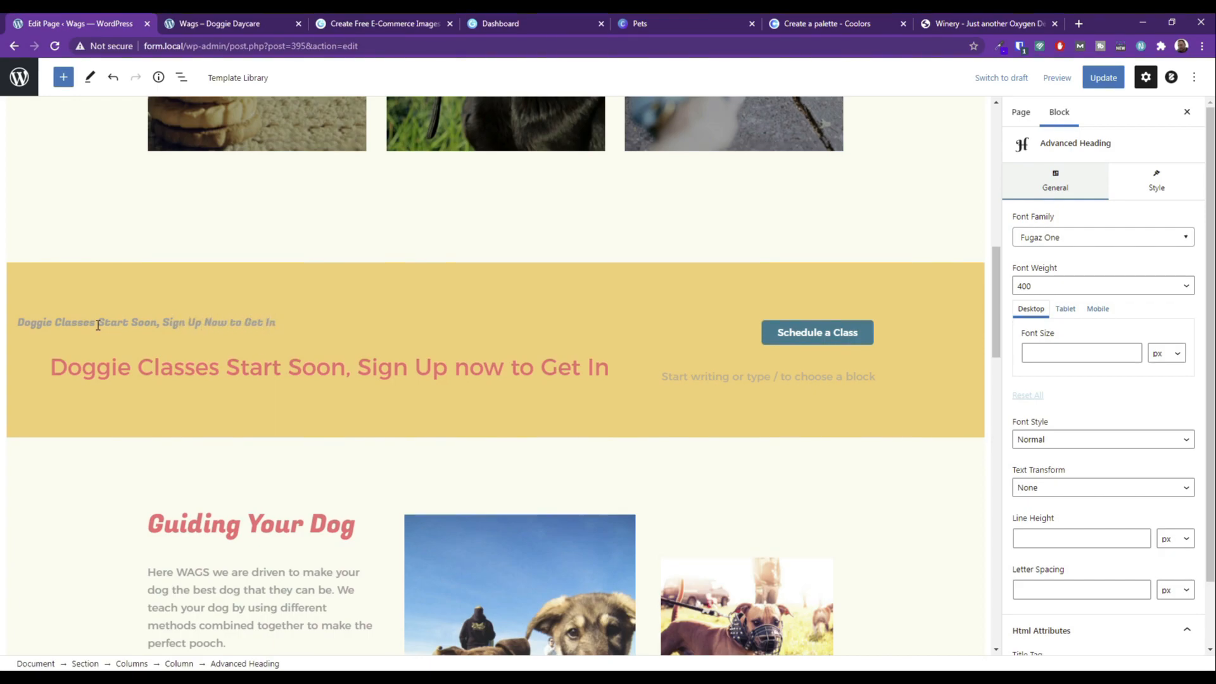
Try heading font sizes of 55, 50 and 40 px, and settle on 35 px for desktop.
{"action": "triple_click", "coordinate": [98, 325]}
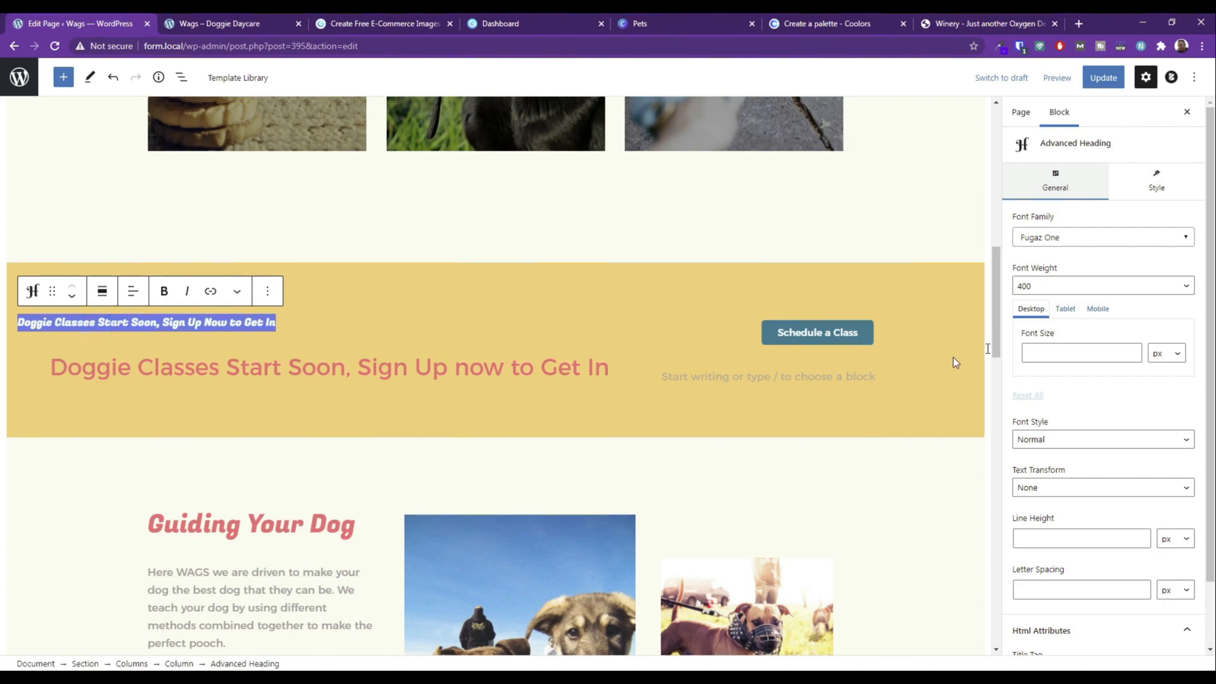
{"action": "left_click", "coordinate": [1048, 353]}
{"action": "type", "text": "55"}
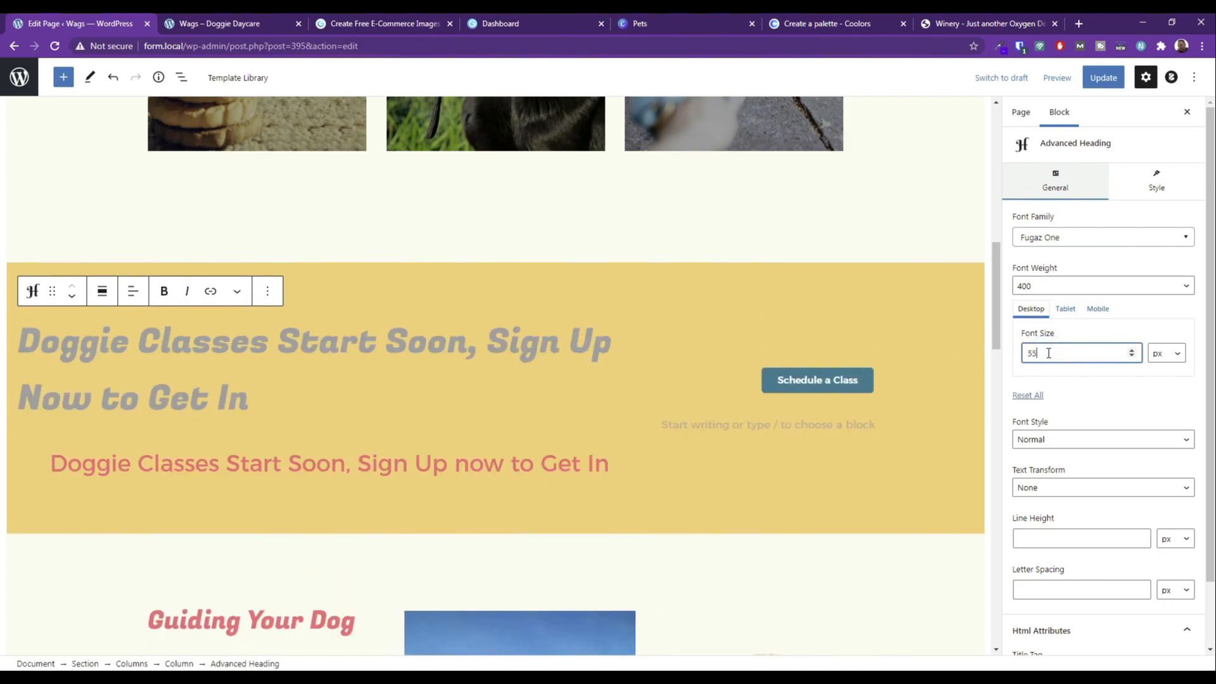
{"action": "left_click_drag", "start_coordinate": [1079, 355], "coordinate": [1004, 351]}
{"action": "type", "text": "45"}
{"action": "type", "text": "50"}
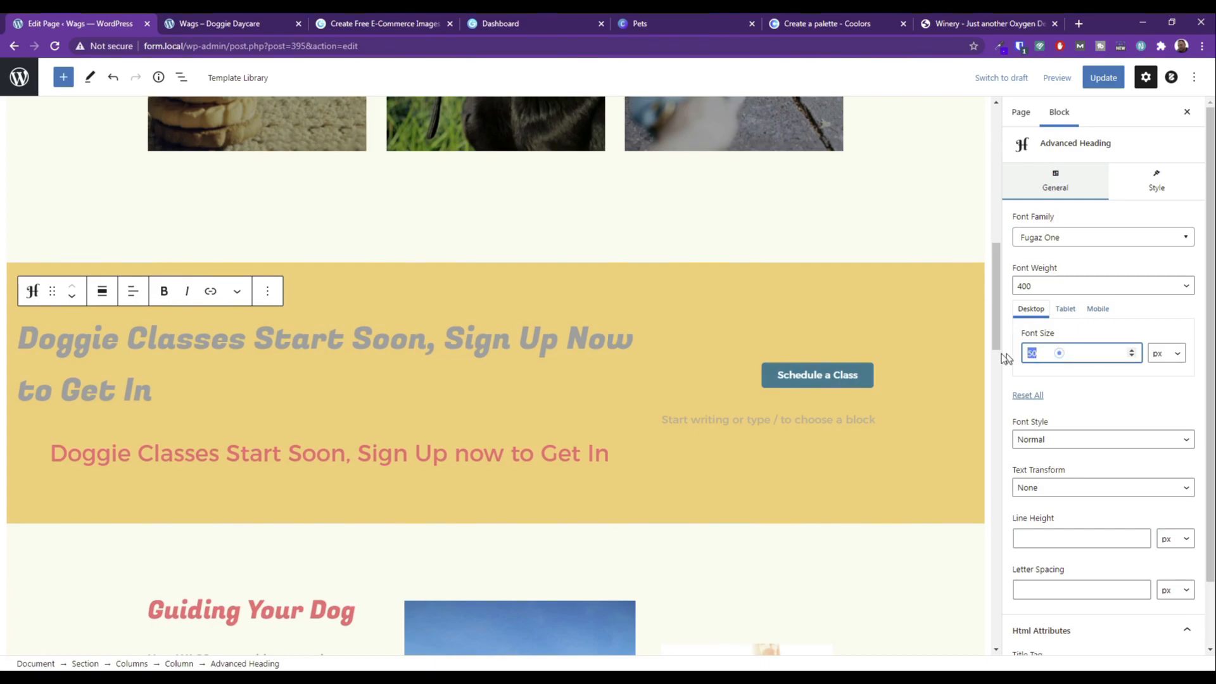
{"action": "type", "text": "40"}
{"action": "left_click_drag", "start_coordinate": [1032, 354], "coordinate": [1009, 354]}
{"action": "type", "text": "35"}
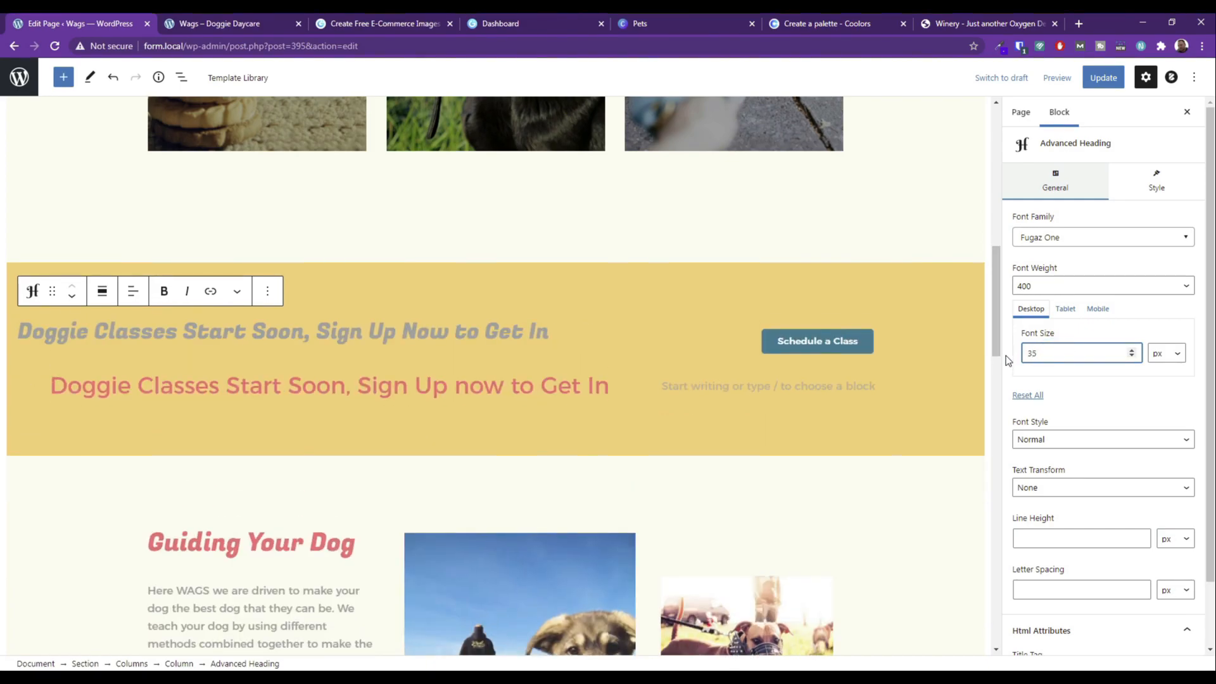
Color the "Doggie Classes Start Soon" heading coral red and center-align it.
{"action": "triple_click", "coordinate": [466, 331]}
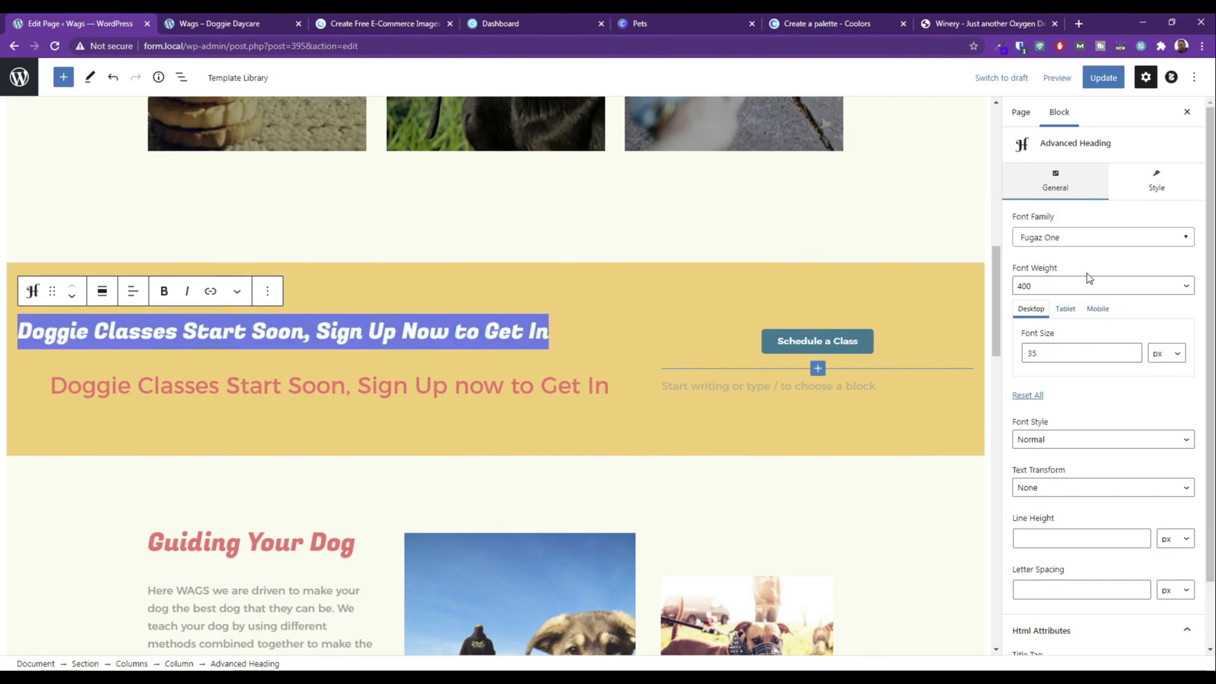
{"action": "left_click", "coordinate": [1140, 180]}
{"action": "left_click", "coordinate": [1065, 262]}
{"action": "left_click", "coordinate": [132, 290]}
{"action": "left_click", "coordinate": [159, 355]}
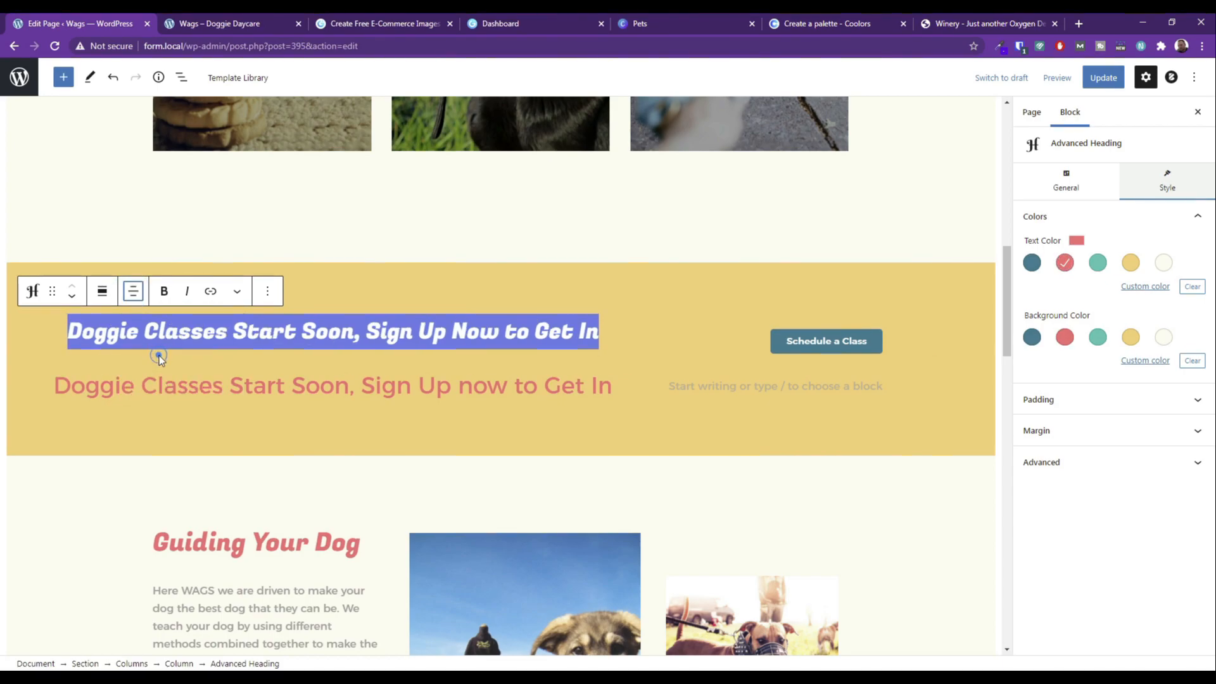
Remove the duplicate "Doggie Classes Start Soon" paragraph beneath the heading.
{"action": "left_click", "coordinate": [392, 384]}
{"action": "left_click", "coordinate": [236, 347]}
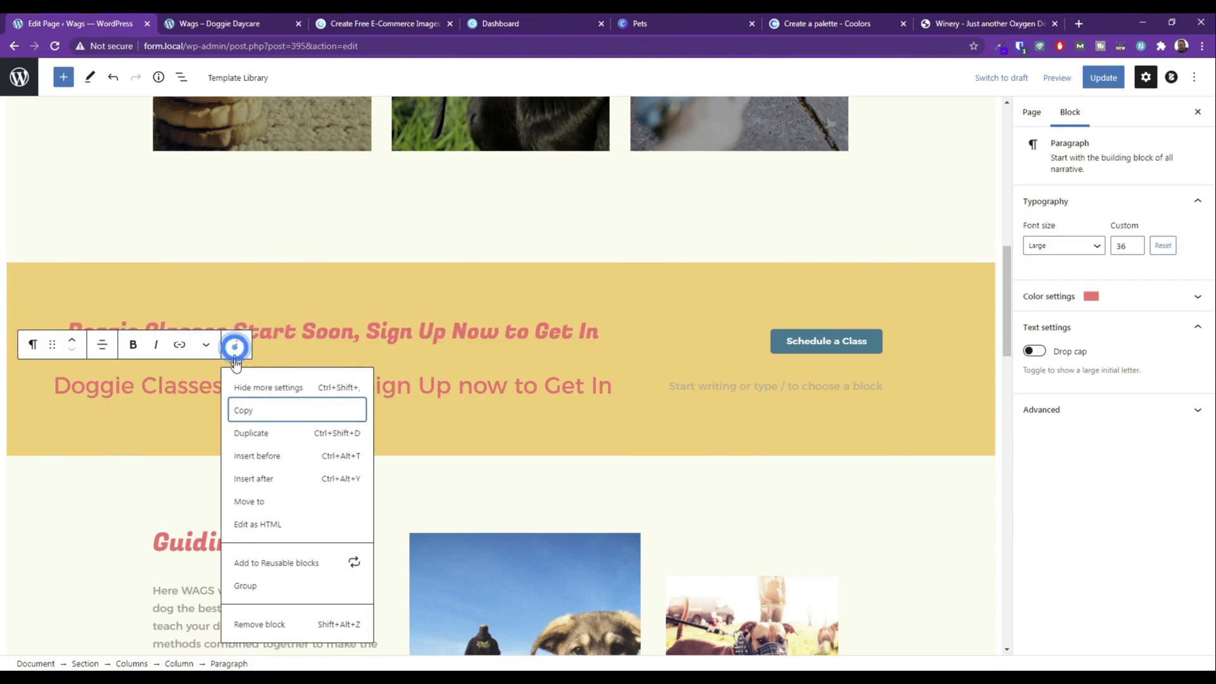
{"action": "left_click", "coordinate": [253, 621]}
{"action": "left_click", "coordinate": [472, 375]}
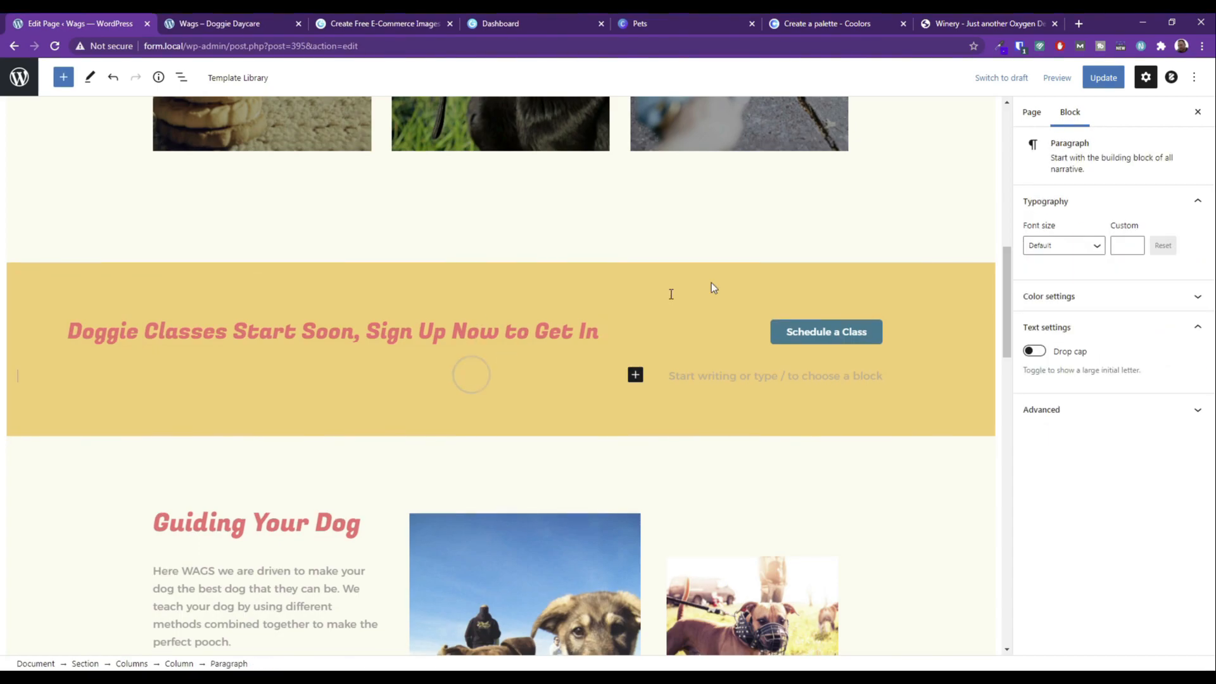
Update the page and open its preview in the browser.
{"action": "left_click", "coordinate": [1084, 81]}
{"action": "left_click", "coordinate": [1057, 77]}
{"action": "left_click", "coordinate": [985, 196]}
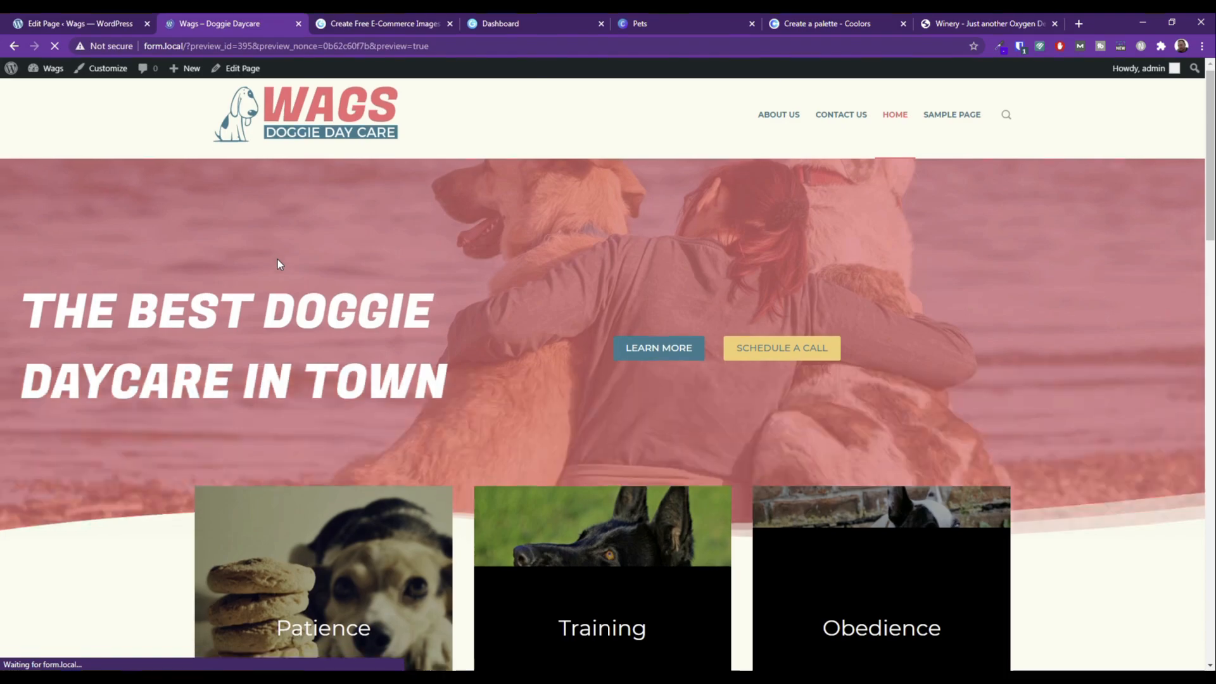
Check the call-to-action banner in the preview, and right-align its "Doggie Classes Start Soon" heading in the page editor.
{"action": "scroll", "coordinate": [277, 260], "scroll_direction": "down", "scroll_amount": 12}
{"action": "scroll", "coordinate": [277, 260], "scroll_direction": "up", "scroll_amount": 4}
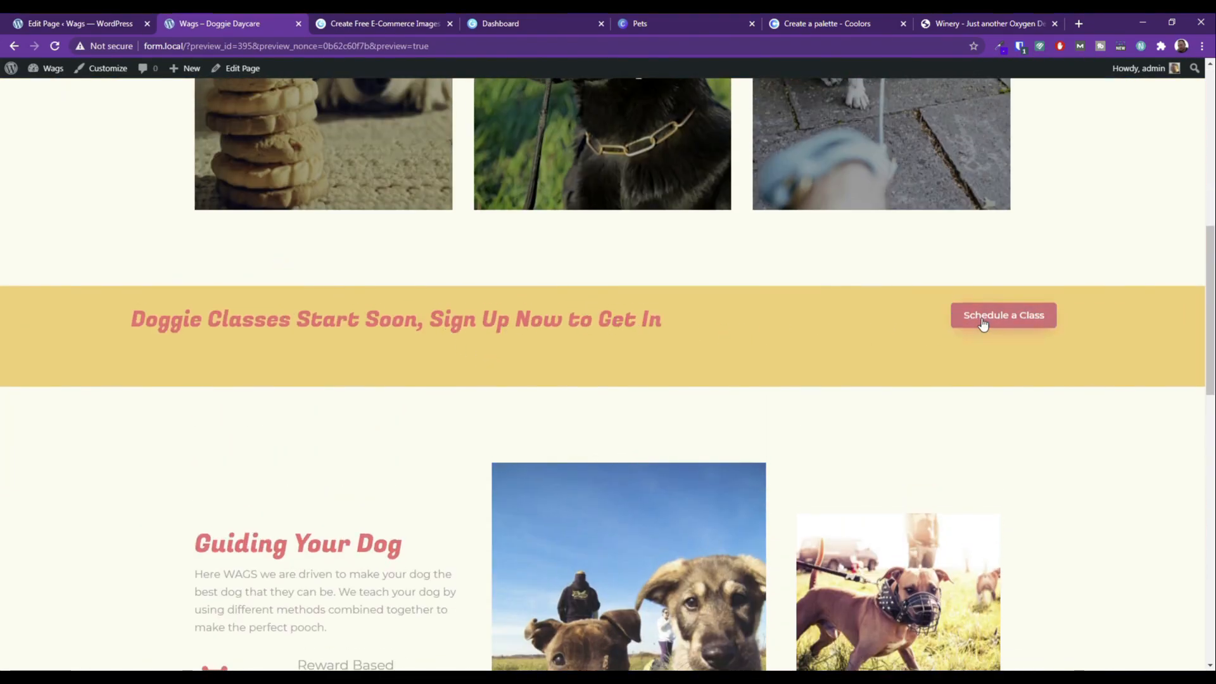
{"action": "left_click", "coordinate": [89, 24]}
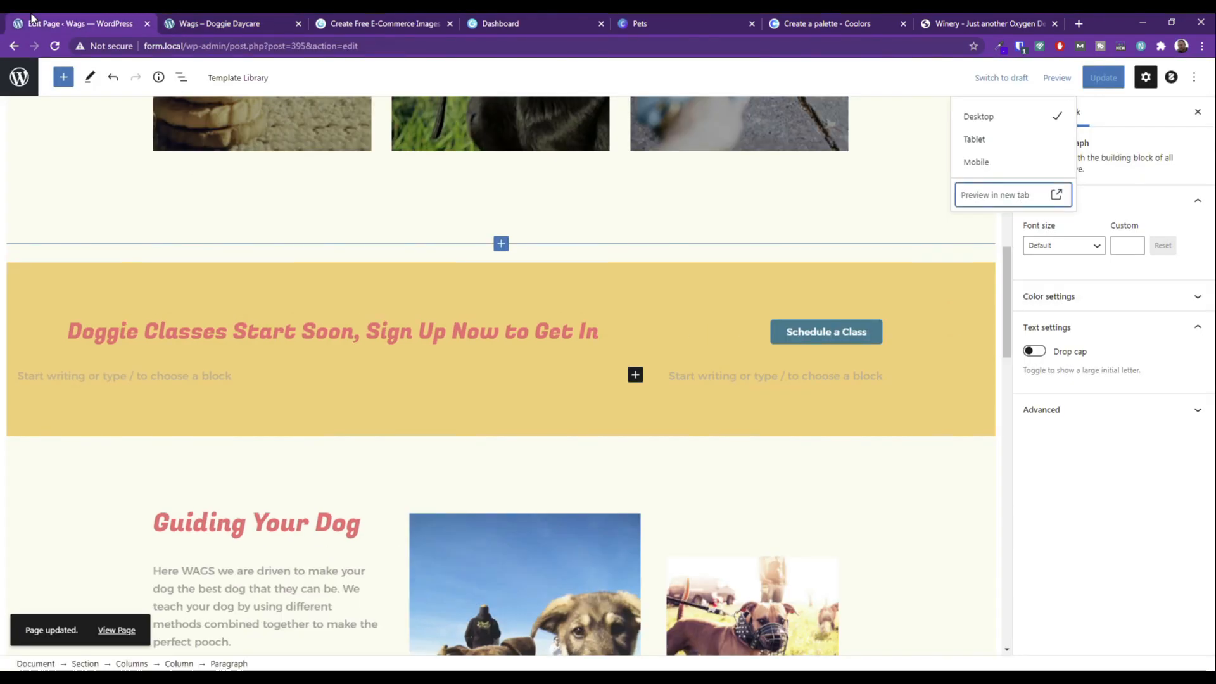
{"action": "left_click", "coordinate": [592, 329]}
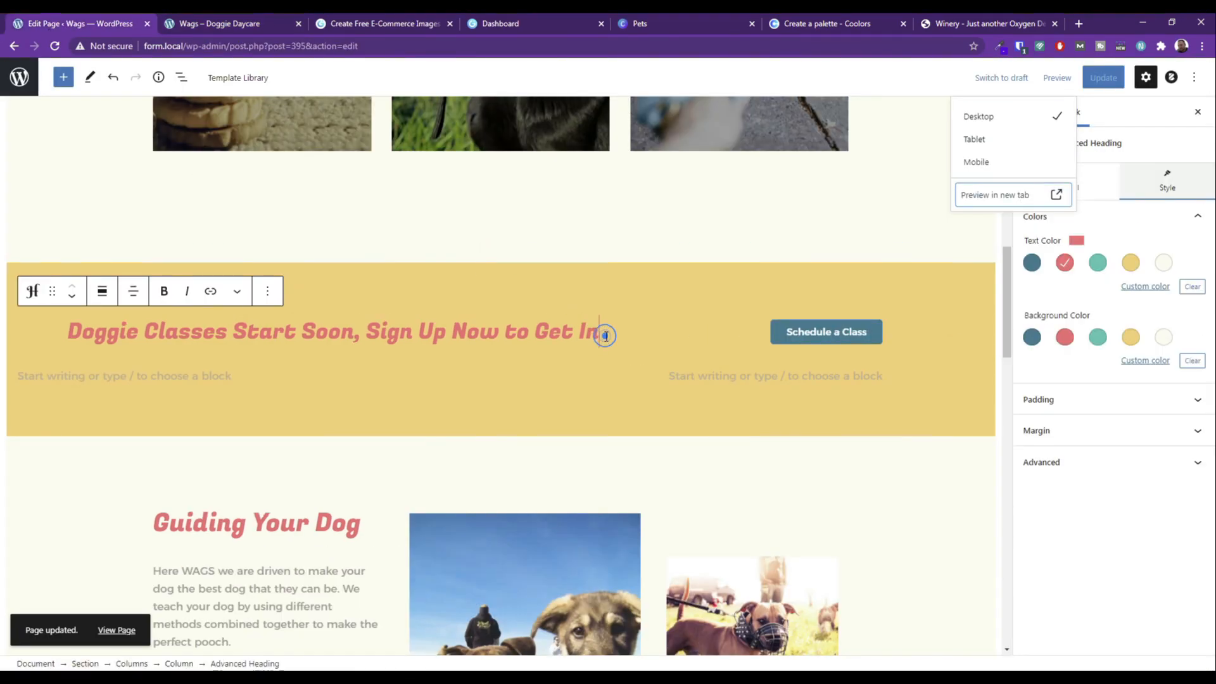
{"action": "left_click", "coordinate": [133, 290]}
{"action": "left_click", "coordinate": [173, 379]}
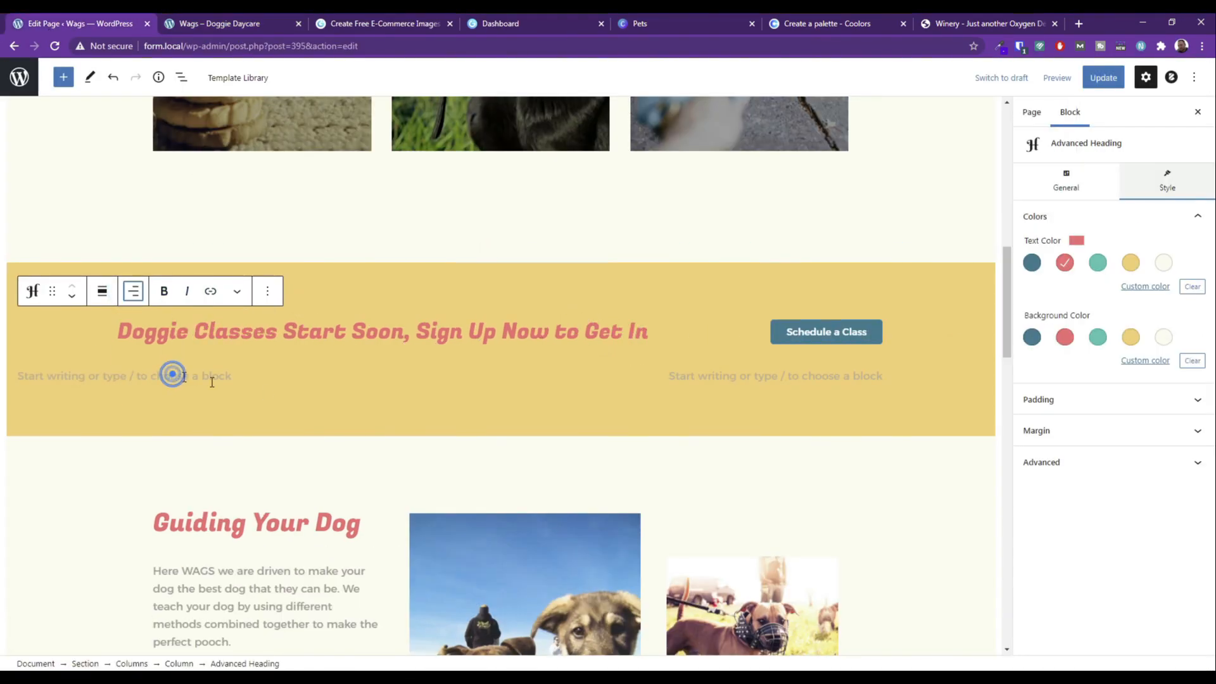
Justify the "Schedule a Class" button to the left of its column.
{"action": "left_click", "coordinate": [737, 334]}
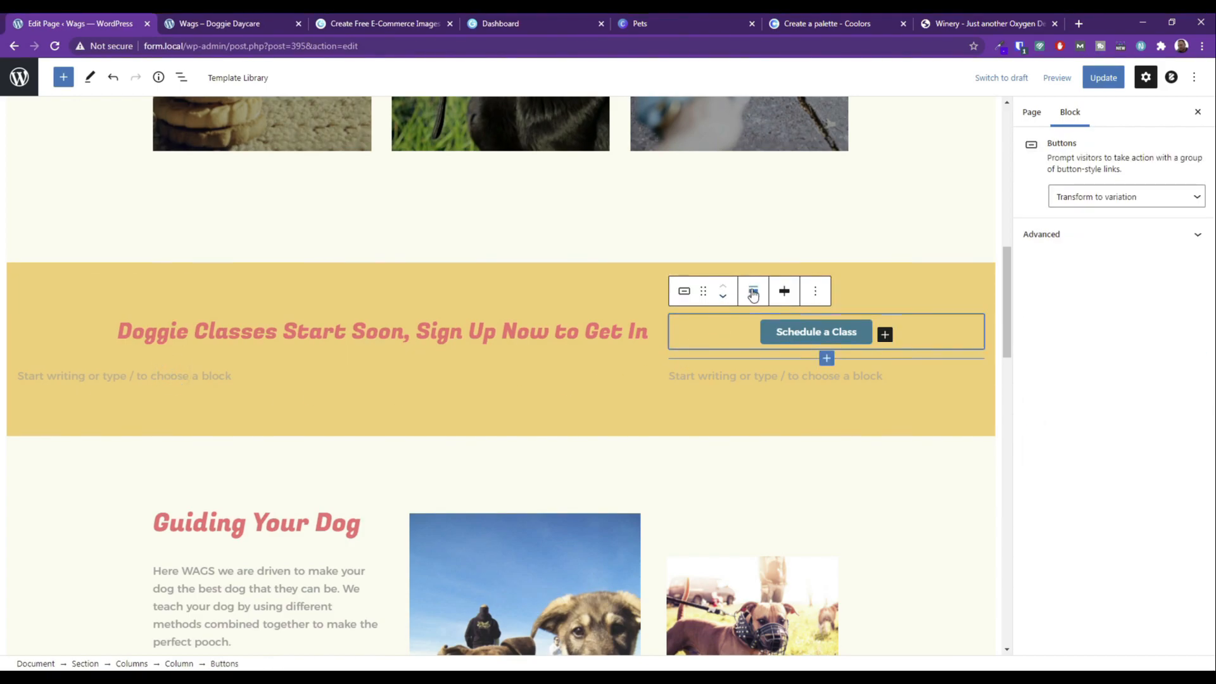
{"action": "left_click", "coordinate": [786, 295]}
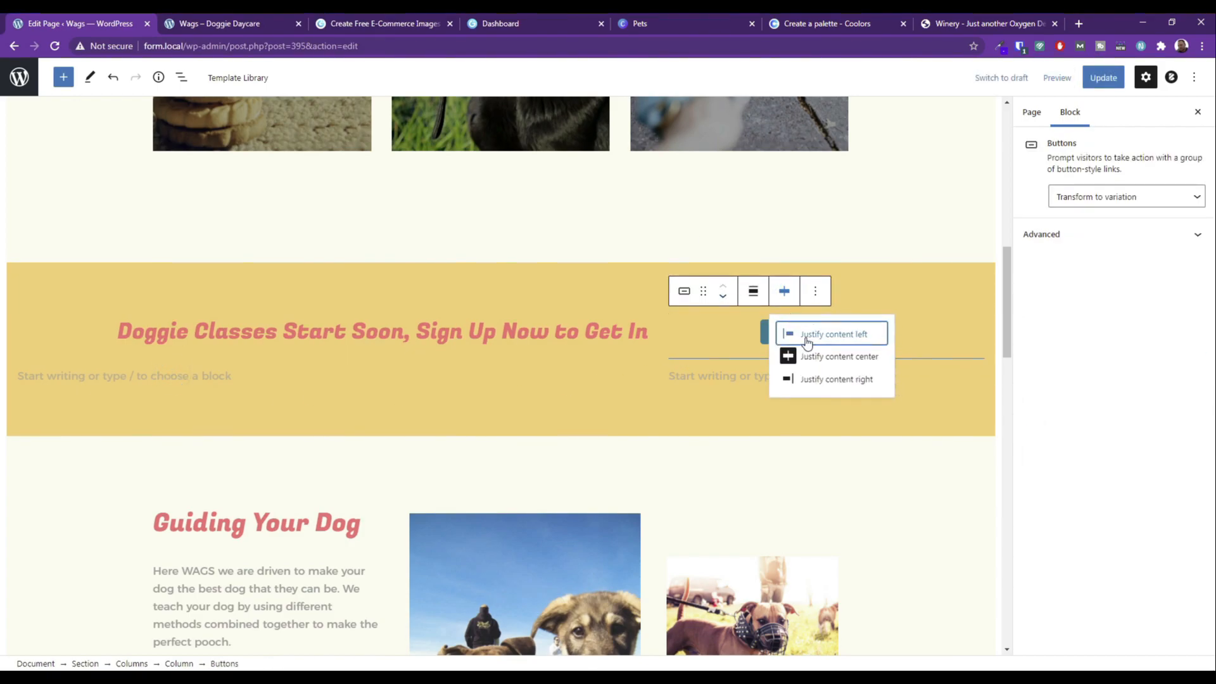
{"action": "left_click", "coordinate": [806, 337]}
Update the page and check the spacing of the yellow call-to-action banner in a browser preview.
{"action": "left_click", "coordinate": [1103, 77]}
{"action": "left_click", "coordinate": [1057, 77]}
{"action": "left_click", "coordinate": [991, 191]}
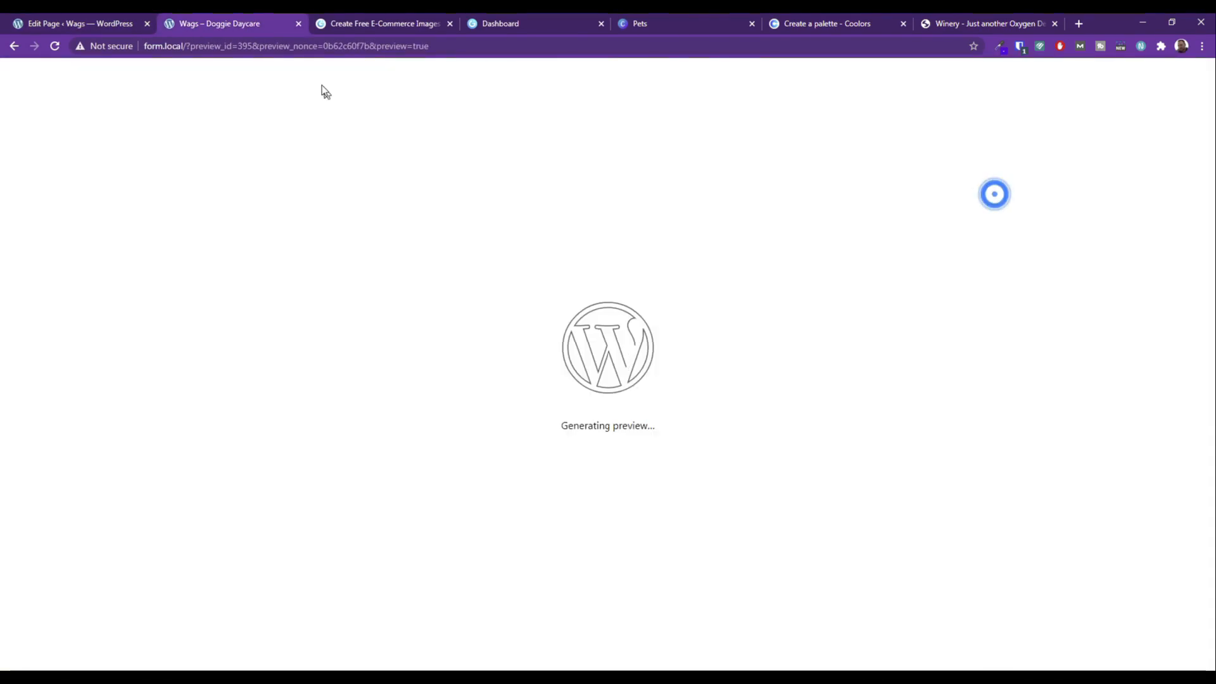
{"action": "scroll", "coordinate": [453, 326], "scroll_direction": "down", "scroll_amount": 10}
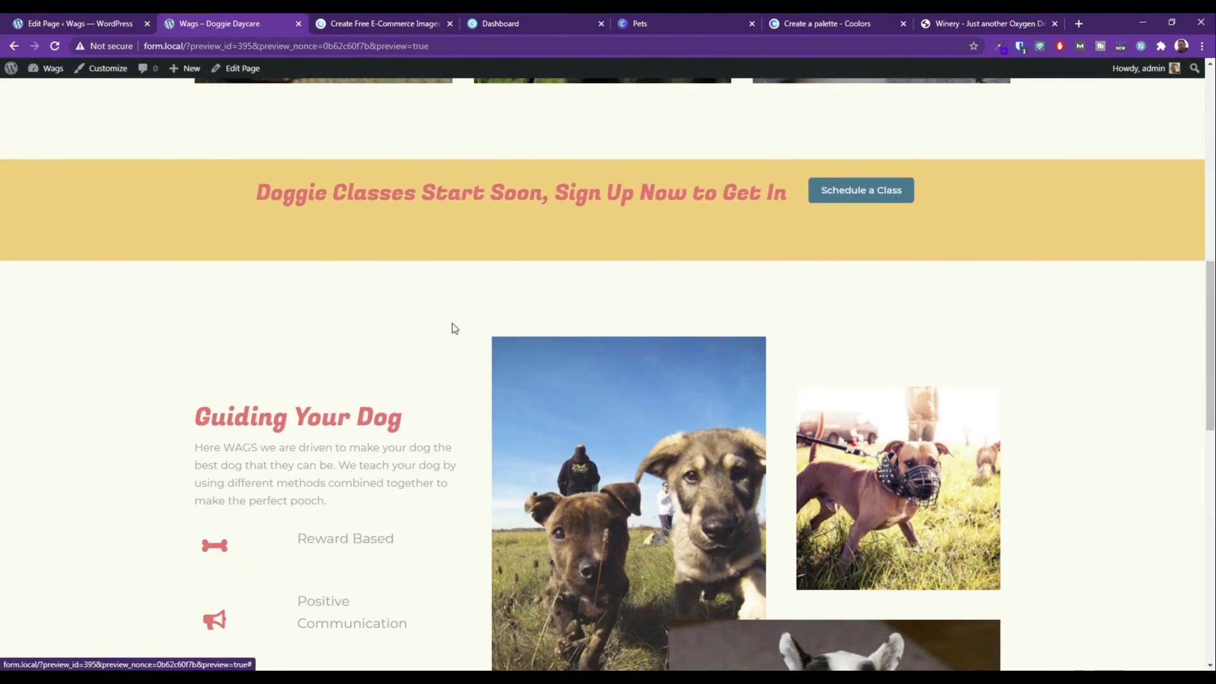
{"action": "scroll", "coordinate": [453, 326], "scroll_direction": "up", "scroll_amount": 2}
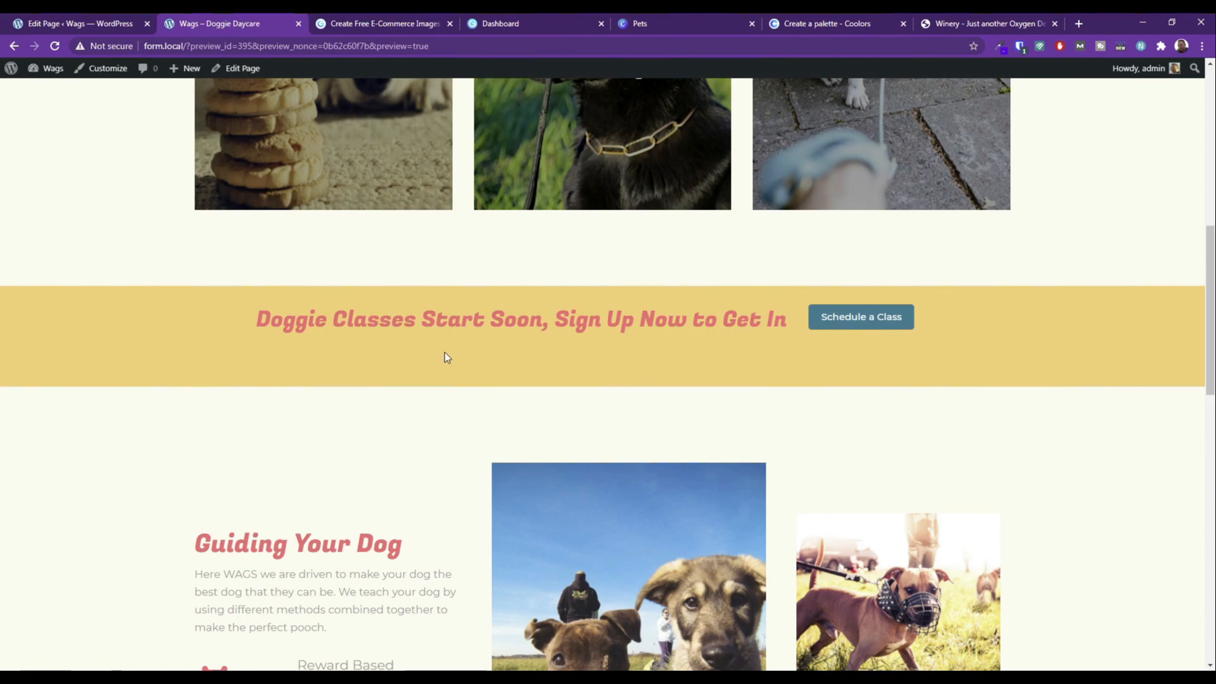
Back in the page editor, remove the empty paragraph beneath the "Doggie Classes Start Soon" heading, using filler text to reach its block options.
{"action": "left_click", "coordinate": [119, 24]}
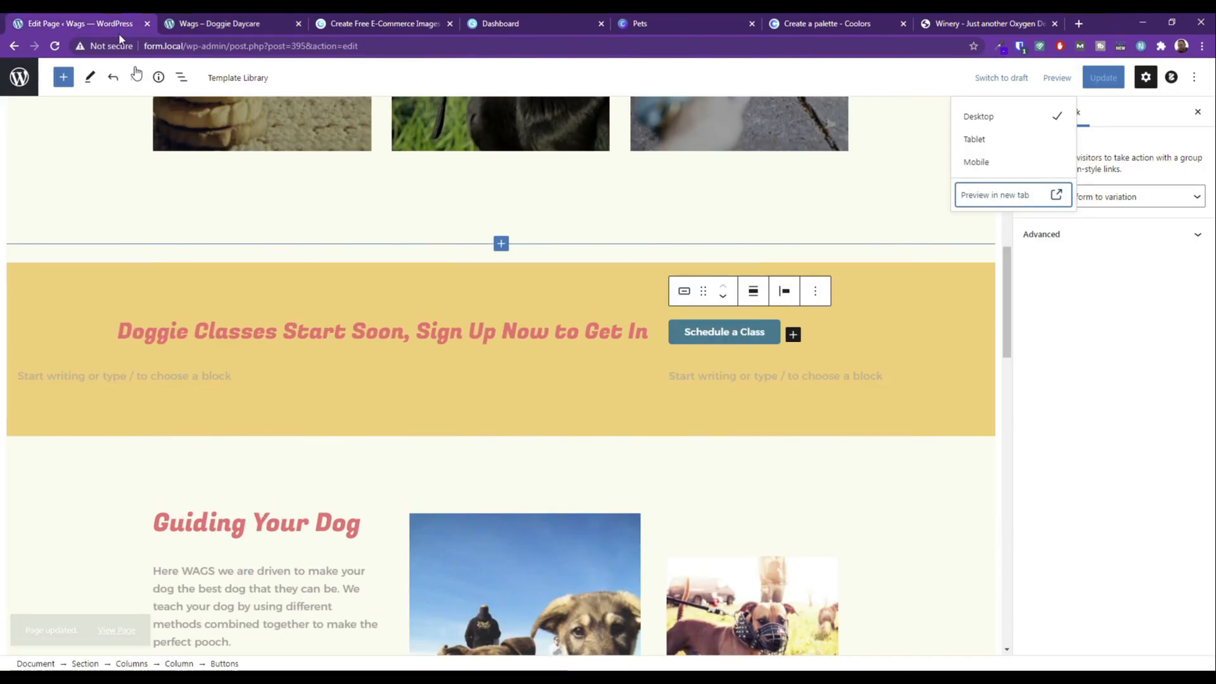
{"action": "left_click", "coordinate": [40, 274]}
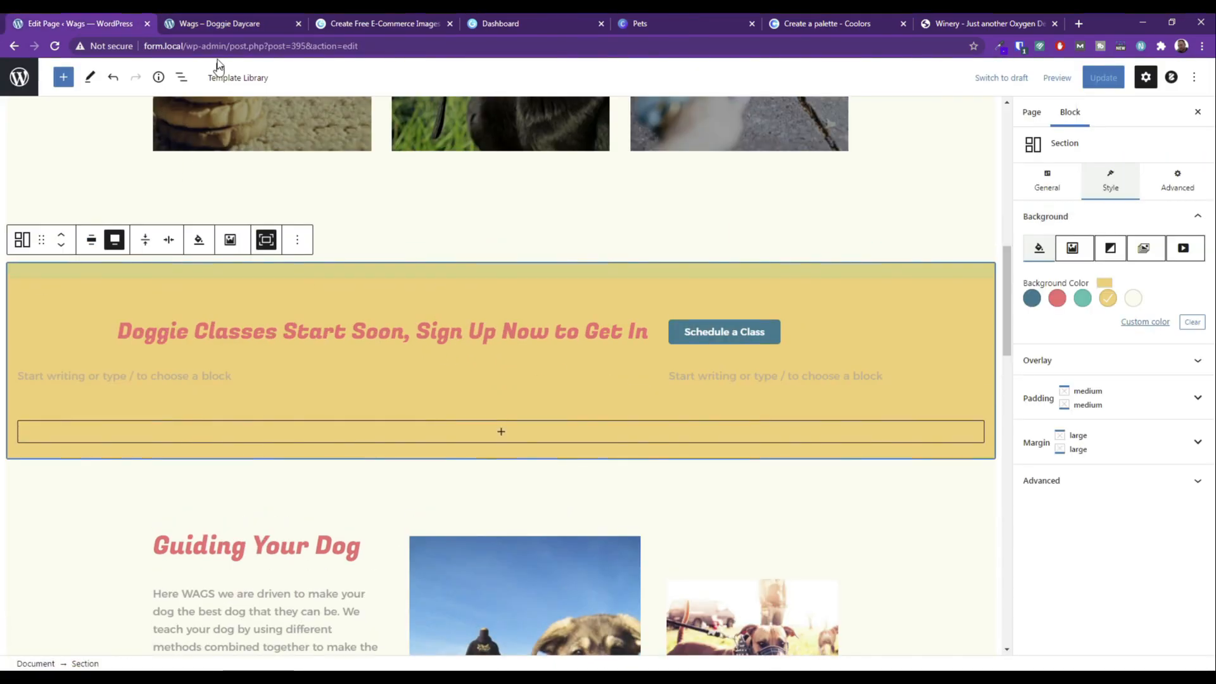
{"action": "left_click", "coordinate": [181, 78]}
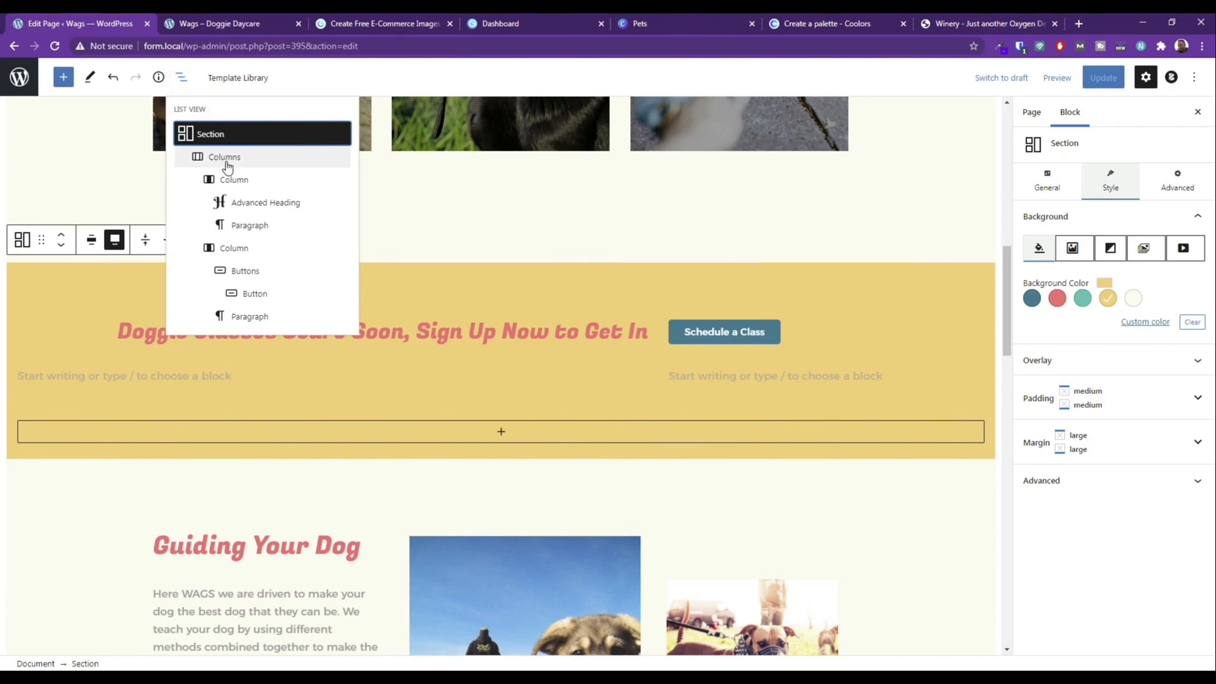
{"action": "left_click", "coordinate": [243, 225]}
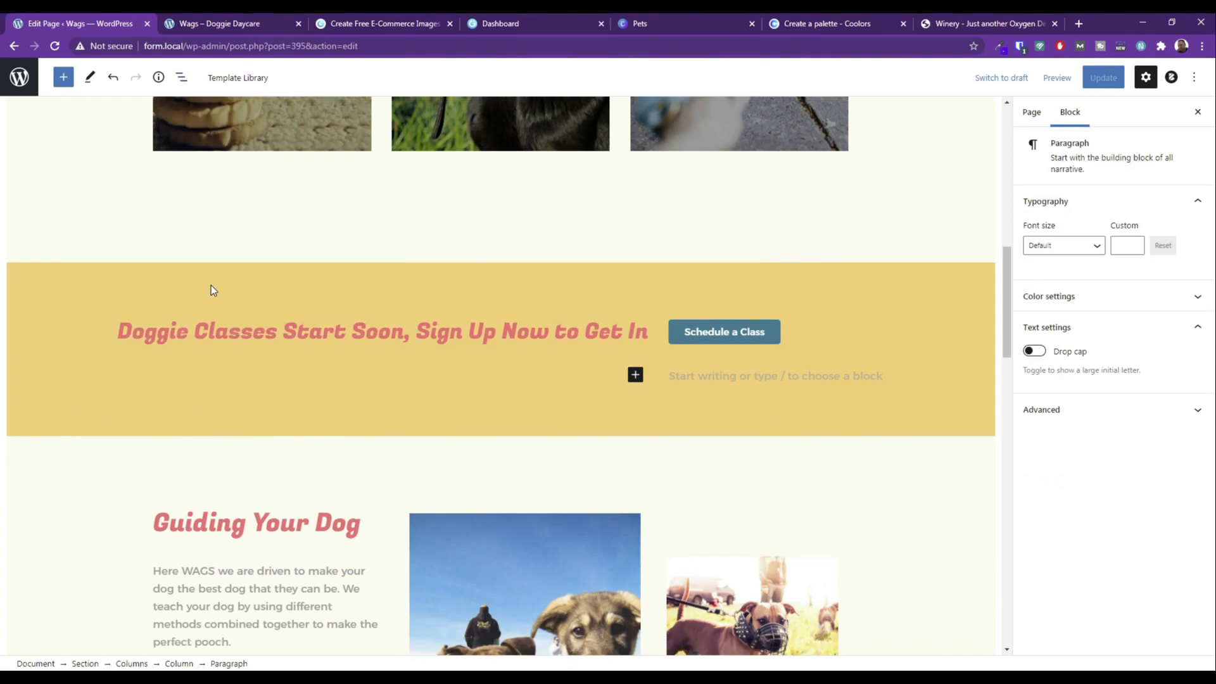
{"action": "scroll", "coordinate": [211, 290], "scroll_direction": "down", "scroll_amount": 1}
{"action": "type", "text": "dsgsdsdfsd"}
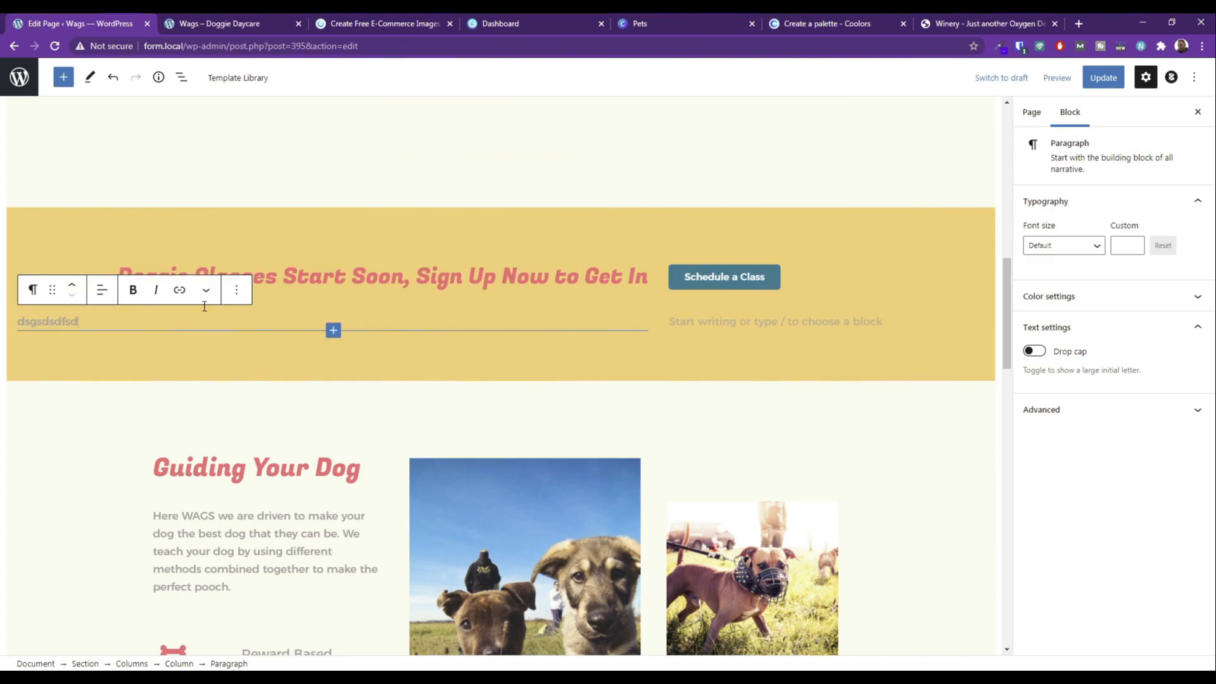
{"action": "left_click", "coordinate": [236, 290]}
{"action": "left_click", "coordinate": [259, 564]}
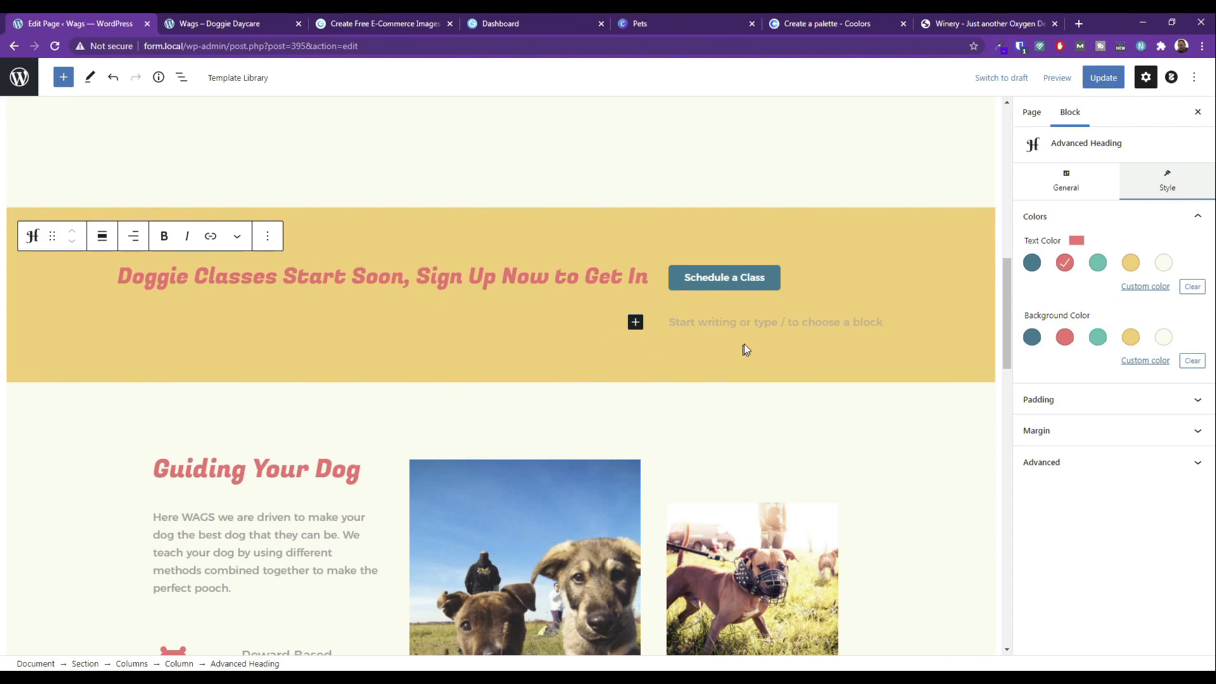
Remove the empty paragraph beneath the "Schedule a Class" button, using filler text to reach its options, and update the page.
{"action": "left_click", "coordinate": [742, 322]}
{"action": "type", "text": "sdfsdfsdfsdd"}
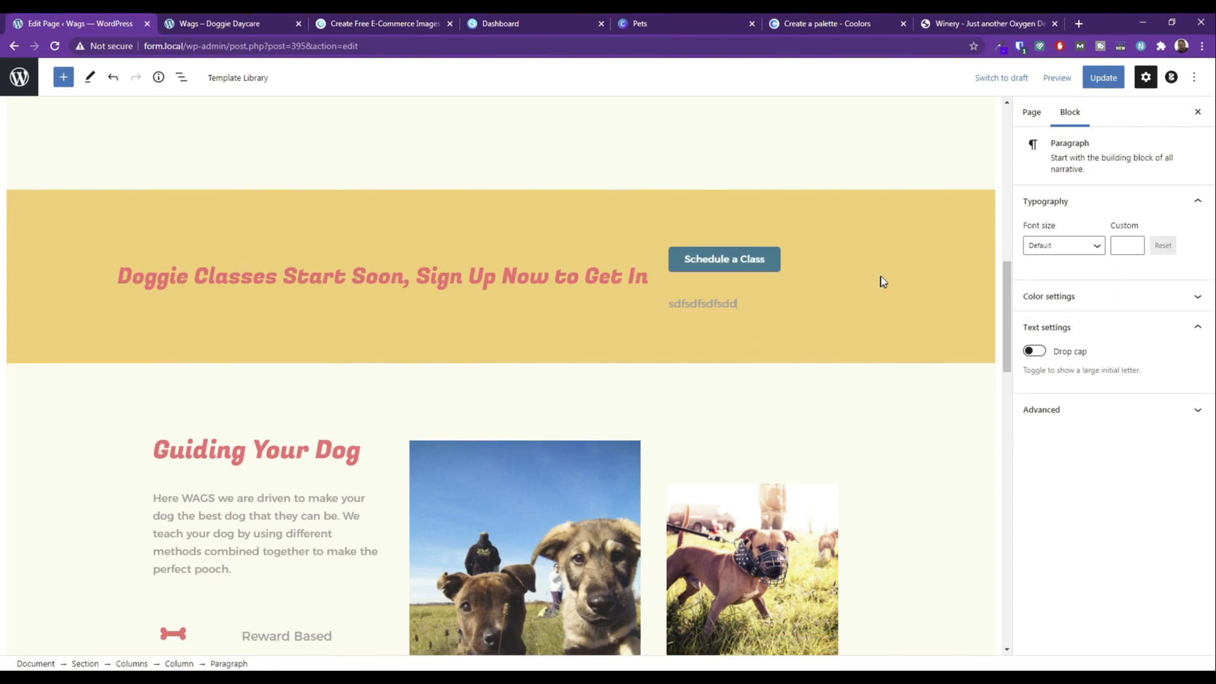
{"action": "left_click", "coordinate": [887, 272]}
{"action": "left_click", "coordinate": [902, 552]}
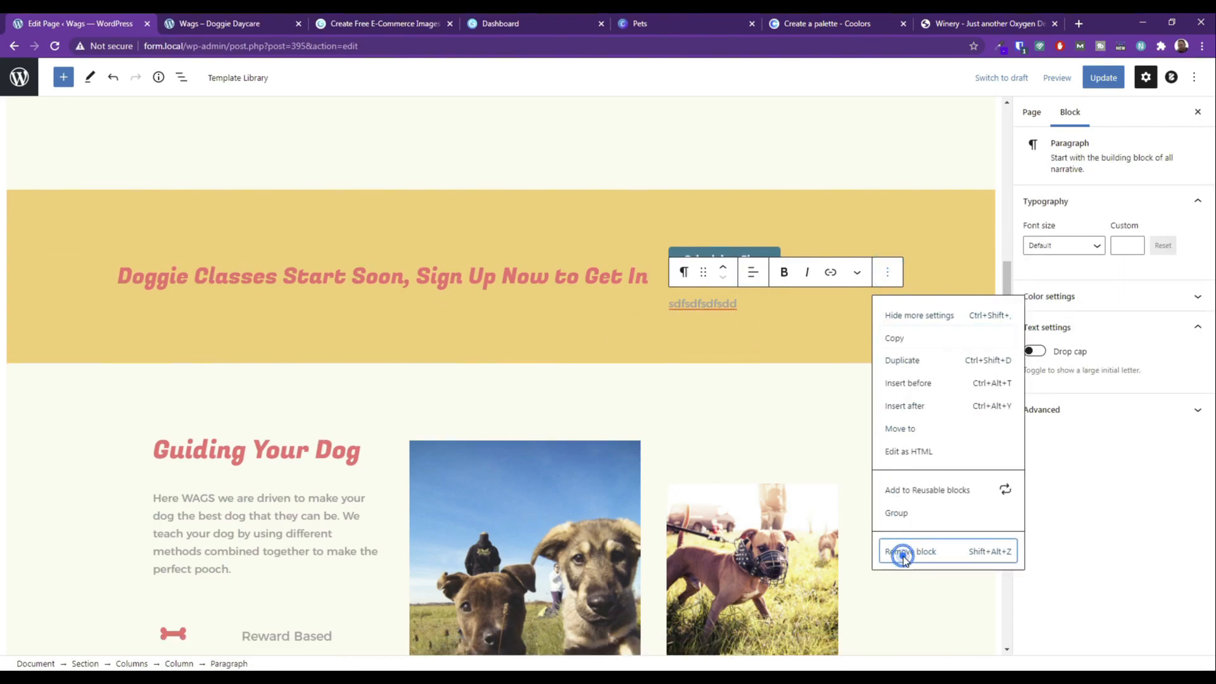
{"action": "left_click", "coordinate": [1102, 77]}
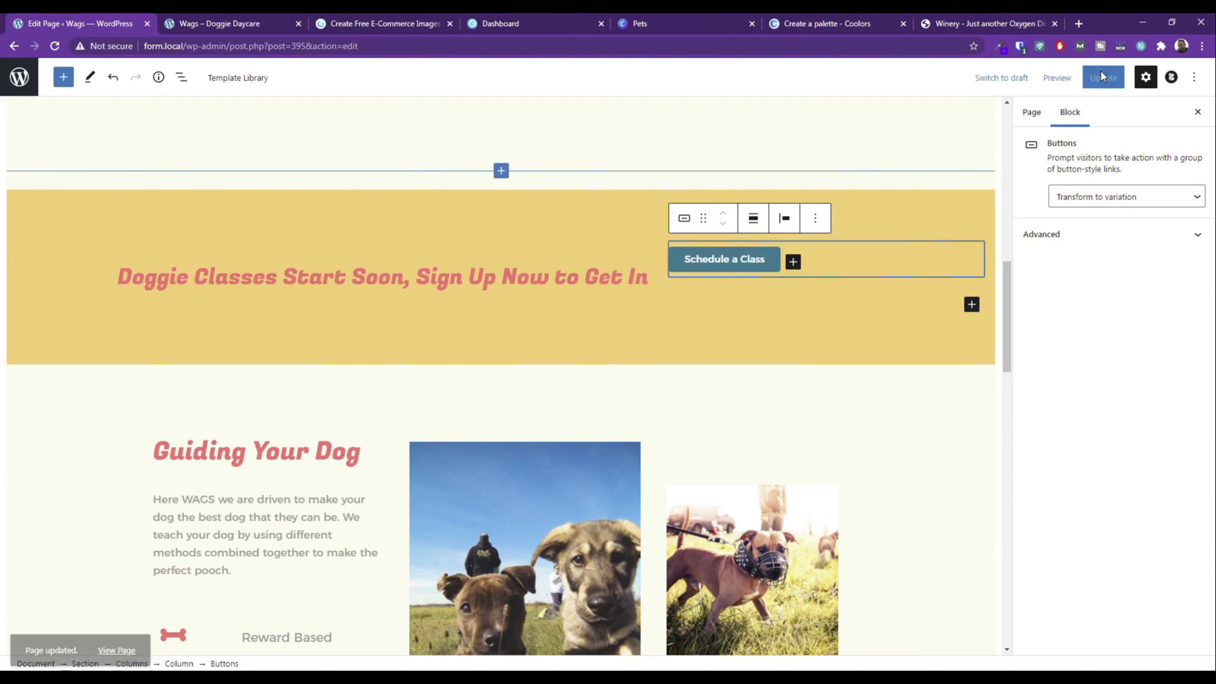
Examine the yellow banner's block structure, selecting its Buttons, Button and Section blocks from the list view.
{"action": "left_click", "coordinate": [47, 200]}
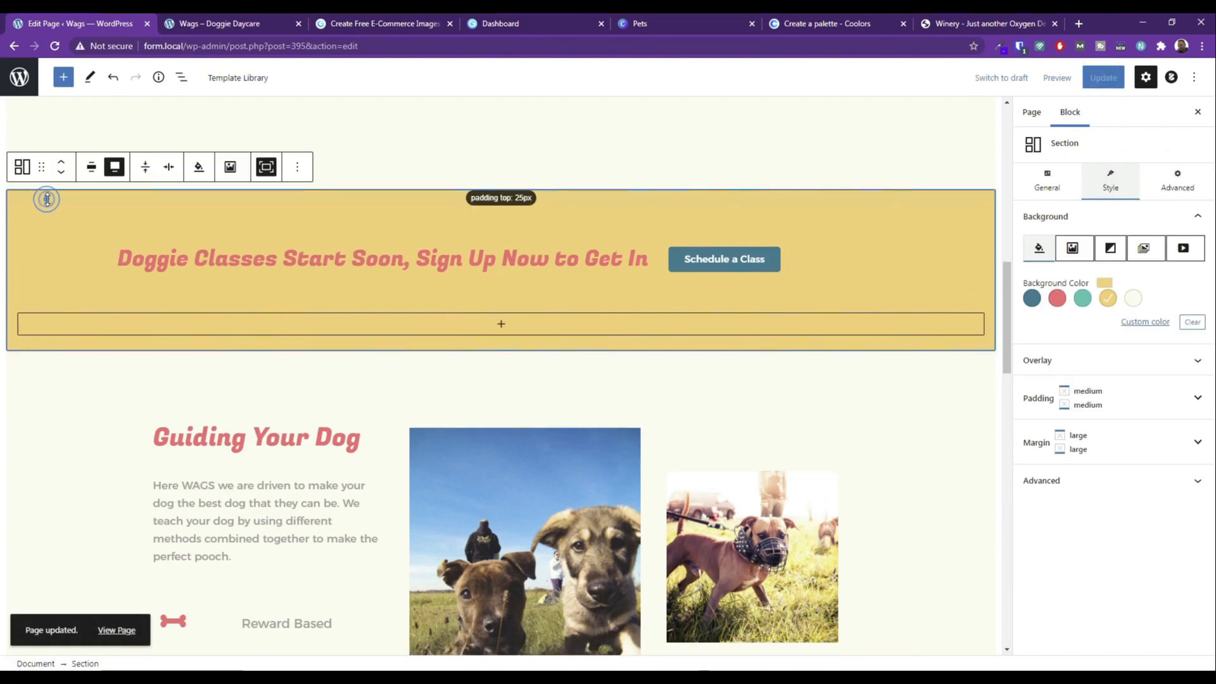
{"action": "left_click", "coordinate": [181, 77]}
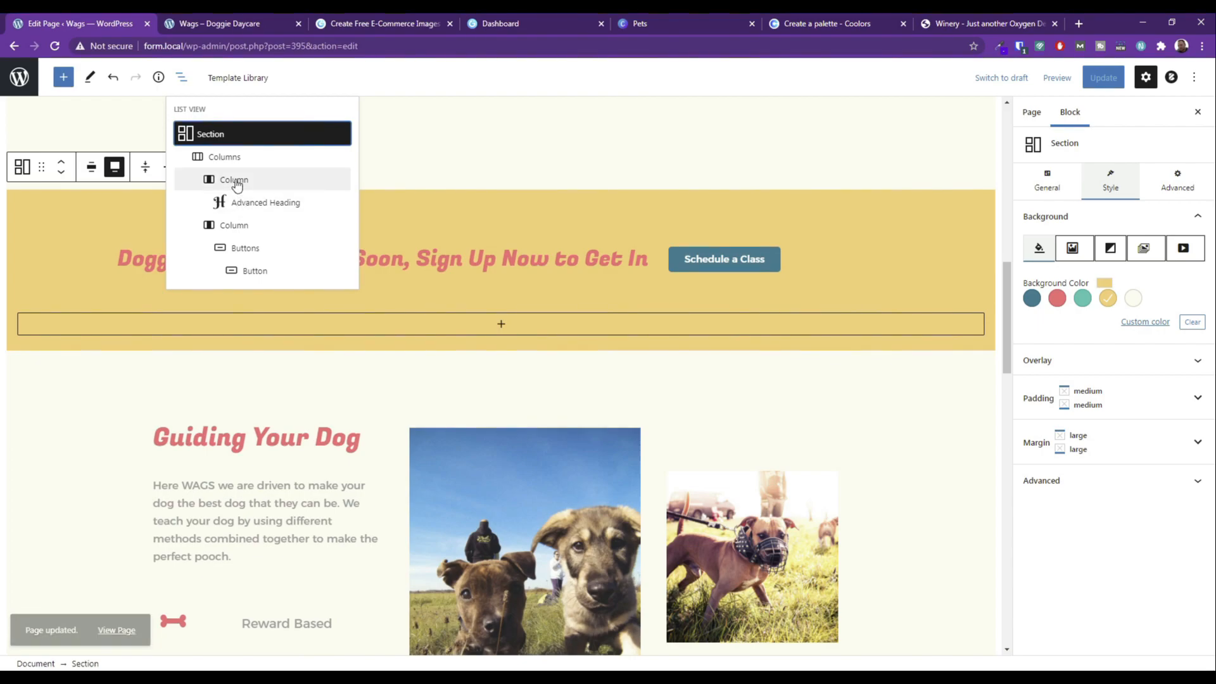
{"action": "left_click", "coordinate": [244, 251]}
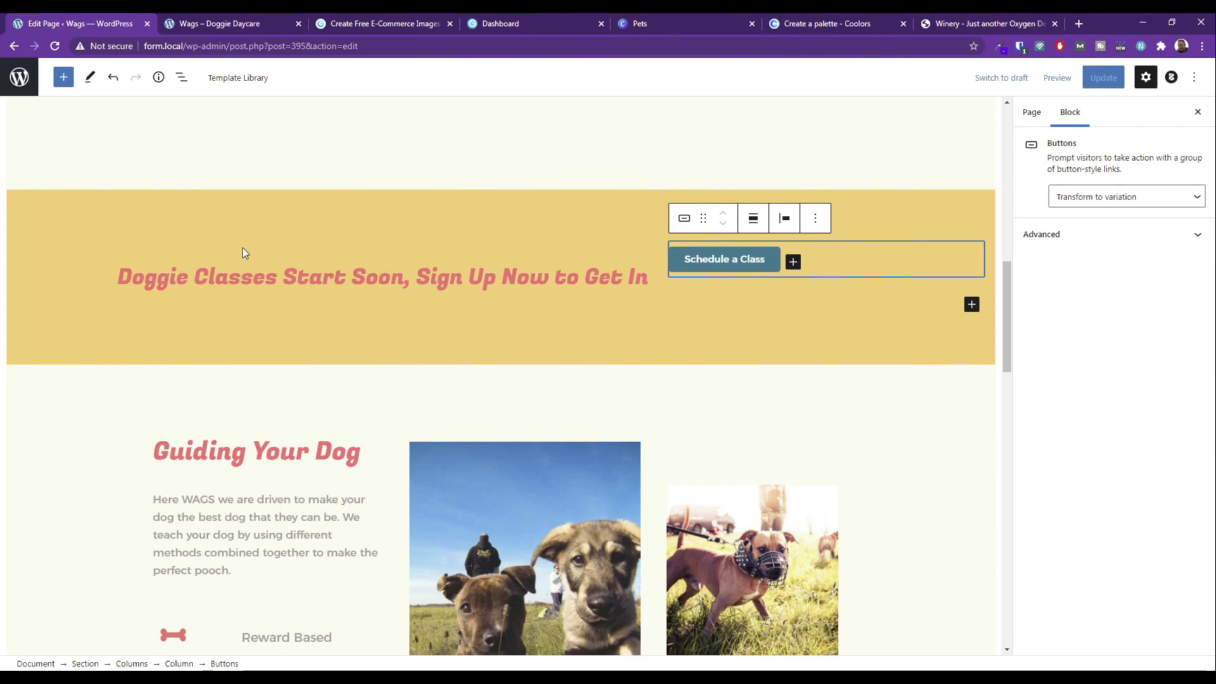
{"action": "left_click", "coordinate": [190, 78]}
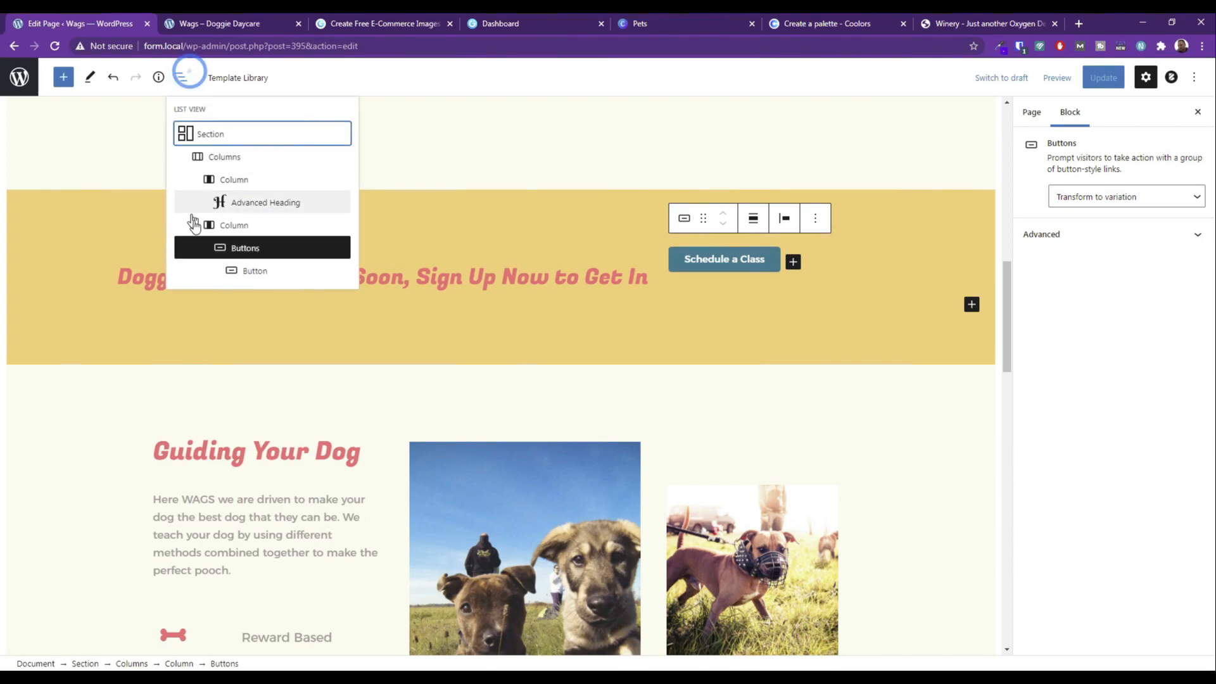
{"action": "left_click", "coordinate": [236, 264]}
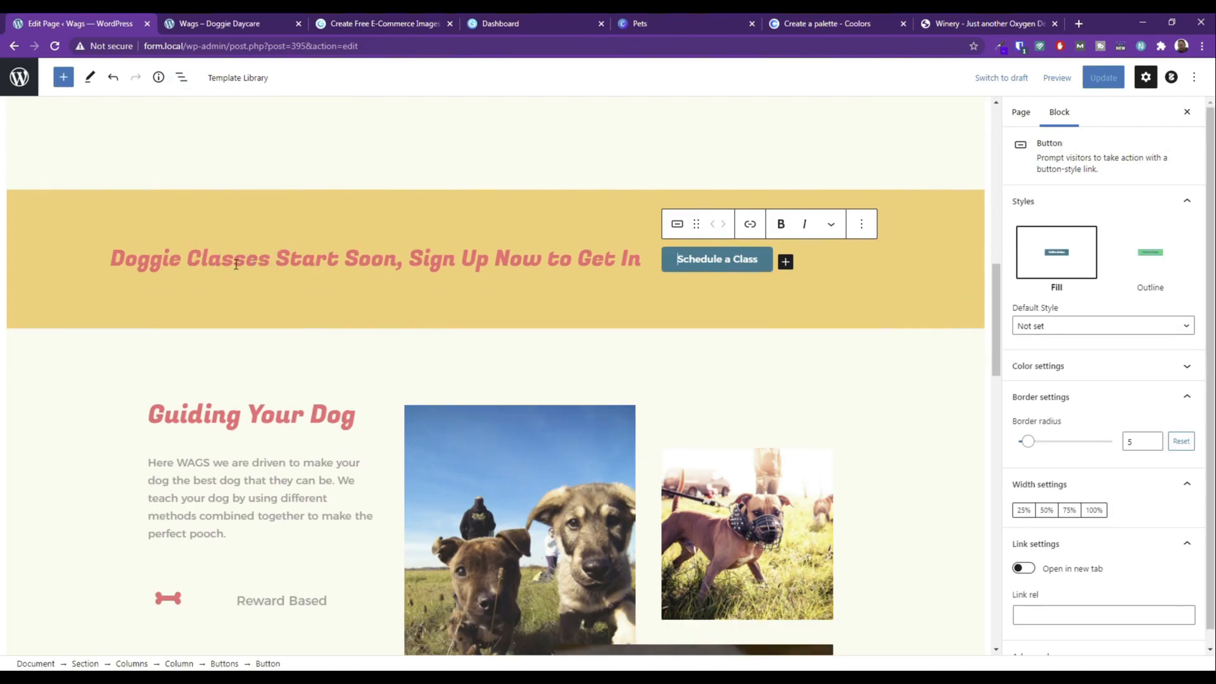
{"action": "left_click", "coordinate": [178, 79]}
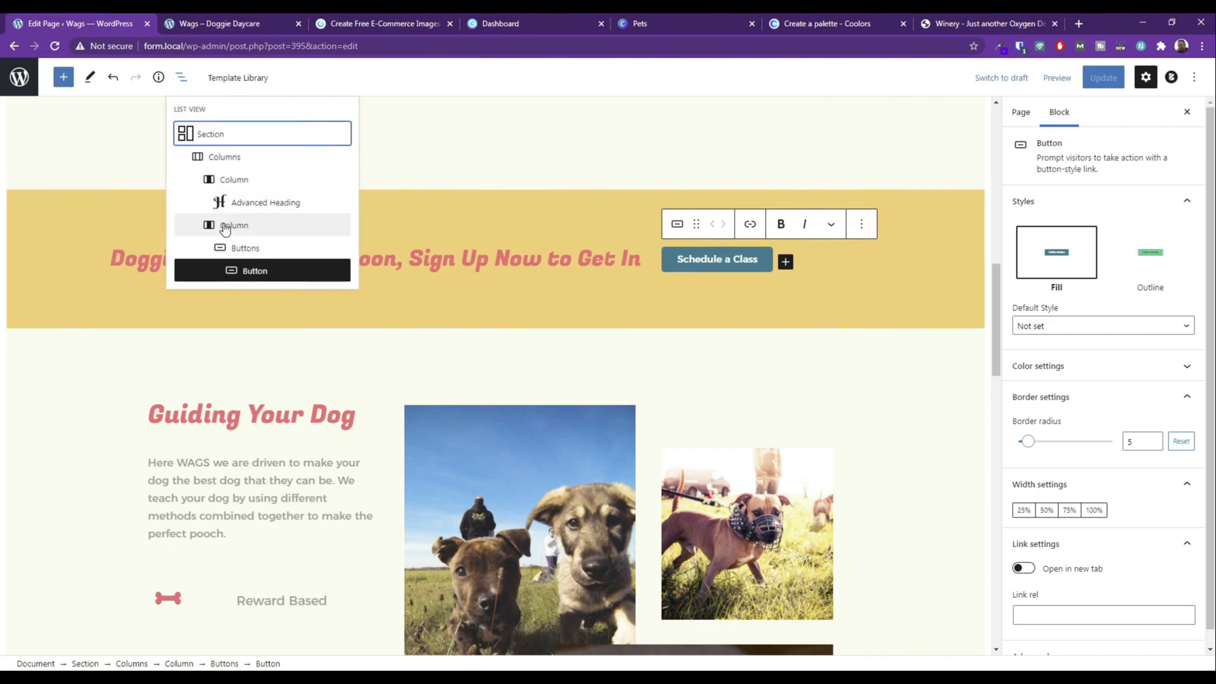
{"action": "left_click", "coordinate": [207, 132]}
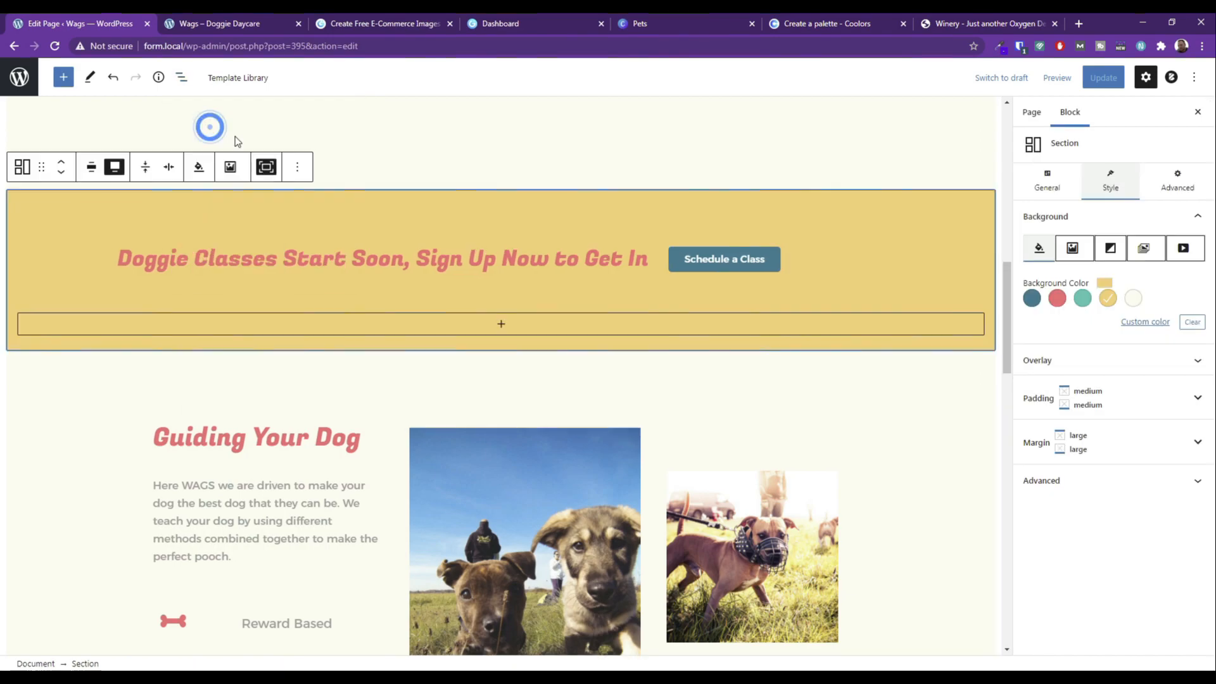
Preview the updated page in the browser and examine the yellow banner's height and text placement.
{"action": "left_click", "coordinate": [1056, 77]}
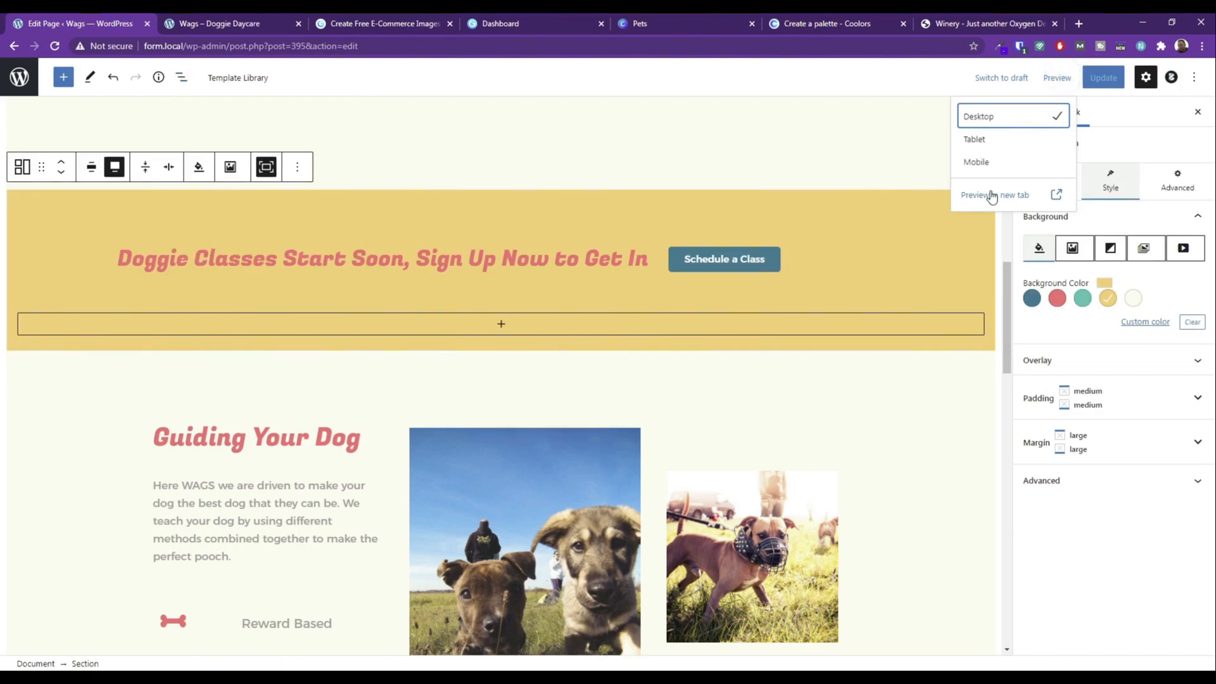
{"action": "left_click", "coordinate": [989, 192]}
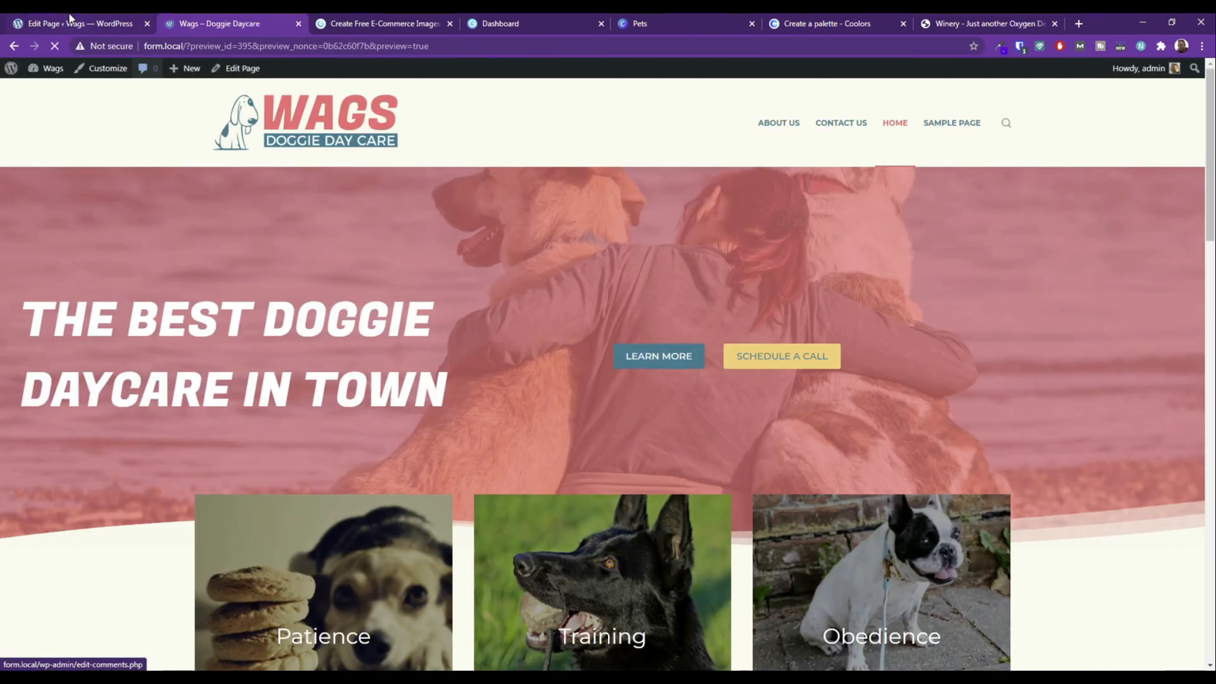
{"action": "left_click", "coordinate": [76, 24]}
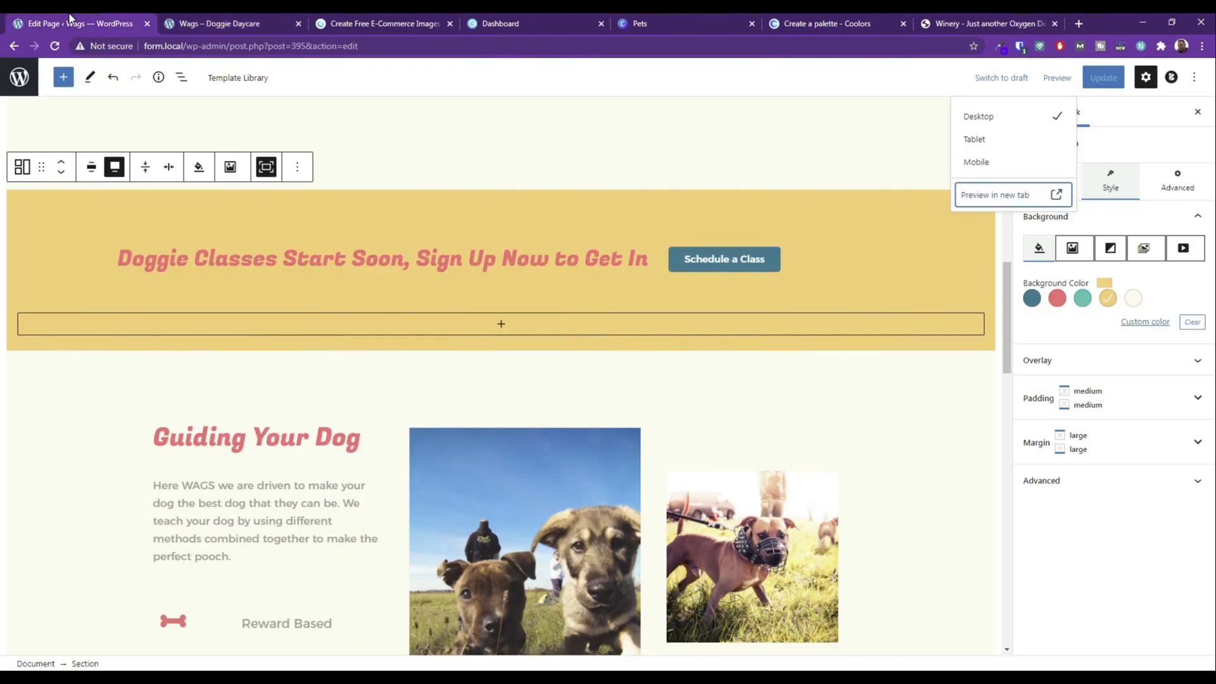
{"action": "left_click", "coordinate": [209, 25]}
{"action": "scroll", "coordinate": [277, 285], "scroll_direction": "down", "scroll_amount": 10}
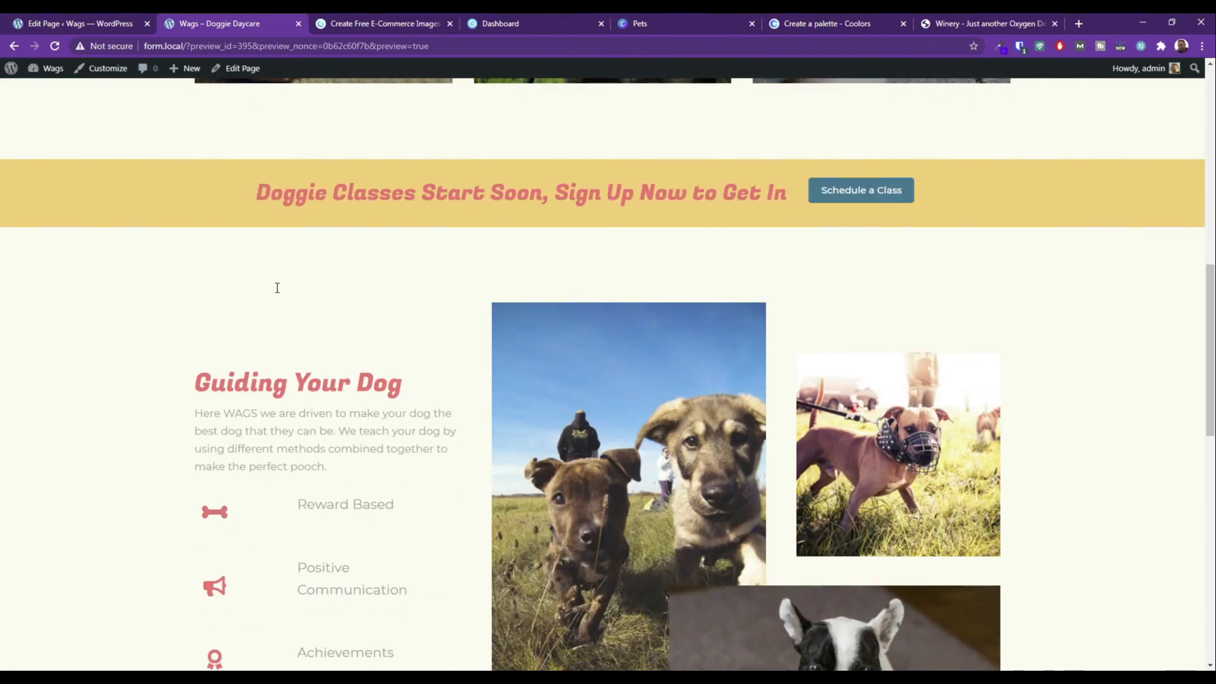
{"action": "scroll", "coordinate": [337, 333], "scroll_direction": "up", "scroll_amount": 2}
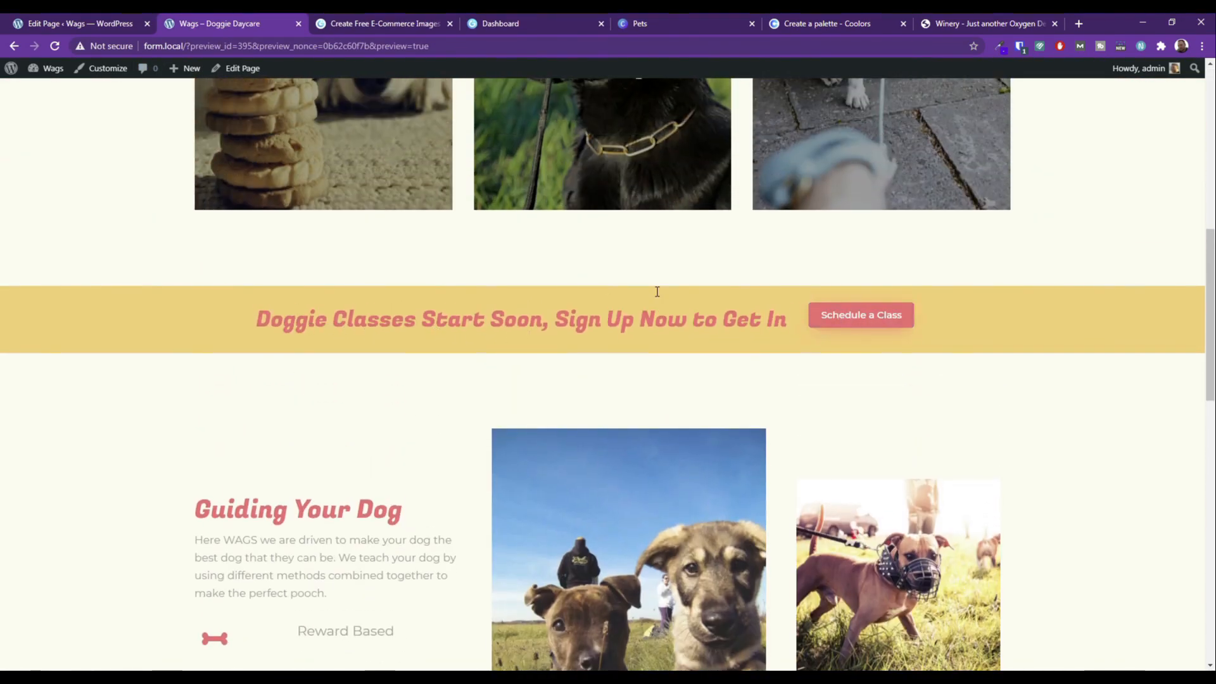
Back in the page editor, set the yellow banner section's desktop top and bottom padding to Large and update the page.
{"action": "left_click", "coordinate": [51, 24]}
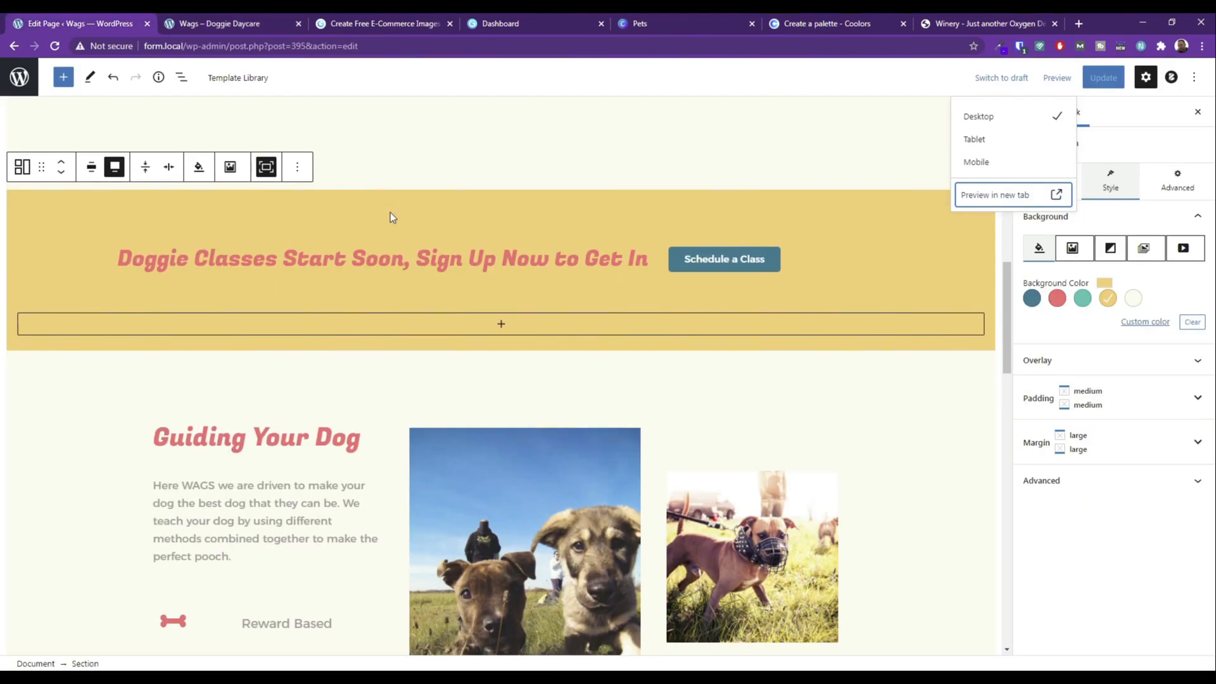
{"action": "left_click", "coordinate": [386, 203]}
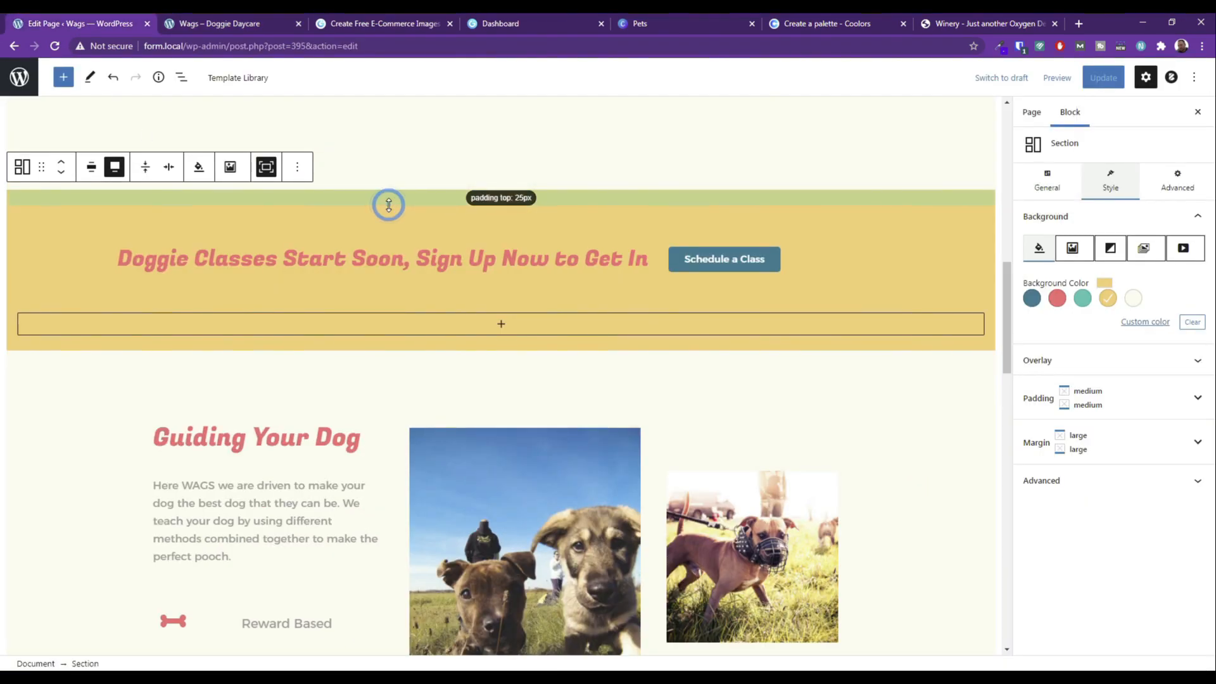
{"action": "left_click", "coordinate": [1094, 399]}
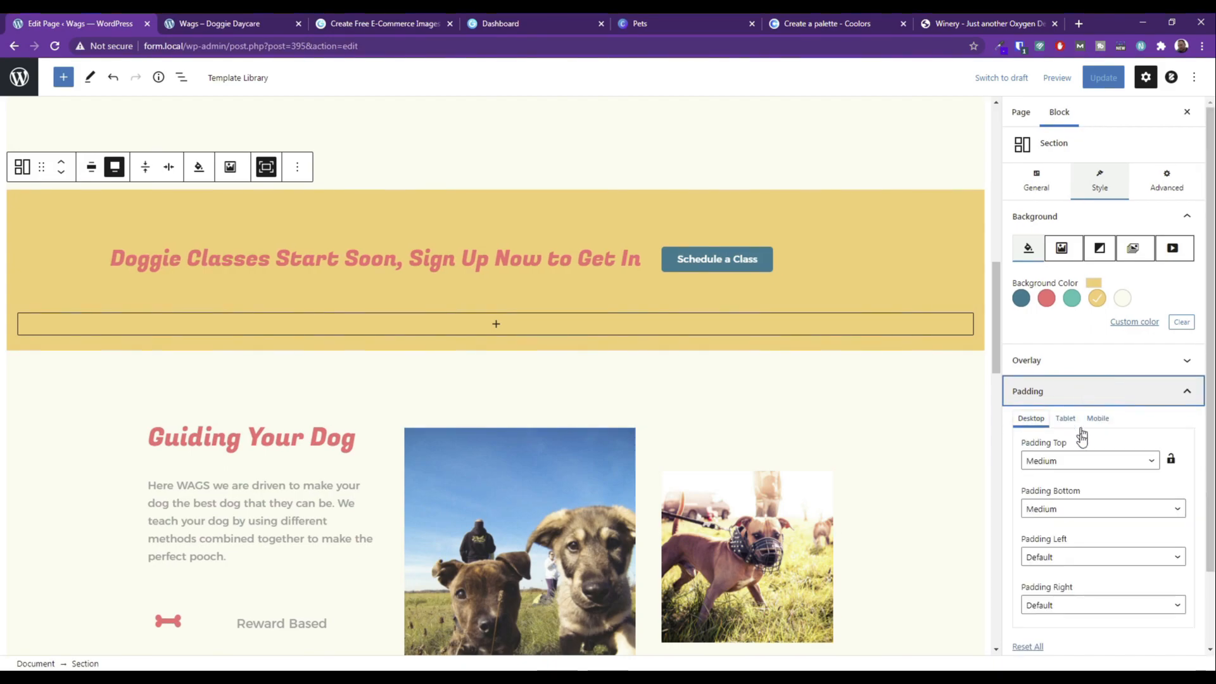
{"action": "left_click", "coordinate": [1074, 467]}
{"action": "left_click", "coordinate": [1065, 518]}
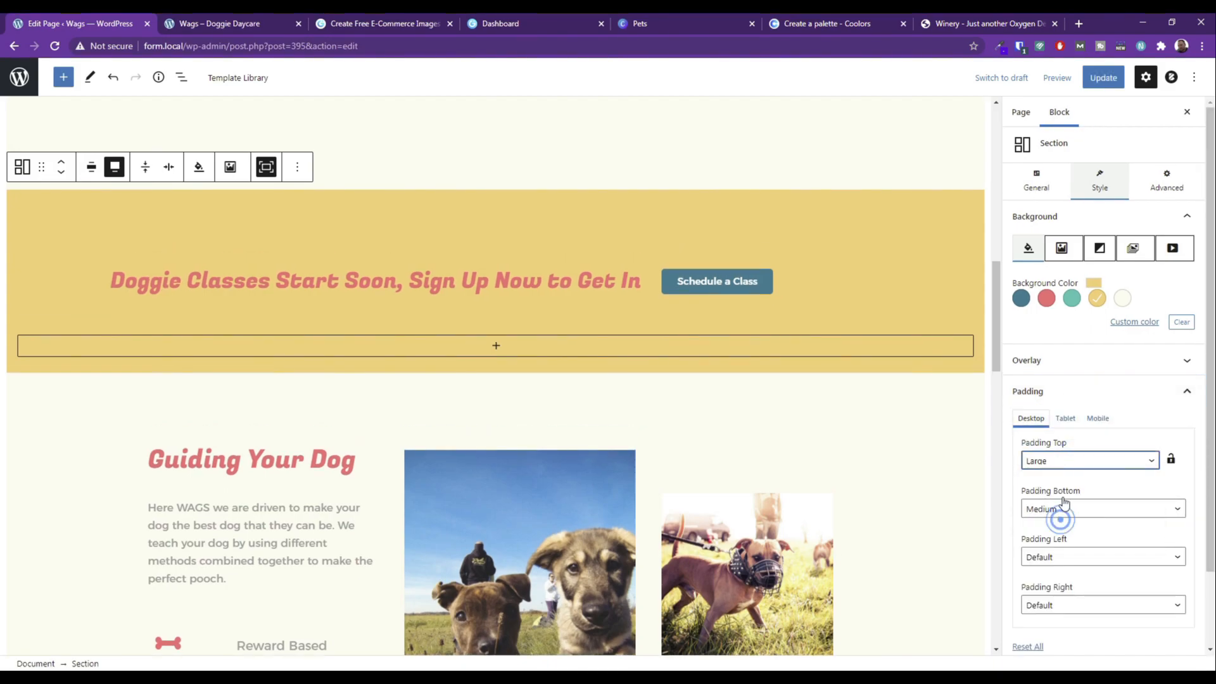
{"action": "left_click", "coordinate": [1064, 511]}
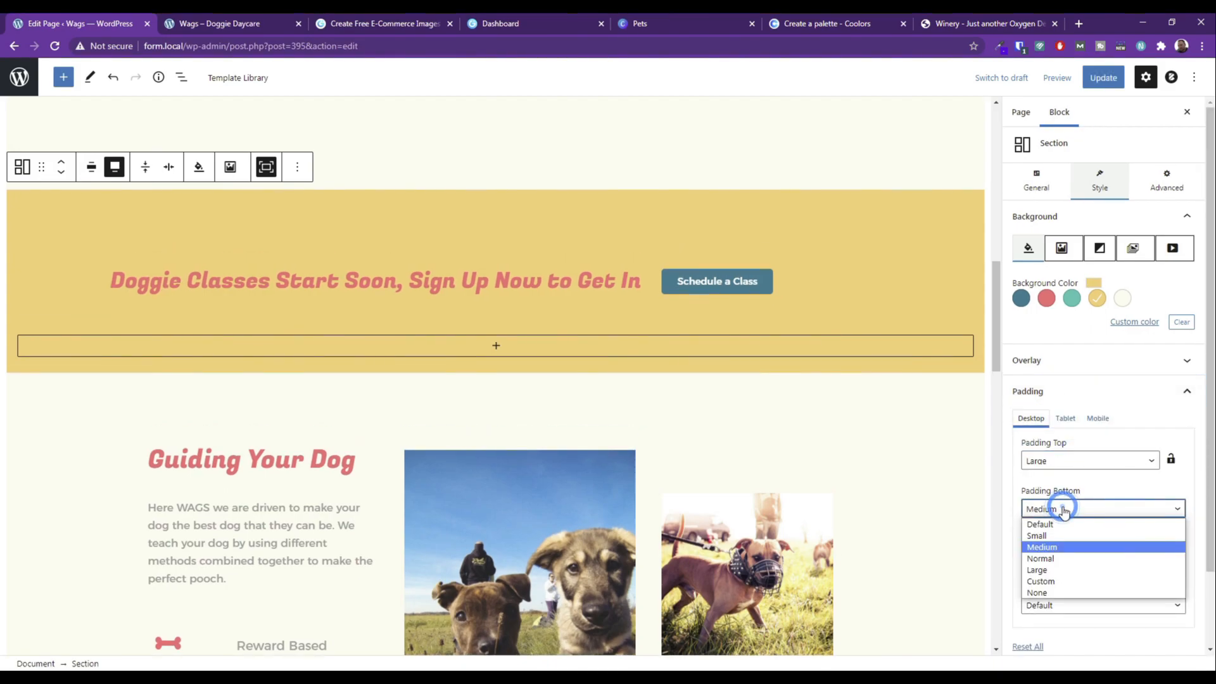
{"action": "left_click", "coordinate": [1057, 570]}
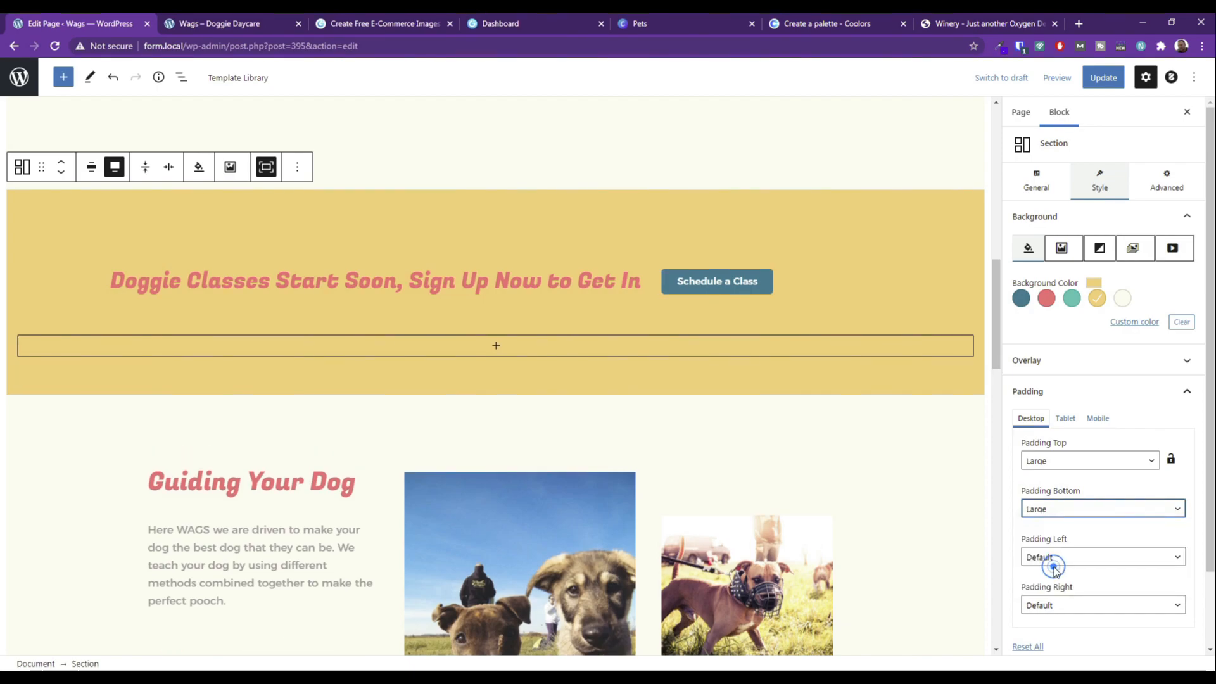
{"action": "left_click", "coordinate": [1108, 88]}
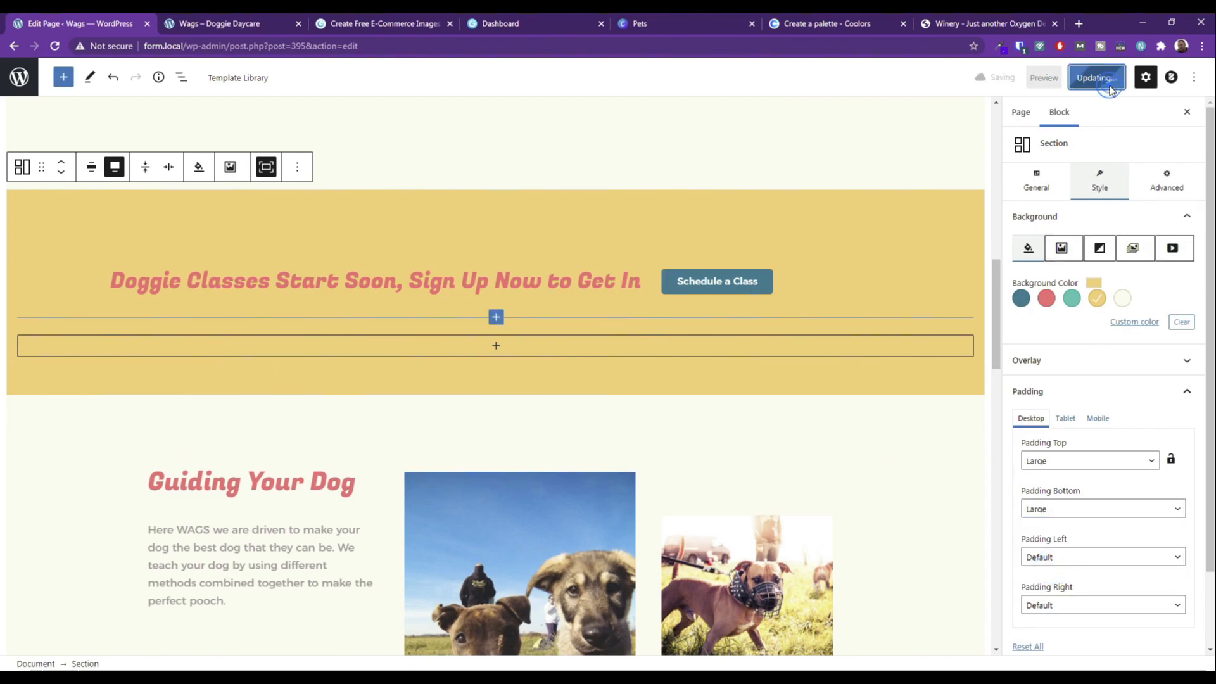
Preview the updated page in the browser and examine the yellow banner's spacing along with the sections around it.
{"action": "left_click", "coordinate": [1057, 78]}
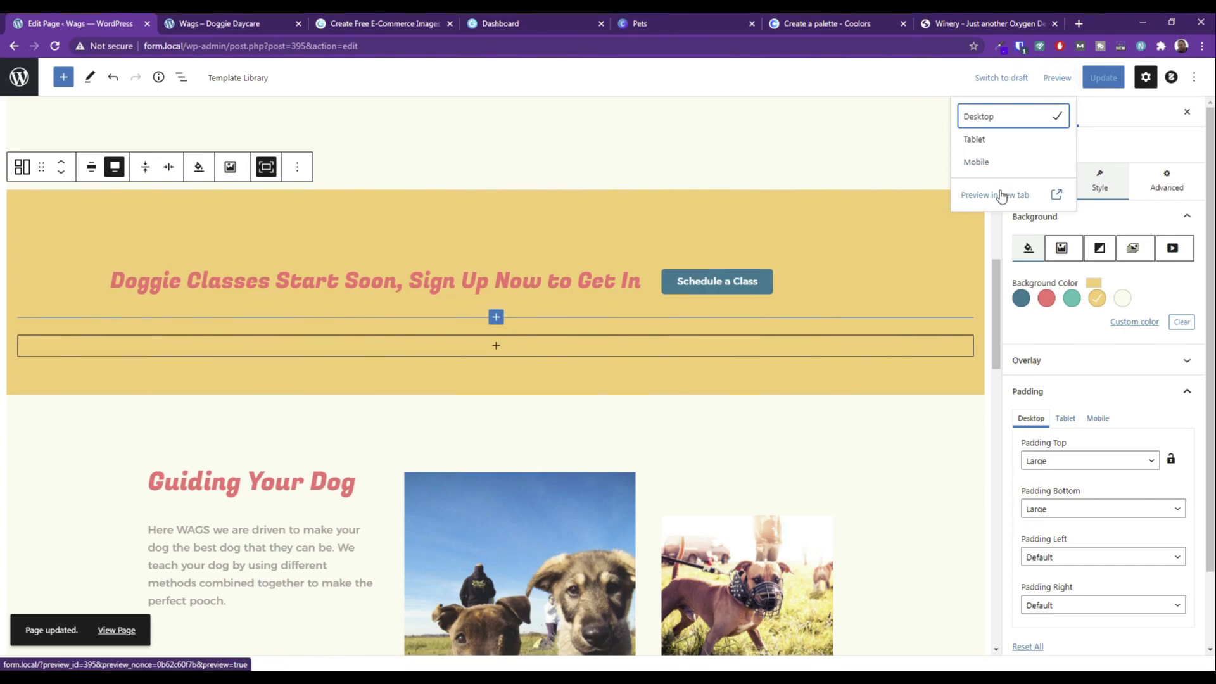
{"action": "left_click", "coordinate": [1011, 204]}
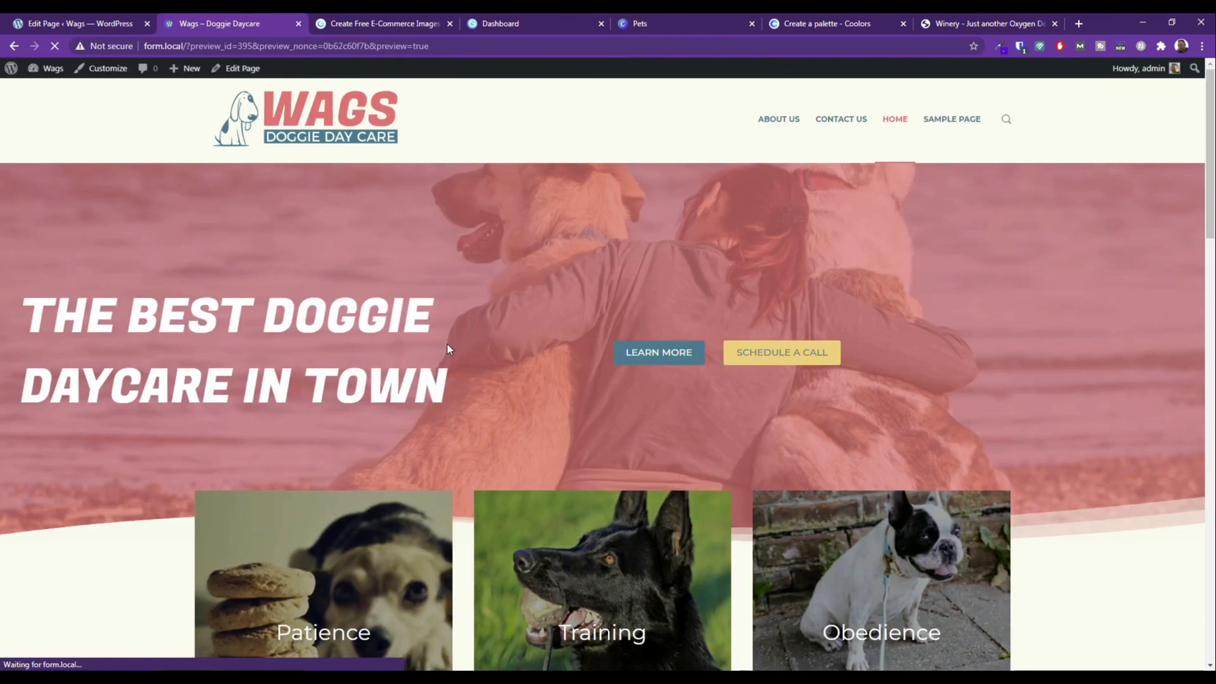
{"action": "scroll", "coordinate": [448, 347], "scroll_direction": "down", "scroll_amount": 10}
{"action": "scroll", "coordinate": [461, 372], "scroll_direction": "up", "scroll_amount": 2}
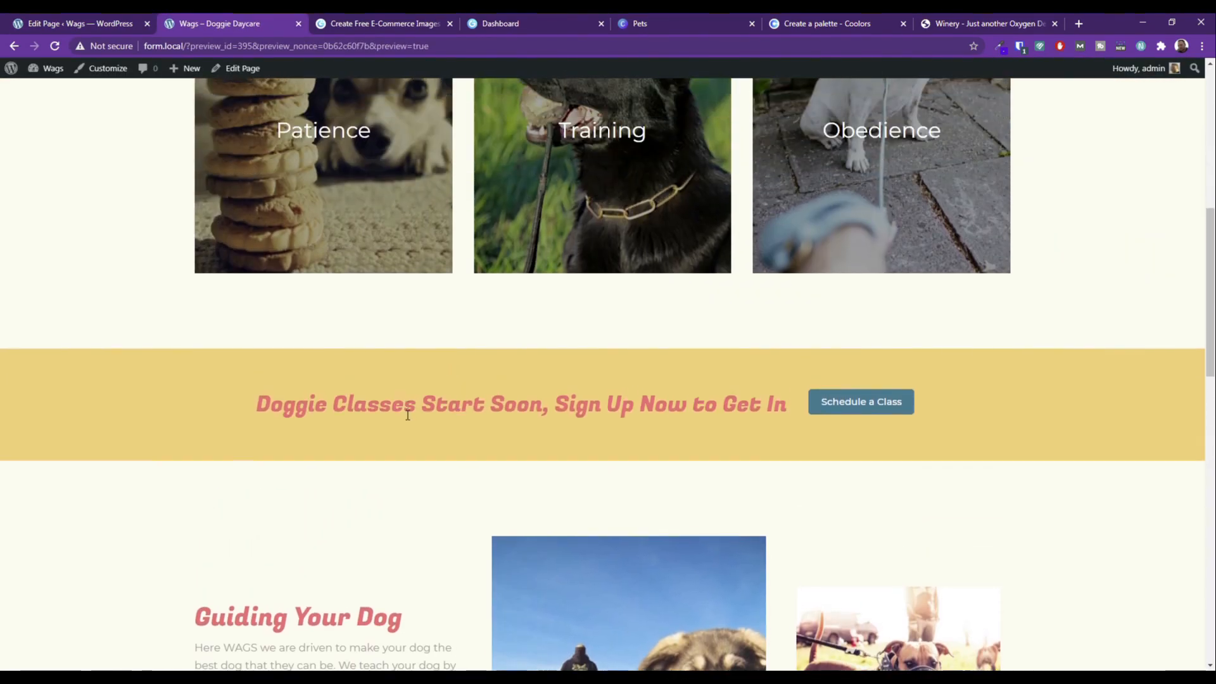
{"action": "scroll", "coordinate": [573, 407], "scroll_direction": "down", "scroll_amount": 4}
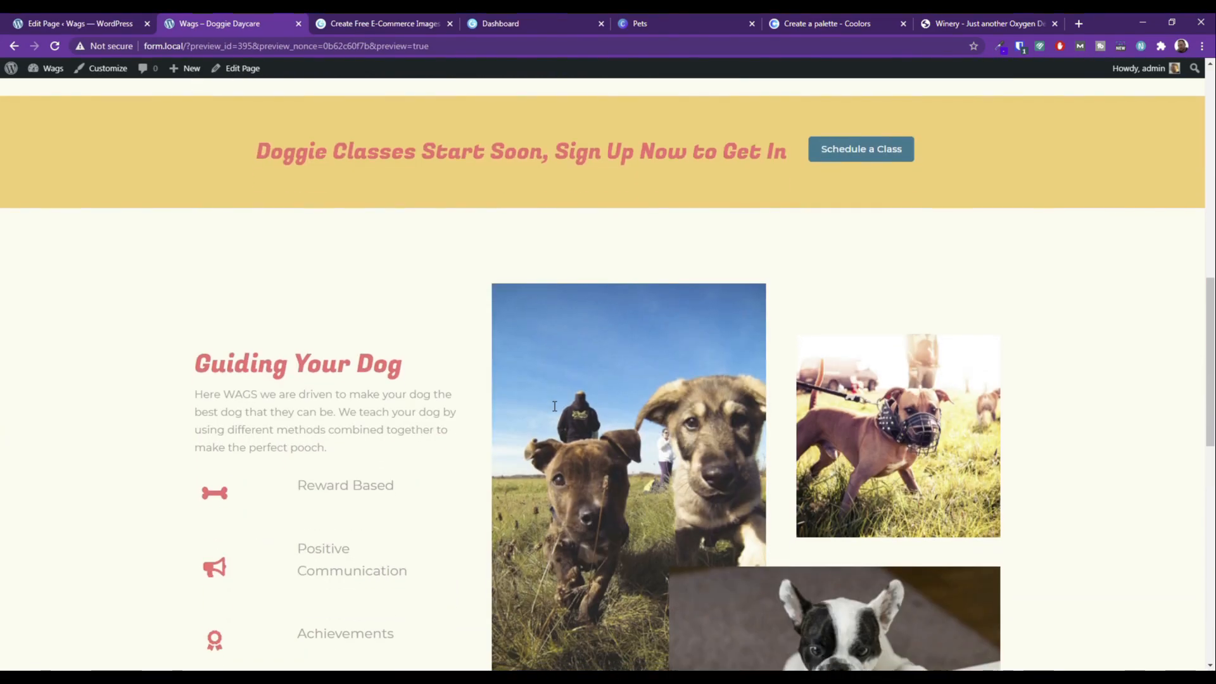
{"action": "scroll", "coordinate": [553, 410], "scroll_direction": "down", "scroll_amount": 12}
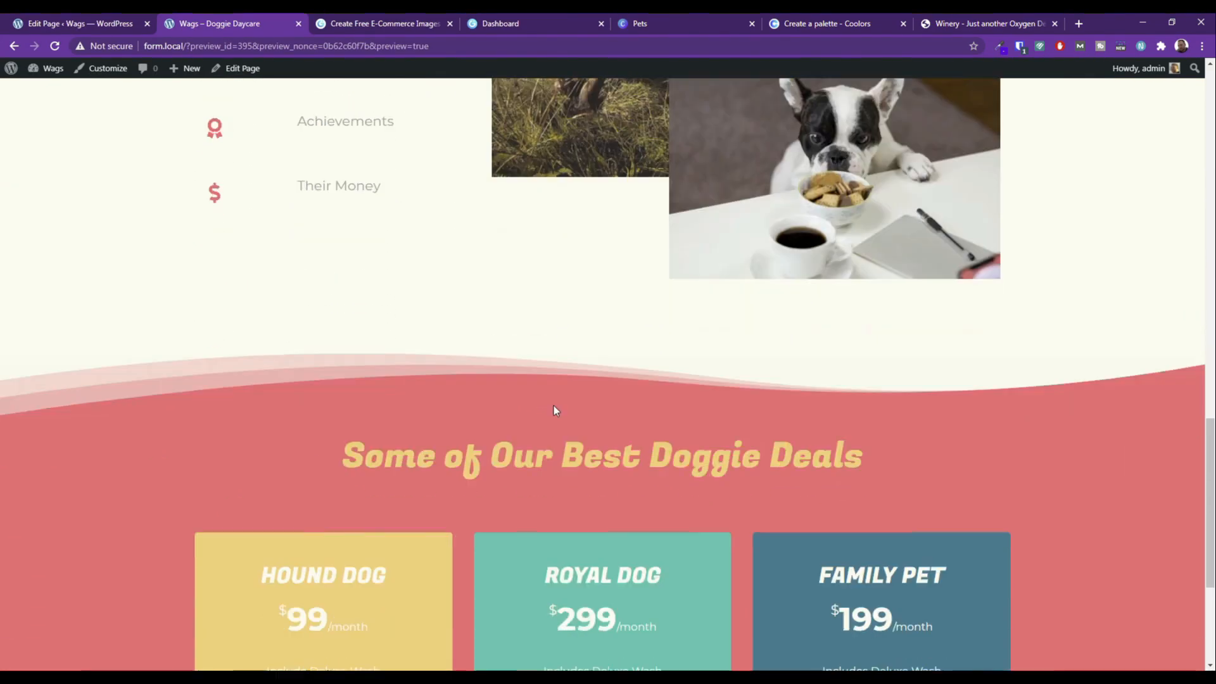
{"action": "scroll", "coordinate": [555, 410], "scroll_direction": "up", "scroll_amount": 15}
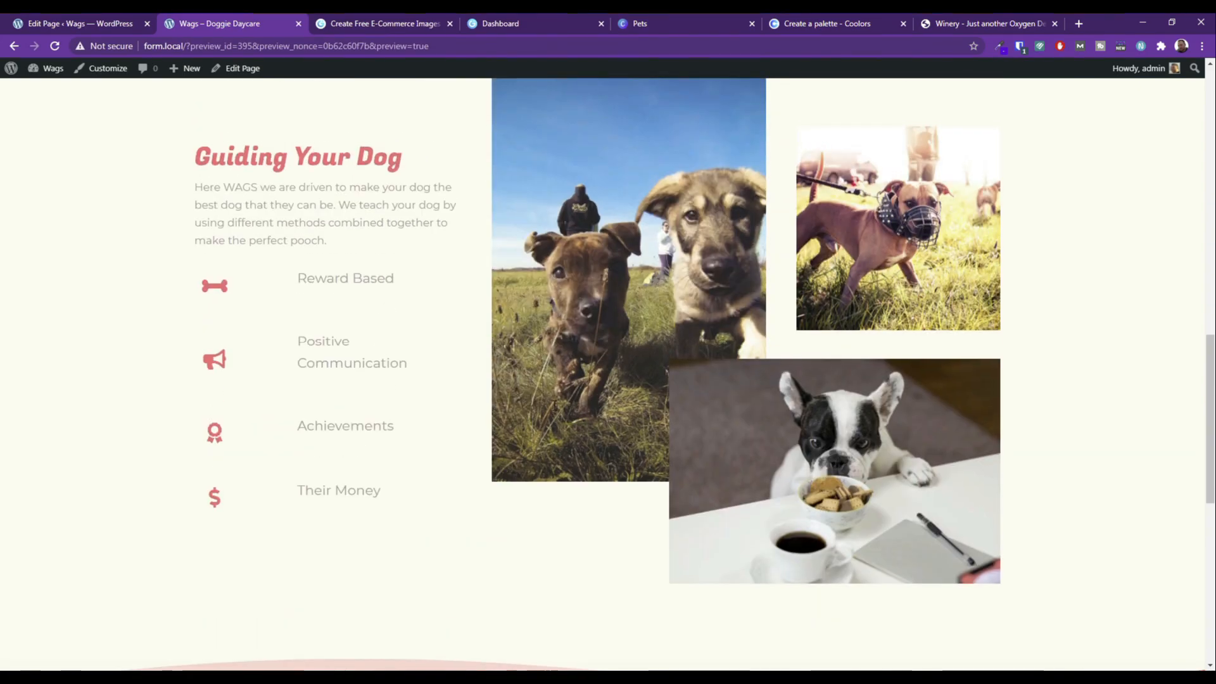
{"action": "scroll", "coordinate": [553, 410], "scroll_direction": "up", "scroll_amount": 6}
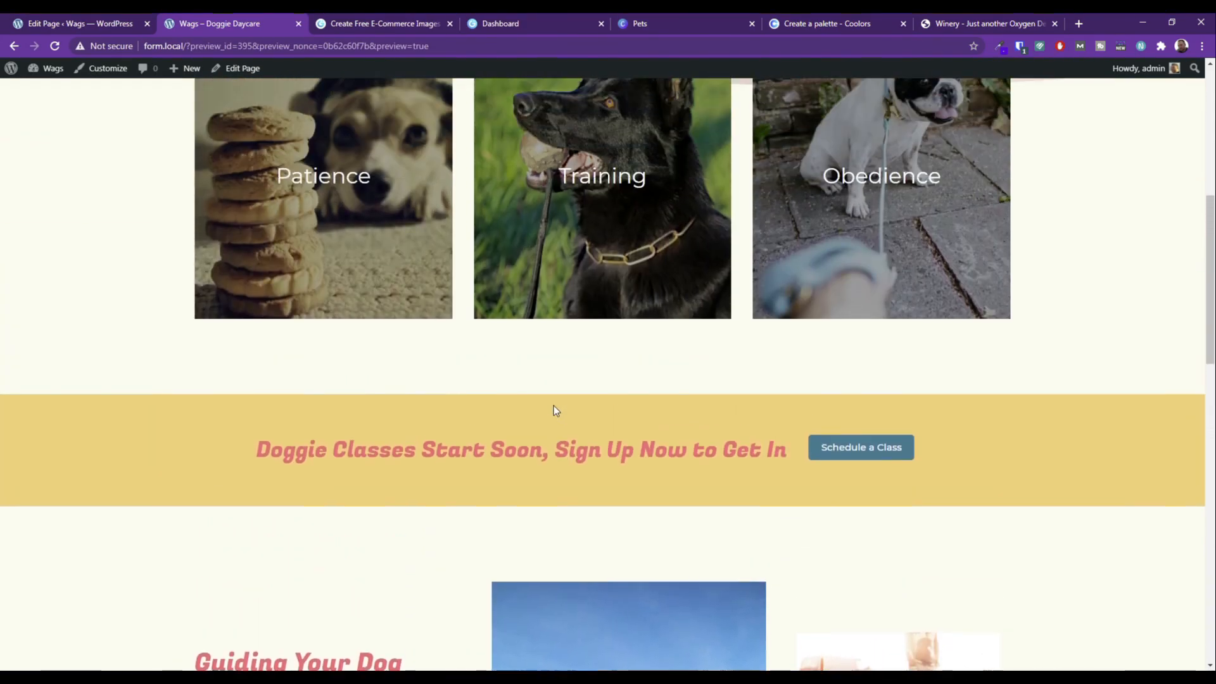
{"action": "scroll", "coordinate": [554, 405], "scroll_direction": "up", "scroll_amount": 3}
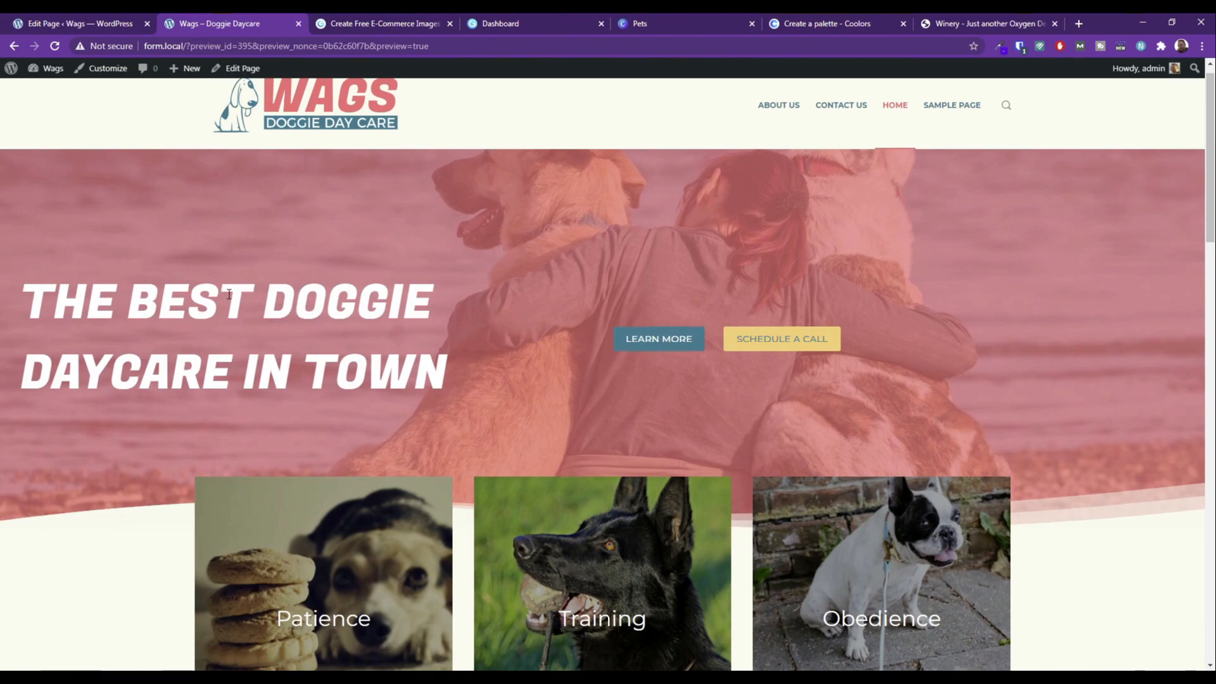
Back in the page editor, copy the text of the "THE BEST DOGGIE DAYCARE IN TOWN" hero heading and remove its Heading block.
{"action": "left_click", "coordinate": [66, 19]}
{"action": "scroll", "coordinate": [456, 304], "scroll_direction": "up", "scroll_amount": 10}
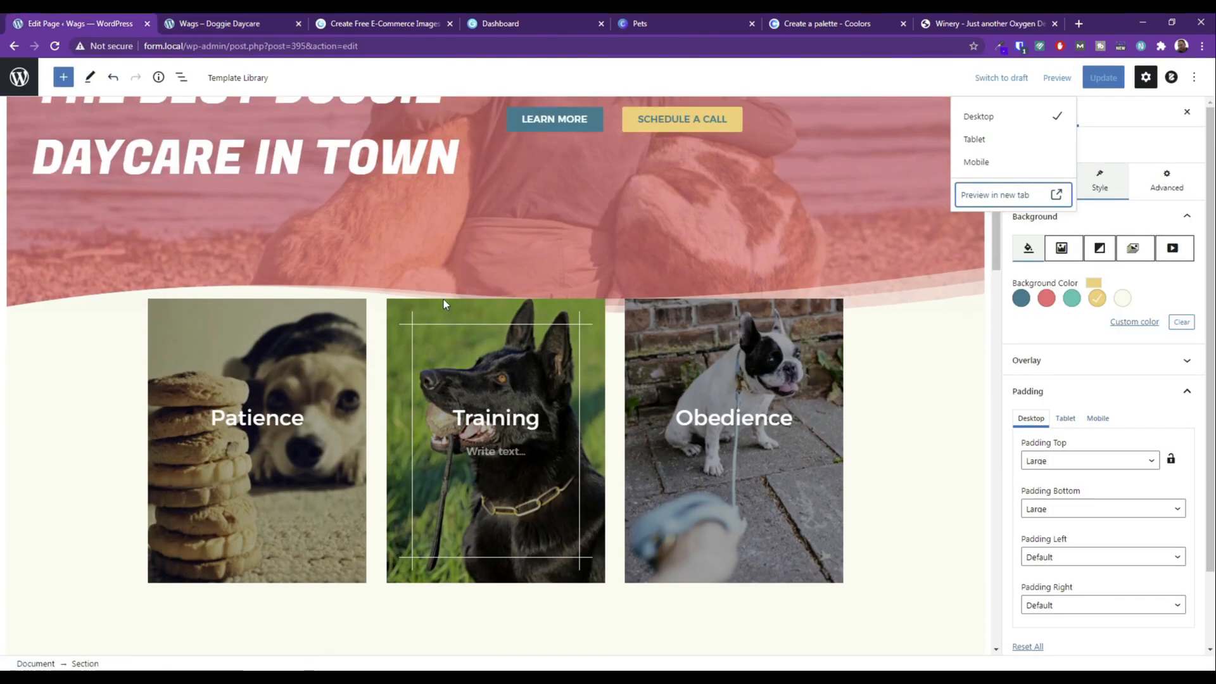
{"action": "triple_click", "coordinate": [287, 367]}
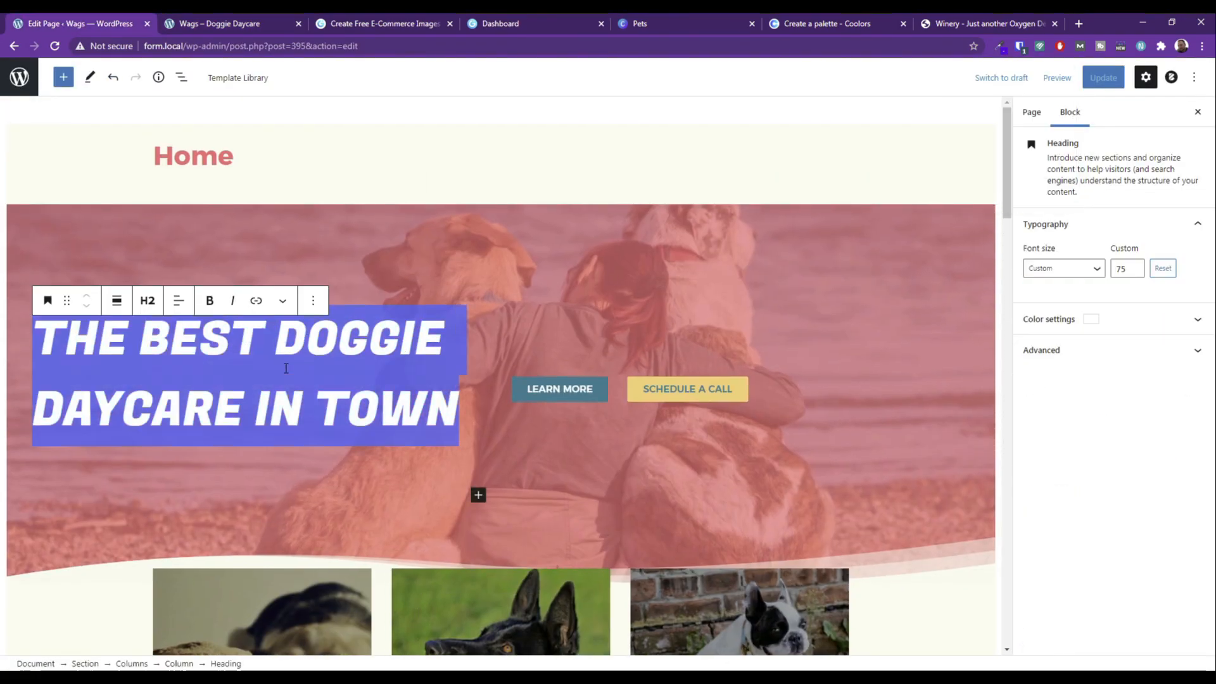
{"action": "right_click", "coordinate": [260, 347]}
{"action": "left_click", "coordinate": [292, 390]}
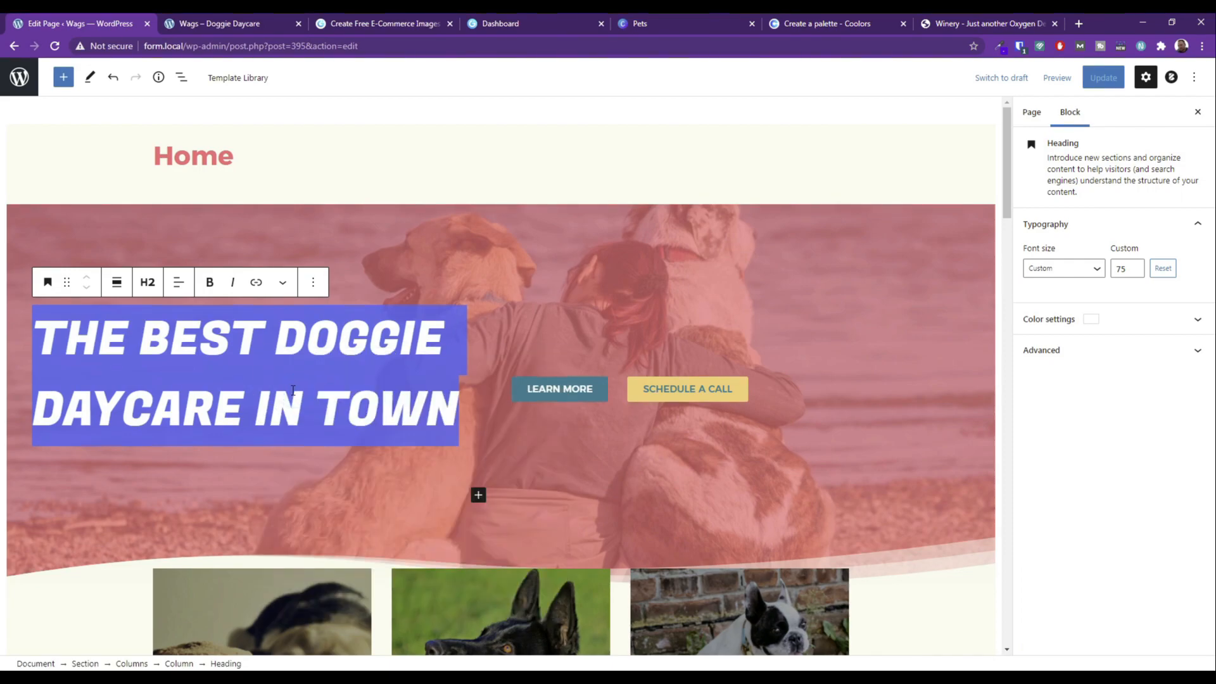
{"action": "left_click", "coordinate": [312, 282]}
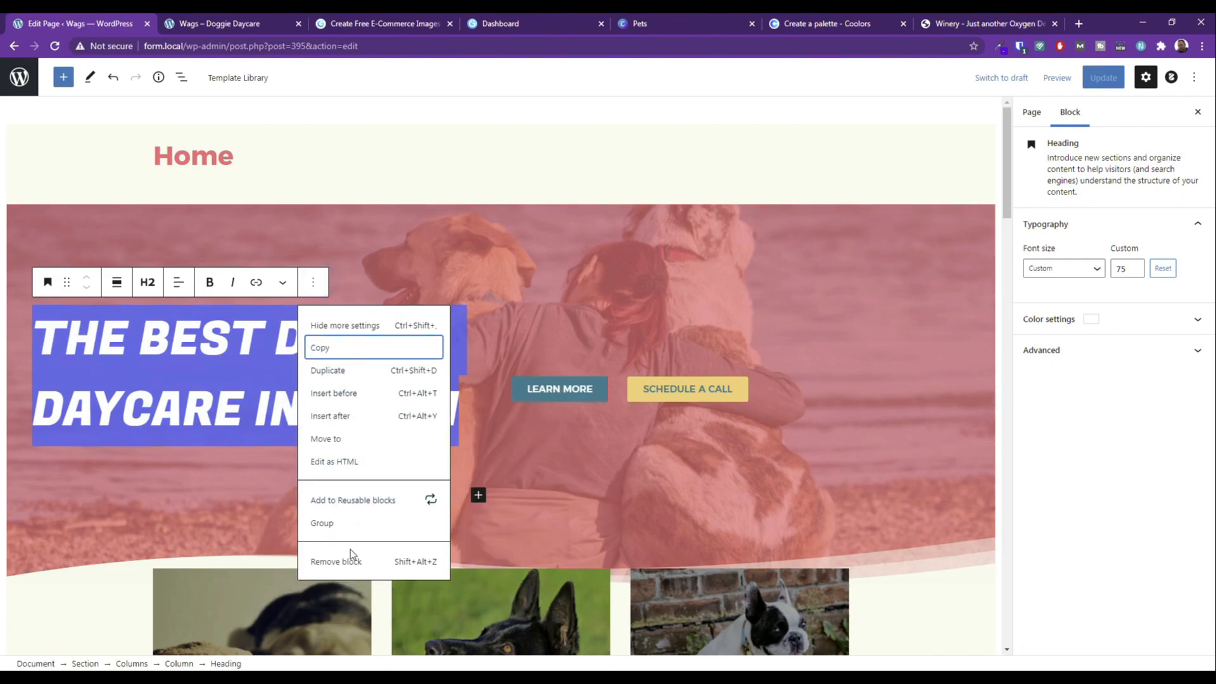
{"action": "left_click", "coordinate": [343, 560]}
Add an Advanced Heading block in the emptied hero column and paste in the text "THE BEST DOGGIE DAYCARE IN TOWN".
{"action": "left_click", "coordinate": [258, 379]}
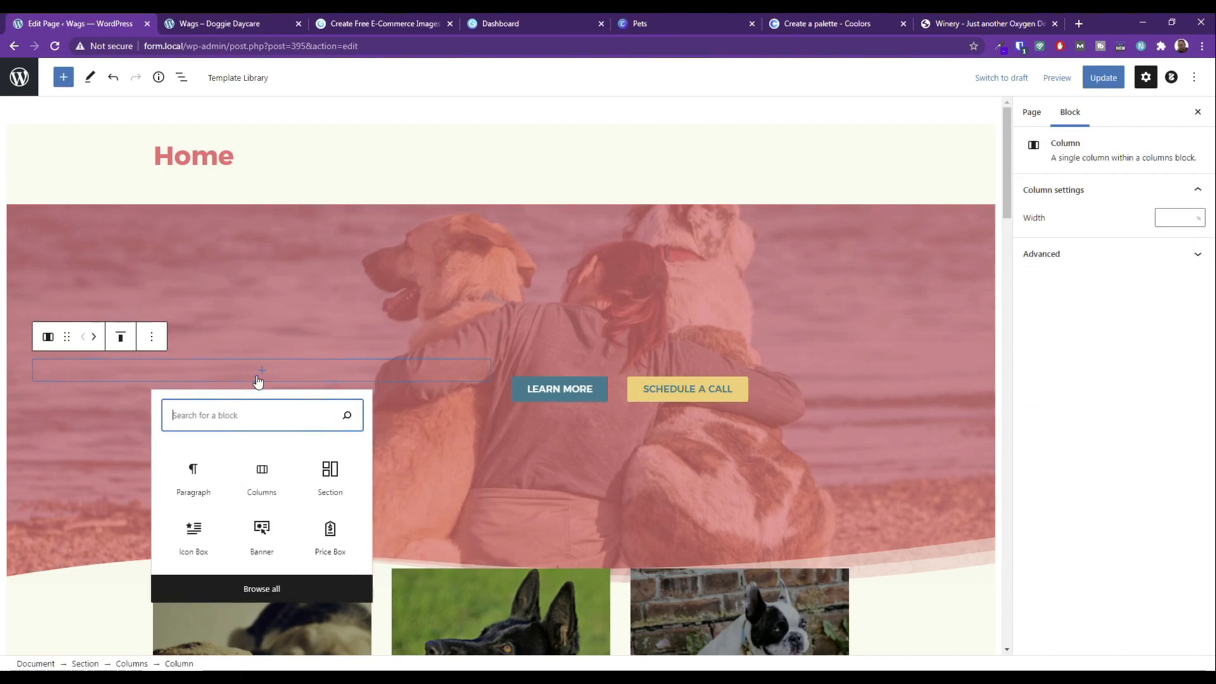
{"action": "type", "text": "ad"}
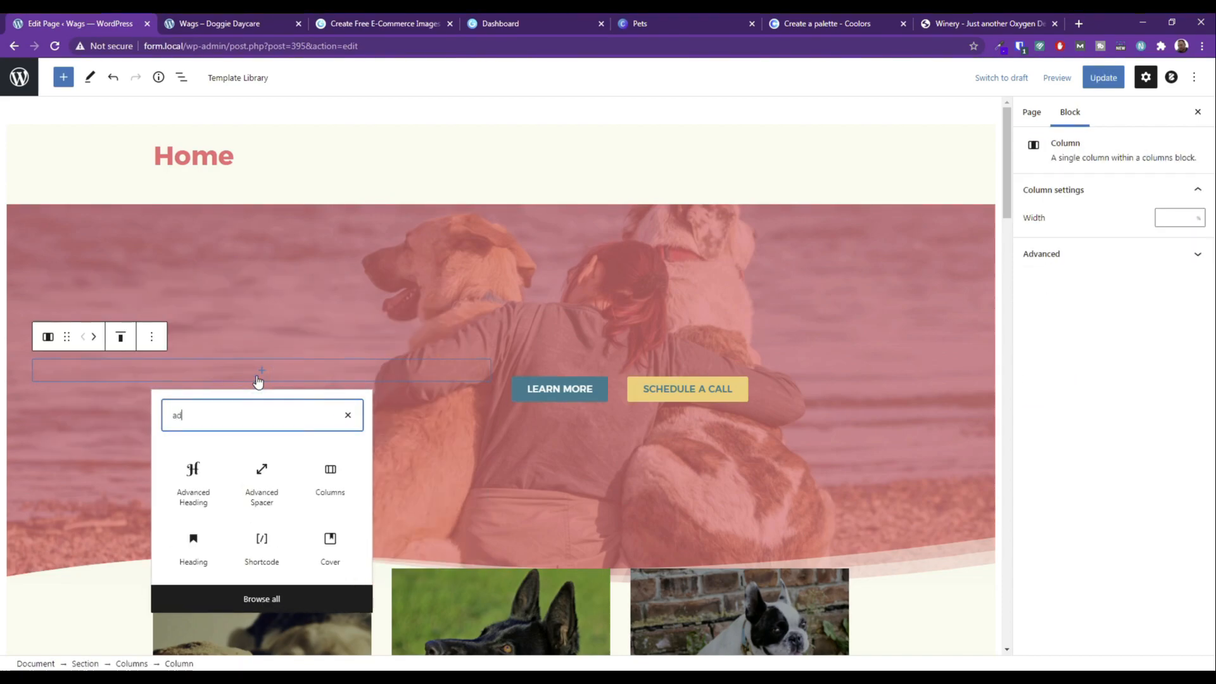
{"action": "left_click", "coordinate": [193, 483]}
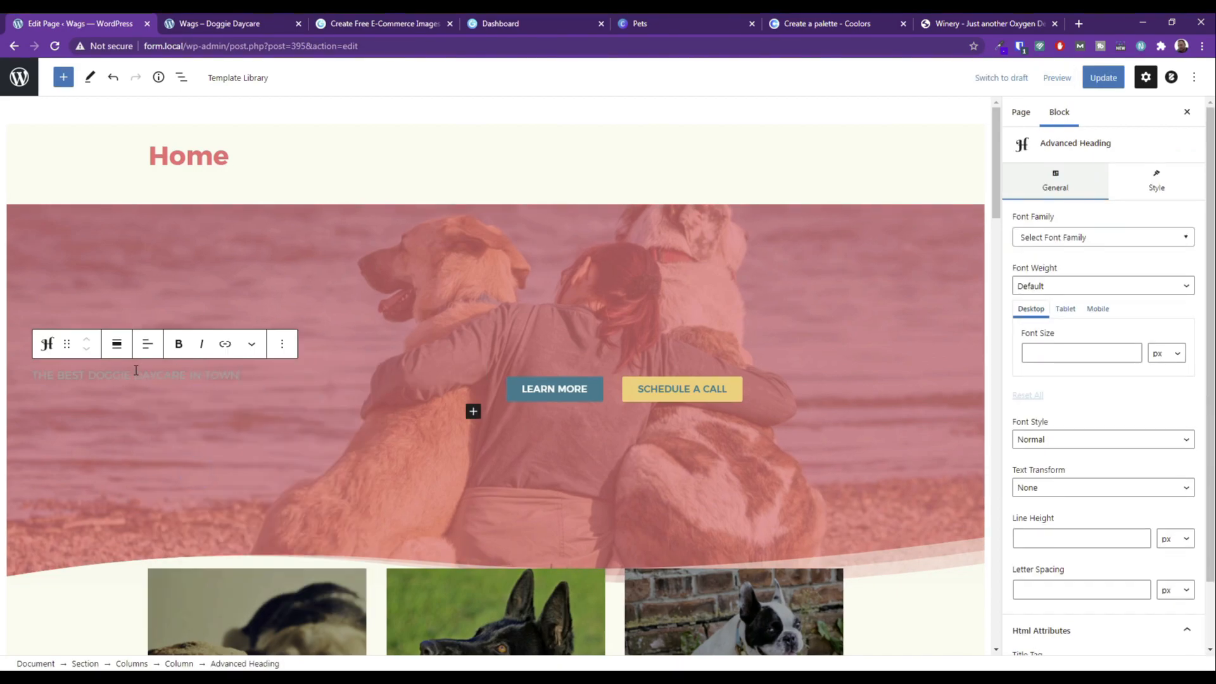
Set the new hero heading's font family to Fugaz One.
{"action": "triple_click", "coordinate": [138, 371]}
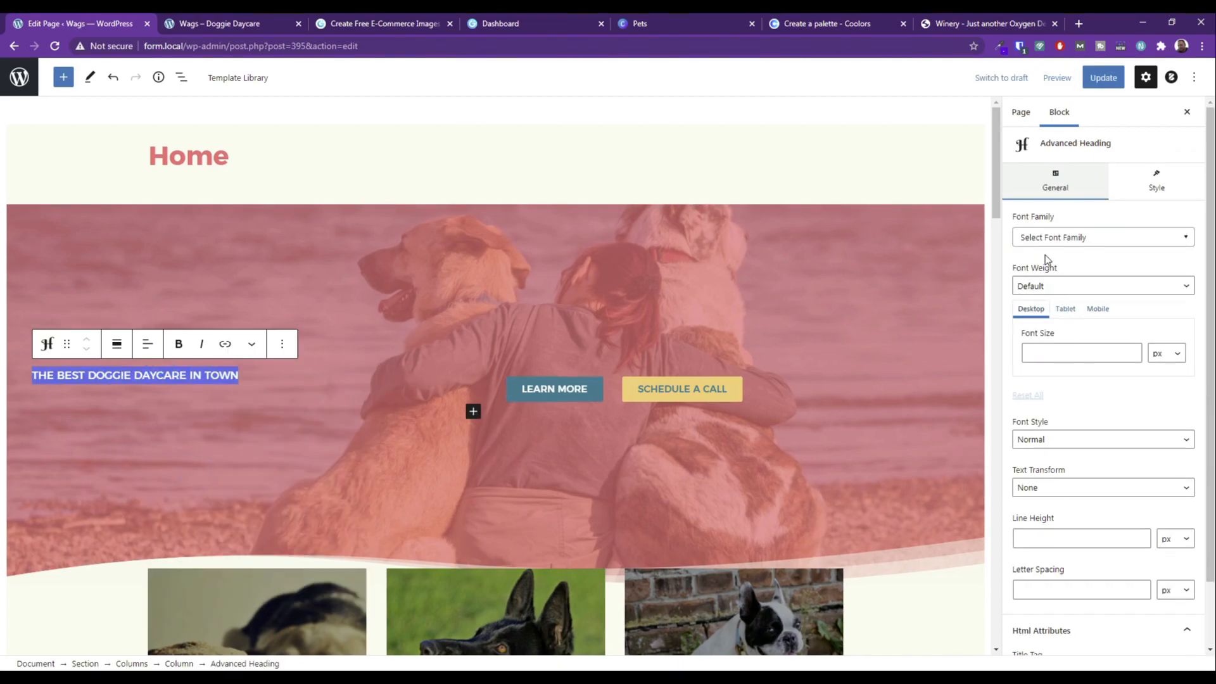
{"action": "left_click", "coordinate": [1055, 223]}
{"action": "left_click", "coordinate": [1053, 237]}
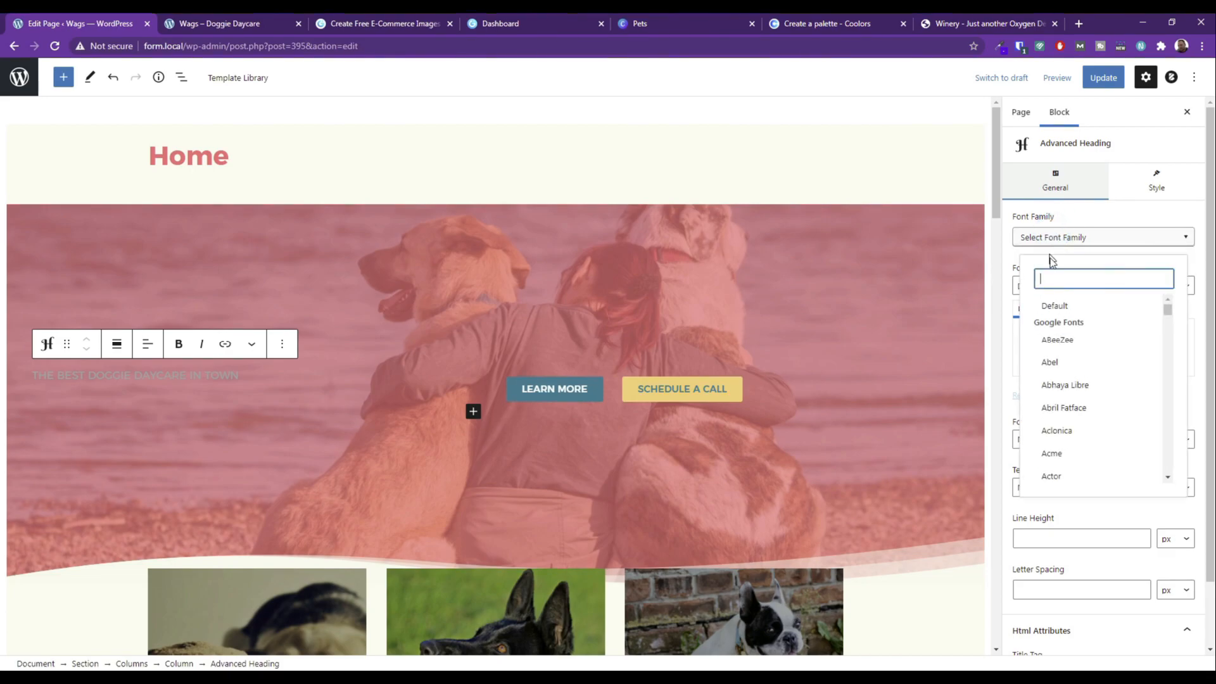
{"action": "type", "text": "fa"}
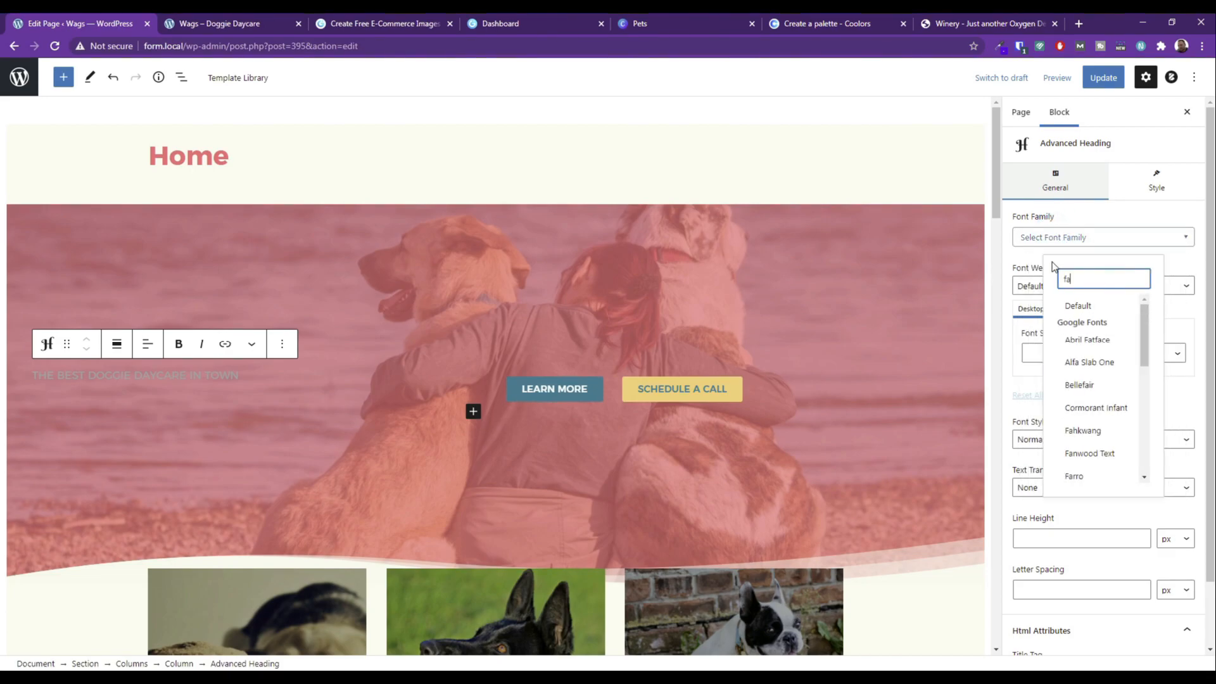
{"action": "type", "text": "ug"}
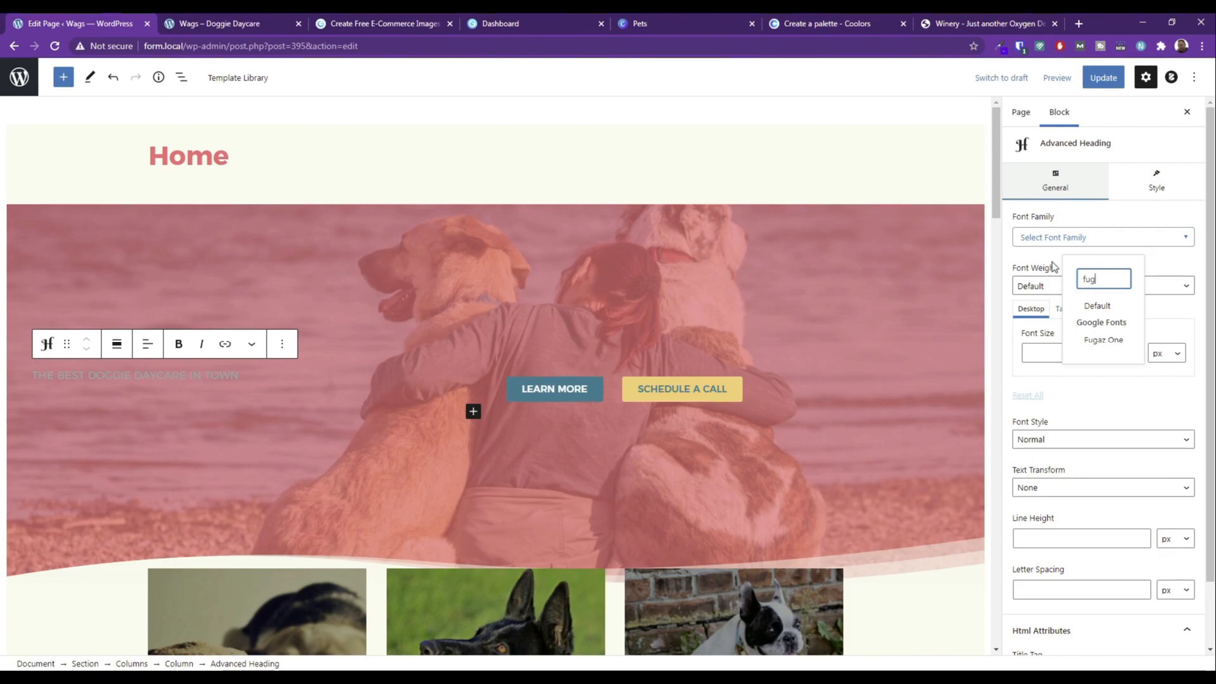
{"action": "left_click", "coordinate": [1104, 346]}
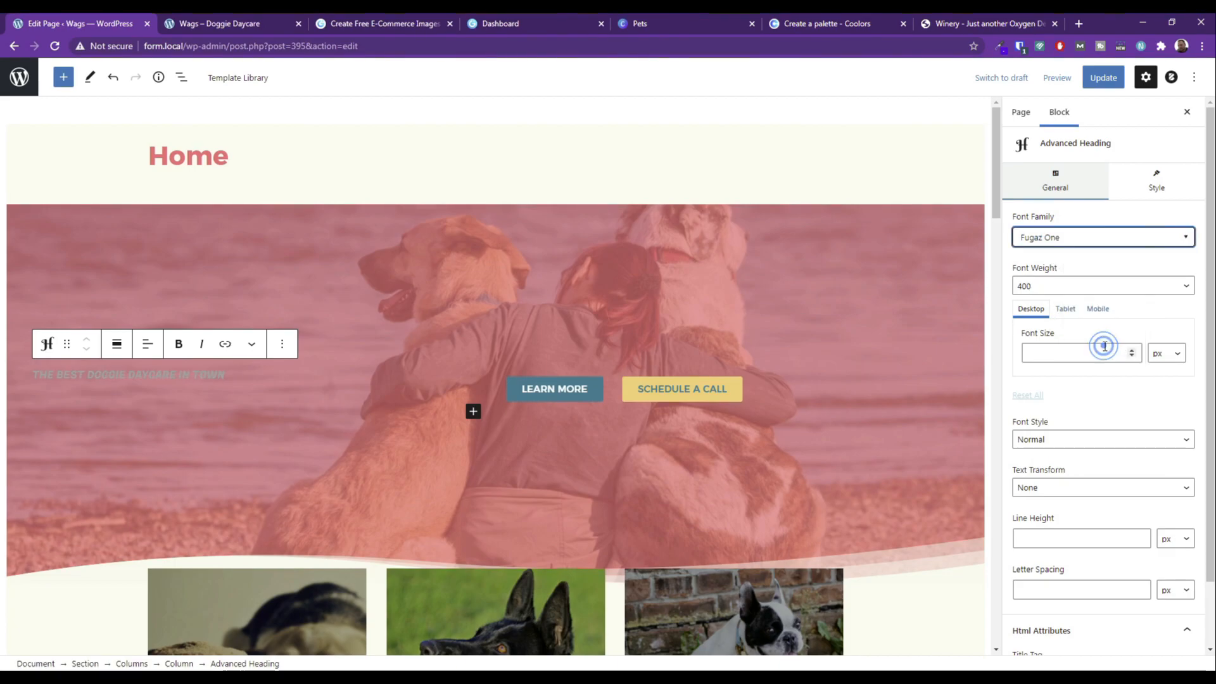
Set the hero heading's desktop font size to 55 px and its text color to the palette's off-white.
{"action": "left_click", "coordinate": [1061, 352]}
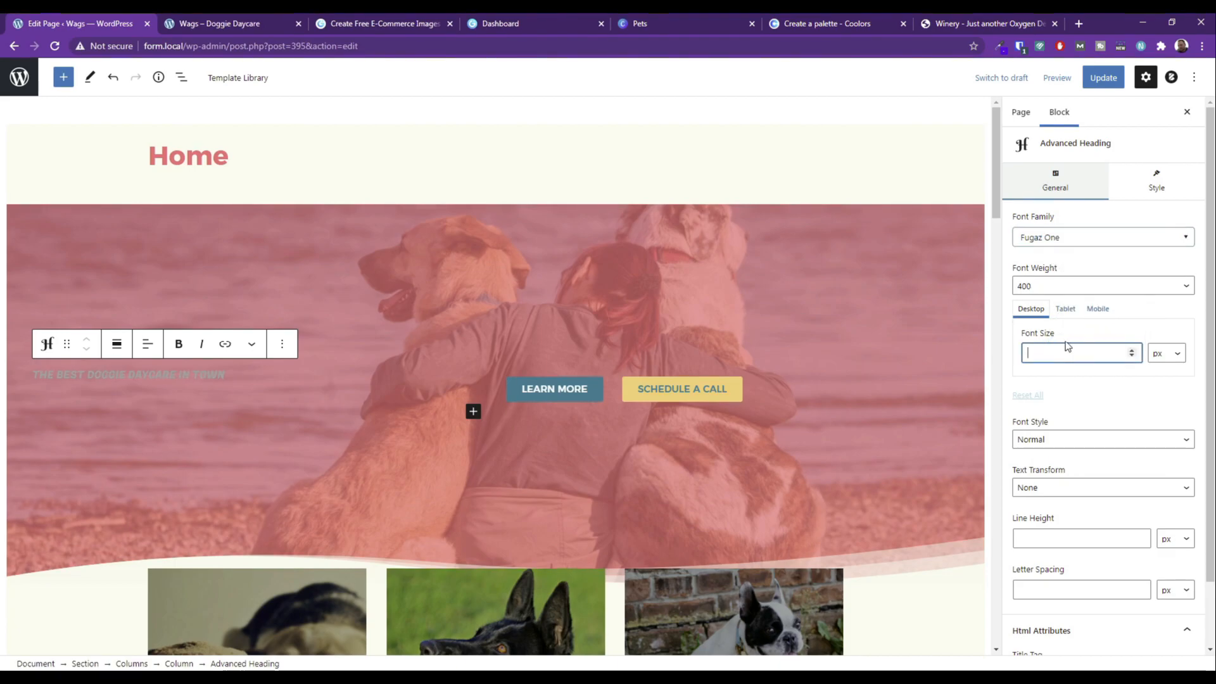
{"action": "left_click", "coordinate": [1049, 440]}
{"action": "left_click", "coordinate": [1049, 440]}
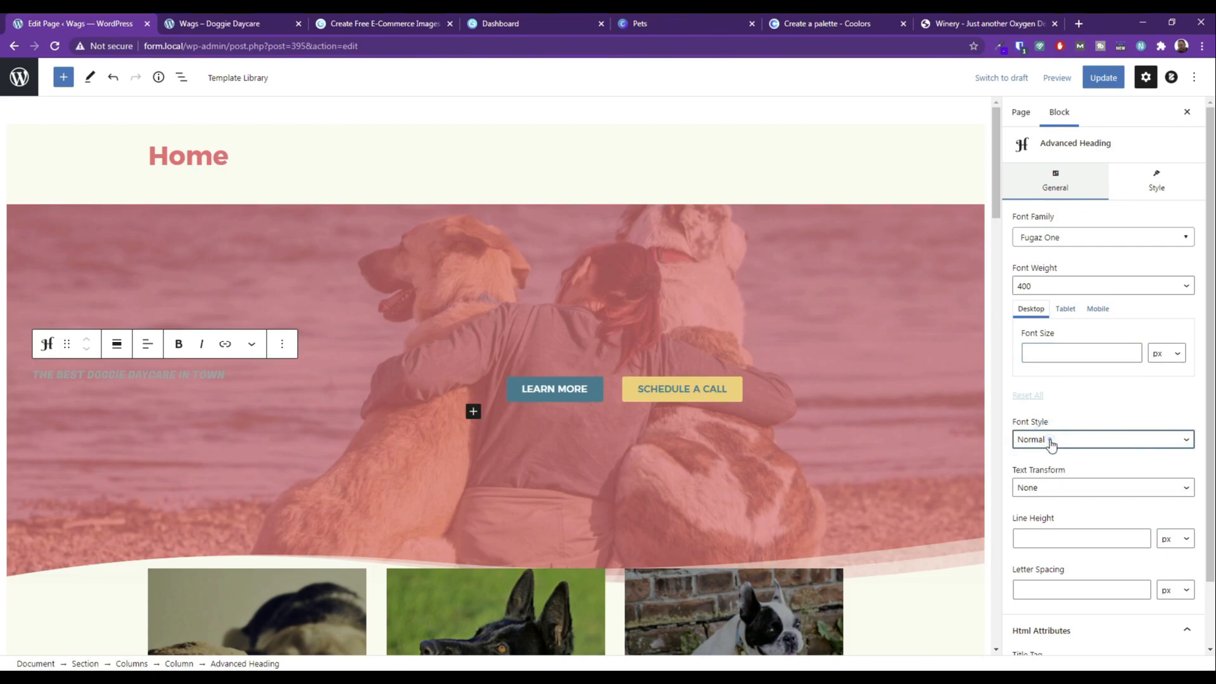
{"action": "left_click", "coordinate": [1045, 486]}
{"action": "left_click", "coordinate": [1045, 487]}
{"action": "scroll", "coordinate": [1061, 535], "scroll_direction": "down", "scroll_amount": 2}
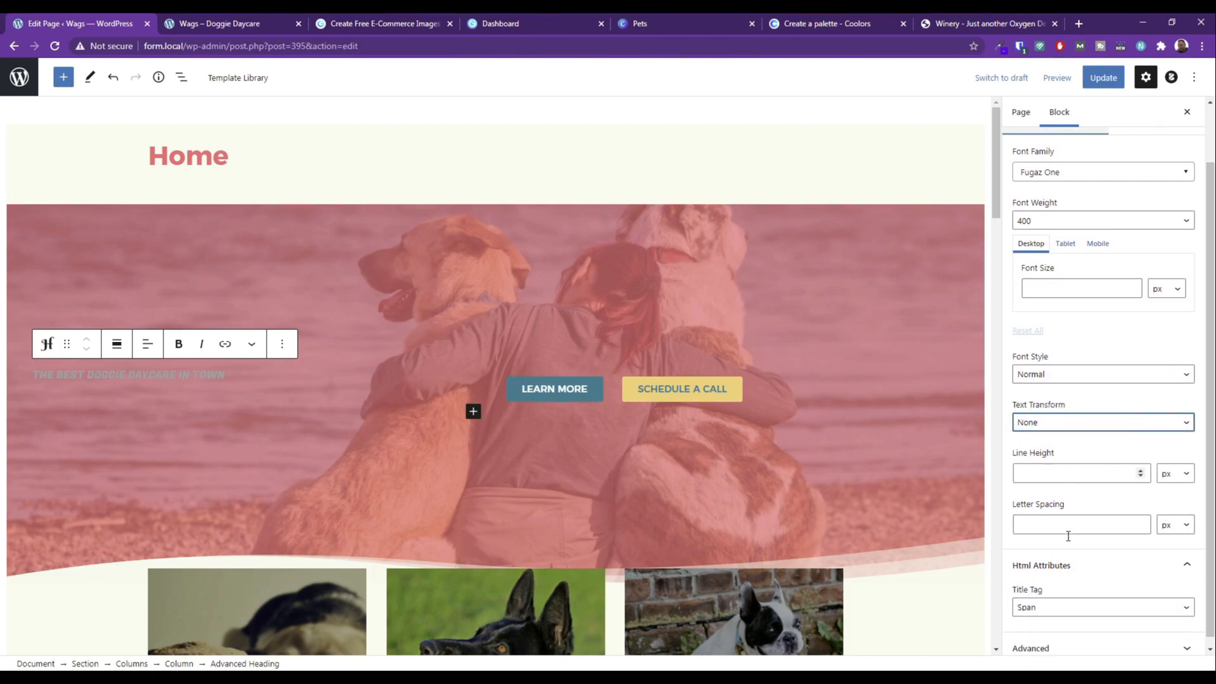
{"action": "scroll", "coordinate": [1066, 536], "scroll_direction": "up", "scroll_amount": 2}
{"action": "left_click", "coordinate": [1054, 351]}
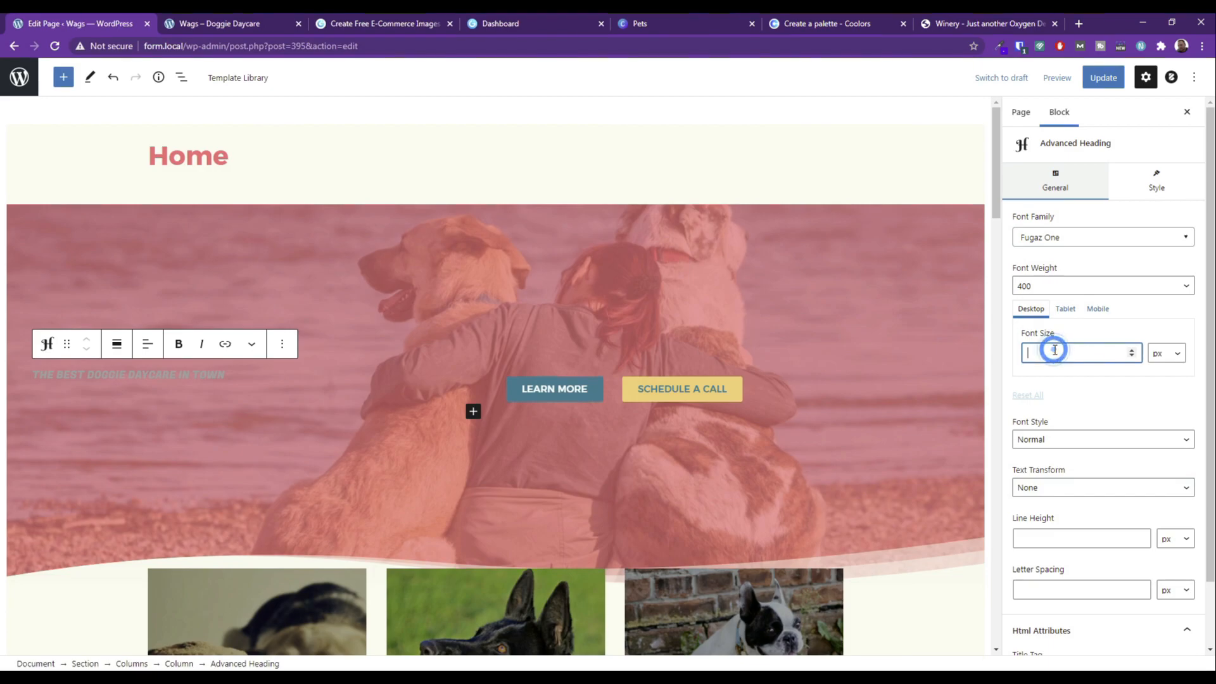
{"action": "type", "text": "50"}
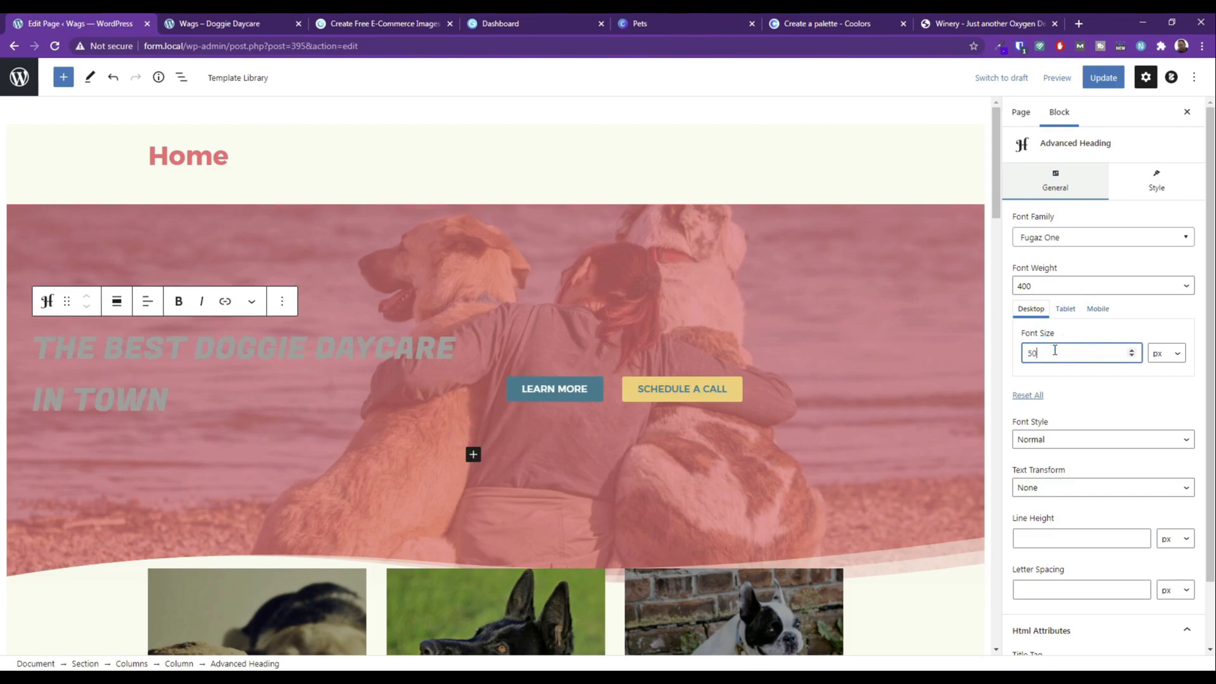
{"action": "type", "text": "55"}
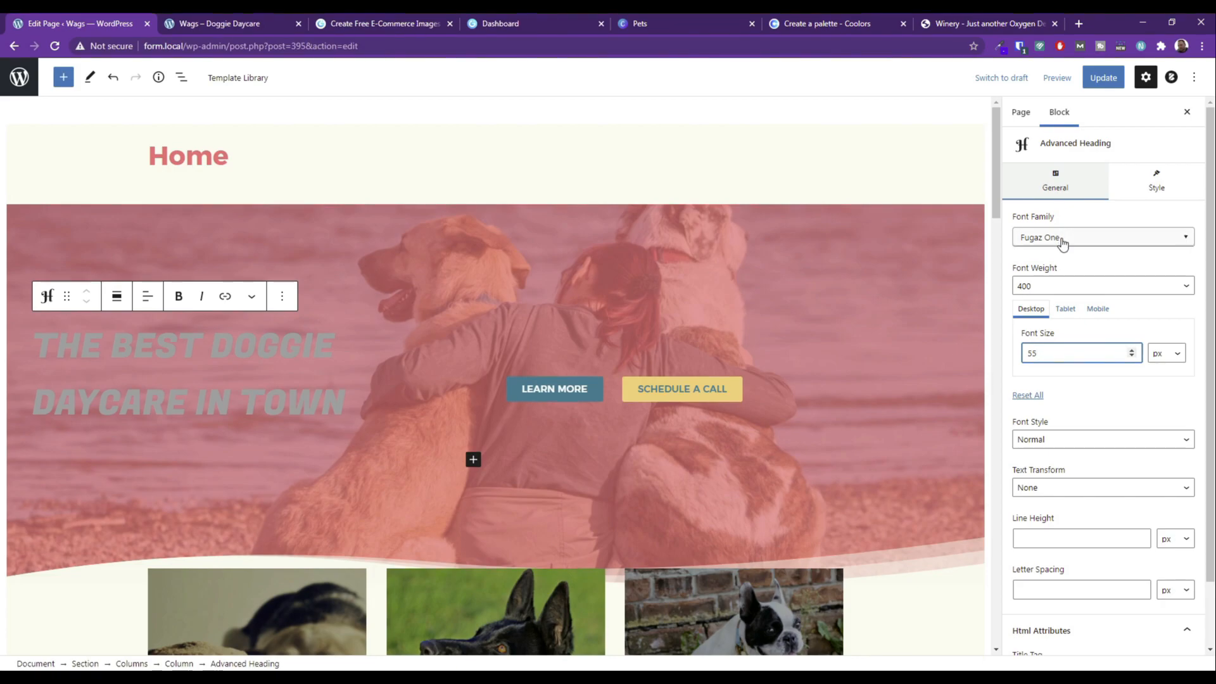
{"action": "left_click", "coordinate": [1134, 187]}
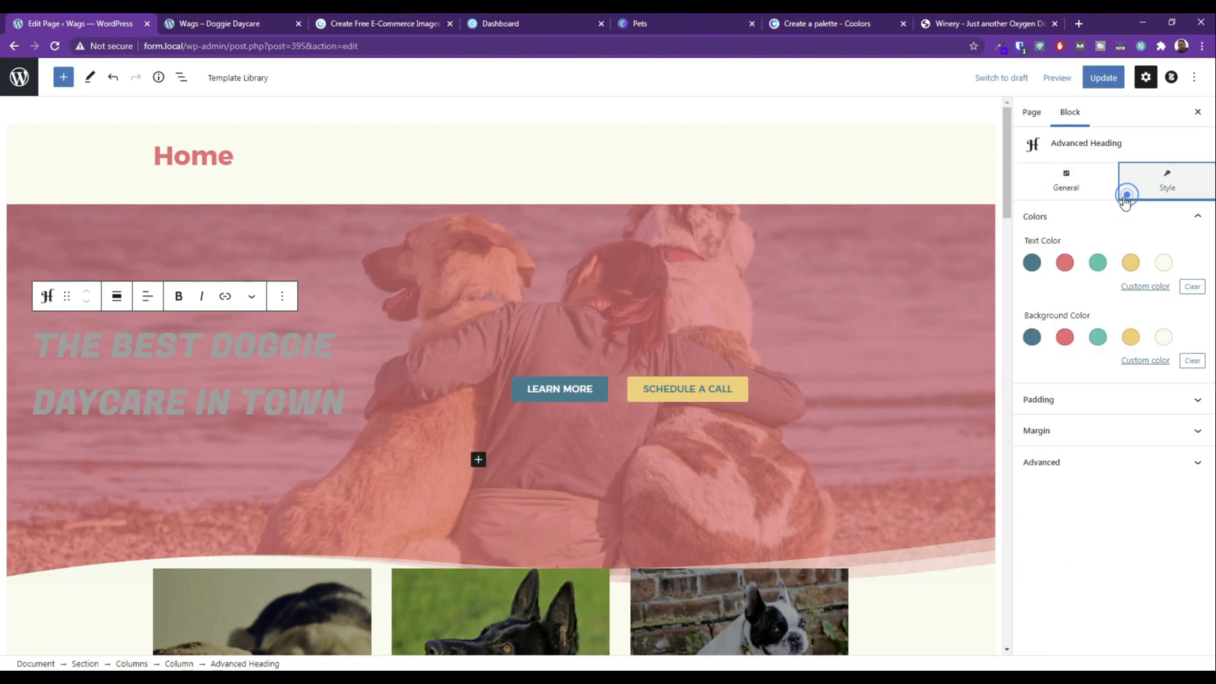
{"action": "left_click", "coordinate": [1163, 262]}
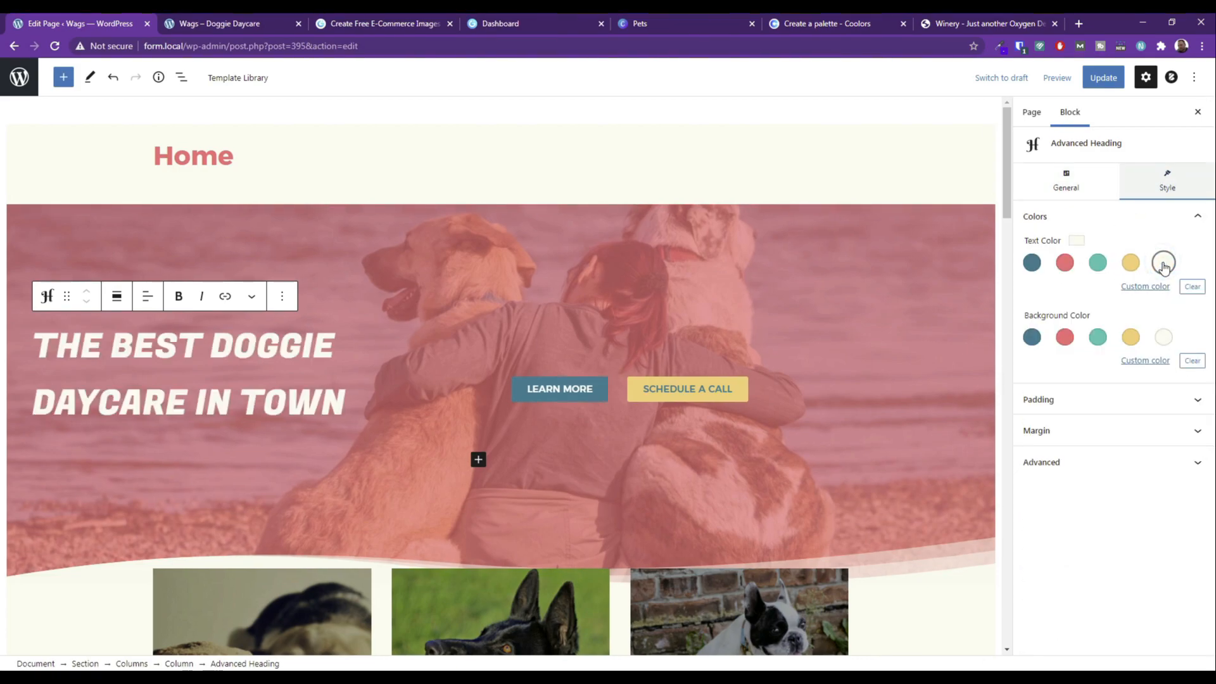
Try the palette's red, blue and green as the hero heading's text color, then settle on the yellow.
{"action": "left_click", "coordinate": [1064, 262]}
{"action": "left_click", "coordinate": [1031, 262]}
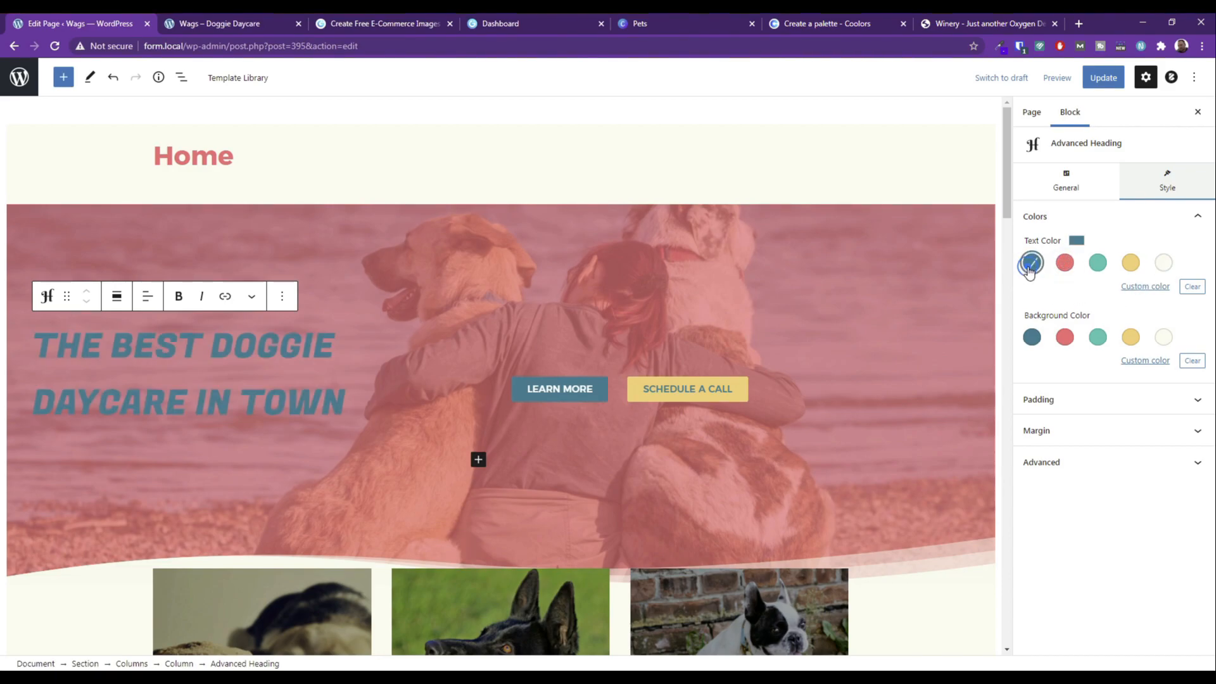
{"action": "left_click", "coordinate": [1130, 262]}
{"action": "left_click", "coordinate": [1095, 265]}
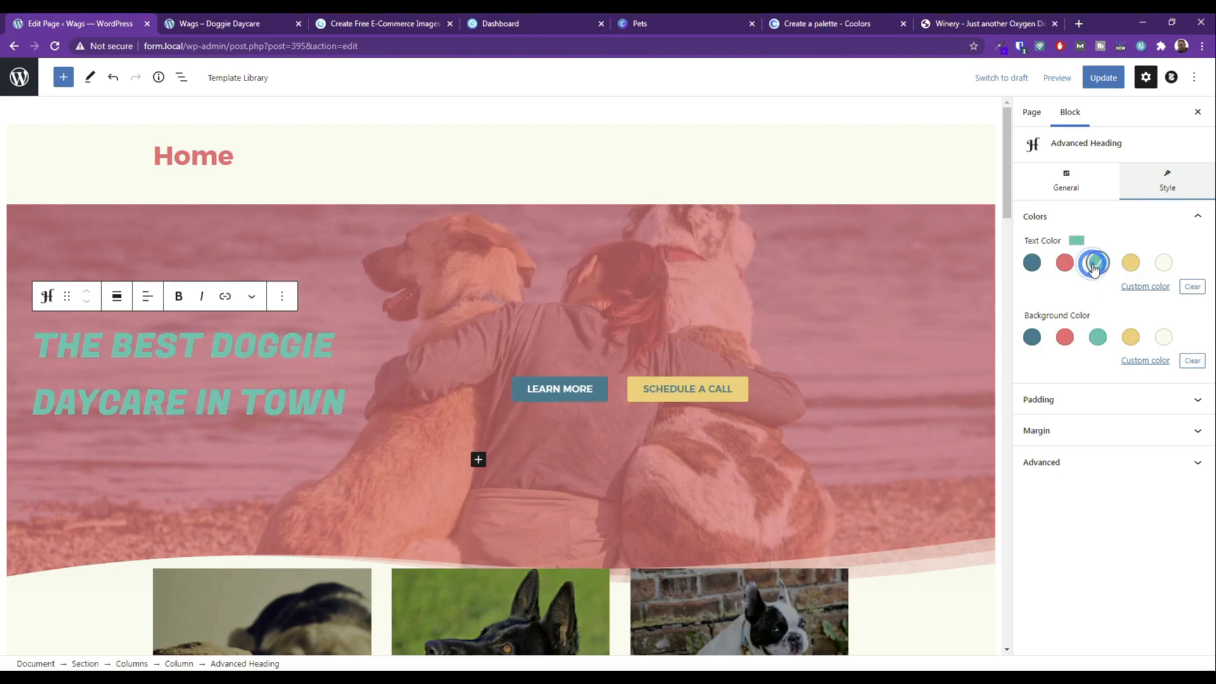
{"action": "left_click", "coordinate": [1131, 262]}
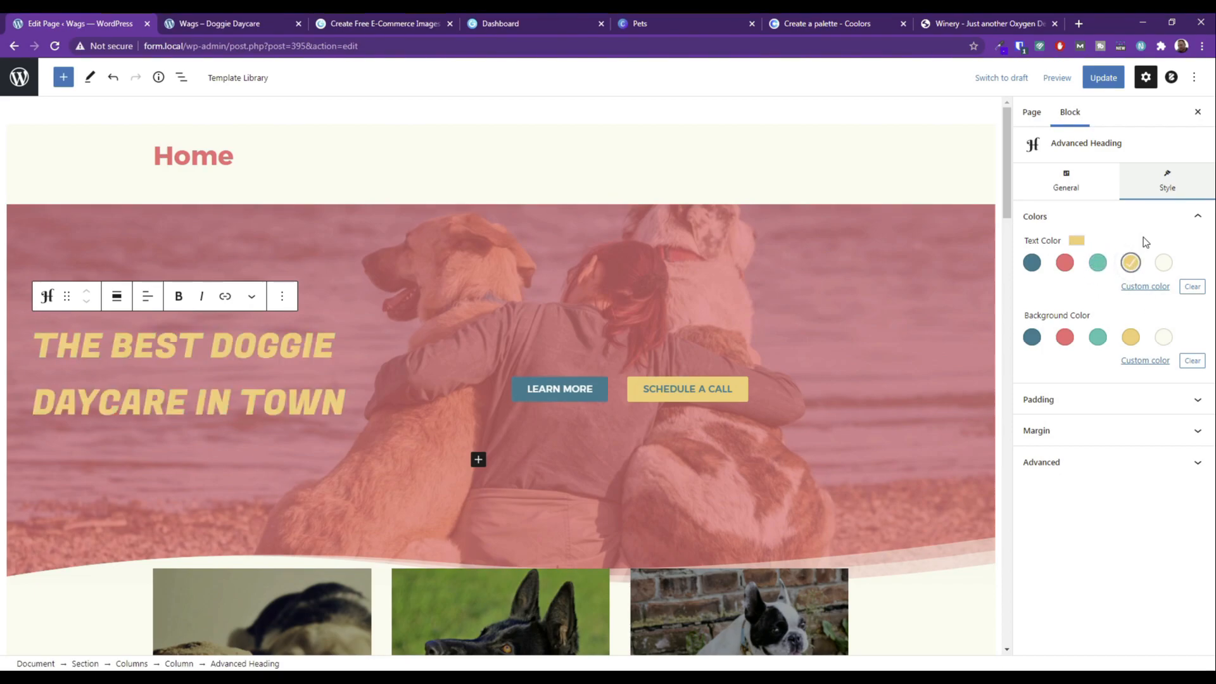
Update the page and preview it in a new browser tab to check the yellow hero heading.
{"action": "left_click", "coordinate": [1103, 78]}
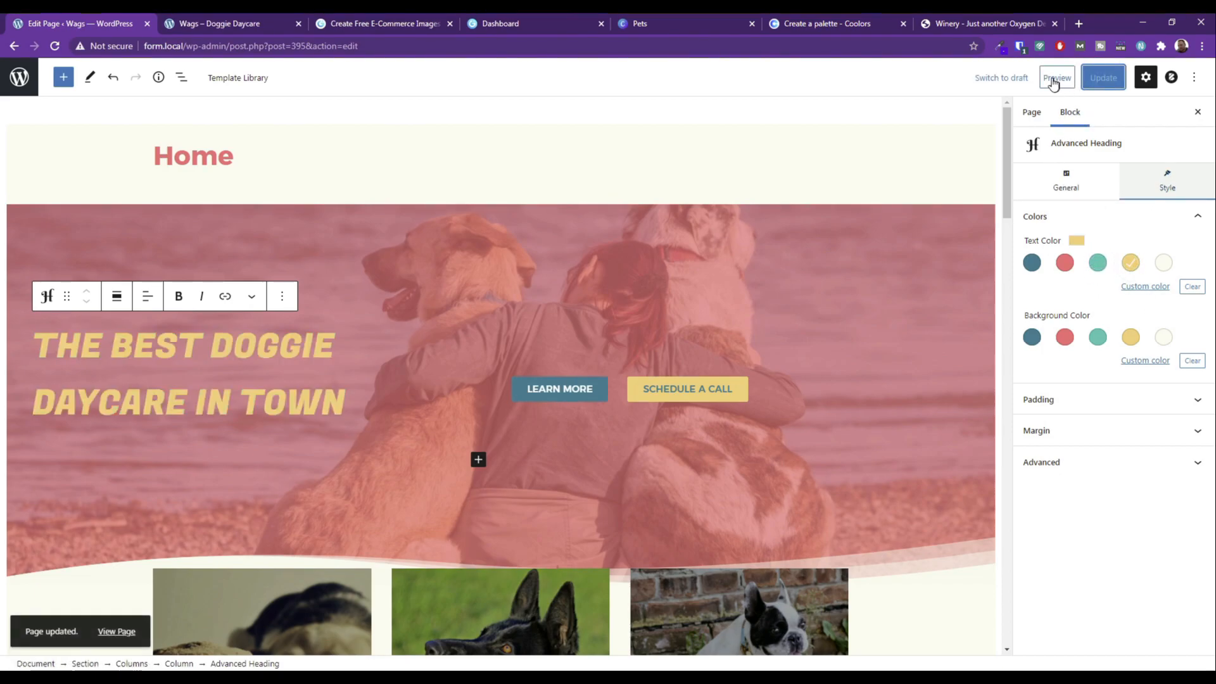
{"action": "left_click", "coordinate": [1053, 78]}
{"action": "left_click", "coordinate": [1011, 192]}
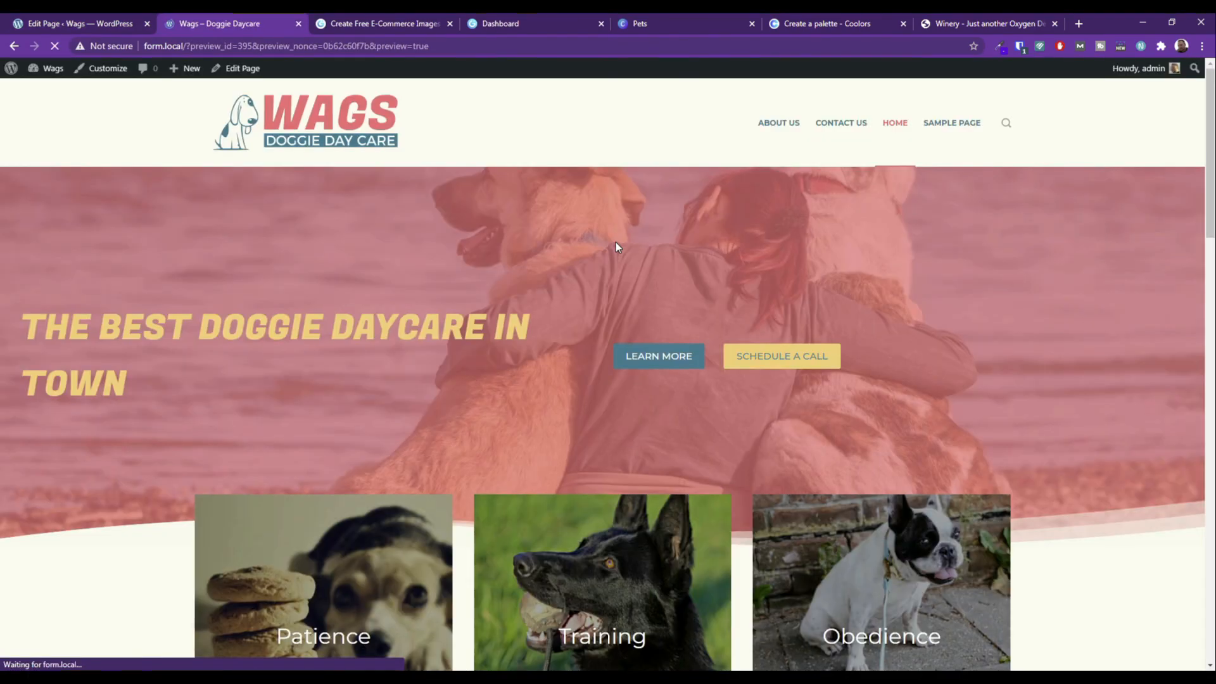
Back in the page editor, set the hero heading's desktop font size to 75 px.
{"action": "left_click", "coordinate": [109, 24]}
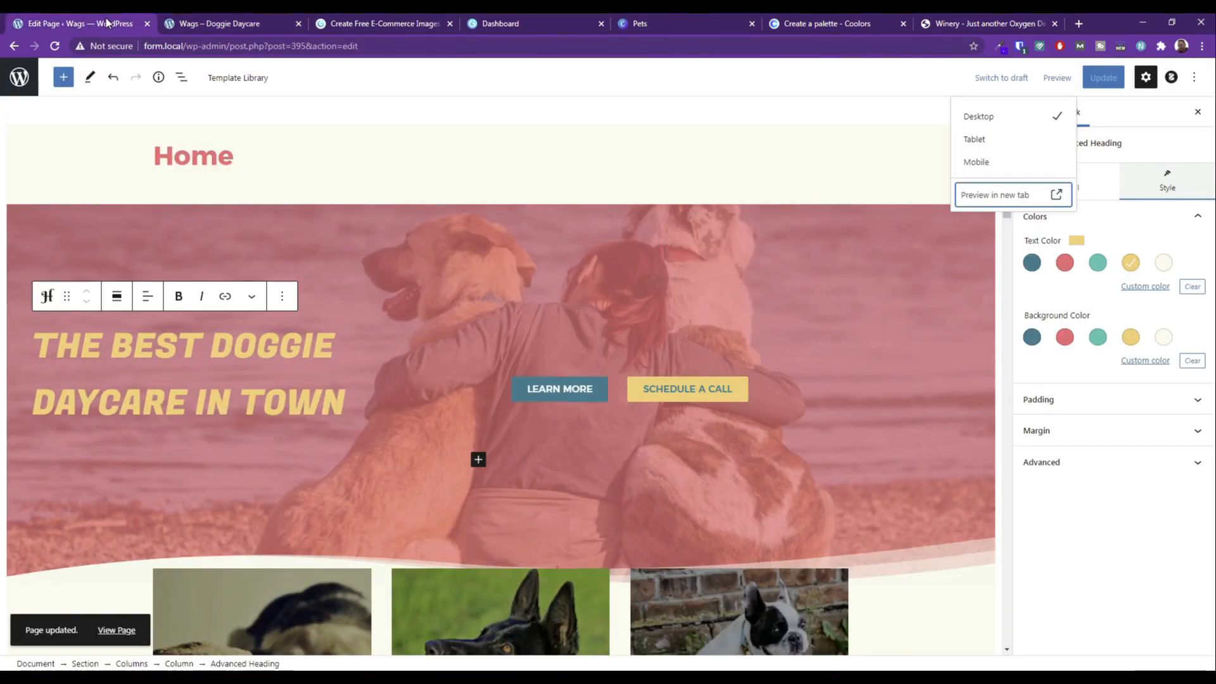
{"action": "left_click", "coordinate": [1095, 185]}
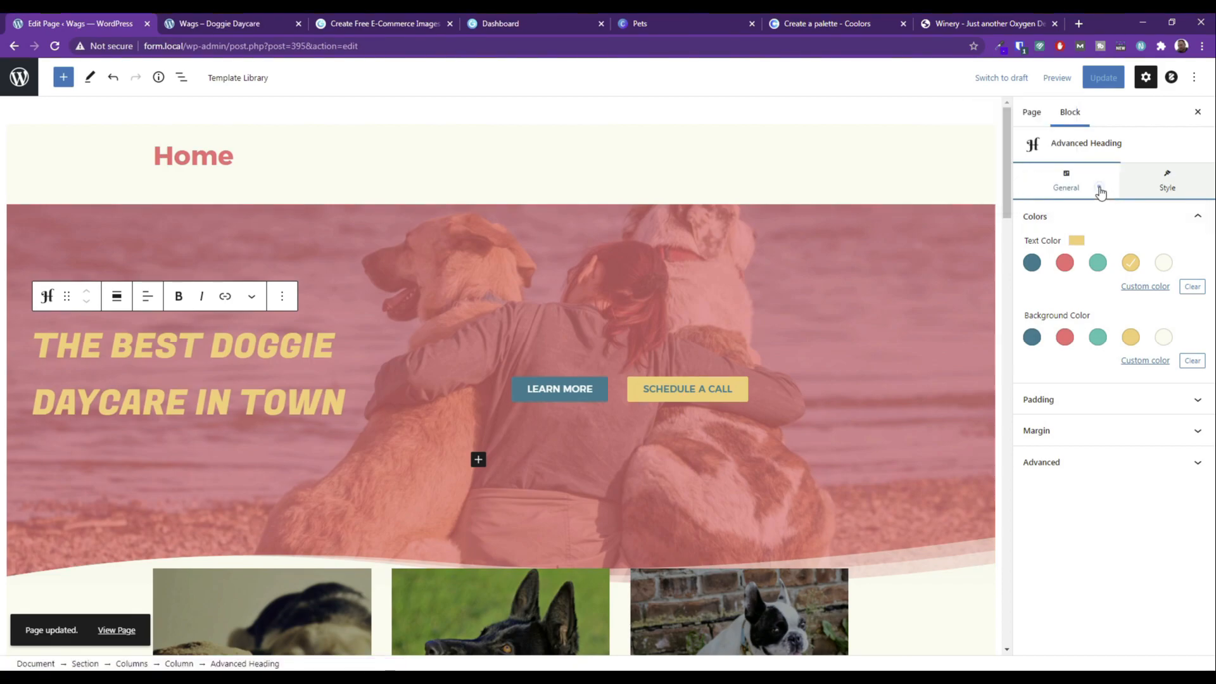
{"action": "double_click", "coordinate": [1074, 348]}
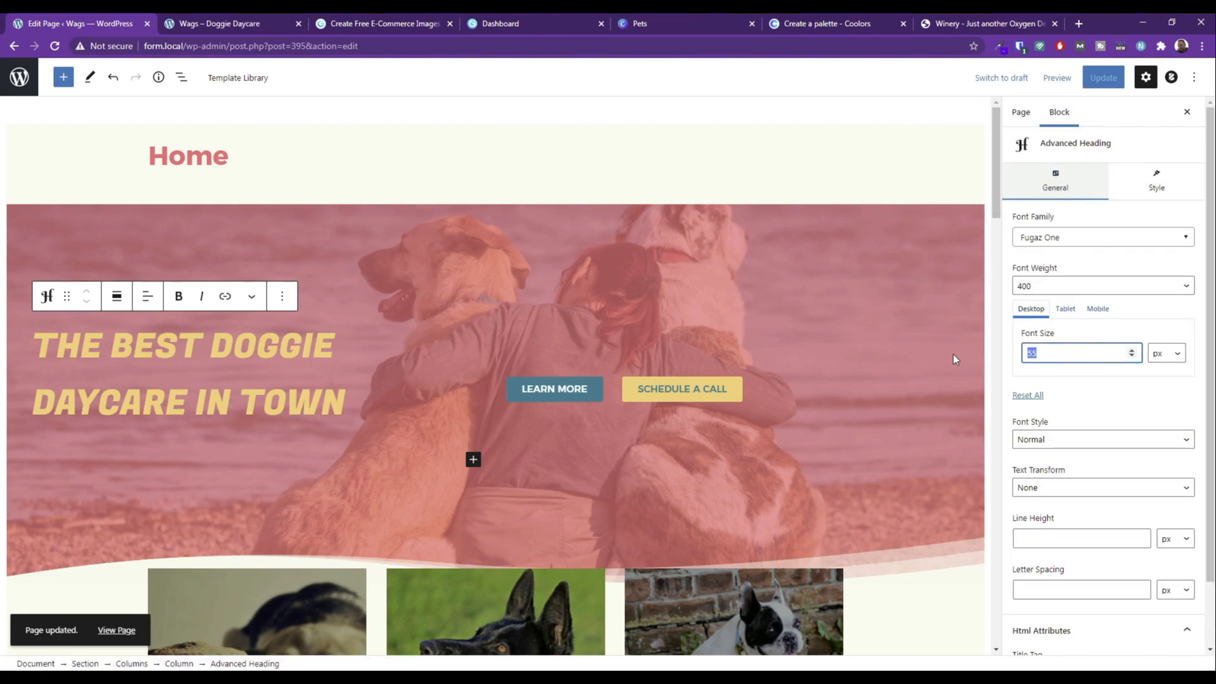
{"action": "type", "text": "75"}
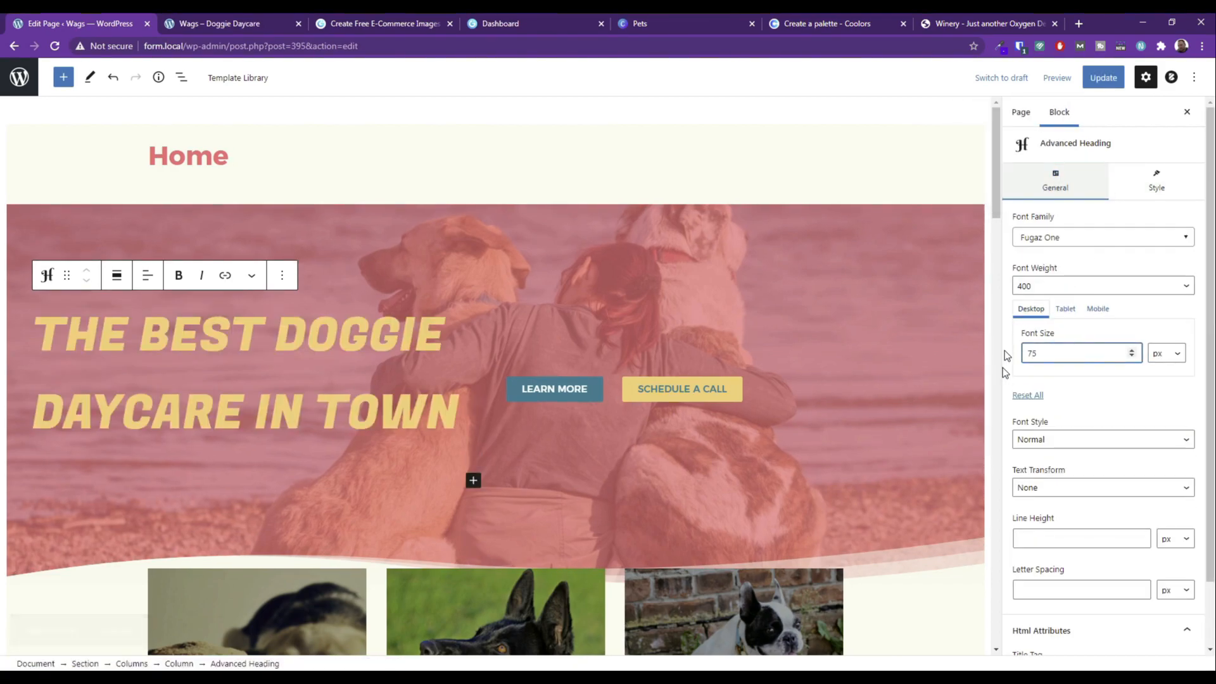
Save the page, open its preview in a new tab and look over the sections from the hero to Guiding Your Dog.
{"action": "left_click", "coordinate": [1114, 79]}
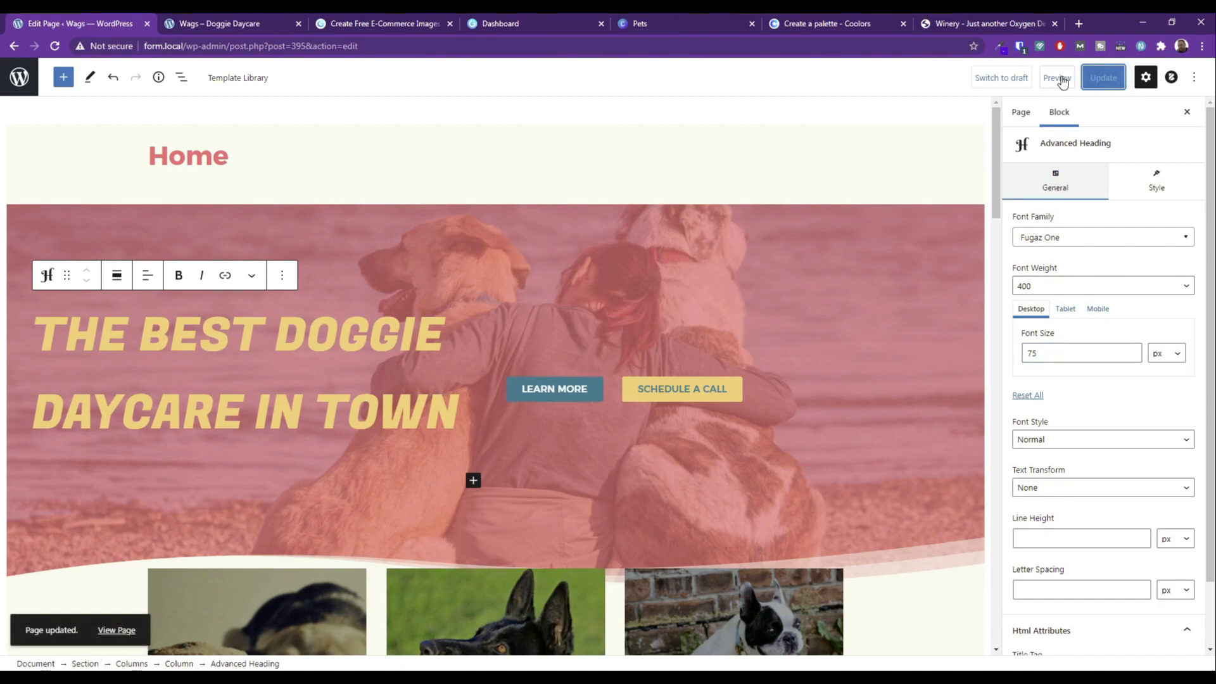
{"action": "left_click", "coordinate": [1057, 78]}
{"action": "left_click", "coordinate": [1032, 192]}
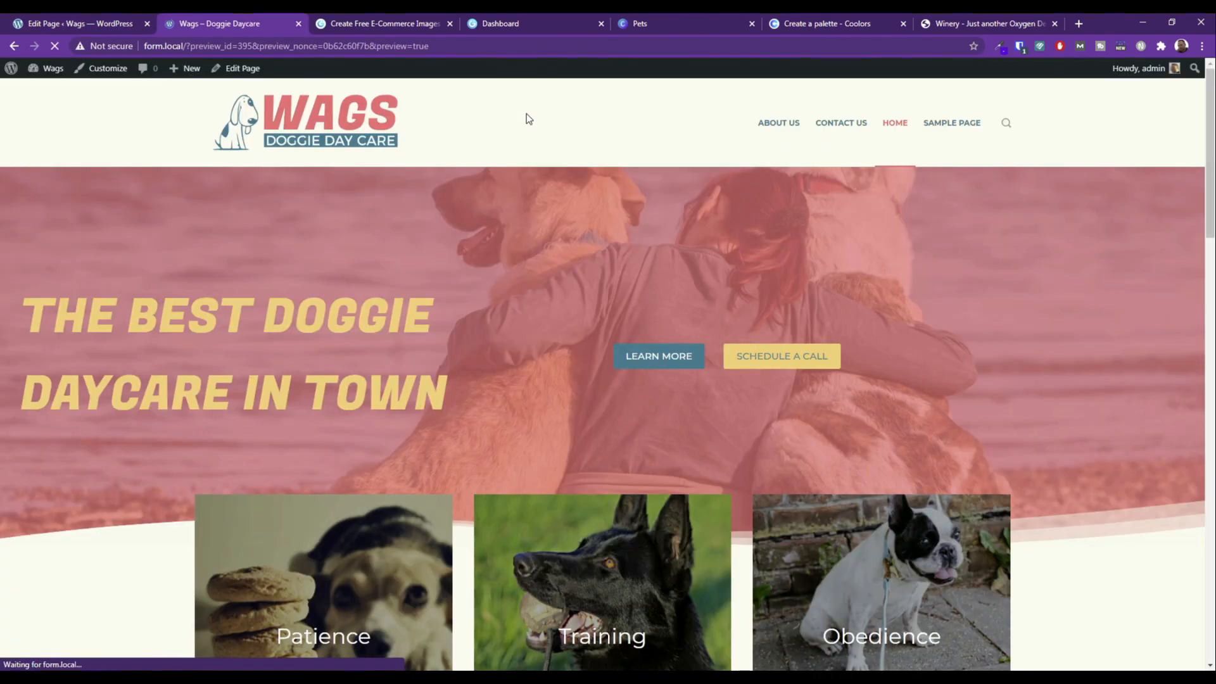
{"action": "scroll", "coordinate": [459, 203], "scroll_direction": "down", "scroll_amount": 3}
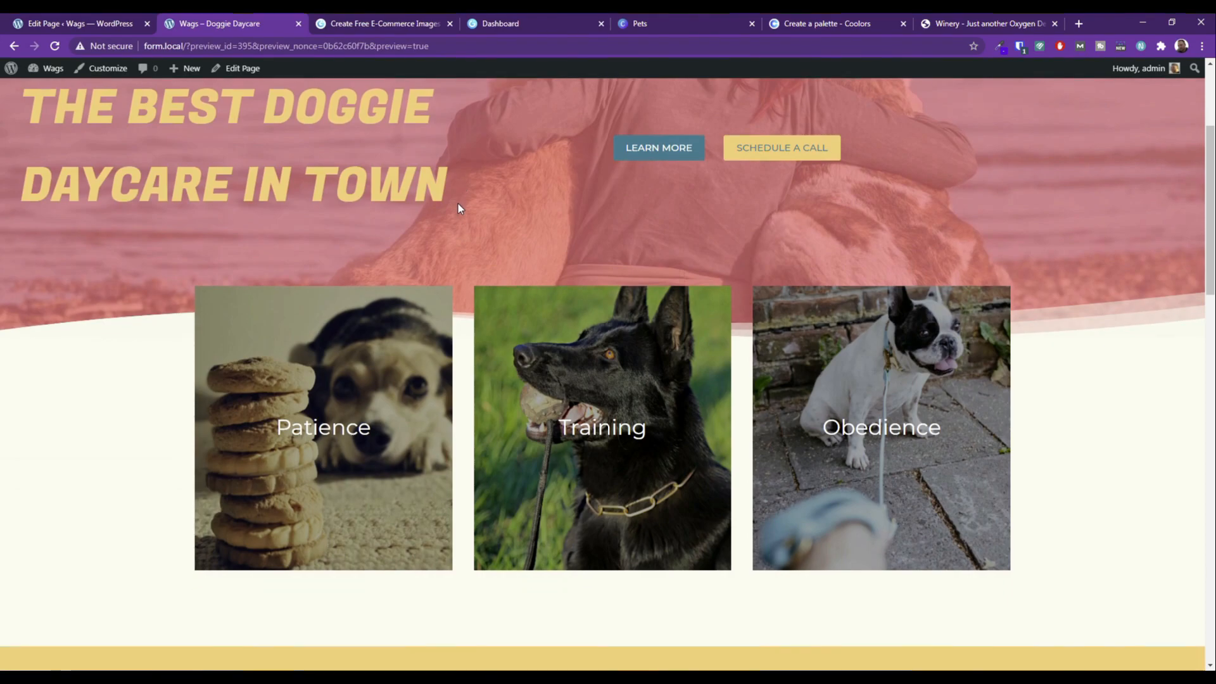
{"action": "scroll", "coordinate": [458, 203], "scroll_direction": "down", "scroll_amount": 6}
{"action": "scroll", "coordinate": [457, 203], "scroll_direction": "down", "scroll_amount": 8}
{"action": "scroll", "coordinate": [457, 203], "scroll_direction": "up", "scroll_amount": 11}
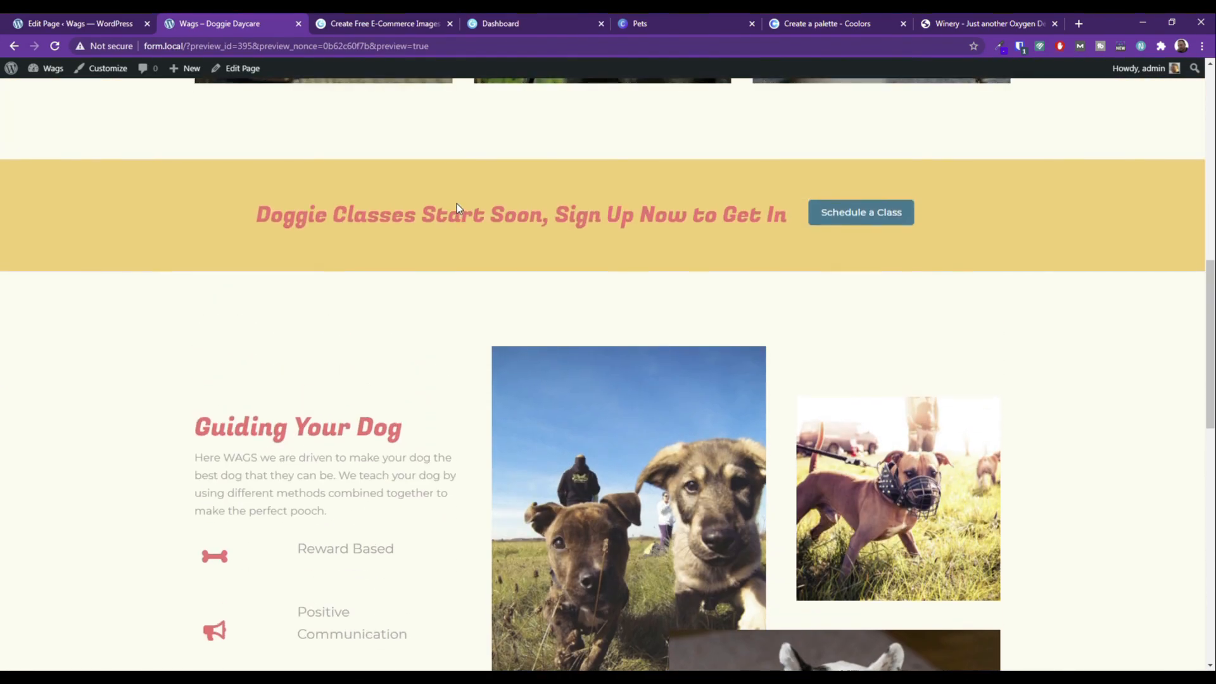
{"action": "scroll", "coordinate": [457, 203], "scroll_direction": "up", "scroll_amount": 3}
{"action": "scroll", "coordinate": [402, 247], "scroll_direction": "down", "scroll_amount": 2}
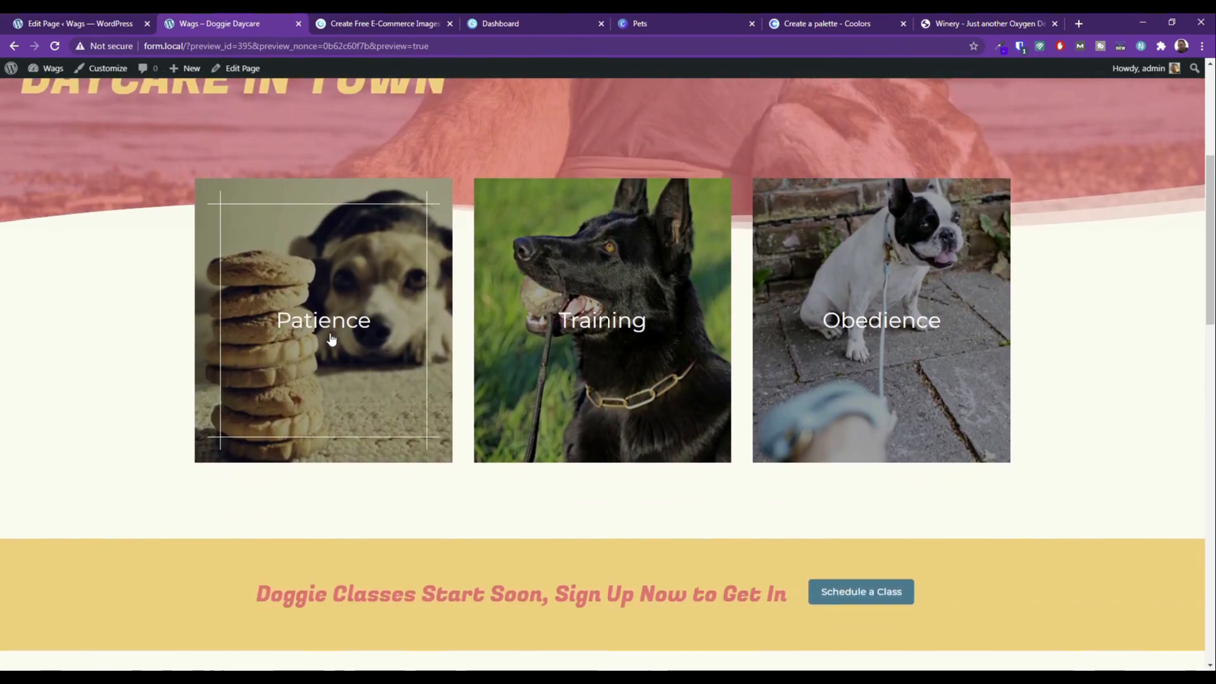
Return to the page editor and examine the Patience banner's animation, image, alignment, overlay and colour settings.
{"action": "key", "text": "ctrl+shift+Tab"}
{"action": "scroll", "coordinate": [350, 264], "scroll_direction": "down", "scroll_amount": 5}
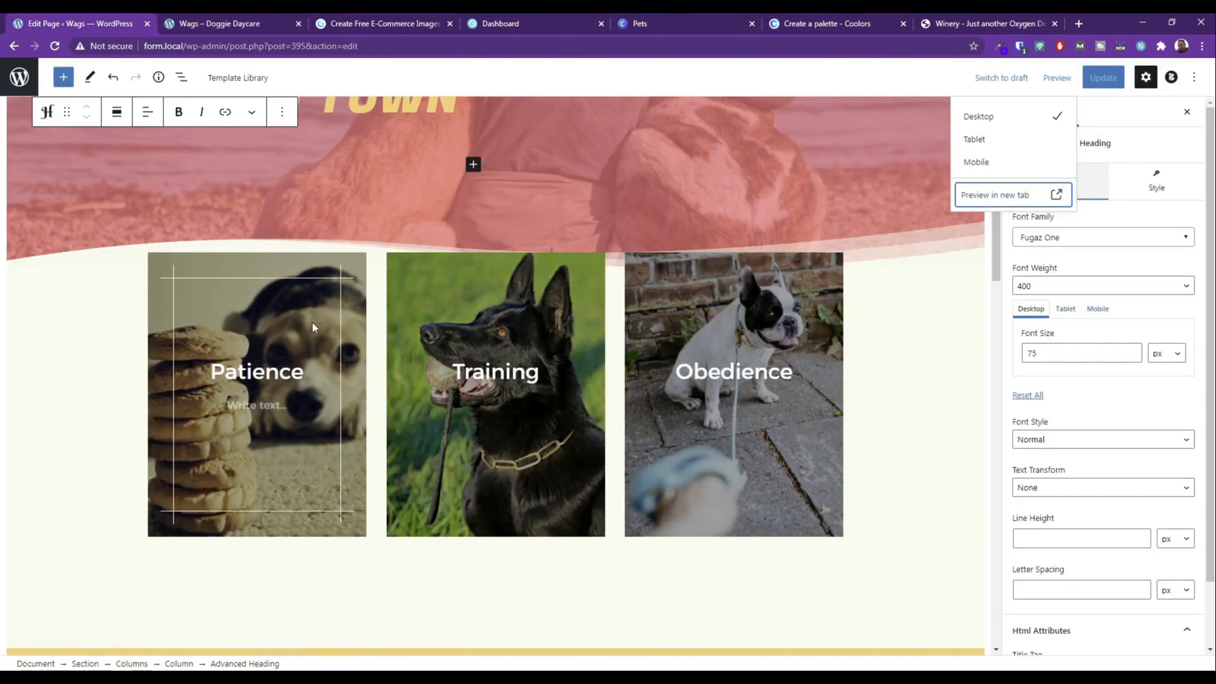
{"action": "double_click", "coordinate": [276, 376]}
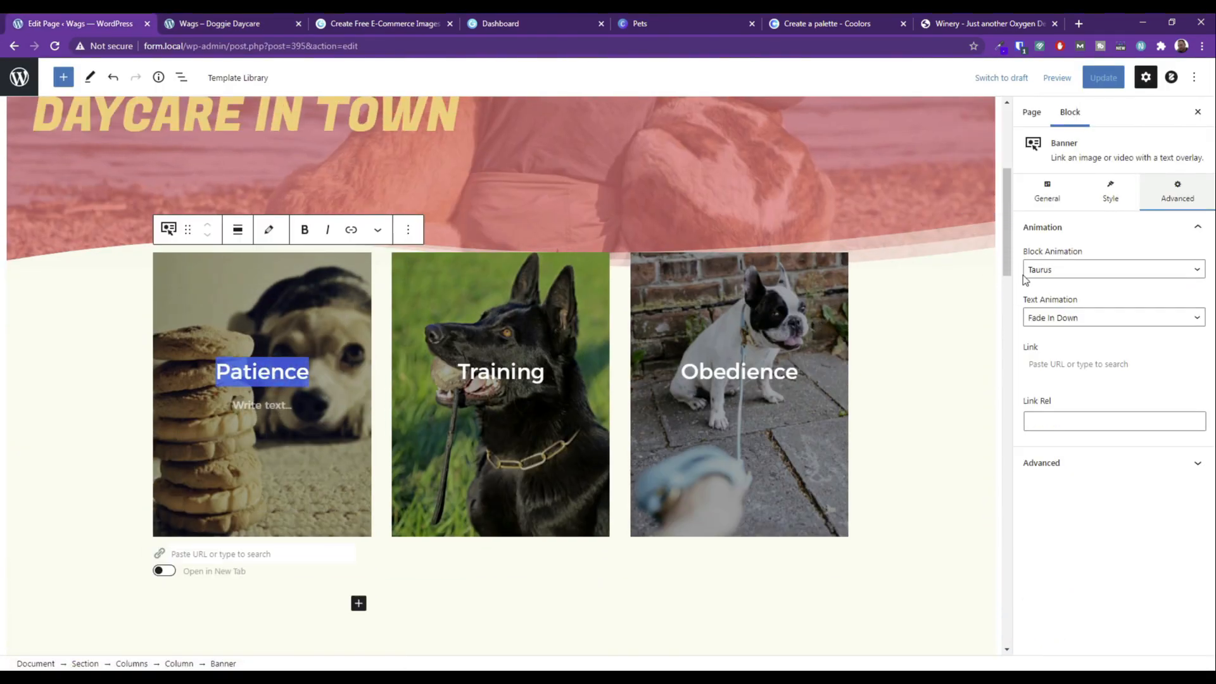
{"action": "left_click", "coordinate": [1052, 188]}
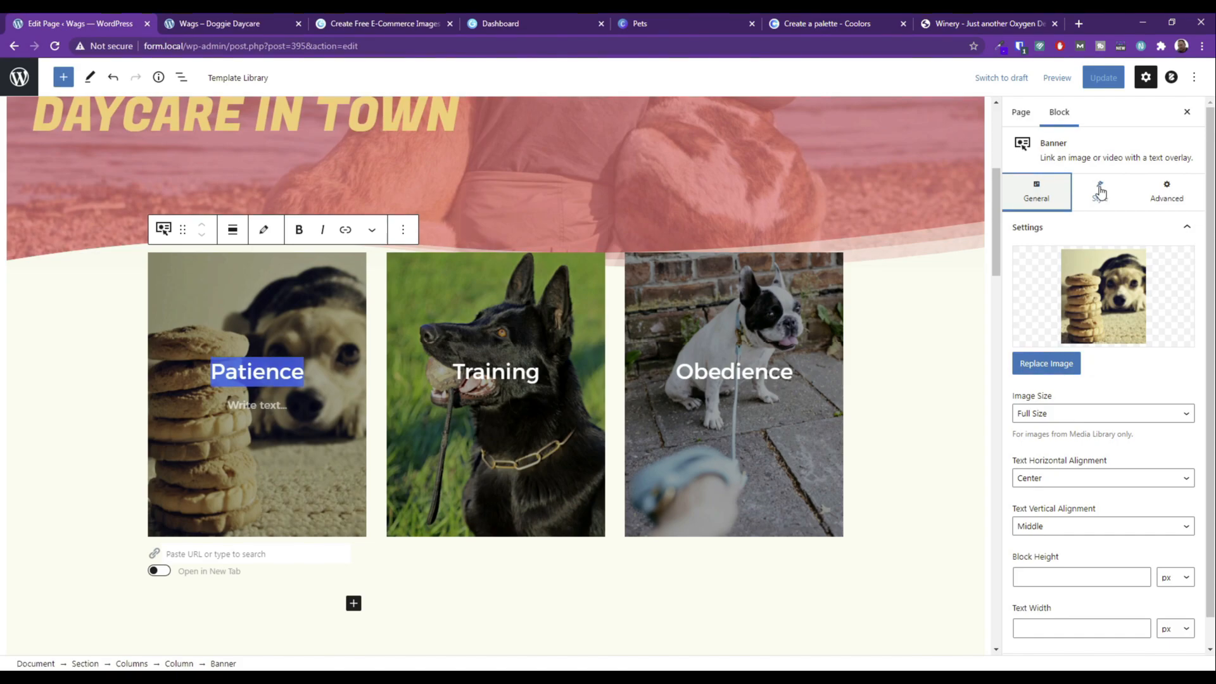
{"action": "left_click", "coordinate": [1100, 191]}
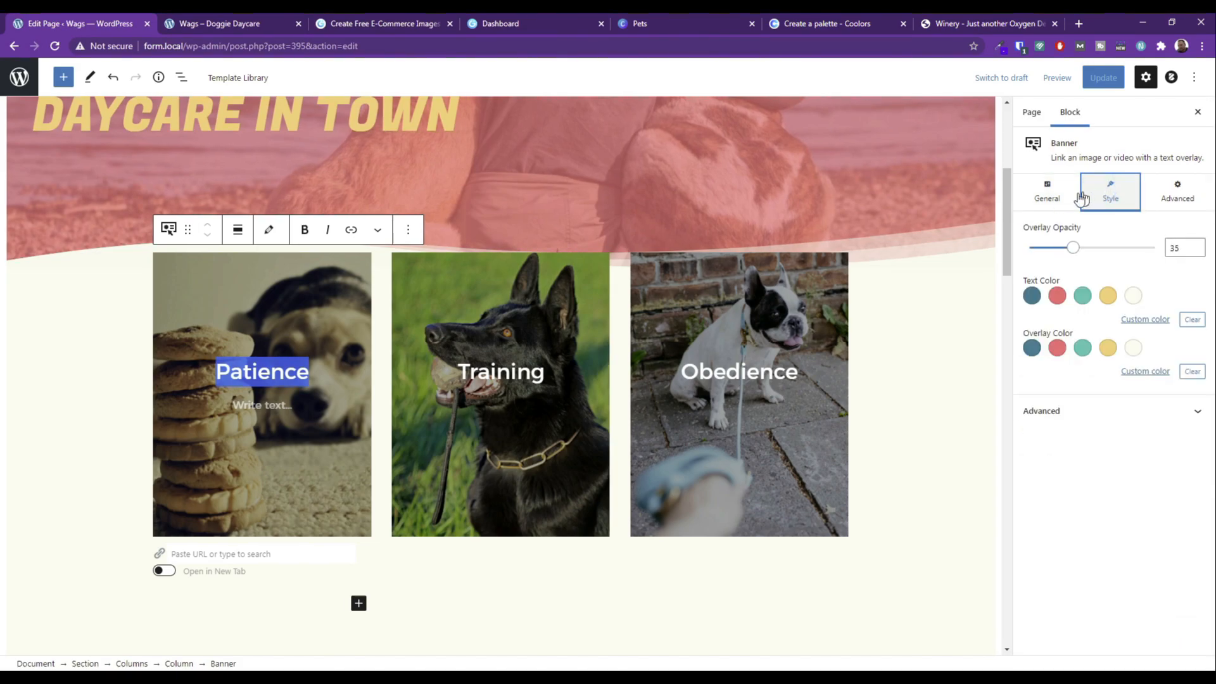
{"action": "left_click", "coordinate": [1046, 200]}
Examine the colour and typography settings of the "Doggie Classes Start Soon, Sign Up Now to Get In" heading.
{"action": "scroll", "coordinate": [518, 314], "scroll_direction": "down", "scroll_amount": 3}
{"action": "scroll", "coordinate": [492, 193], "scroll_direction": "down", "scroll_amount": 4}
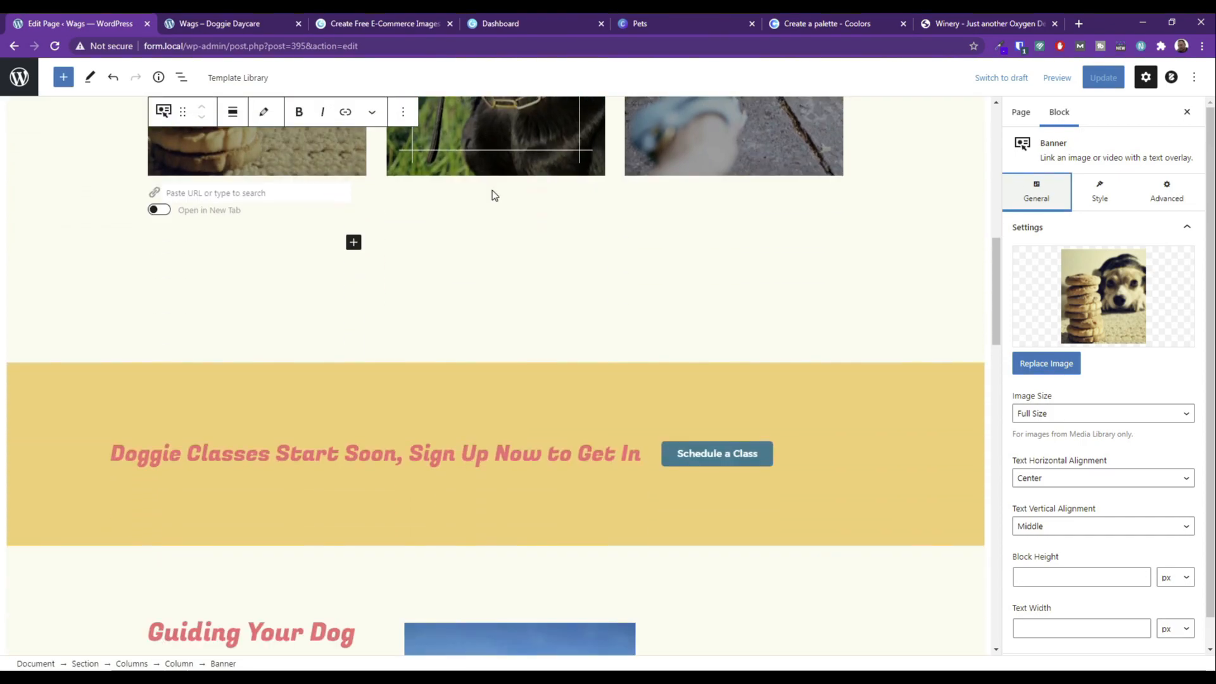
{"action": "left_click", "coordinate": [388, 376]}
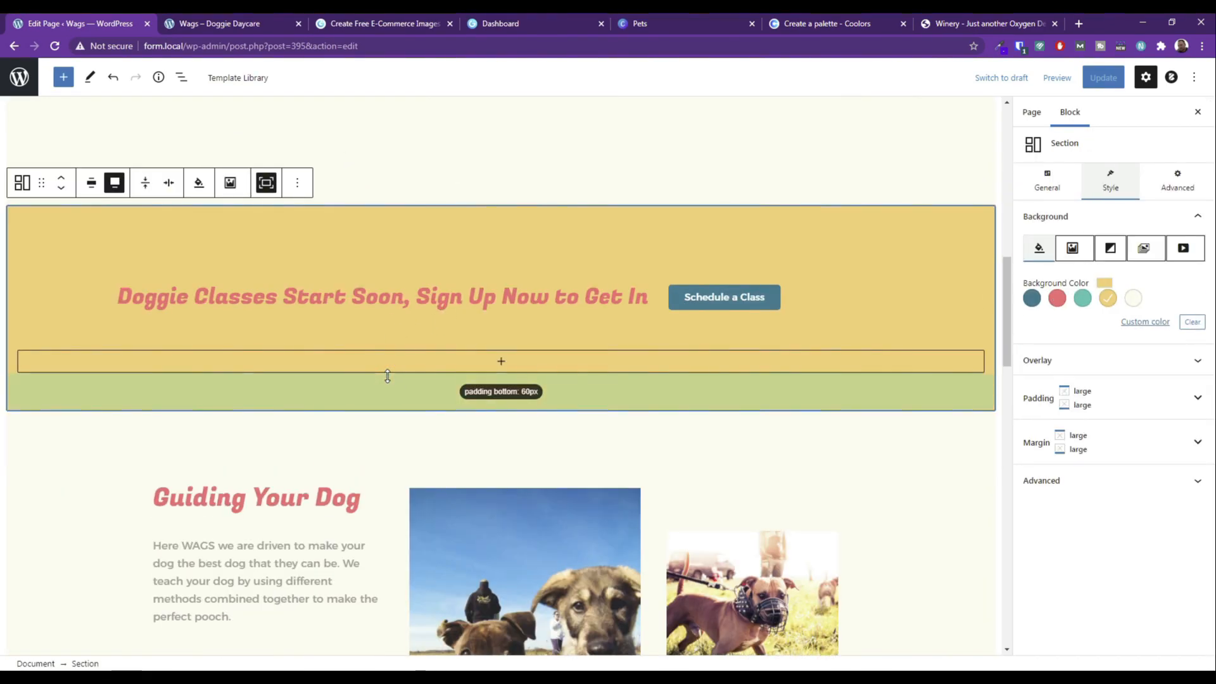
{"action": "triple_click", "coordinate": [335, 295]}
{"action": "left_click", "coordinate": [1147, 177]}
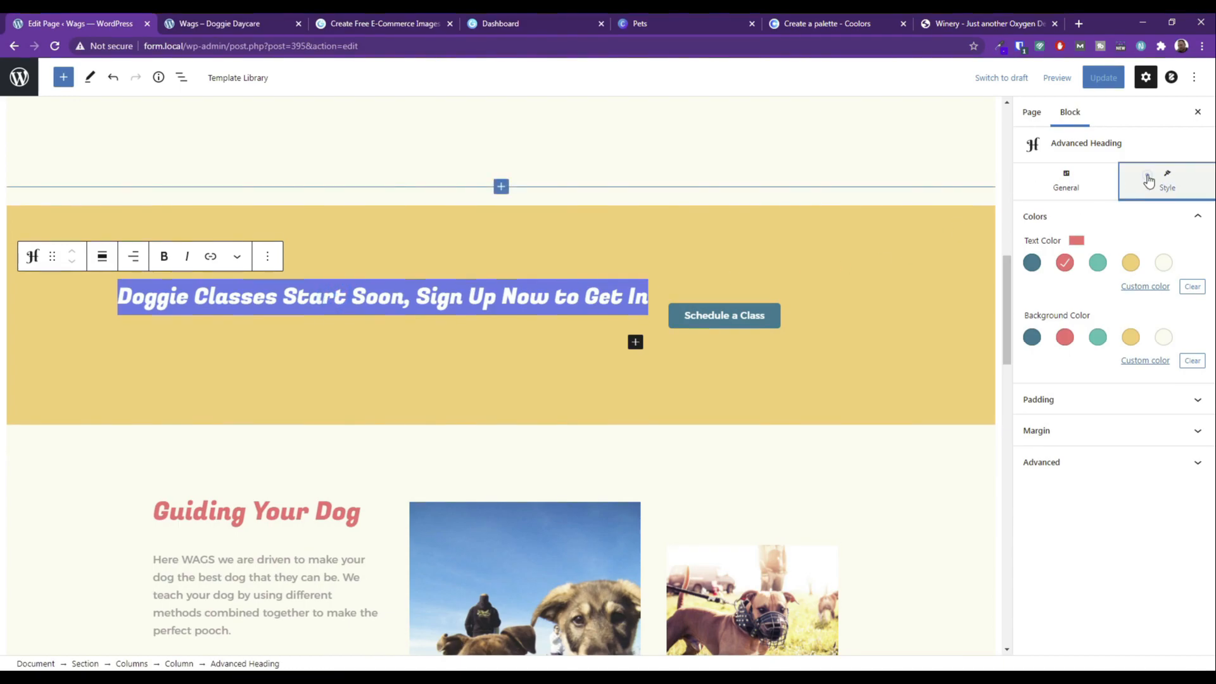
{"action": "left_click", "coordinate": [1088, 184]}
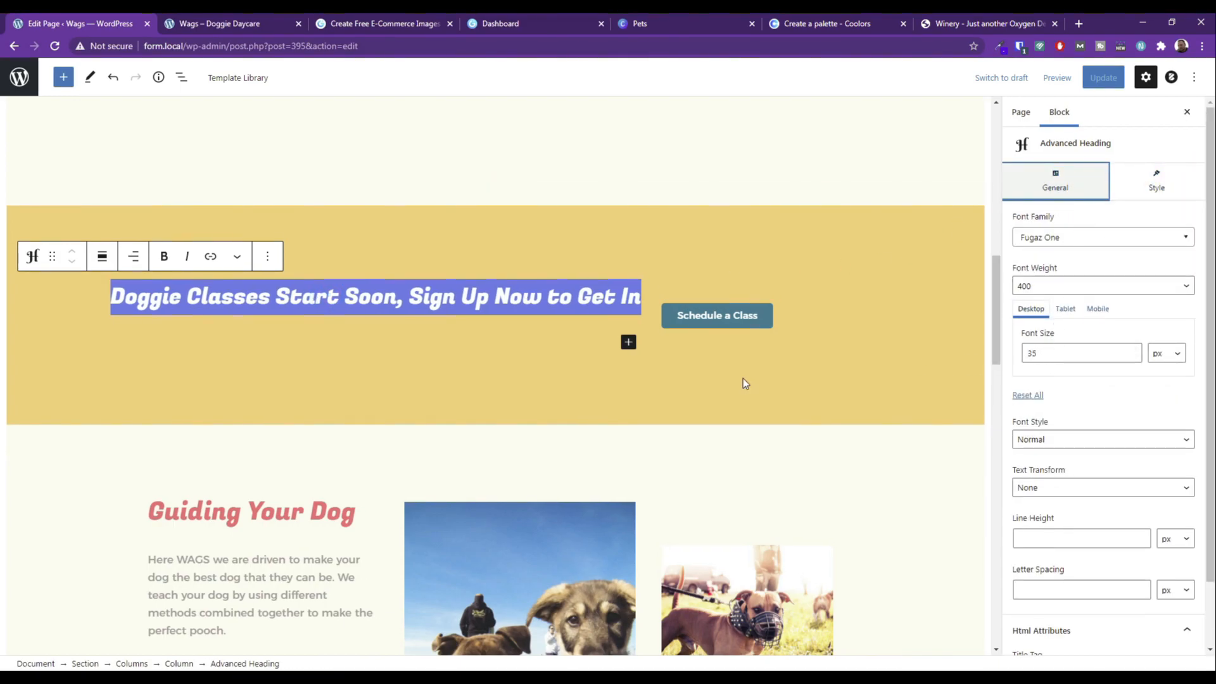
Set the desktop font size of the "Guiding Your Dog" heading to 45 px.
{"action": "scroll", "coordinate": [344, 428], "scroll_direction": "down", "scroll_amount": 3}
{"action": "double_click", "coordinate": [272, 333]}
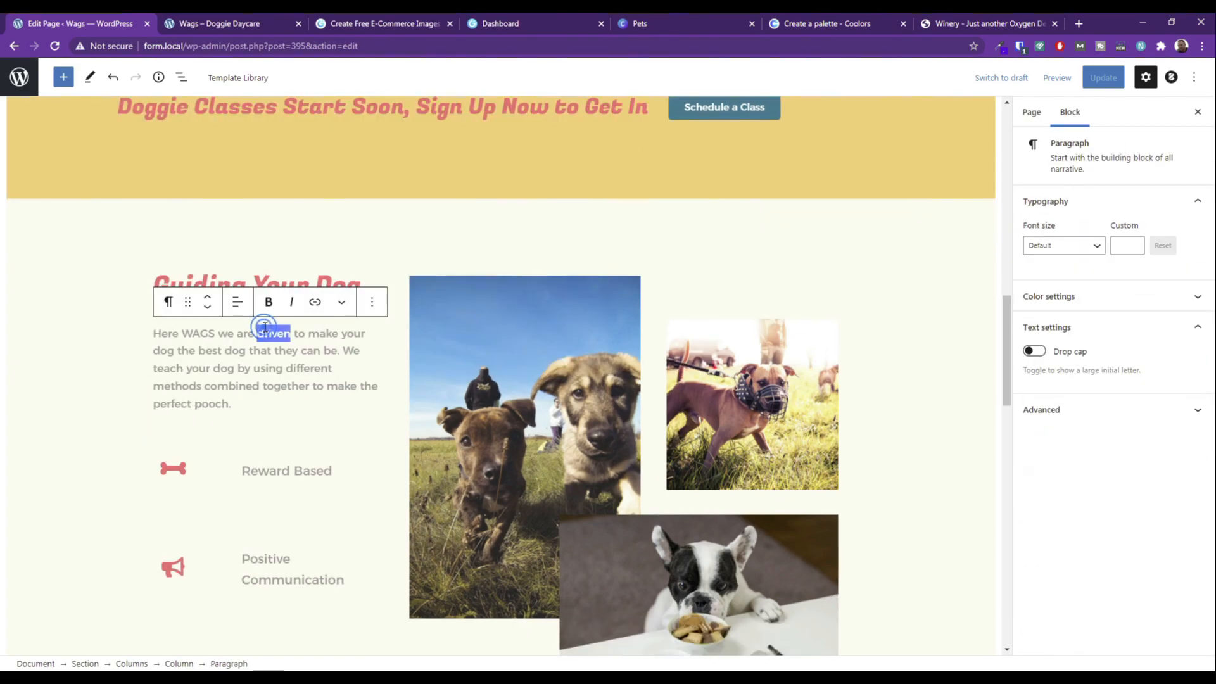
{"action": "left_click", "coordinate": [248, 279]}
{"action": "triple_click", "coordinate": [248, 279]}
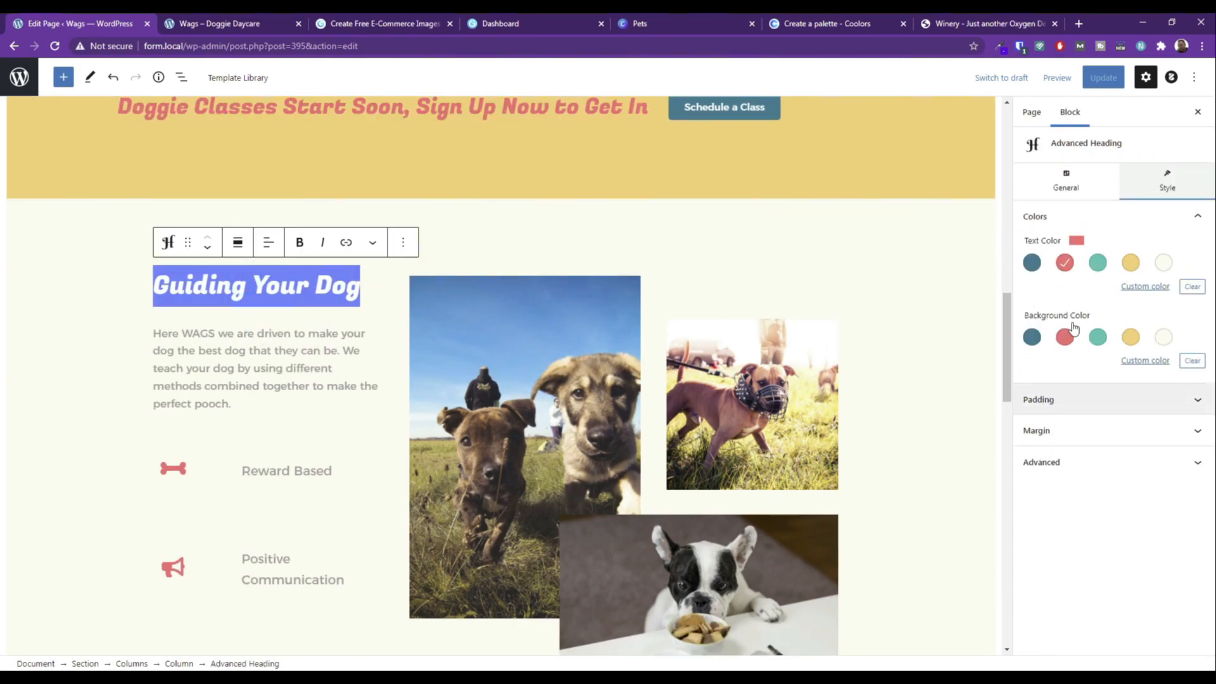
{"action": "left_click", "coordinate": [1028, 181]}
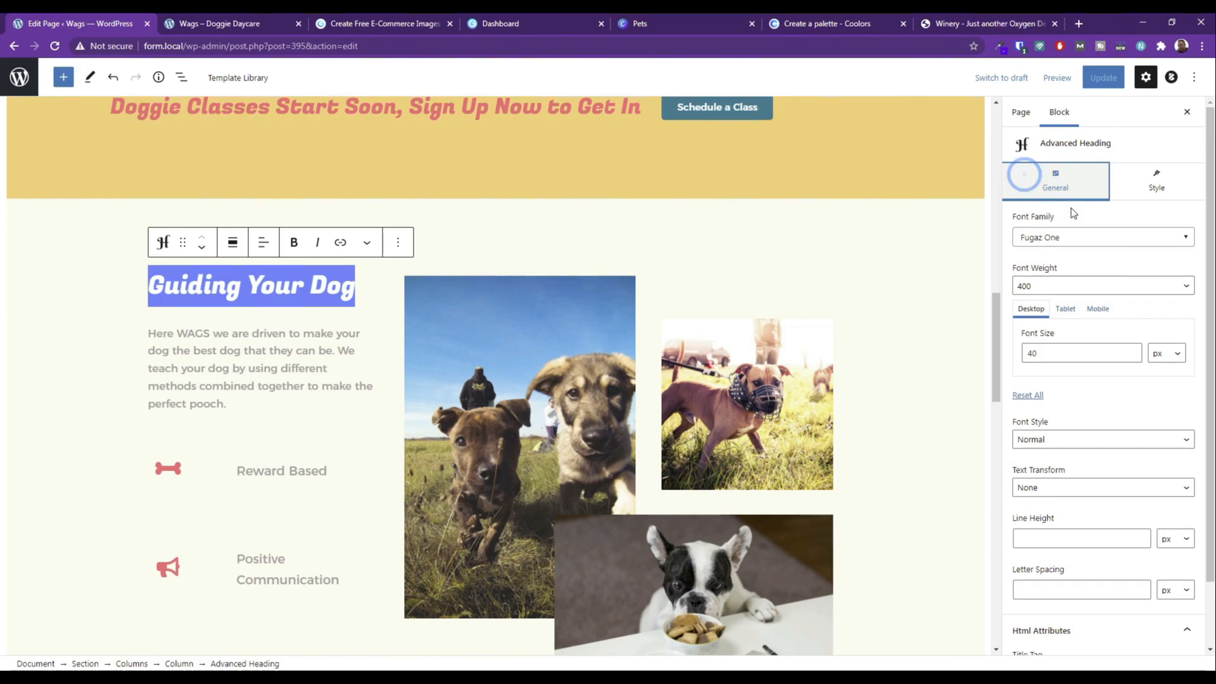
{"action": "double_click", "coordinate": [1071, 354]}
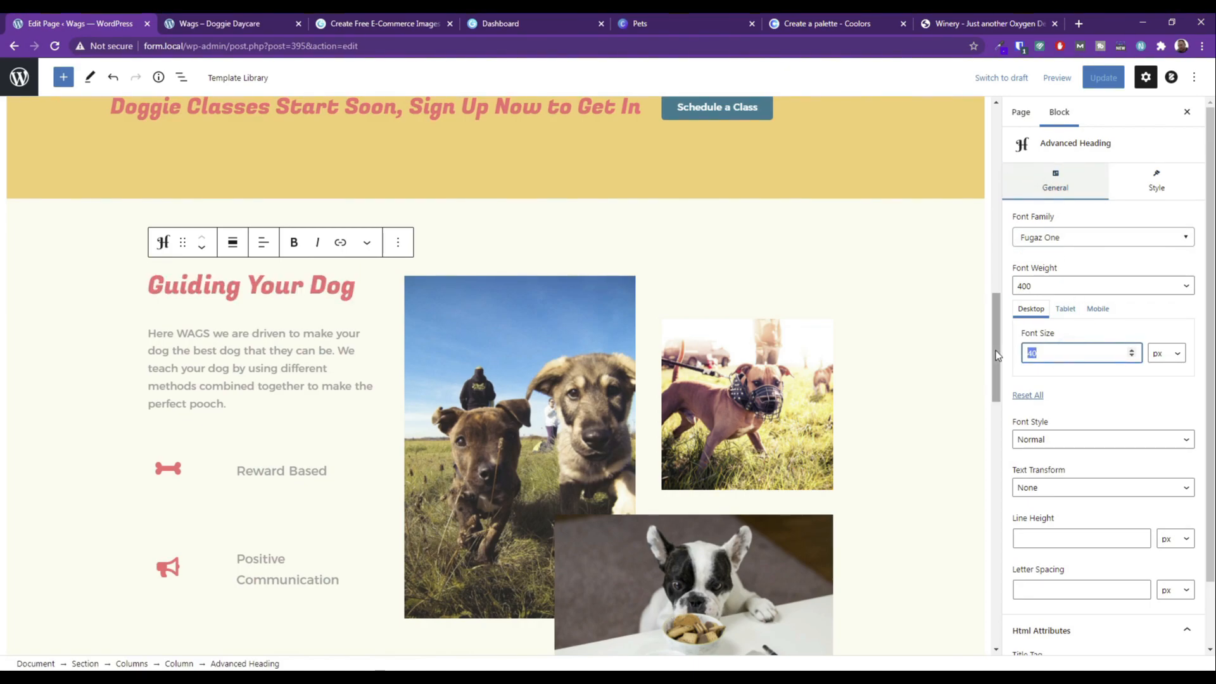
{"action": "type", "text": "45"}
Save the page and check the "Guiding Your Dog" heading against the rest of the page in a new-tab preview.
{"action": "left_click", "coordinate": [1105, 79]}
{"action": "left_click", "coordinate": [1057, 78]}
{"action": "left_click", "coordinate": [1007, 197]}
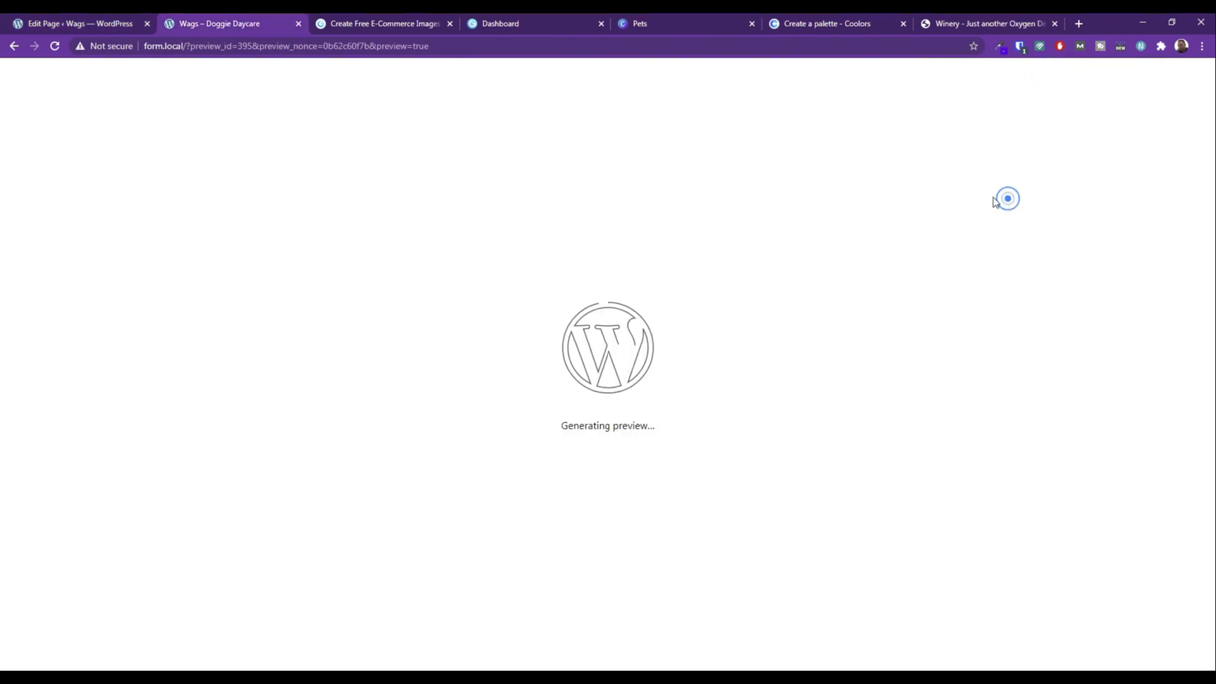
{"action": "scroll", "coordinate": [327, 253], "scroll_direction": "down", "scroll_amount": 10}
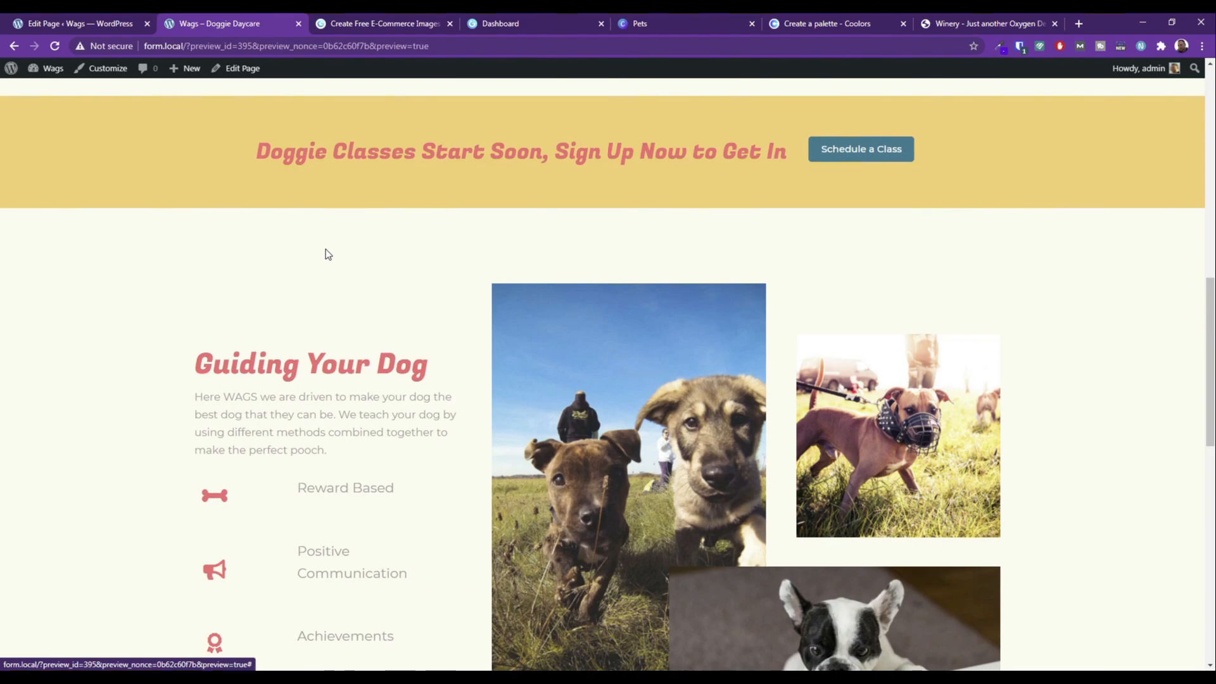
{"action": "scroll", "coordinate": [328, 254], "scroll_direction": "down", "scroll_amount": 2}
{"action": "scroll", "coordinate": [345, 254], "scroll_direction": "up", "scroll_amount": 5}
{"action": "scroll", "coordinate": [342, 291], "scroll_direction": "up", "scroll_amount": 9}
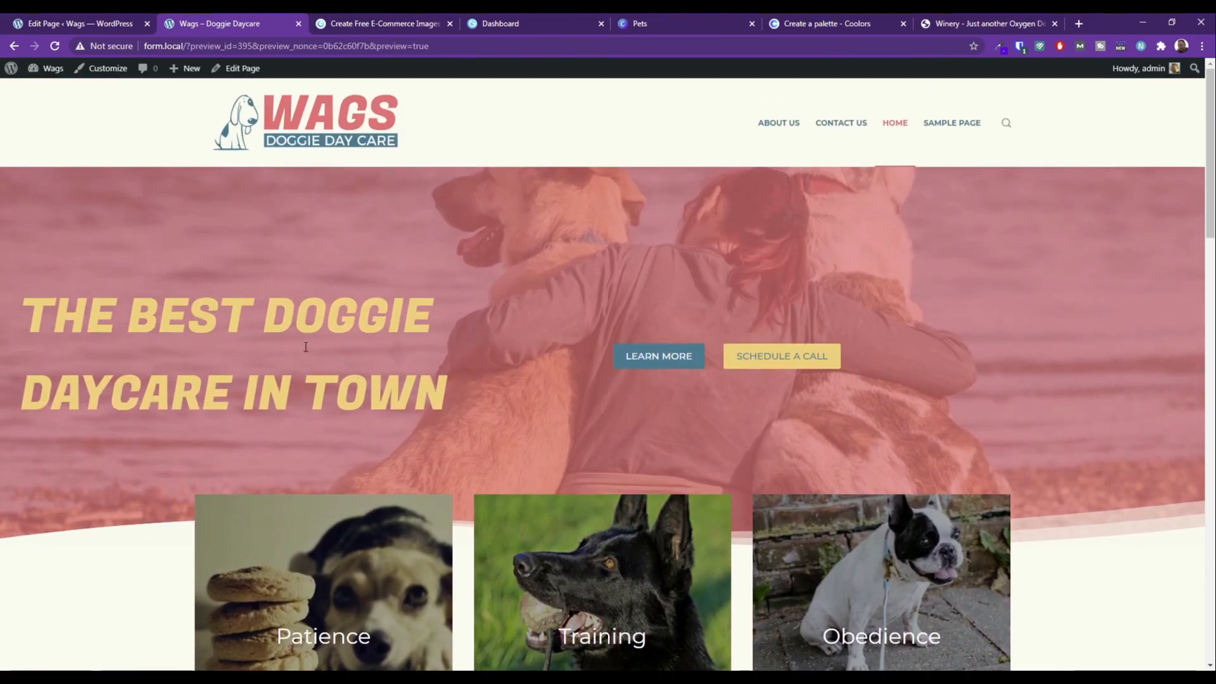
Return to the page editor and check the font size of the "The Best Doggie Daycare in Town" hero heading.
{"action": "left_click", "coordinate": [92, 19]}
{"action": "scroll", "coordinate": [347, 189], "scroll_direction": "up", "scroll_amount": 10}
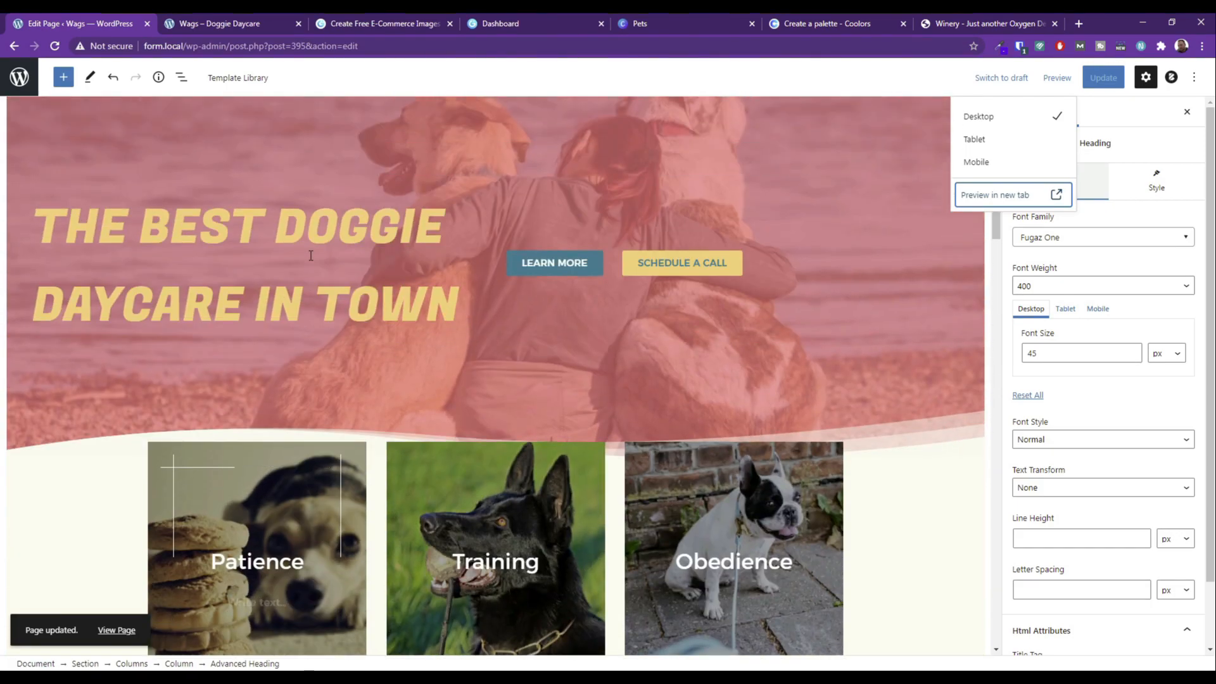
{"action": "left_click", "coordinate": [242, 226]}
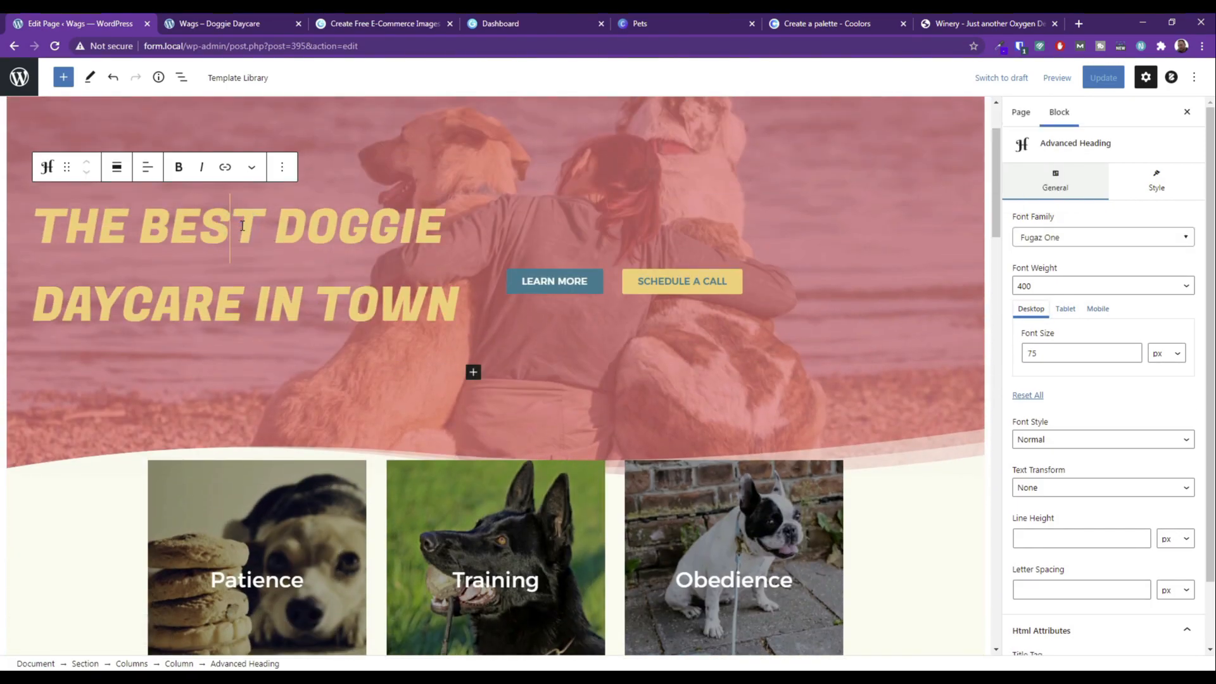
Set the desktop font size of the "Some of Our Best Doggie Deals" heading to 45 px and save the page.
{"action": "scroll", "coordinate": [242, 225], "scroll_direction": "down", "scroll_amount": 20}
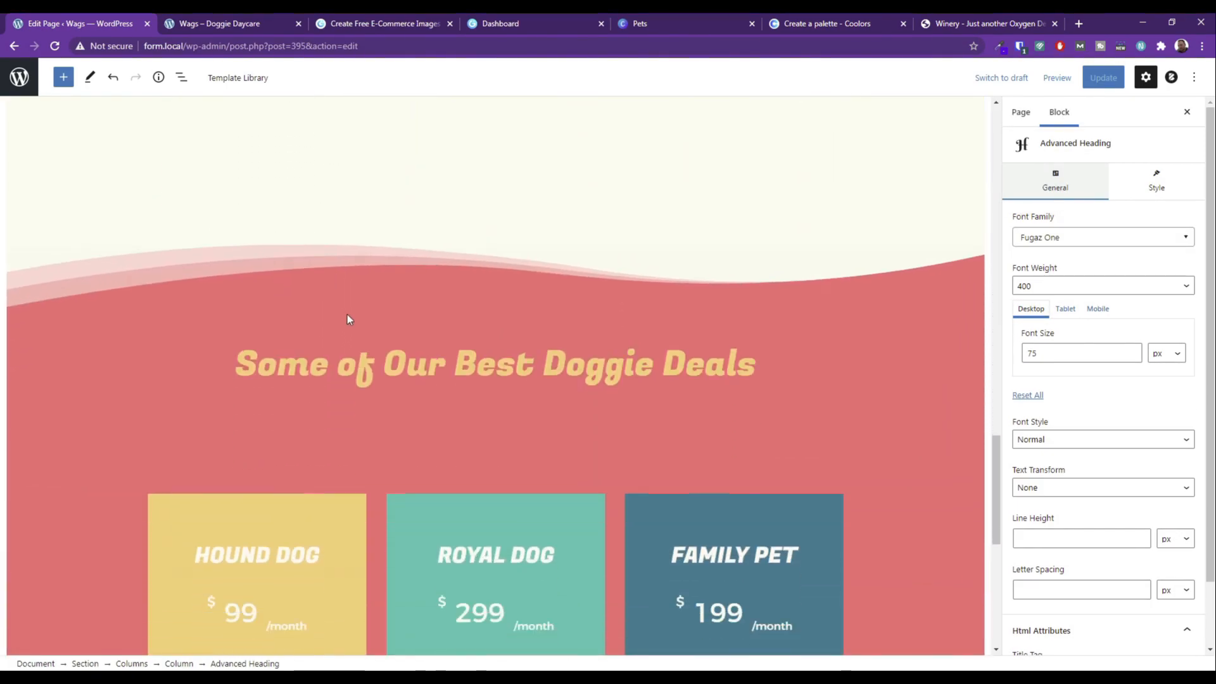
{"action": "left_click", "coordinate": [436, 366]}
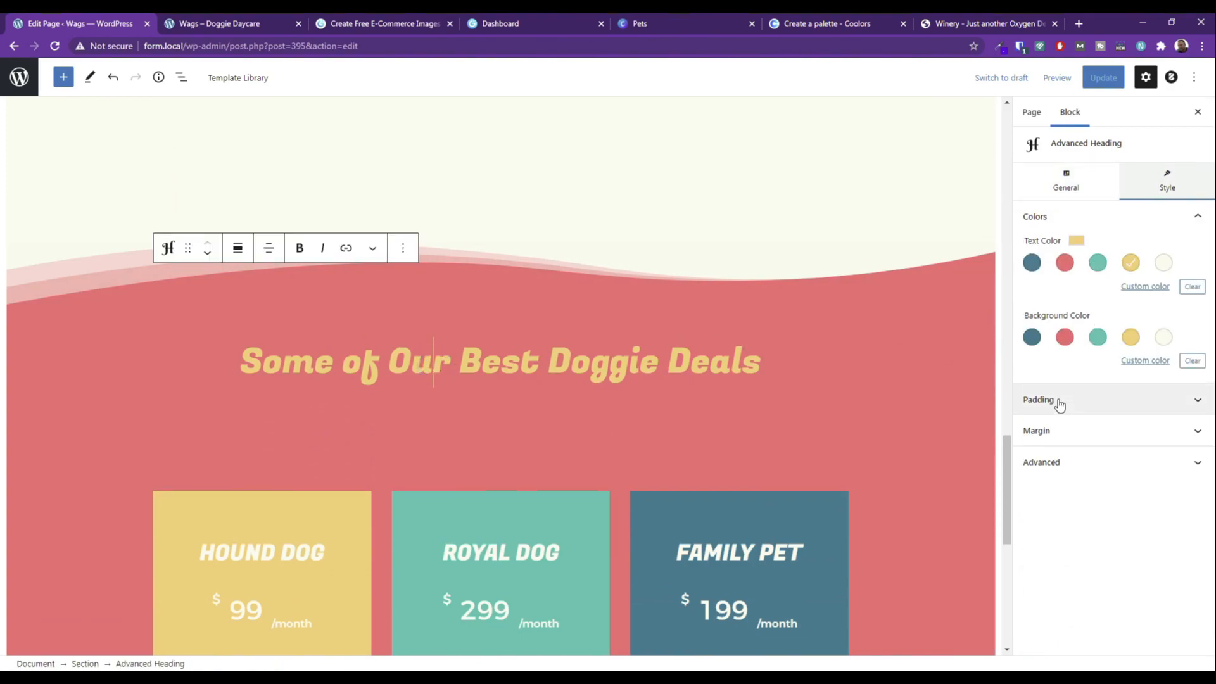
{"action": "left_click", "coordinate": [1154, 181]}
{"action": "left_click", "coordinate": [1073, 183]}
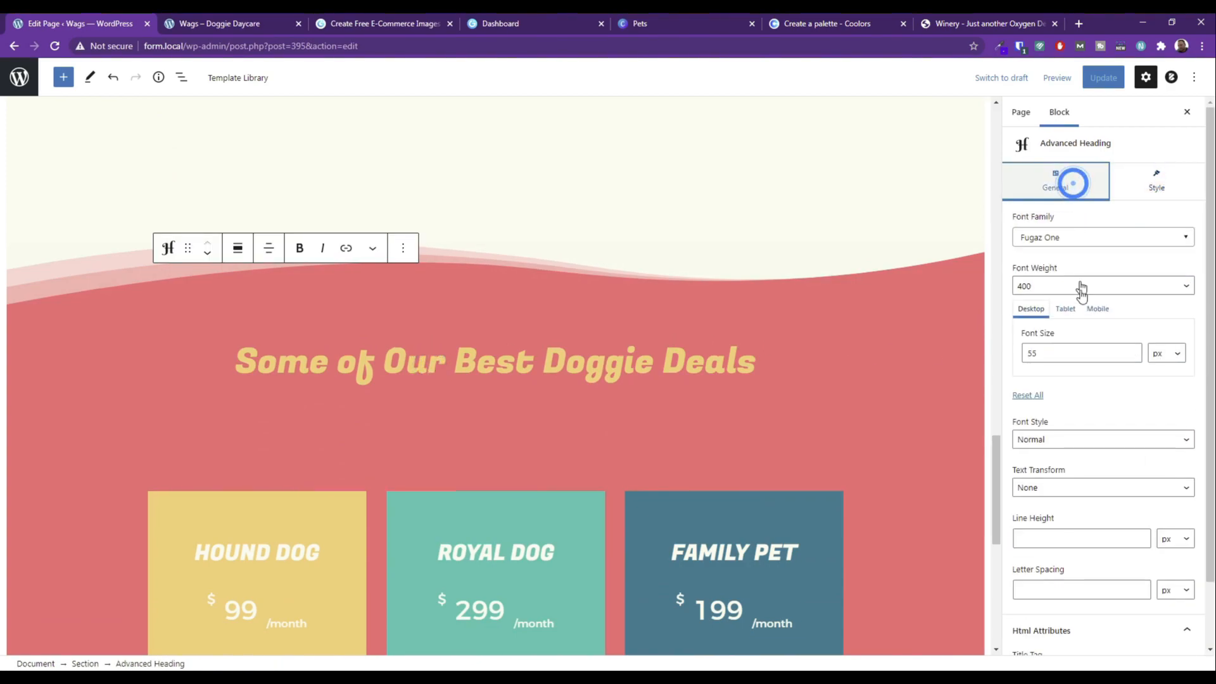
{"action": "double_click", "coordinate": [1039, 353]}
{"action": "type", "text": "45"}
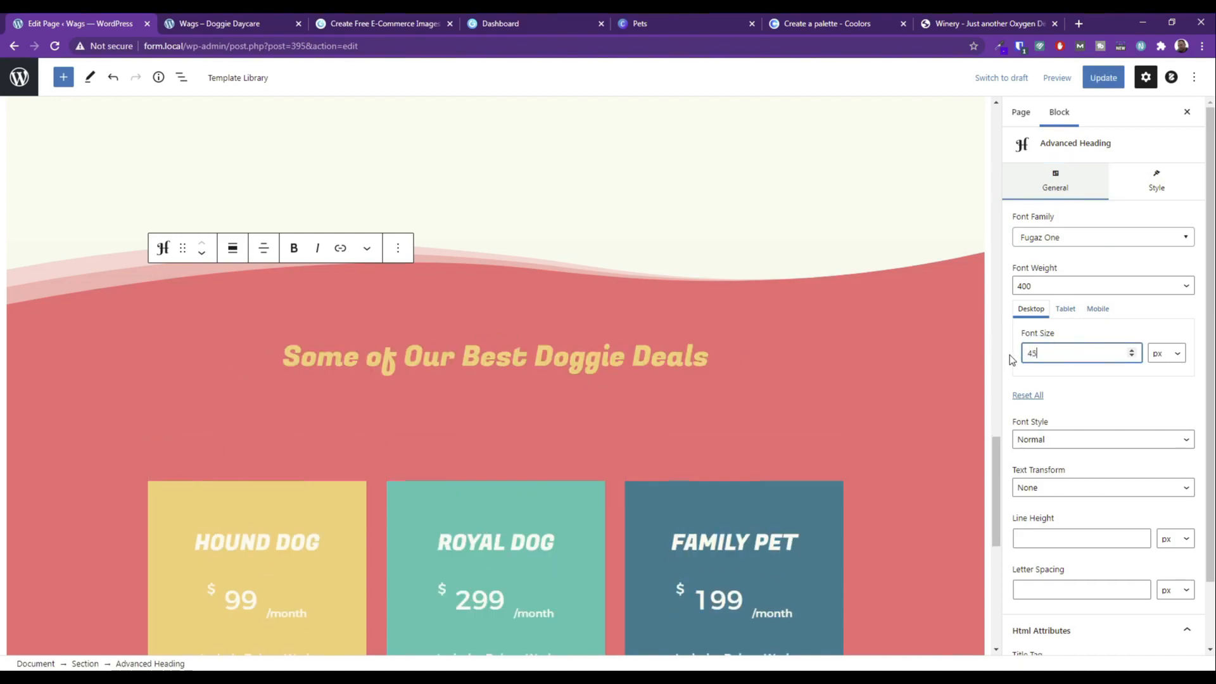
{"action": "left_click", "coordinate": [1103, 77]}
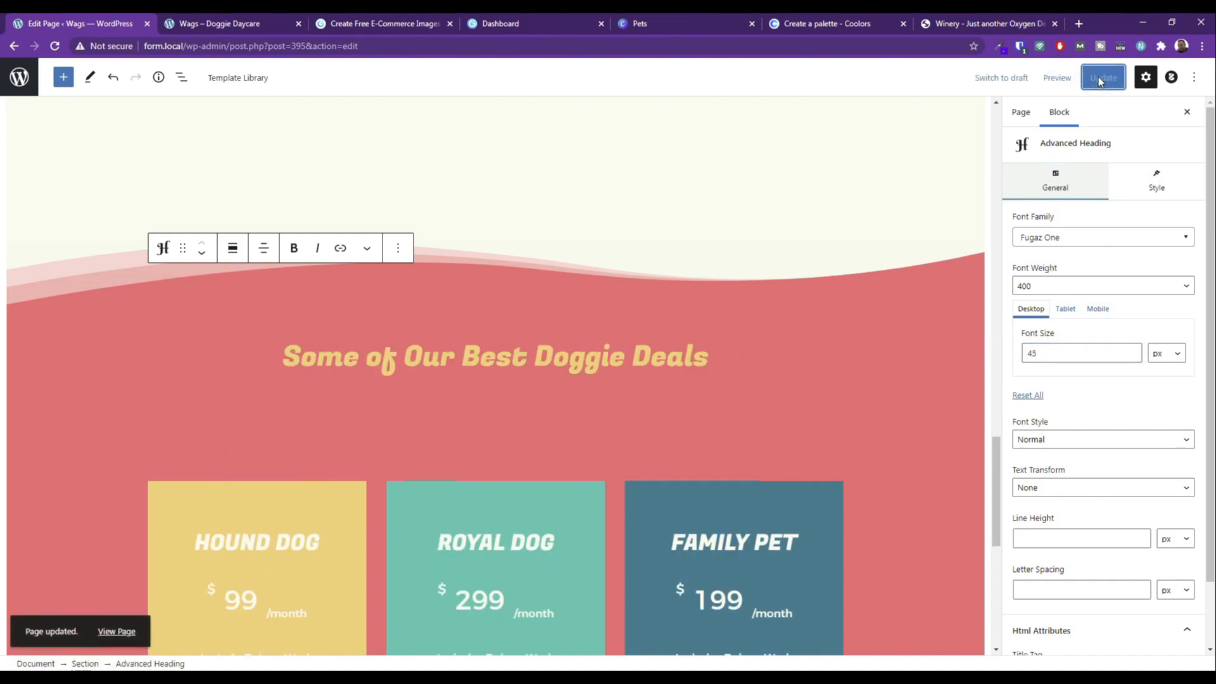
Review the whole page layout in the editor, from the pricing cards up to the hero and through the sections between.
{"action": "scroll", "coordinate": [612, 311], "scroll_direction": "down", "scroll_amount": 5}
{"action": "scroll", "coordinate": [555, 325], "scroll_direction": "up", "scroll_amount": 13}
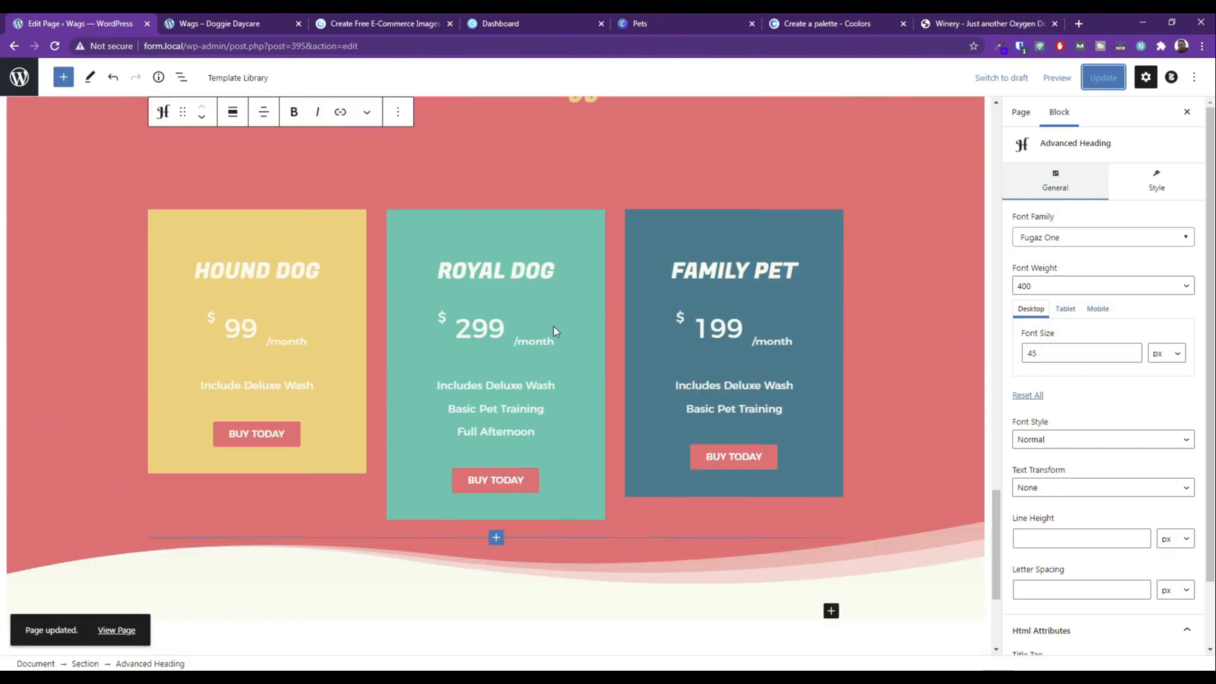
{"action": "scroll", "coordinate": [554, 326], "scroll_direction": "up", "scroll_amount": 15}
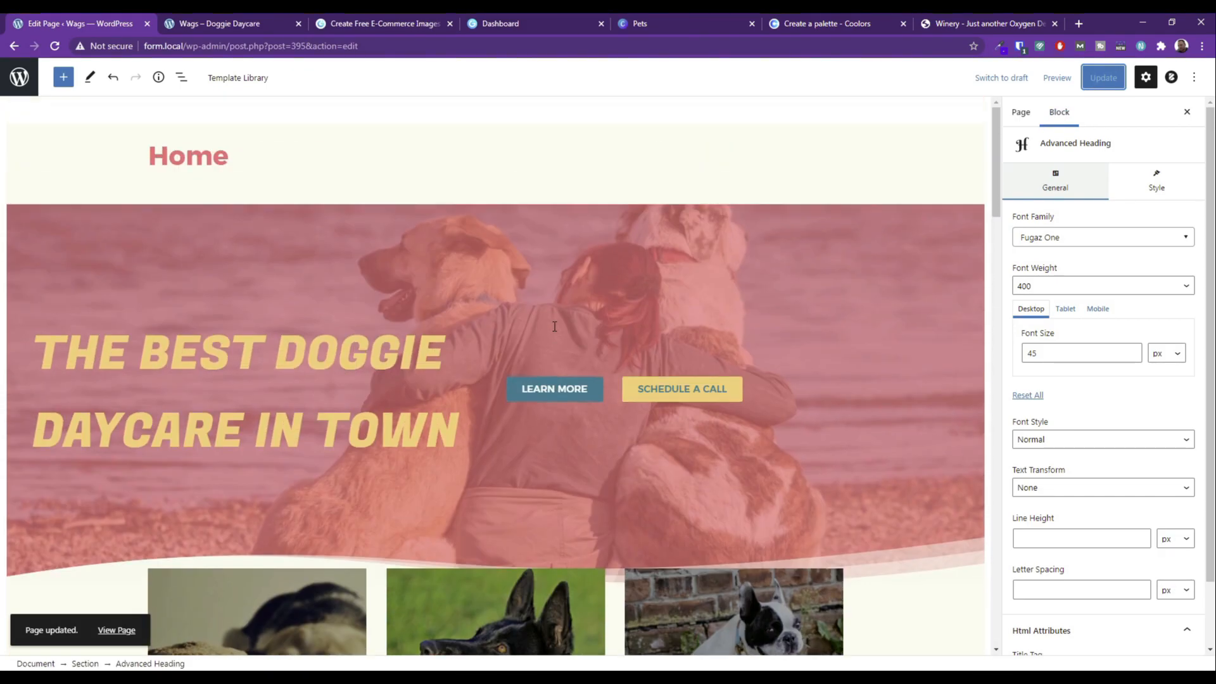
{"action": "scroll", "coordinate": [554, 326], "scroll_direction": "down", "scroll_amount": 15}
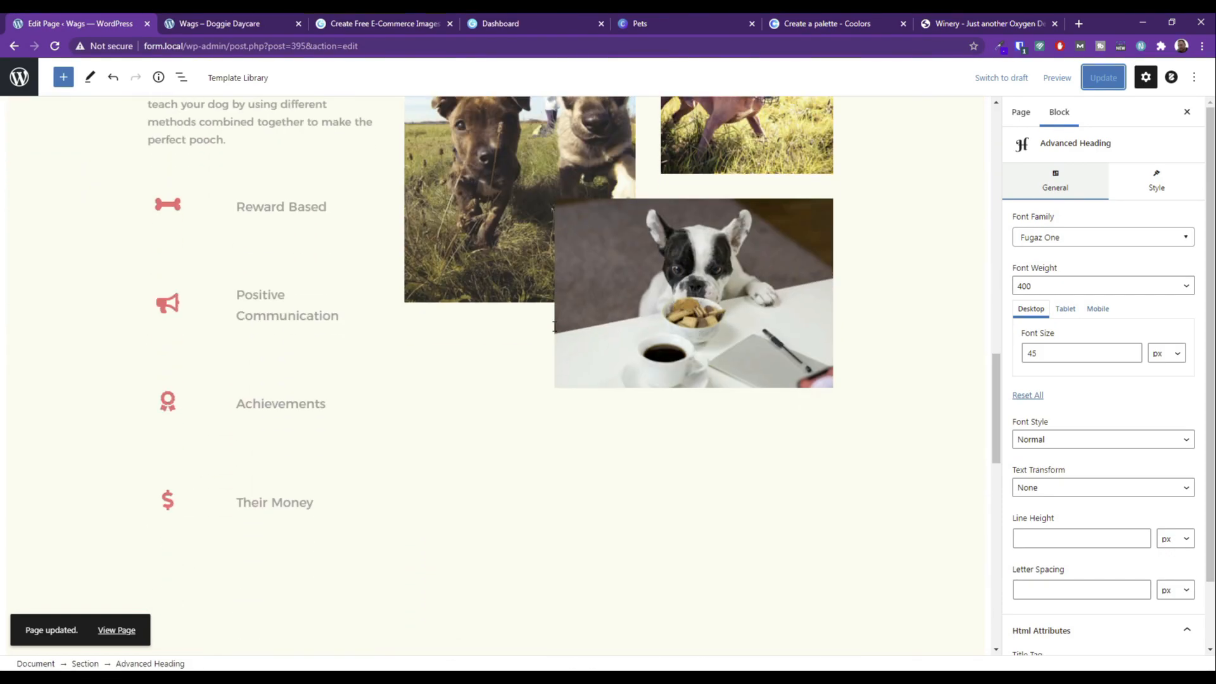
{"action": "scroll", "coordinate": [554, 326], "scroll_direction": "down", "scroll_amount": 6}
{"action": "scroll", "coordinate": [554, 326], "scroll_direction": "up", "scroll_amount": 10}
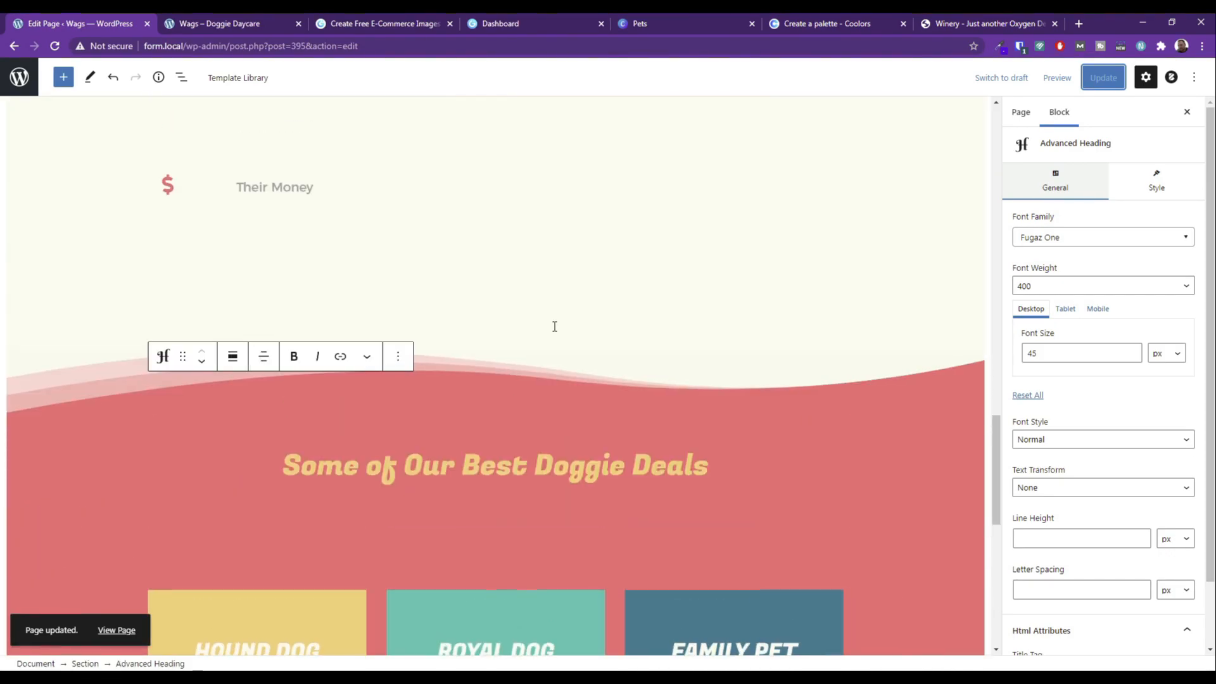
{"action": "scroll", "coordinate": [554, 326], "scroll_direction": "up", "scroll_amount": 15}
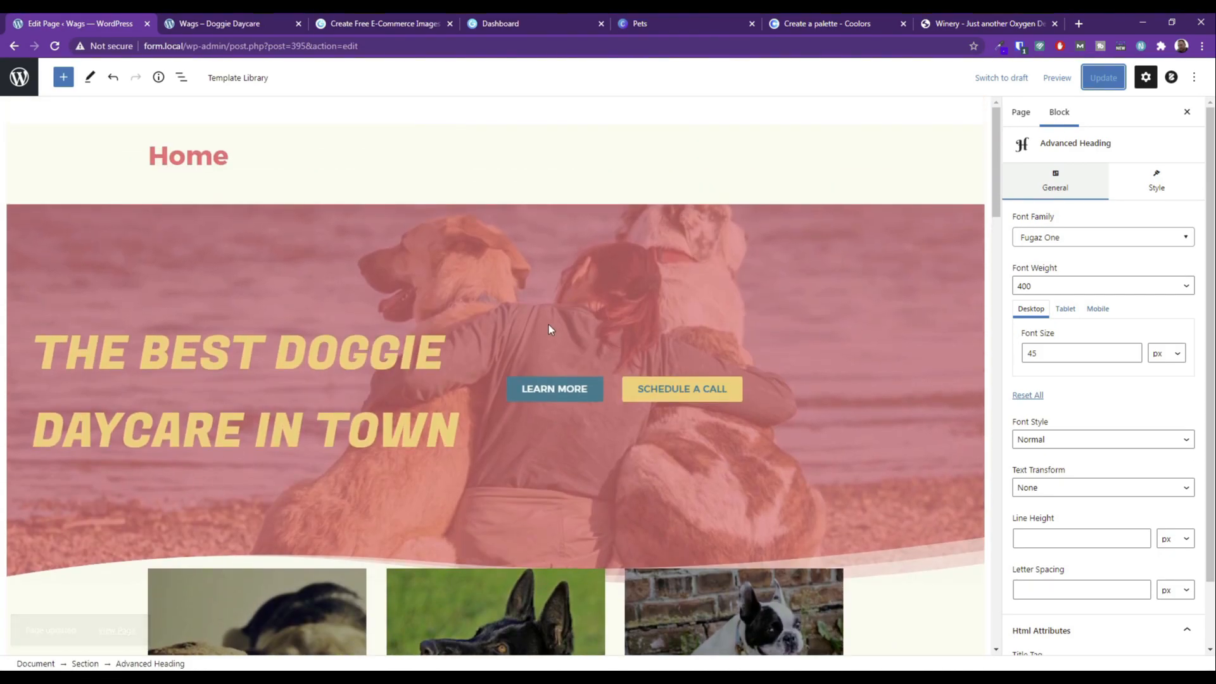
Preview the page in a new tab and examine the doggie deals heading and pricing cards.
{"action": "left_click", "coordinate": [1057, 78]}
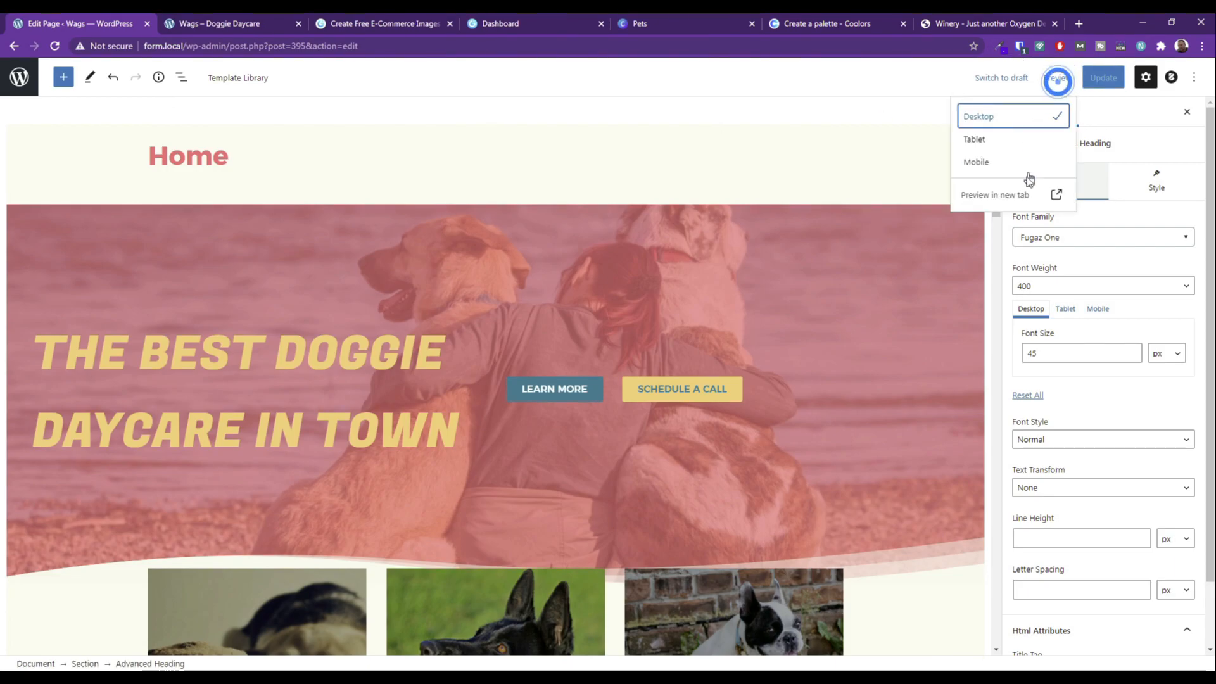
{"action": "left_click", "coordinate": [999, 196]}
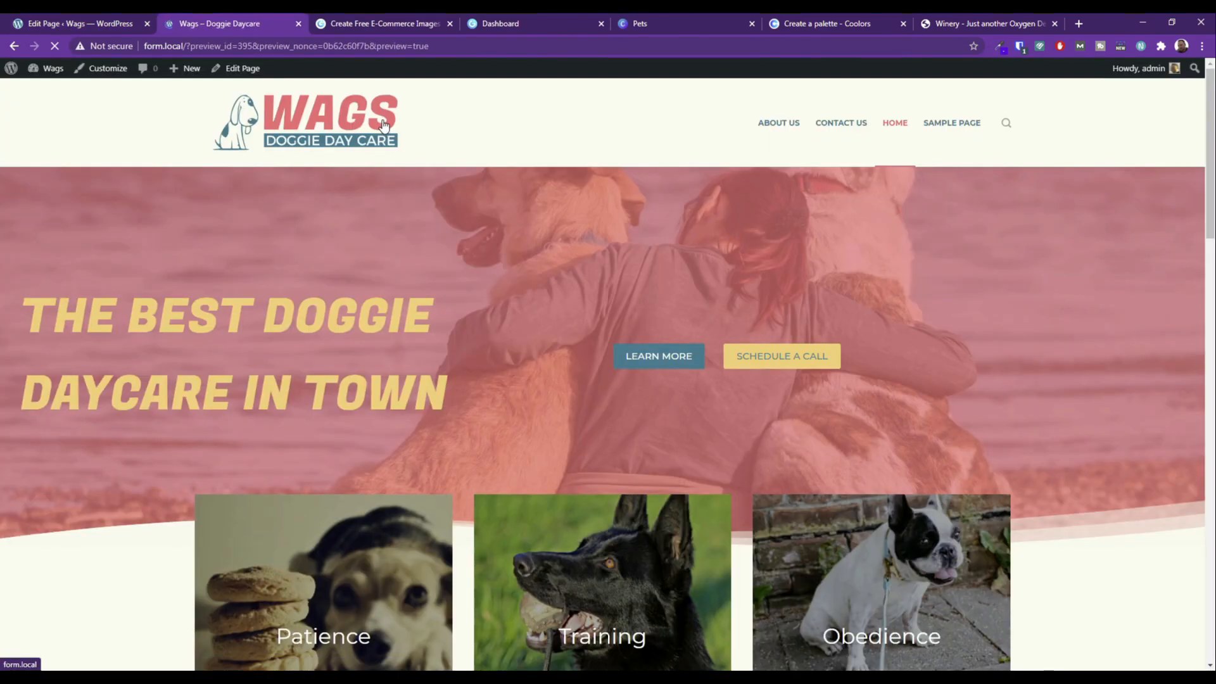
{"action": "scroll", "coordinate": [351, 164], "scroll_direction": "down", "scroll_amount": 20}
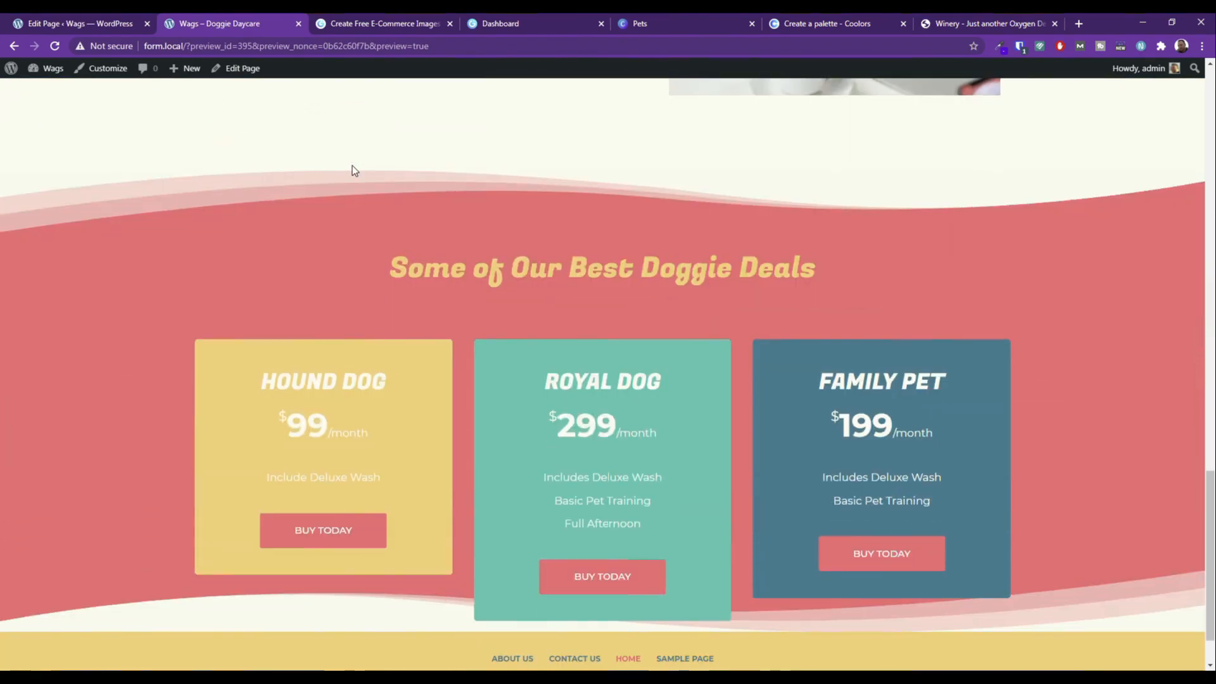
Return to the page editor, select the doggie deals section and check its divider settings.
{"action": "scroll", "coordinate": [352, 170], "scroll_direction": "up", "scroll_amount": 5}
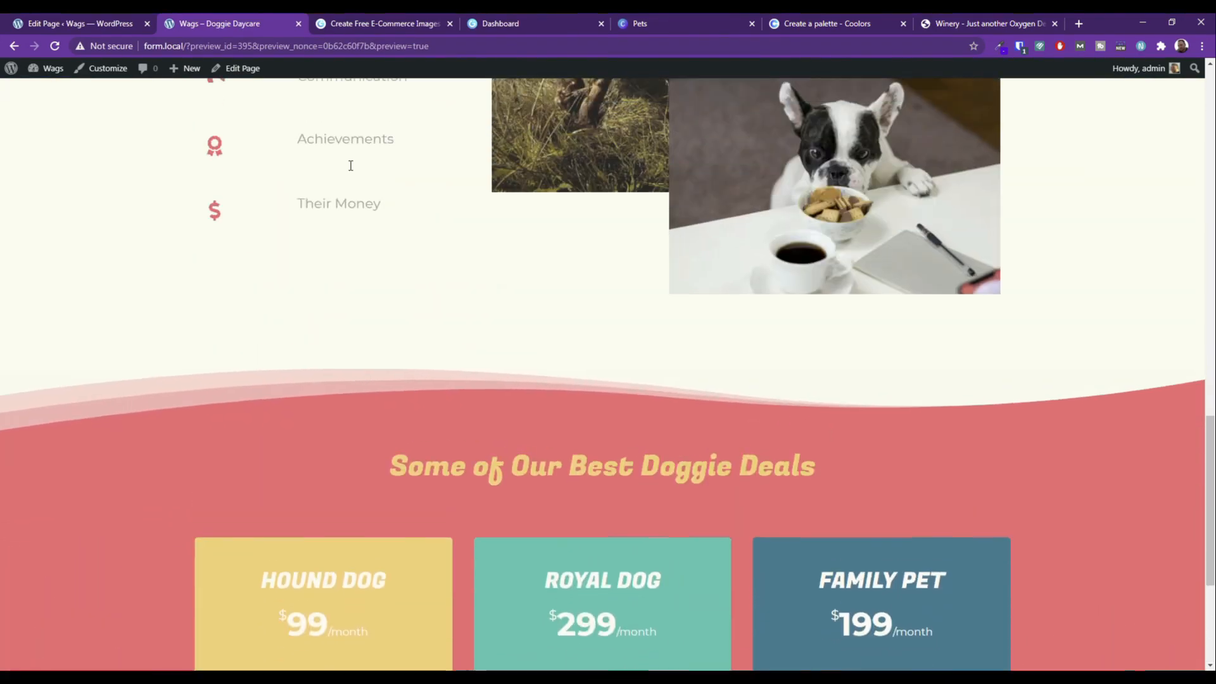
{"action": "key", "text": "ctrl+1"}
{"action": "scroll", "coordinate": [360, 271], "scroll_direction": "down", "scroll_amount": 10}
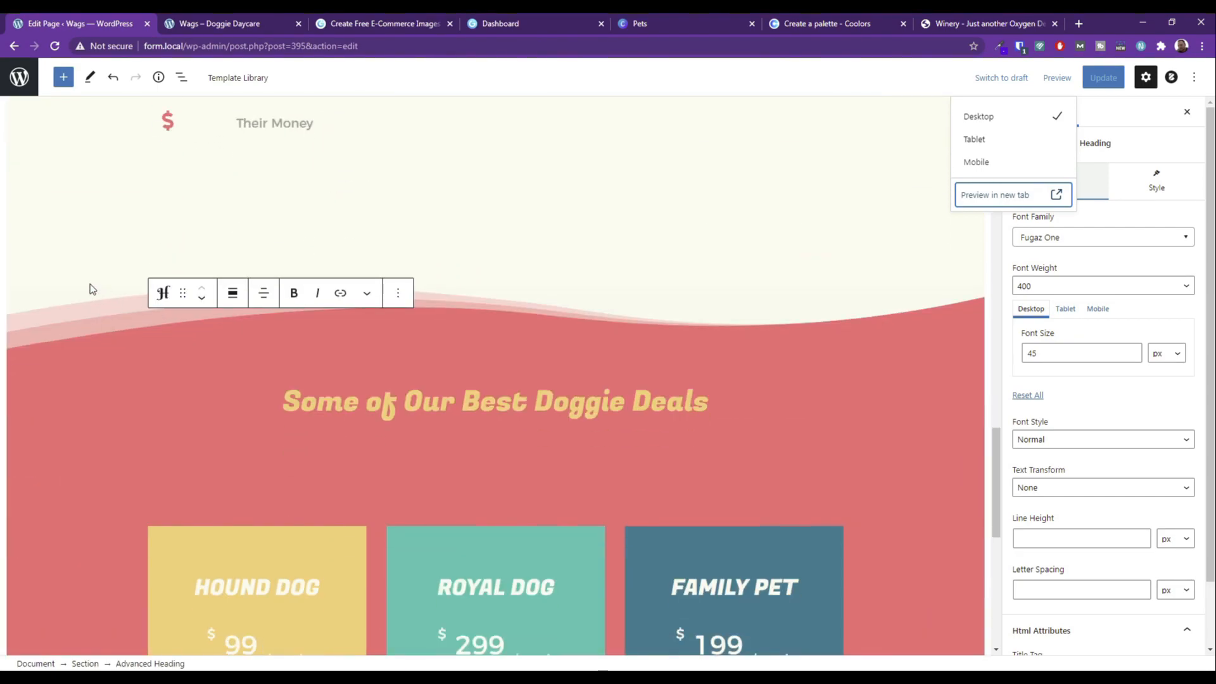
{"action": "left_click", "coordinate": [40, 287]}
{"action": "scroll", "coordinate": [41, 287], "scroll_direction": "down", "scroll_amount": 3}
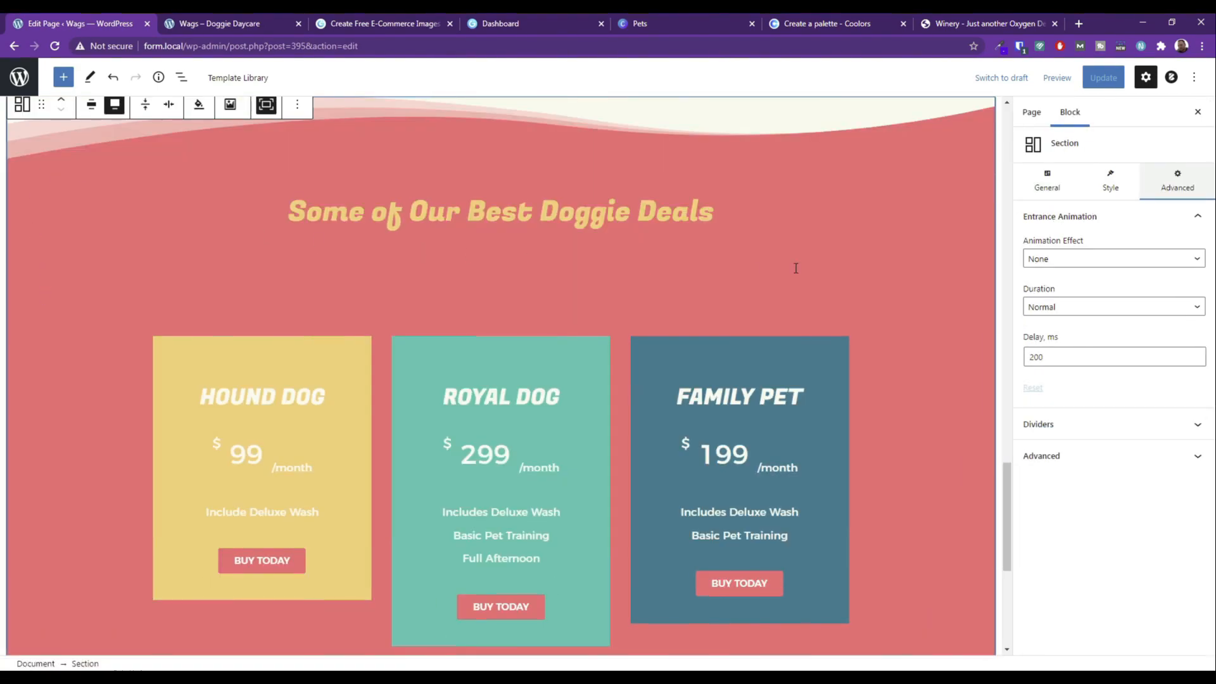
{"action": "scroll", "coordinate": [600, 330], "scroll_direction": "up", "scroll_amount": 2}
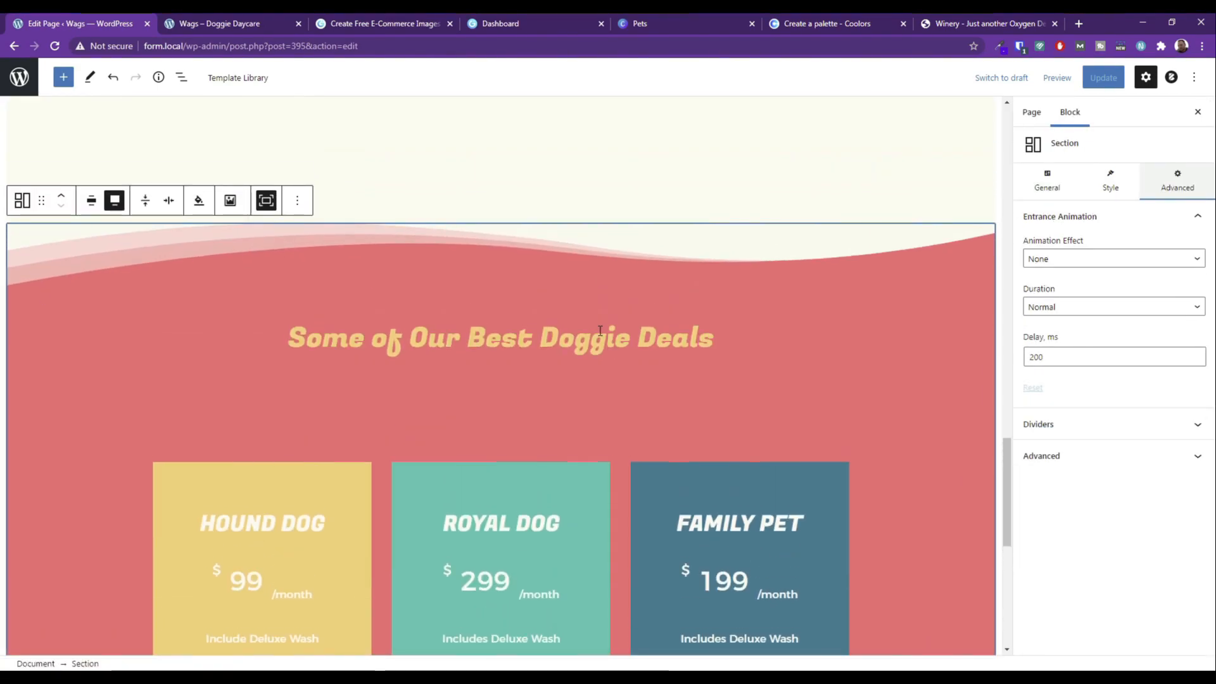
{"action": "left_click", "coordinate": [1068, 456]}
{"action": "left_click", "coordinate": [1041, 425]}
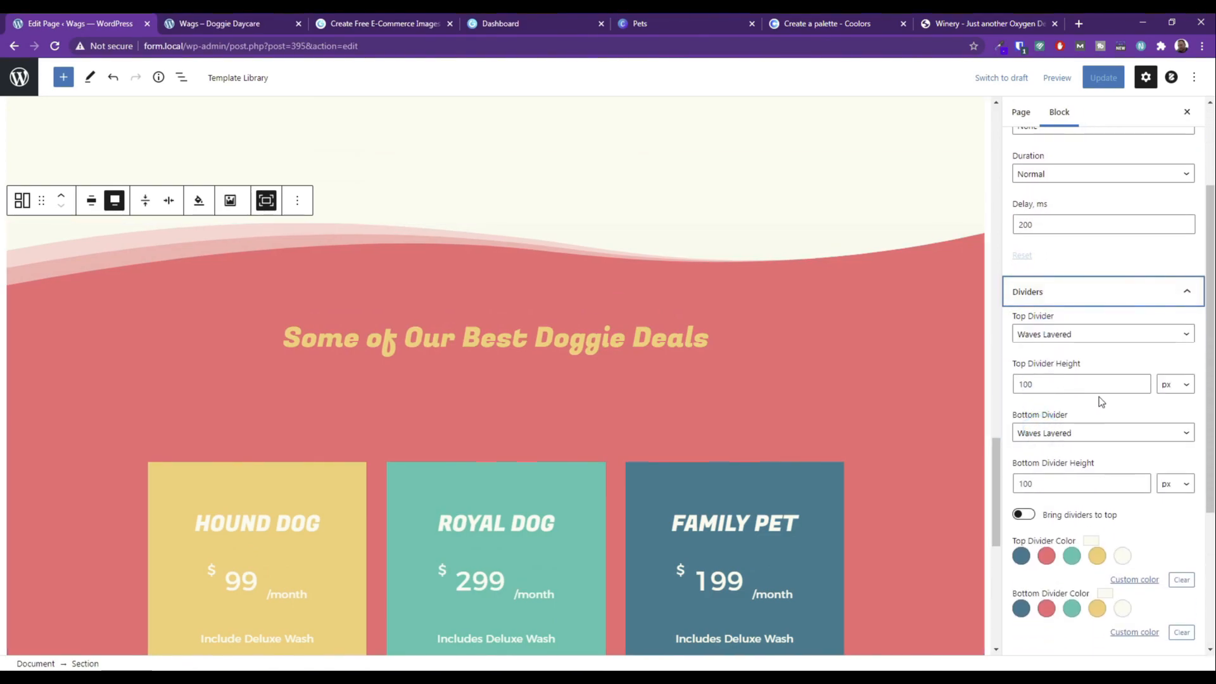
Set the doggie deals section's desktop top and bottom margins to Large and save the page.
{"action": "scroll", "coordinate": [1096, 395], "scroll_direction": "up", "scroll_amount": 3}
{"action": "left_click", "coordinate": [1102, 182]}
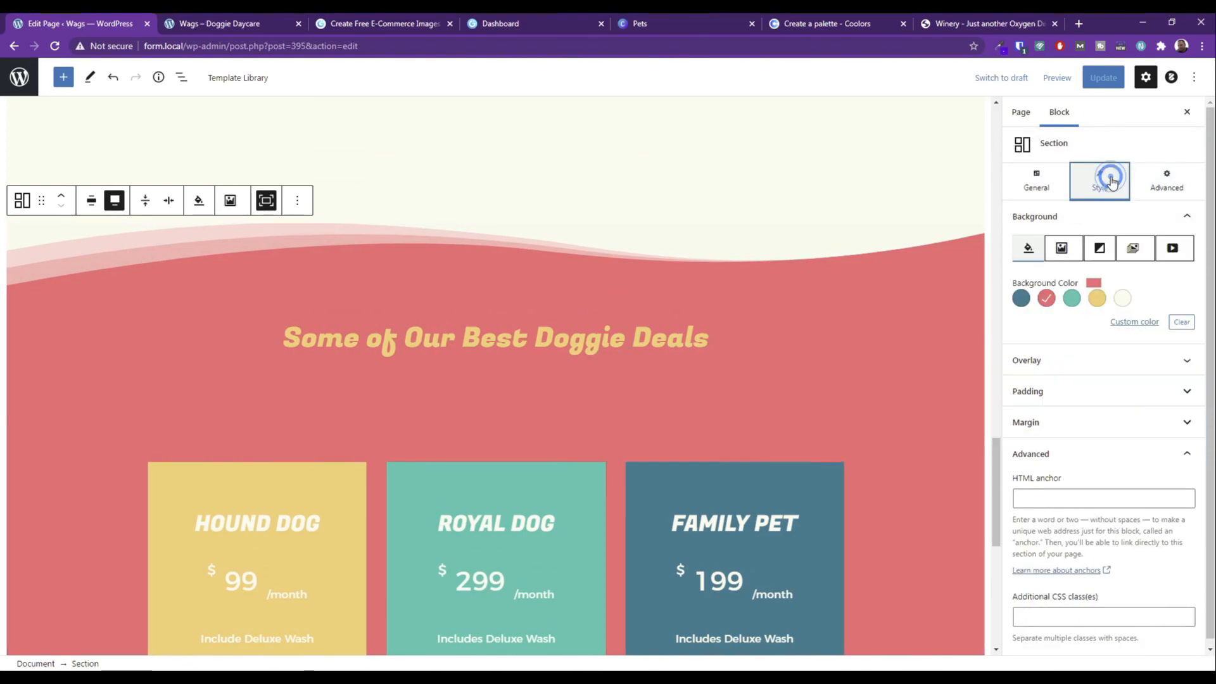
{"action": "left_click", "coordinate": [1047, 417]}
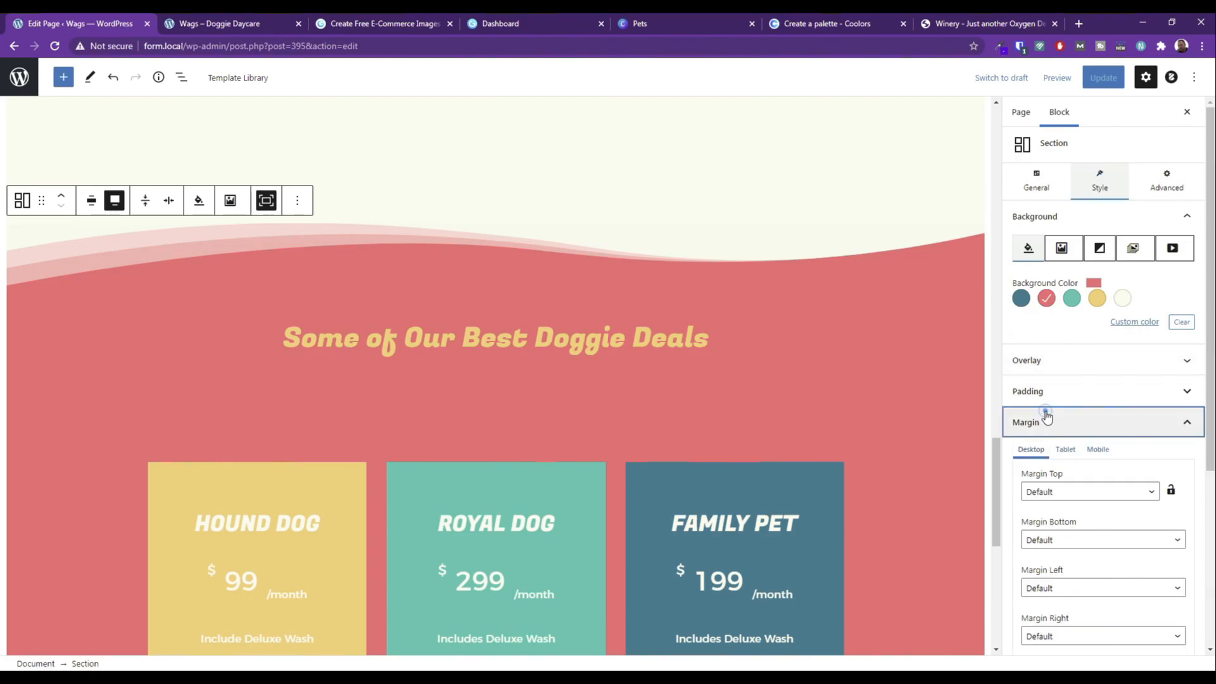
{"action": "left_click", "coordinate": [1063, 492]}
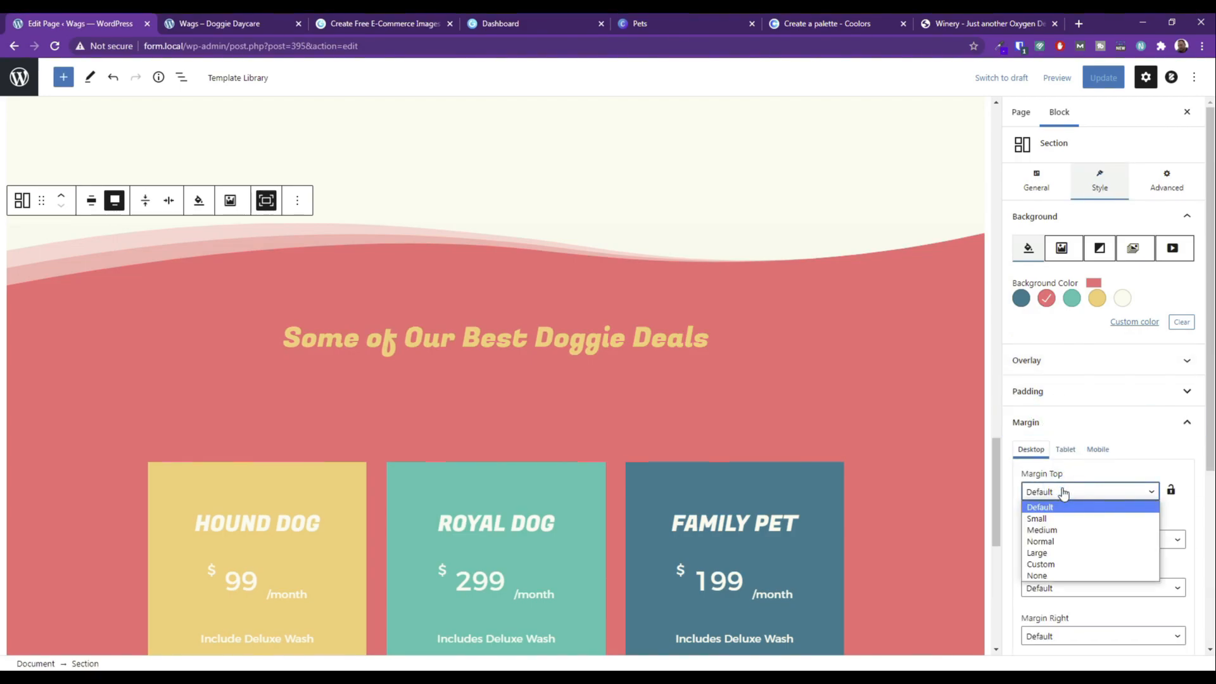
{"action": "left_click", "coordinate": [1038, 553]}
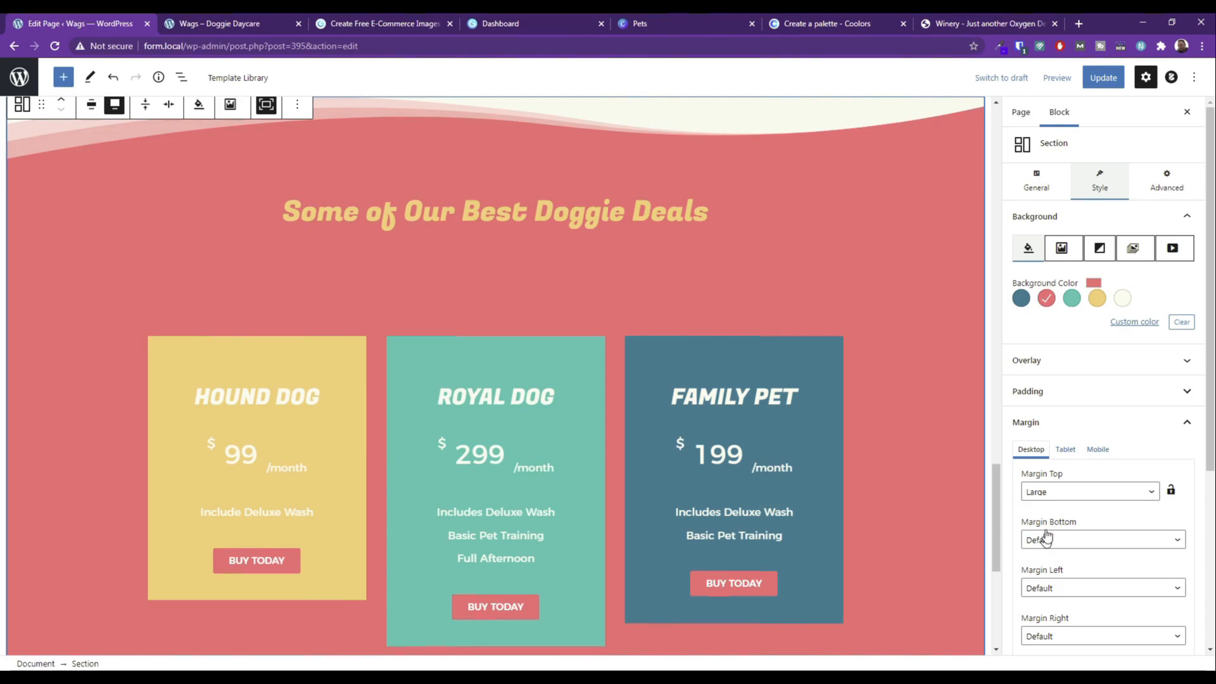
{"action": "left_click", "coordinate": [1069, 540]}
{"action": "left_click", "coordinate": [1051, 589]}
{"action": "left_click", "coordinate": [1051, 540]}
{"action": "left_click", "coordinate": [1036, 601]}
{"action": "scroll", "coordinate": [931, 491], "scroll_direction": "down", "scroll_amount": 5}
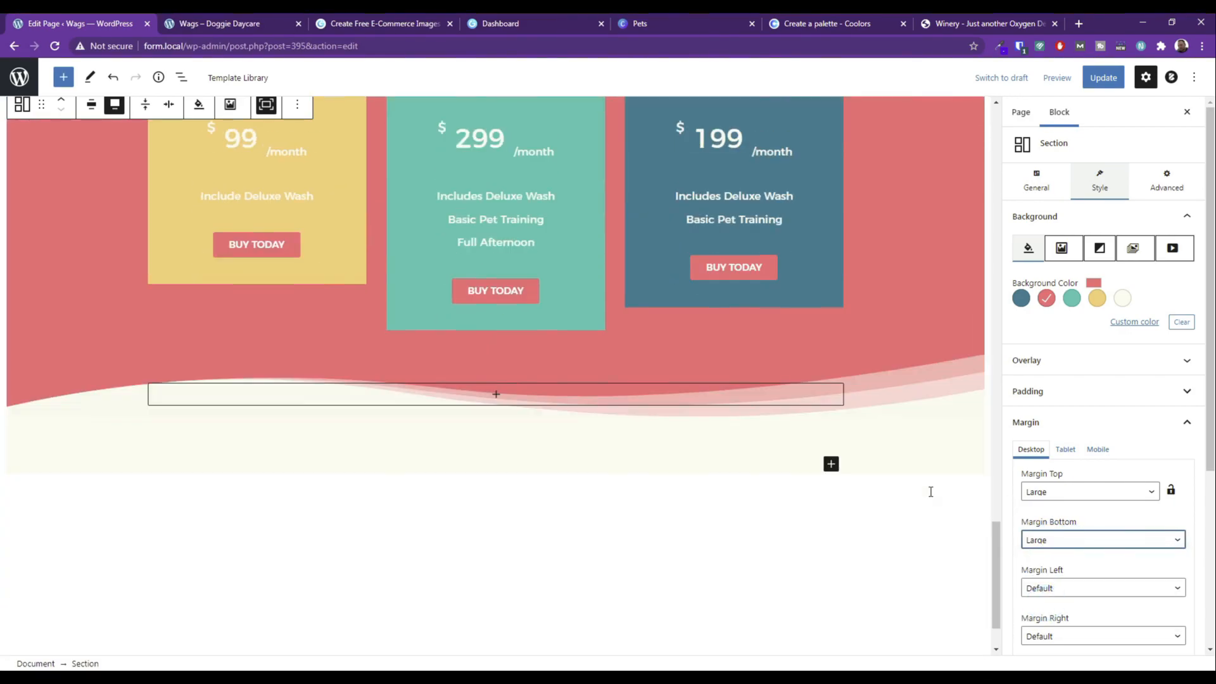
{"action": "scroll", "coordinate": [931, 501], "scroll_direction": "up", "scroll_amount": 6}
{"action": "left_click", "coordinate": [1097, 79]}
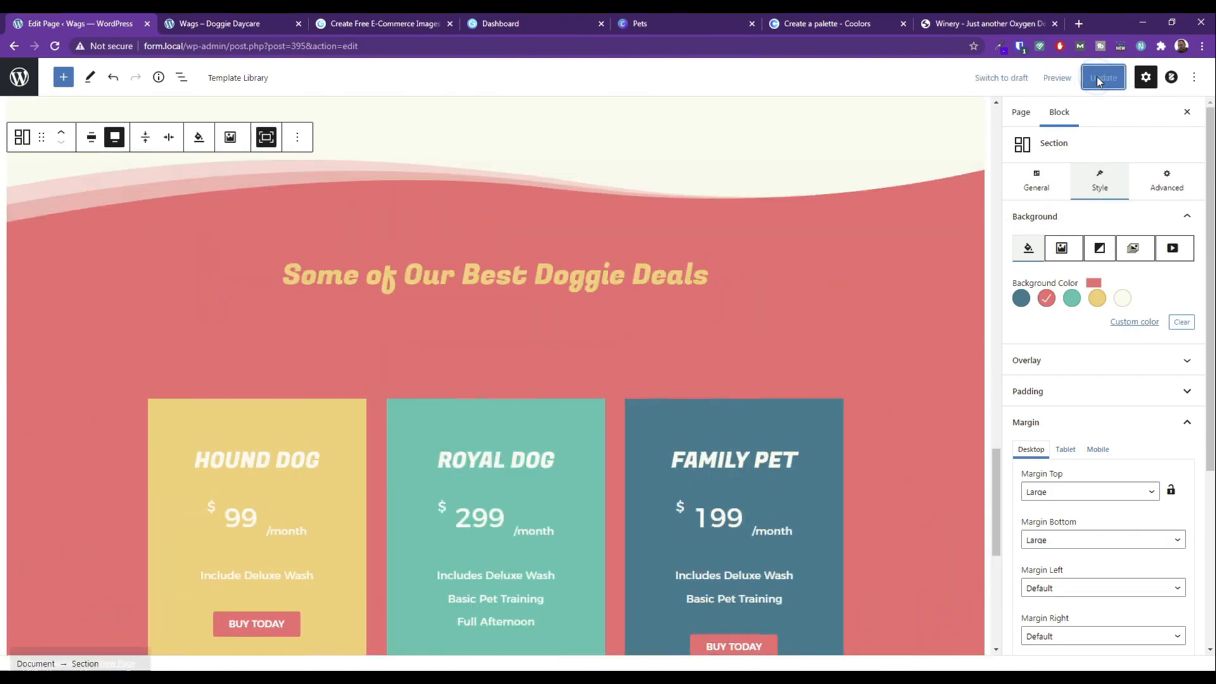
Preview the page in a new tab and examine the spacing between the pricing cards and the footer.
{"action": "left_click", "coordinate": [1053, 77]}
{"action": "left_click", "coordinate": [987, 207]}
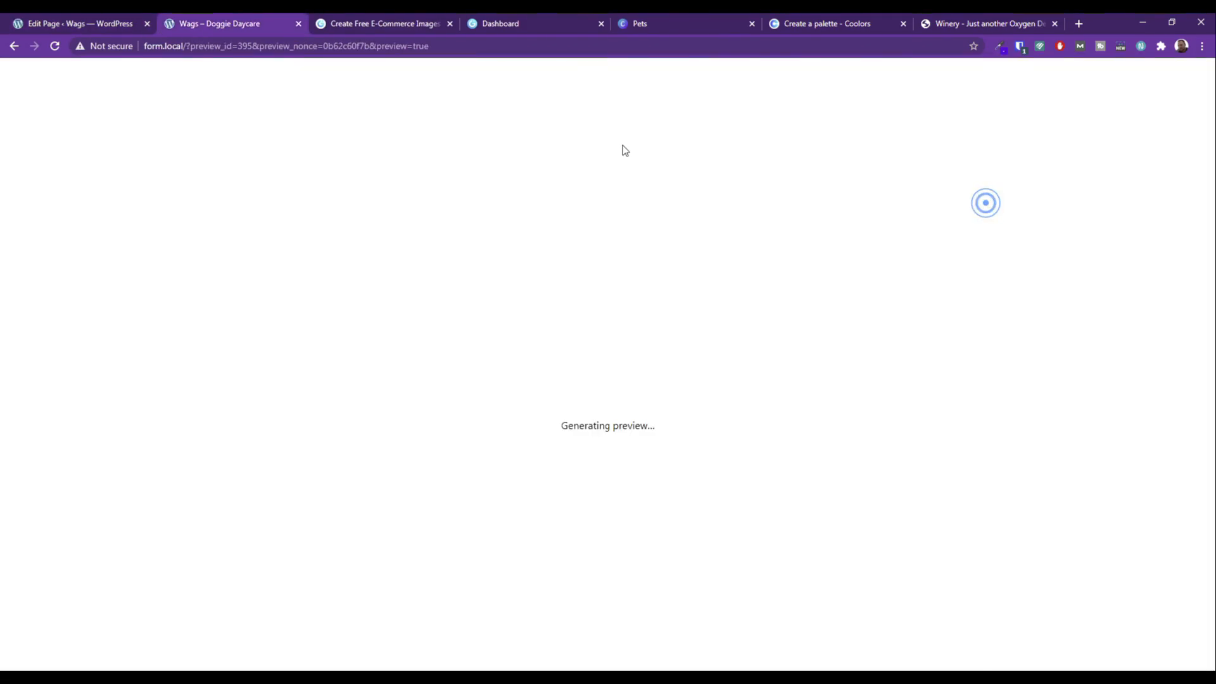
{"action": "scroll", "coordinate": [276, 258], "scroll_direction": "down", "scroll_amount": 6}
{"action": "scroll", "coordinate": [274, 262], "scroll_direction": "down", "scroll_amount": 20}
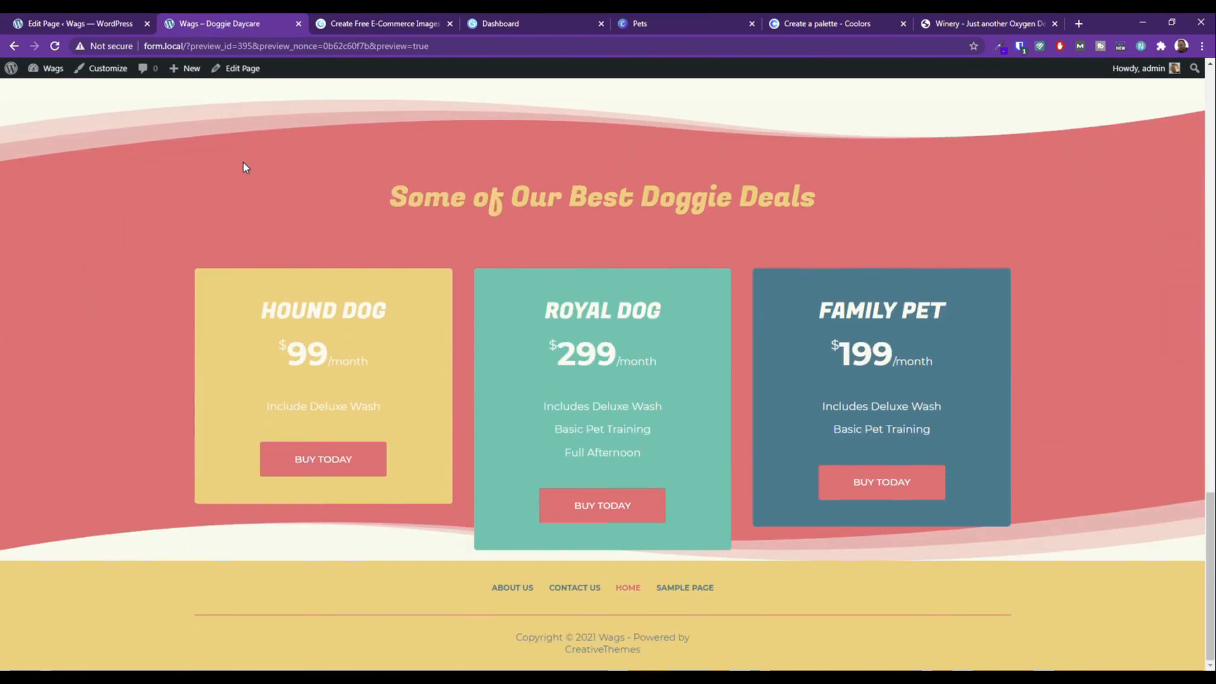
Close the preview, generate a fresh one from the editor and recheck the spacing around the doggie deals section.
{"action": "left_click", "coordinate": [299, 24]}
{"action": "left_click", "coordinate": [93, 21]}
{"action": "left_click", "coordinate": [1048, 83]}
{"action": "left_click", "coordinate": [1055, 79]}
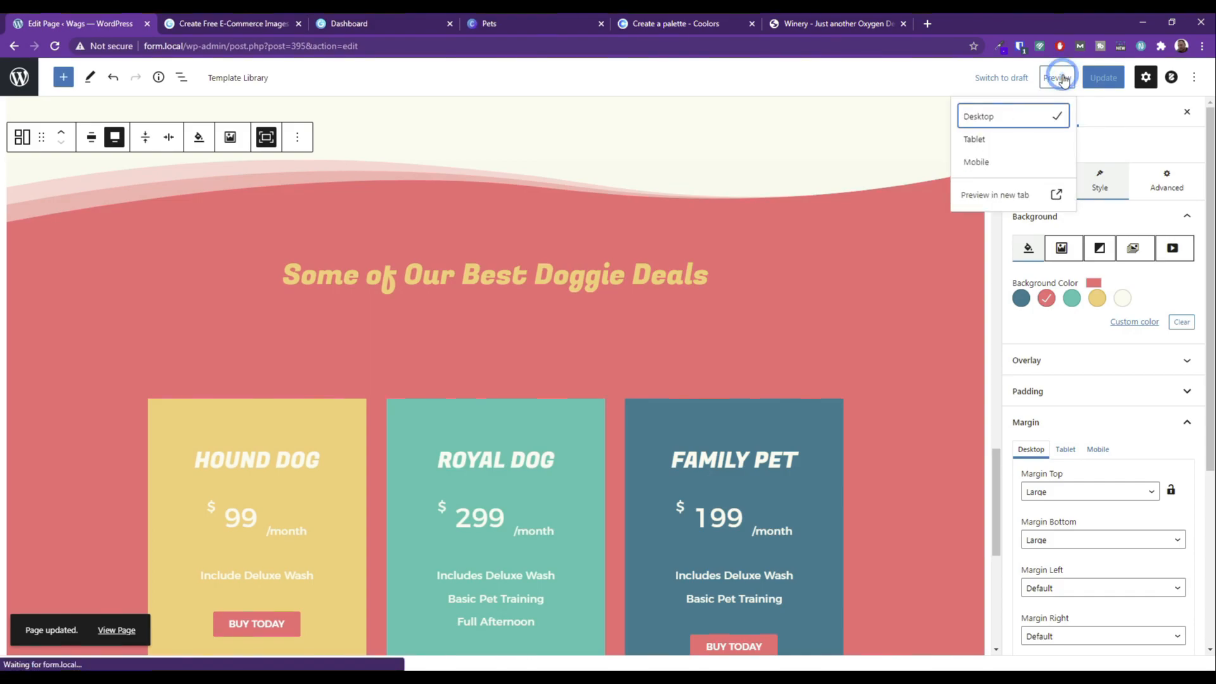
{"action": "left_click", "coordinate": [989, 191]}
{"action": "scroll", "coordinate": [500, 189], "scroll_direction": "down", "scroll_amount": 5}
{"action": "scroll", "coordinate": [477, 191], "scroll_direction": "down", "scroll_amount": 15}
{"action": "scroll", "coordinate": [477, 191], "scroll_direction": "up", "scroll_amount": 4}
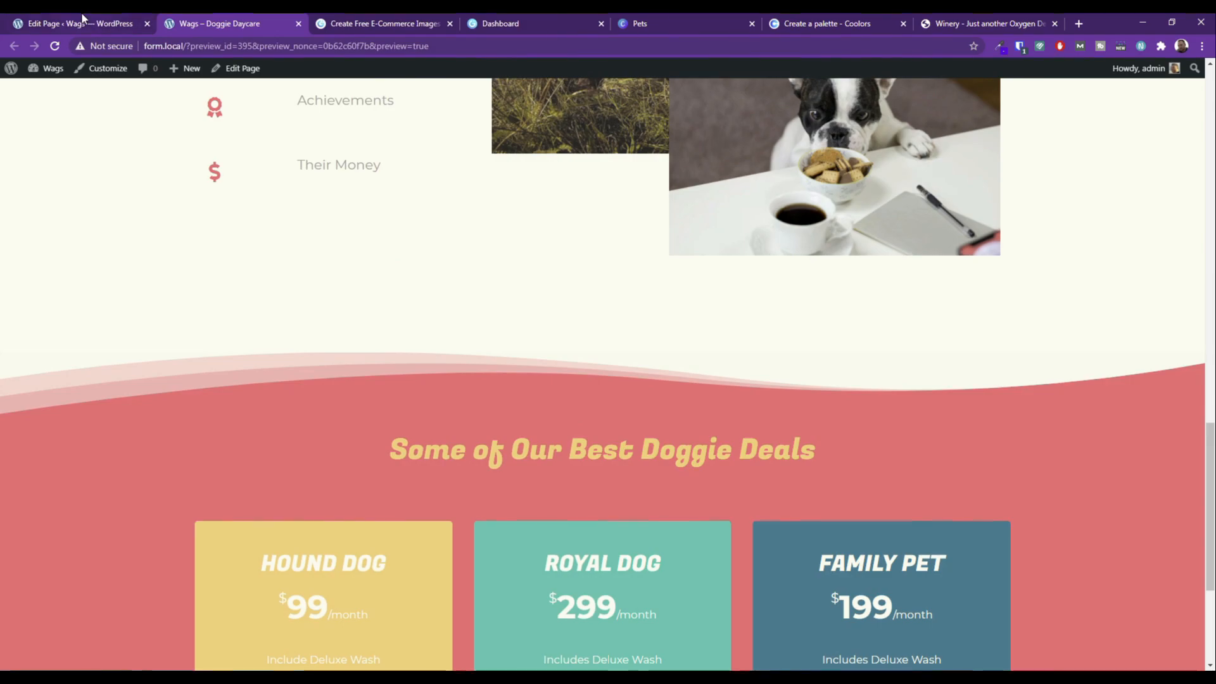
Return to the editor and reset the doggie deals section's desktop top margin to Default.
{"action": "left_click", "coordinate": [83, 21]}
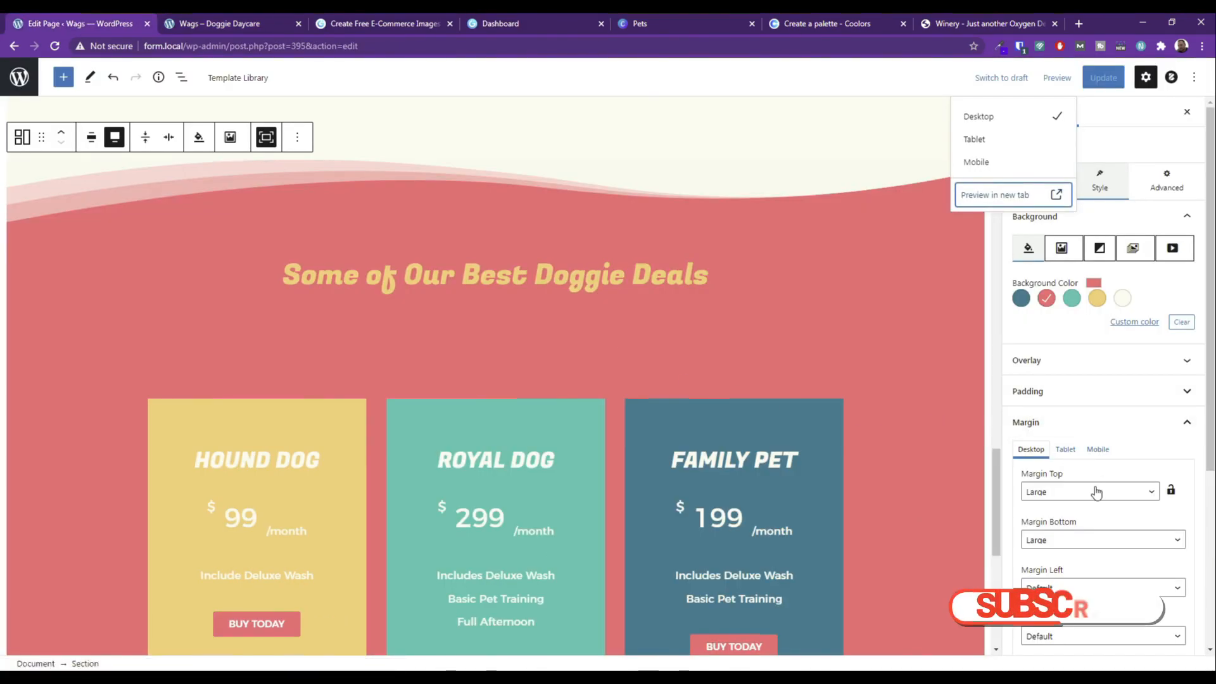
{"action": "scroll", "coordinate": [1073, 500], "scroll_direction": "down", "scroll_amount": 1}
{"action": "scroll", "coordinate": [1073, 500], "scroll_direction": "down", "scroll_amount": 1}
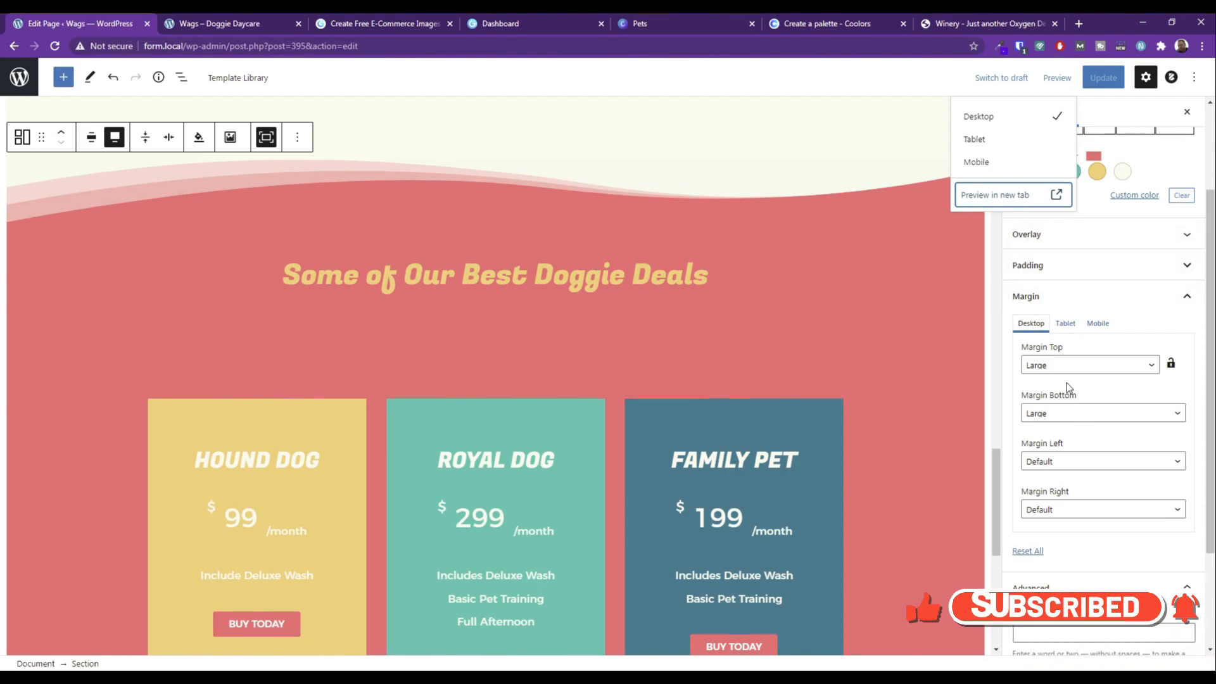
{"action": "scroll", "coordinate": [1064, 462], "scroll_direction": "down", "scroll_amount": 2}
{"action": "scroll", "coordinate": [1066, 464], "scroll_direction": "up", "scroll_amount": 2}
{"action": "scroll", "coordinate": [1066, 464], "scroll_direction": "up", "scroll_amount": 1}
{"action": "left_click", "coordinate": [1059, 416]}
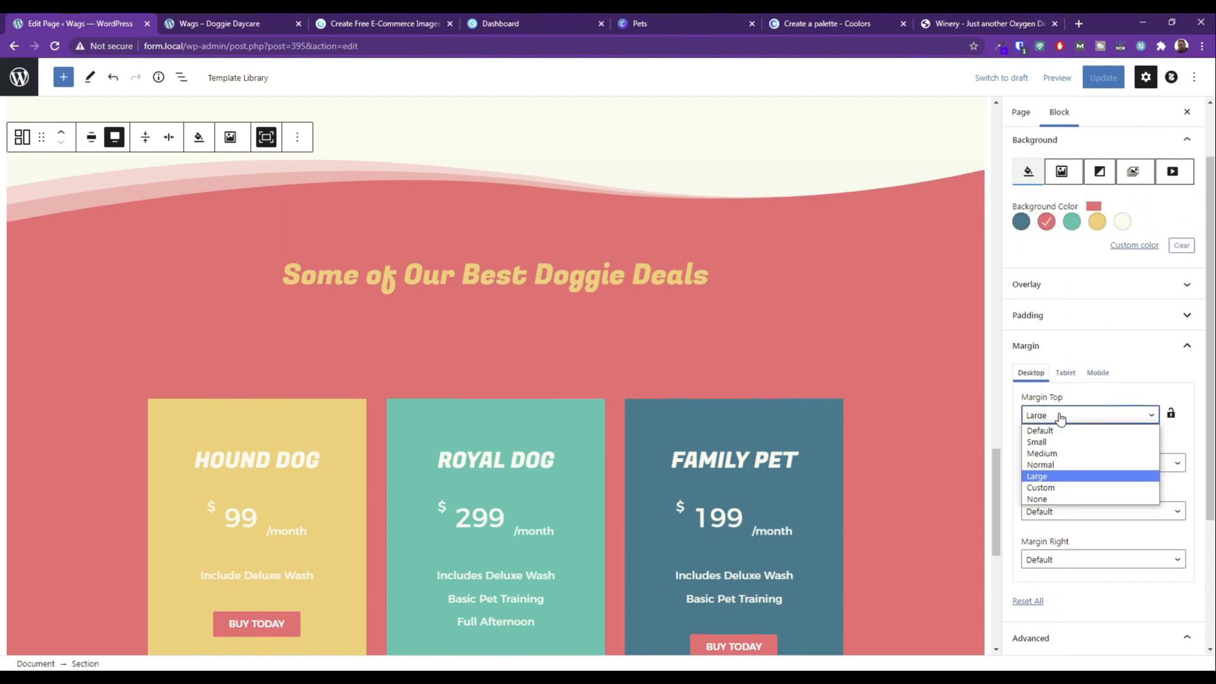
{"action": "left_click", "coordinate": [1060, 416]}
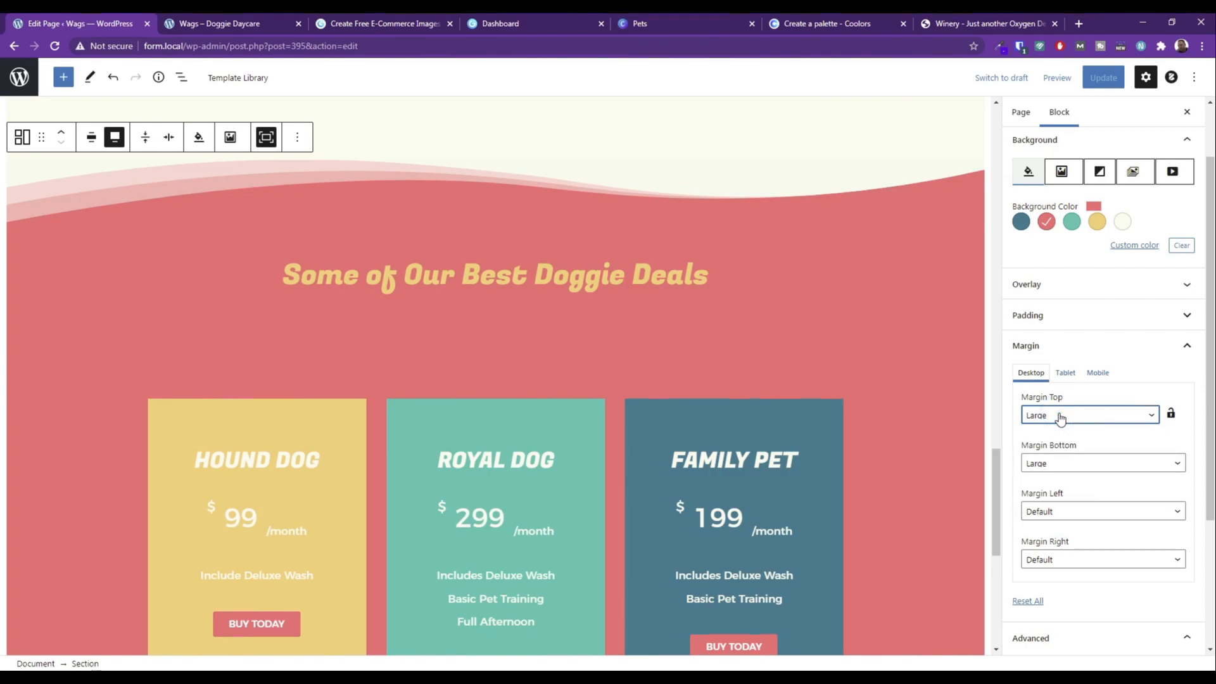
{"action": "left_click", "coordinate": [1063, 418]}
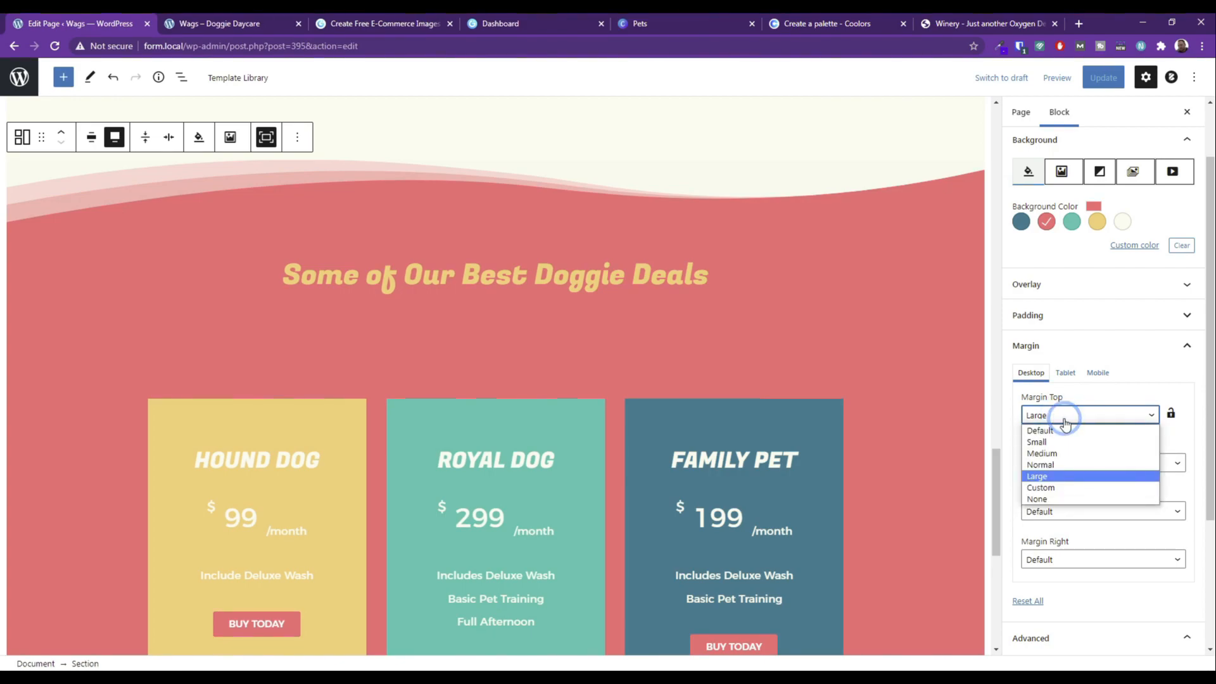
{"action": "left_click", "coordinate": [1057, 431]}
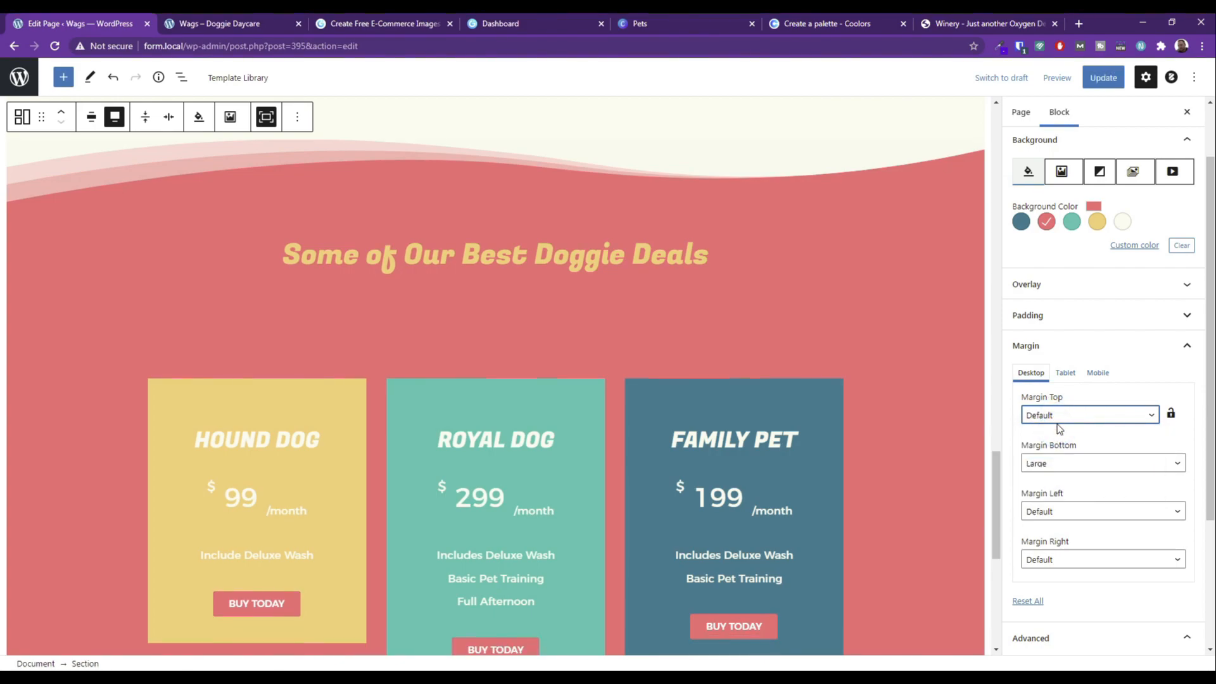
Set the doggie deals section's desktop bottom margin to a custom 100 px and save the page.
{"action": "left_click", "coordinate": [1053, 474]}
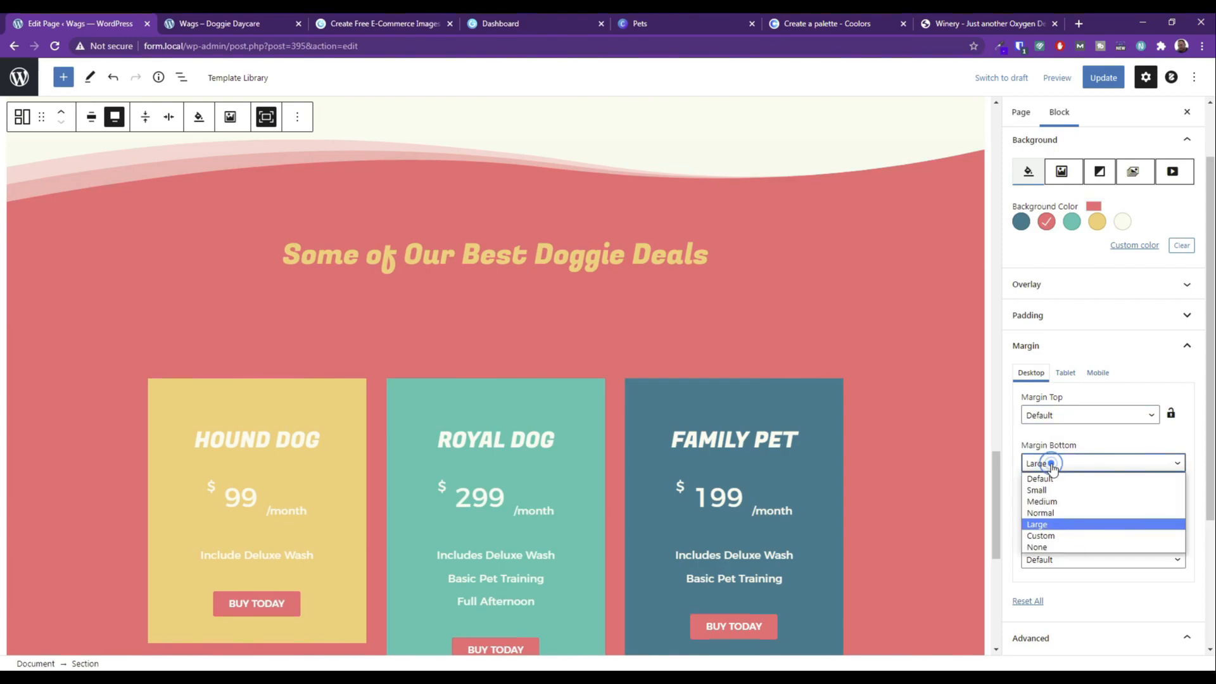
{"action": "left_click", "coordinate": [1050, 529]}
{"action": "left_click", "coordinate": [1059, 492]}
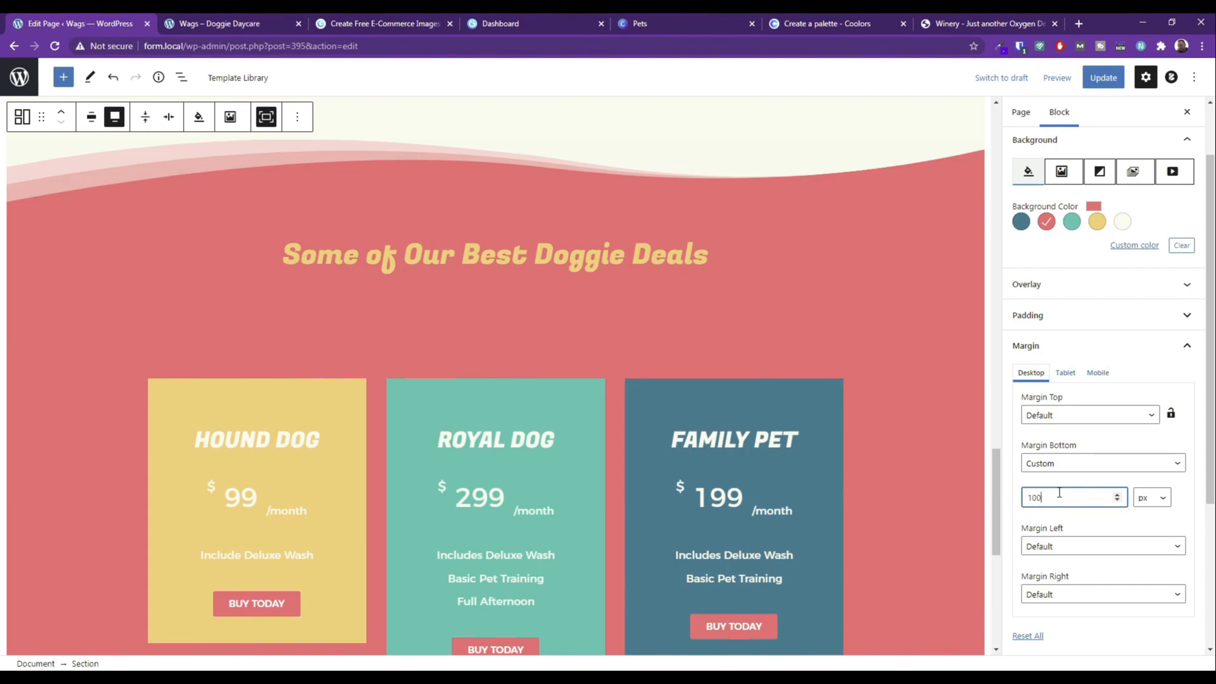
{"action": "left_click", "coordinate": [1105, 77]}
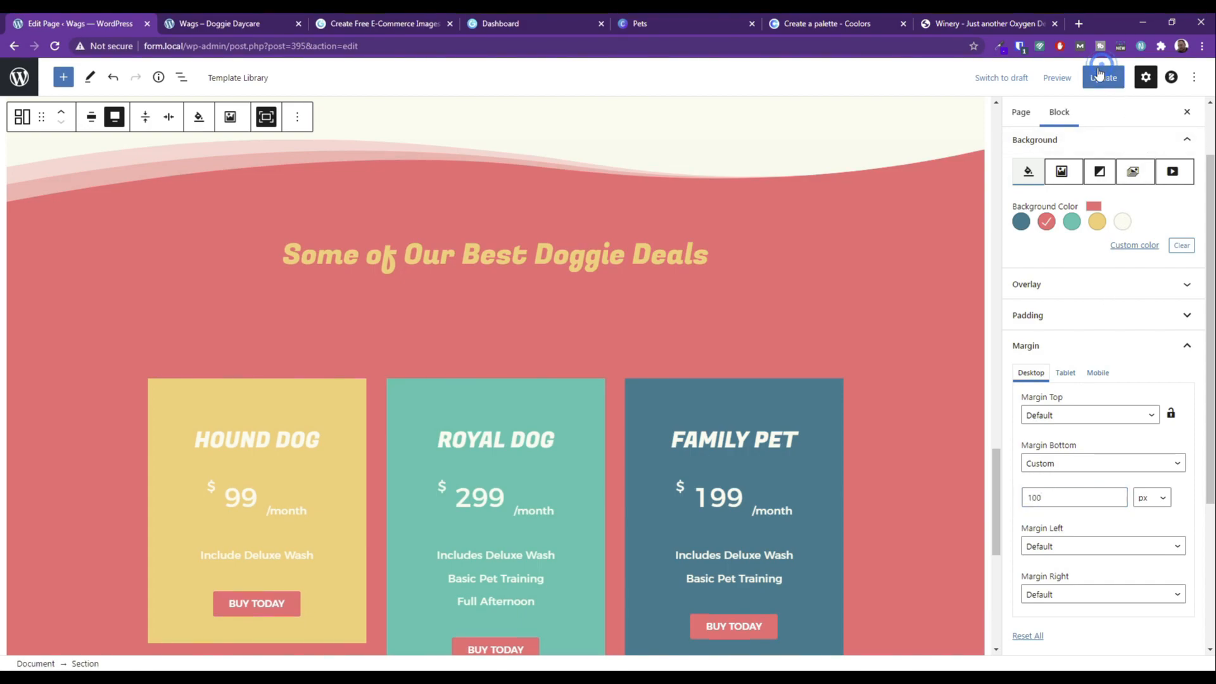
Preview the page with the 100 px bottom margin and examine the gap beneath the pricing cards.
{"action": "left_click", "coordinate": [1057, 77]}
{"action": "left_click", "coordinate": [997, 193]}
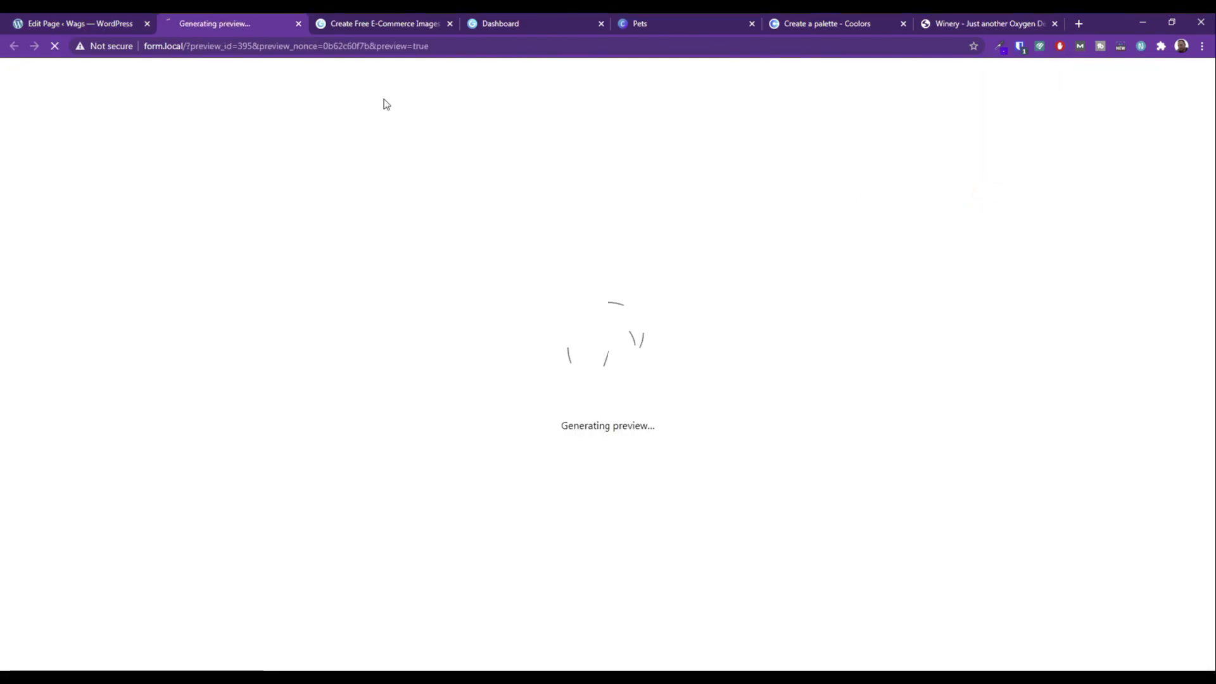
{"action": "scroll", "coordinate": [408, 243], "scroll_direction": "down", "scroll_amount": 15}
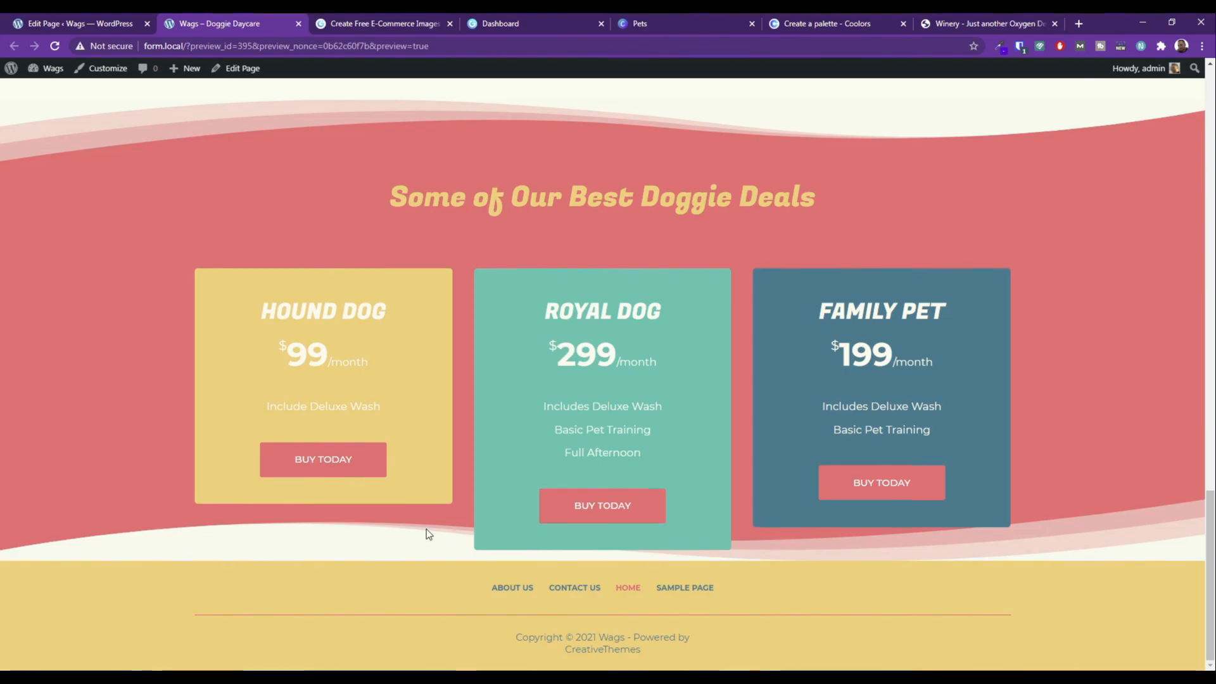
{"action": "scroll", "coordinate": [310, 398], "scroll_direction": "up", "scroll_amount": 3}
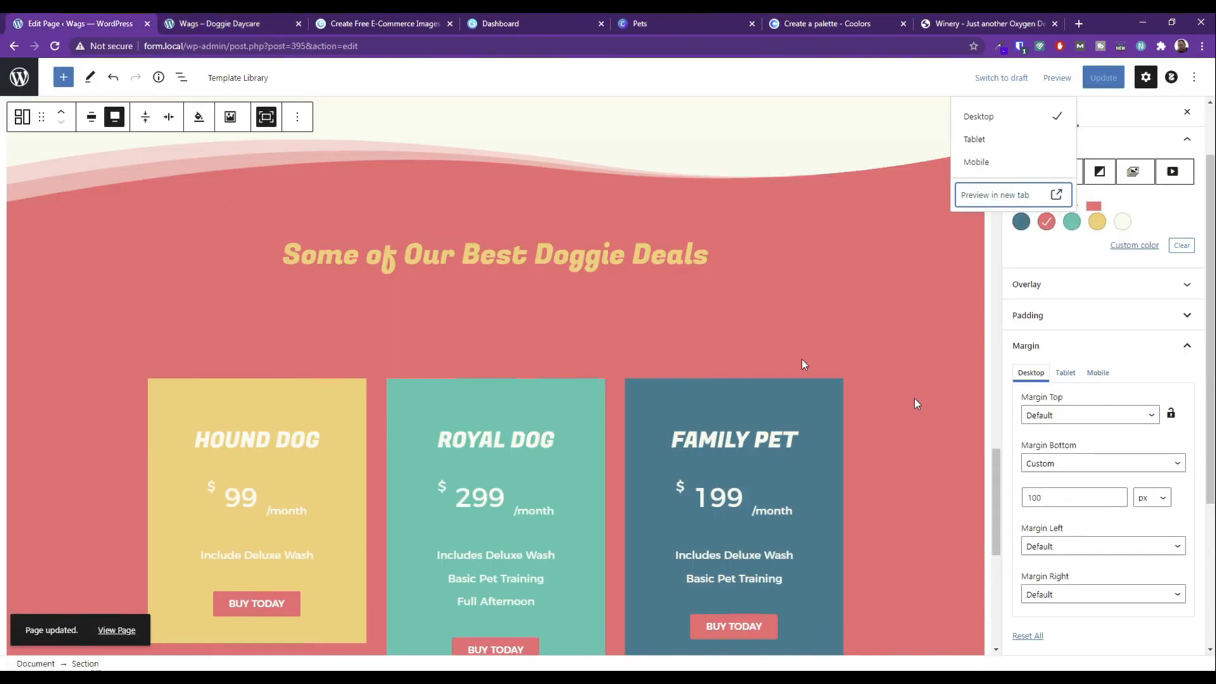
Set the doggie deals section's custom bottom margin to 250 px and save the page.
{"action": "double_click", "coordinate": [1045, 498]}
{"action": "type", "text": "250"}
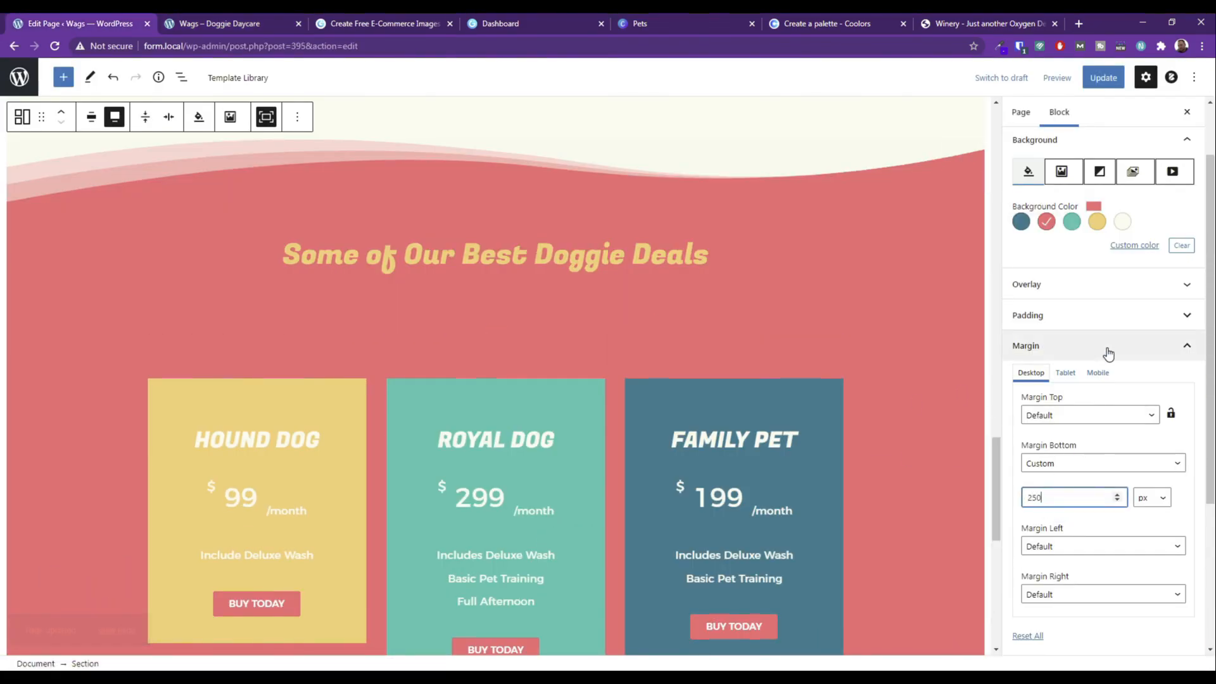
{"action": "left_click", "coordinate": [1103, 77]}
Preview the page with the 250 px bottom margin and examine the area between the pricing cards and the footer.
{"action": "left_click", "coordinate": [1056, 77]}
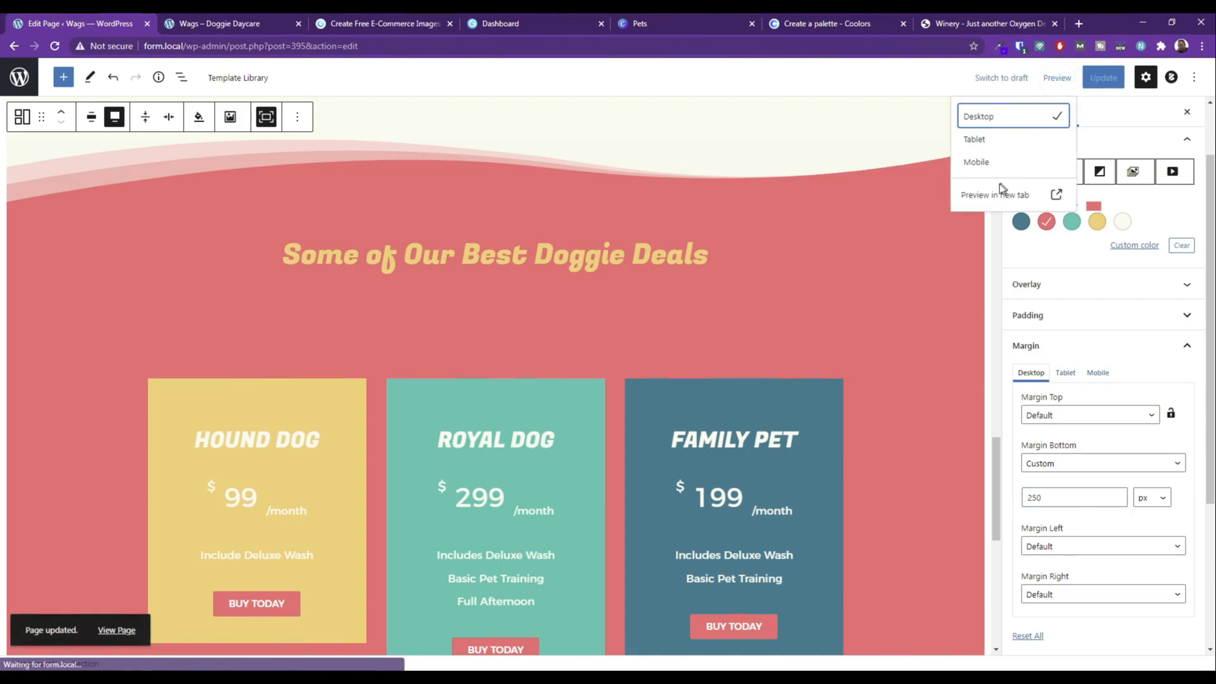
{"action": "left_click", "coordinate": [1000, 187]}
{"action": "scroll", "coordinate": [304, 333], "scroll_direction": "down", "scroll_amount": 20}
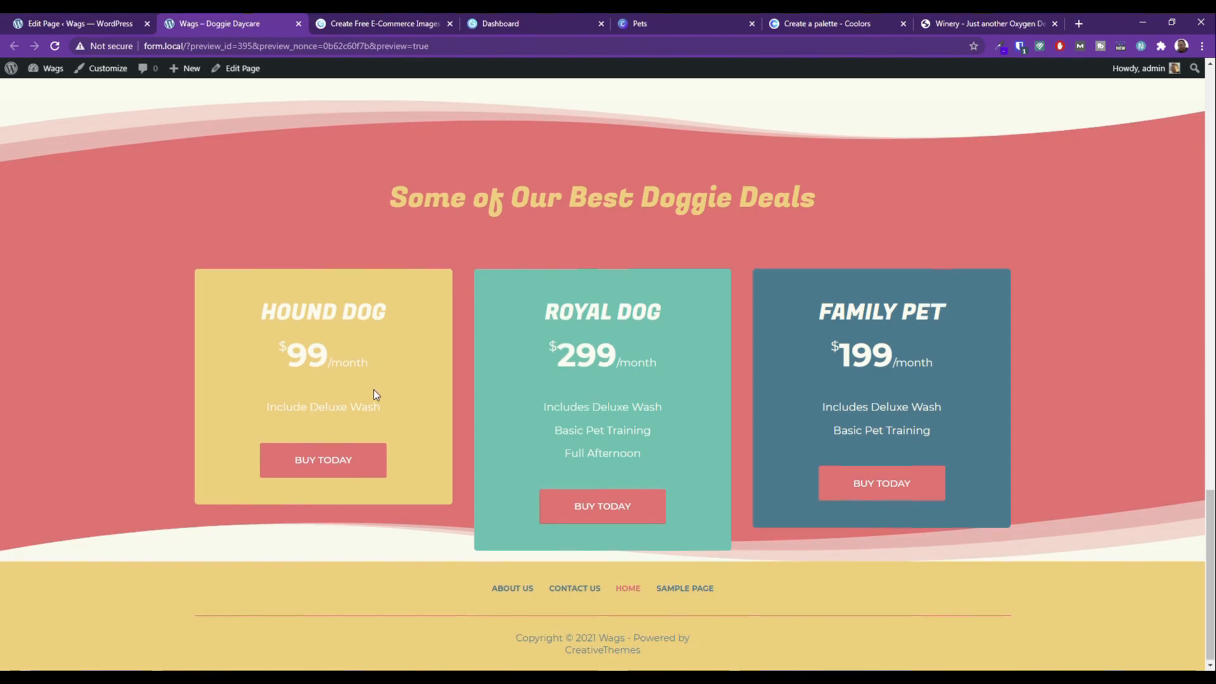
{"action": "scroll", "coordinate": [374, 389], "scroll_direction": "up", "scroll_amount": 3}
Return to the editor and reset the doggie deals section's desktop bottom margin to Default, keeping the top margin at Default.
{"action": "left_click", "coordinate": [76, 22]}
{"action": "scroll", "coordinate": [1017, 589], "scroll_direction": "down", "scroll_amount": 2}
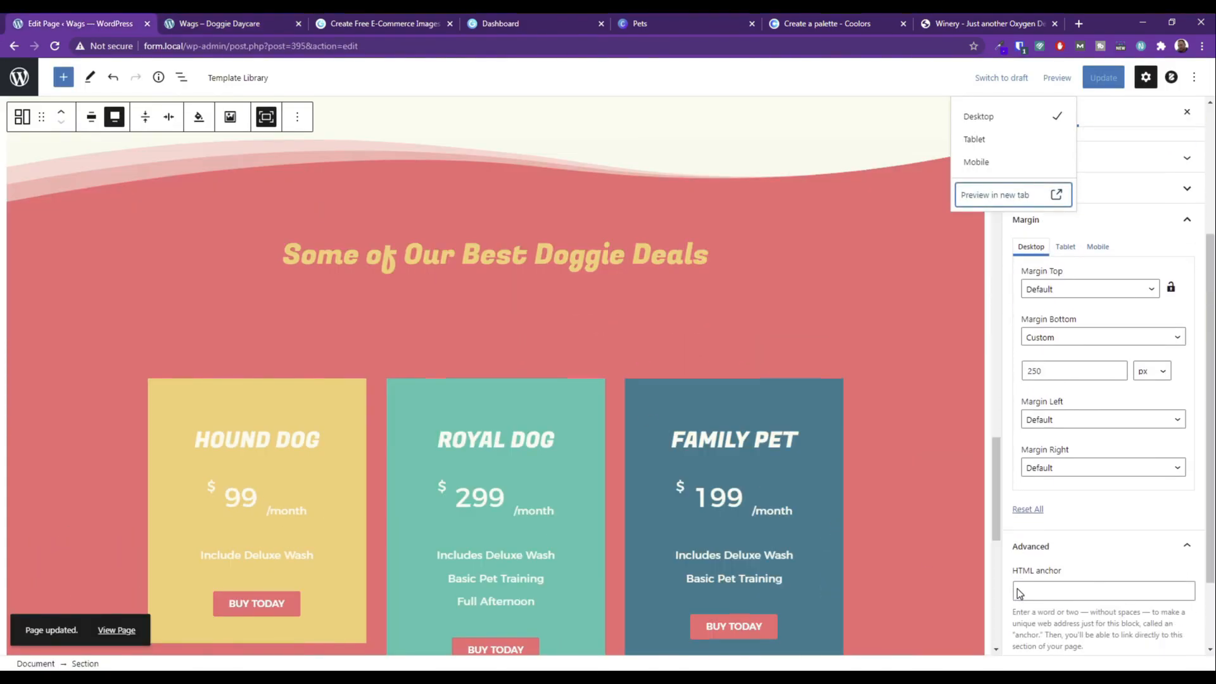
{"action": "double_click", "coordinate": [1091, 370]}
{"action": "left_click", "coordinate": [1062, 289]}
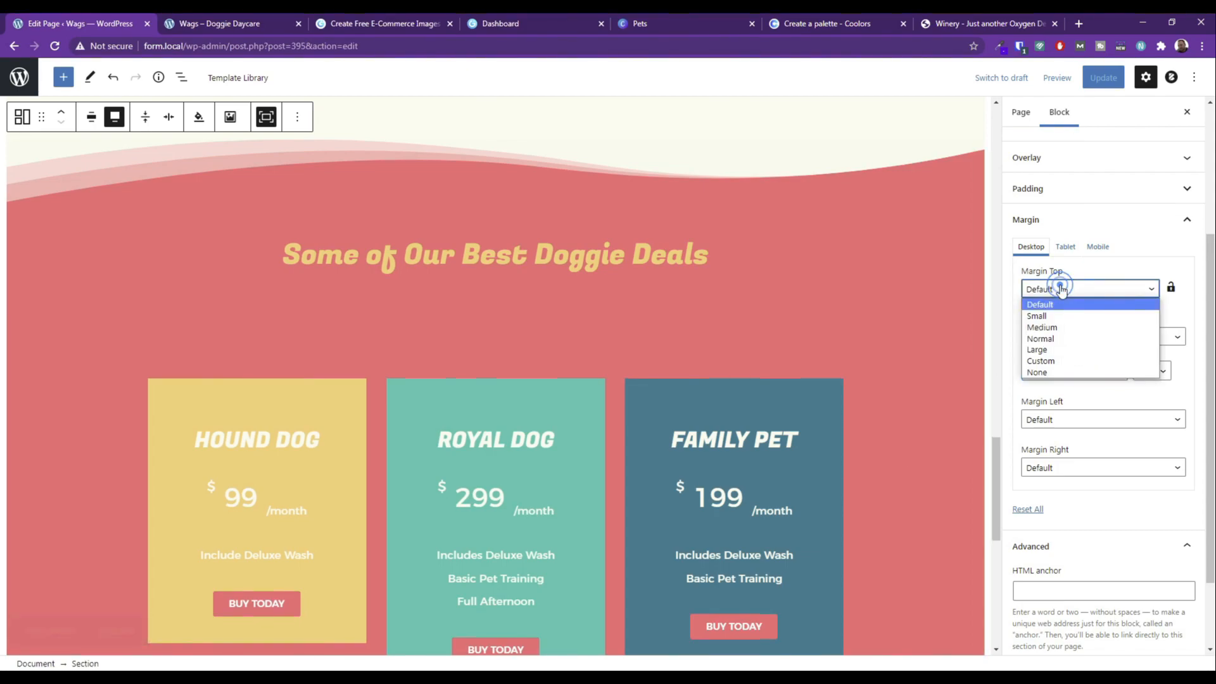
{"action": "left_click", "coordinate": [1053, 307]}
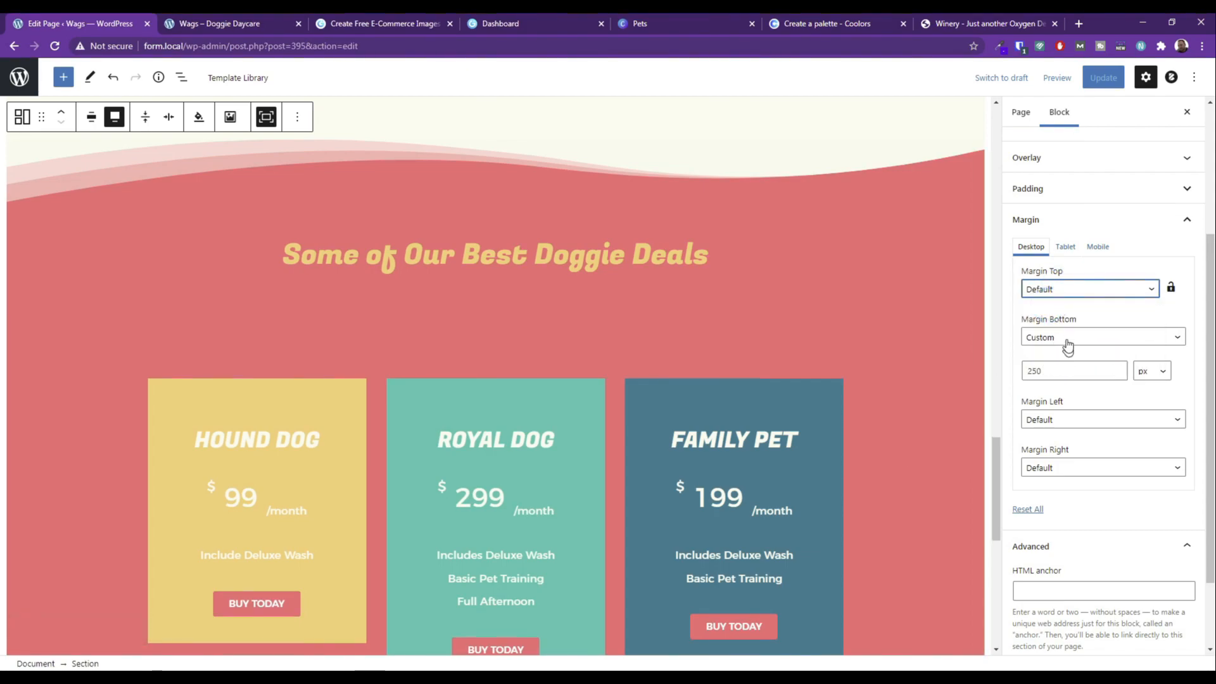
{"action": "left_click", "coordinate": [1068, 335]}
{"action": "left_click", "coordinate": [1052, 350]}
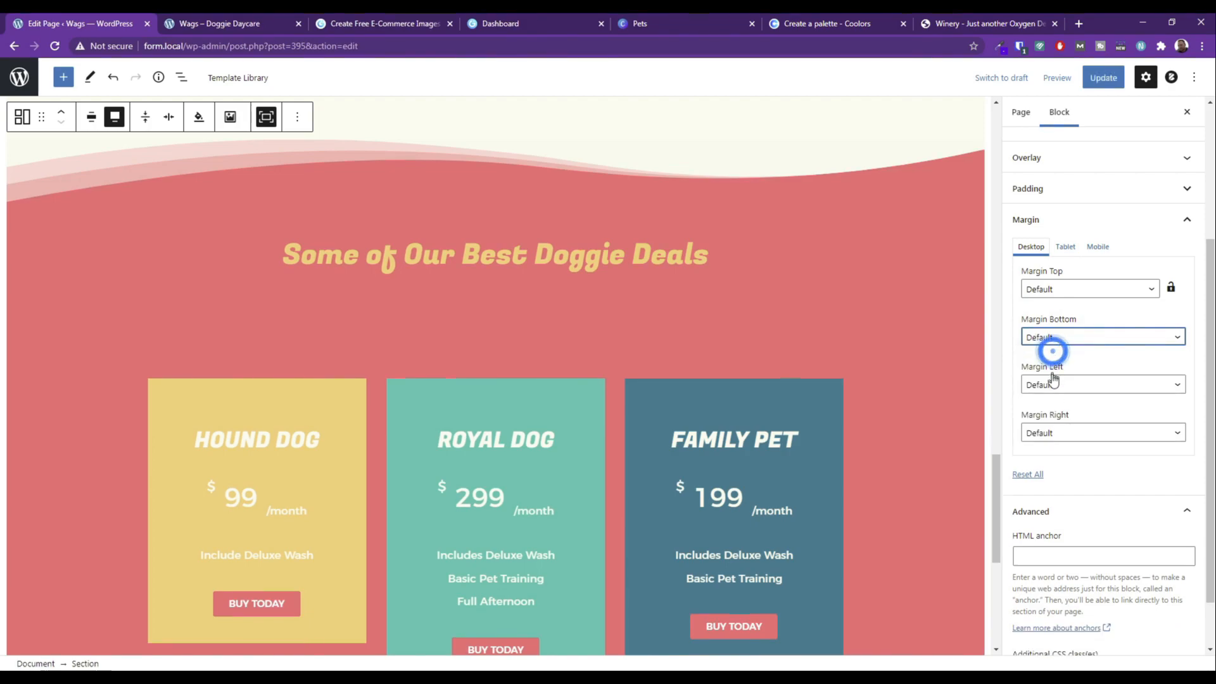
Set the doggie deals section's desktop top and left padding to Large and update the page.
{"action": "scroll", "coordinate": [1045, 255], "scroll_direction": "up", "scroll_amount": 2}
{"action": "left_click", "coordinate": [1080, 317]}
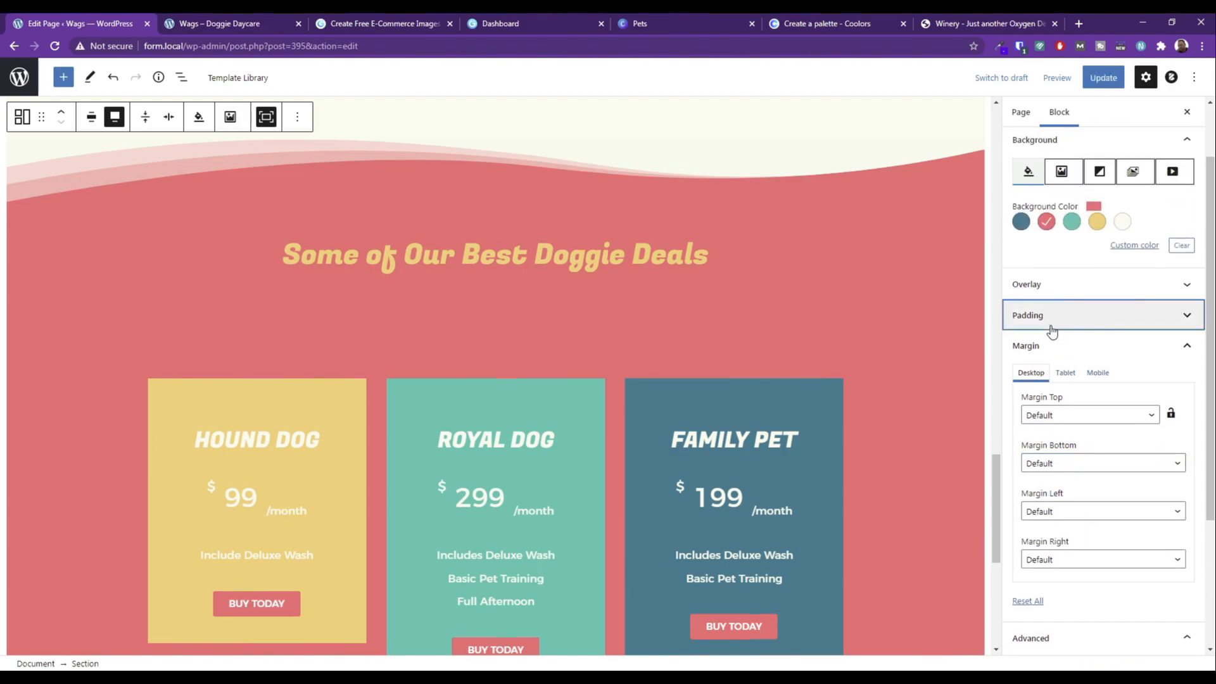
{"action": "left_click", "coordinate": [1067, 384]}
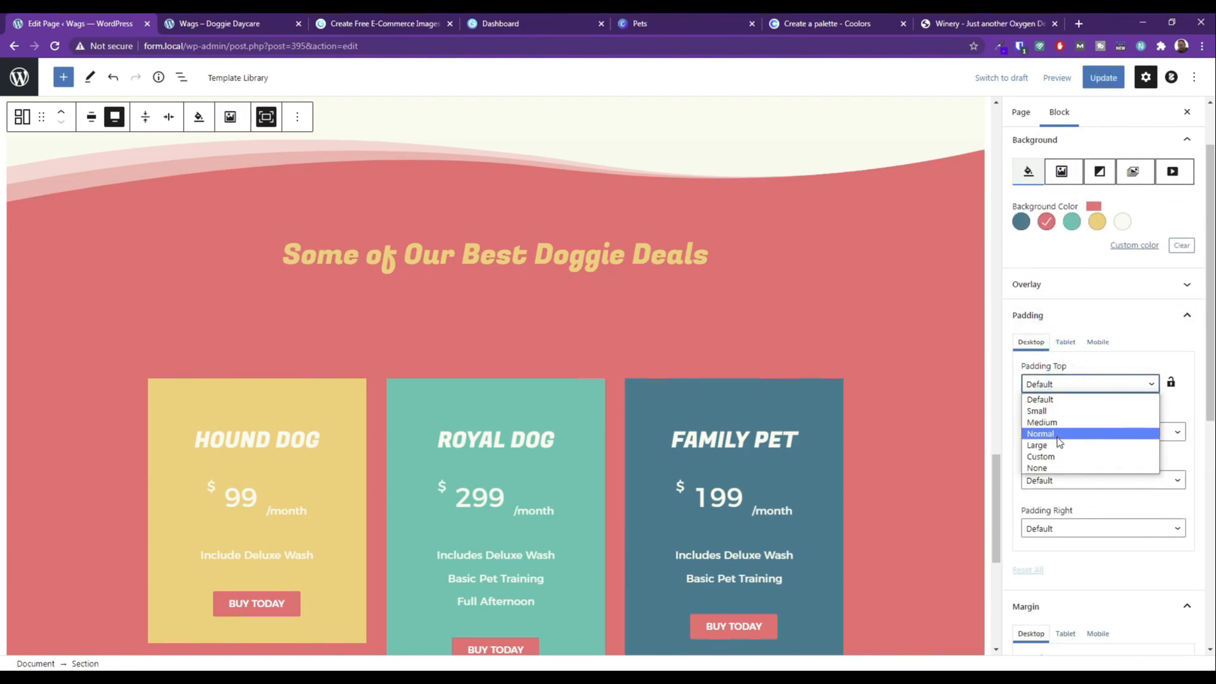
{"action": "left_click", "coordinate": [1055, 443]}
{"action": "left_click", "coordinate": [1051, 479]}
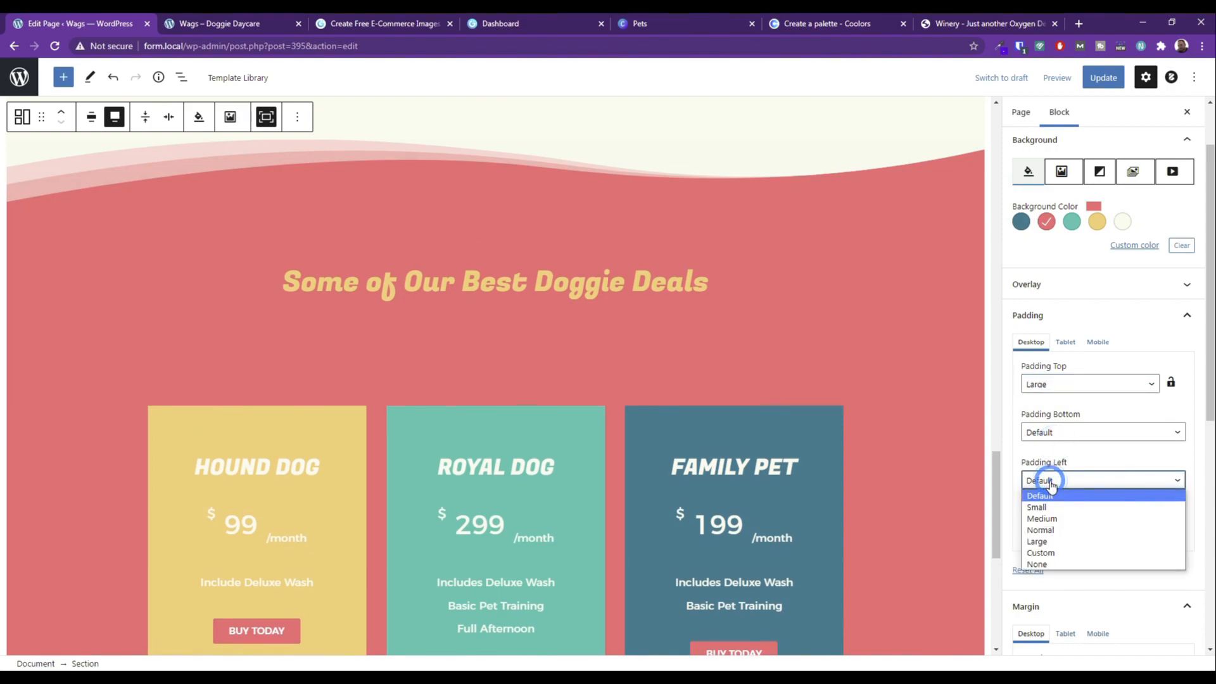
{"action": "left_click", "coordinate": [1049, 543]}
{"action": "left_click", "coordinate": [1103, 78]}
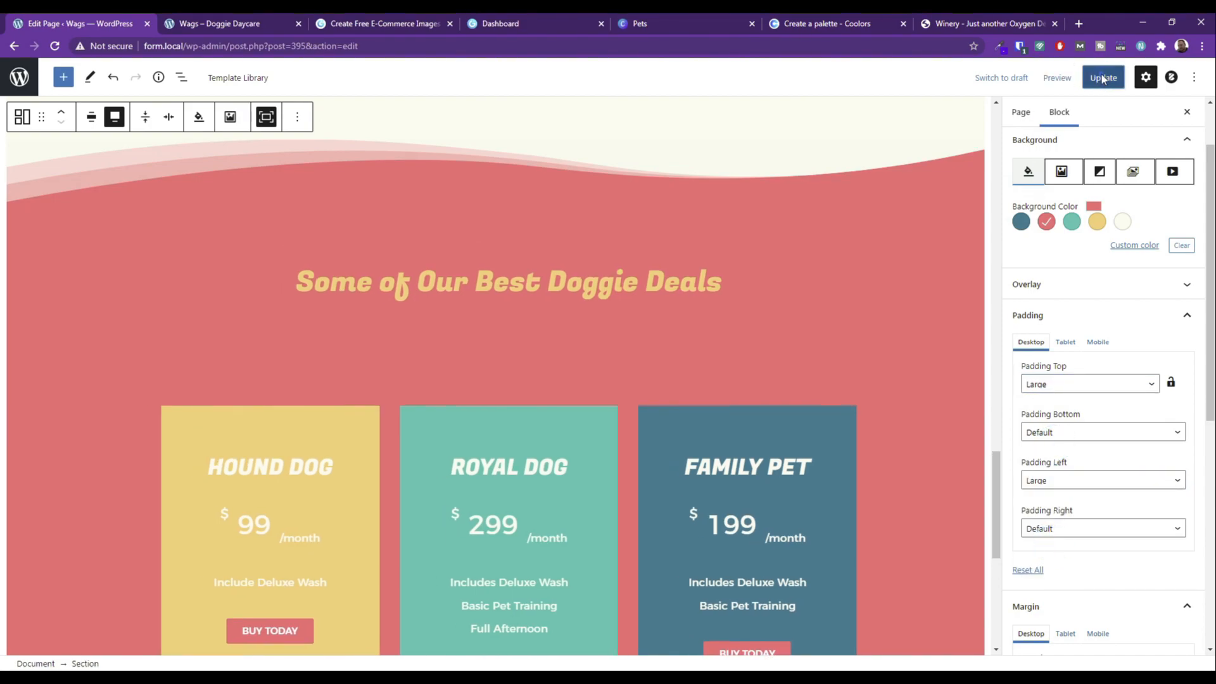
Preview the page in a new tab and examine the doggie deals section with Large top and left padding.
{"action": "left_click", "coordinate": [1053, 77]}
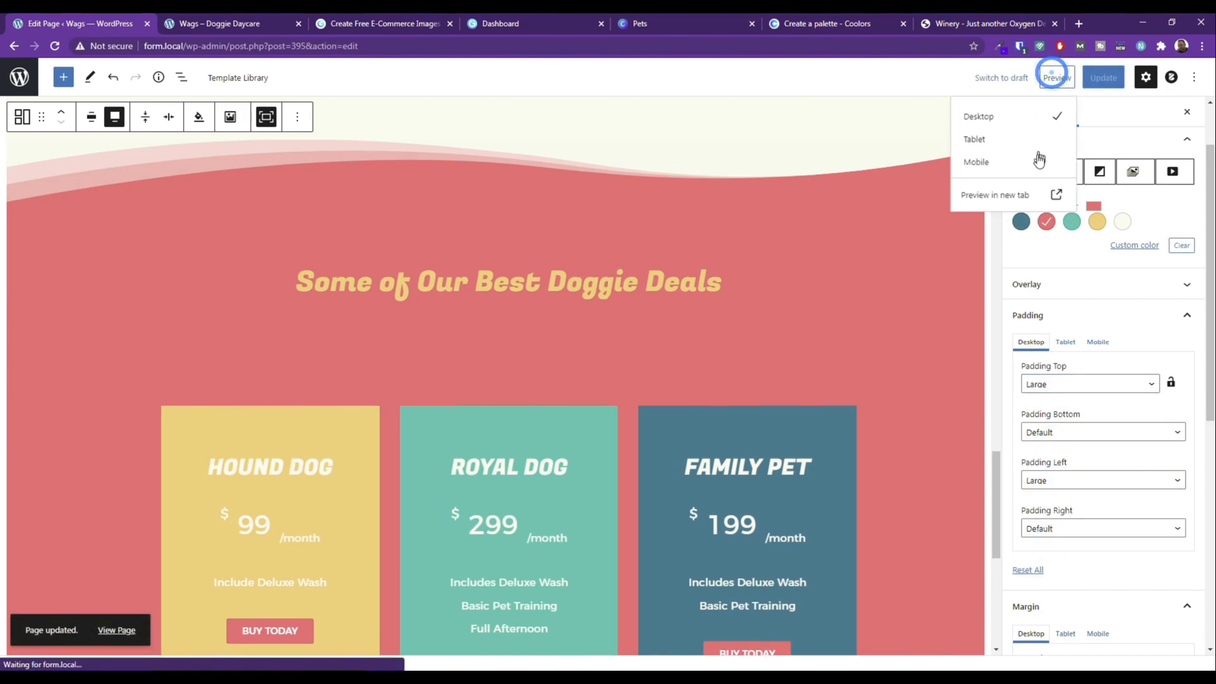
{"action": "left_click", "coordinate": [998, 195]}
{"action": "scroll", "coordinate": [158, 238], "scroll_direction": "down", "scroll_amount": 20}
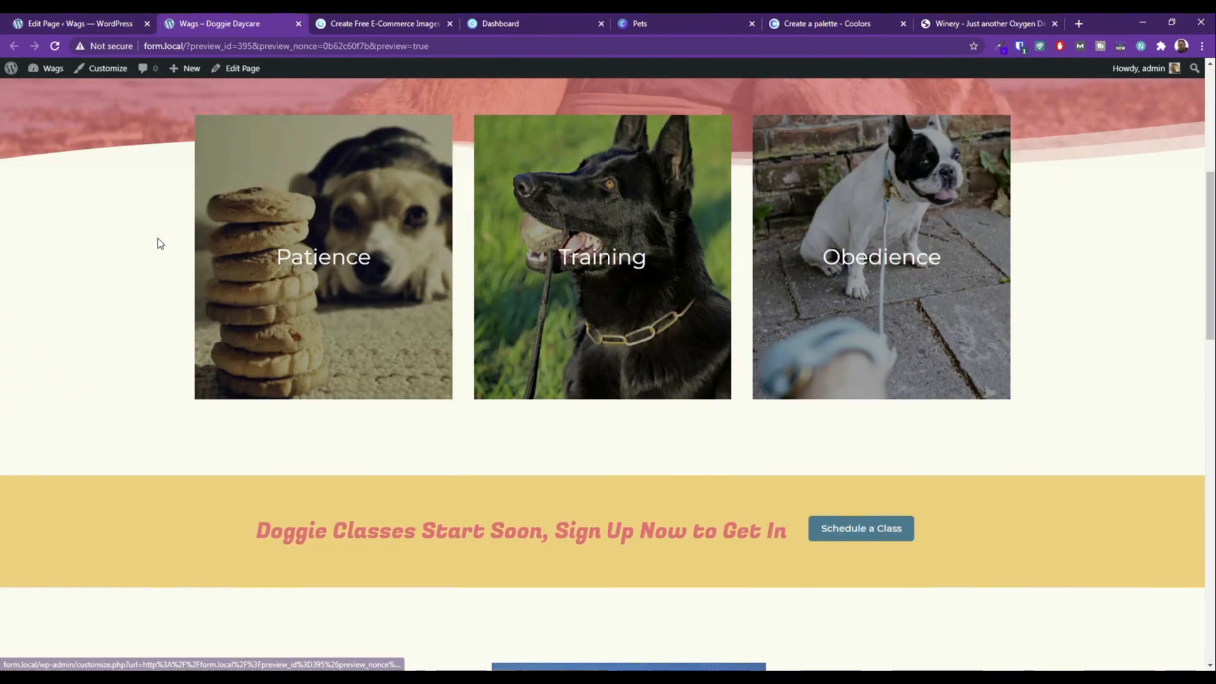
{"action": "scroll", "coordinate": [276, 279], "scroll_direction": "up", "scroll_amount": 5}
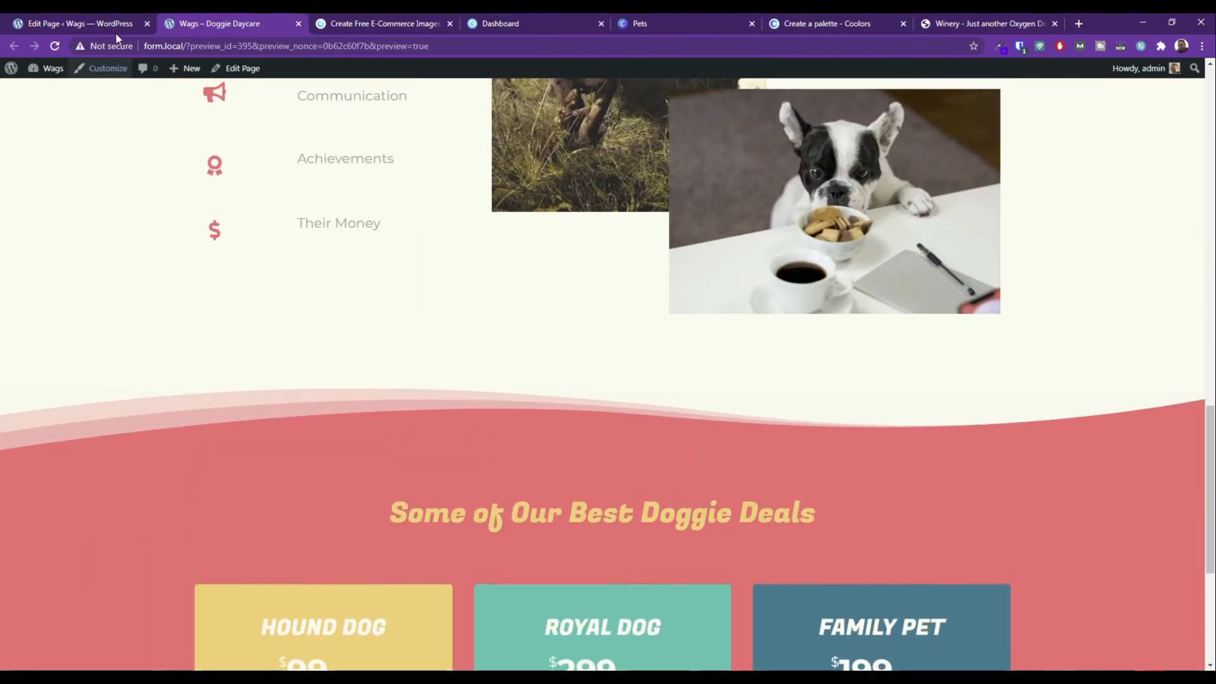
Return to the editor, set the section's left padding to Default and bottom padding to Large, and update the page.
{"action": "left_click", "coordinate": [91, 23]}
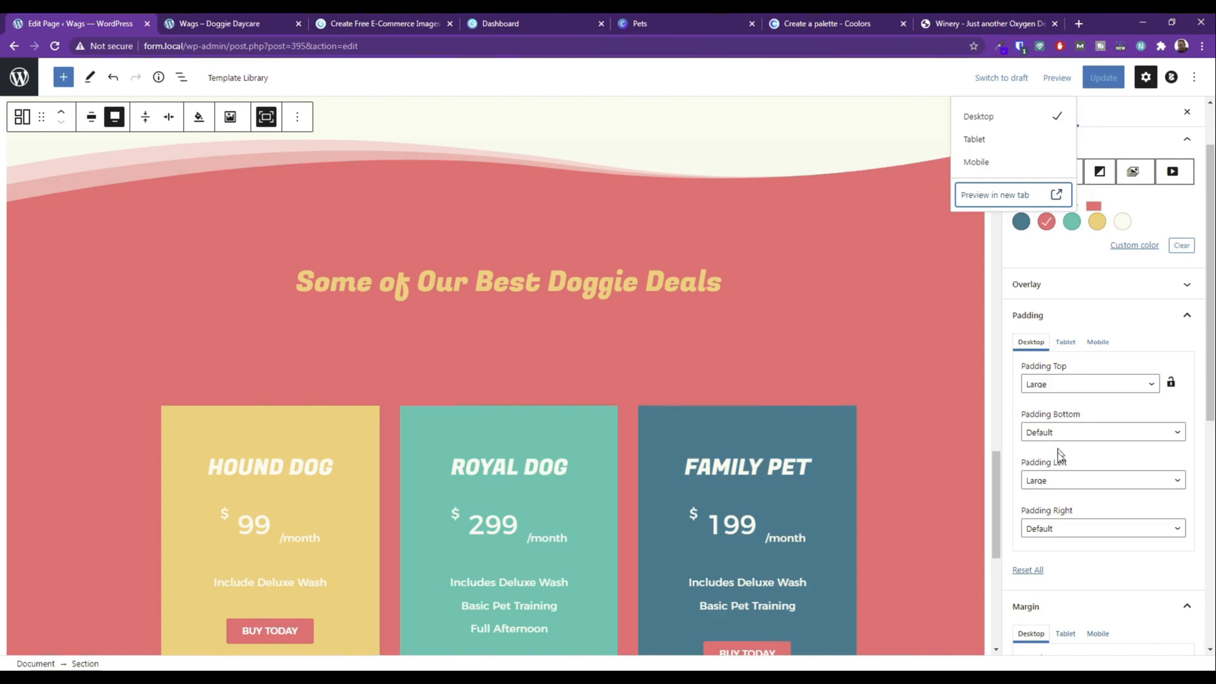
{"action": "left_click", "coordinate": [1059, 480]}
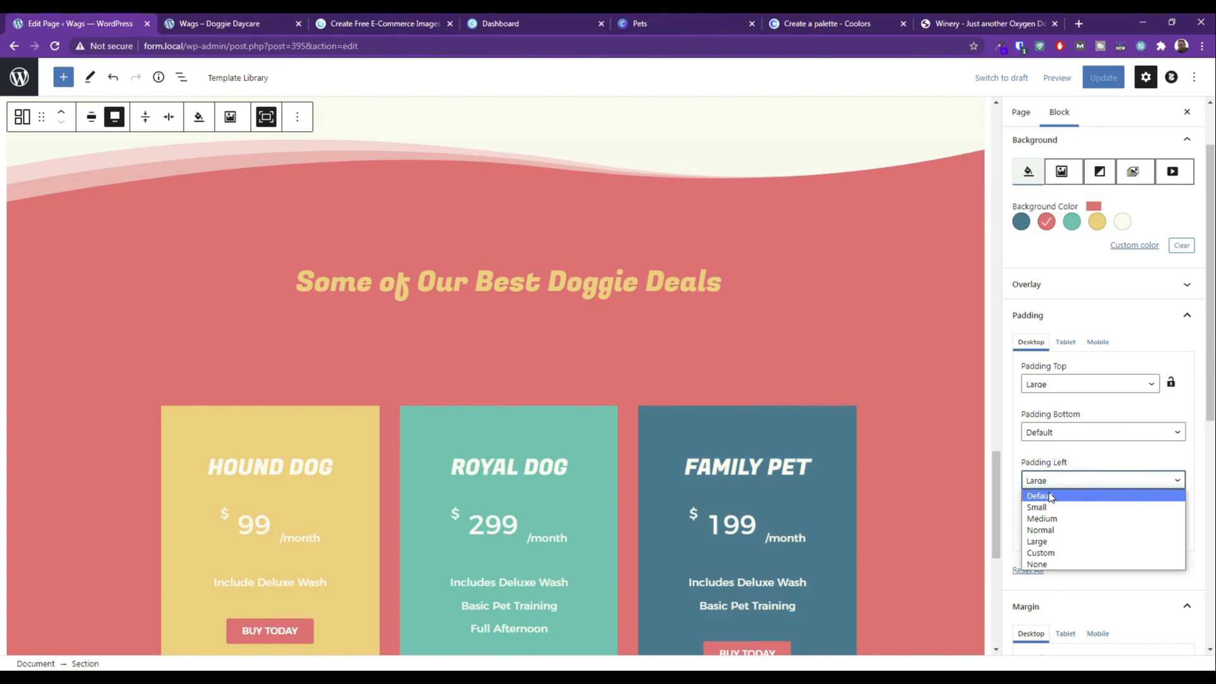
{"action": "left_click", "coordinate": [1042, 495]}
{"action": "left_click", "coordinate": [1045, 431]}
{"action": "left_click", "coordinate": [1037, 494]}
{"action": "left_click", "coordinate": [1092, 74]}
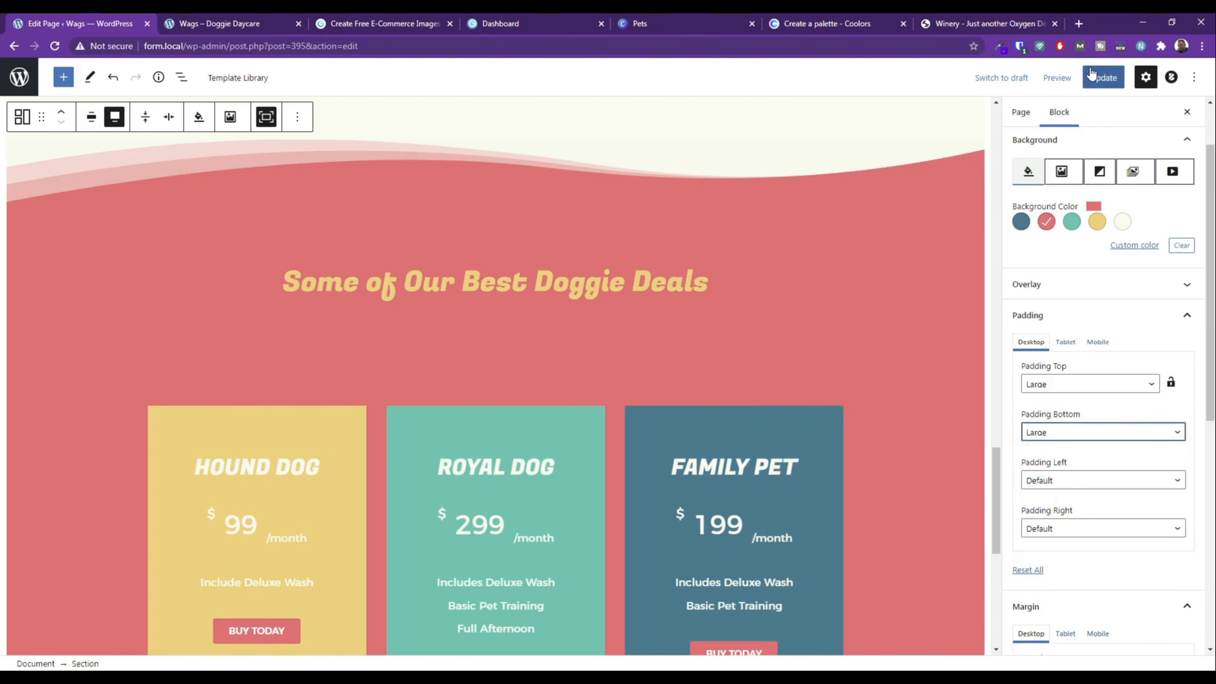
Preview the page with Large bottom padding and examine the space between the pricing cards and the footer.
{"action": "left_click", "coordinate": [1043, 77]}
{"action": "left_click", "coordinate": [998, 195]}
{"action": "scroll", "coordinate": [115, 189], "scroll_direction": "down", "scroll_amount": 13}
{"action": "scroll", "coordinate": [115, 188], "scroll_direction": "down", "scroll_amount": 10}
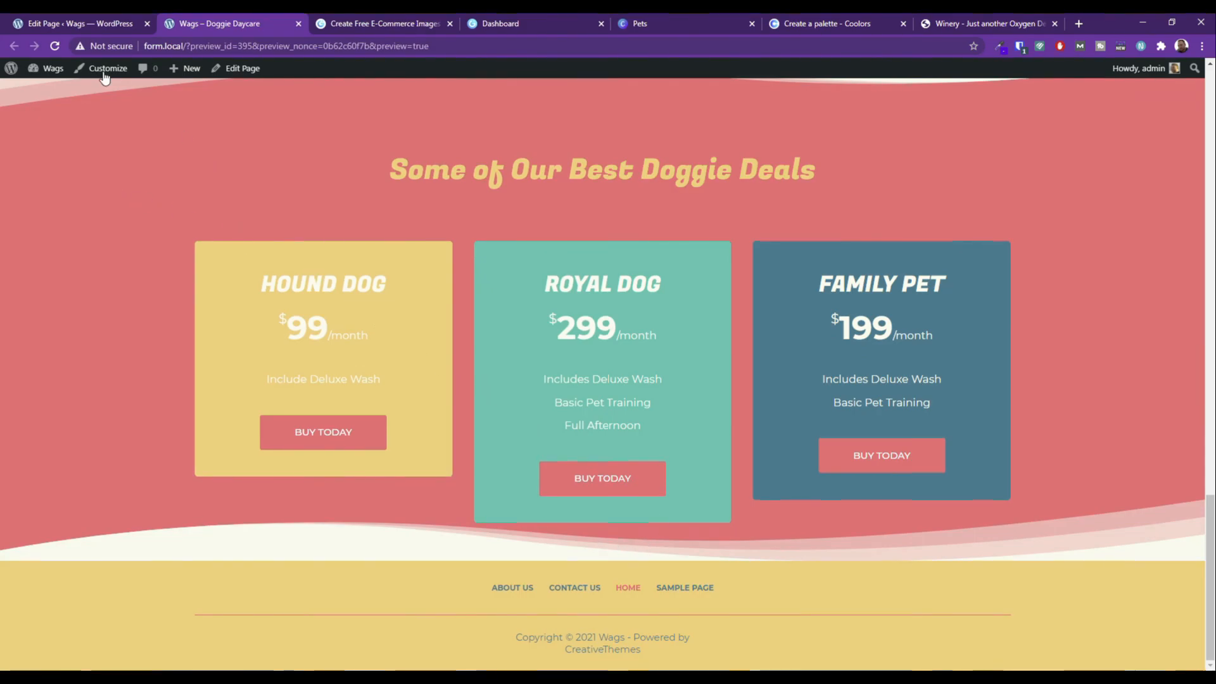
Return to the editor, set the section's desktop top and bottom padding to custom values of 150 px, and update the page.
{"action": "left_click", "coordinate": [89, 21]}
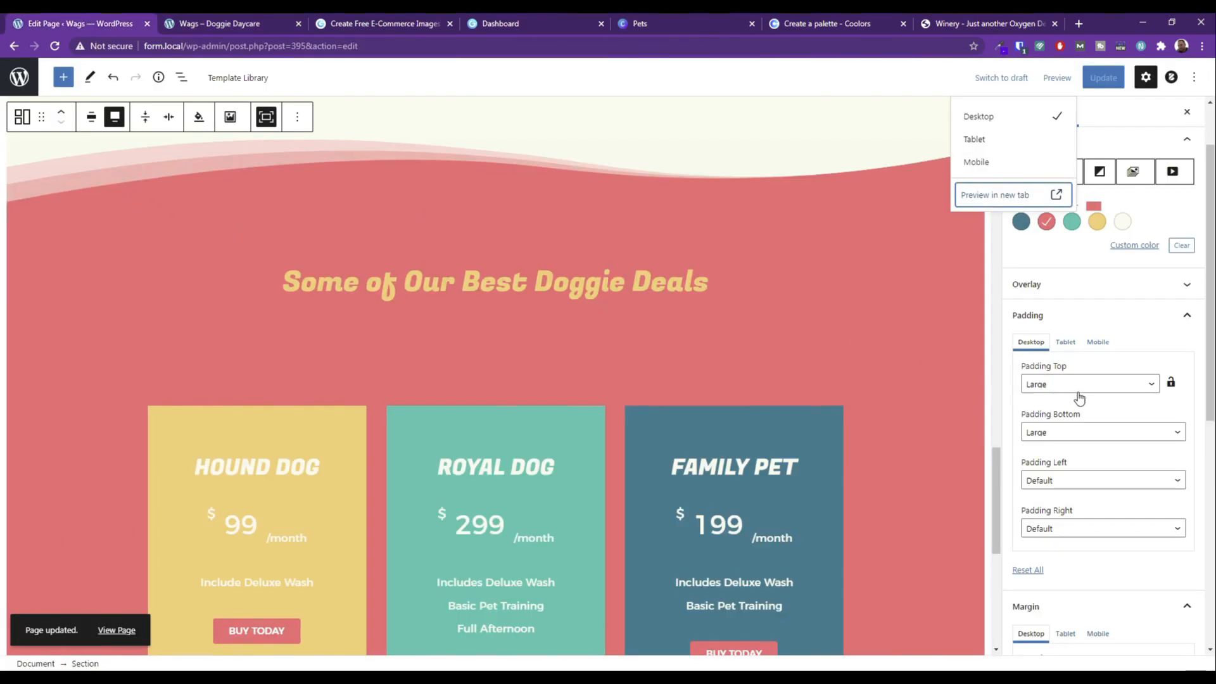
{"action": "left_click", "coordinate": [1072, 435]}
{"action": "left_click", "coordinate": [1045, 493]}
{"action": "left_click", "coordinate": [1057, 467]}
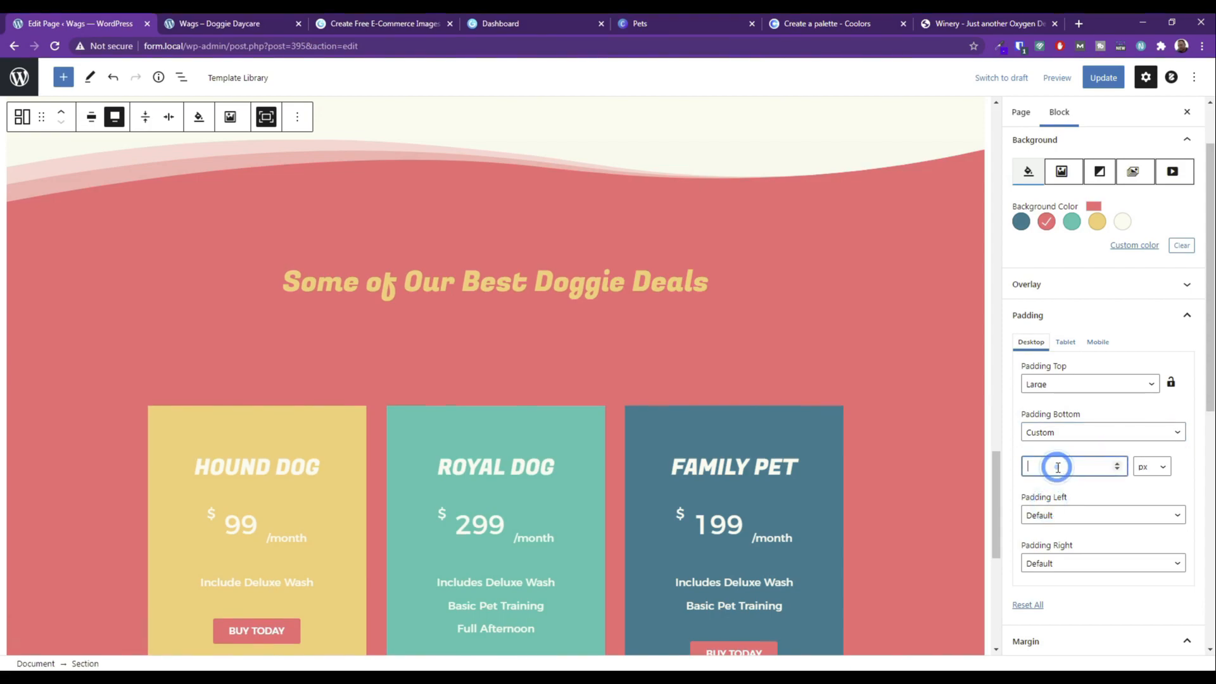
{"action": "left_click", "coordinate": [1042, 385]}
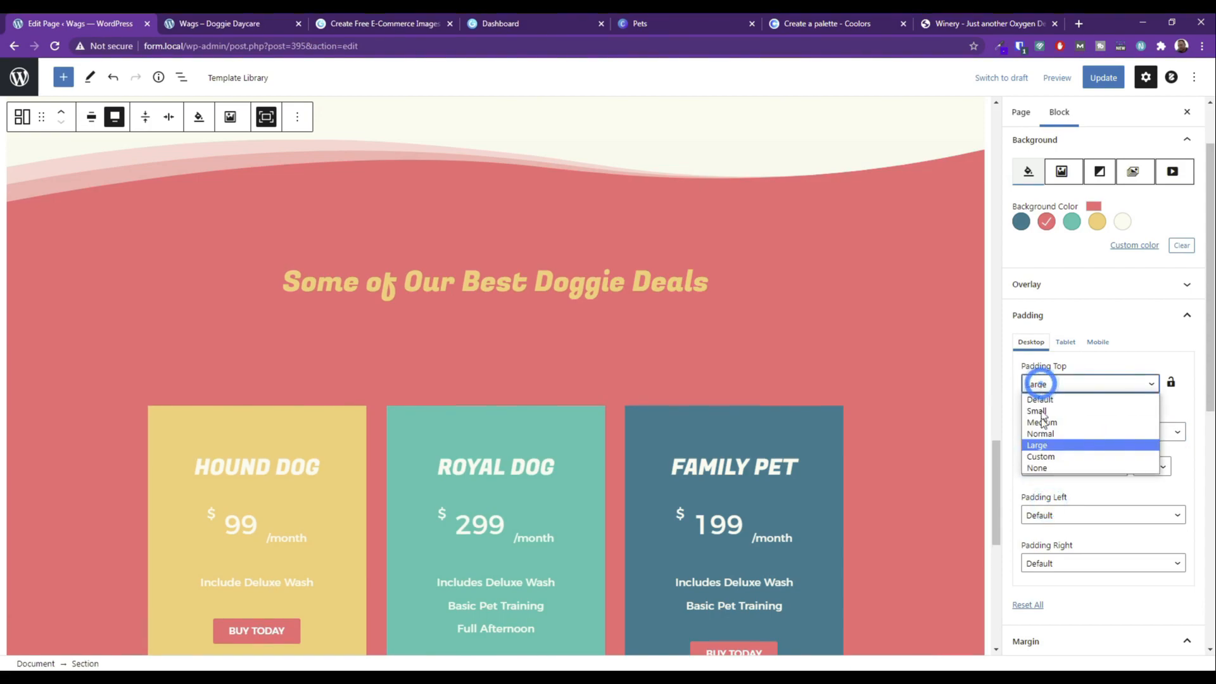
{"action": "left_click", "coordinate": [1045, 462]}
{"action": "left_click", "coordinate": [1048, 423]}
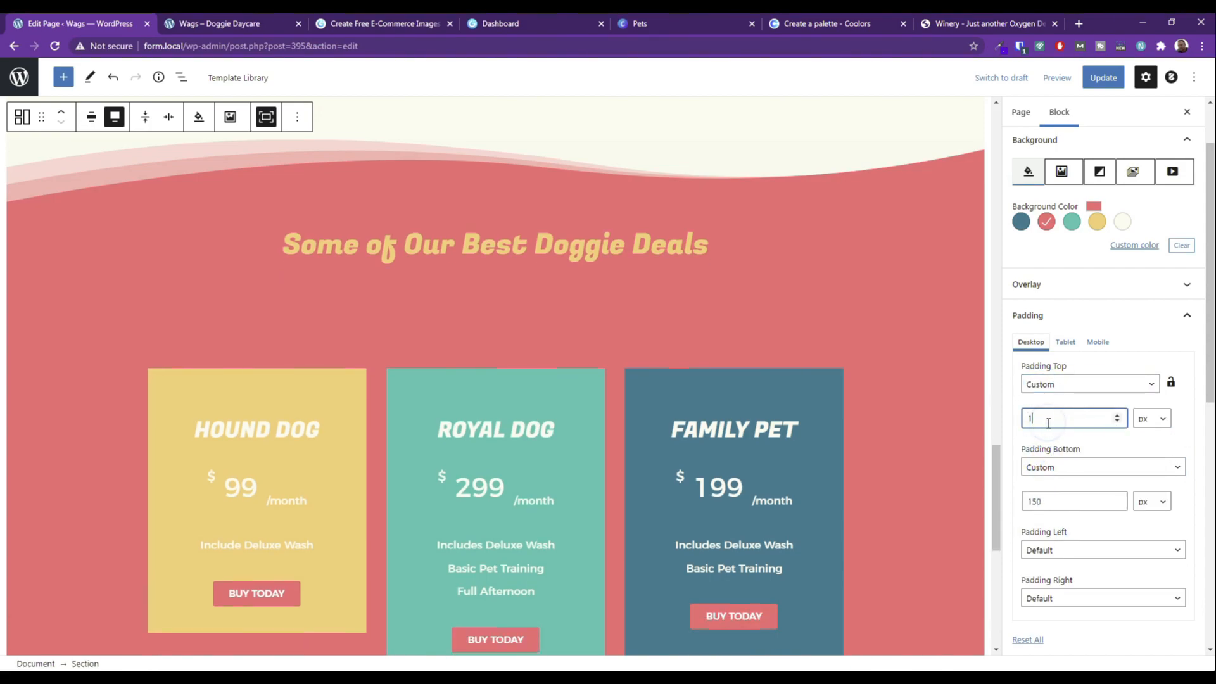
{"action": "type", "text": "150"}
{"action": "left_click", "coordinate": [1103, 77]}
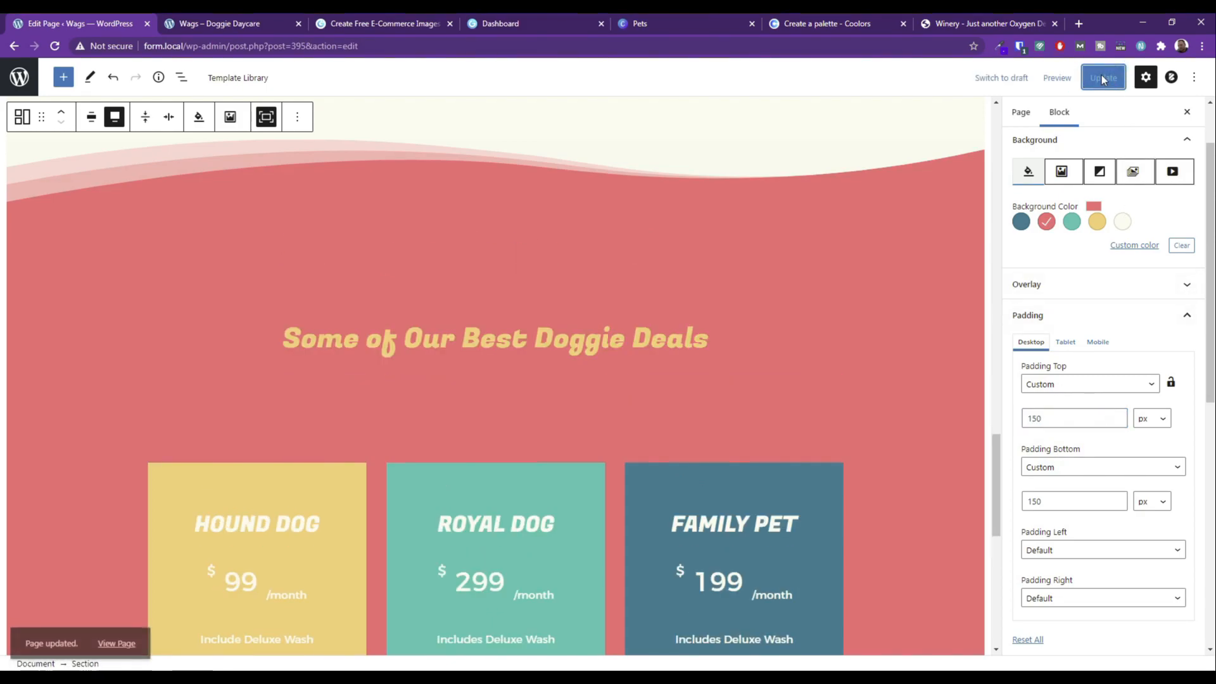
Preview the page with 150 px padding and examine the space above the deals heading and below the pricing cards.
{"action": "left_click", "coordinate": [1044, 77]}
{"action": "left_click", "coordinate": [1017, 191]}
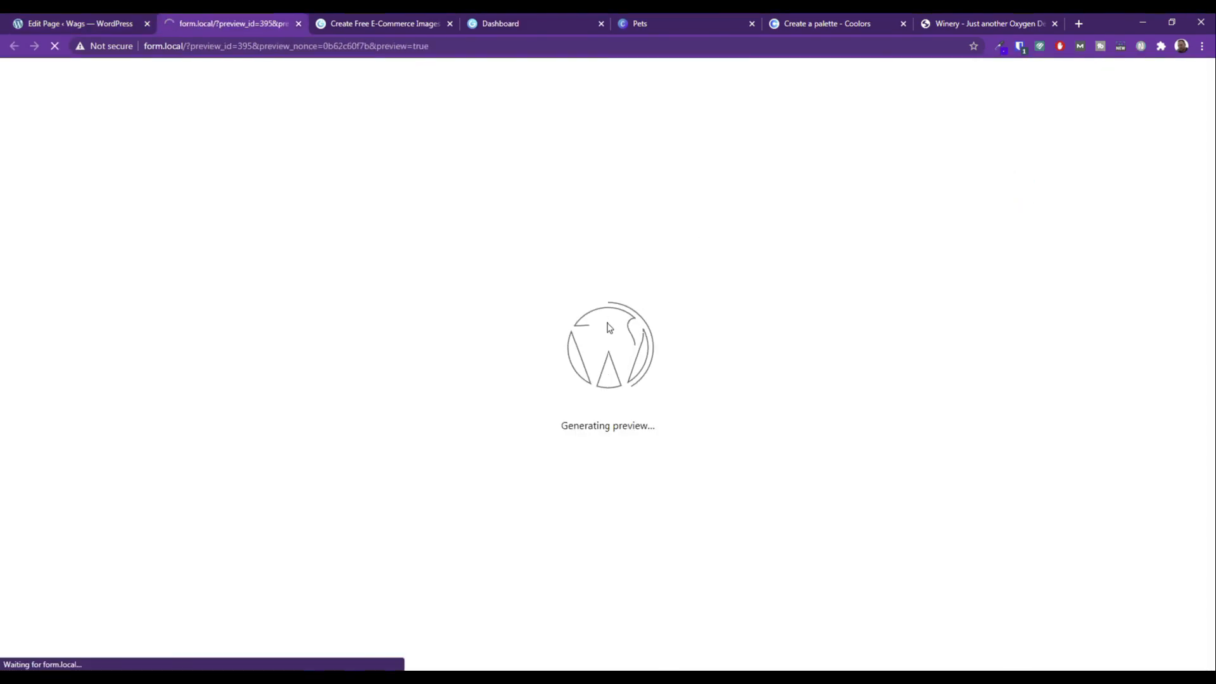
{"action": "scroll", "coordinate": [606, 325], "scroll_direction": "down", "scroll_amount": 15}
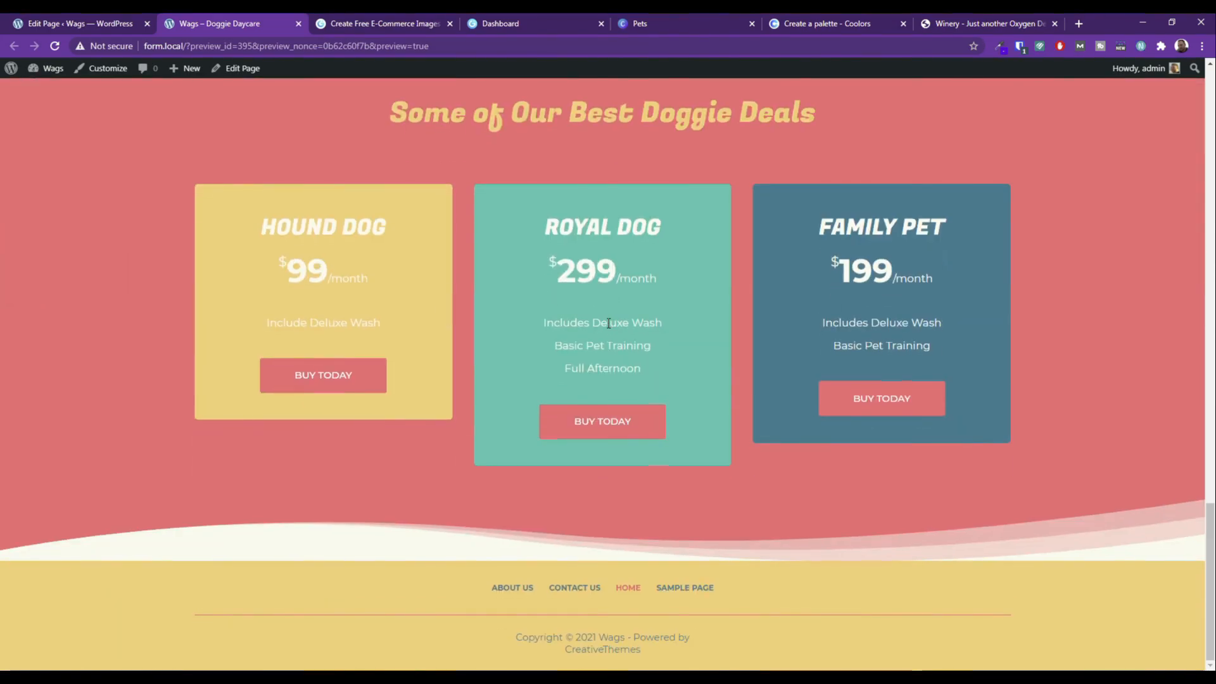
{"action": "scroll", "coordinate": [612, 342], "scroll_direction": "up", "scroll_amount": 3}
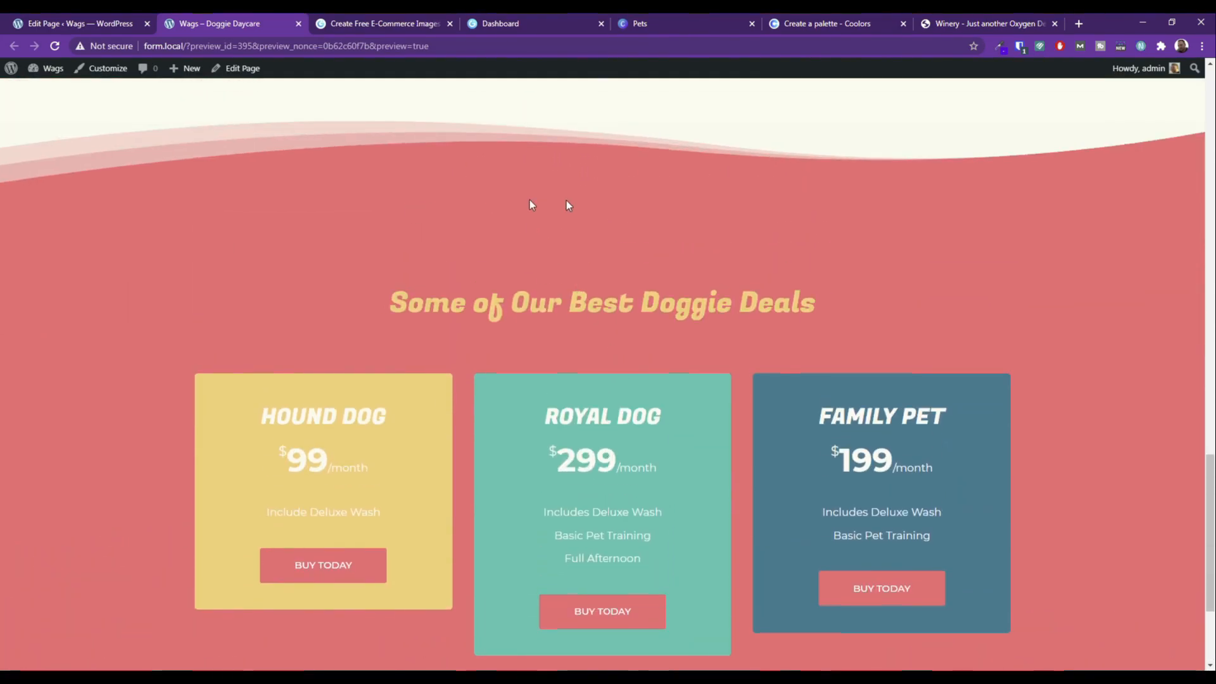
Return to the editor and reset the doggie deals section's desktop top and bottom padding to Default.
{"action": "left_click", "coordinate": [104, 23]}
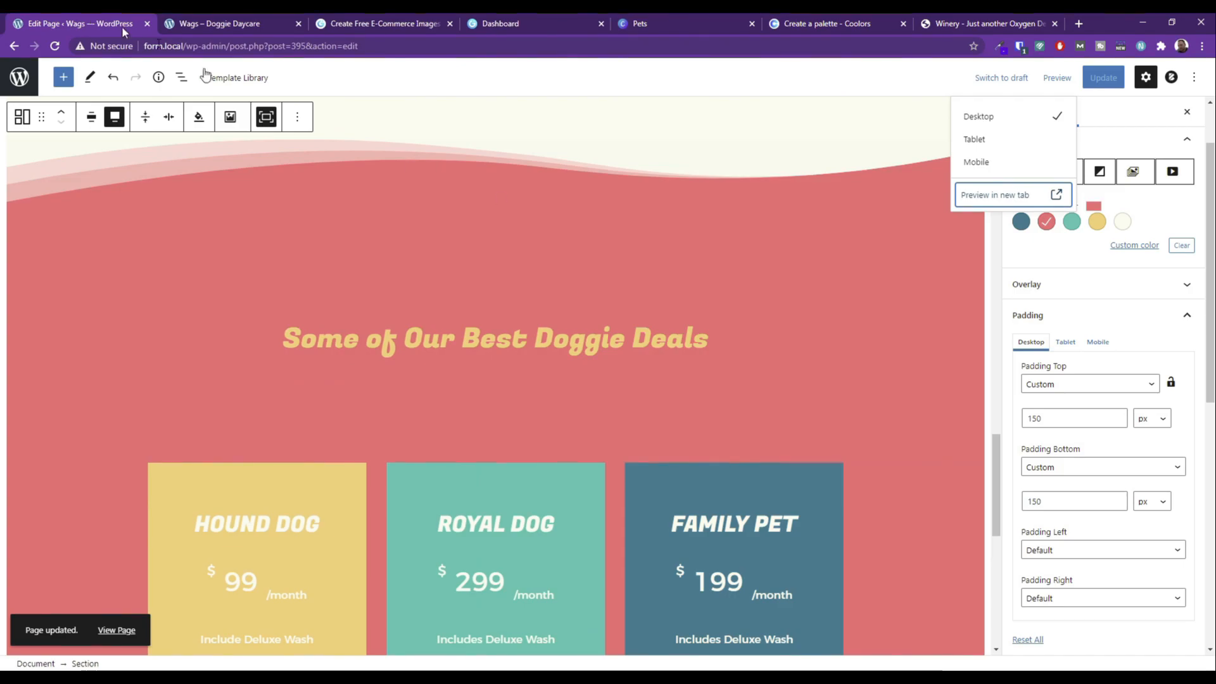
{"action": "left_click", "coordinate": [1073, 422]}
{"action": "left_click", "coordinate": [1080, 384]}
{"action": "left_click", "coordinate": [1066, 398]}
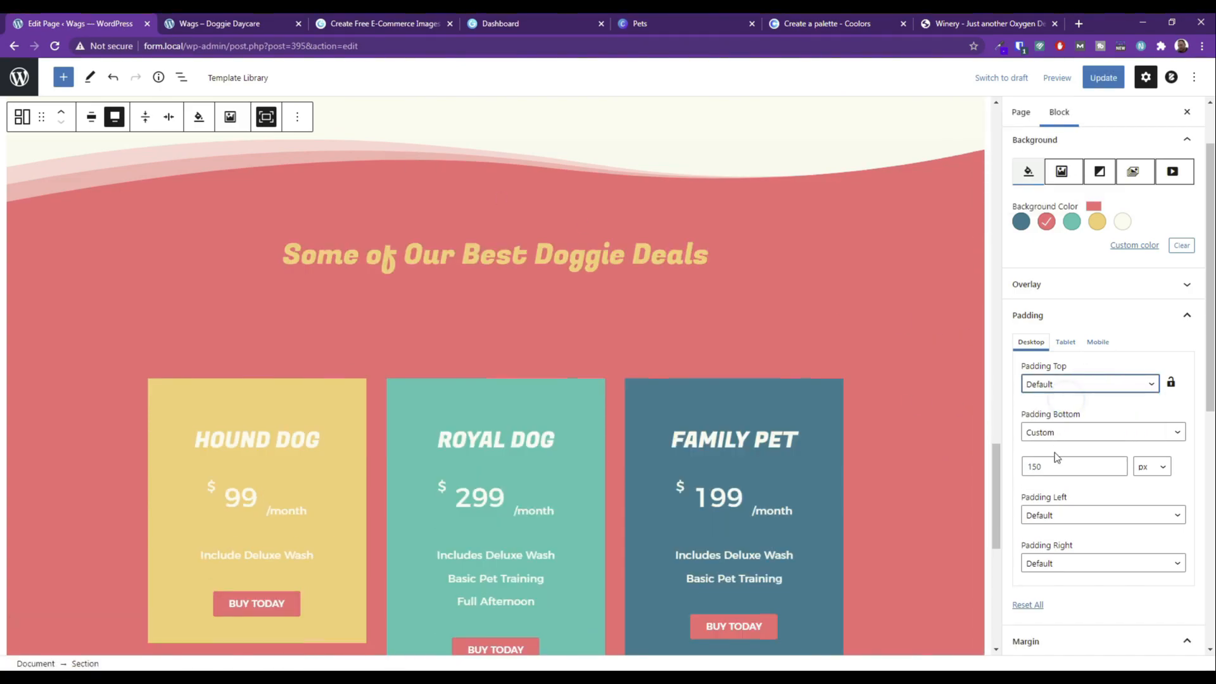
{"action": "left_click", "coordinate": [1063, 437]}
{"action": "left_click", "coordinate": [1054, 452]}
{"action": "scroll", "coordinate": [1076, 430], "scroll_direction": "down", "scroll_amount": 5}
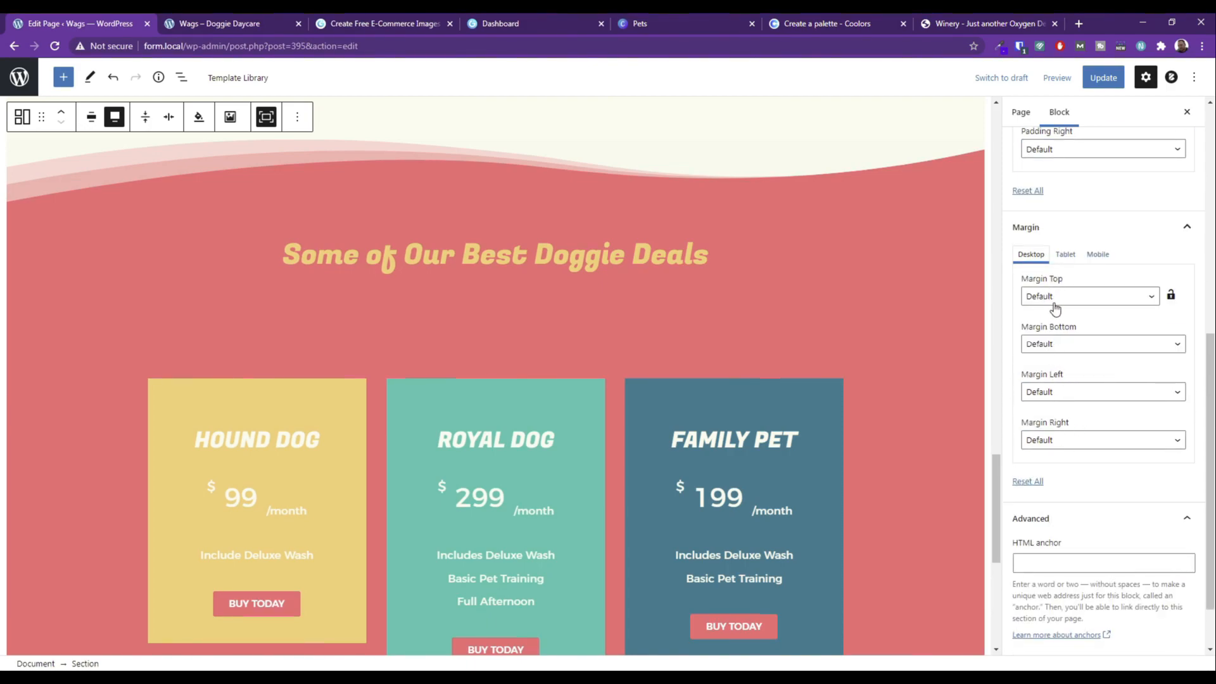
{"action": "left_click", "coordinate": [1054, 304]}
{"action": "left_click", "coordinate": [1045, 370]}
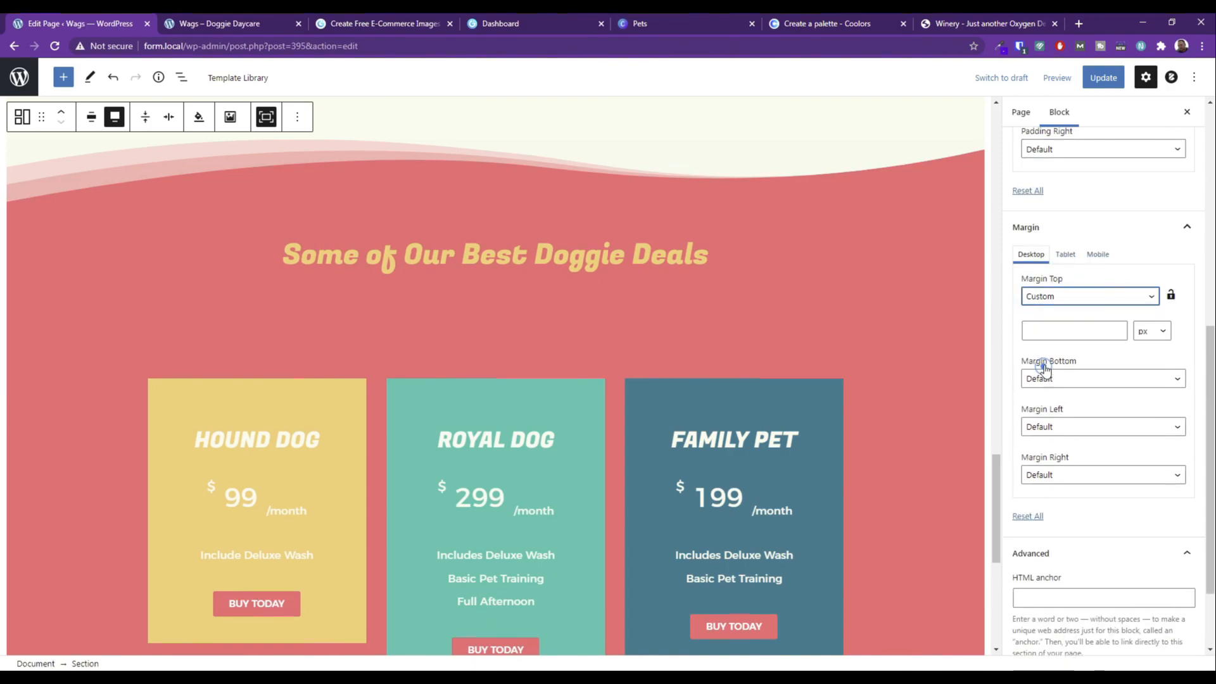
{"action": "left_click", "coordinate": [1059, 330]}
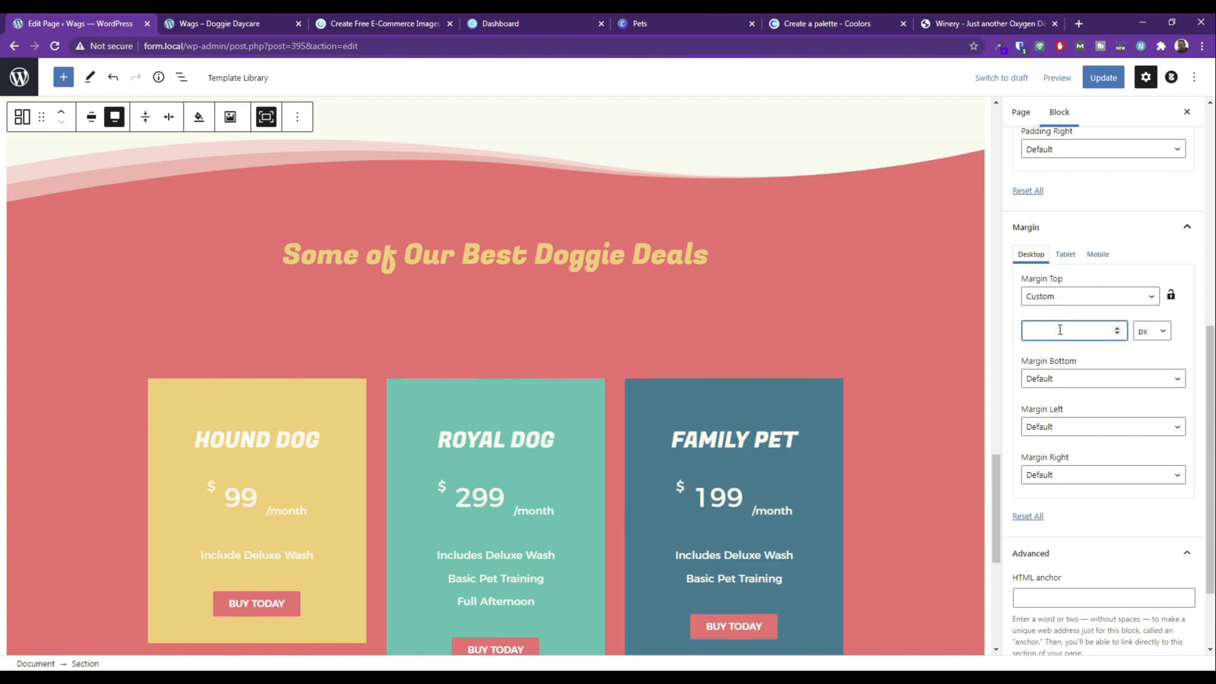
{"action": "left_click", "coordinate": [1056, 296]}
{"action": "left_click", "coordinate": [1056, 310]}
Set the doggie deals section's desktop bottom margin to a custom 500 px and update the page.
{"action": "left_click", "coordinate": [1059, 344]}
{"action": "left_click", "coordinate": [1051, 413]}
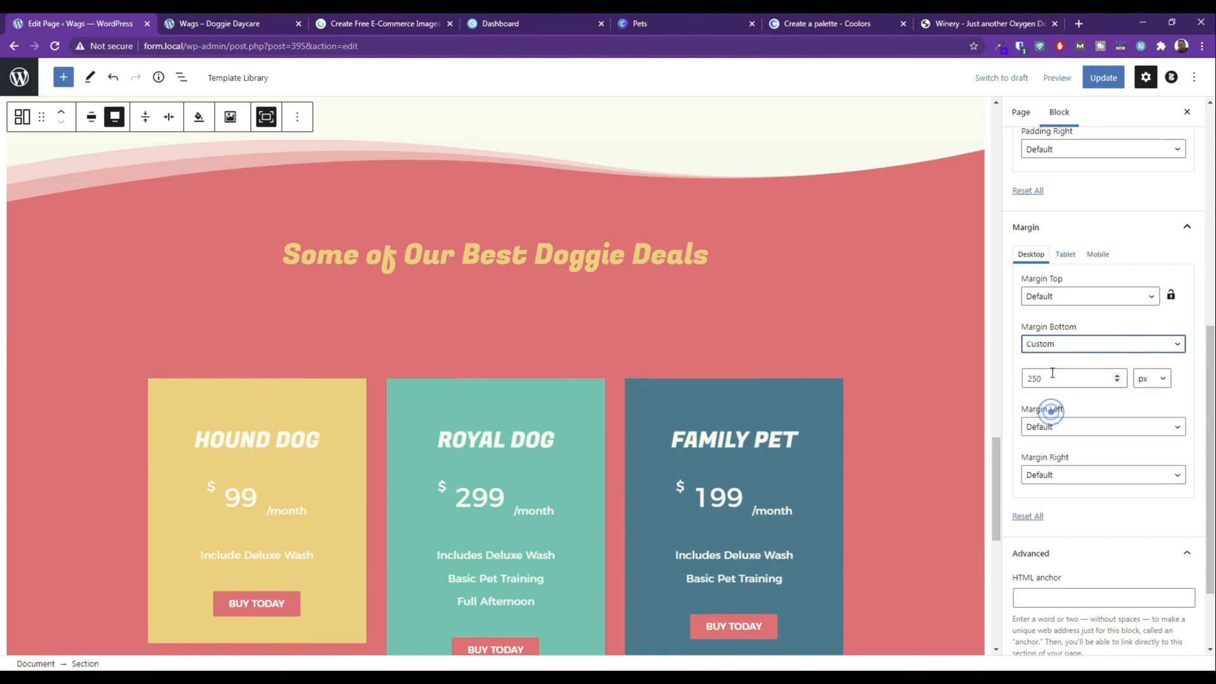
{"action": "left_click_drag", "start_coordinate": [1058, 379], "coordinate": [1008, 379]}
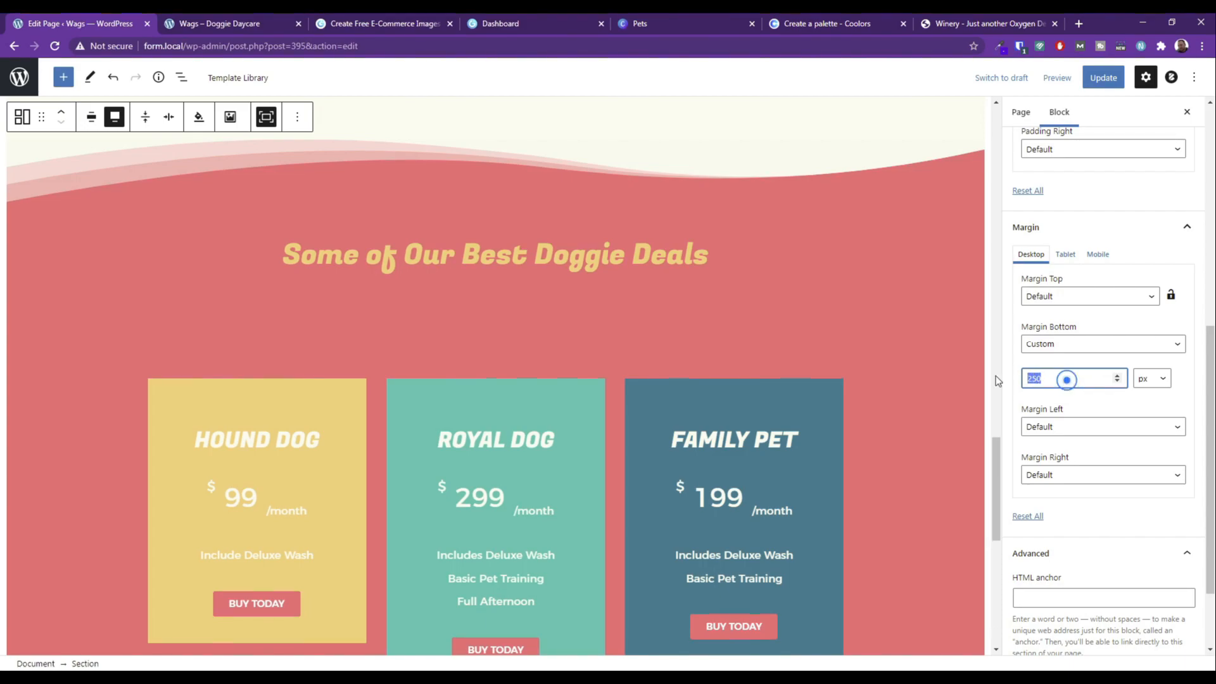
{"action": "type", "text": "500"}
{"action": "left_click", "coordinate": [1103, 78]}
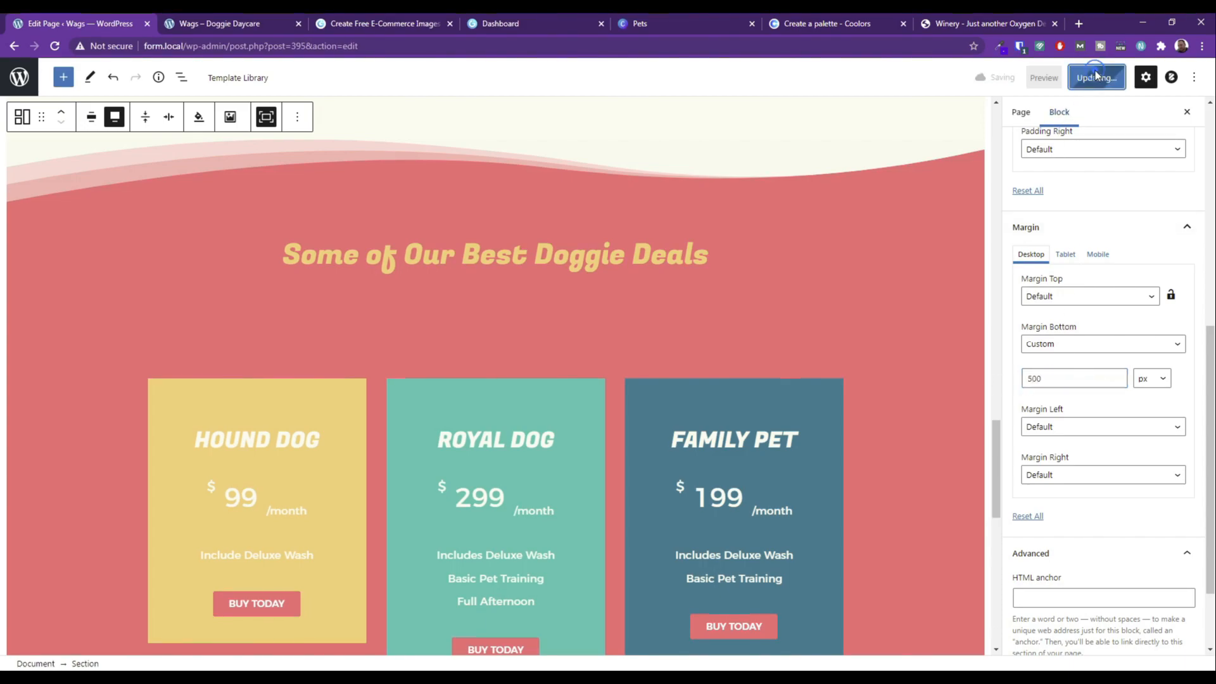
Preview the page with the 500 px bottom margin and examine the gap between the pricing cards and the footer.
{"action": "left_click", "coordinate": [1057, 77]}
{"action": "left_click", "coordinate": [1011, 199]}
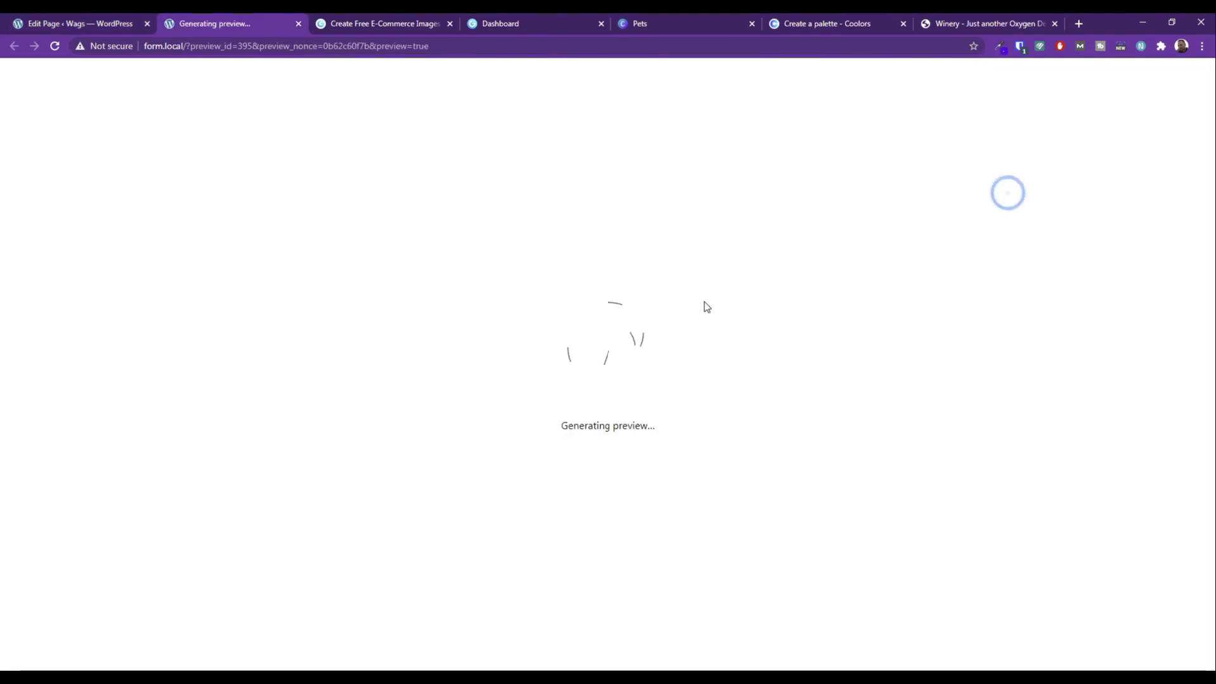
{"action": "scroll", "coordinate": [647, 340], "scroll_direction": "down", "scroll_amount": 10}
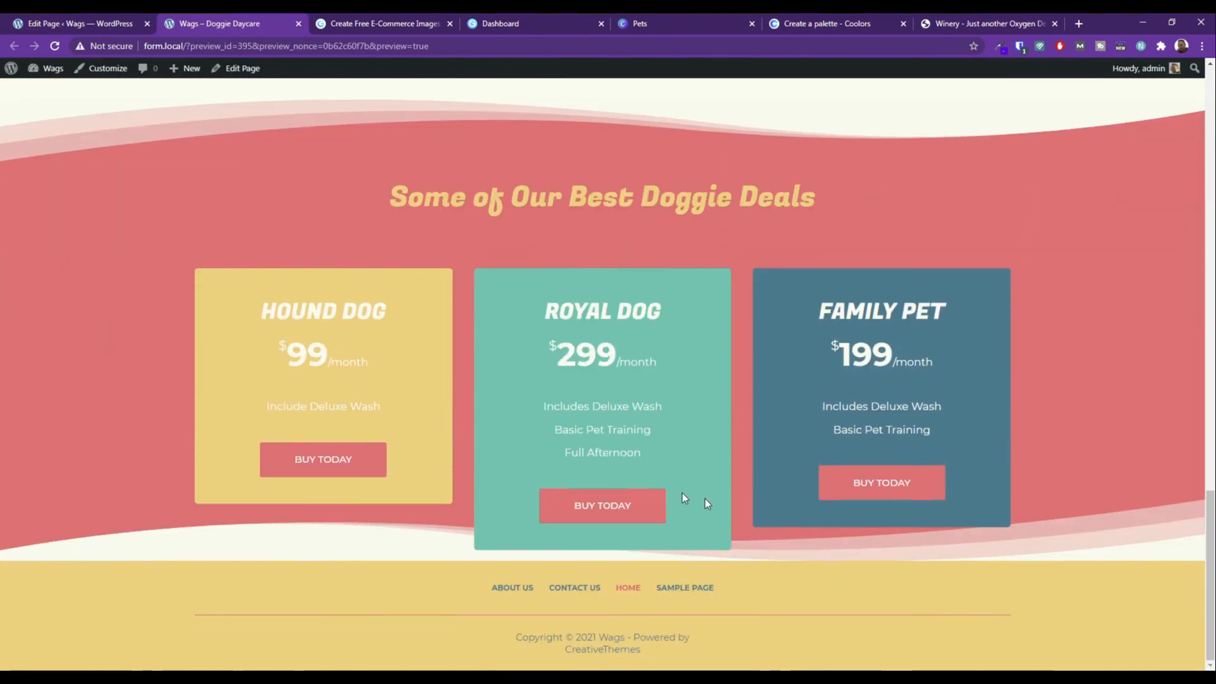
Return to the editor, reset the doggie deals section's desktop bottom margin to Default, and update the page.
{"action": "key", "text": "ctrl+Page_Up"}
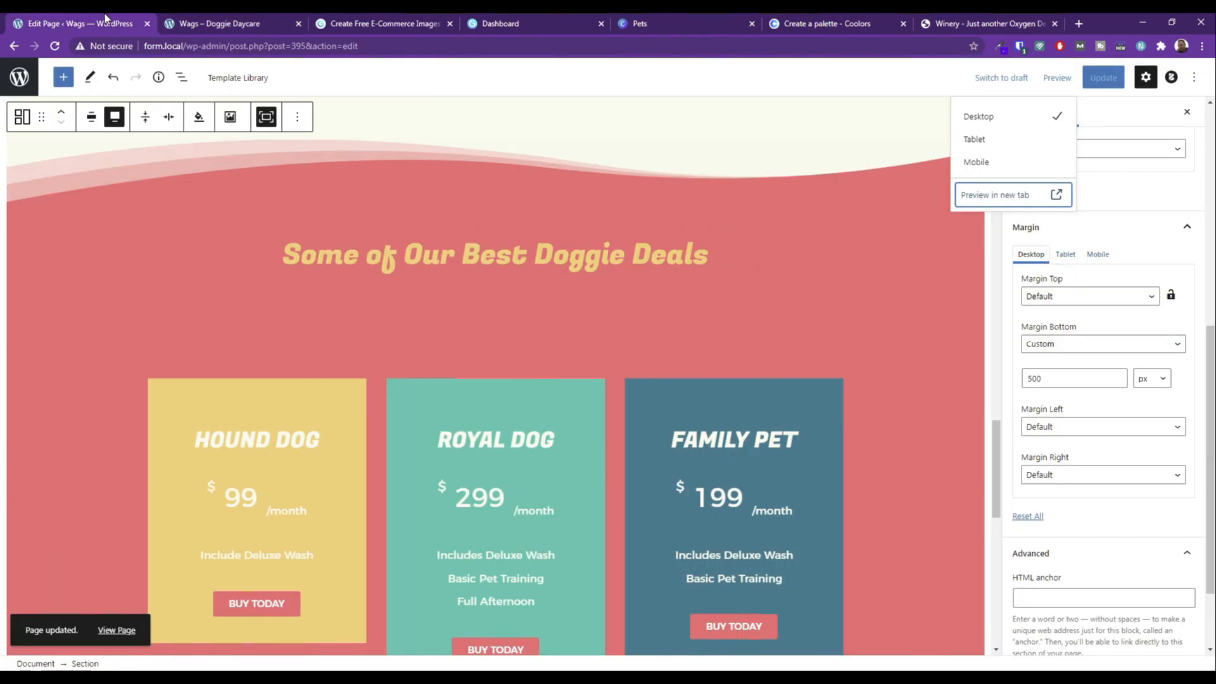
{"action": "double_click", "coordinate": [1074, 378]}
{"action": "left_click", "coordinate": [1072, 341]}
{"action": "left_click", "coordinate": [1061, 357]}
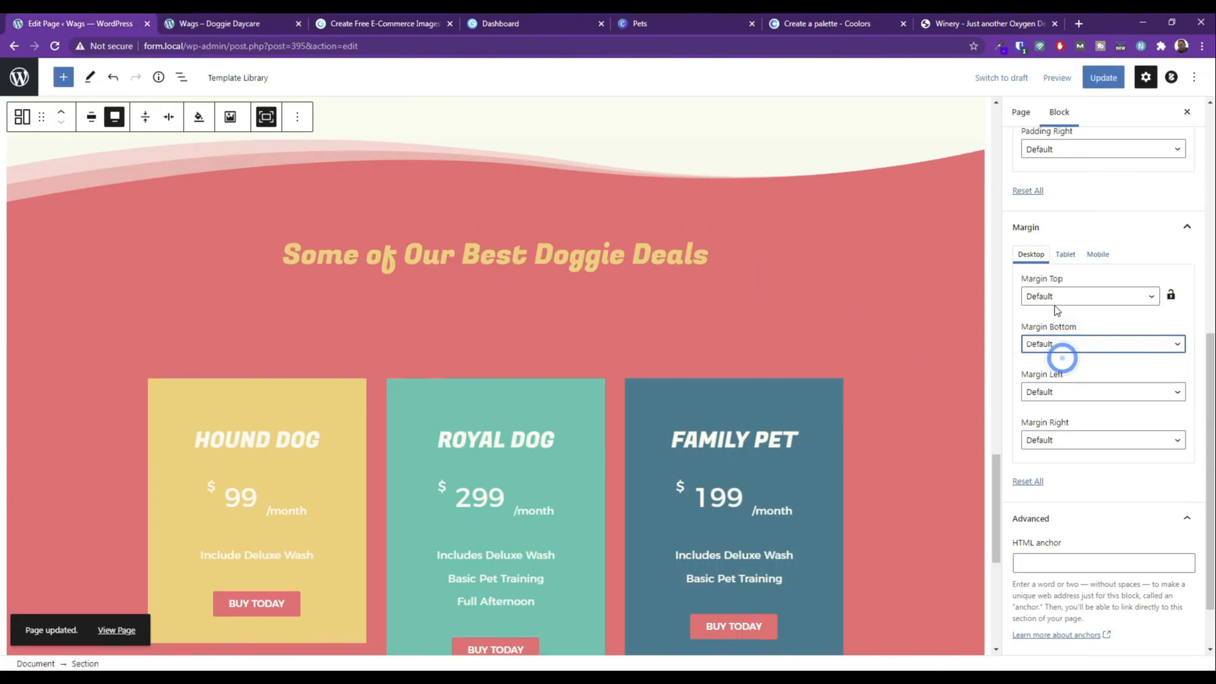
{"action": "left_click", "coordinate": [1103, 78]}
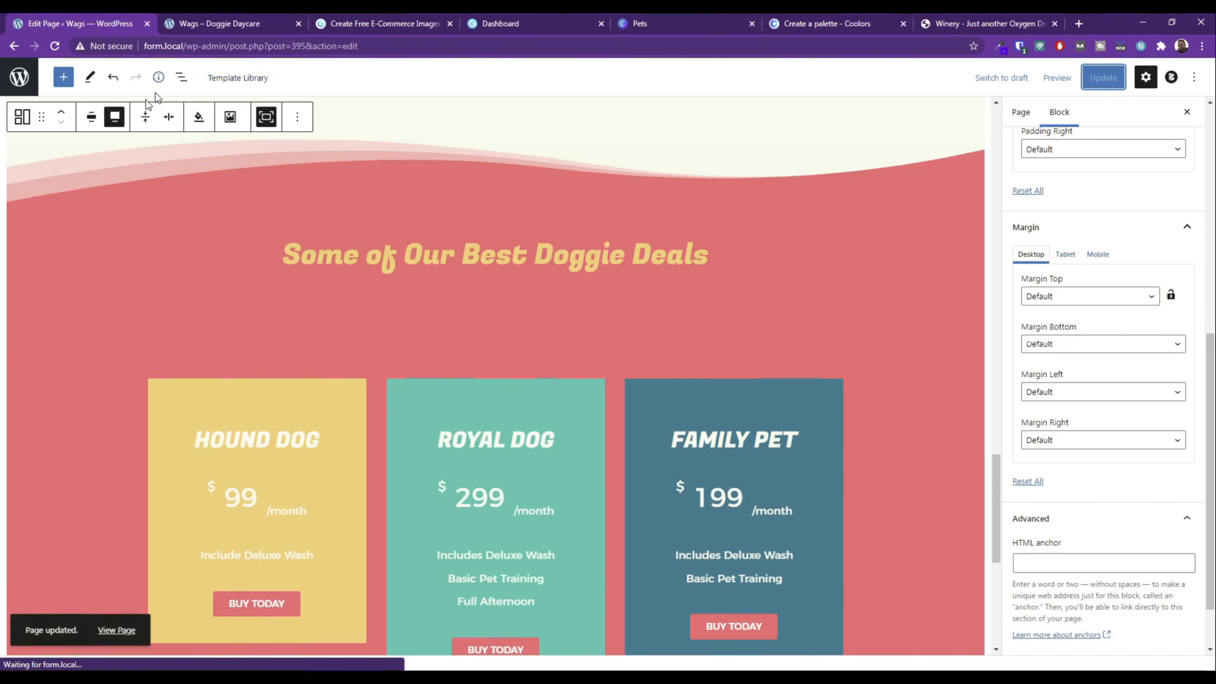
Insert an Advanced Spacer block from the full block library and move it below the doggie deals section.
{"action": "scroll", "coordinate": [312, 390], "scroll_direction": "down", "scroll_amount": 6}
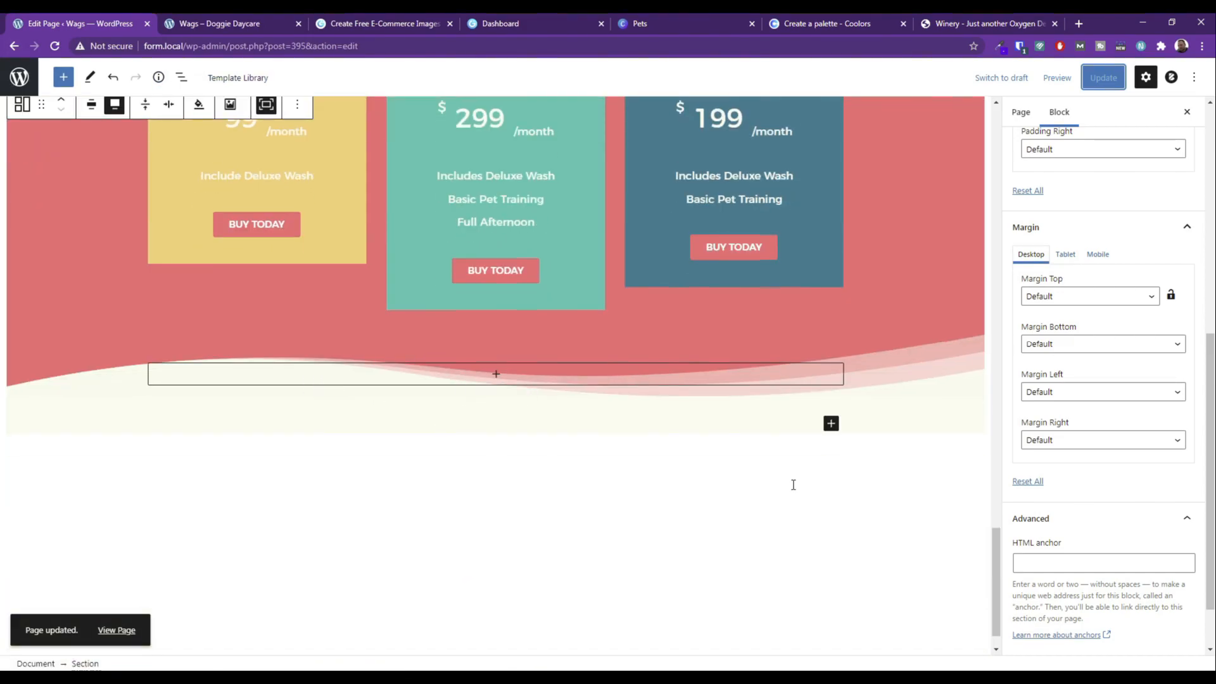
{"action": "left_click", "coordinate": [831, 424]}
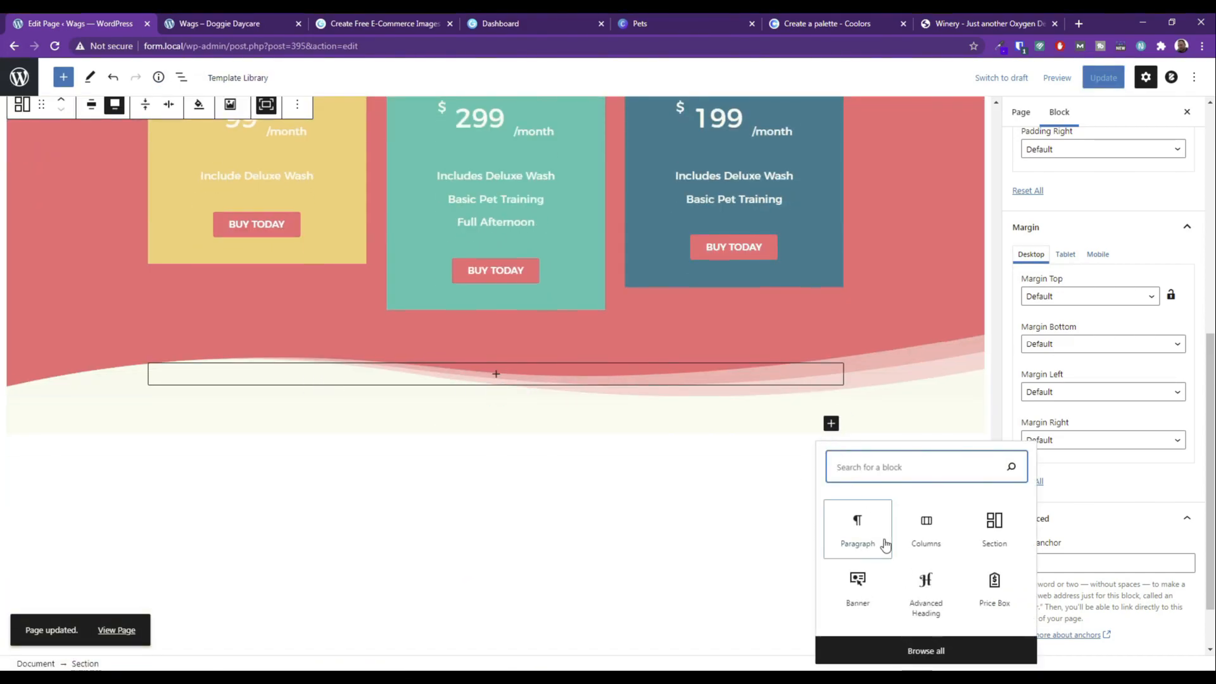
{"action": "left_click", "coordinate": [923, 651]}
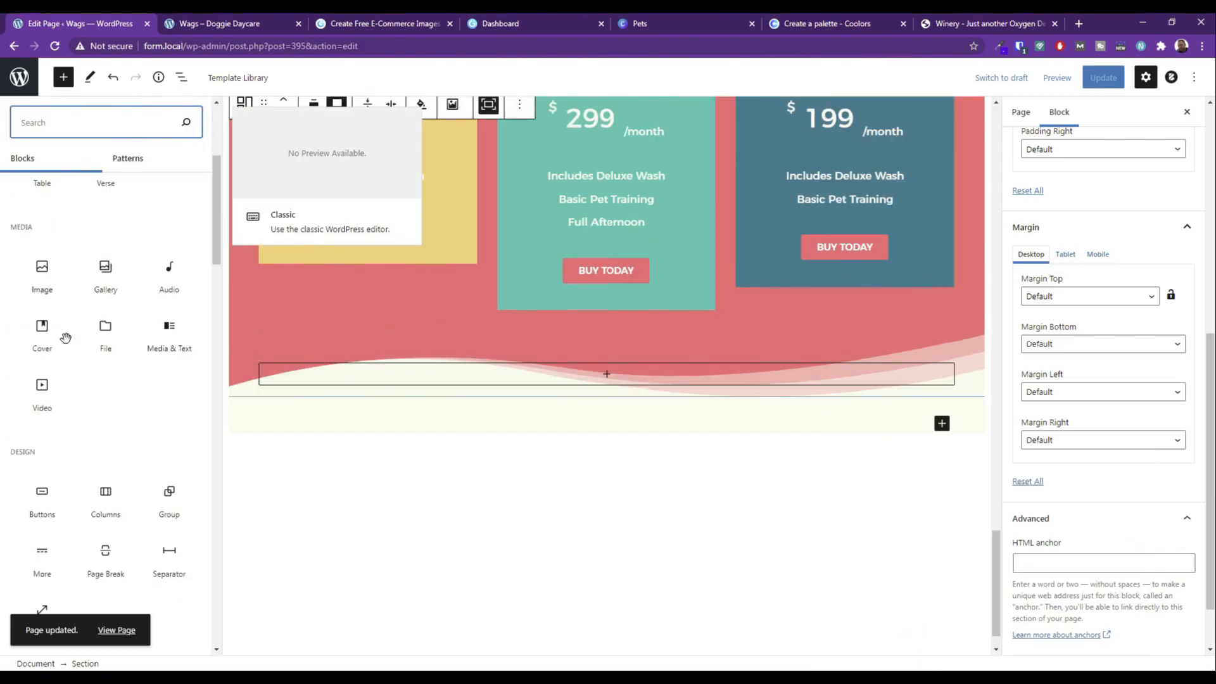
{"action": "scroll", "coordinate": [70, 341], "scroll_direction": "down", "scroll_amount": 20}
{"action": "scroll", "coordinate": [76, 342], "scroll_direction": "down", "scroll_amount": 7}
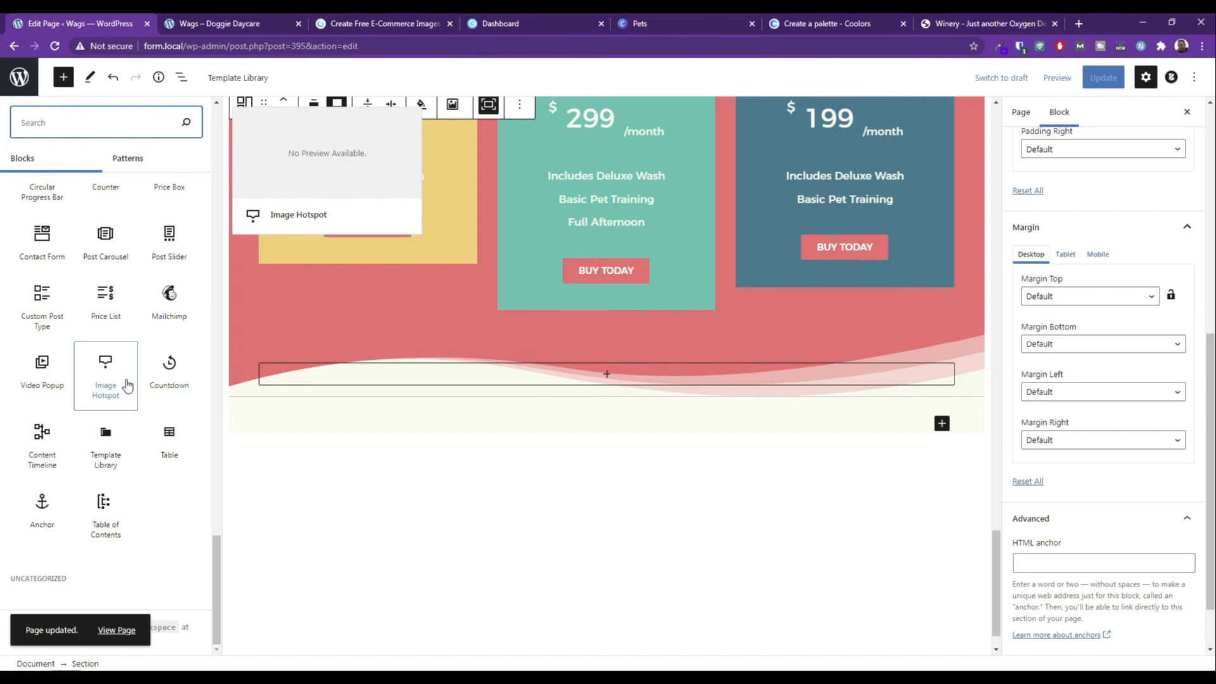
{"action": "scroll", "coordinate": [127, 382], "scroll_direction": "up", "scroll_amount": 3}
{"action": "scroll", "coordinate": [129, 375], "scroll_direction": "up", "scroll_amount": 2}
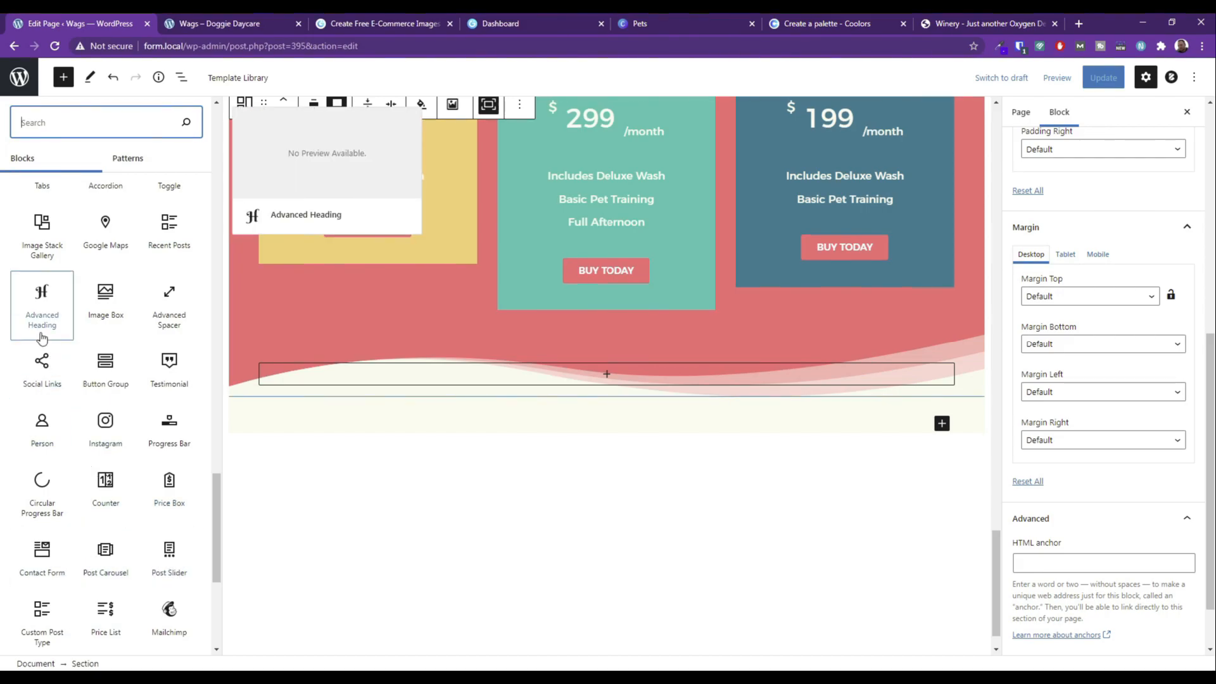
{"action": "left_click", "coordinate": [169, 303]}
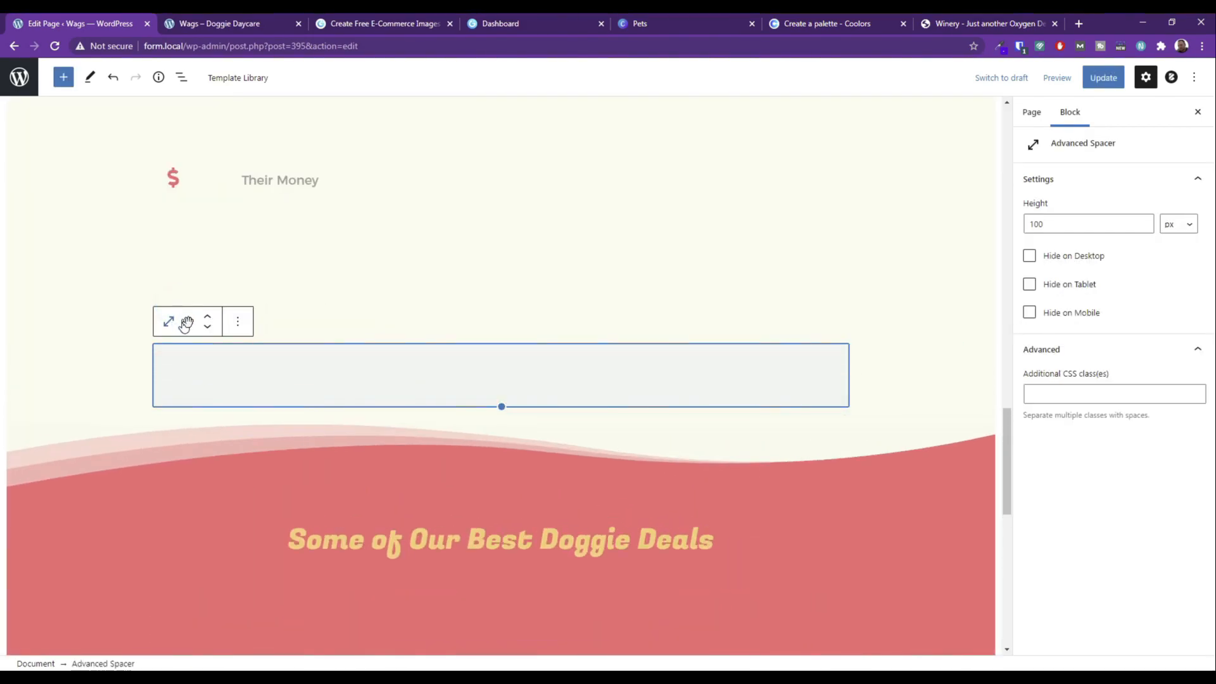
{"action": "left_click", "coordinate": [206, 327]}
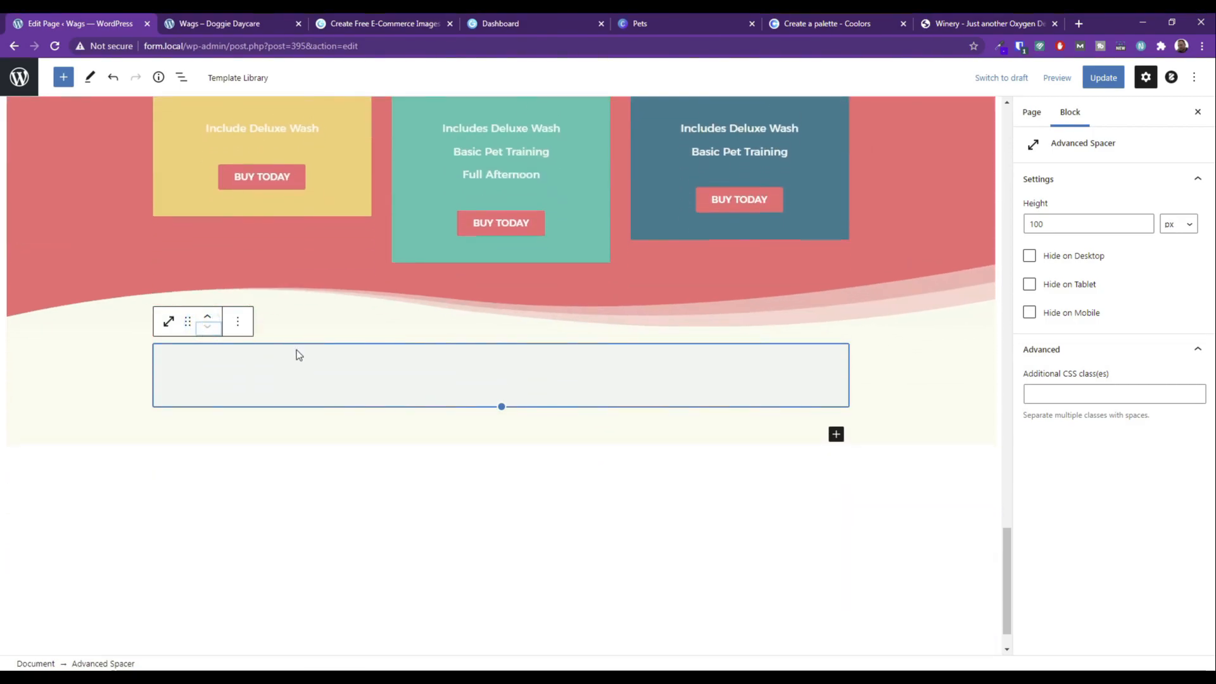
Set the Advanced Spacer's height to 75 px, hide it on mobile, and update the page.
{"action": "double_click", "coordinate": [1055, 225]}
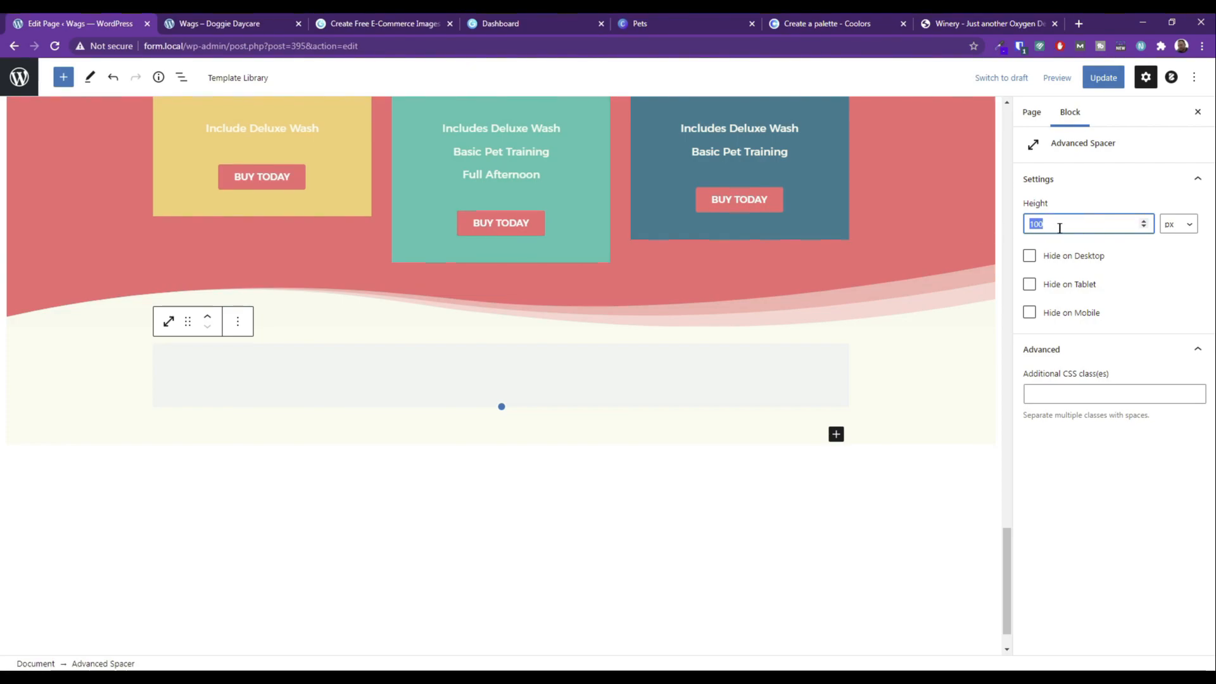
{"action": "type", "text": "75"}
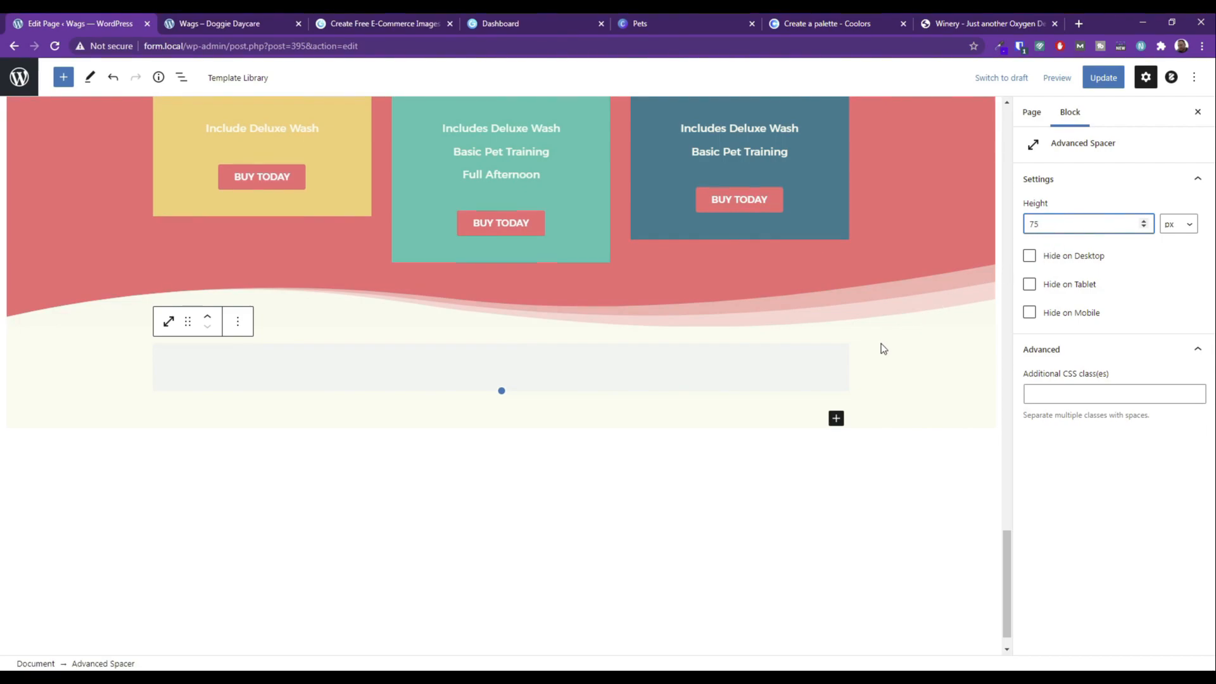
{"action": "left_click", "coordinate": [1029, 314]}
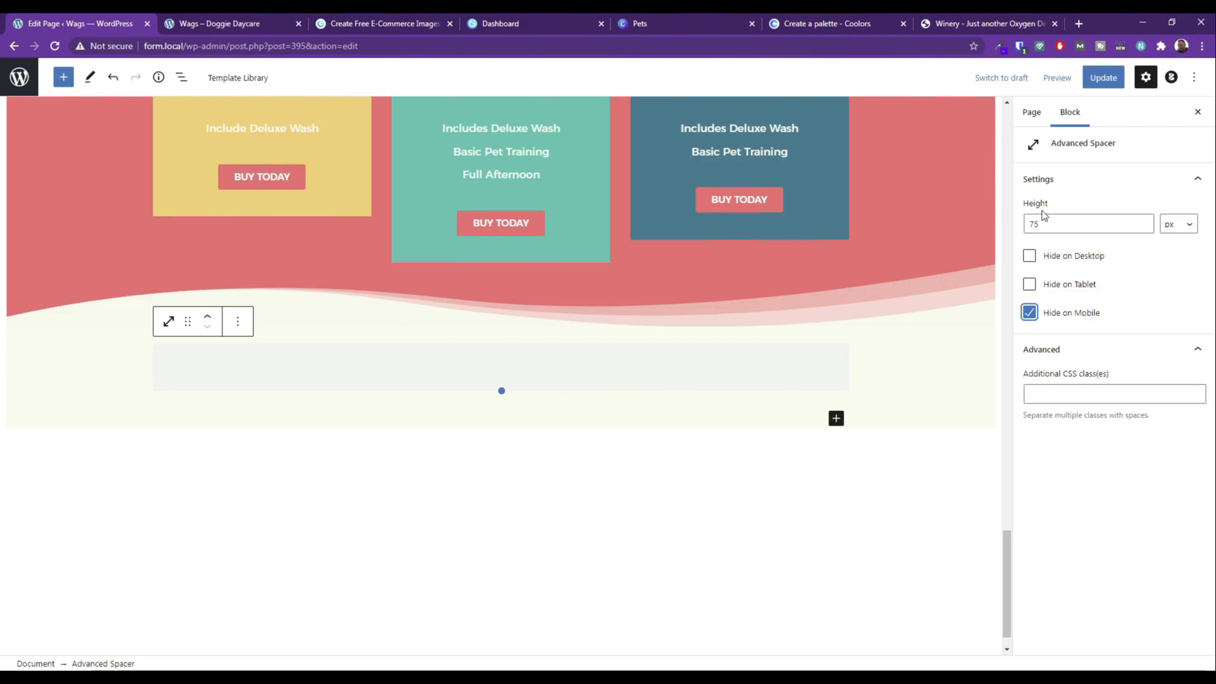
{"action": "left_click", "coordinate": [1103, 77]}
Preview the page in a new tab and examine the spacing between the pricing cards and the footer.
{"action": "left_click", "coordinate": [1068, 79]}
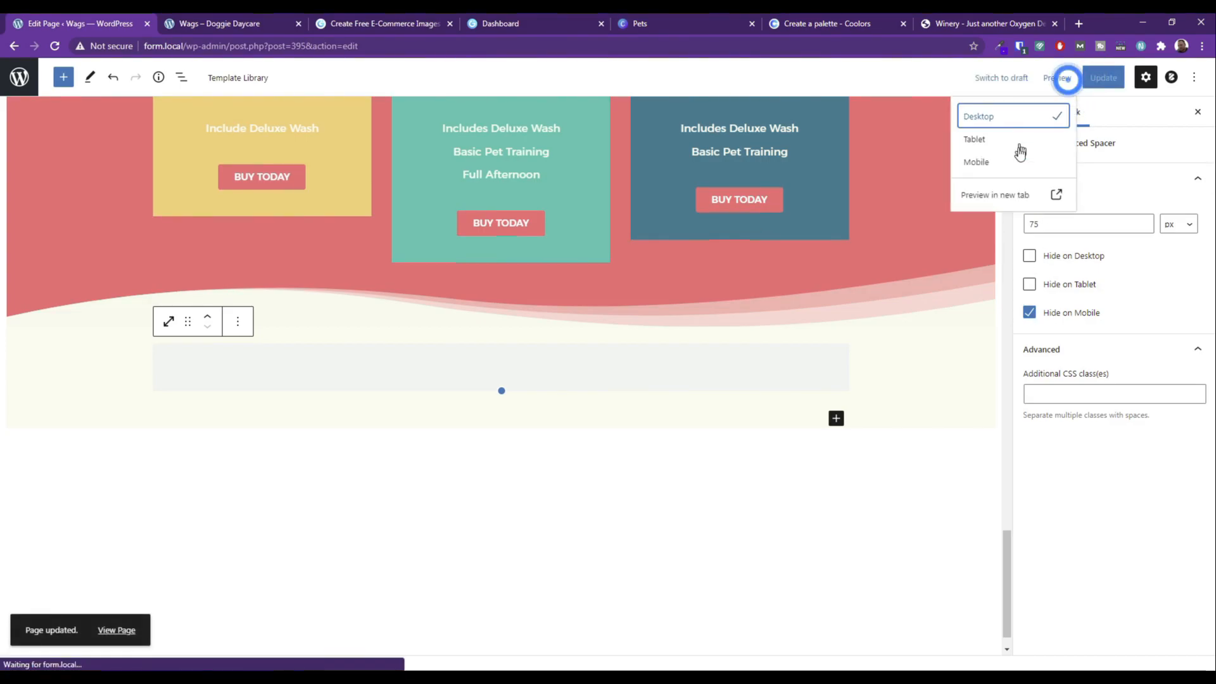
{"action": "left_click", "coordinate": [992, 201]}
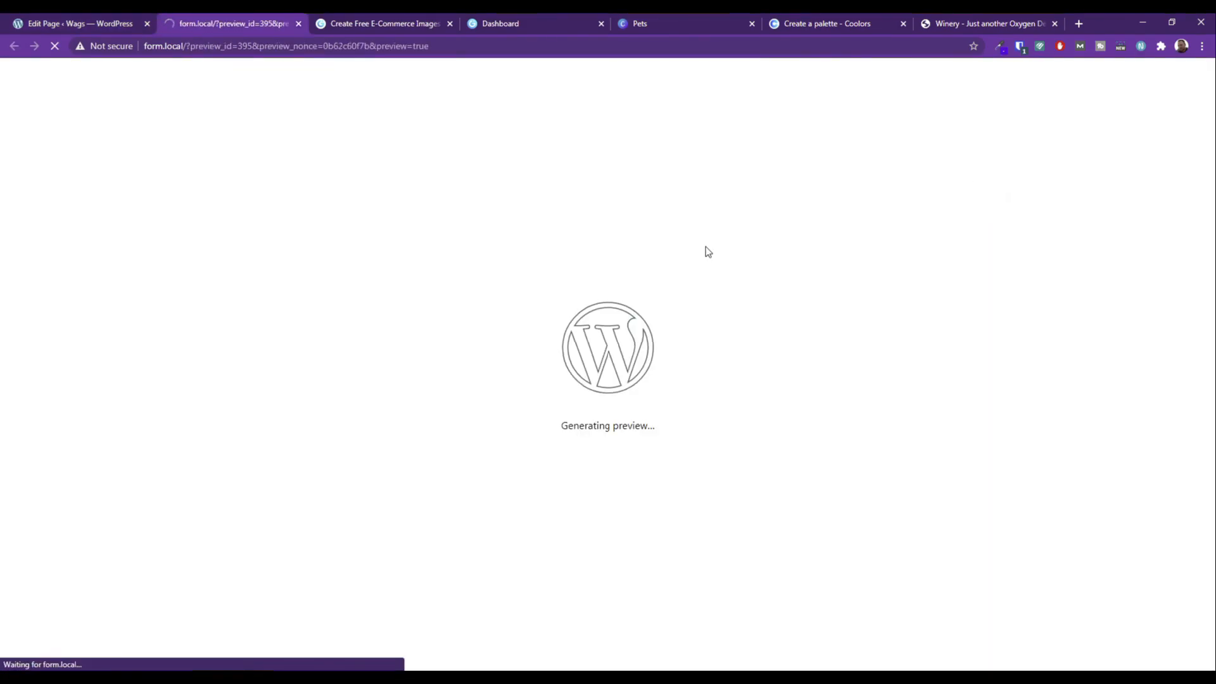
{"action": "scroll", "coordinate": [633, 266], "scroll_direction": "down", "scroll_amount": 6}
{"action": "scroll", "coordinate": [609, 277], "scroll_direction": "down", "scroll_amount": 10}
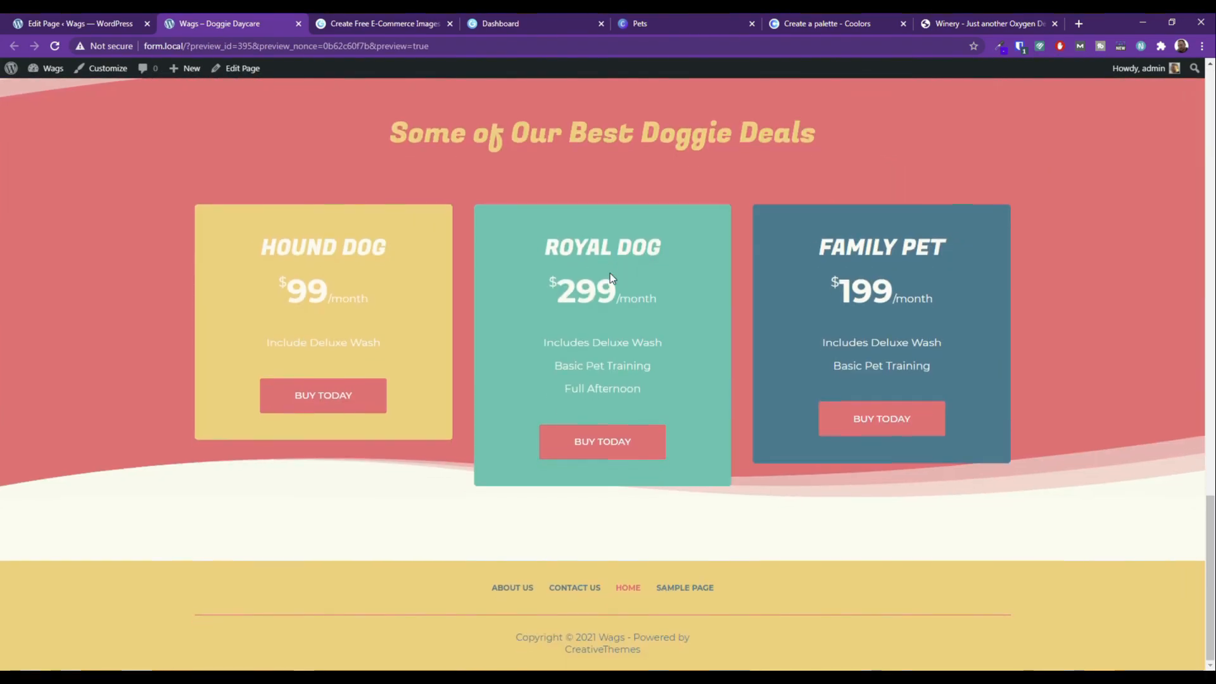
{"action": "scroll", "coordinate": [548, 389], "scroll_direction": "up", "scroll_amount": 5}
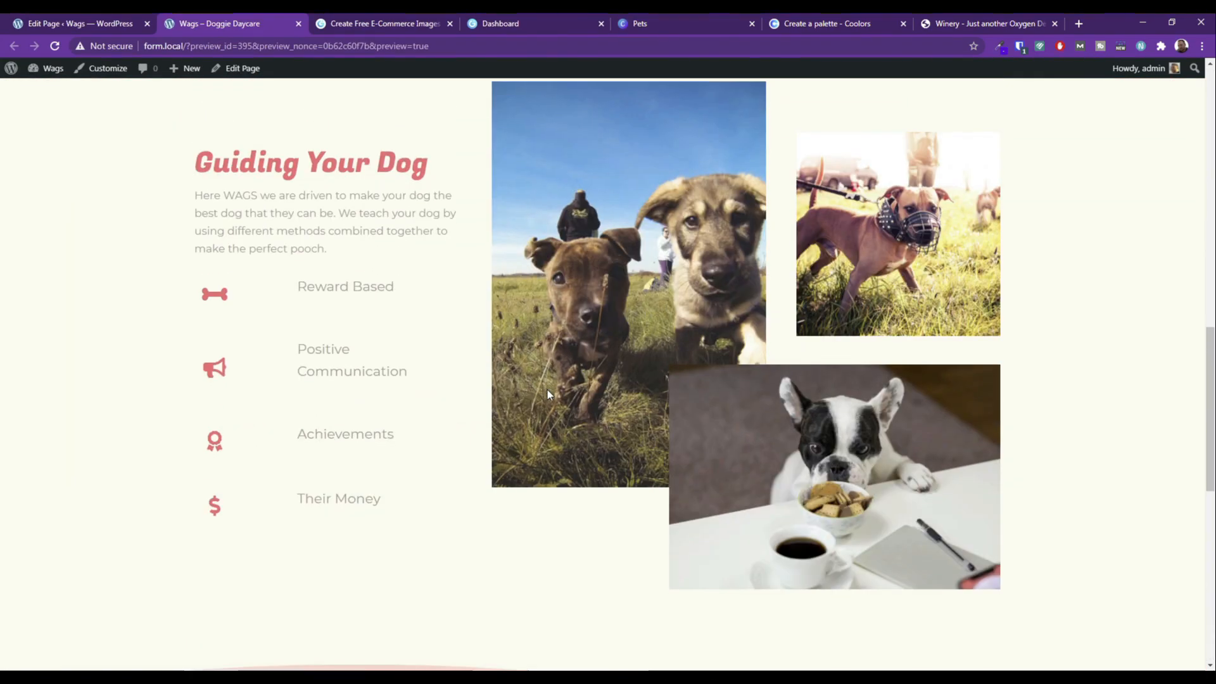
{"action": "scroll", "coordinate": [547, 390], "scroll_direction": "down", "scroll_amount": 5}
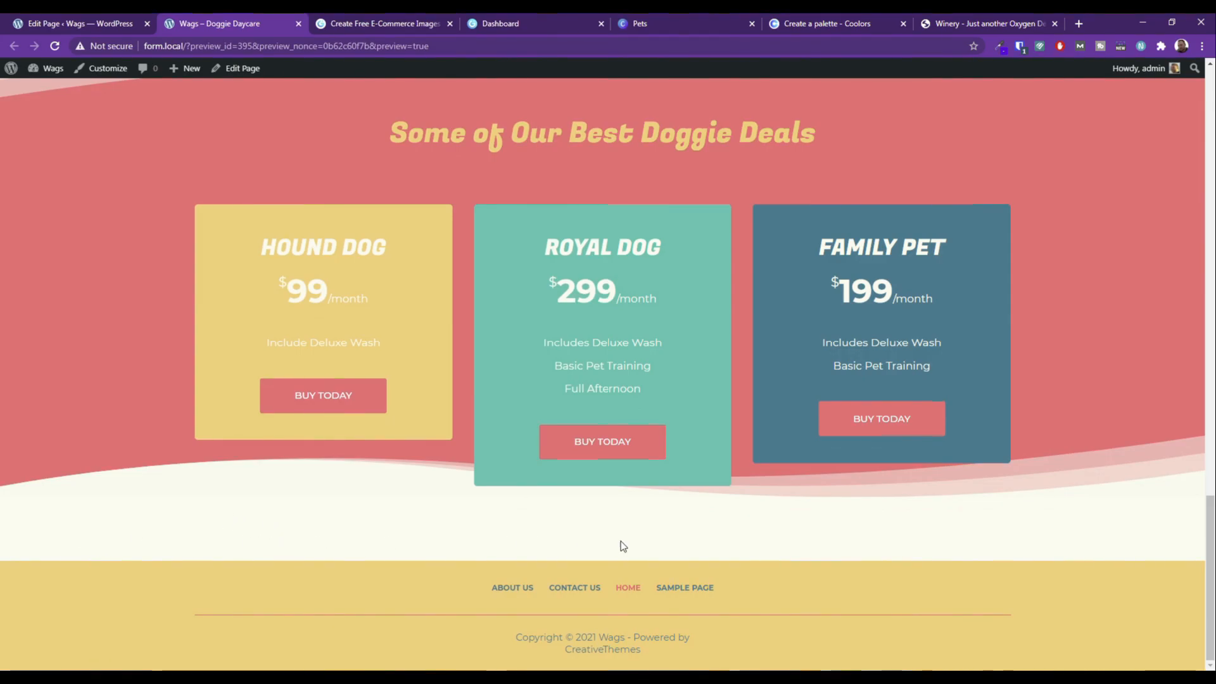
{"action": "scroll", "coordinate": [558, 526], "scroll_direction": "up", "scroll_amount": 15}
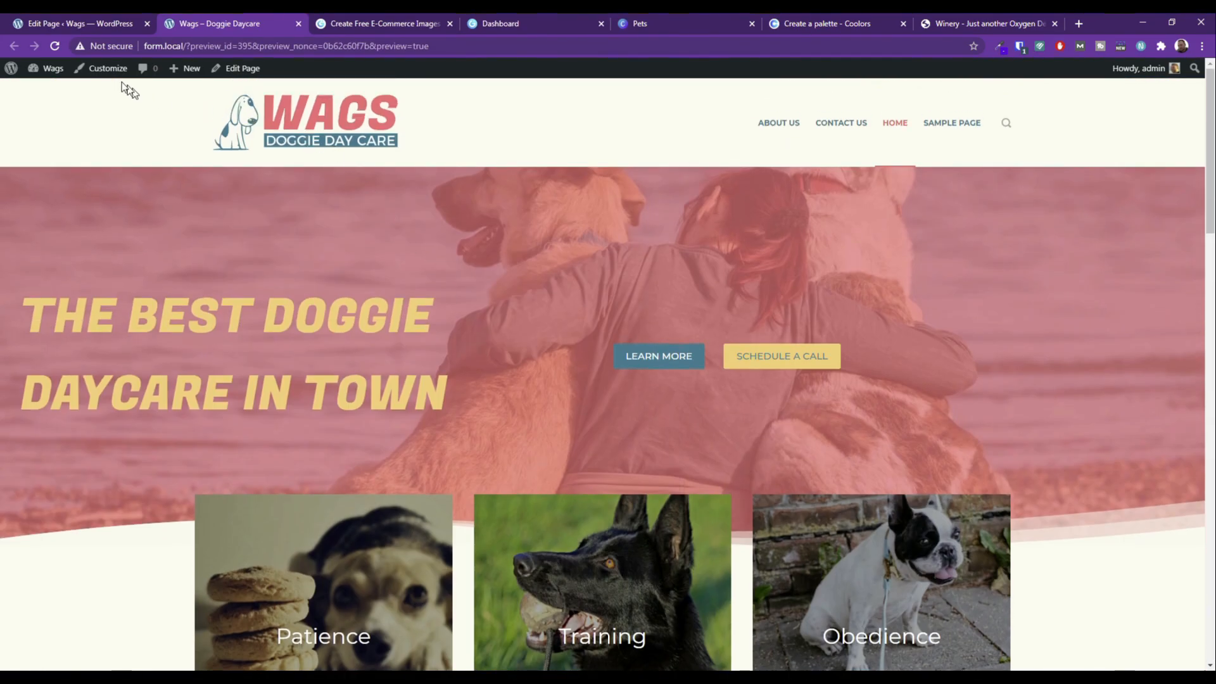
Open the site customizer's header settings and look through the general options of the Menu 1 element.
{"action": "left_click", "coordinate": [104, 71]}
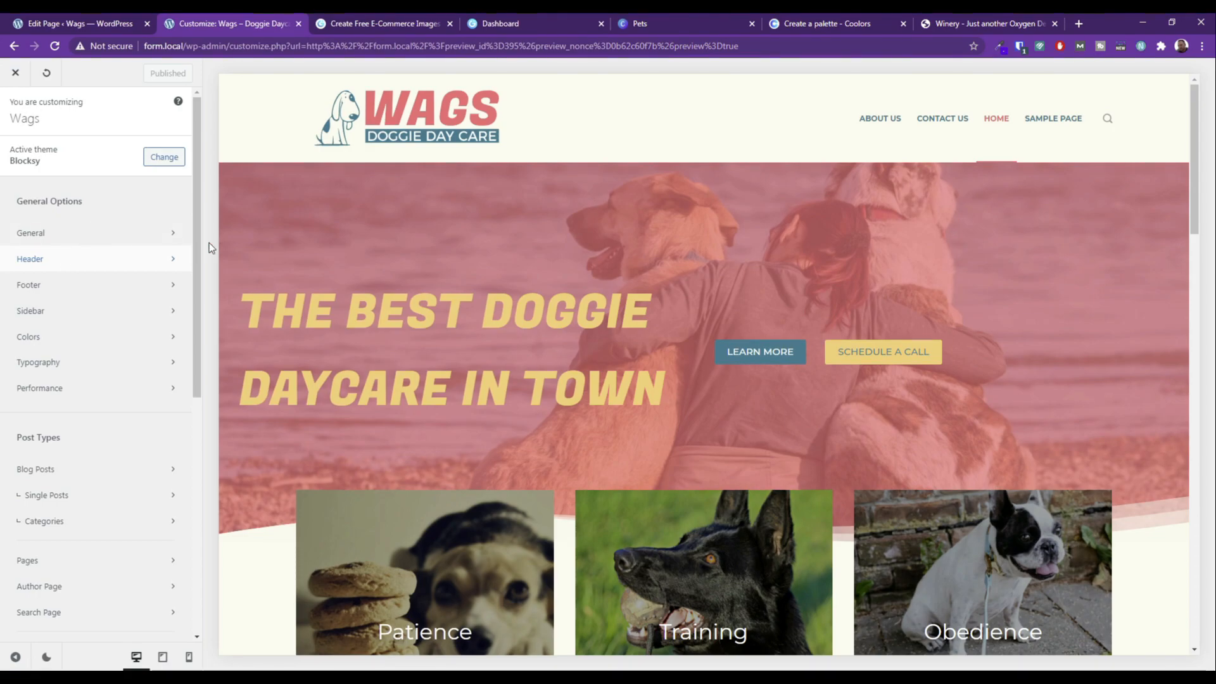
{"action": "left_click", "coordinate": [65, 266]}
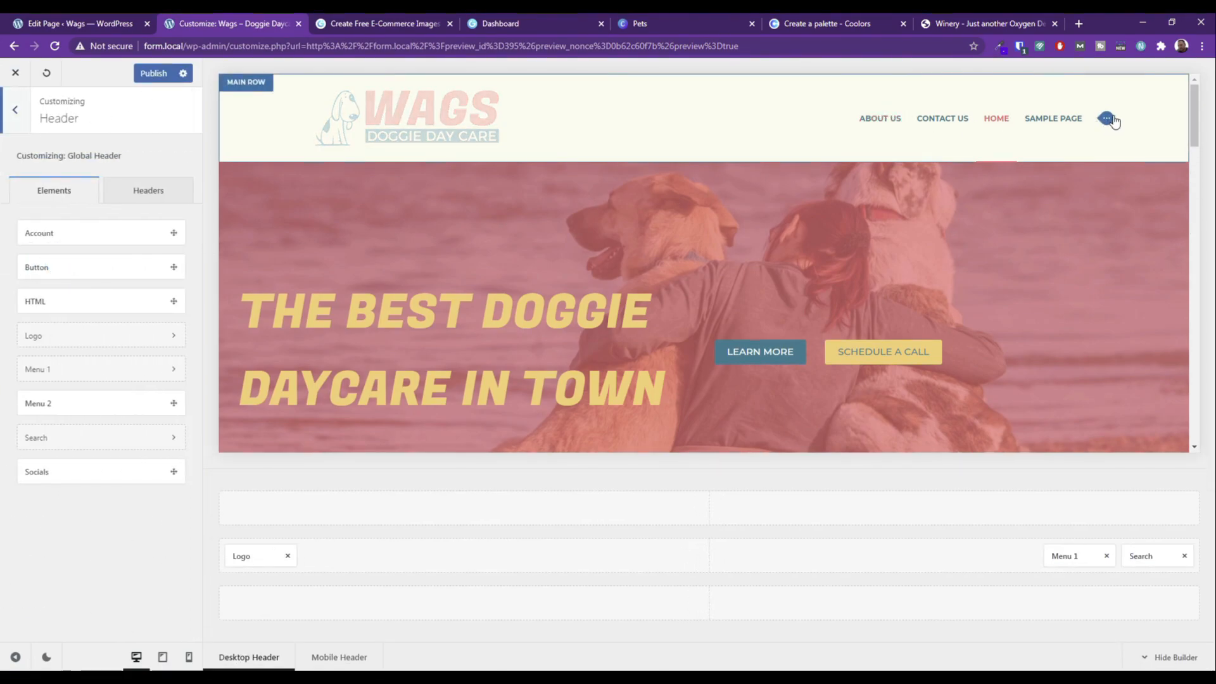
{"action": "left_click", "coordinate": [1108, 119]}
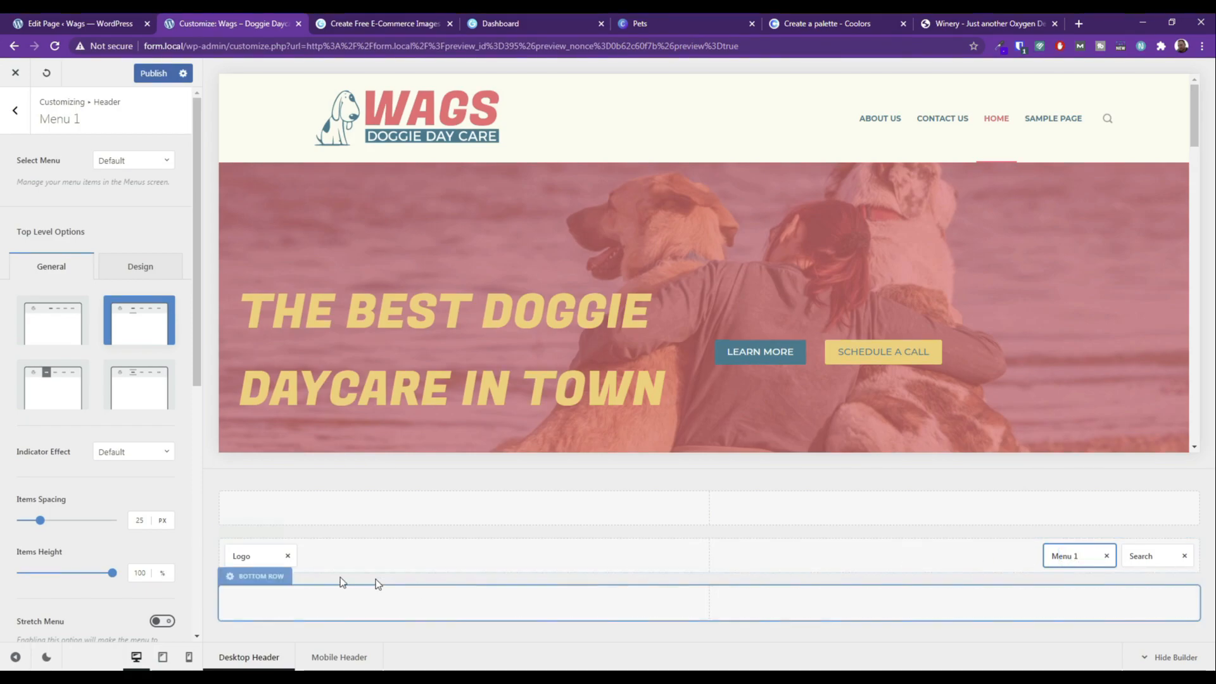
{"action": "scroll", "coordinate": [67, 472], "scroll_direction": "down", "scroll_amount": 7}
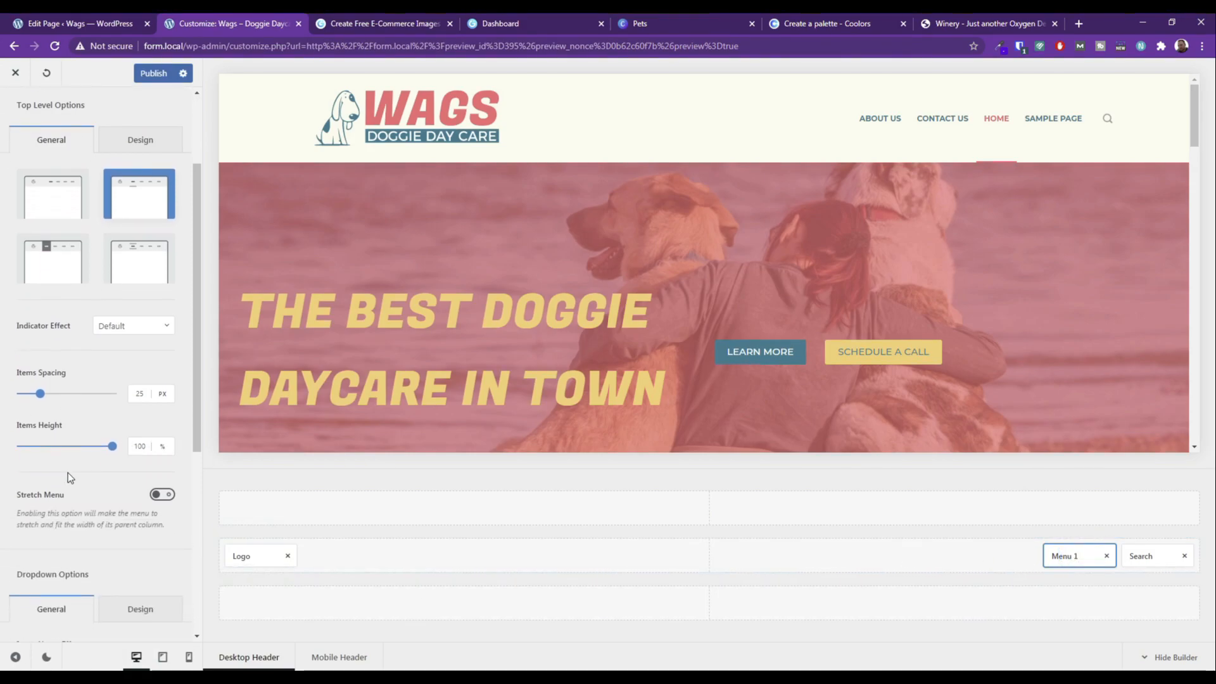
{"action": "scroll", "coordinate": [119, 504], "scroll_direction": "up", "scroll_amount": 7}
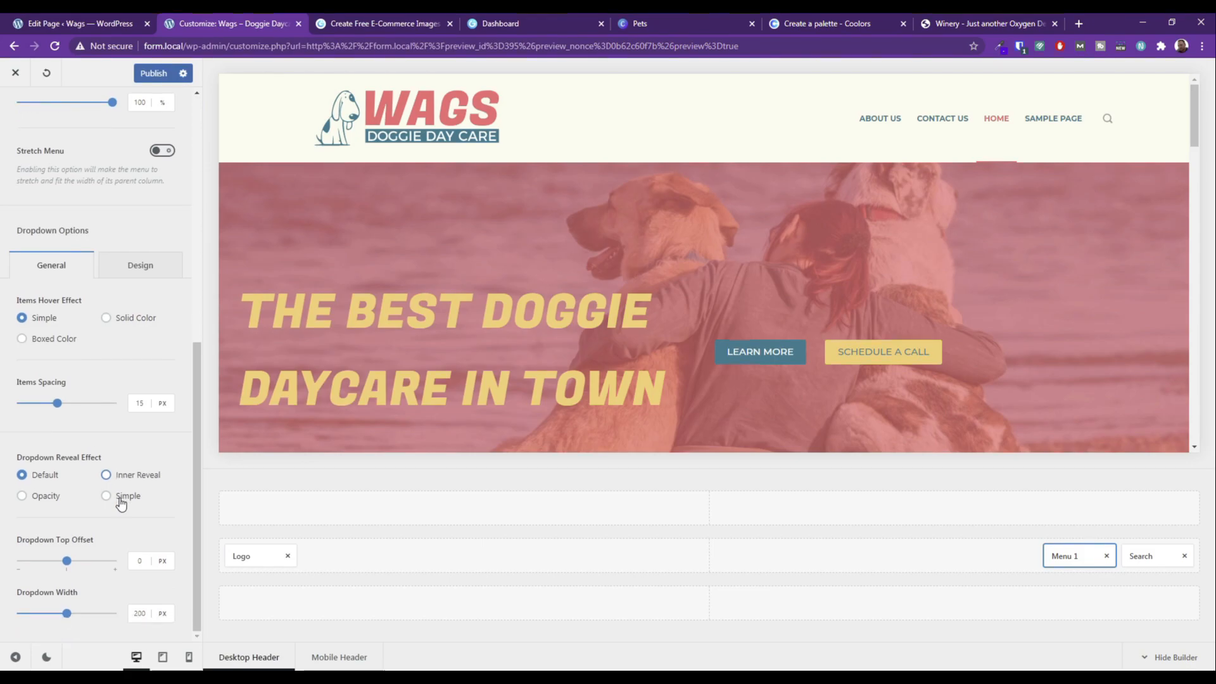
{"action": "scroll", "coordinate": [120, 203], "scroll_direction": "up", "scroll_amount": 1}
Set the desktop font size of the header's Menu 1 top-level items to 16 px.
{"action": "left_click", "coordinate": [141, 265]}
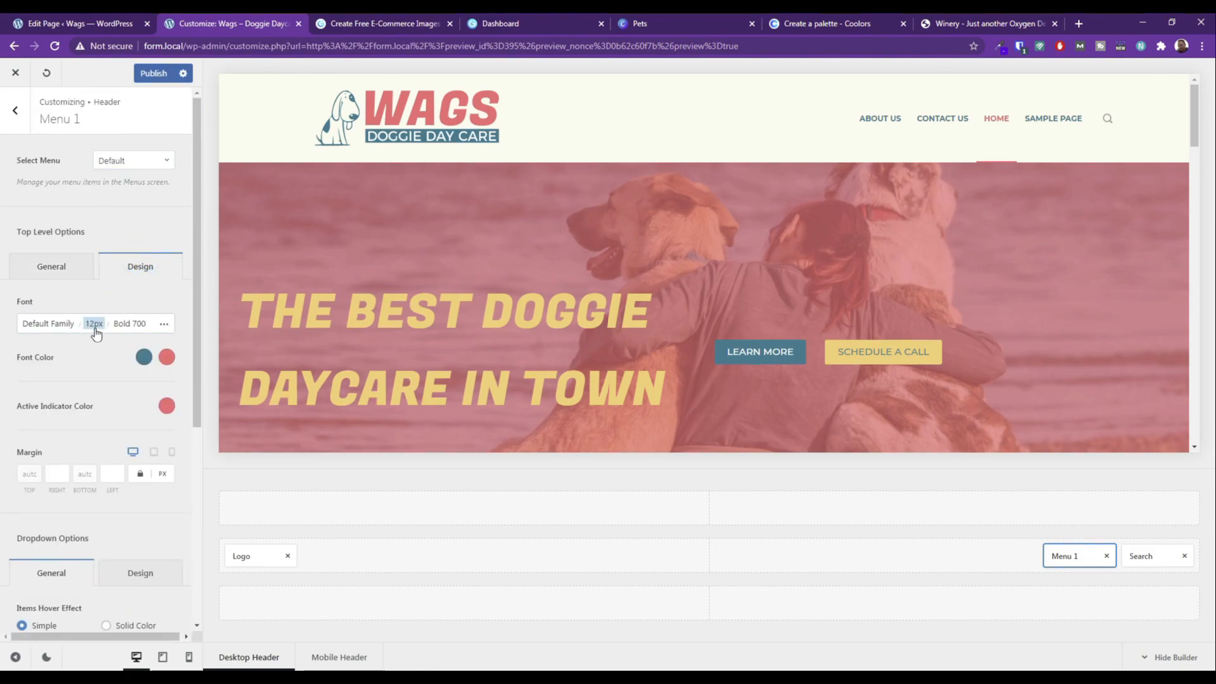
{"action": "left_click", "coordinate": [94, 324]}
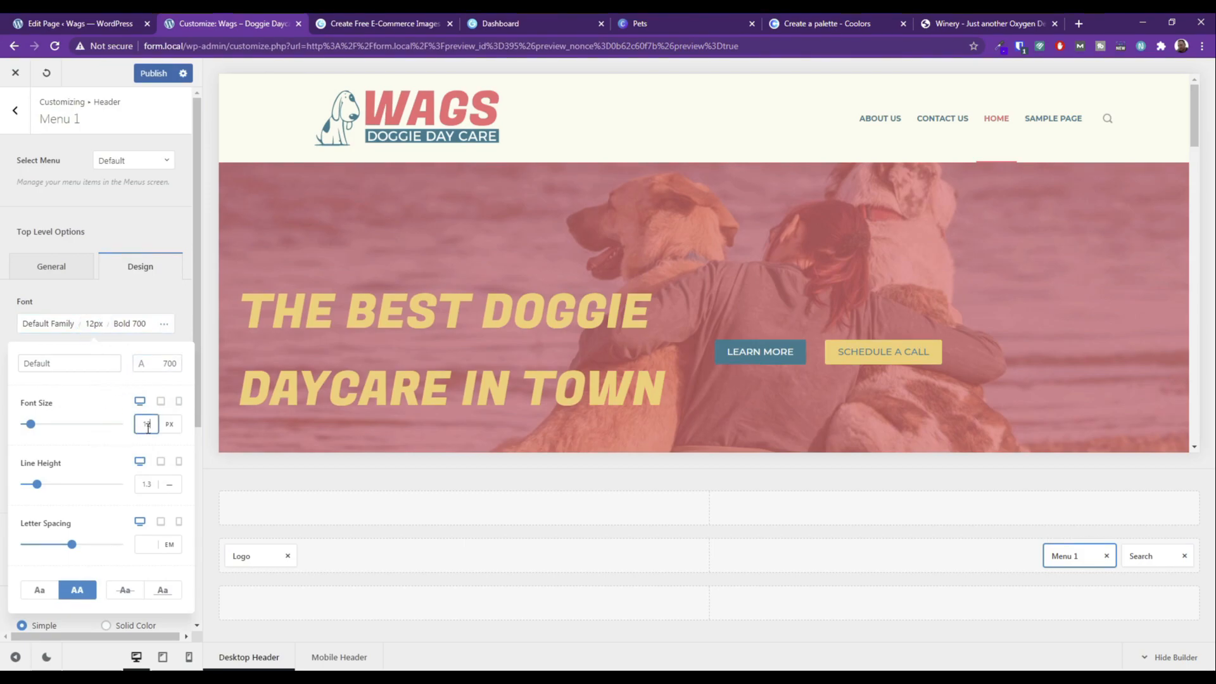
{"action": "left_click_drag", "start_coordinate": [150, 424], "coordinate": [135, 431]}
{"action": "type", "text": "13"}
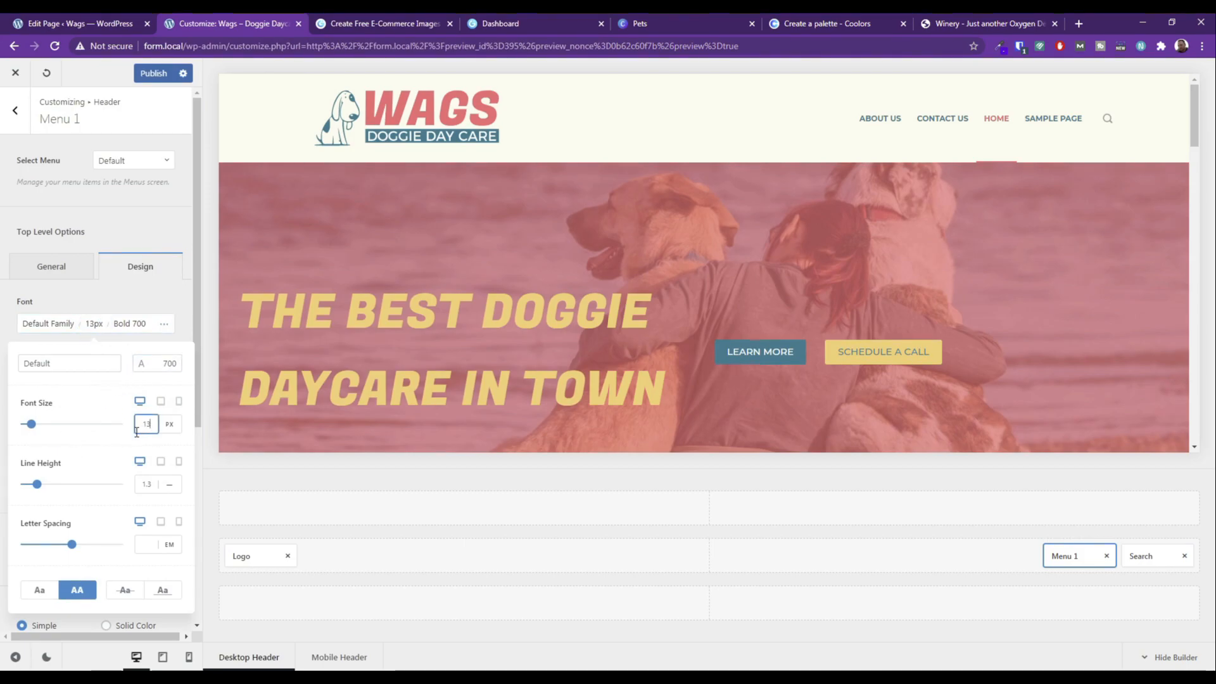
{"action": "key", "text": "Up"}
{"action": "key", "text": "Up"}
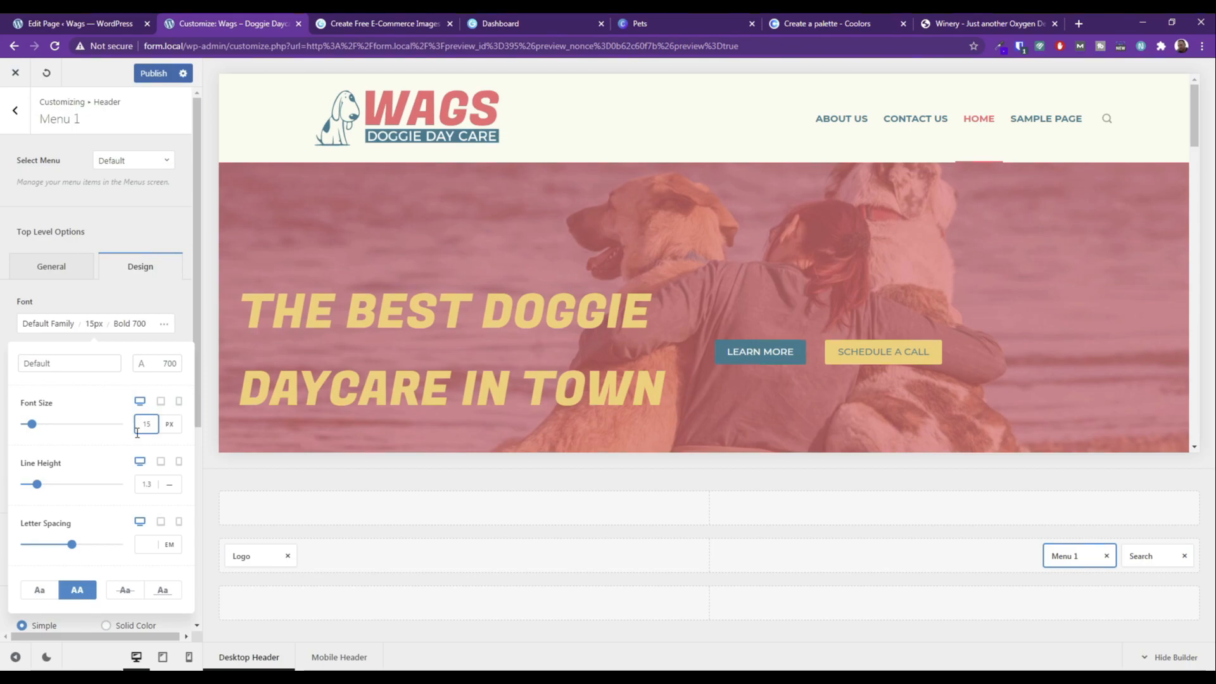
{"action": "key", "text": "Up"}
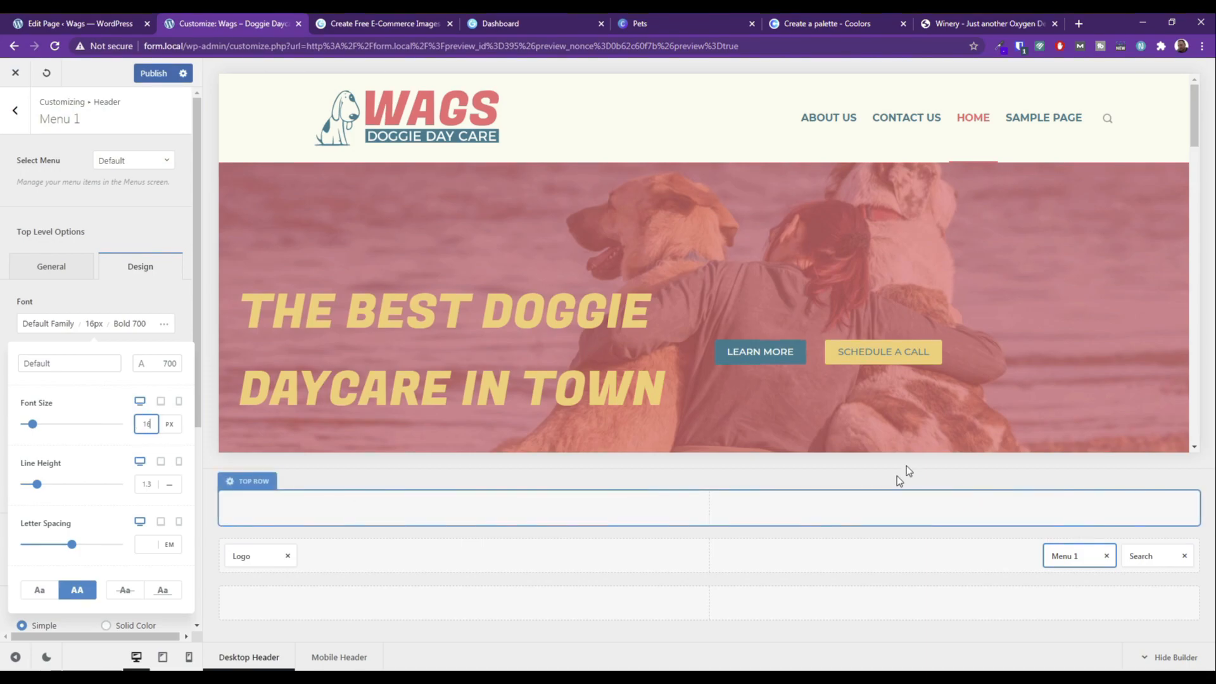
Open the Footer Menu element's design settings and set its desktop font size to 16 px.
{"action": "scroll", "coordinate": [928, 366], "scroll_direction": "down", "scroll_amount": 20}
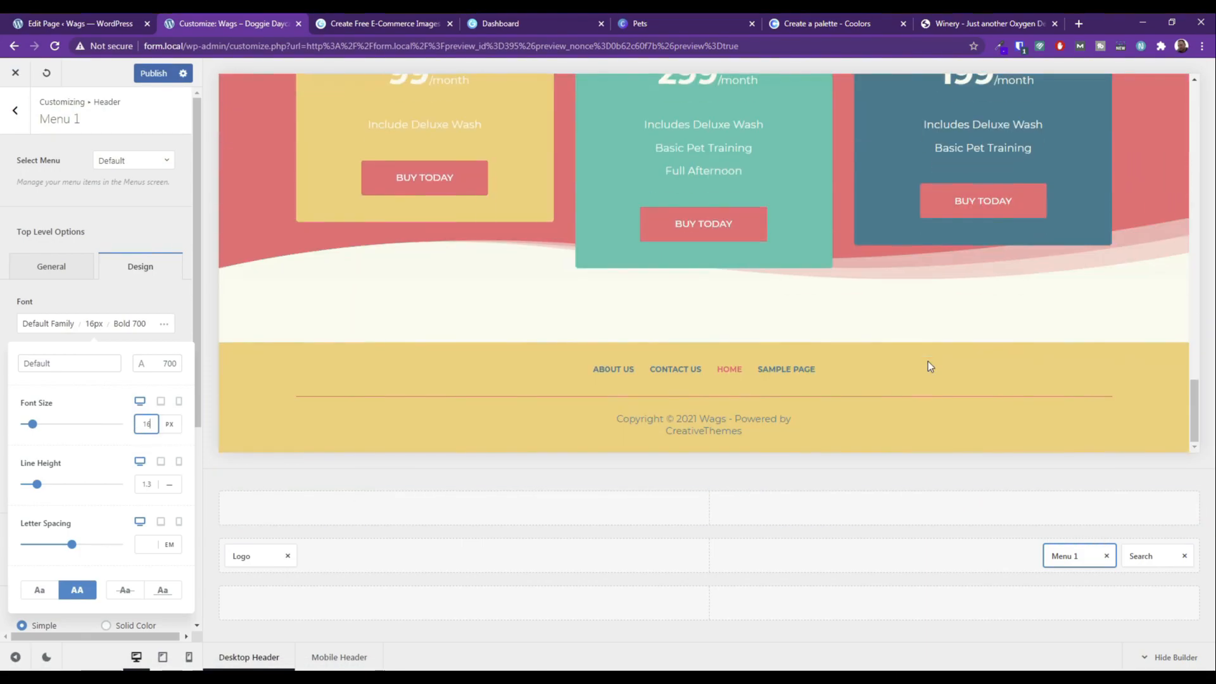
{"action": "left_click", "coordinate": [862, 379]}
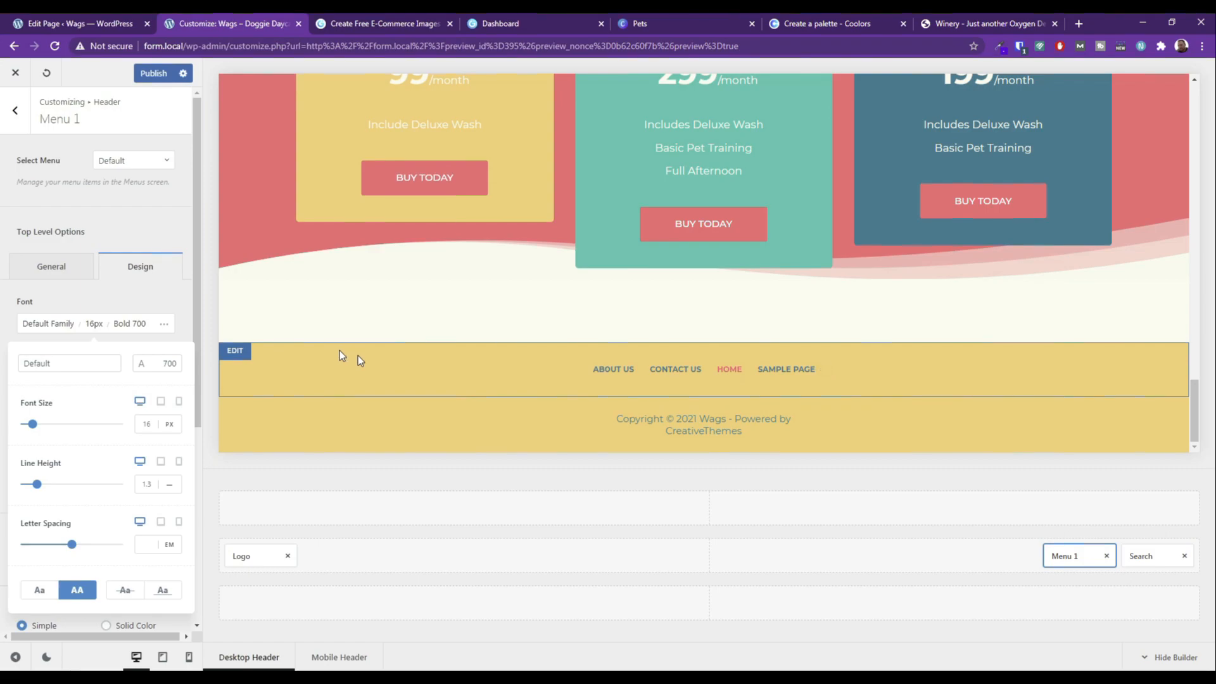
{"action": "left_click", "coordinate": [831, 368]}
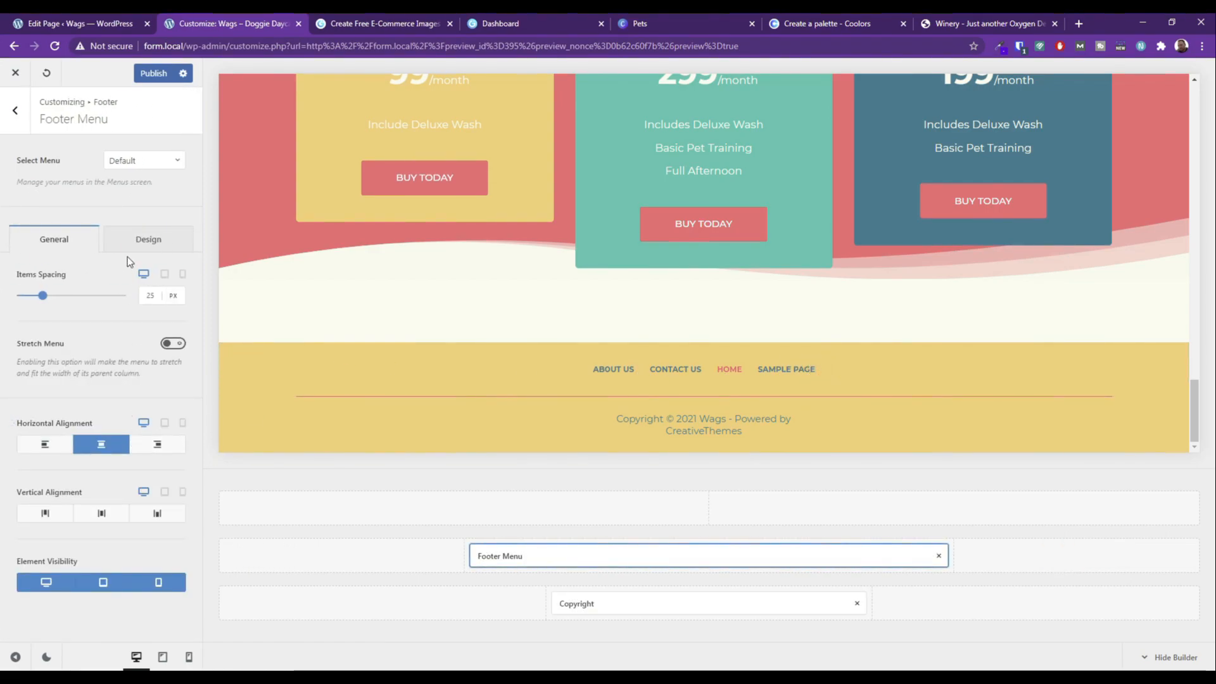
{"action": "left_click", "coordinate": [141, 238]}
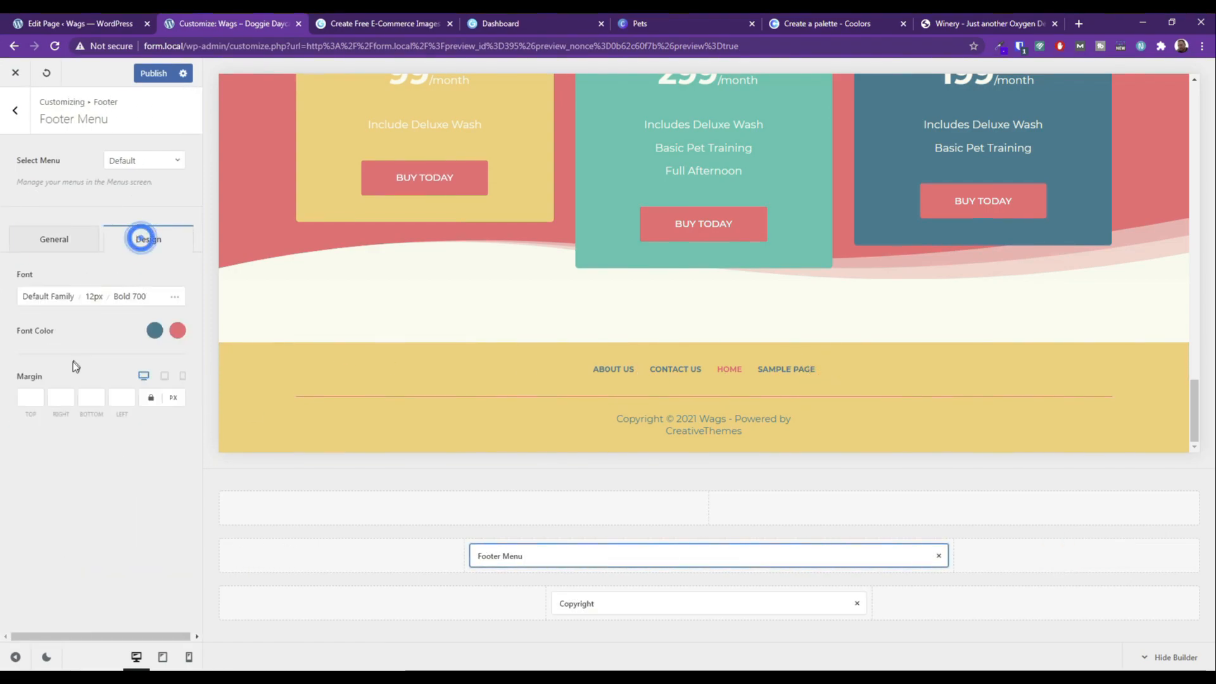
{"action": "left_click", "coordinate": [107, 305]}
{"action": "key", "text": "Up"}
{"action": "key", "text": "Up"}
{"action": "key", "text": "Up"}
{"action": "key", "text": "Up"}
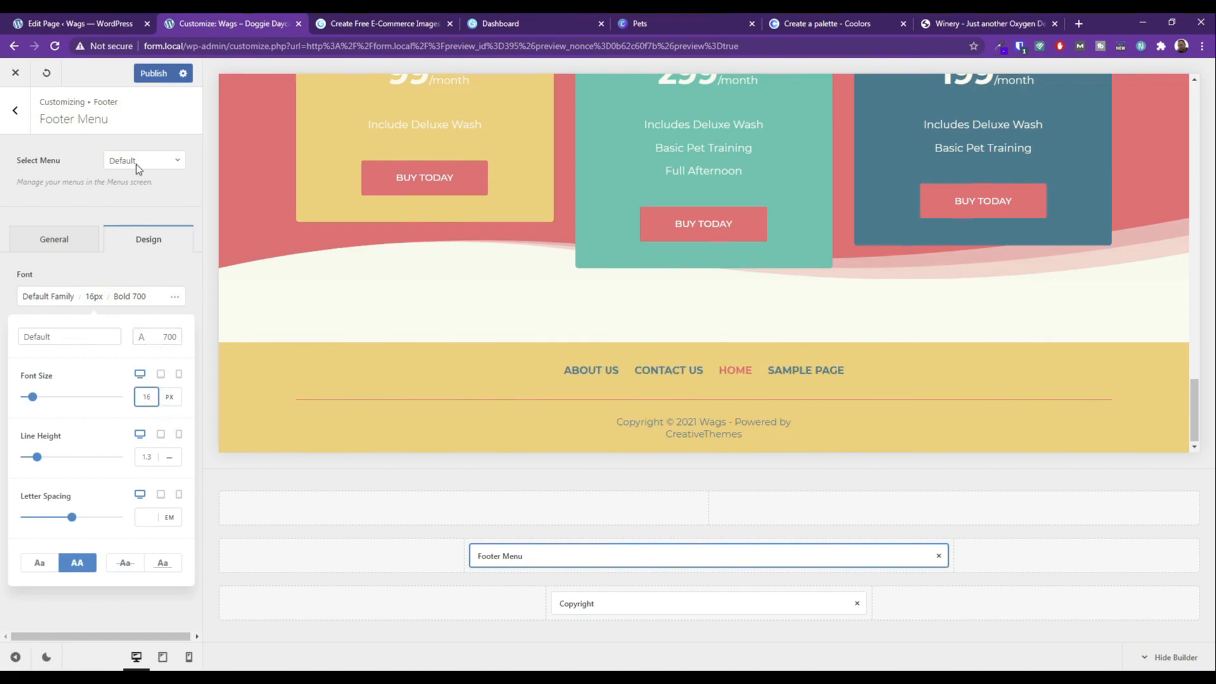
Publish the header and footer menu changes, check the header in the preview, and close the customizer.
{"action": "left_click", "coordinate": [154, 75]}
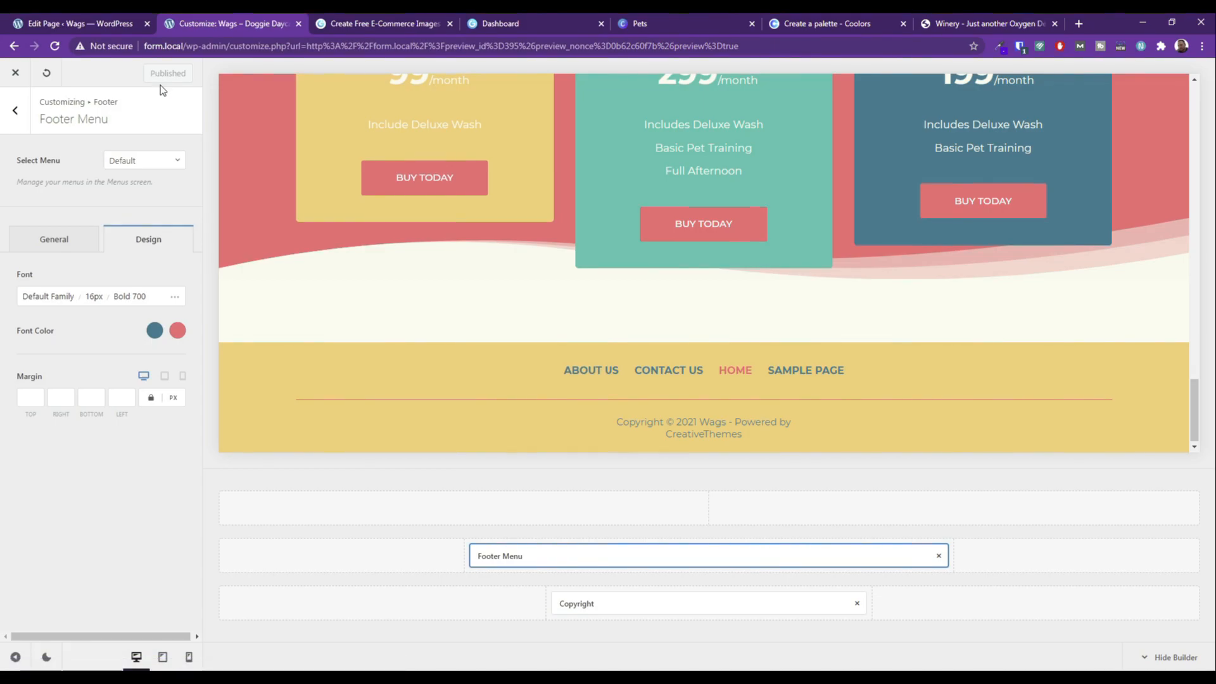
{"action": "scroll", "coordinate": [783, 356], "scroll_direction": "up", "scroll_amount": 15}
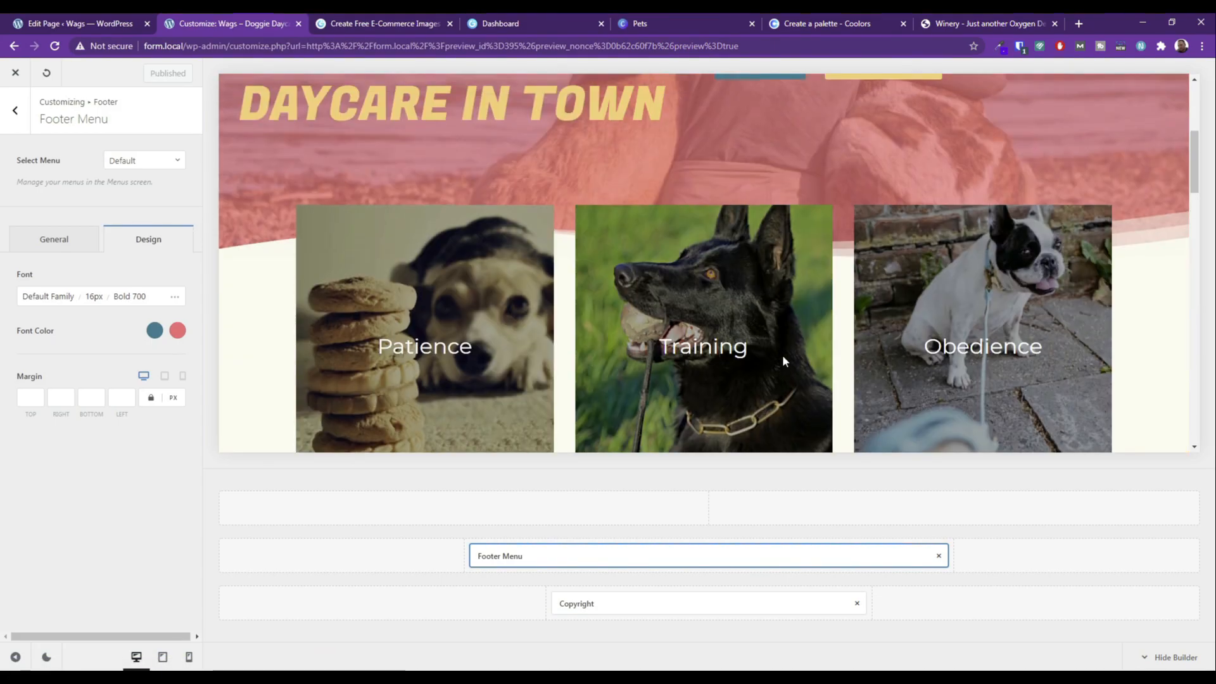
{"action": "scroll", "coordinate": [783, 359], "scroll_direction": "up", "scroll_amount": 4}
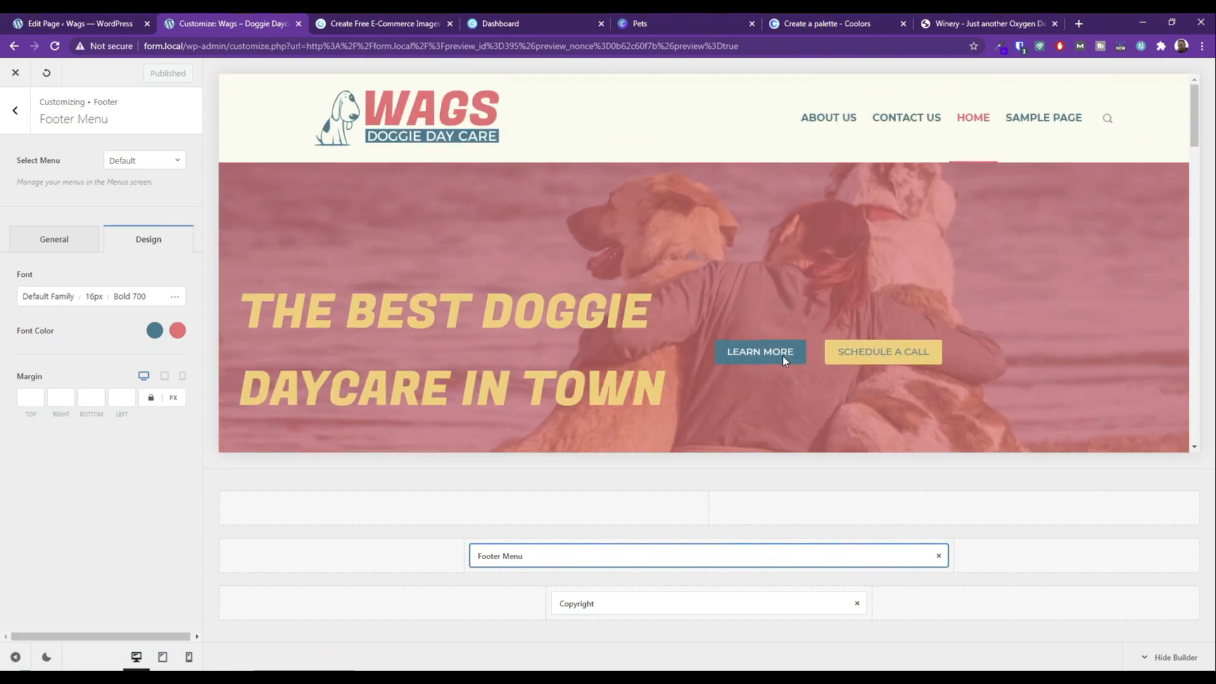
{"action": "left_click", "coordinate": [17, 75]}
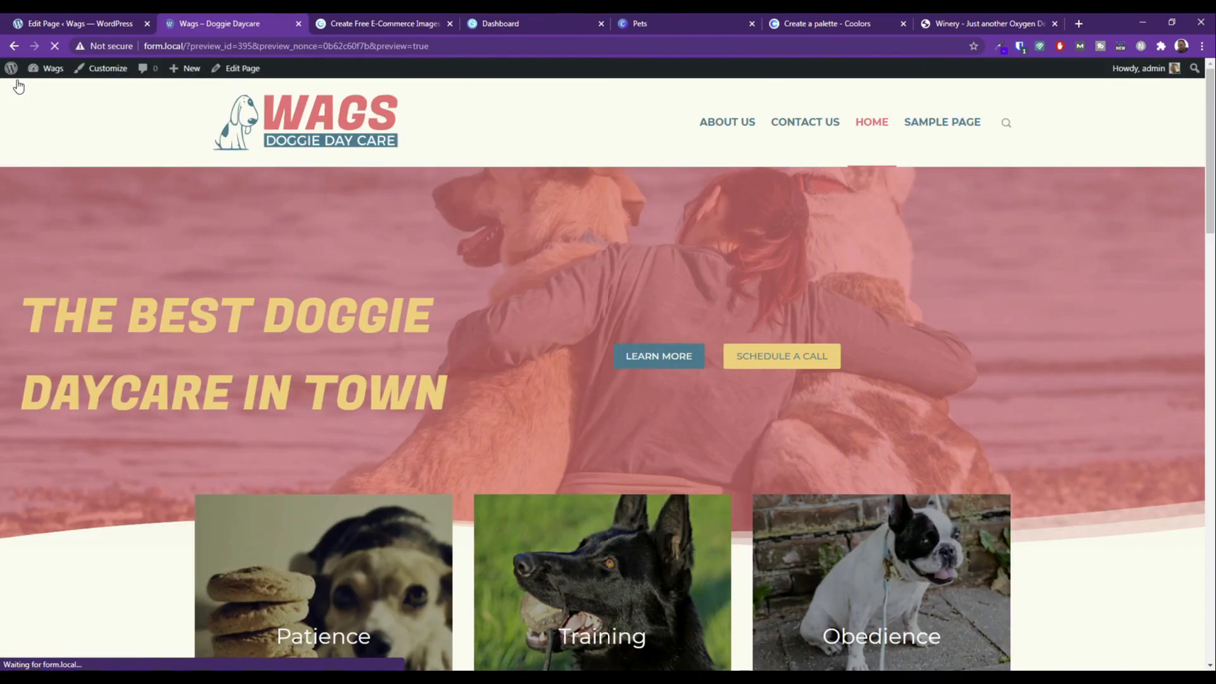
Review the previewed home page from the header down to the footer menu.
{"action": "scroll", "coordinate": [533, 279], "scroll_direction": "down", "scroll_amount": 20}
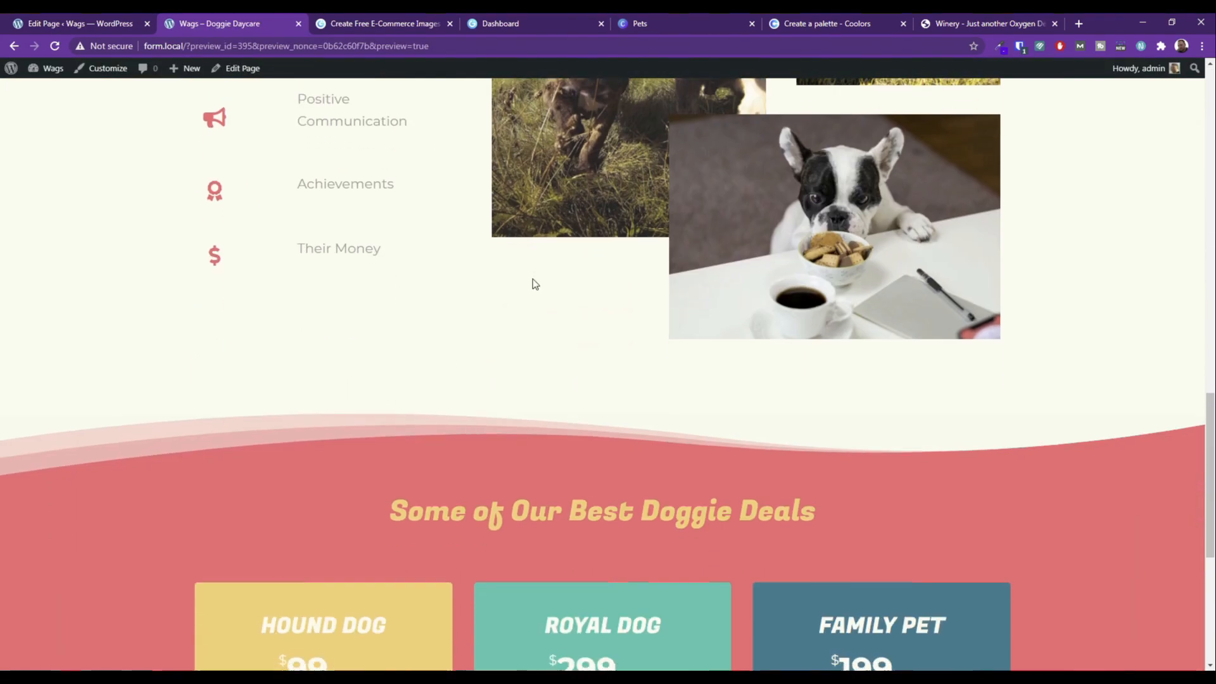
{"action": "scroll", "coordinate": [533, 279], "scroll_direction": "up", "scroll_amount": 15}
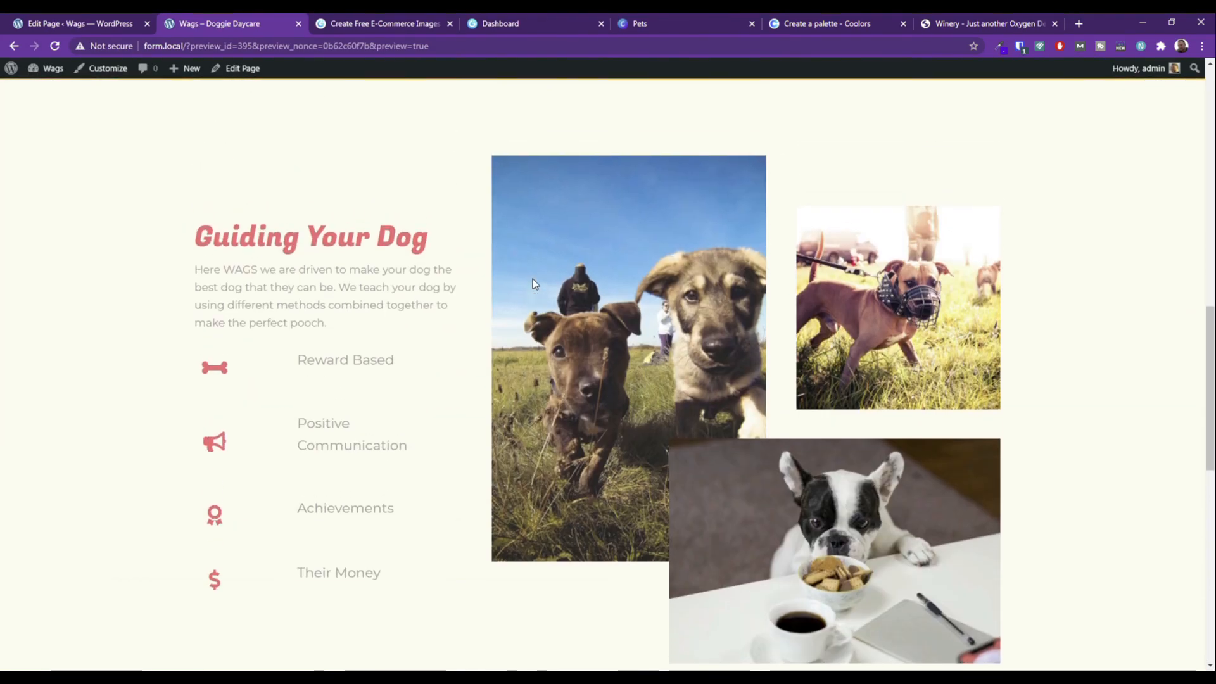
{"action": "scroll", "coordinate": [533, 279], "scroll_direction": "up", "scroll_amount": 9}
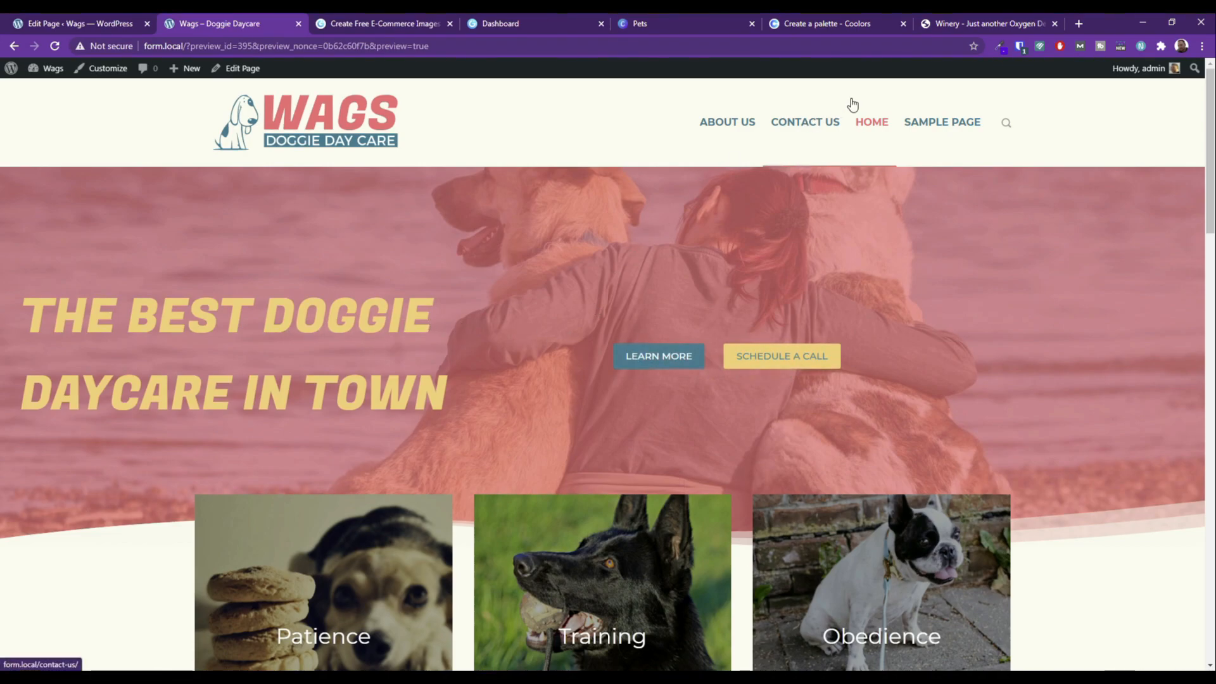
{"action": "scroll", "coordinate": [482, 297], "scroll_direction": "down", "scroll_amount": 15}
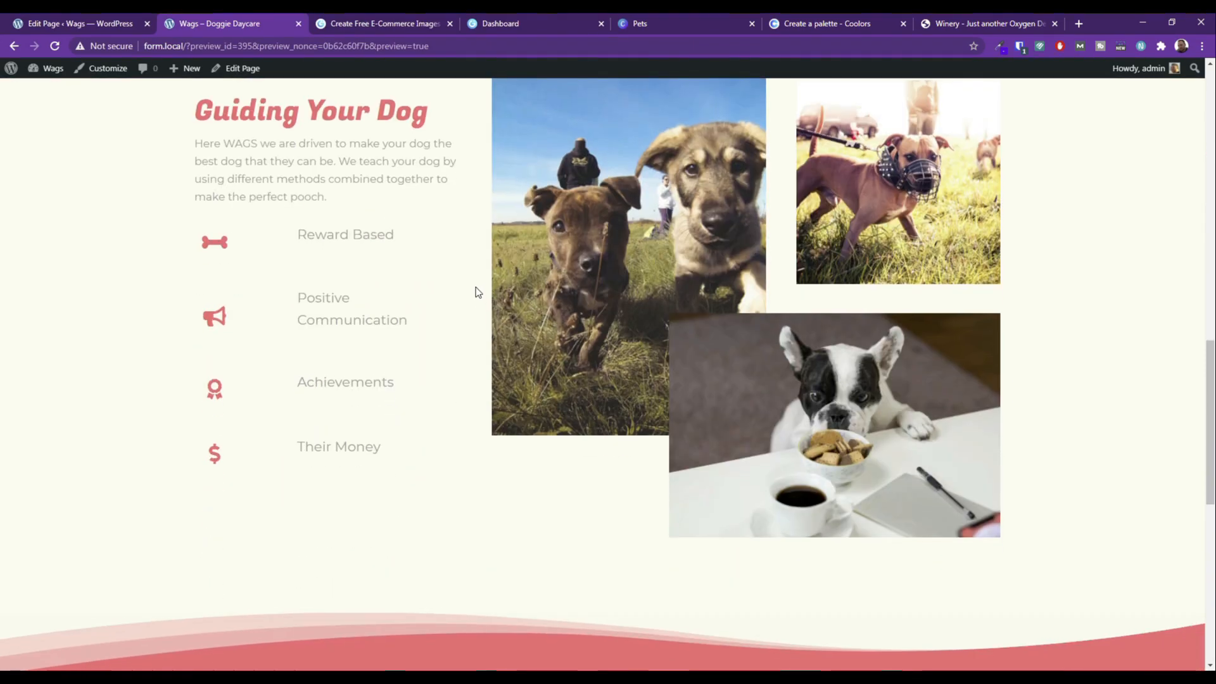
{"action": "scroll", "coordinate": [476, 291], "scroll_direction": "down", "scroll_amount": 9}
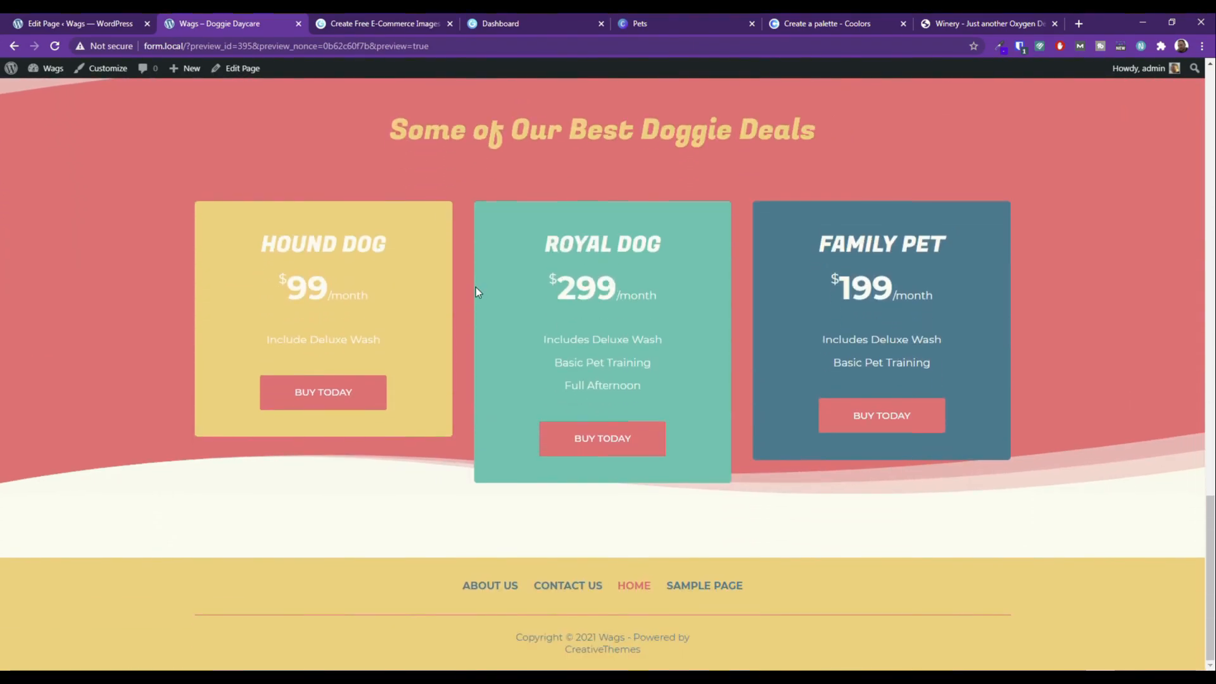
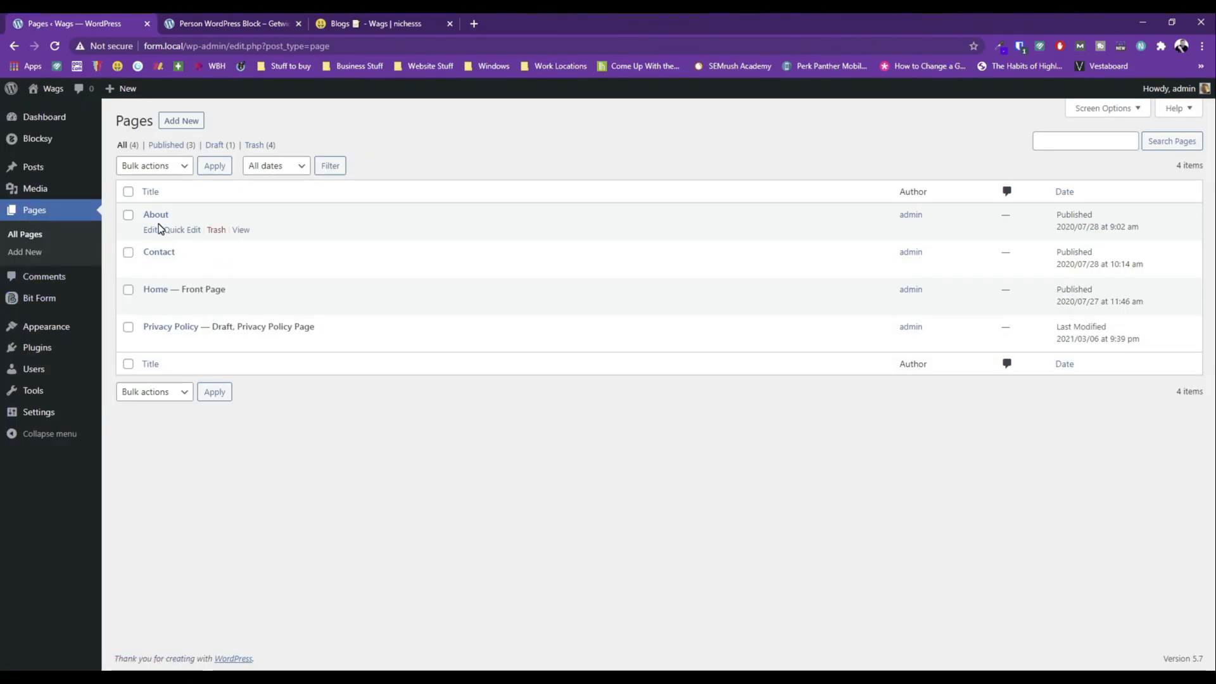
Open the About page for editing and add a Section block with the full-height layout.
{"action": "left_click", "coordinate": [151, 231]}
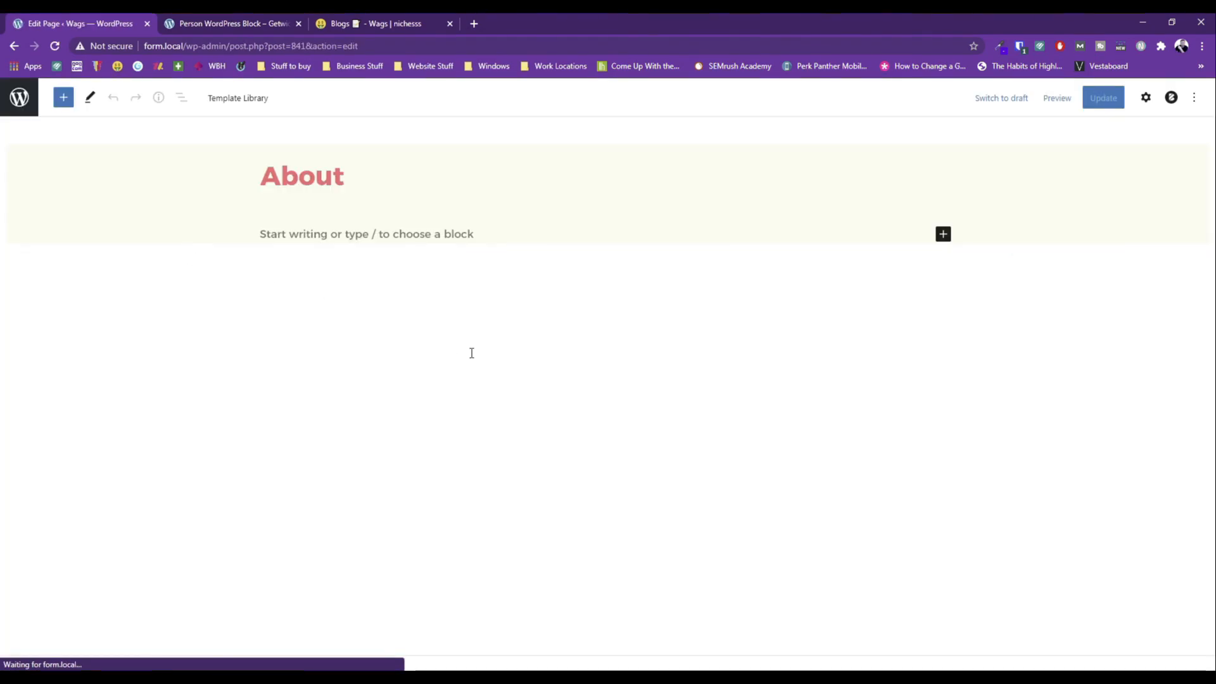
{"action": "left_click", "coordinate": [403, 236]}
{"action": "left_click", "coordinate": [941, 233]}
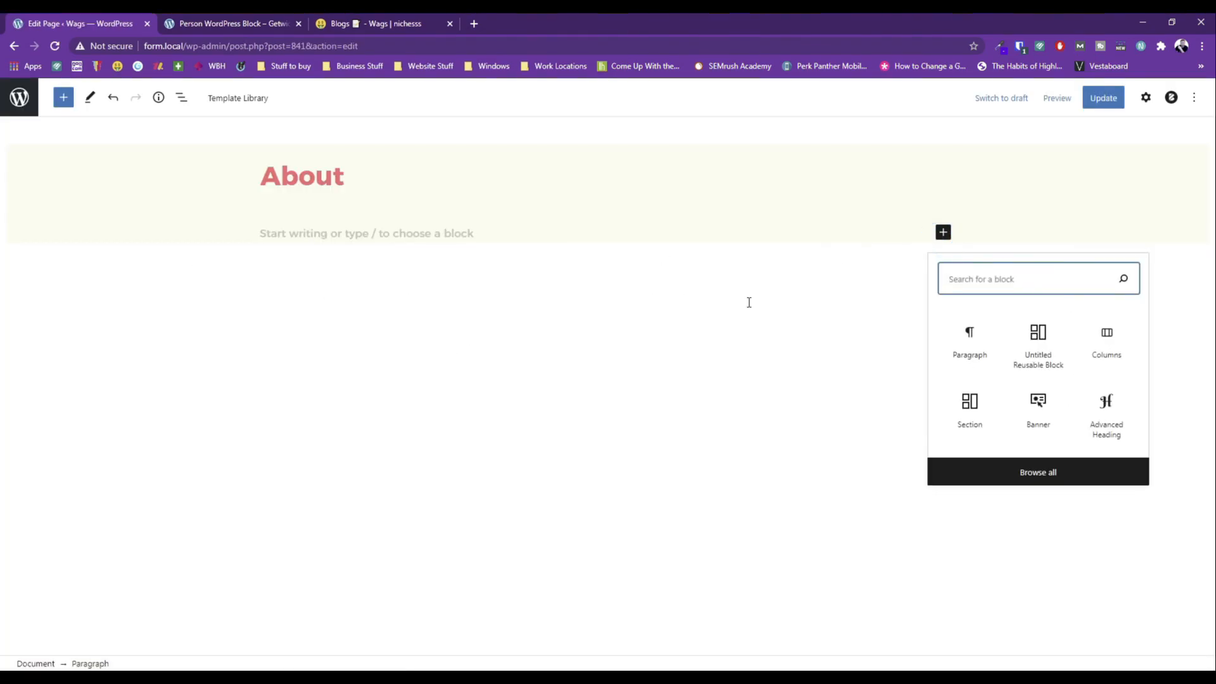
{"action": "left_click", "coordinate": [971, 408]}
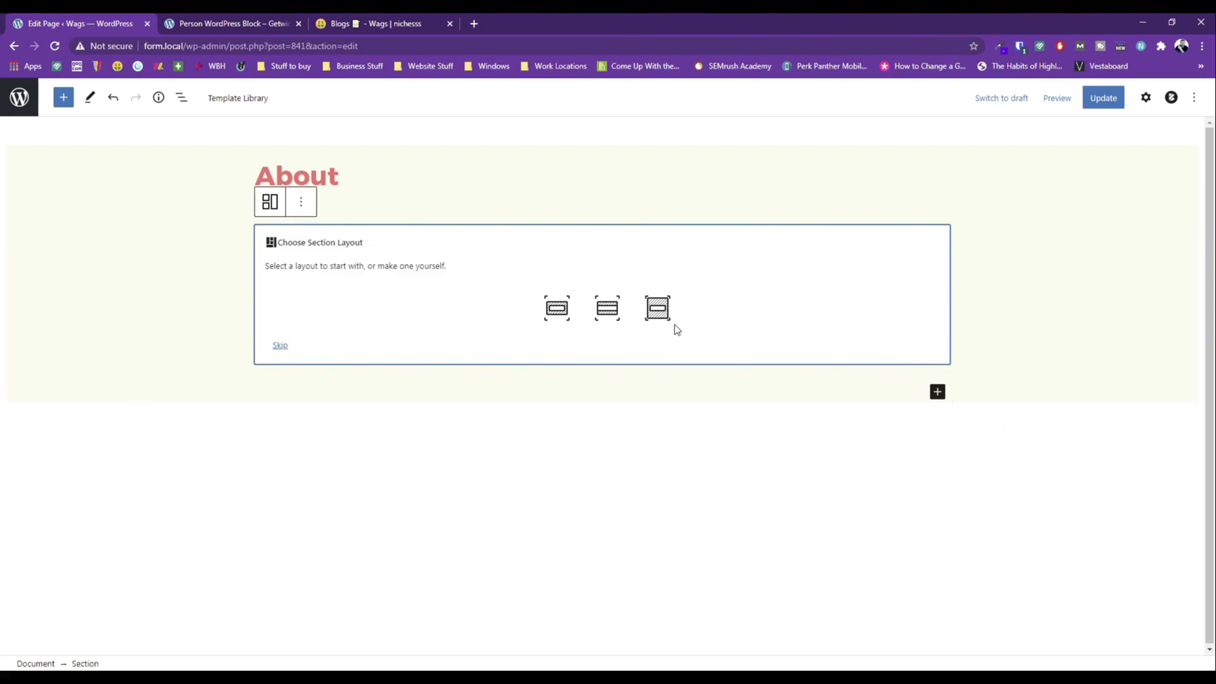
{"action": "left_click", "coordinate": [647, 309]}
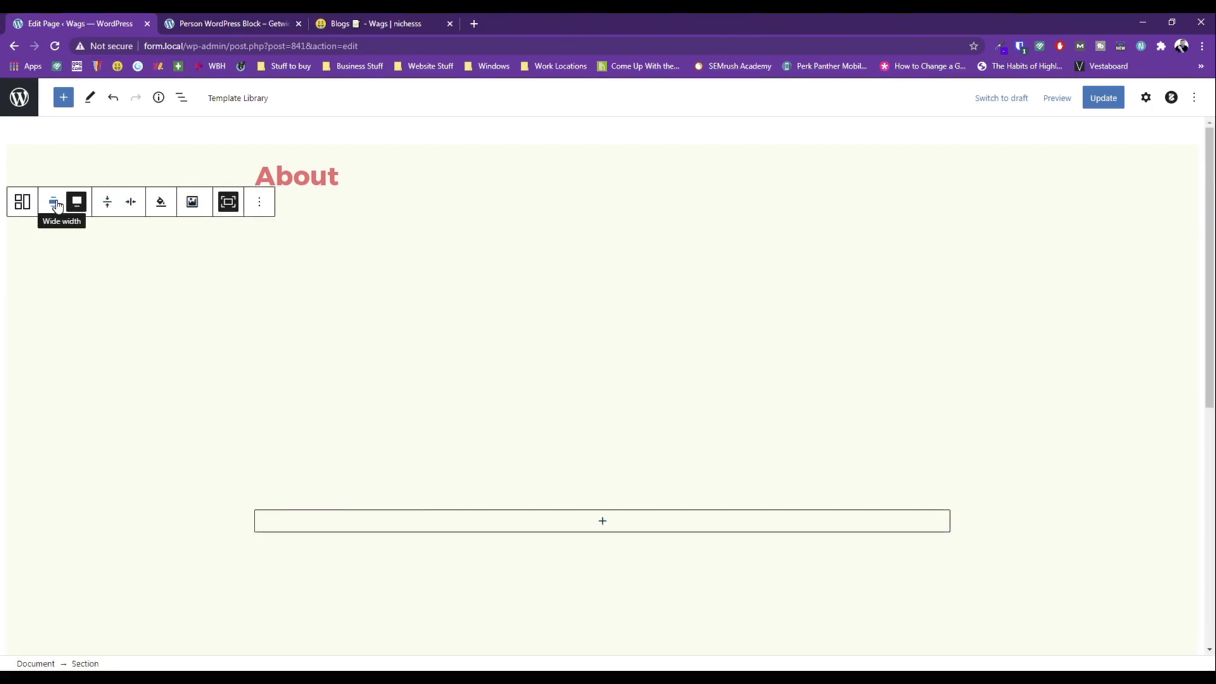
Insert a Columns block with the single-column 100 layout inside the new section.
{"action": "left_click", "coordinate": [591, 522]}
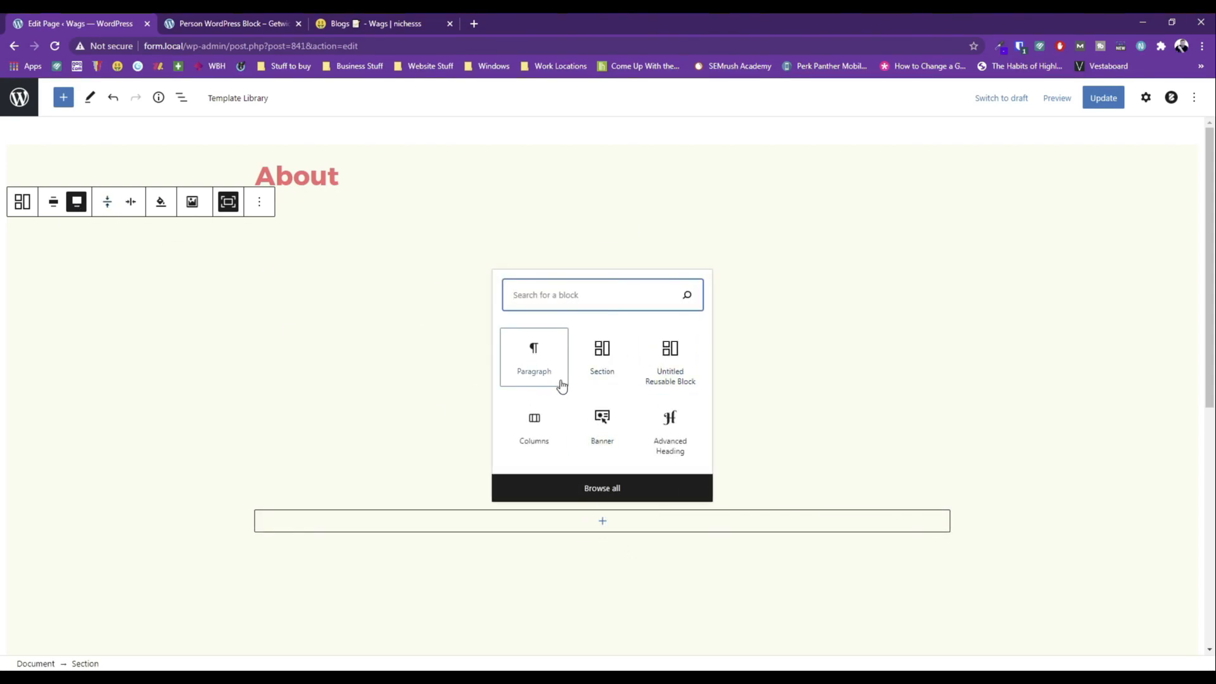
{"action": "left_click", "coordinate": [535, 424]}
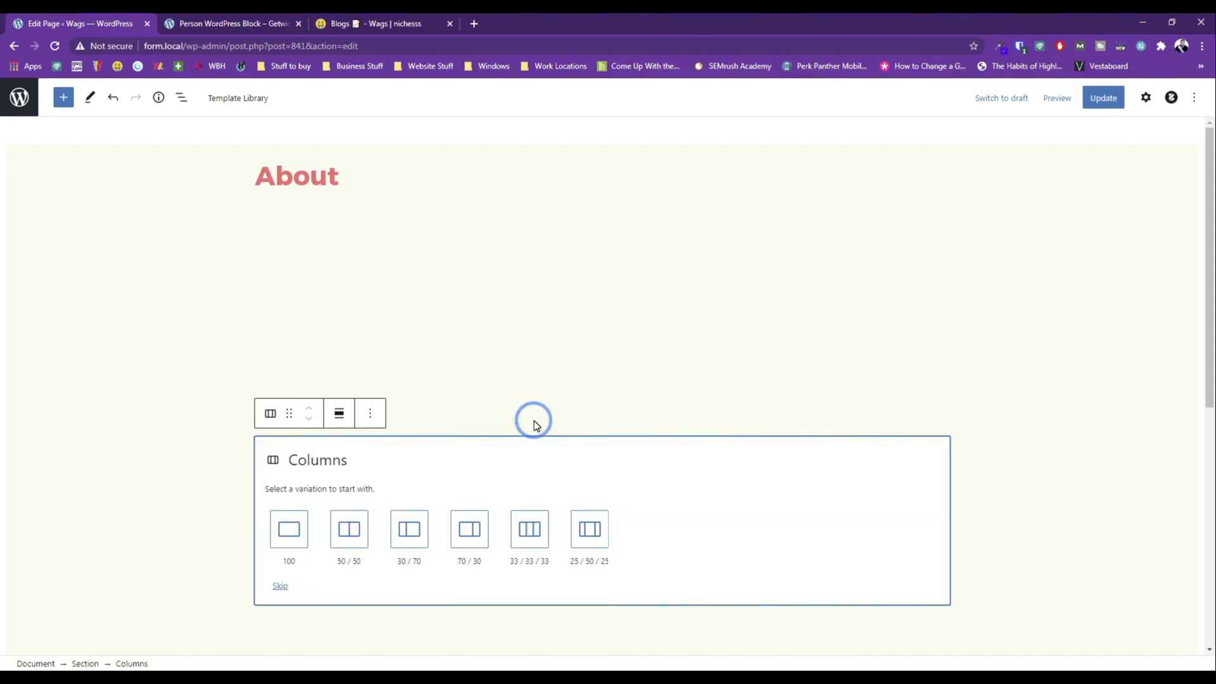
{"action": "left_click", "coordinate": [279, 529]}
Set the section's background image to two-dogs.jpg from the media library.
{"action": "left_click", "coordinate": [215, 259]}
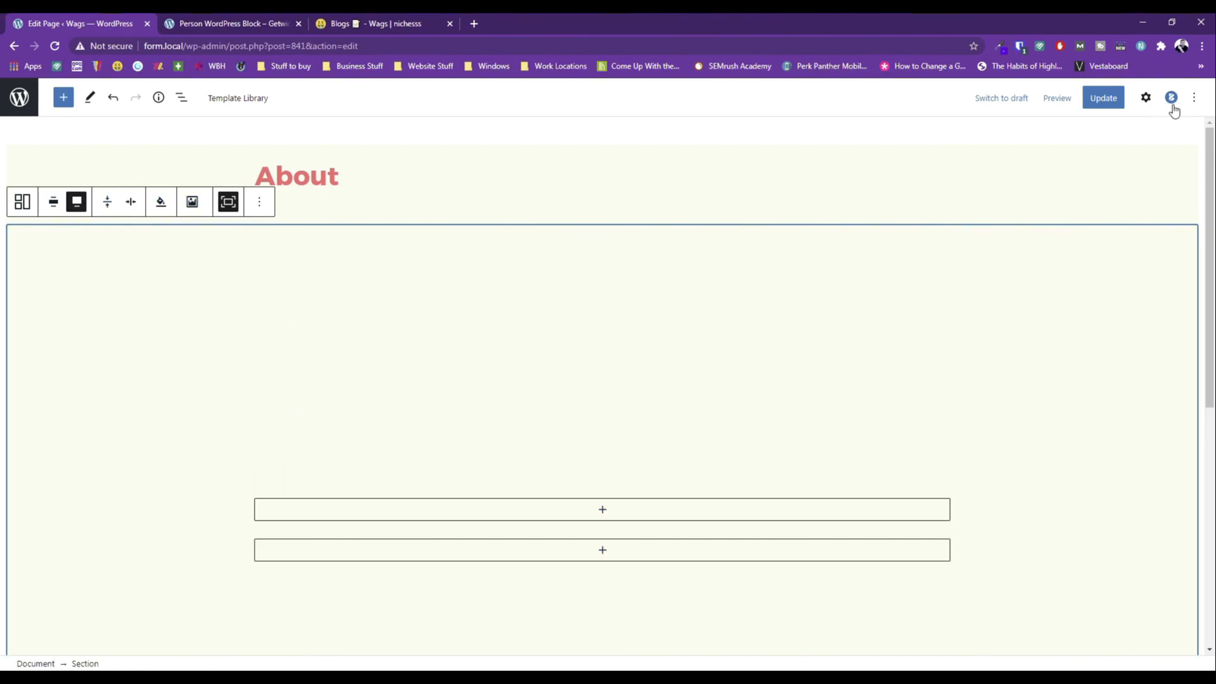
{"action": "left_click", "coordinate": [1144, 98]}
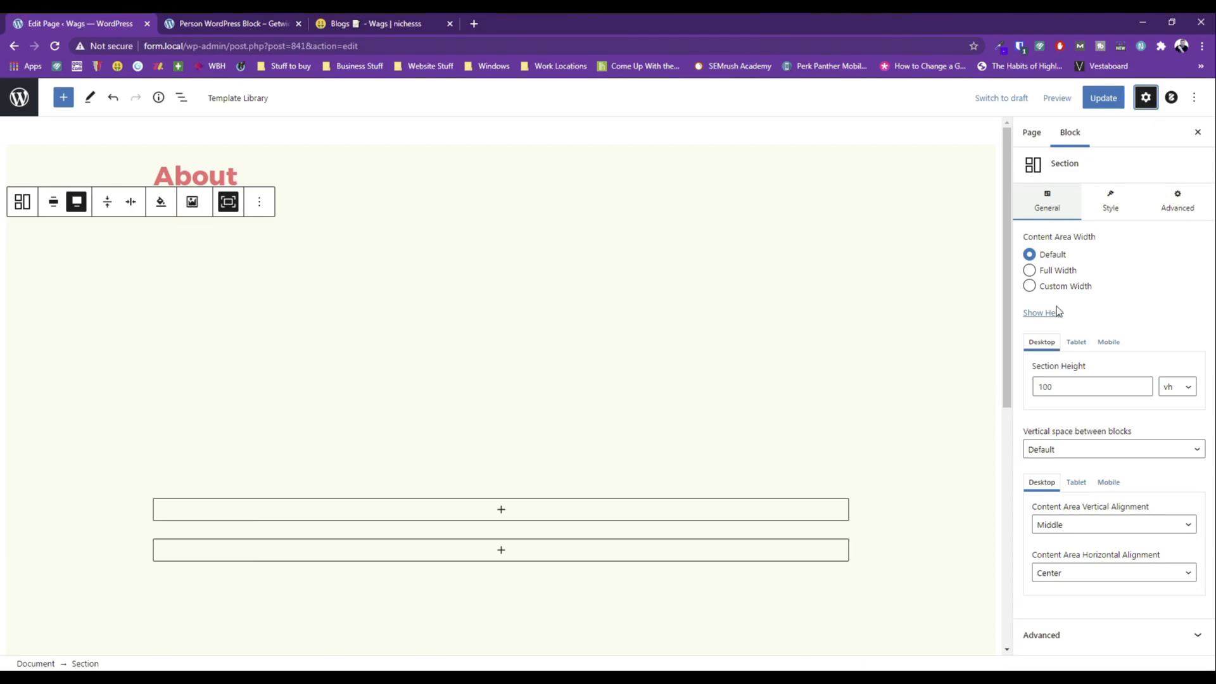
{"action": "left_click", "coordinate": [1108, 206]}
{"action": "left_click", "coordinate": [1076, 279]}
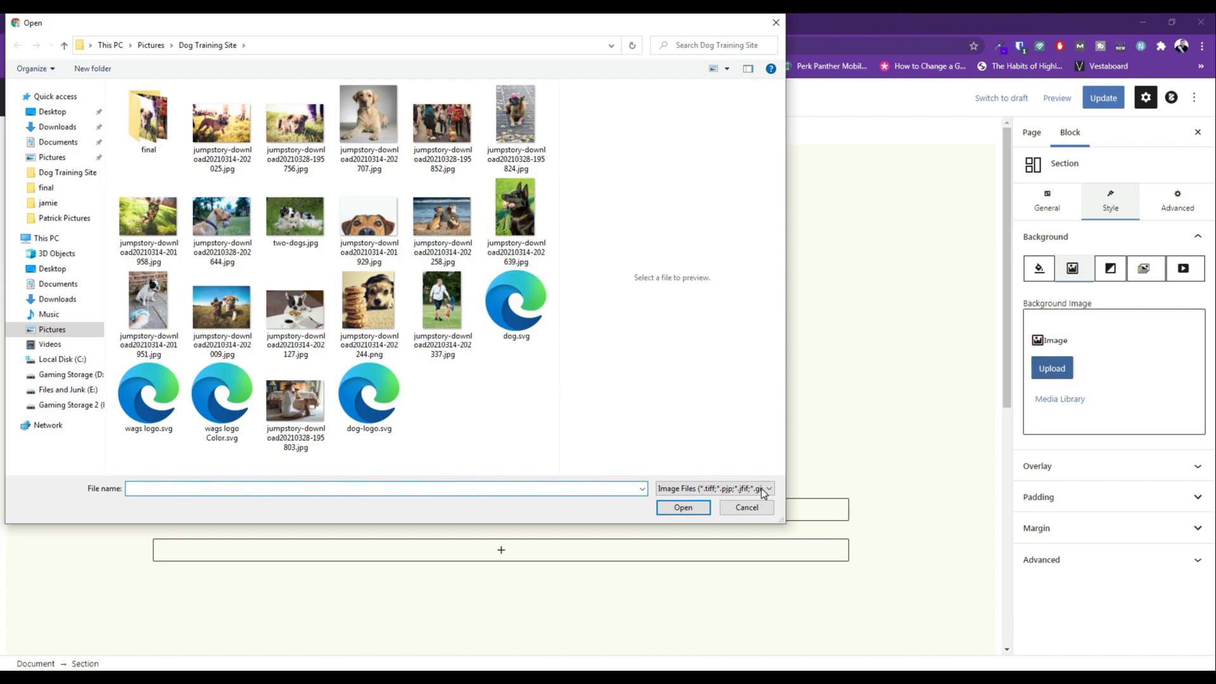
{"action": "left_click", "coordinate": [748, 507]}
{"action": "left_click", "coordinate": [1060, 399]}
{"action": "left_click", "coordinate": [171, 249]}
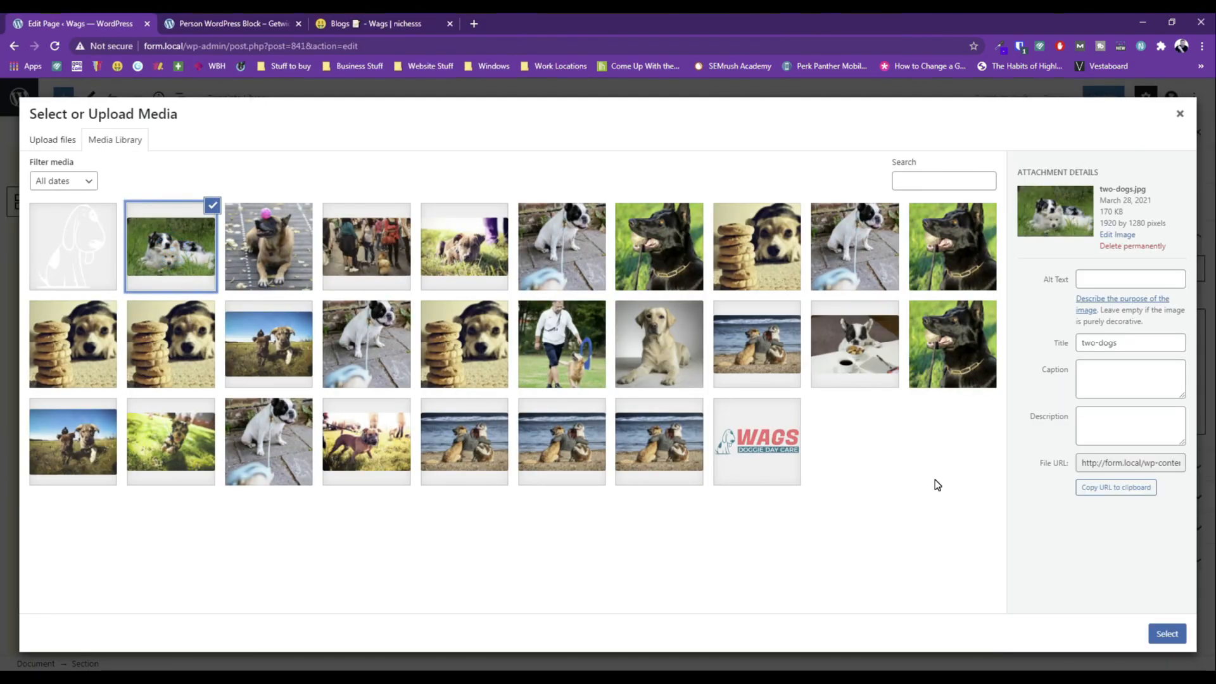
{"action": "left_click", "coordinate": [1167, 634]}
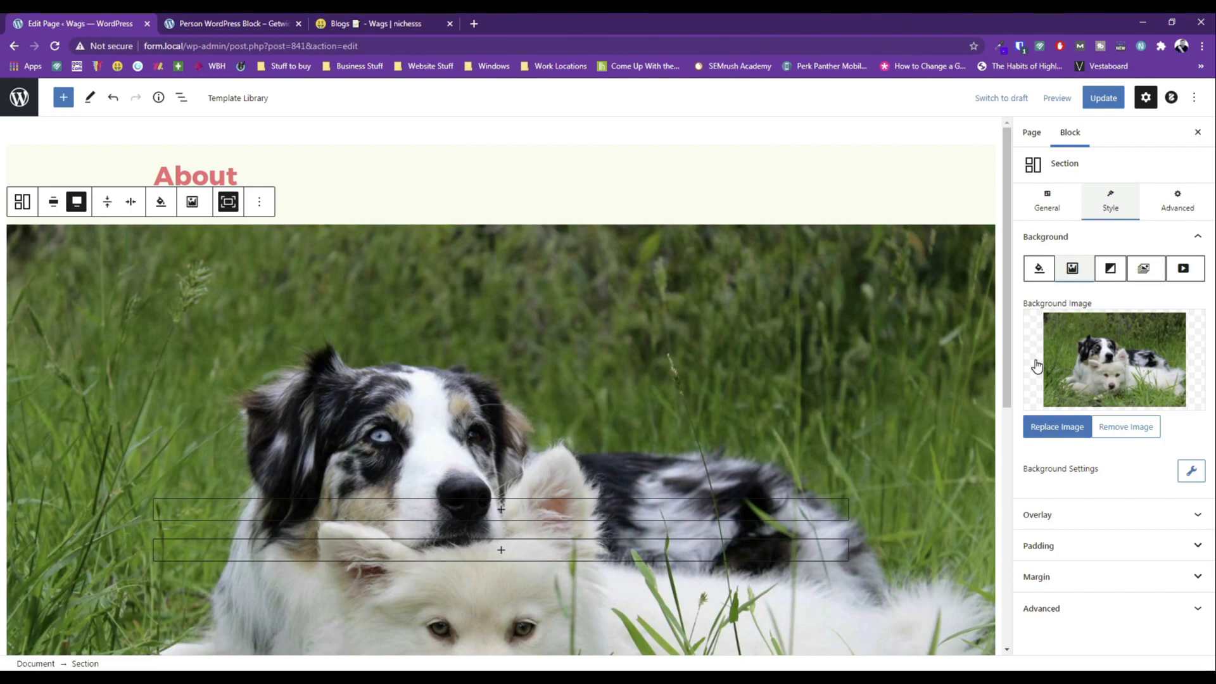
Give the section's background image a dark blue overlay with an opacity of 80.
{"action": "left_click", "coordinate": [1055, 516]}
{"action": "left_click", "coordinate": [1046, 608]}
{"action": "left_click", "coordinate": [1020, 607]}
{"action": "scroll", "coordinate": [1101, 401], "scroll_direction": "down", "scroll_amount": 2}
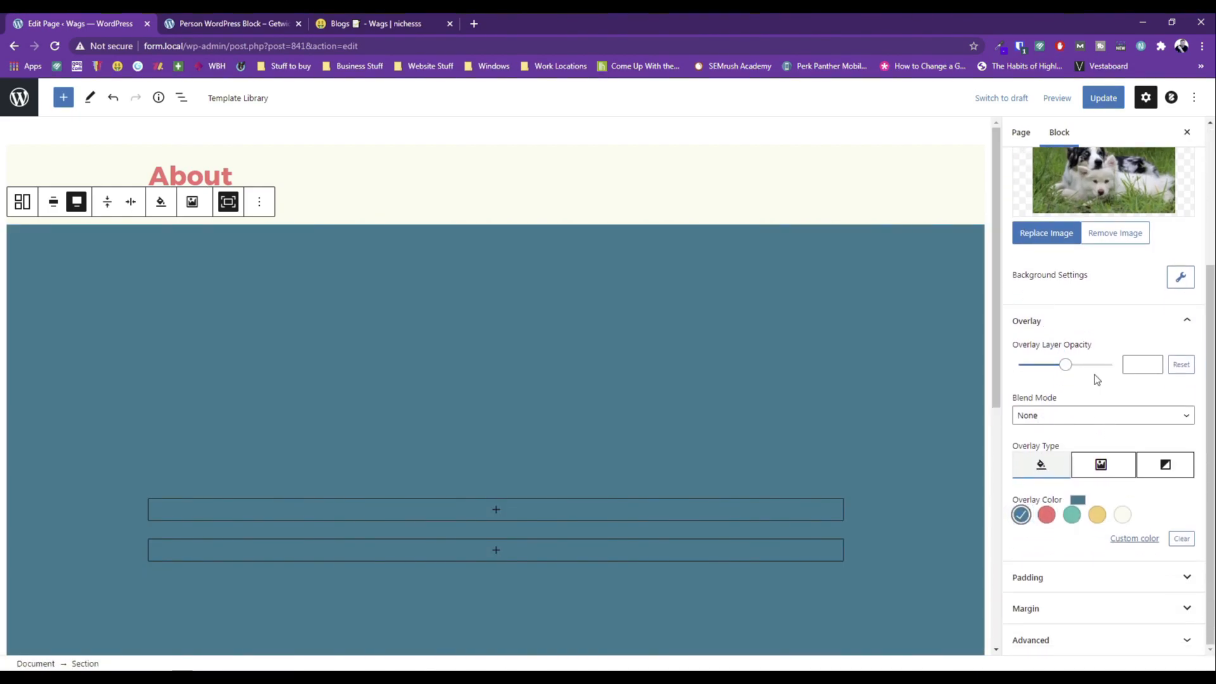
{"action": "left_click_drag", "start_coordinate": [1066, 364], "coordinate": [1090, 369]}
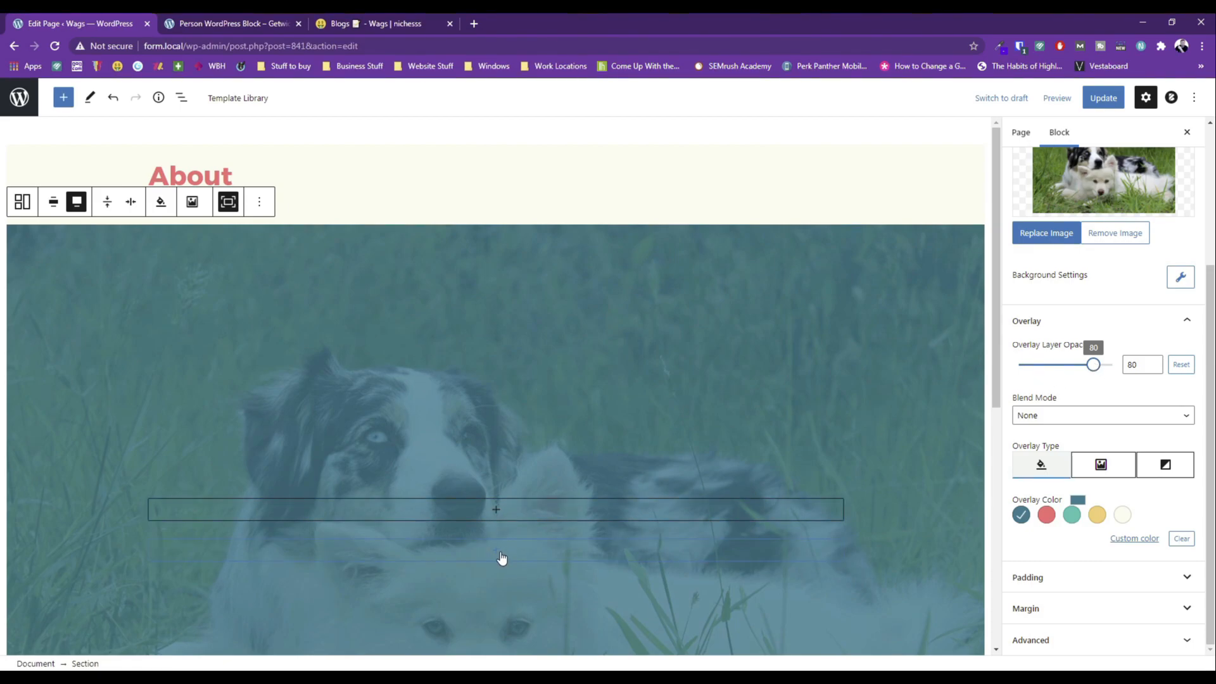
Add an Advanced Heading reading "About Us" in the section's column and center its text.
{"action": "left_click", "coordinate": [492, 509]}
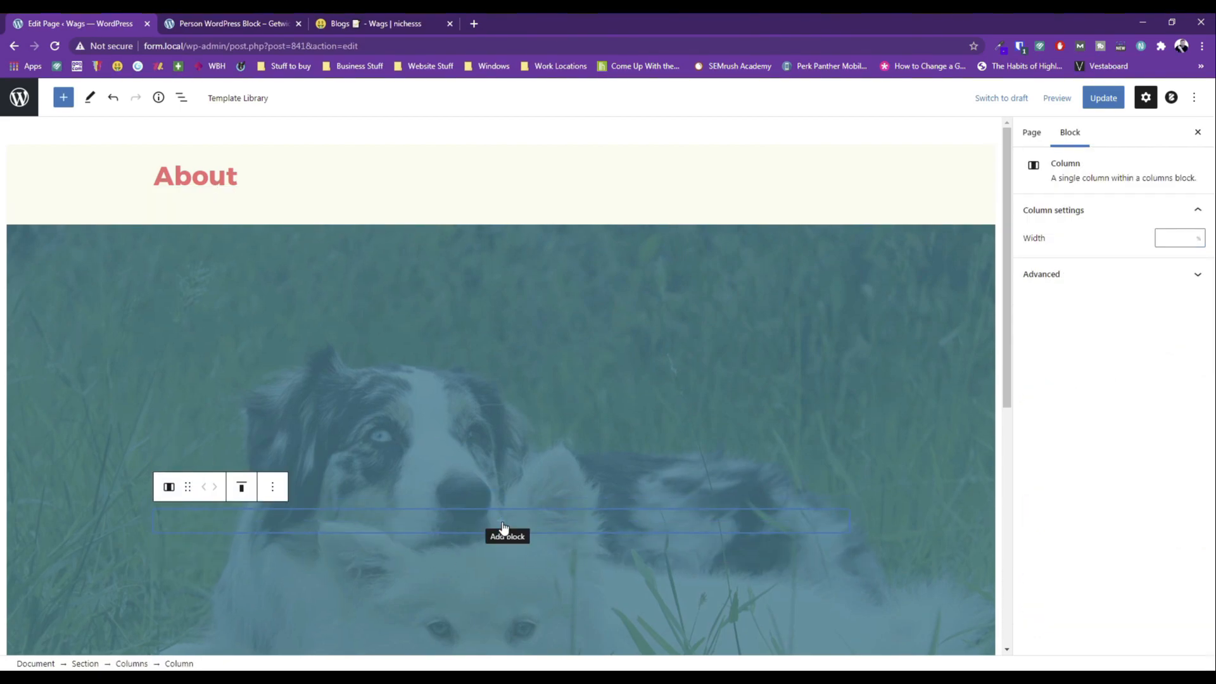
{"action": "left_click", "coordinate": [504, 526]}
{"action": "left_click", "coordinate": [566, 410]}
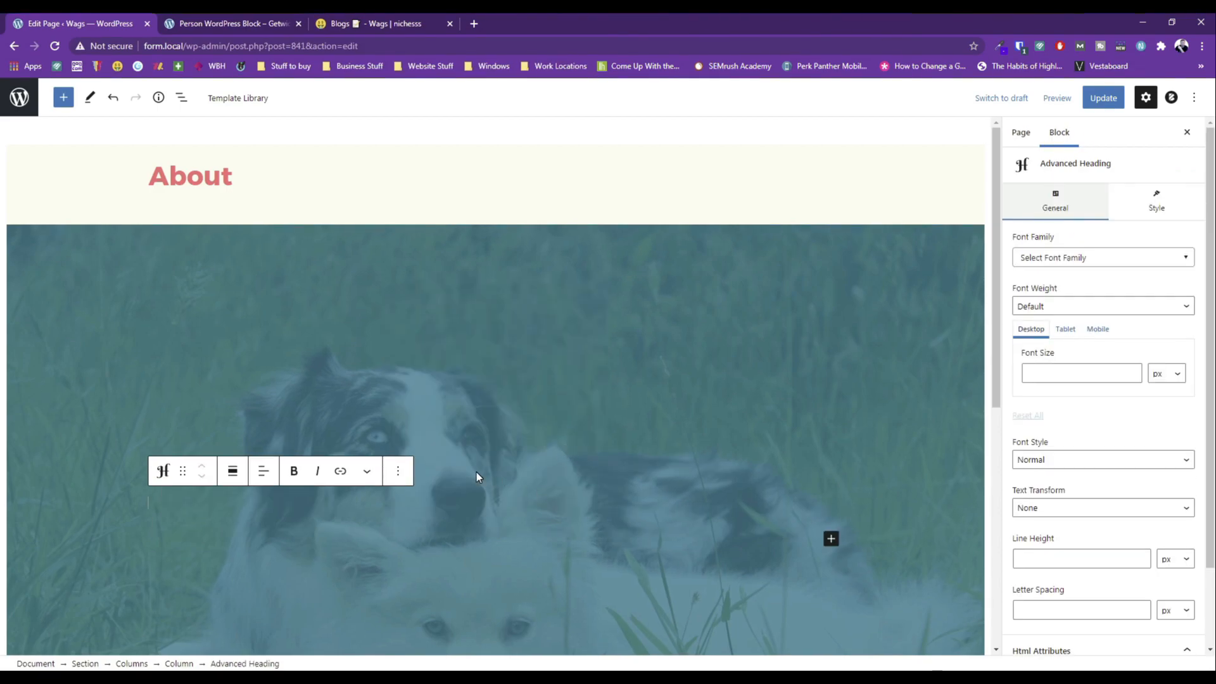
{"action": "type", "text": "About"}
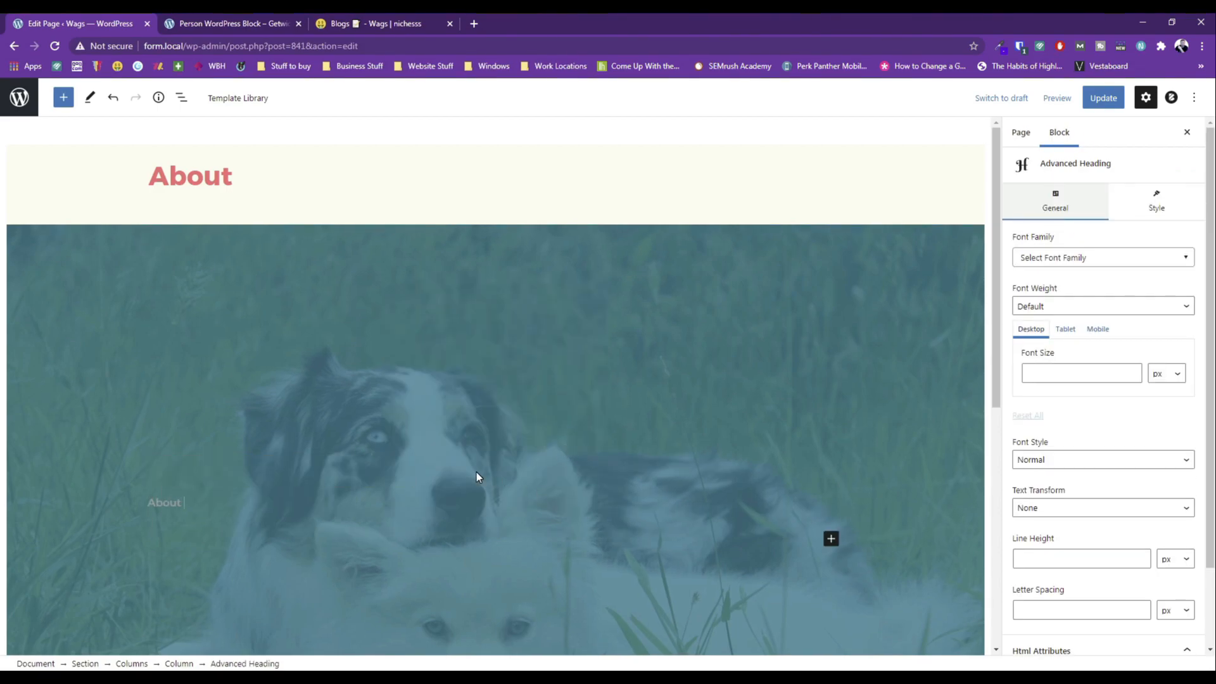
{"action": "left_click_drag", "start_coordinate": [170, 504], "coordinate": [199, 504]}
{"action": "left_click", "coordinate": [263, 471]}
{"action": "left_click", "coordinate": [313, 534]}
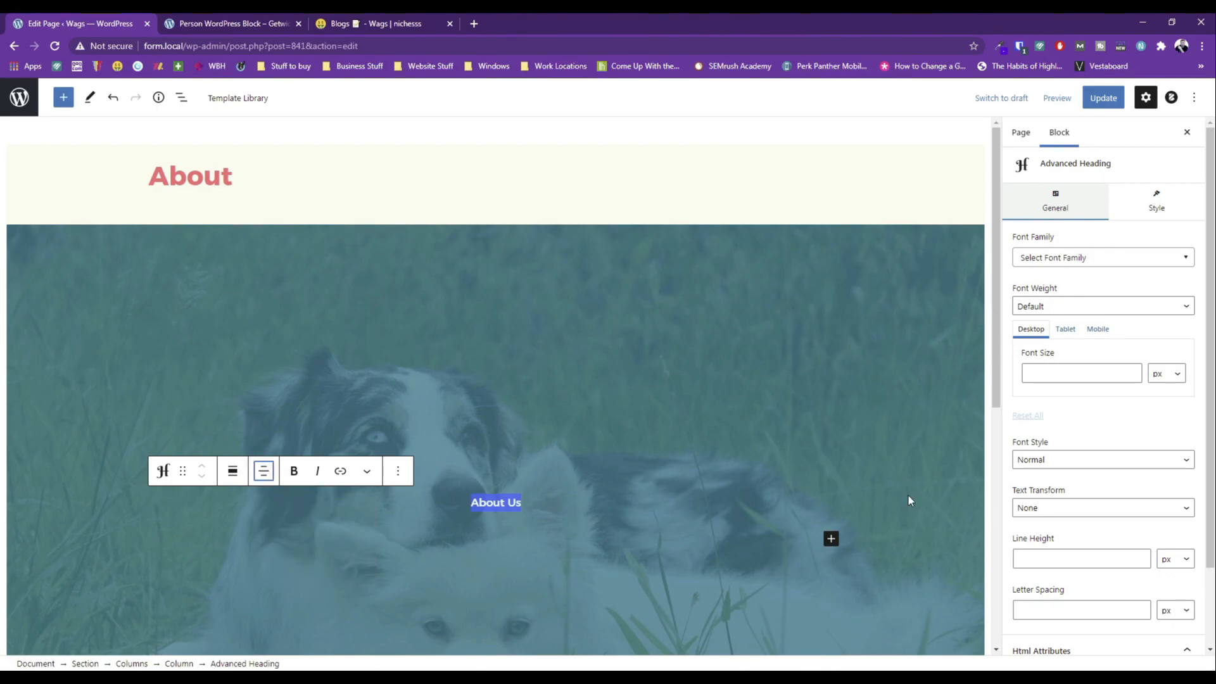
Look through the "About Us" heading's font options and change its HTML tag to a heading level.
{"action": "left_click", "coordinate": [1069, 262]}
{"action": "left_click", "coordinate": [1069, 260]}
{"action": "left_click", "coordinate": [1072, 457]}
{"action": "left_click", "coordinate": [1071, 458]}
{"action": "scroll", "coordinate": [1065, 516], "scroll_direction": "down", "scroll_amount": 2}
{"action": "left_click", "coordinate": [1065, 595]}
{"action": "left_click", "coordinate": [1053, 531]}
Set the "About Us" heading's text color to the palette's off-white.
{"action": "left_click", "coordinate": [489, 498]}
{"action": "triple_click", "coordinate": [535, 499]}
{"action": "scroll", "coordinate": [1057, 285], "scroll_direction": "up", "scroll_amount": 3}
{"action": "left_click", "coordinate": [1143, 201]}
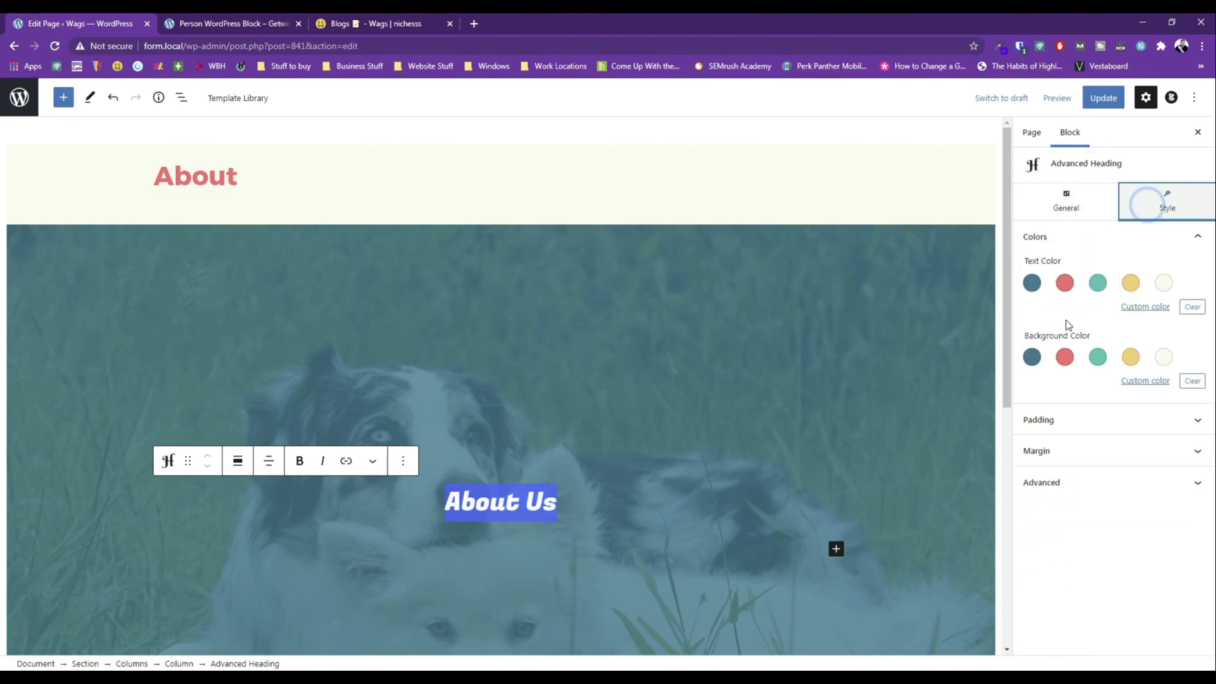
{"action": "left_click", "coordinate": [513, 503]}
{"action": "triple_click", "coordinate": [531, 503]}
{"action": "scroll", "coordinate": [631, 456], "scroll_direction": "down", "scroll_amount": 5}
{"action": "scroll", "coordinate": [631, 455], "scroll_direction": "up", "scroll_amount": 5}
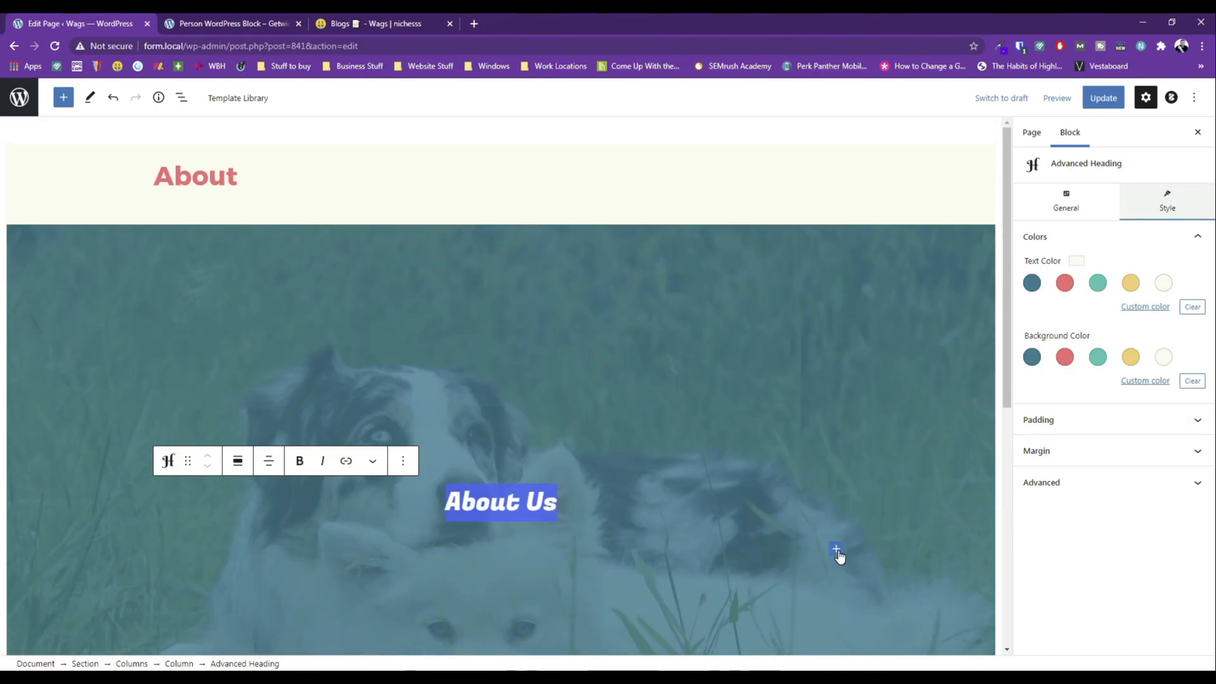
{"action": "scroll", "coordinate": [838, 556], "scroll_direction": "down", "scroll_amount": 5}
{"action": "scroll", "coordinate": [665, 541], "scroll_direction": "up", "scroll_amount": 2}
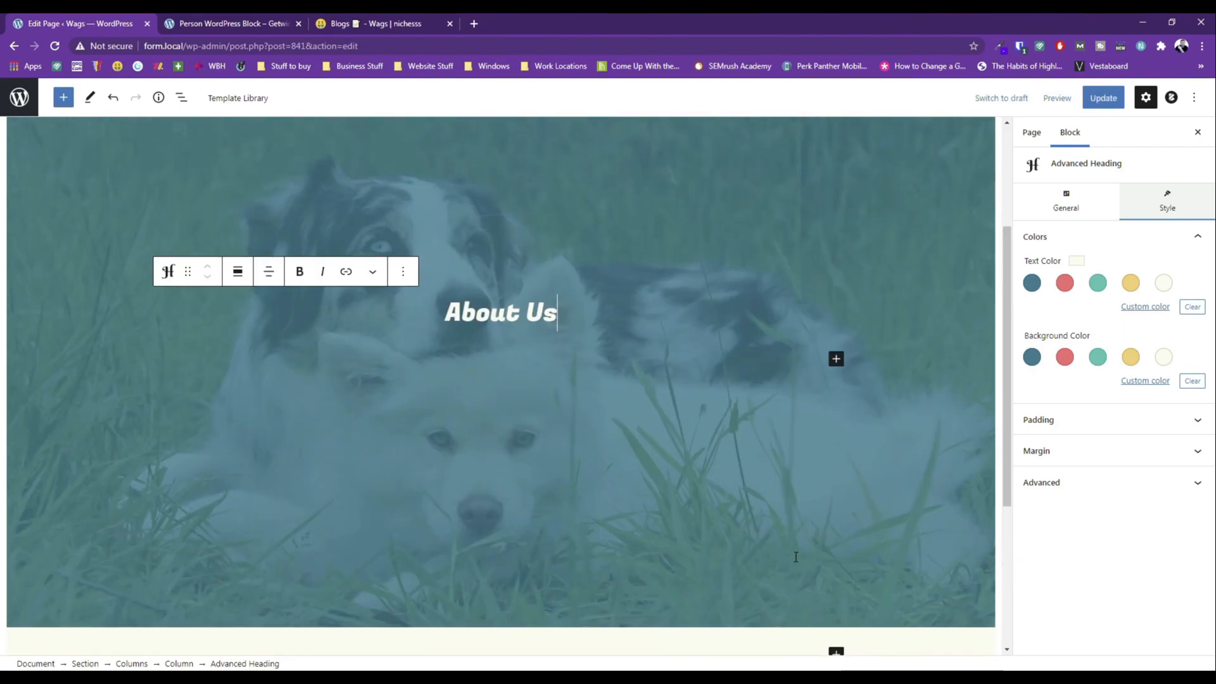
{"action": "left_click", "coordinate": [1040, 484]}
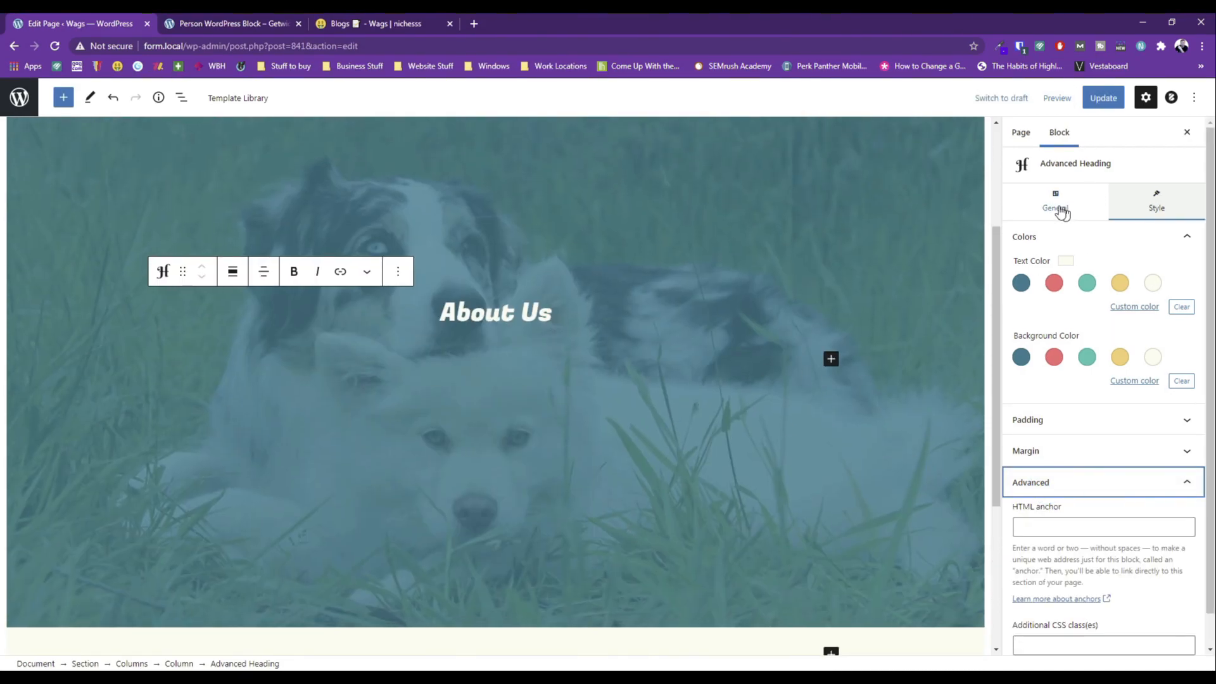
Browse the About Us category of the template library in one-, three- and four-column views, then close the library.
{"action": "left_click", "coordinate": [472, 174]}
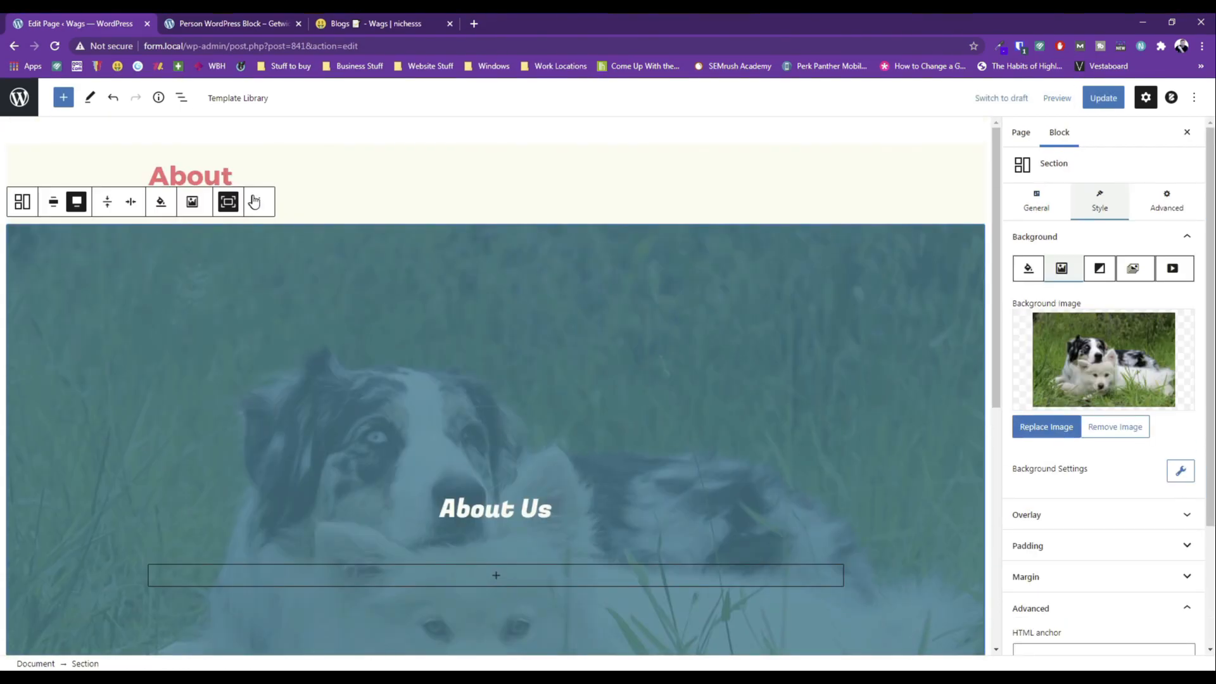
{"action": "left_click", "coordinate": [237, 98]}
{"action": "scroll", "coordinate": [643, 371], "scroll_direction": "down", "scroll_amount": 8}
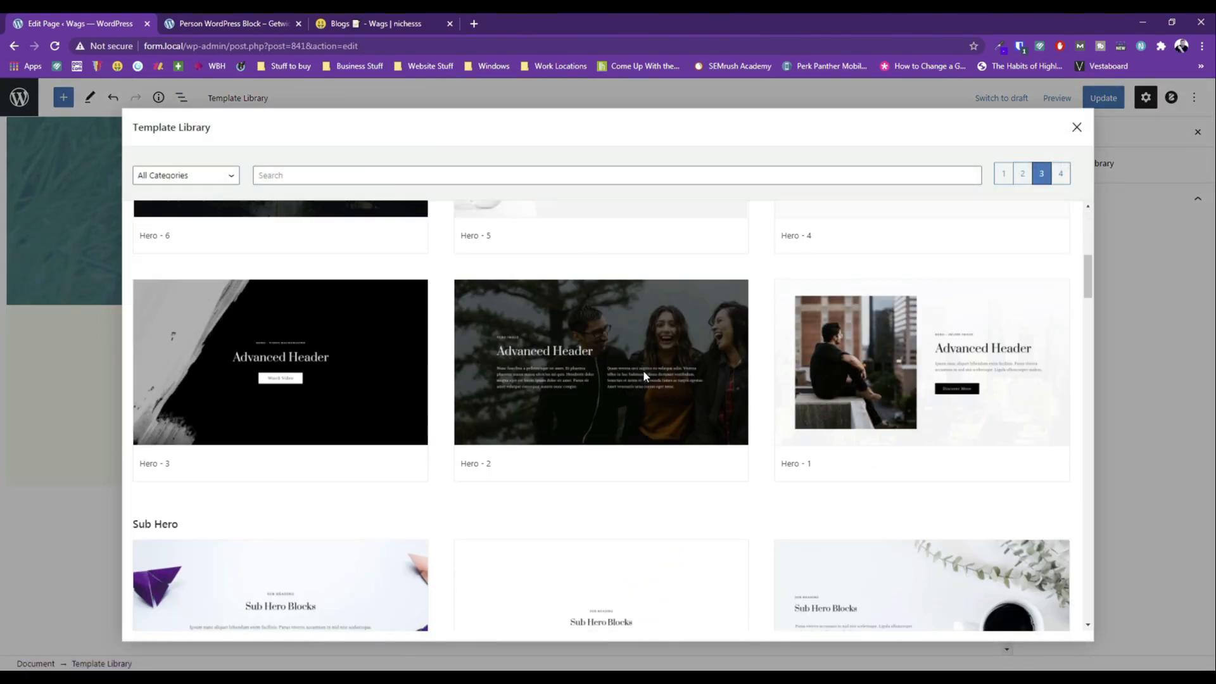
{"action": "scroll", "coordinate": [643, 371], "scroll_direction": "up", "scroll_amount": 8}
{"action": "left_click", "coordinate": [186, 175]}
{"action": "left_click", "coordinate": [172, 225]}
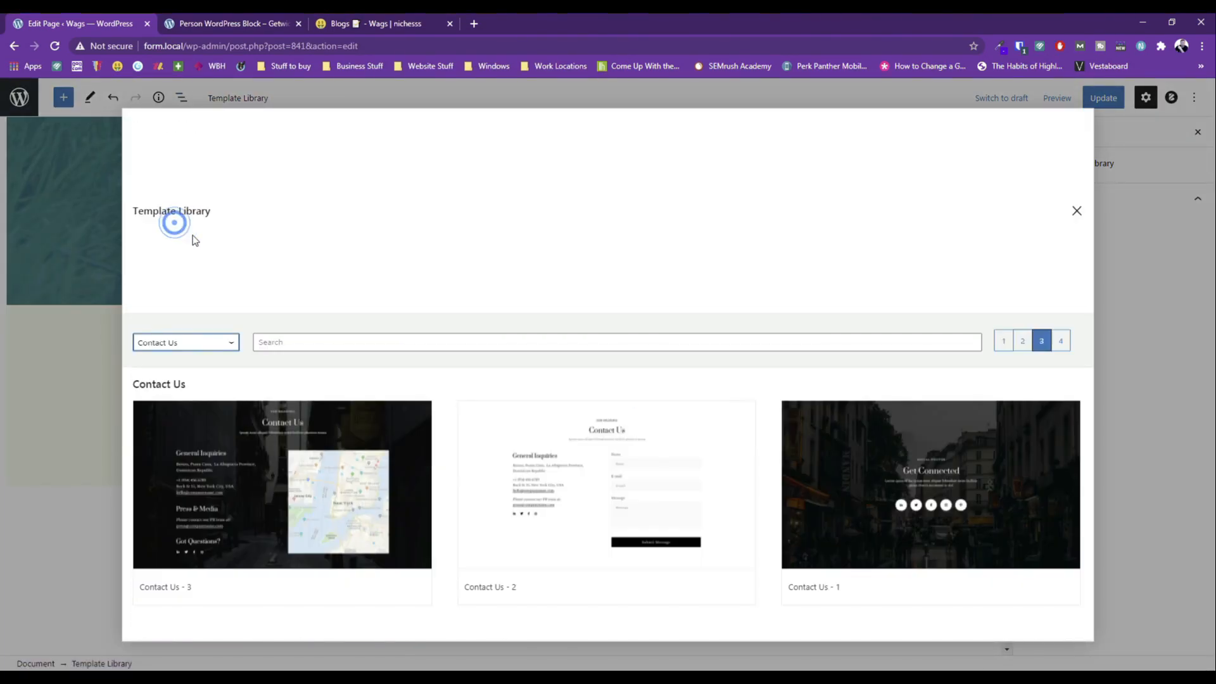
{"action": "left_click", "coordinate": [181, 349]}
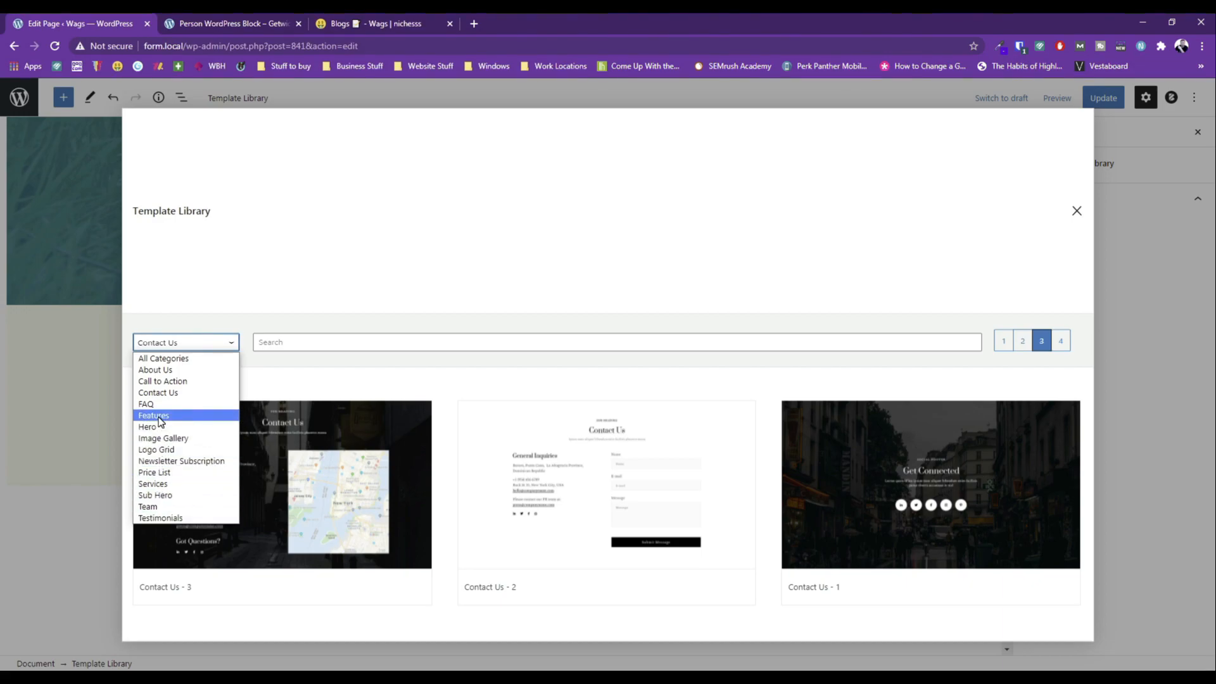
{"action": "left_click", "coordinate": [155, 369]}
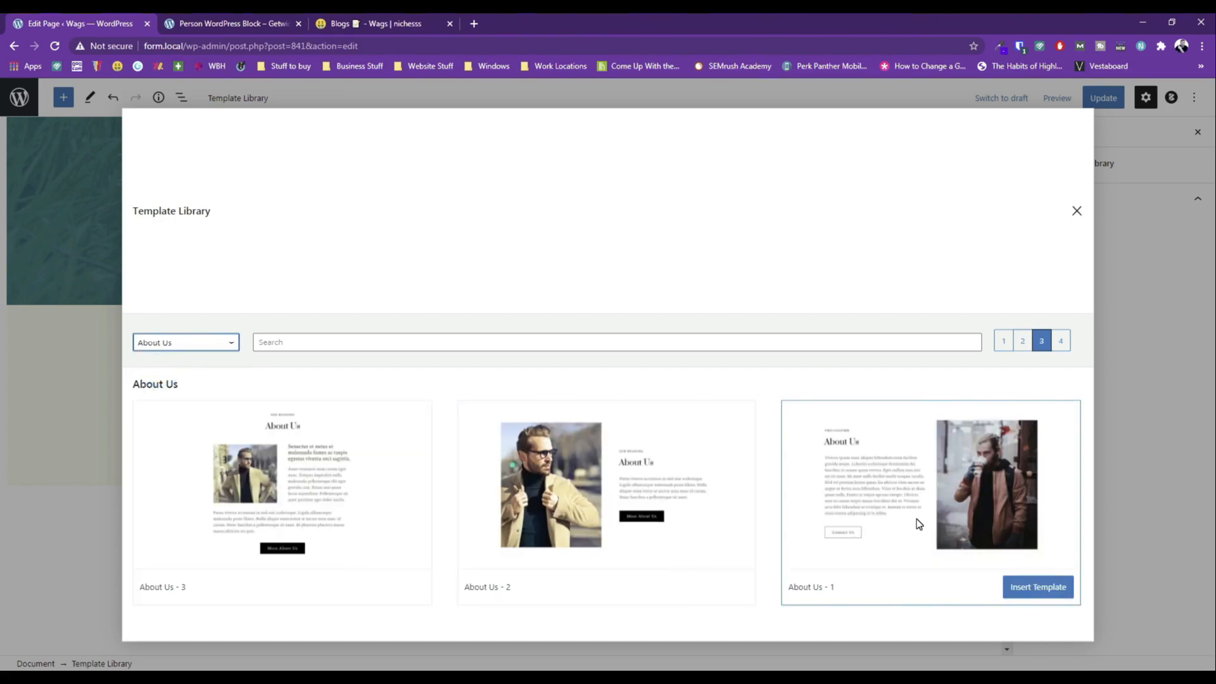
{"action": "left_click", "coordinate": [1003, 341]}
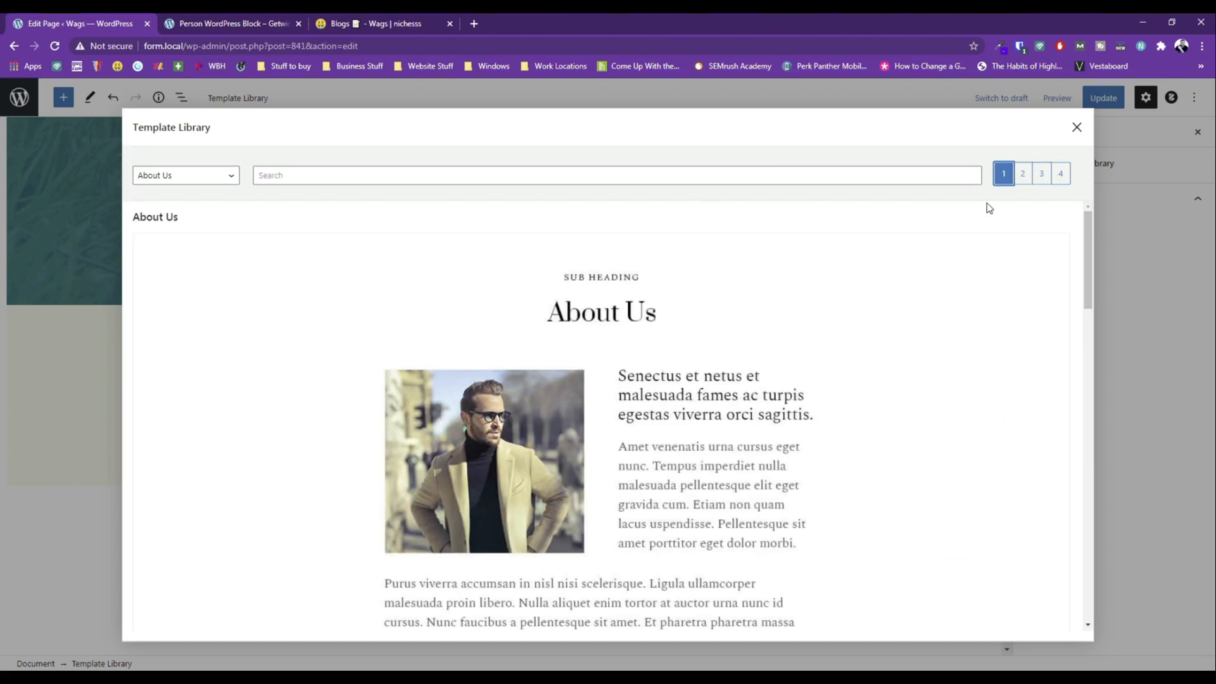
{"action": "left_click", "coordinate": [1040, 174]}
{"action": "left_click", "coordinate": [1068, 346]}
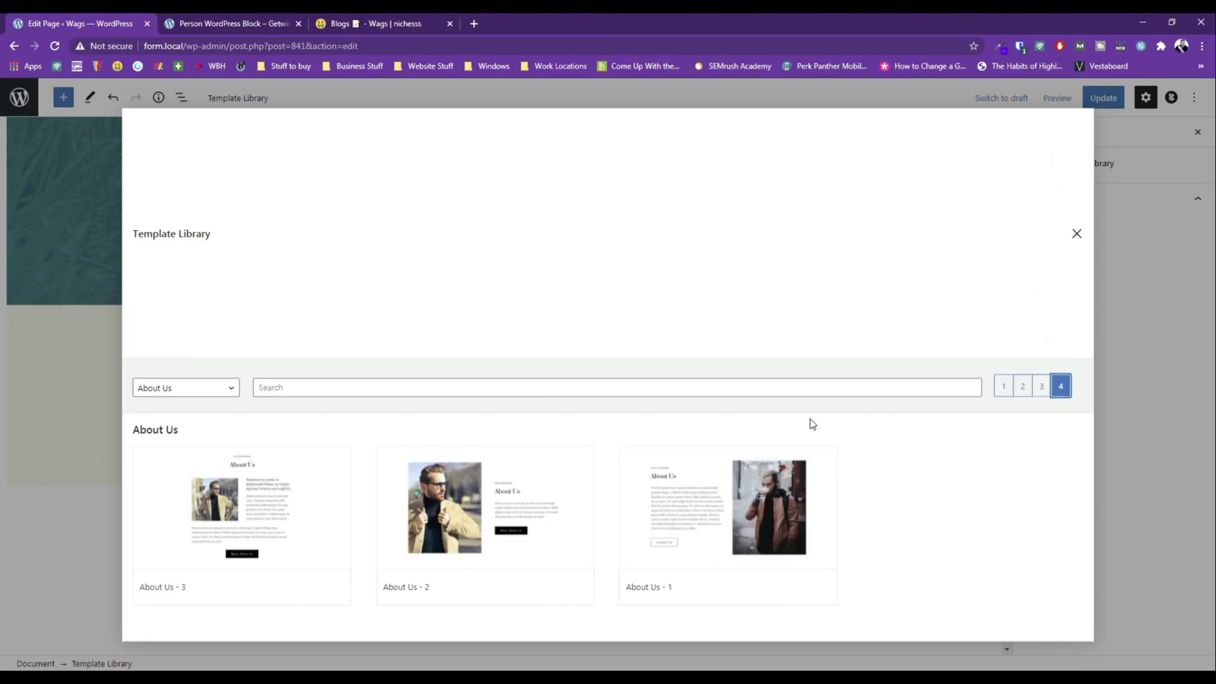
{"action": "left_click", "coordinate": [1076, 234]}
Look through the hero section's margin, padding, overlay and content-area settings for an option that shapes its lower edge.
{"action": "left_click", "coordinate": [1052, 578]}
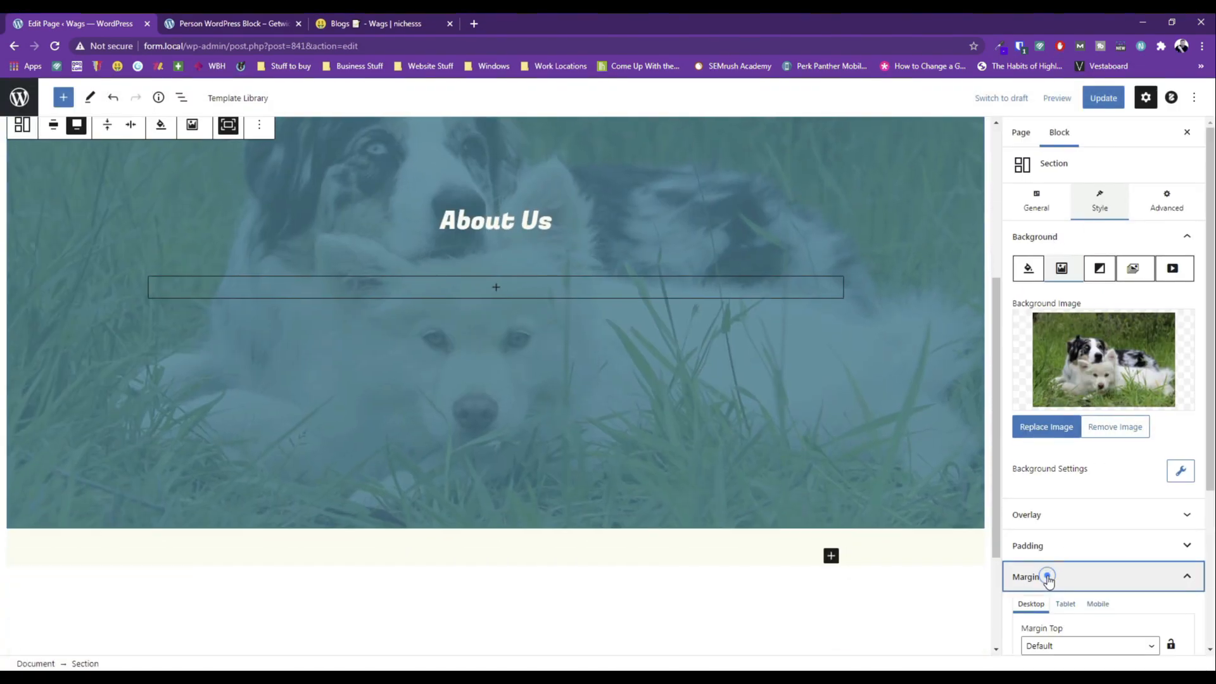
{"action": "scroll", "coordinate": [1045, 570], "scroll_direction": "down", "scroll_amount": 2}
{"action": "left_click", "coordinate": [1046, 409]}
{"action": "left_click", "coordinate": [1040, 396]}
{"action": "scroll", "coordinate": [1042, 507], "scroll_direction": "down", "scroll_amount": 9}
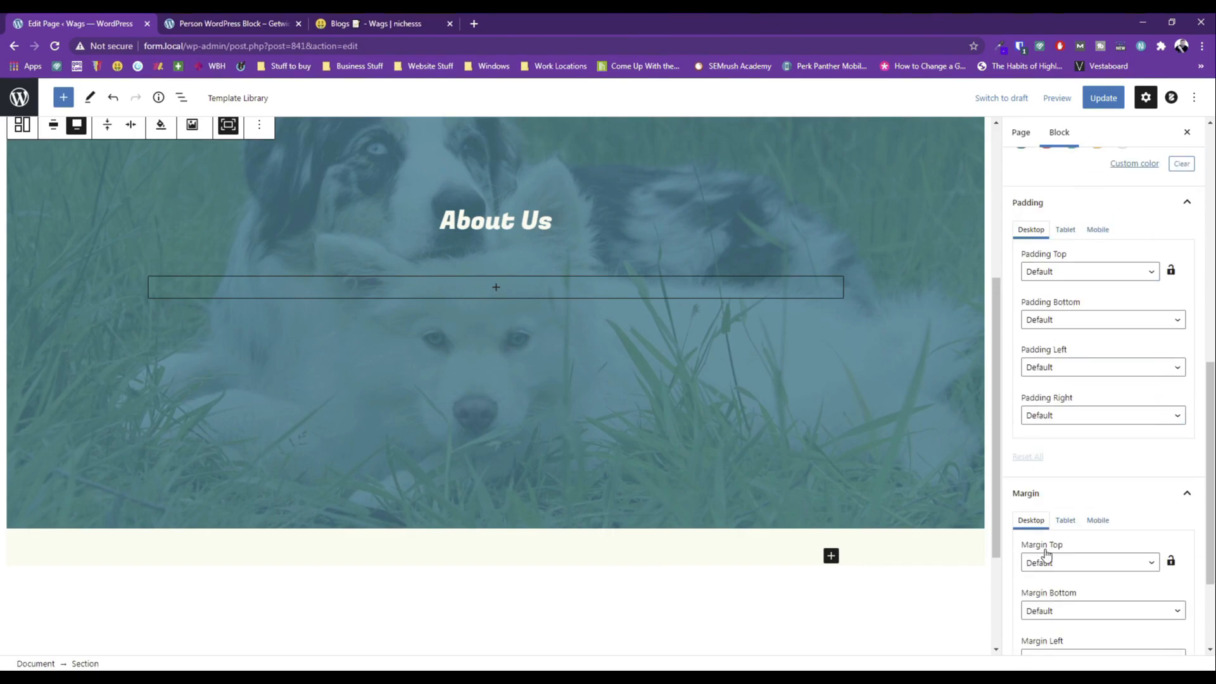
{"action": "left_click", "coordinate": [1056, 640]}
{"action": "scroll", "coordinate": [1101, 380], "scroll_direction": "up", "scroll_amount": 10}
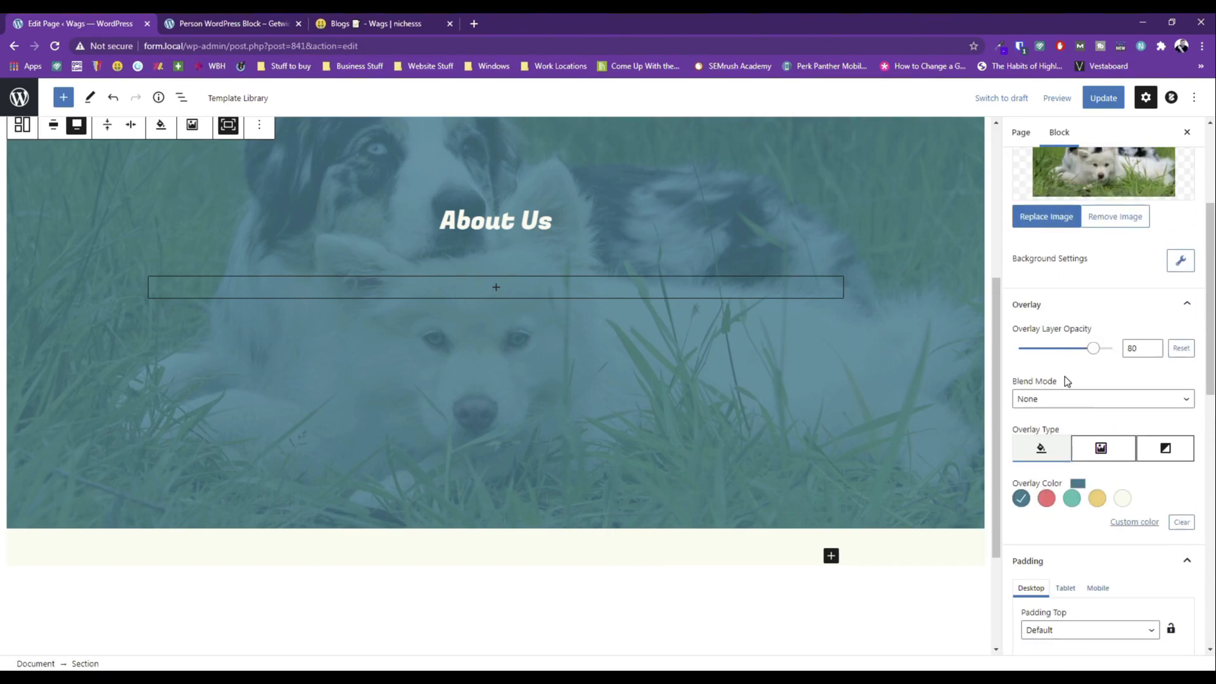
{"action": "left_click", "coordinate": [1036, 190]}
{"action": "scroll", "coordinate": [1077, 507], "scroll_direction": "down", "scroll_amount": 3}
{"action": "scroll", "coordinate": [1107, 480], "scroll_direction": "up", "scroll_amount": 3}
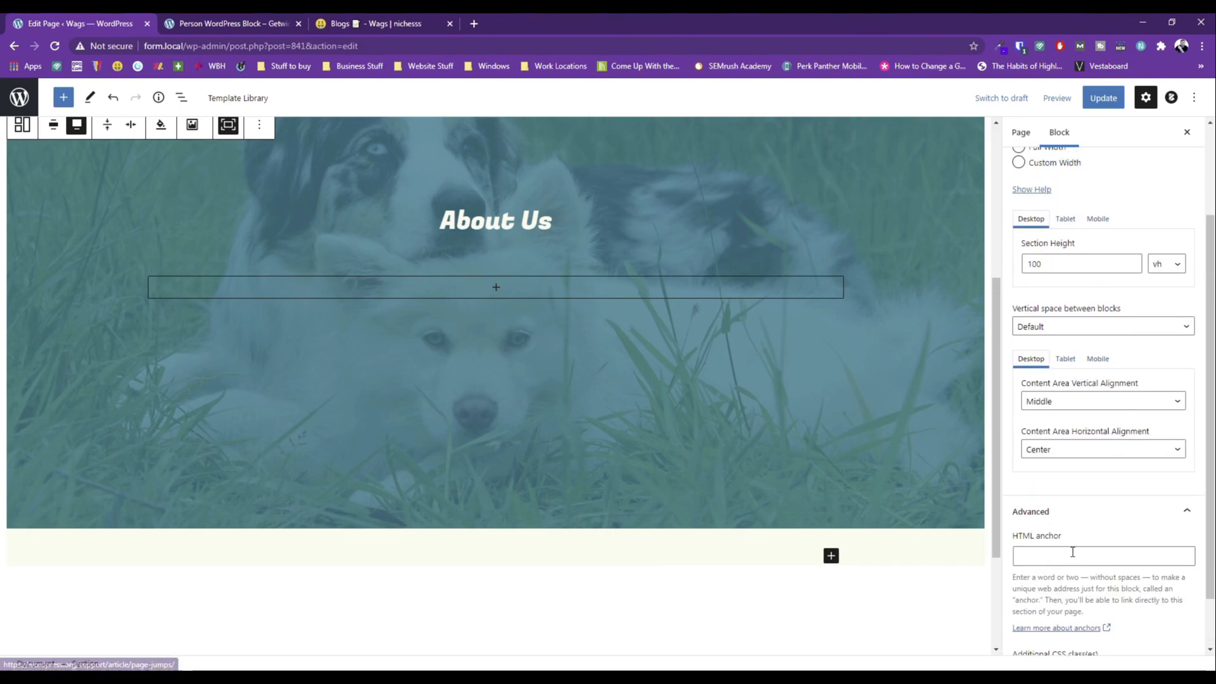
{"action": "scroll", "coordinate": [608, 288], "scroll_direction": "up", "scroll_amount": 3}
{"action": "left_click", "coordinate": [362, 217]}
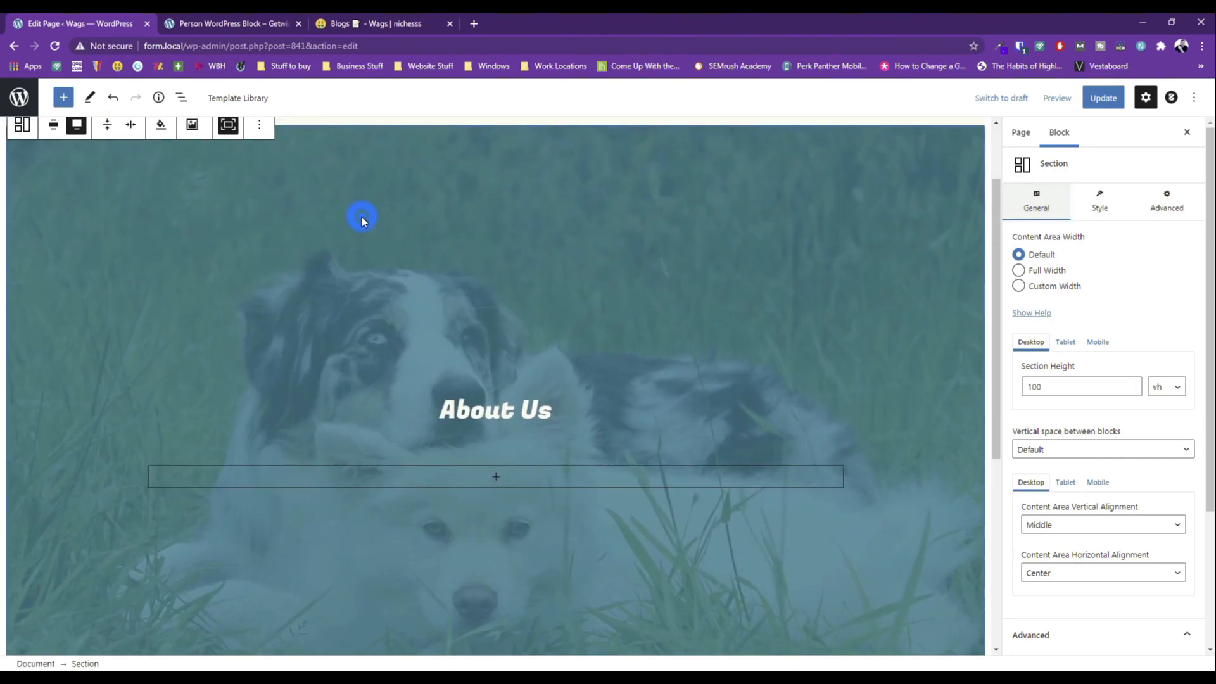
{"action": "scroll", "coordinate": [259, 229], "scroll_direction": "up", "scroll_amount": 2}
{"action": "left_click", "coordinate": [182, 97]}
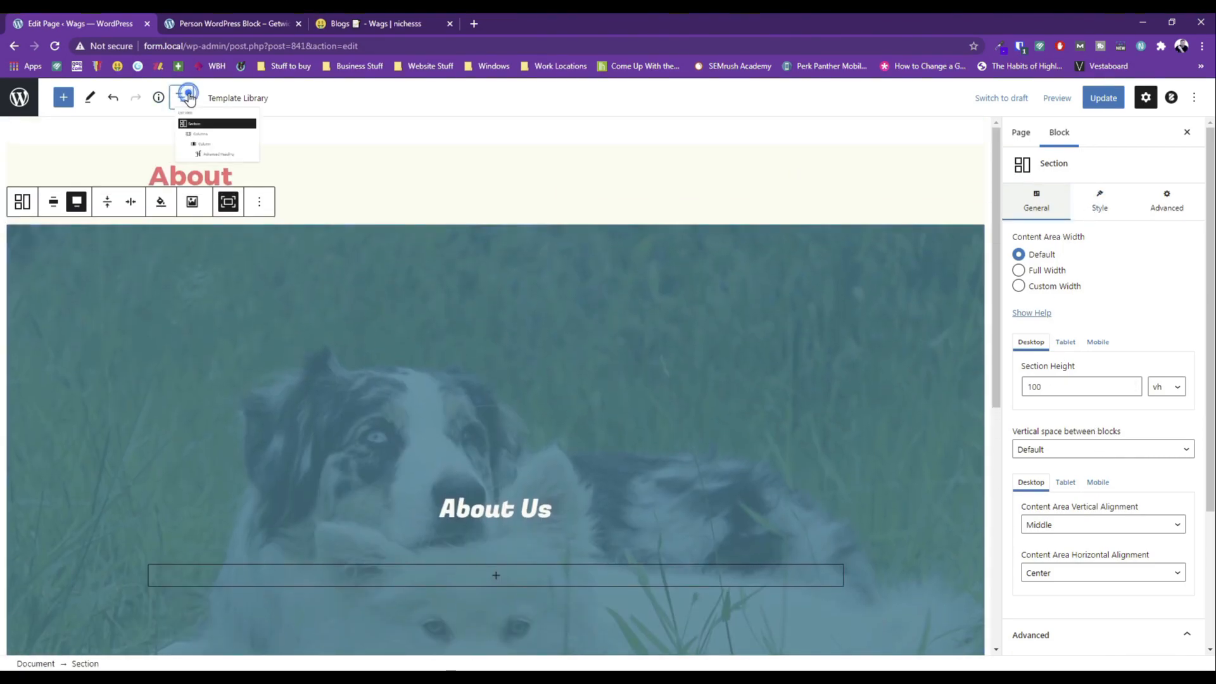
Recheck the hero section's background, spacing, overlay and vertical-spacing options for a lower-edge shape setting.
{"action": "left_click", "coordinate": [1099, 200]}
{"action": "left_click", "coordinate": [1167, 201]}
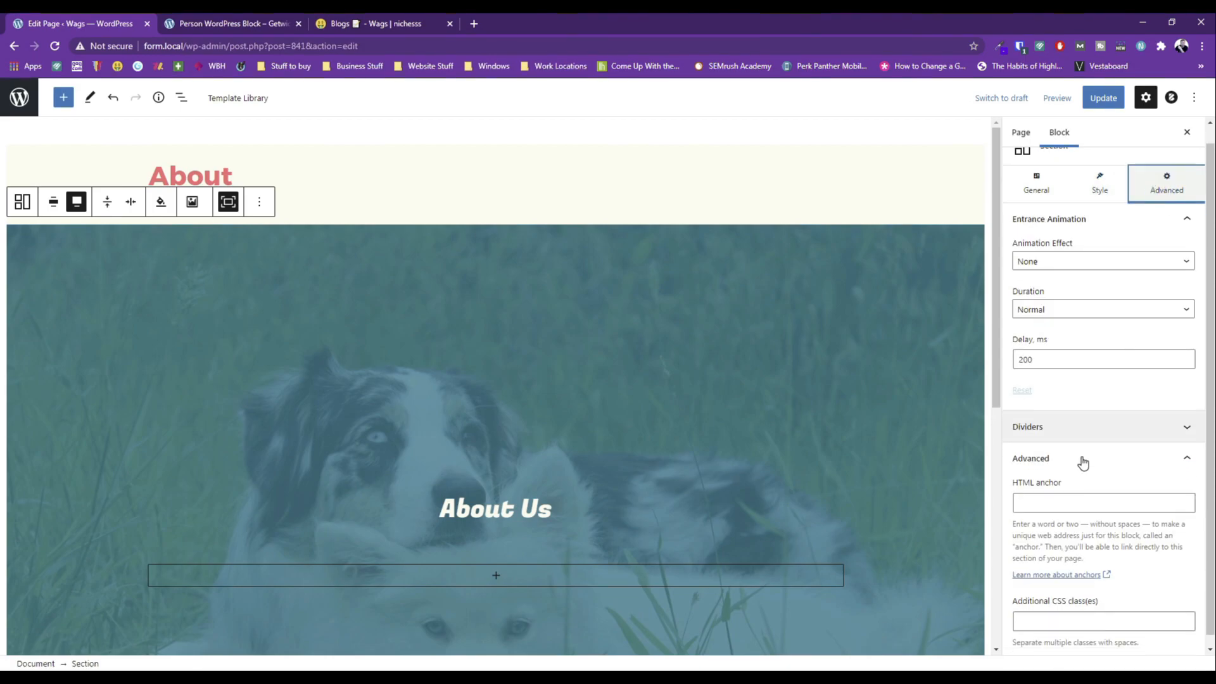
{"action": "left_click", "coordinate": [1099, 201]}
{"action": "scroll", "coordinate": [1058, 553], "scroll_direction": "down", "scroll_amount": 3}
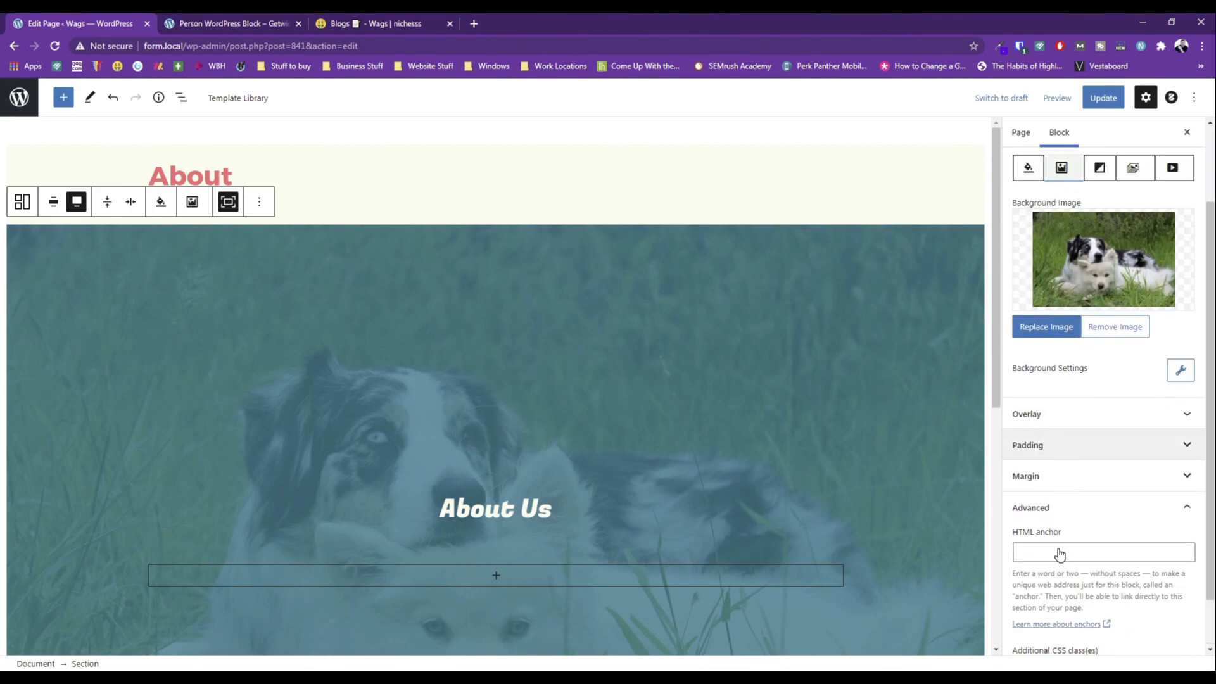
{"action": "left_click", "coordinate": [1058, 446]}
{"action": "left_click", "coordinate": [1050, 575]}
{"action": "scroll", "coordinate": [1053, 551], "scroll_direction": "down", "scroll_amount": 4}
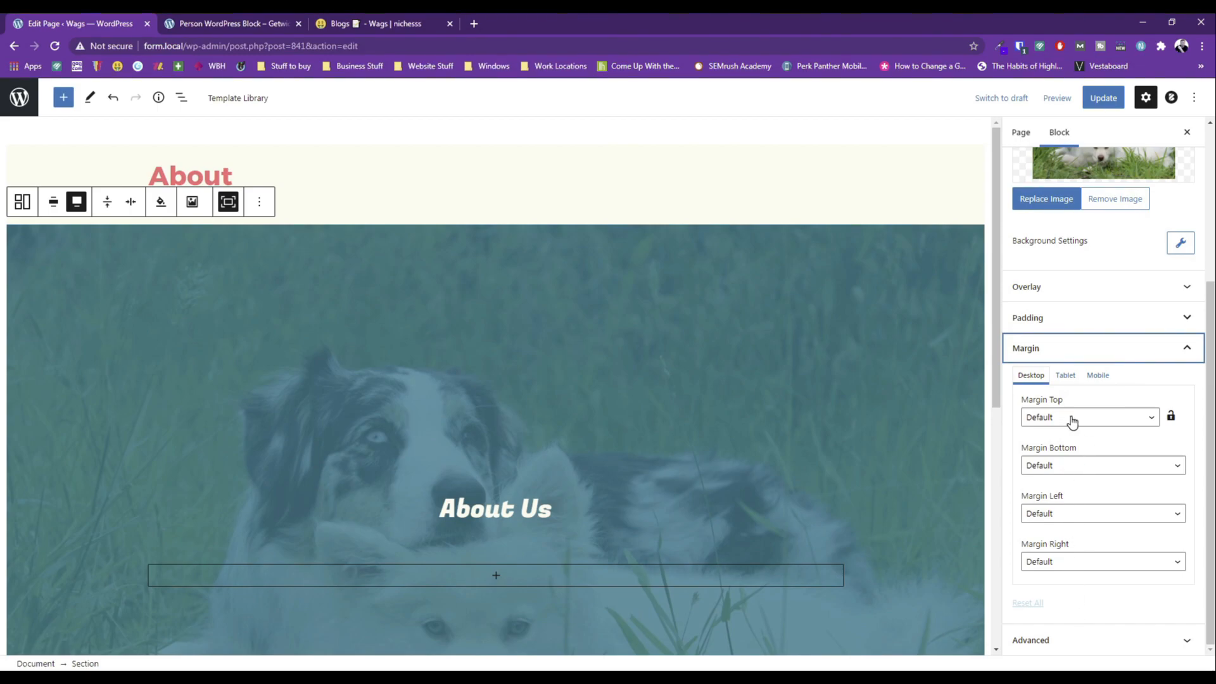
{"action": "left_click", "coordinate": [1051, 318]}
{"action": "left_click", "coordinate": [1036, 320]}
{"action": "left_click", "coordinate": [1038, 287]}
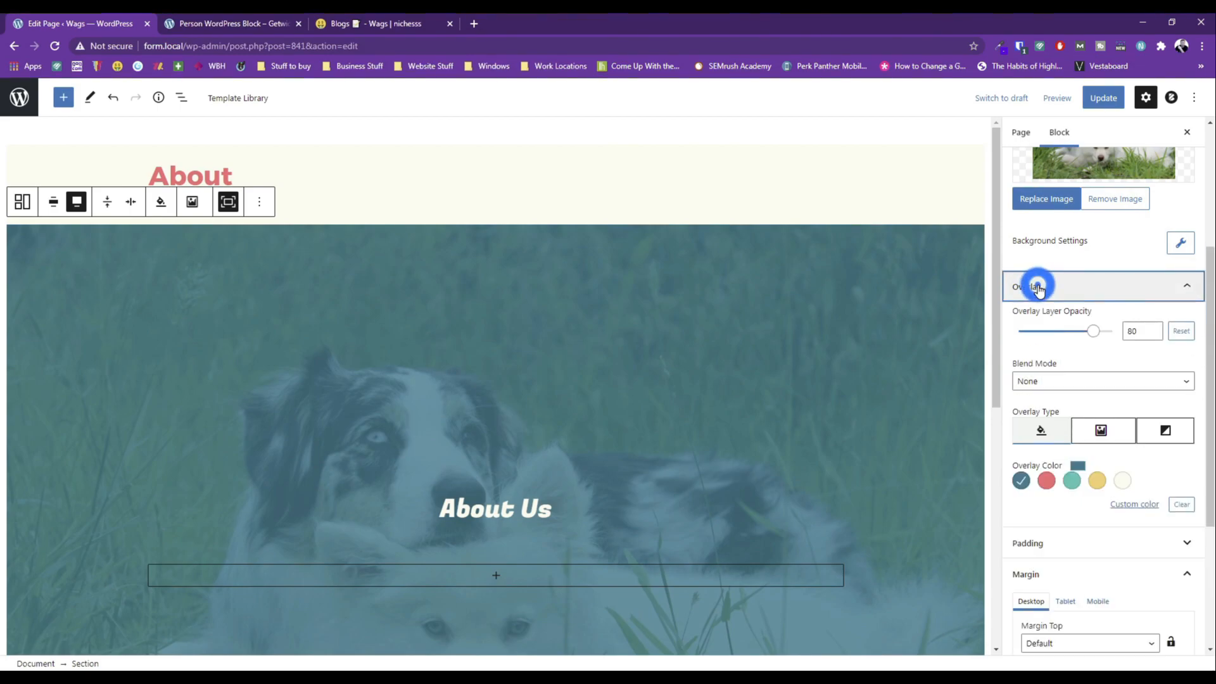
{"action": "scroll", "coordinate": [1082, 481], "scroll_direction": "up", "scroll_amount": 4}
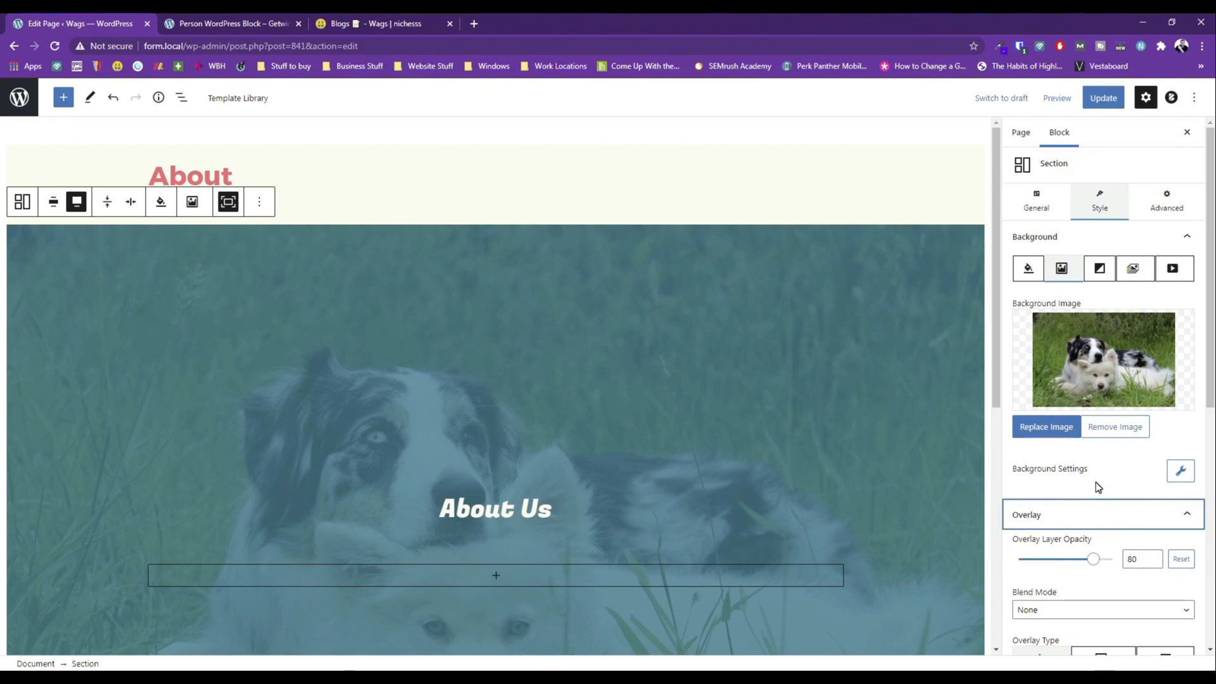
{"action": "left_click", "coordinate": [1037, 209]}
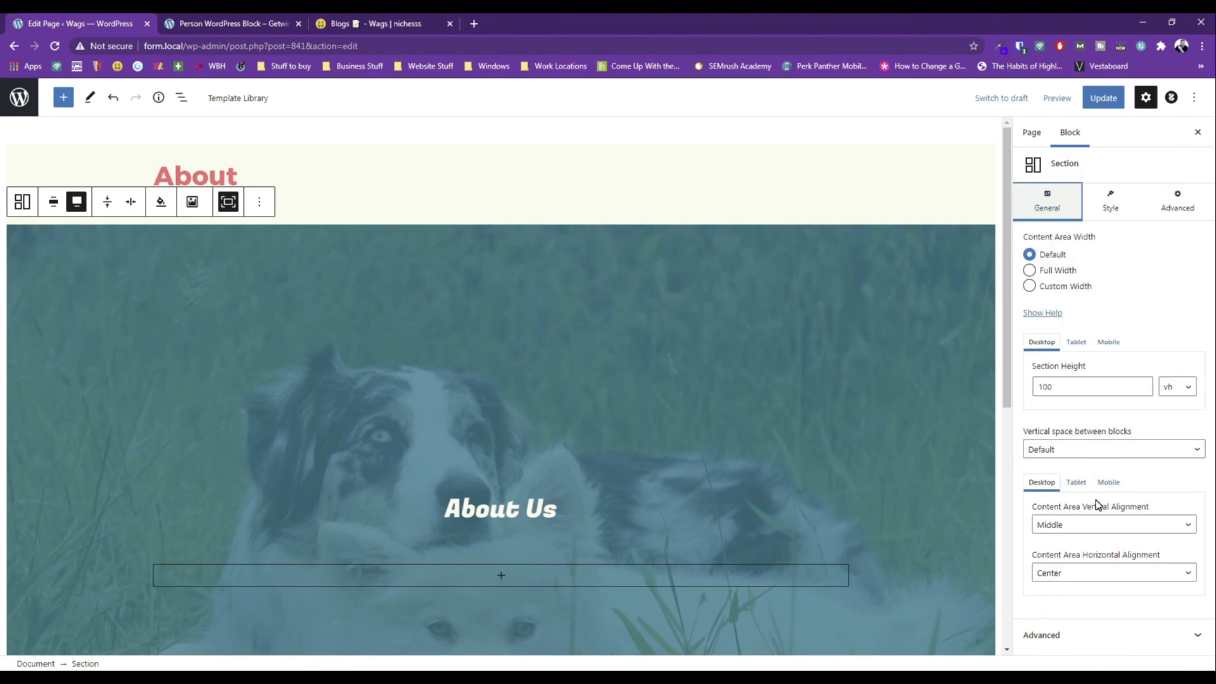
{"action": "left_click", "coordinate": [1071, 449]}
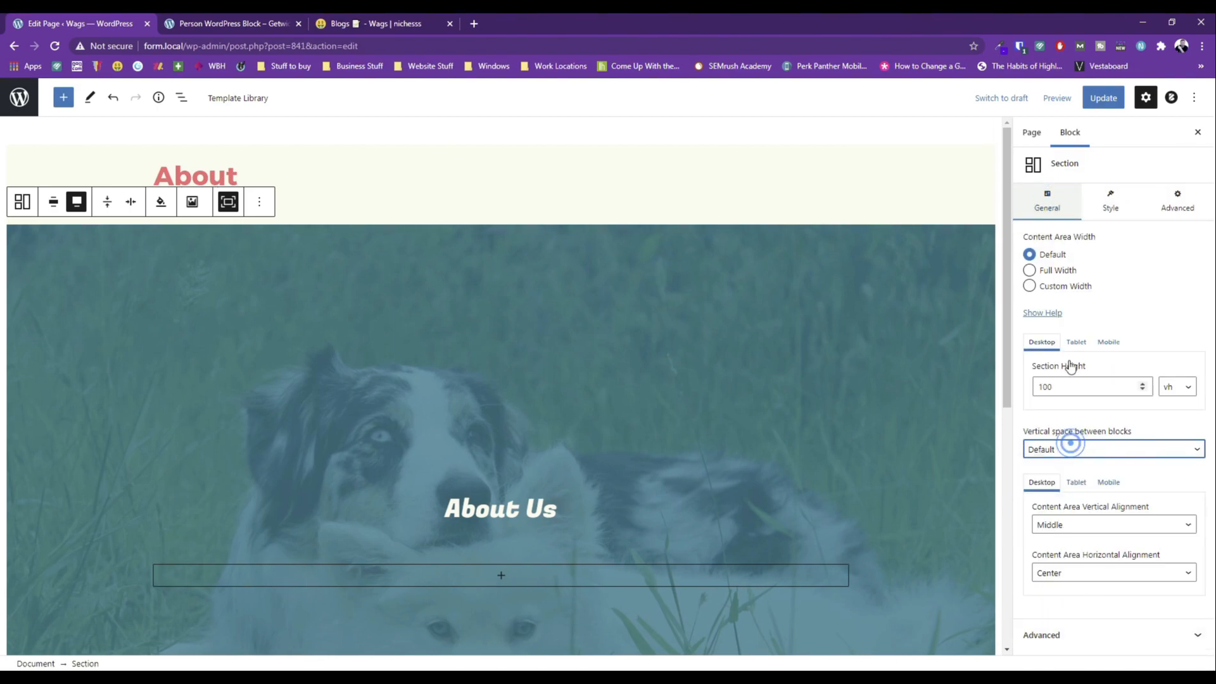
Try Waves Large, followed by Waves Multi-Layered, as the hero section's bottom divider.
{"action": "left_click", "coordinate": [1158, 201]}
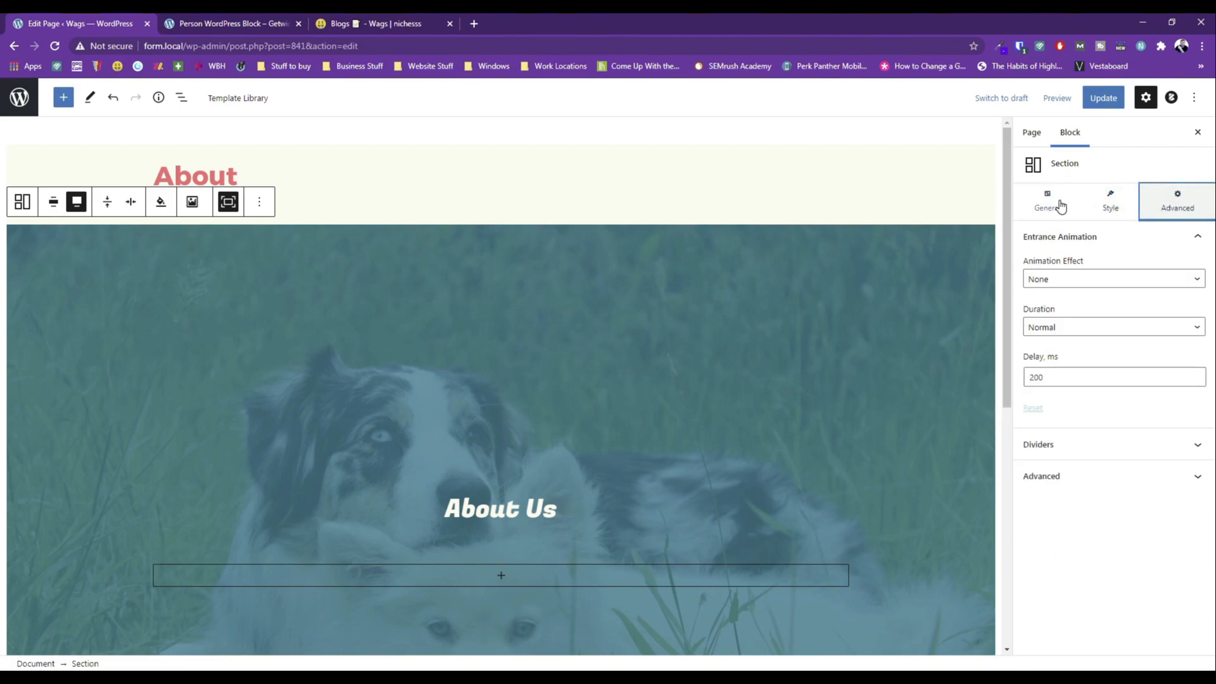
{"action": "left_click", "coordinate": [1058, 444]}
{"action": "left_click", "coordinate": [1065, 519]}
{"action": "scroll", "coordinate": [1068, 438], "scroll_direction": "down", "scroll_amount": 4}
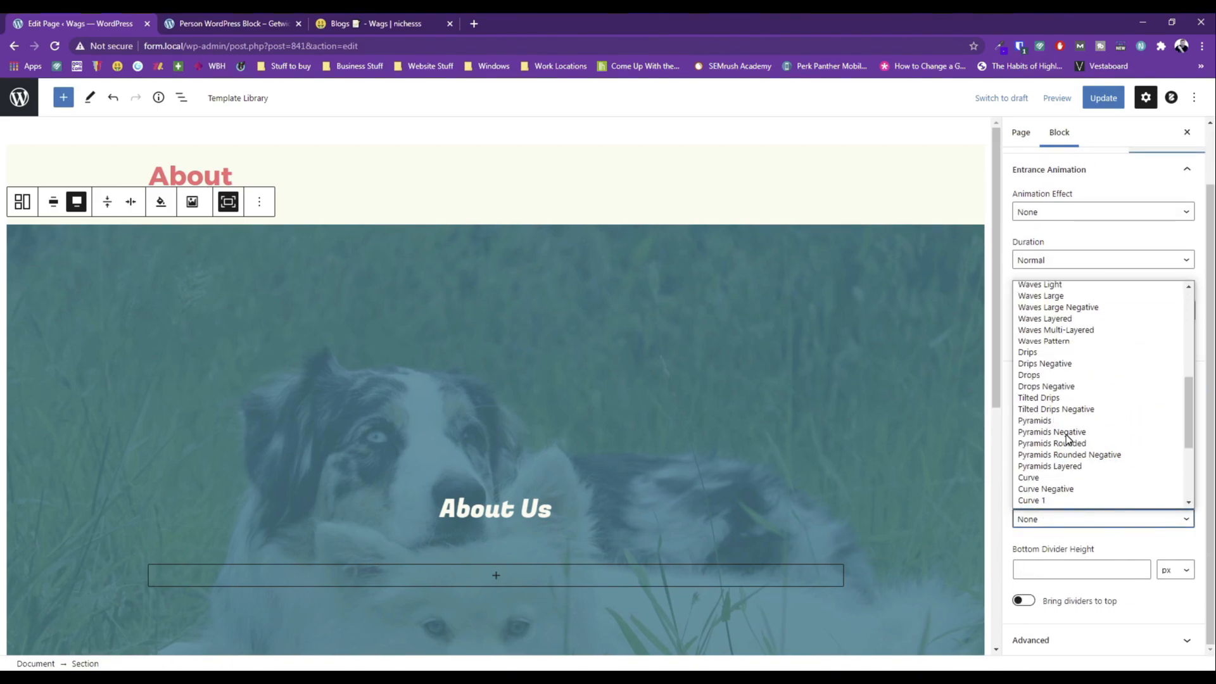
{"action": "left_click", "coordinate": [1045, 296]}
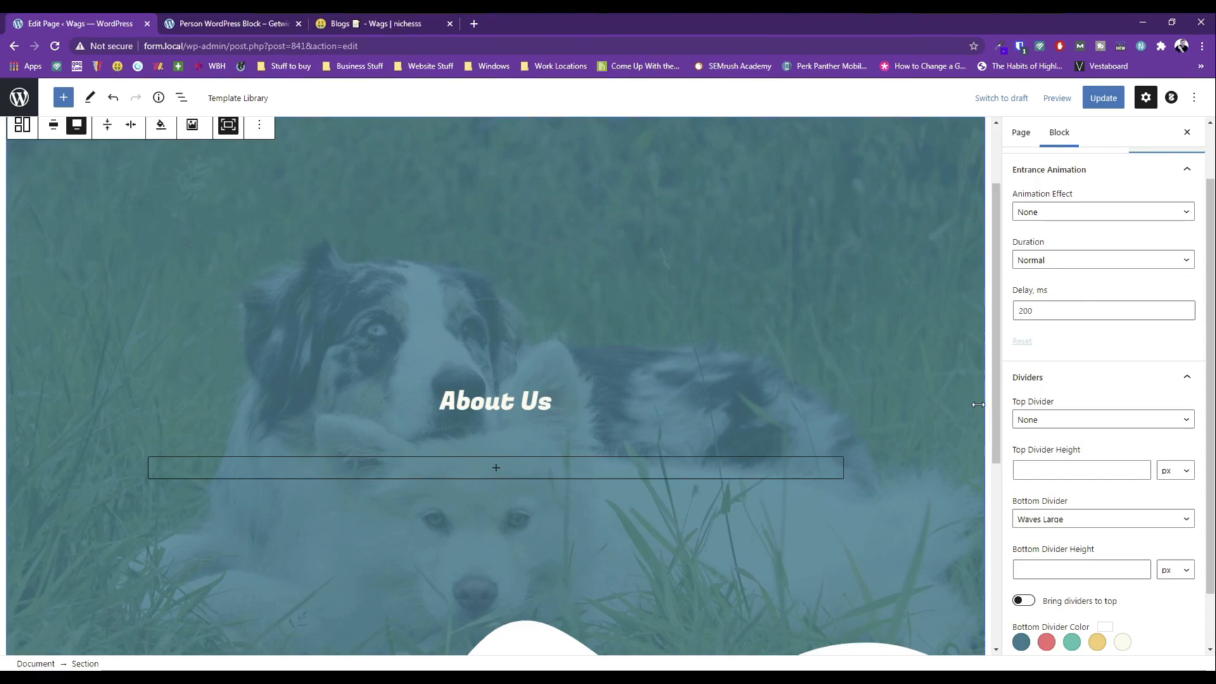
{"action": "left_click", "coordinate": [1055, 519]}
{"action": "scroll", "coordinate": [1051, 468], "scroll_direction": "down", "scroll_amount": 4}
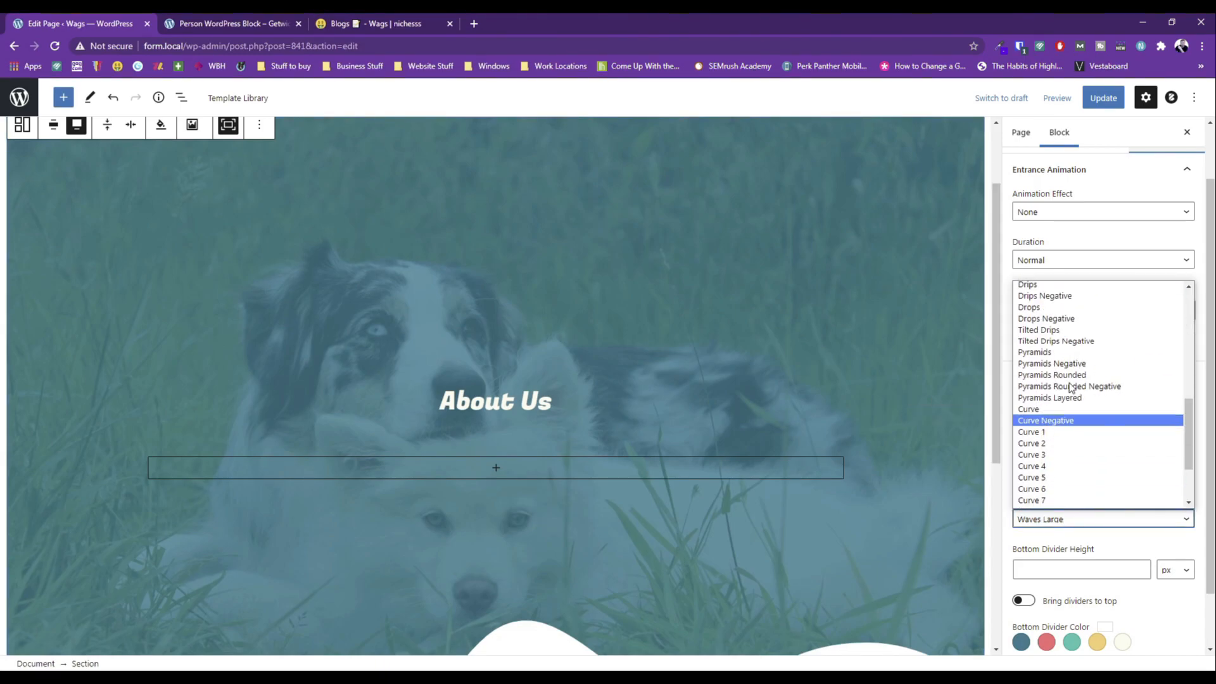
{"action": "scroll", "coordinate": [1061, 389], "scroll_direction": "up", "scroll_amount": 3}
{"action": "left_click", "coordinate": [1061, 389]}
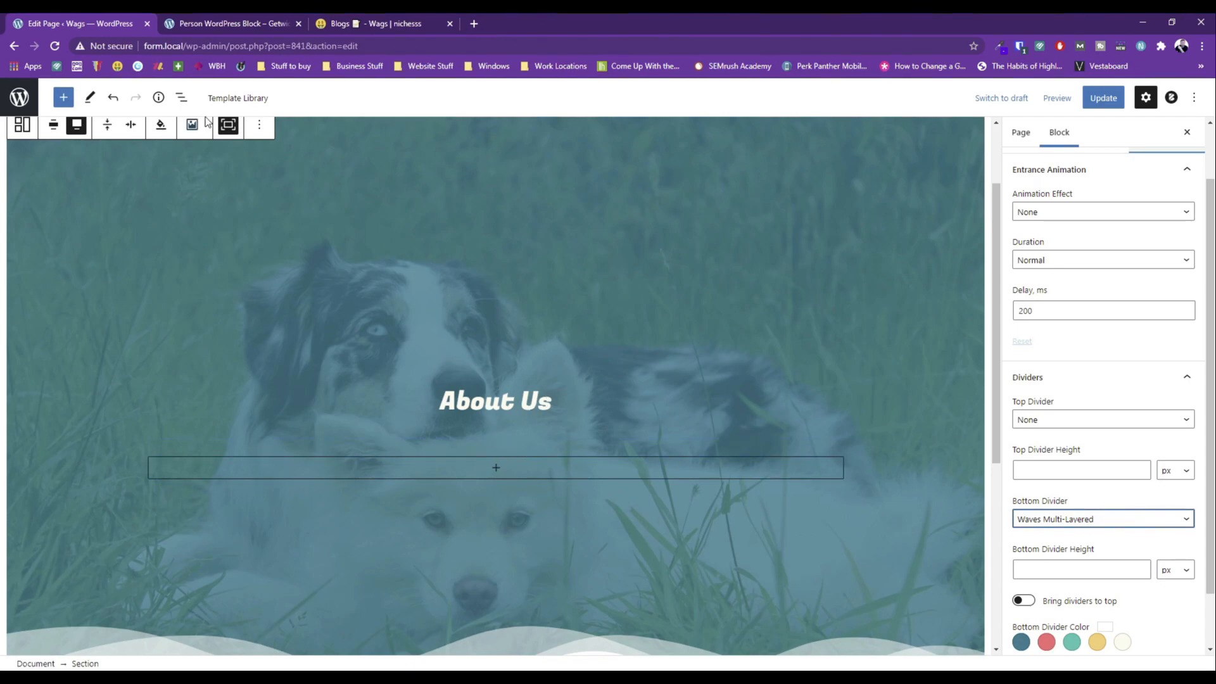
Select the "About Us" heading, update the About page and preview it in a new tab.
{"action": "left_click", "coordinate": [181, 97]}
{"action": "left_click", "coordinate": [271, 223]}
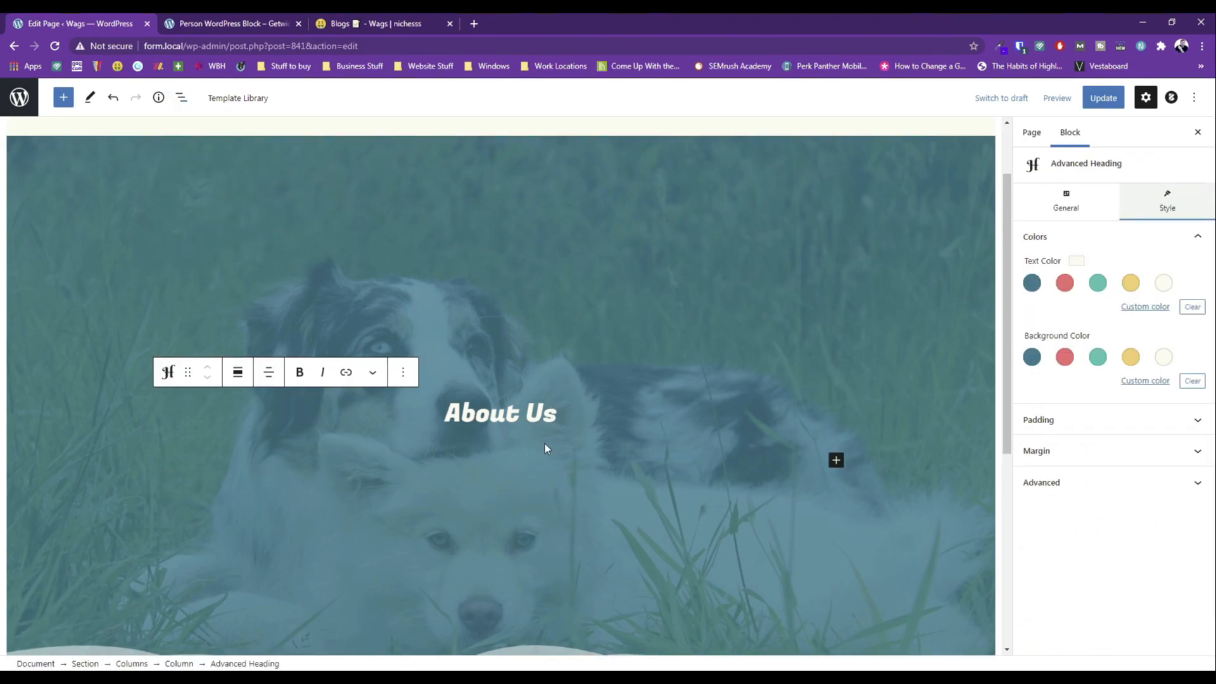
{"action": "left_click", "coordinate": [1096, 102]}
{"action": "left_click", "coordinate": [1057, 97]}
{"action": "left_click", "coordinate": [988, 211]}
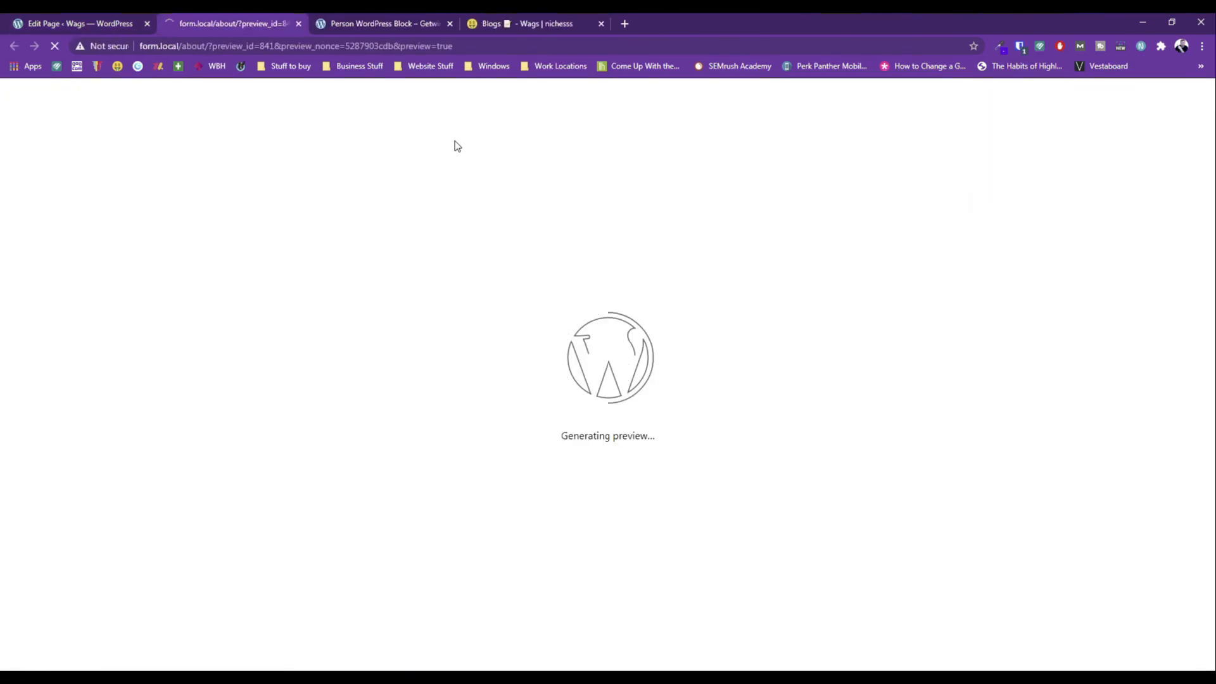
{"action": "scroll", "coordinate": [497, 279], "scroll_direction": "down", "scroll_amount": 3}
{"action": "scroll", "coordinate": [538, 392], "scroll_direction": "up", "scroll_amount": 4}
Go to the site's Home page and open it in the editor to examine its hero section.
{"action": "left_click", "coordinate": [844, 141]}
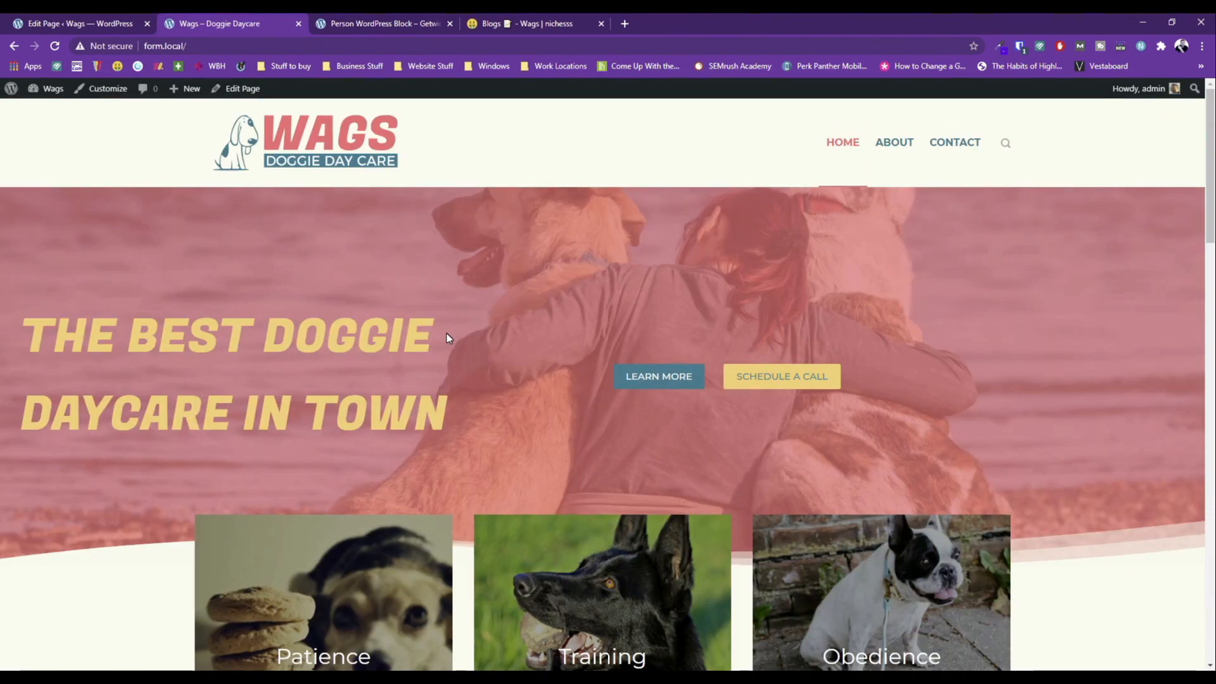
{"action": "left_click", "coordinate": [243, 89]}
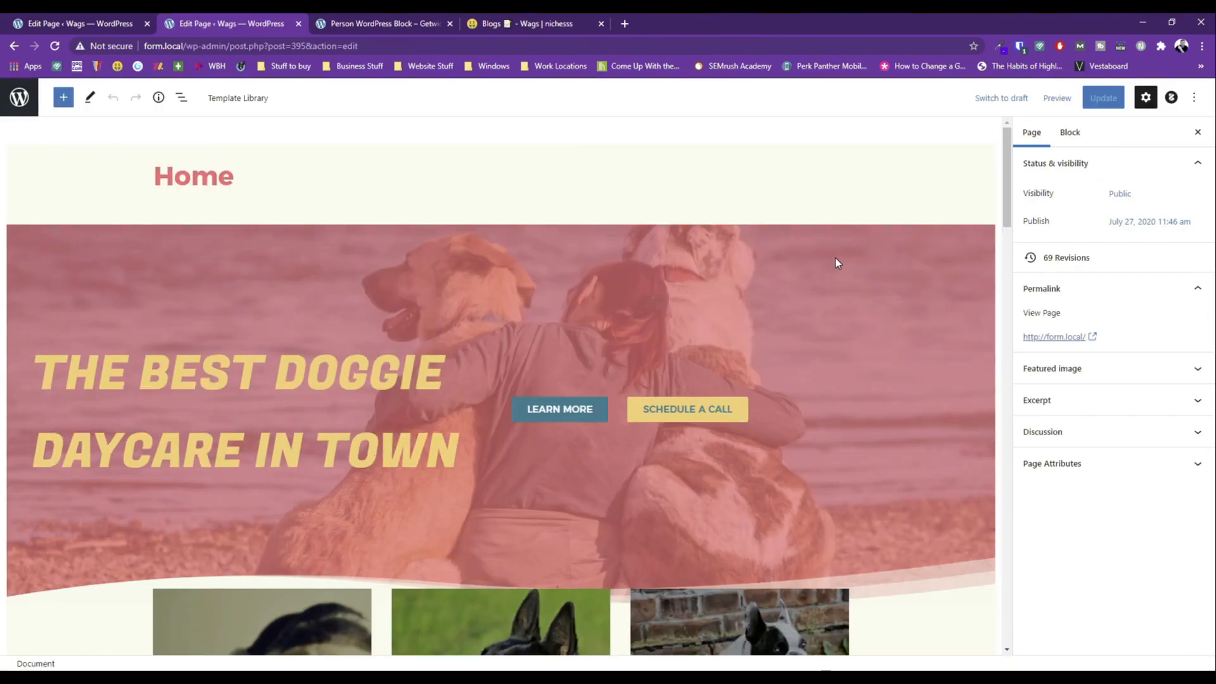
{"action": "left_click", "coordinate": [835, 257]}
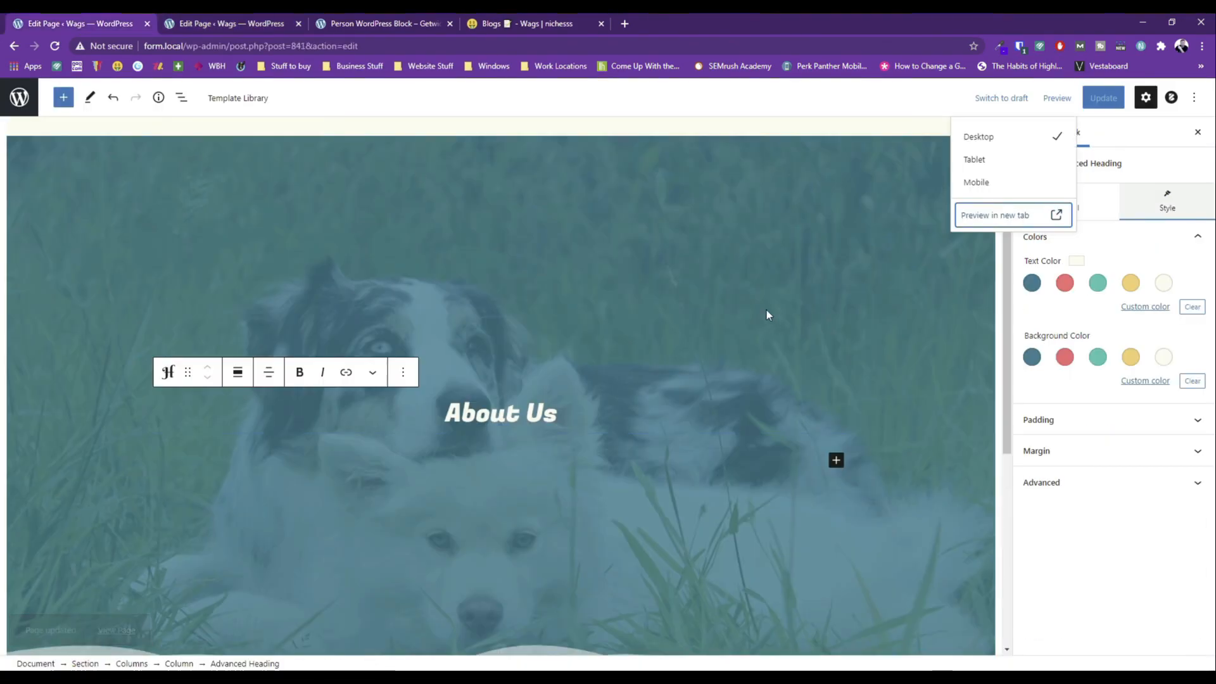
Back in the About page editor, set the hero section's height to 600 px.
{"action": "left_click", "coordinate": [768, 315]}
{"action": "left_click", "coordinate": [1047, 201]}
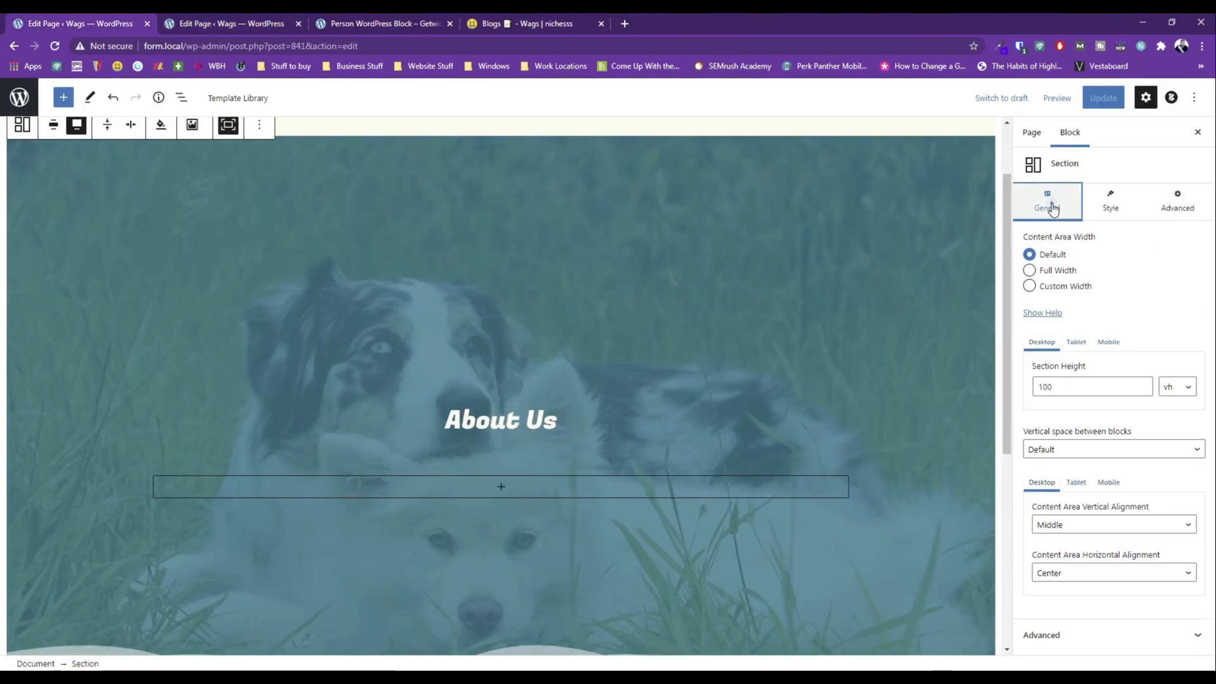
{"action": "double_click", "coordinate": [1084, 383]}
{"action": "left_click", "coordinate": [1178, 392]}
{"action": "left_click", "coordinate": [1170, 406]}
{"action": "left_click_drag", "start_coordinate": [1070, 385], "coordinate": [997, 383]}
{"action": "type", "text": "600"}
Set the hero section's bottom divider to Waves Layered and color it with the palette's off-white.
{"action": "left_click", "coordinate": [1177, 201]}
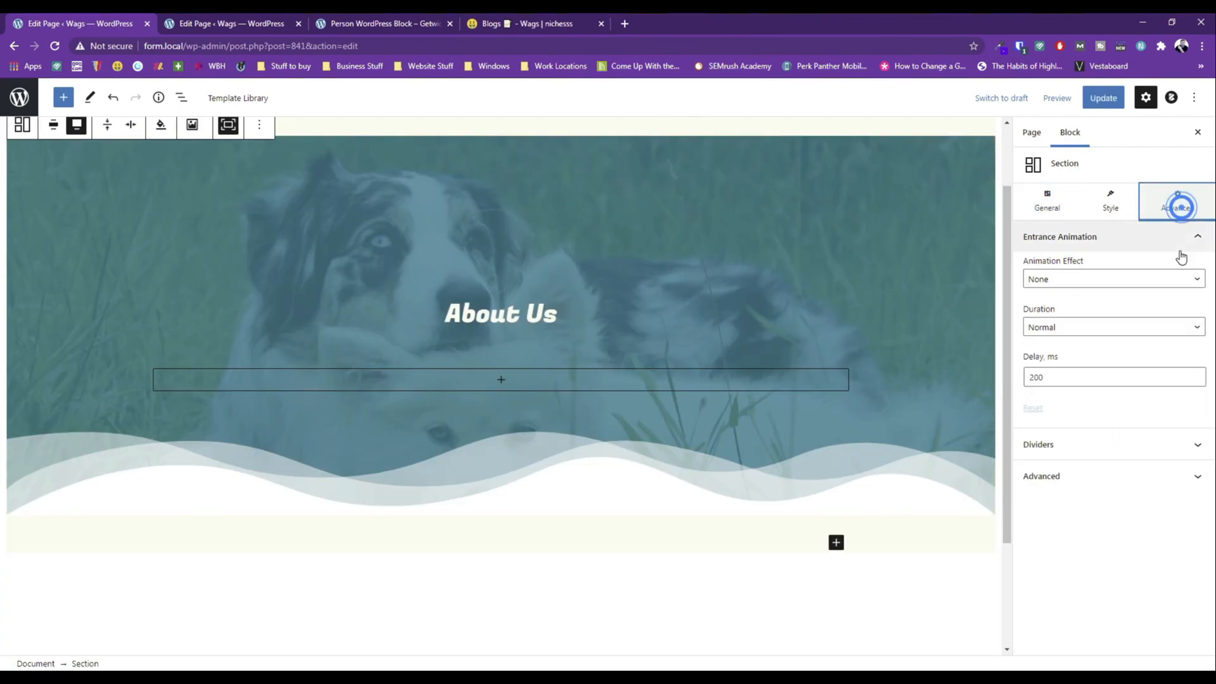
{"action": "left_click", "coordinate": [1109, 444]}
{"action": "left_click", "coordinate": [1089, 486]}
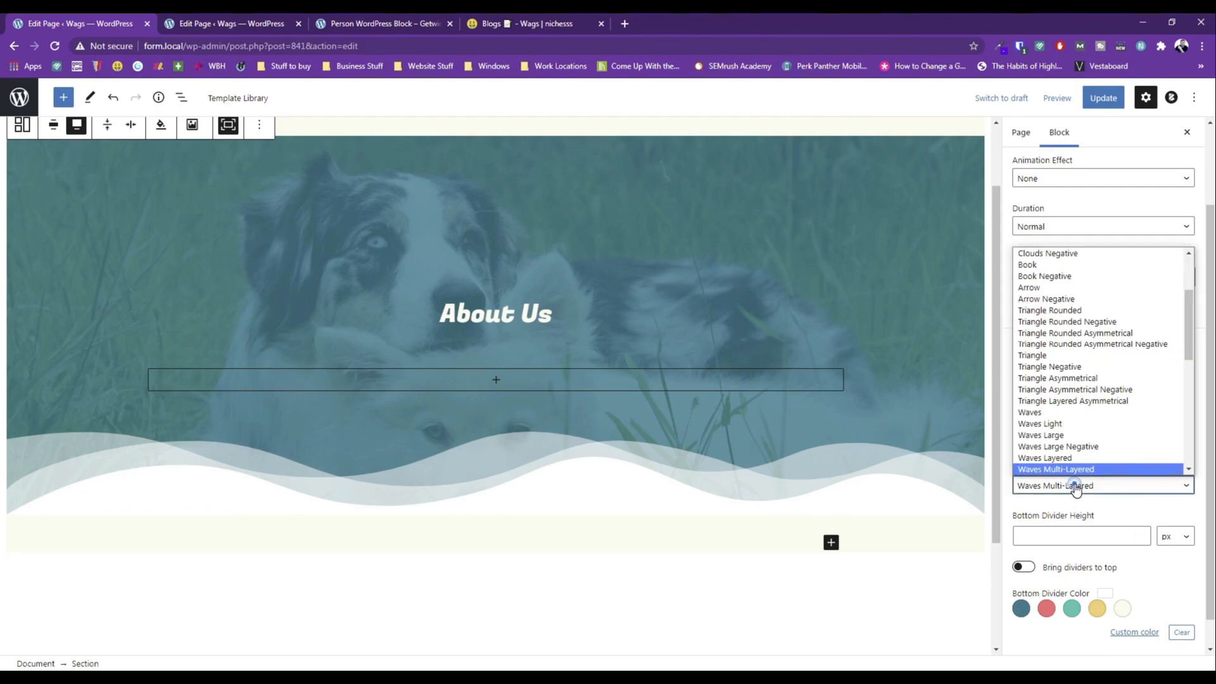
{"action": "left_click", "coordinate": [1062, 447]}
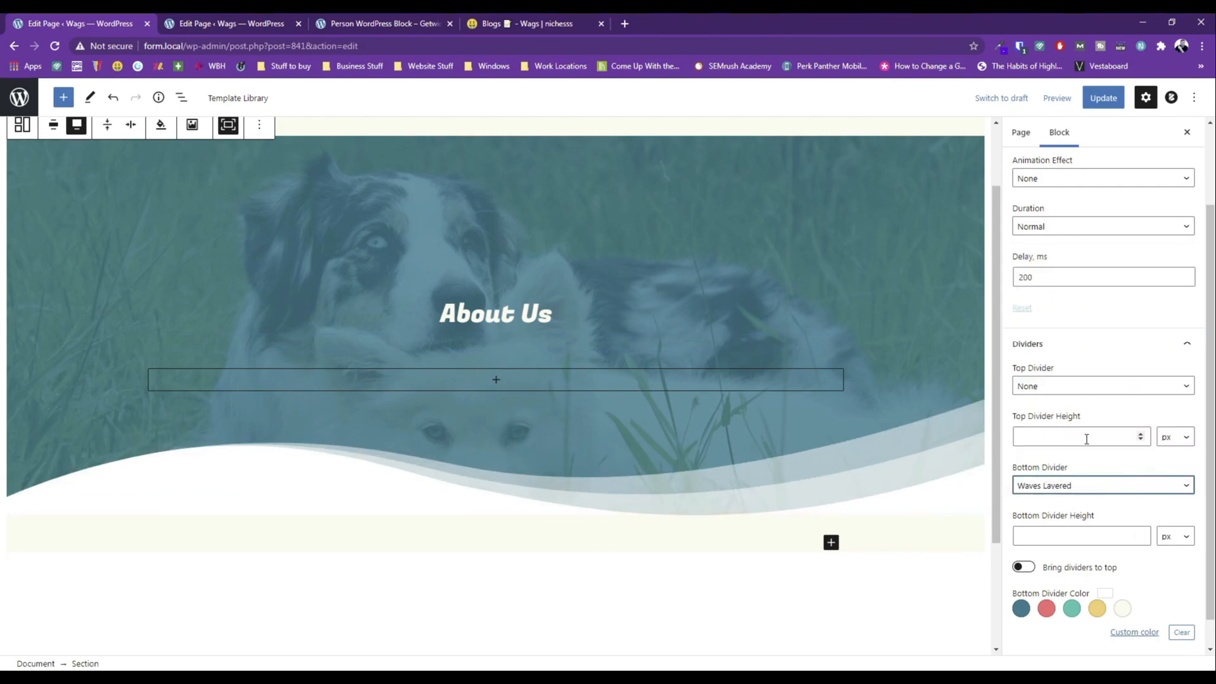
{"action": "left_click", "coordinate": [1122, 608]}
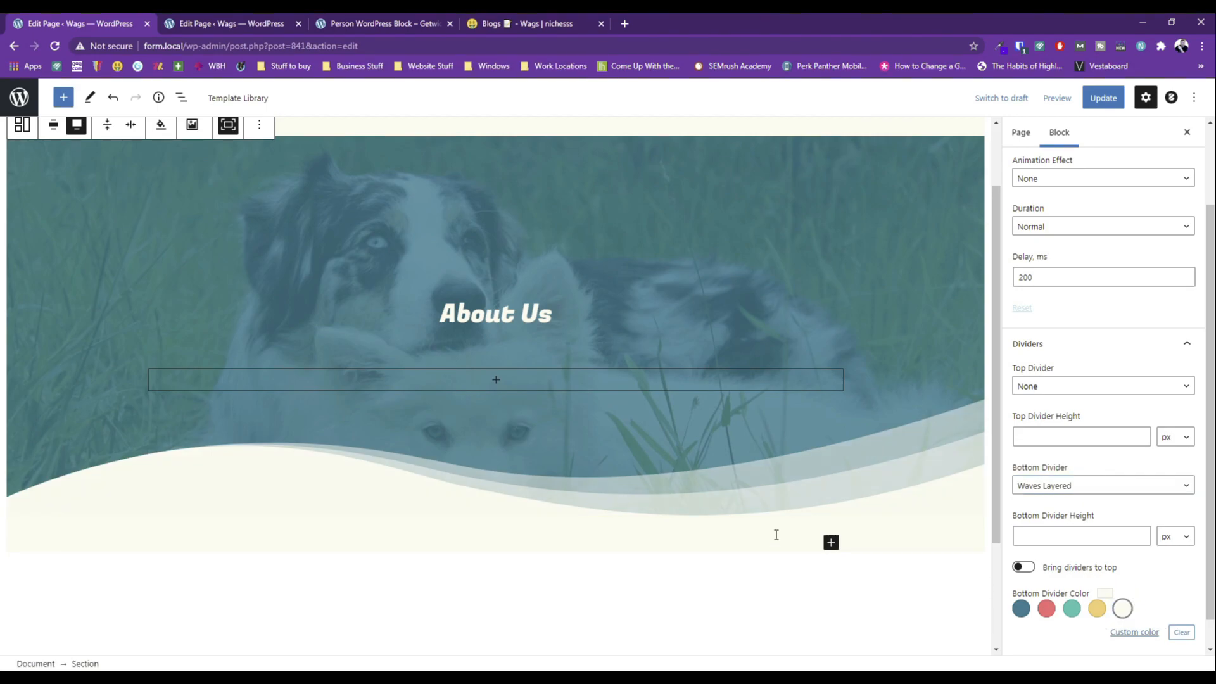
Add a new Section below the hero and insert a Columns block with the 70 / 30 layout.
{"action": "left_click", "coordinate": [830, 542]}
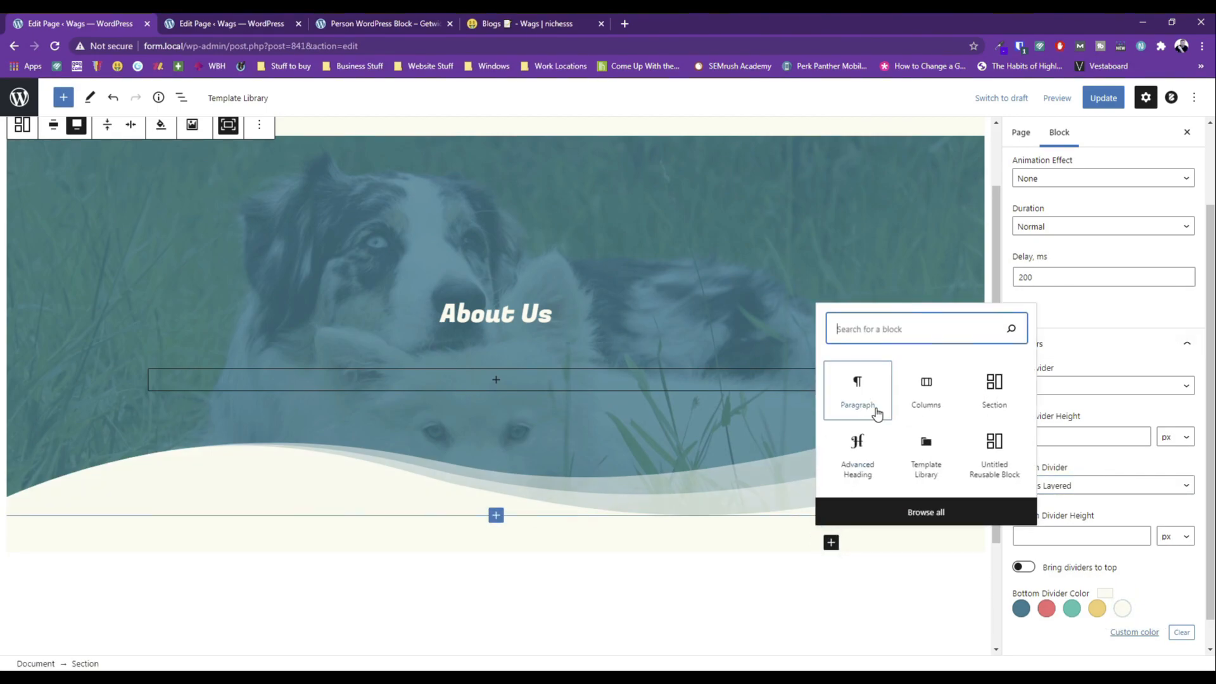
{"action": "left_click", "coordinate": [984, 410]}
{"action": "left_click", "coordinate": [455, 307]}
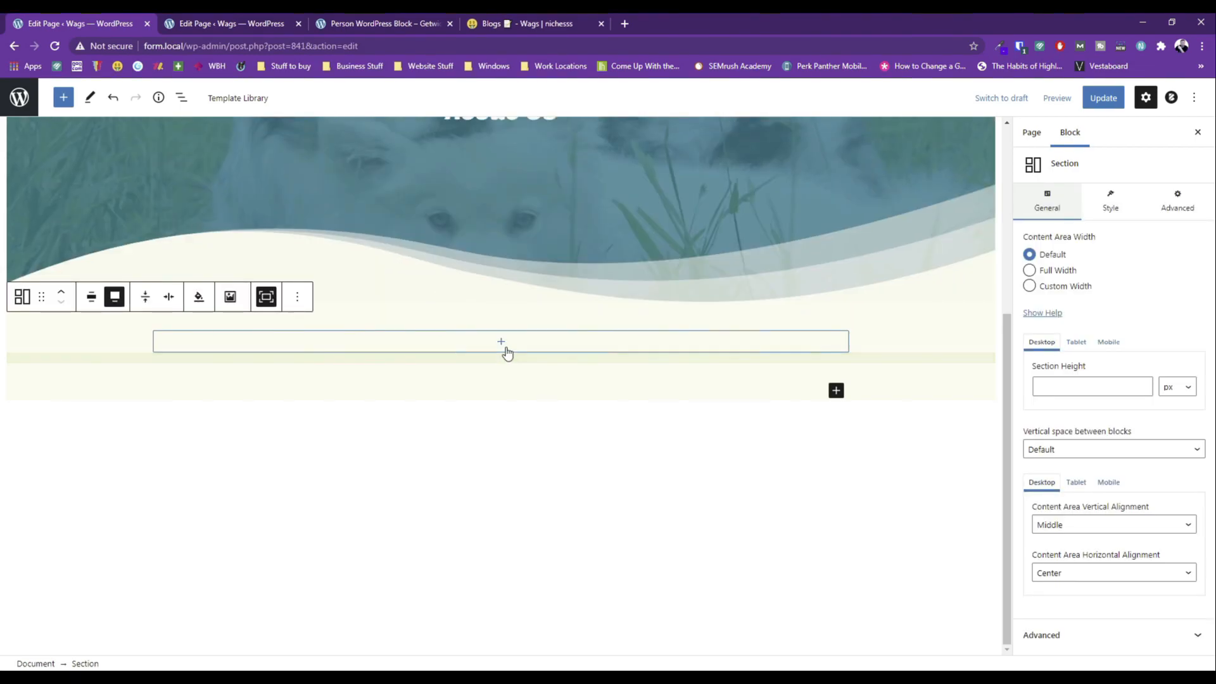
{"action": "left_click", "coordinate": [501, 341]}
{"action": "left_click", "coordinate": [501, 447]}
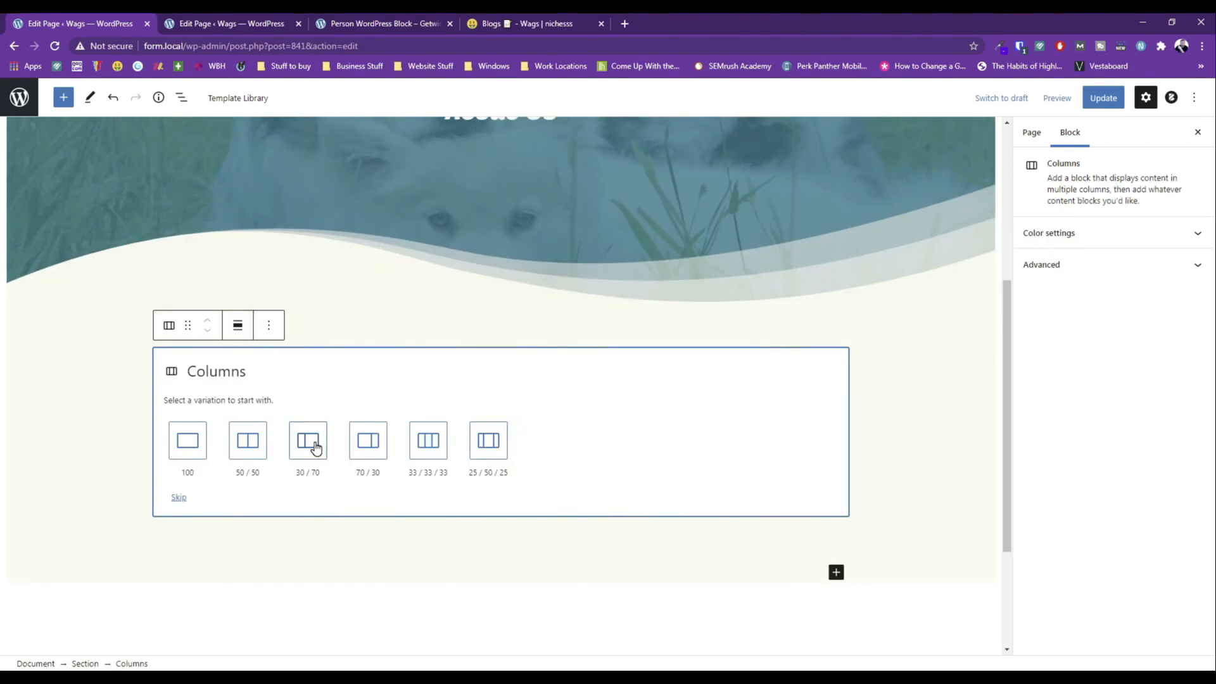
{"action": "left_click", "coordinate": [368, 446]}
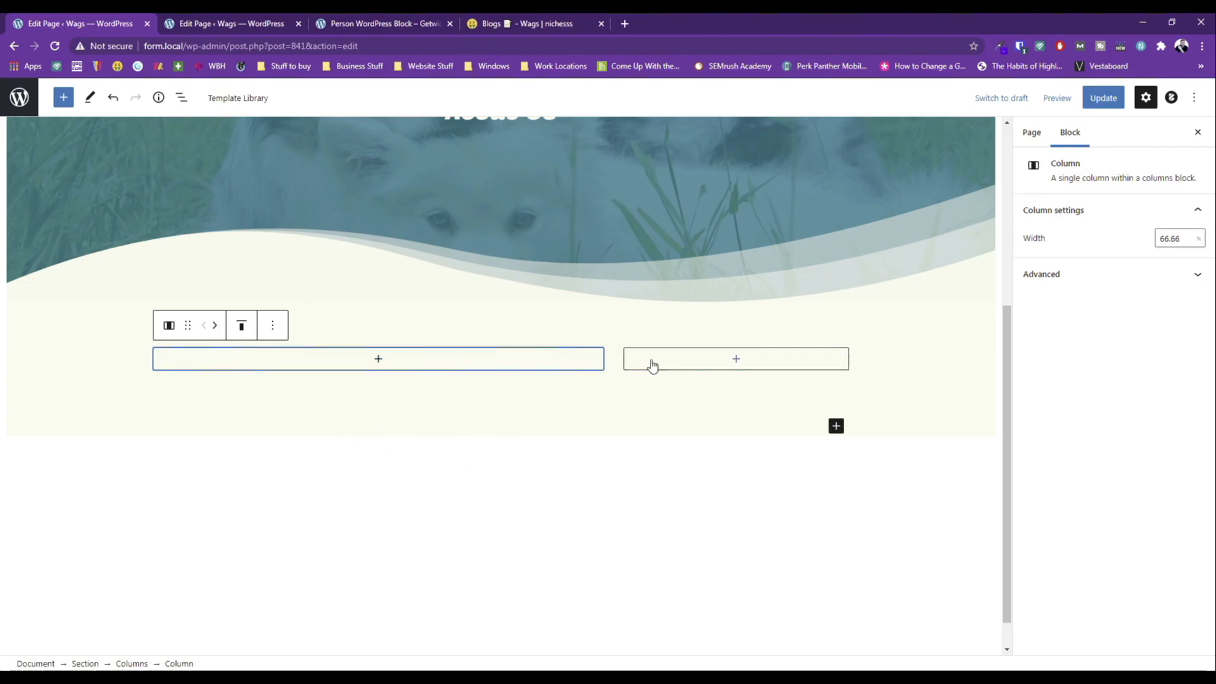
Insert a Person block from the Getwid blocks in the narrower column.
{"action": "left_click", "coordinate": [721, 358]}
{"action": "left_click", "coordinate": [736, 588]}
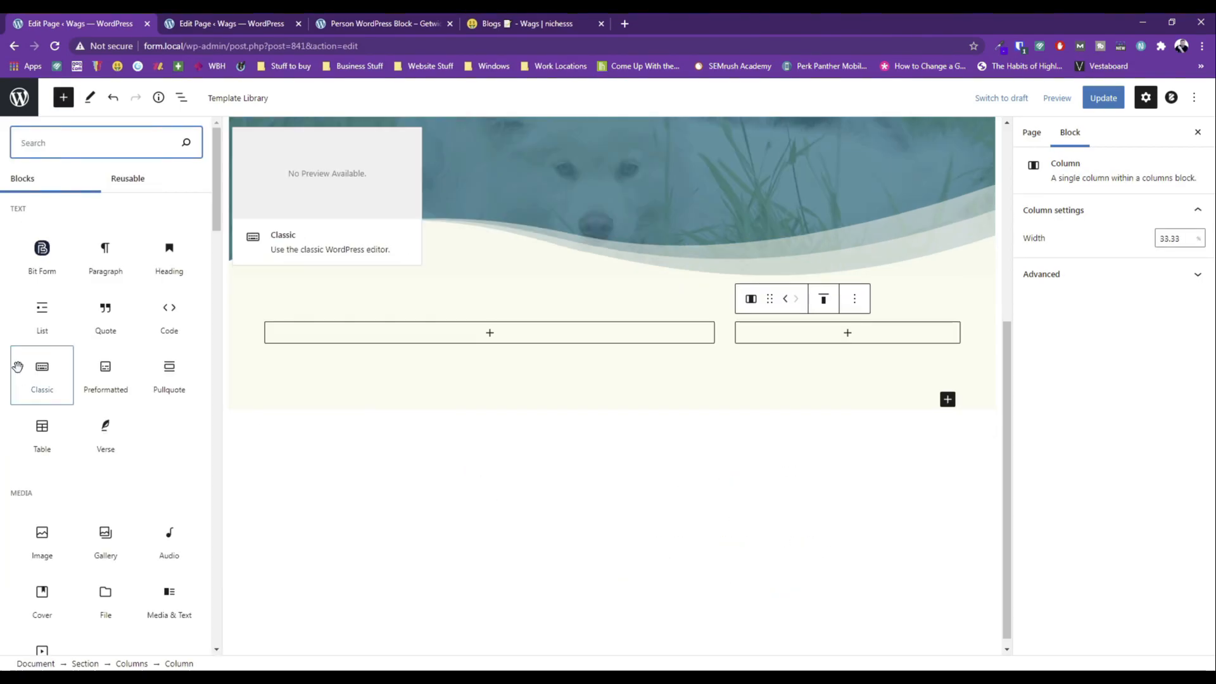
{"action": "scroll", "coordinate": [74, 486], "scroll_direction": "down", "scroll_amount": 10}
{"action": "scroll", "coordinate": [73, 486], "scroll_direction": "down", "scroll_amount": 15}
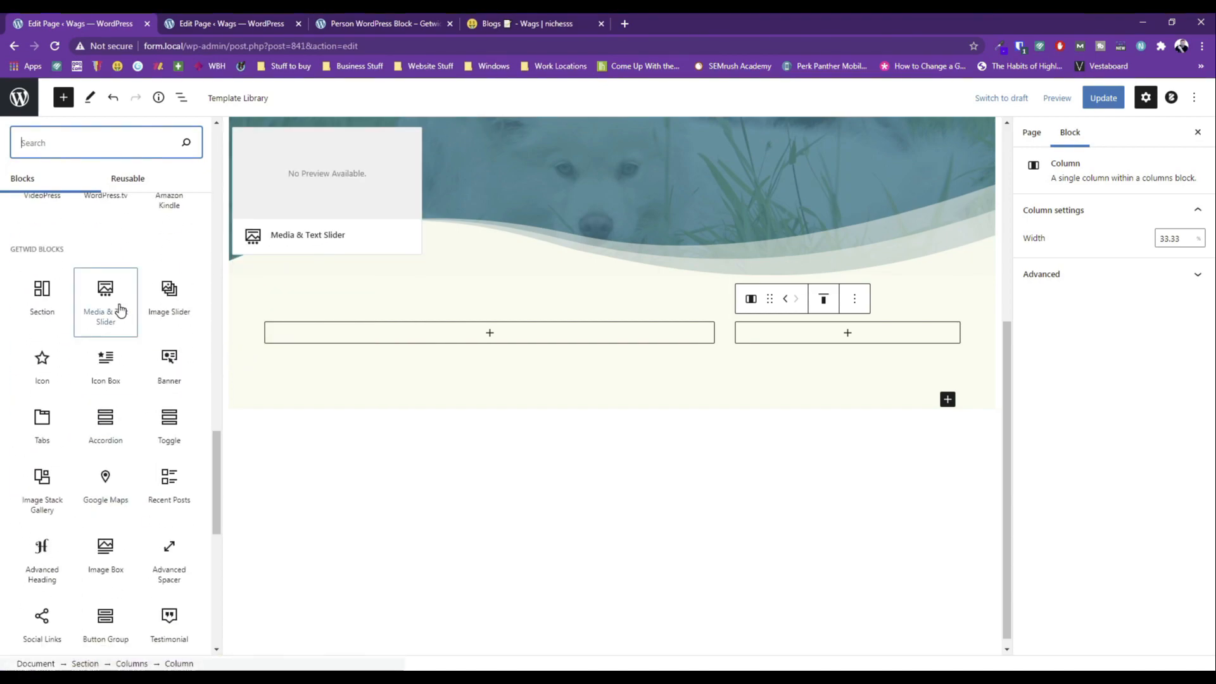
{"action": "scroll", "coordinate": [126, 522], "scroll_direction": "down", "scroll_amount": 2}
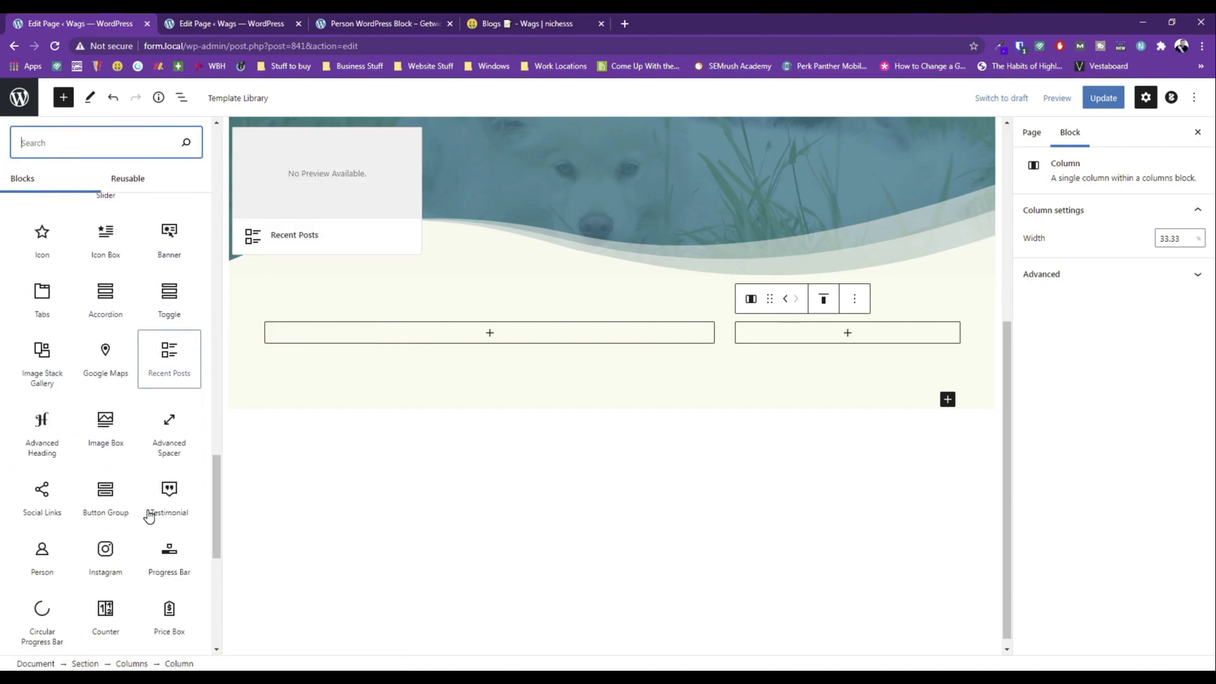
{"action": "left_click", "coordinate": [48, 560]}
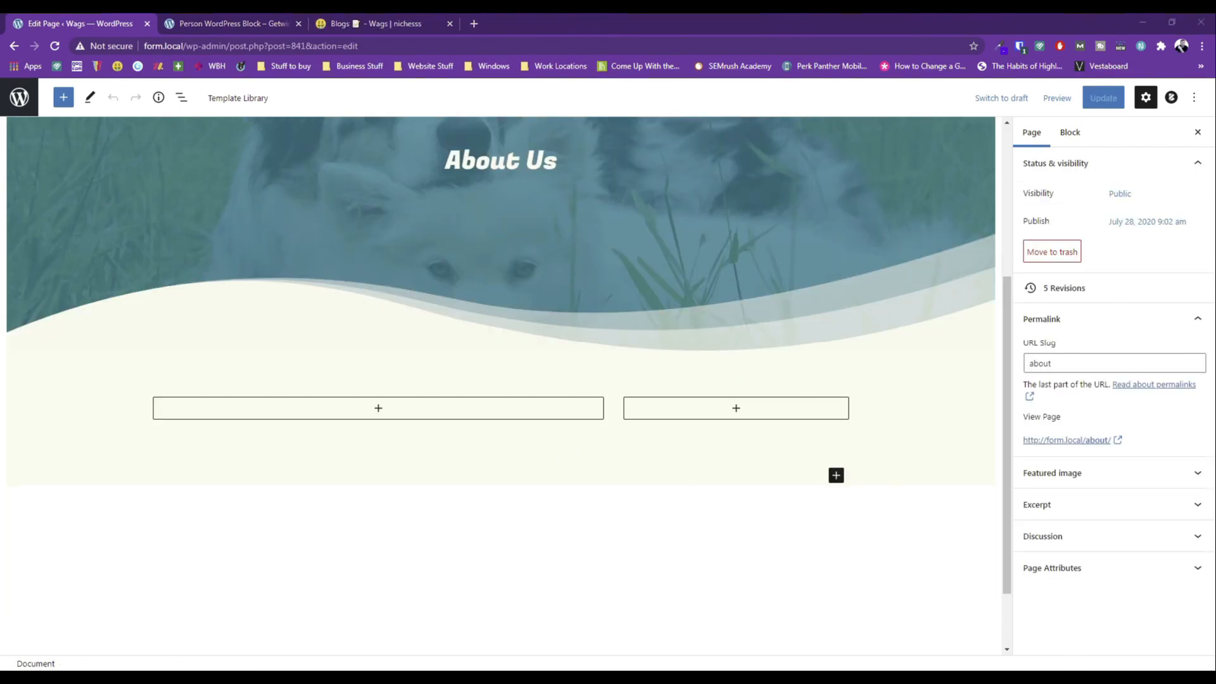
Insert a Person block in the narrower column and use young-girl.jpg from the media library as its image.
{"action": "left_click", "coordinate": [728, 412]}
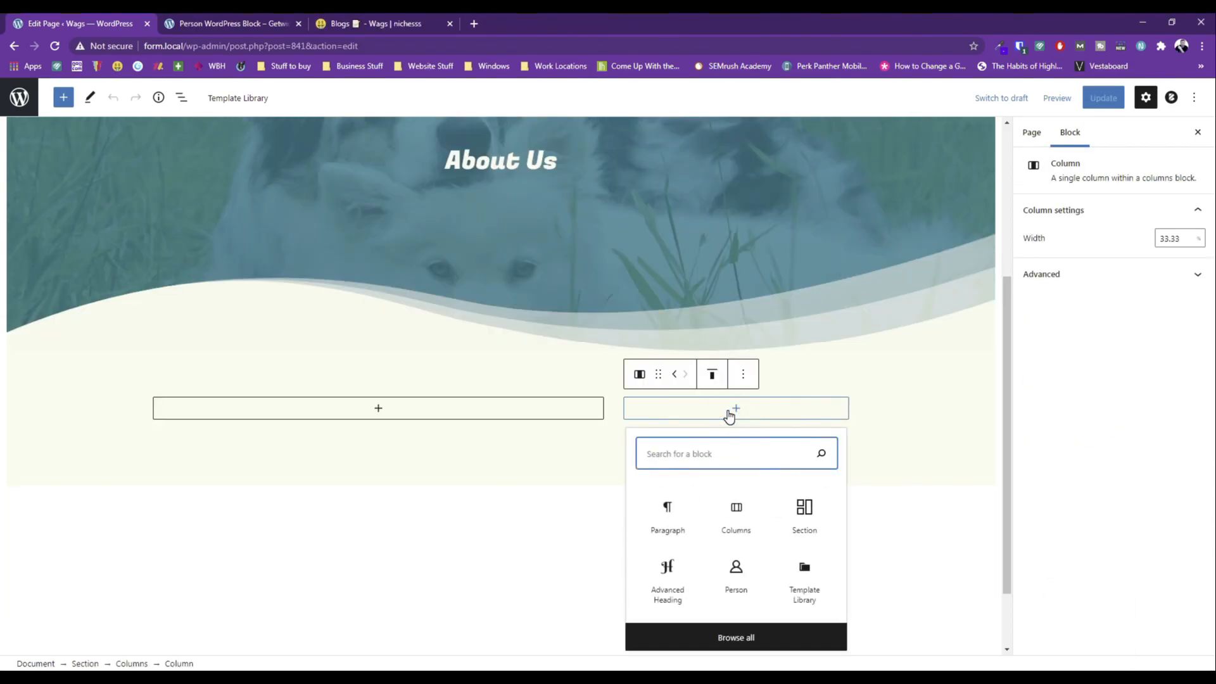
{"action": "left_click", "coordinate": [736, 577]}
{"action": "left_click", "coordinate": [710, 507]}
{"action": "left_click", "coordinate": [79, 253]}
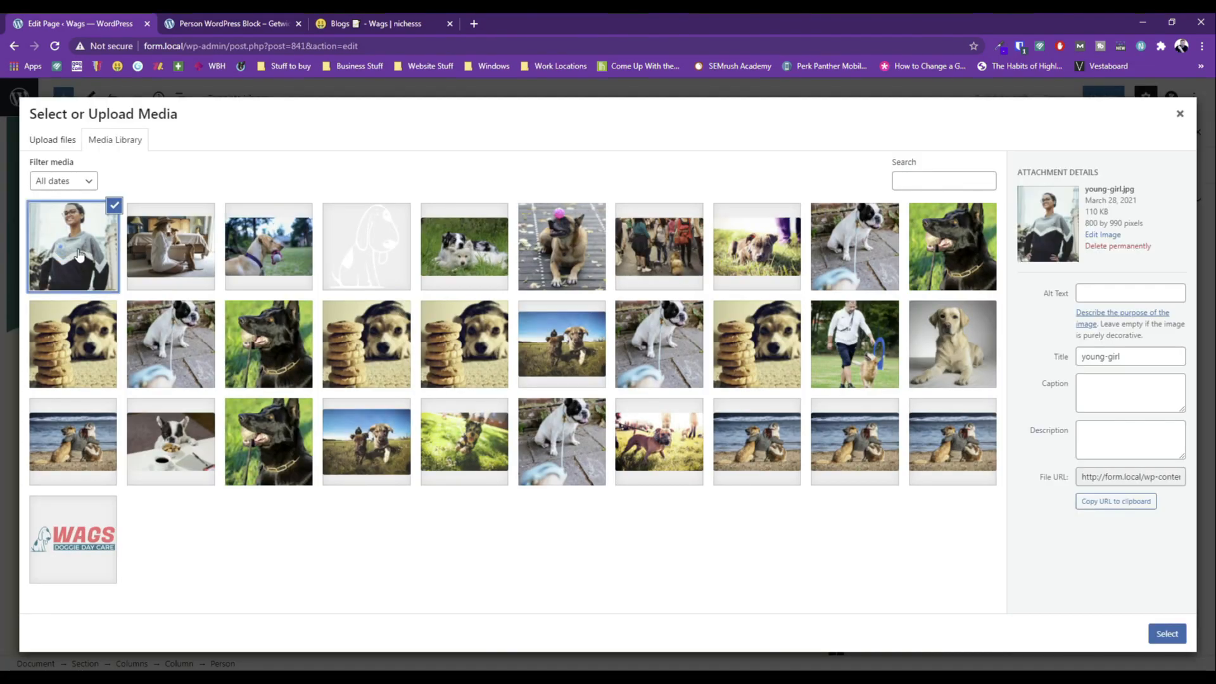
{"action": "left_click", "coordinate": [1166, 633]}
Fill in the person's name, the subtitle "Owner and Dog Mom" and the text "I train both dogs and people to be better with each other.".
{"action": "scroll", "coordinate": [734, 532], "scroll_direction": "down", "scroll_amount": 2}
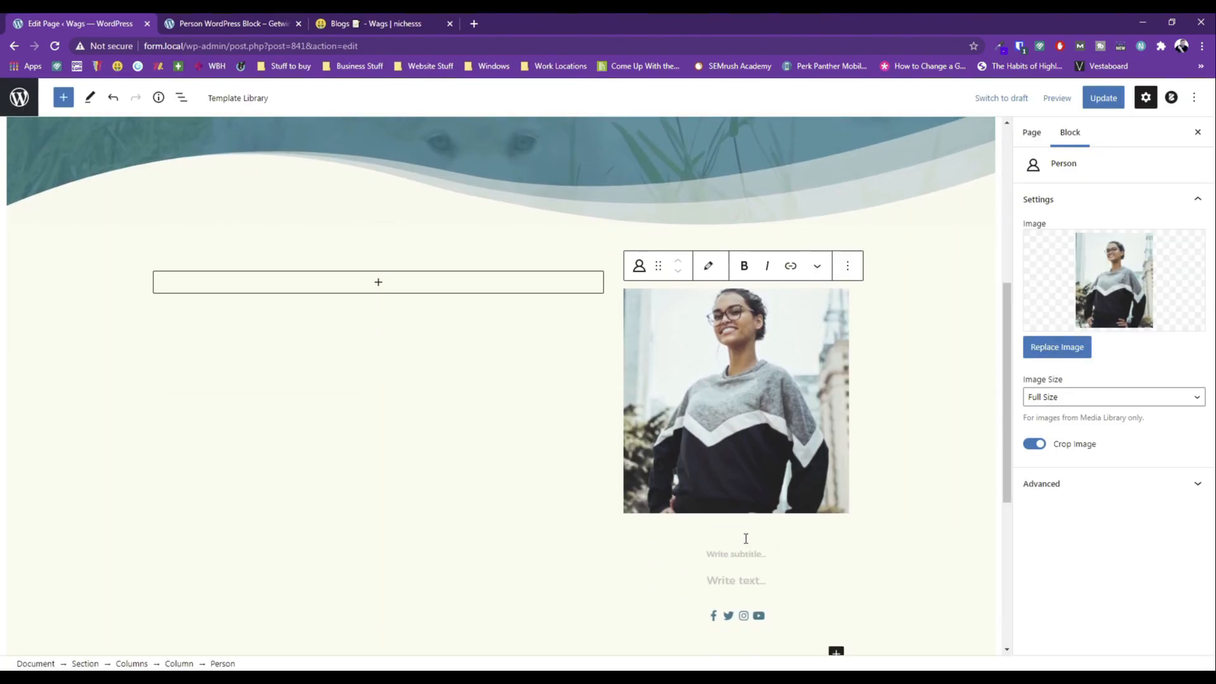
{"action": "type", "text": "O"}
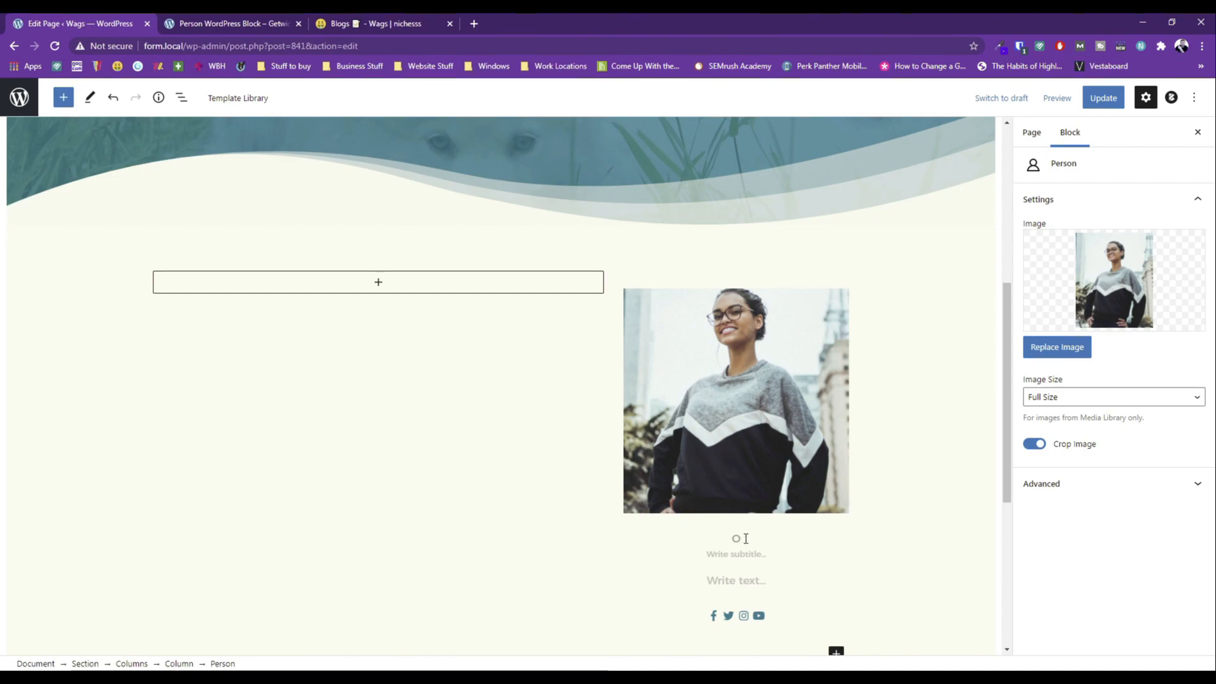
{"action": "left_click", "coordinate": [733, 552]}
{"action": "type", "text": "Owner and Dog Mom"}
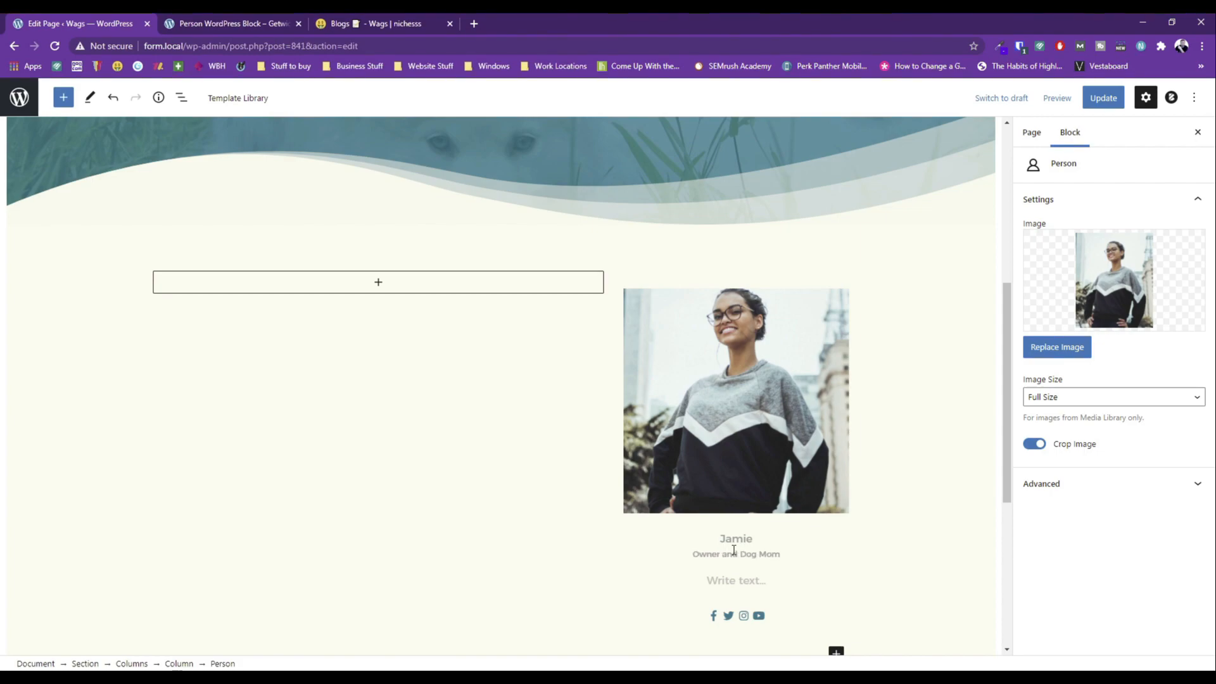
{"action": "left_click", "coordinate": [731, 580]}
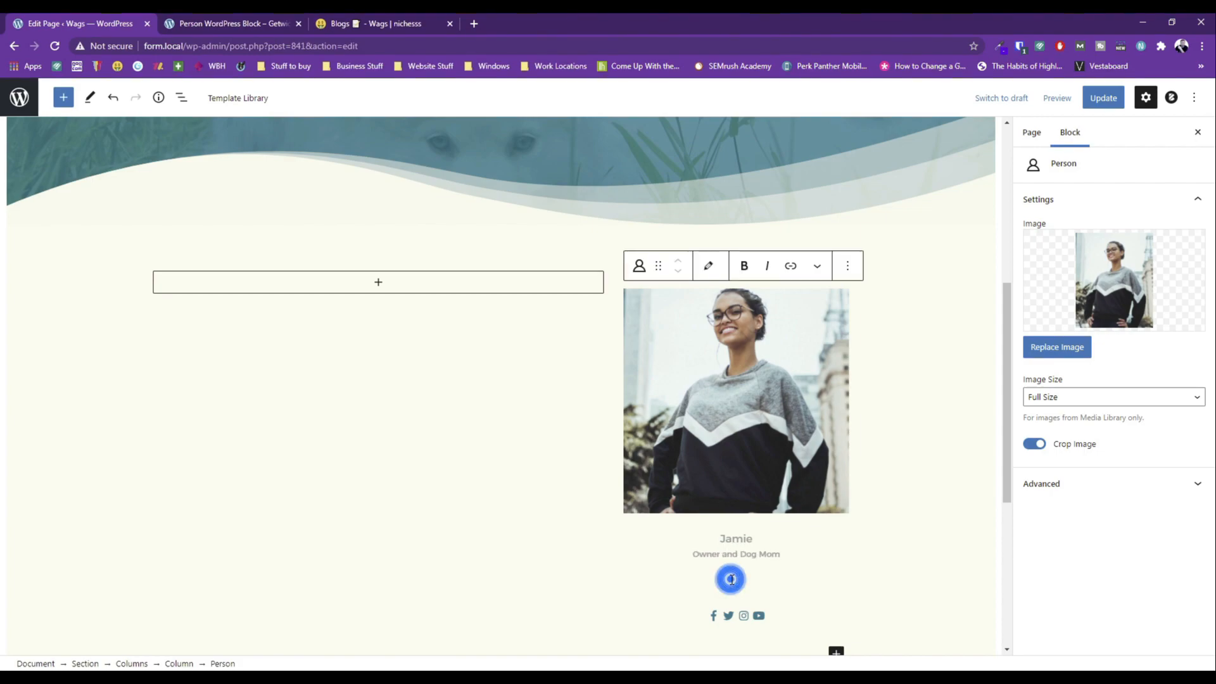
{"action": "type", "text": "I train both dogs and people to be better with each other."}
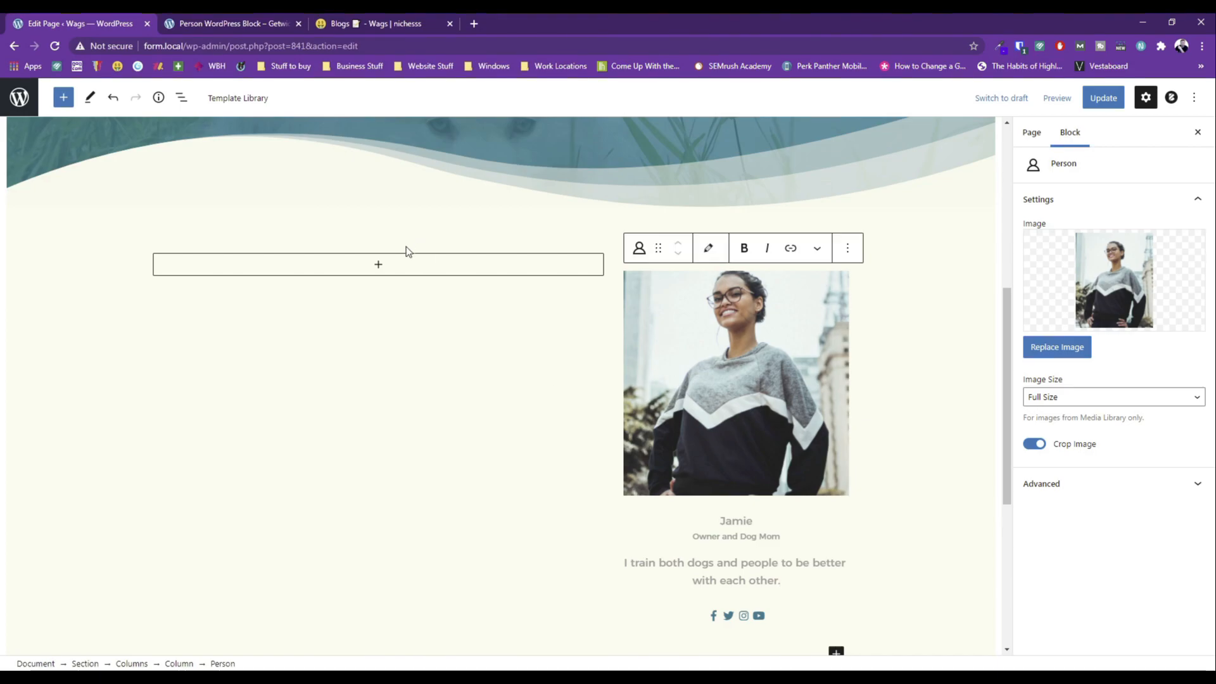
Copy the dog training paragraph from the Wags Blogs page and paste it into a Paragraph block in the About page's wider column.
{"action": "left_click", "coordinate": [391, 266]}
{"action": "left_click", "coordinate": [315, 380]}
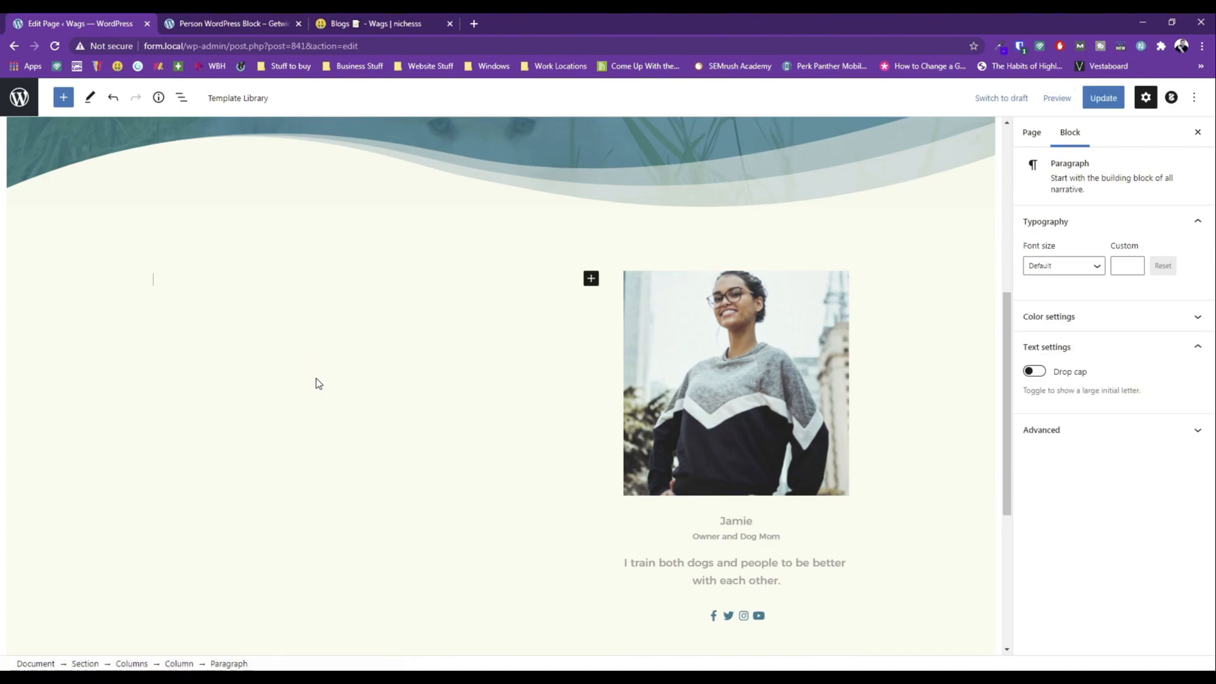
{"action": "left_click", "coordinate": [336, 25]}
{"action": "right_click", "coordinate": [609, 391]}
{"action": "left_click", "coordinate": [627, 397]}
{"action": "left_click", "coordinate": [79, 24]}
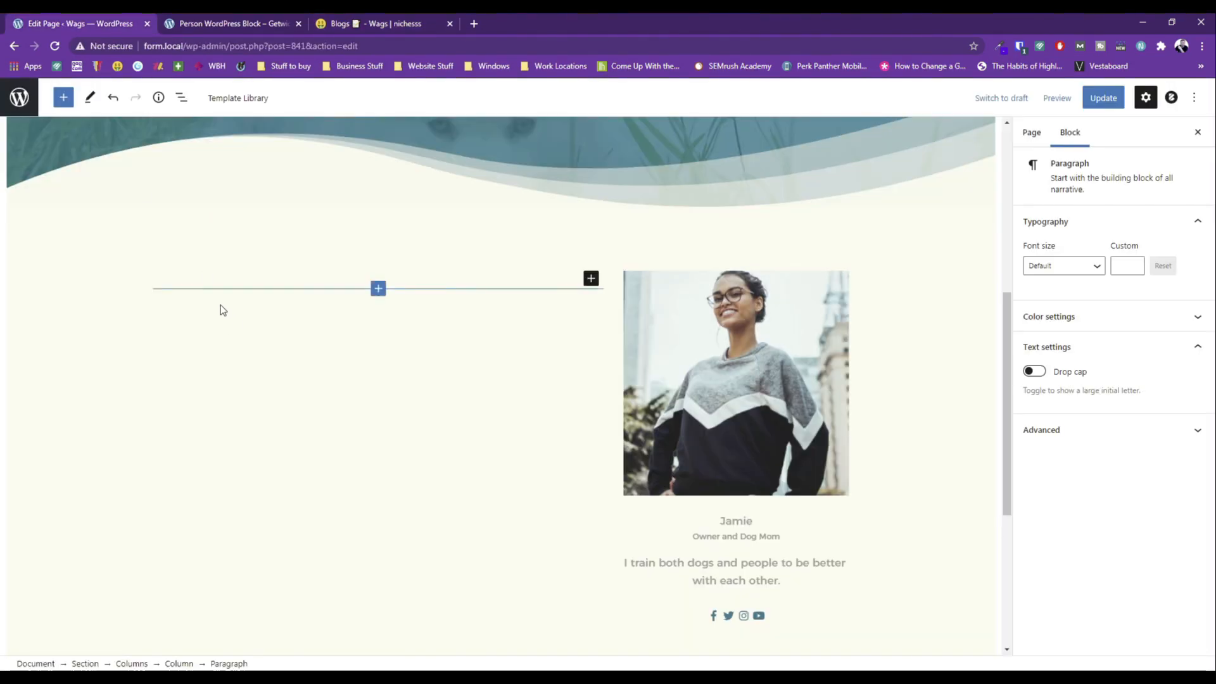
{"action": "right_click", "coordinate": [185, 274]}
{"action": "left_click", "coordinate": [216, 370]}
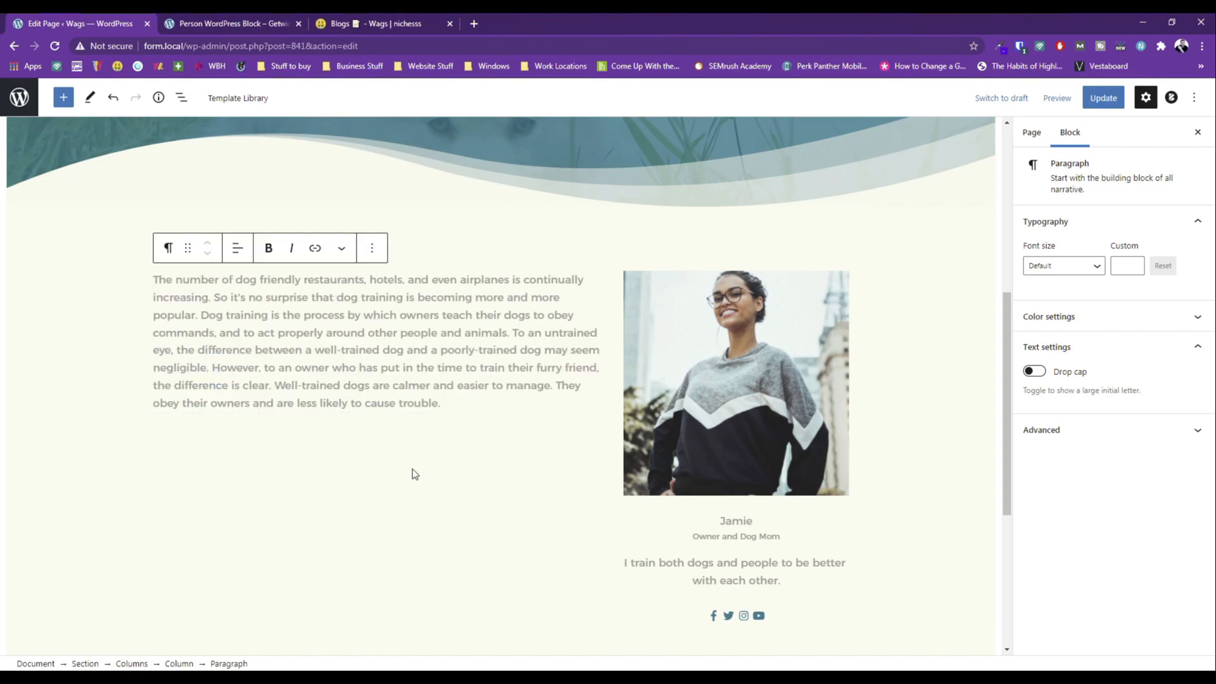
Add an Advanced Heading reading "Hello" below the paragraph in the wider column.
{"action": "left_click", "coordinate": [375, 423]}
{"action": "left_click", "coordinate": [378, 412]}
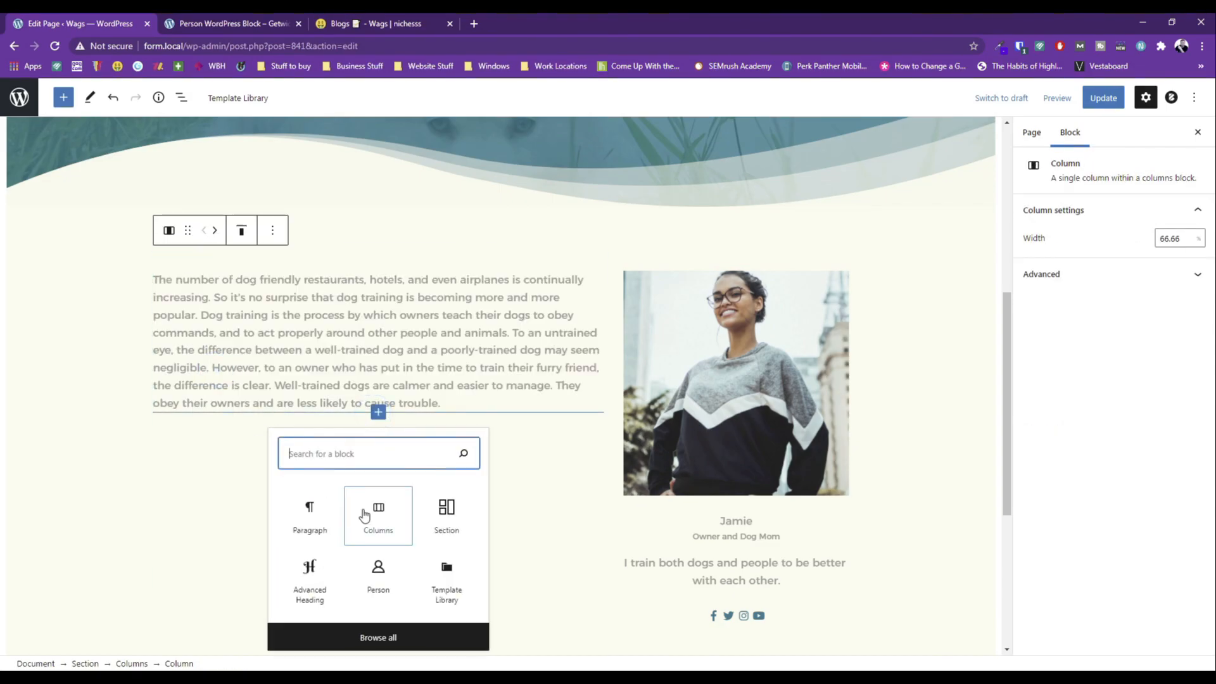
{"action": "left_click", "coordinate": [304, 573]}
{"action": "type", "text": "Hello"}
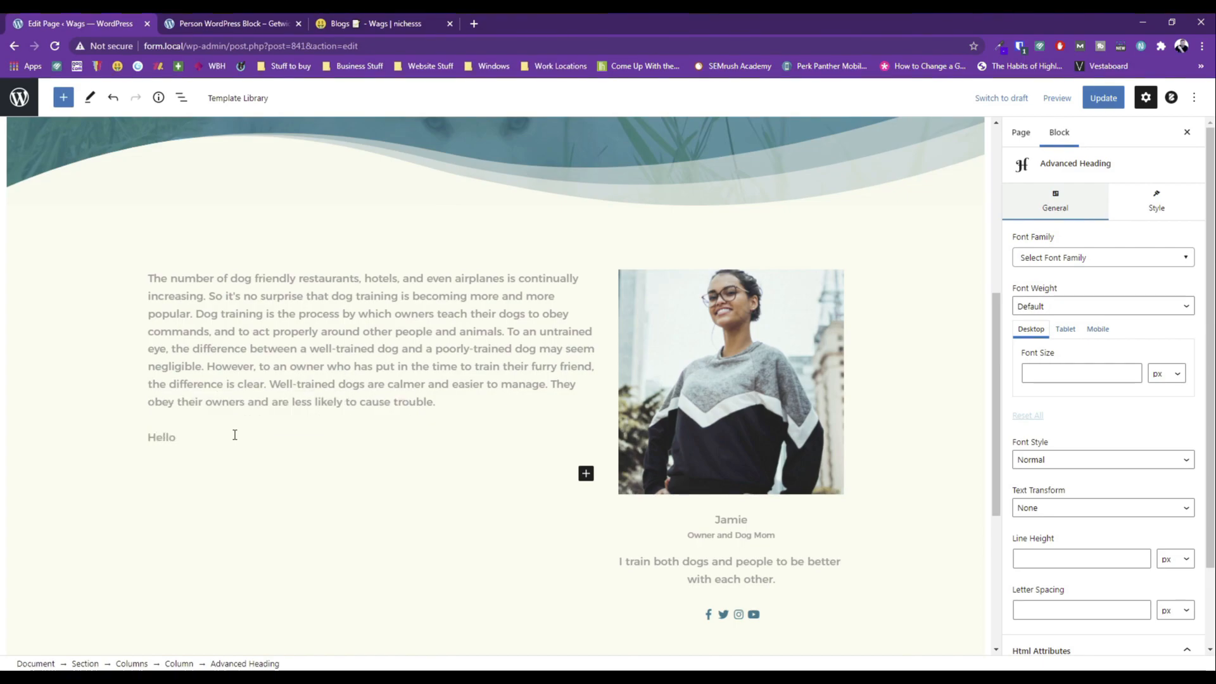
Set the heading's title tag to Heading 2 and move the heading above the paragraph.
{"action": "scroll", "coordinate": [1070, 519], "scroll_direction": "down", "scroll_amount": 2}
{"action": "left_click", "coordinate": [1070, 598]}
{"action": "left_click", "coordinate": [1038, 535]}
{"action": "left_click", "coordinate": [202, 400]}
Extend the heading with the trainer's introduction by name and "a Professional Dog Trainer", and set its desktop font size to 55 px.
{"action": "left_click", "coordinate": [207, 443]}
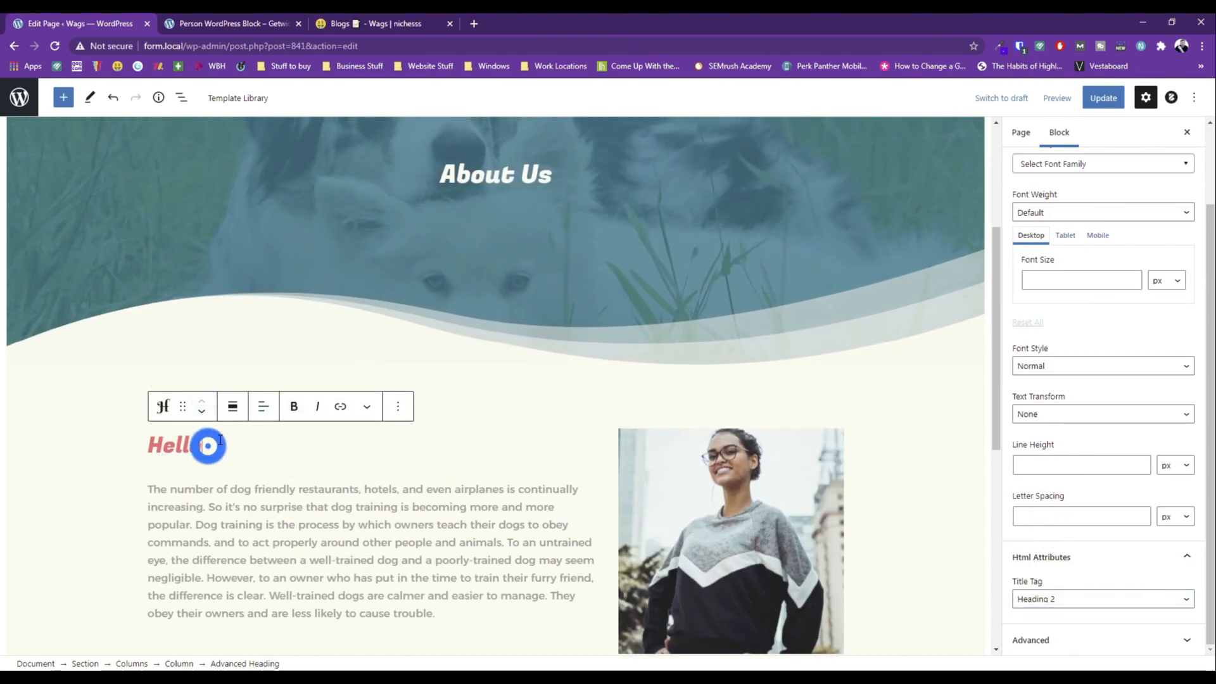
{"action": "type", "text": ", I'm Jamie a"}
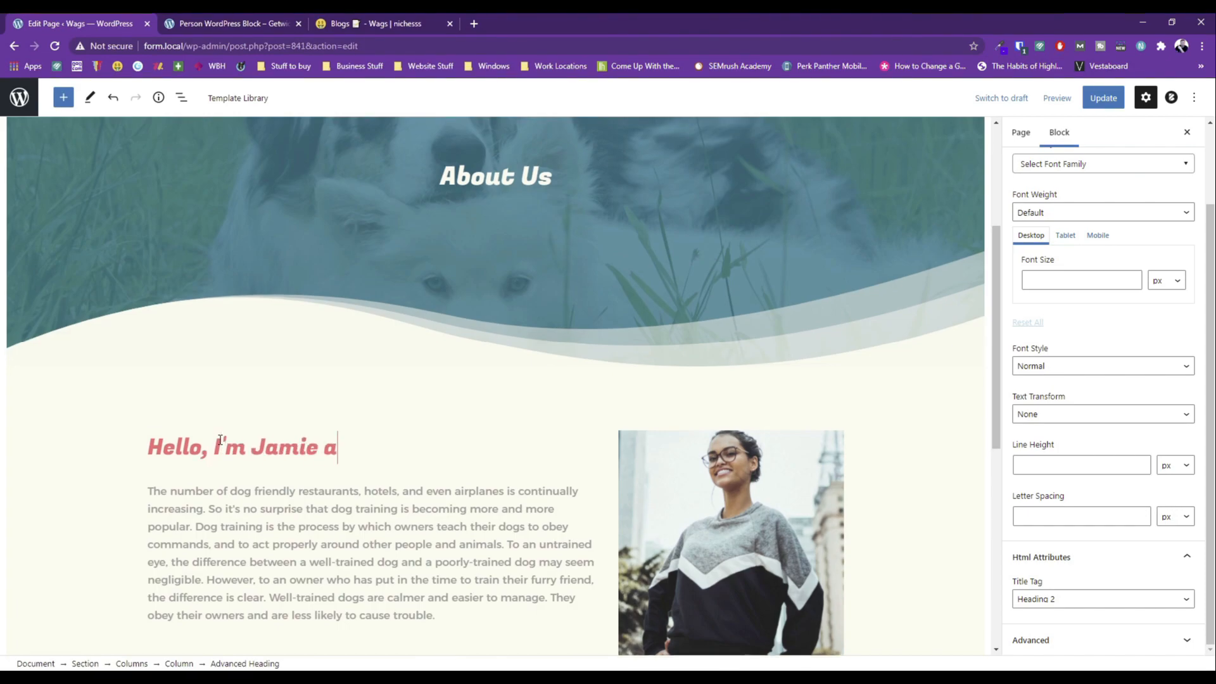
{"action": "type", "text": " Professional Dog "}
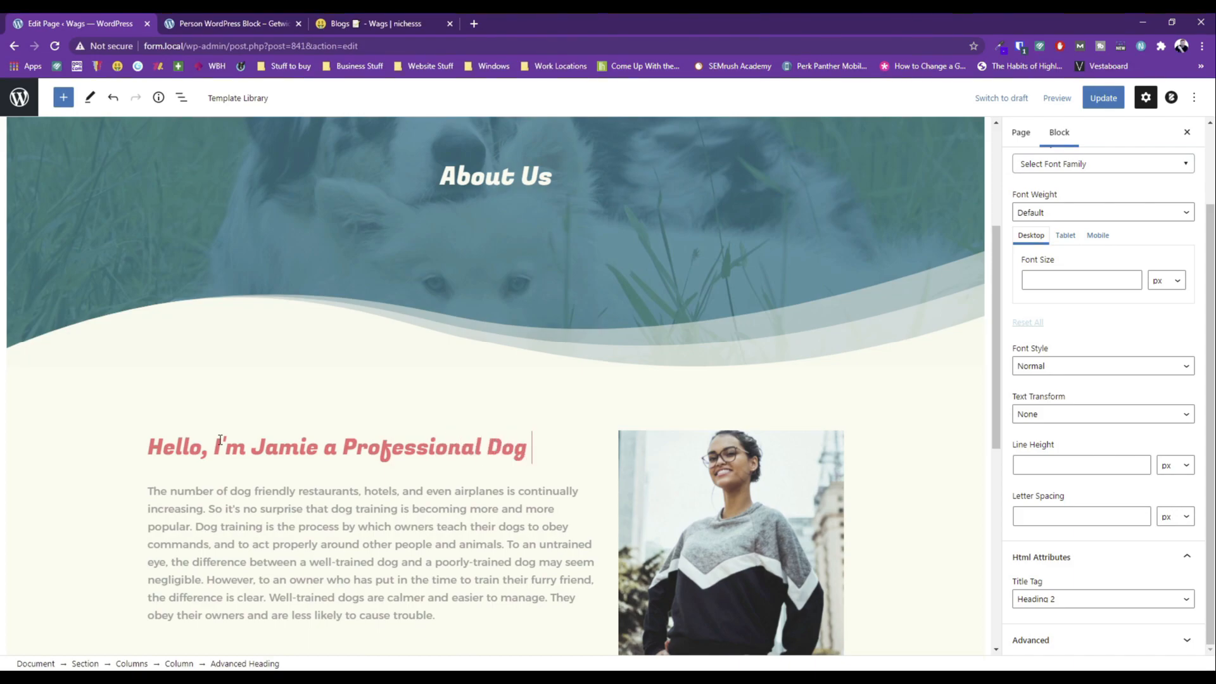
{"action": "type", "text": "Trainer"}
{"action": "left_click", "coordinate": [1081, 280]}
{"action": "type", "text": "55"}
{"action": "scroll", "coordinate": [315, 475], "scroll_direction": "down", "scroll_amount": 2}
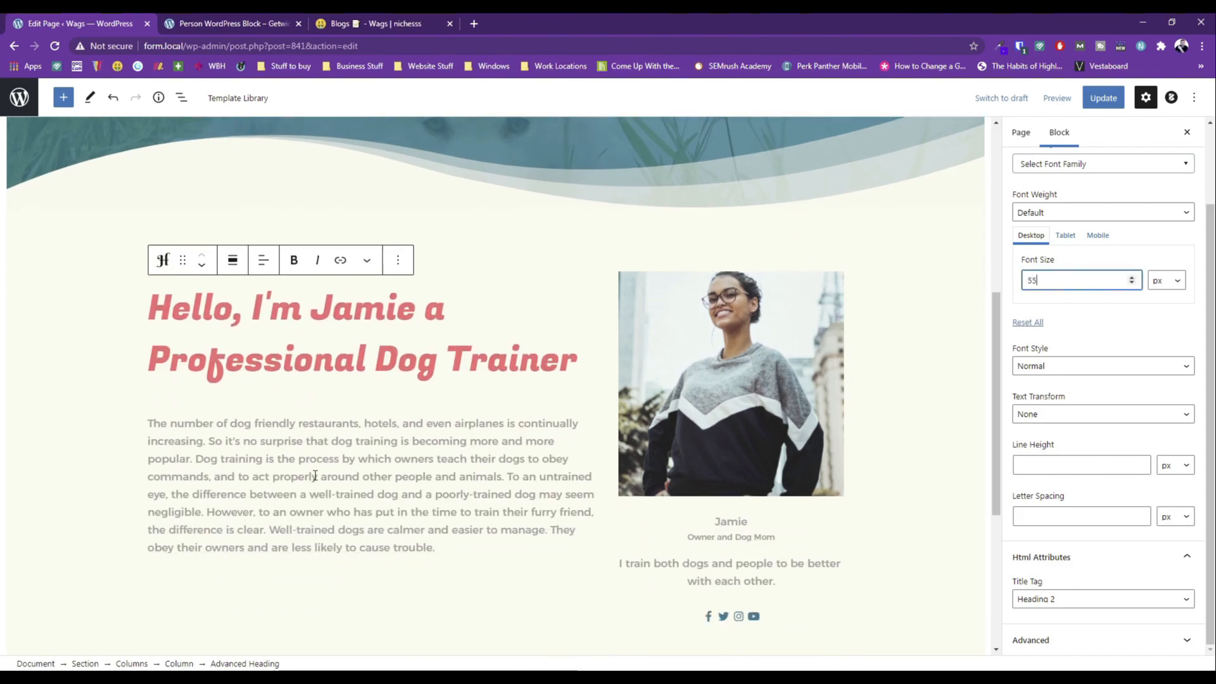
Examine the paragraph's typography and color options and the Person block's image size, crop and text settings.
{"action": "left_click", "coordinate": [315, 476]}
{"action": "left_click", "coordinate": [1080, 265]}
{"action": "left_click", "coordinate": [1079, 265]}
{"action": "left_click", "coordinate": [1061, 317]}
{"action": "left_click", "coordinate": [1059, 316]}
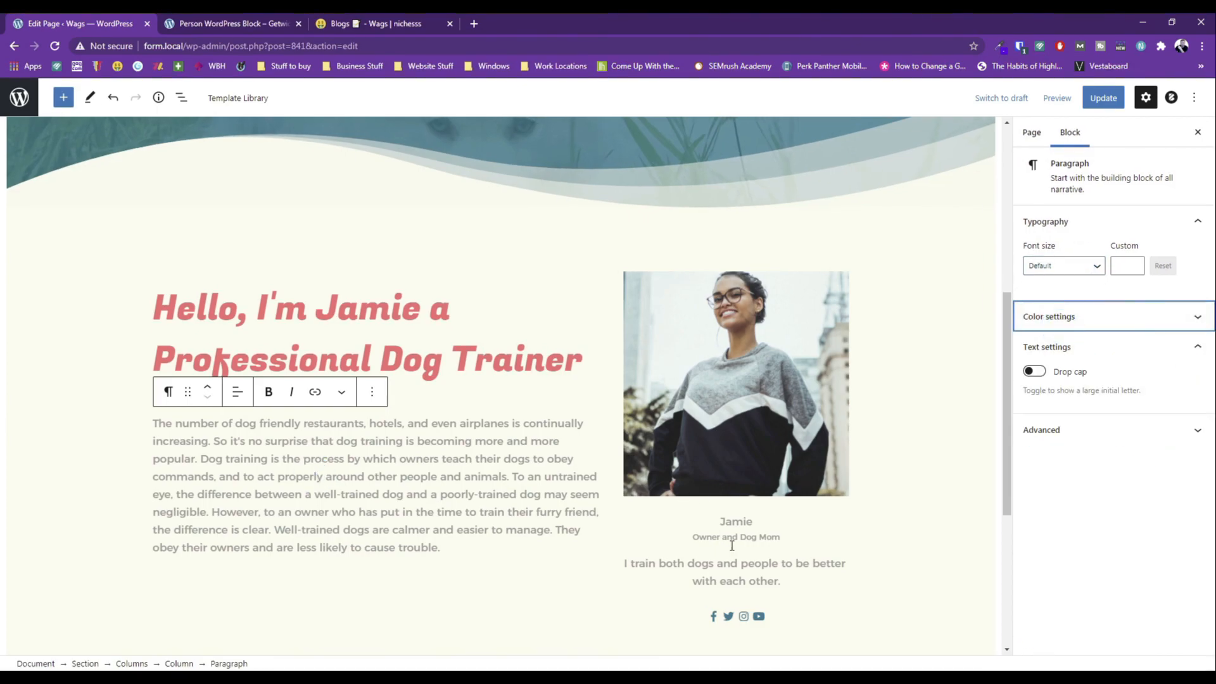
{"action": "double_click", "coordinate": [745, 522]}
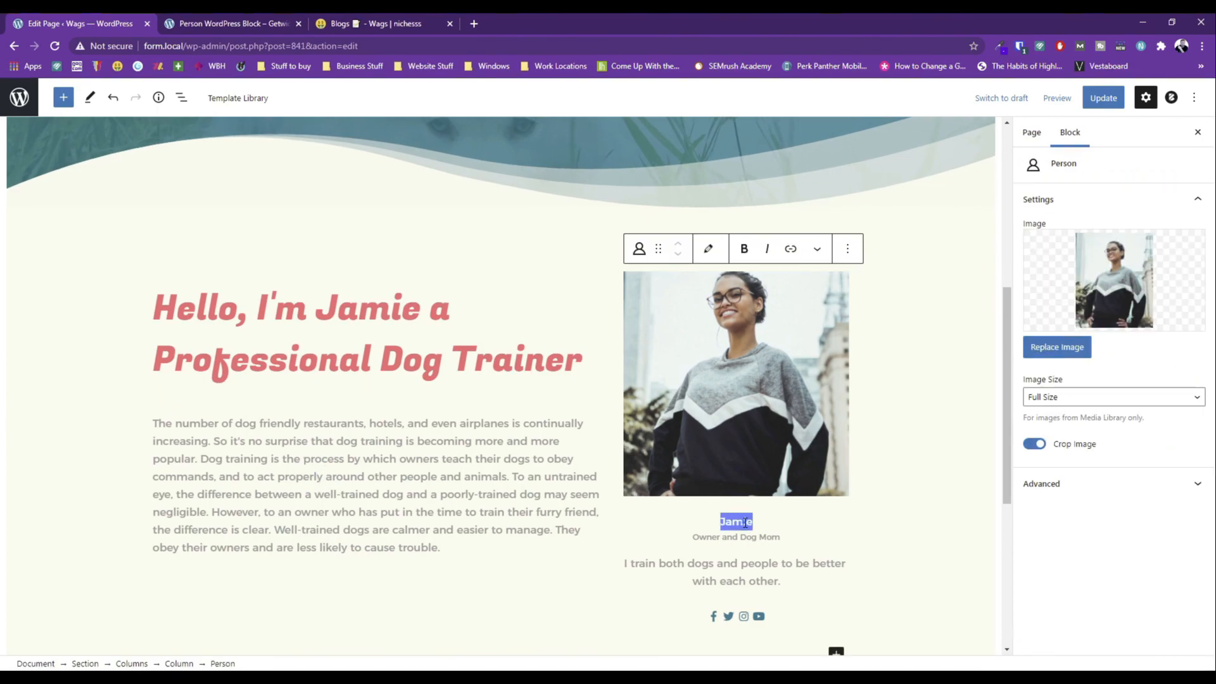
{"action": "left_click", "coordinate": [1056, 405]}
{"action": "left_click", "coordinate": [1056, 396]}
{"action": "left_click", "coordinate": [1034, 444]}
{"action": "left_click", "coordinate": [1034, 444]}
{"action": "left_click", "coordinate": [1034, 445]}
{"action": "left_click", "coordinate": [1033, 444]}
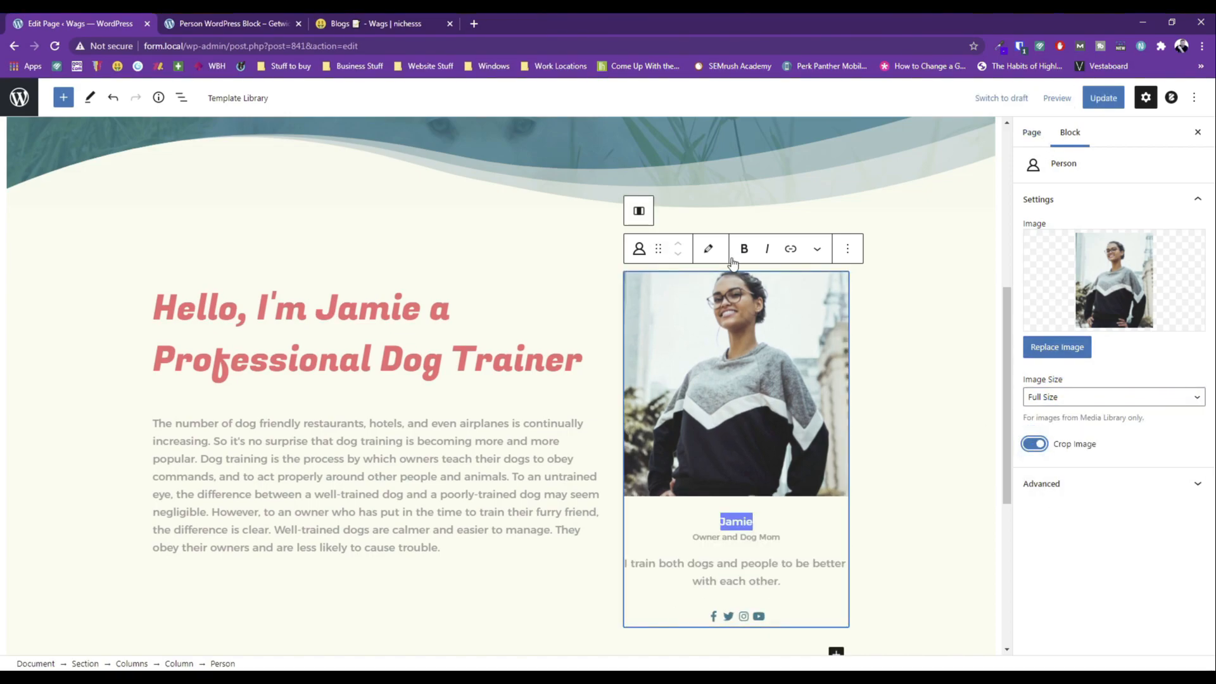
{"action": "triple_click", "coordinate": [728, 535]}
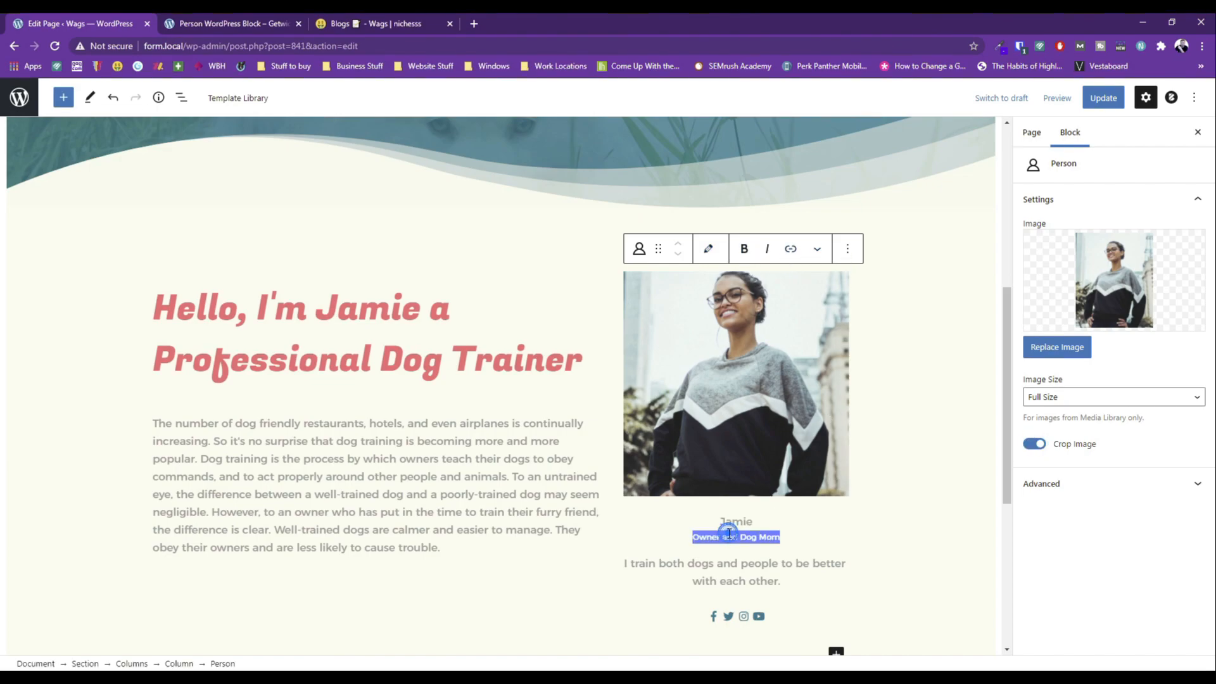
{"action": "triple_click", "coordinate": [735, 581]}
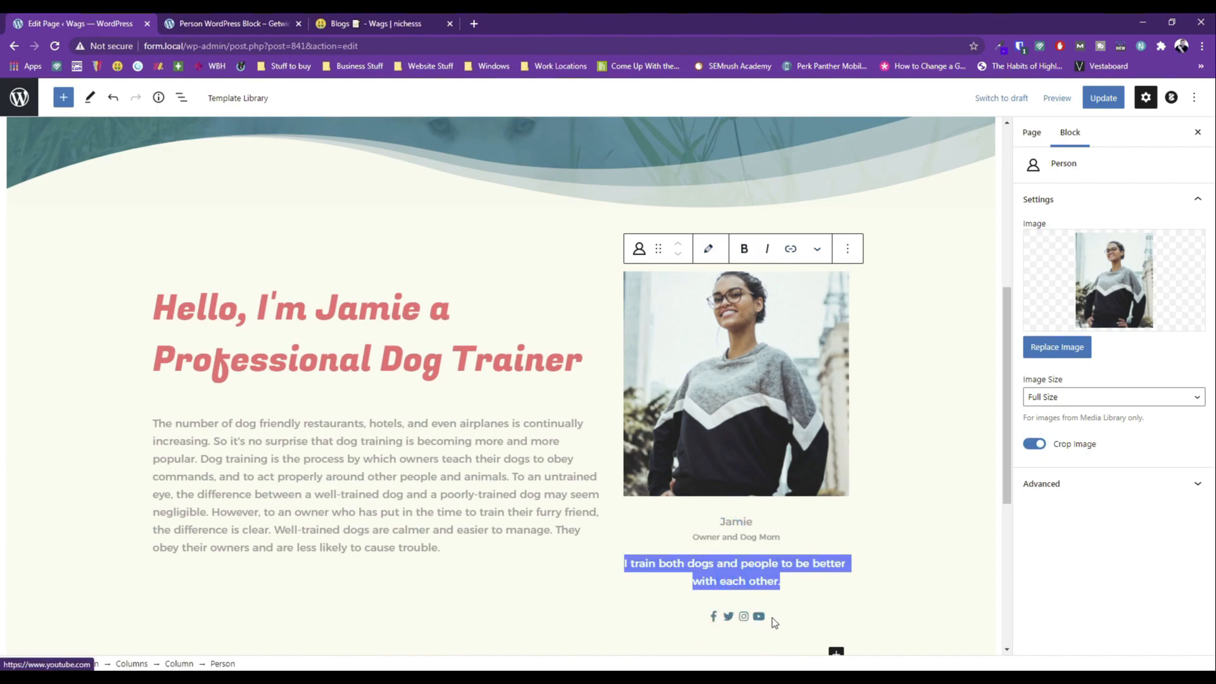
Add a new Section below the two-column content section.
{"action": "scroll", "coordinate": [875, 552], "scroll_direction": "down", "scroll_amount": 4}
{"action": "scroll", "coordinate": [876, 552], "scroll_direction": "up", "scroll_amount": 2}
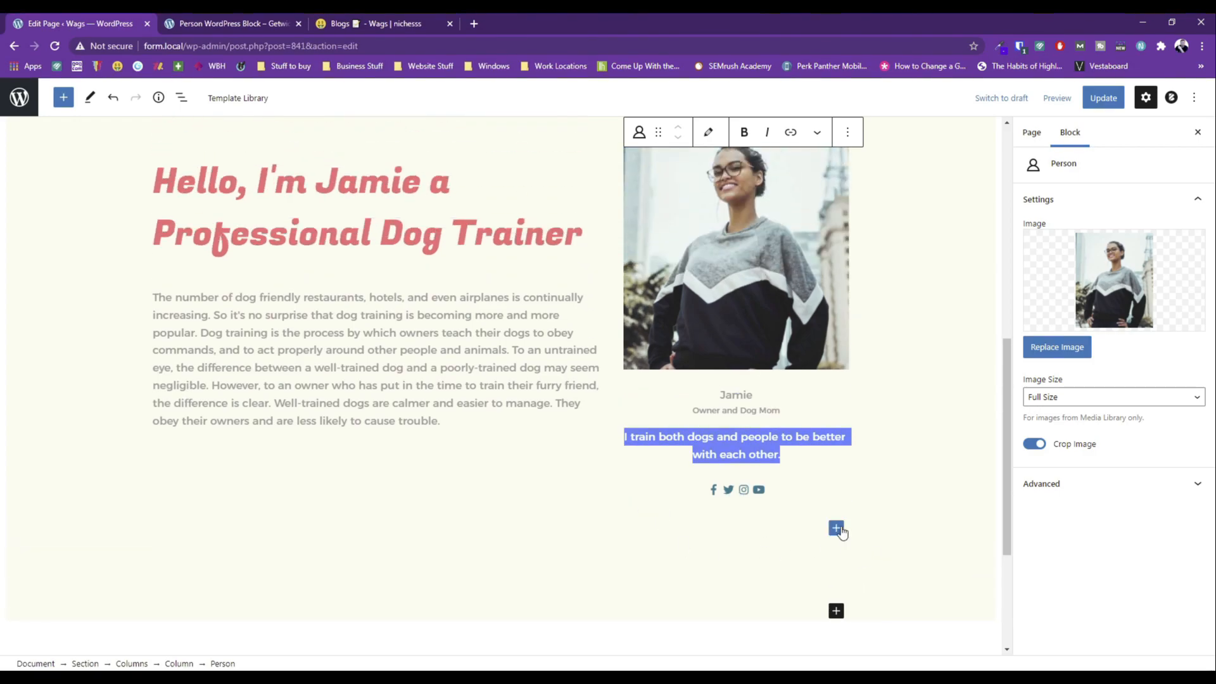
{"action": "left_click", "coordinate": [836, 610]}
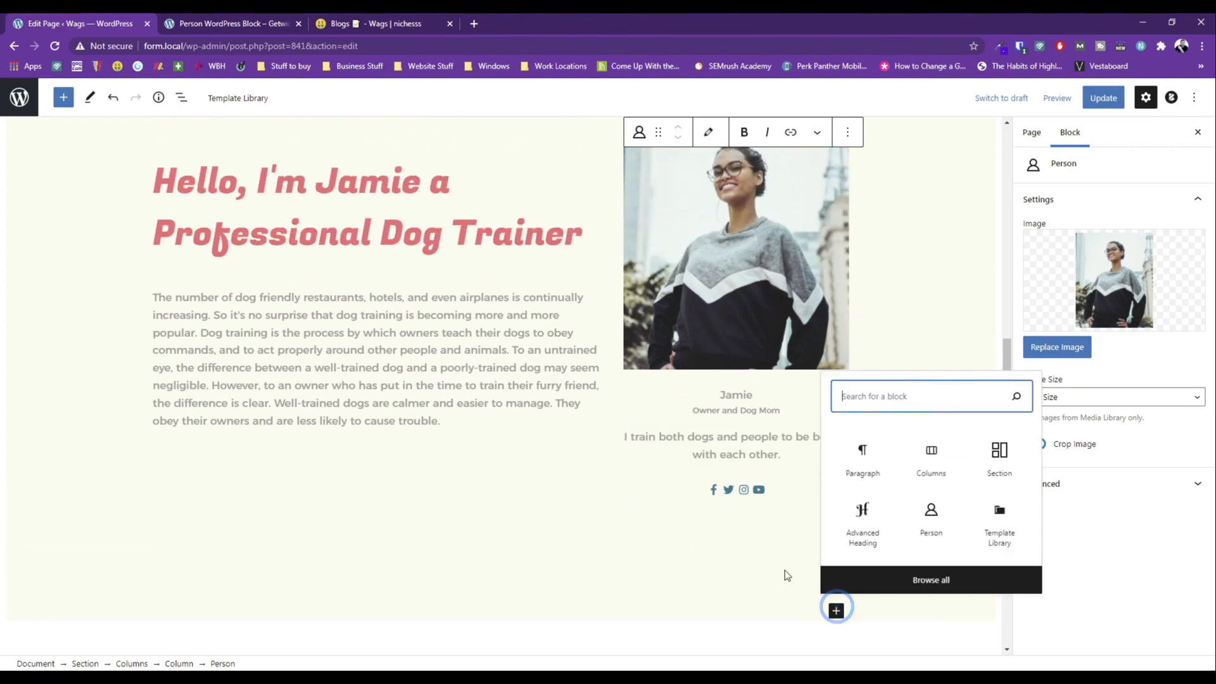
{"action": "left_click", "coordinate": [997, 467]}
{"action": "left_click", "coordinate": [453, 305]}
Insert a Getwid Testimonial block in the new Section and remove it again.
{"action": "left_click", "coordinate": [501, 341]}
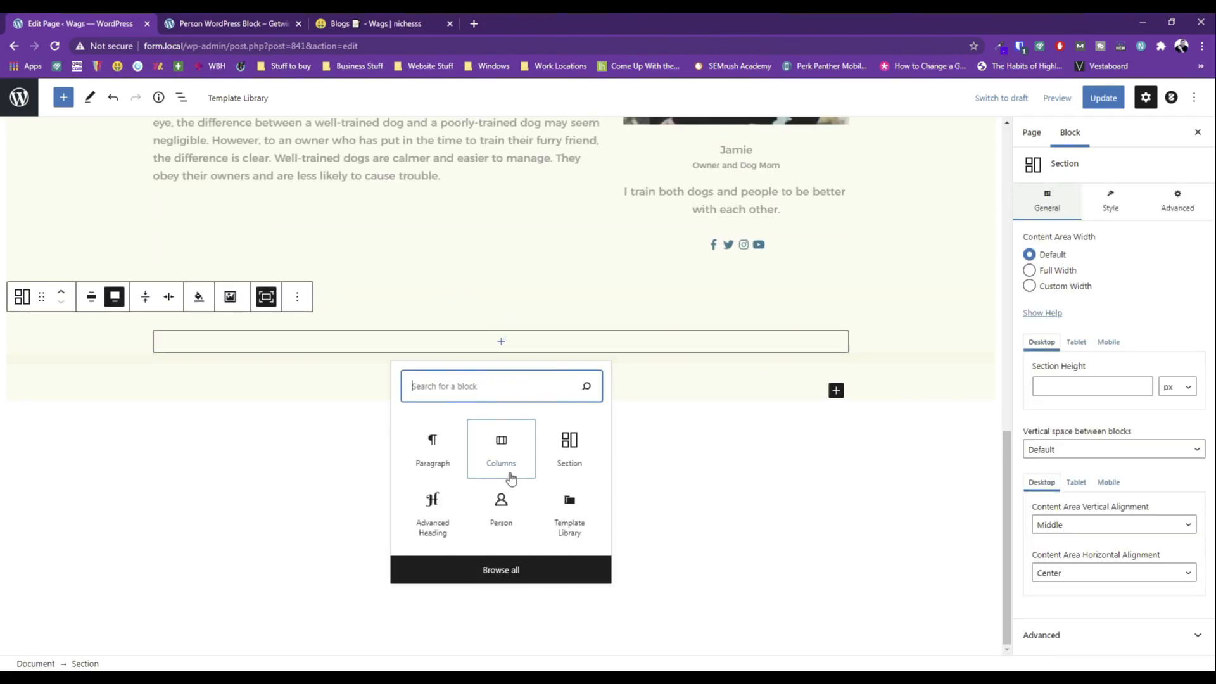
{"action": "left_click", "coordinate": [483, 570]}
{"action": "scroll", "coordinate": [164, 420], "scroll_direction": "down", "scroll_amount": 10}
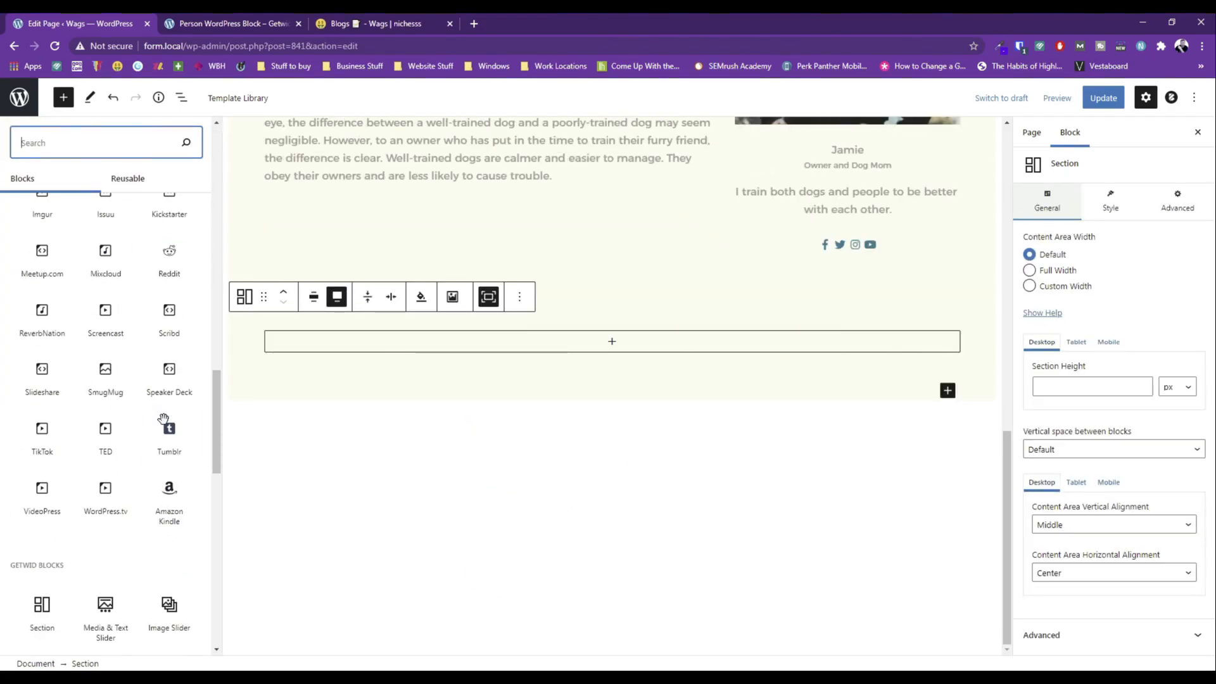
{"action": "scroll", "coordinate": [165, 420], "scroll_direction": "down", "scroll_amount": 8}
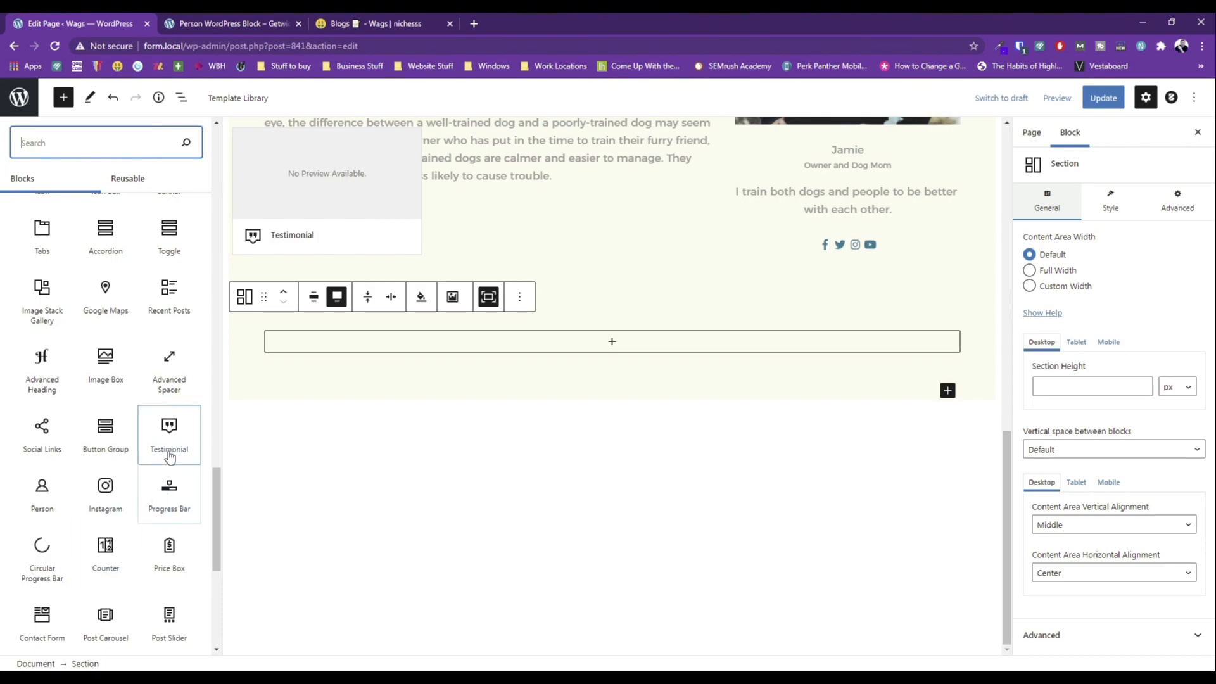
{"action": "scroll", "coordinate": [169, 457], "scroll_direction": "up", "scroll_amount": 2}
{"action": "scroll", "coordinate": [169, 405], "scroll_direction": "down", "scroll_amount": 1}
{"action": "left_click", "coordinate": [169, 490]}
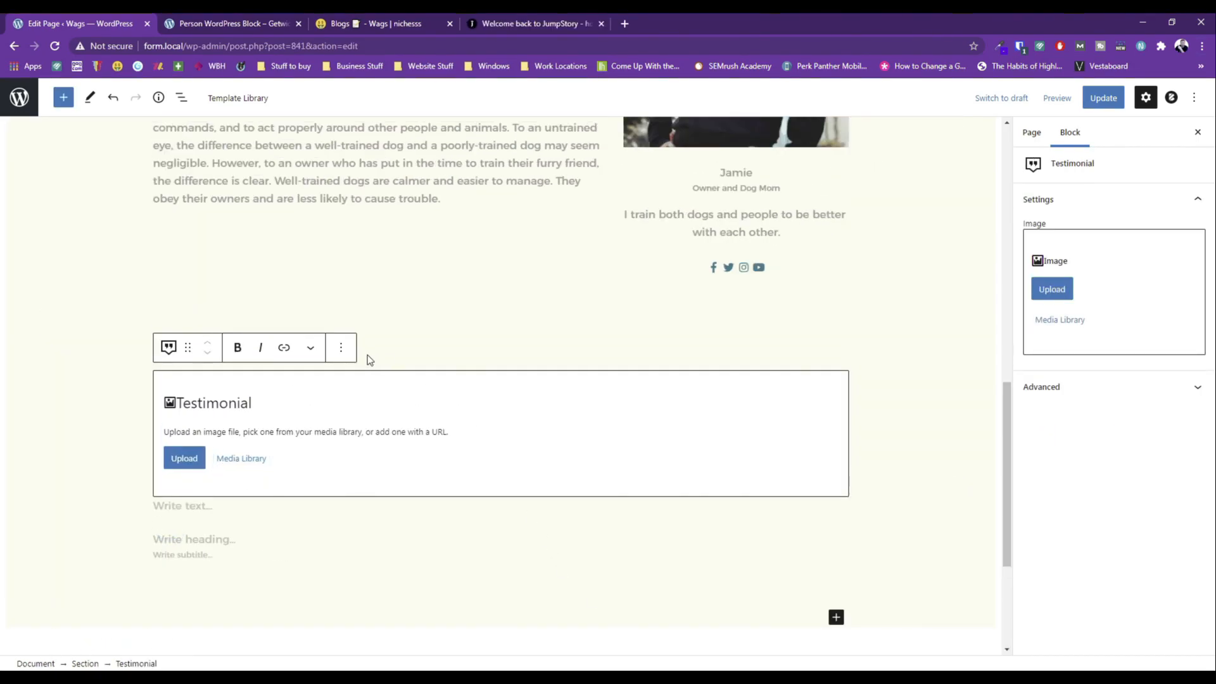
{"action": "left_click", "coordinate": [341, 347]}
{"action": "left_click", "coordinate": [388, 631]}
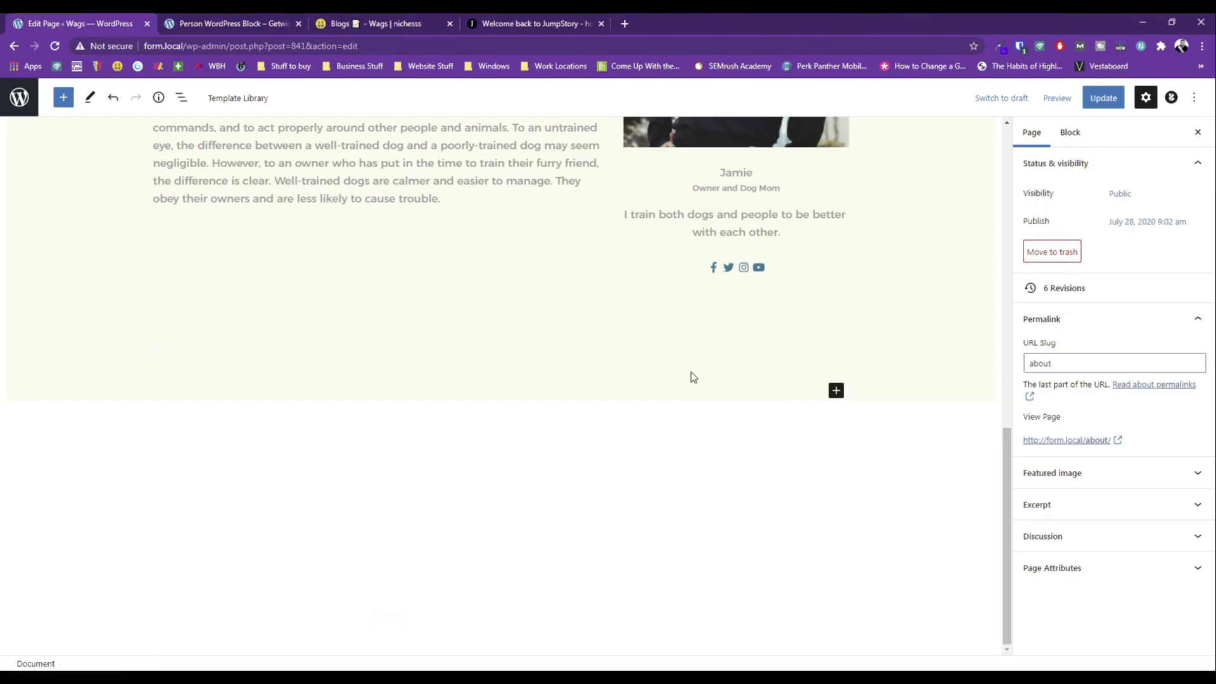
Insert a Columns block with the 50 / 50 layout at the end of the page.
{"action": "left_click", "coordinate": [836, 391]}
{"action": "left_click", "coordinate": [934, 497]}
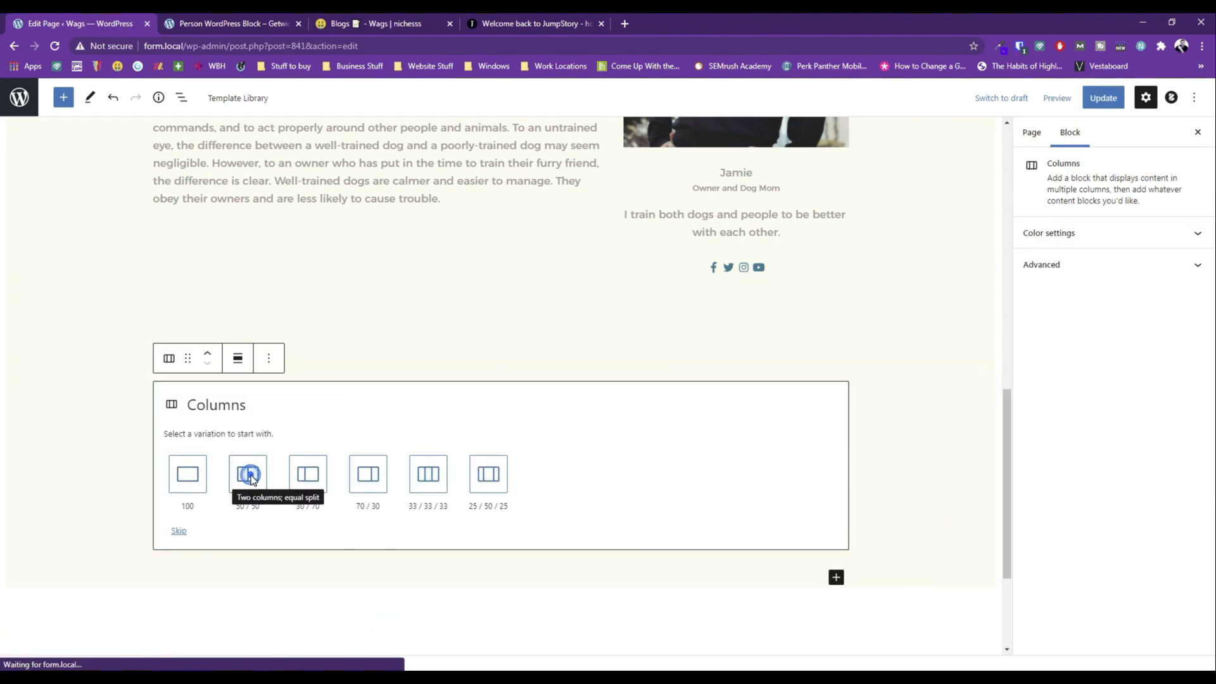
{"action": "left_click", "coordinate": [249, 476]}
Insert a Testimonial block in each of the two equal columns.
{"action": "left_click", "coordinate": [322, 393]}
{"action": "left_click", "coordinate": [329, 553]}
{"action": "left_click", "coordinate": [676, 392]}
{"action": "left_click", "coordinate": [676, 553]}
Choose an image from the media library for the first column's testimonial.
{"action": "left_click", "coordinate": [190, 485]}
{"action": "left_click", "coordinate": [754, 509]}
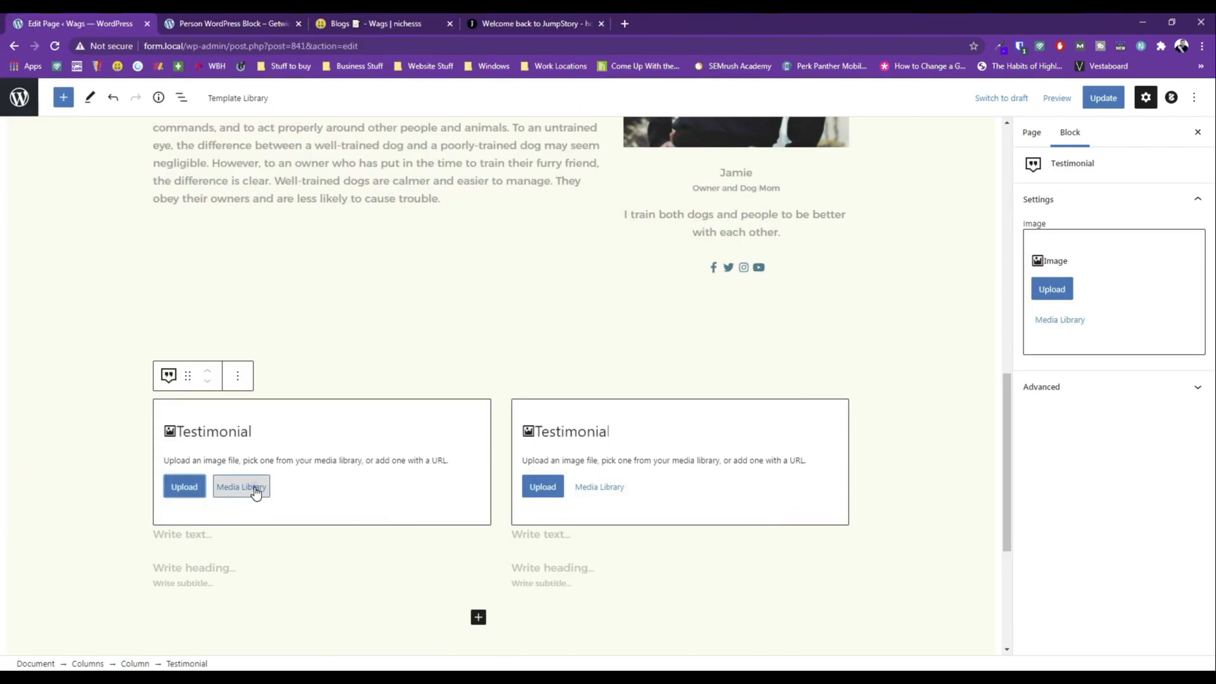
{"action": "left_click", "coordinate": [244, 489]}
{"action": "left_click", "coordinate": [179, 248]}
{"action": "left_click", "coordinate": [1169, 633]}
Choose an image from the media library for the second column's testimonial.
{"action": "left_click", "coordinate": [599, 487]}
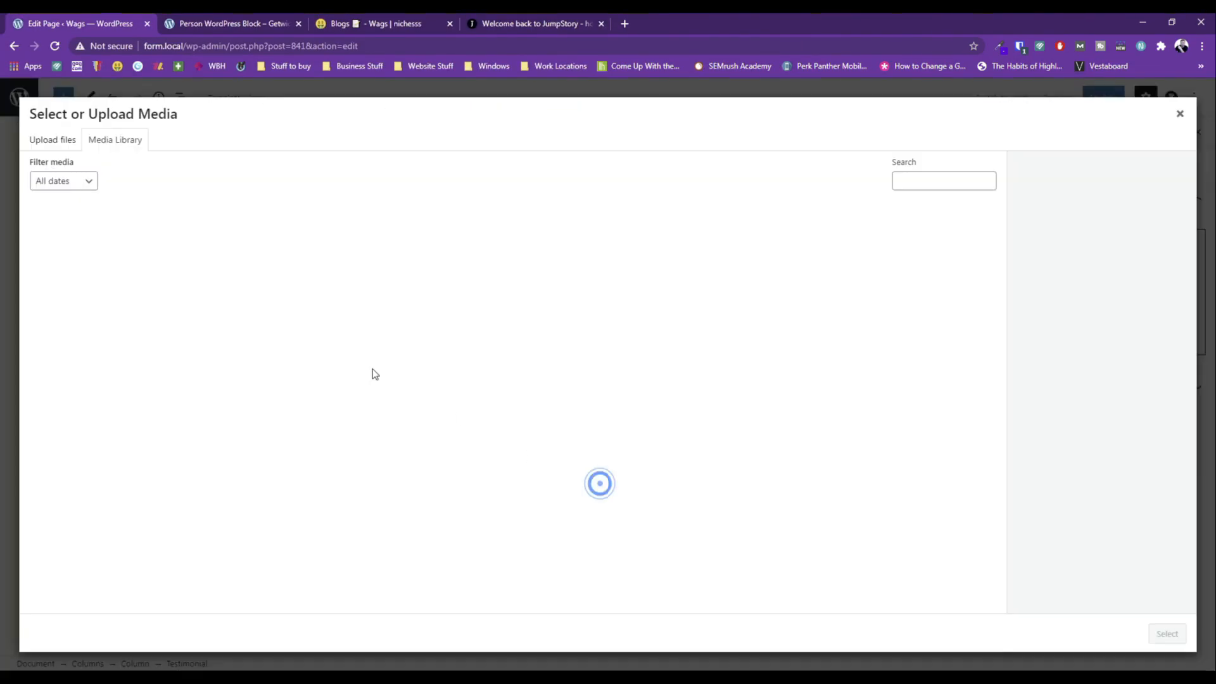
{"action": "left_click", "coordinate": [73, 247]}
{"action": "left_click", "coordinate": [1169, 633]}
Write the first testimonial's text praising the trainer's work, ending with "I can't image my dog being trained by anyone else.".
{"action": "left_click", "coordinate": [188, 409]}
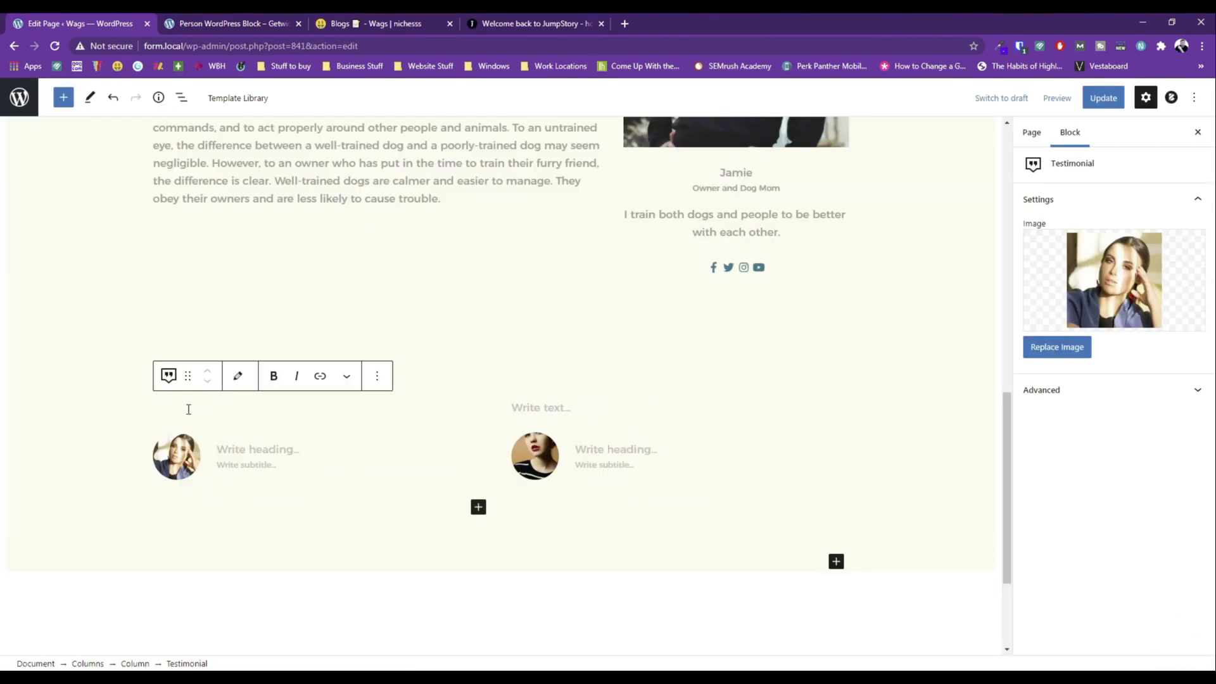
{"action": "type", "text": "The training provided by Jamie is some of the business."}
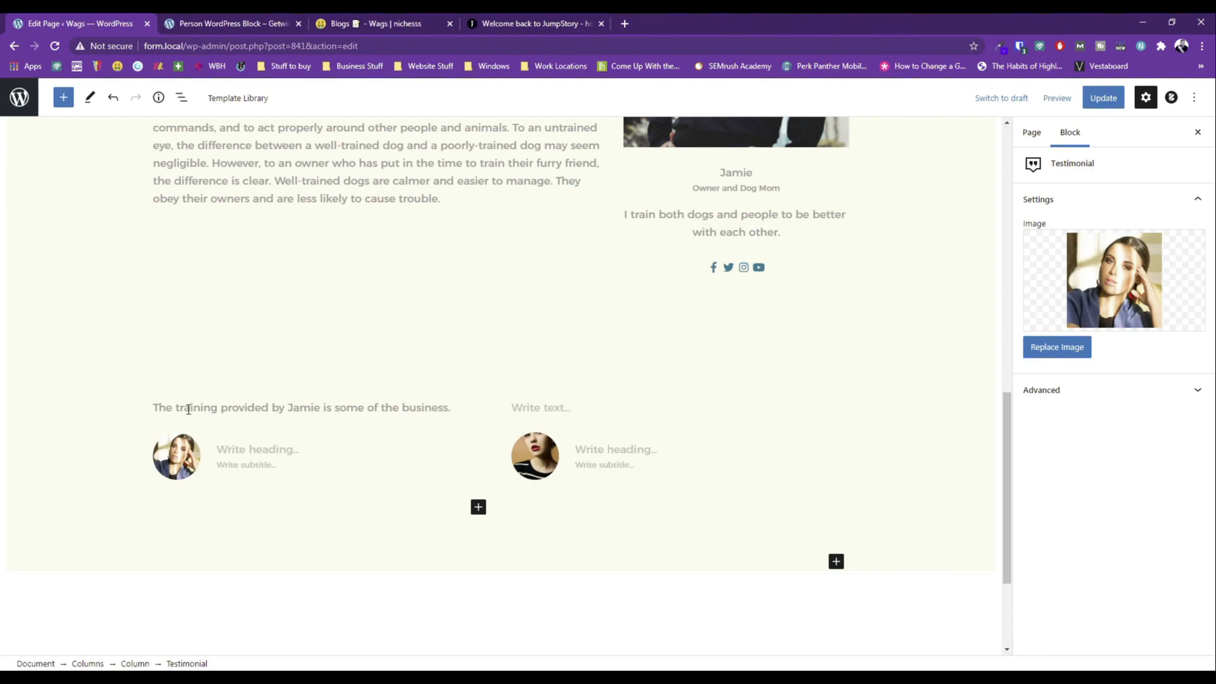
{"action": "type", "text": "I can't image my dog being trainin"}
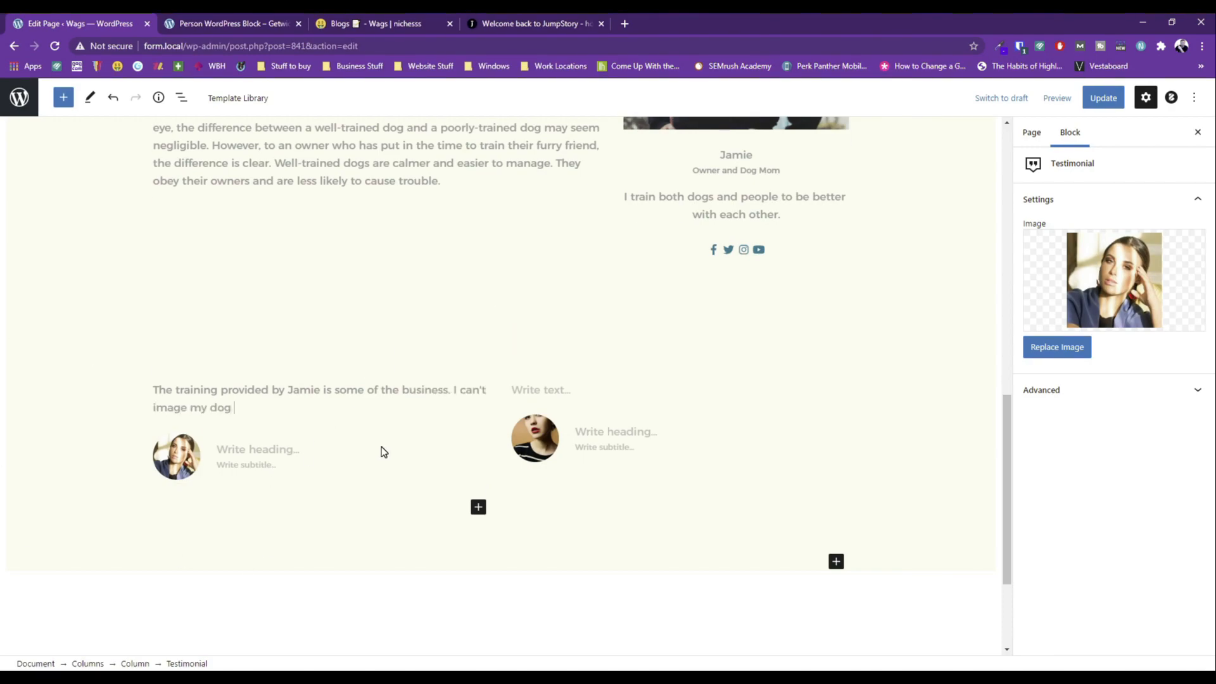
{"action": "key", "text": "BackSpace"}
{"action": "key", "text": "BackSpace"}
{"action": "type", "text": "ed by anyone else."}
Enter the reviewer's first name as the first testimonial's heading and "Dog Saloon Owner" as its subtitle.
{"action": "left_click", "coordinate": [263, 448]}
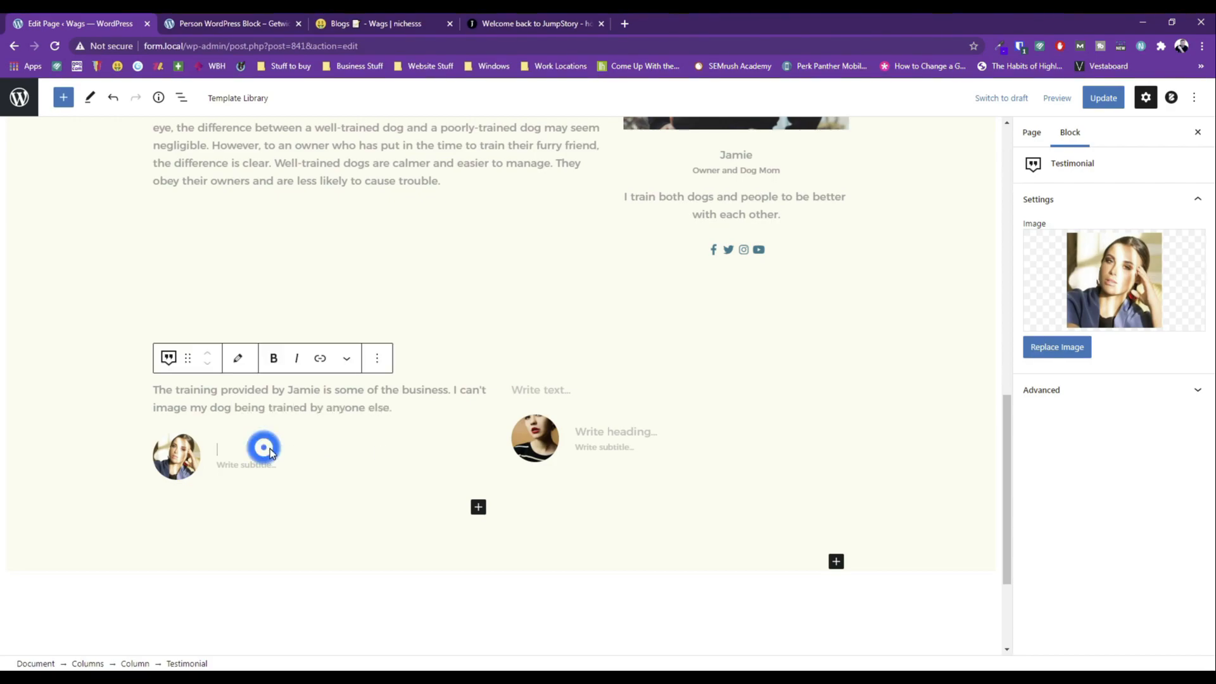
{"action": "type", "text": "Jessica"}
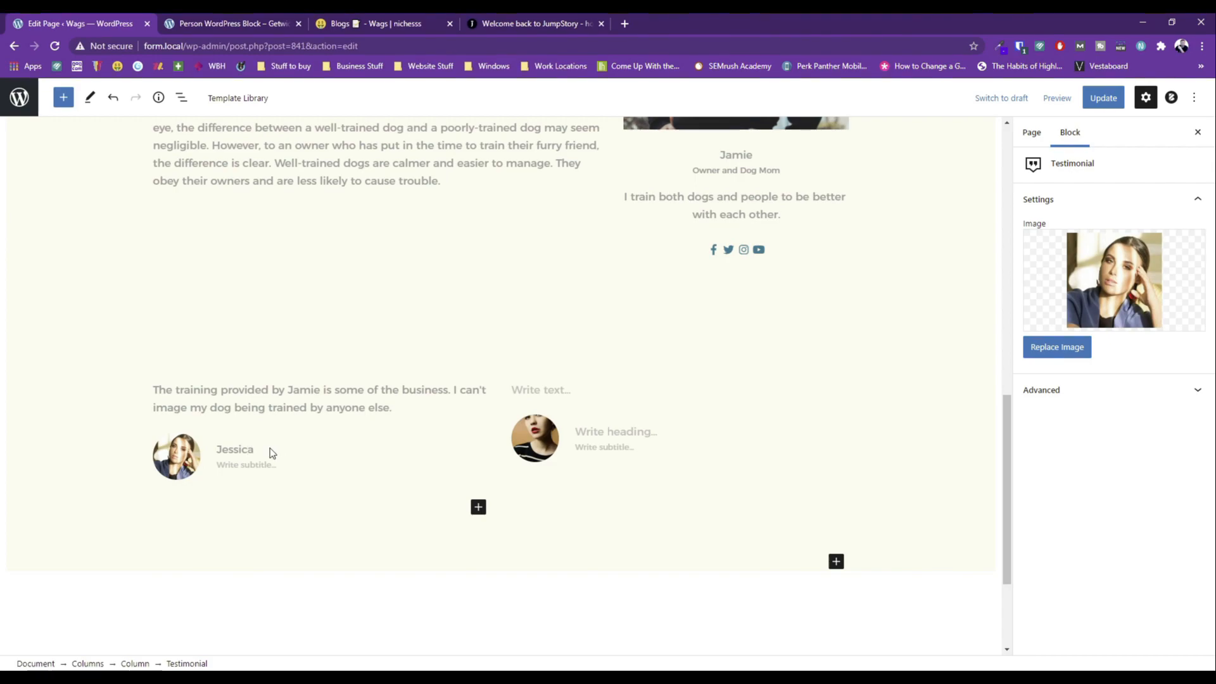
{"action": "type", "text": "Dog Saloon Owner"}
Enclose the first testimonial's text in double quotation marks.
{"action": "left_click", "coordinate": [611, 432]}
{"action": "left_click", "coordinate": [540, 387]}
{"action": "left_click", "coordinate": [155, 389]}
{"action": "type", "text": "\""}
{"action": "left_click", "coordinate": [403, 412]}
{"action": "type", "text": "\""}
Write the second testimonial in quotation marks about the trainer giving the dog a chance, ending with "I appreciate all the time and training".
{"action": "left_click", "coordinate": [545, 390]}
{"action": "type", "text": "\"Jam"}
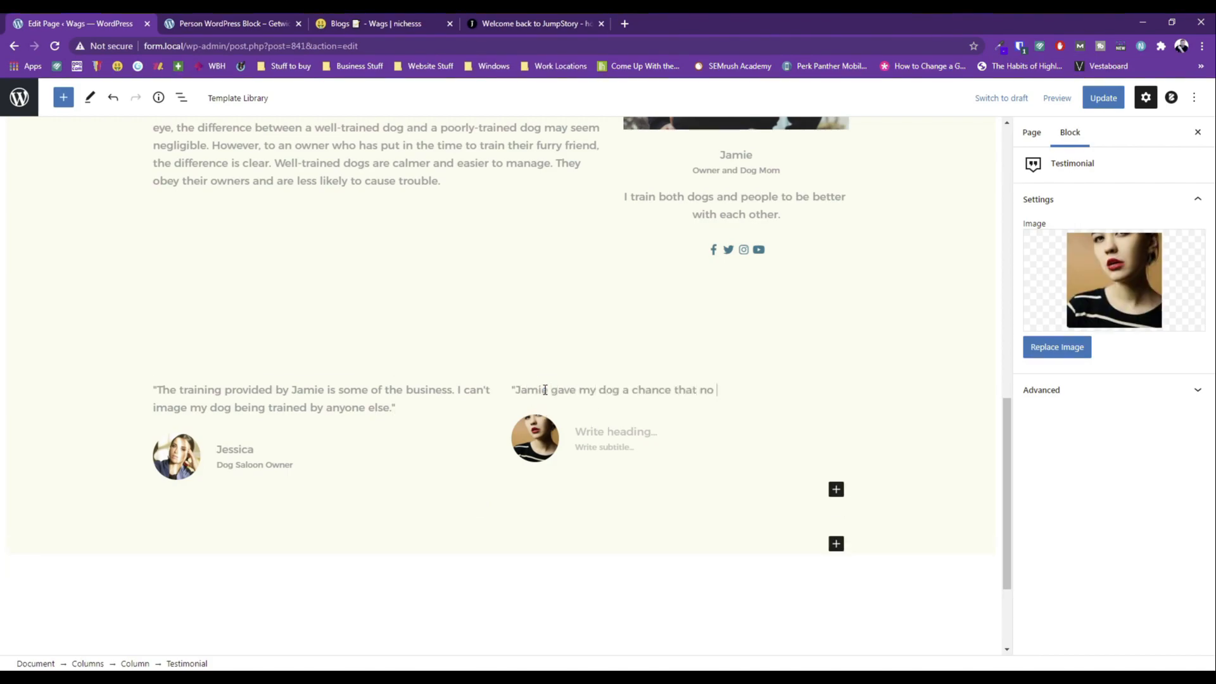
{"action": "type", "text": " dog. It was important to me and my family. I ap"}
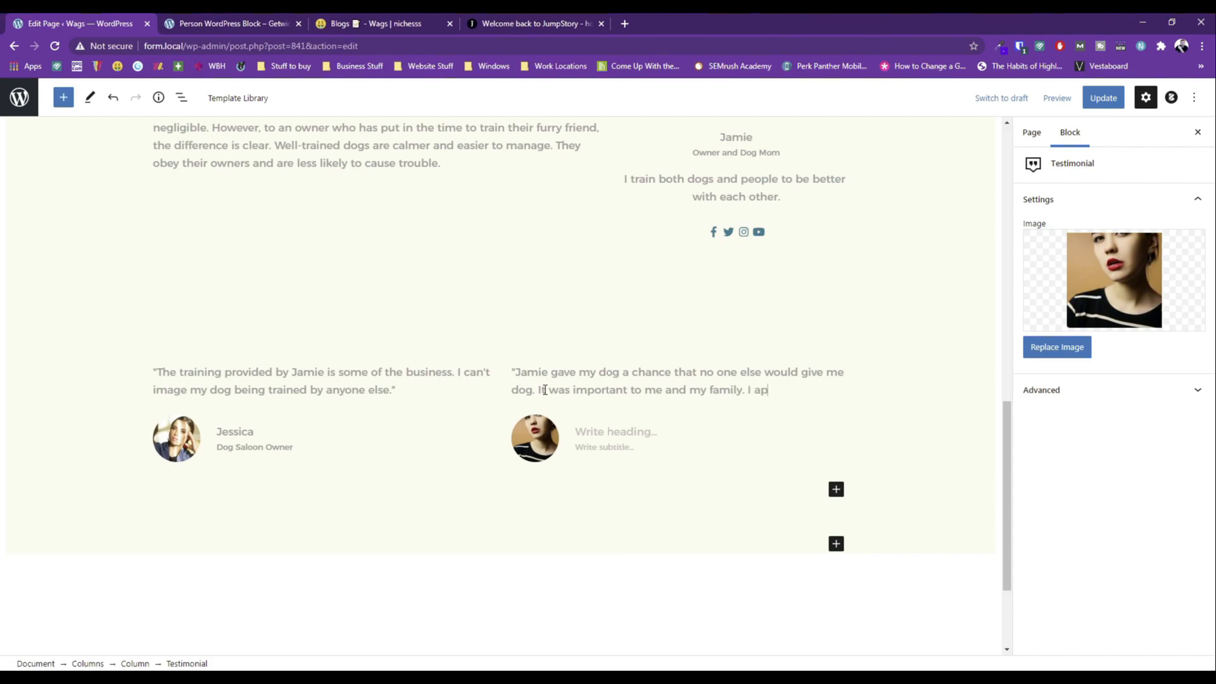
{"action": "type", "text": " time and training\""}
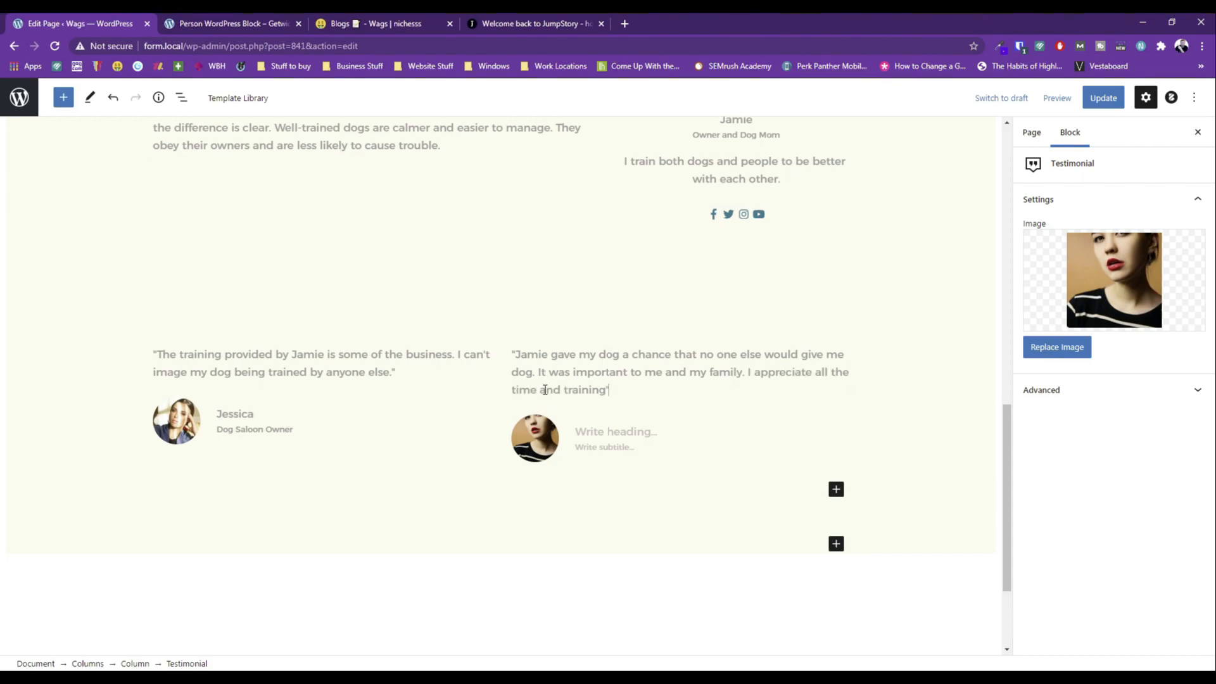
Enter the reviewer's first name as the second testimonial's heading and "Bank Teller" as its subtitle.
{"action": "left_click", "coordinate": [579, 431]}
{"action": "type", "text": "Sam"}
{"action": "left_click", "coordinate": [593, 445]}
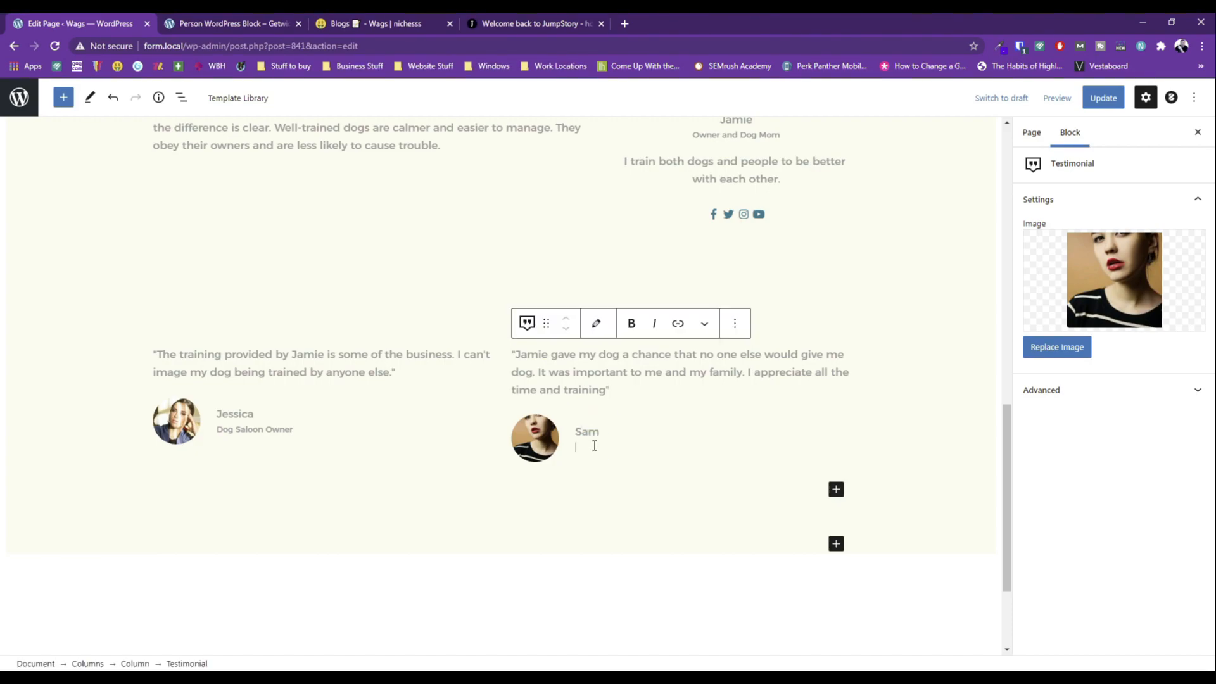
{"action": "type", "text": "Bank Teller"}
Update the About page and preview it in a new tab down to the testimonials.
{"action": "left_click", "coordinate": [1103, 97]}
{"action": "left_click", "coordinate": [1056, 97]}
{"action": "left_click", "coordinate": [1008, 216]}
{"action": "scroll", "coordinate": [315, 263], "scroll_direction": "down", "scroll_amount": 9}
{"action": "scroll", "coordinate": [315, 263], "scroll_direction": "up", "scroll_amount": 5}
{"action": "scroll", "coordinate": [315, 263], "scroll_direction": "down", "scroll_amount": 5}
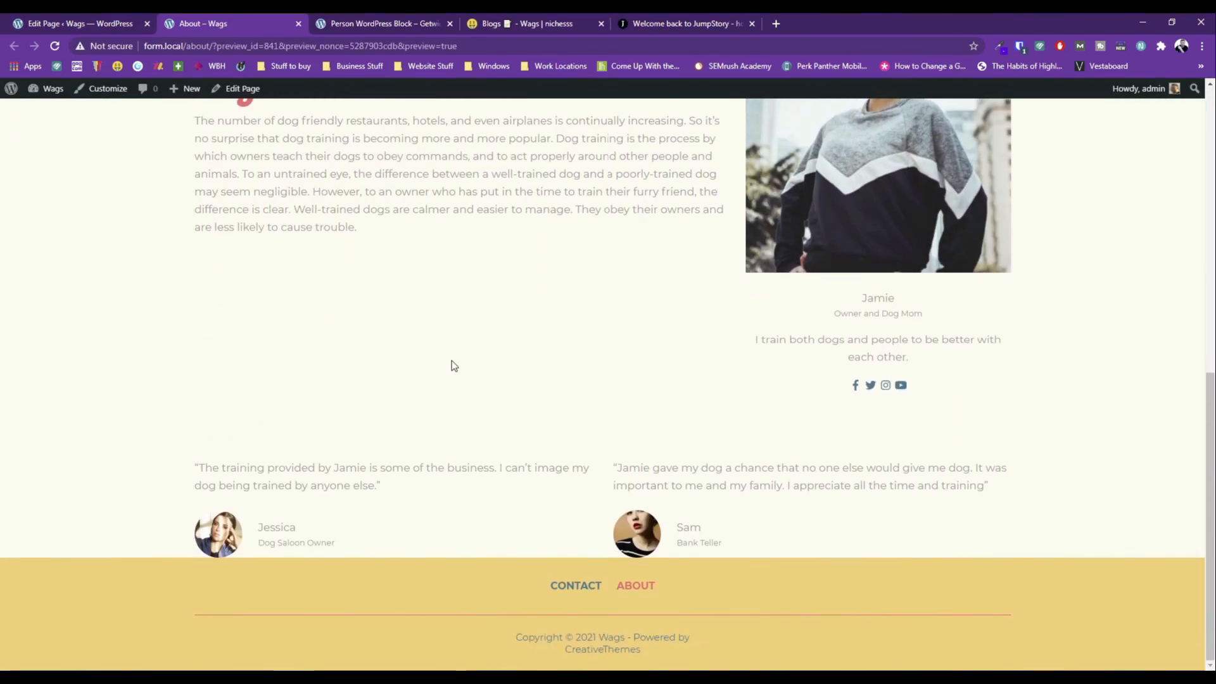
Set the desktop top margin of the trainer introduction Section to Large.
{"action": "key", "text": "ctrl+shift+Tab"}
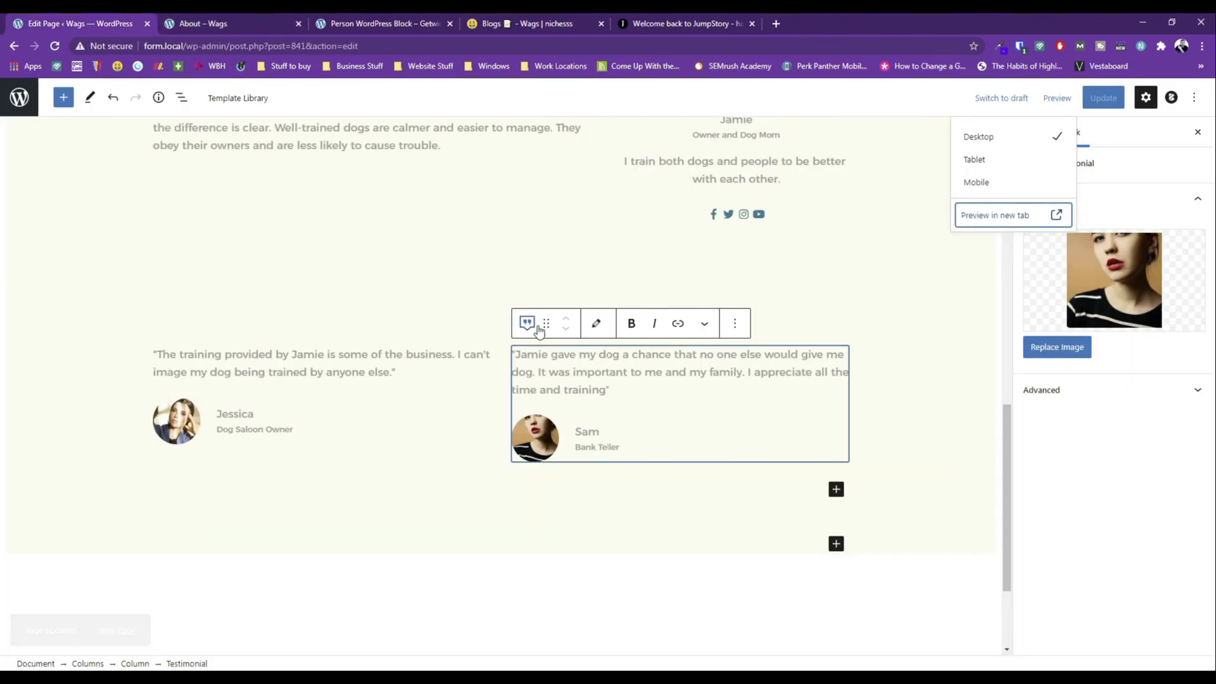
{"action": "scroll", "coordinate": [548, 306], "scroll_direction": "up", "scroll_amount": 8}
{"action": "left_click", "coordinate": [685, 355]}
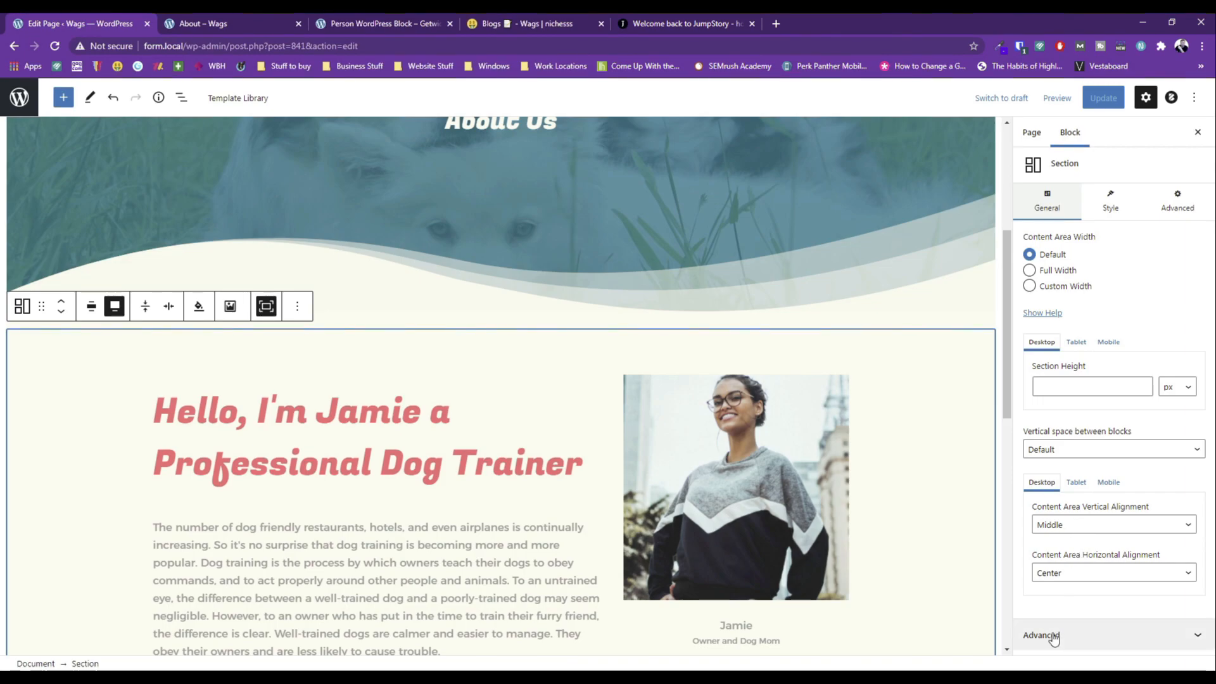
{"action": "left_click", "coordinate": [1098, 207]}
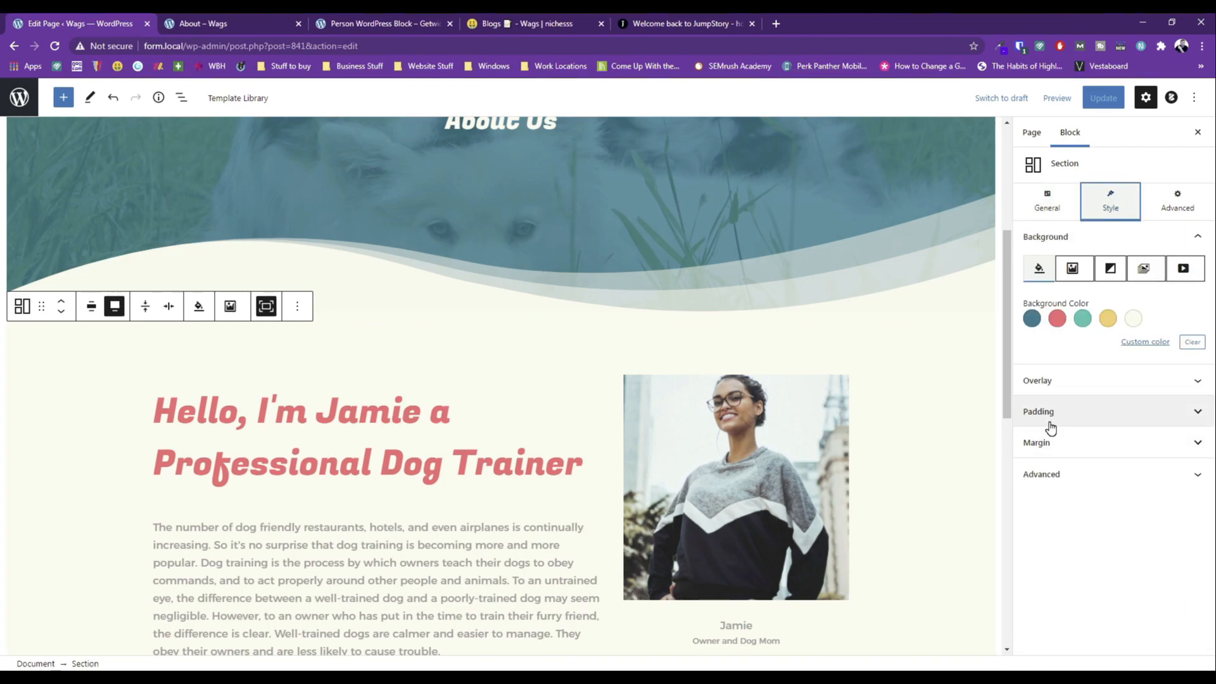
{"action": "left_click", "coordinate": [1043, 444]}
{"action": "left_click", "coordinate": [1065, 511]}
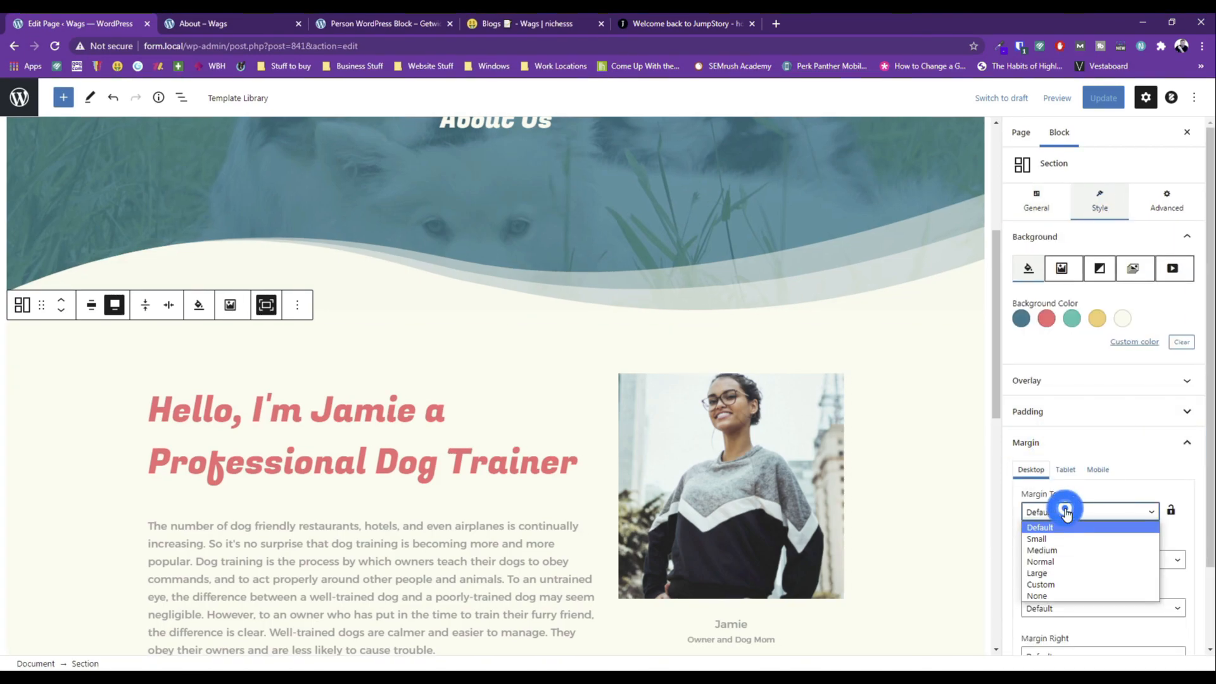
{"action": "left_click", "coordinate": [1052, 572]}
{"action": "scroll", "coordinate": [1072, 479], "scroll_direction": "down", "scroll_amount": 3}
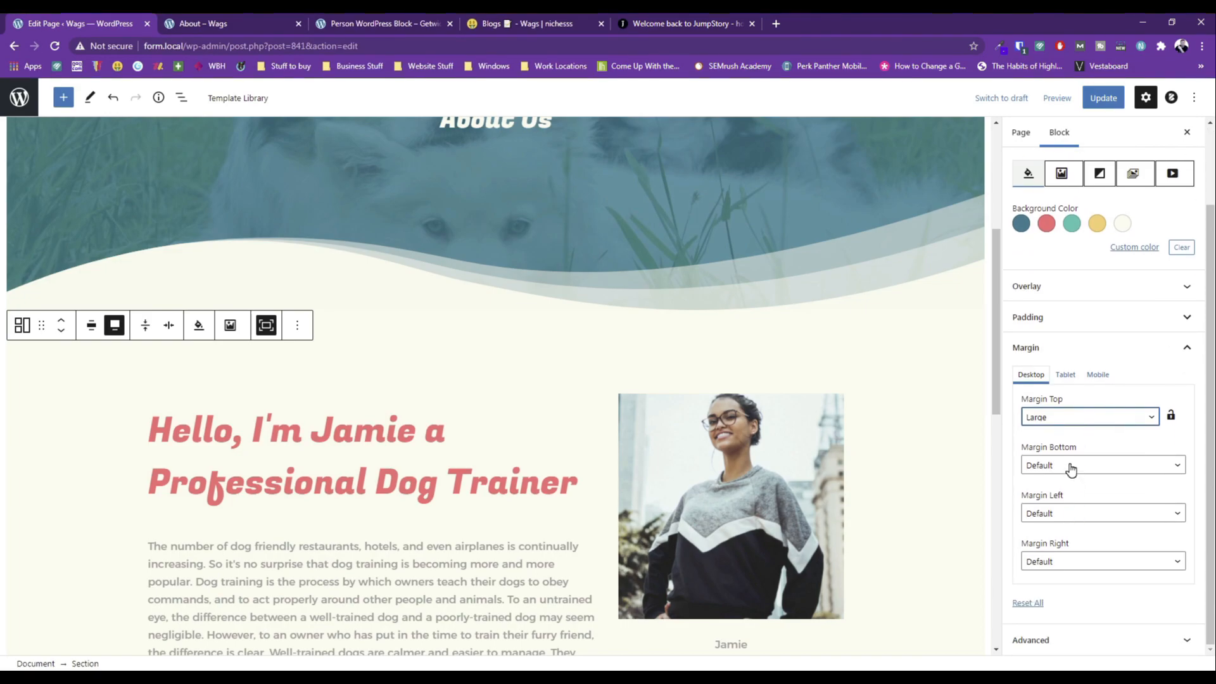
{"action": "left_click", "coordinate": [198, 22]}
{"action": "left_click", "coordinate": [81, 24]}
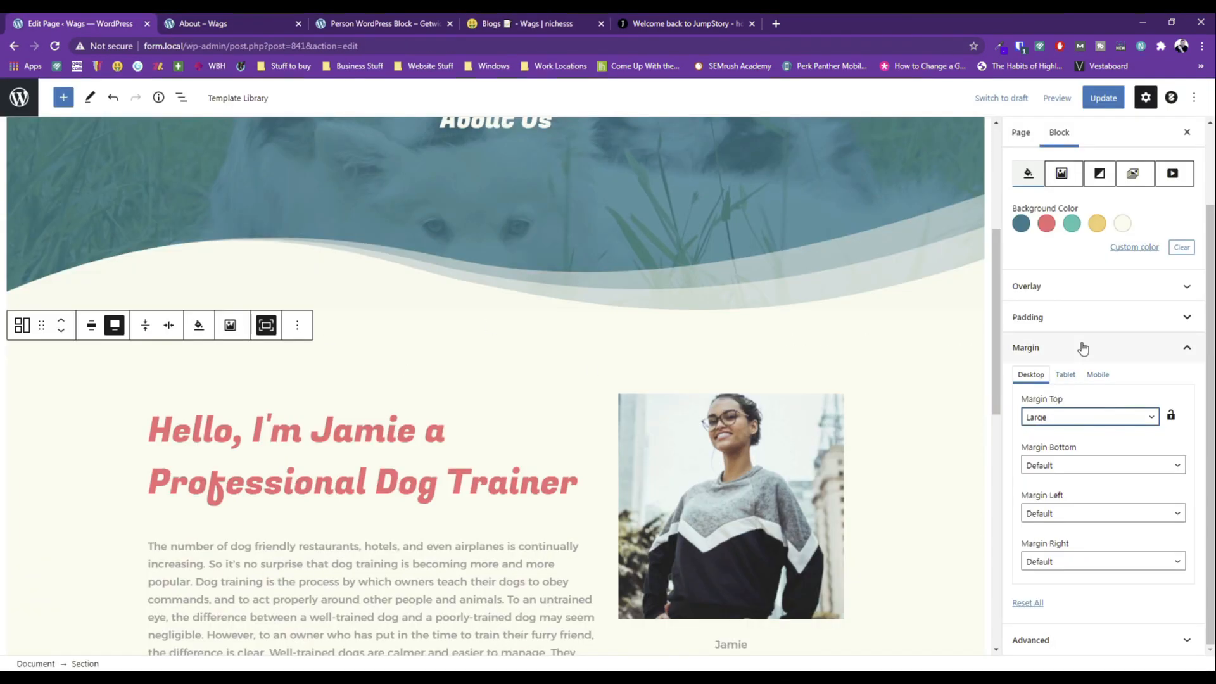
Remove the empty Section block between the trainer introduction and the testimonials.
{"action": "scroll", "coordinate": [388, 544], "scroll_direction": "down", "scroll_amount": 5}
{"action": "left_click", "coordinate": [372, 503]}
{"action": "left_click", "coordinate": [399, 456]}
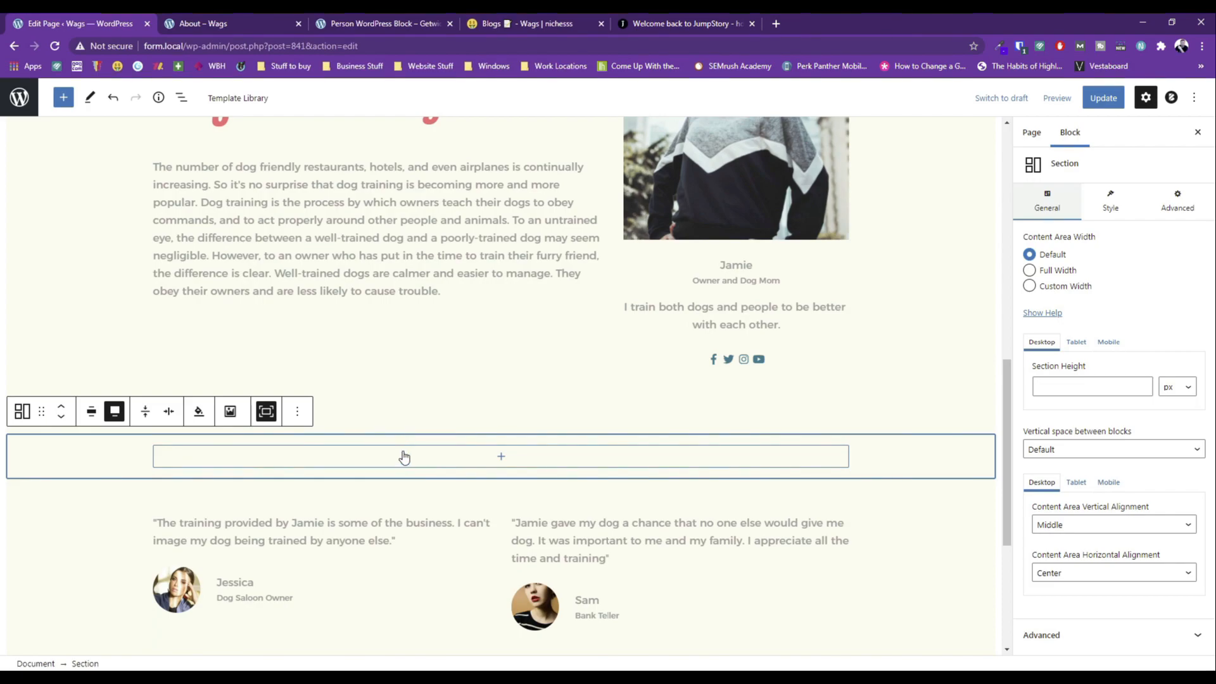
{"action": "left_click", "coordinate": [442, 457]}
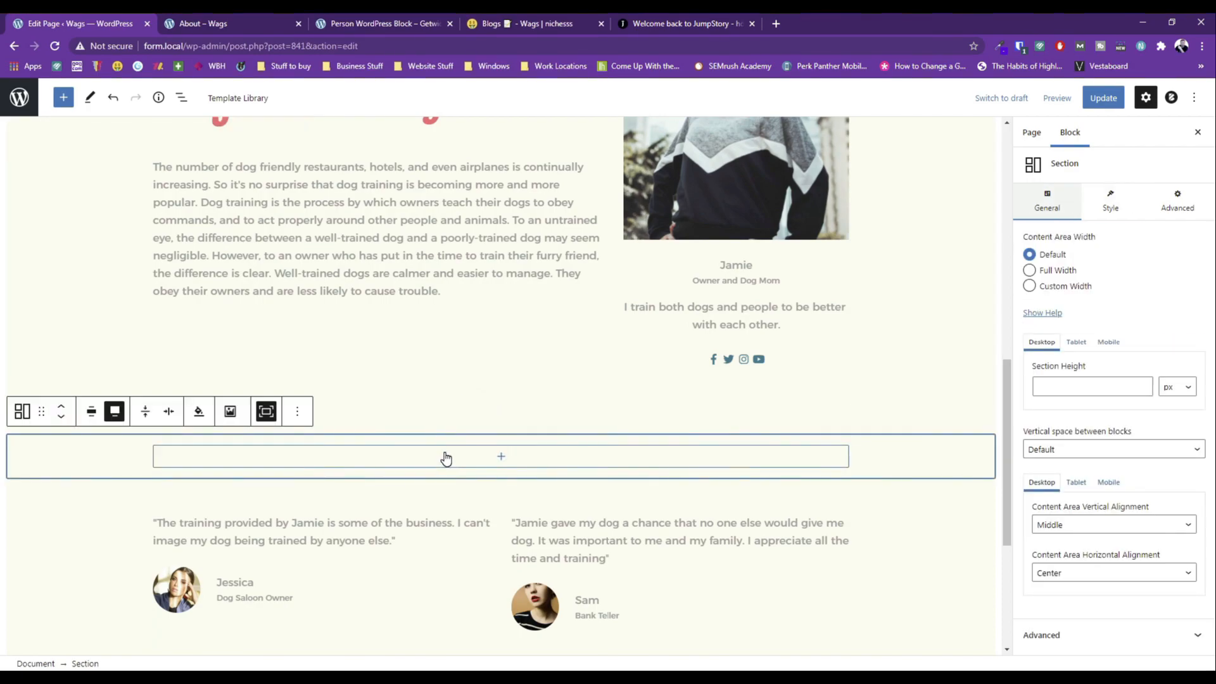
{"action": "left_click", "coordinate": [297, 412]}
{"action": "left_click", "coordinate": [335, 368]}
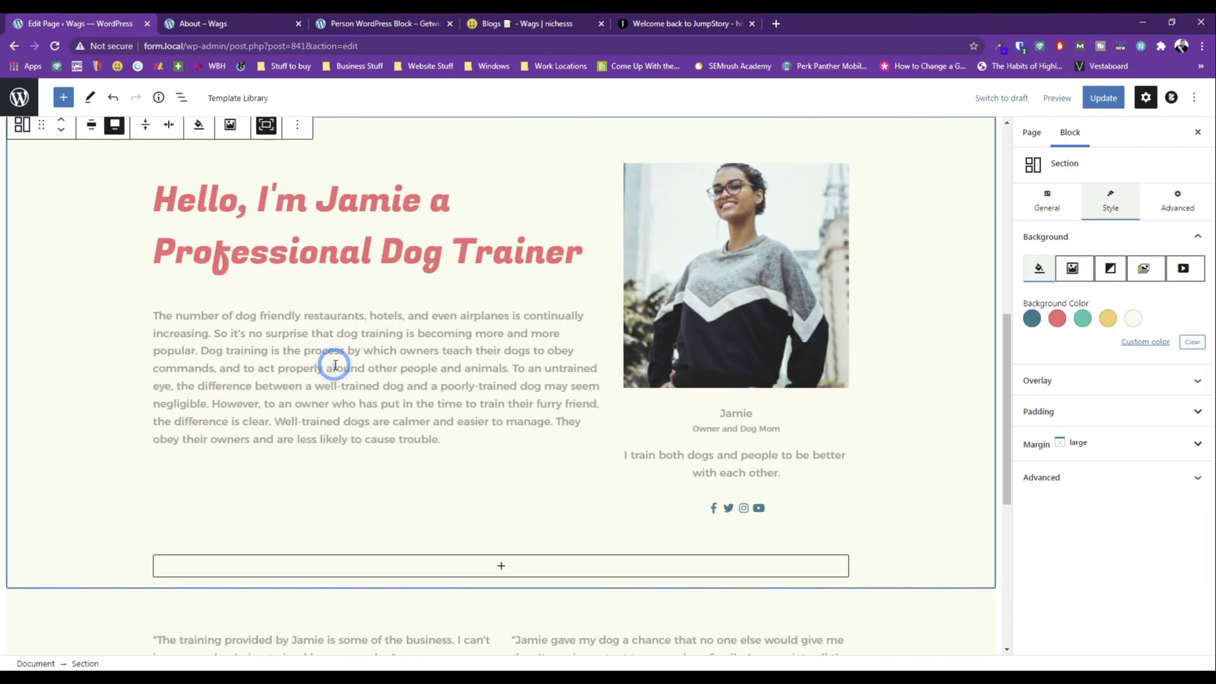
Examine the page's block structure in the List View to see which block contains the testimonials.
{"action": "scroll", "coordinate": [547, 523], "scroll_direction": "down", "scroll_amount": 4}
{"action": "left_click", "coordinate": [765, 356]}
{"action": "left_click", "coordinate": [883, 331]}
{"action": "left_click", "coordinate": [627, 338]}
{"action": "left_click", "coordinate": [146, 330]}
{"action": "left_click", "coordinate": [109, 329]}
{"action": "left_click", "coordinate": [58, 334]}
{"action": "left_click", "coordinate": [69, 335]}
{"action": "left_click", "coordinate": [63, 340]}
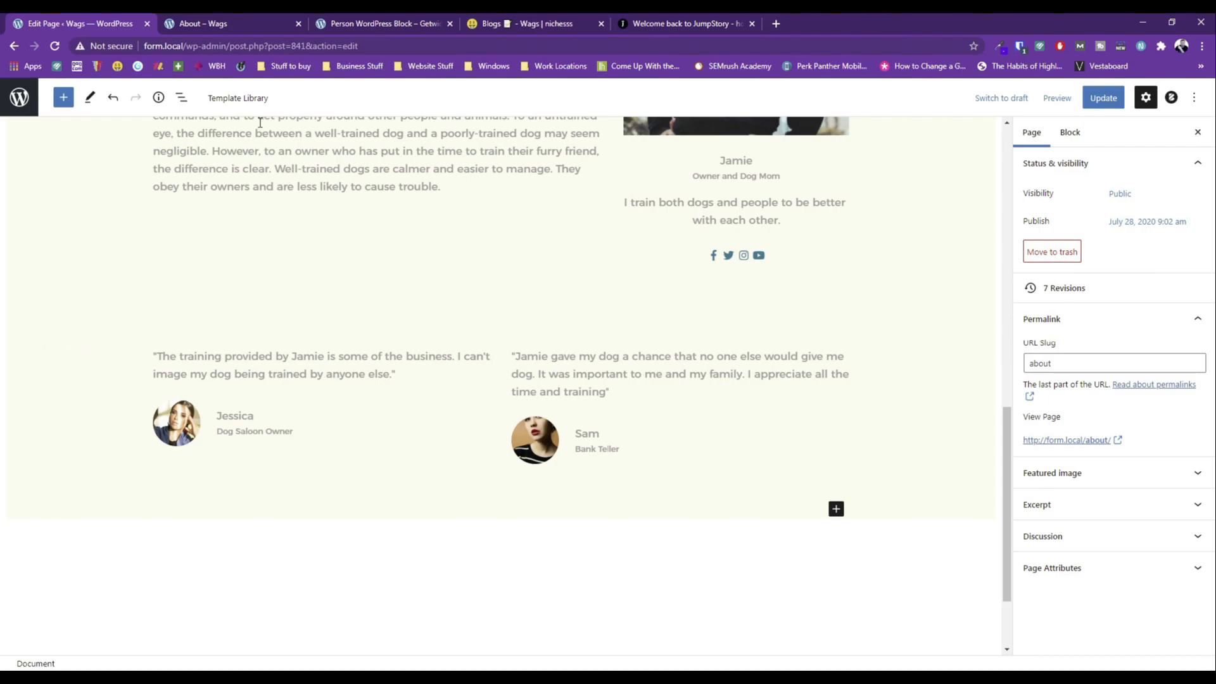
{"action": "left_click", "coordinate": [181, 97]}
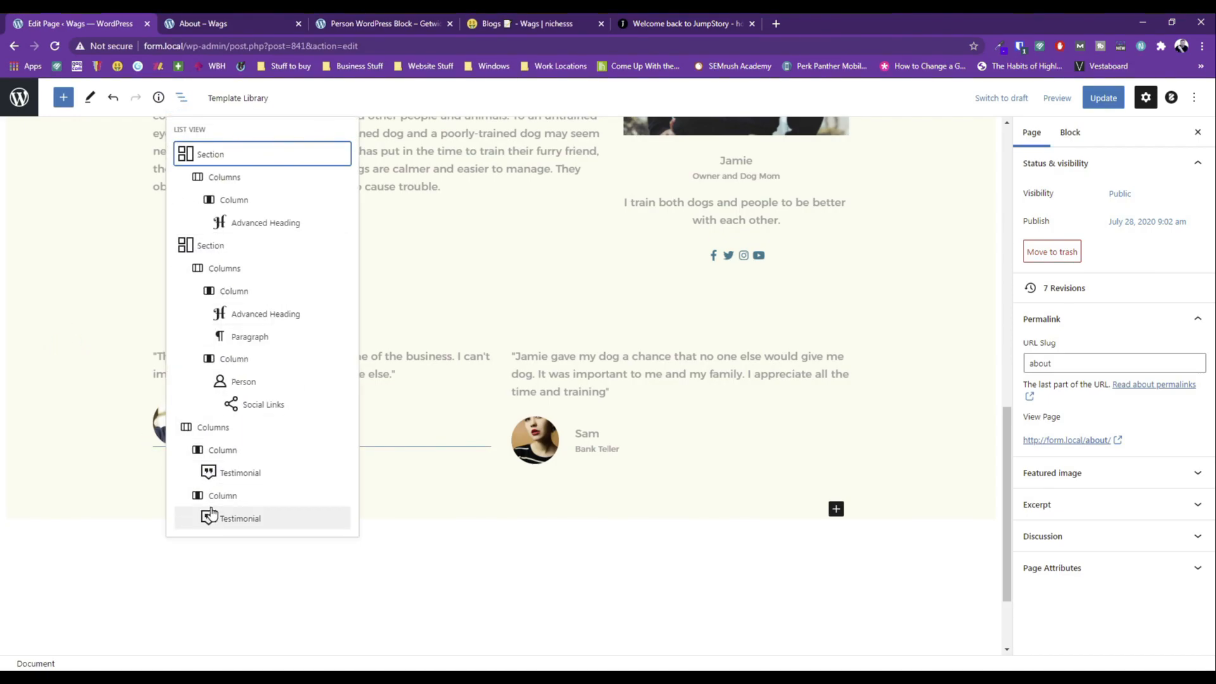
{"action": "left_click", "coordinate": [795, 335]}
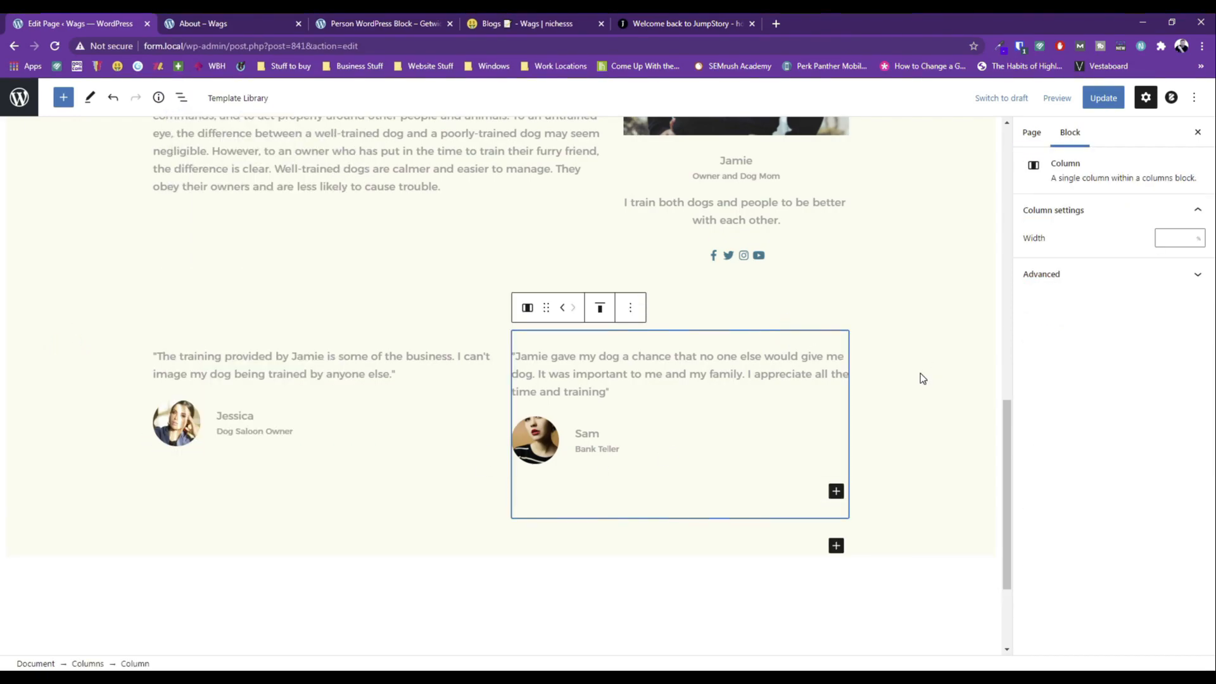
Inspect the trainer Section's lower edge and the testimonials Columns block to see how the two are nested.
{"action": "scroll", "coordinate": [921, 374], "scroll_direction": "up", "scroll_amount": 10}
{"action": "scroll", "coordinate": [295, 377], "scroll_direction": "down", "scroll_amount": 3}
{"action": "left_click", "coordinate": [87, 300]}
{"action": "scroll", "coordinate": [87, 299], "scroll_direction": "down", "scroll_amount": 5}
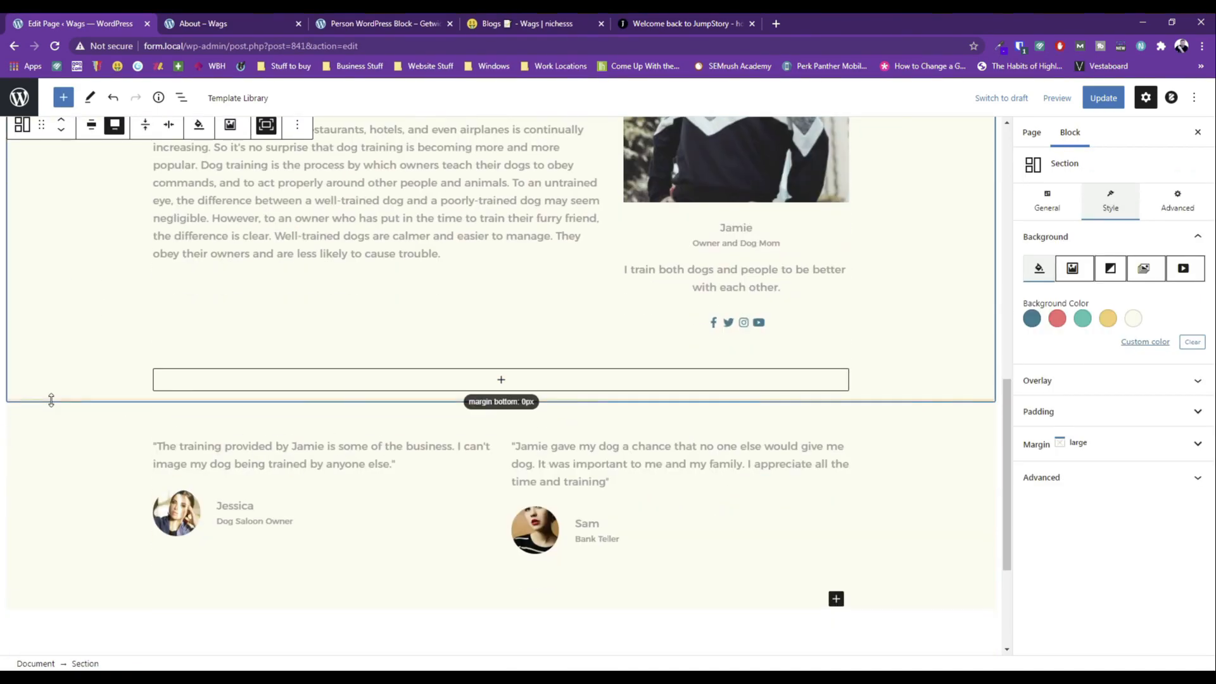
{"action": "left_click", "coordinate": [11, 420]}
{"action": "left_click", "coordinate": [26, 386]}
{"action": "left_click", "coordinate": [56, 384]}
{"action": "left_click", "coordinate": [216, 435]}
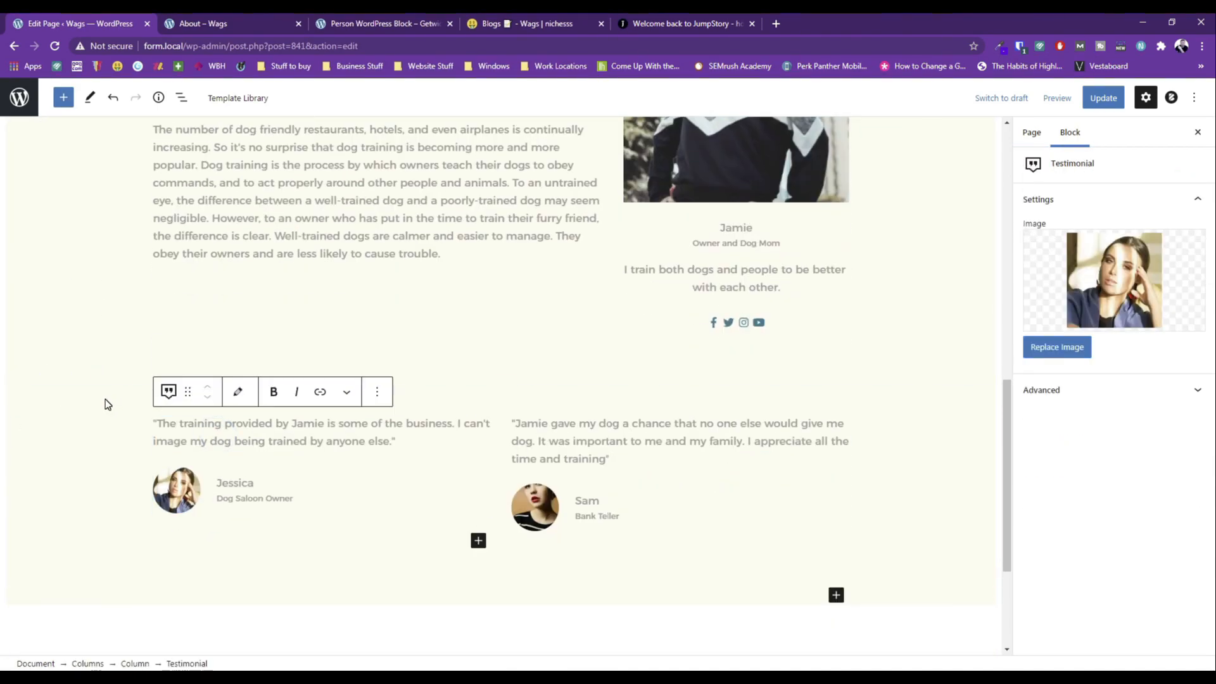
{"action": "left_click", "coordinate": [105, 399]}
{"action": "left_click", "coordinate": [184, 404]}
{"action": "left_click", "coordinate": [182, 97]}
{"action": "left_click", "coordinate": [217, 150]}
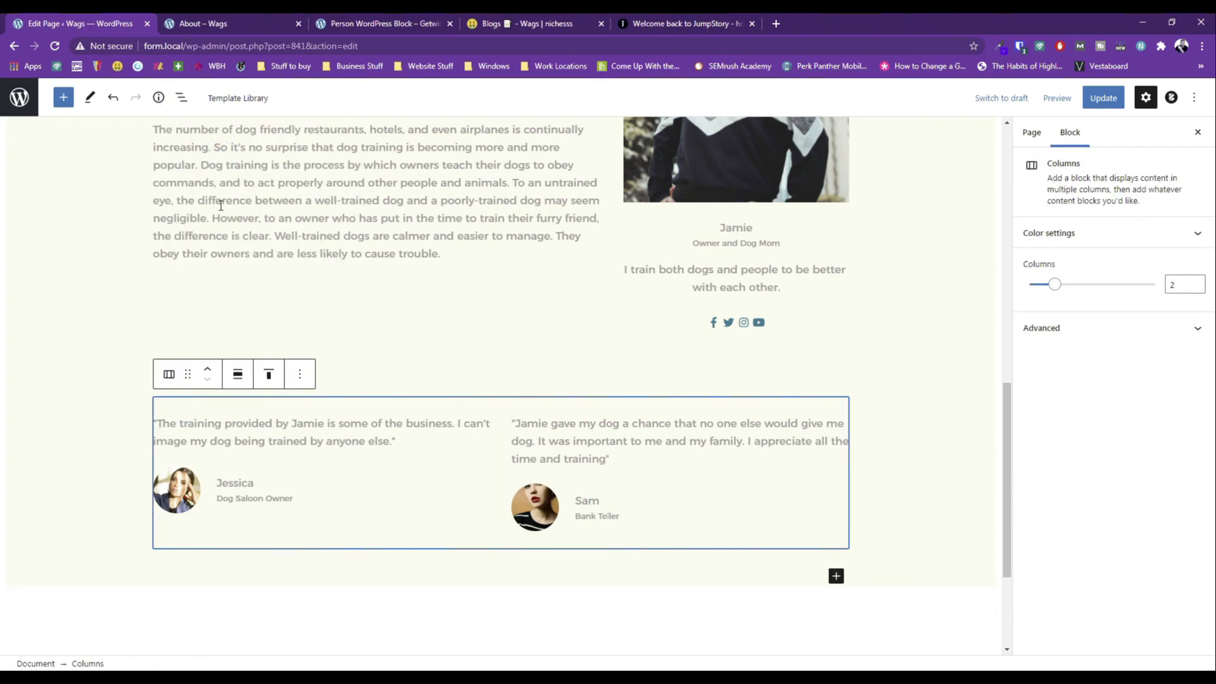
Check where the trainer Section begins and ends relative to the hero Section and the testimonials.
{"action": "left_click", "coordinate": [162, 342]}
{"action": "left_click", "coordinate": [168, 360]}
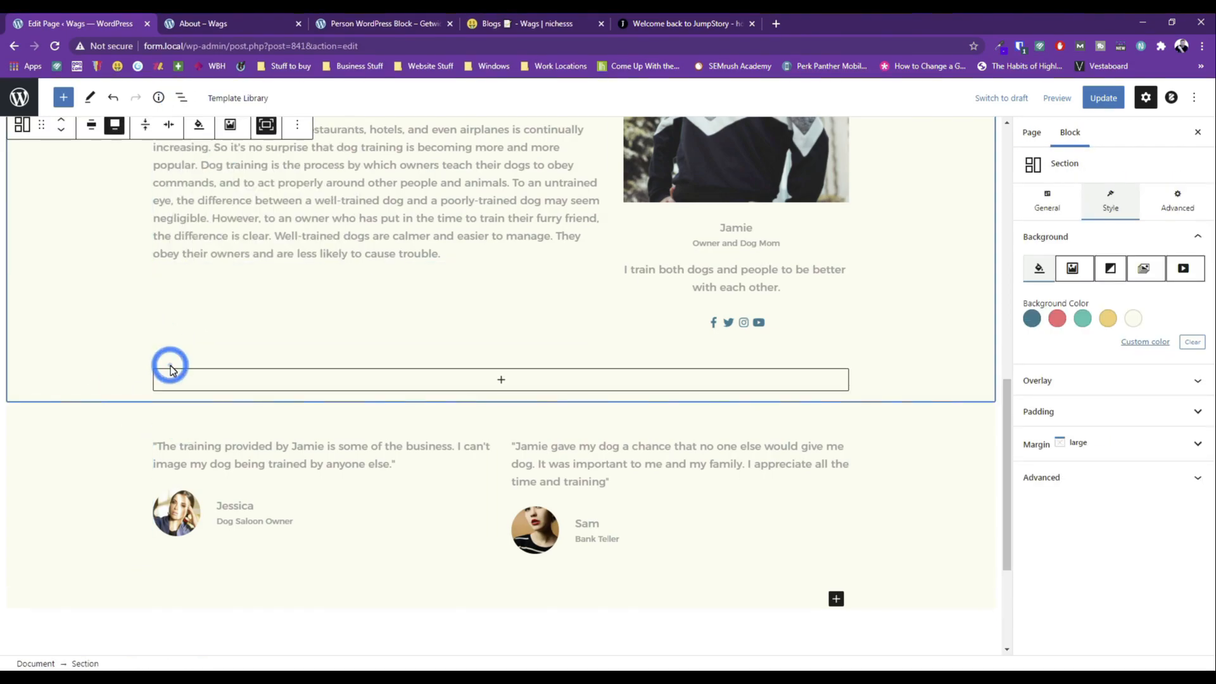
{"action": "left_click", "coordinate": [925, 417]}
{"action": "left_click", "coordinate": [971, 408]}
{"action": "left_click", "coordinate": [735, 382]}
{"action": "left_click", "coordinate": [76, 401]}
{"action": "left_click", "coordinate": [279, 394]}
{"action": "scroll", "coordinate": [904, 443], "scroll_direction": "up", "scroll_amount": 4}
{"action": "left_click", "coordinate": [754, 185]}
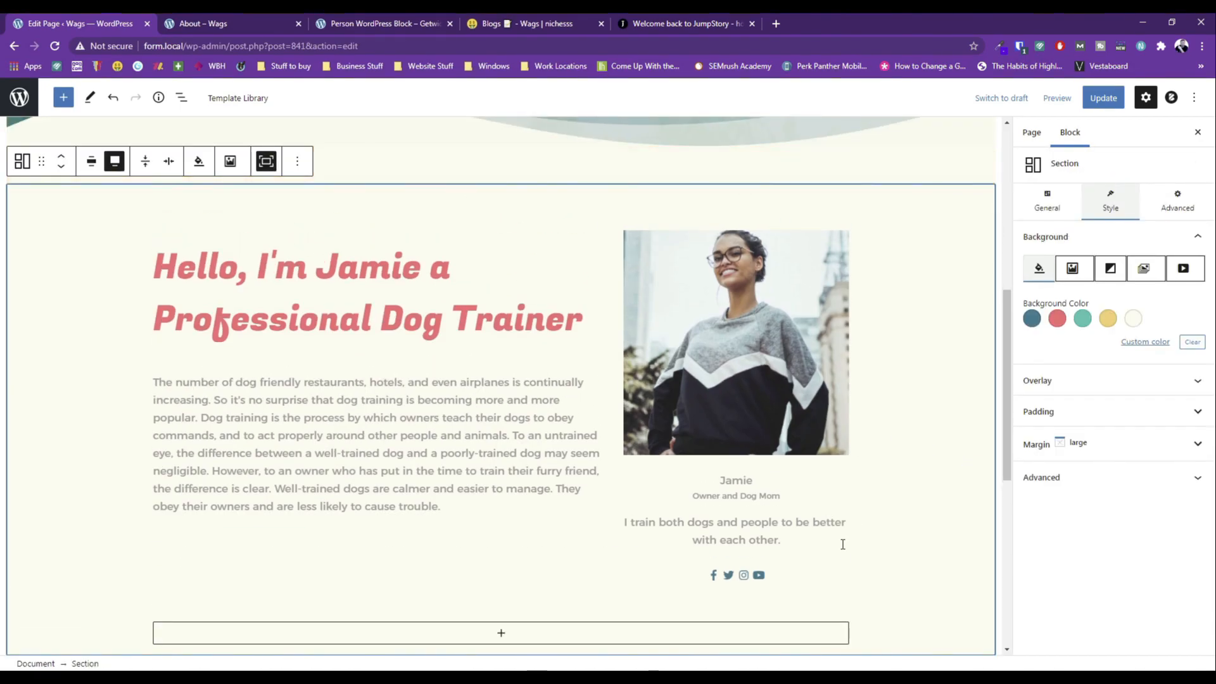
{"action": "scroll", "coordinate": [842, 545], "scroll_direction": "down", "scroll_amount": 4}
{"action": "left_click", "coordinate": [970, 484]}
{"action": "scroll", "coordinate": [299, 352], "scroll_direction": "up", "scroll_amount": 5}
{"action": "left_click", "coordinate": [120, 190]}
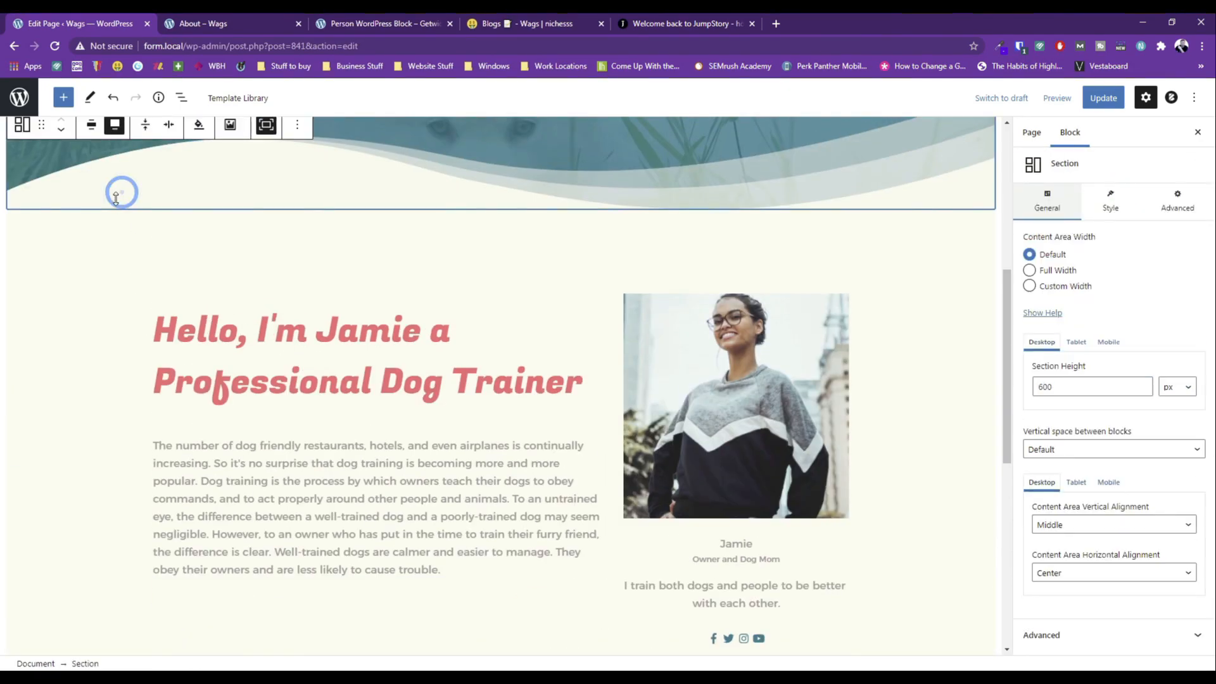
Compare the List View contents of the trainer Section with those of the testimonials Columns block.
{"action": "left_click", "coordinate": [181, 97]}
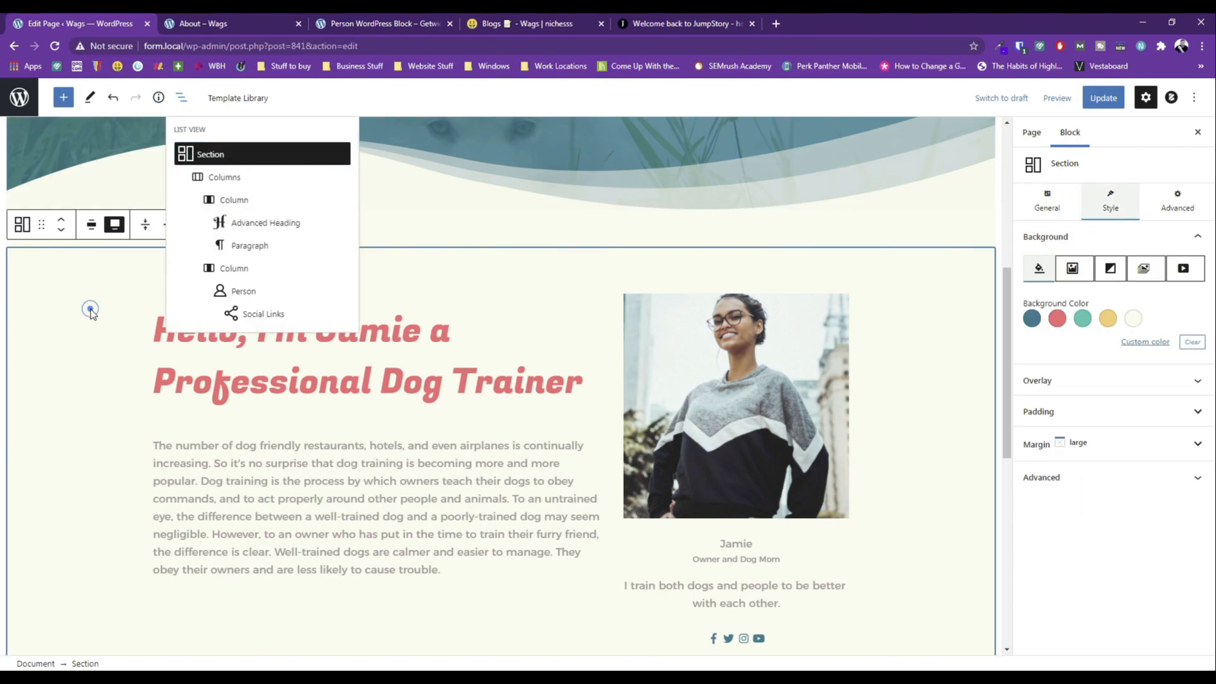
{"action": "left_click", "coordinate": [90, 307]}
{"action": "left_click", "coordinate": [181, 96]}
{"action": "scroll", "coordinate": [89, 401], "scroll_direction": "down", "scroll_amount": 4}
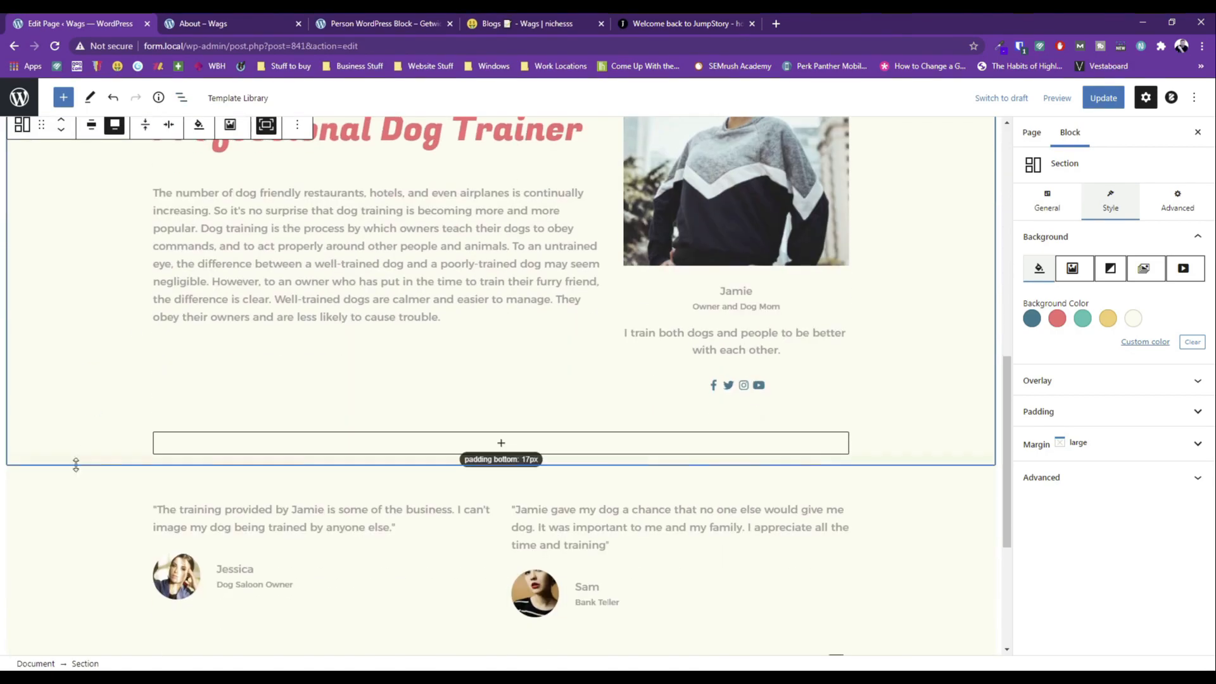
{"action": "left_click", "coordinate": [21, 469]}
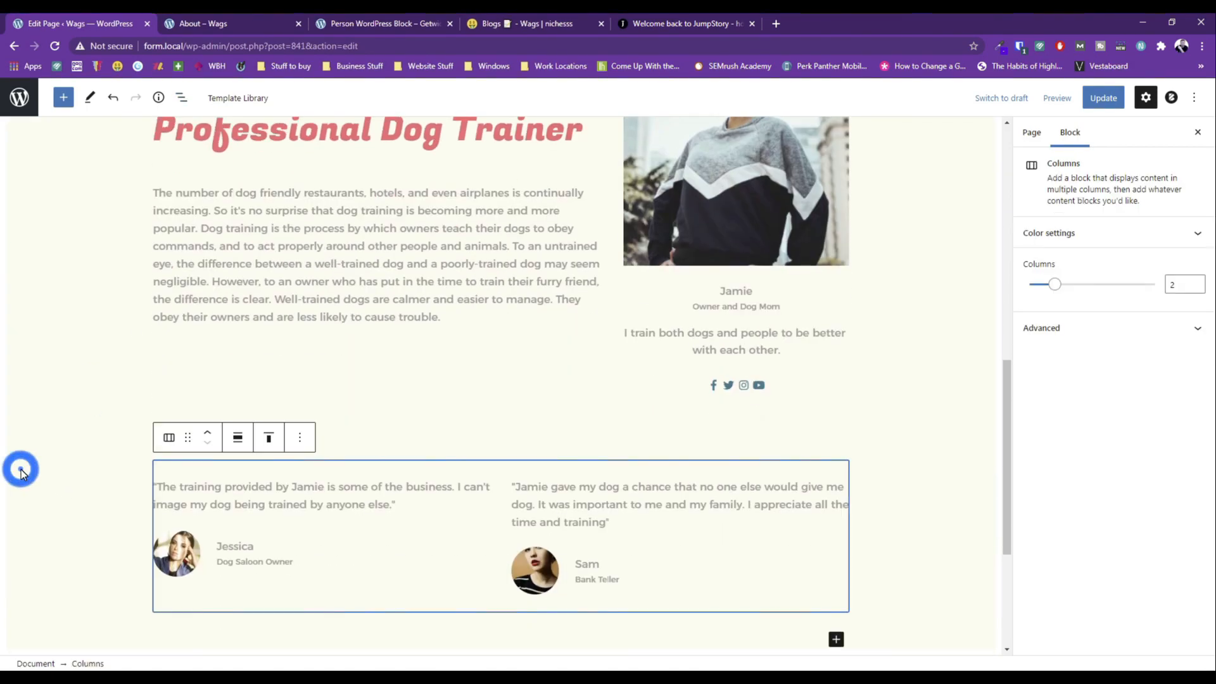
{"action": "left_click", "coordinate": [177, 102]}
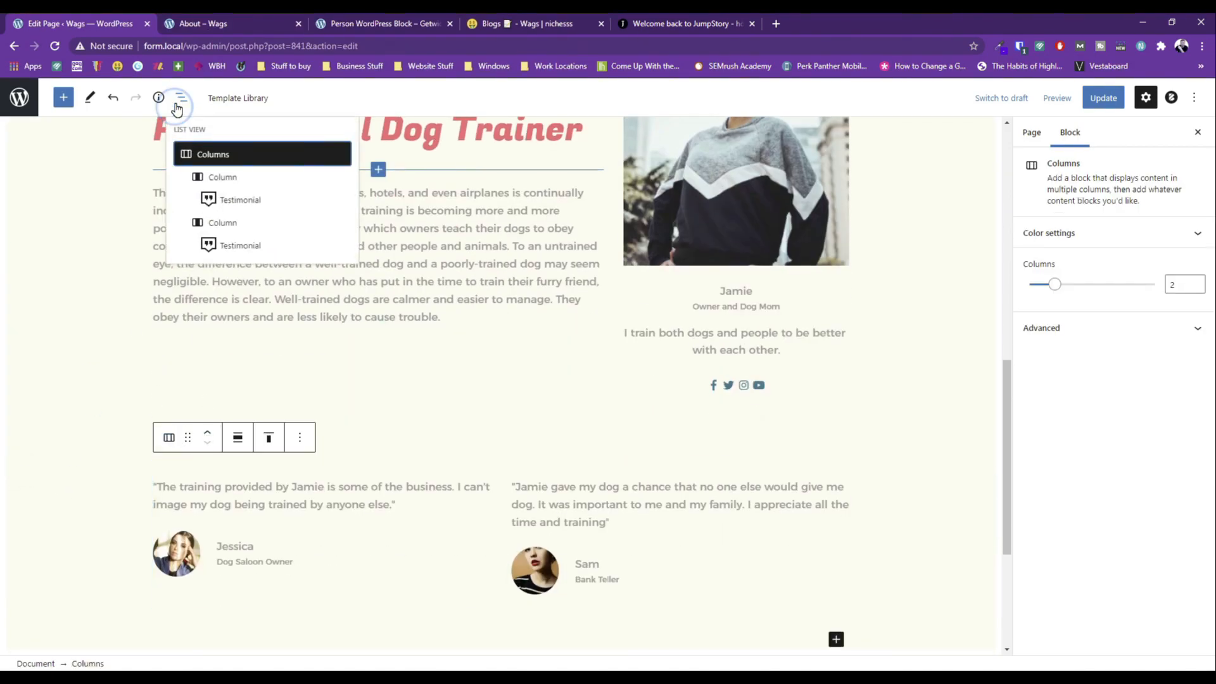
{"action": "left_click", "coordinate": [99, 525]}
{"action": "left_click", "coordinate": [201, 472]}
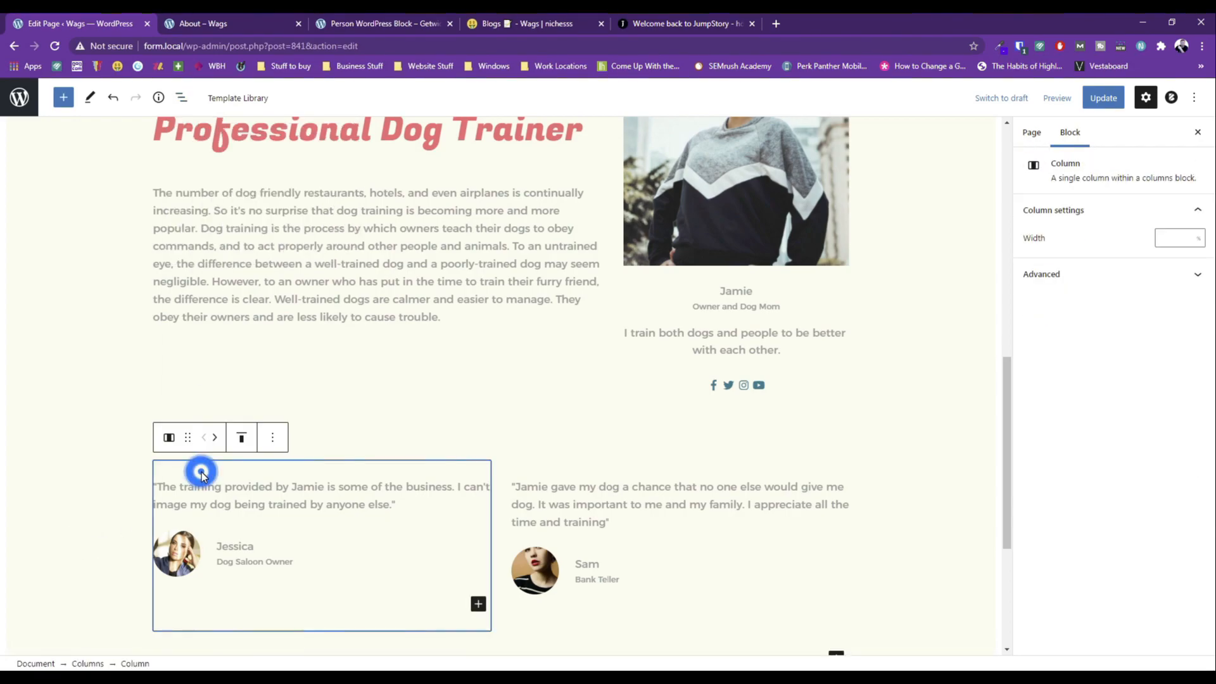
{"action": "left_click", "coordinate": [948, 423]}
{"action": "scroll", "coordinate": [824, 494], "scroll_direction": "down", "scroll_amount": 3}
{"action": "left_click", "coordinate": [836, 472]}
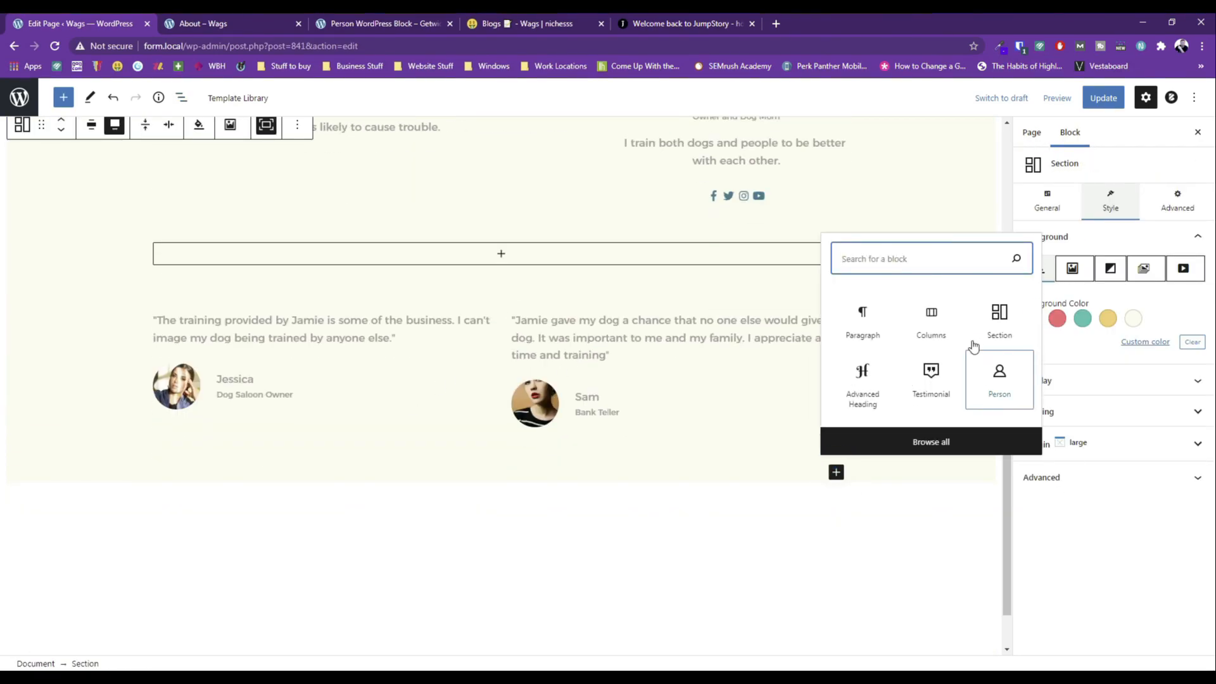
{"action": "left_click", "coordinate": [438, 443]}
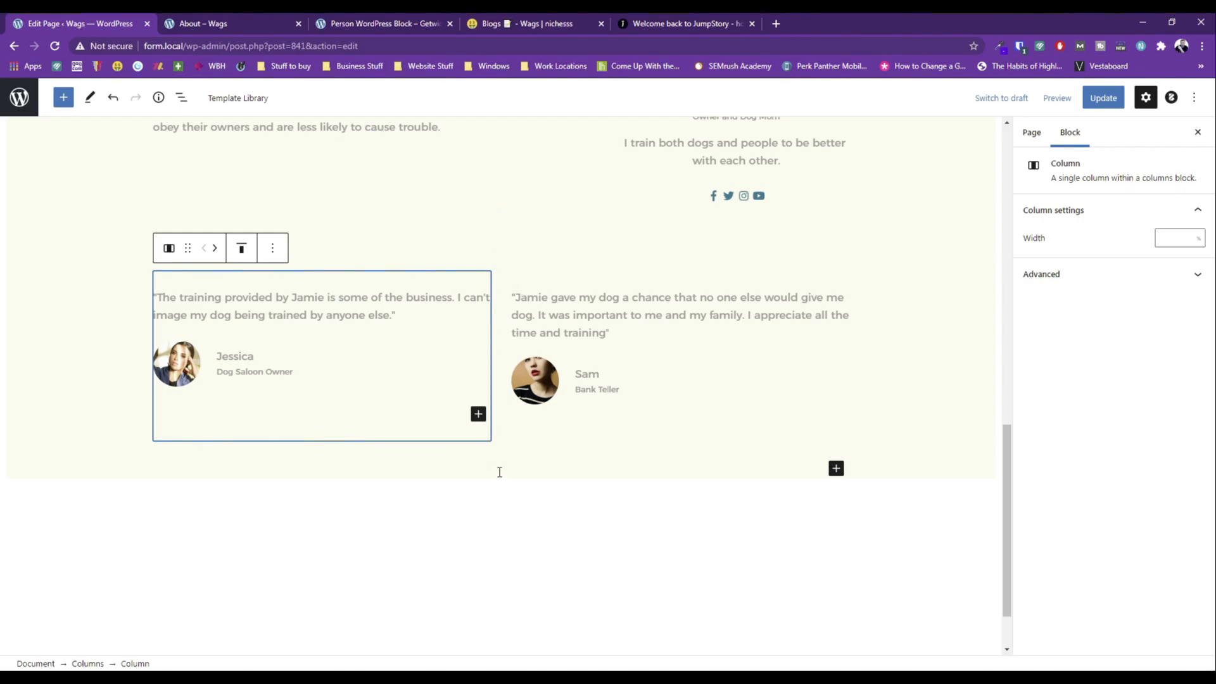
Insert an Advanced Spacer block directly below the two-column testimonials.
{"action": "left_click", "coordinate": [499, 473]}
{"action": "left_click", "coordinate": [501, 262]}
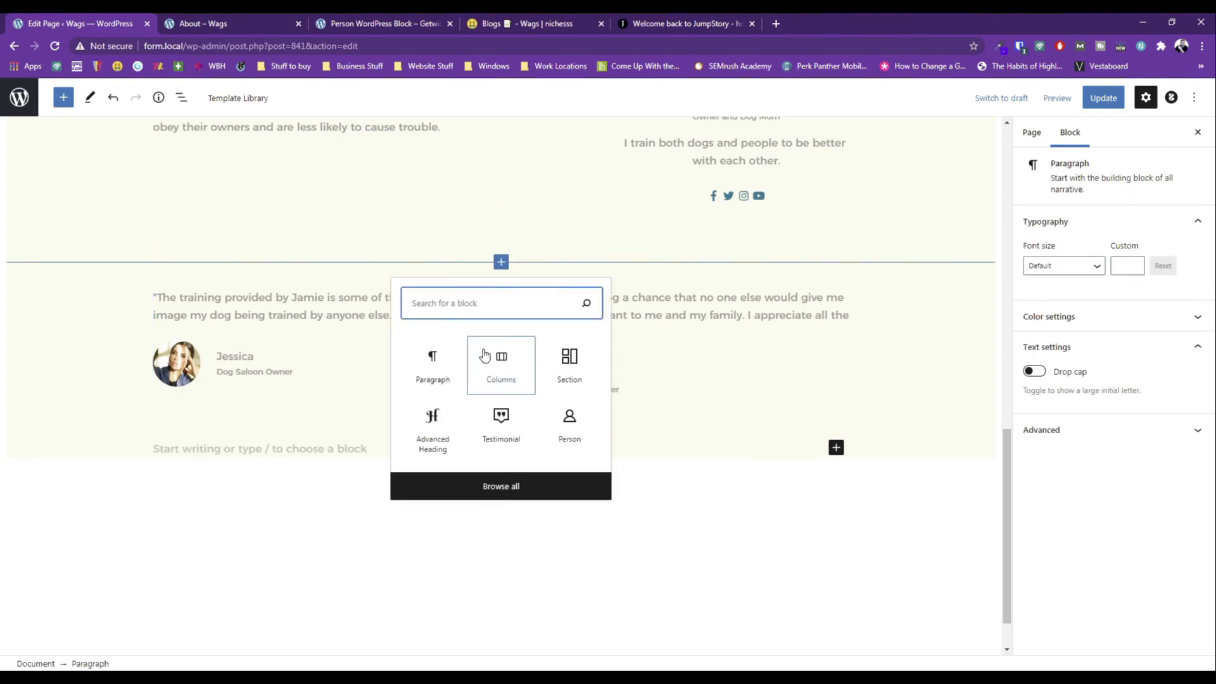
{"action": "left_click", "coordinate": [499, 487]}
{"action": "scroll", "coordinate": [82, 335], "scroll_direction": "down", "scroll_amount": 15}
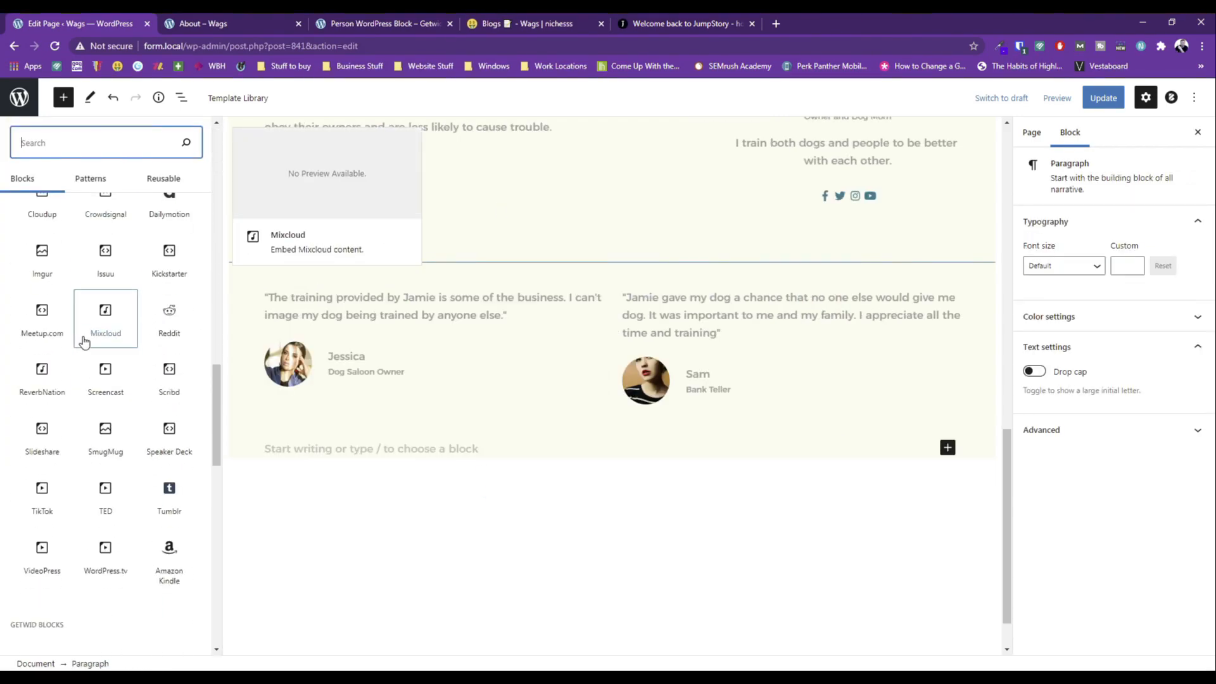
{"action": "scroll", "coordinate": [88, 346], "scroll_direction": "down", "scroll_amount": 10}
{"action": "scroll", "coordinate": [120, 596], "scroll_direction": "down", "scroll_amount": 3}
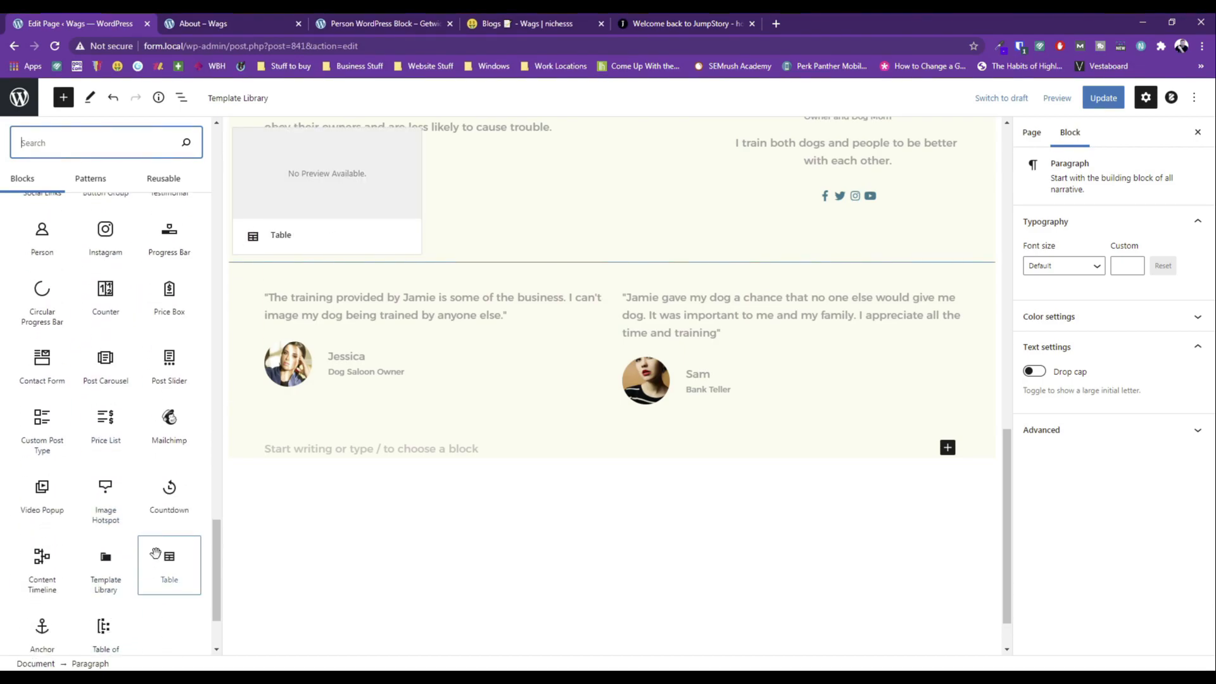
{"action": "scroll", "coordinate": [126, 506], "scroll_direction": "up", "scroll_amount": 4}
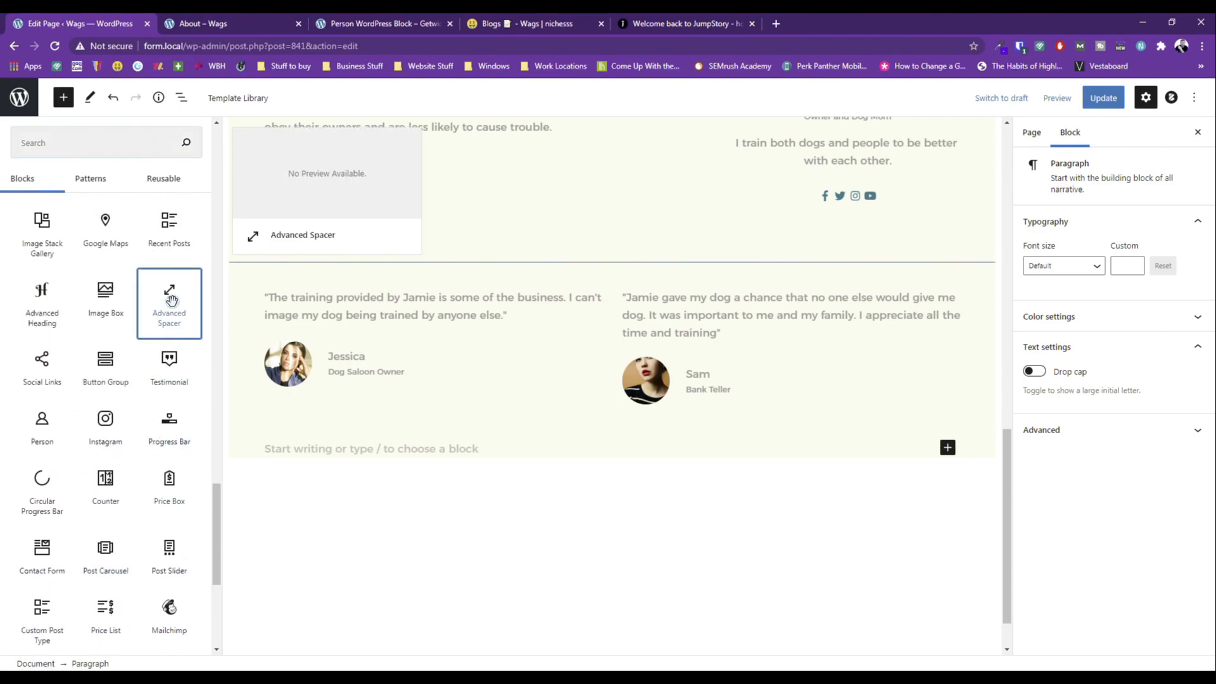
{"action": "left_click", "coordinate": [169, 297]}
Set the spacer's height to 50 px, hide it on mobile, and update the About page.
{"action": "double_click", "coordinate": [1061, 245]}
{"action": "type", "text": "50"}
{"action": "left_click", "coordinate": [1029, 332]}
{"action": "left_click", "coordinate": [1103, 97]}
Preview the About page in a new tab and check the spacing around the trainer section, testimonials and footer.
{"action": "left_click", "coordinate": [1057, 97]}
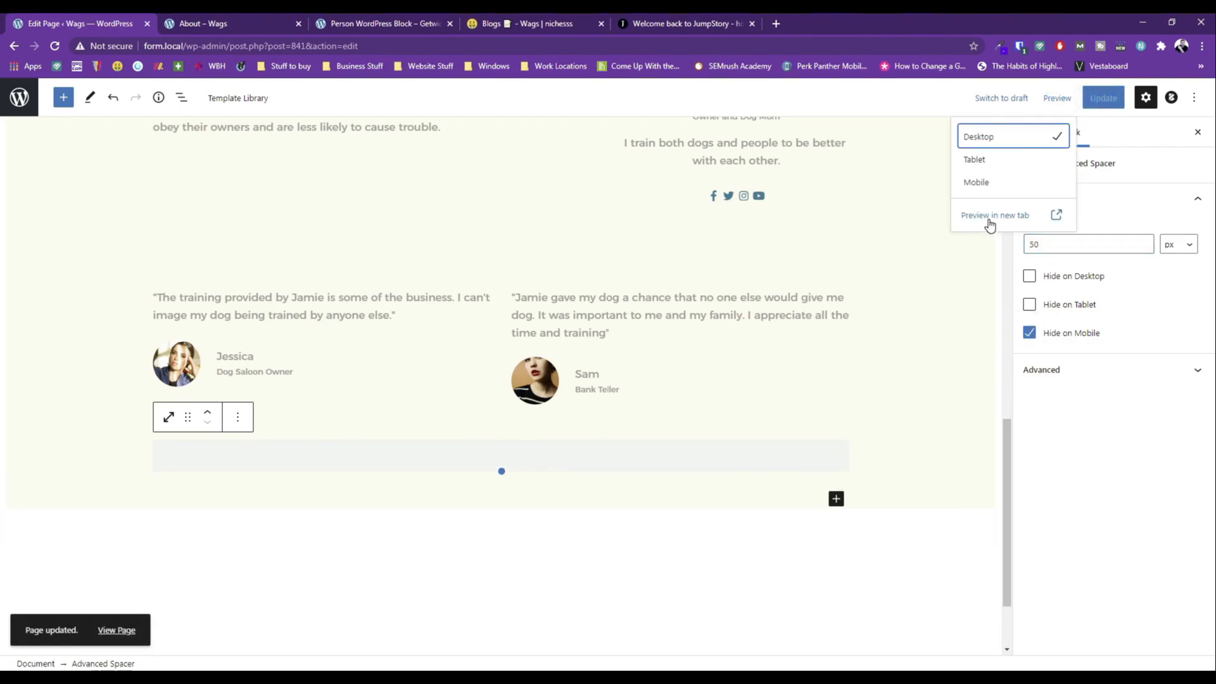
{"action": "left_click", "coordinate": [991, 223]}
{"action": "scroll", "coordinate": [411, 329], "scroll_direction": "down", "scroll_amount": 10}
{"action": "scroll", "coordinate": [652, 523], "scroll_direction": "up", "scroll_amount": 5}
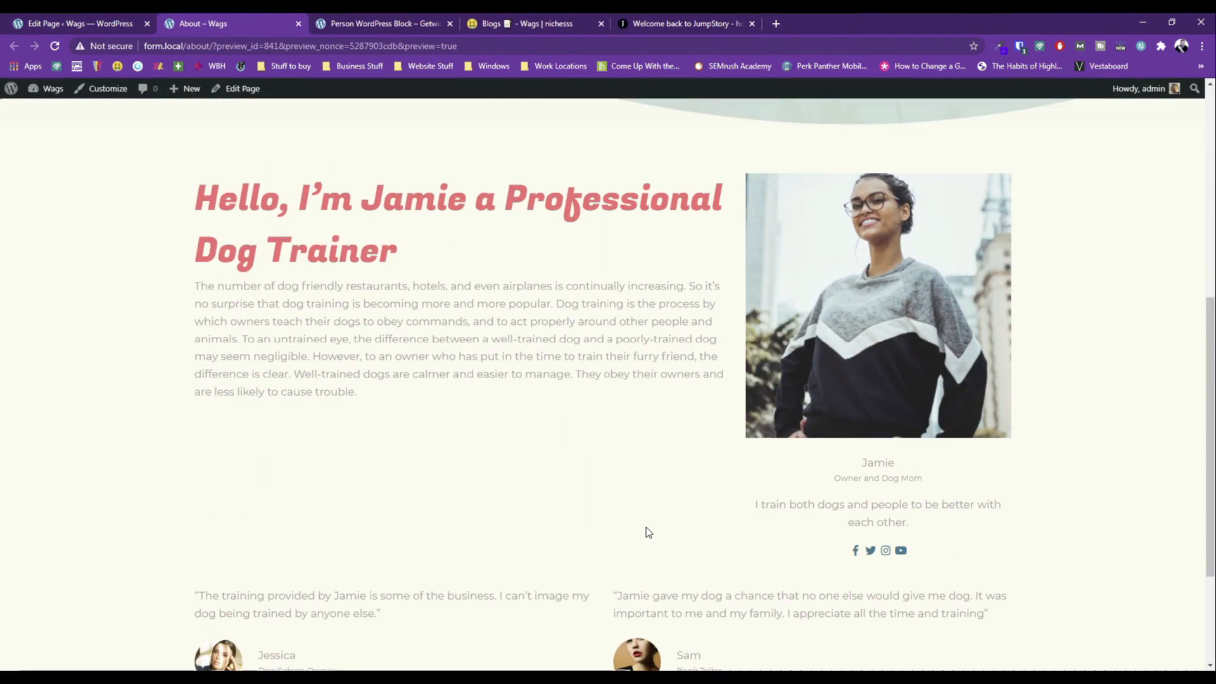
{"action": "scroll", "coordinate": [636, 531], "scroll_direction": "down", "scroll_amount": 5}
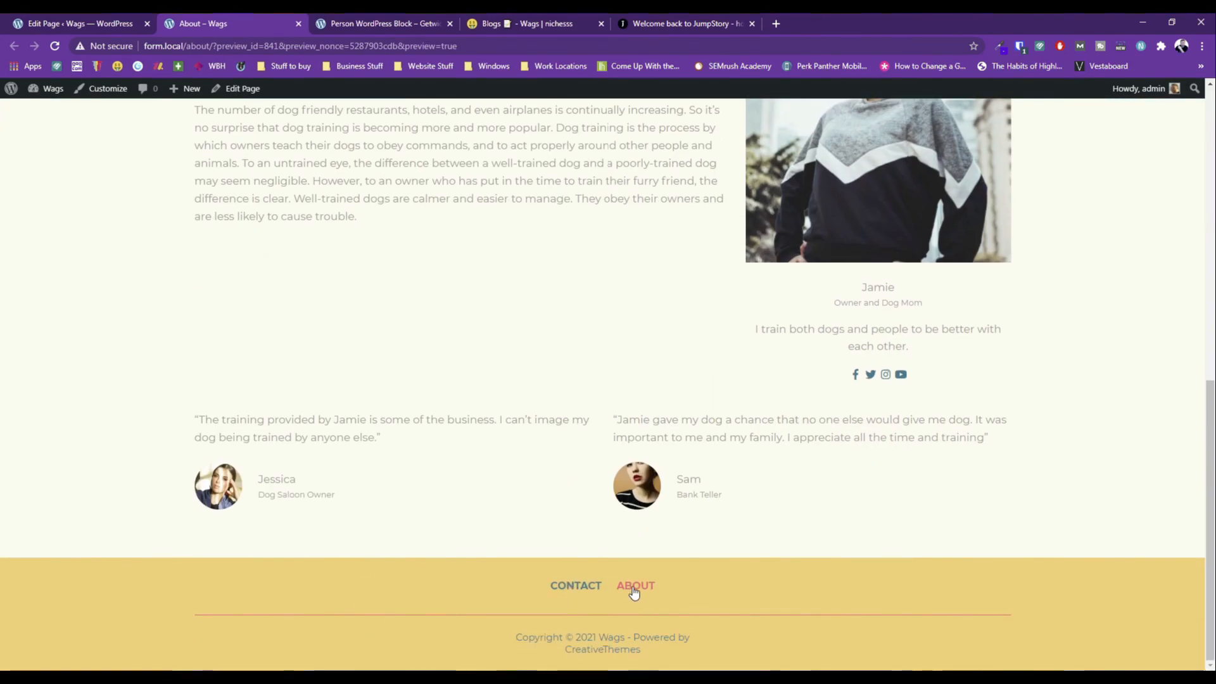
{"action": "scroll", "coordinate": [711, 378], "scroll_direction": "up", "scroll_amount": 15}
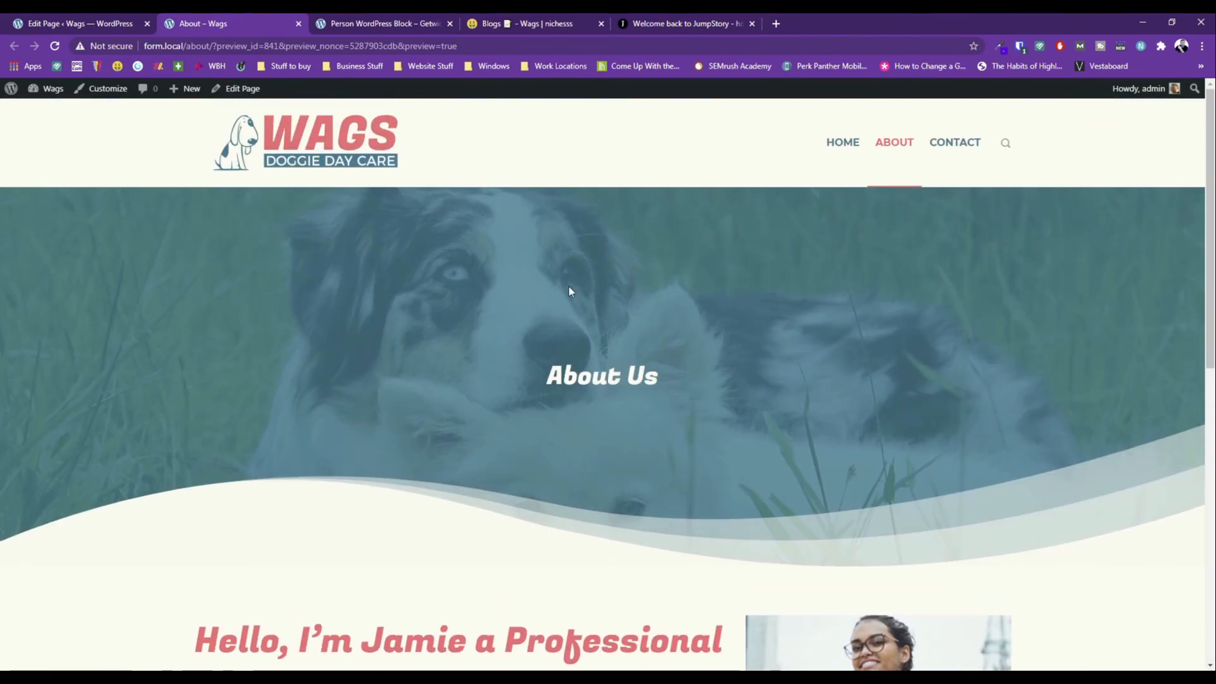
Return to the page editor, leave the About page, and open the Contact page for editing.
{"action": "left_click", "coordinate": [87, 24]}
{"action": "scroll", "coordinate": [765, 377], "scroll_direction": "up", "scroll_amount": 15}
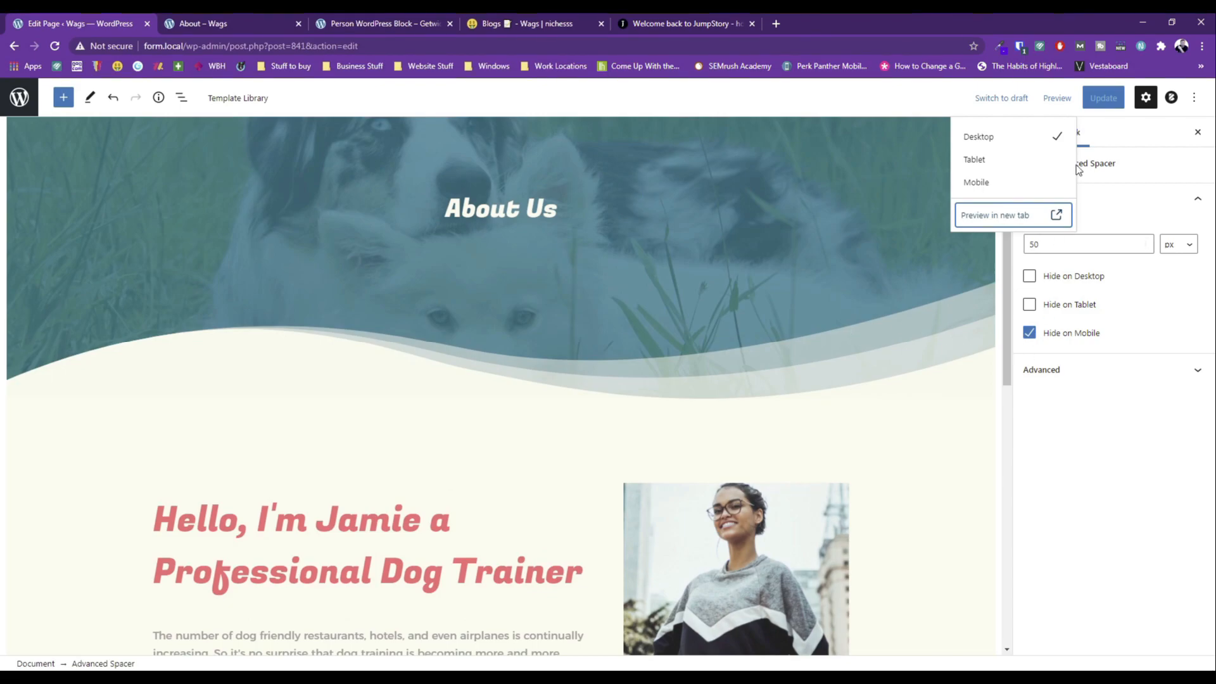
{"action": "left_click", "coordinate": [1076, 492]}
{"action": "scroll", "coordinate": [876, 199], "scroll_direction": "up", "scroll_amount": 3}
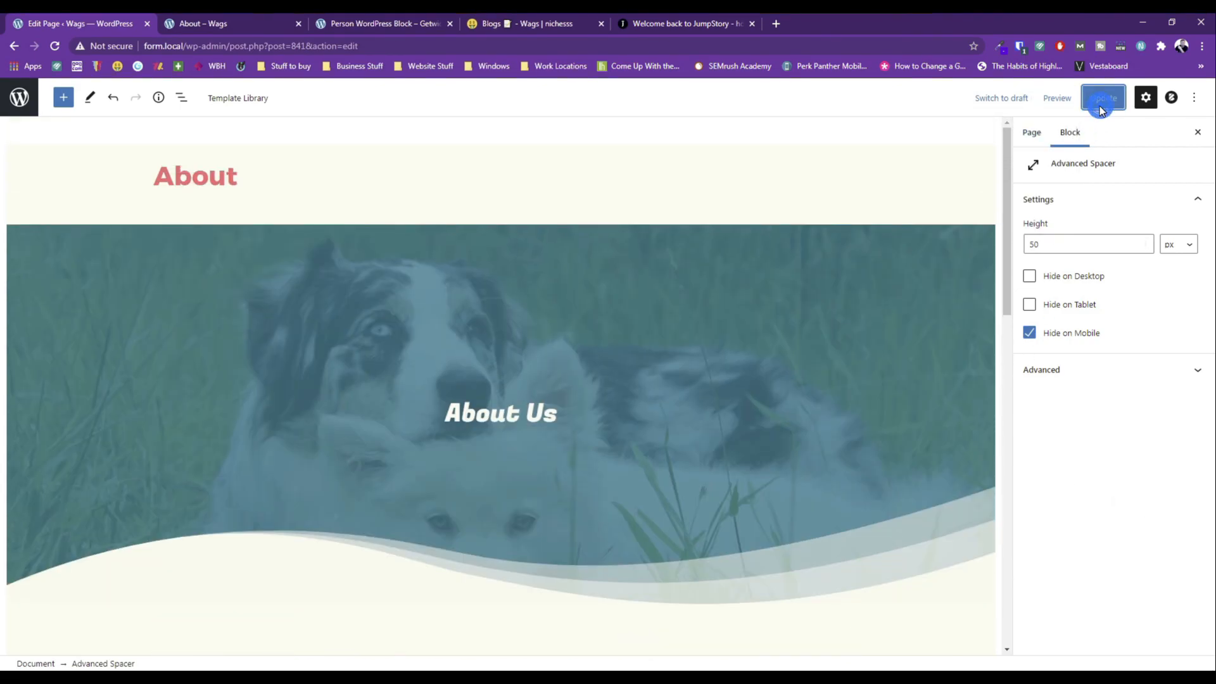
{"action": "left_click", "coordinate": [17, 98]}
{"action": "left_click", "coordinate": [150, 268]}
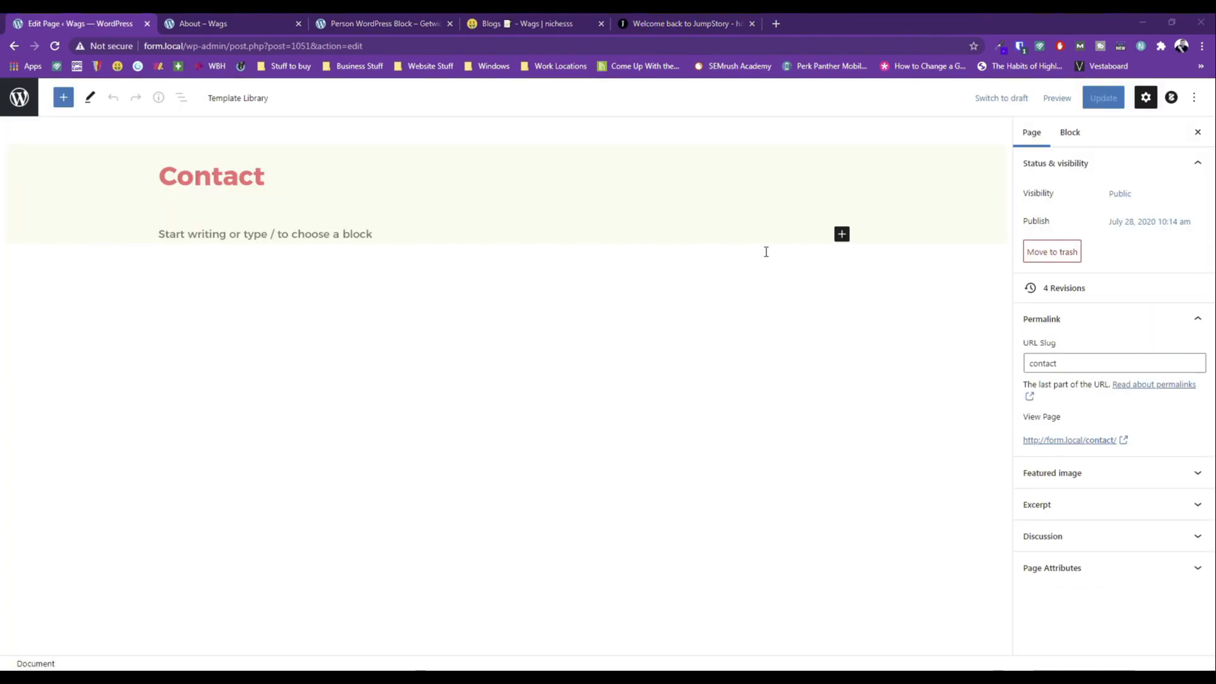
Add a Section block with the full-width, full-height layout to the empty Contact page.
{"action": "left_click", "coordinate": [842, 234]}
{"action": "left_click", "coordinate": [1004, 333]}
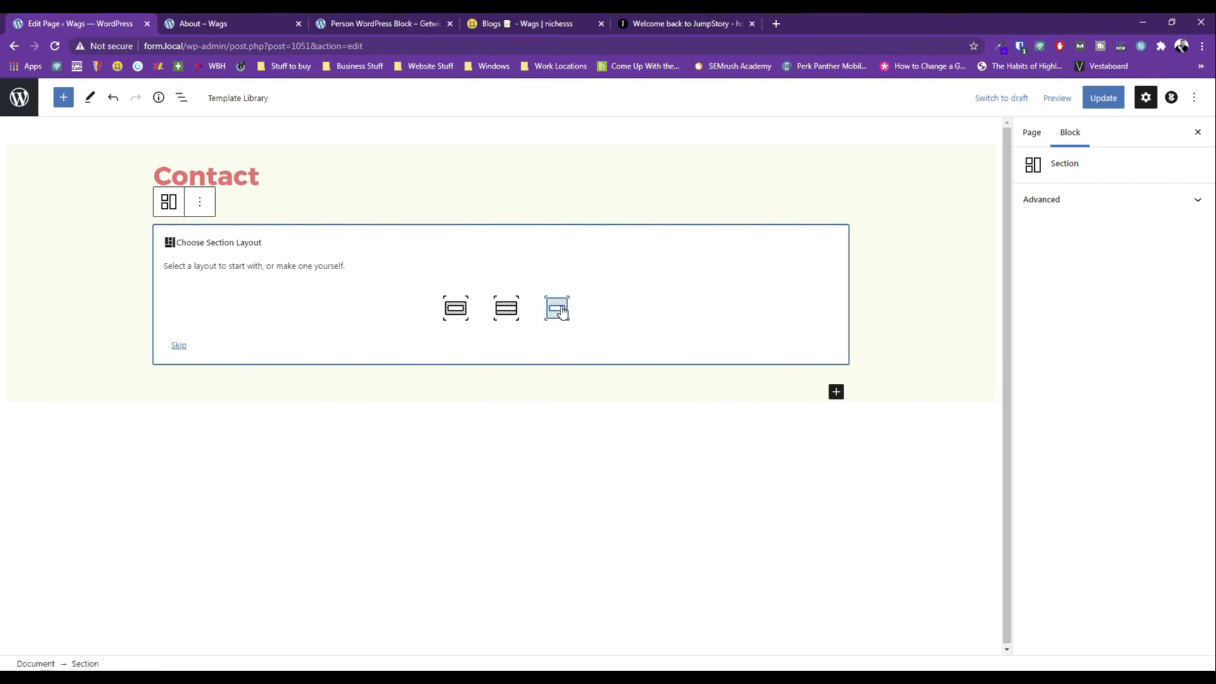
{"action": "left_click", "coordinate": [557, 308]}
Set the new section's desktop height to 600 px.
{"action": "left_click", "coordinate": [1077, 394]}
{"action": "left_click", "coordinate": [1176, 387]}
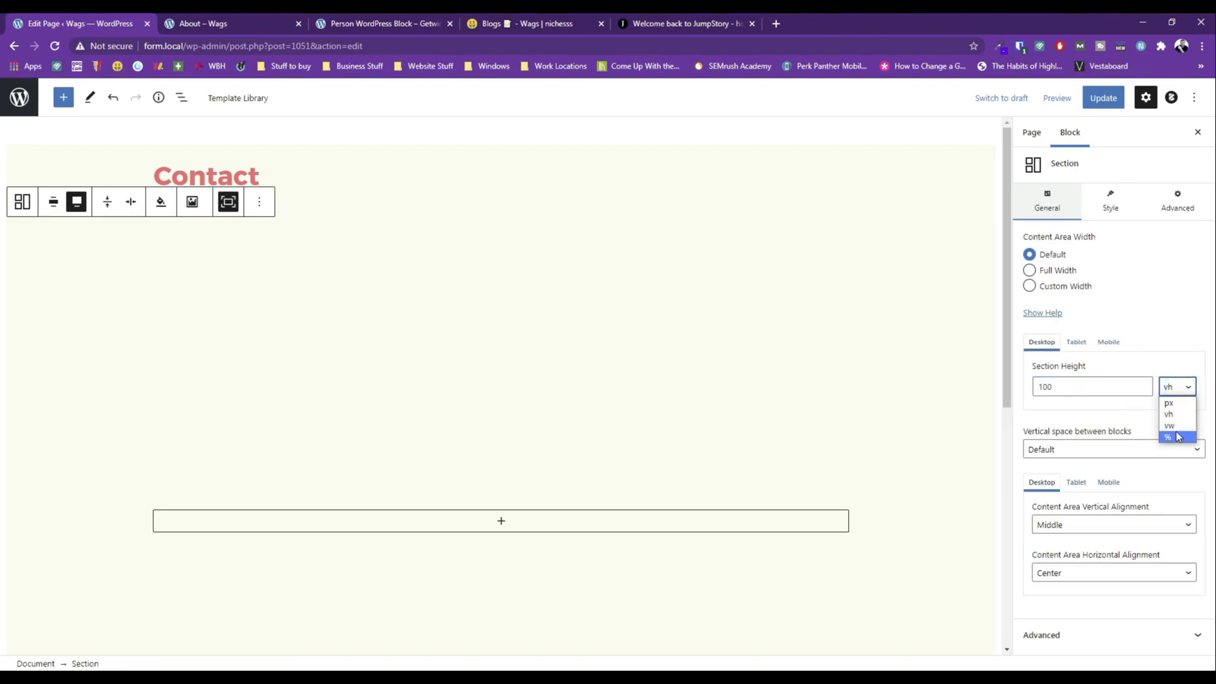
{"action": "left_click", "coordinate": [1168, 403]}
{"action": "left_click_drag", "start_coordinate": [1077, 387], "coordinate": [971, 385]}
{"action": "type", "text": "600"}
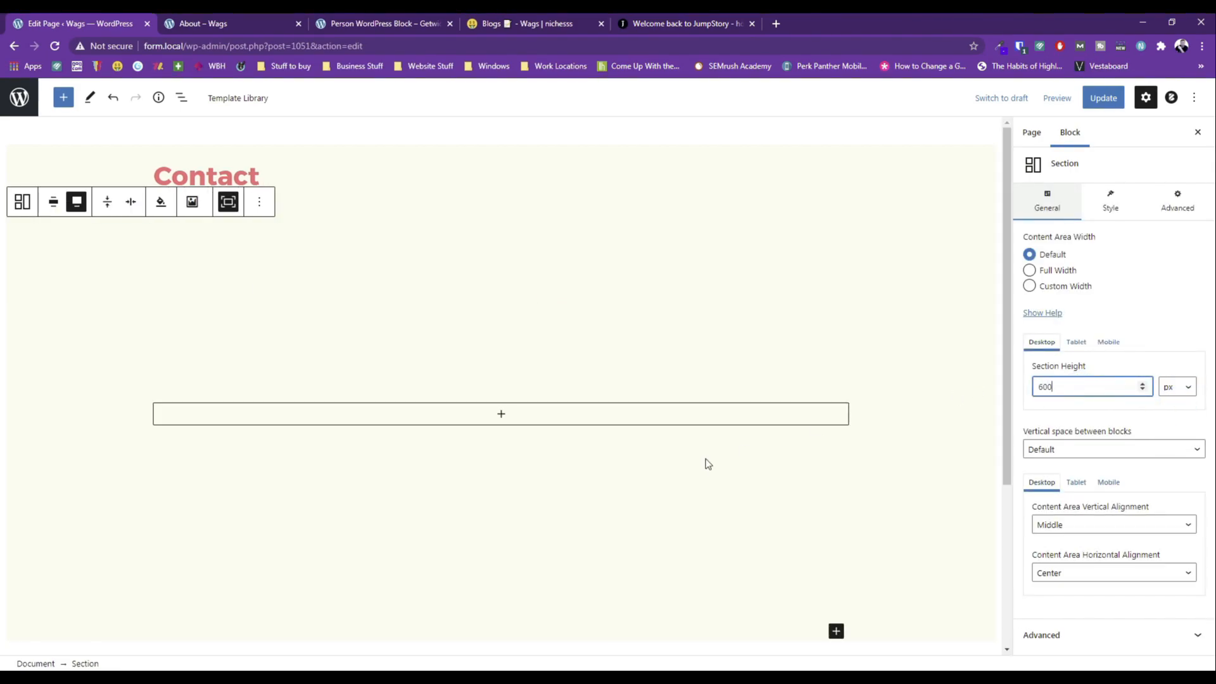
Add an Advanced Heading block inside the section and center its text.
{"action": "left_click", "coordinate": [501, 415]}
{"action": "left_click", "coordinate": [437, 580]}
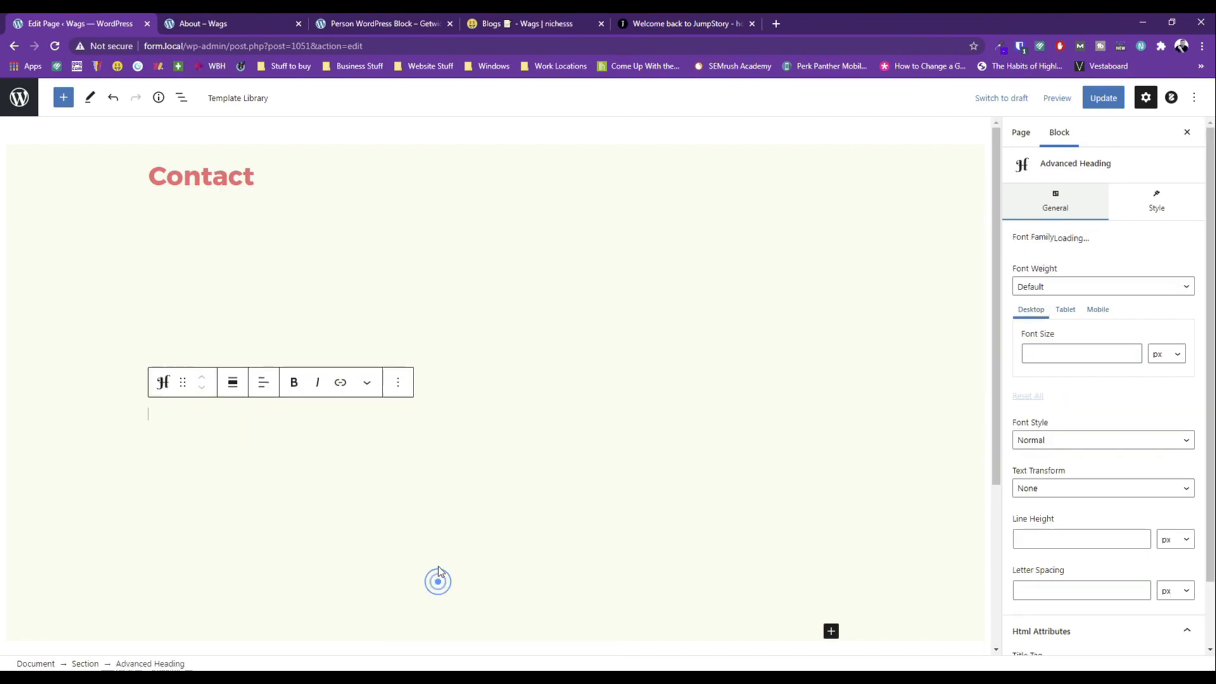
{"action": "left_click", "coordinate": [258, 380]}
{"action": "left_click", "coordinate": [297, 448]}
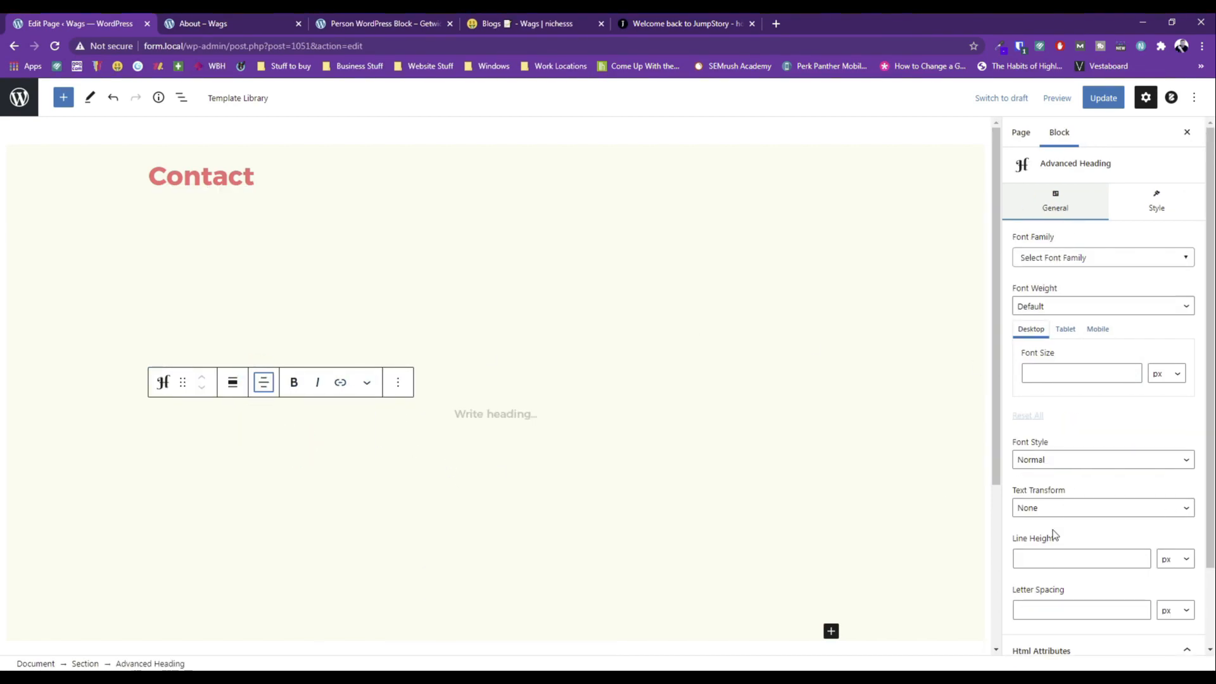
Set the heading's title tag to Heading 1 and enter the text "Contact Us".
{"action": "scroll", "coordinate": [1049, 527], "scroll_direction": "down", "scroll_amount": 2}
{"action": "left_click", "coordinate": [1054, 595]}
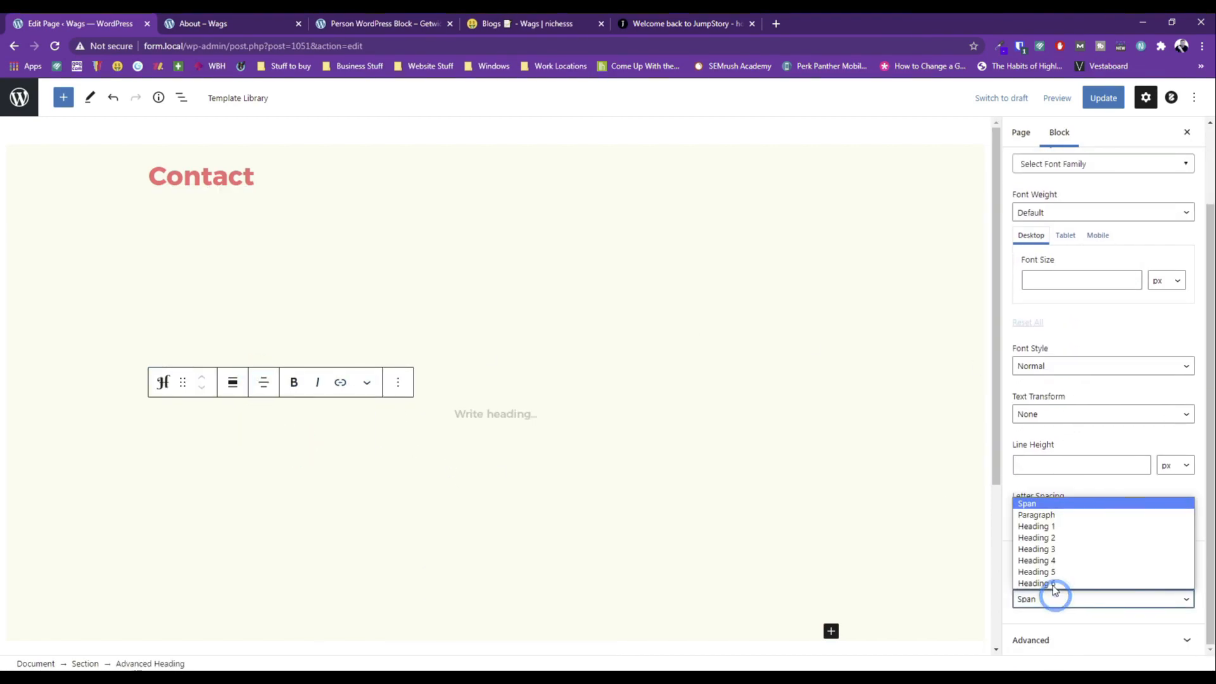
{"action": "left_click", "coordinate": [1053, 527]}
{"action": "type", "text": "Contact Us"}
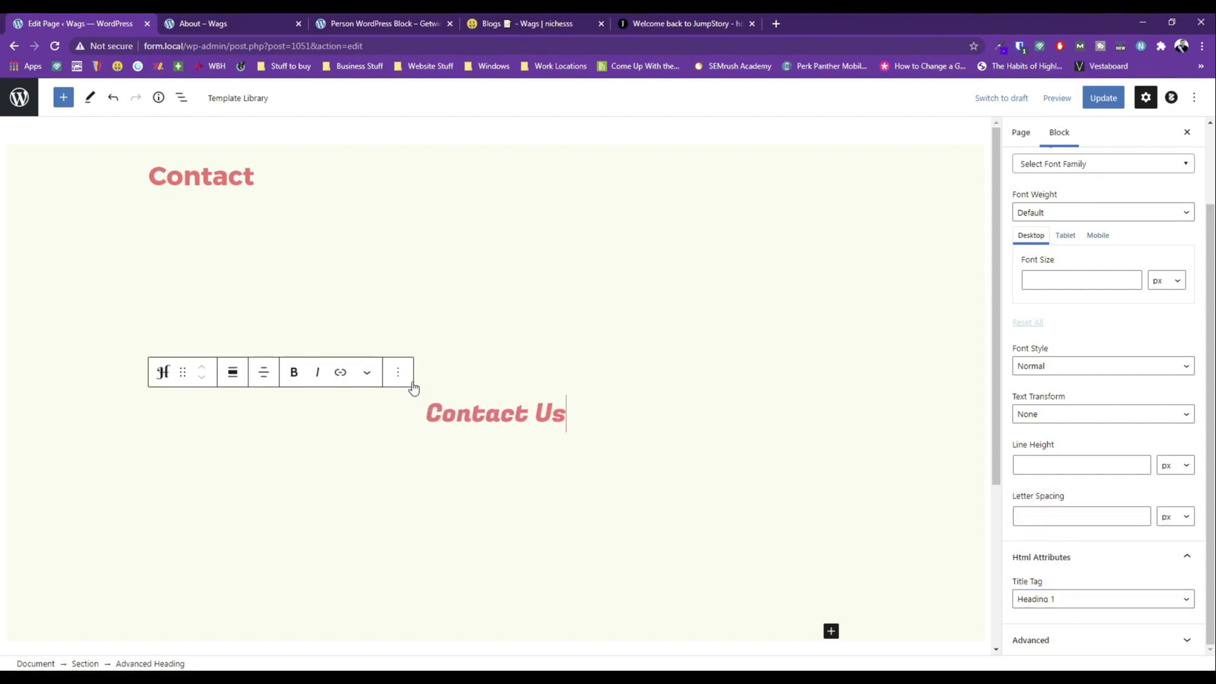
Give the section a background image, choosing the photo of two dogs lying in the grass.
{"action": "left_click", "coordinate": [471, 378]}
{"action": "left_click", "coordinate": [1108, 204]}
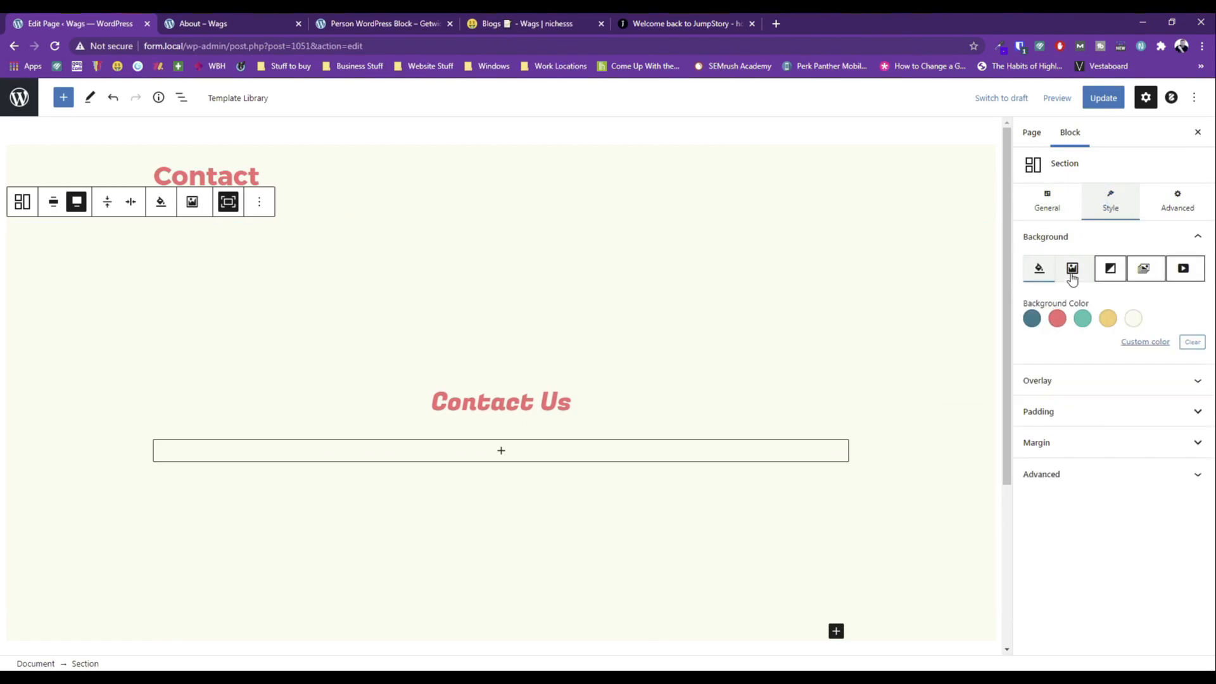
{"action": "left_click", "coordinate": [1071, 269]}
{"action": "left_click", "coordinate": [1049, 364]}
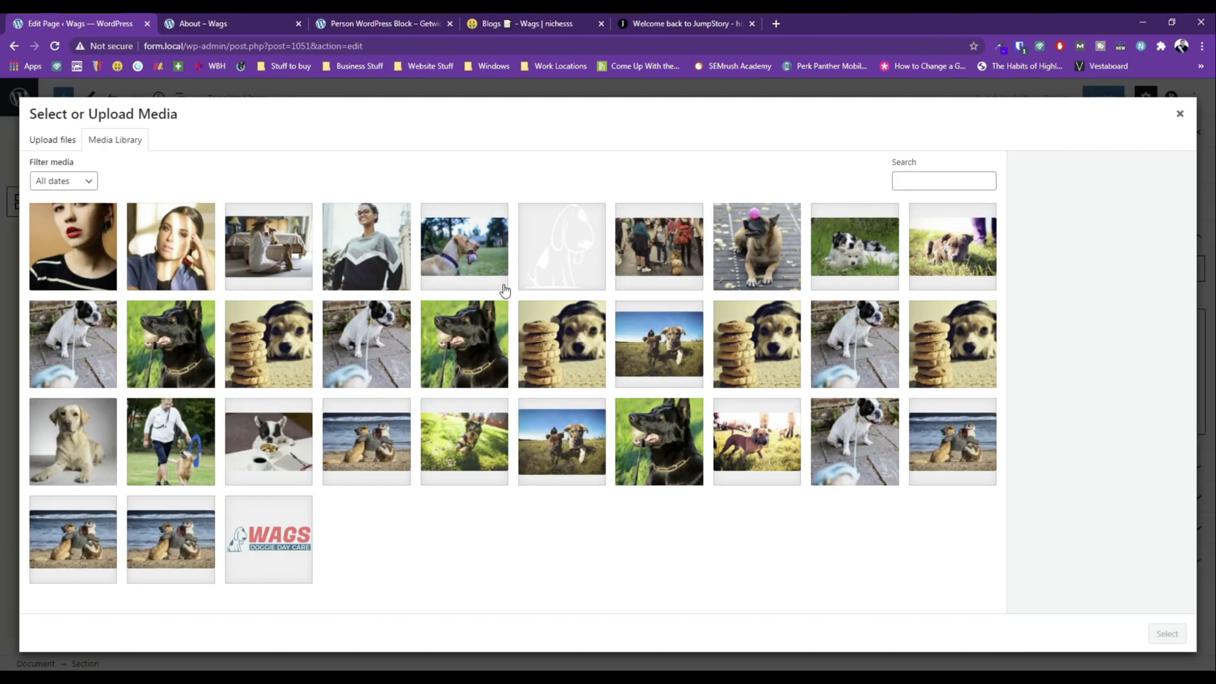
{"action": "left_click", "coordinate": [963, 249]}
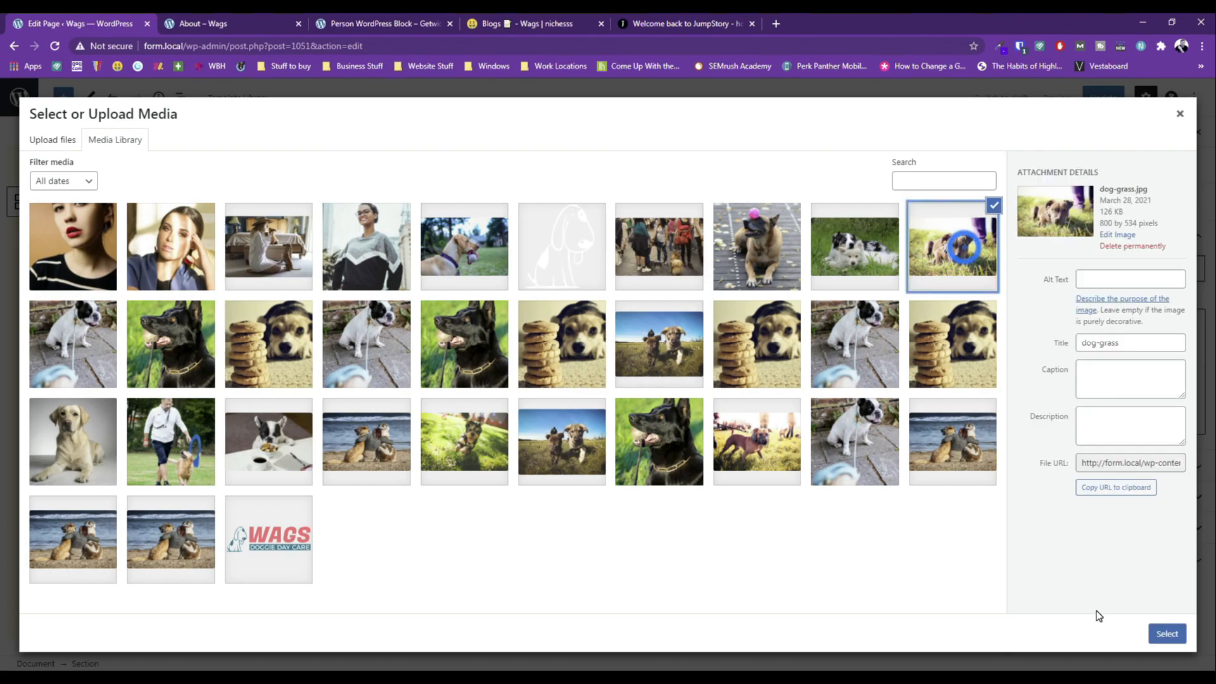
{"action": "left_click", "coordinate": [855, 260]}
{"action": "left_click", "coordinate": [1167, 633]}
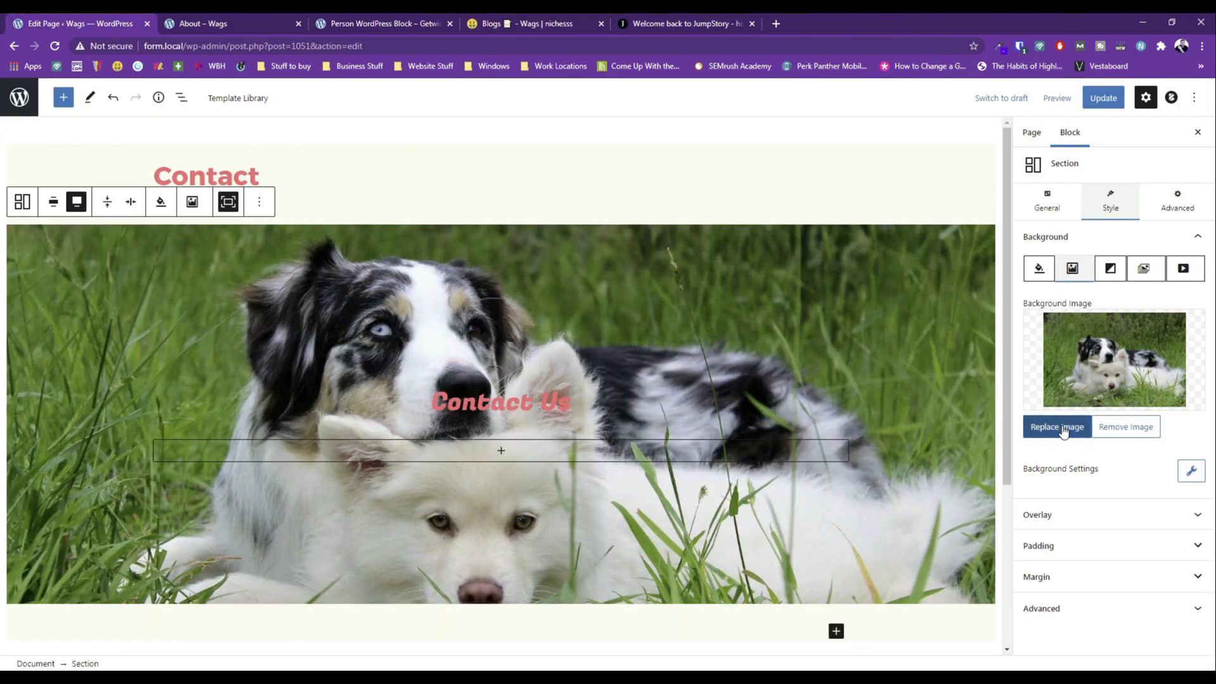
Replace the section's background image with the puppy photo dog-grass.jpg from the media library.
{"action": "left_click", "coordinate": [1064, 432]}
{"action": "left_click", "coordinate": [285, 261]}
{"action": "left_click", "coordinate": [487, 255]}
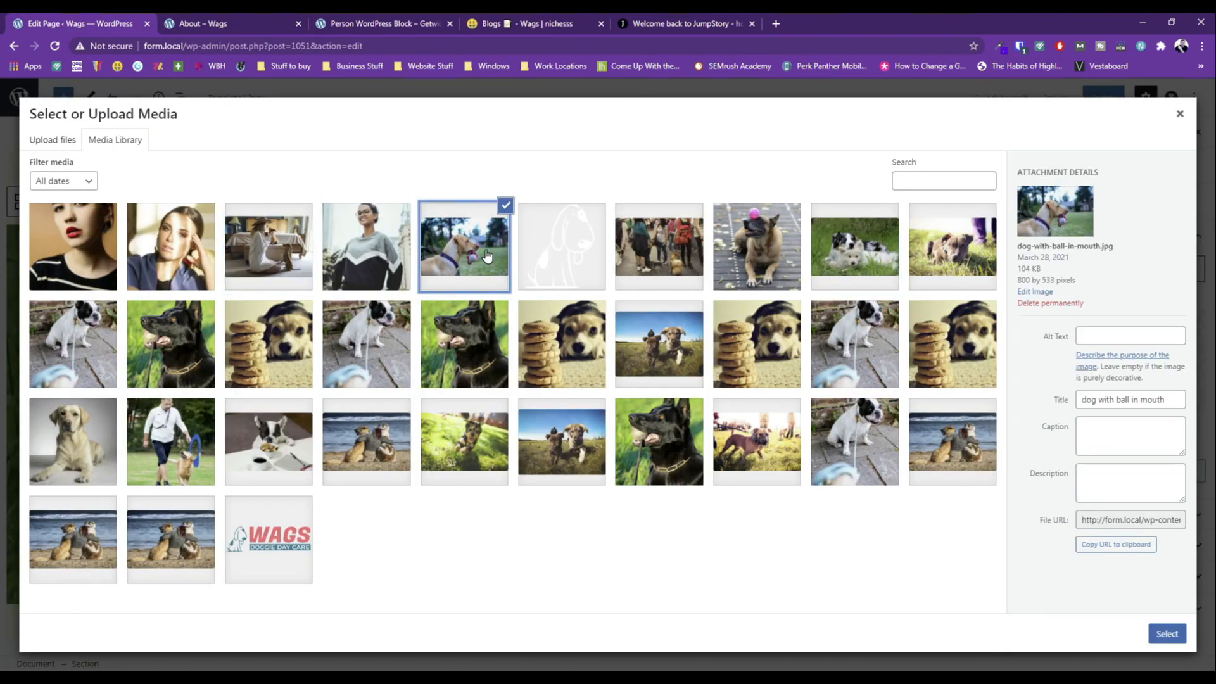
{"action": "left_click", "coordinate": [651, 257]}
{"action": "left_click", "coordinate": [747, 258]}
{"action": "left_click", "coordinate": [940, 251]}
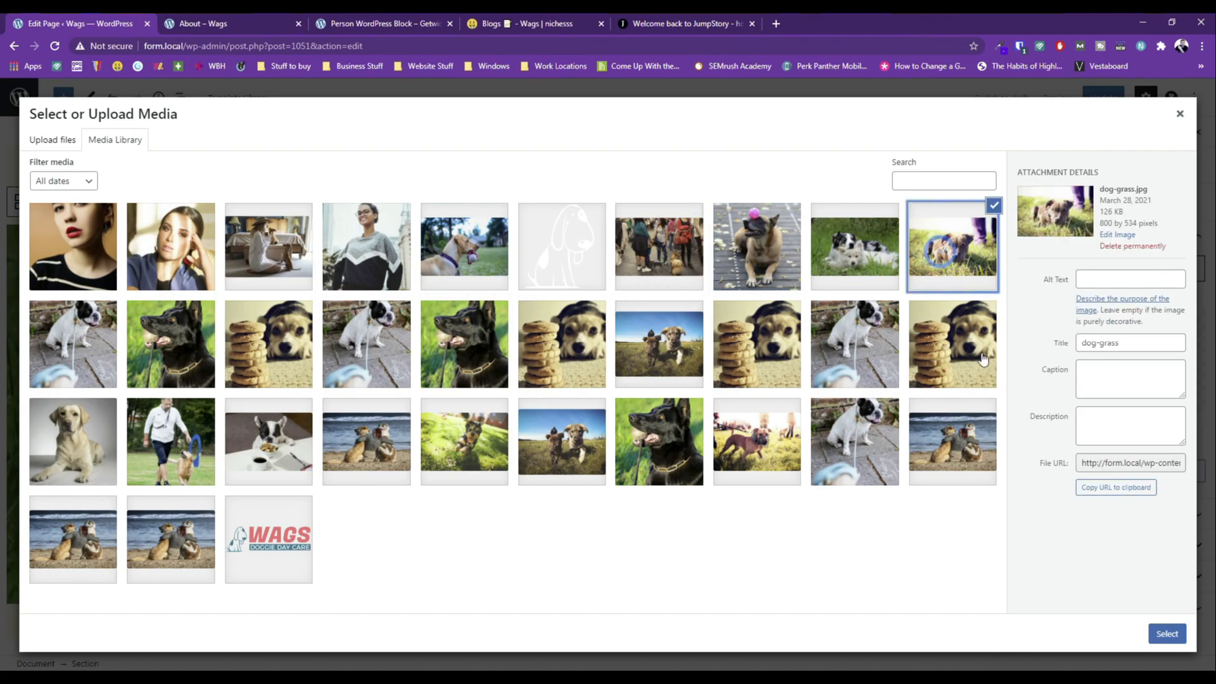
{"action": "left_click", "coordinate": [1167, 632]}
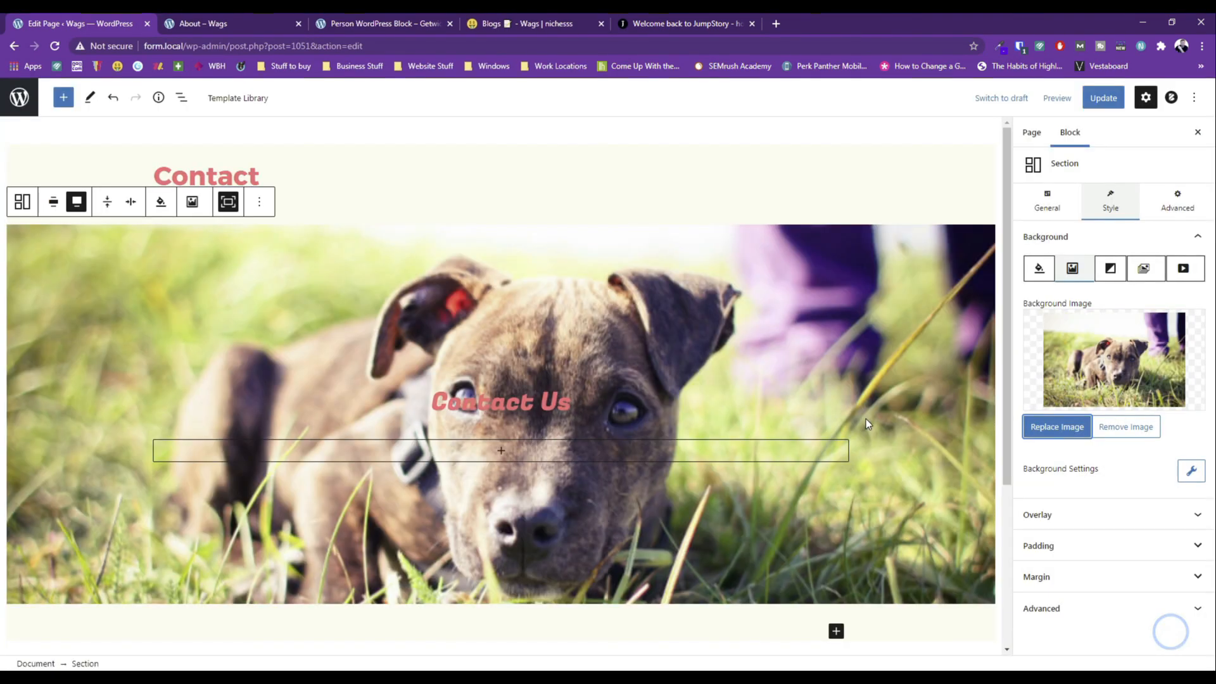
Add a green color overlay to the section with an overlay layer opacity of 73.
{"action": "left_click", "coordinate": [1054, 515]}
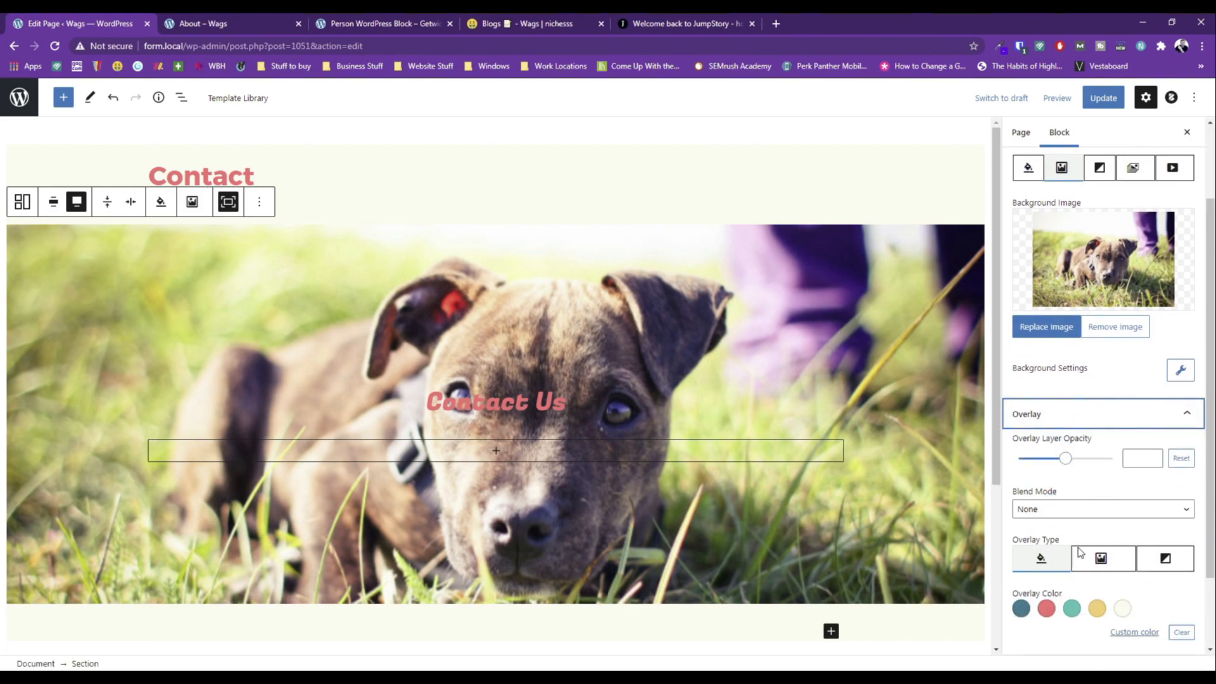
{"action": "left_click", "coordinate": [1075, 609]}
{"action": "left_click_drag", "start_coordinate": [1065, 458], "coordinate": [1088, 462]}
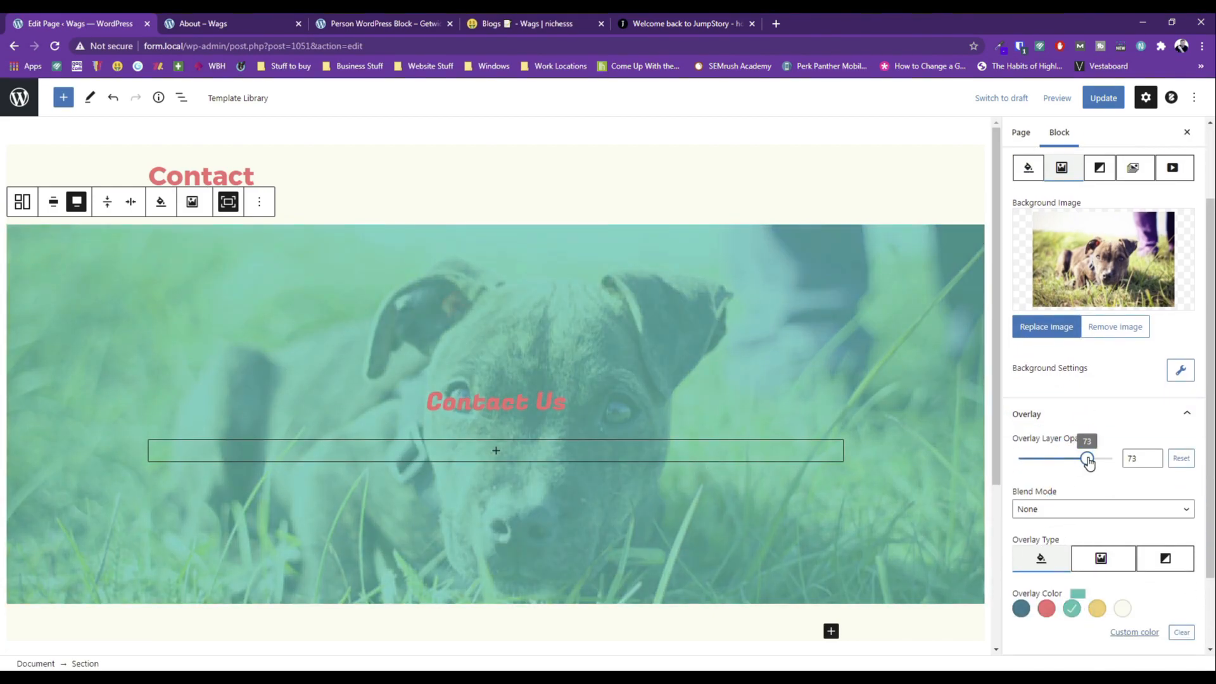
Change the "Contact Us" heading's text color to the palette's off-white.
{"action": "triple_click", "coordinate": [495, 409]}
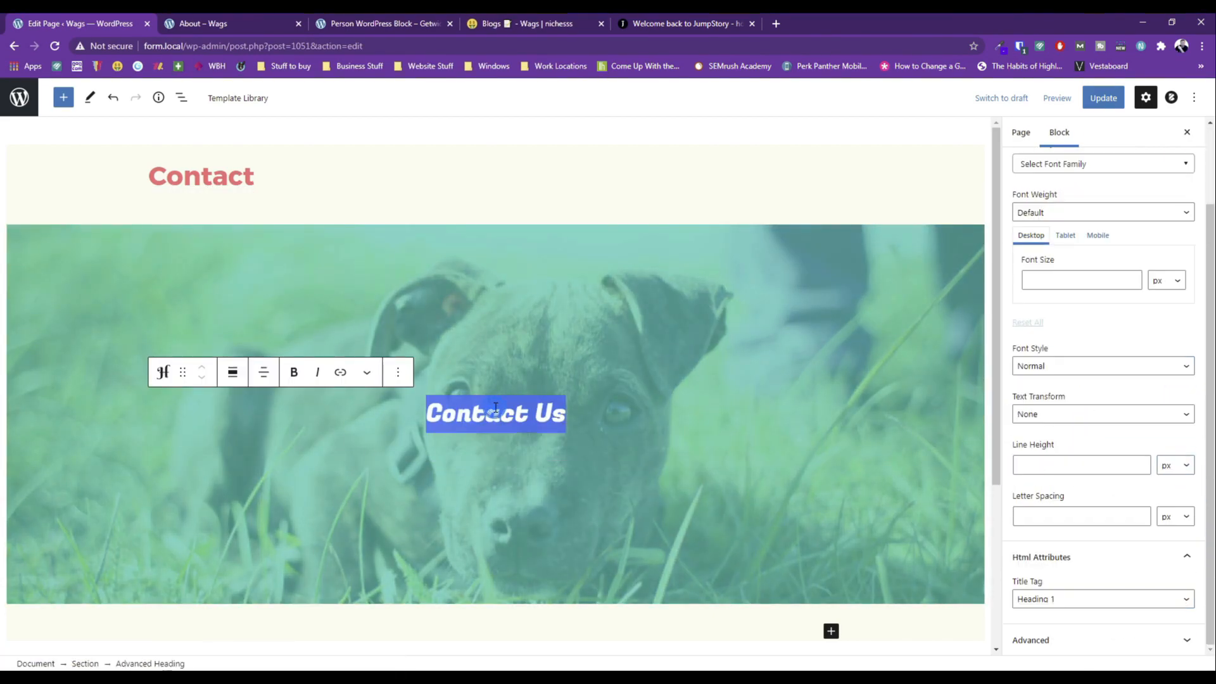
{"action": "scroll", "coordinate": [1086, 494], "scroll_direction": "up", "scroll_amount": 3}
{"action": "left_click", "coordinate": [1156, 193]}
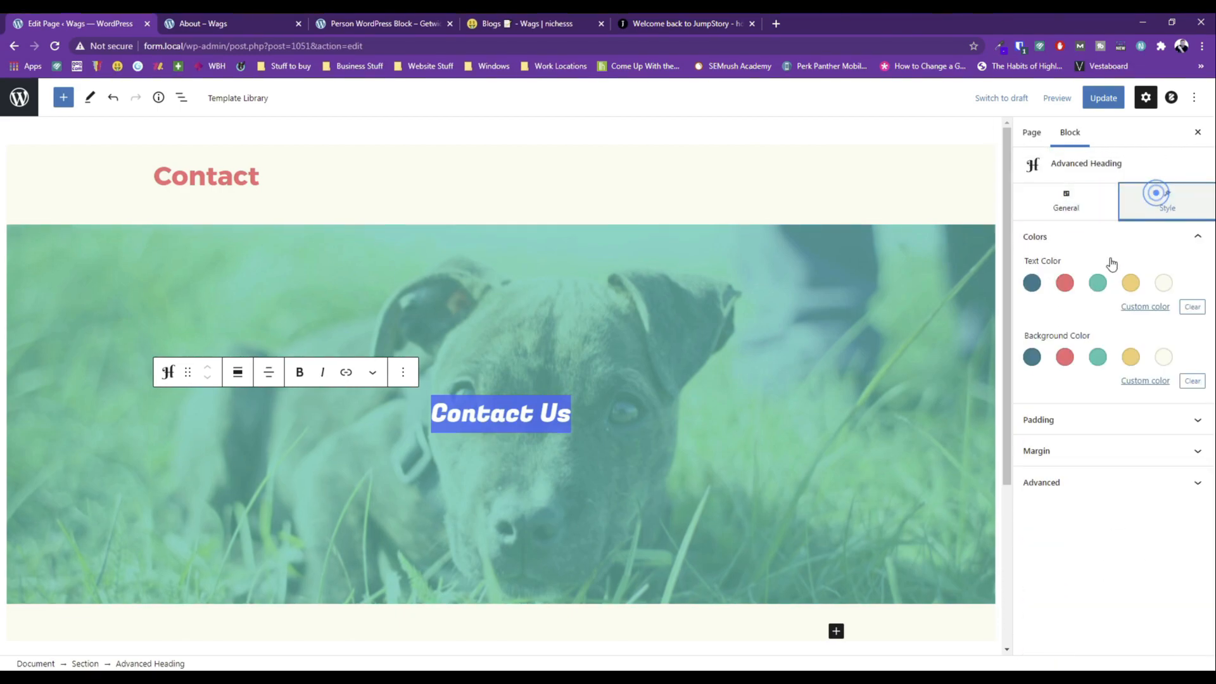
{"action": "left_click", "coordinate": [615, 436]}
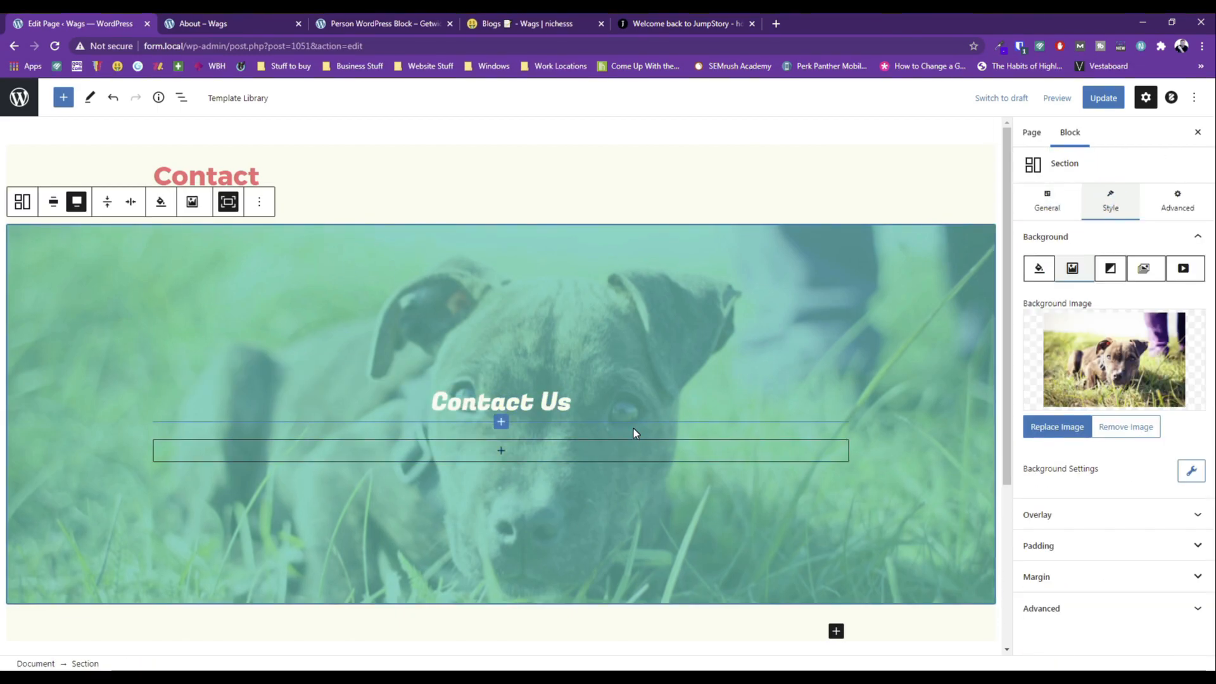
Add a bottom divider to the hero section, trying Waves Multi-Layered and settling on Waves Layered.
{"action": "scroll", "coordinate": [634, 428], "scroll_direction": "down", "scroll_amount": 3}
{"action": "left_click", "coordinate": [1178, 200]}
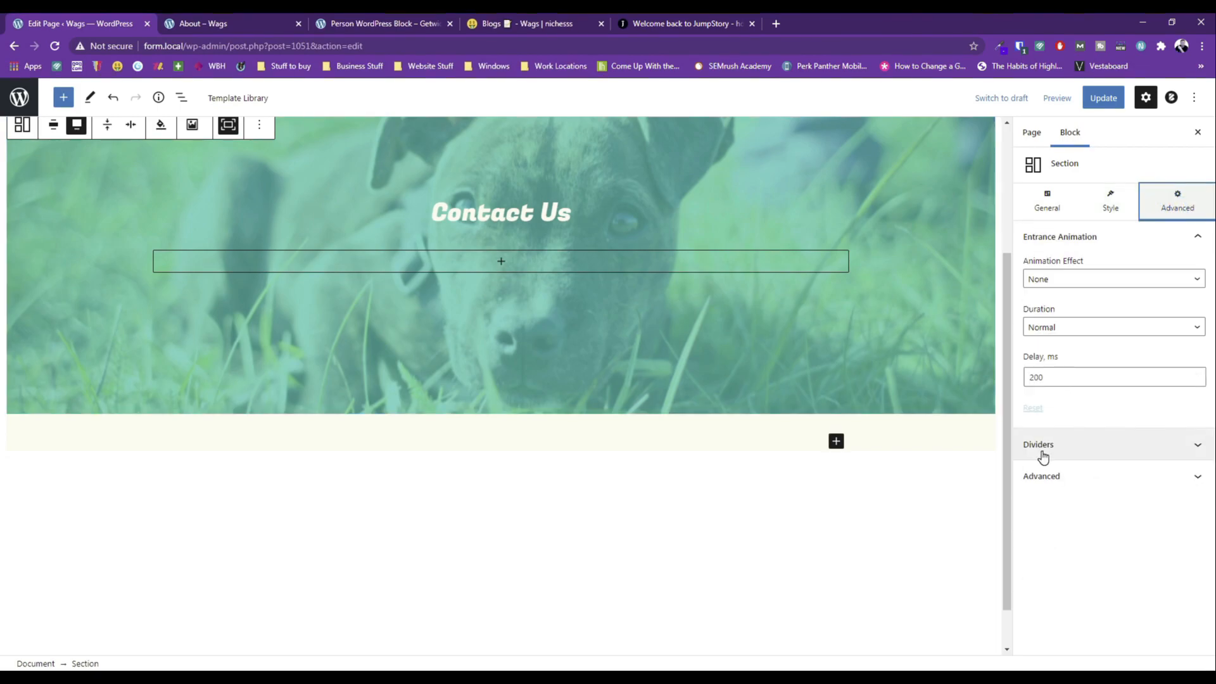
{"action": "left_click", "coordinate": [1045, 443]}
{"action": "left_click", "coordinate": [1078, 520]}
{"action": "scroll", "coordinate": [1064, 392], "scroll_direction": "down", "scroll_amount": 3}
{"action": "left_click", "coordinate": [1049, 330]}
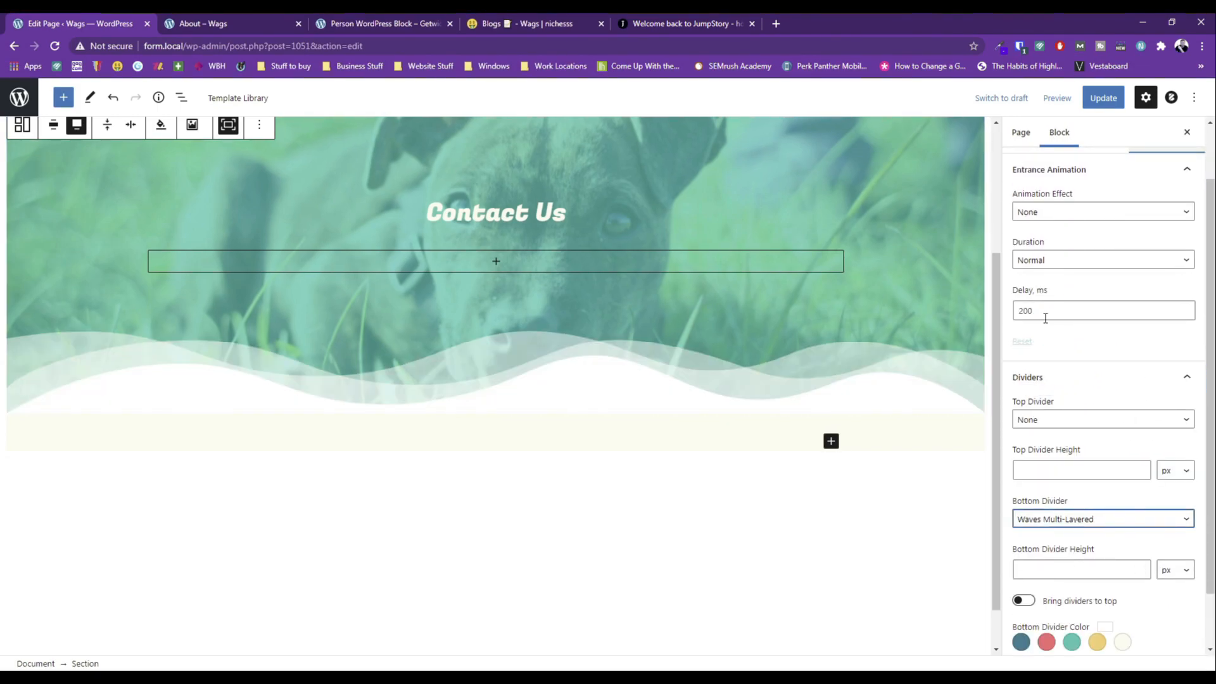
{"action": "left_click", "coordinate": [1051, 522]}
{"action": "left_click", "coordinate": [1050, 470]}
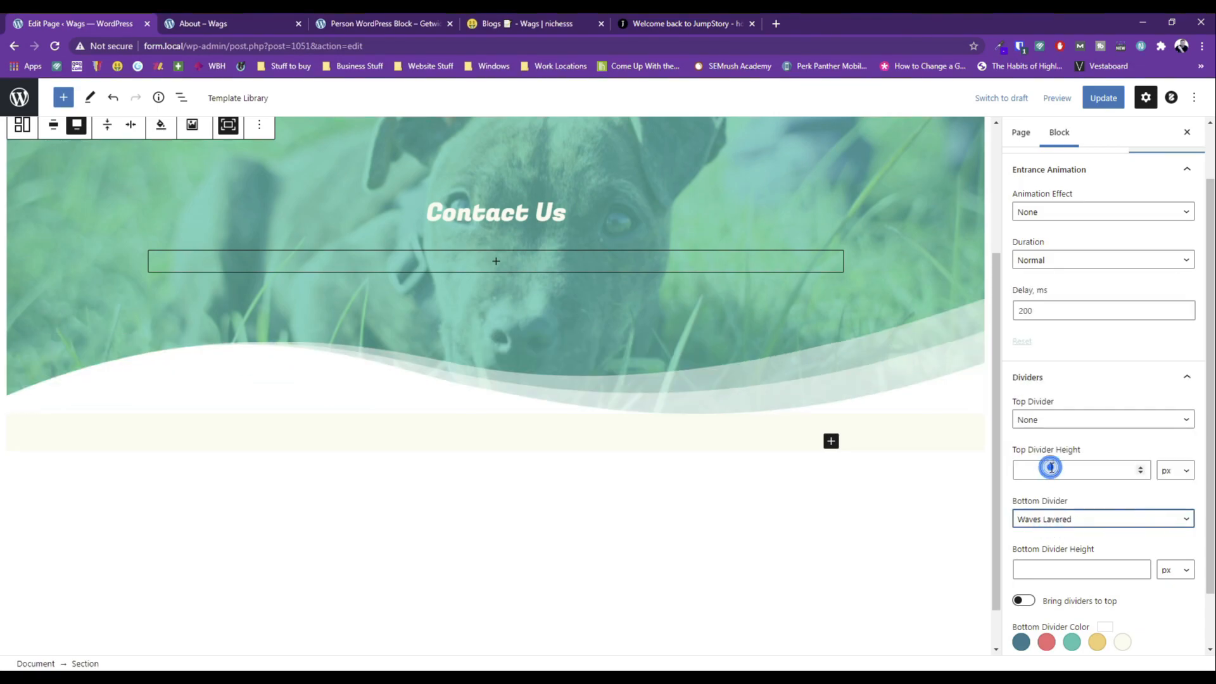
Set the hero's bottom divider color to the palette's off-white and add a default-width section below the hero.
{"action": "scroll", "coordinate": [718, 450], "scroll_direction": "up", "scroll_amount": 1}
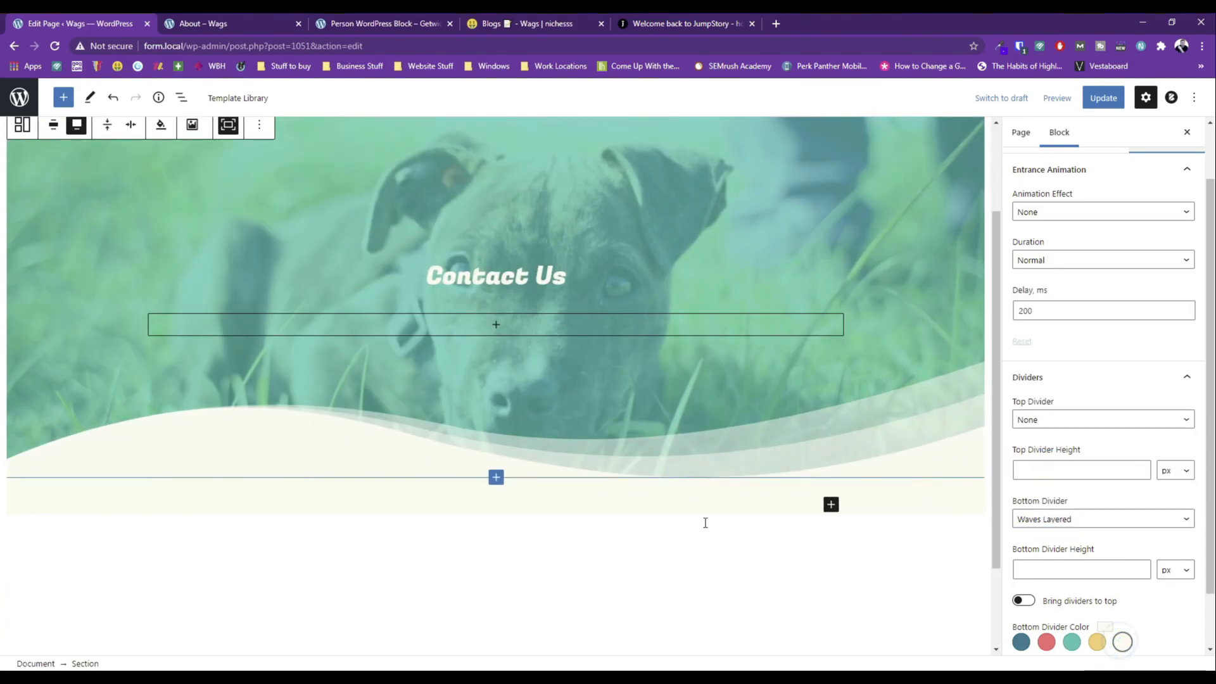
{"action": "left_click", "coordinate": [832, 505]}
{"action": "left_click", "coordinate": [998, 357]}
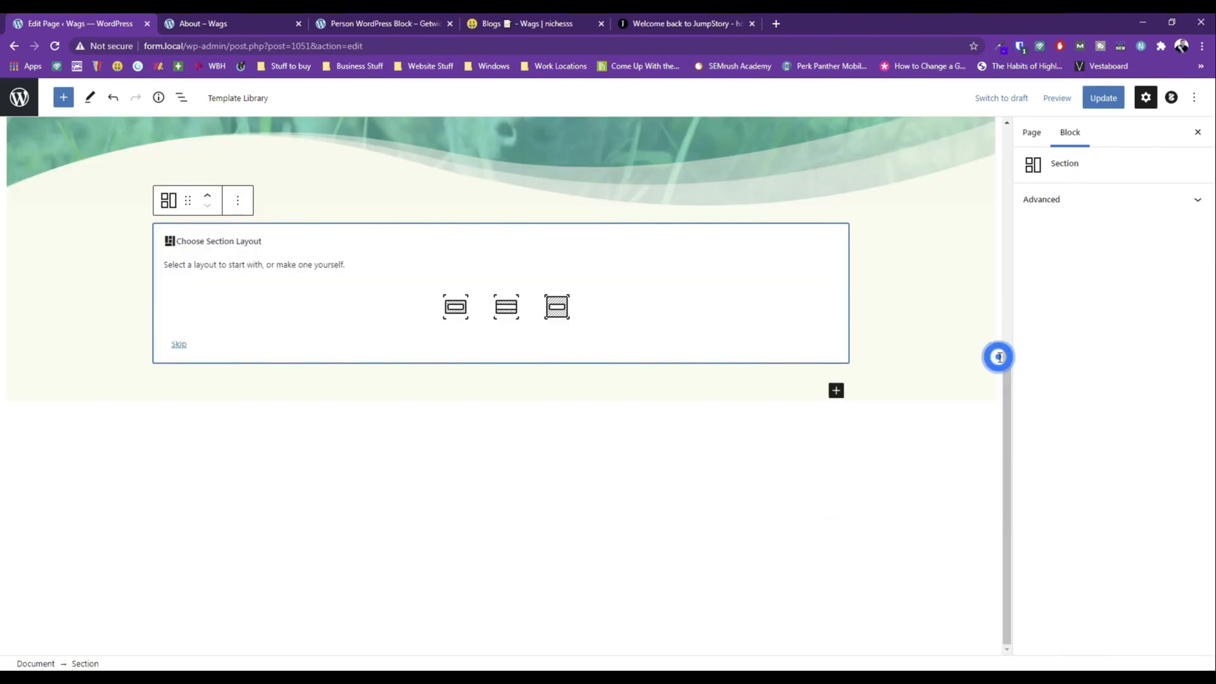
{"action": "left_click", "coordinate": [456, 307]}
Insert a Contact Form block from the full block library into the new section.
{"action": "left_click", "coordinate": [500, 342]}
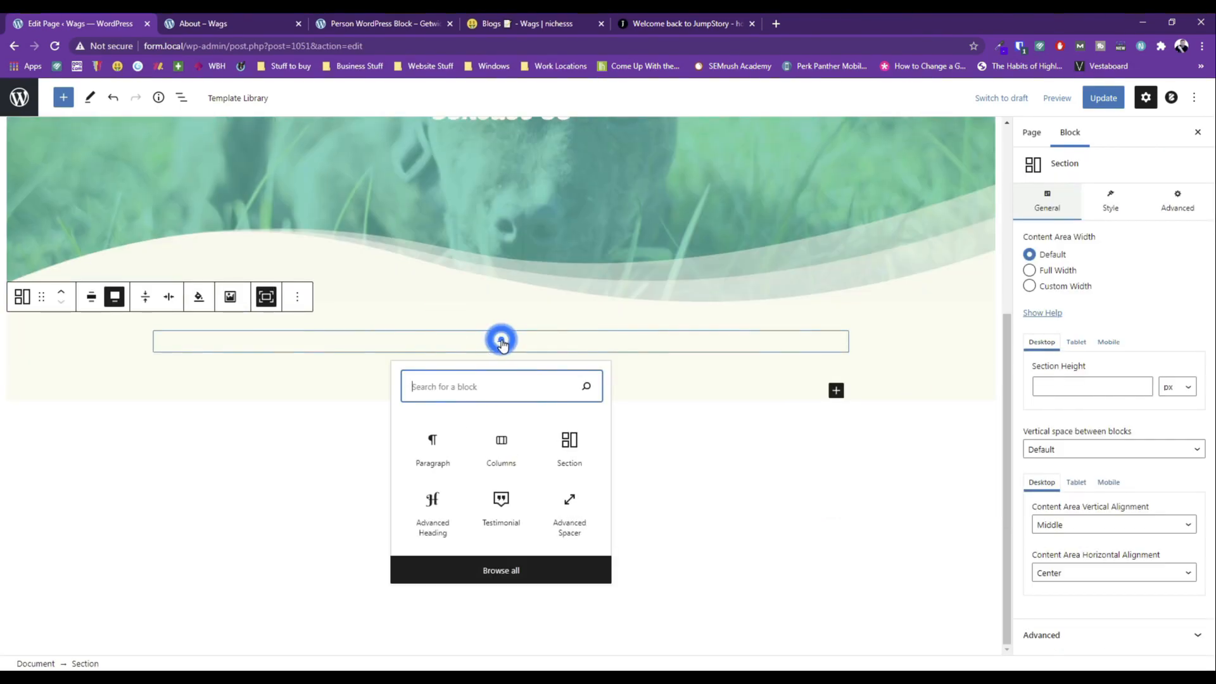
{"action": "left_click", "coordinate": [501, 570]}
{"action": "scroll", "coordinate": [88, 423], "scroll_direction": "down", "scroll_amount": 7}
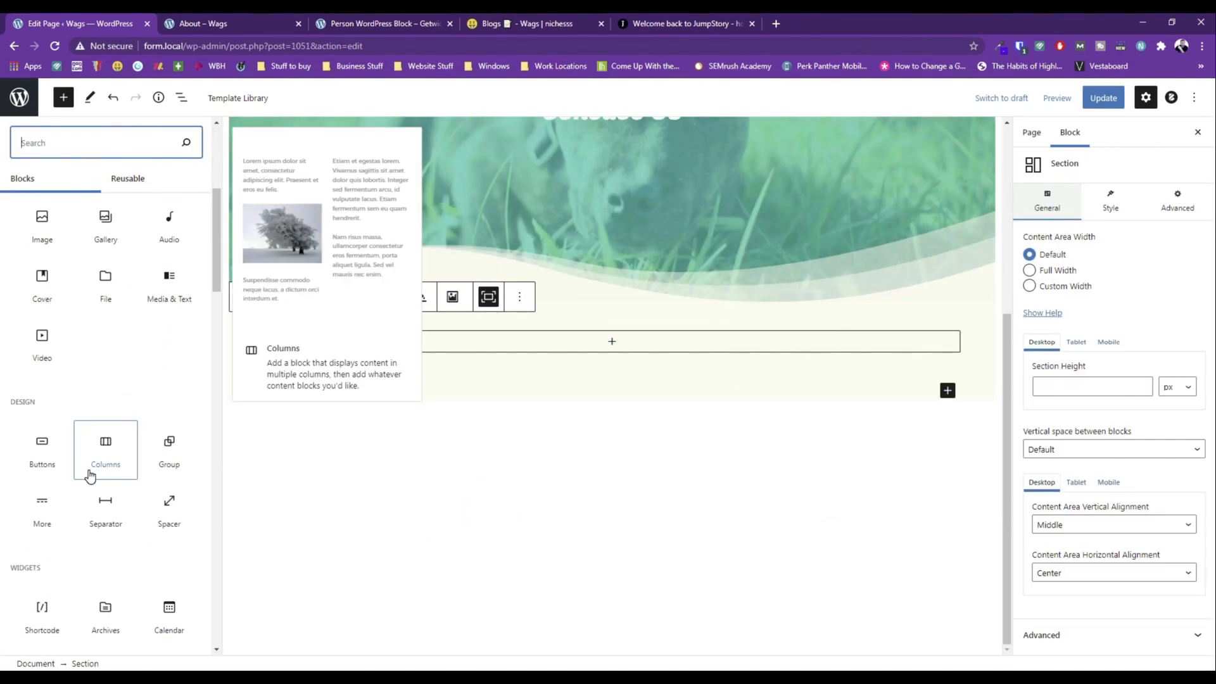
{"action": "scroll", "coordinate": [105, 480], "scroll_direction": "down", "scroll_amount": 15}
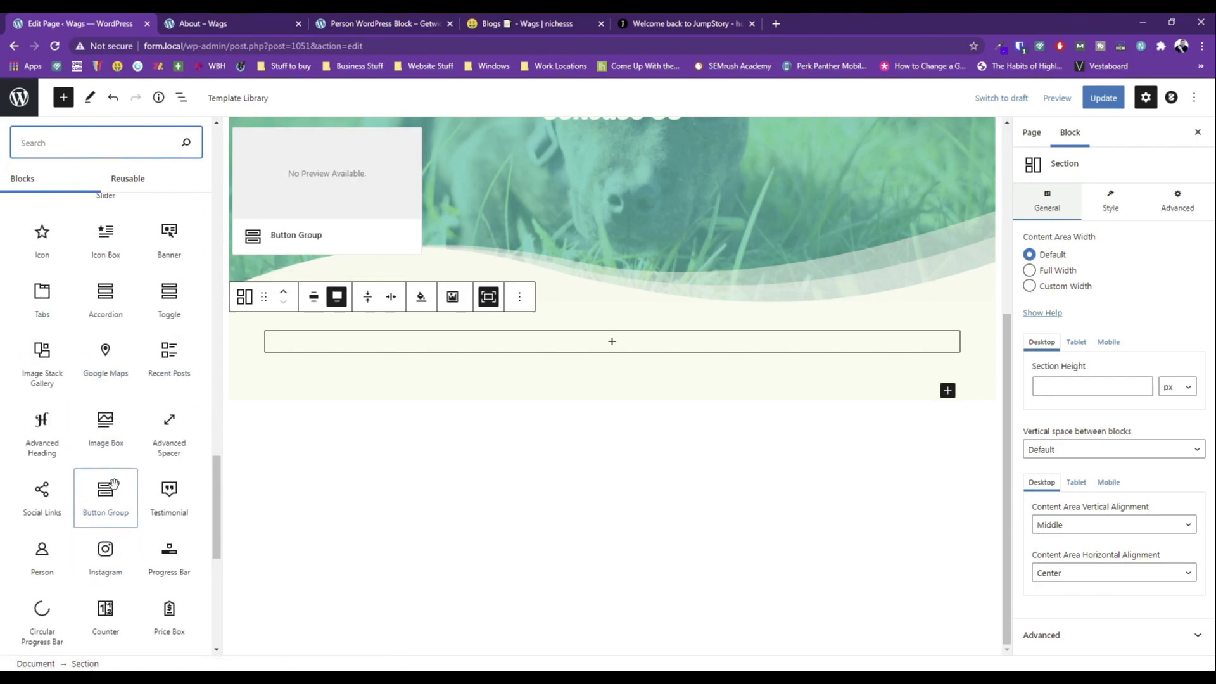
{"action": "scroll", "coordinate": [107, 488], "scroll_direction": "down", "scroll_amount": 3}
{"action": "left_click", "coordinate": [43, 497]}
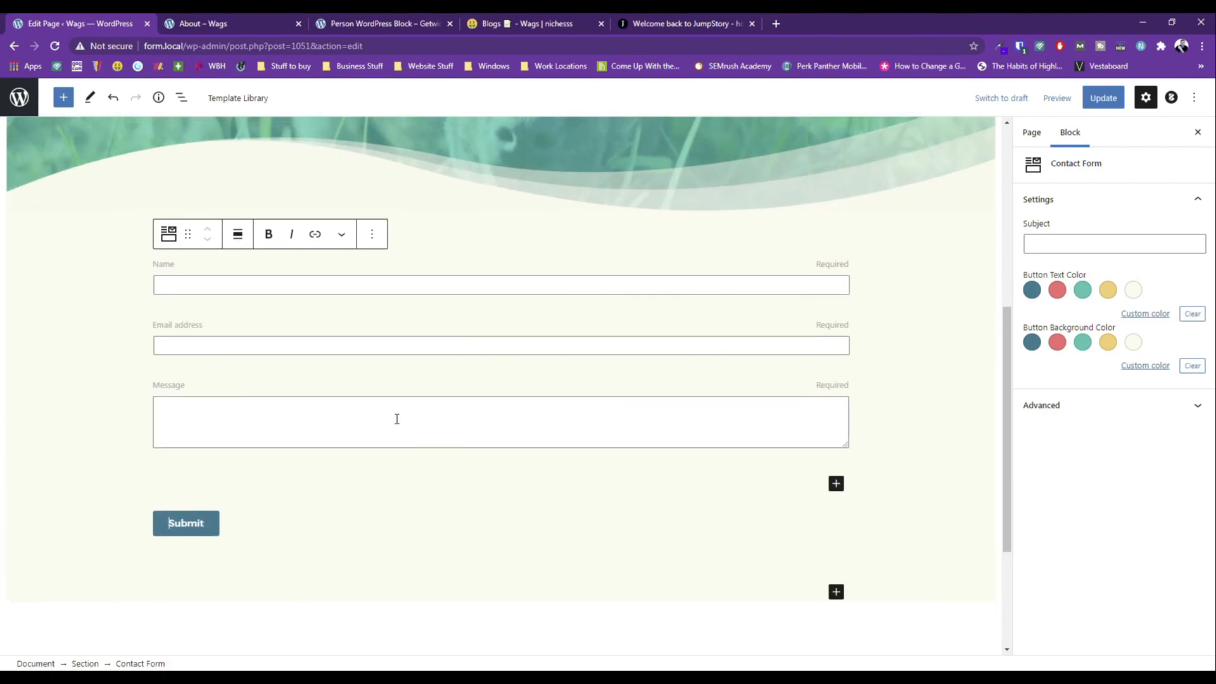
Check the contact form's Name, Email address and Message fields and add a Captcha block below the Message field.
{"action": "left_click", "coordinate": [264, 286]}
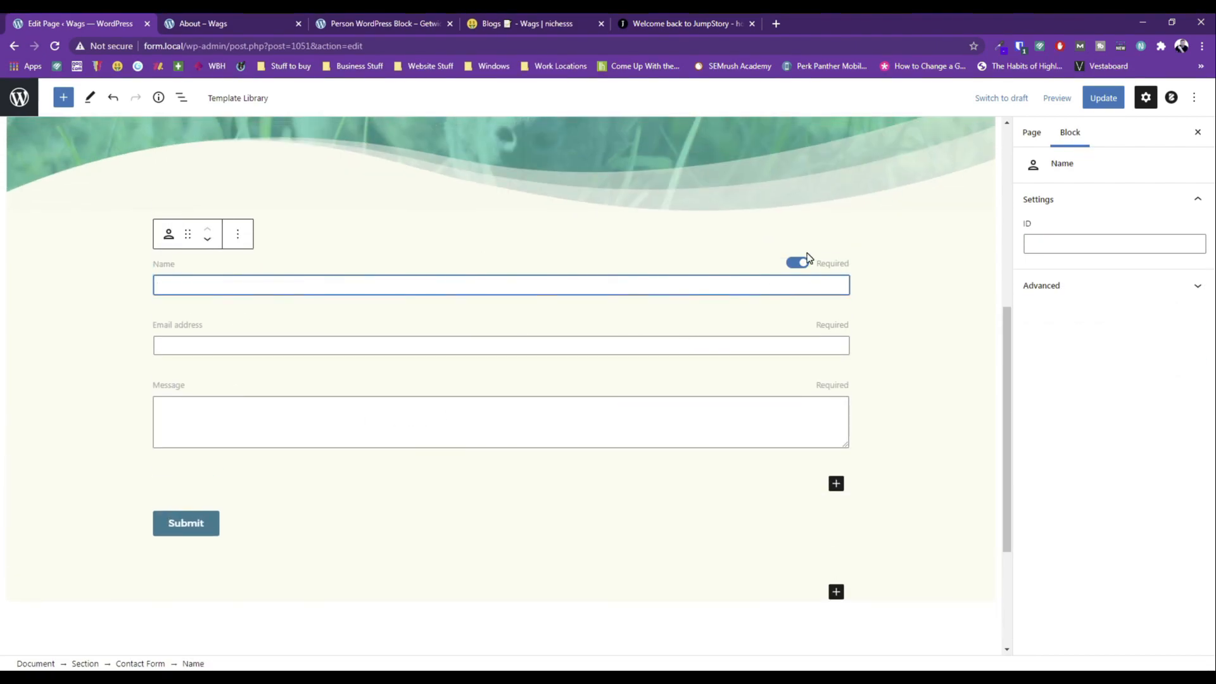
{"action": "left_click", "coordinate": [218, 341]}
{"action": "left_click", "coordinate": [174, 264]}
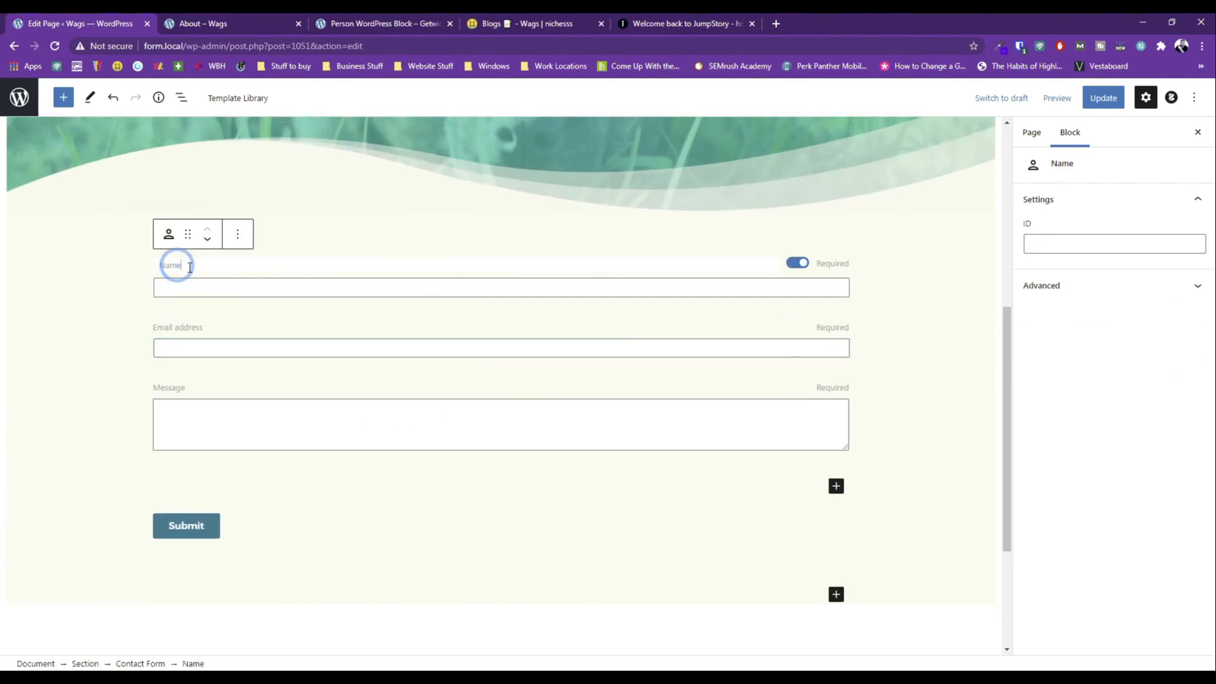
{"action": "left_click", "coordinate": [233, 347]}
{"action": "left_click", "coordinate": [252, 426]}
{"action": "left_click", "coordinate": [836, 485]}
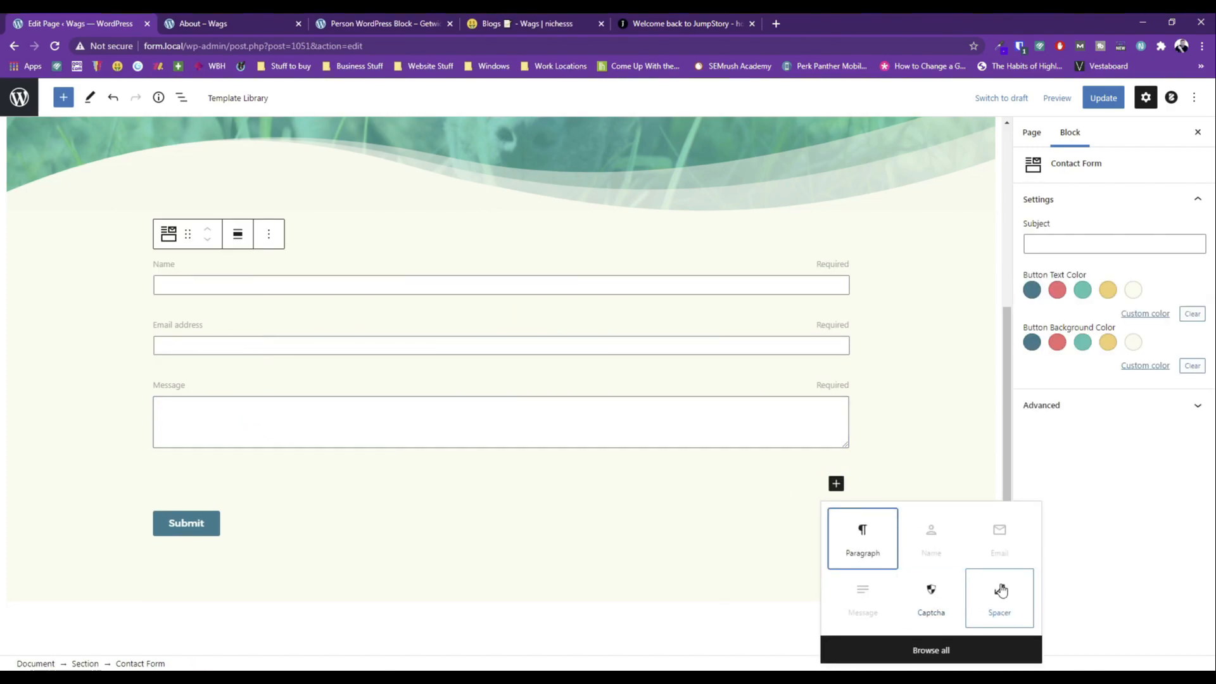
{"action": "left_click", "coordinate": [931, 598]}
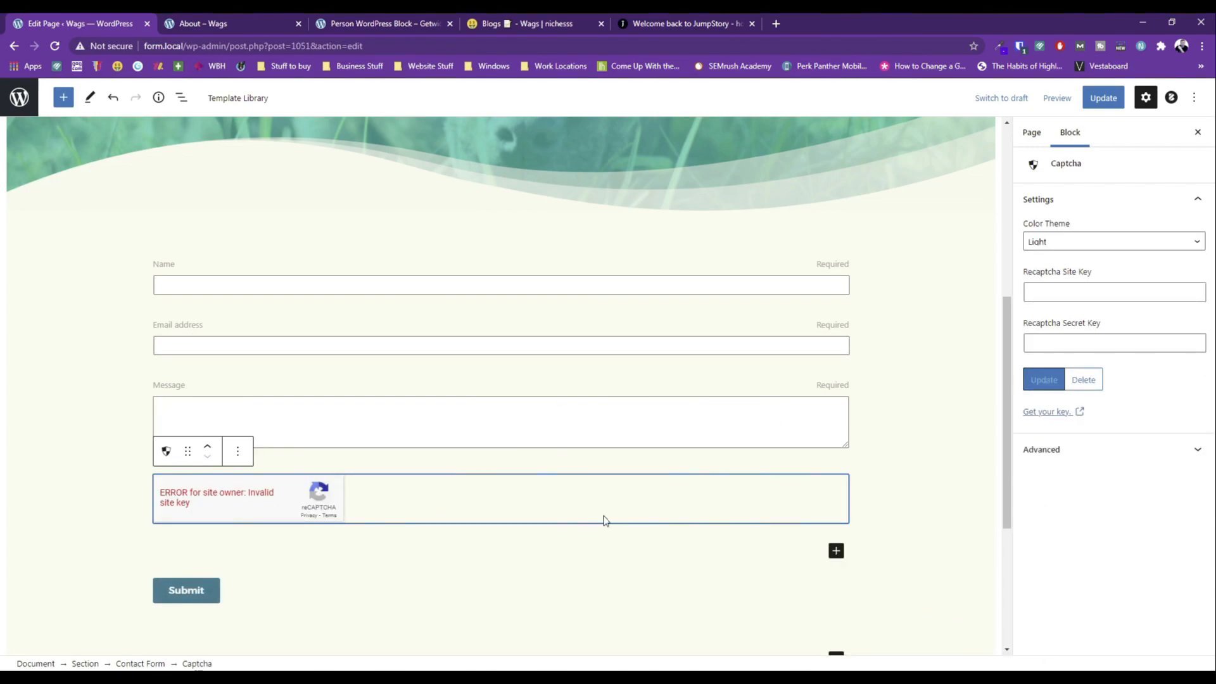
Add another section below the contact form using the full-height layout of 100 vh.
{"action": "scroll", "coordinate": [672, 502], "scroll_direction": "down", "scroll_amount": 4}
{"action": "left_click", "coordinate": [835, 404]}
{"action": "left_click", "coordinate": [932, 526]}
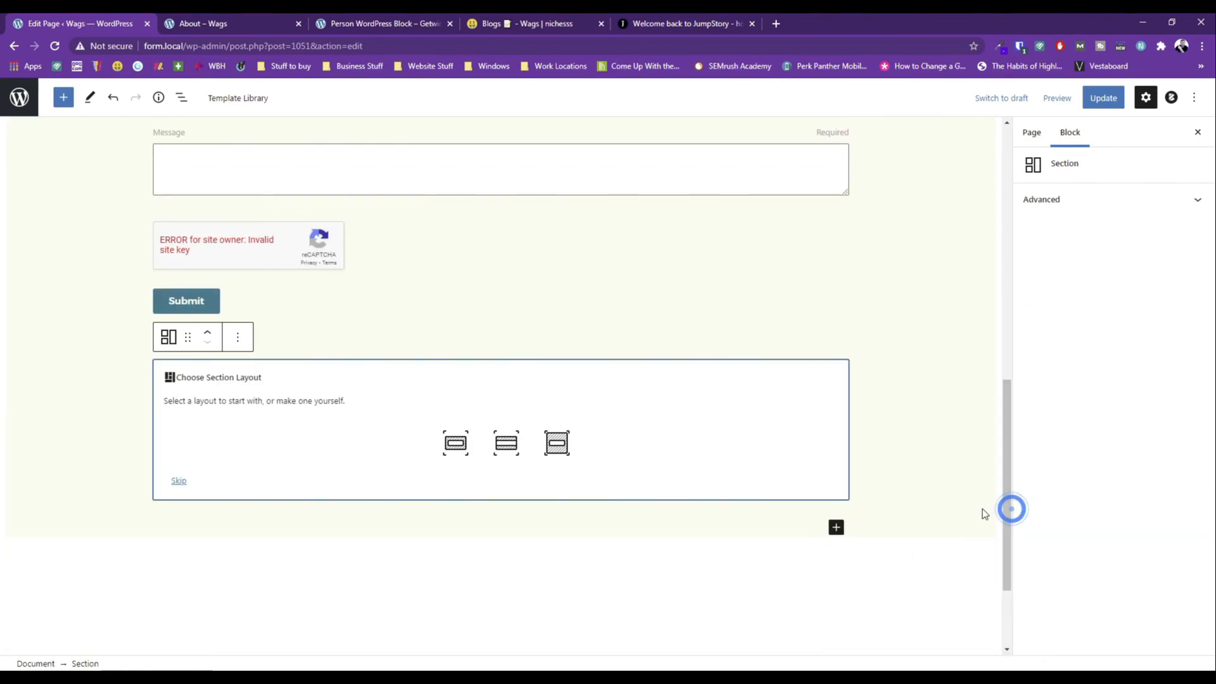
{"action": "left_click", "coordinate": [557, 443]}
Insert a Google Maps block from the full block library into the full-height section.
{"action": "scroll", "coordinate": [241, 393], "scroll_direction": "down", "scroll_amount": 1}
{"action": "left_click", "coordinate": [505, 597]}
{"action": "left_click", "coordinate": [500, 558]}
{"action": "scroll", "coordinate": [159, 459], "scroll_direction": "down", "scroll_amount": 10}
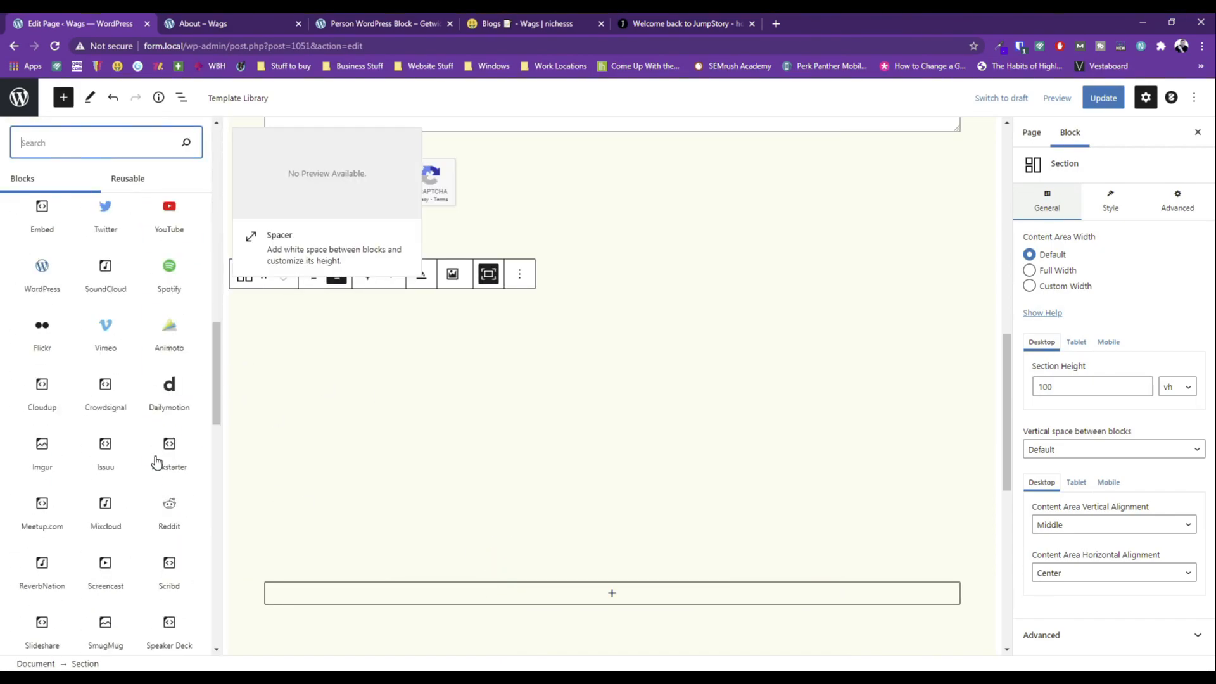
{"action": "scroll", "coordinate": [158, 462], "scroll_direction": "down", "scroll_amount": 7}
{"action": "scroll", "coordinate": [106, 525], "scroll_direction": "down", "scroll_amount": 1}
{"action": "scroll", "coordinate": [109, 543], "scroll_direction": "down", "scroll_amount": 7}
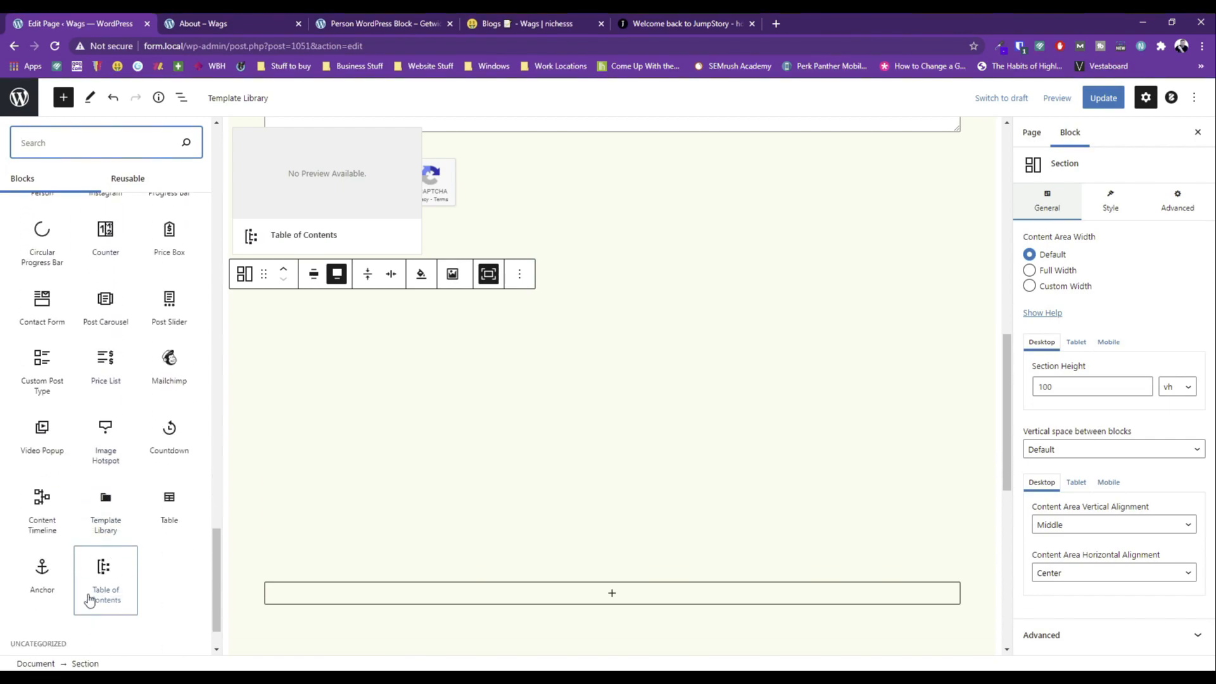
{"action": "scroll", "coordinate": [166, 399], "scroll_direction": "up", "scroll_amount": 6}
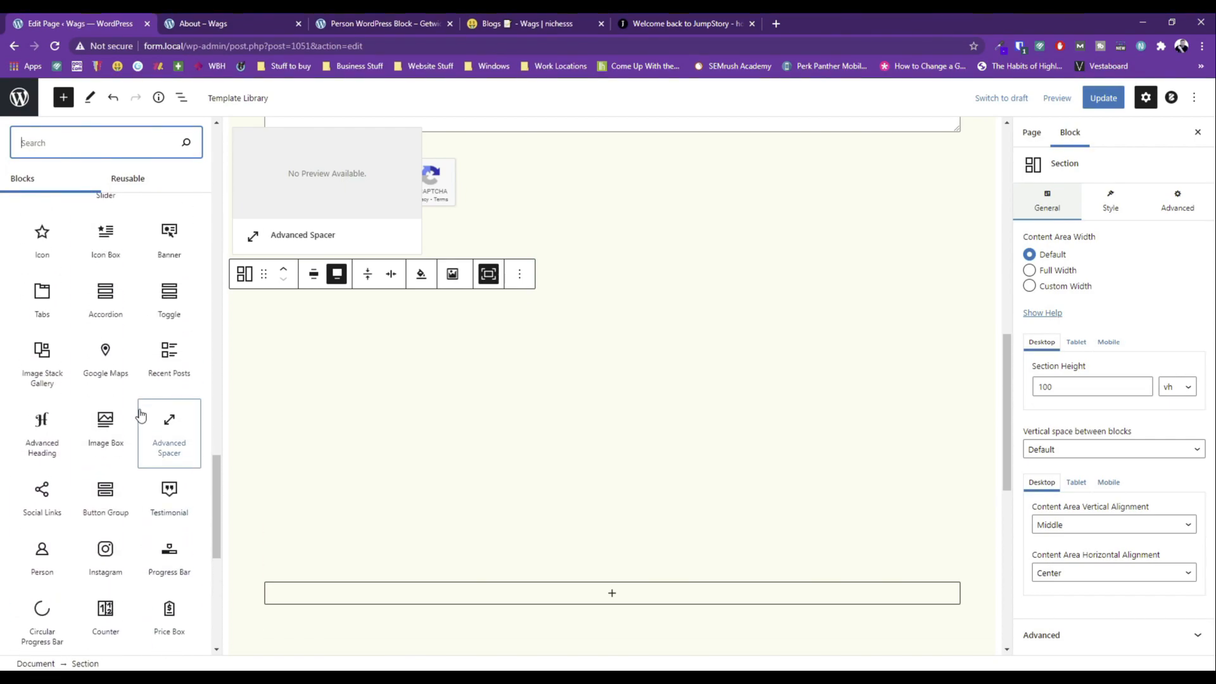
{"action": "left_click", "coordinate": [105, 377]}
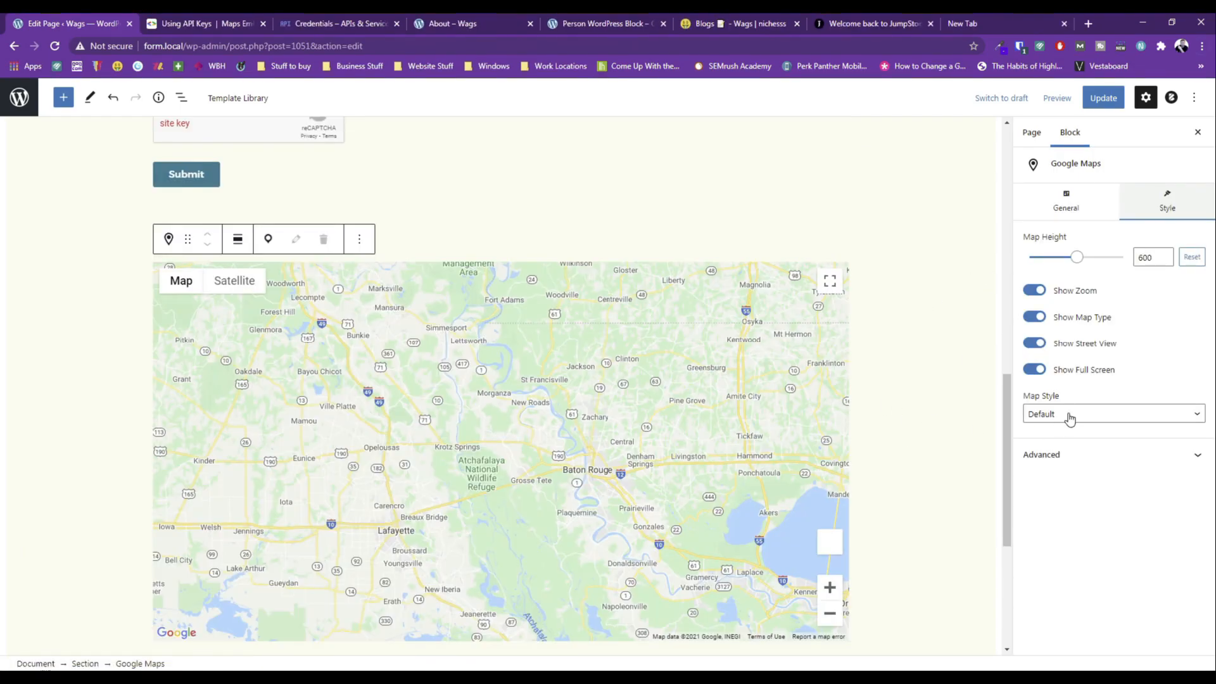
{"action": "left_click", "coordinate": [1066, 415]}
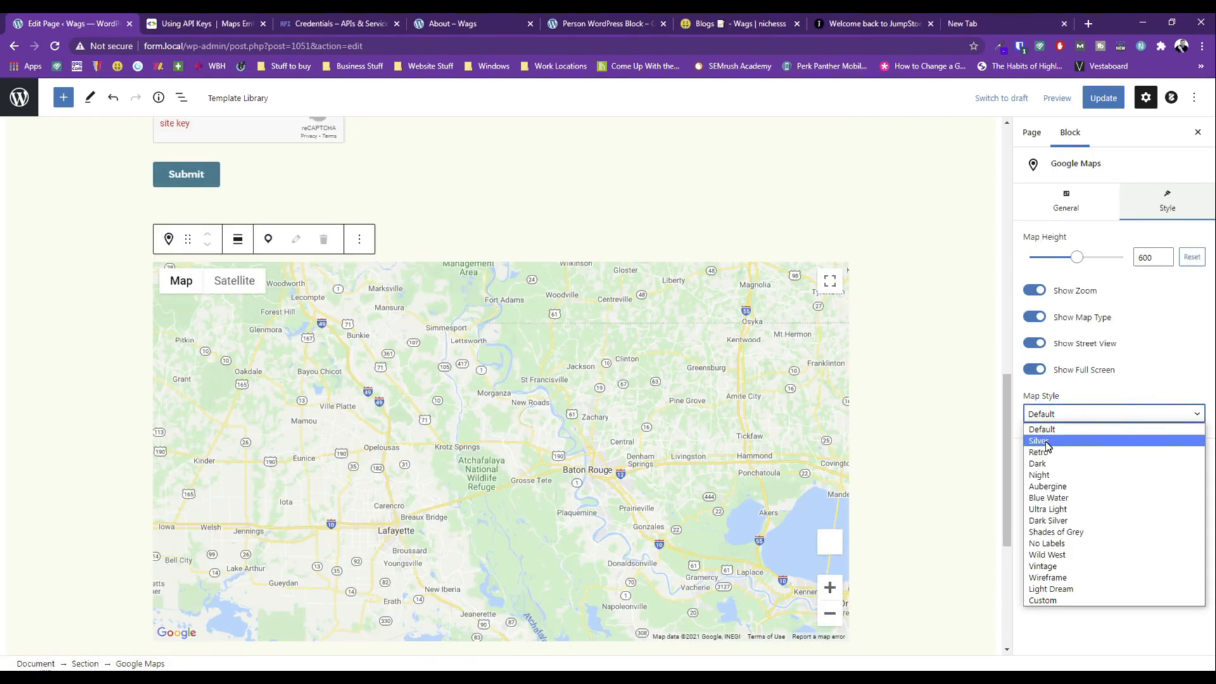
{"action": "left_click", "coordinate": [1065, 201]}
{"action": "left_click", "coordinate": [1049, 367]}
{"action": "left_click", "coordinate": [1050, 369]}
{"action": "left_click", "coordinate": [1161, 195]}
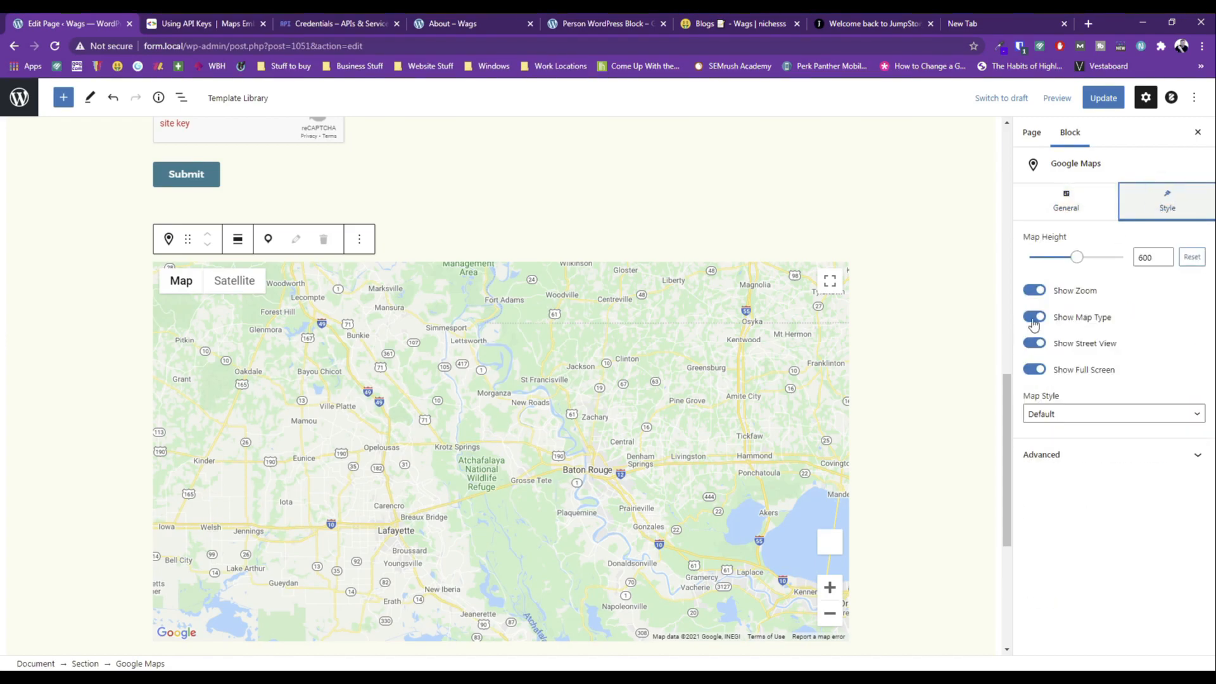
Try the Retro, Dark, Night and Aubergine styles on the map and settle on the Blue Water map style.
{"action": "left_click", "coordinate": [1062, 415]}
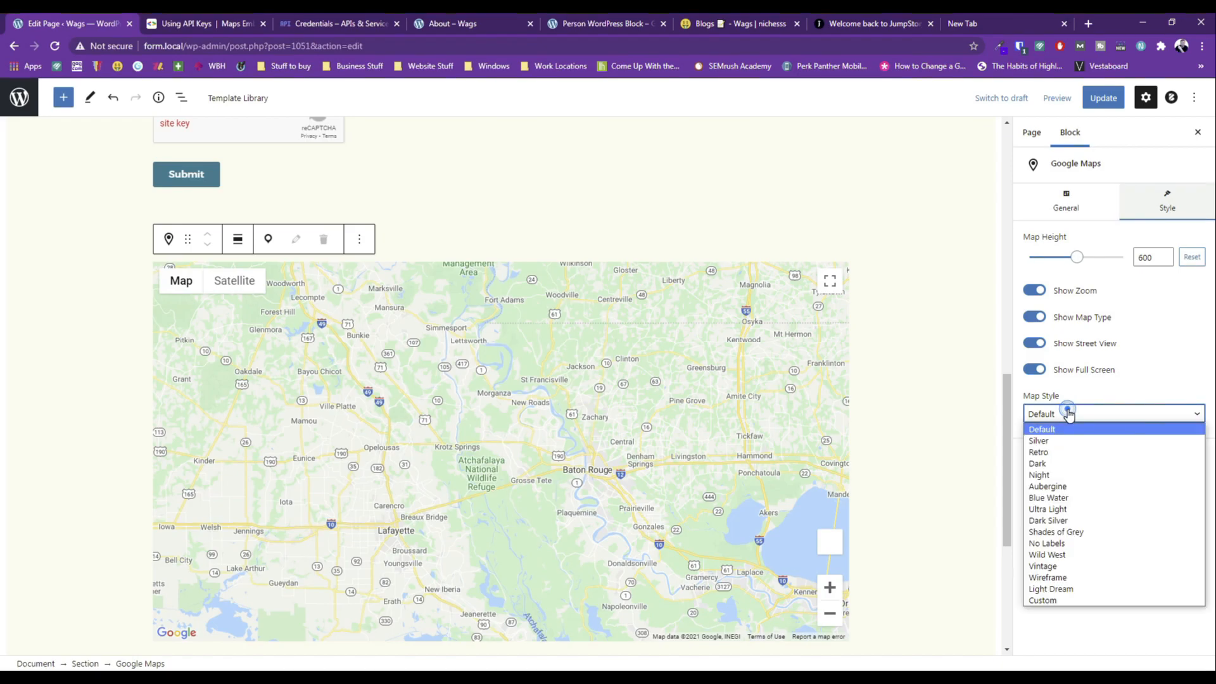
{"action": "left_click", "coordinate": [1043, 452]}
{"action": "left_click", "coordinate": [1053, 412]}
{"action": "left_click", "coordinate": [1035, 461]}
{"action": "left_click", "coordinate": [1053, 414]}
{"action": "left_click", "coordinate": [1042, 474]}
{"action": "left_click", "coordinate": [1064, 418]}
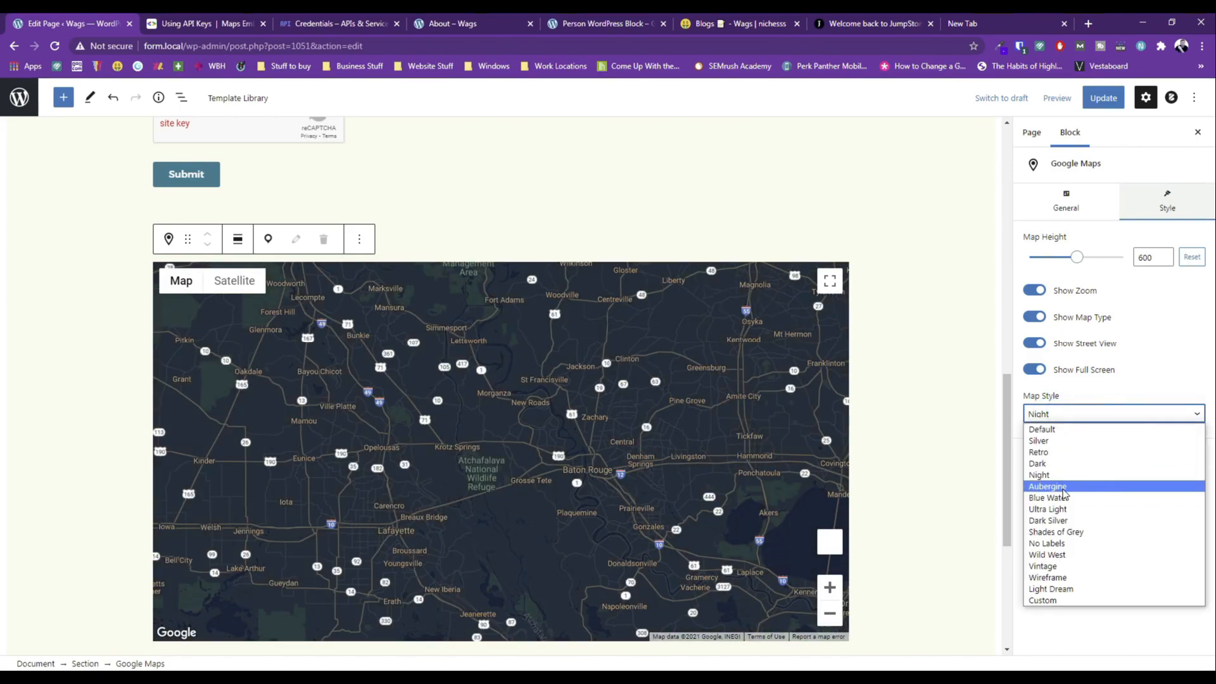
{"action": "left_click", "coordinate": [1048, 486]}
{"action": "left_click", "coordinate": [1066, 416]}
{"action": "left_click", "coordinate": [1060, 498]}
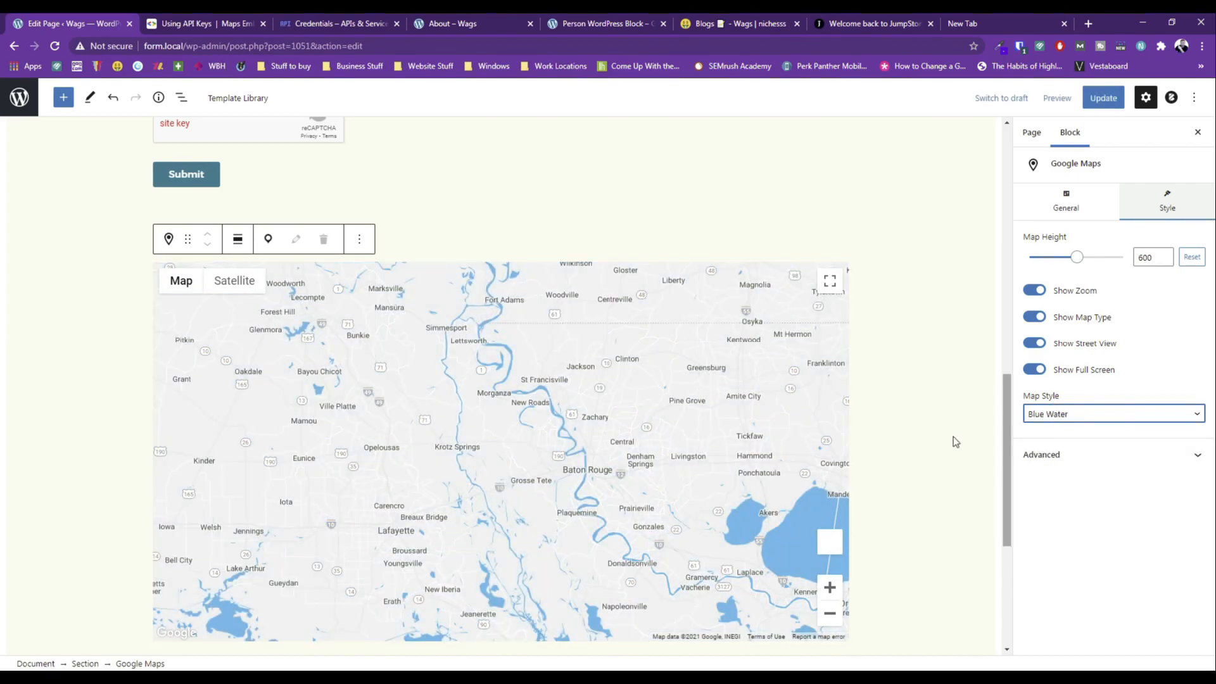
Update the Contact page and preview it in a new tab to review the form and map.
{"action": "left_click", "coordinate": [1103, 97]}
{"action": "left_click", "coordinate": [1057, 98]}
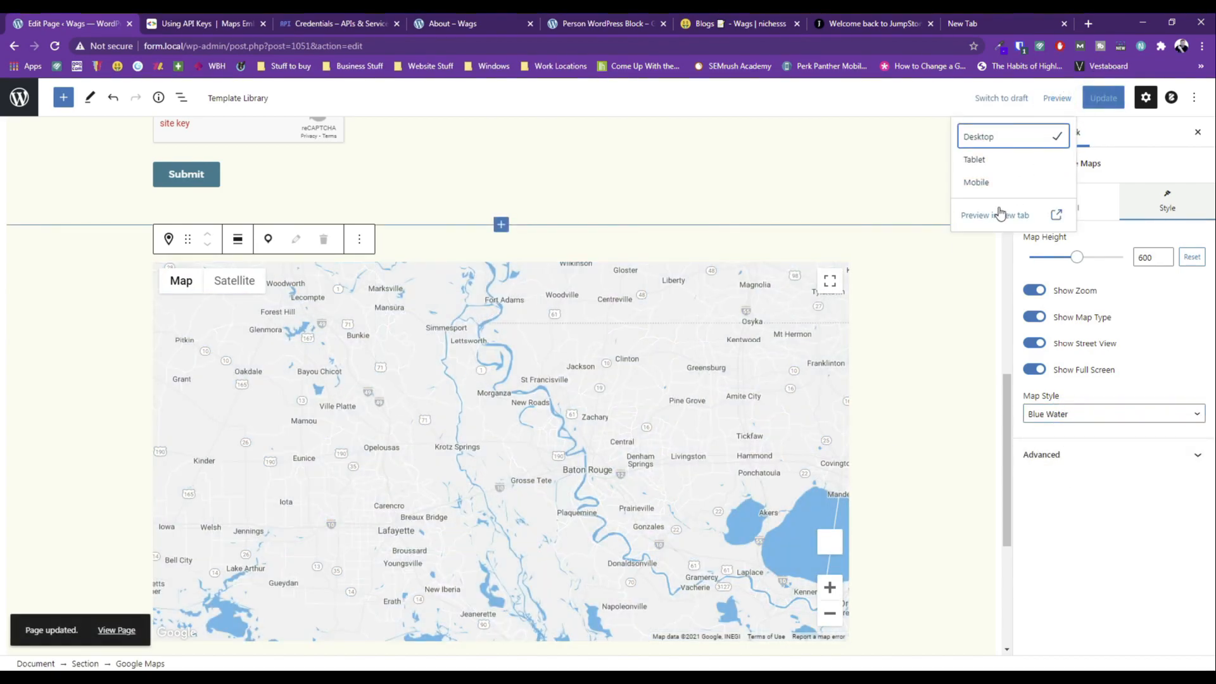
{"action": "left_click", "coordinate": [1004, 210]}
{"action": "scroll", "coordinate": [632, 291], "scroll_direction": "down", "scroll_amount": 7}
{"action": "scroll", "coordinate": [603, 320], "scroll_direction": "up", "scroll_amount": 4}
{"action": "scroll", "coordinate": [283, 391], "scroll_direction": "down", "scroll_amount": 4}
{"action": "scroll", "coordinate": [361, 440], "scroll_direction": "up", "scroll_amount": 4}
Return to the page editor and add an Advanced Heading reading "Submit a Request" directly below the contact form.
{"action": "left_click", "coordinate": [69, 19]}
{"action": "scroll", "coordinate": [561, 456], "scroll_direction": "up", "scroll_amount": 4}
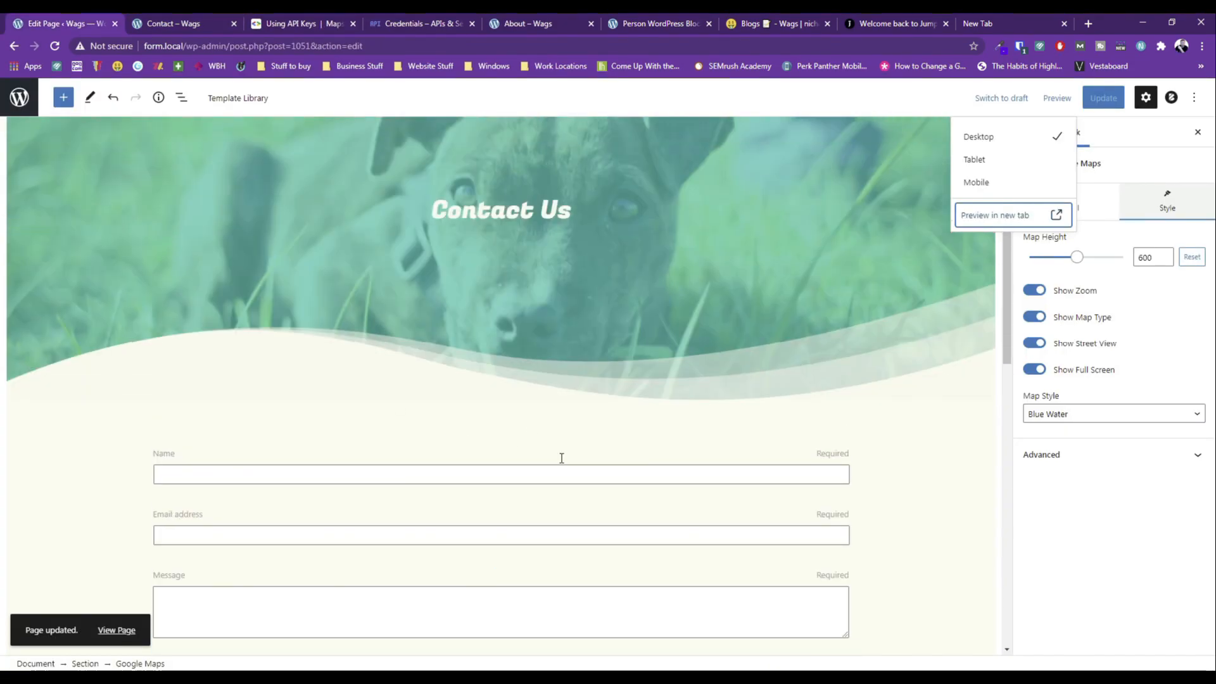
{"action": "scroll", "coordinate": [510, 519], "scroll_direction": "down", "scroll_amount": 3}
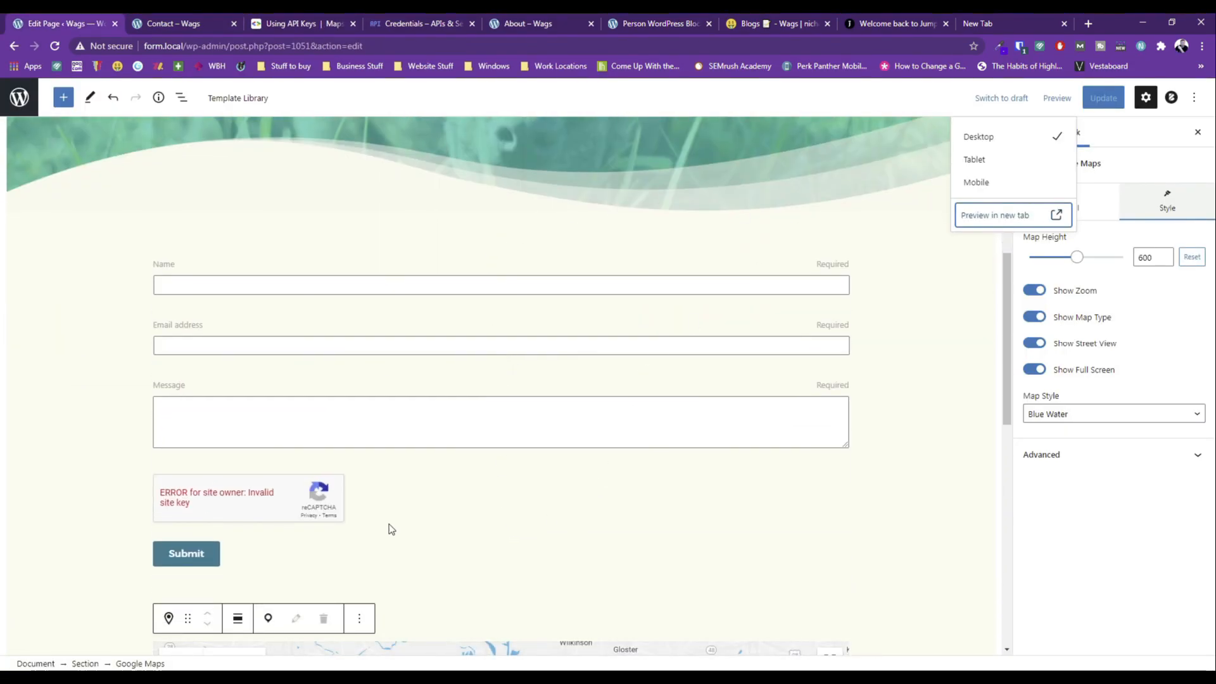
{"action": "left_click", "coordinate": [237, 573]}
{"action": "left_click", "coordinate": [502, 595]}
{"action": "left_click", "coordinate": [436, 500]}
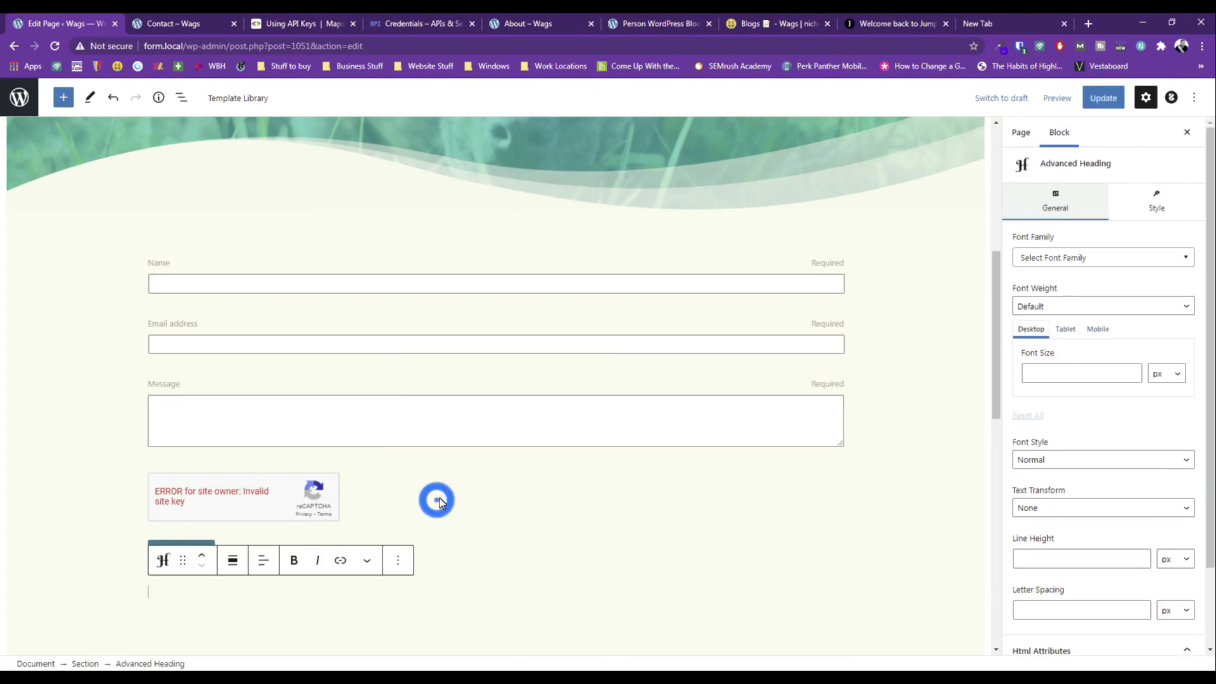
{"action": "type", "text": "Con"}
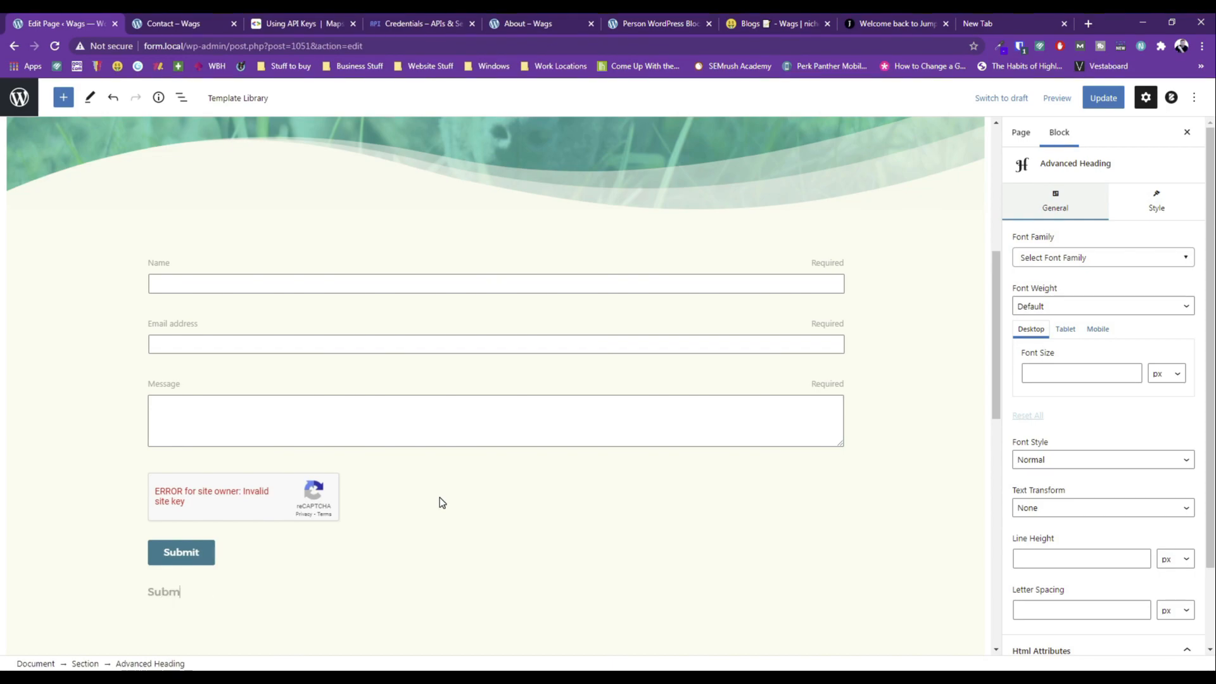
{"action": "type", "text": "st"}
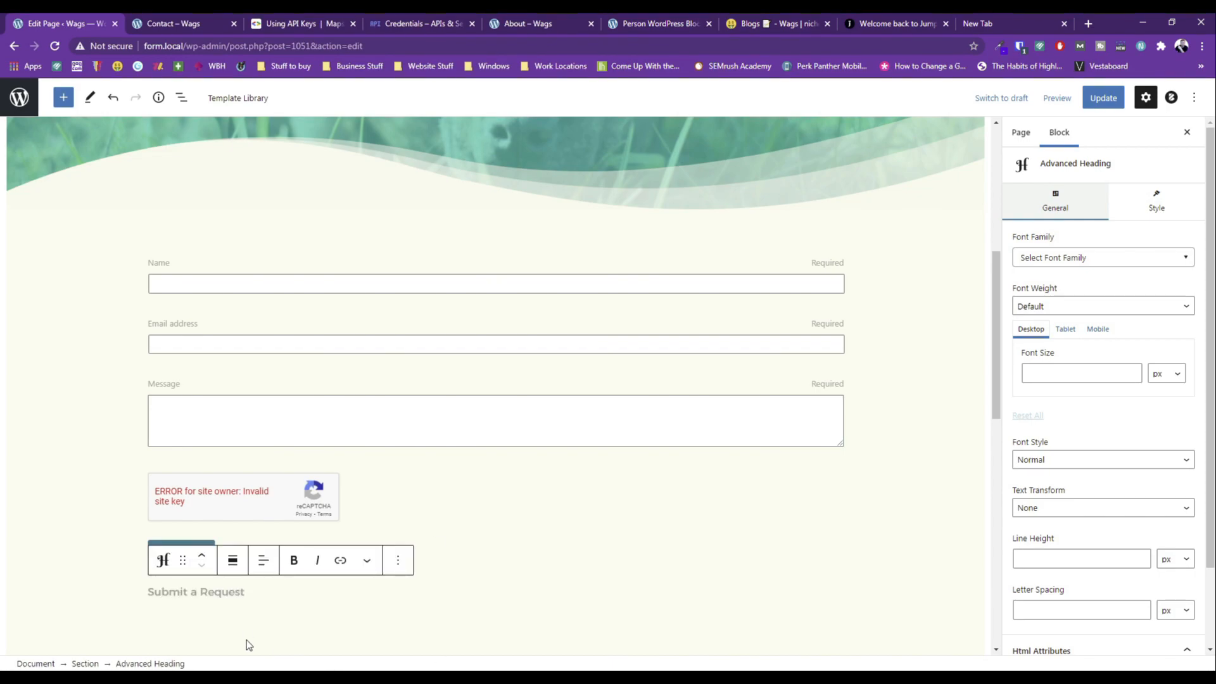
Set the "Submit a Request" heading's title tag to Heading 2 and move it above the contact form.
{"action": "left_click_drag", "start_coordinate": [245, 592], "coordinate": [148, 593]}
{"action": "scroll", "coordinate": [1088, 596], "scroll_direction": "down", "scroll_amount": 1}
{"action": "scroll", "coordinate": [1088, 595], "scroll_direction": "down", "scroll_amount": 1}
{"action": "left_click", "coordinate": [1066, 601]}
{"action": "left_click", "coordinate": [1047, 537]}
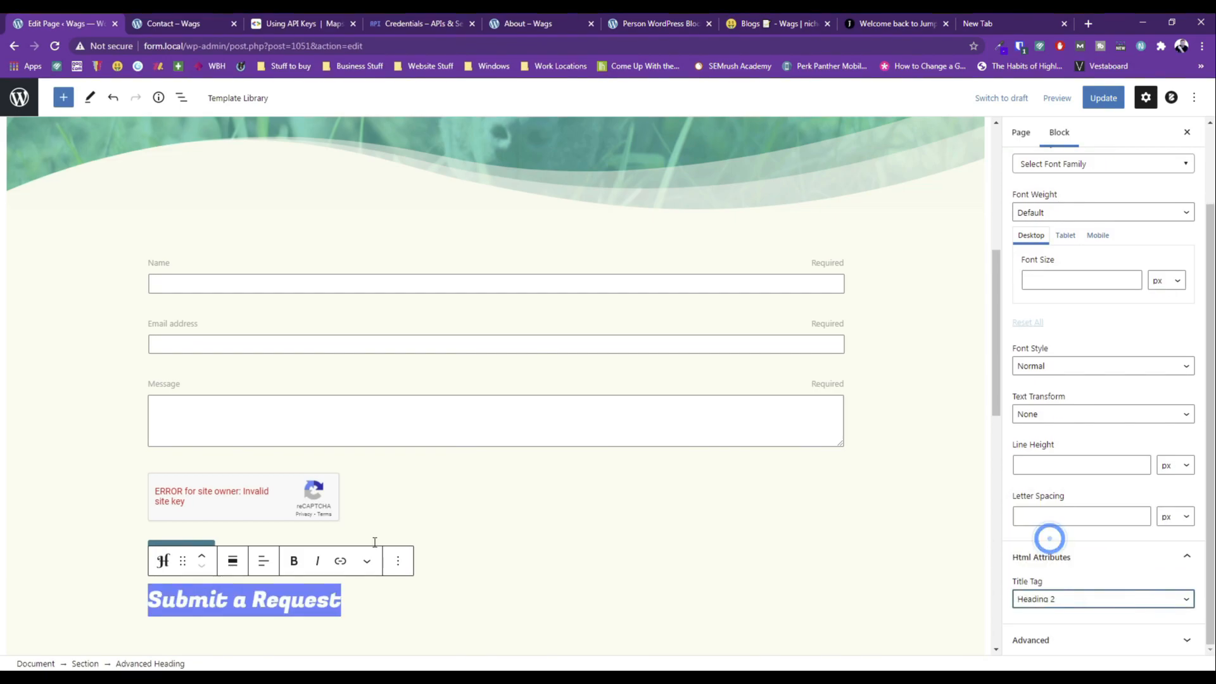
{"action": "left_click", "coordinate": [201, 556]}
{"action": "scroll", "coordinate": [77, 476], "scroll_direction": "down", "scroll_amount": 3}
{"action": "left_click", "coordinate": [724, 333]}
Update the page with the new heading and preview the Contact page in the browser.
{"action": "left_click", "coordinate": [1103, 98]}
{"action": "left_click", "coordinate": [1055, 102]}
{"action": "left_click", "coordinate": [988, 214]}
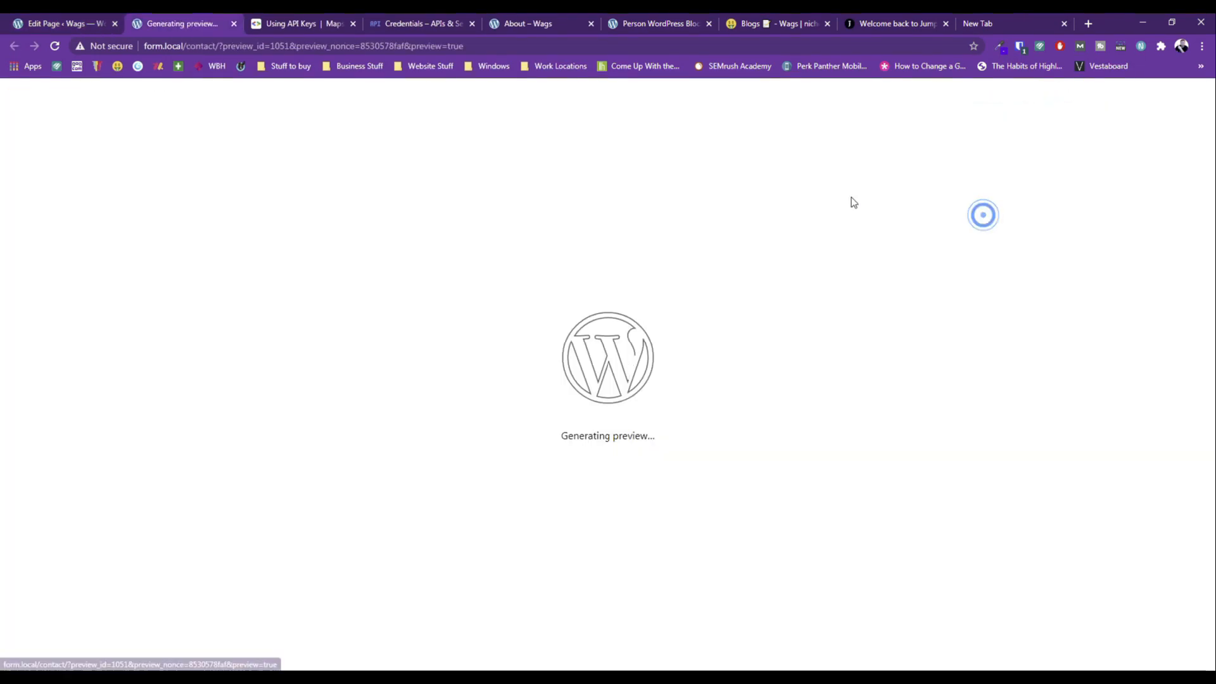
{"action": "scroll", "coordinate": [457, 183], "scroll_direction": "down", "scroll_amount": 5}
{"action": "scroll", "coordinate": [474, 297], "scroll_direction": "up", "scroll_amount": 10}
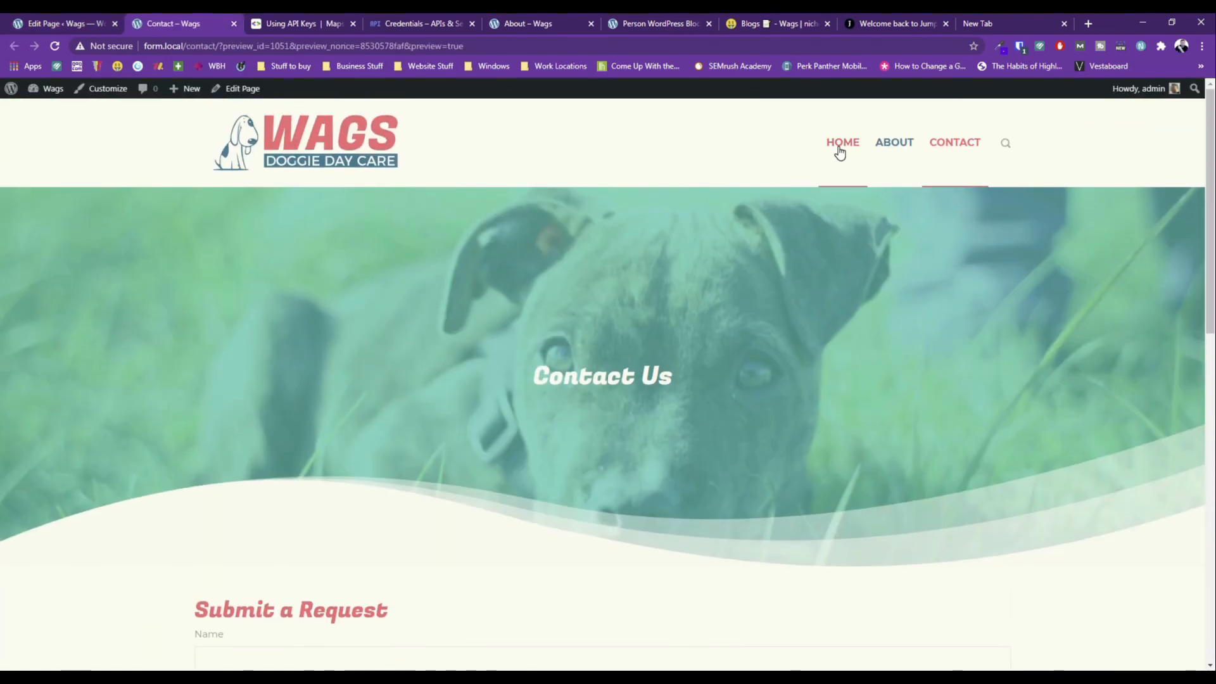
Review the finished Home, About and Contact pages on the site and open the WordPress dashboard.
{"action": "left_click", "coordinate": [839, 150]}
{"action": "scroll", "coordinate": [568, 253], "scroll_direction": "down", "scroll_amount": 15}
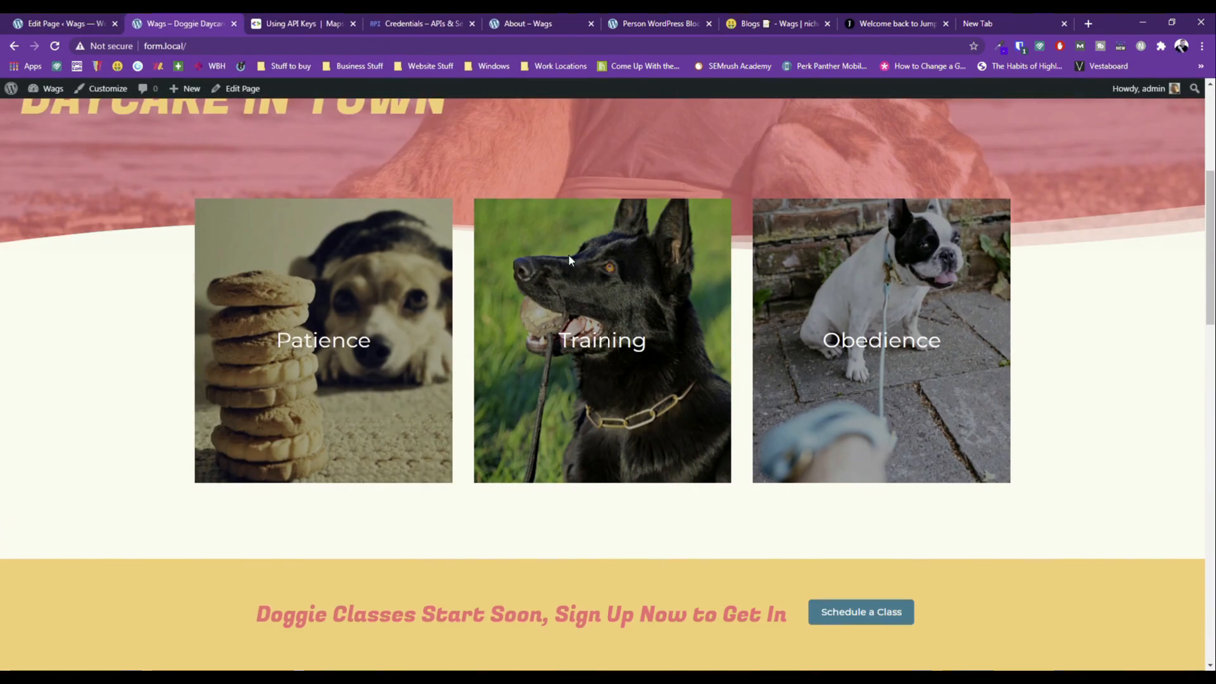
{"action": "scroll", "coordinate": [573, 372], "scroll_direction": "down", "scroll_amount": 3}
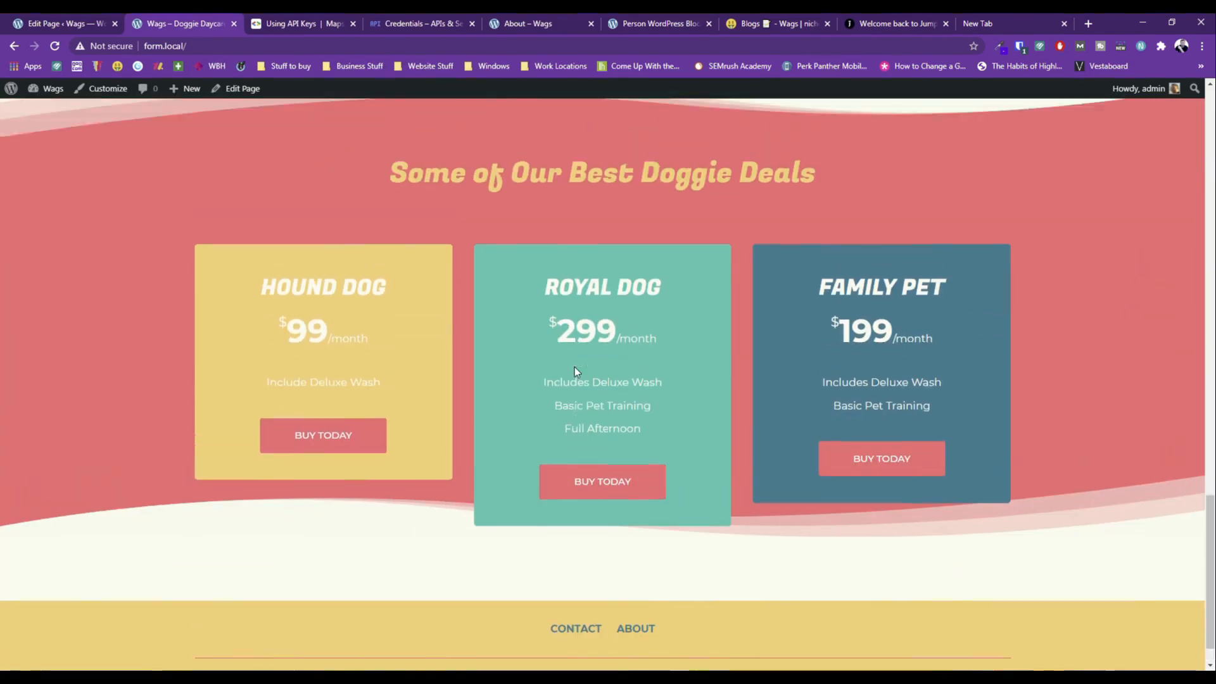
{"action": "scroll", "coordinate": [573, 372], "scroll_direction": "up", "scroll_amount": 15}
{"action": "left_click", "coordinate": [894, 142]}
{"action": "scroll", "coordinate": [643, 306], "scroll_direction": "down", "scroll_amount": 12}
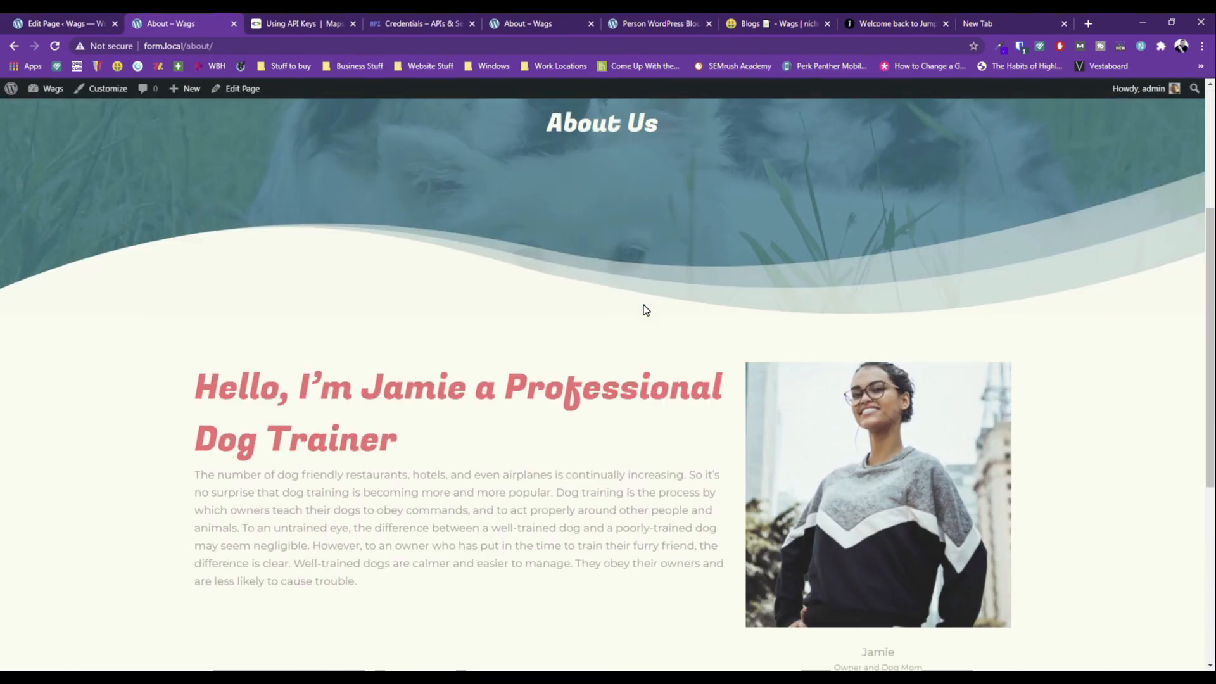
{"action": "scroll", "coordinate": [782, 385], "scroll_direction": "up", "scroll_amount": 12}
{"action": "left_click", "coordinate": [953, 143]}
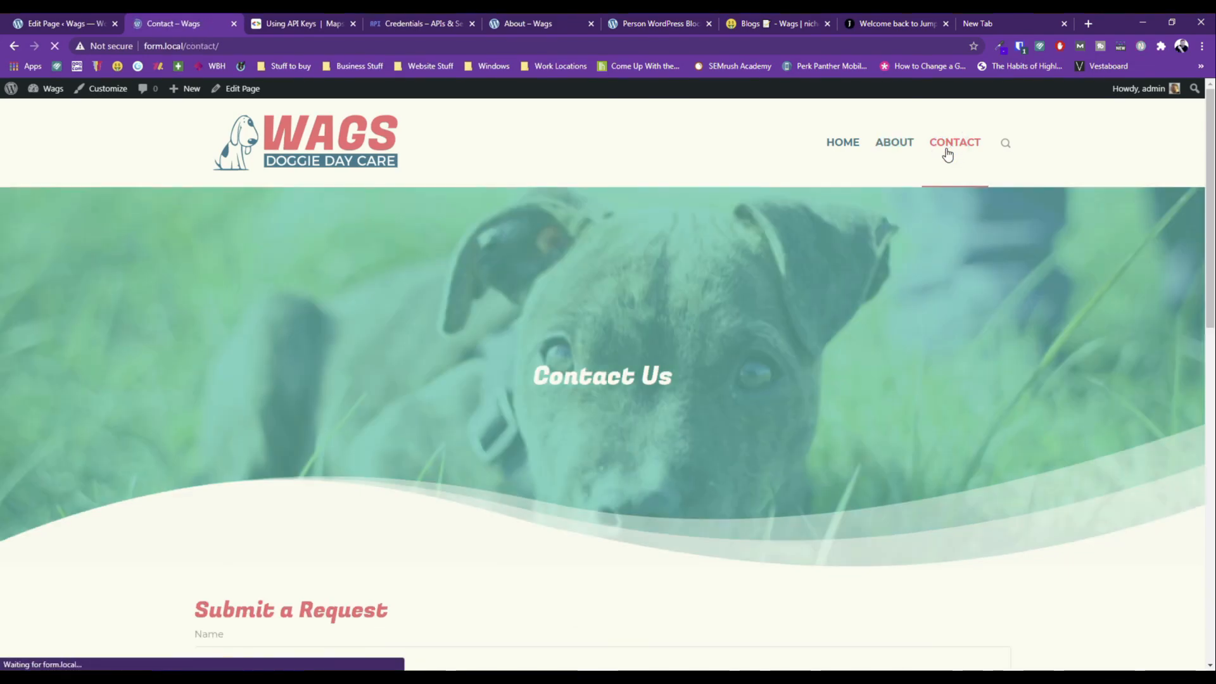
{"action": "scroll", "coordinate": [615, 342], "scroll_direction": "down", "scroll_amount": 9}
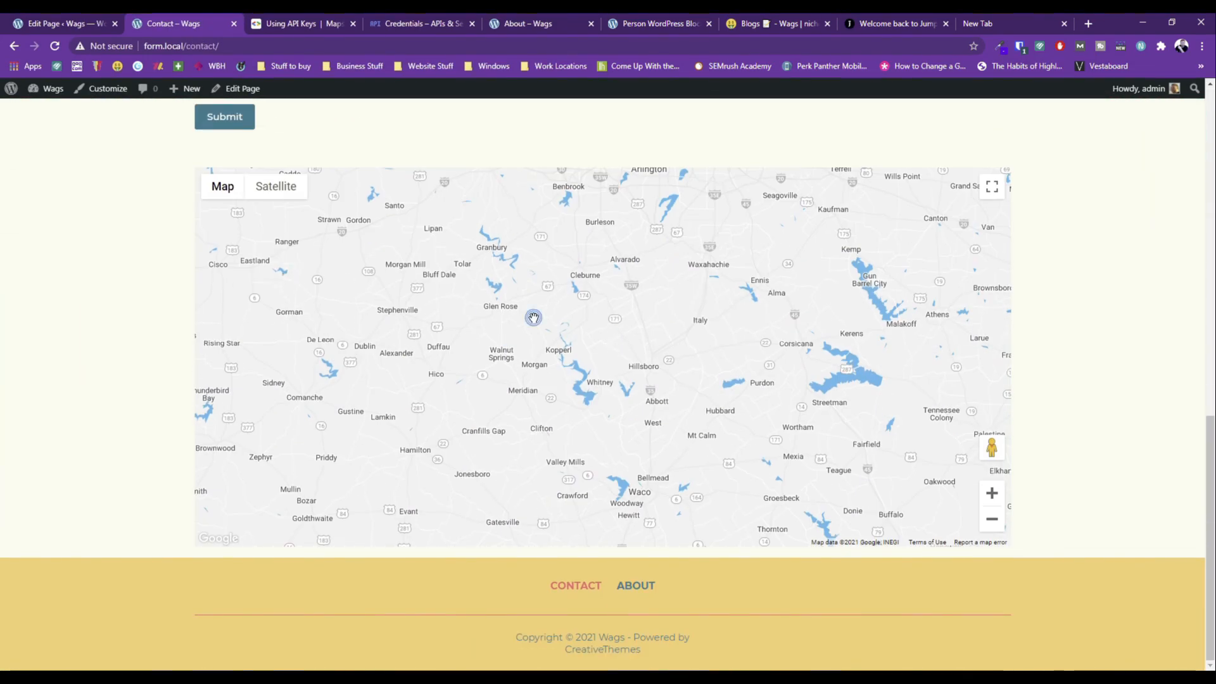
{"action": "scroll", "coordinate": [534, 318], "scroll_direction": "up", "scroll_amount": 10}
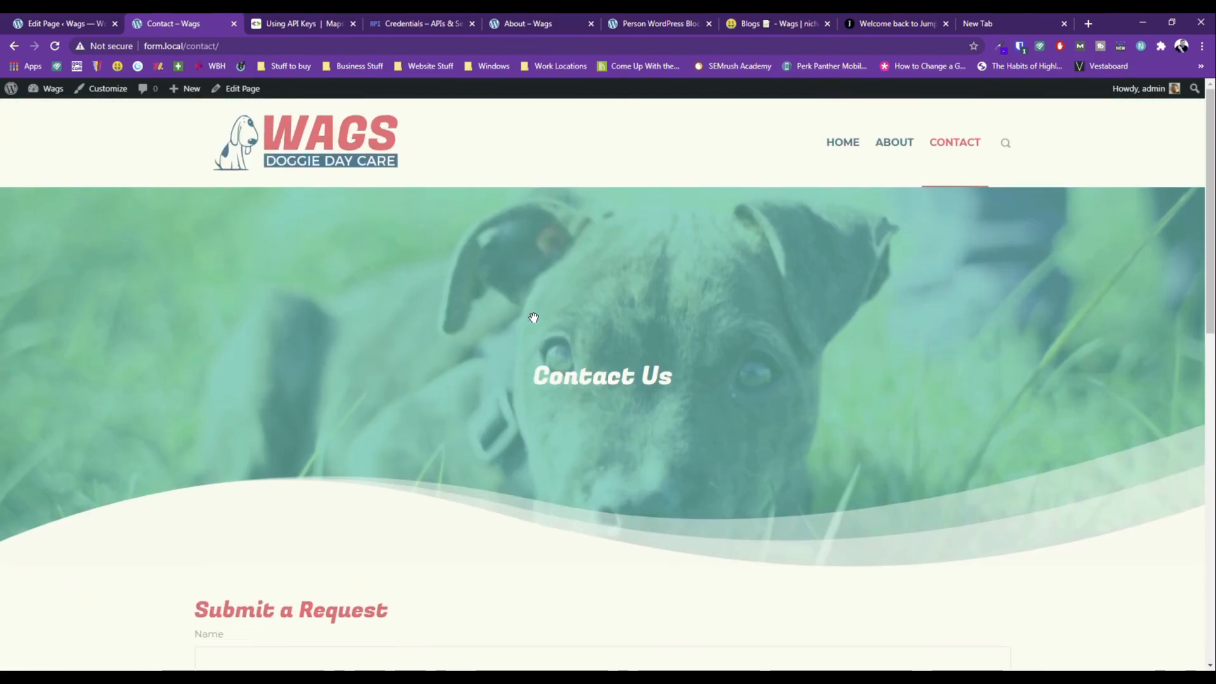
{"action": "left_click", "coordinate": [49, 89]}
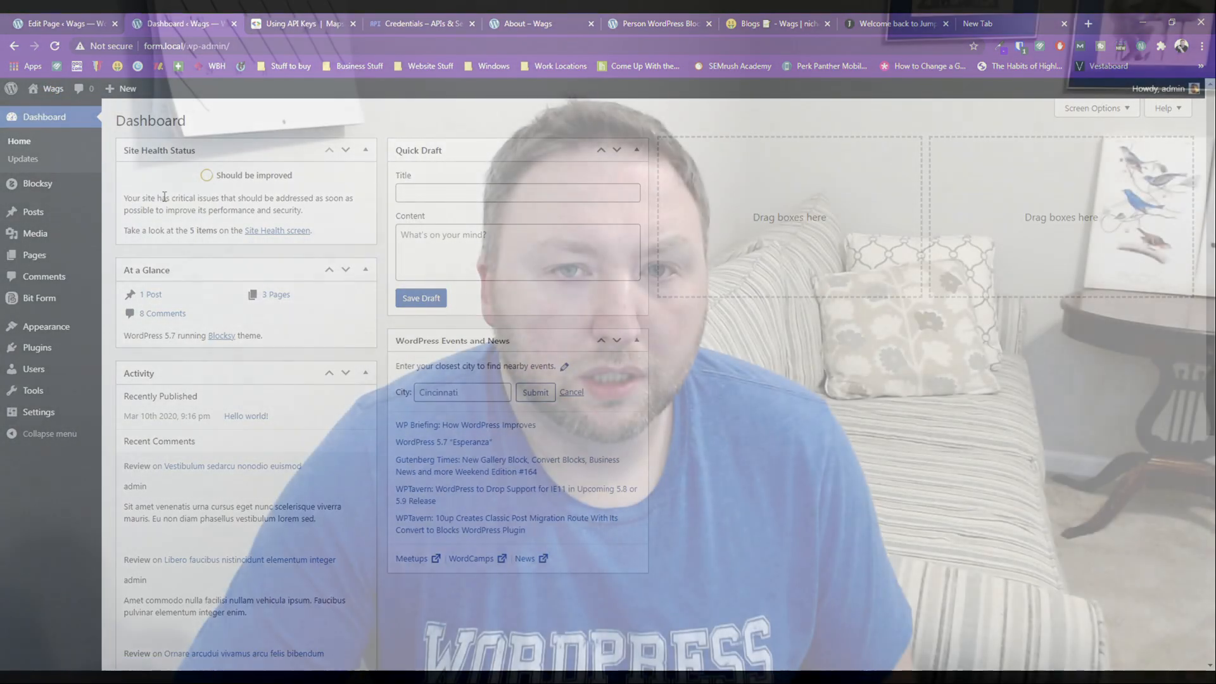